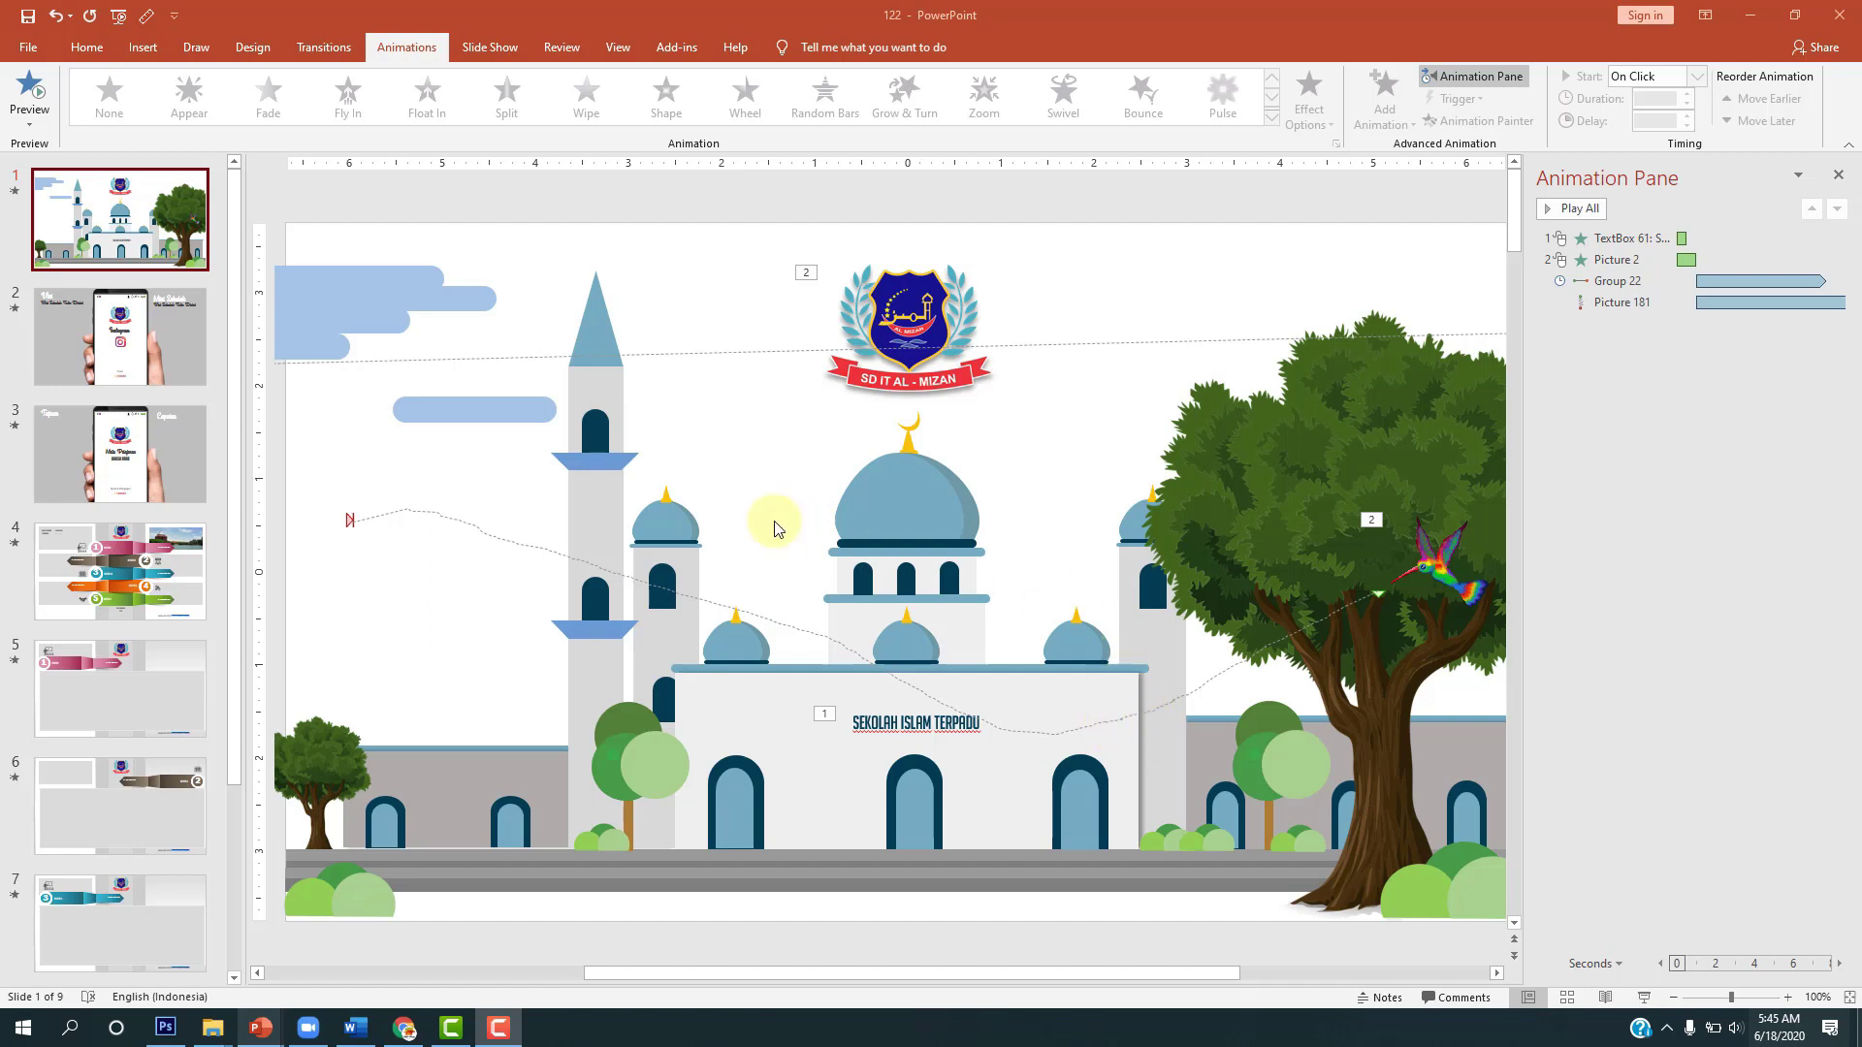
Step: Start the slide show full screen from the mosque title slide
left_click(1645, 1000)
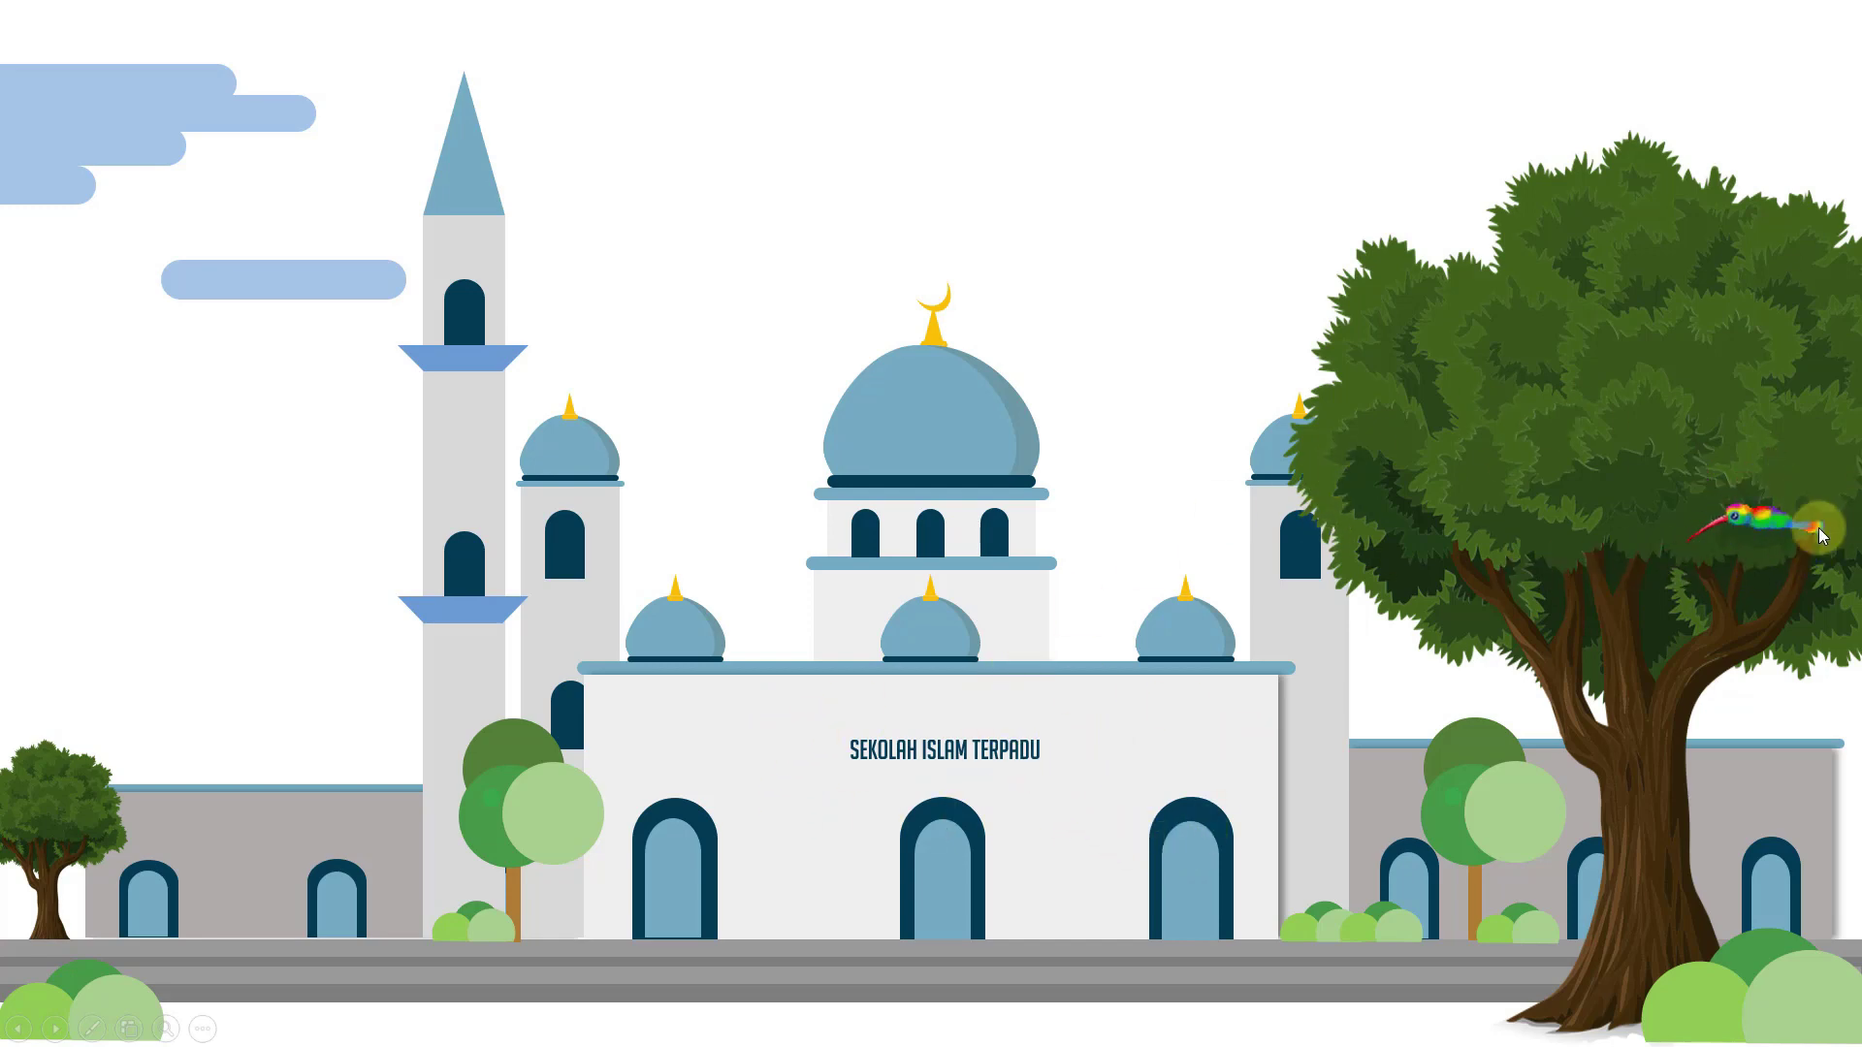
Step: Play the SD IT AL-MIZAN logo entrance on the mosque title slide
left_click(873, 315)
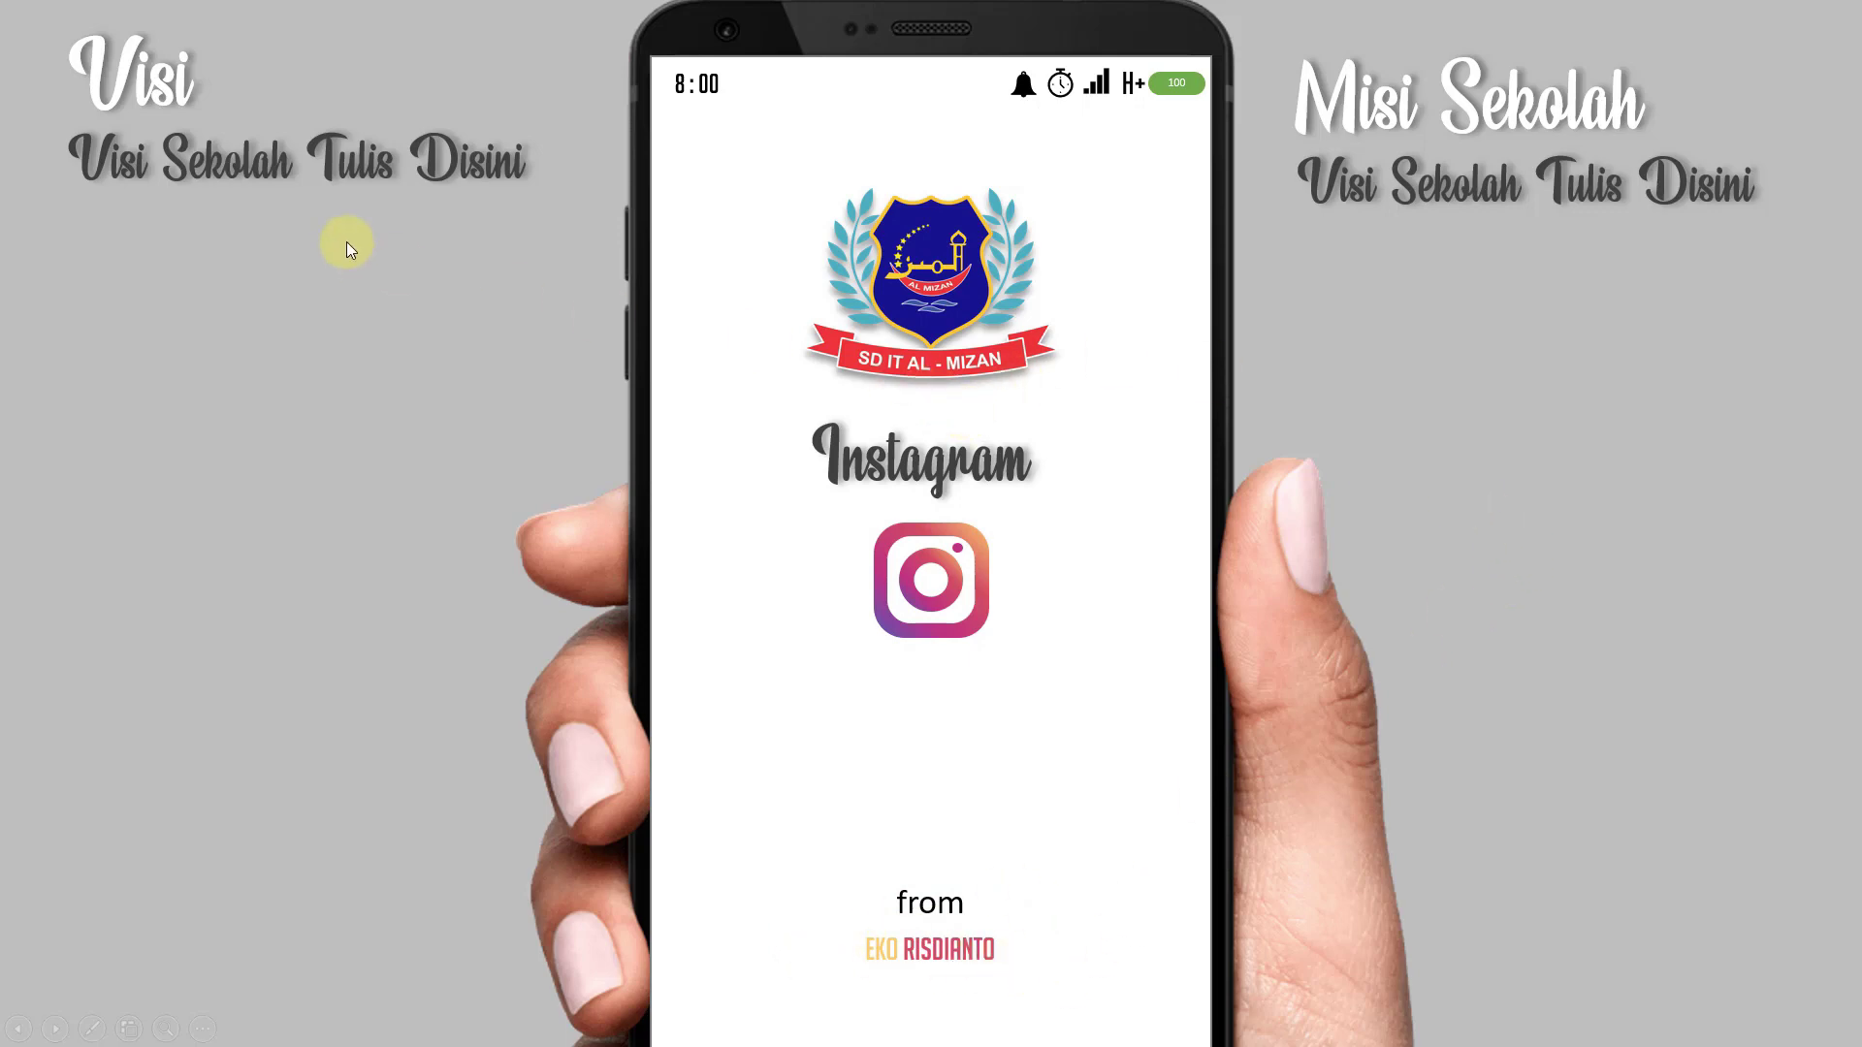
Step: Advance to the Tujuan/Capaian slide showing 'Mata Pelajaran BAHSA ARAB' on the phone
left_click(341, 376)
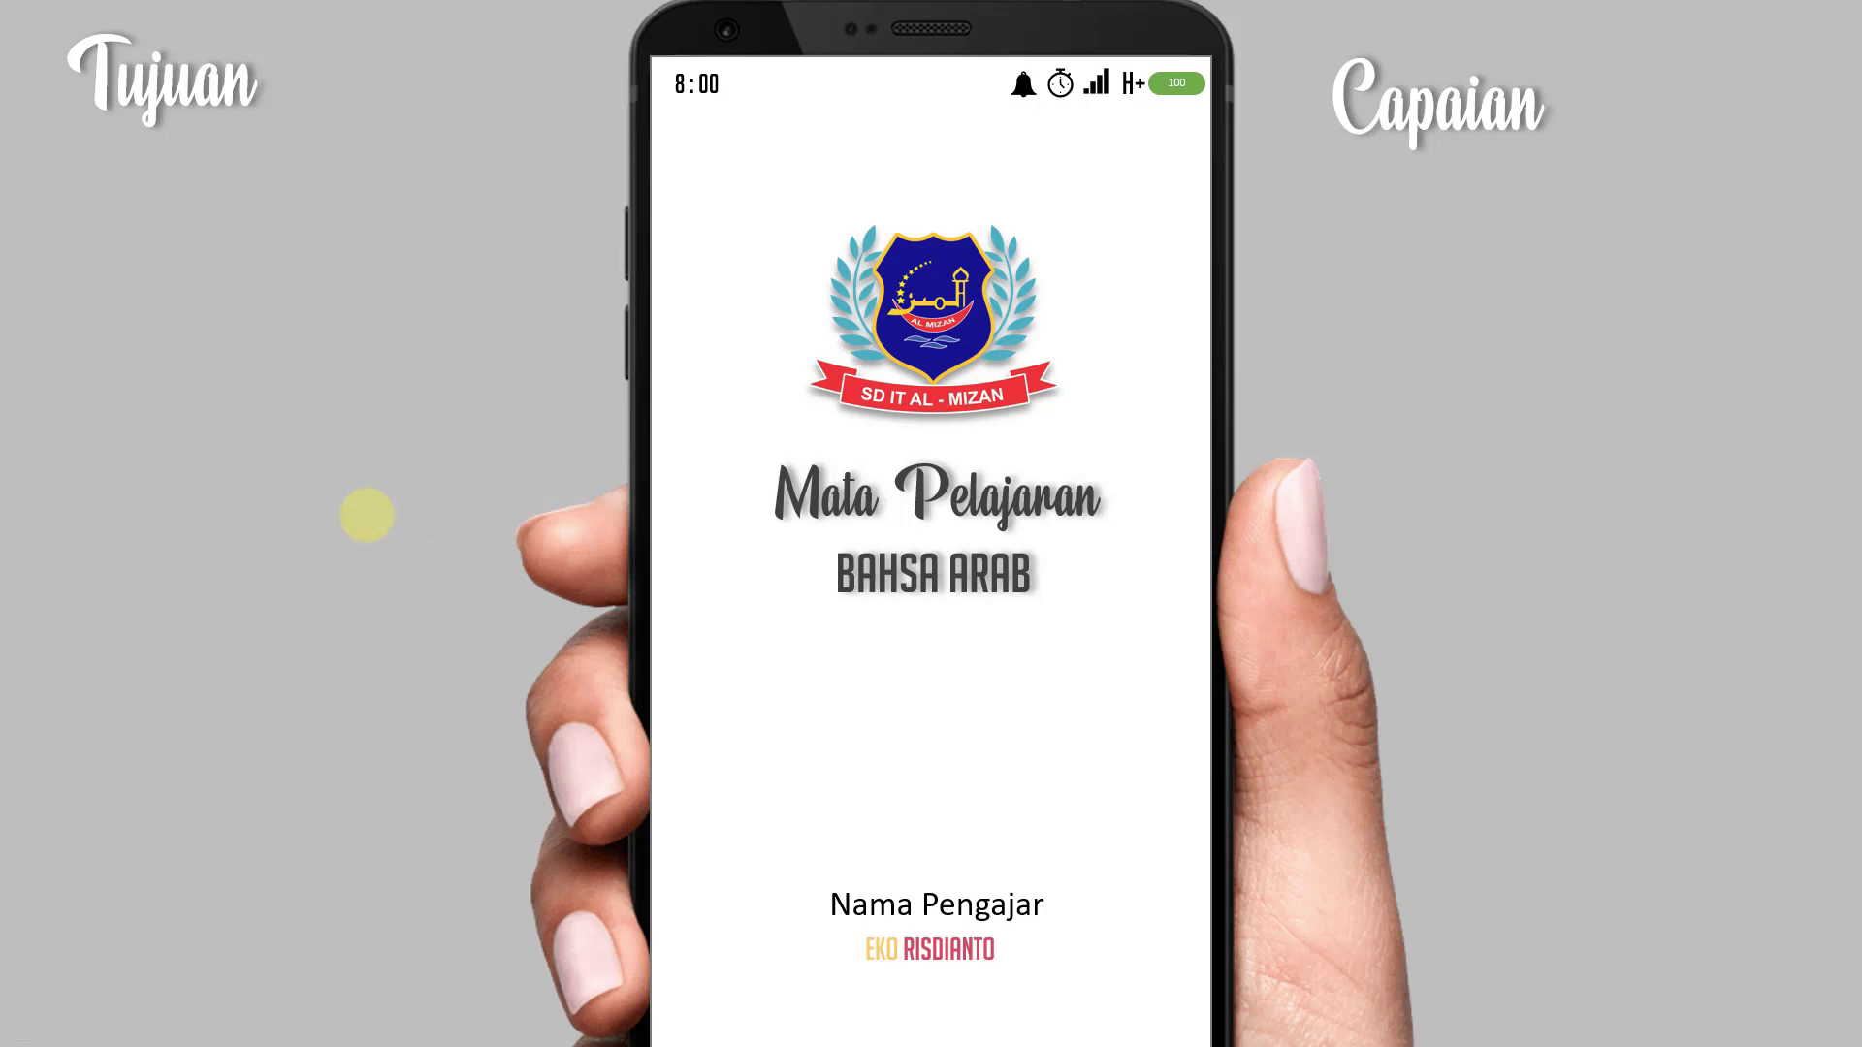
Step: Advance to the five-step MATERI 1–5 infographic menu slide
left_click(366, 515)
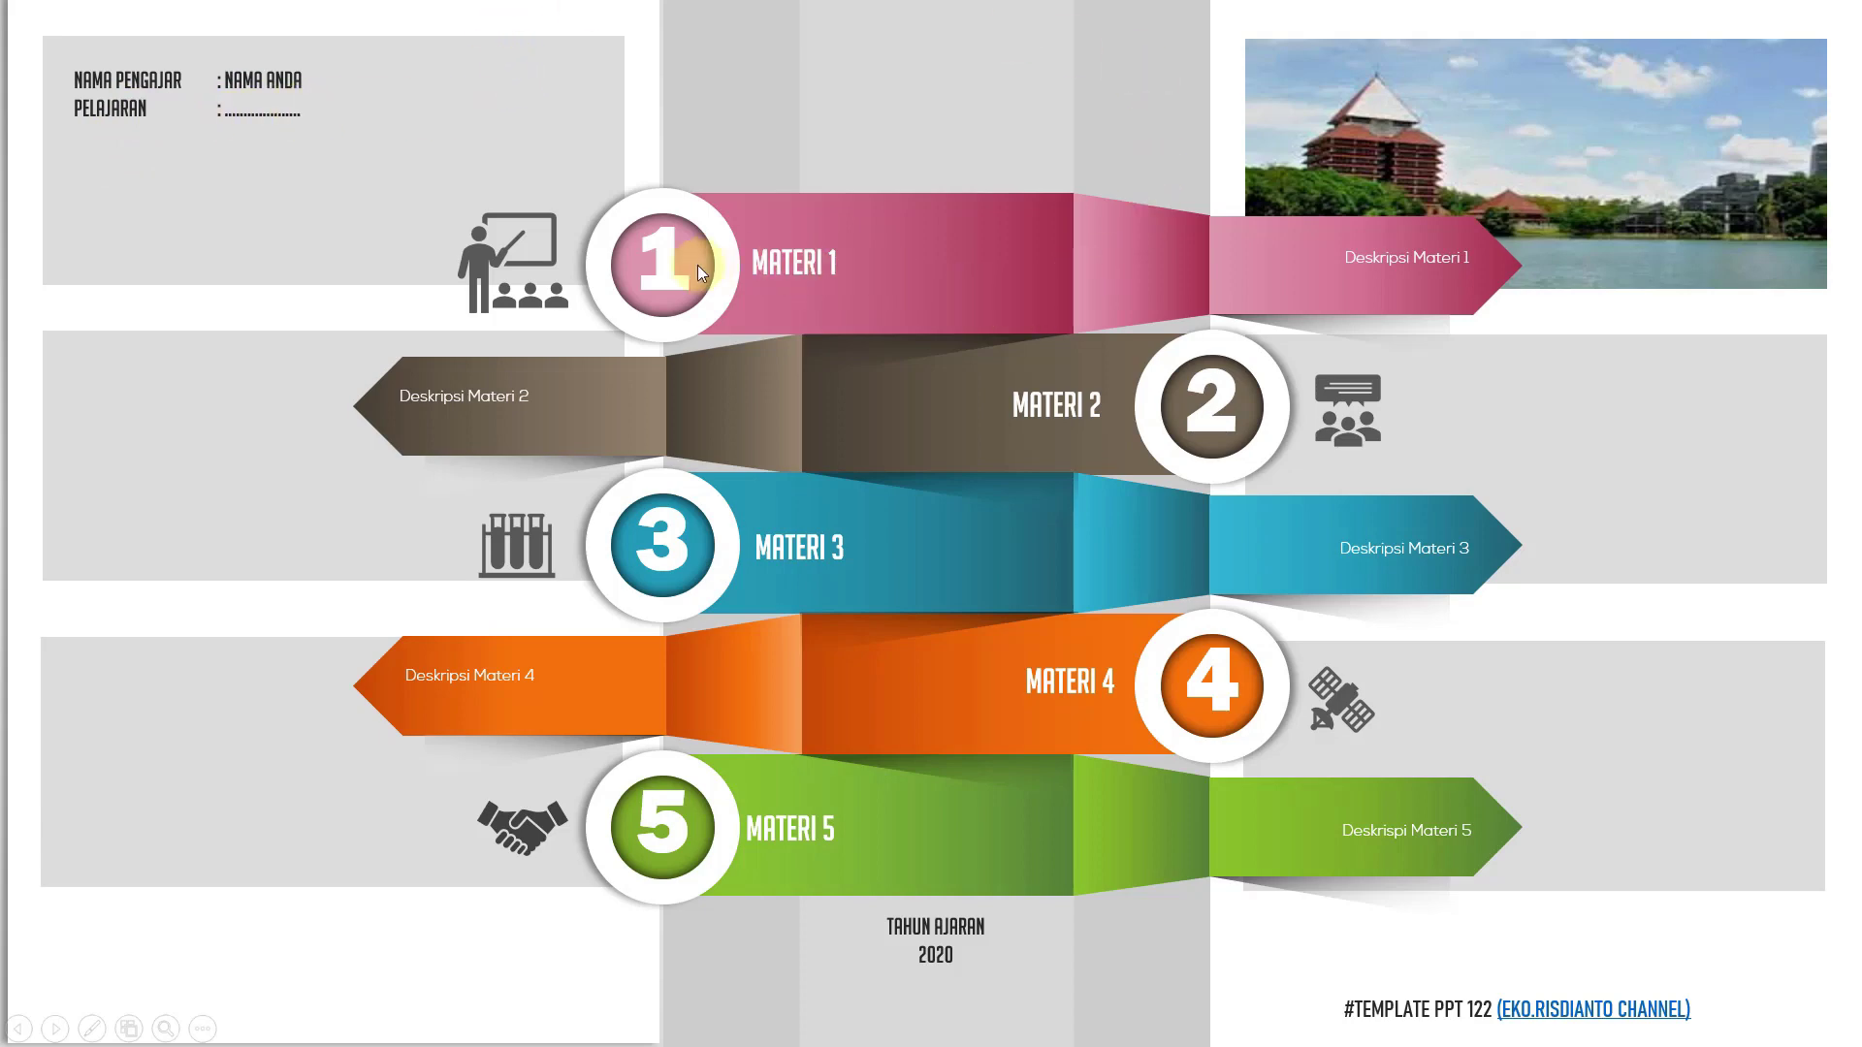
Step: Play the SD IT AL-MIZAN logo drop-in at the top of the MATERI 1–5 menu
left_click(844, 265)
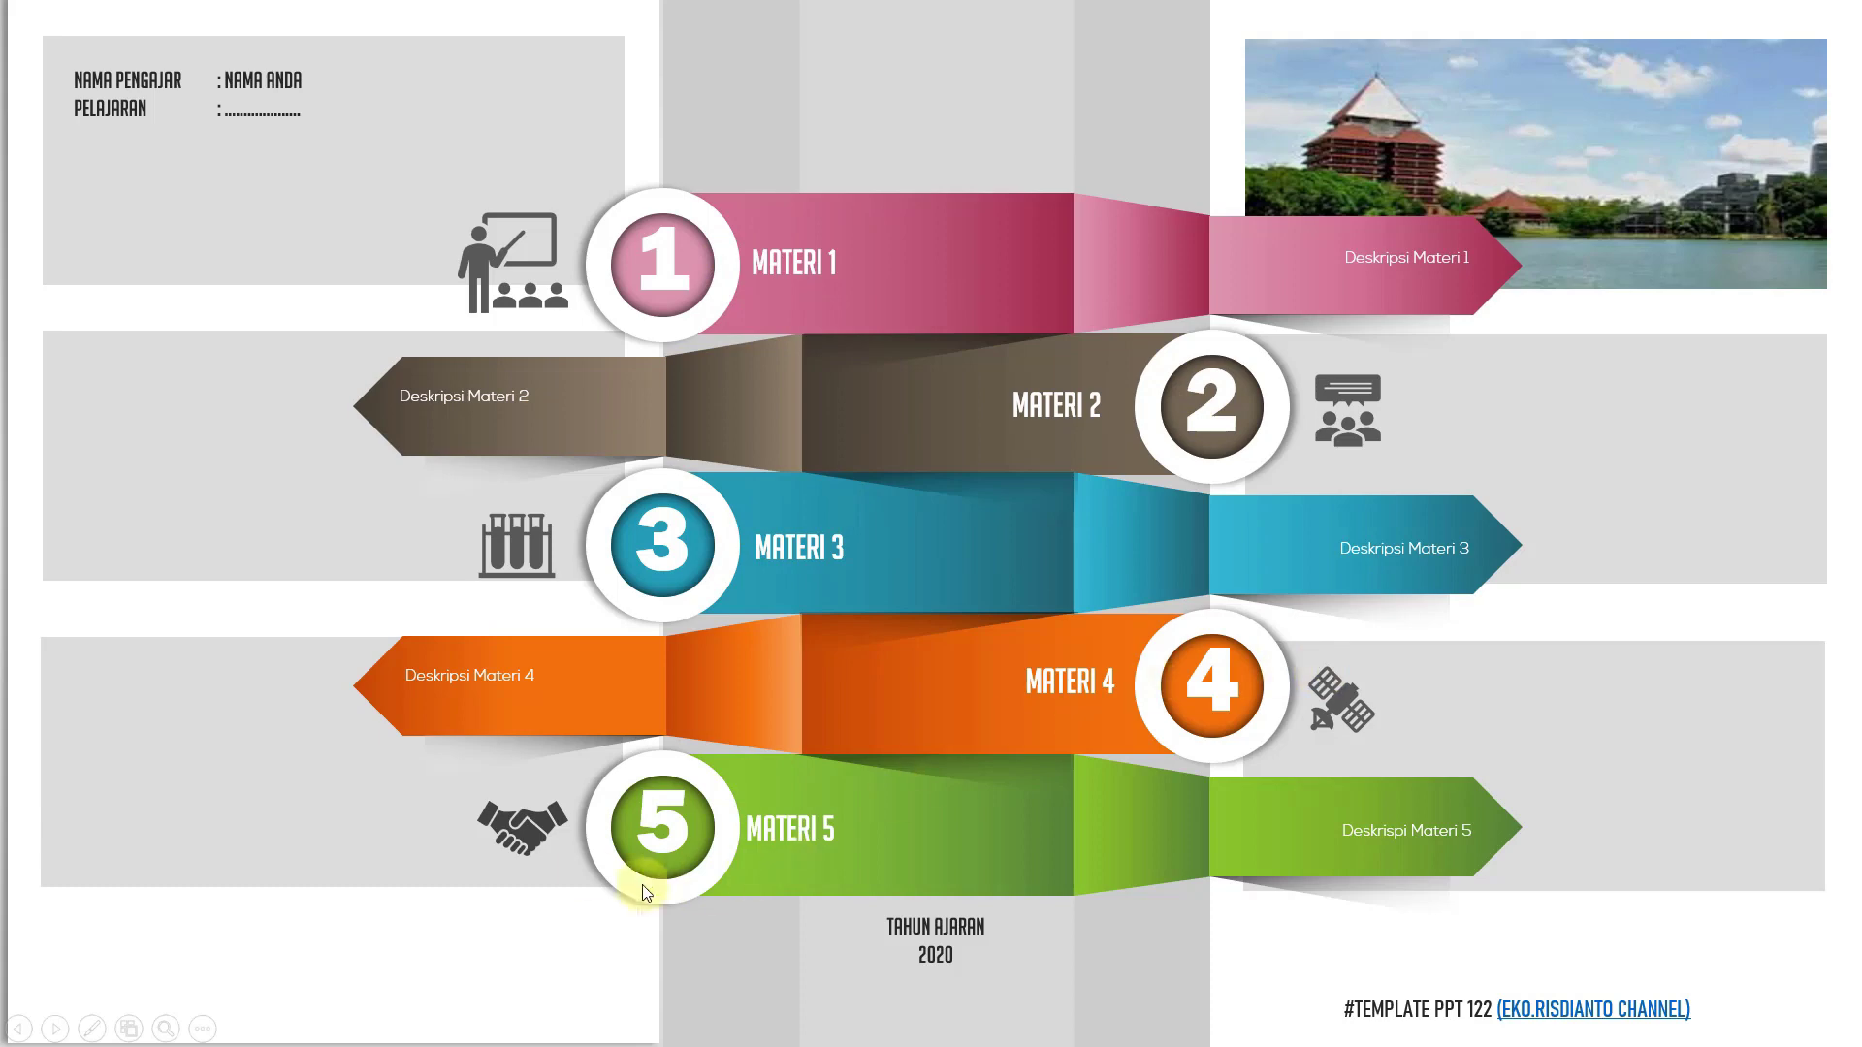
left_click(1010, 250)
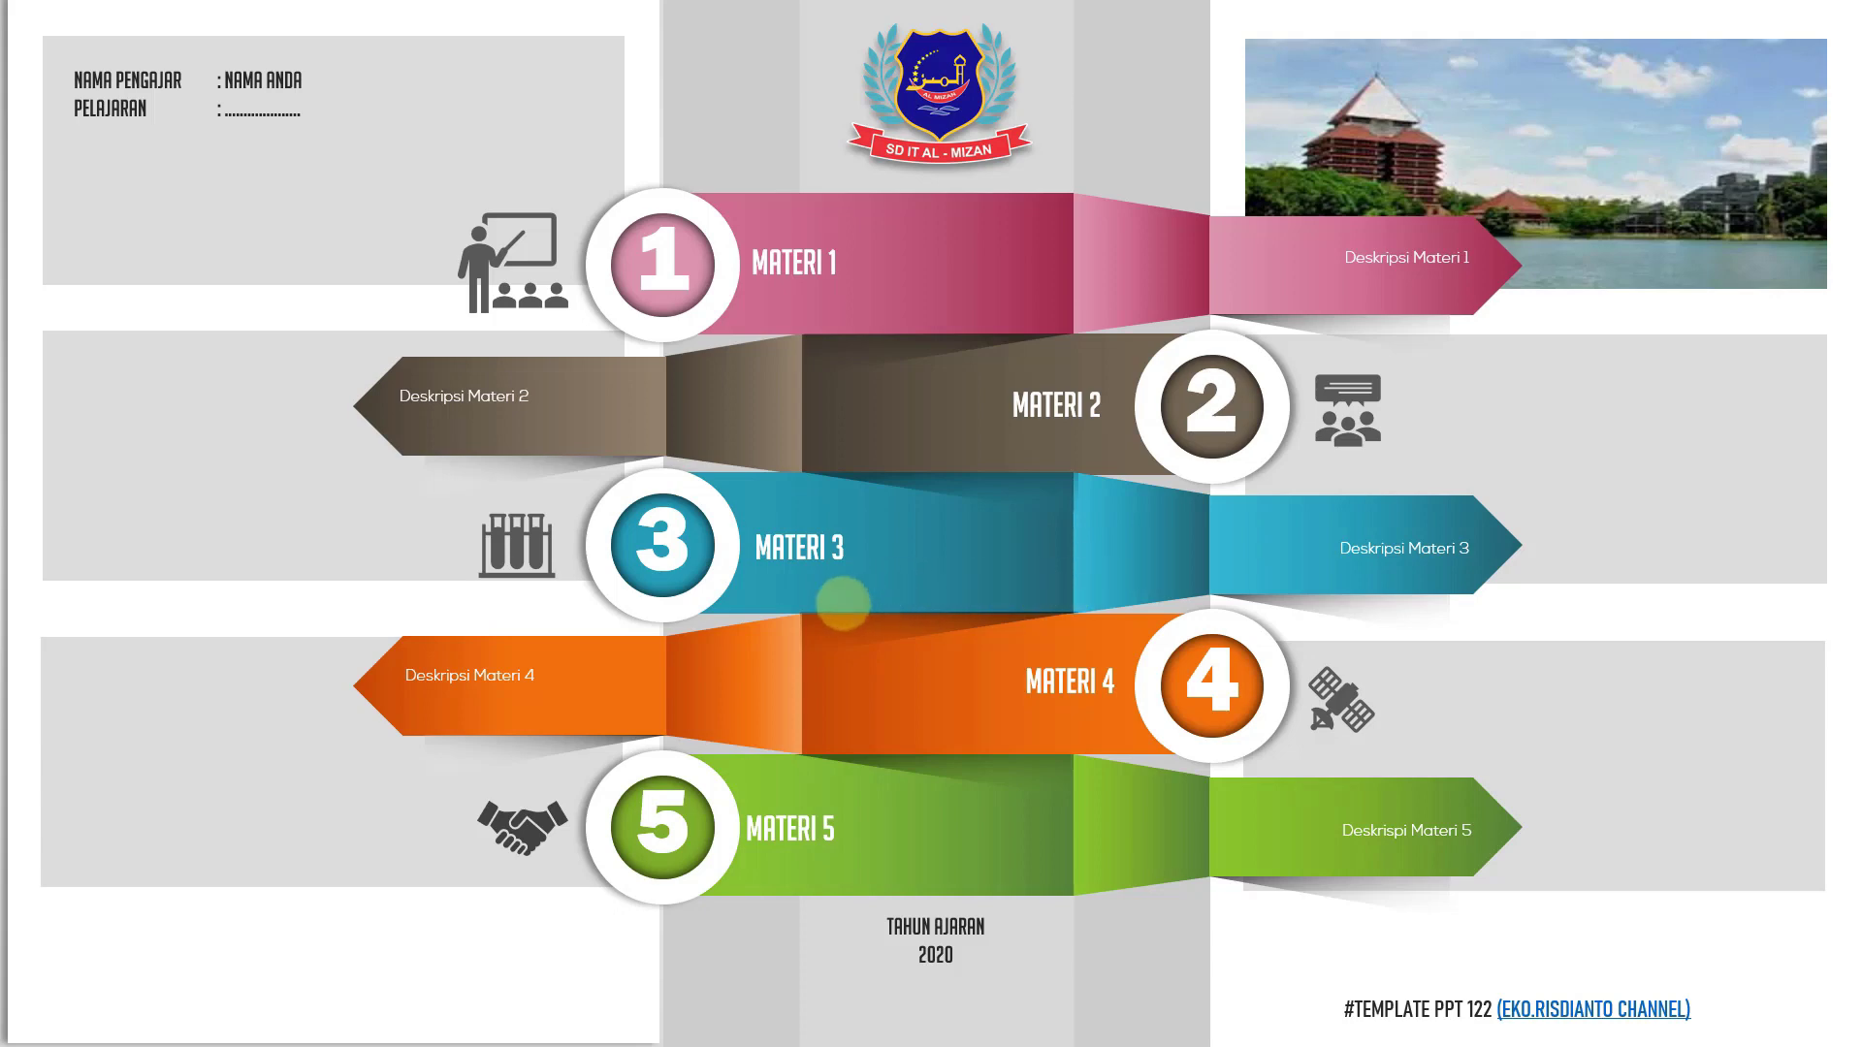
Step: Open MATERI 1 from the menu, play its logo animation, then advance through Materi 2 to Materi 3
left_click(933, 531)
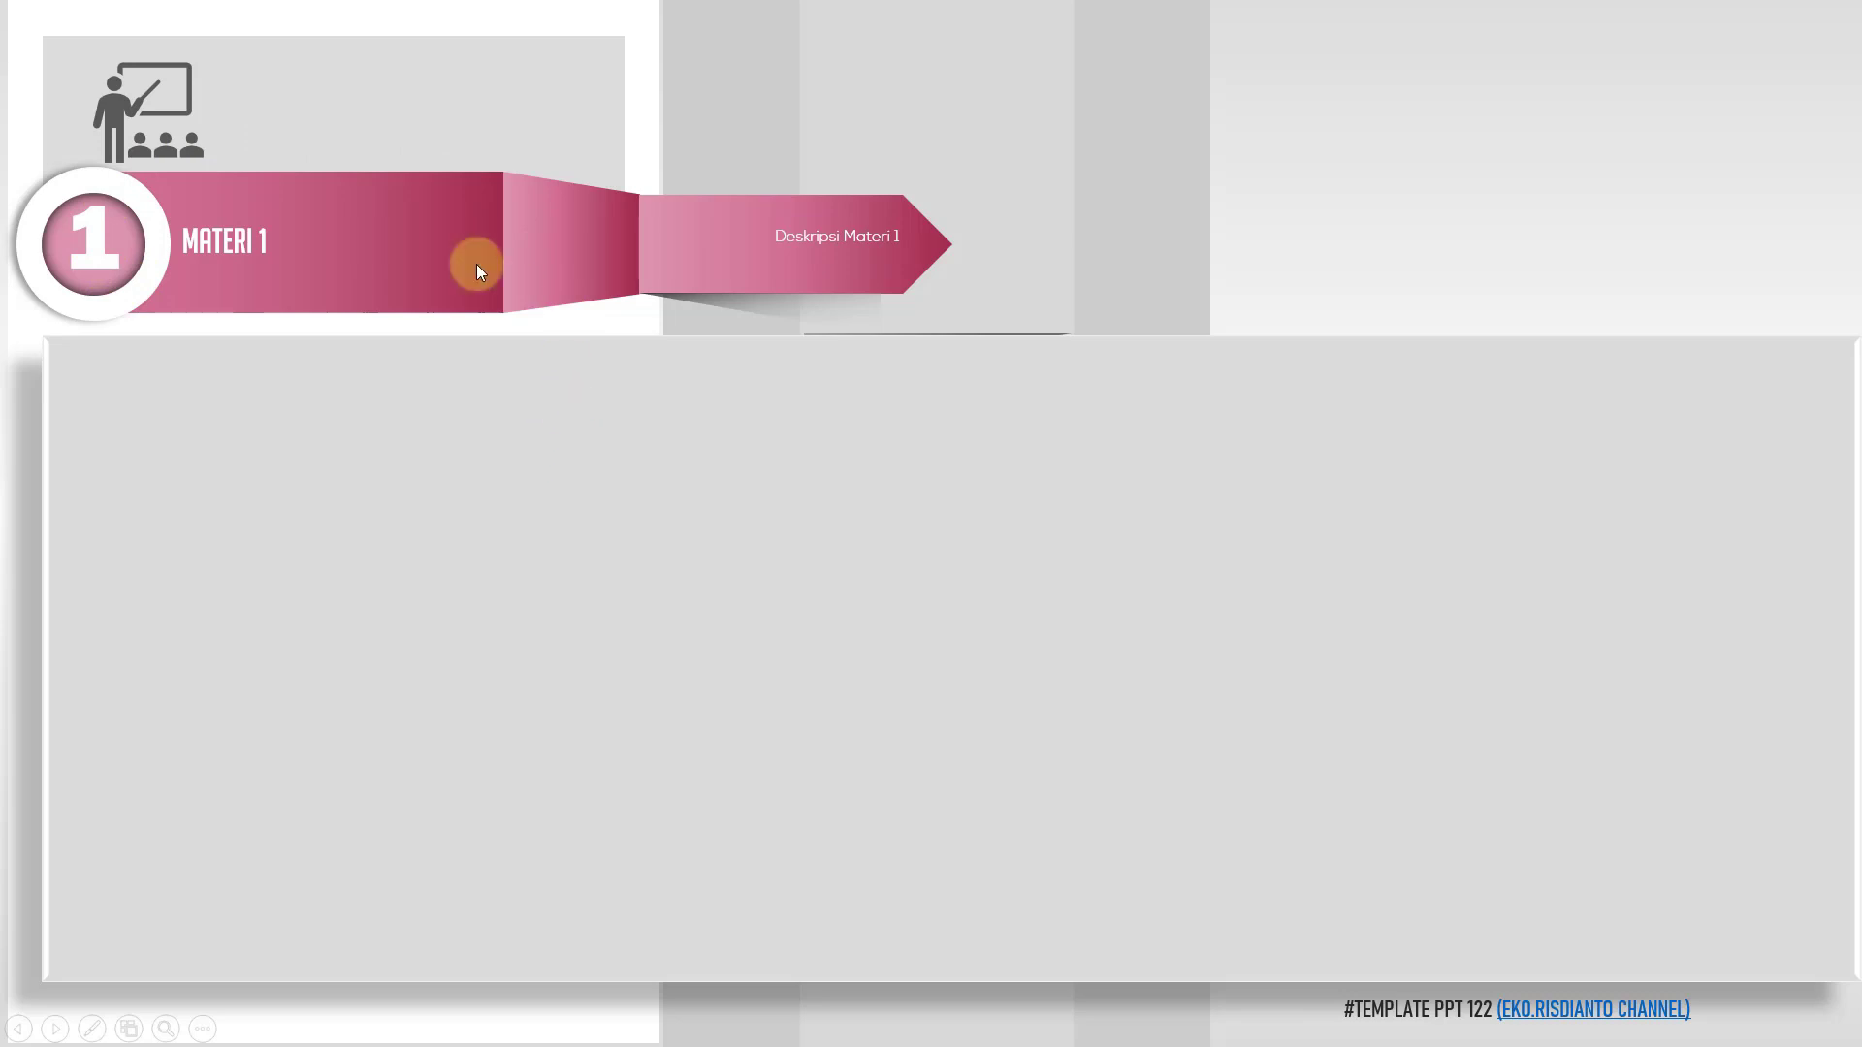
left_click(402, 250)
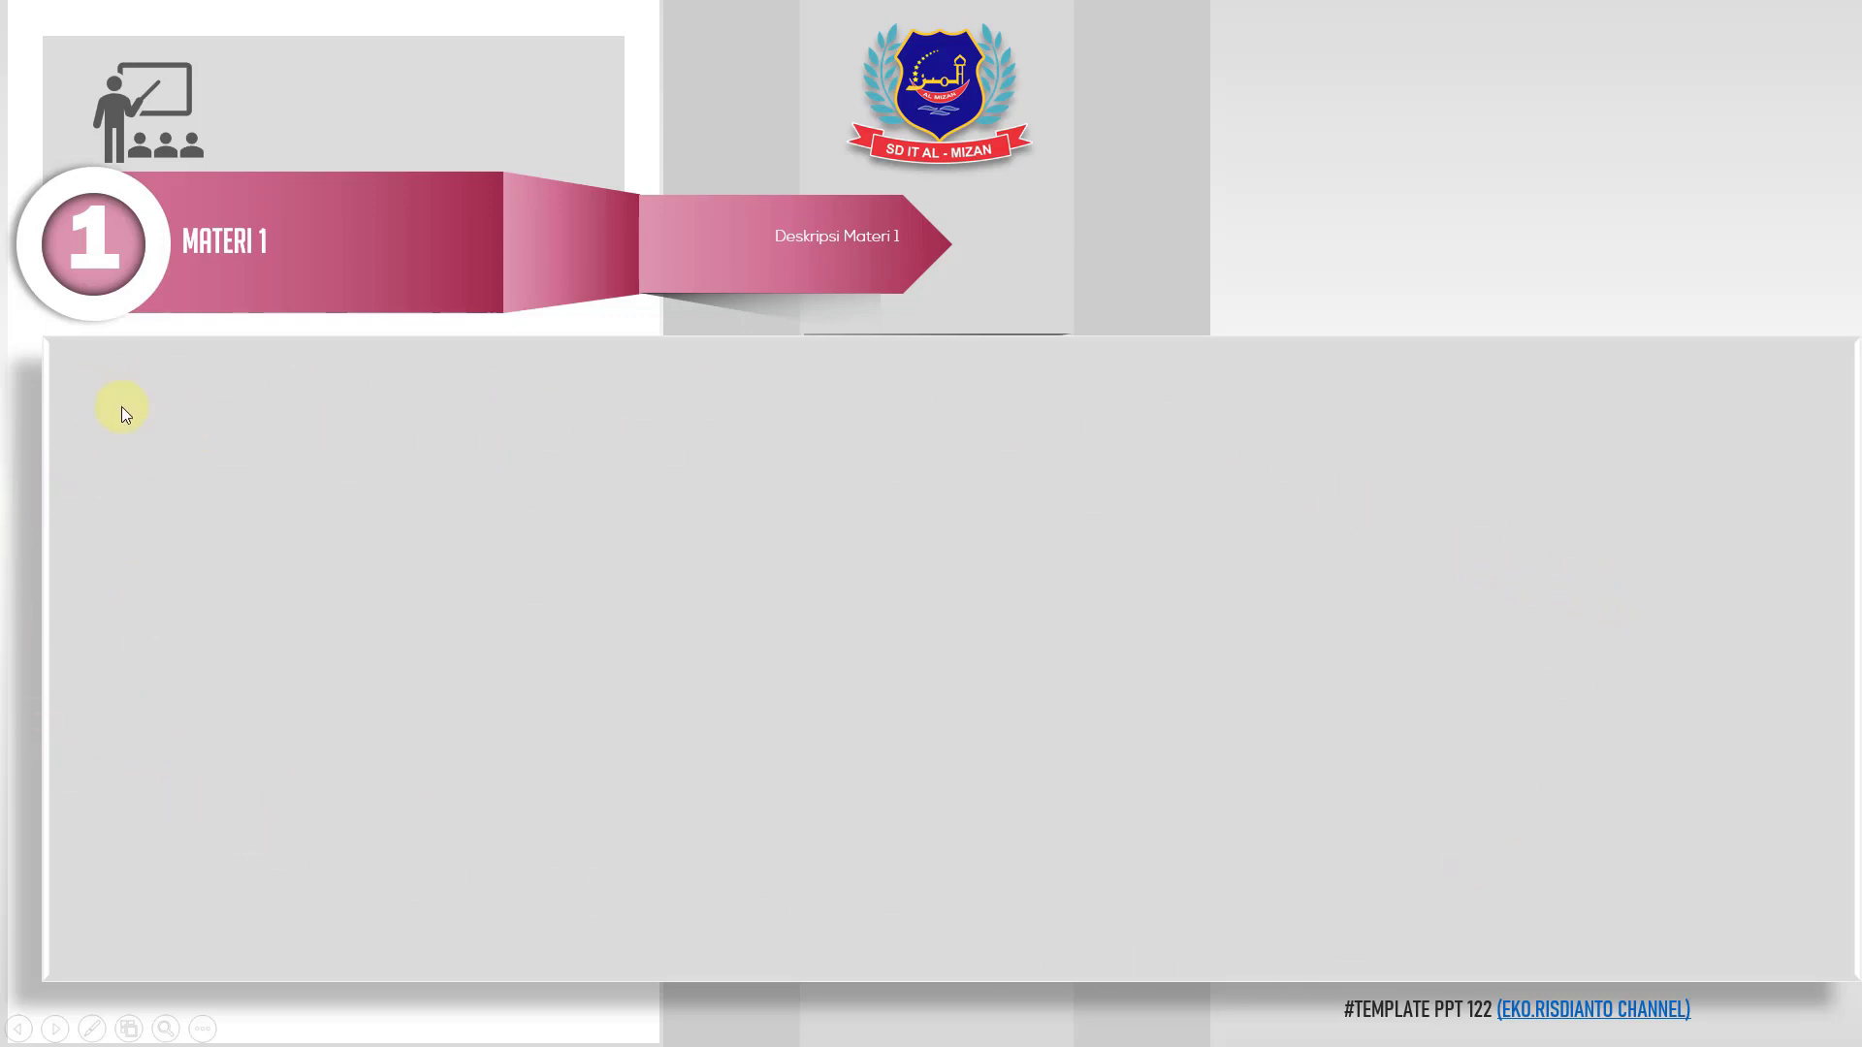
left_click(597, 591)
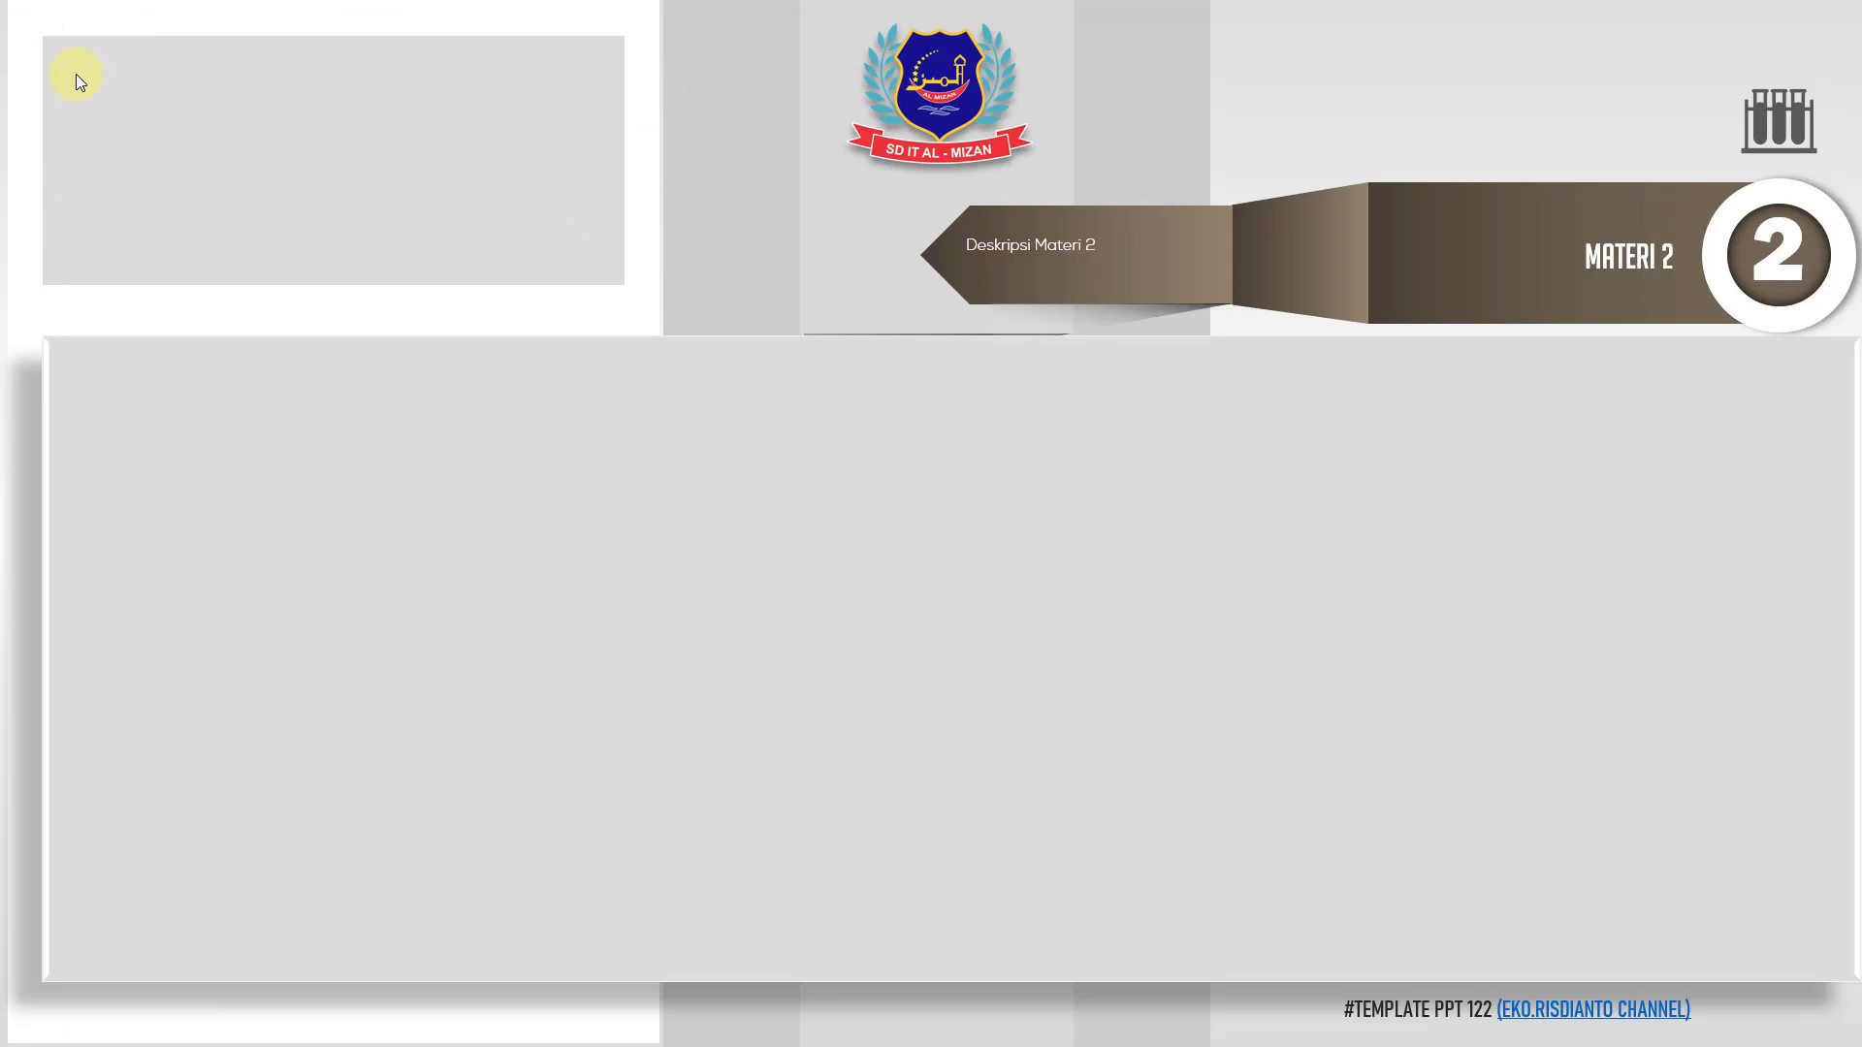
left_click(922, 398)
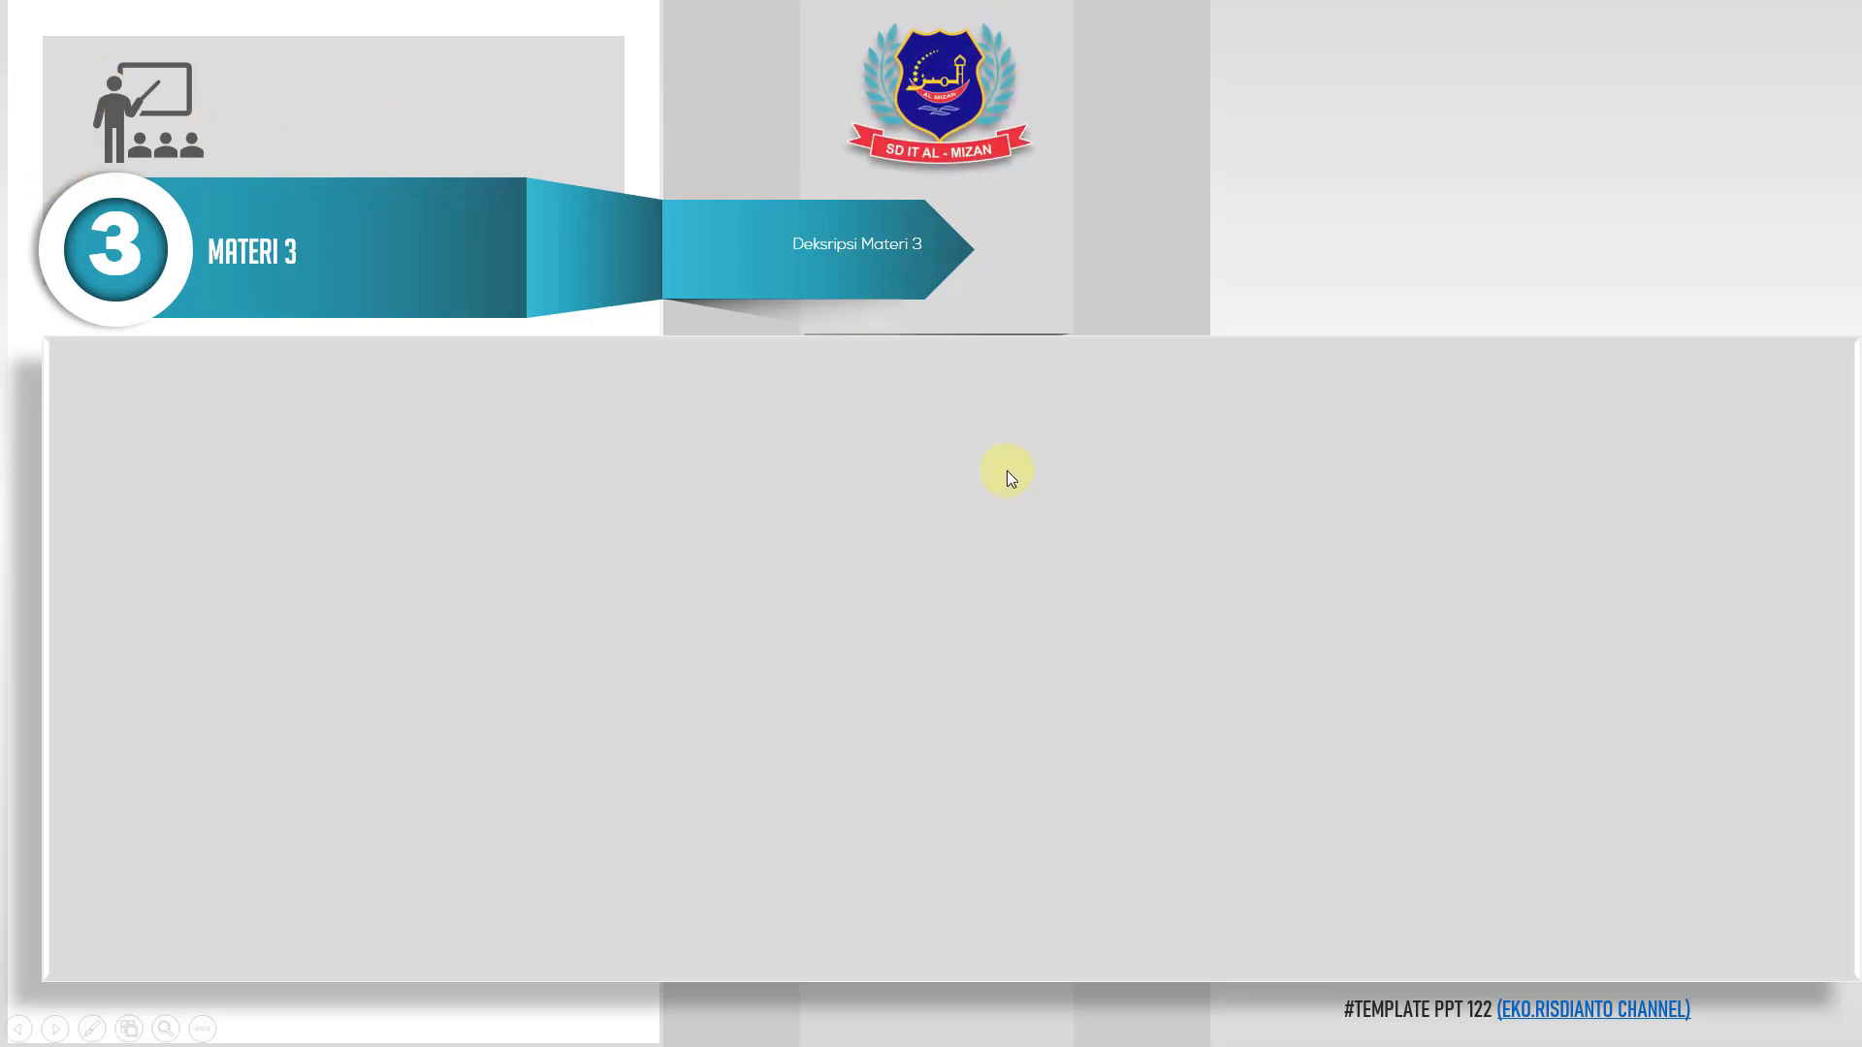
Step: Step back and forth to replay the logo drop-in on Materi 3 and 4, then reach Materi 5
left_click(1091, 612)
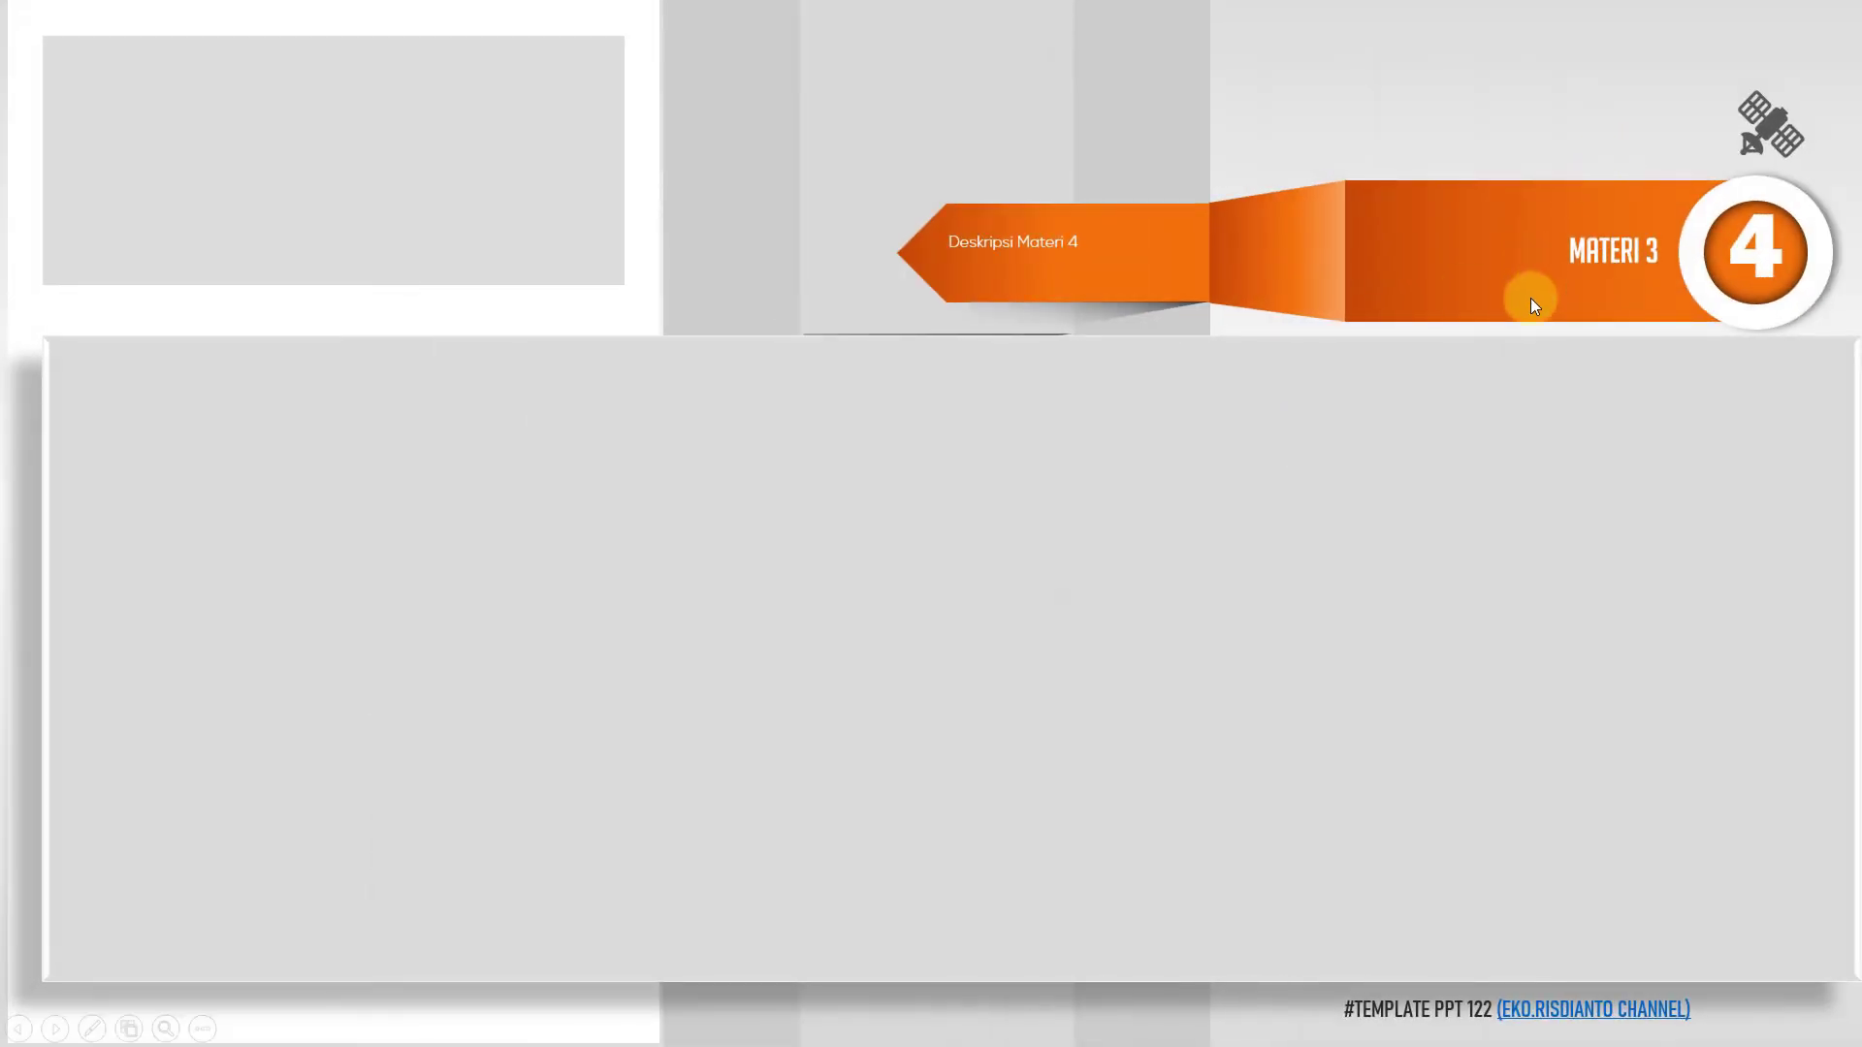
key("Left")
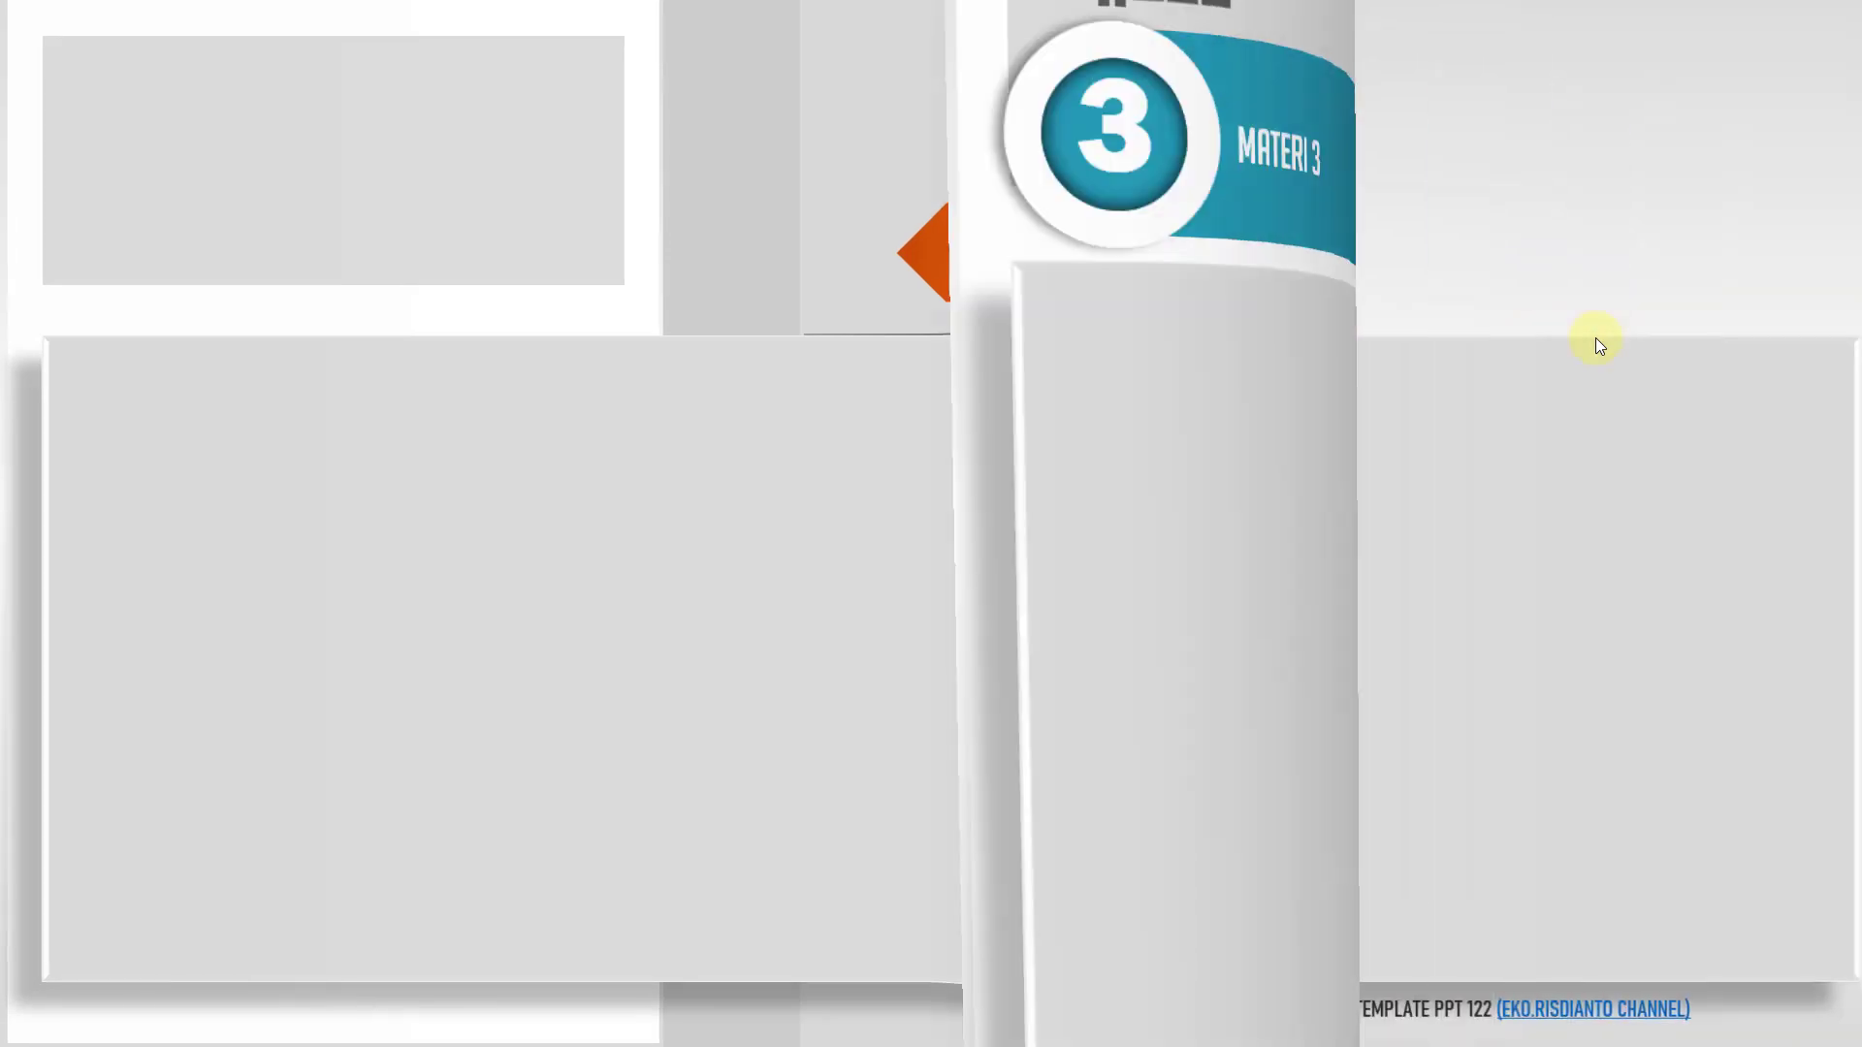
key("Left")
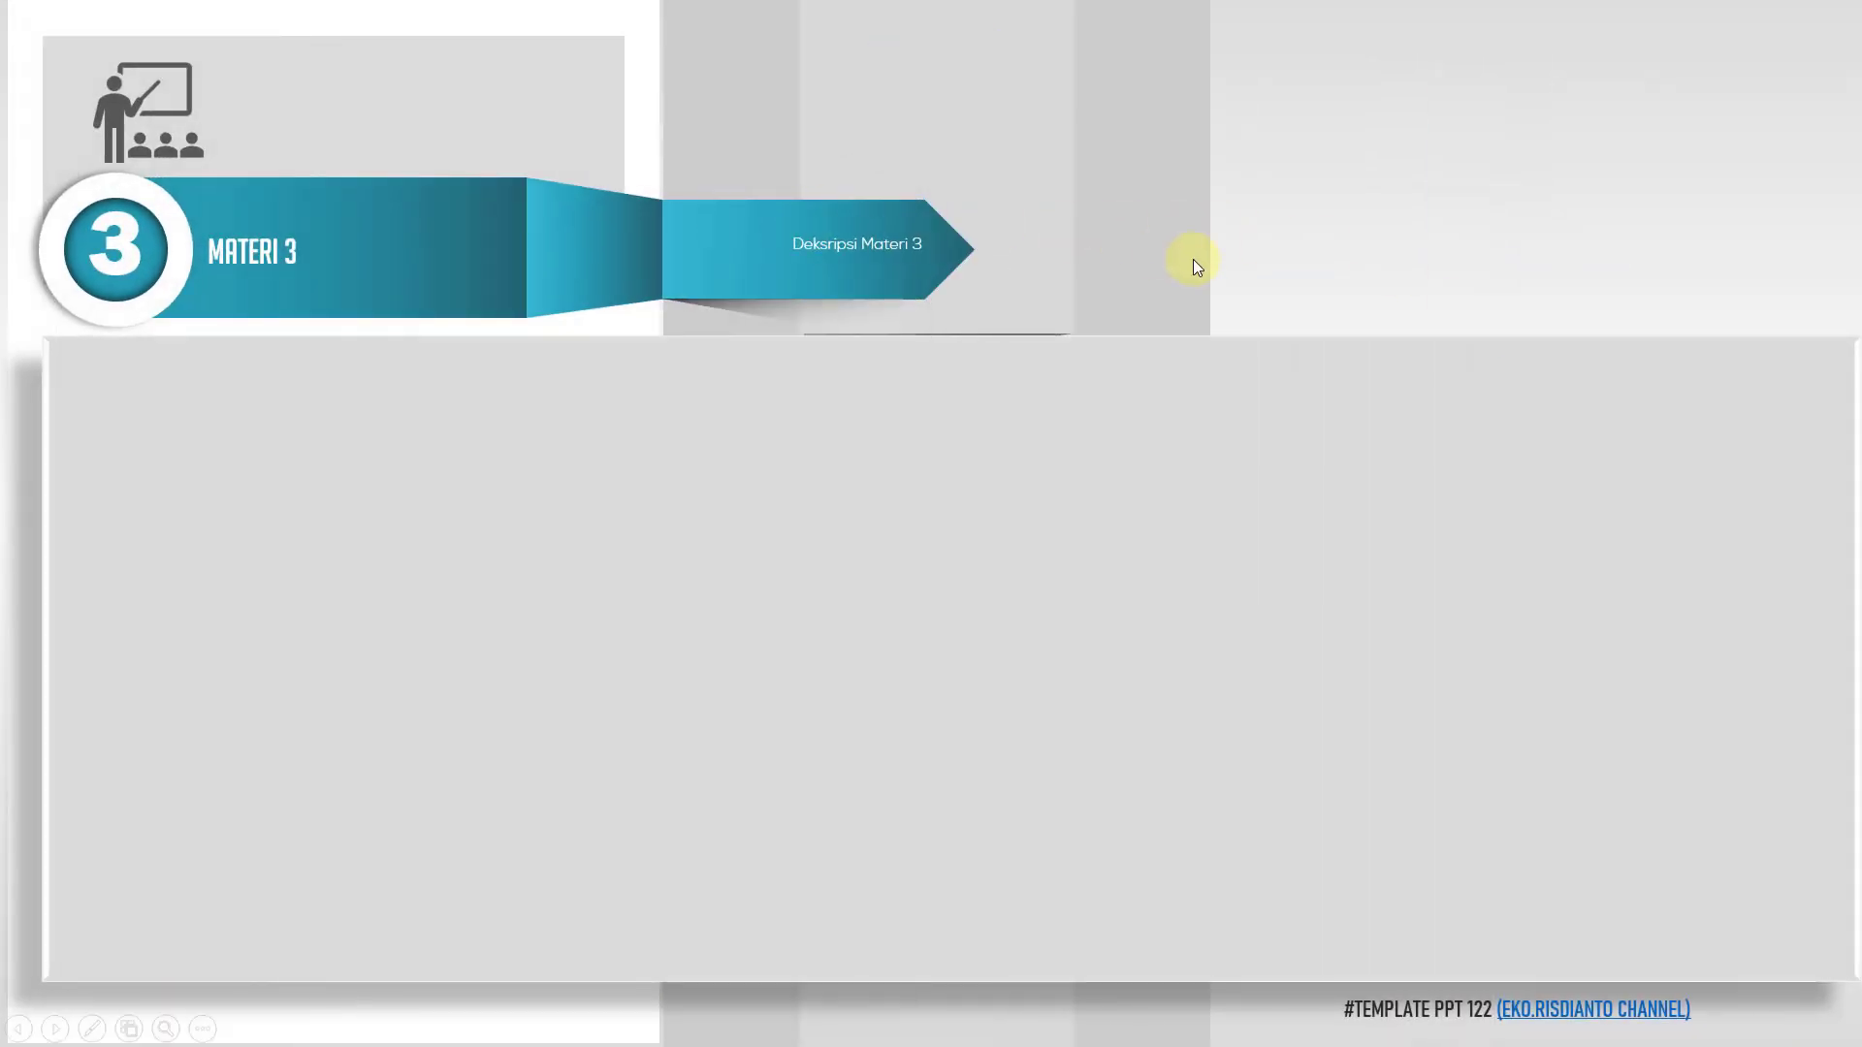
key("Right")
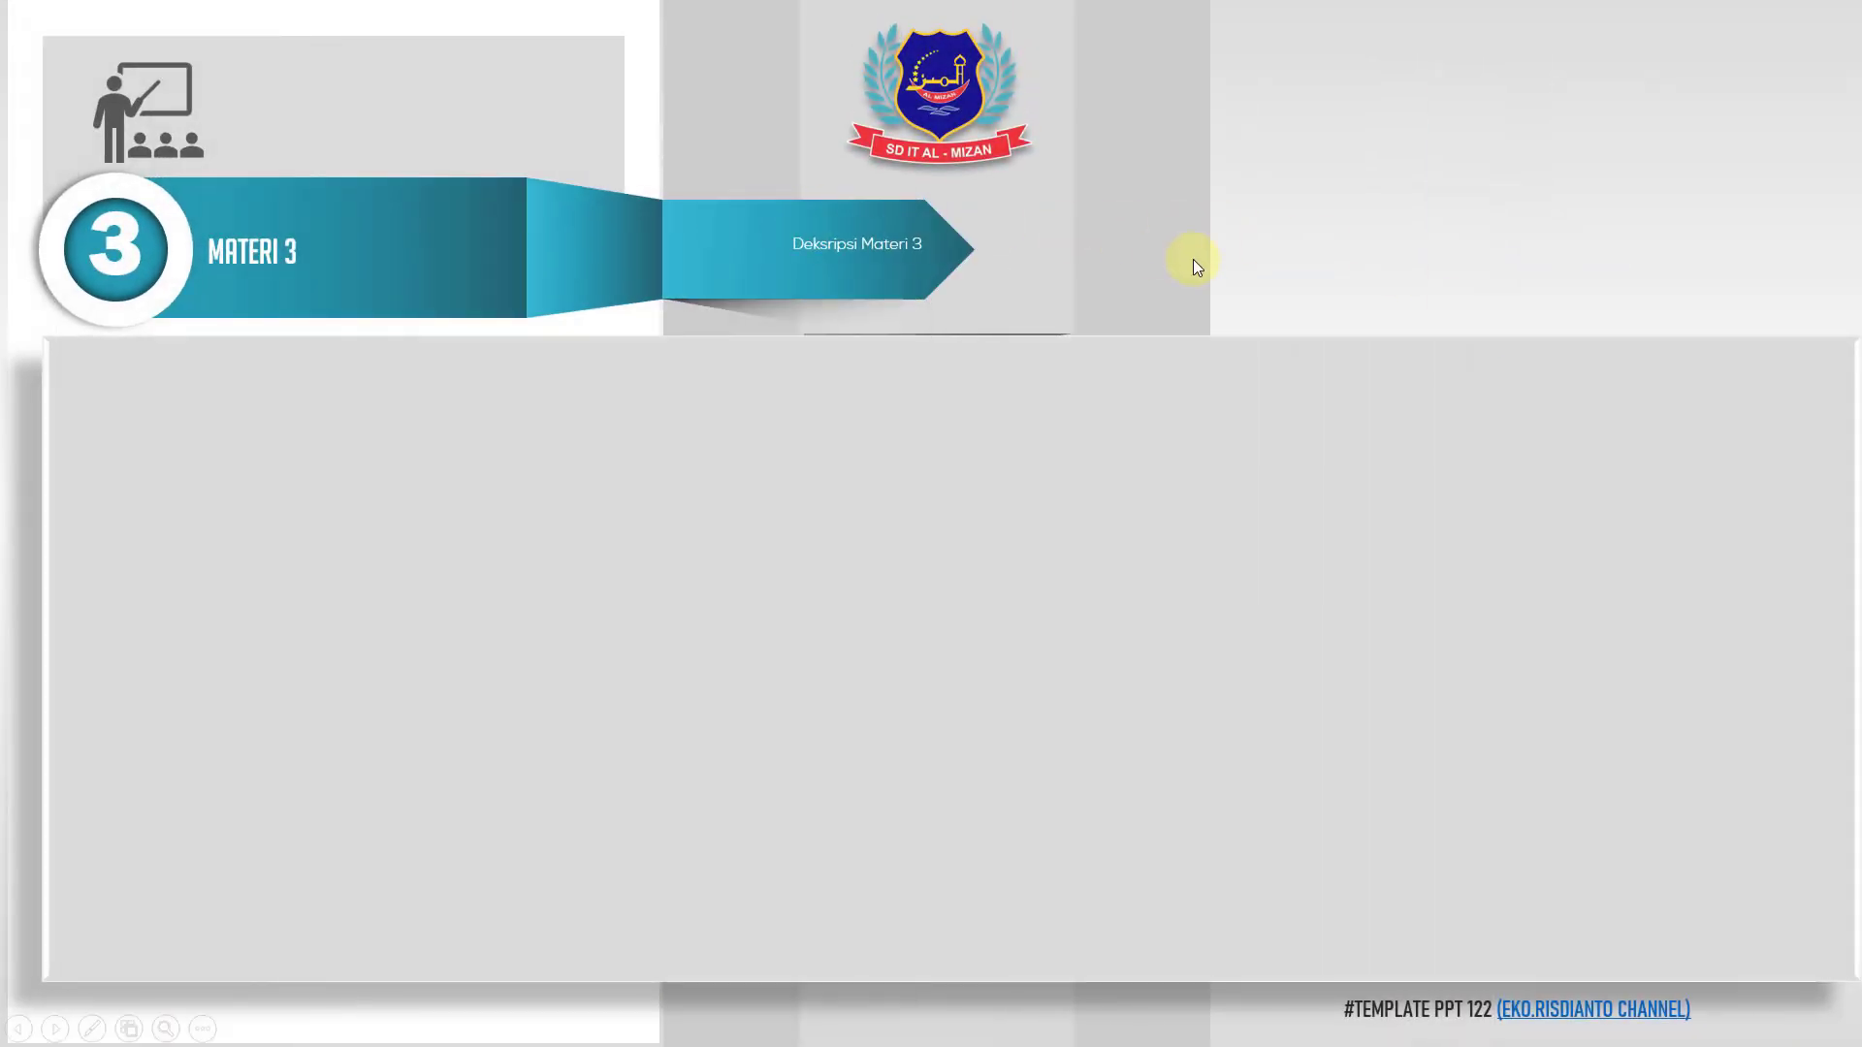
key("Right")
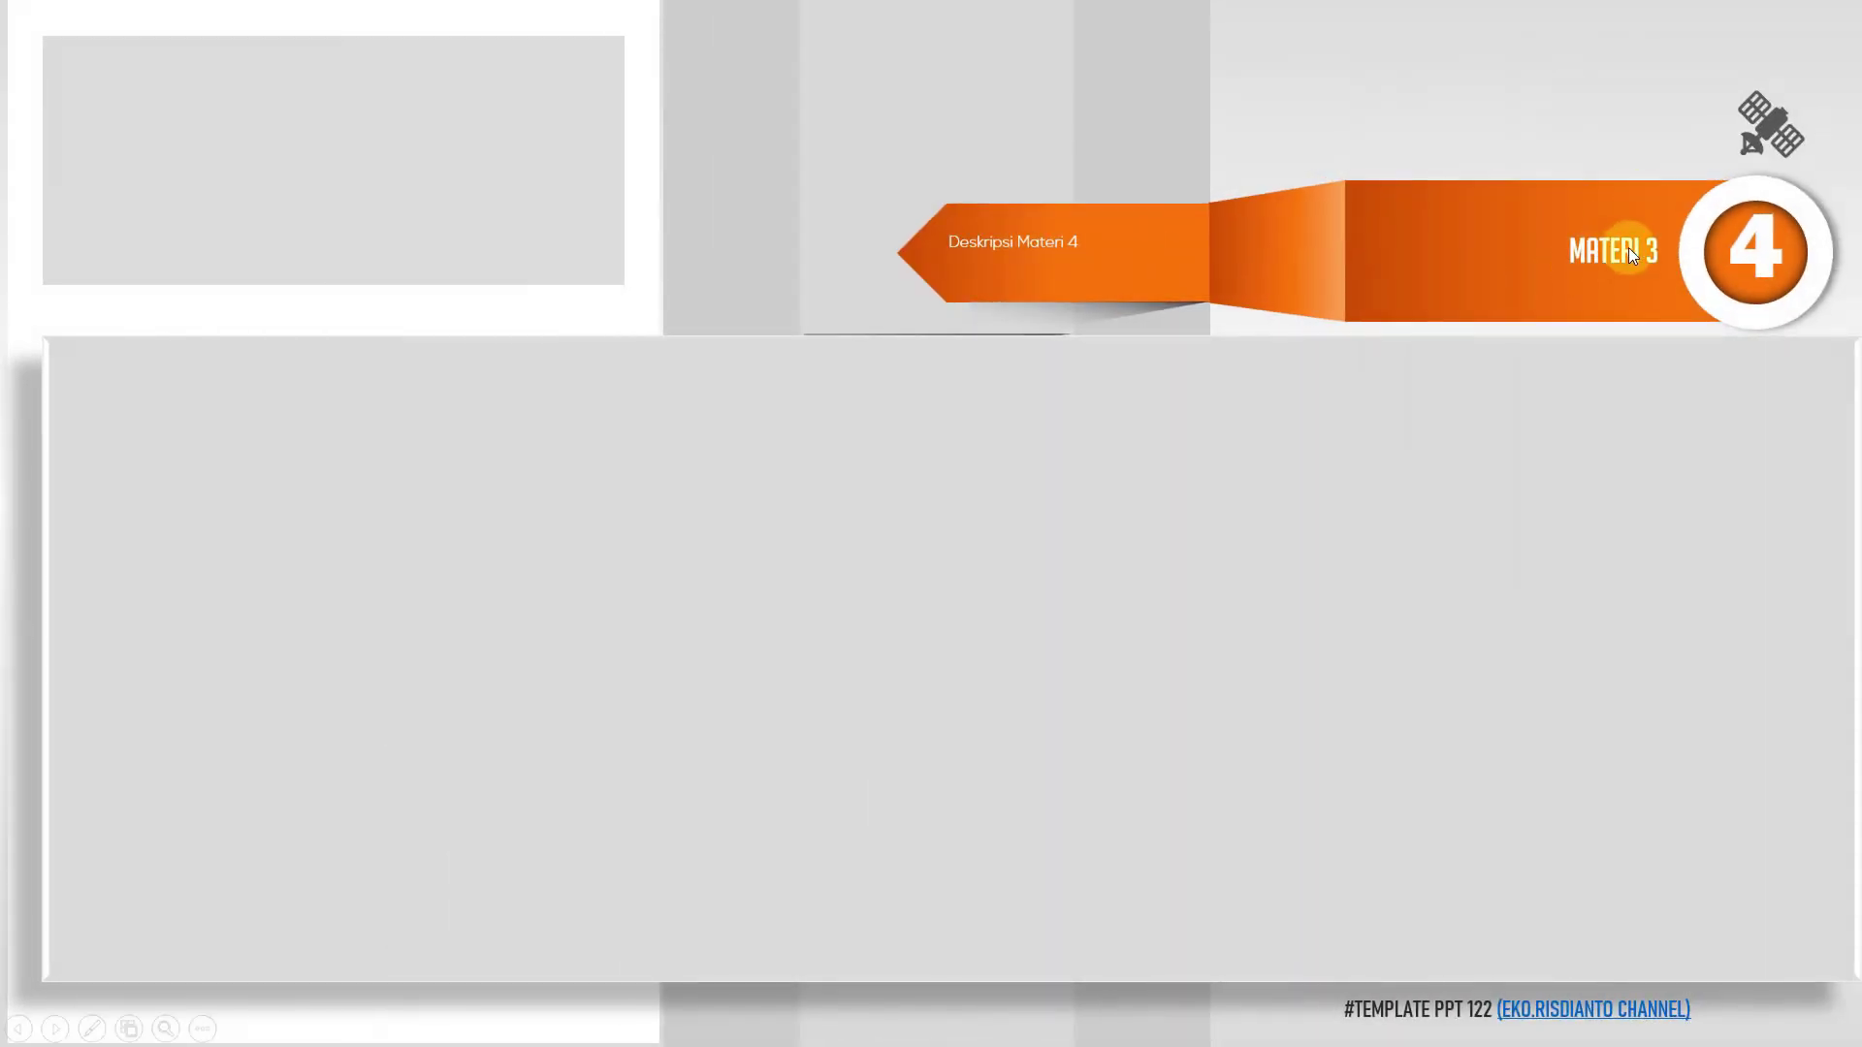
key("Right")
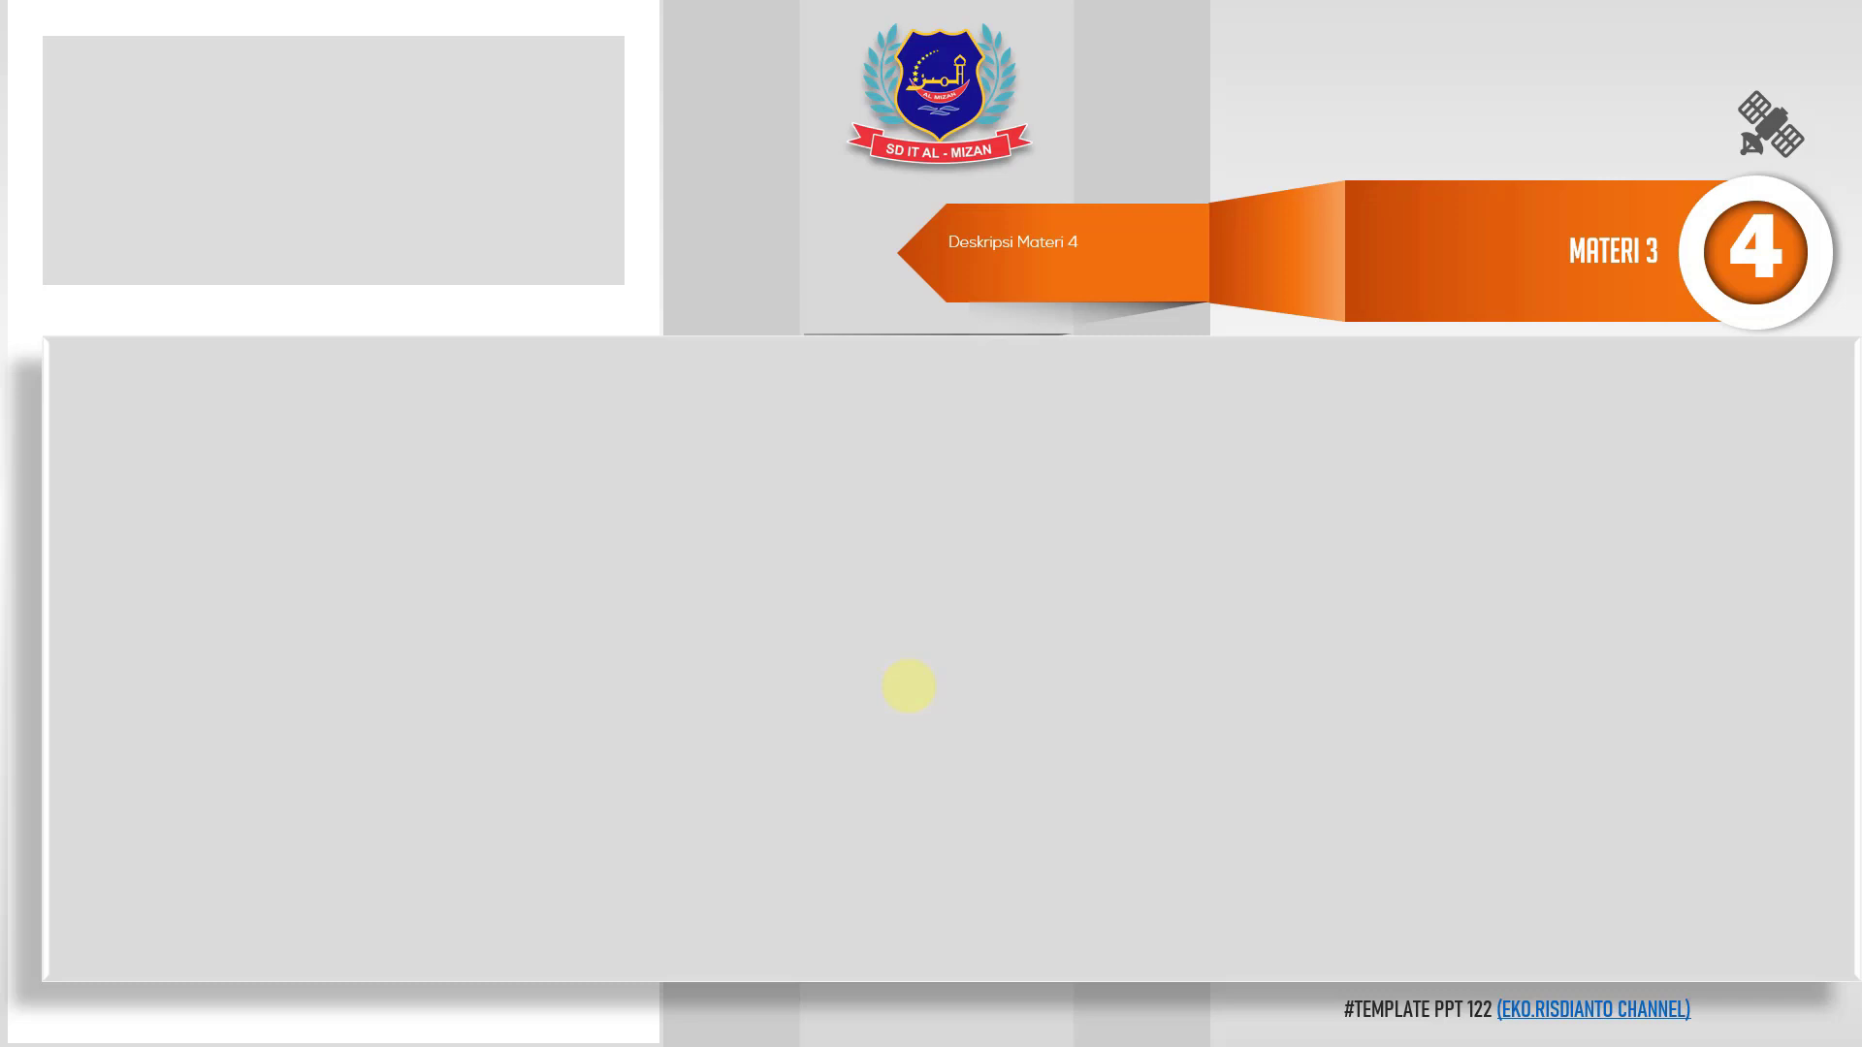
left_click(880, 747)
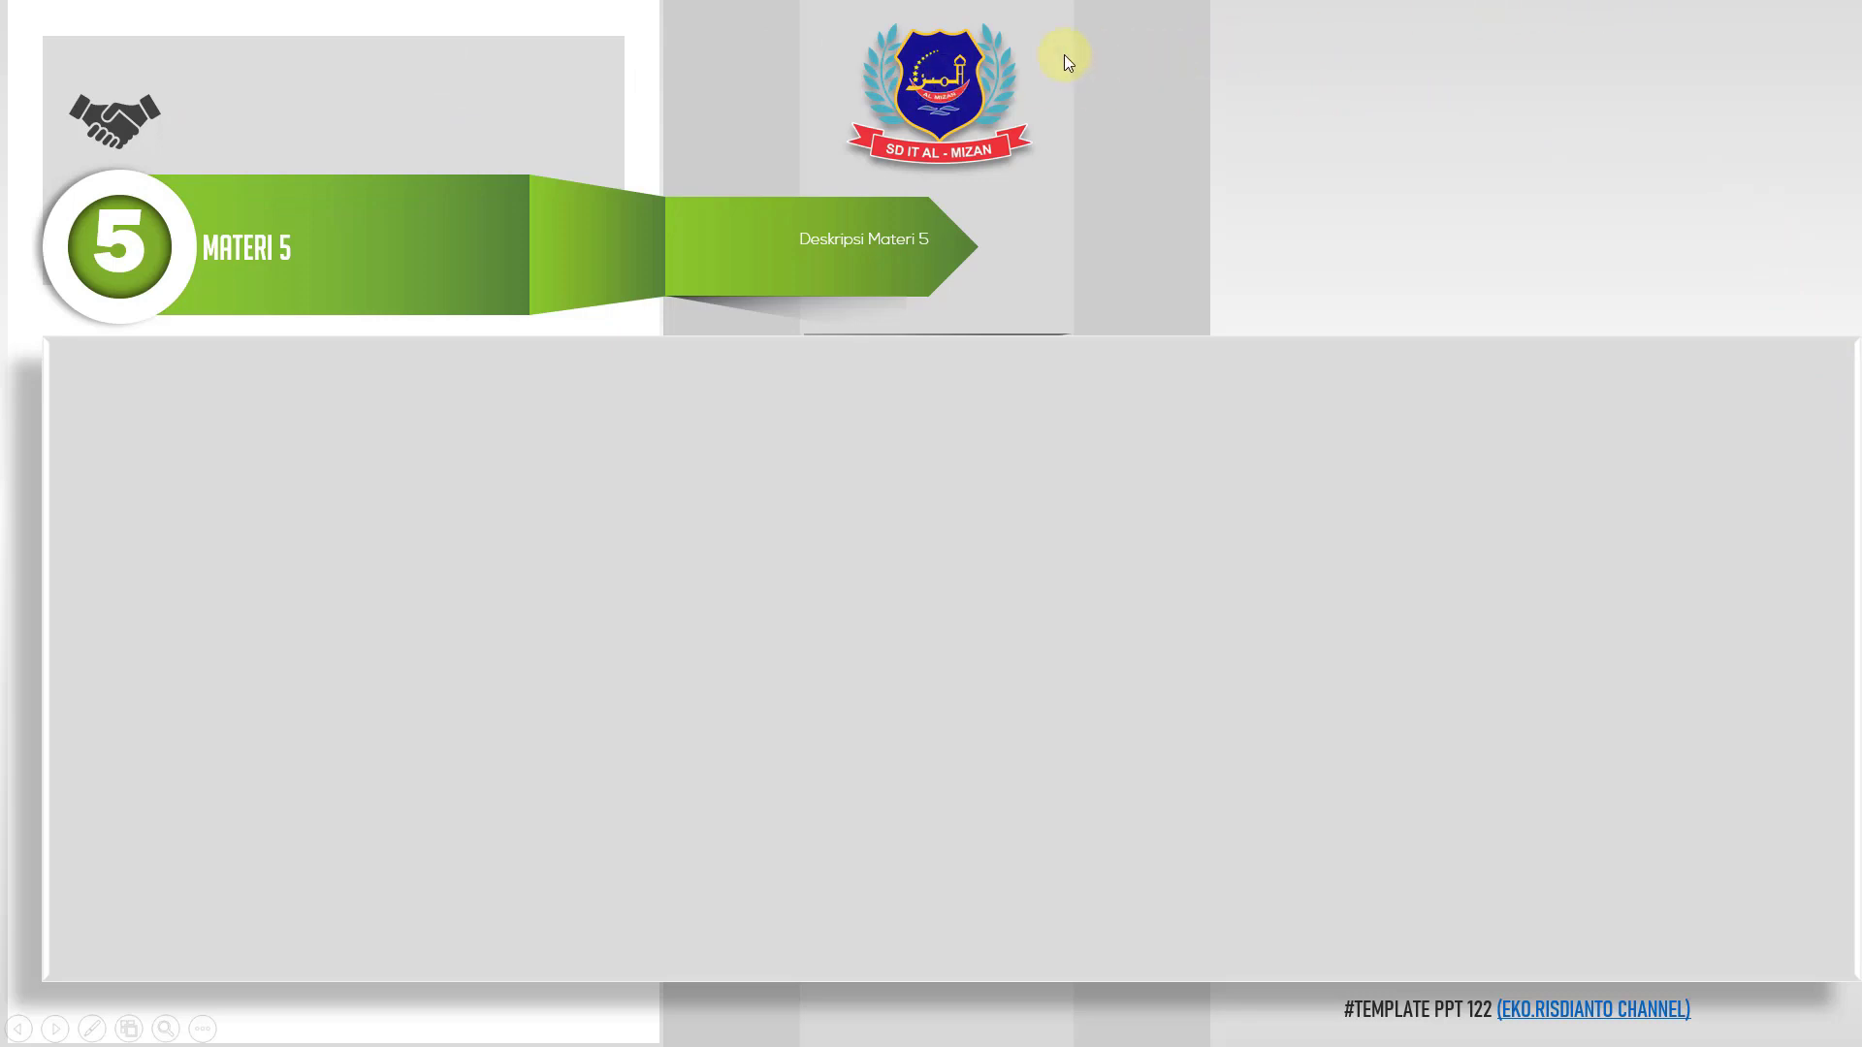
Step: Use the school logo hyperlink on Materi 5 to jump back to slide 1
left_click(937, 102)
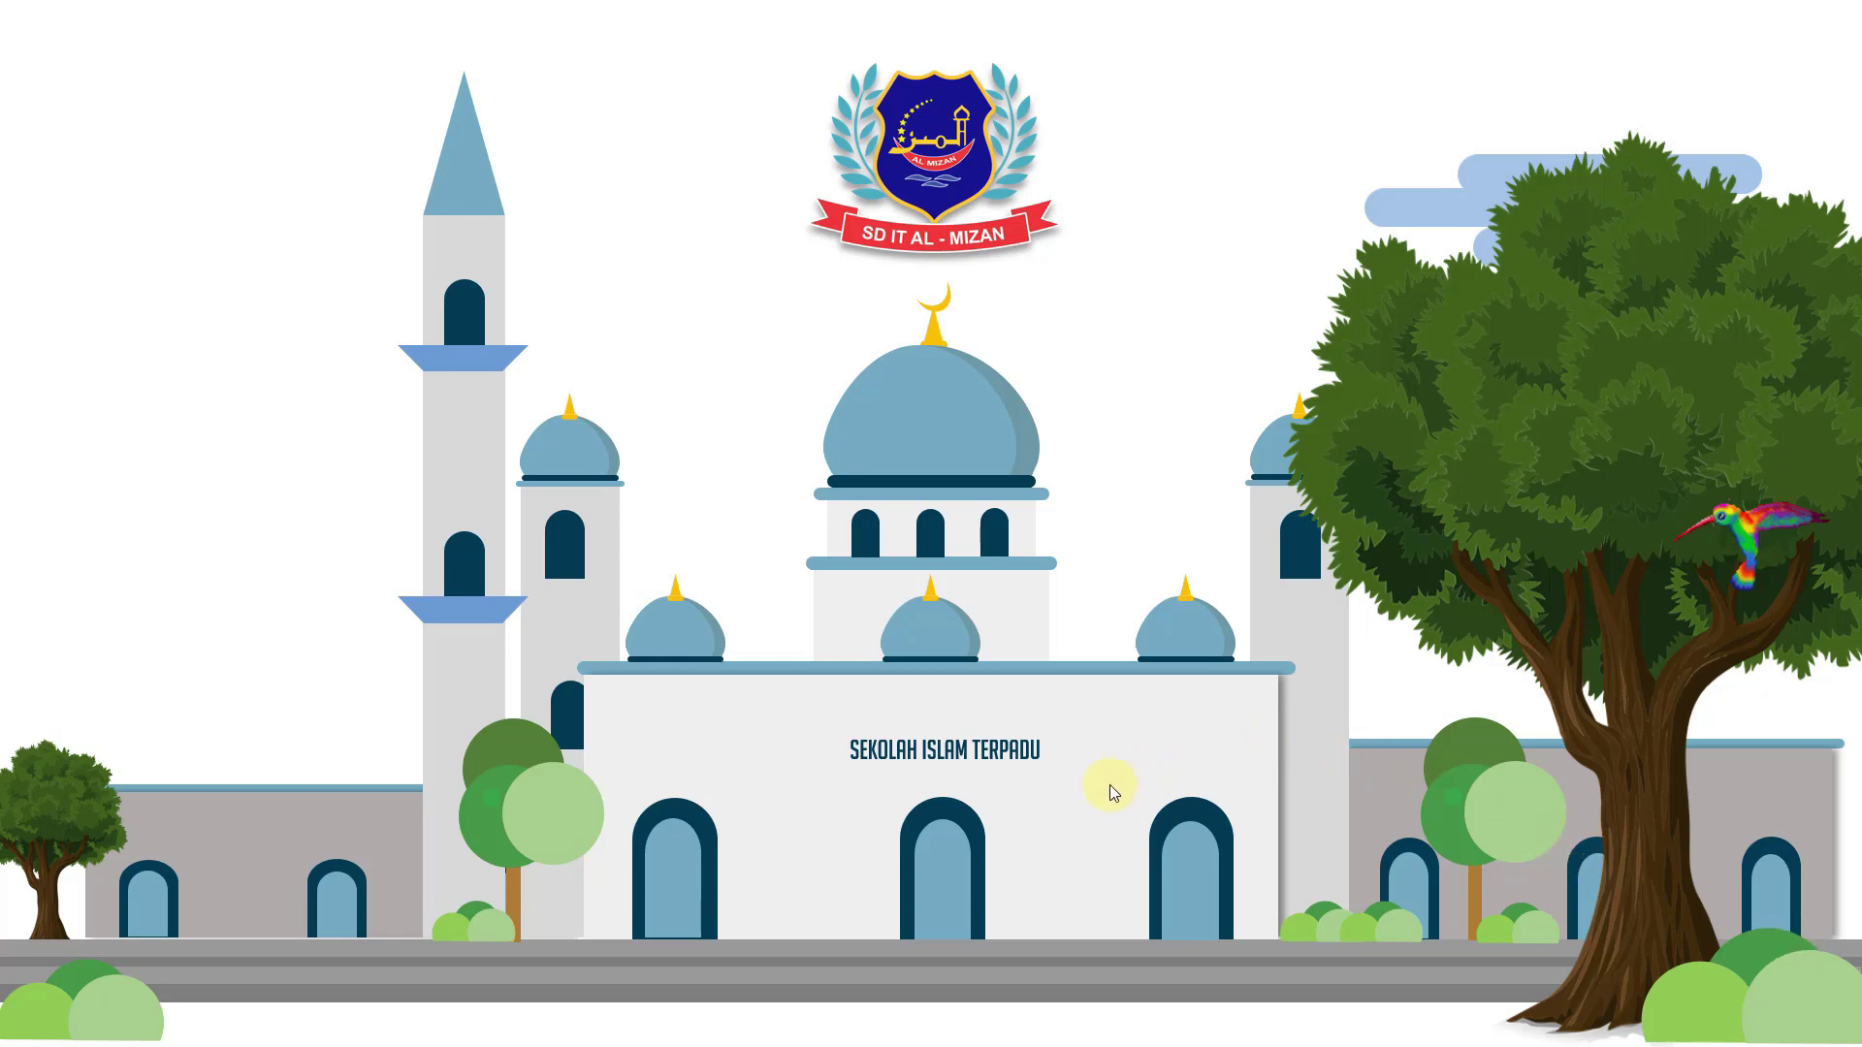
Step: Exit the slideshow and correct slide 8's heading from MATERI 3 to MATERI 4
key("Escape")
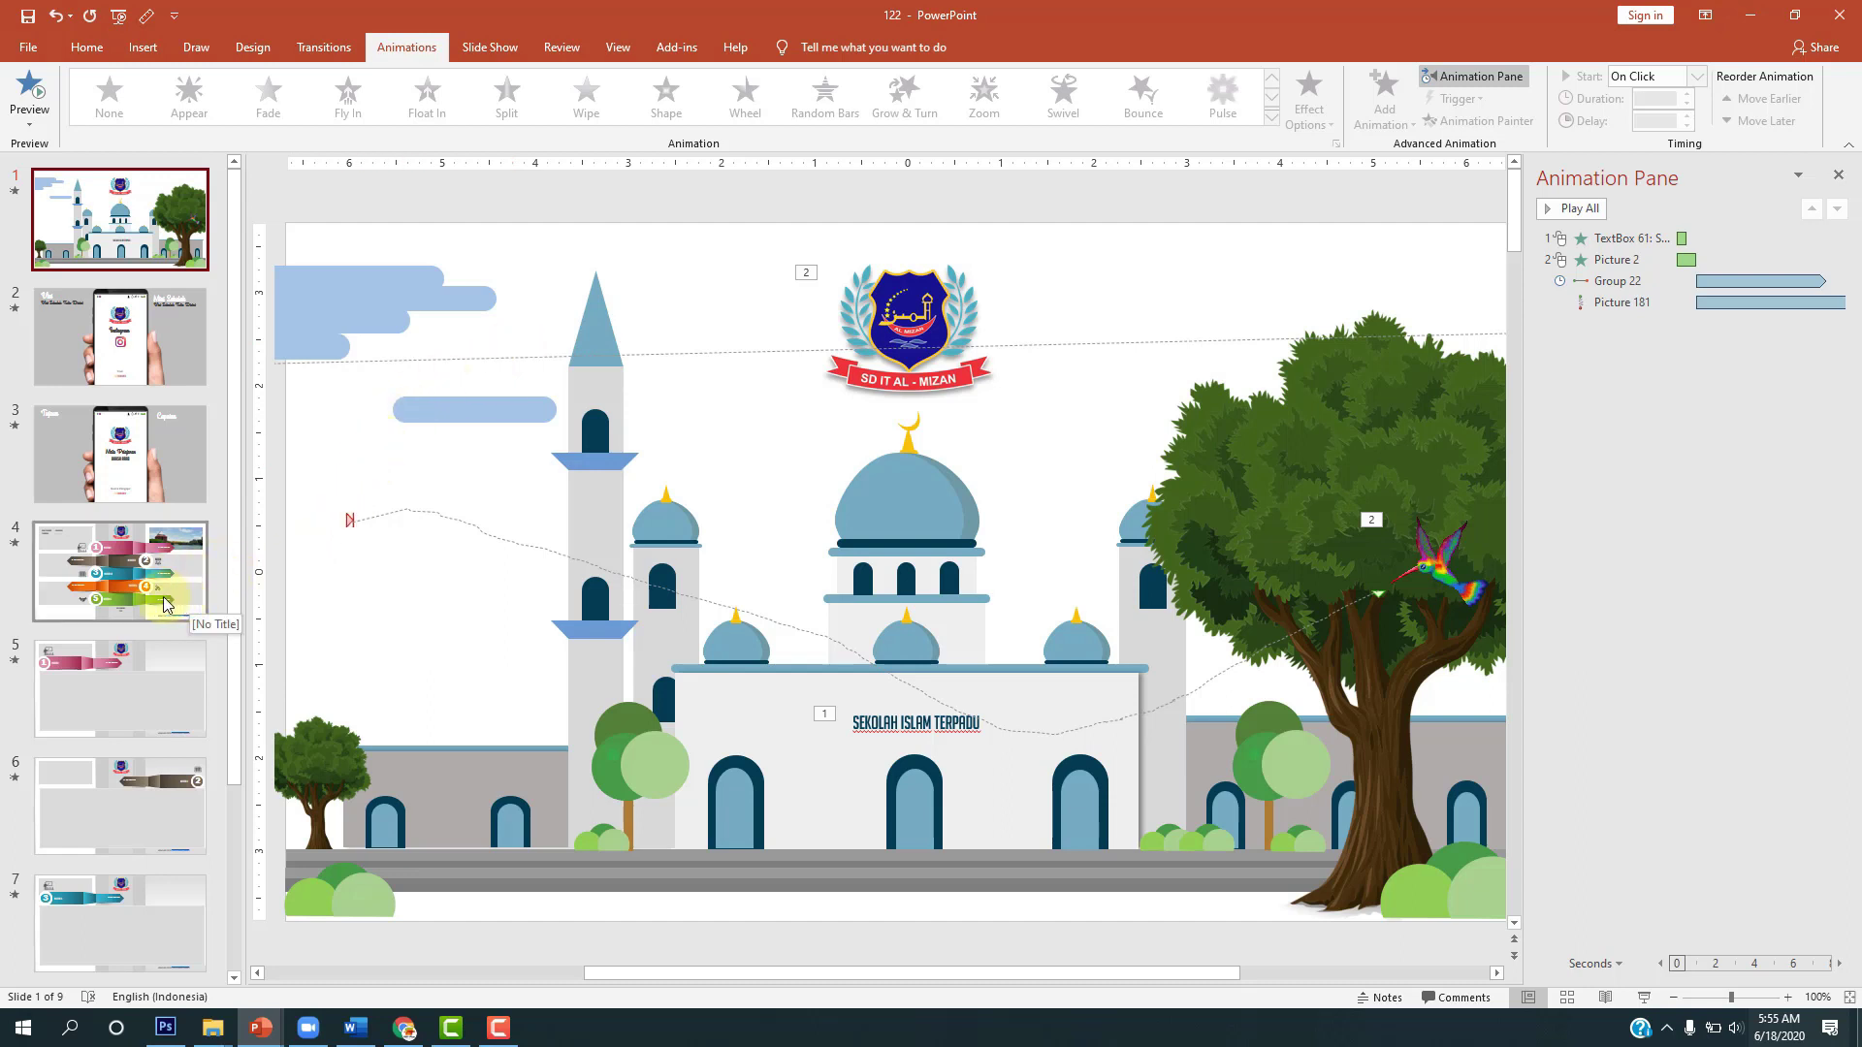
scroll(126, 700, "down", 3)
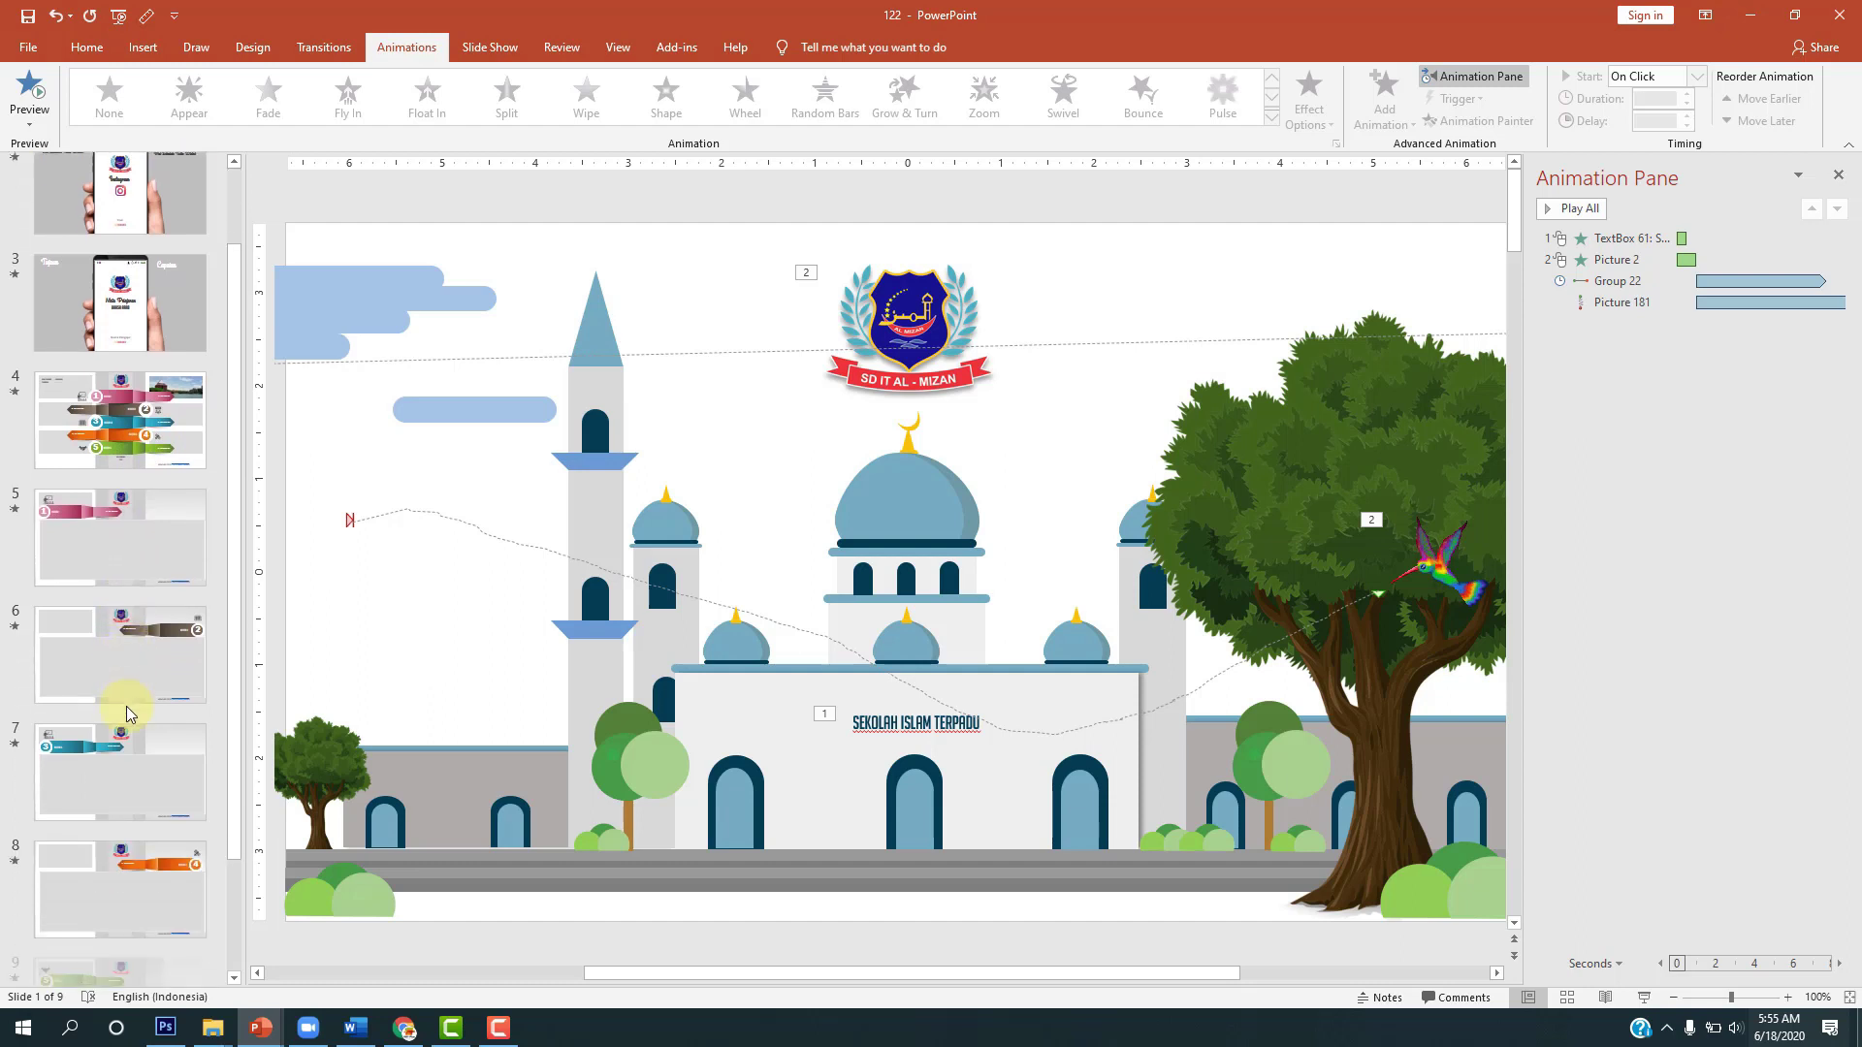
left_click(109, 865)
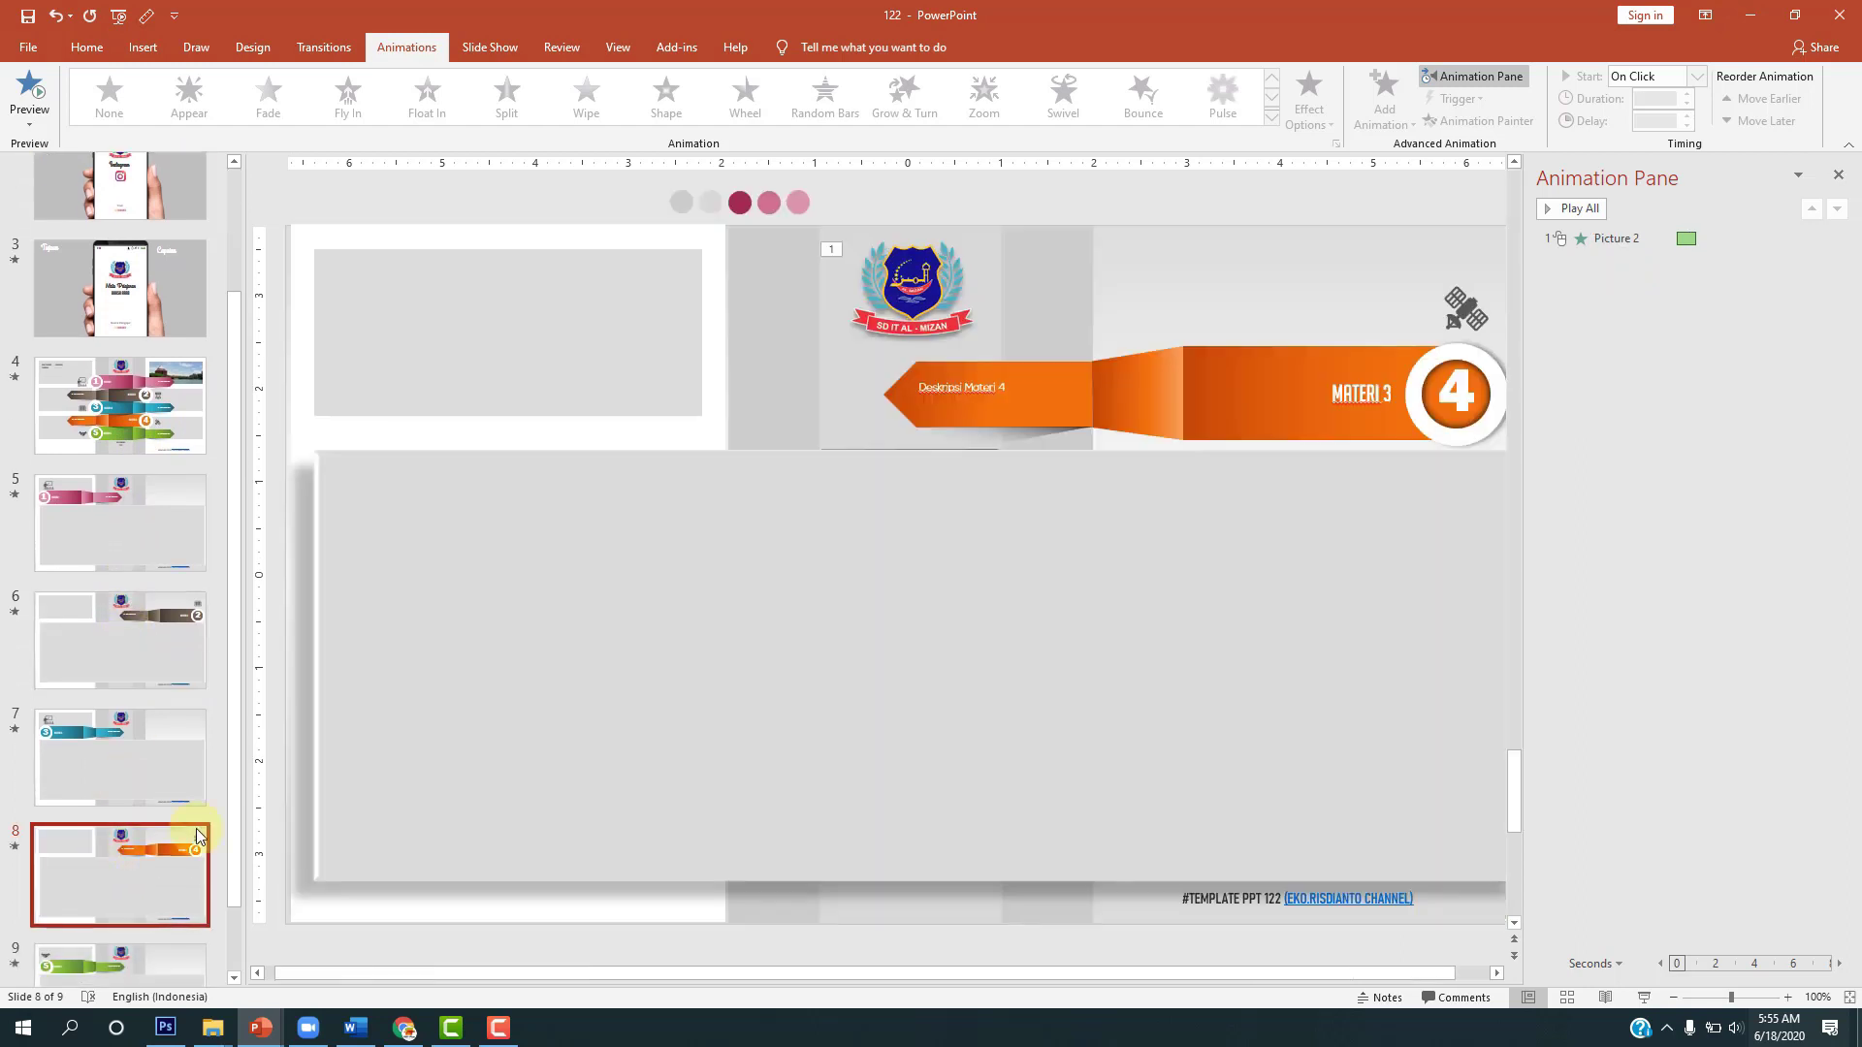
left_click(1389, 394)
double_click(1388, 393)
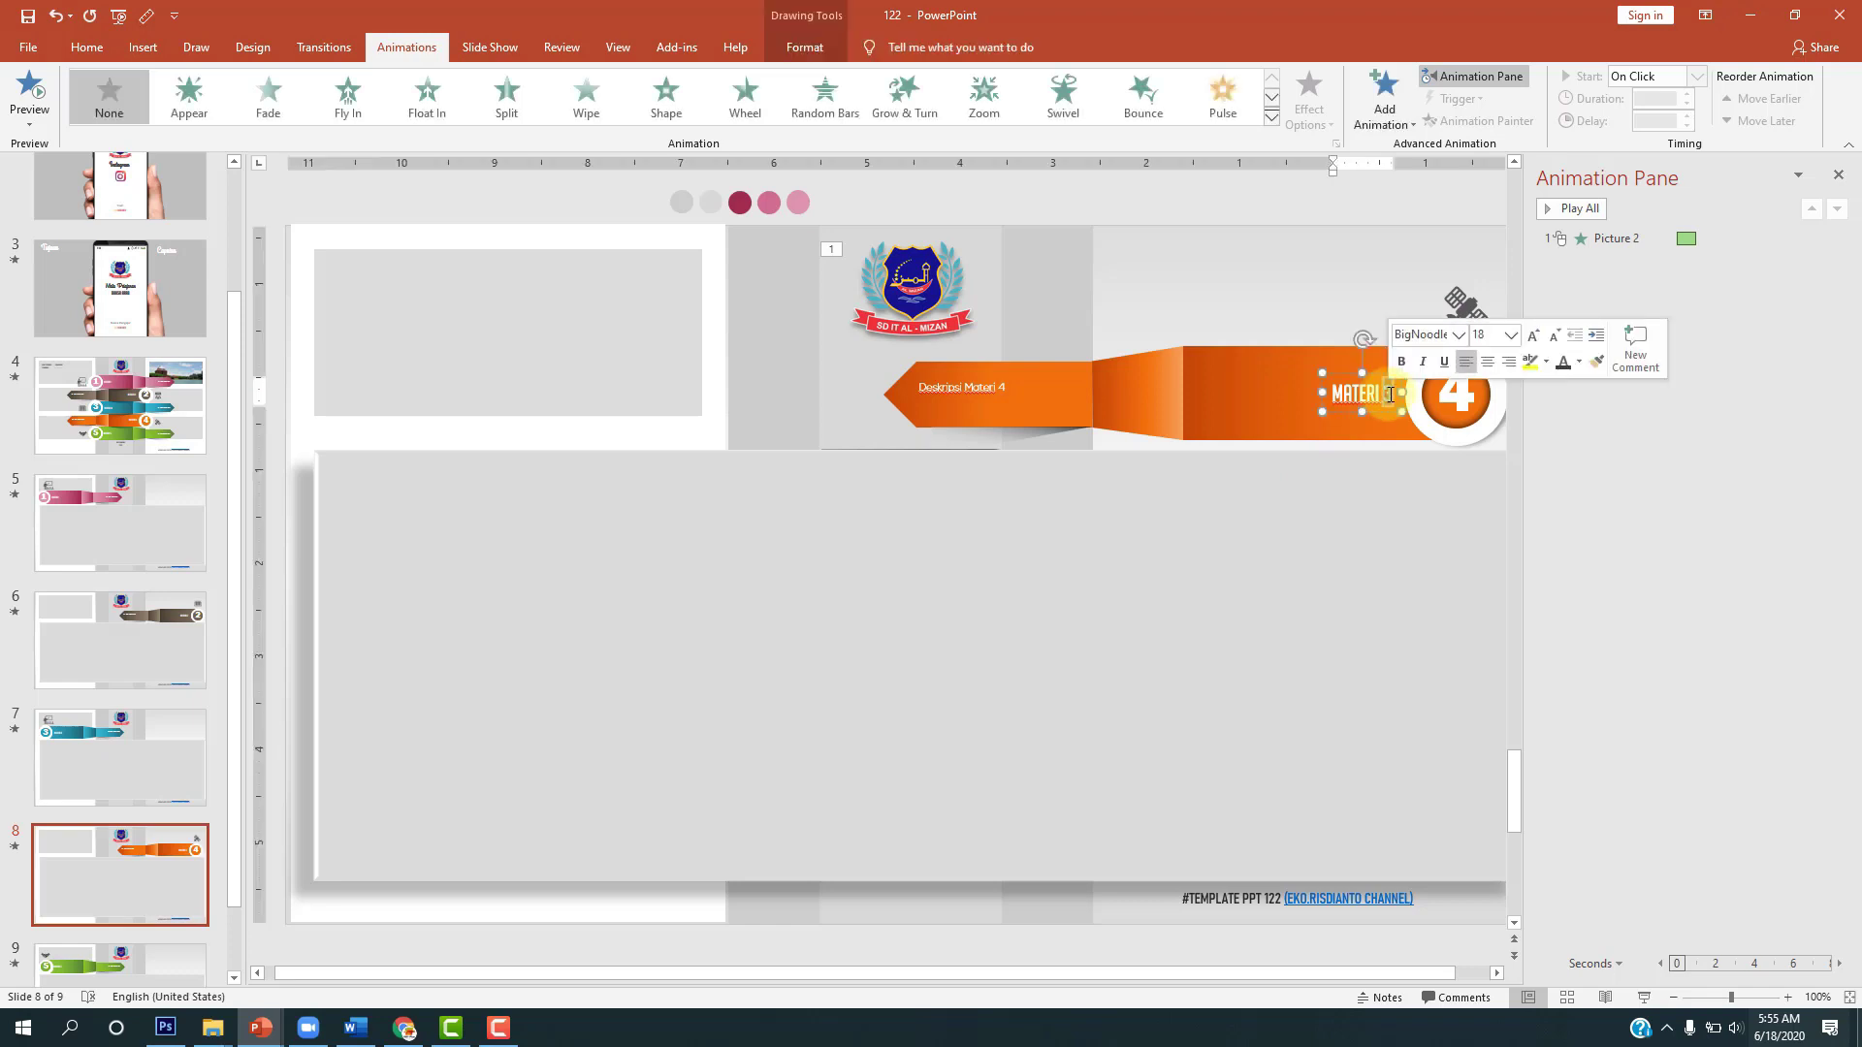
type("4")
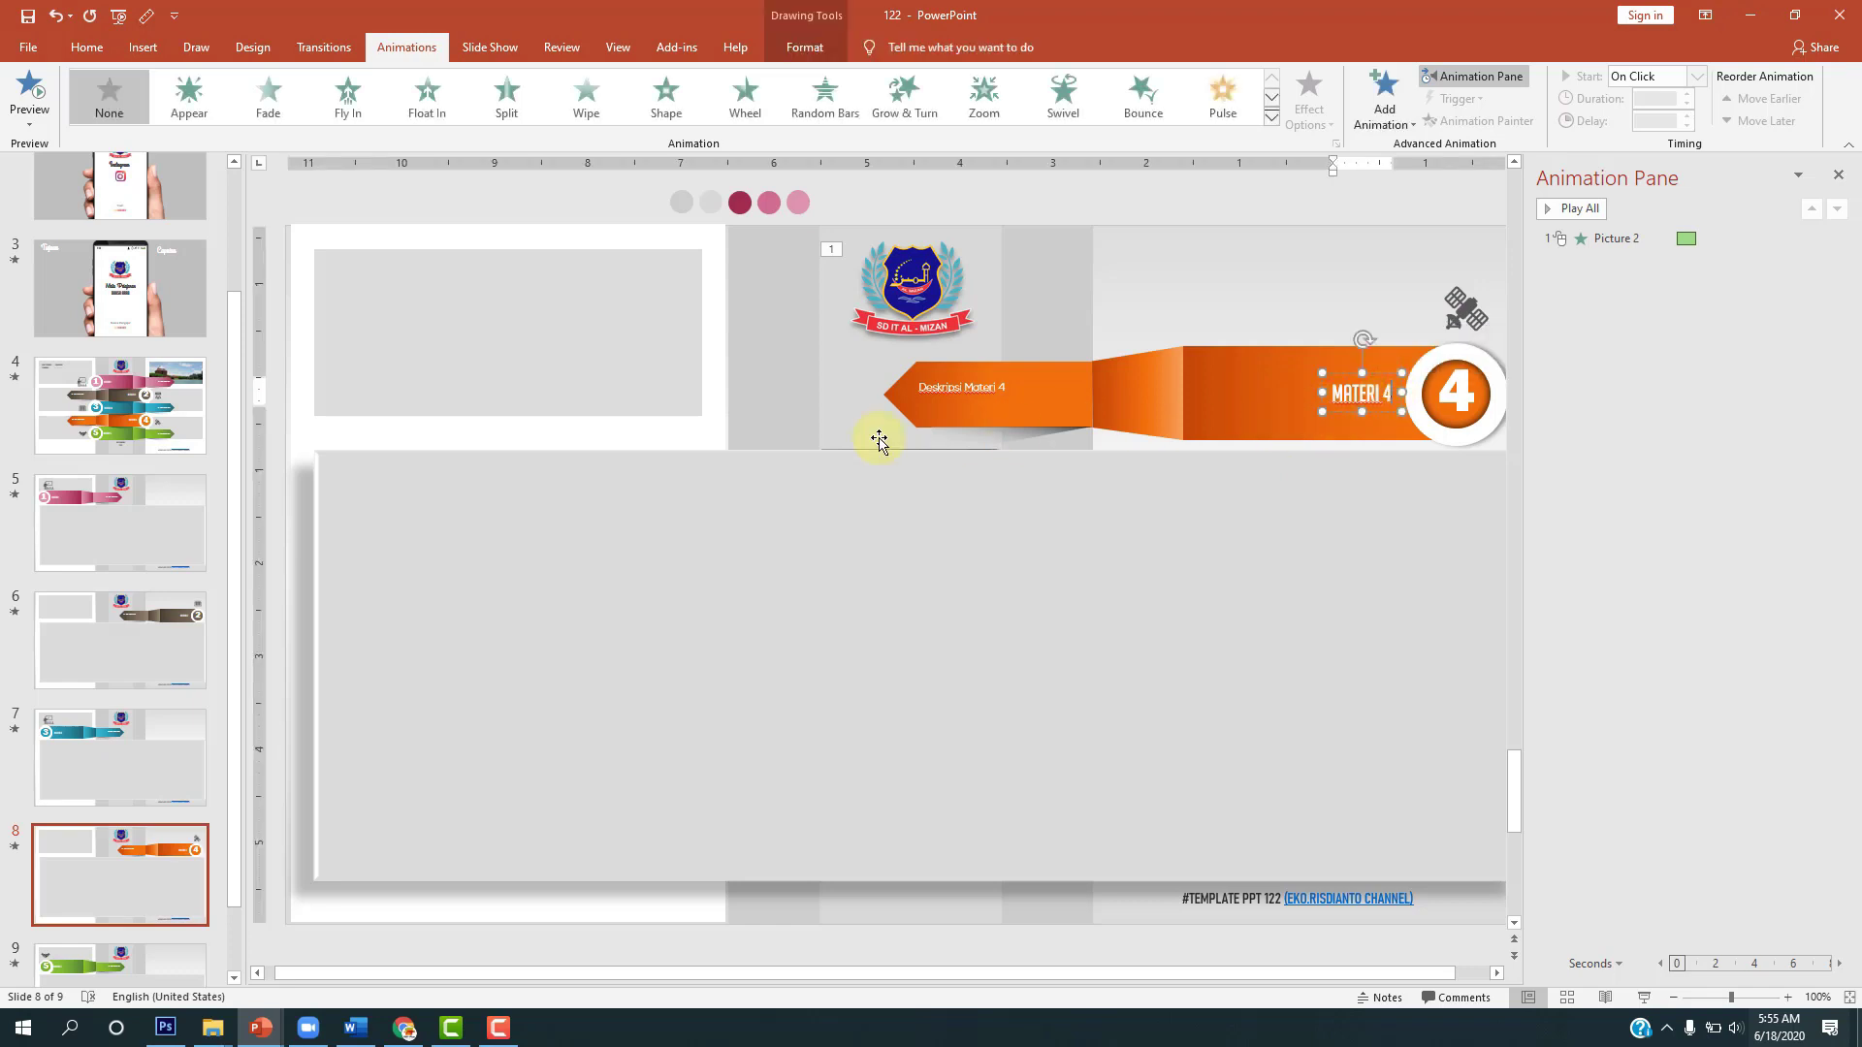
Step: Fix the misspelled 'BAHSA ARAB' on slide 3 to read 'BAHASA ARAB'
left_click(150, 644)
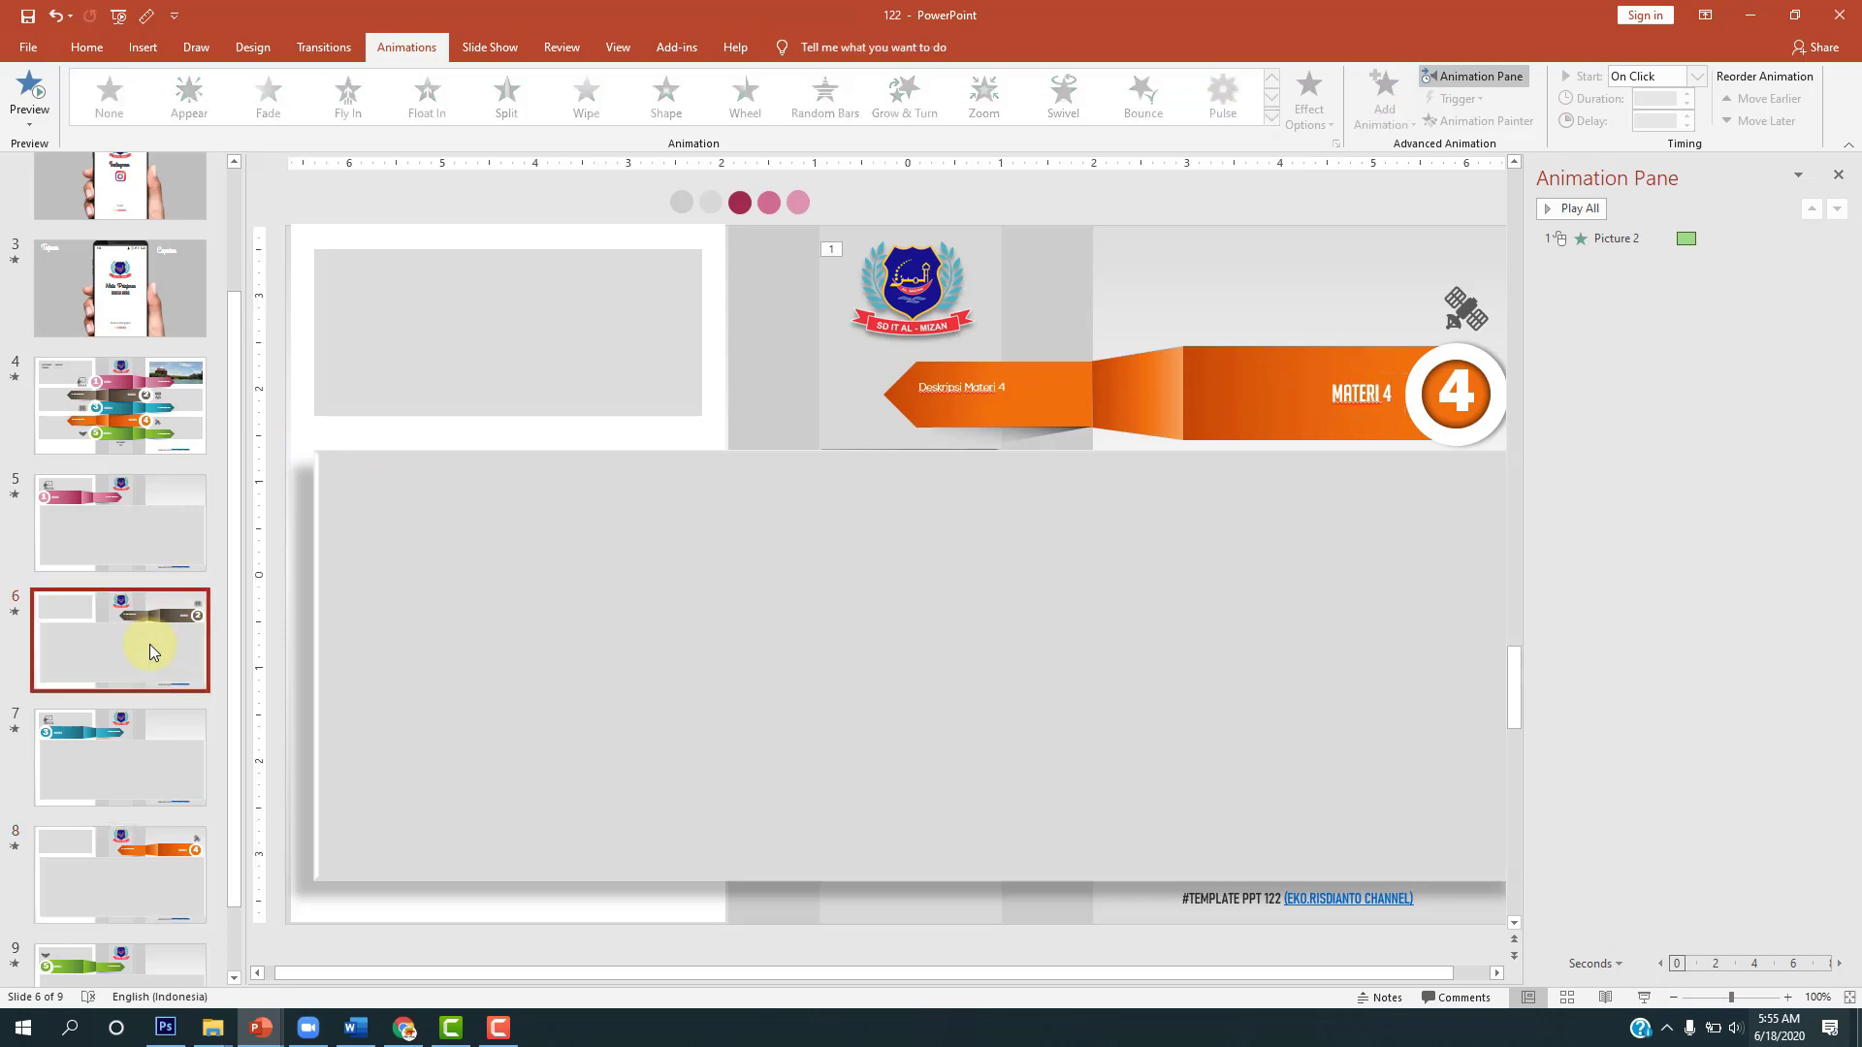
scroll(166, 366, "up", 1)
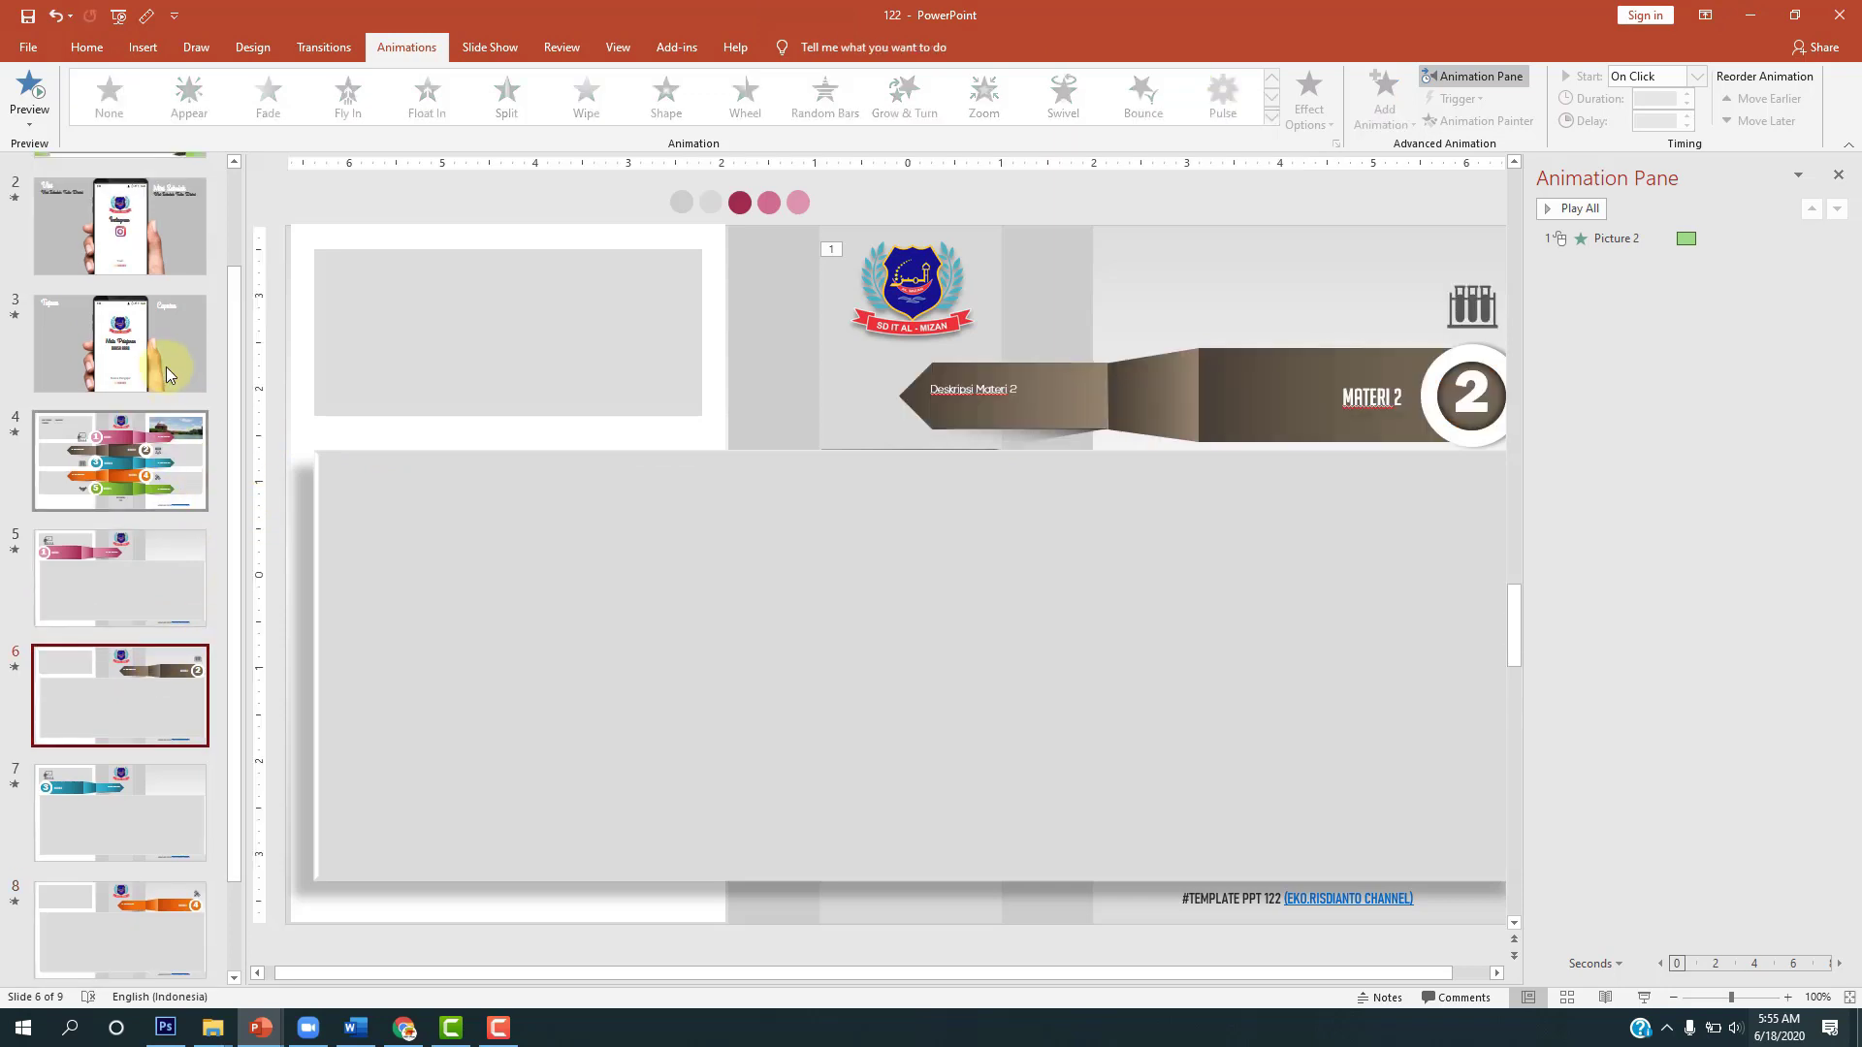
left_click(130, 358)
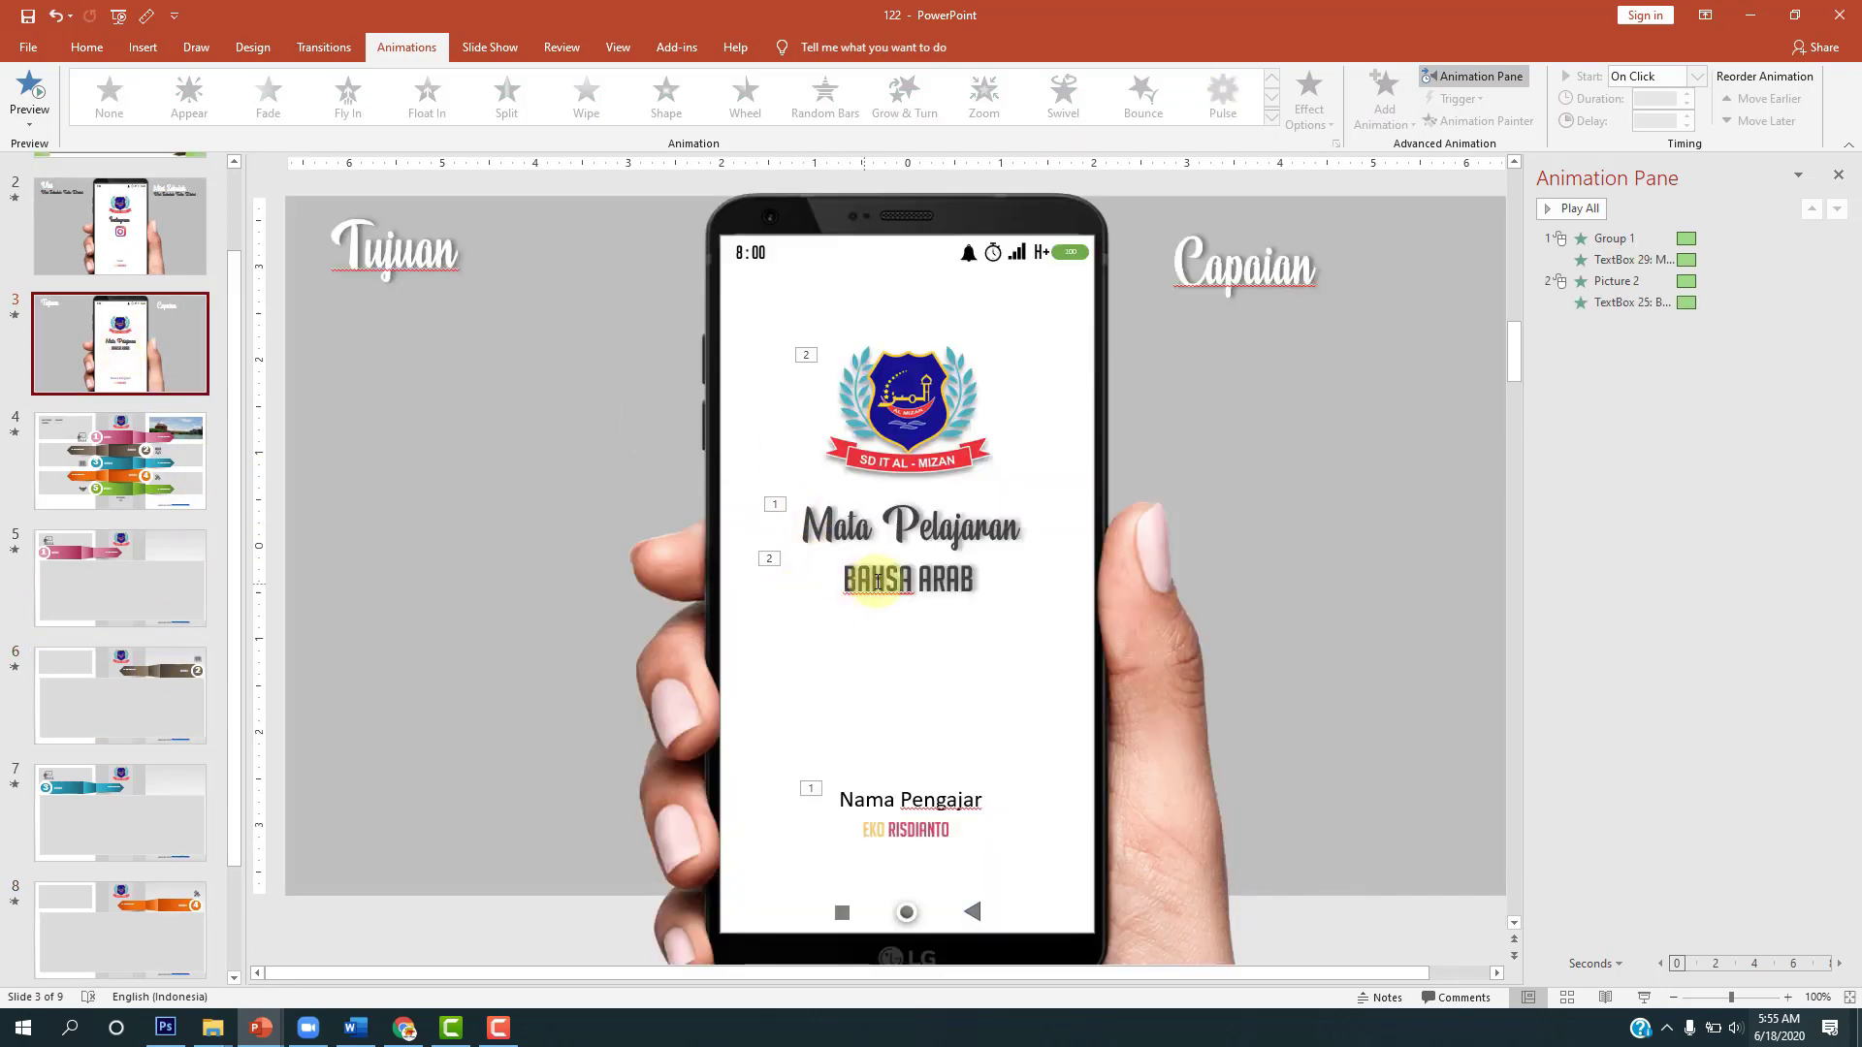
left_click(883, 579)
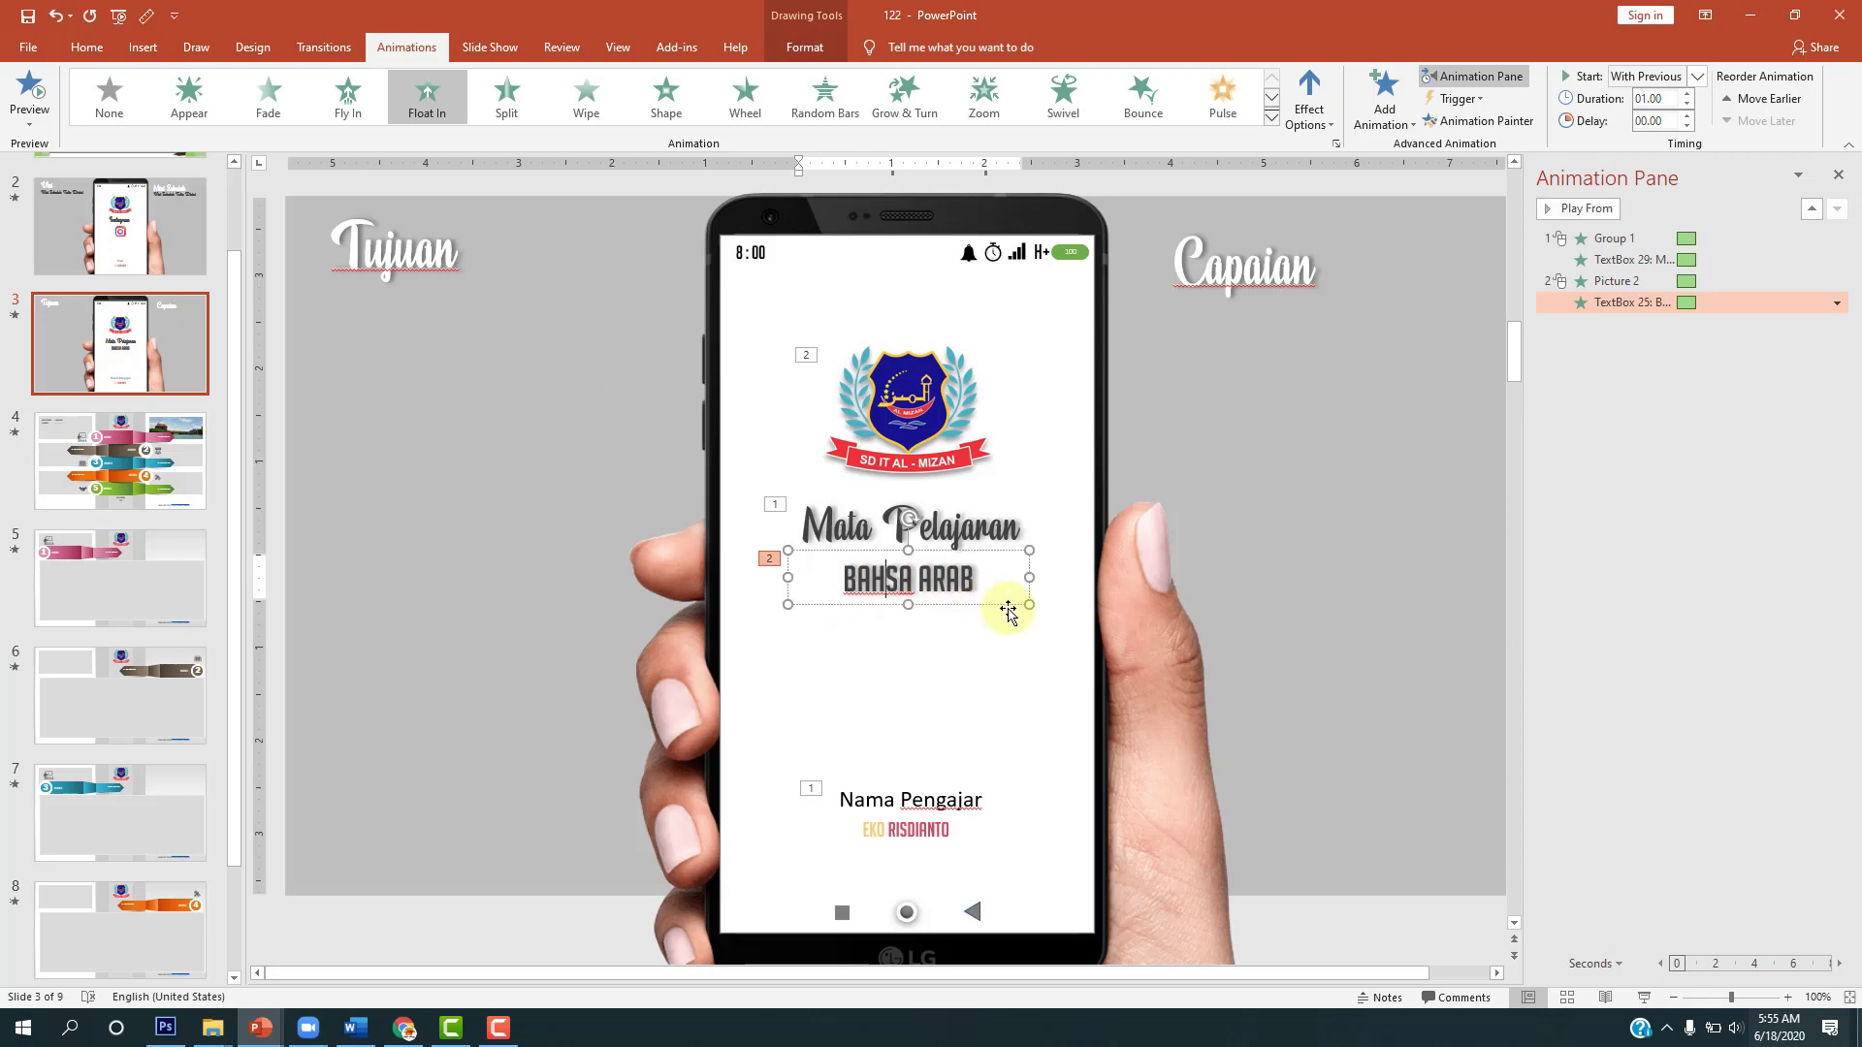
type("A")
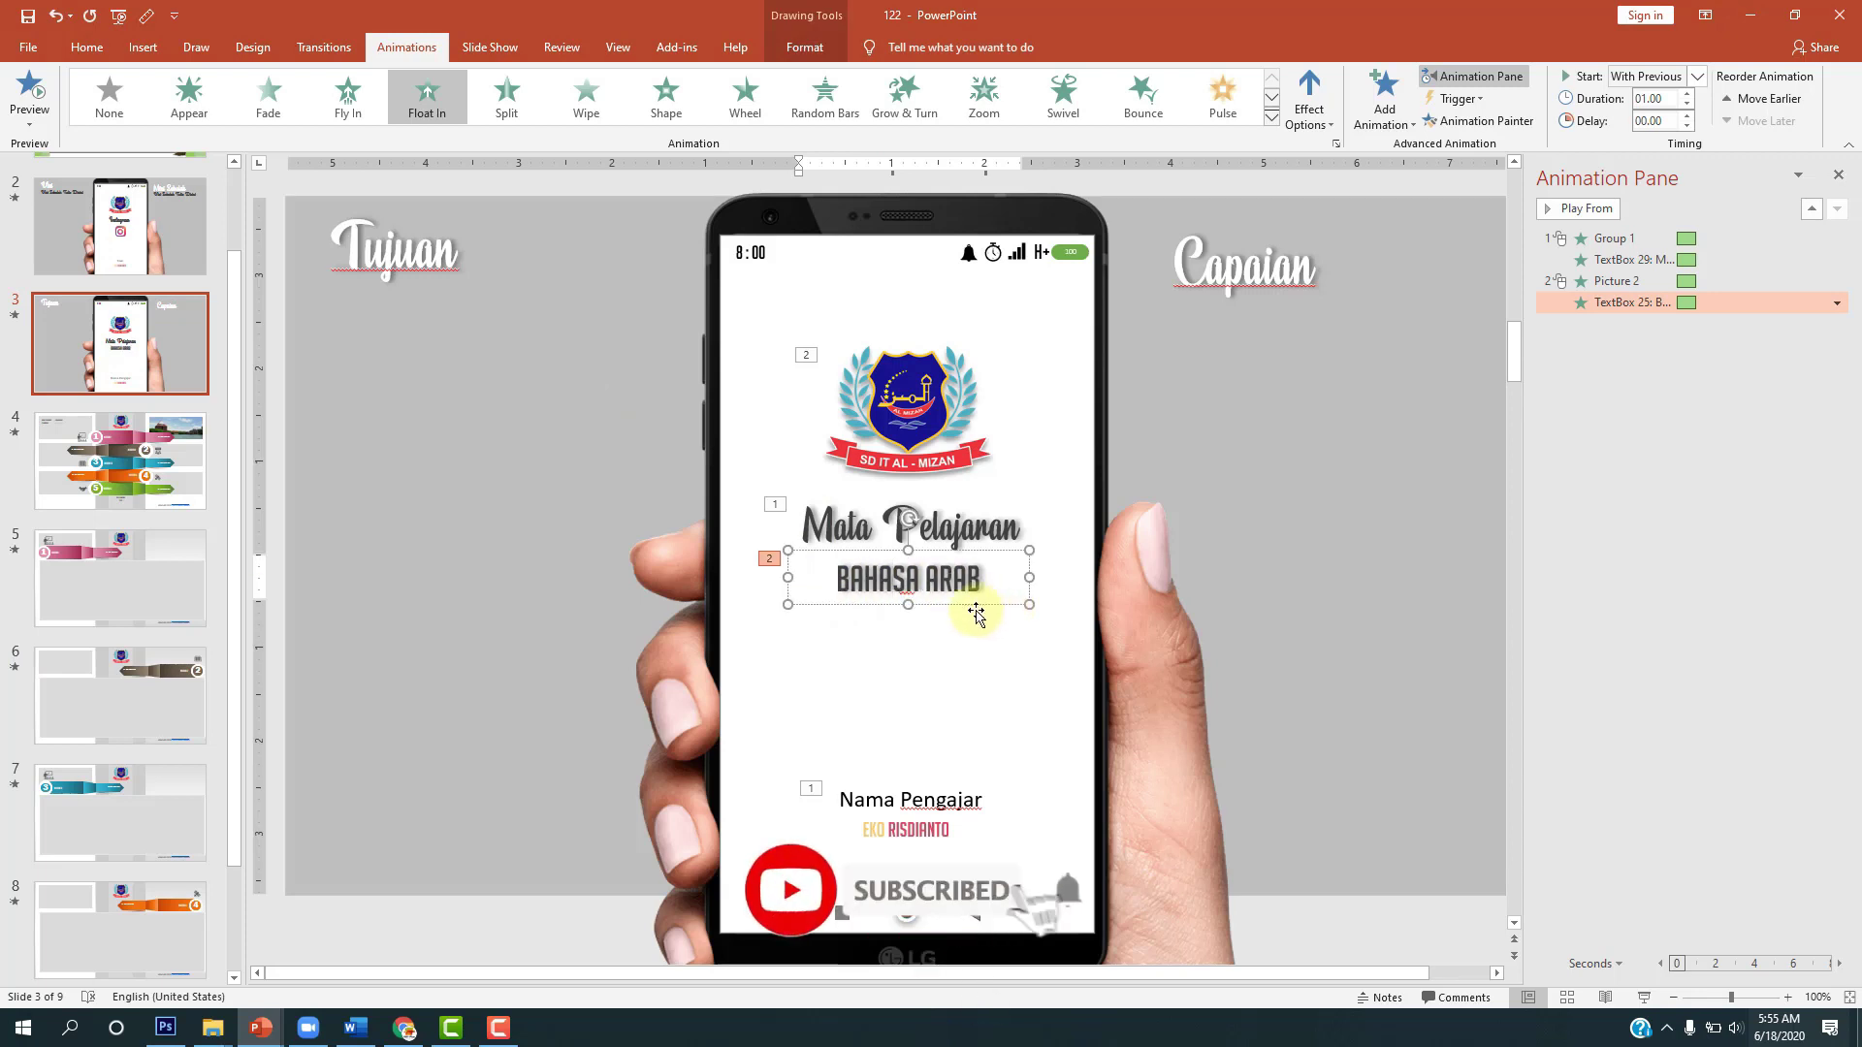
left_click(545, 500)
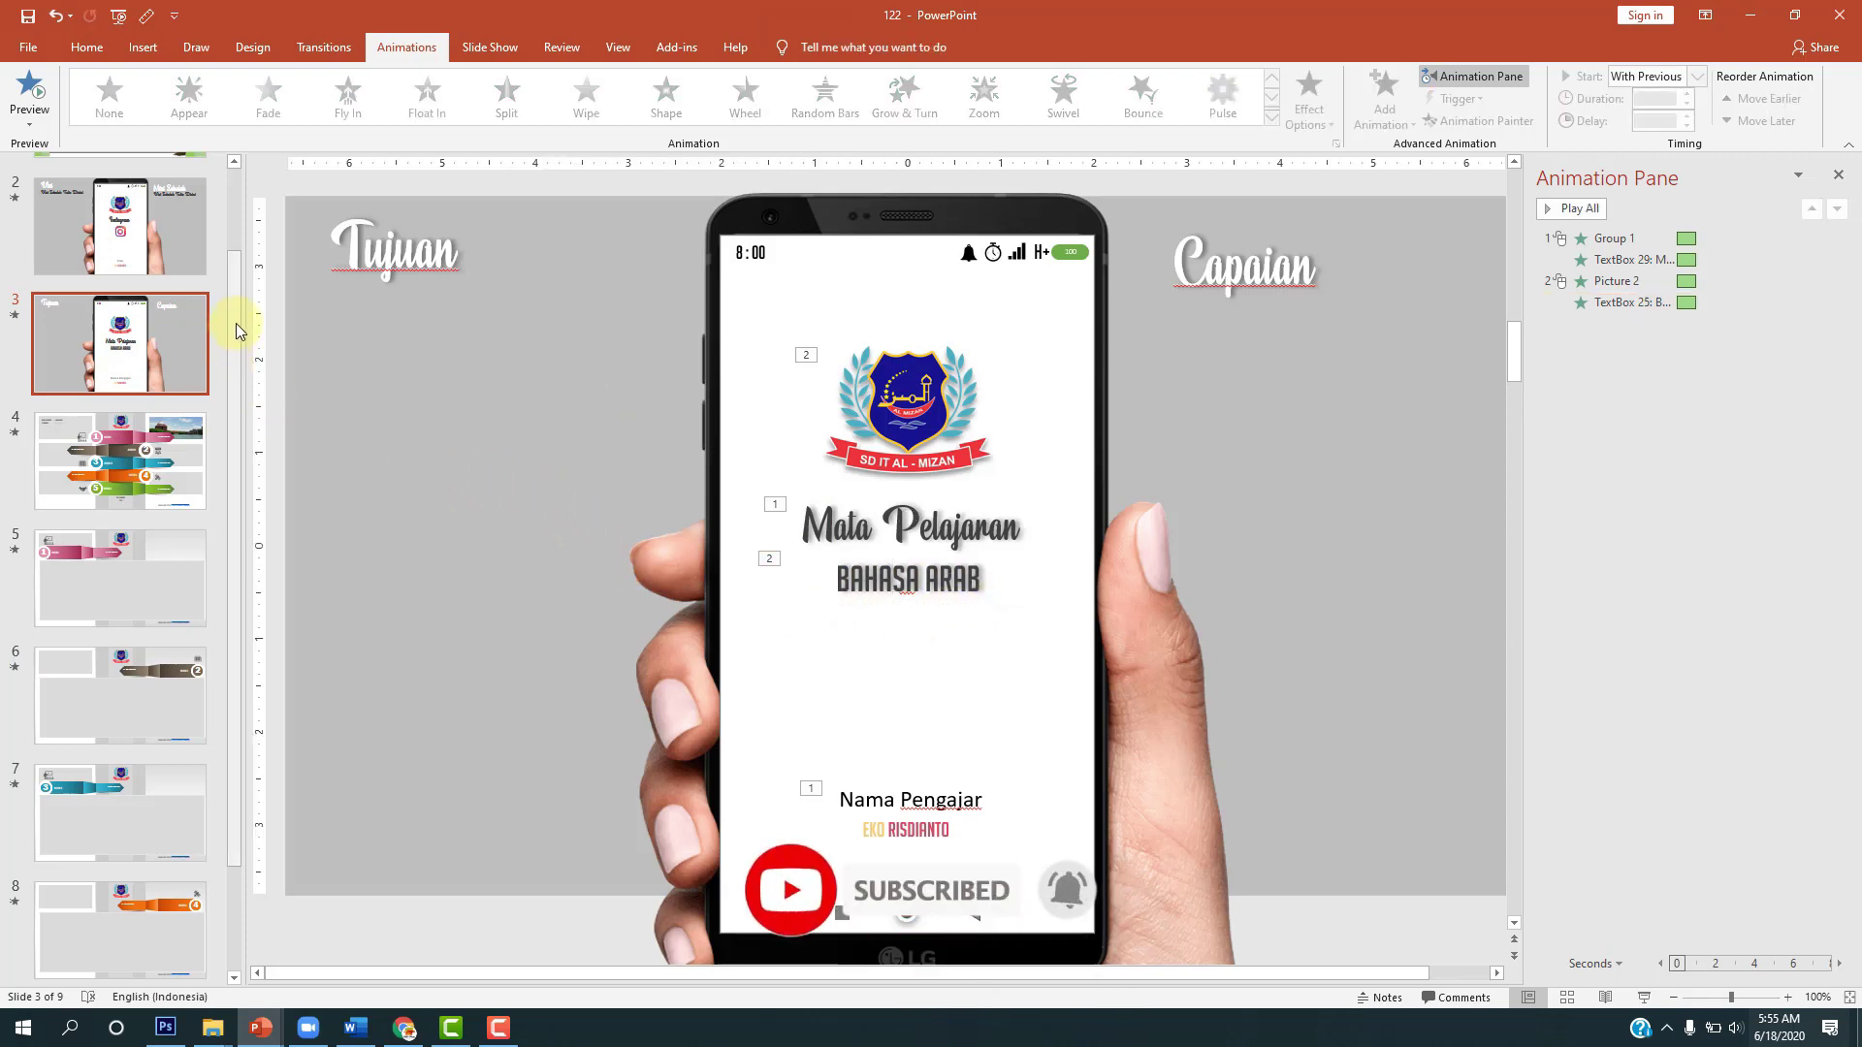
Step: Return to slide 1 with the mosque scene
scroll(234, 291, "up", 1)
scroll(235, 266, "up", 2)
left_click(100, 234)
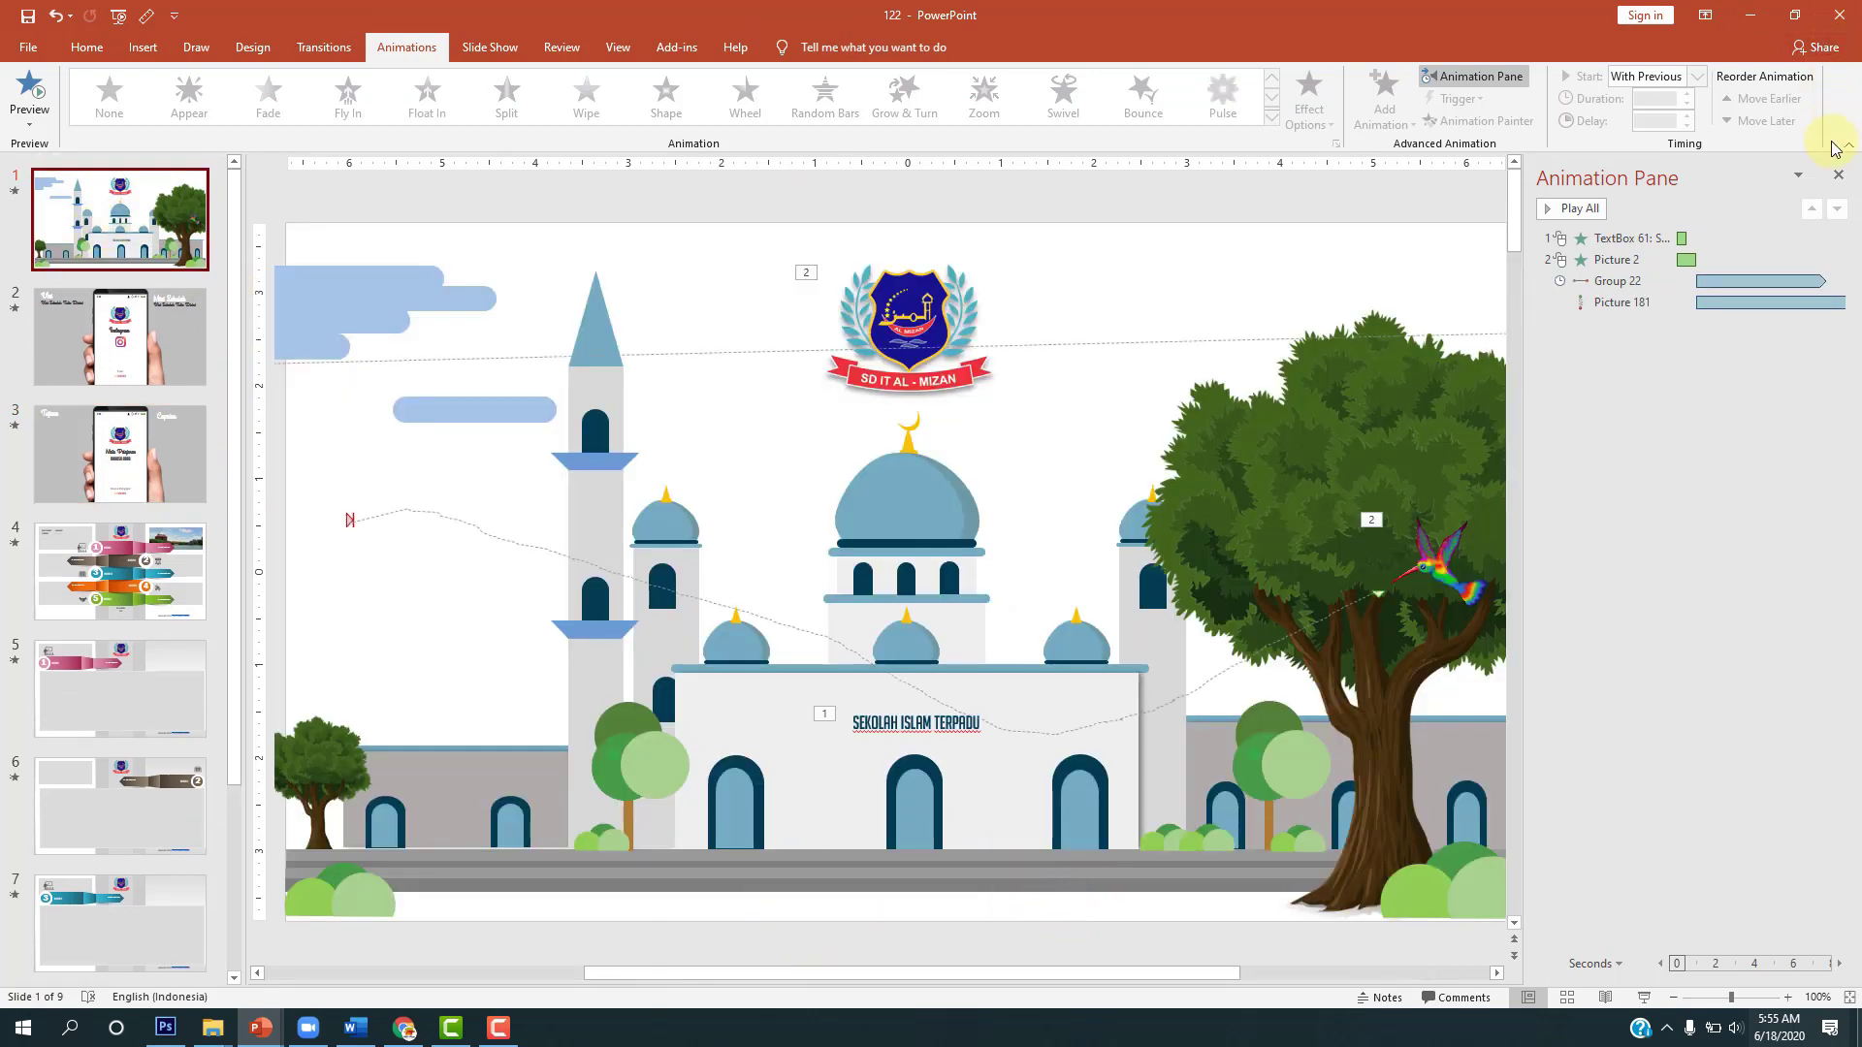
Step: Close the Animation Pane and insert a new blank Title and Content slide as slide 2
left_click(1836, 177)
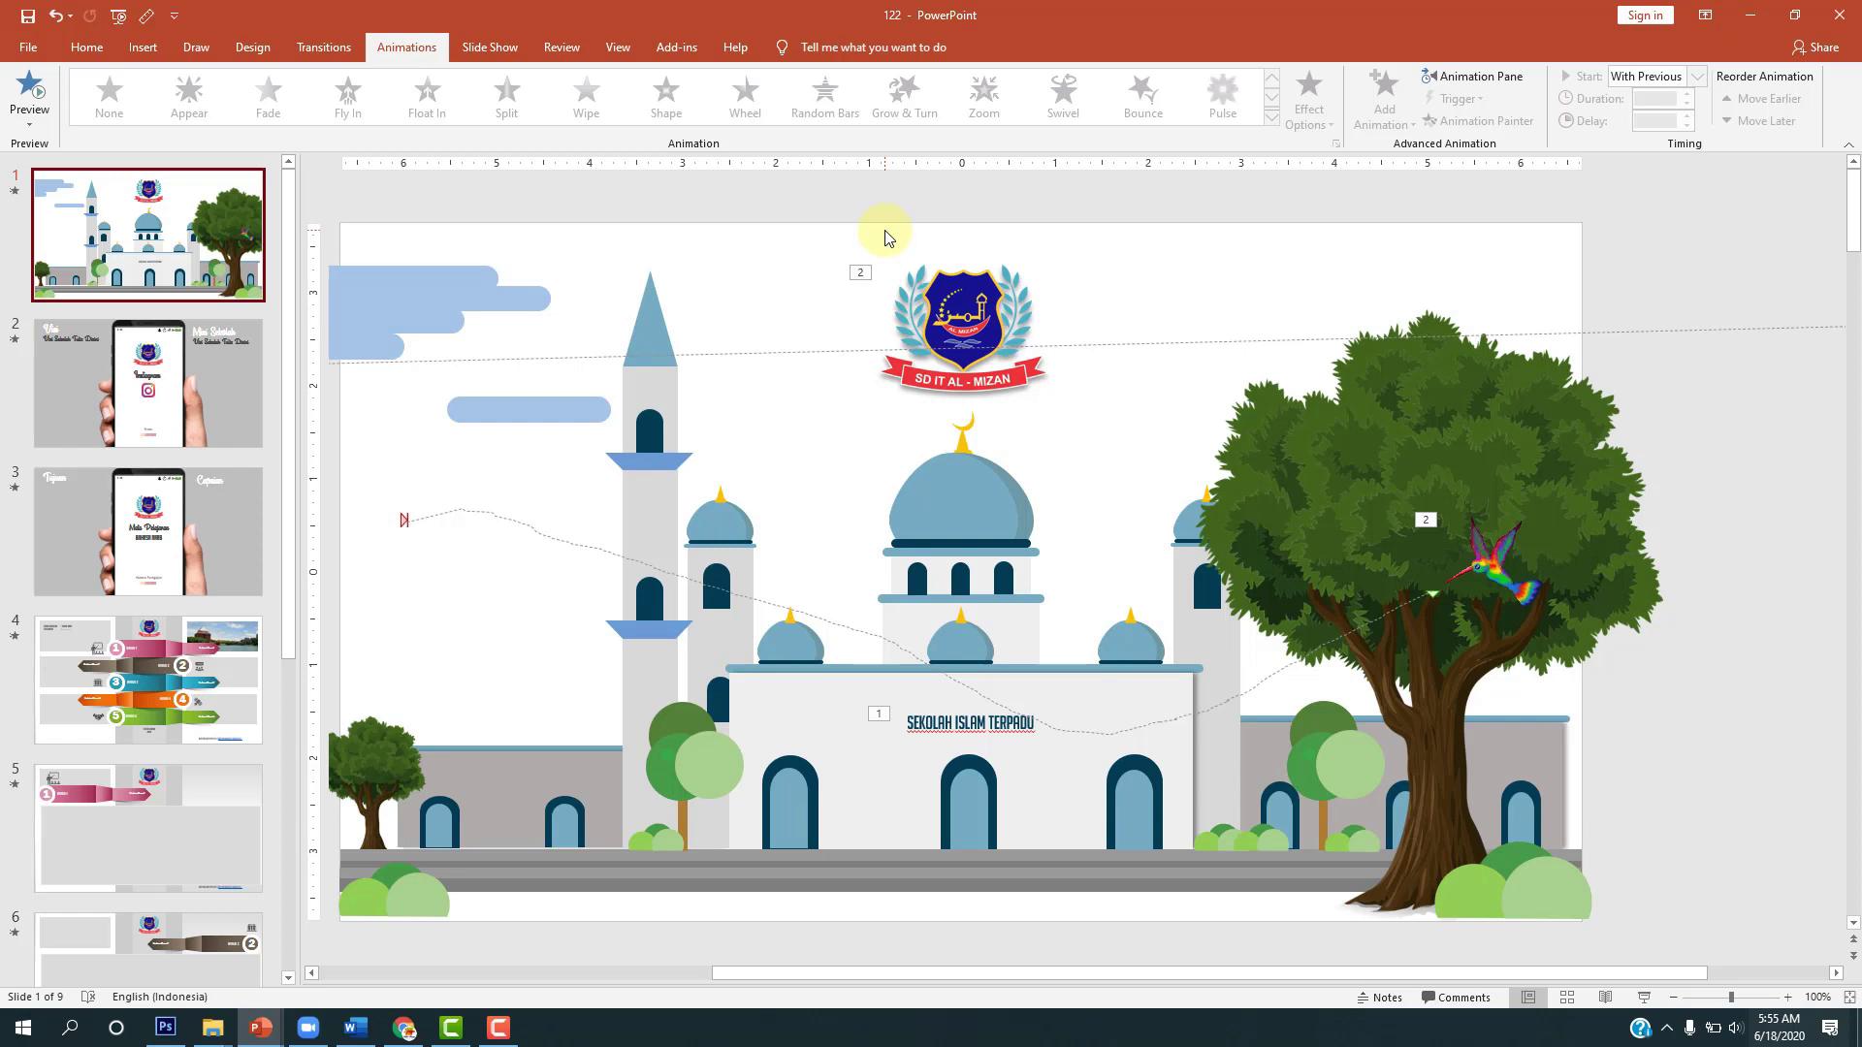
left_click(109, 218)
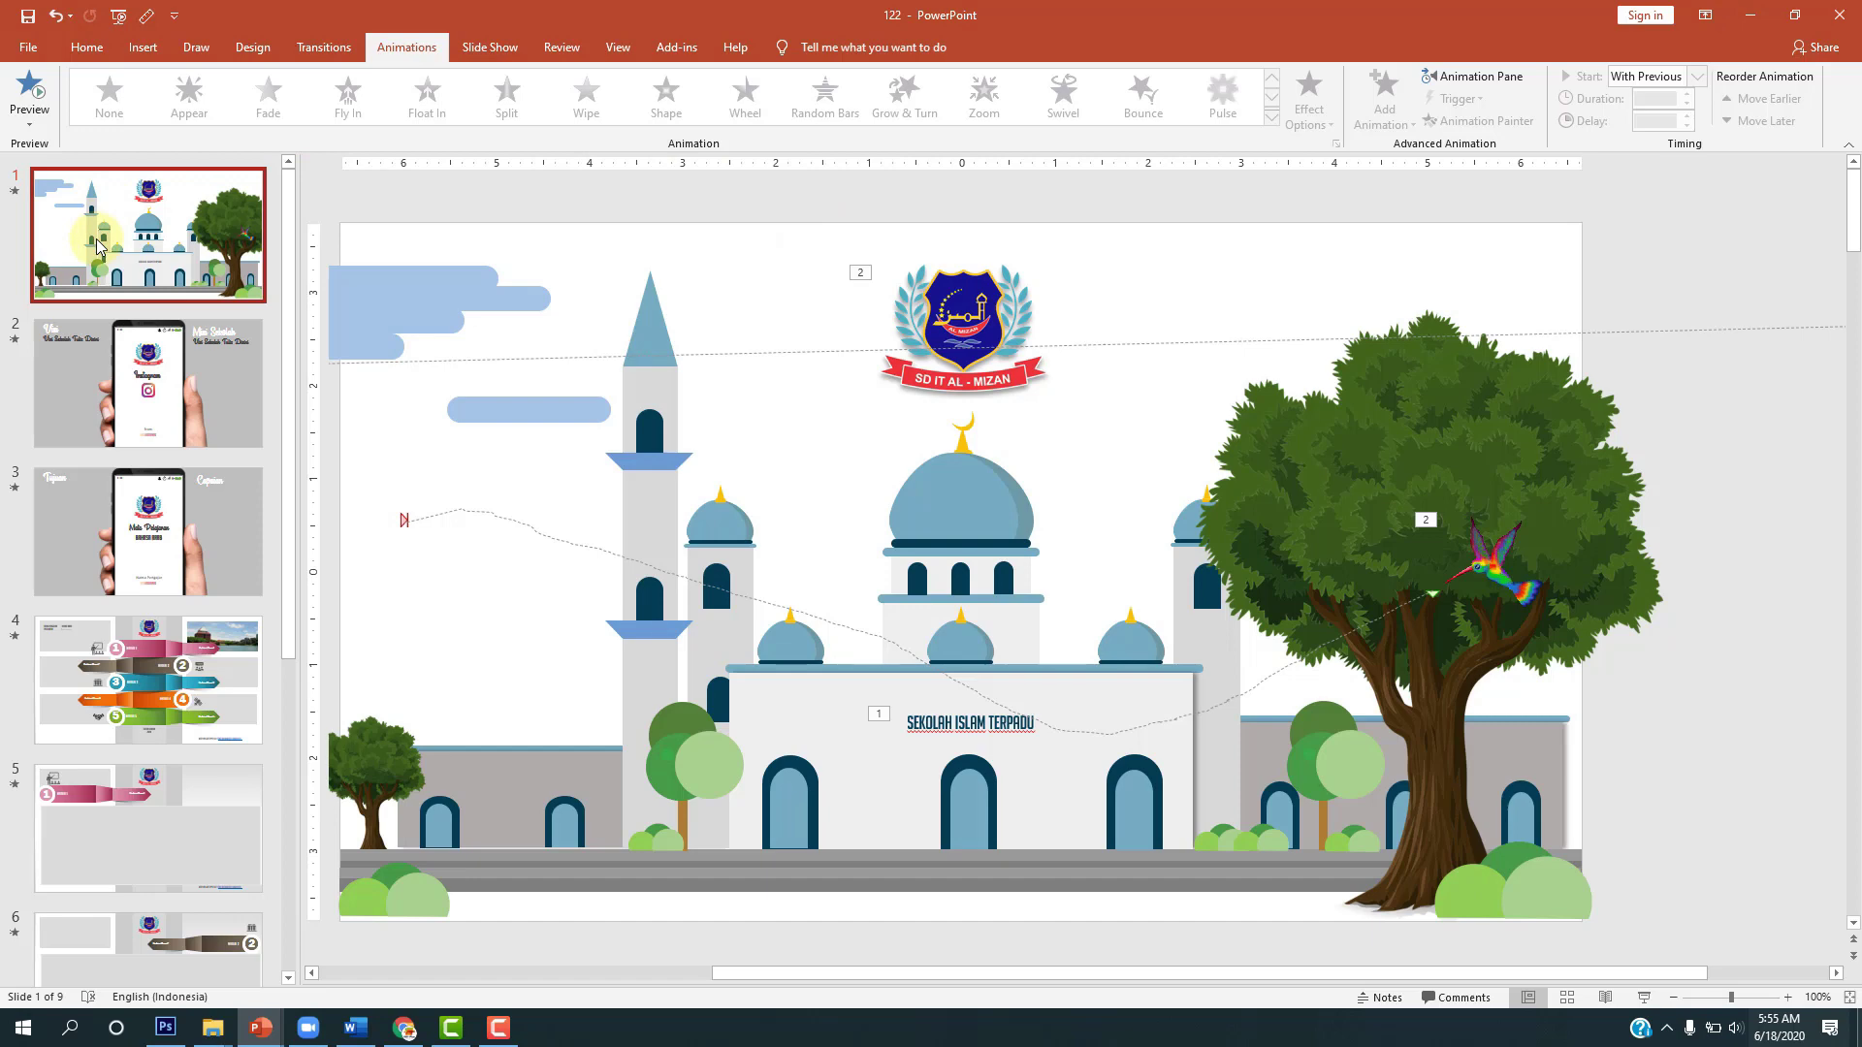
key("ctrl+d")
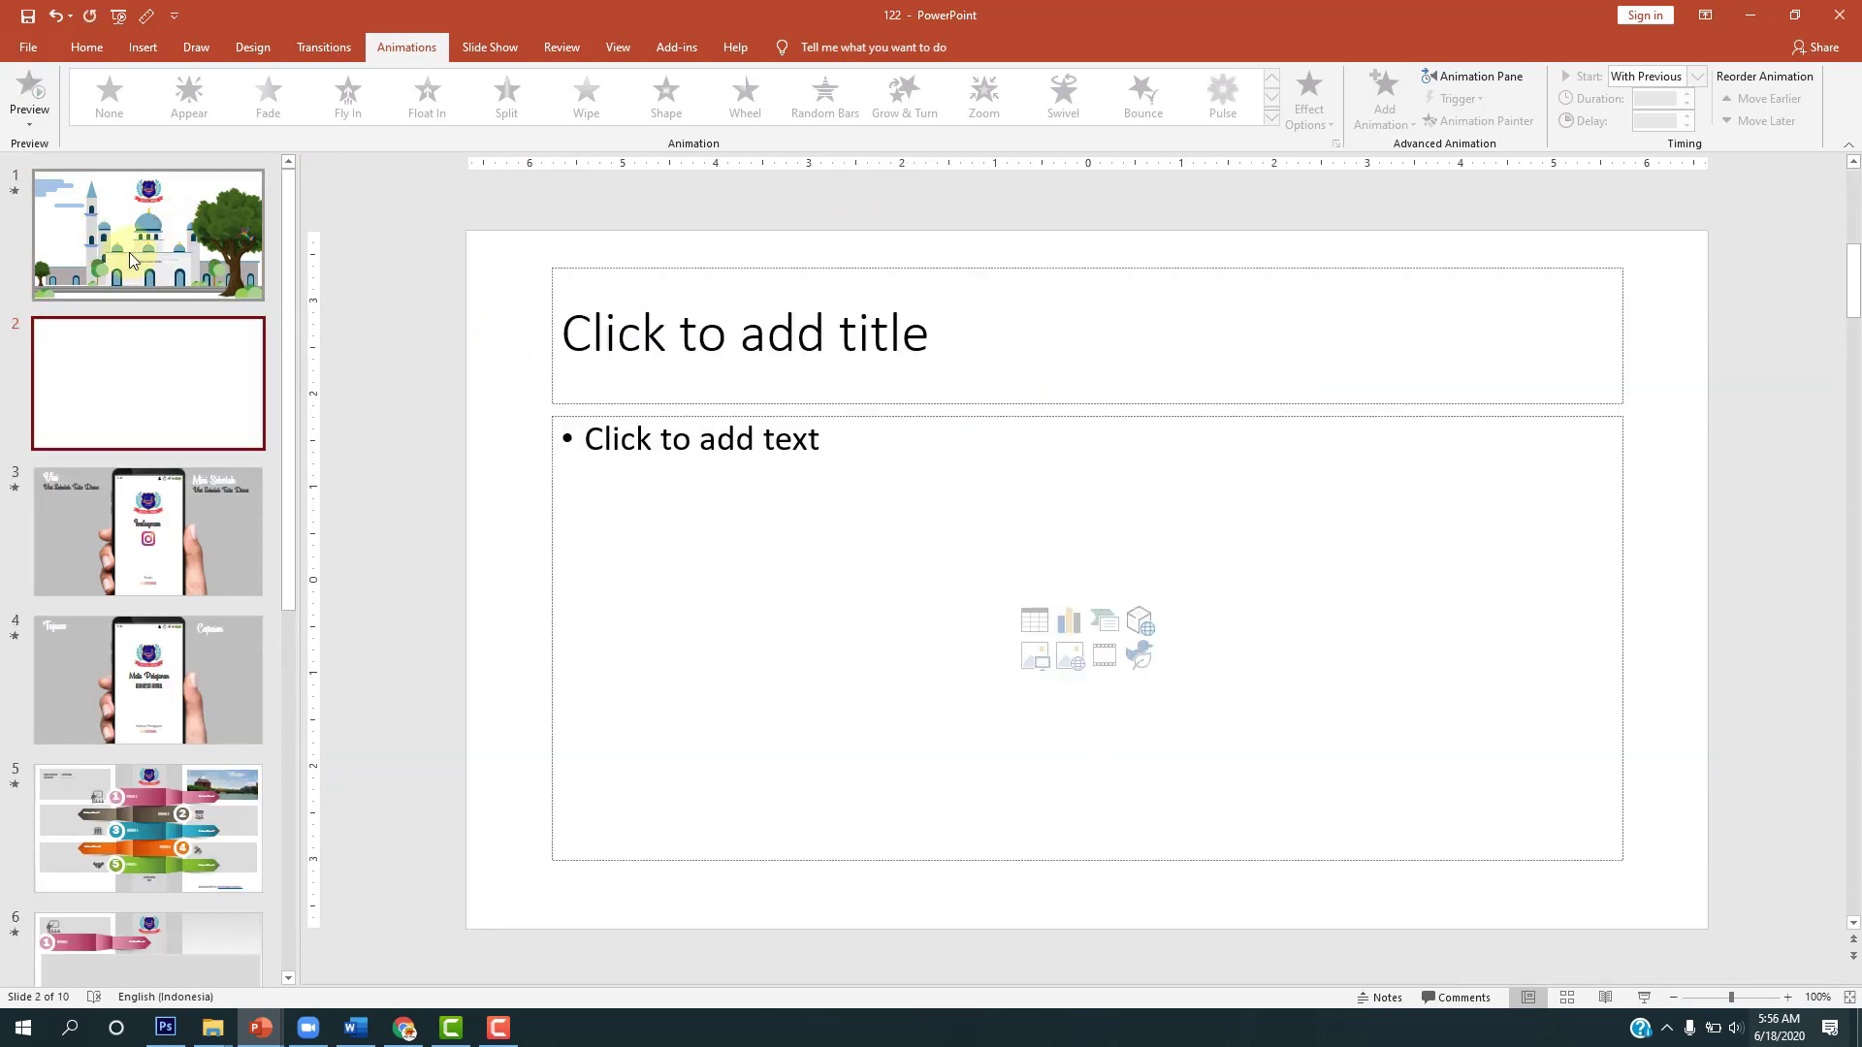
Step: Delete slide 2's title and text placeholders, then look over slide 1's cloud shapes
left_click(162, 248)
left_click(126, 345)
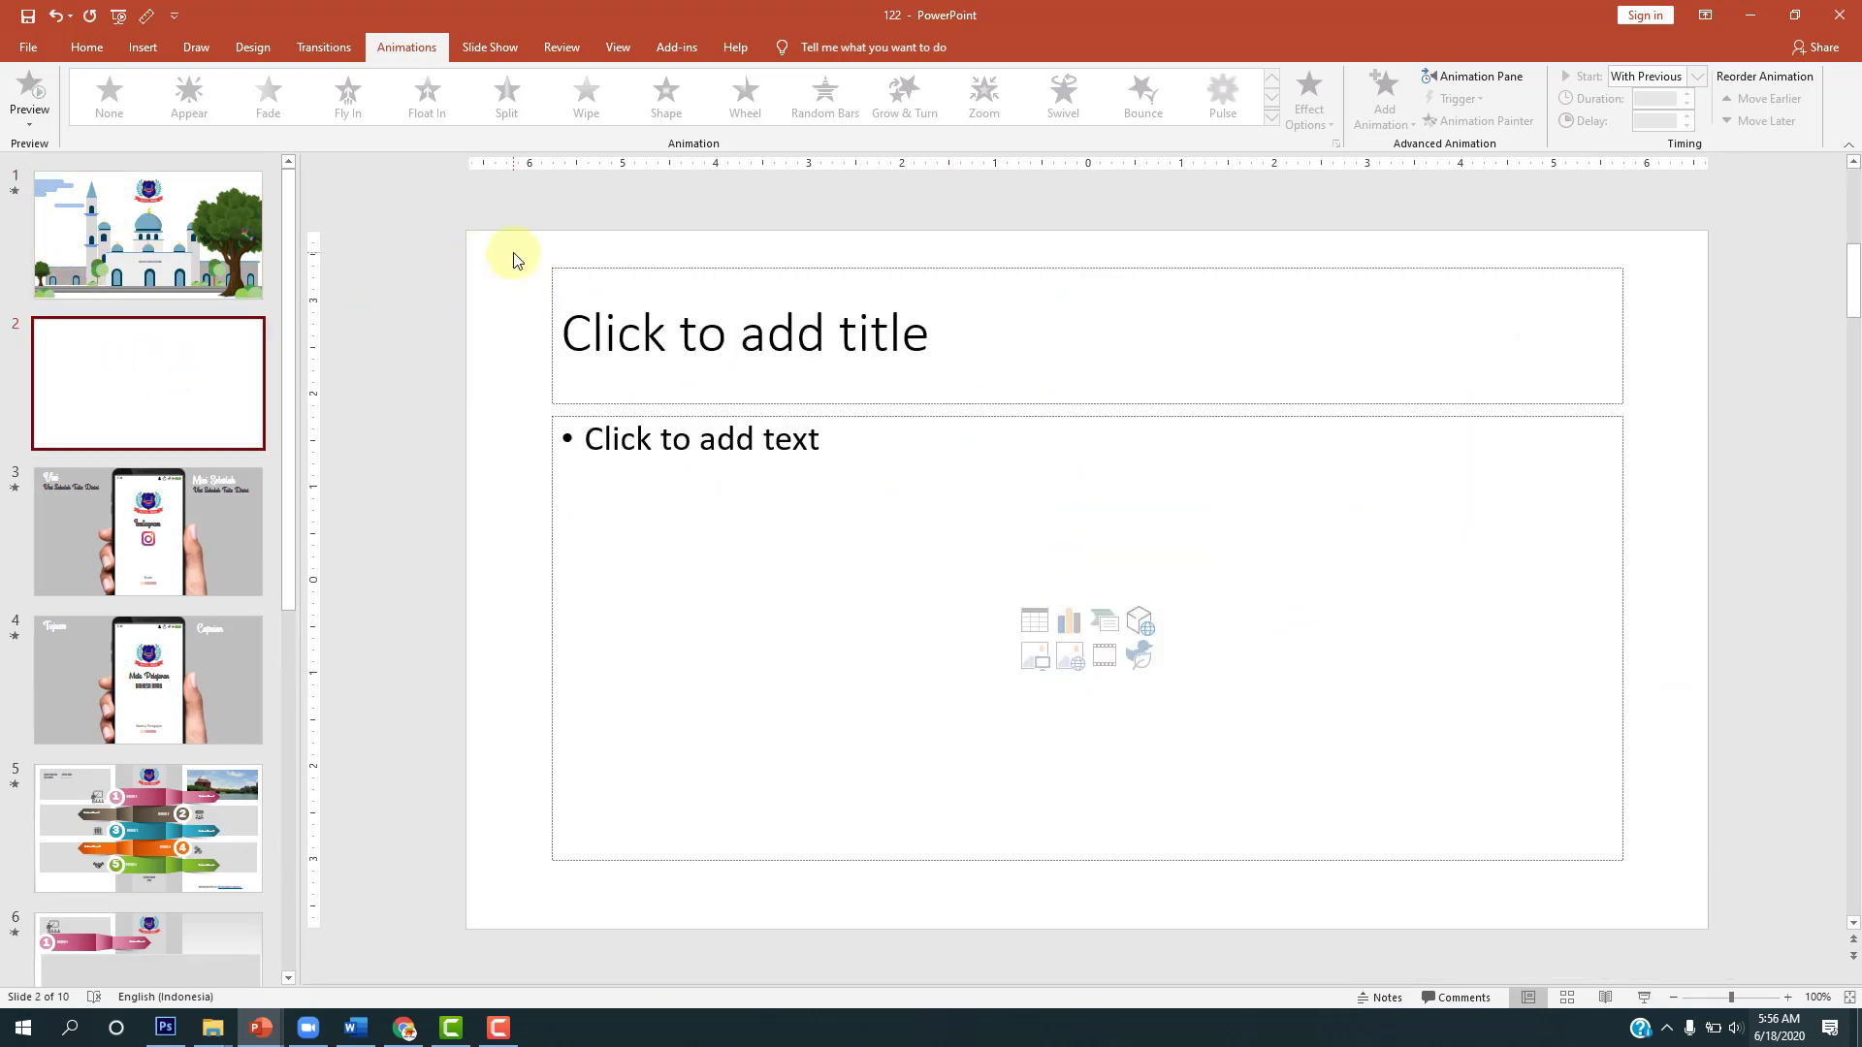
left_click_drag(513, 251, 1683, 907)
key("Delete")
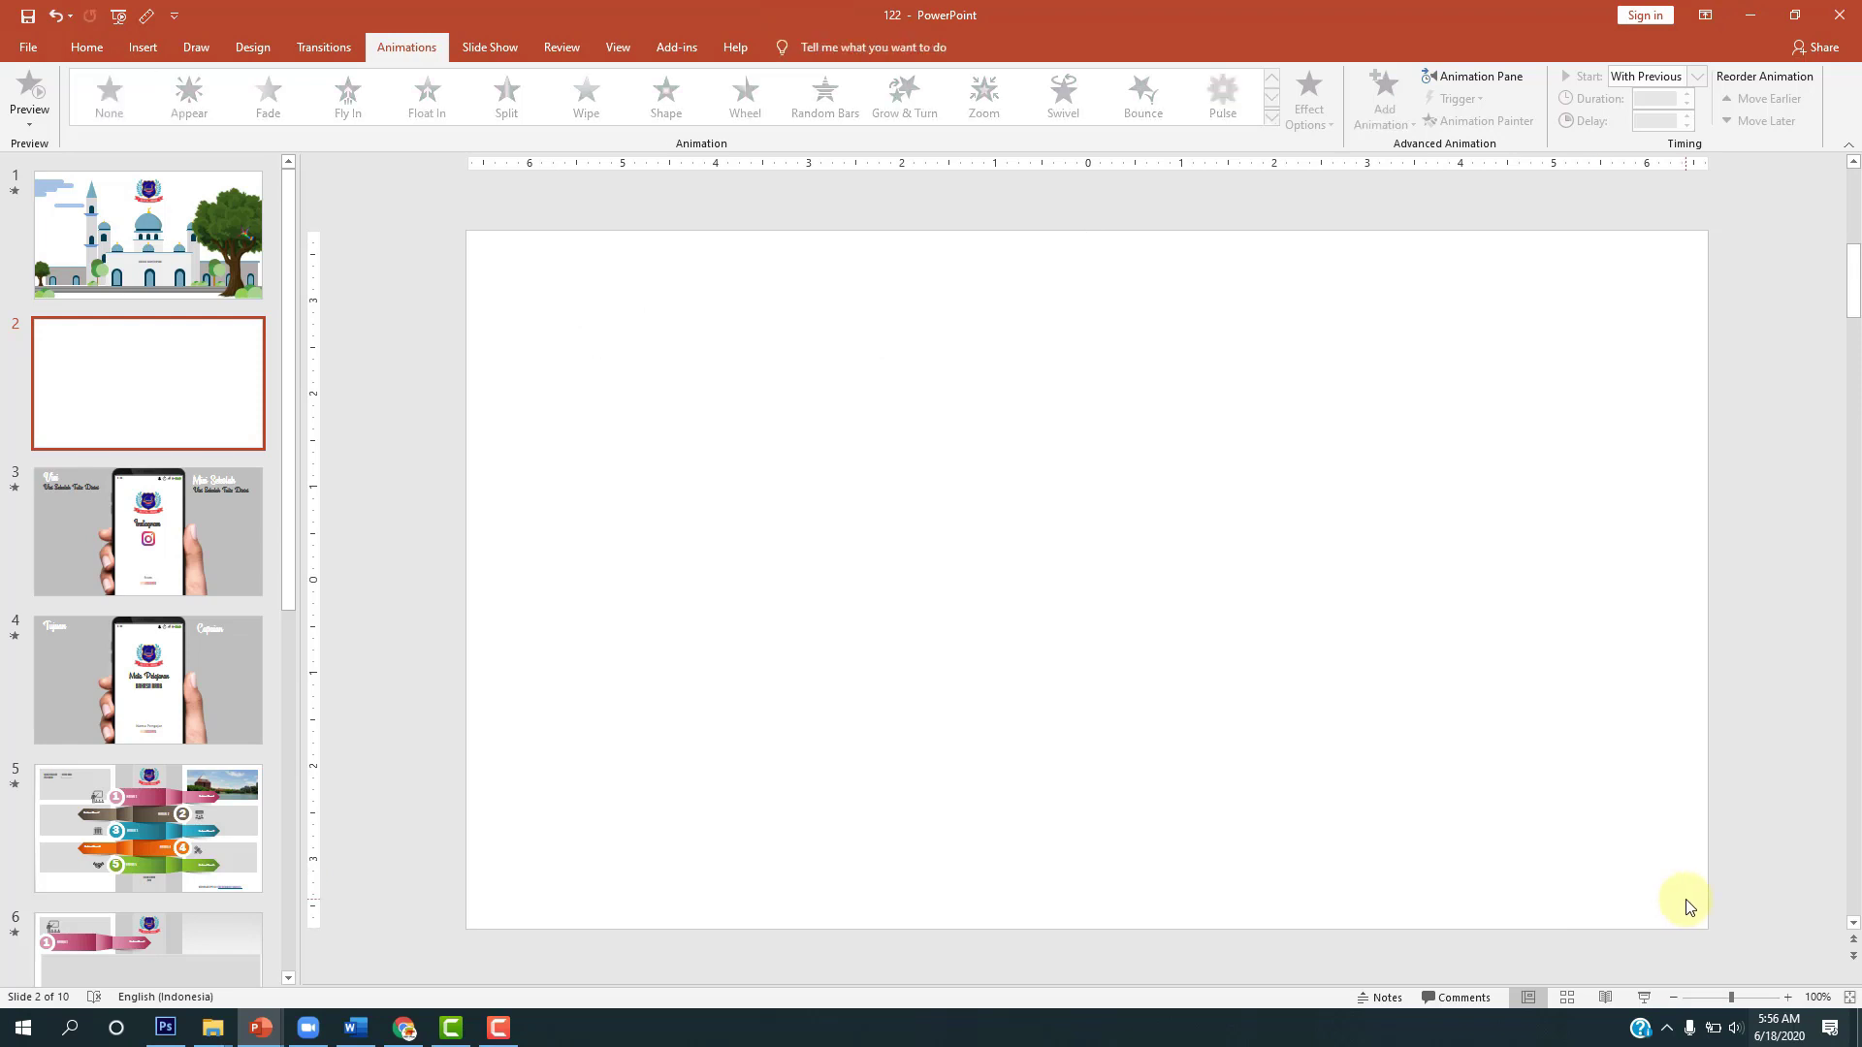
left_click(110, 223)
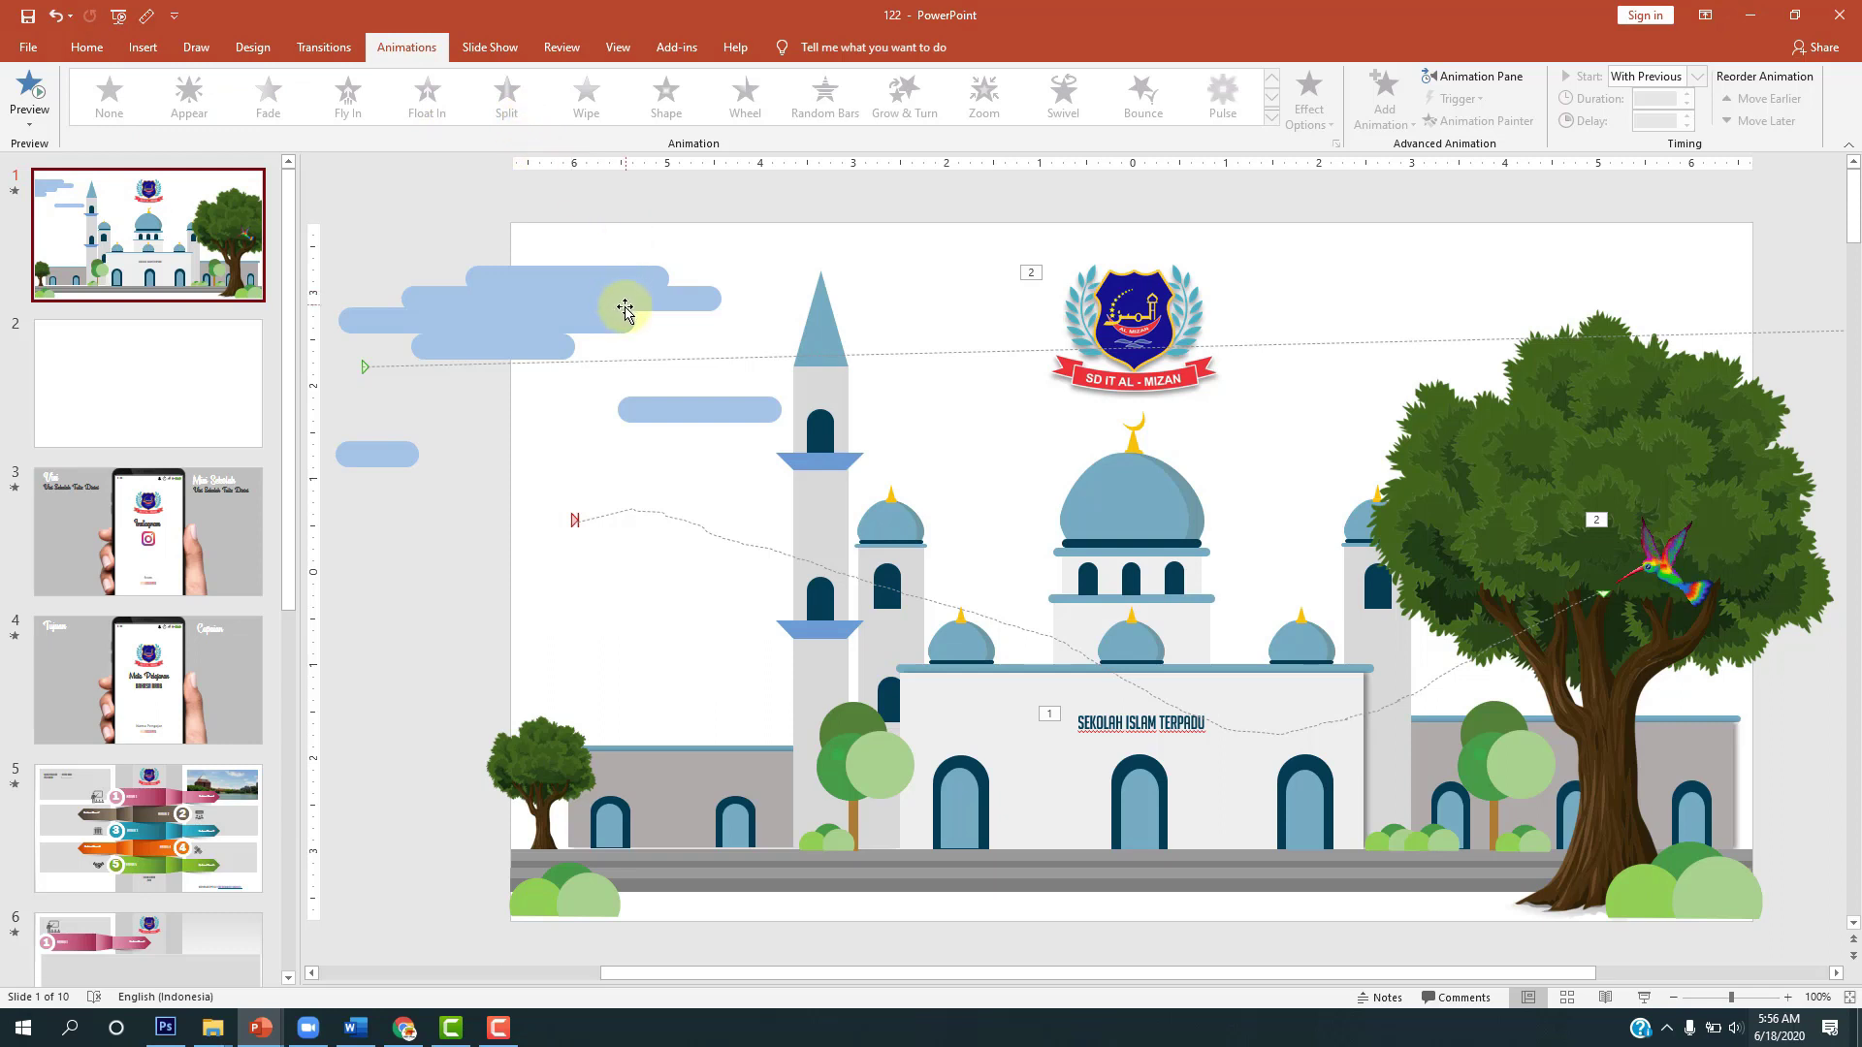
left_click(493, 316)
Step: Draw a rounded rectangle near slide 2's top left and round its corners fully into a pill
left_click(212, 402)
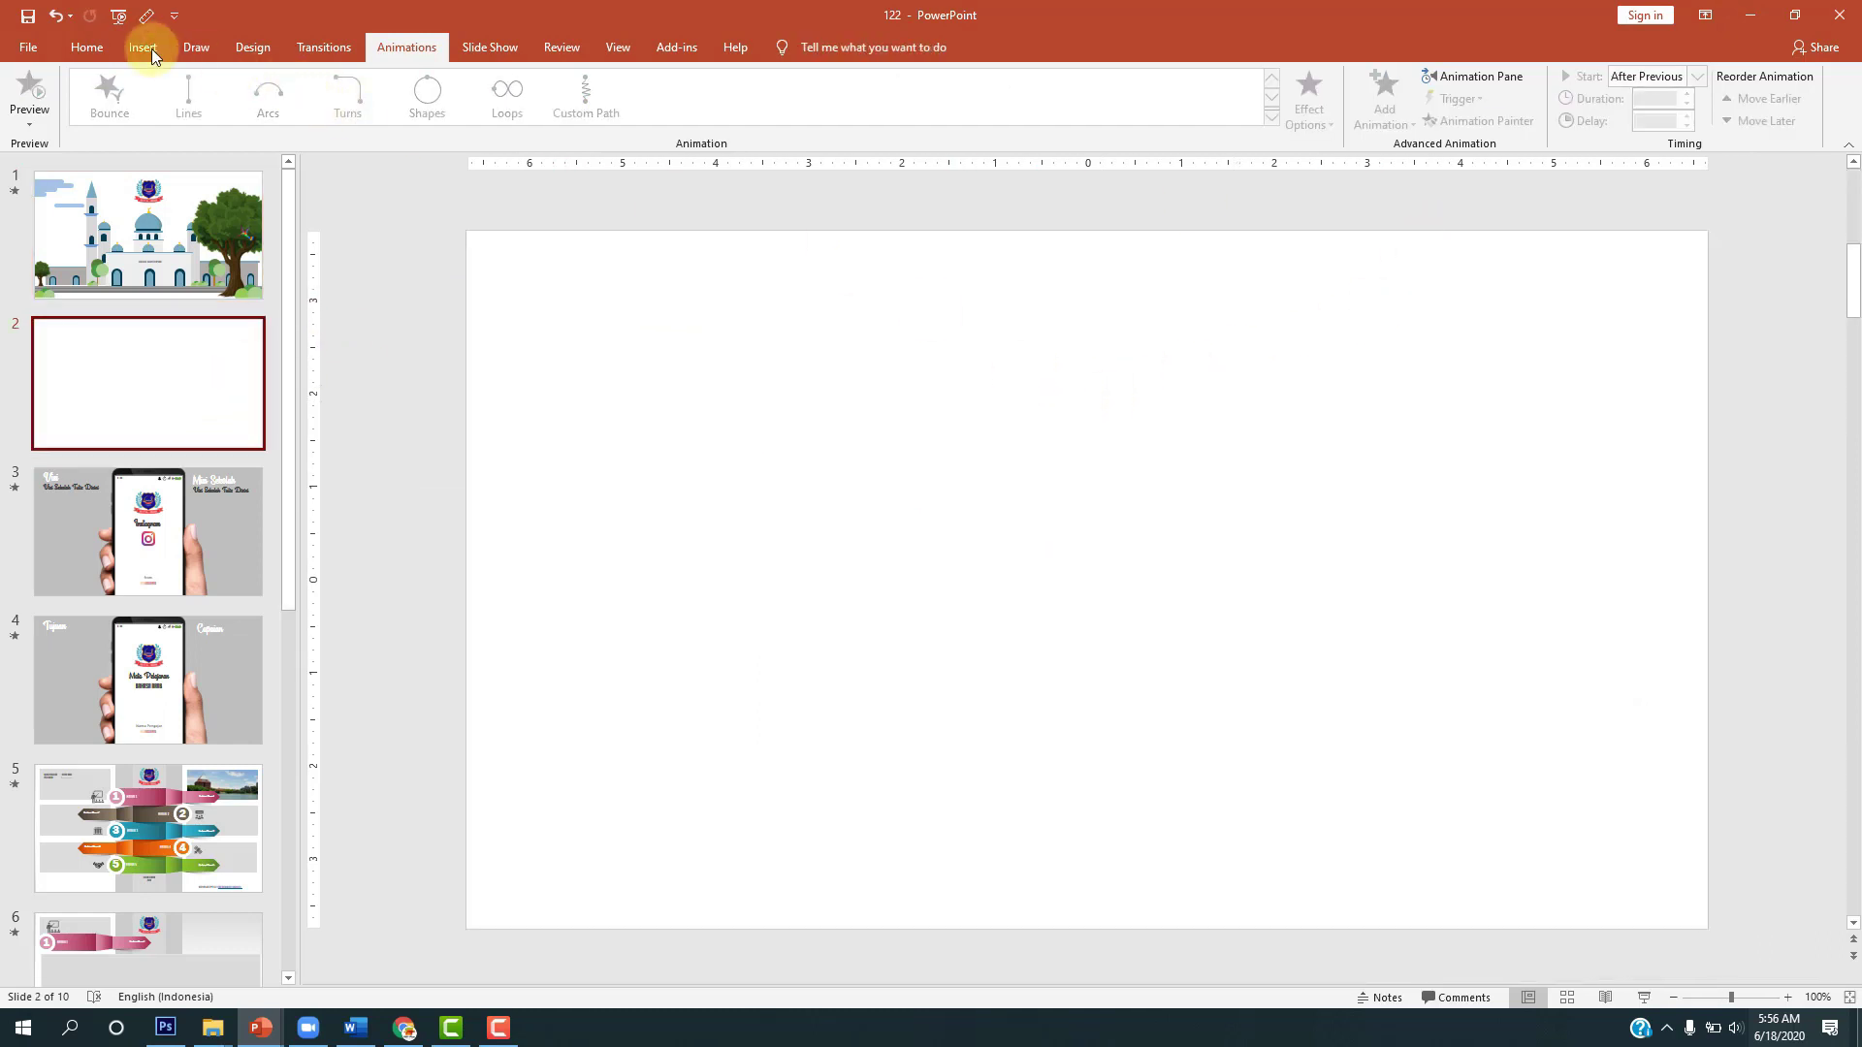
left_click(151, 49)
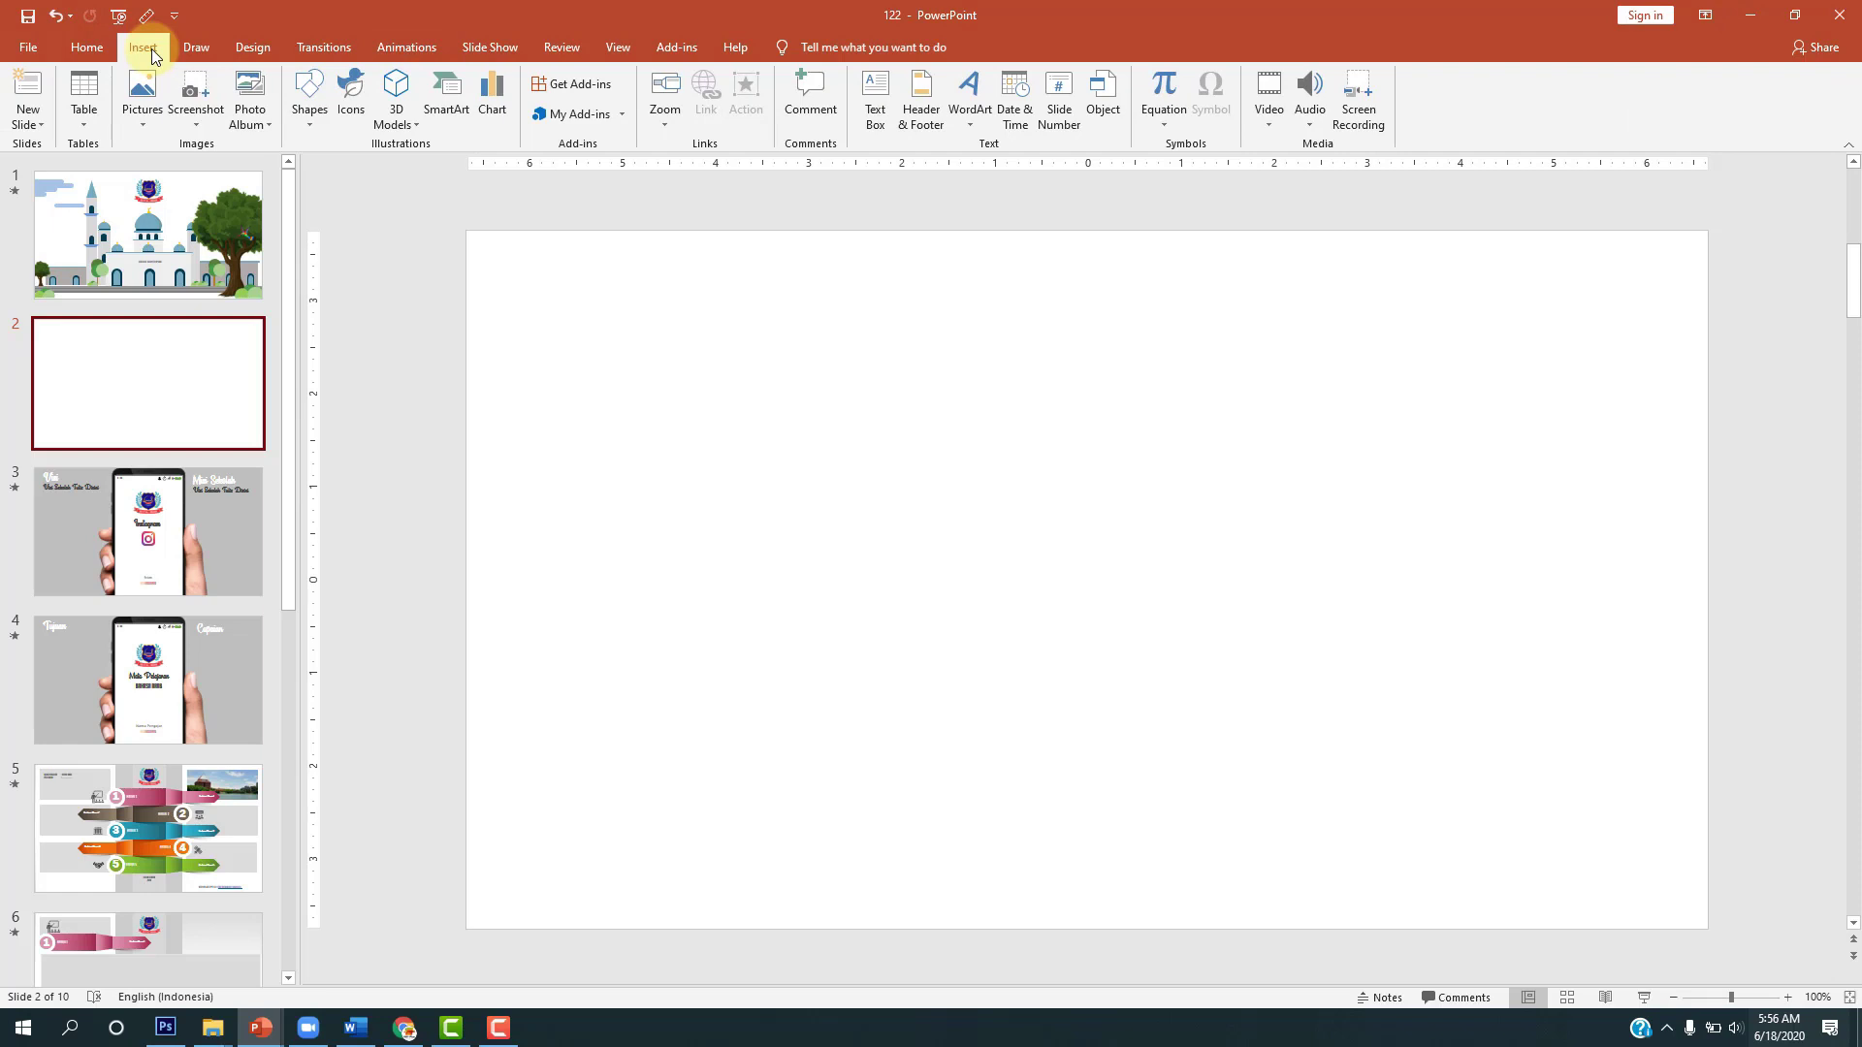
left_click(324, 129)
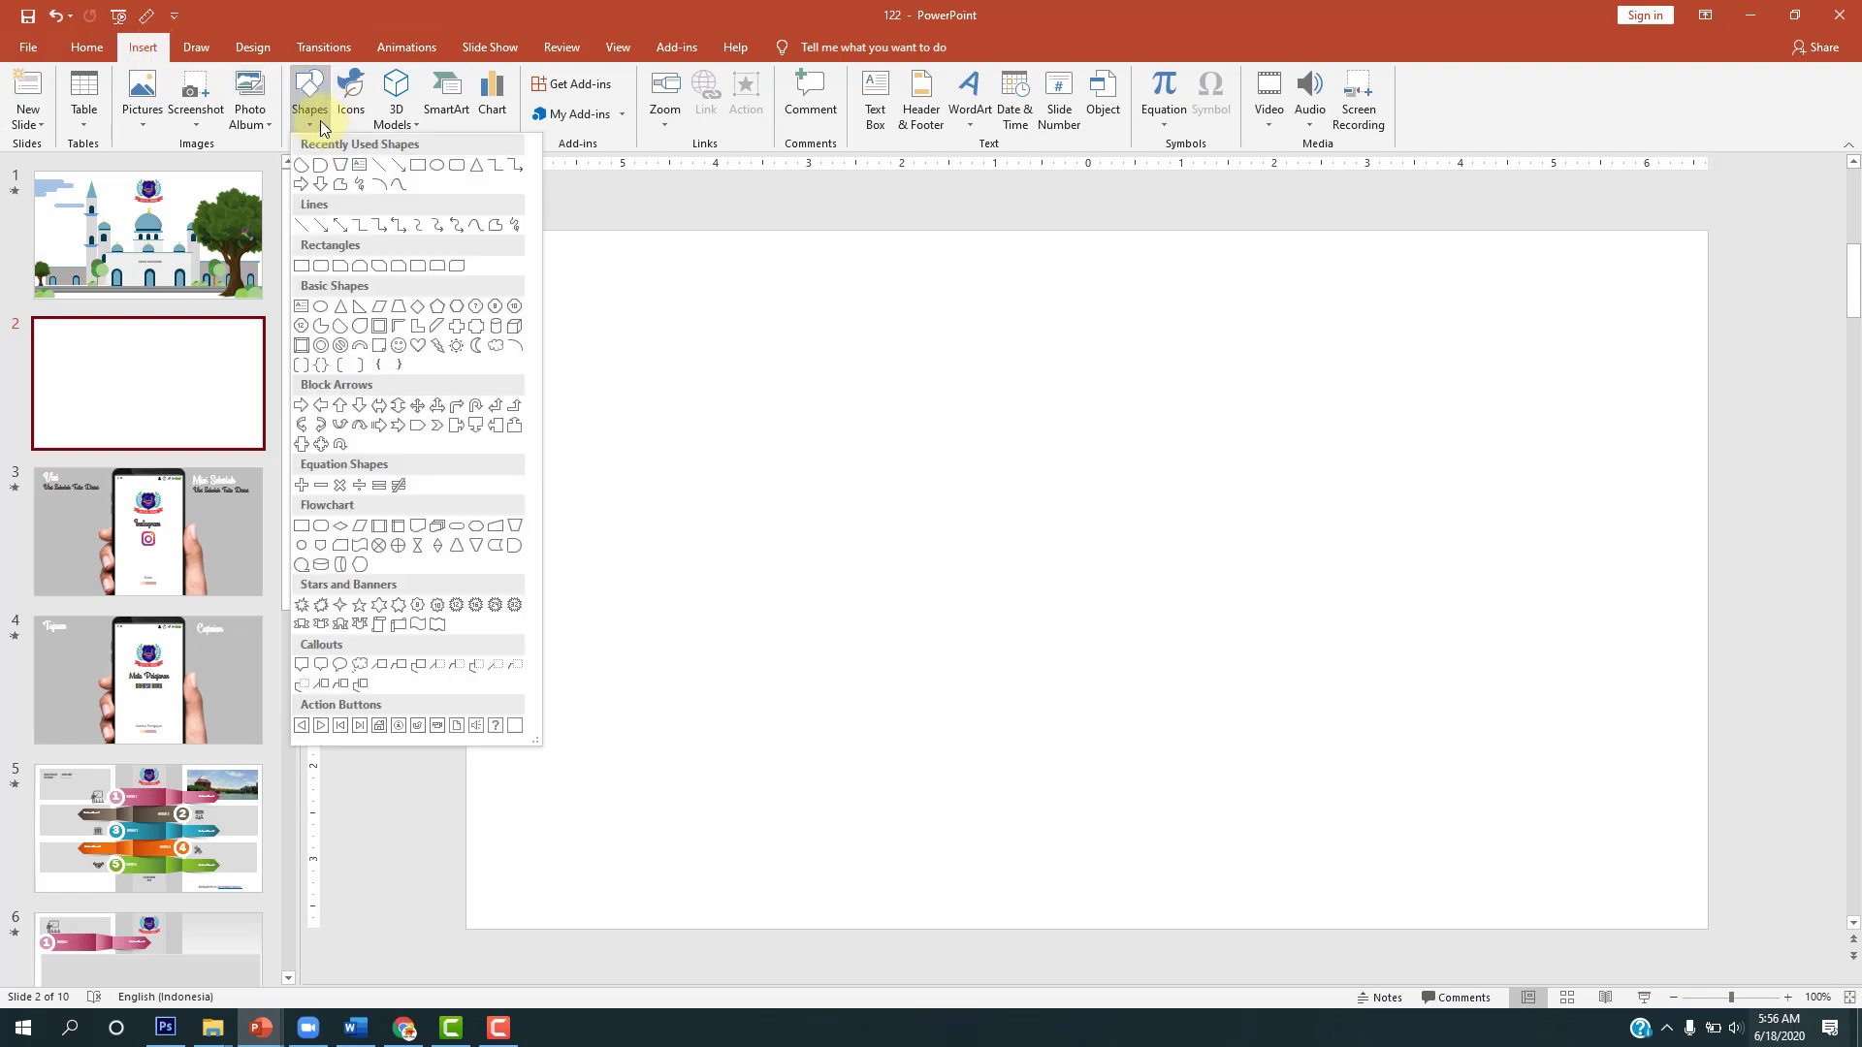
left_click(457, 166)
left_click_drag(708, 302, 911, 339)
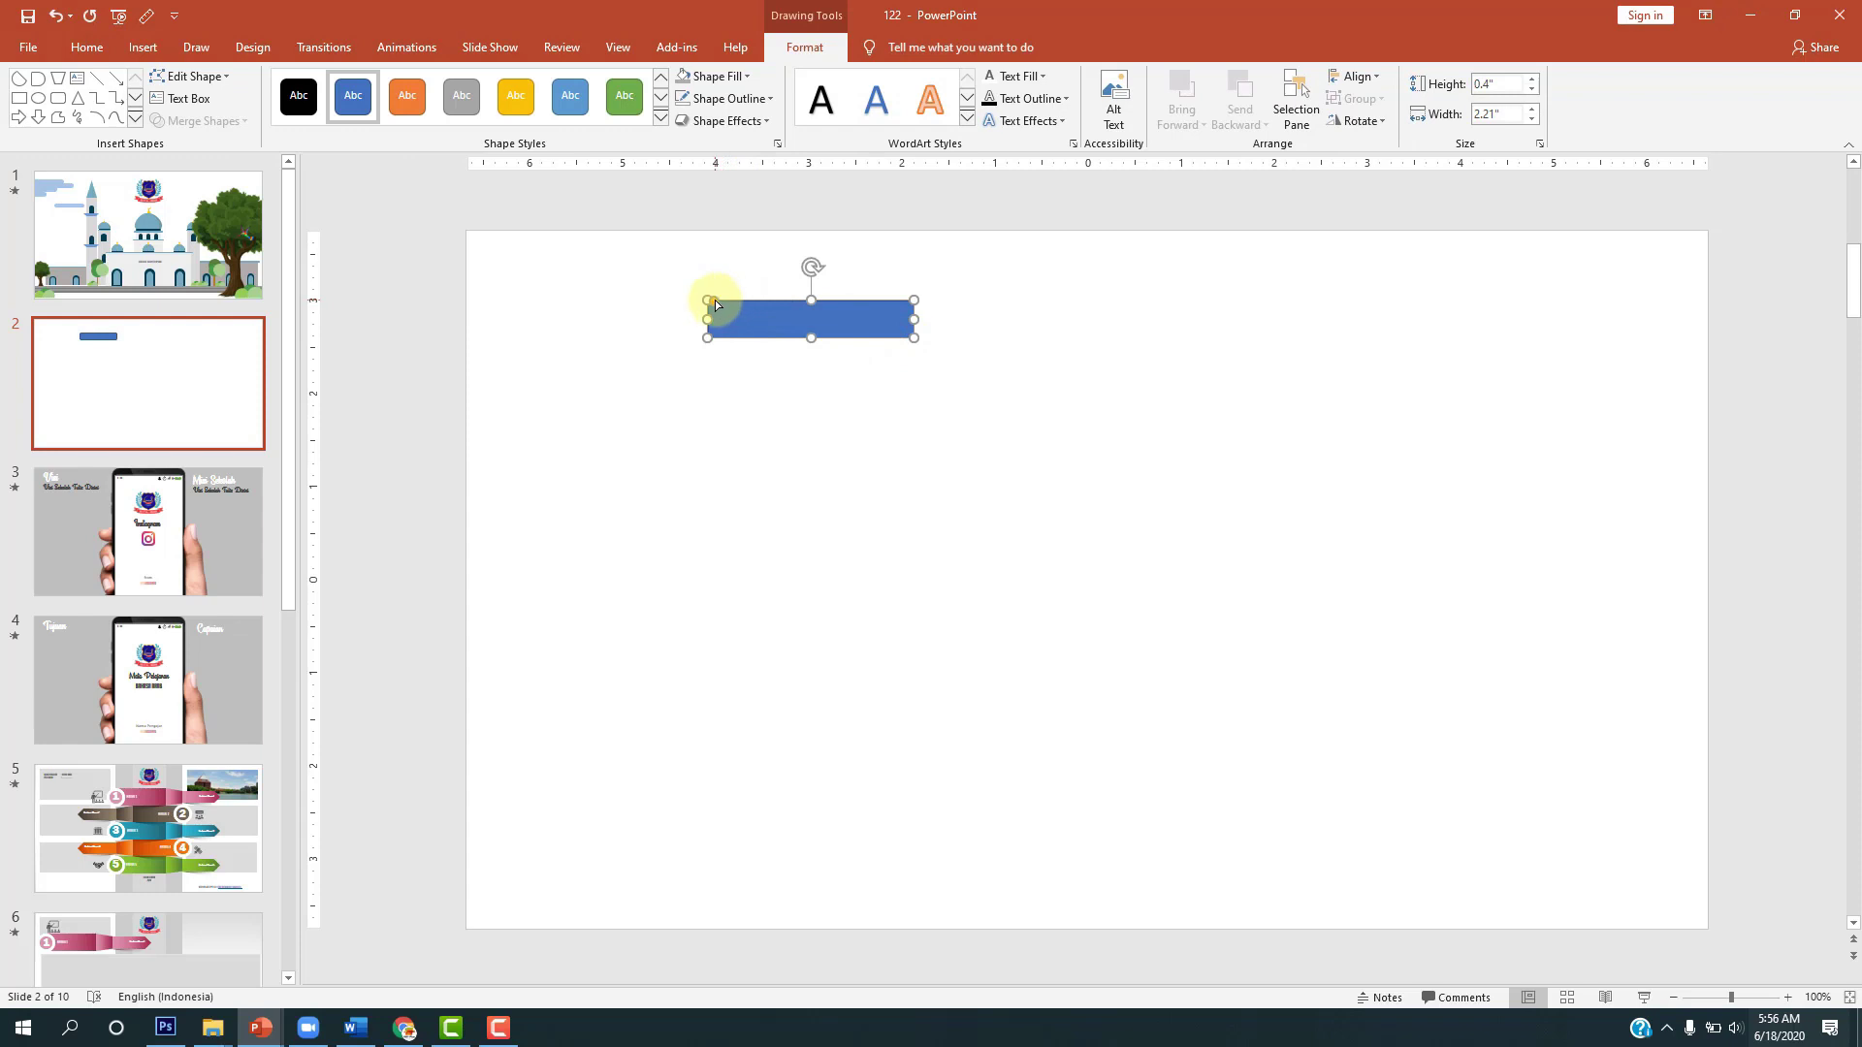
left_click_drag(714, 300, 763, 310)
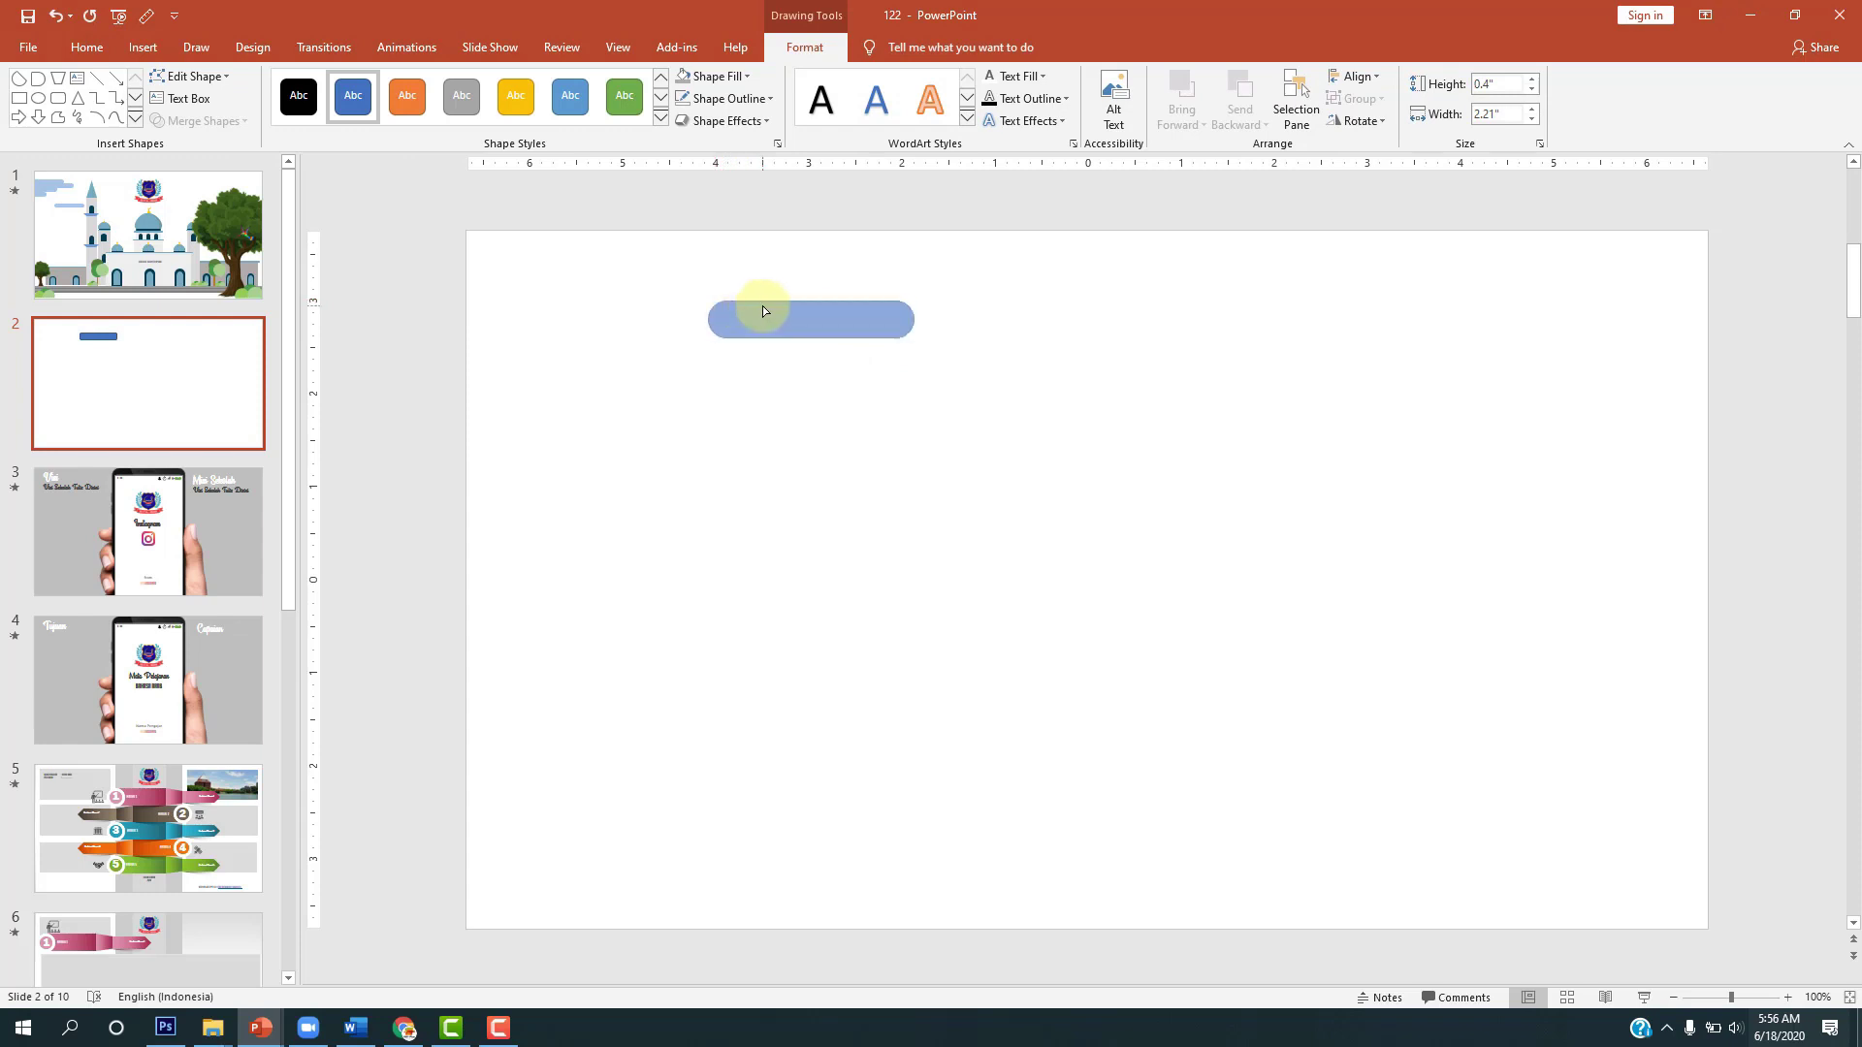
Step: Give the pill shape No Outline and a lighter blue fill
left_click(725, 99)
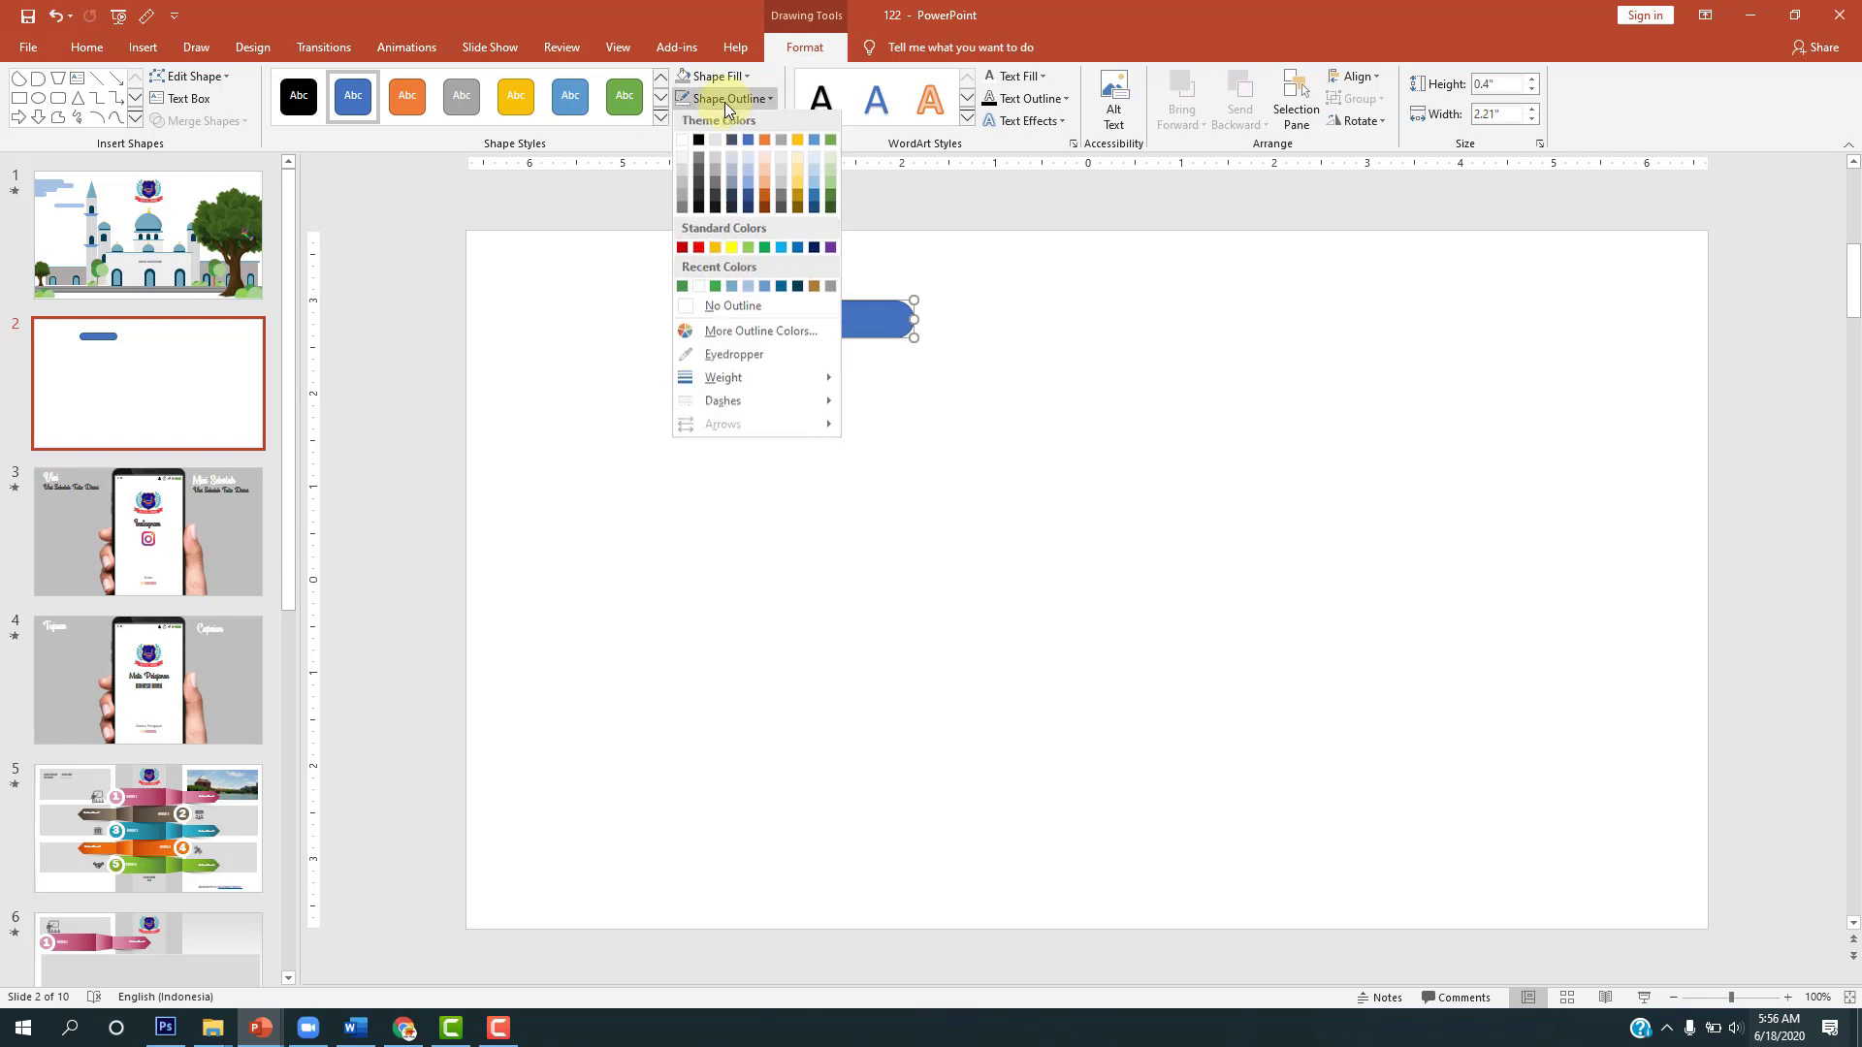
left_click(729, 307)
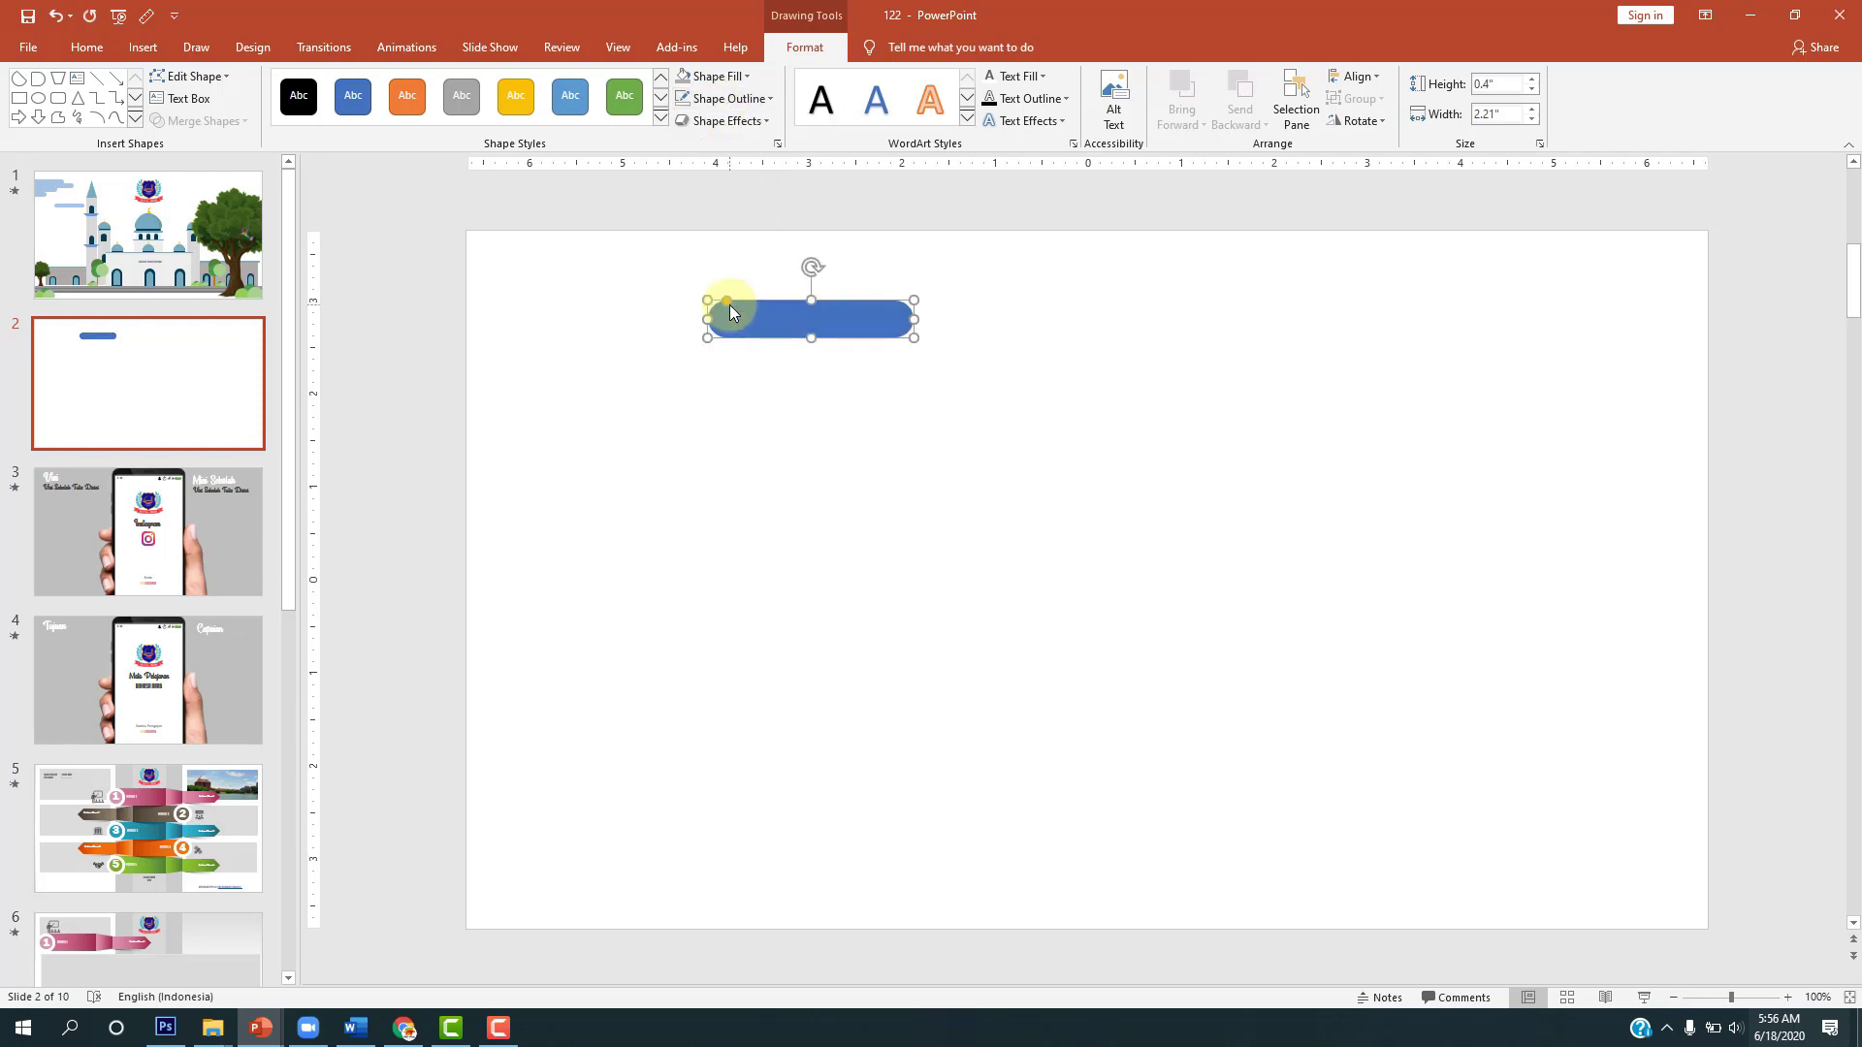
left_click(730, 83)
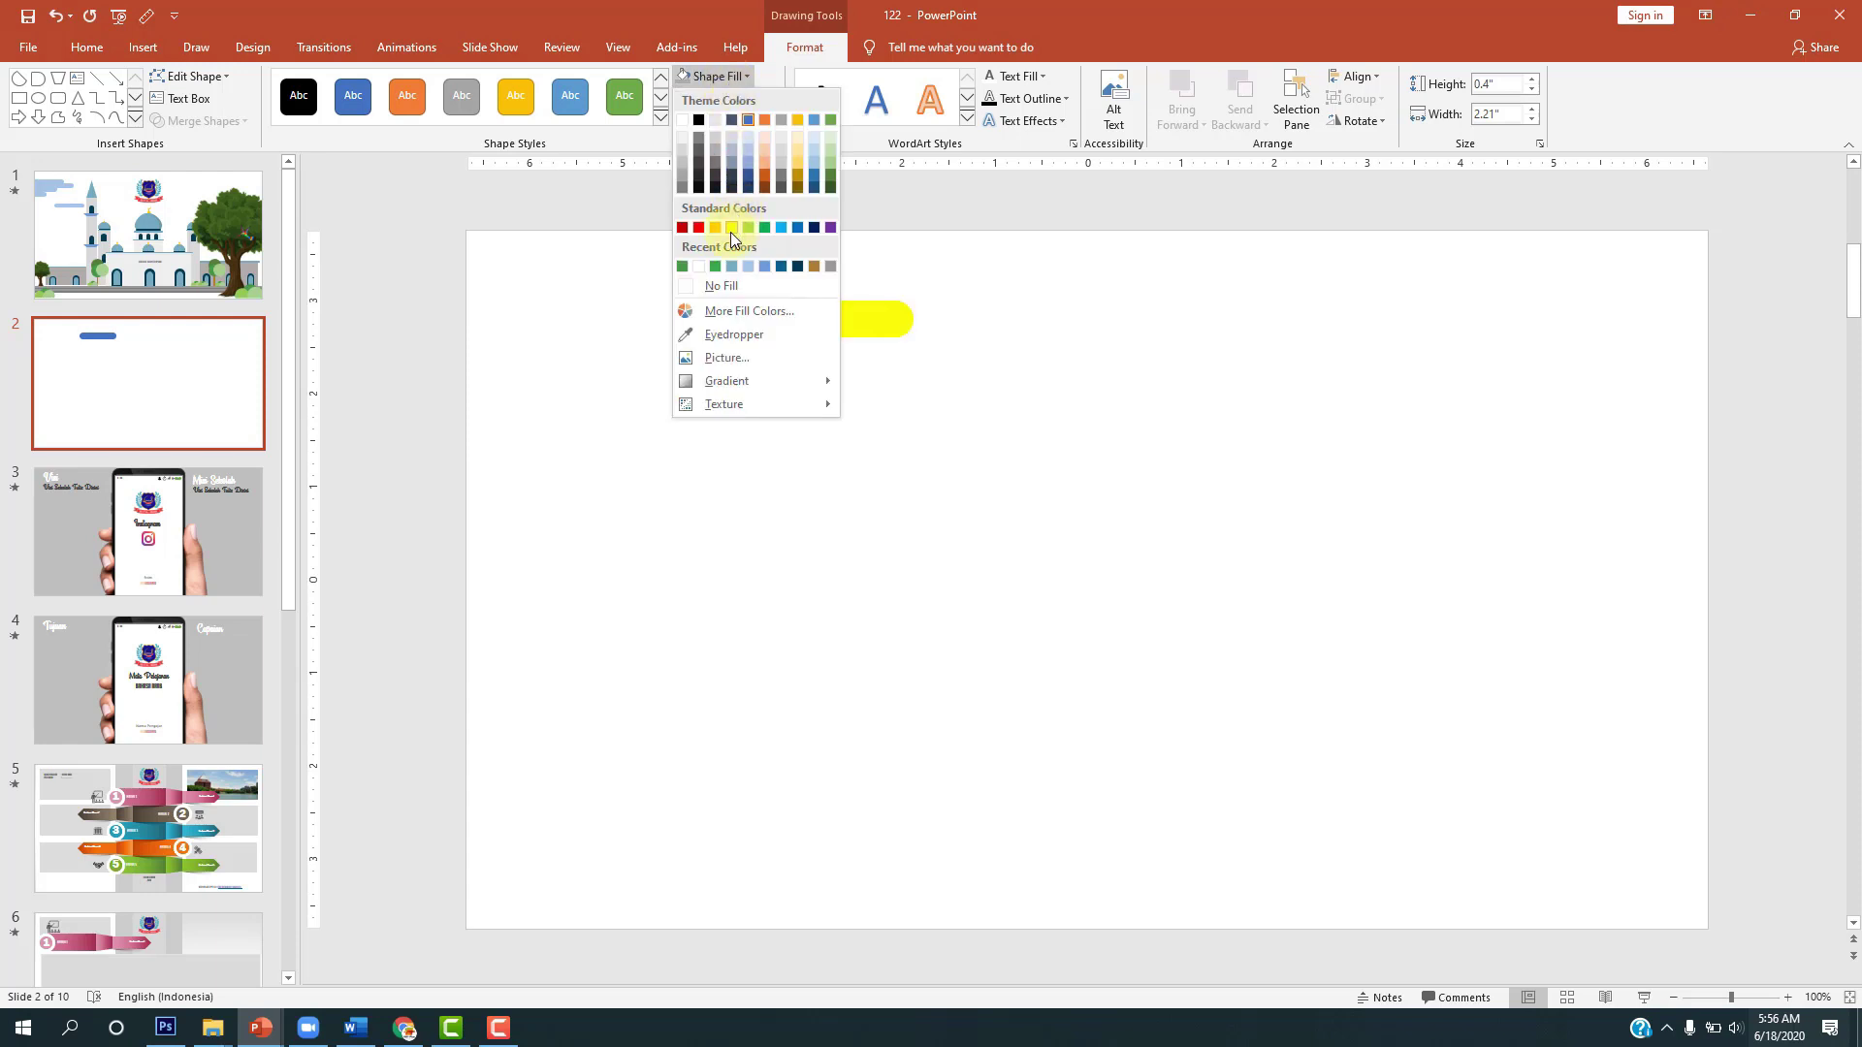
left_click(766, 270)
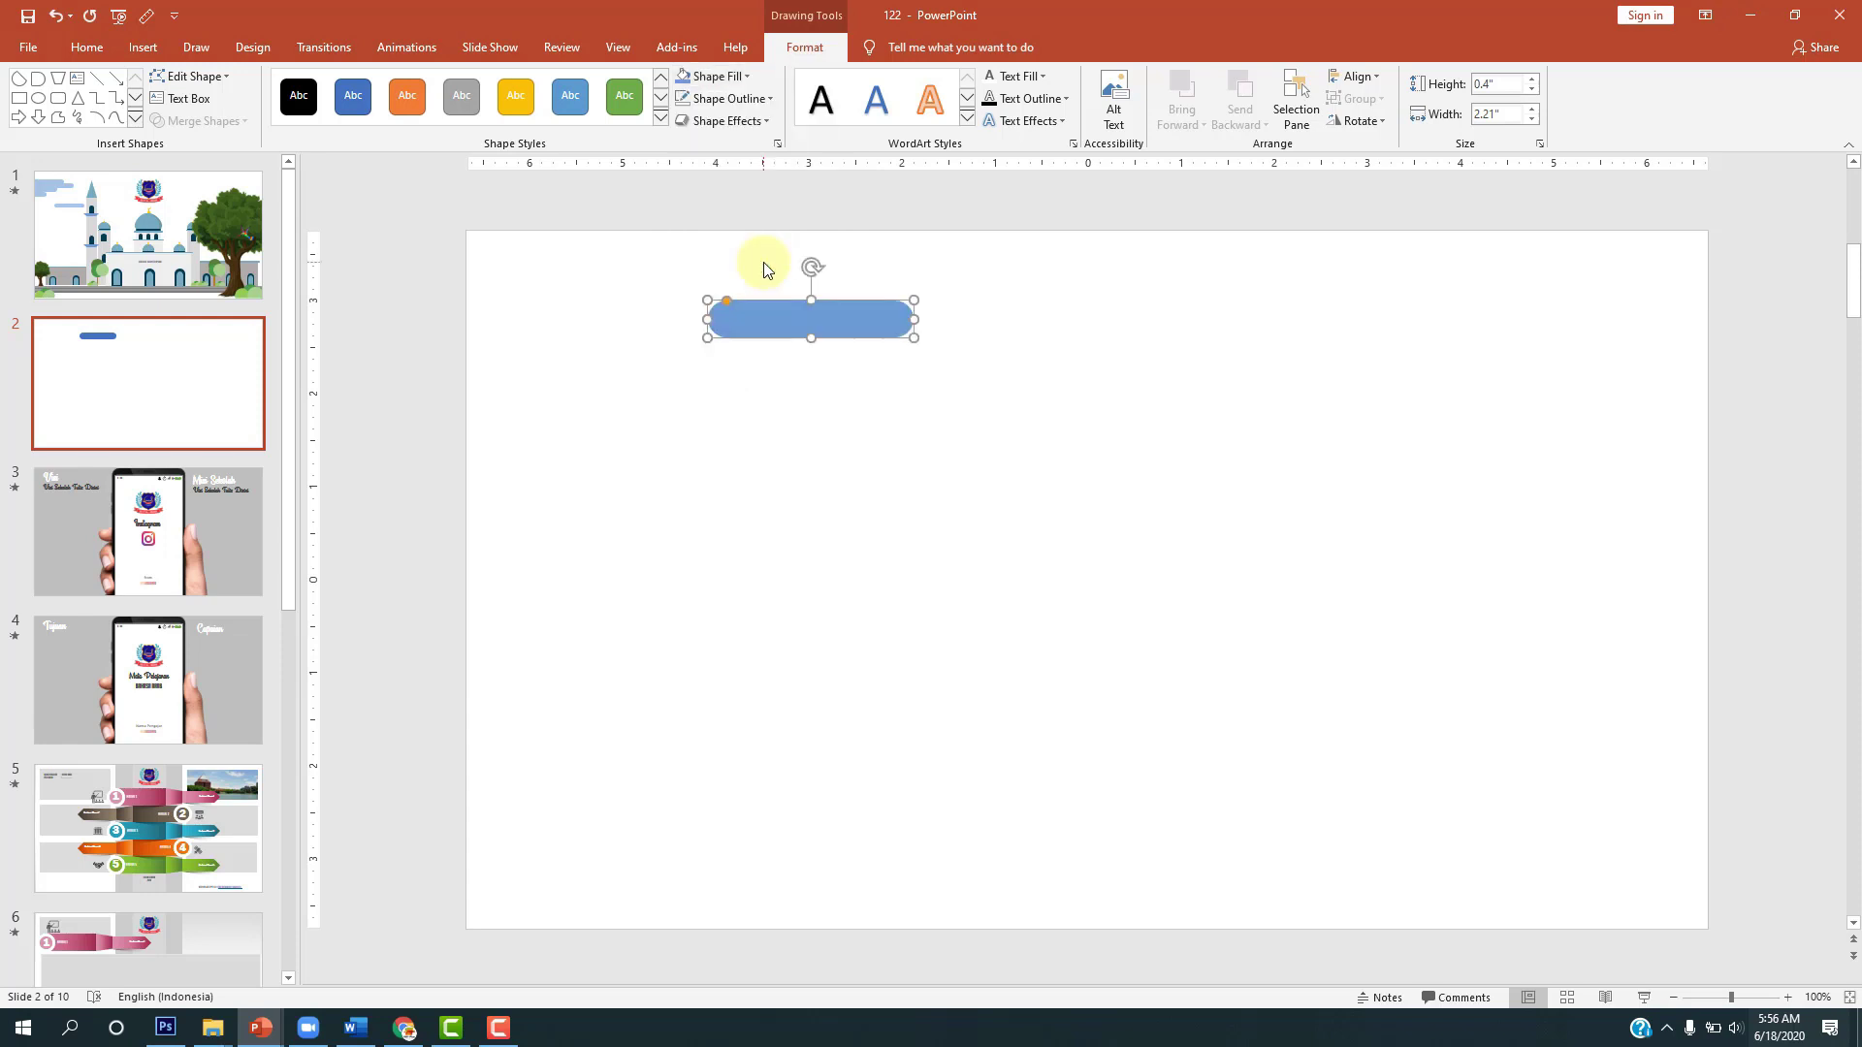
left_click(989, 311)
Step: Compare the pill's blue with slide 1's cloud group, leaving the fill unchanged
left_click(223, 221)
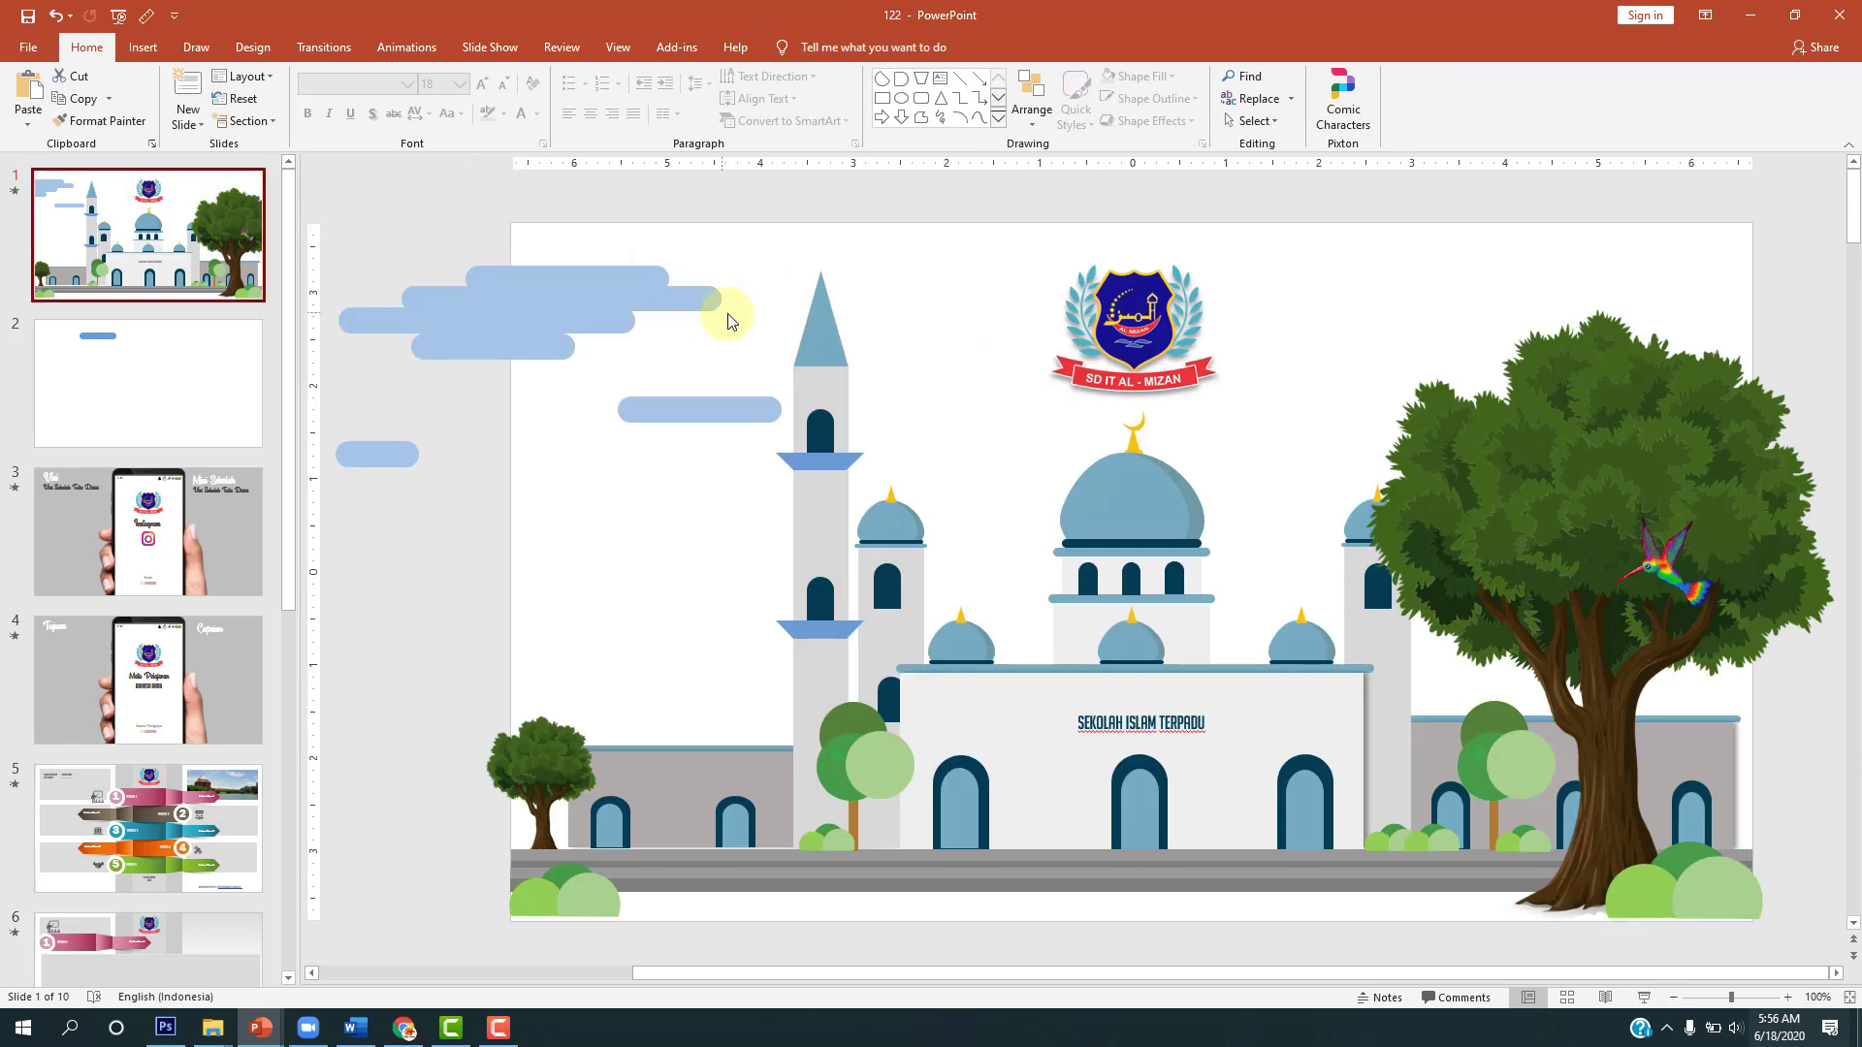
left_click(552, 291)
left_click(145, 378)
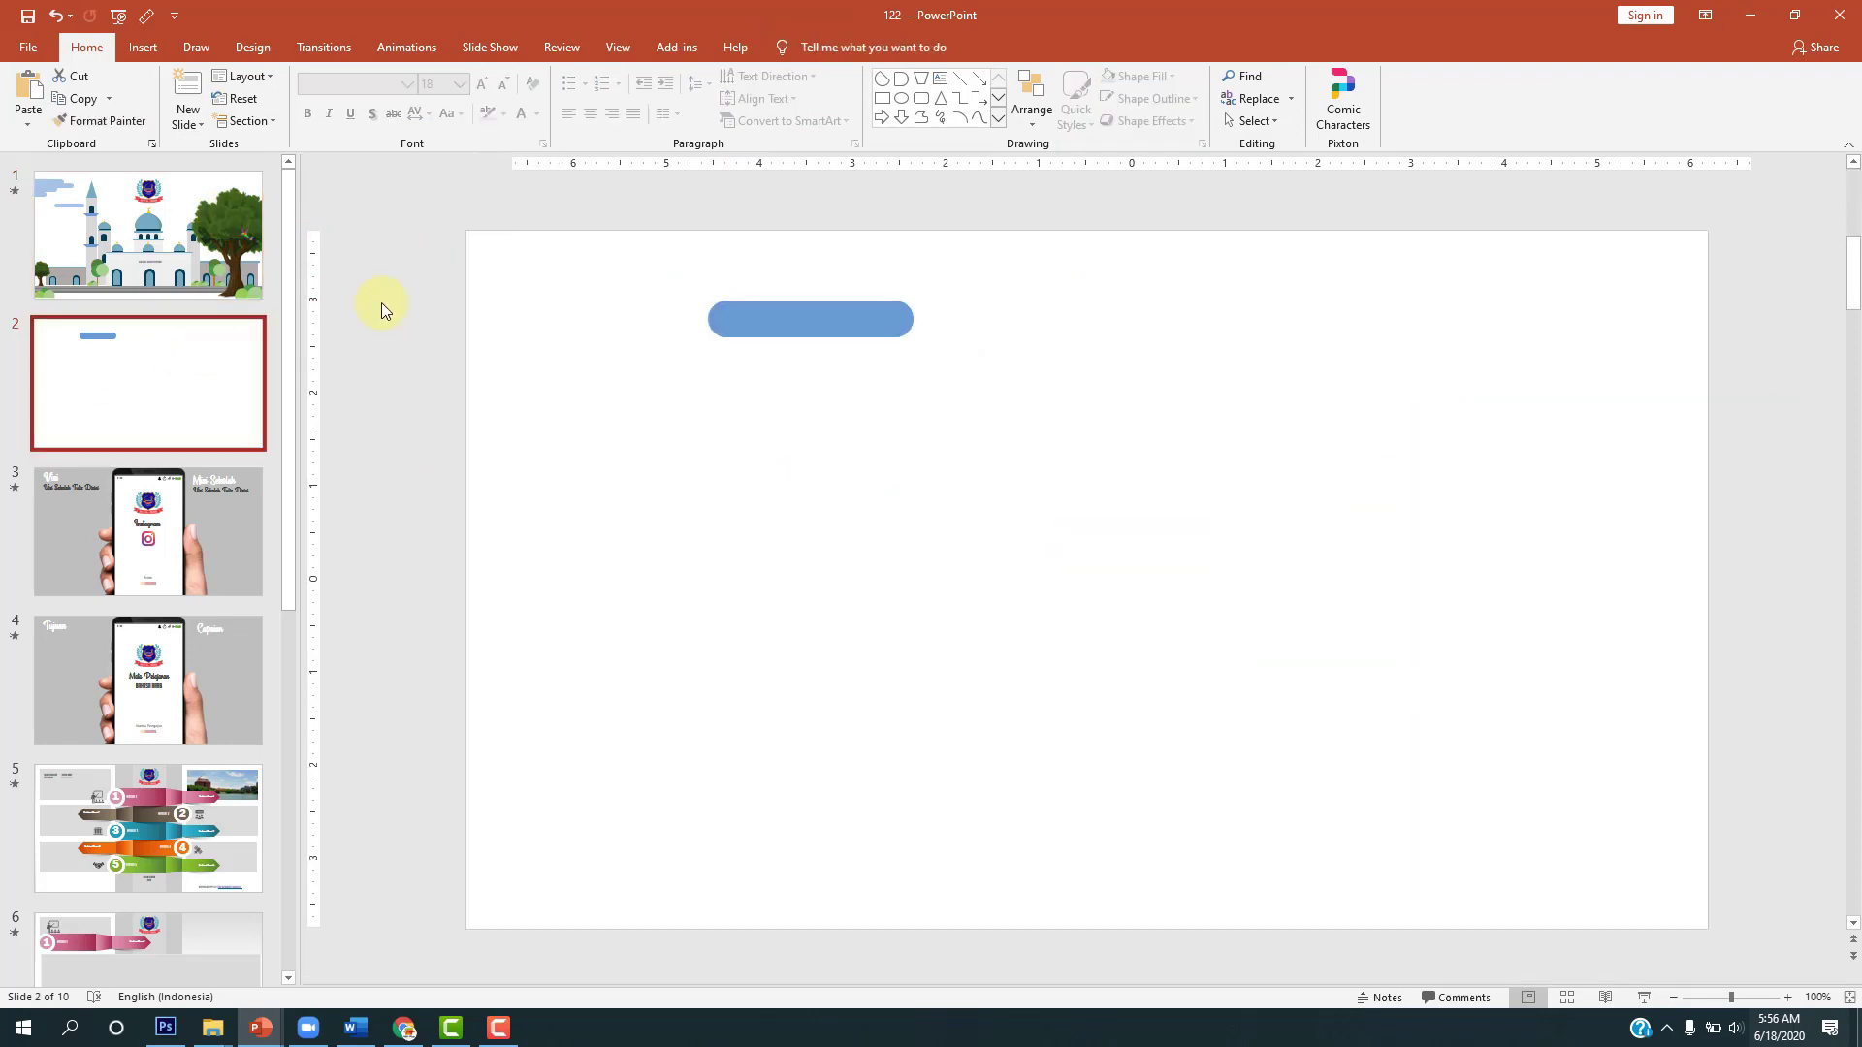
left_click(761, 316)
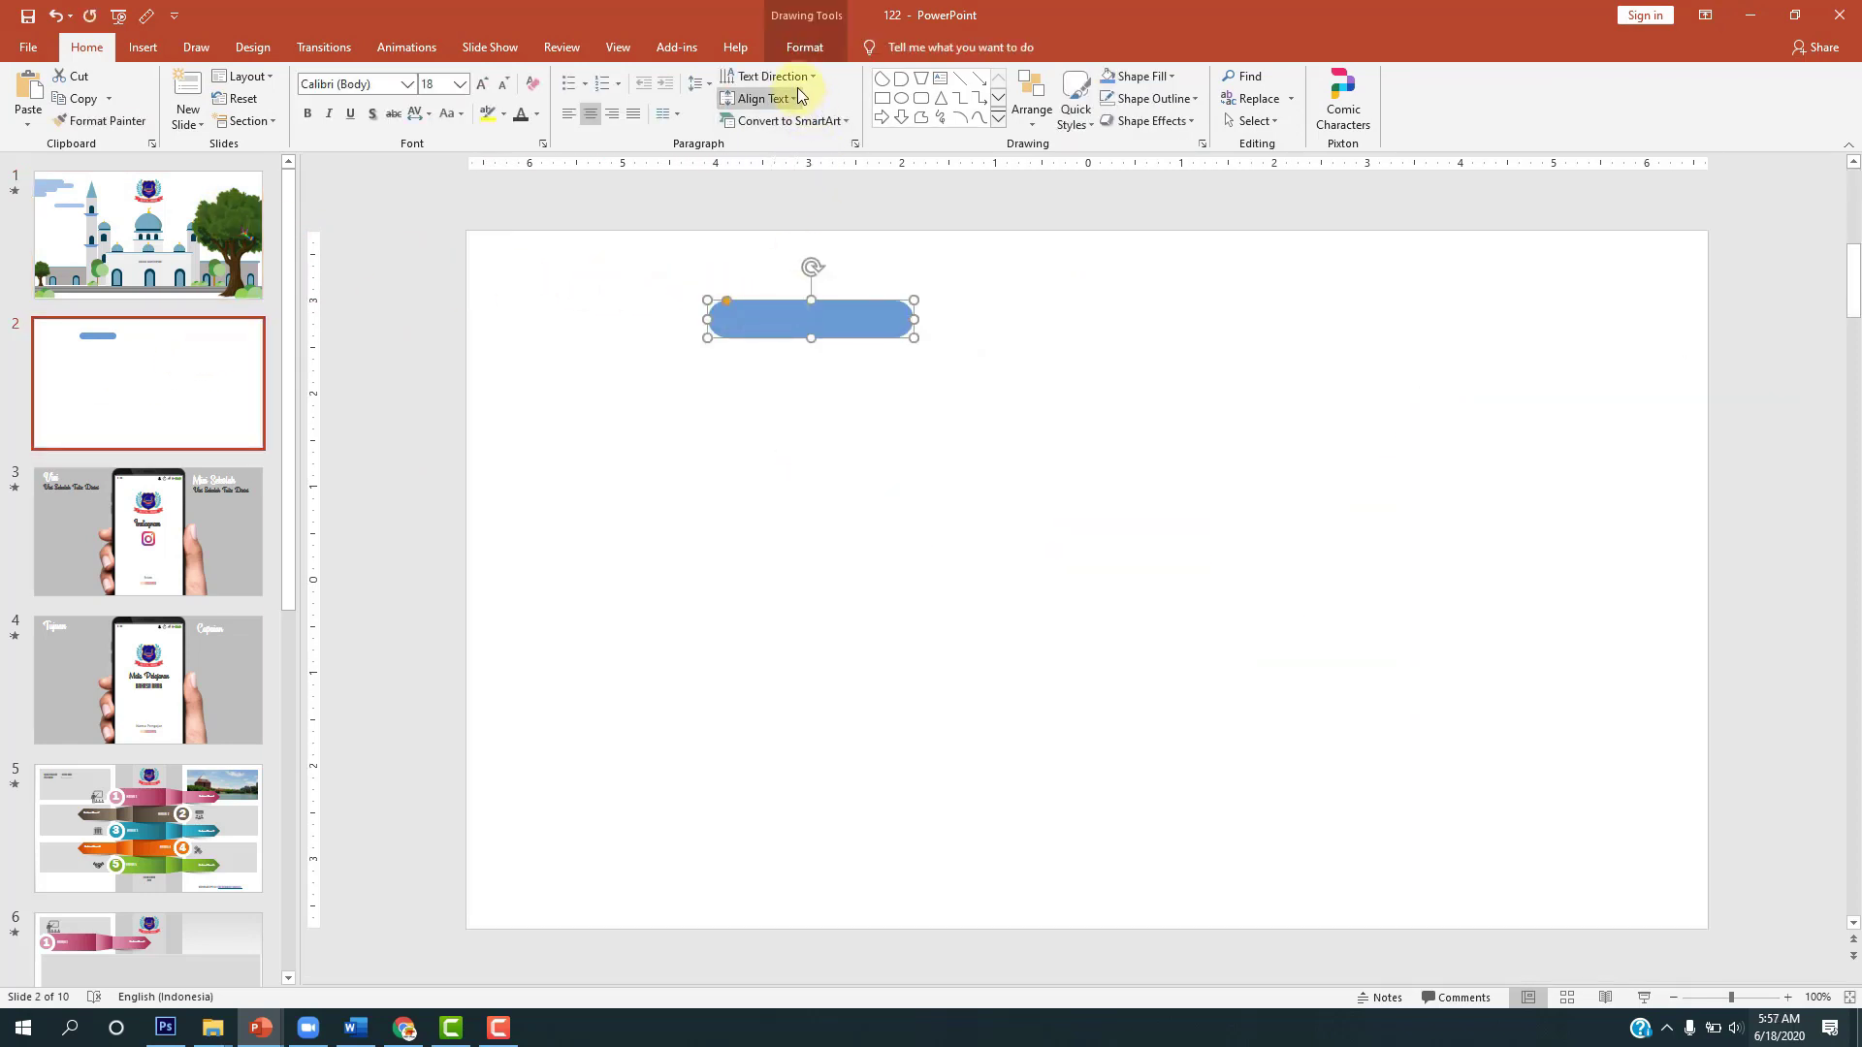
left_click(806, 55)
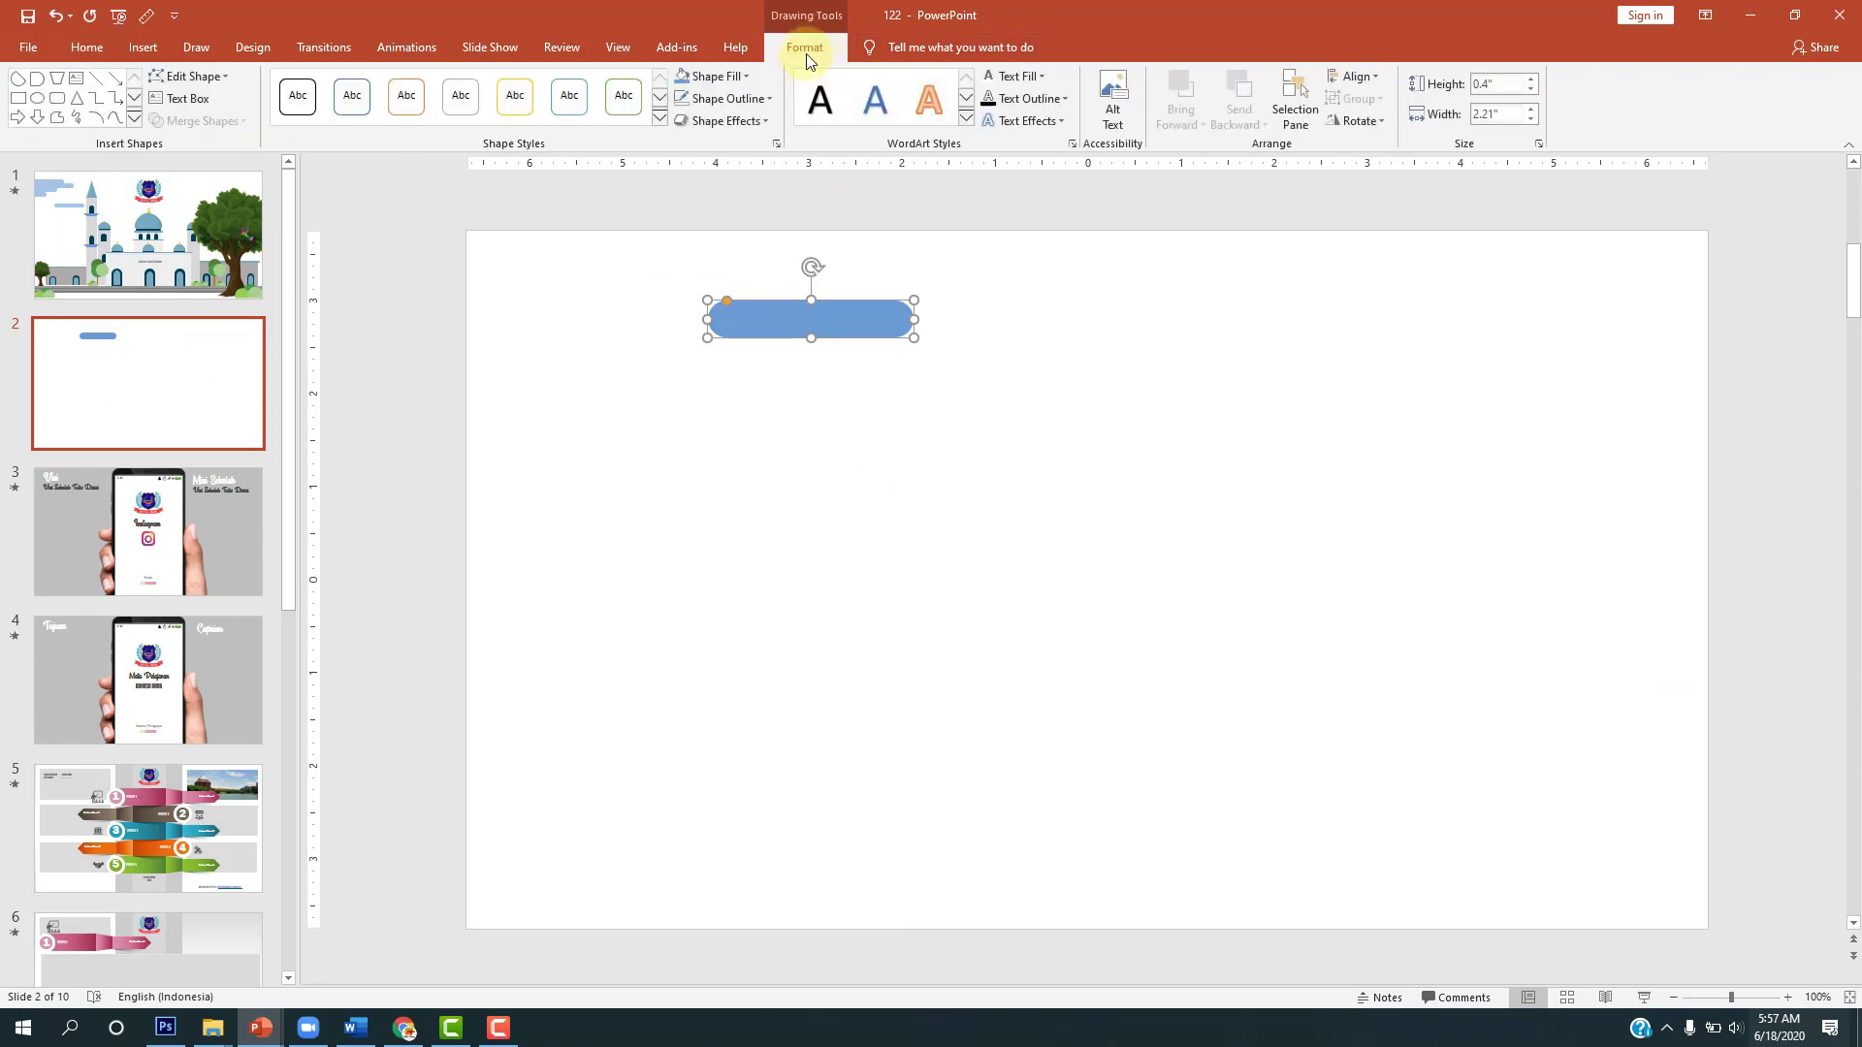
left_click(735, 85)
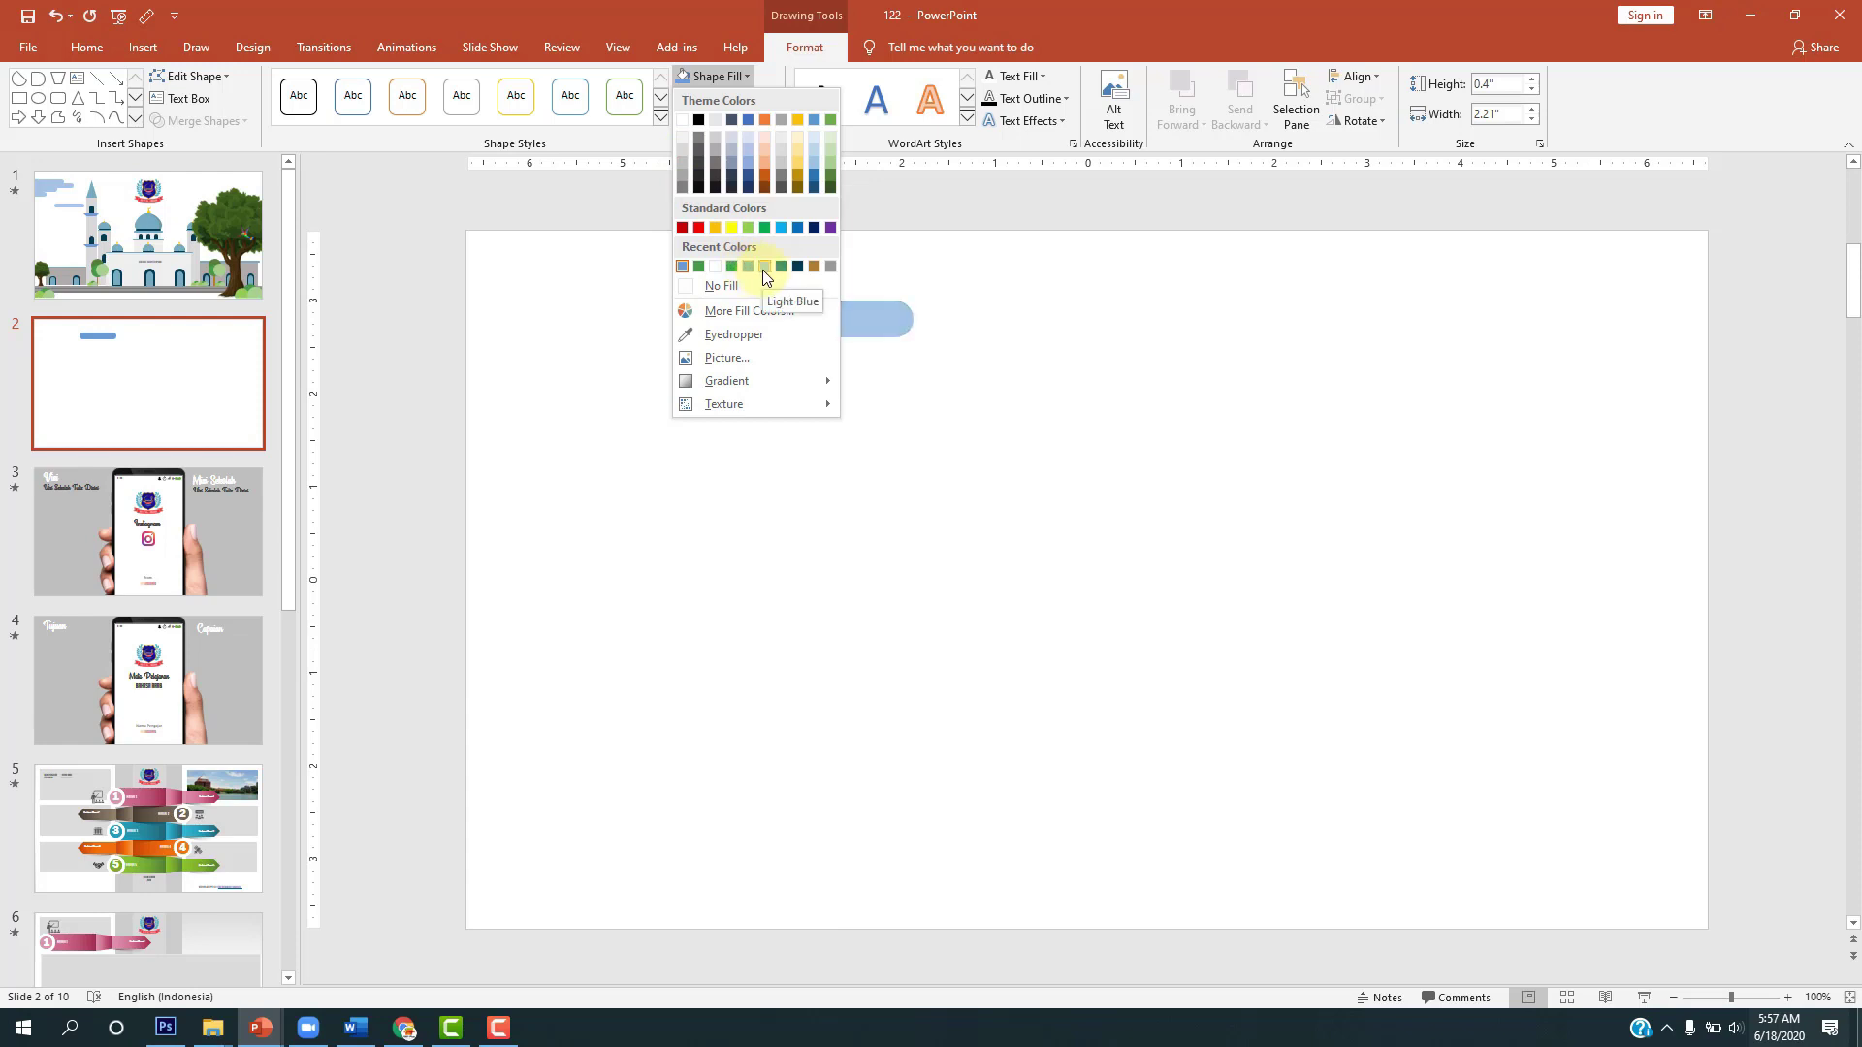
left_click(562, 333)
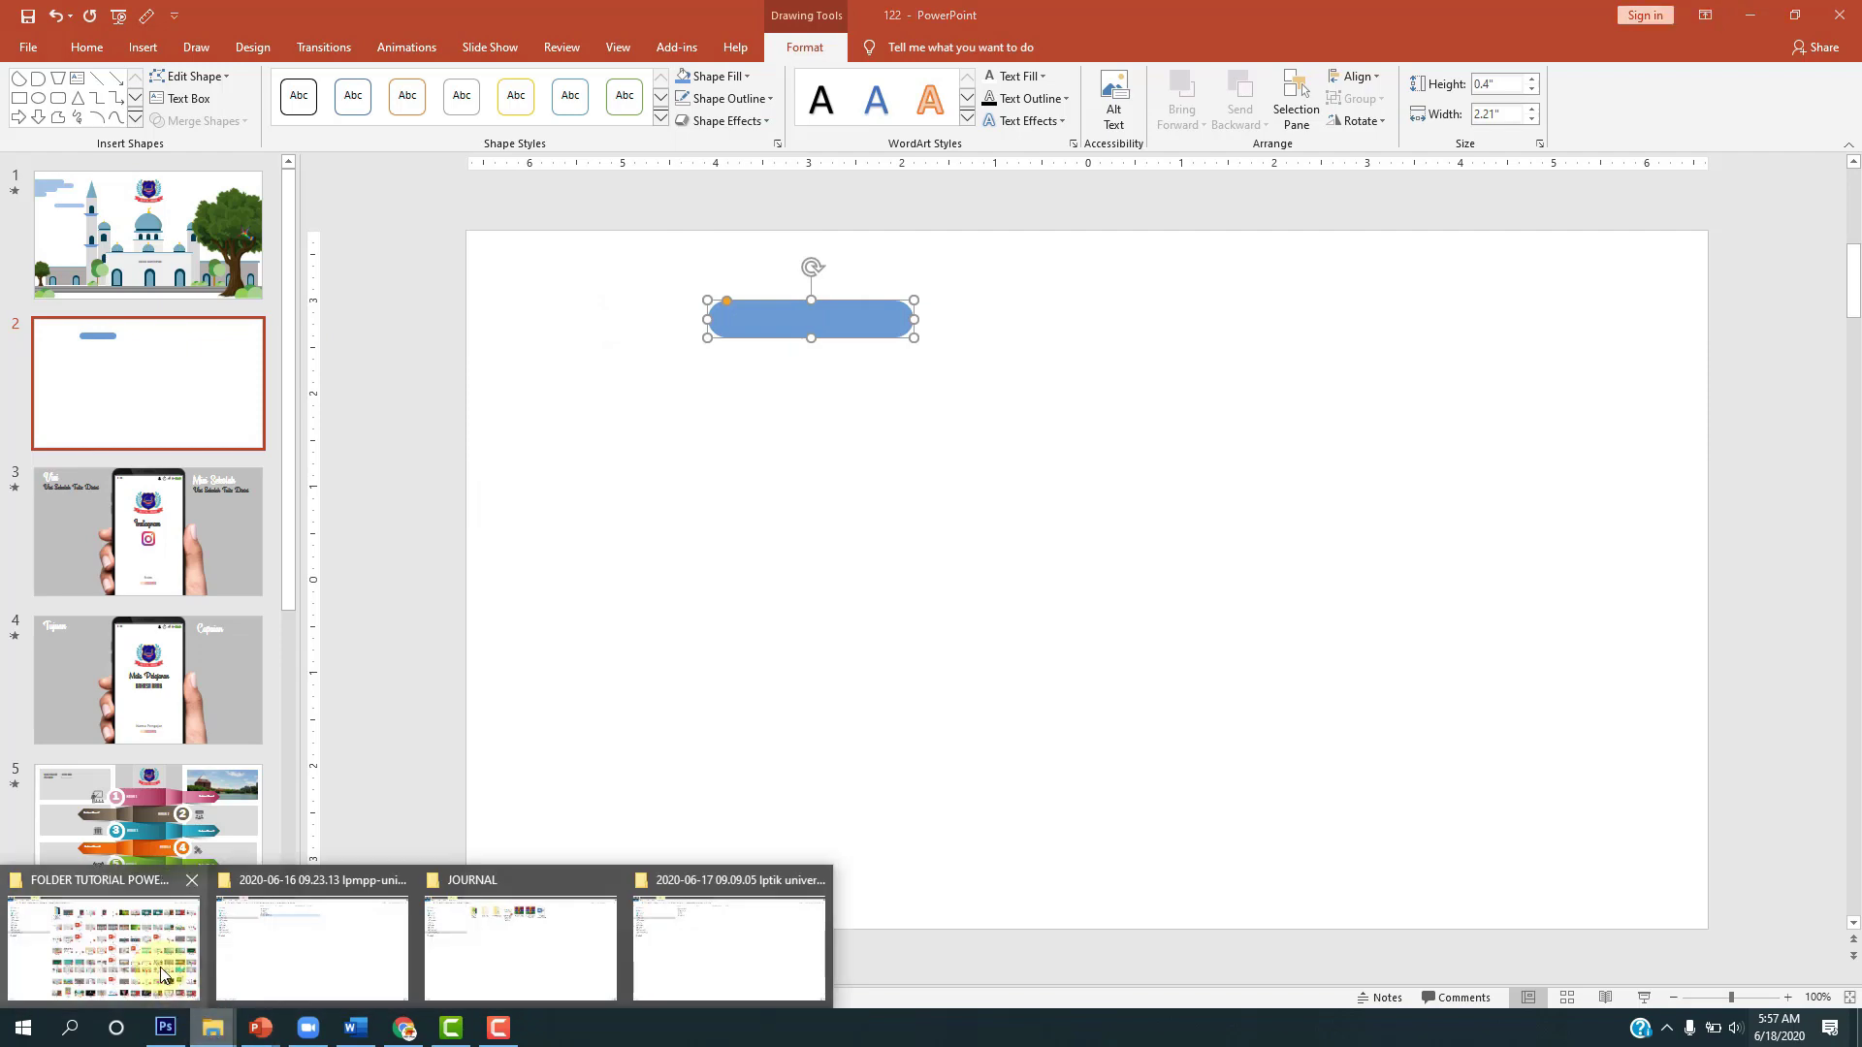
Step: Open file 107 from the tutorial folder in File Explorer
left_click(188, 953)
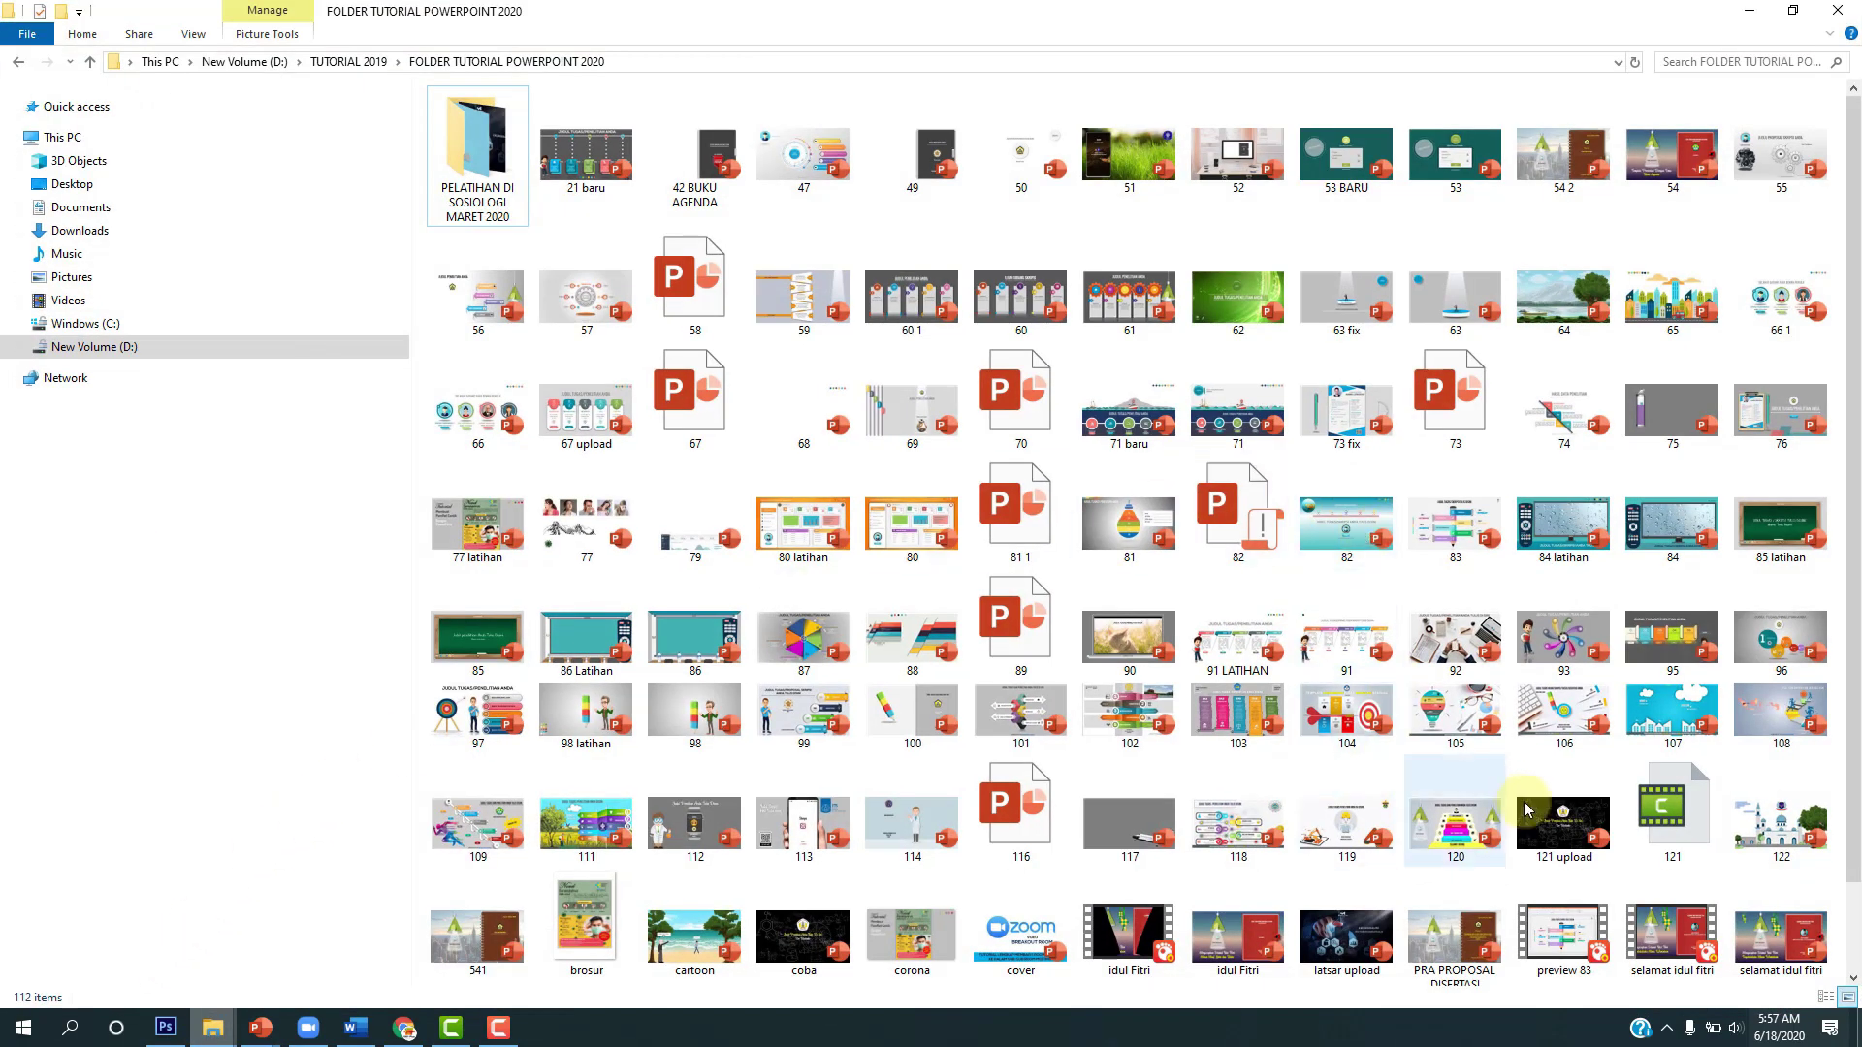
double_click(1654, 723)
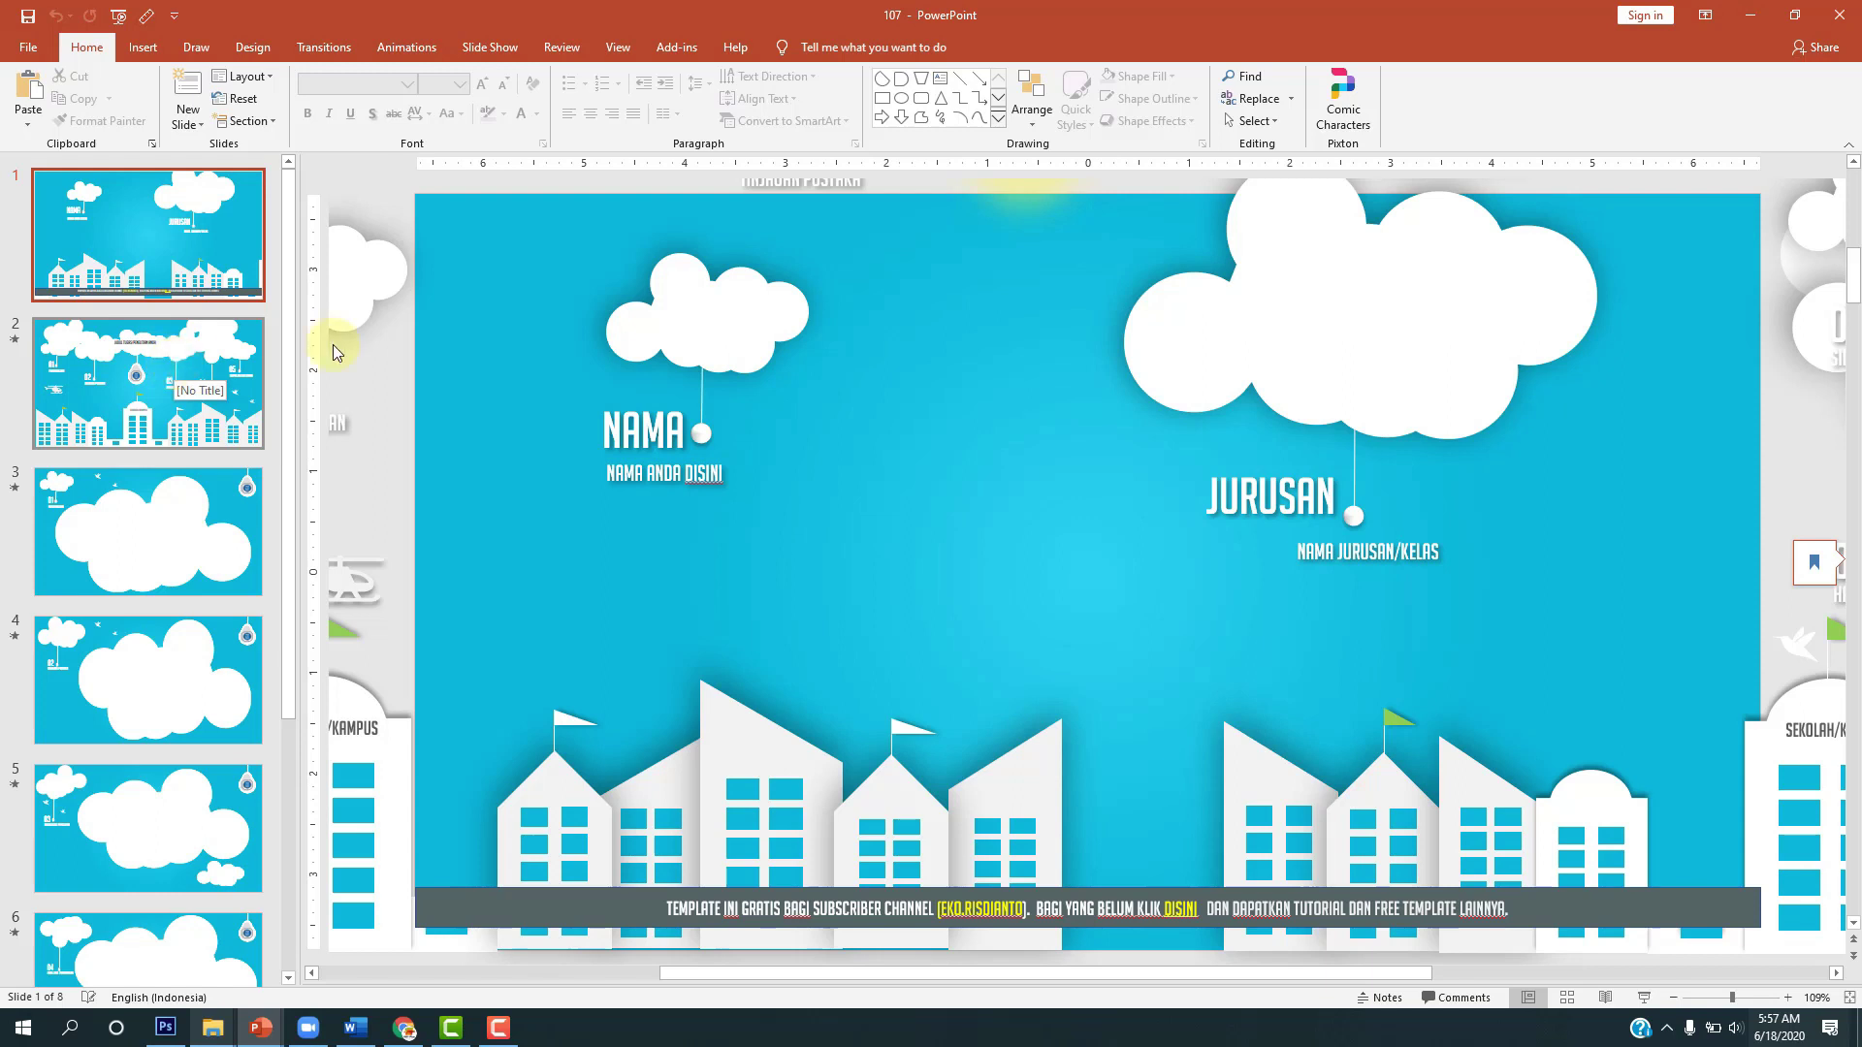
Step: Inspect 107's cloud group and agenda slide 2, then return to presentation 122
left_click(1234, 324)
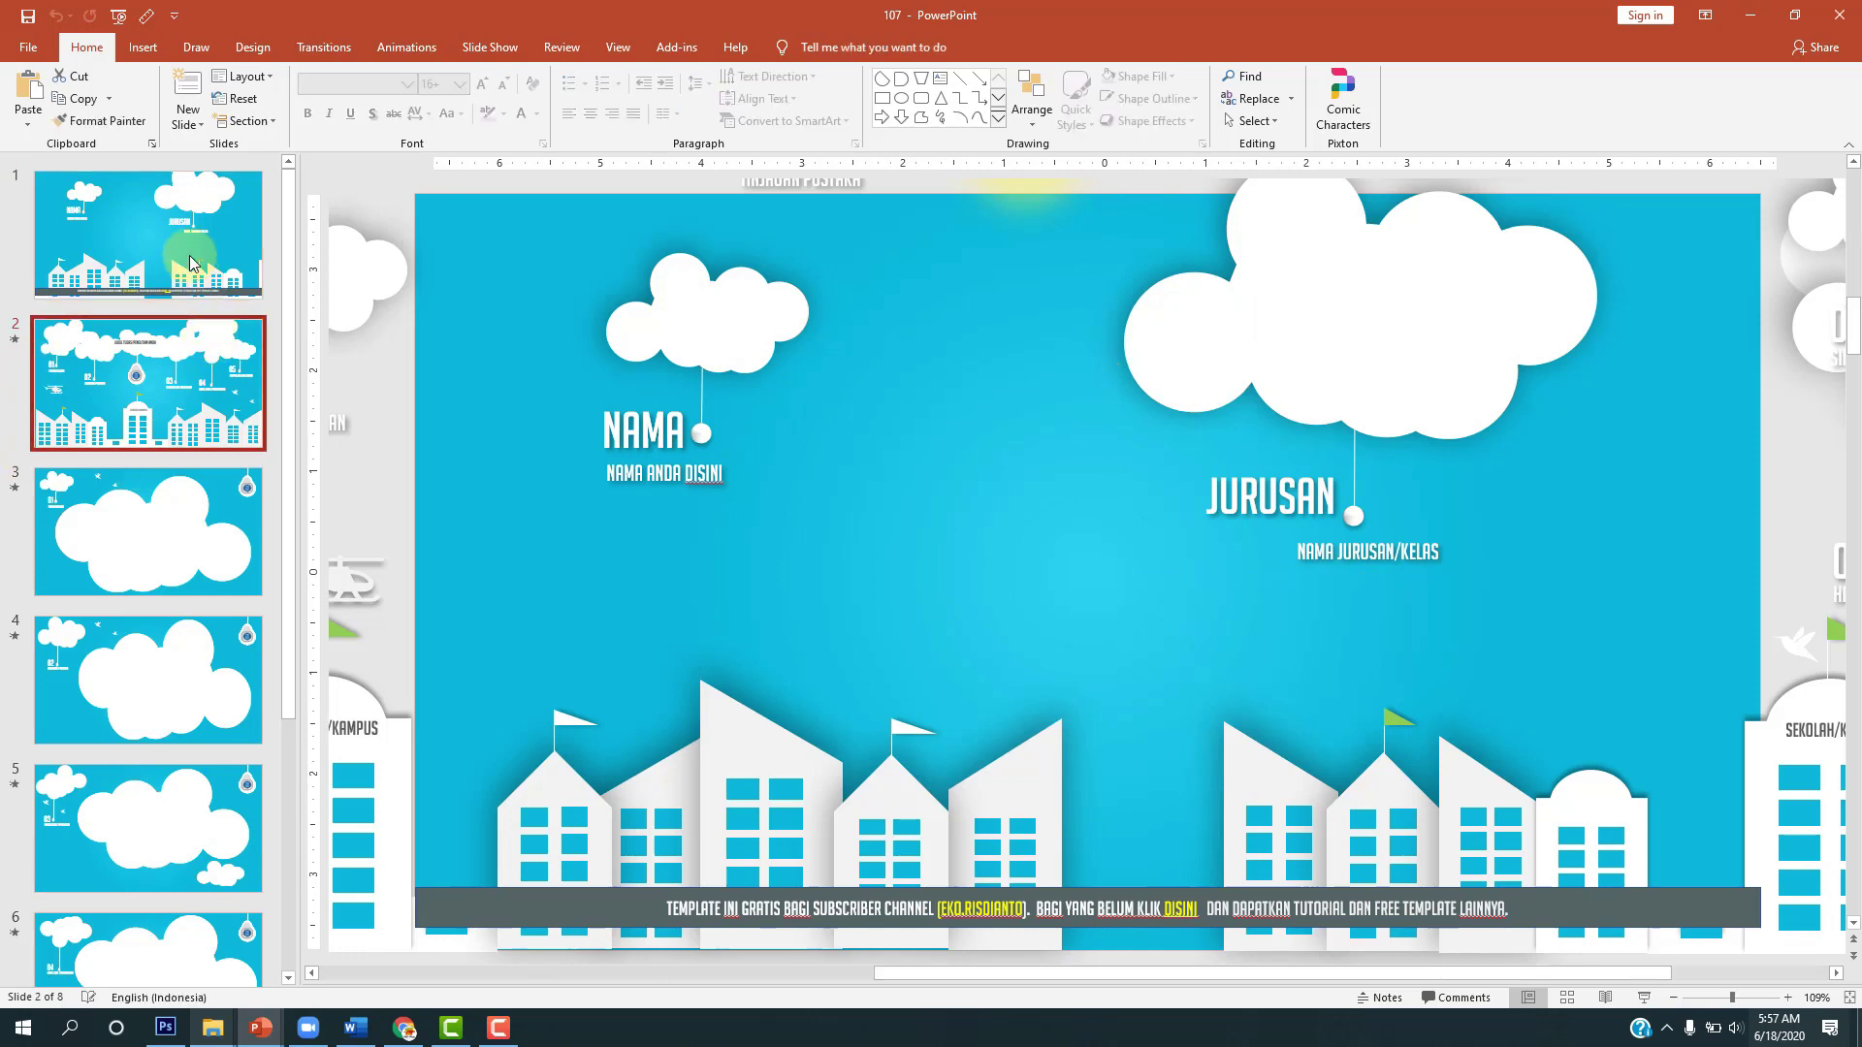
left_click(77, 359)
key("Up")
left_click(150, 373)
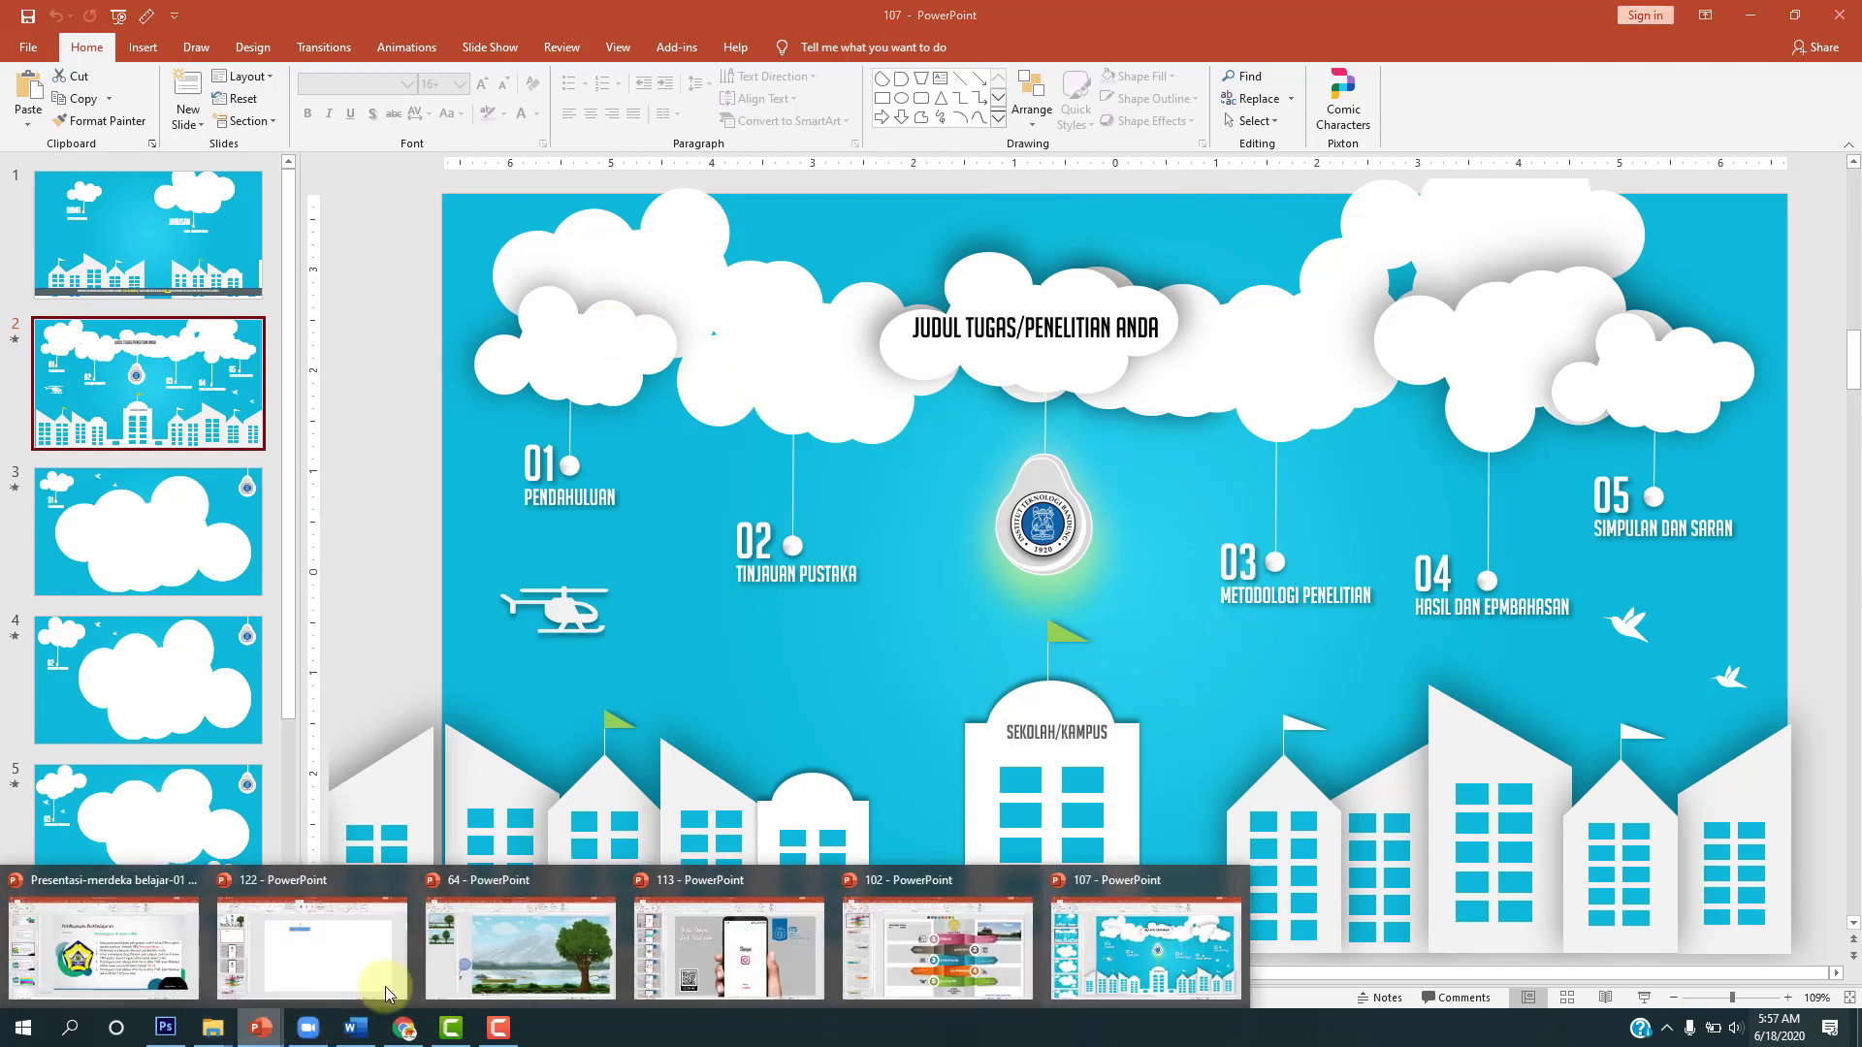
mouse_move(260, 1028)
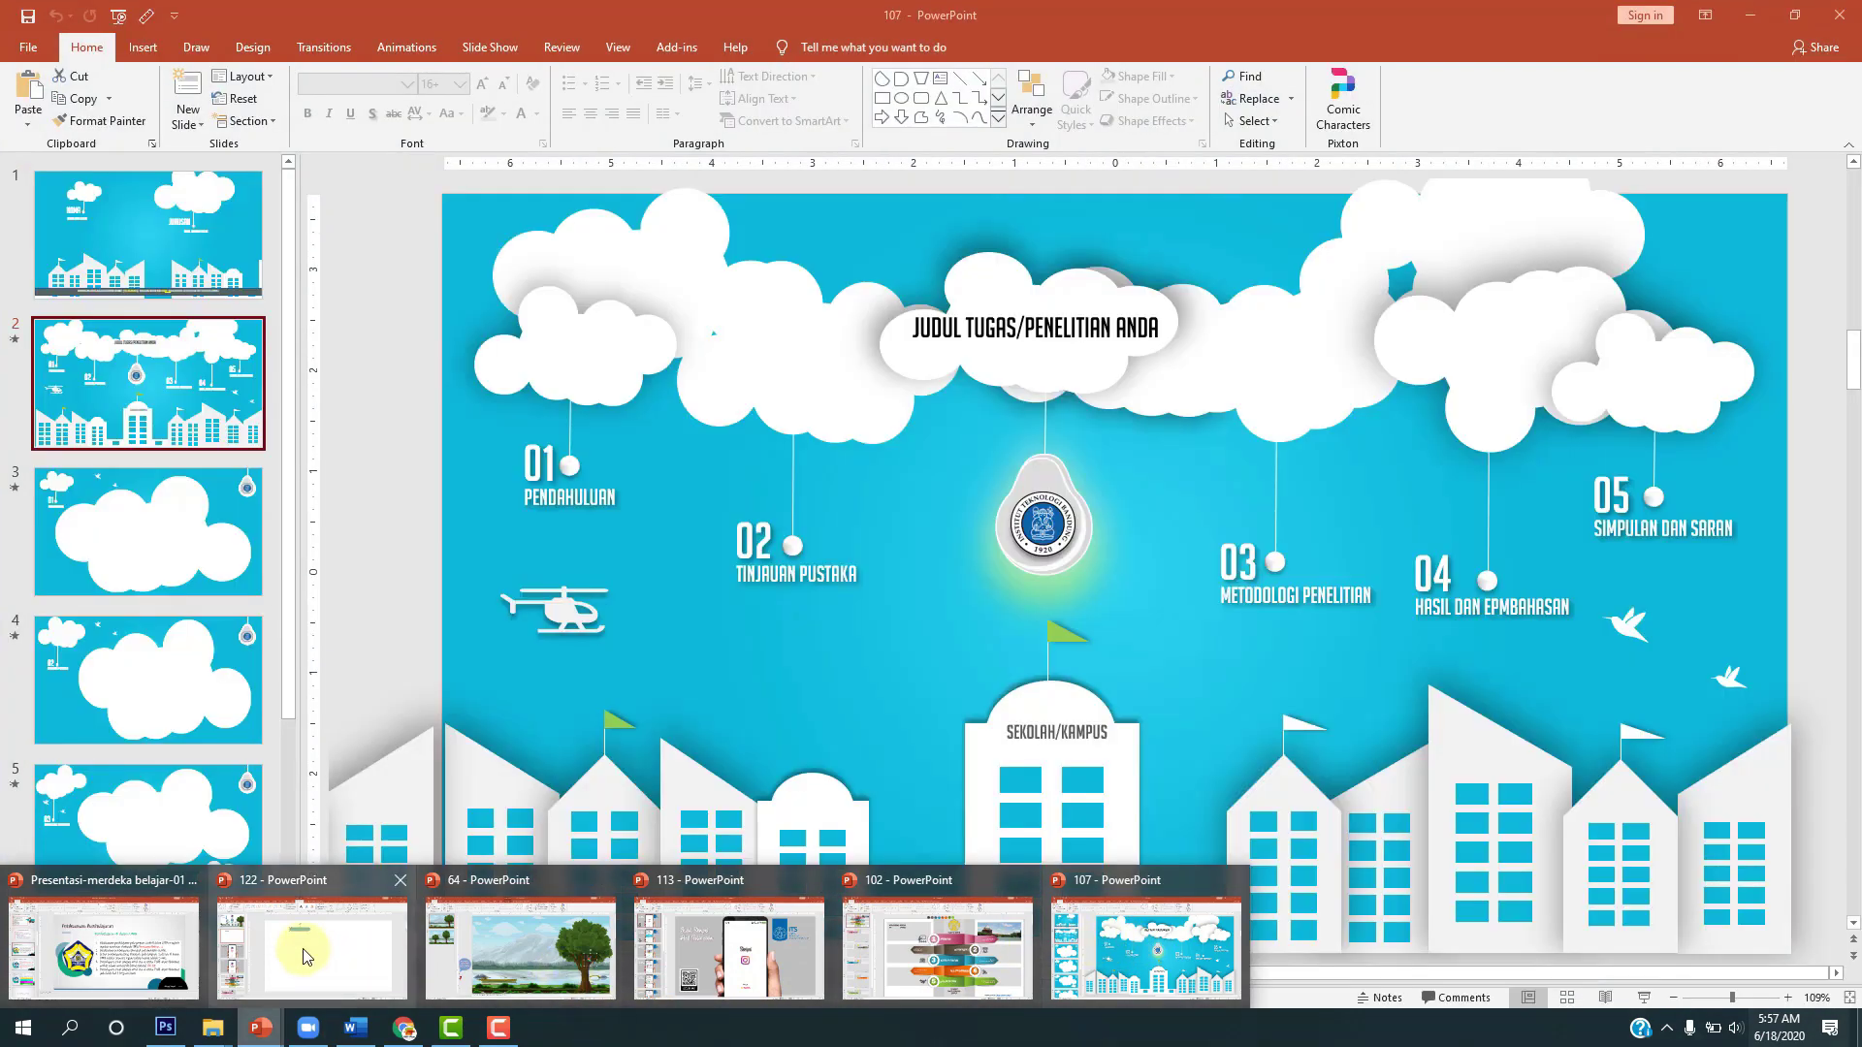
left_click(362, 966)
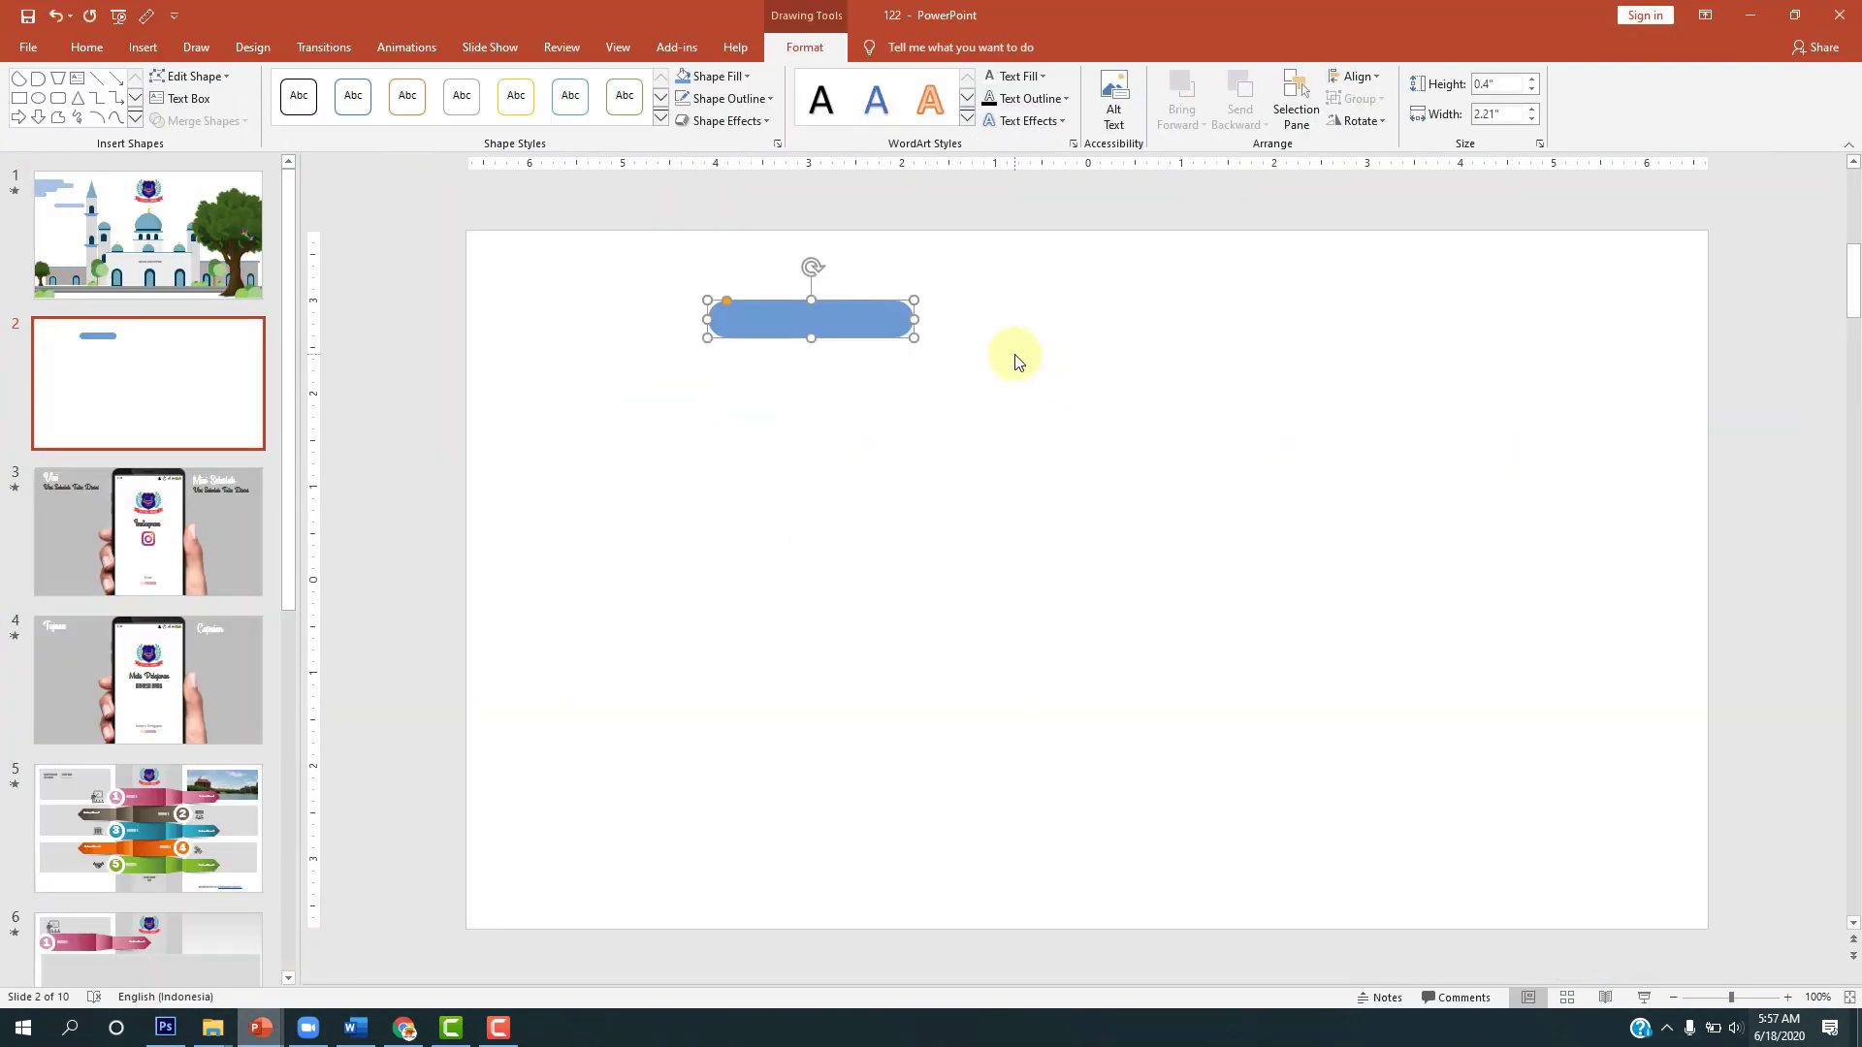
Step: Recolour the pill grey-blue and place a duplicate overlapping just below and left of it
double_click(867, 331)
left_click(735, 75)
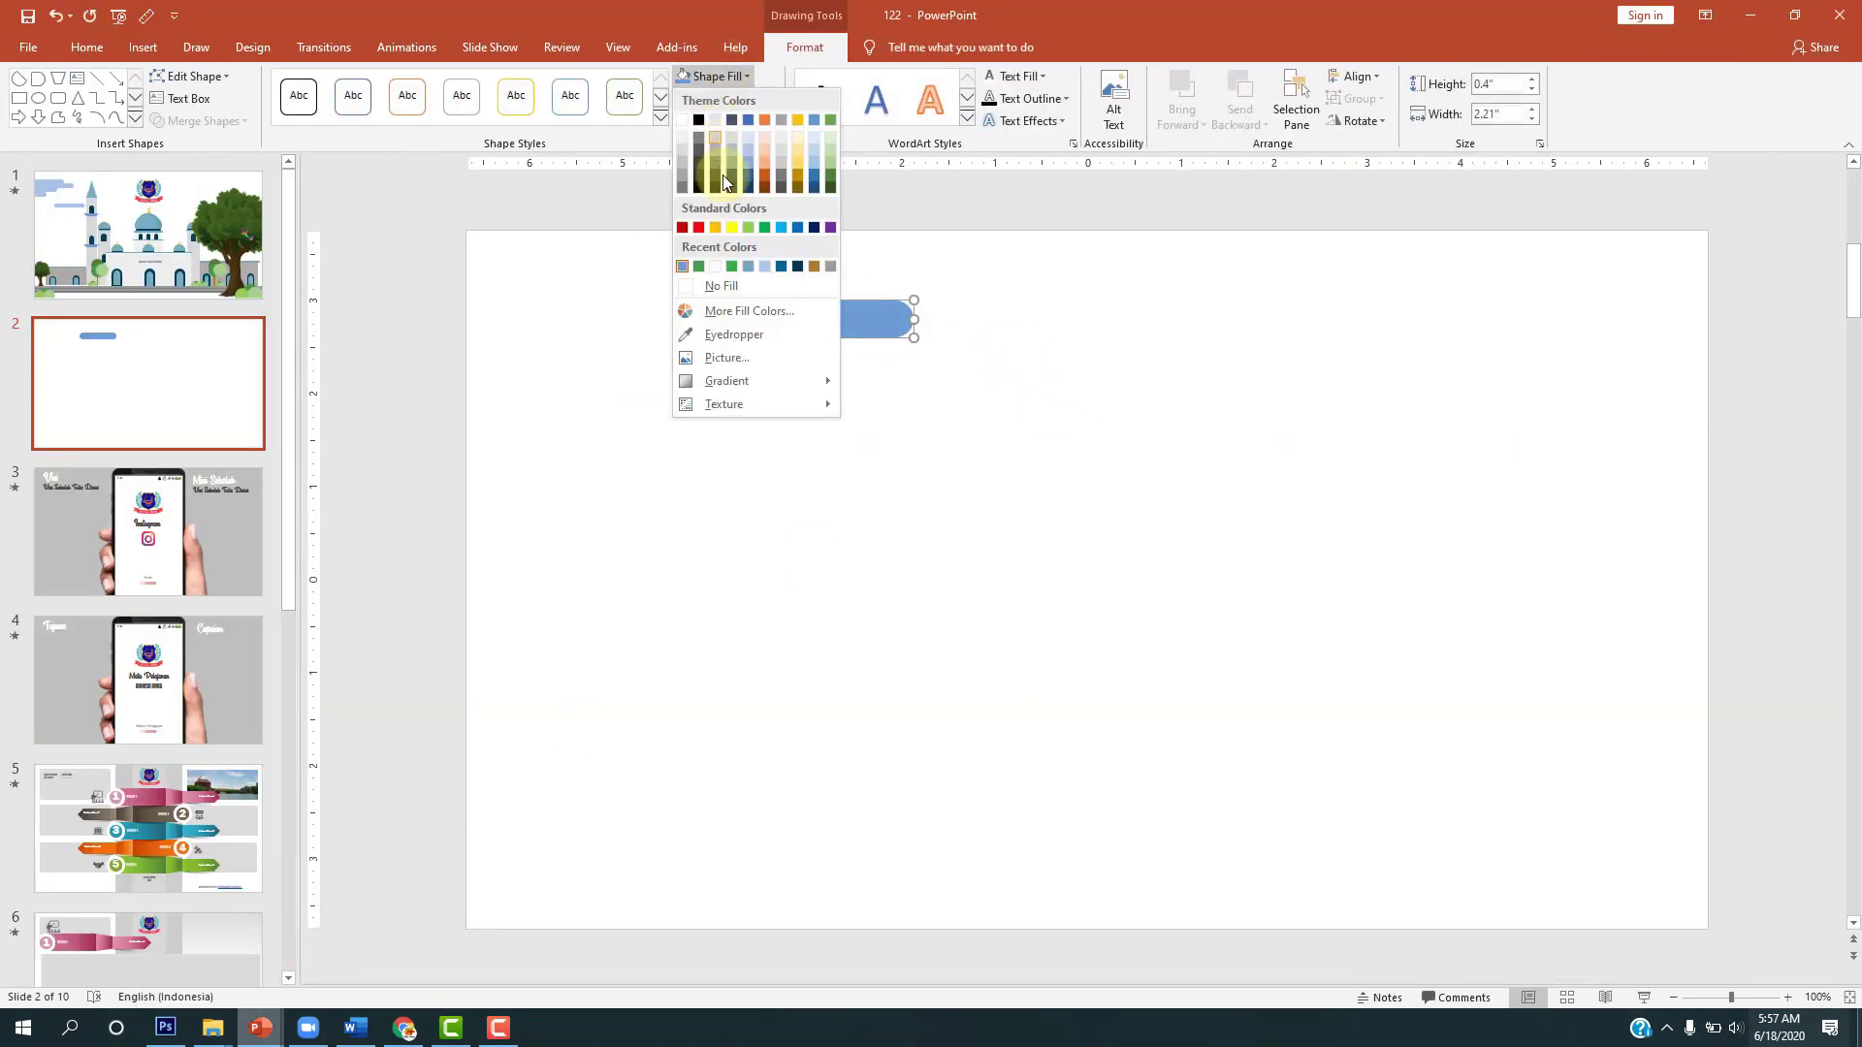
left_click(747, 265)
left_click(801, 475)
left_click(825, 332)
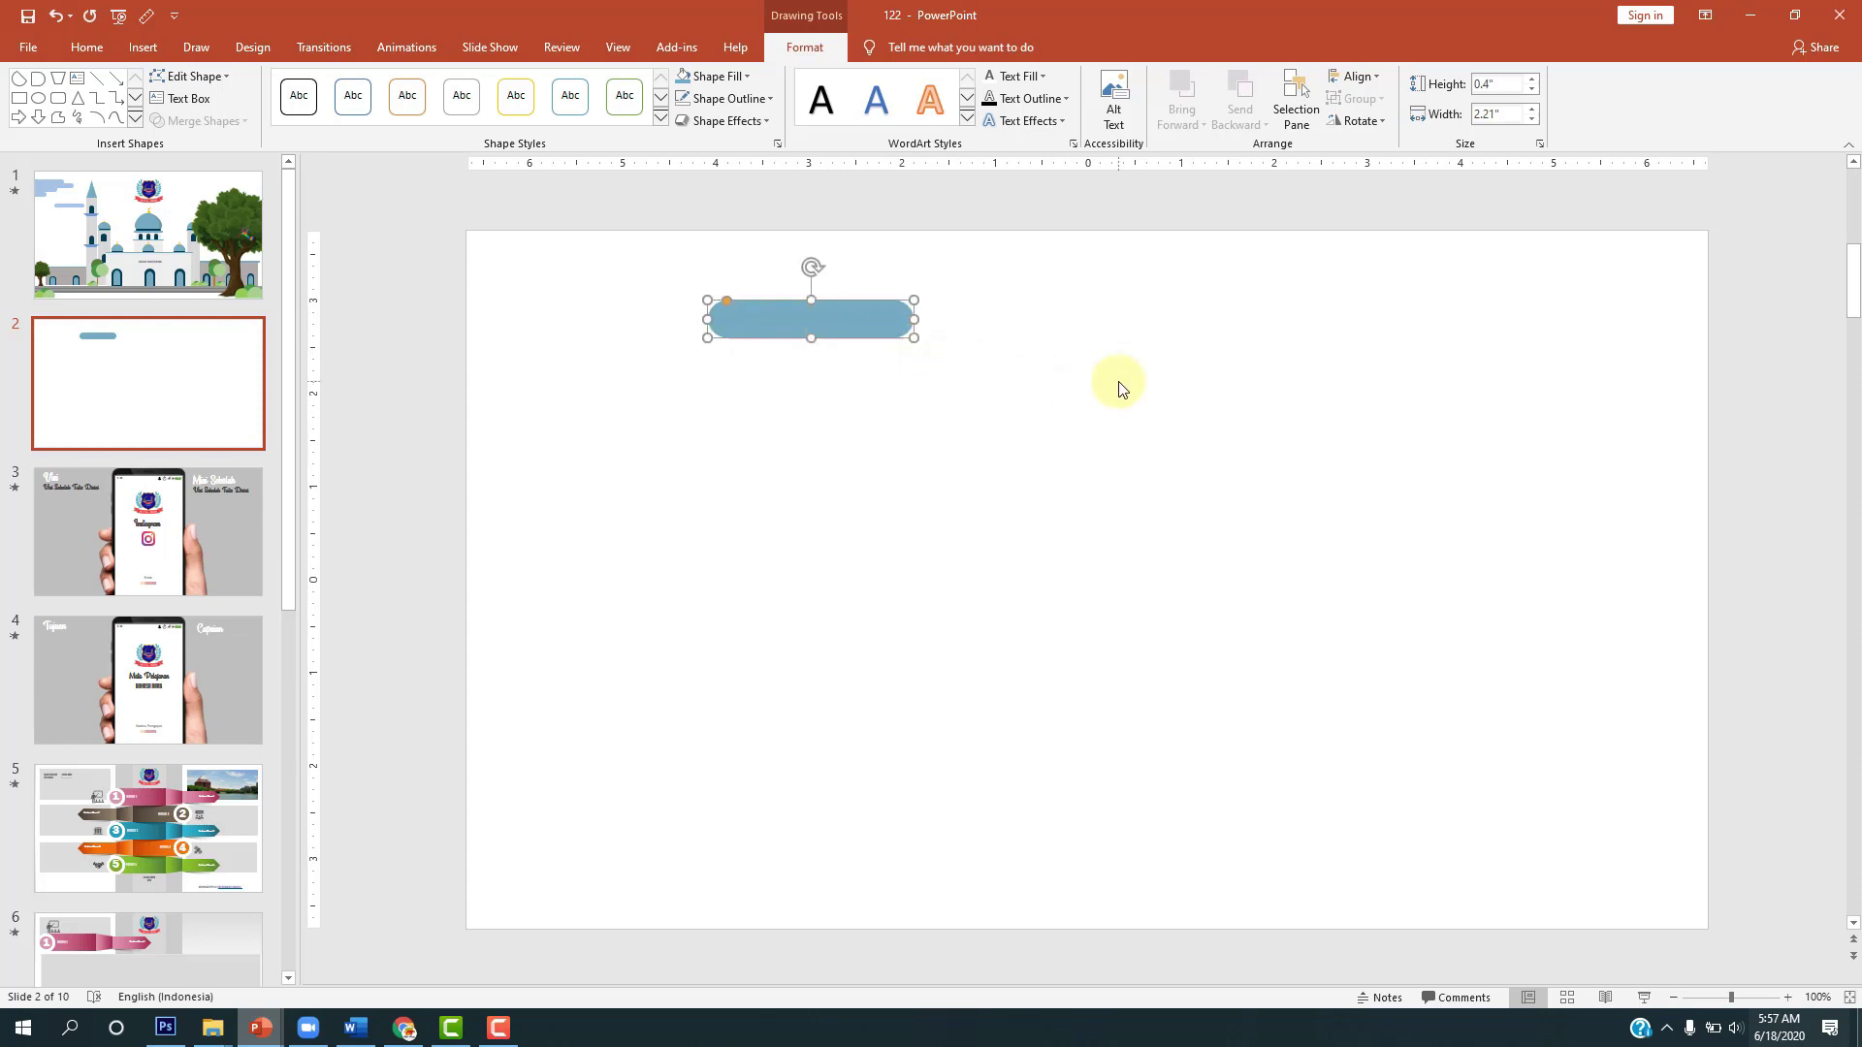
mouse_move(842, 318)
left_mouse_down()
mouse_move(803, 355)
mouse_move(936, 357)
mouse_move(825, 362)
mouse_move(823, 323)
left_mouse_up()
Step: Copy the upper bar beneath the lower one and add a third, wider bar below
left_click(827, 315, "shift")
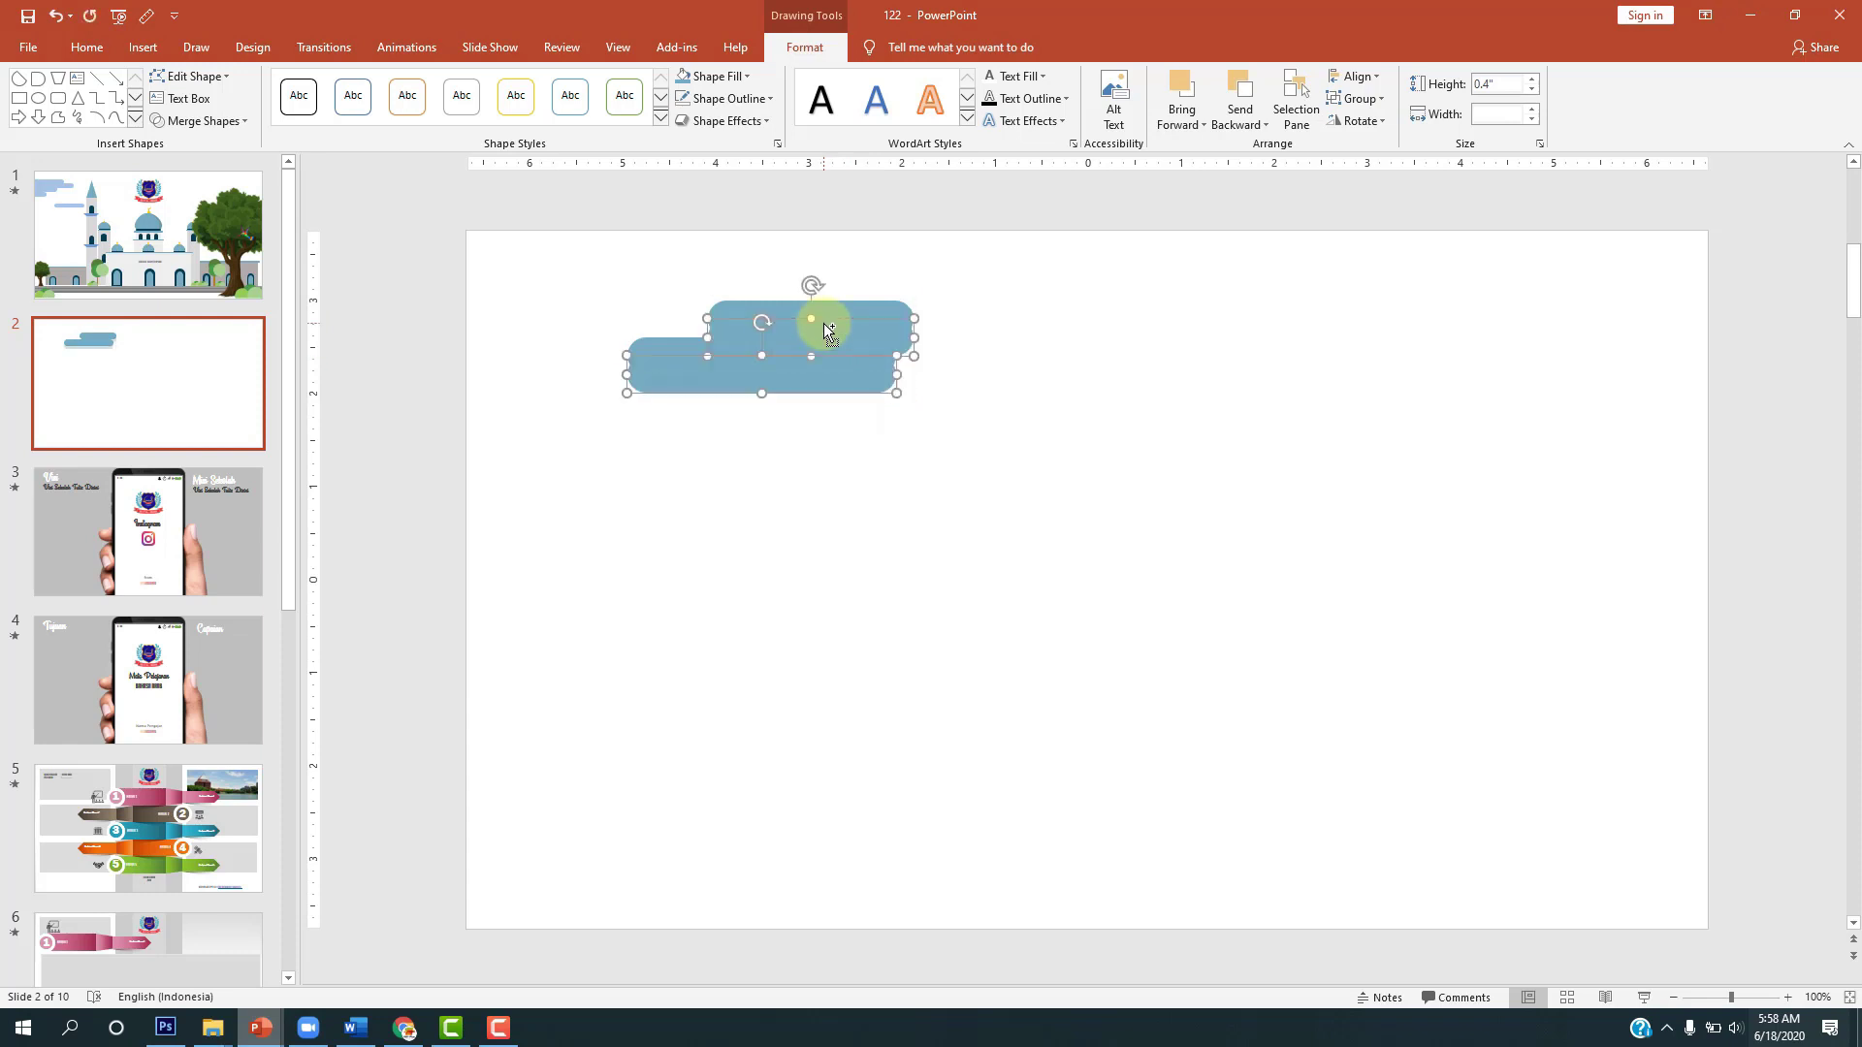
left_click(951, 391)
left_click(865, 328)
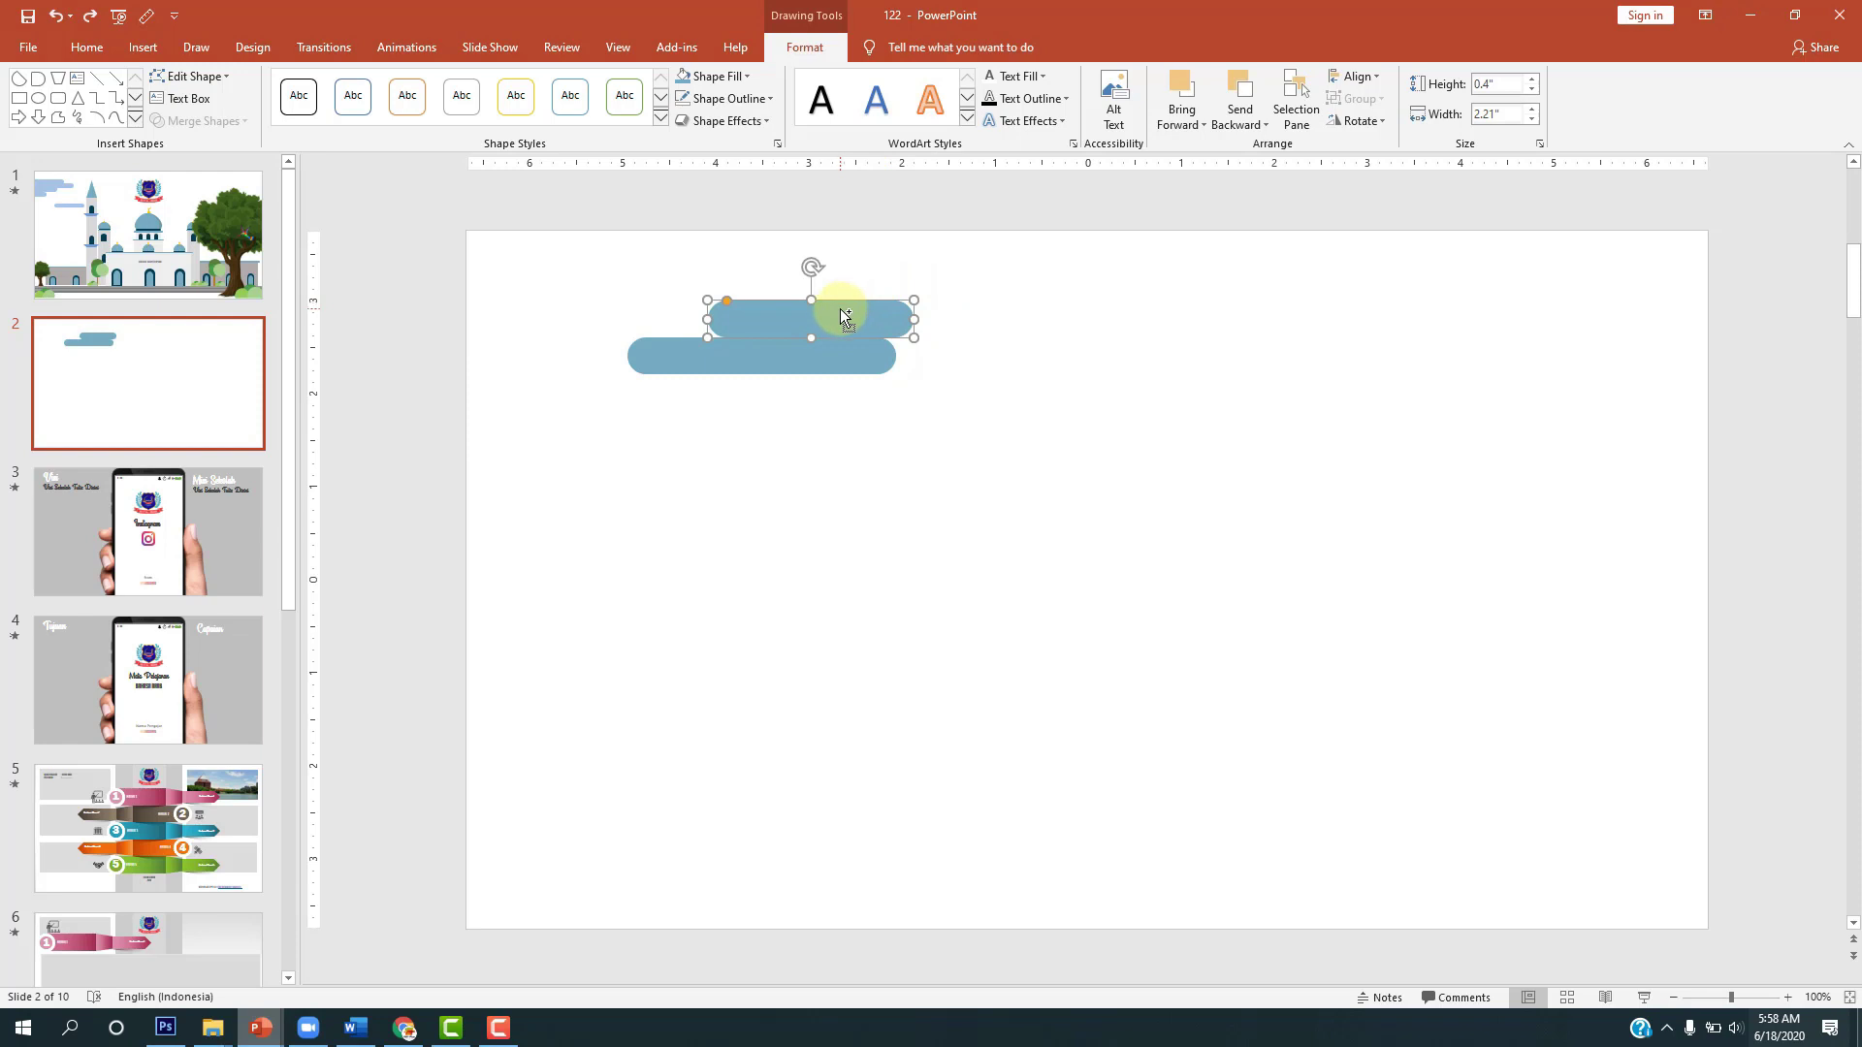
left_click_drag(841, 310, 783, 384)
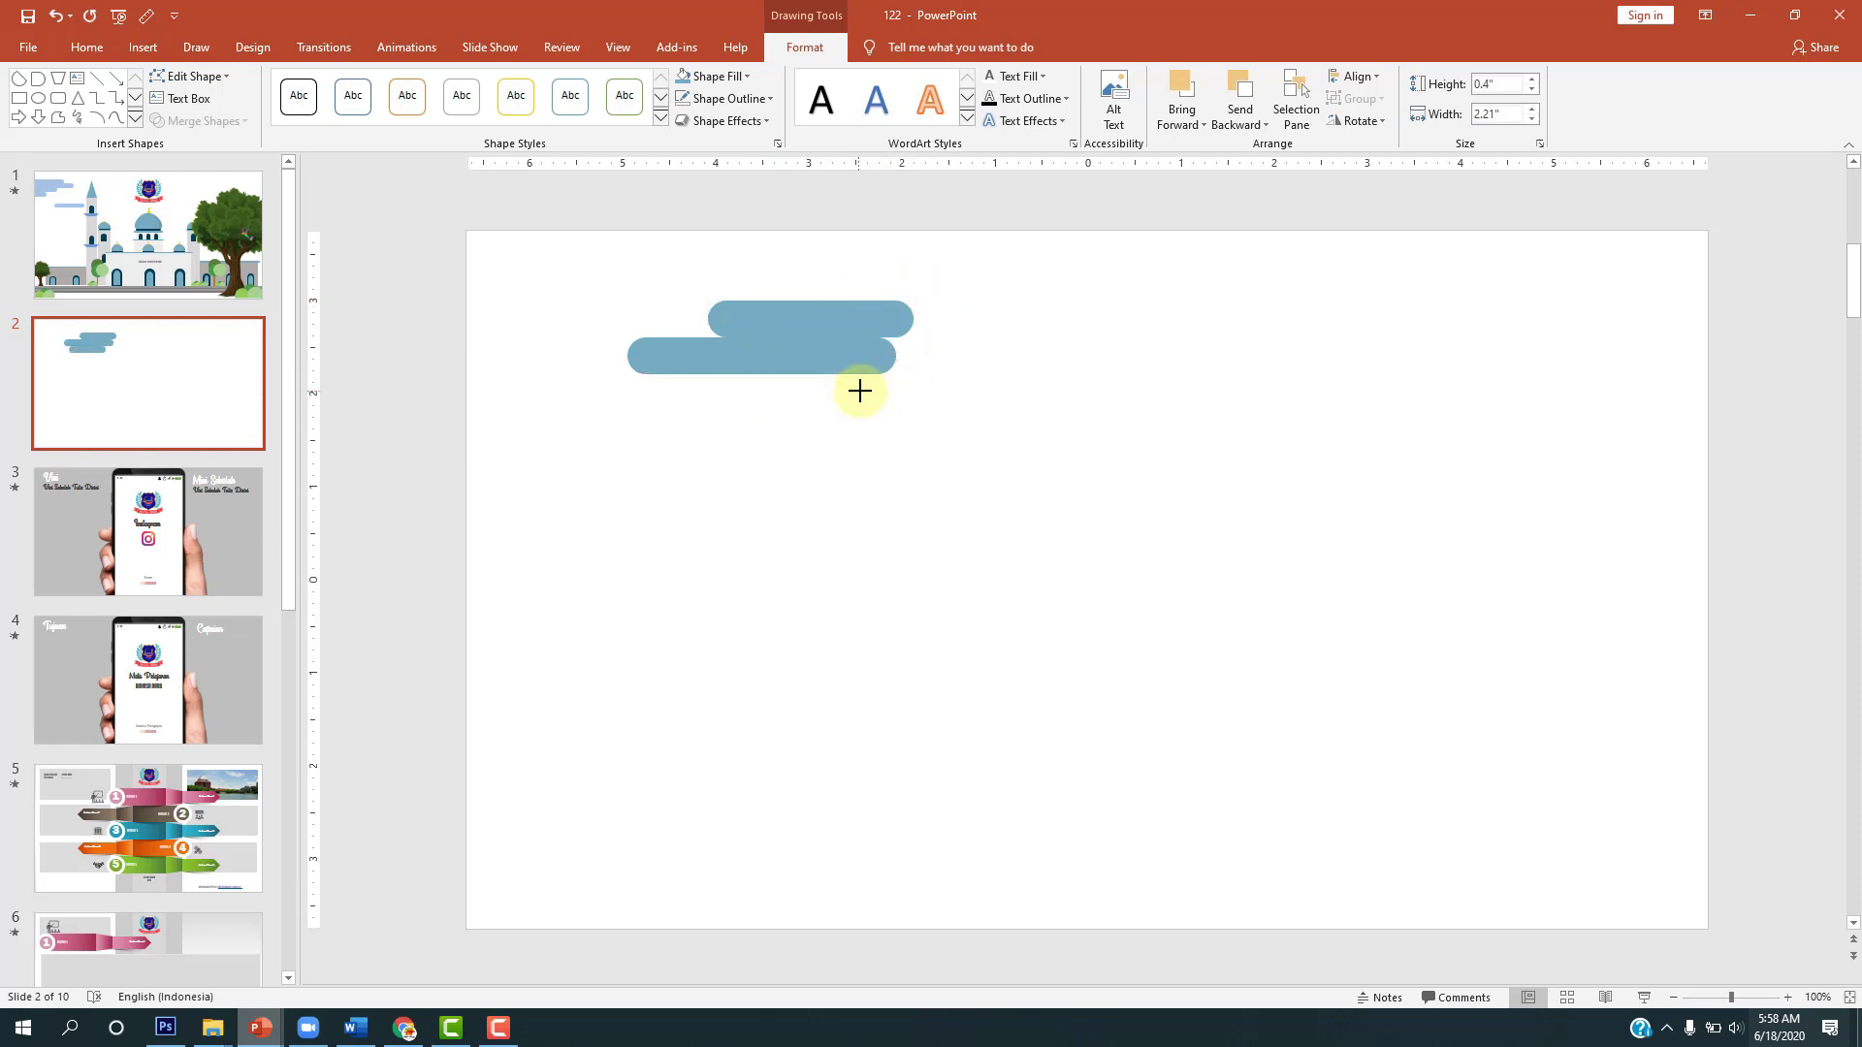
left_click_drag(859, 390, 948, 411)
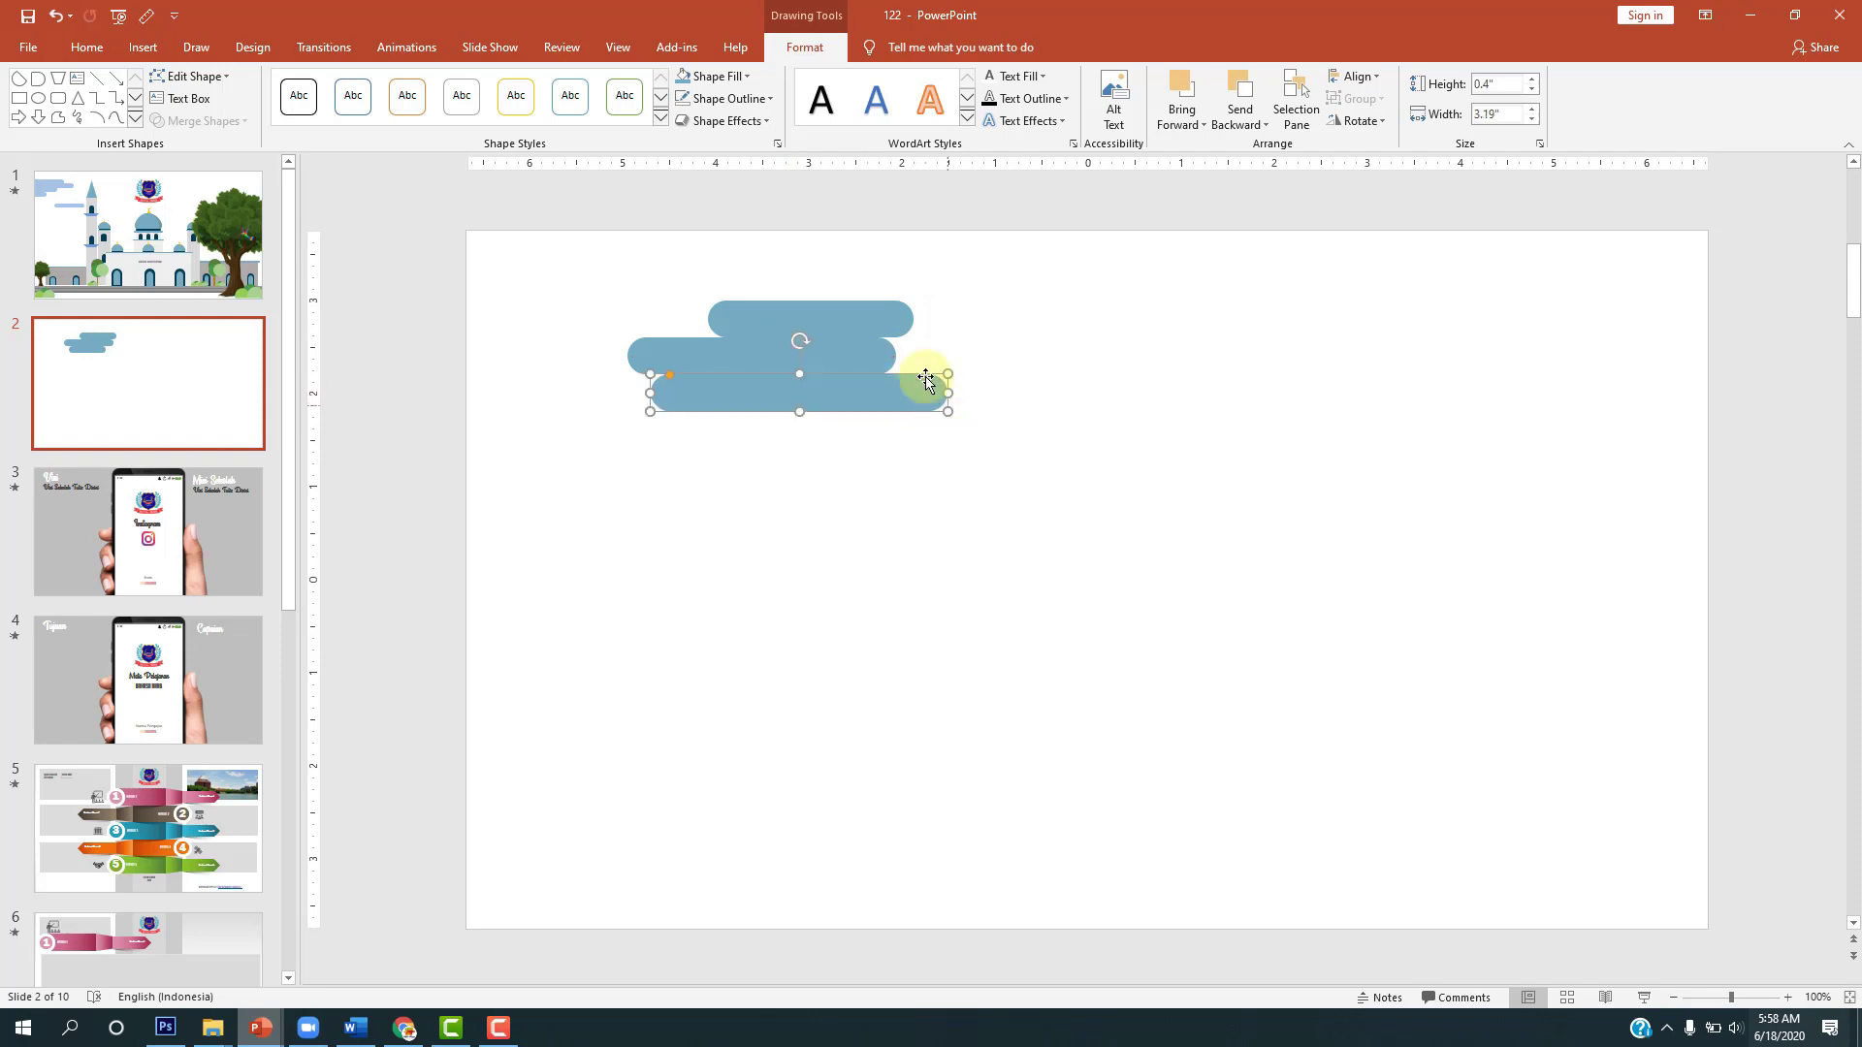
Step: Resize the top bar, narrowing it and extending it further to the left
left_click(894, 318)
mouse_move(916, 318)
left_mouse_down()
mouse_move(973, 337)
mouse_move(943, 336)
left_mouse_up()
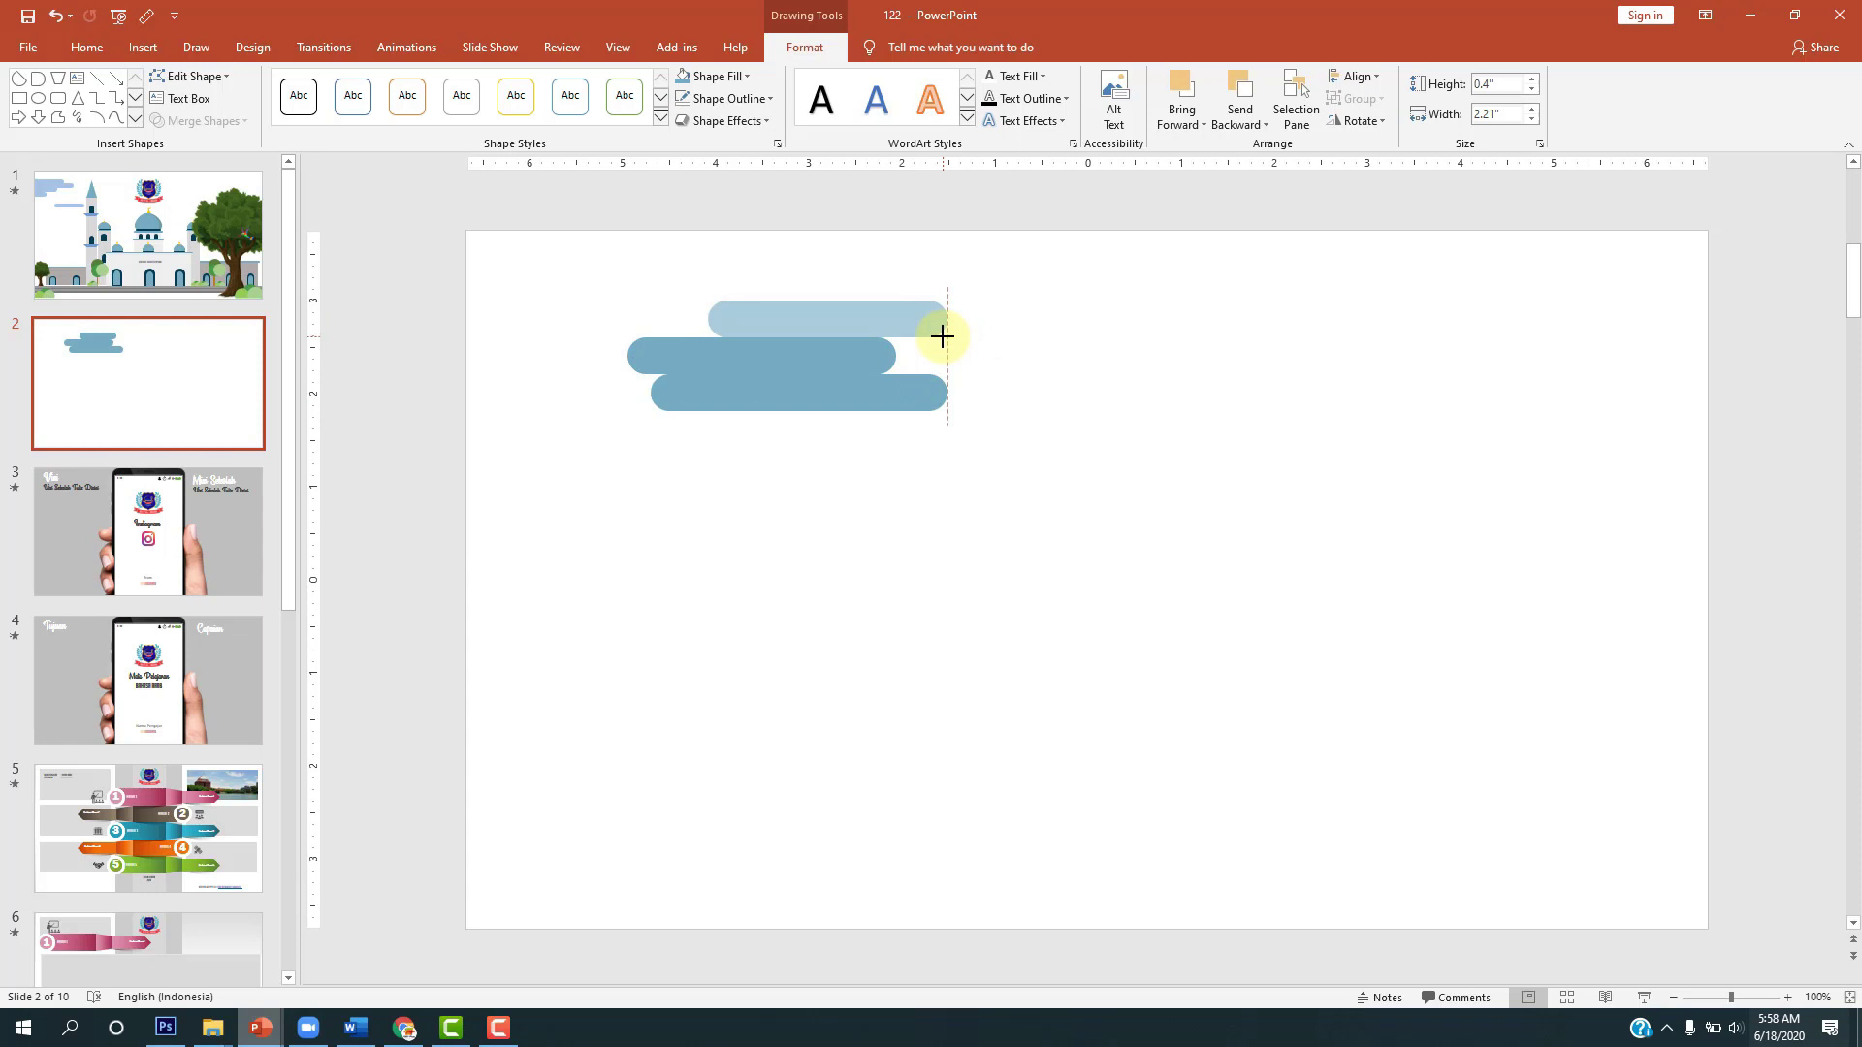
left_click_drag(943, 337, 773, 327)
mouse_move(650, 321)
left_mouse_down()
mouse_move(606, 320)
mouse_move(573, 357)
left_mouse_up()
Step: Add a fourth bar below-left of the cloud and two single-bar clouds to its right
left_click(653, 353)
left_click(709, 388)
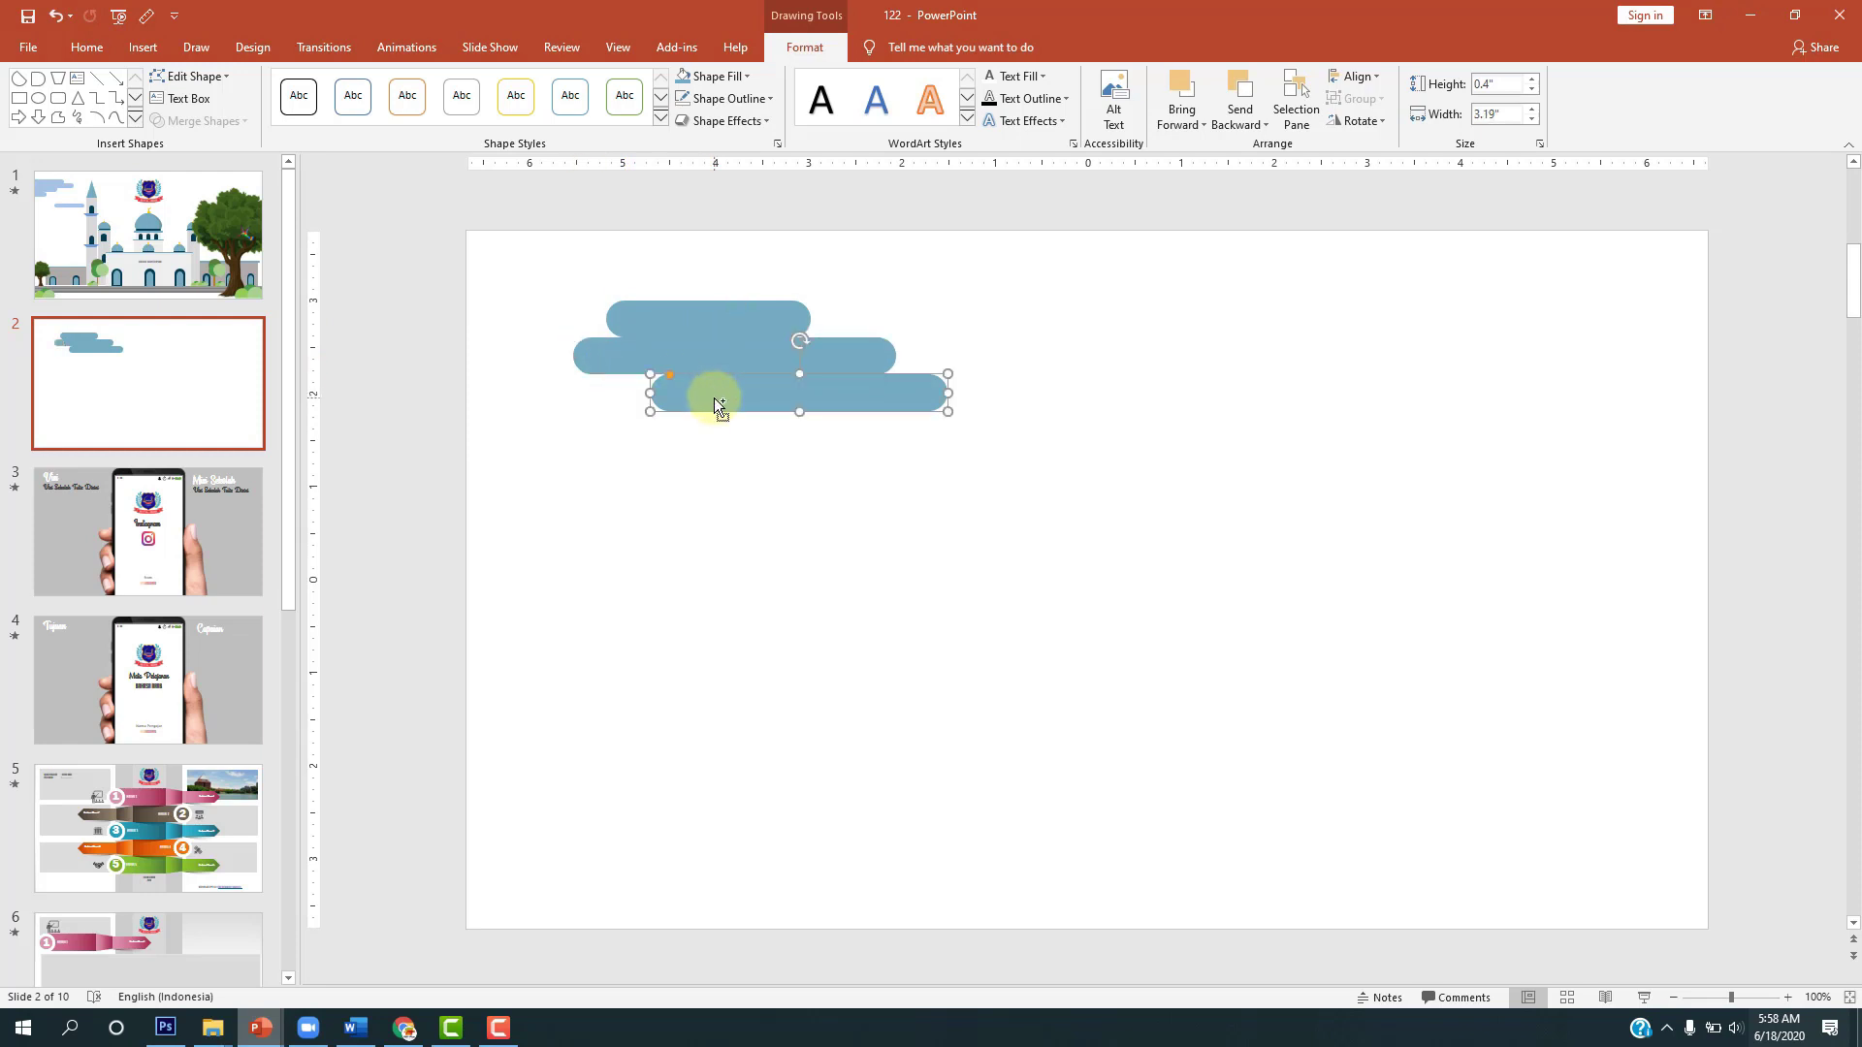
left_click_drag(714, 397, 614, 428)
mouse_move(754, 426)
left_mouse_down()
mouse_move(1235, 383)
mouse_move(1163, 388)
mouse_move(1271, 468)
left_mouse_up()
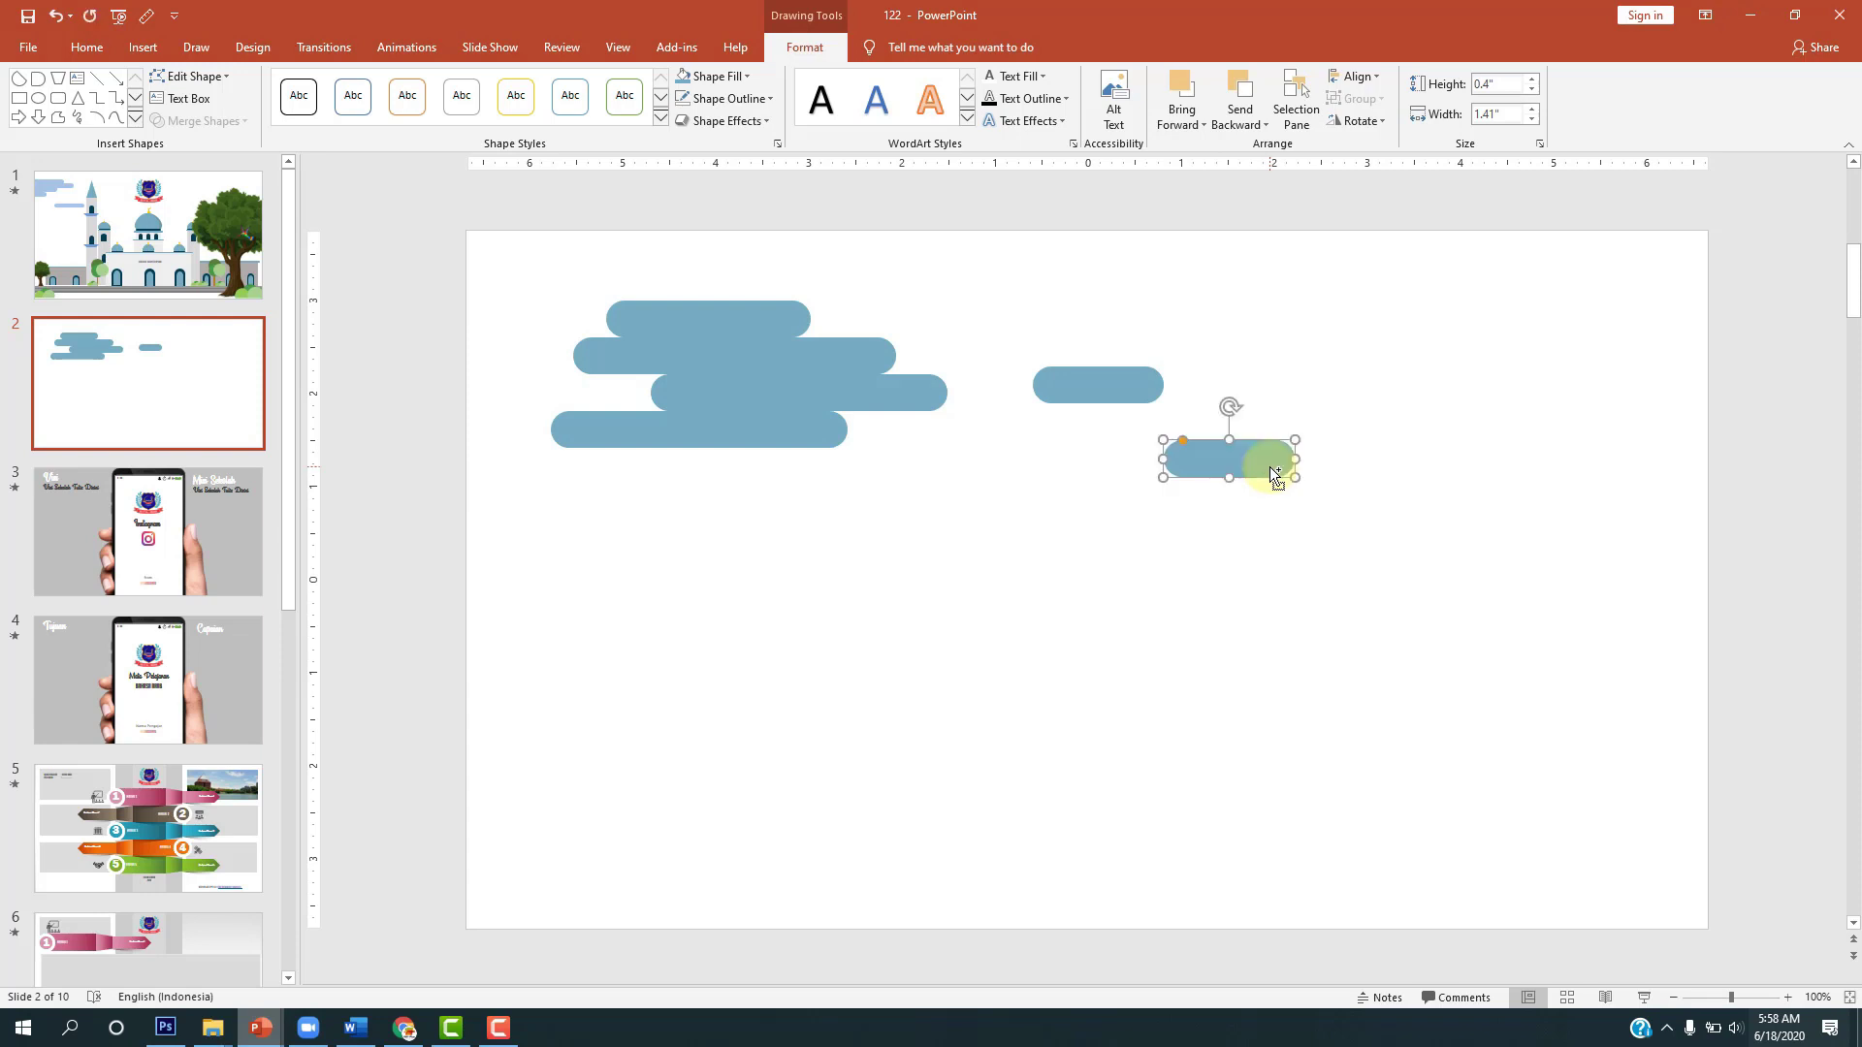
left_click(1277, 388)
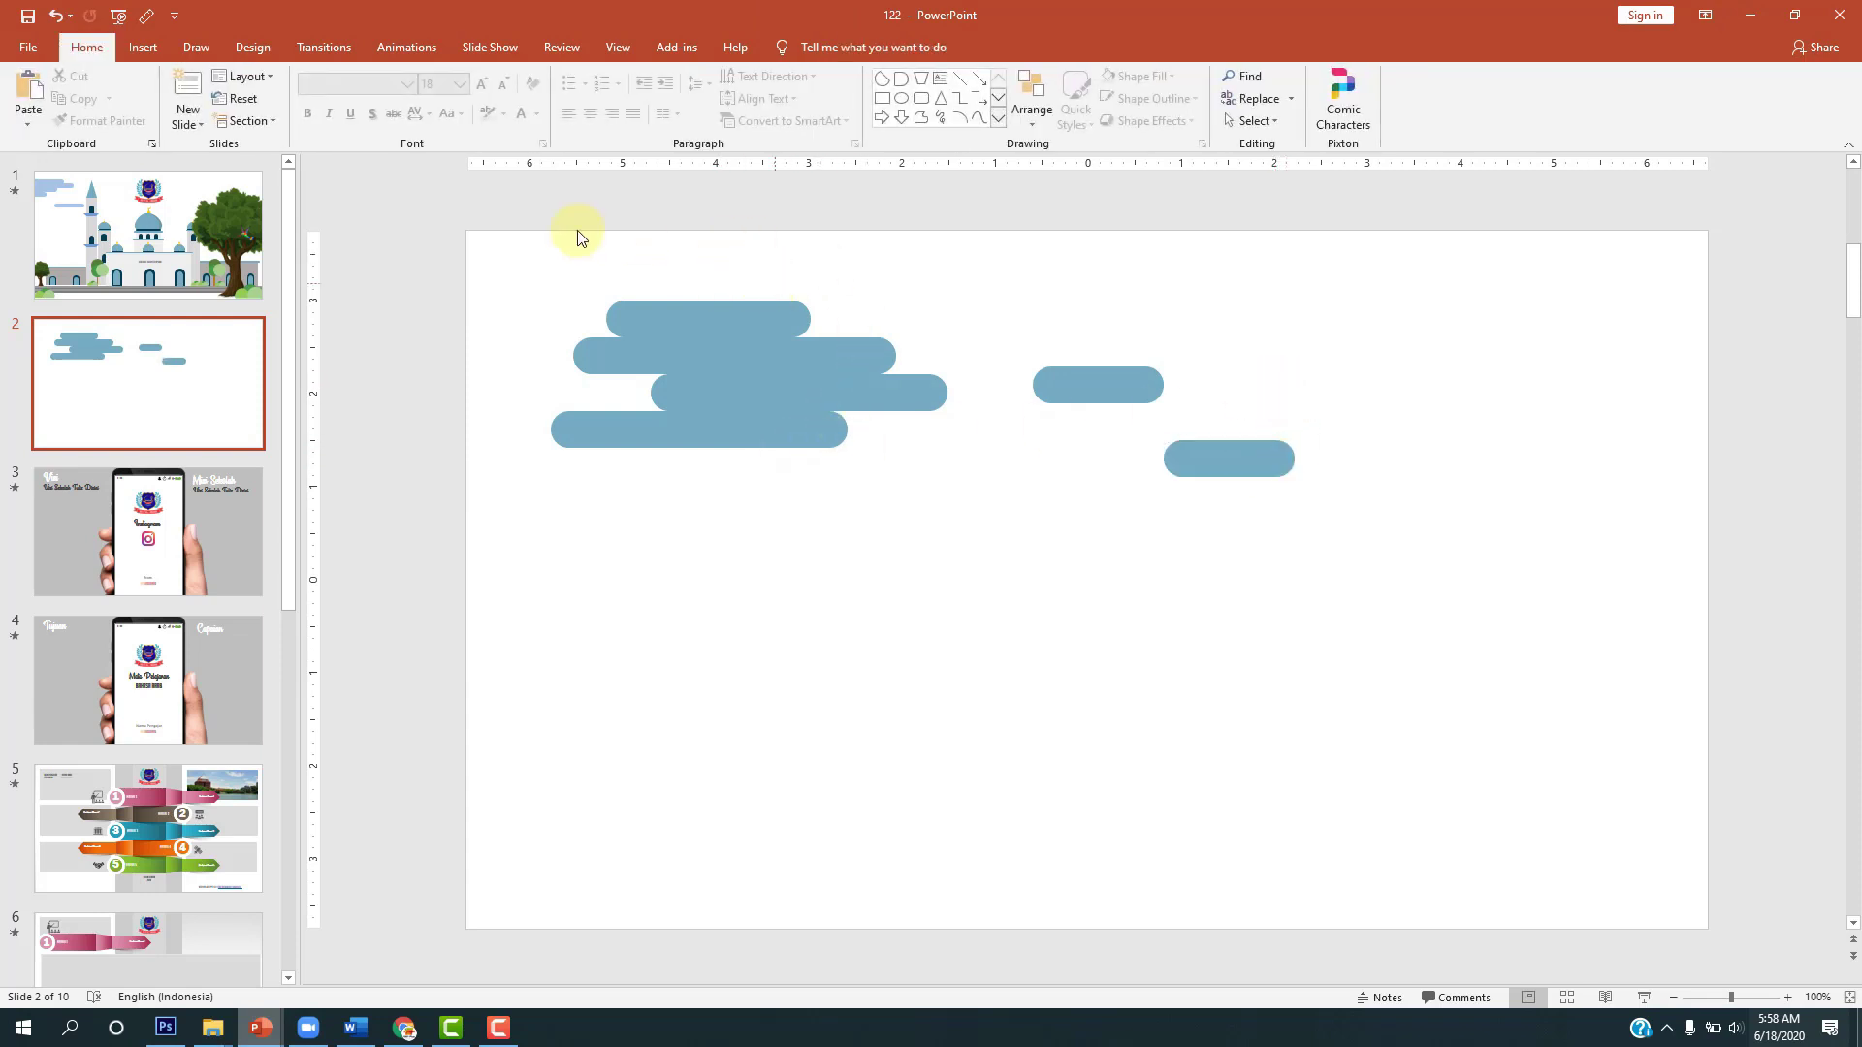
Step: Glance at slide 1's mosque scene, then marquee-select all six cloud bars on slide 2
left_click(142, 241)
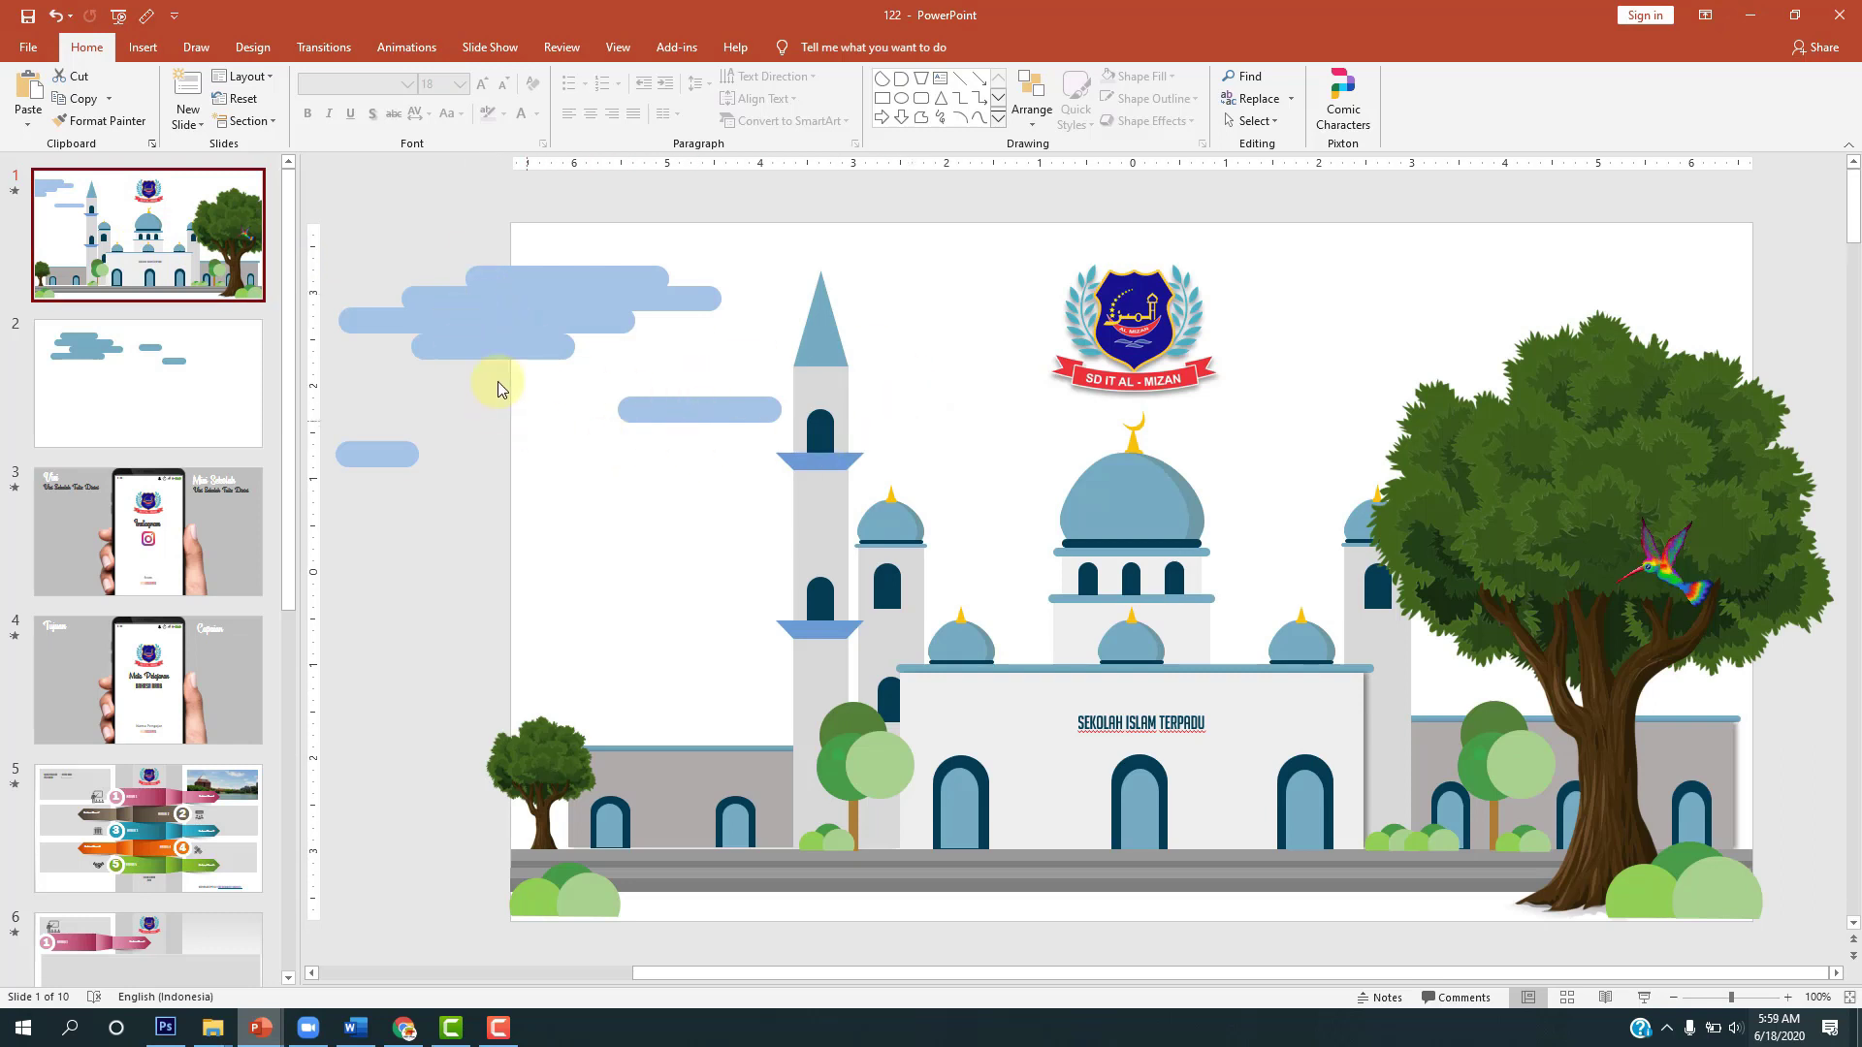
left_click(137, 340)
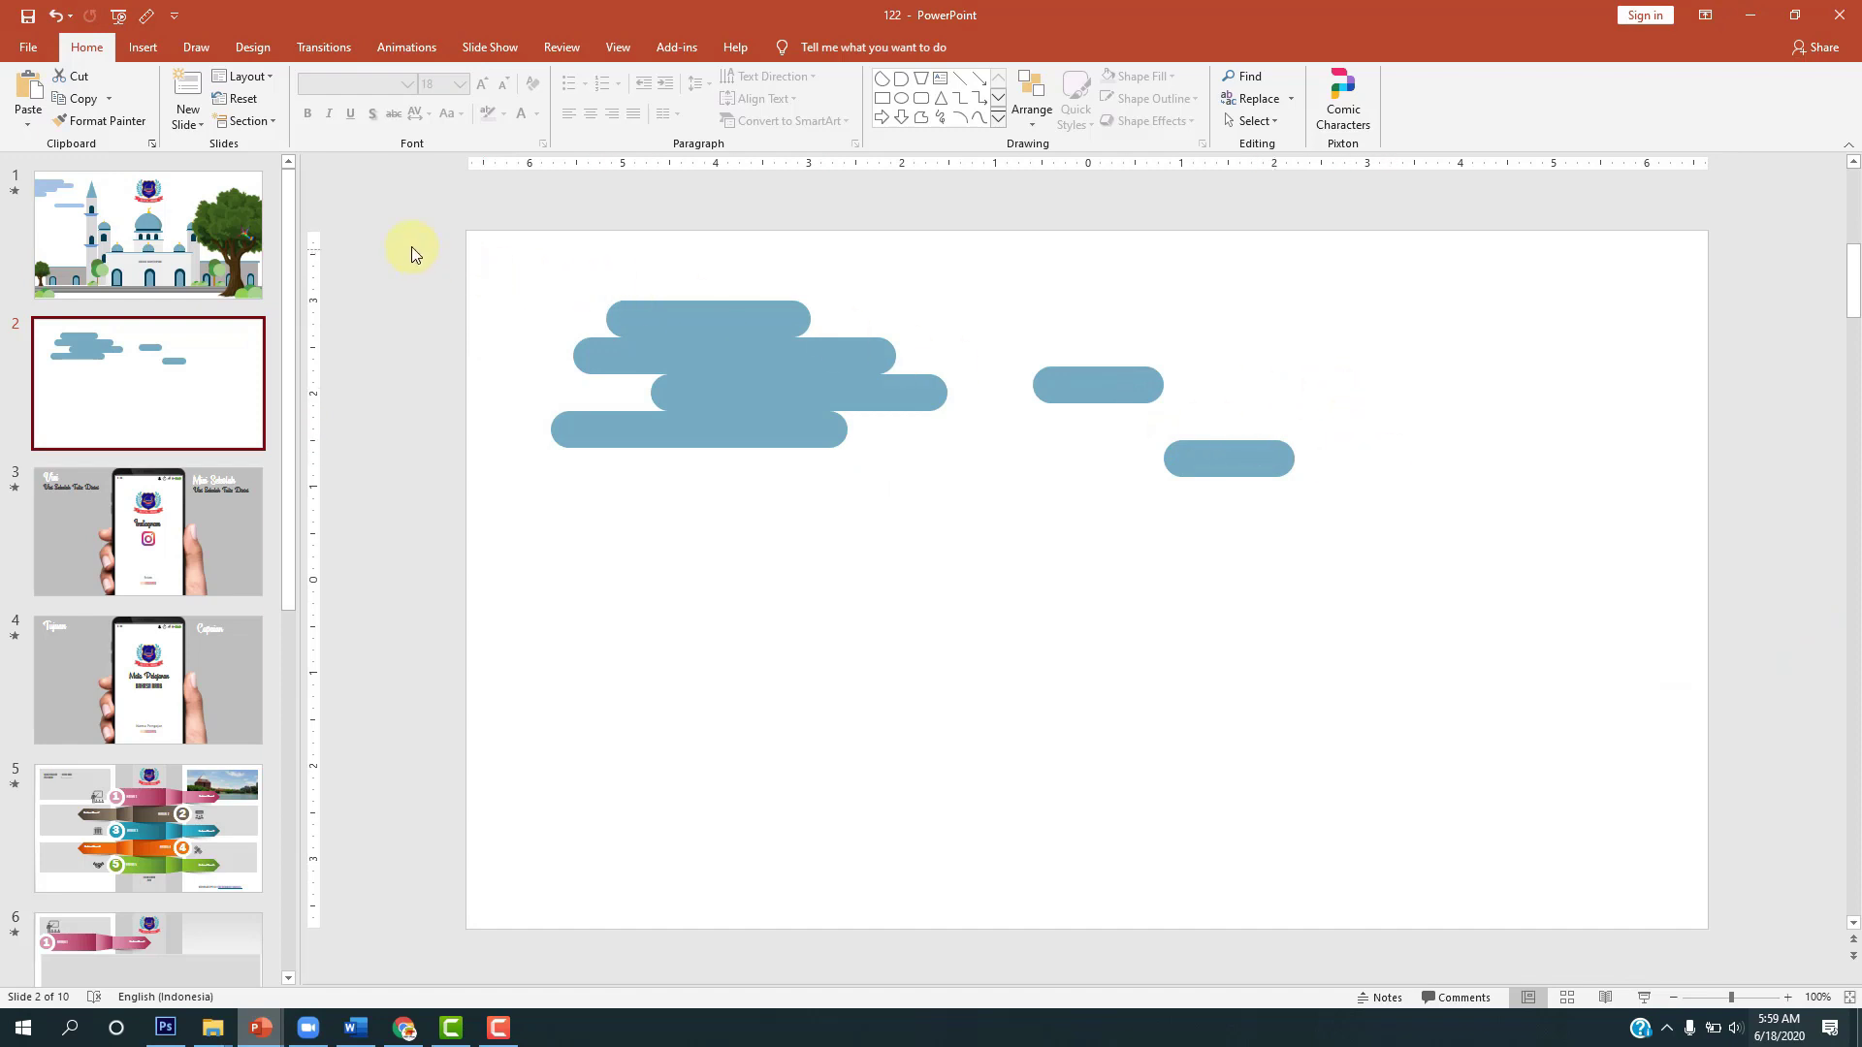
left_click_drag(409, 253, 1422, 511)
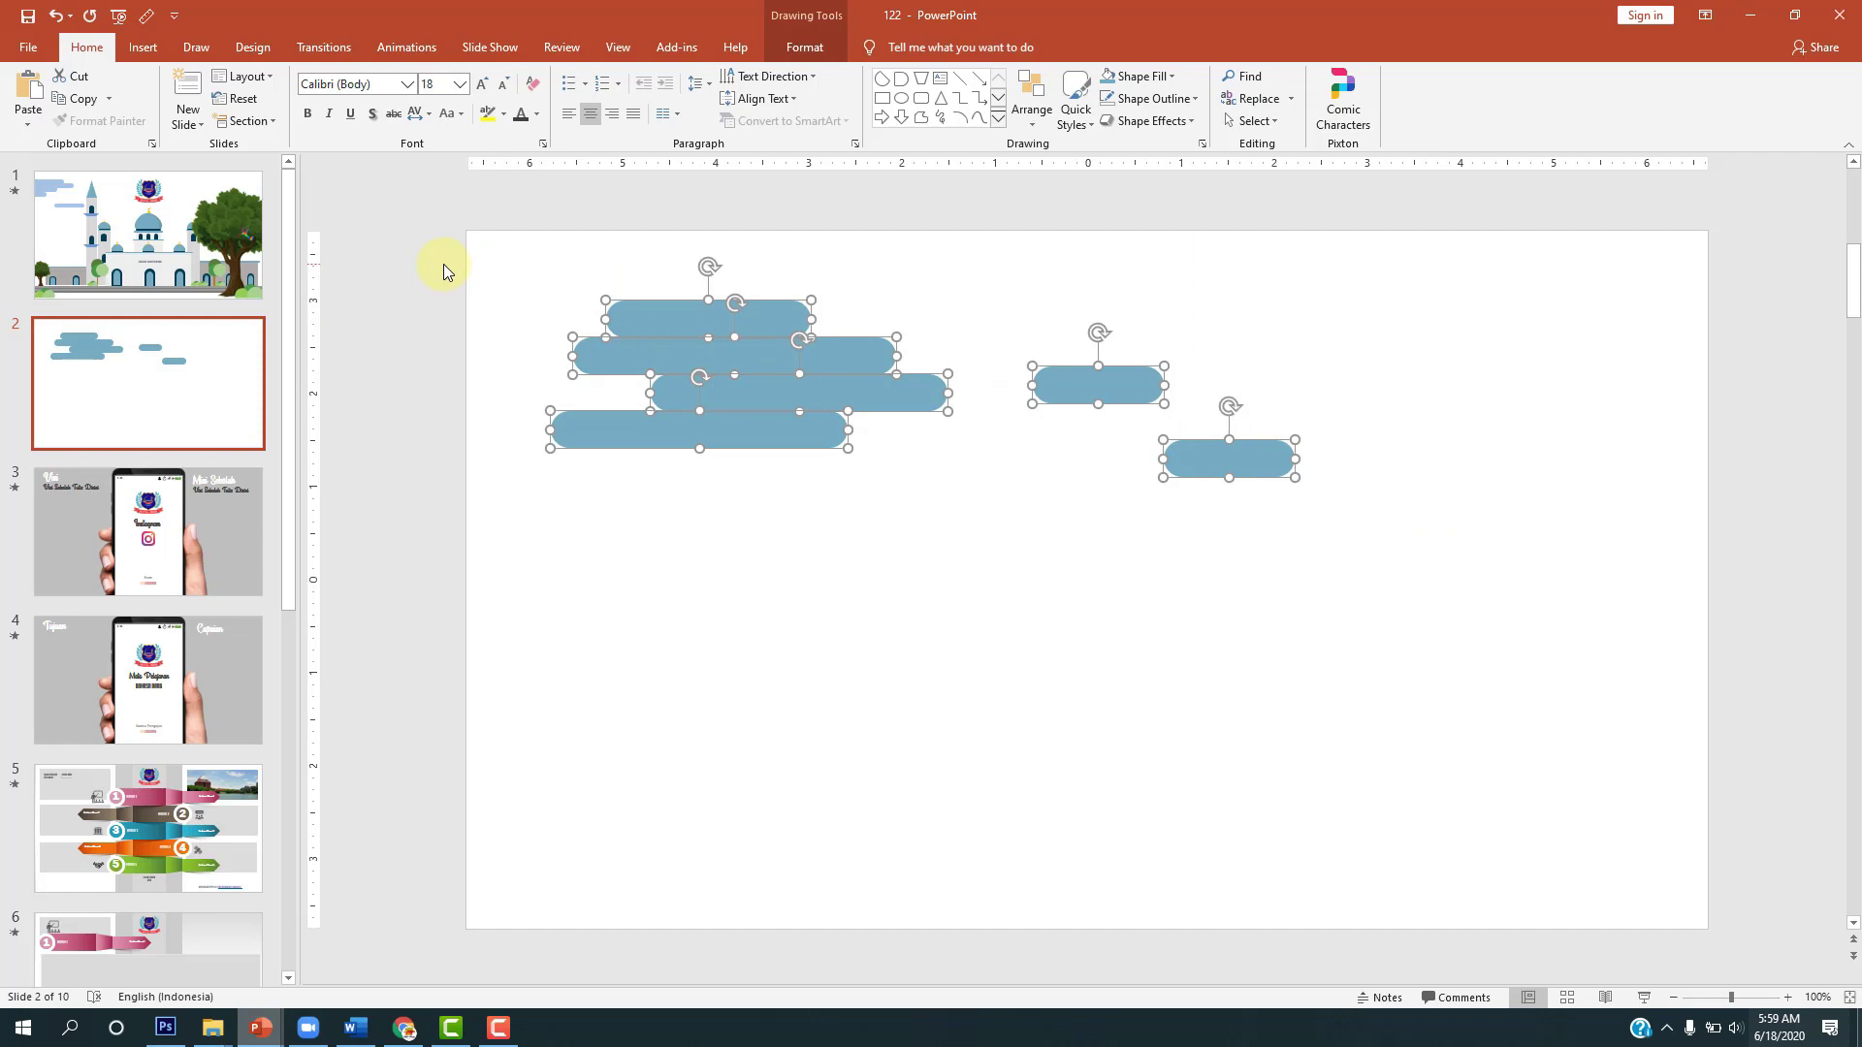
key("ctrl+g")
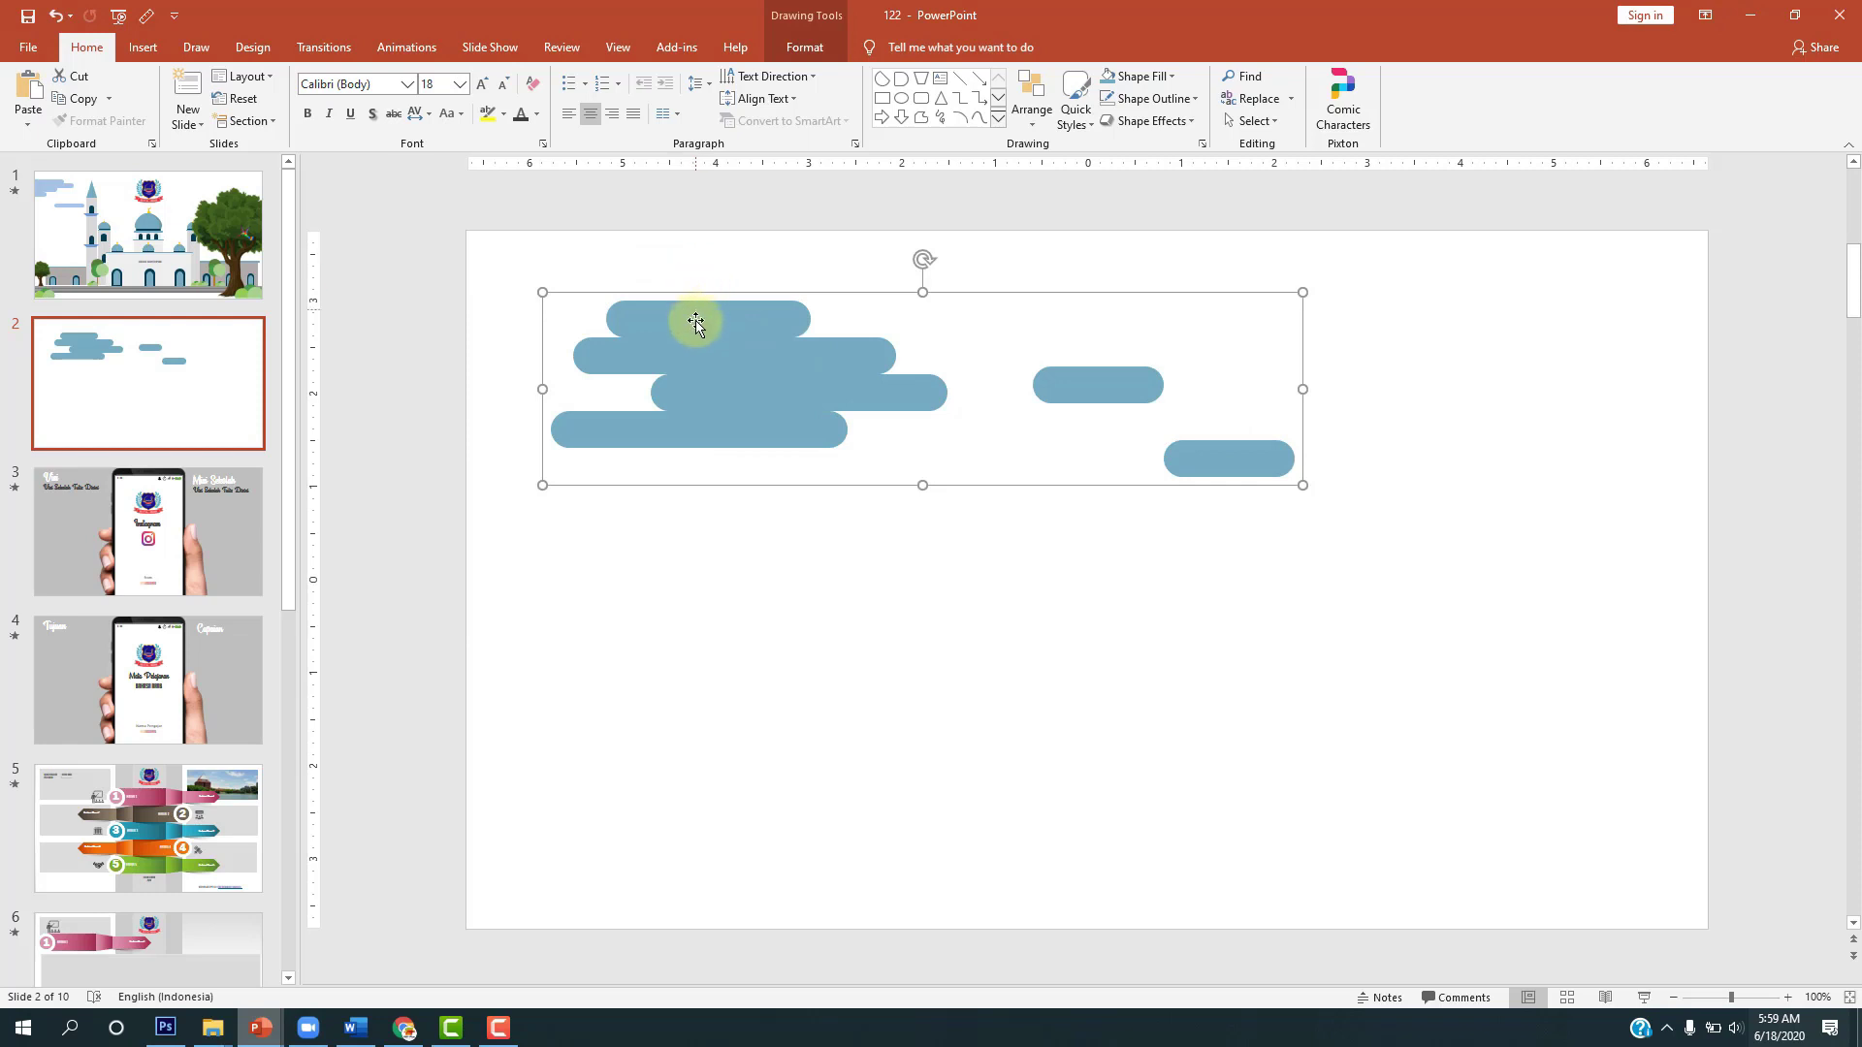
left_click(704, 334)
left_click(707, 386)
left_click(1472, 403)
left_click(820, 397)
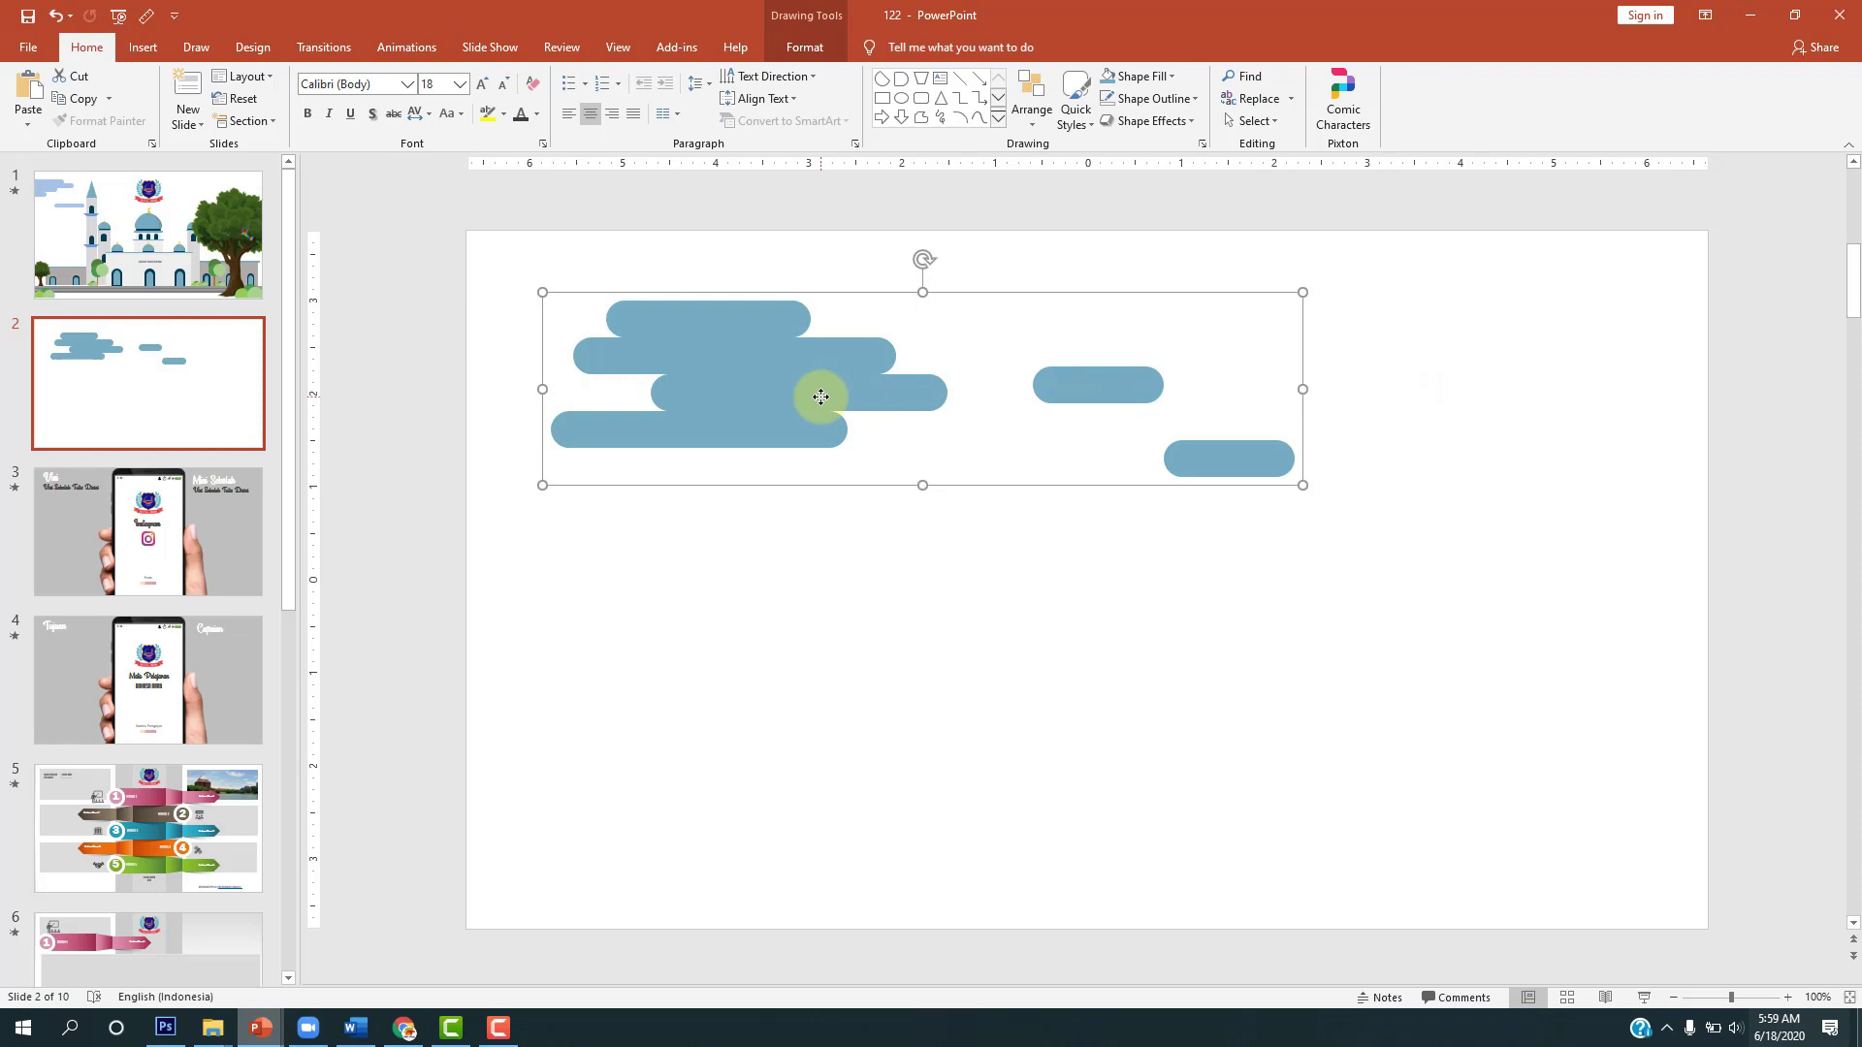
key("ctrl+shift+g")
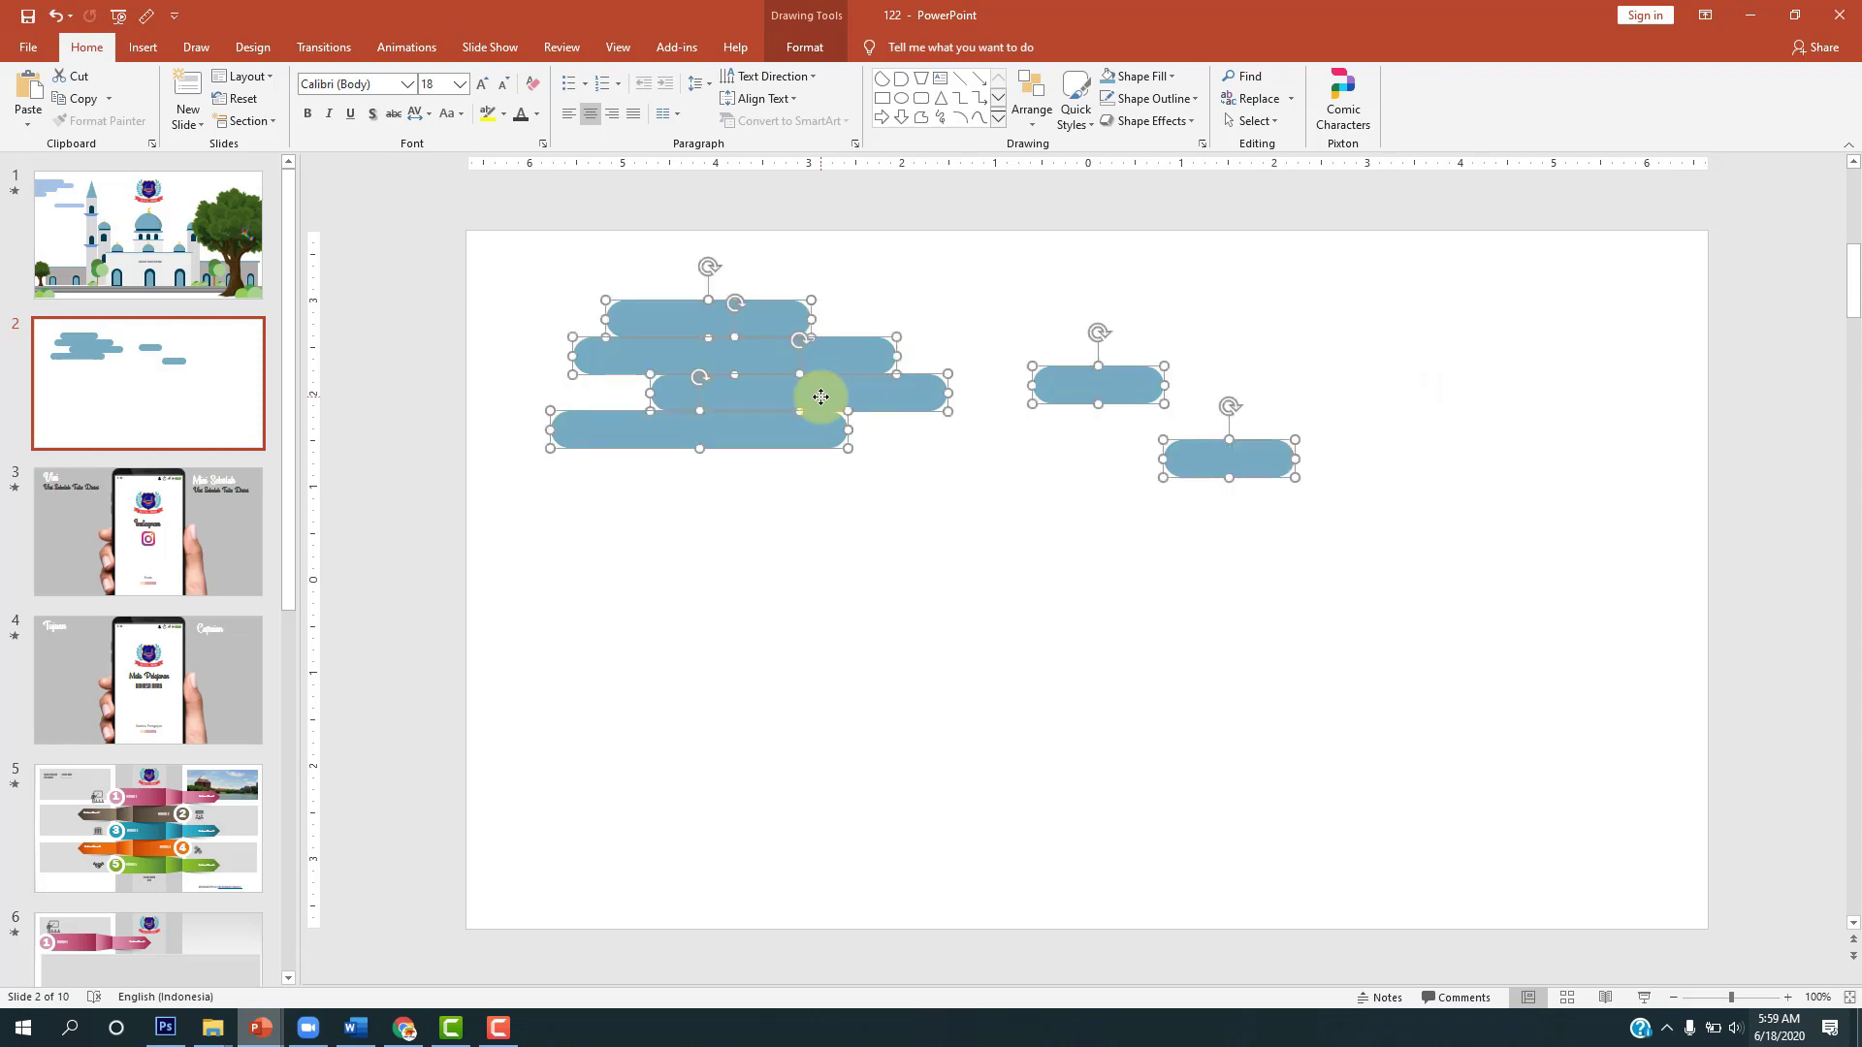
left_click(1097, 462)
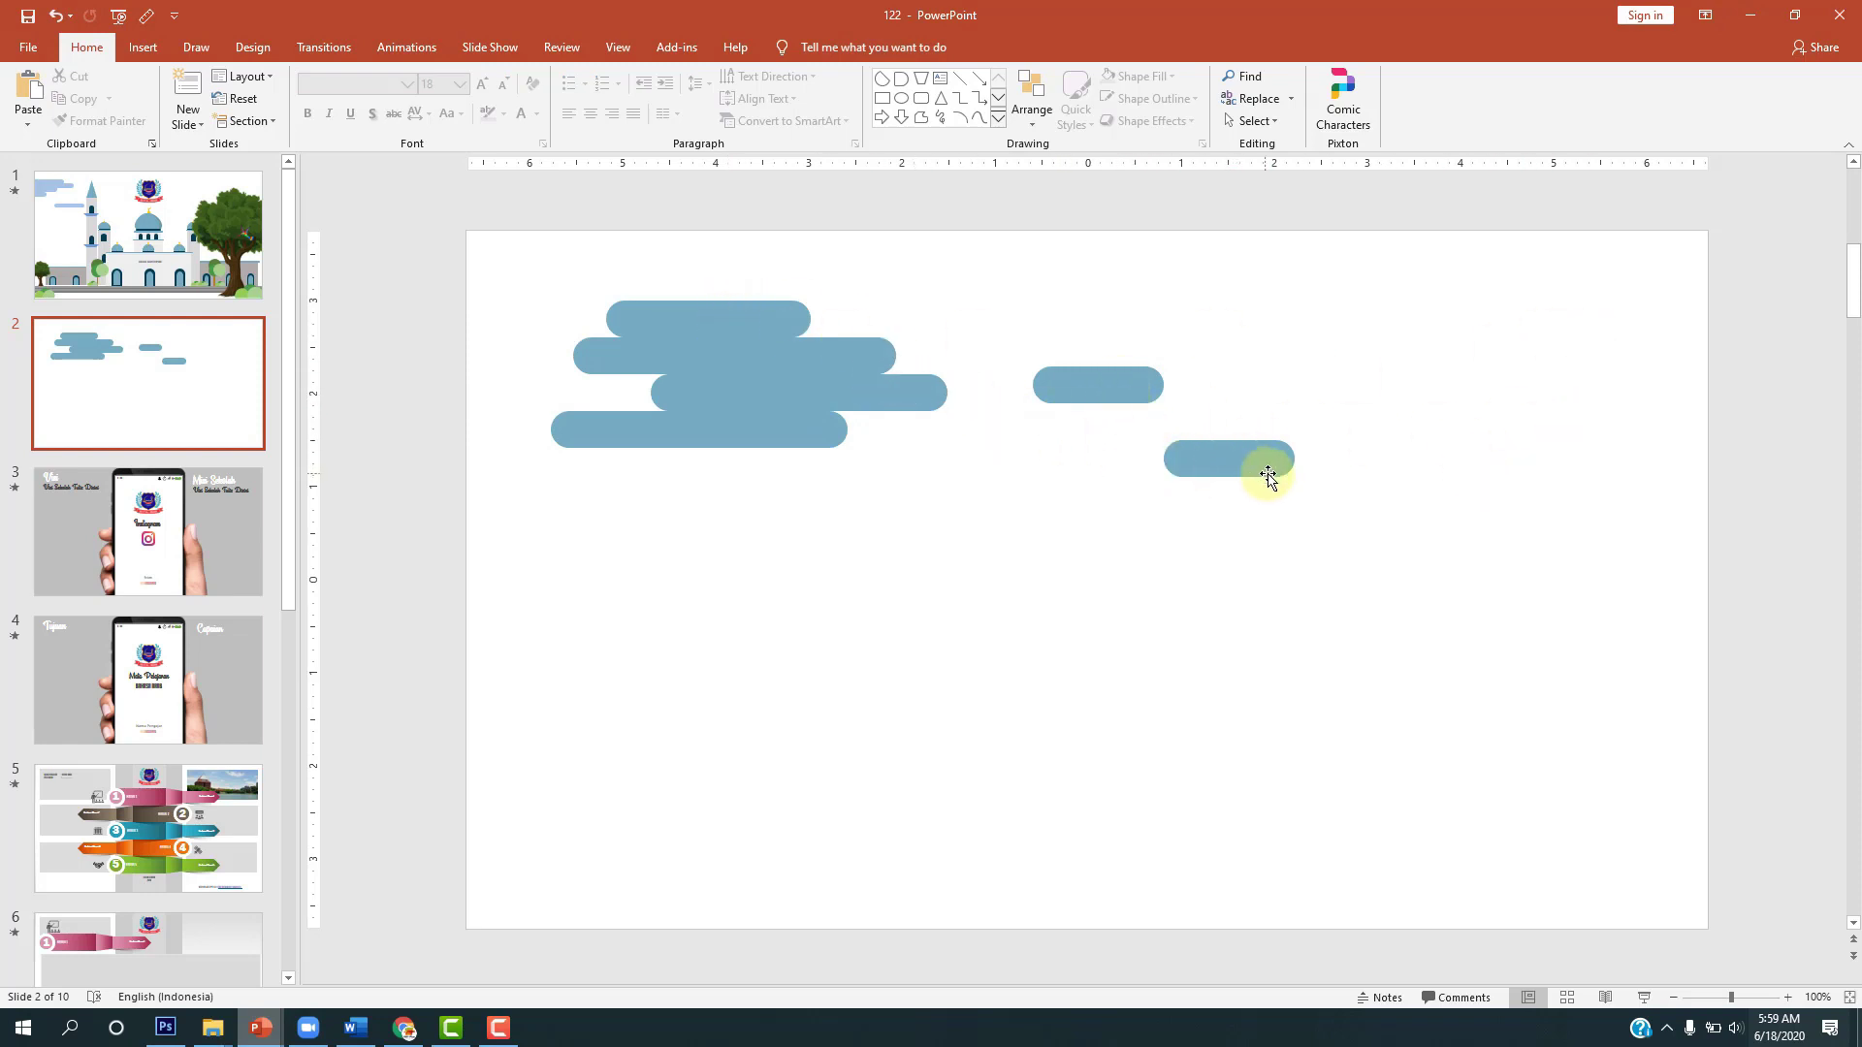
left_click_drag(418, 262, 1382, 548)
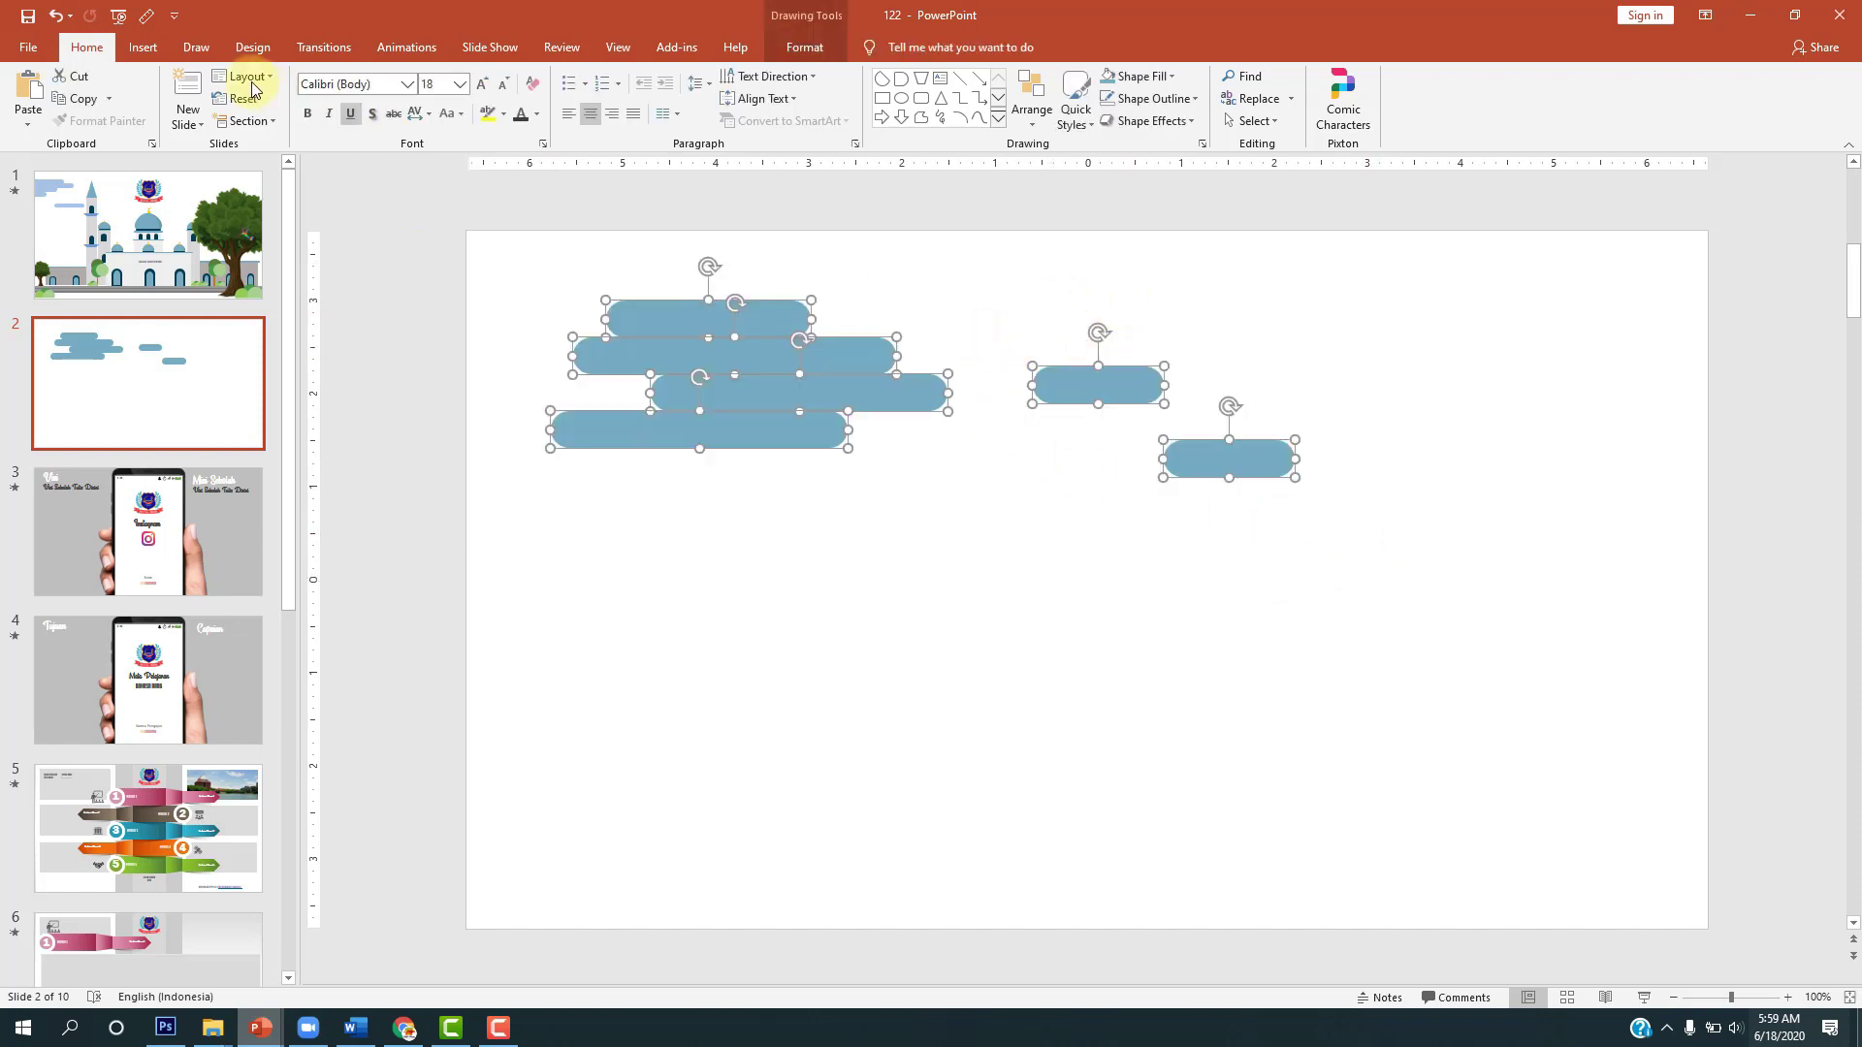
Step: Apply a Fly In entrance from the left to the clouds, then undo it
left_click(400, 50)
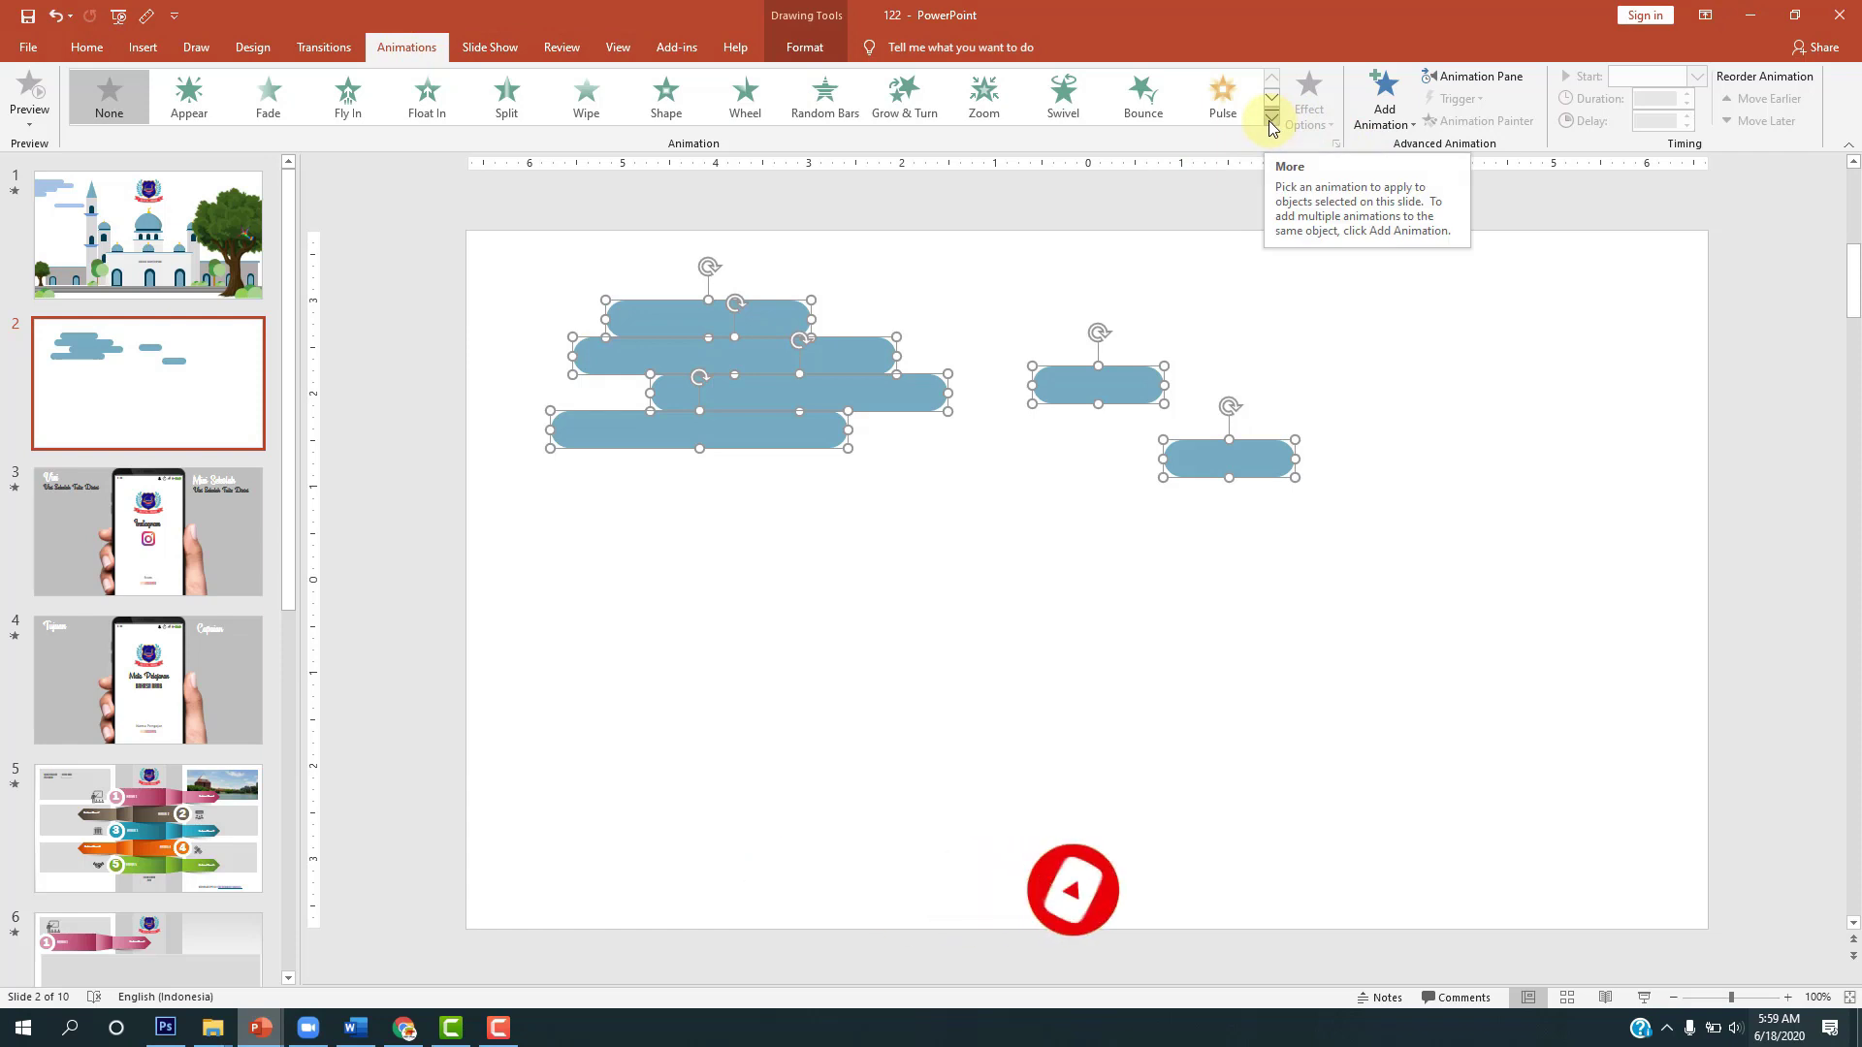
left_click(349, 95)
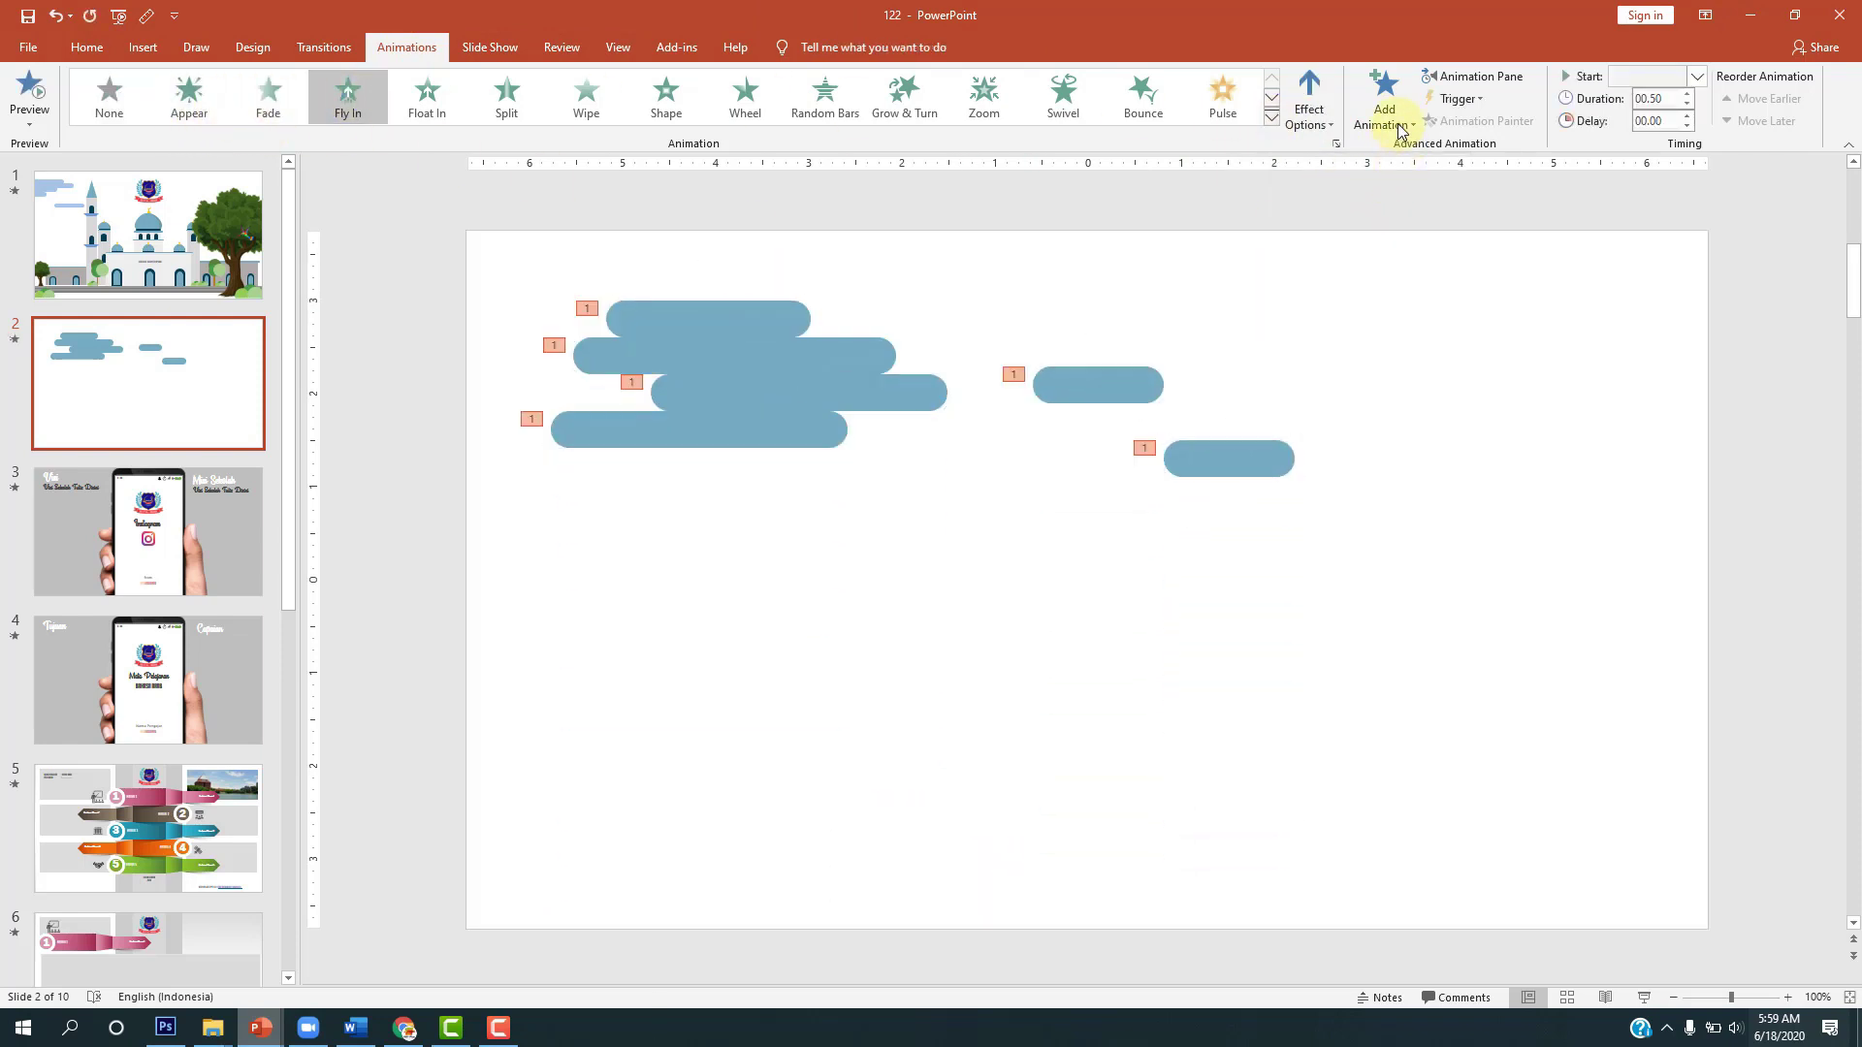
left_click(1331, 126)
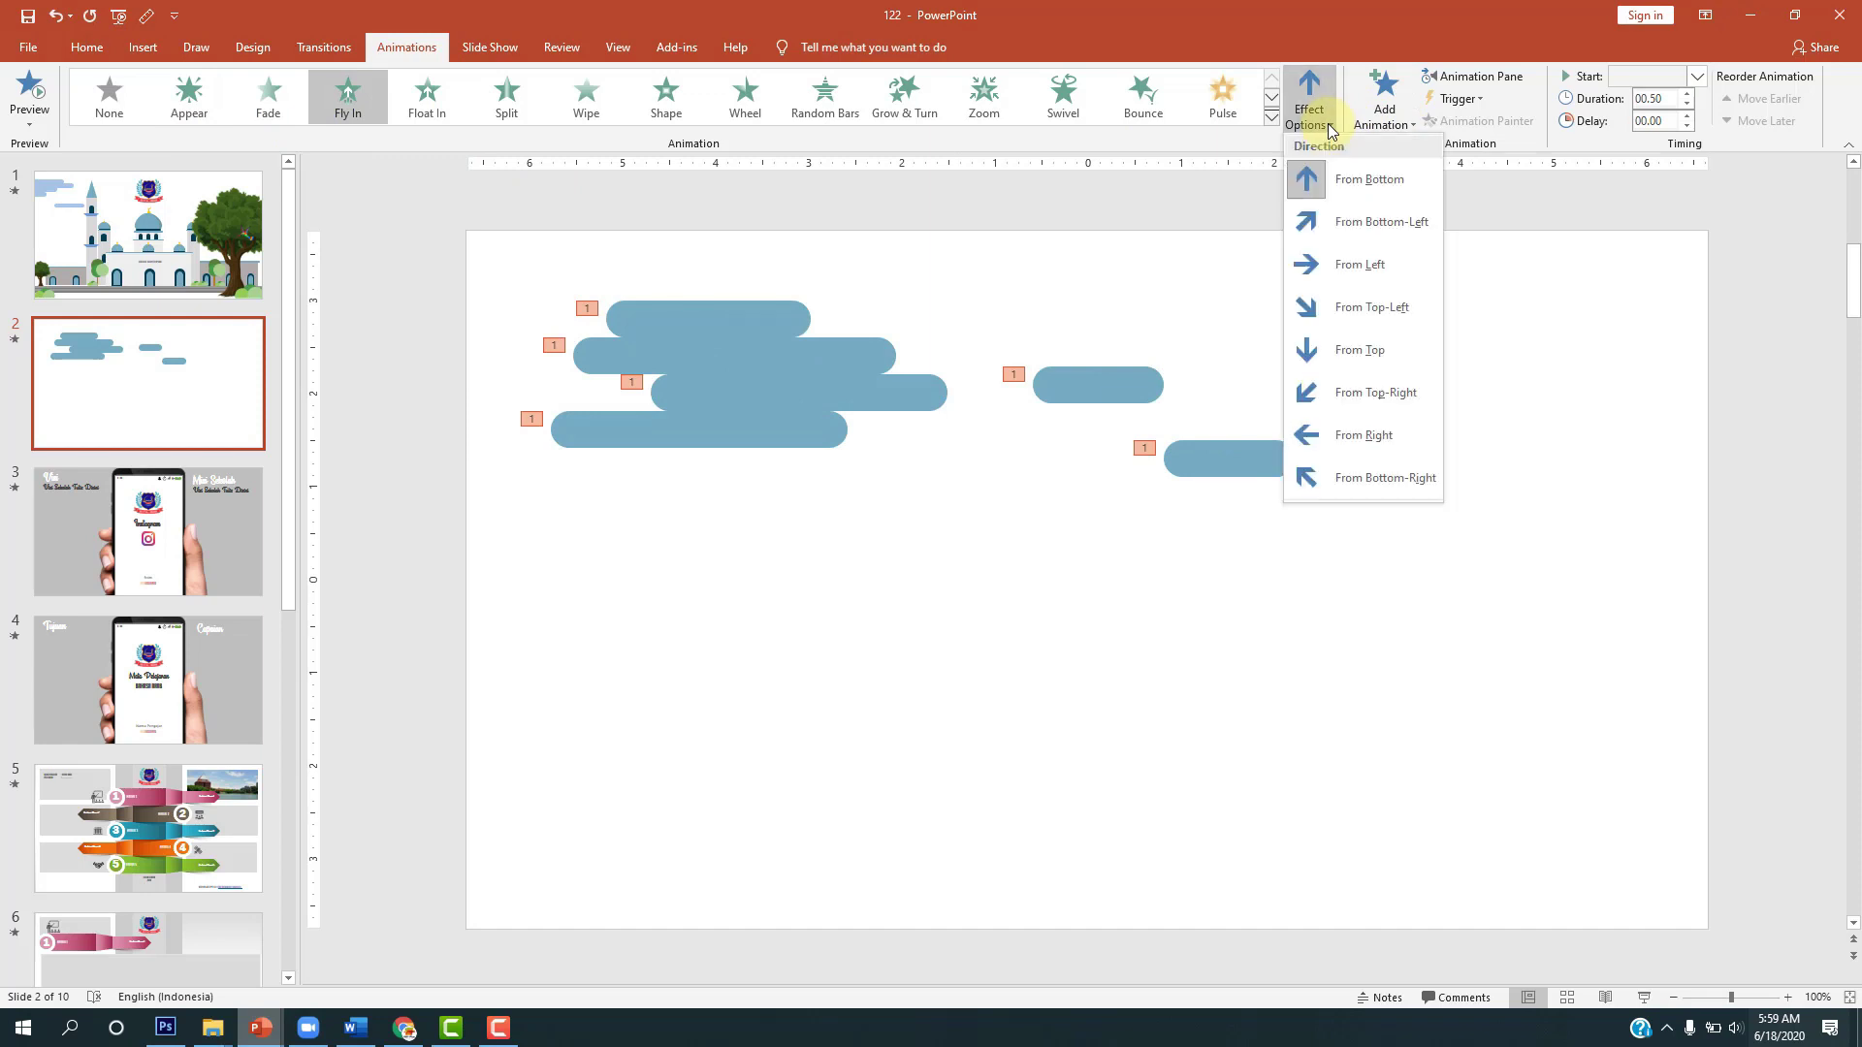
left_click(1338, 268)
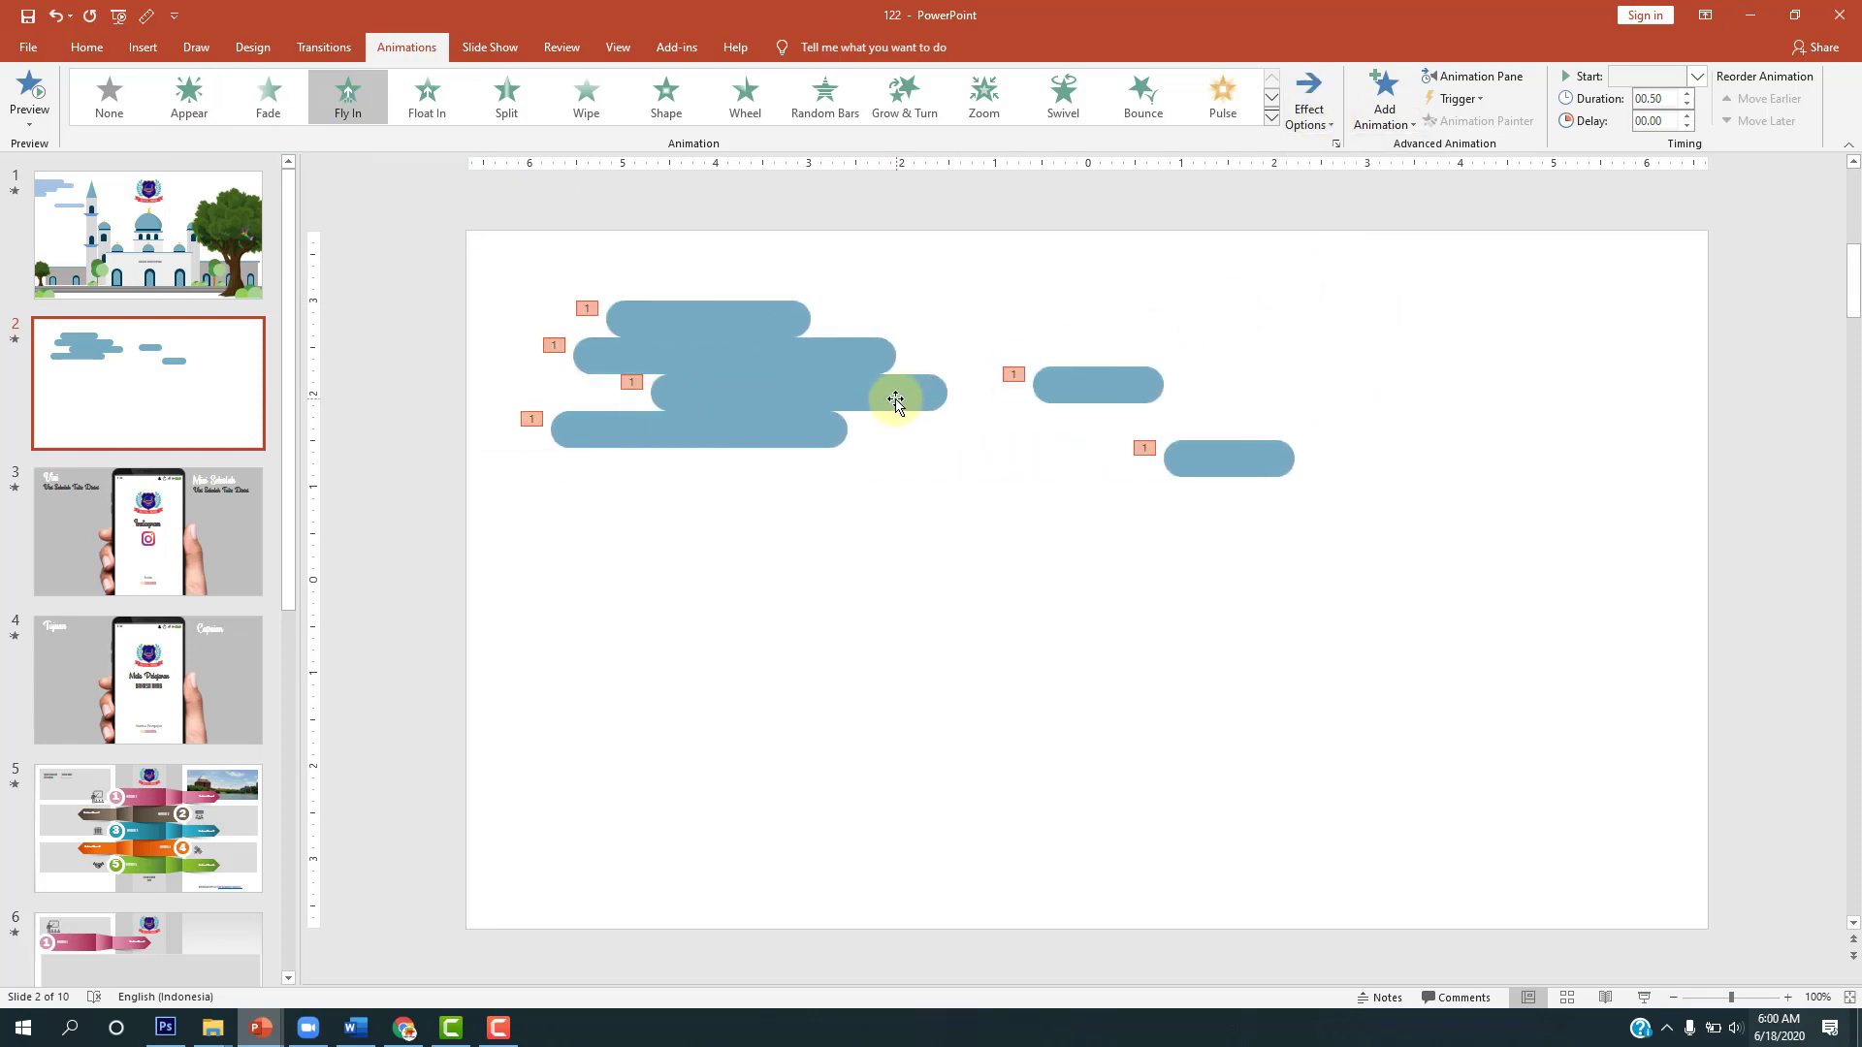
left_click(921, 352)
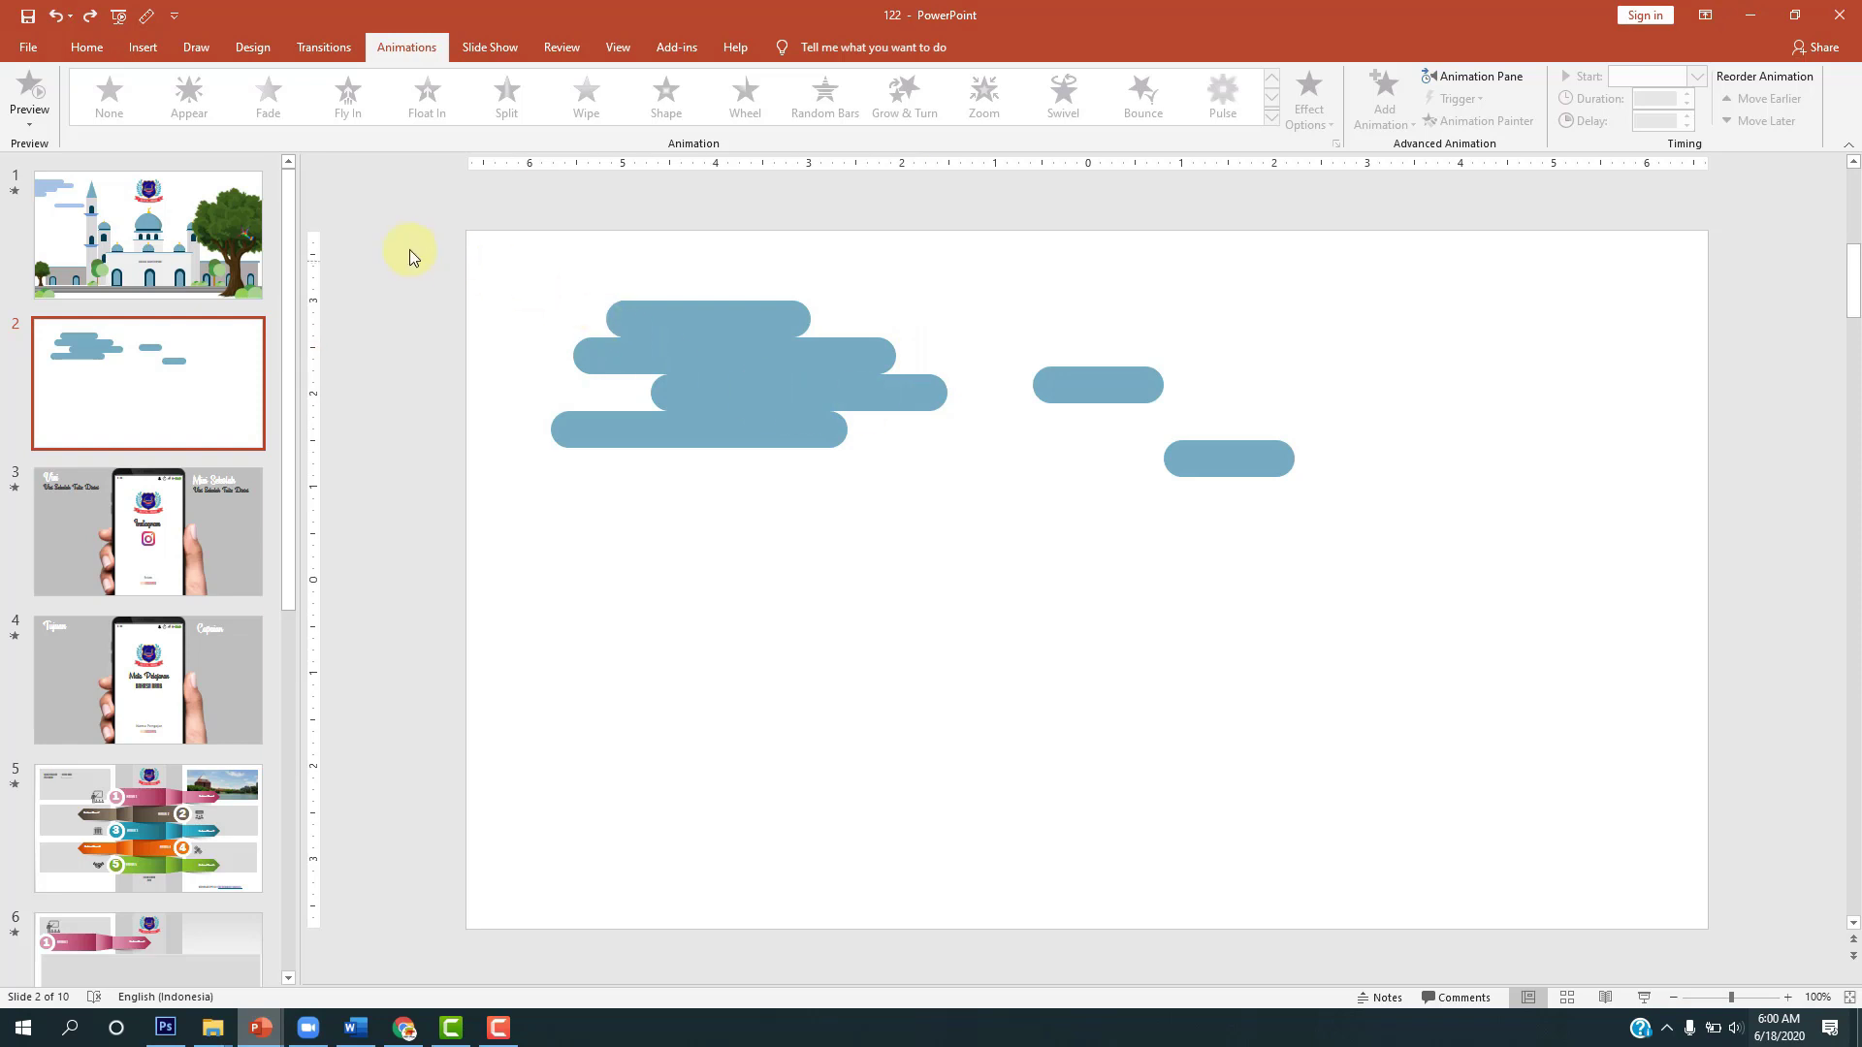
Step: Add a Lines motion path to all six cloud bars with direction set to Right
left_click_drag(407, 247, 1454, 560)
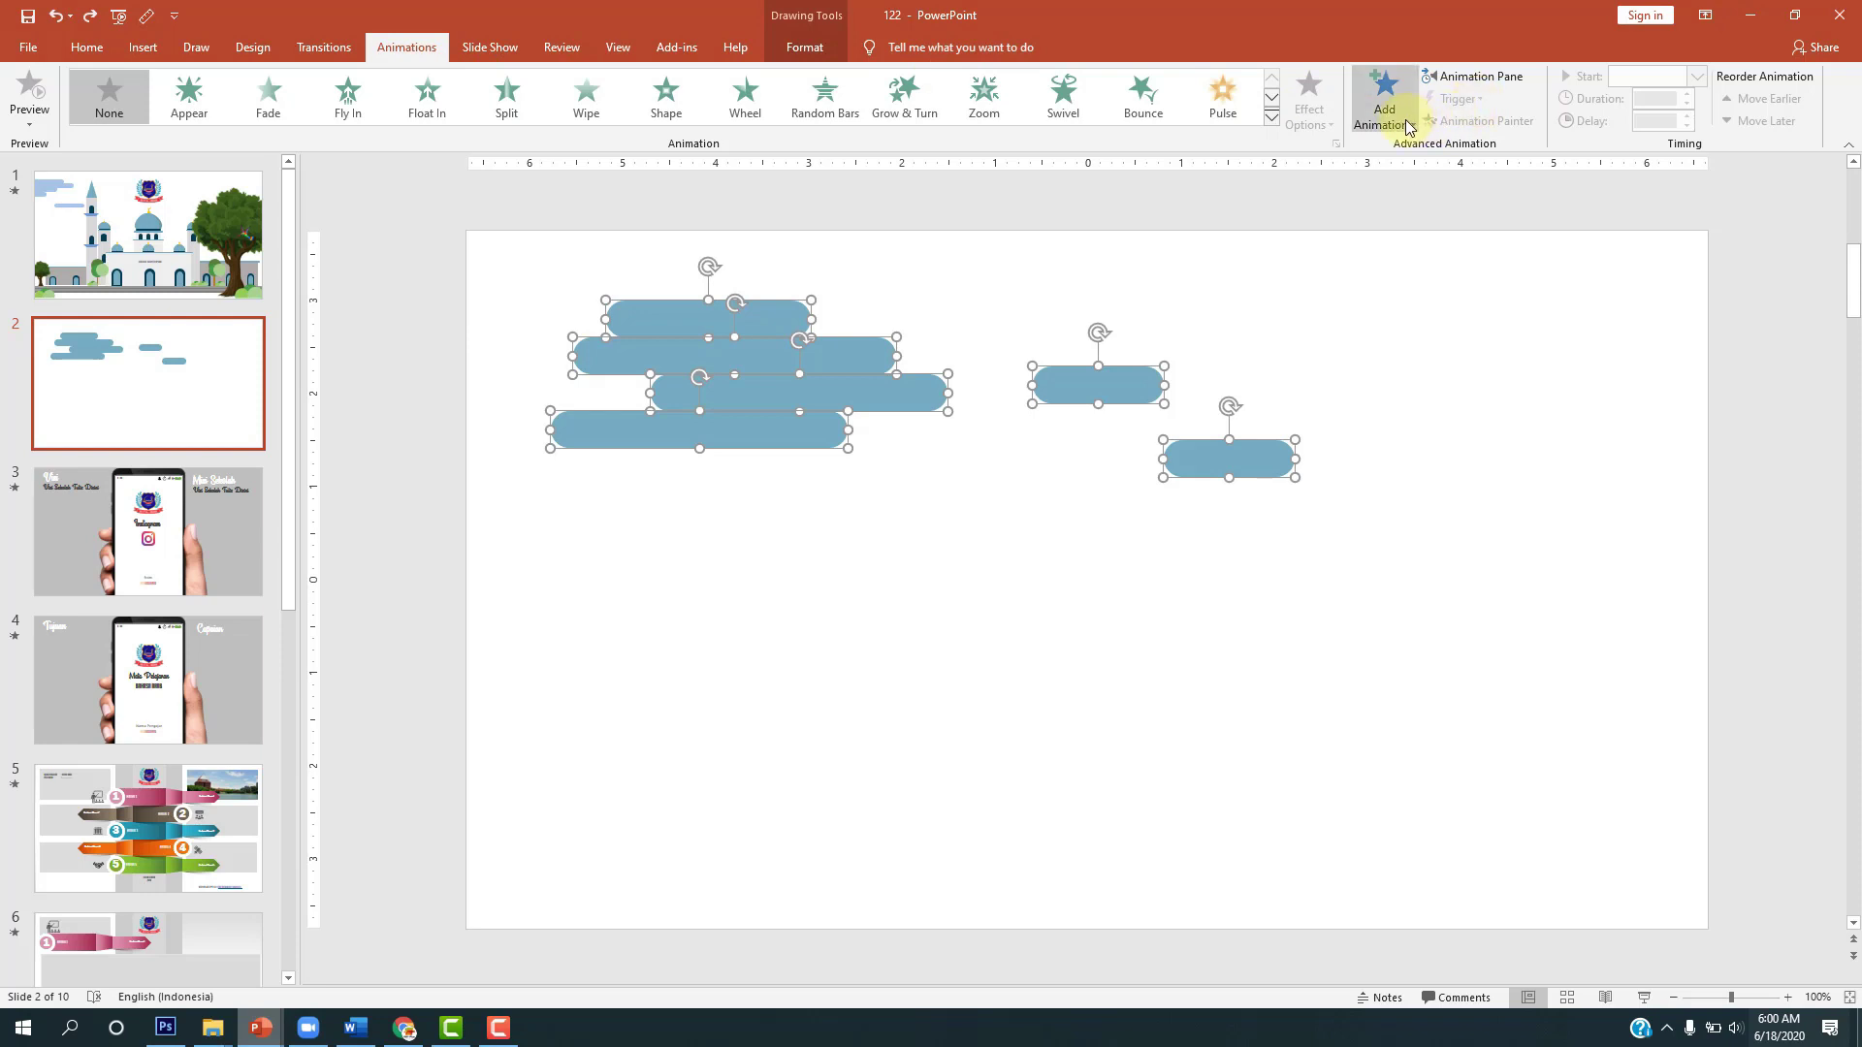
left_click(1385, 102)
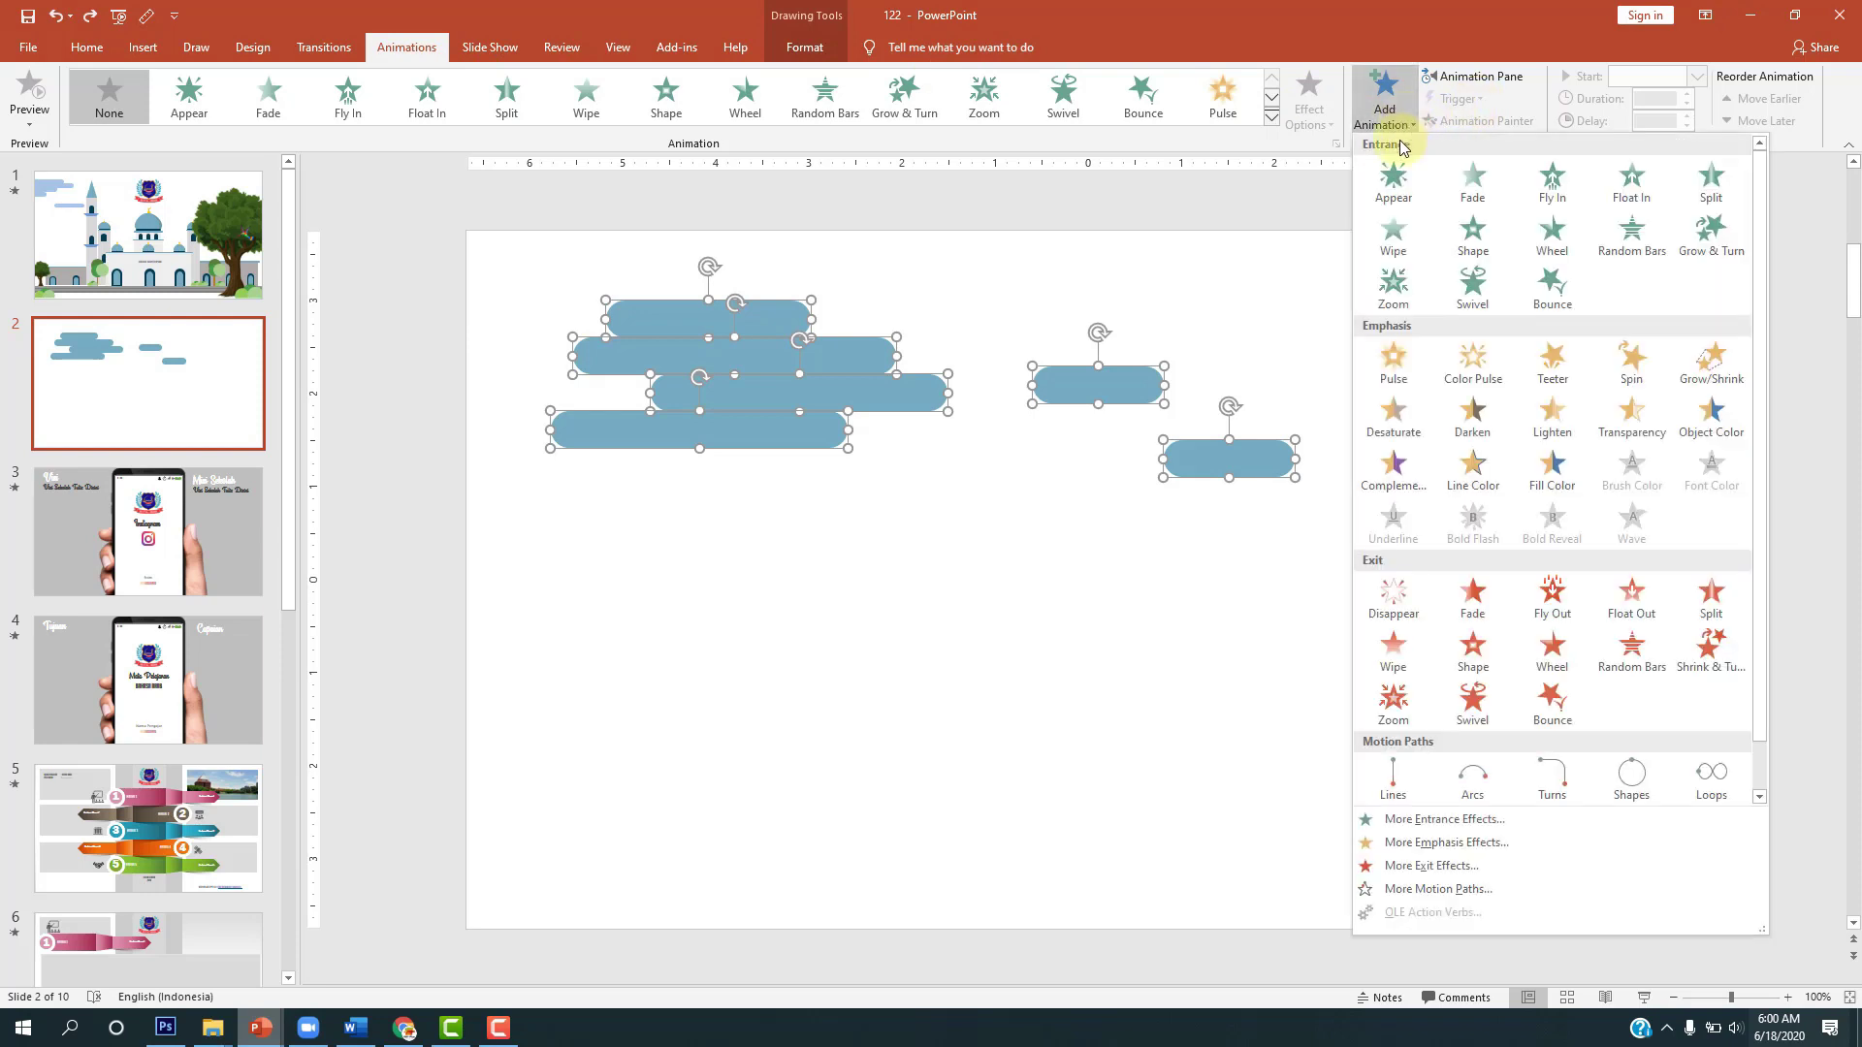
left_click(1392, 776)
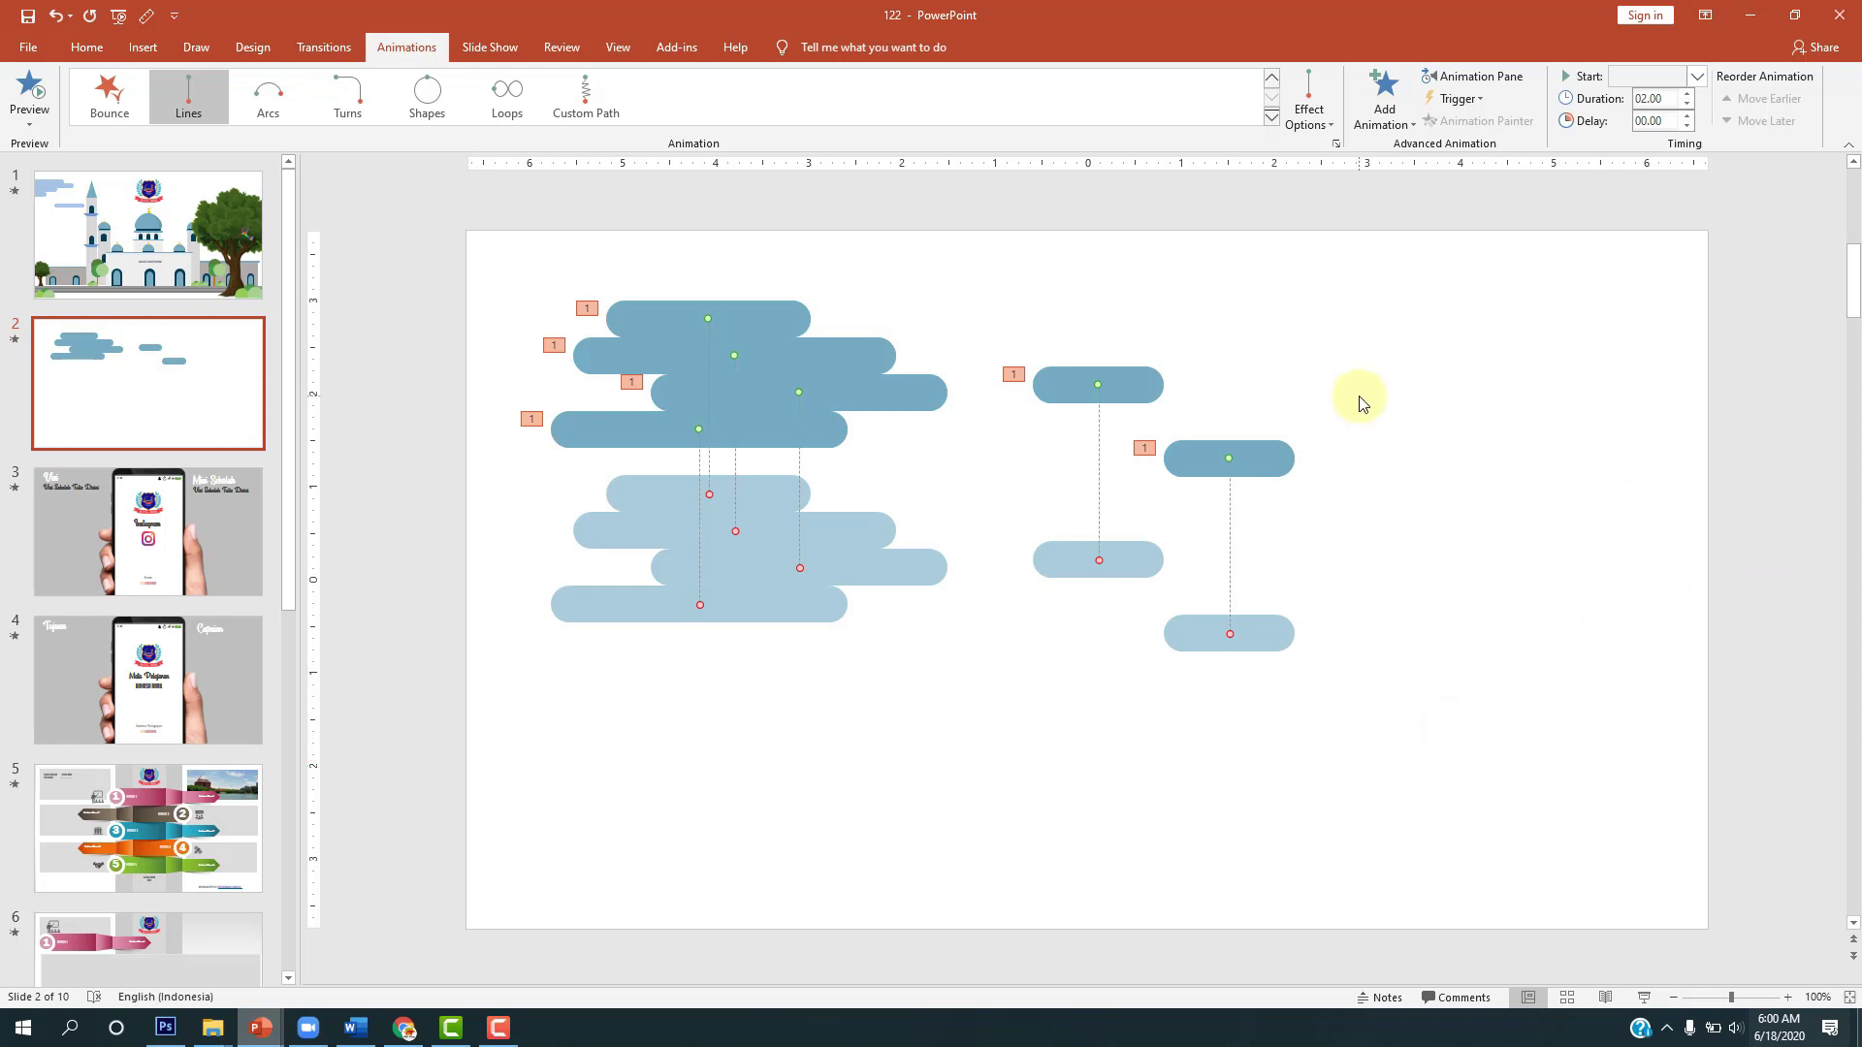
left_click(1315, 117)
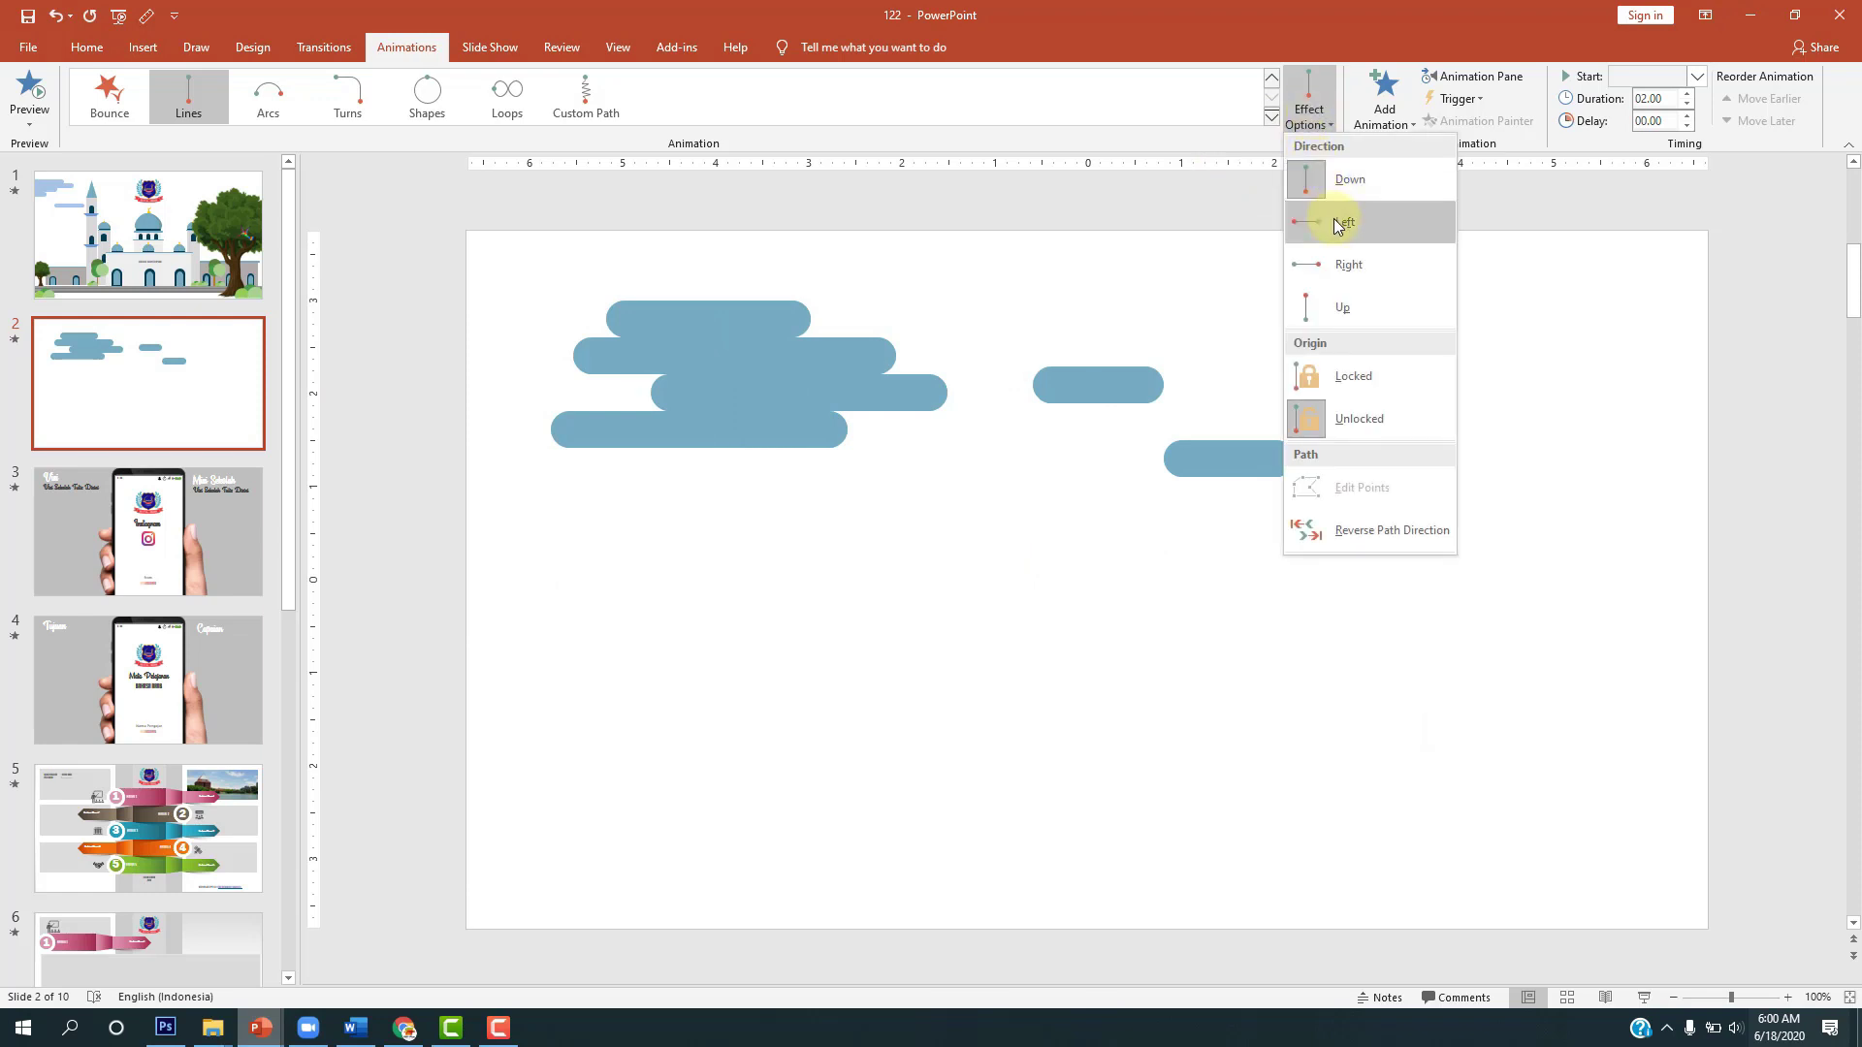
left_click(1360, 275)
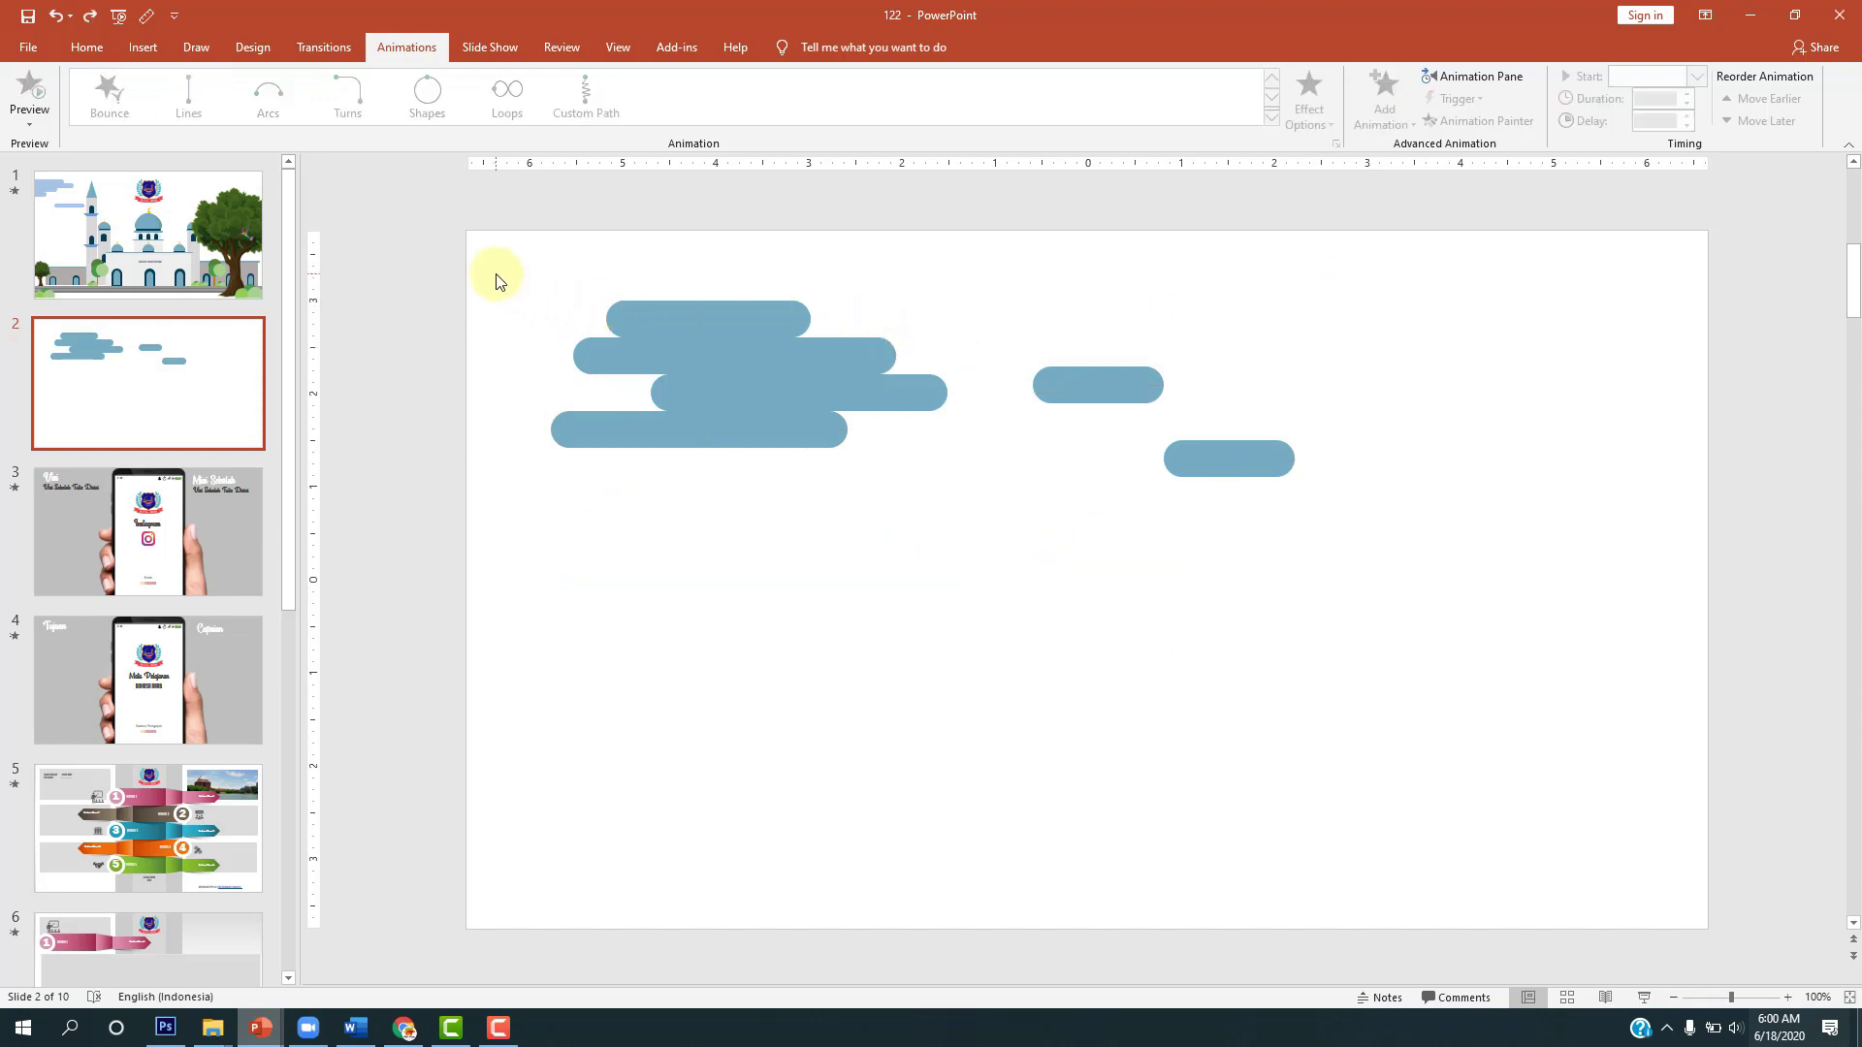
Step: Unite the six cloud bars into one shape with Merge Shapes > Union and nudge it
left_click_drag(495, 274, 1329, 532)
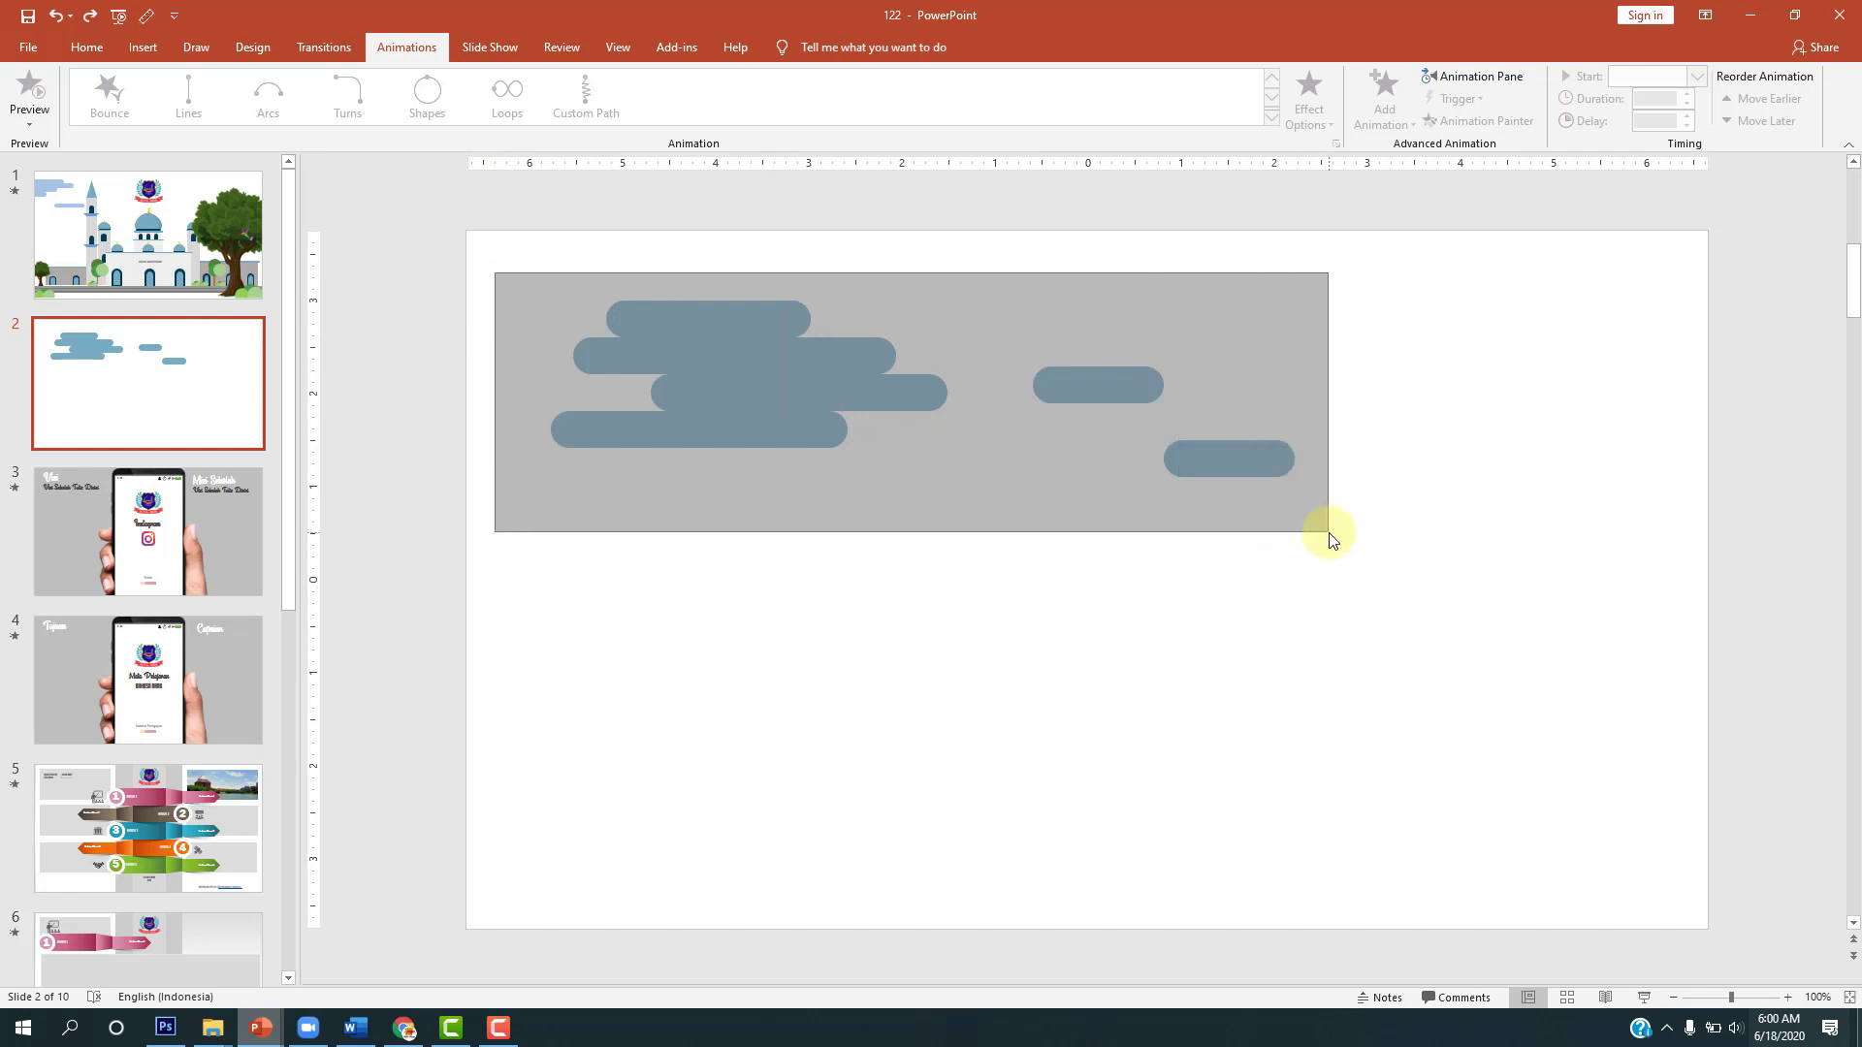
left_click_drag(1329, 535, 1329, 536)
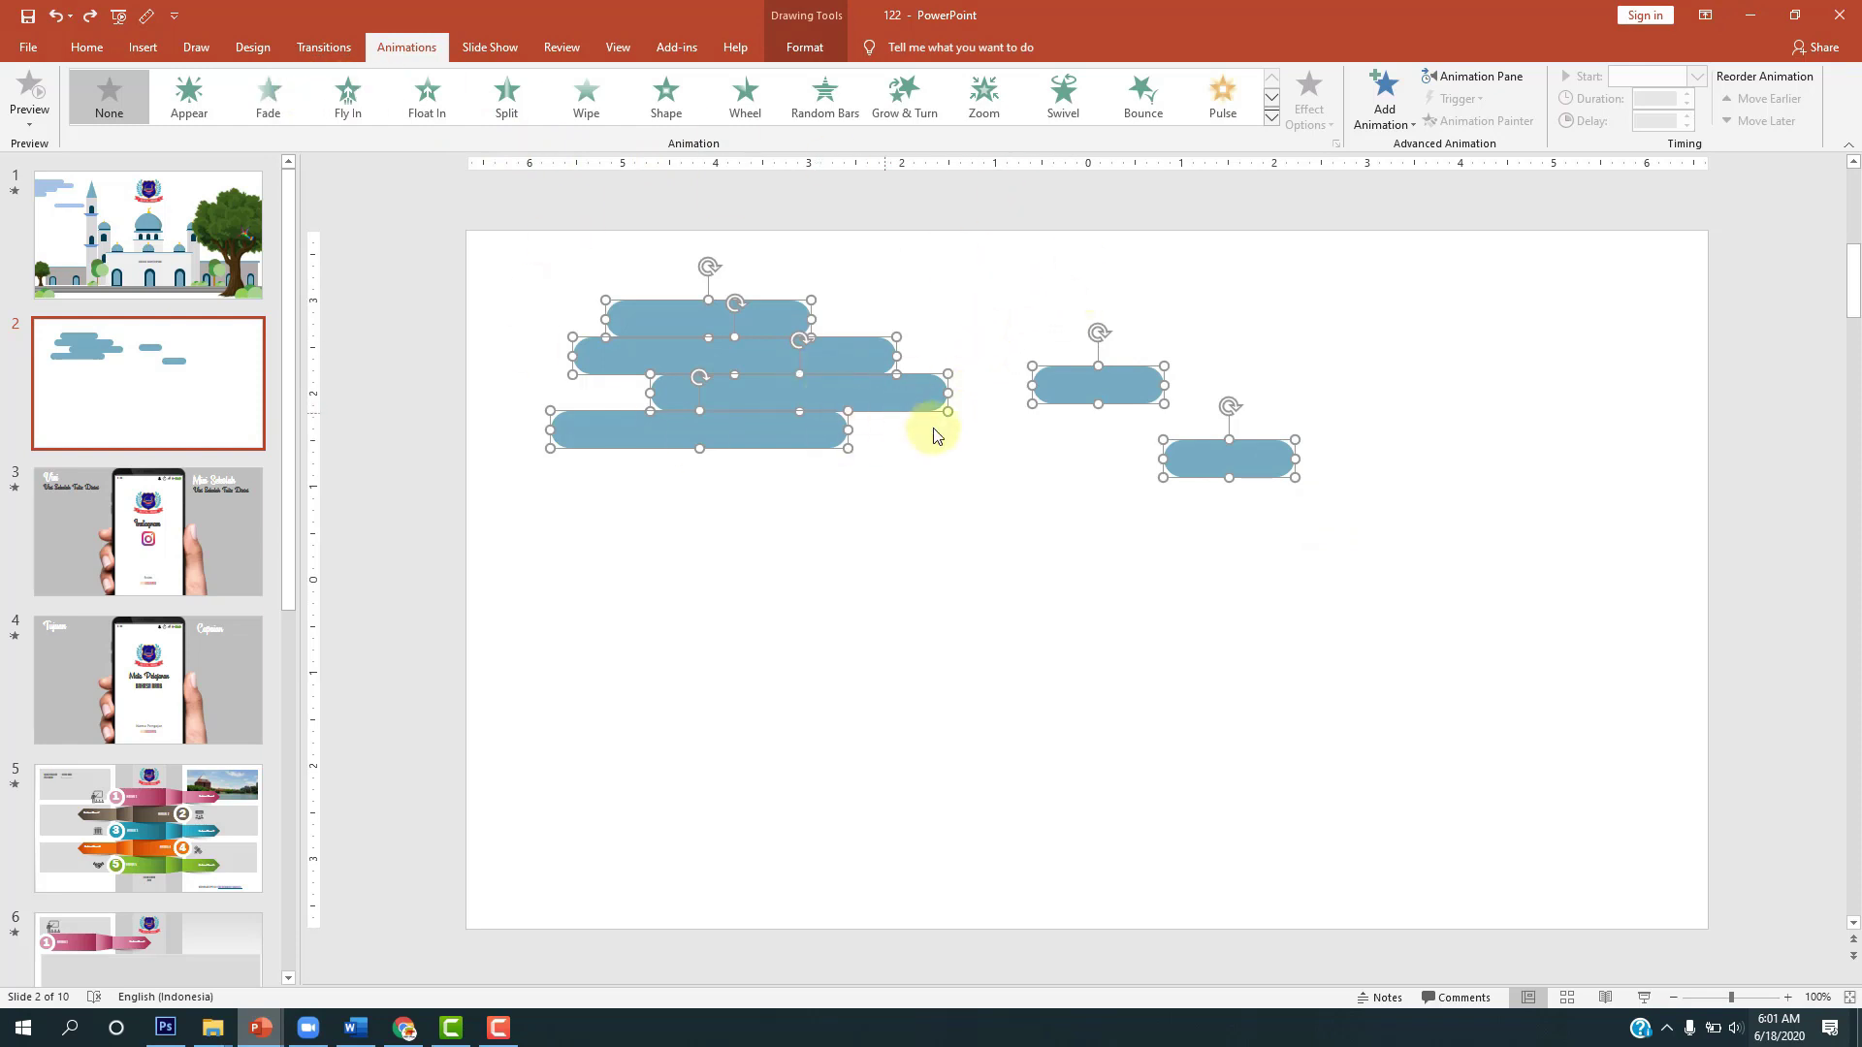
left_click(803, 51)
left_click(215, 121)
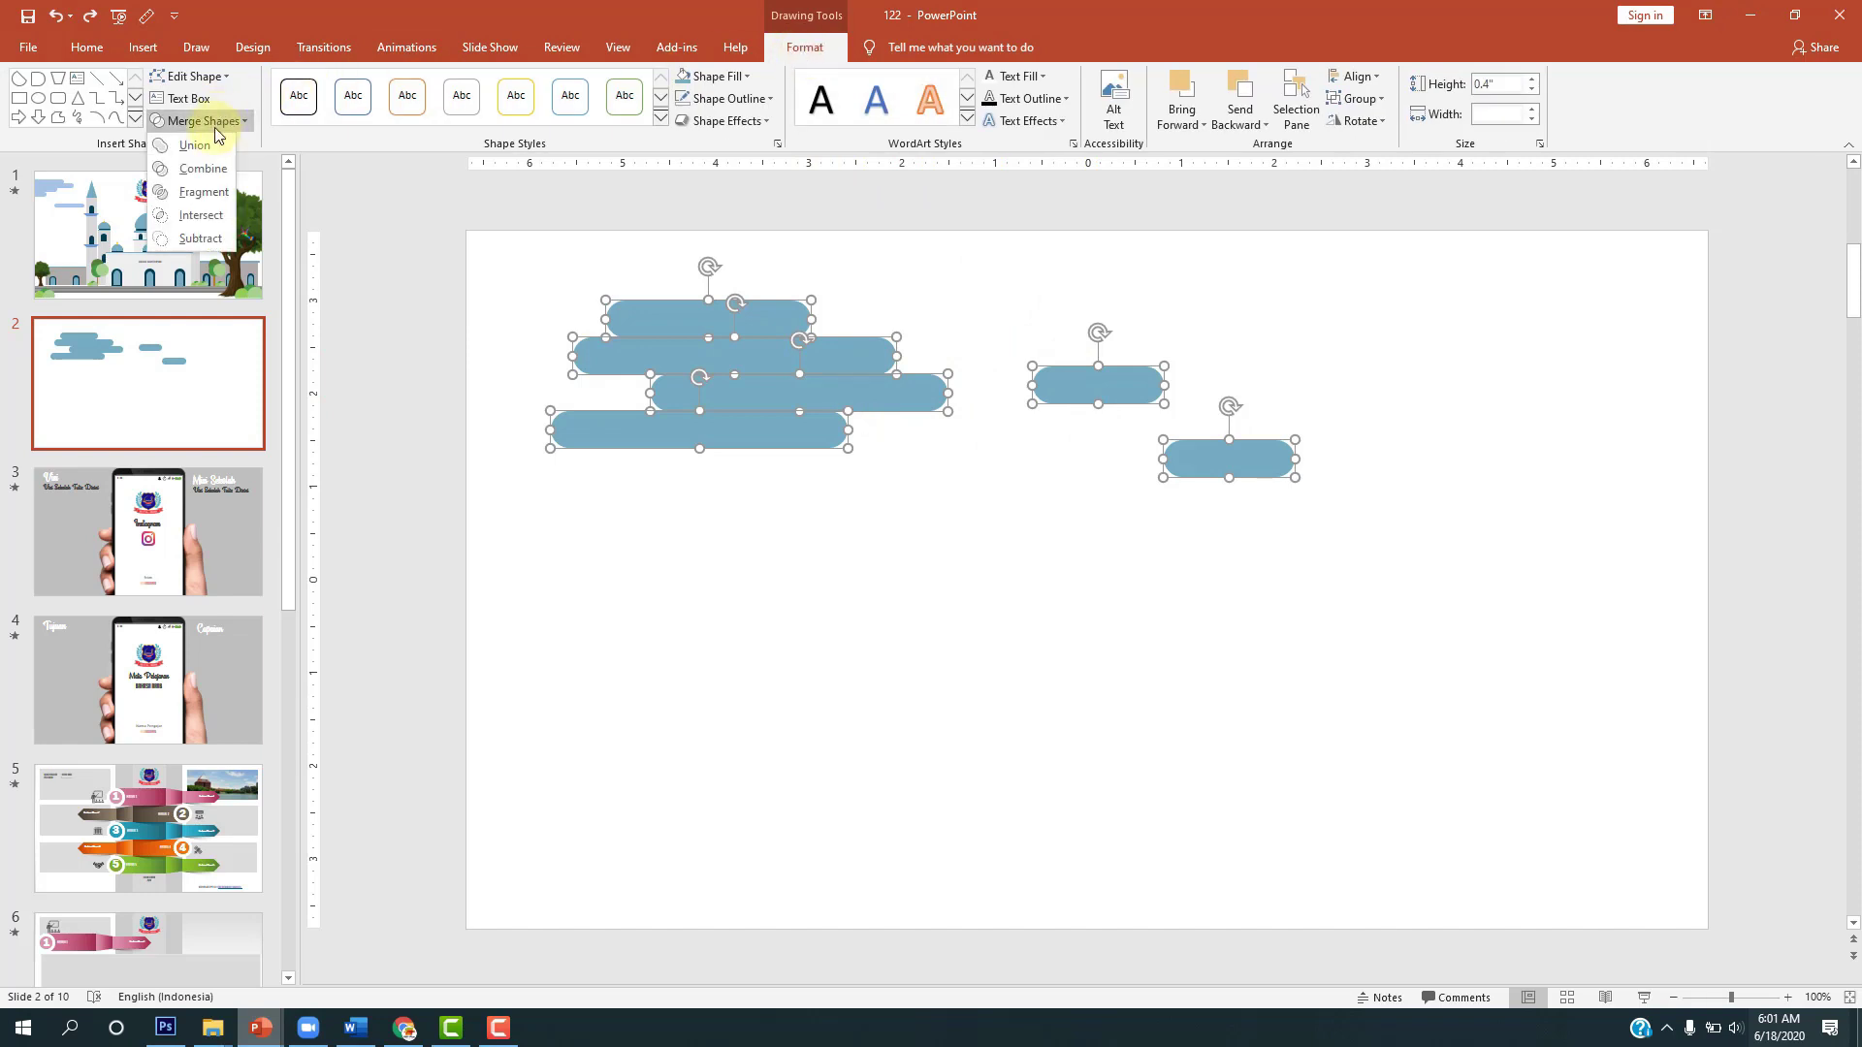
left_click(202, 147)
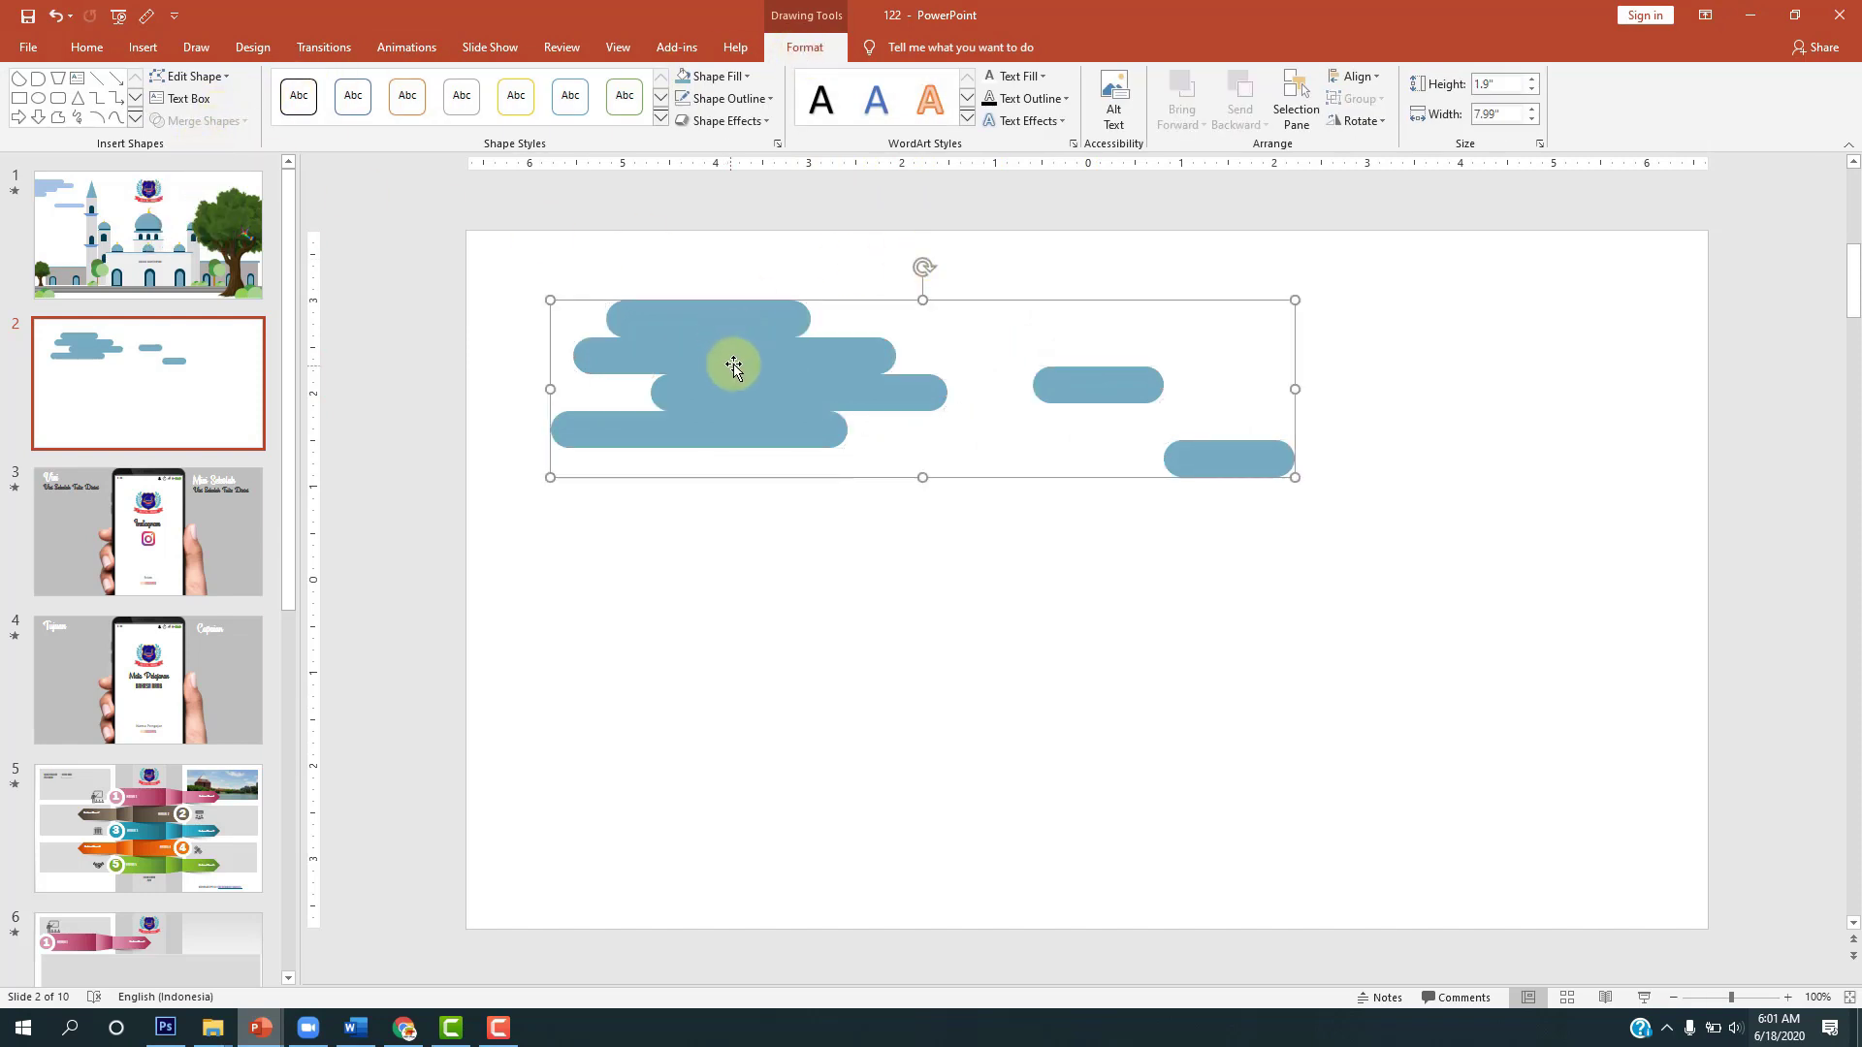
left_click_drag(738, 364, 735, 356)
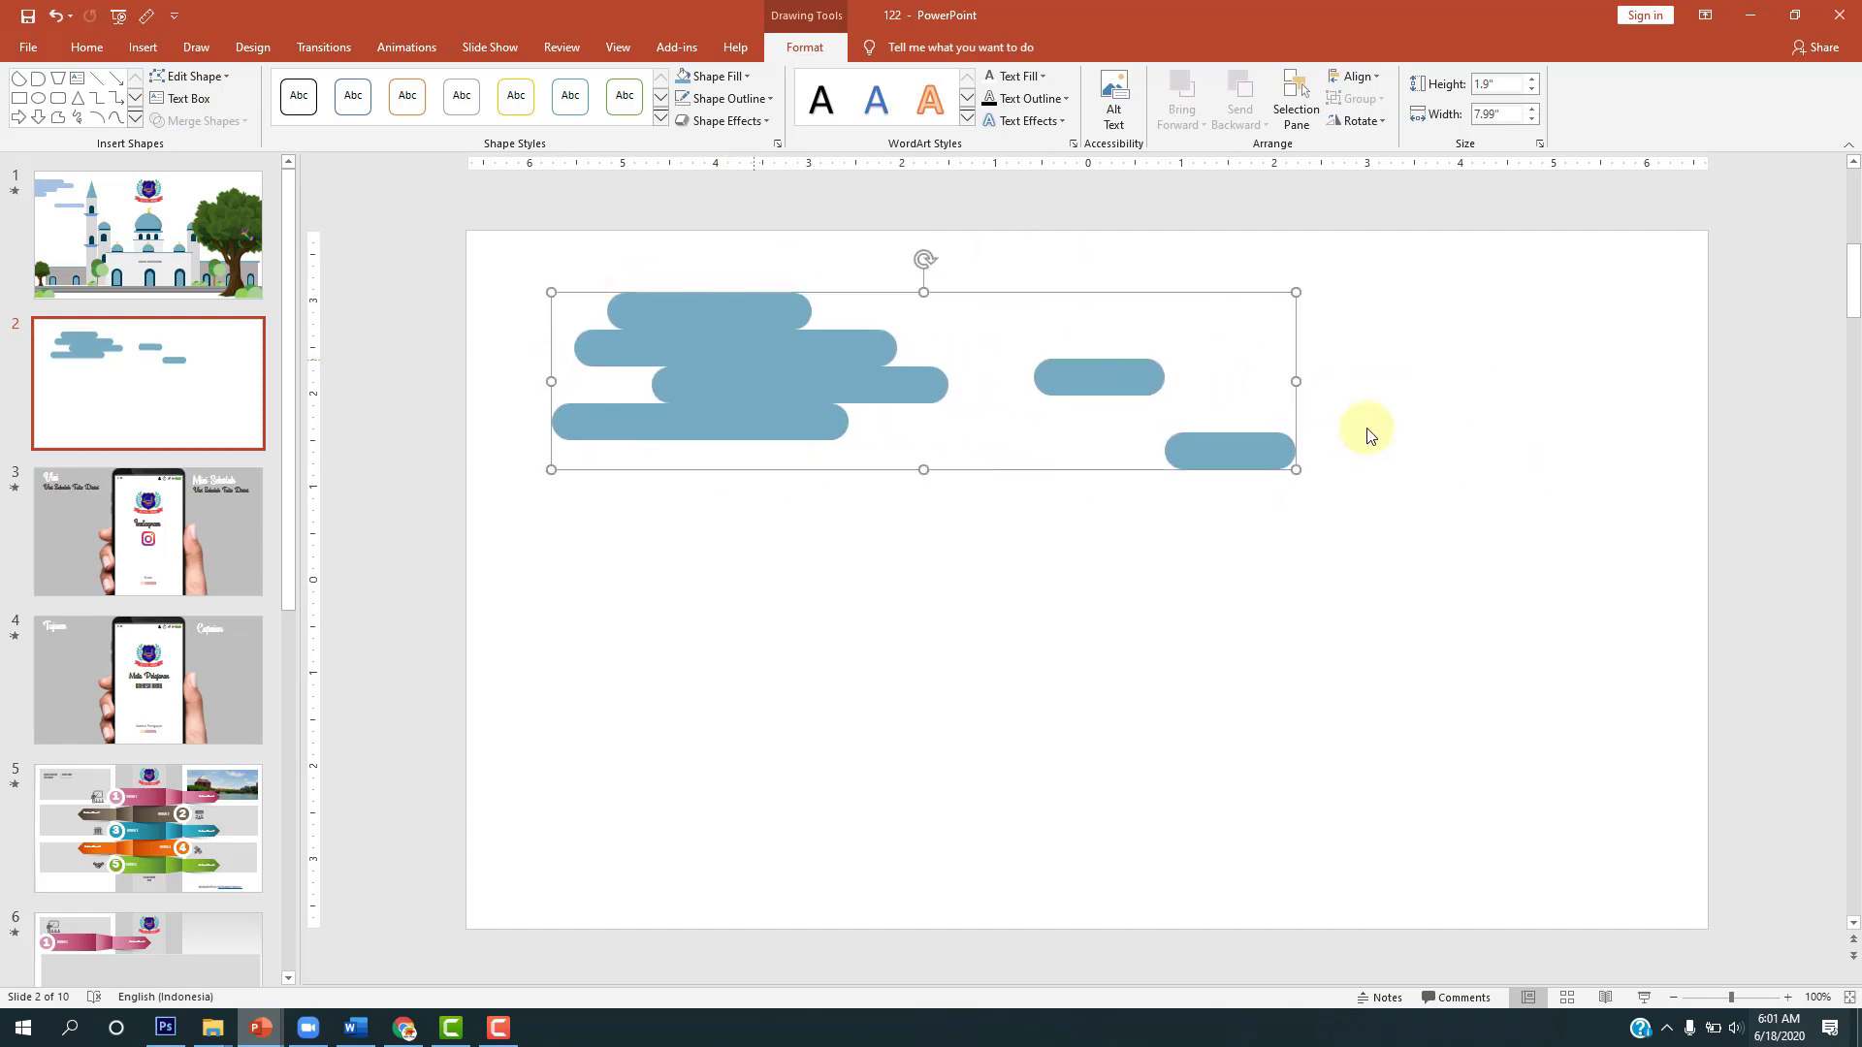
Step: Undo the merge and move, restoring the six separate cloud bars
key("ctrl+z")
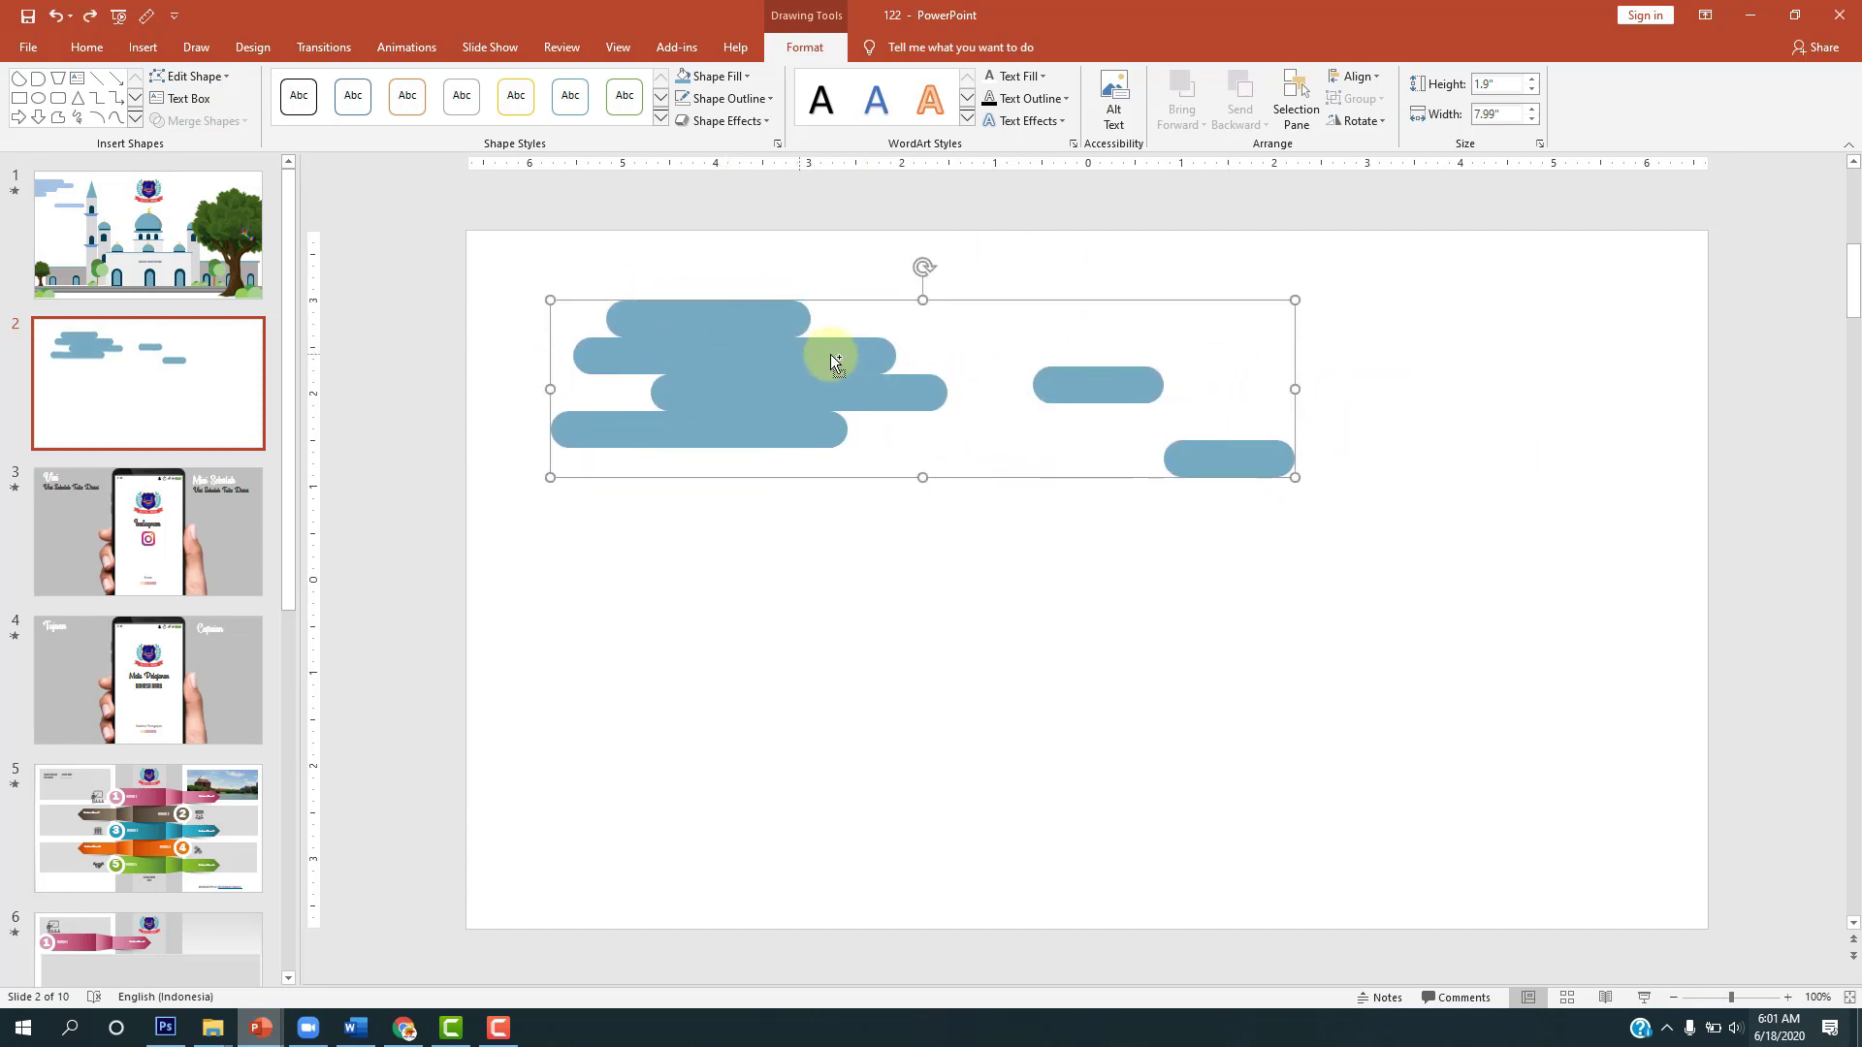
key("ctrl+z")
key("ctrl+y")
key("ctrl+z")
key("ctrl+z")
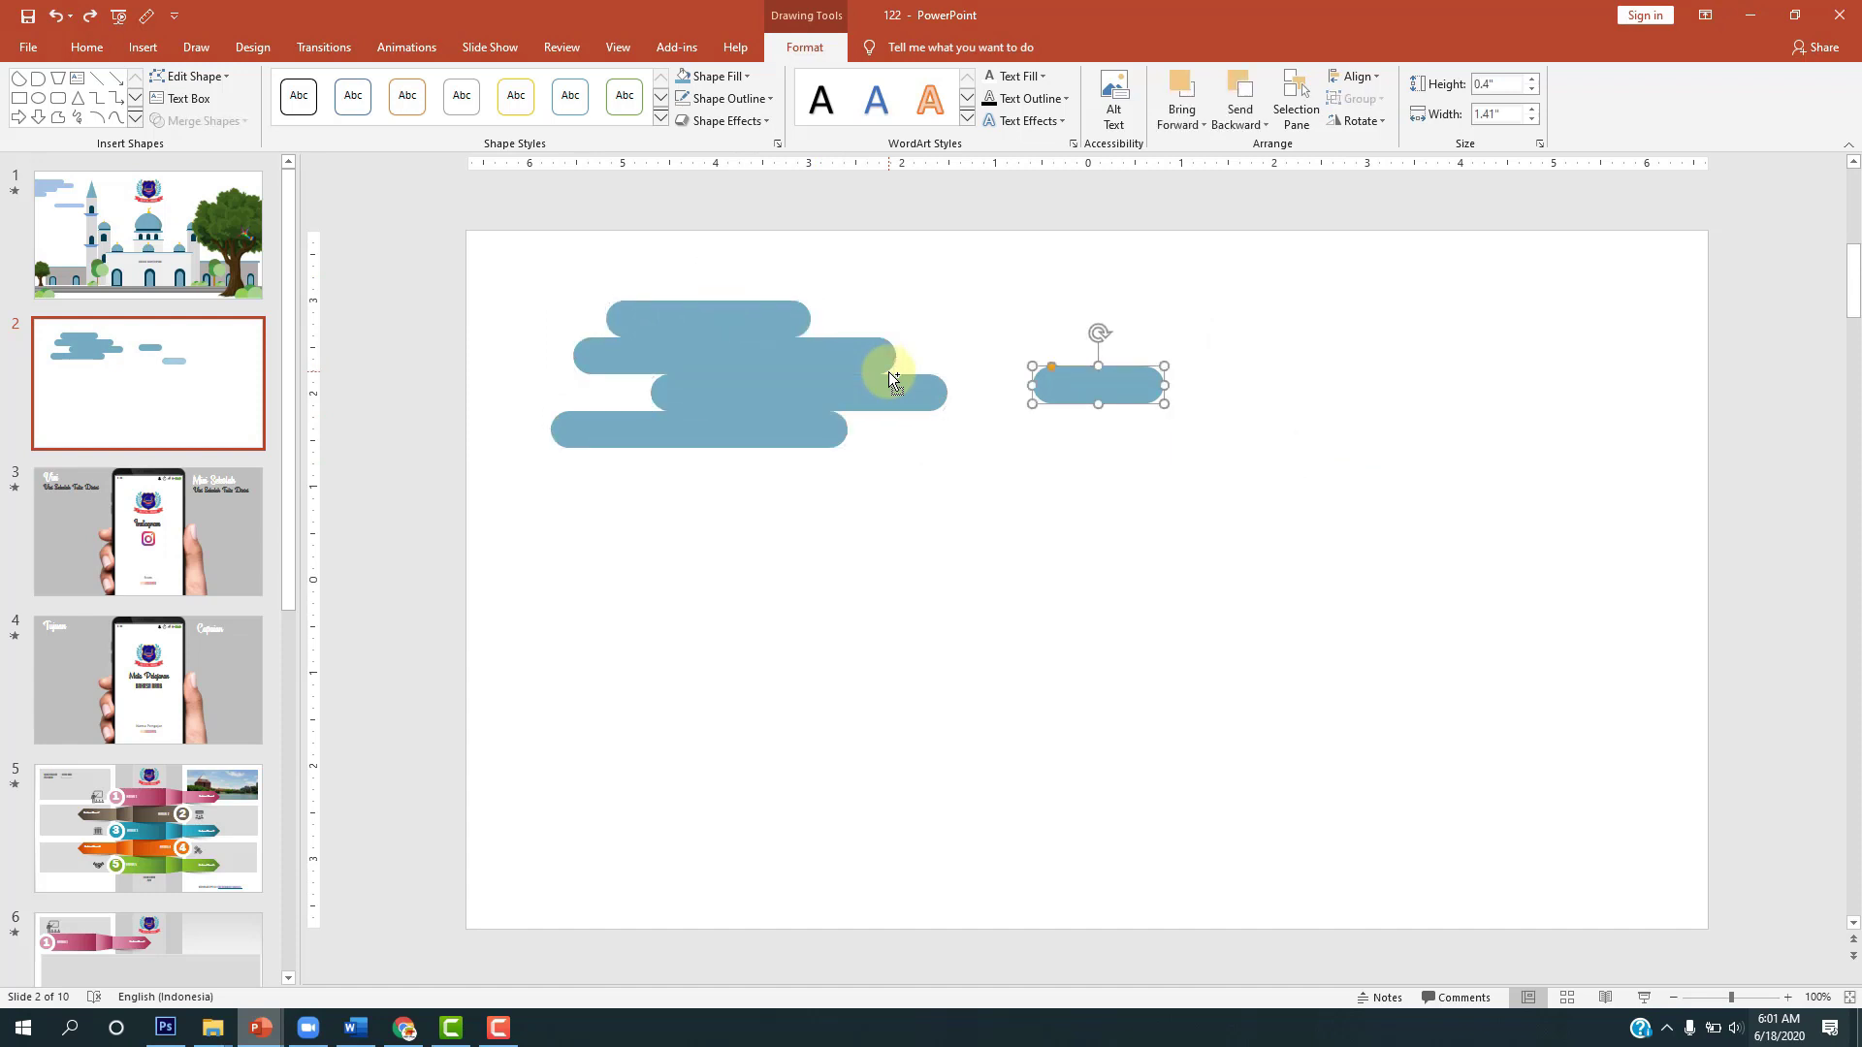
key("ctrl+z")
key("ctrl+z")
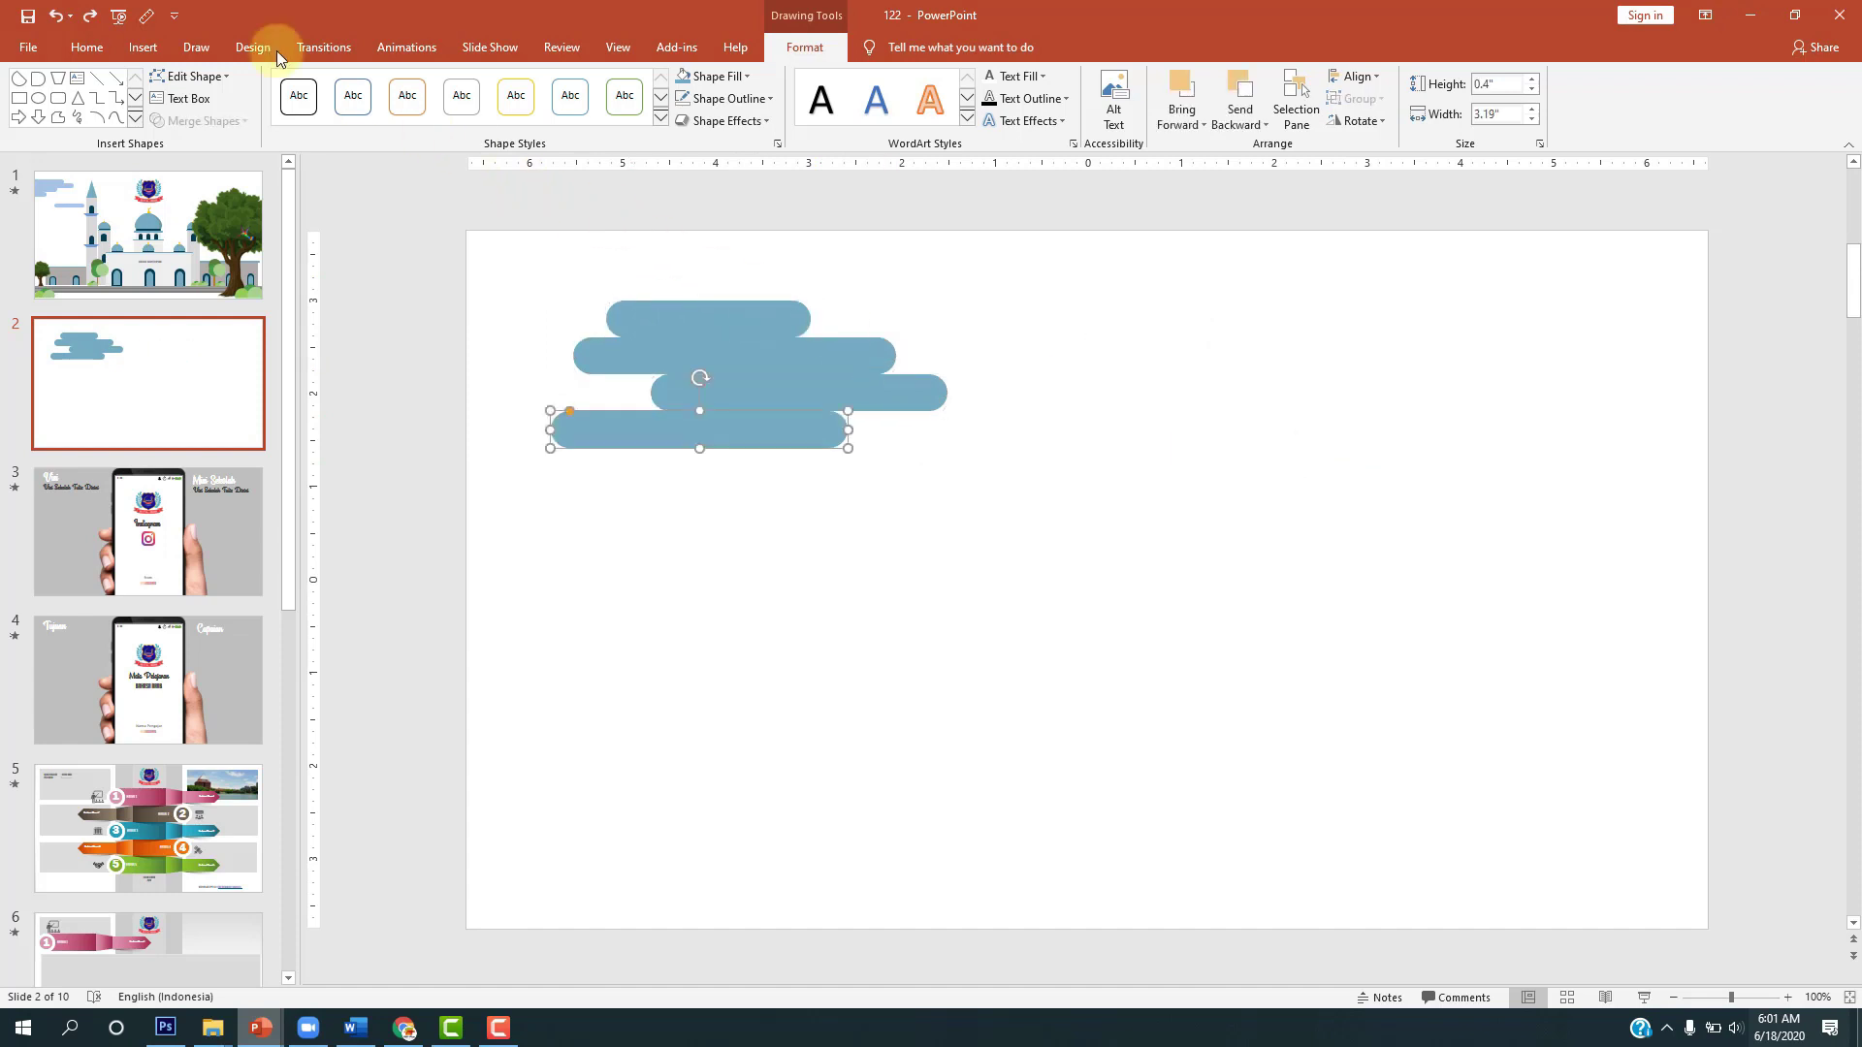
left_click(90, 18)
left_click(90, 18)
left_click(90, 17)
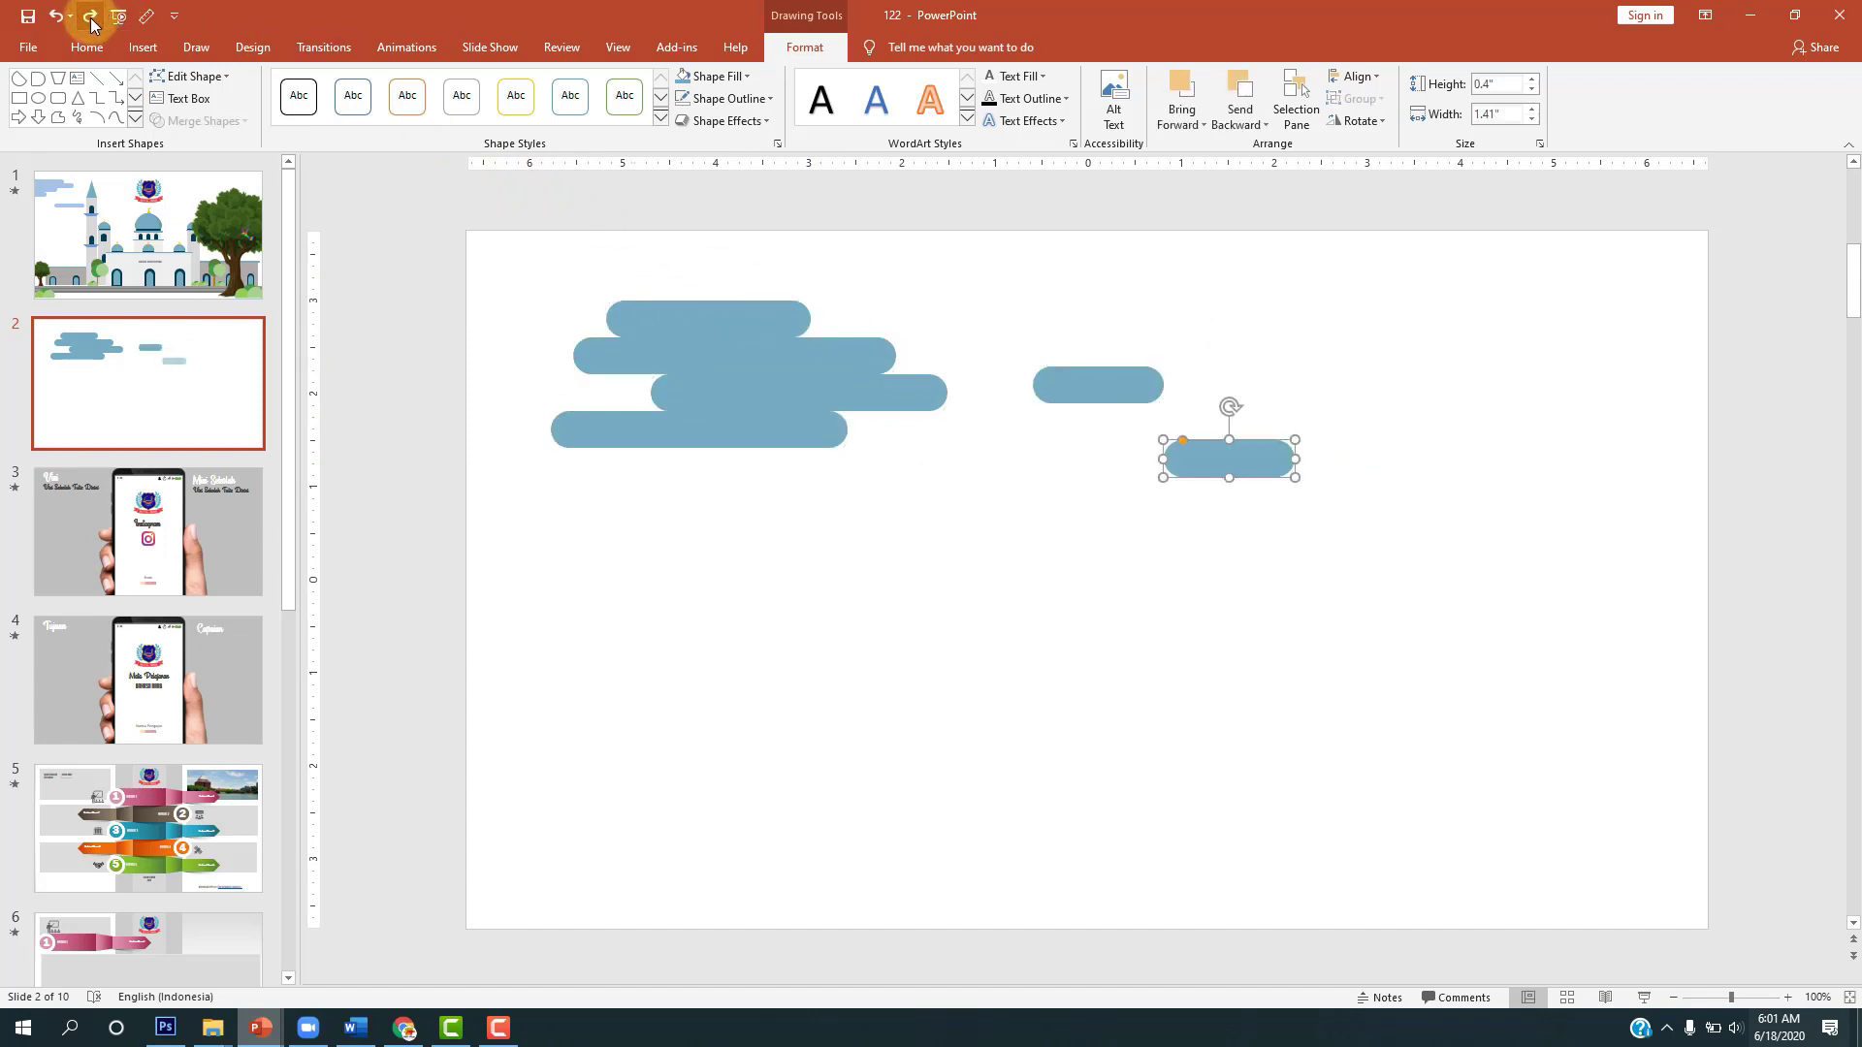
Step: Give all the bars a trial Lines motion path, then undo it
left_click_drag(419, 264, 1353, 526)
left_click(803, 49)
left_click(404, 48)
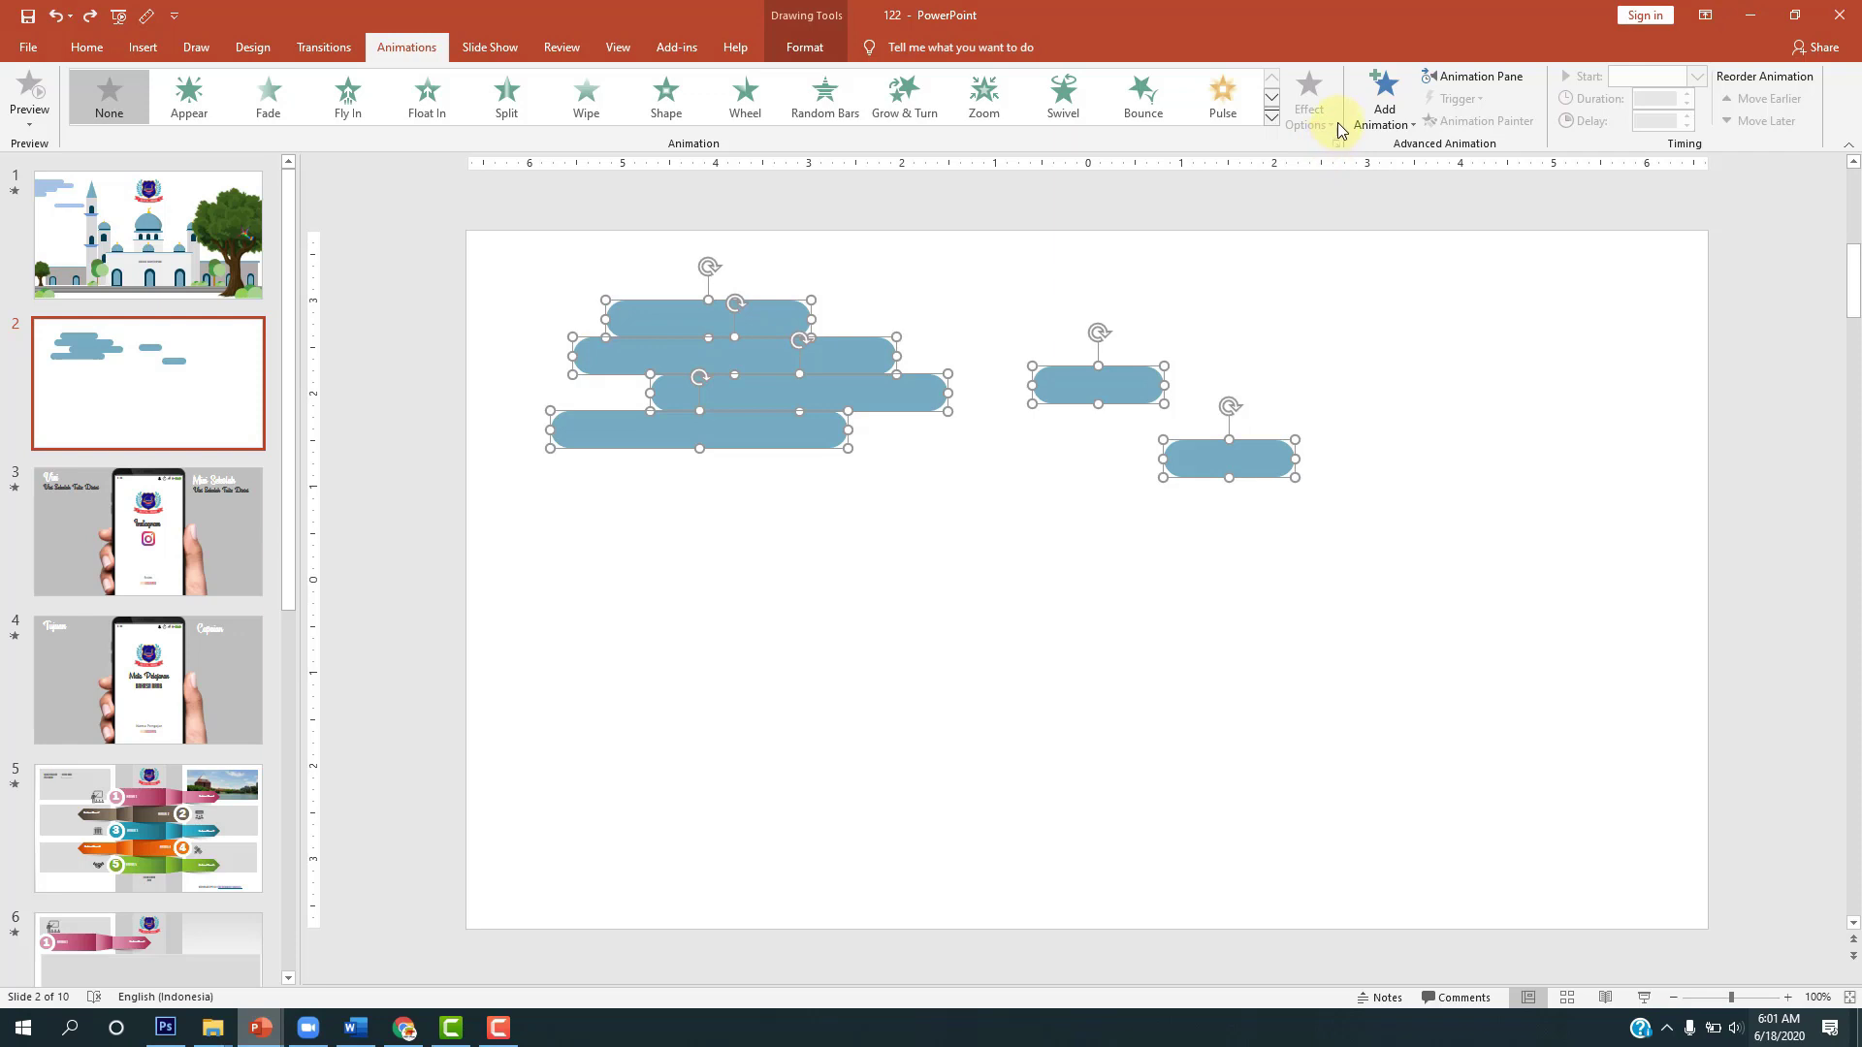
left_click(1377, 108)
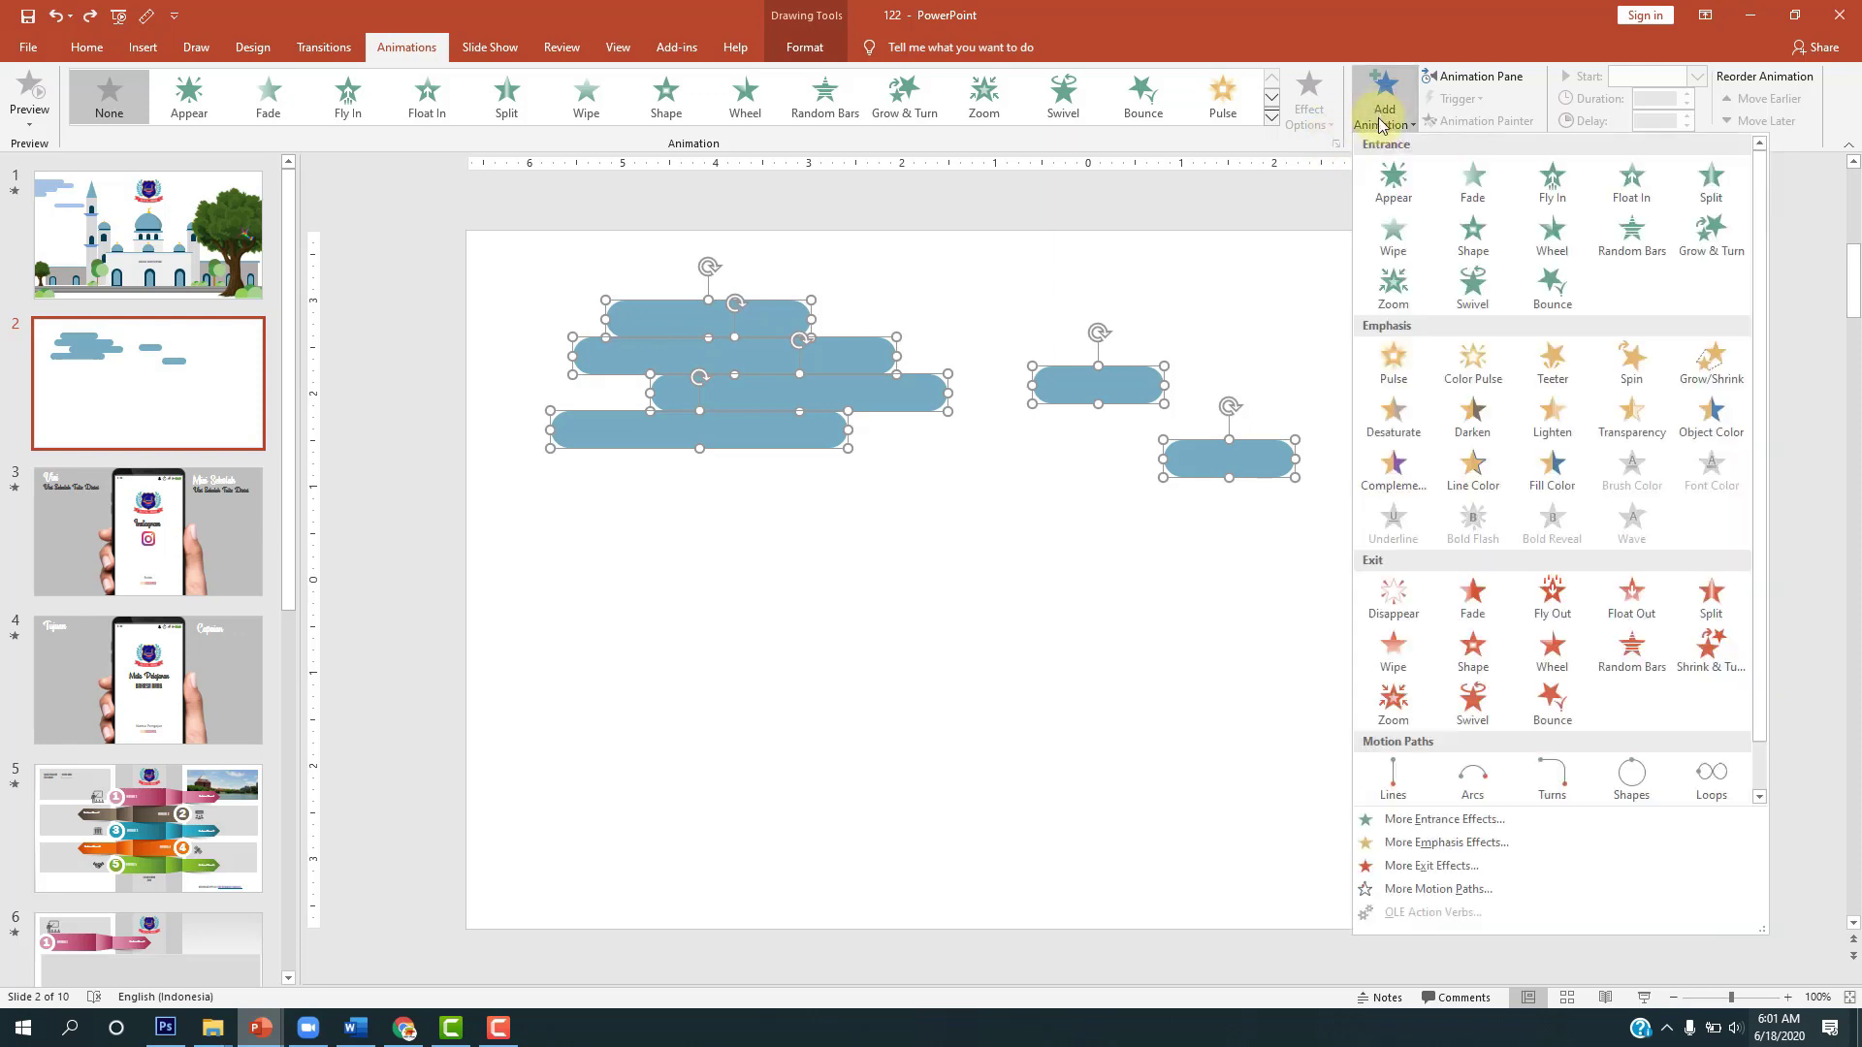
left_click(1394, 784)
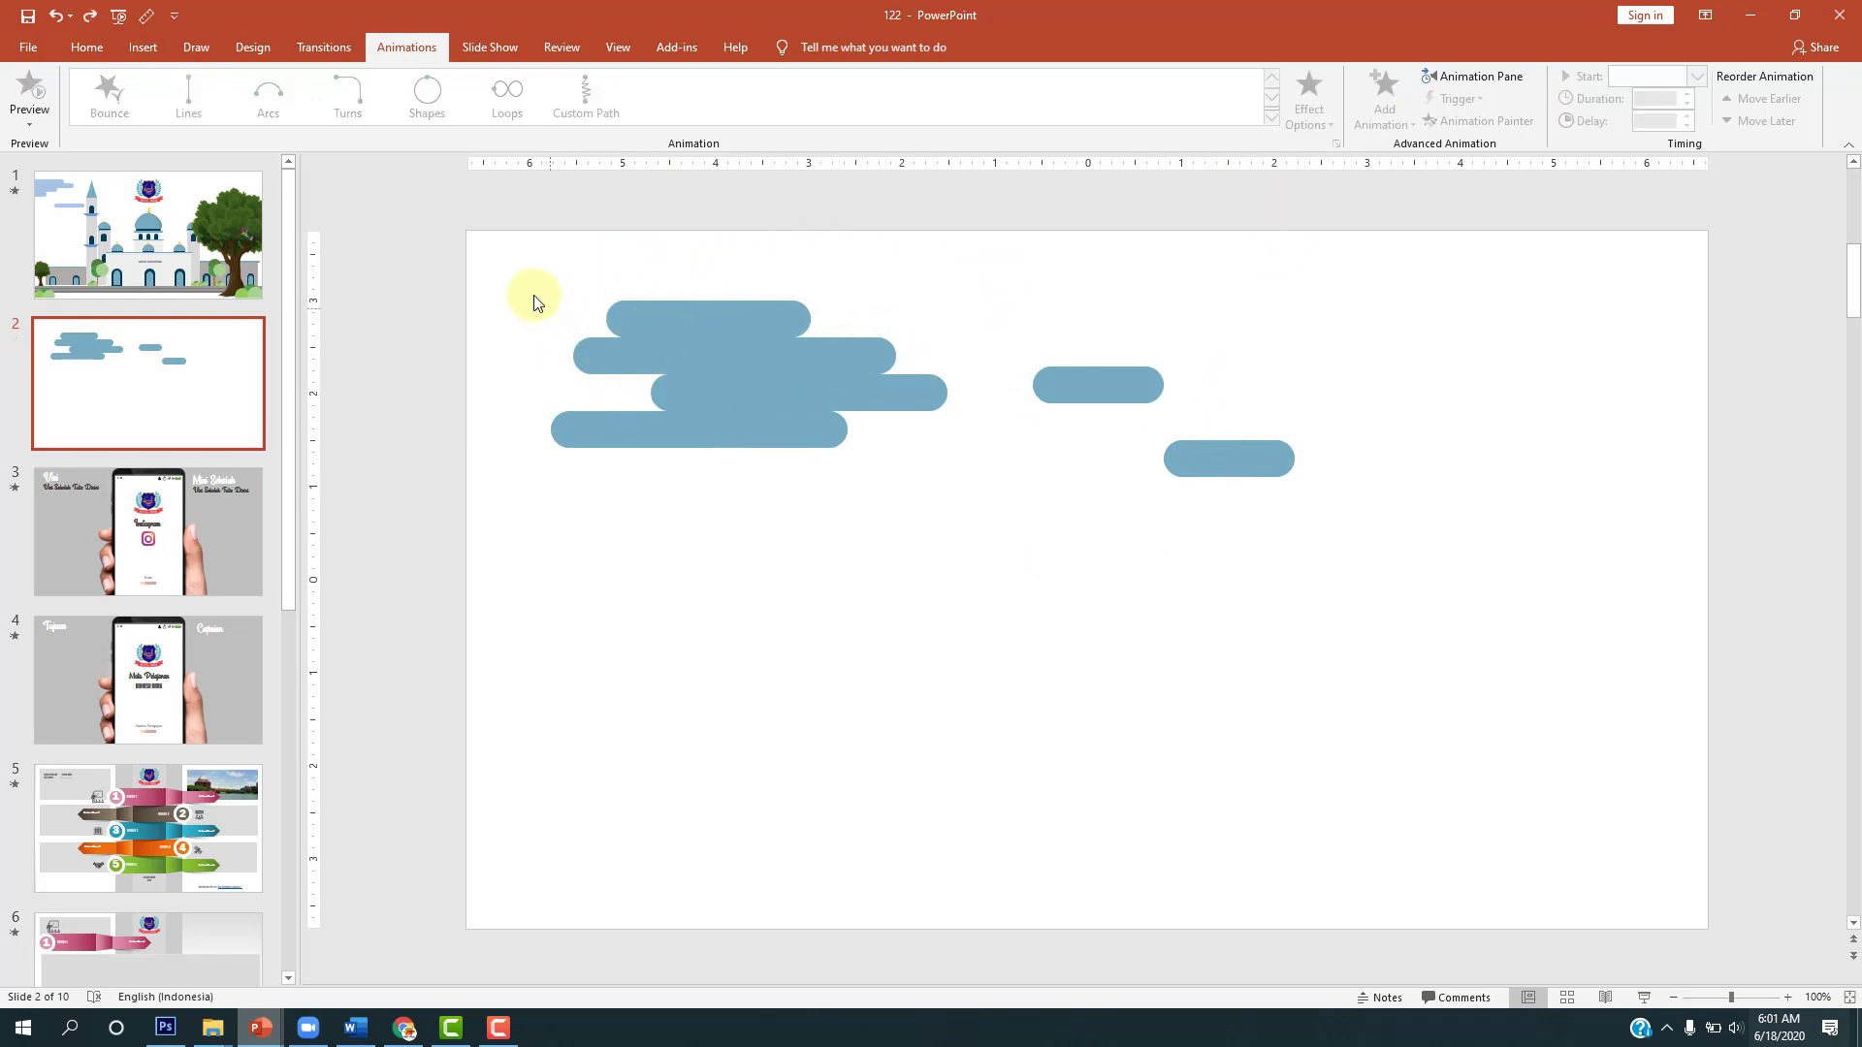
left_click(89, 15)
Step: Select all the cloud bars and unite them into a single shape with Union
left_click(433, 254)
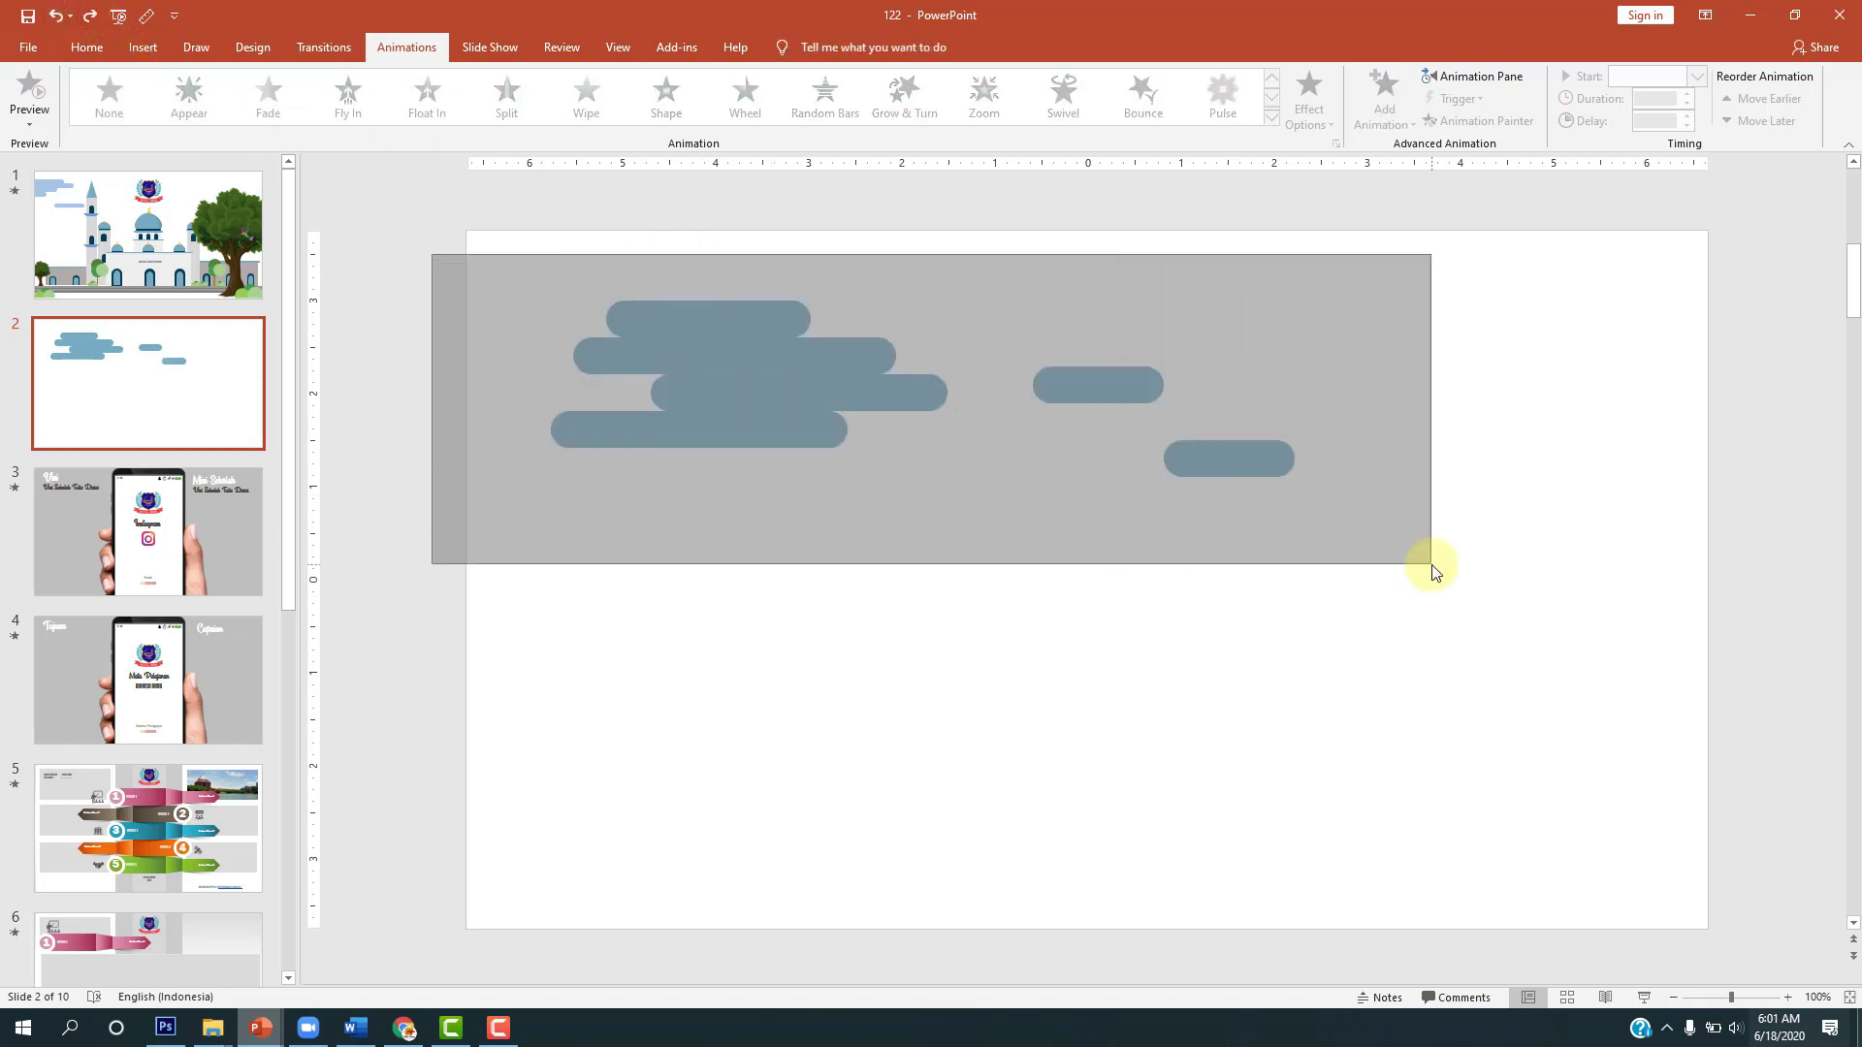
left_click_drag(911, 548, 1429, 561)
left_click(802, 50)
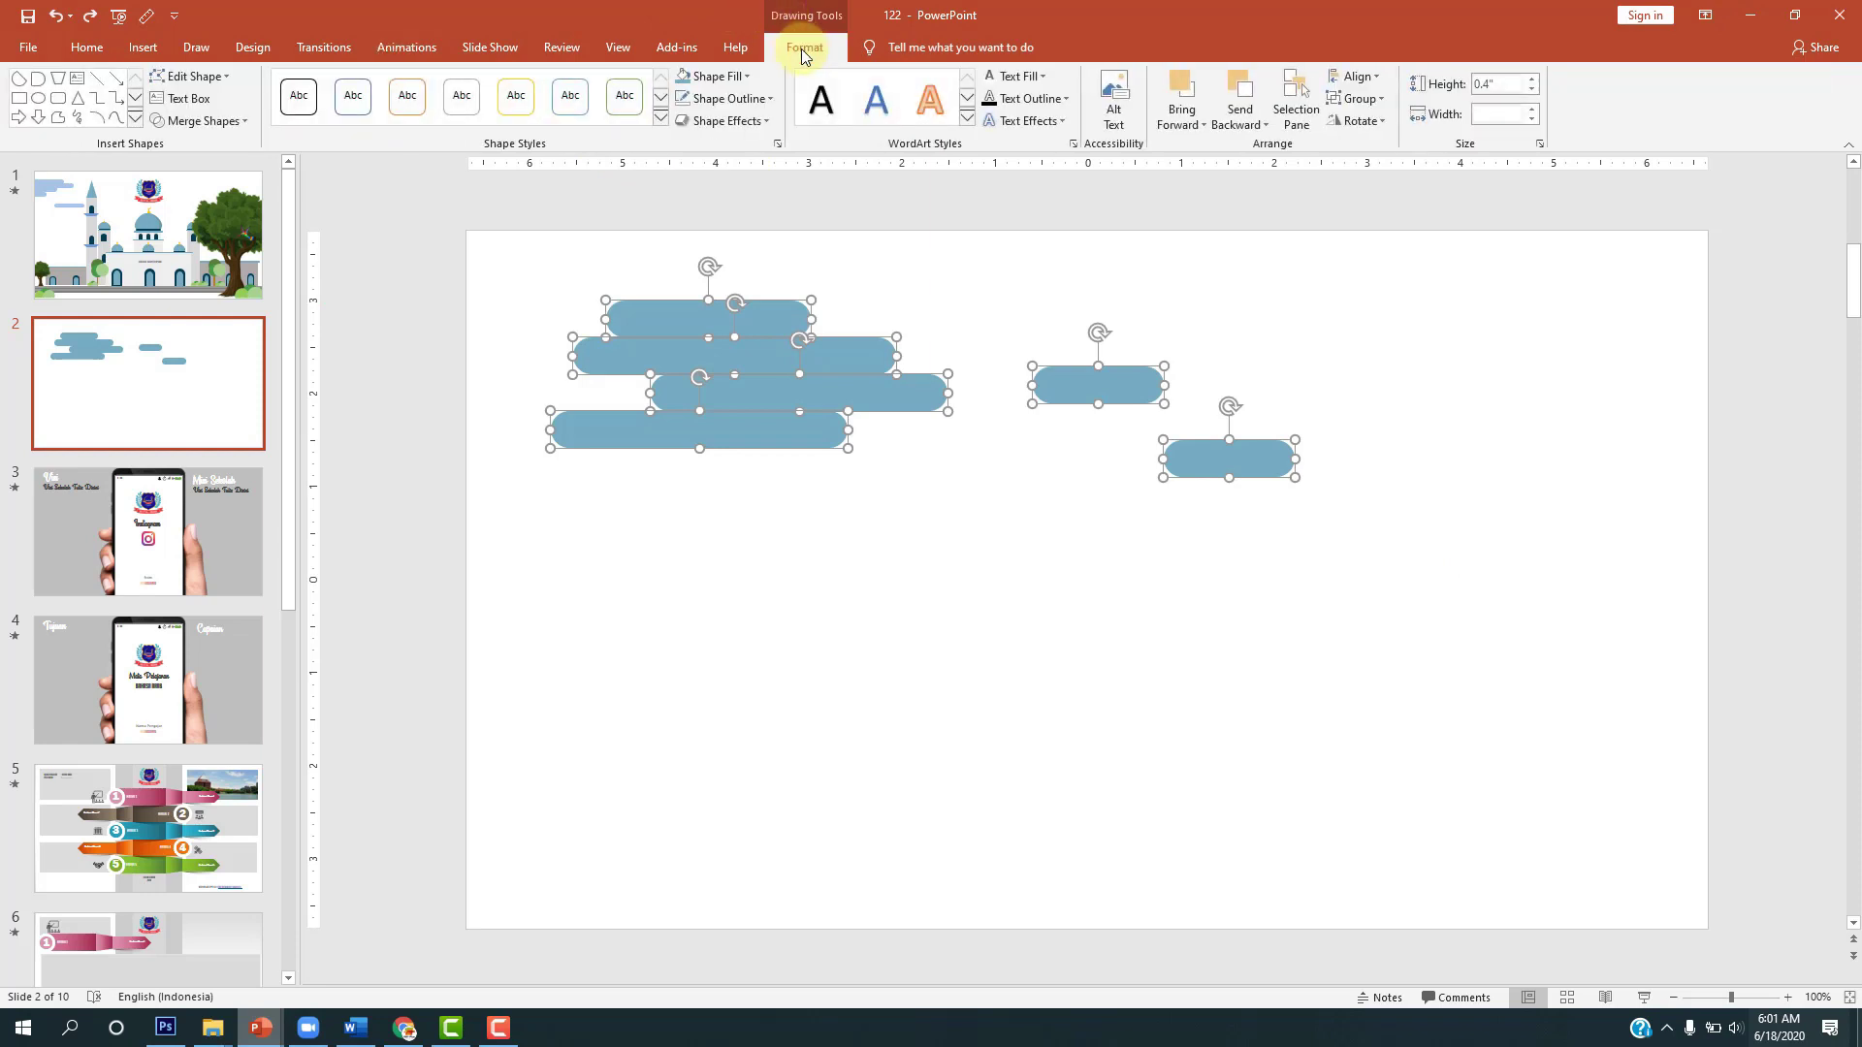
left_click(201, 122)
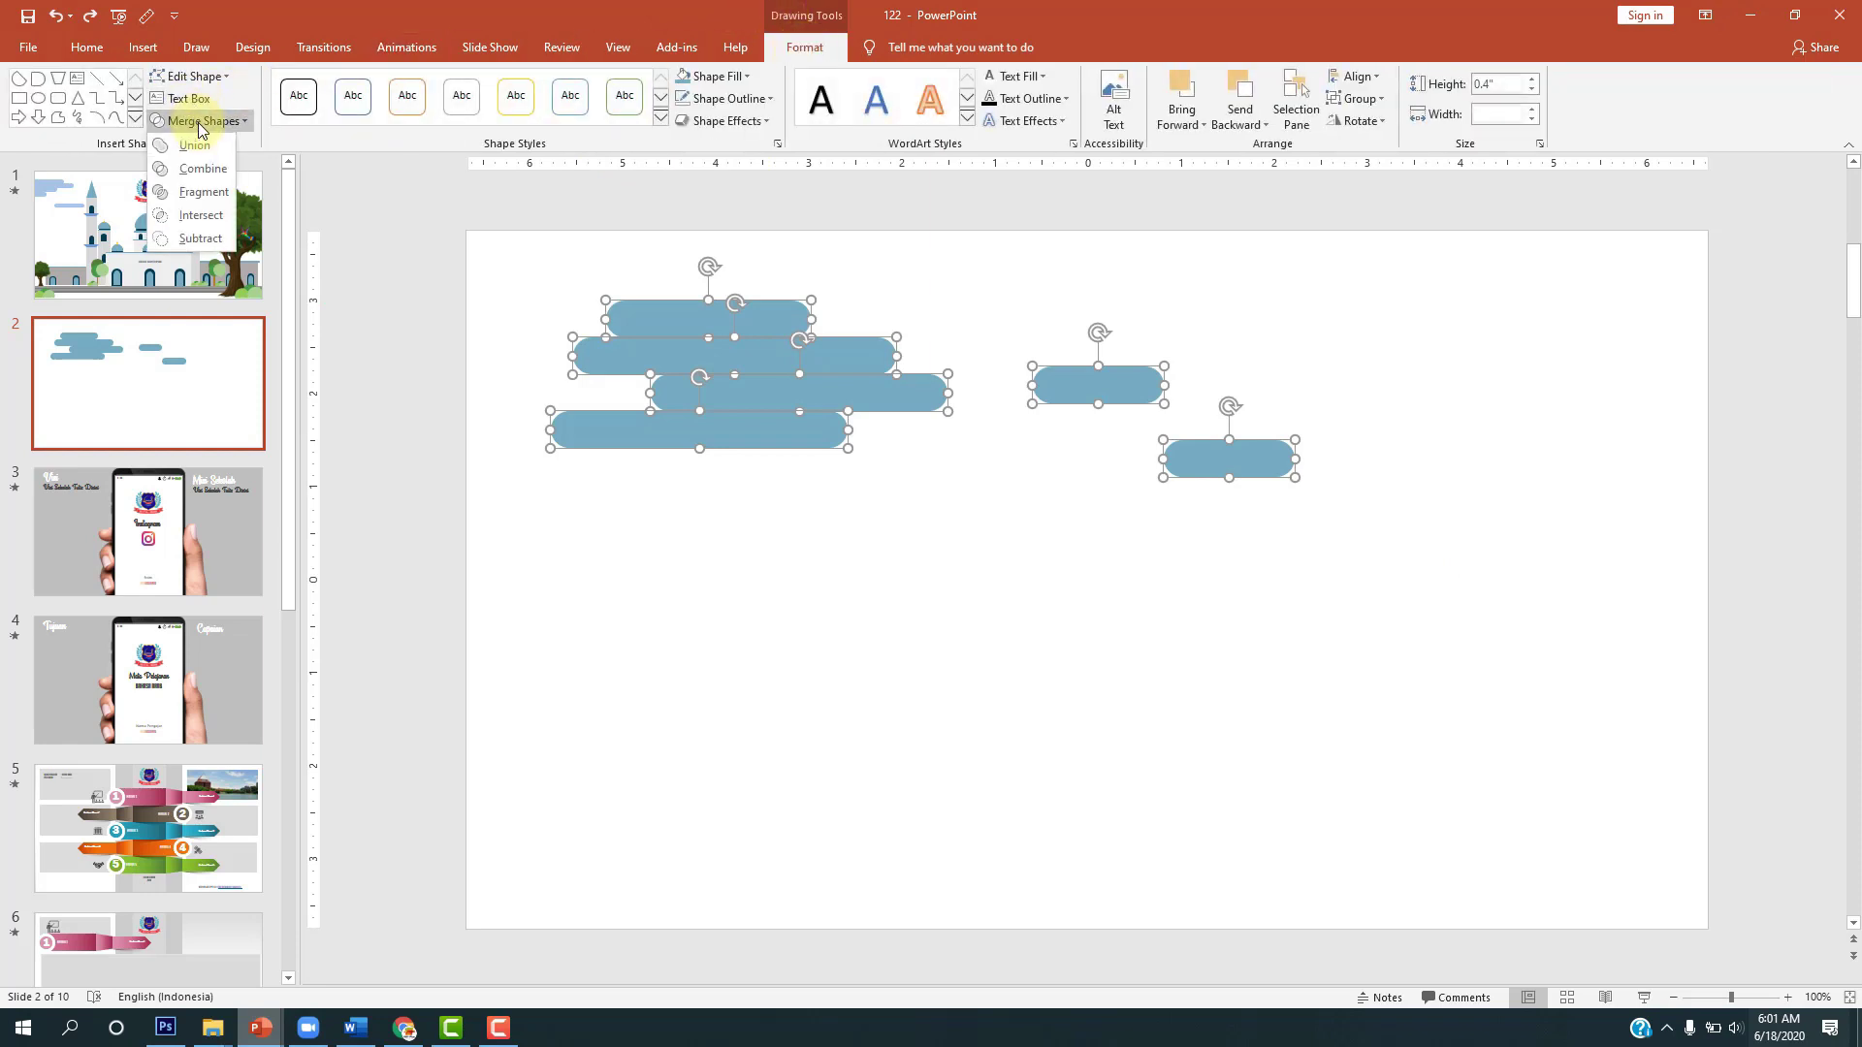
left_click(197, 144)
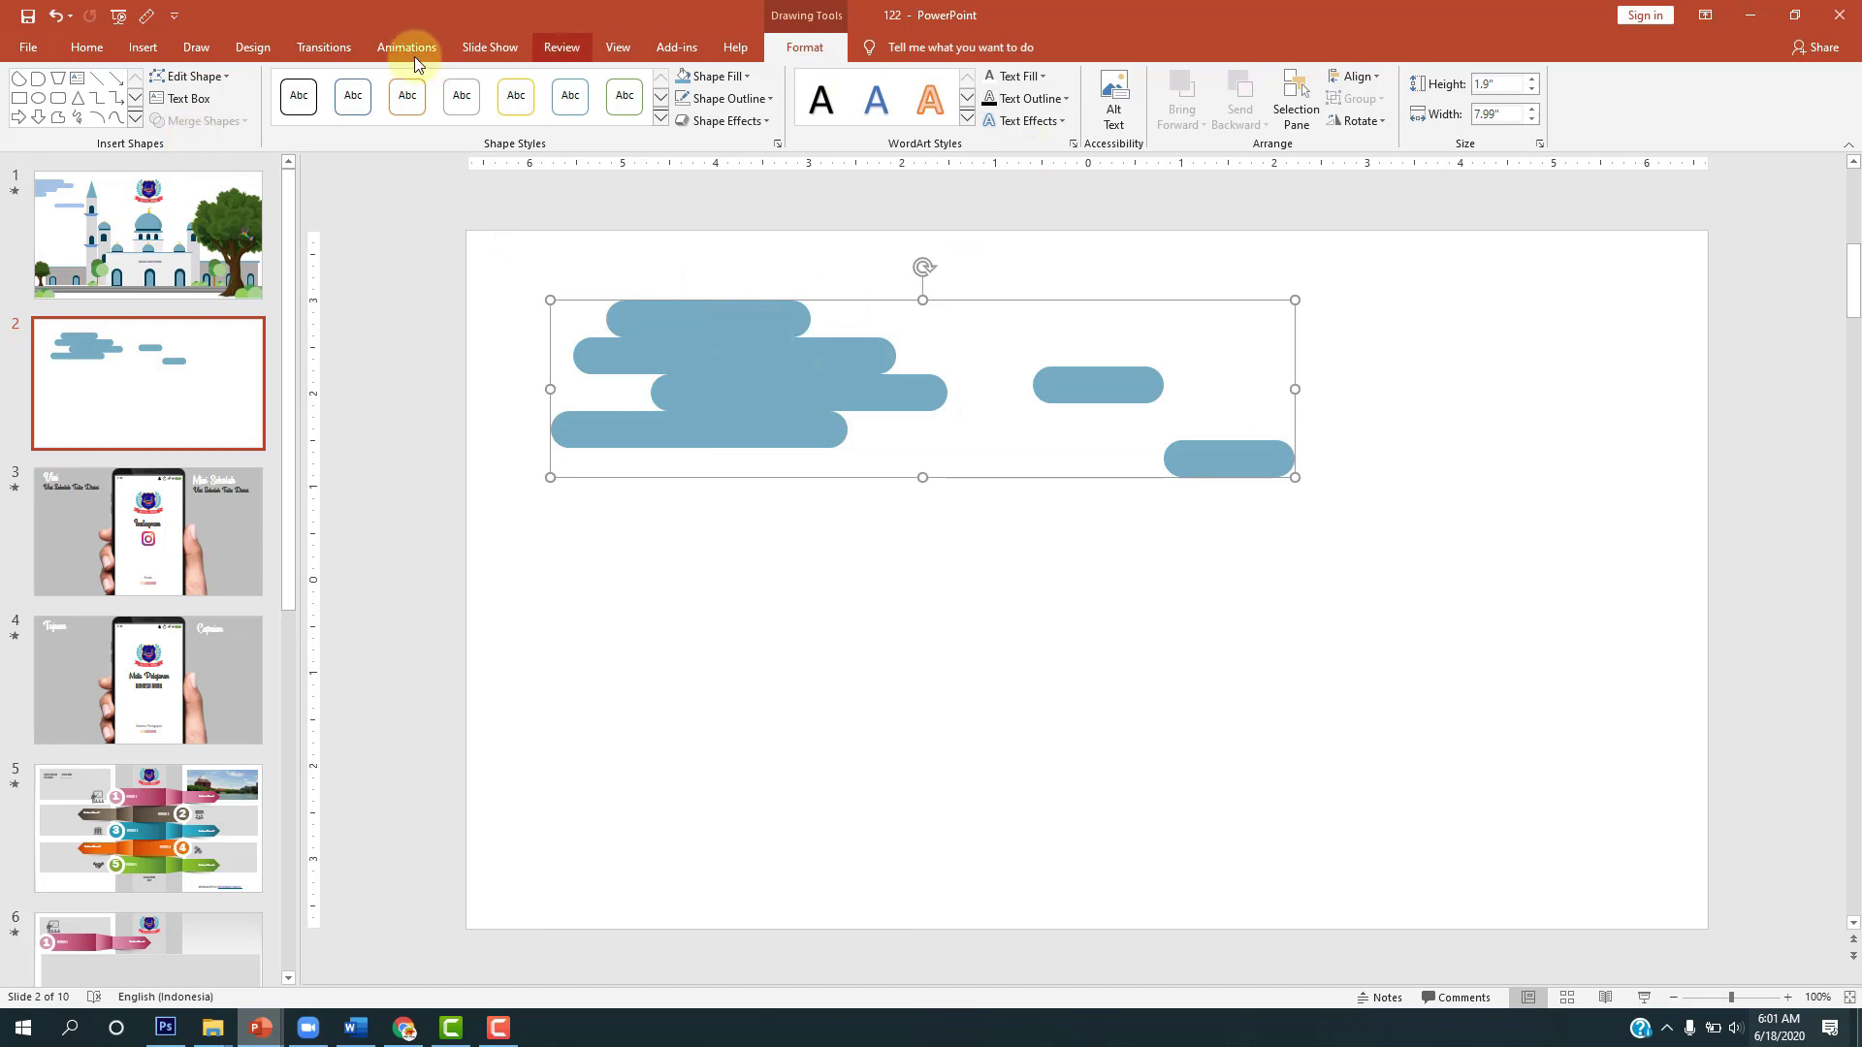
Step: Add a Lines motion path to the merged cloud, with the direction set to Right
left_click(373, 51)
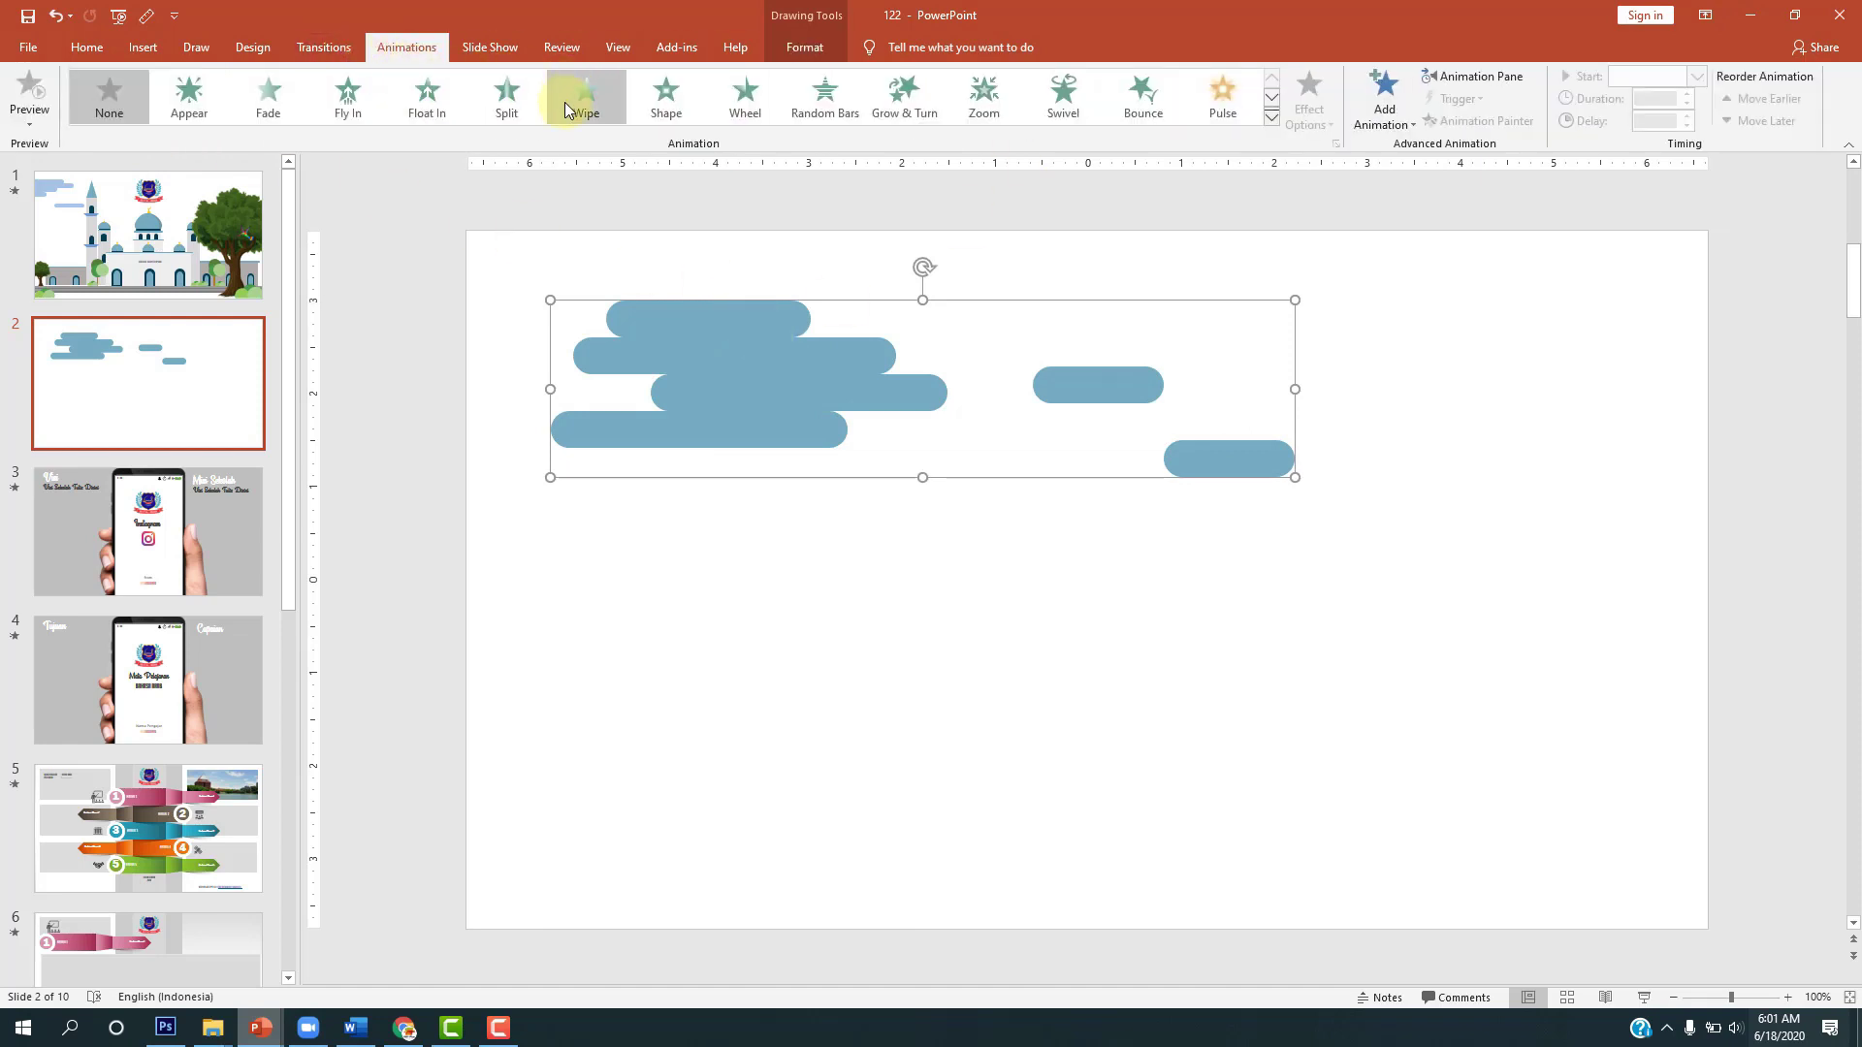
left_click(1384, 111)
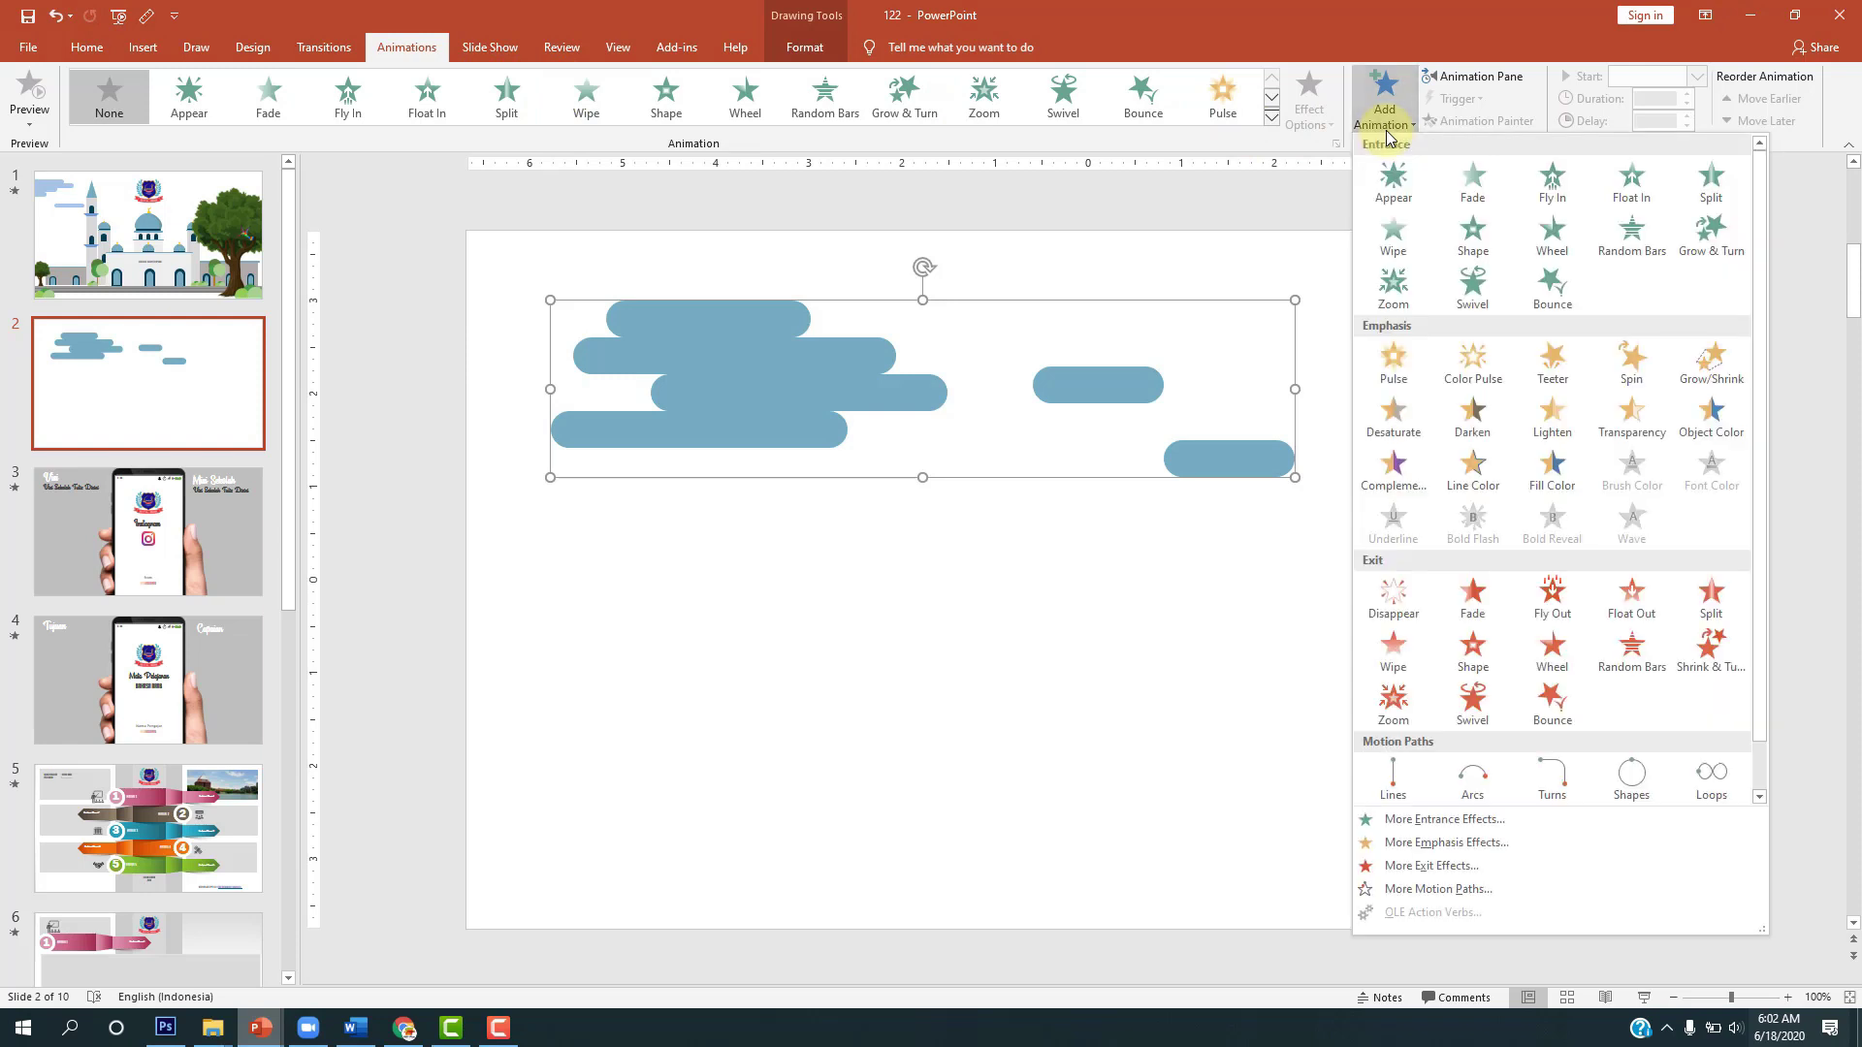
left_click(1392, 774)
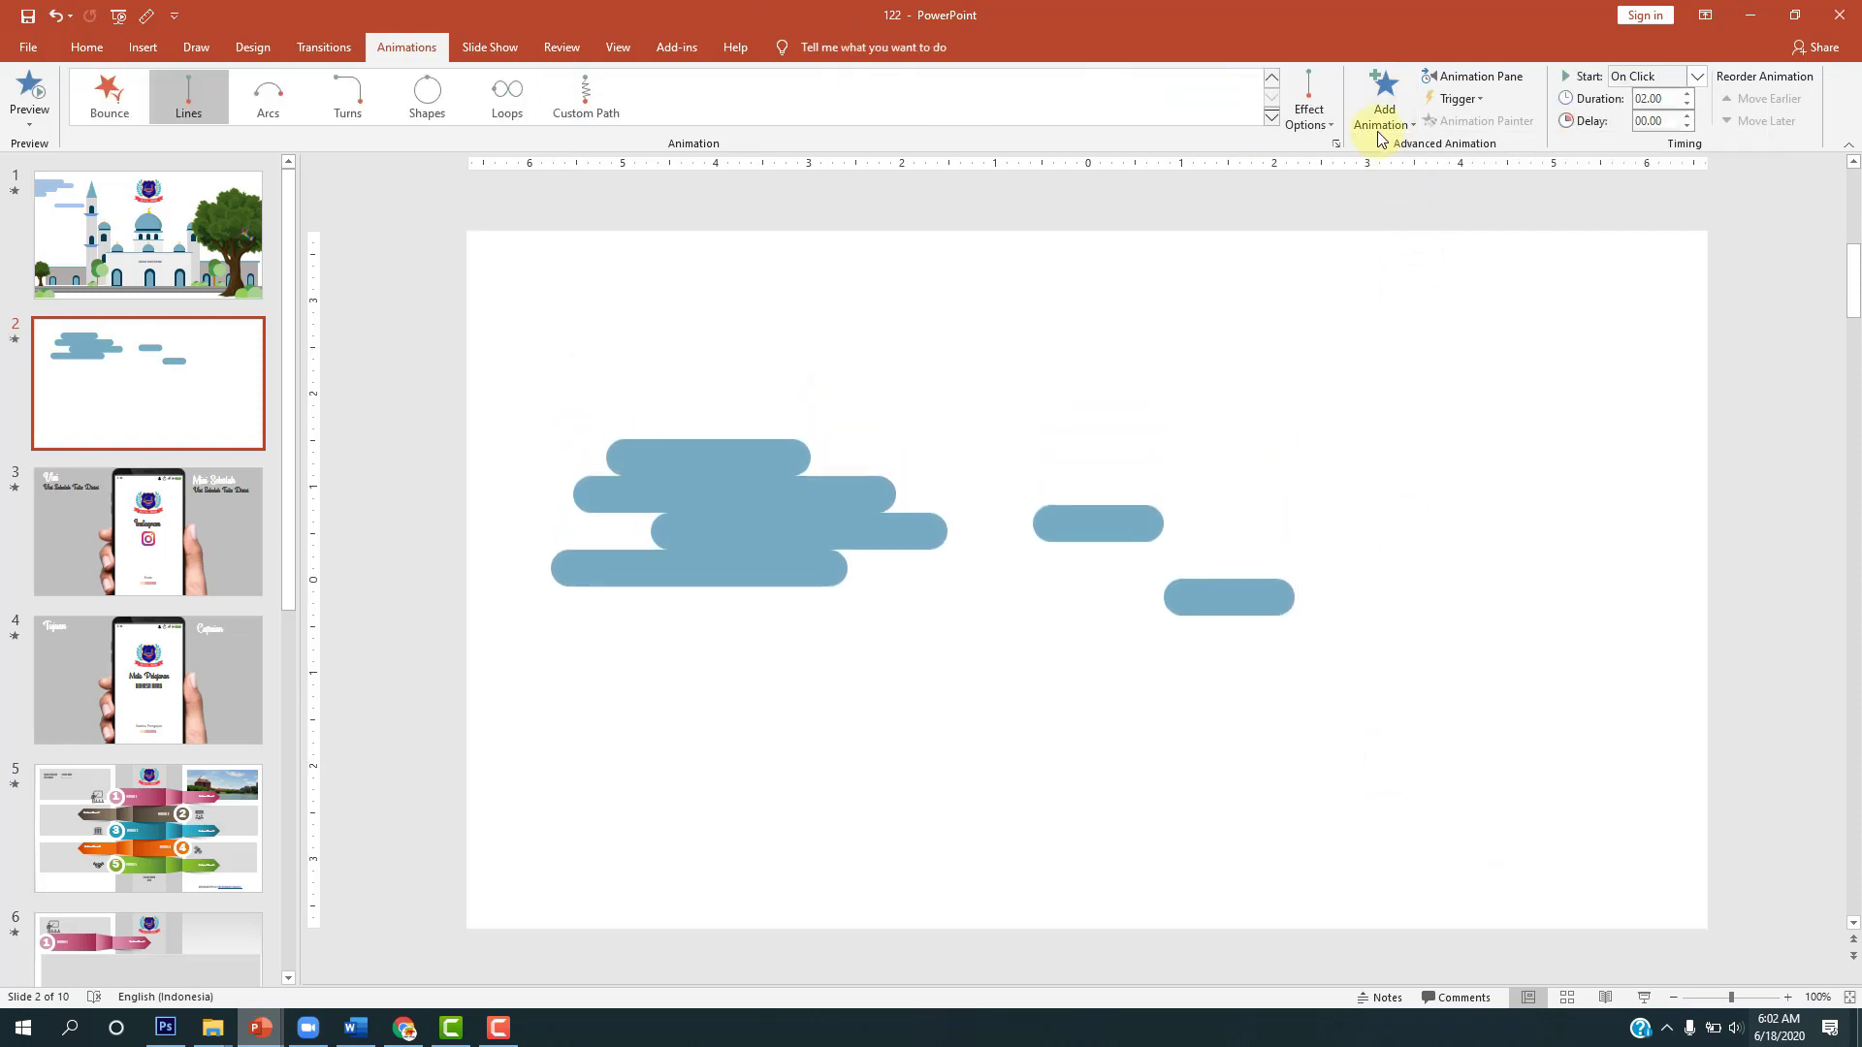
left_click(1318, 125)
left_click(1370, 257)
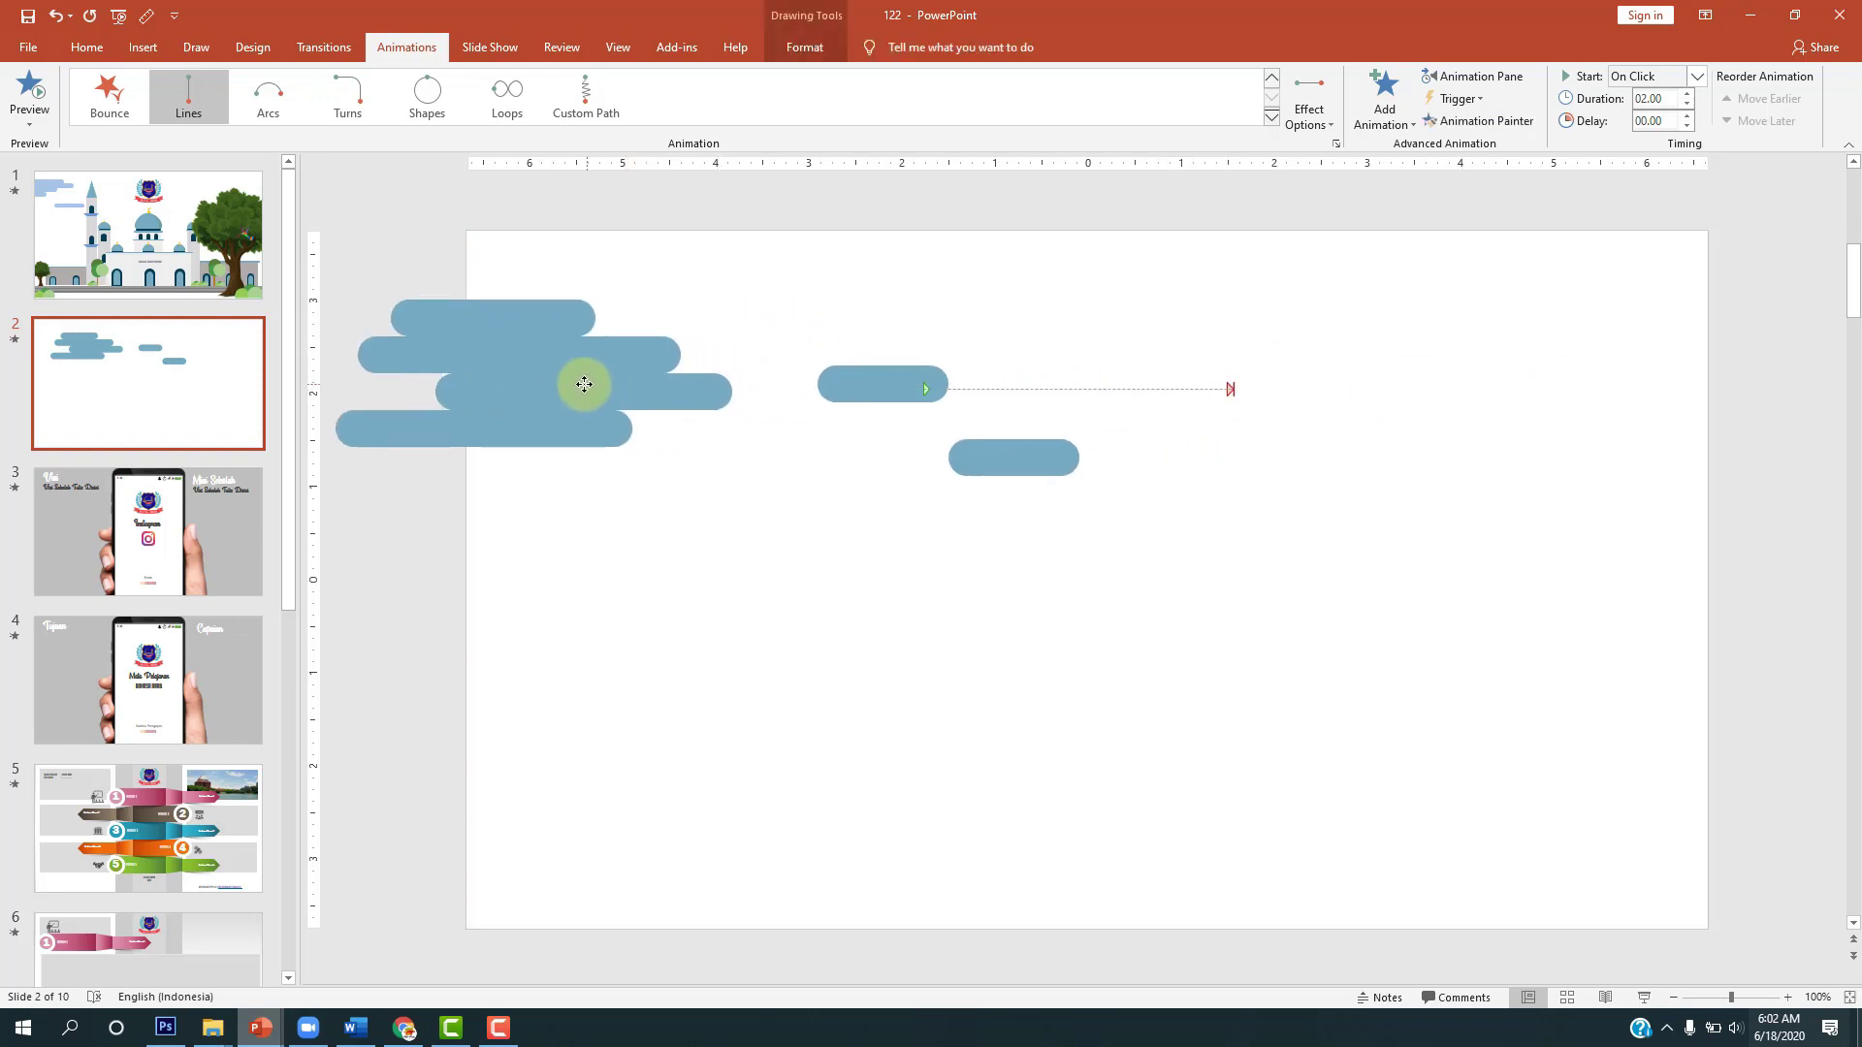
Step: Undo an accidental cloud move, then drag the motion path's end point past the slide's right edge
left_click_drag(802, 388, 540, 391)
key("ctrl+z")
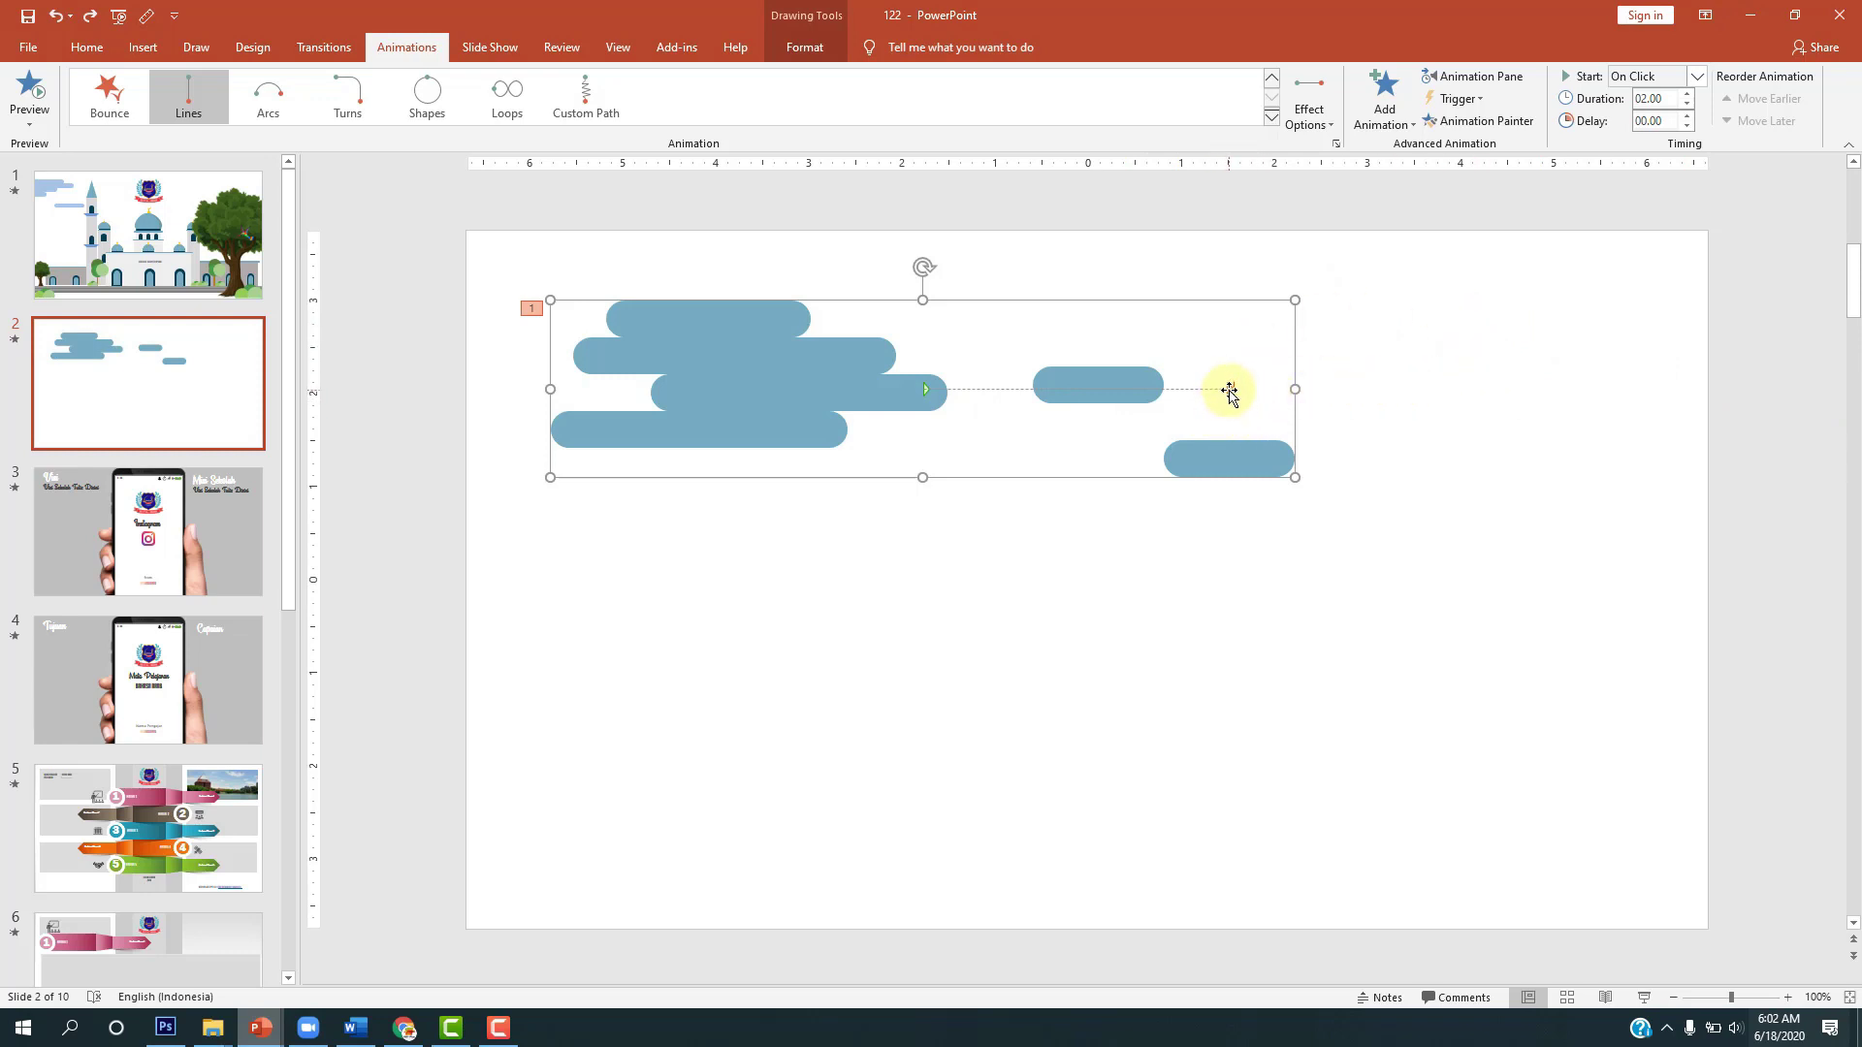
left_click(1229, 390)
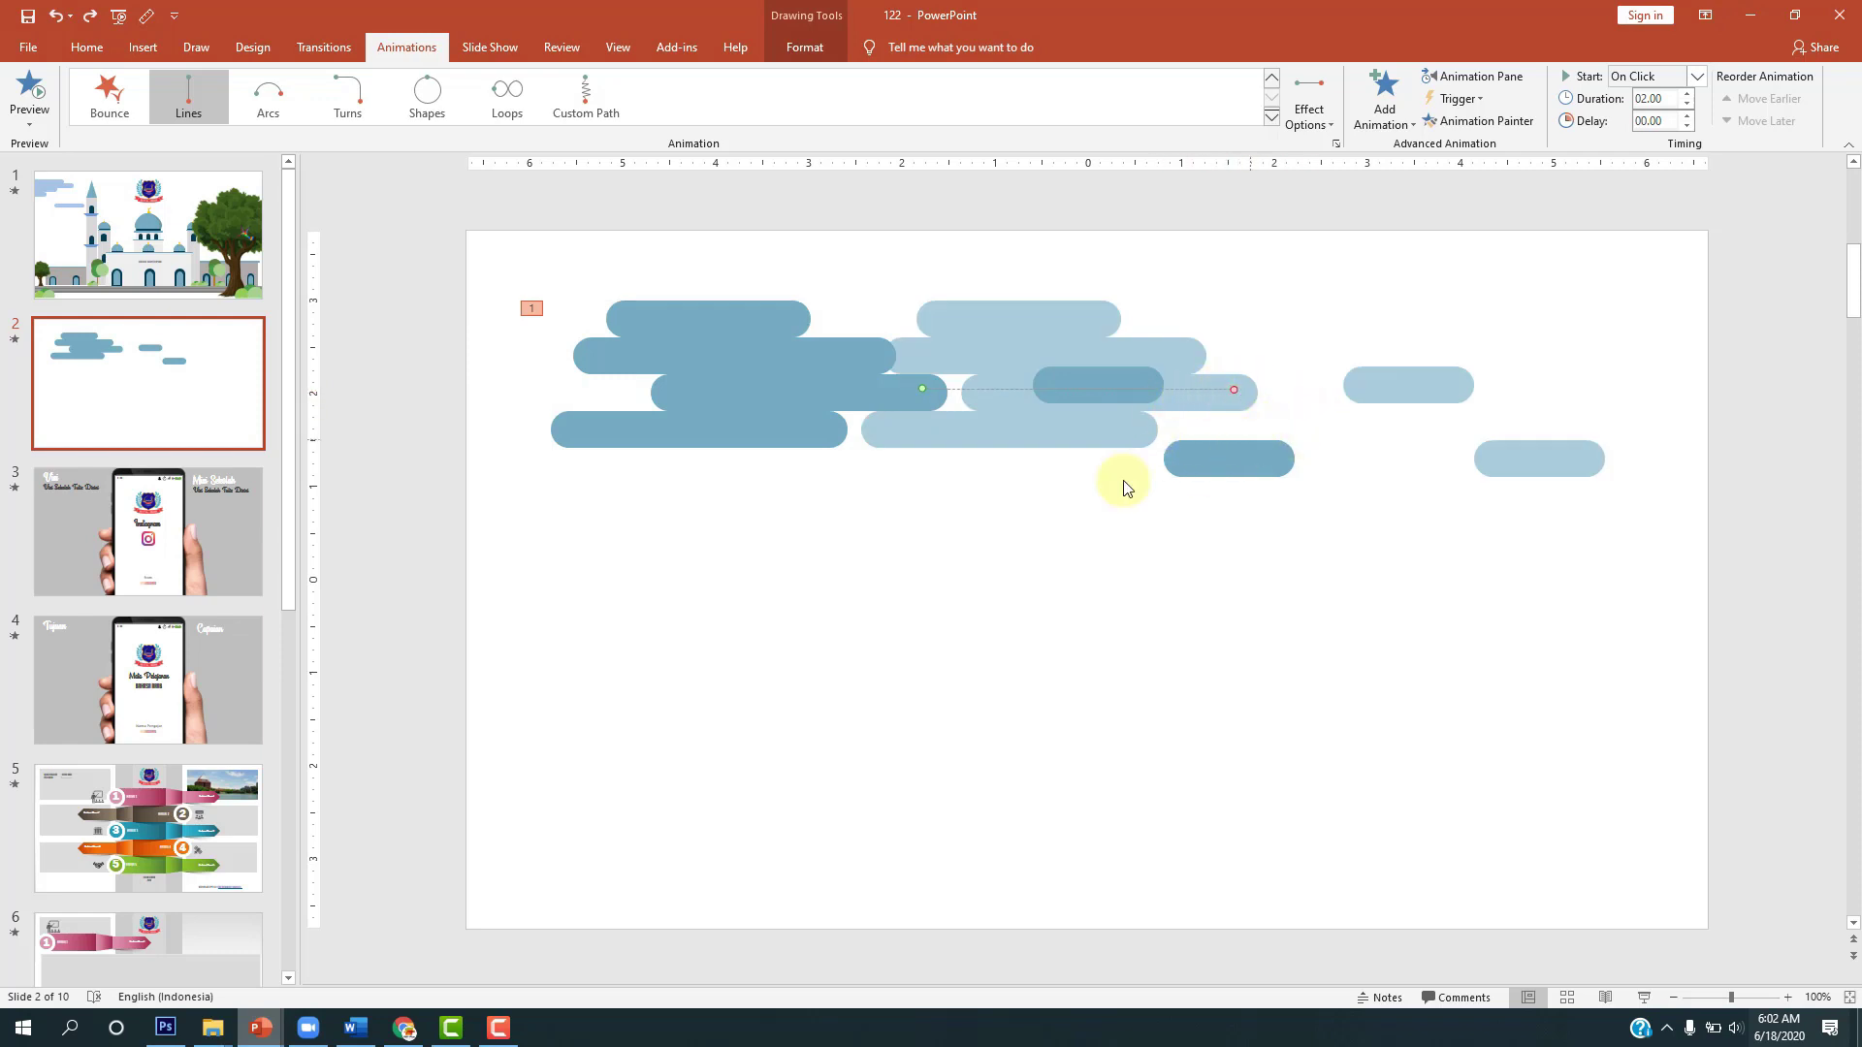
left_click(848, 560)
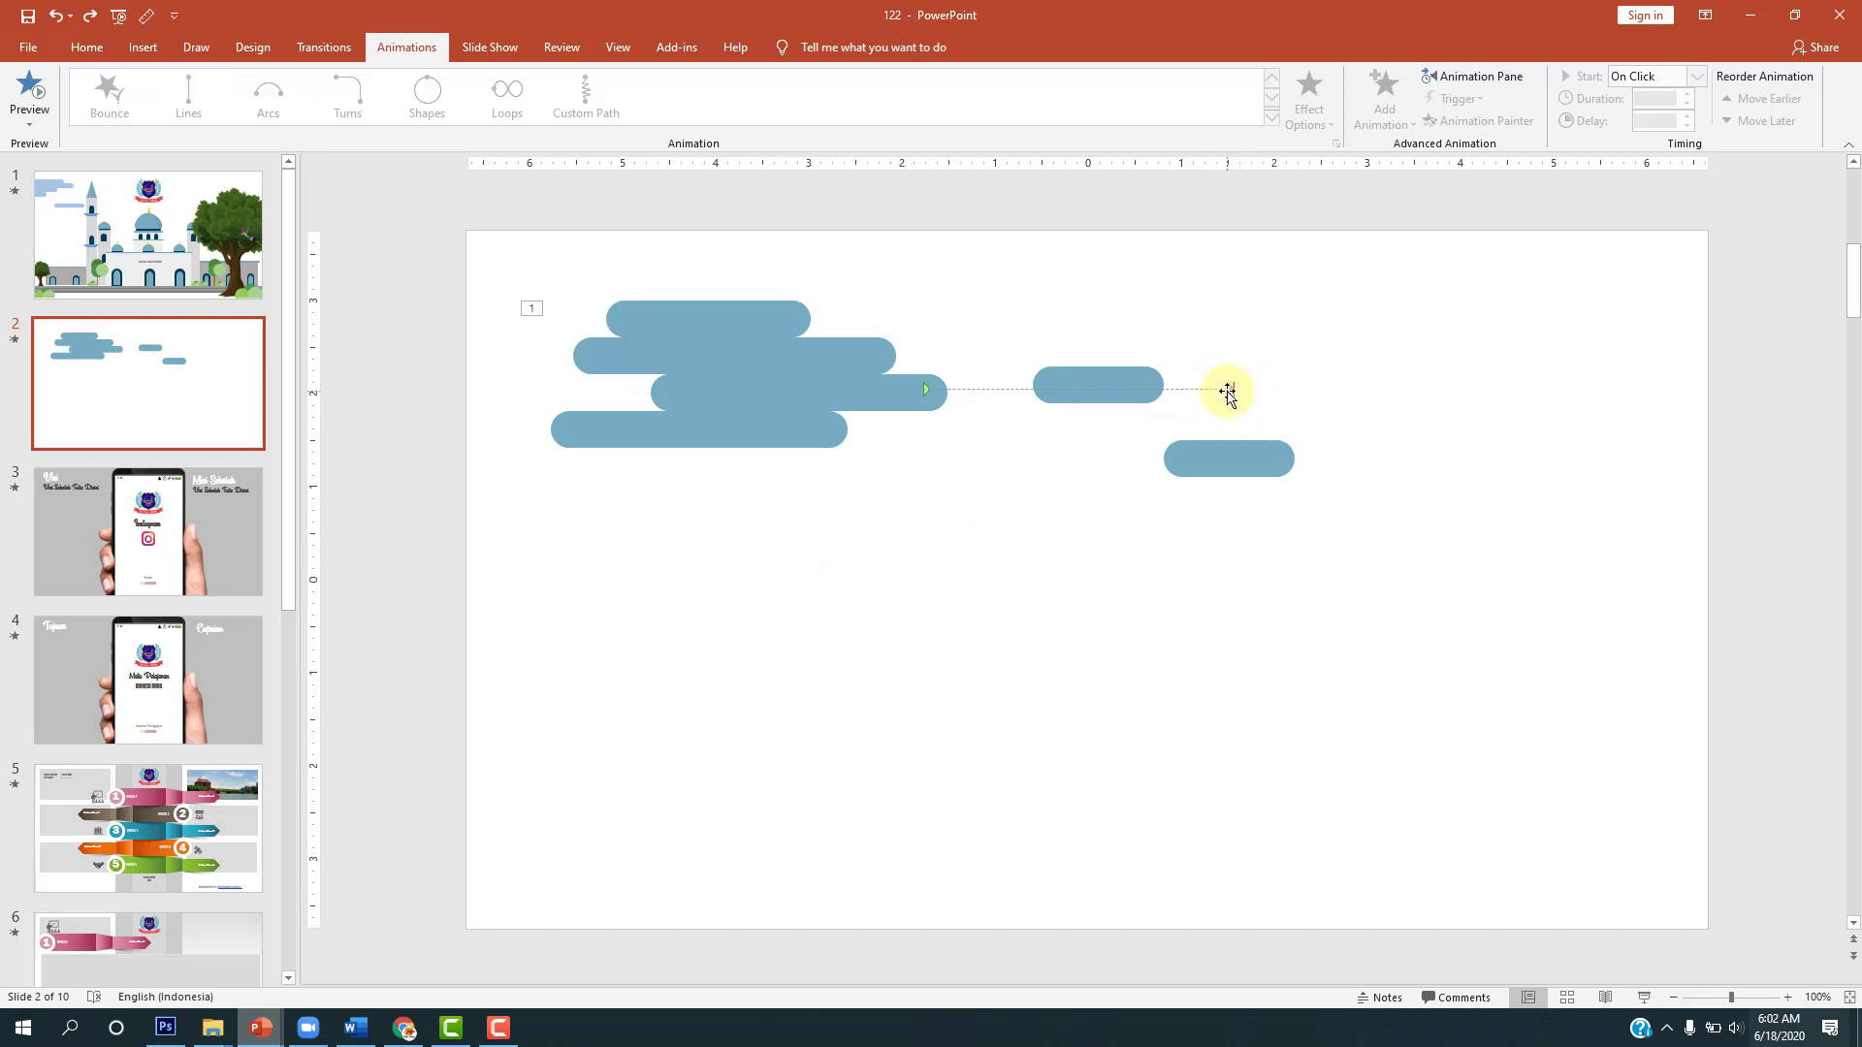
left_click(1228, 391)
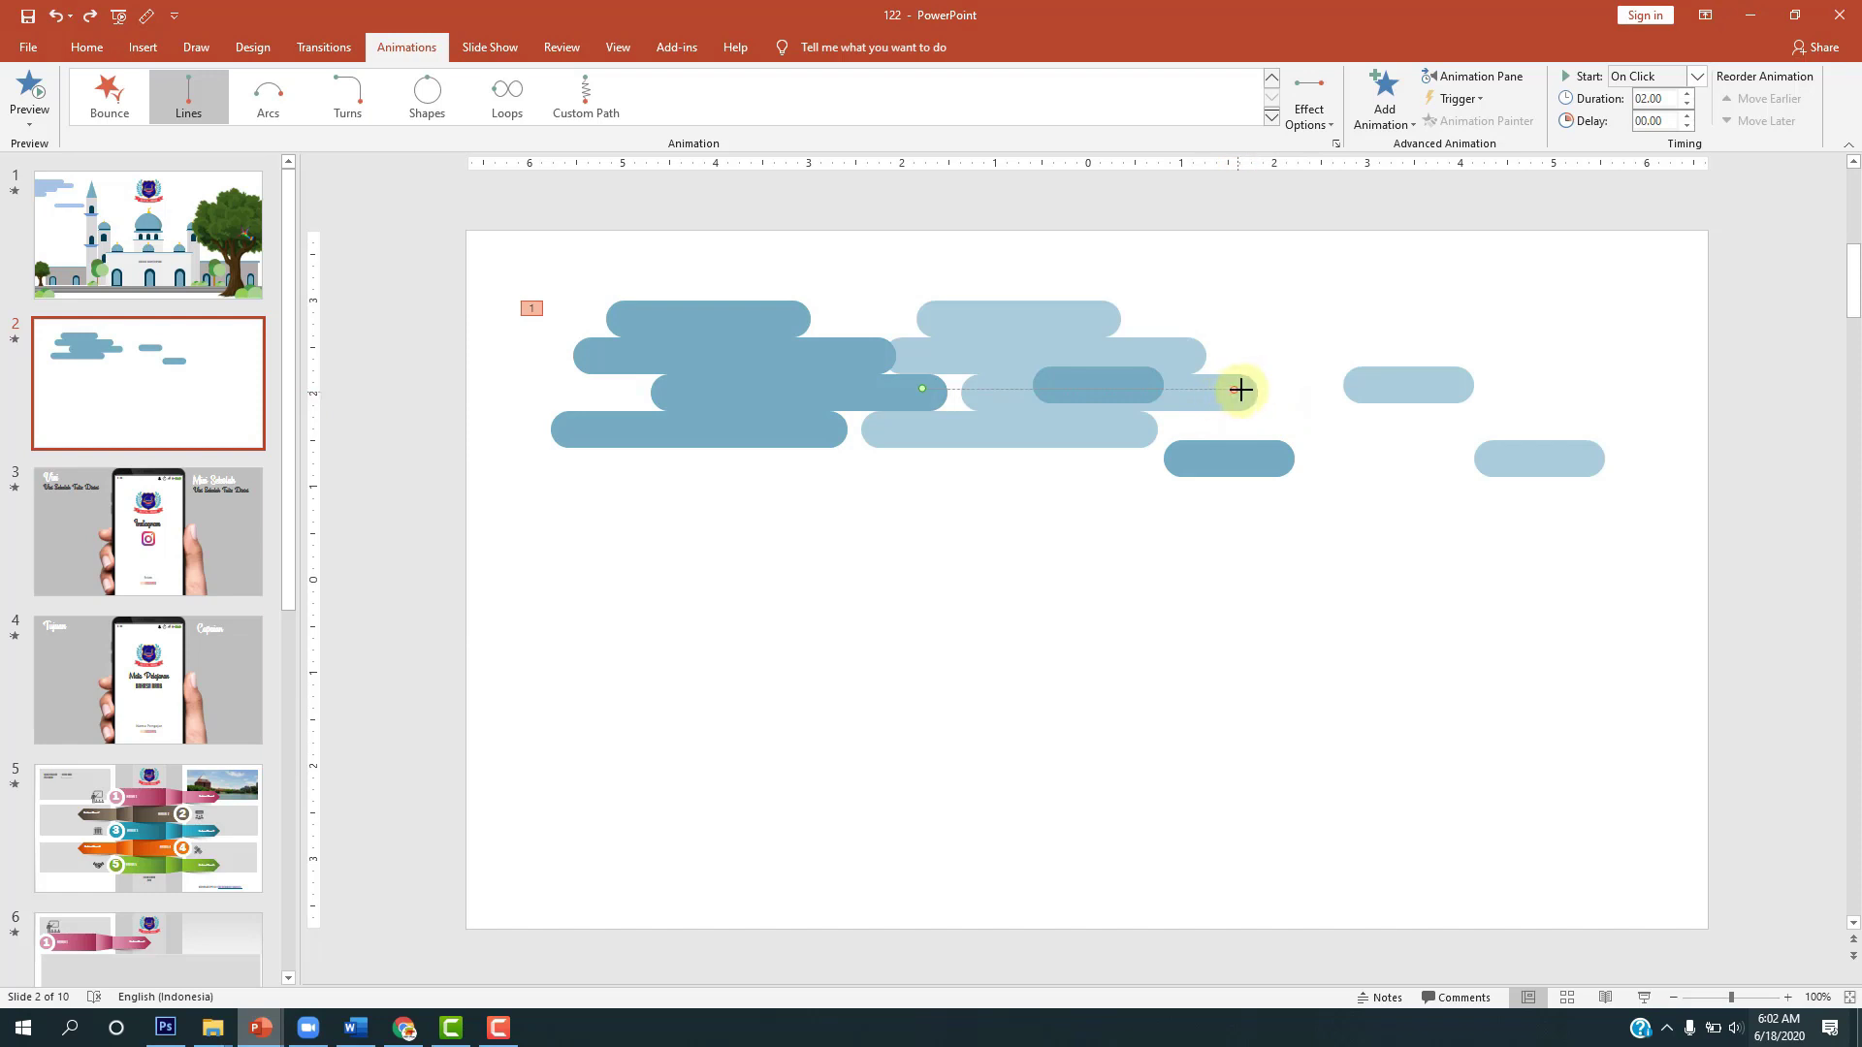
left_click_drag(1241, 389, 1728, 398)
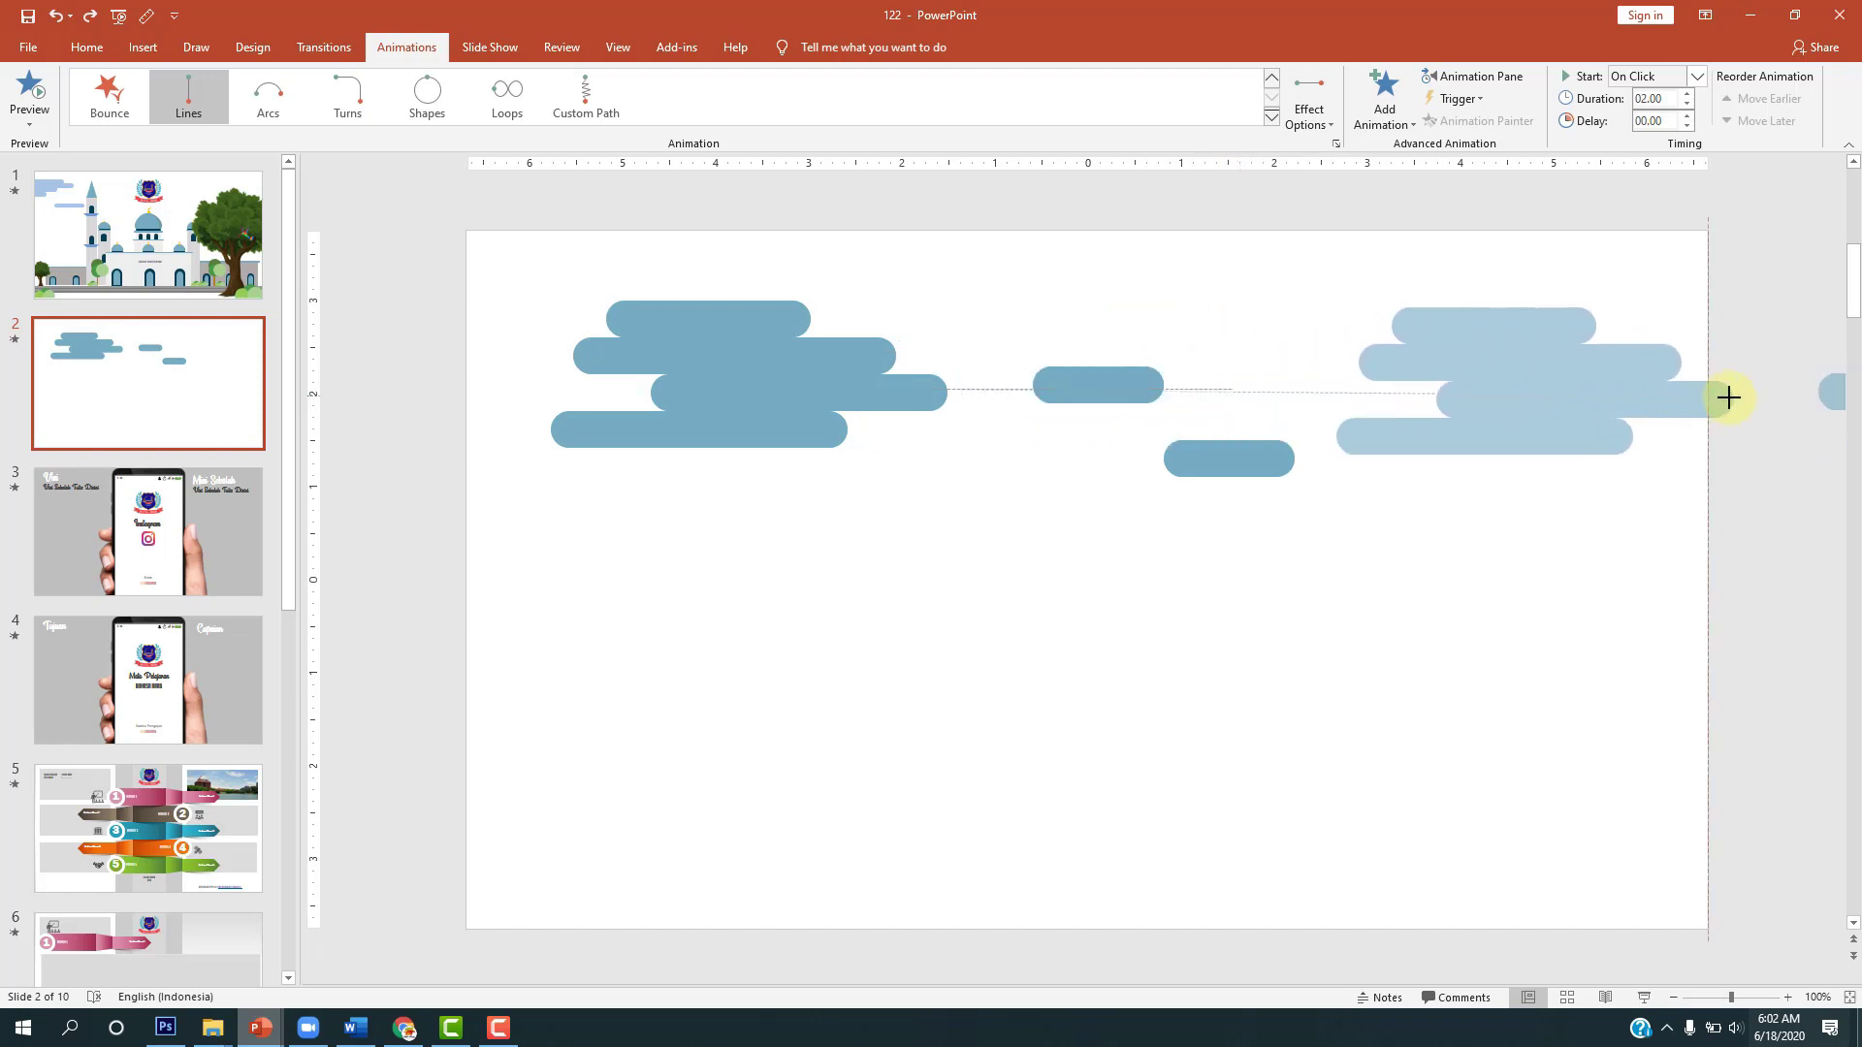
scroll(1720, 398, "down", 2, "ctrl")
mouse_move(1728, 397)
left_mouse_down()
mouse_move(1573, 408)
mouse_move(1758, 452)
mouse_move(1738, 458)
left_mouse_up()
scroll(1573, 407, "down", 1, "ctrl")
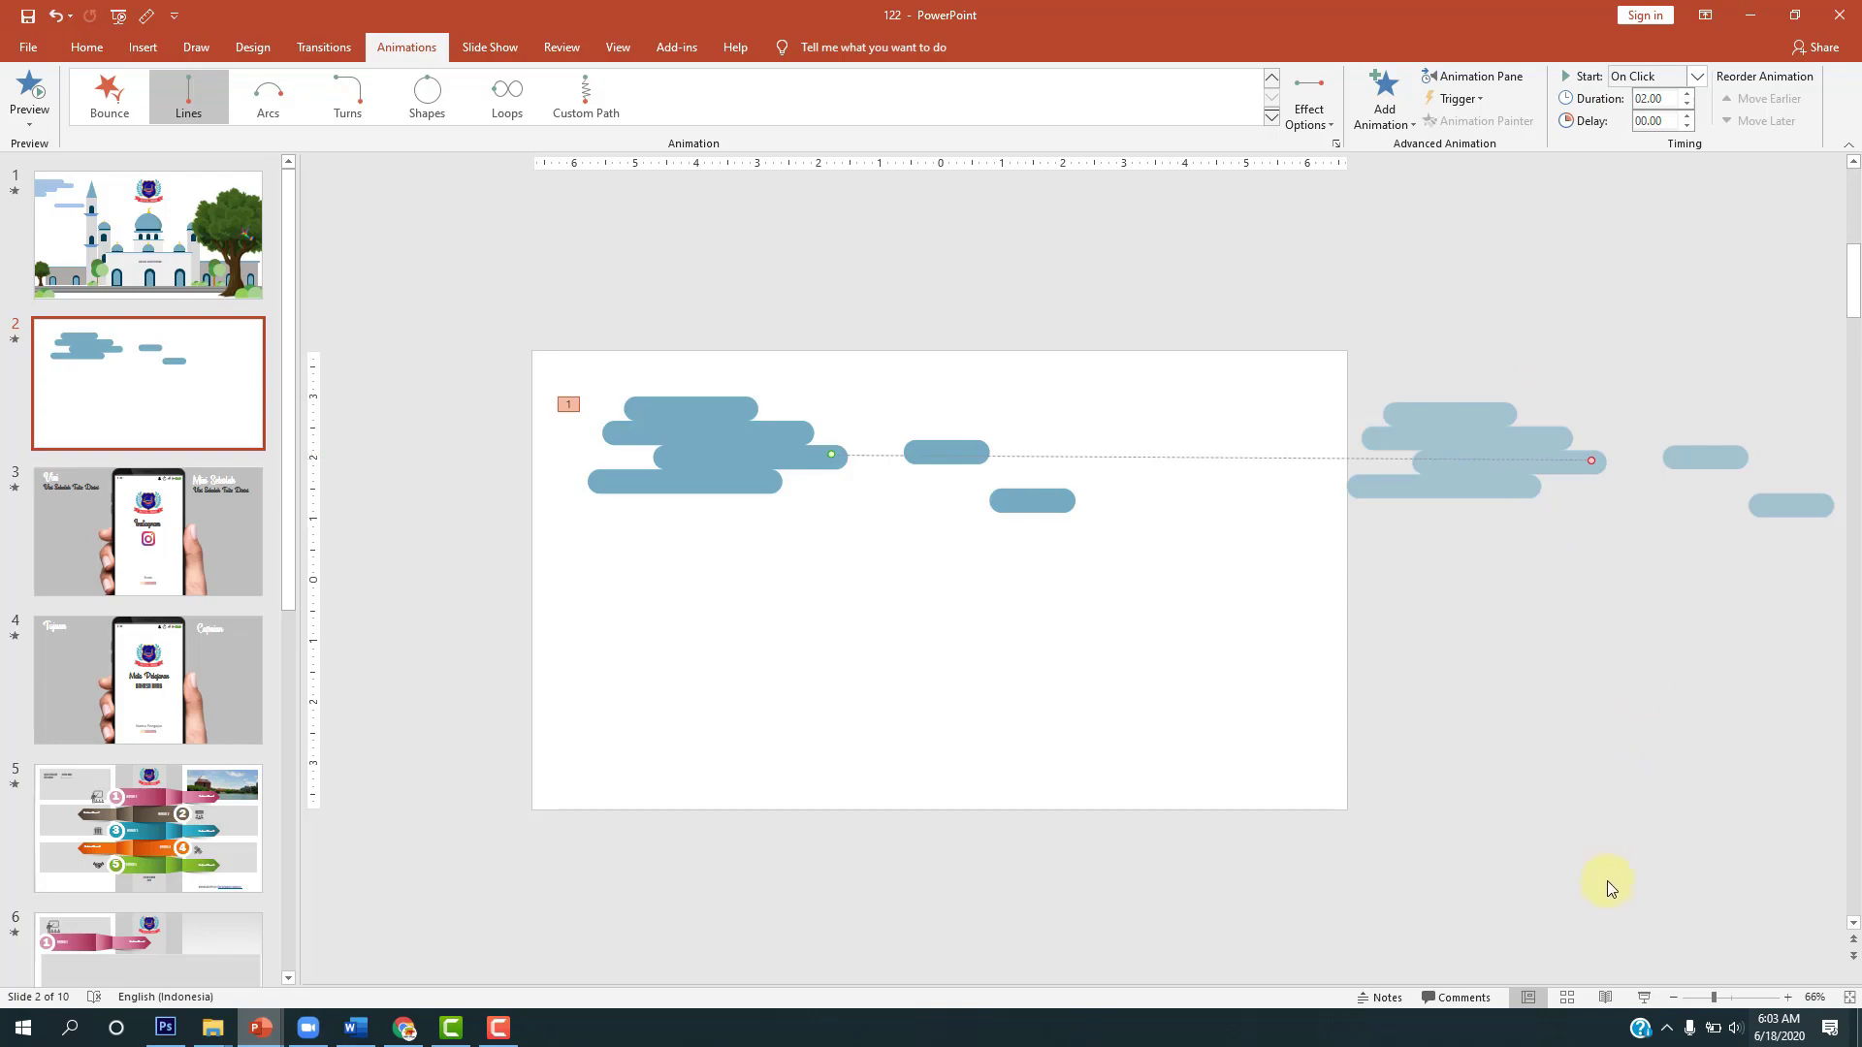
Step: In the Animation Pane's Timing for the Freeform item, set Duration to 20 seconds (Extremely Slow)
left_click(1646, 997)
left_click(1476, 77)
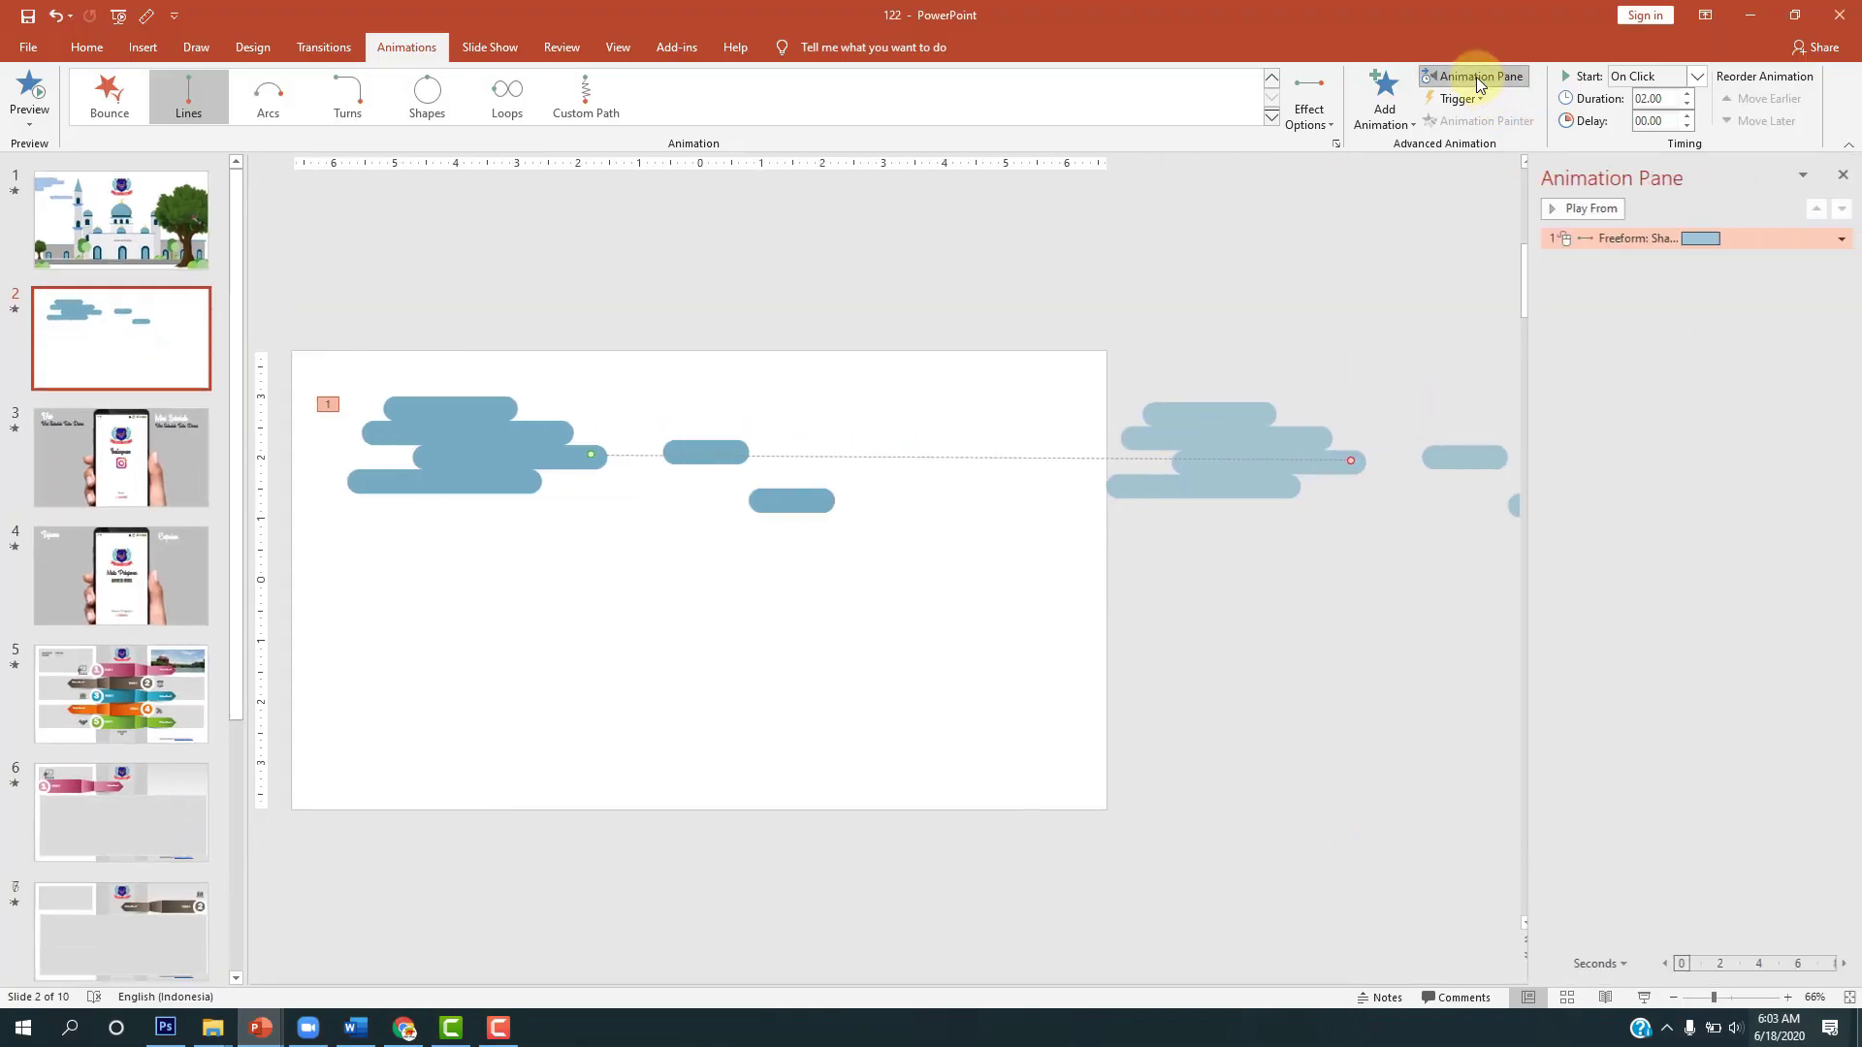
left_click(1836, 239)
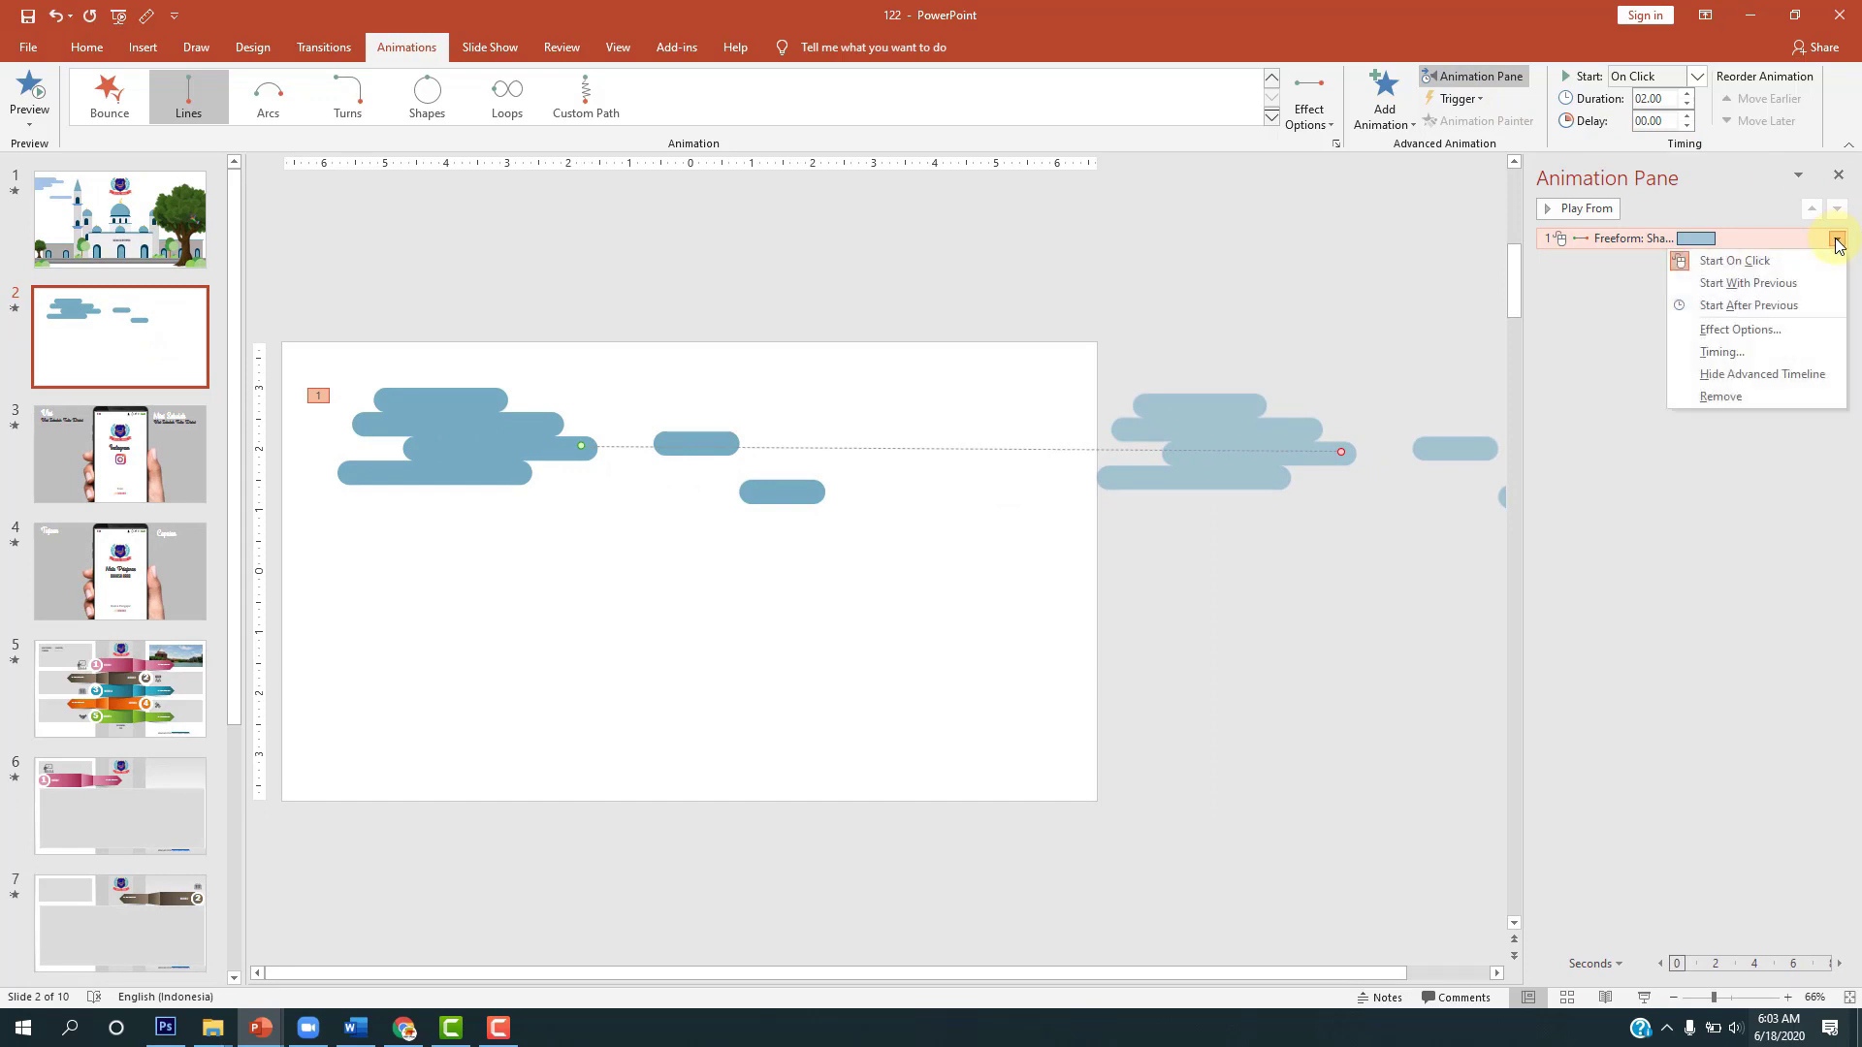
left_click(1740, 352)
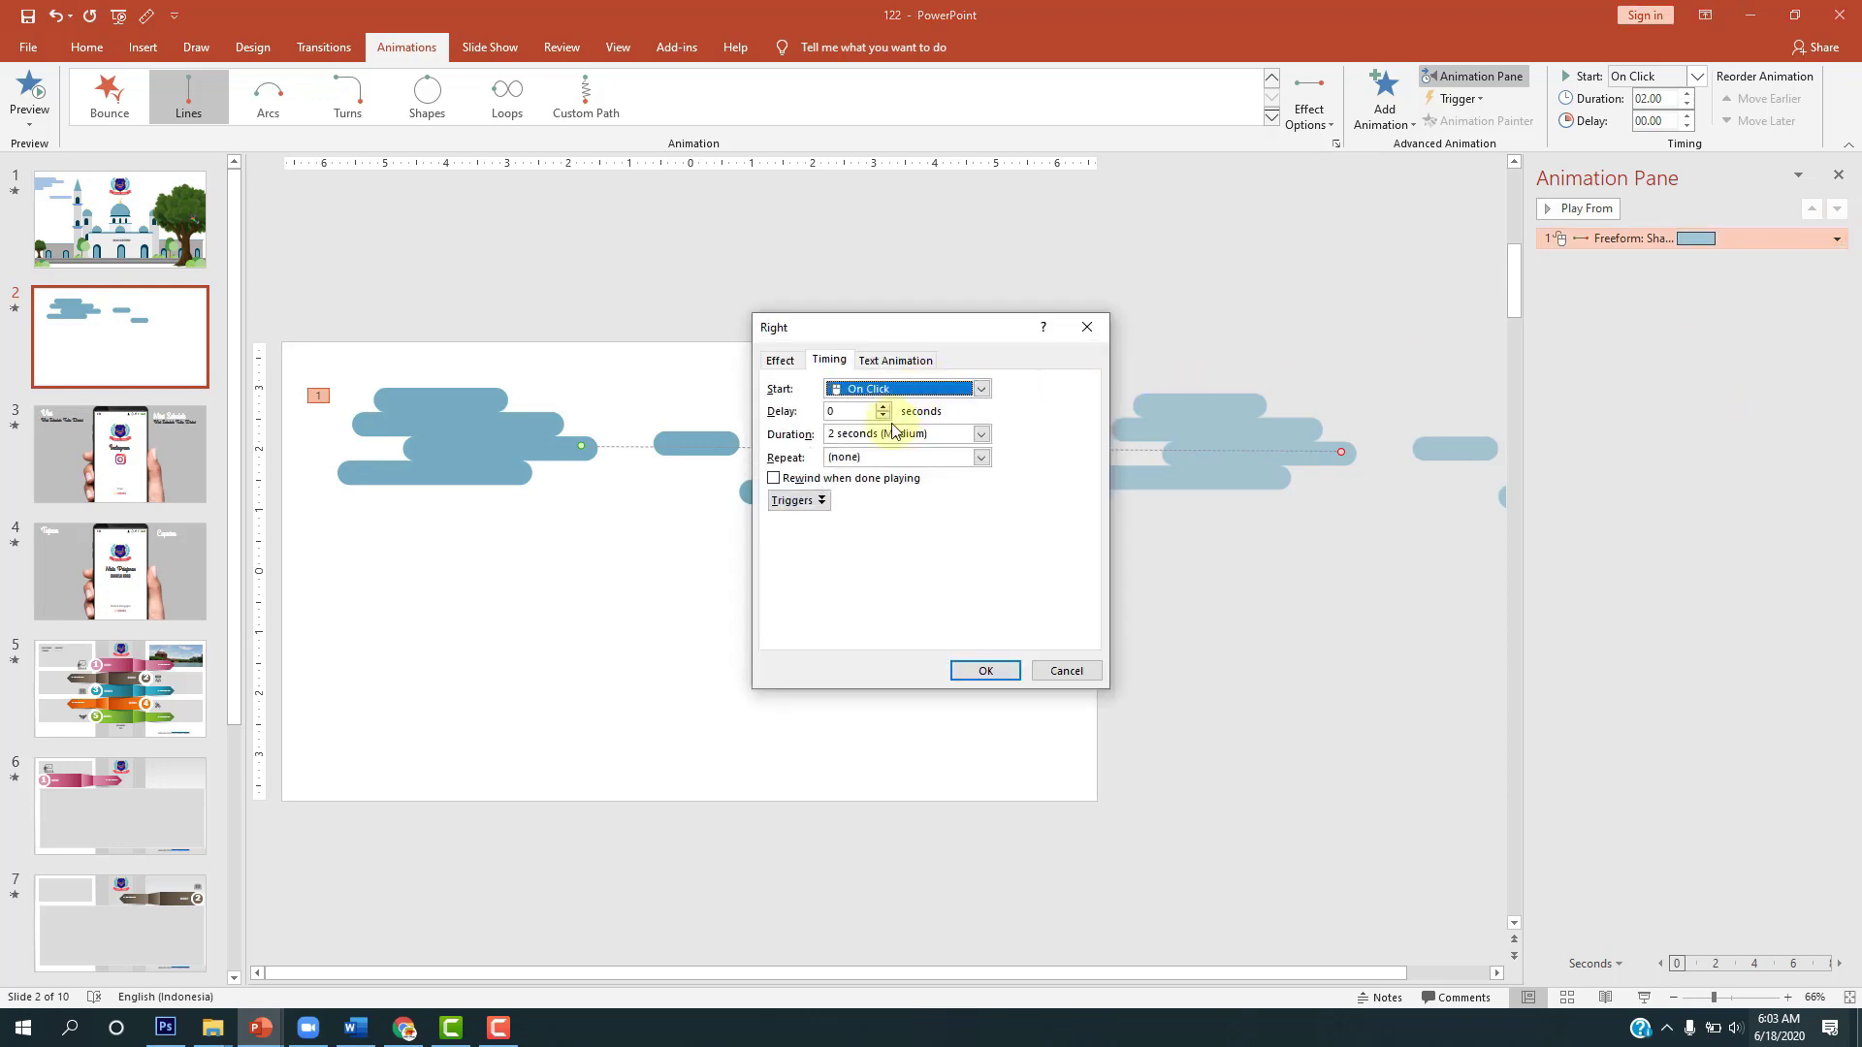
left_click(982, 438)
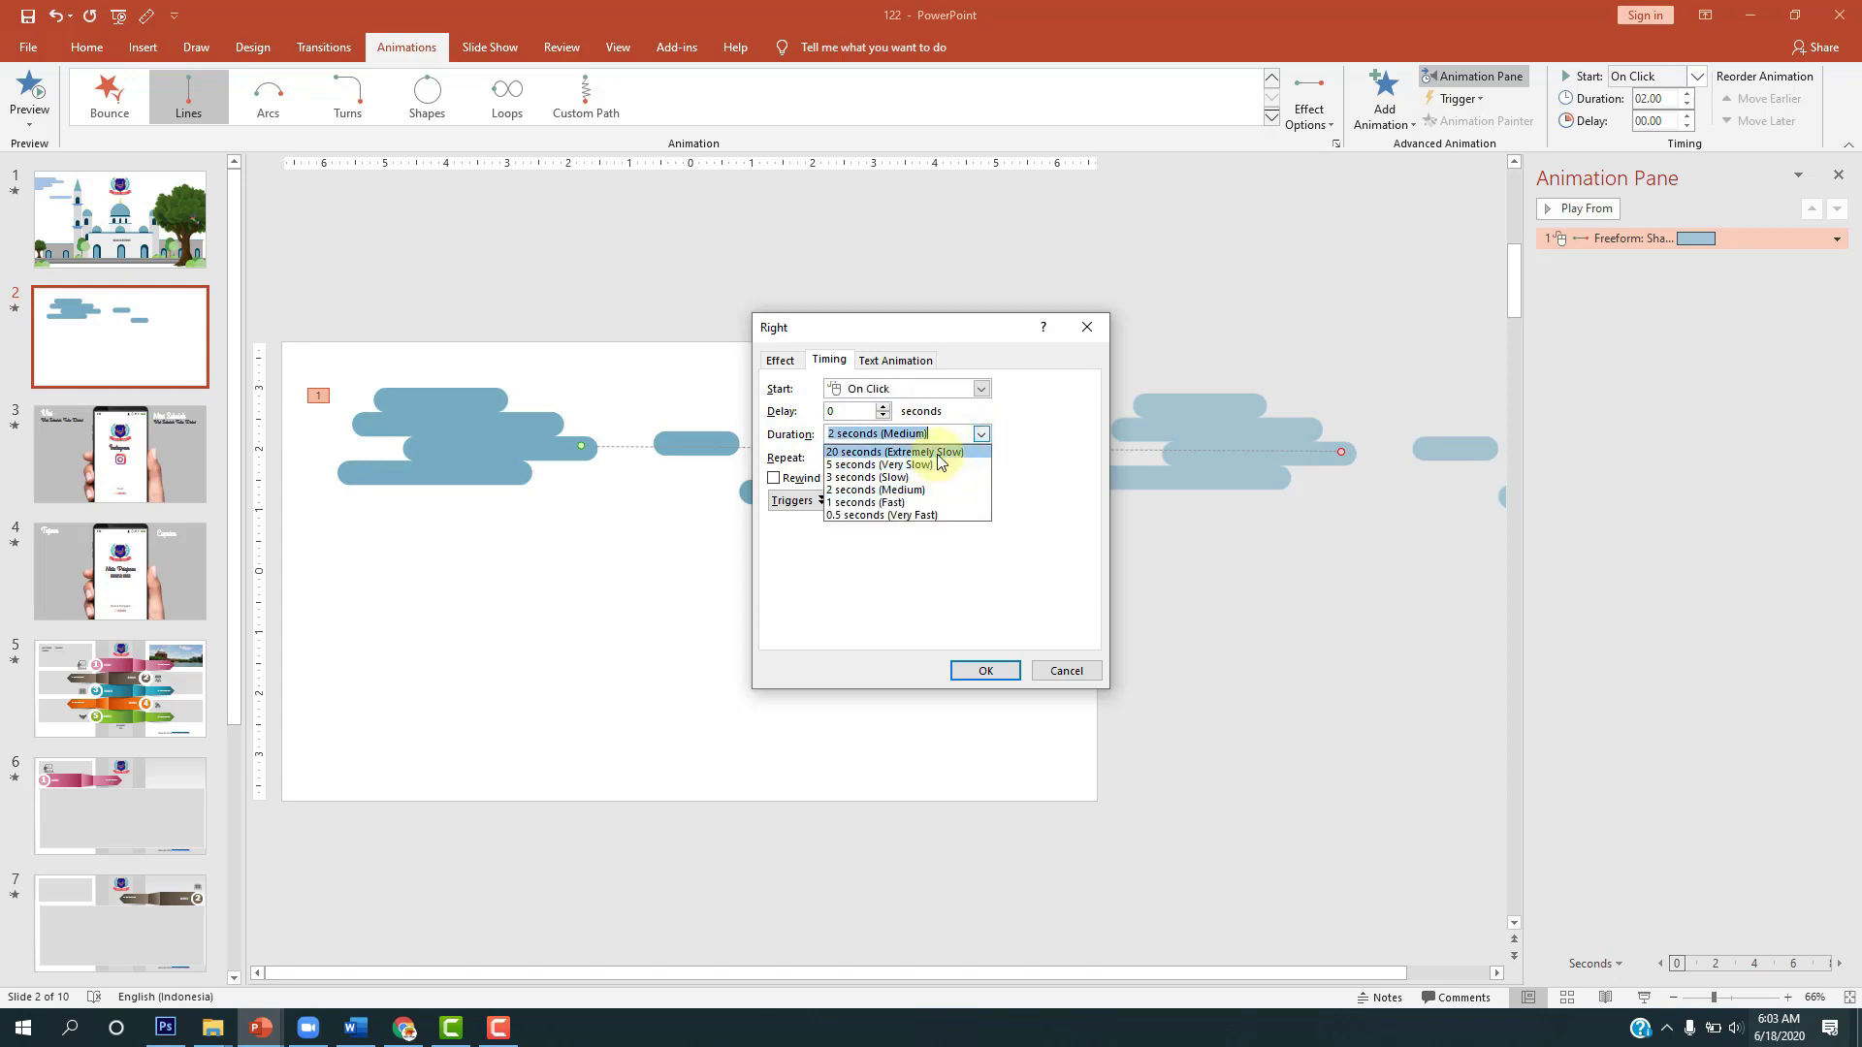
left_click(940, 453)
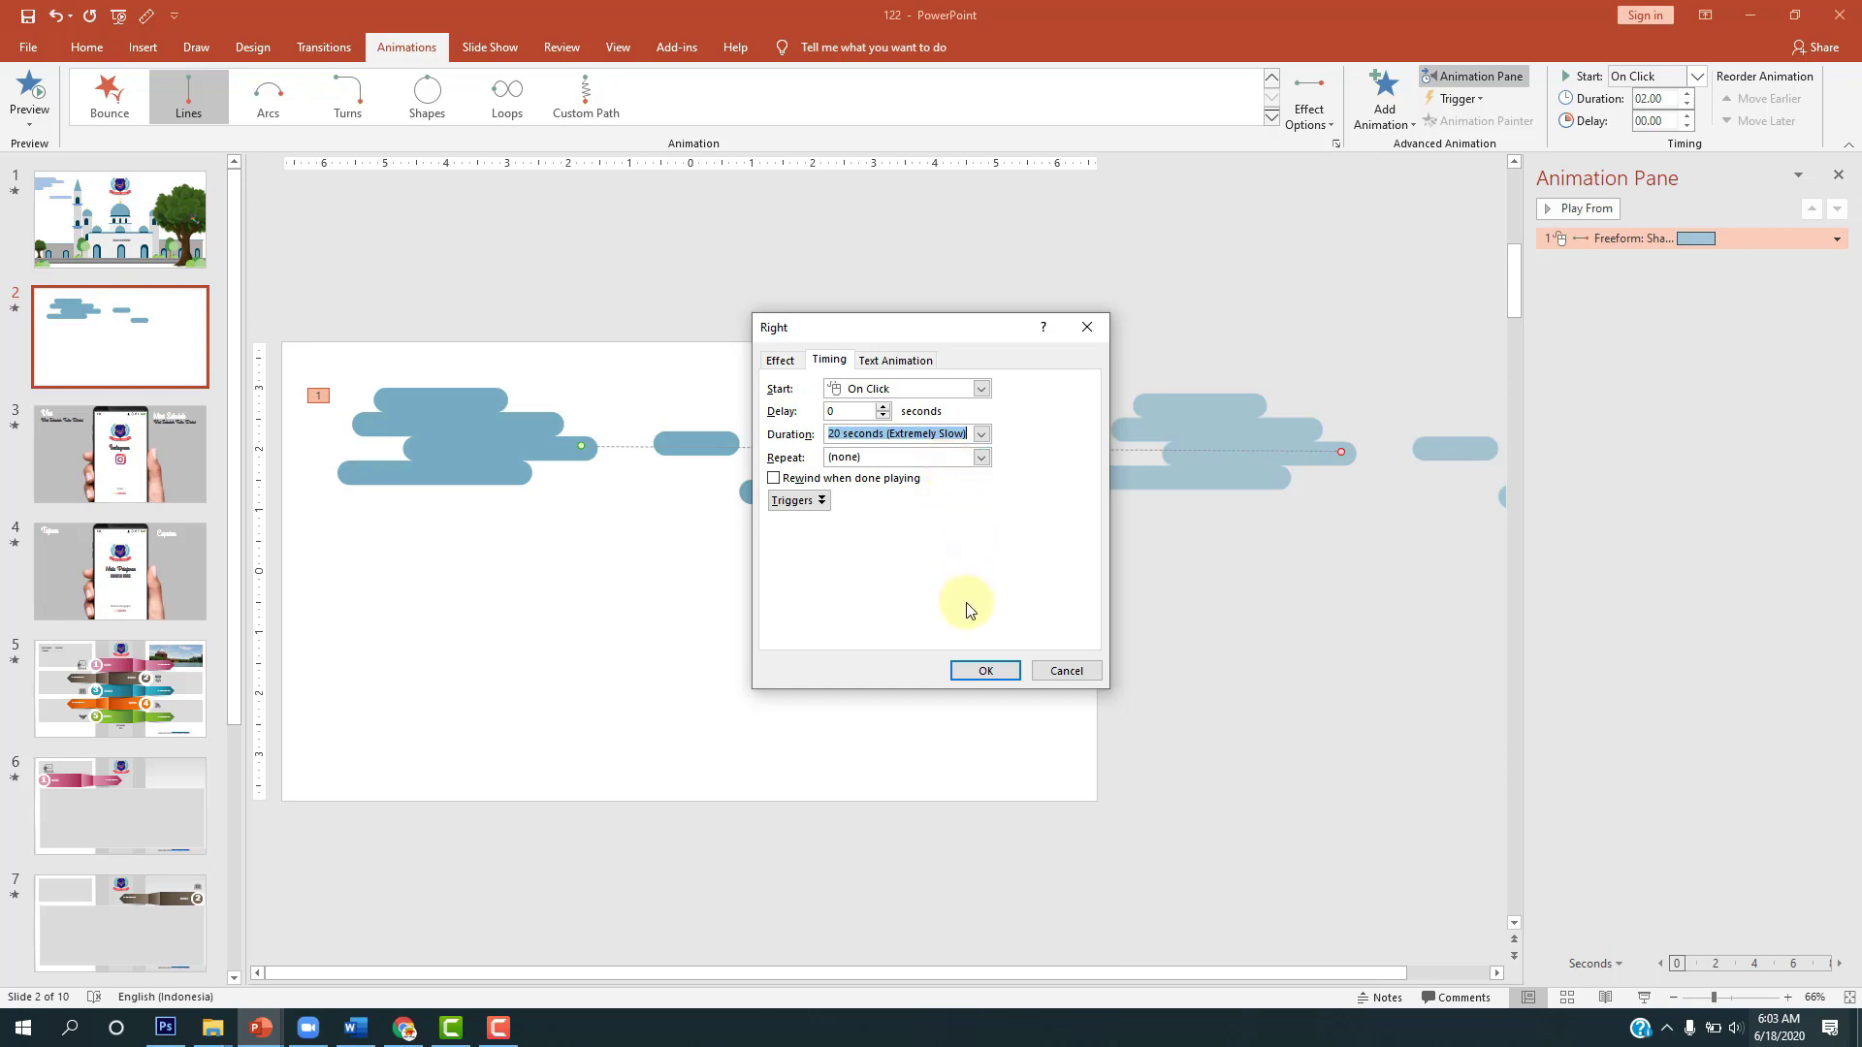
left_click(986, 671)
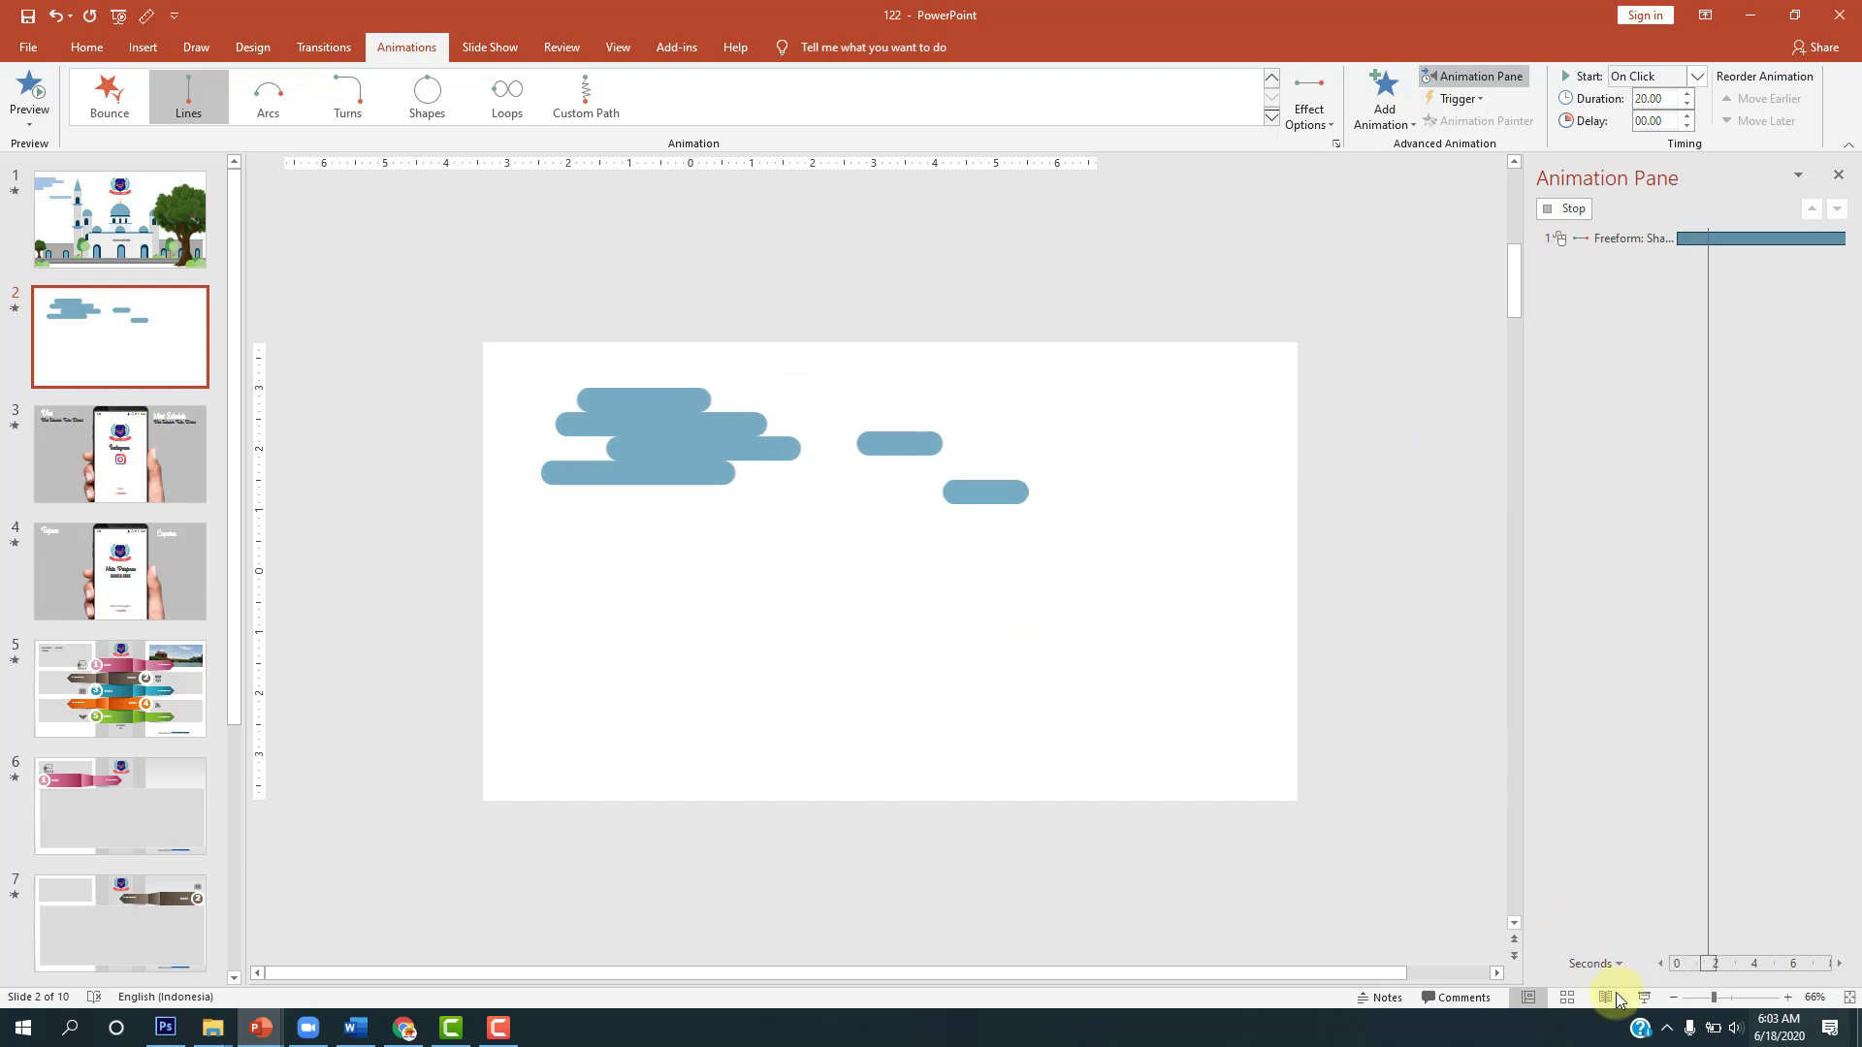
Step: Play slide 2 full-screen to watch the clouds drift, exit the show, and open slide 1
left_click(1643, 997)
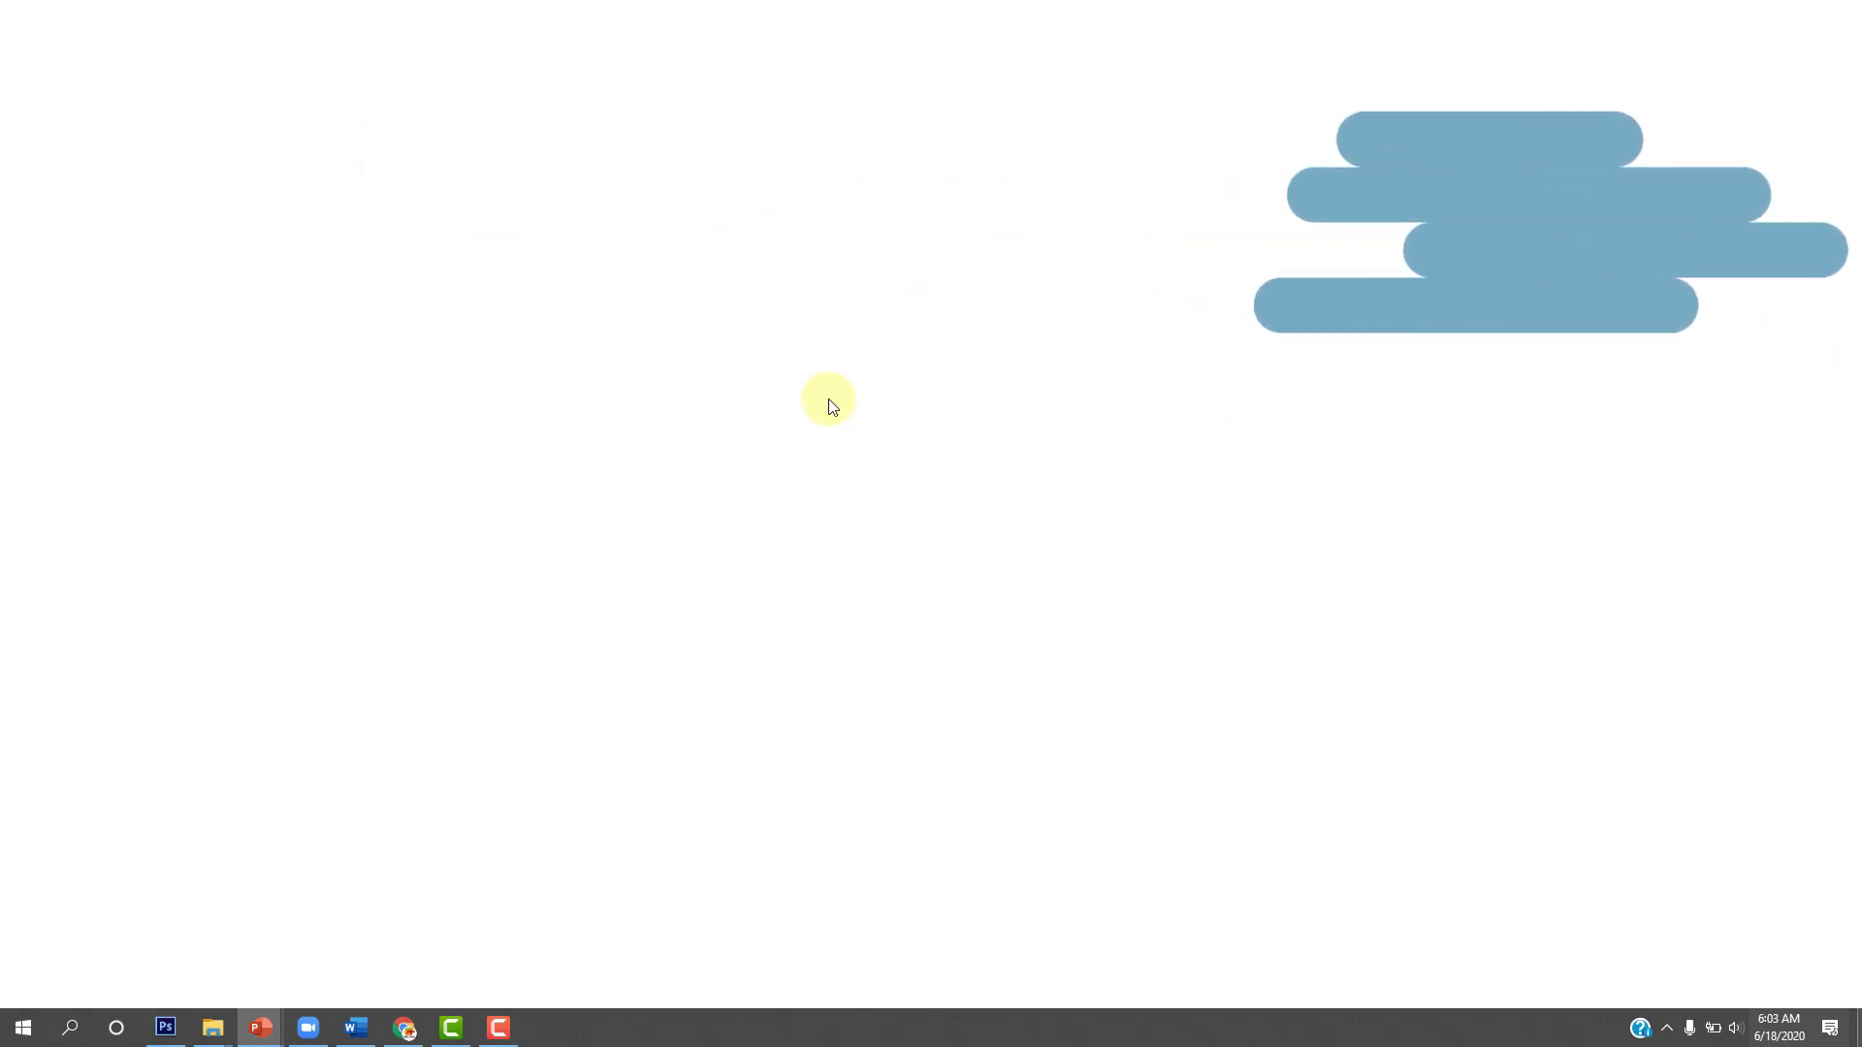
key("Escape")
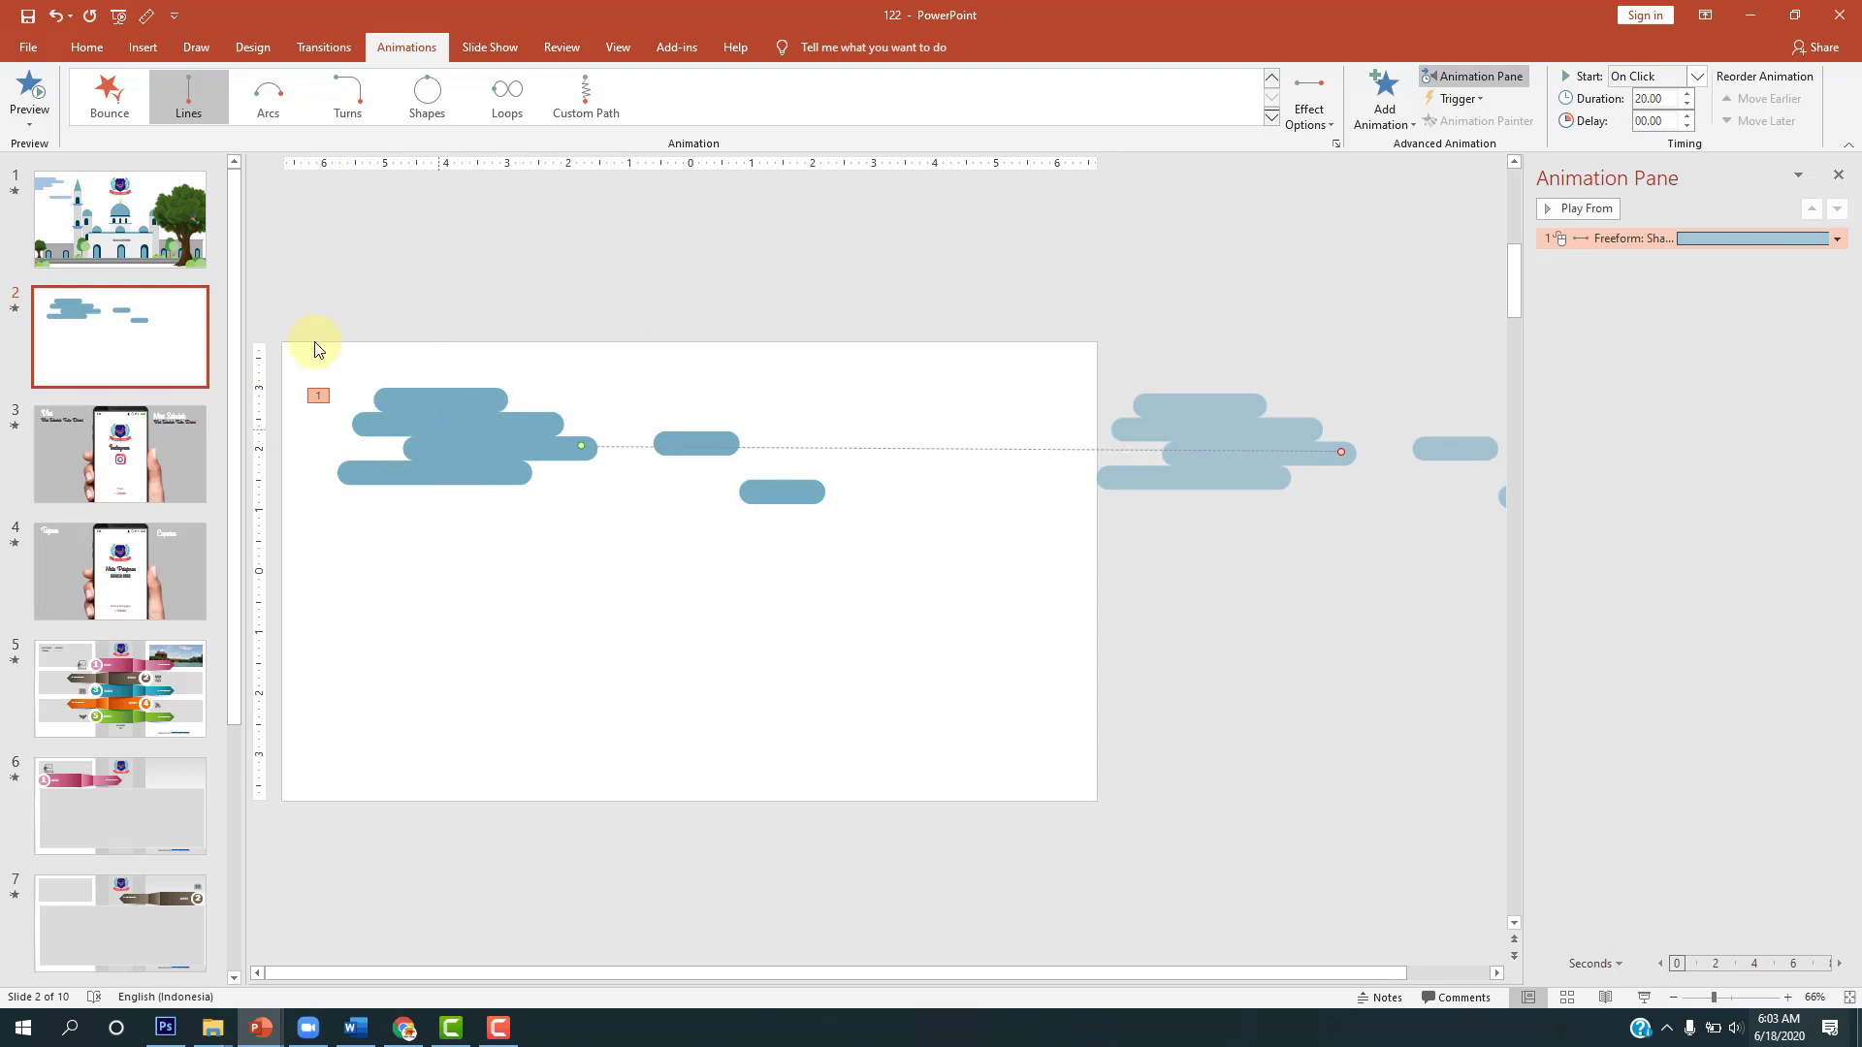
left_click(119, 218)
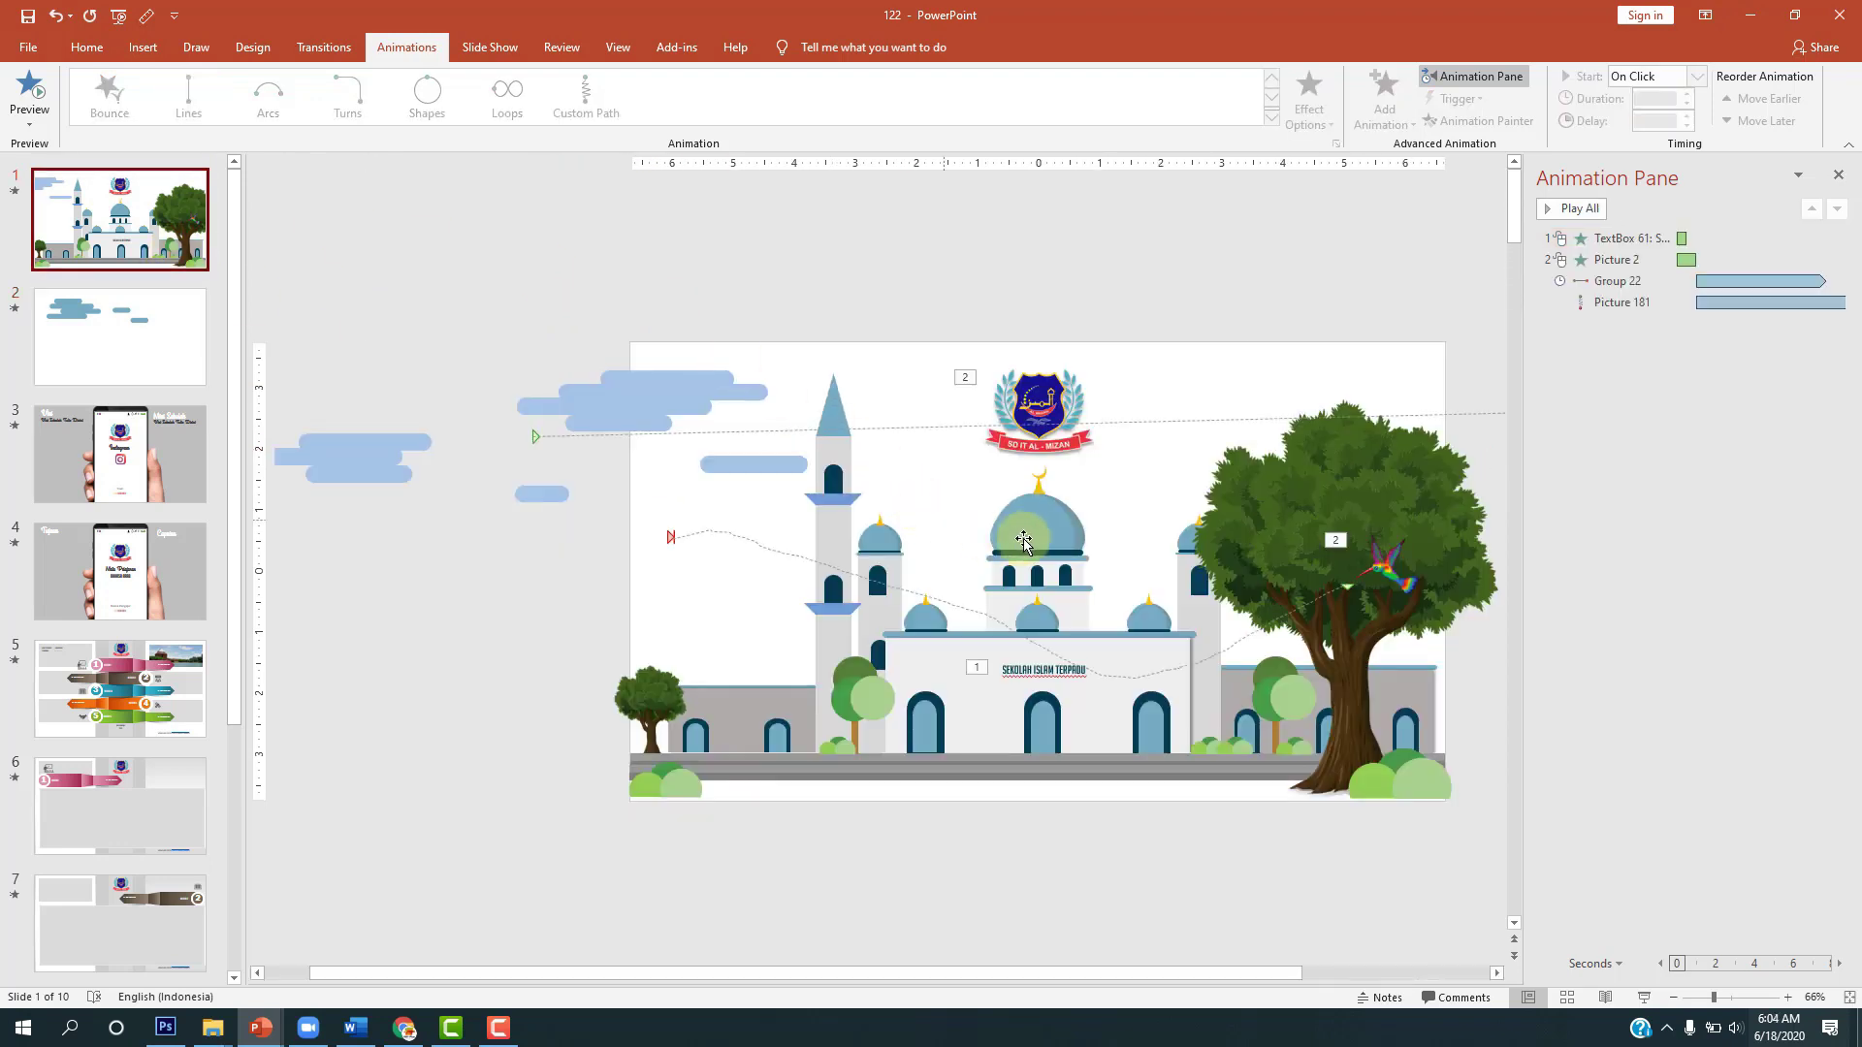
Step: Delete the merged cloud group and its motion path from slide 2
scroll(1036, 546, "up", 1, "ctrl")
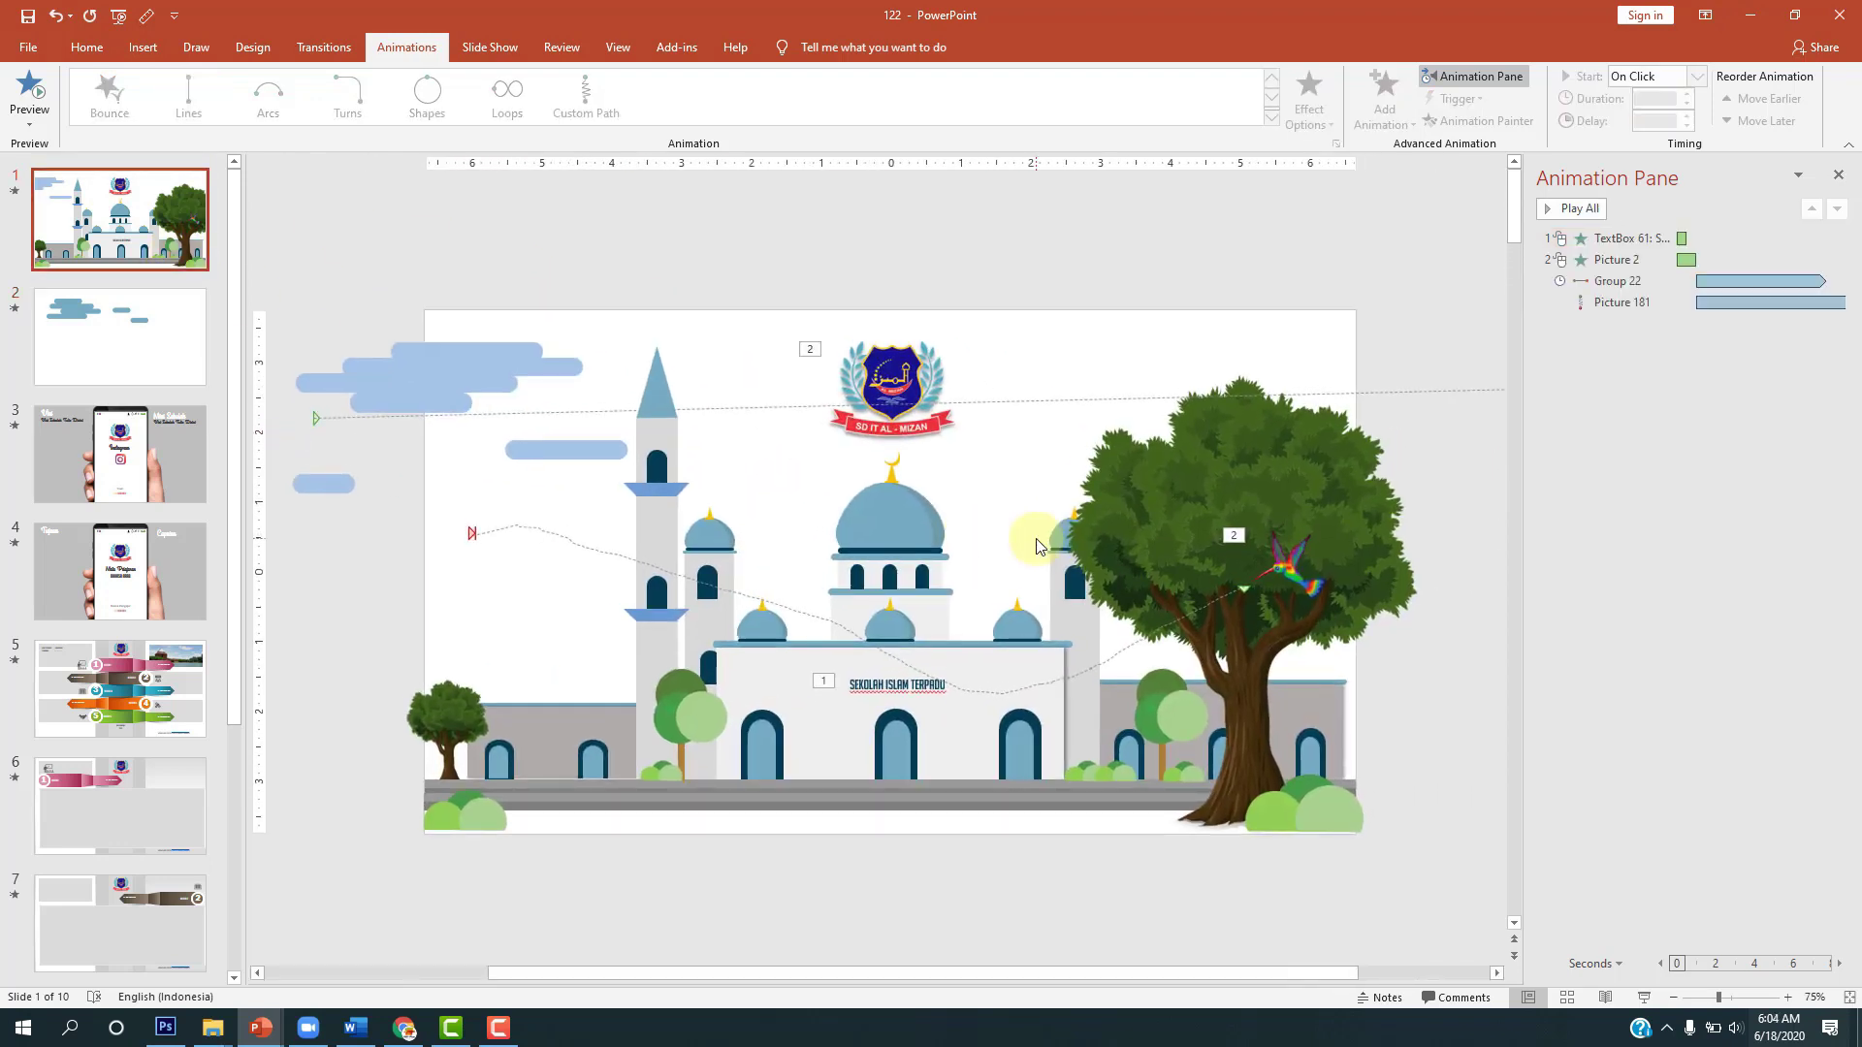
left_click(910, 391)
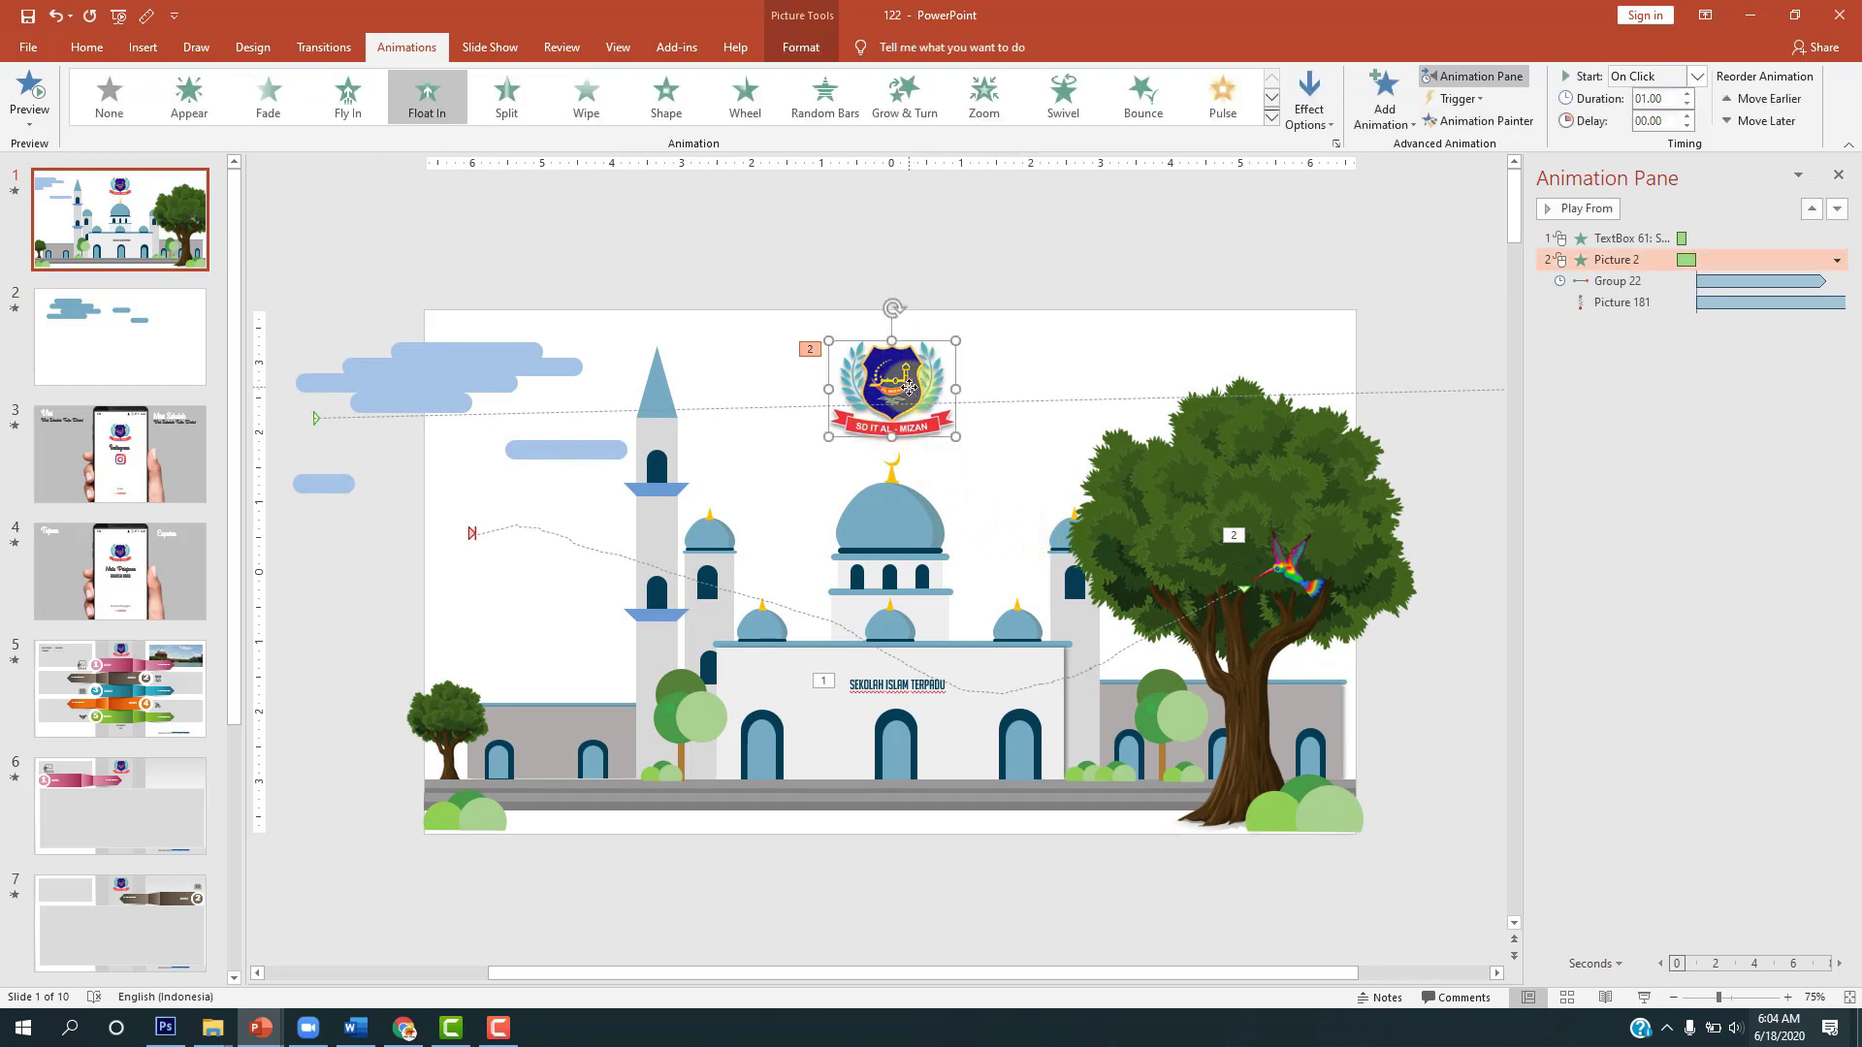
left_click(145, 335)
left_click(528, 385)
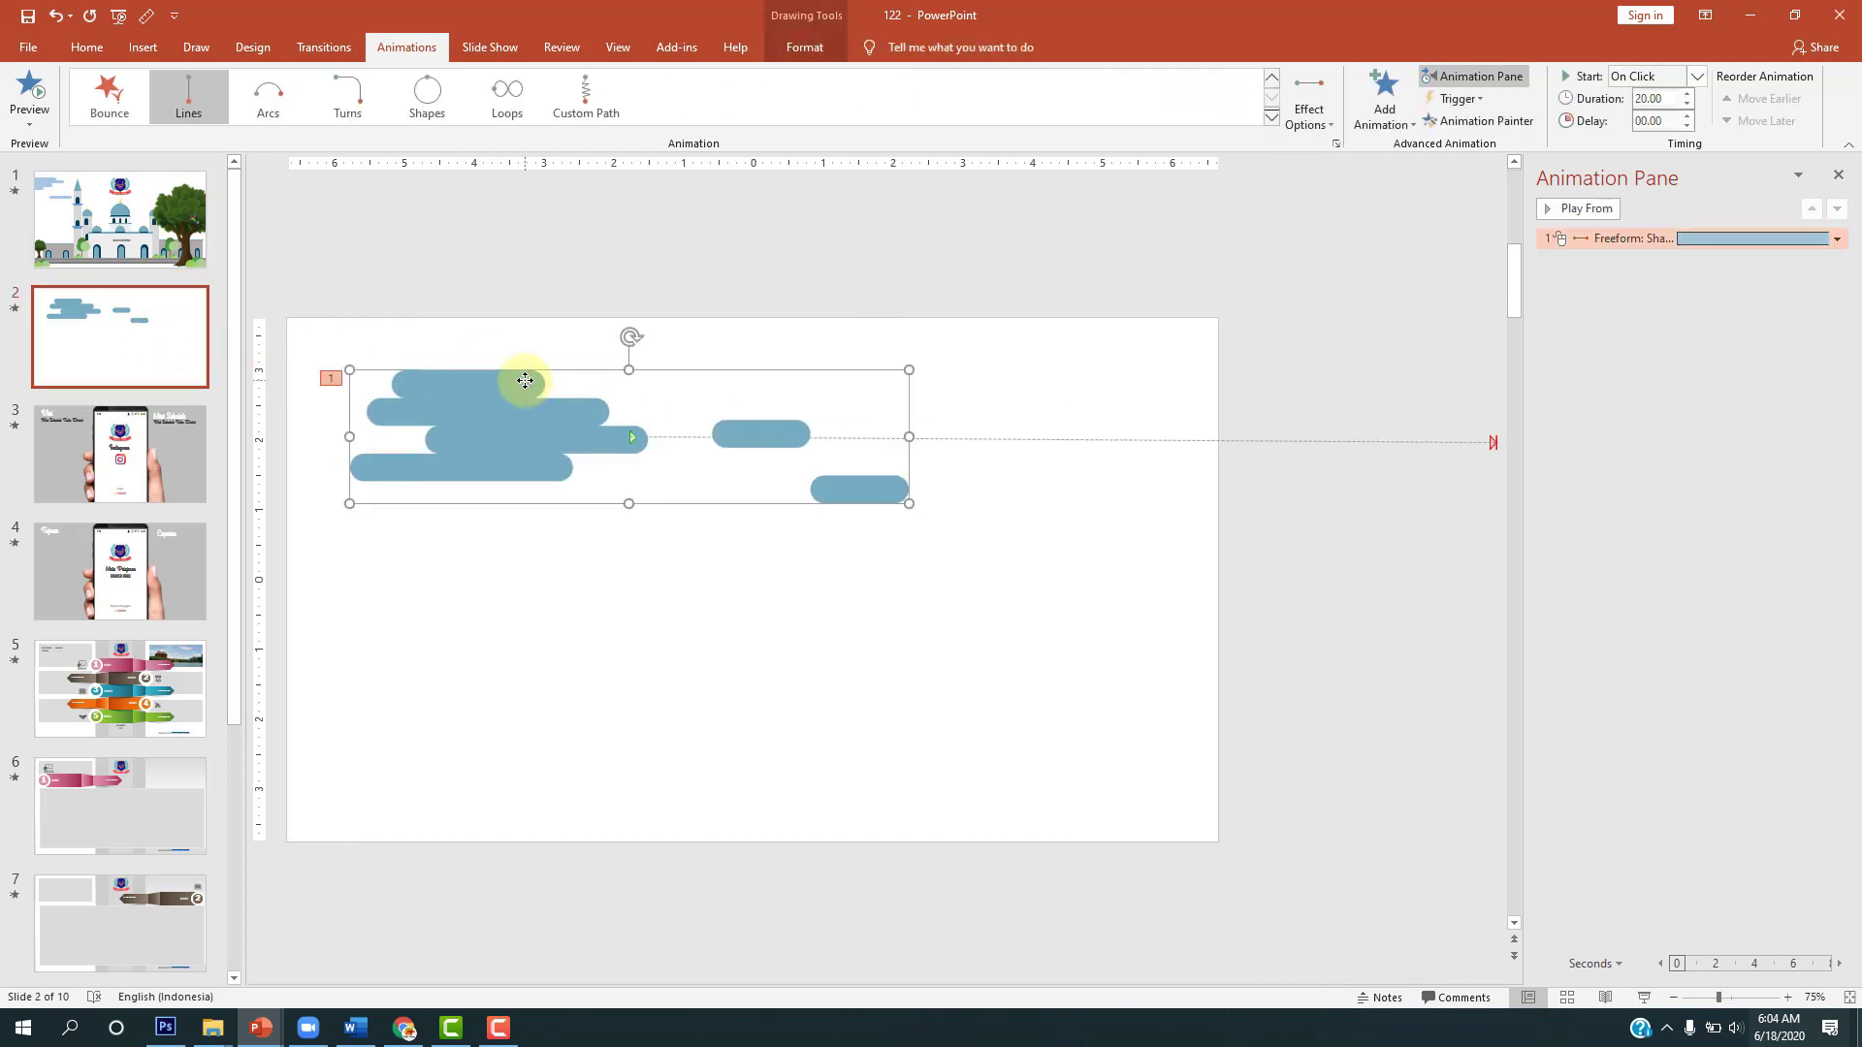
key("Delete")
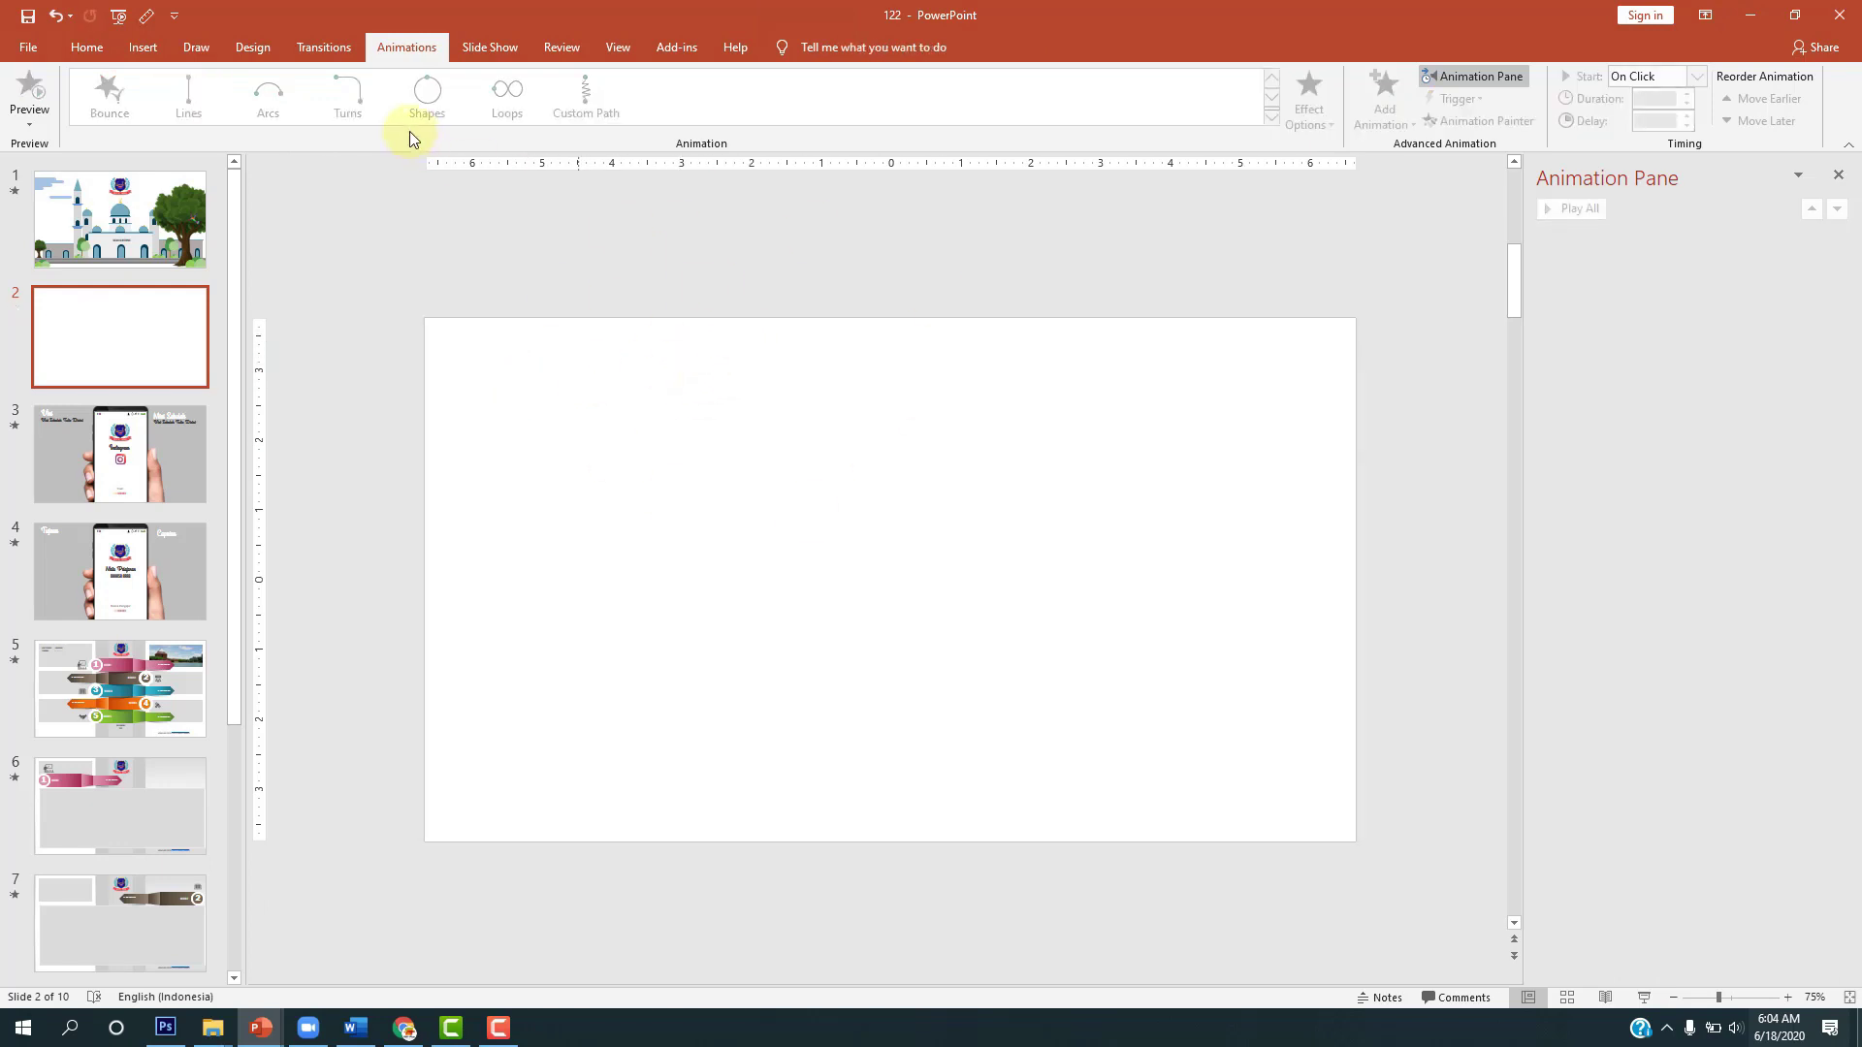
left_click(92, 46)
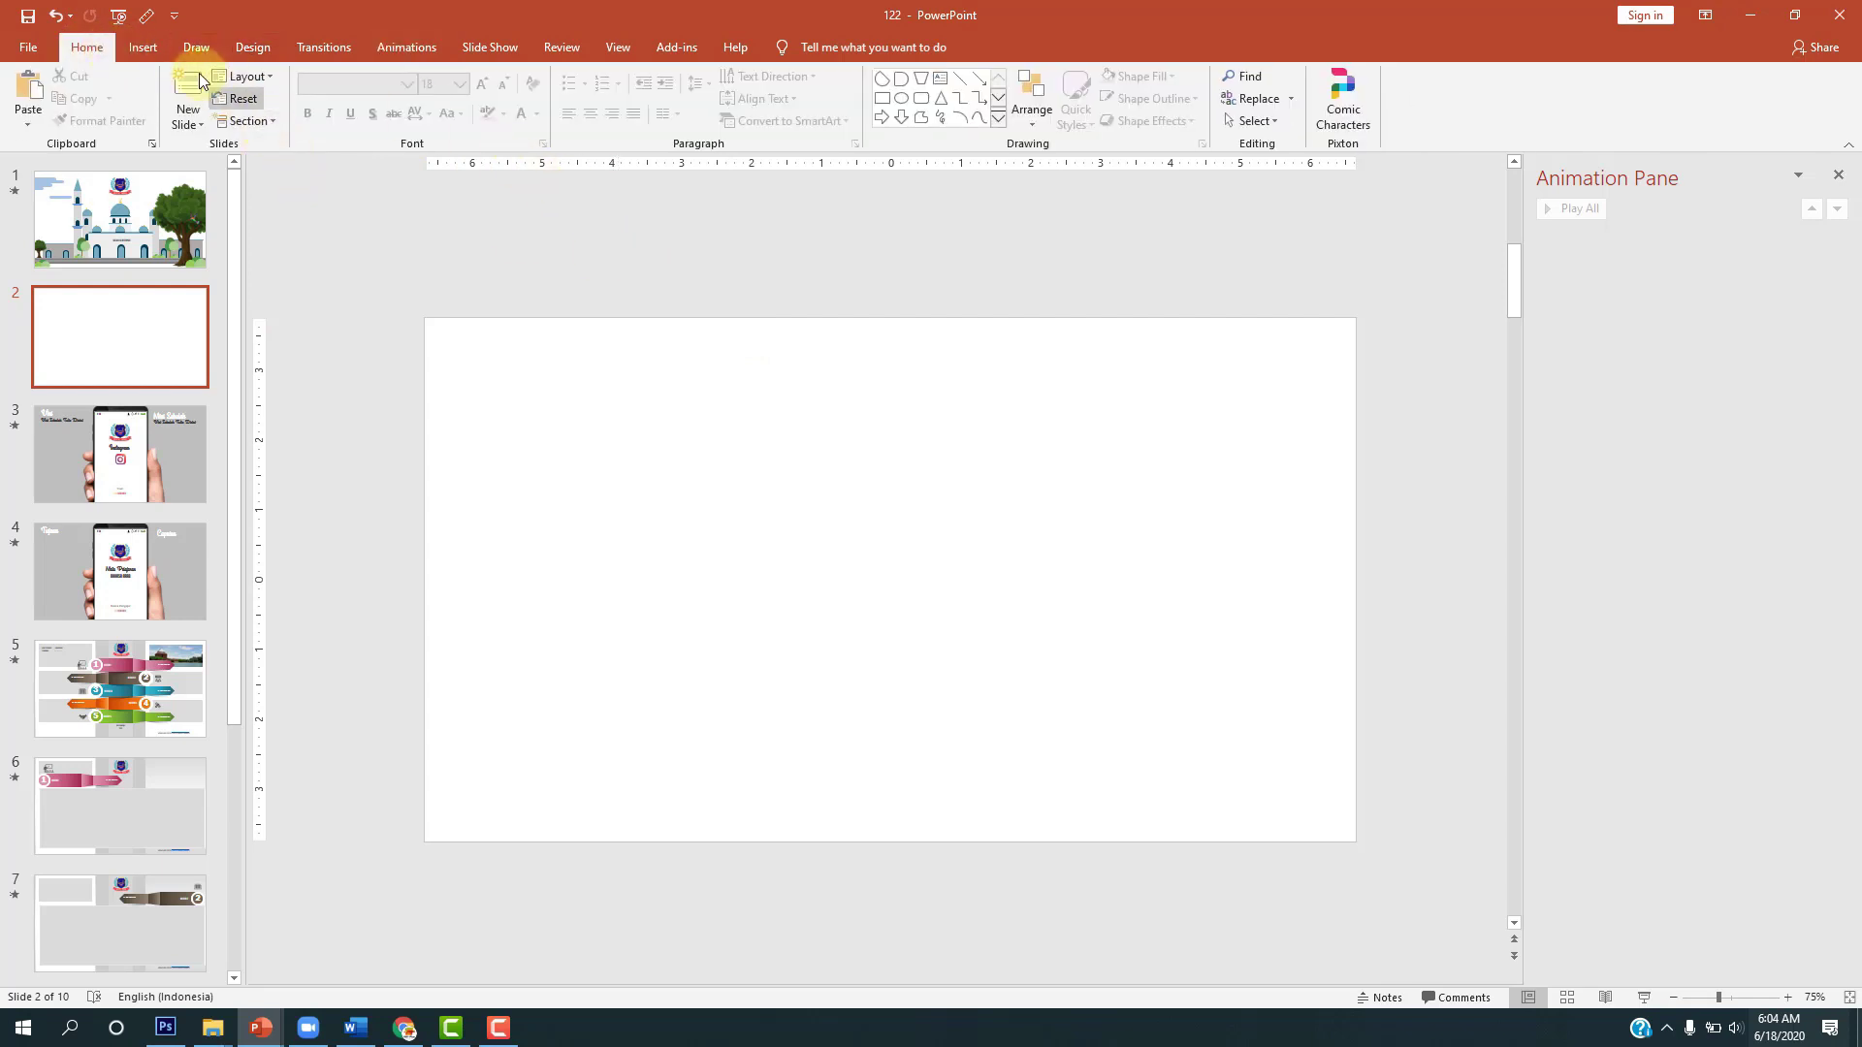
left_click(142, 44)
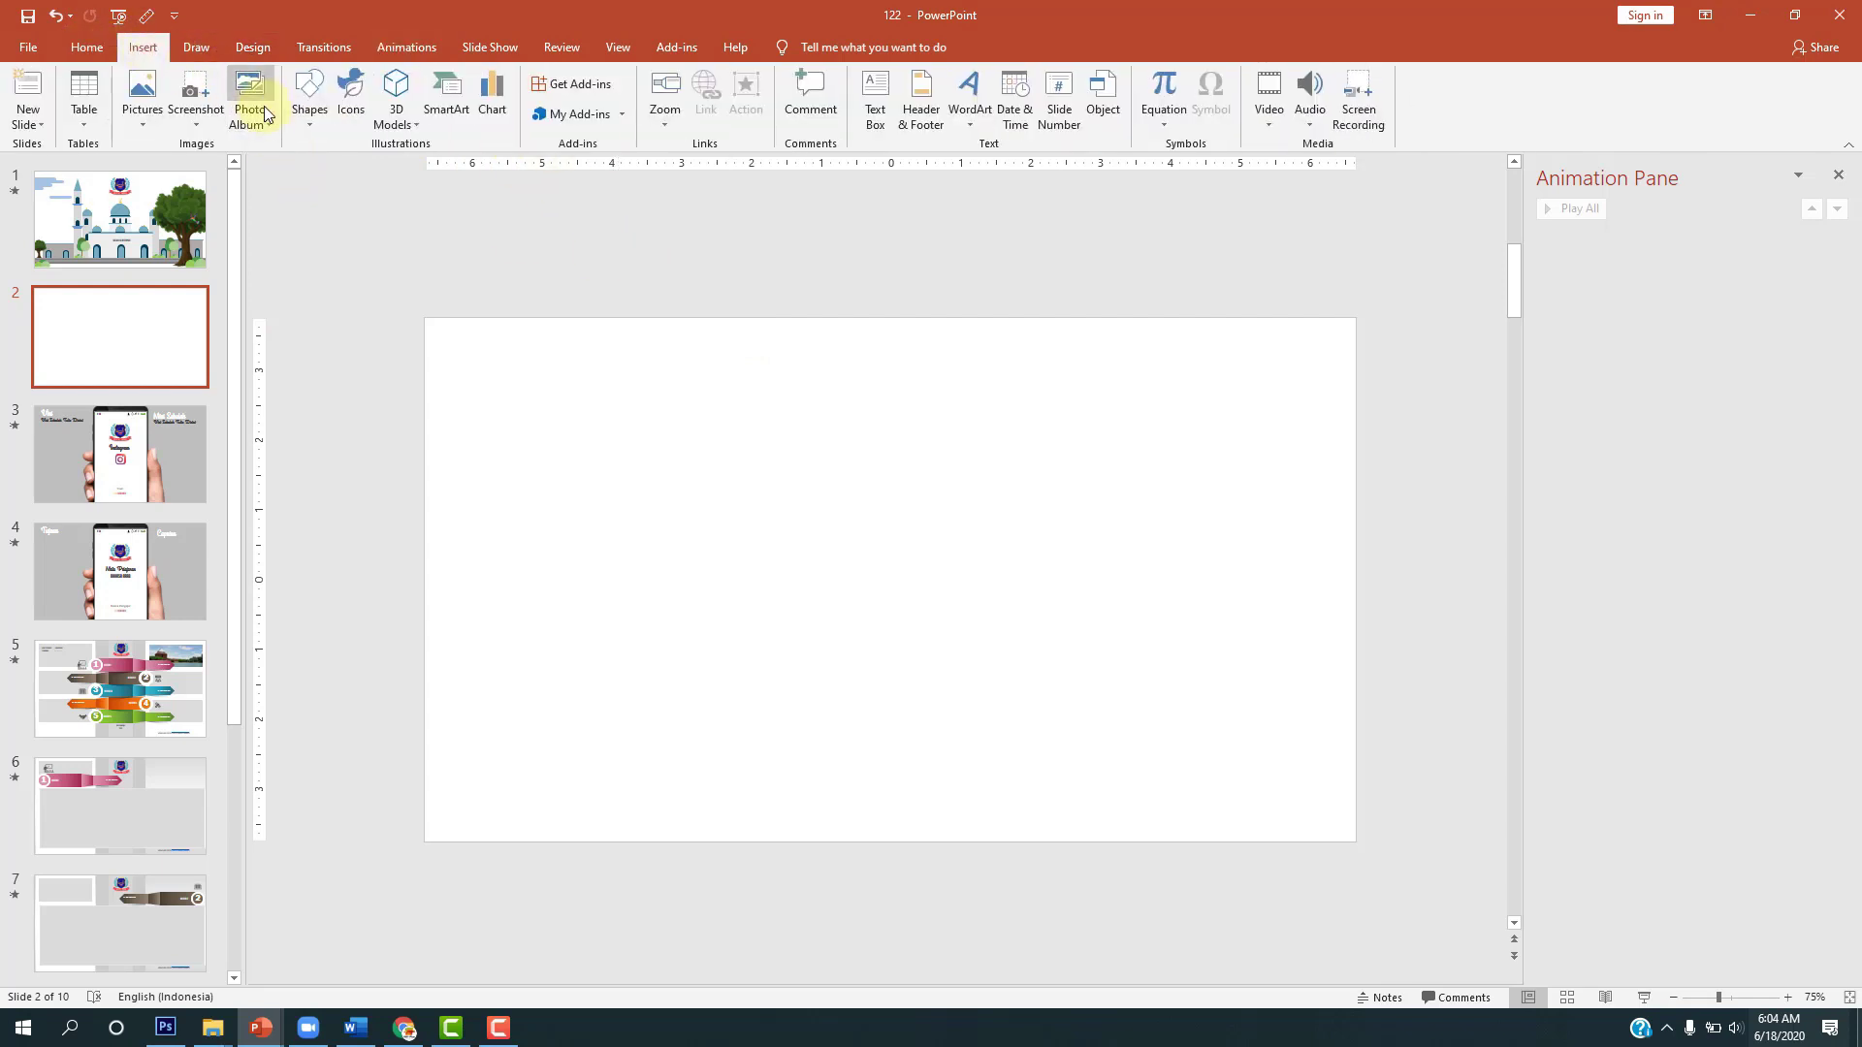
Step: Paste the SD IT Al-Mizan logo onto slide 2 instead of inserting a picture file
left_click(138, 128)
left_click(148, 173)
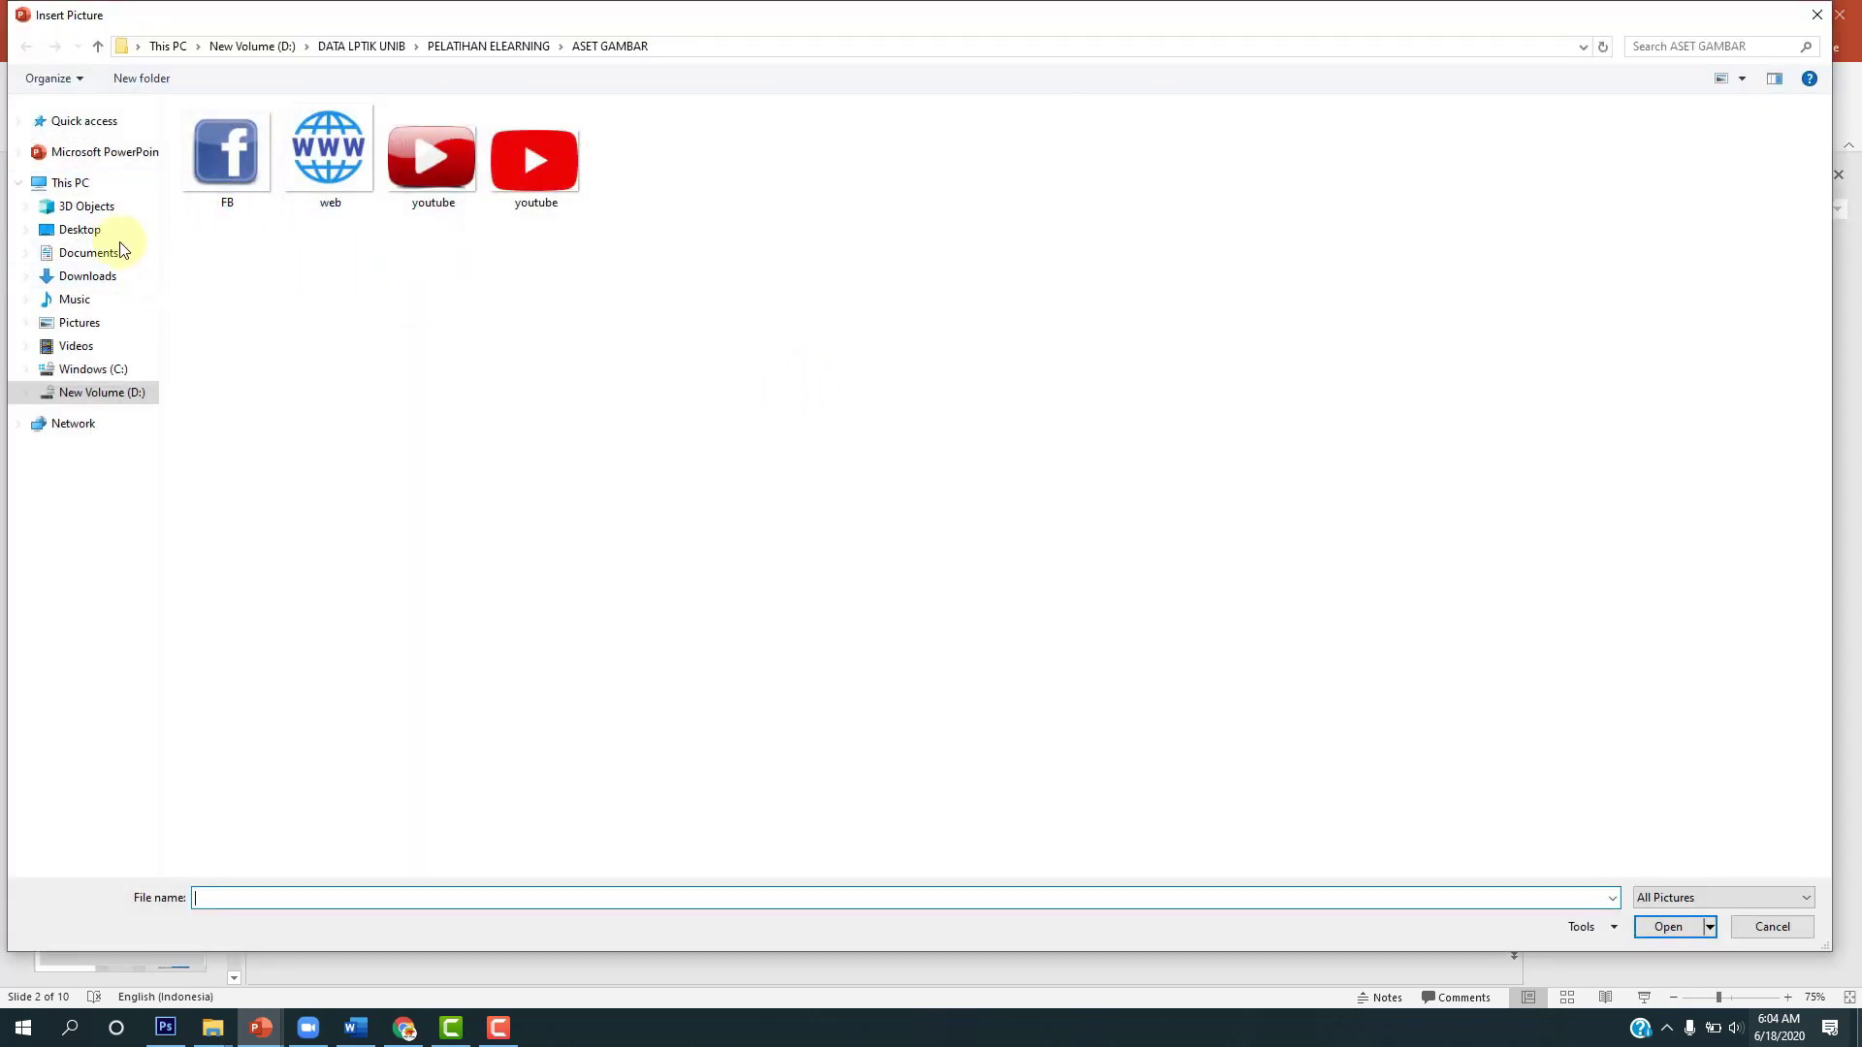
left_click(1771, 926)
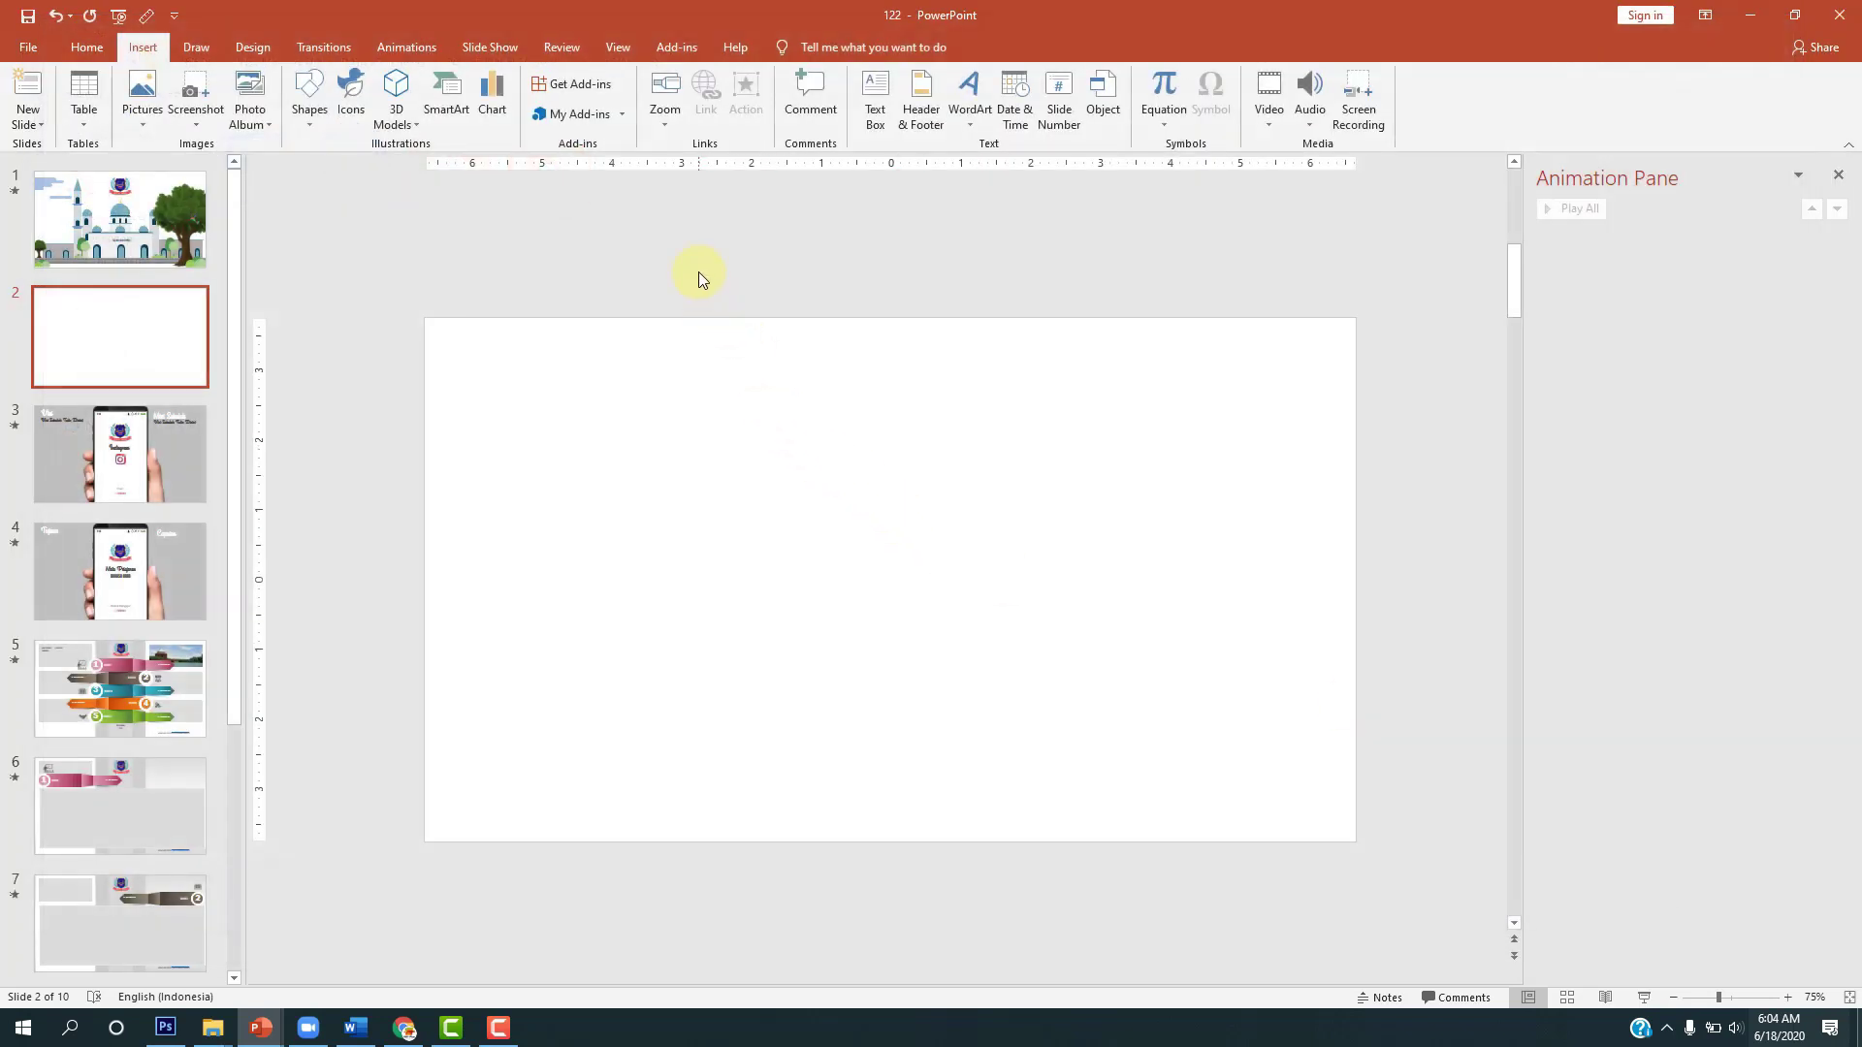
key("ctrl+v")
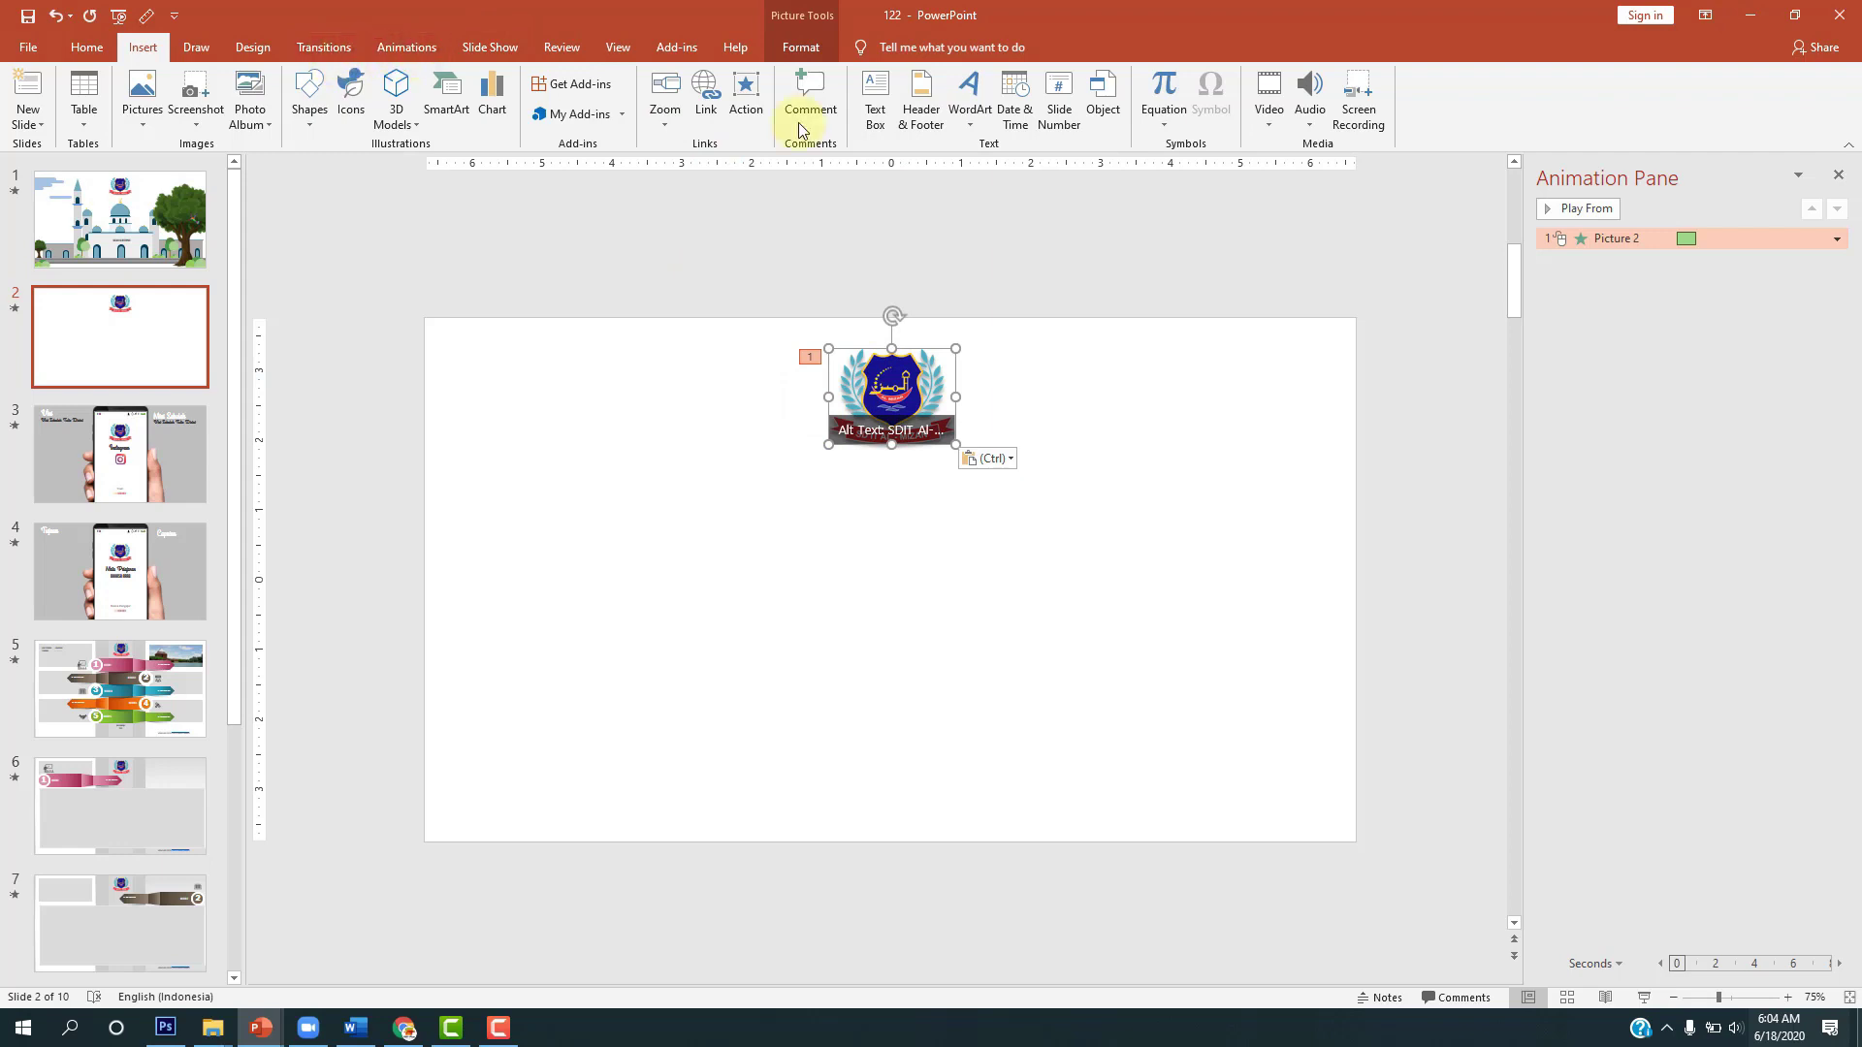
Step: Remove the pasted logo's animation in the Animation Pane, then go to slide 1
left_click(1836, 238)
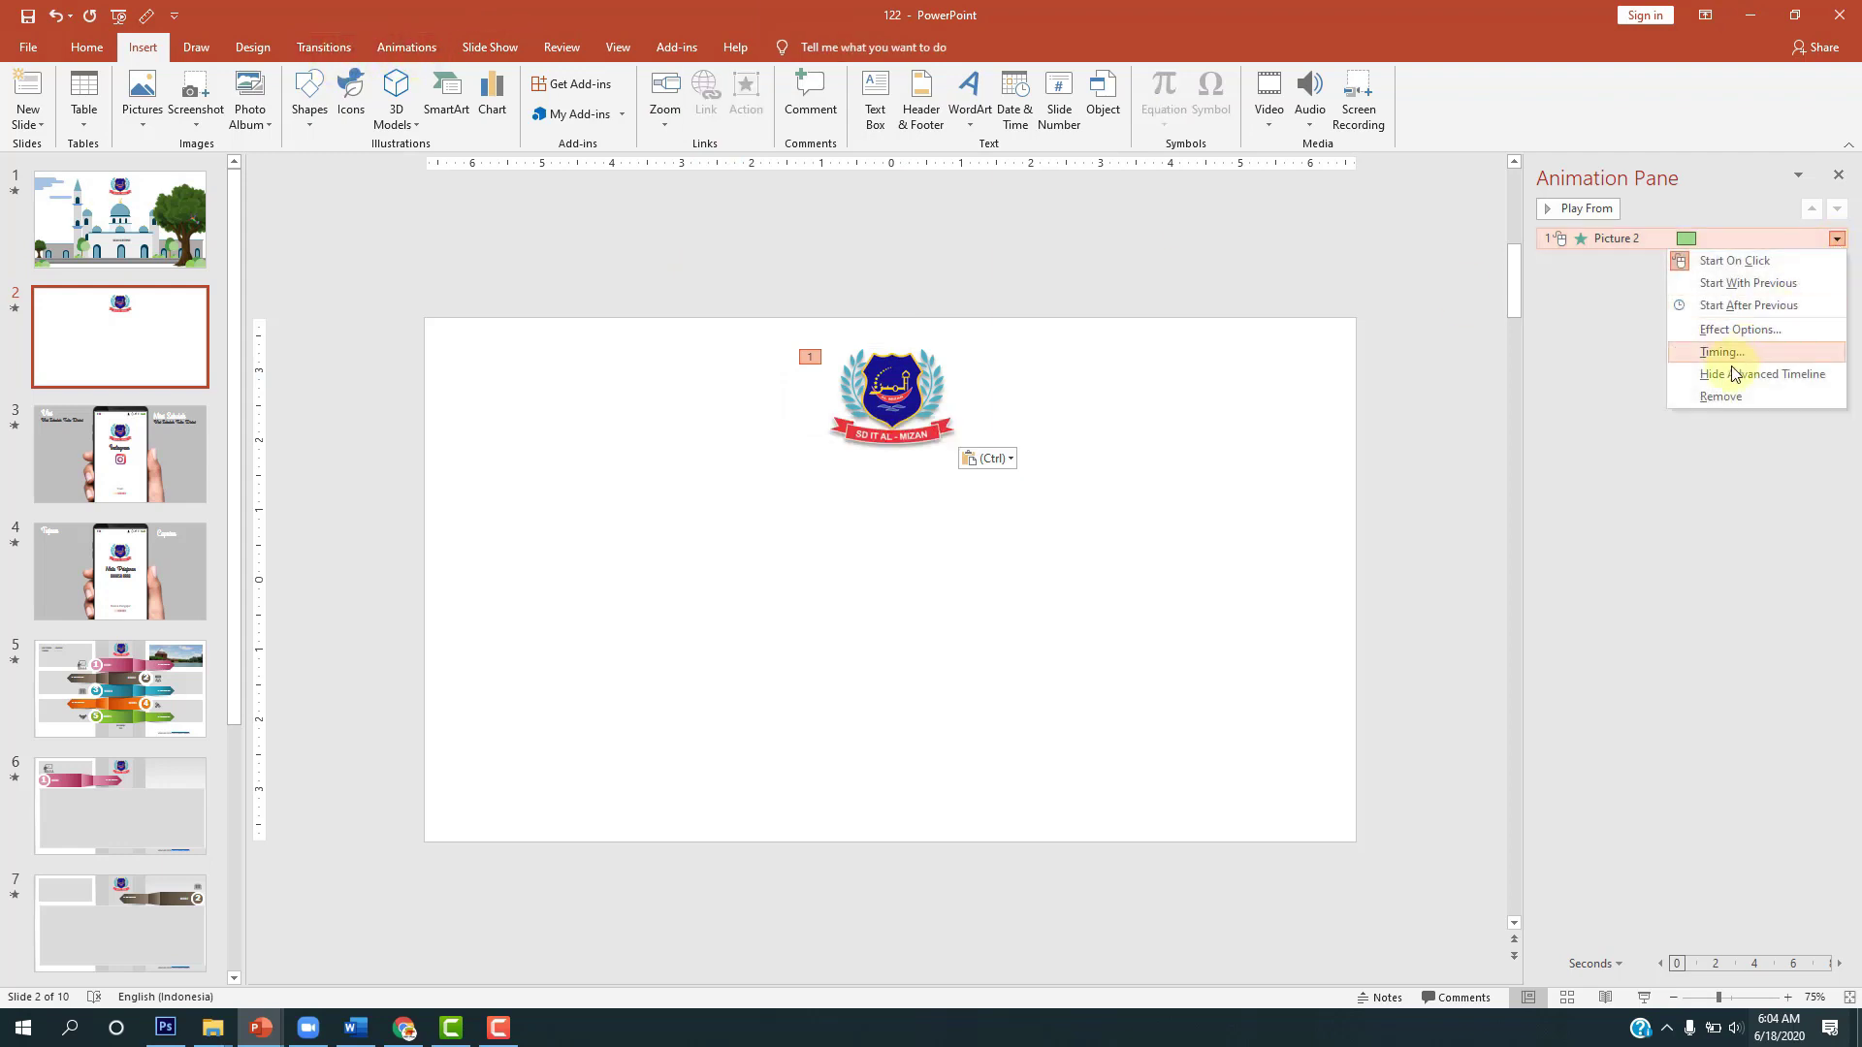
left_click(1705, 396)
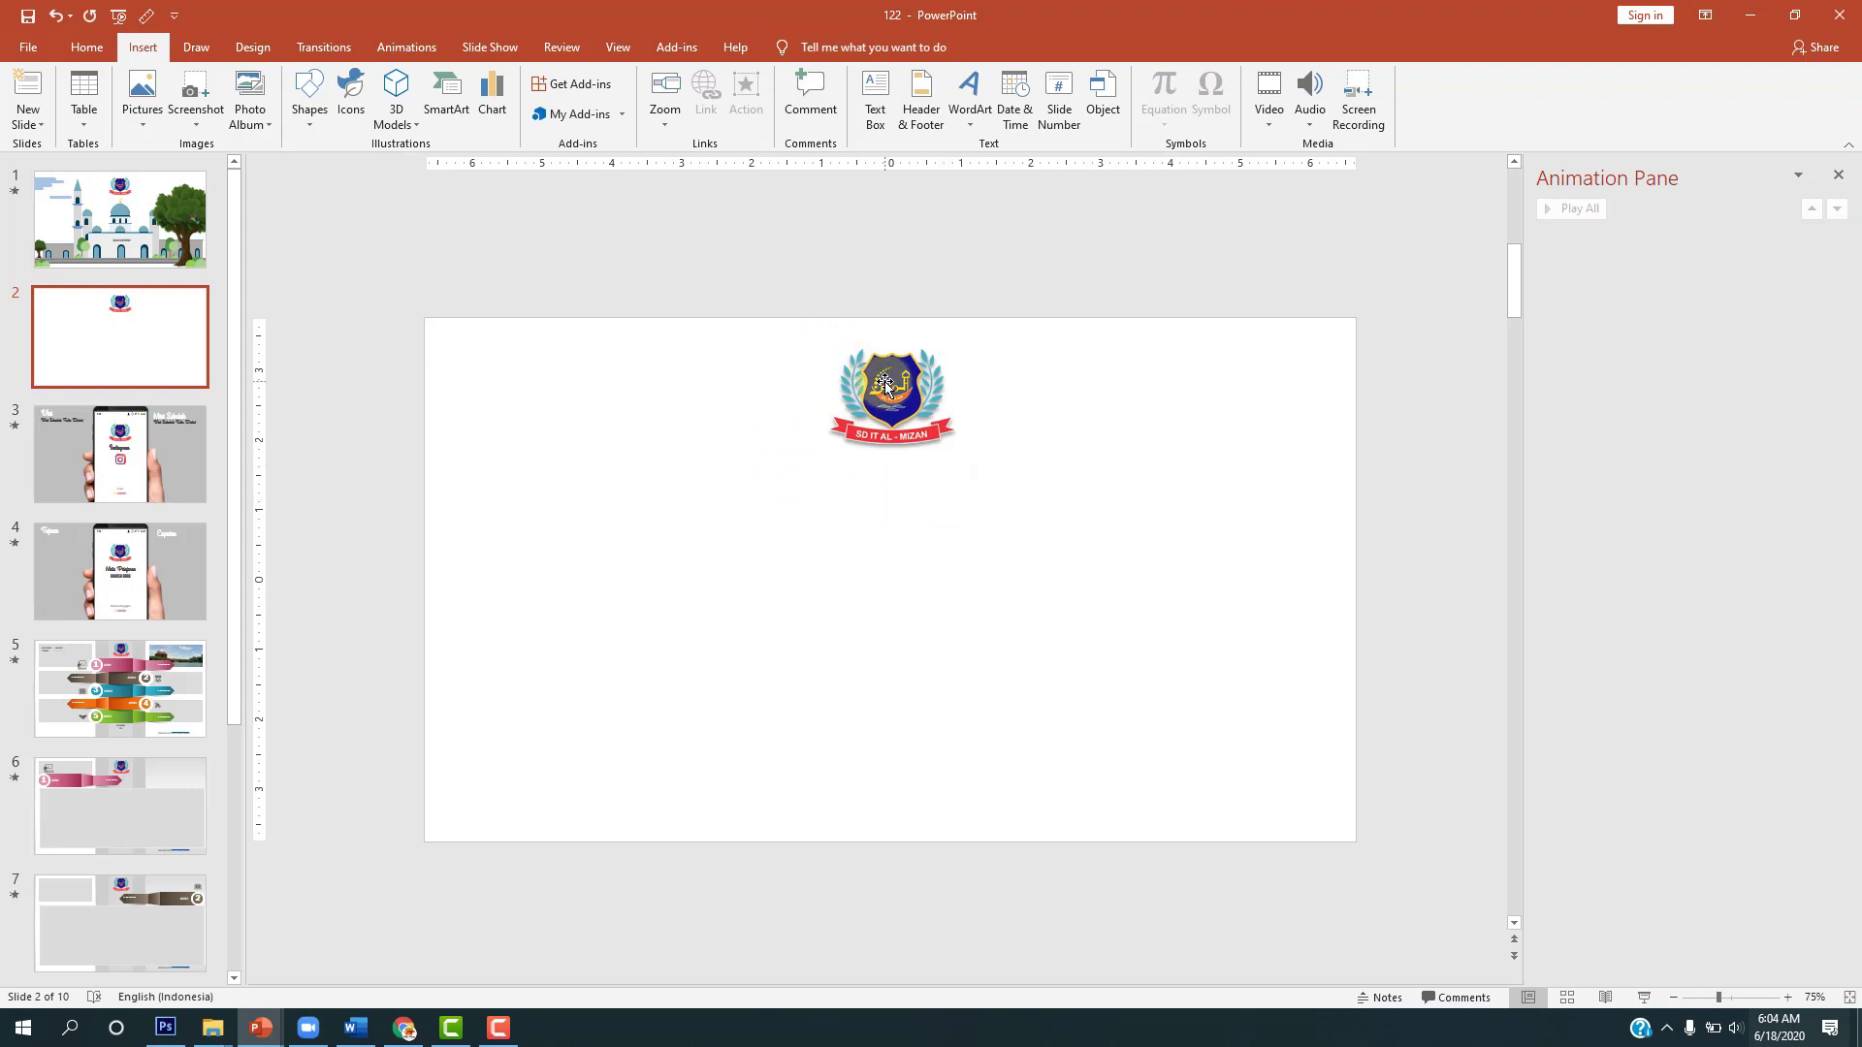
left_click(163, 248)
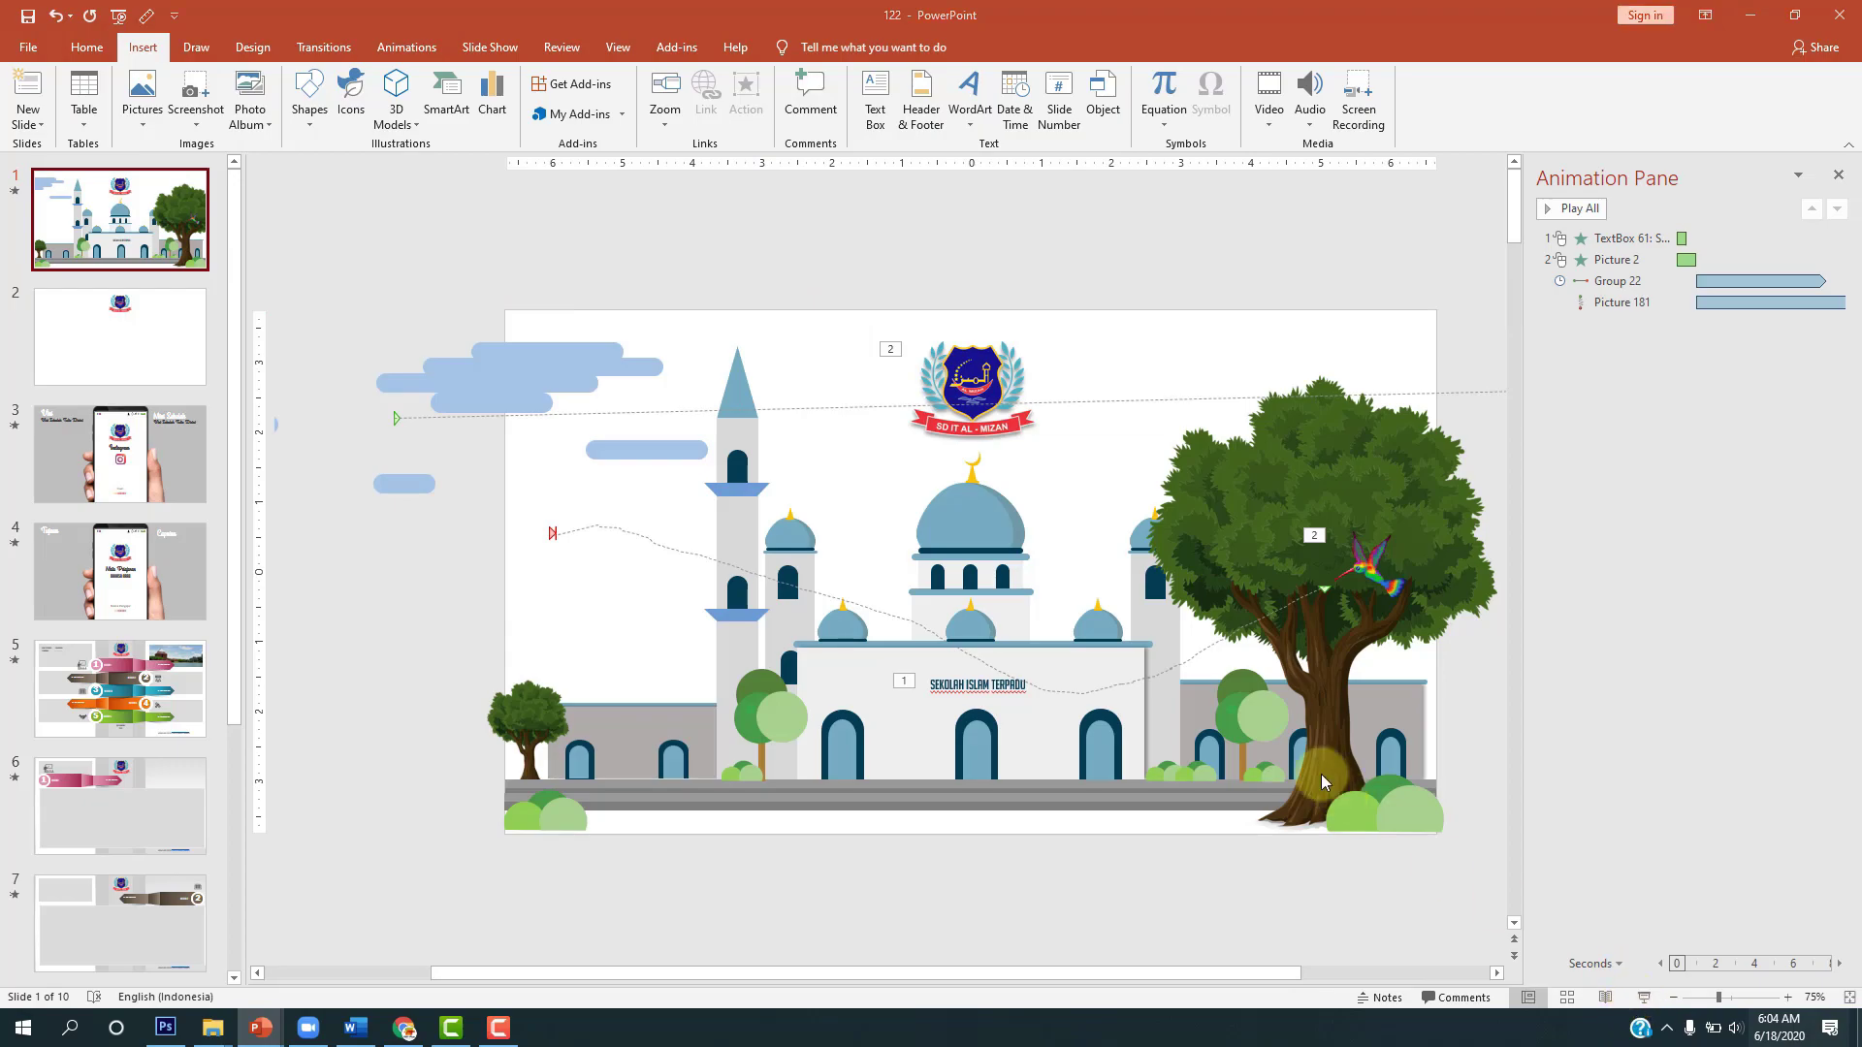
Step: Preview slide 1 as a slide show with F5, exit early, and return to slide 2
key("F5")
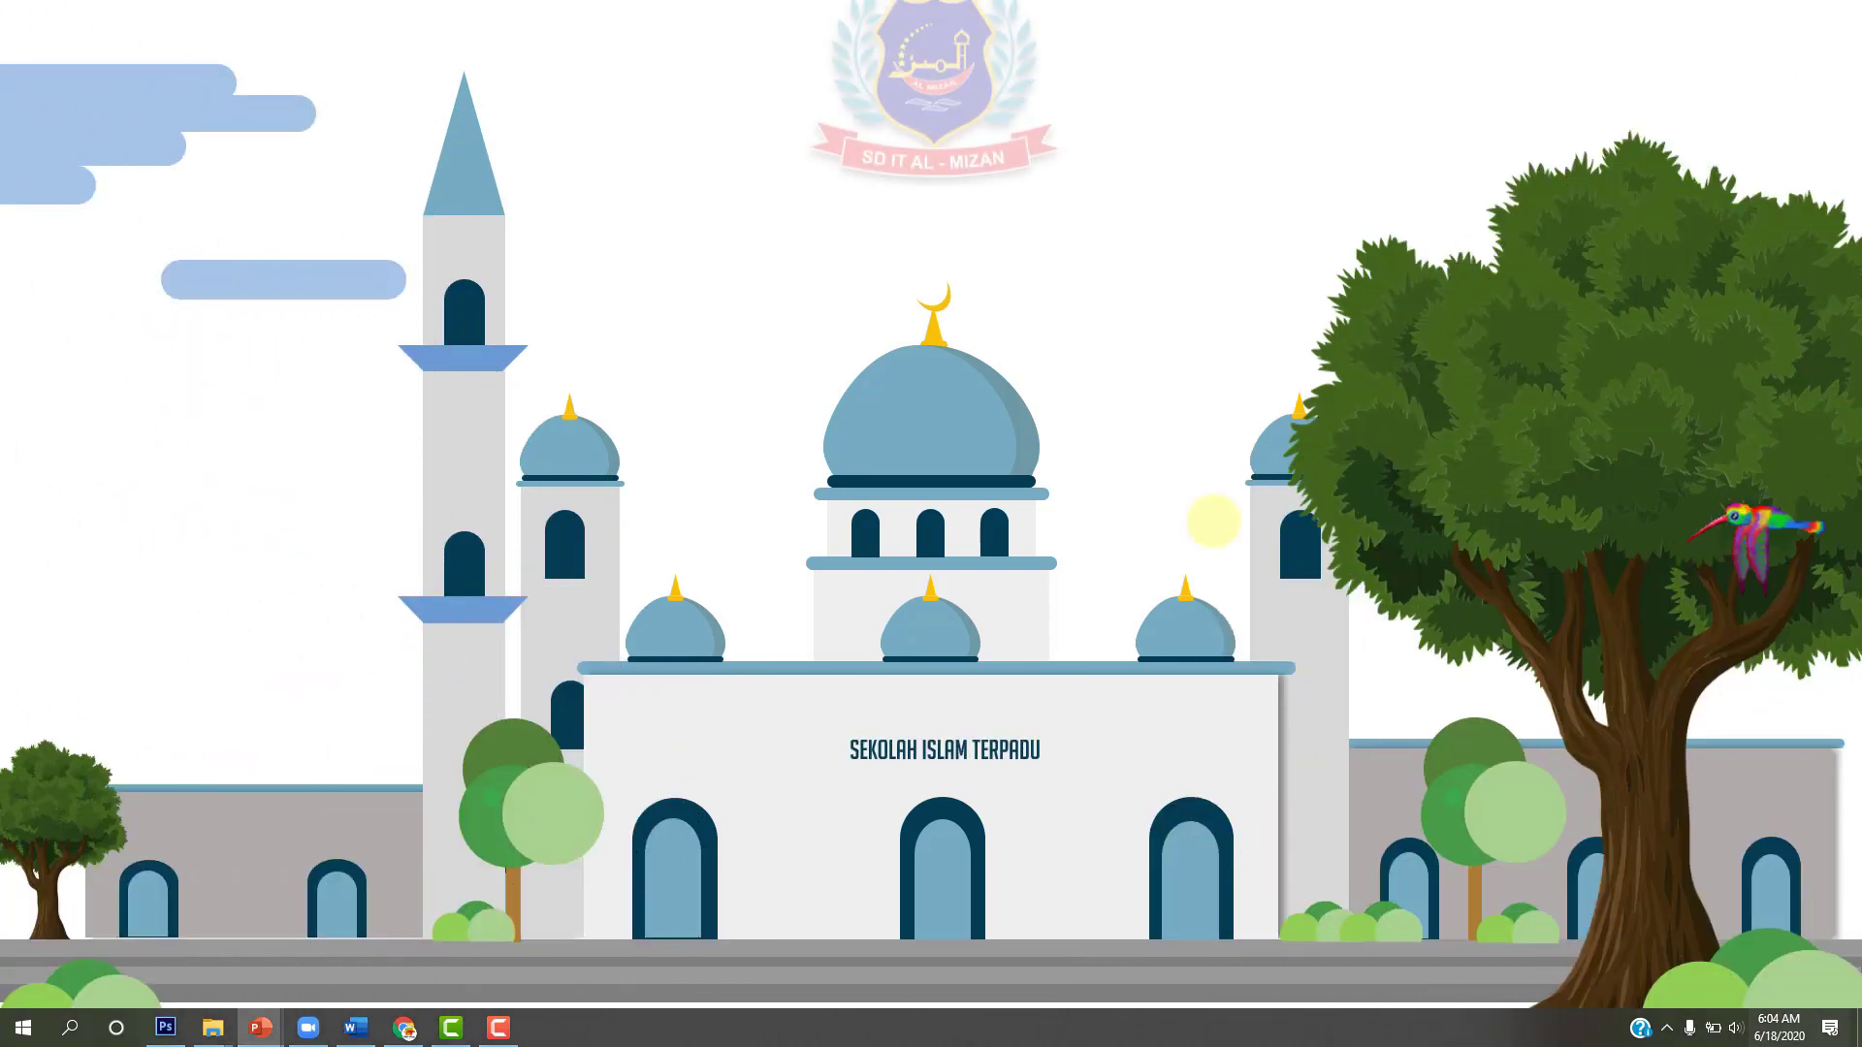
key("Escape")
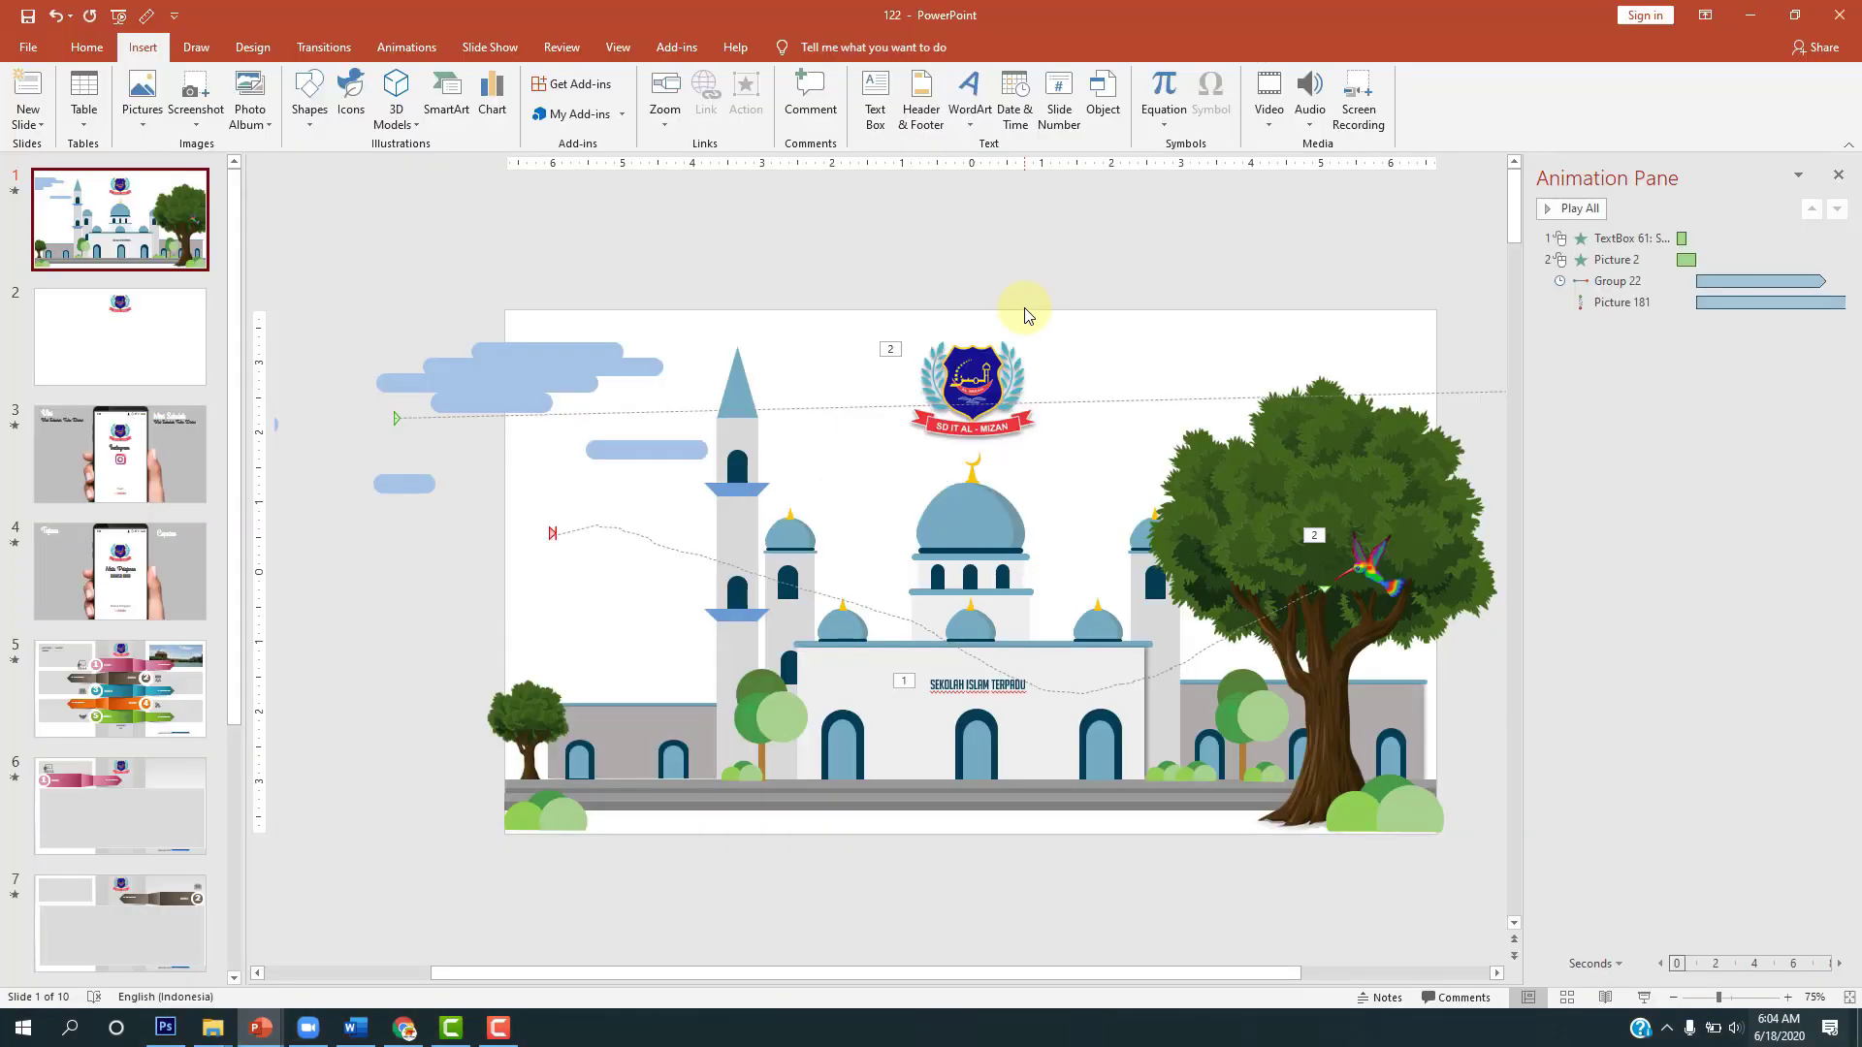
left_click(175, 337)
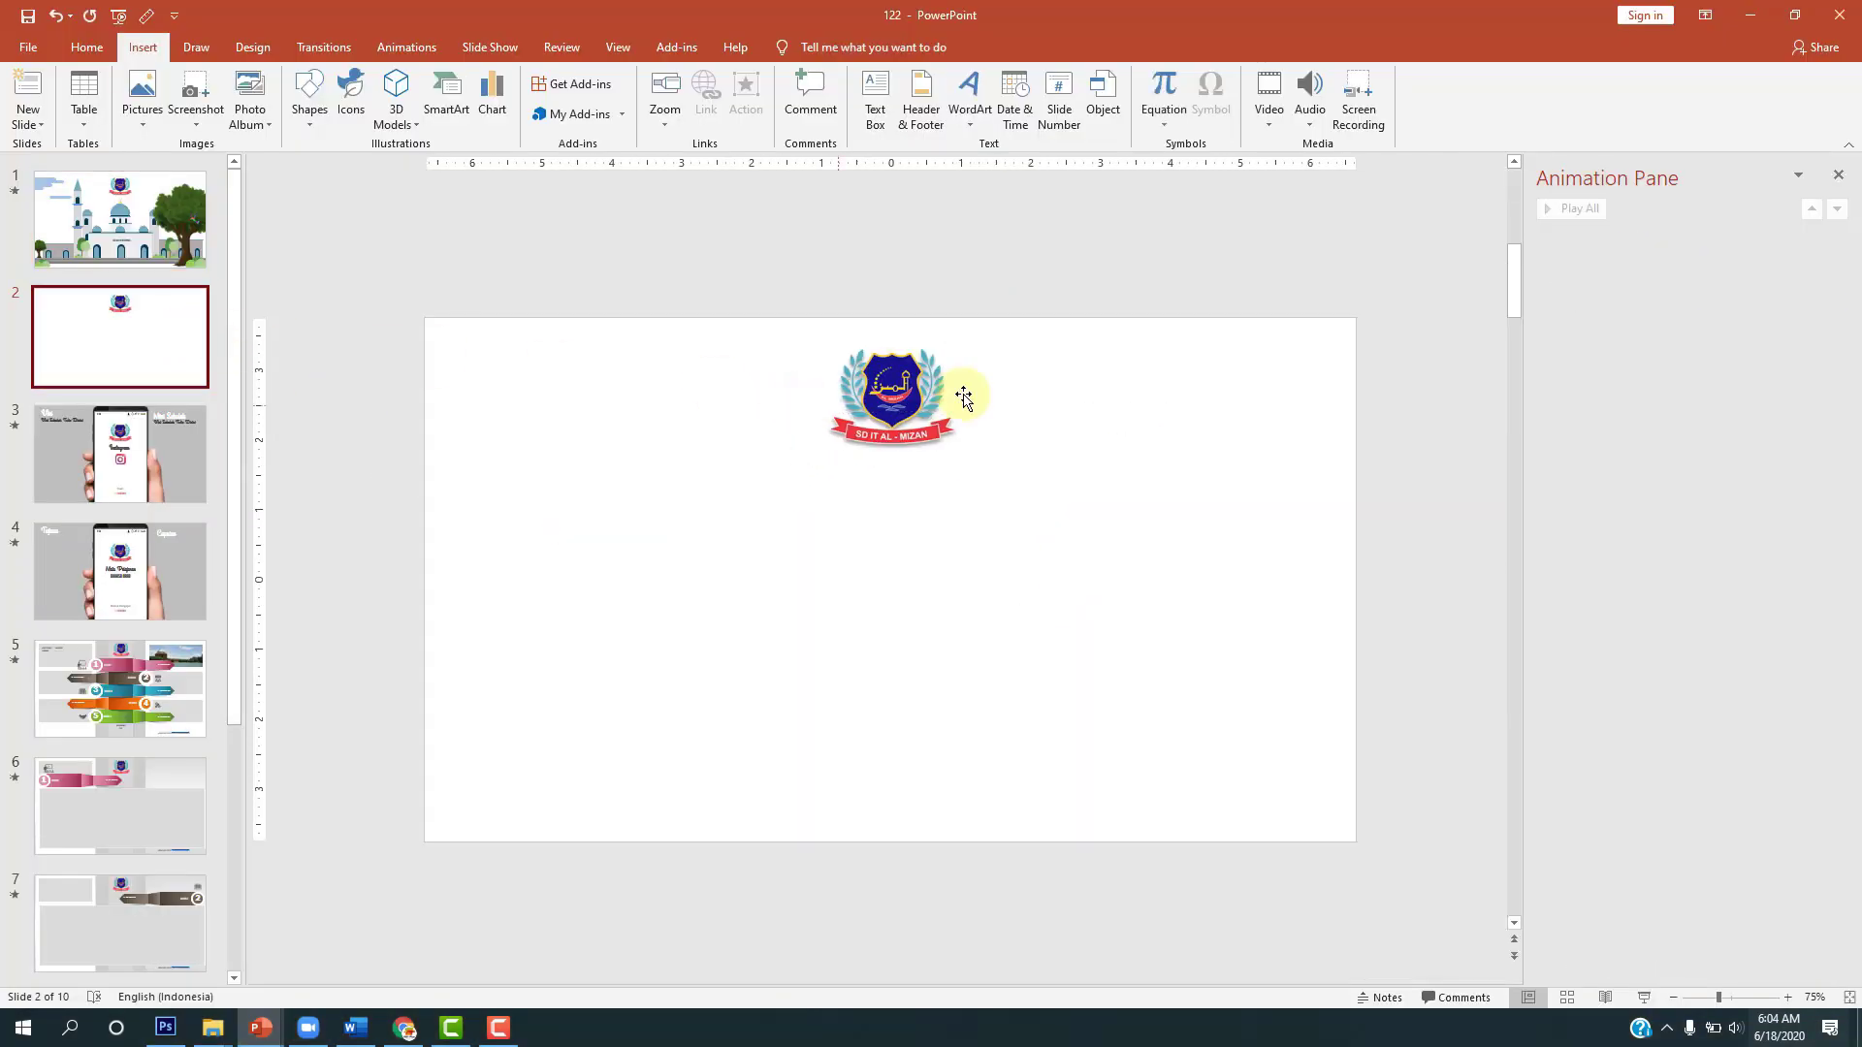
Step: Try a Float In entrance with Float Down on the logo, then undo back to the cloud group
left_click(907, 395)
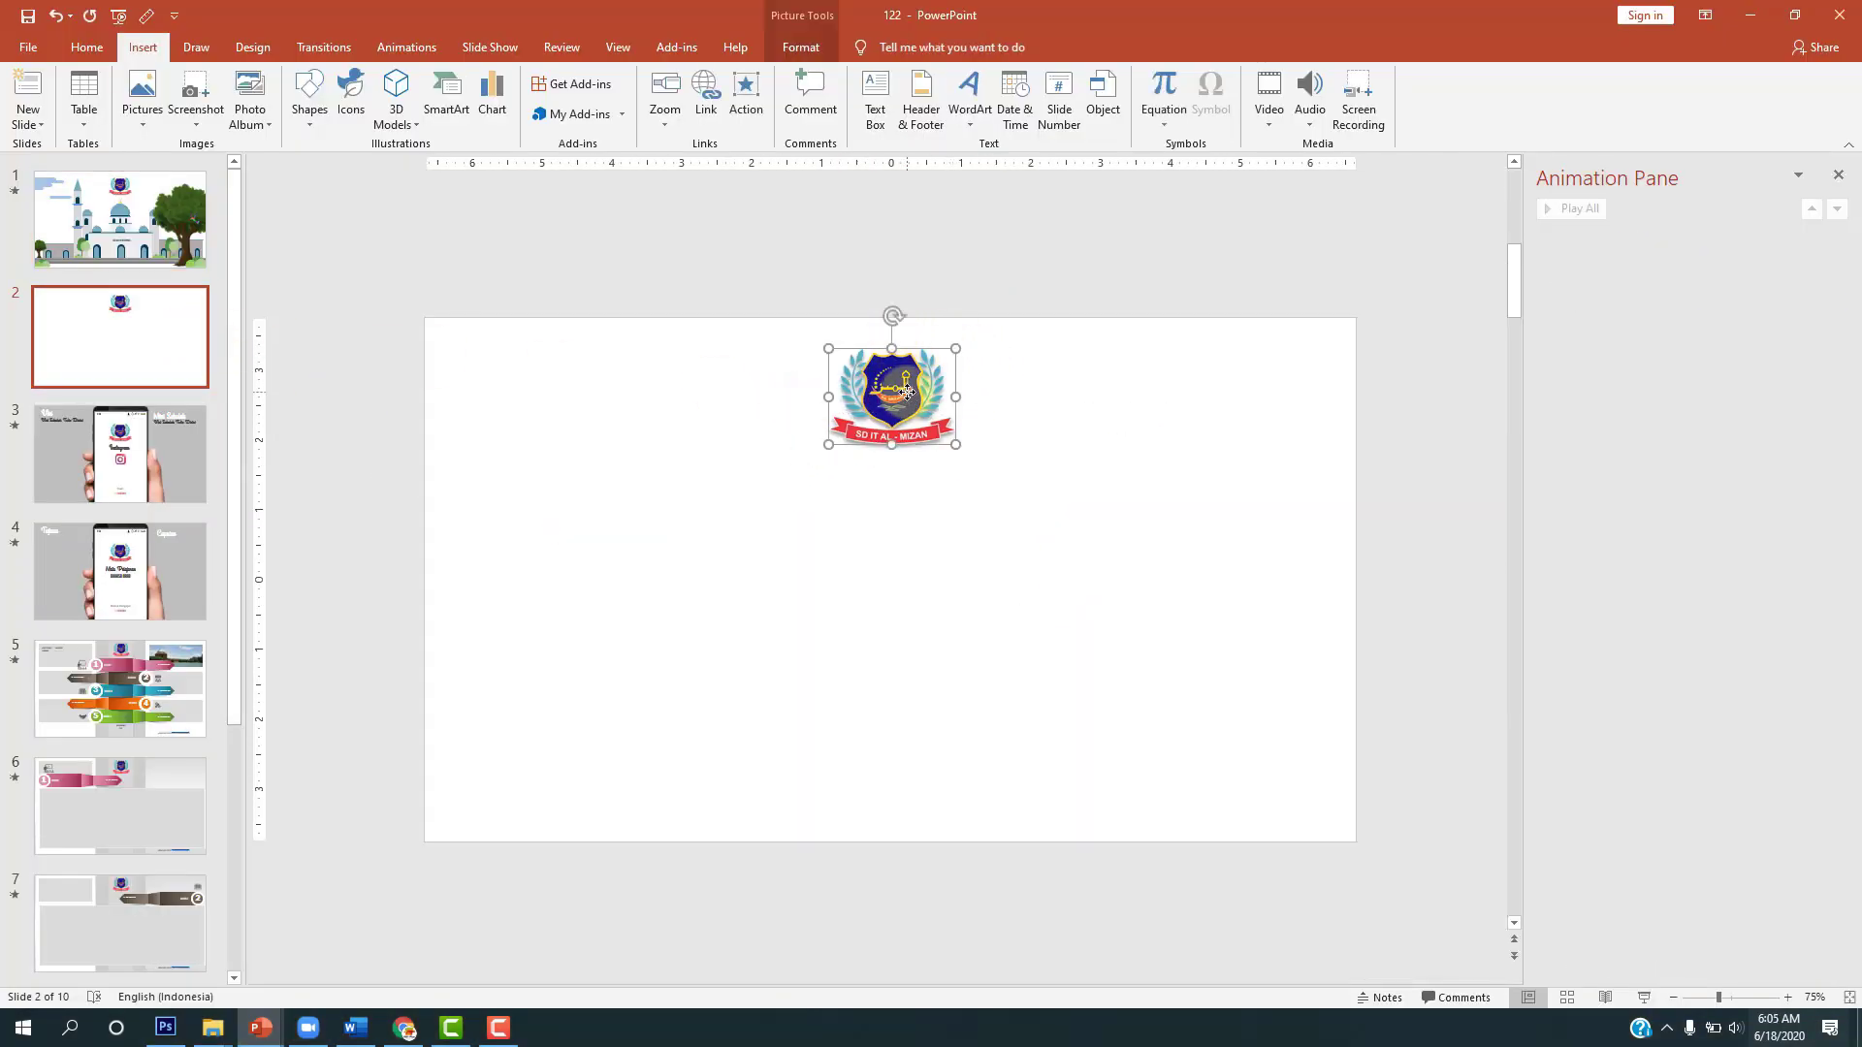
left_click(395, 49)
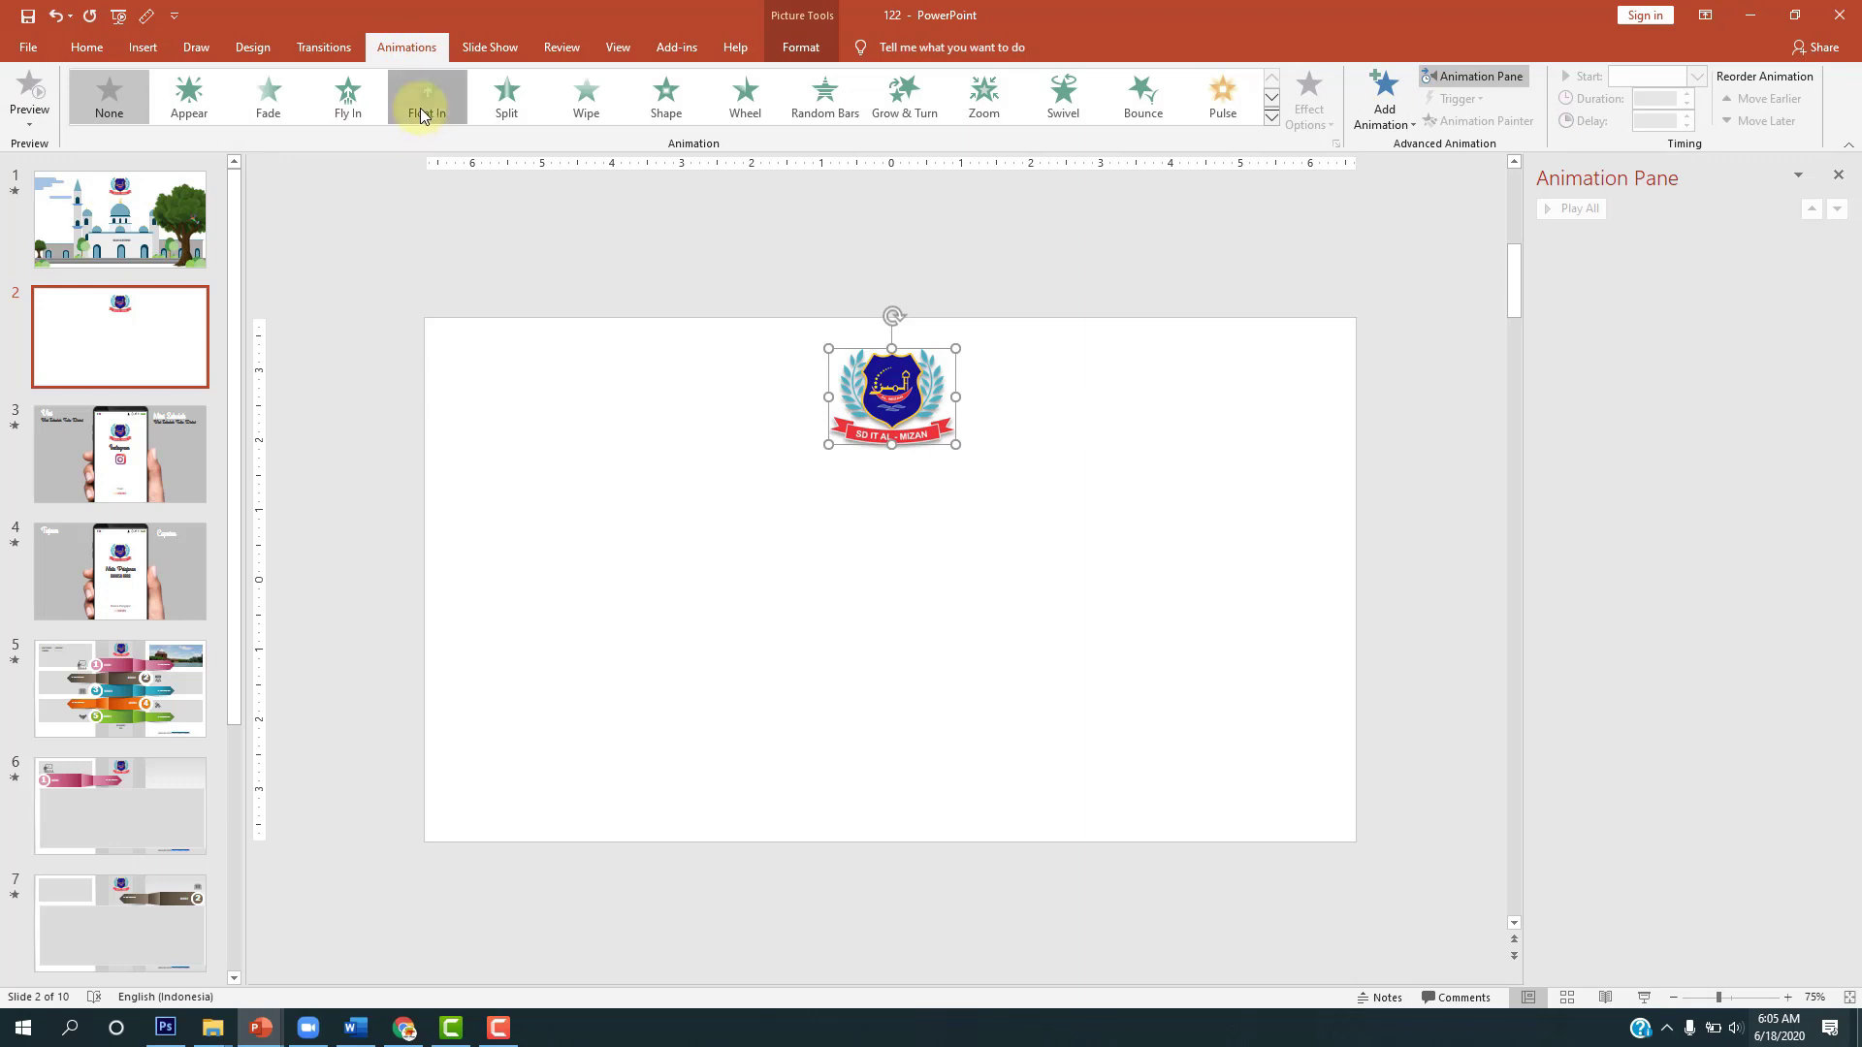
left_click(422, 107)
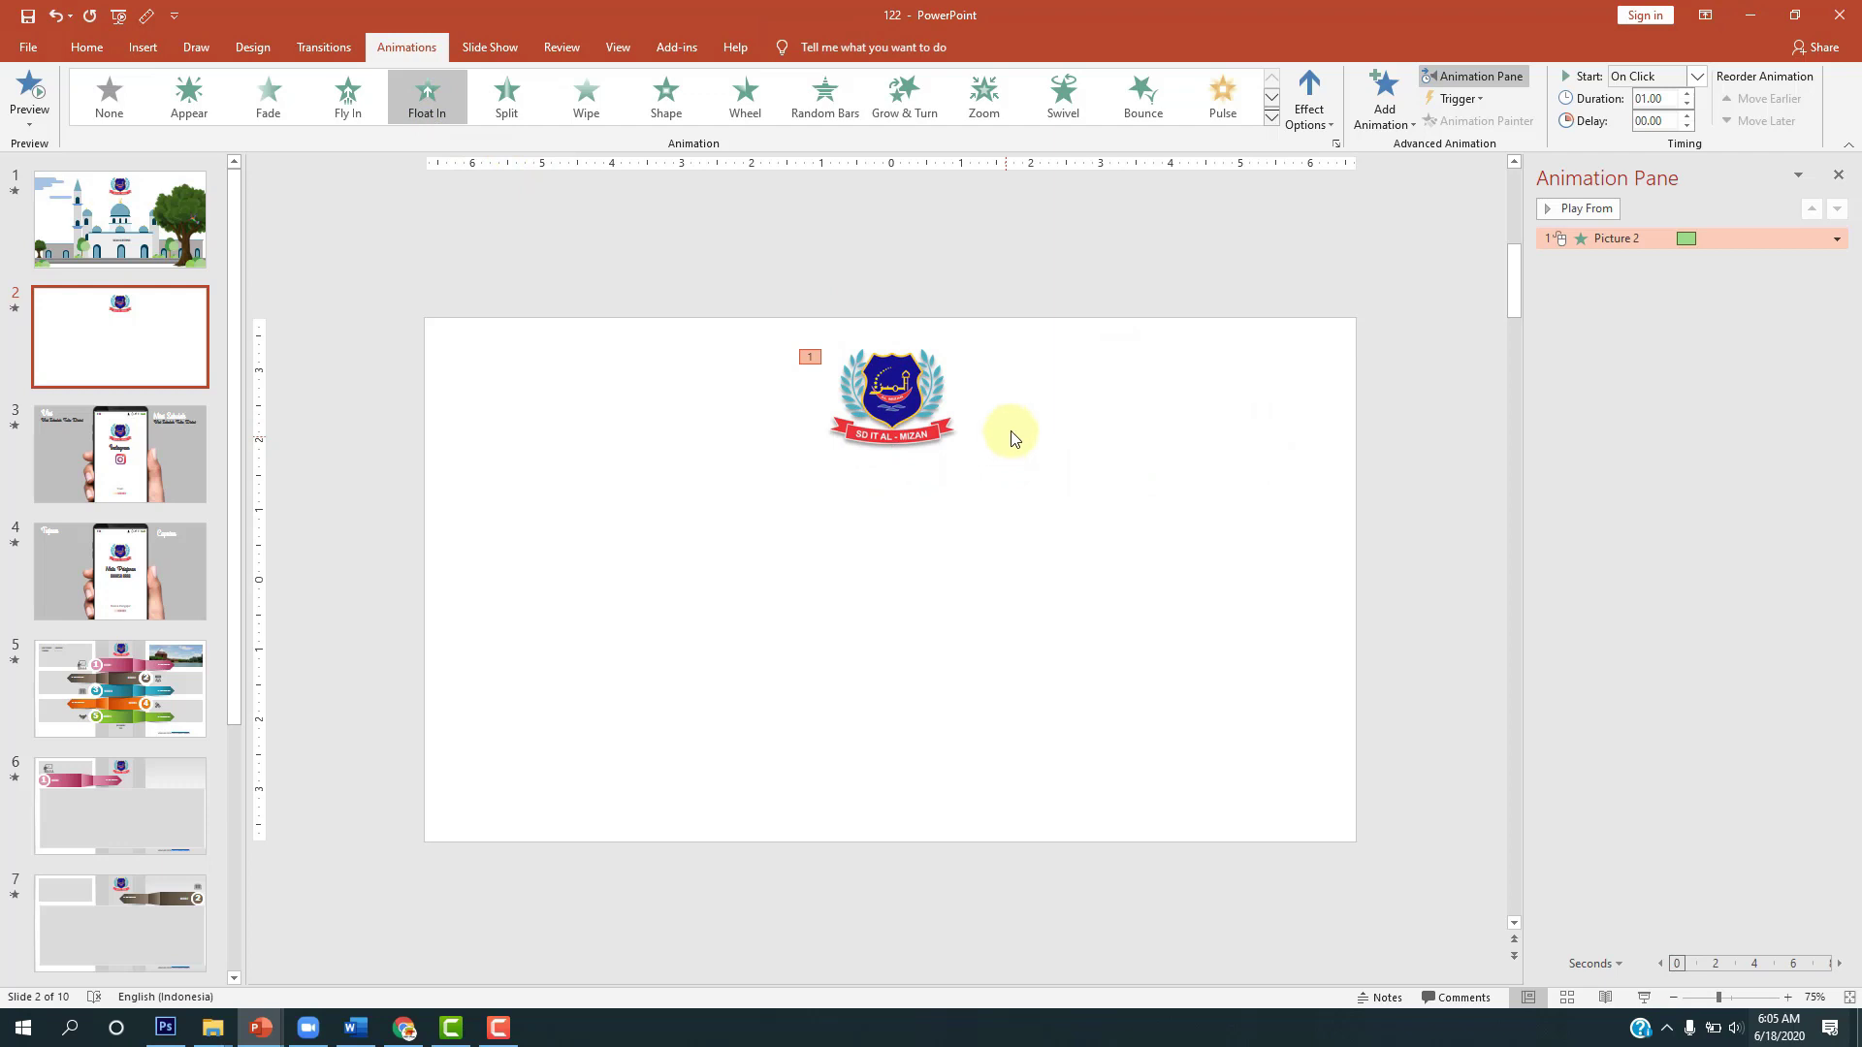
left_click(1319, 132)
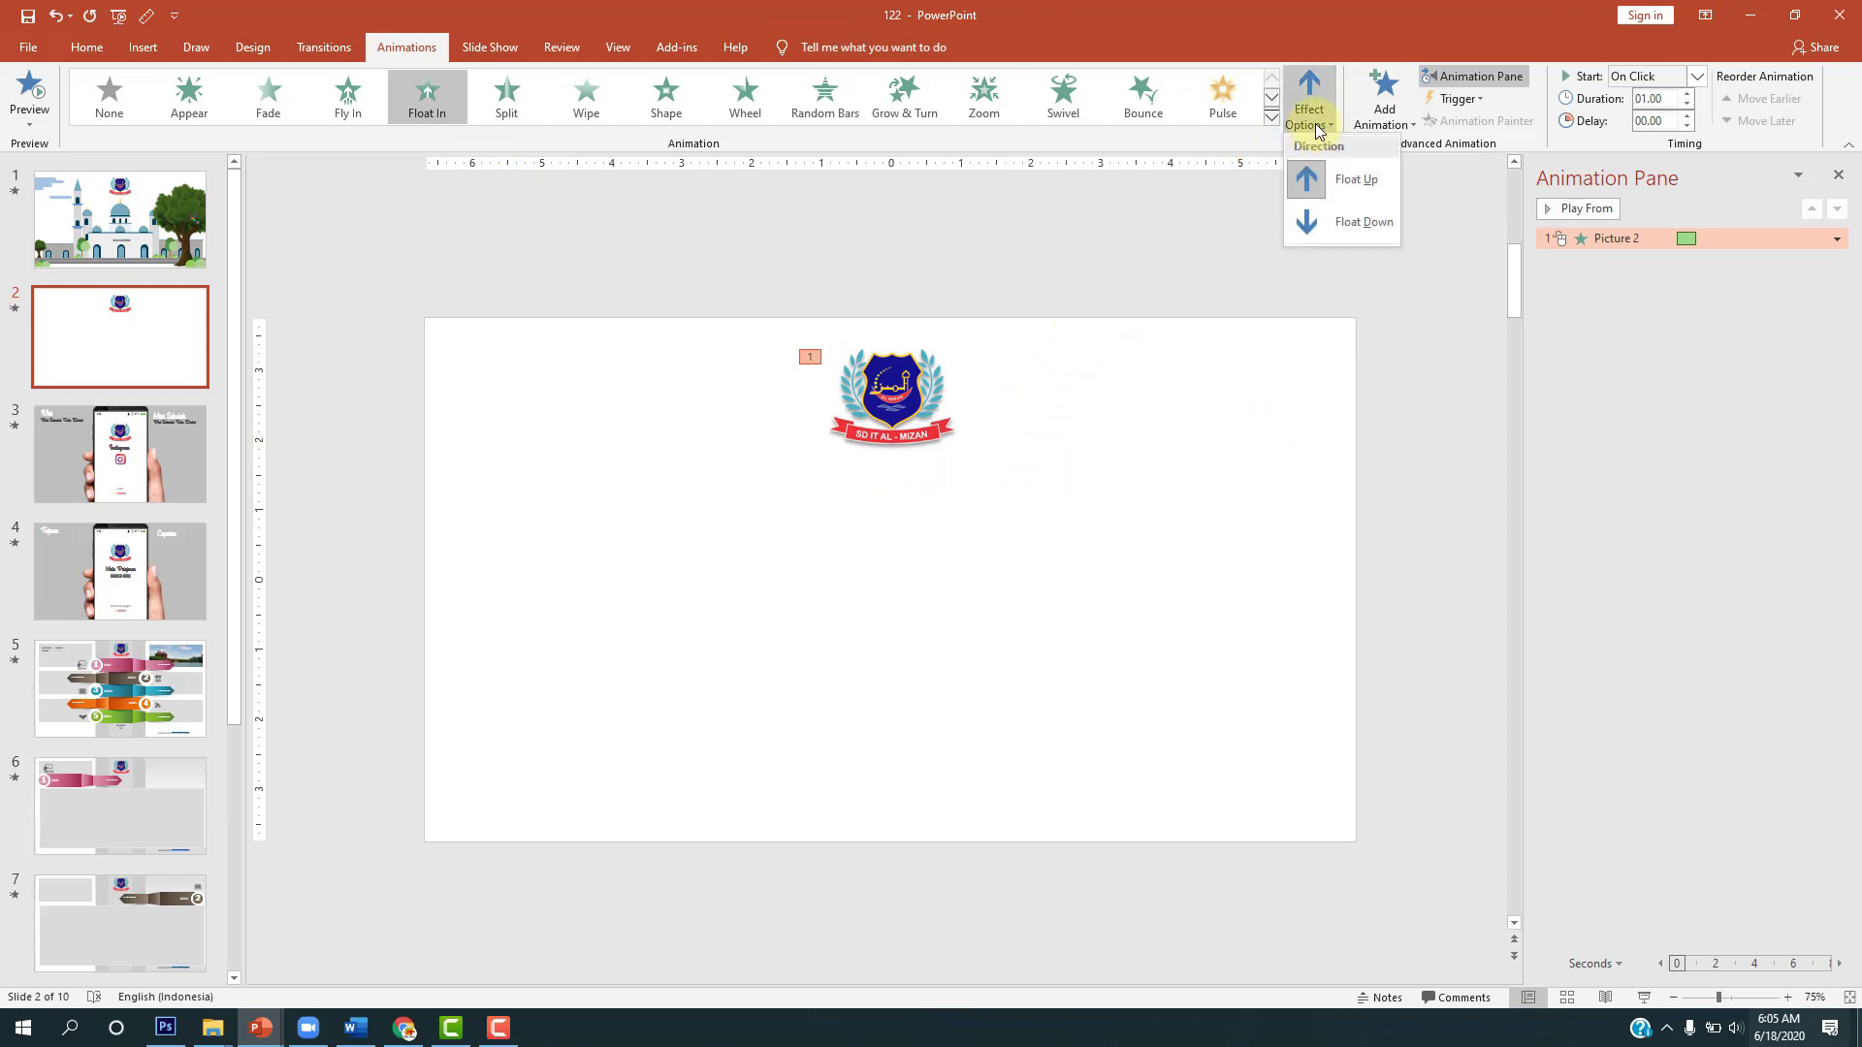
left_click(1328, 227)
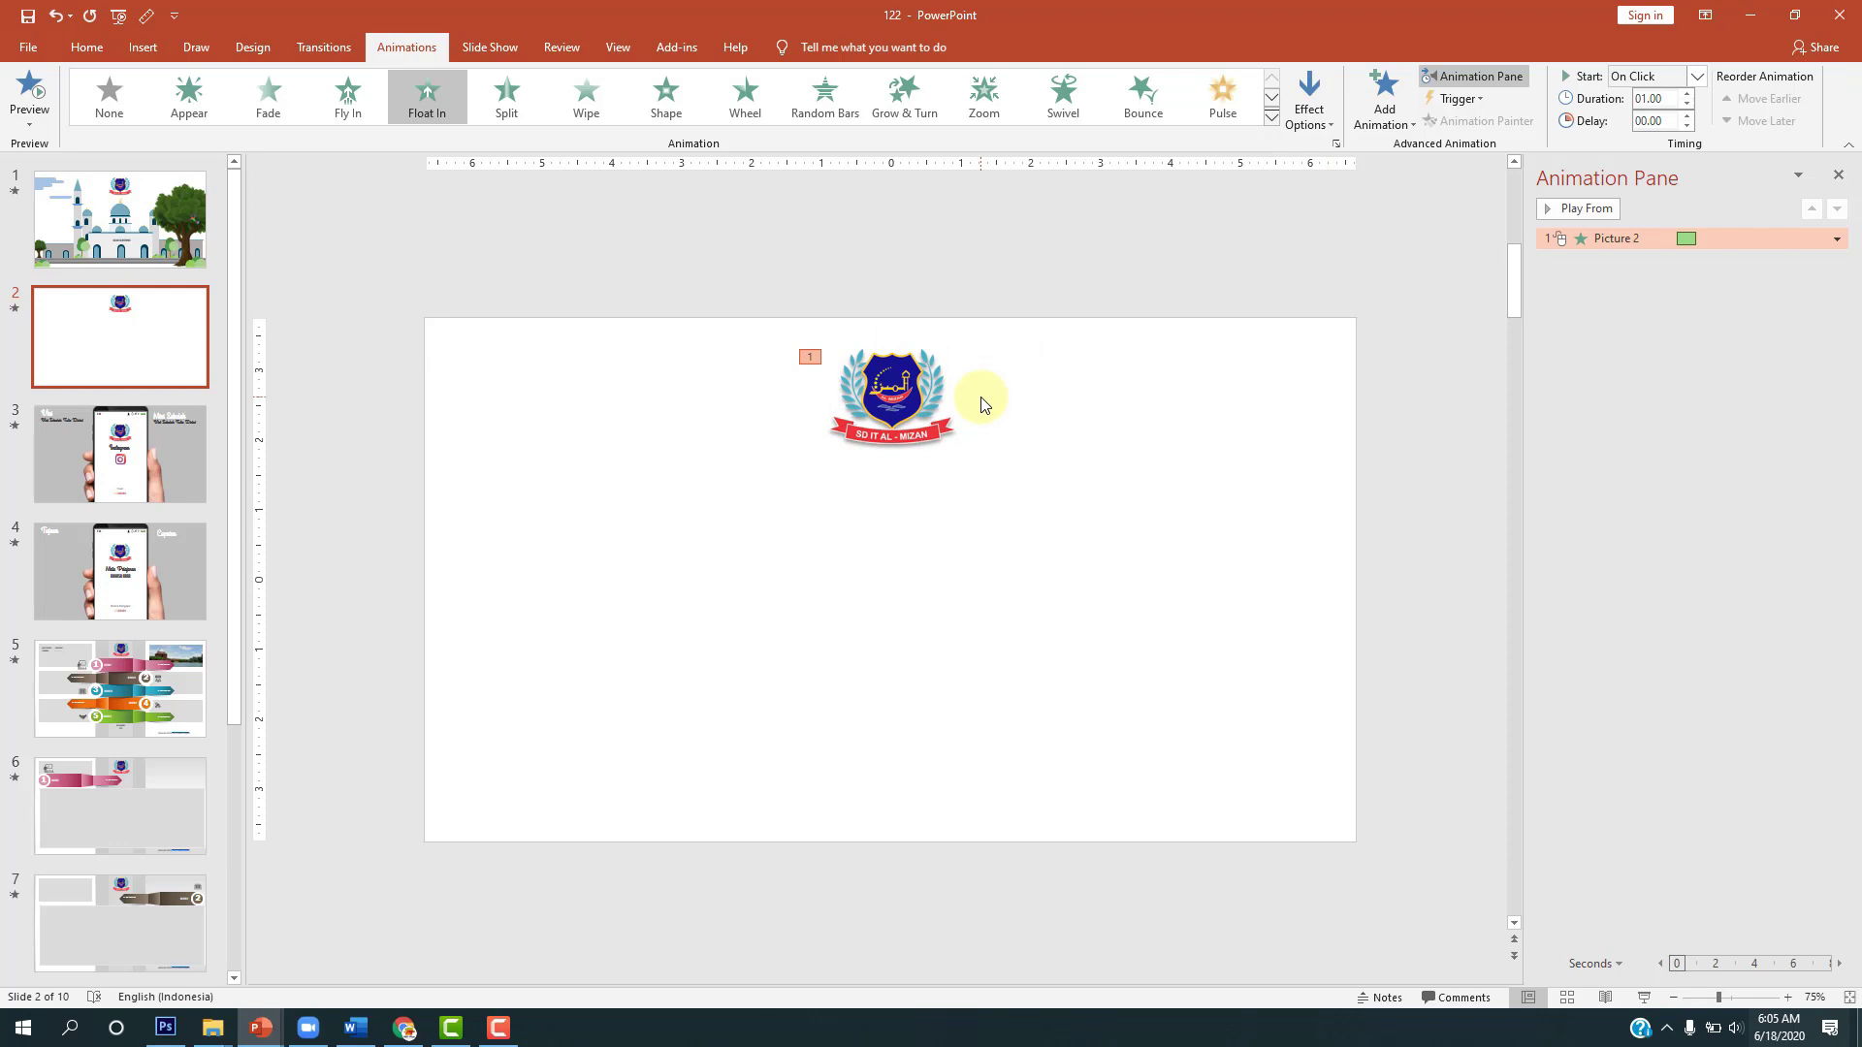
key("ctrl+z")
key("ctrl+z")
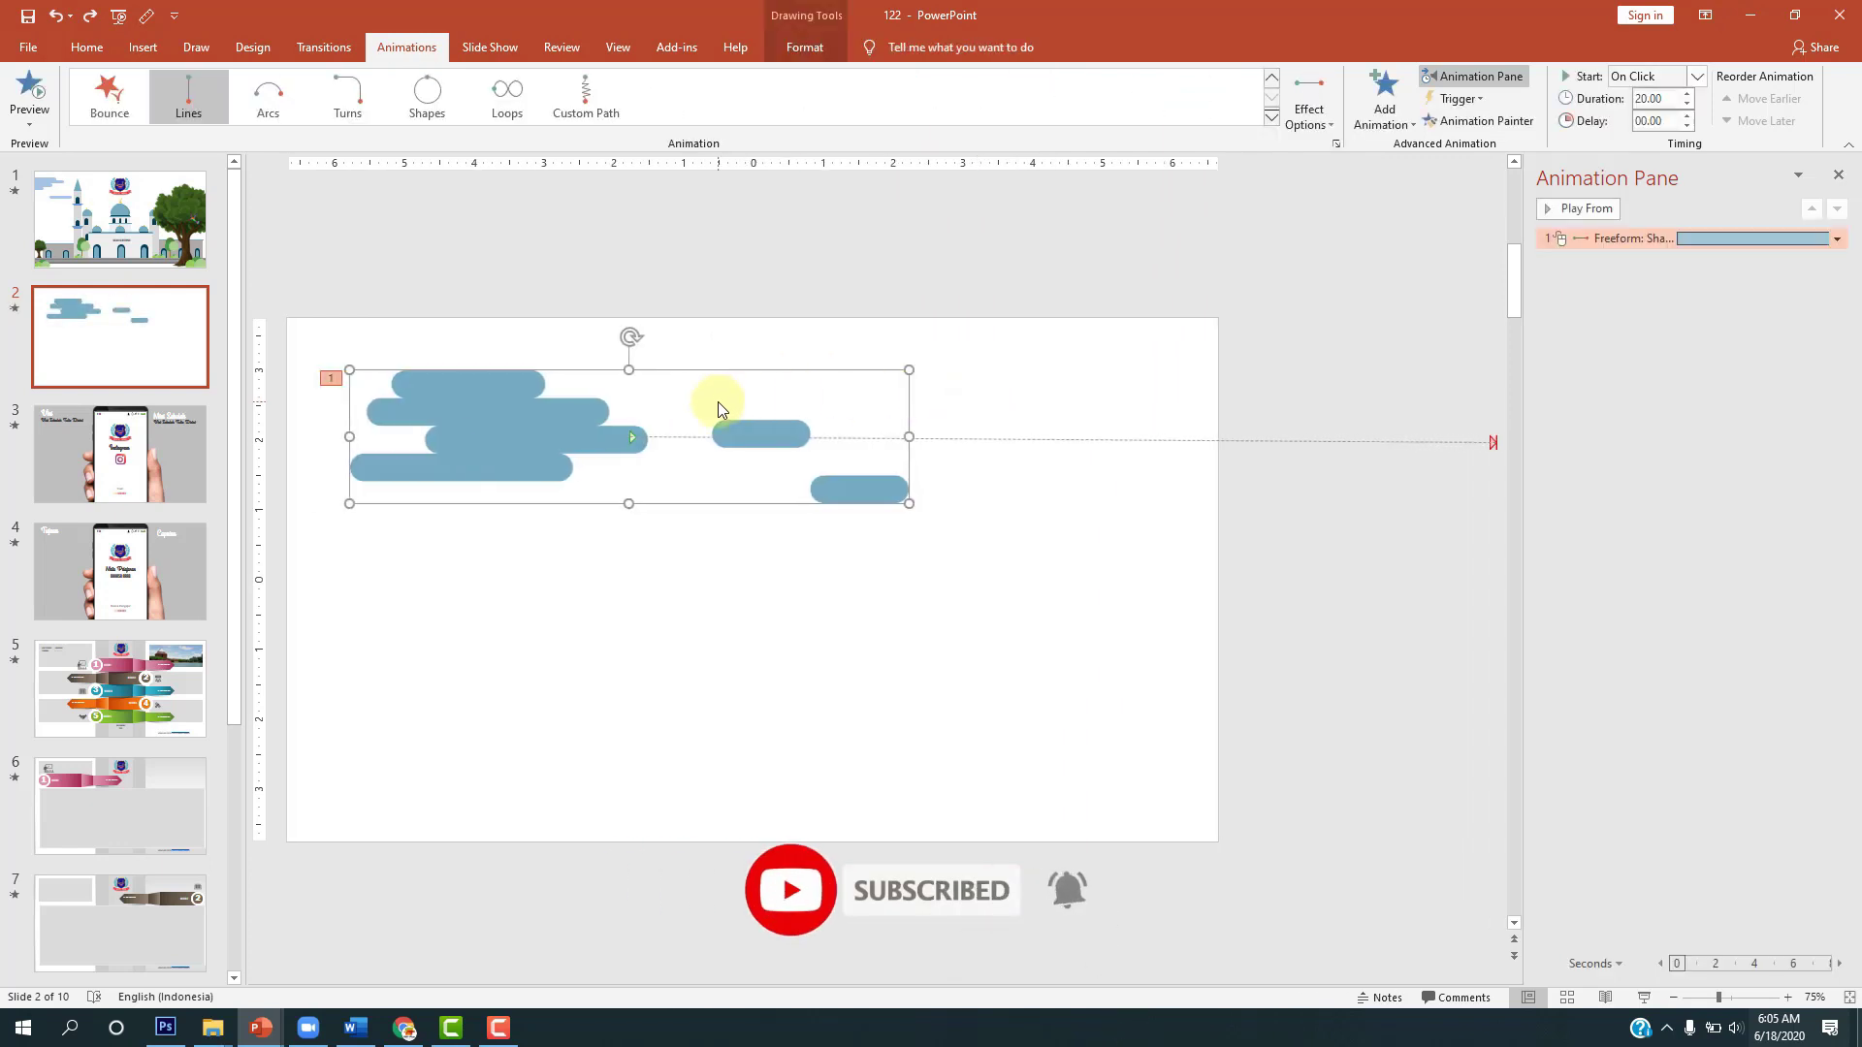
Step: Drag the cloud group up and left, off slide 2 above its top edge
left_click_drag(565, 416, 507, 243)
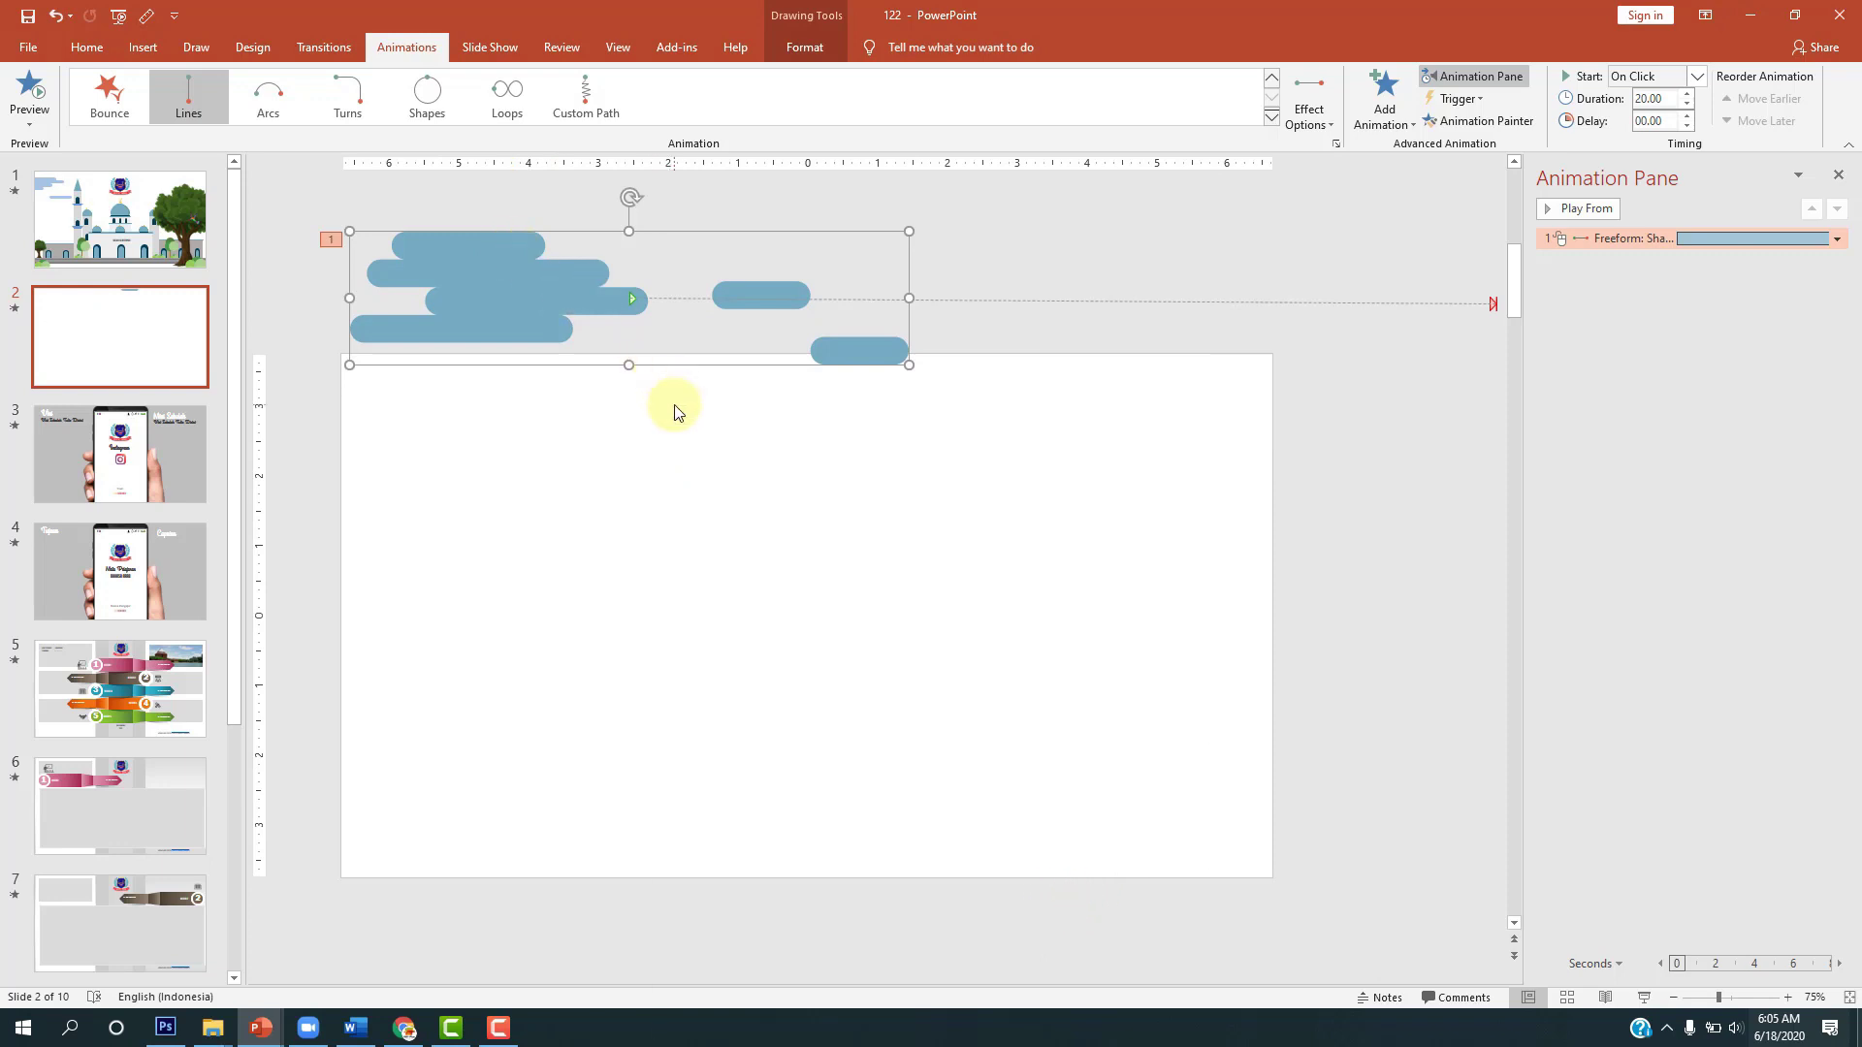
left_click_drag(594, 284, 545, 249)
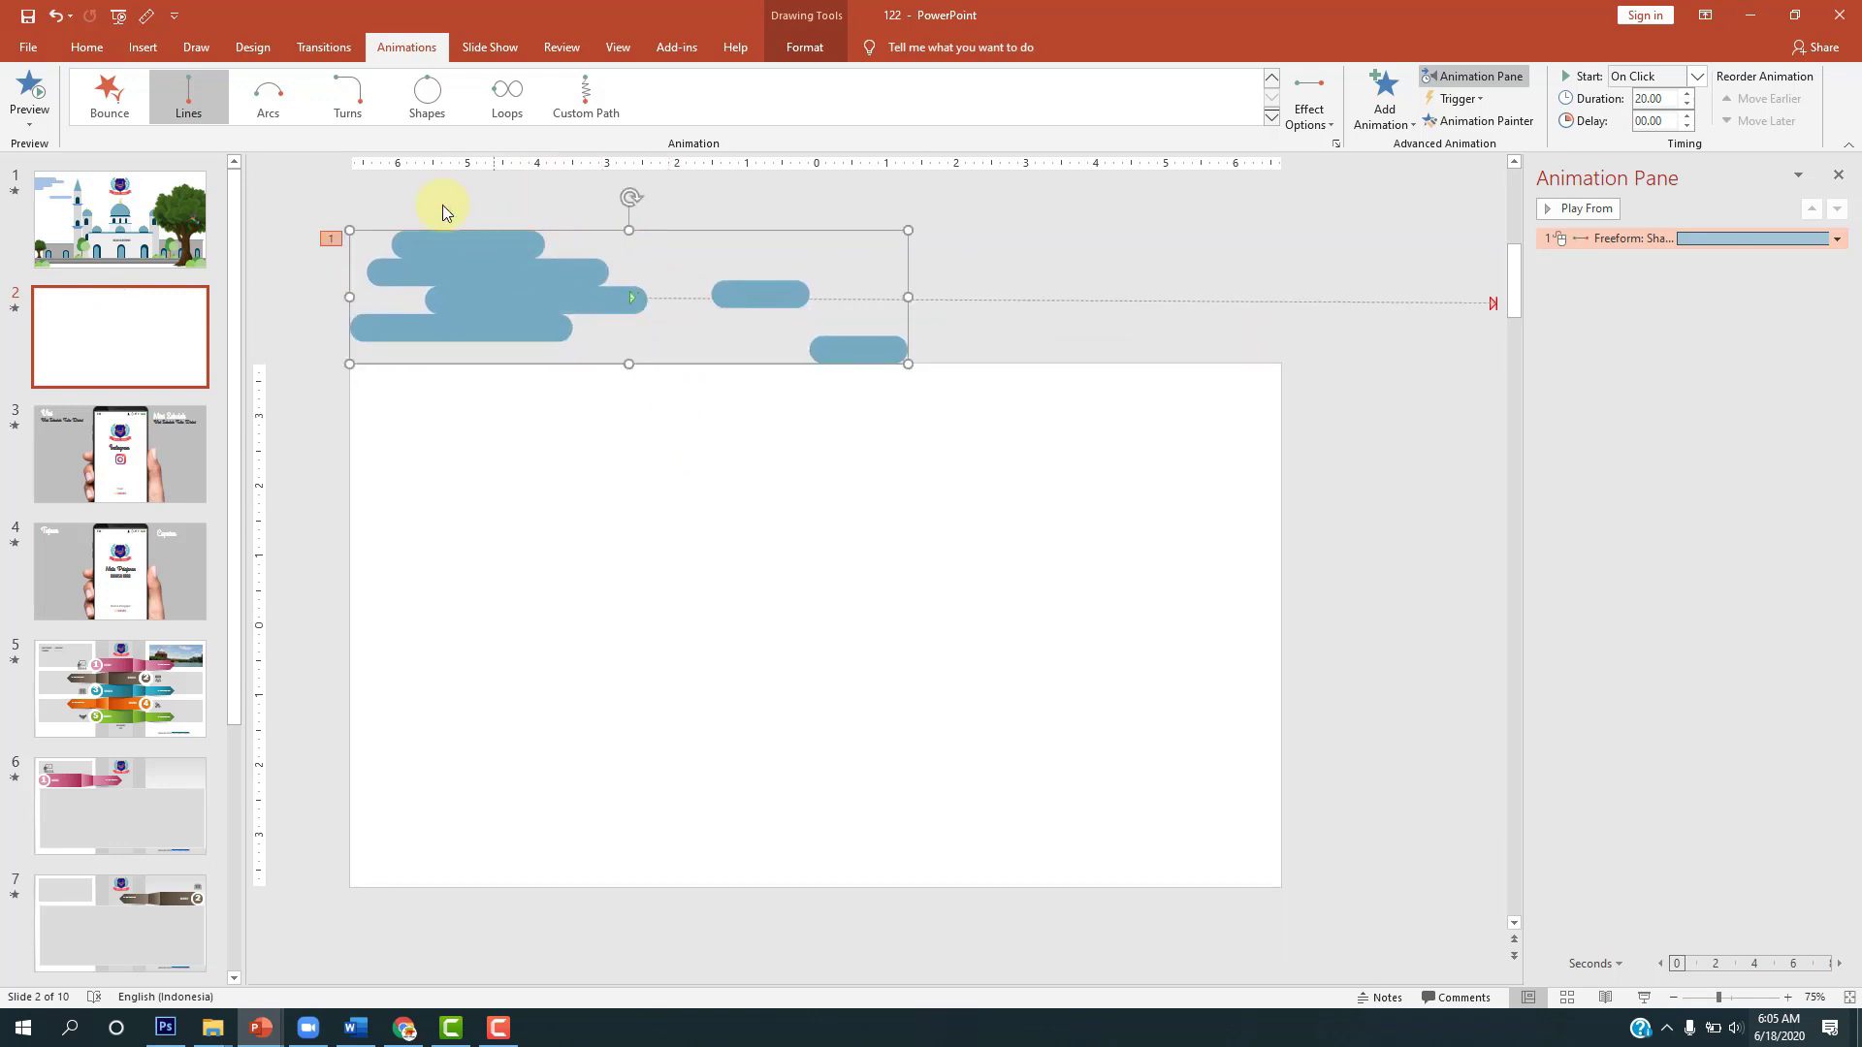
left_click(119, 218)
Step: Paste the school logo from slide 1 onto slide 2, placed just above its top edge
left_click(961, 371)
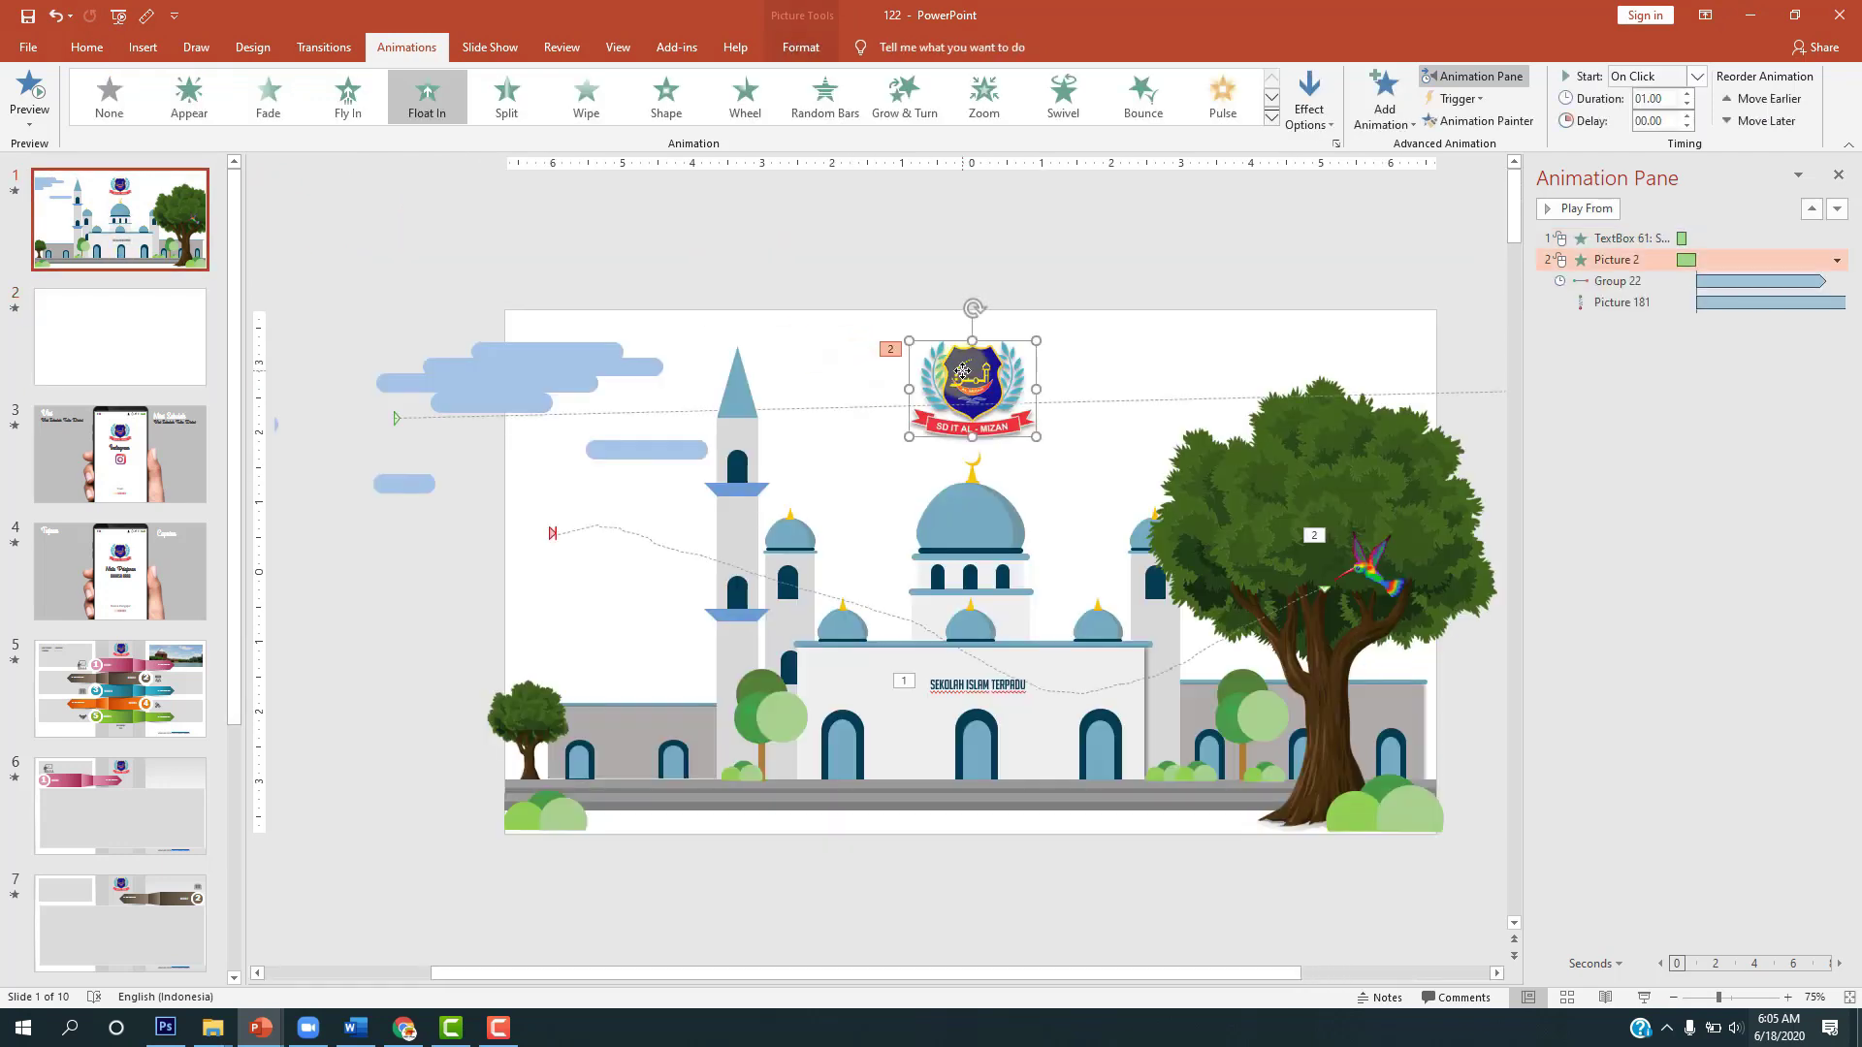
left_click(111, 355)
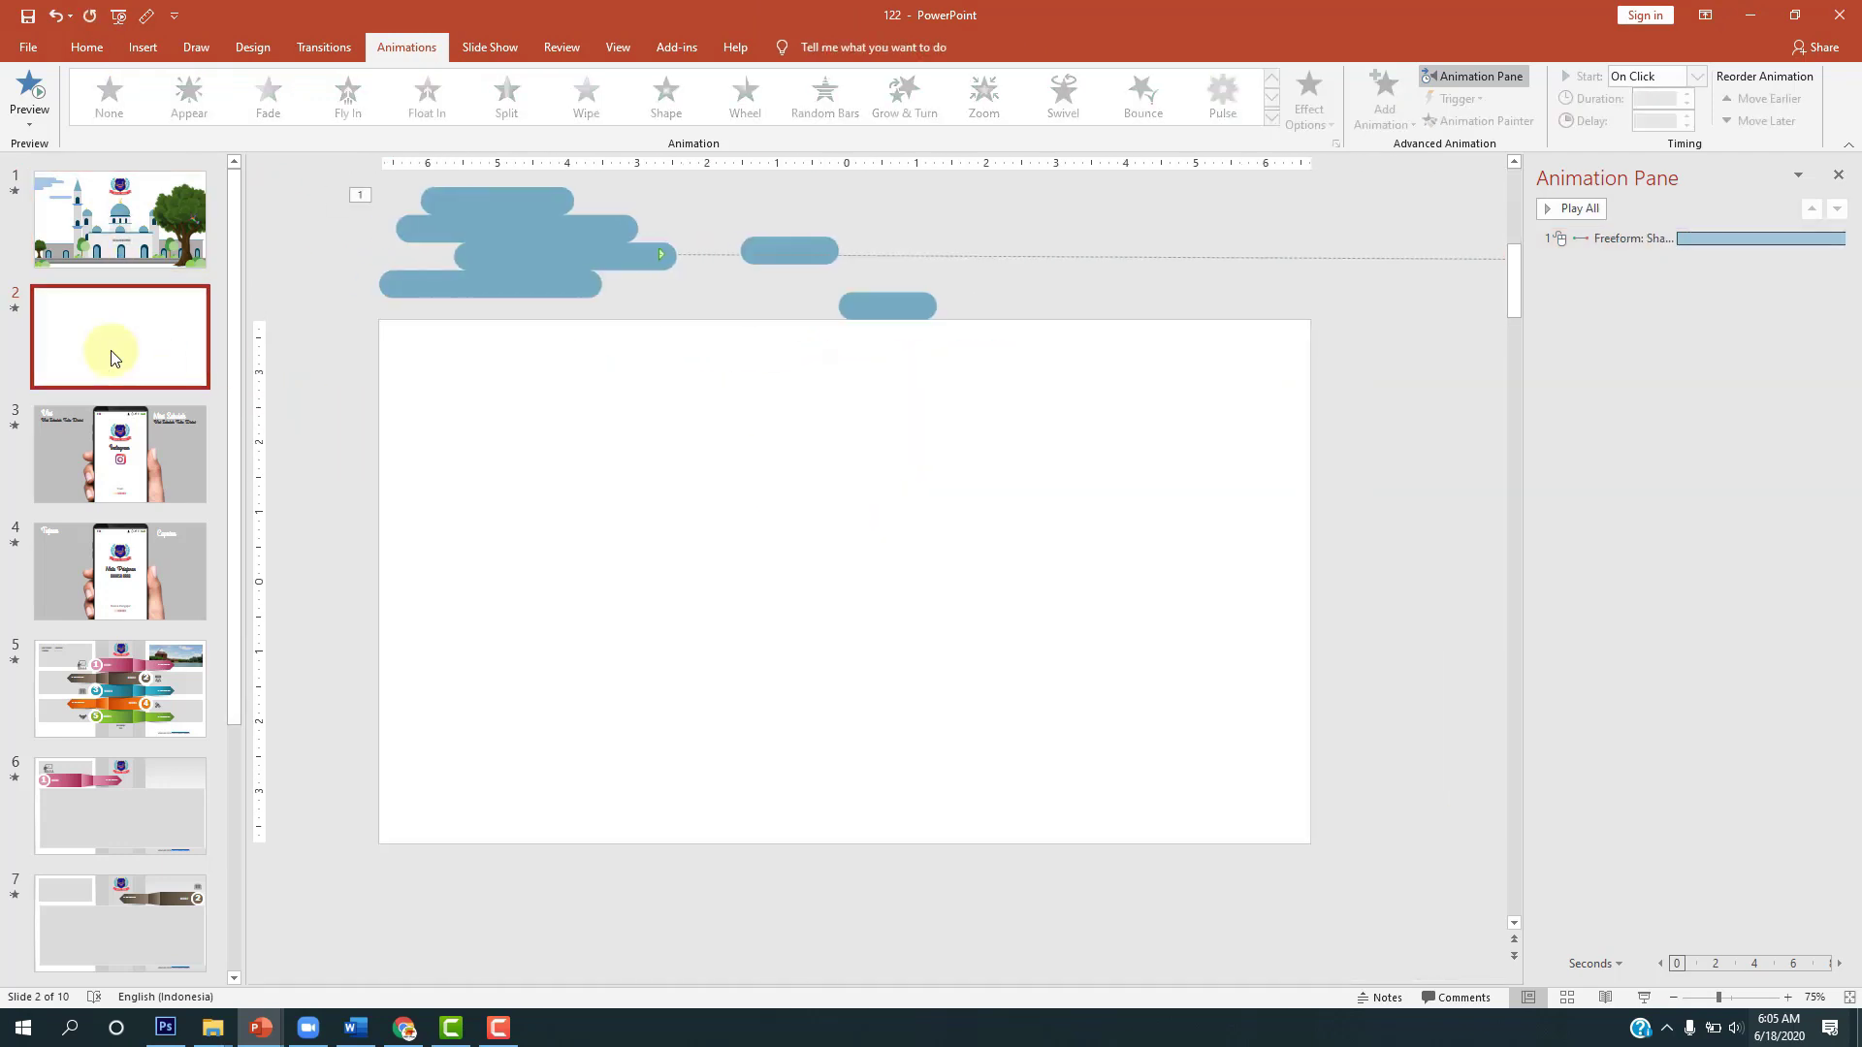
key("ctrl+v")
mouse_move(833, 373)
left_mouse_down()
mouse_move(1033, 318)
mouse_move(1013, 248)
left_mouse_up()
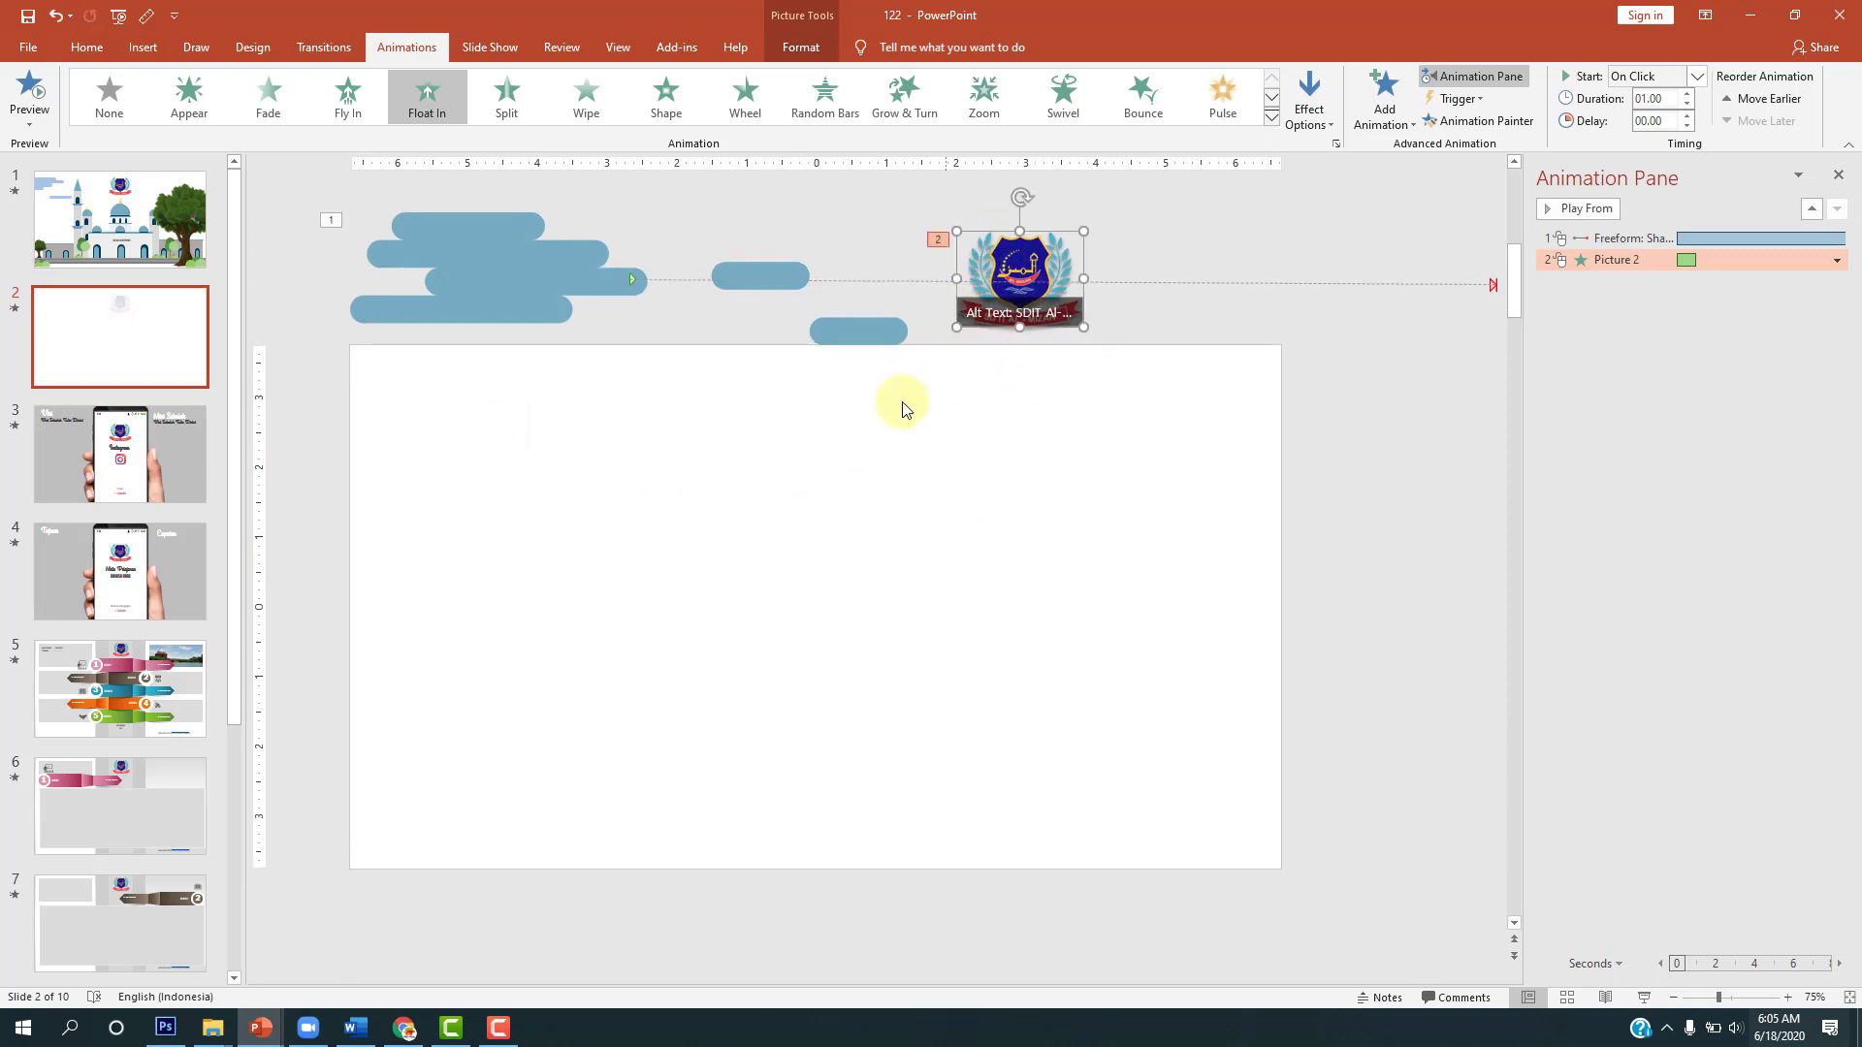
left_click(167, 225)
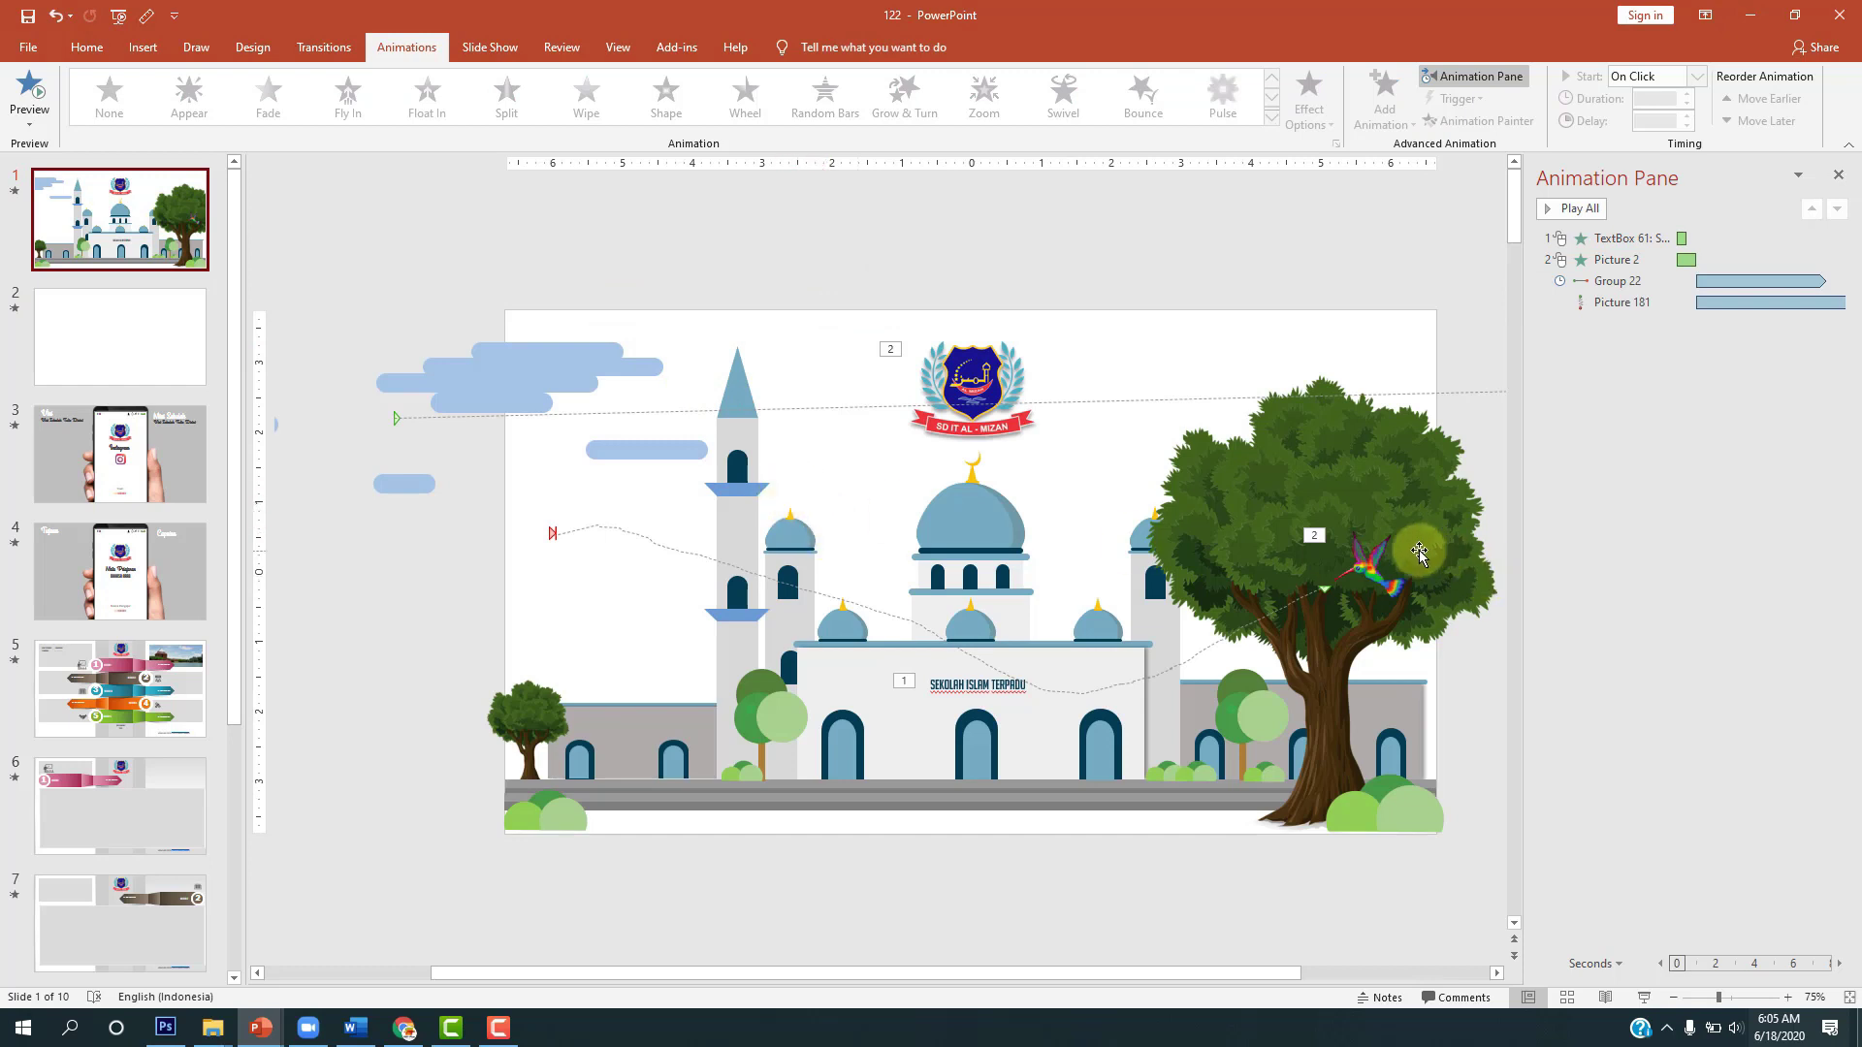
Step: Select the large tree, preview the mosque slide's animations as a slide show, then return to slide 2
left_click(1285, 533)
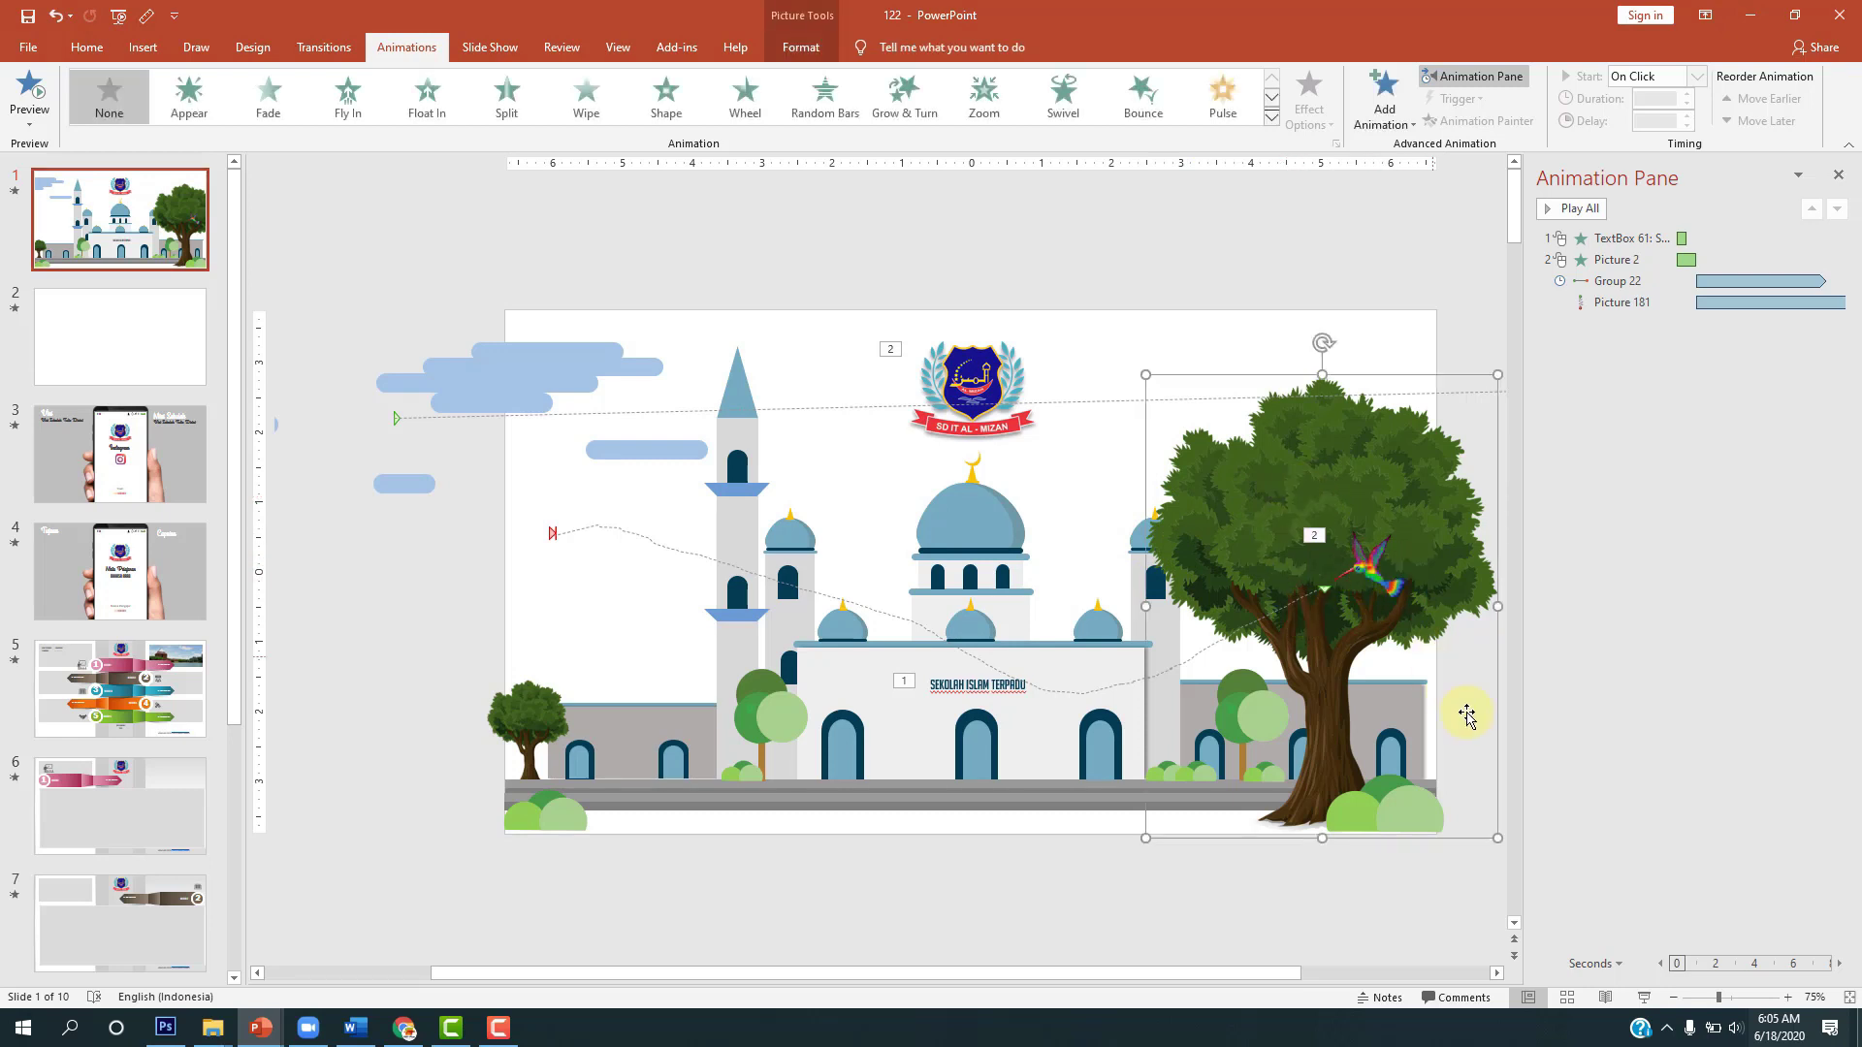
left_click(1644, 982)
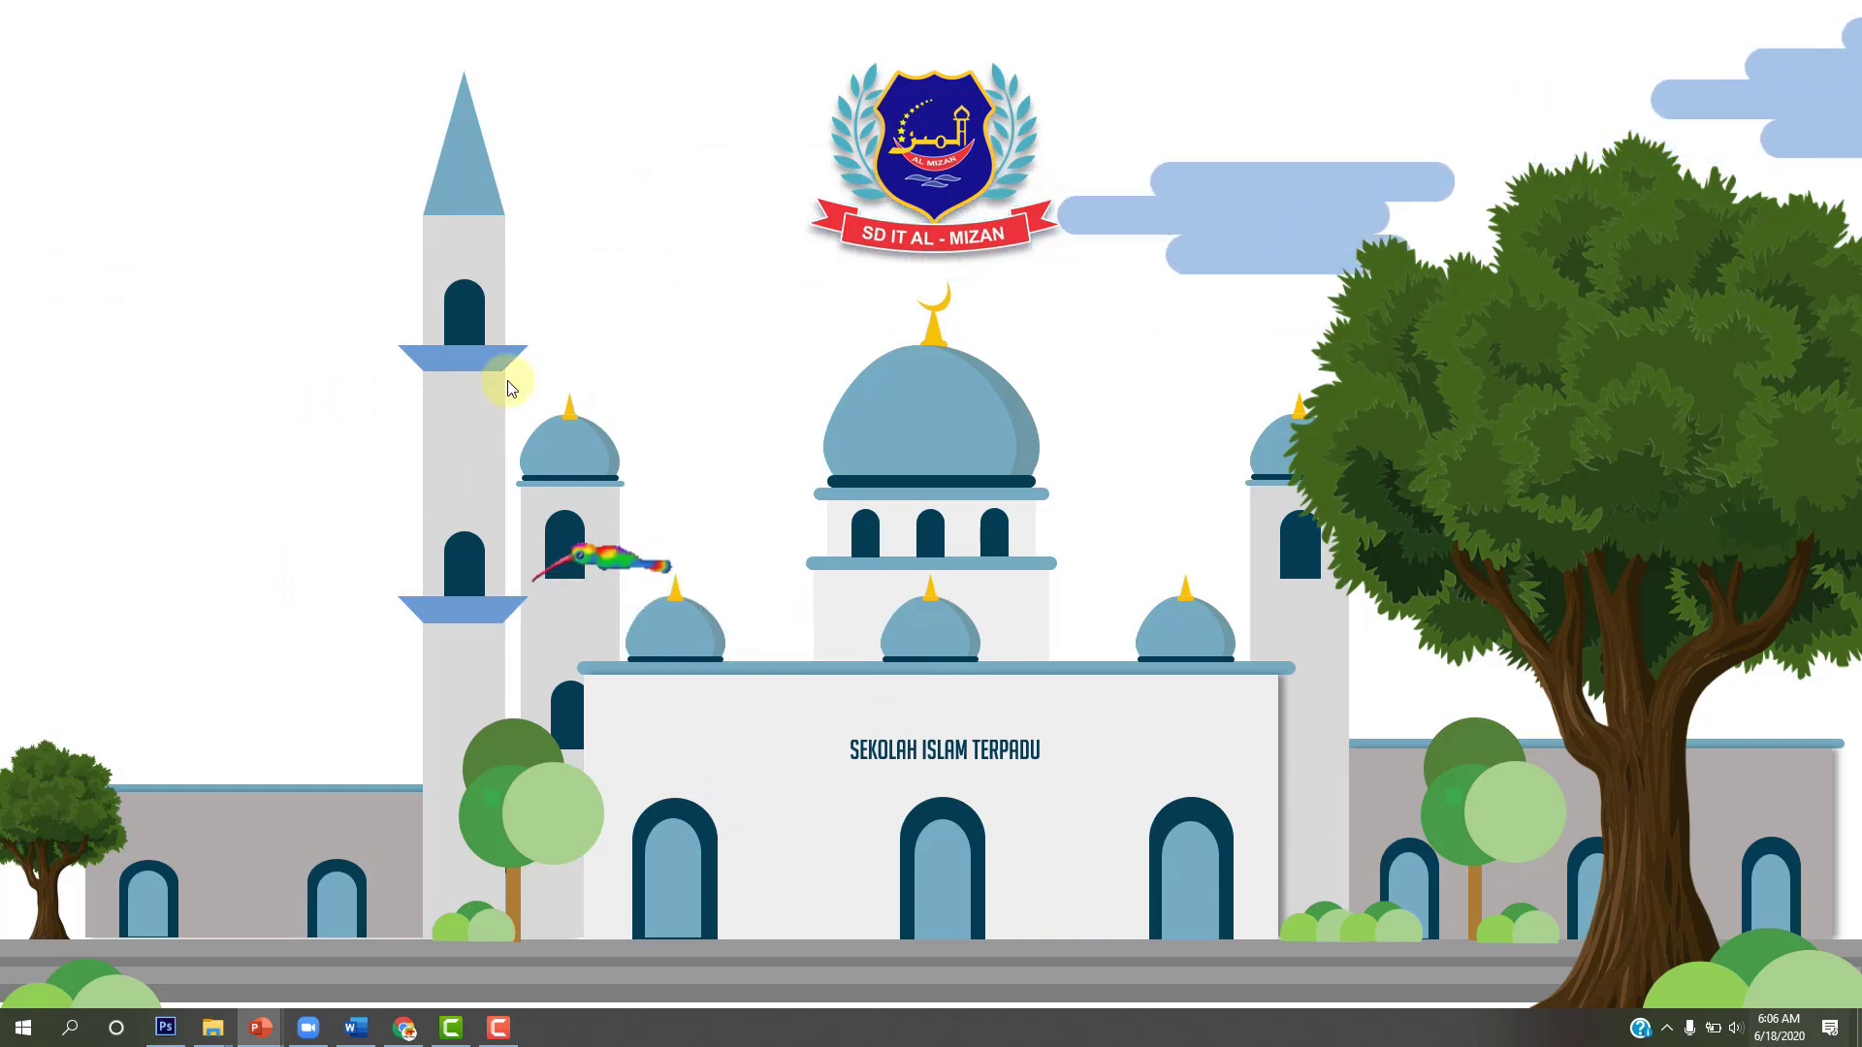
key("Escape")
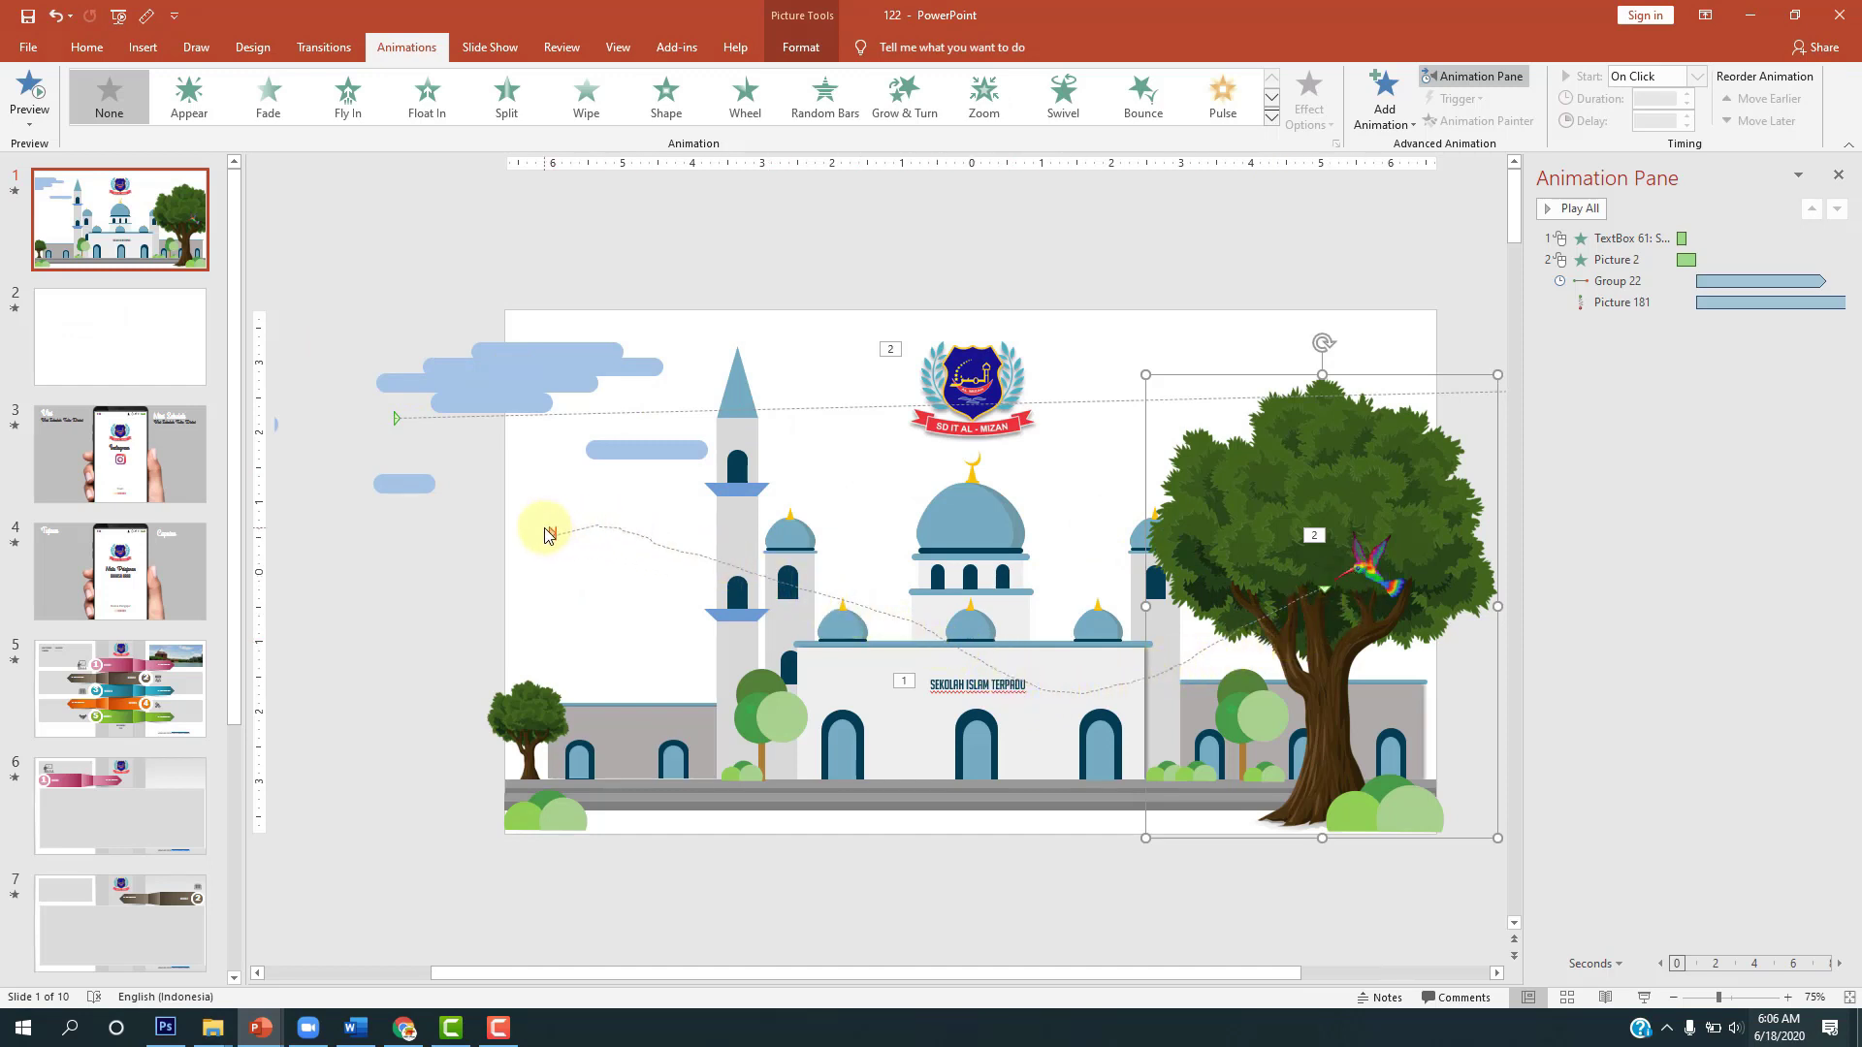
left_click(115, 337)
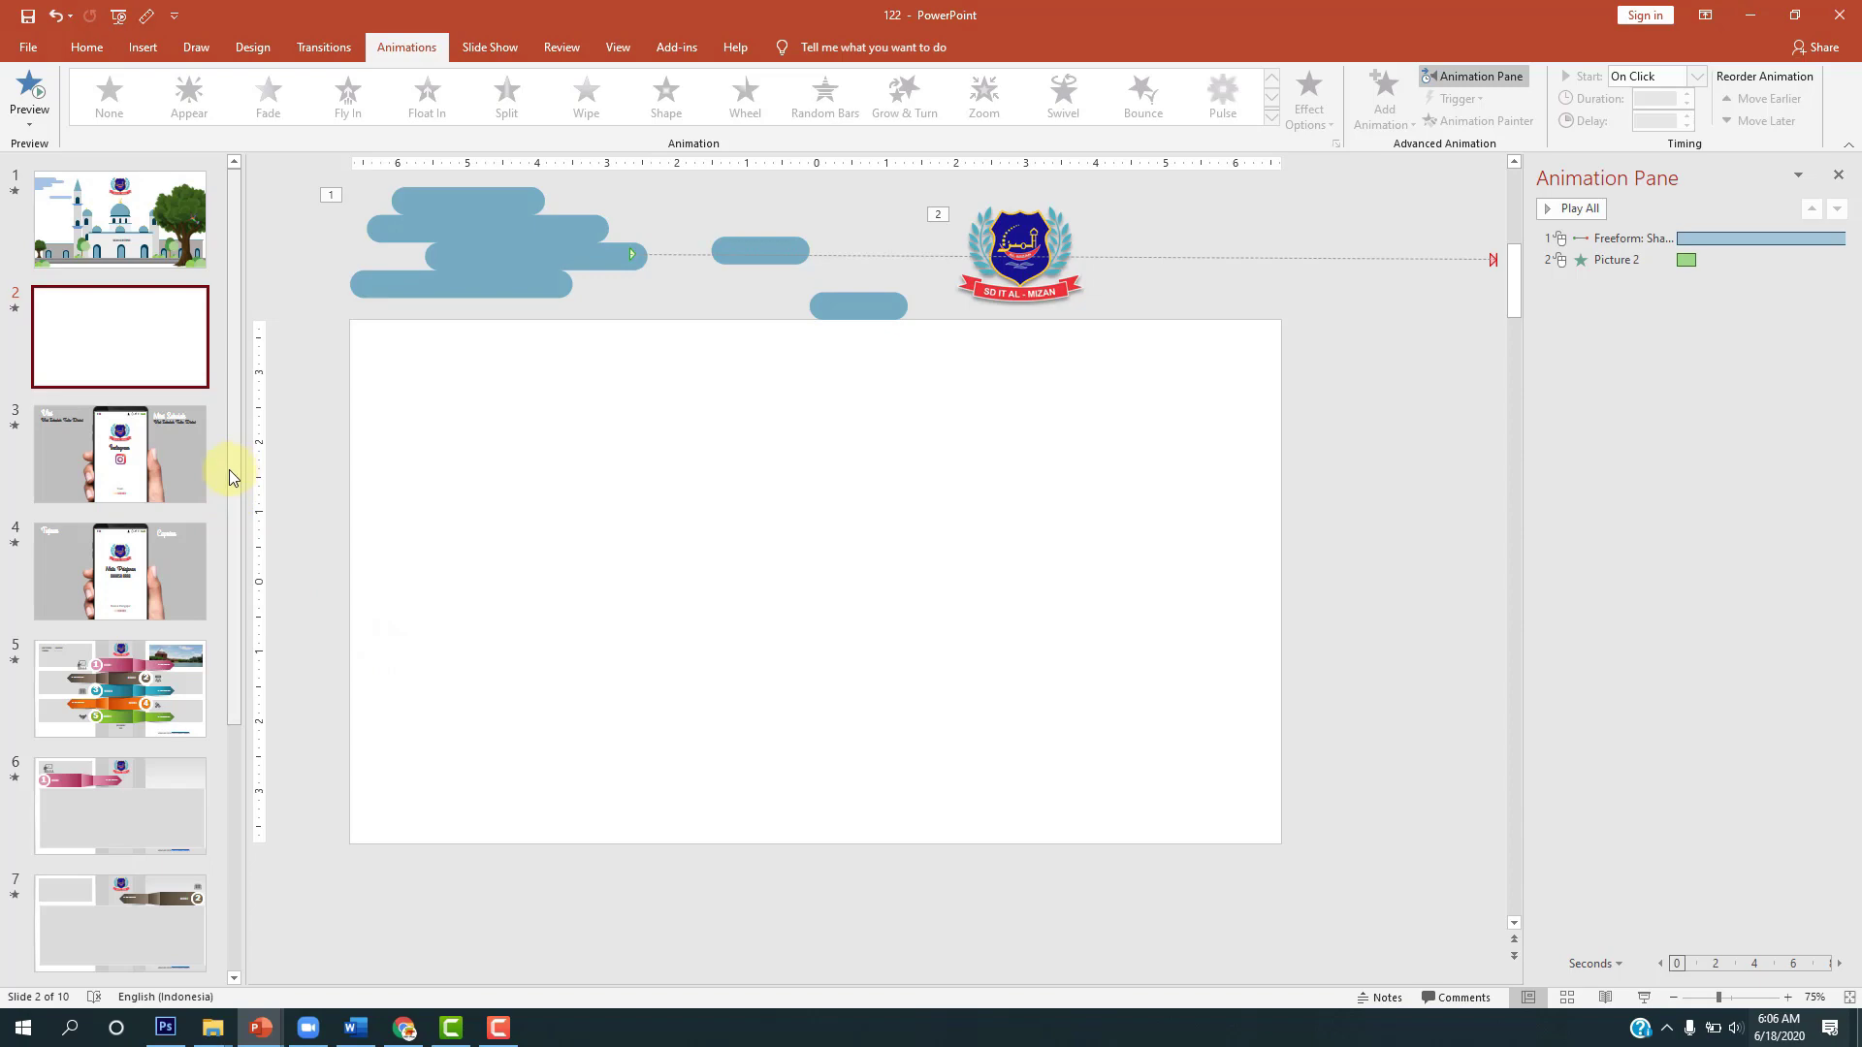
mouse_move(259, 1027)
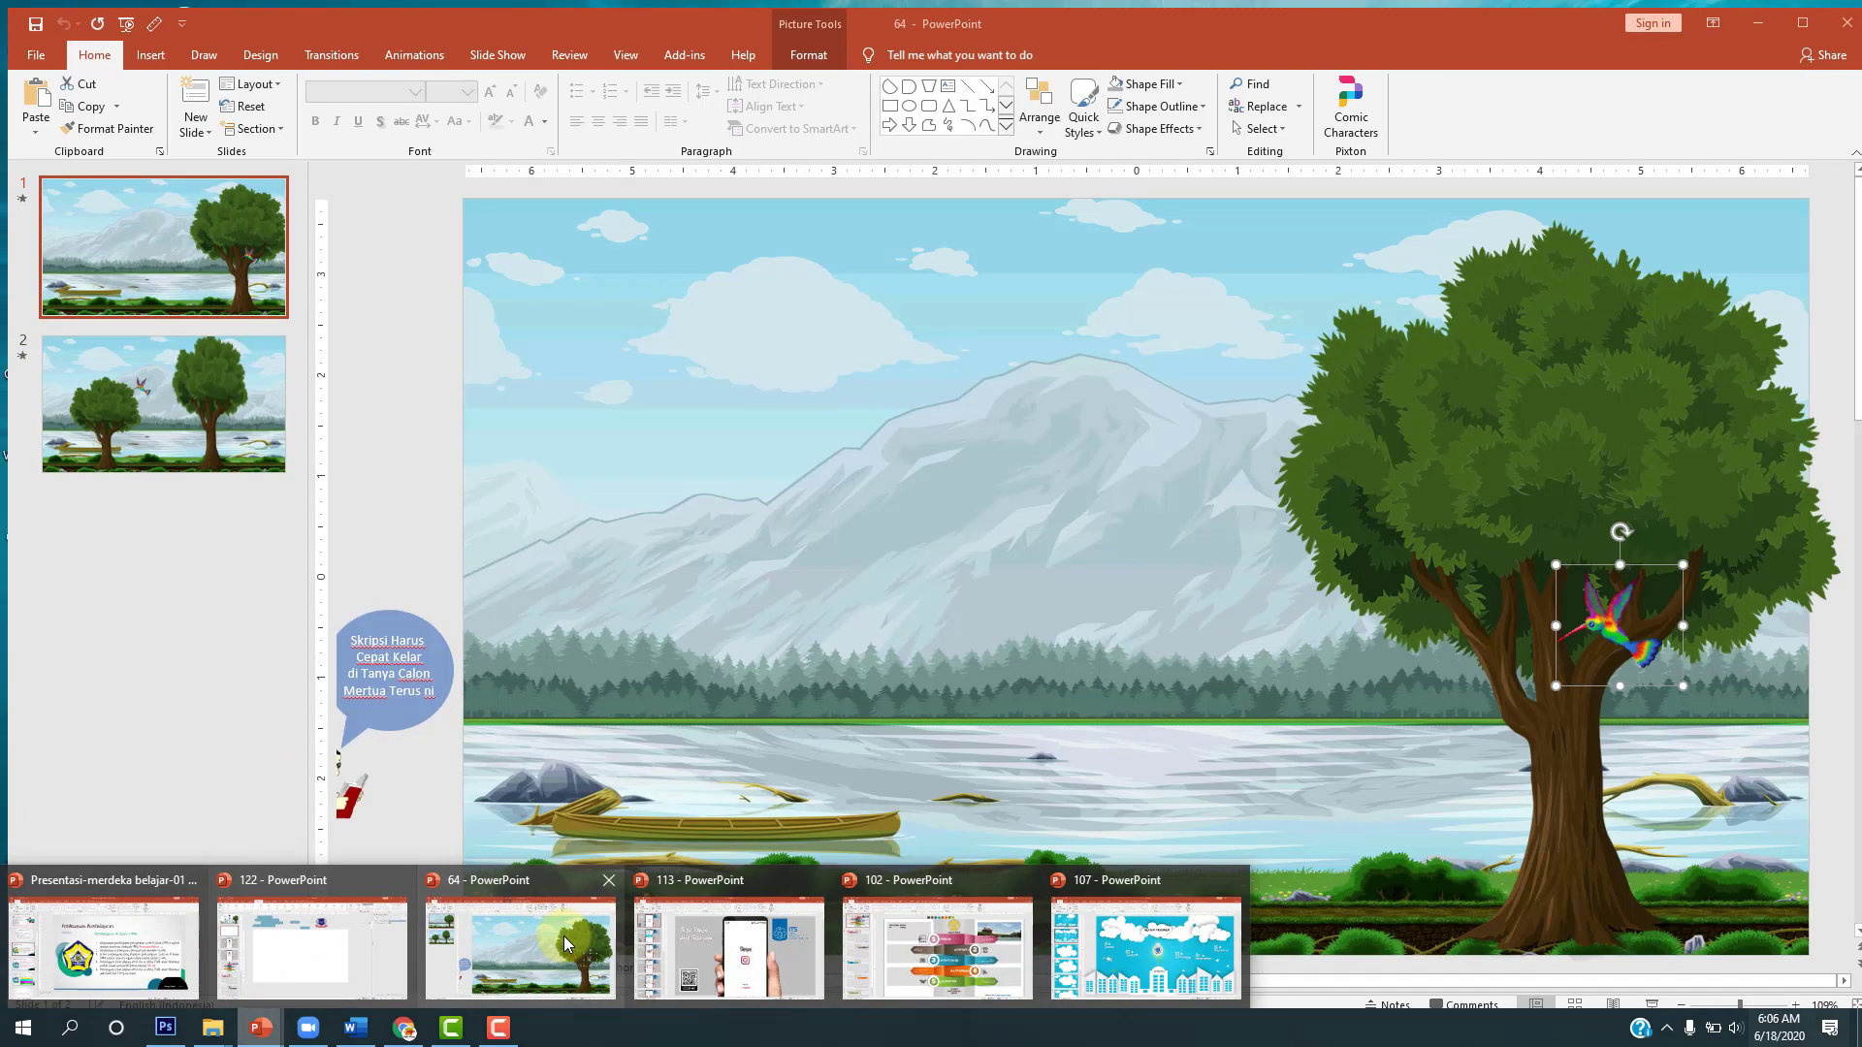
Step: Switch to the lake-scene presentation and preview its animations as a slide show
key("alt+Tab")
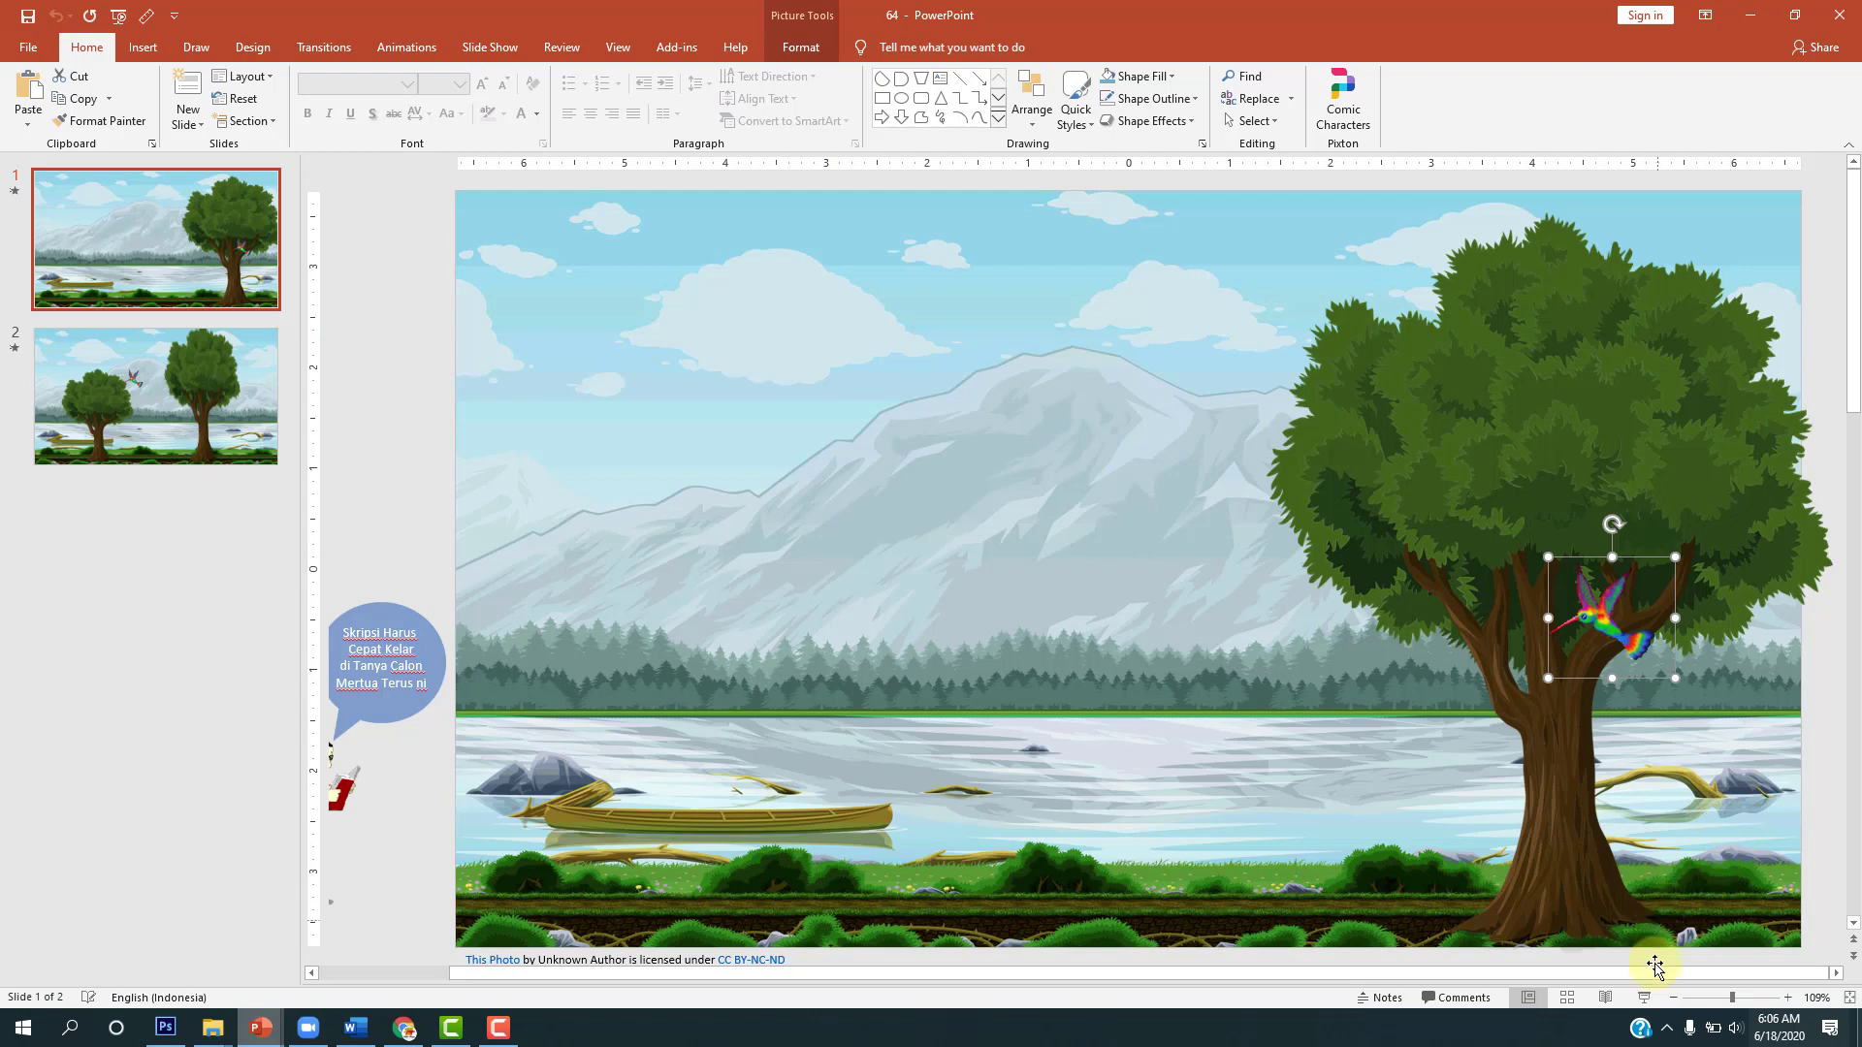
left_click(1643, 997)
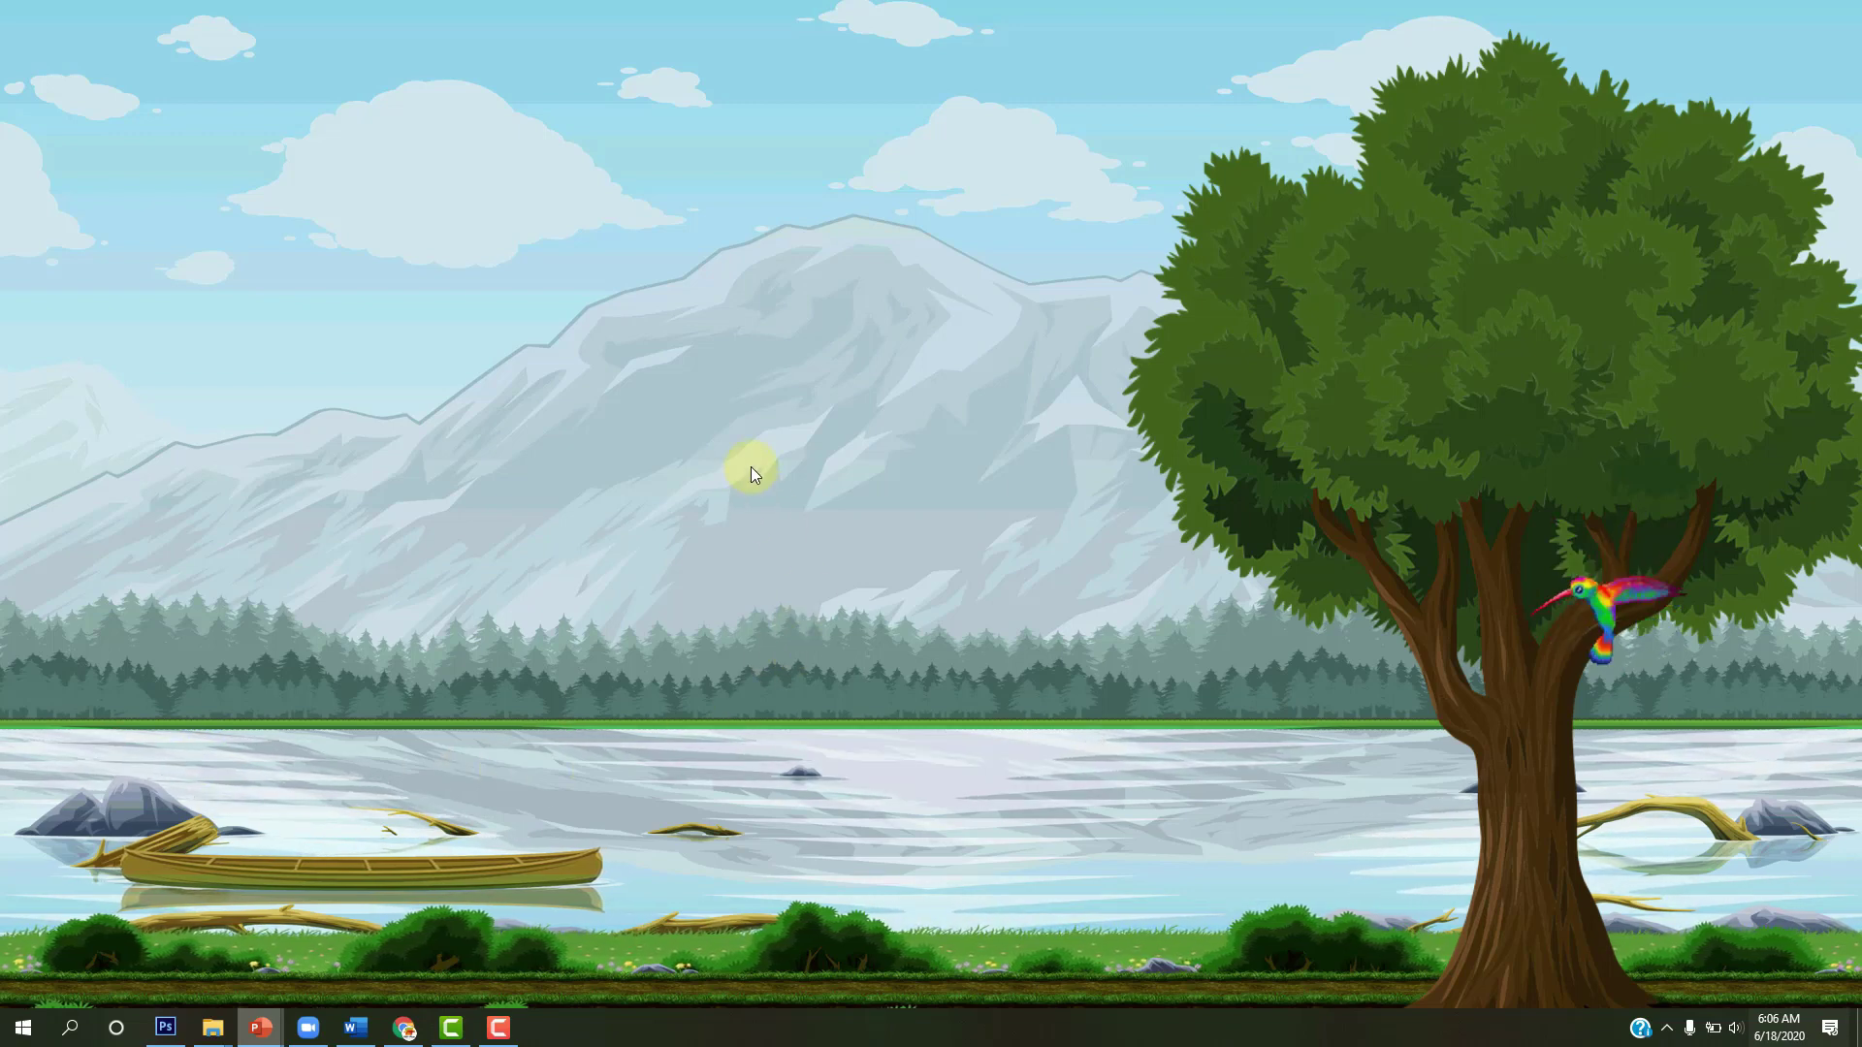
left_click(39, 863)
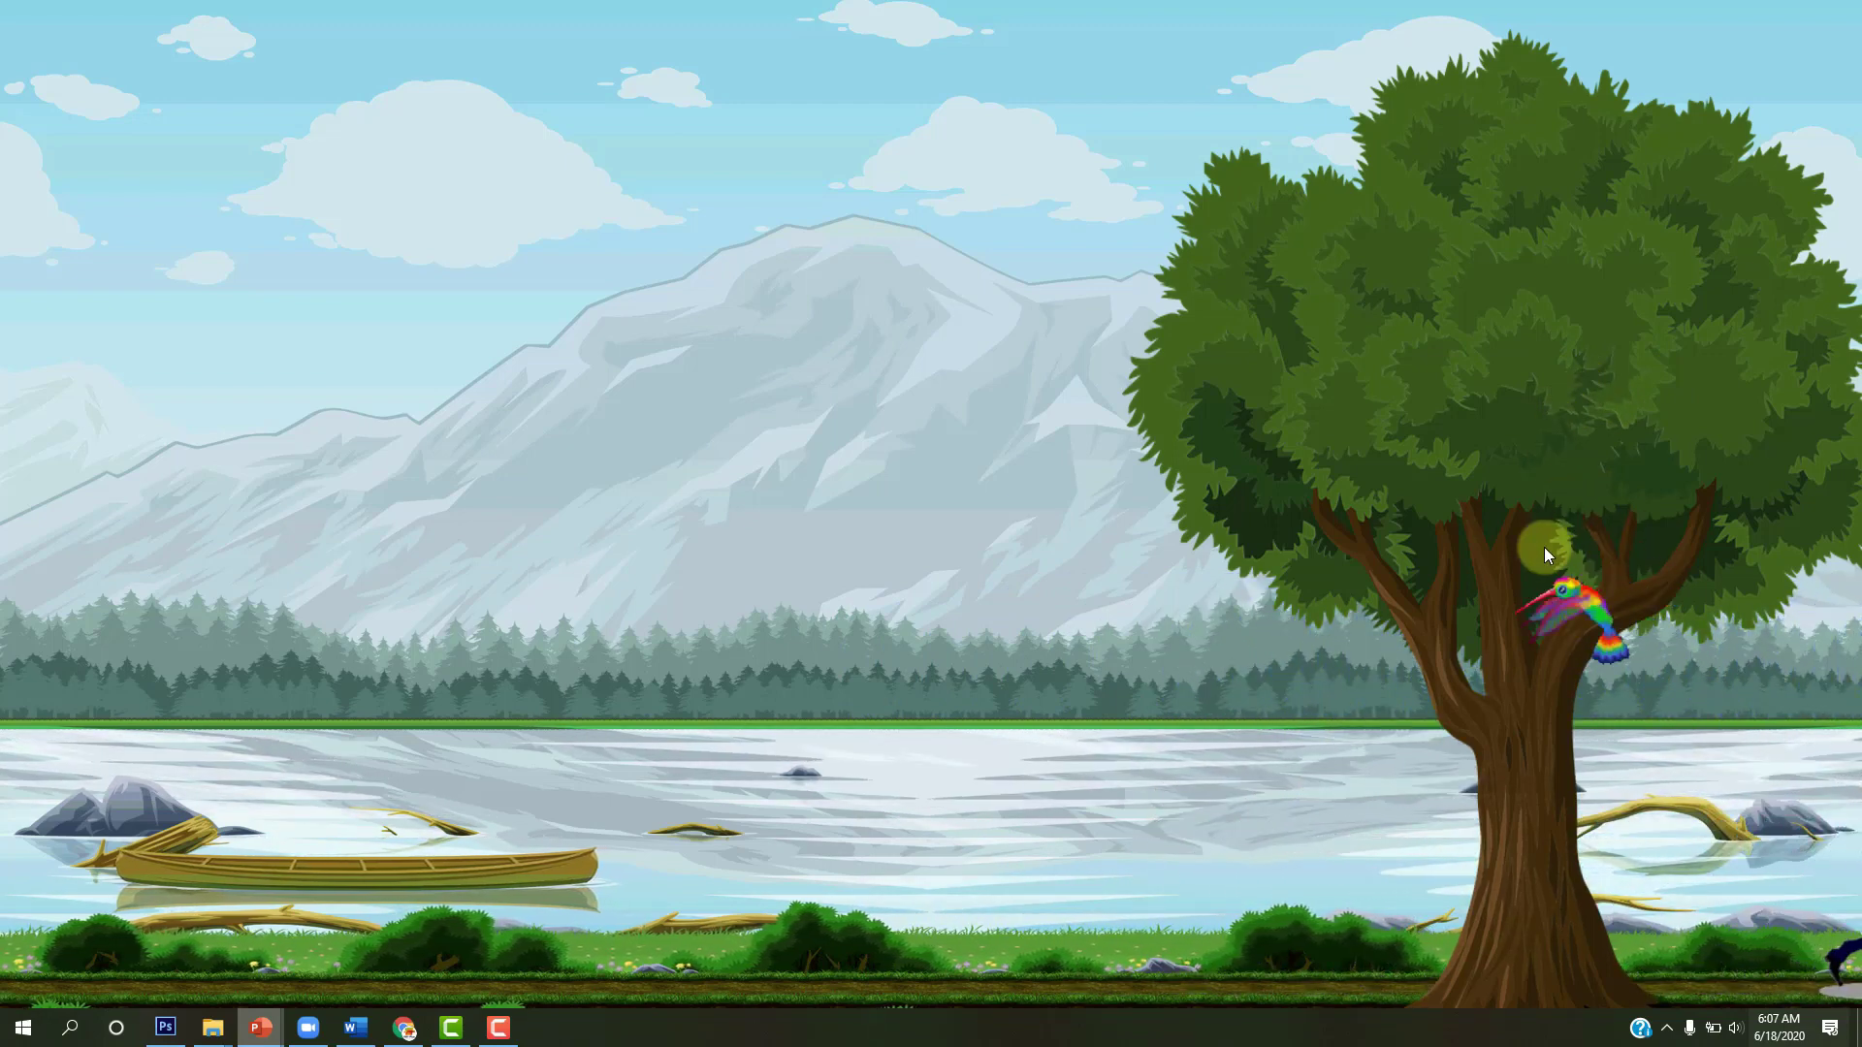
key("Escape")
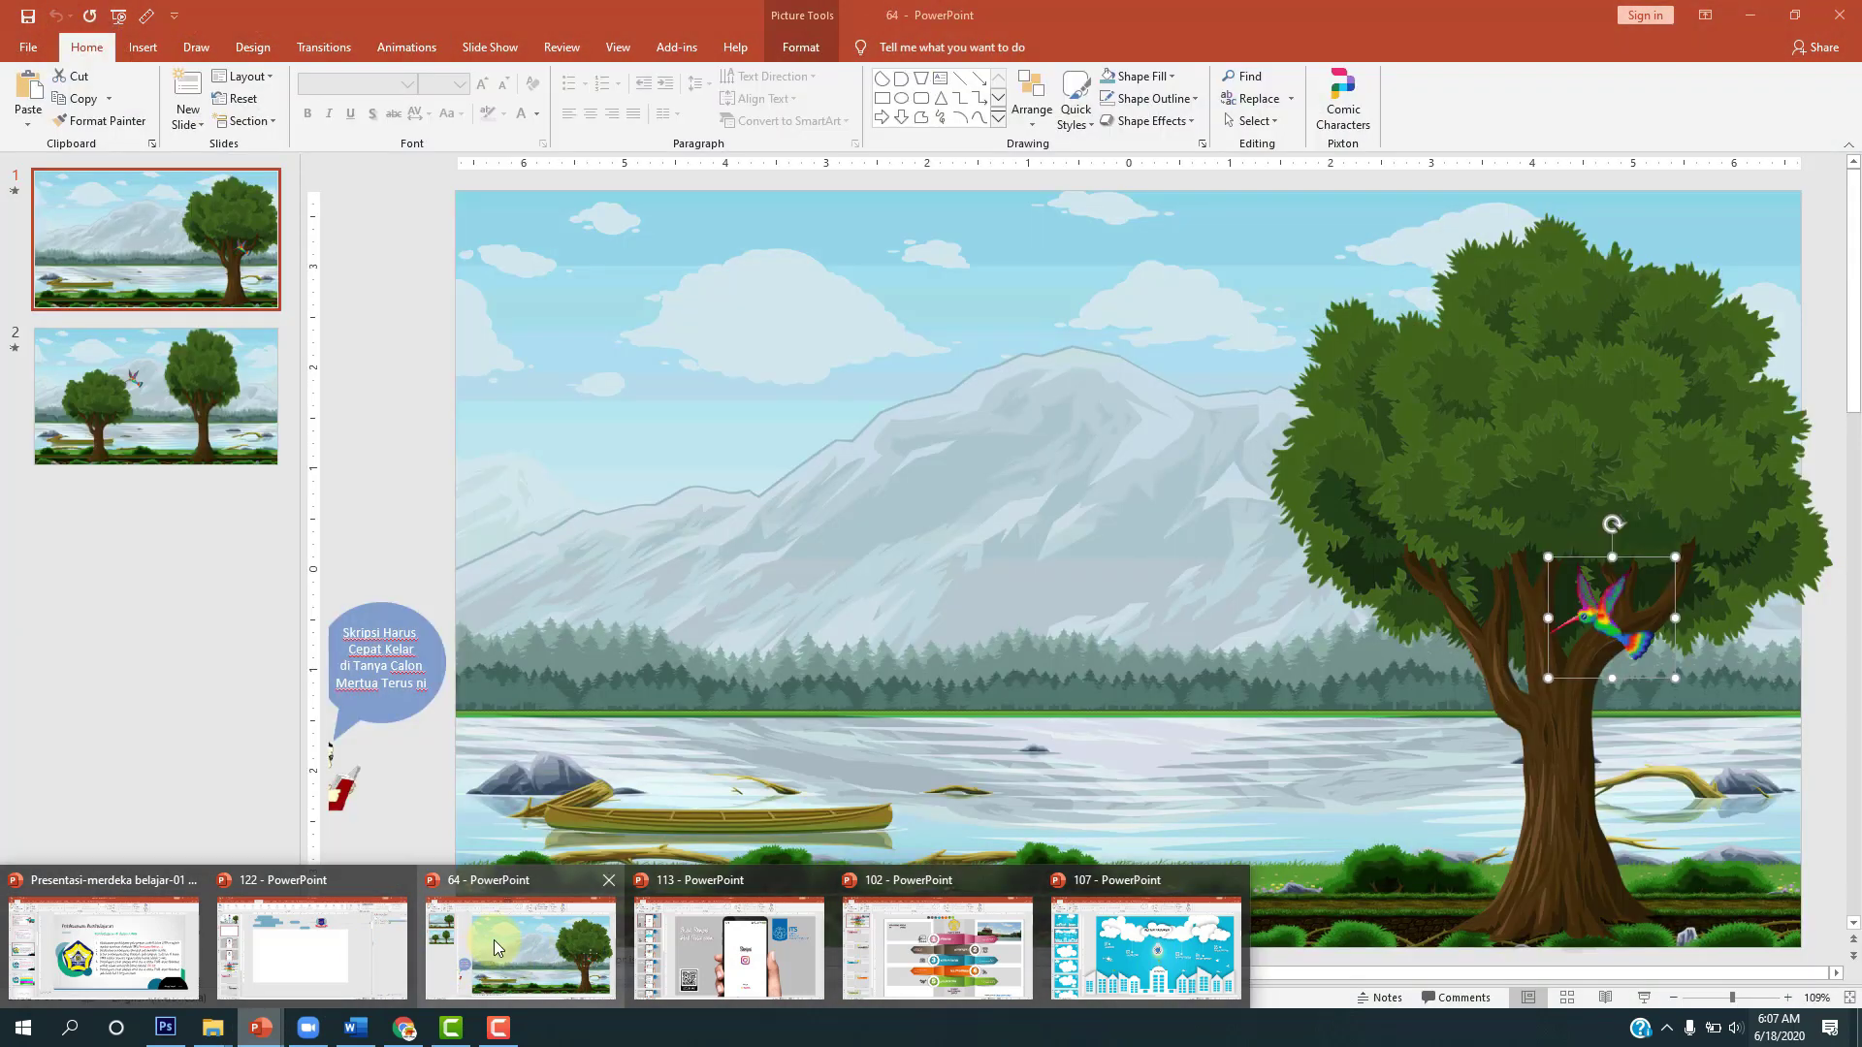
Step: Select the large tree together with the hummingbird, then return to the school template
left_click(493, 940)
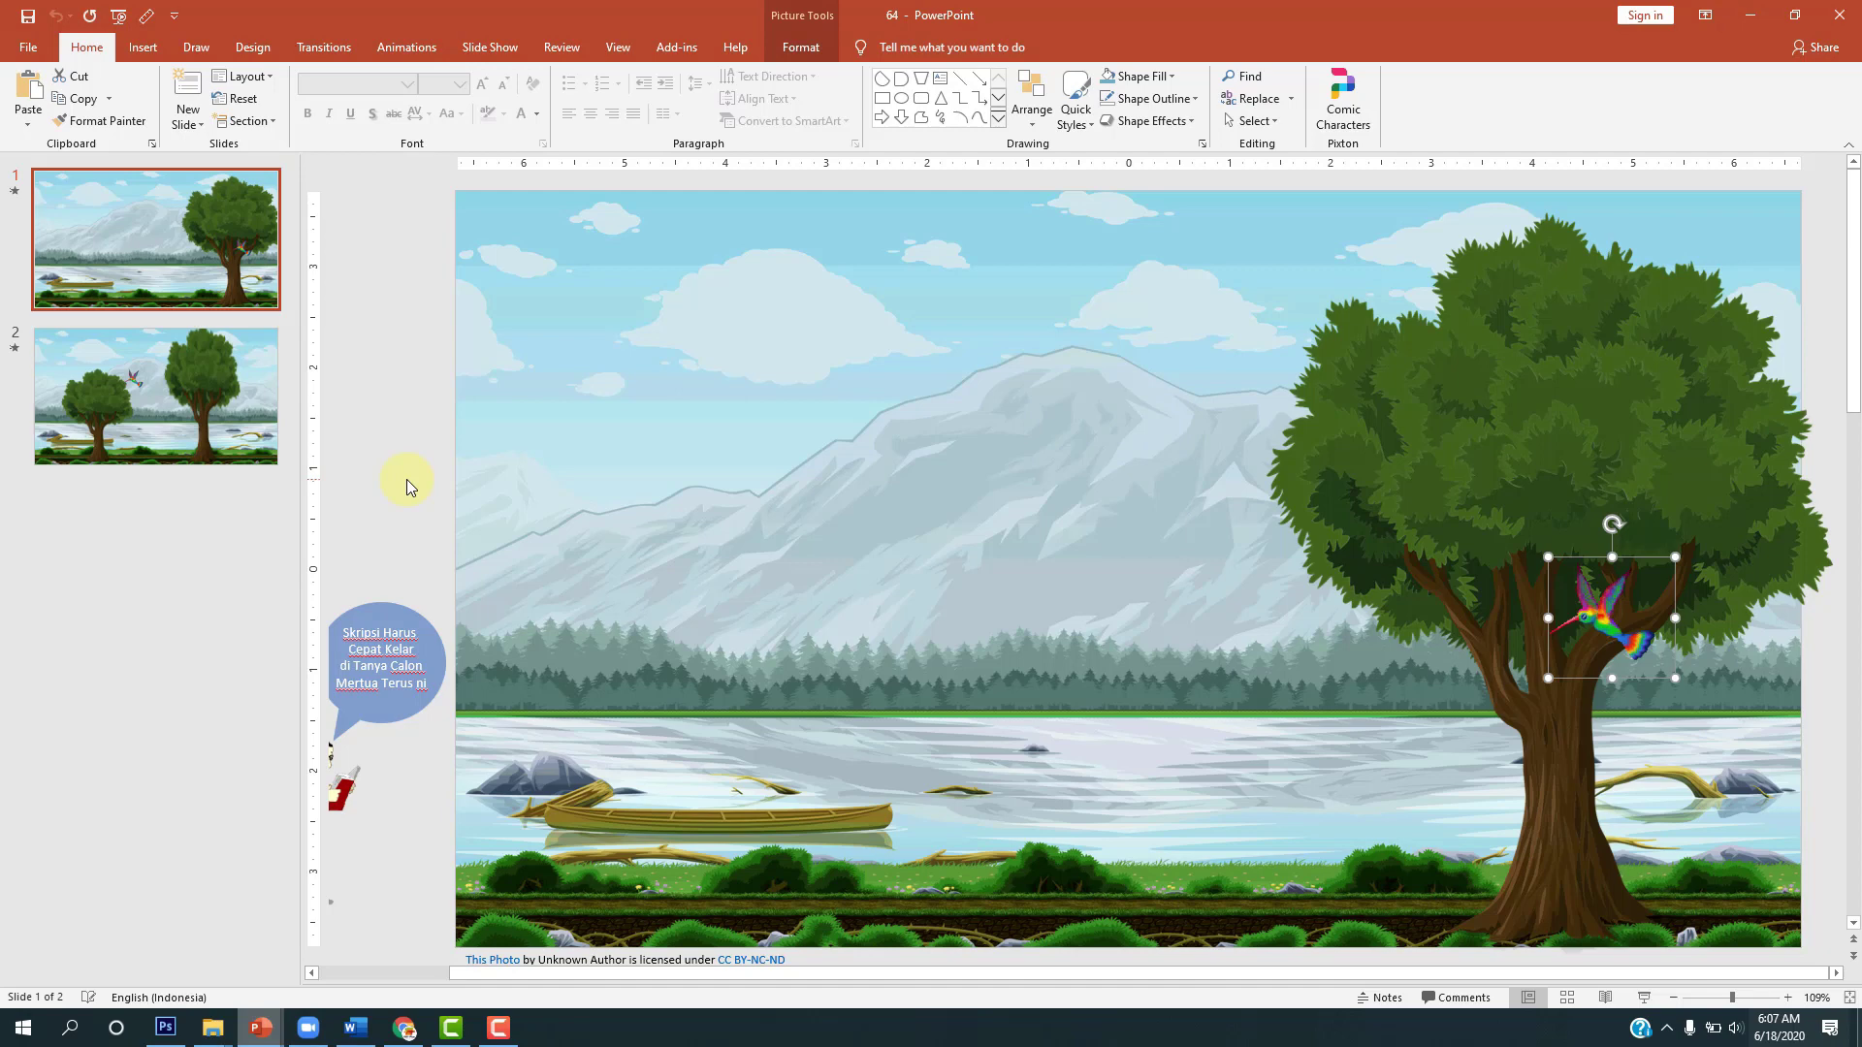
left_click(432, 480)
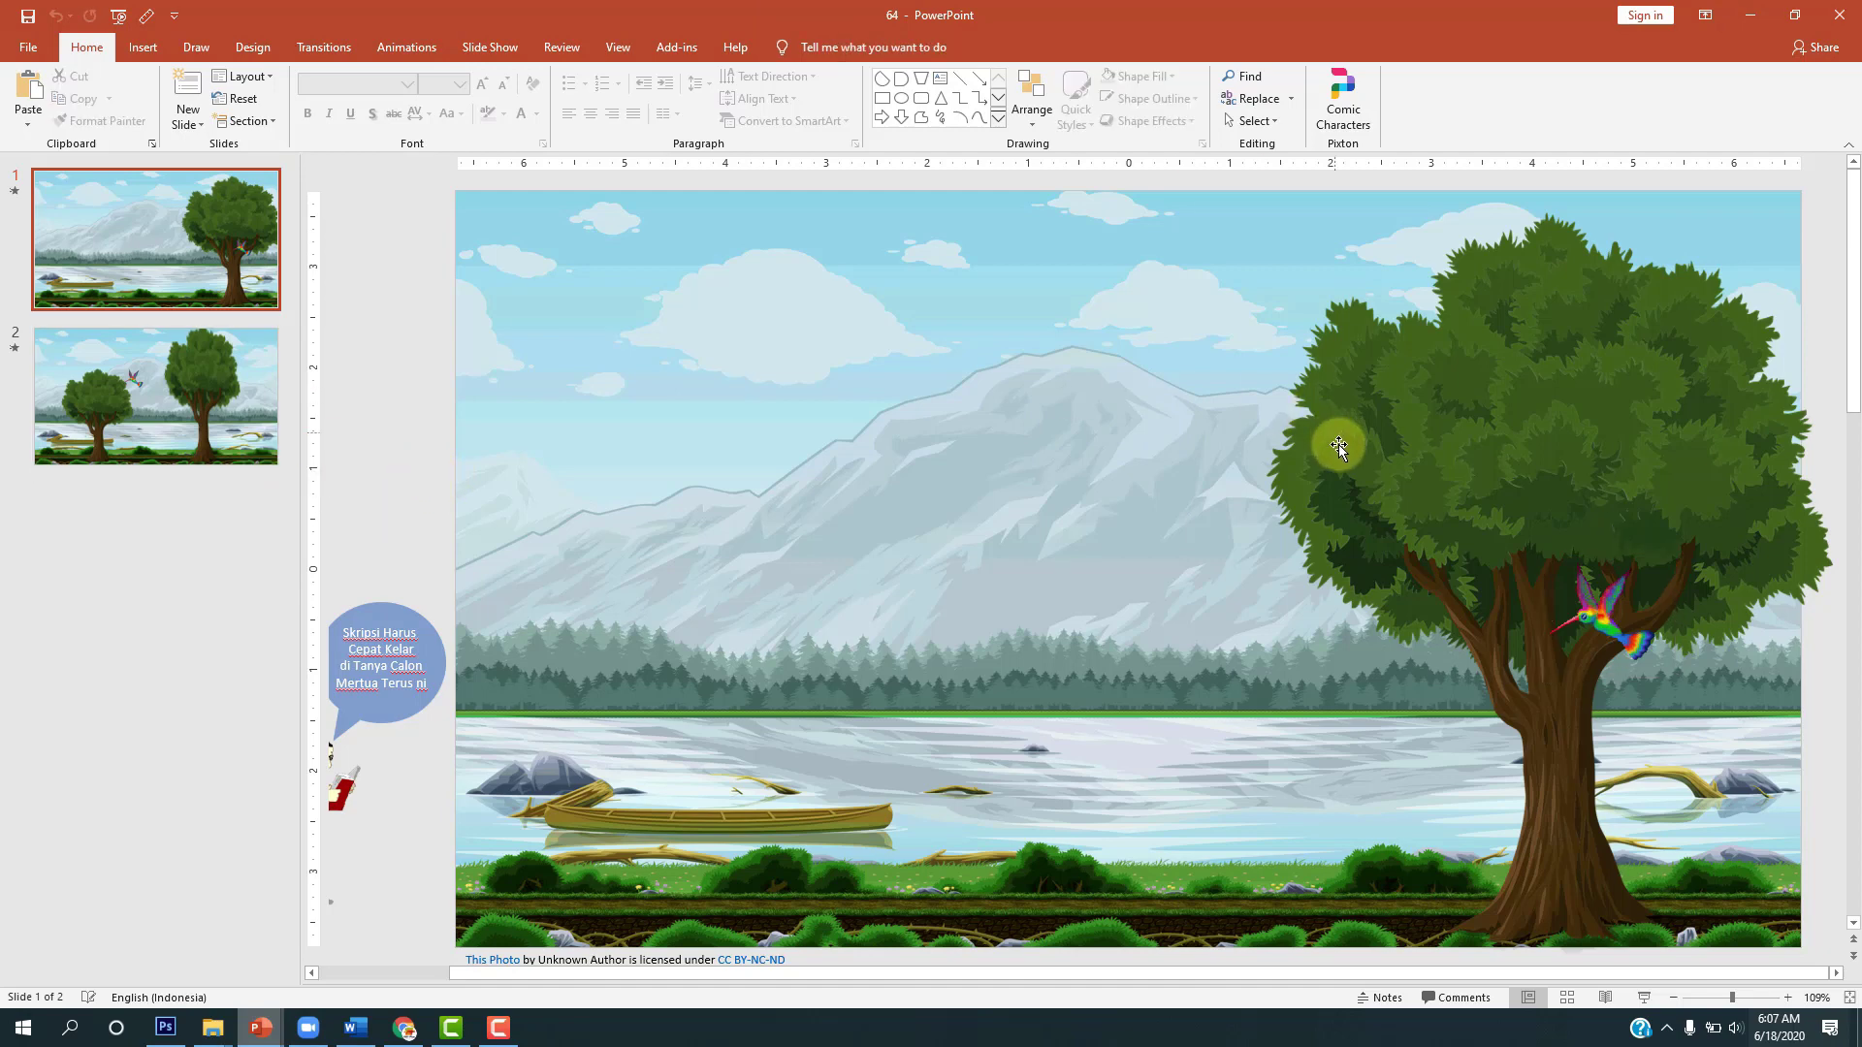
left_click(1439, 496)
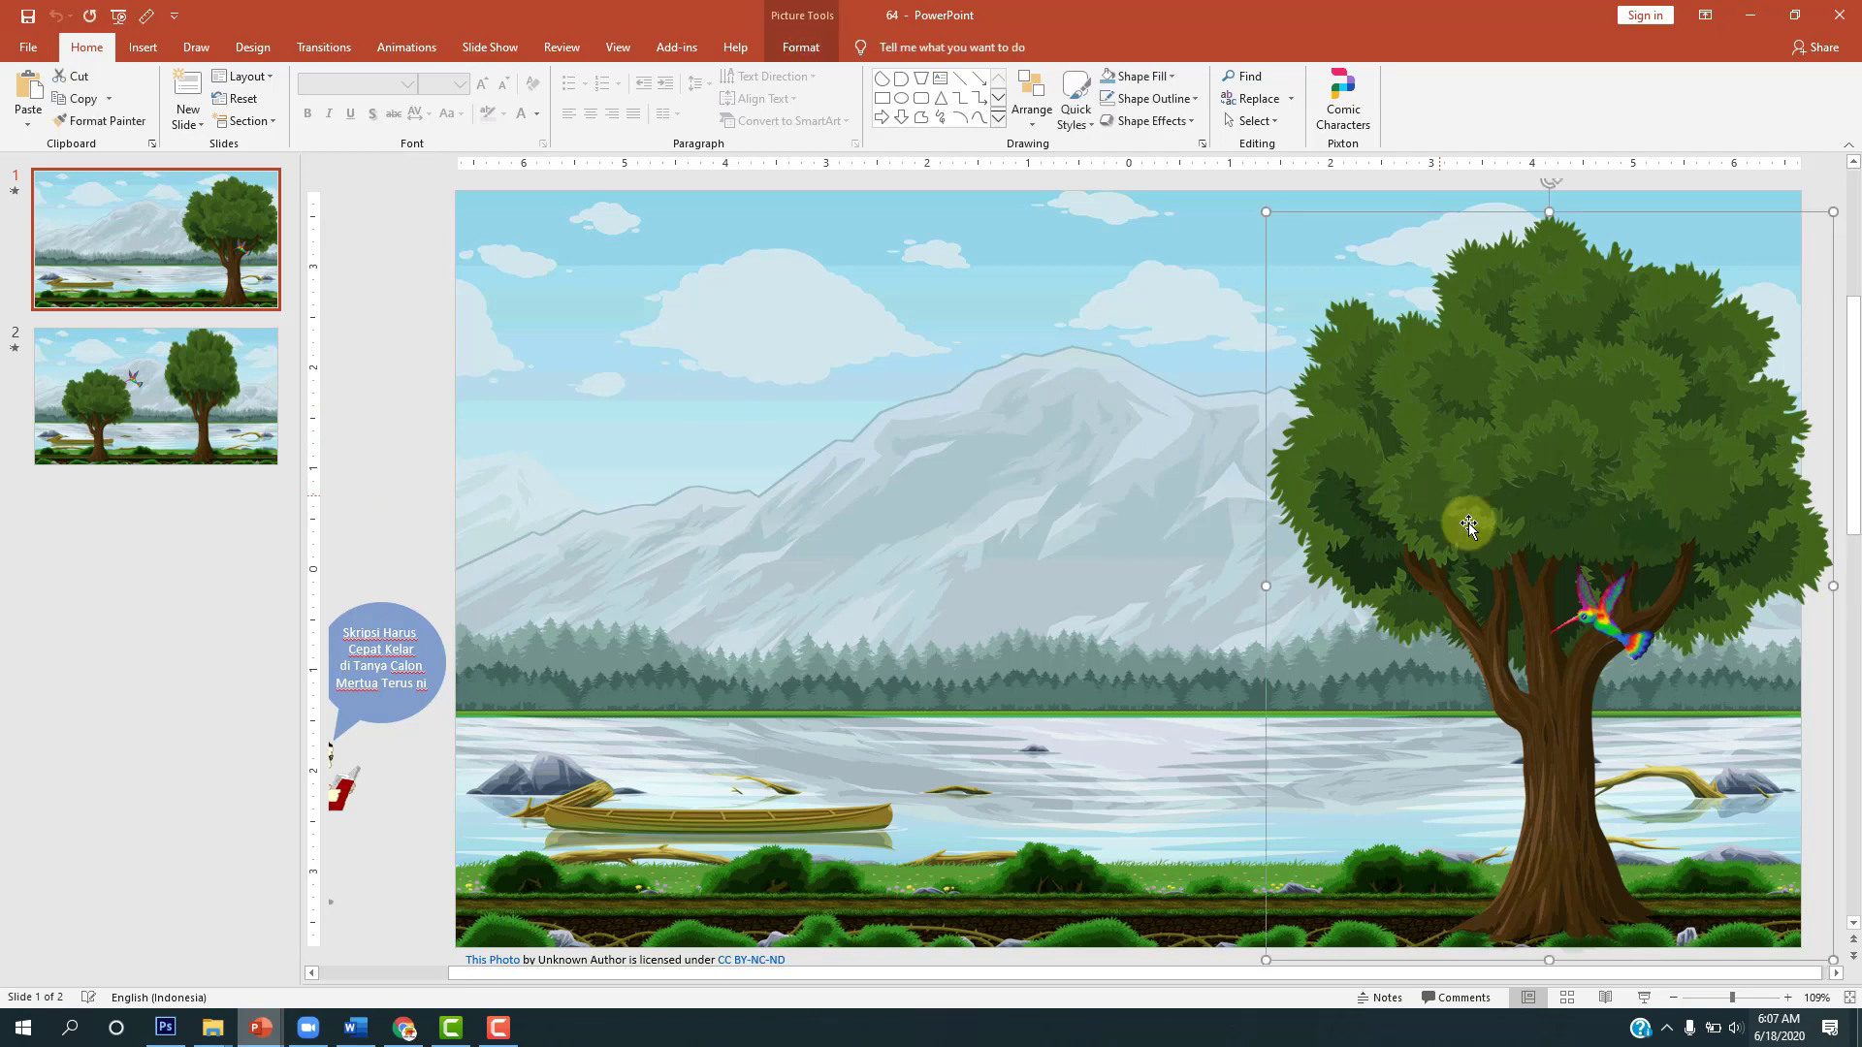
left_click(1587, 629)
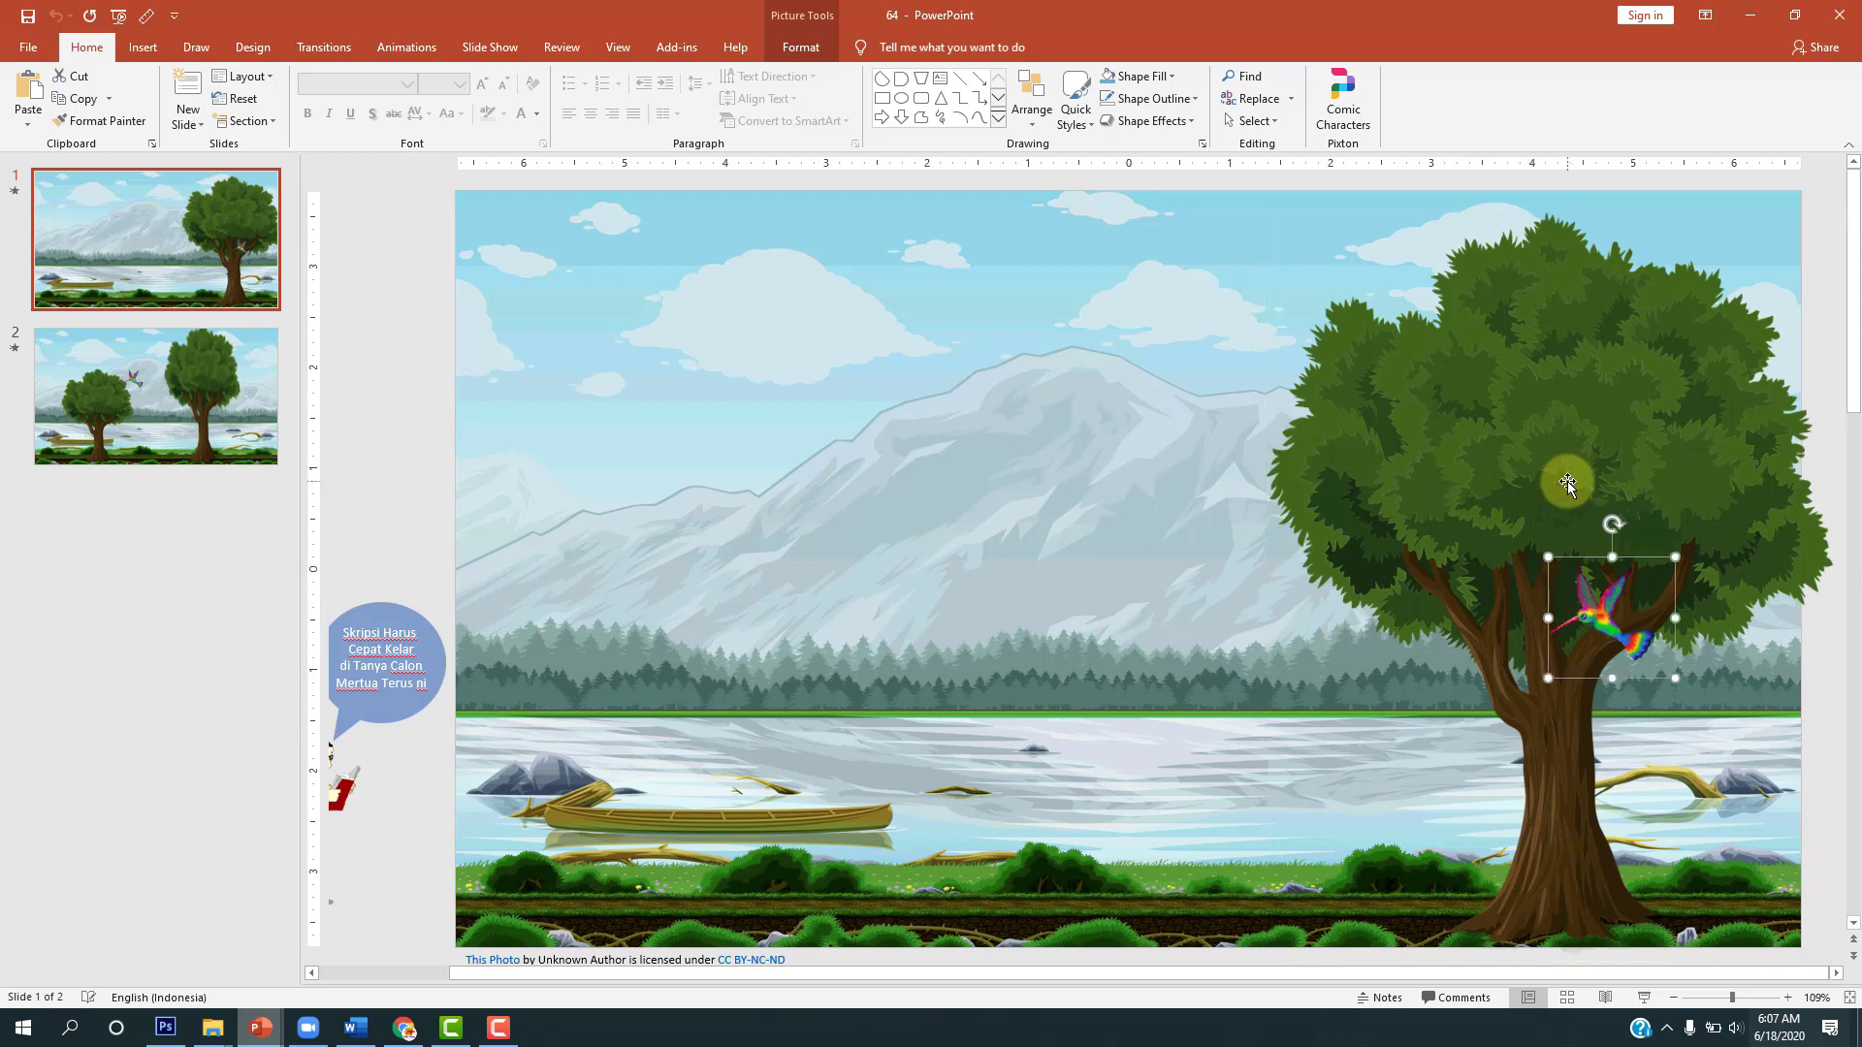
left_click(1547, 514, "shift")
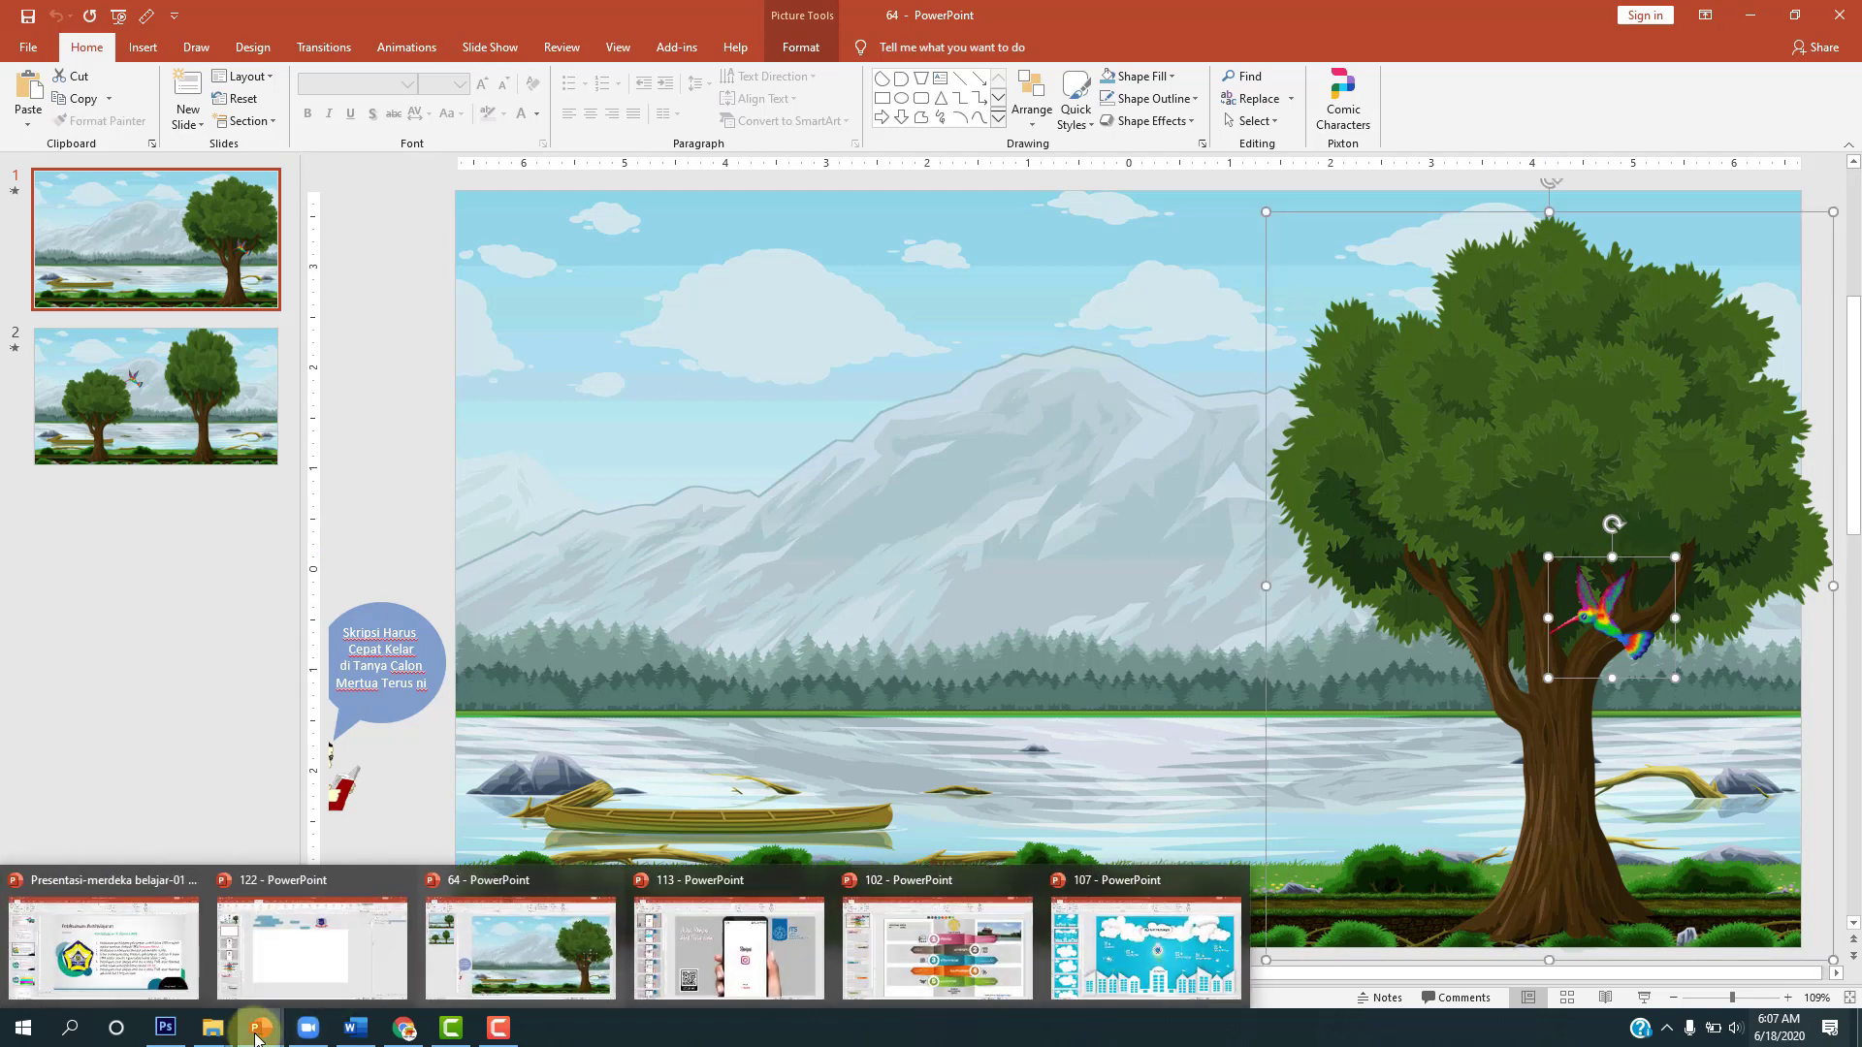
left_click(349, 989)
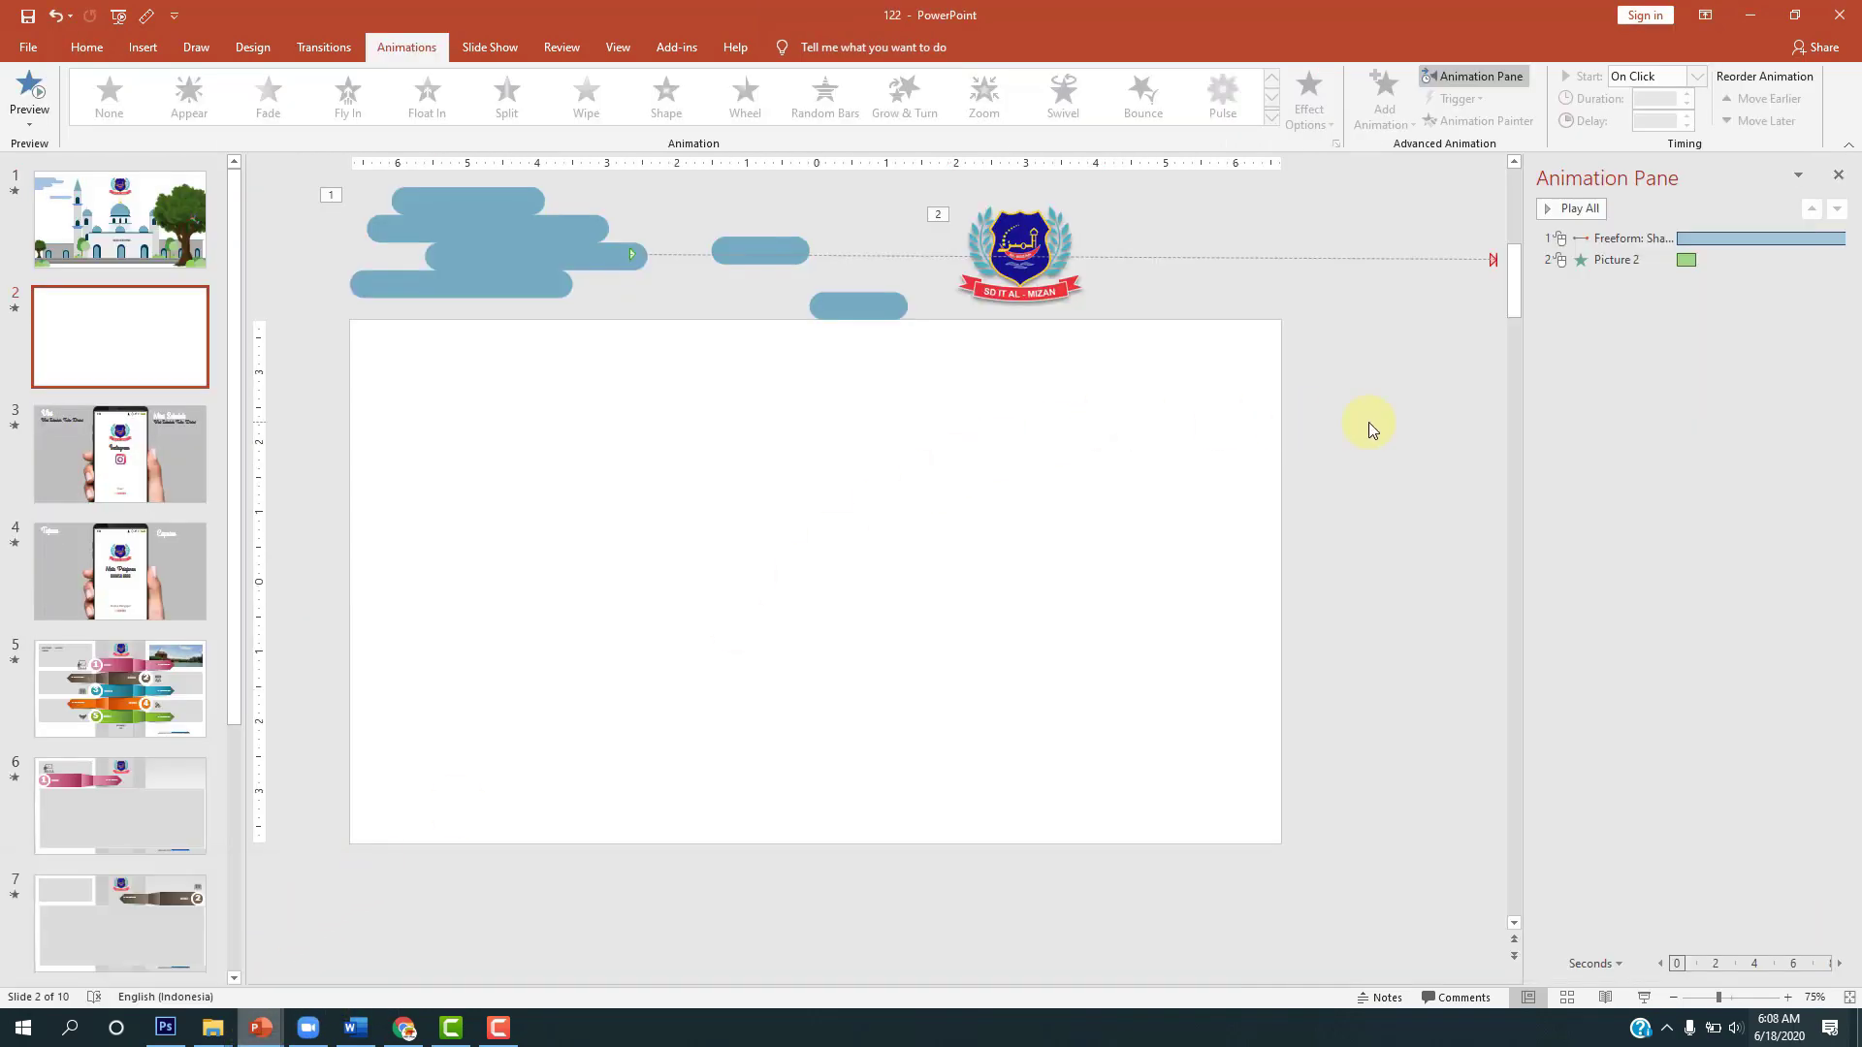
Step: Paste the tree with its hummingbird onto slide 2's right side and preview the slide show
key("ctrl+v")
left_click(762, 645)
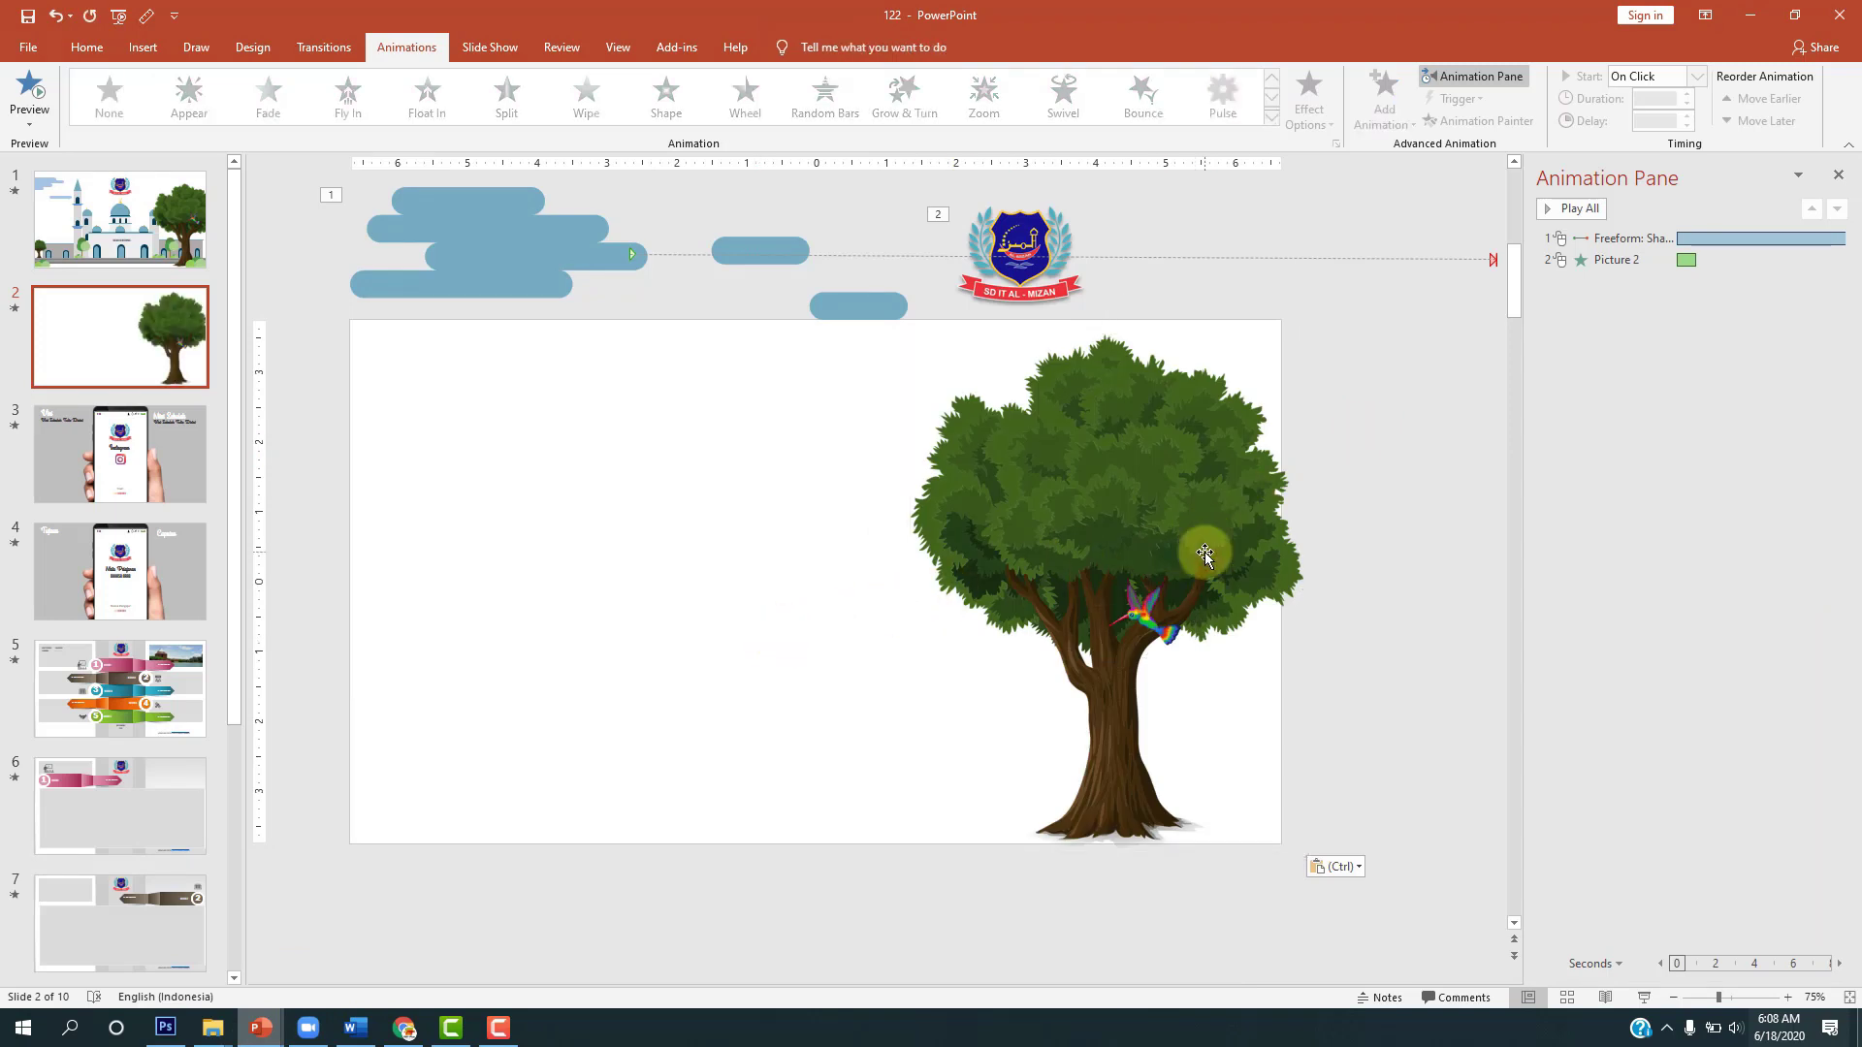
left_click(1204, 551)
left_click(1342, 601)
left_click(1142, 632)
left_click(1434, 528)
left_click(1639, 993)
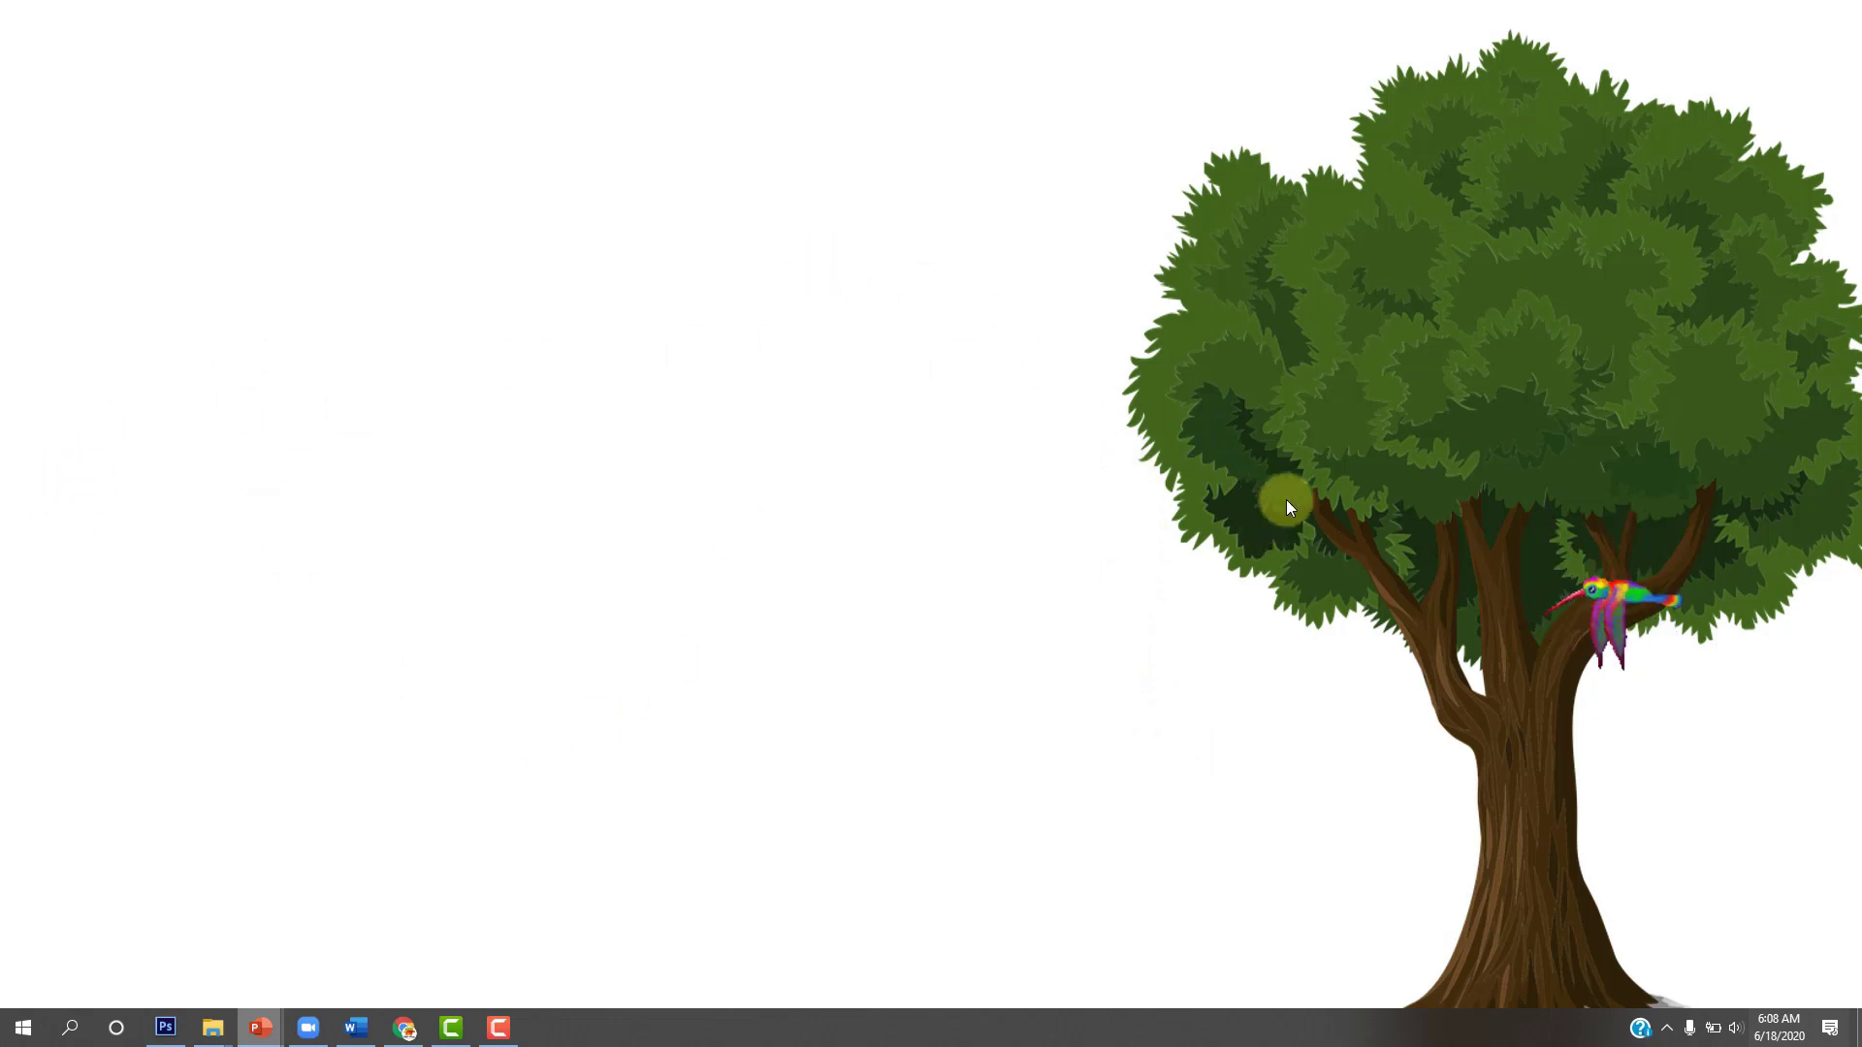
key("Escape")
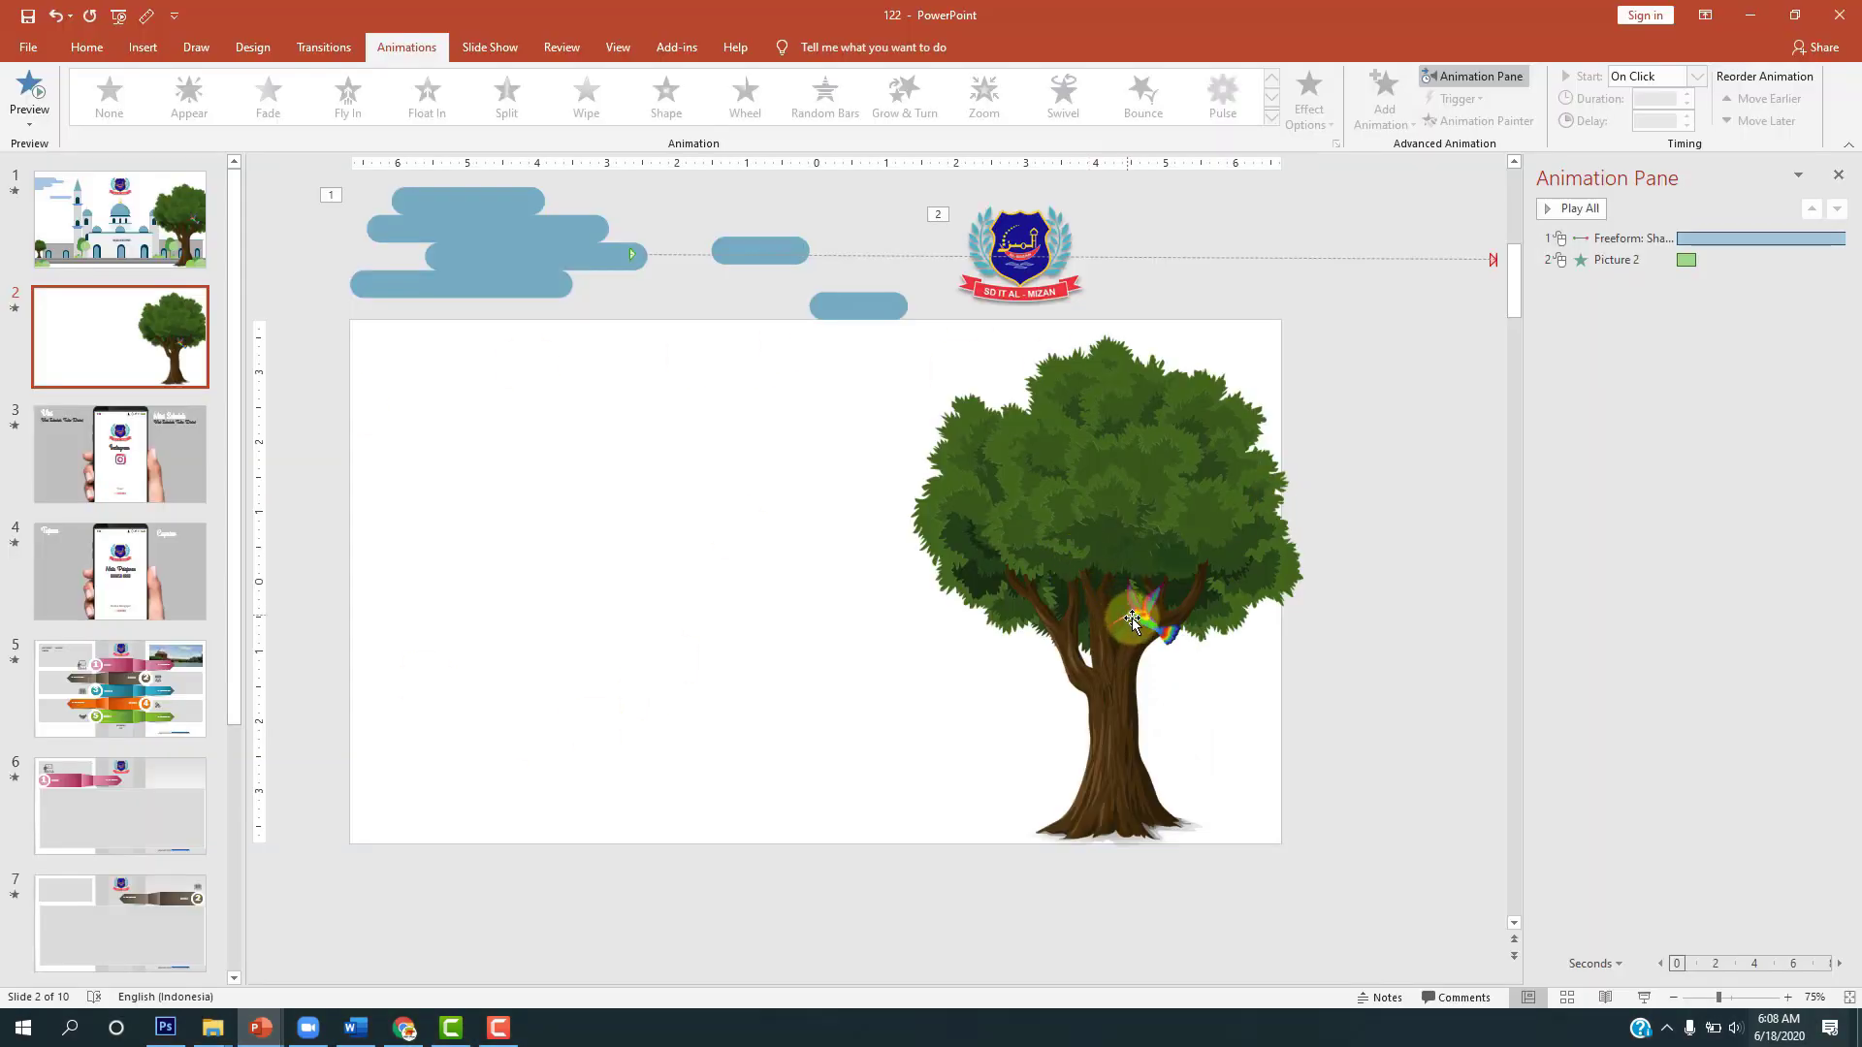
Step: Select the hummingbird and scroll the Add Animation gallery down to the Motion Paths section
left_click(1133, 621)
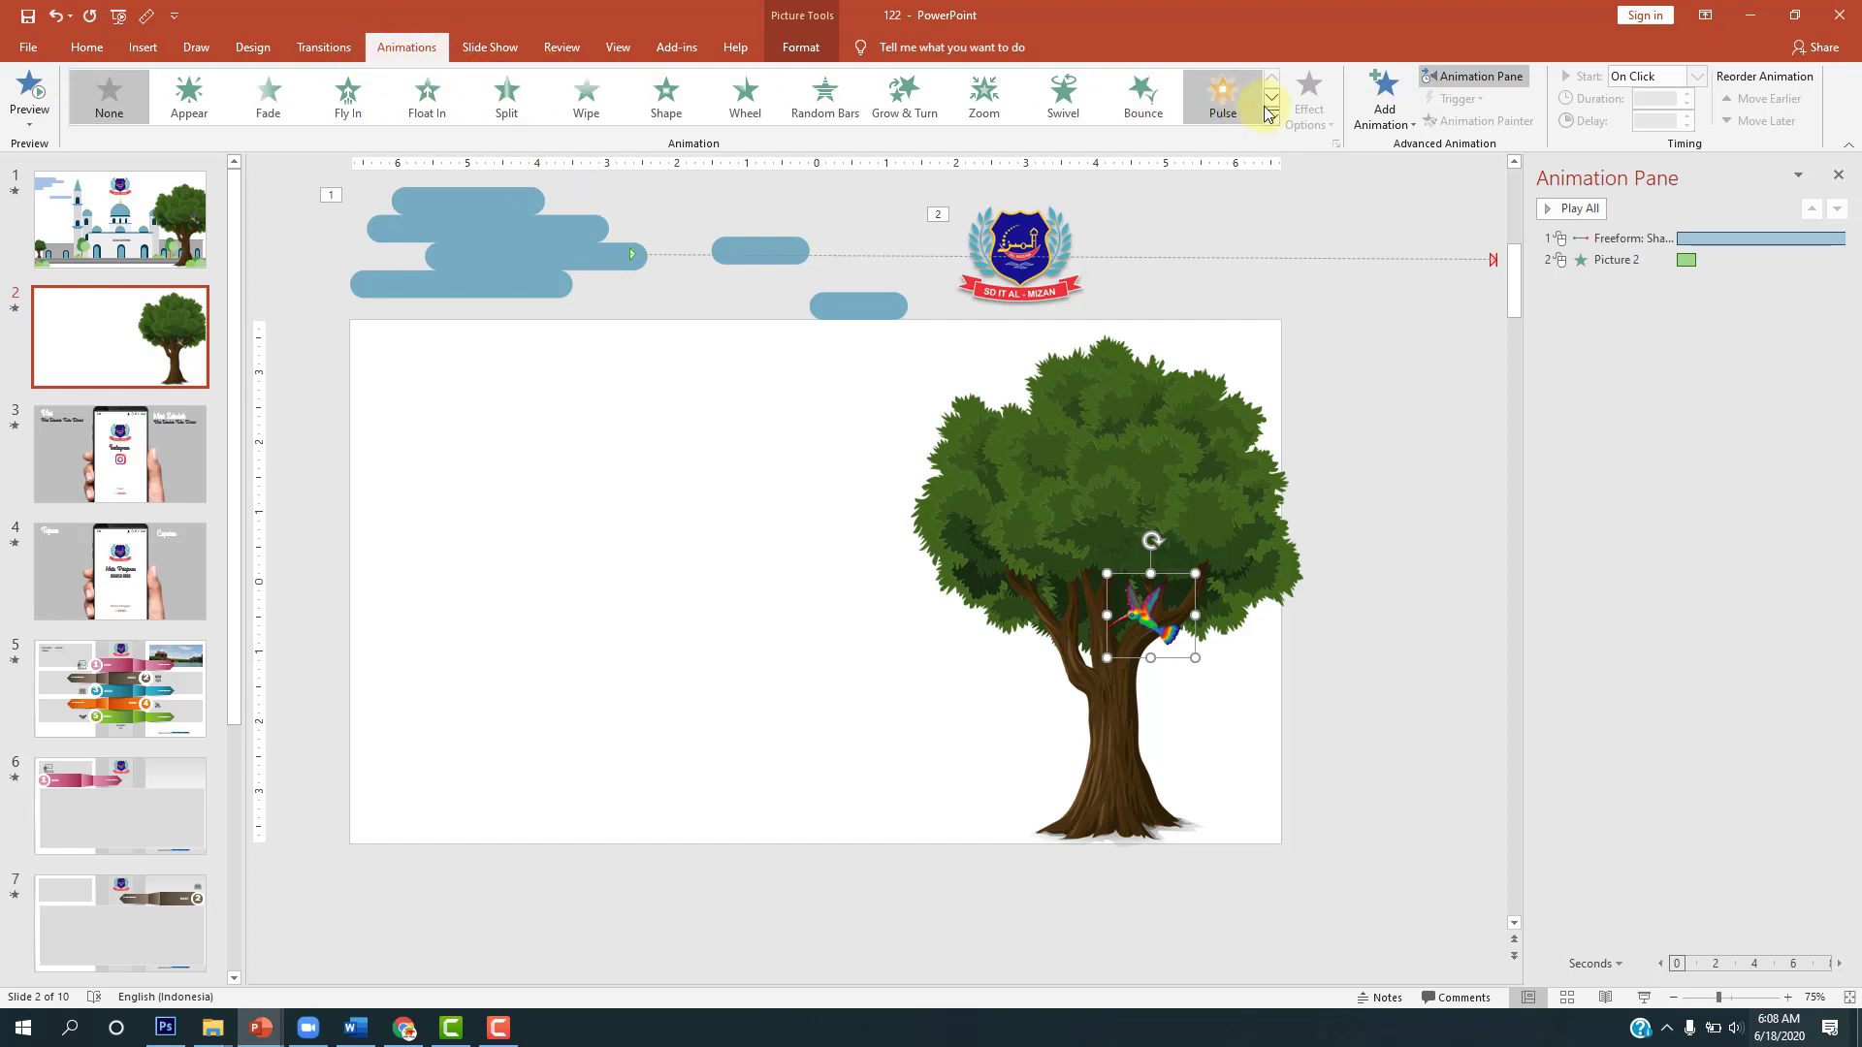
left_click(1380, 139)
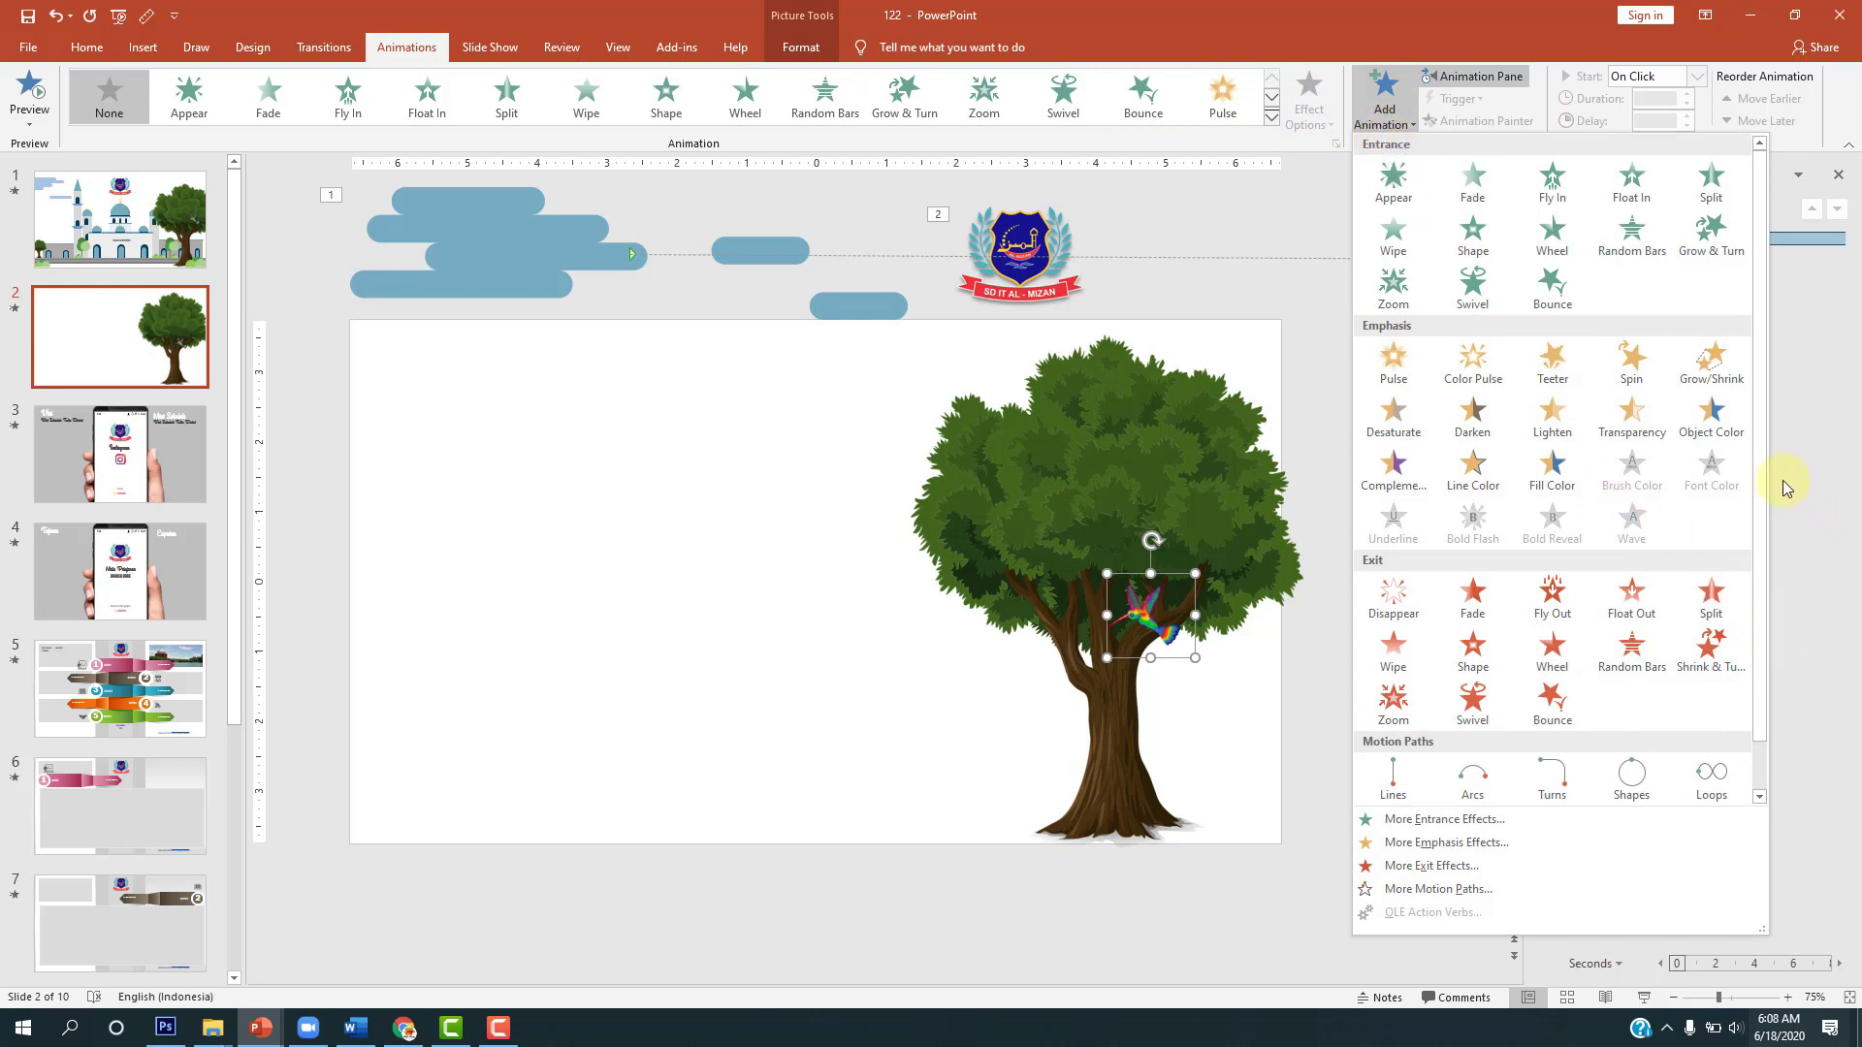
left_click_drag(1759, 445, 1784, 585)
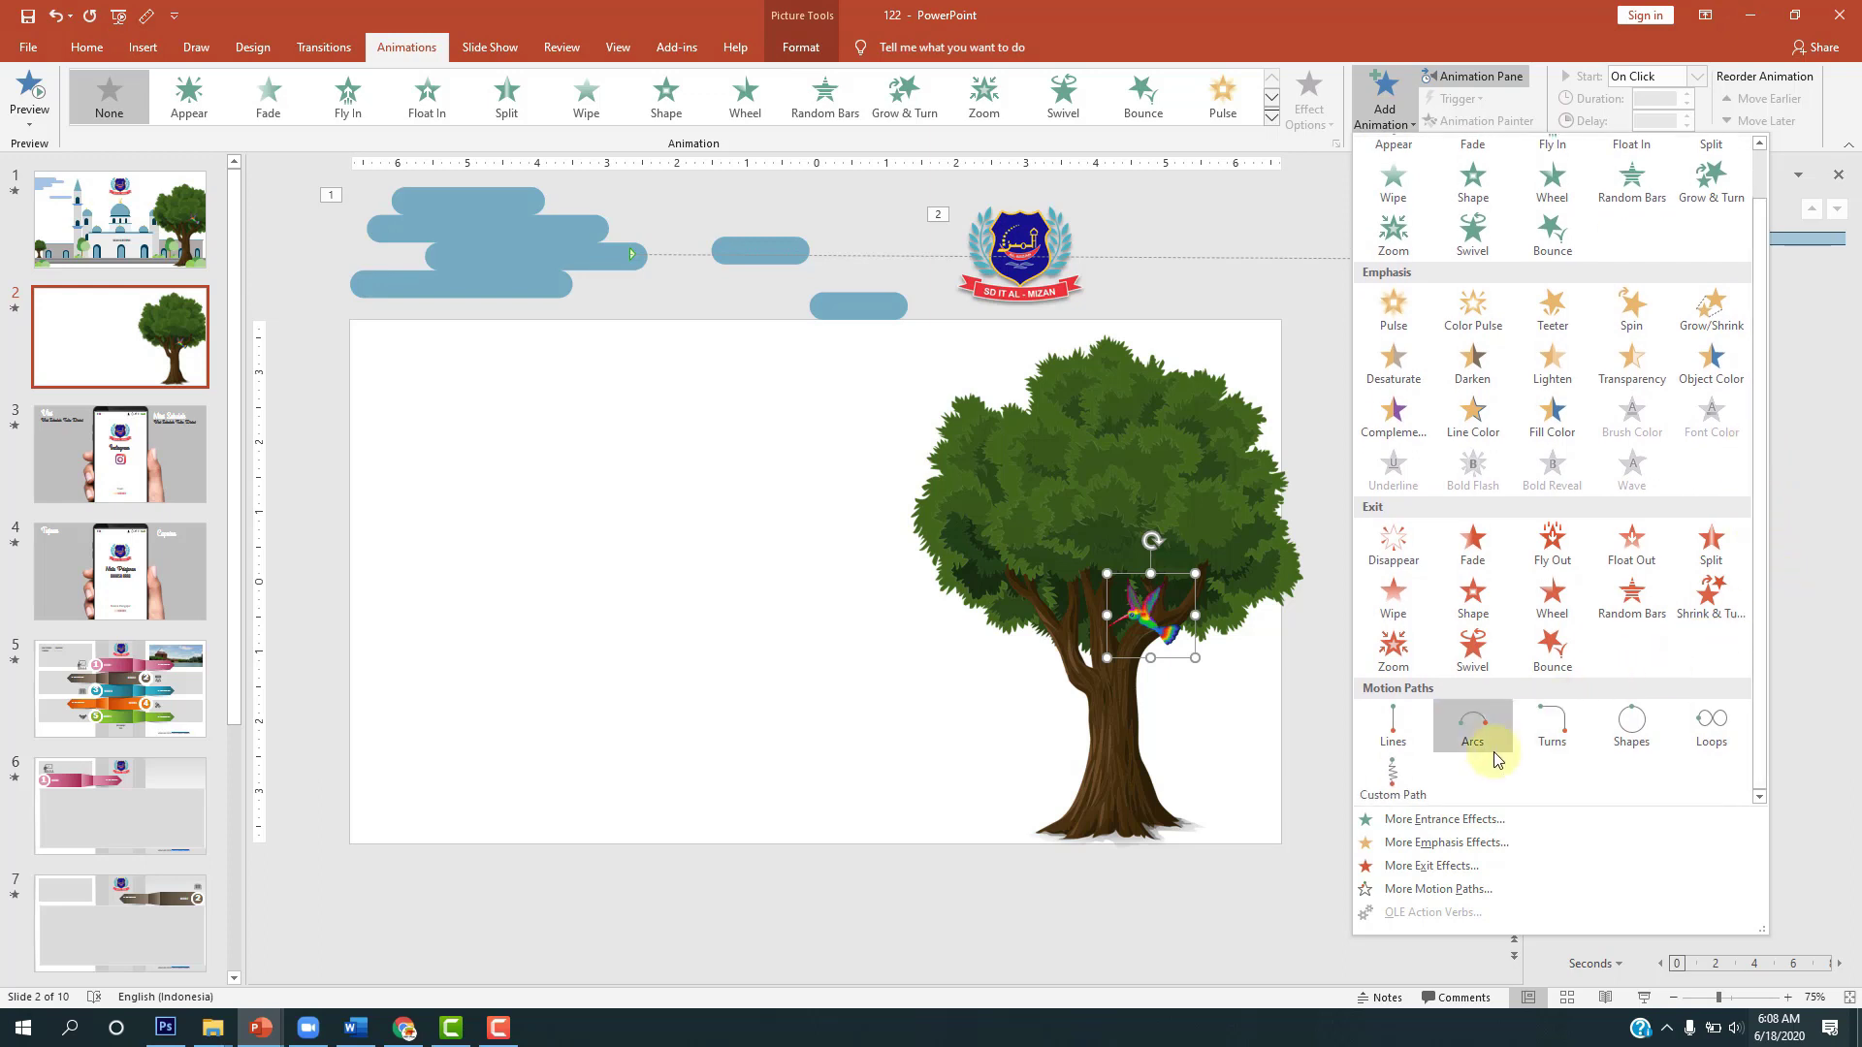
Step: Draw a wavy custom motion path from the hummingbird to the upper left of slide 2
left_click(1394, 780)
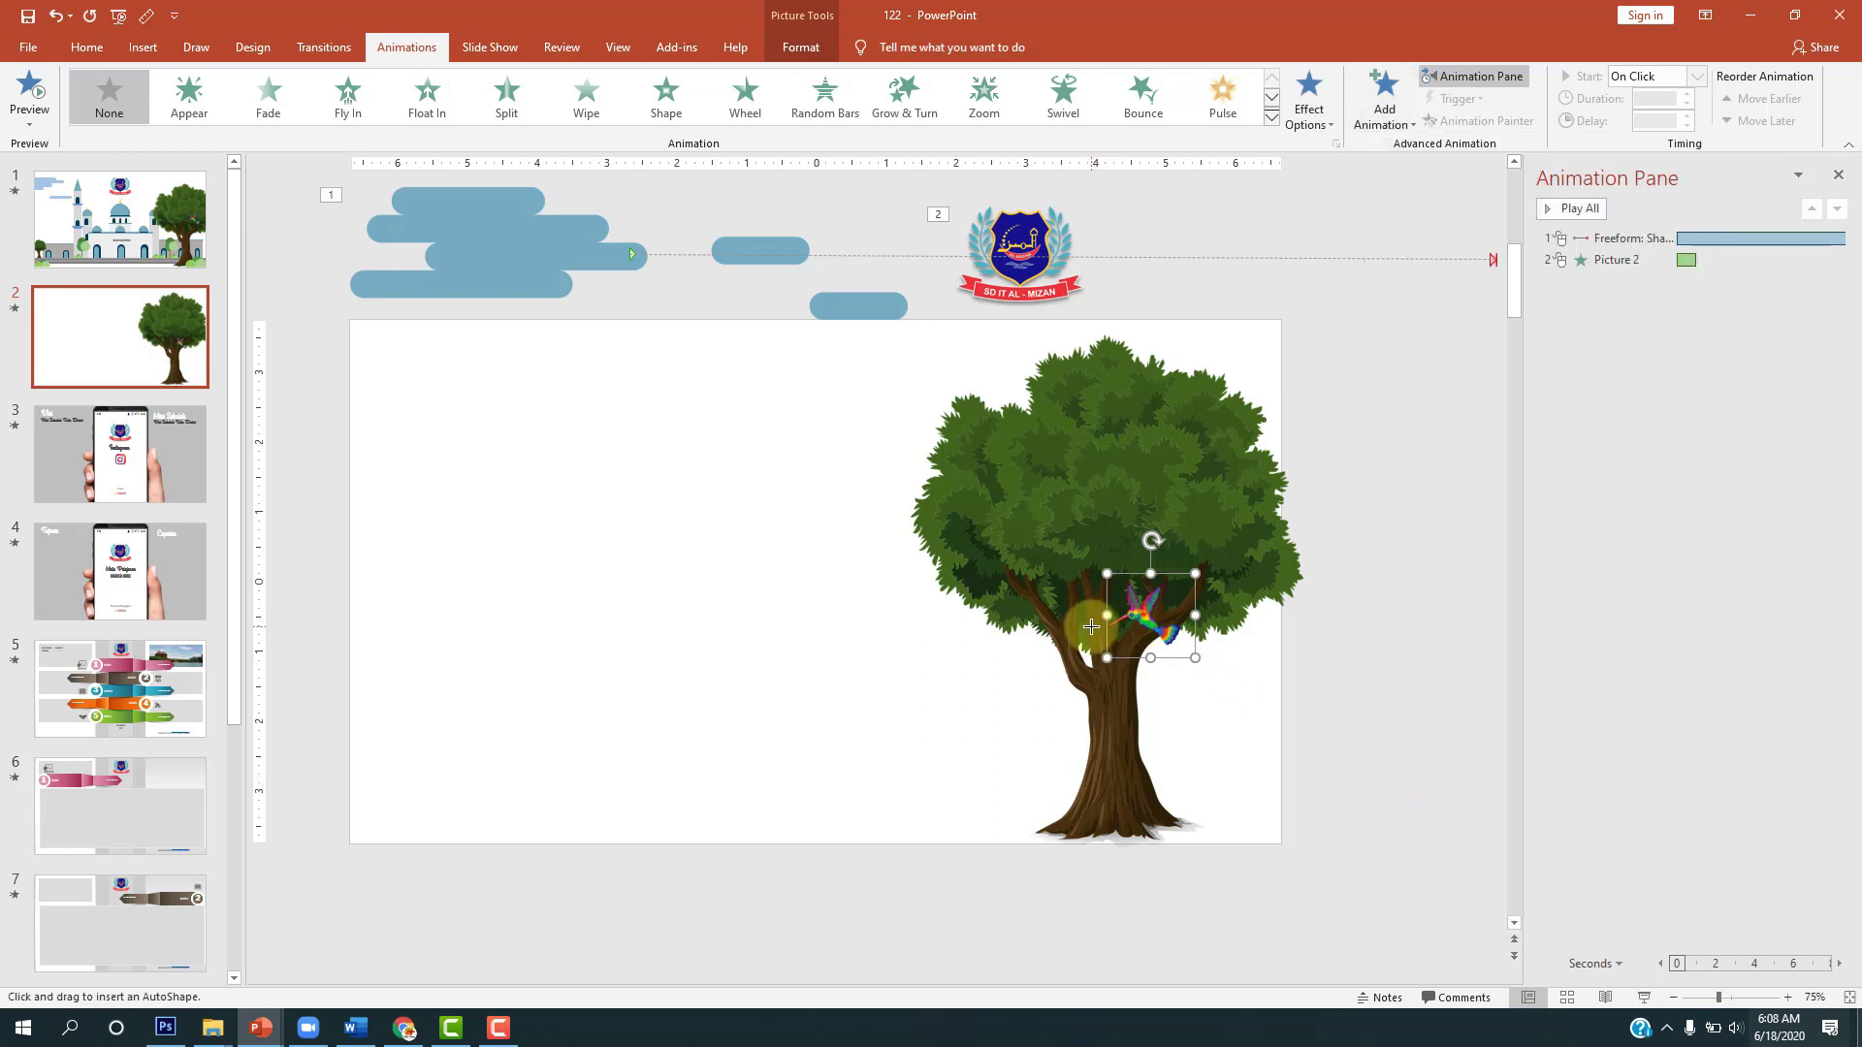
left_click(1090, 627)
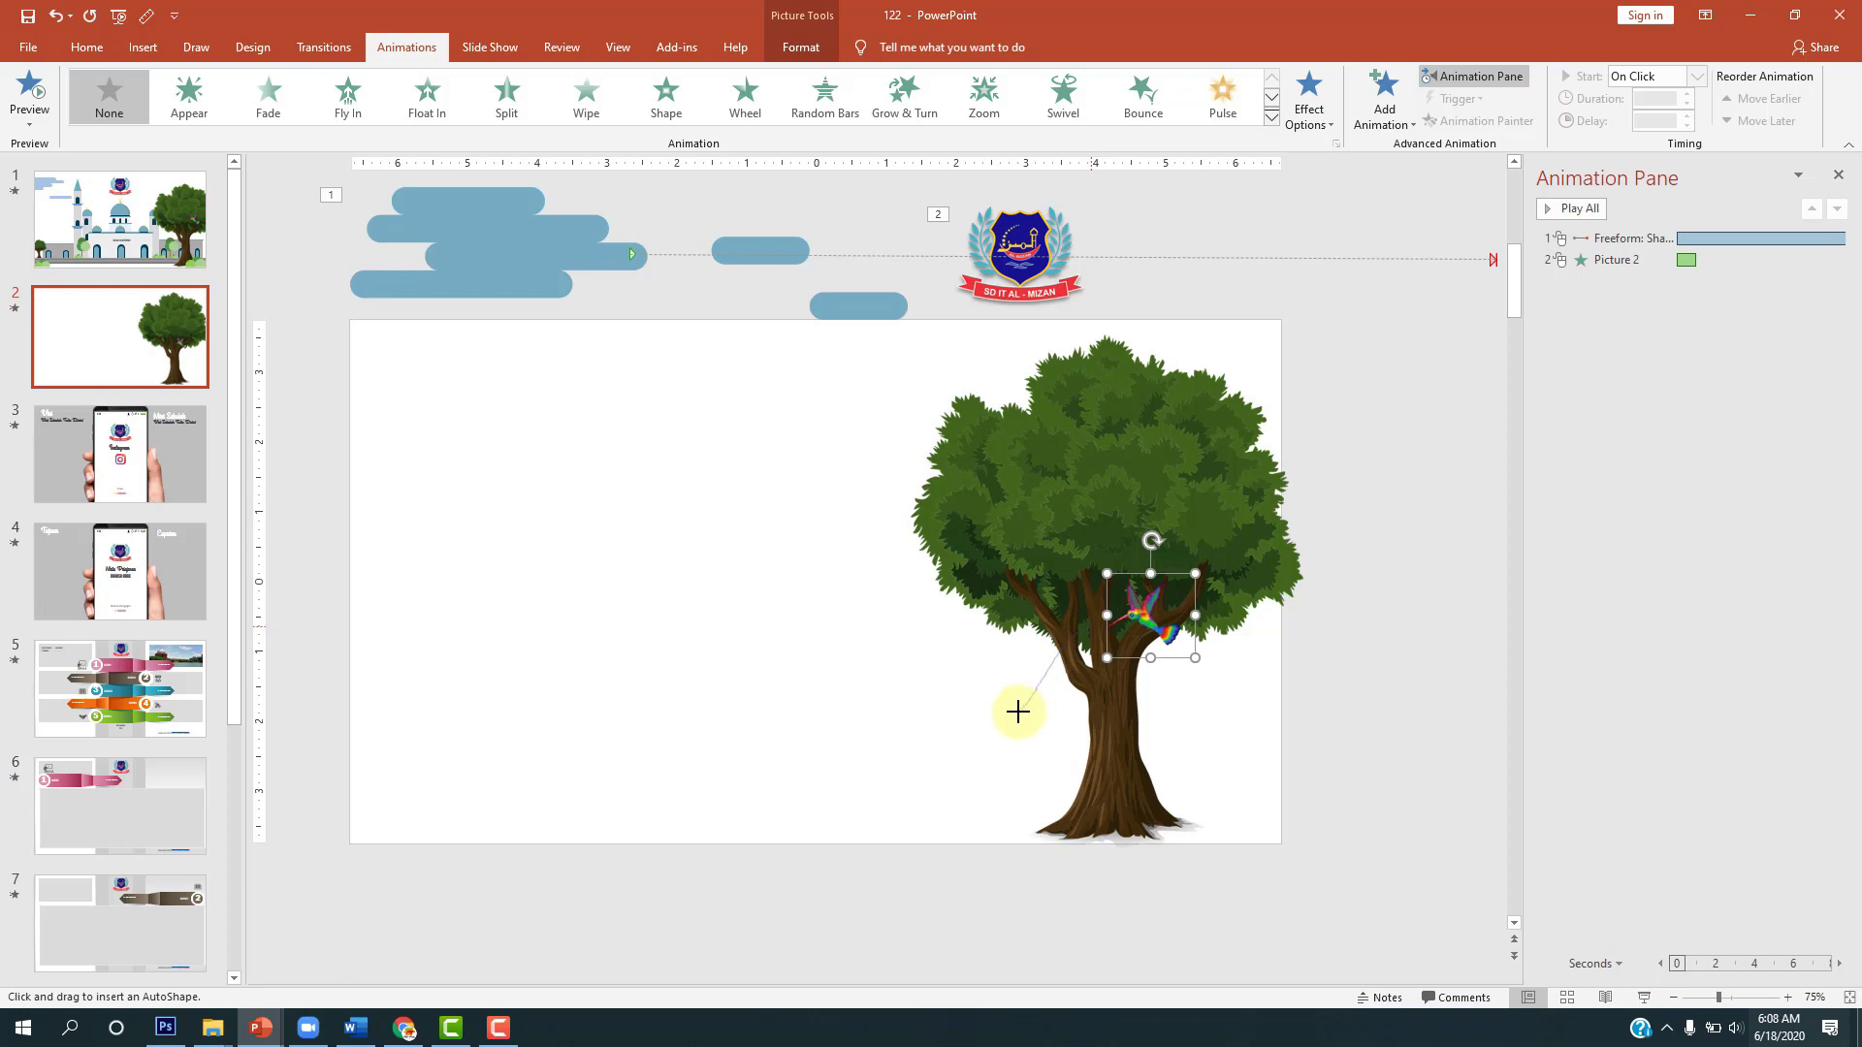
mouse_move(1017, 711)
left_mouse_down()
mouse_move(864, 727)
mouse_move(715, 702)
mouse_move(645, 666)
mouse_move(485, 456)
left_mouse_up()
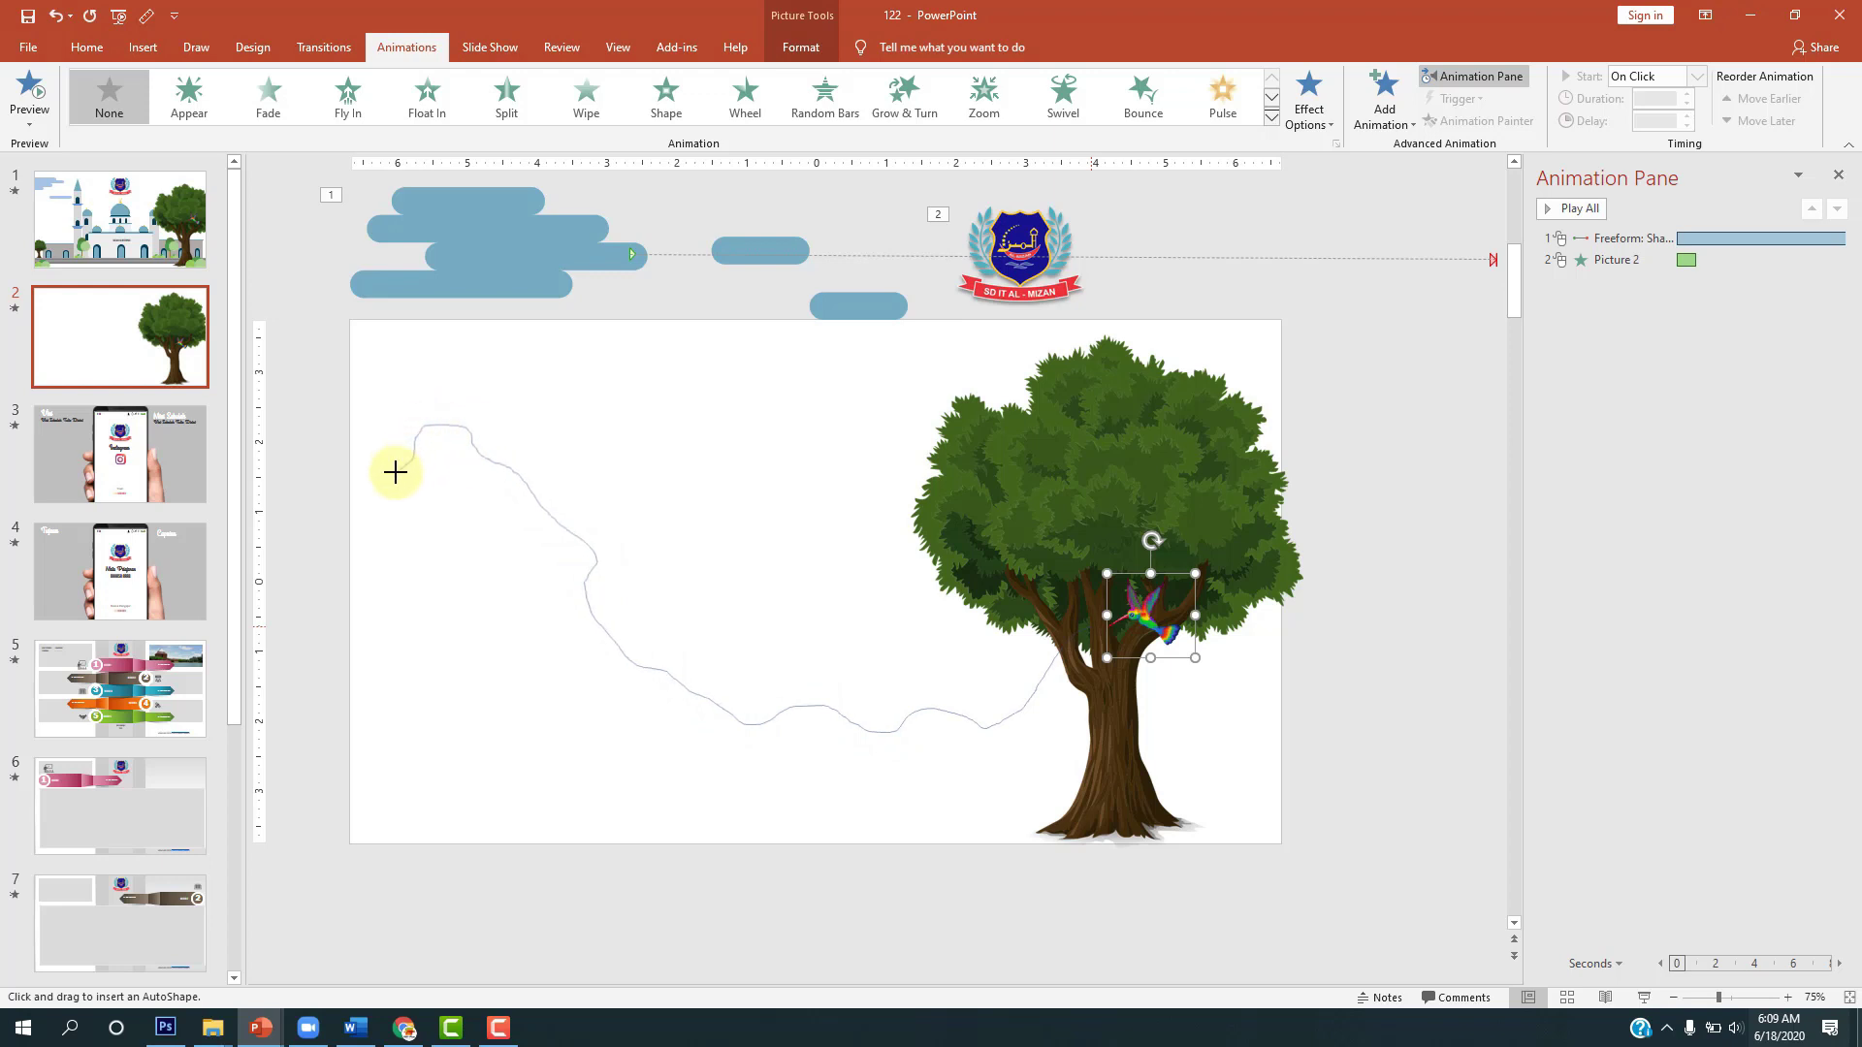
left_click_drag(395, 472, 396, 473)
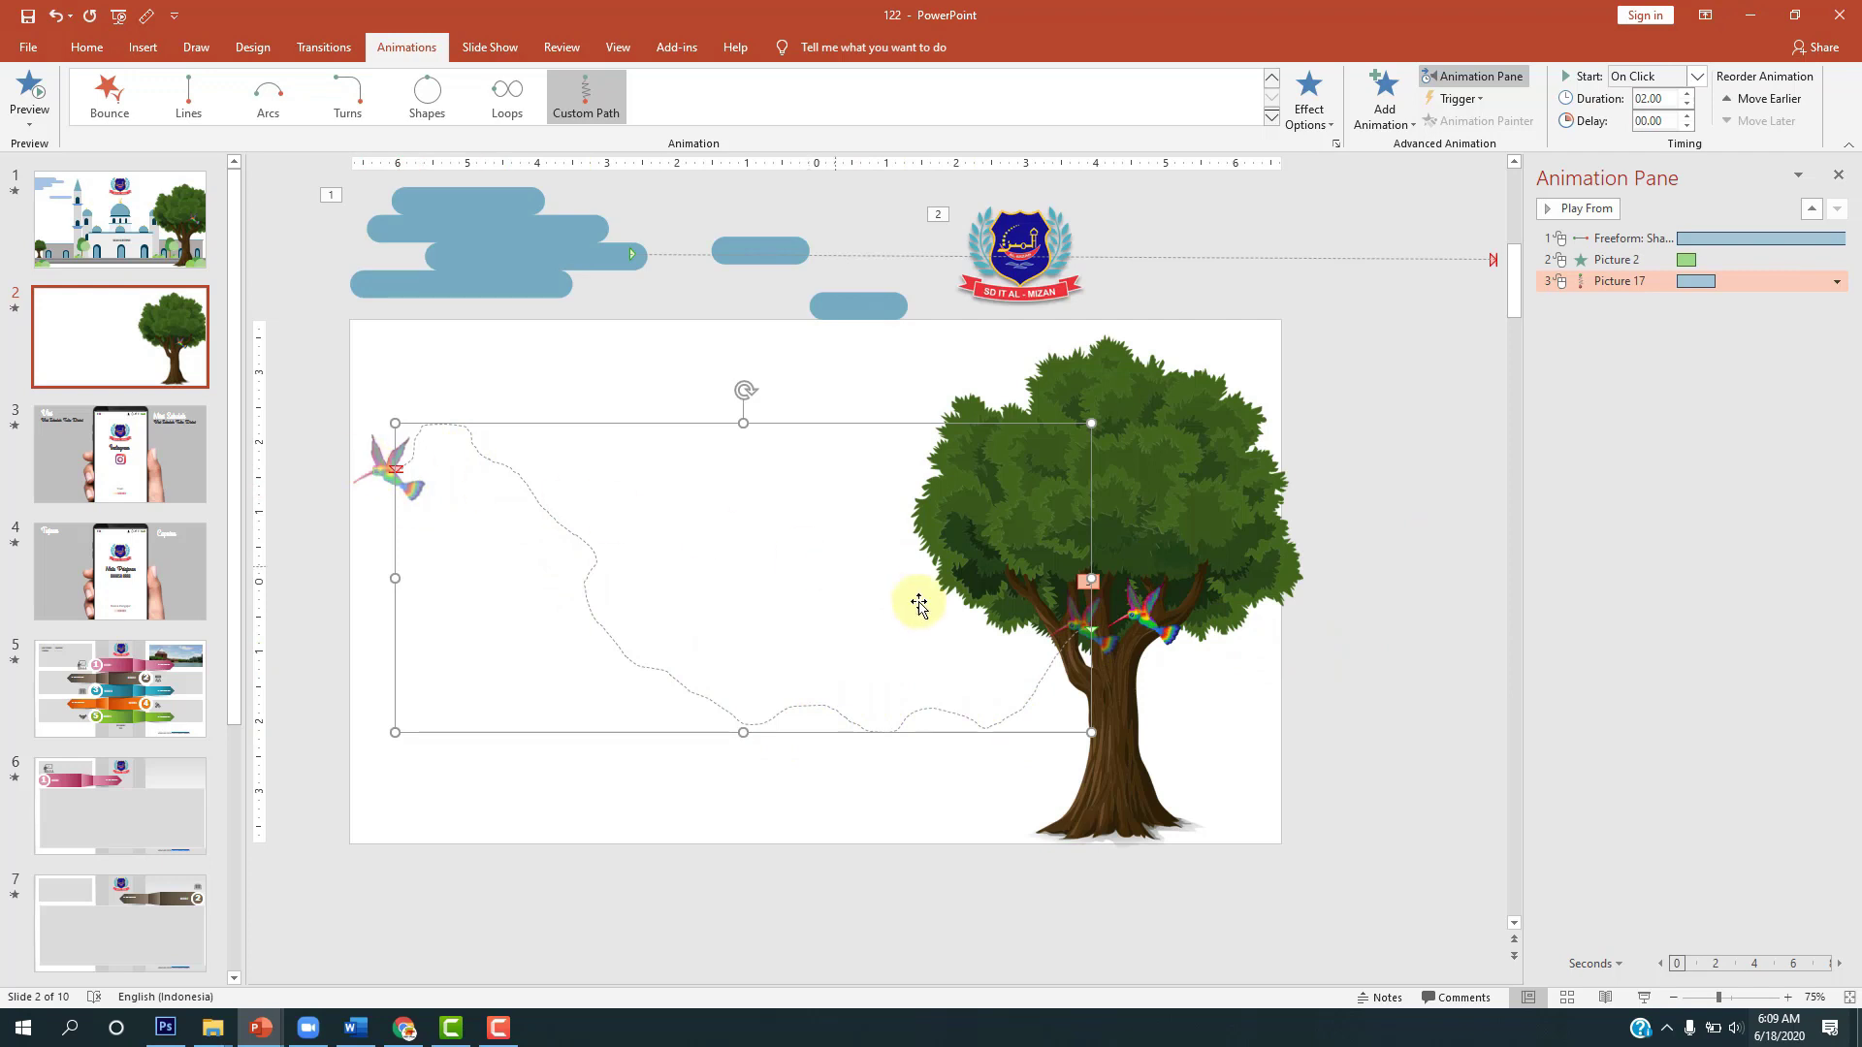
Step: Set the hummingbird's path animation to 5 seconds (Very Slow) and preview it
left_click(1836, 282)
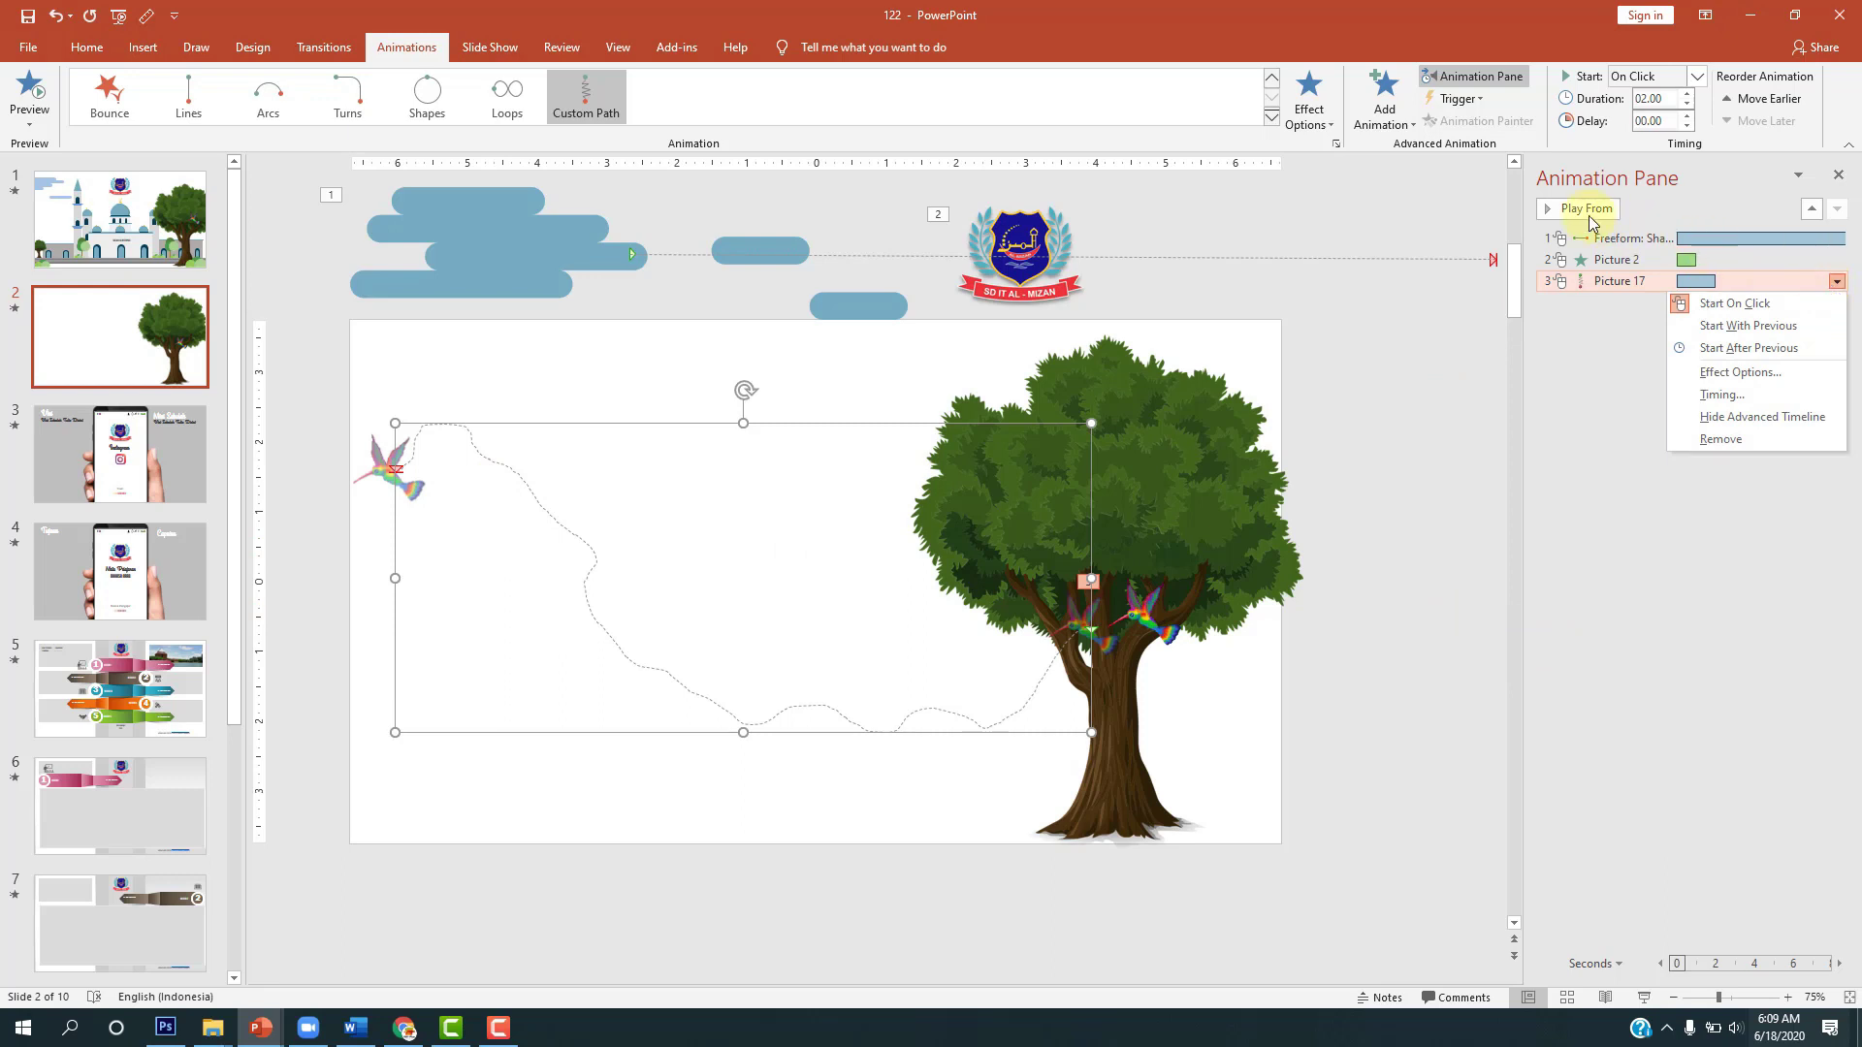
left_click(1722, 394)
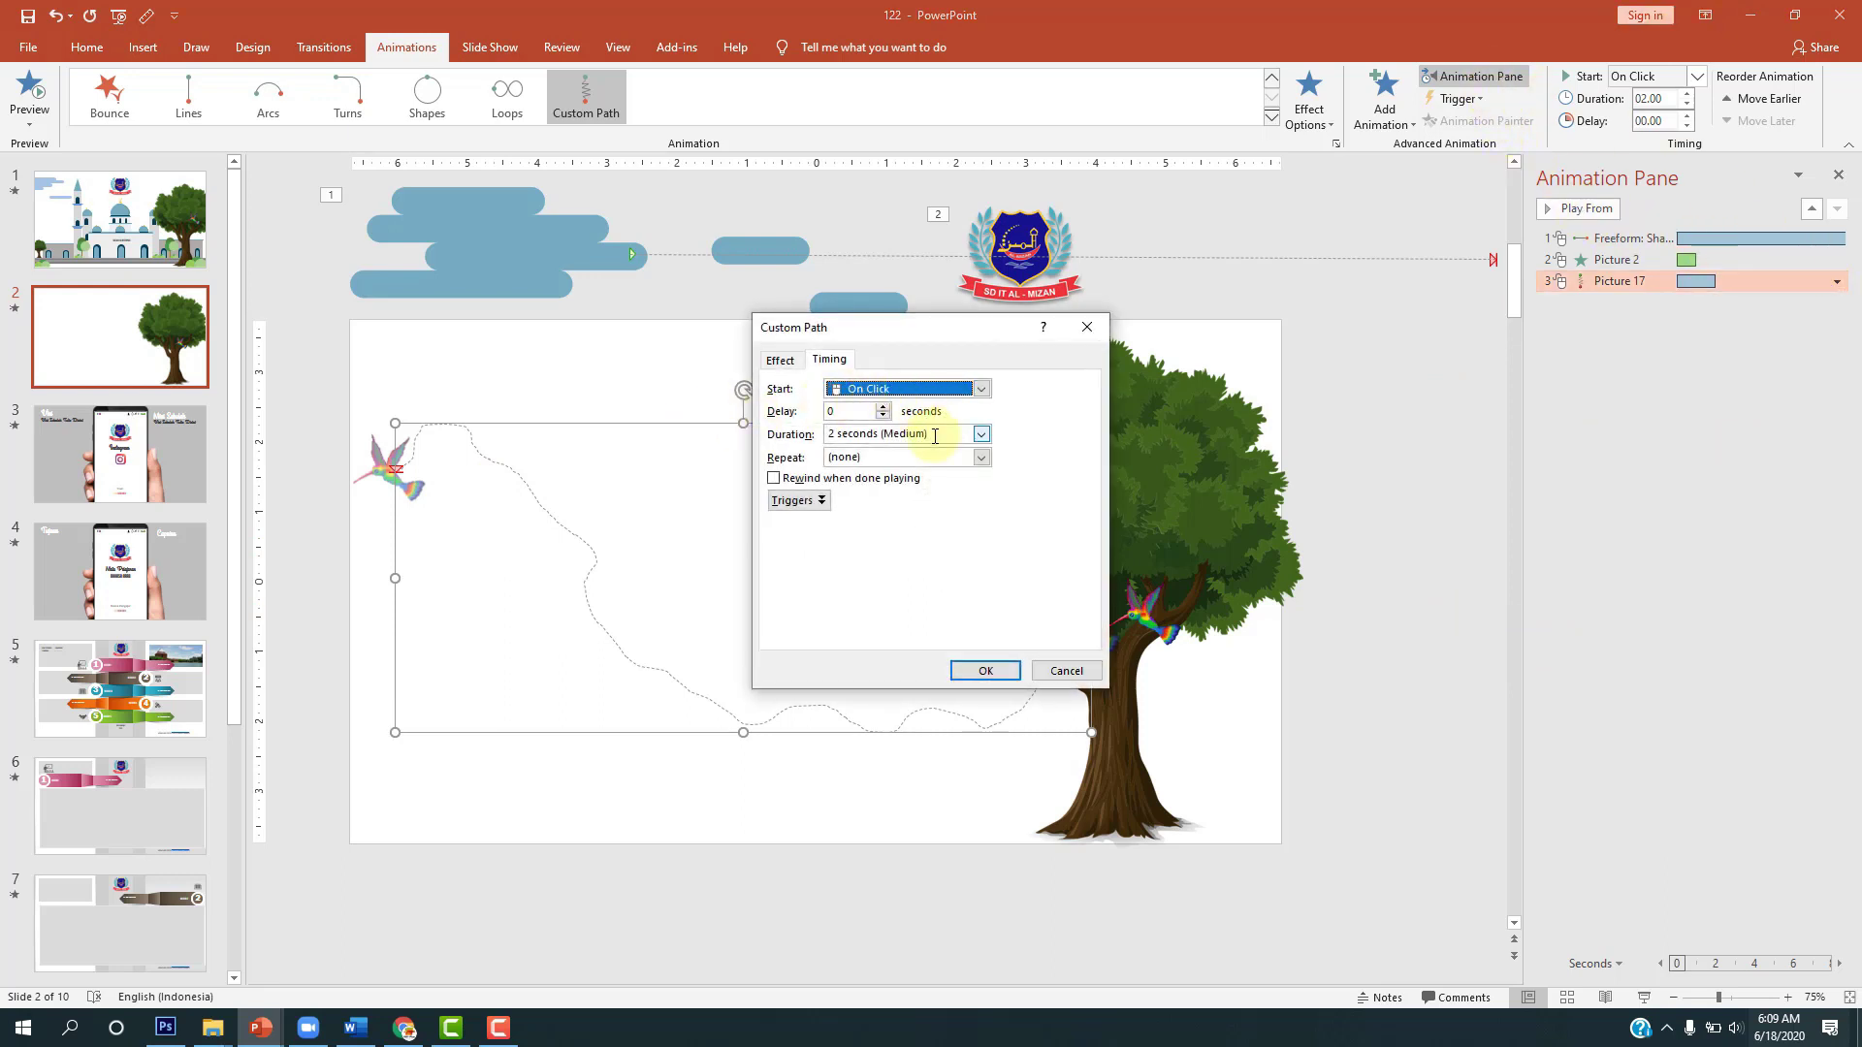
left_click(935, 436)
left_click(981, 435)
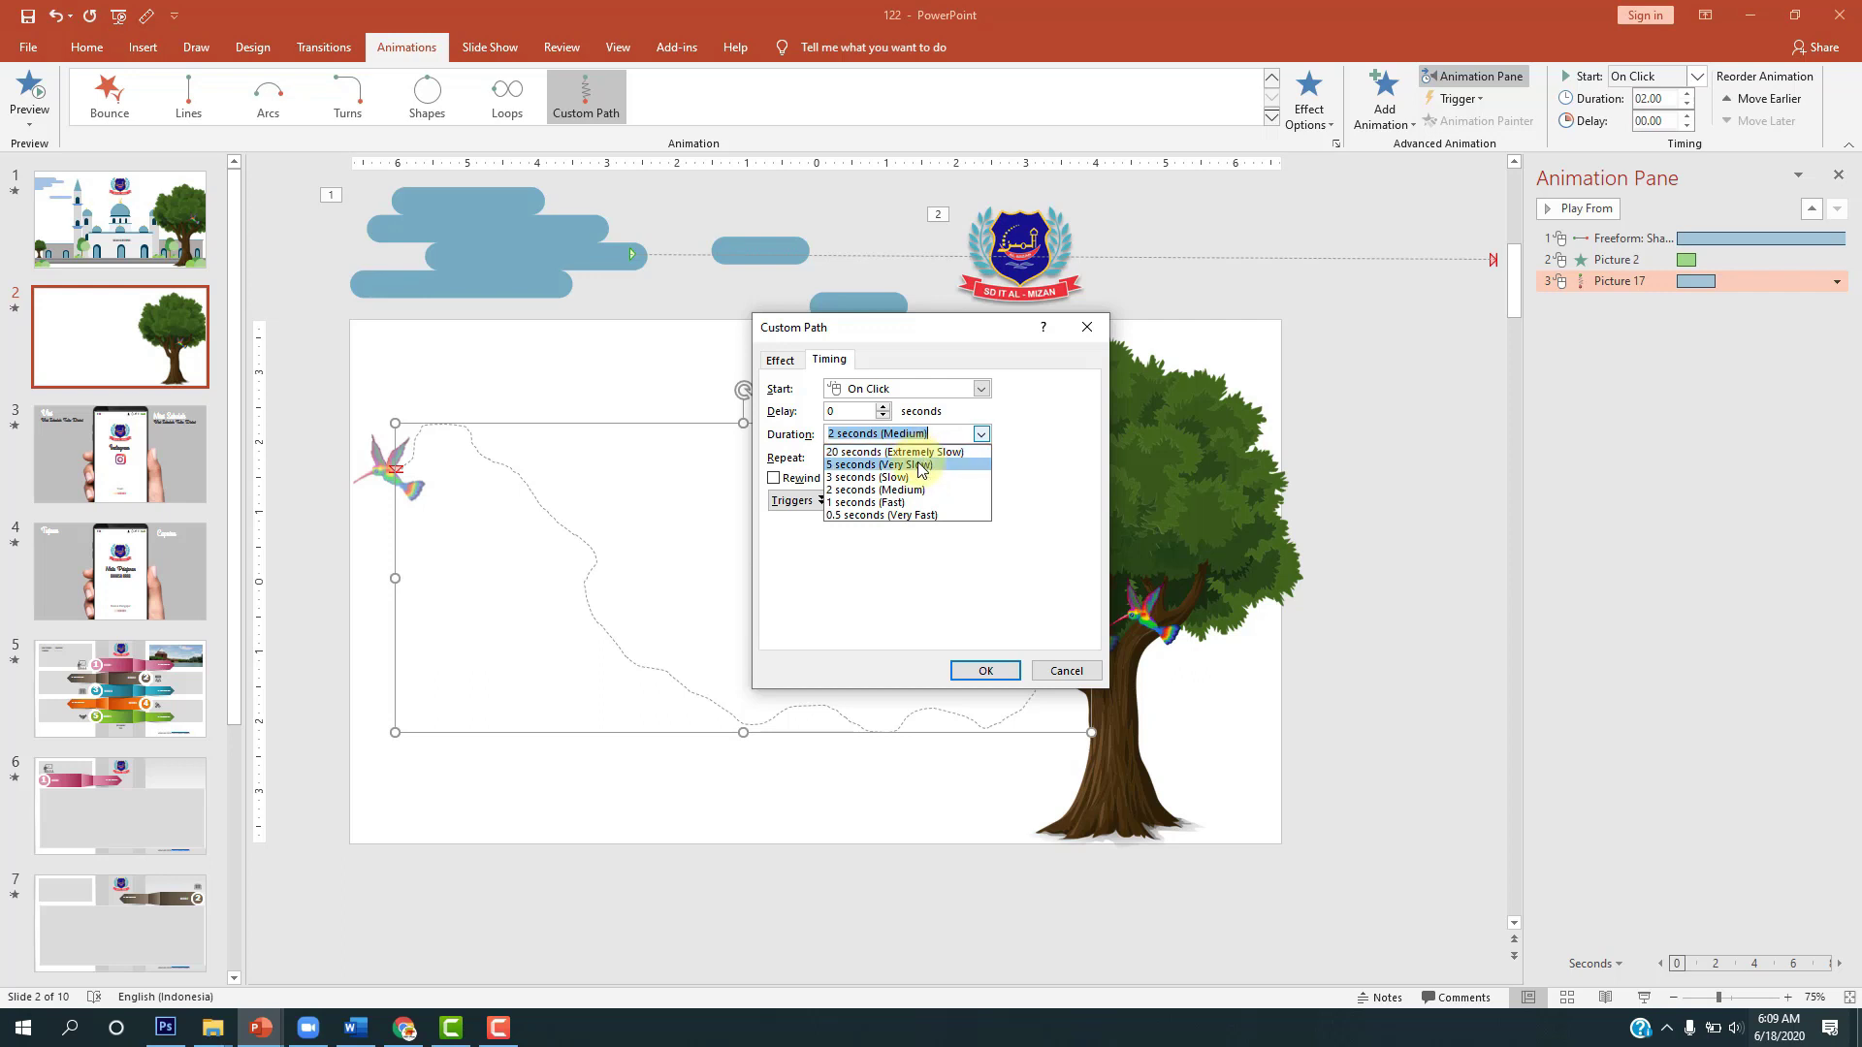
left_click(919, 467)
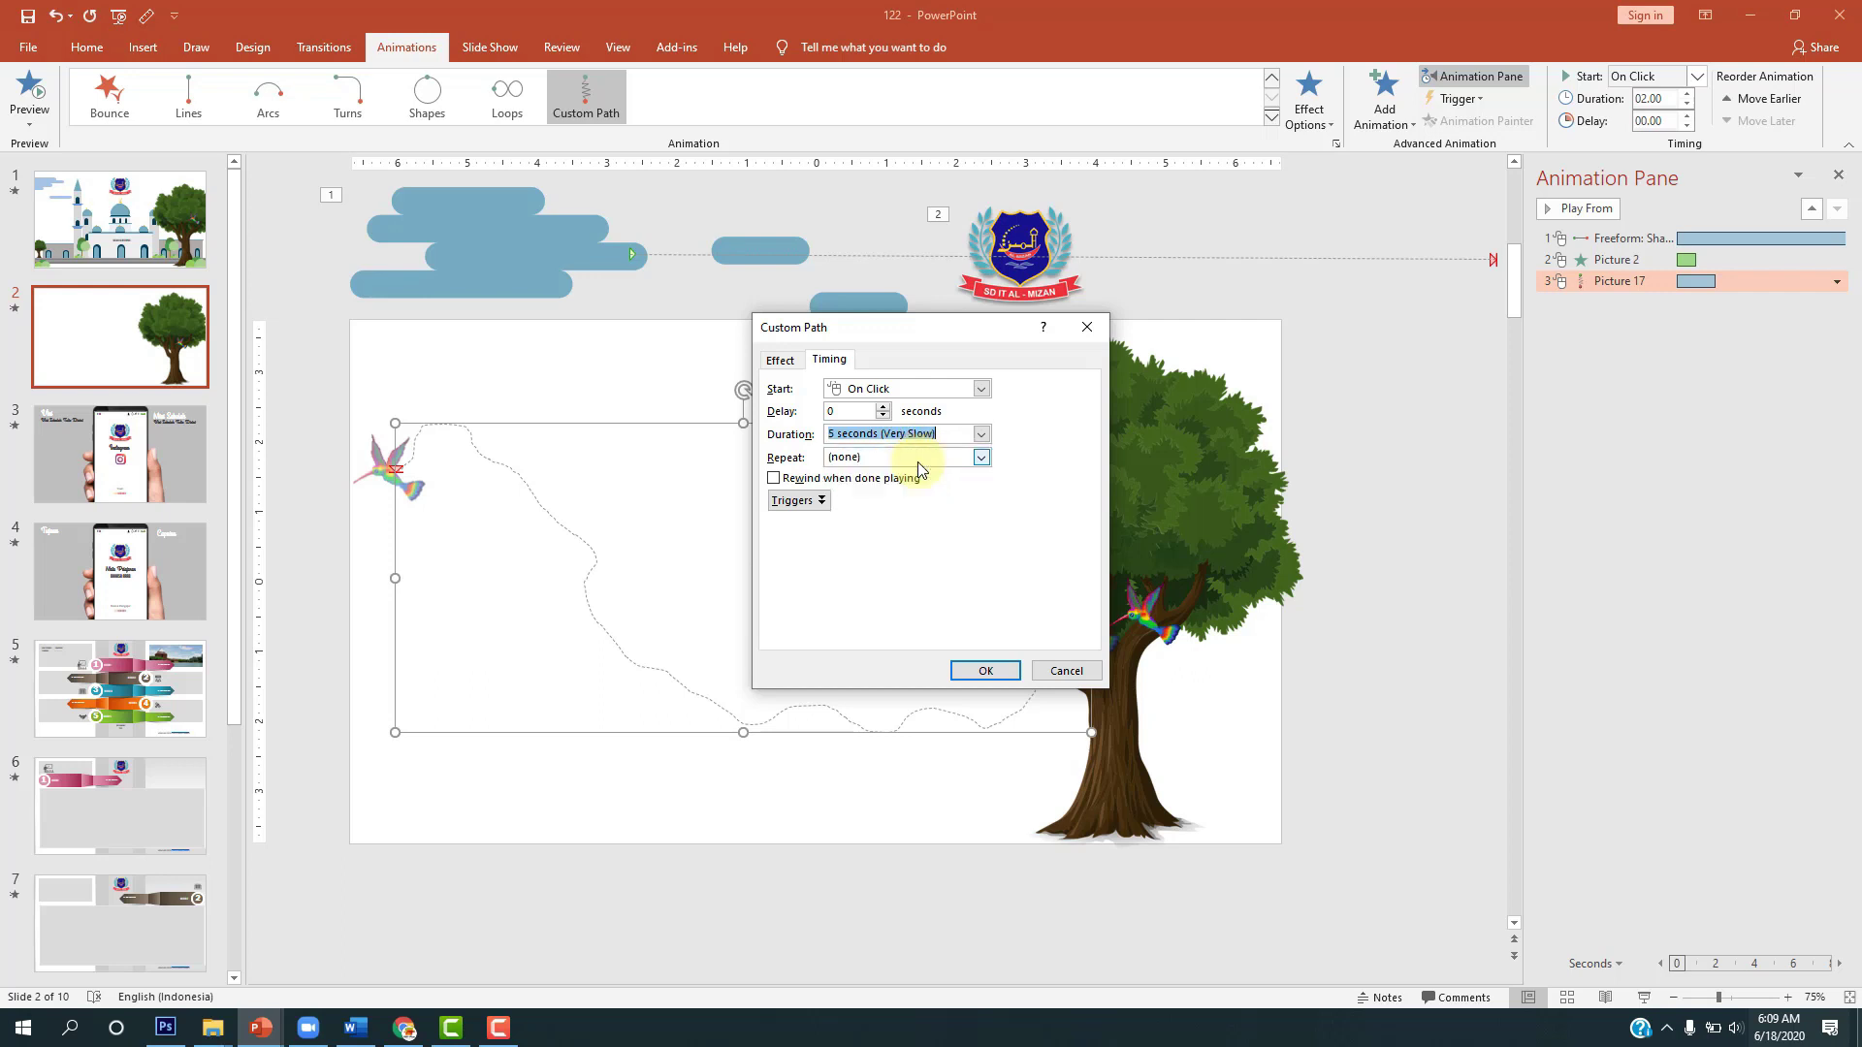
left_click(985, 671)
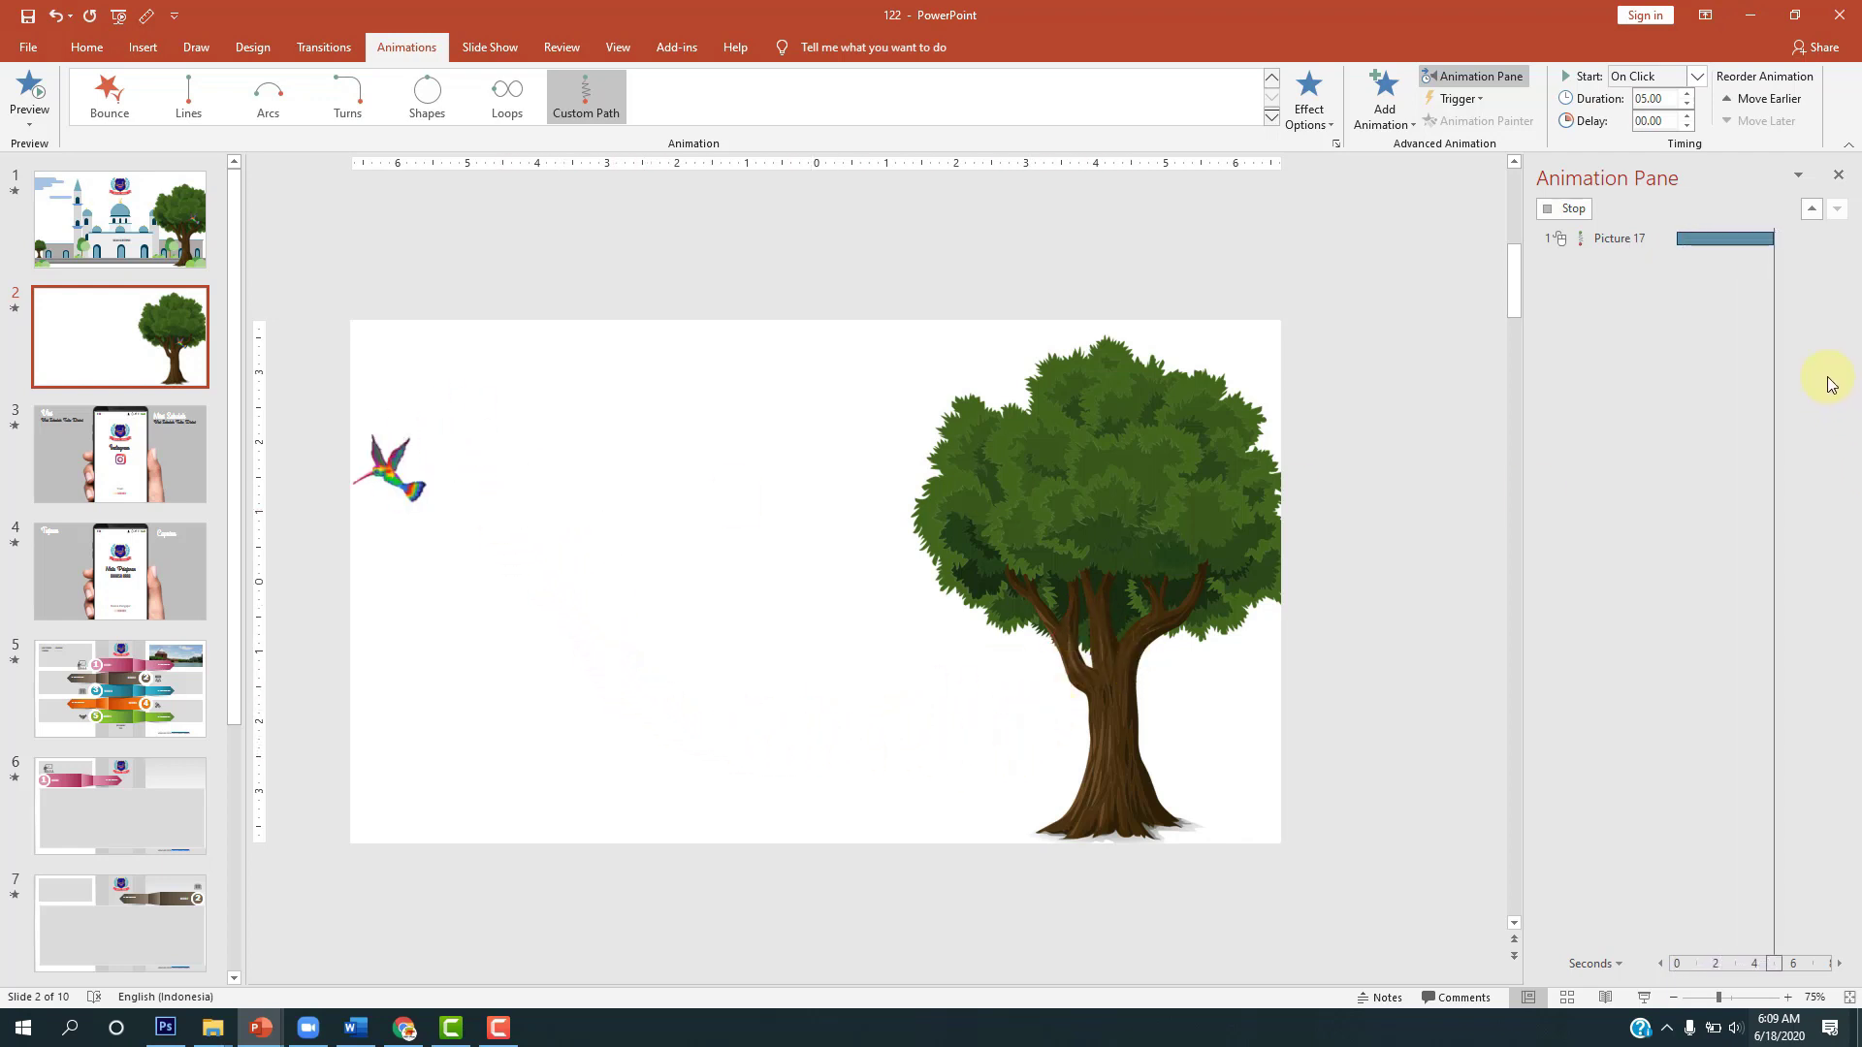
Step: Change the hummingbird's flight duration to 20 seconds (Extremely Slow) and preview it
left_click(1836, 282)
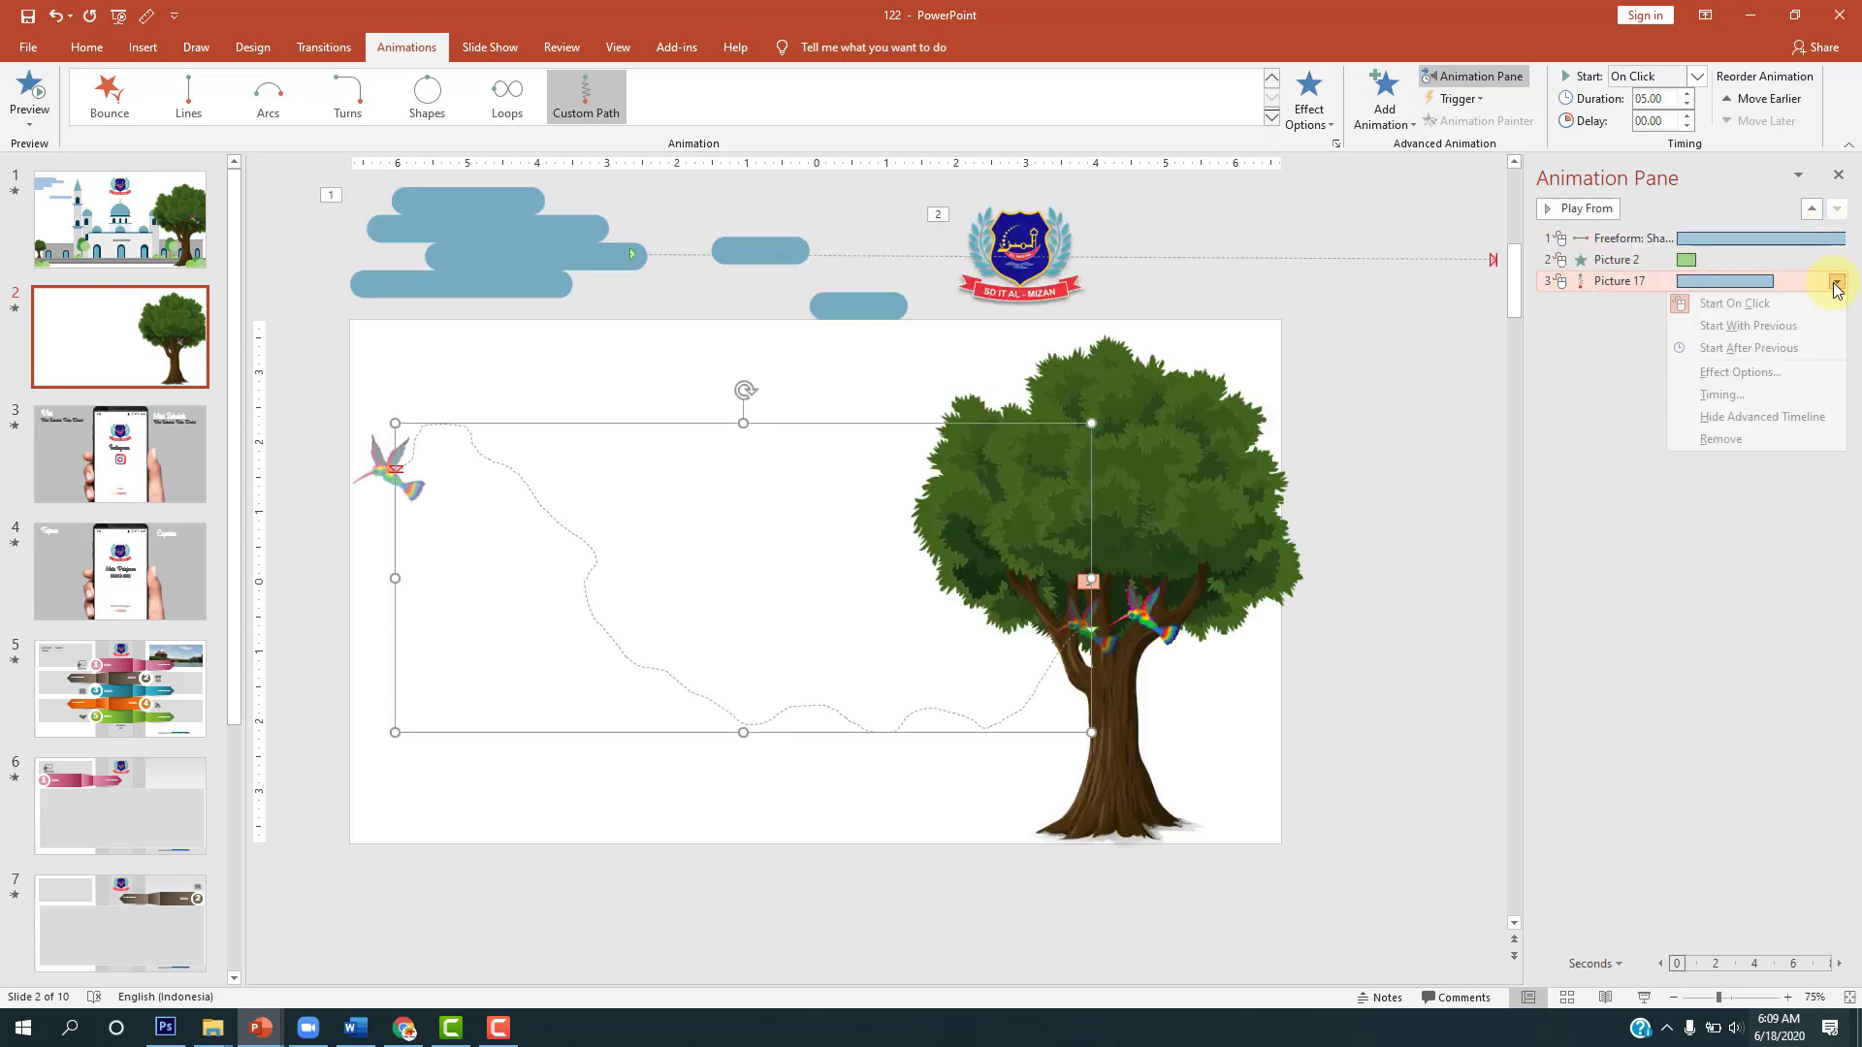
left_click(1712, 398)
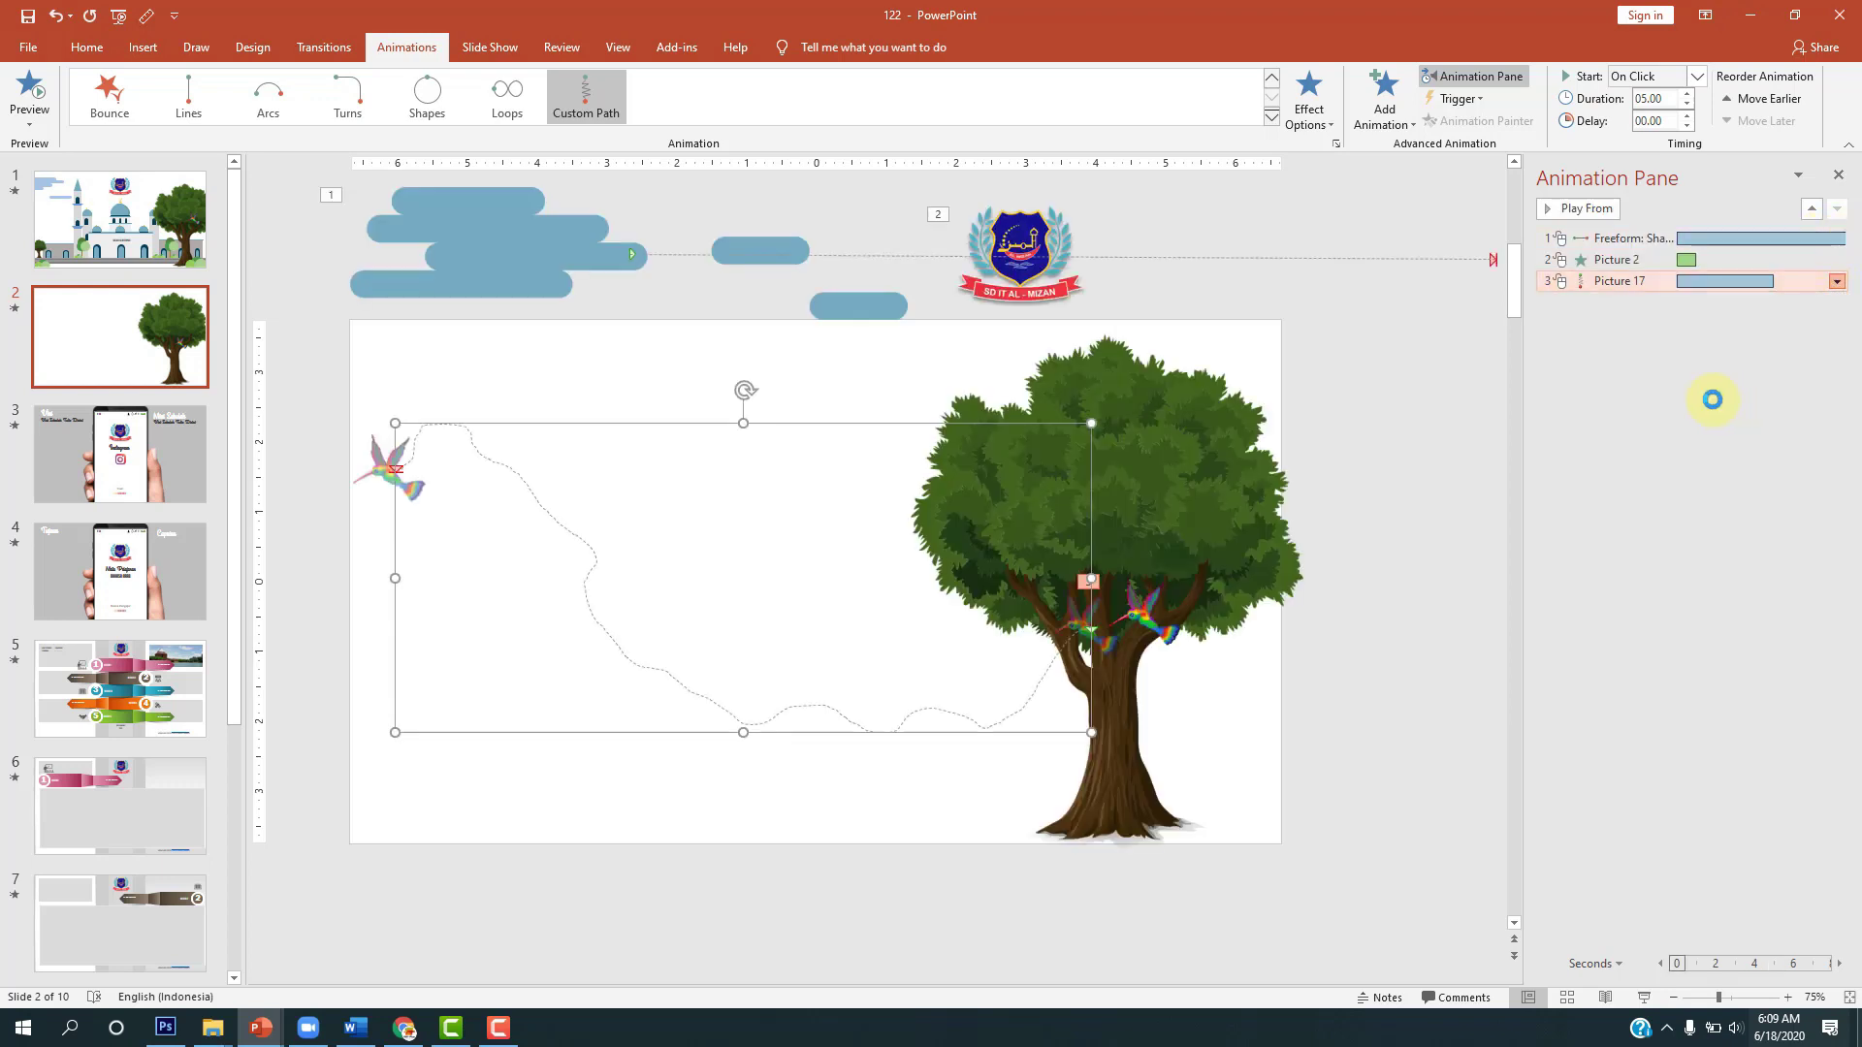
left_click(981, 389)
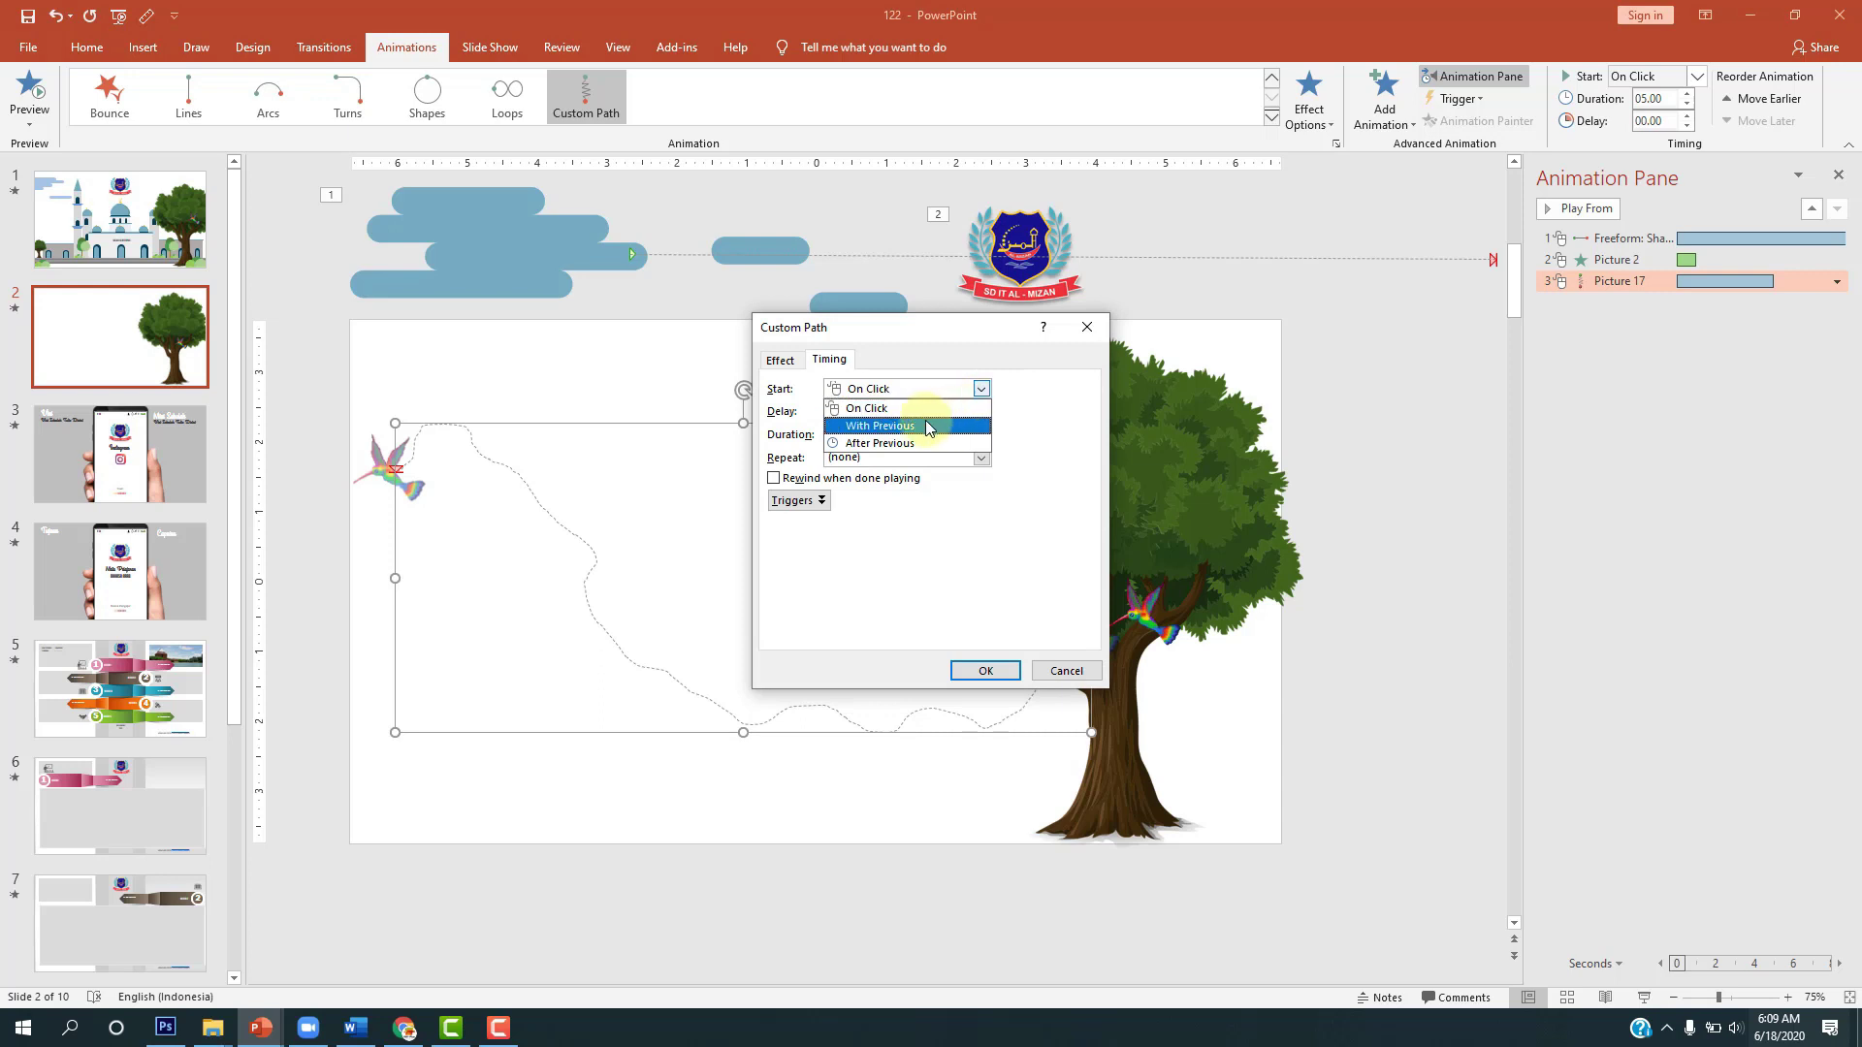
left_click(1632, 76)
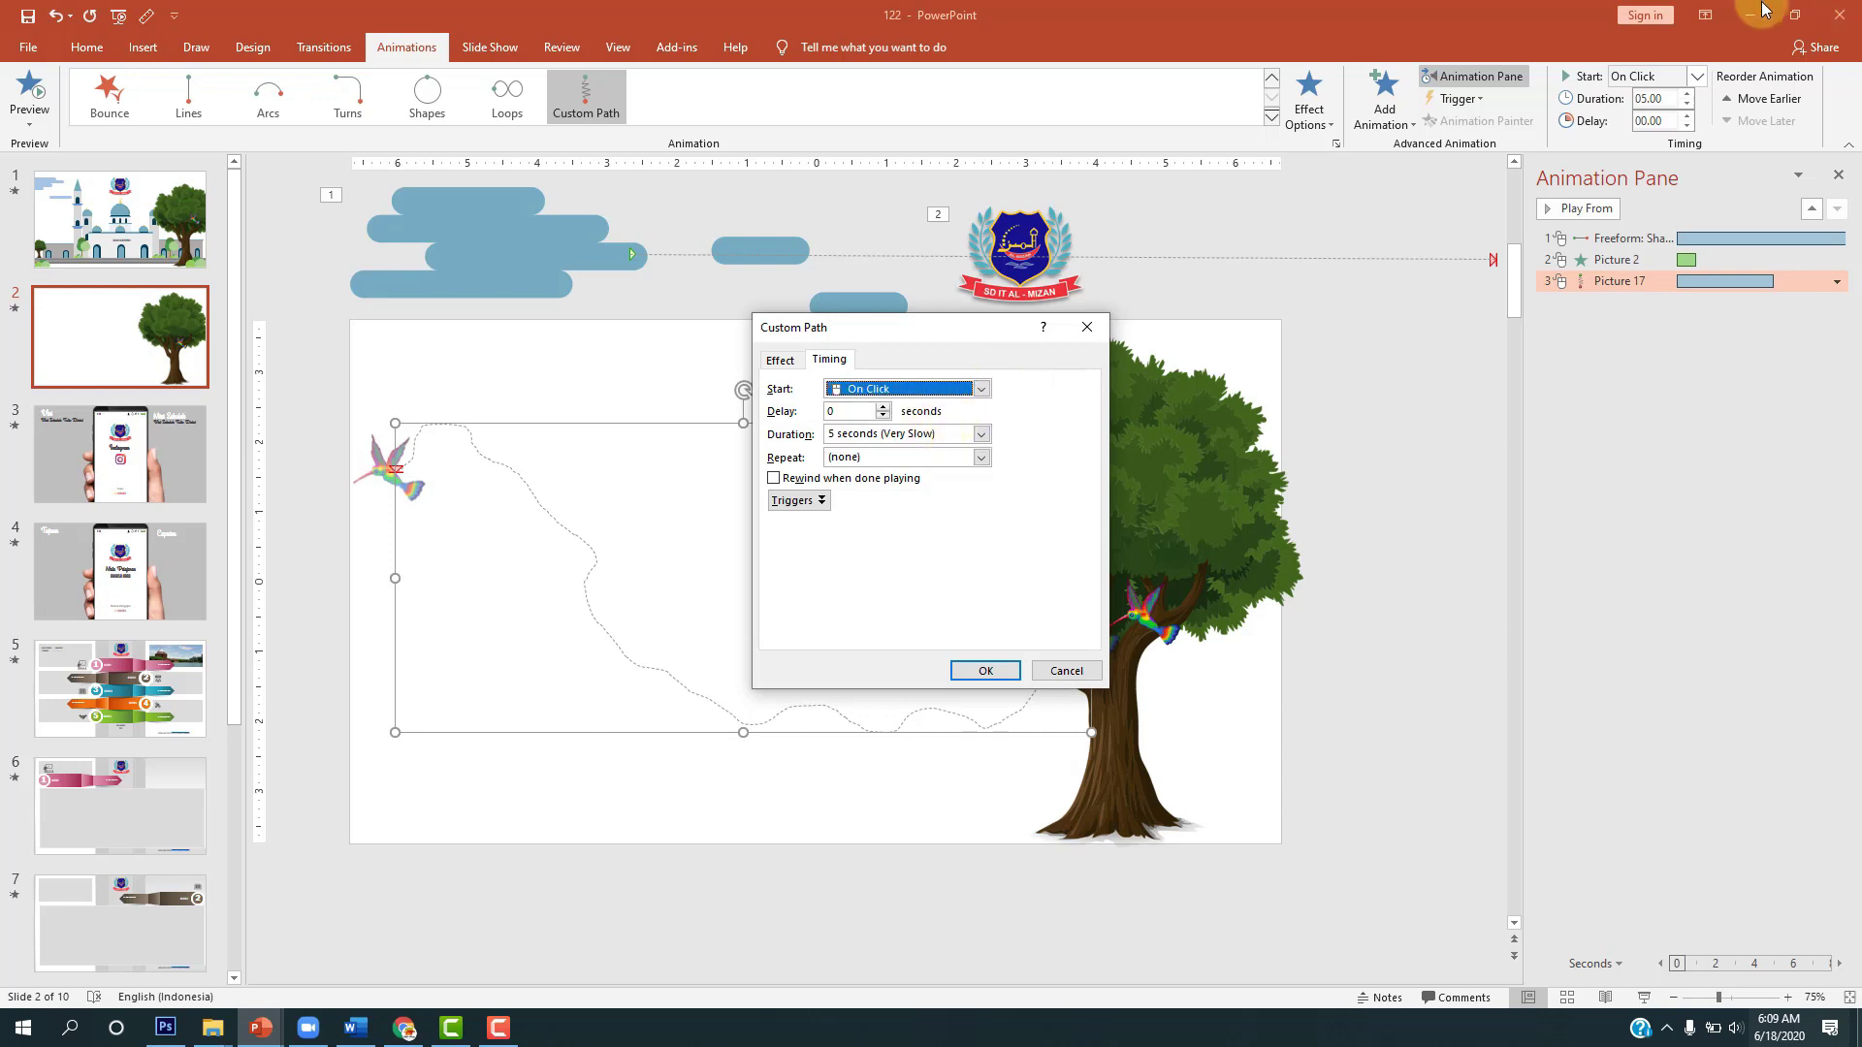
left_click(981, 434)
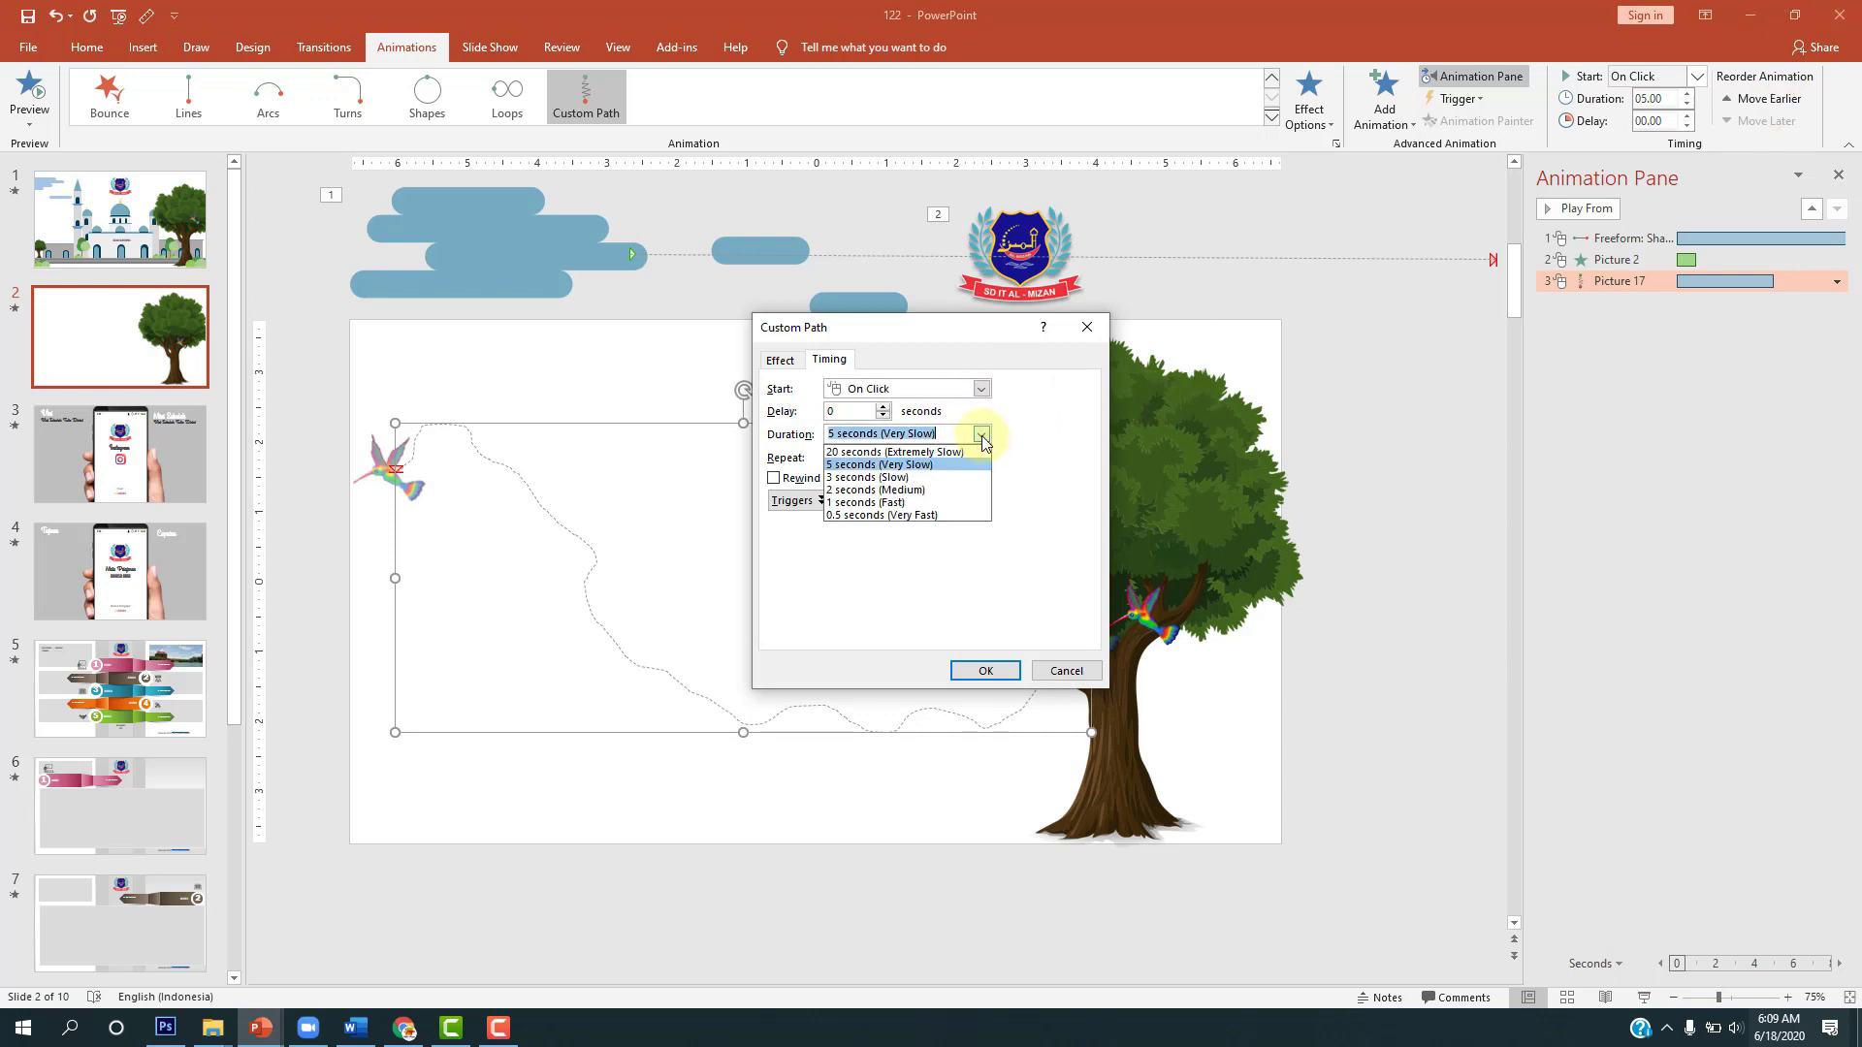
left_click(948, 453)
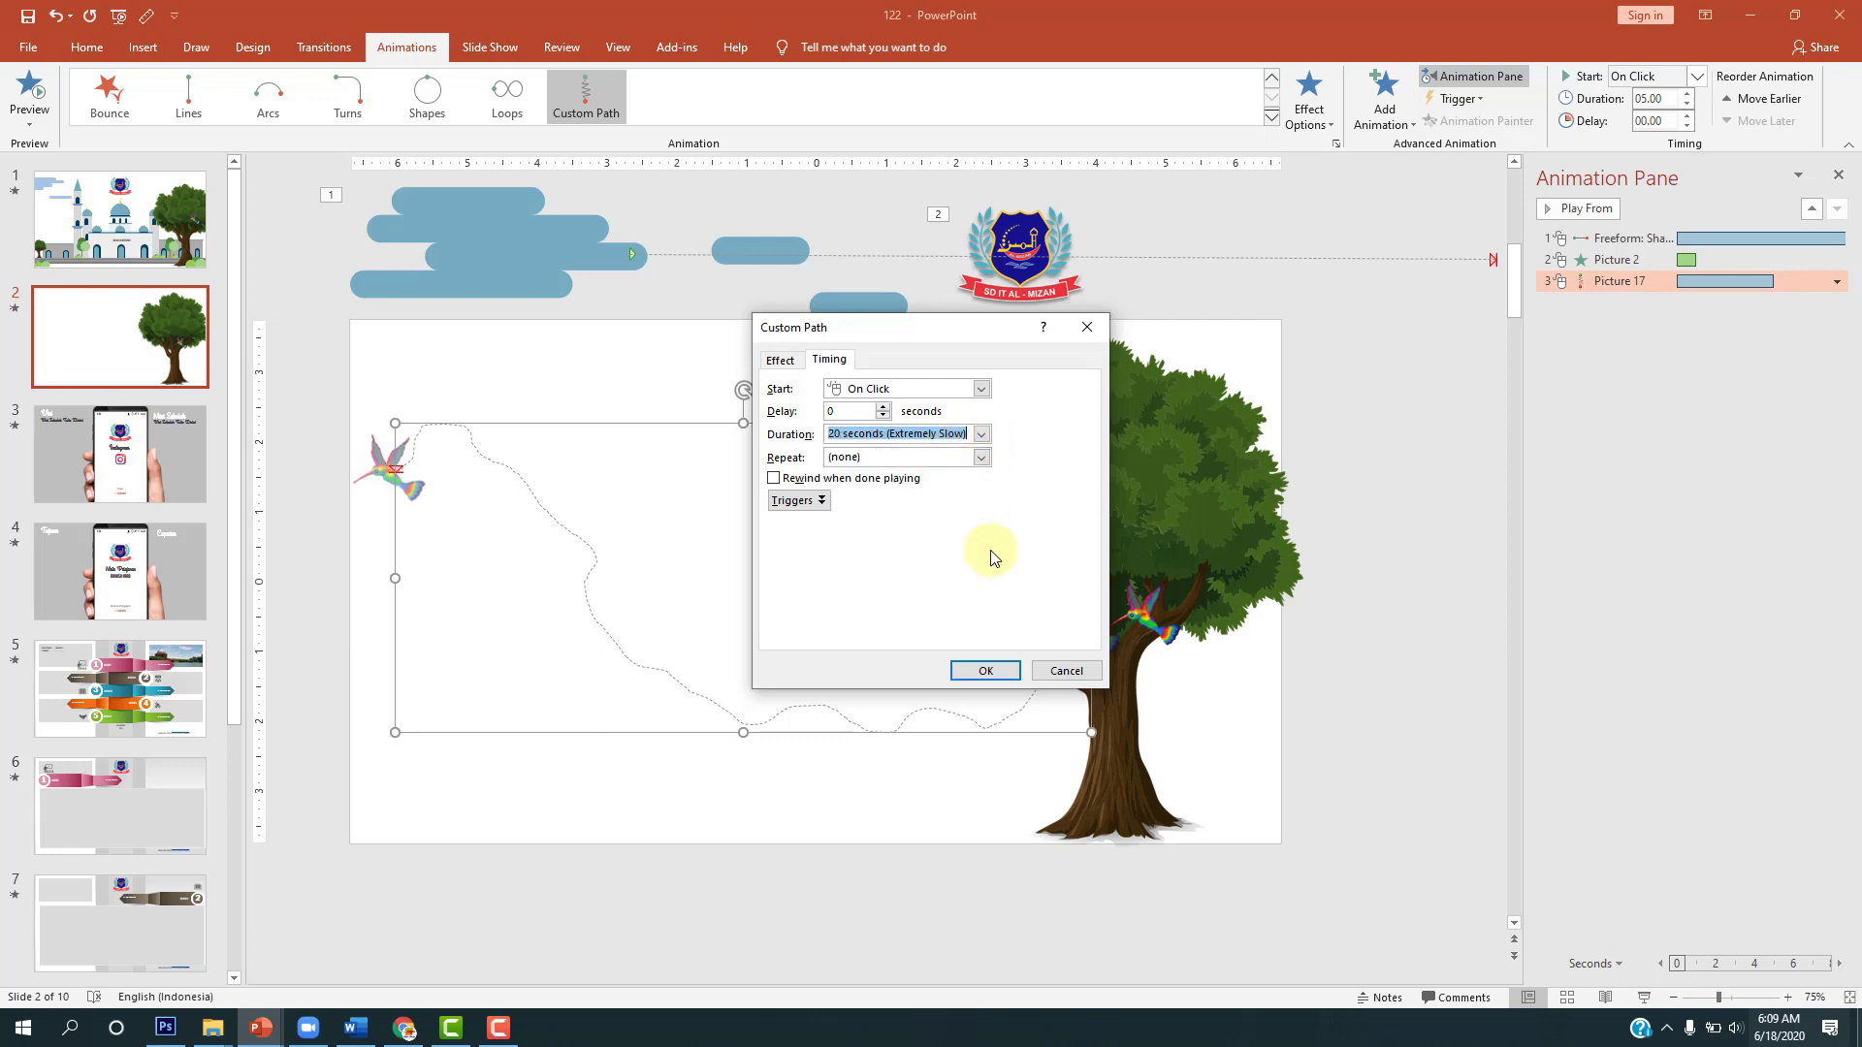
left_click(986, 671)
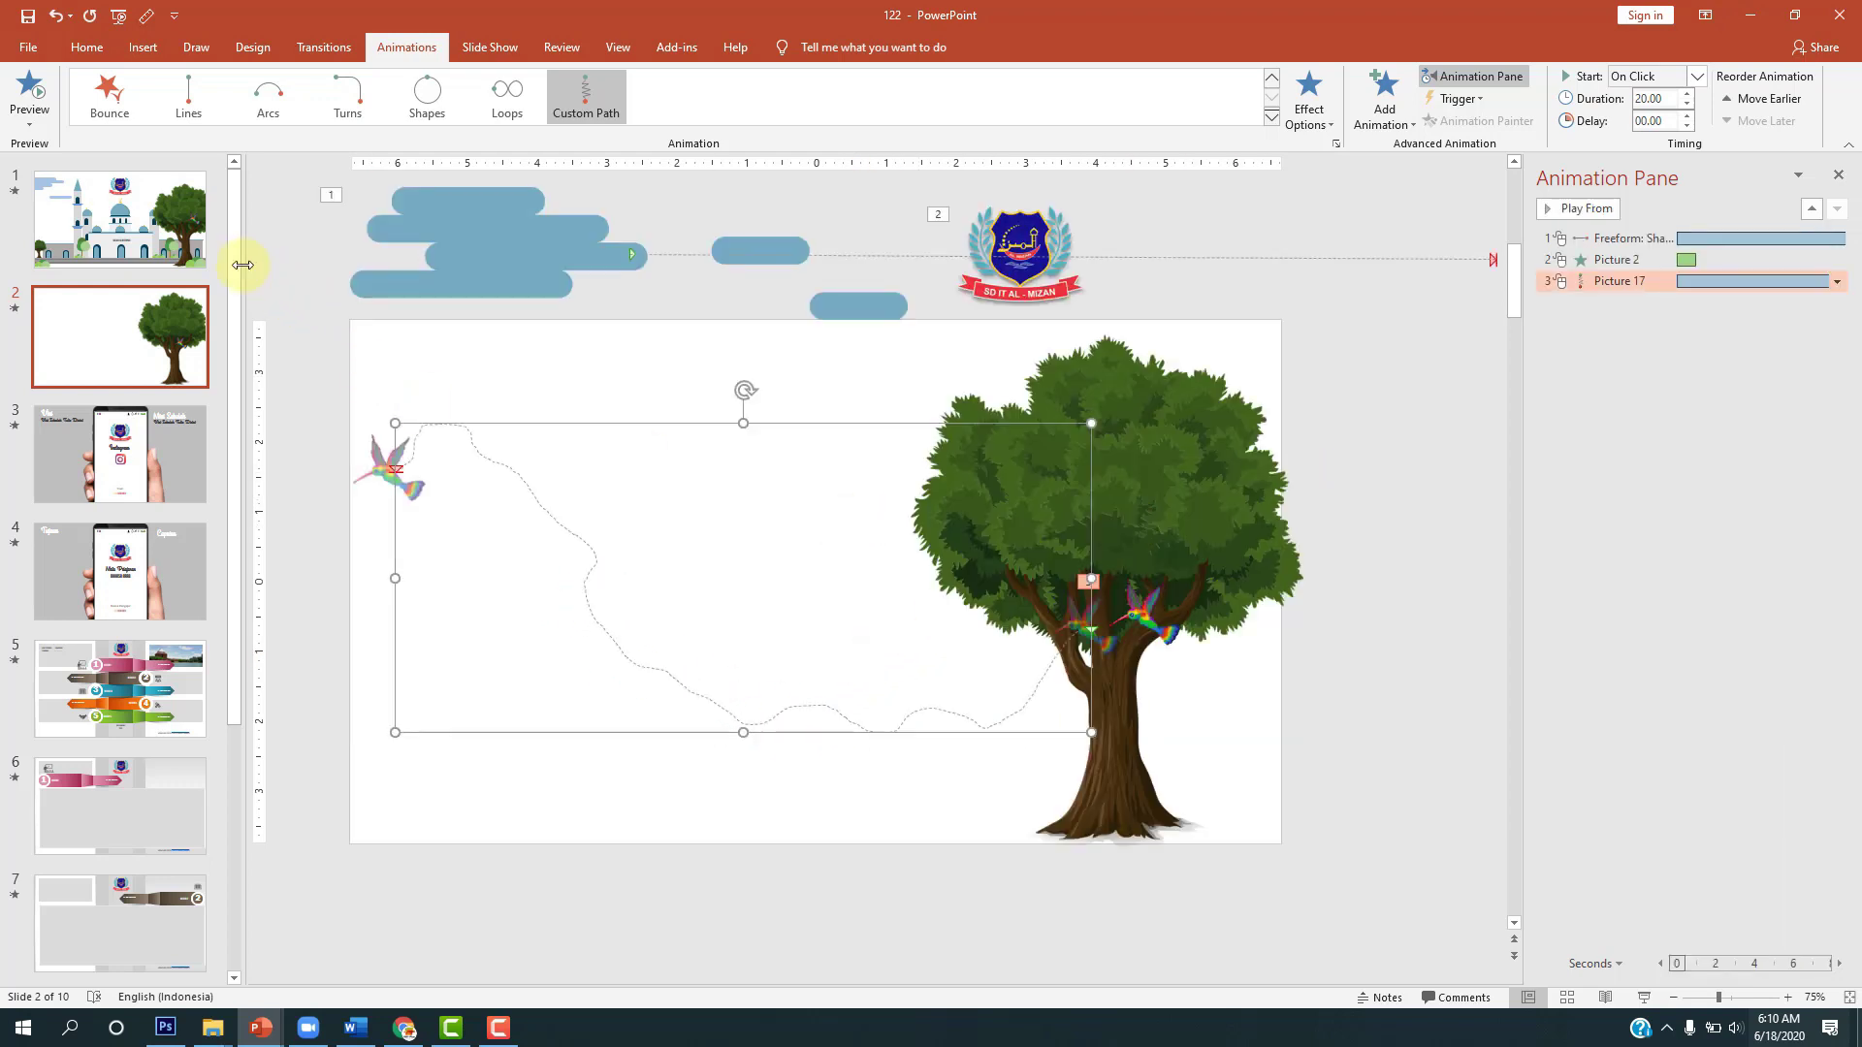
left_click(165, 246)
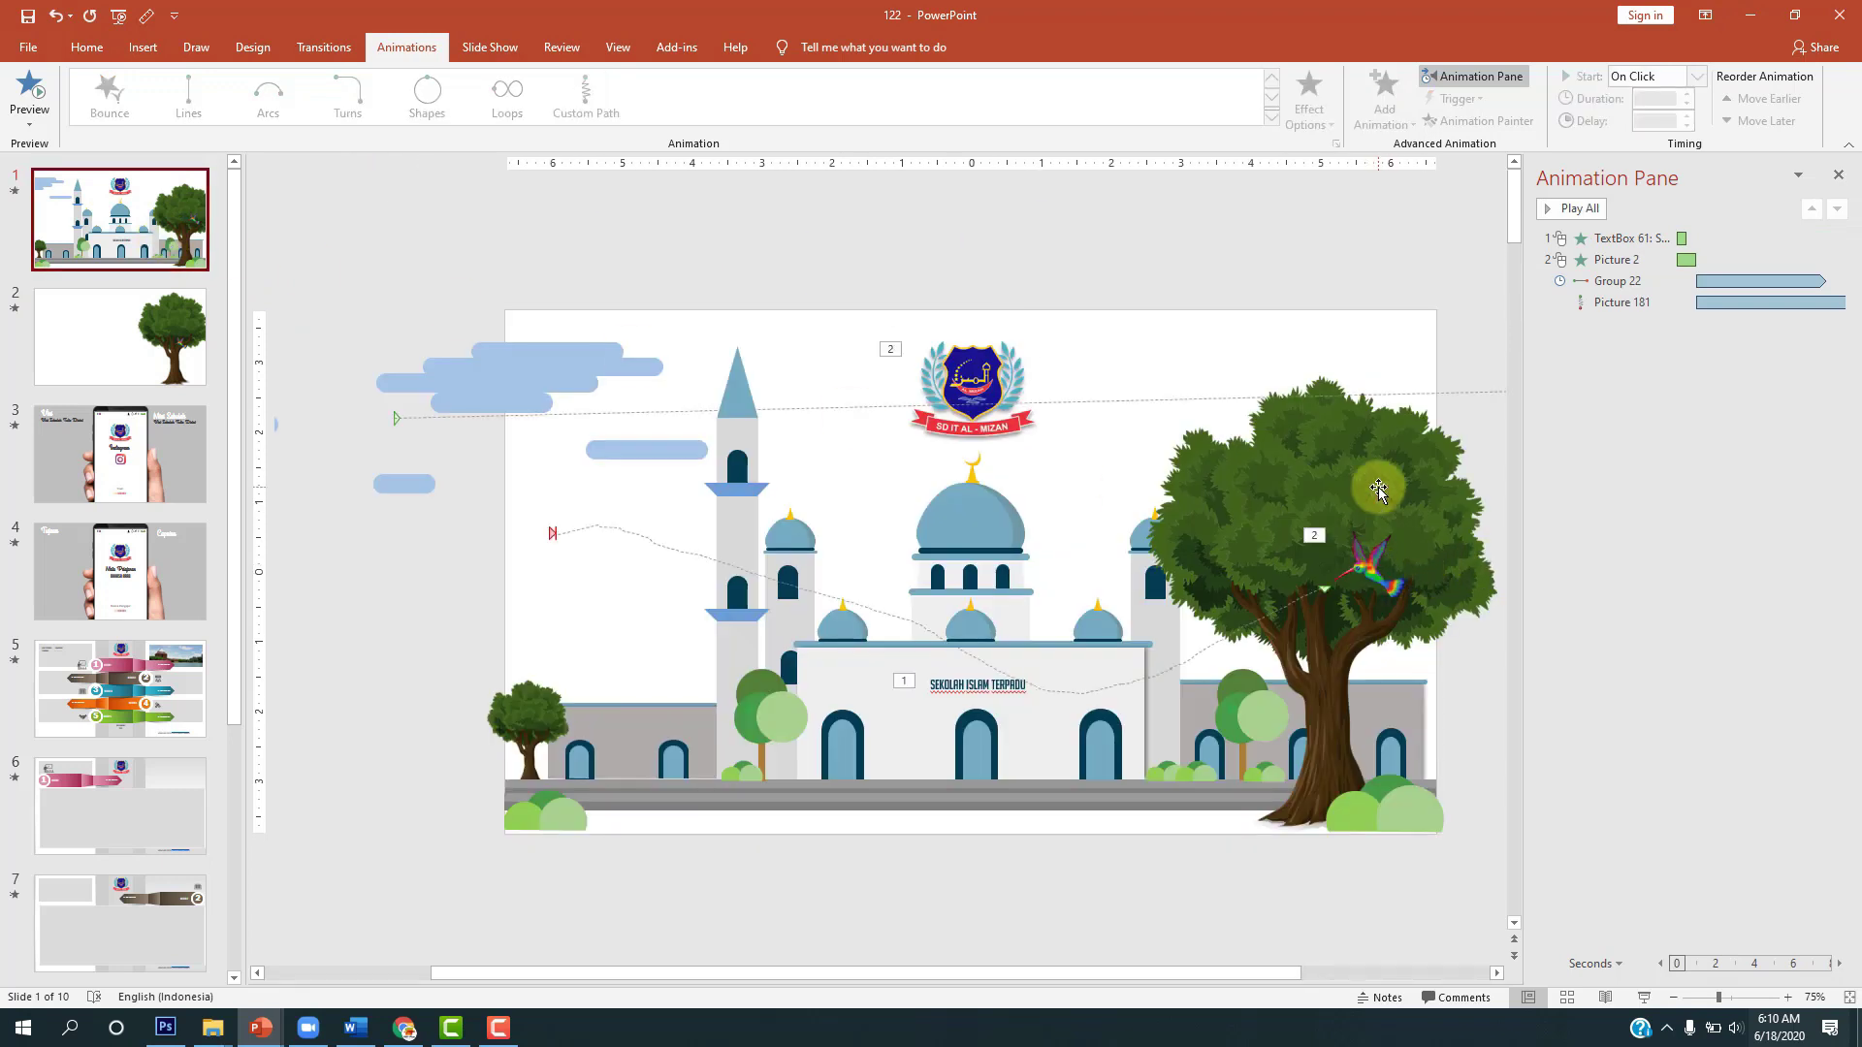
left_click(73, 347)
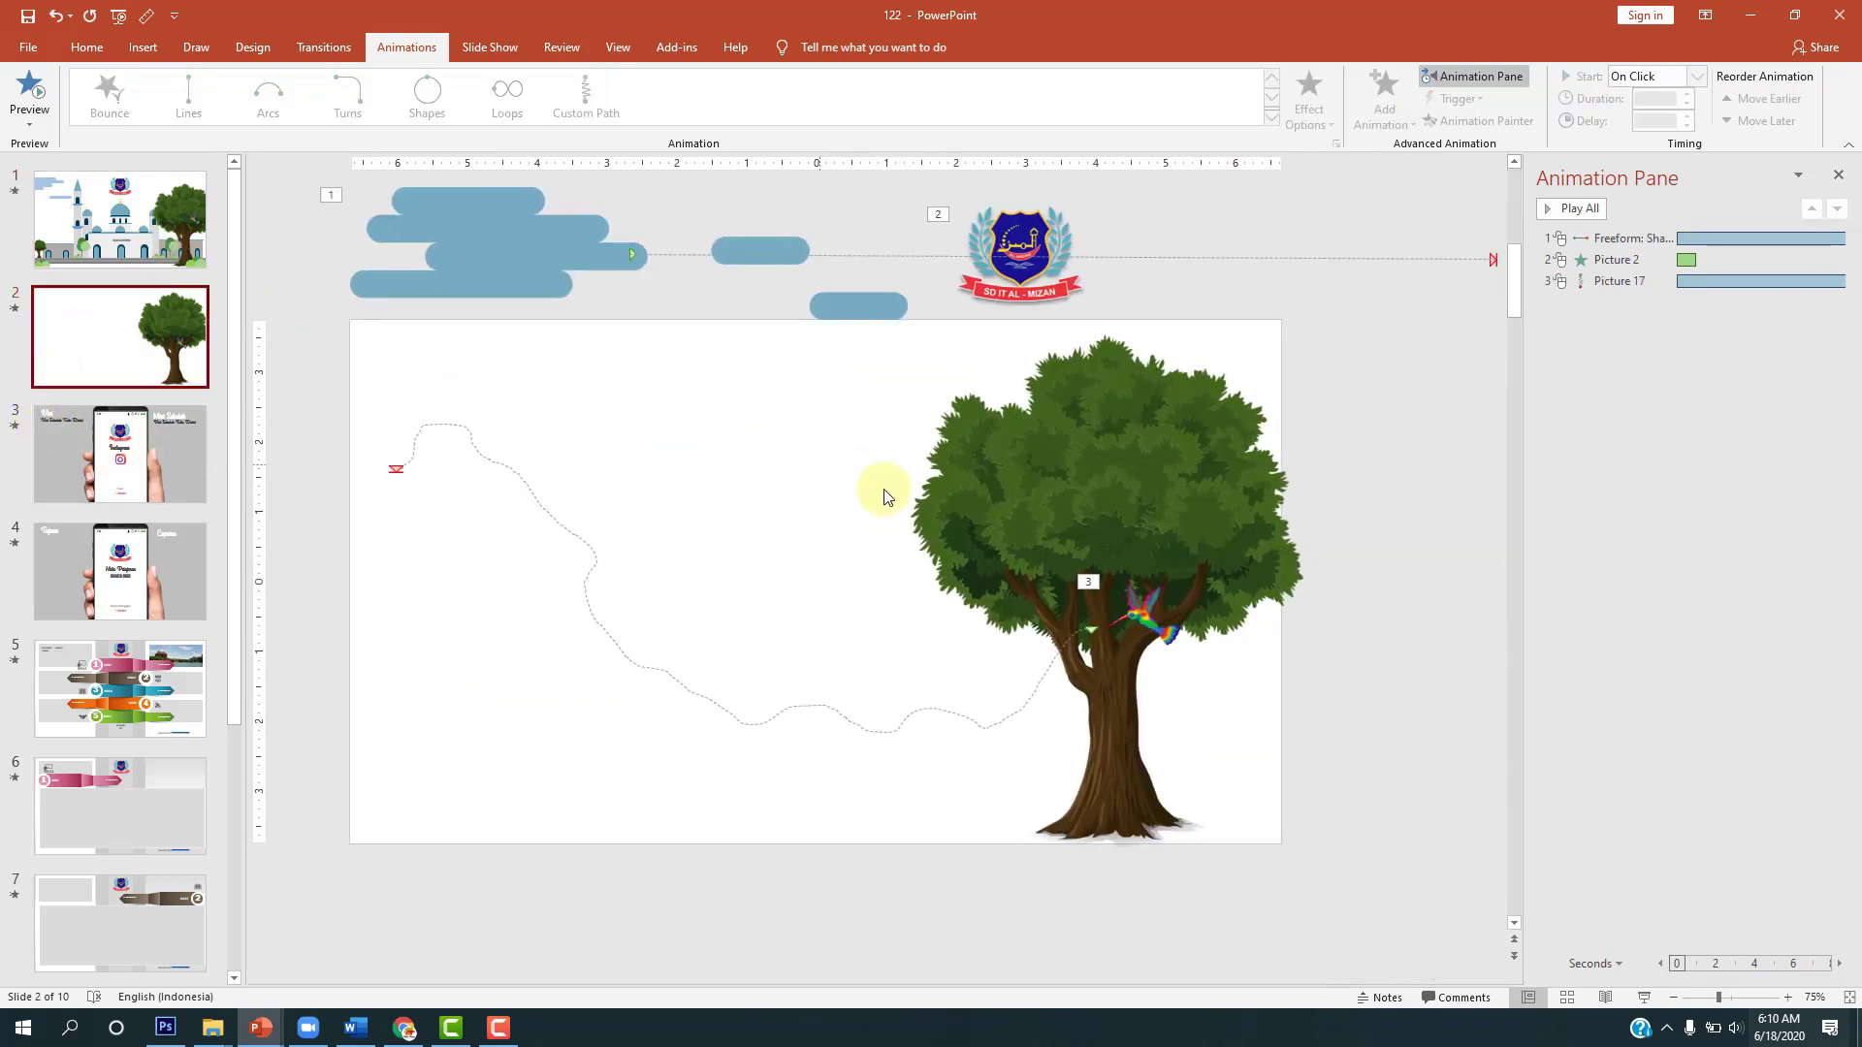
left_click(1184, 500)
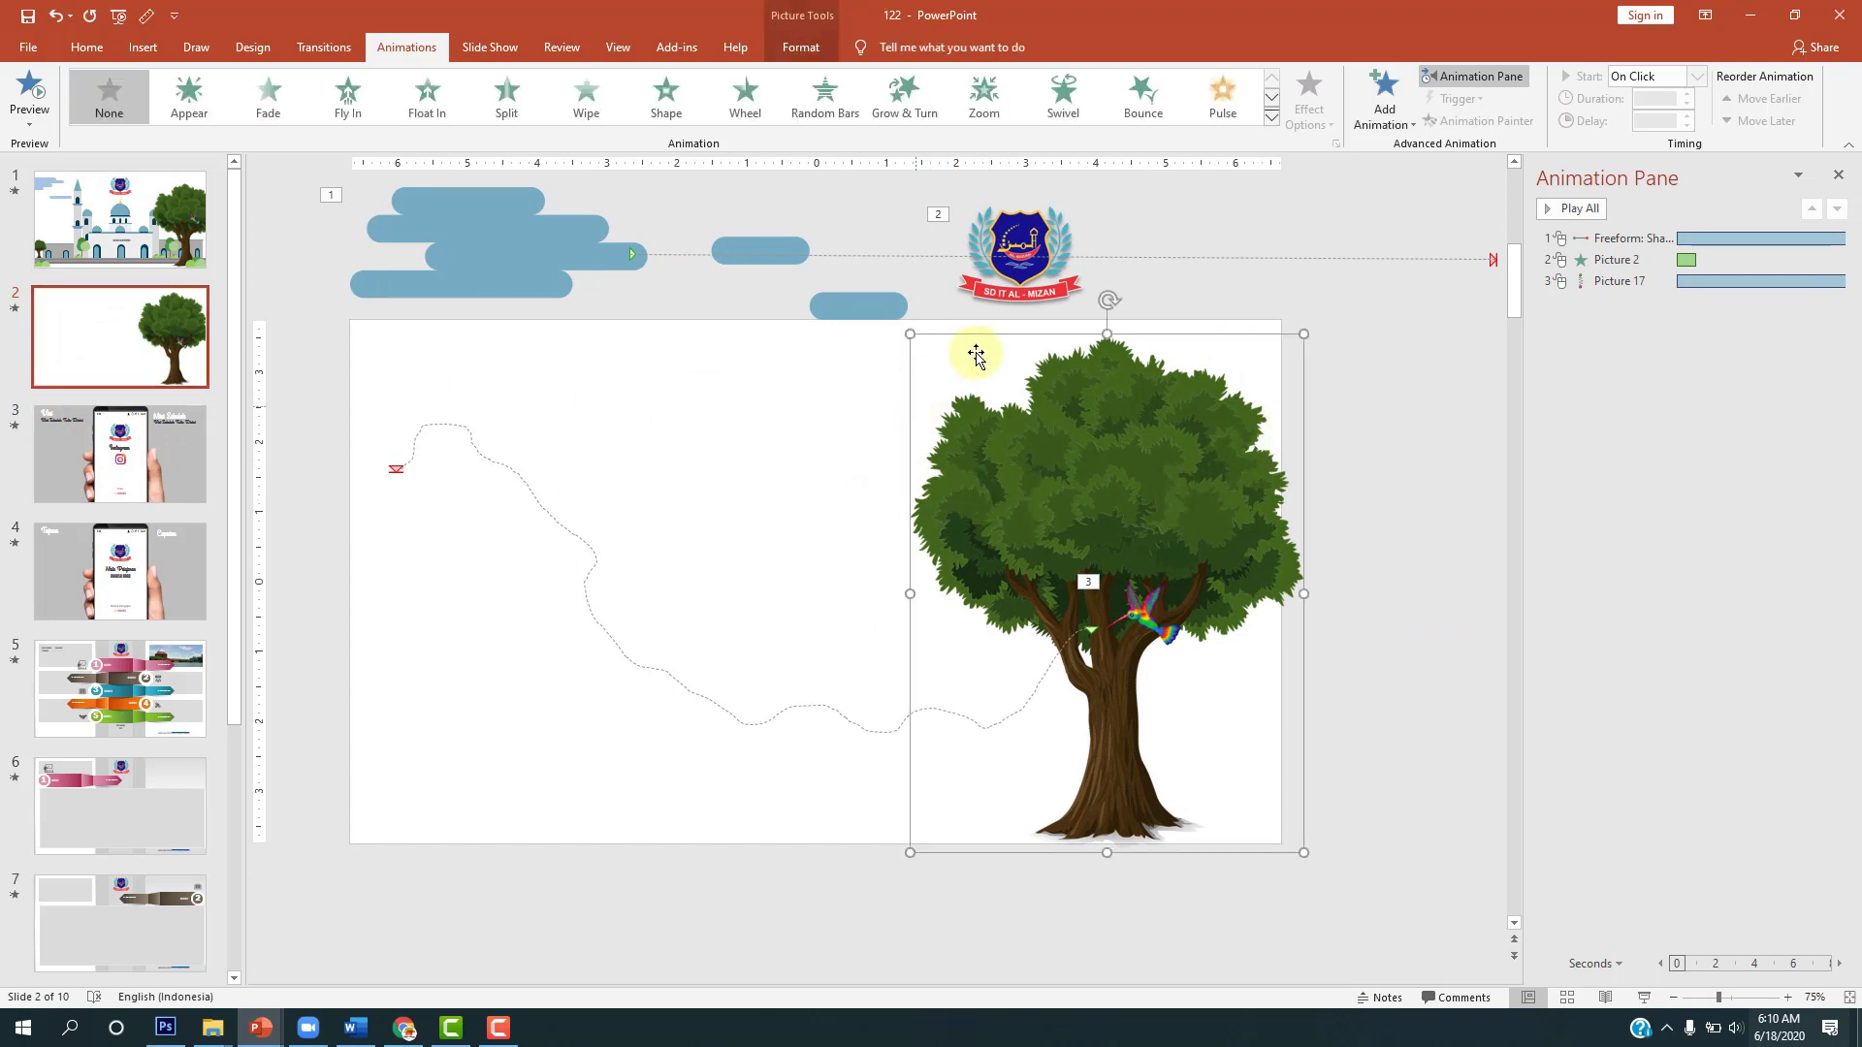
left_click(110, 226)
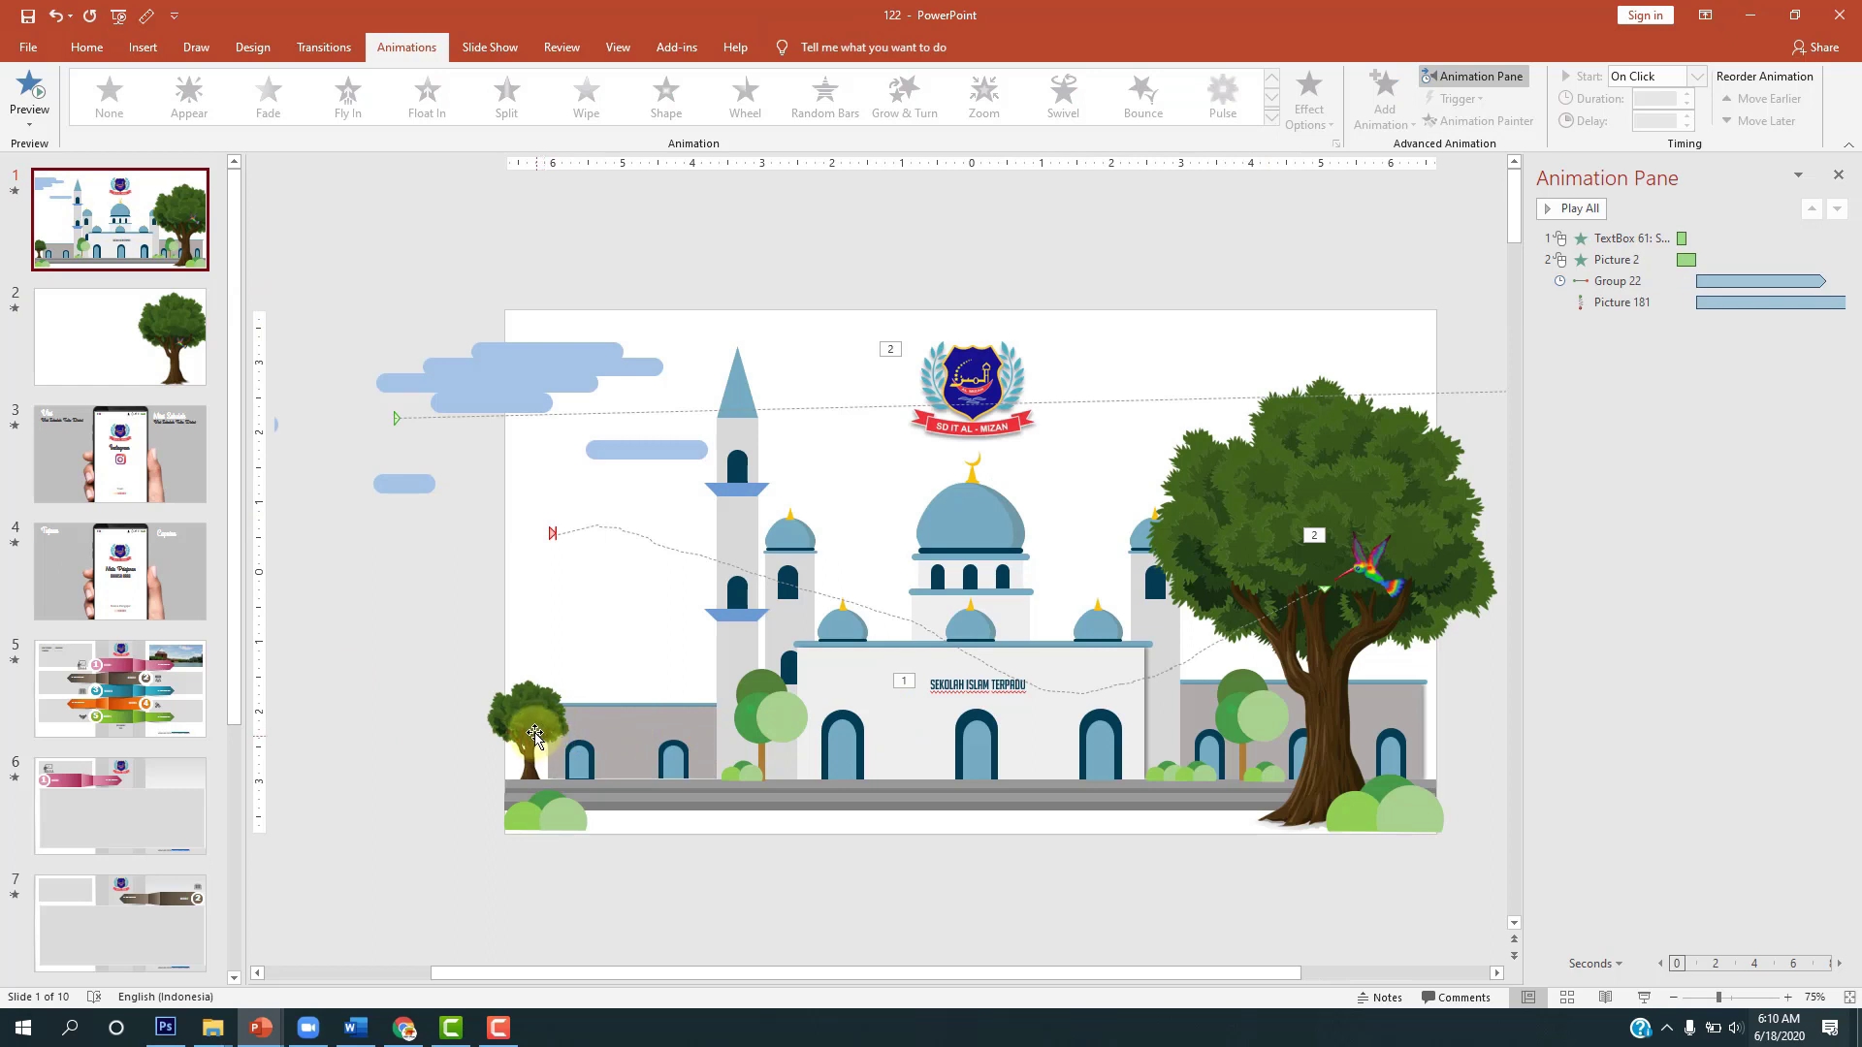
left_click(110, 307)
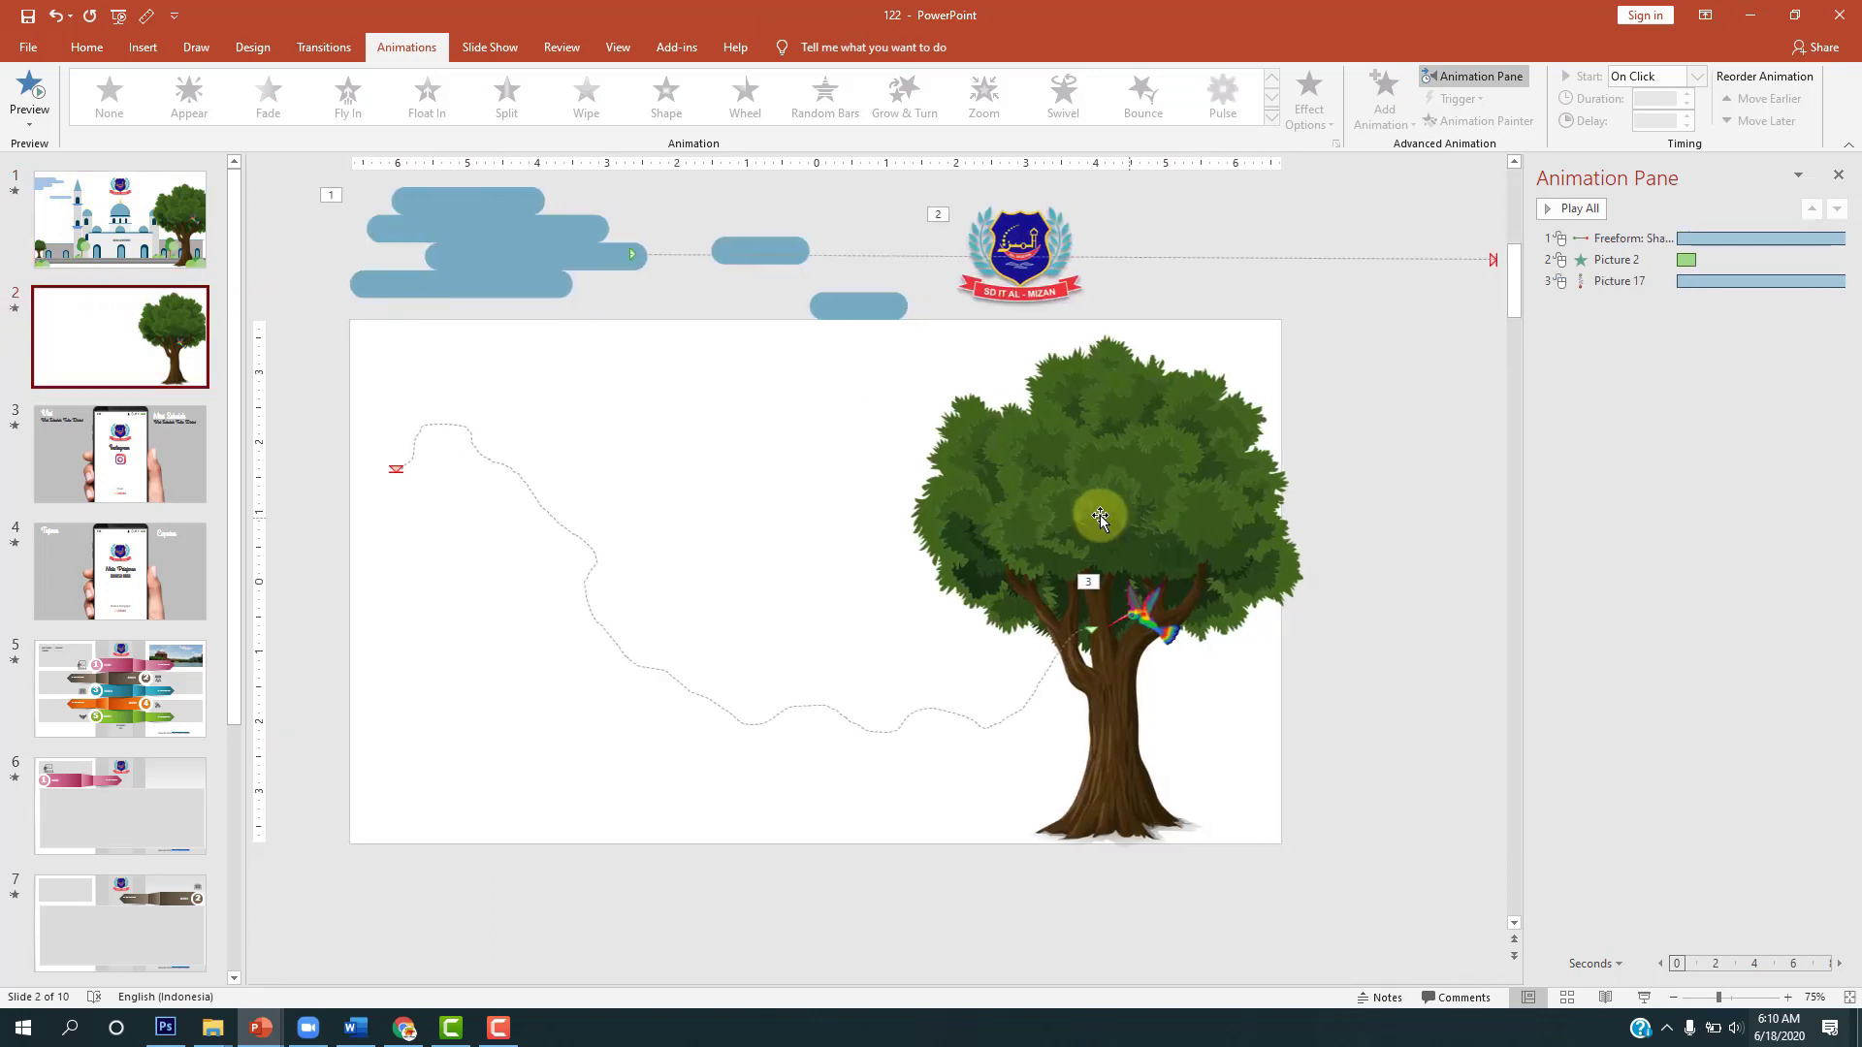
left_click(1099, 514)
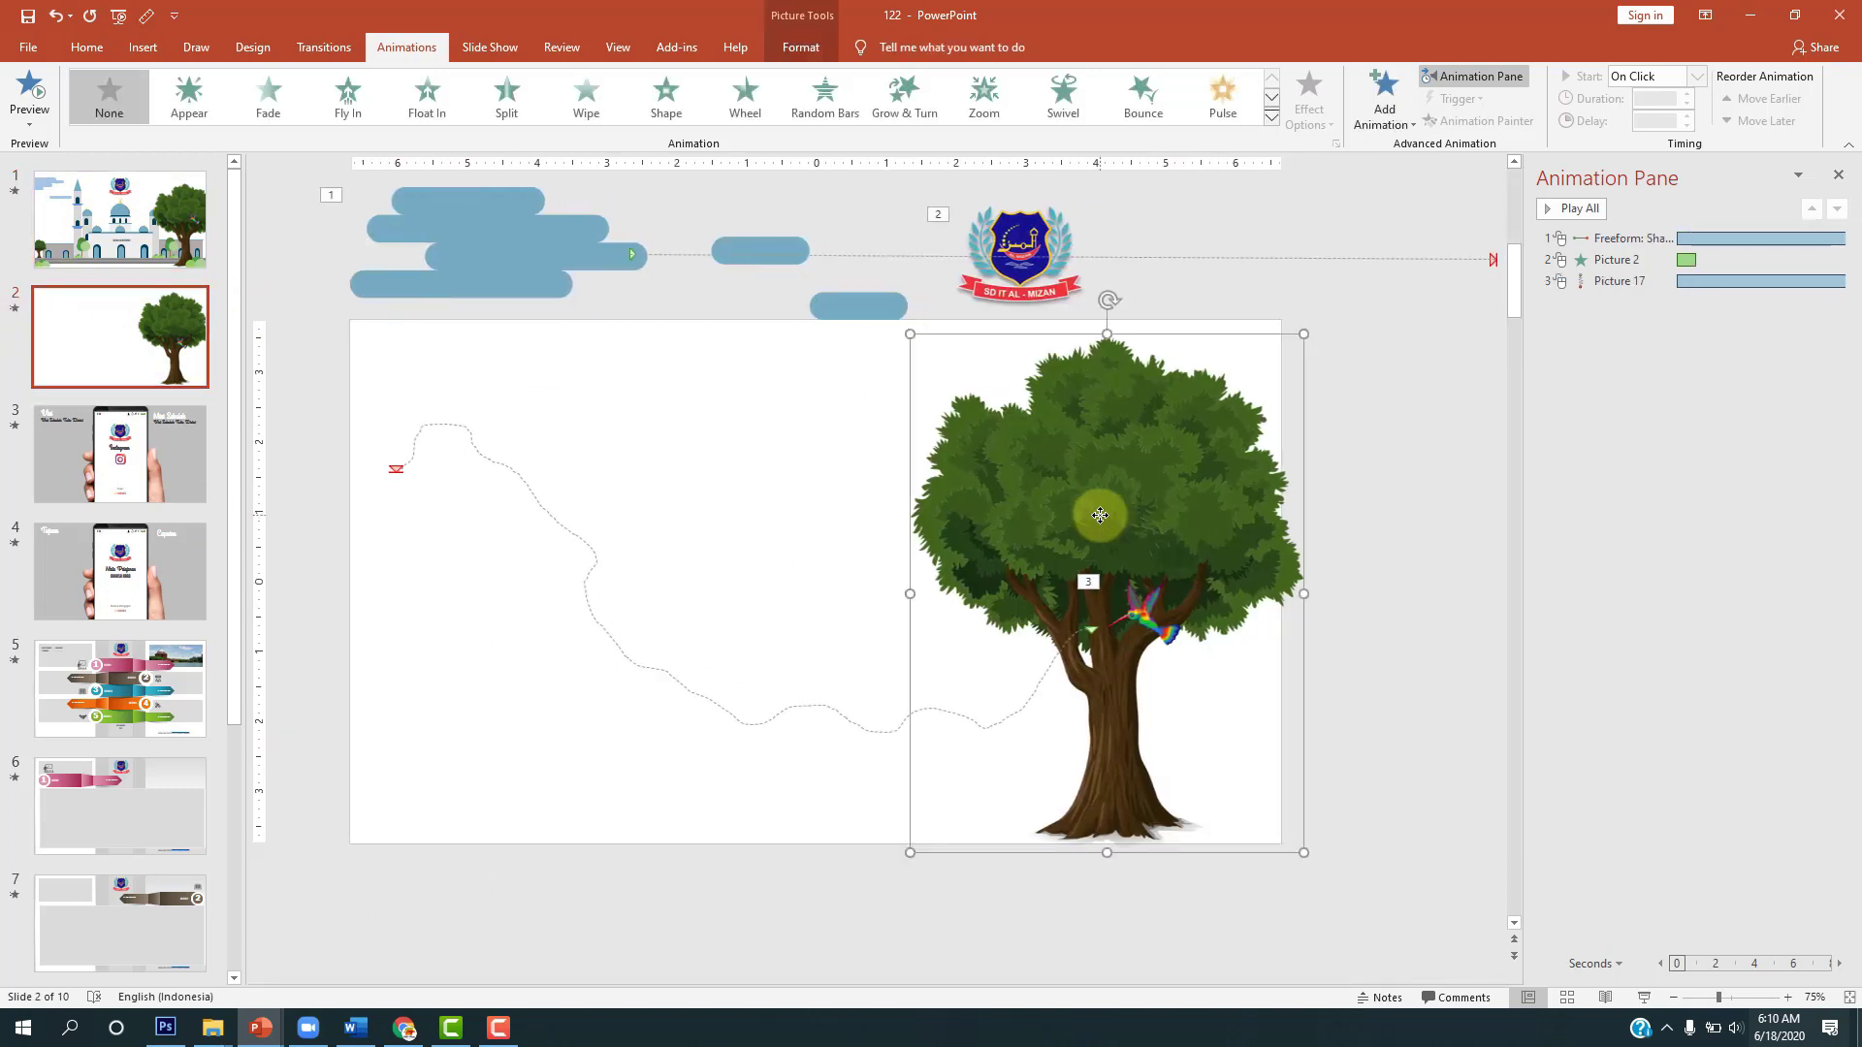
Step: Duplicate the tree onto slide 2's left side, shrink the copy, then go to slide 1
mouse_move(1134, 482)
left_mouse_down()
mouse_move(506, 486)
mouse_move(549, 483)
left_mouse_up()
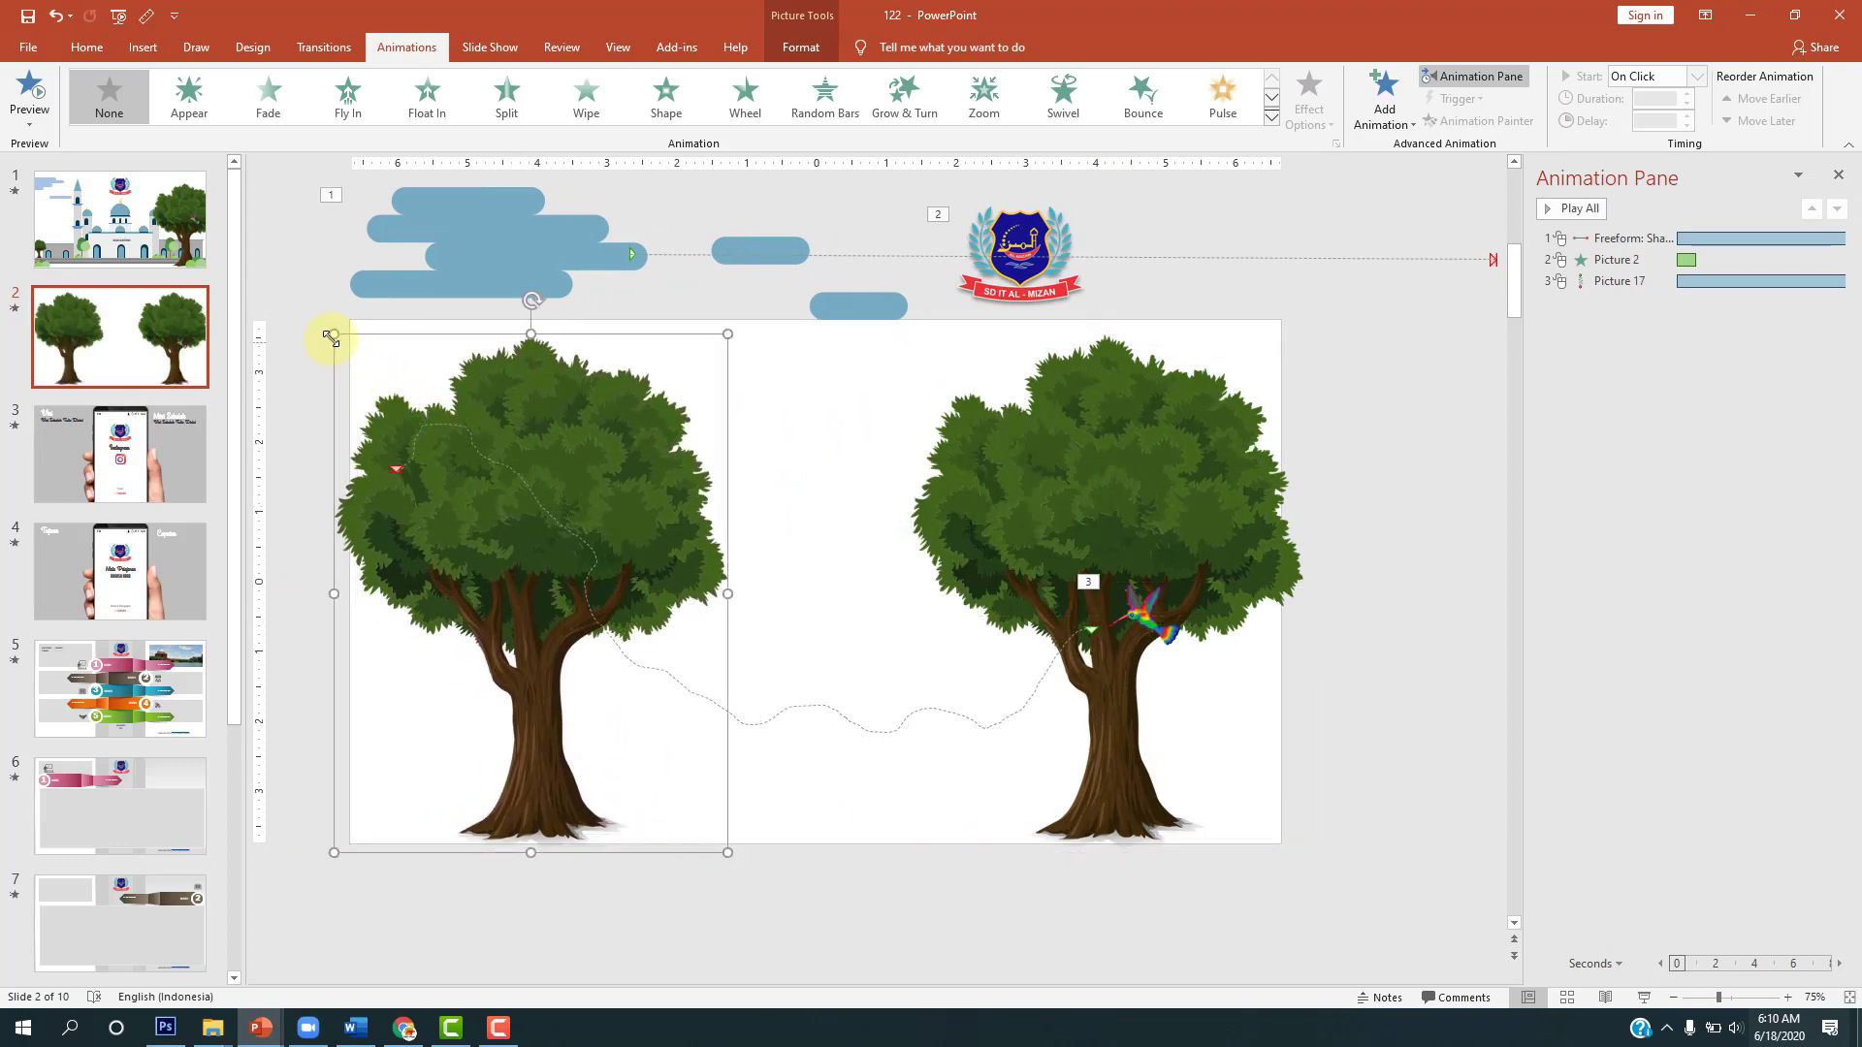
left_click_drag(335, 330, 602, 644)
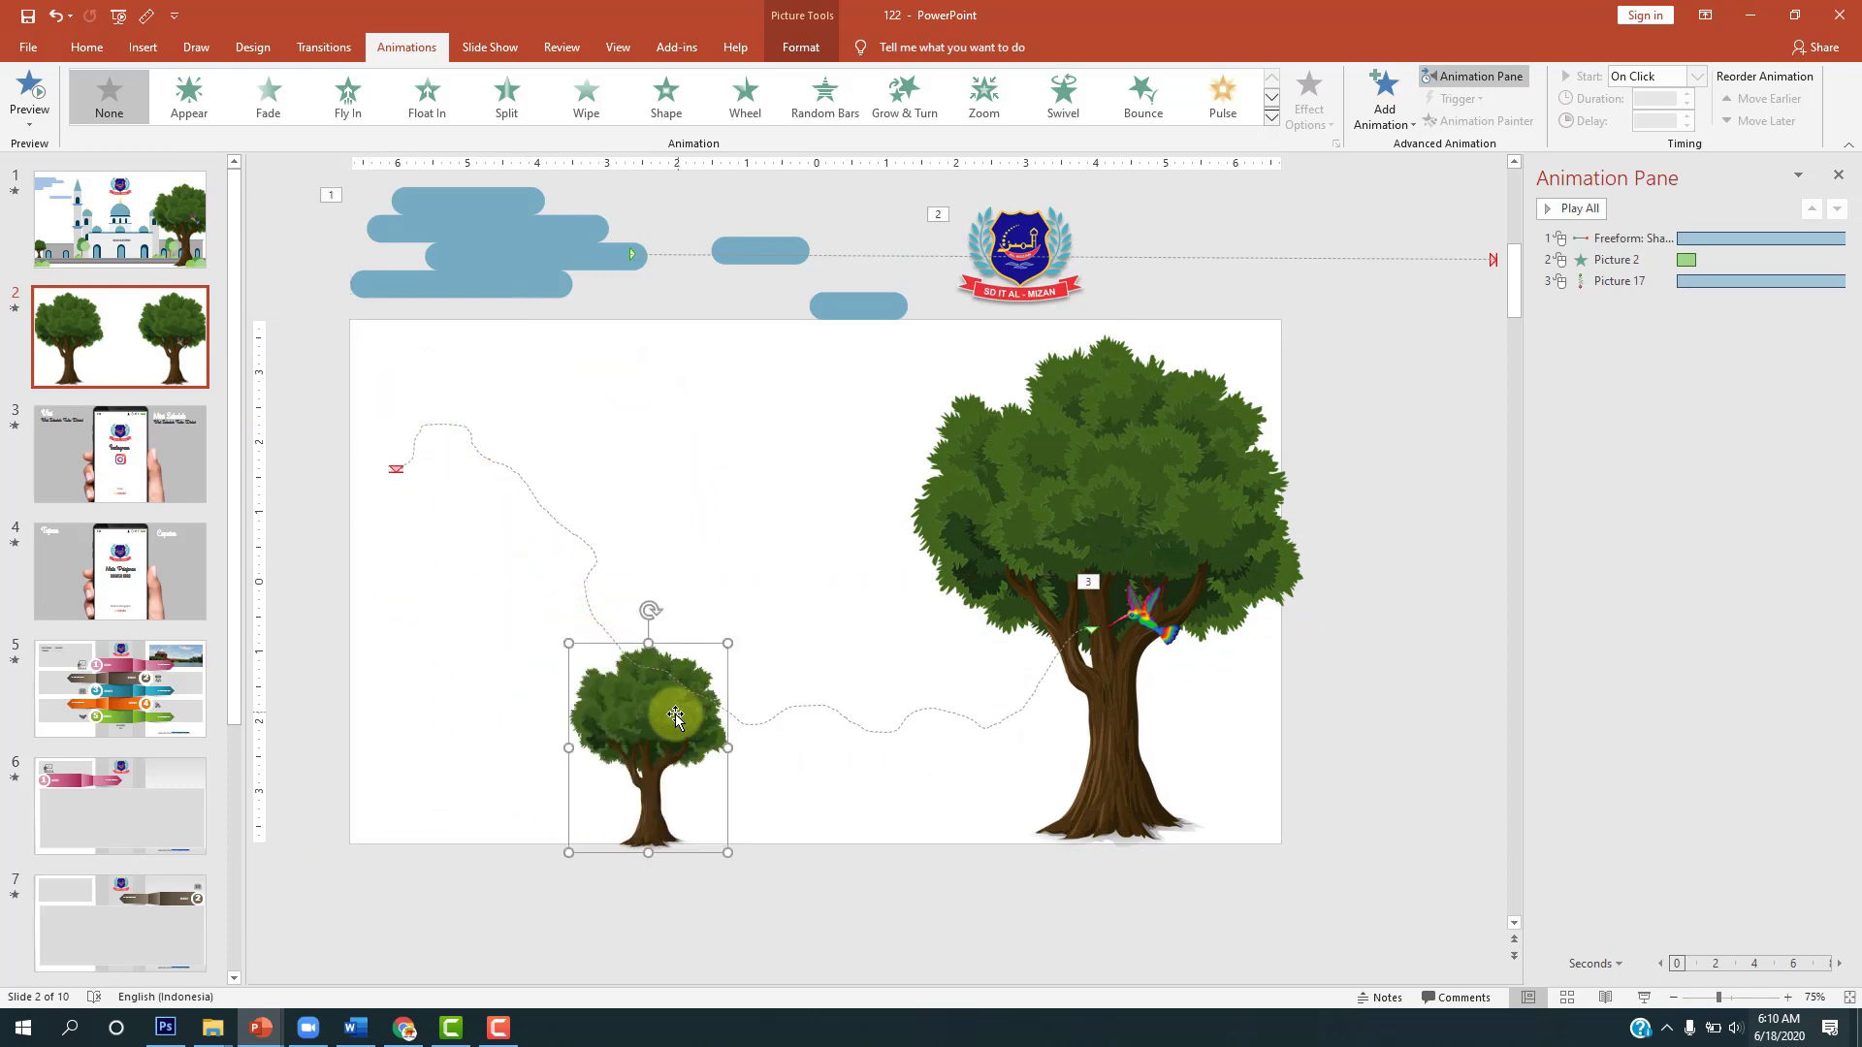
mouse_move(666, 715)
left_mouse_down()
mouse_move(475, 583)
mouse_move(439, 707)
mouse_move(474, 562)
left_mouse_up()
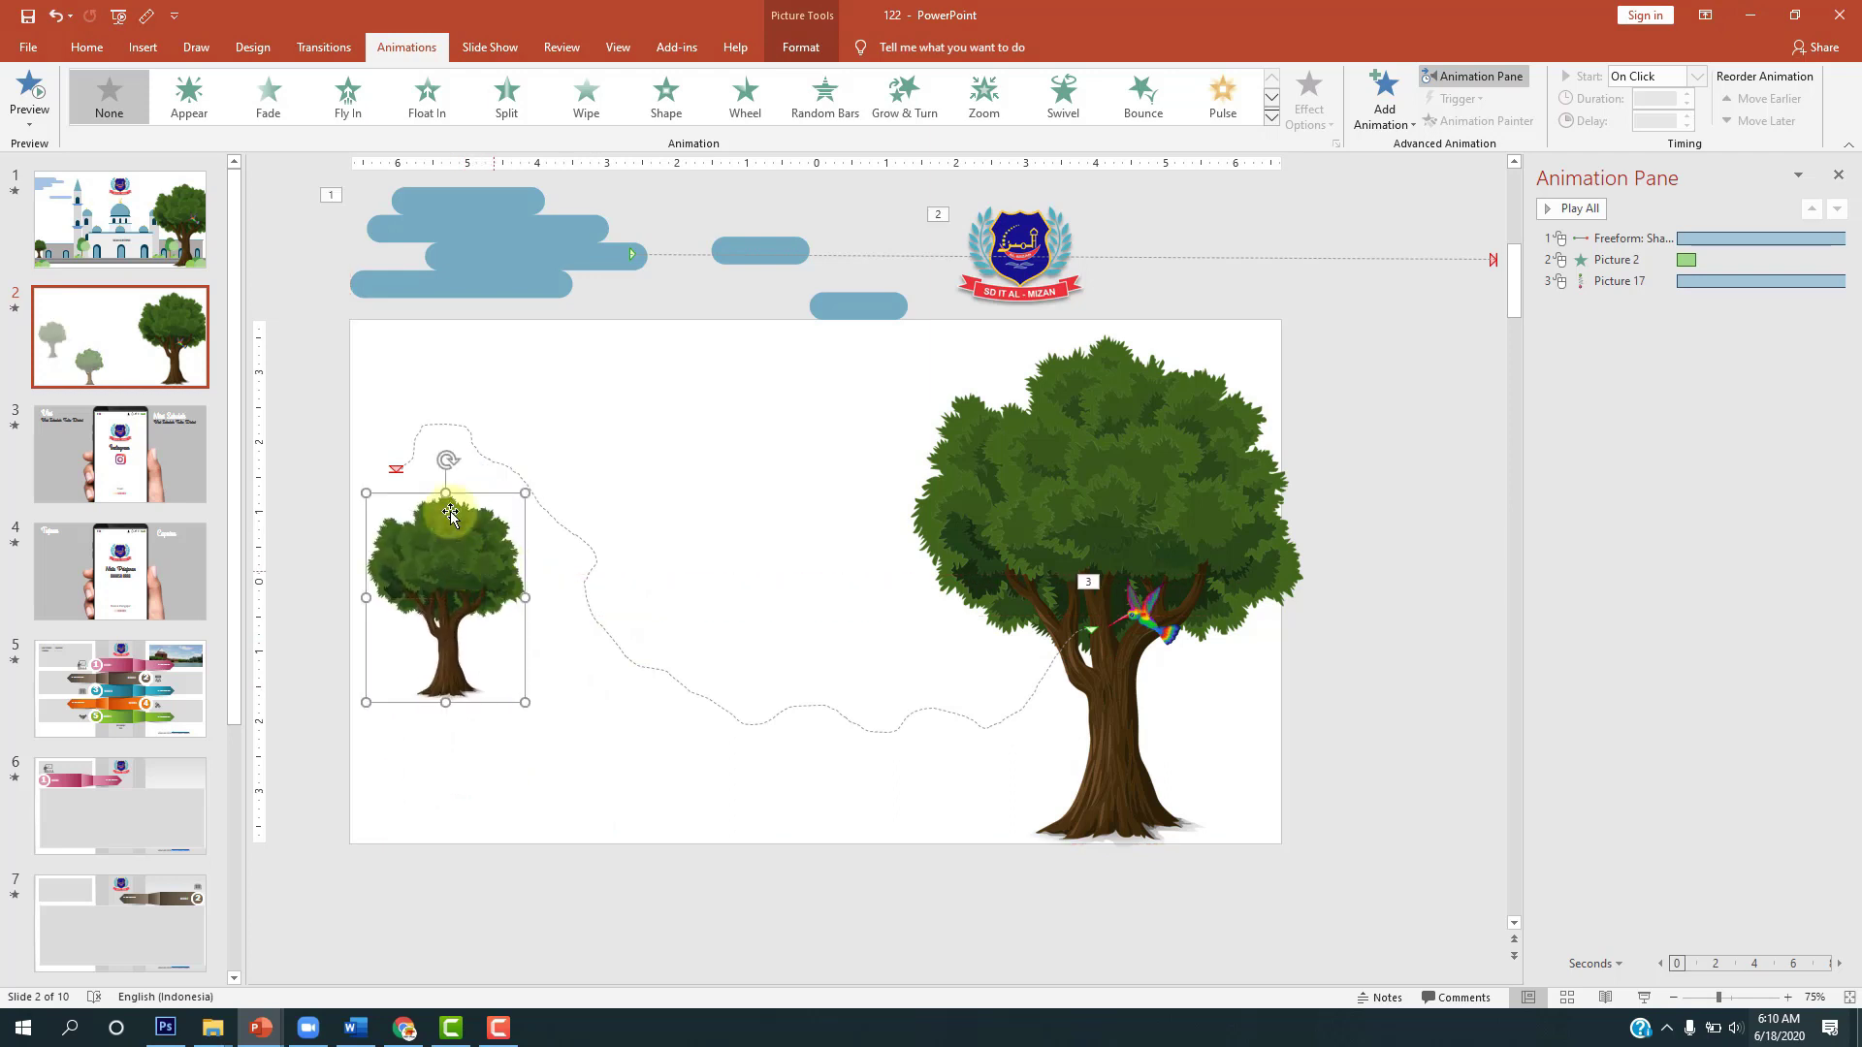
left_click(119, 219)
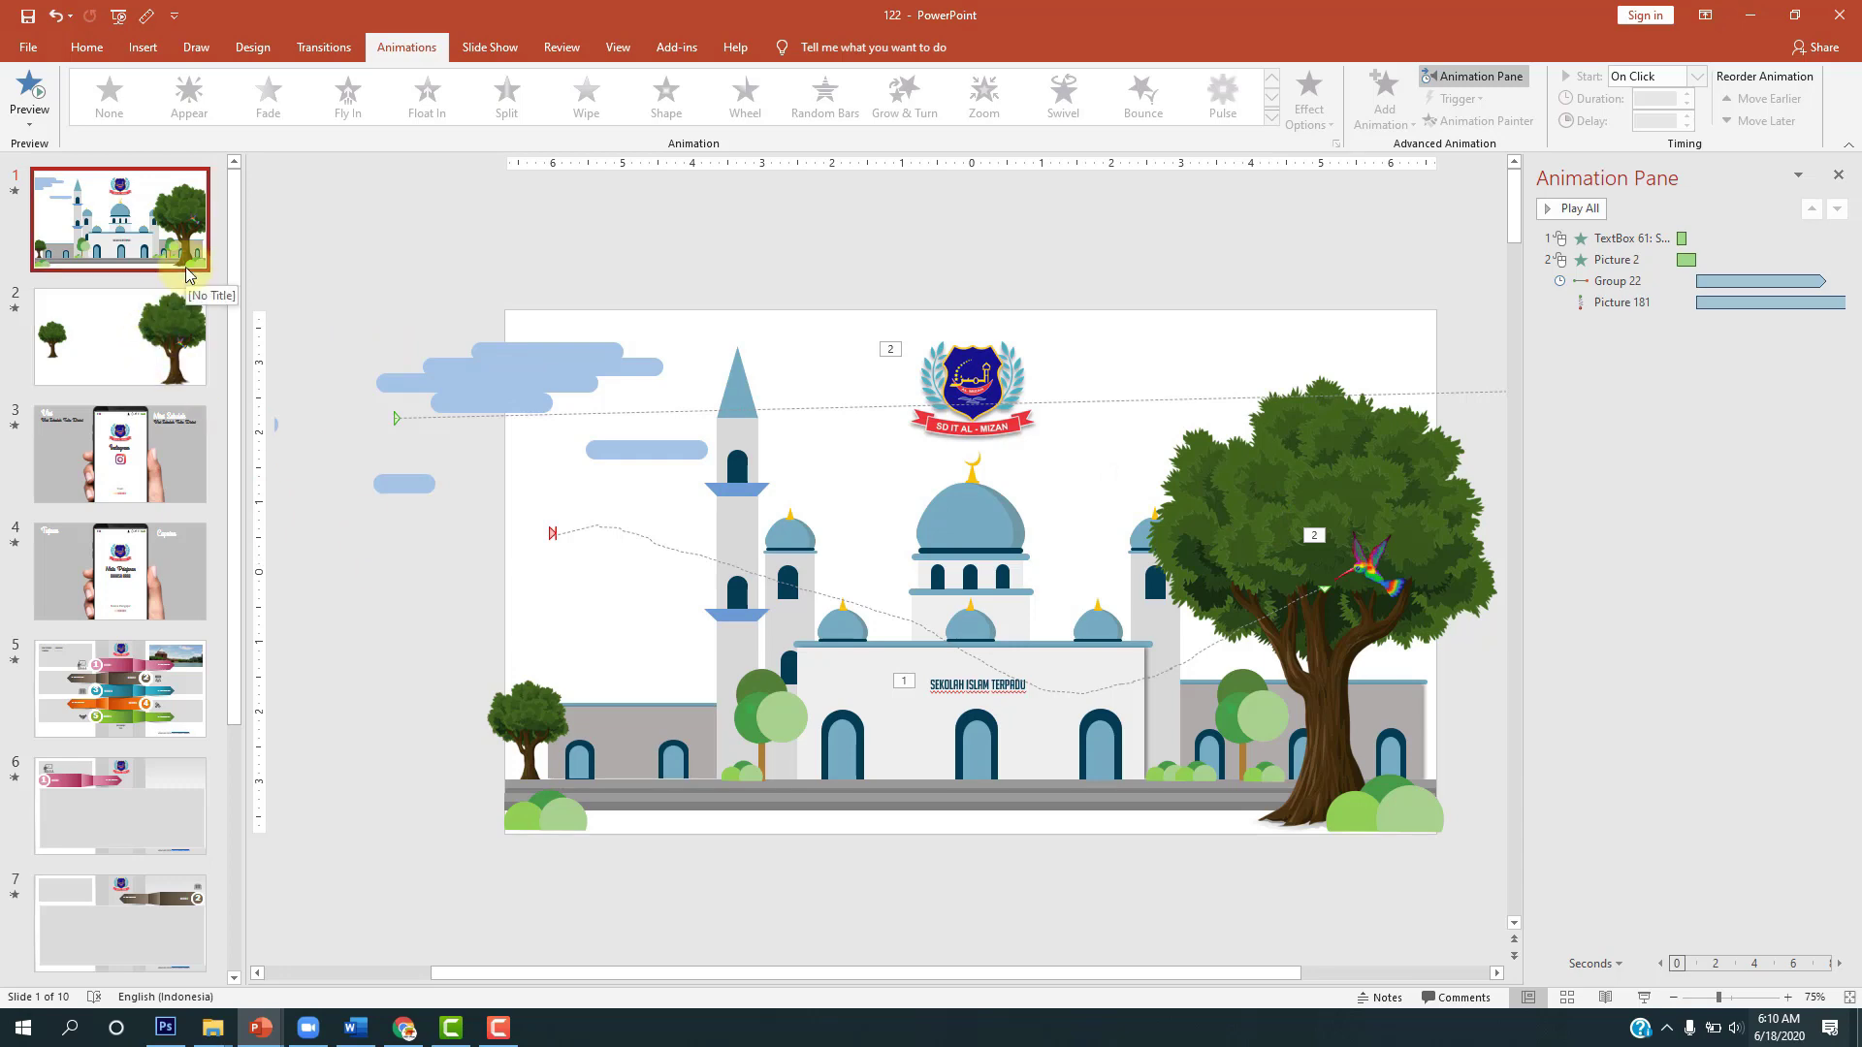
Step: Run the slide show from the beginning, revisit slides 2 and 1, and close the Animation Pane
key("F5")
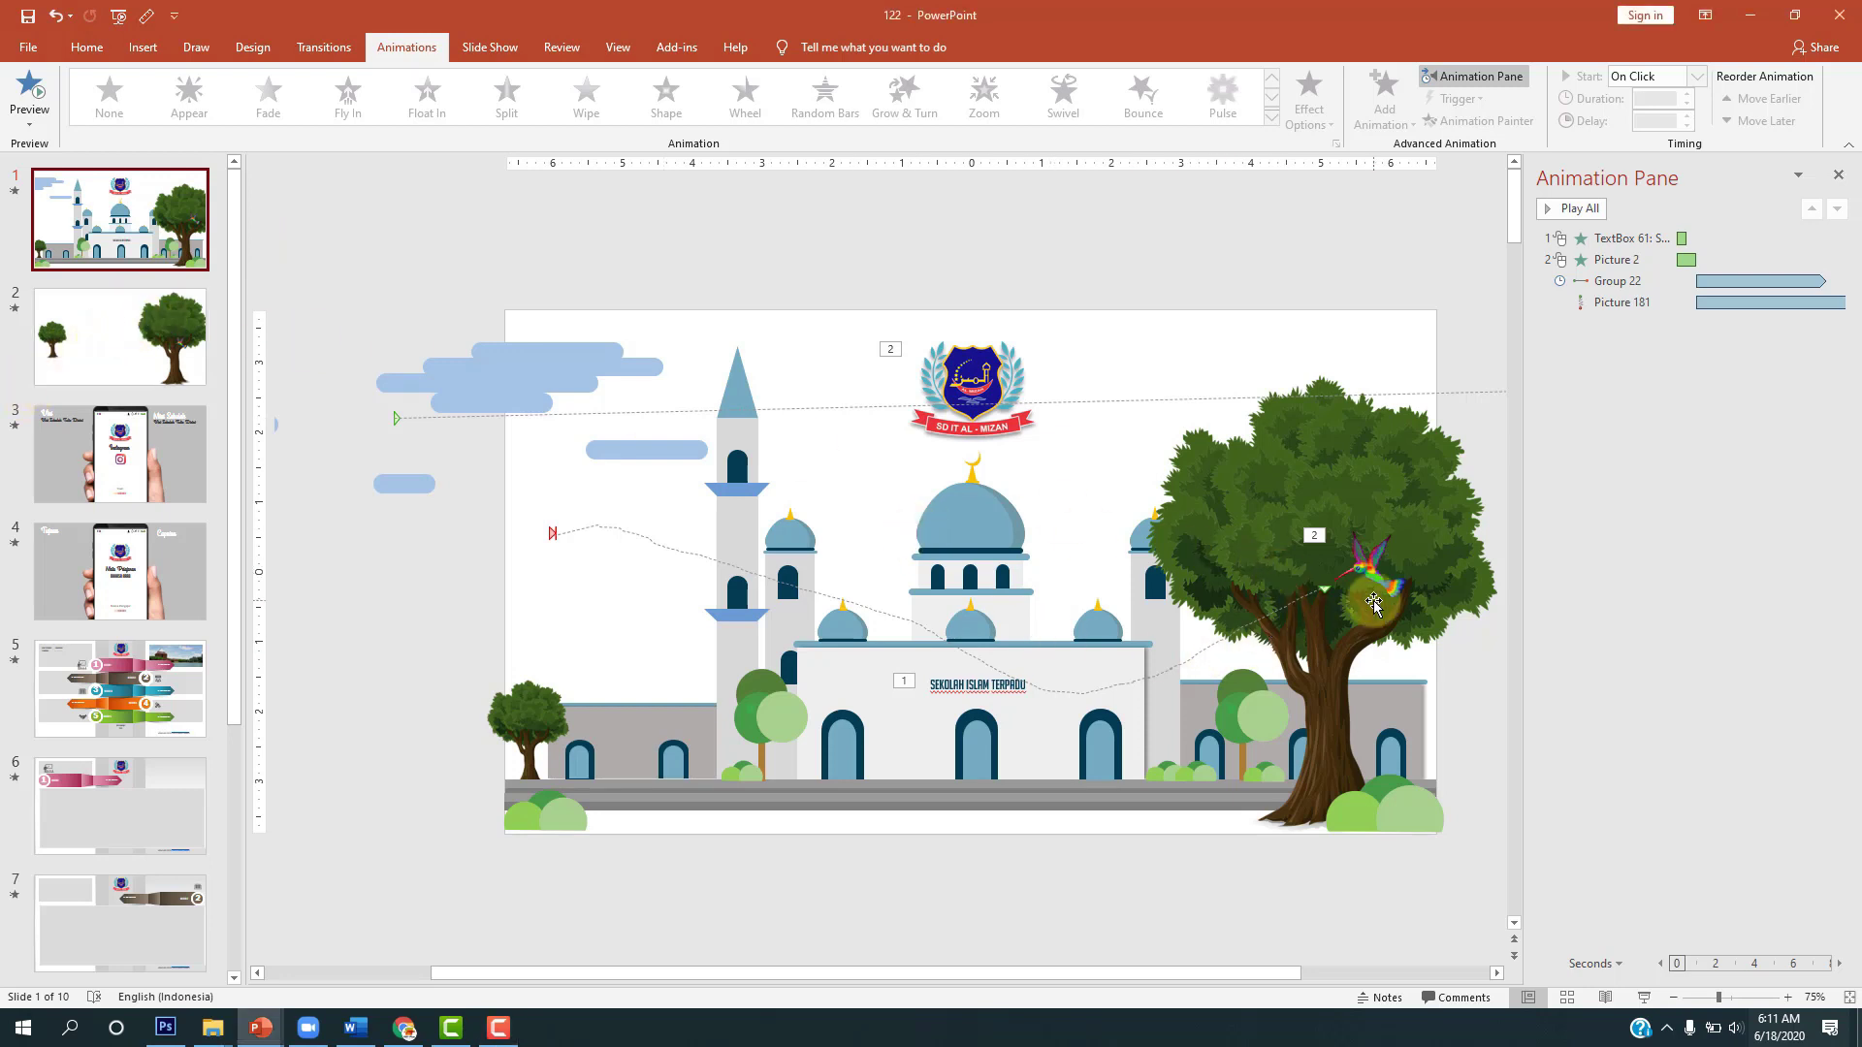
left_click(120, 337)
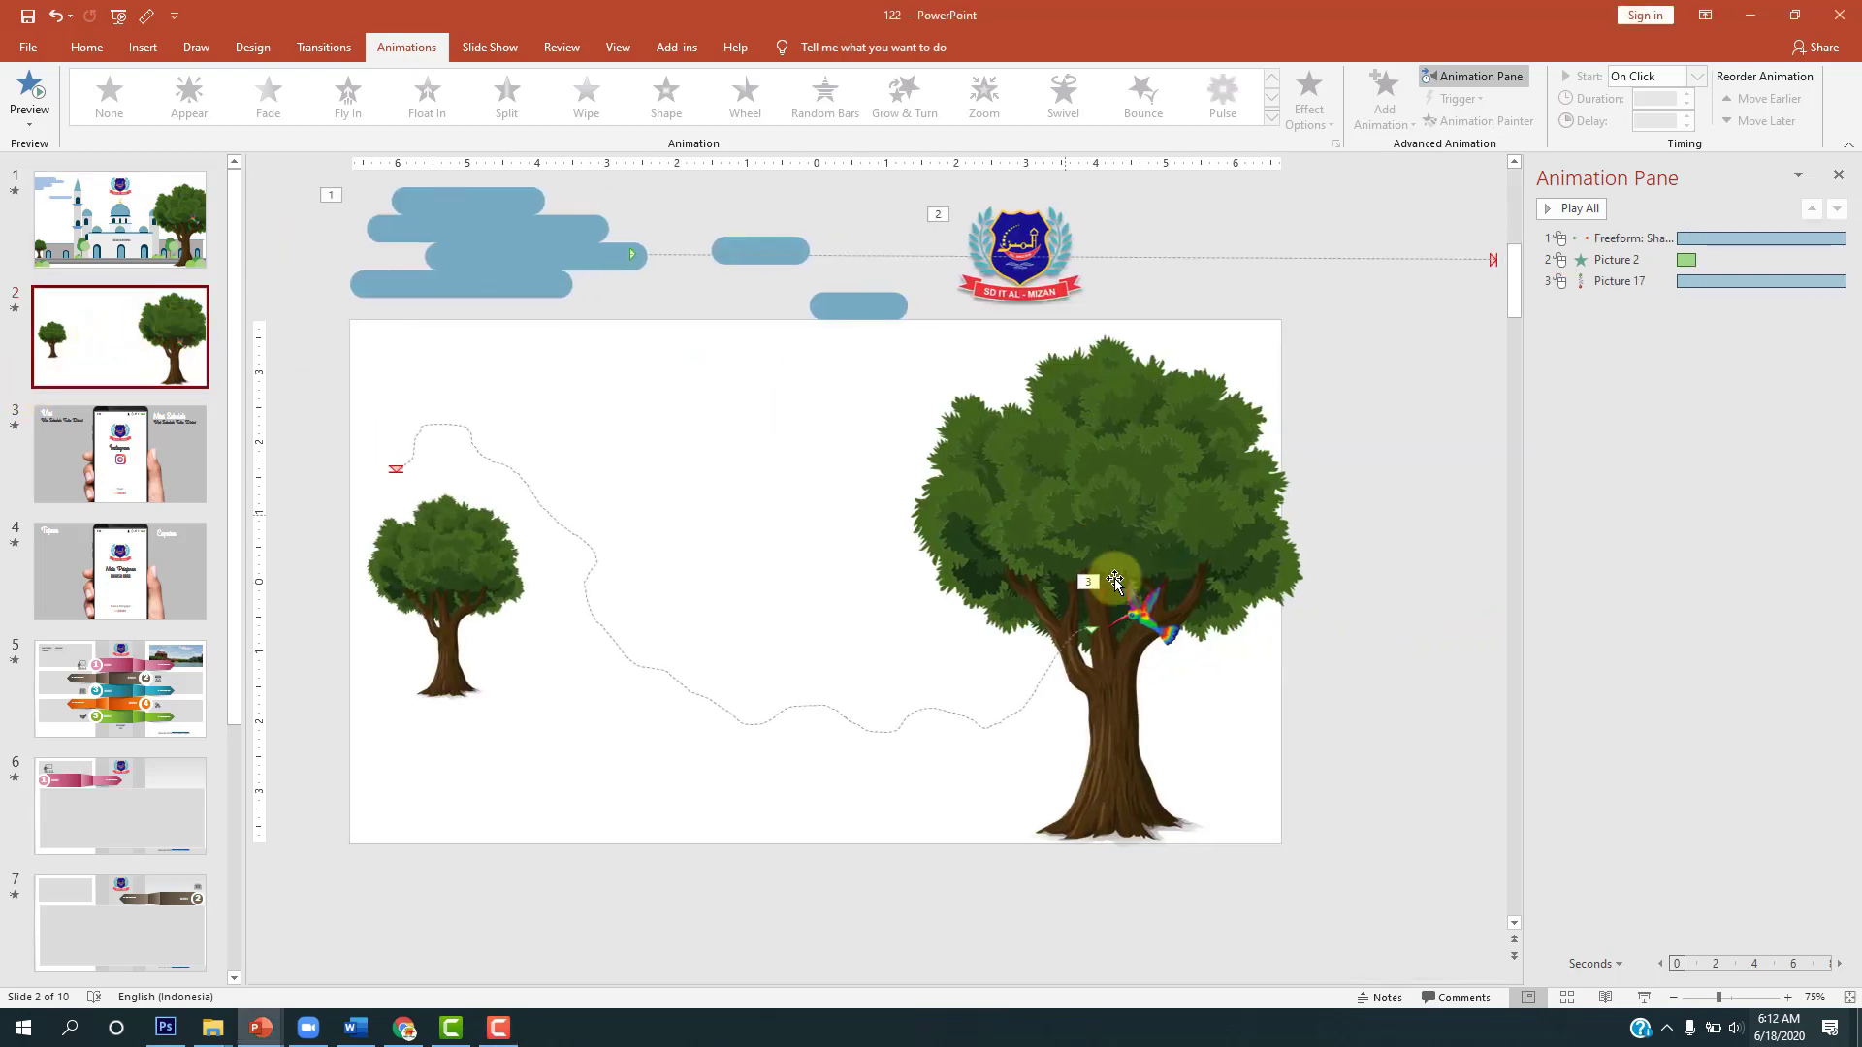
left_click(160, 228)
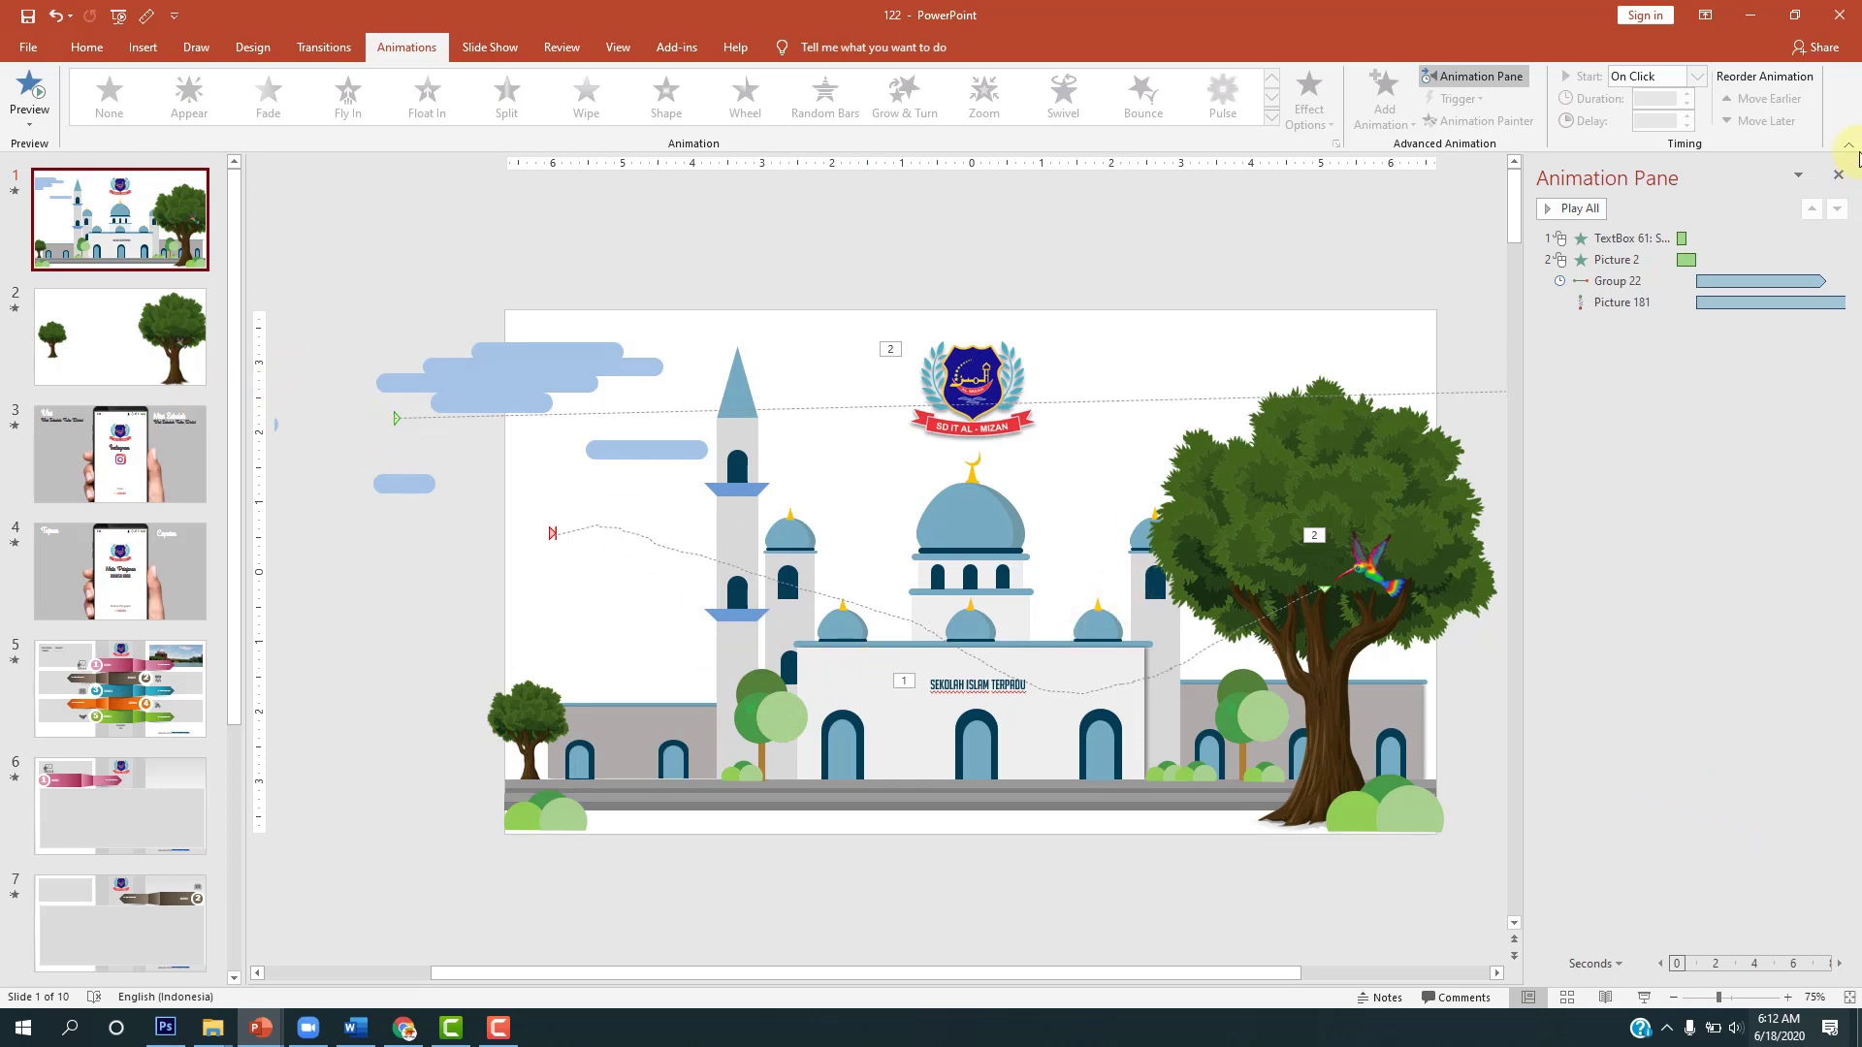
left_click(1839, 176)
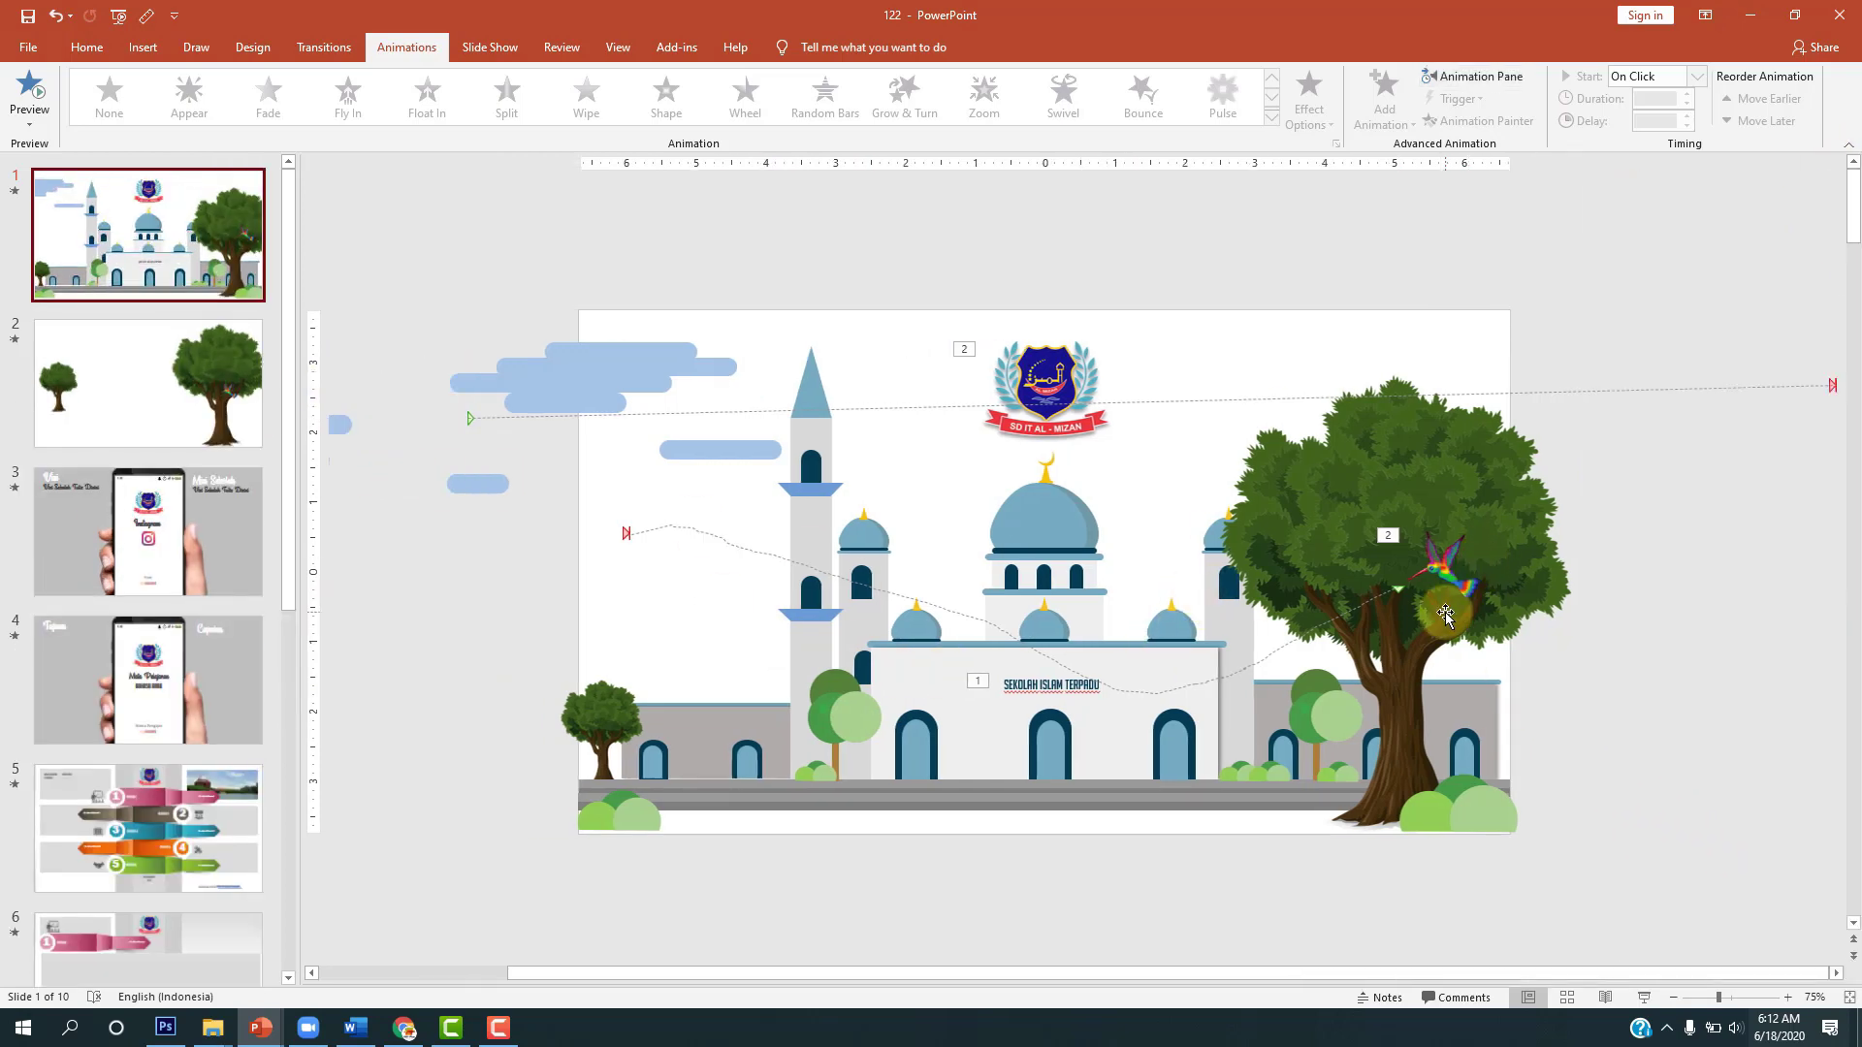
scroll(739, 924, "up", 3, "ctrl")
scroll(739, 924, "up", 2, "ctrl")
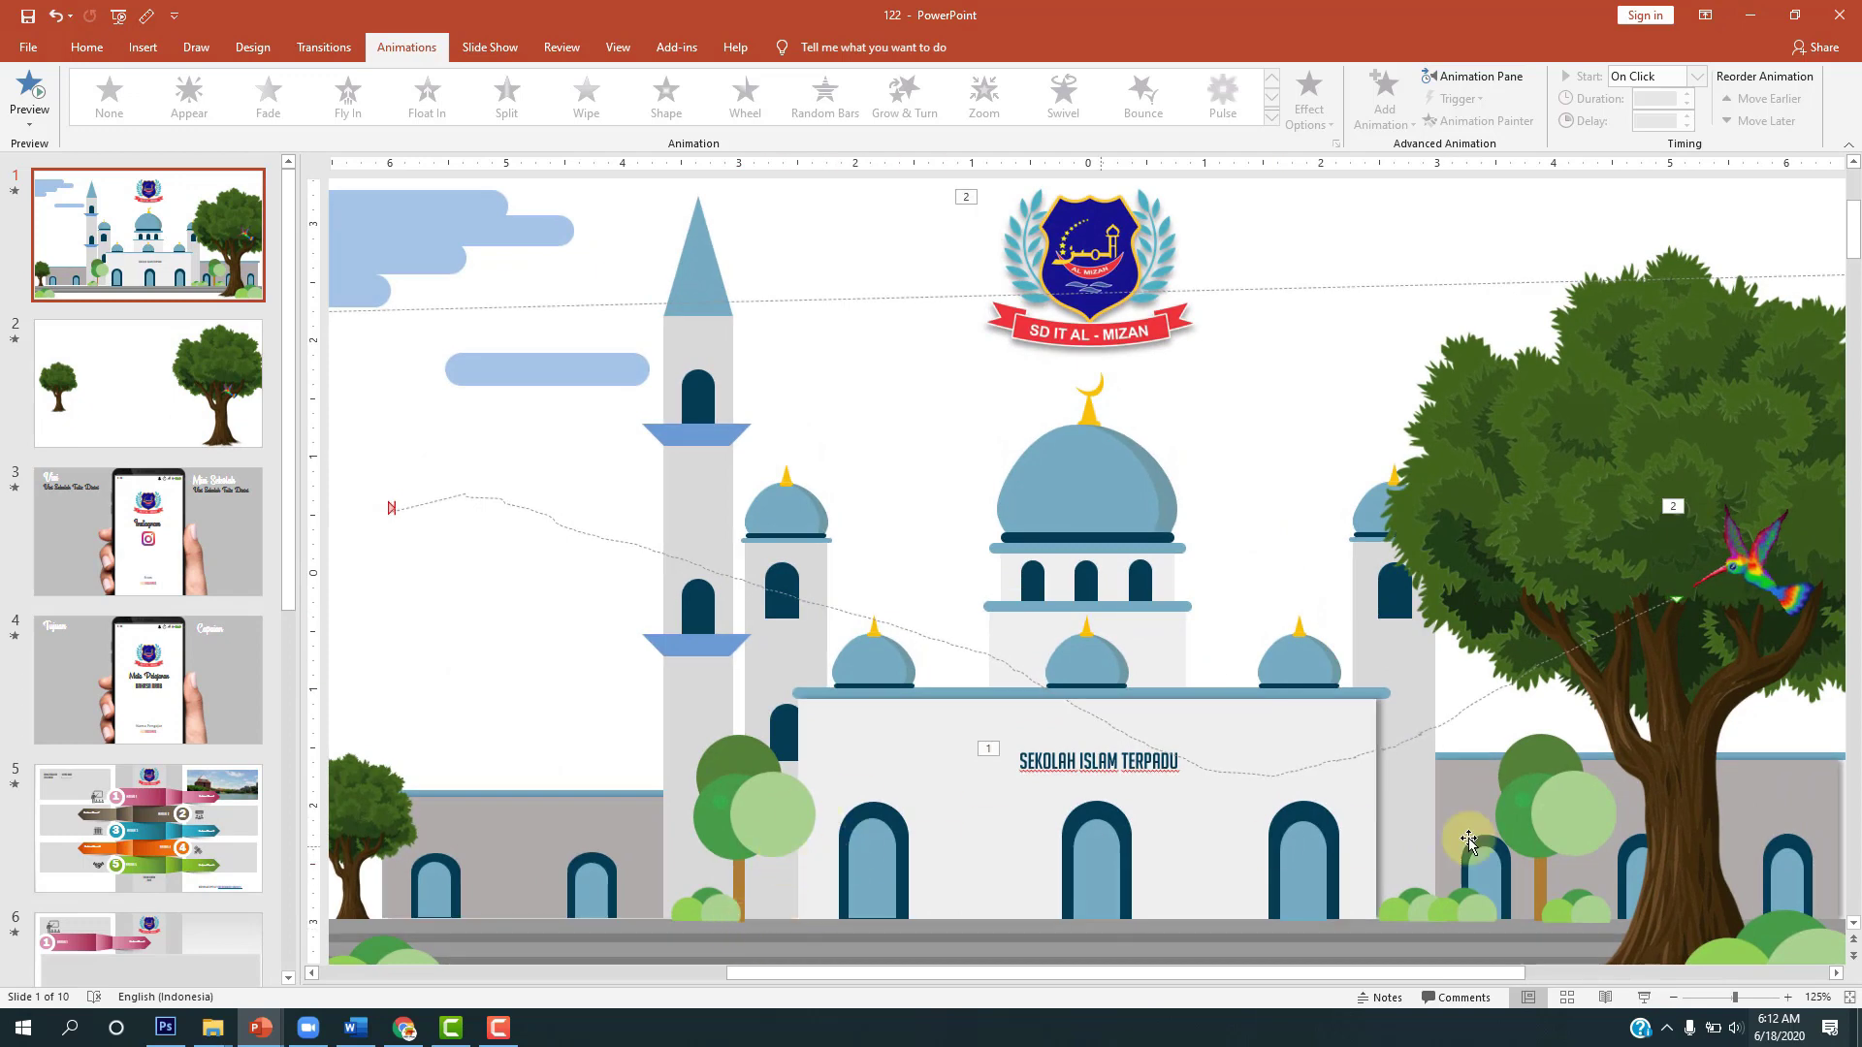
Step: On slide 2, select both trees and the bird together and nudge them slightly right
left_click(160, 400)
left_click(548, 514)
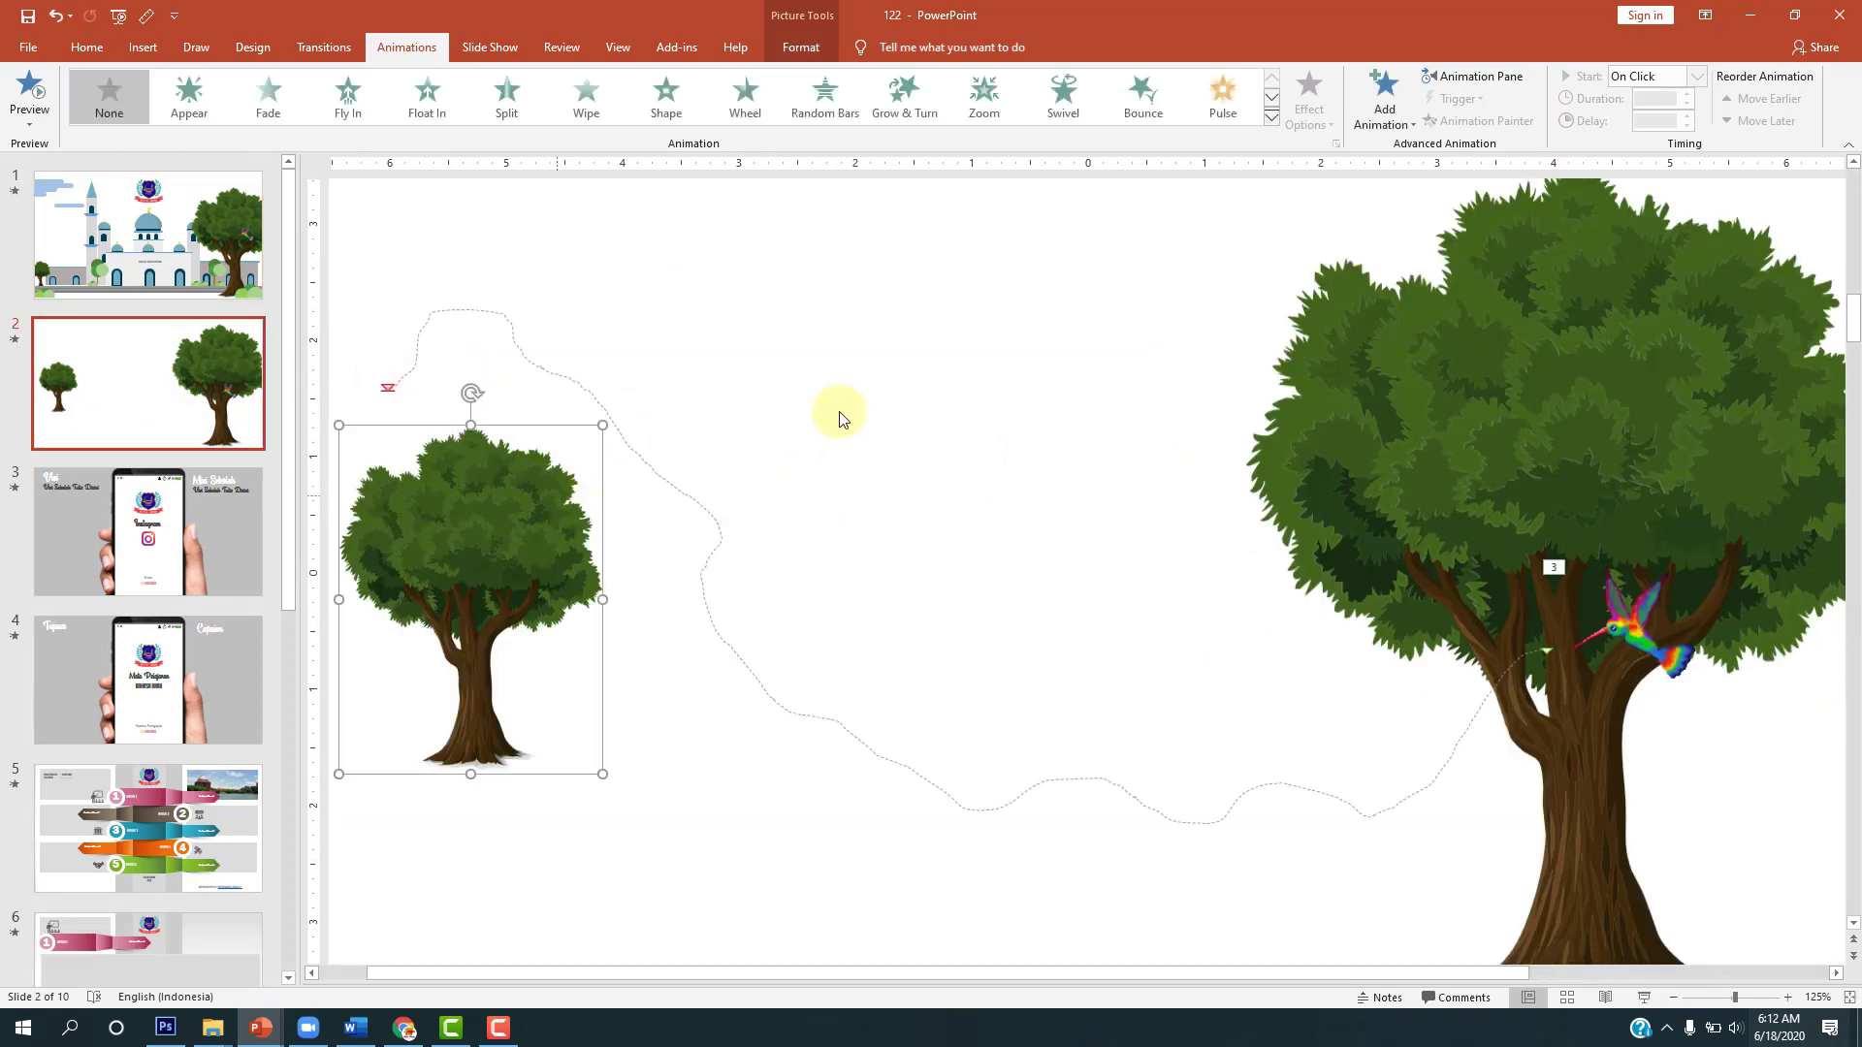
scroll(1001, 385, "down", 2, "ctrl")
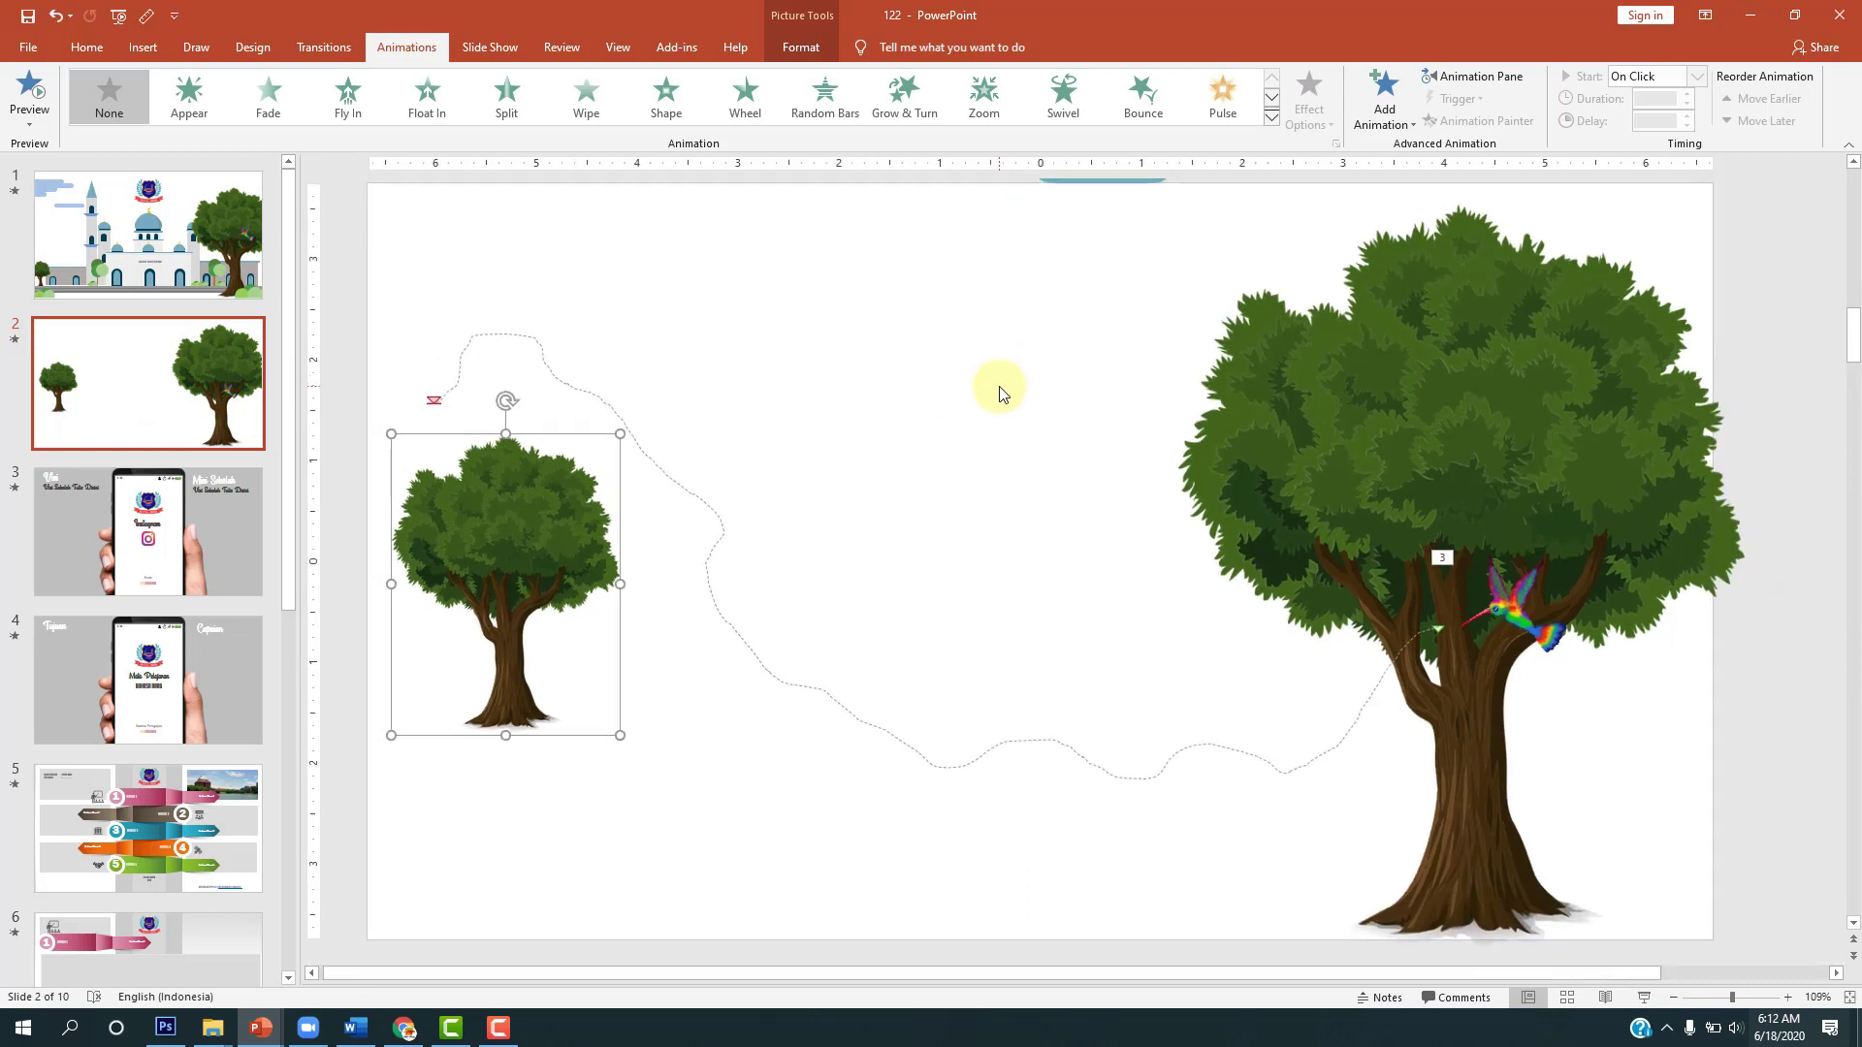
scroll(1001, 392, "down", 1, "ctrl")
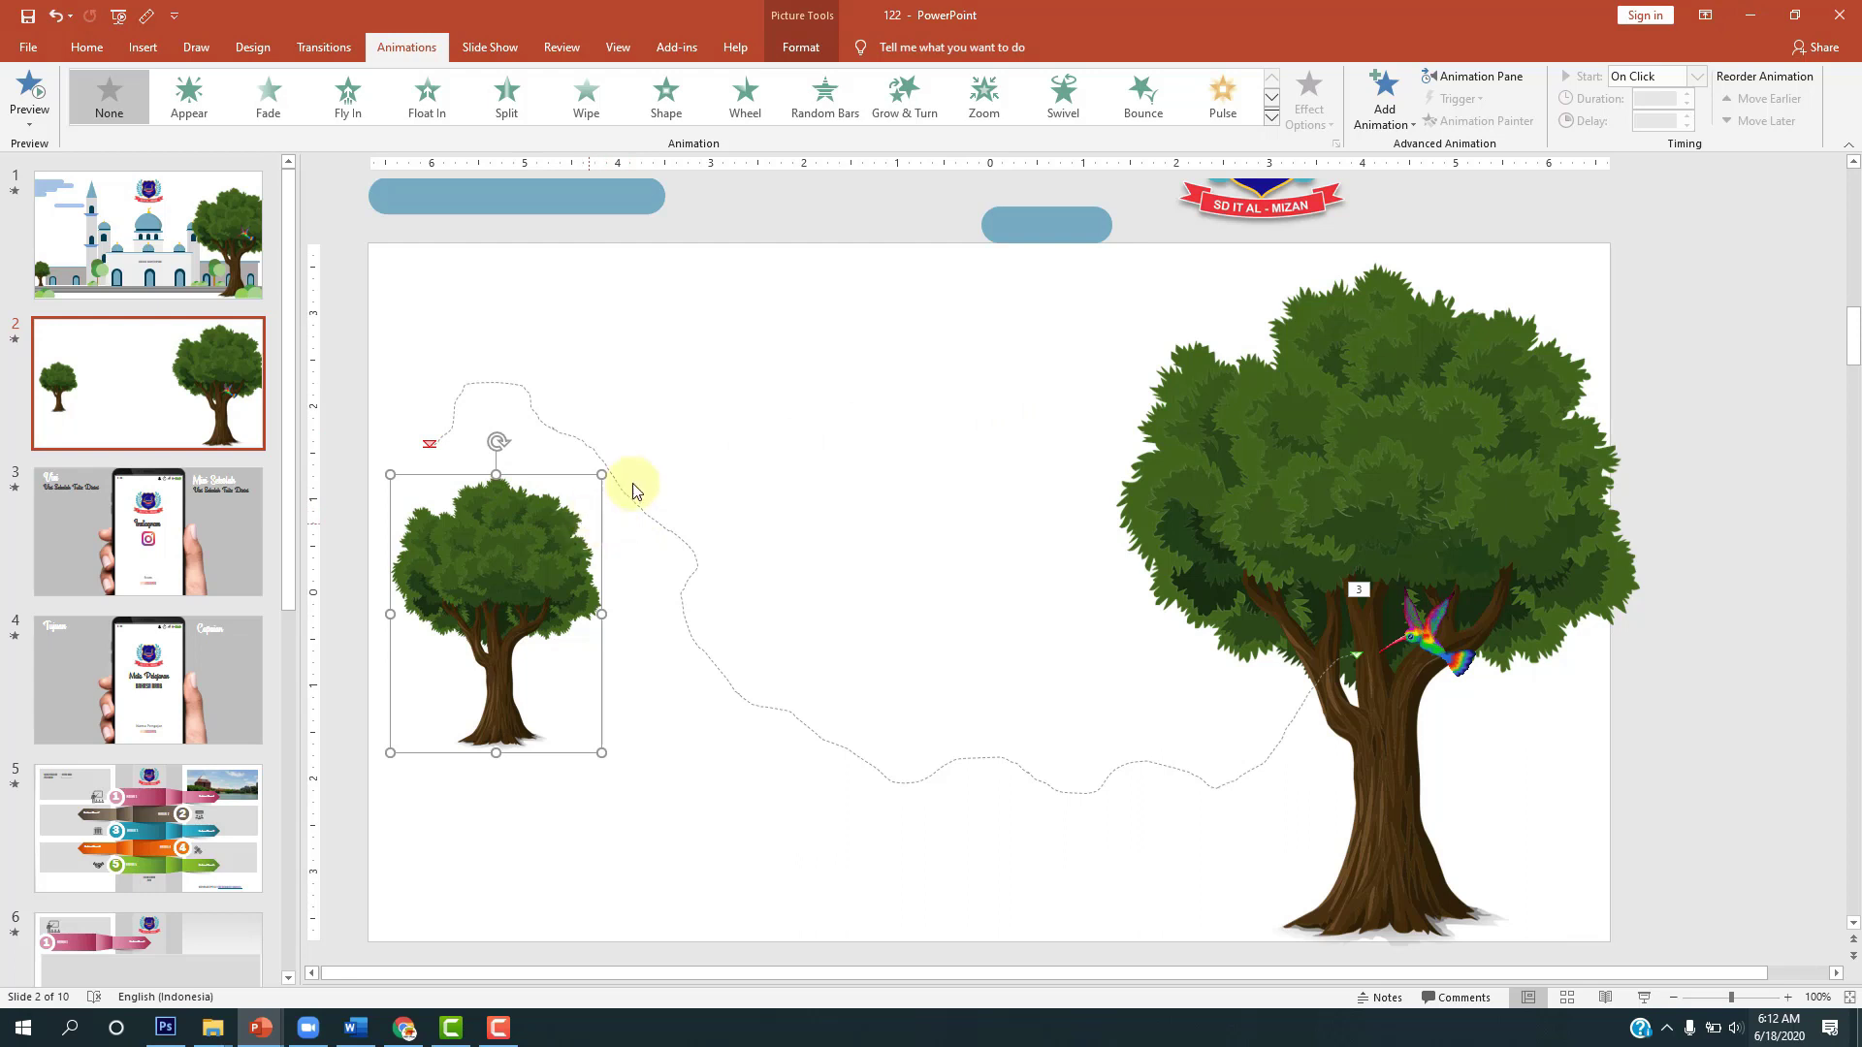
scroll(683, 502, "down", 3)
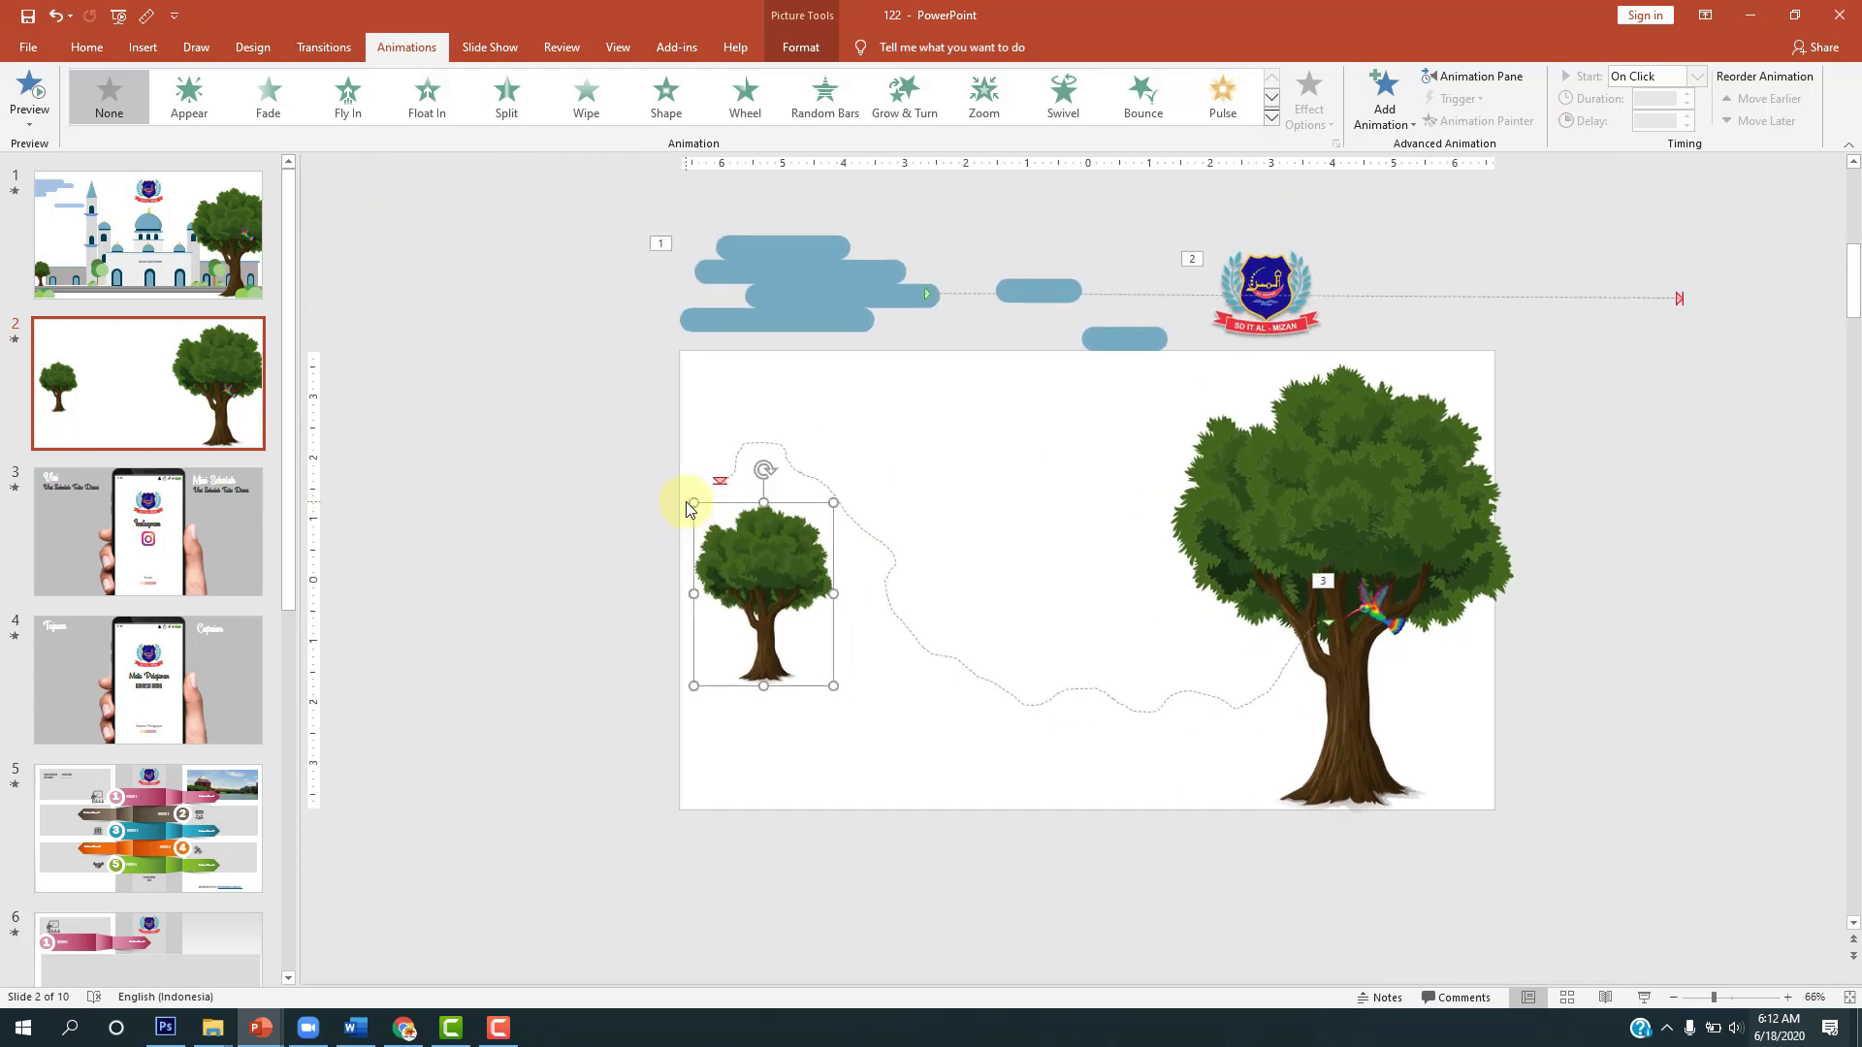
left_click_drag(543, 357, 1605, 838)
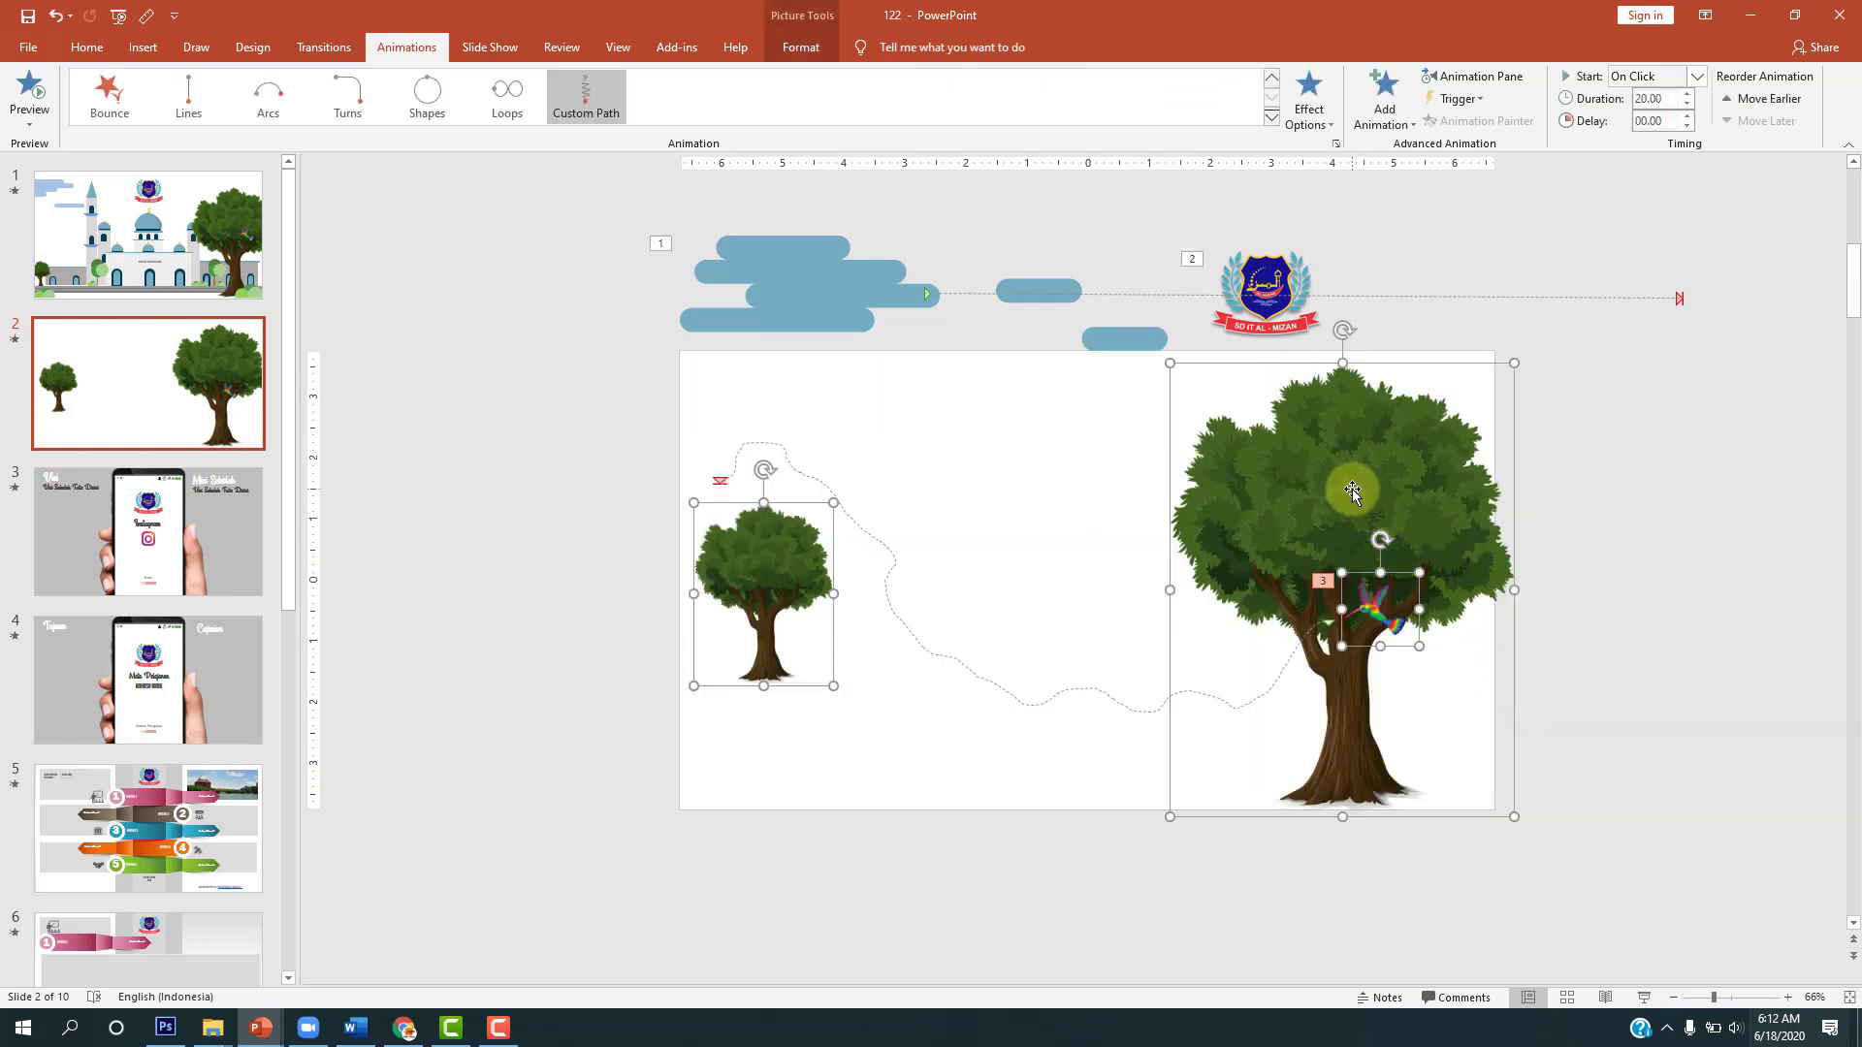
left_click_drag(1351, 486, 1097, 732)
left_click_drag(1489, 422, 1400, 466)
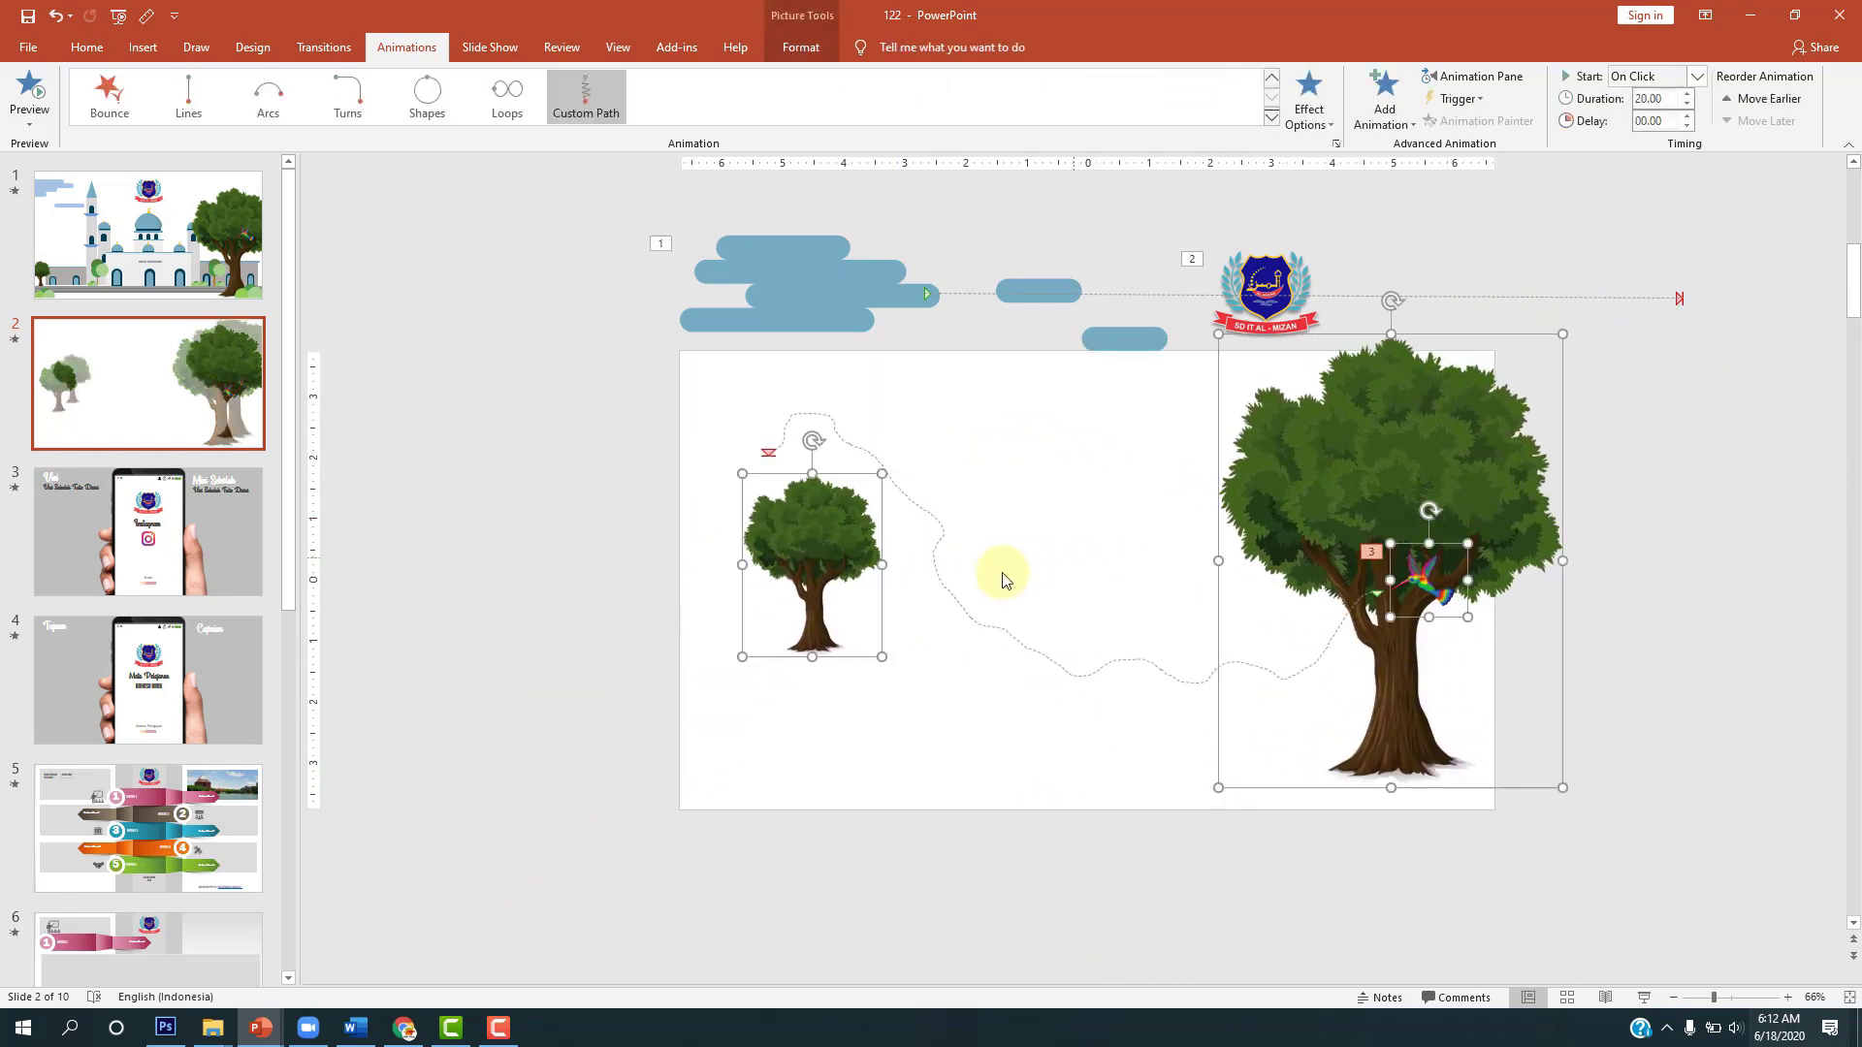
Step: Delete both trees and the hummingbird, check slide 1, and return to the blank slide 2
key("Delete")
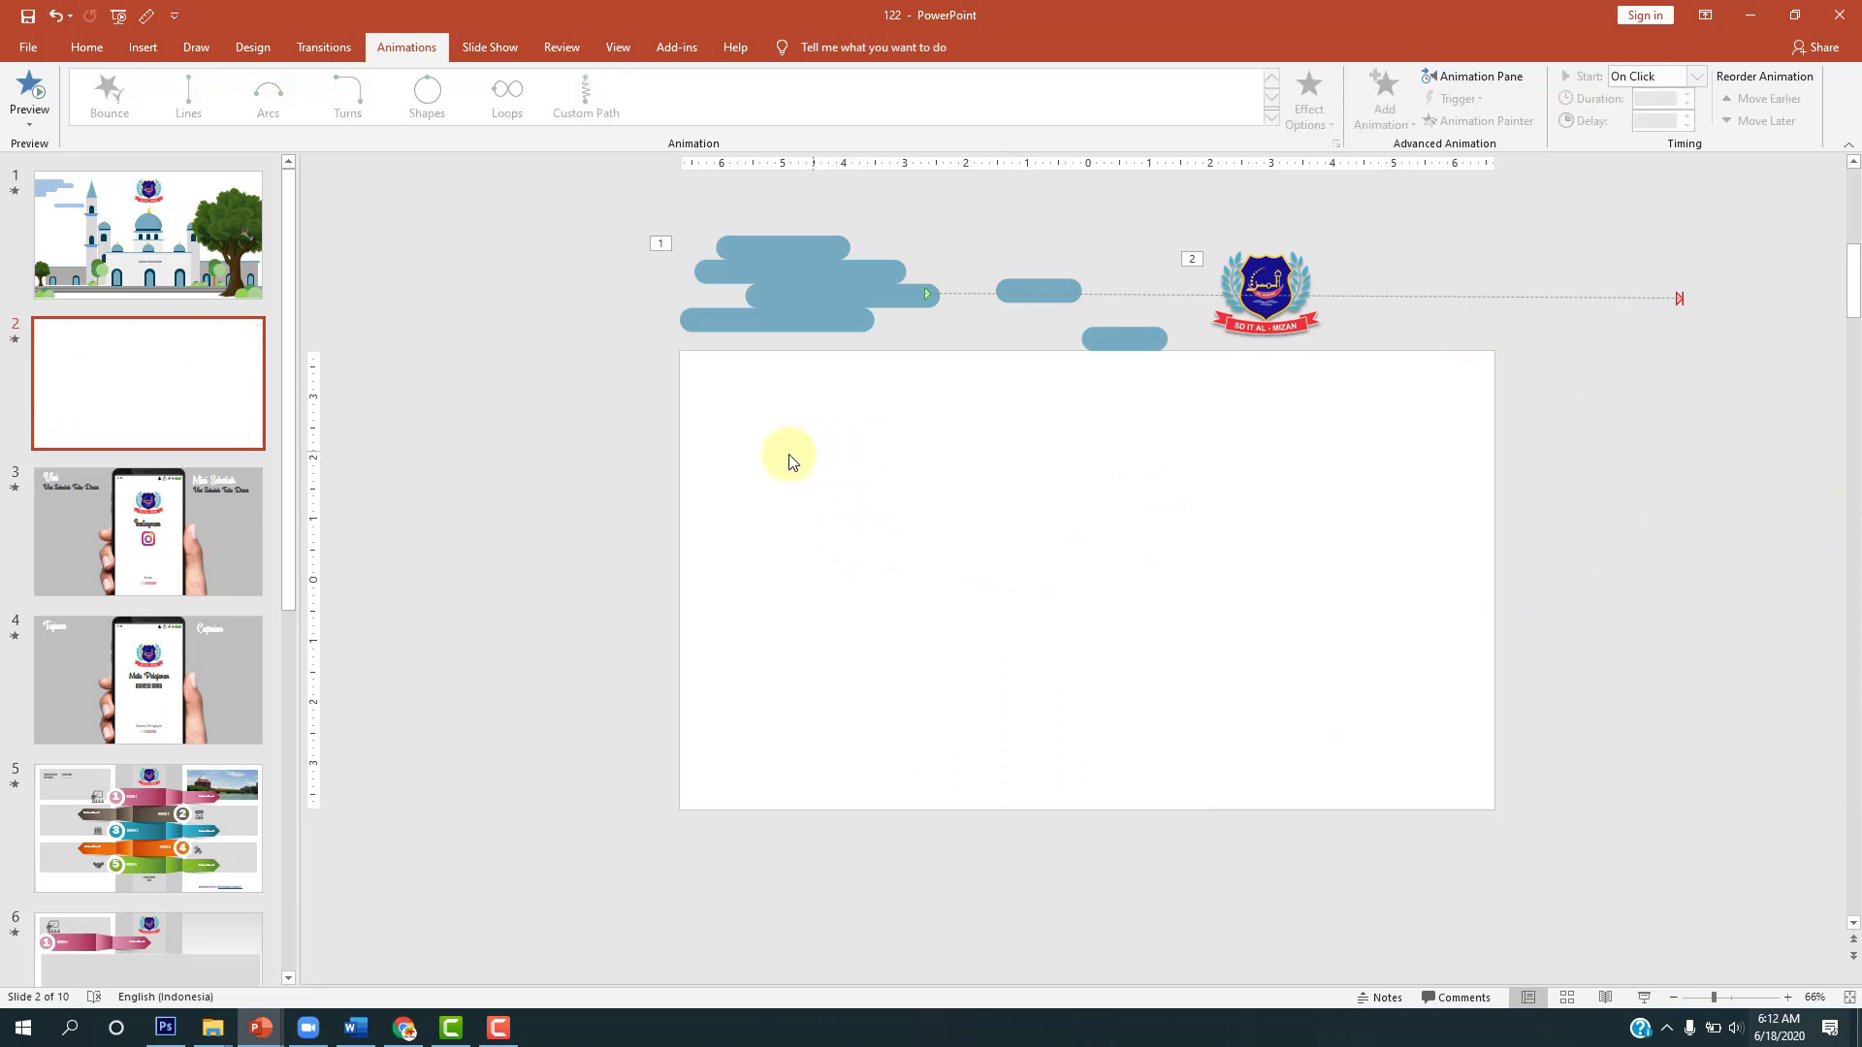
left_click(194, 251)
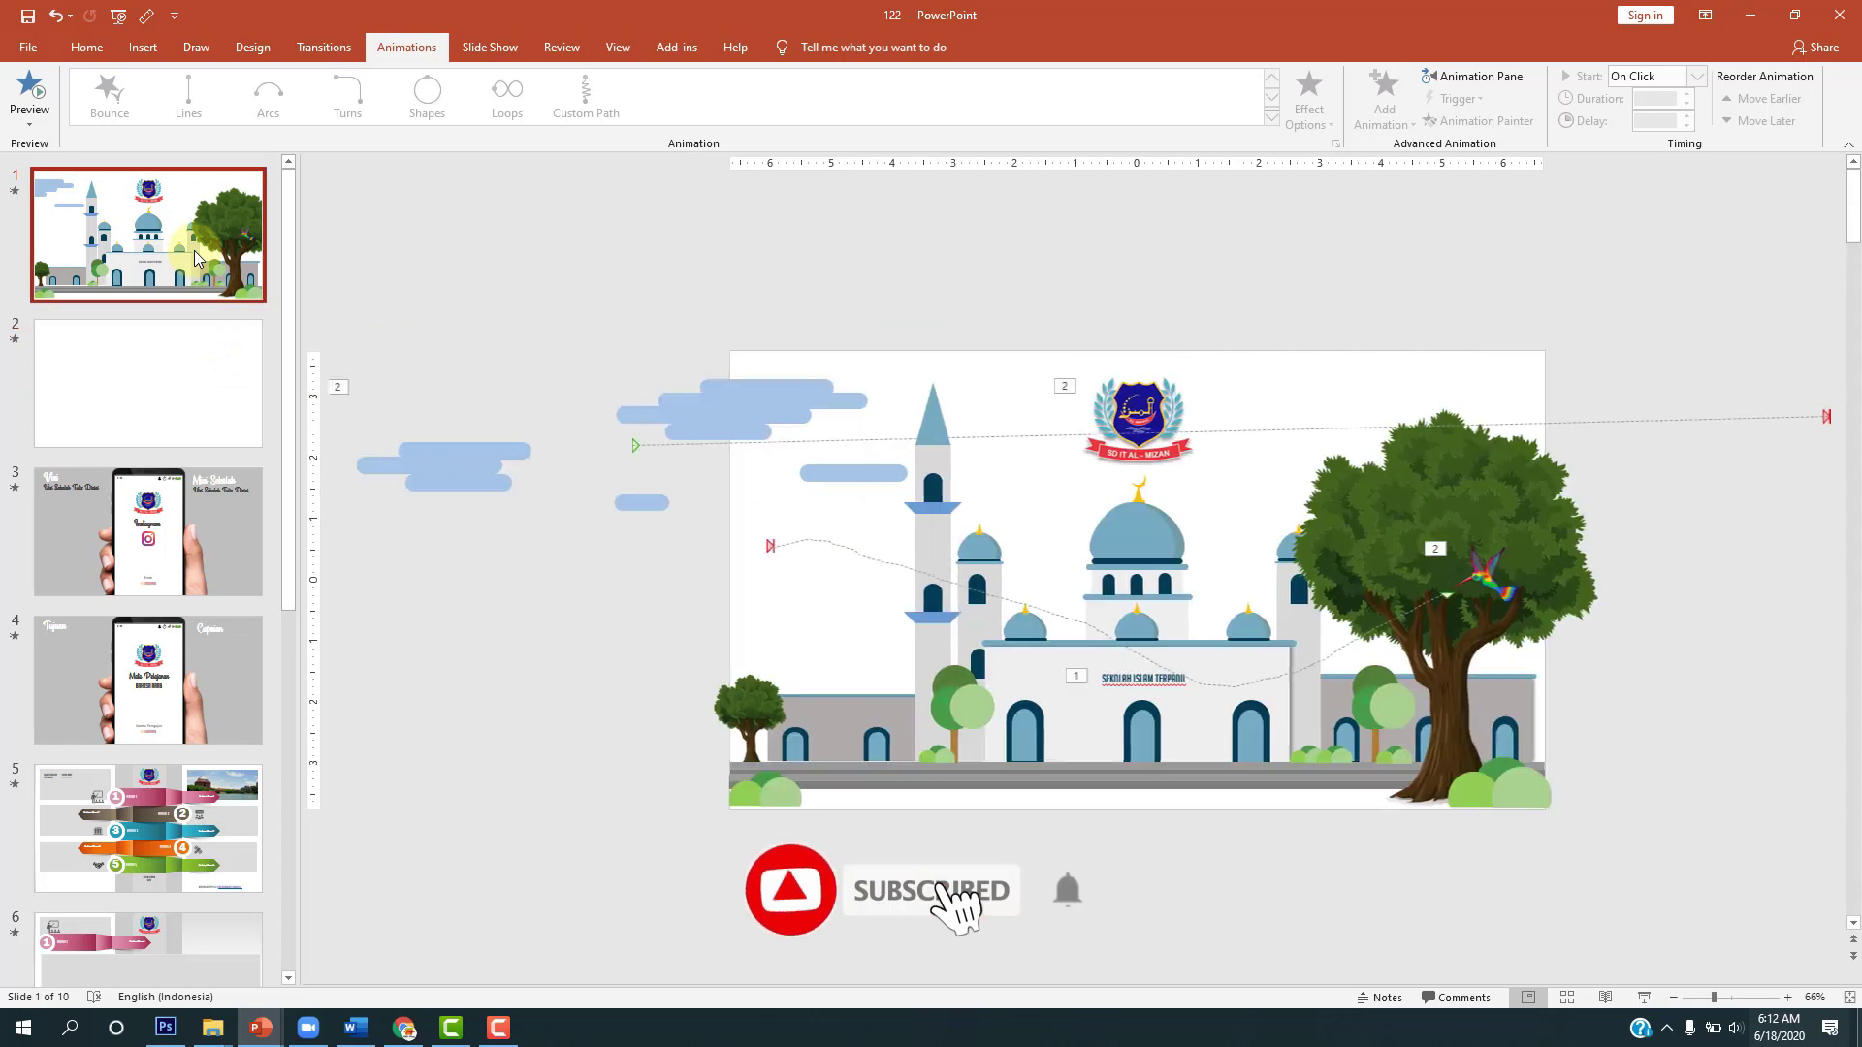
left_click(1164, 609)
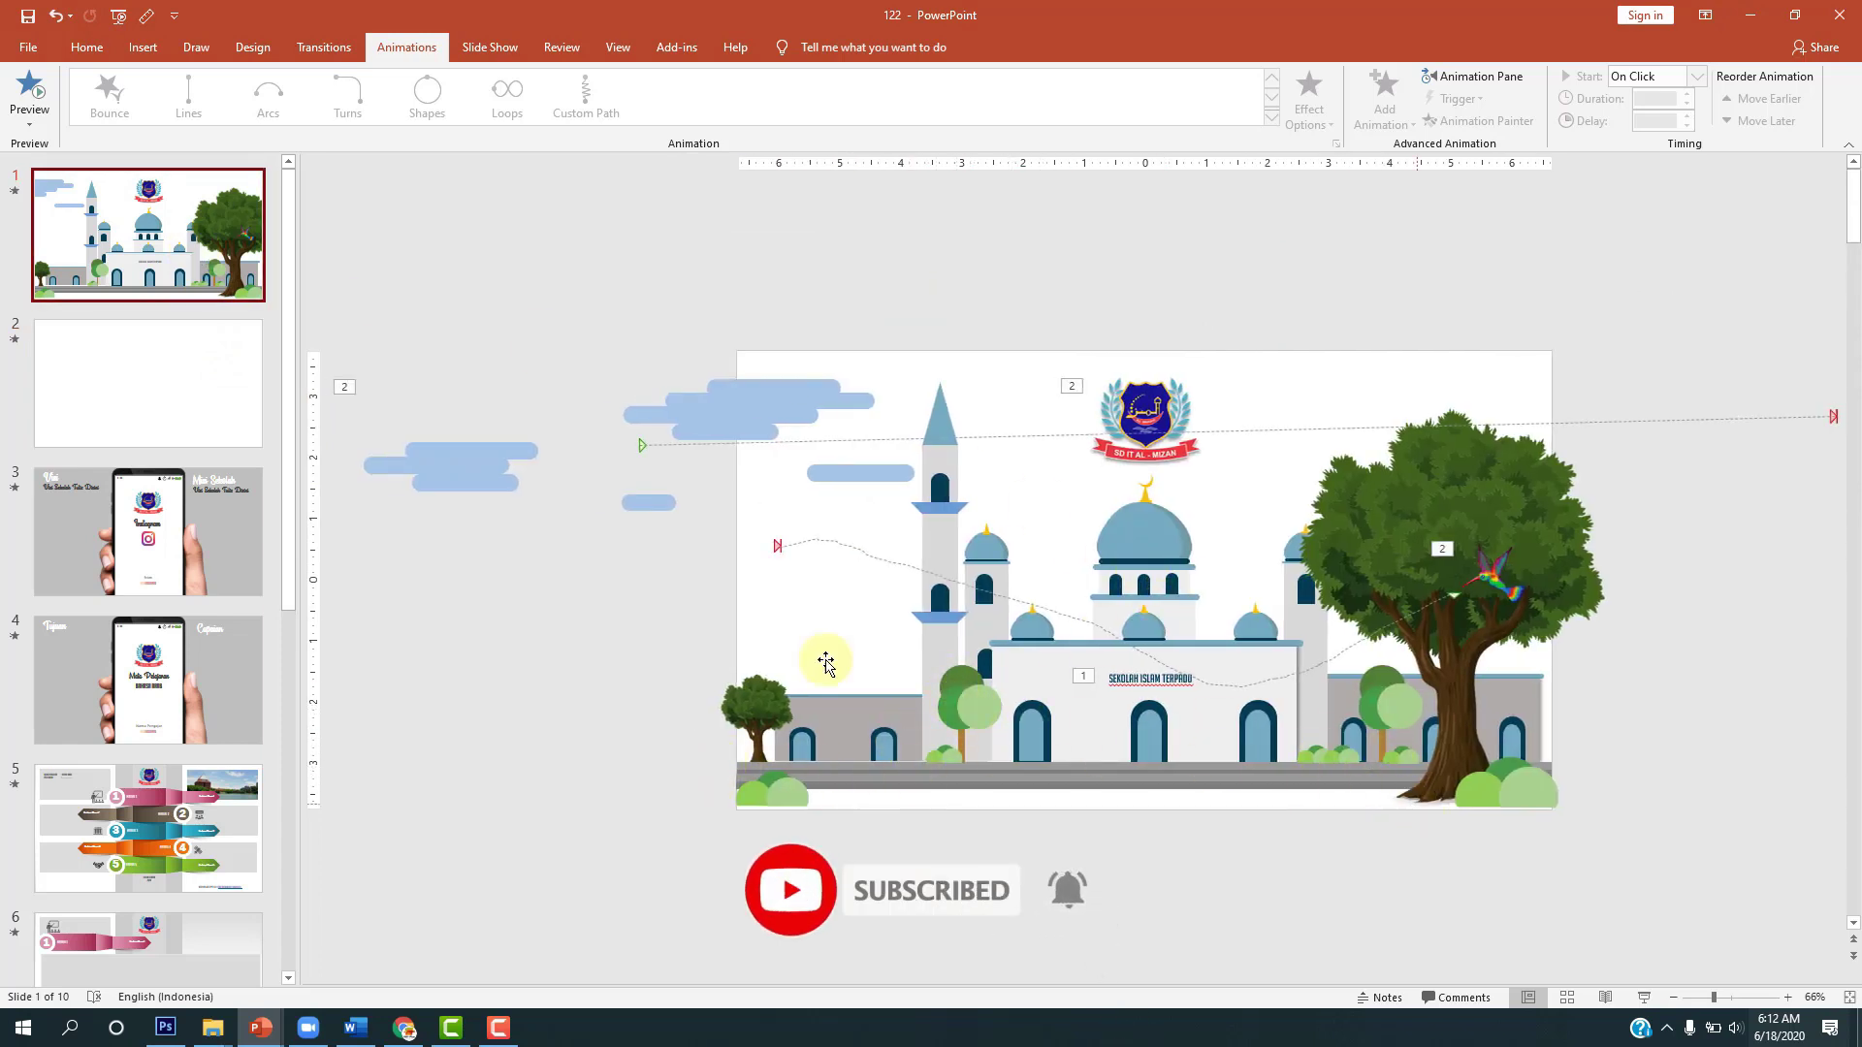
left_click(97, 383)
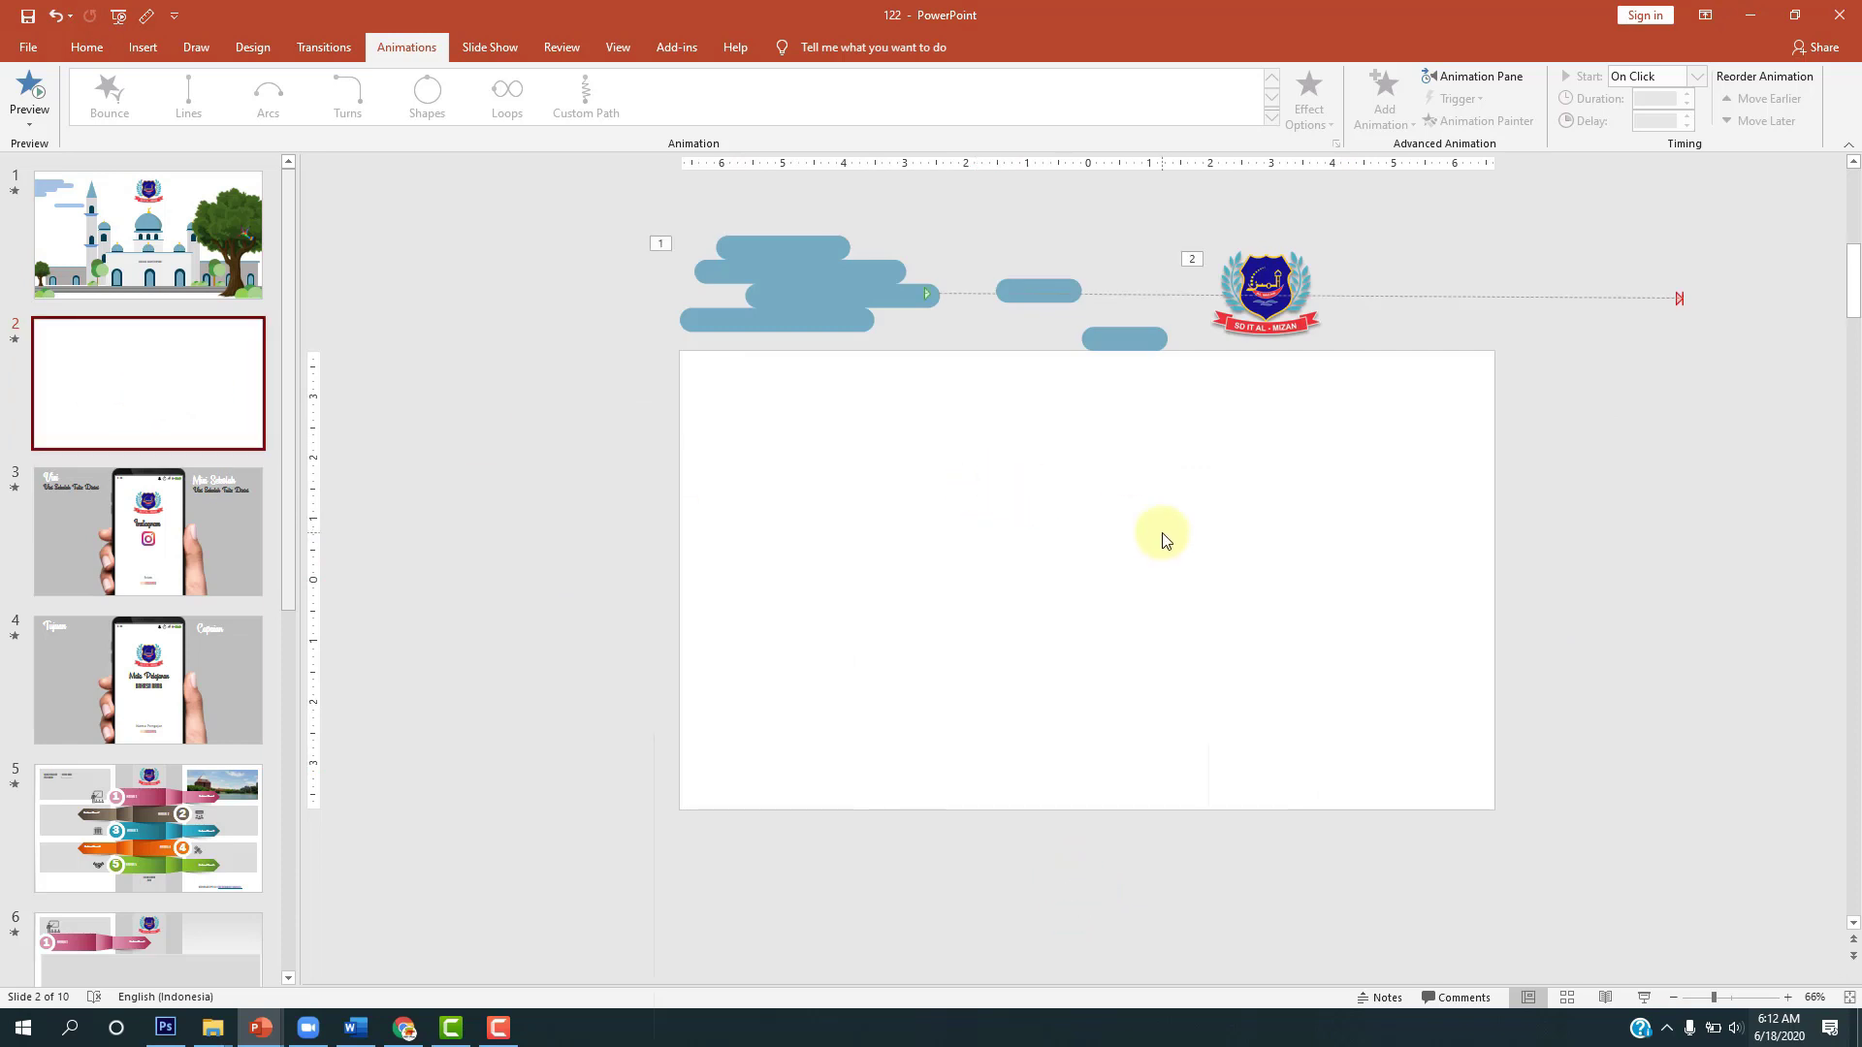
scroll(1159, 537, "up", 4)
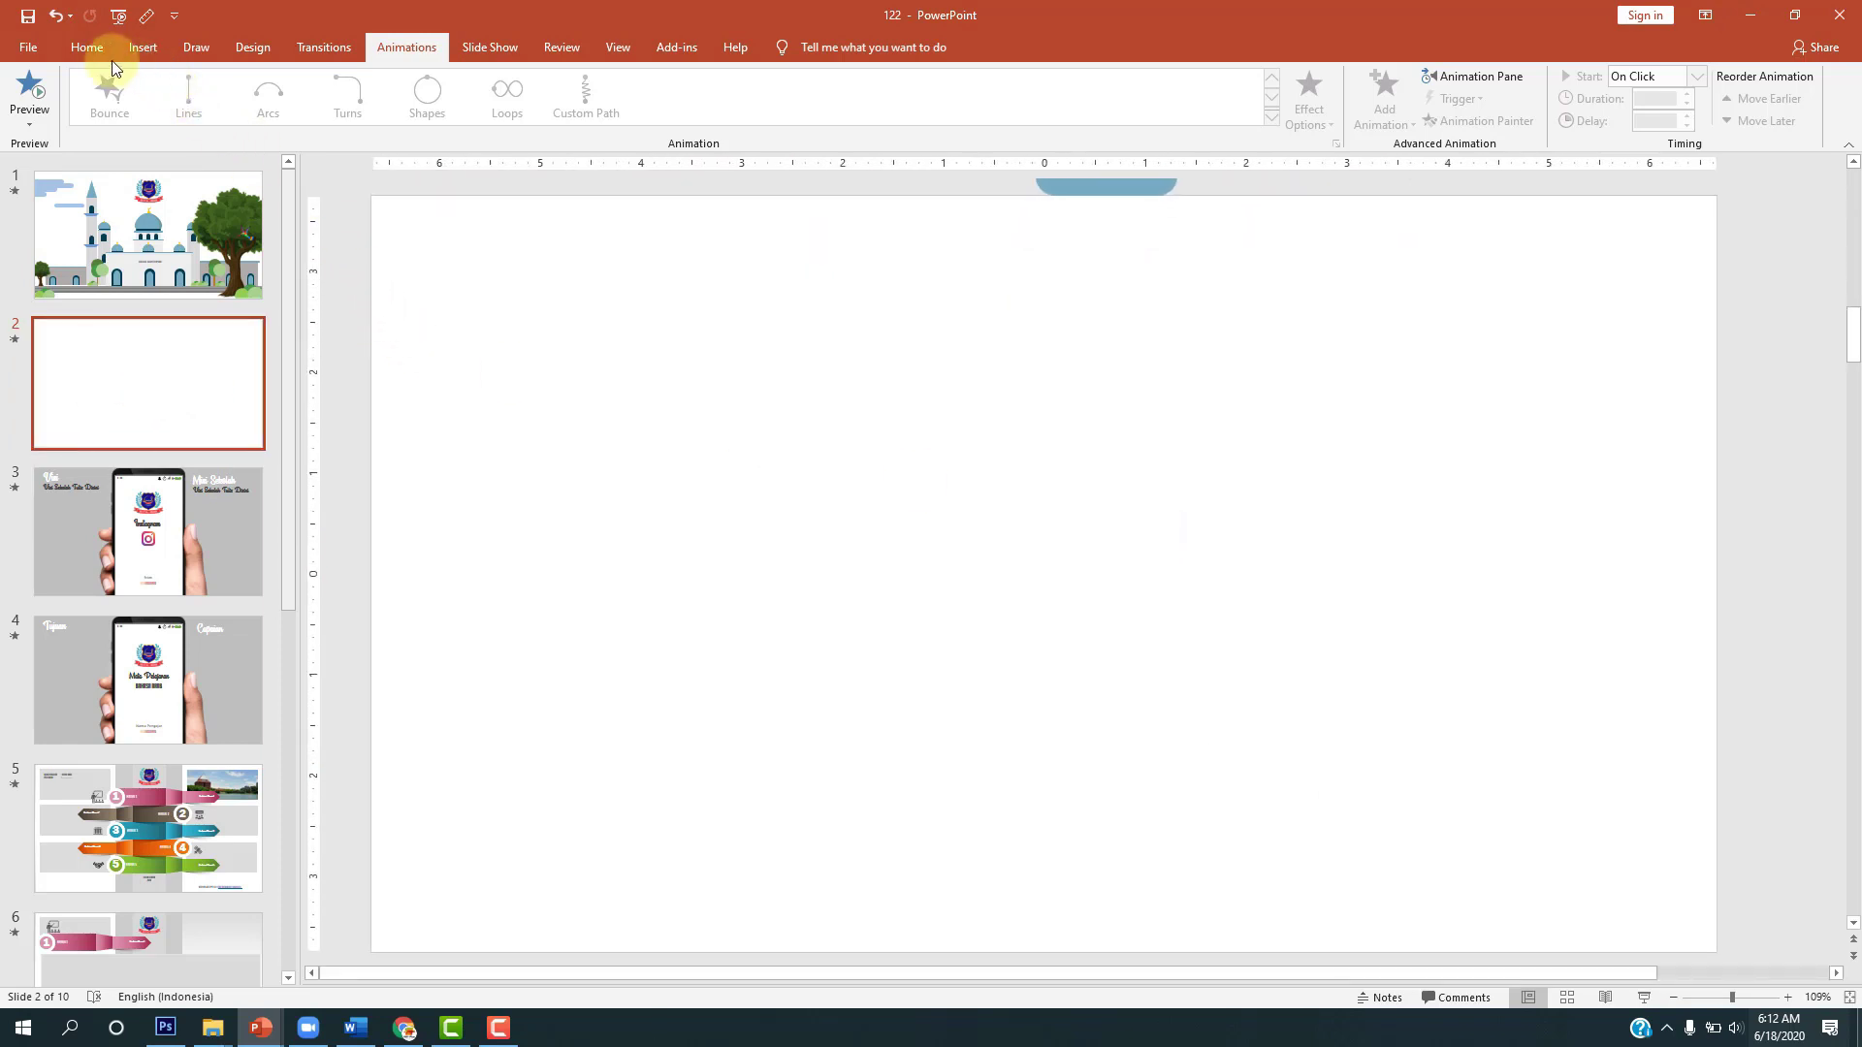
Step: Draw a small 0.63" oval circle near the middle of slide 2
left_click(141, 49)
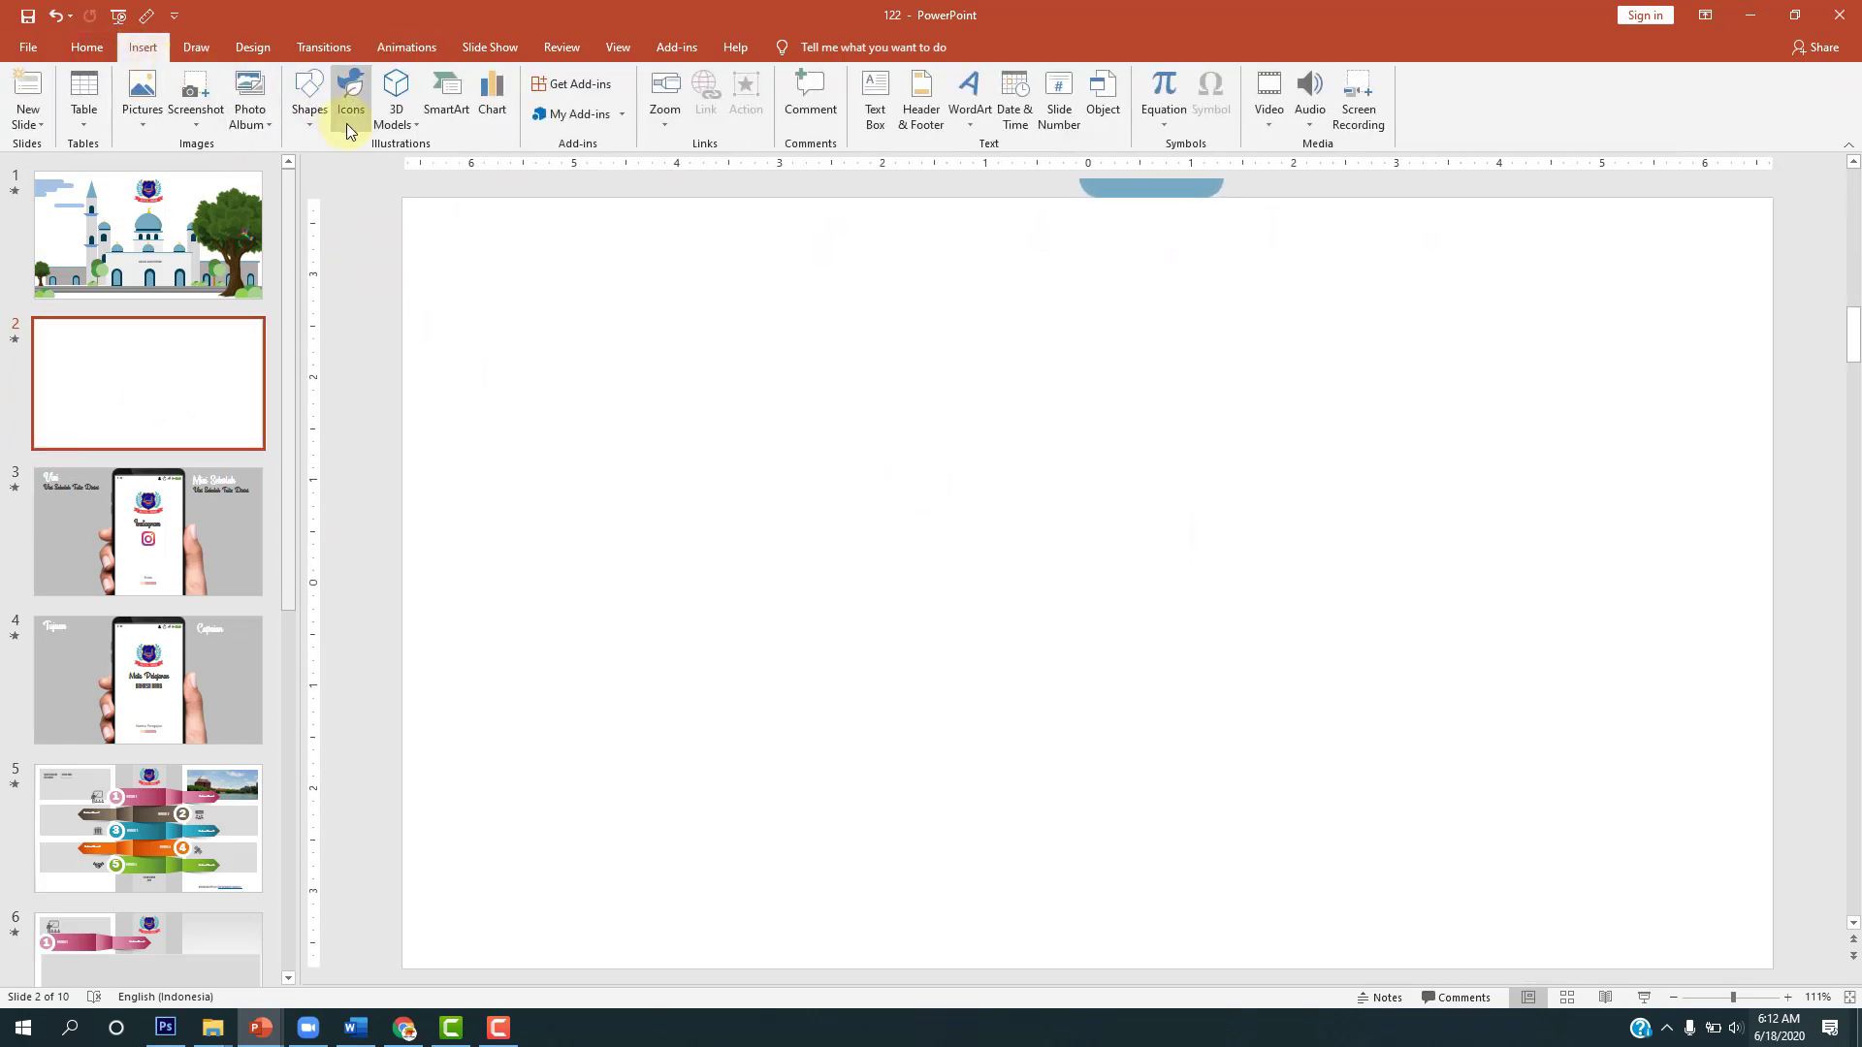
left_click(307, 116)
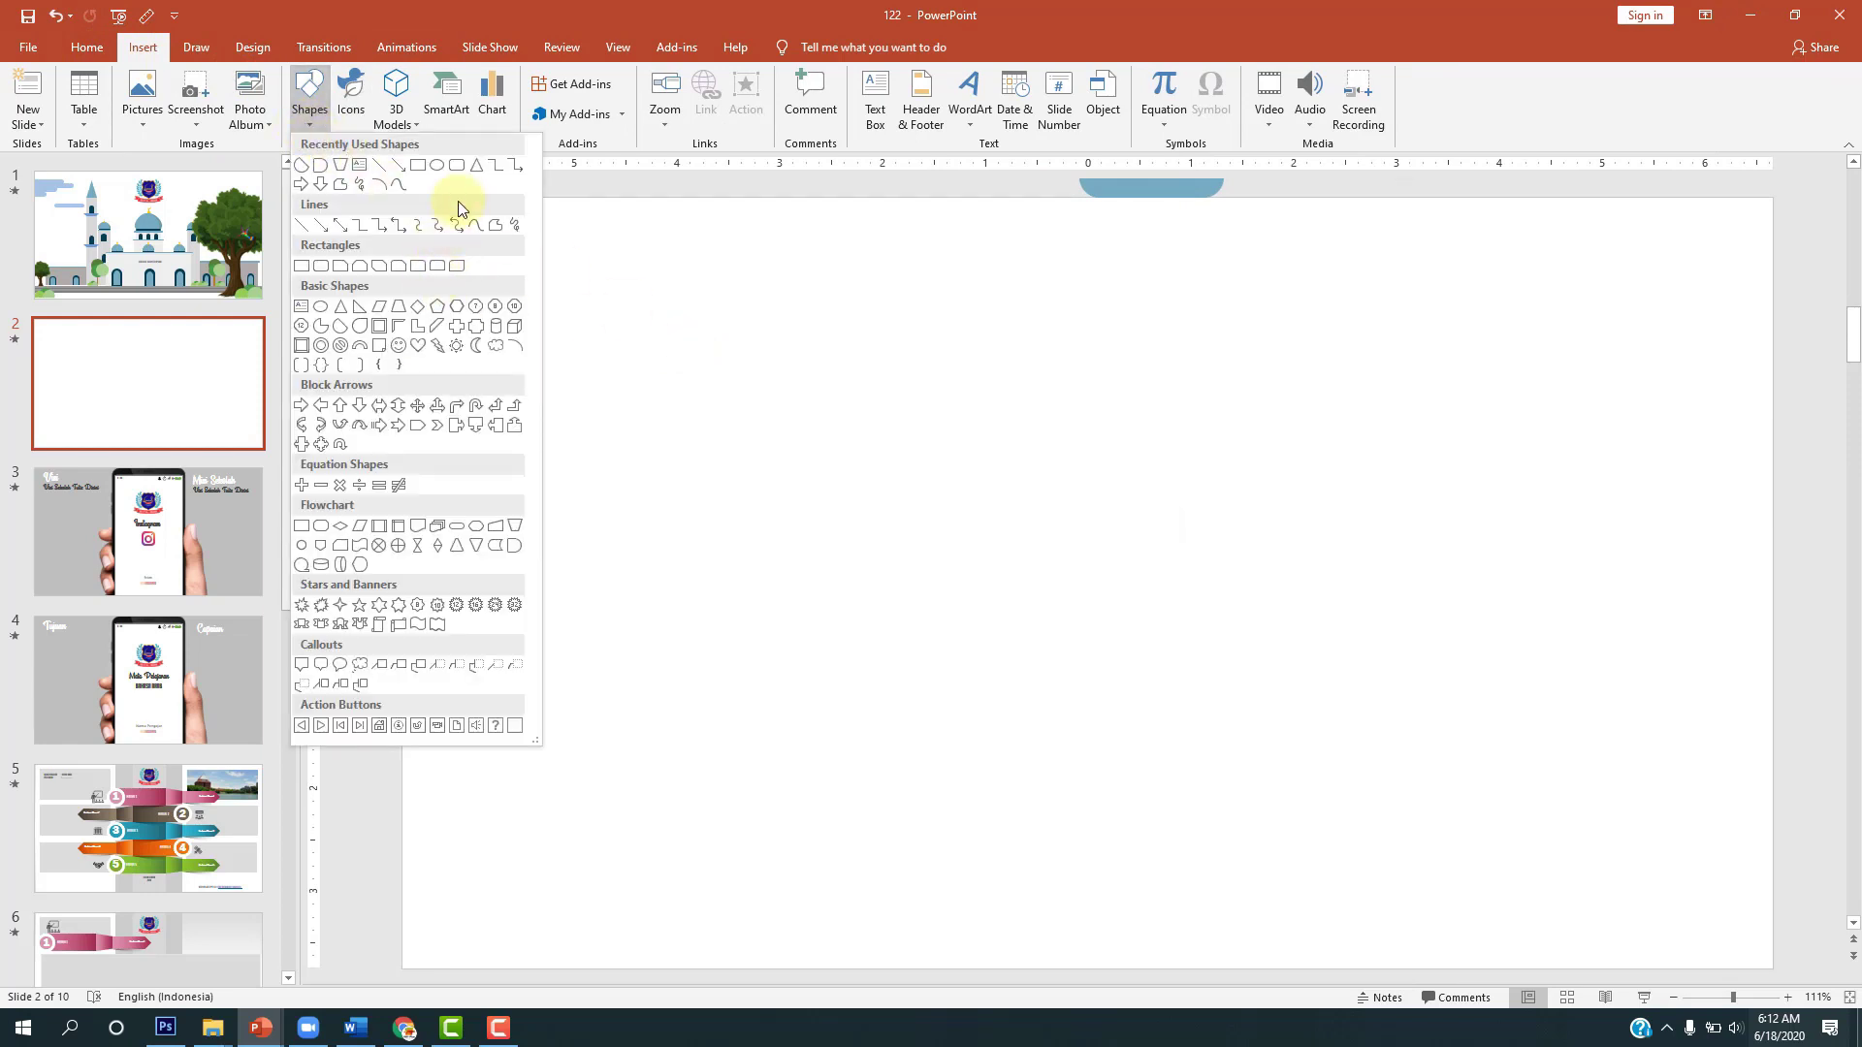
left_click(434, 168)
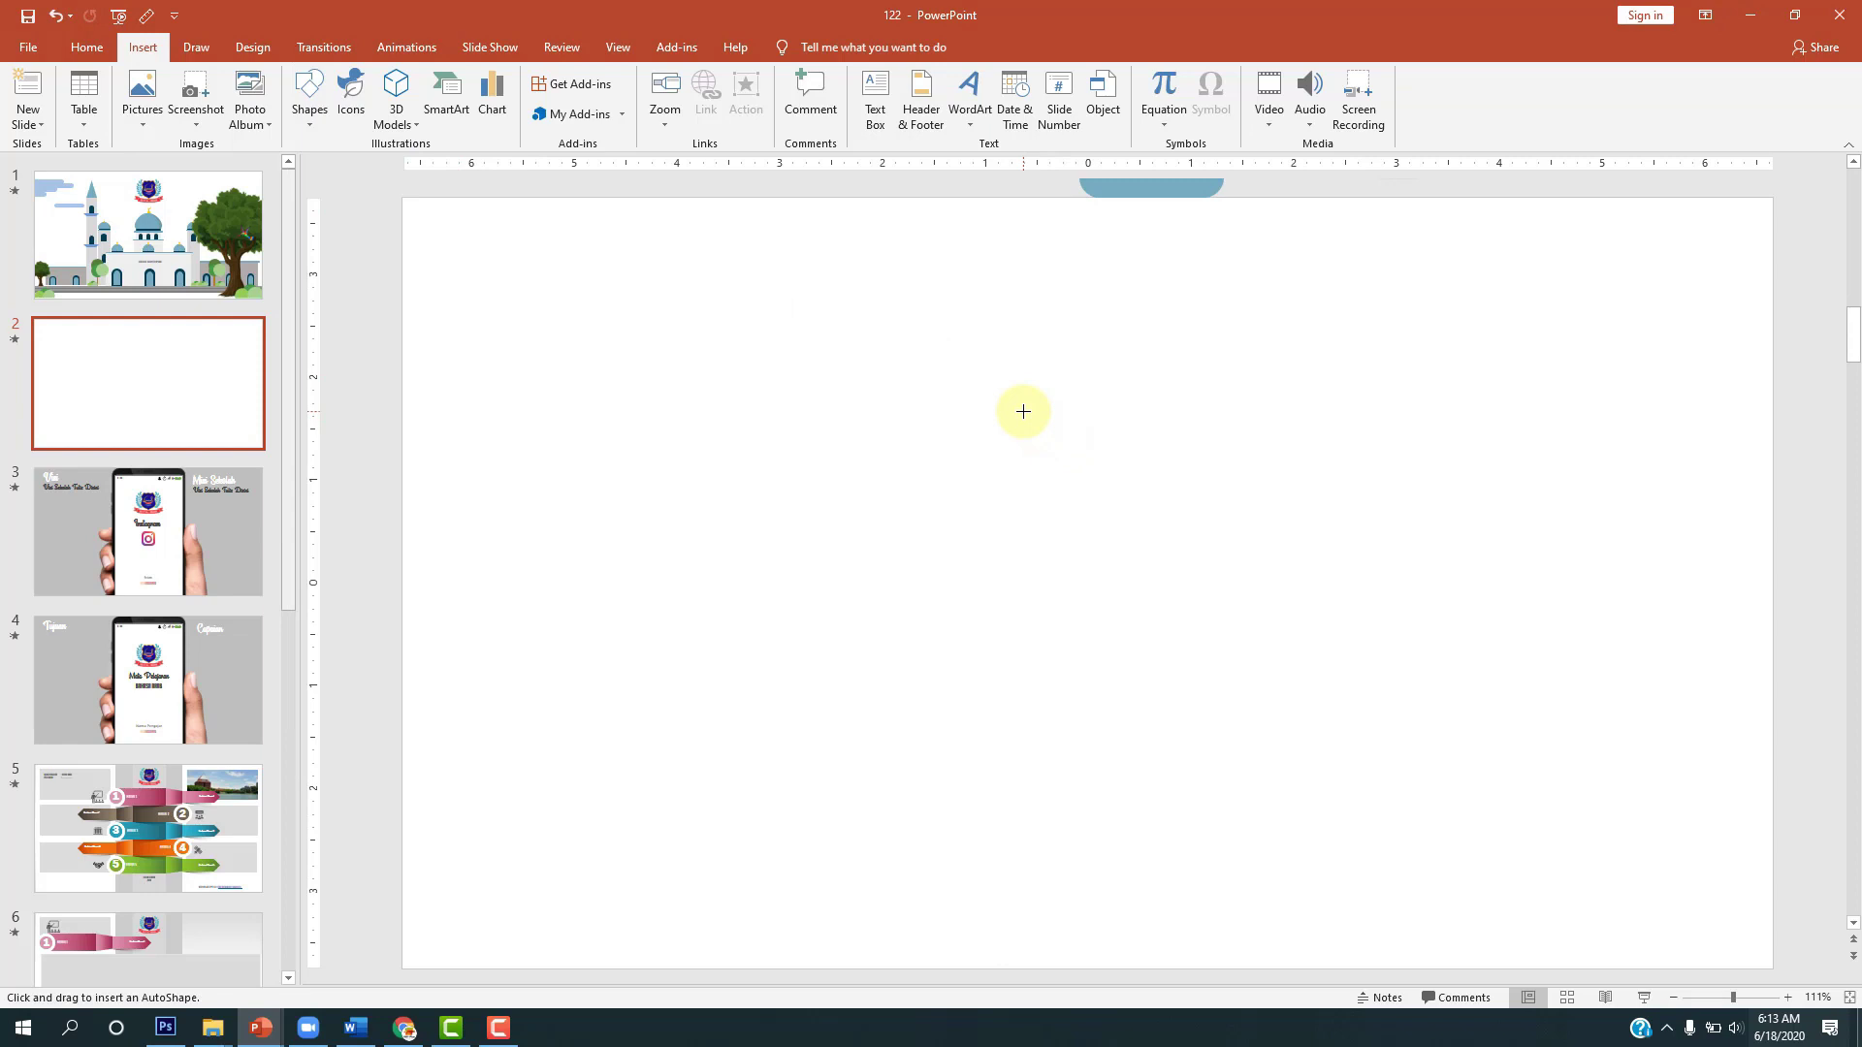
left_click_drag(1022, 414, 1068, 482)
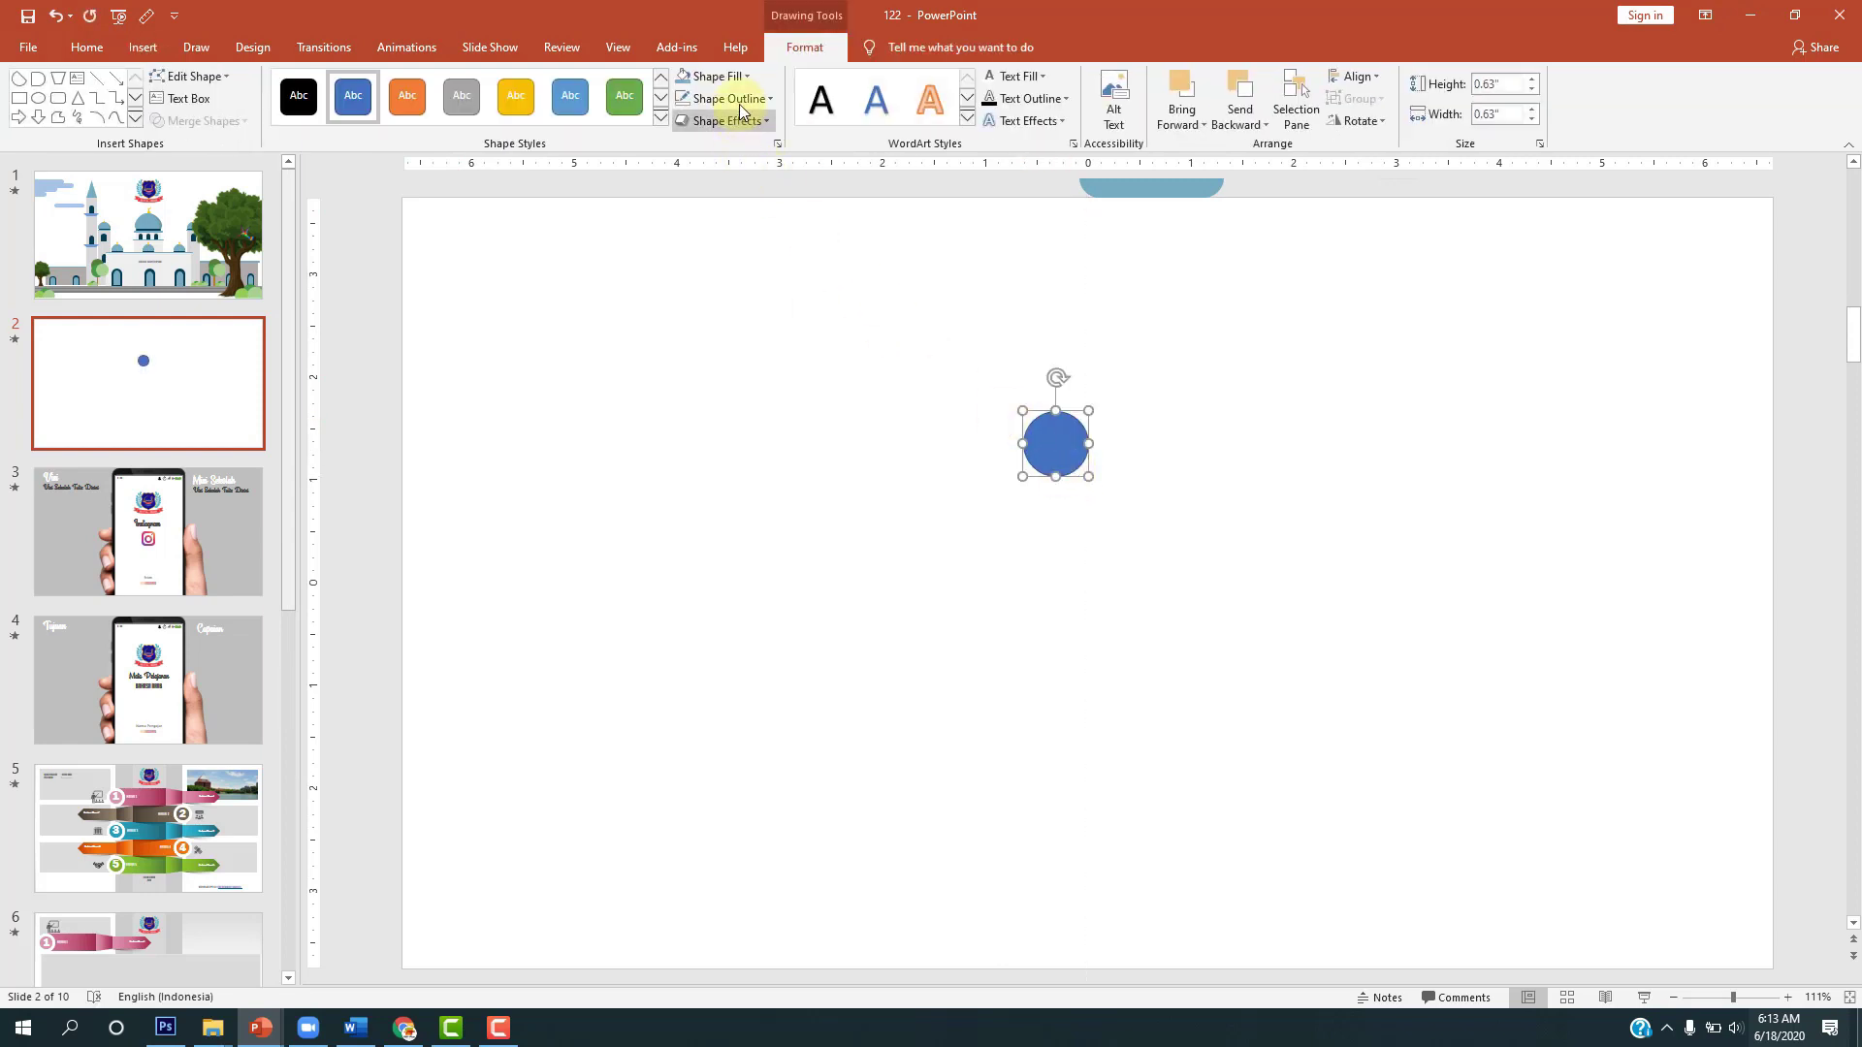
Step: Fill the circle light green and set its outline to No Outline
left_click(717, 76)
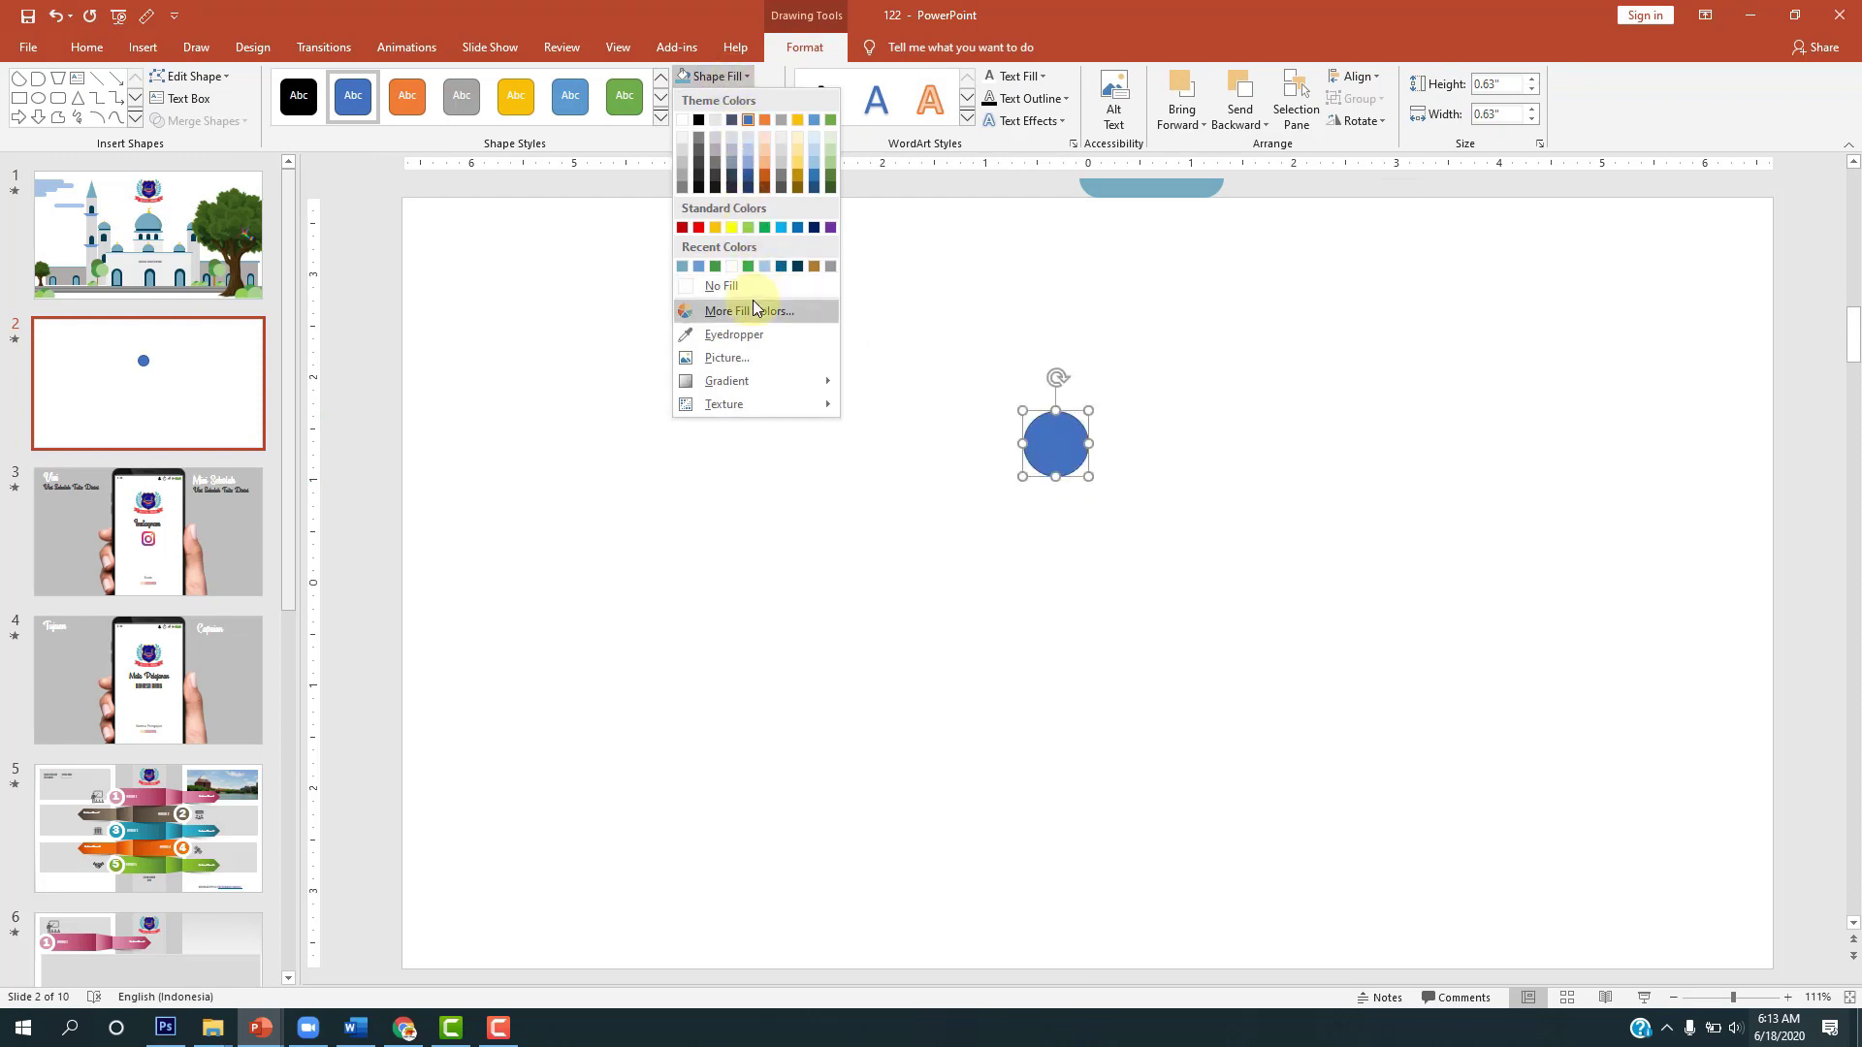
left_click(753, 226)
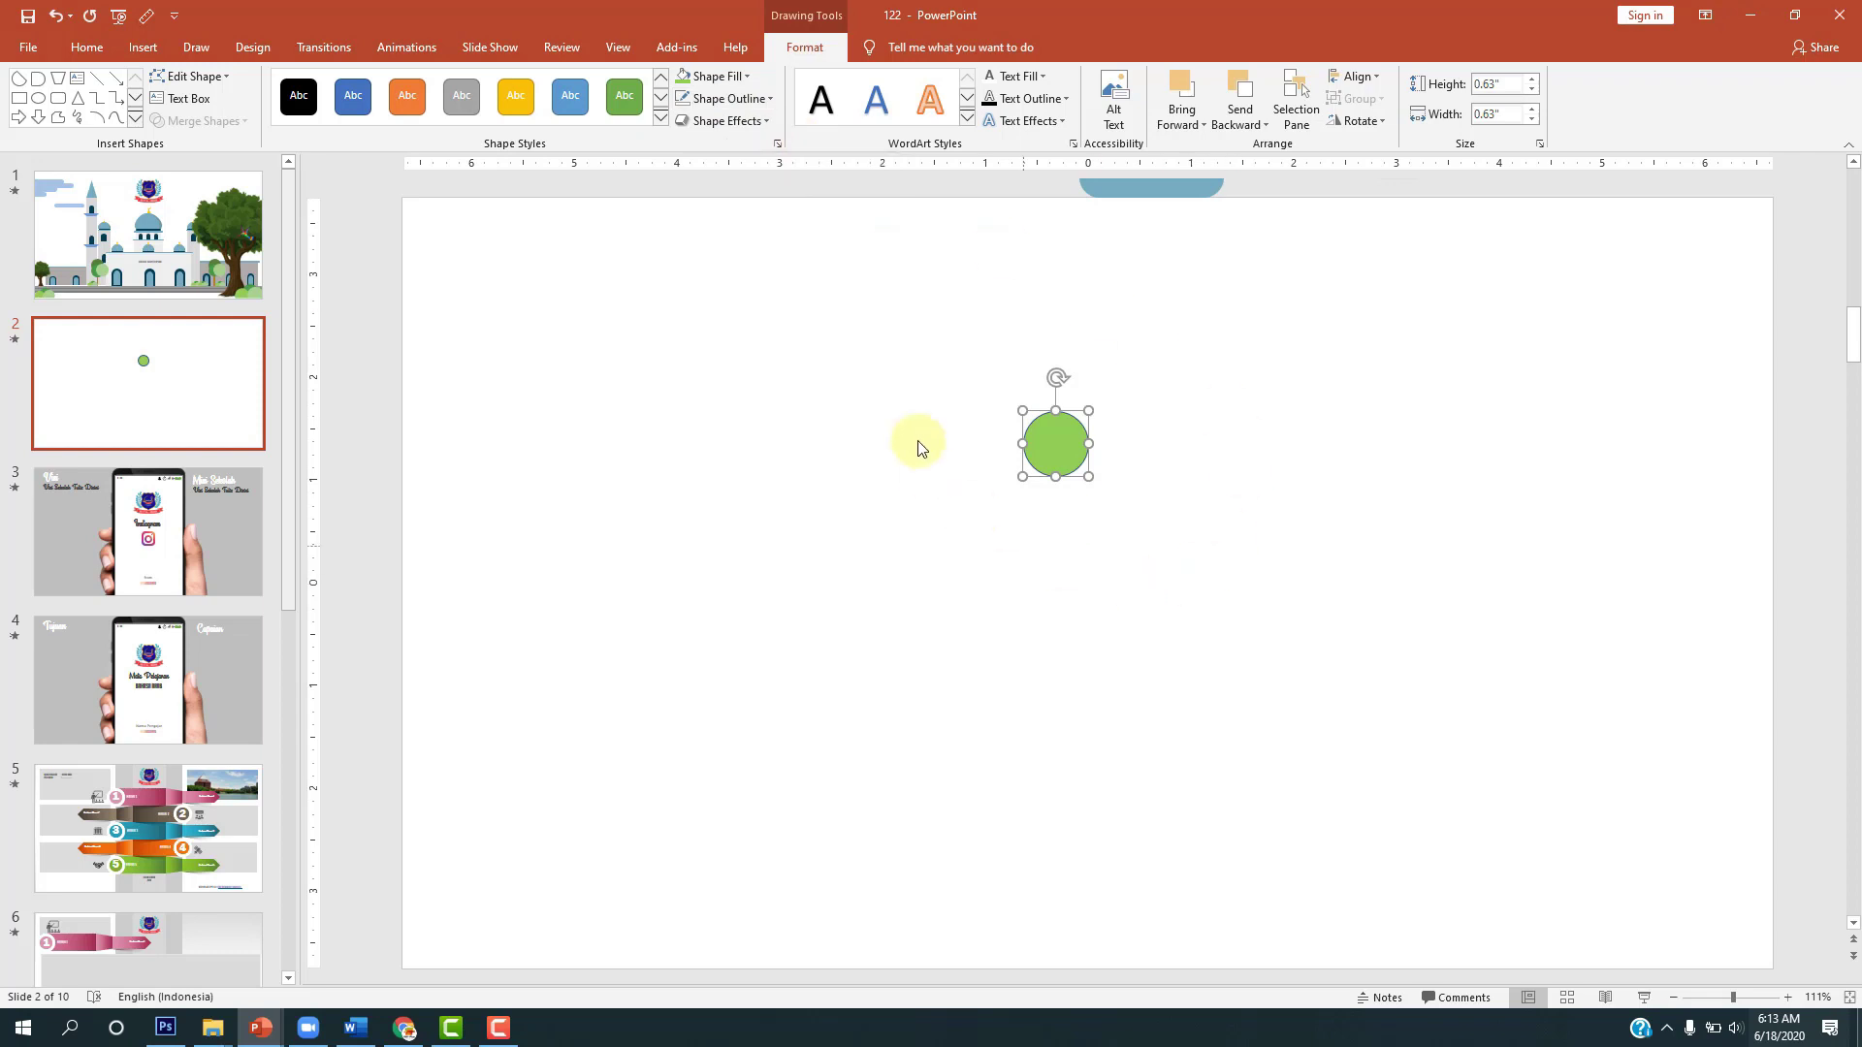
left_click(735, 101)
left_click(749, 320)
left_click(1138, 507)
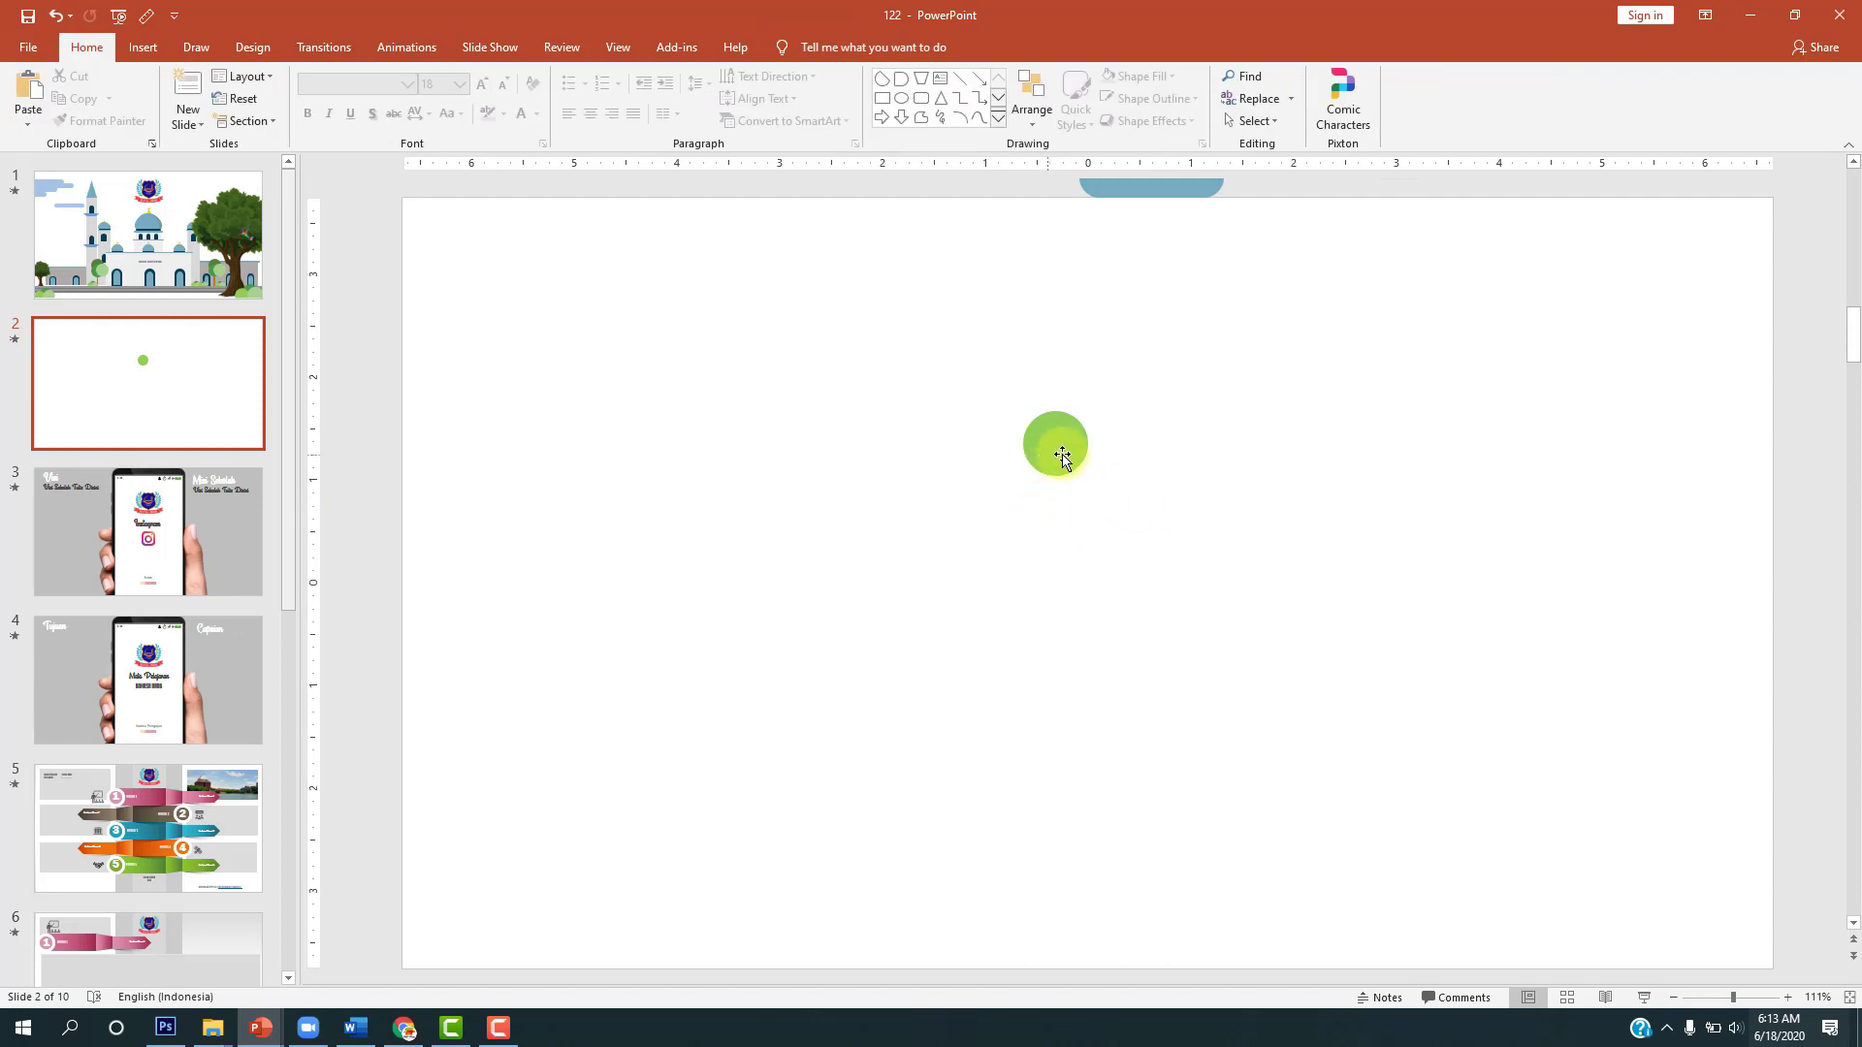
Step: Duplicate the circle twice into an overlapping cluster, colouring the top copy dark green and the lower-right one pale green
left_click_drag(1061, 455, 900, 414)
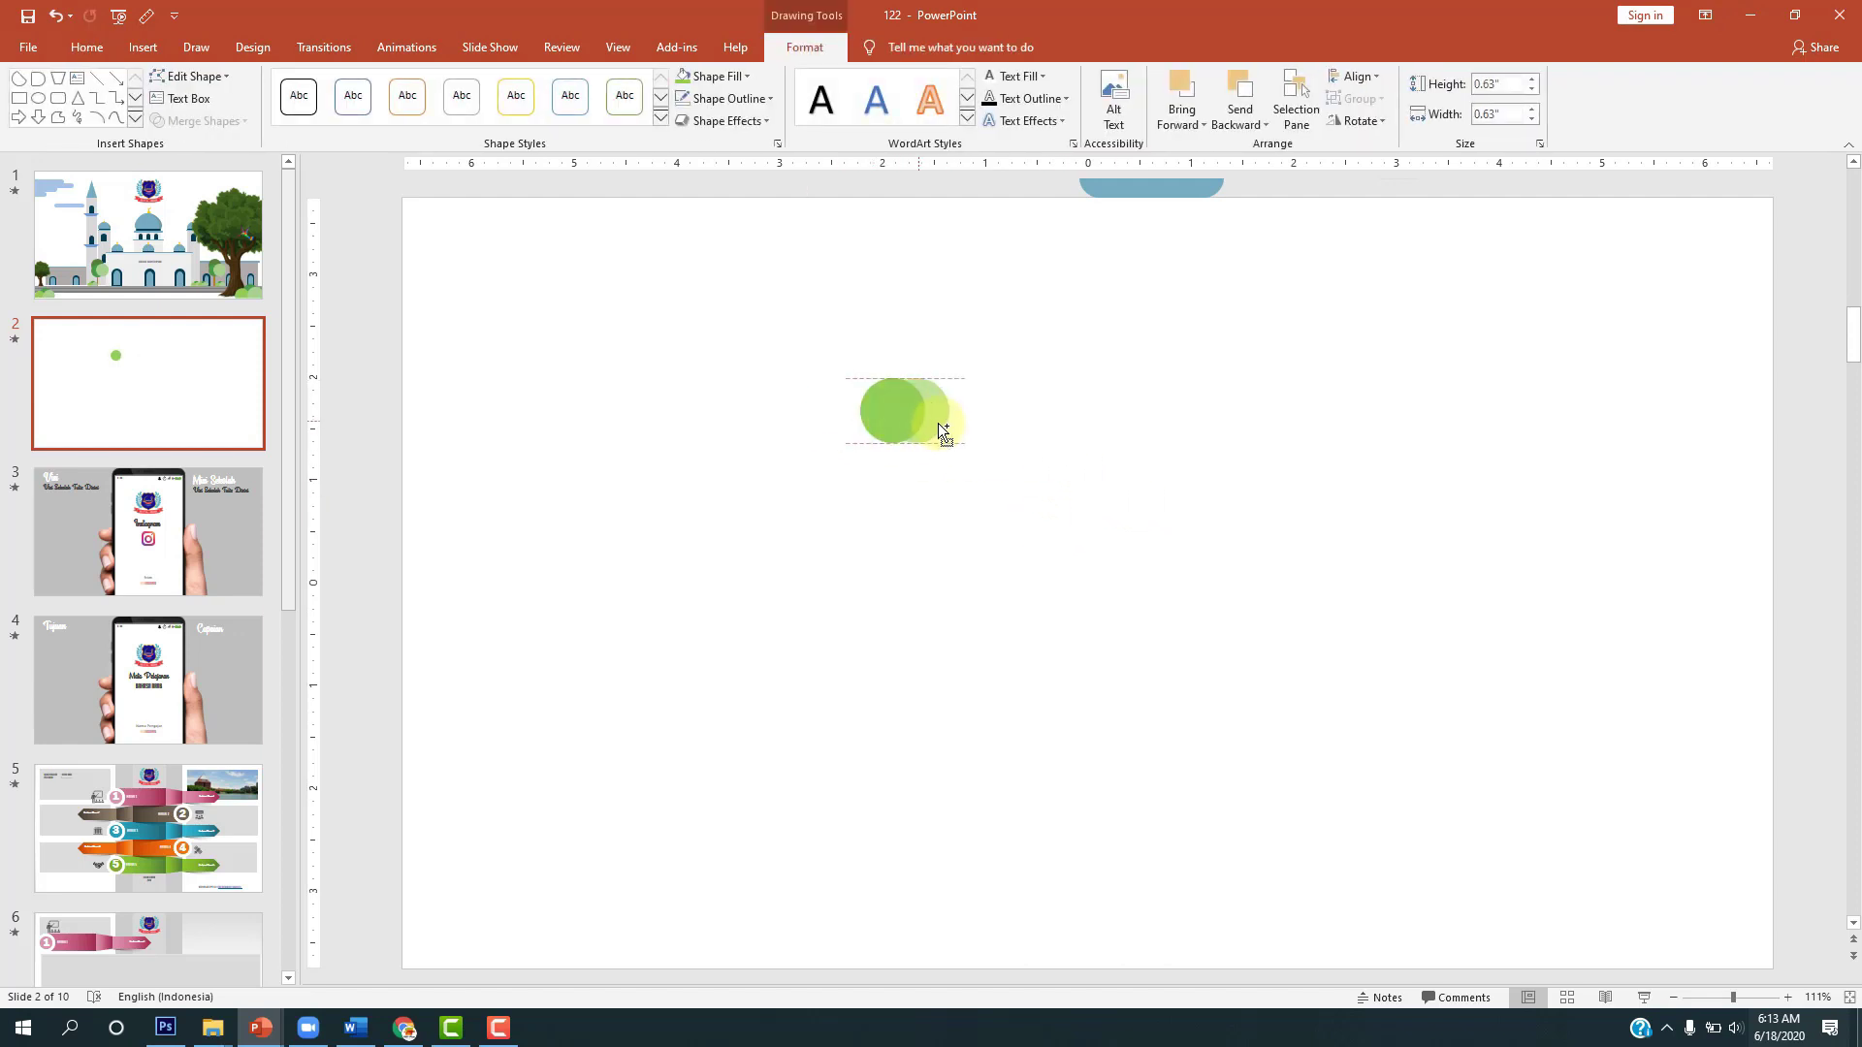
left_click_drag(941, 423, 921, 376)
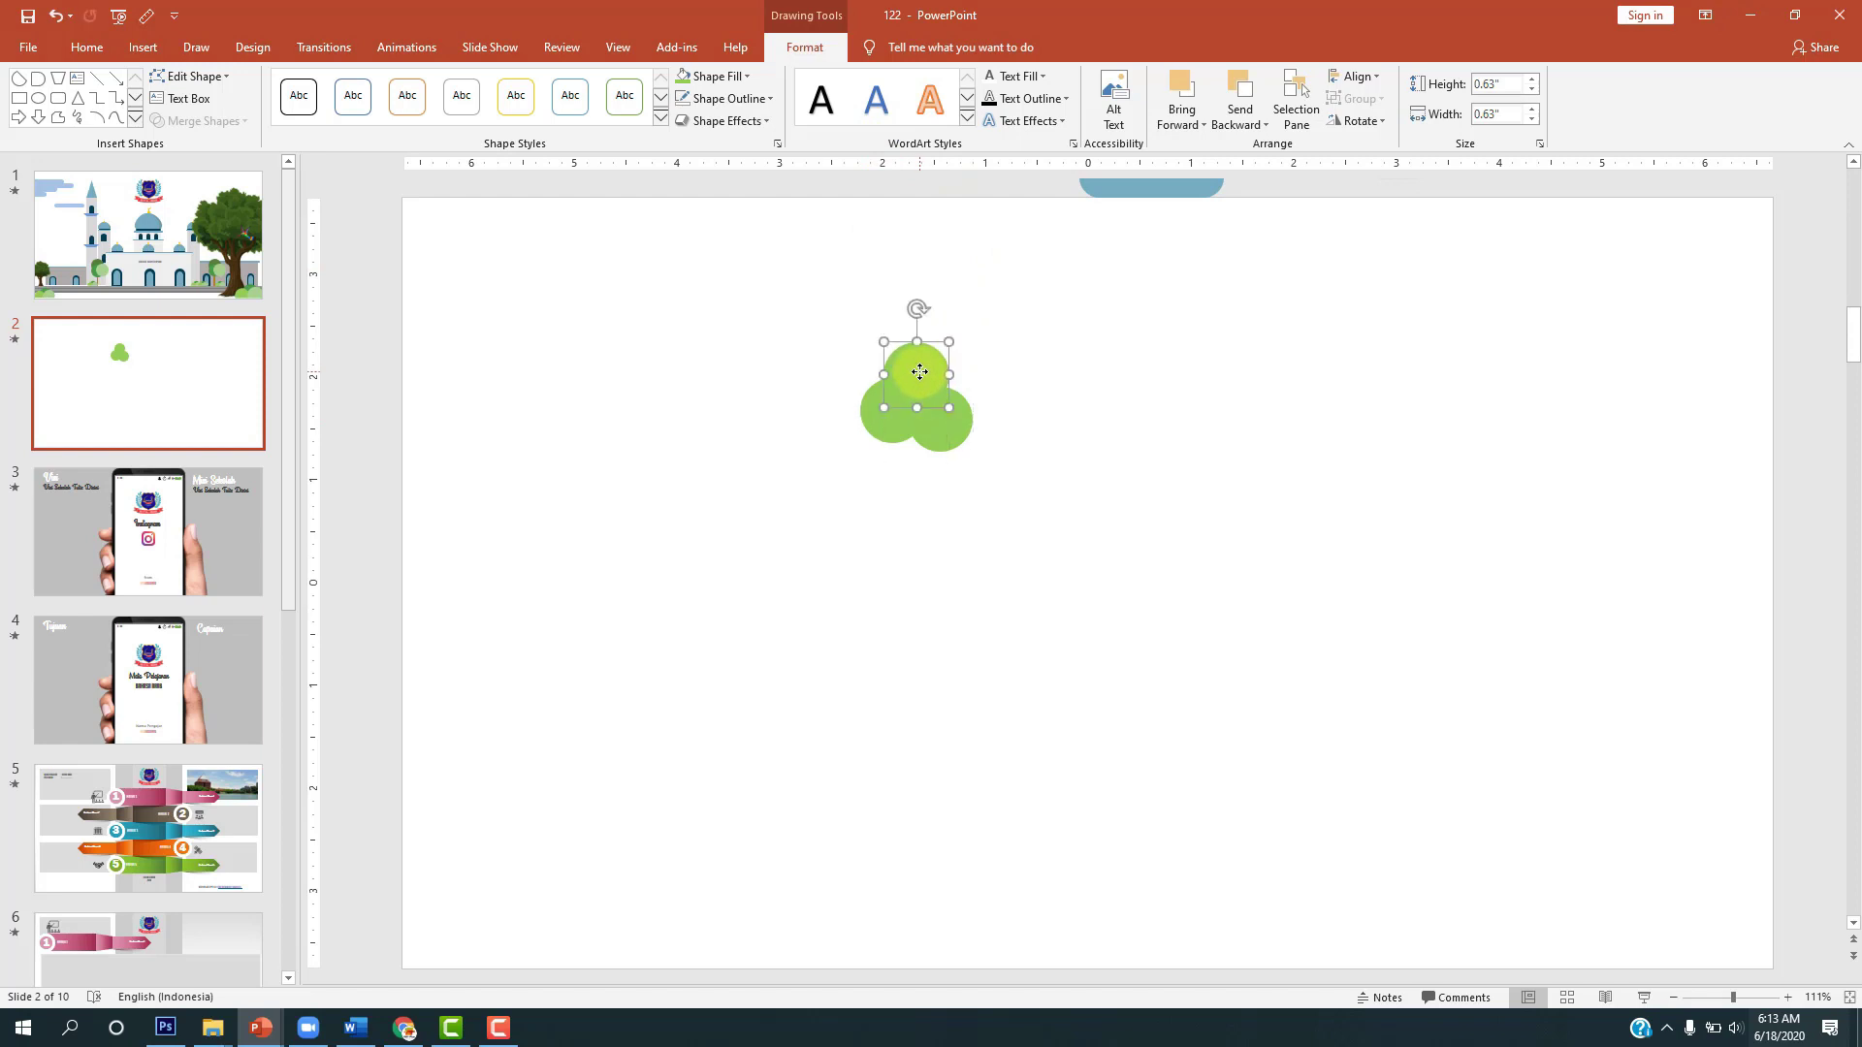
left_click(722, 76)
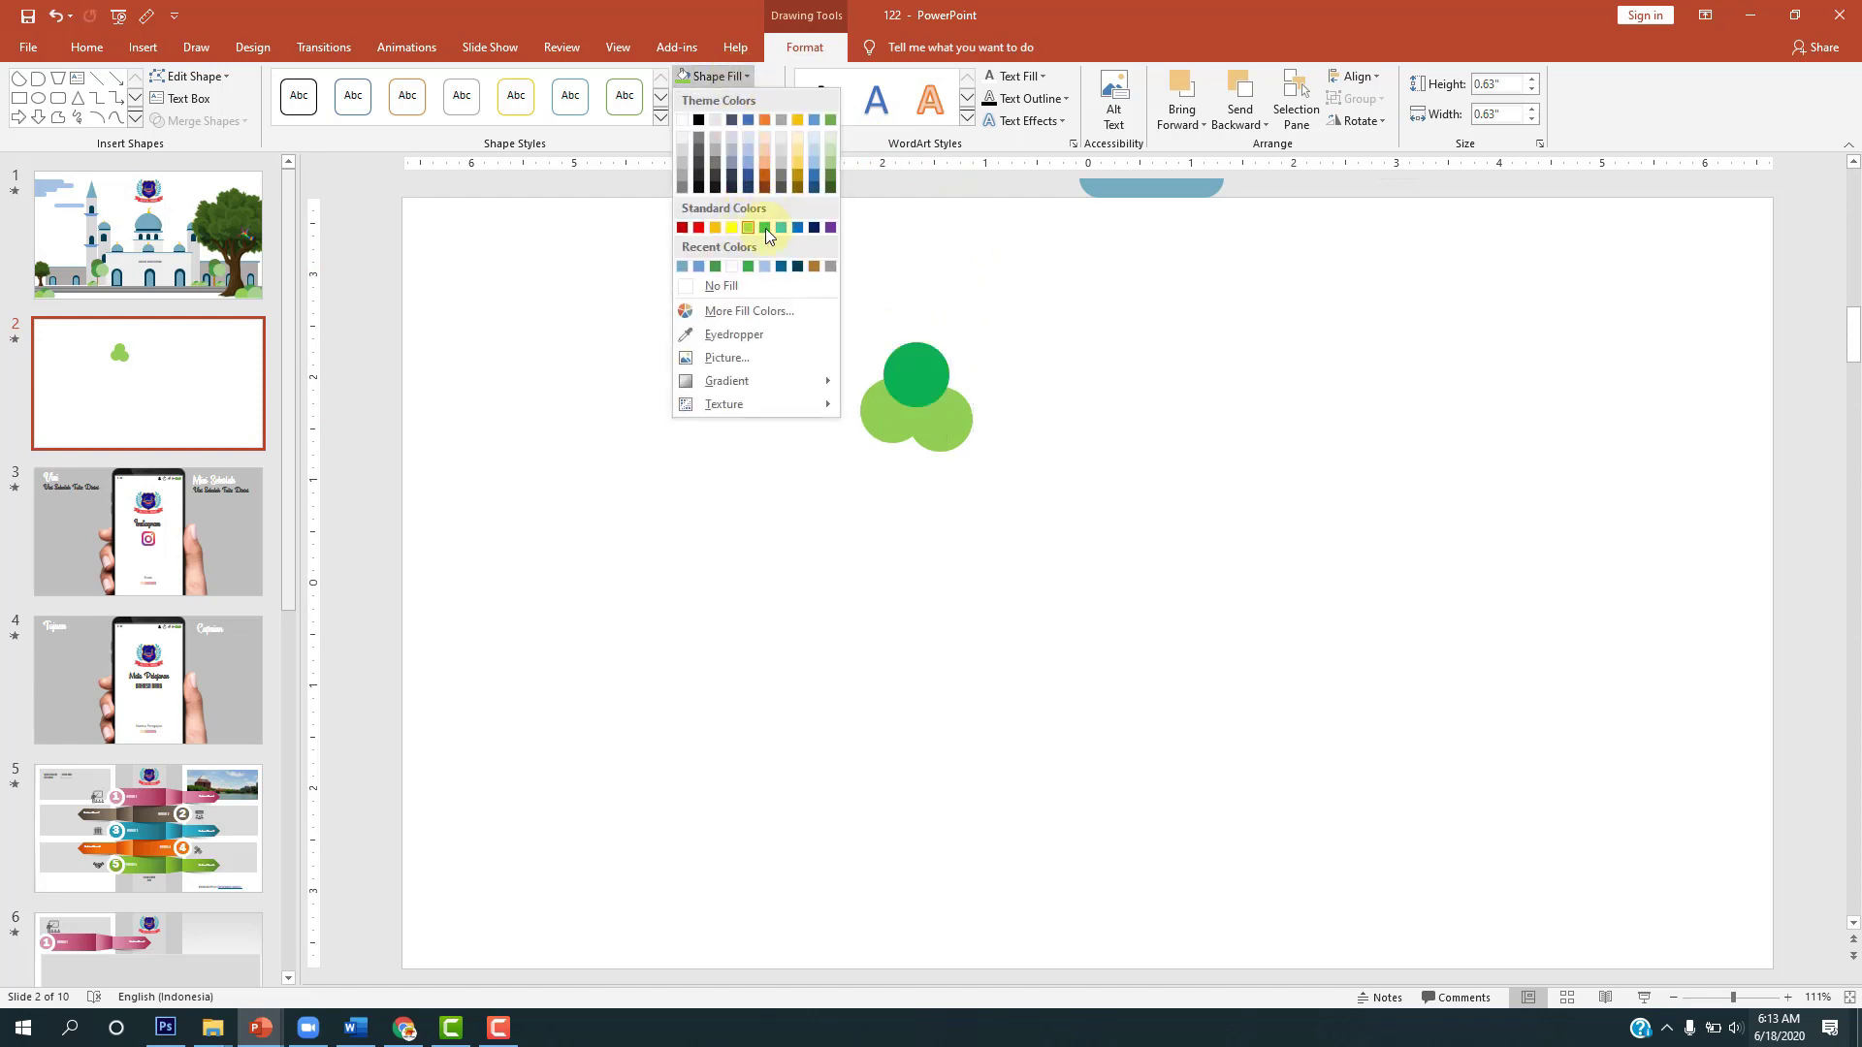
left_click(748, 268)
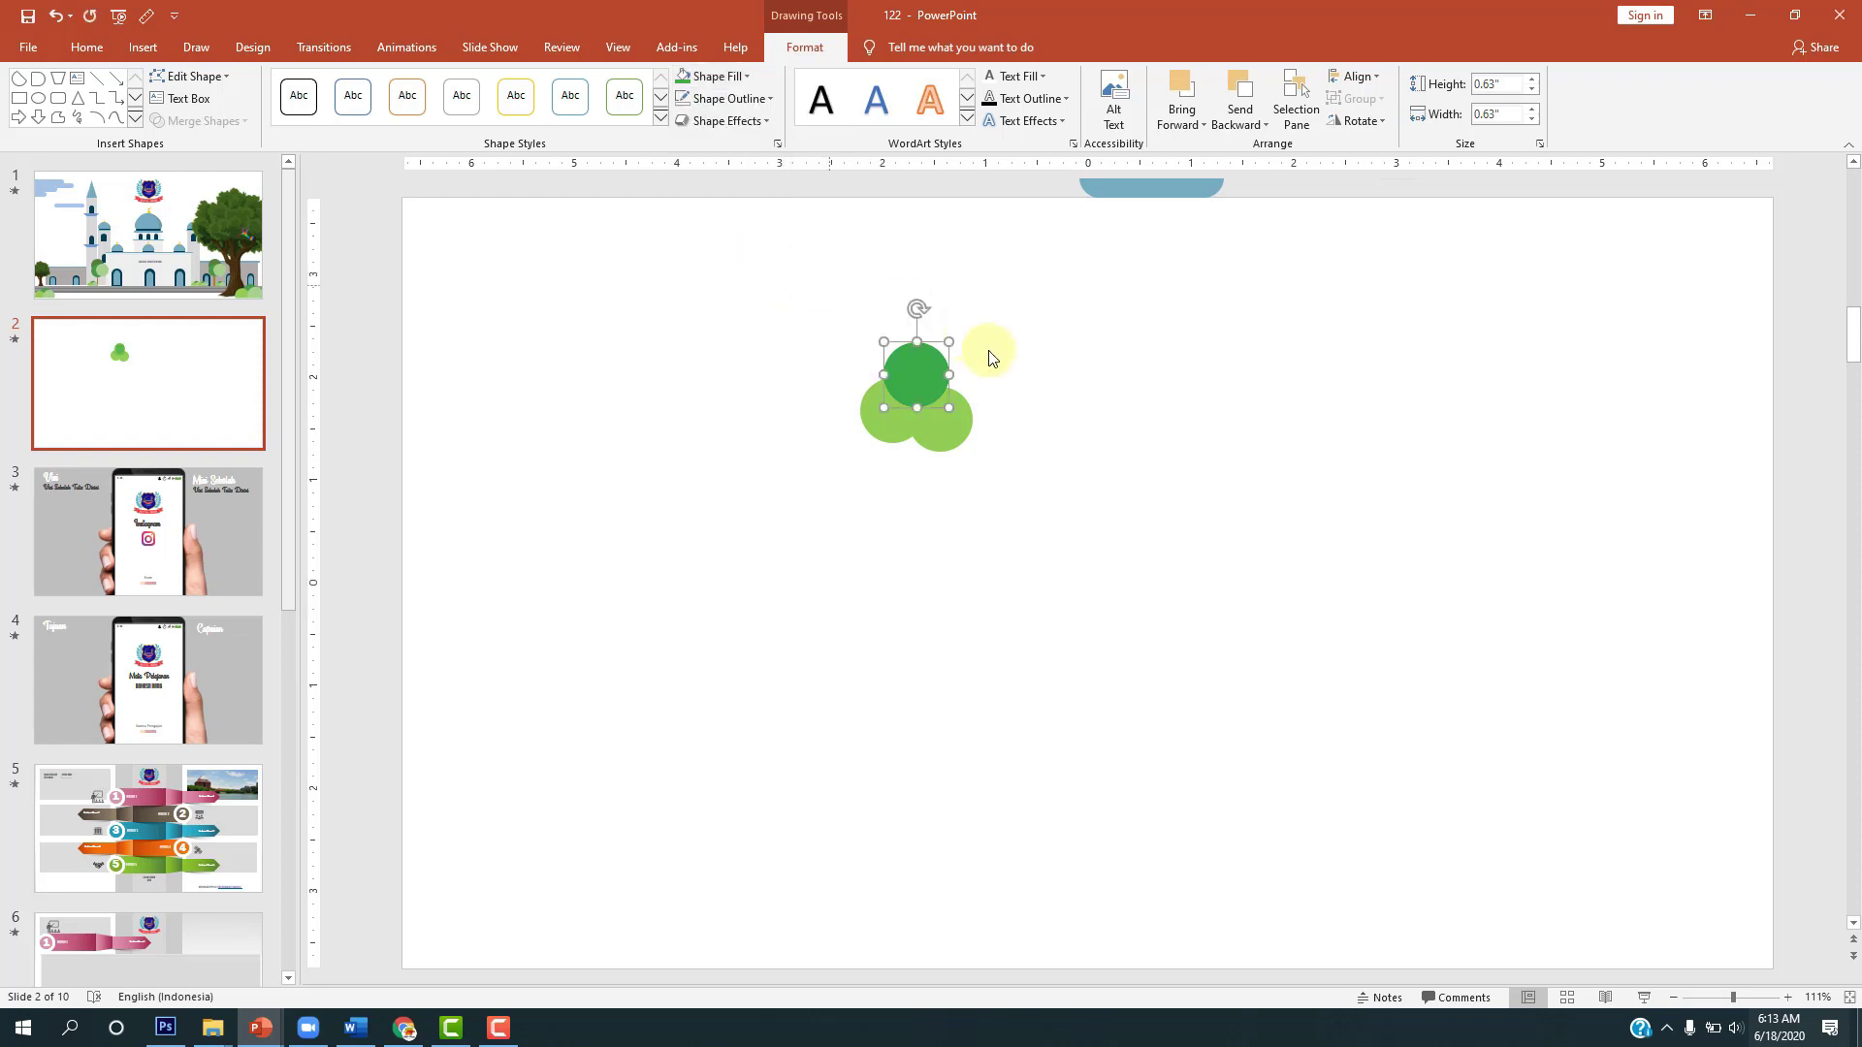
left_click(946, 427)
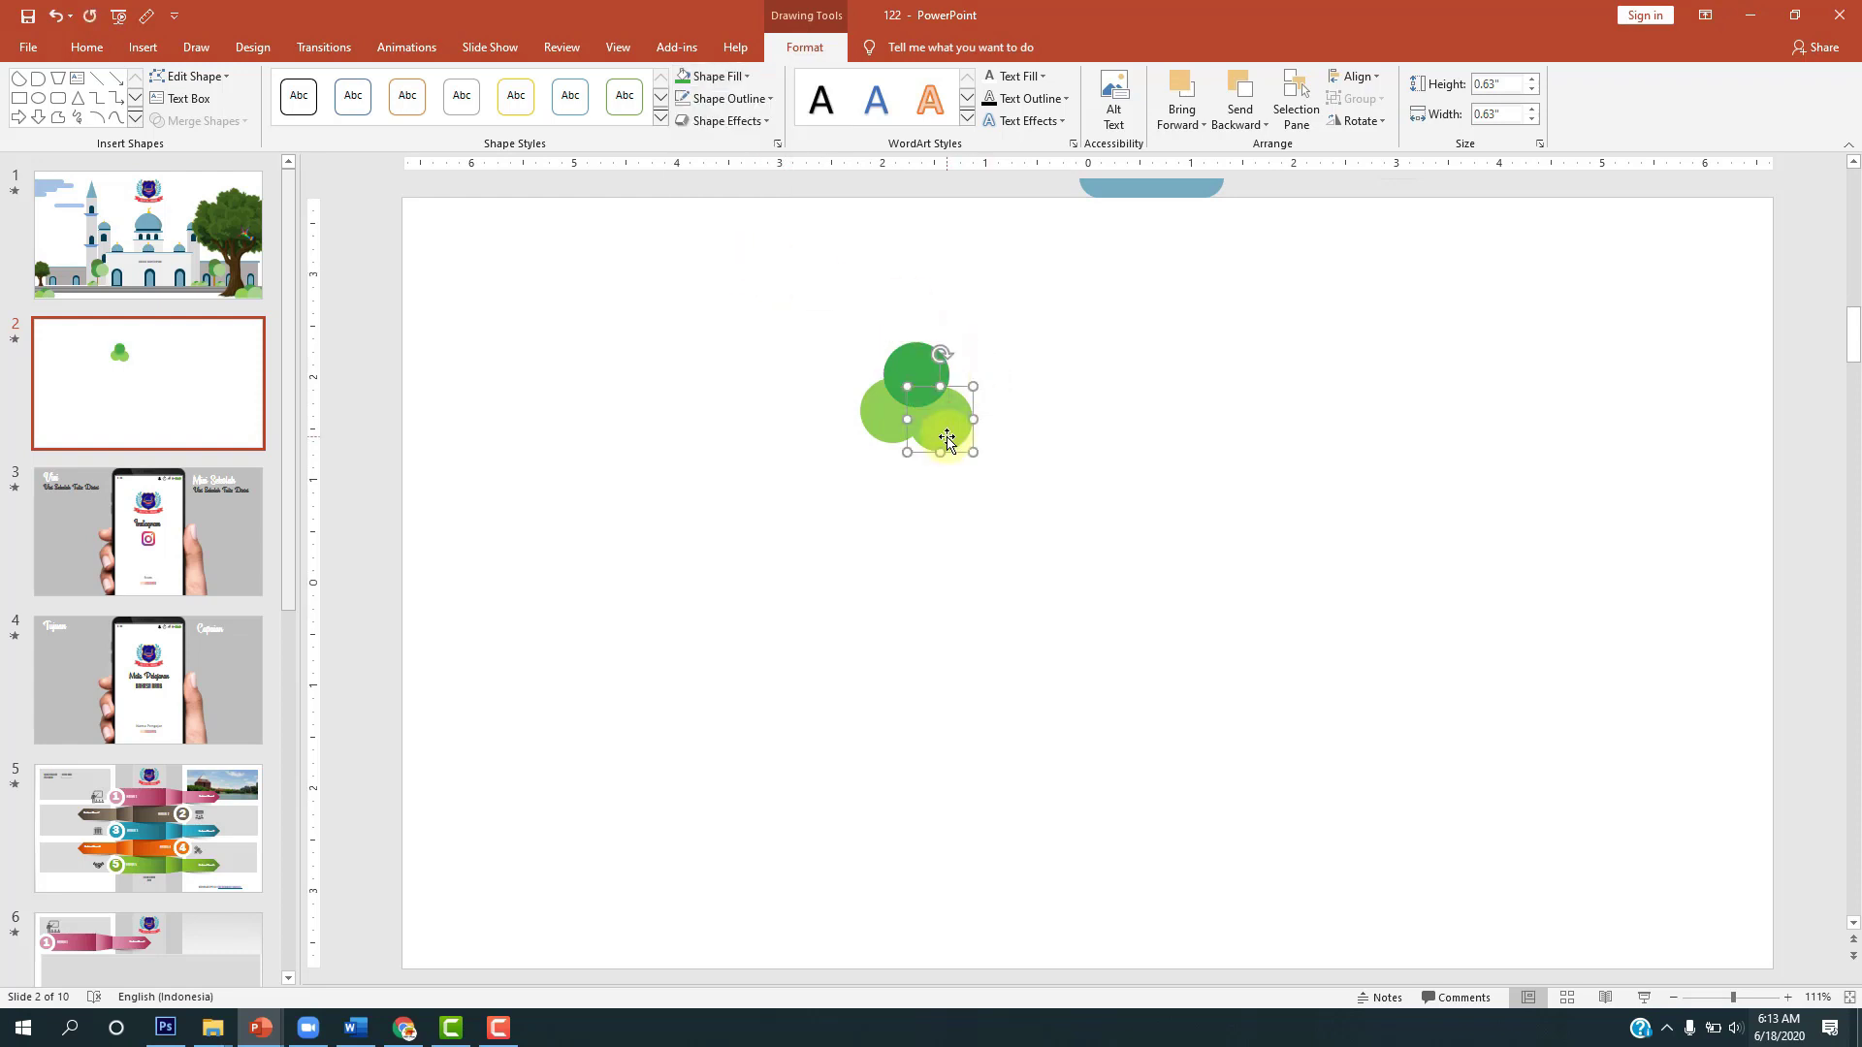
left_click(722, 78)
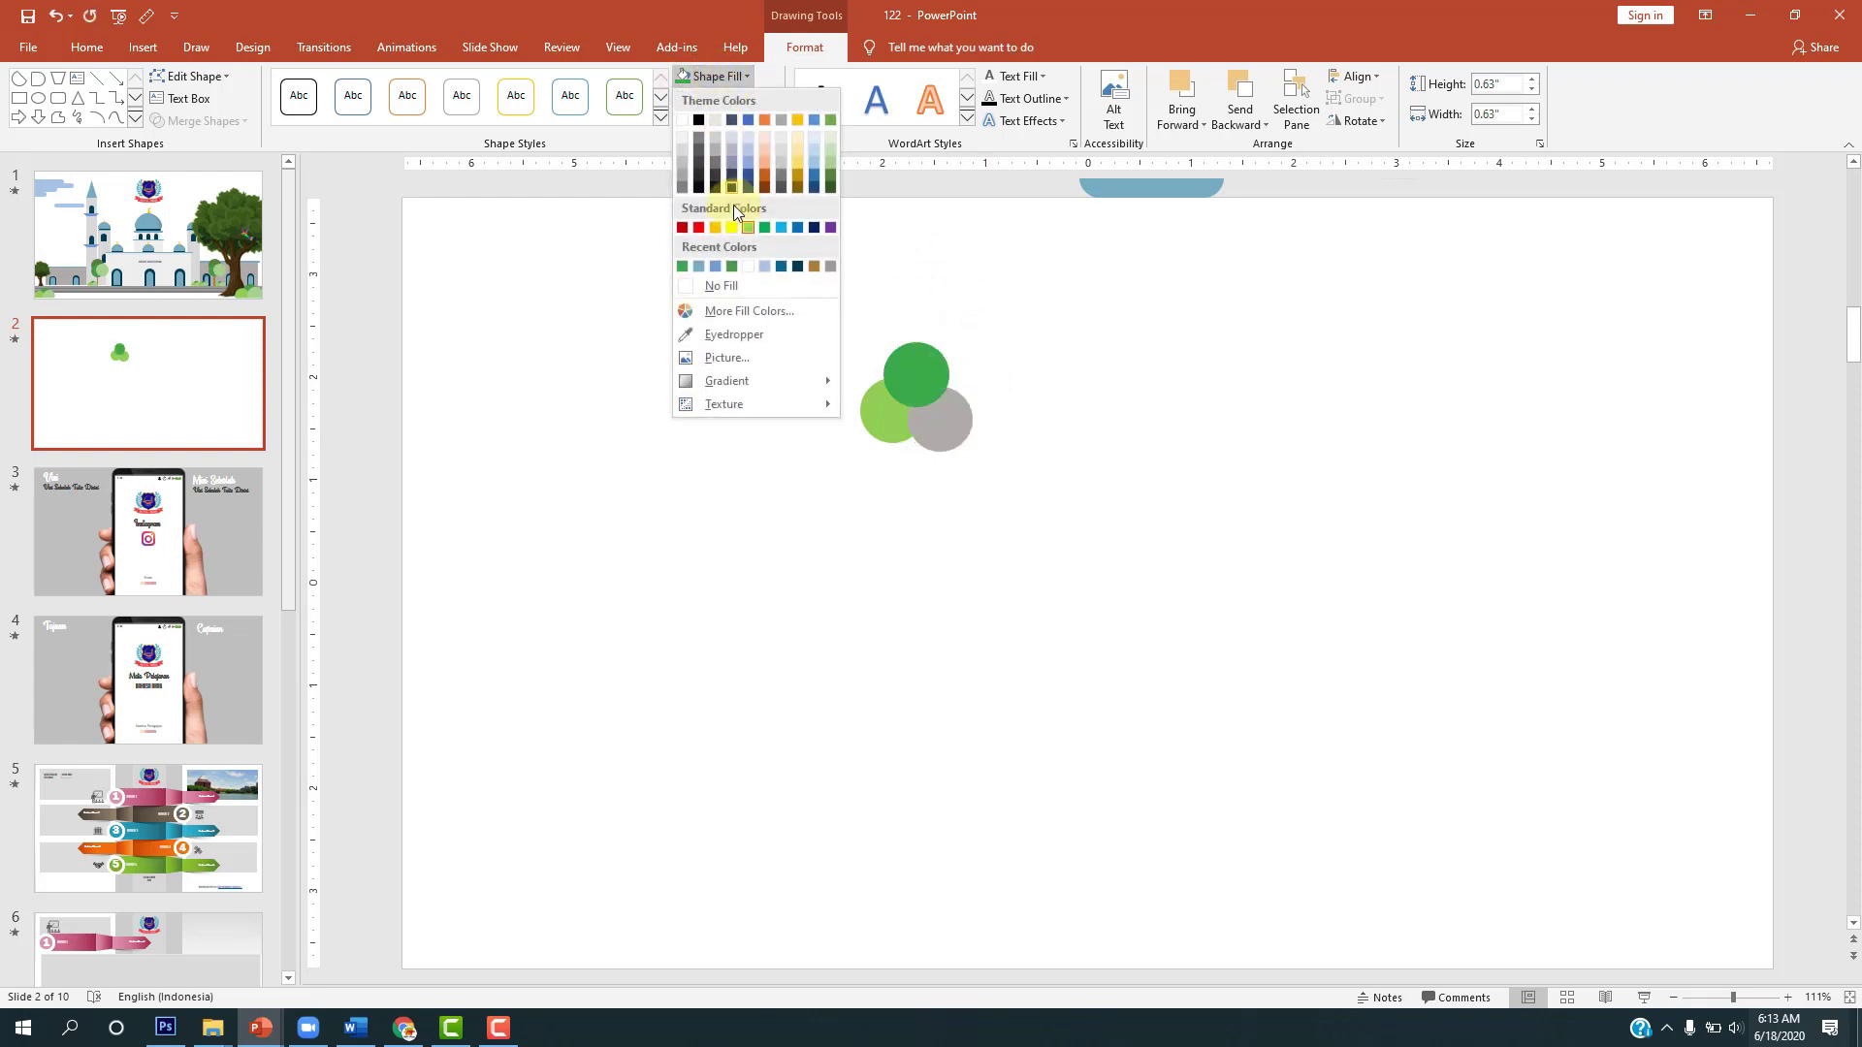
left_click(830, 156)
Step: Compare with slide 1, then give the top circle a darker green shade
left_click(1095, 409)
scroll(1115, 446, "up", 1)
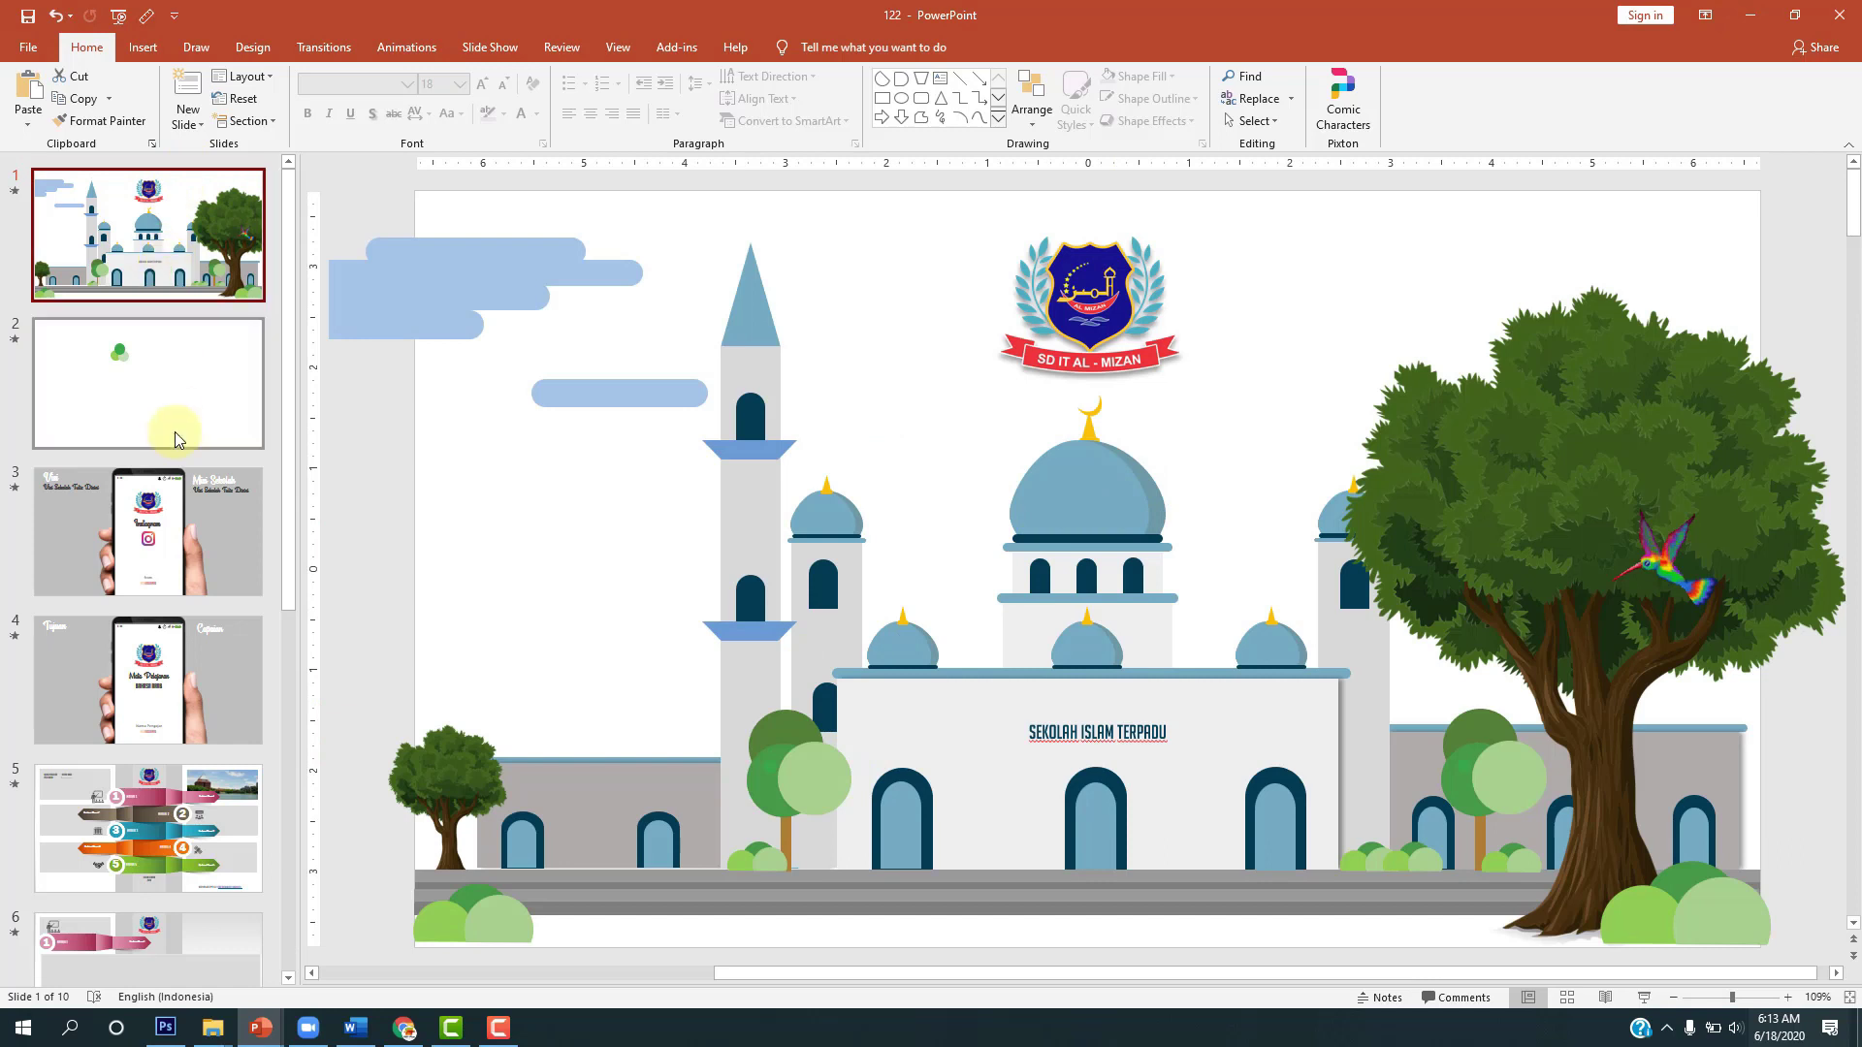
left_click(144, 376)
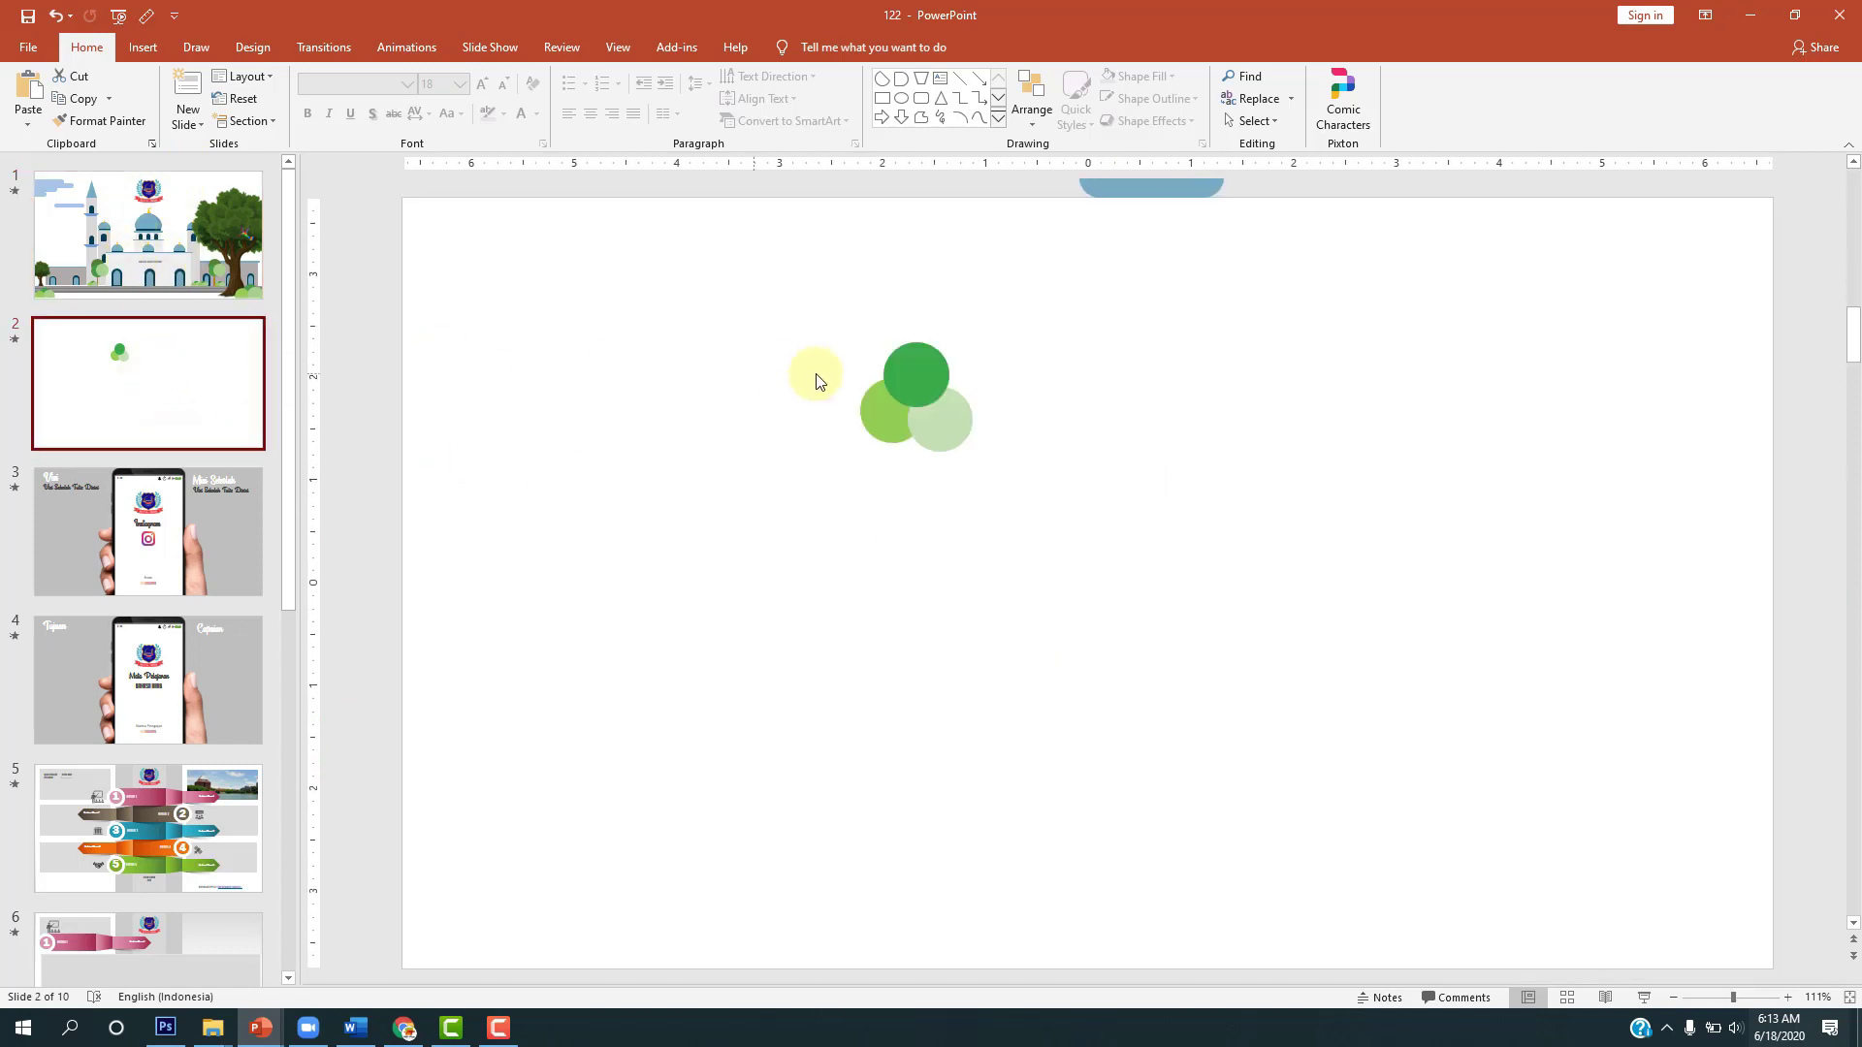
left_click_drag(923, 375, 931, 369)
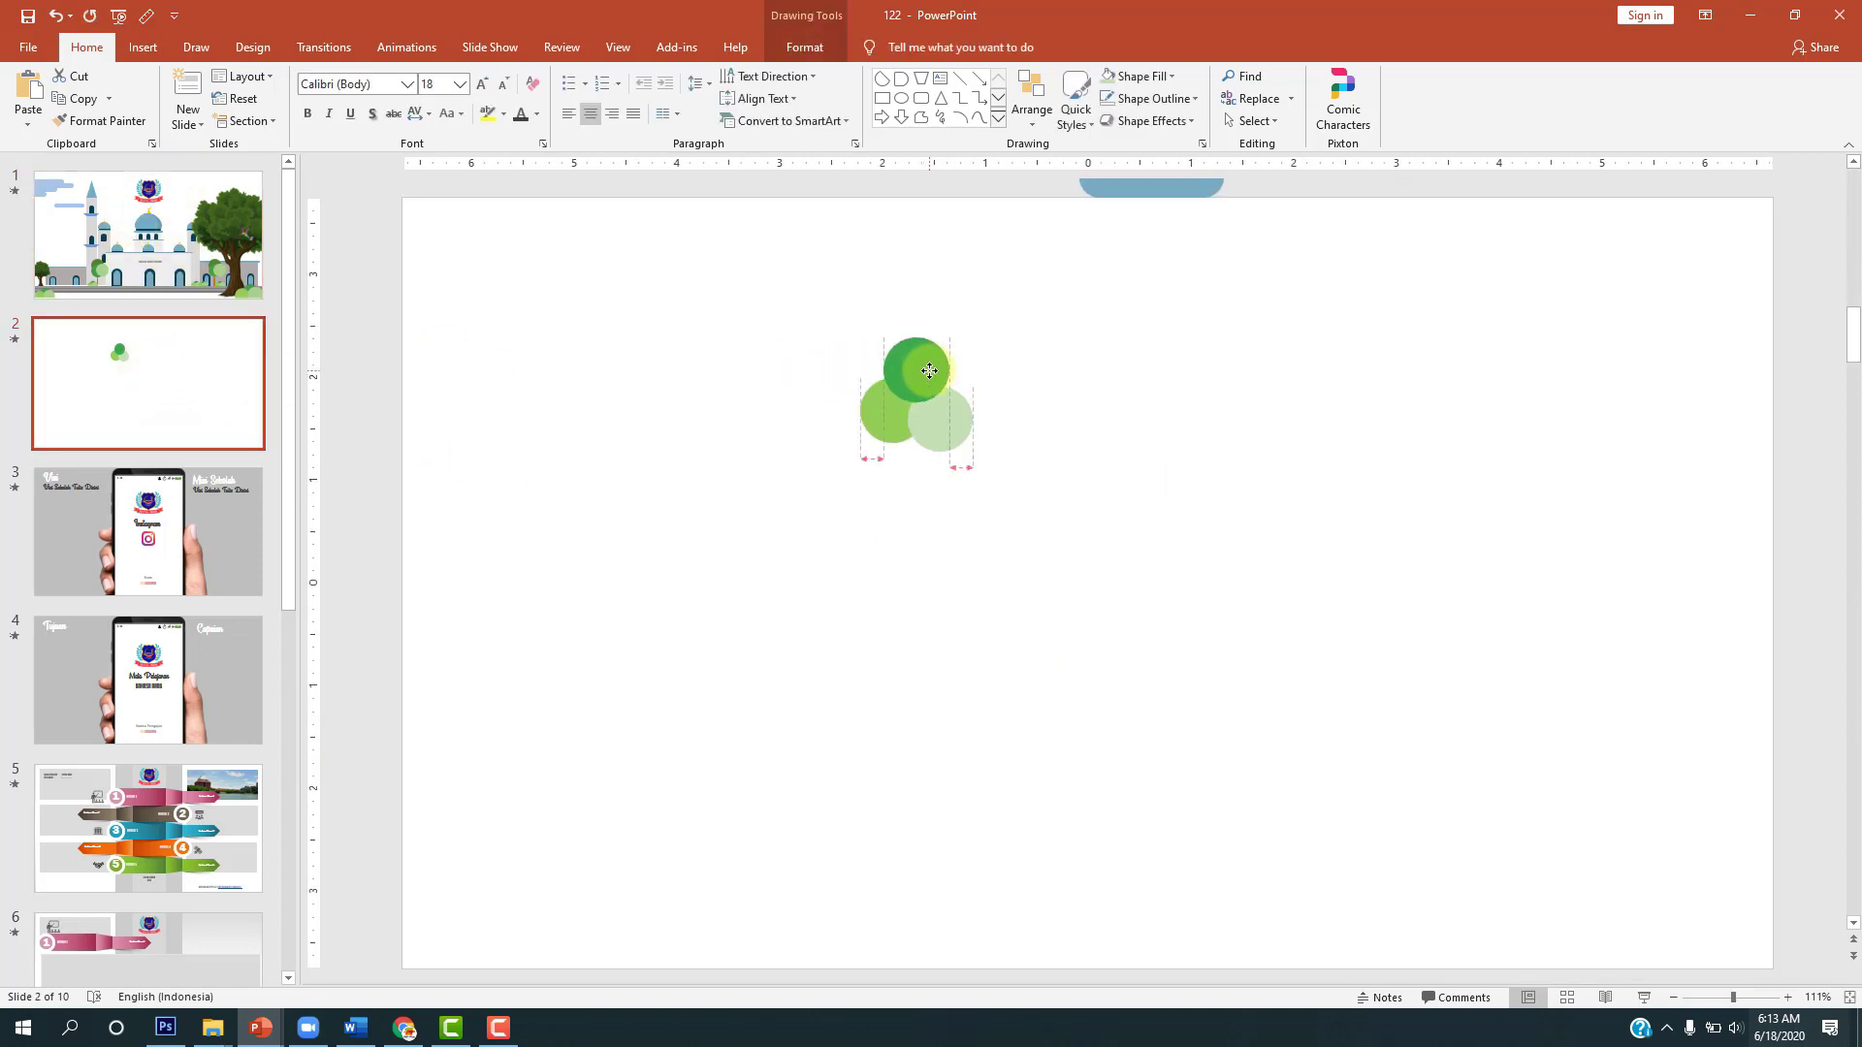
left_click(788, 51)
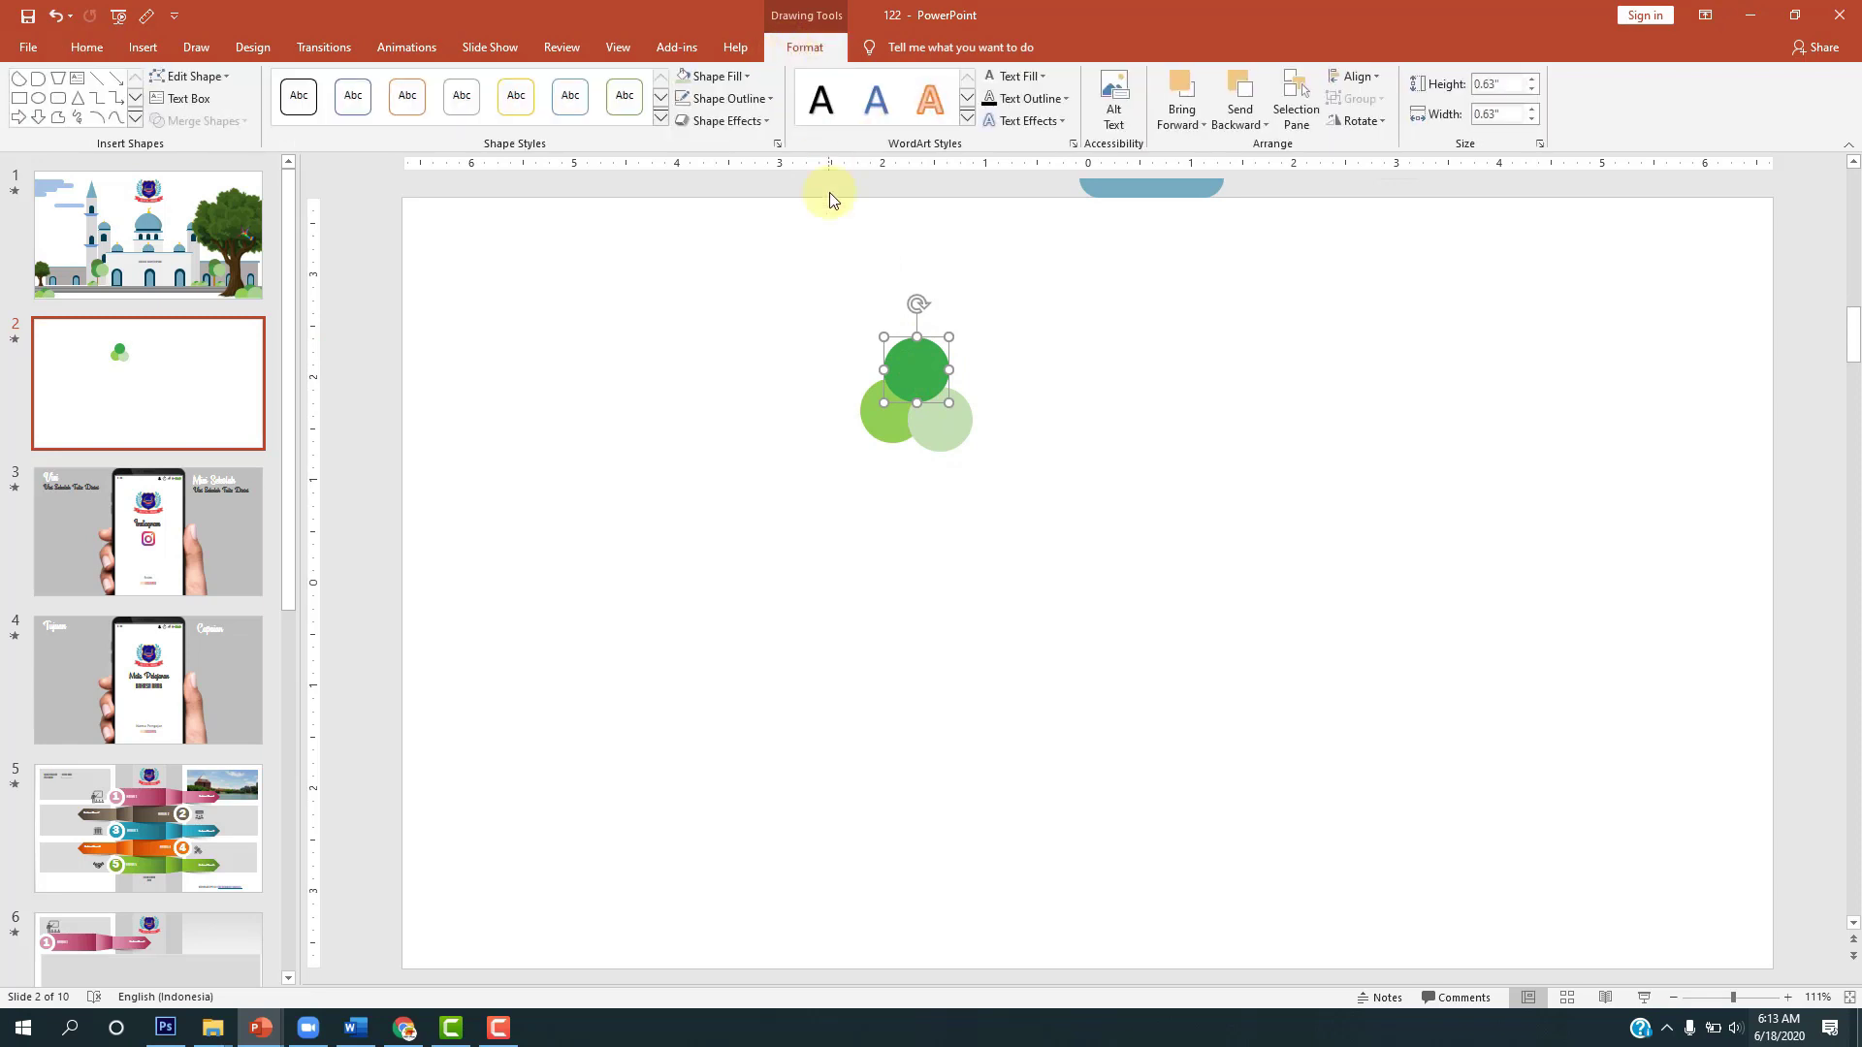
left_click(743, 82)
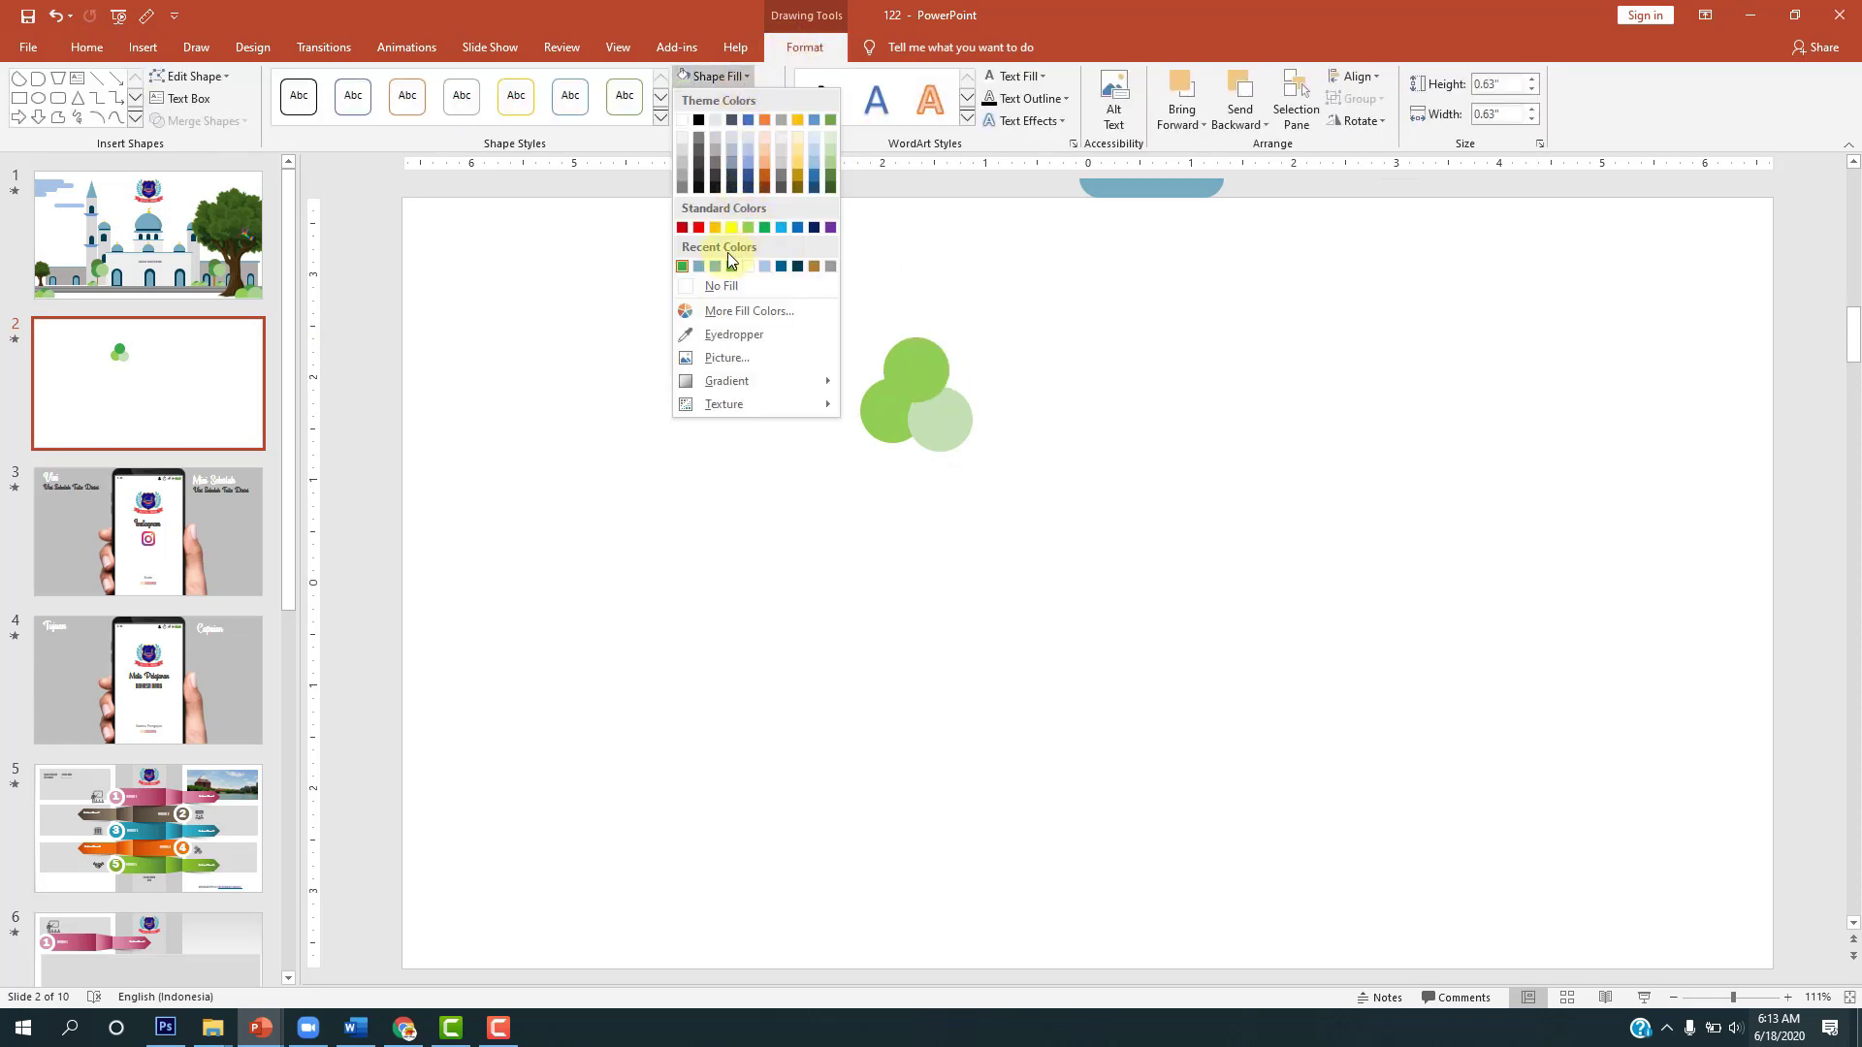
left_click(829, 172)
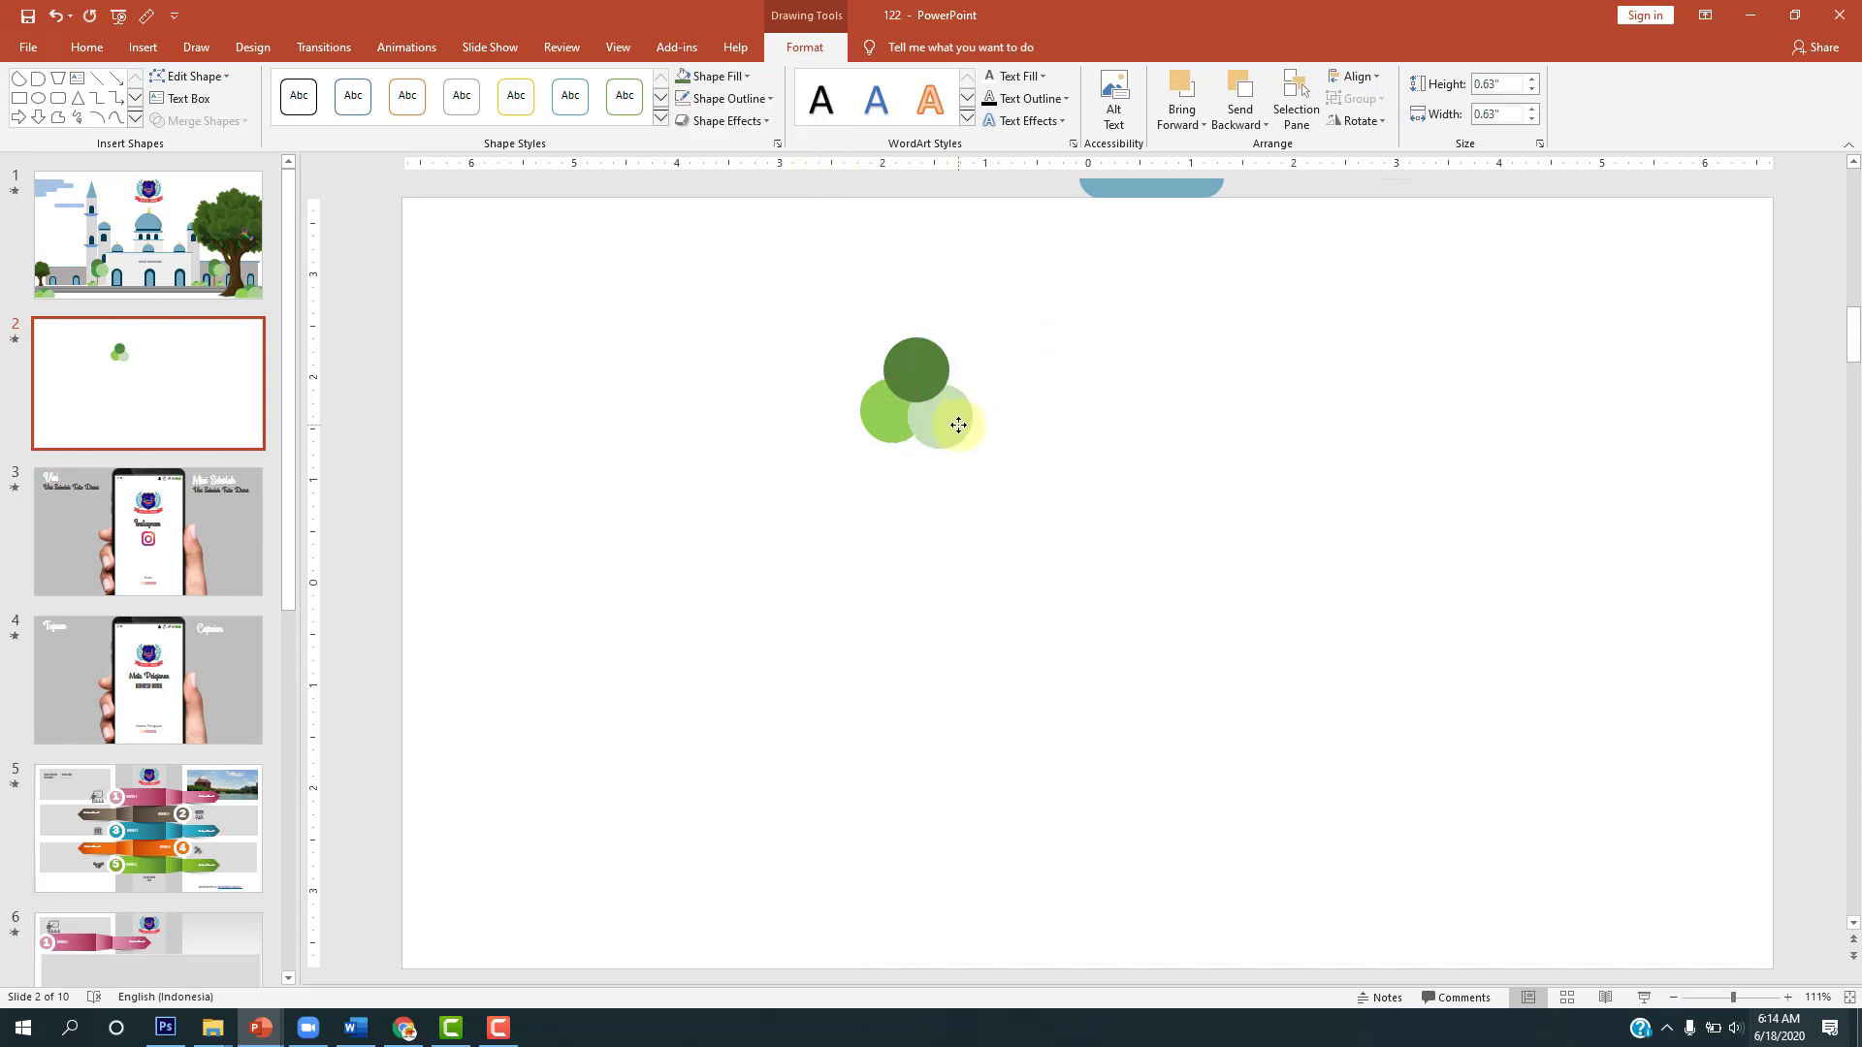
left_click(920, 363)
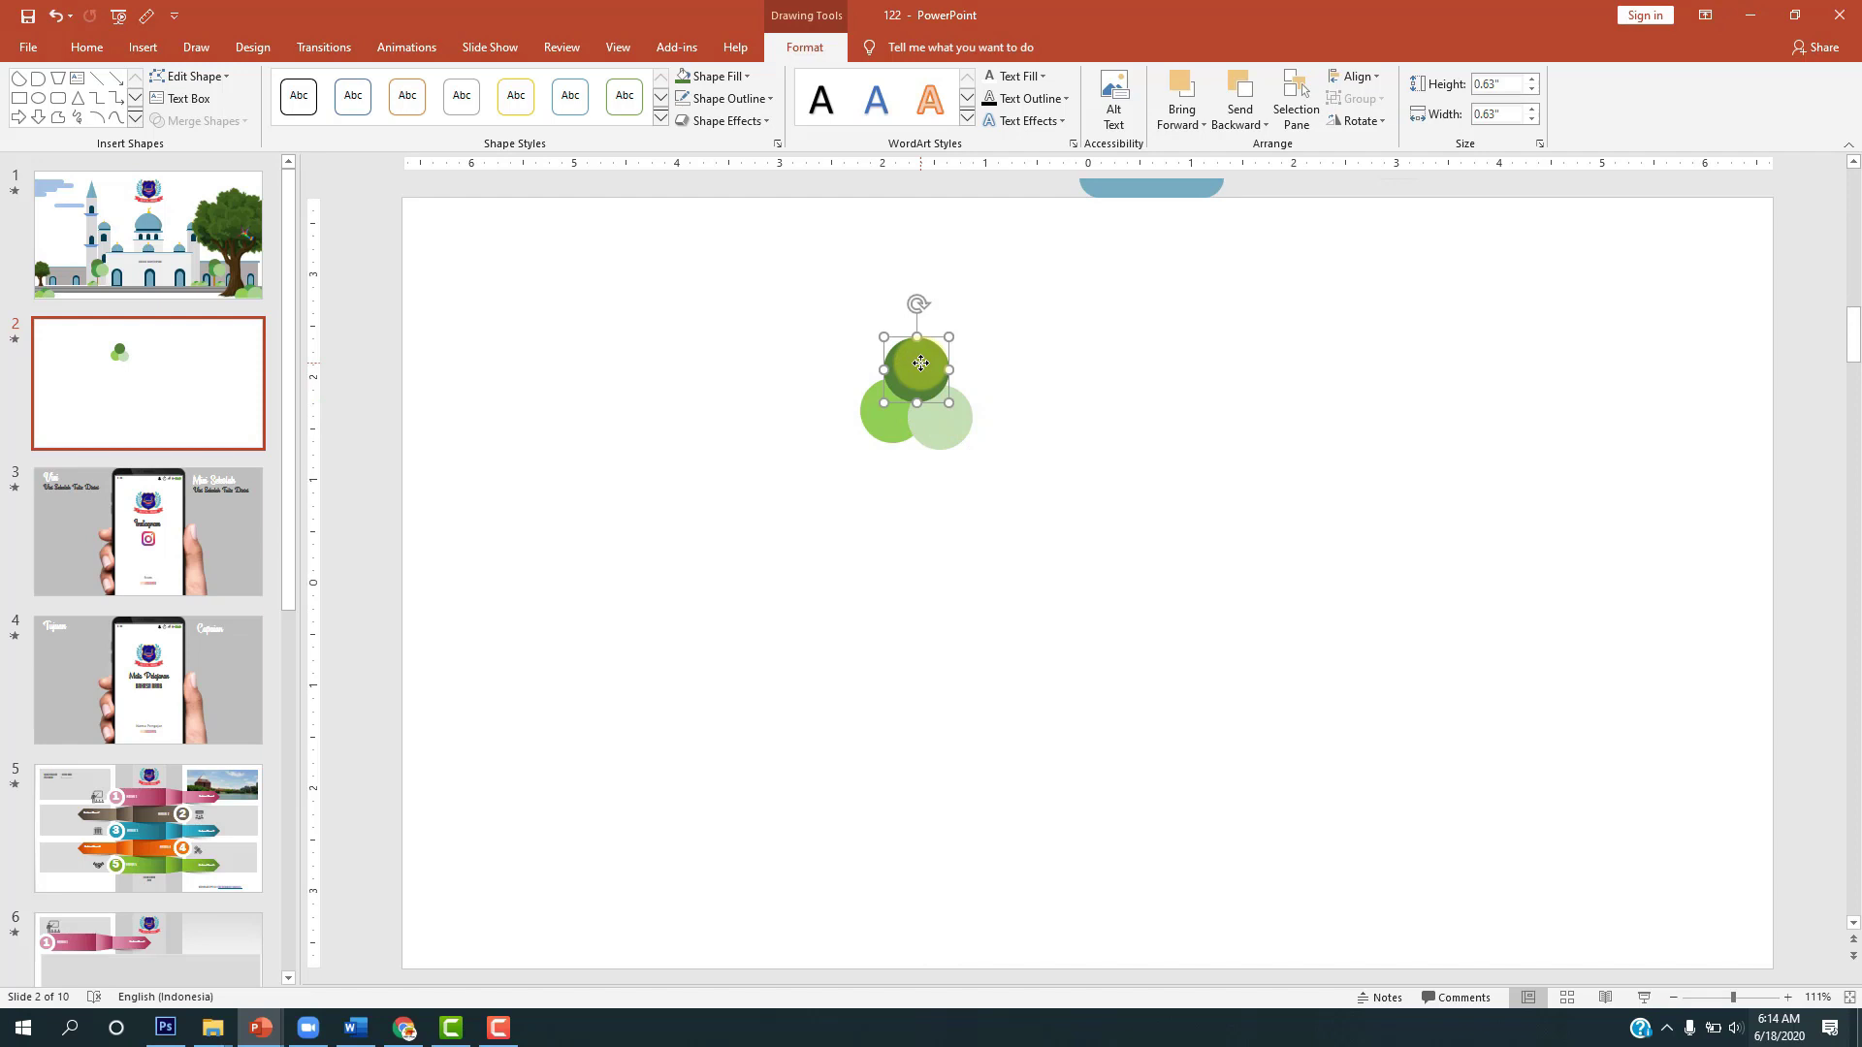
right_click(921, 362)
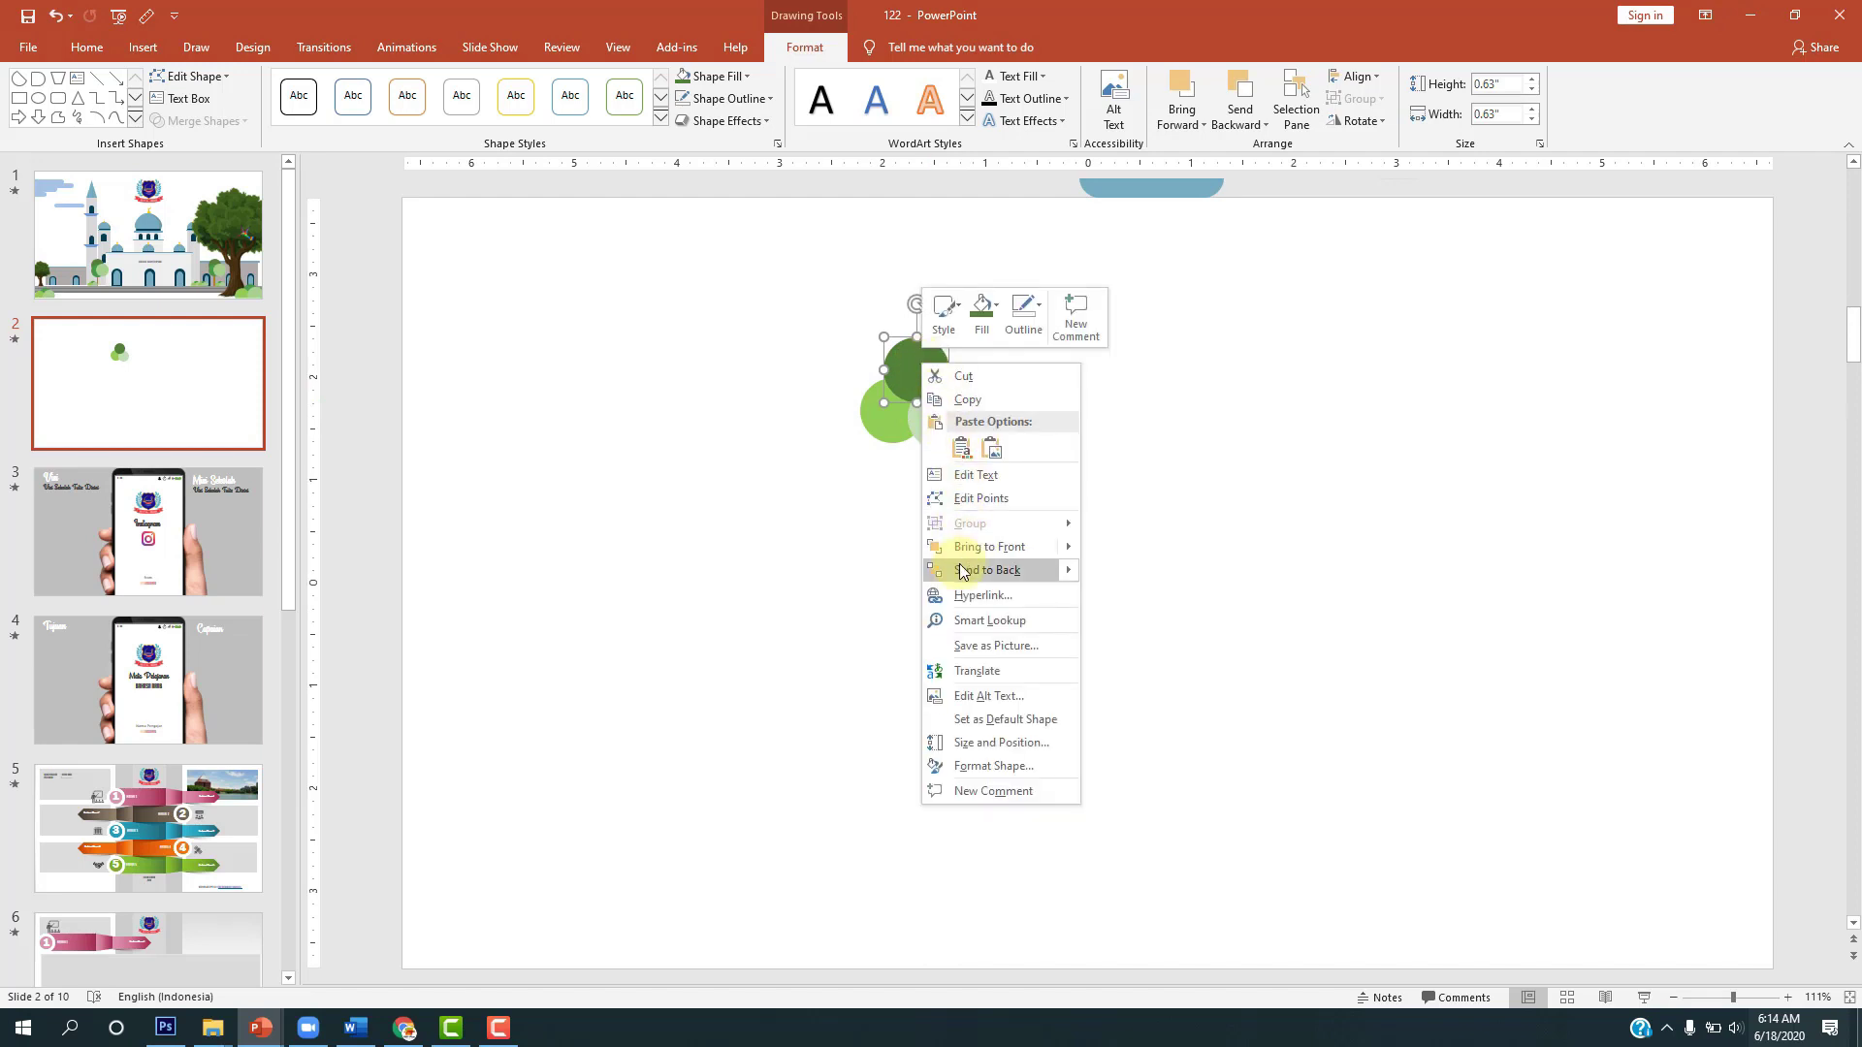
key("Escape")
left_click(1097, 424)
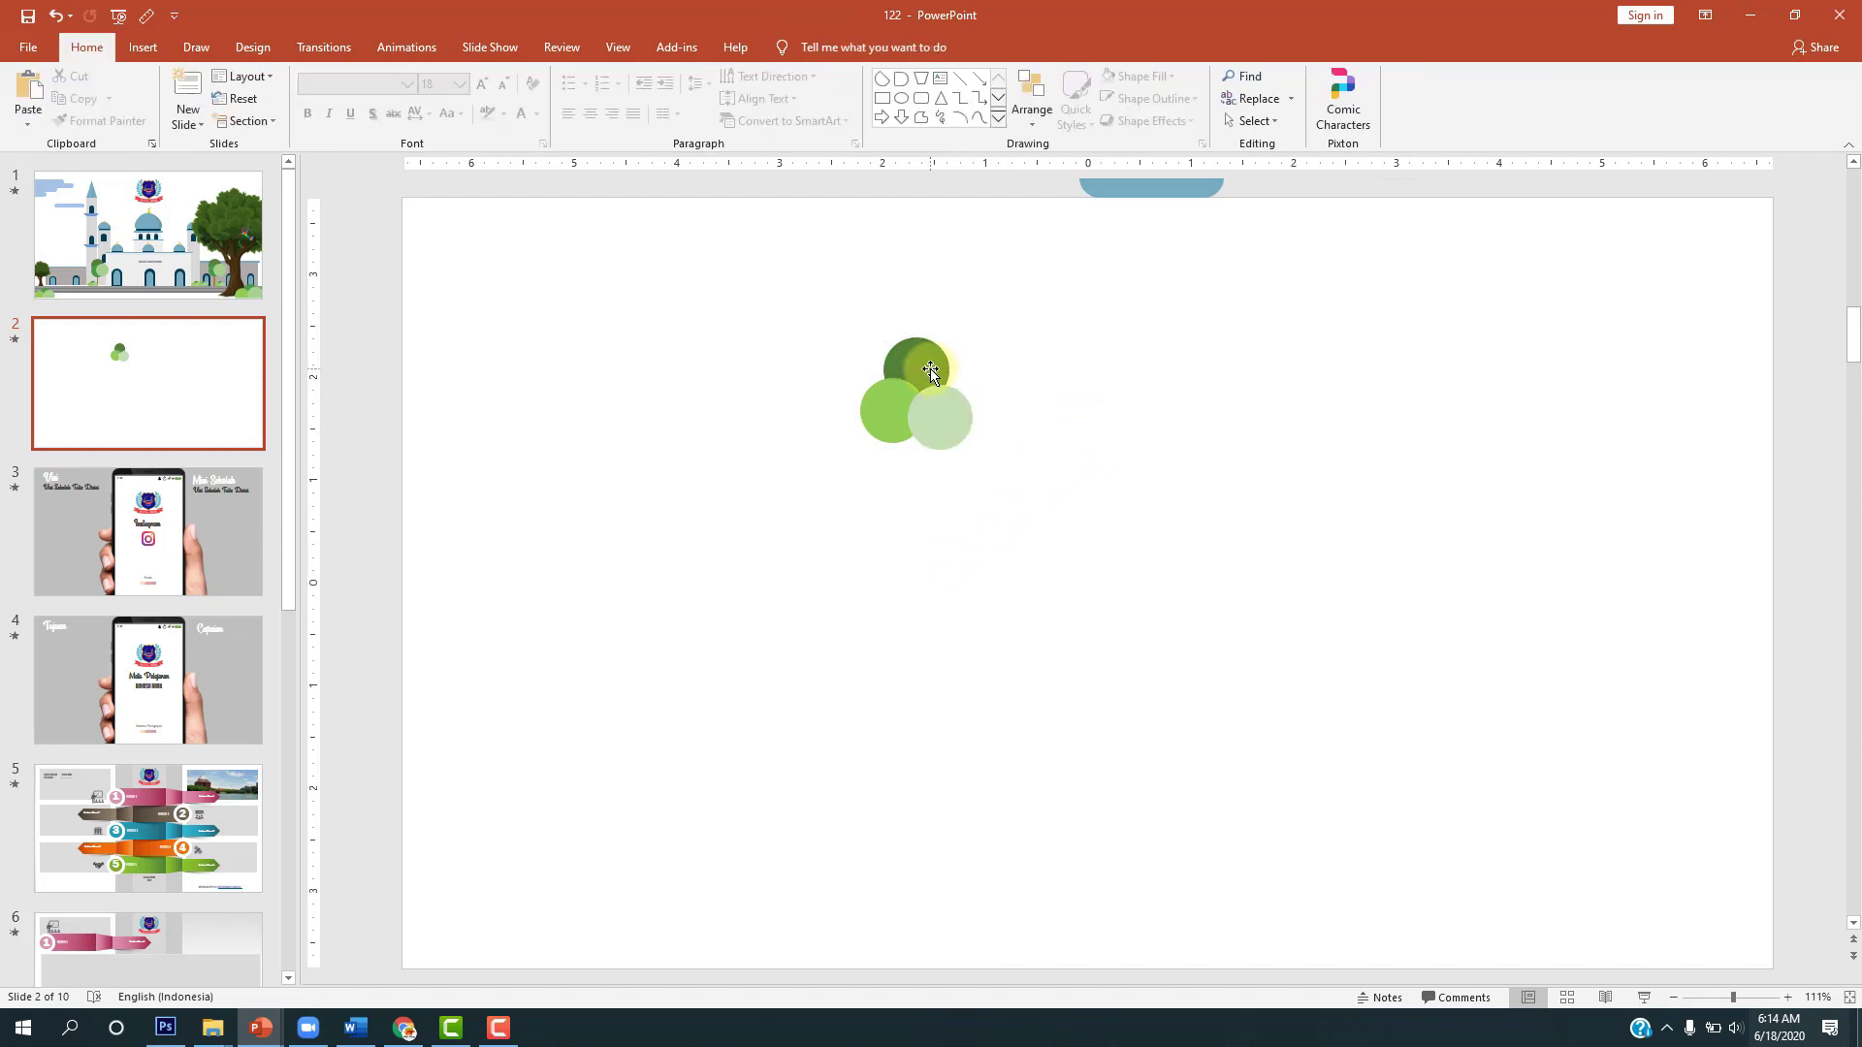
Step: Draw a tall, thin 0.95" rectangle trunk below the green circles
left_click(143, 47)
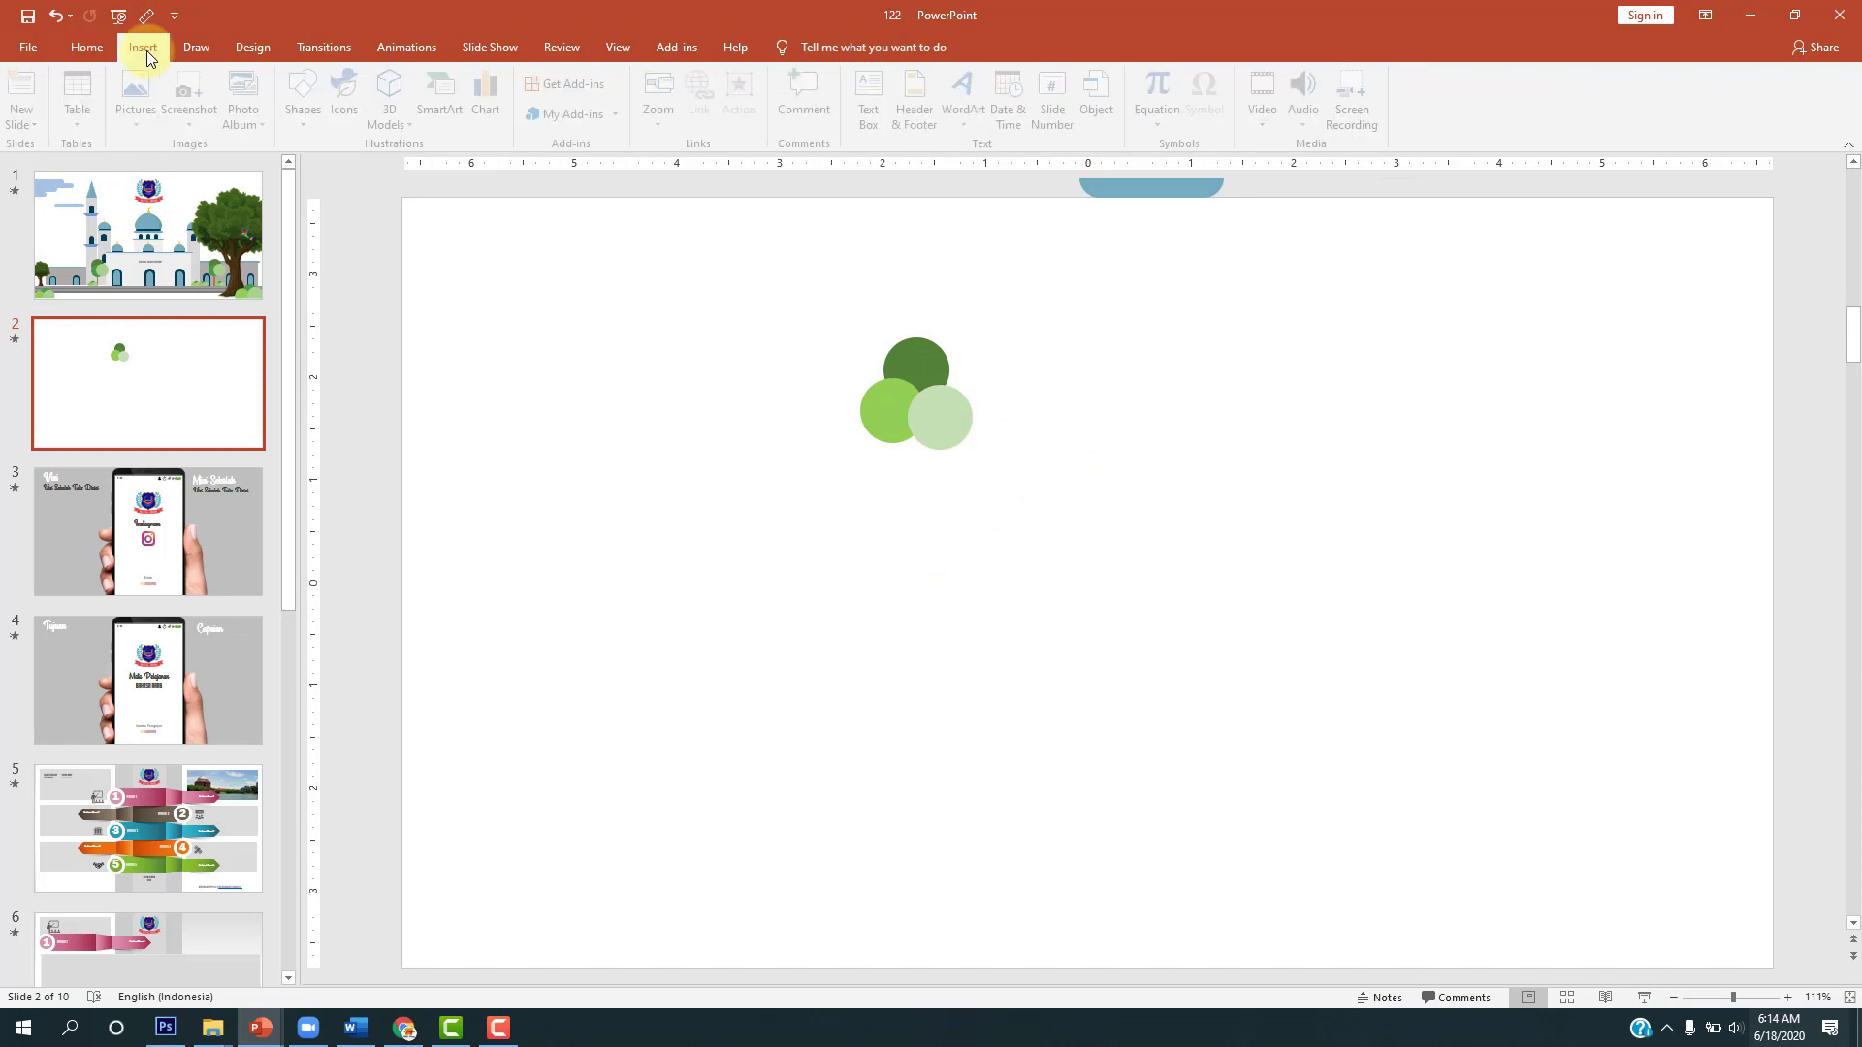
left_click(319, 127)
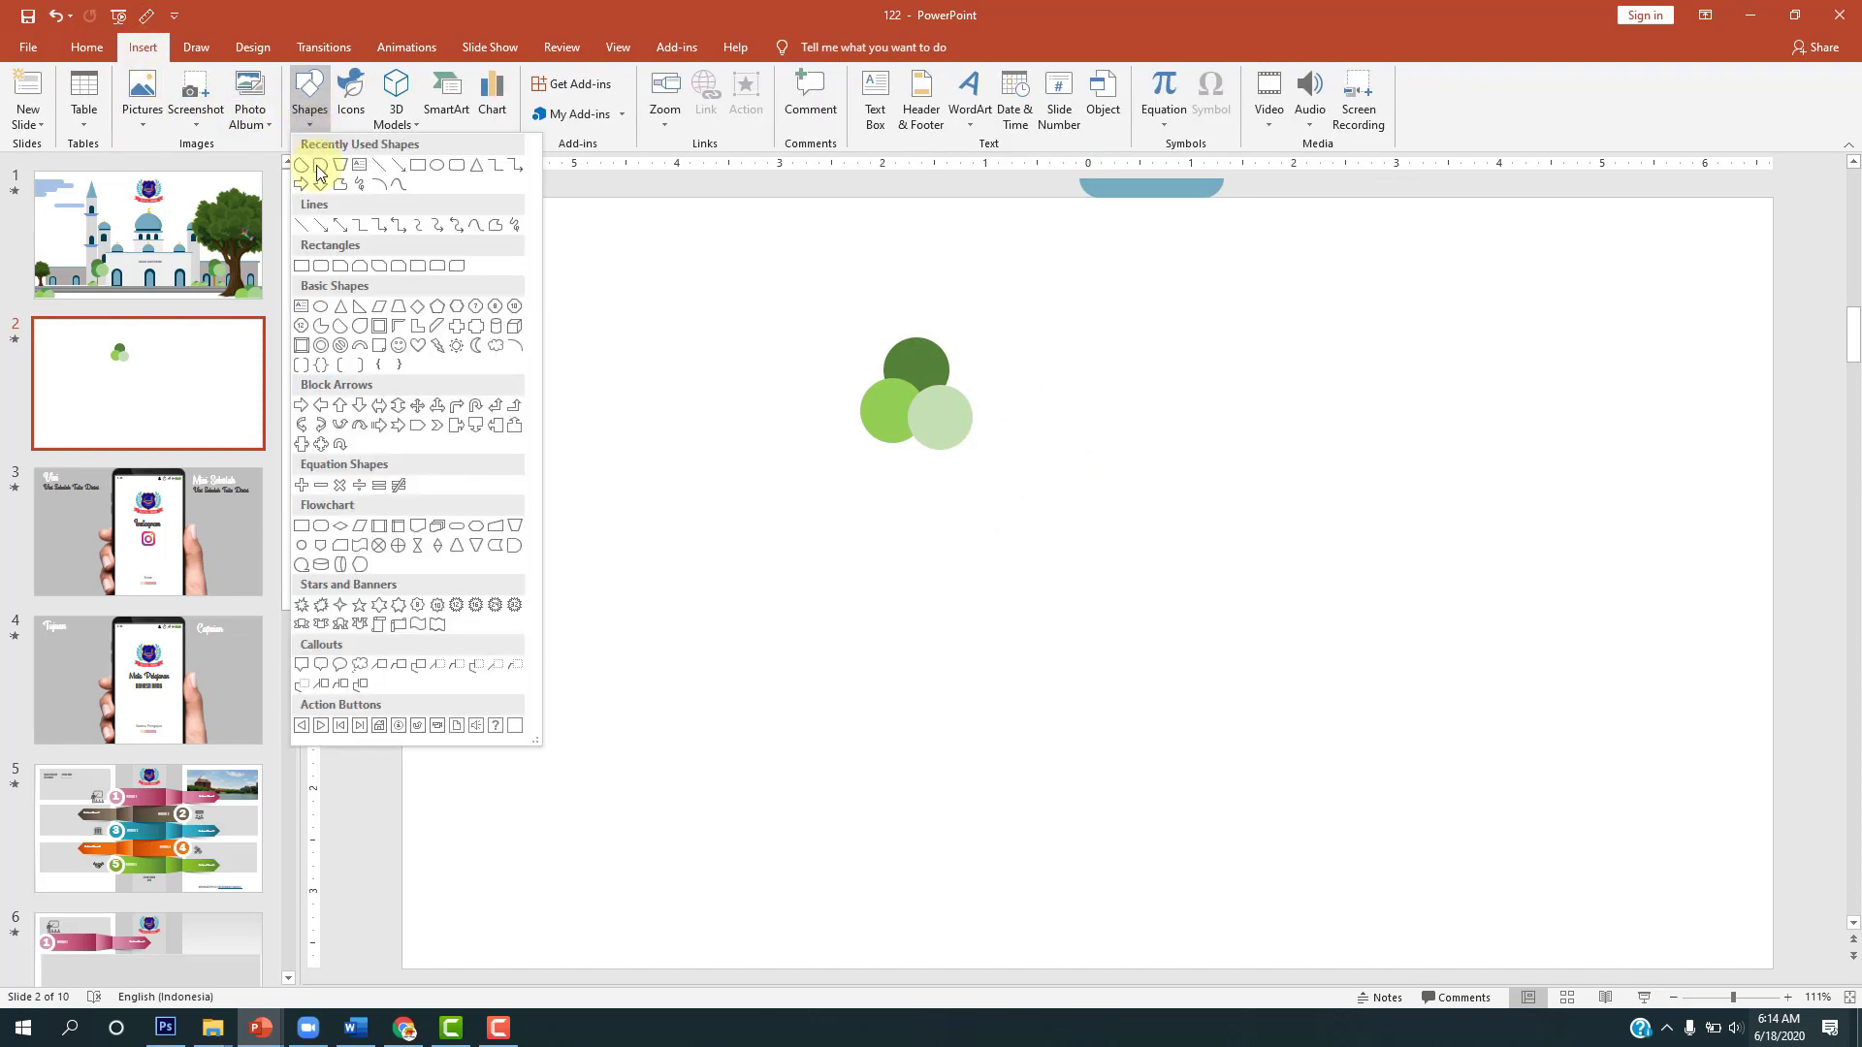
left_click(424, 173)
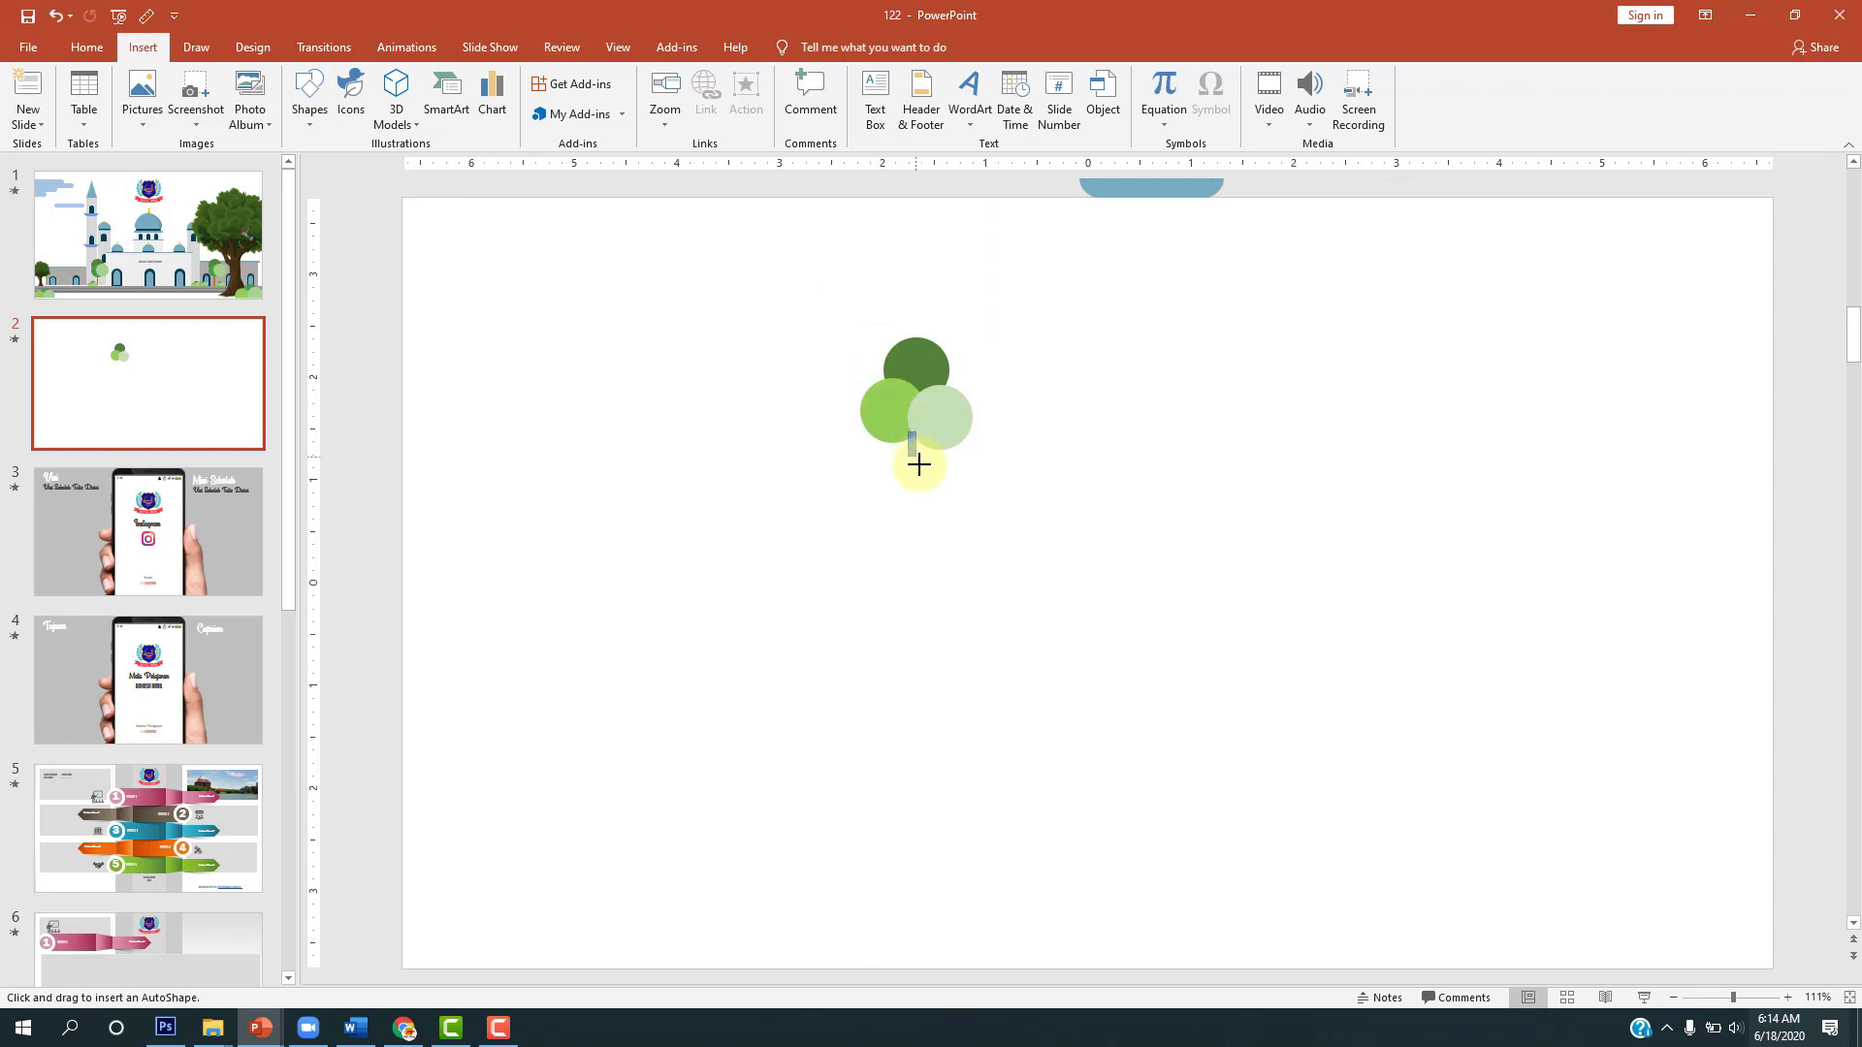
left_click_drag(919, 465, 915, 530)
scroll(1122, 404, "up", 3)
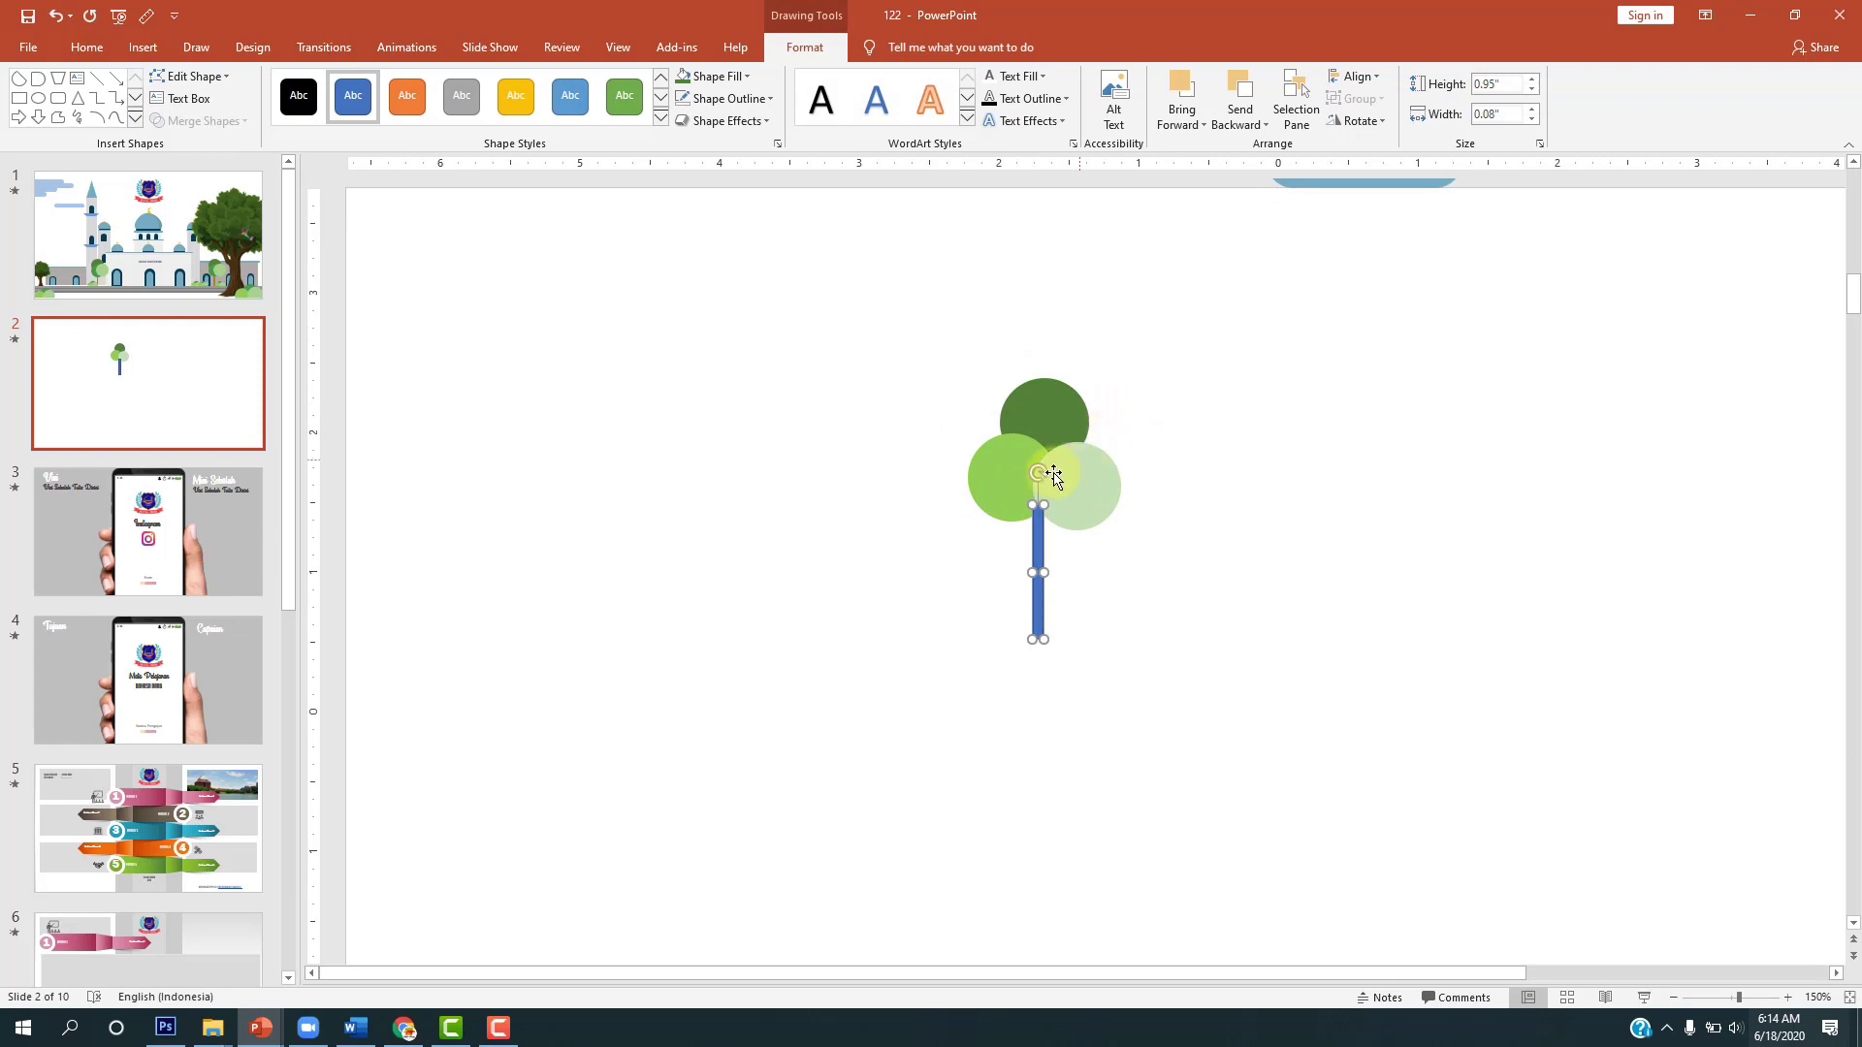
Step: Make the trunk brown with no outline, move it up, and send it behind the circles
left_click(712, 78)
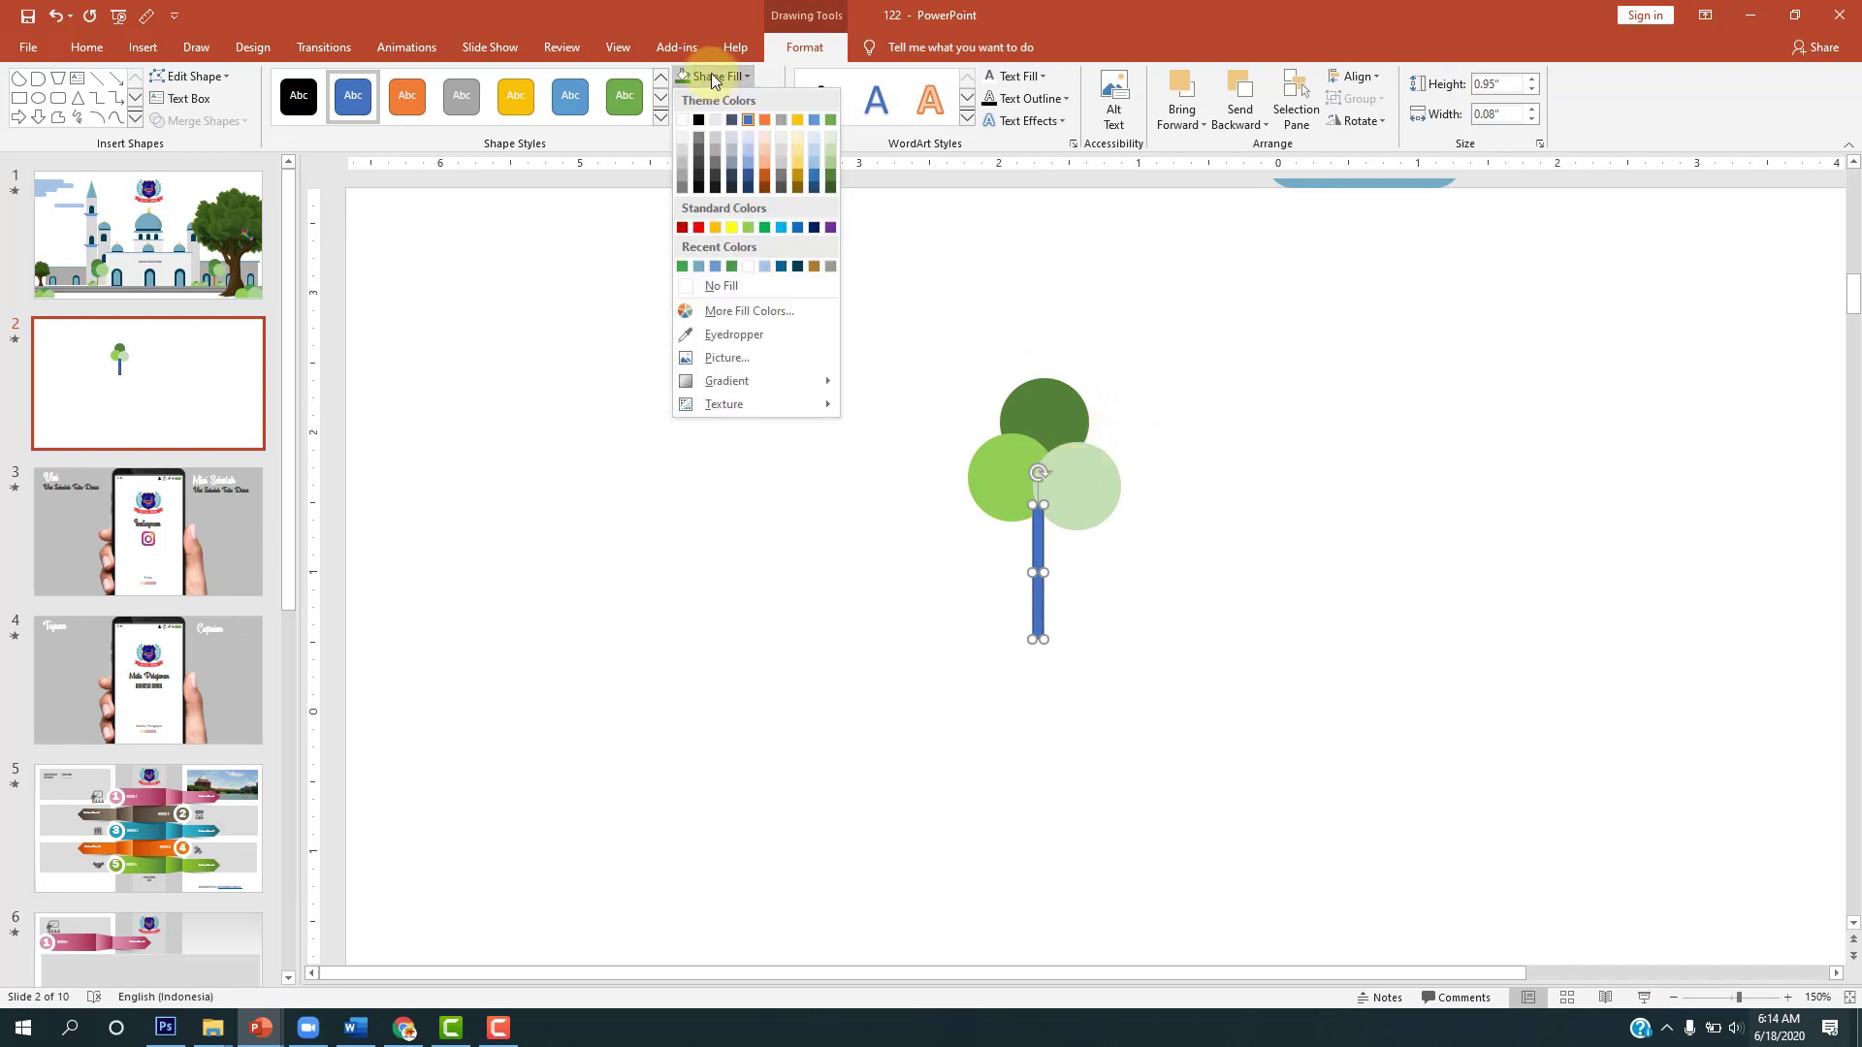
left_click(817, 266)
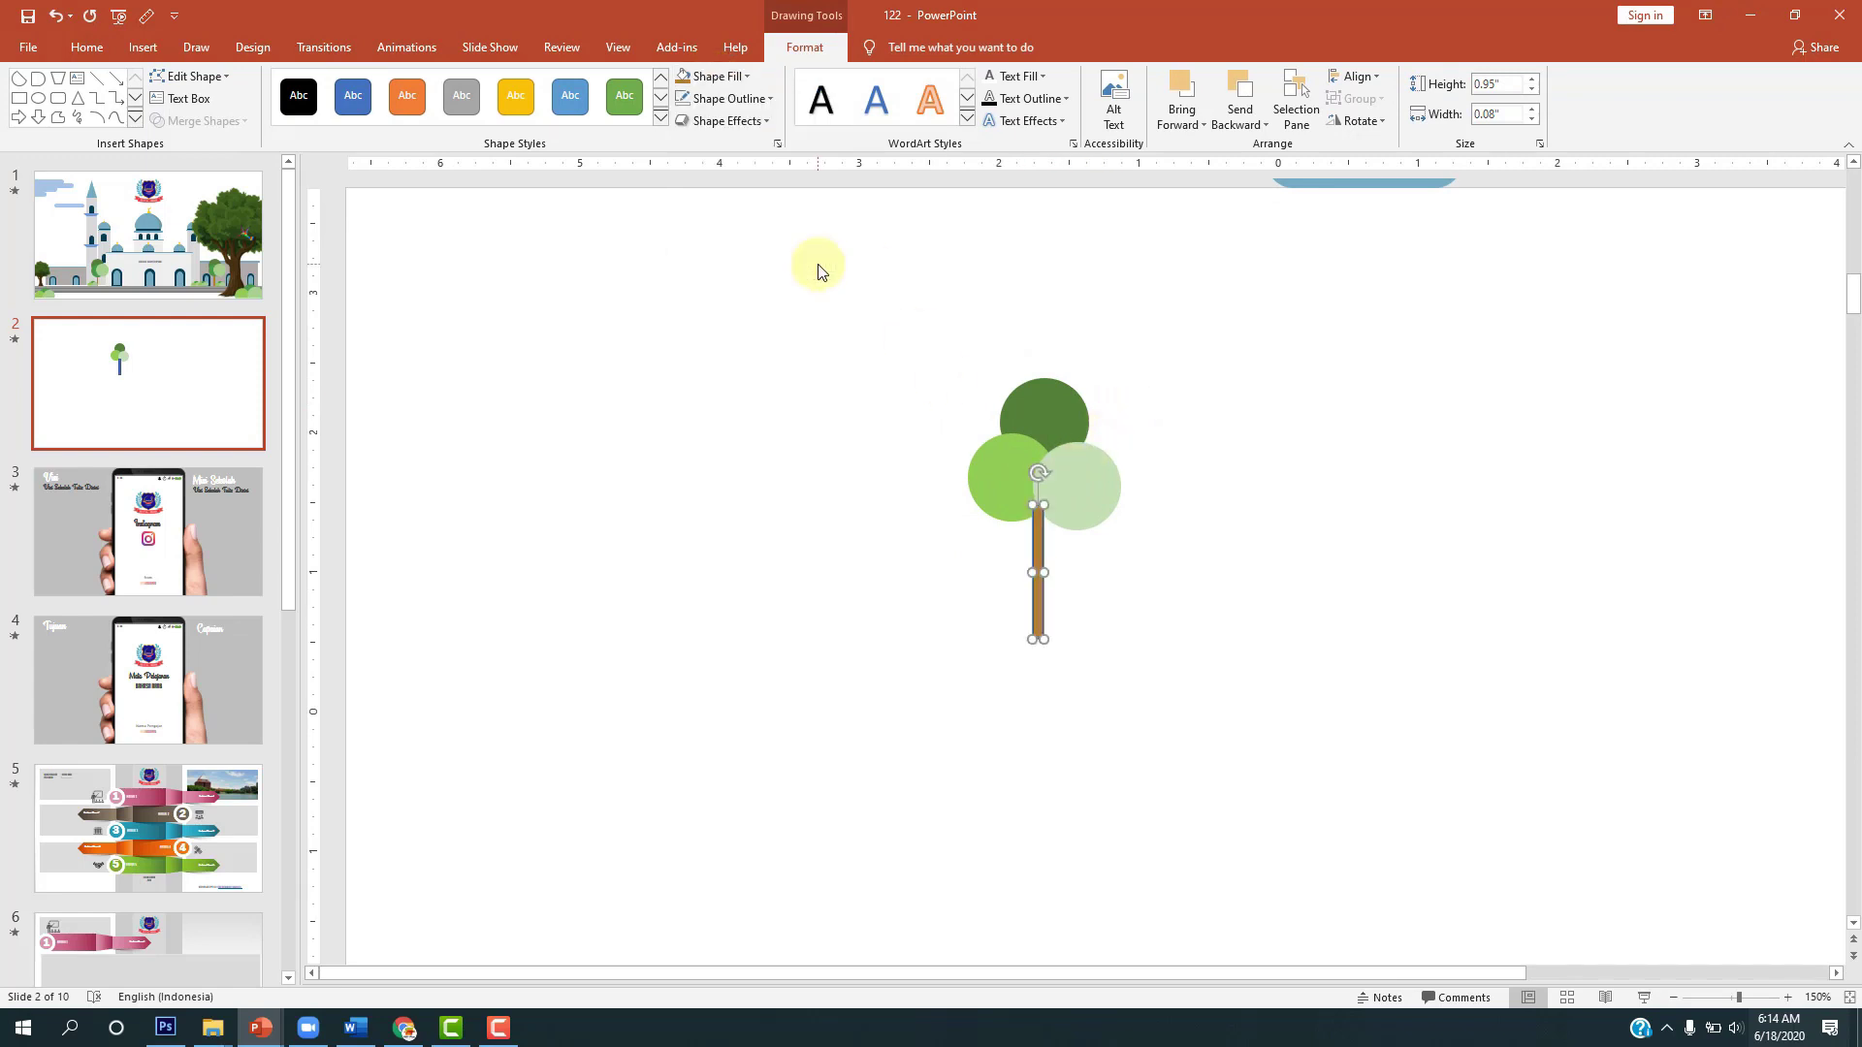
left_click(739, 98)
left_click(714, 310)
left_click_drag(1040, 536, 1049, 526)
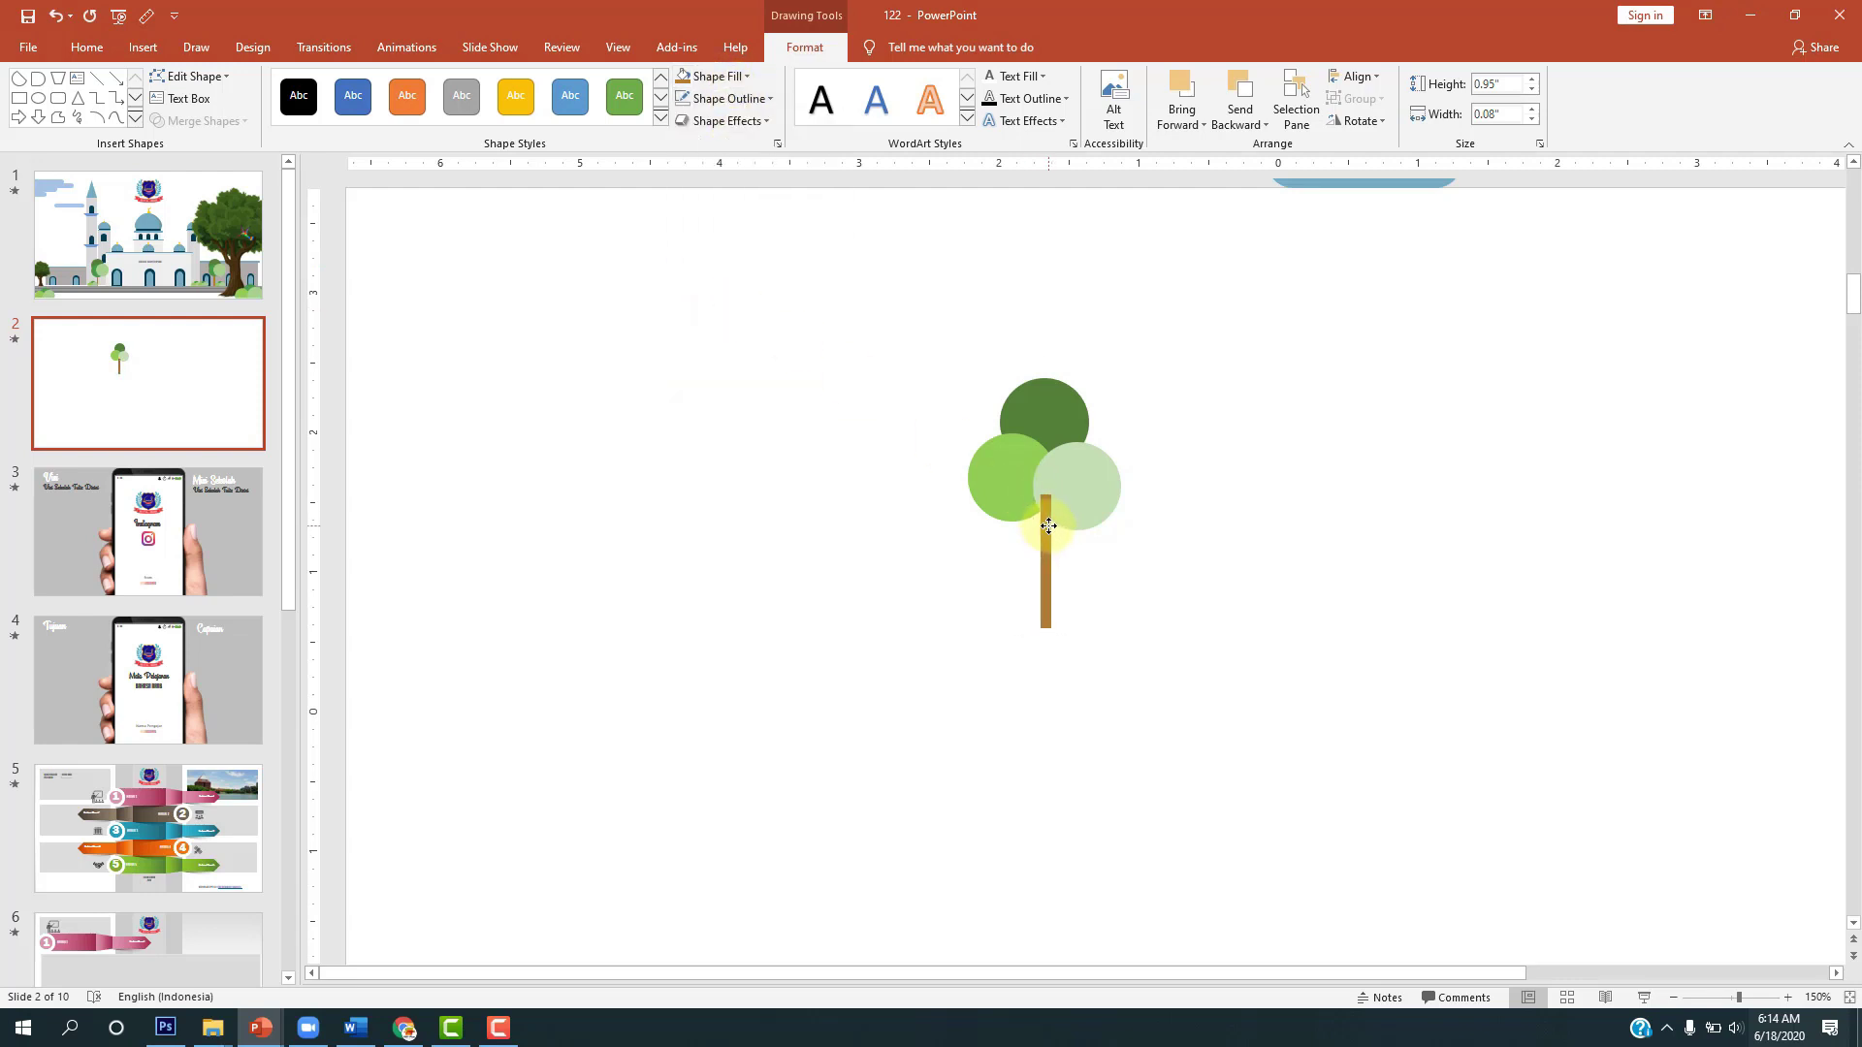
right_click(1048, 525)
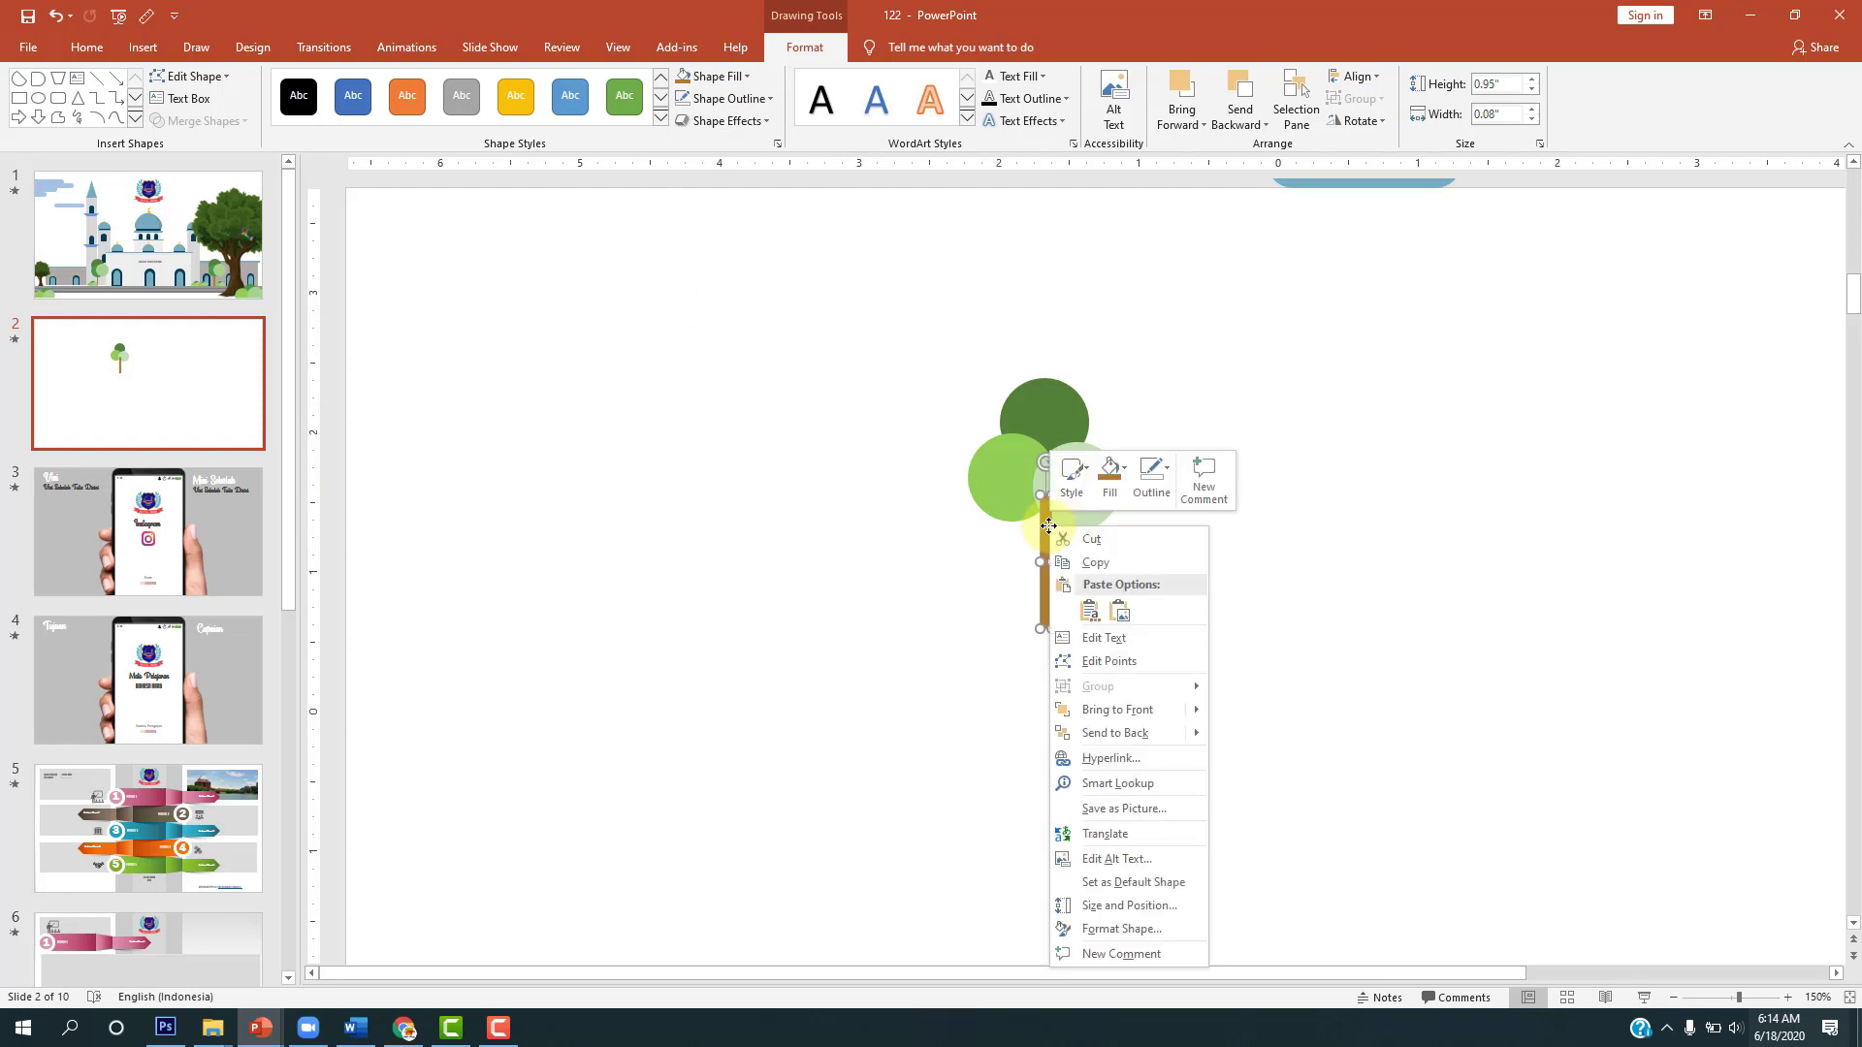
left_click(1098, 737)
left_click(1144, 655)
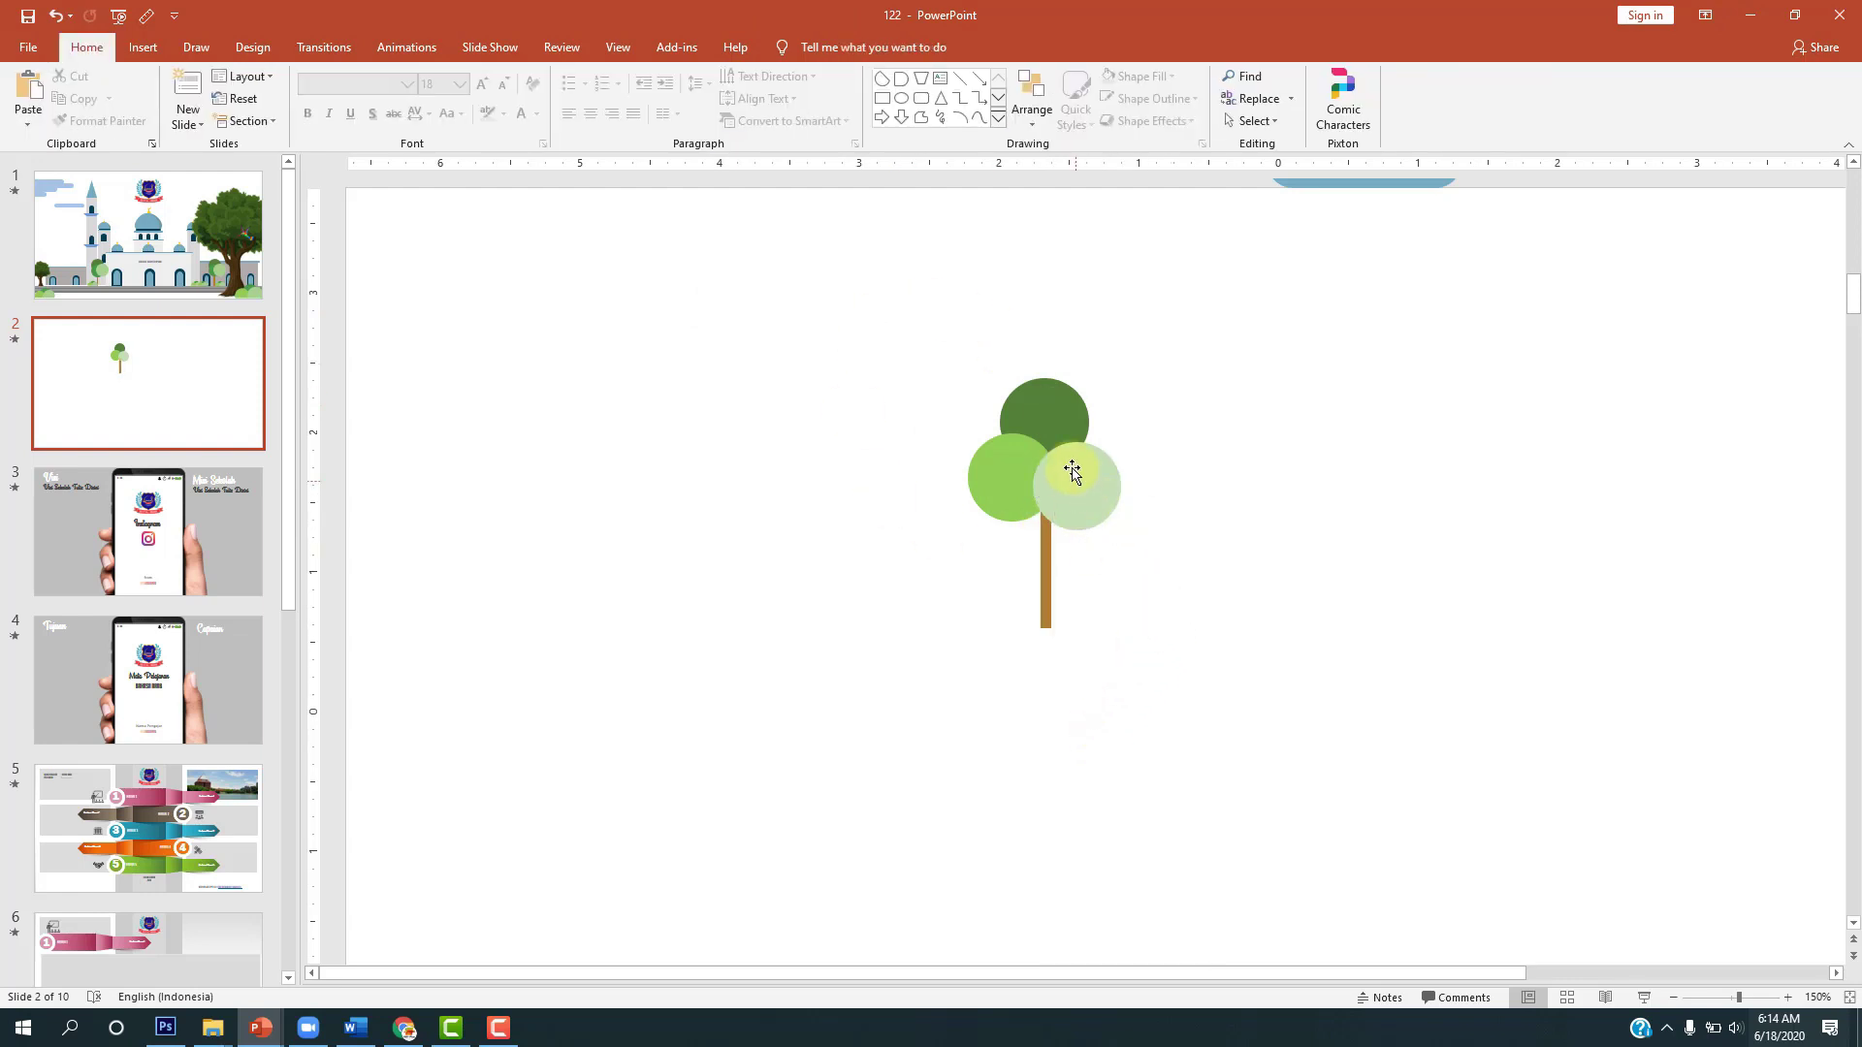
Step: Copy the left circle, fill it darker green, and shrink it to a 0.11" dot on the canopy
left_click(1010, 472)
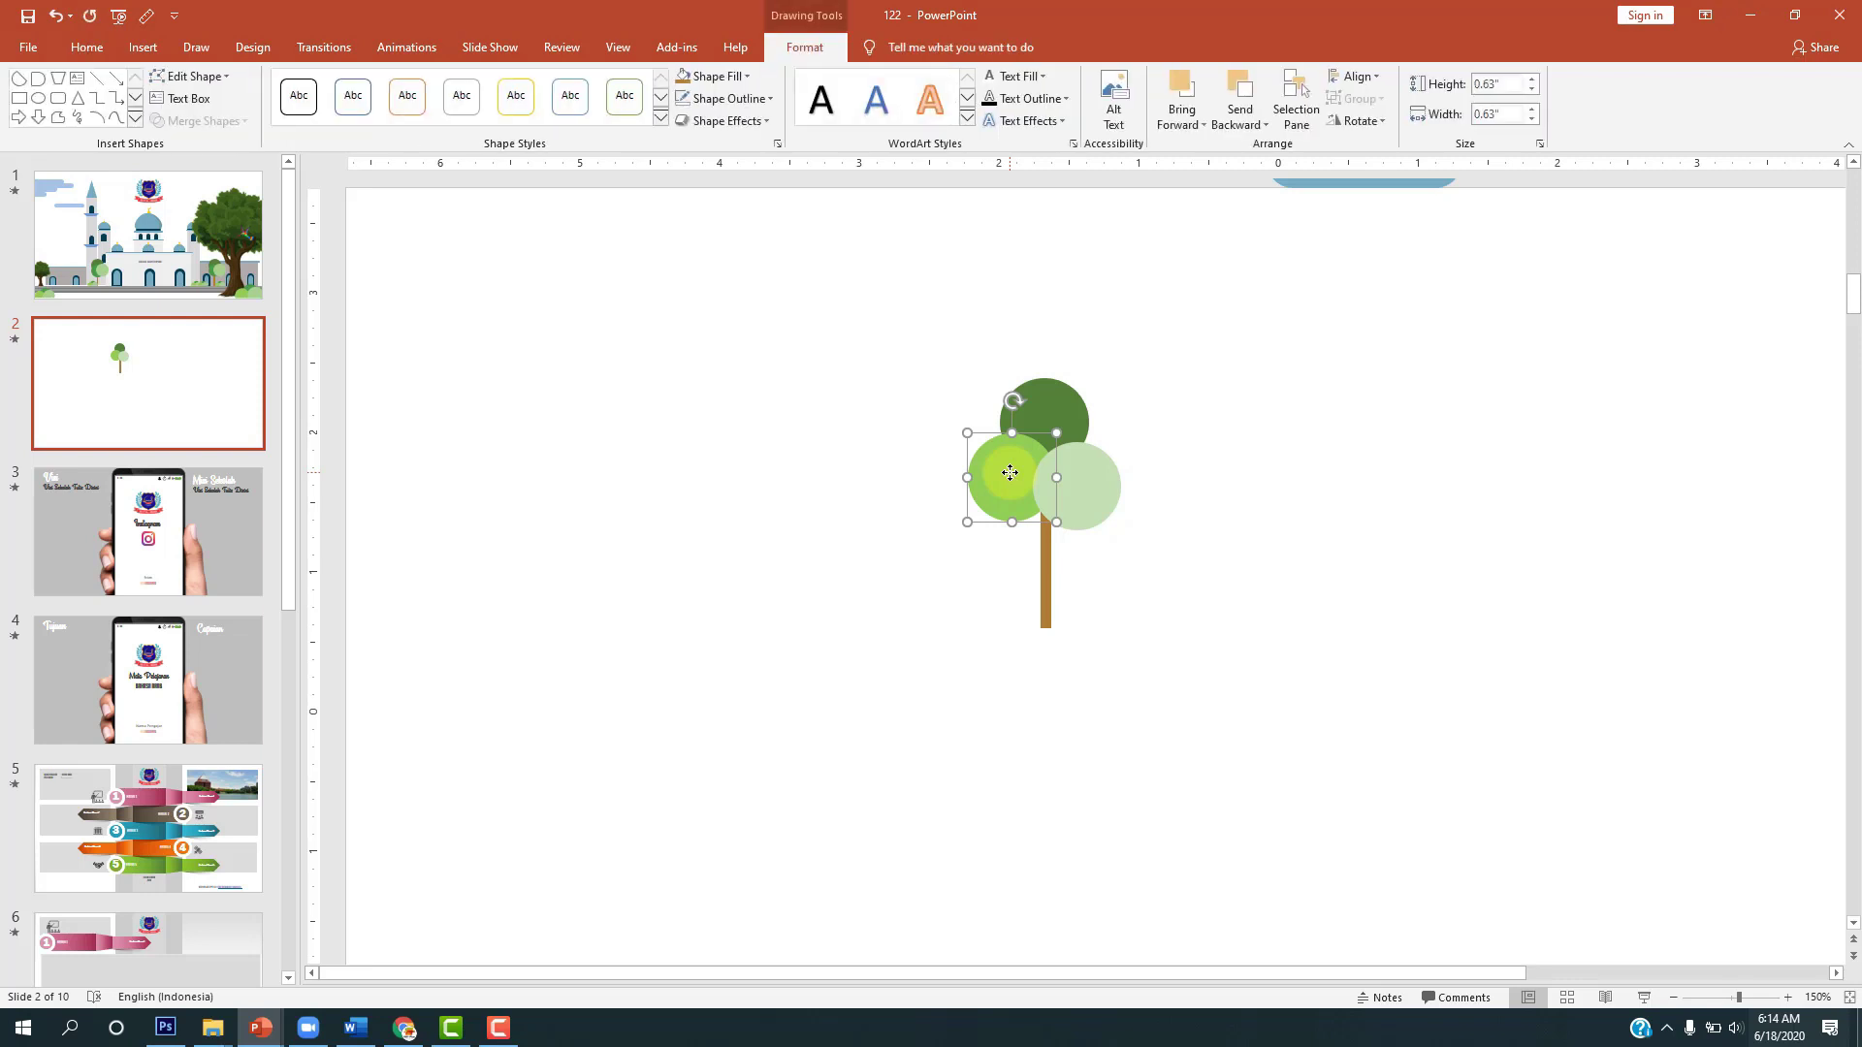
mouse_move(1010, 472)
left_mouse_down()
mouse_move(1032, 496)
mouse_move(863, 485)
left_mouse_up()
left_click(736, 78)
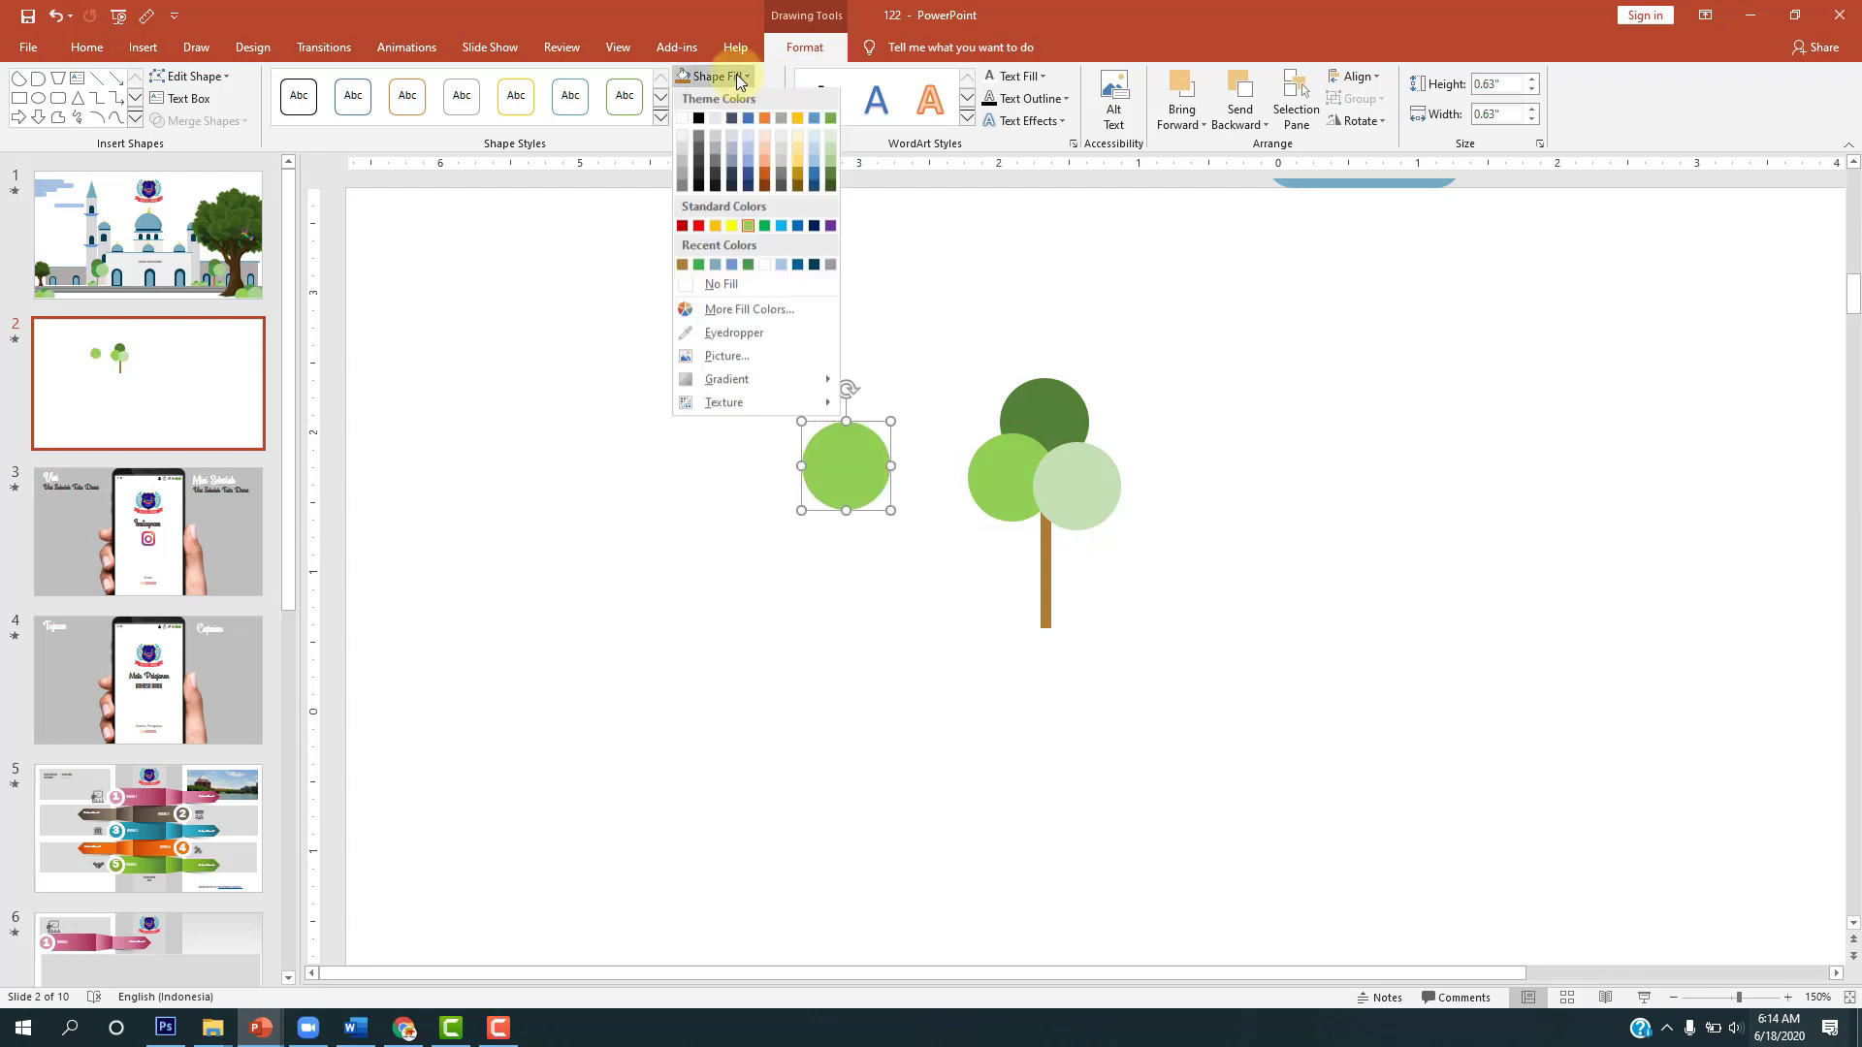
left_click(753, 266)
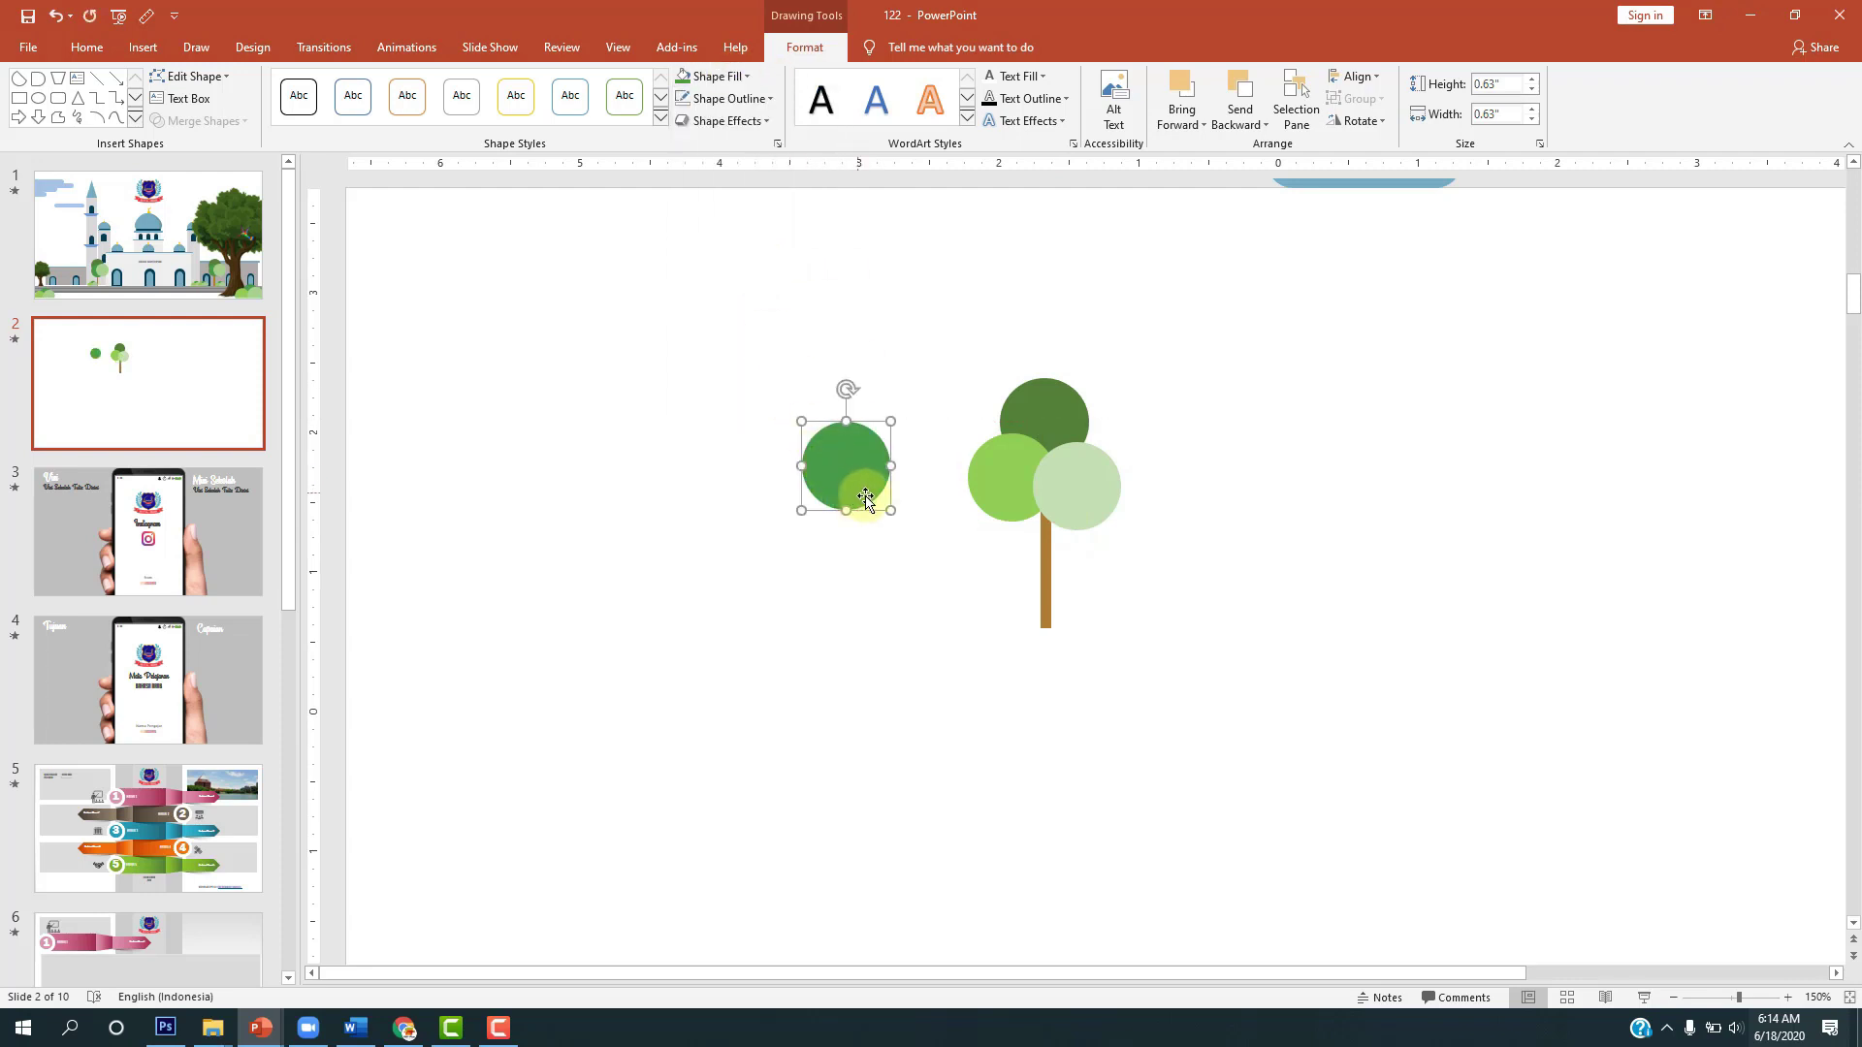
mouse_move(887, 508)
left_mouse_down()
mouse_move(812, 429)
mouse_move(995, 532)
mouse_move(1083, 486)
left_mouse_up()
left_click(1078, 485)
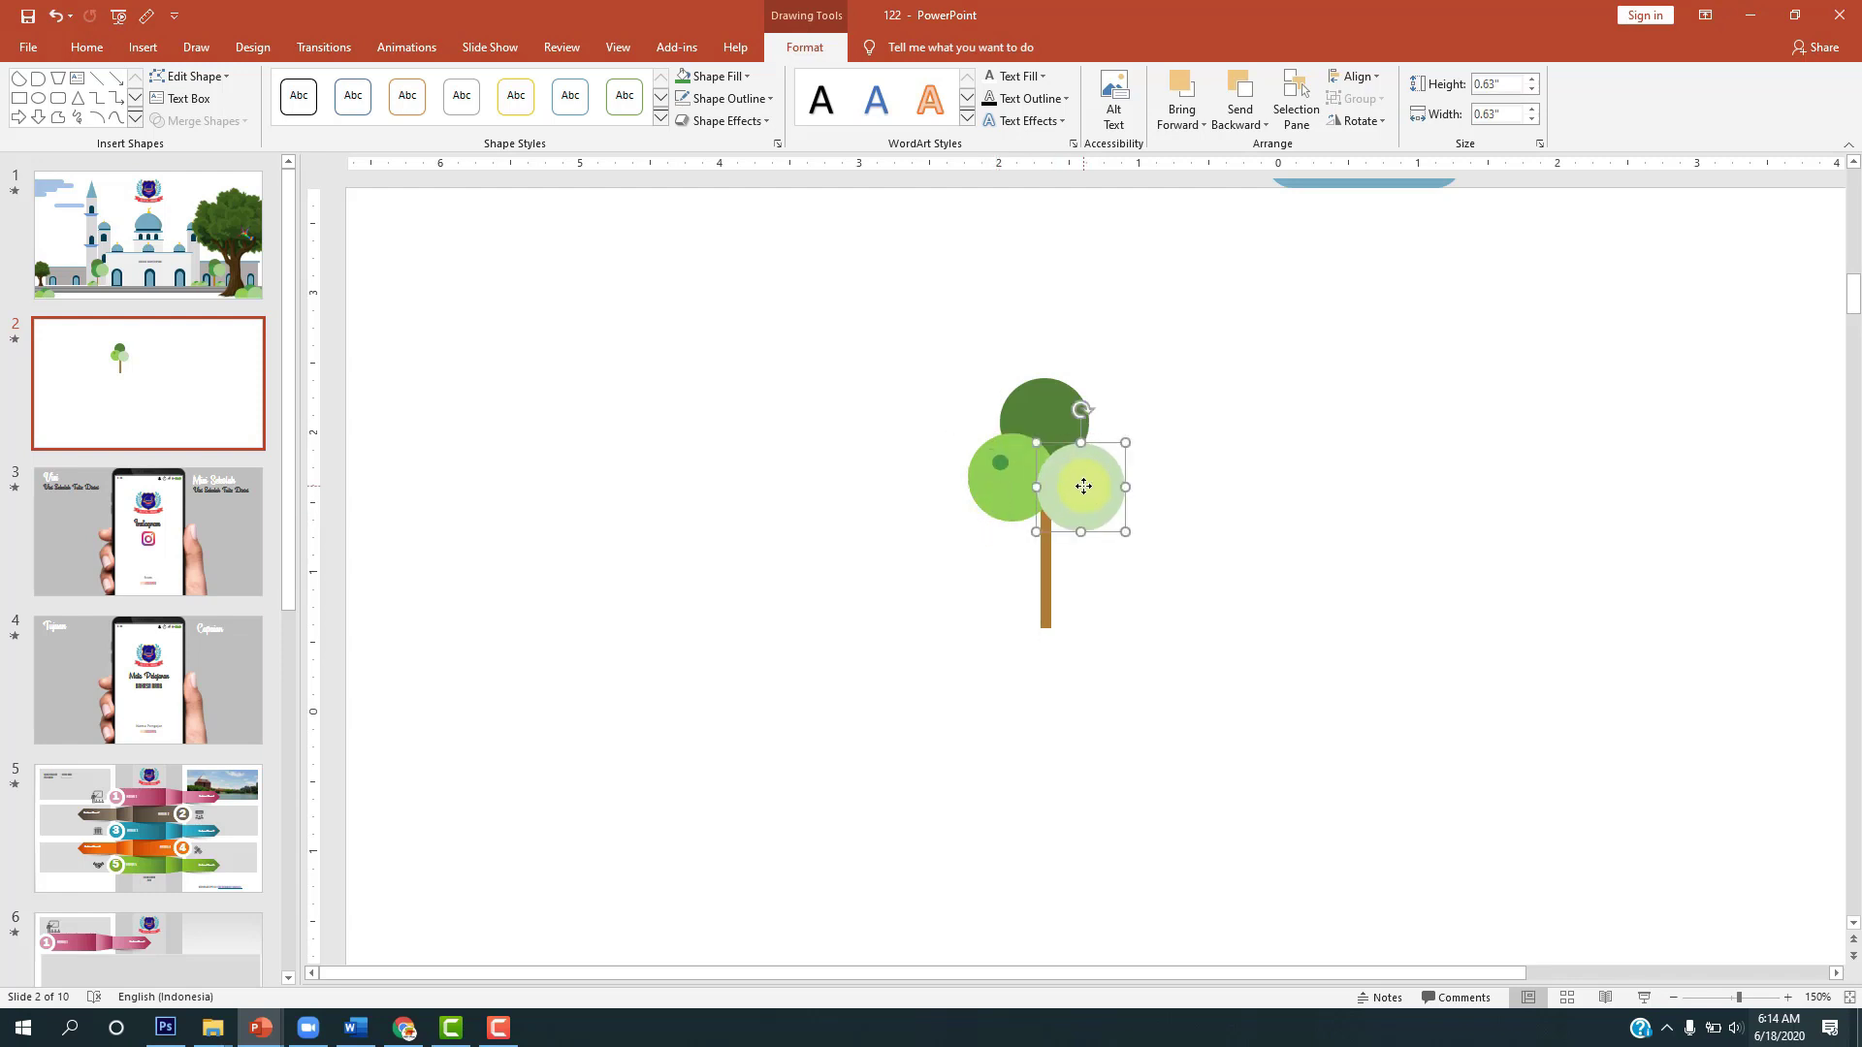
left_click(1203, 479)
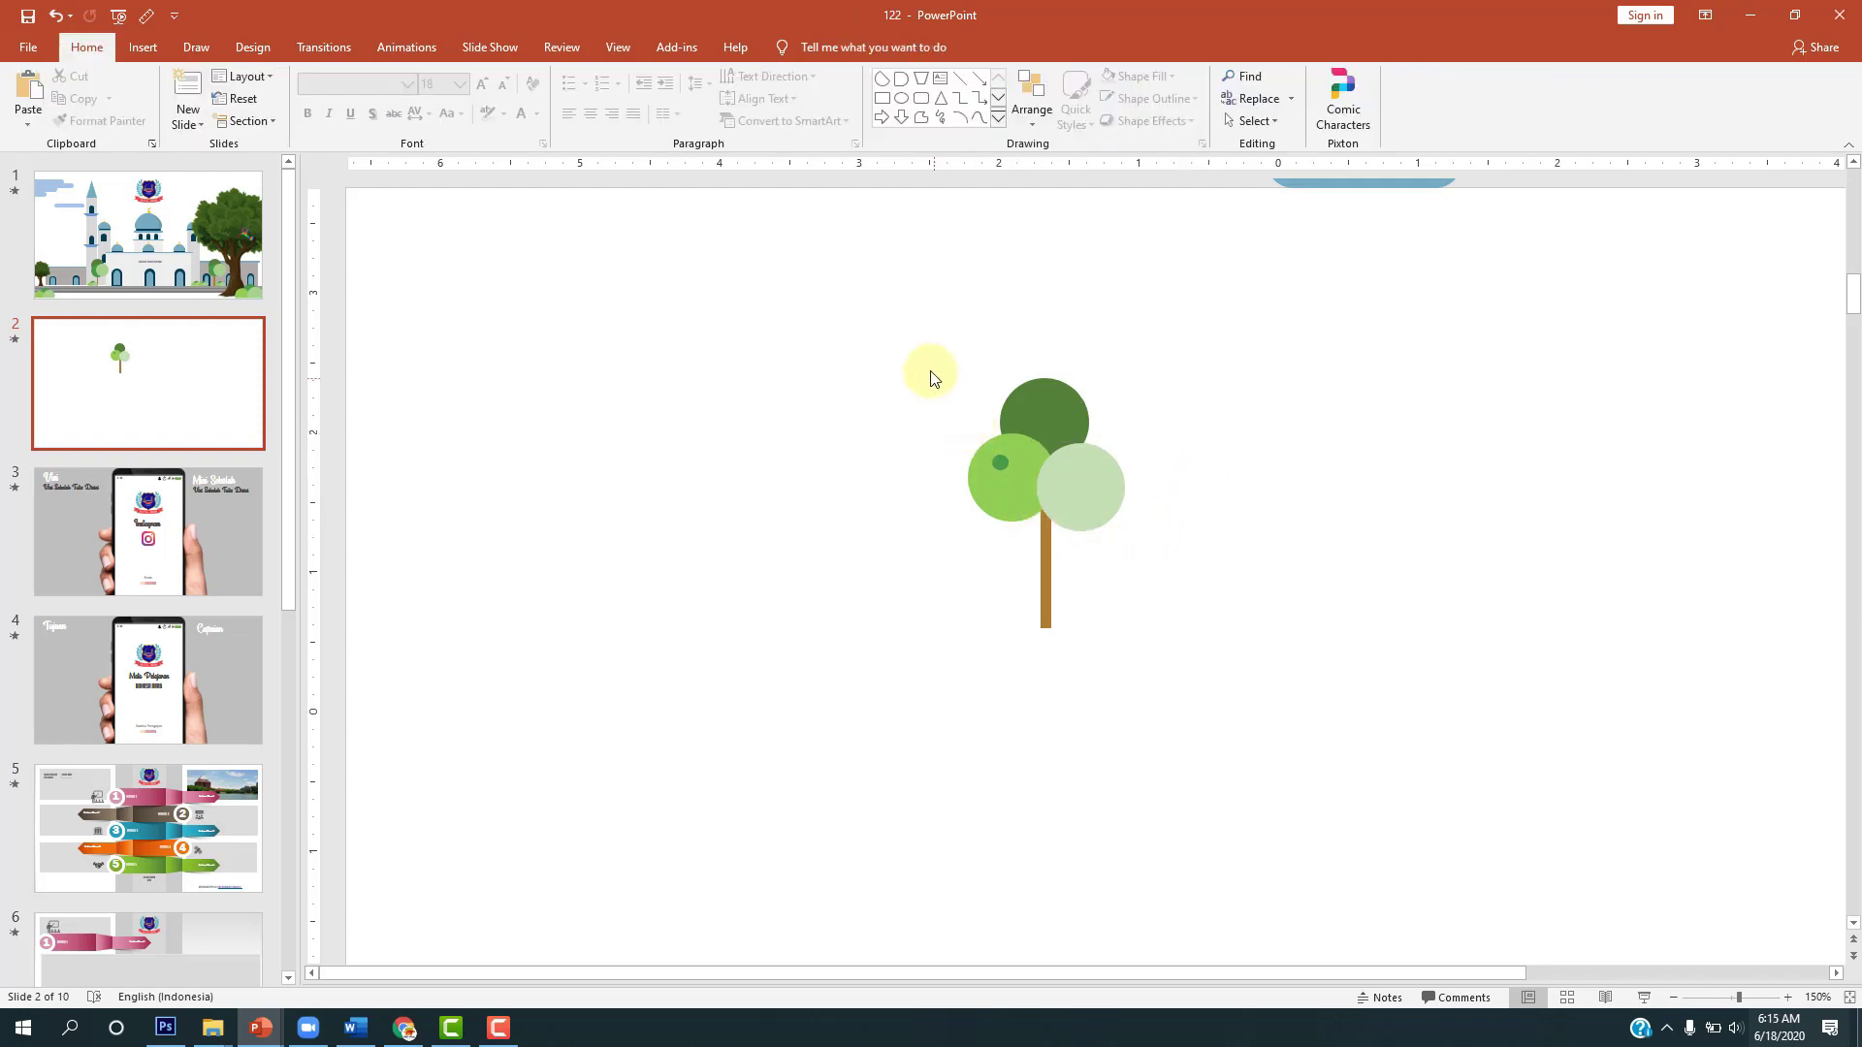
Step: Group the tree with Ctrl+G, shrink it, and duplicate it into a right tree and a smaller middle tree
left_click_drag(937, 445, 1176, 727)
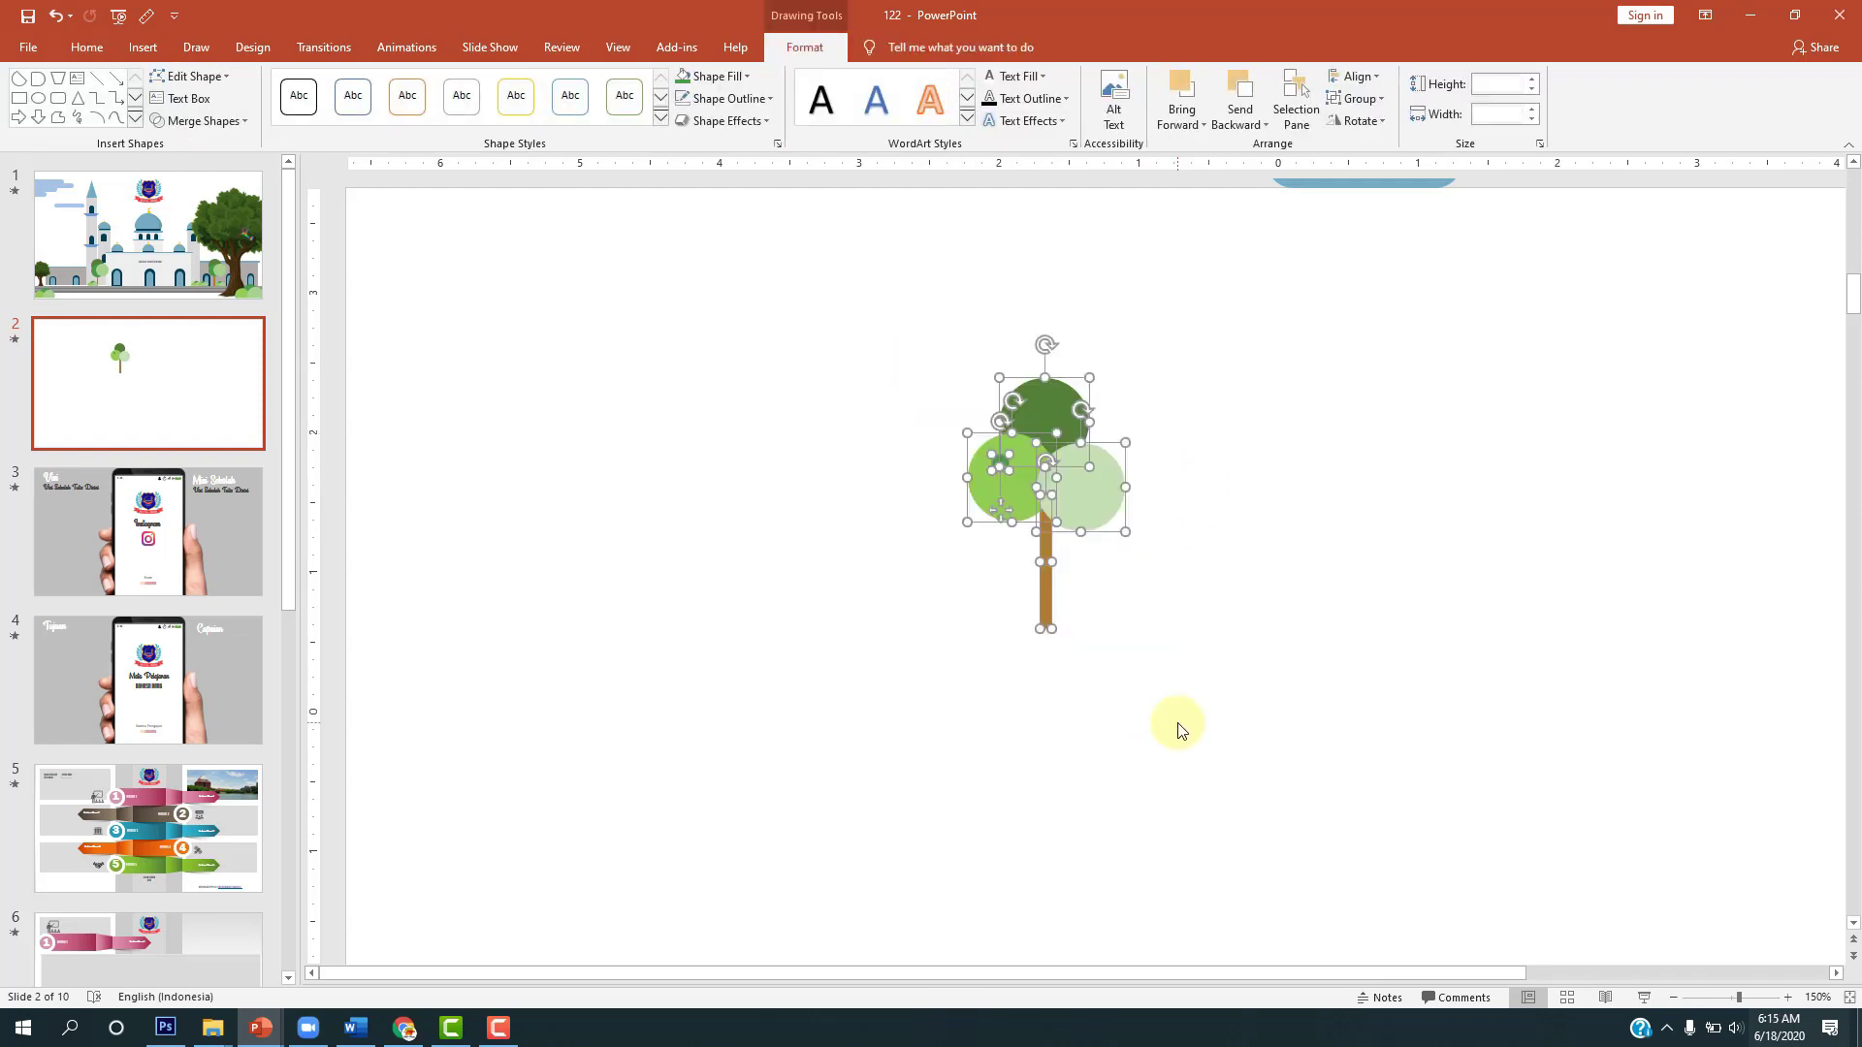
key("ctrl+g")
mouse_move(1128, 633)
left_mouse_down()
mouse_move(1033, 523)
mouse_move(1030, 561)
left_mouse_up()
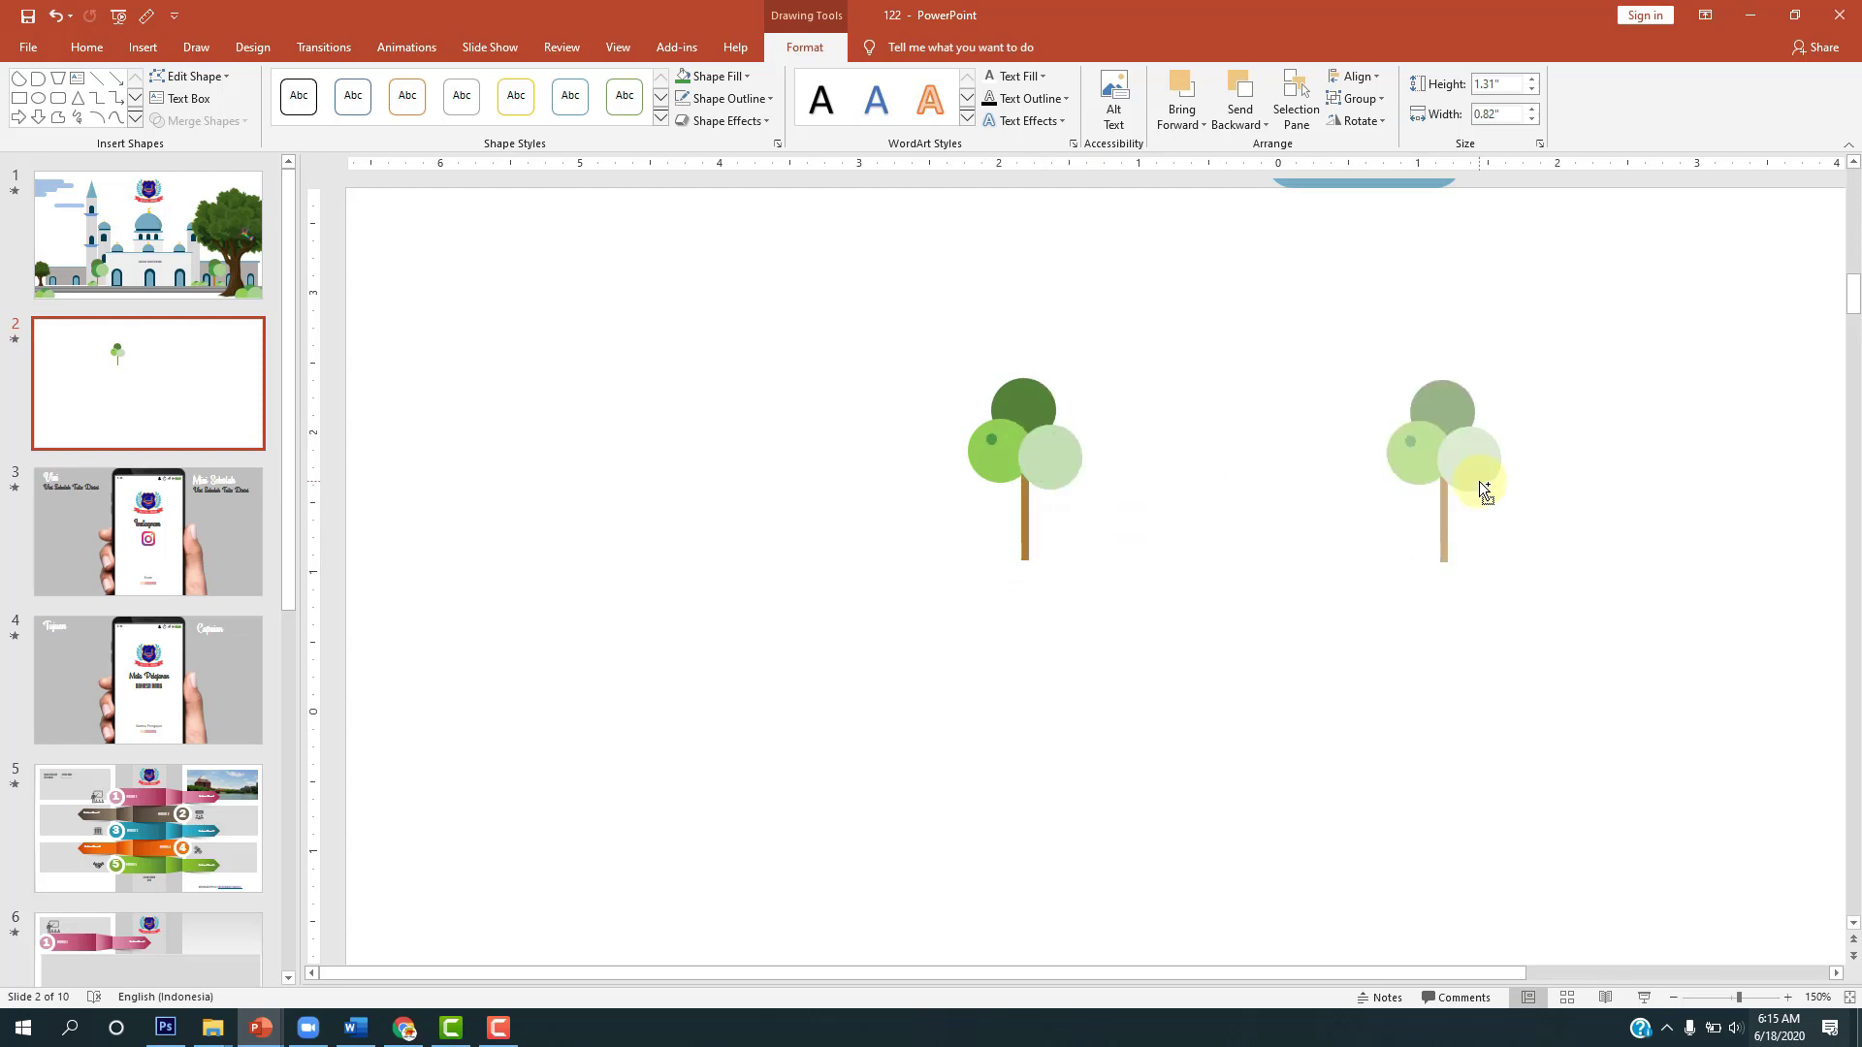
mouse_move(1060, 479)
left_mouse_down()
mouse_move(1480, 481)
mouse_move(1248, 479)
left_mouse_up()
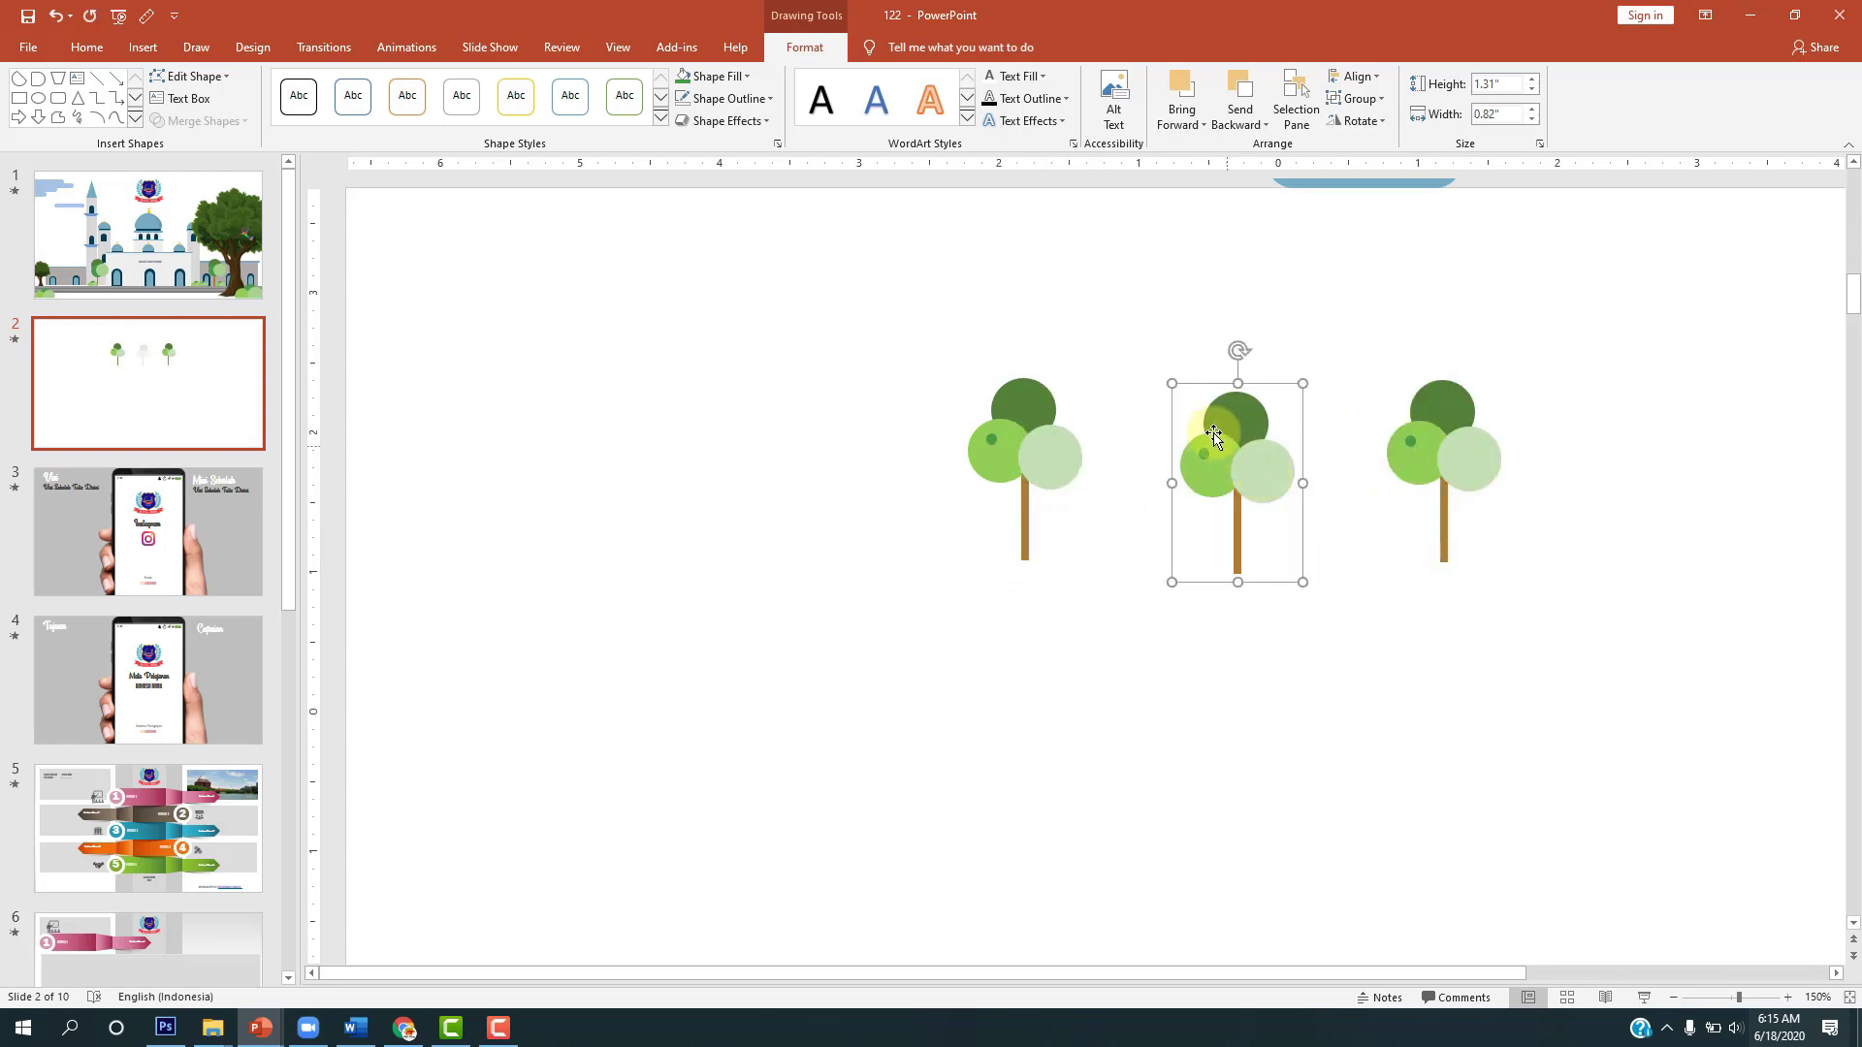
mouse_move(1177, 400)
left_mouse_down()
mouse_move(1224, 466)
mouse_move(1089, 498)
mouse_move(1104, 483)
left_mouse_up()
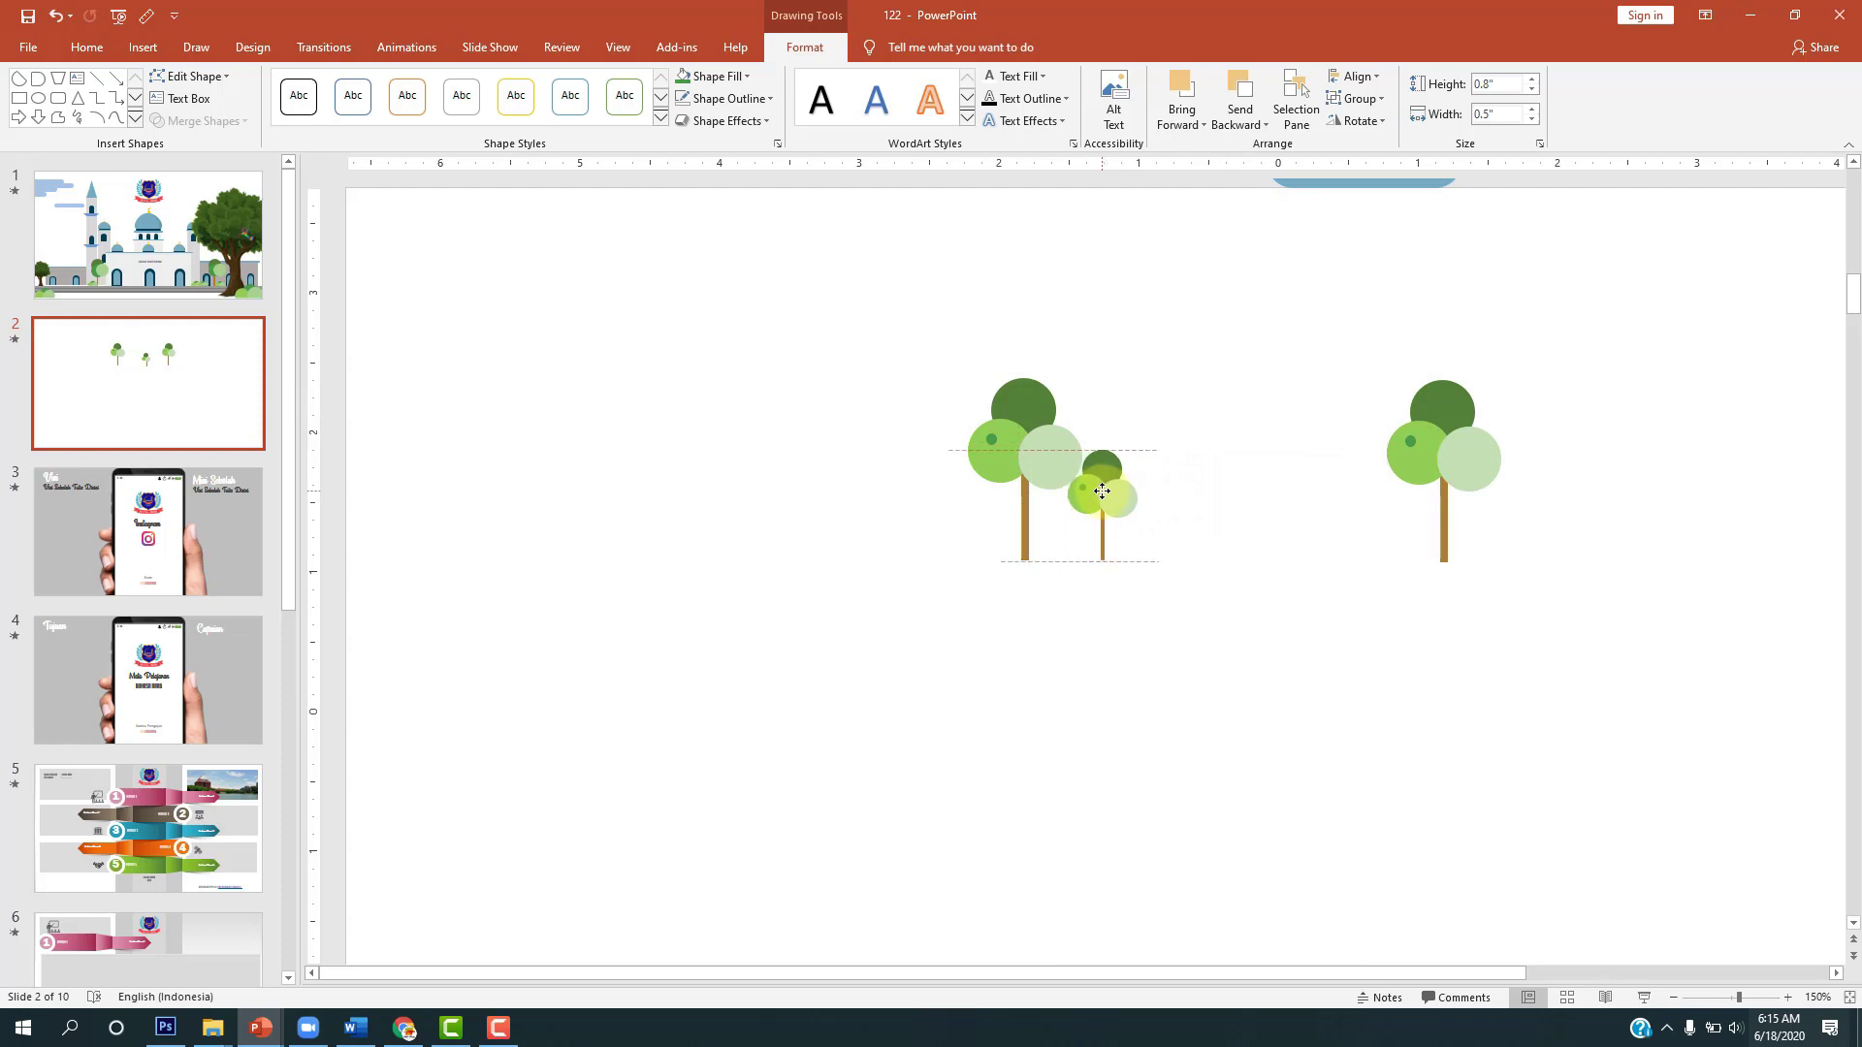
left_click_drag(1427, 469, 1230, 469)
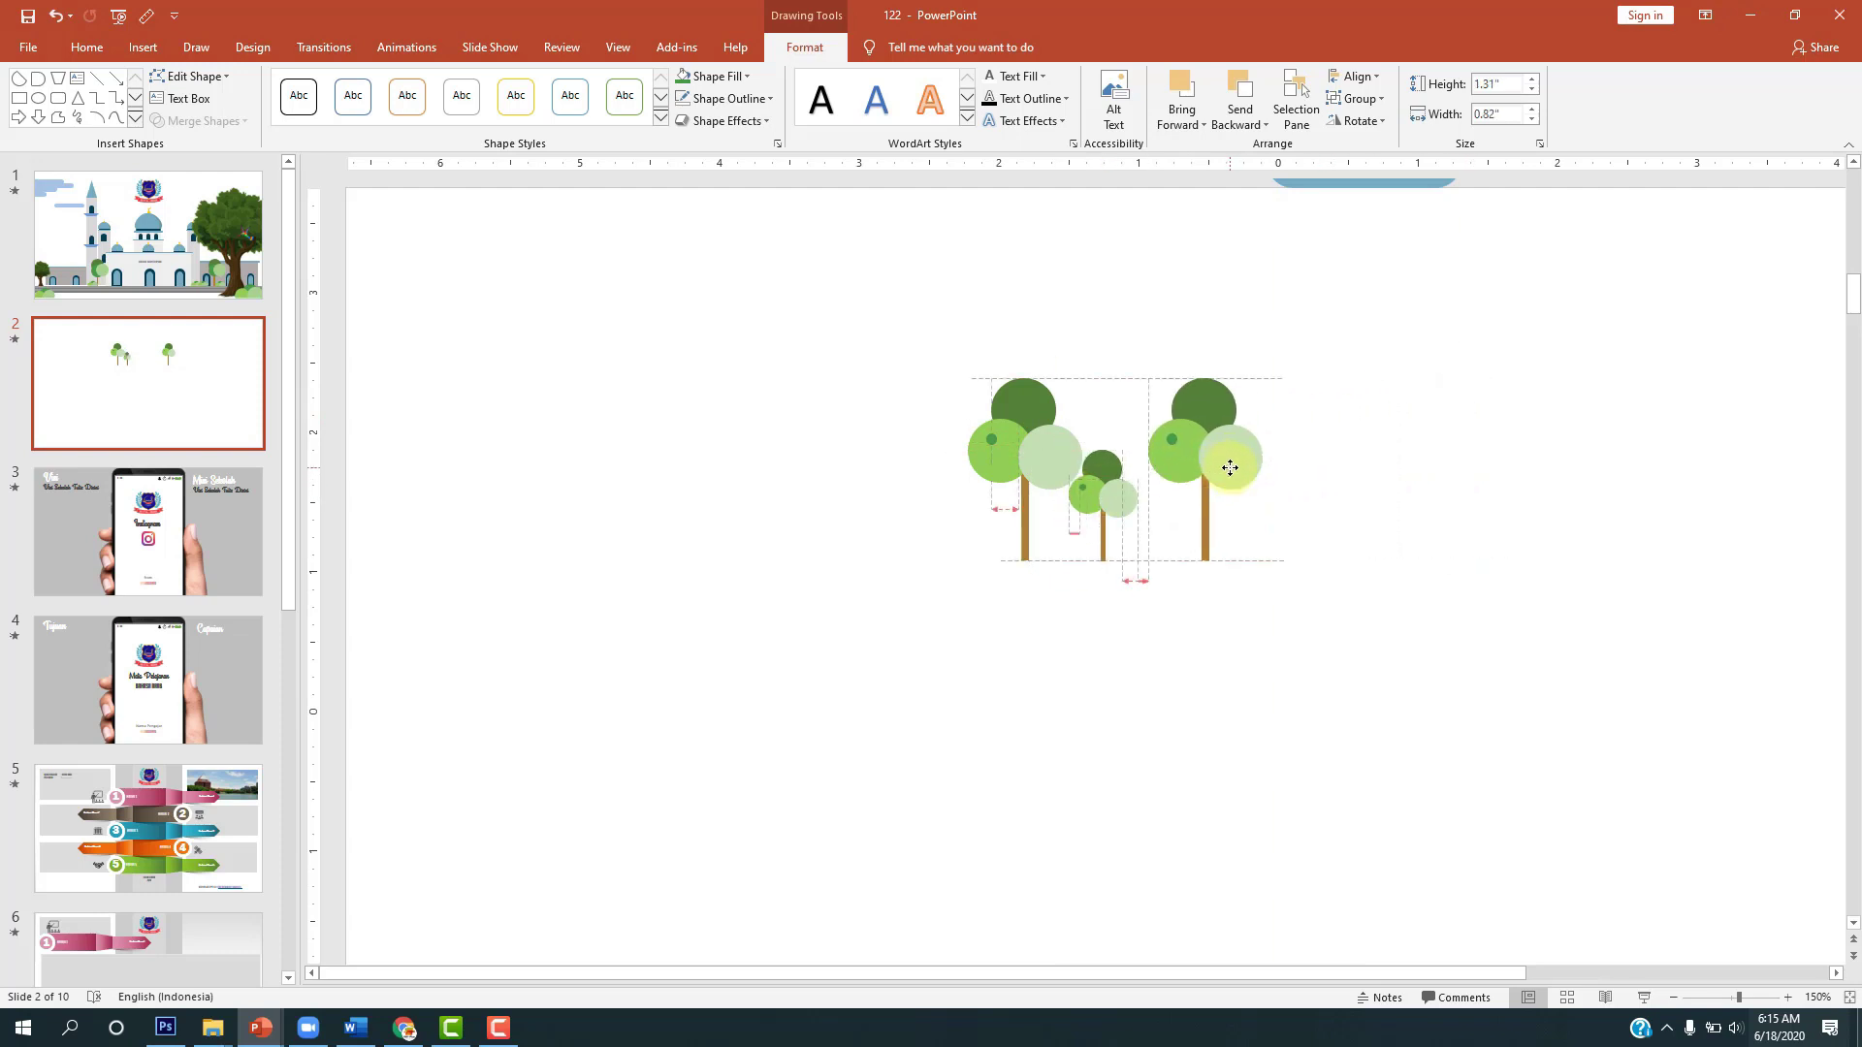
left_click(1403, 519)
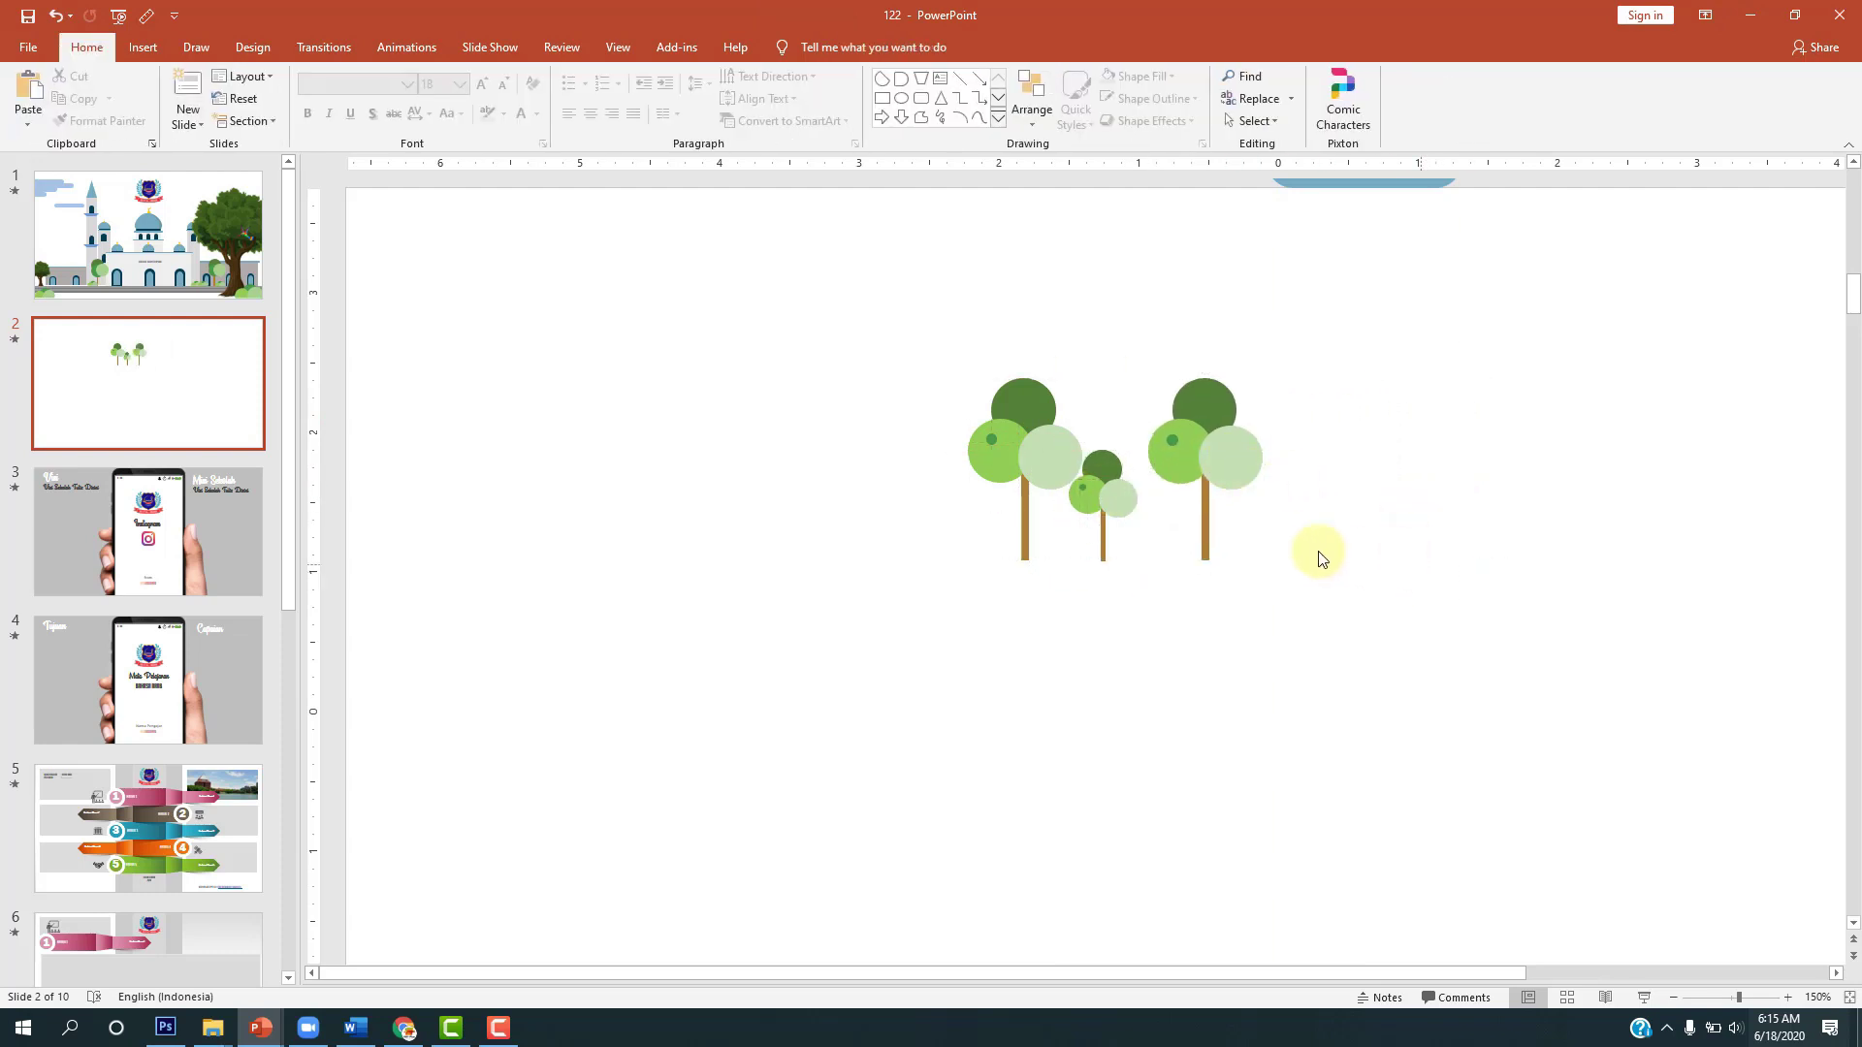
Step: Check slide 1, then move the right tree further right and the small tree rightward between them
left_click(146, 233)
scroll(1178, 514, "down", 2)
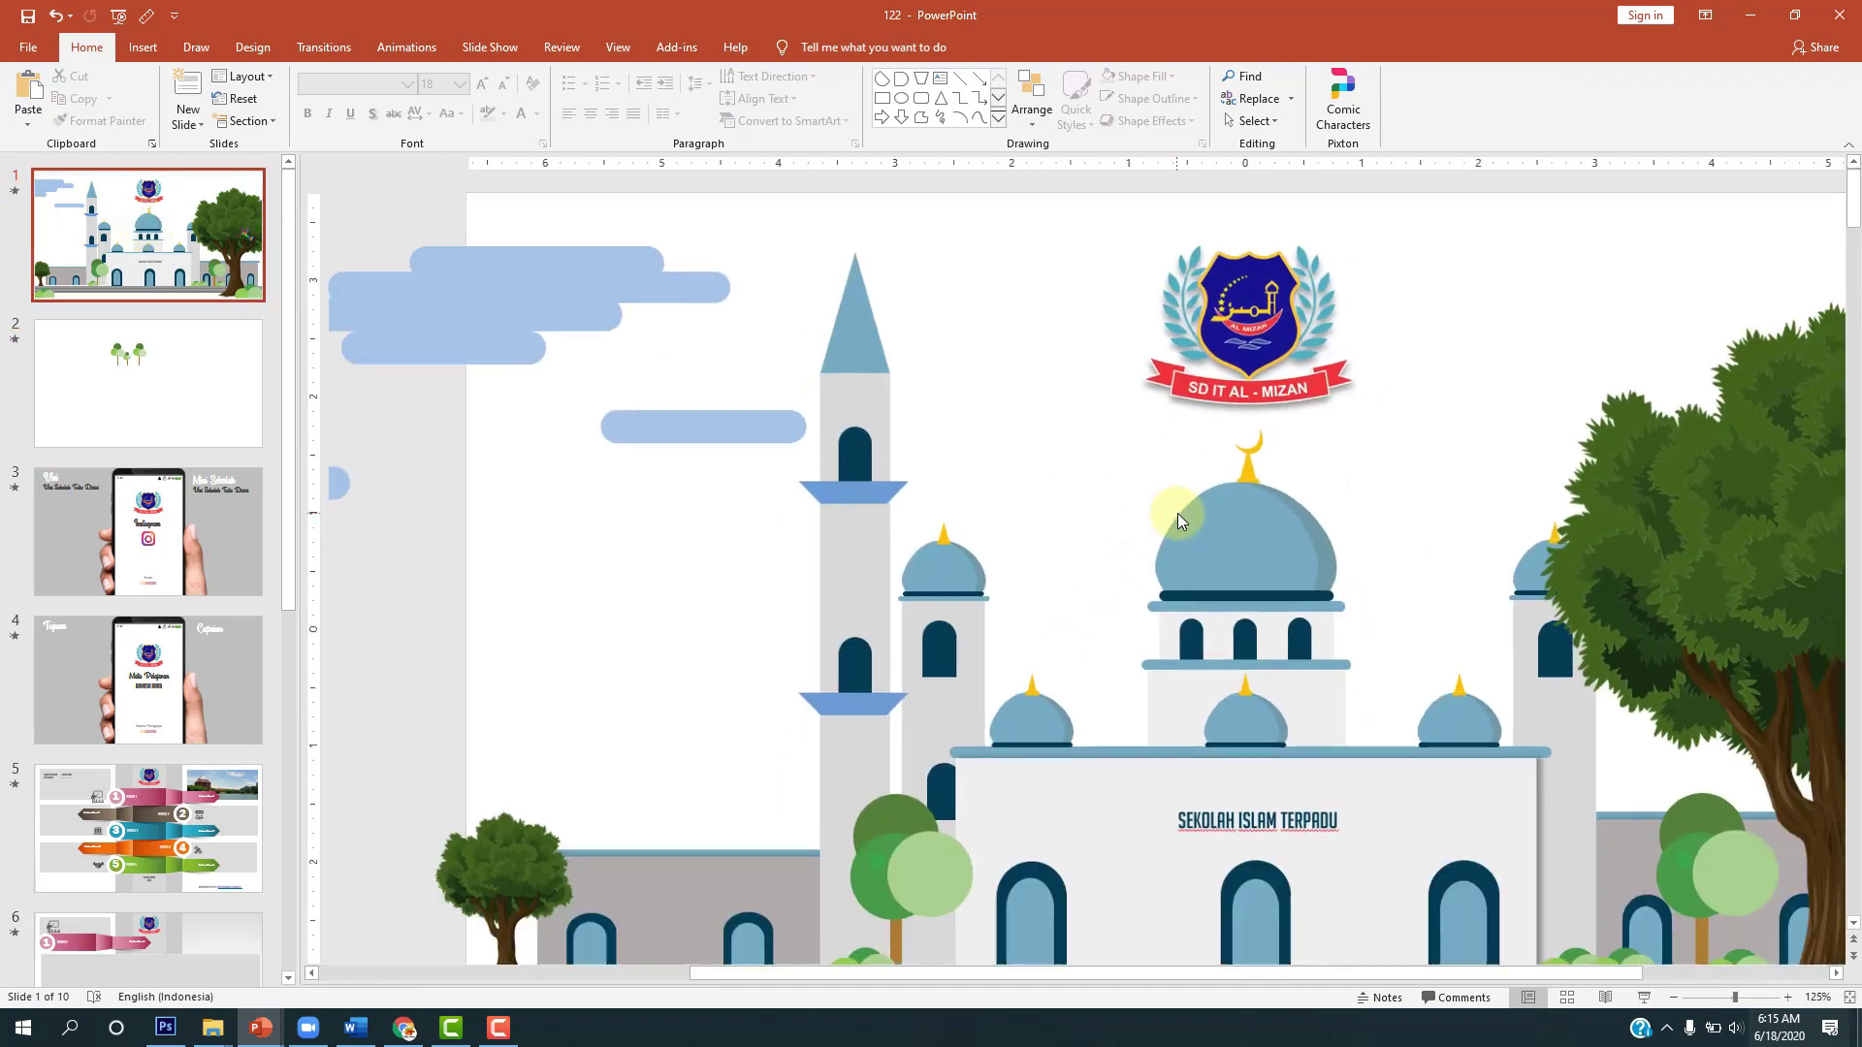
scroll(1177, 514, "down", 2)
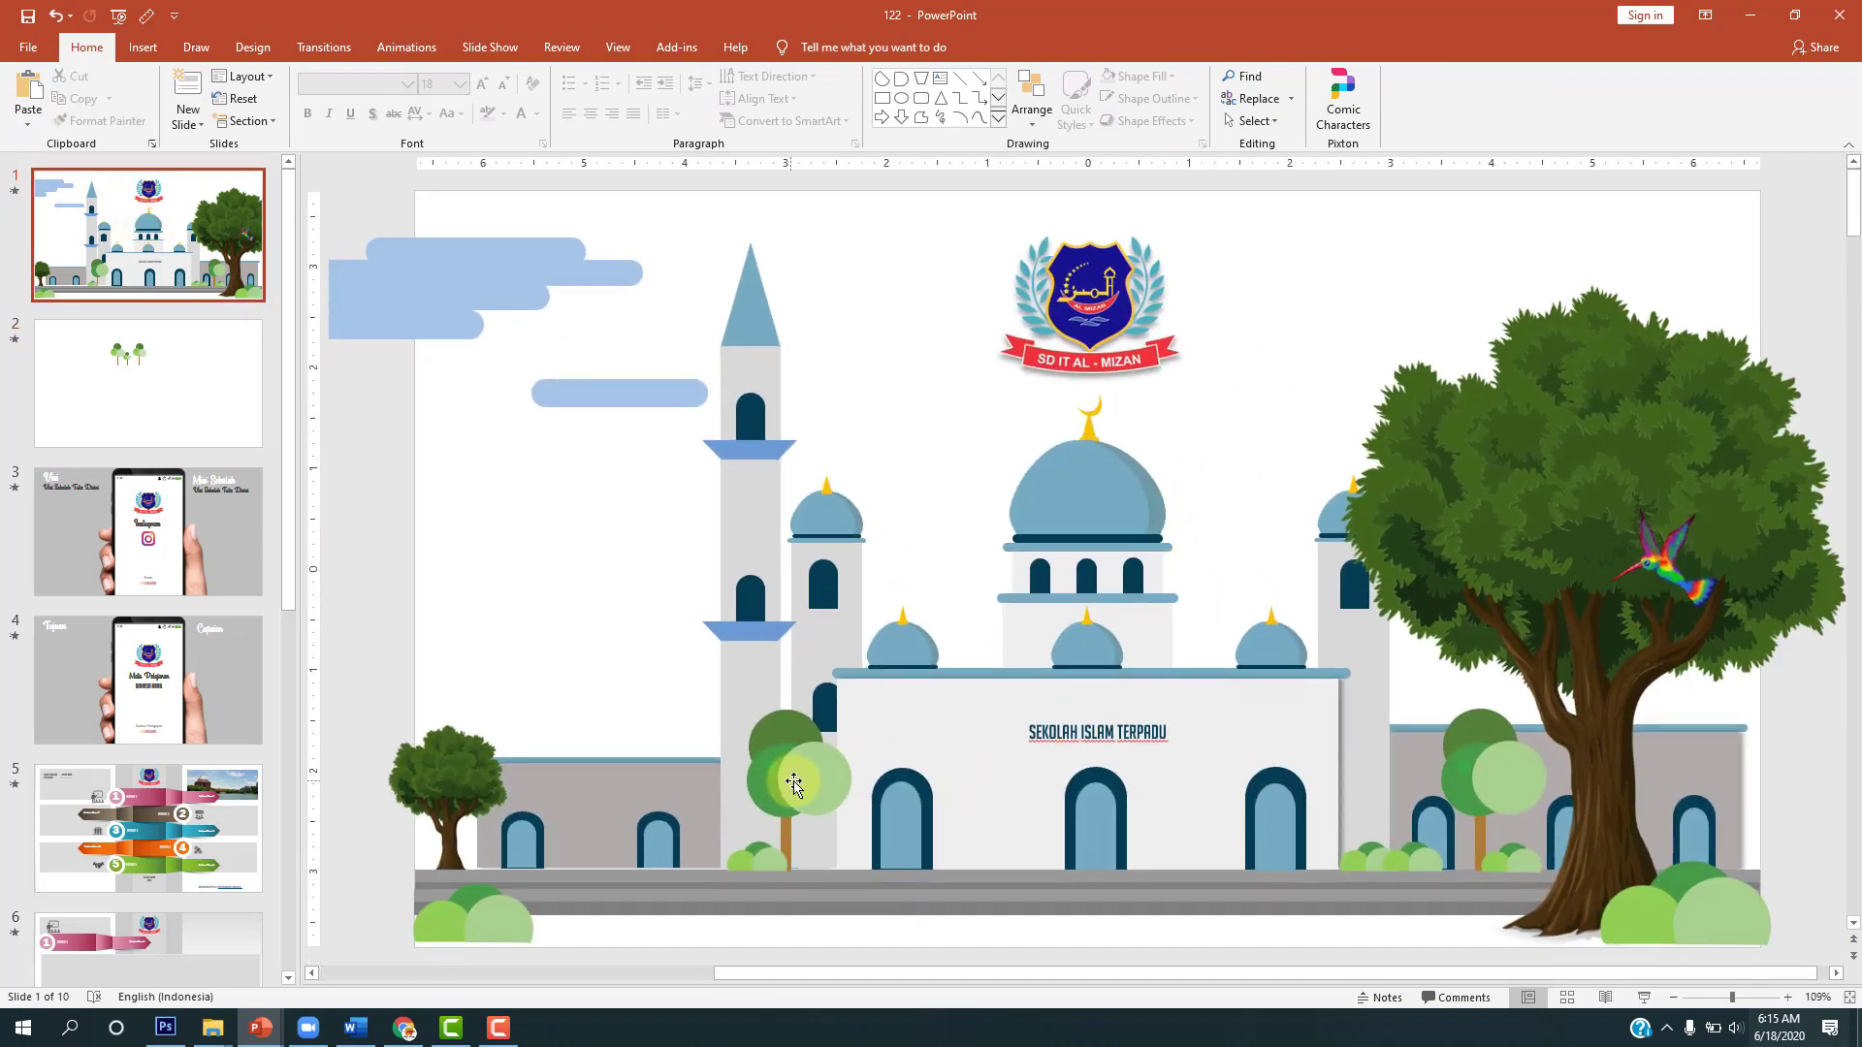
left_click(121, 373)
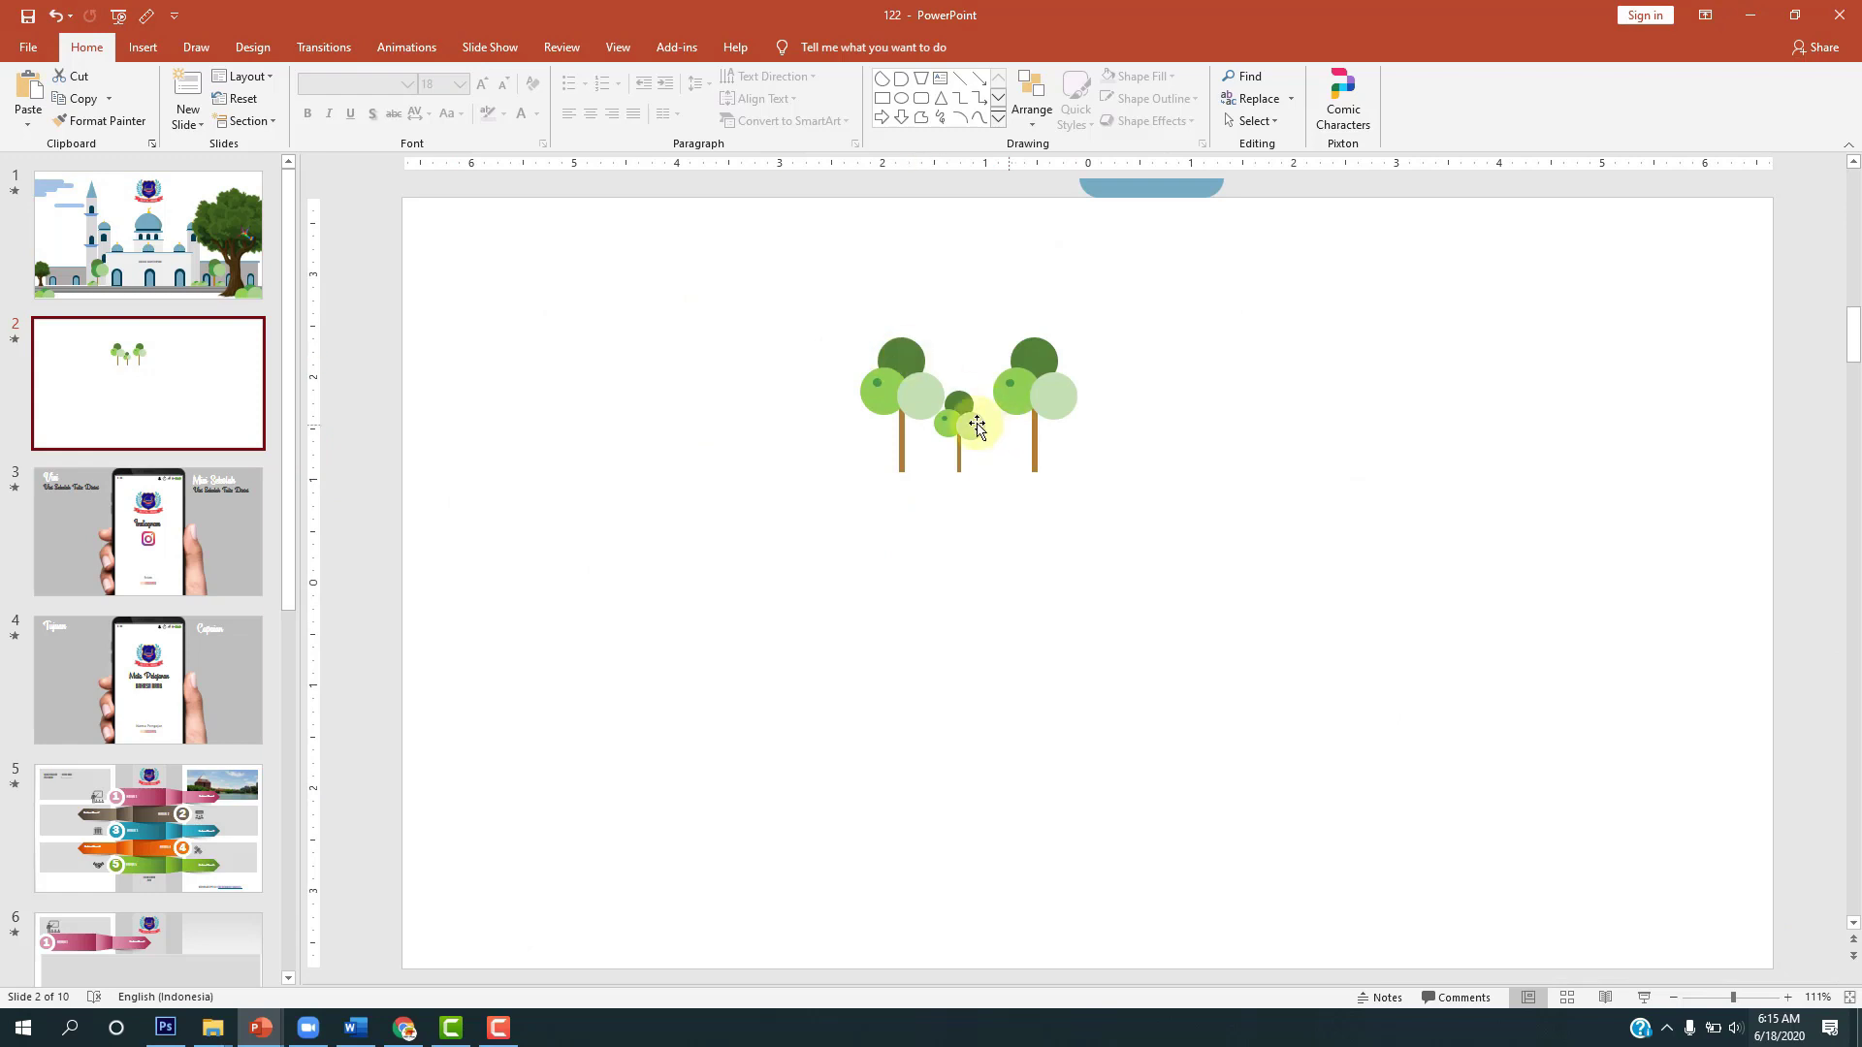
left_click_drag(806, 316, 1096, 579)
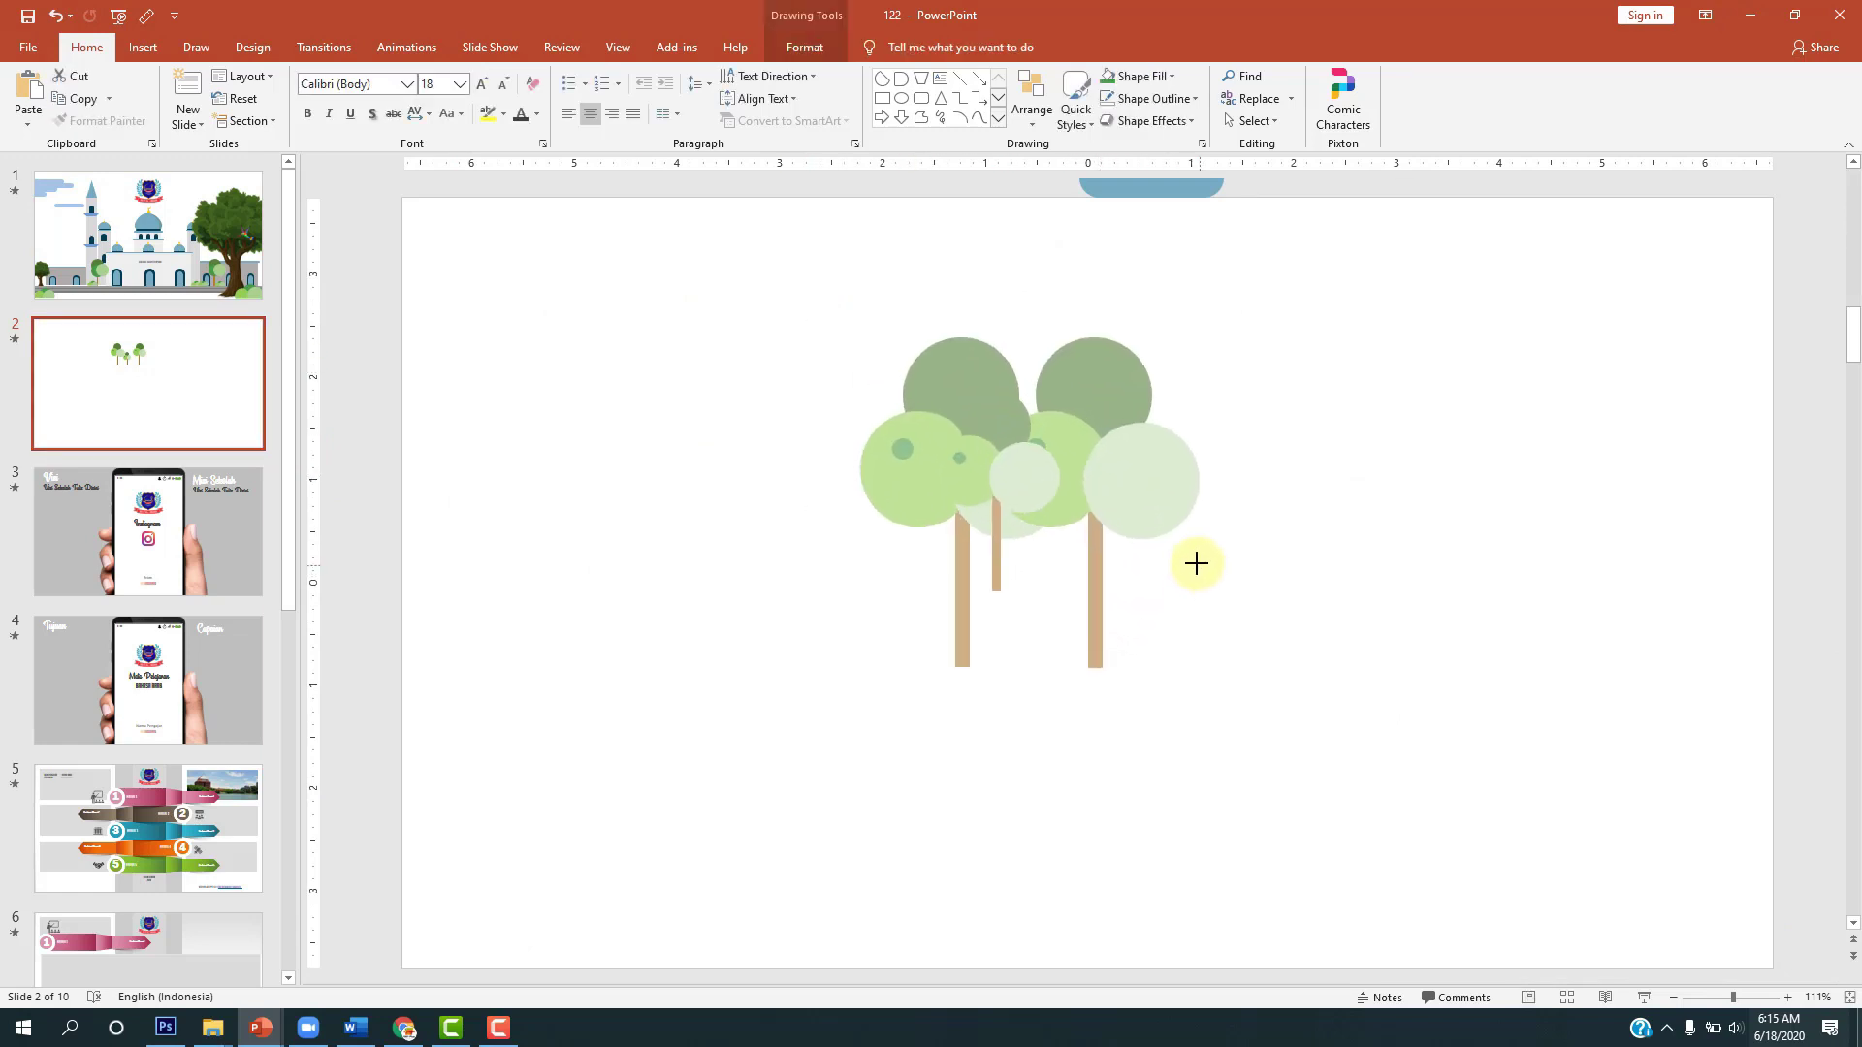
left_click(1210, 432)
left_click(1115, 437)
left_click_drag(1115, 436, 1204, 436)
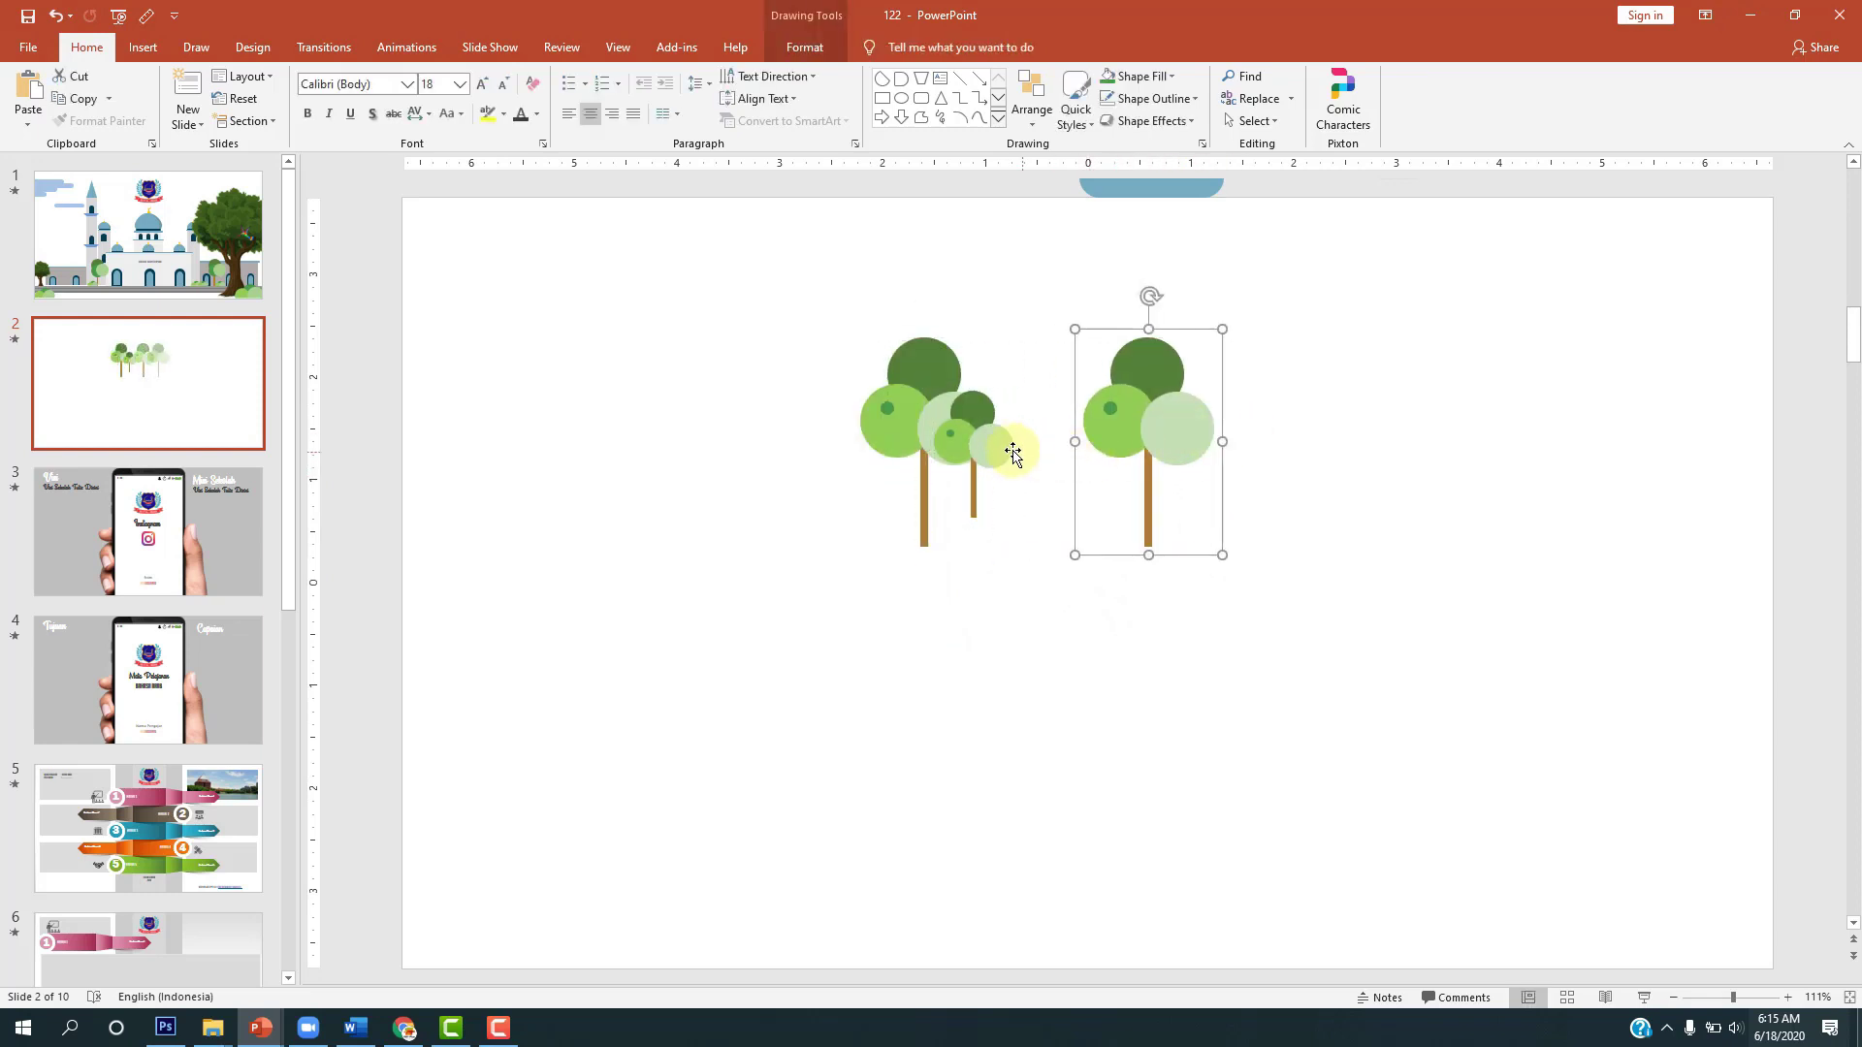
left_click_drag(992, 466, 1042, 478)
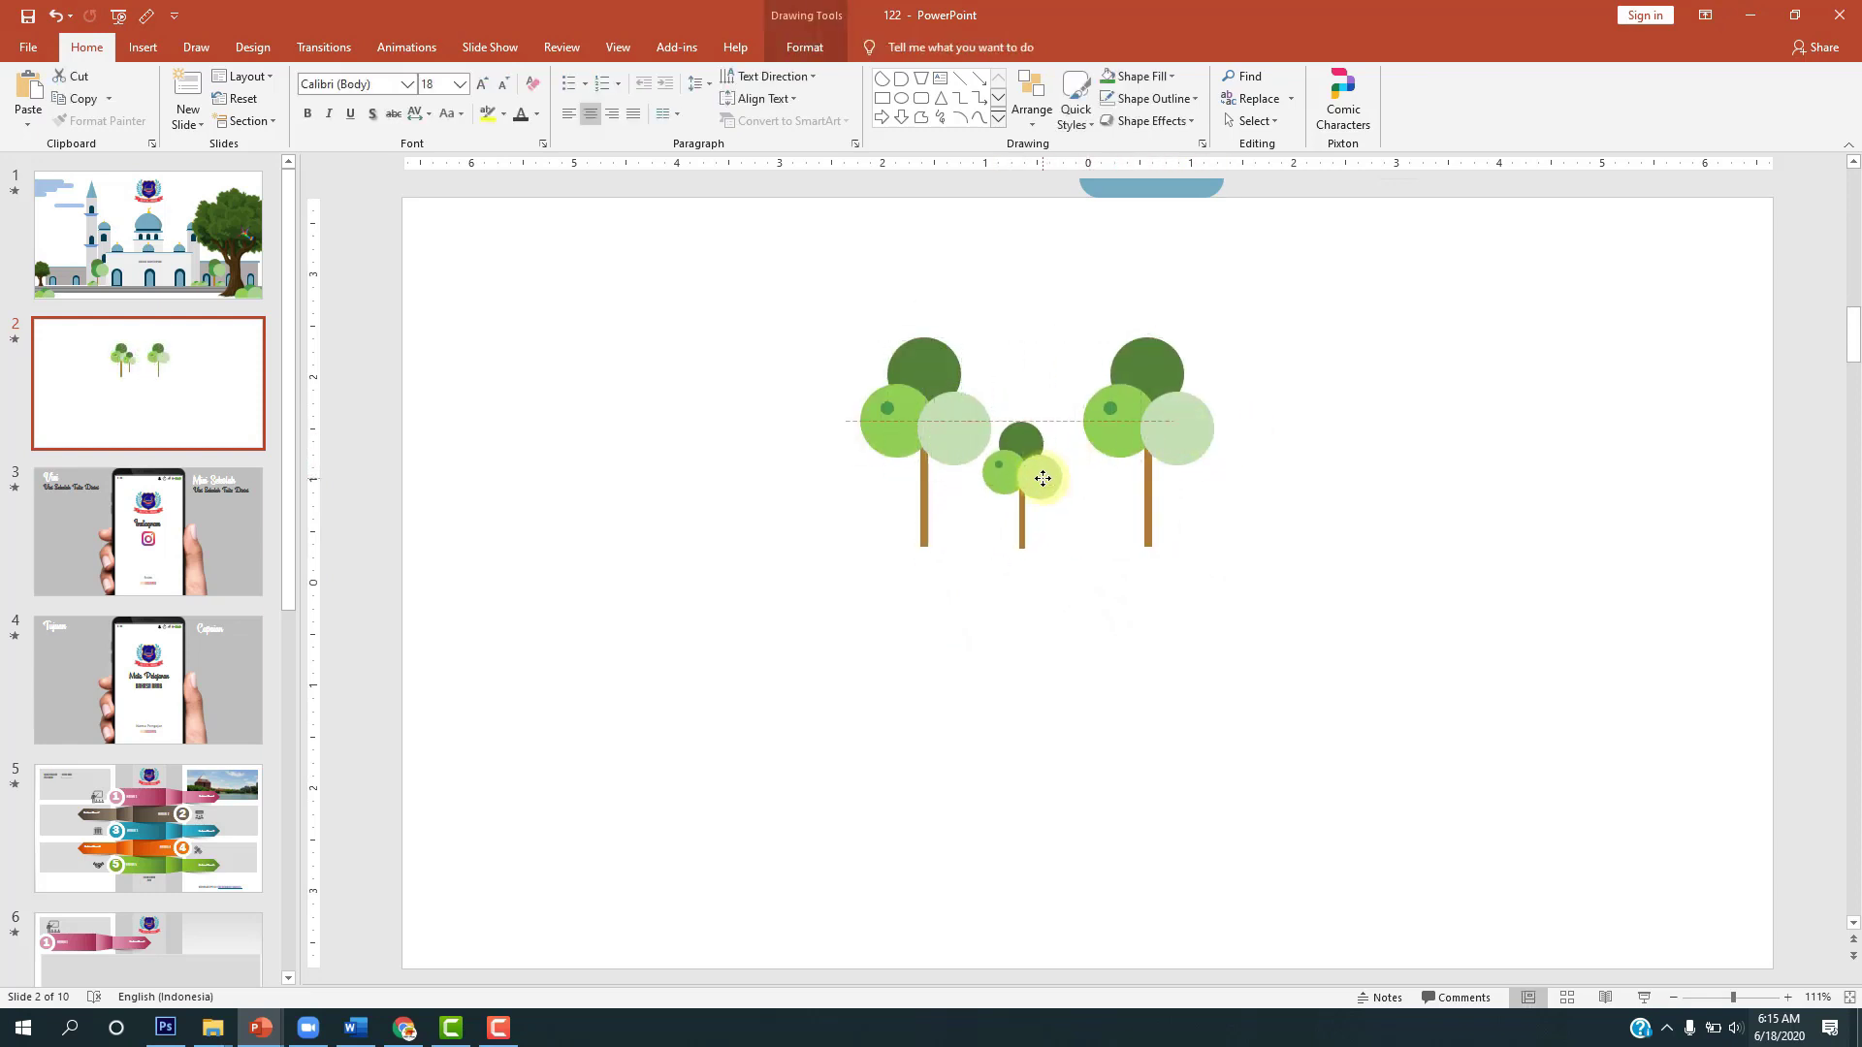
left_click(1301, 494)
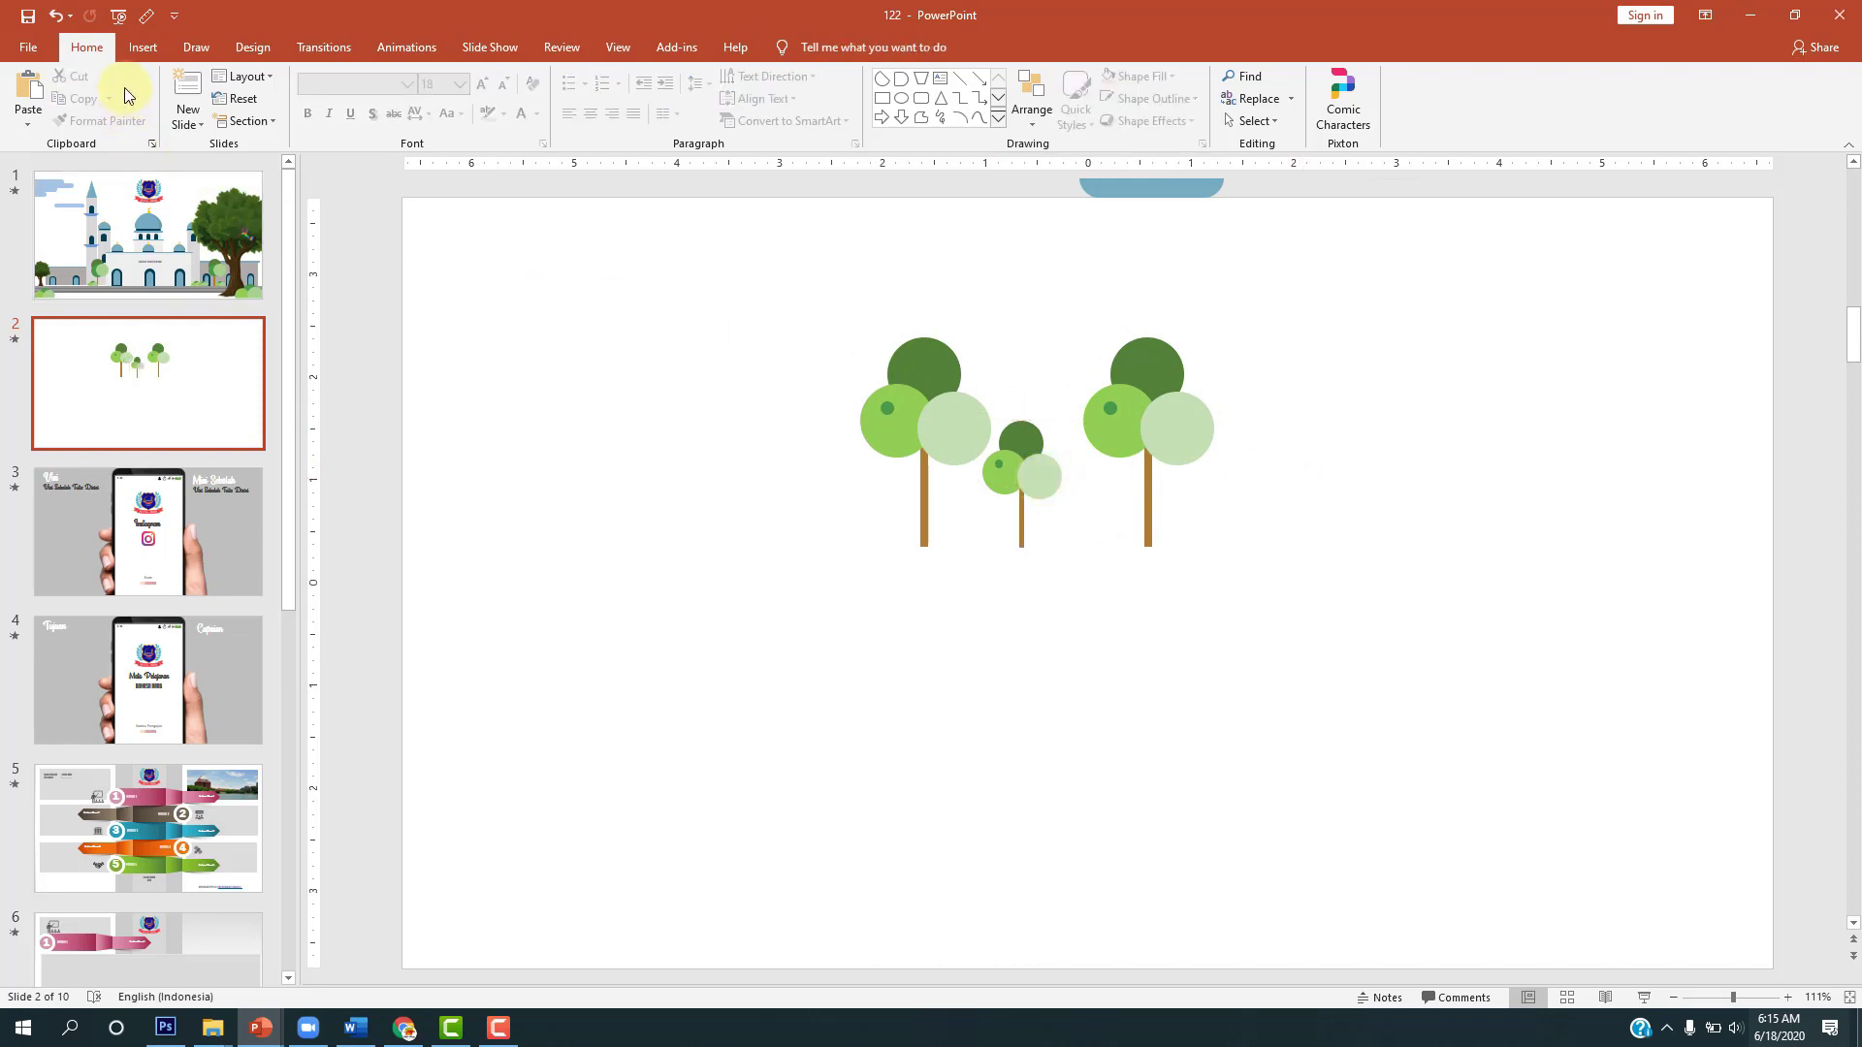
Step: Draw a small chord shape left of the trees with no outline and a green fill
left_click(136, 57)
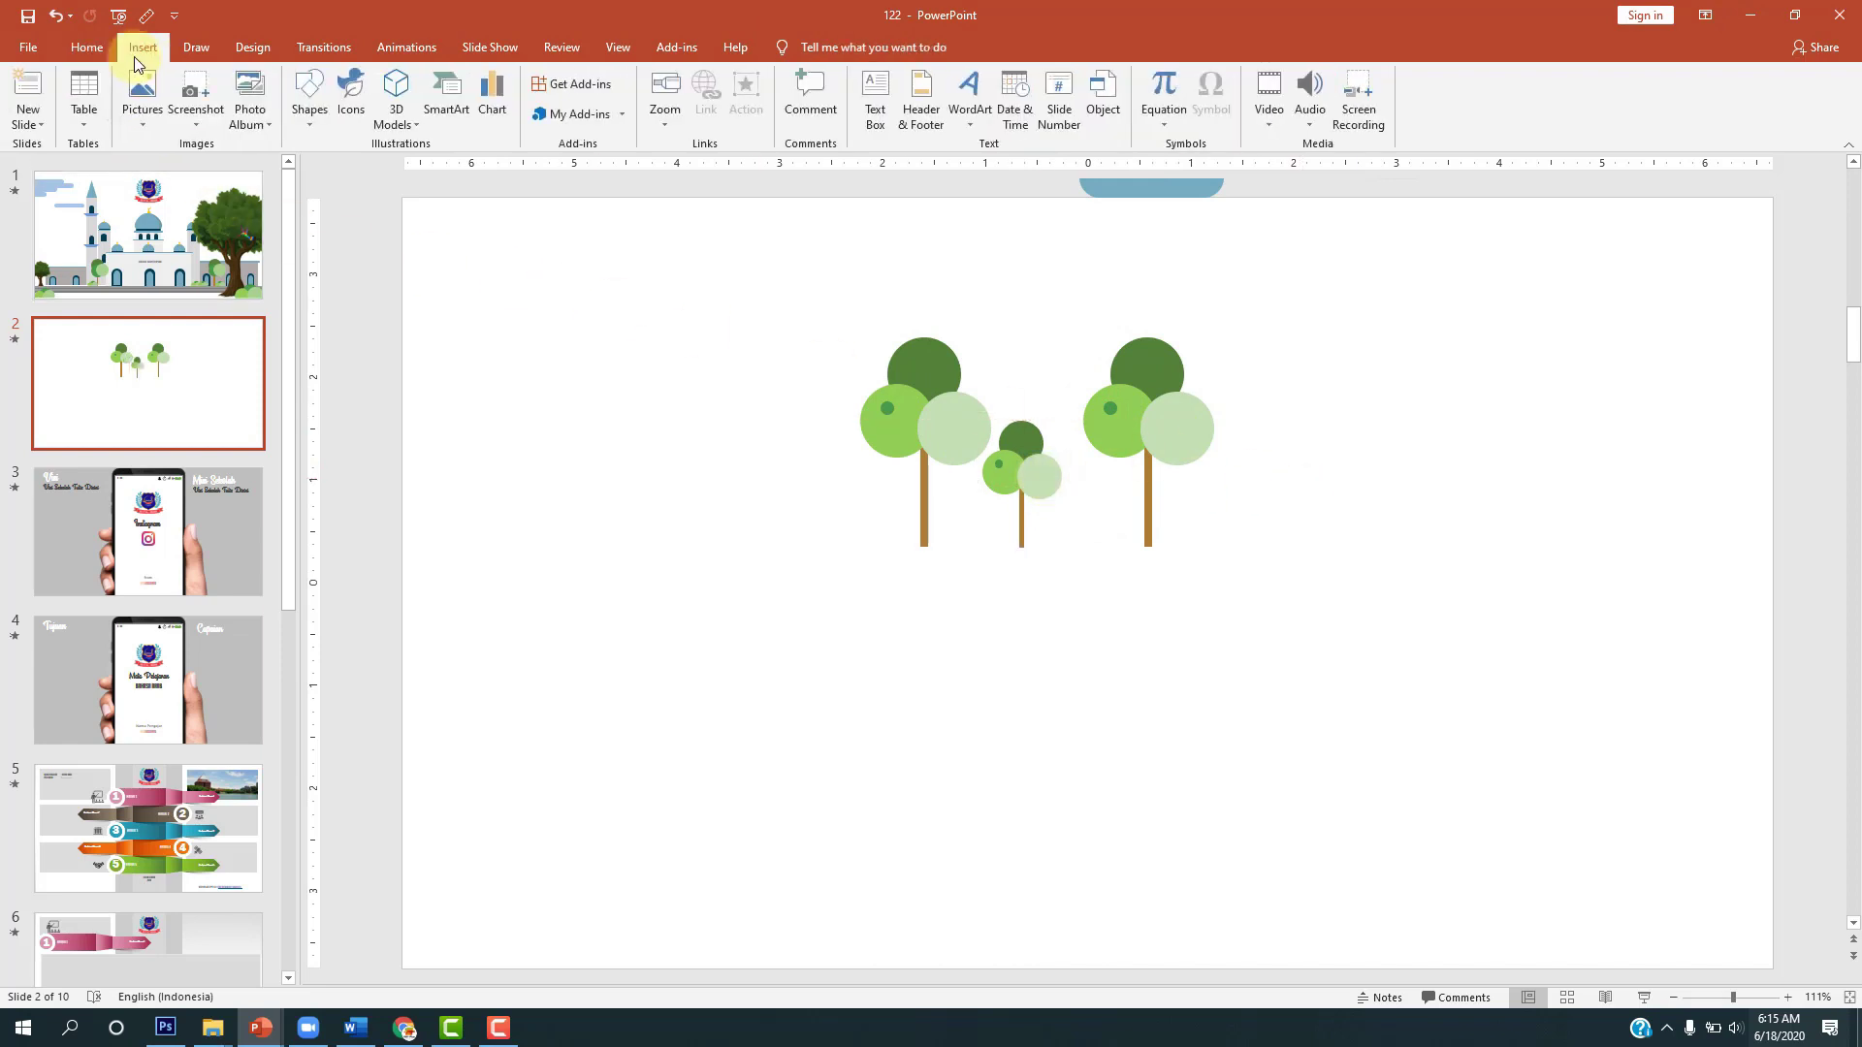
left_click(320, 120)
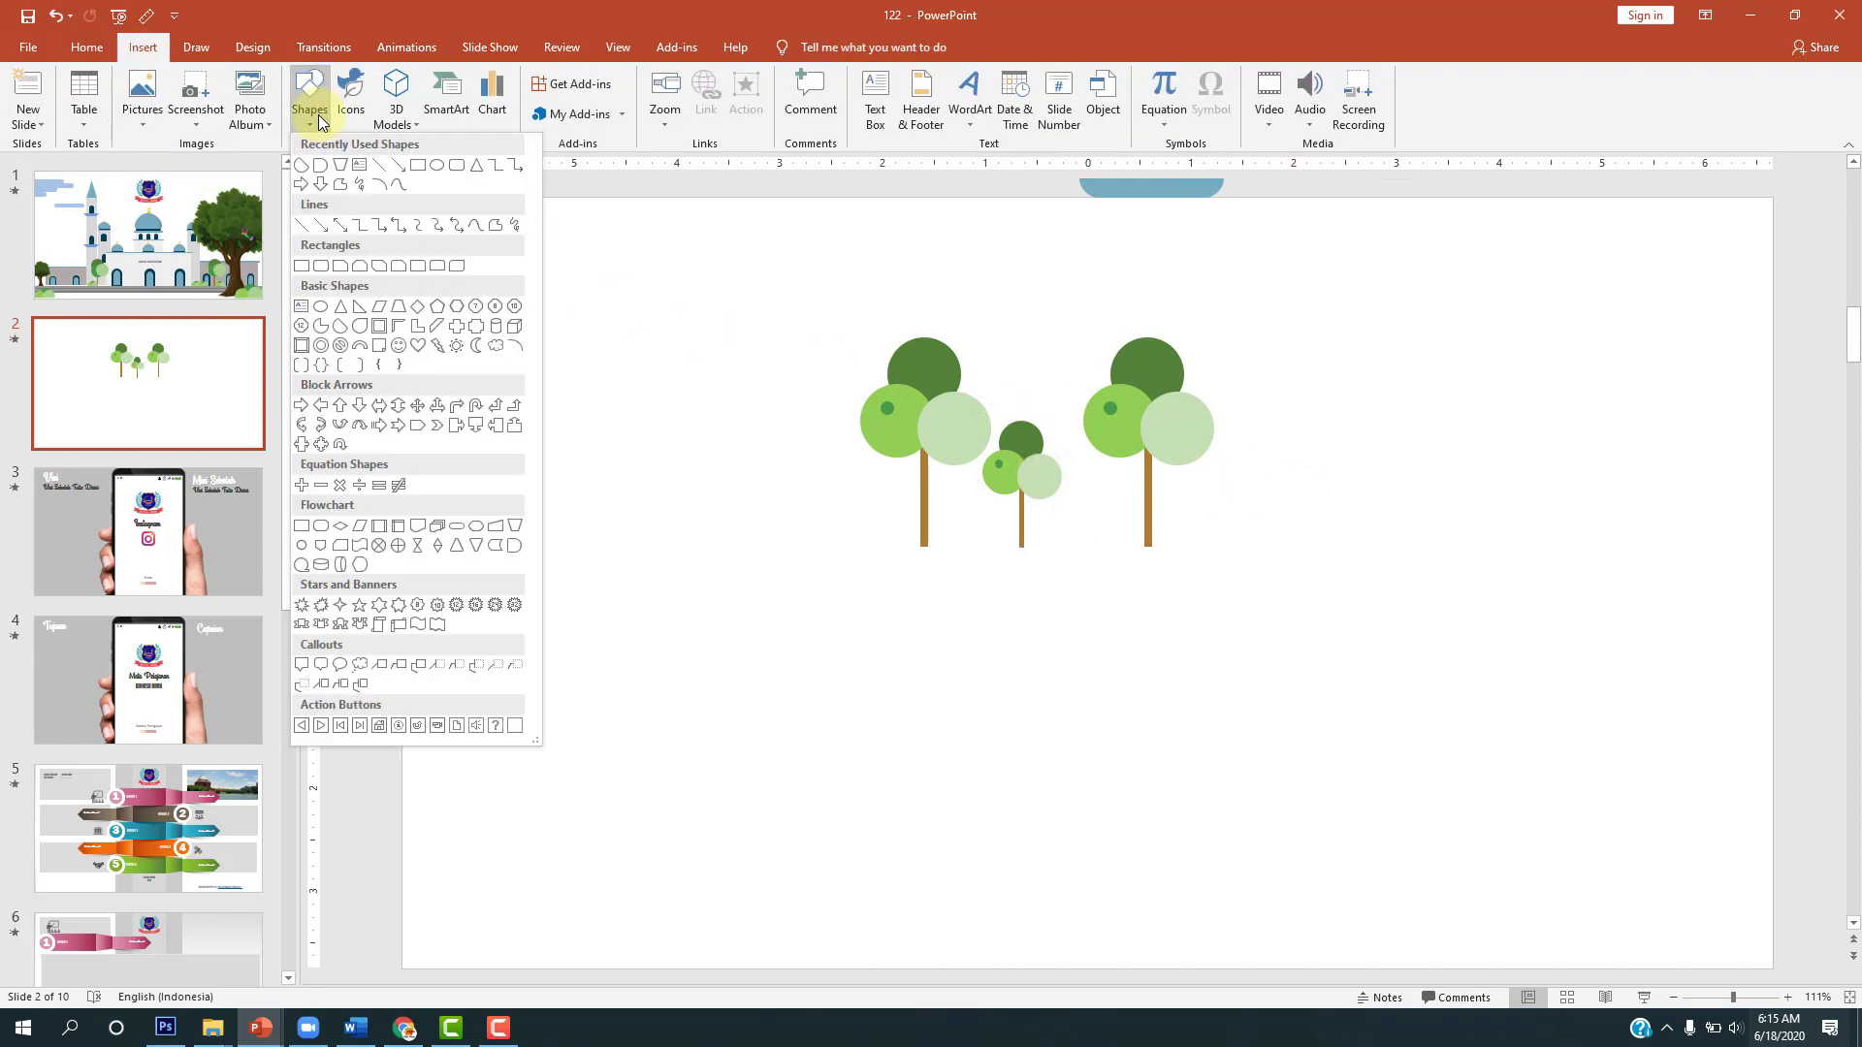
left_click(346, 333)
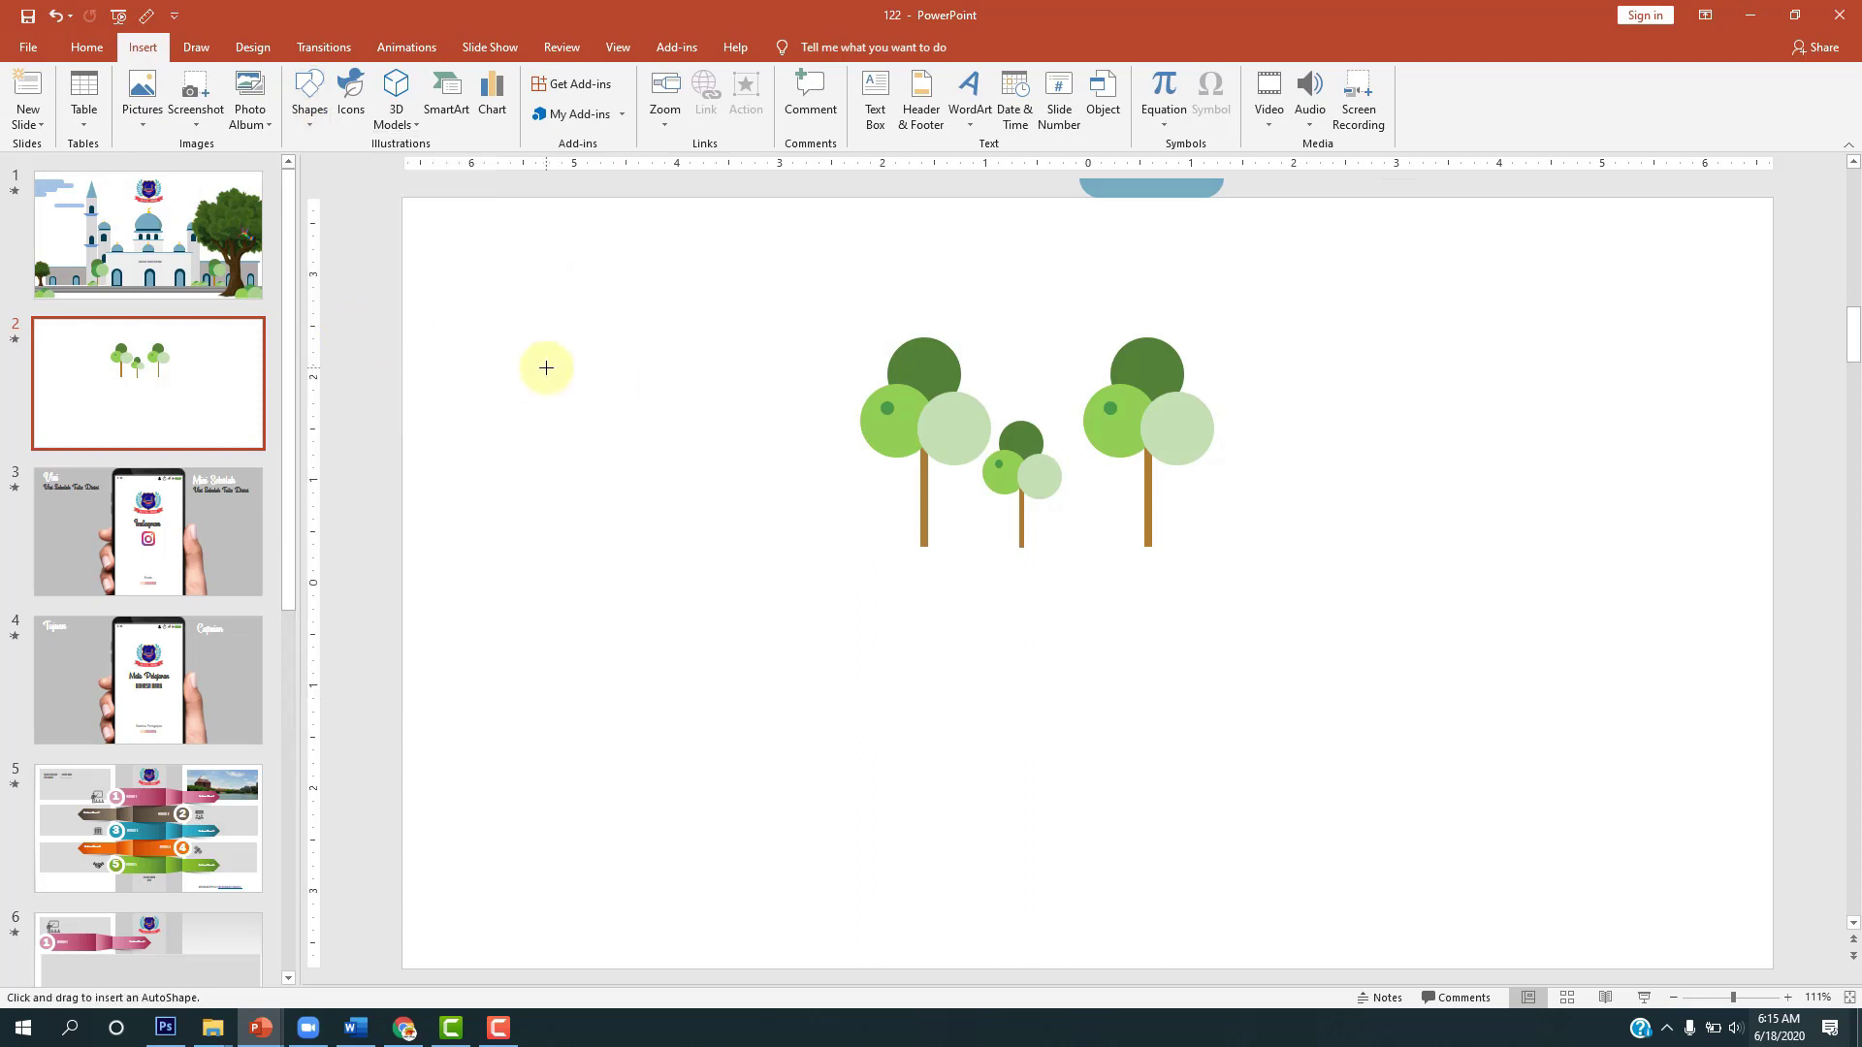
left_click_drag(540, 366, 622, 454)
left_click(727, 98)
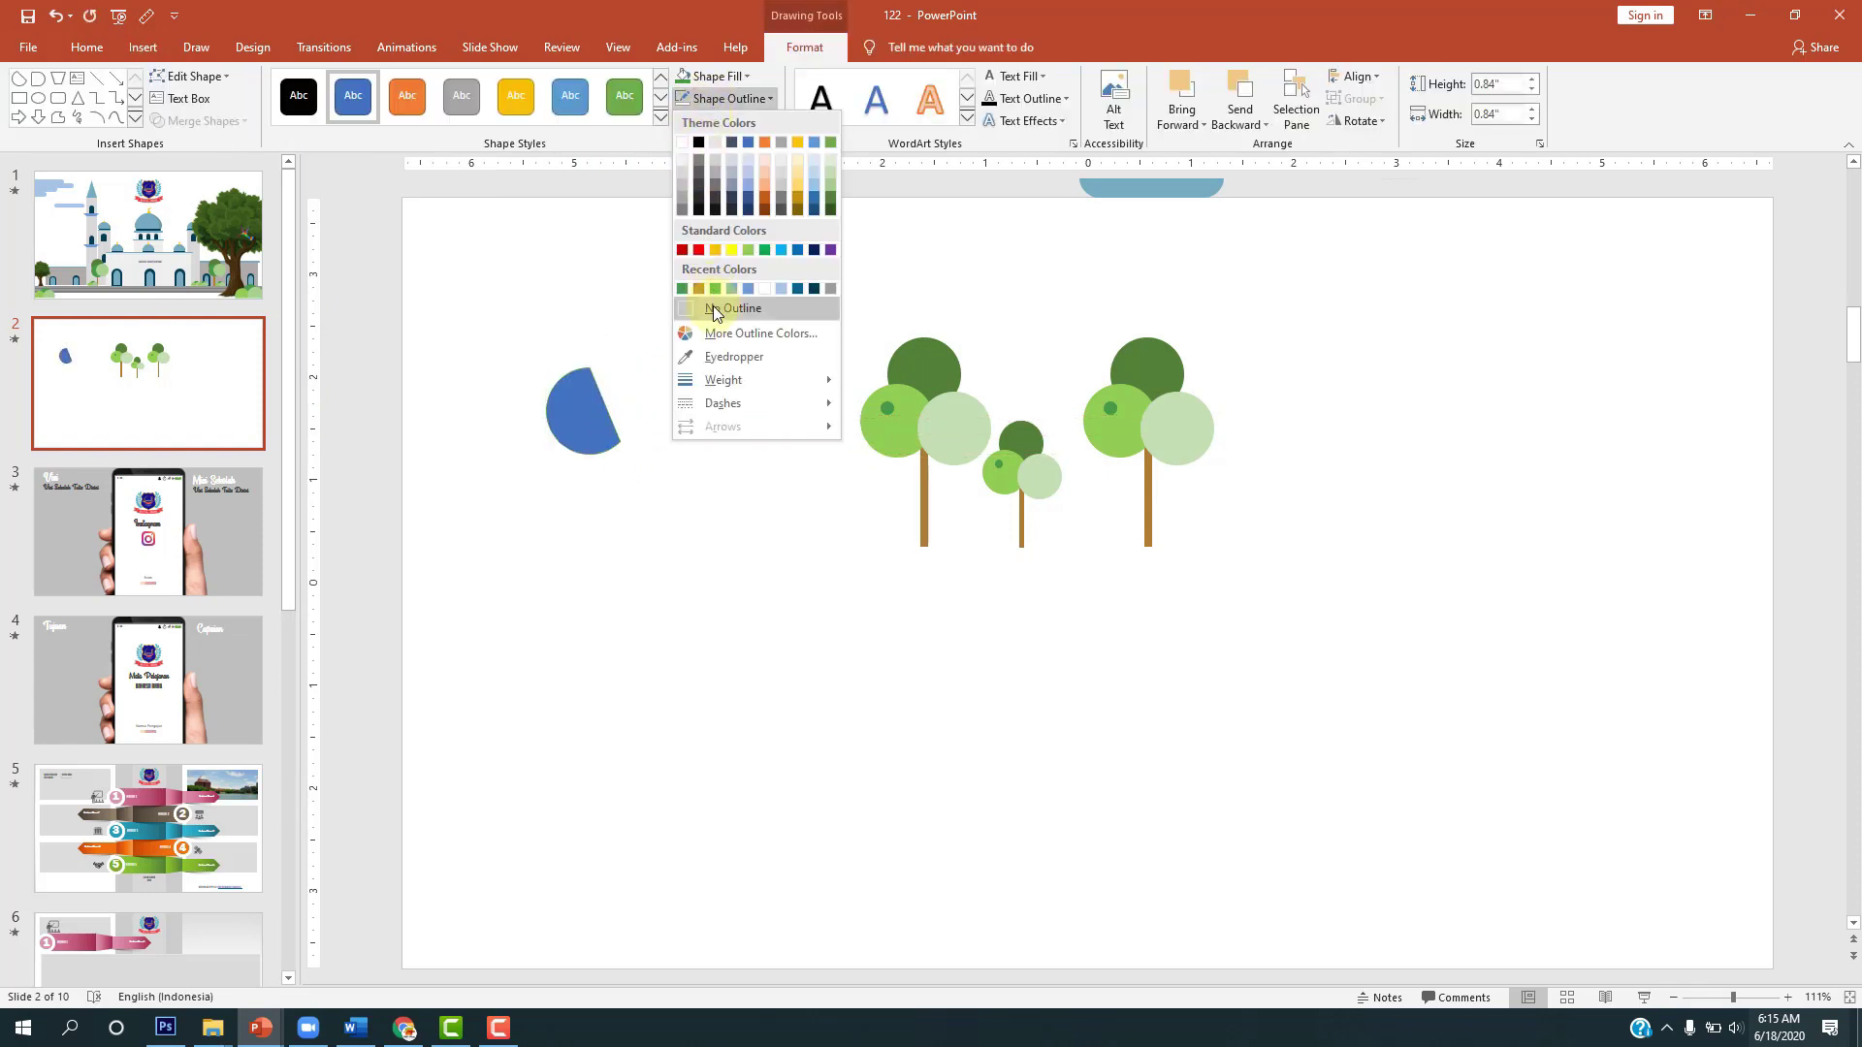
left_click(714, 309)
left_click(725, 77)
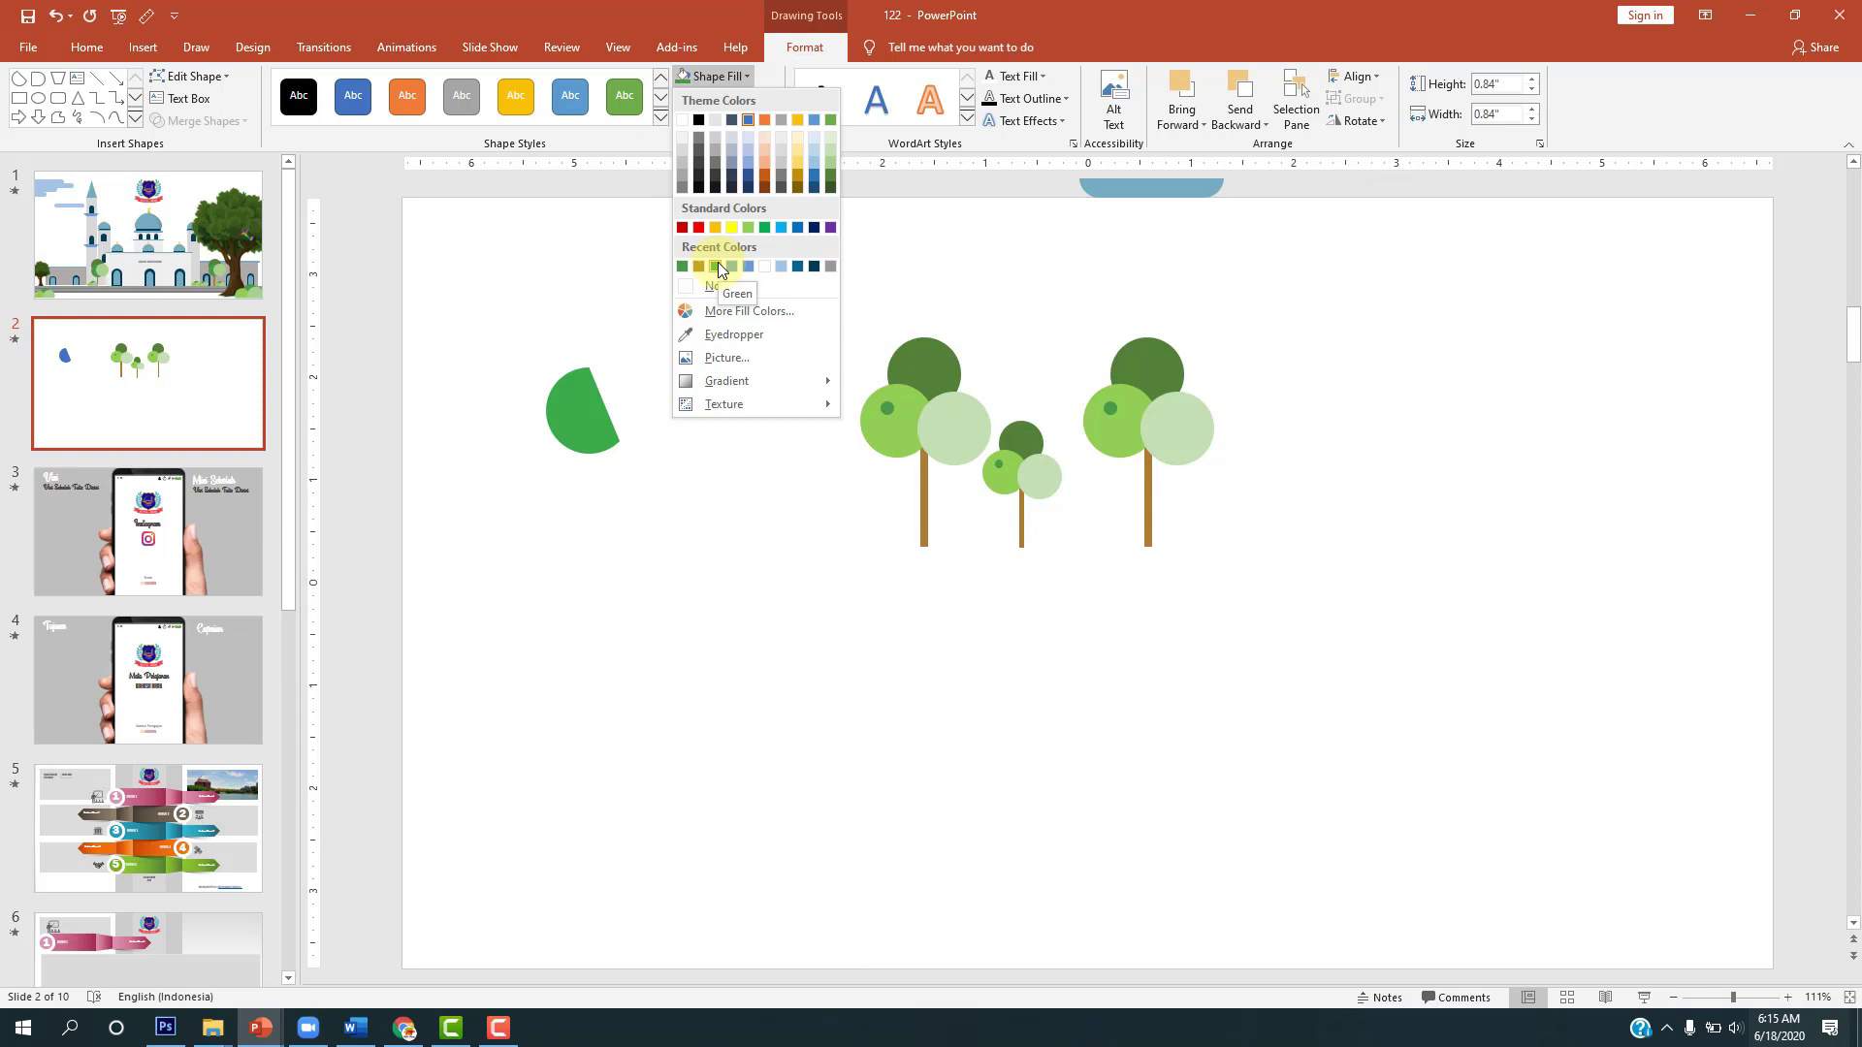
left_click(719, 270)
Step: Rotate the chord flat side down and add a larger overlapping copy up and to the right
mouse_move(590, 332)
left_mouse_down()
mouse_move(695, 375)
mouse_move(693, 456)
left_mouse_up()
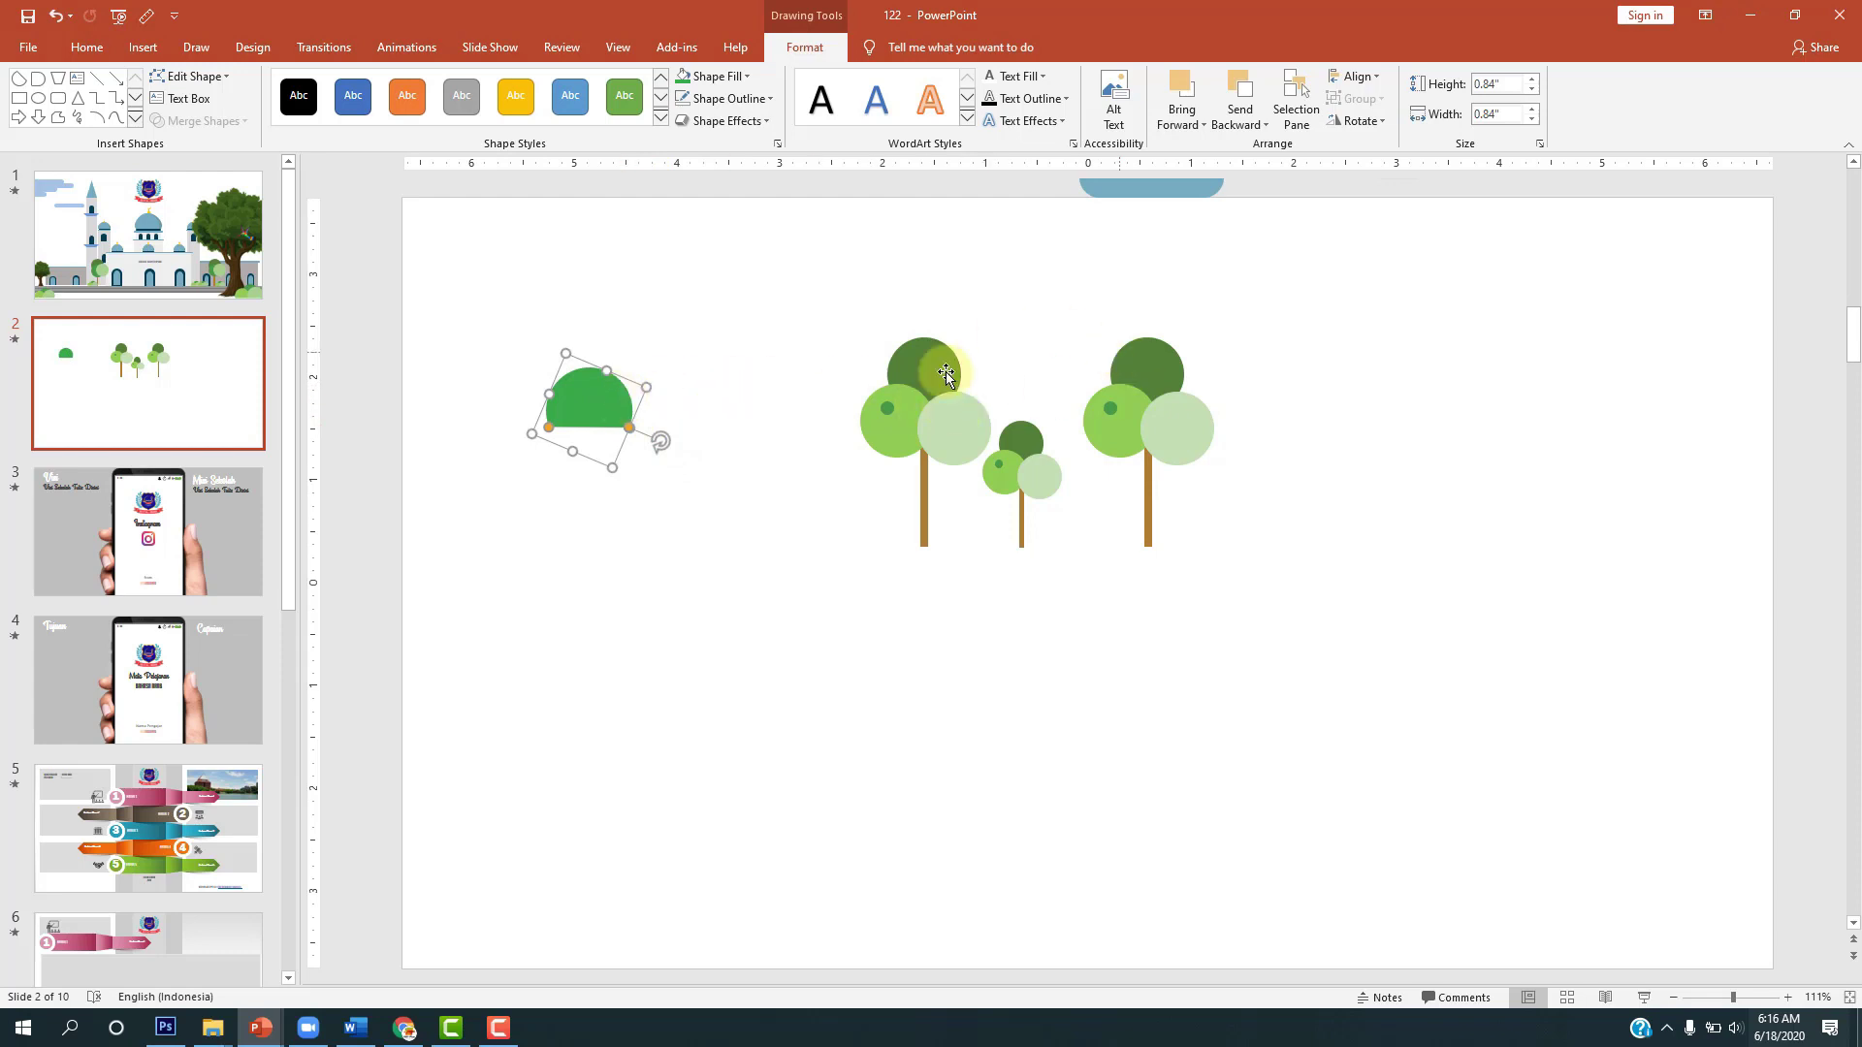
mouse_move(601, 400)
left_mouse_down()
mouse_move(647, 386)
mouse_move(636, 371)
mouse_move(653, 447)
left_mouse_up()
left_click_drag(665, 367, 664, 357)
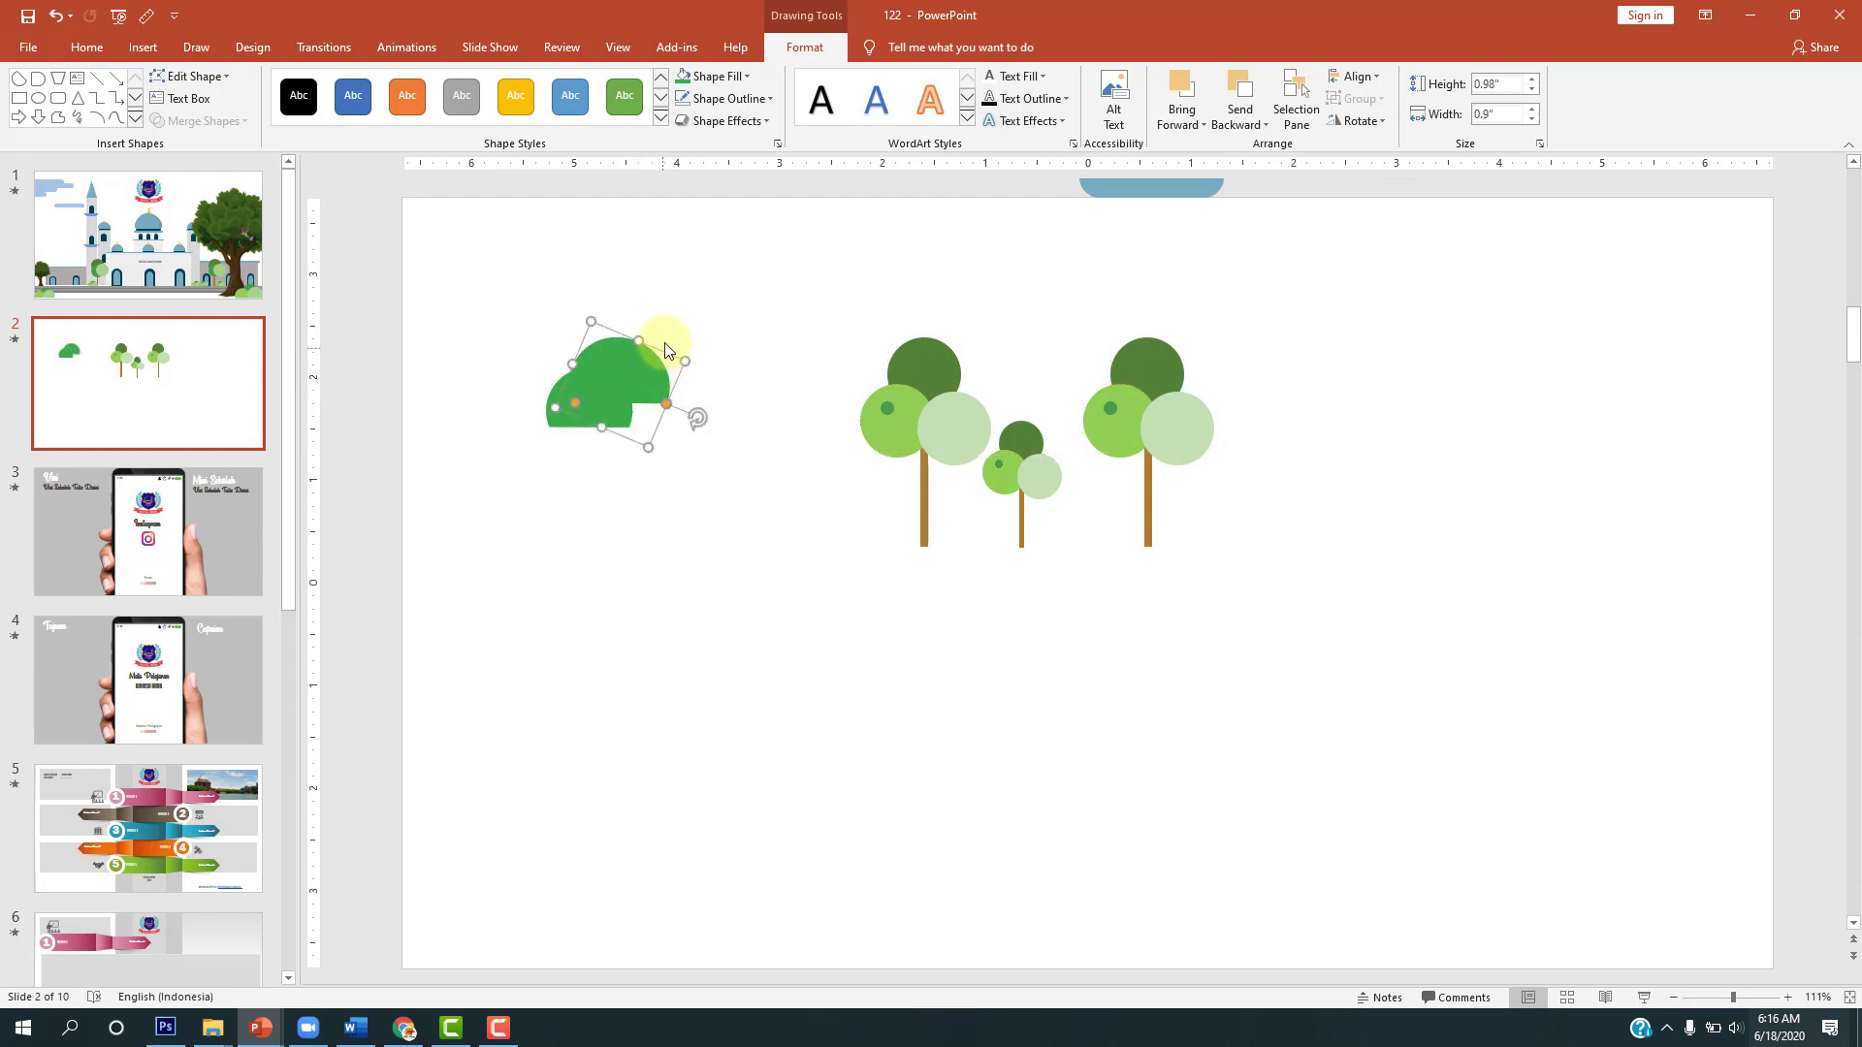
left_click(562, 407)
left_click(718, 76)
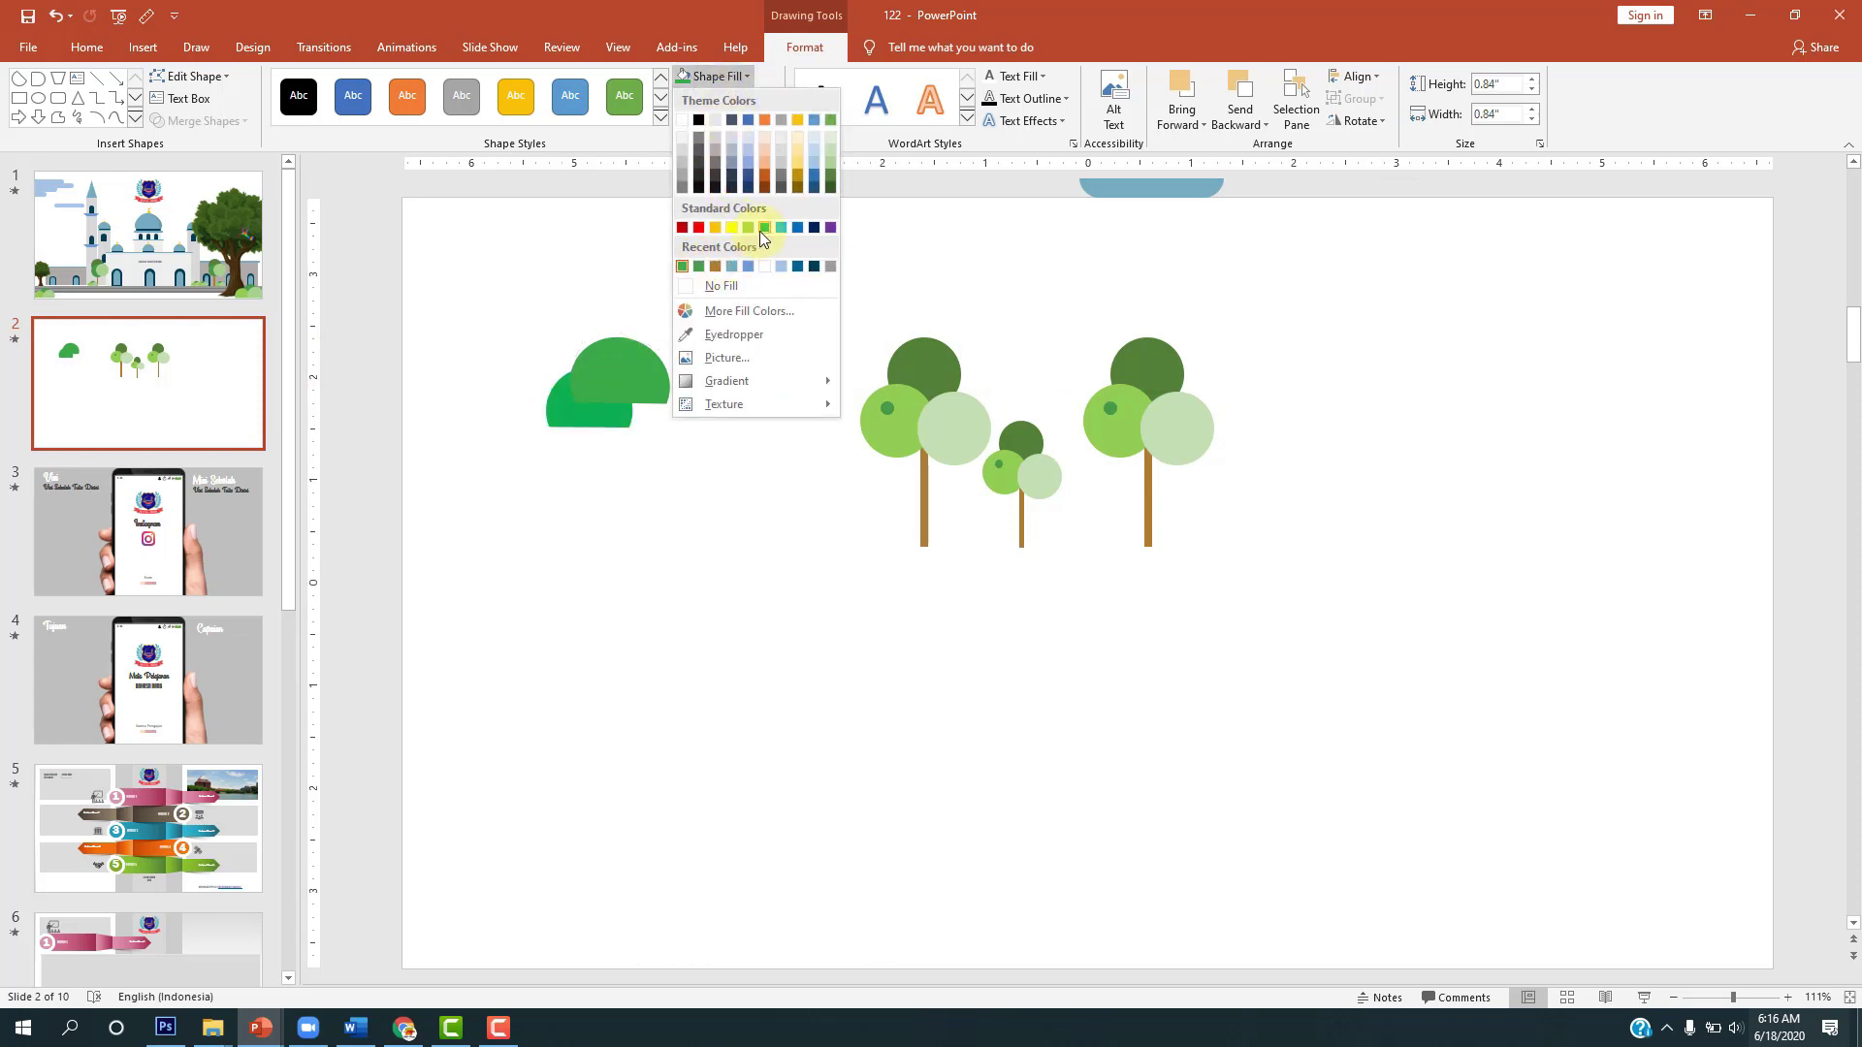
Step: Make the lower-left chord light green and send the dark green chord behind it
left_click(754, 230)
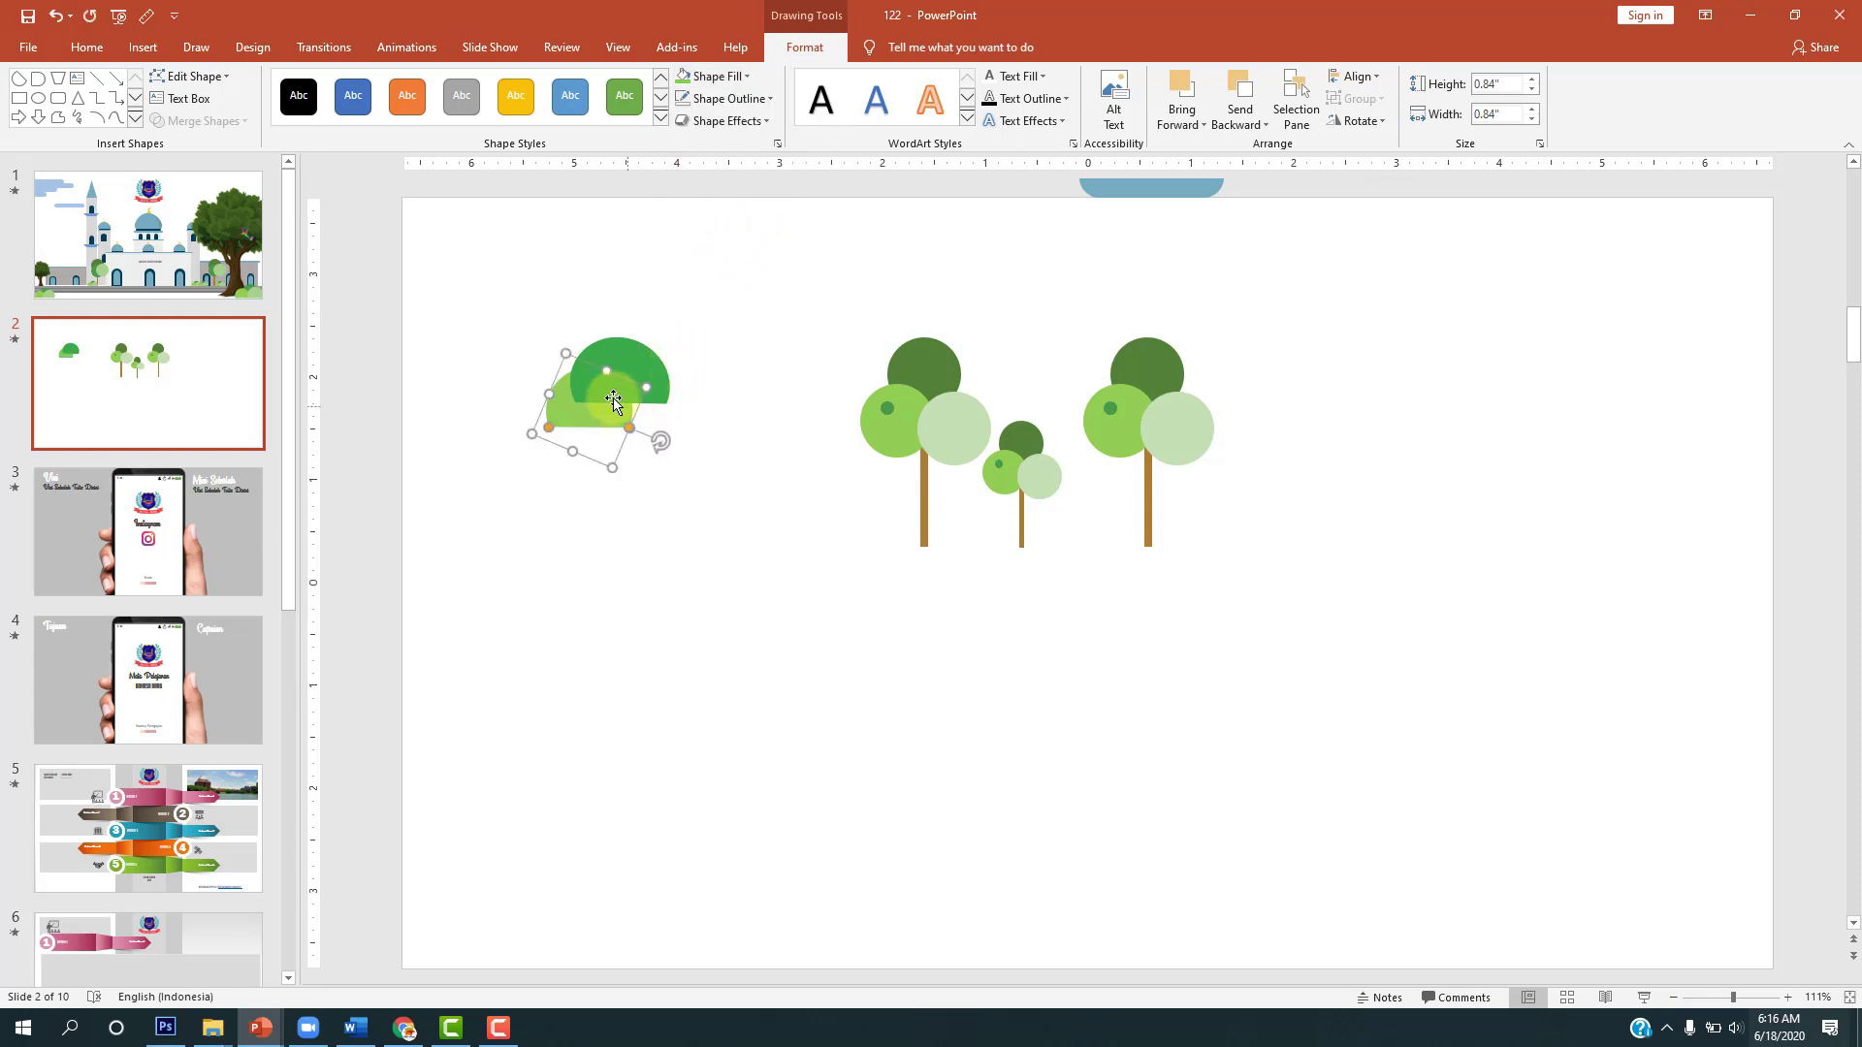
left_click(643, 364)
right_click(643, 364)
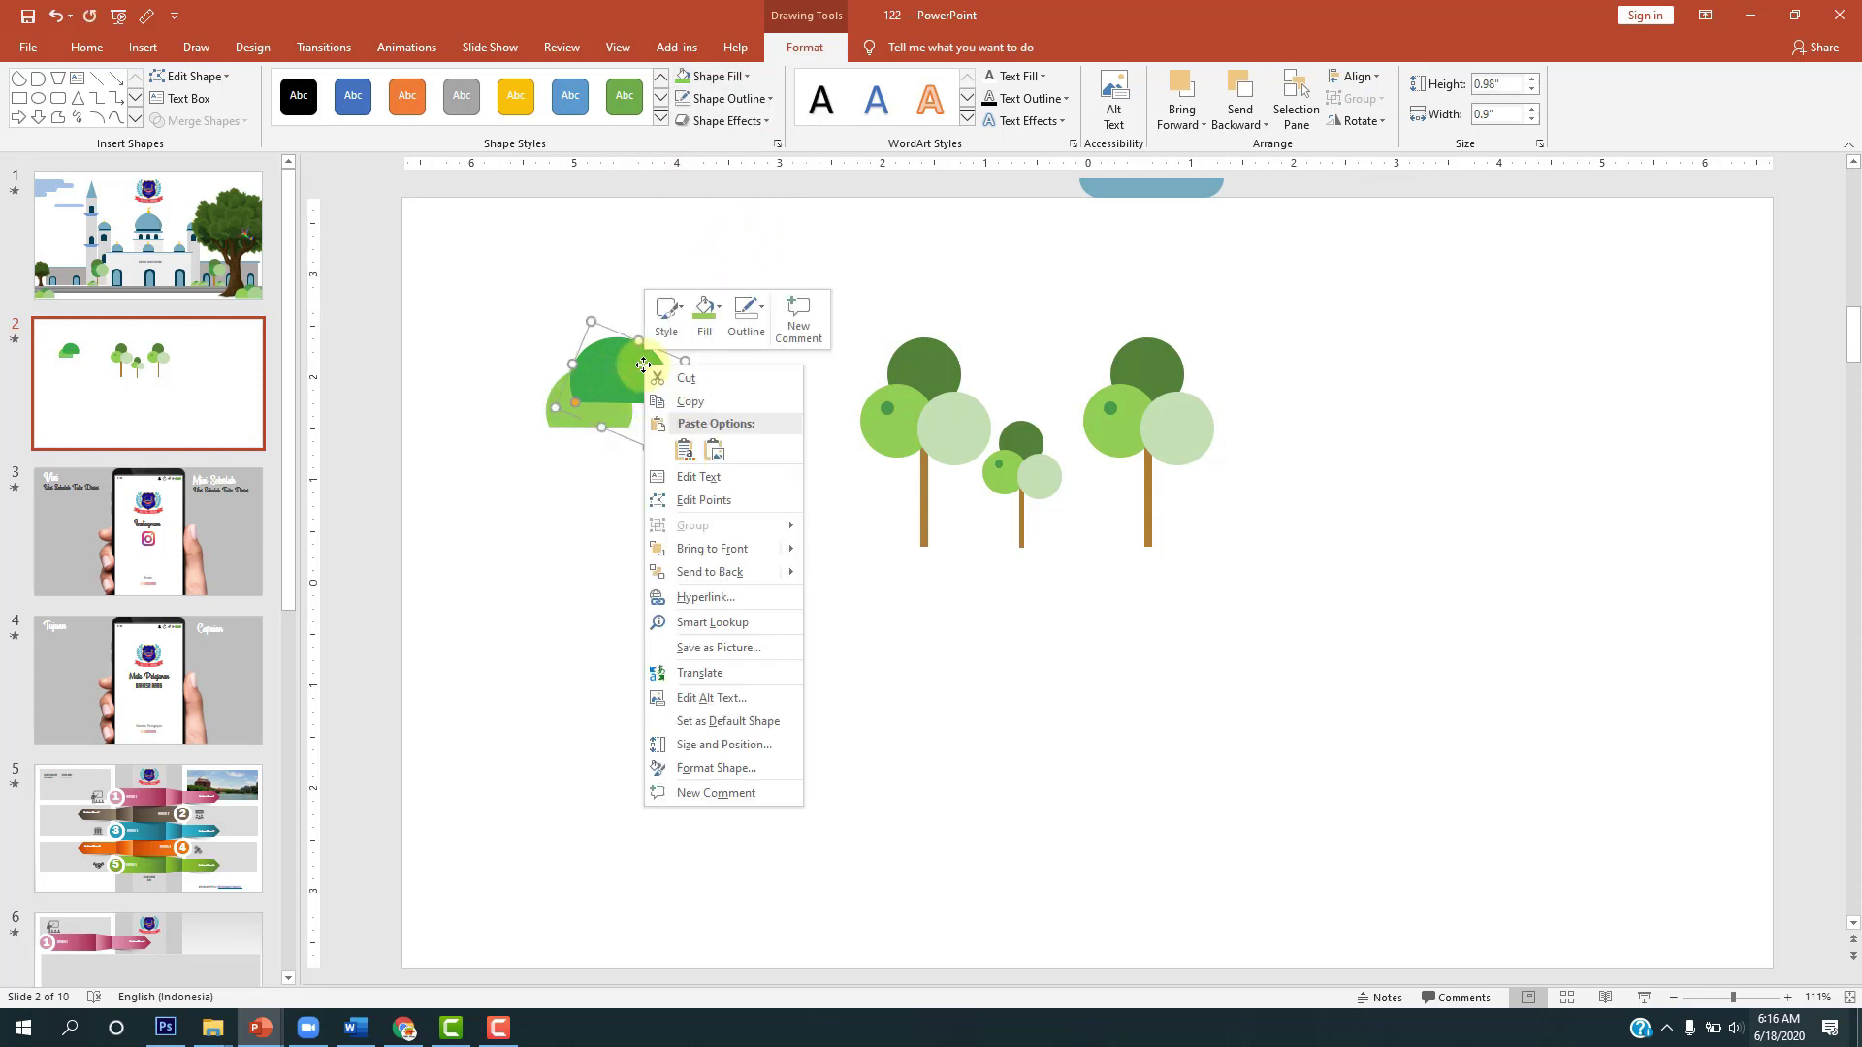
left_click(720, 571)
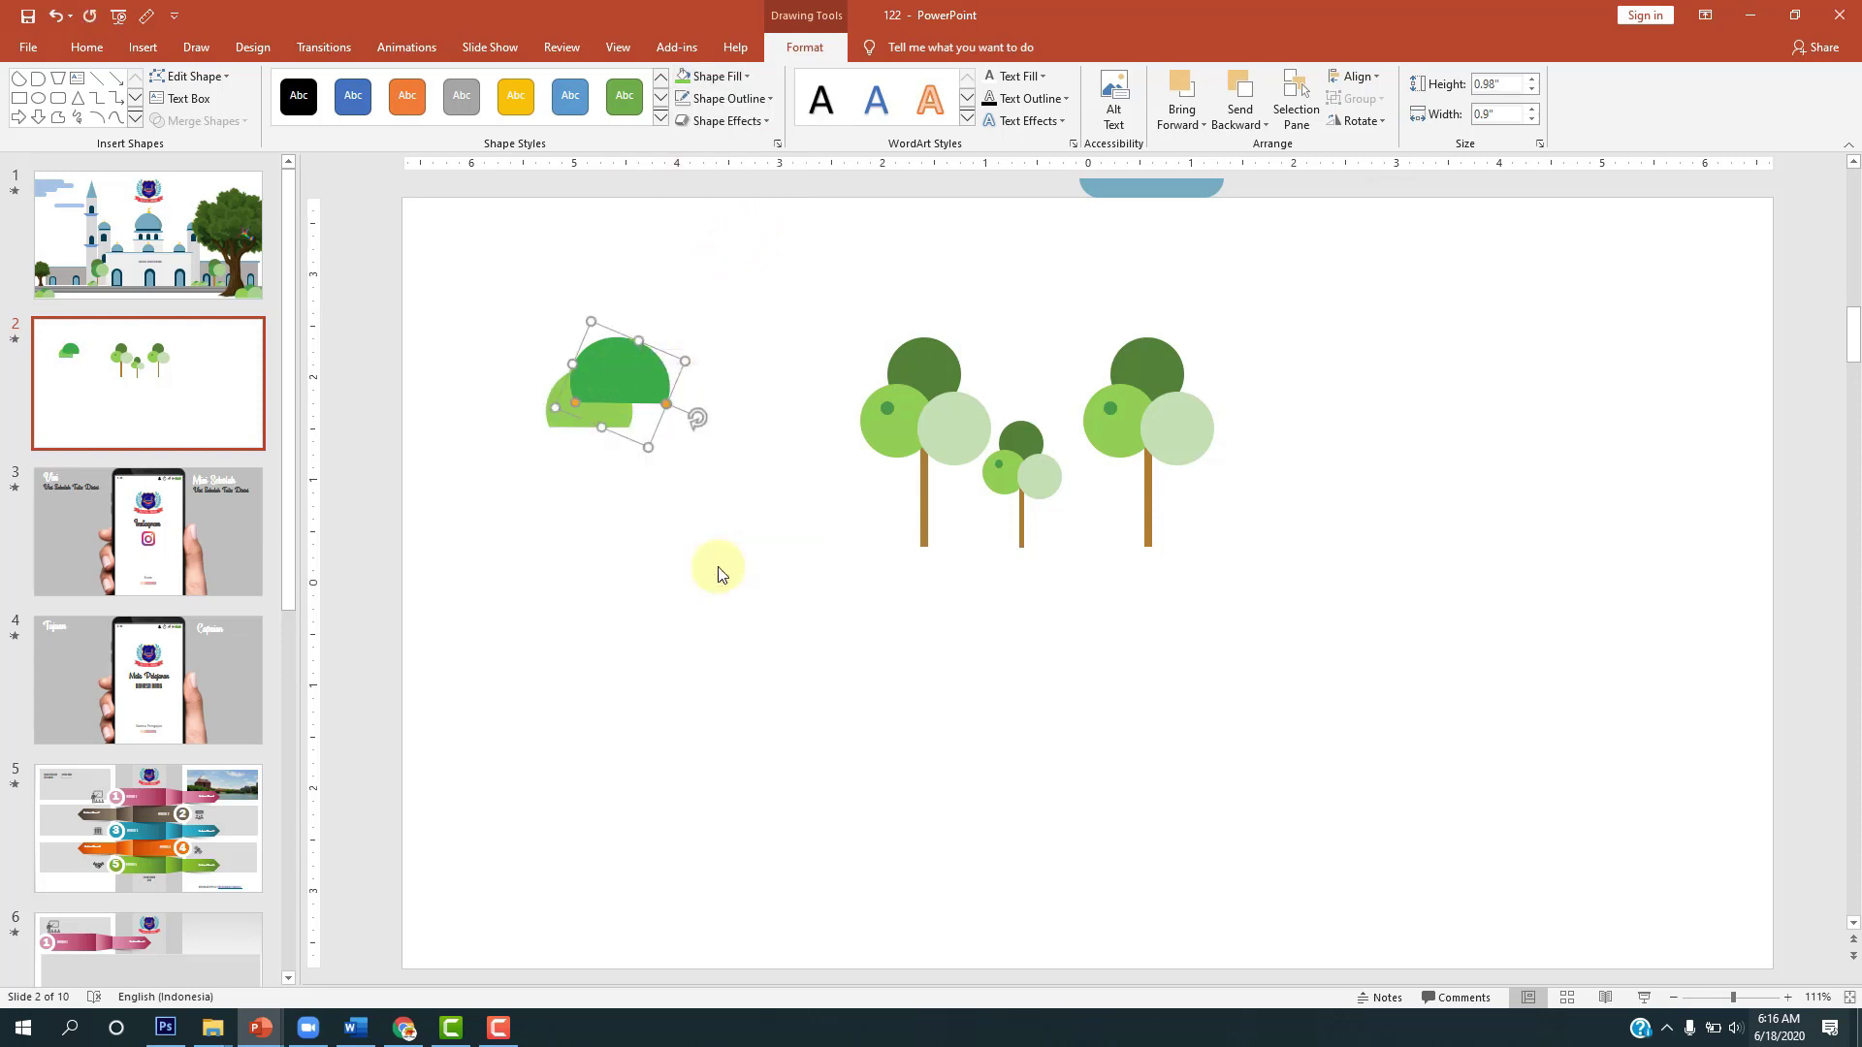
left_click(737, 375)
Step: Copy the light chord to the right of the dark one and give it a paler green fill
left_click(618, 403)
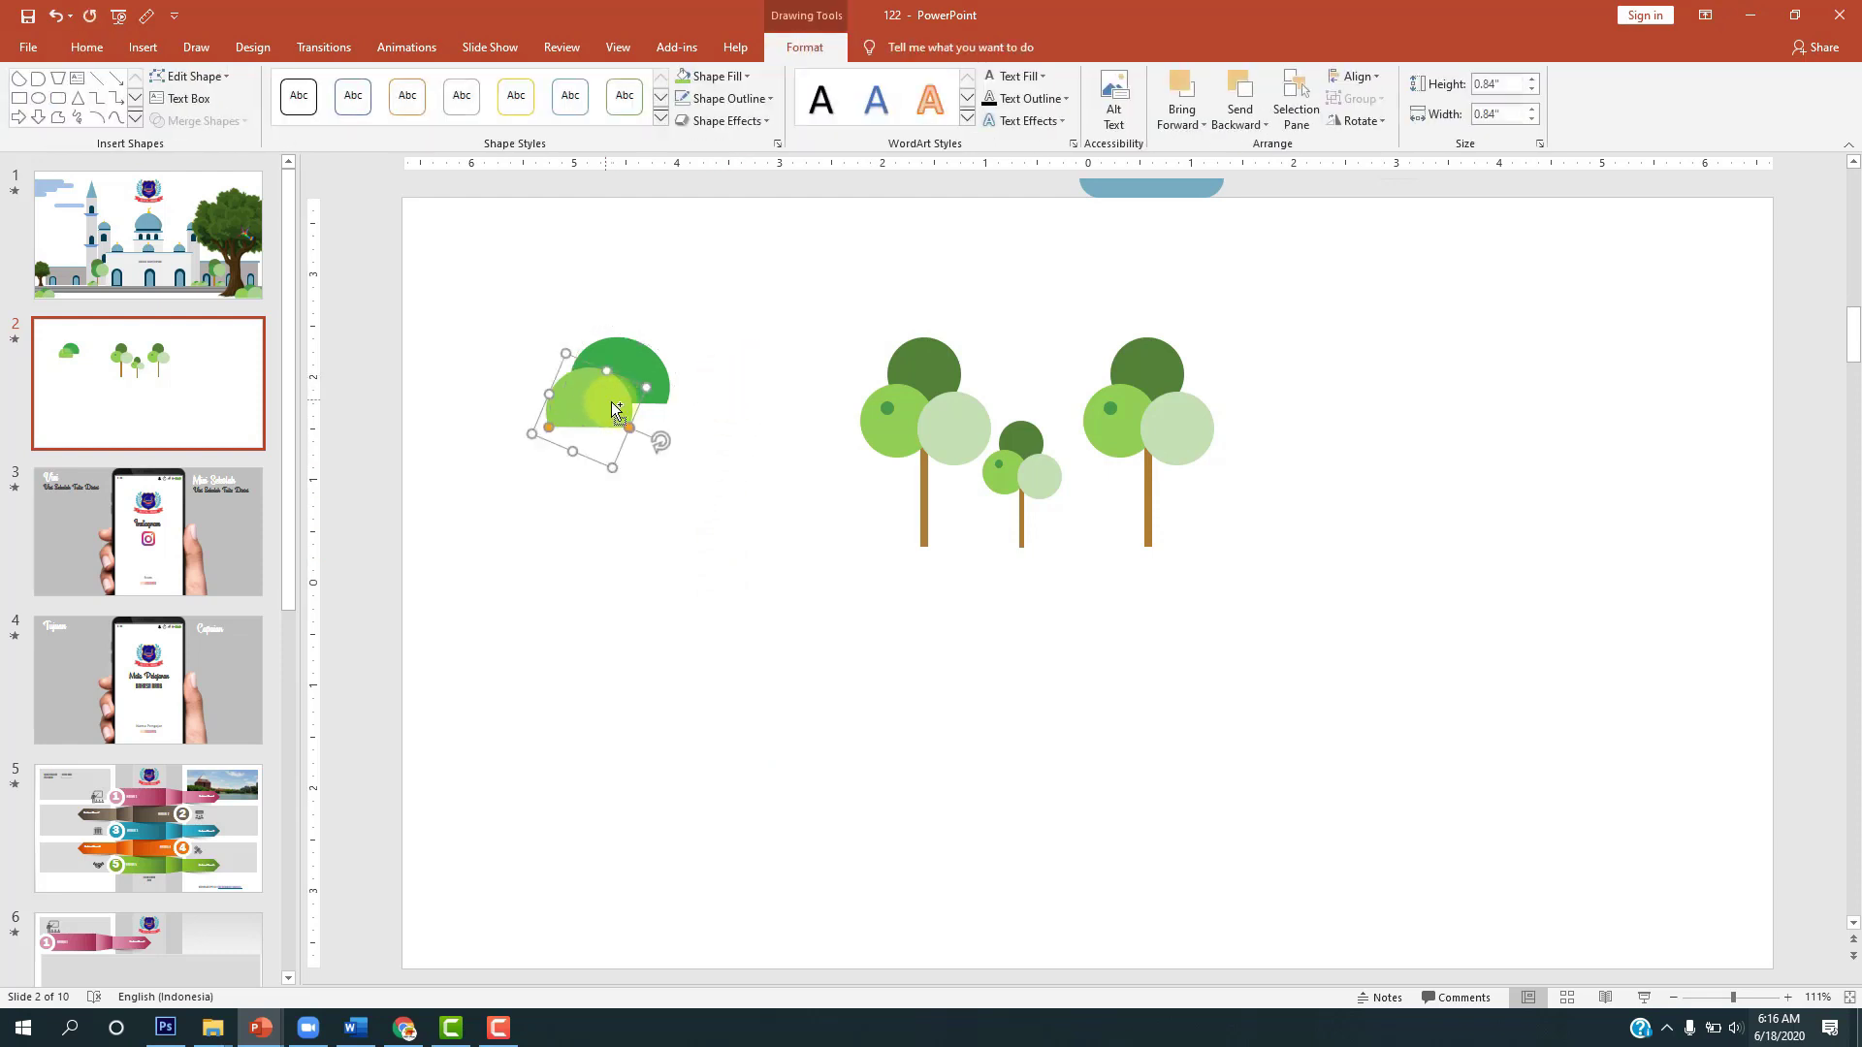
left_click_drag(617, 404, 682, 402)
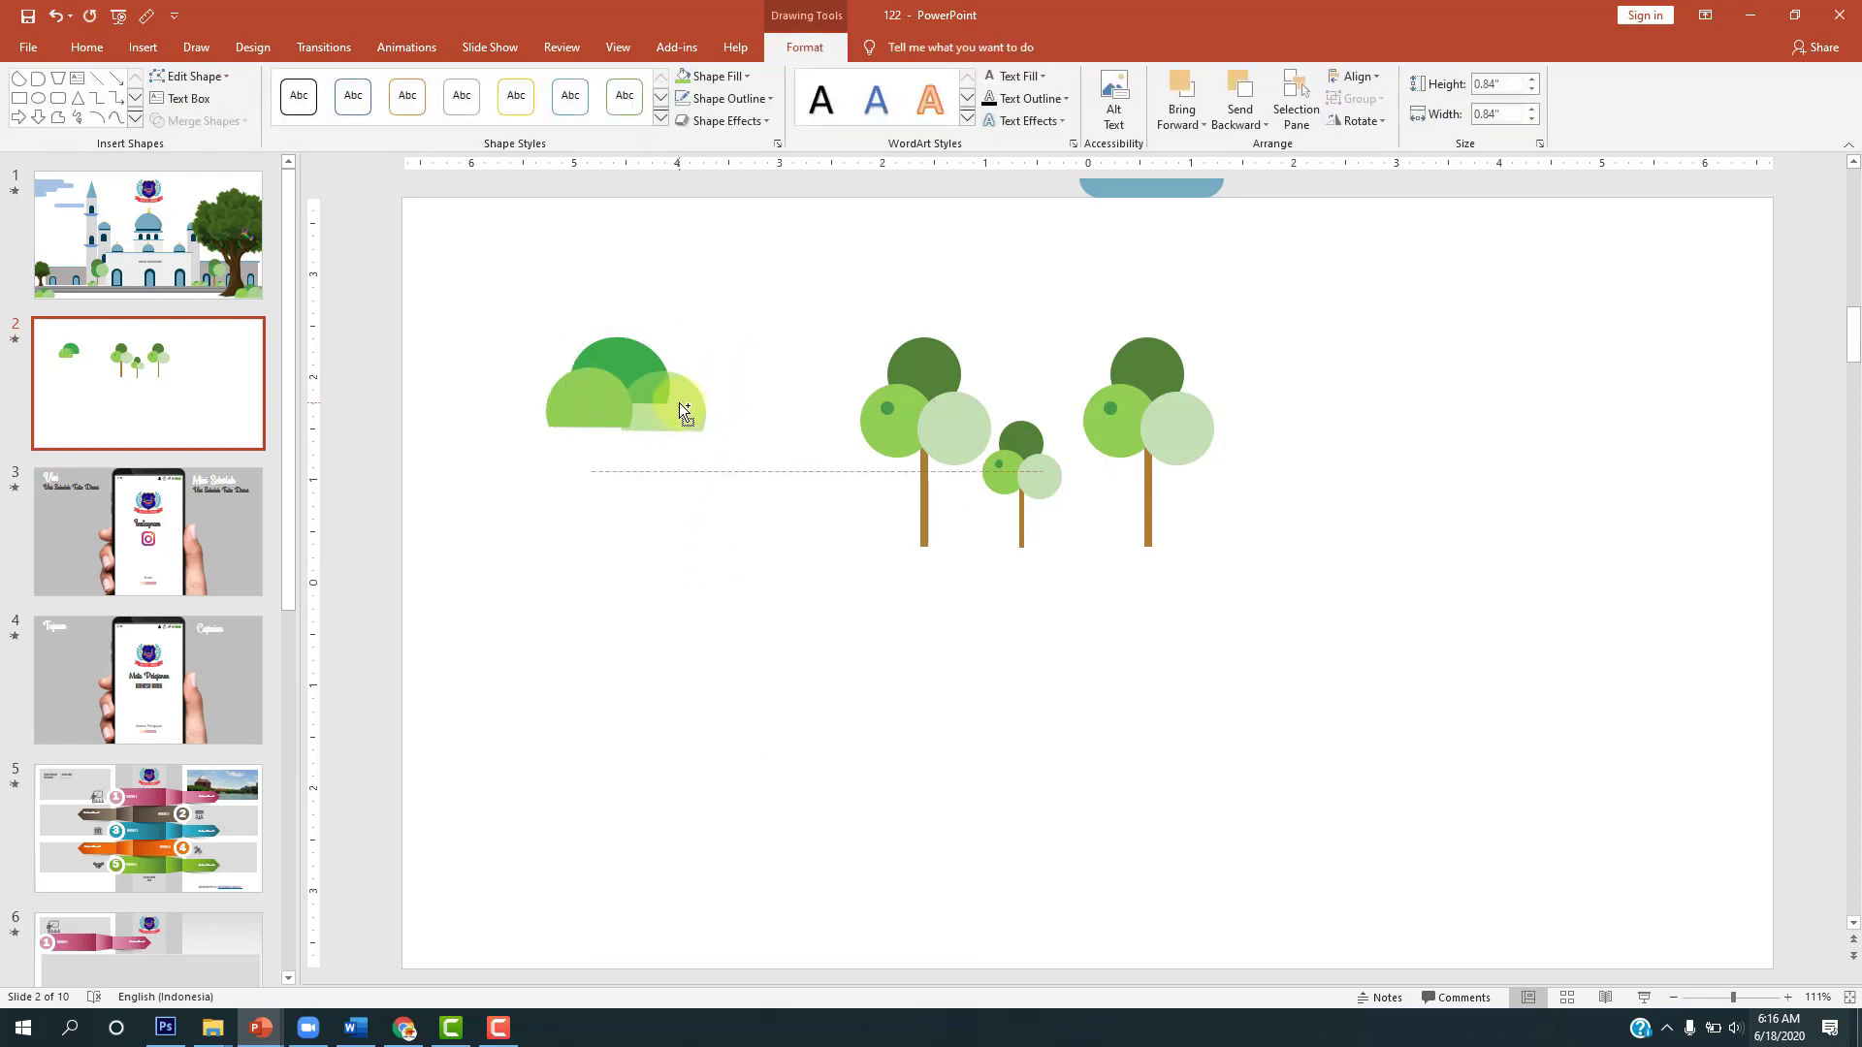
left_click_drag(681, 400, 681, 401)
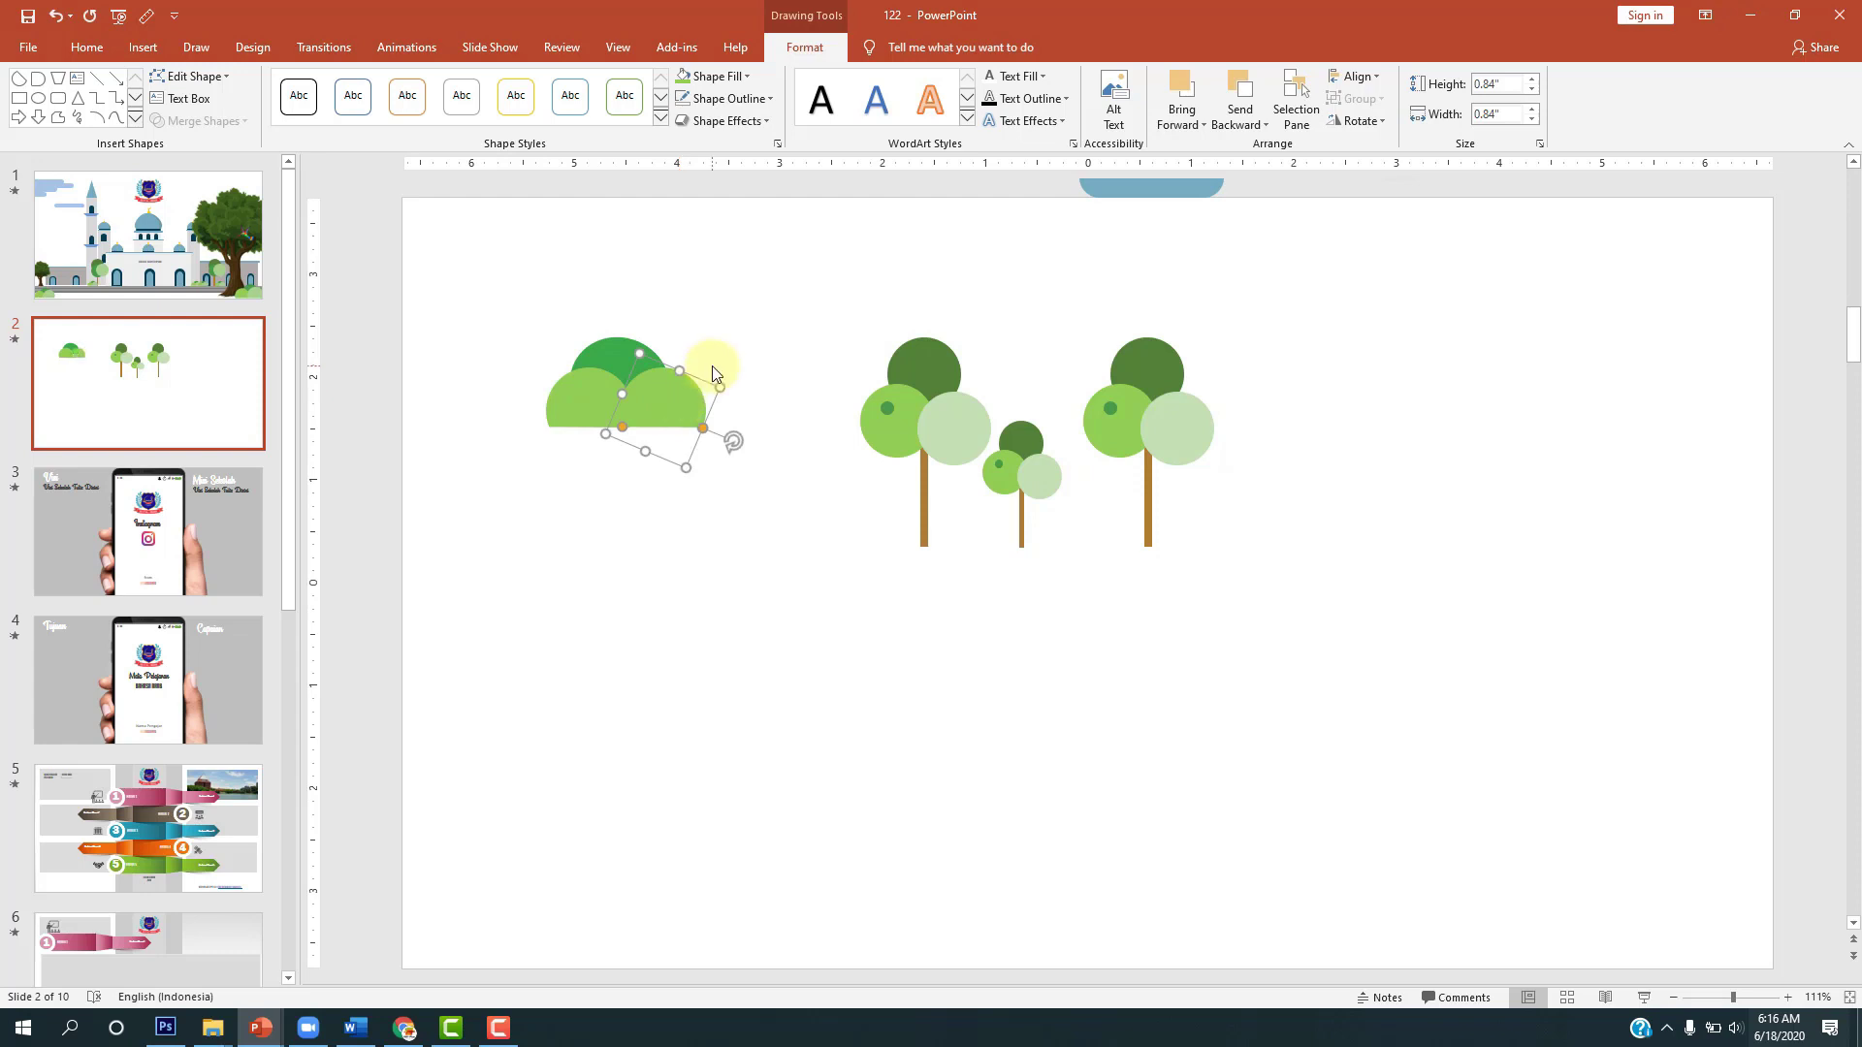
left_click(744, 78)
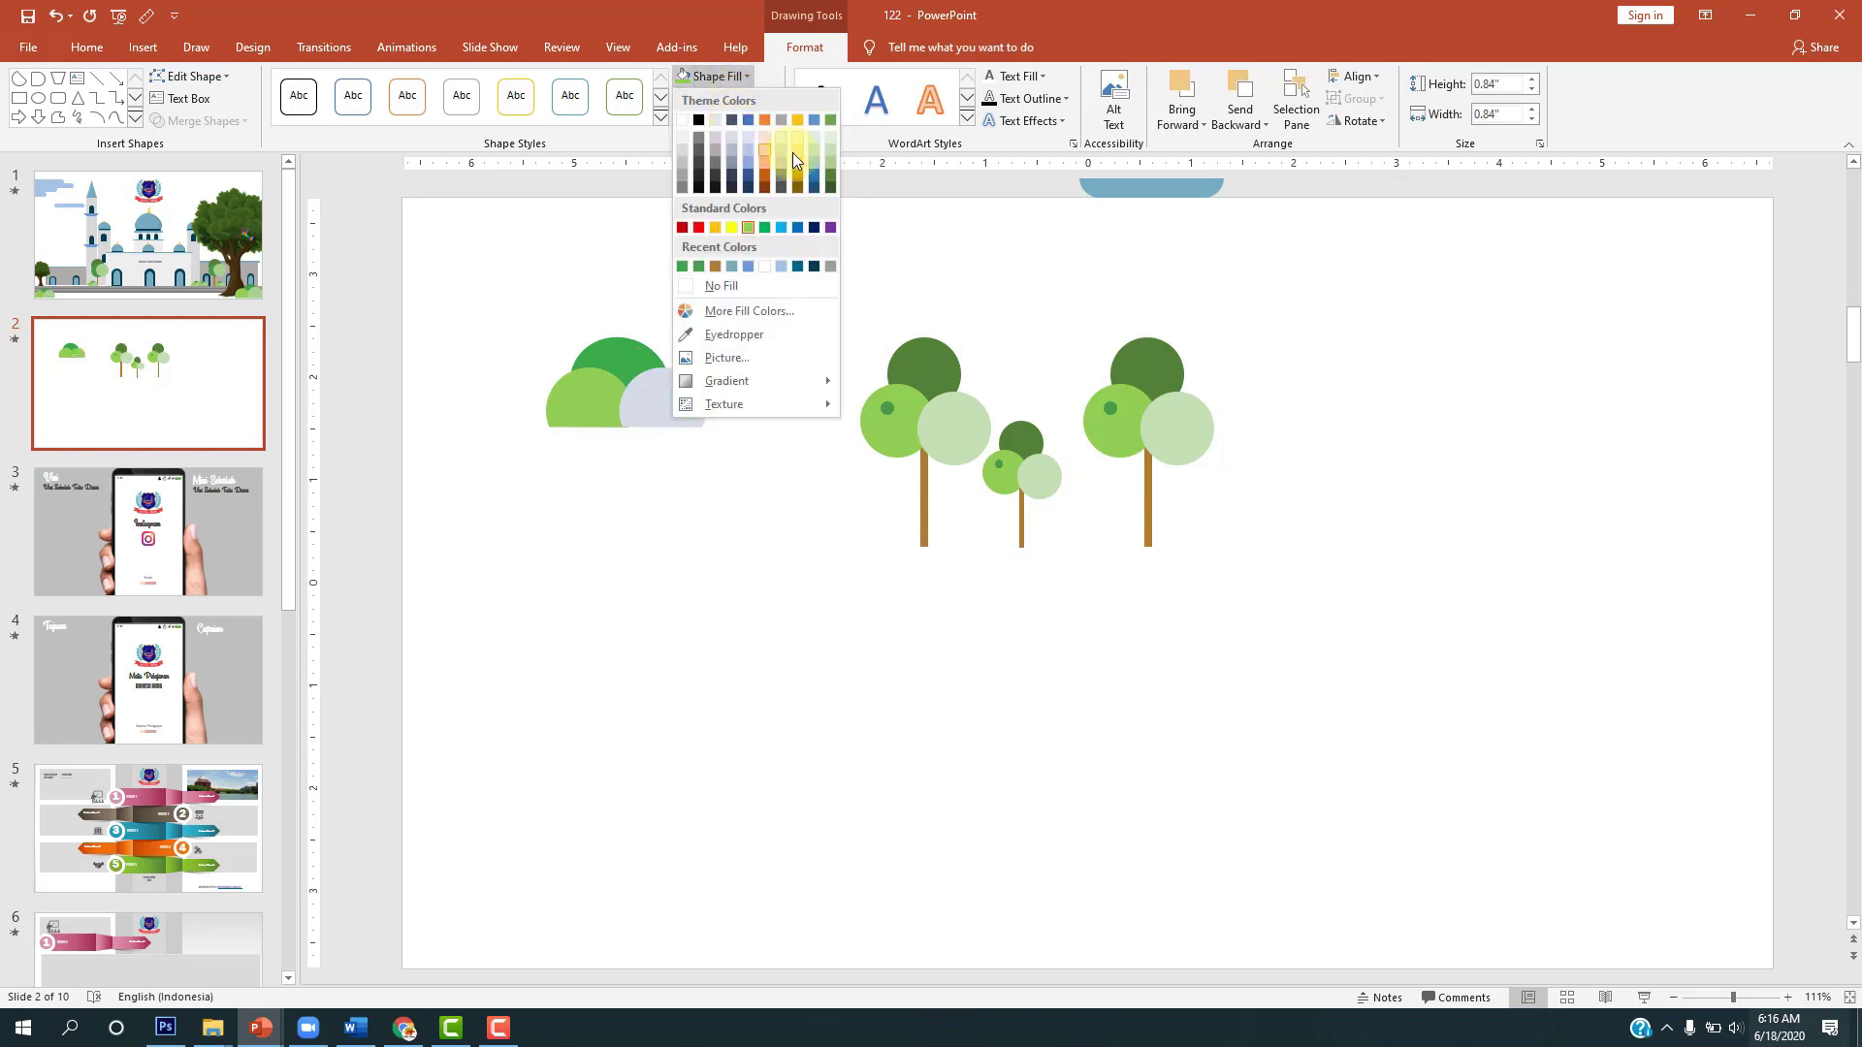
left_click(824, 161)
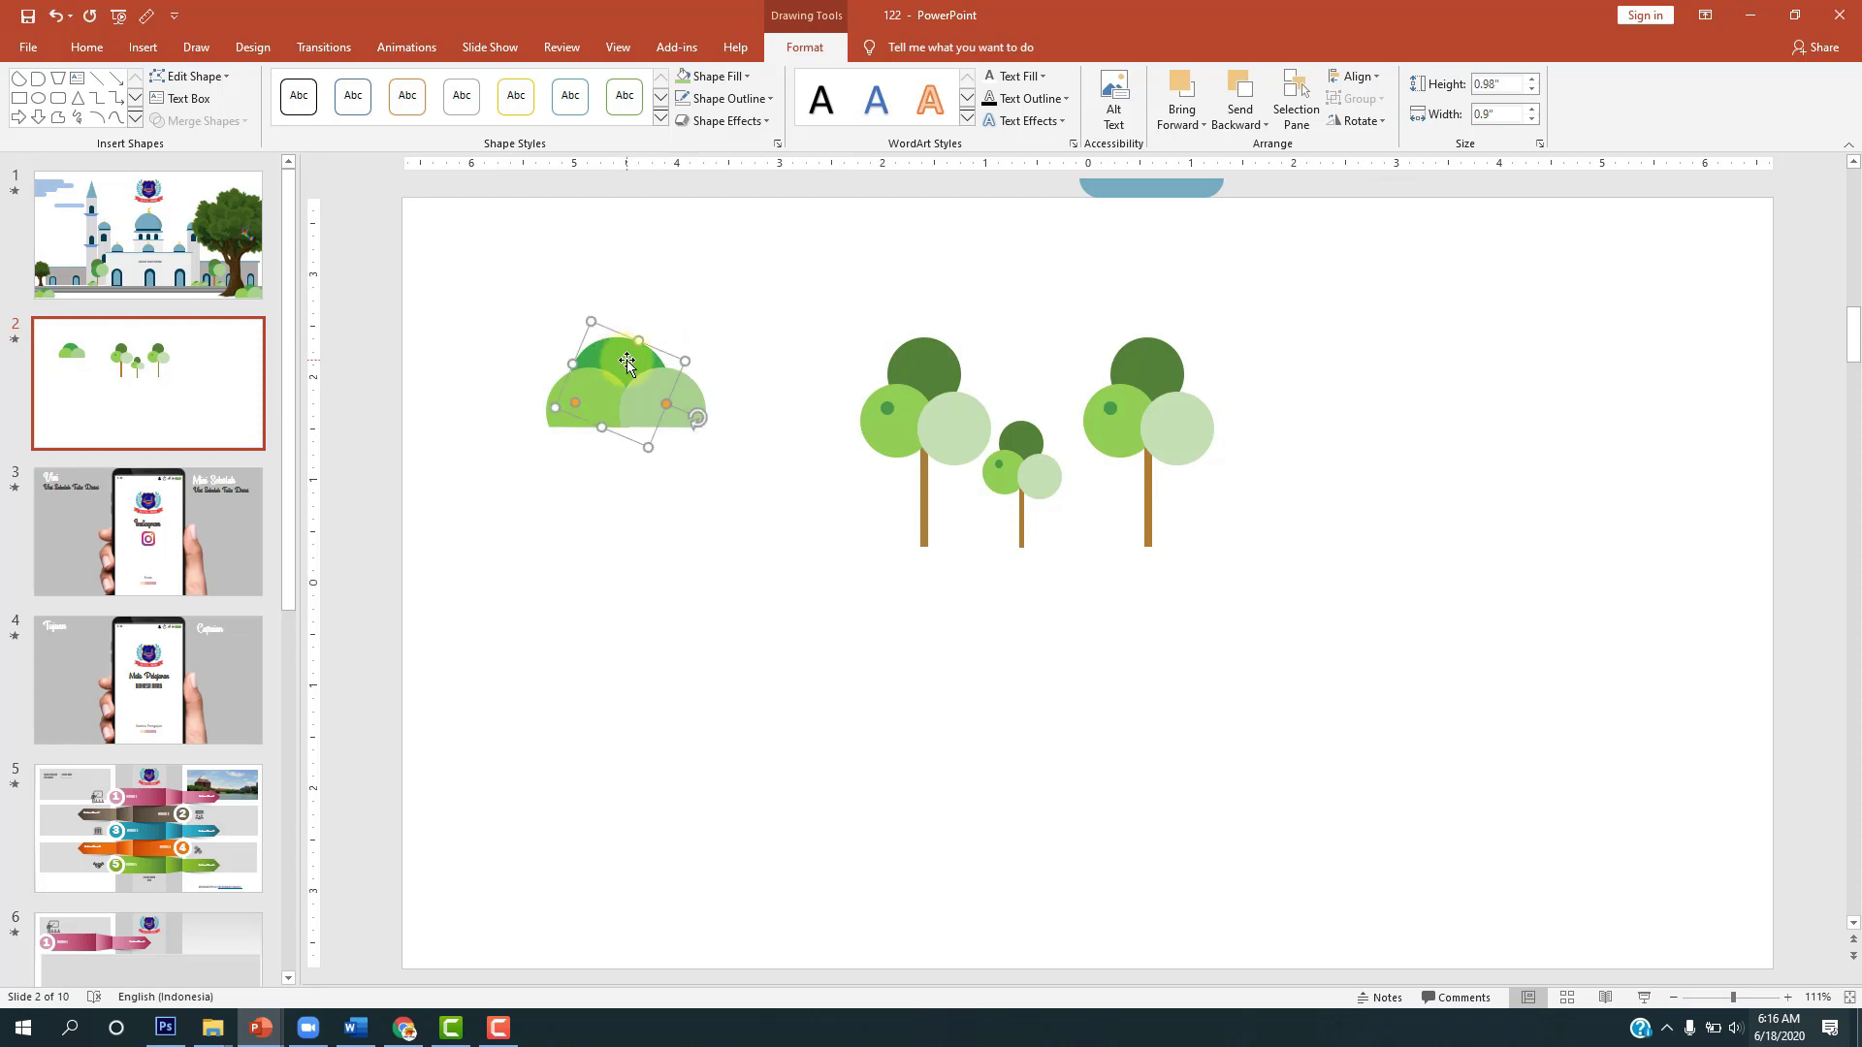
Step: Add a half-size copy of the dark chord at the right and send it to the back
left_click_drag(628, 362, 707, 386)
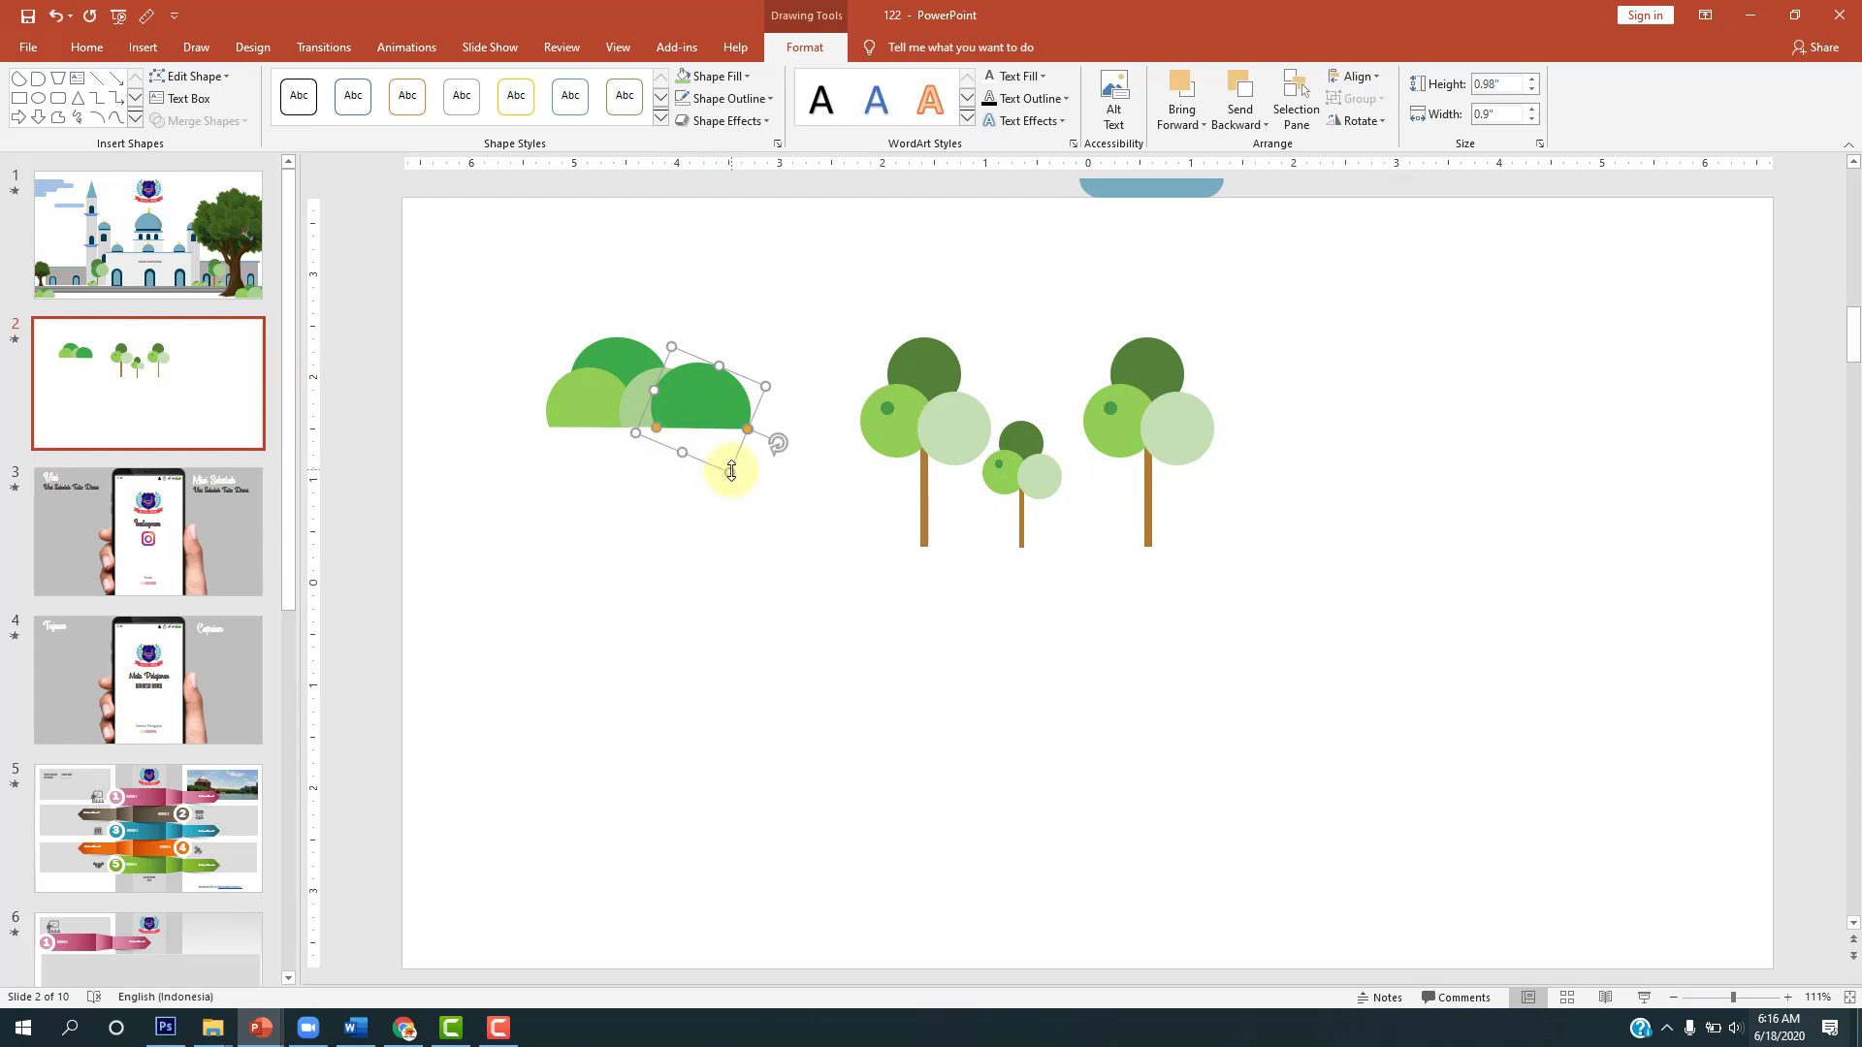
mouse_move(731, 471)
left_mouse_down()
mouse_move(704, 418)
mouse_move(729, 409)
mouse_move(707, 408)
left_mouse_up()
right_click(709, 407)
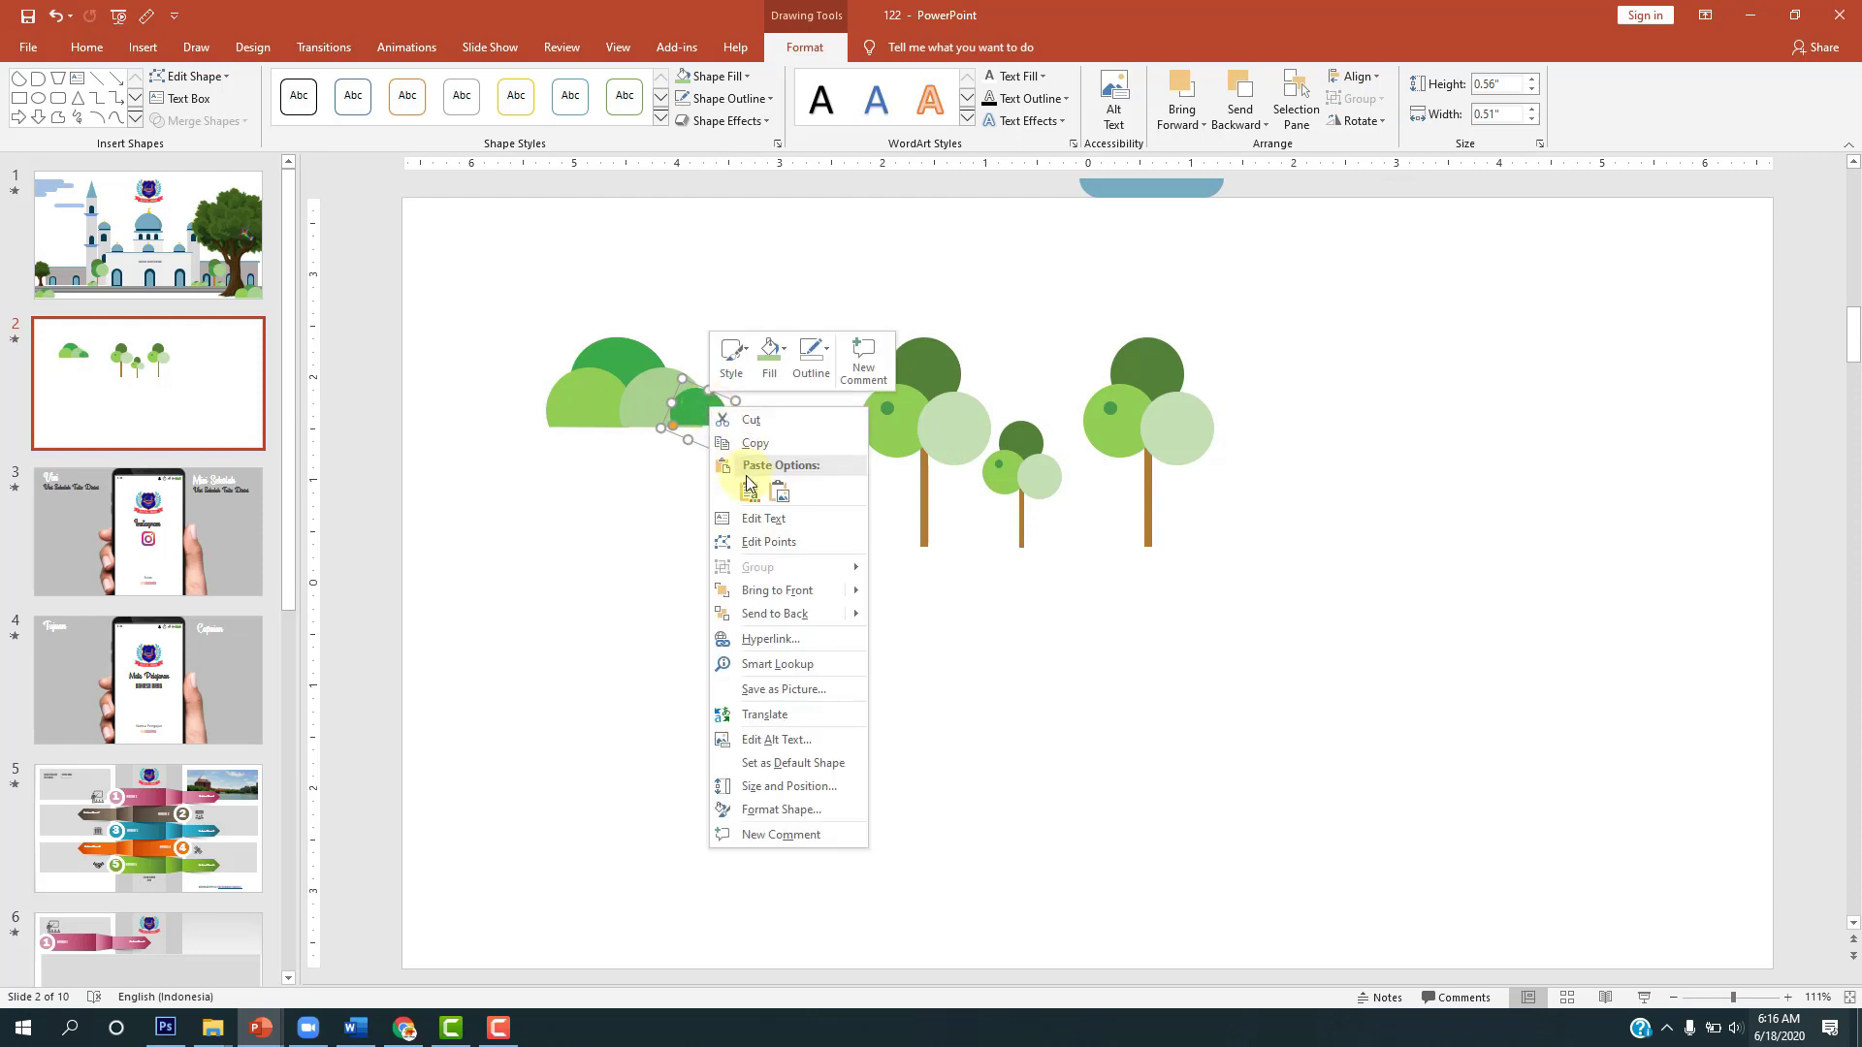
left_click(775, 613)
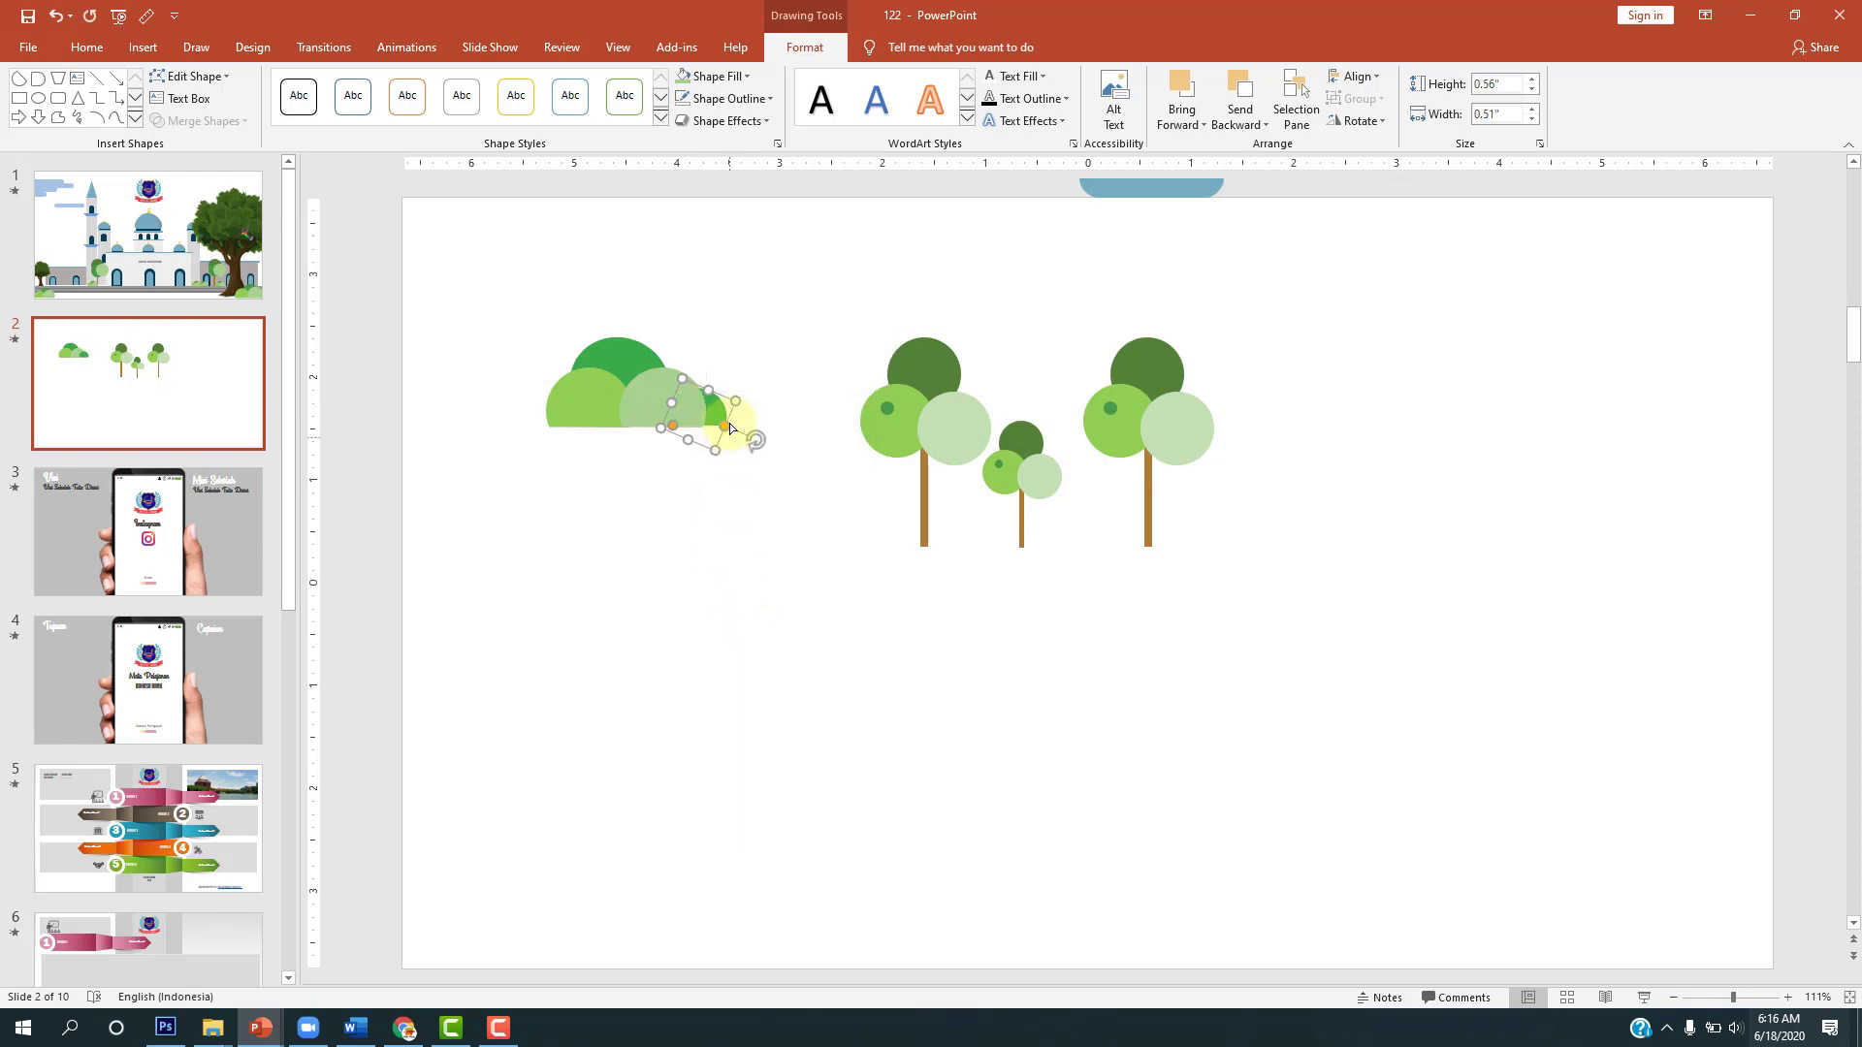
left_click(785, 373)
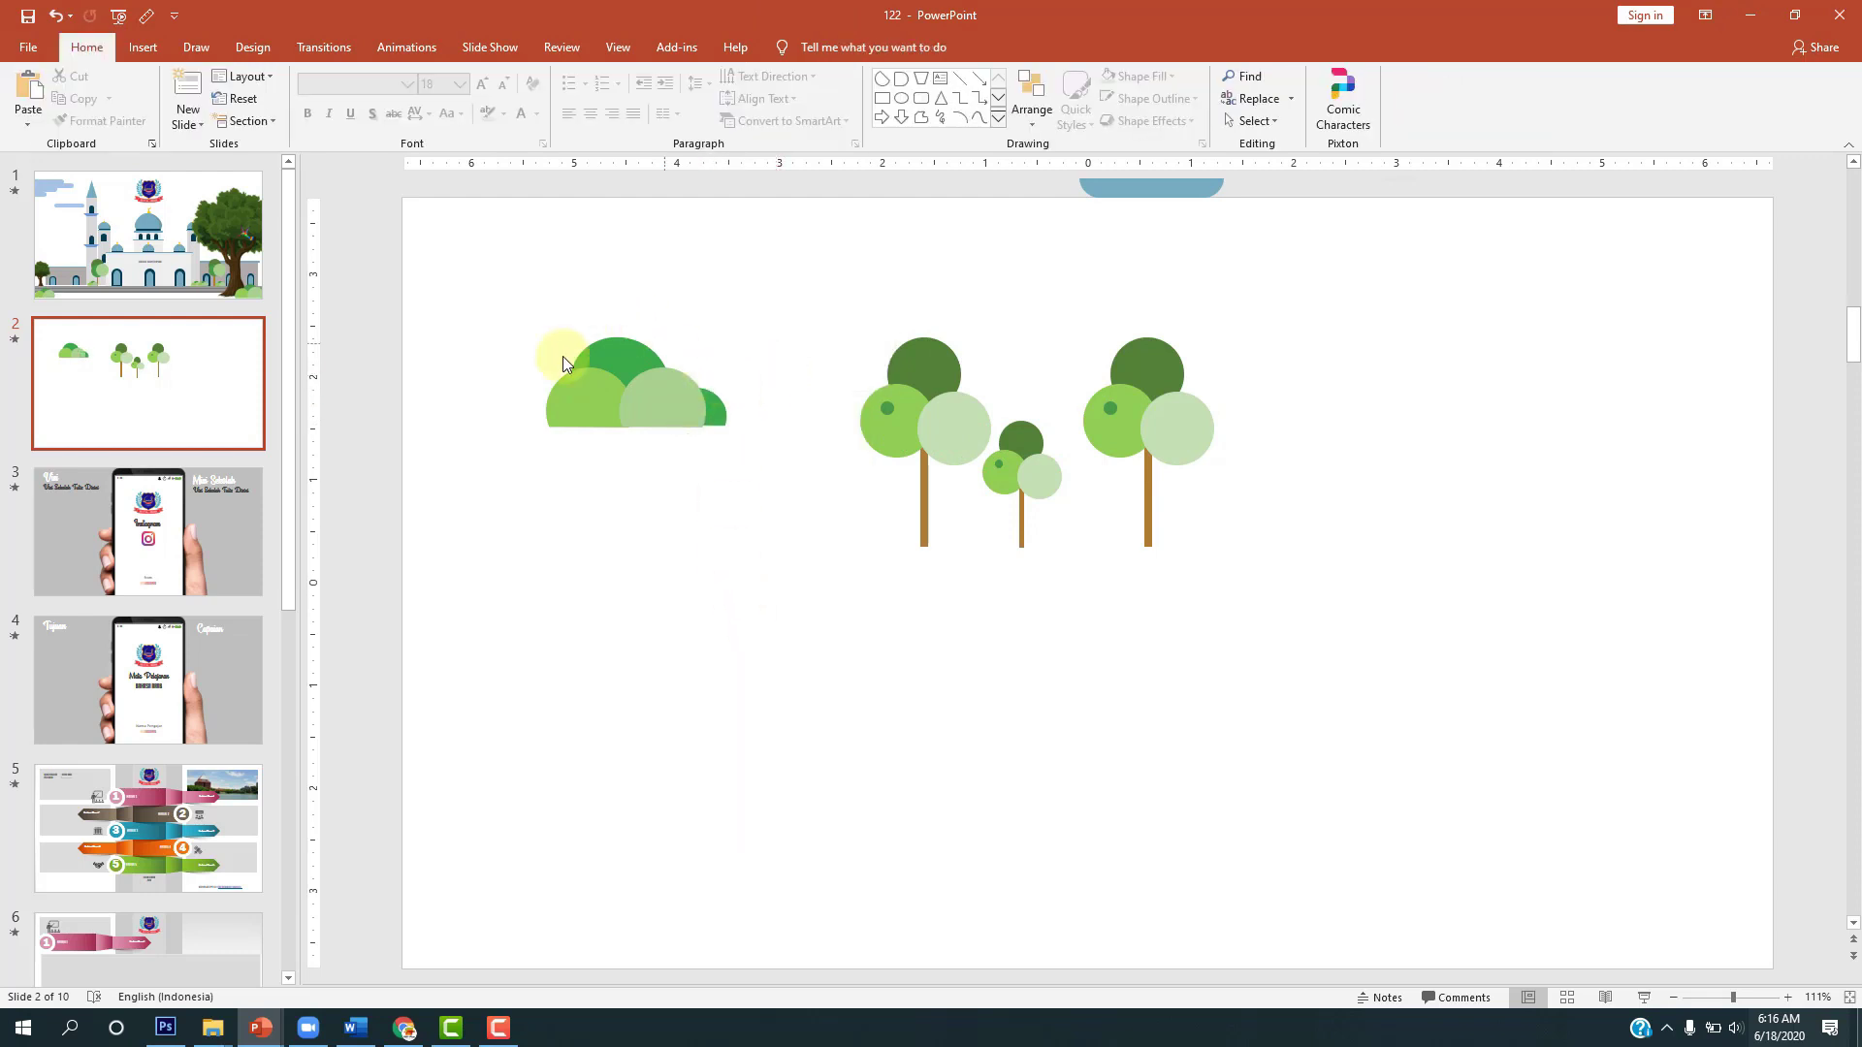
Step: Group the bush pieces with Ctrl+G, move the bush to the left tree's base, and shrink it
left_click_drag(499, 327, 757, 494)
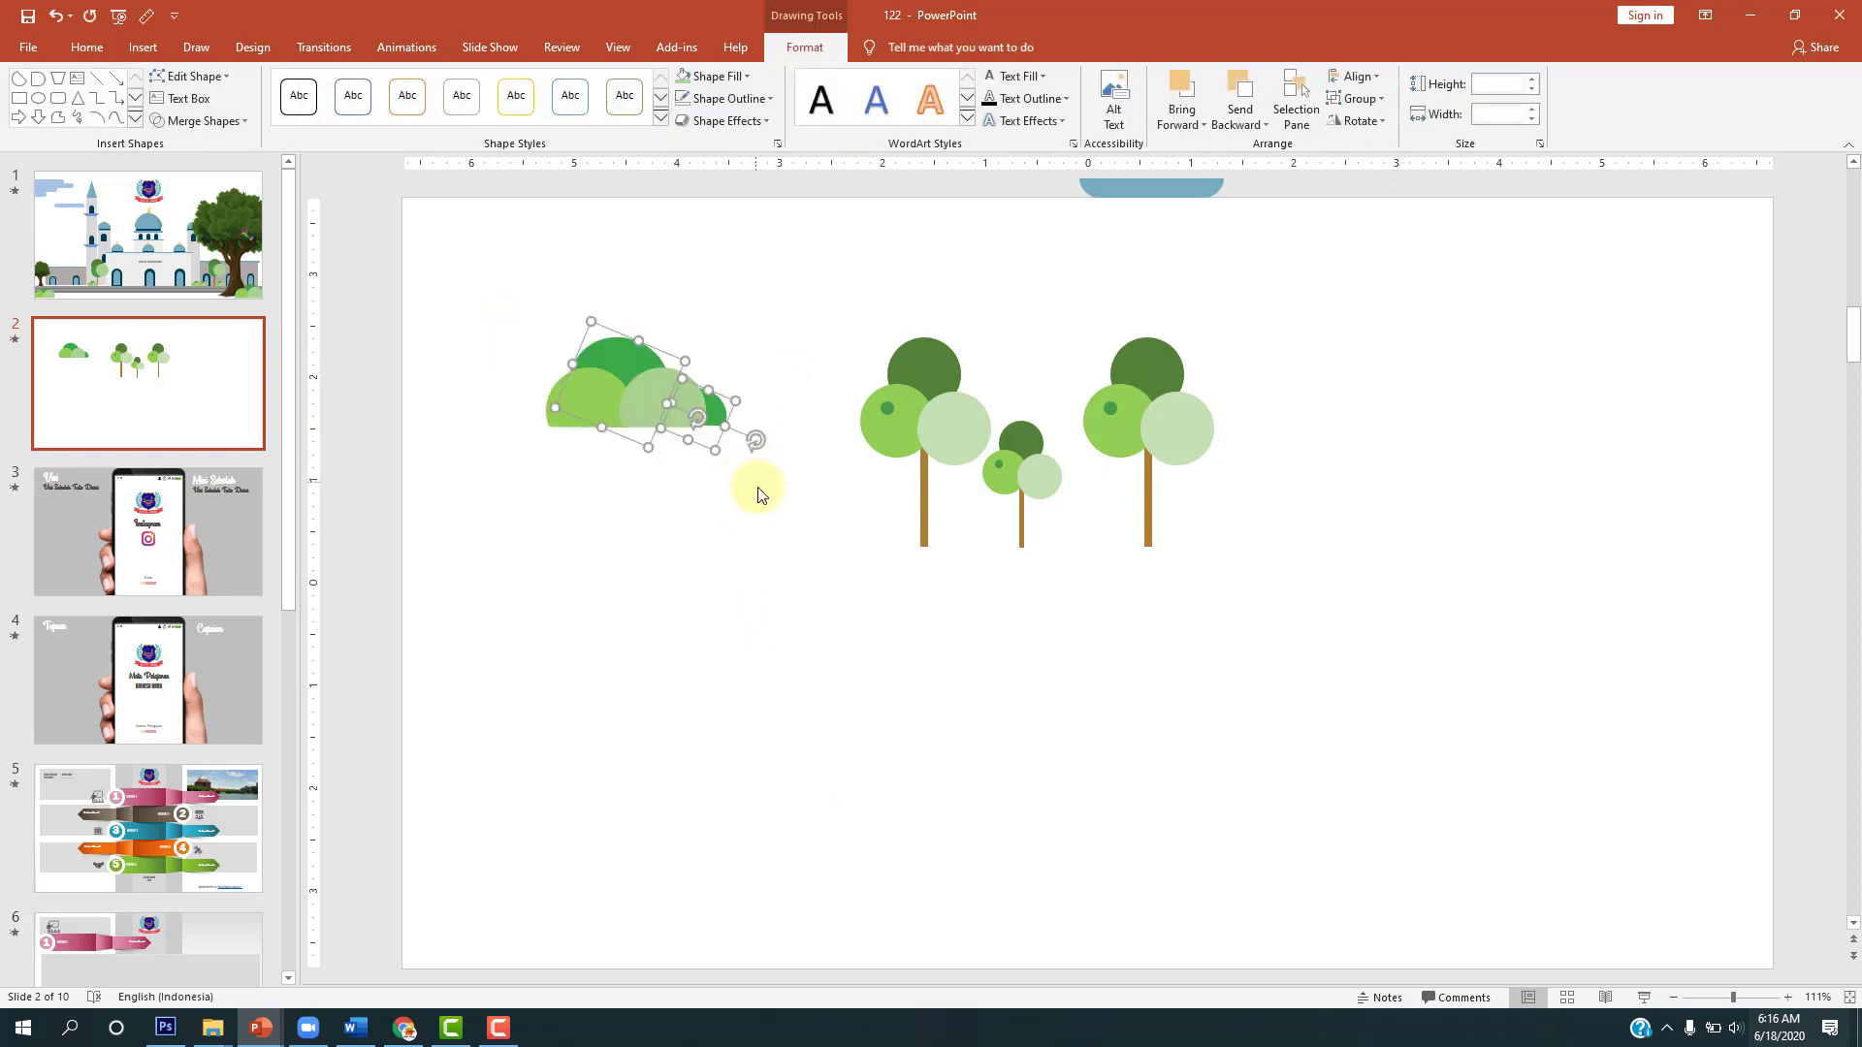
left_click_drag(507, 333, 769, 544)
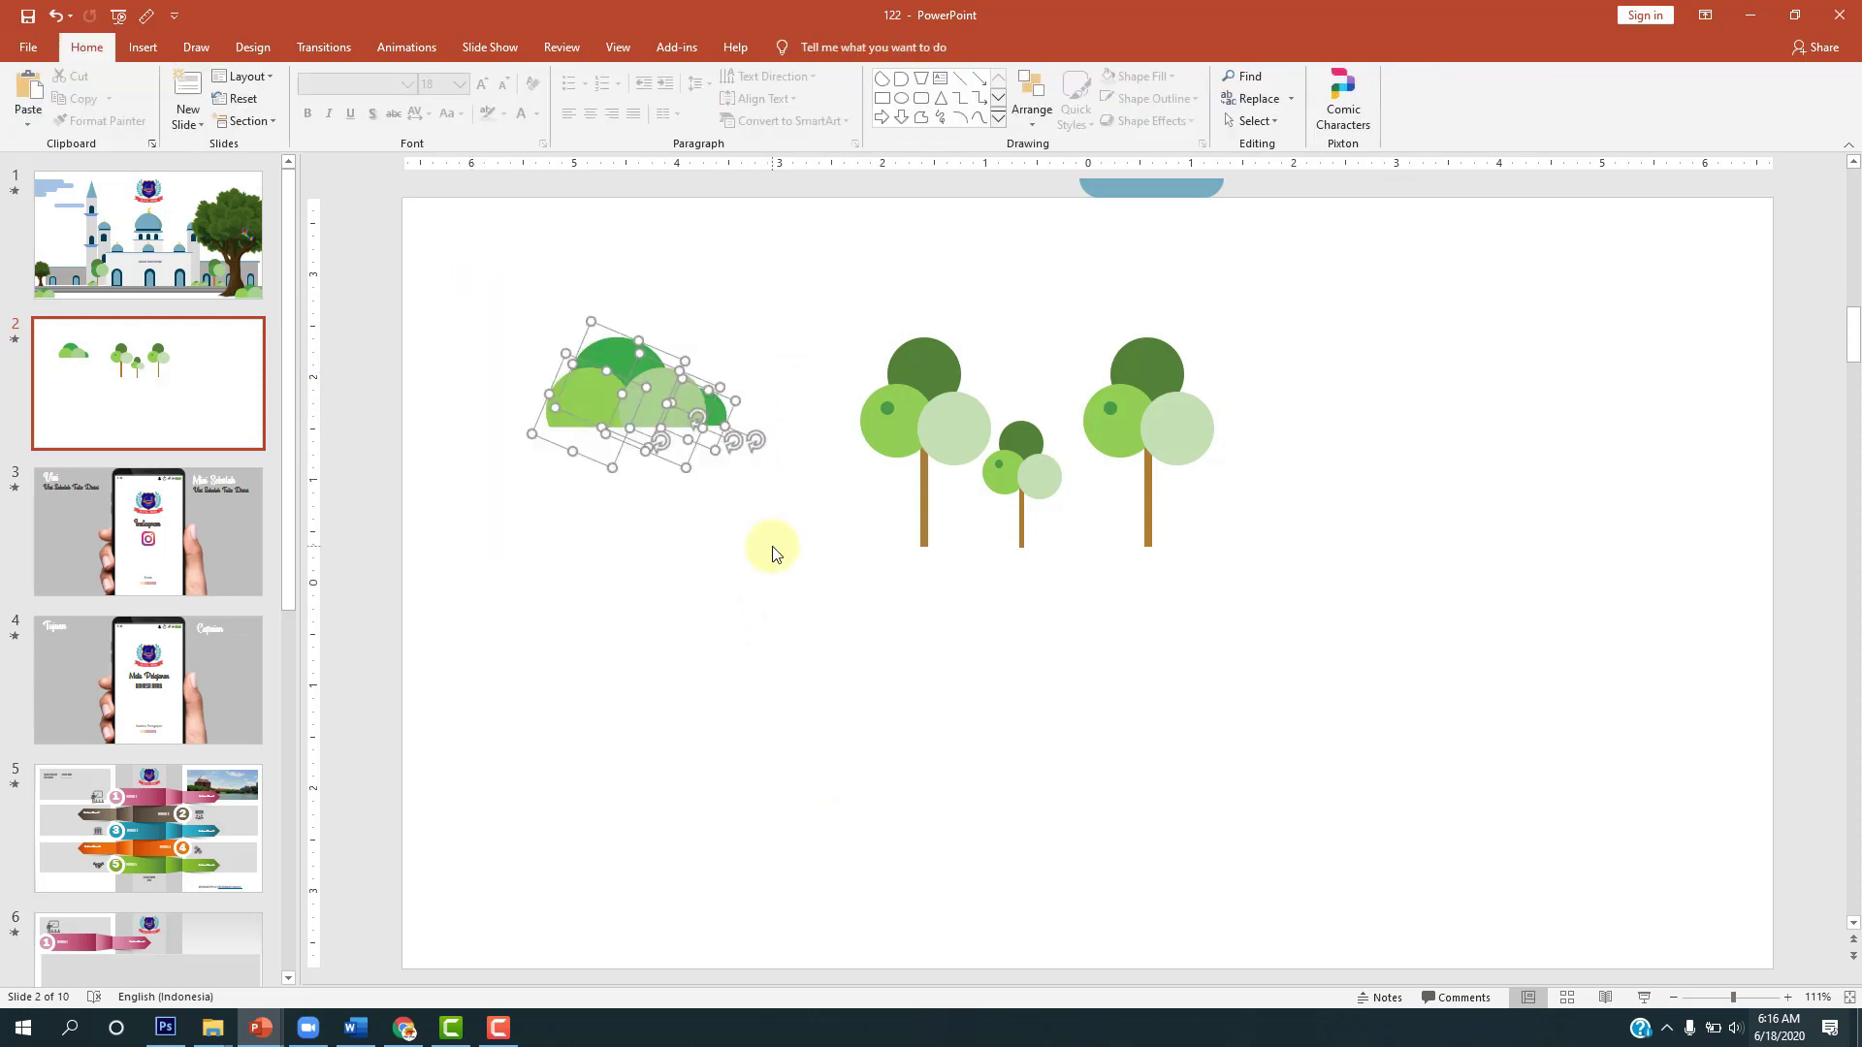
key("ctrl+g")
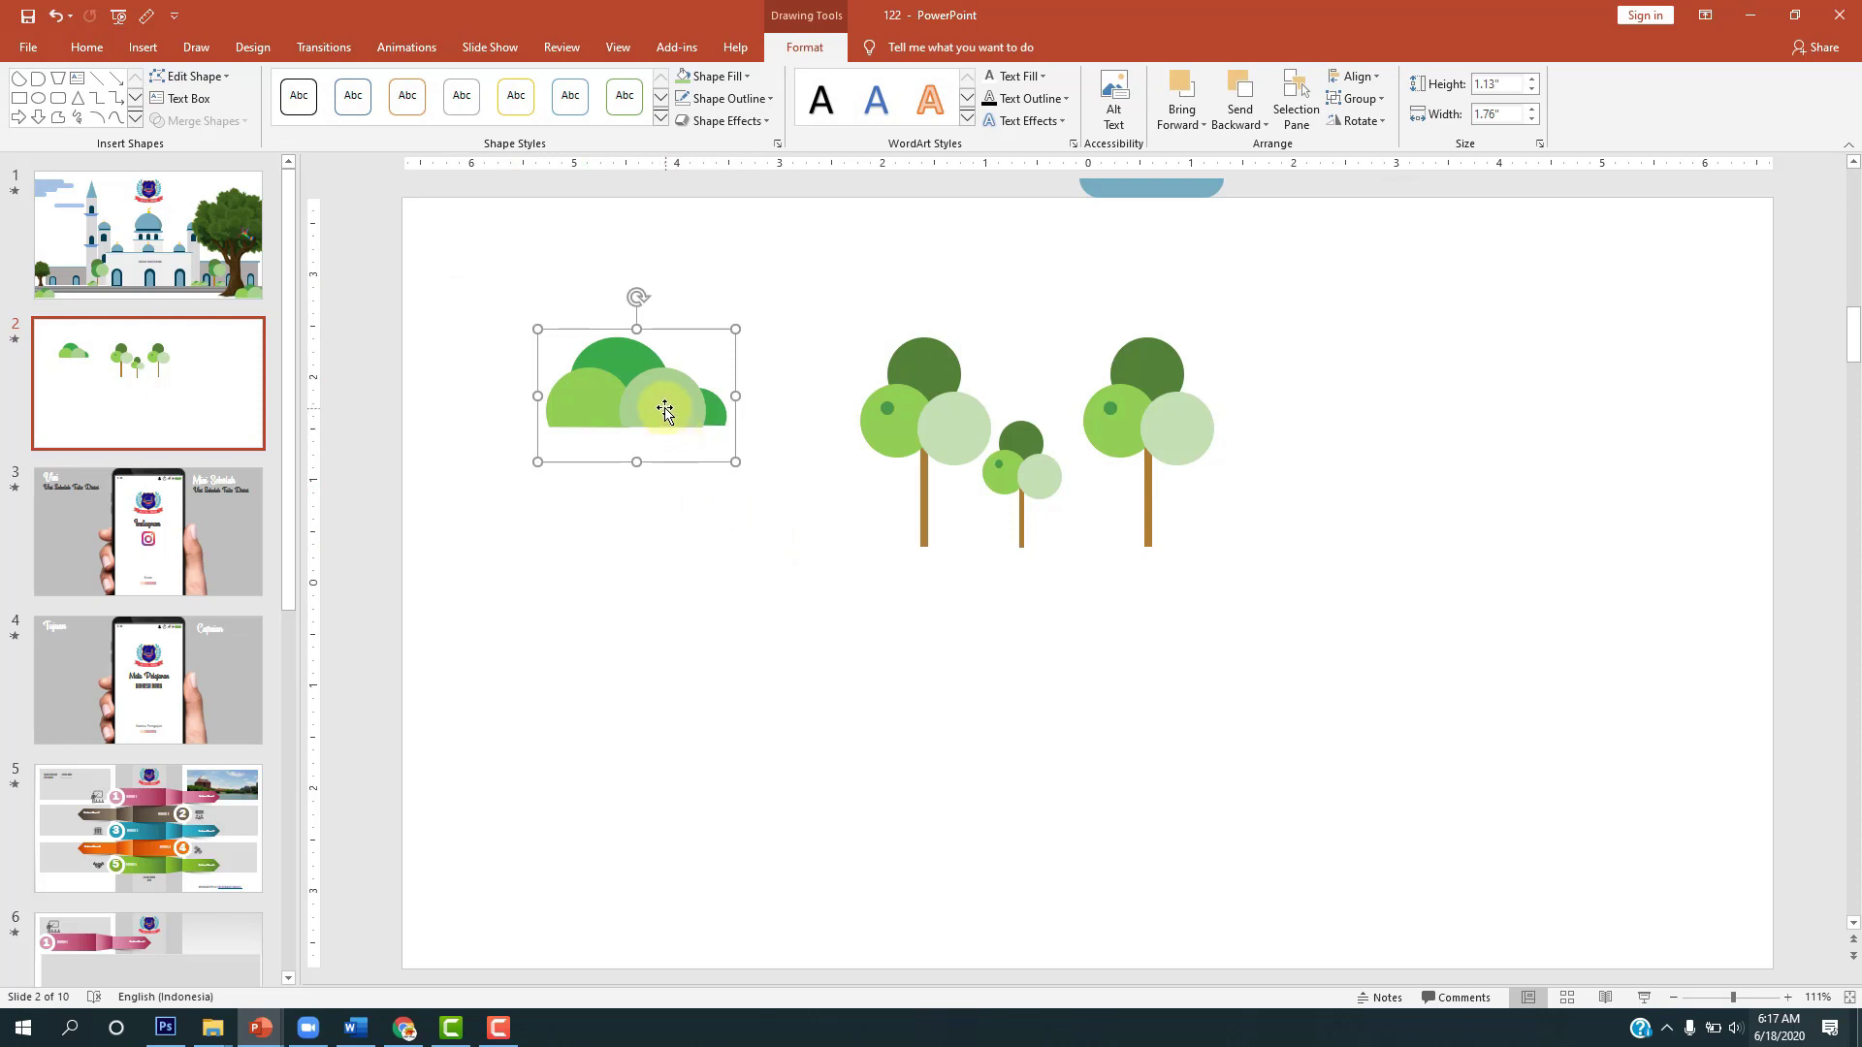
left_click_drag(666, 418, 876, 540)
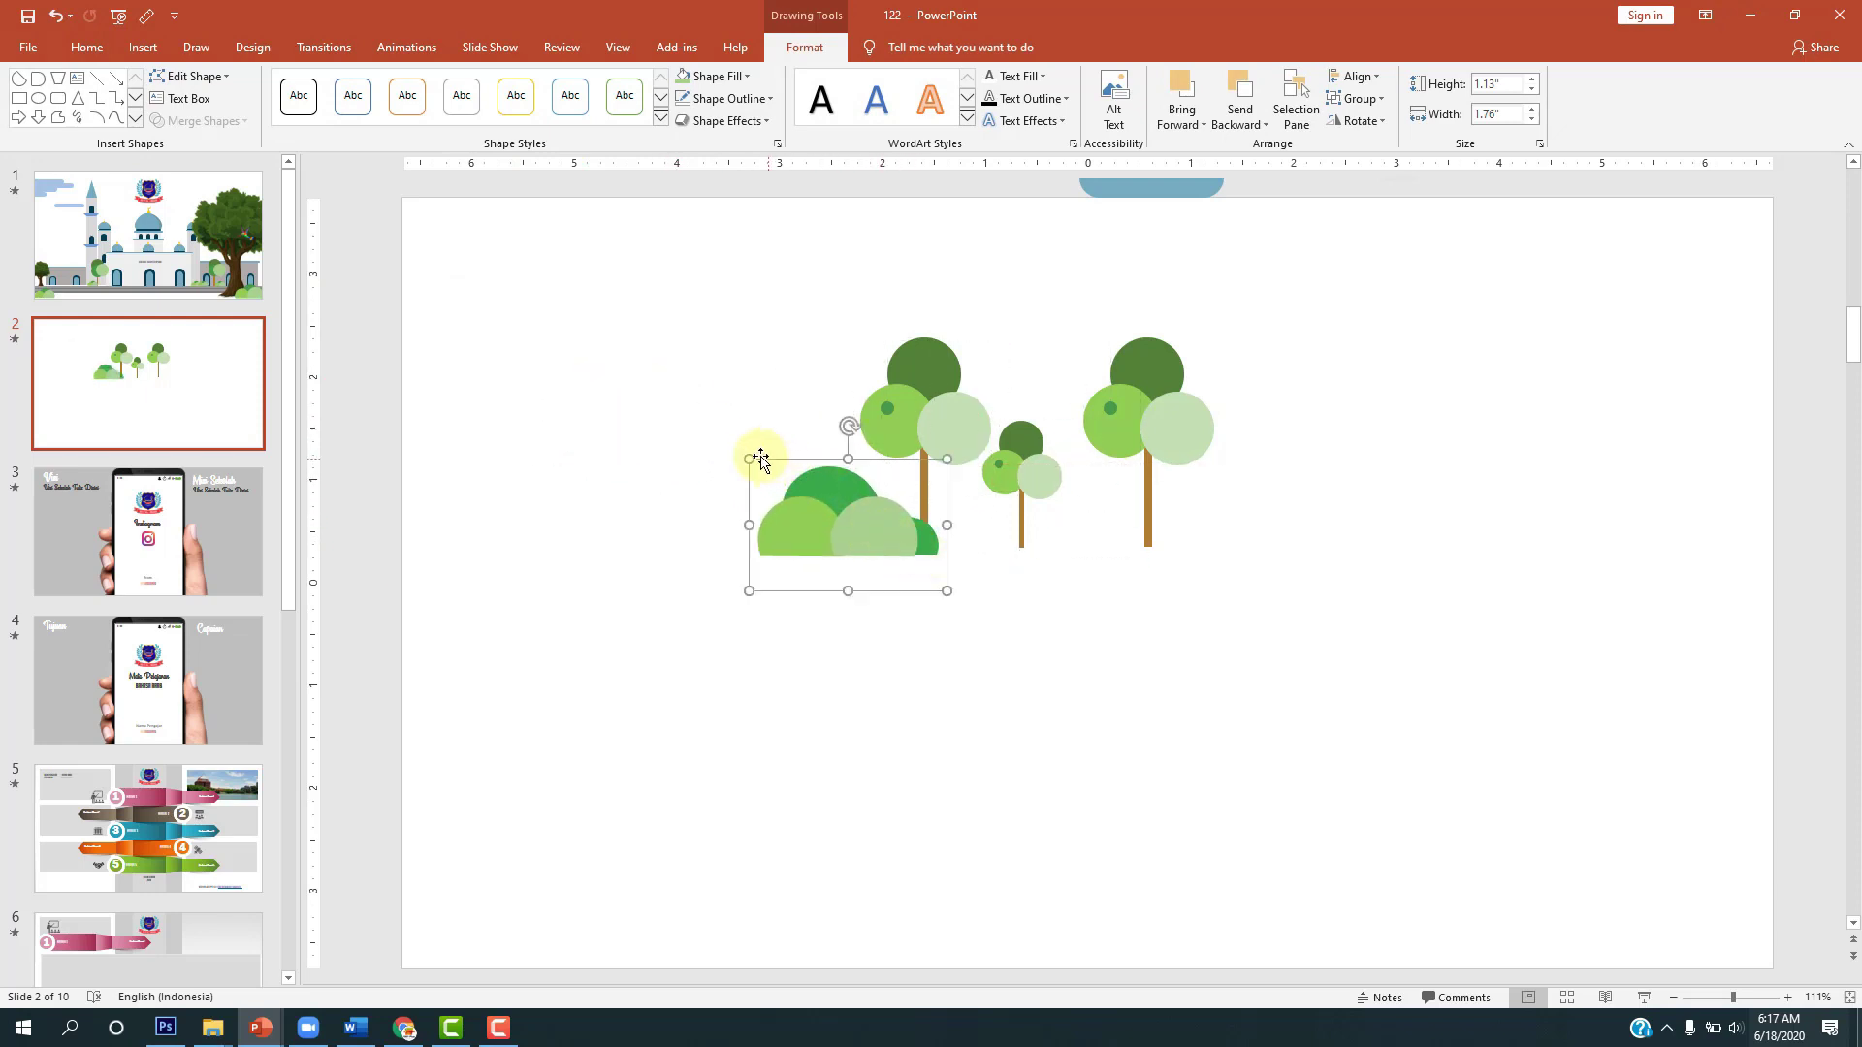
left_click_drag(749, 457, 797, 481)
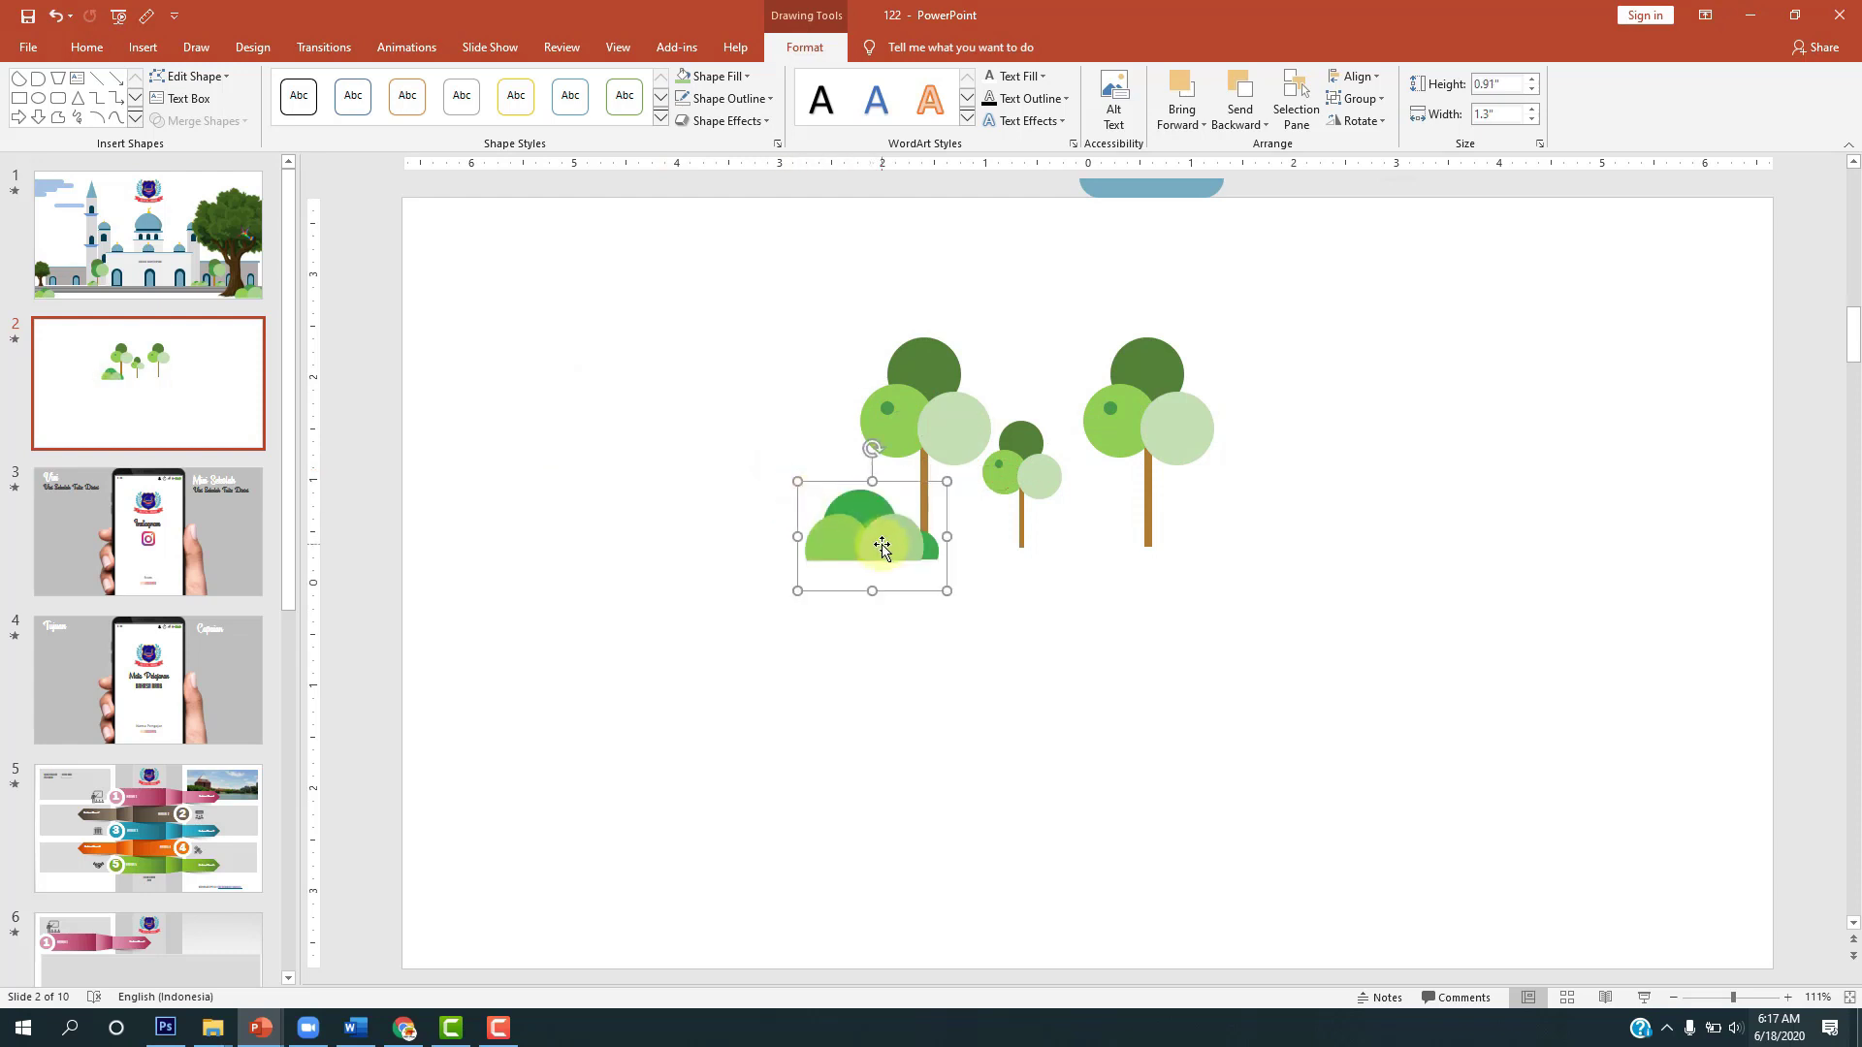
Step: Place a smaller 0.75" by 1.07" bush copy at the right tree's foot, then go to slide 1
left_click_drag(886, 544, 1007, 550)
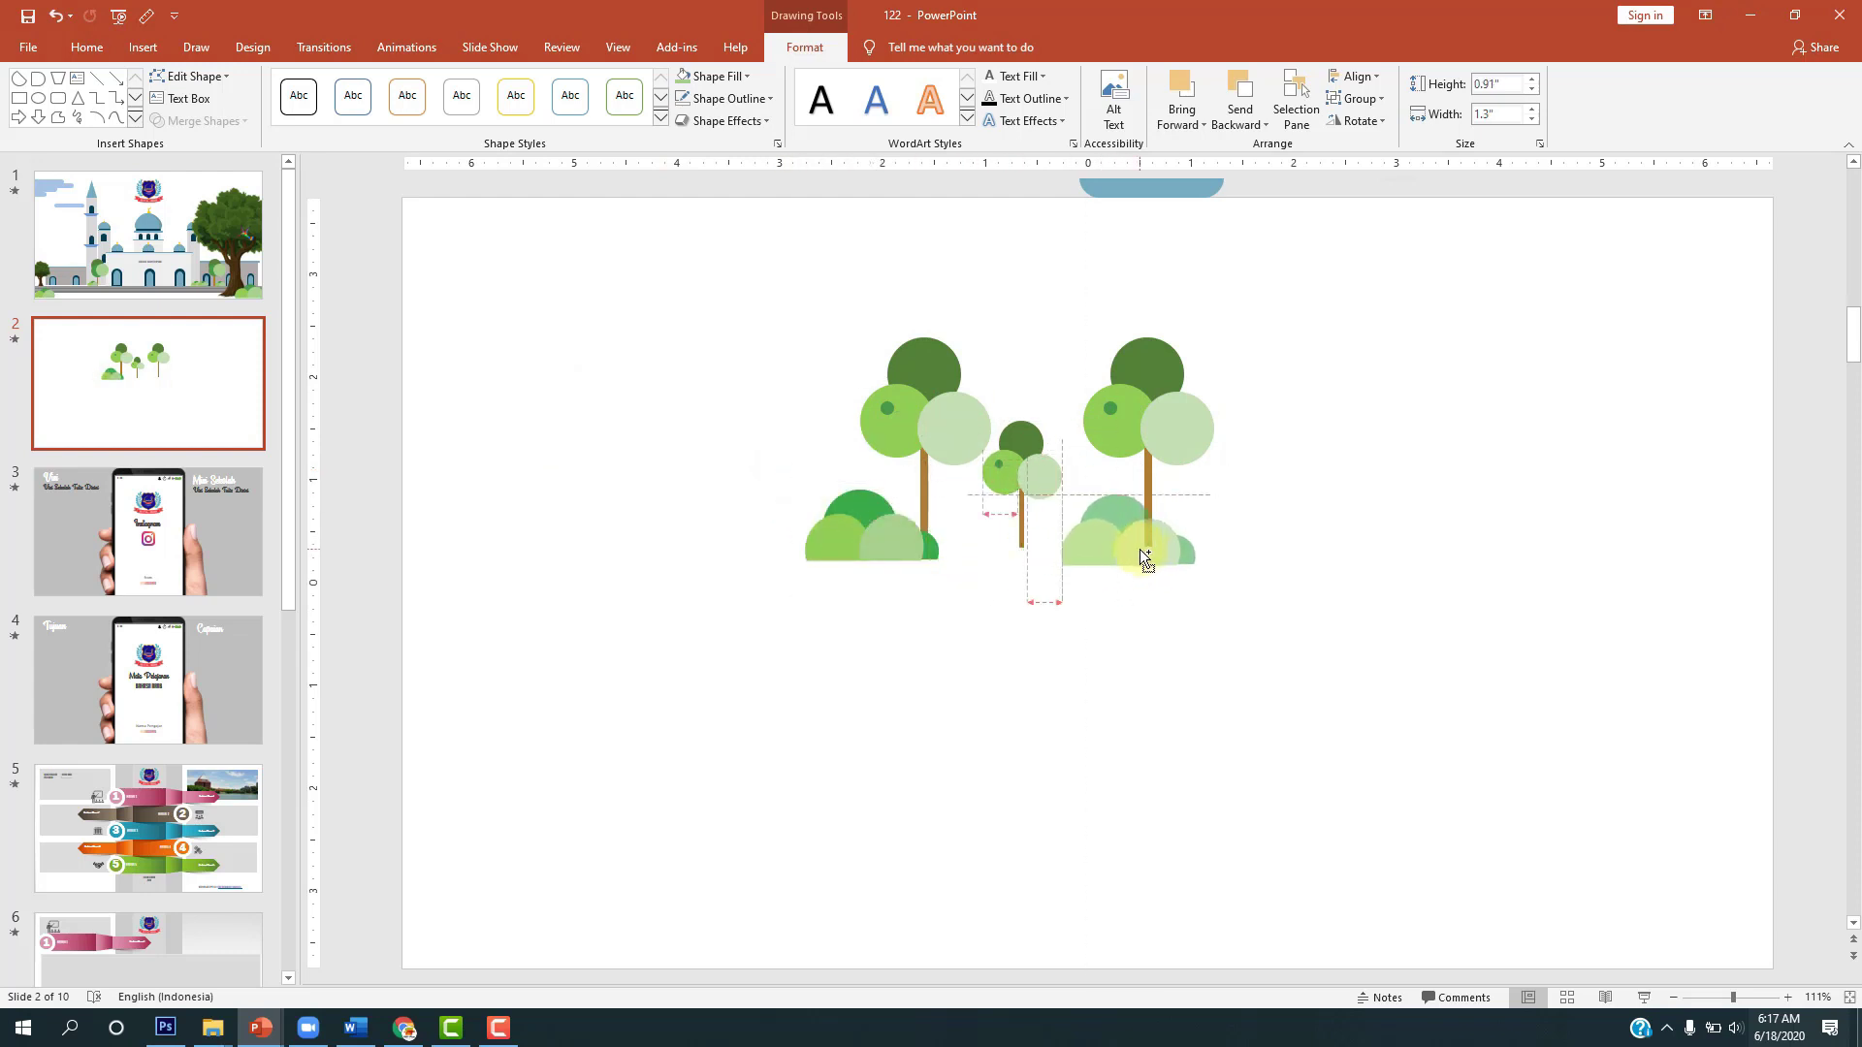
left_click_drag(1121, 560, 1137, 549)
mouse_move(1054, 487)
left_mouse_down()
mouse_move(1117, 533)
mouse_move(1098, 515)
left_mouse_up()
left_click(1245, 540)
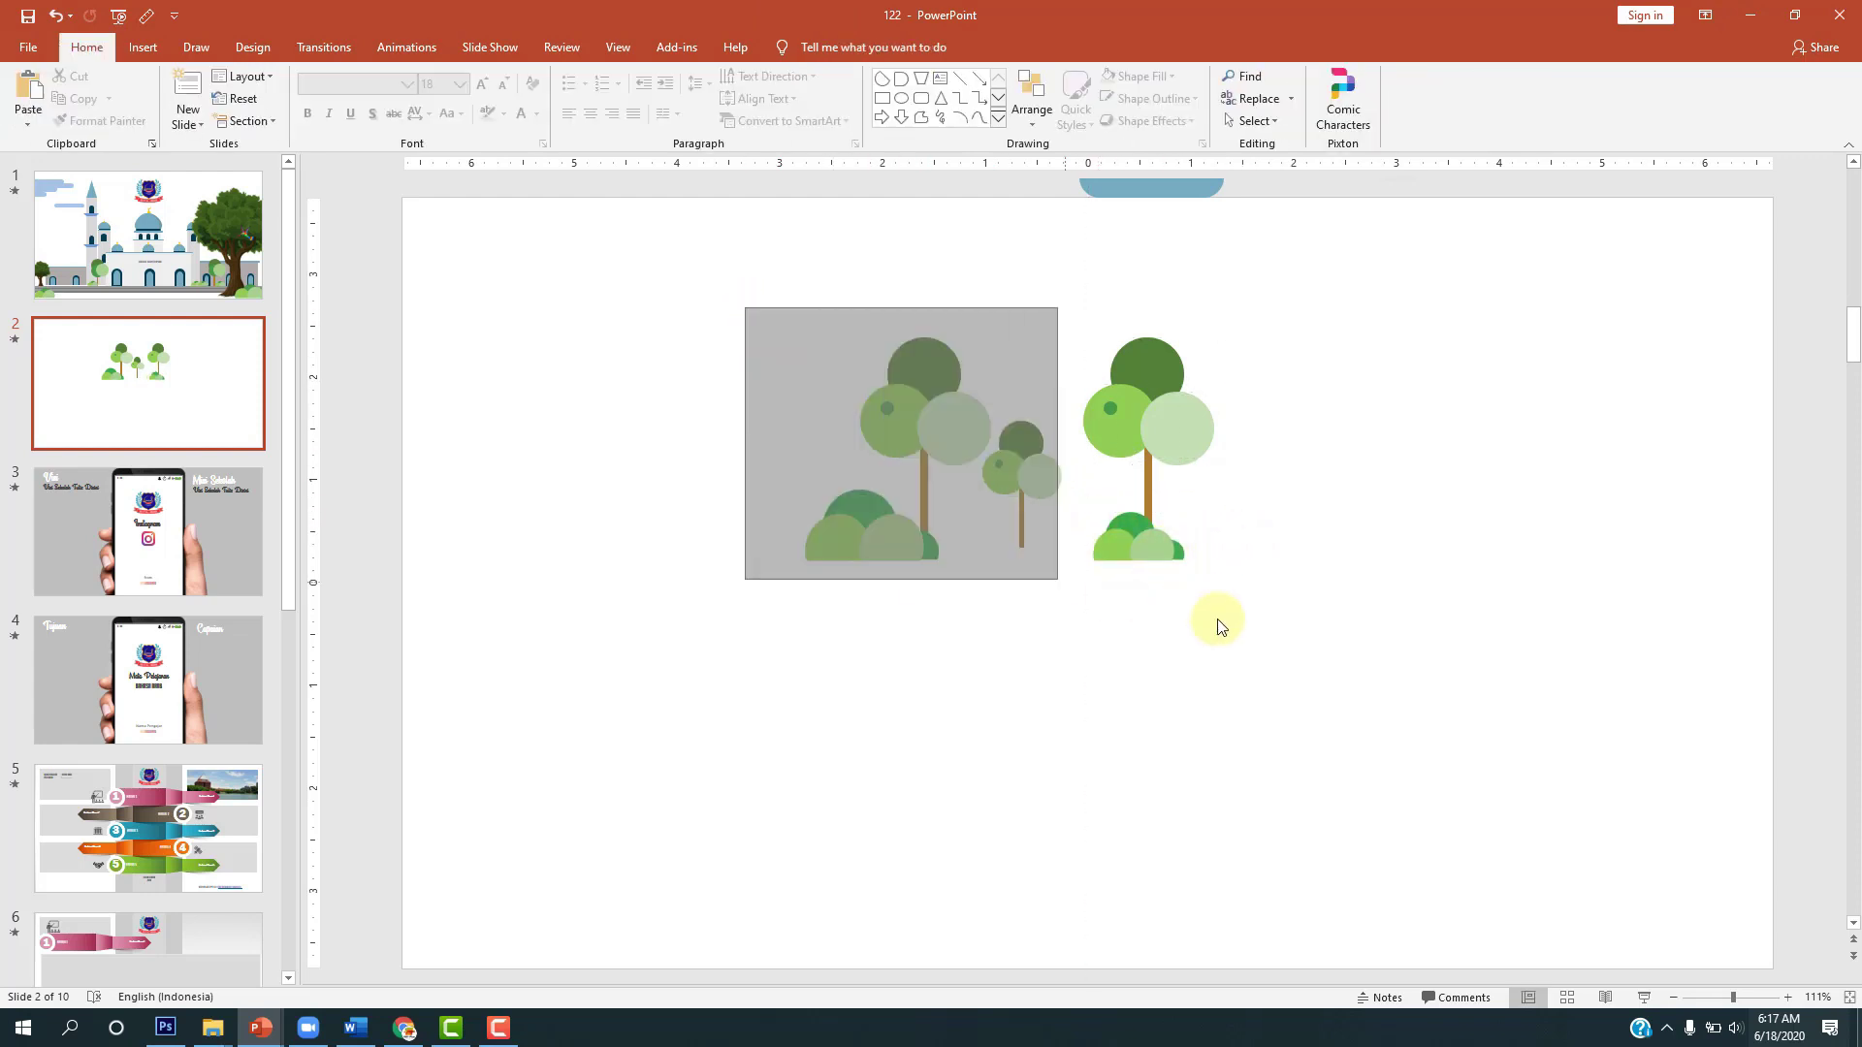
left_click_drag(744, 311, 1294, 645)
left_click(204, 266)
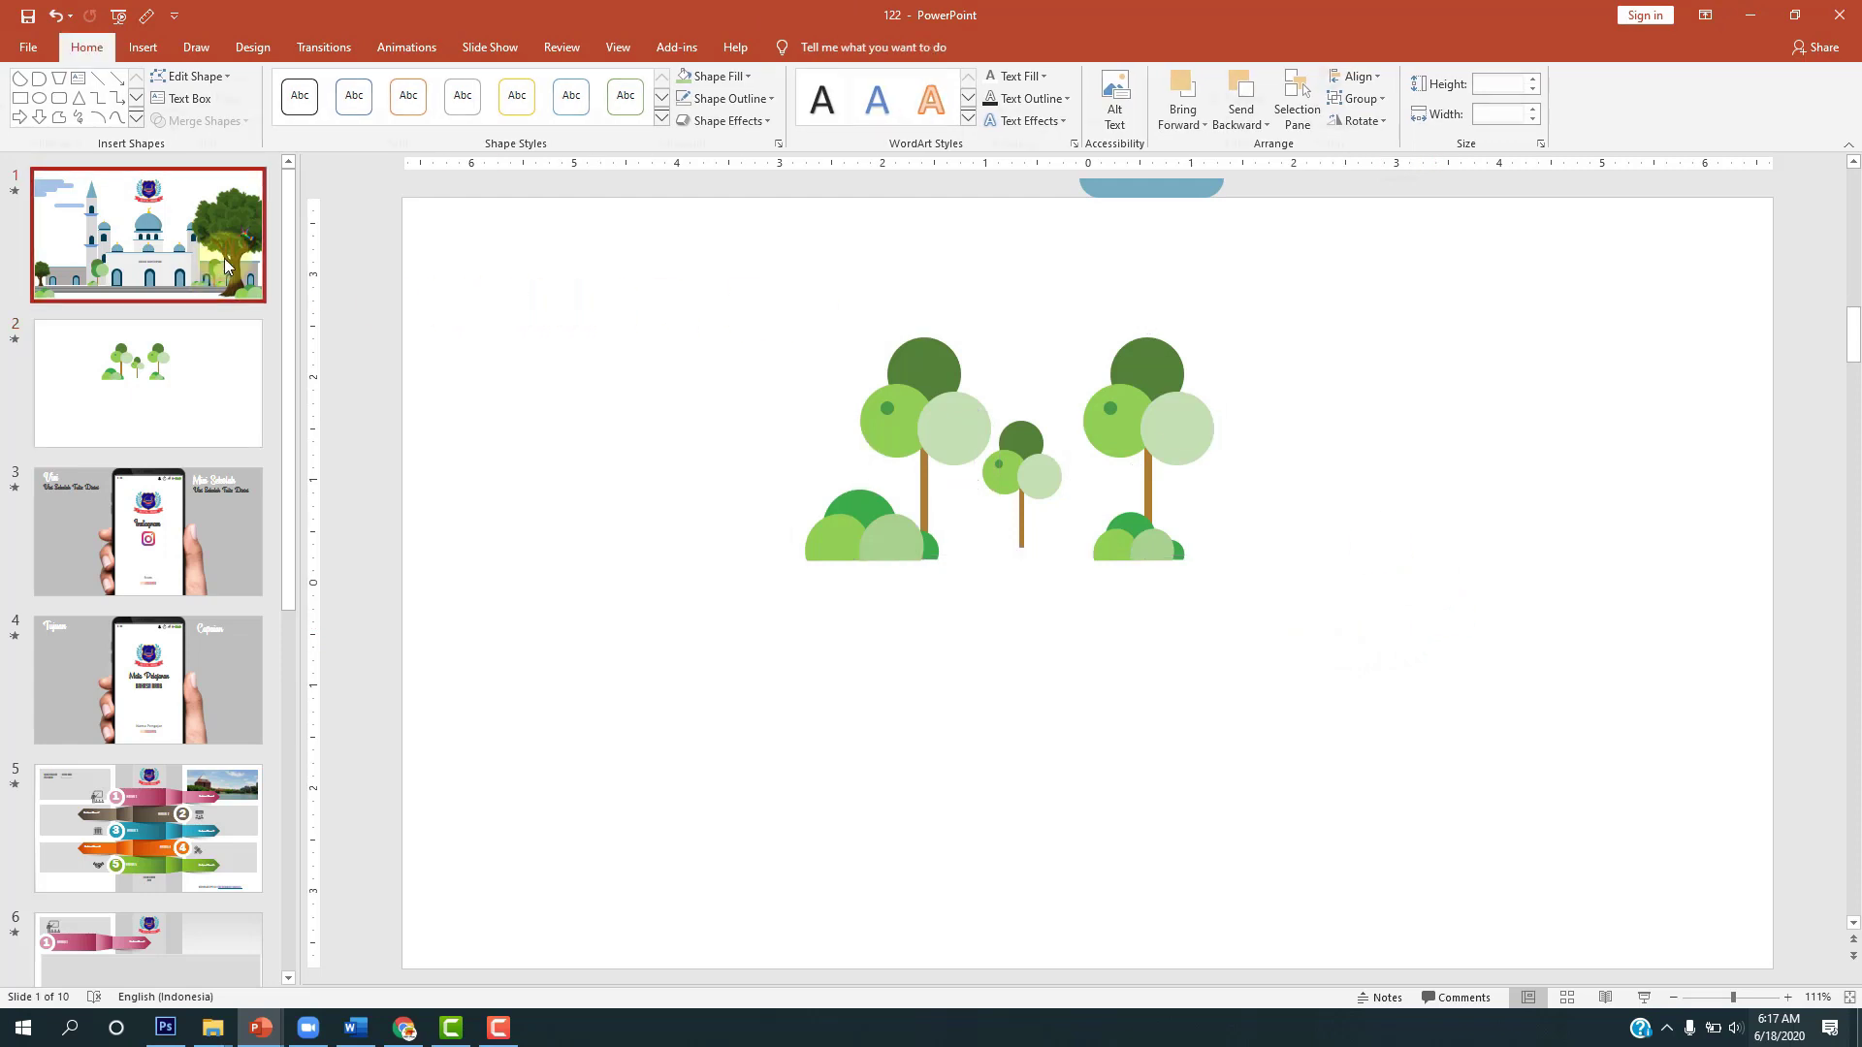
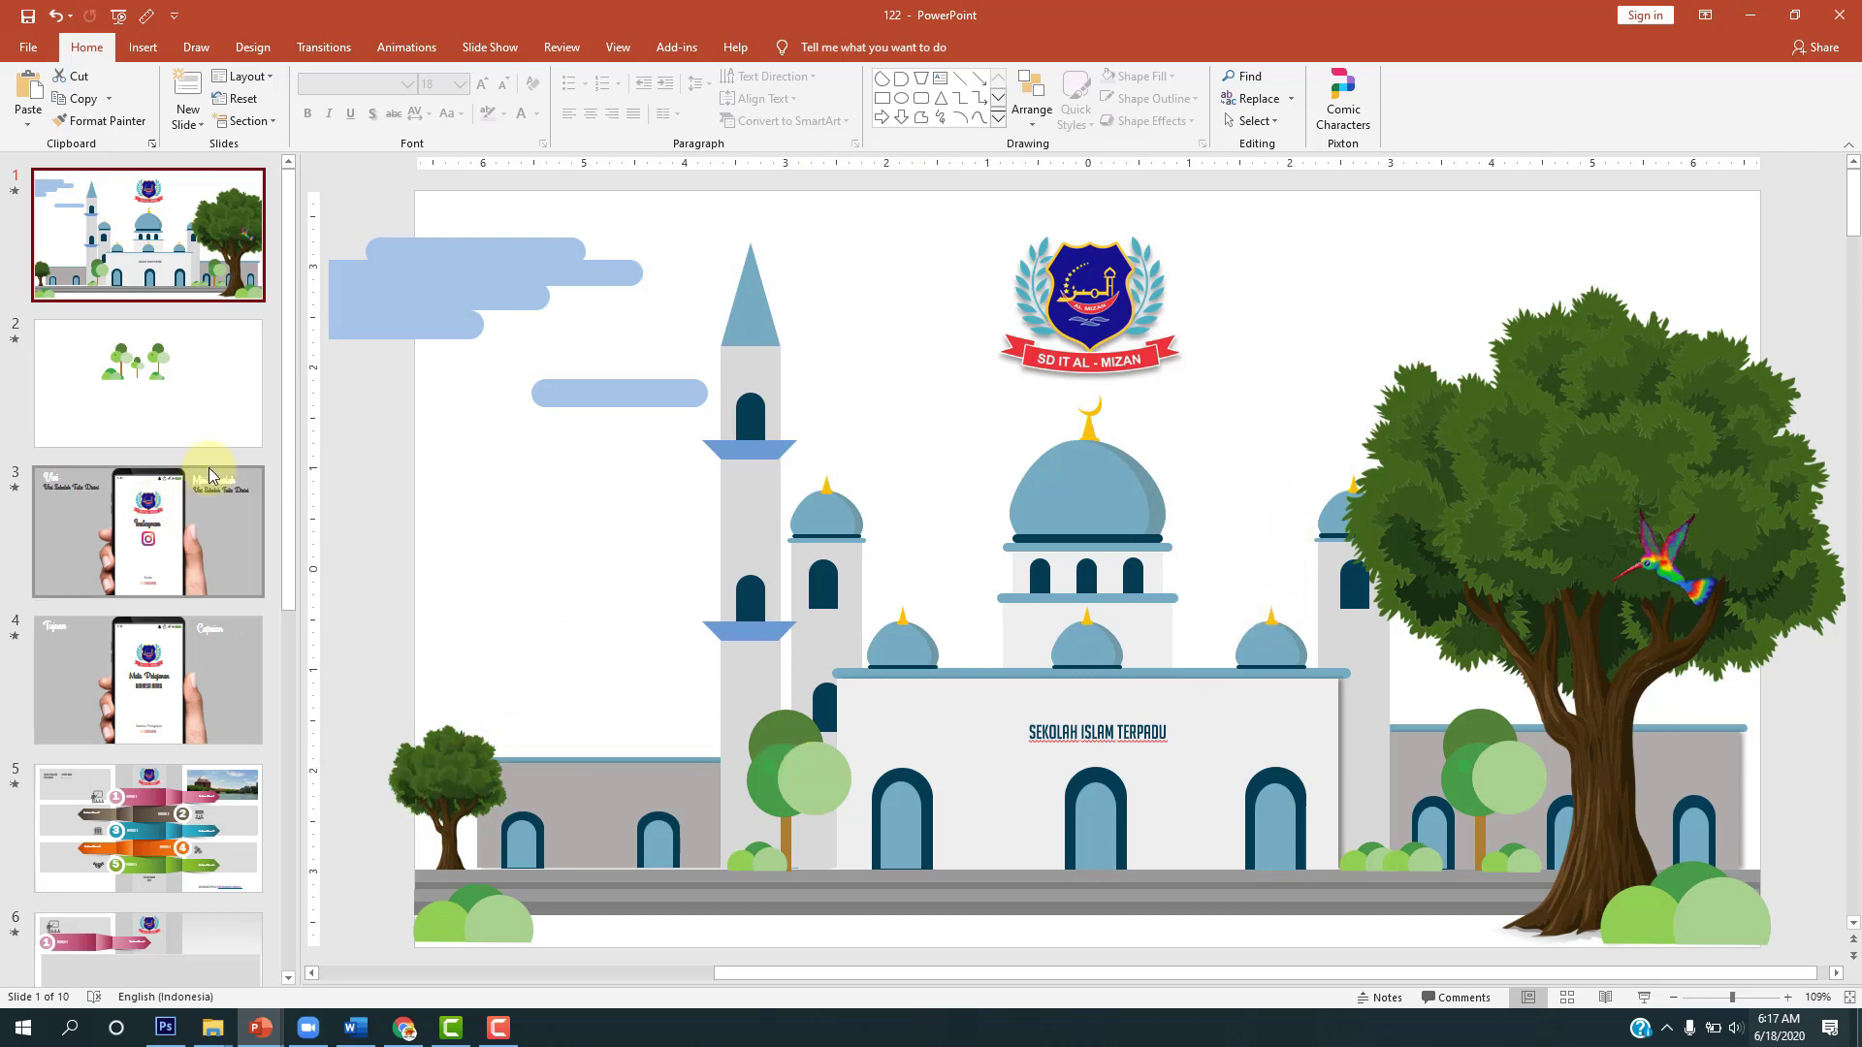
Step: Drag-select all the trees on slide 2 and move them off the slide to the left
left_click(217, 375)
left_click_drag(655, 349, 1508, 726)
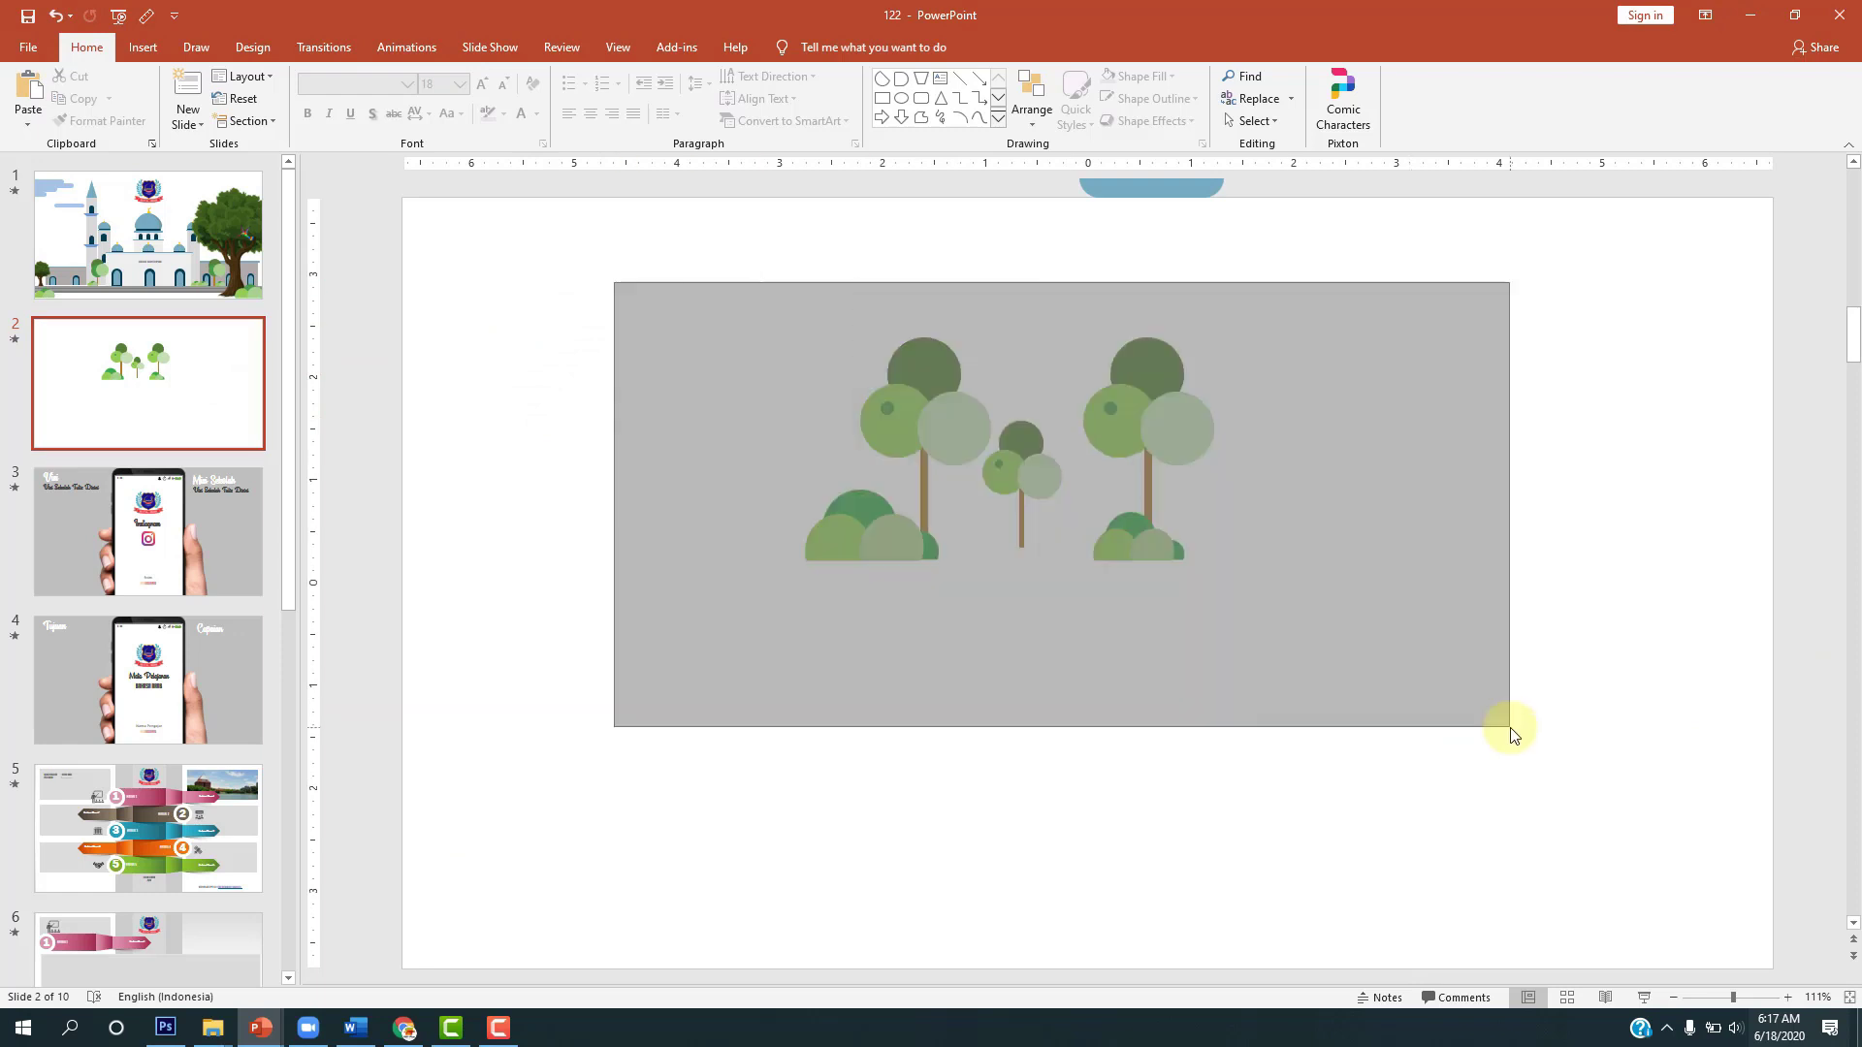
scroll(1168, 619, "down", 3, "ctrl")
scroll(1164, 611, "down", 1, "ctrl")
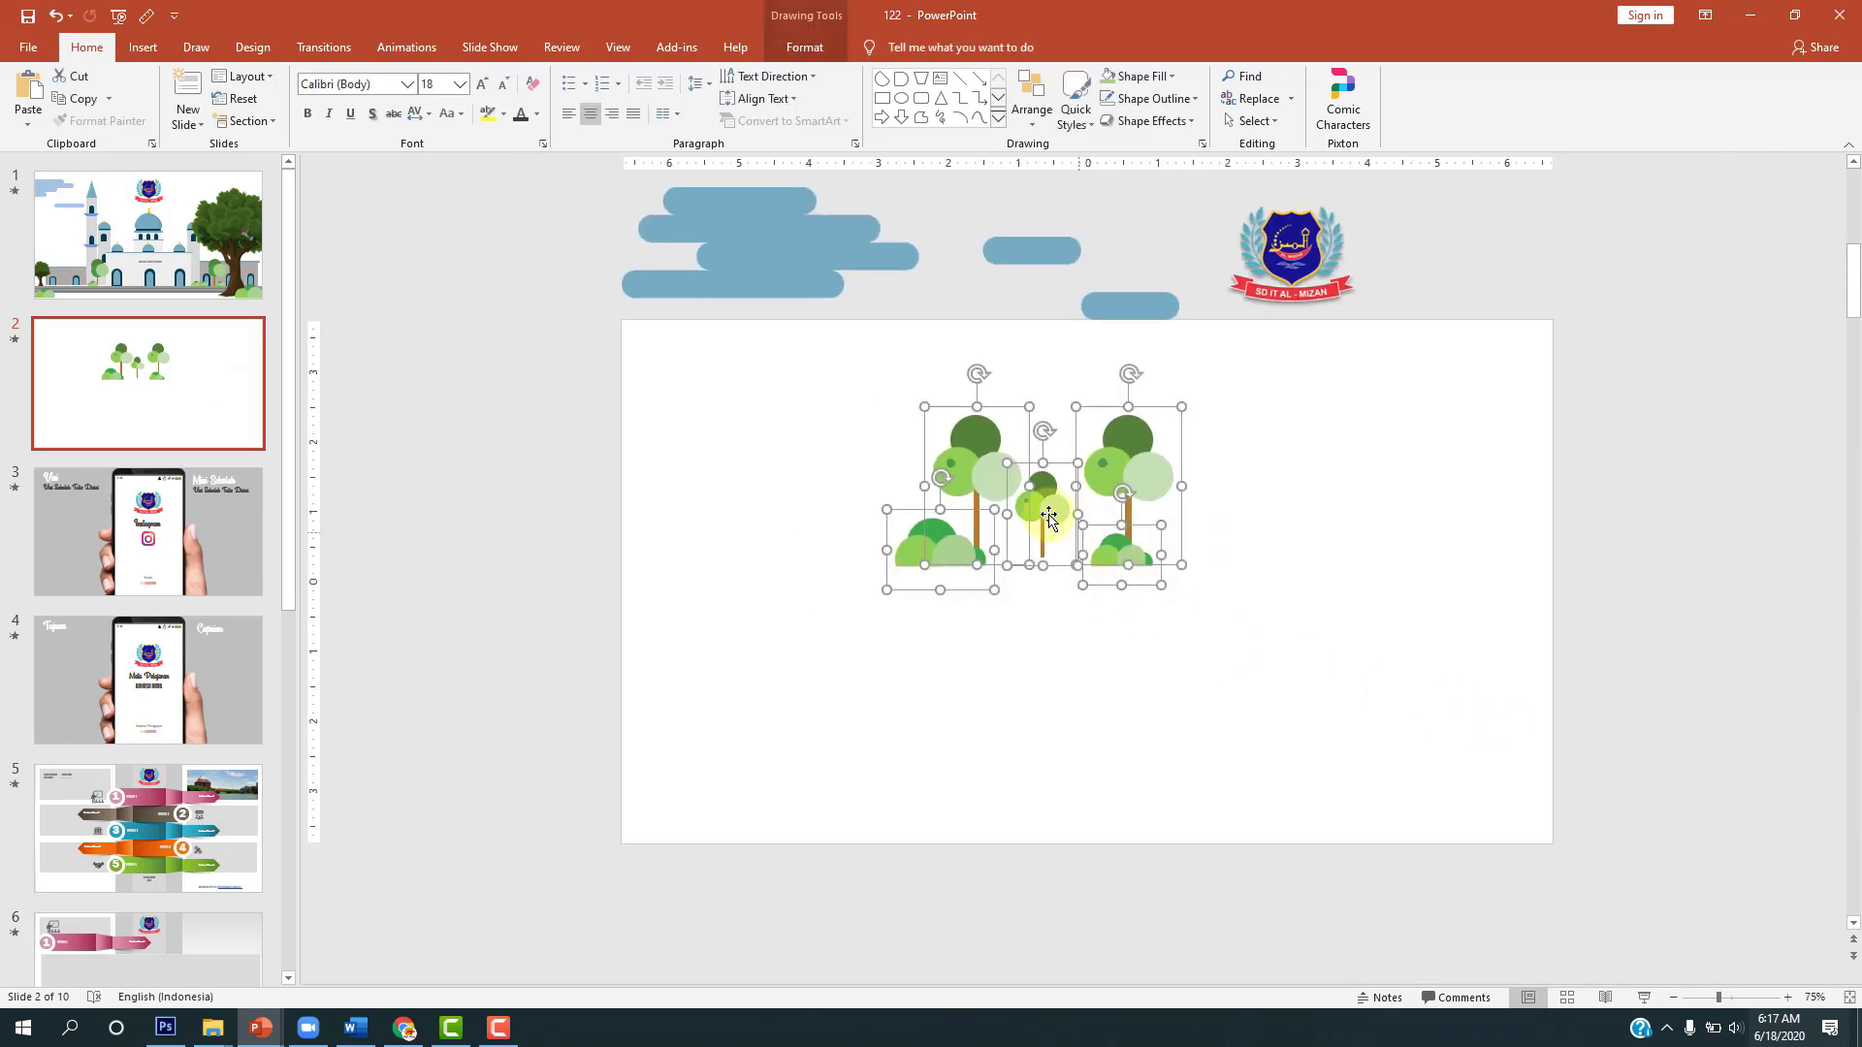
left_click_drag(1004, 485, 437, 425)
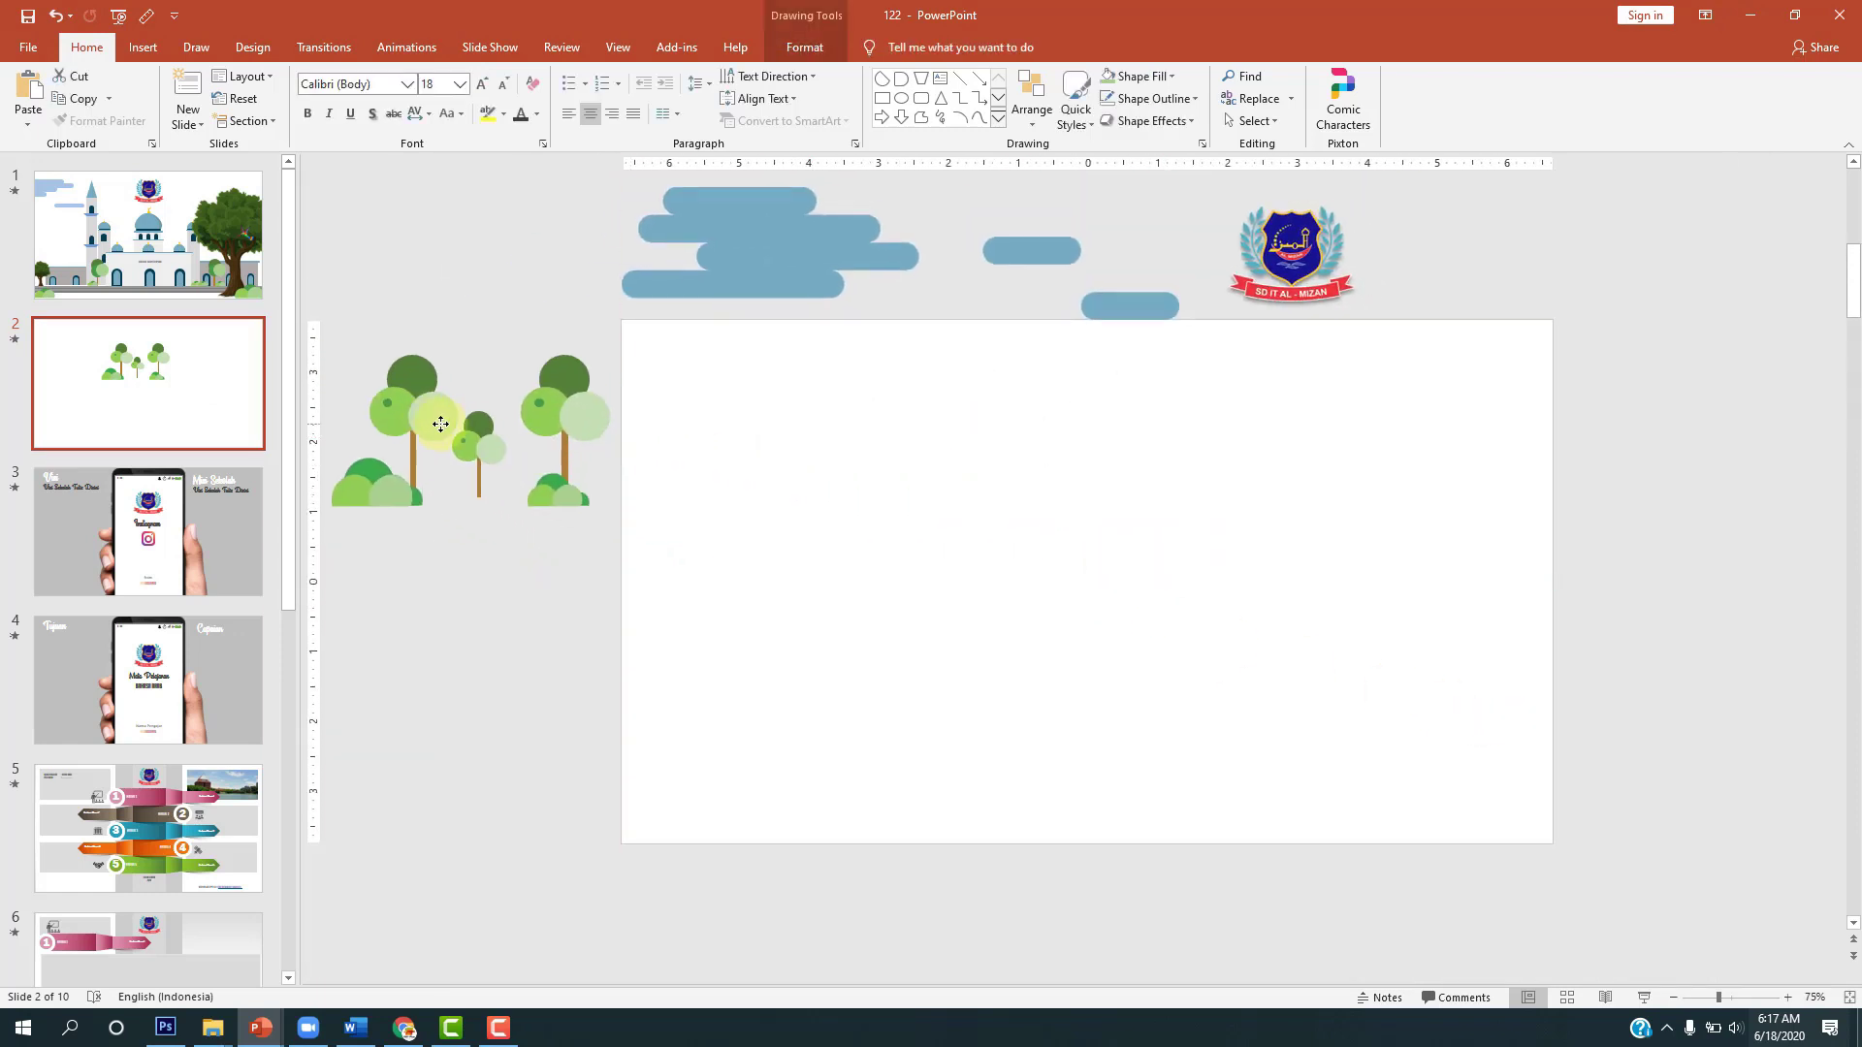
left_click(911, 478)
Step: Compare the now-empty slide 2 with the finished mosque scene on slide 1
left_click(149, 259)
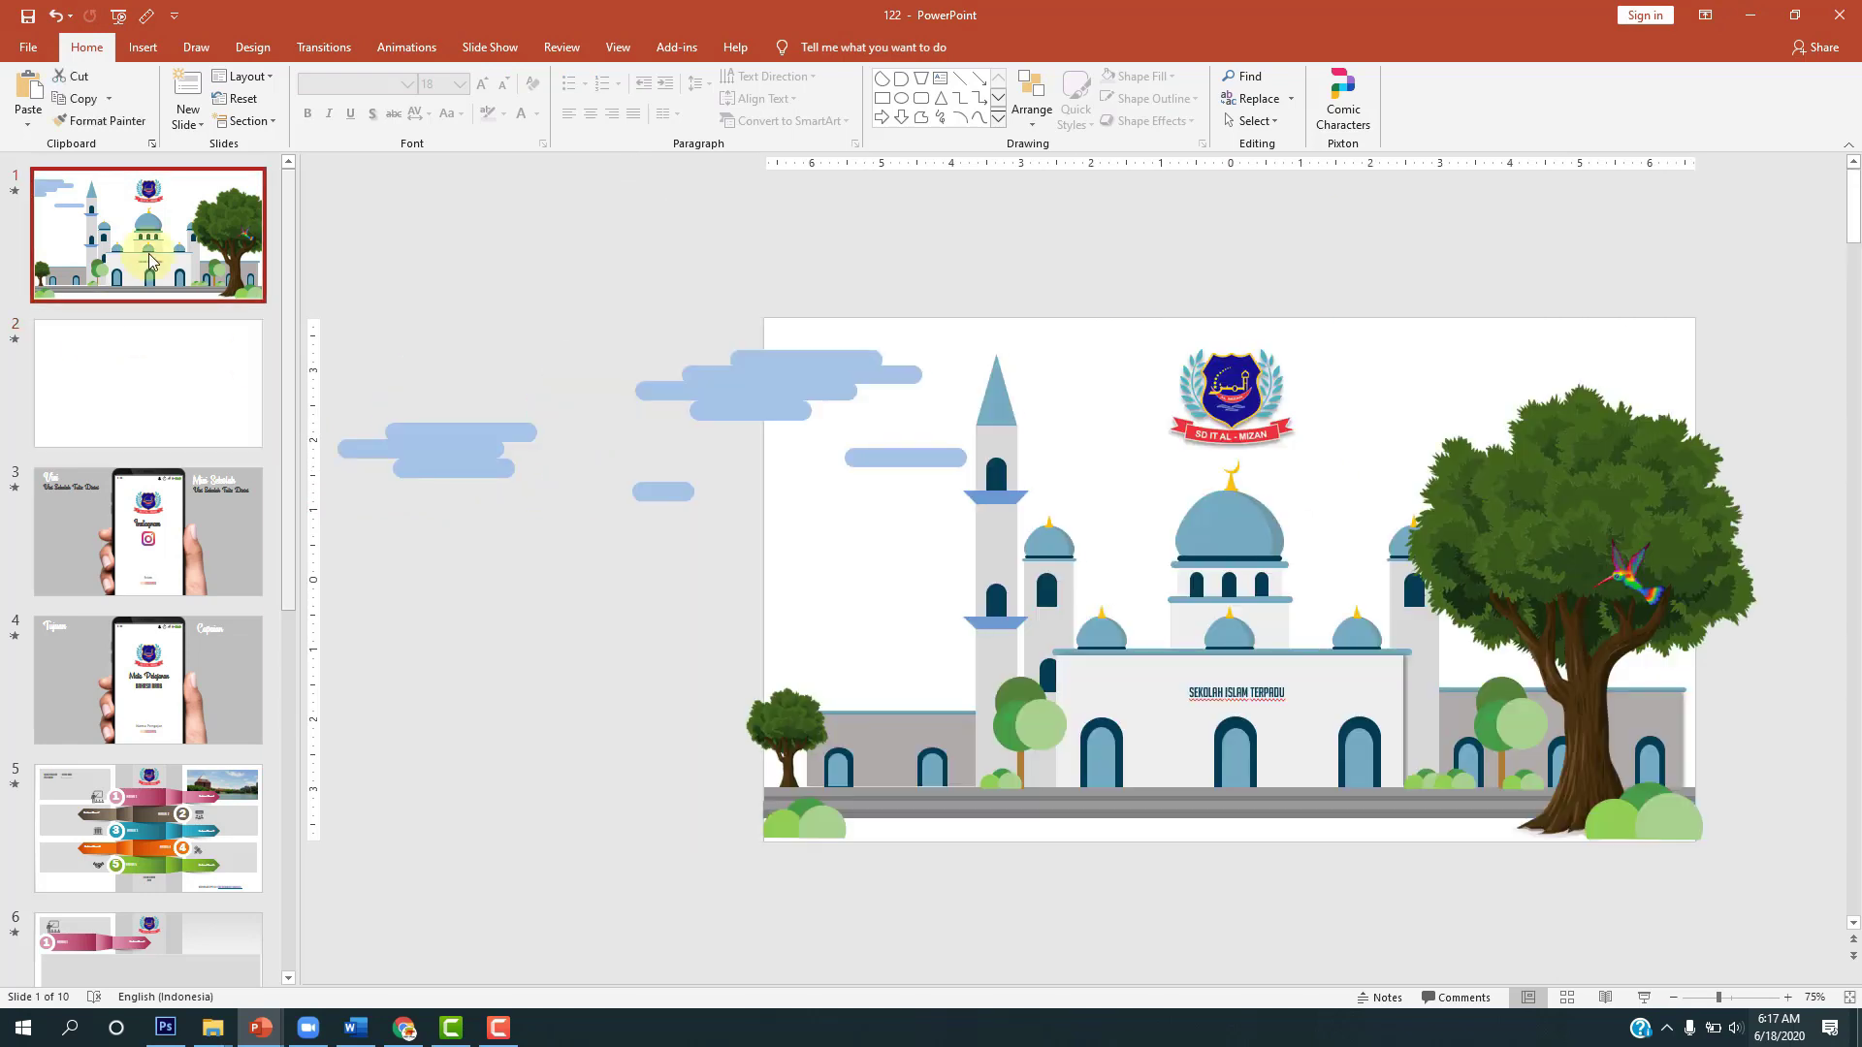
left_click(148, 355)
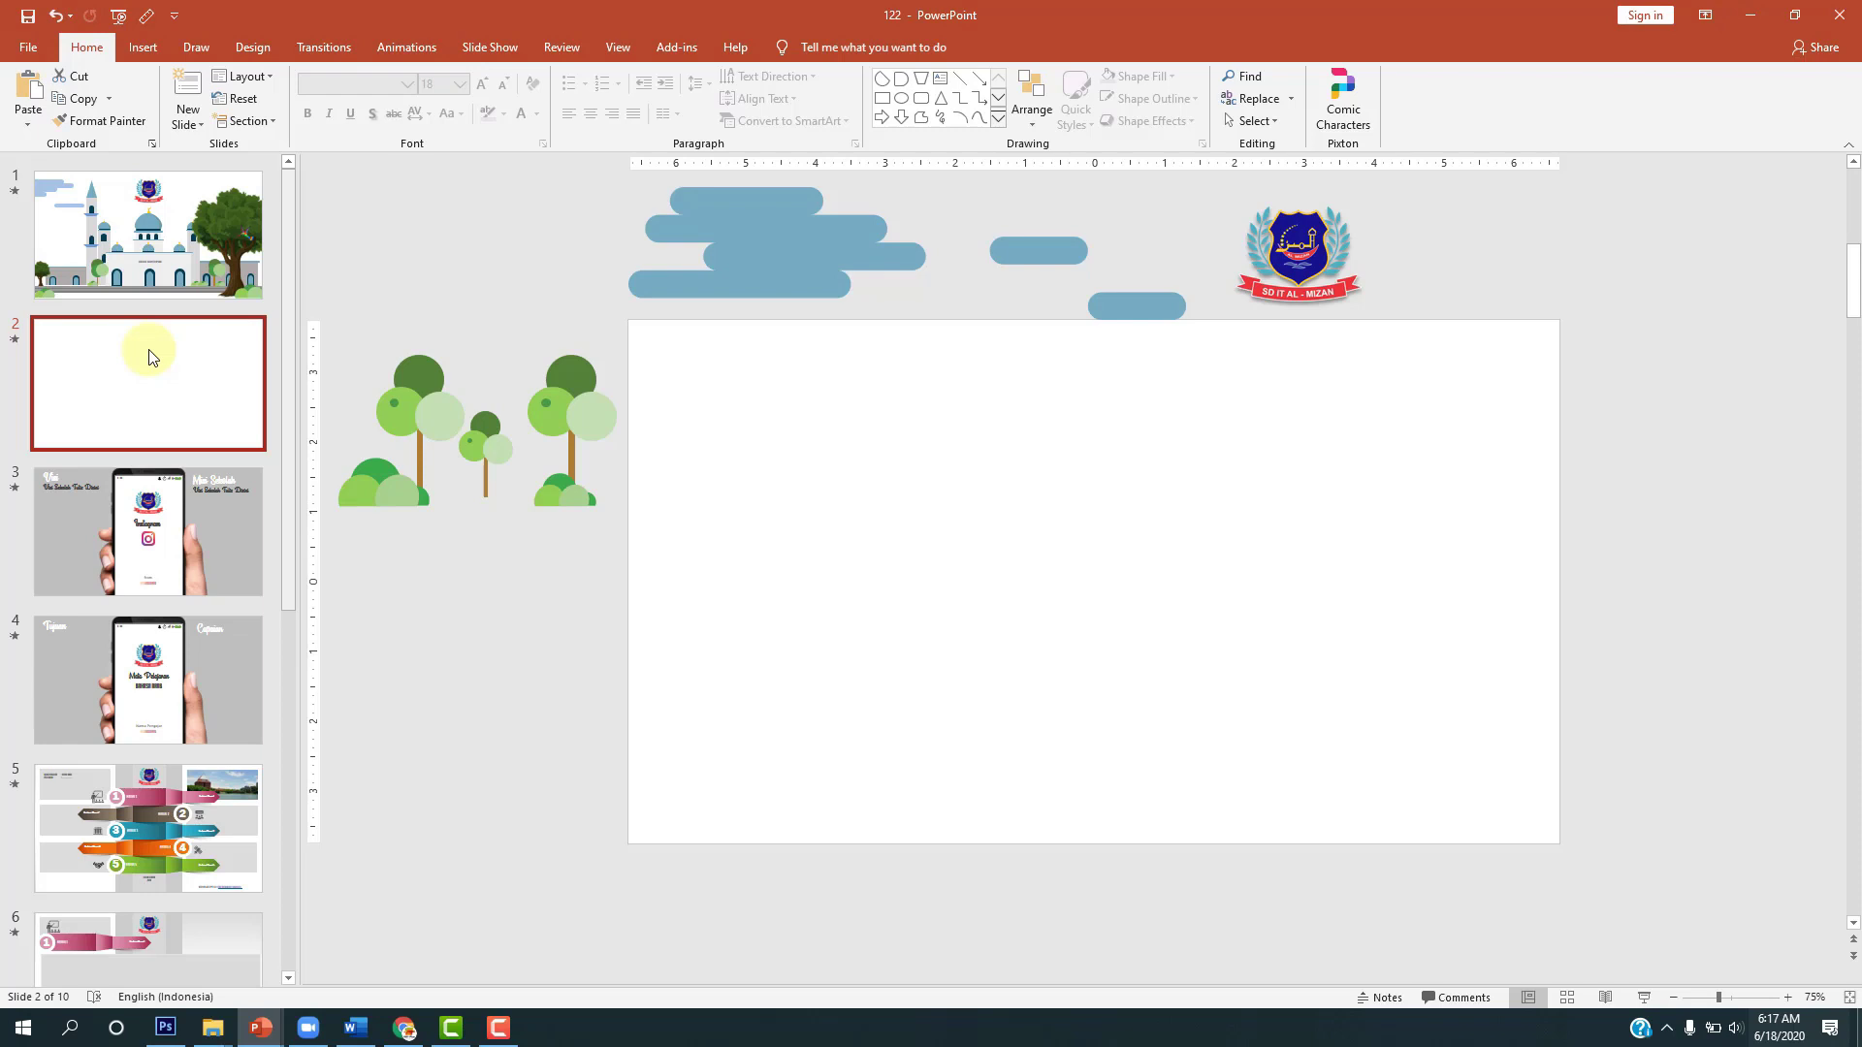
left_click(158, 286)
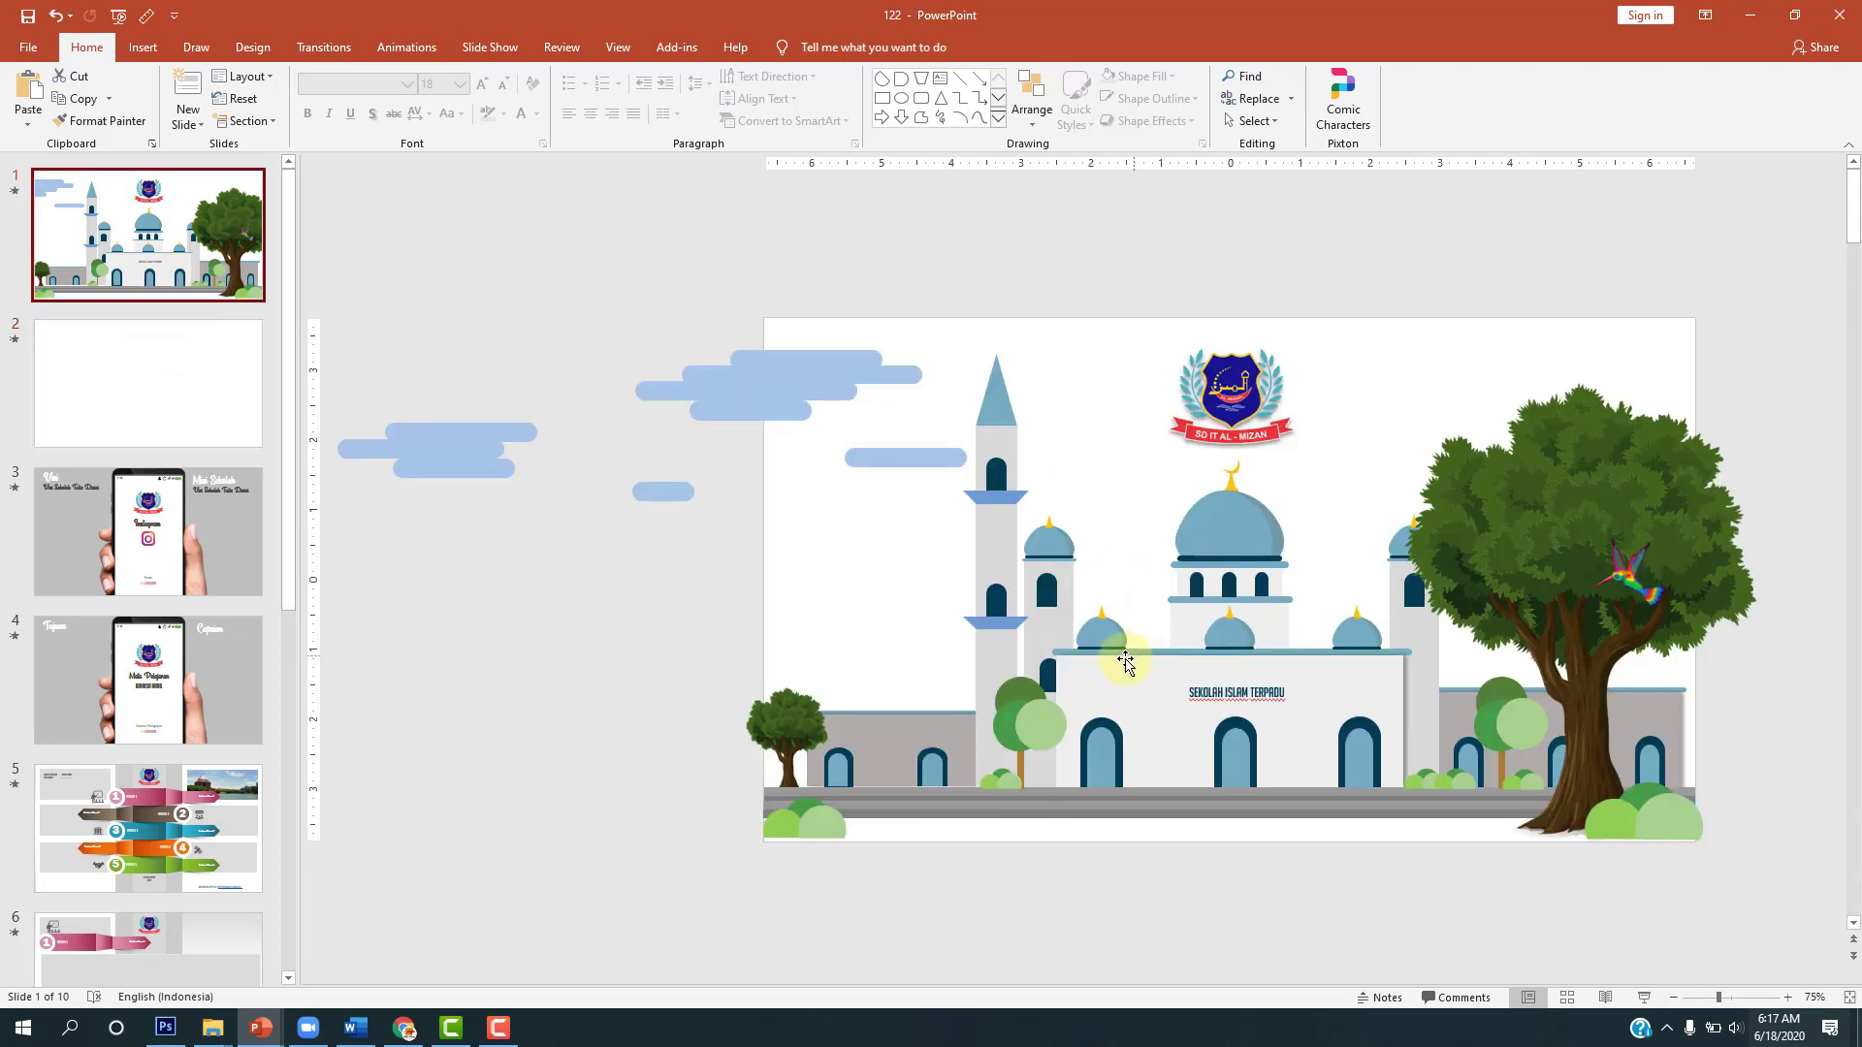
left_click(1156, 628)
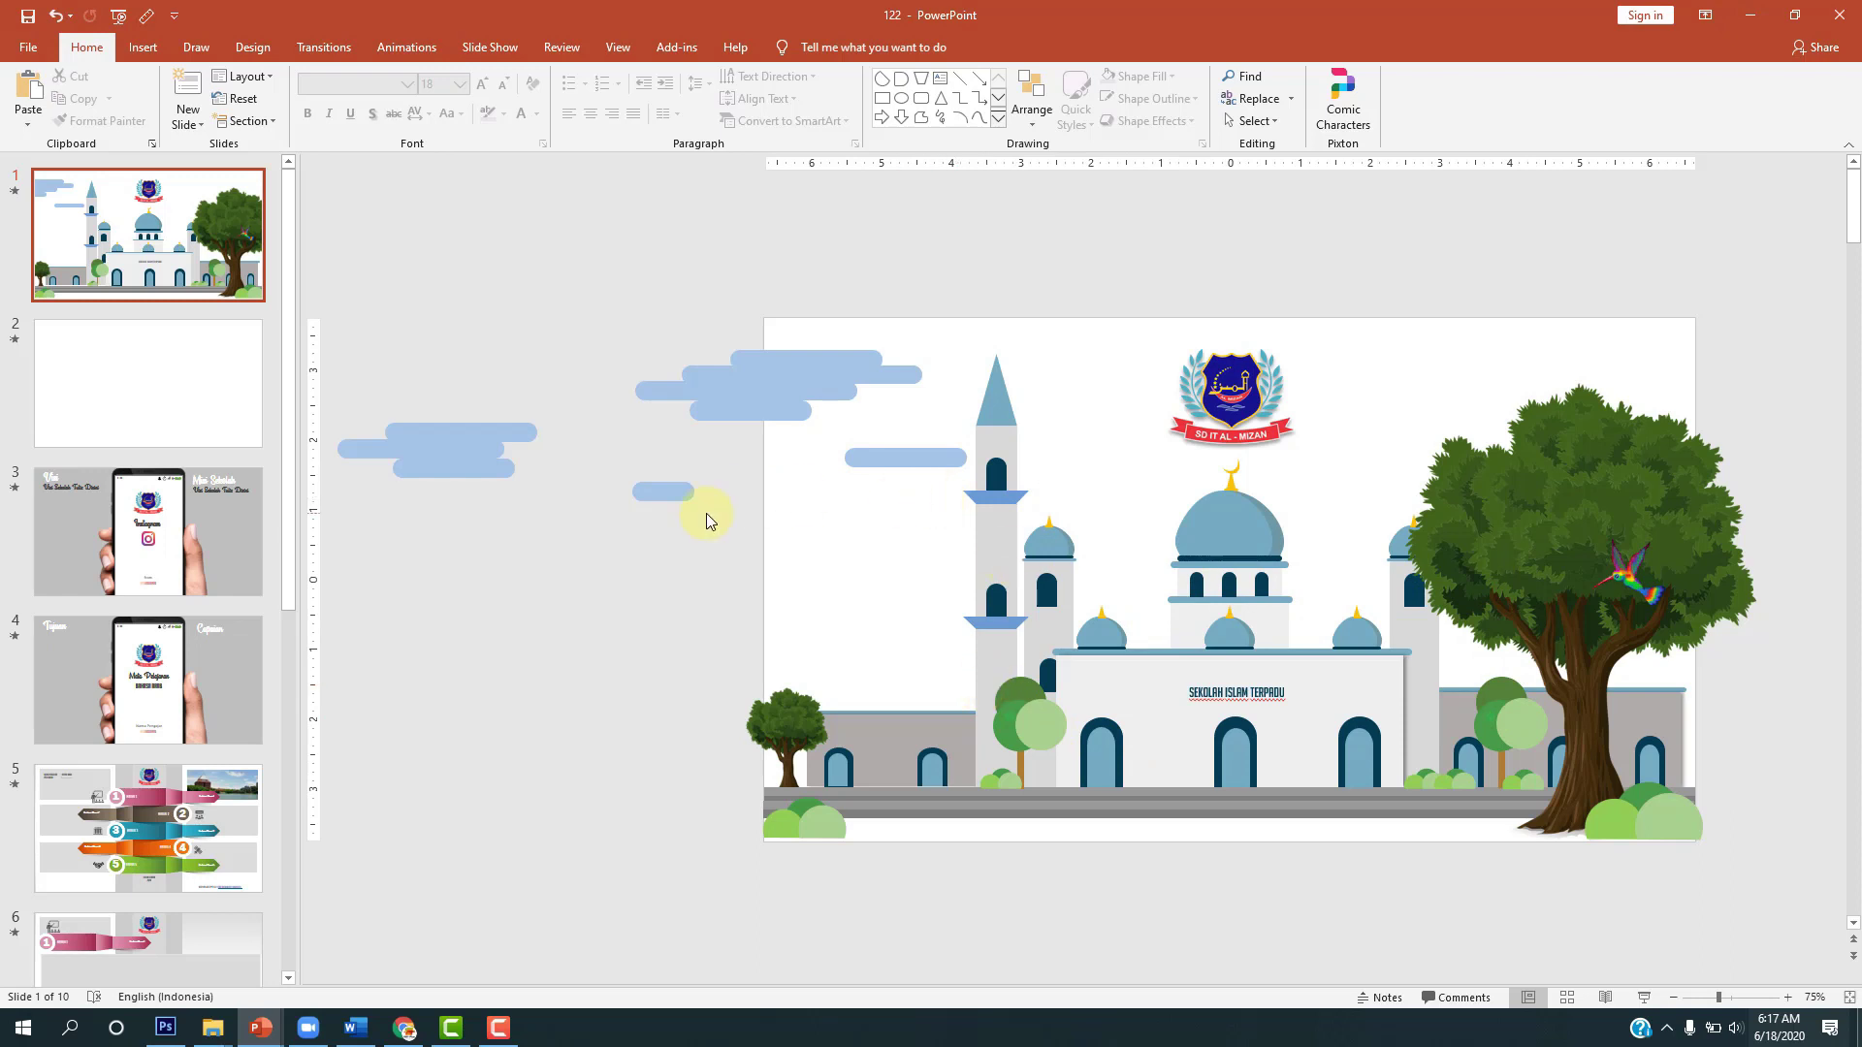
left_click(146, 350)
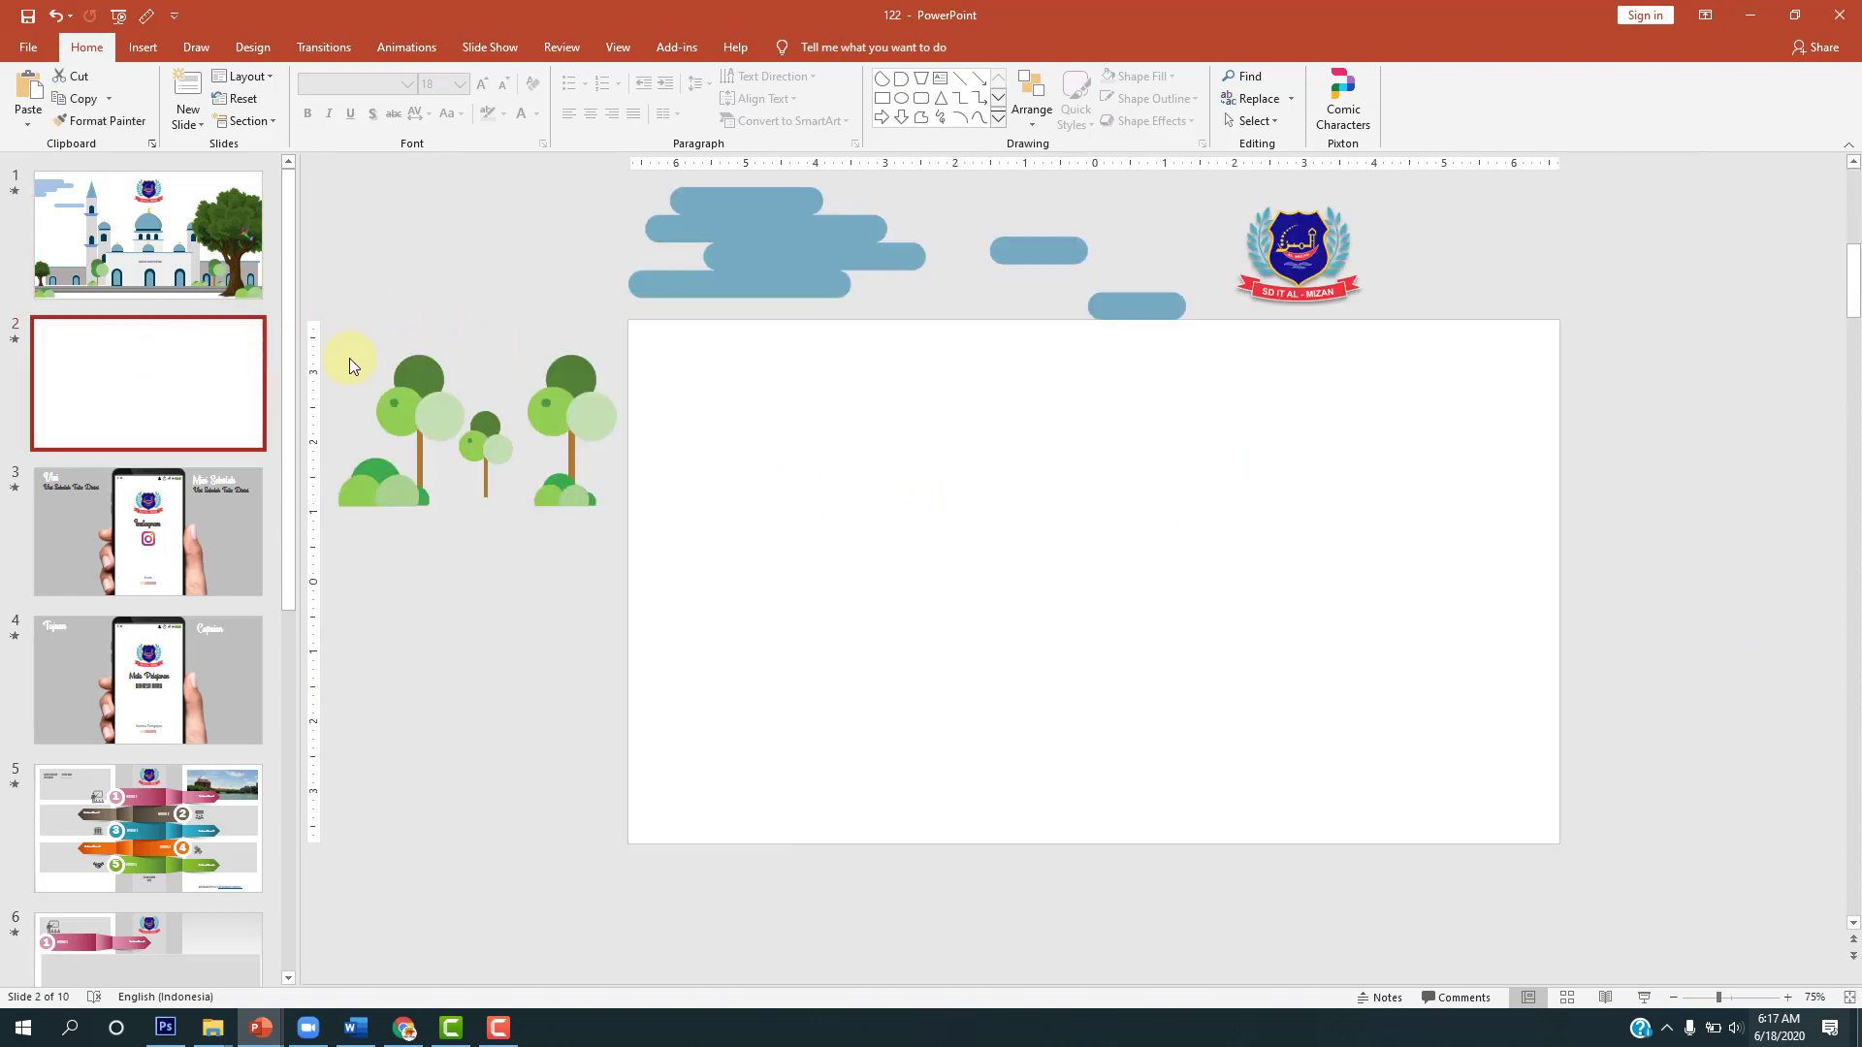
left_click(145, 48)
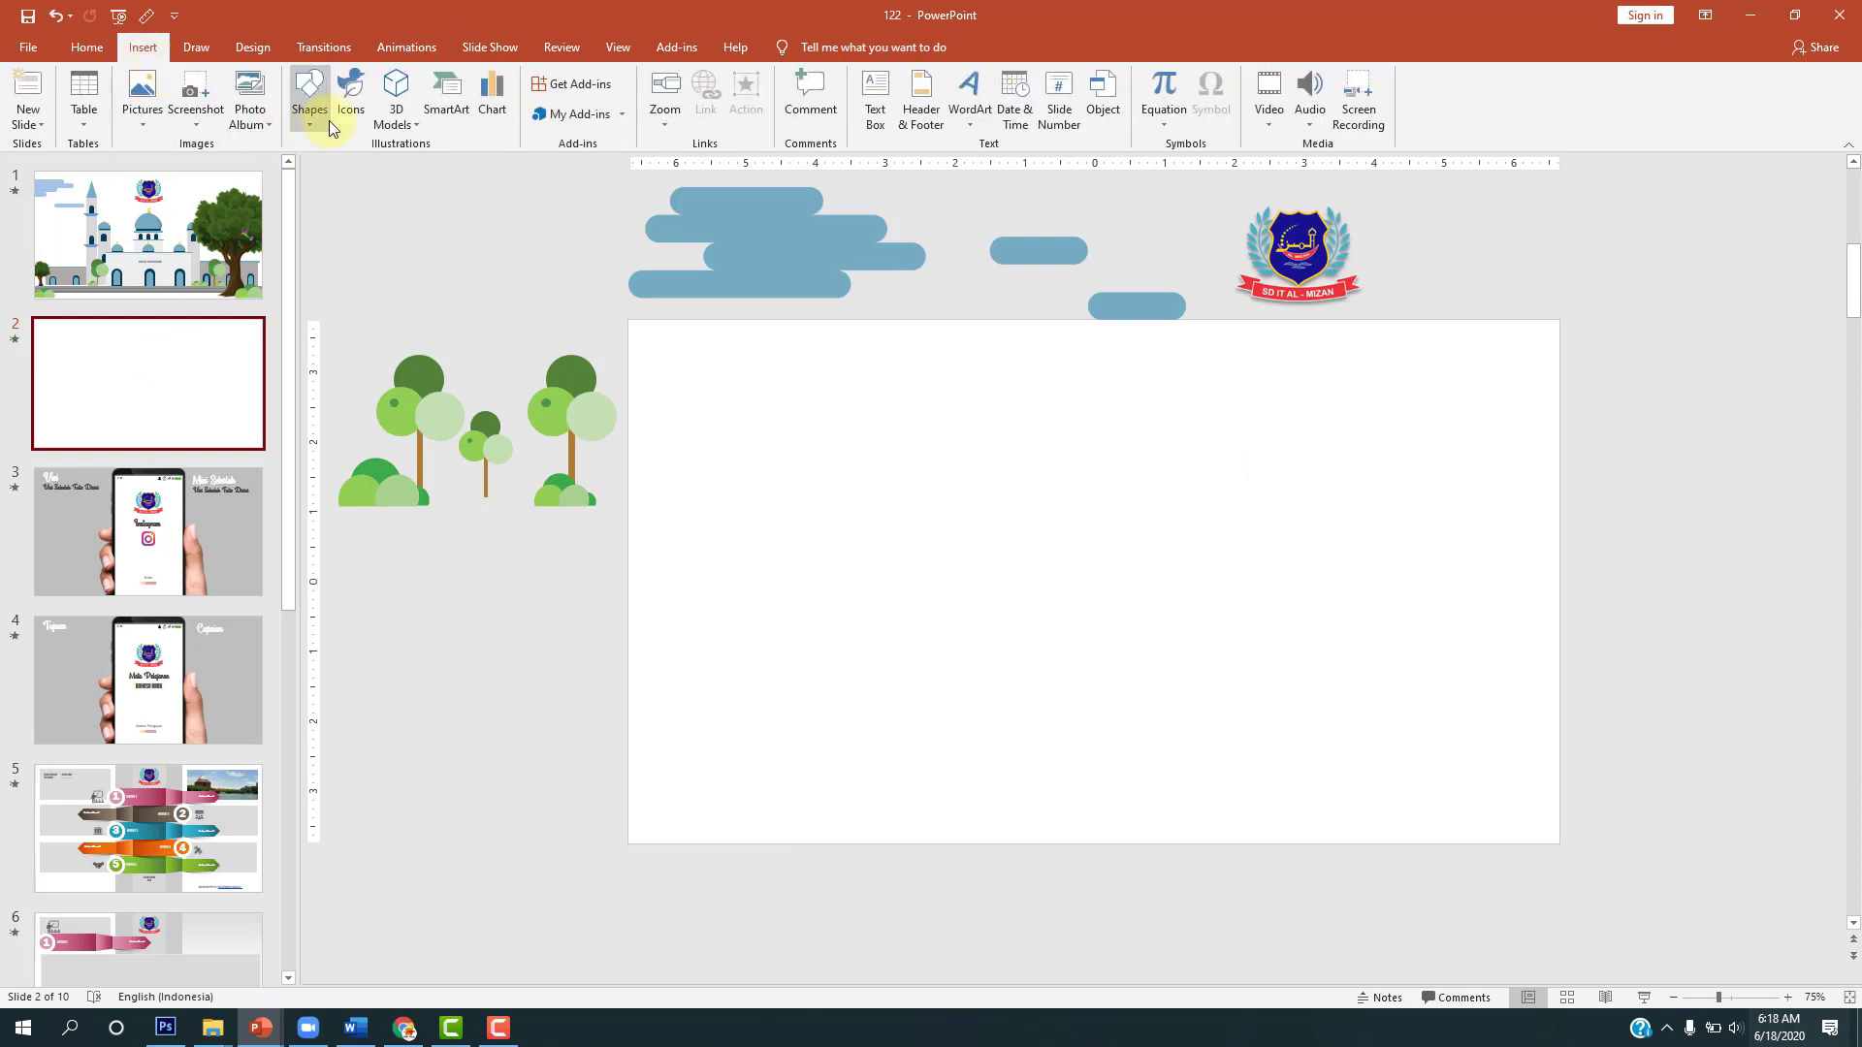
Step: Draw a long rounded-rectangle bar across the slide centre with fully rounded ends
left_click(312, 123)
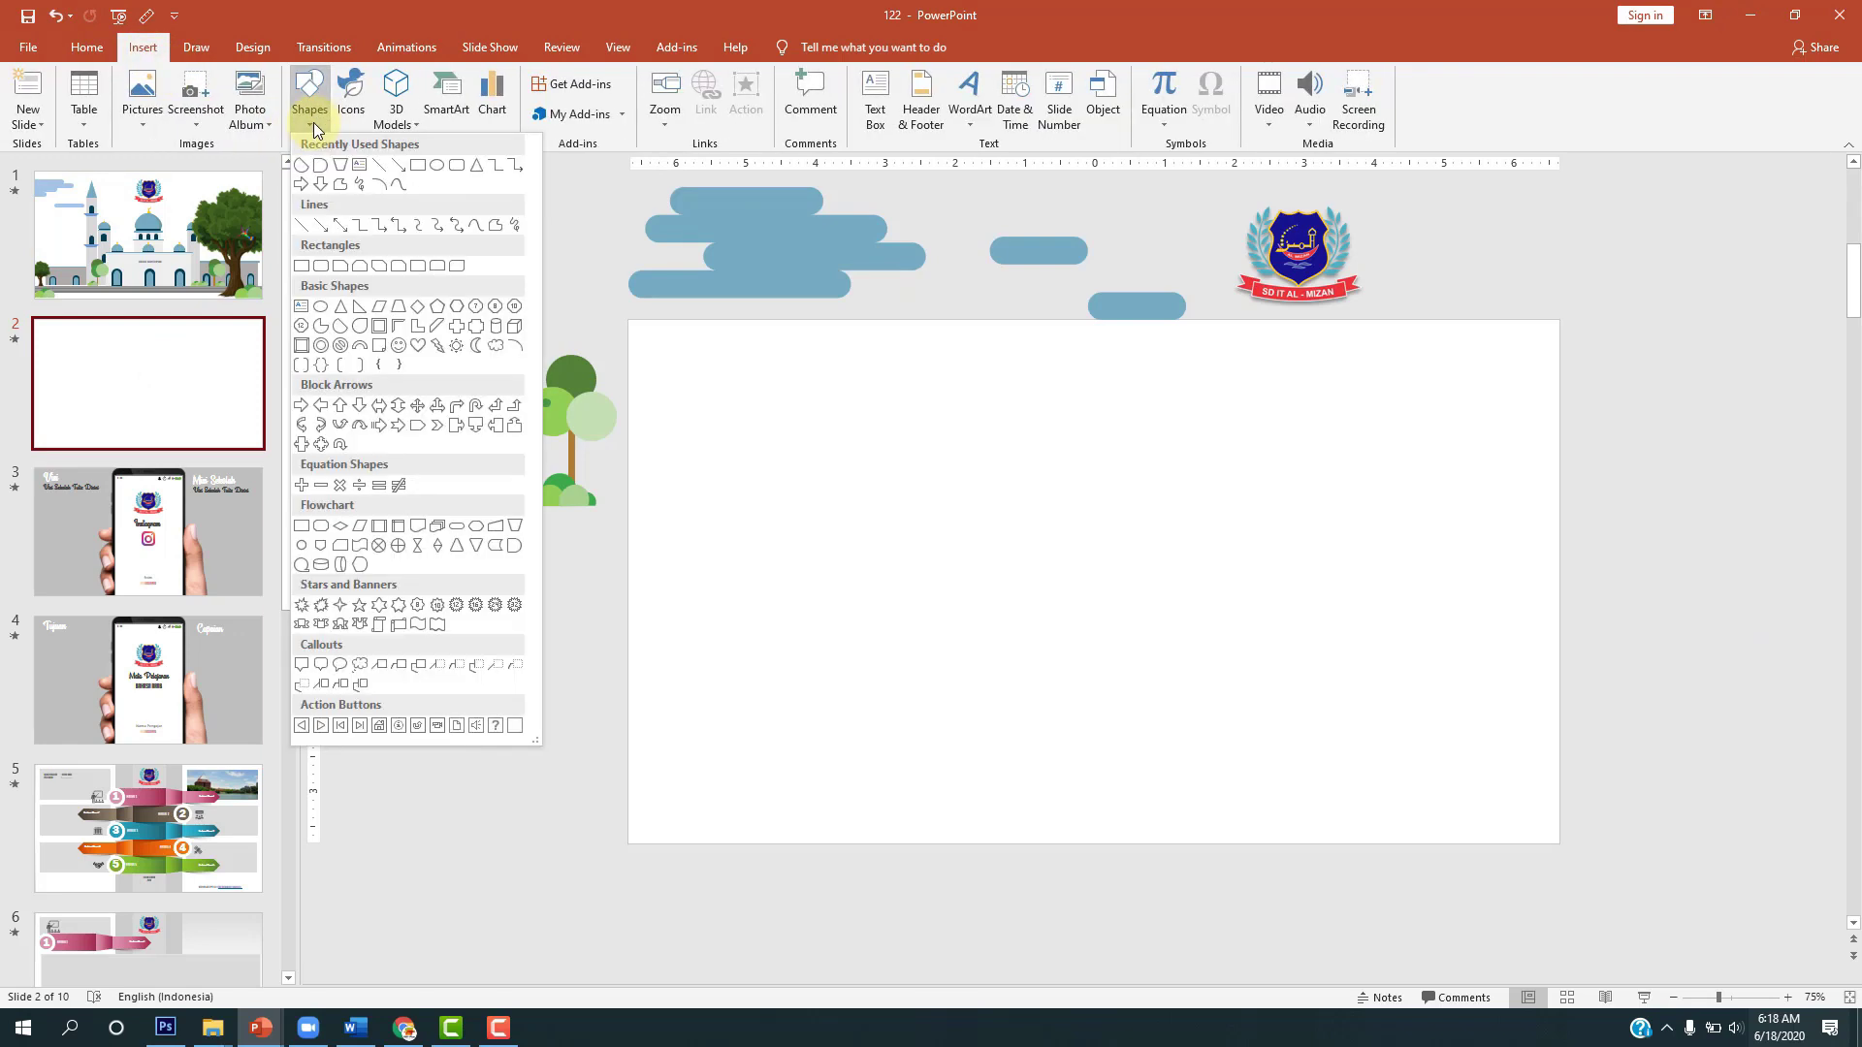
left_click(456, 167)
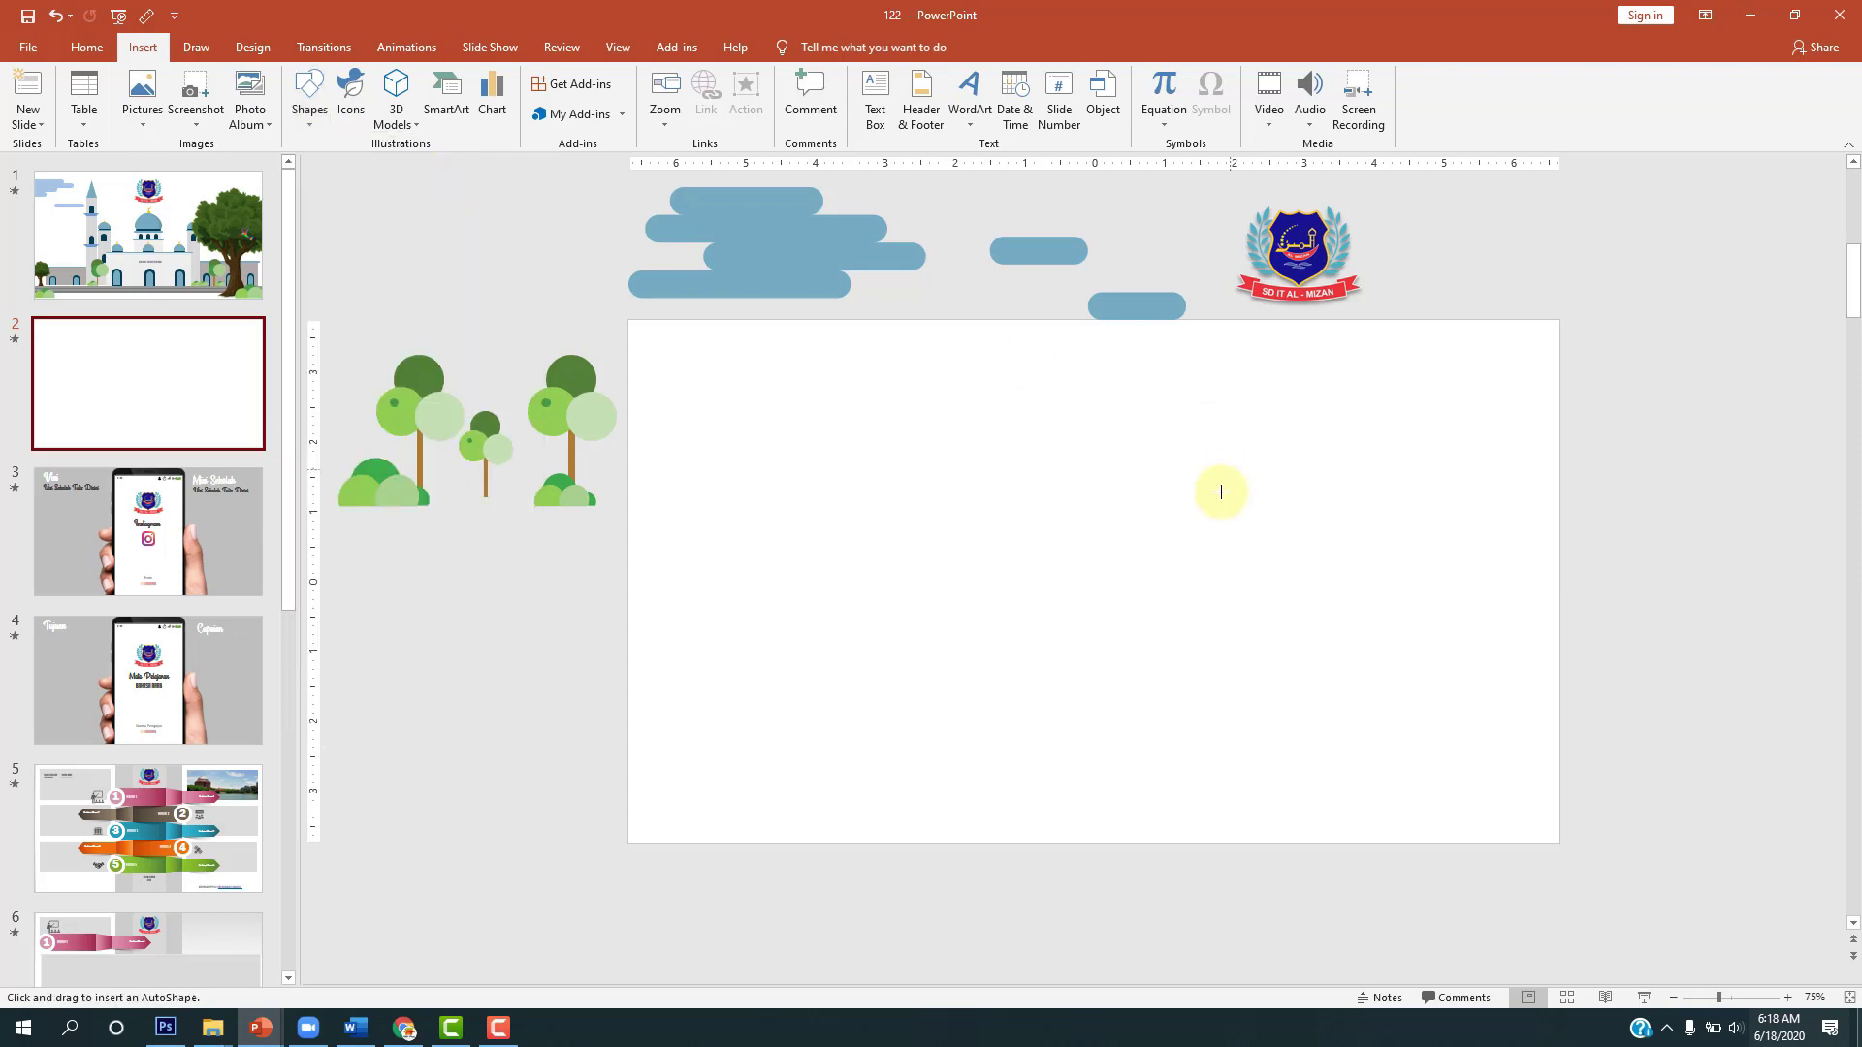
left_click_drag(919, 552, 1405, 565)
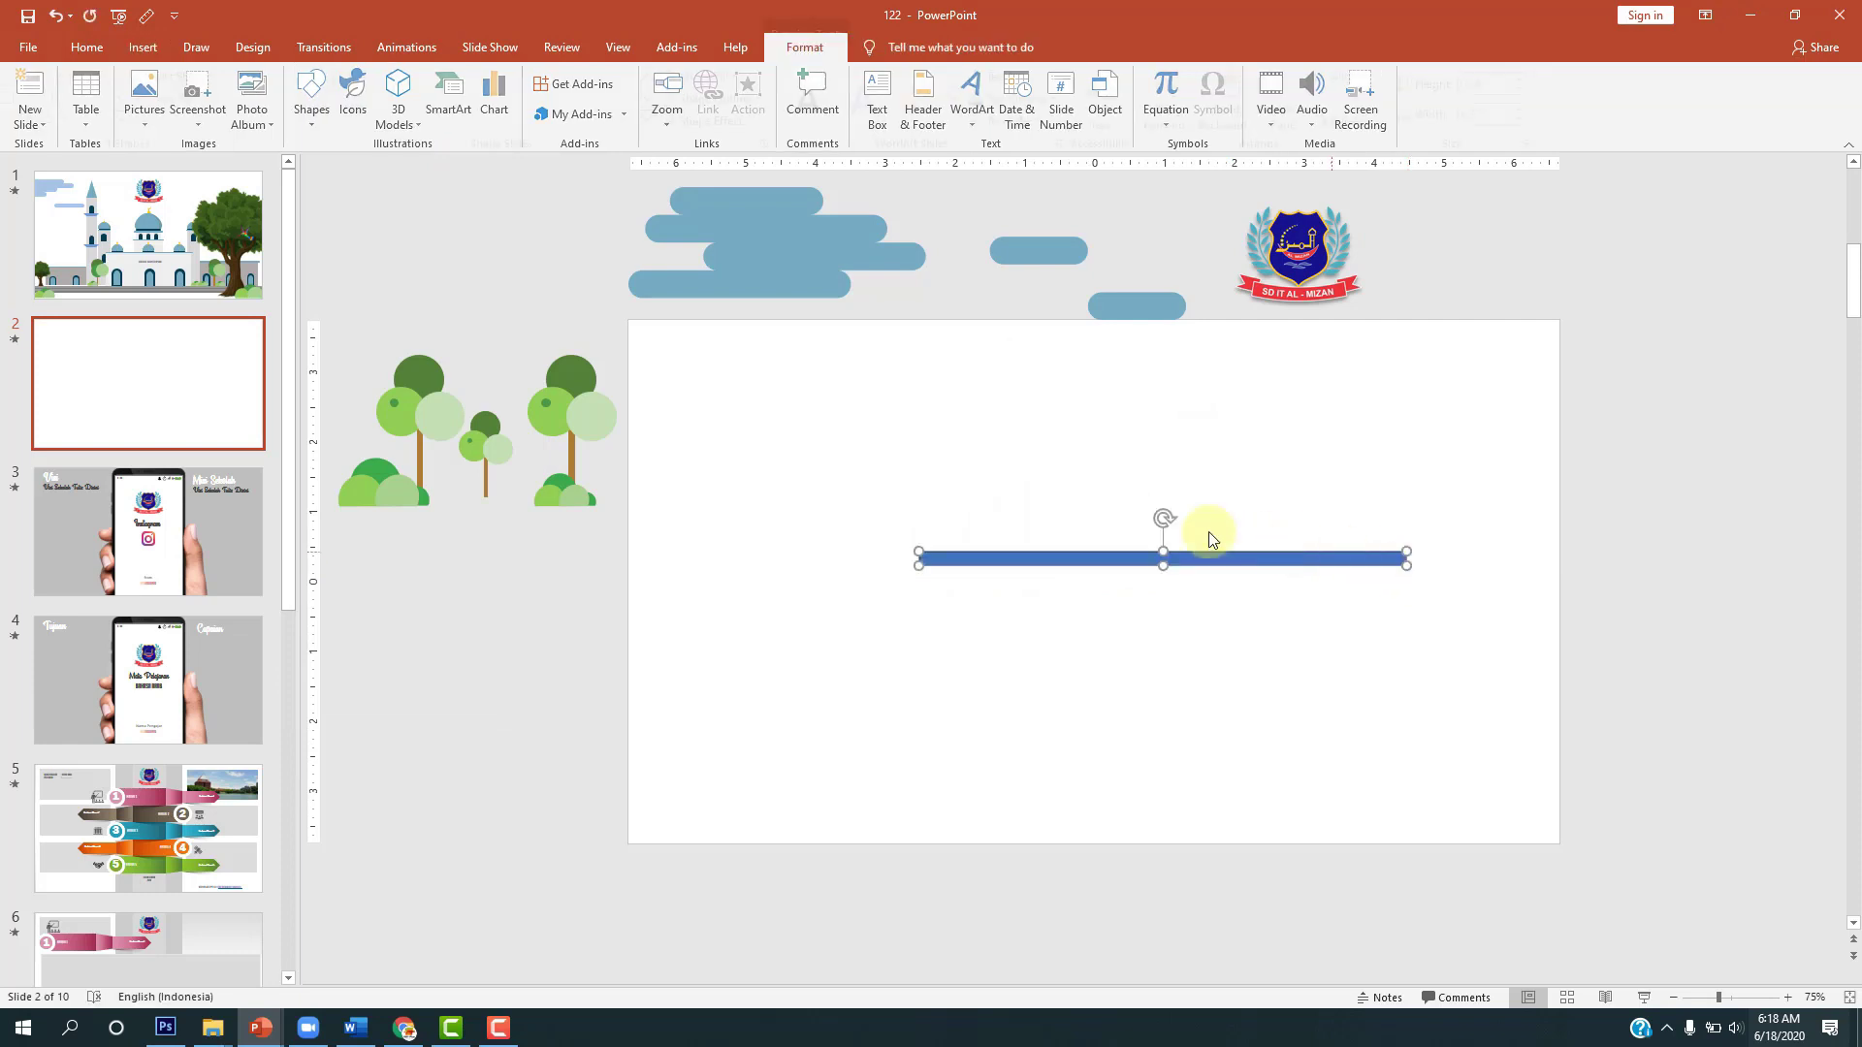
scroll(1137, 534, "up", 5)
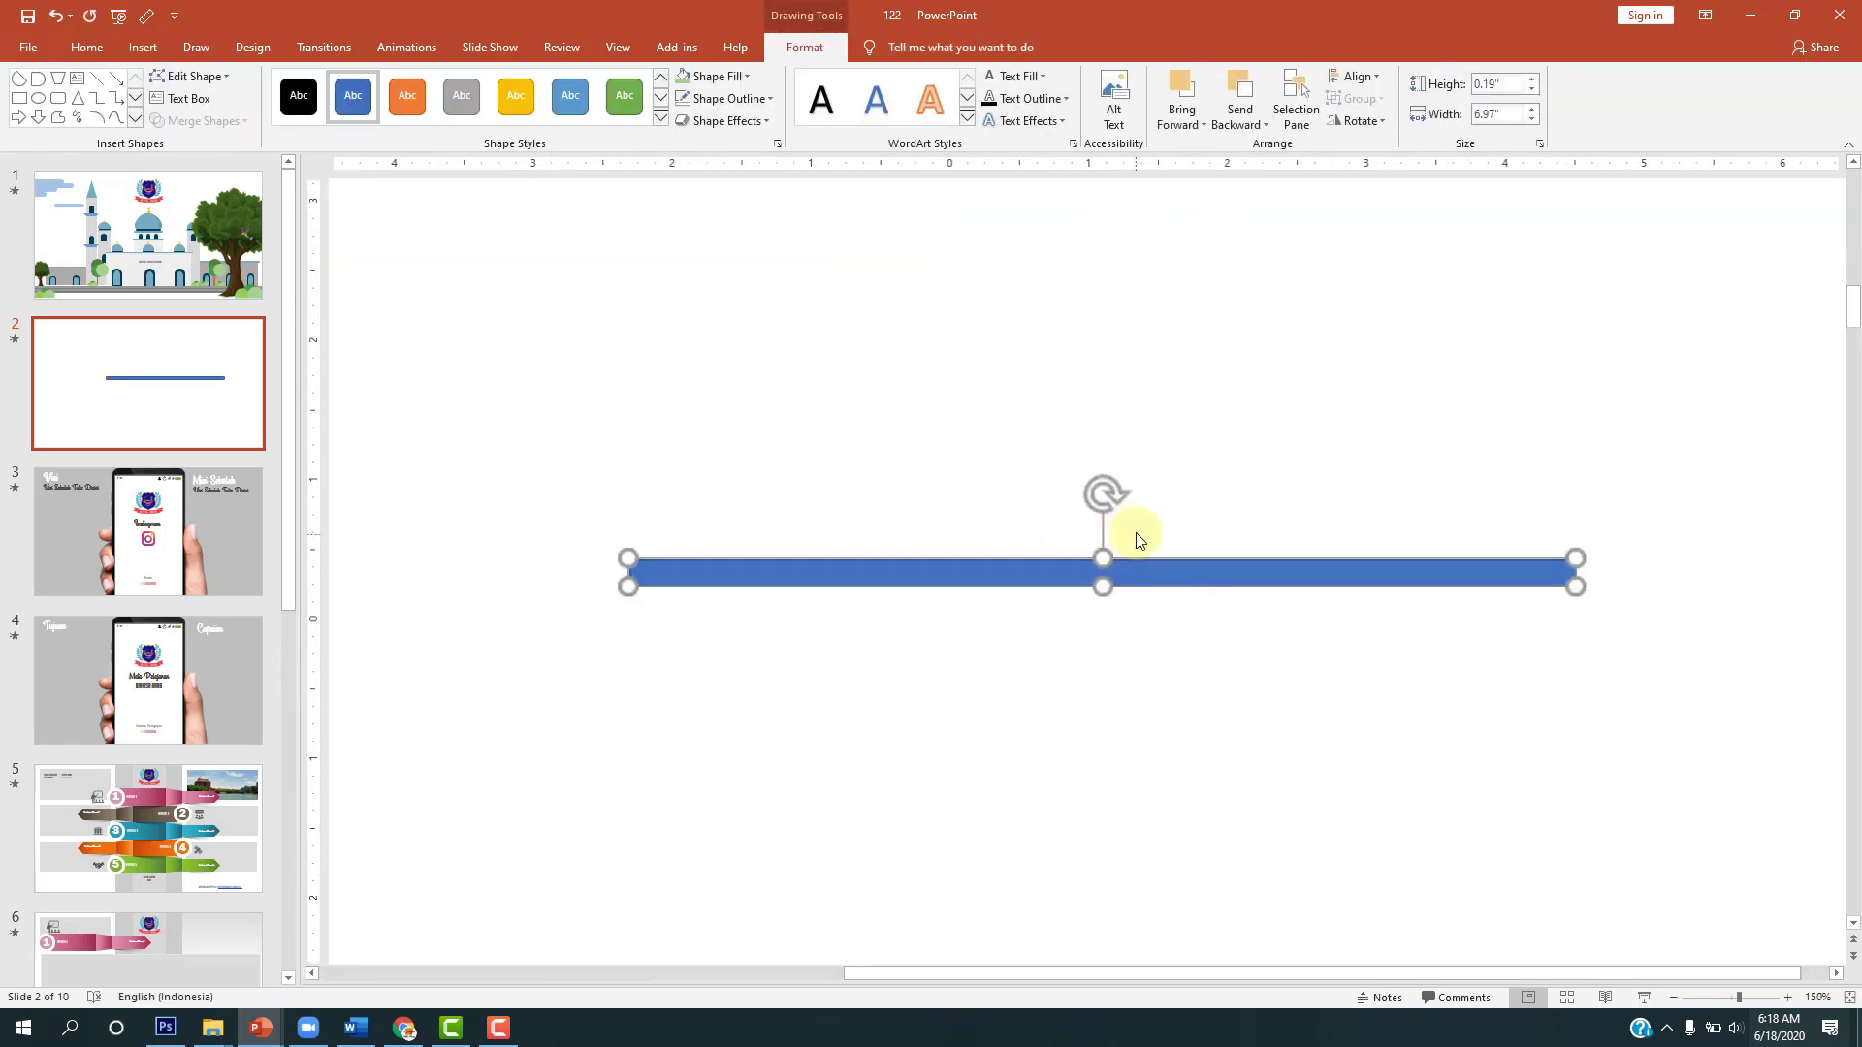
mouse_move(602, 562)
left_mouse_down()
mouse_move(665, 575)
mouse_move(648, 556)
left_mouse_up()
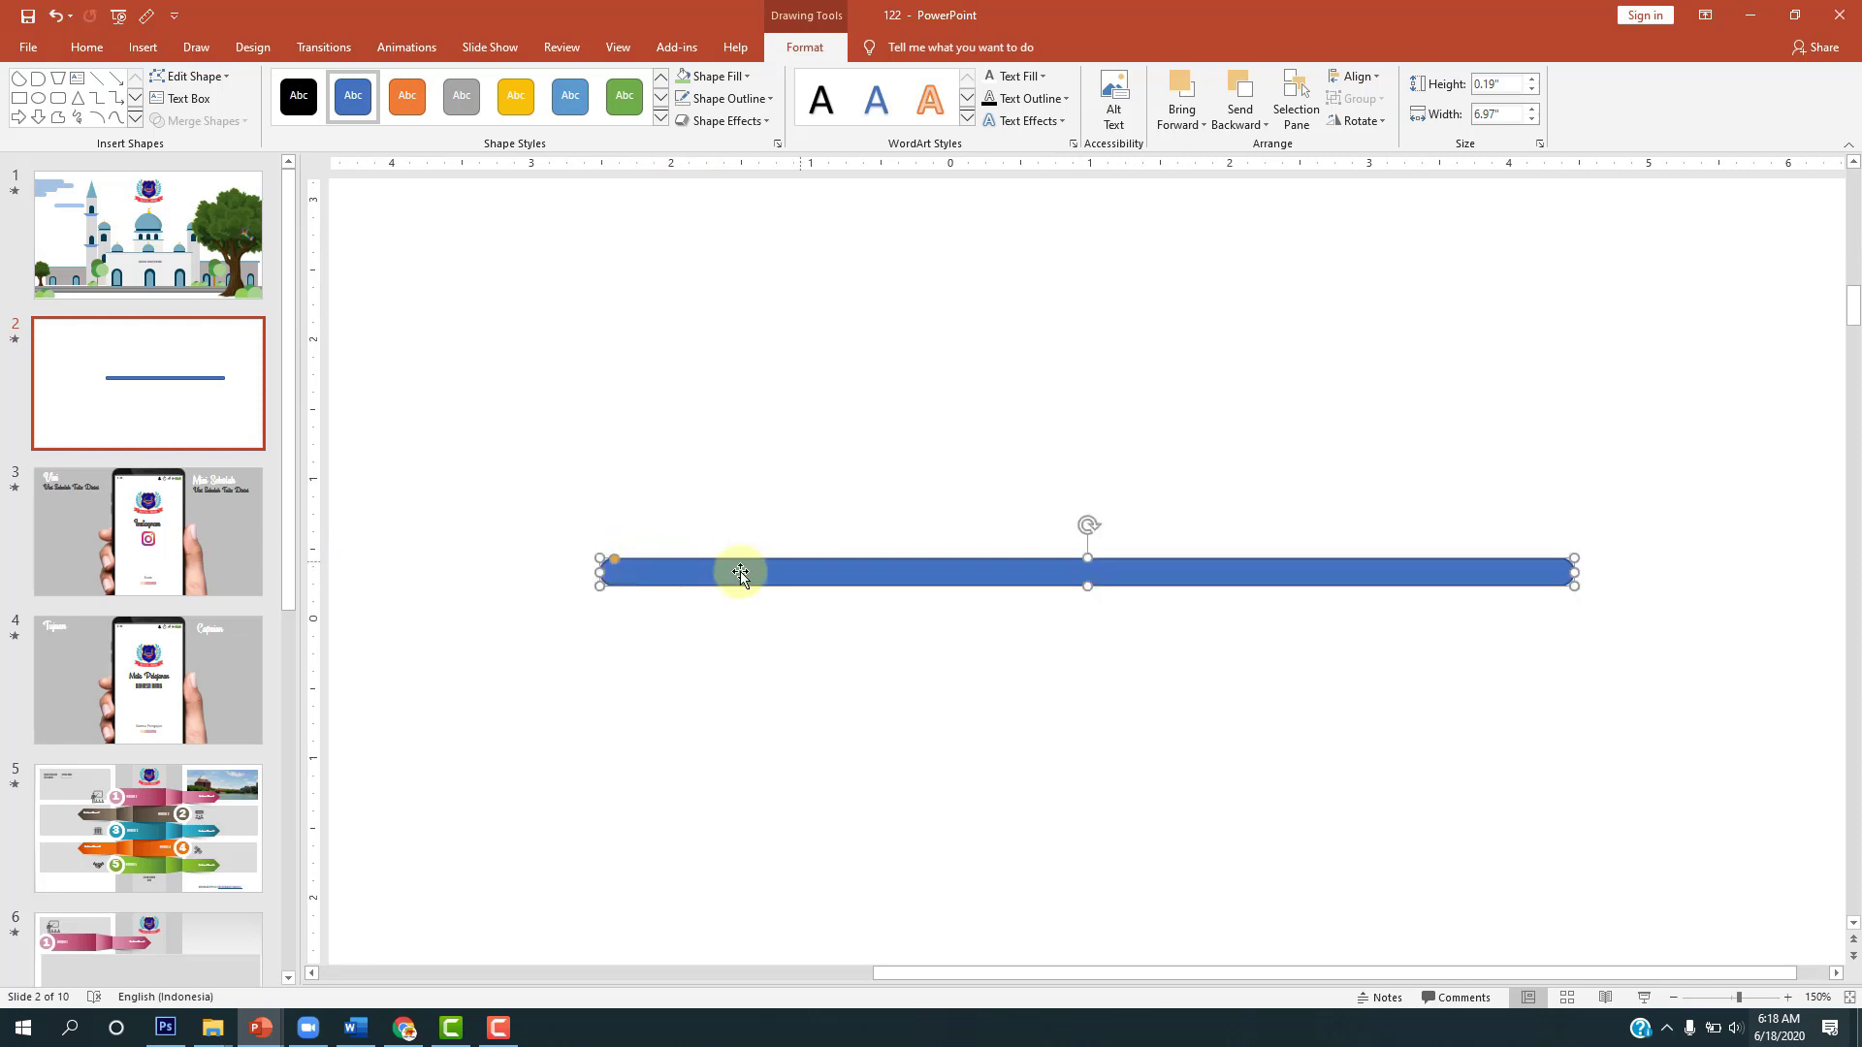
Step: Remove the bar's outline and fill it light blue
left_click(745, 98)
left_click(731, 307)
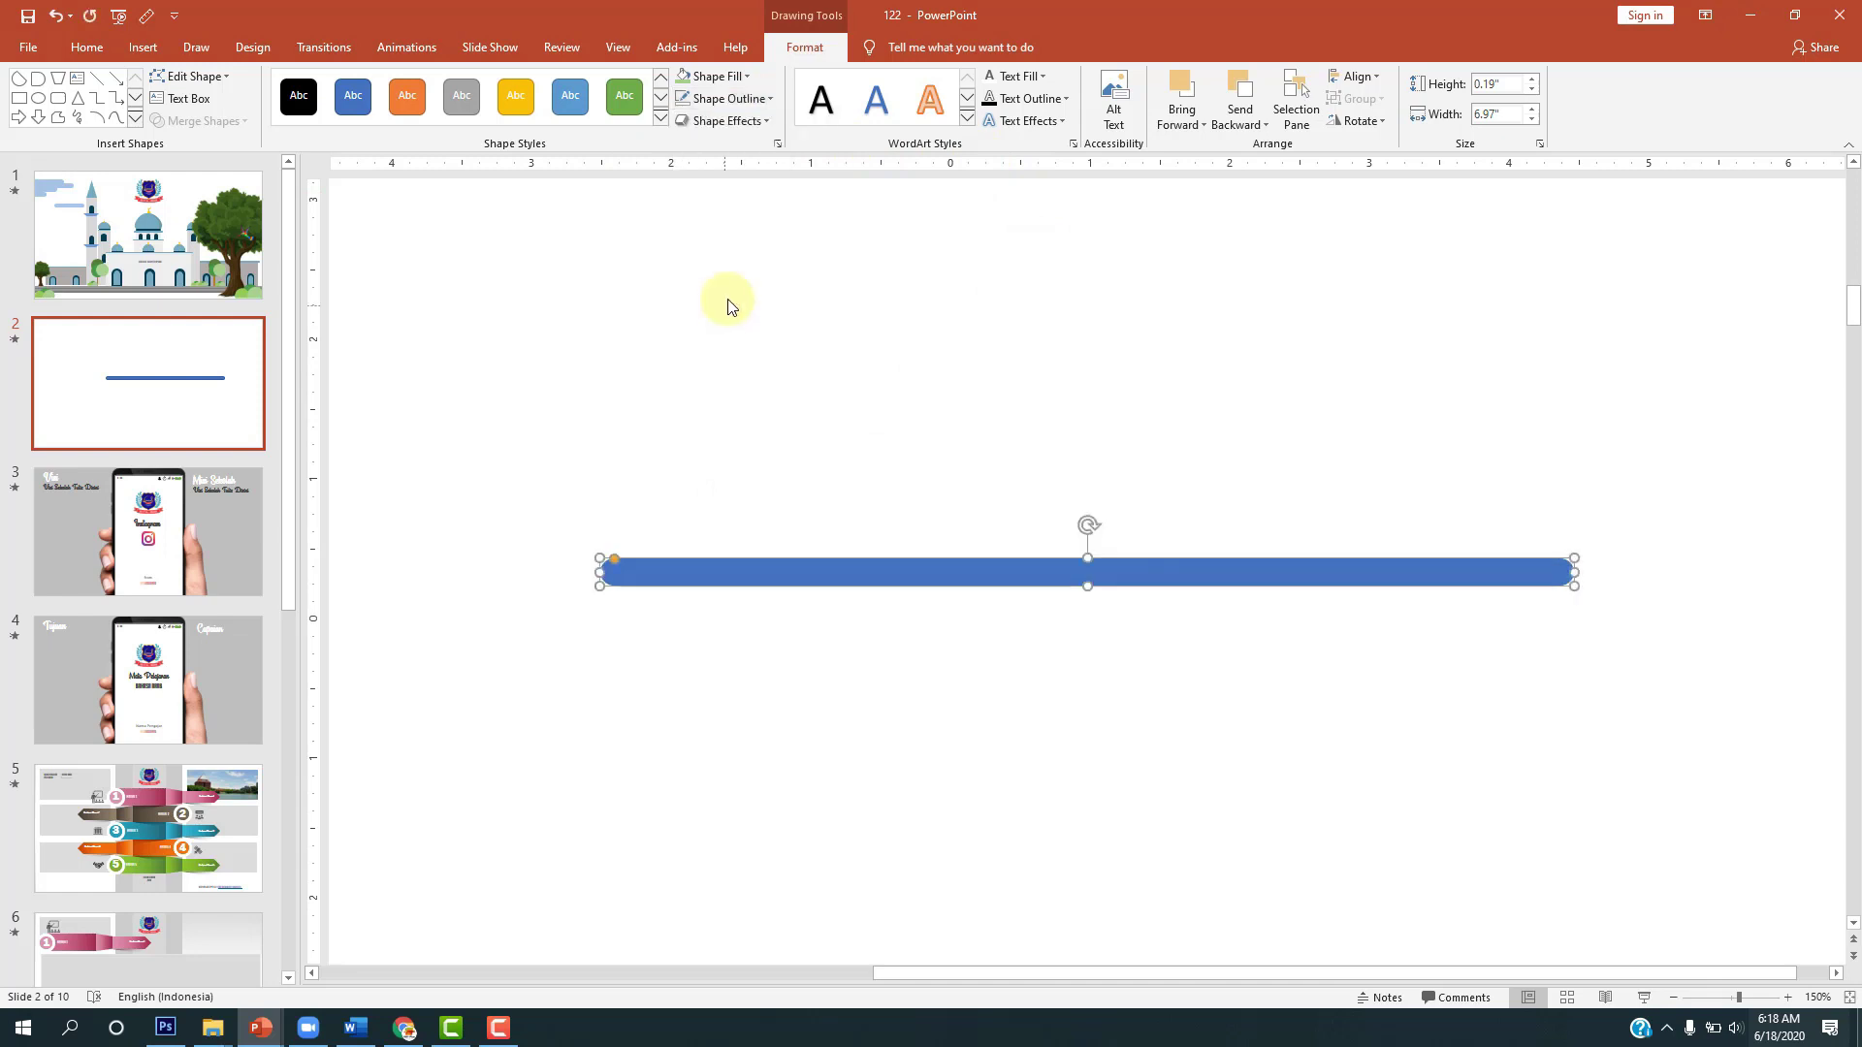
left_click(718, 75)
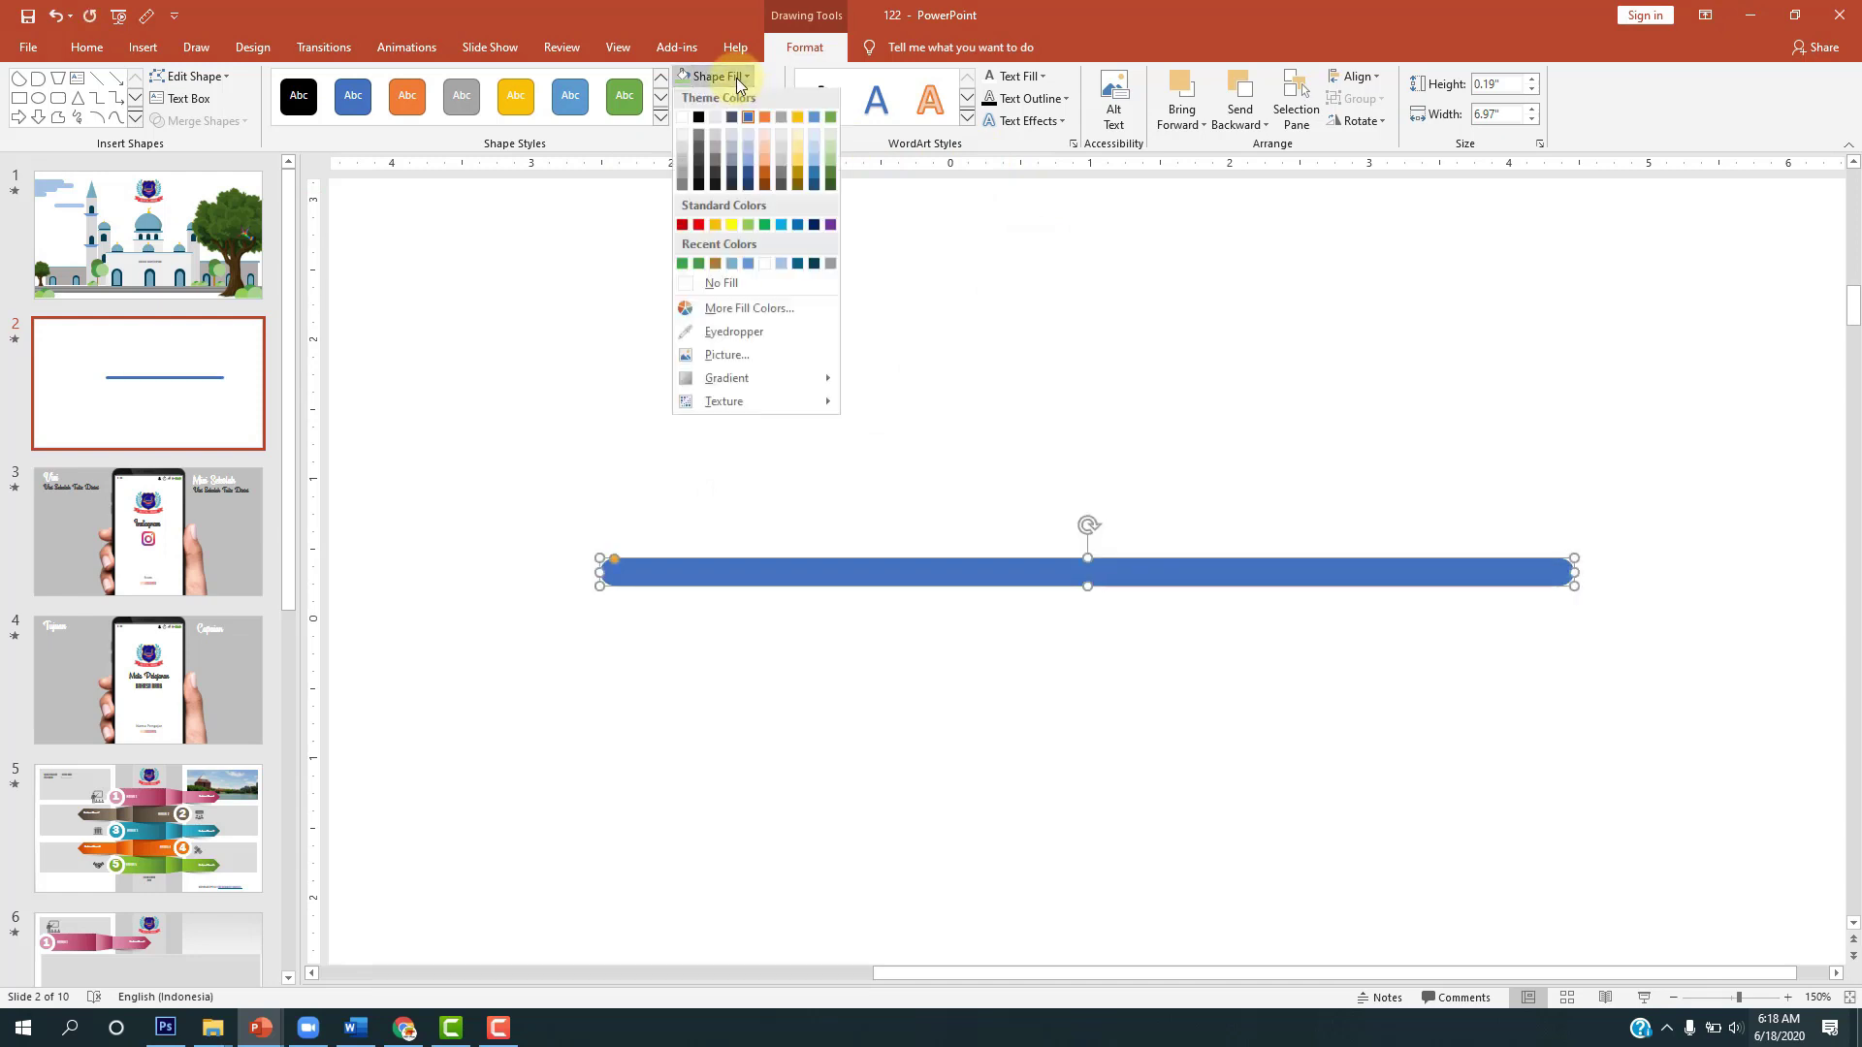
left_click(774, 272)
left_click(886, 371)
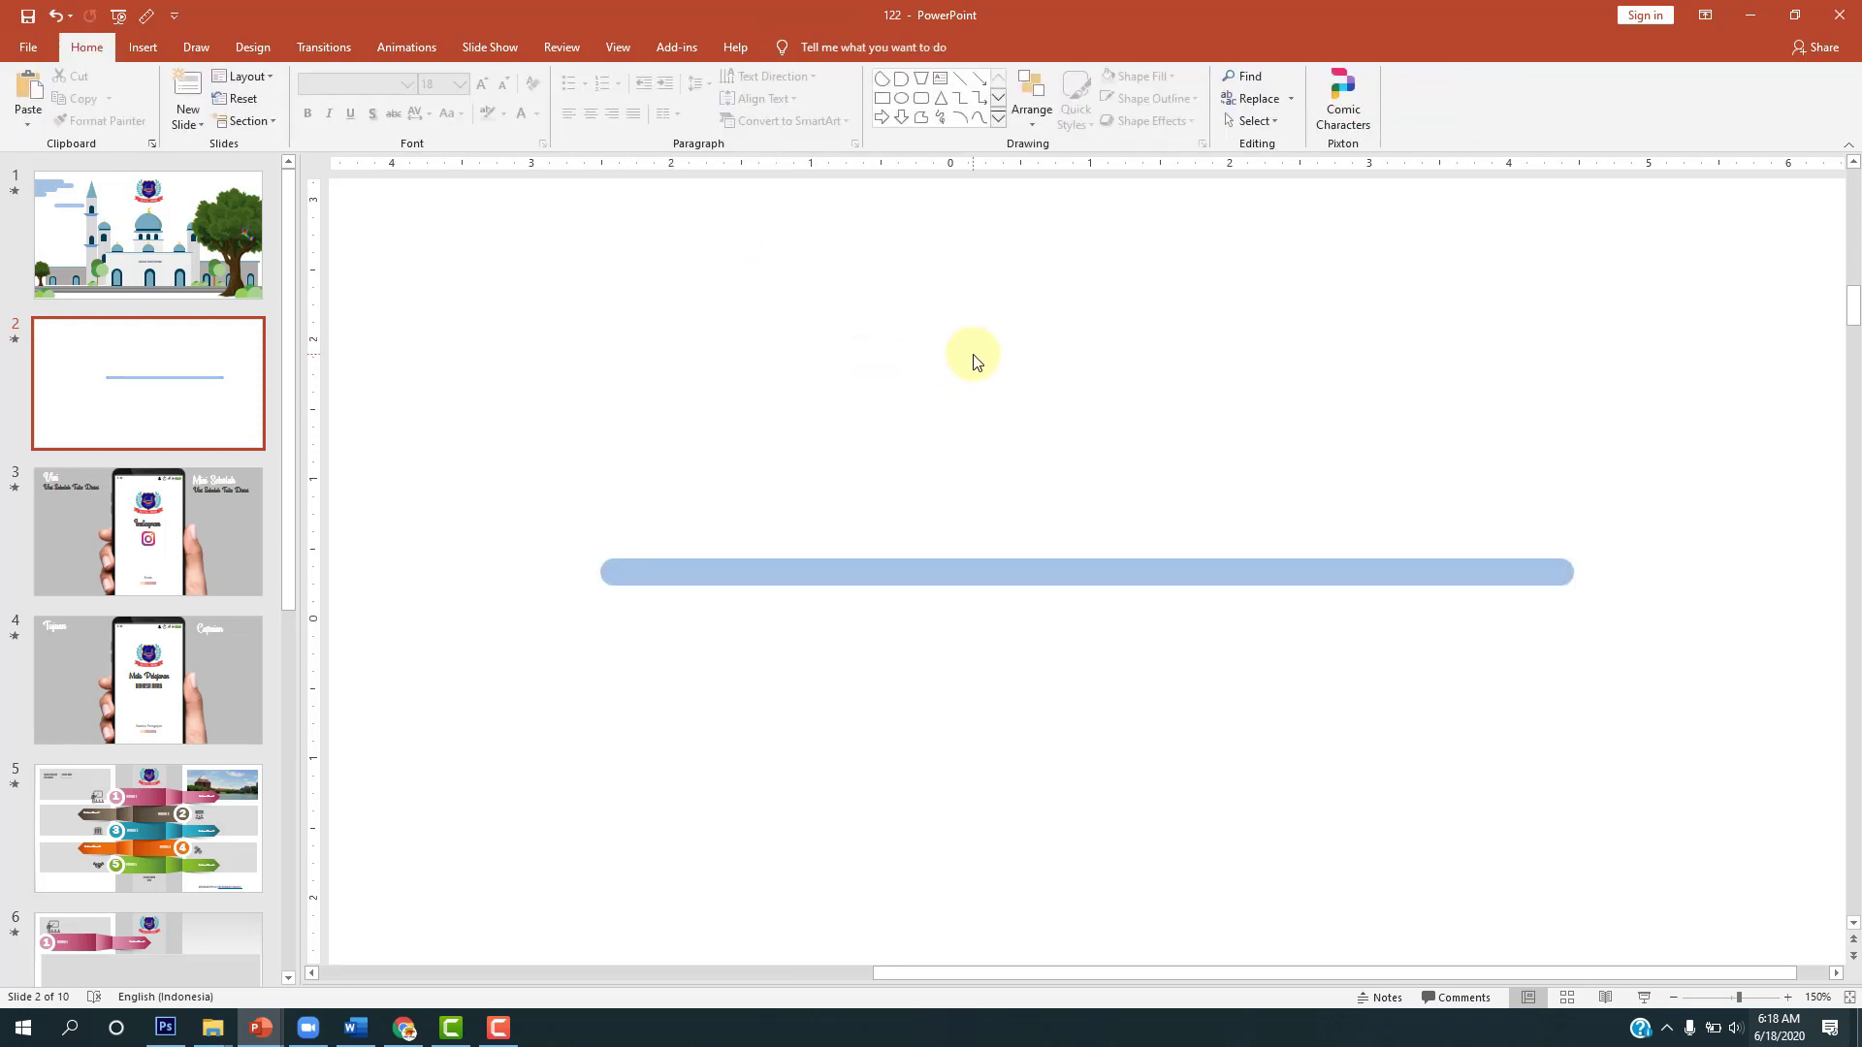
scroll(973, 361, "down", 5)
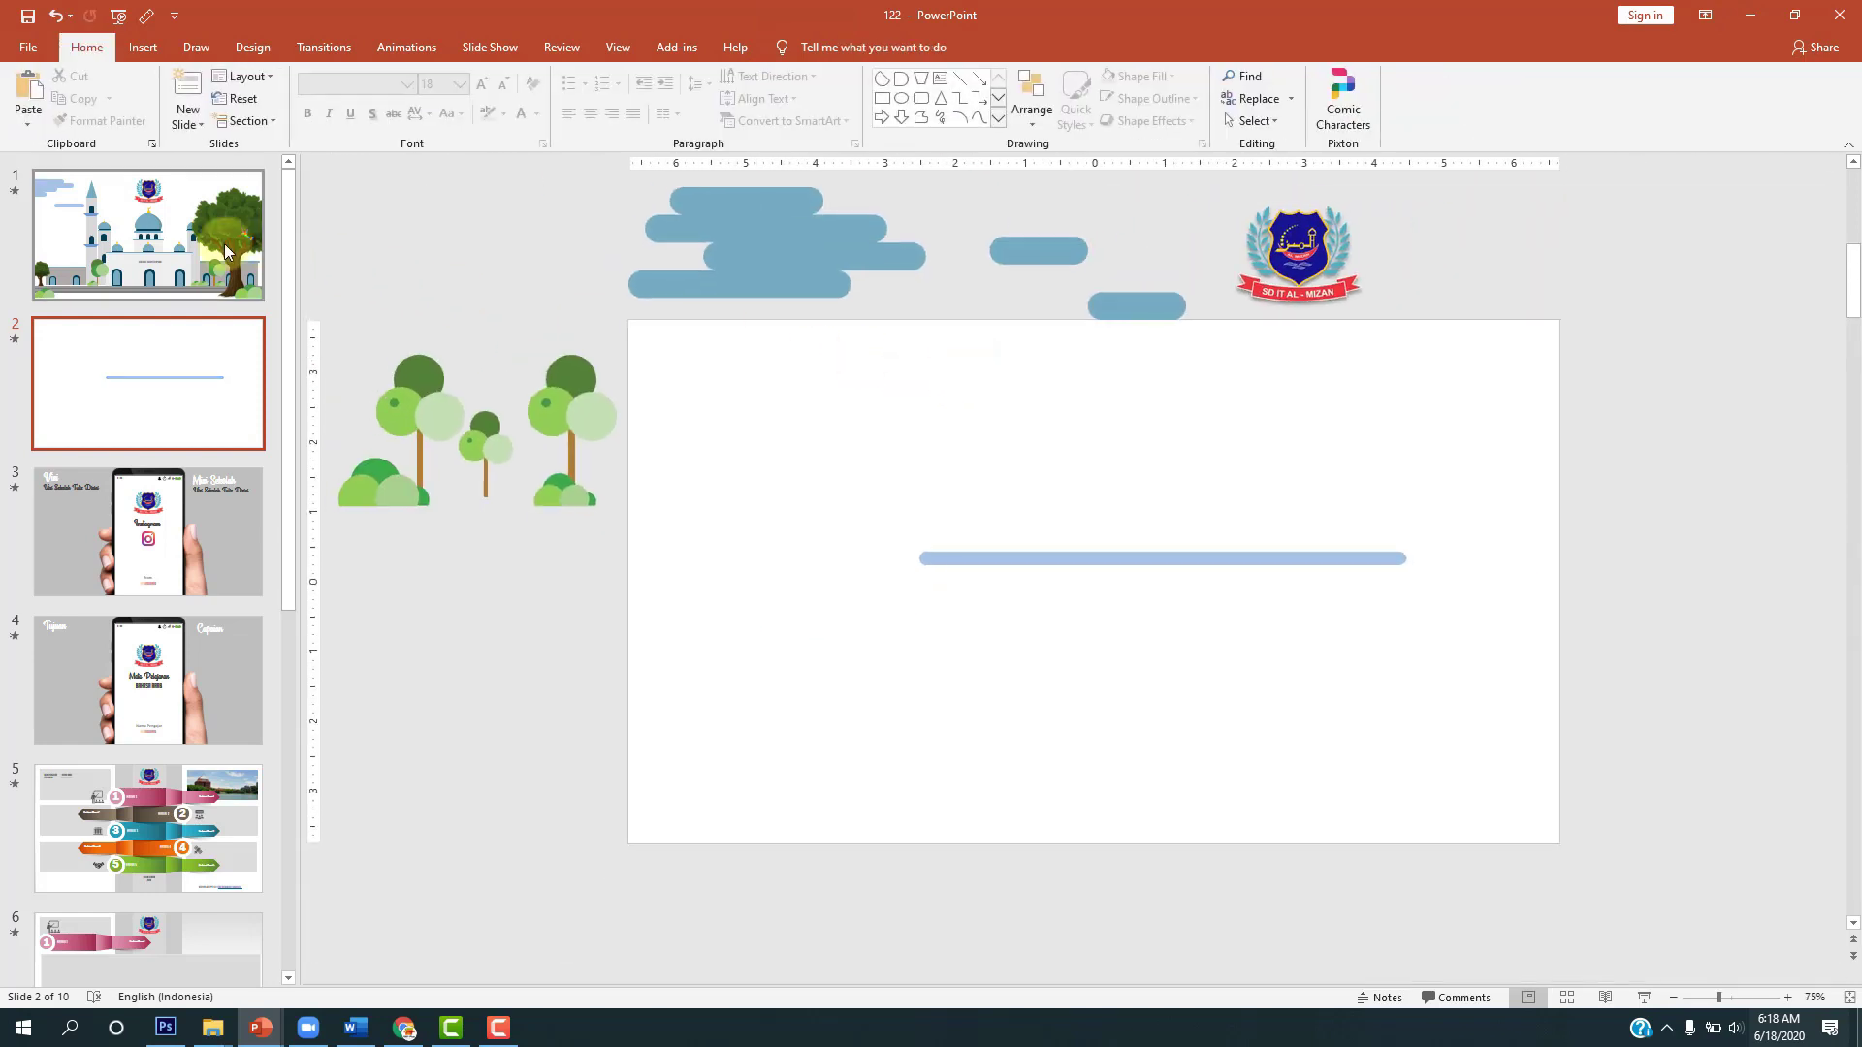
Step: After checking slide 1's mosque, centre the bar horizontally and make it thinner
left_click(225, 251)
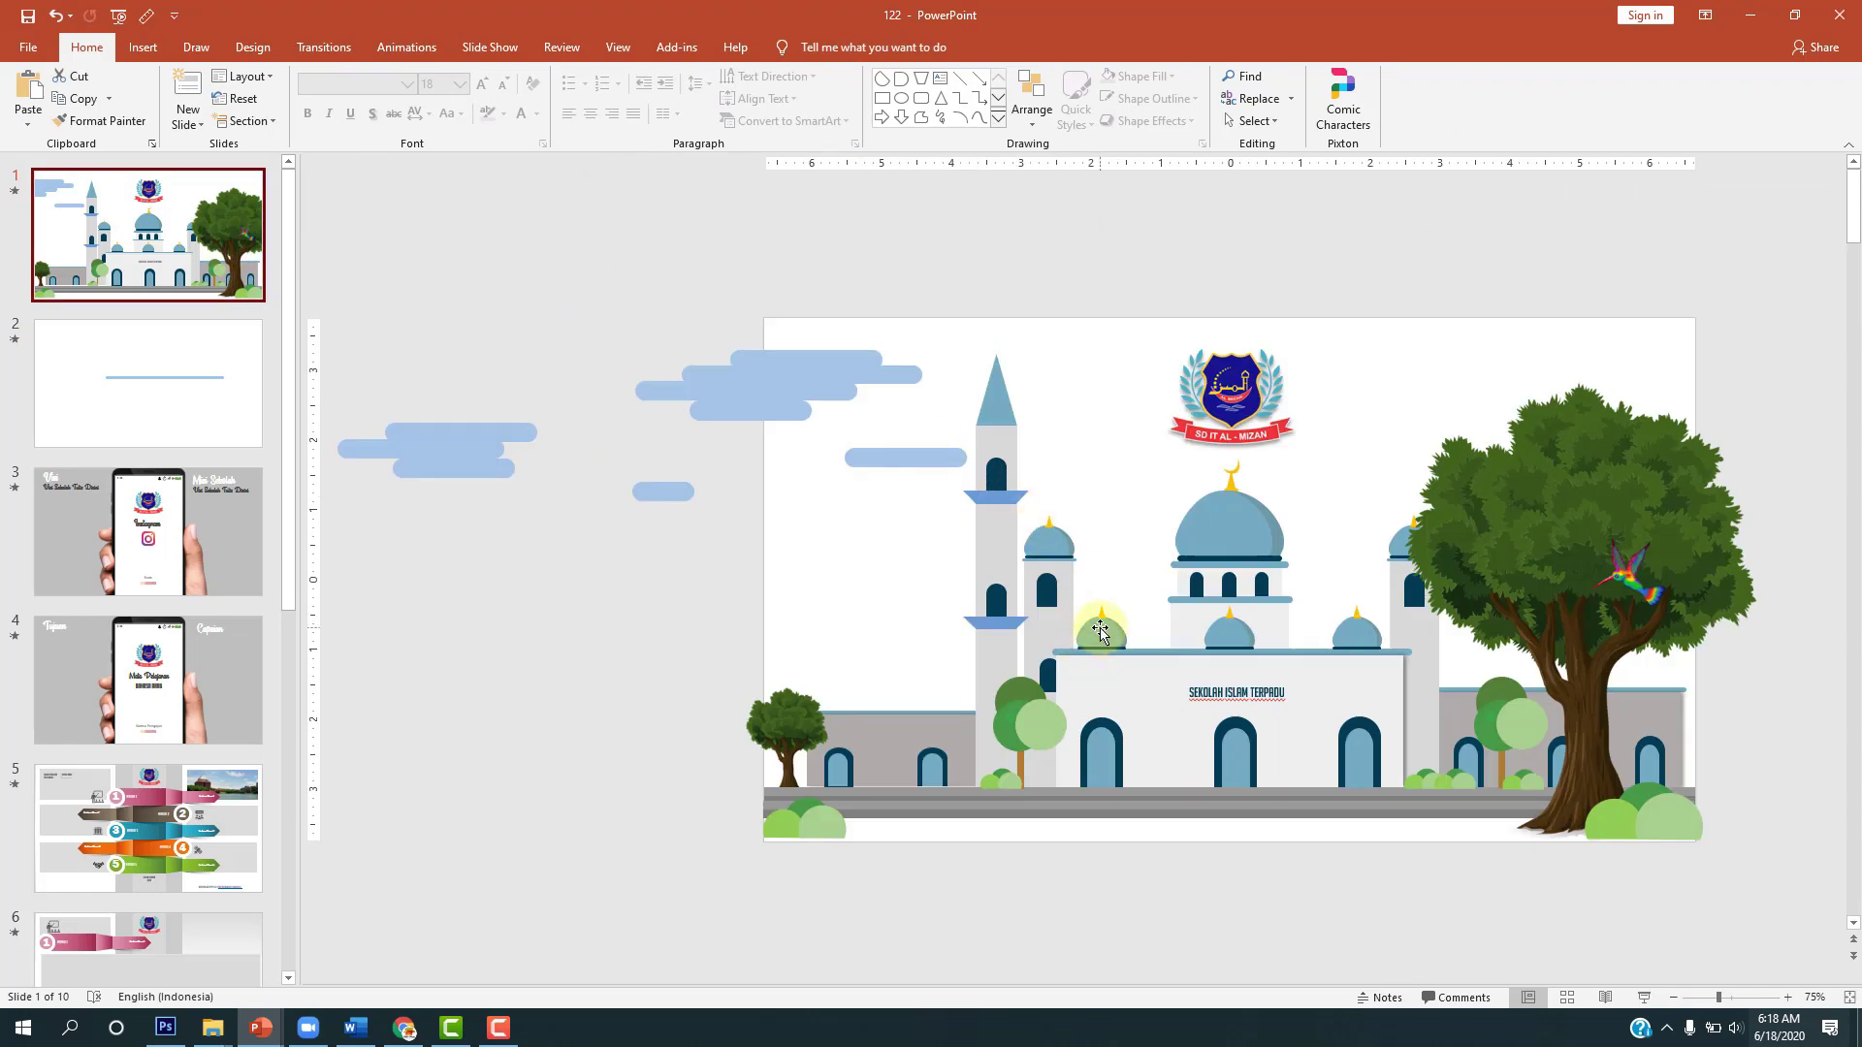
left_click(194, 368)
left_click(186, 278)
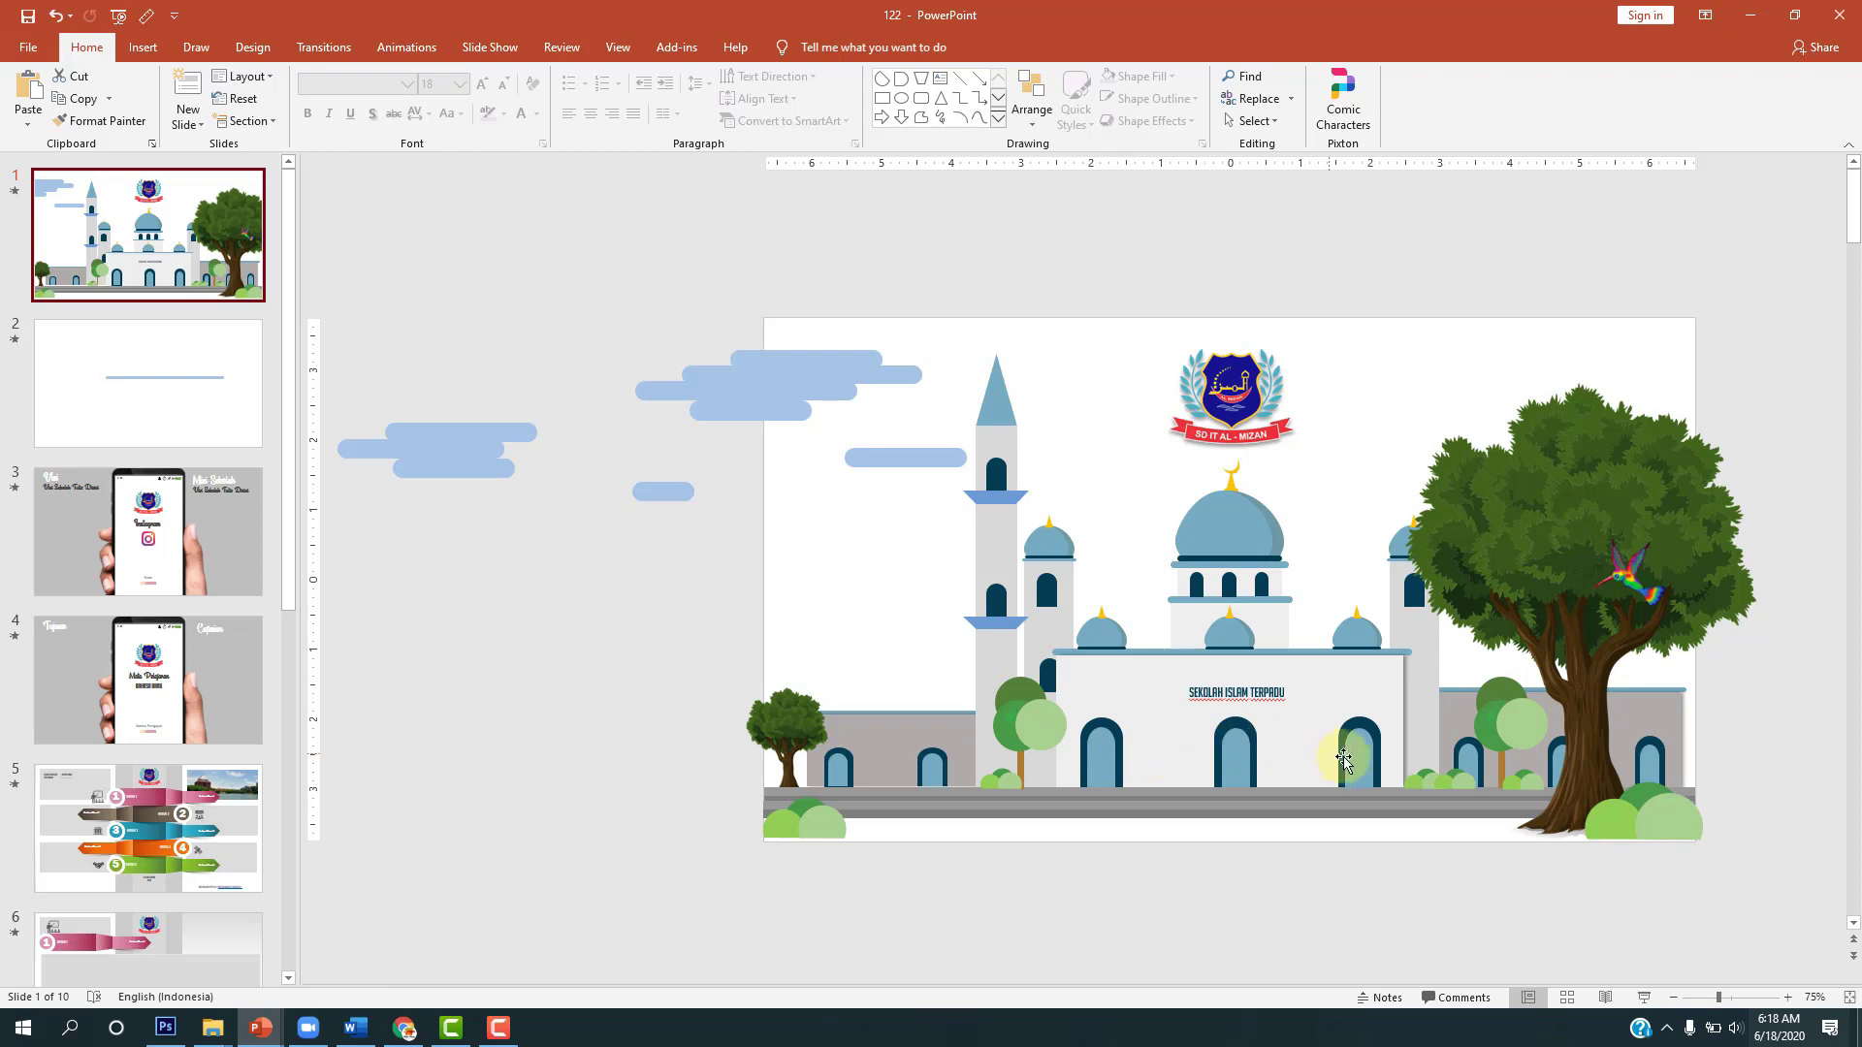
left_click(208, 366)
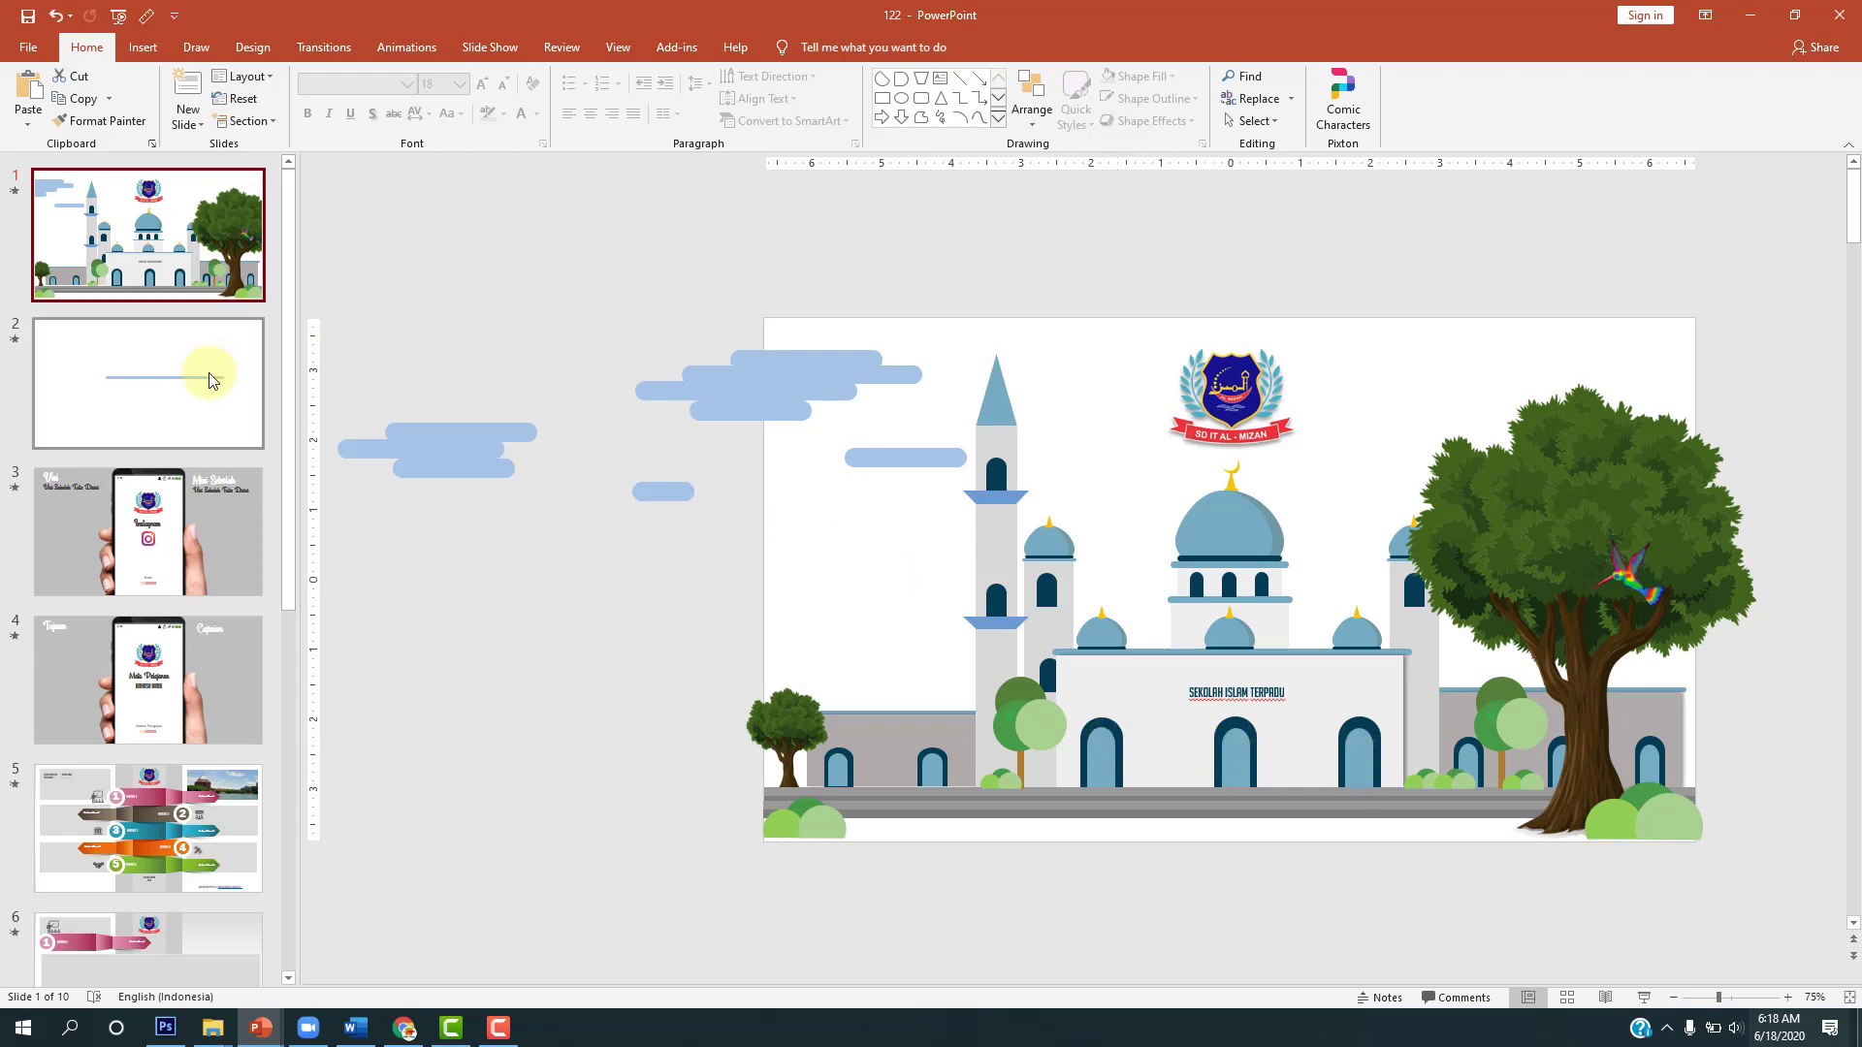
left_click_drag(1130, 554, 1101, 543)
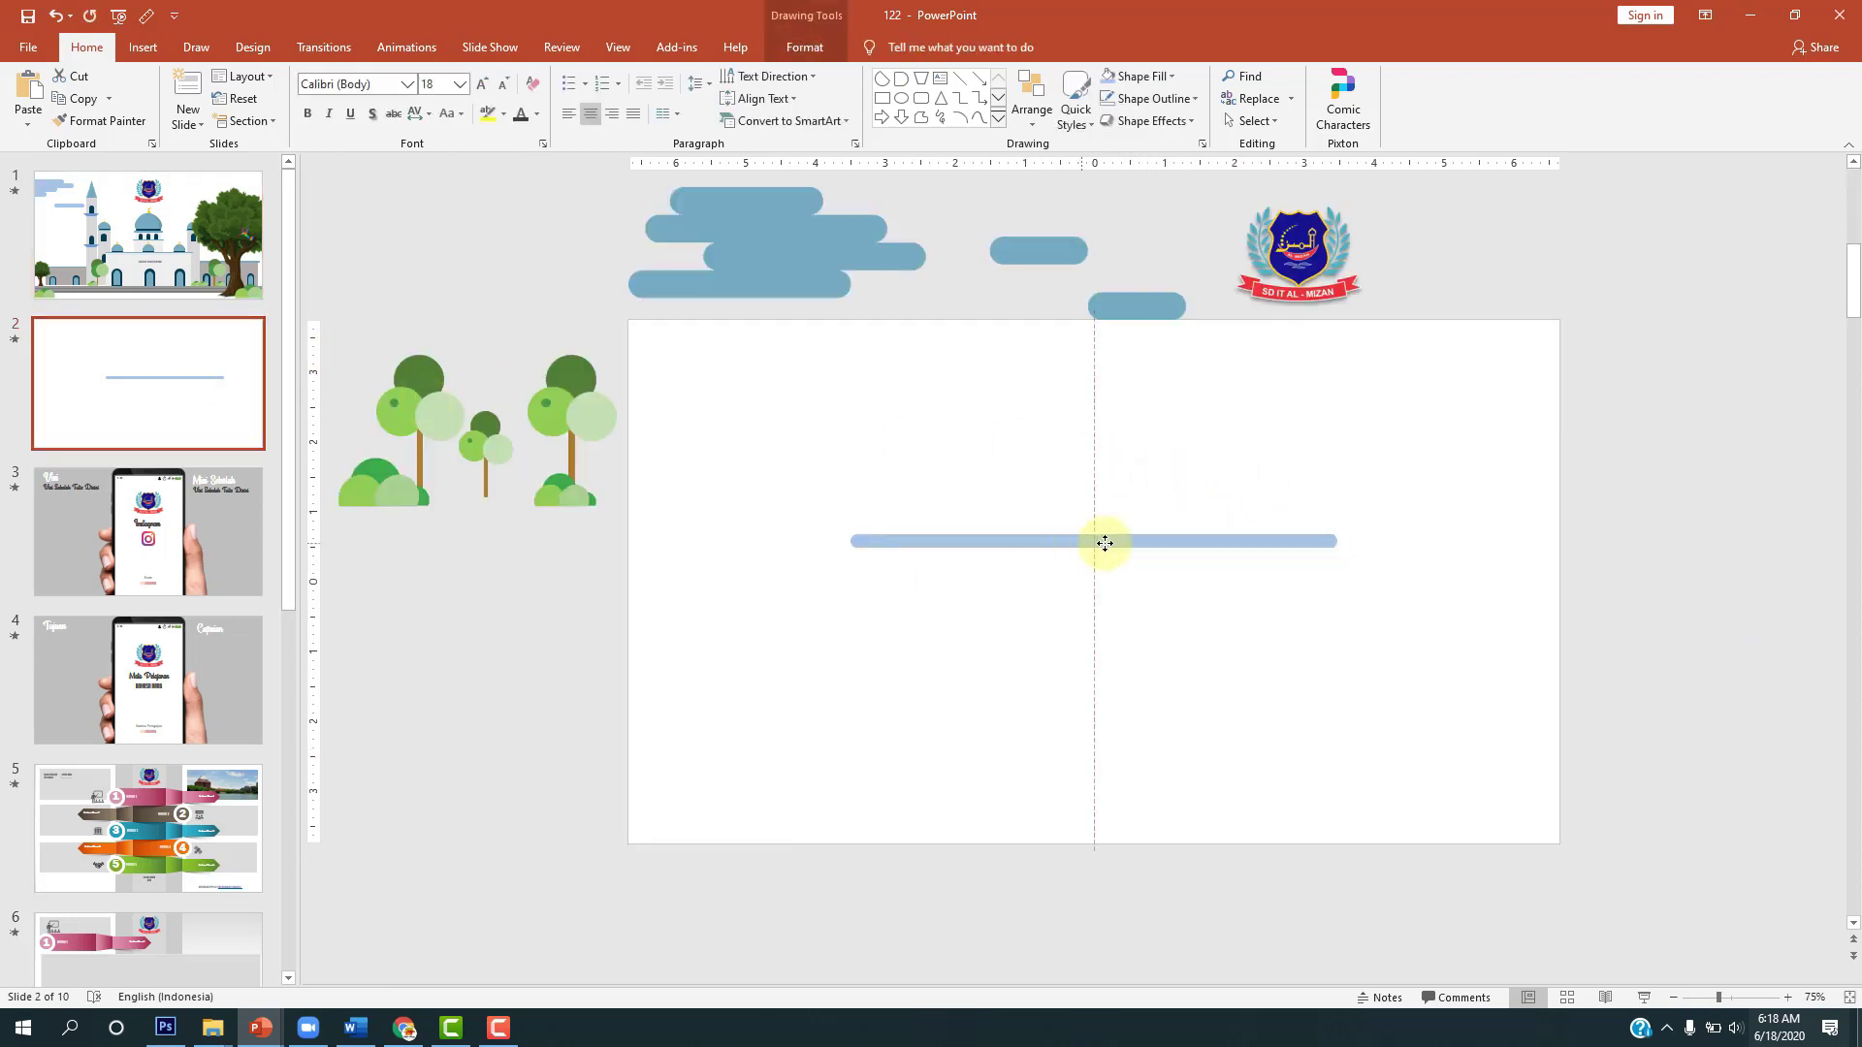
scroll(1201, 550, "up", 3, "ctrl")
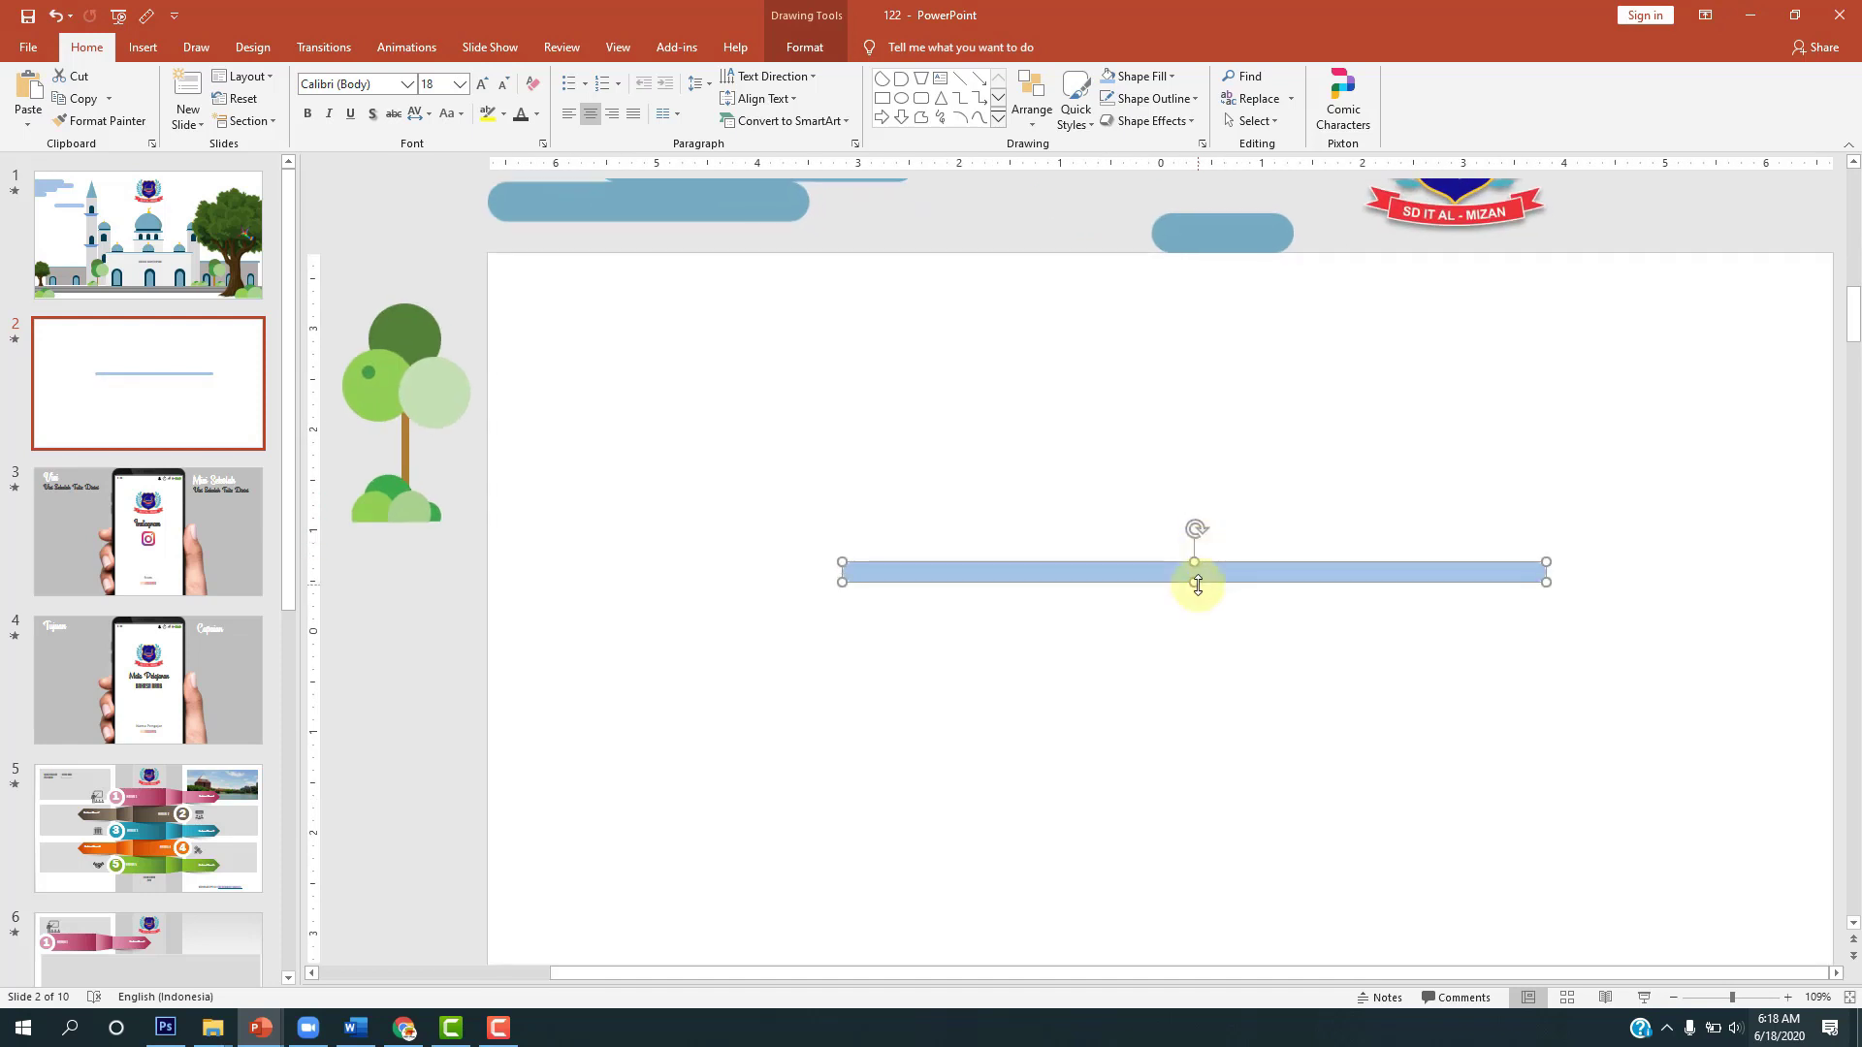
left_click_drag(1193, 582, 1194, 576)
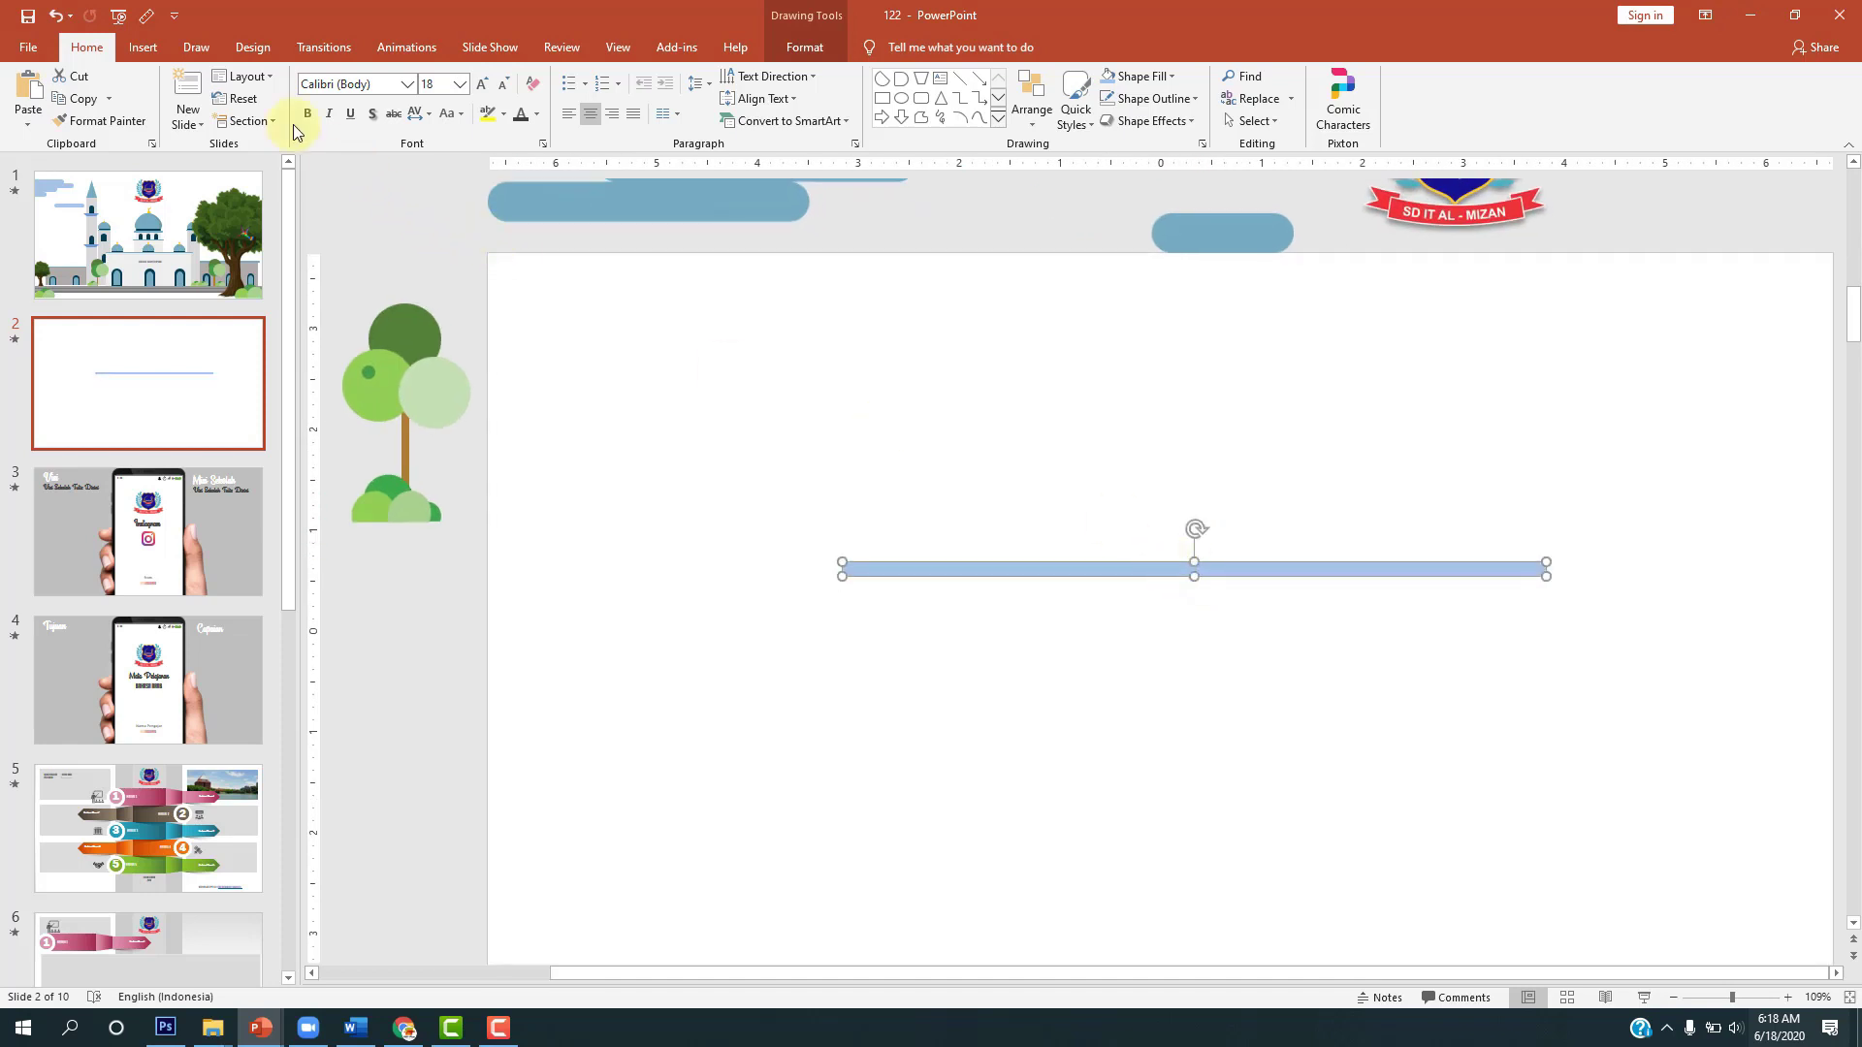
left_click(143, 48)
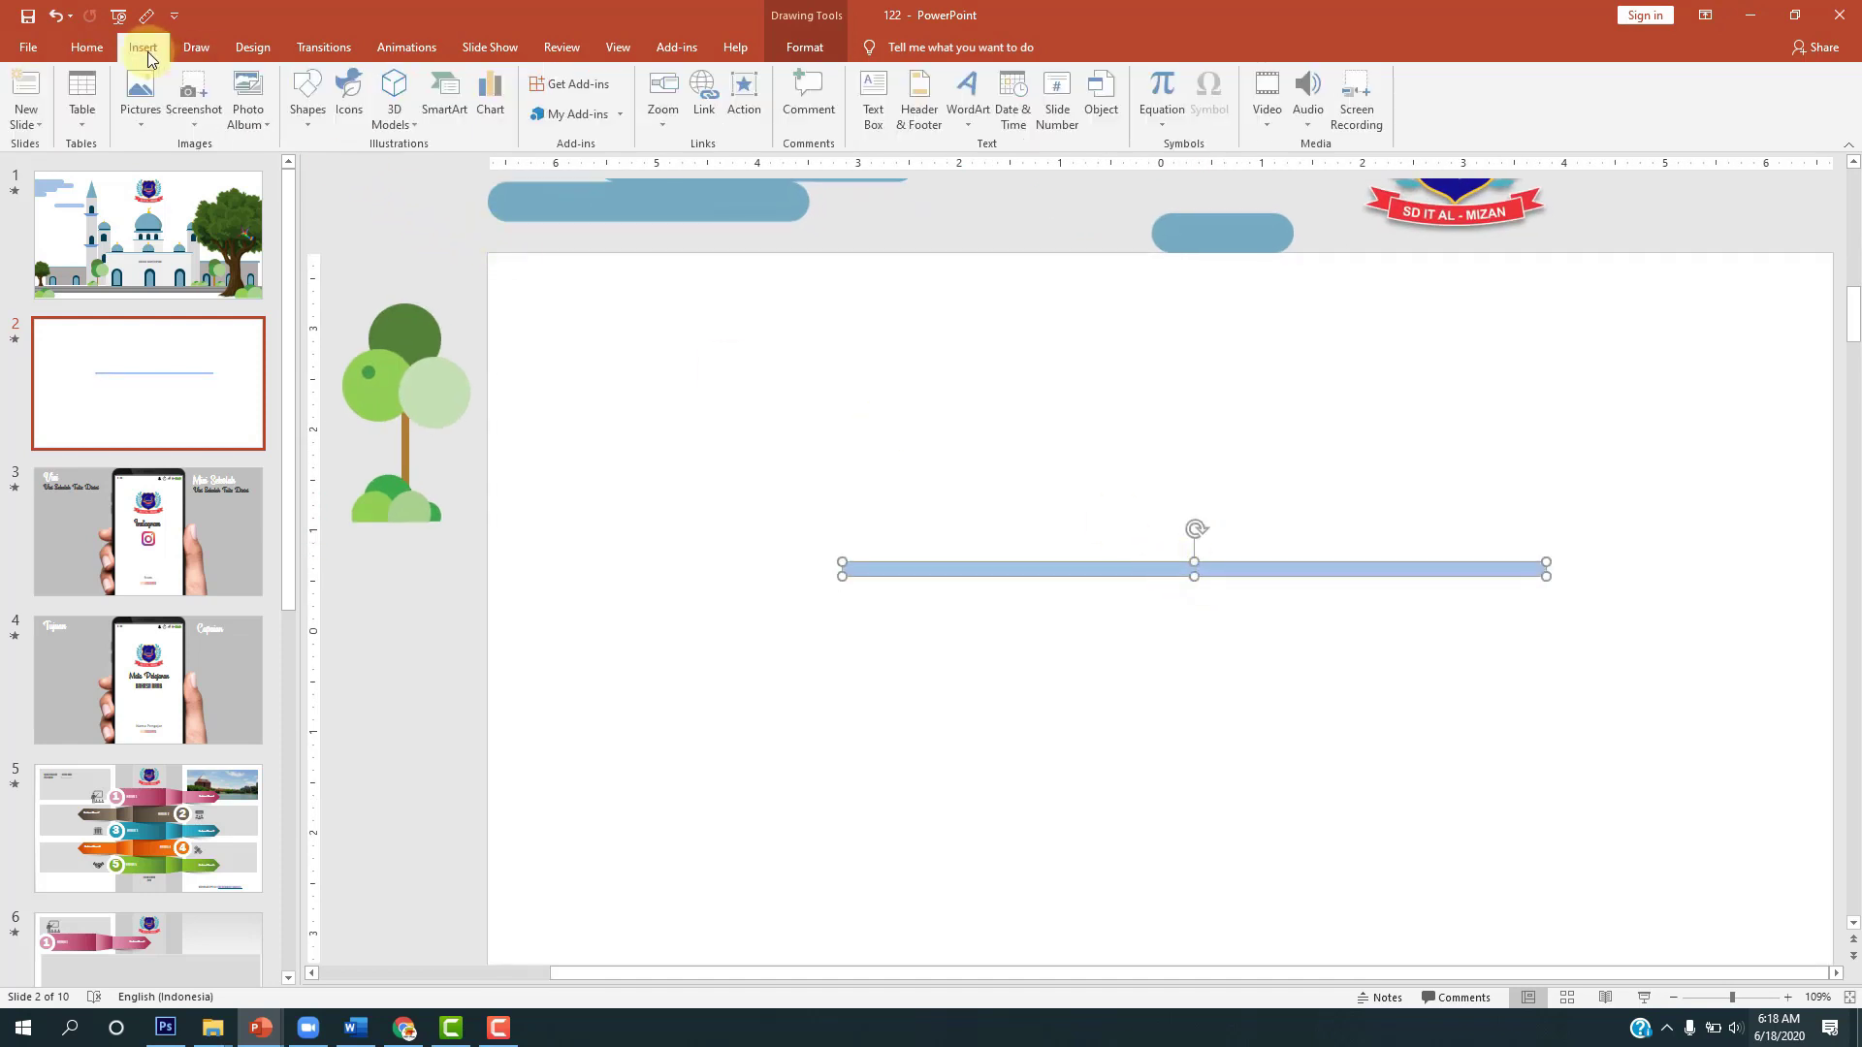
Step: Draw a large blue rectangle just below the bar, its left edge lined up with the bar
left_click(309, 102)
left_click(430, 183)
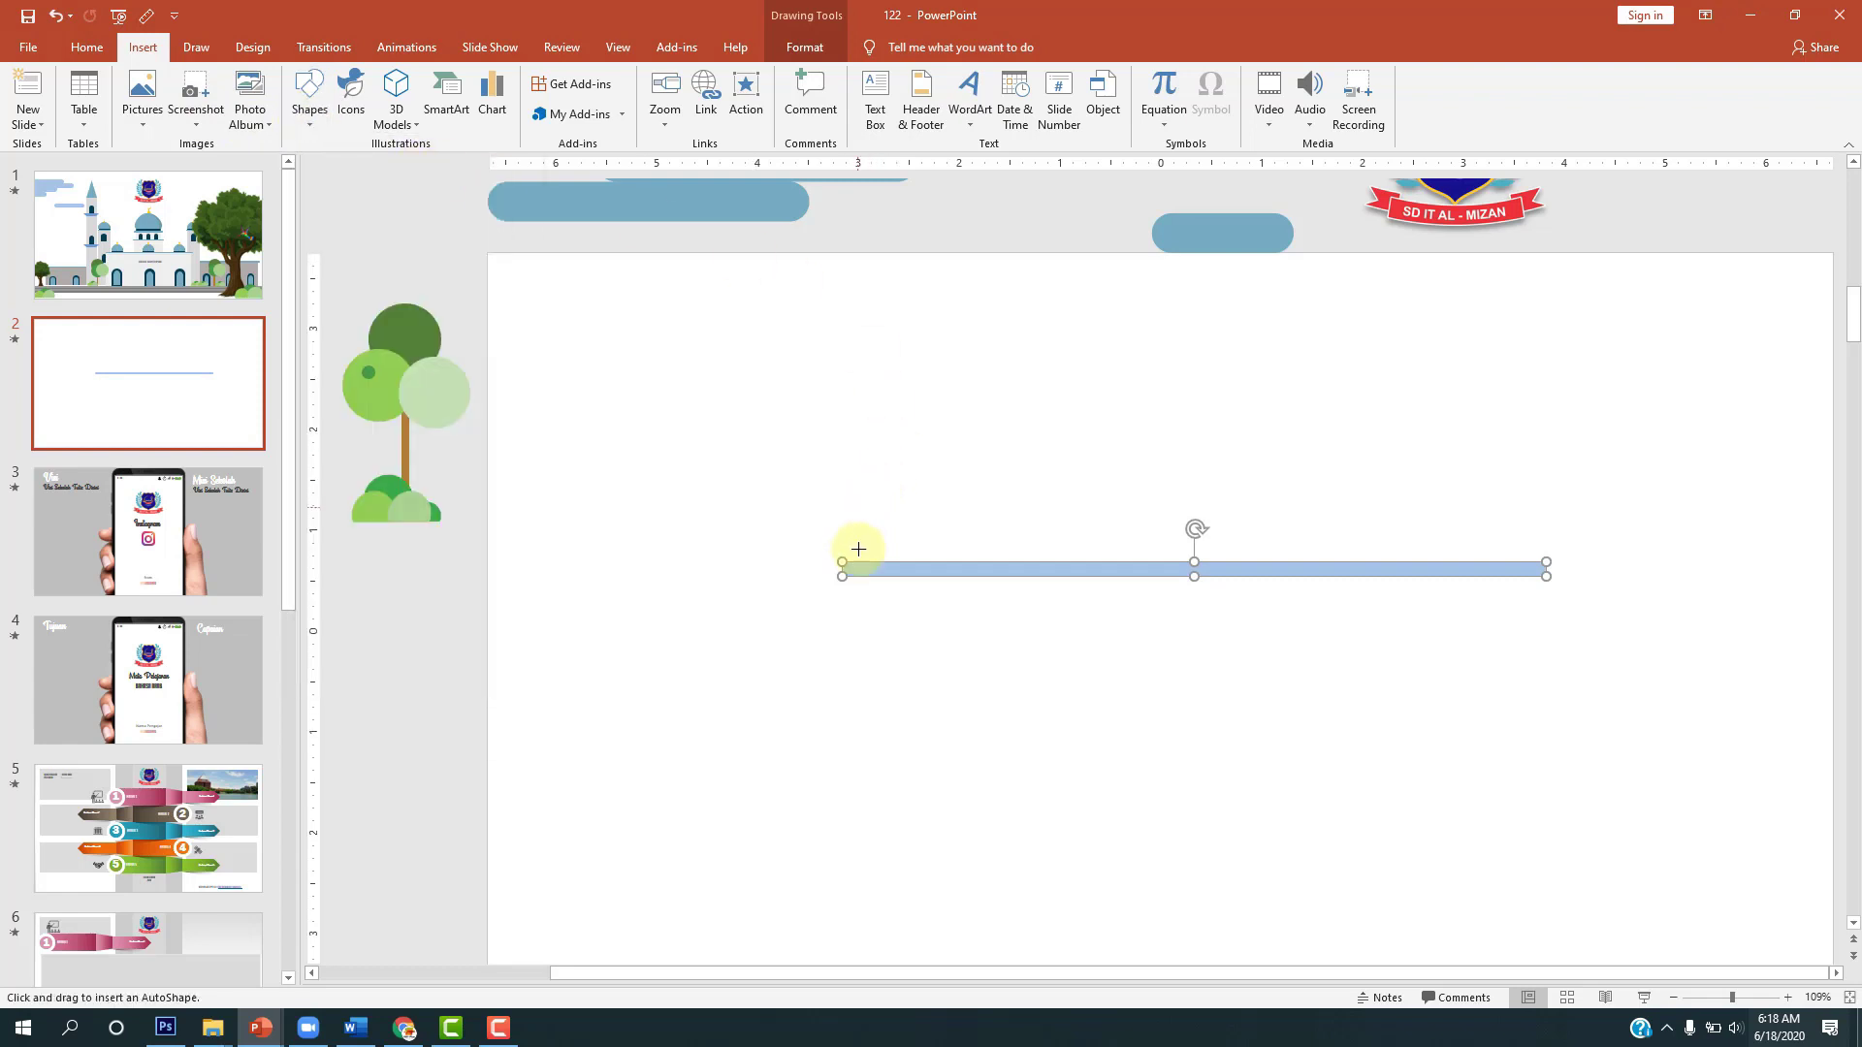
left_click_drag(864, 576, 1537, 797)
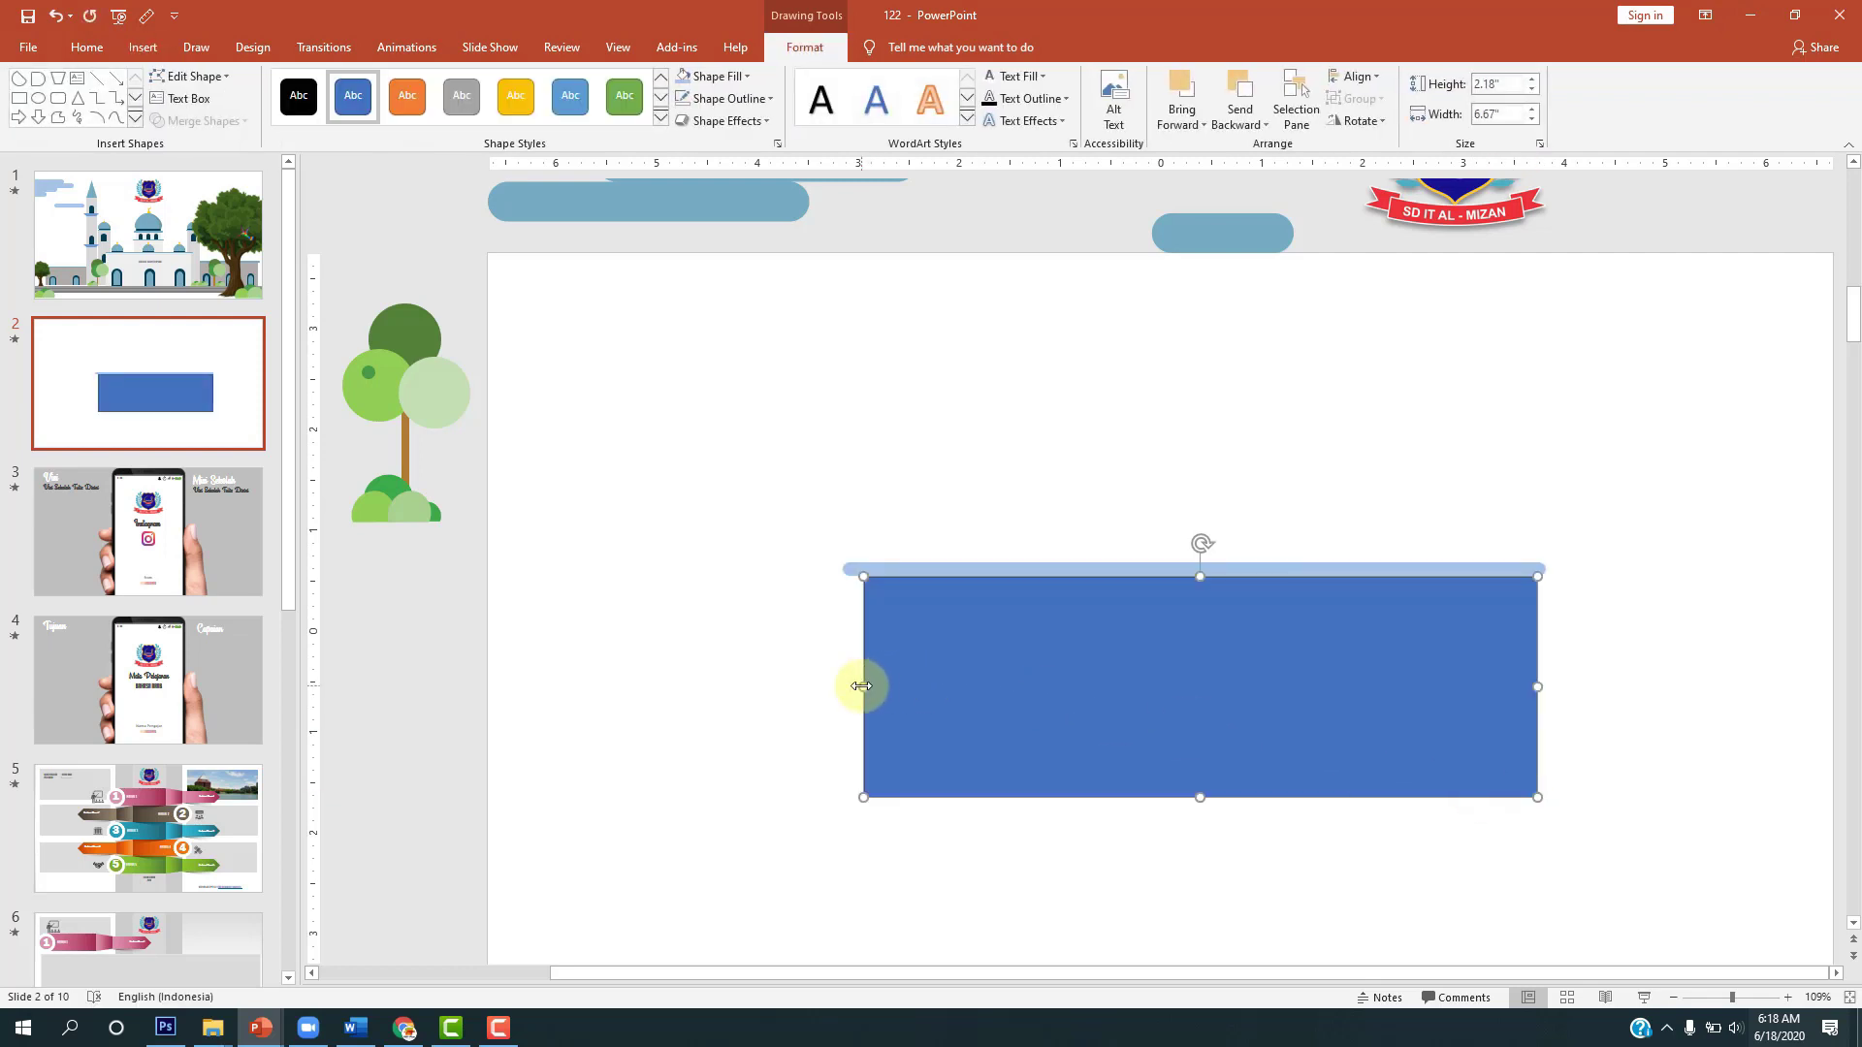
left_click_drag(861, 685, 855, 684)
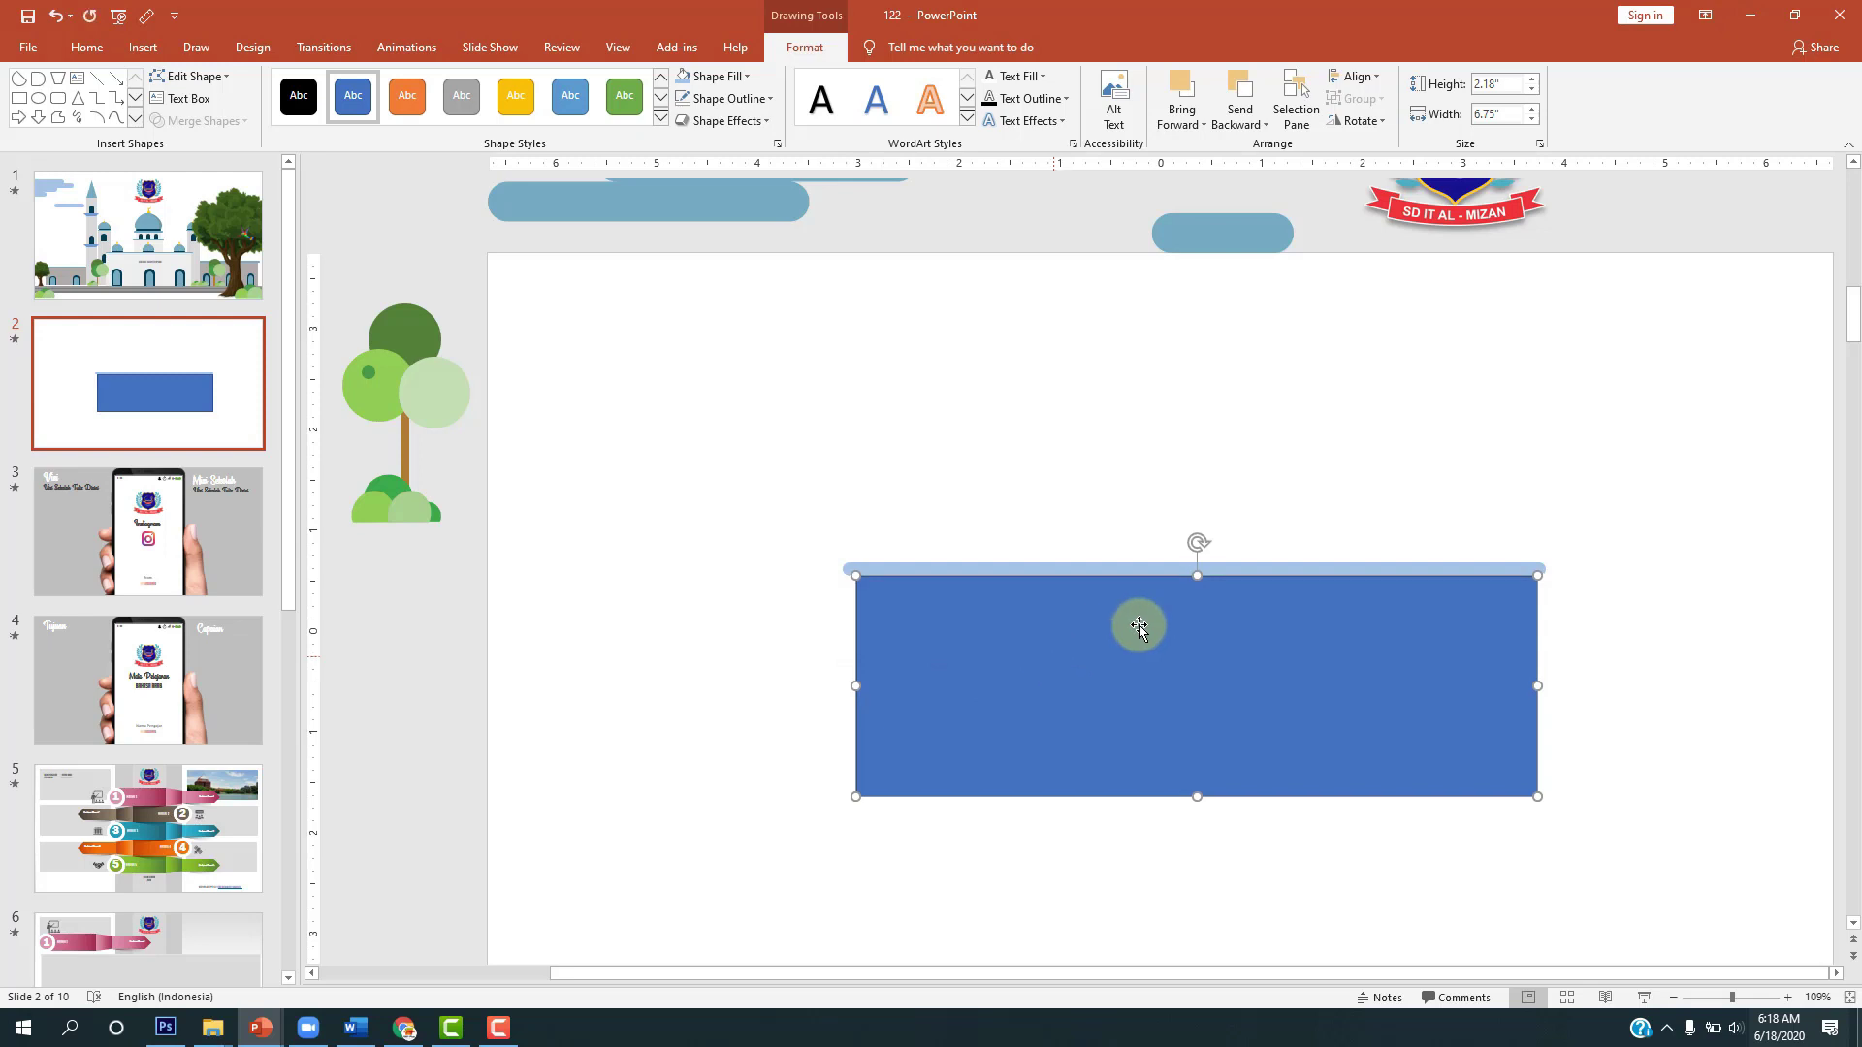
left_click(1261, 498)
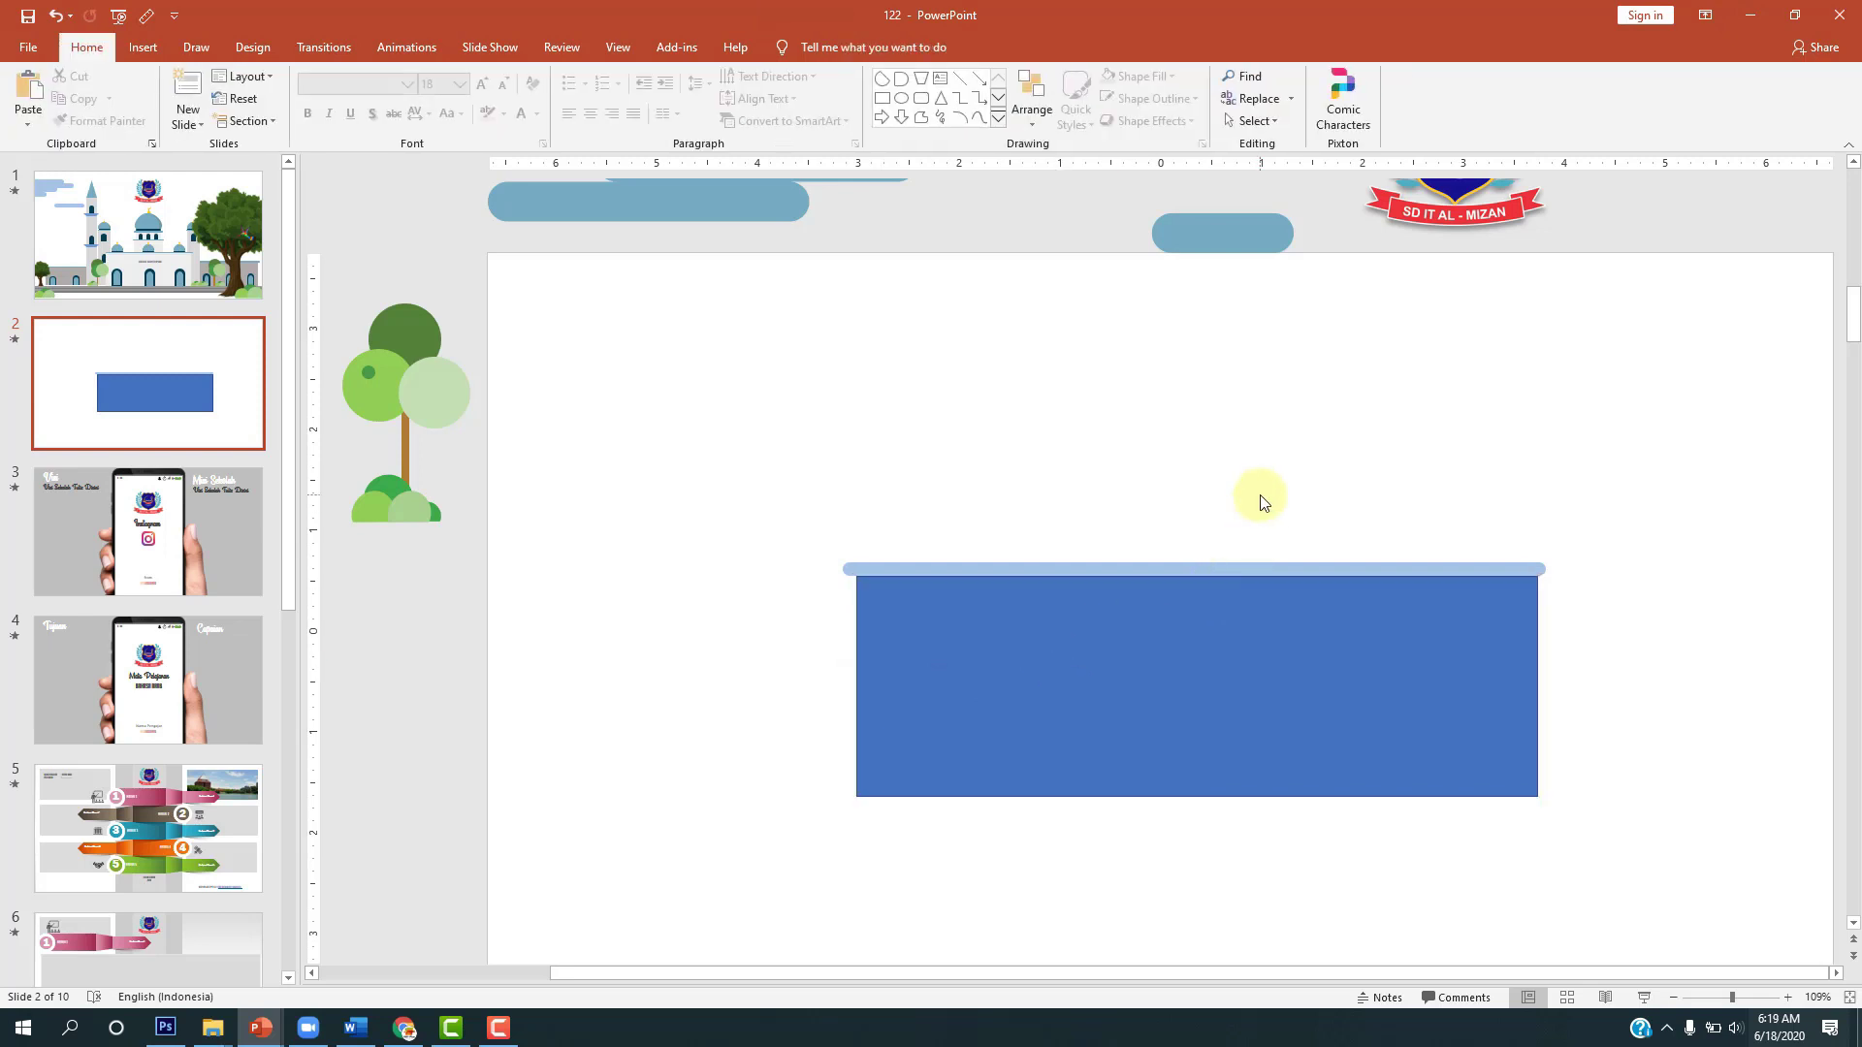
Step: Narrow the rectangle slightly and Align Center it with the bar above
left_click(1266, 683)
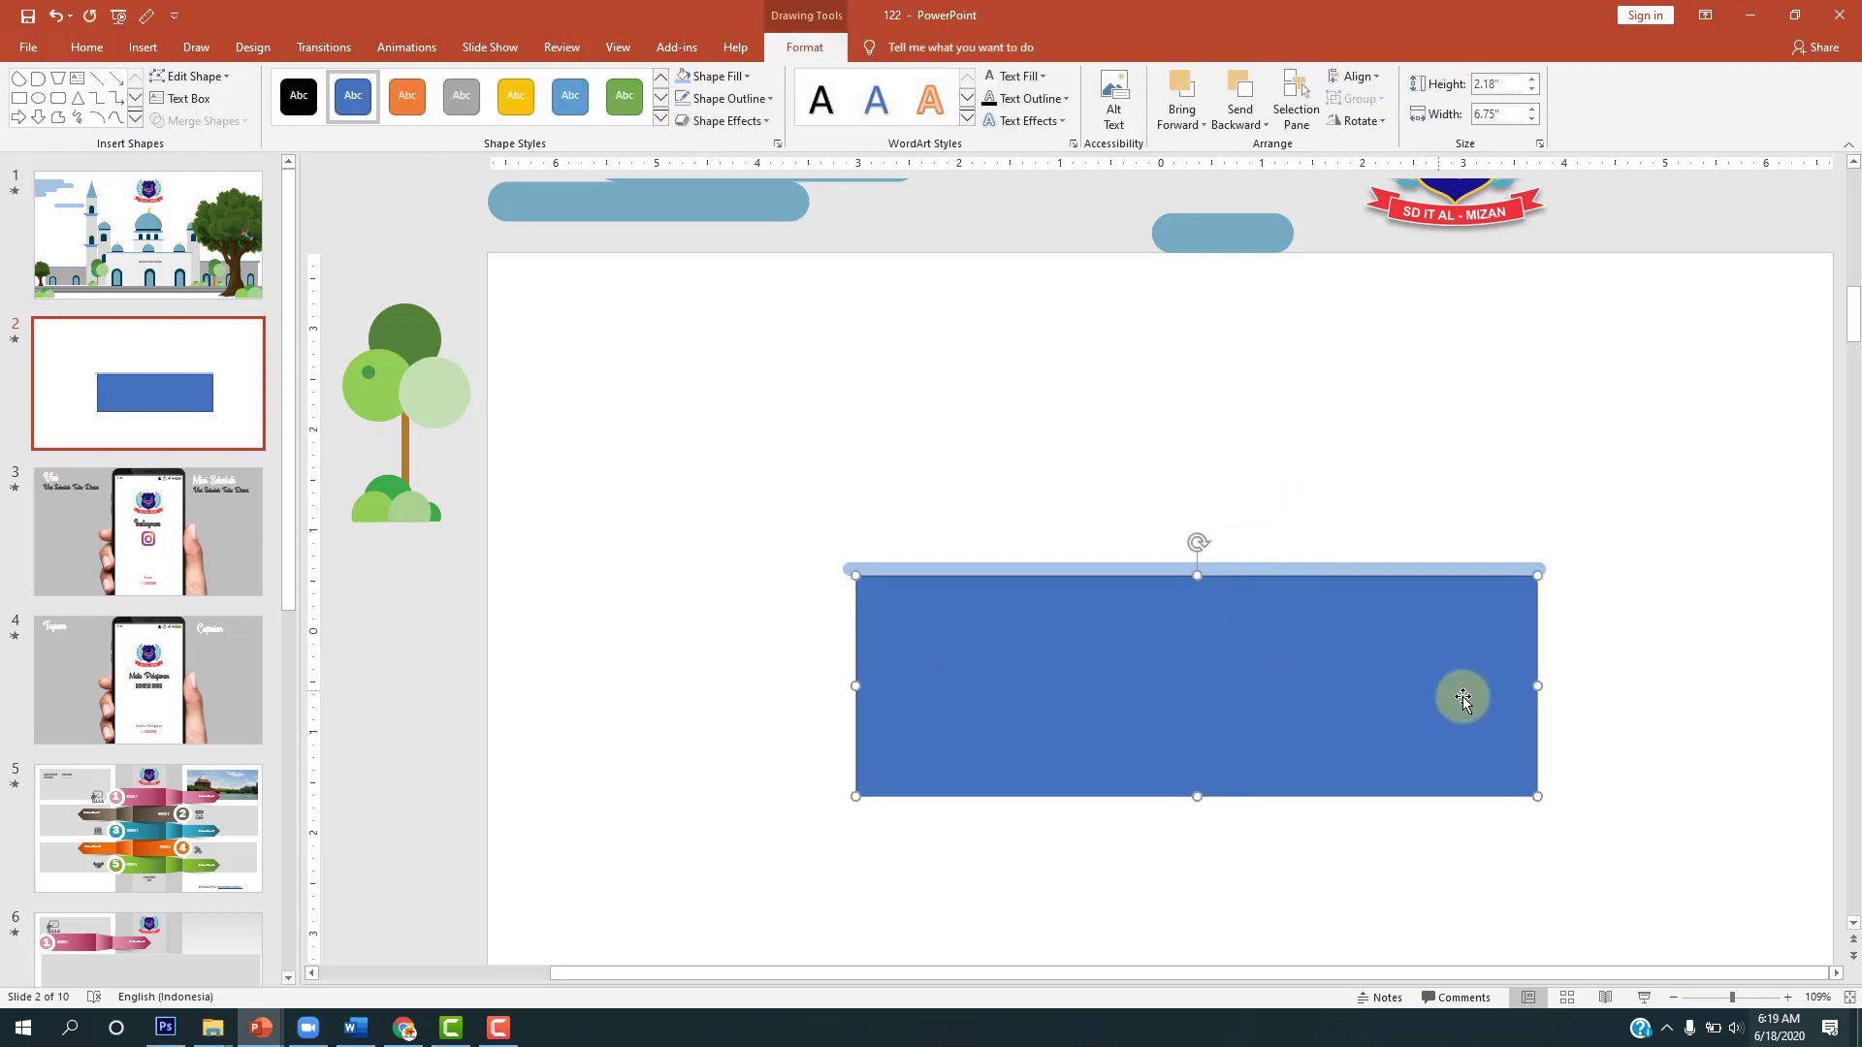
left_click_drag(1534, 686, 1535, 703)
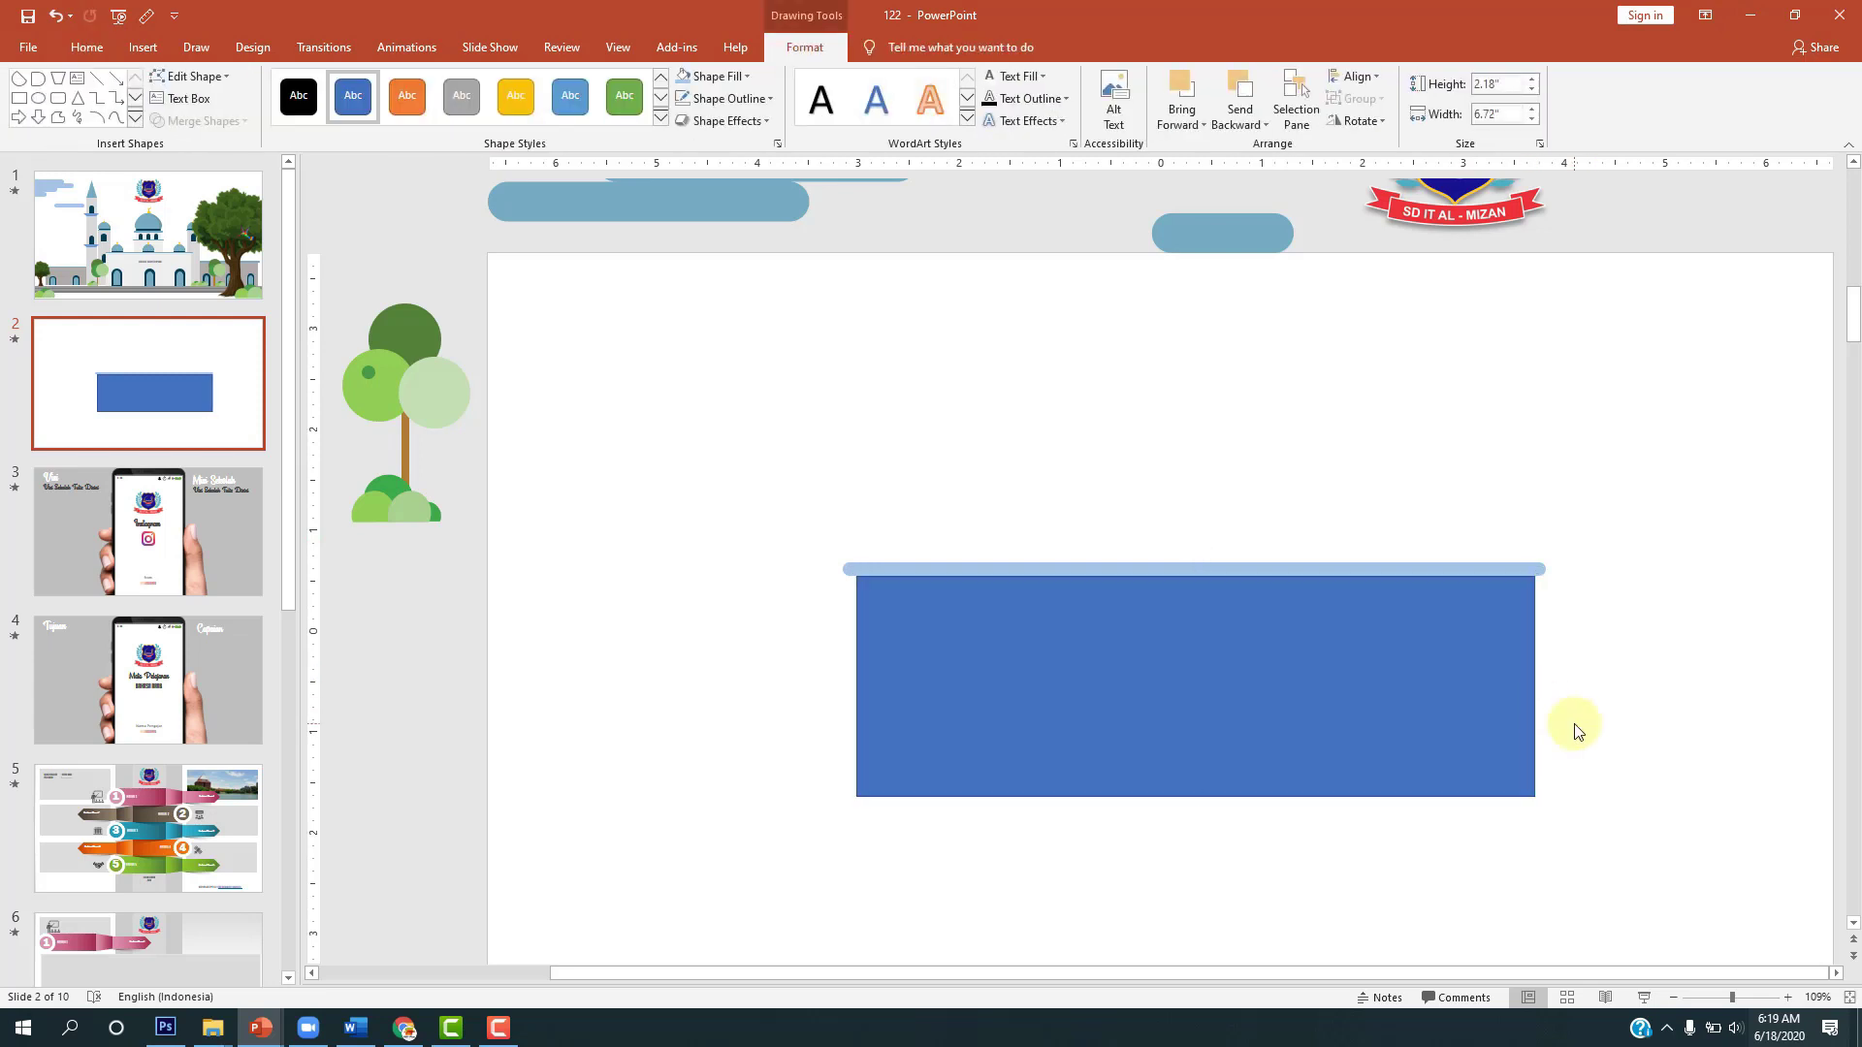
left_click(1591, 727)
mouse_move(793, 509)
left_mouse_down()
mouse_move(960, 772)
mouse_move(1571, 877)
left_mouse_up()
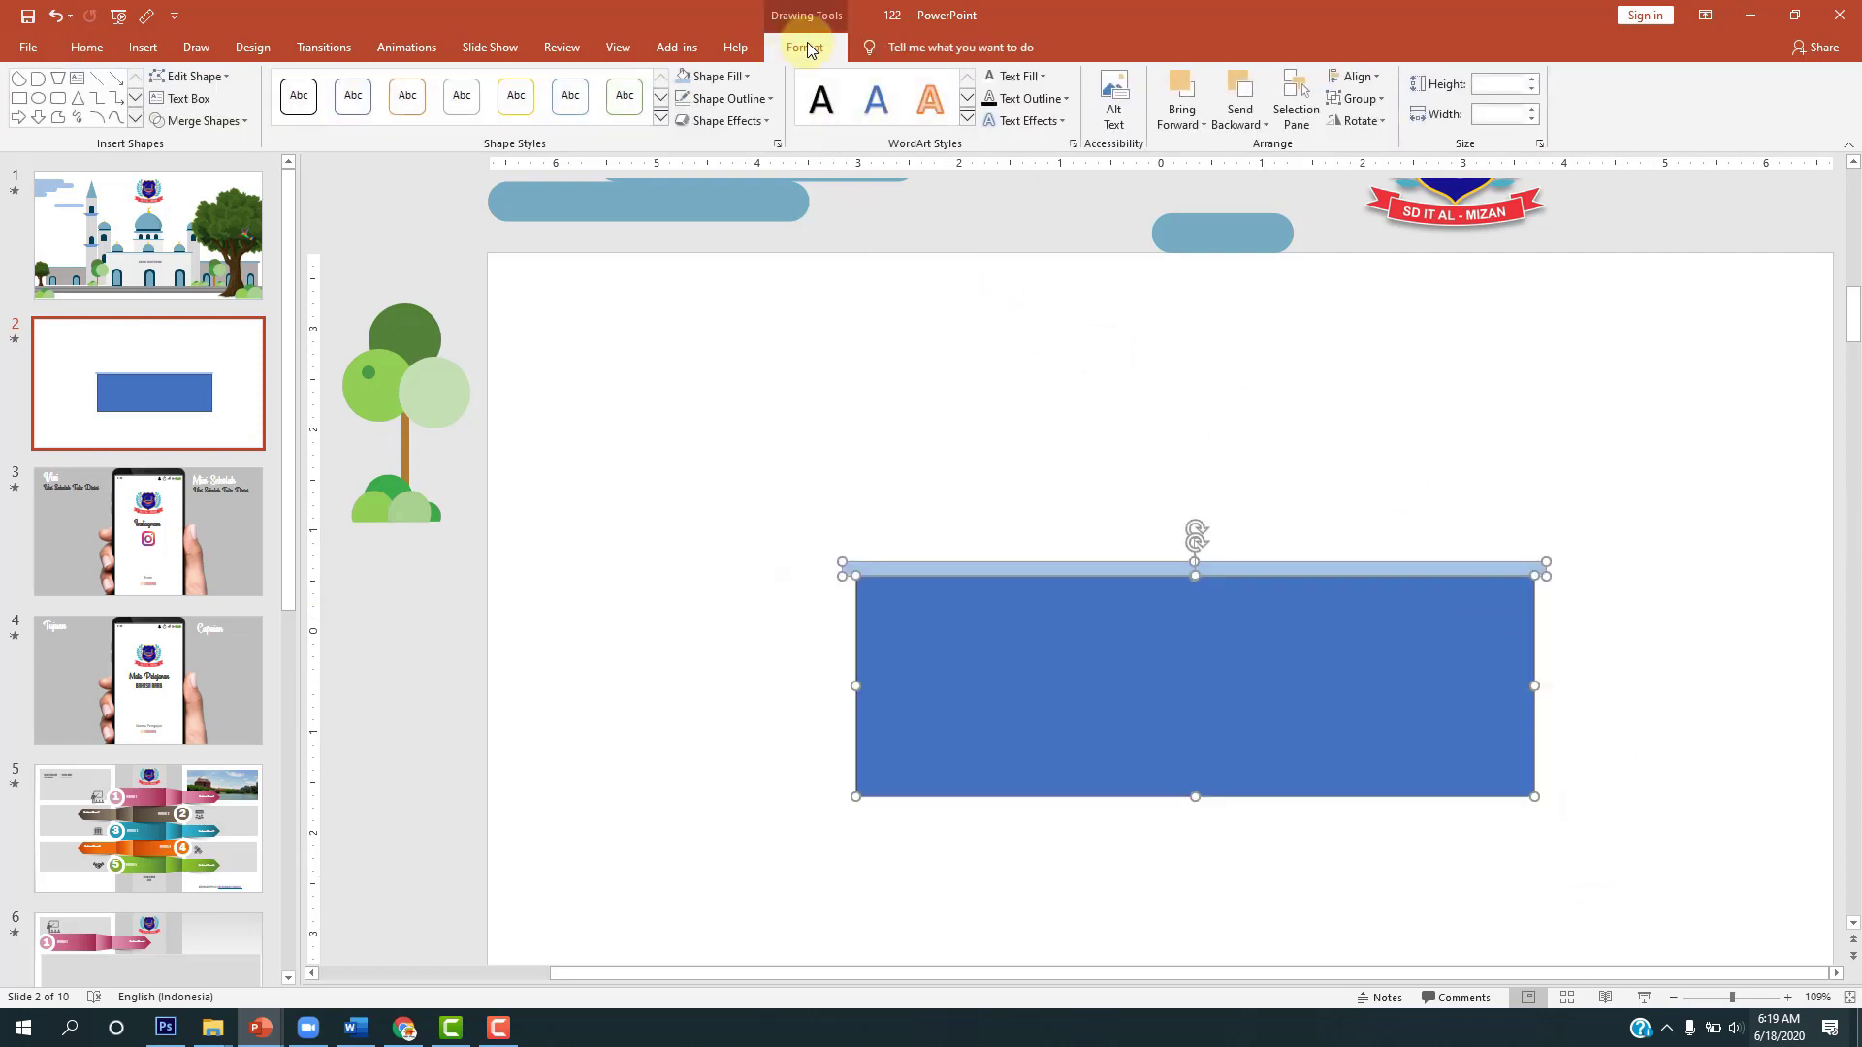
left_click(1356, 76)
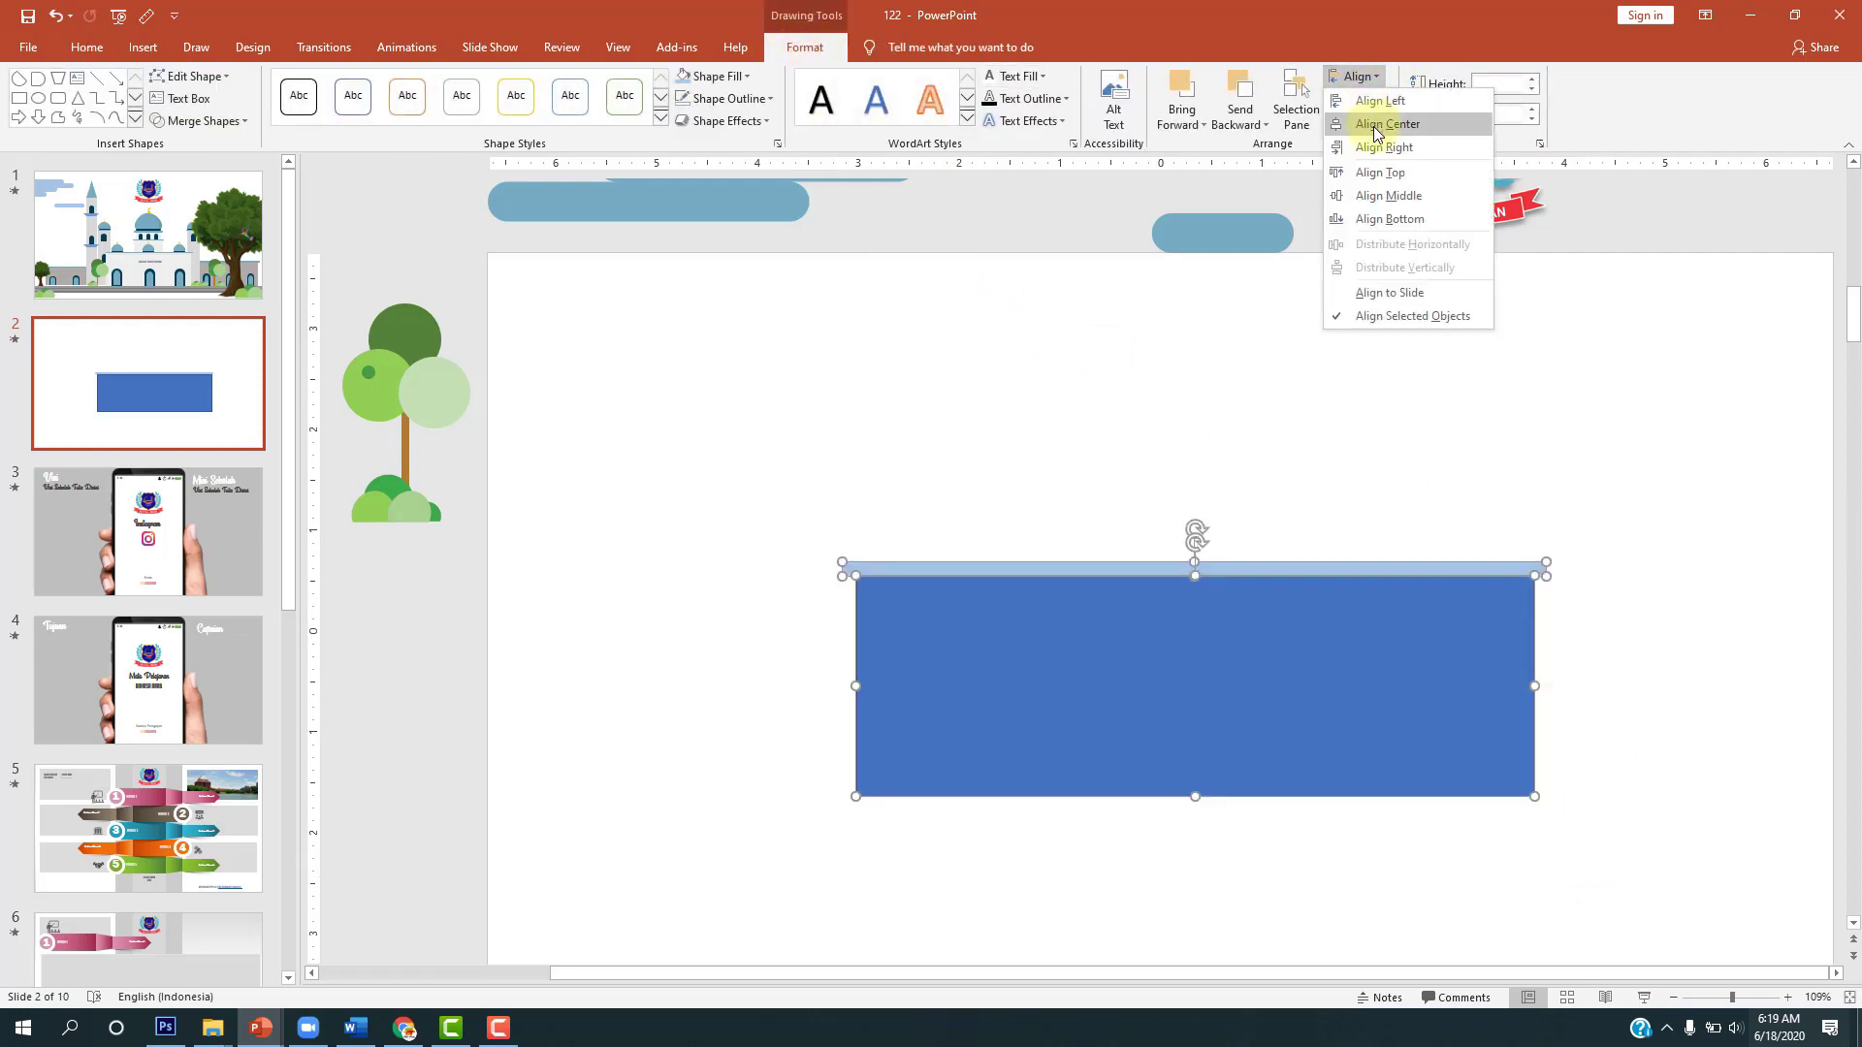
left_click(1377, 126)
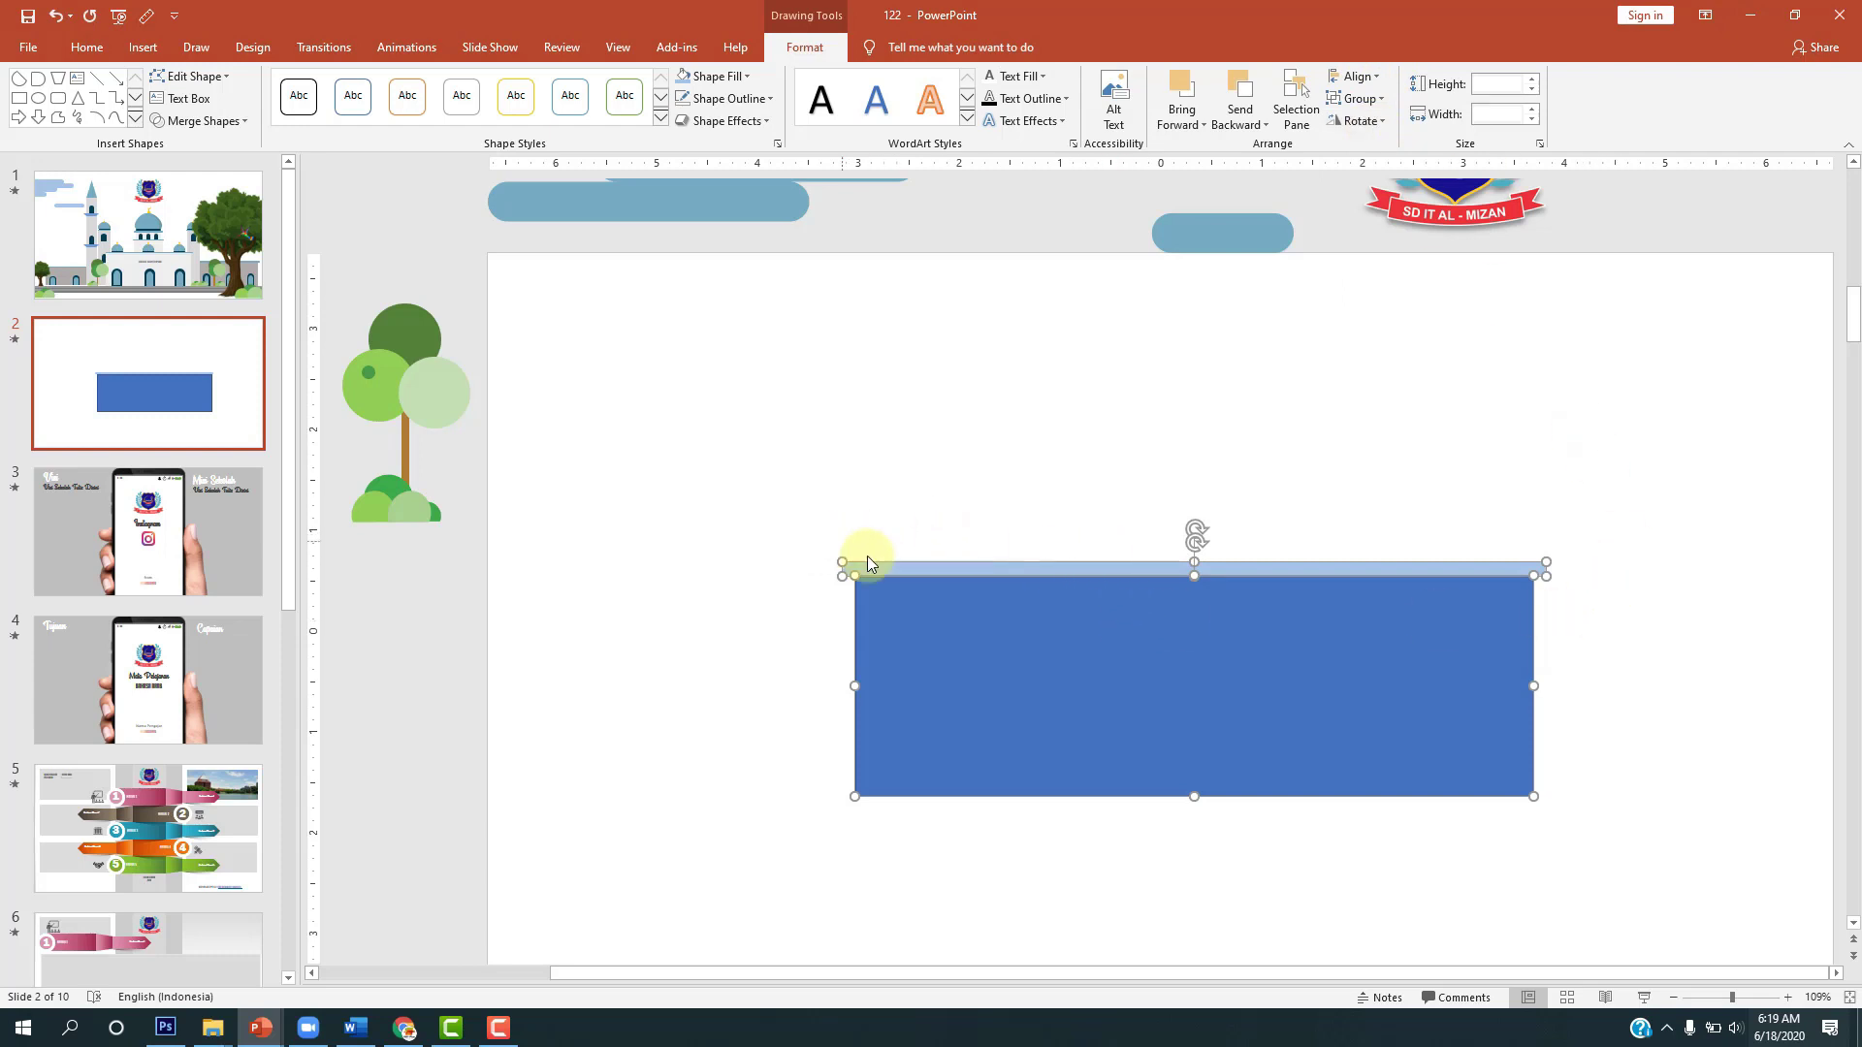
left_click(1489, 519)
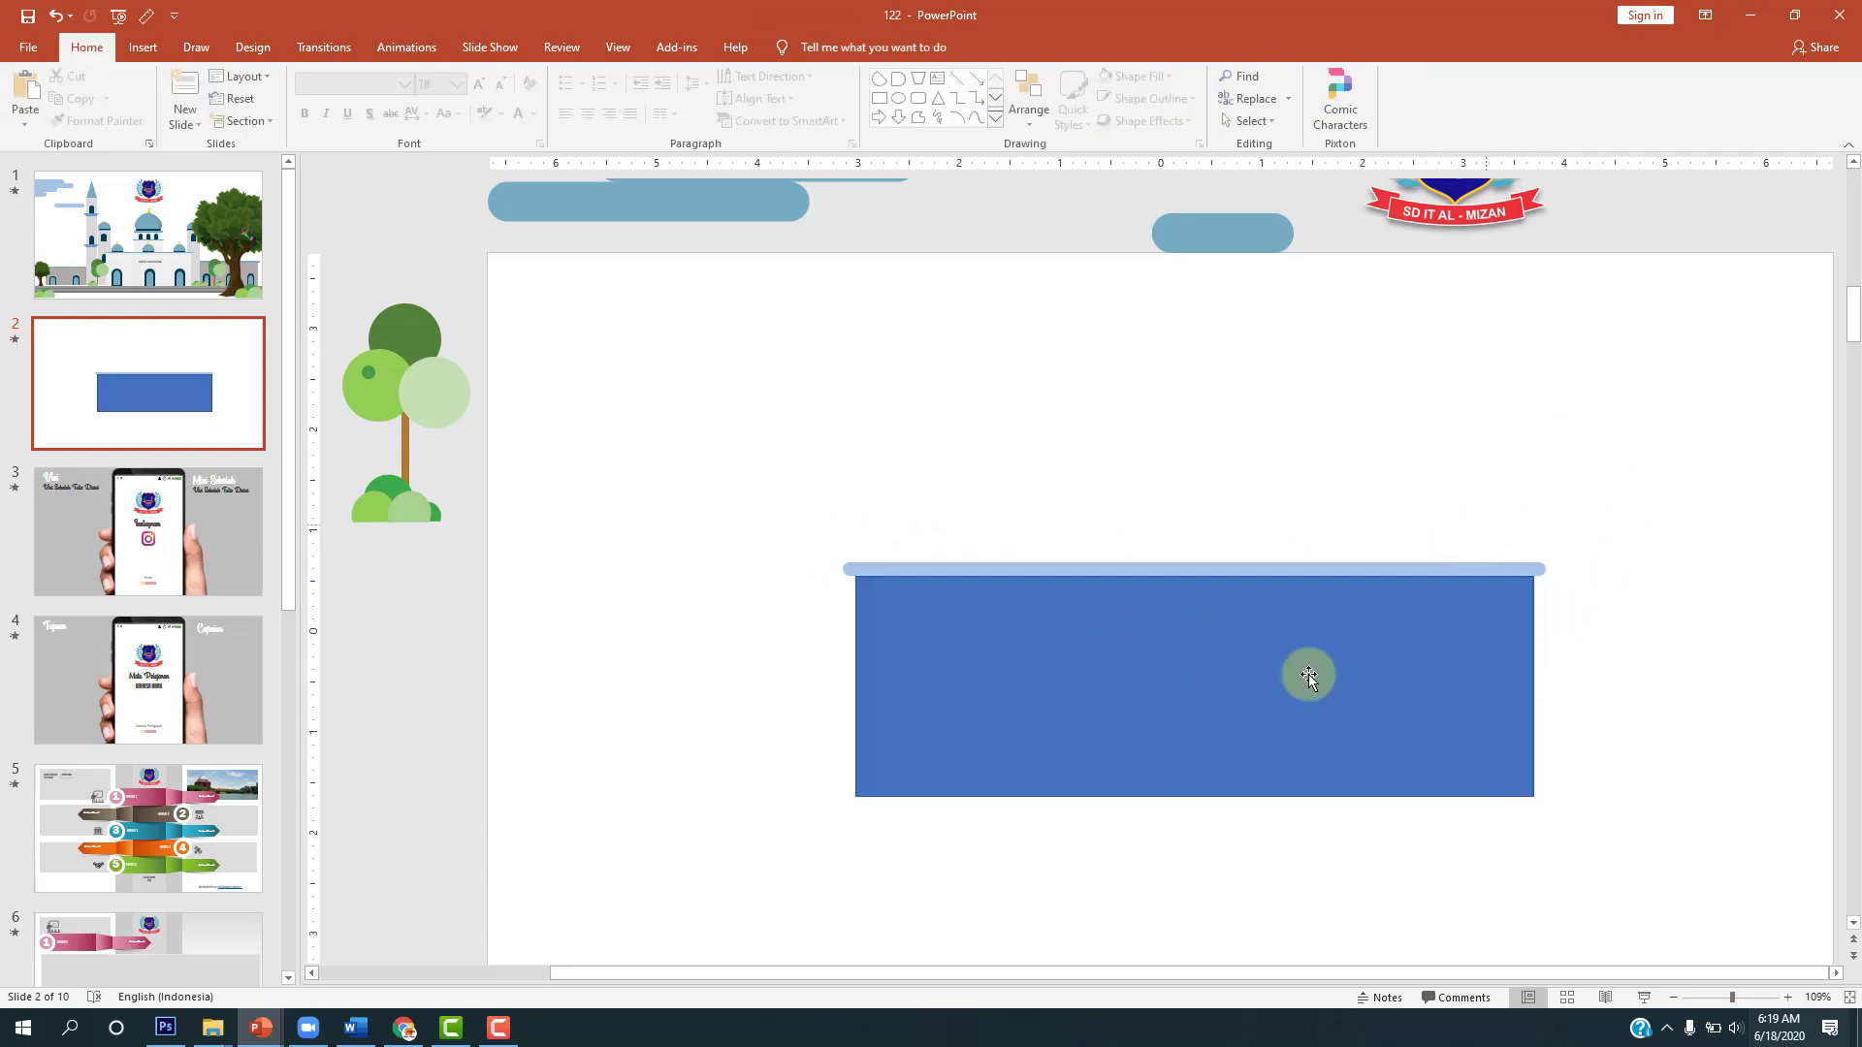
left_click(1308, 676)
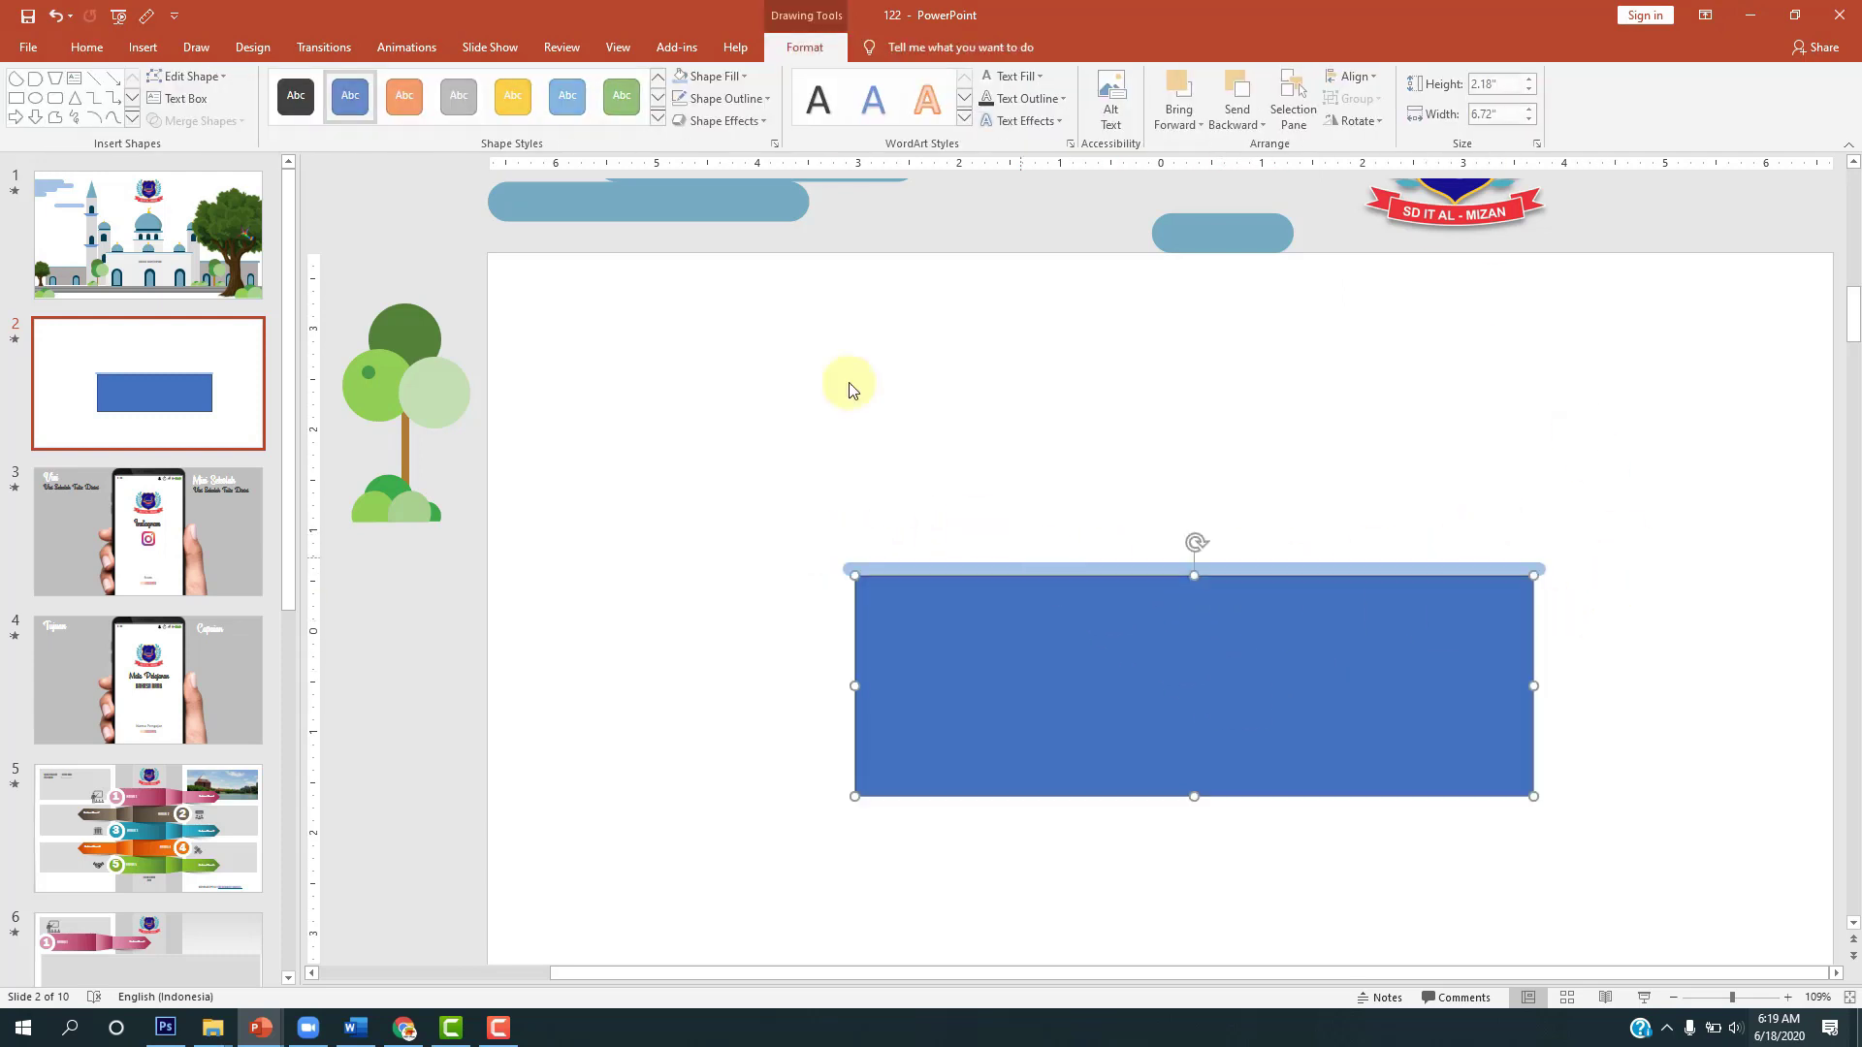
Step: Remove the rectangle's outline
left_click(754, 120)
mouse_move(735, 157)
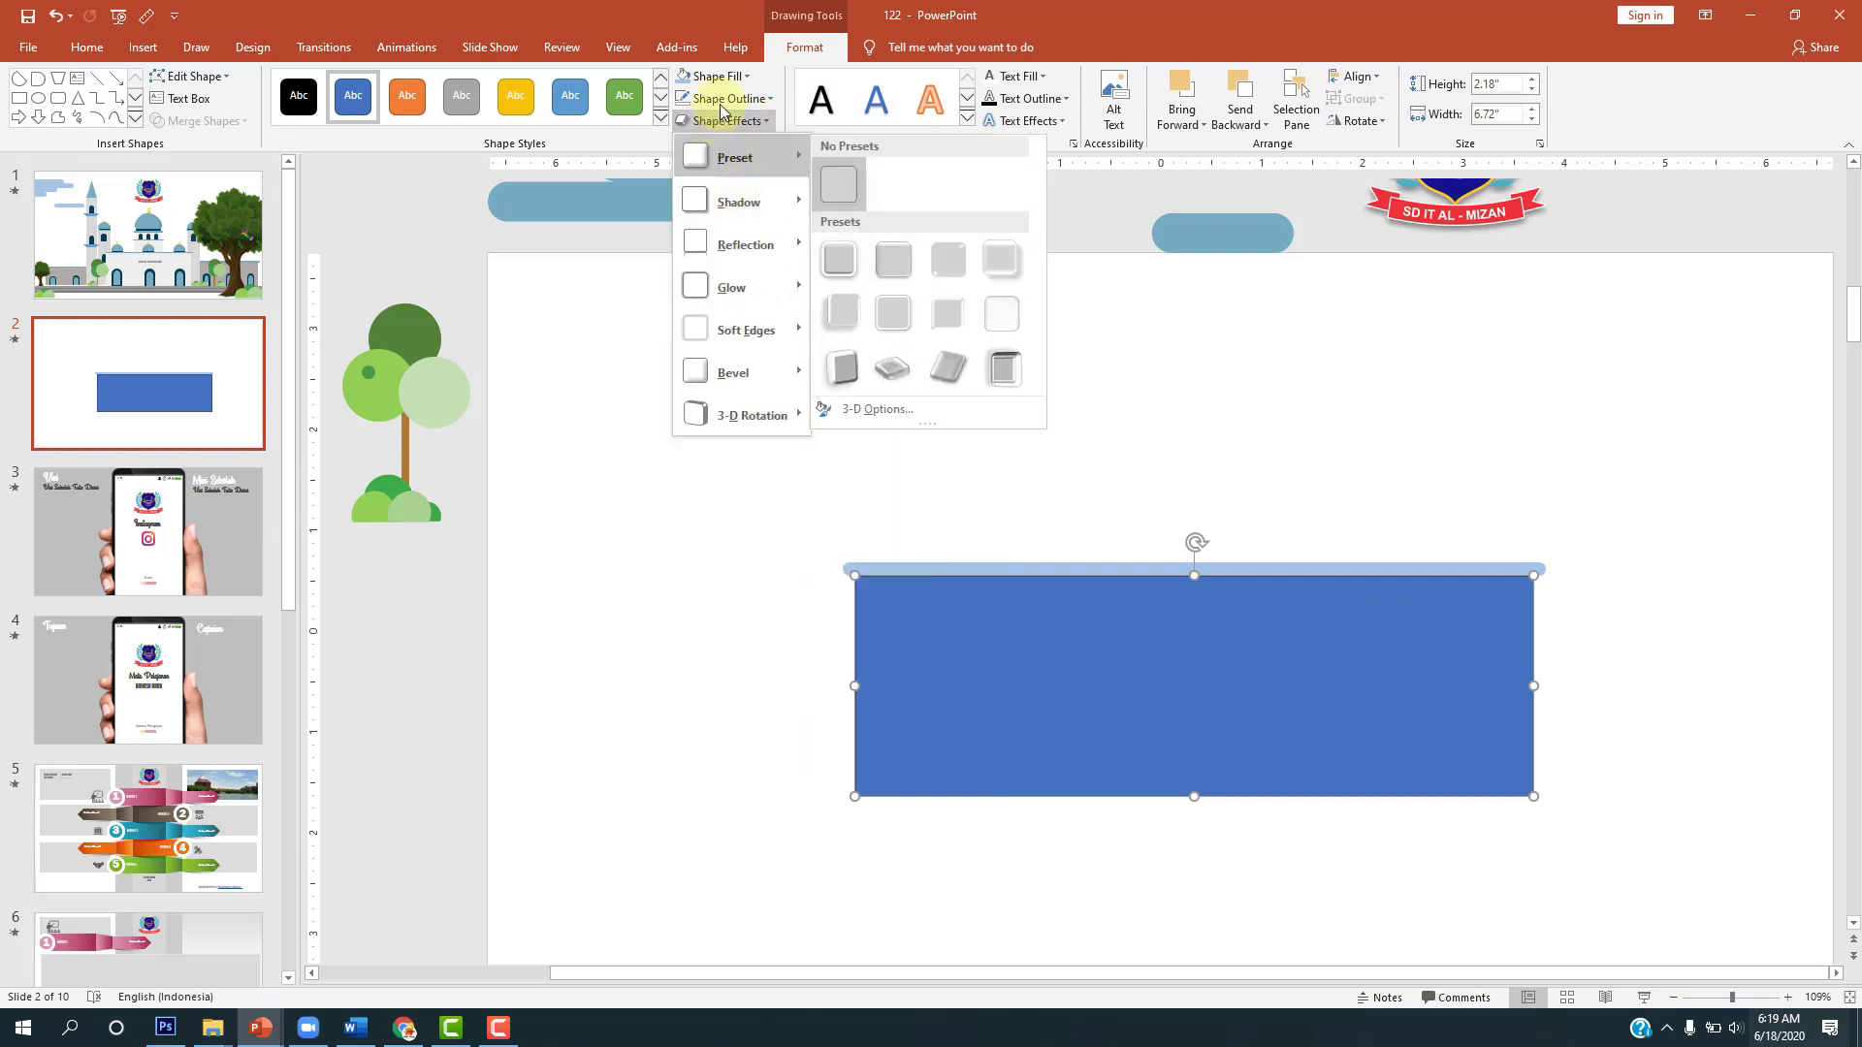
left_click(723, 111)
left_click(718, 76)
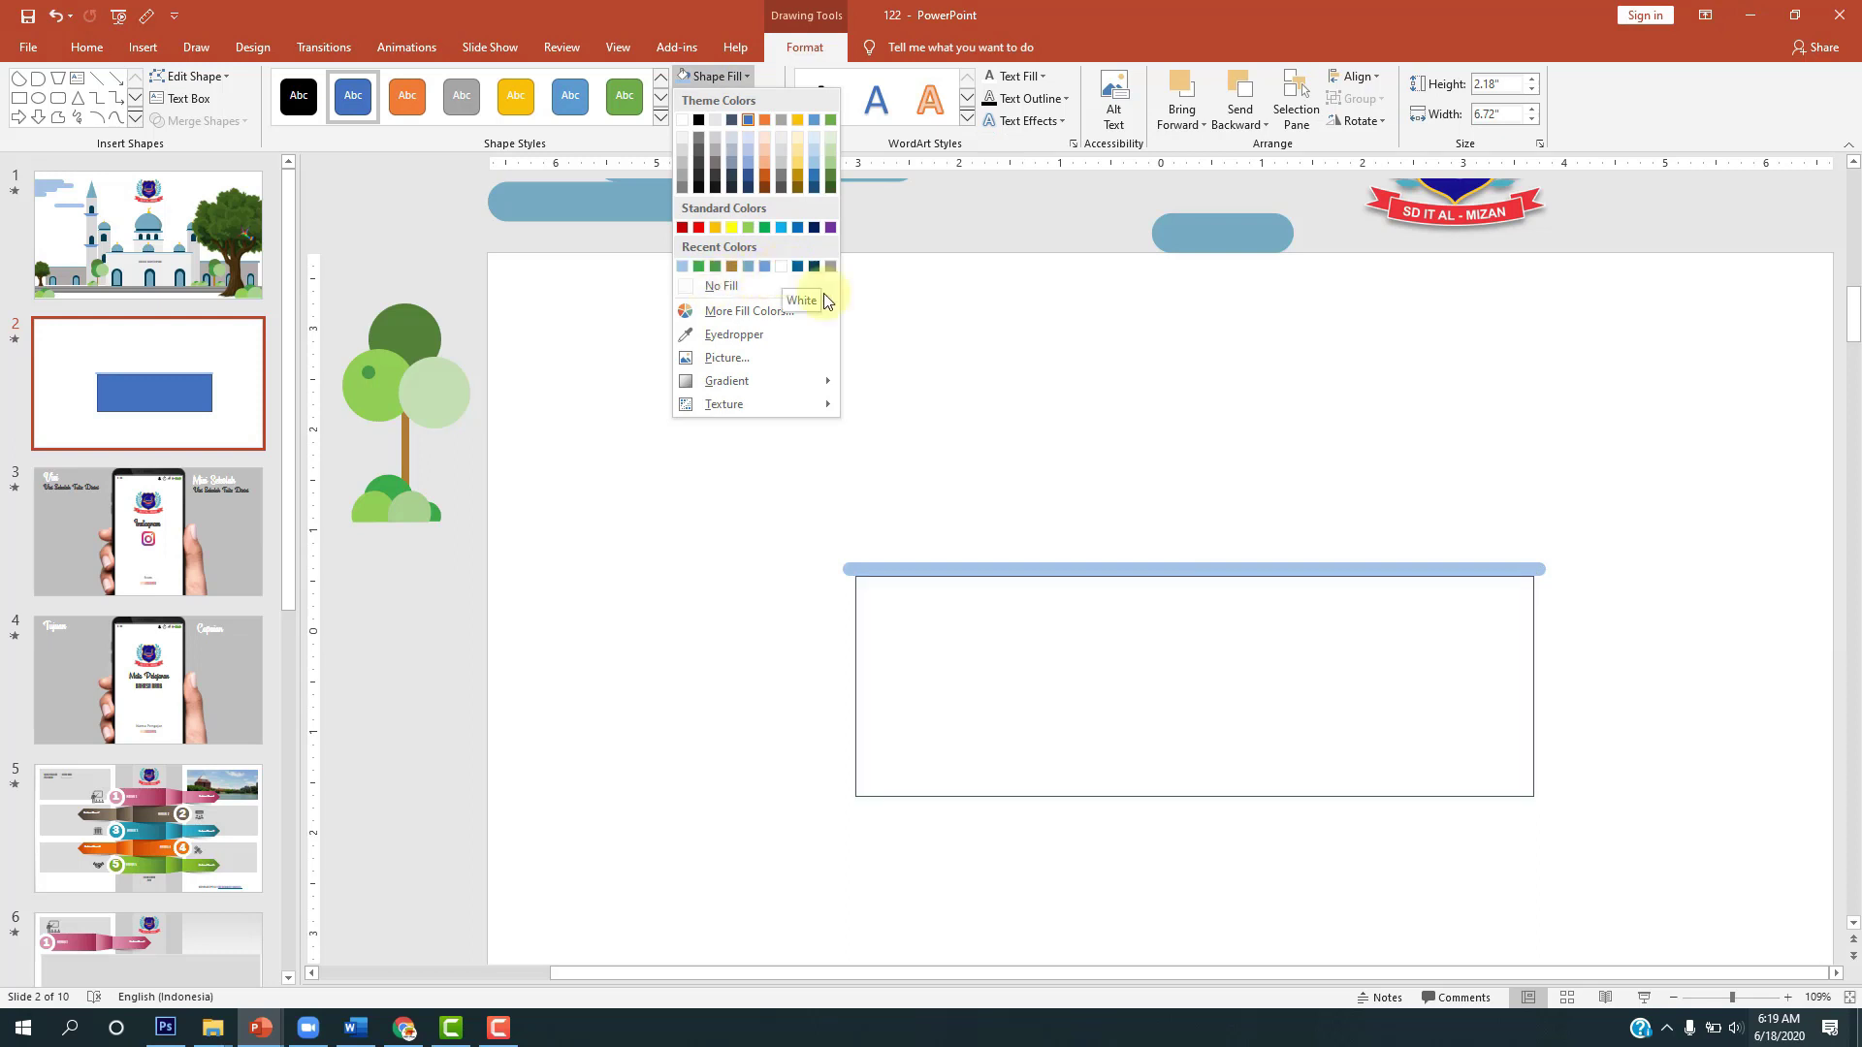
left_click(669, 21)
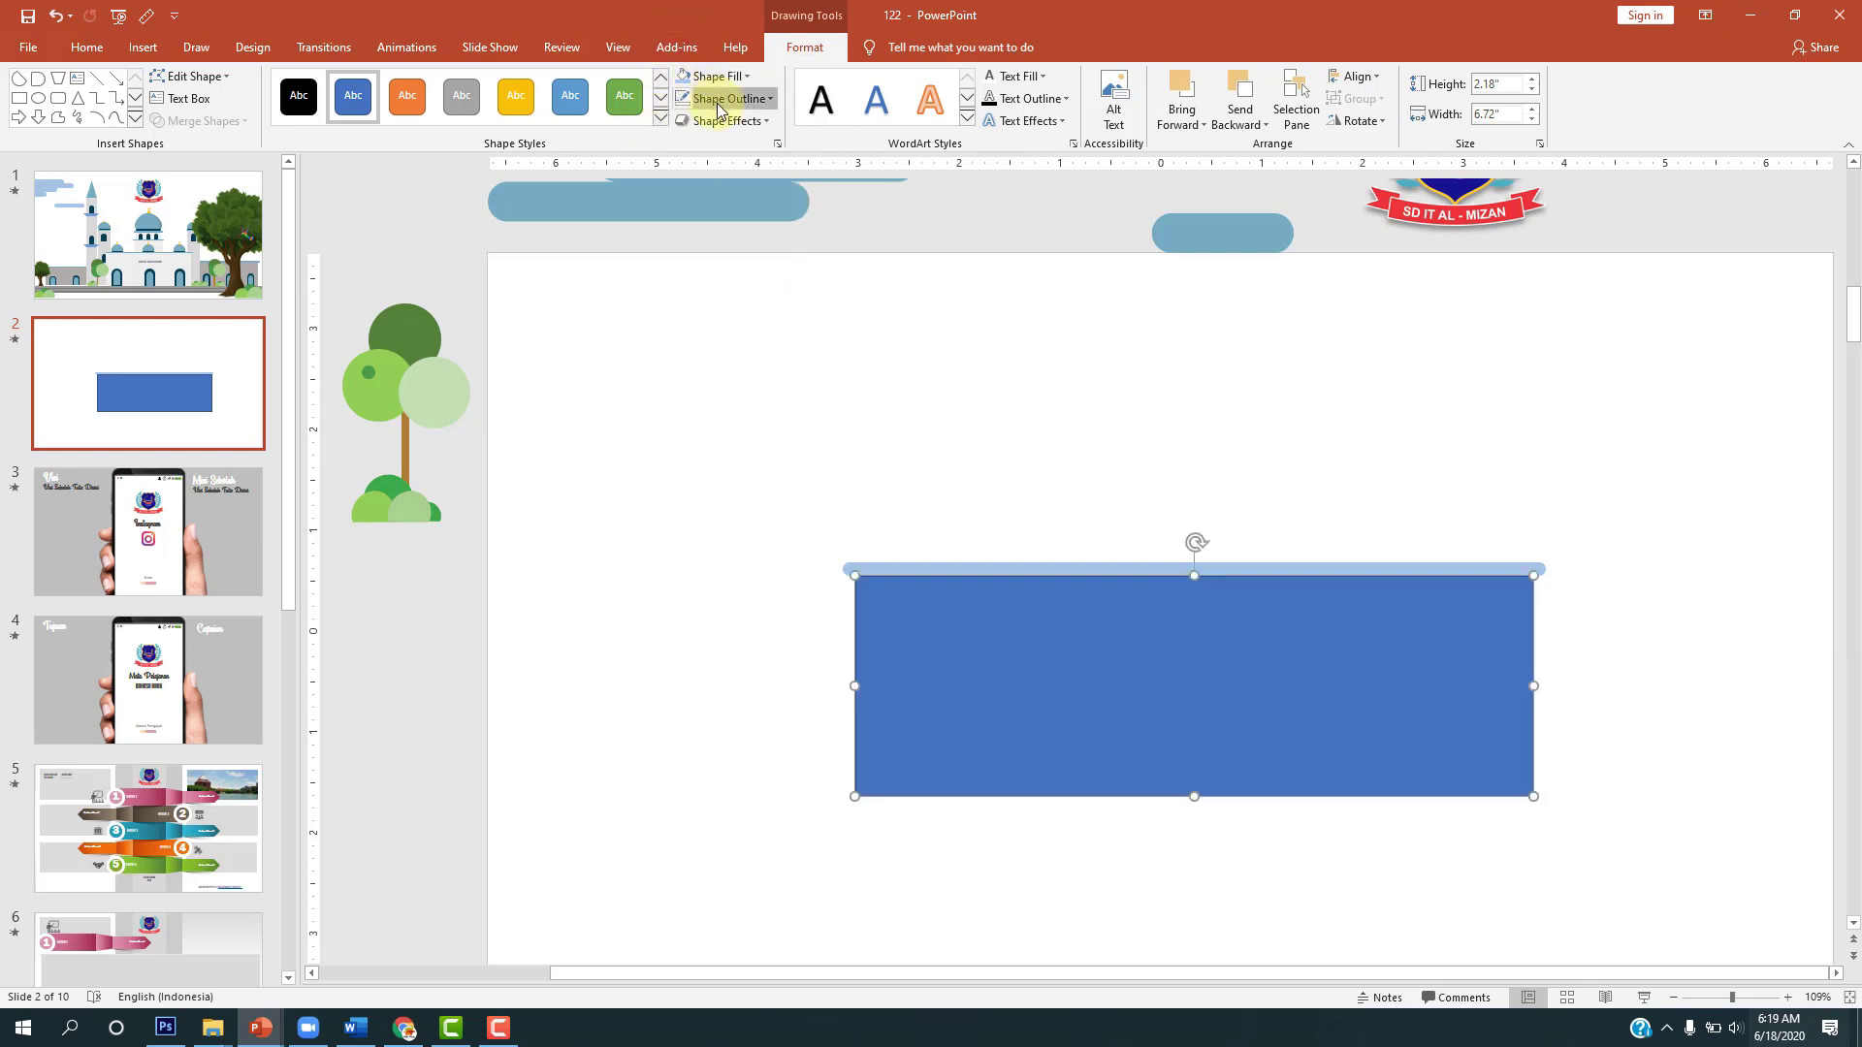
left_click(719, 103)
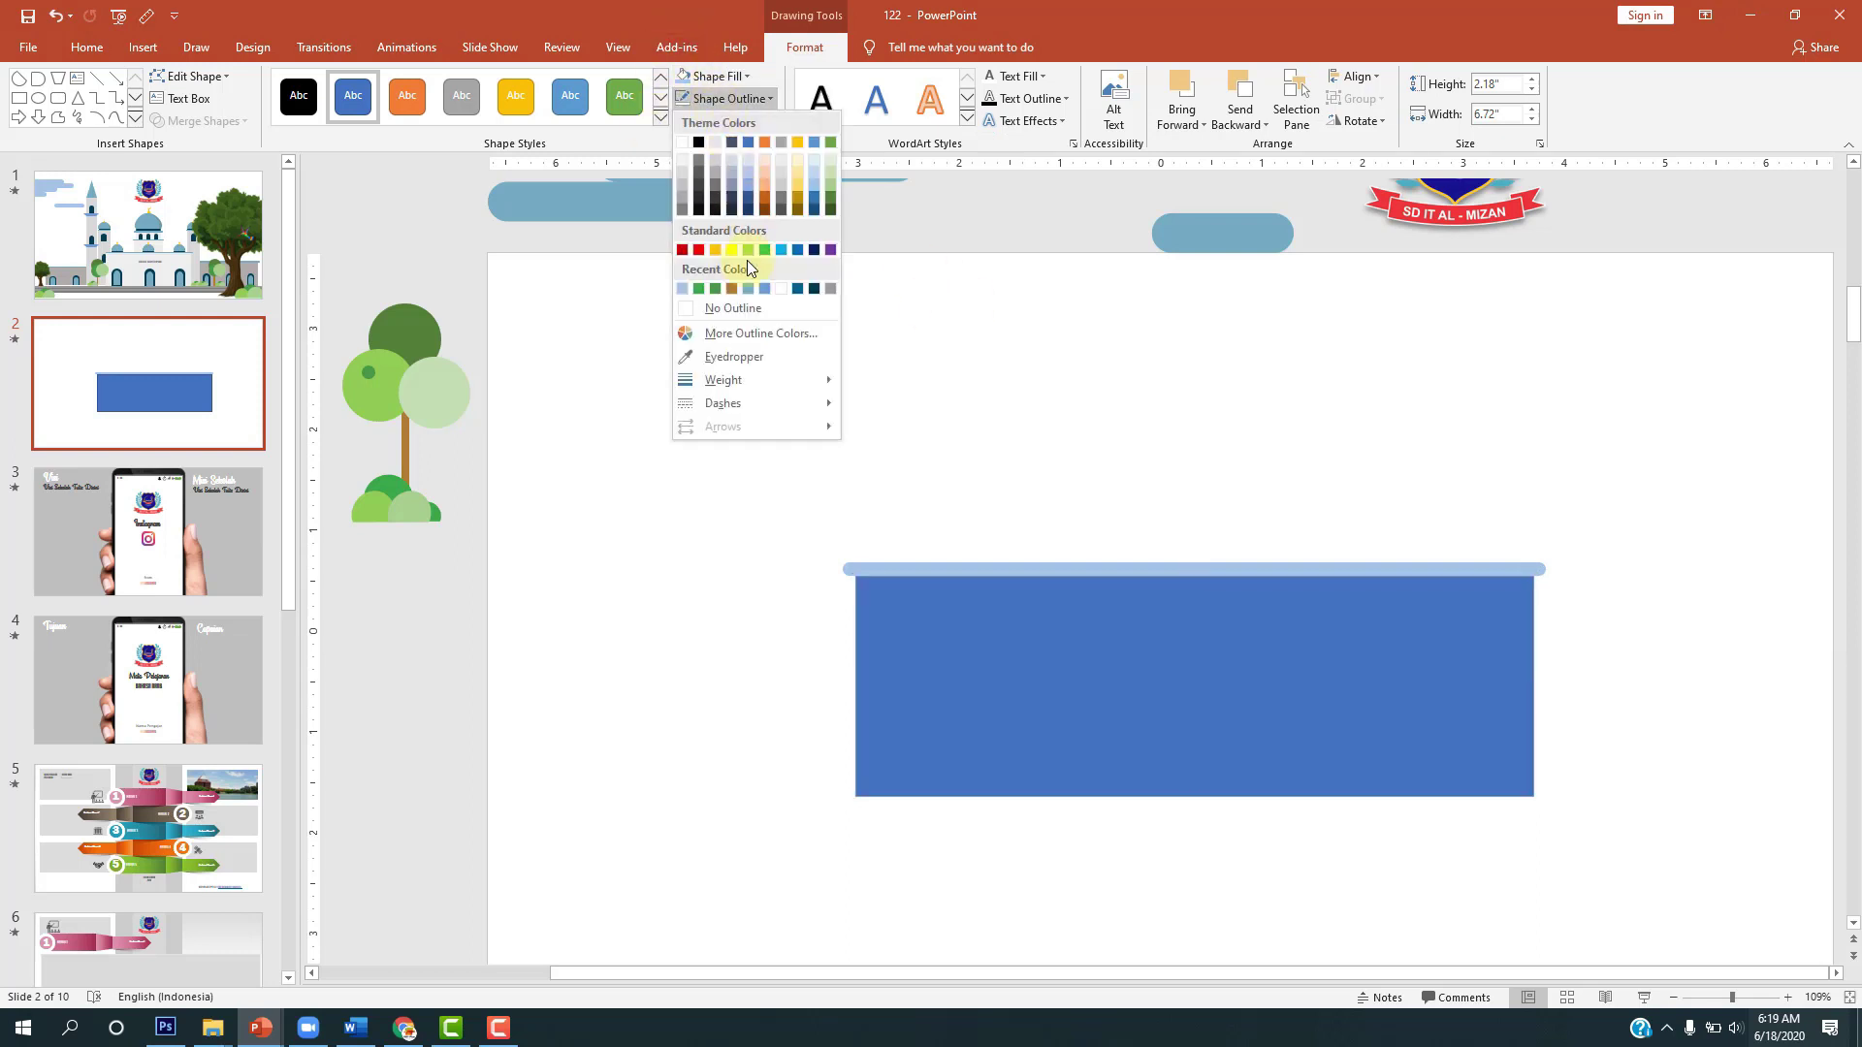
left_click(744, 308)
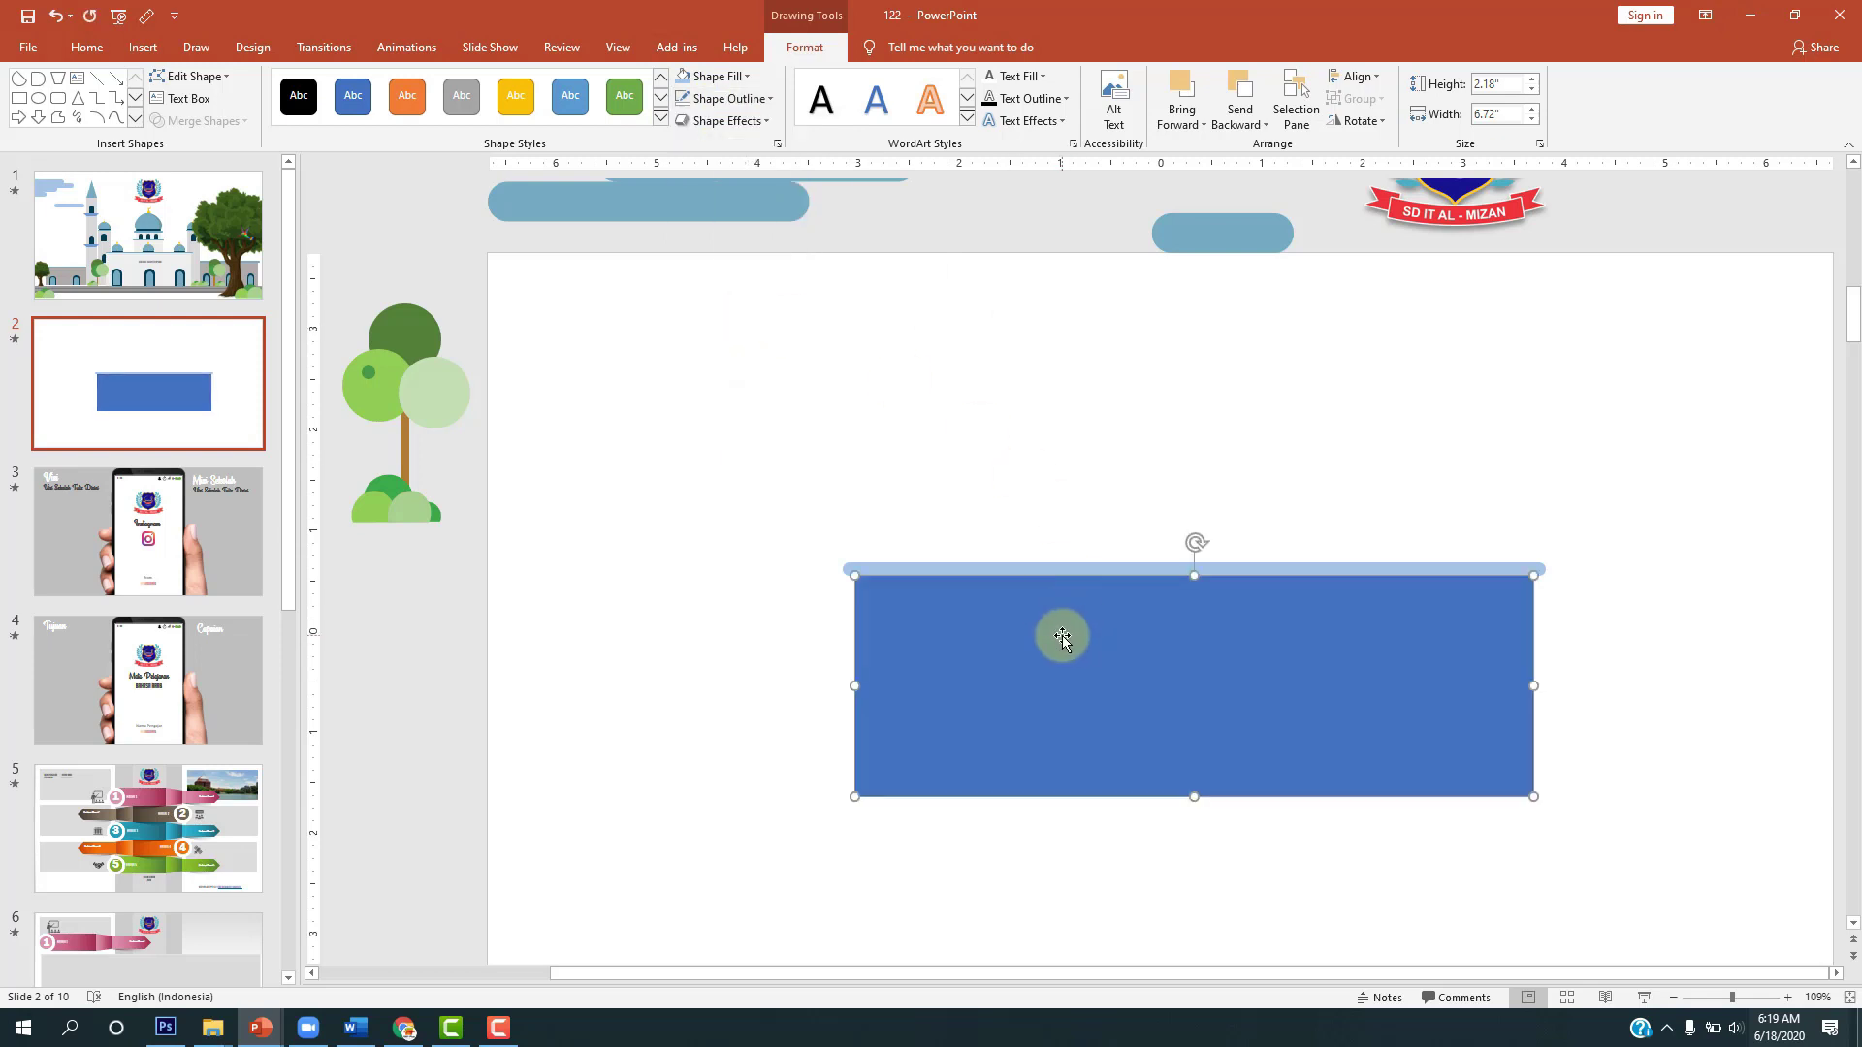
Step: Fill the rectangle light grey and view slide 1's mosque drawing
left_click(718, 75)
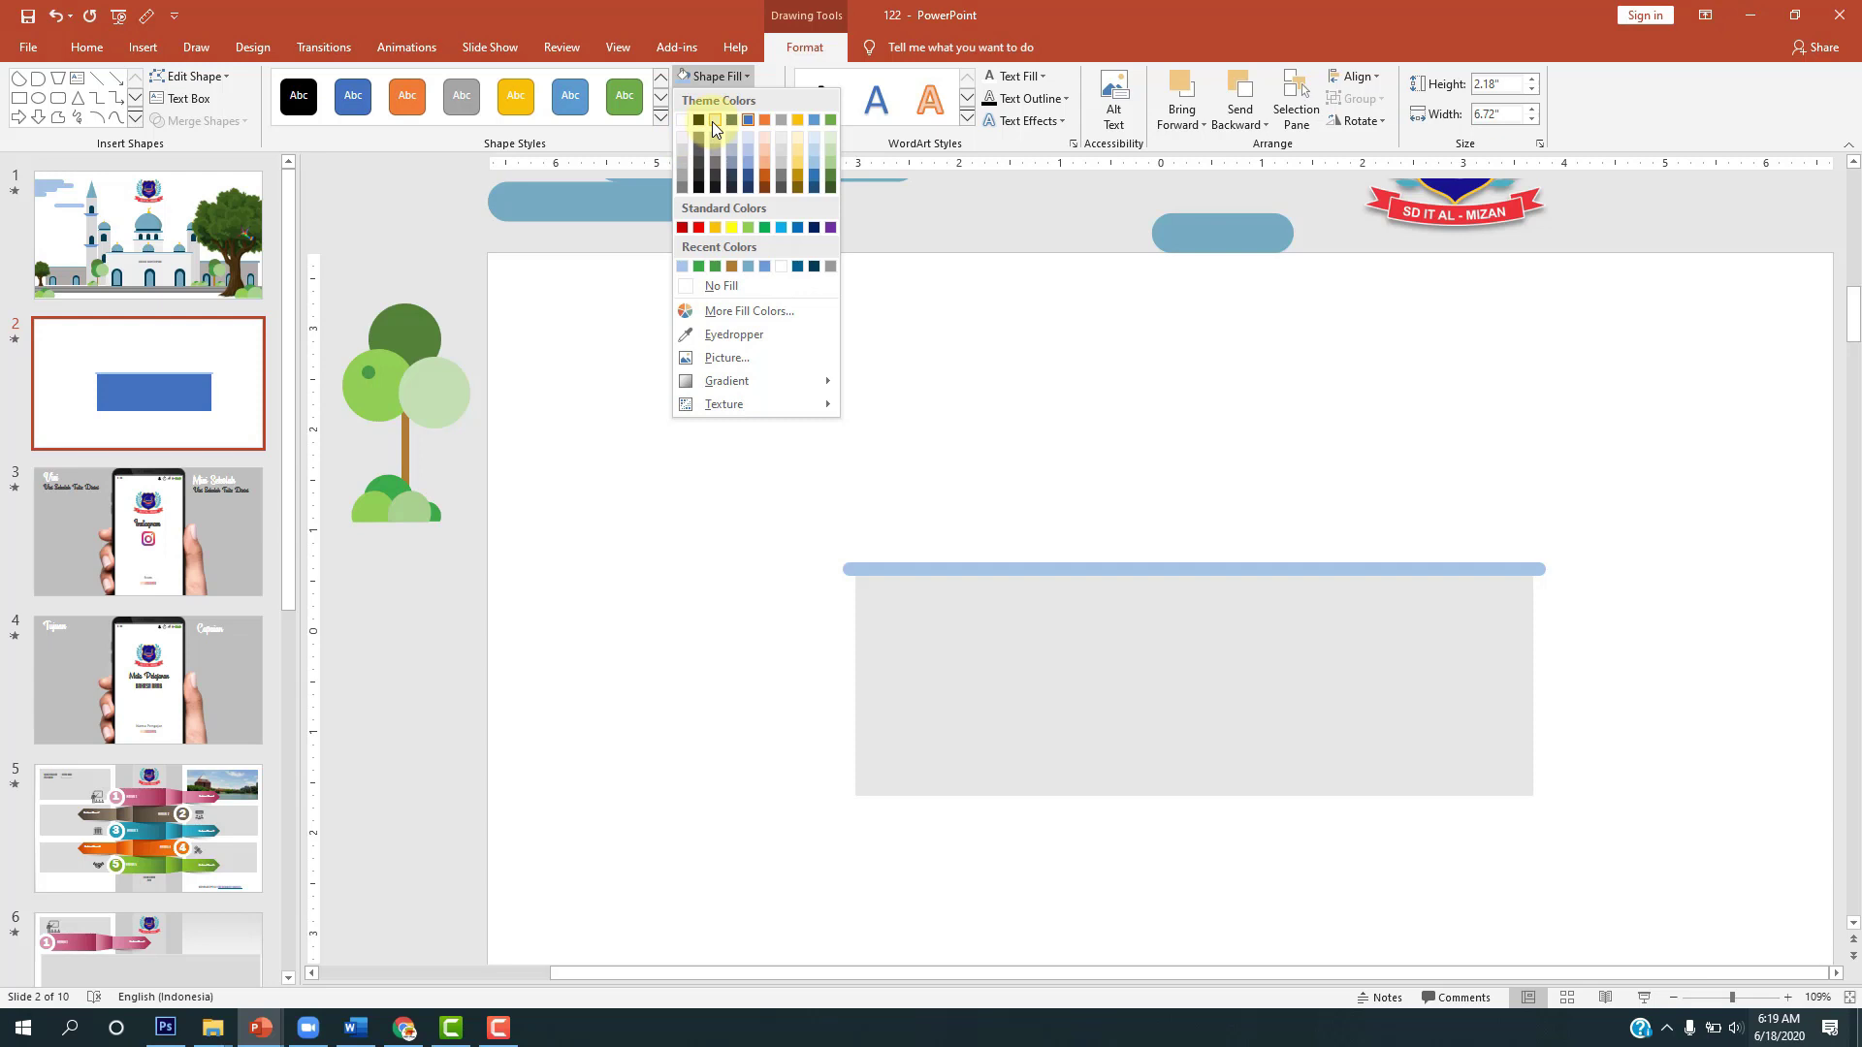
left_click(712, 120)
left_click(1173, 446)
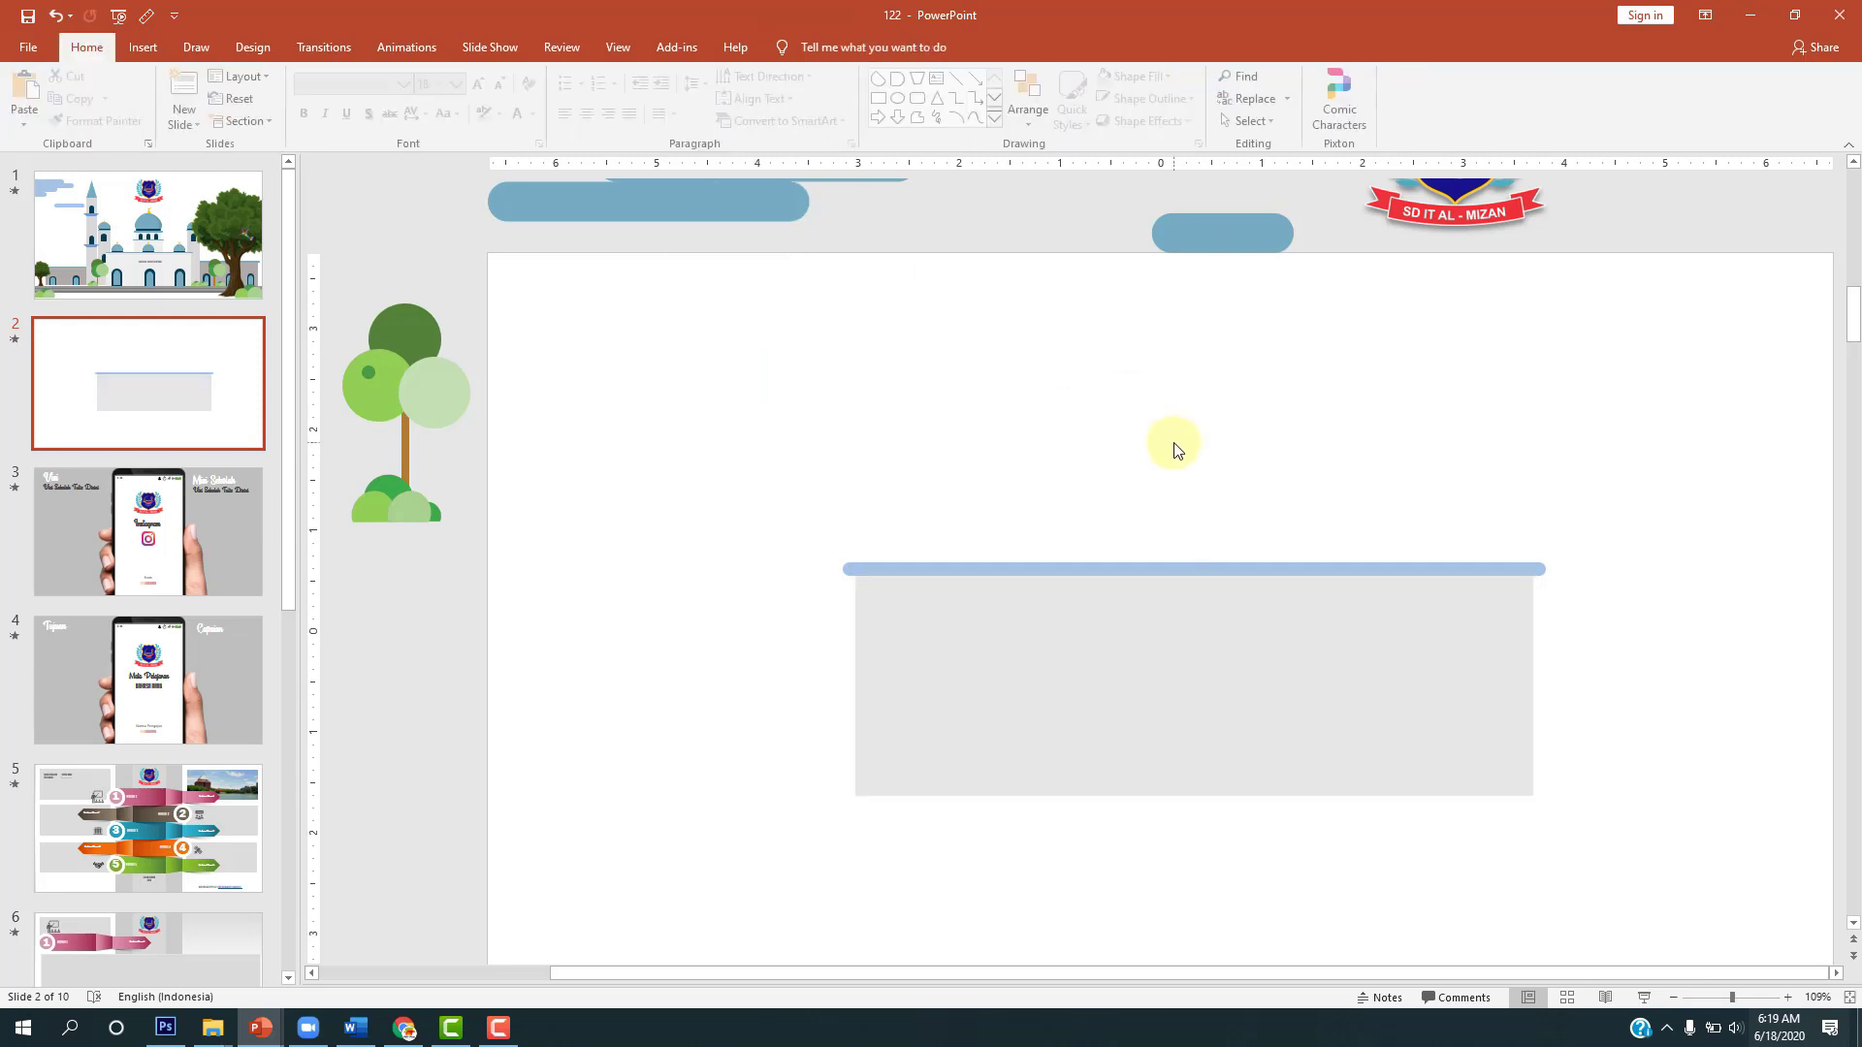
left_click(149, 260)
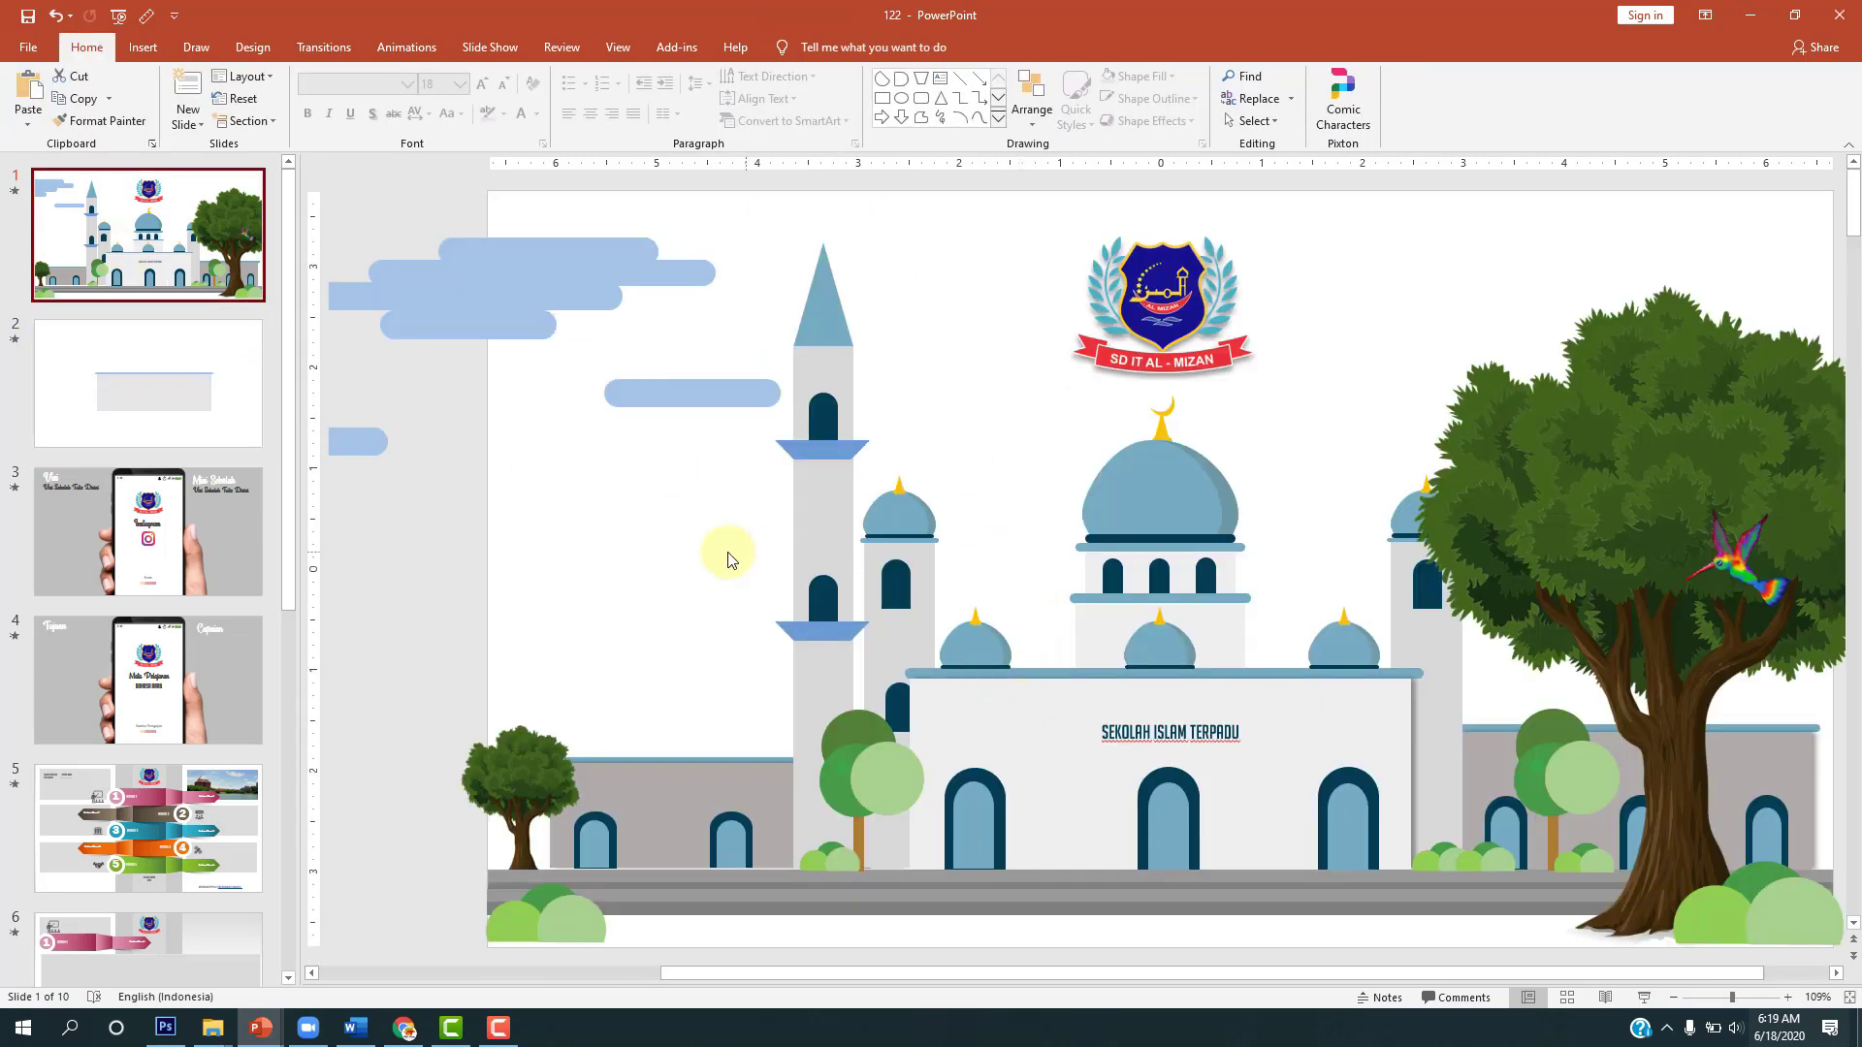
Step: Check the fill colour of the mosque's front wall on slide 1 via Format Shape
left_click(1016, 711)
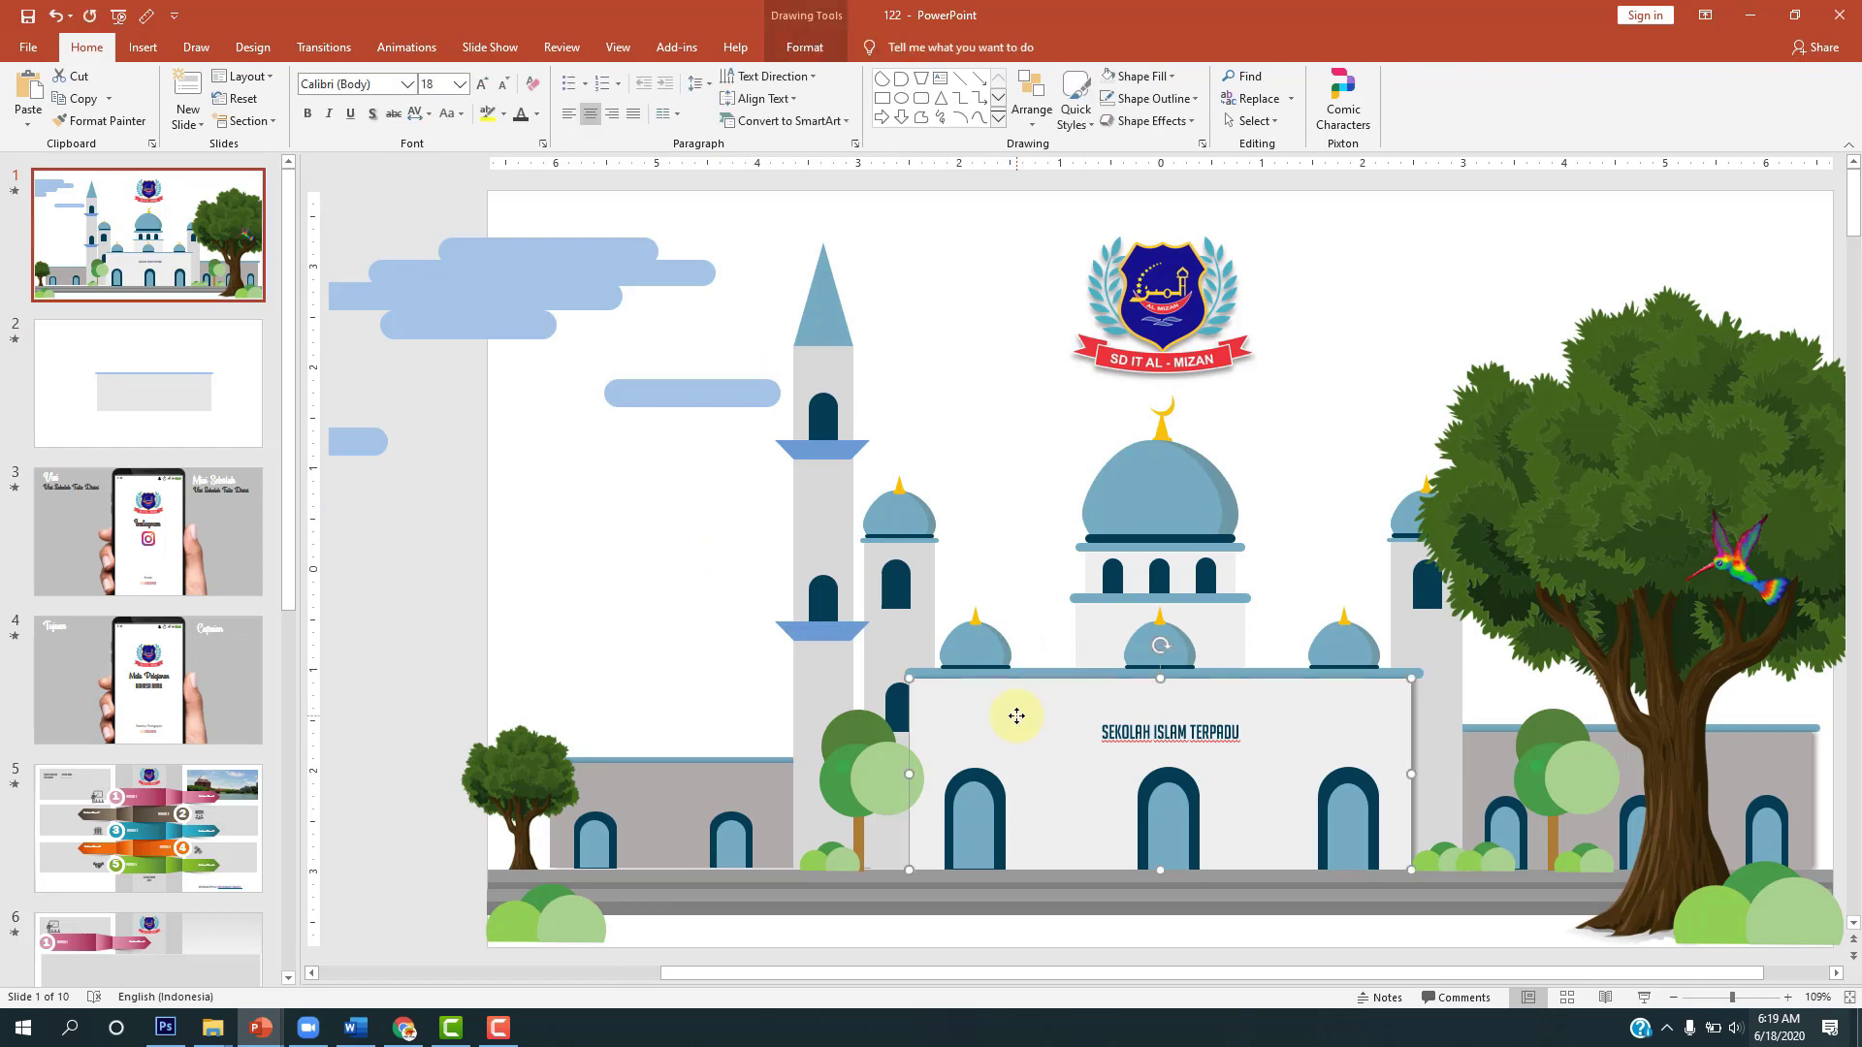
right_click(1017, 719)
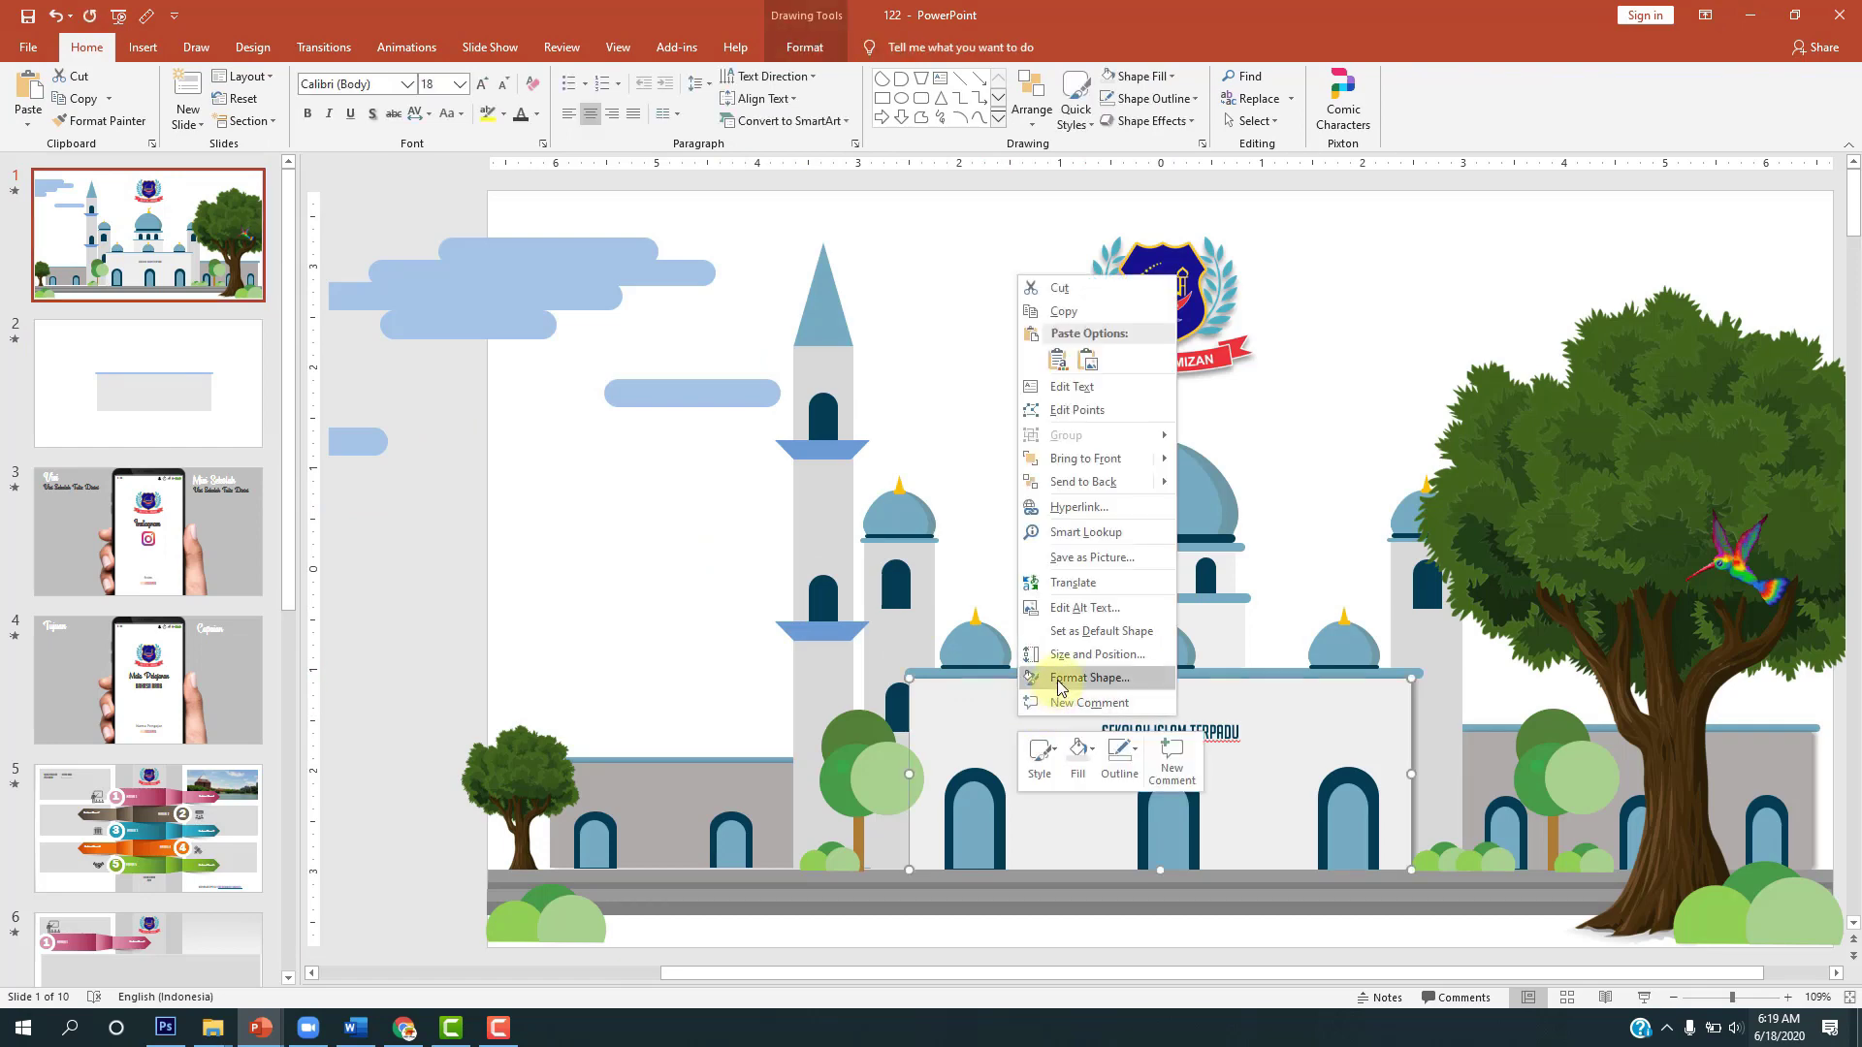
left_click(1059, 678)
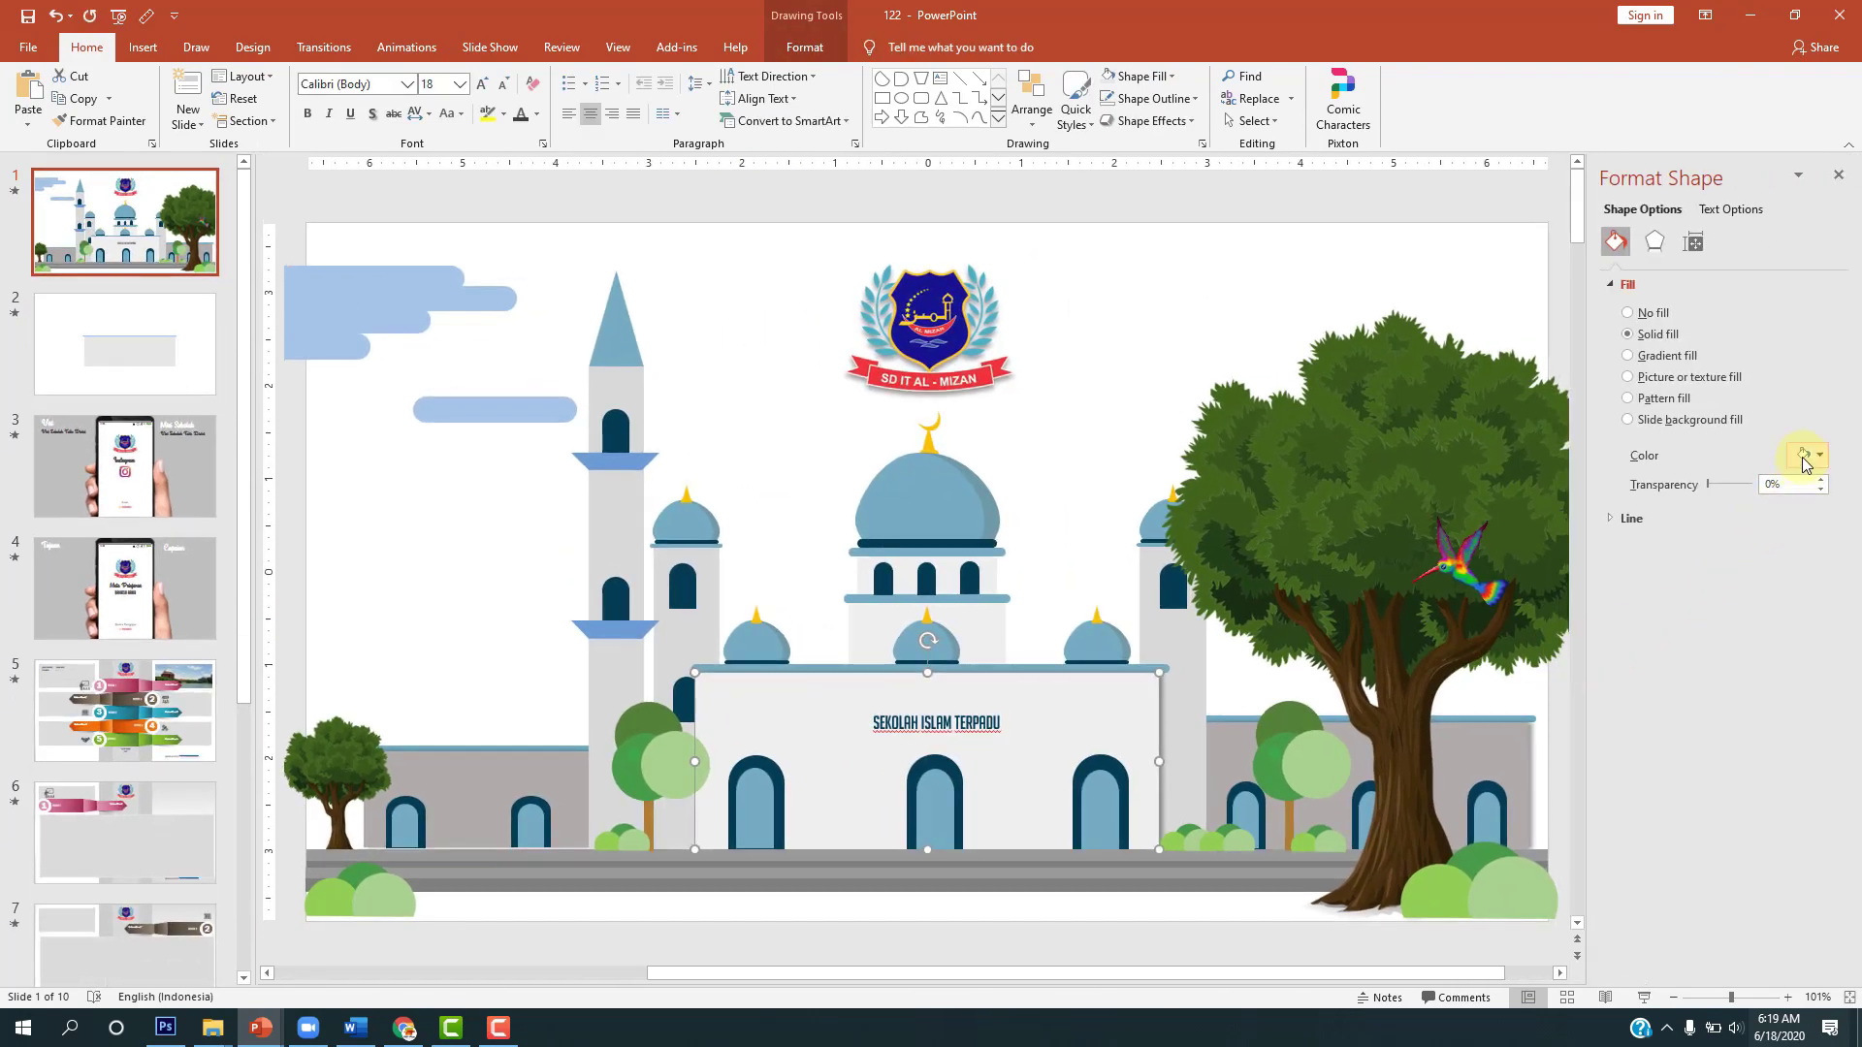
left_click(1805, 456)
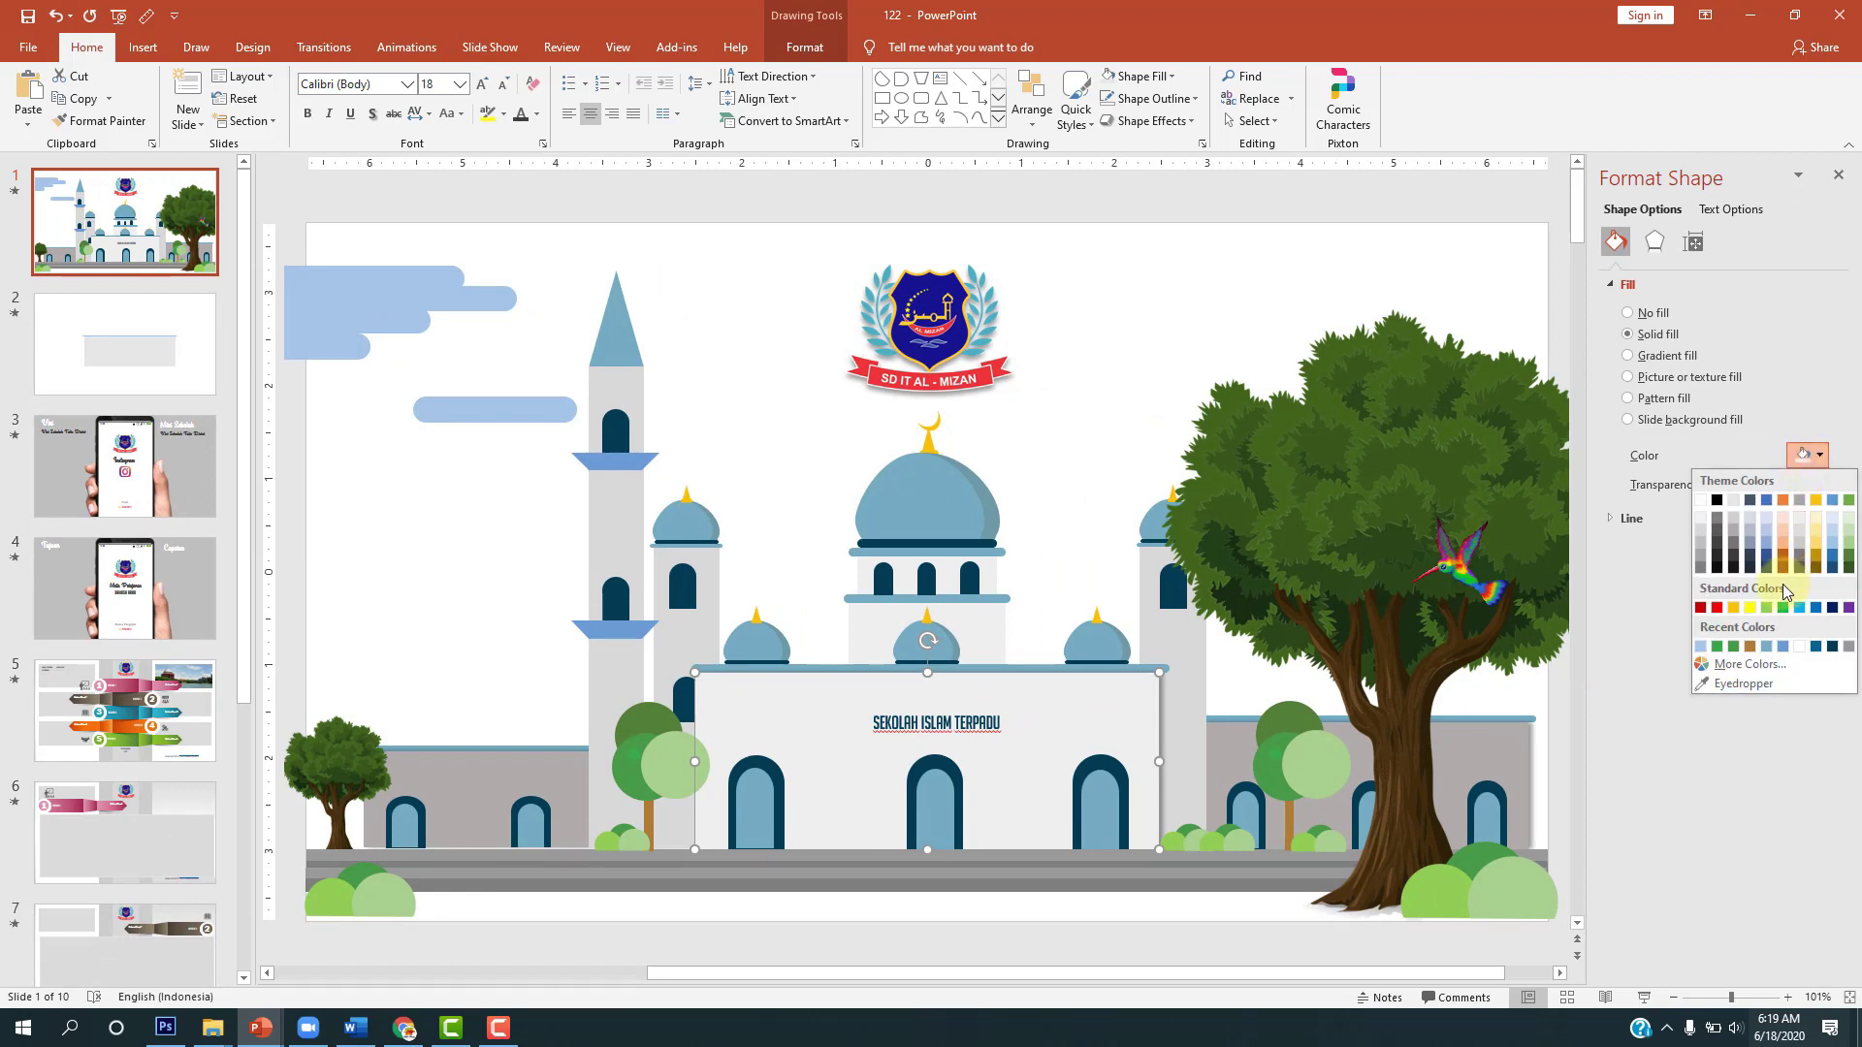
left_click(1774, 683)
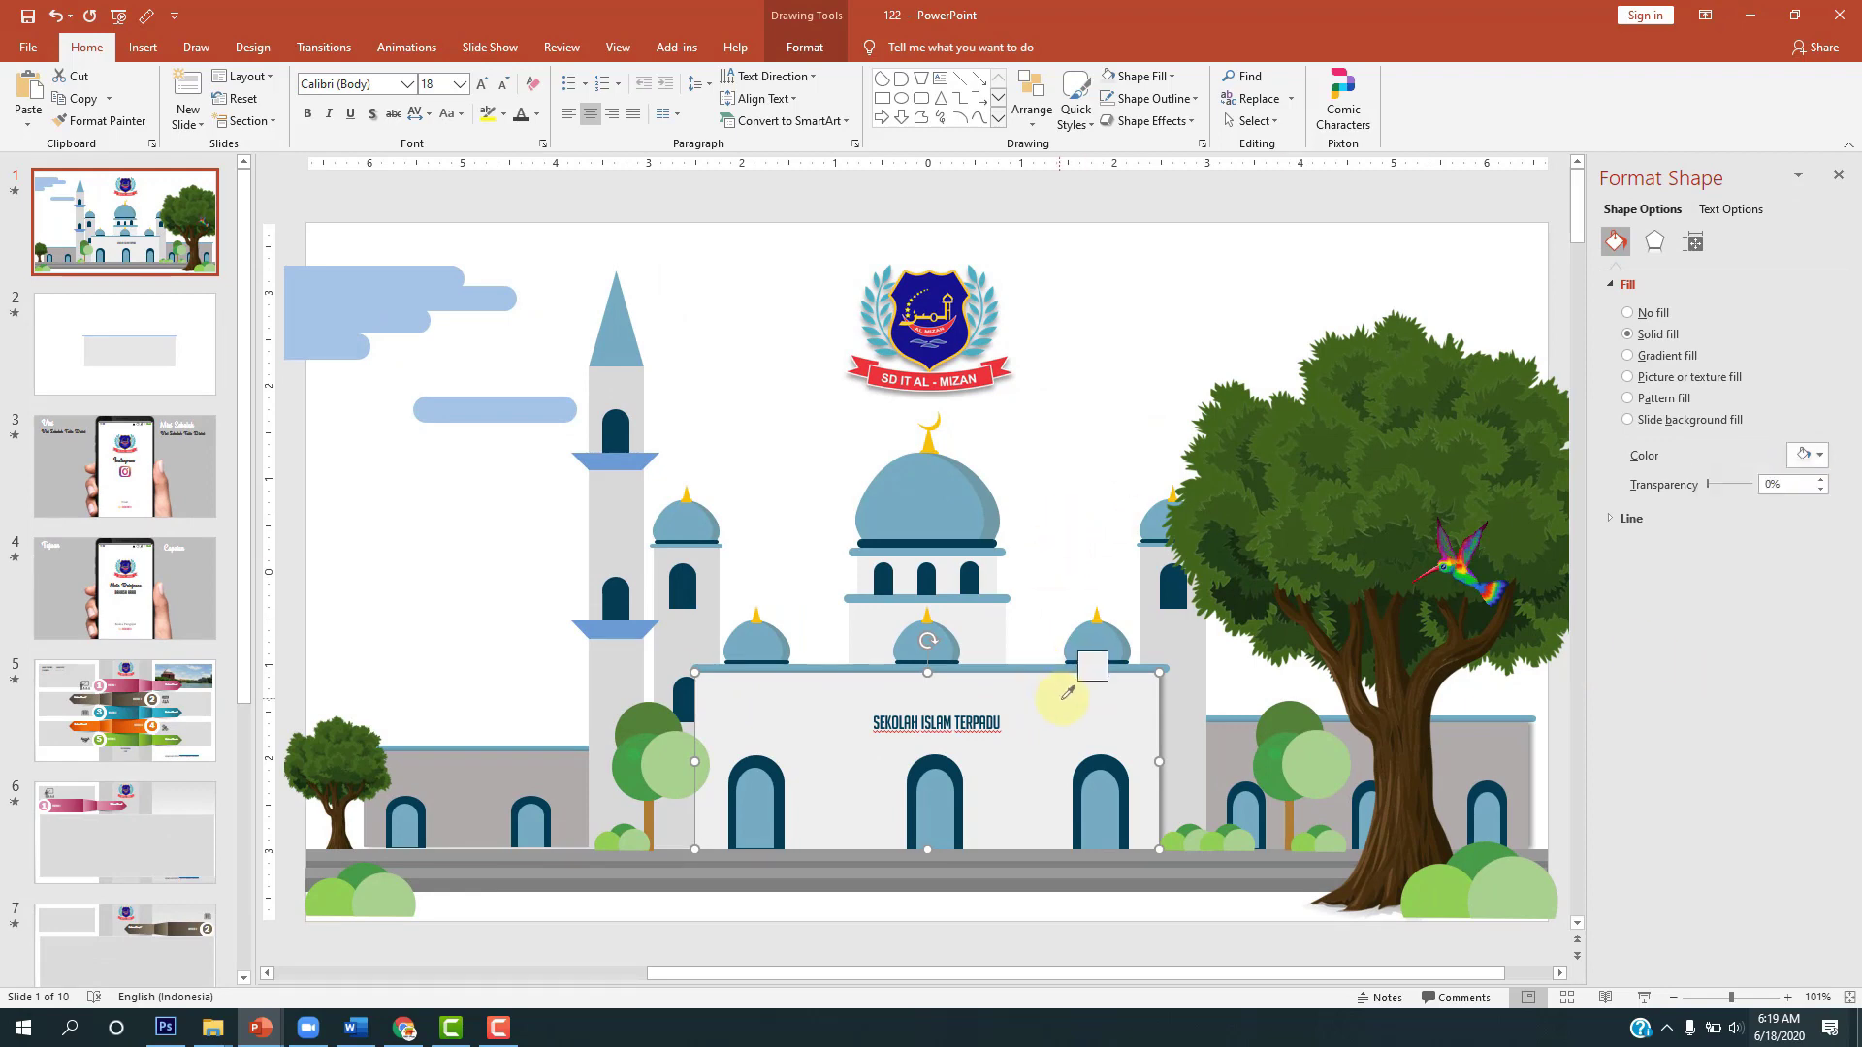
left_click(1814, 455)
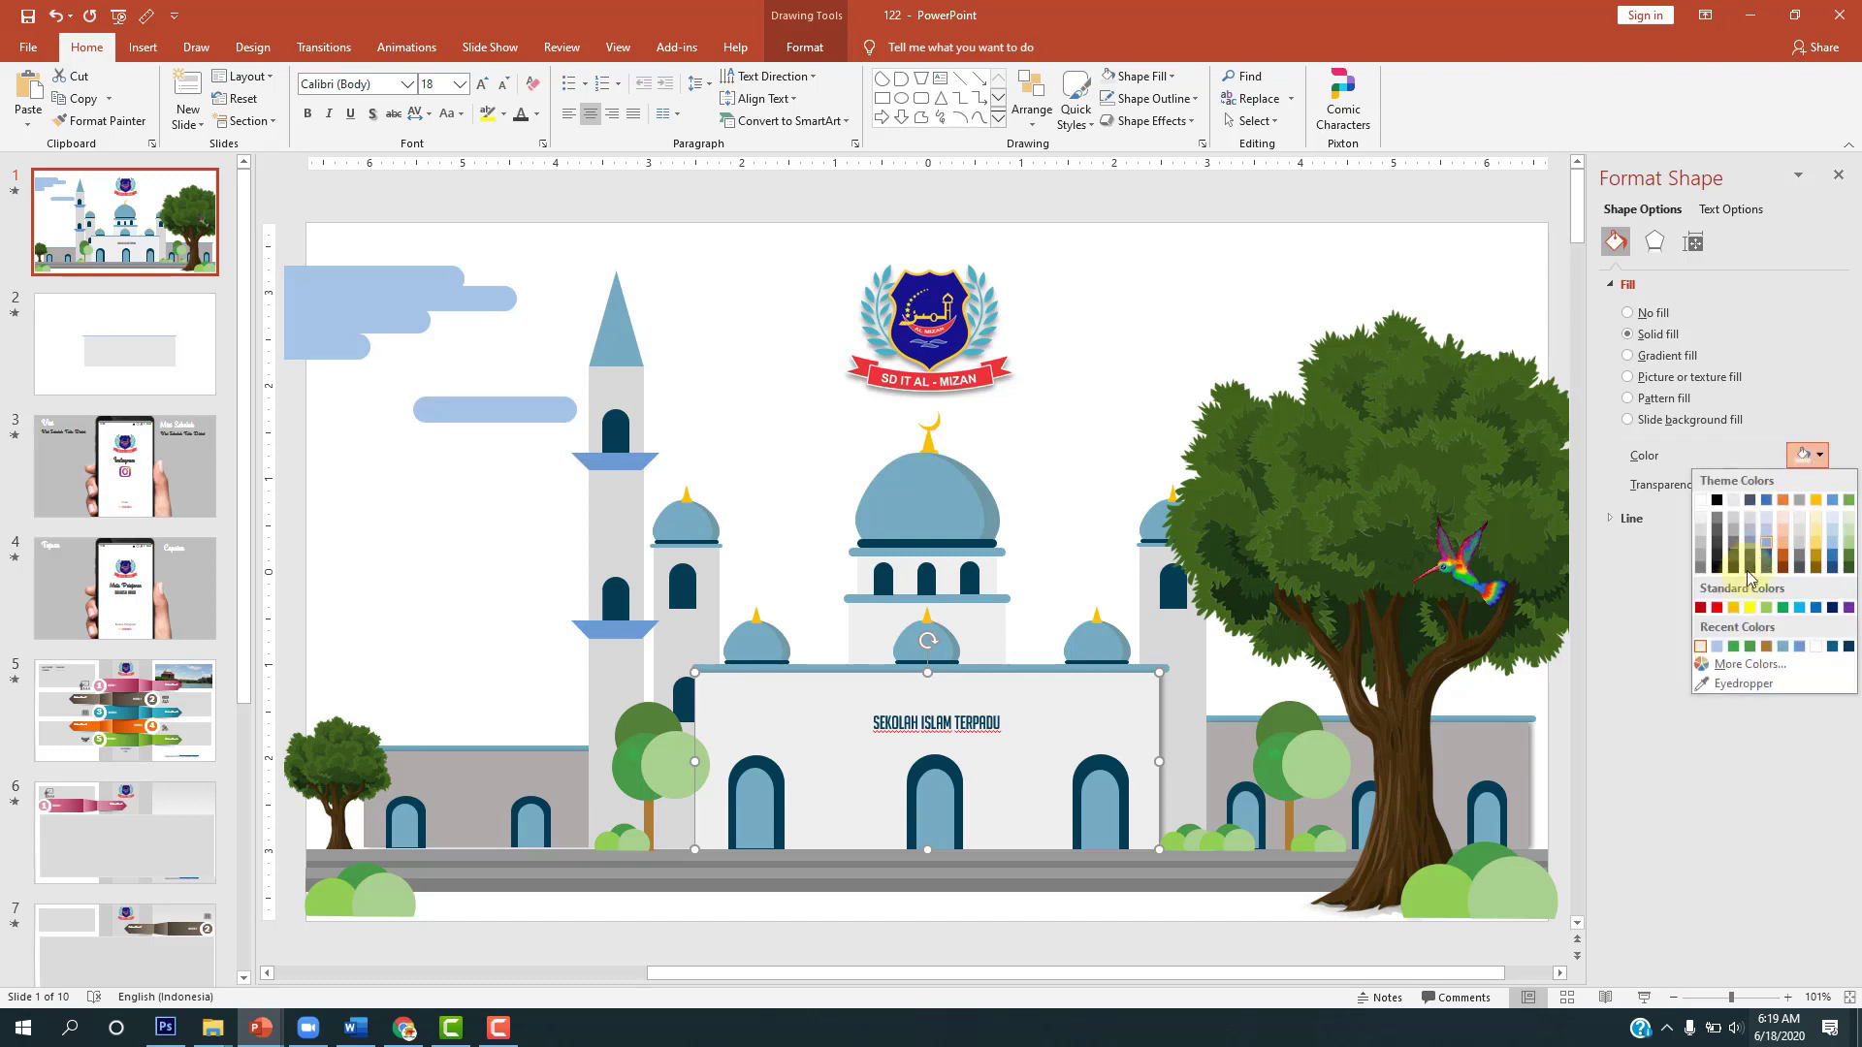
left_click(75, 360)
left_click(1090, 769)
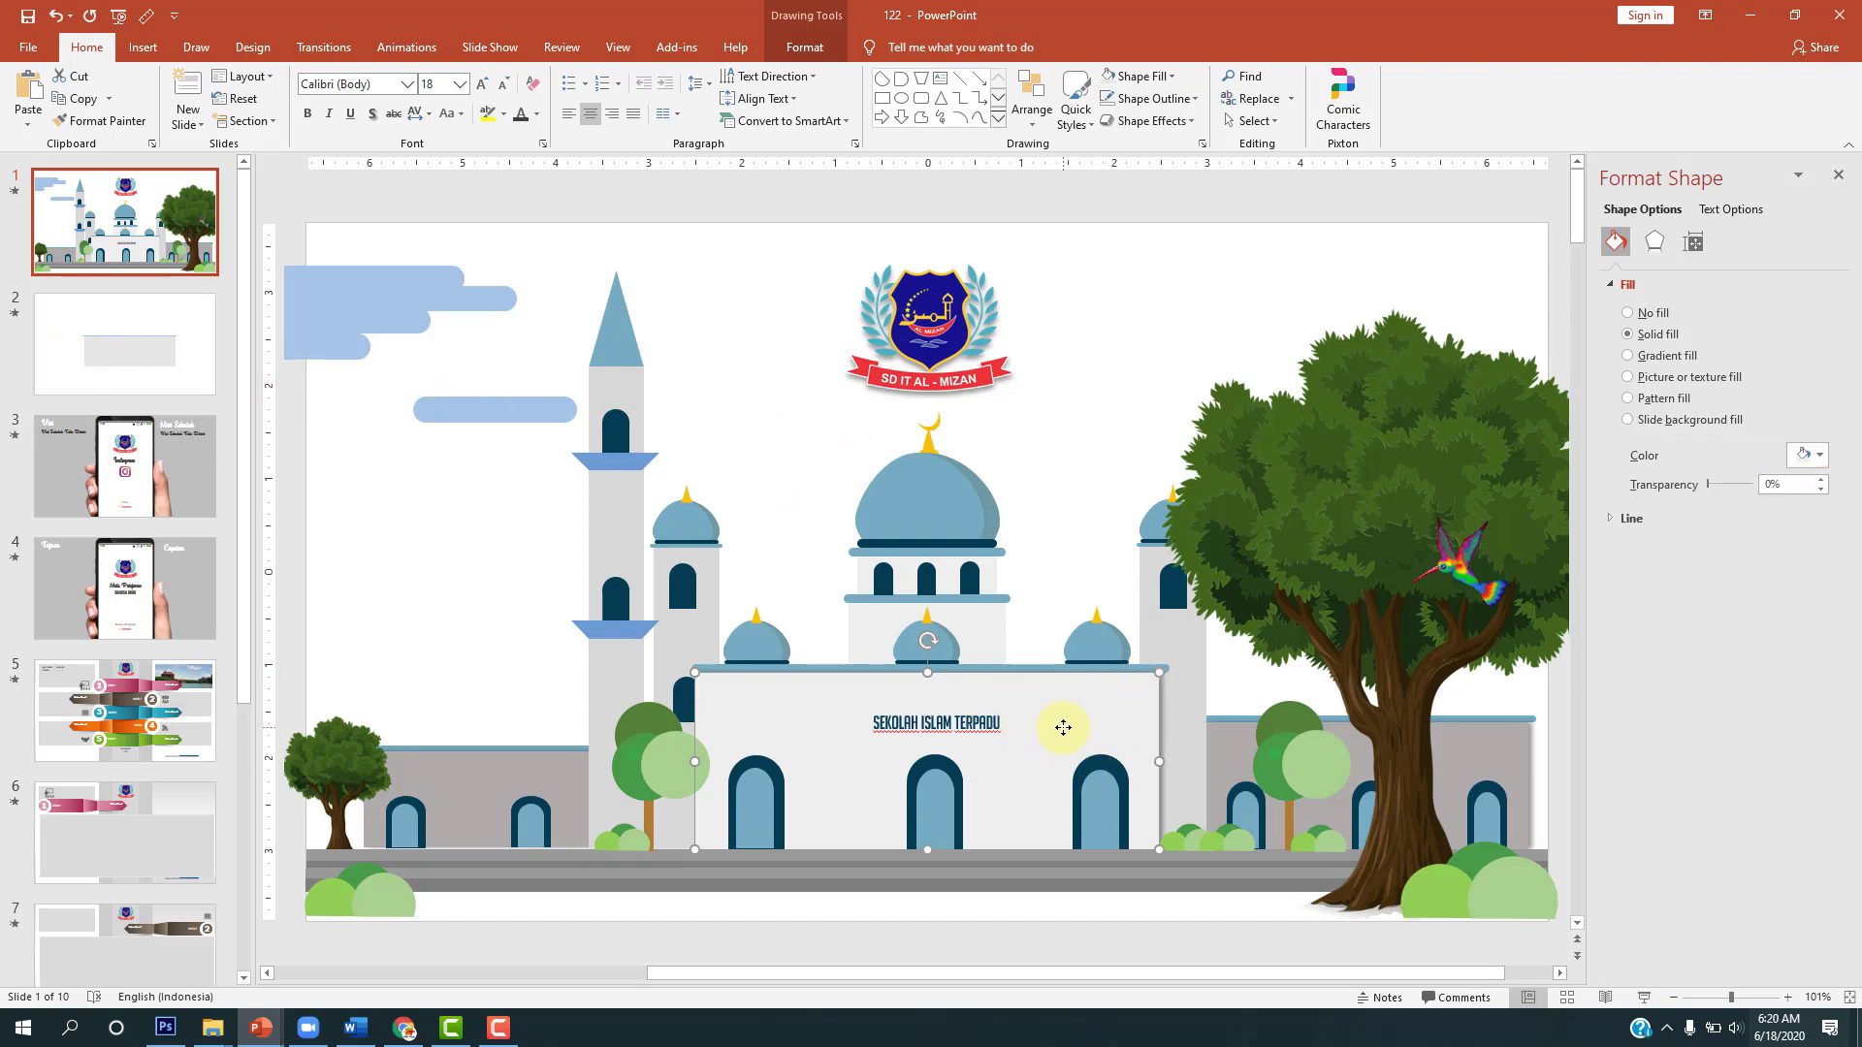
Step: Fill slide 2's rectangle with the wall's pale grey from Recent Colors
left_click(156, 374)
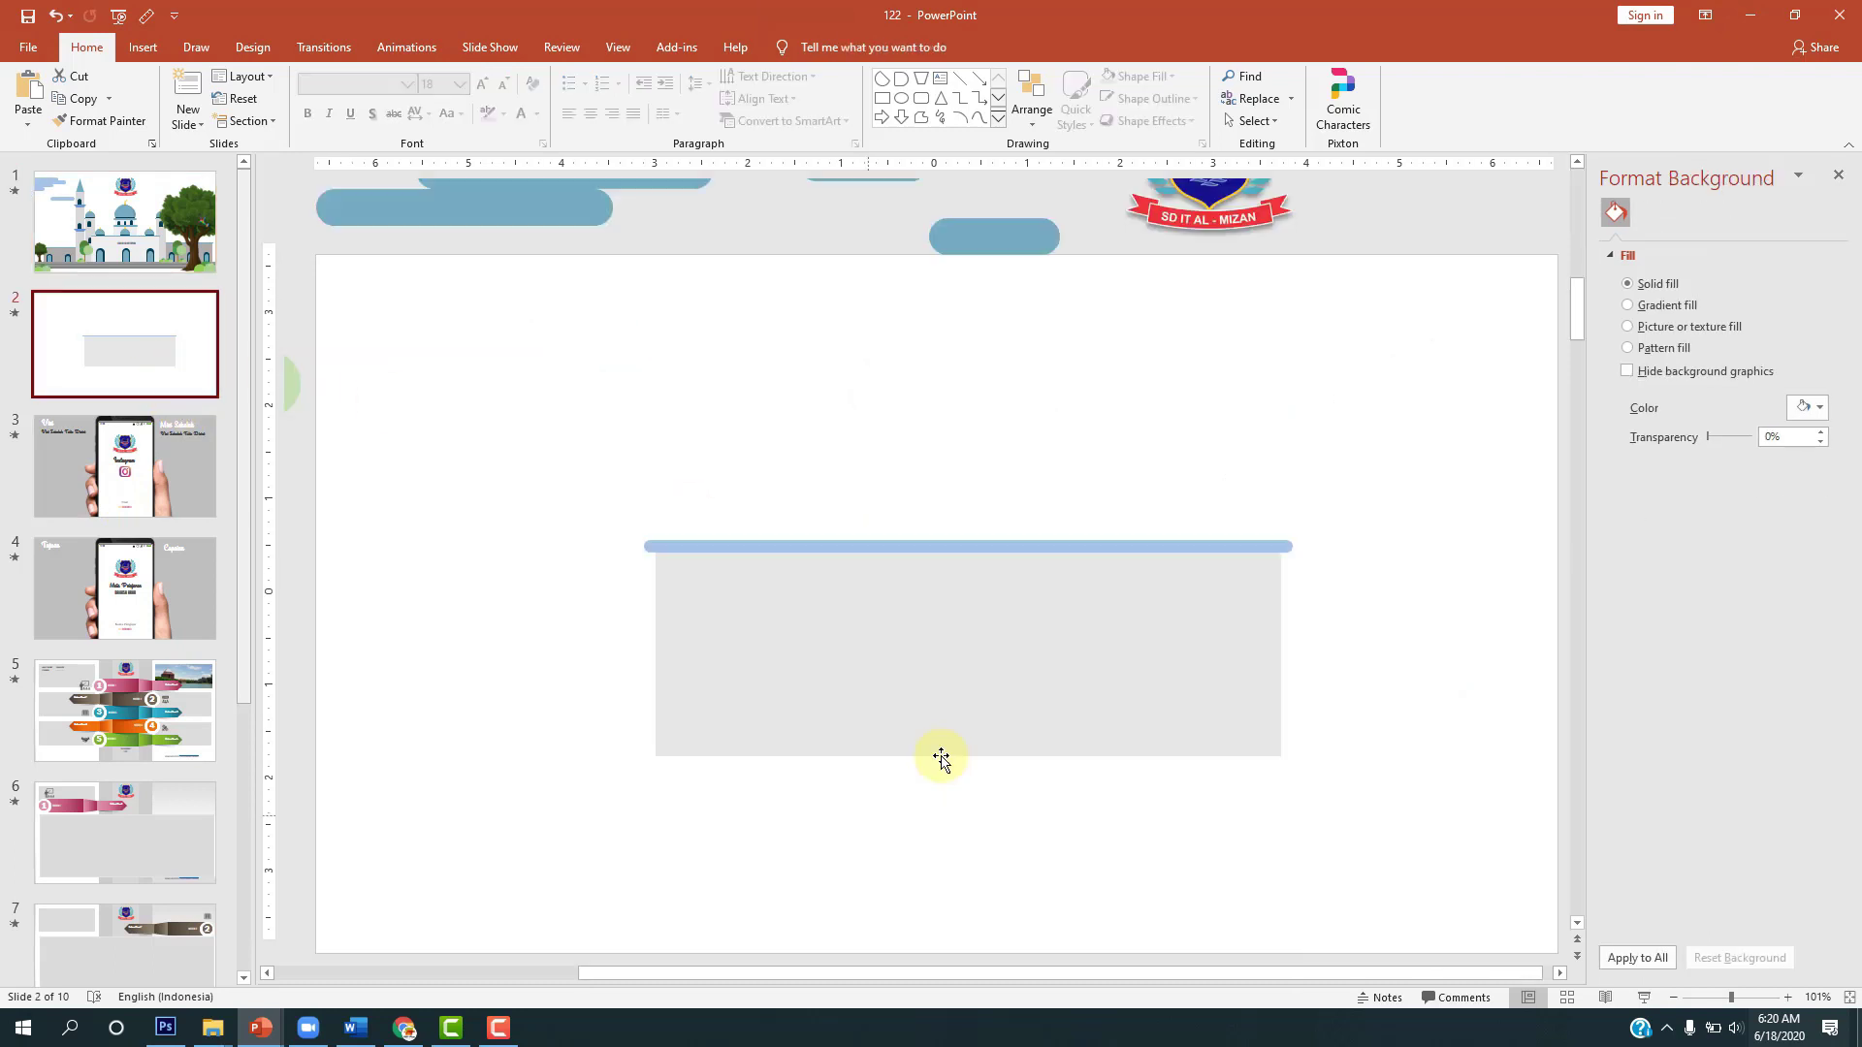
left_click(969, 664)
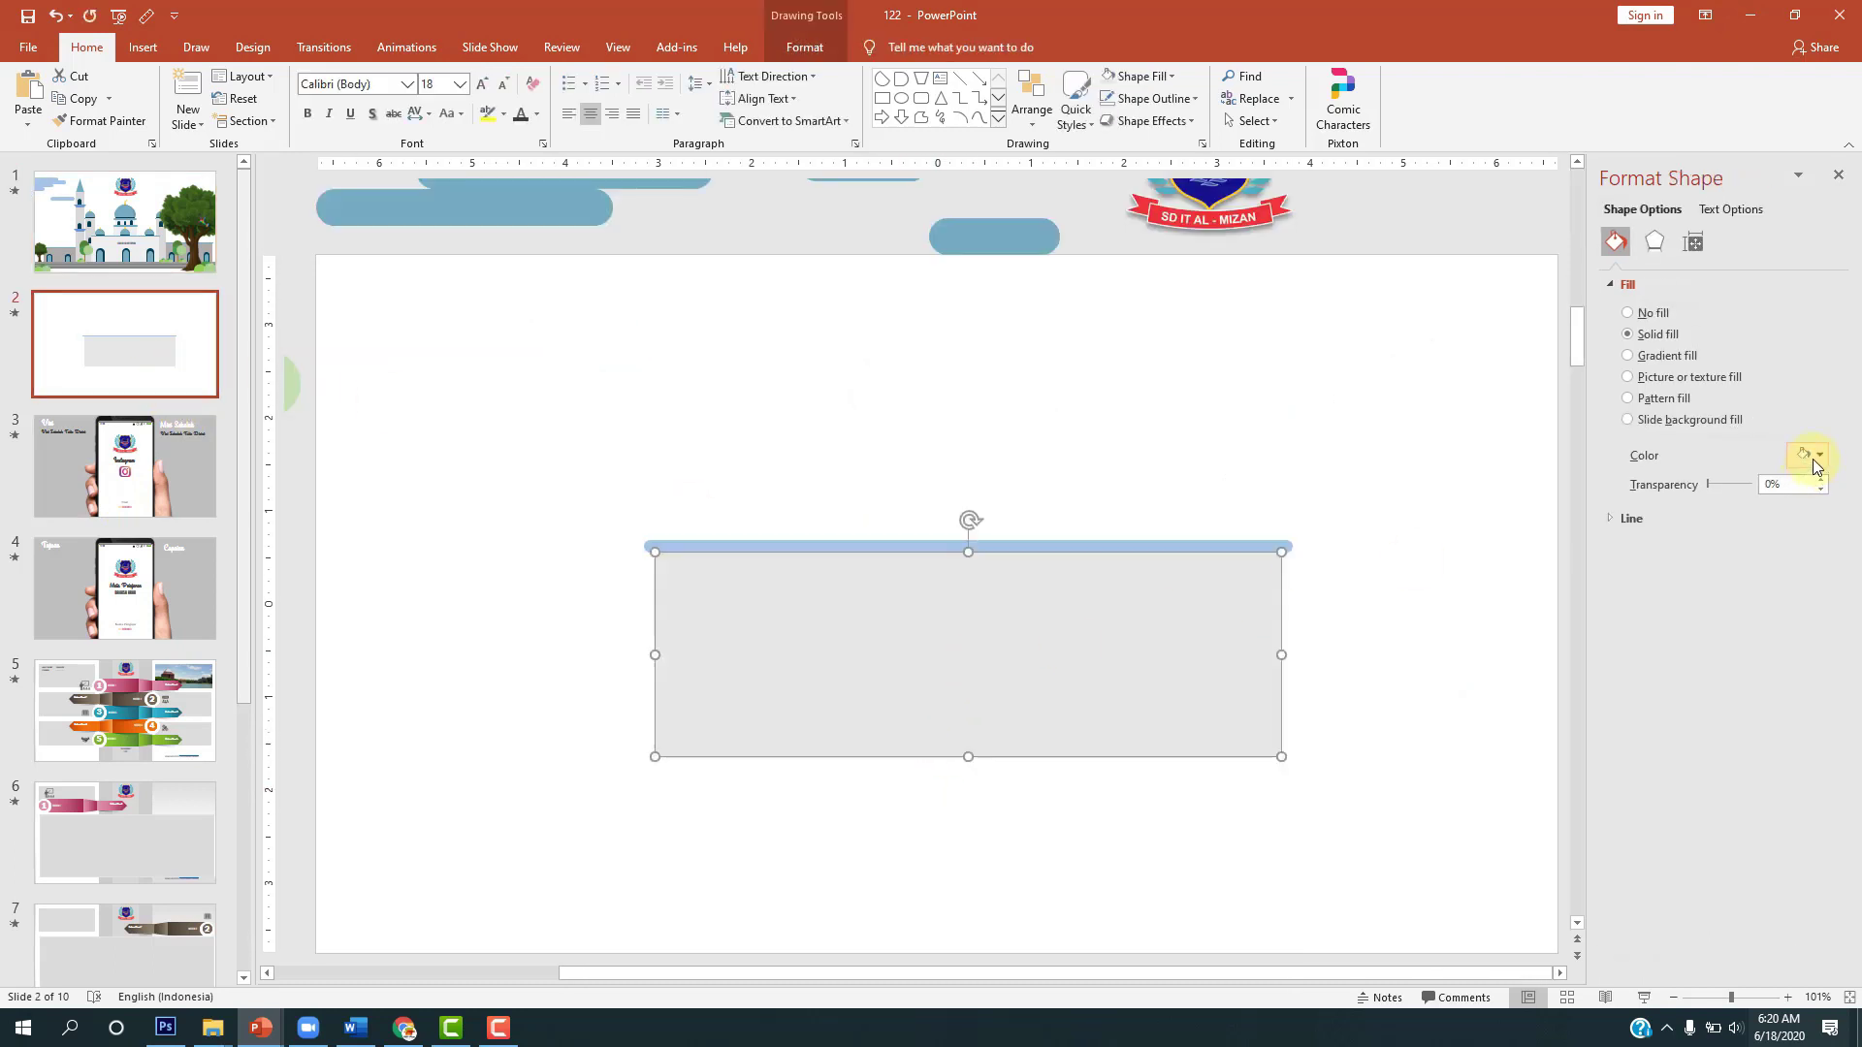
left_click(1812, 458)
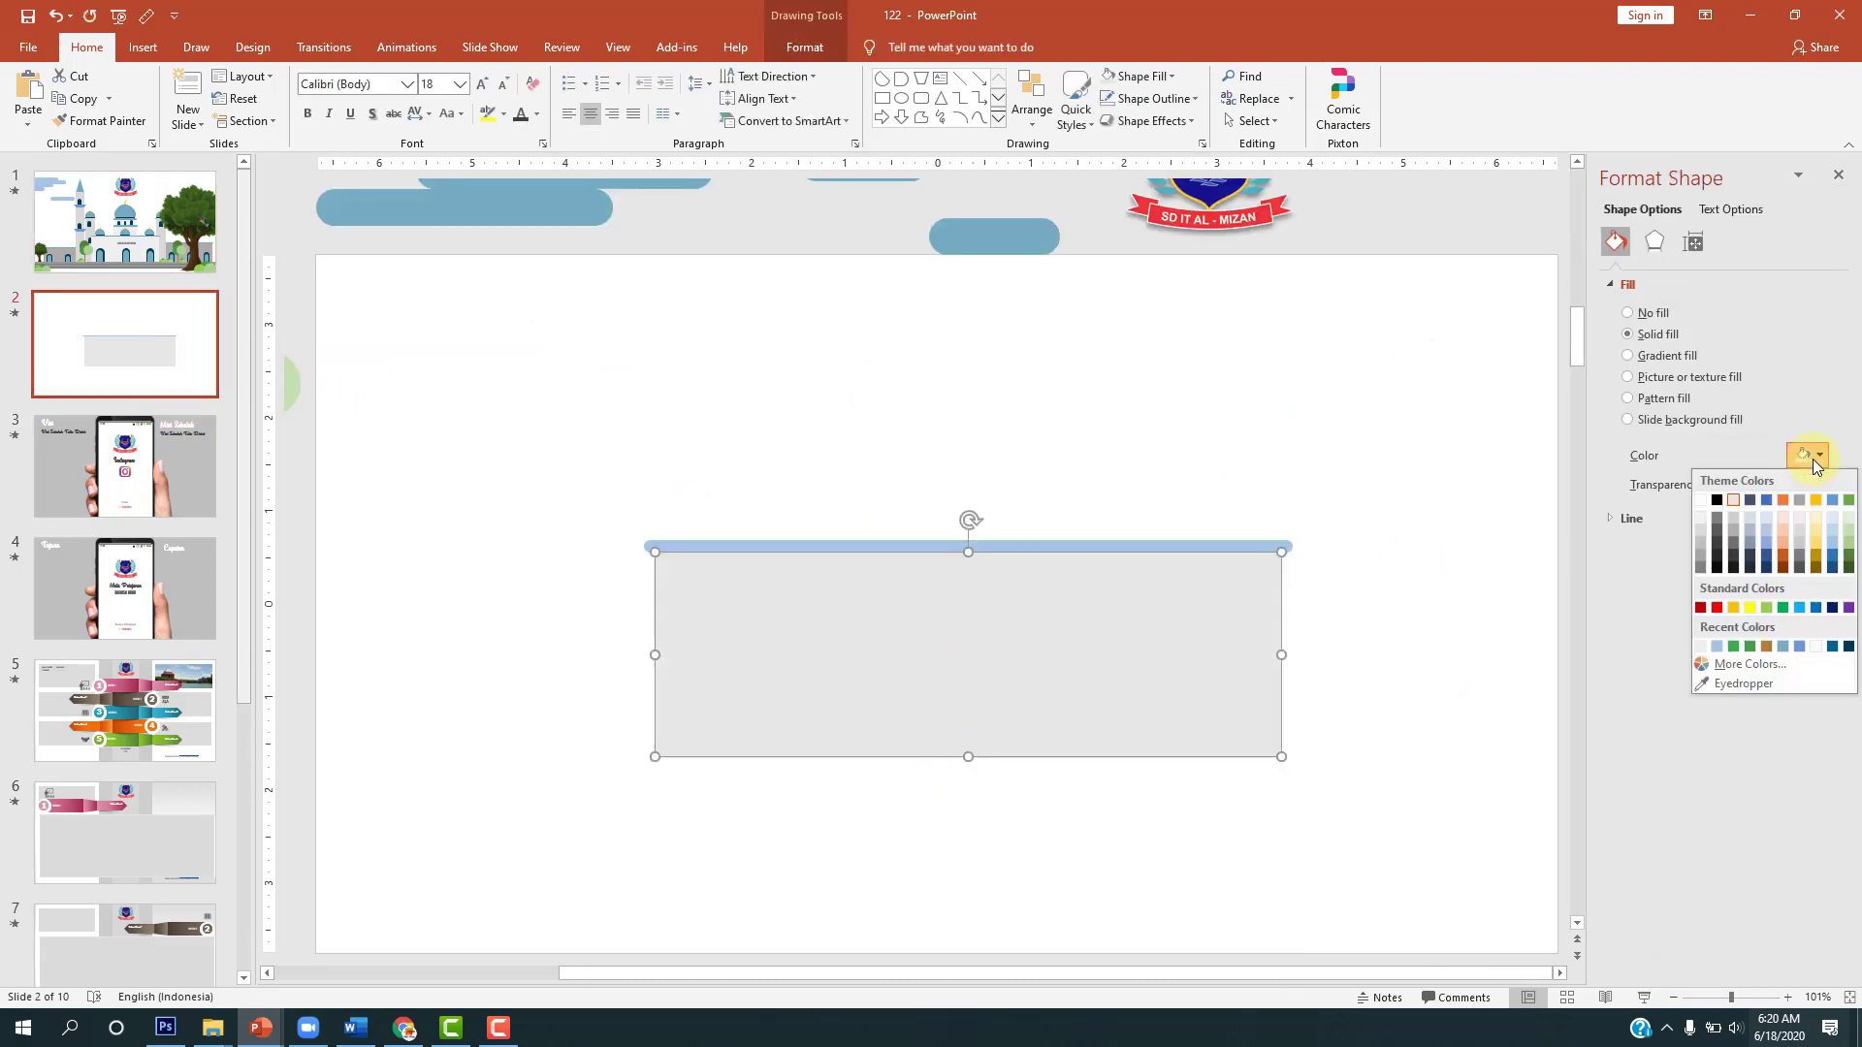
left_click(1707, 645)
left_click(1393, 582)
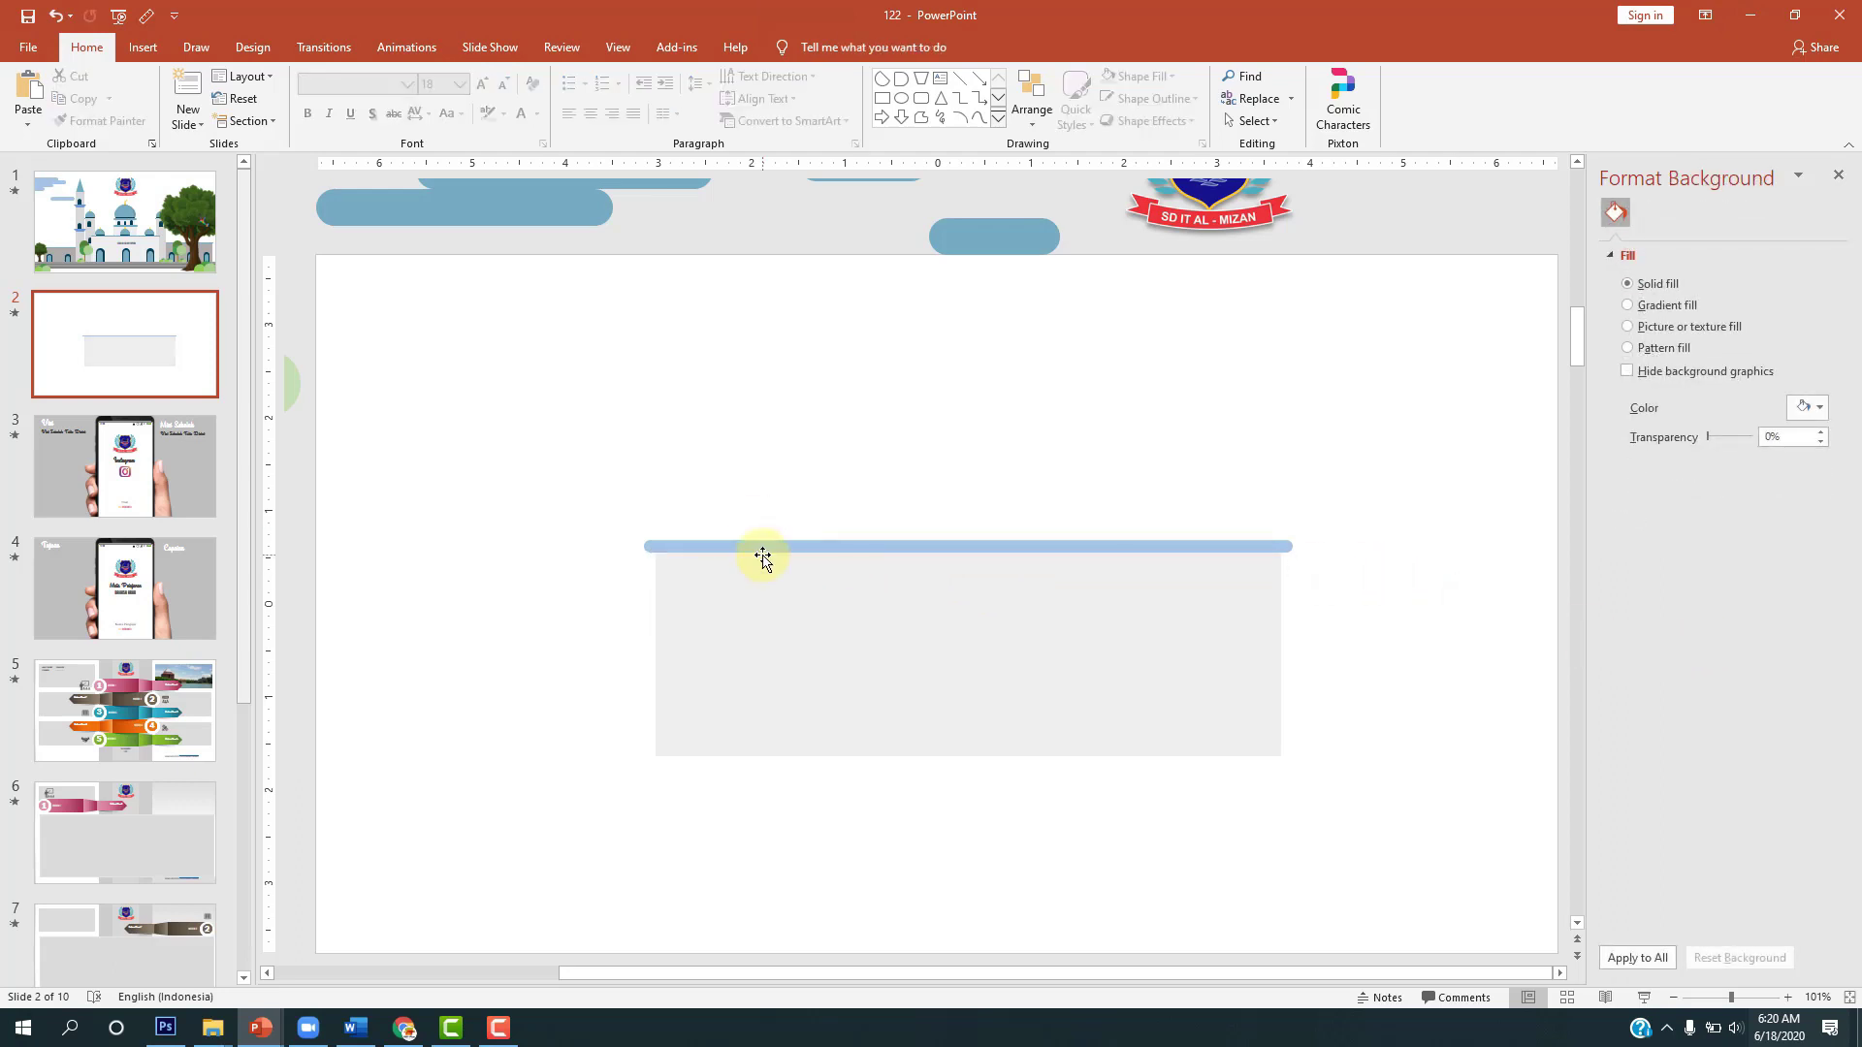
left_click(124, 221)
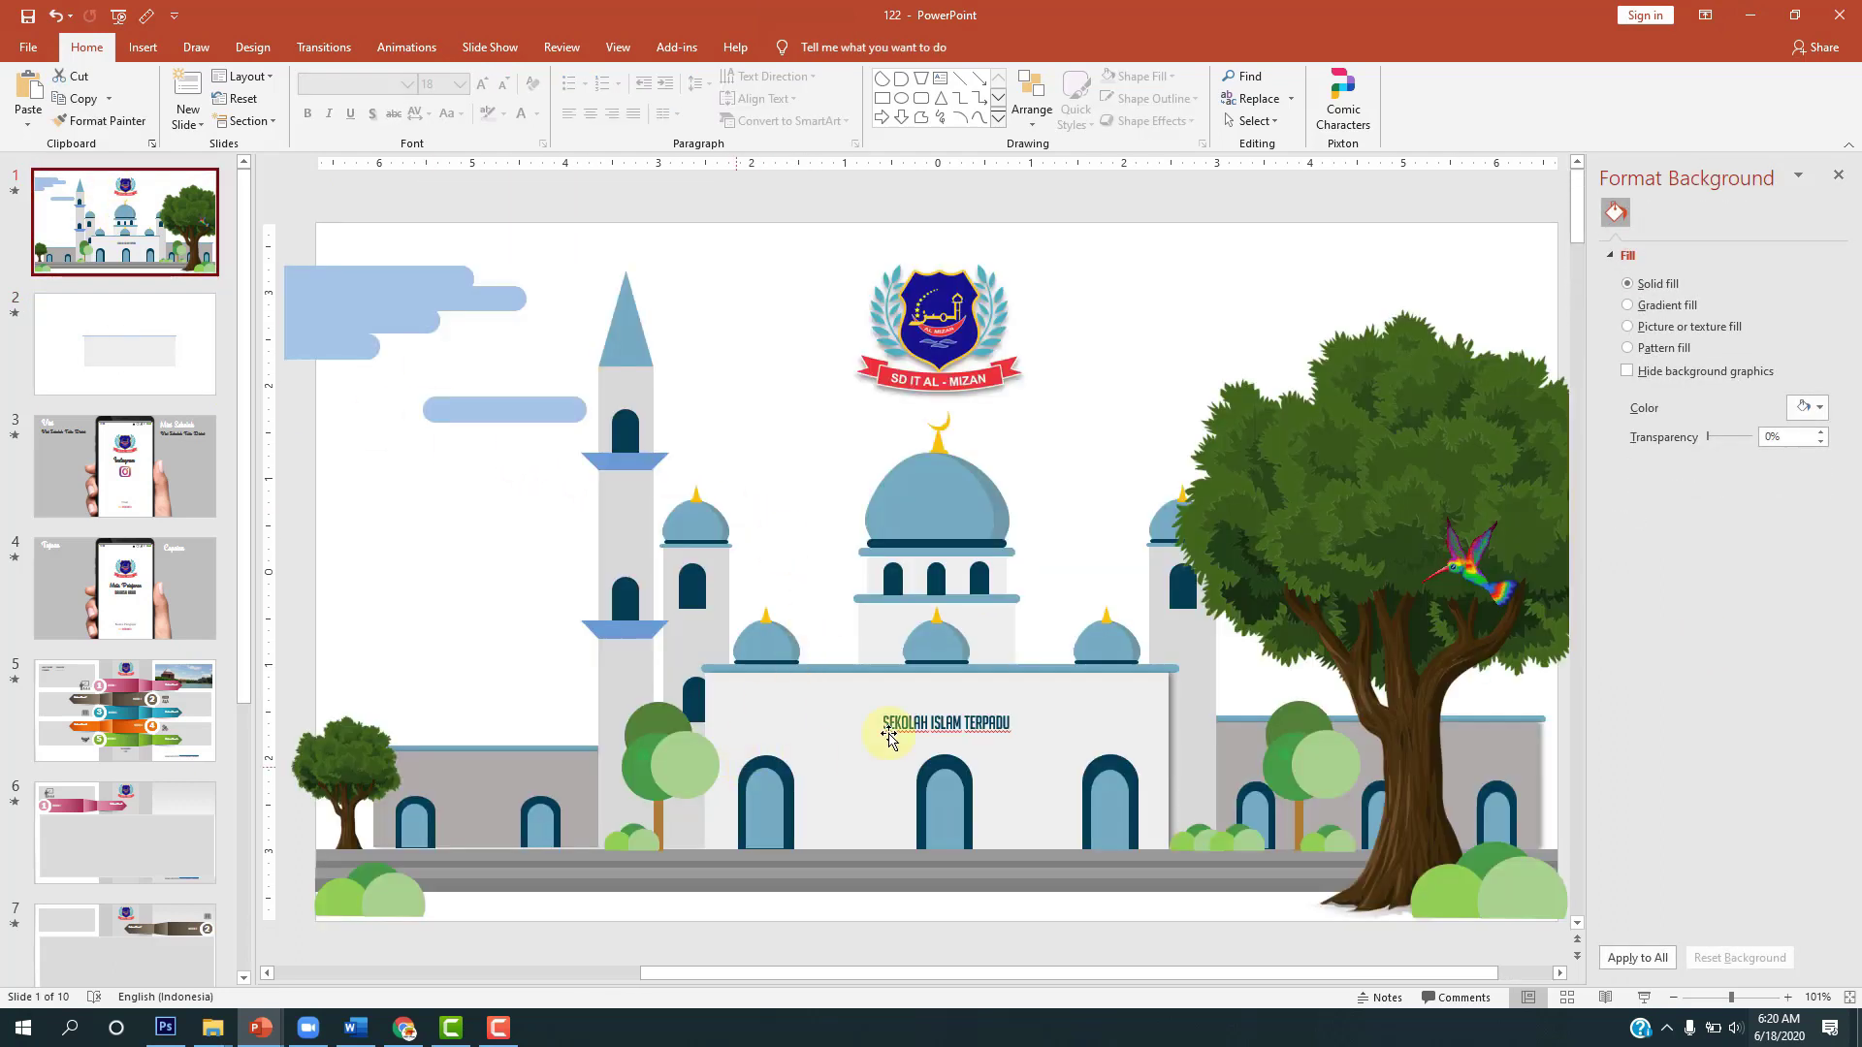
left_click(94, 330)
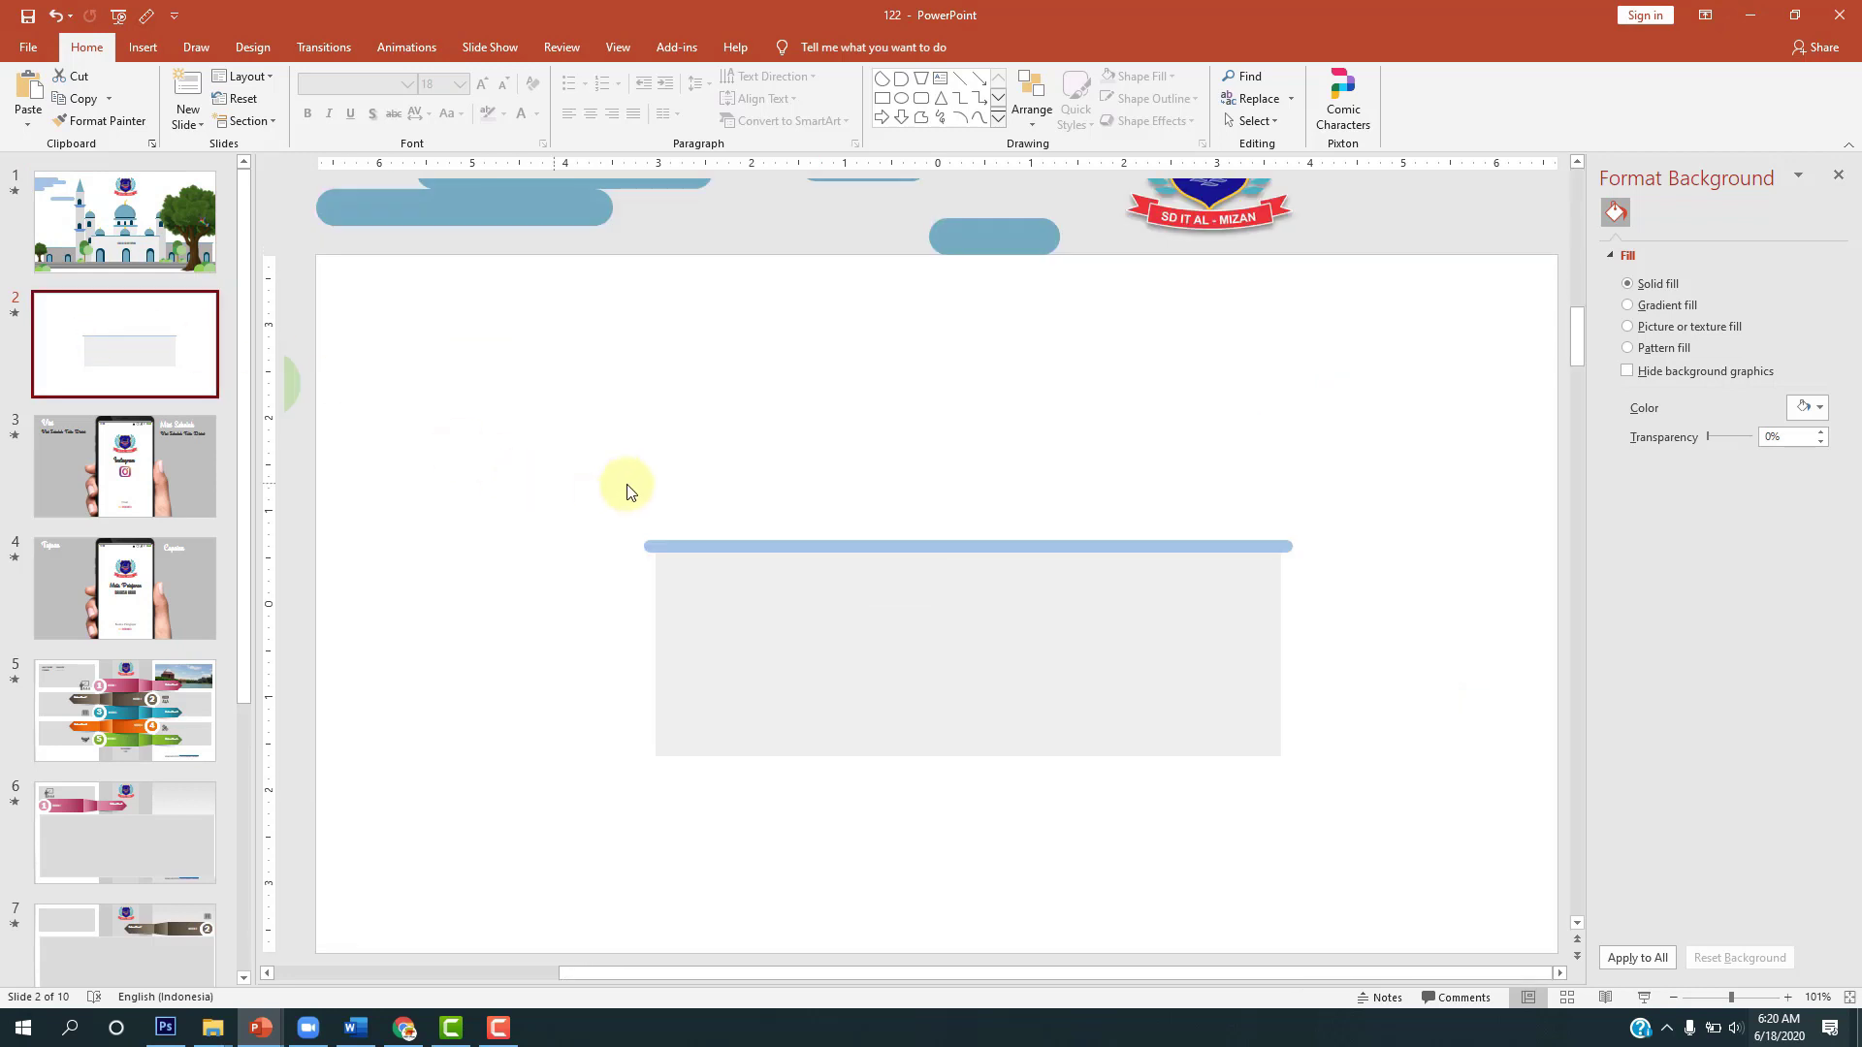
left_click(143, 48)
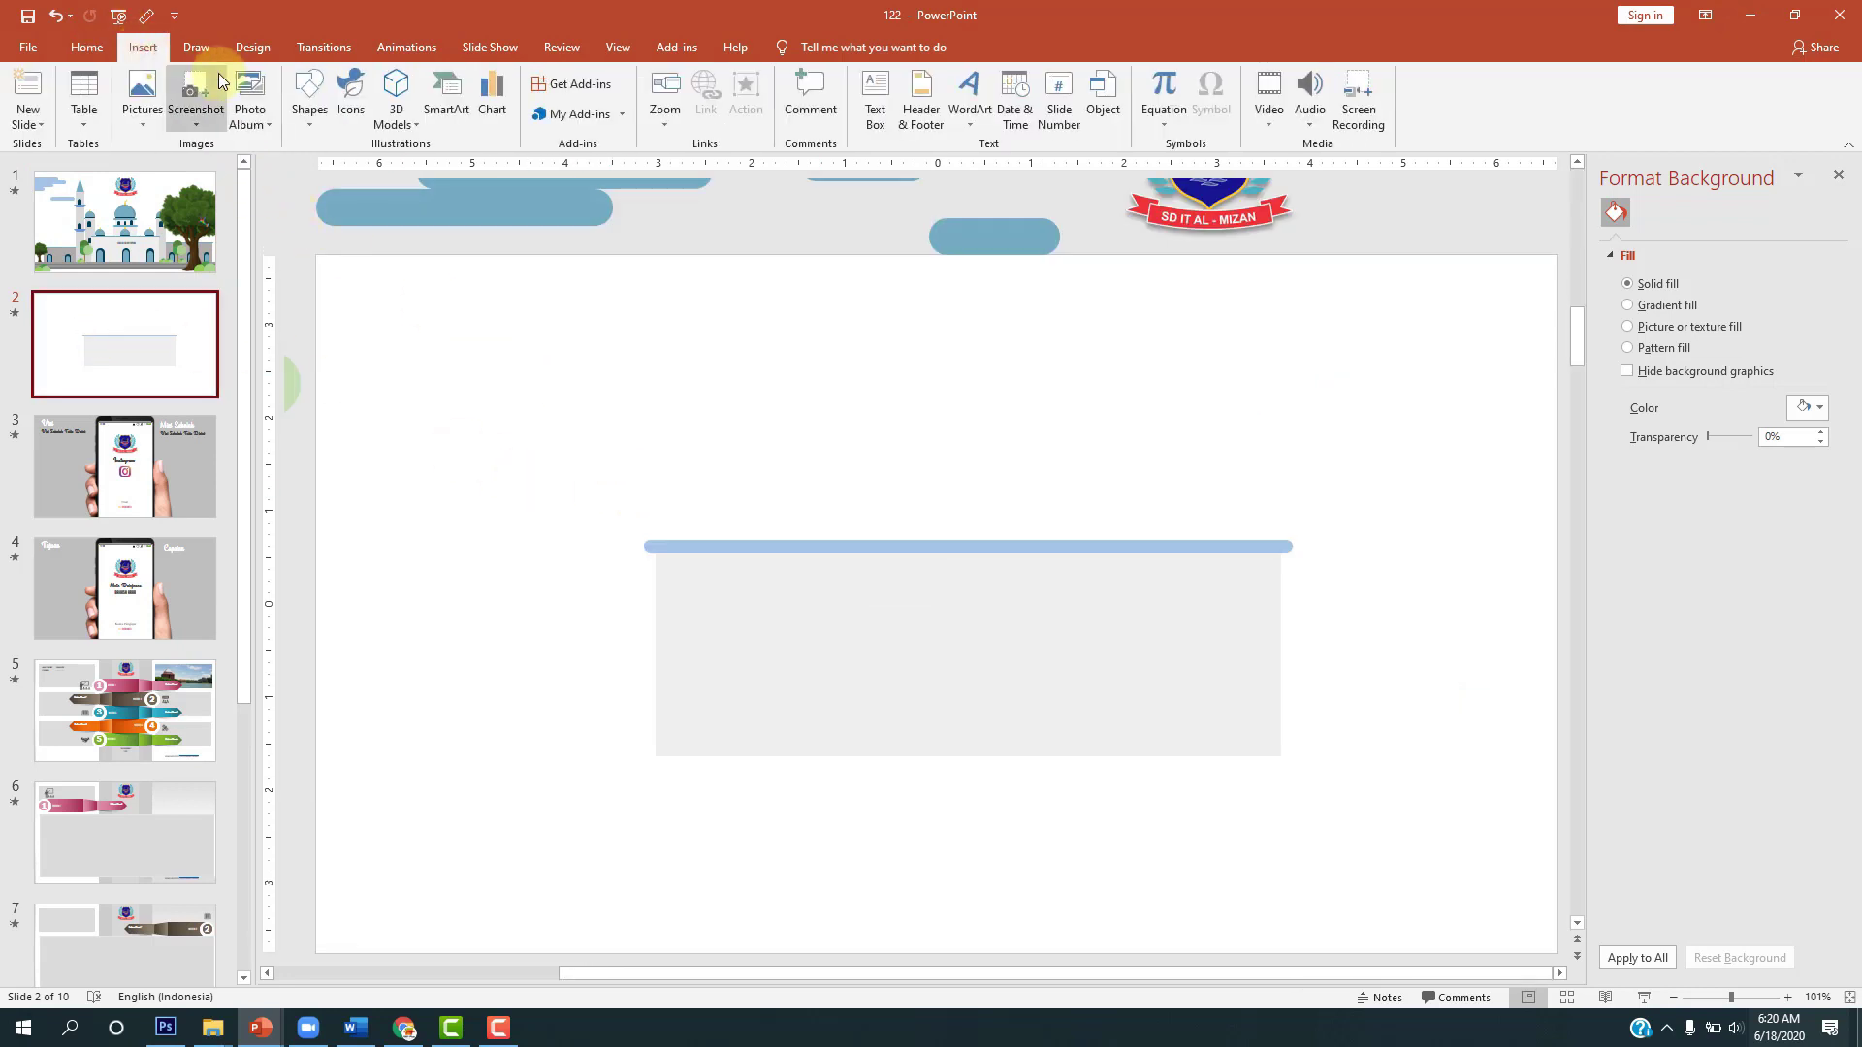
Step: Draw a Flowchart: Delay shape above the grey wall and shorten it to about 0.56" tall
left_click(308, 120)
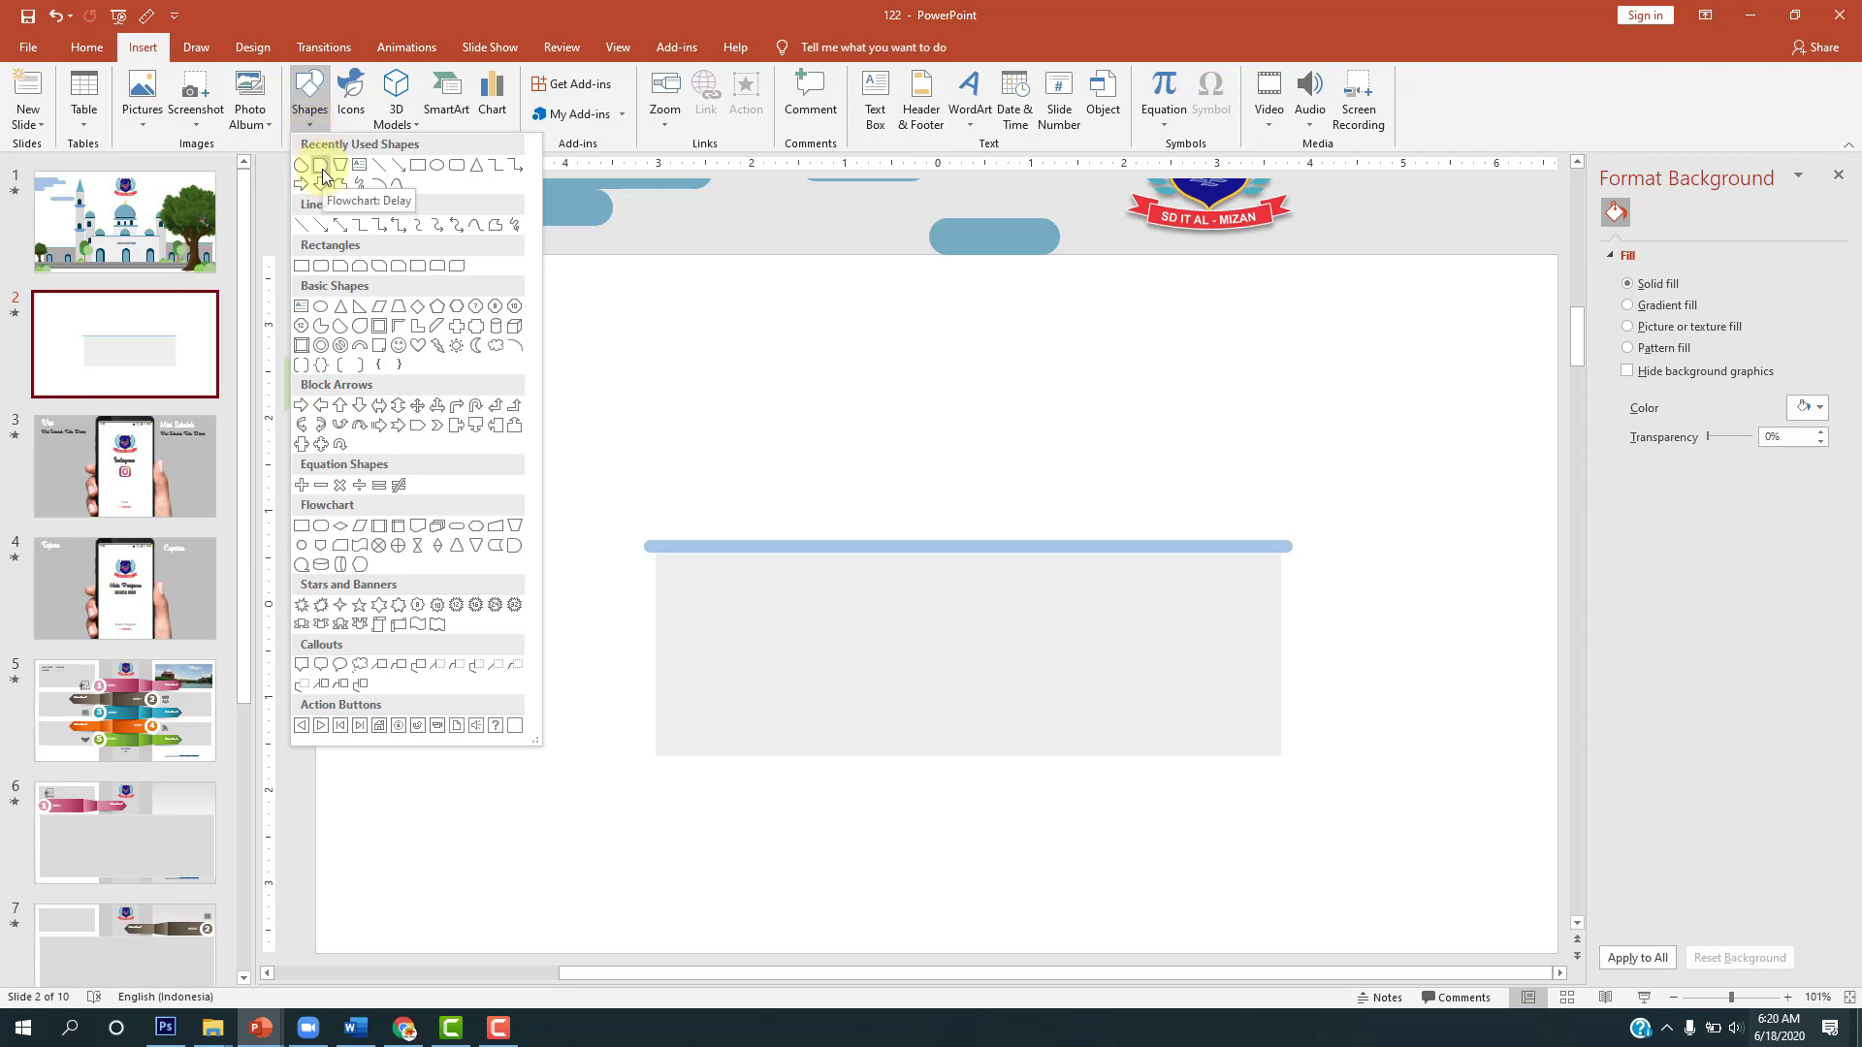
left_click(321, 166)
mouse_move(708, 378)
left_mouse_down()
mouse_move(842, 420)
mouse_move(795, 409)
left_mouse_up()
mouse_move(753, 445)
left_mouse_down()
mouse_move(752, 429)
mouse_move(843, 402)
left_mouse_up()
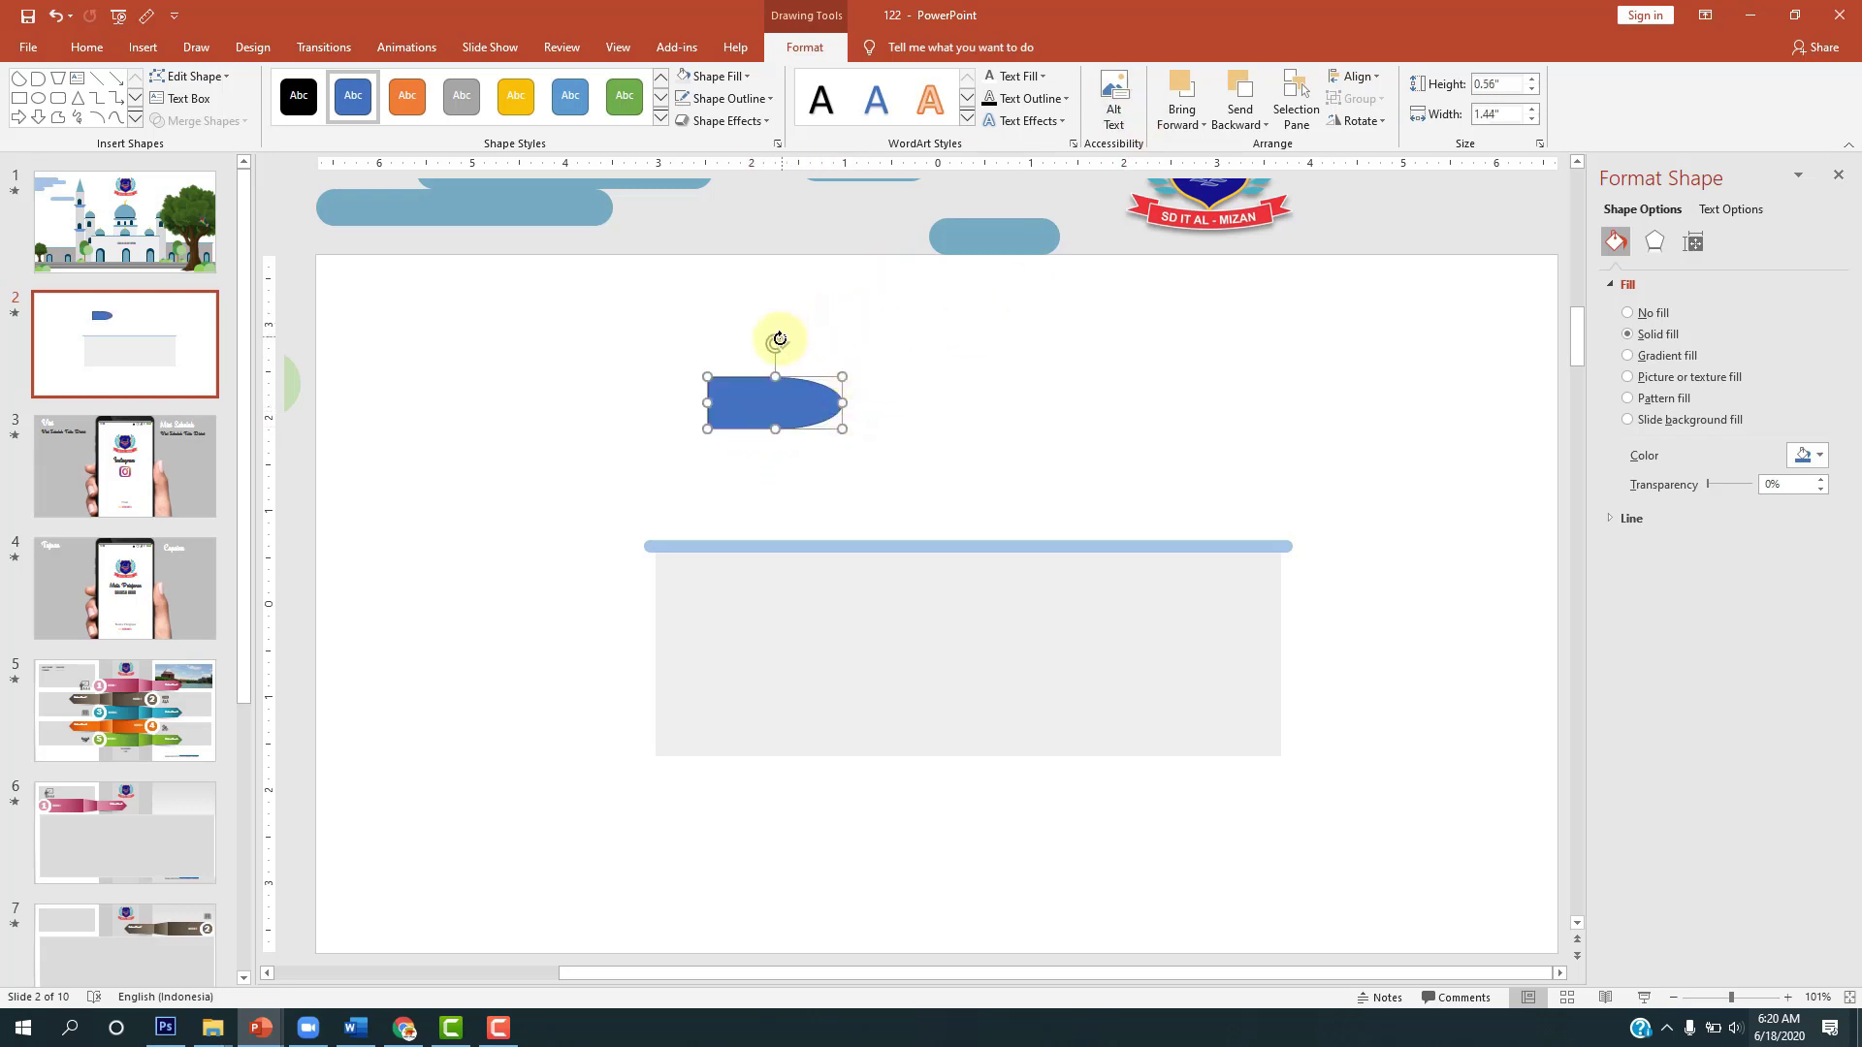
Step: Rotate the shape Left 90° so the arch stands upright, then view slide 1's mosque
mouse_move(776, 343)
left_mouse_down()
mouse_move(703, 333)
mouse_move(694, 398)
left_mouse_up()
key("ctrl+z")
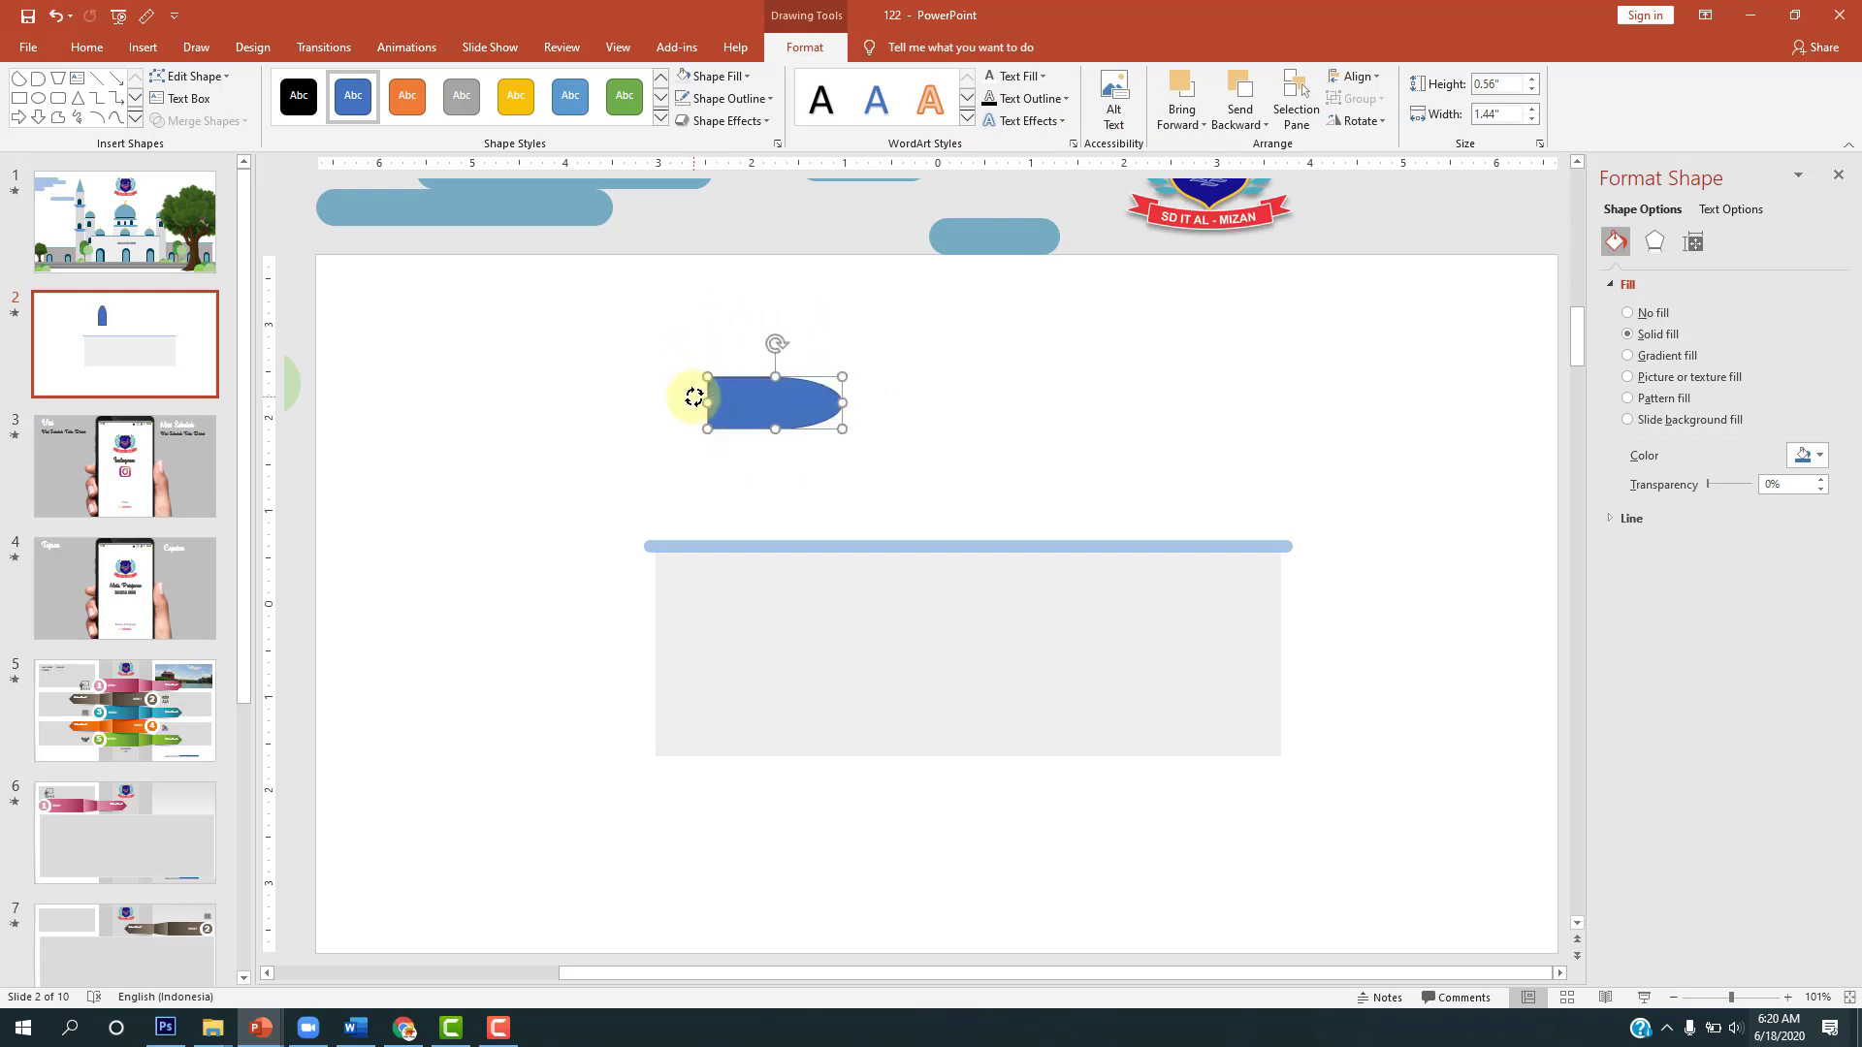
left_click(1374, 120)
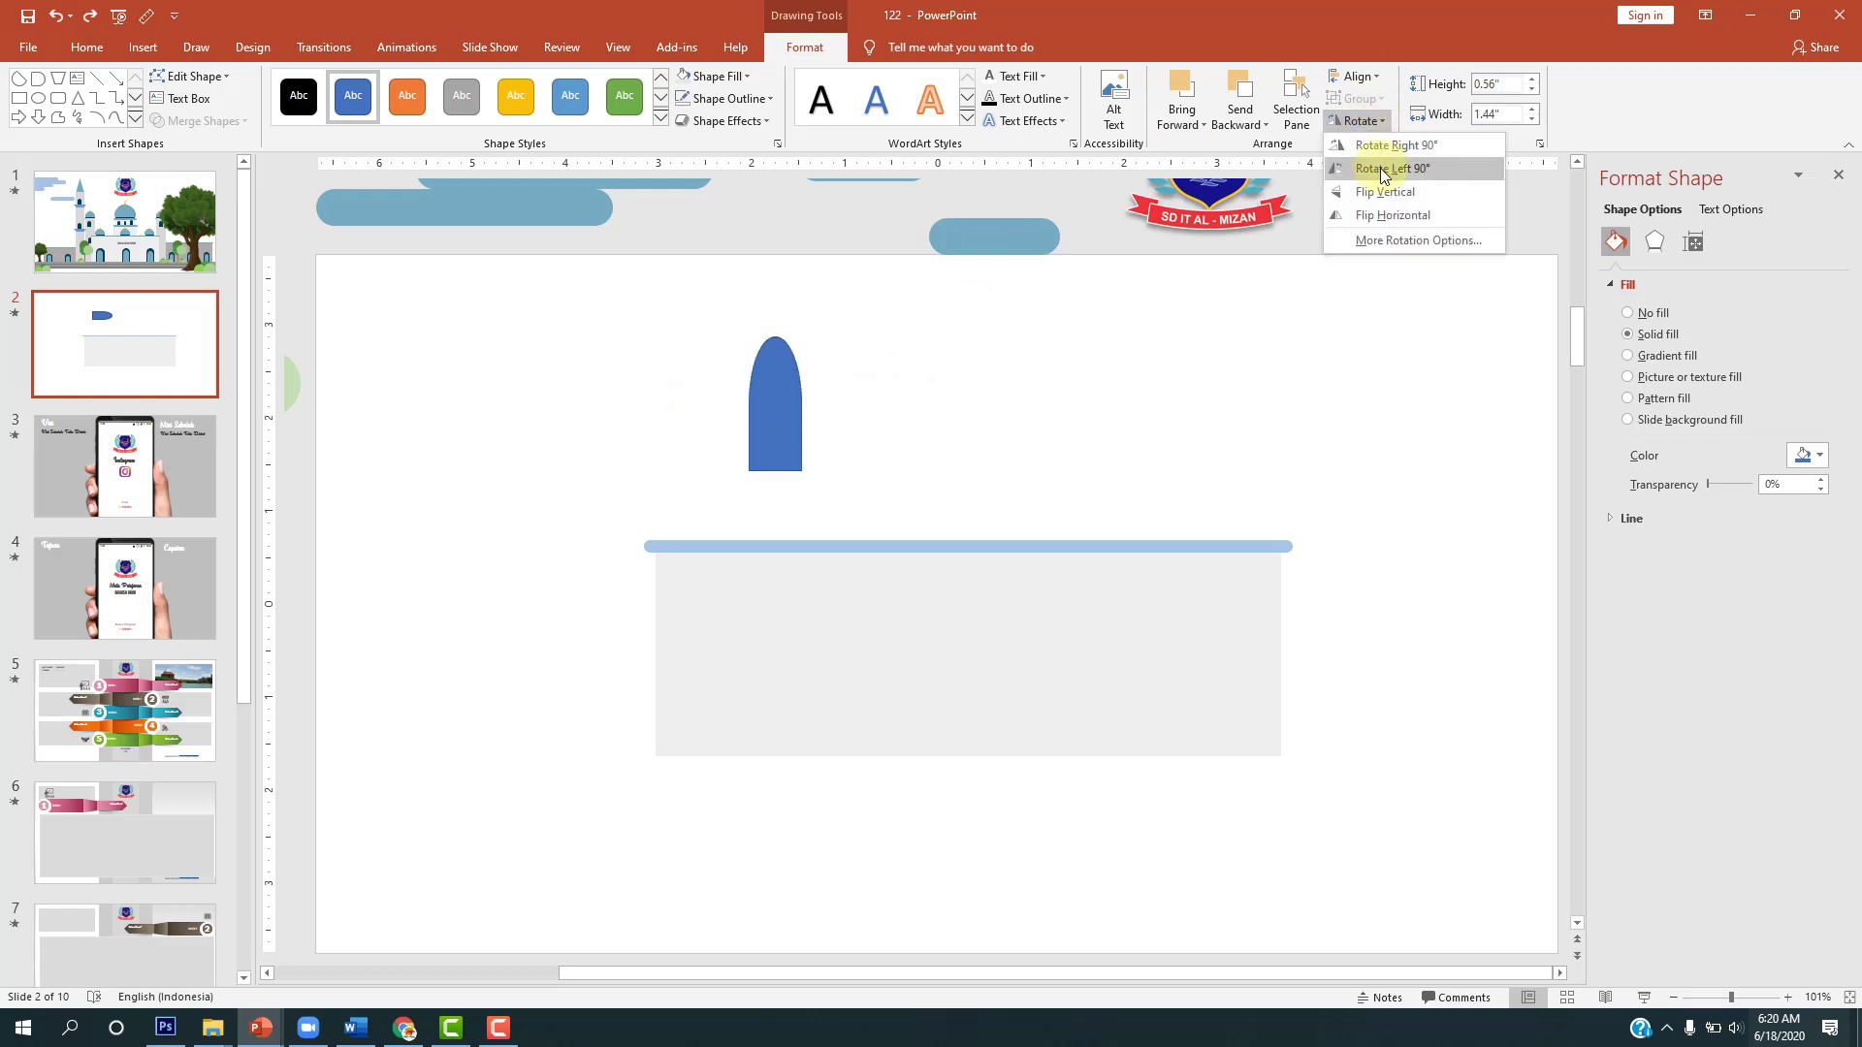
left_click(1381, 167)
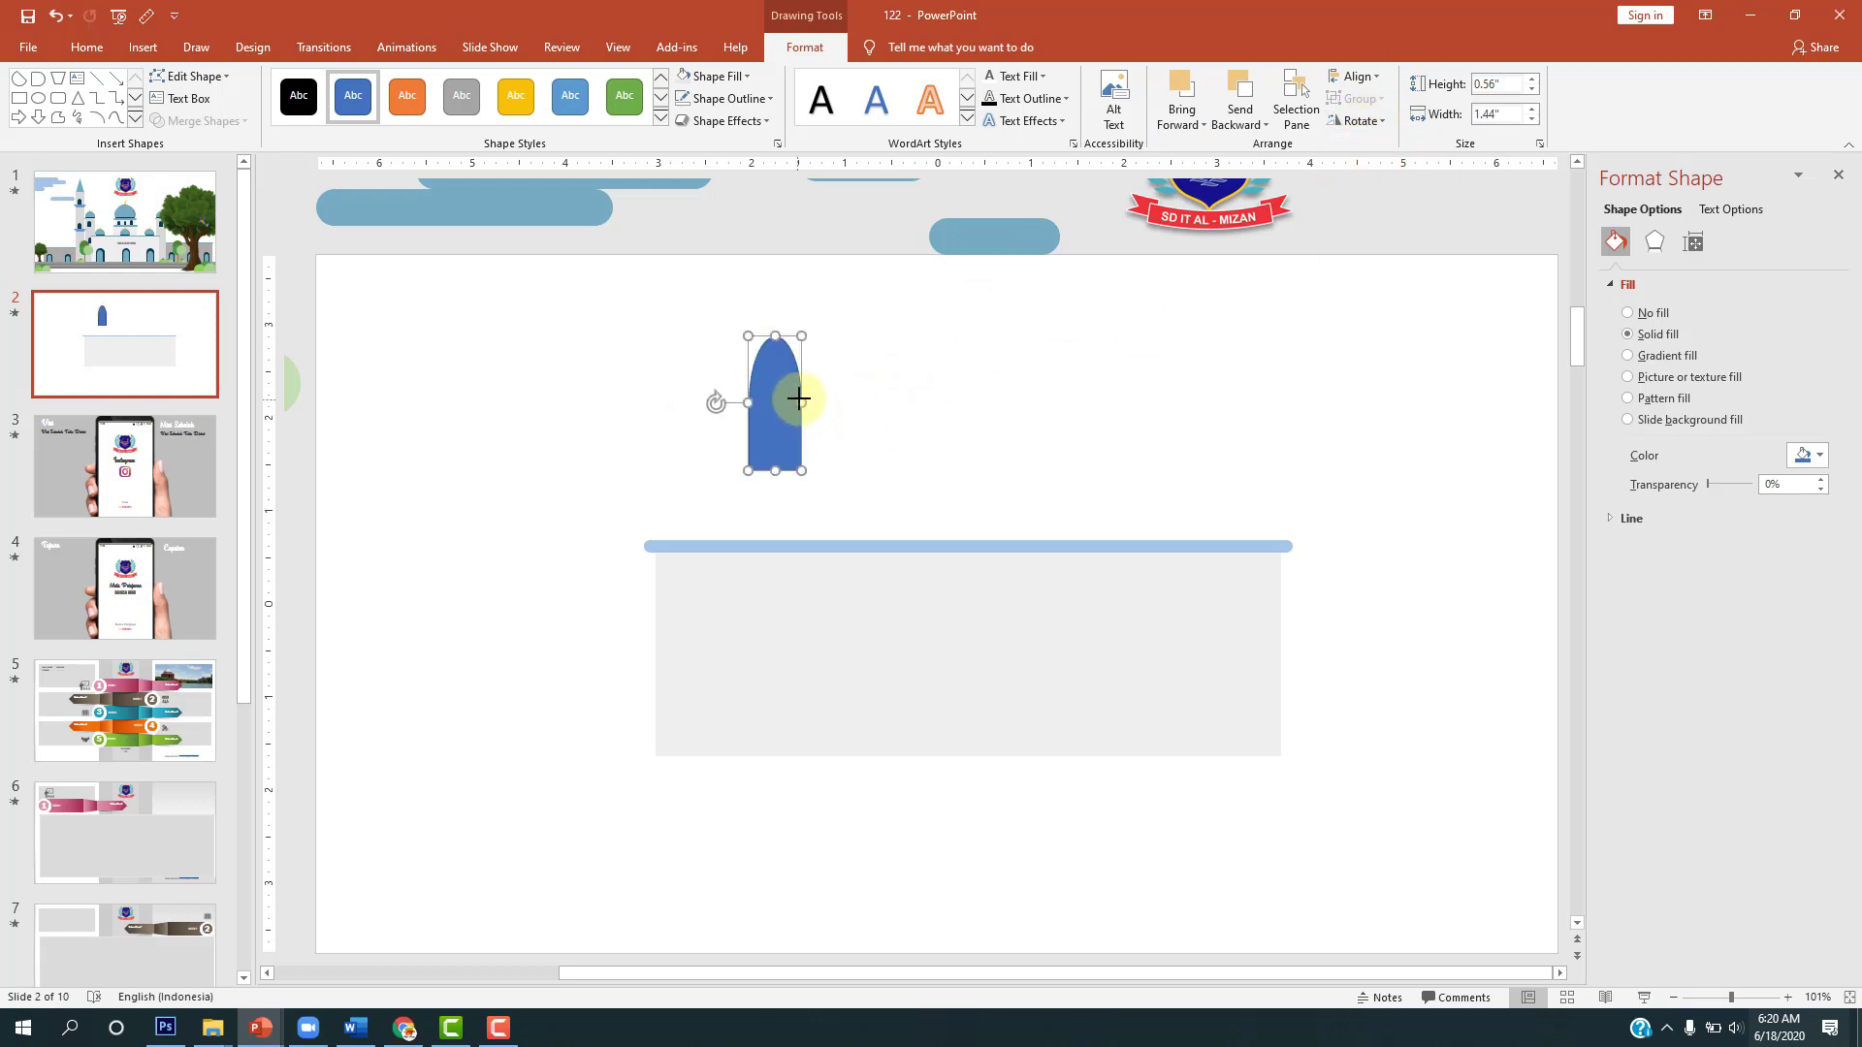
left_click(126, 233)
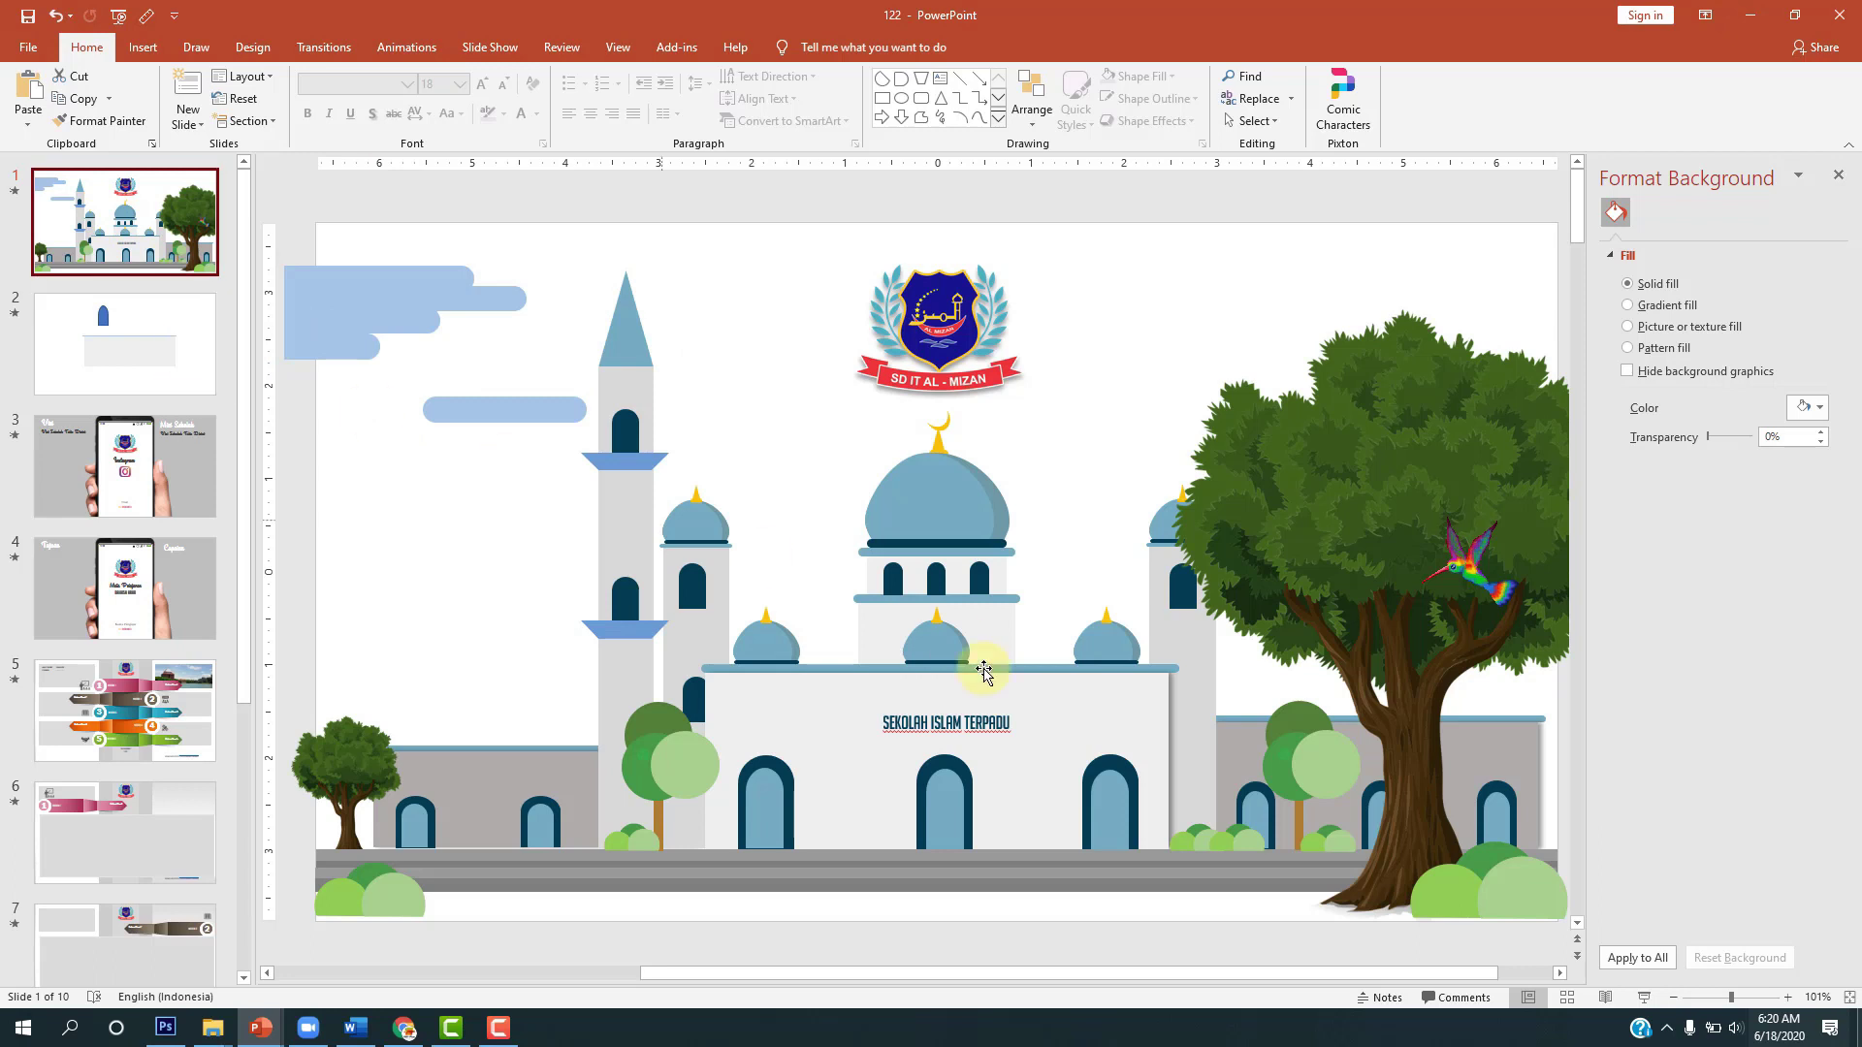
Step: Move the arch into the base of the grey wall and shorten it to 0.81" by 0.95"
left_click(773, 764)
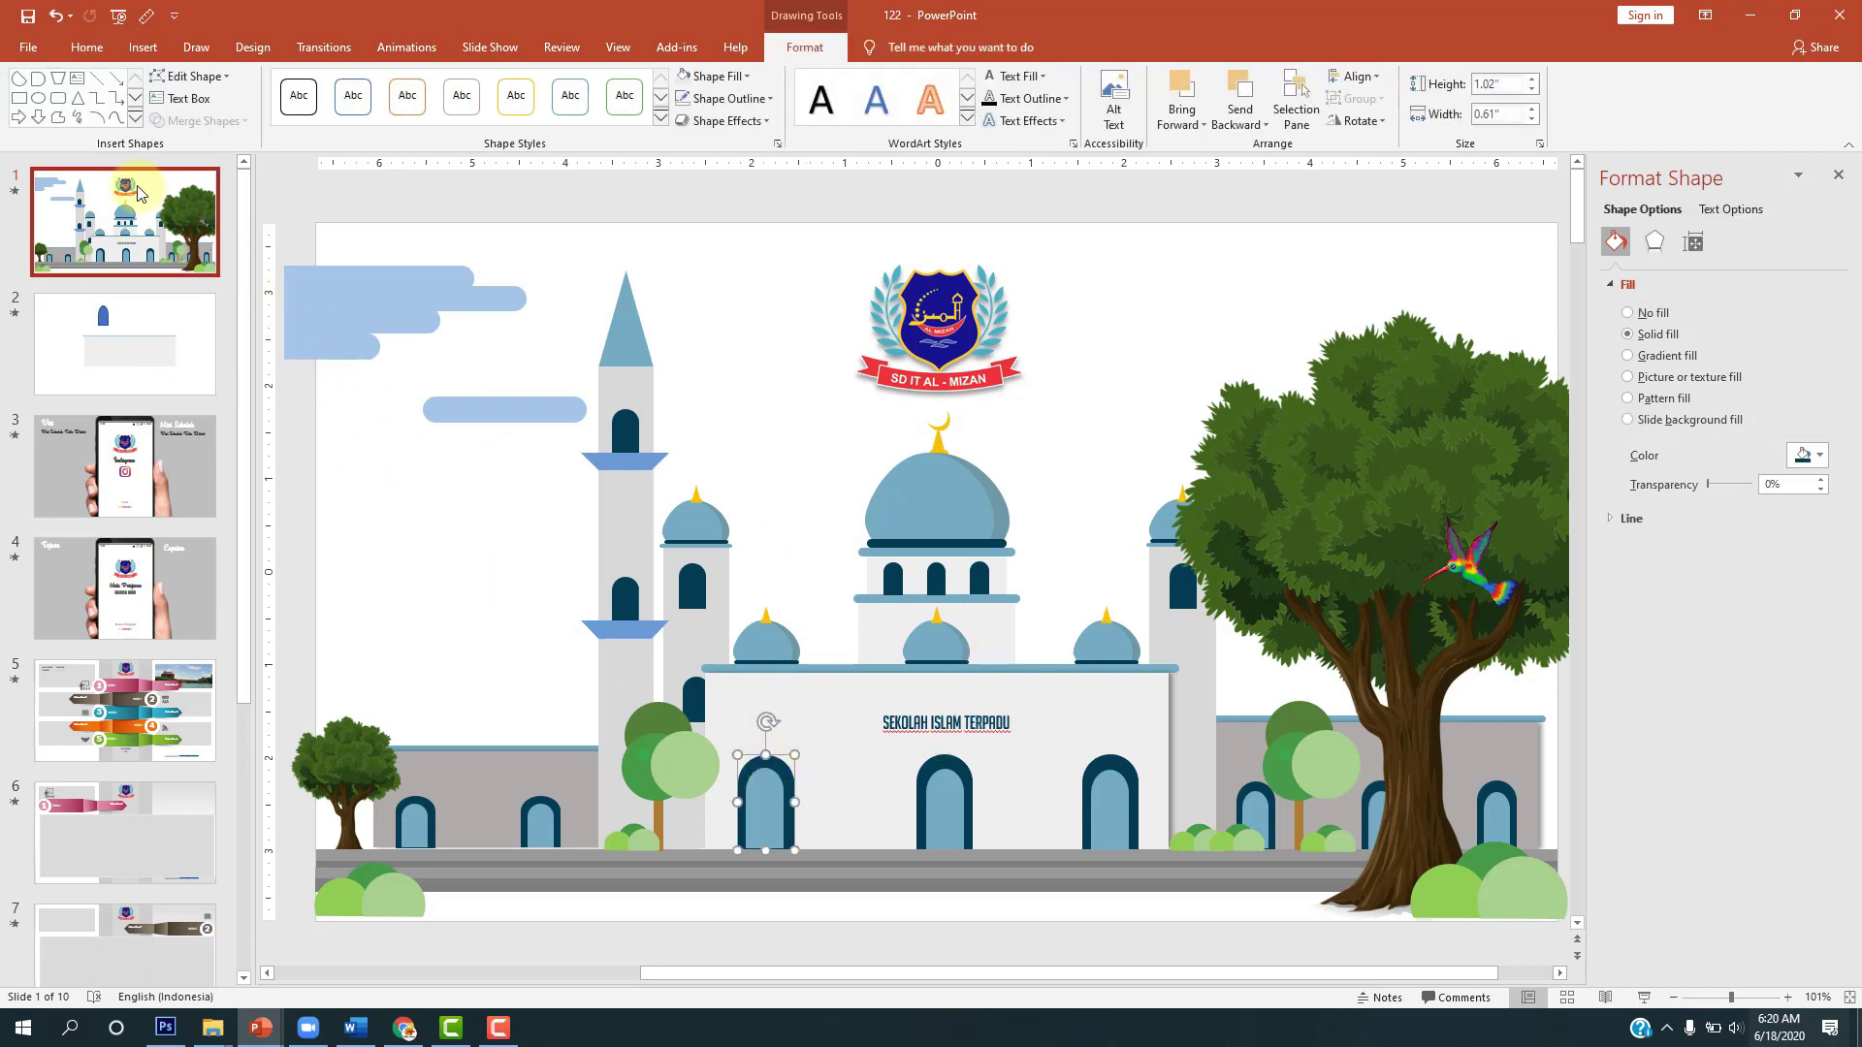
left_click(155, 333)
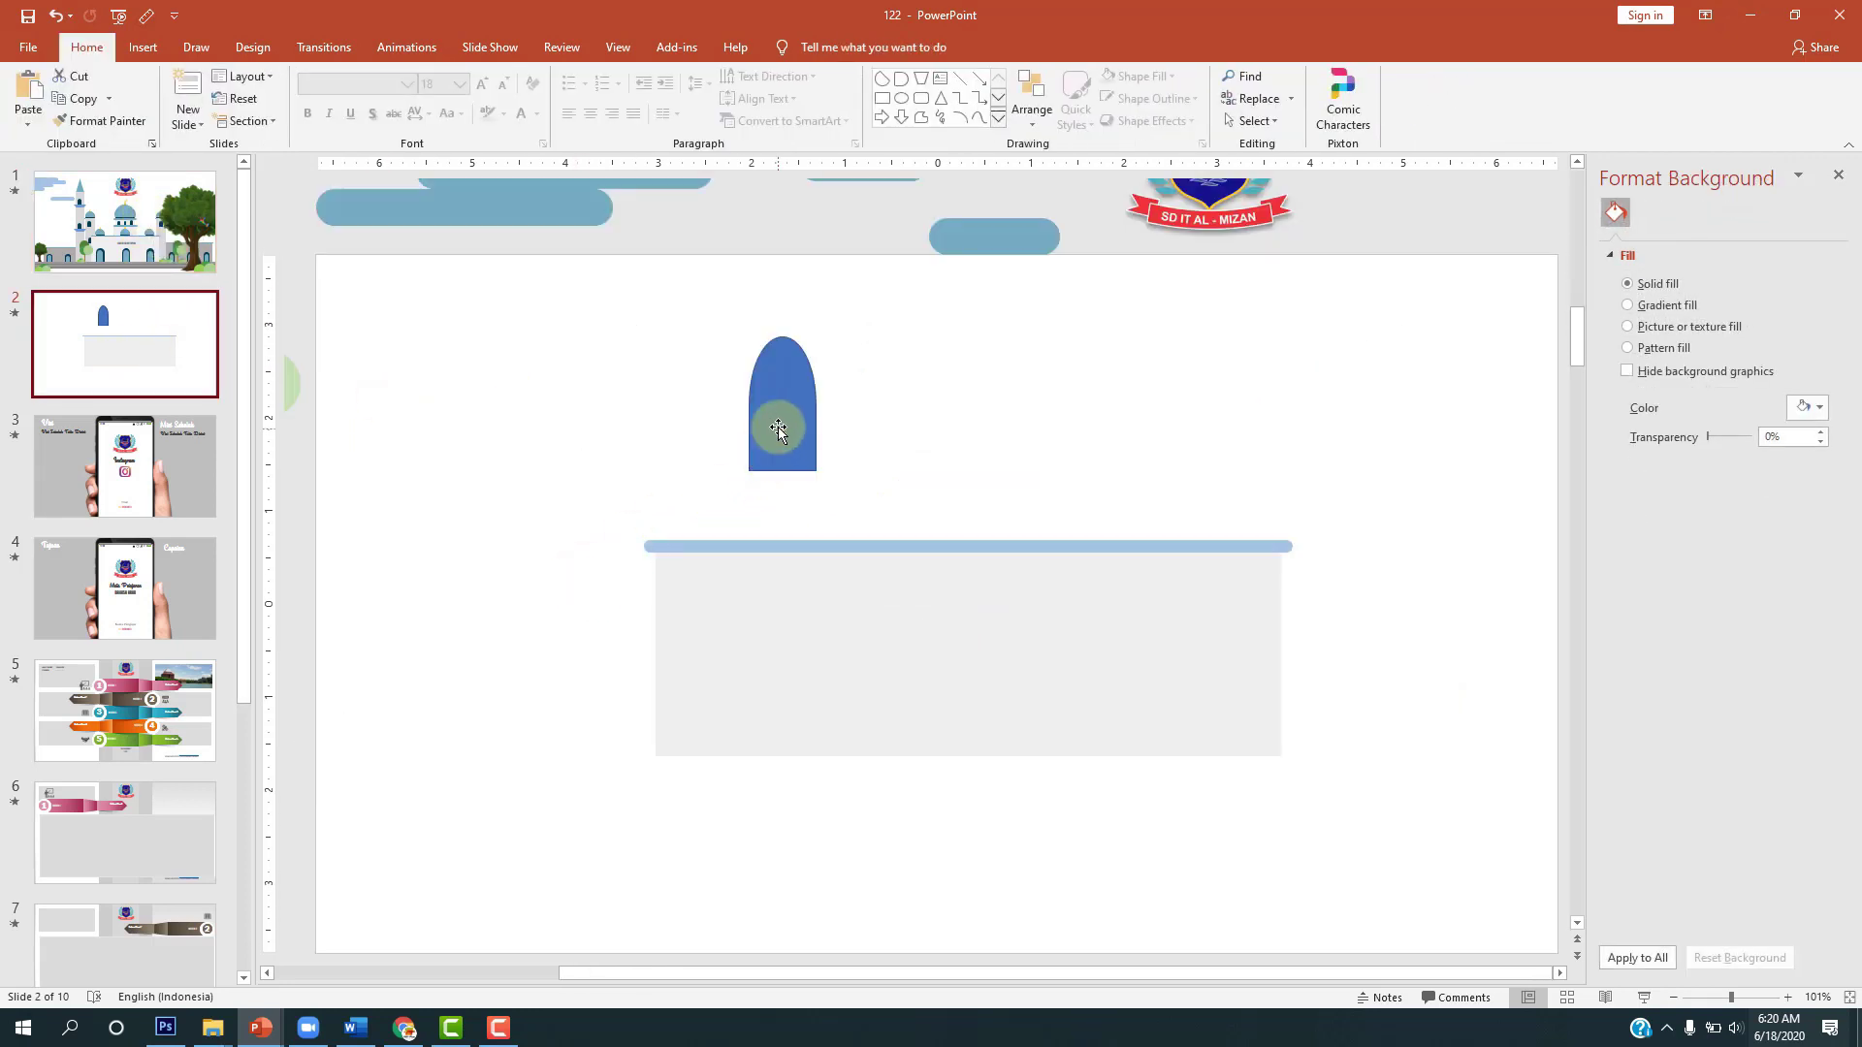
left_click_drag(778, 426, 757, 713)
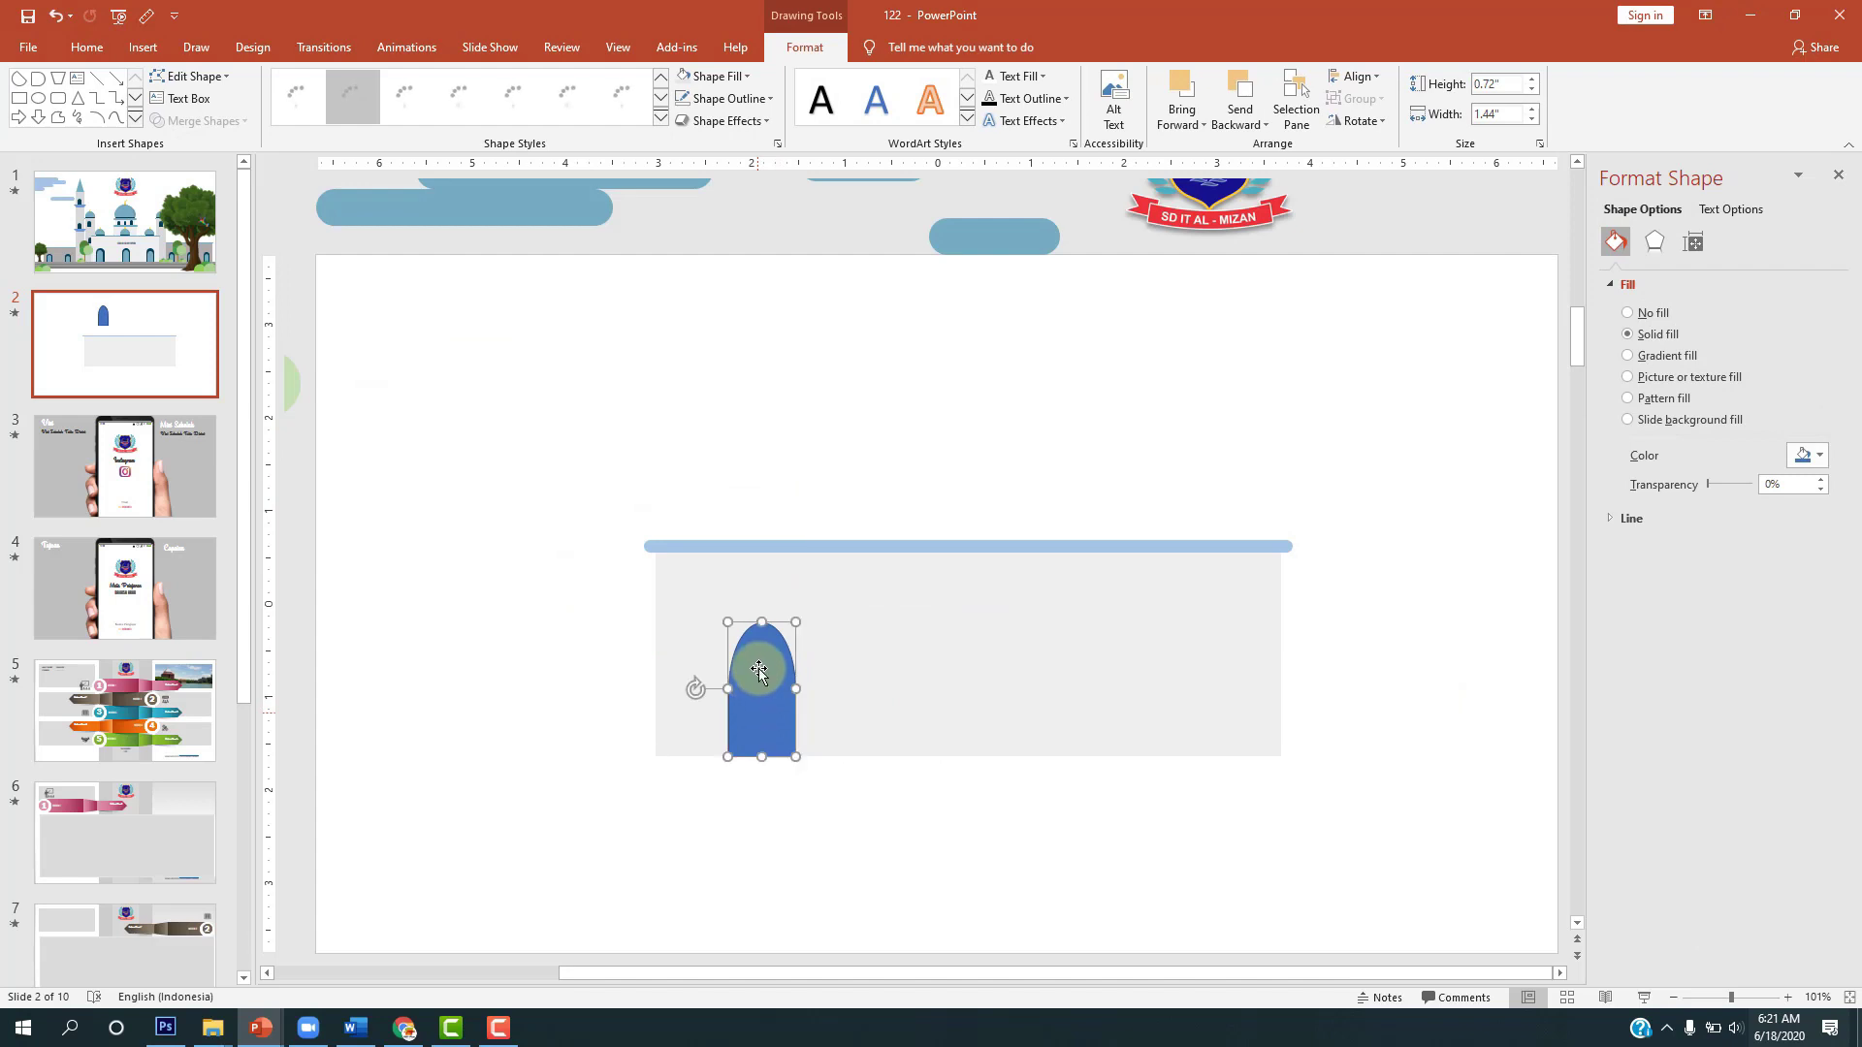
left_click_drag(759, 628, 785, 712)
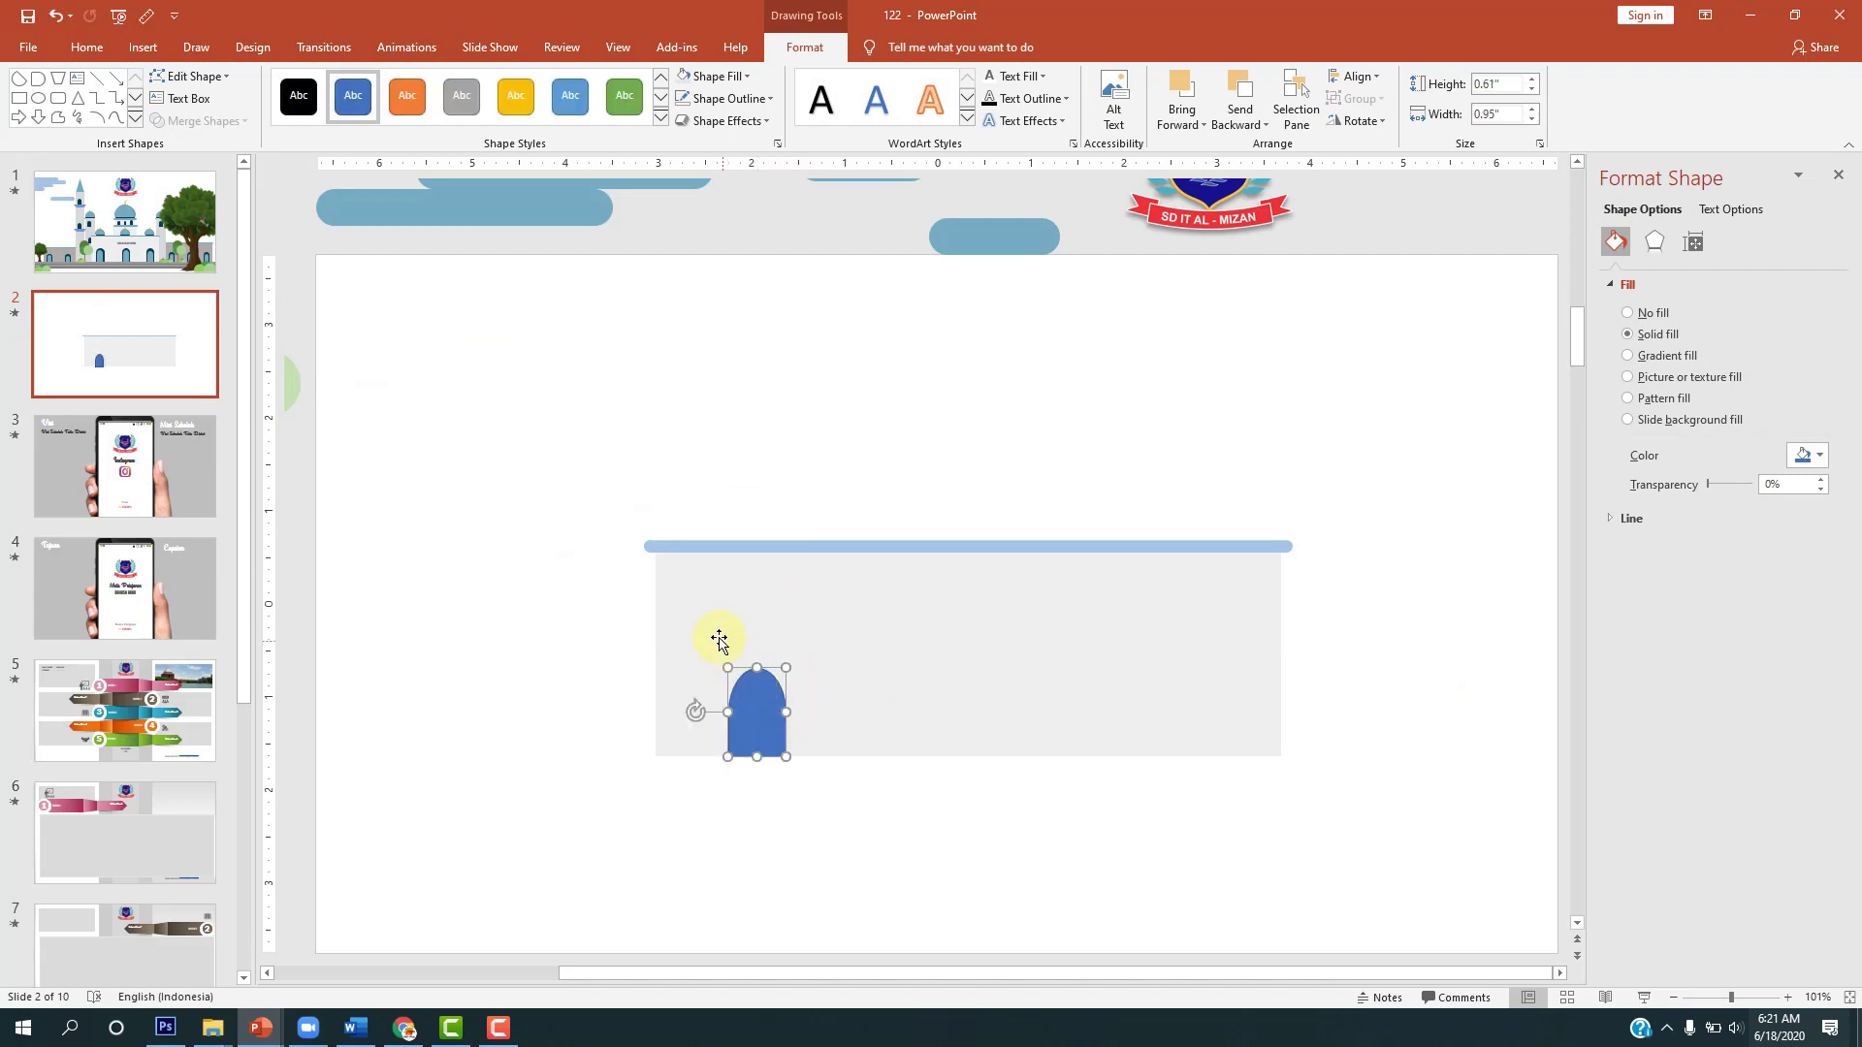
key("Escape")
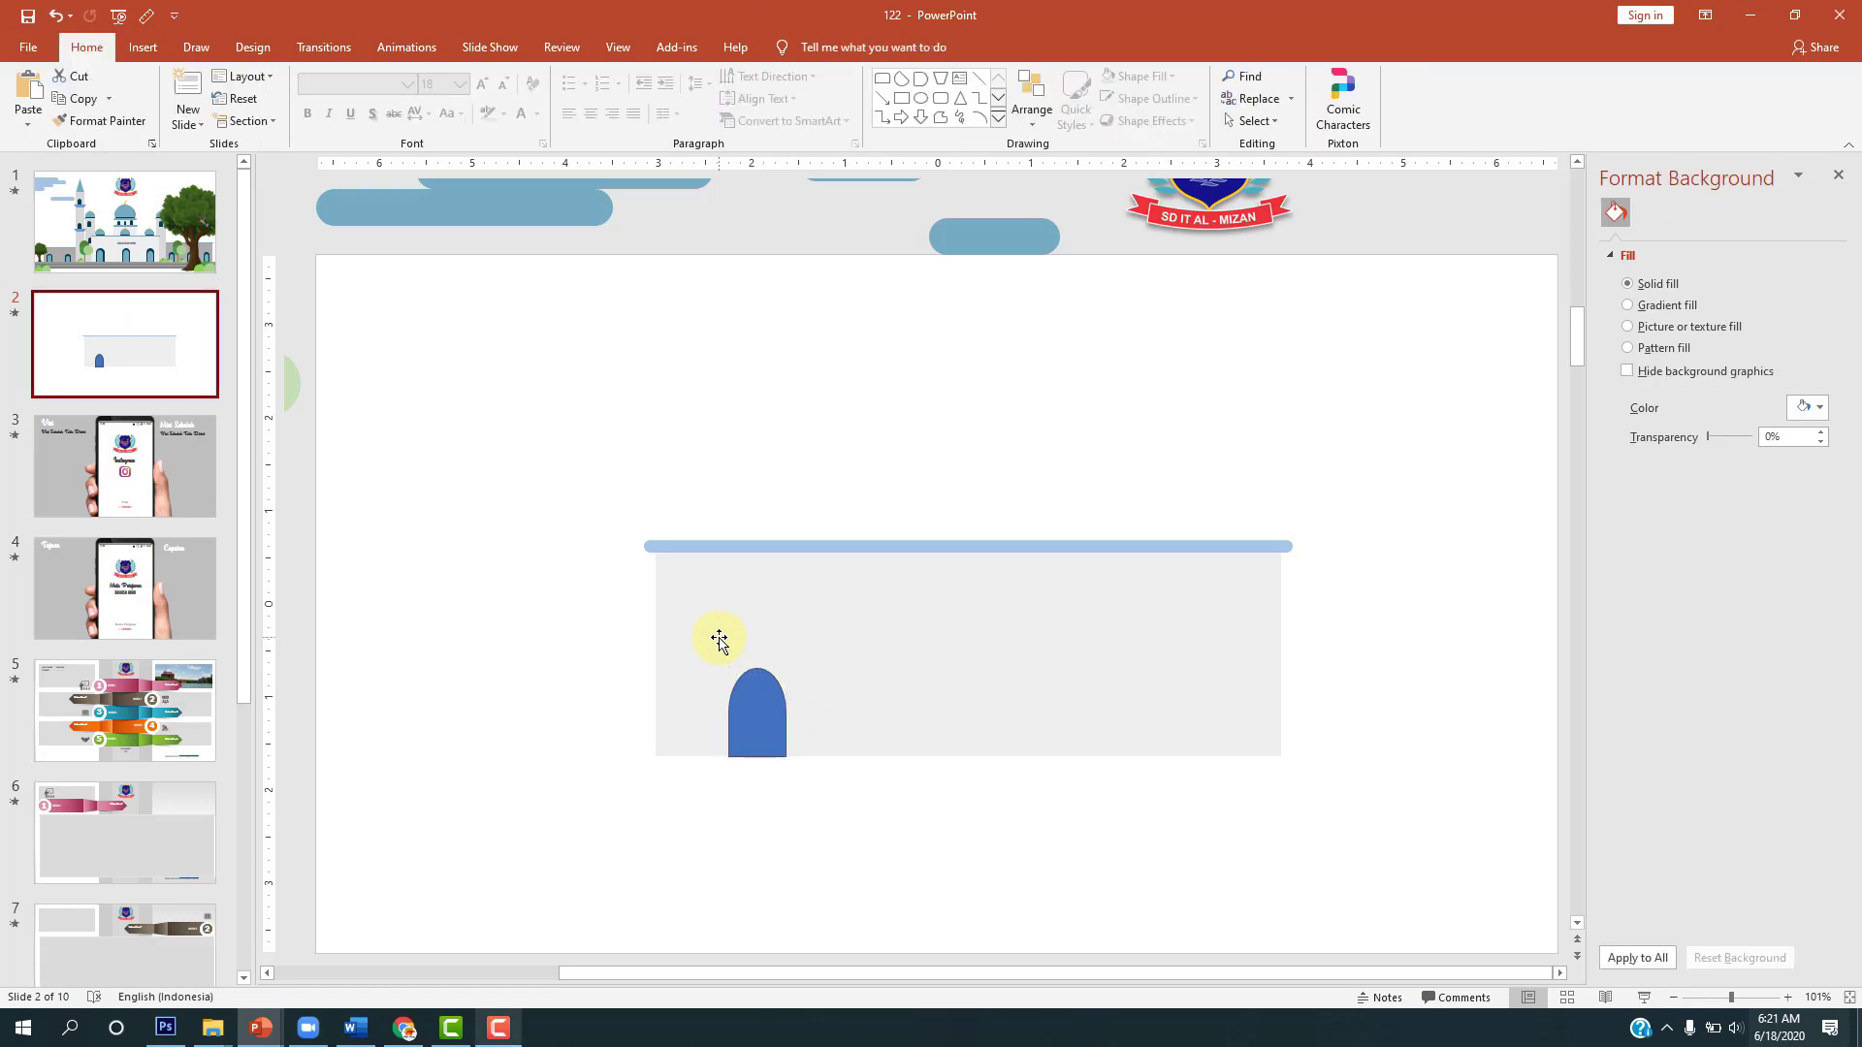
left_click(756, 684)
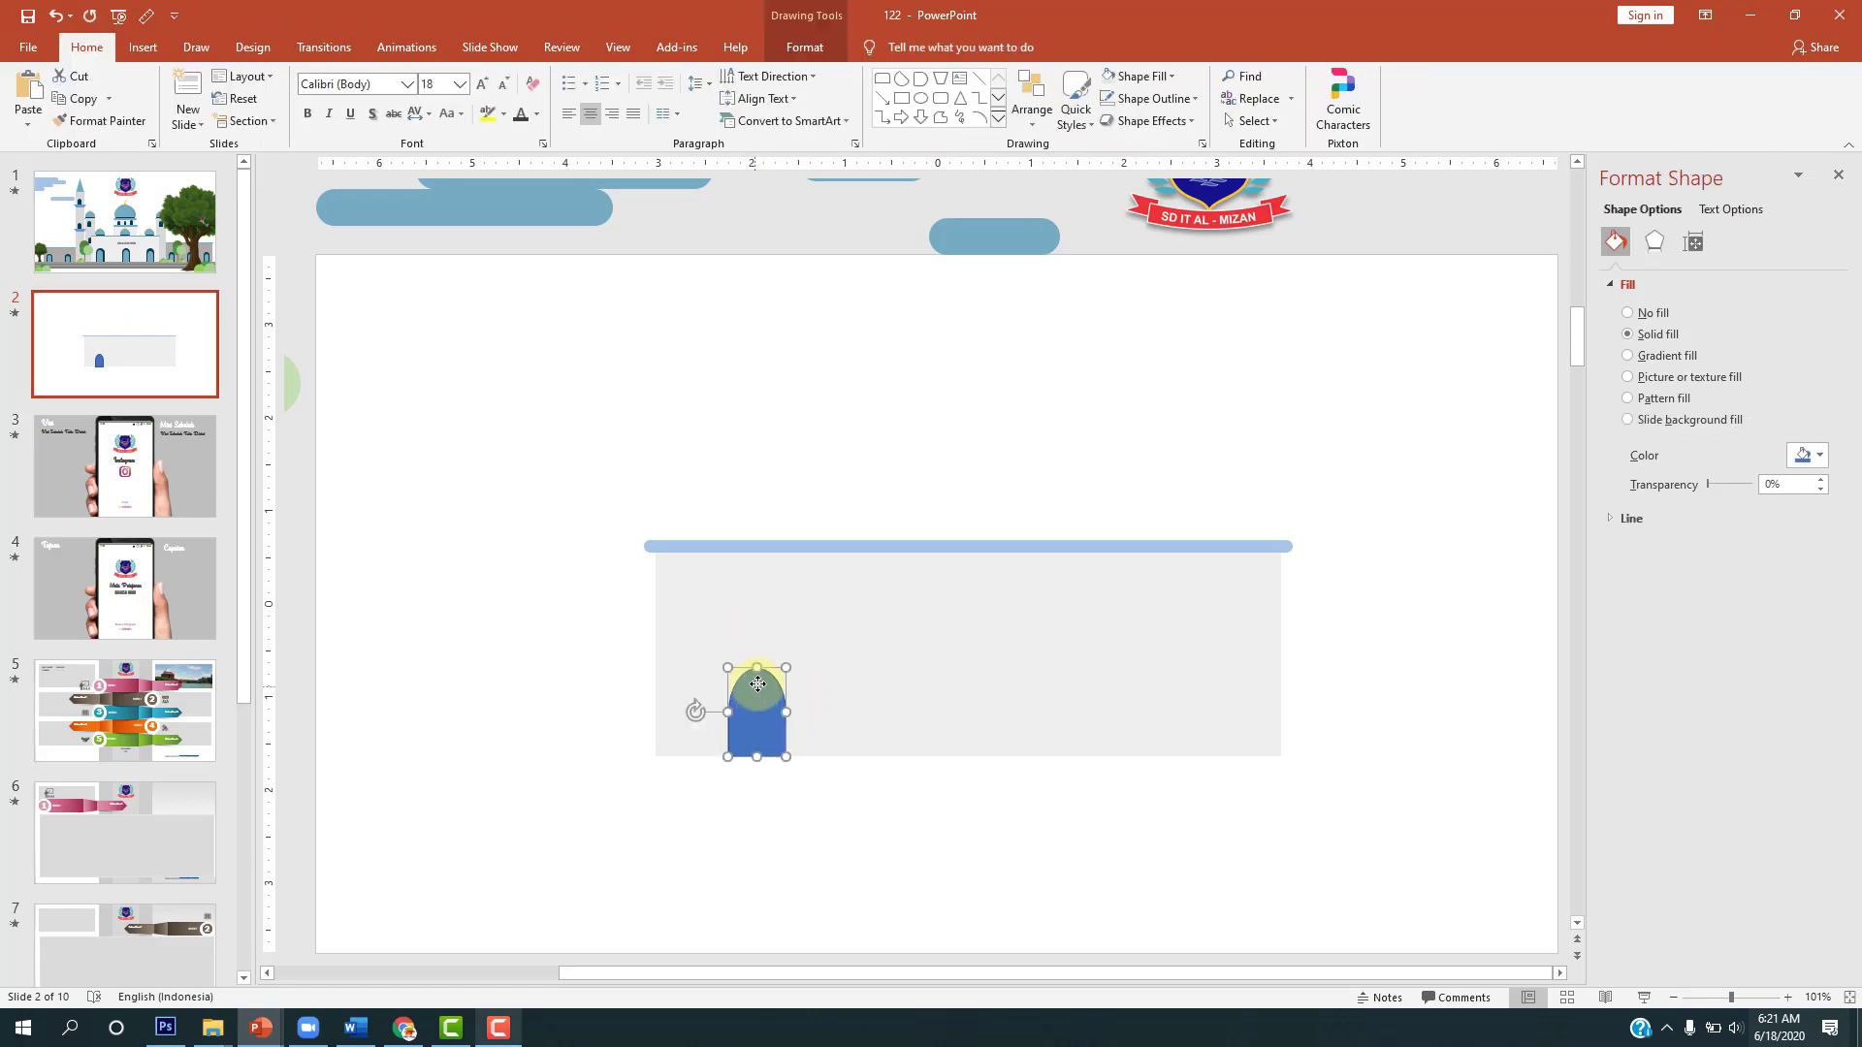
Step: Draw a Round Same Side Corner Rectangle and round its top fully into an arch
left_click(140, 48)
left_click(312, 116)
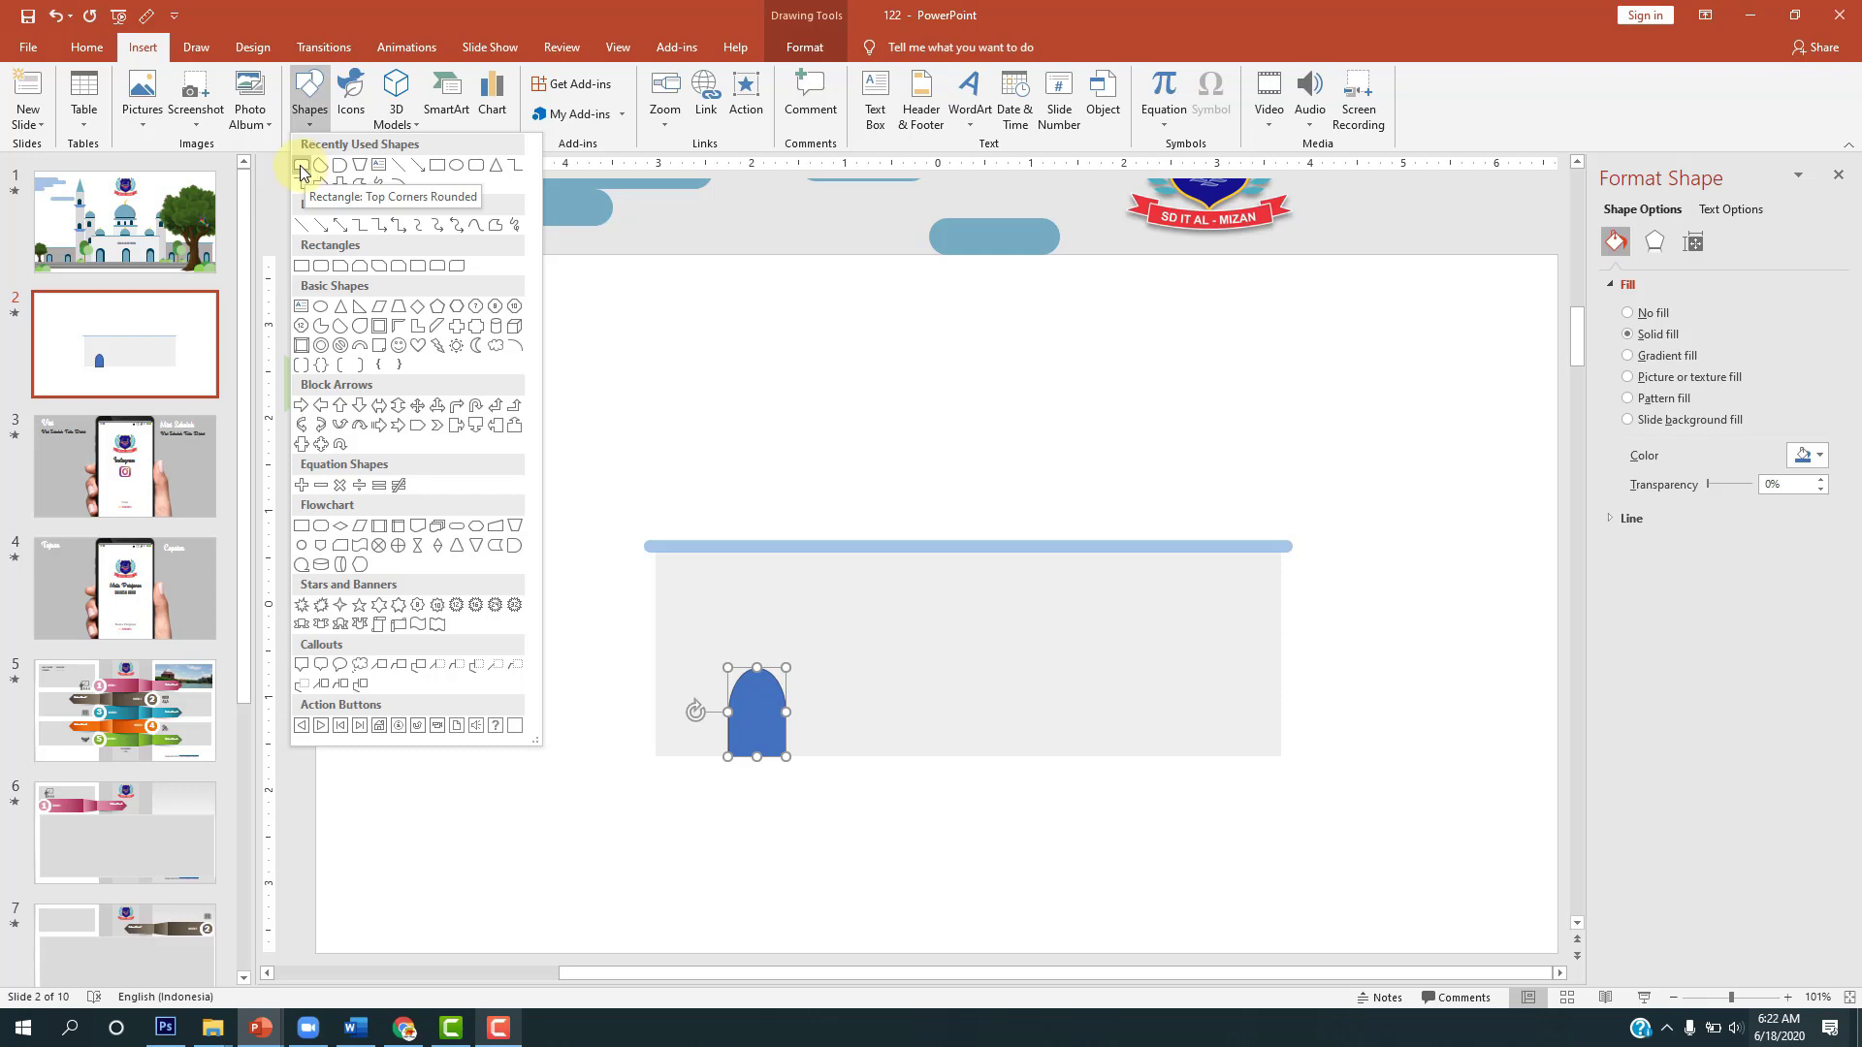
left_click(438, 270)
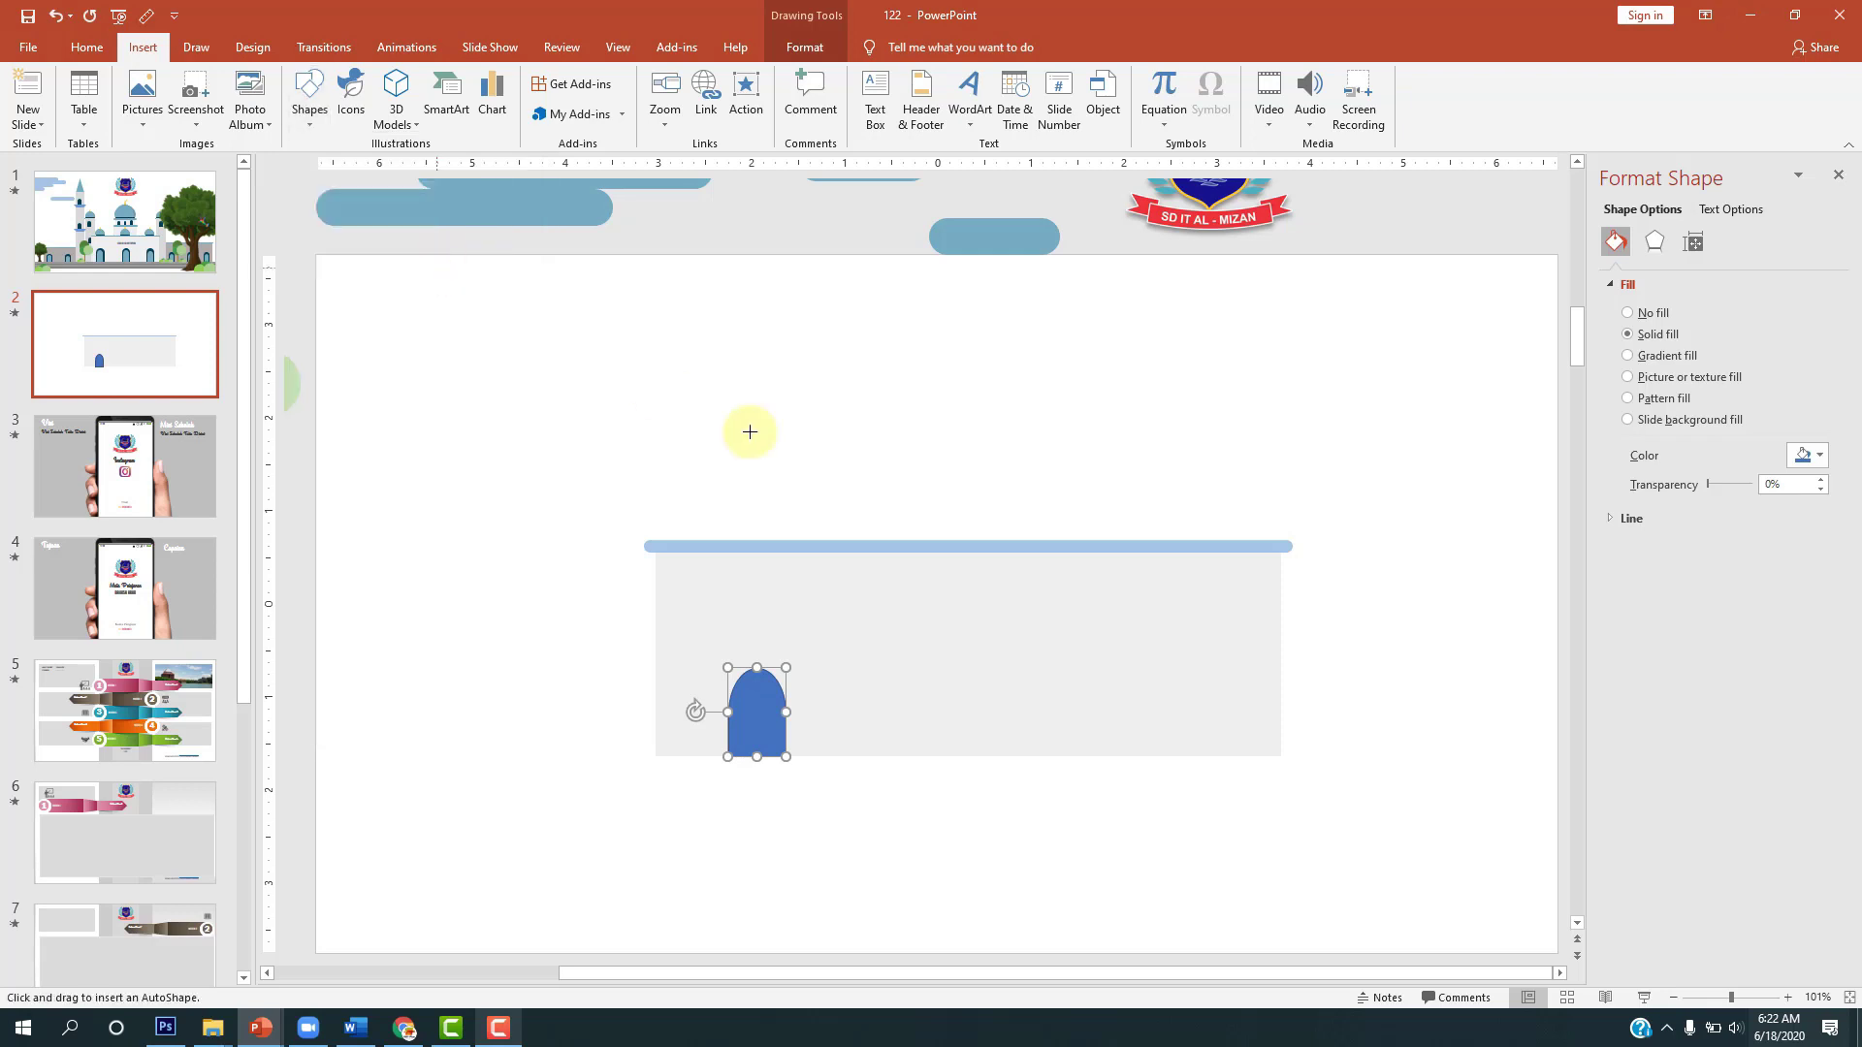
left_click_drag(700, 344, 788, 499)
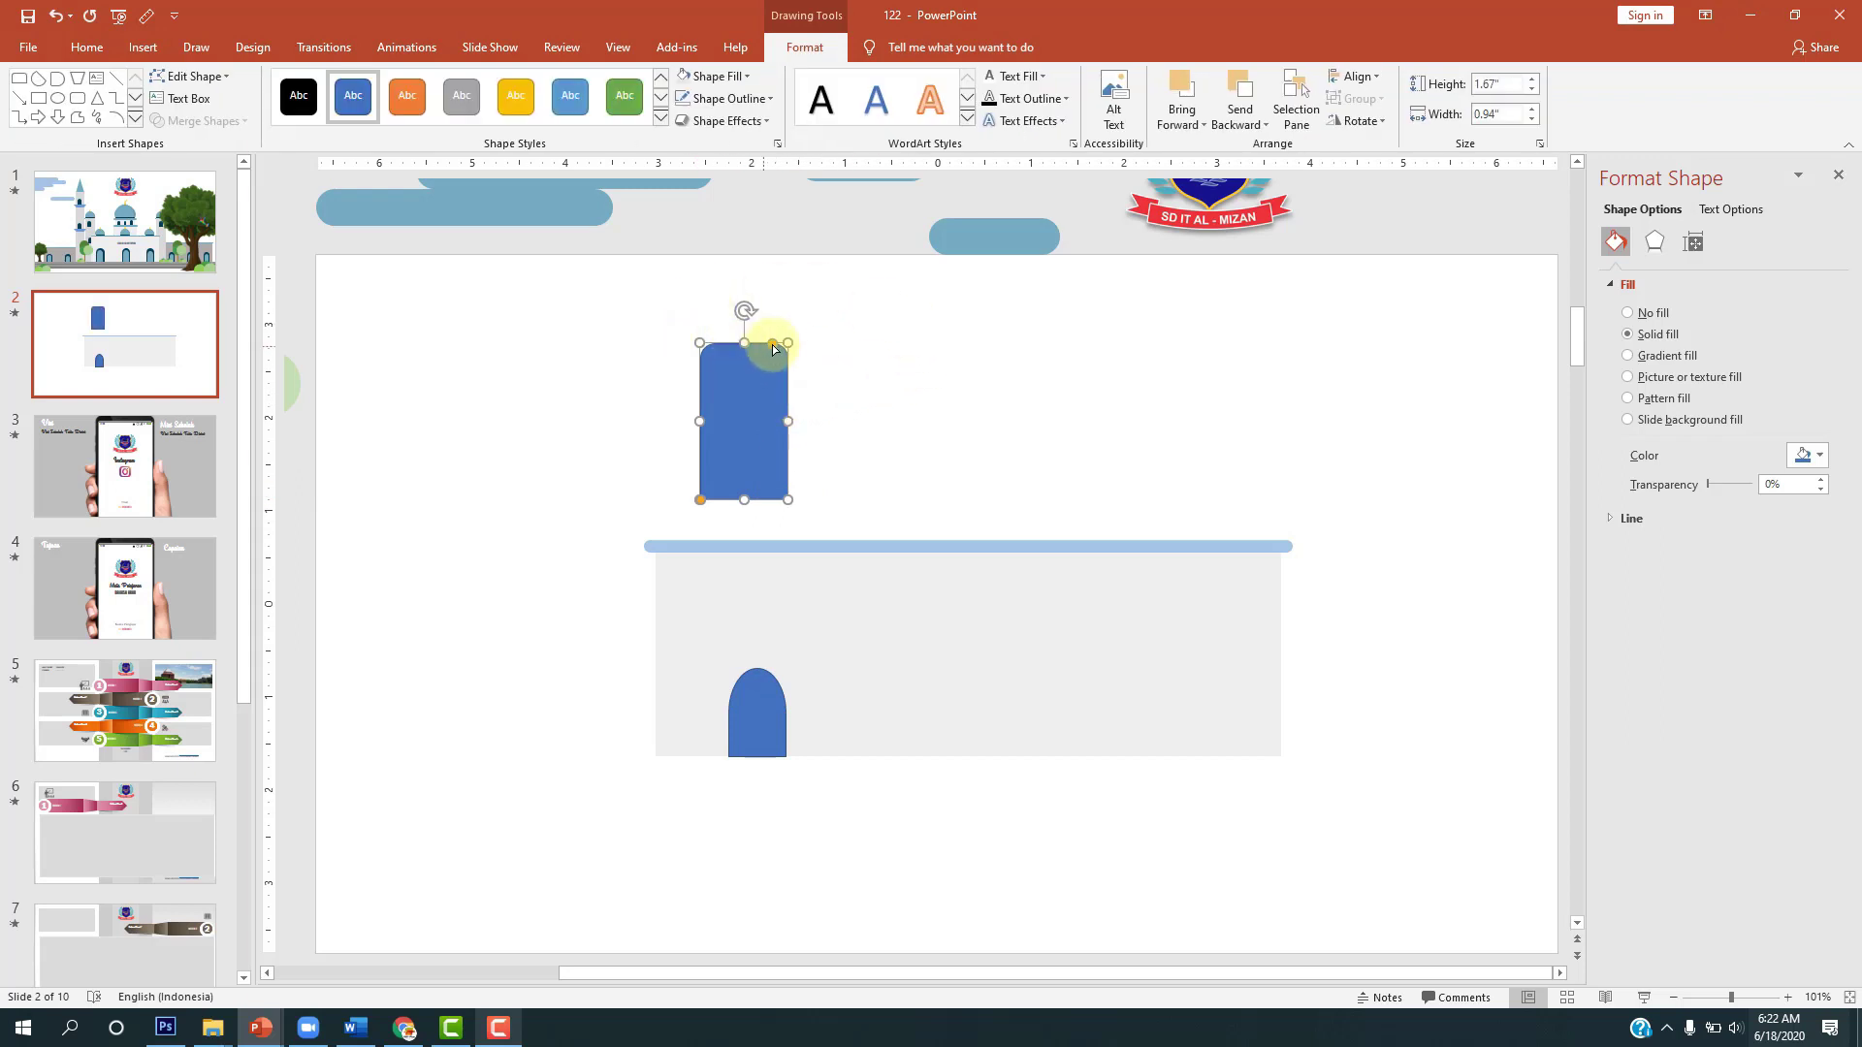
mouse_move(776, 346)
left_mouse_down()
mouse_move(705, 344)
mouse_move(871, 650)
left_mouse_up()
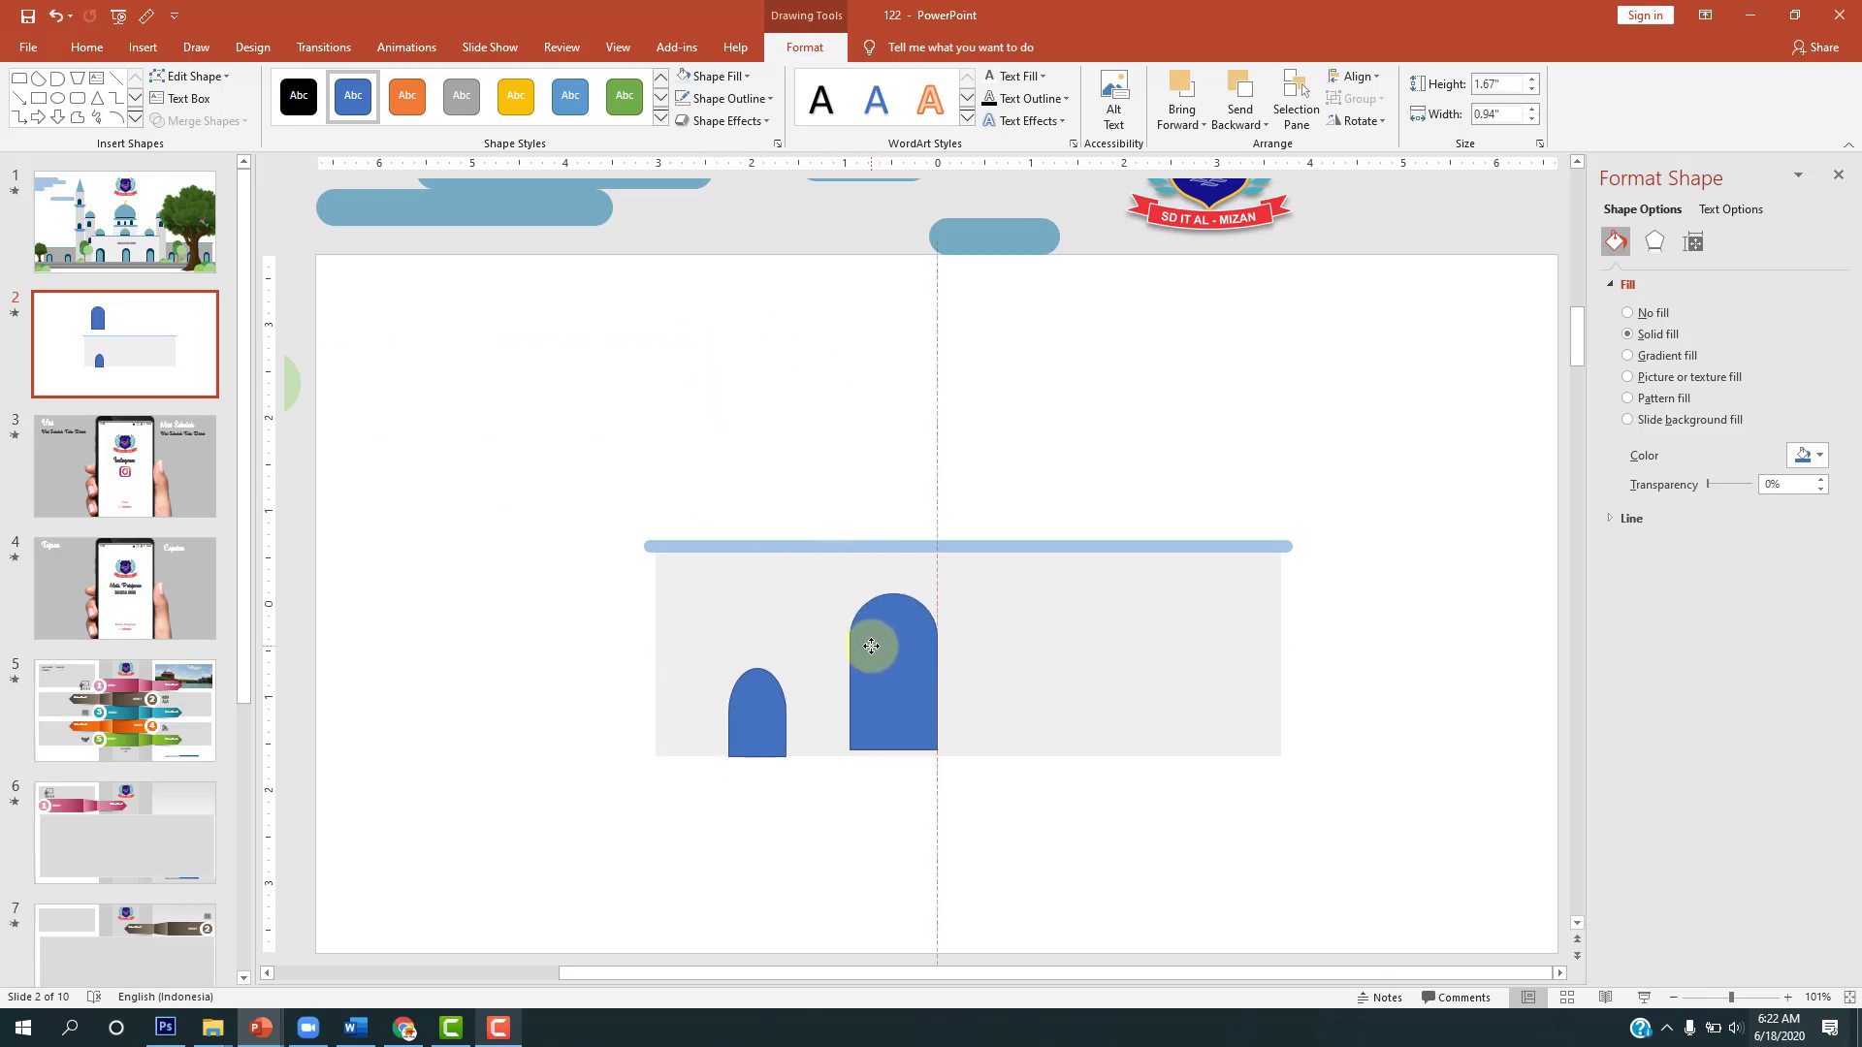
Step: Delete the old small arch, then resize the new arch to door size centred on the wall
left_click(127, 223)
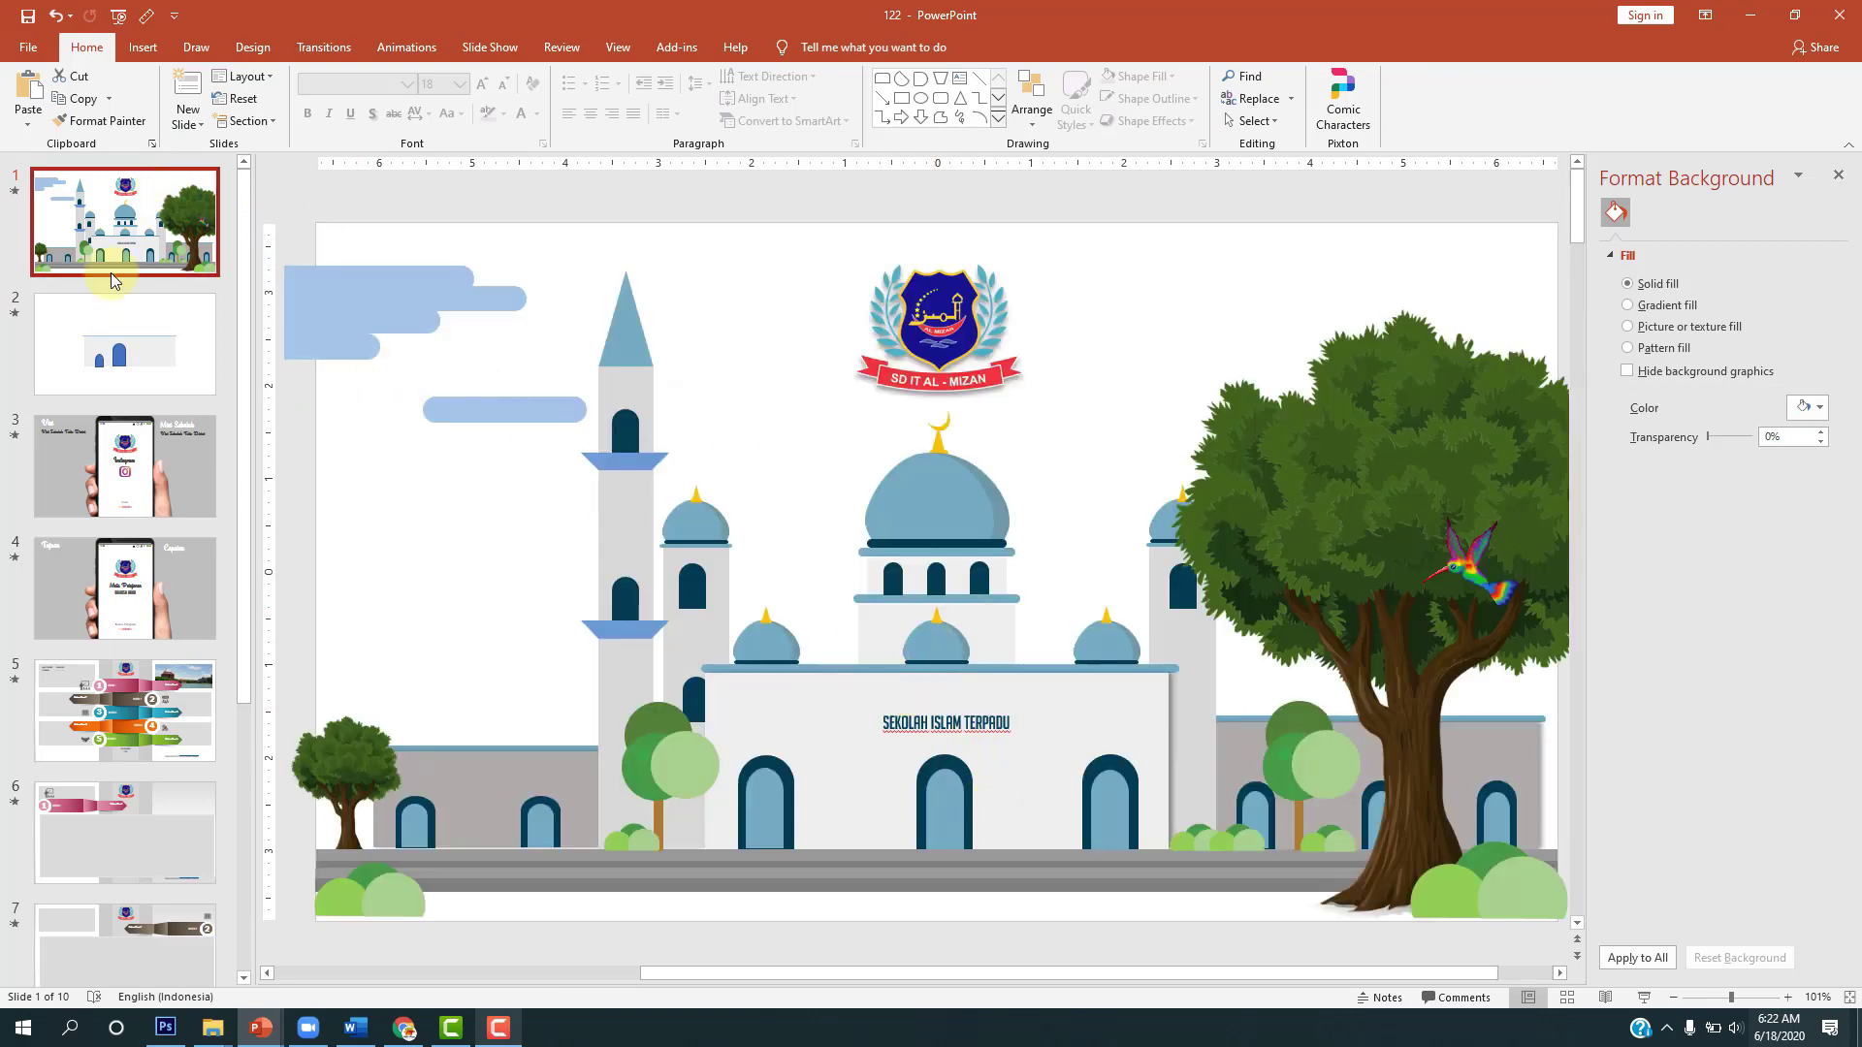
left_click(167, 384)
left_click(877, 640)
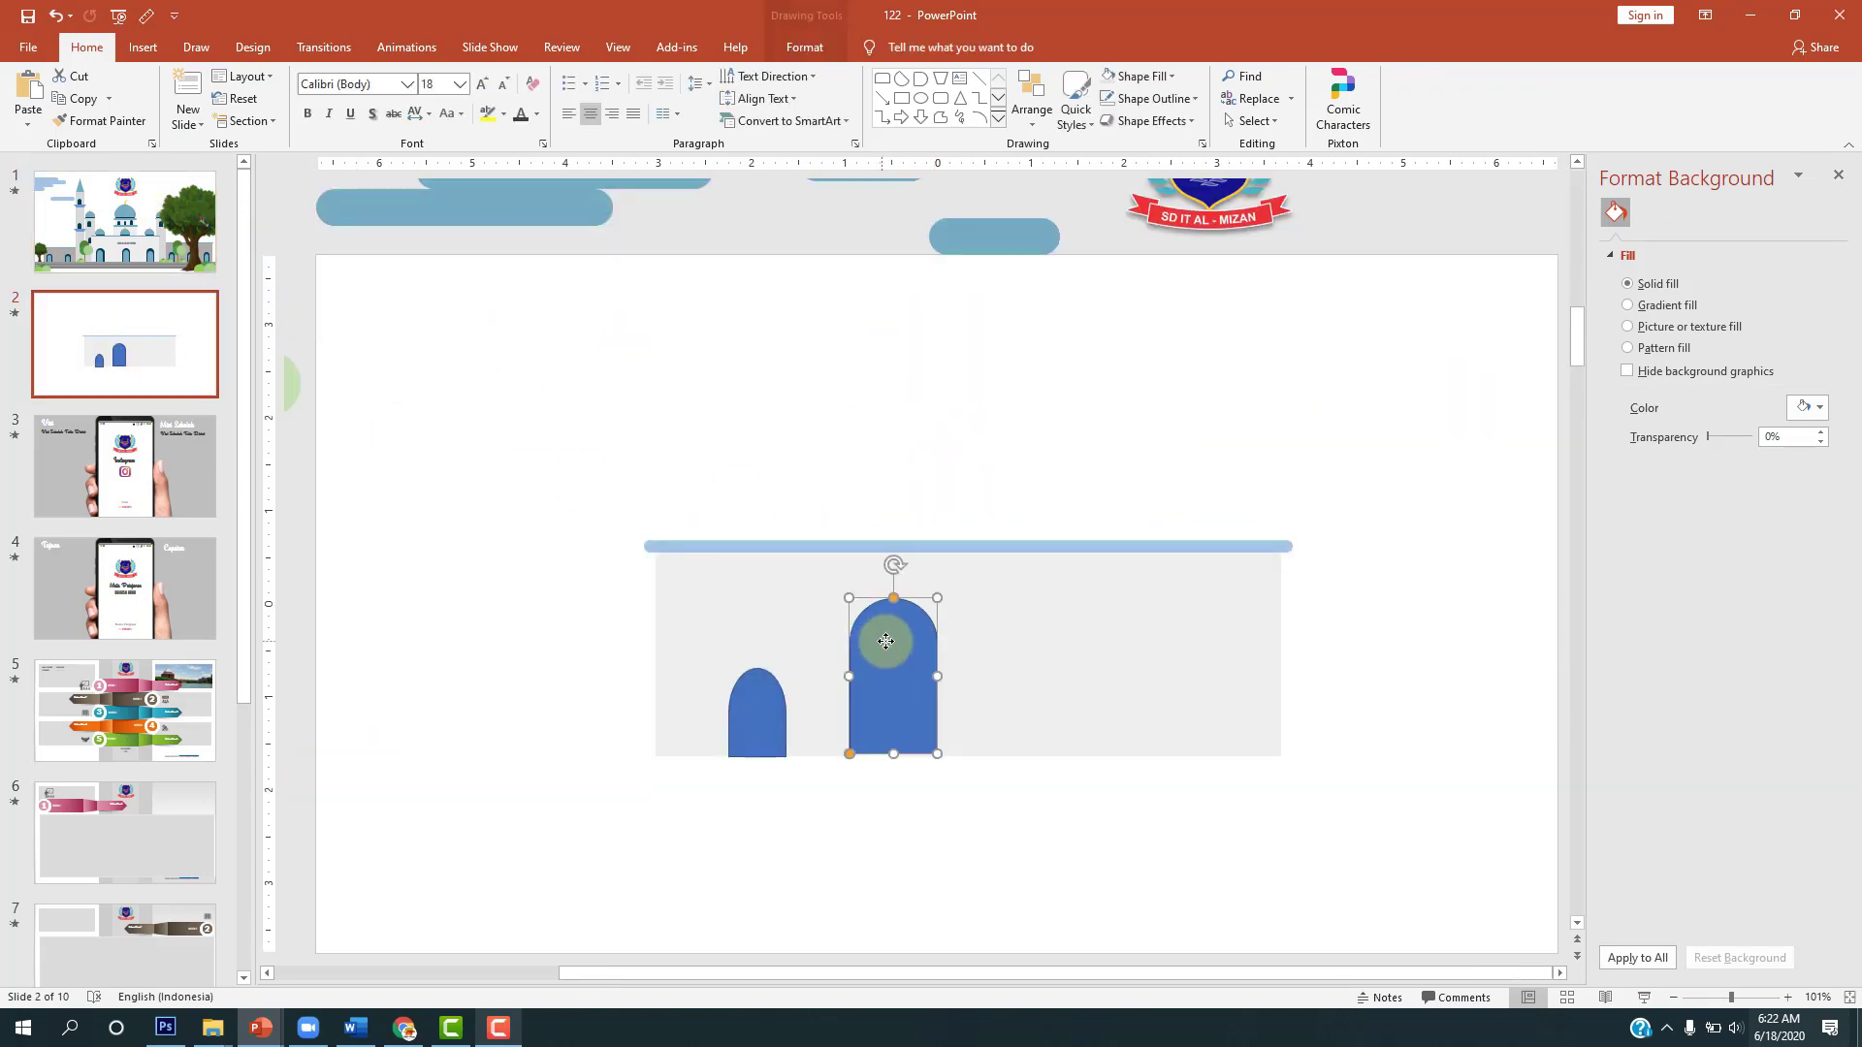
left_click(776, 713)
key("Delete")
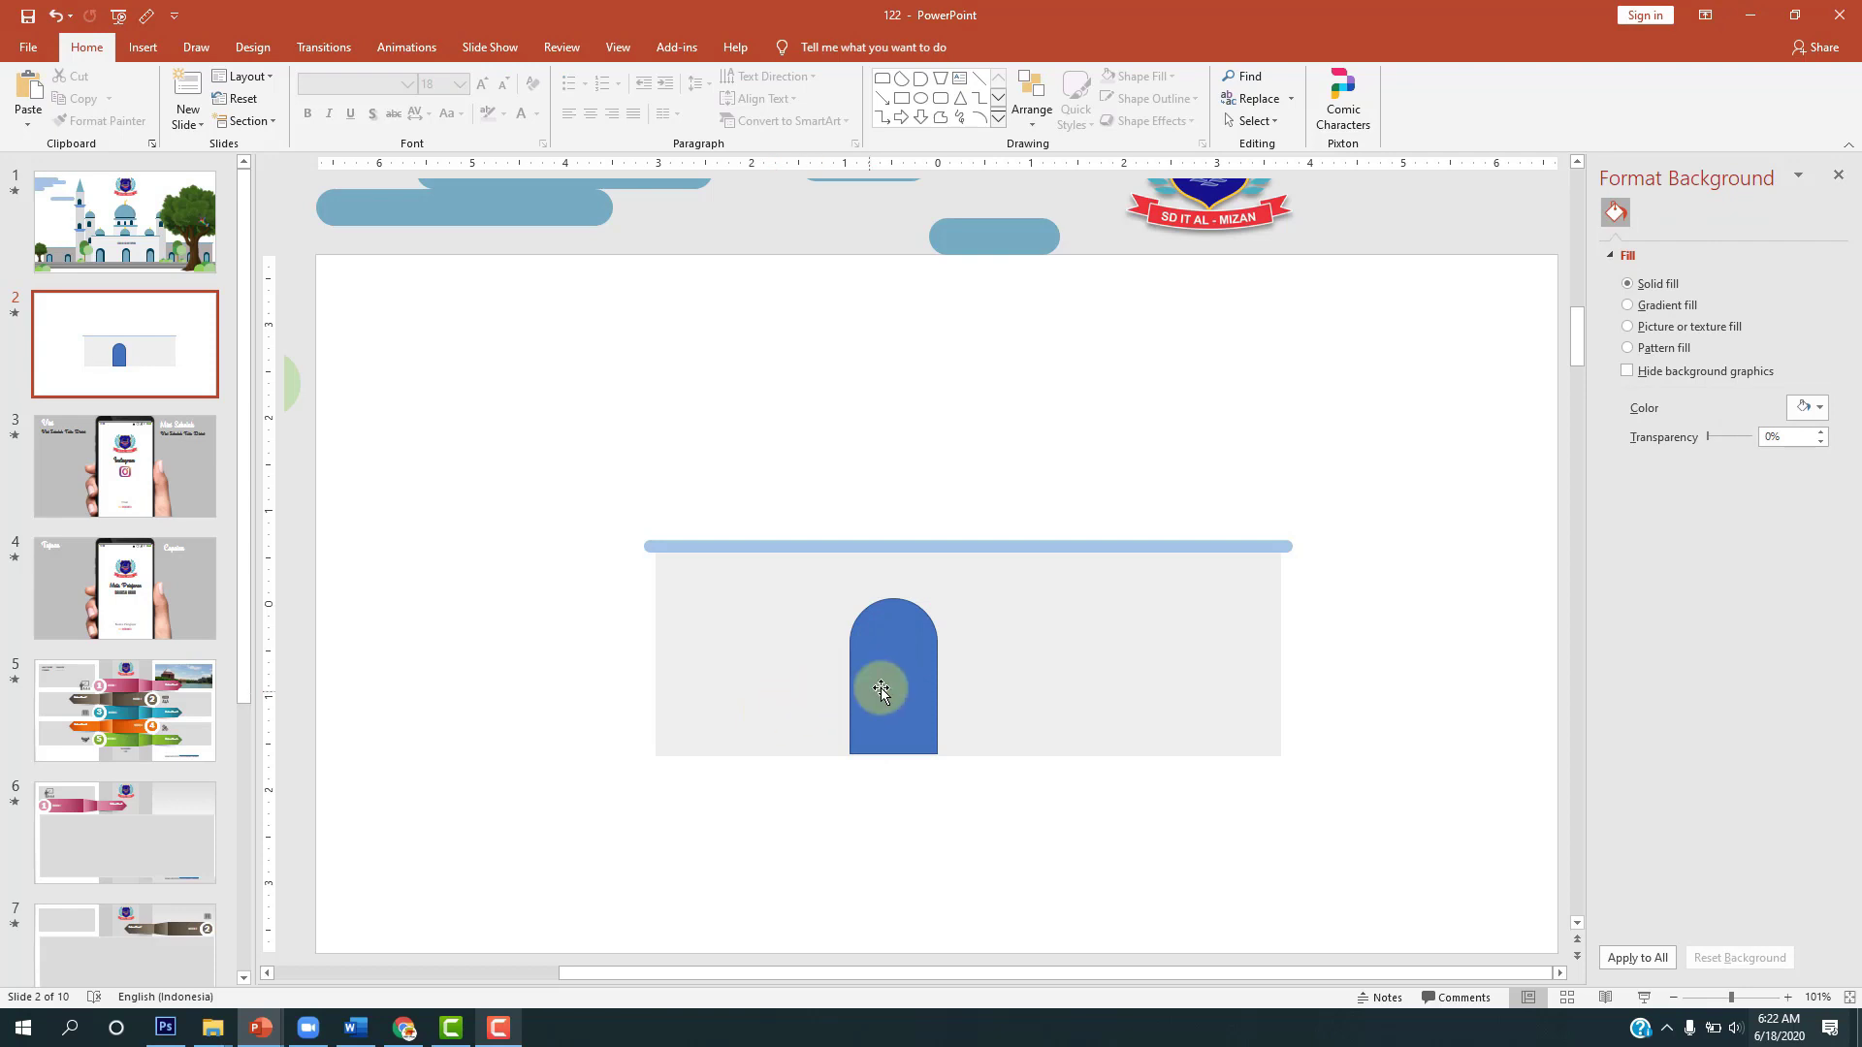
left_click(877, 686)
left_click_drag(846, 600, 878, 647)
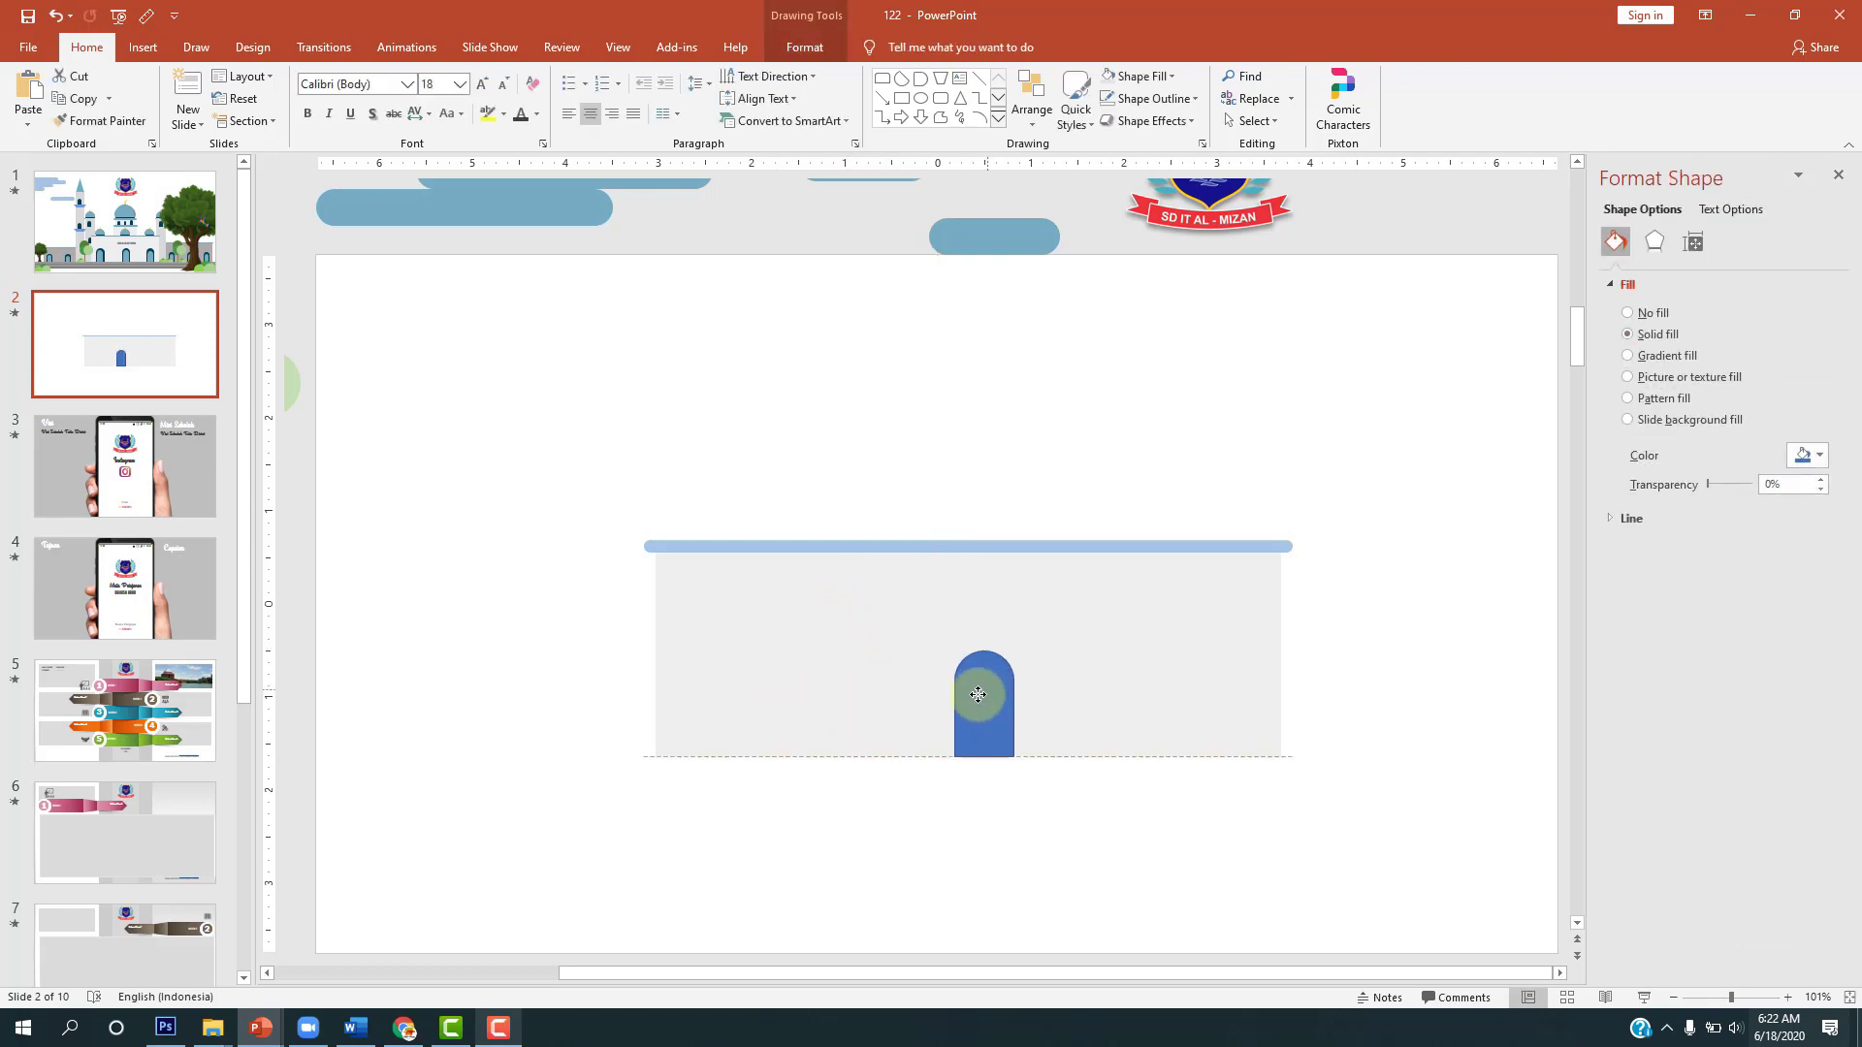
mouse_move(912, 691)
left_mouse_down()
mouse_move(971, 694)
mouse_move(913, 622)
left_mouse_up()
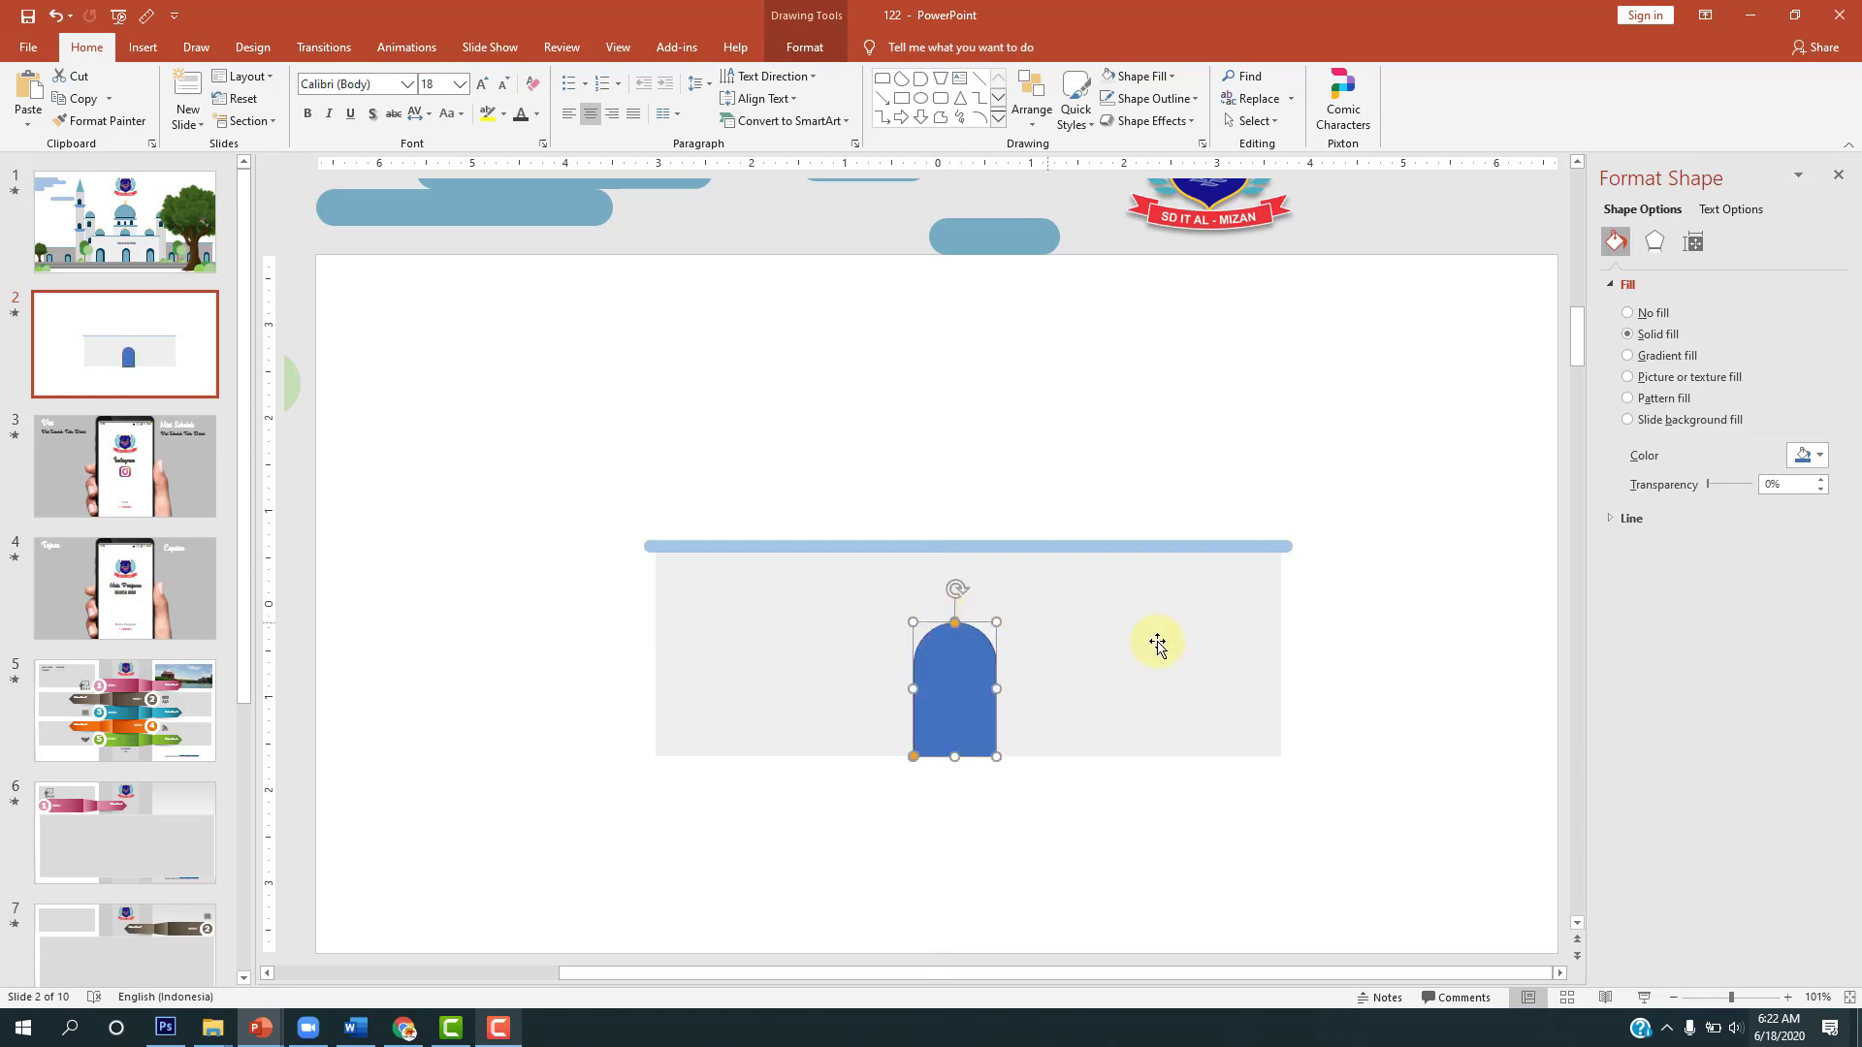
Step: Colour the arched door dark navy
left_click(1813, 462)
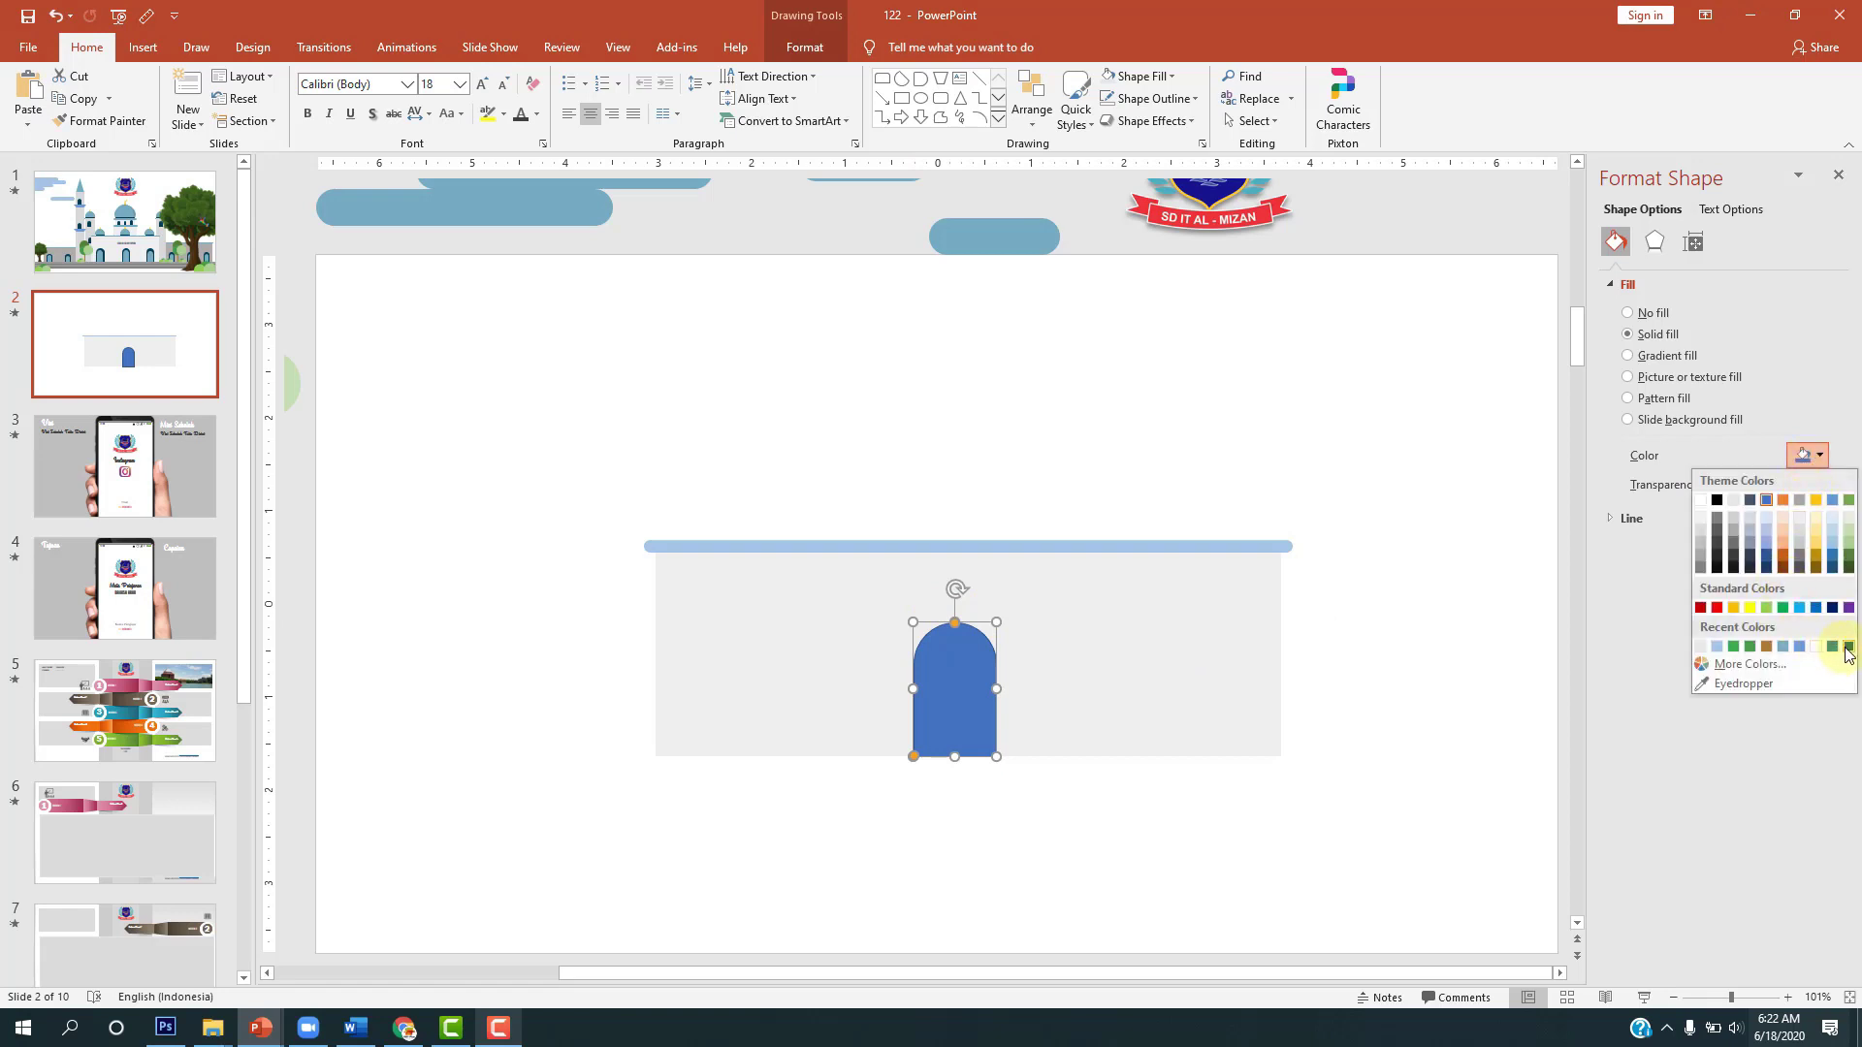
left_click(1847, 647)
left_click(1096, 448)
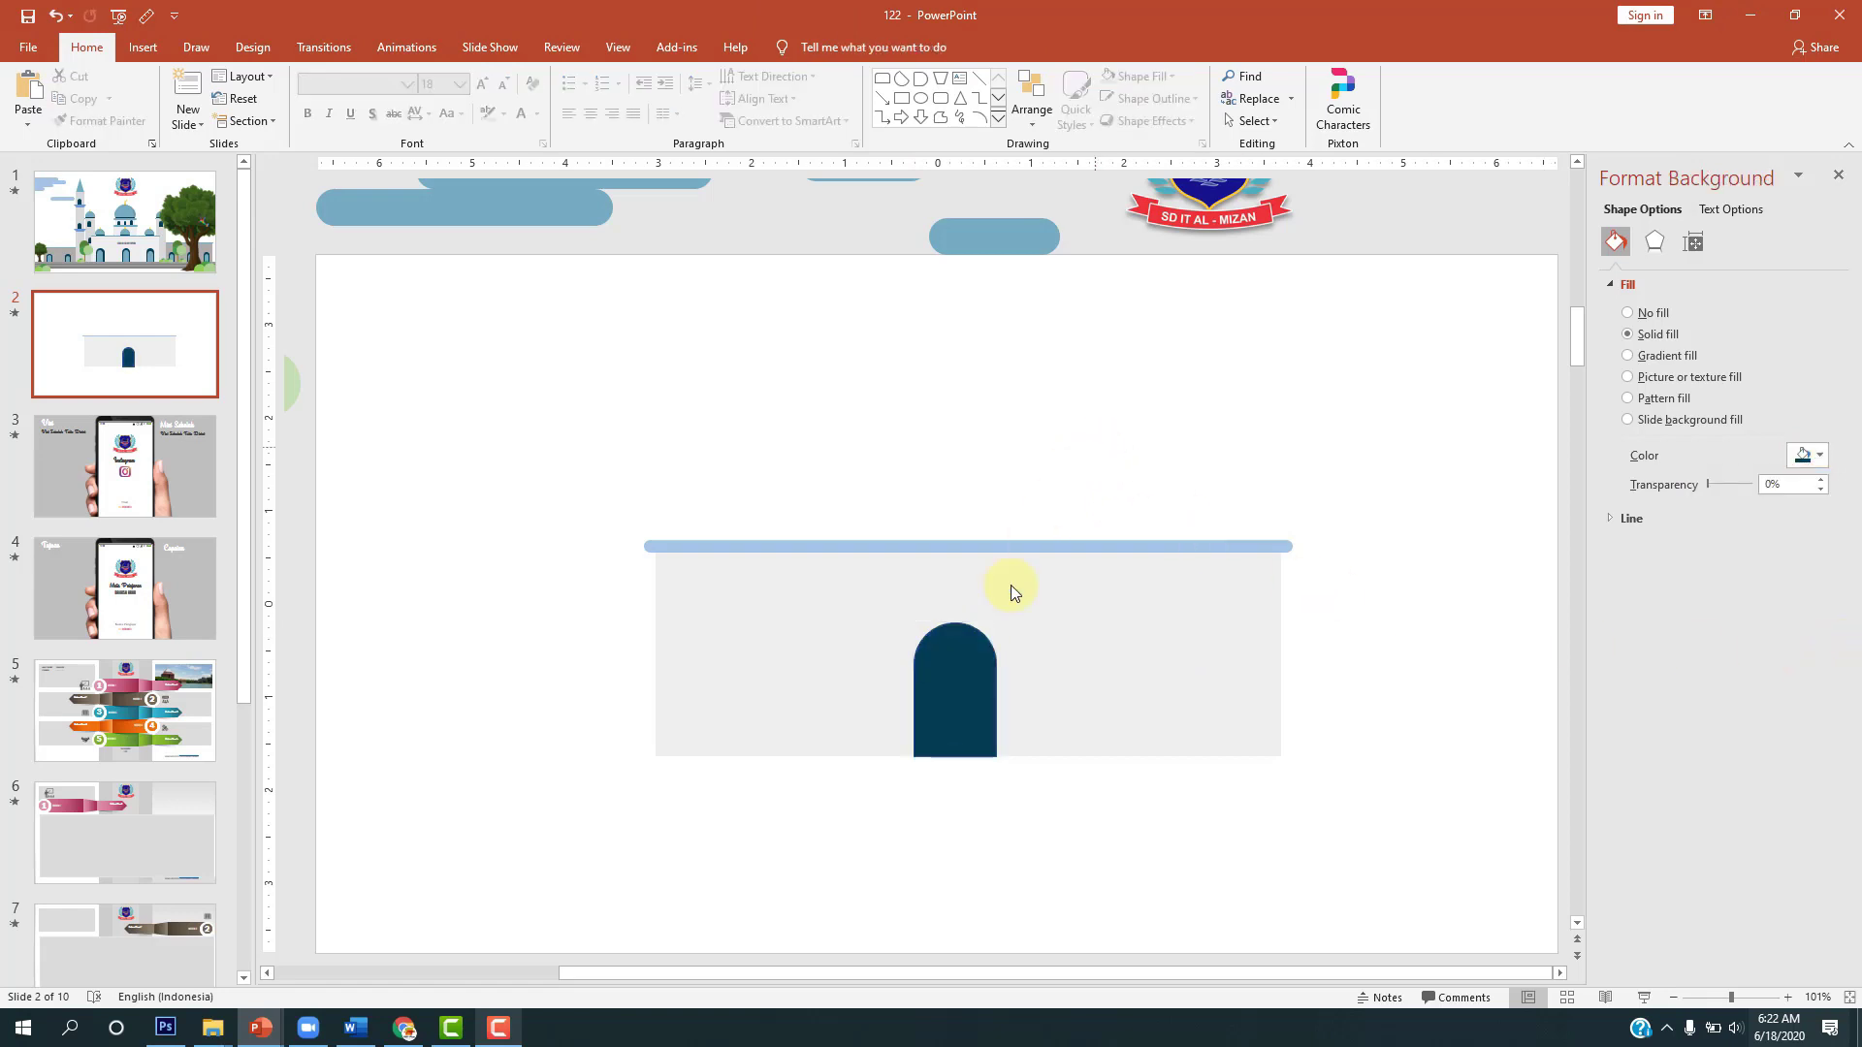
left_click(942, 678)
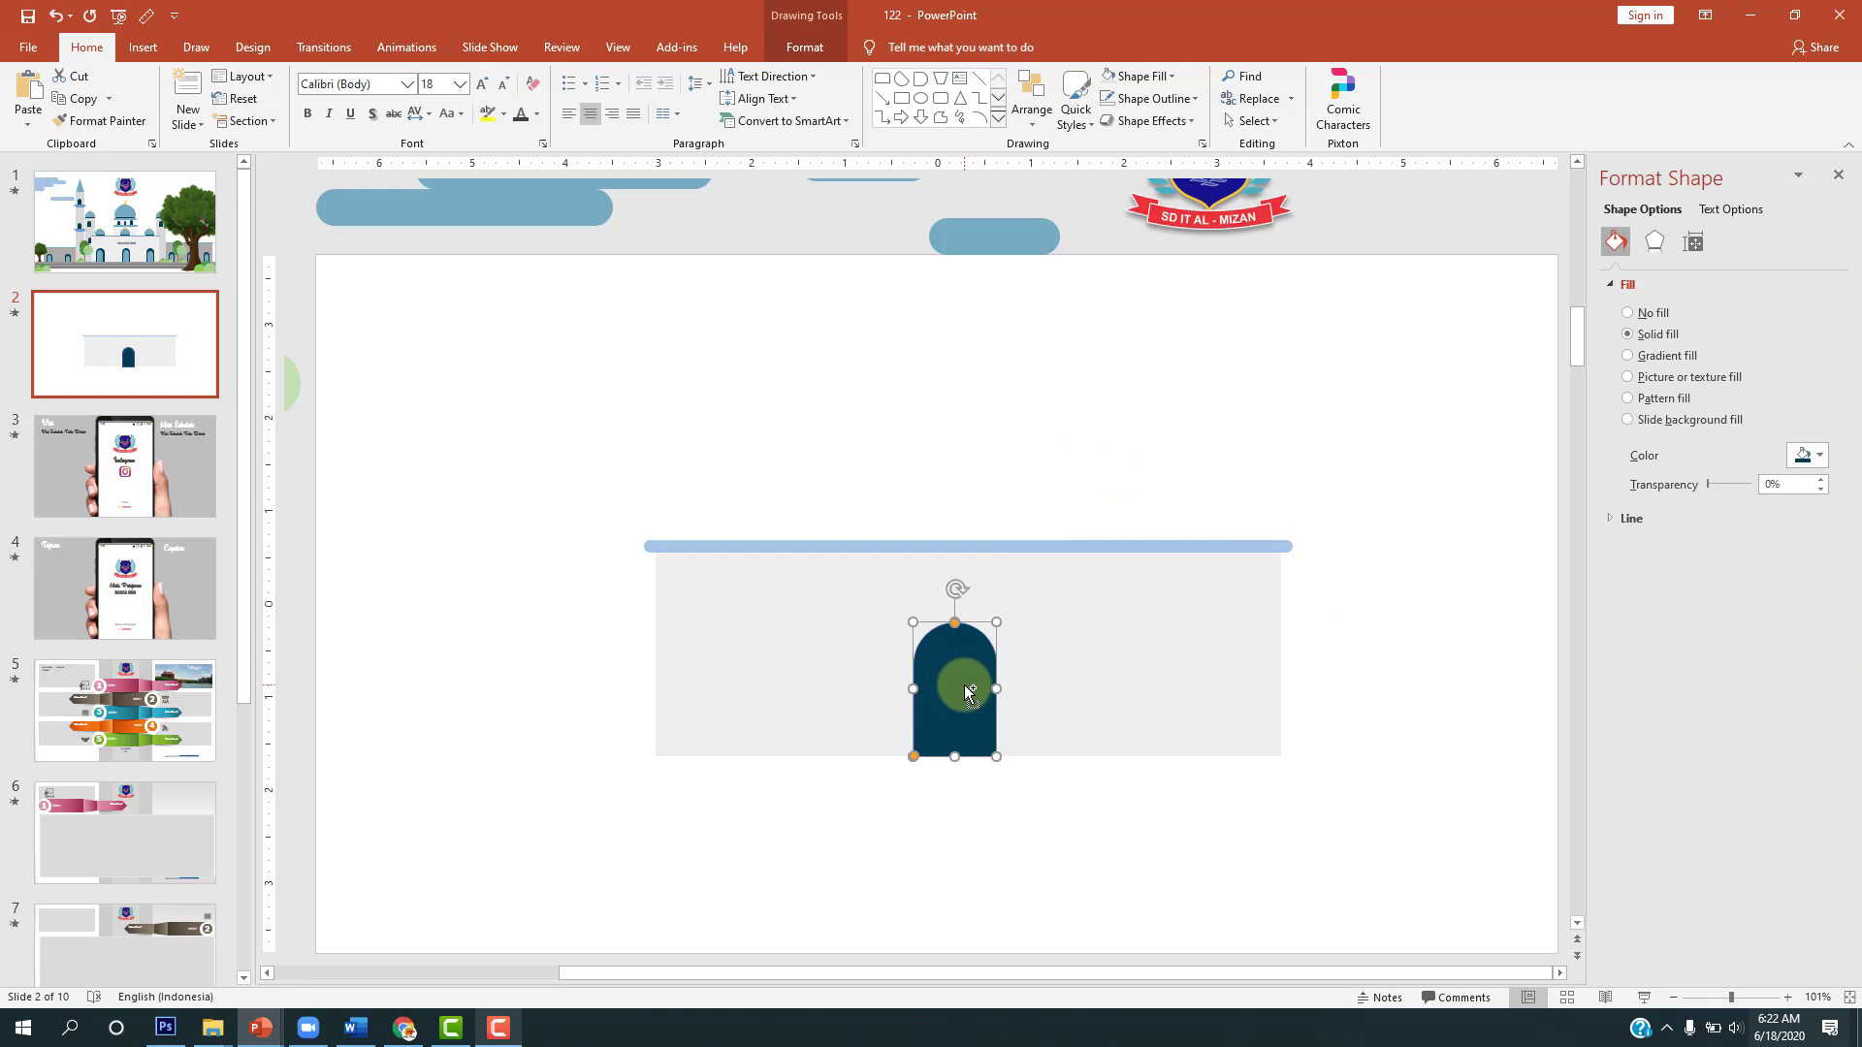
Step: Duplicate the navy arch, shrink the copy, and fill it light blue
key("ctrl+d")
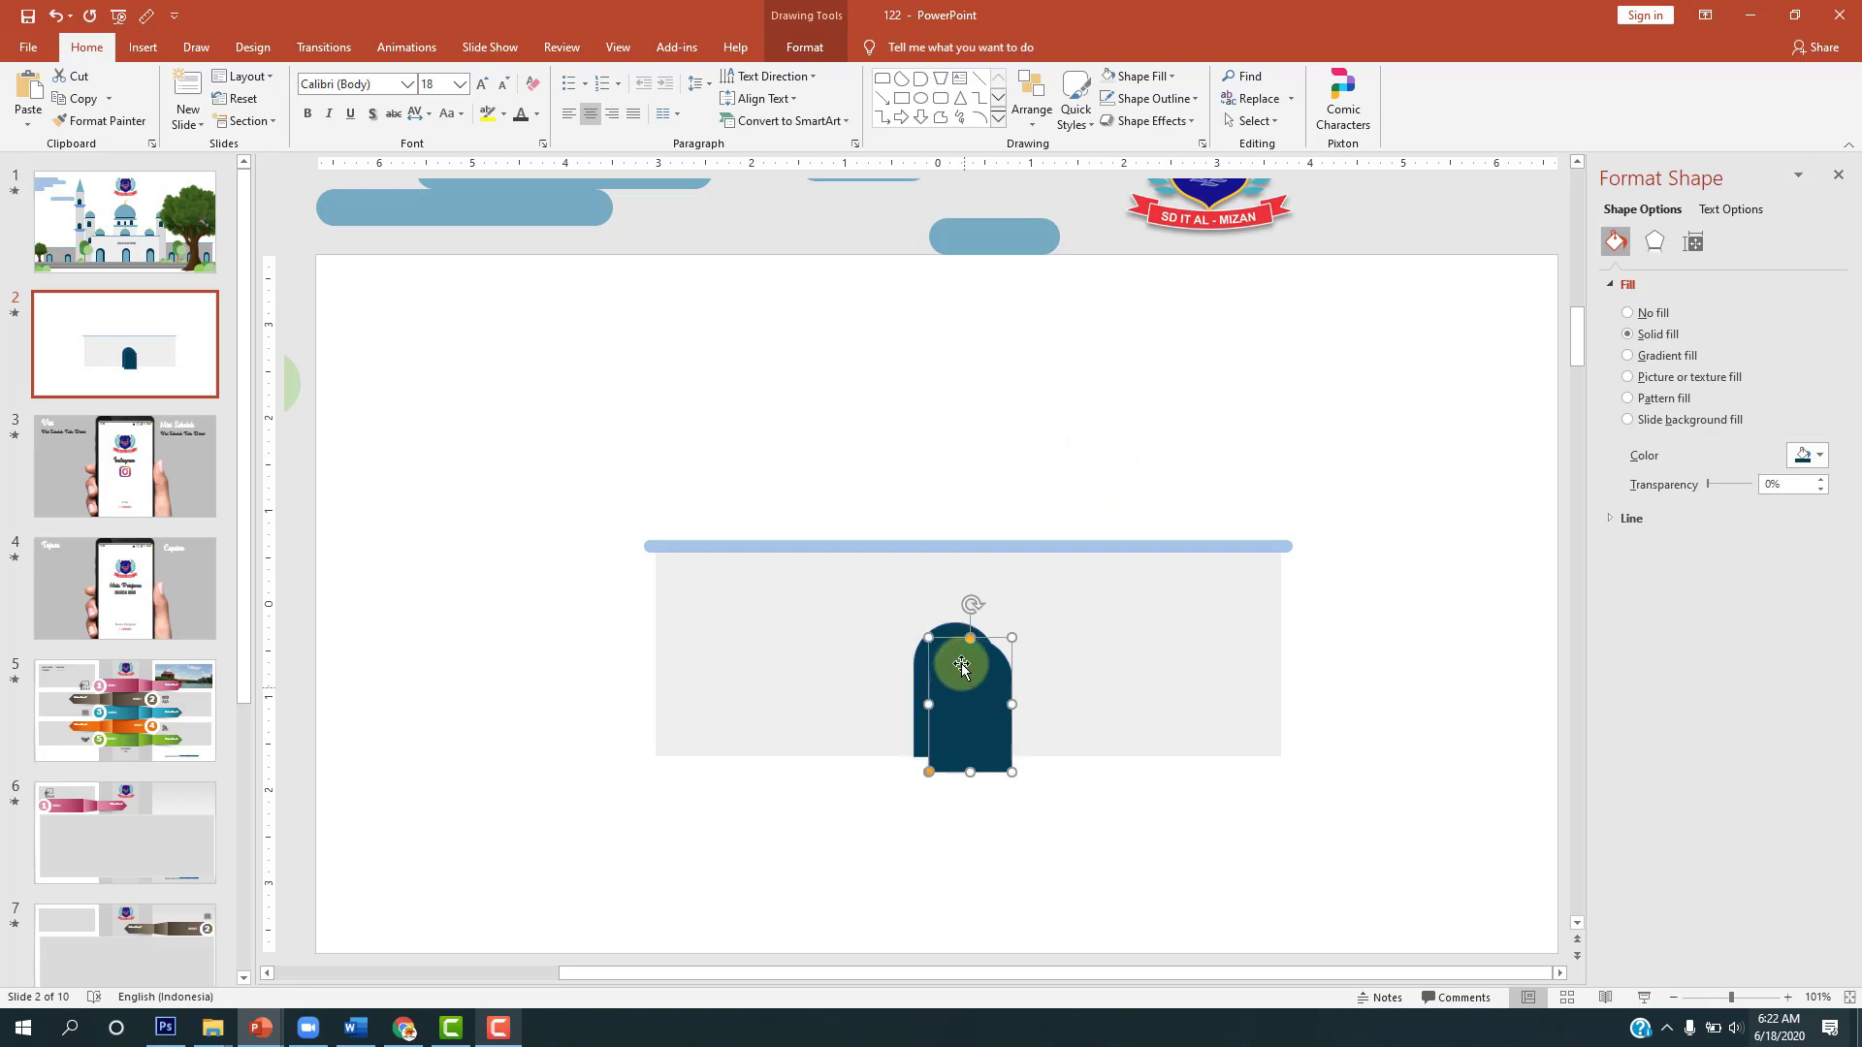
left_click_drag(928, 635, 981, 685)
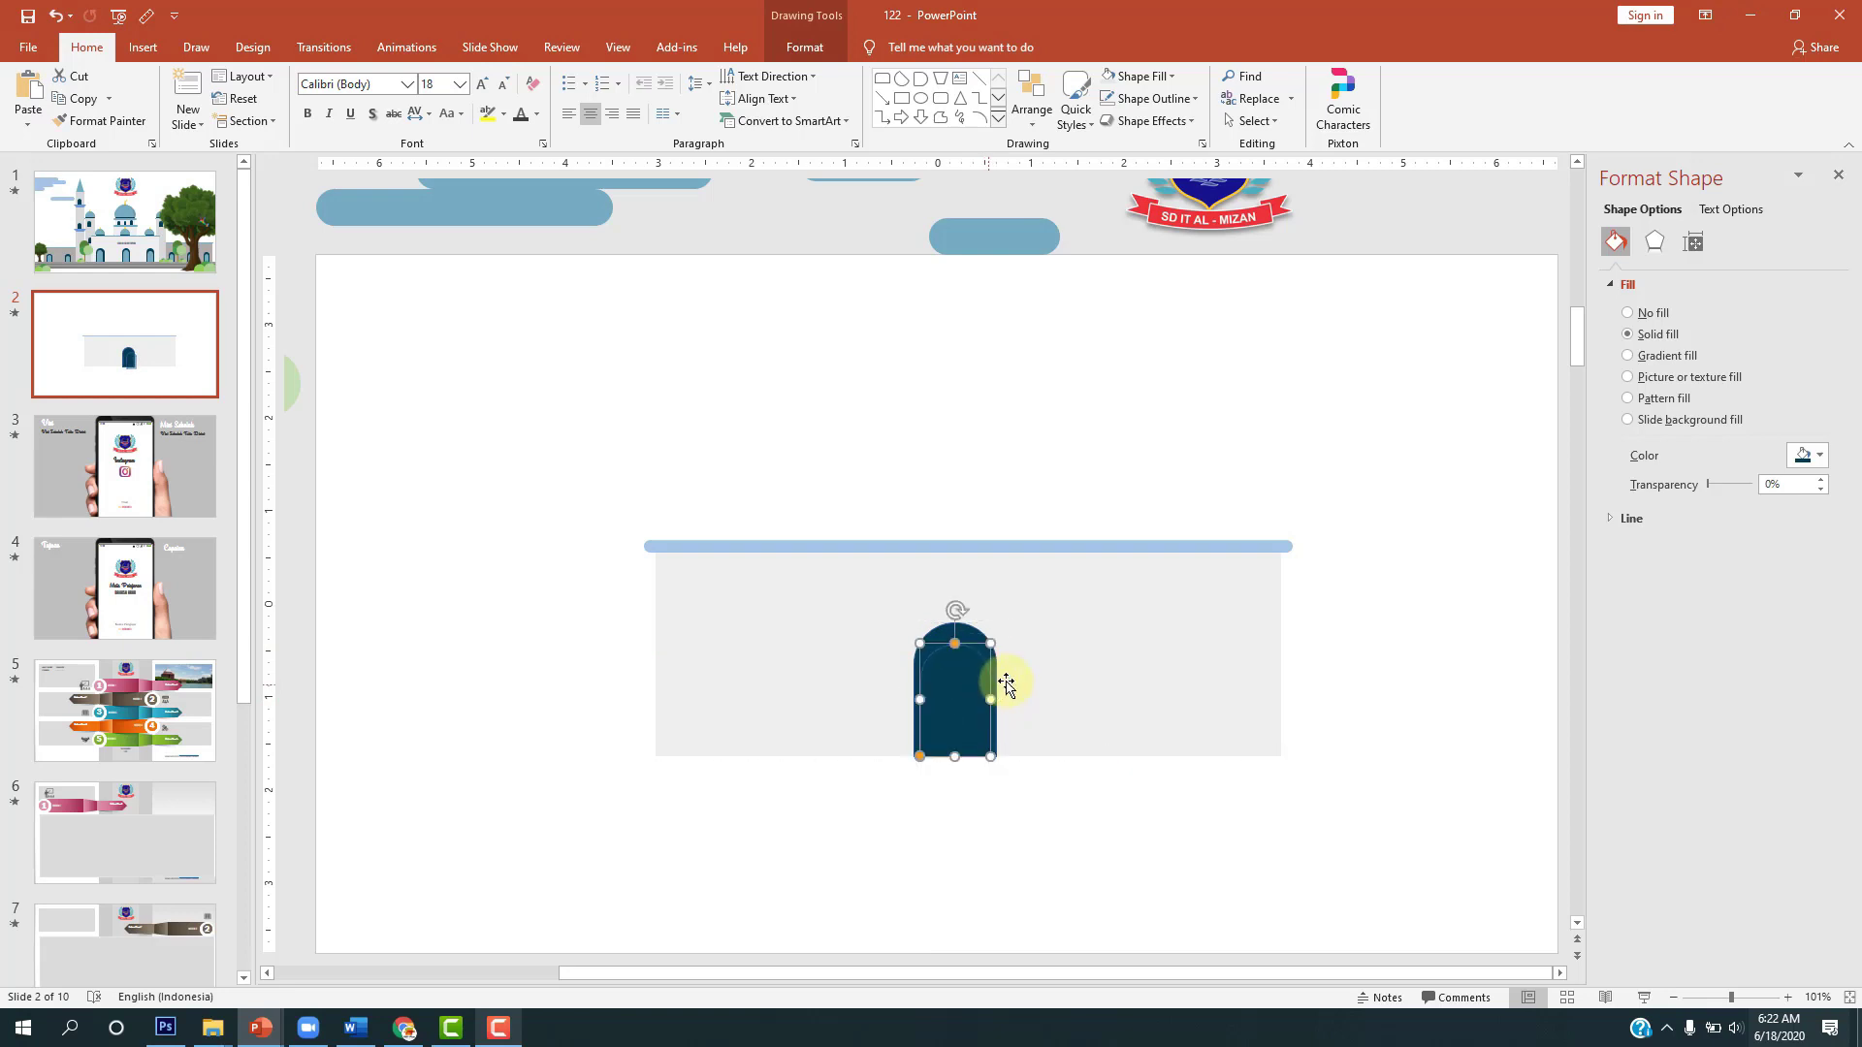
left_click(1814, 459)
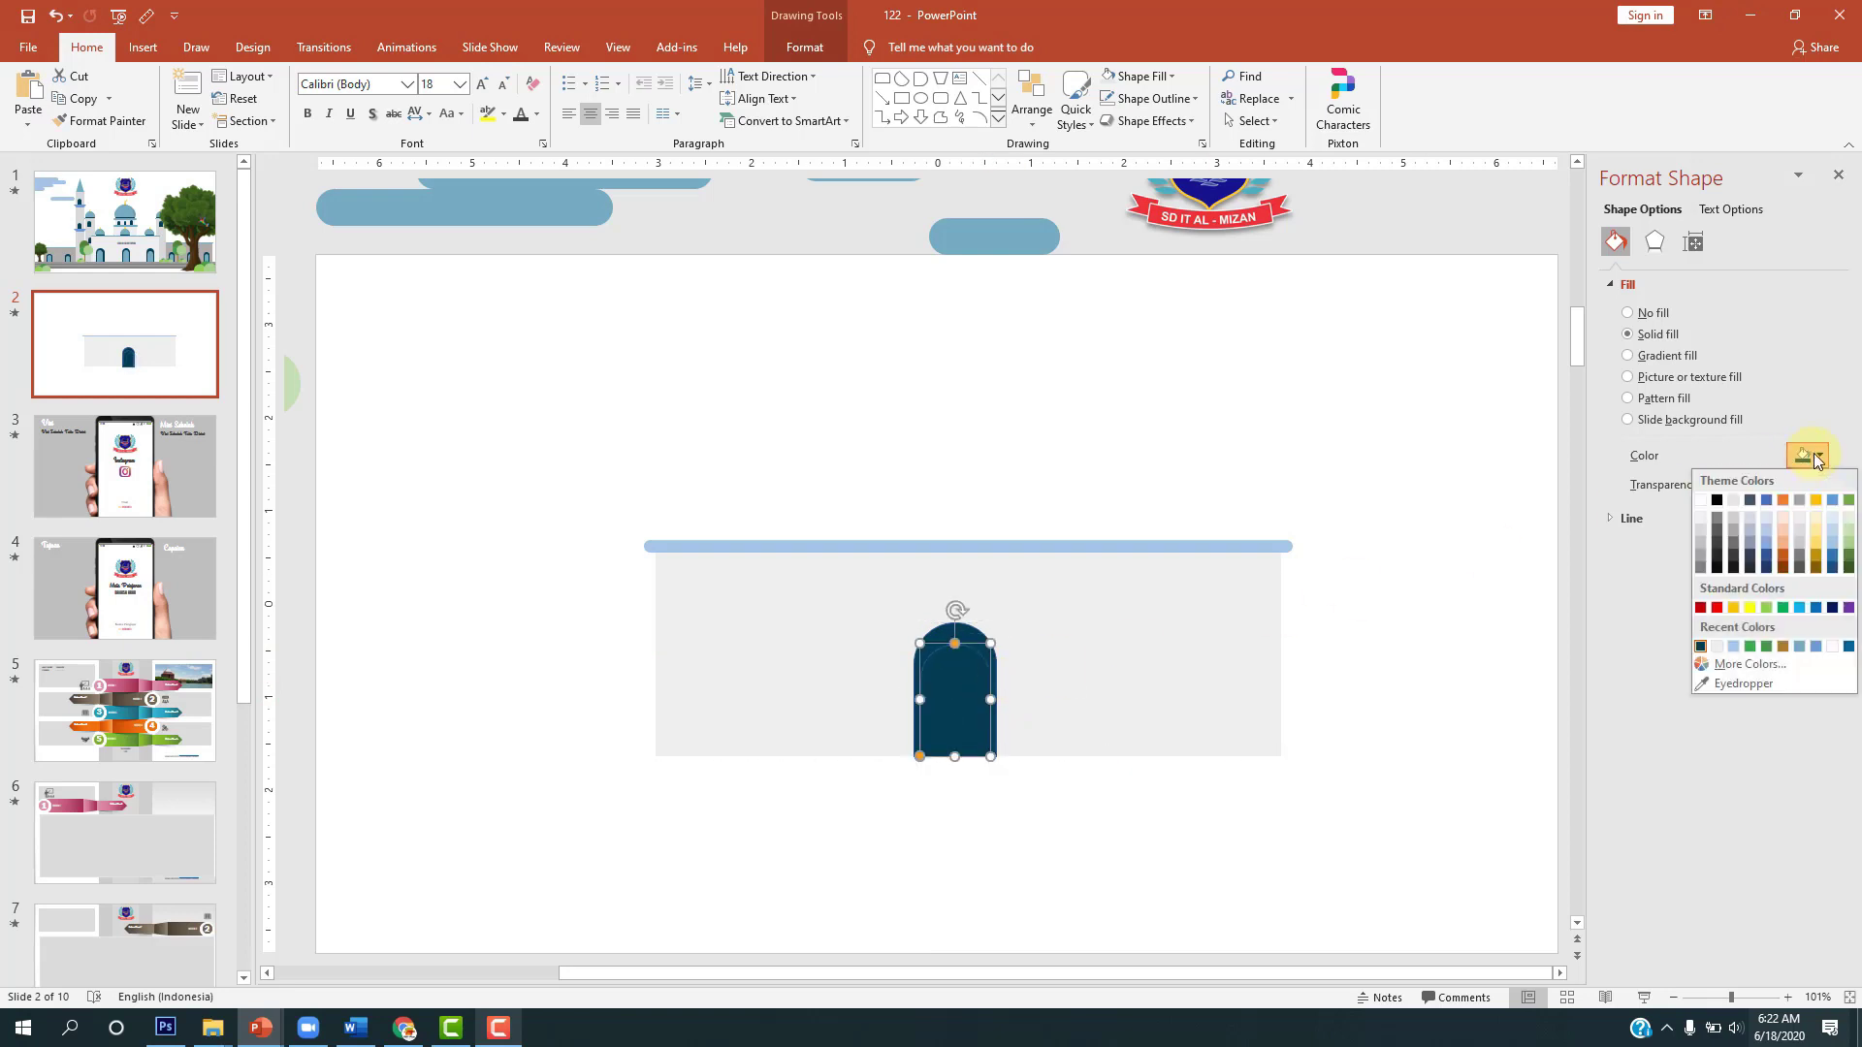
left_click(1736, 644)
left_click(1184, 475)
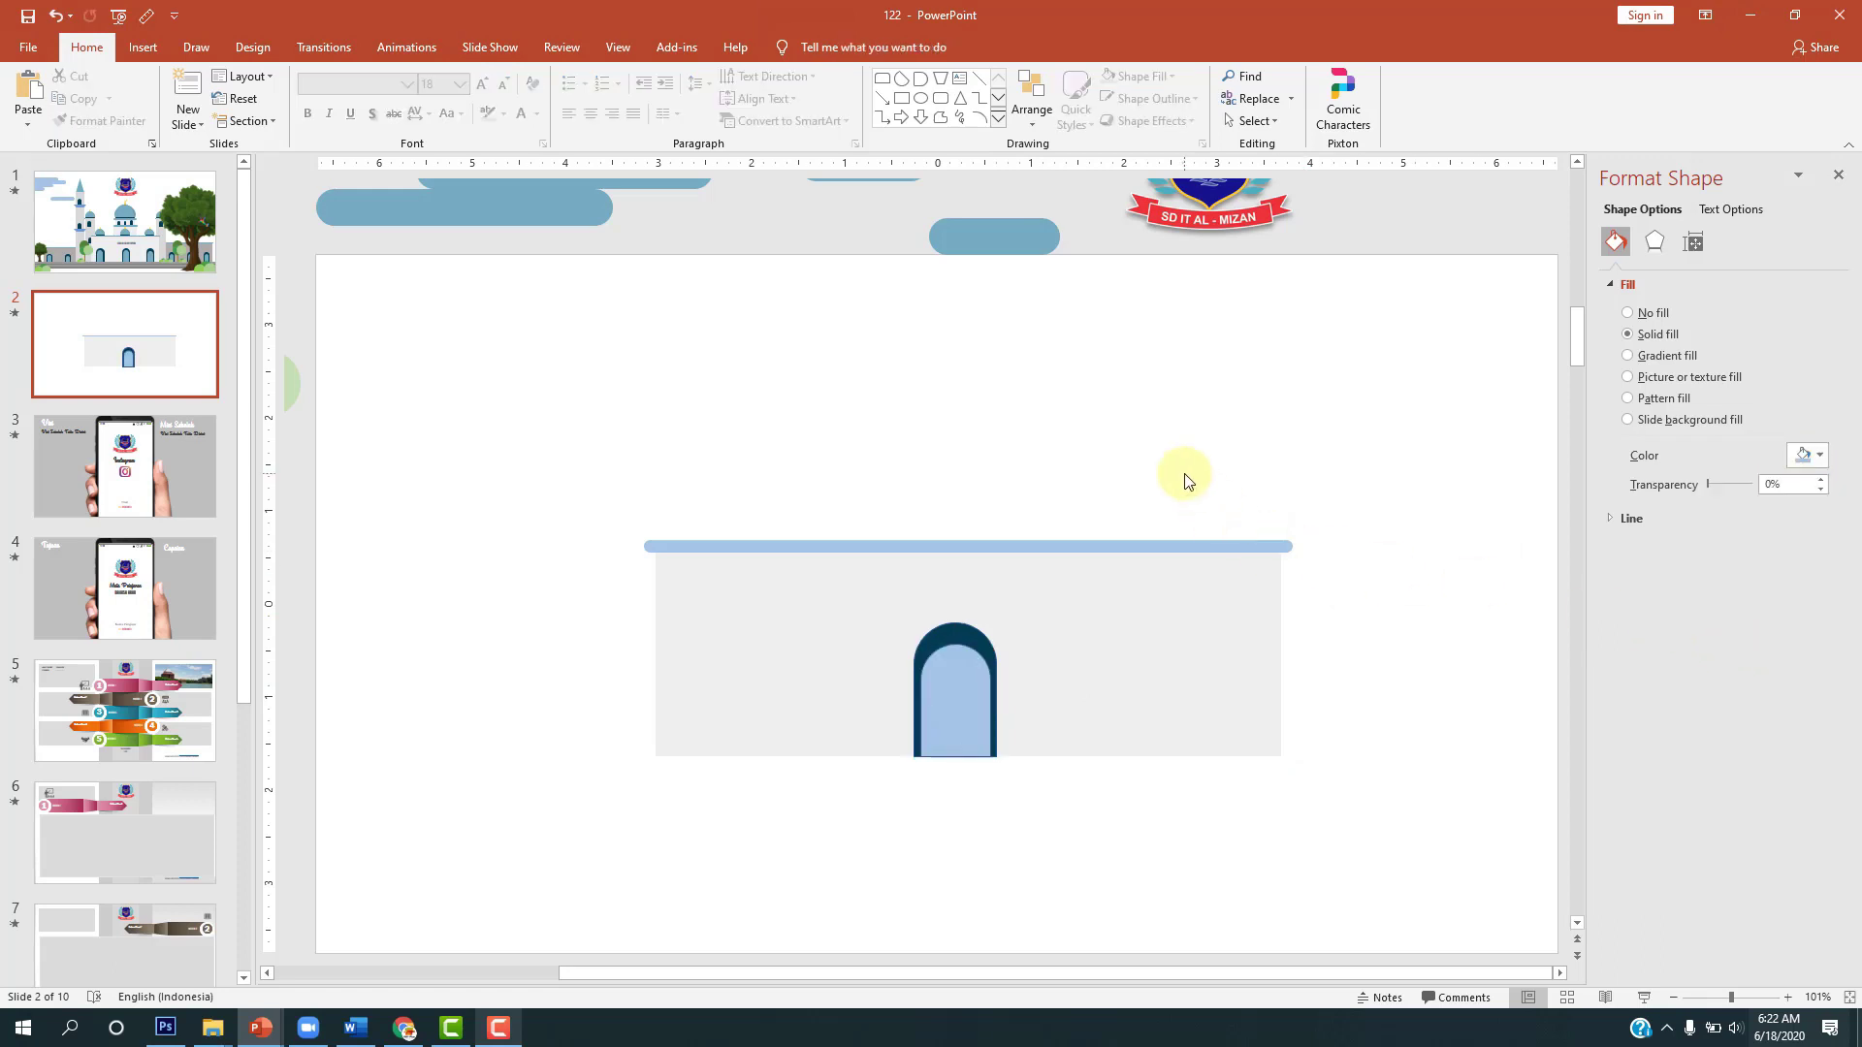
Step: Fit the light-blue arch snugly inside the navy arch, nudging it up slightly
left_click(966, 695)
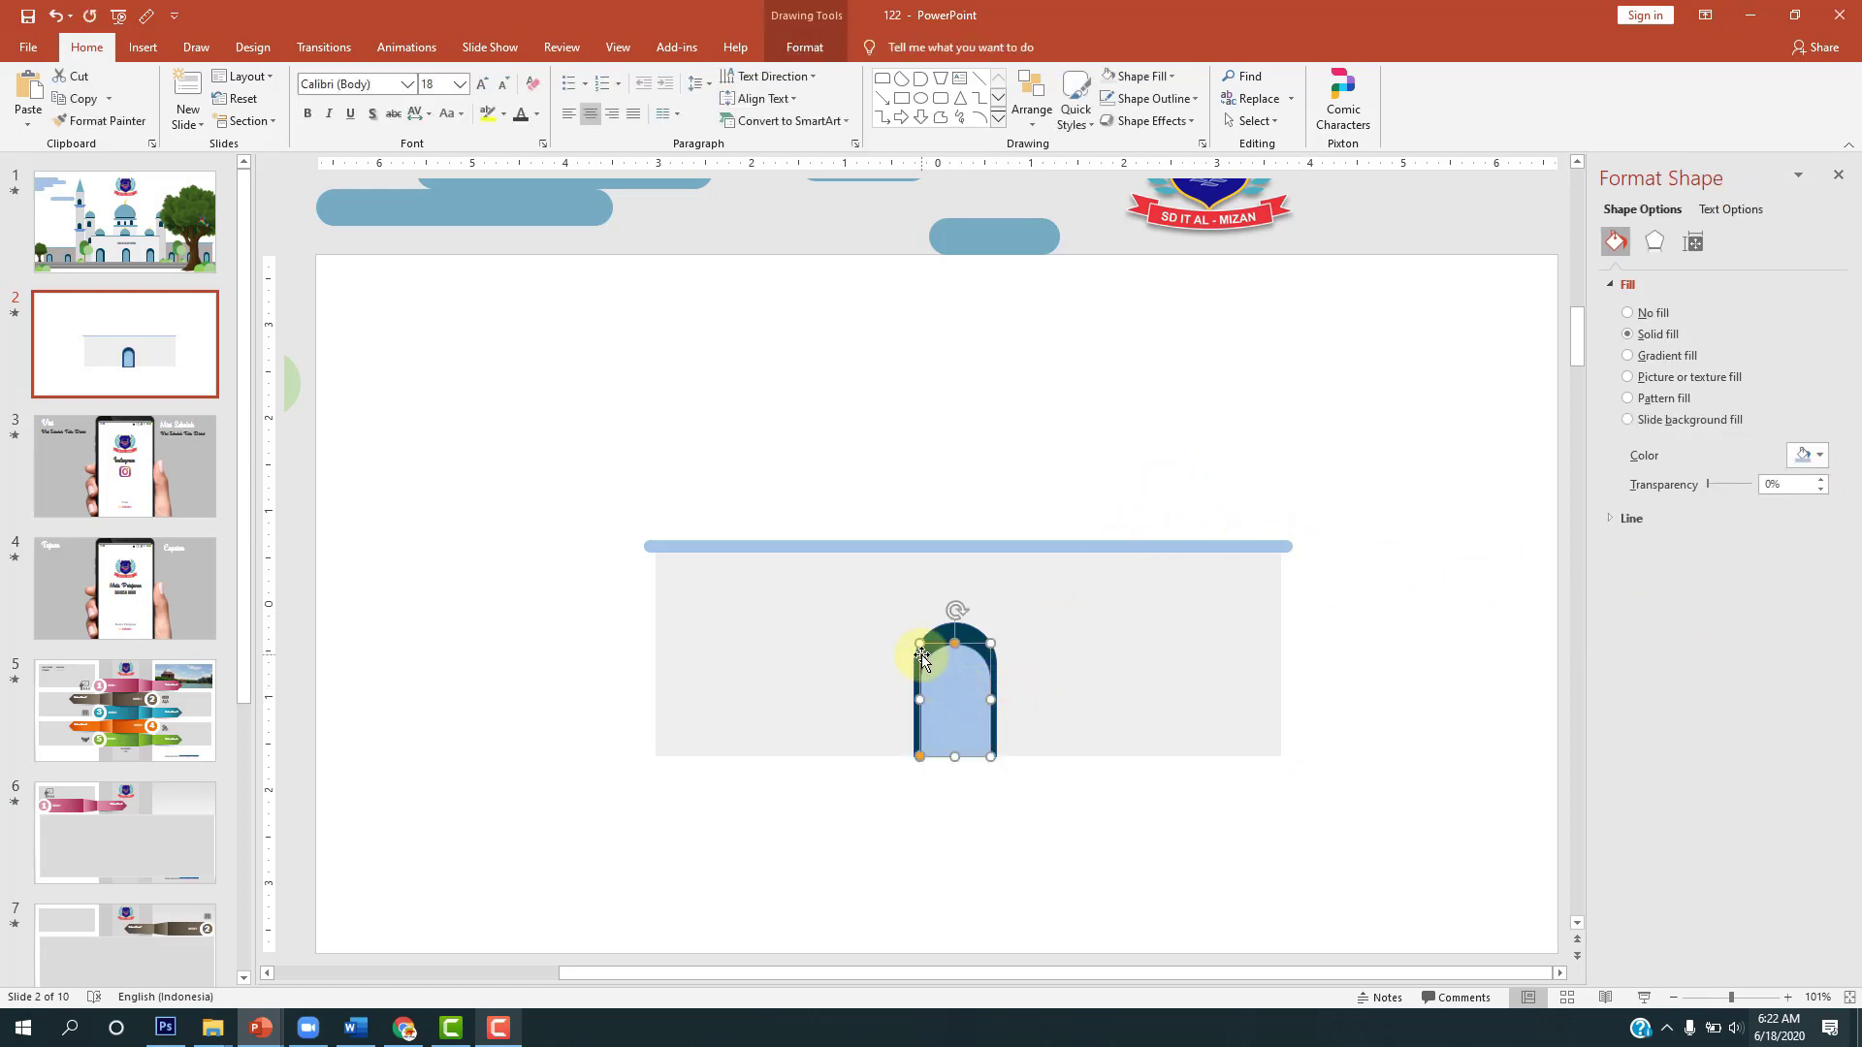
left_click_drag(918, 644, 922, 649)
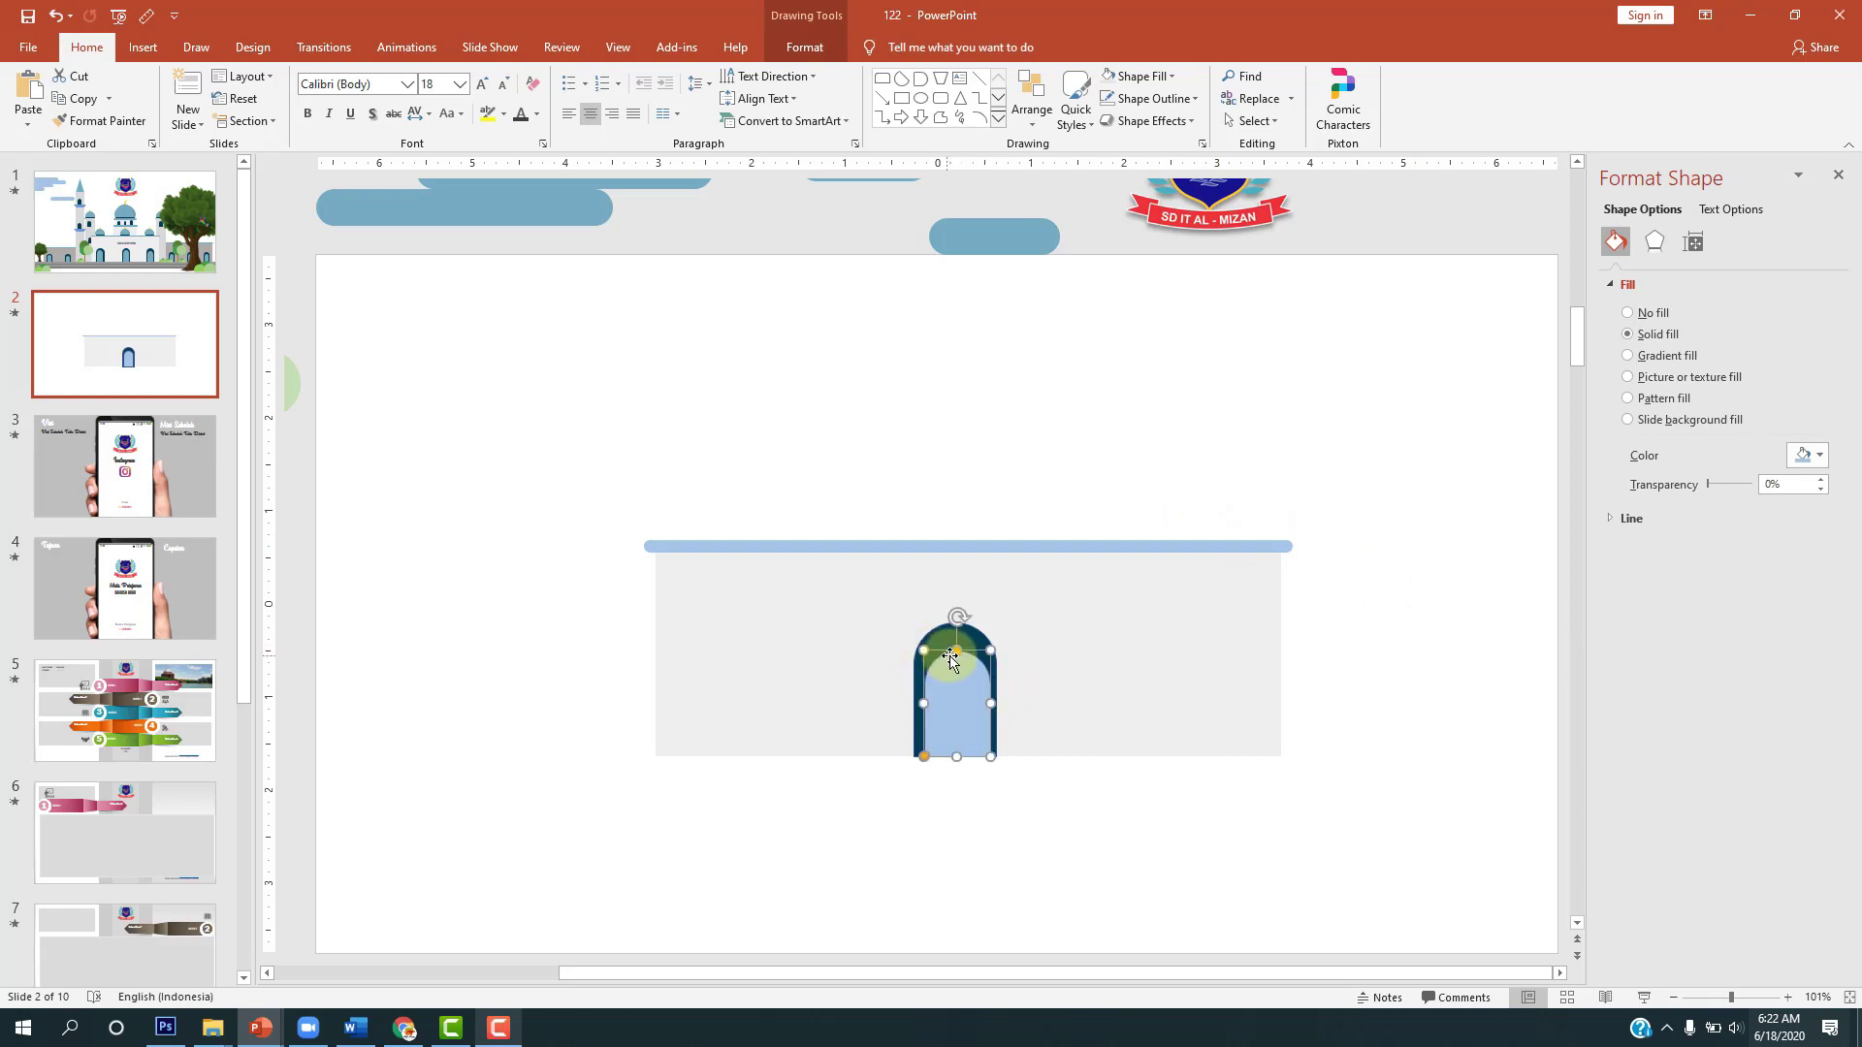
mouse_move(957, 767)
left_mouse_down()
mouse_move(960, 701)
mouse_move(955, 764)
left_mouse_up()
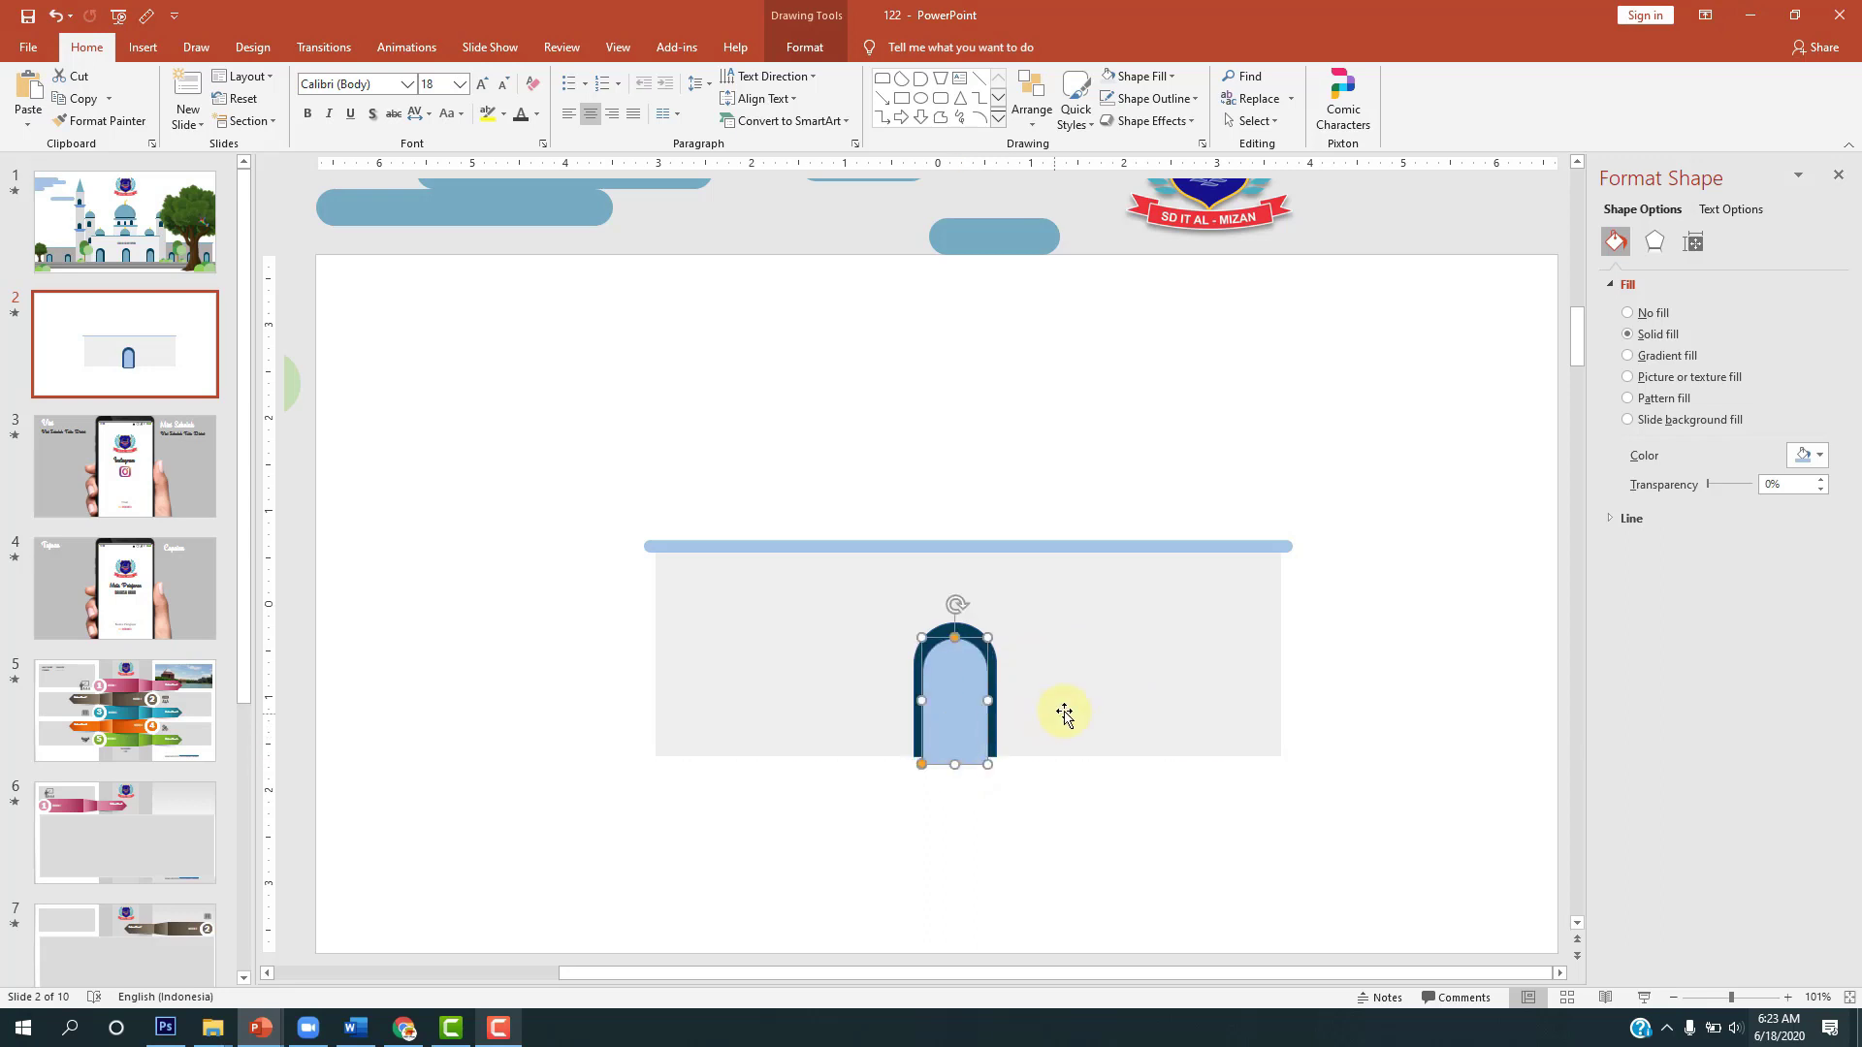
key("ctrl+Up")
key("ctrl+Up")
key("ctrl+Up")
key("ctrl+Up")
key("ctrl+Up")
key("ctrl+Up")
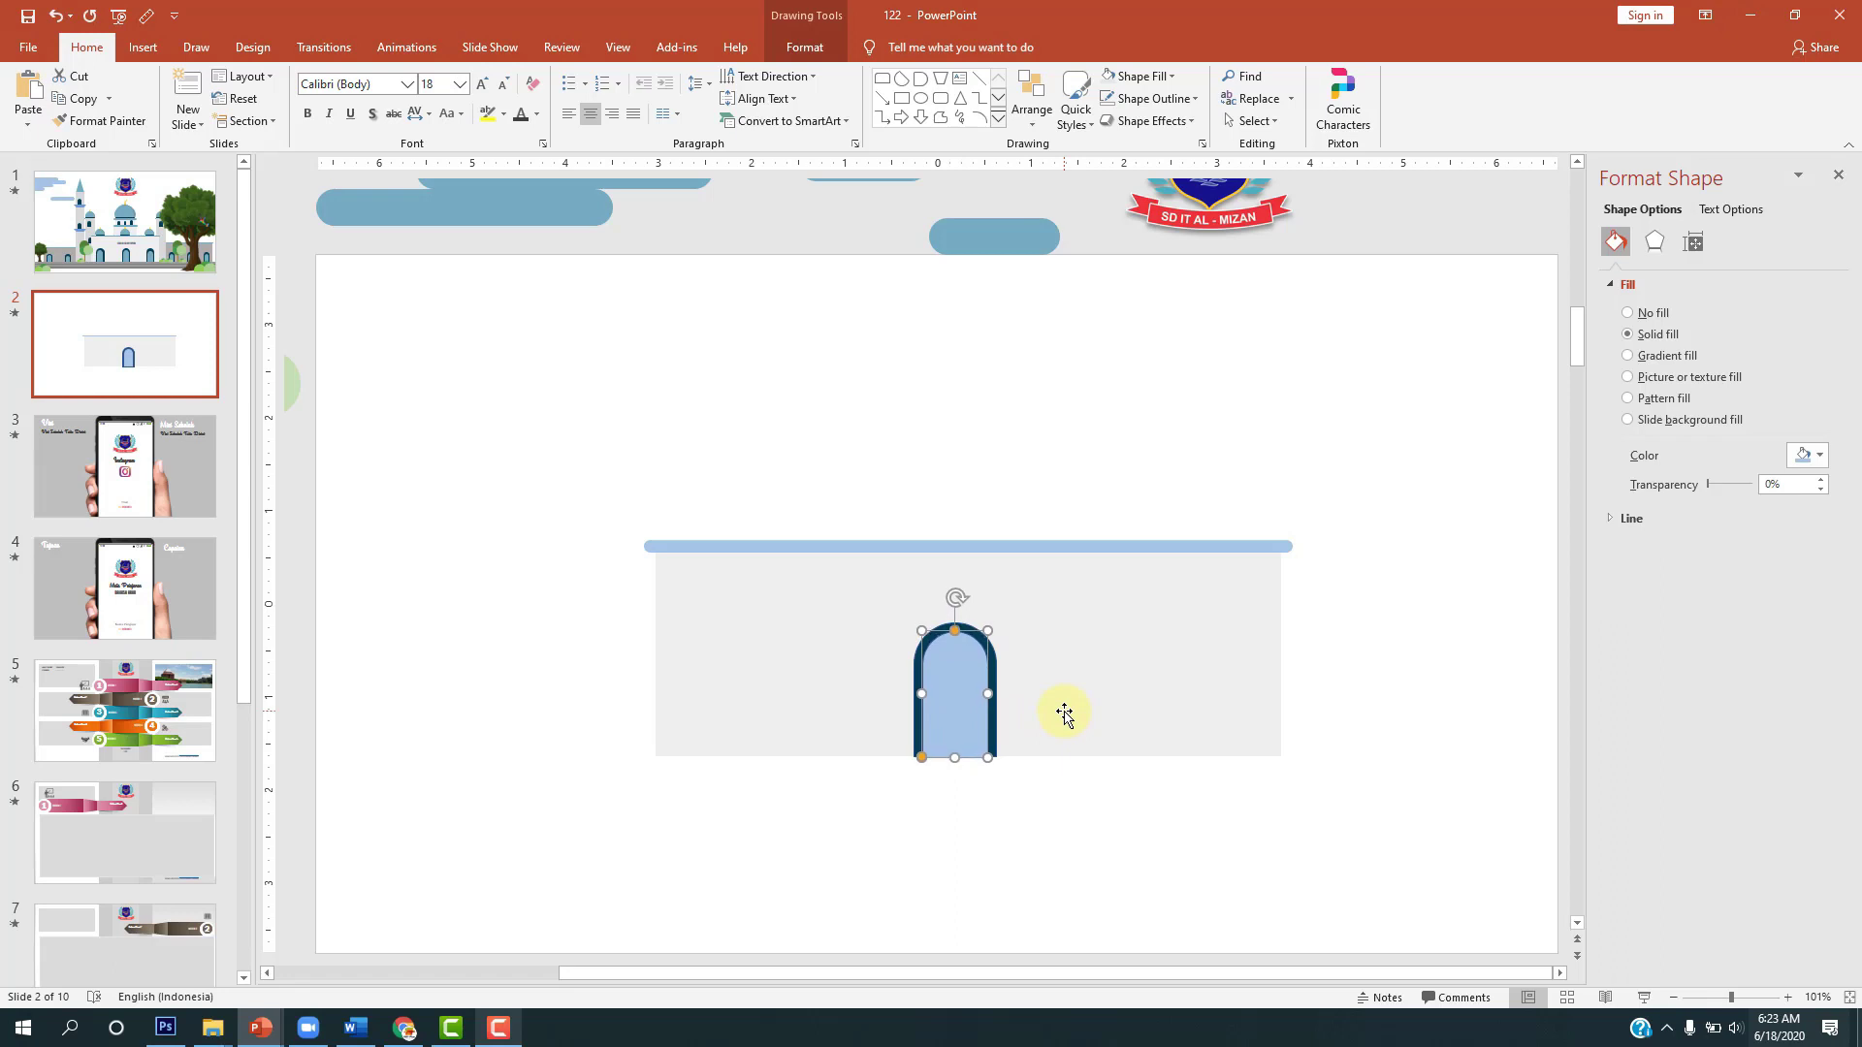
left_click(1377, 580)
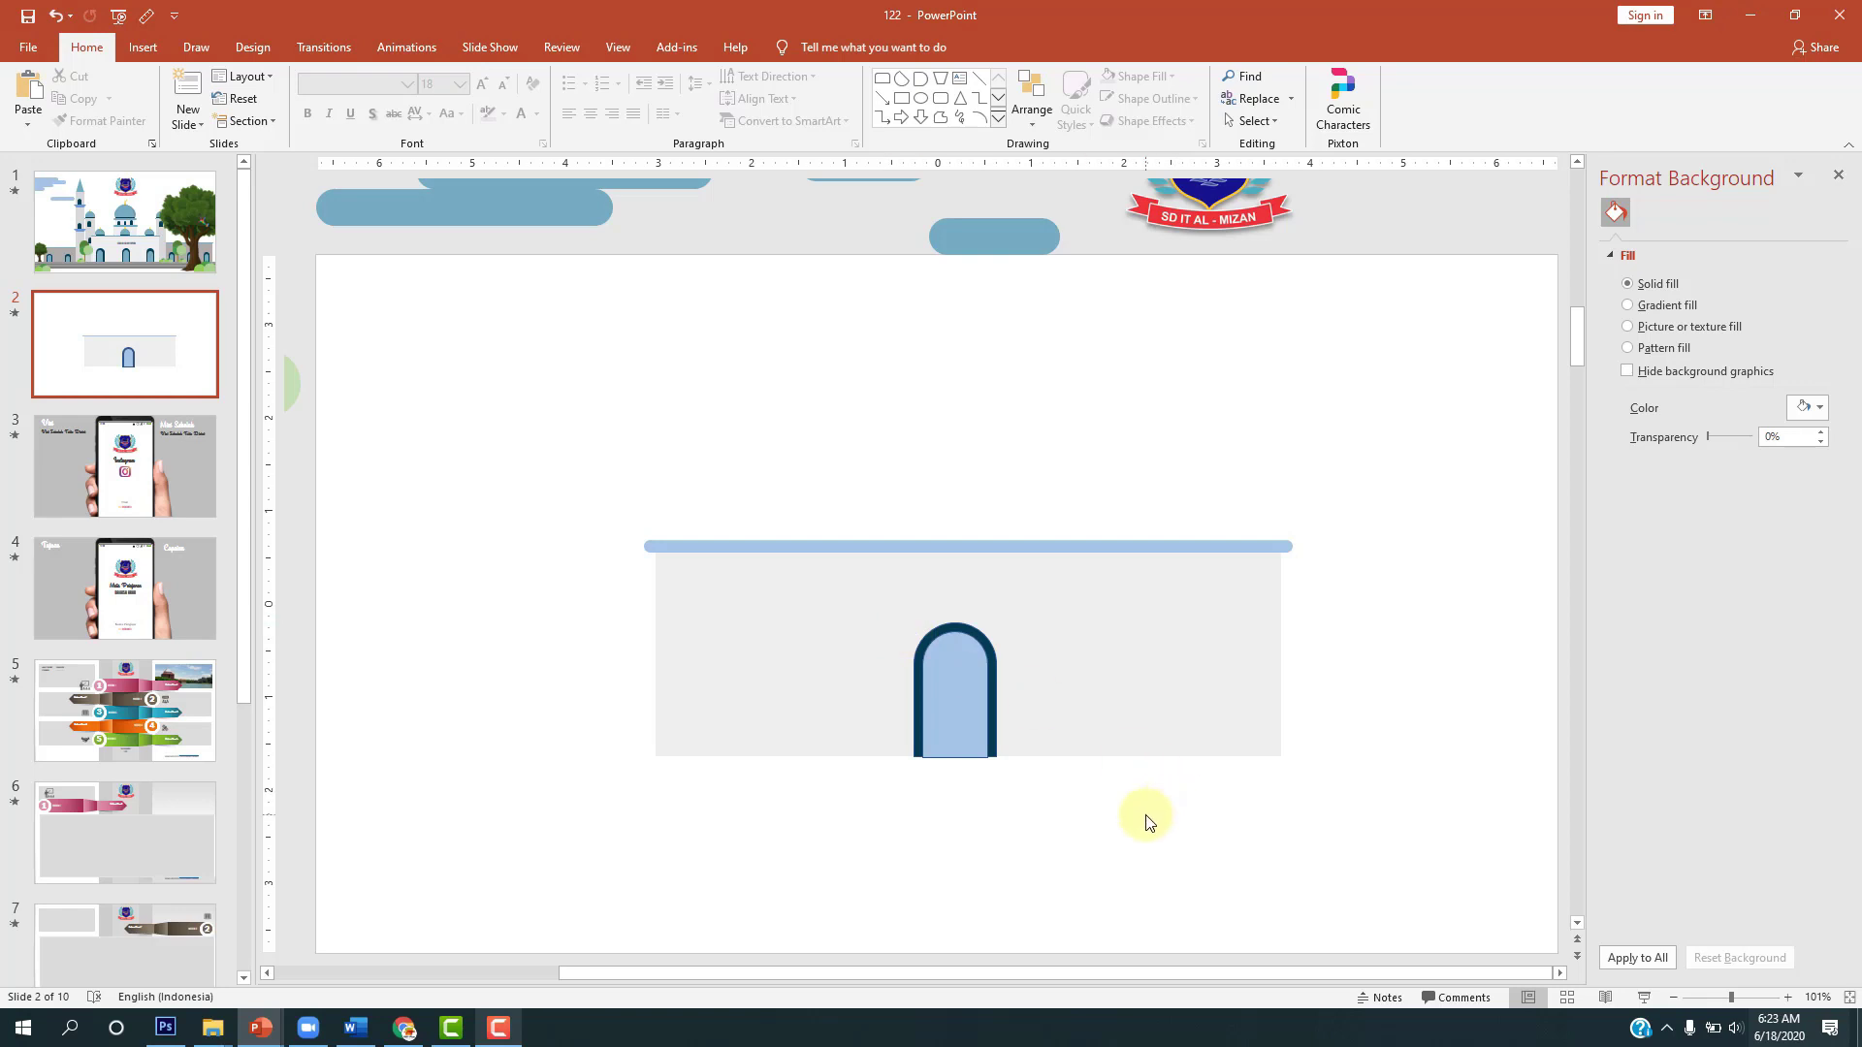
left_click(975, 732)
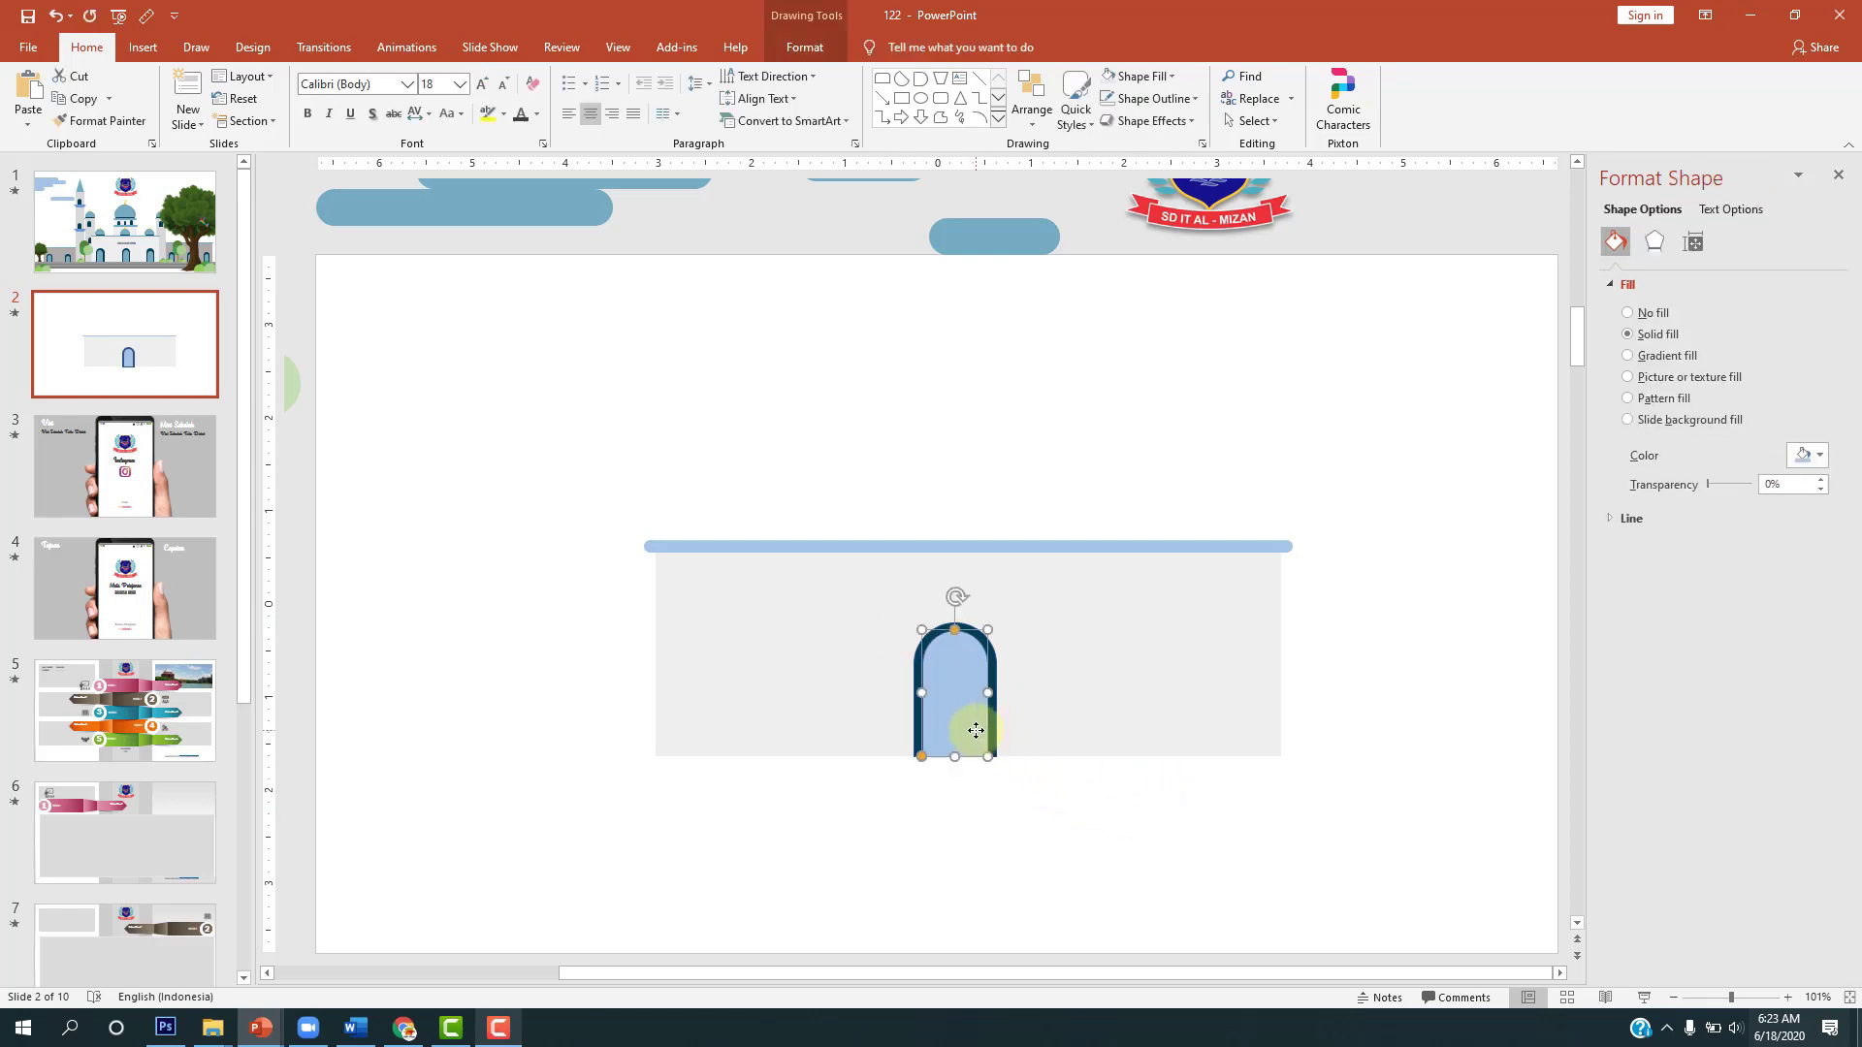
Step: Group the two arches into one door and place copies to its left and right
left_click(786, 49)
left_click(737, 98)
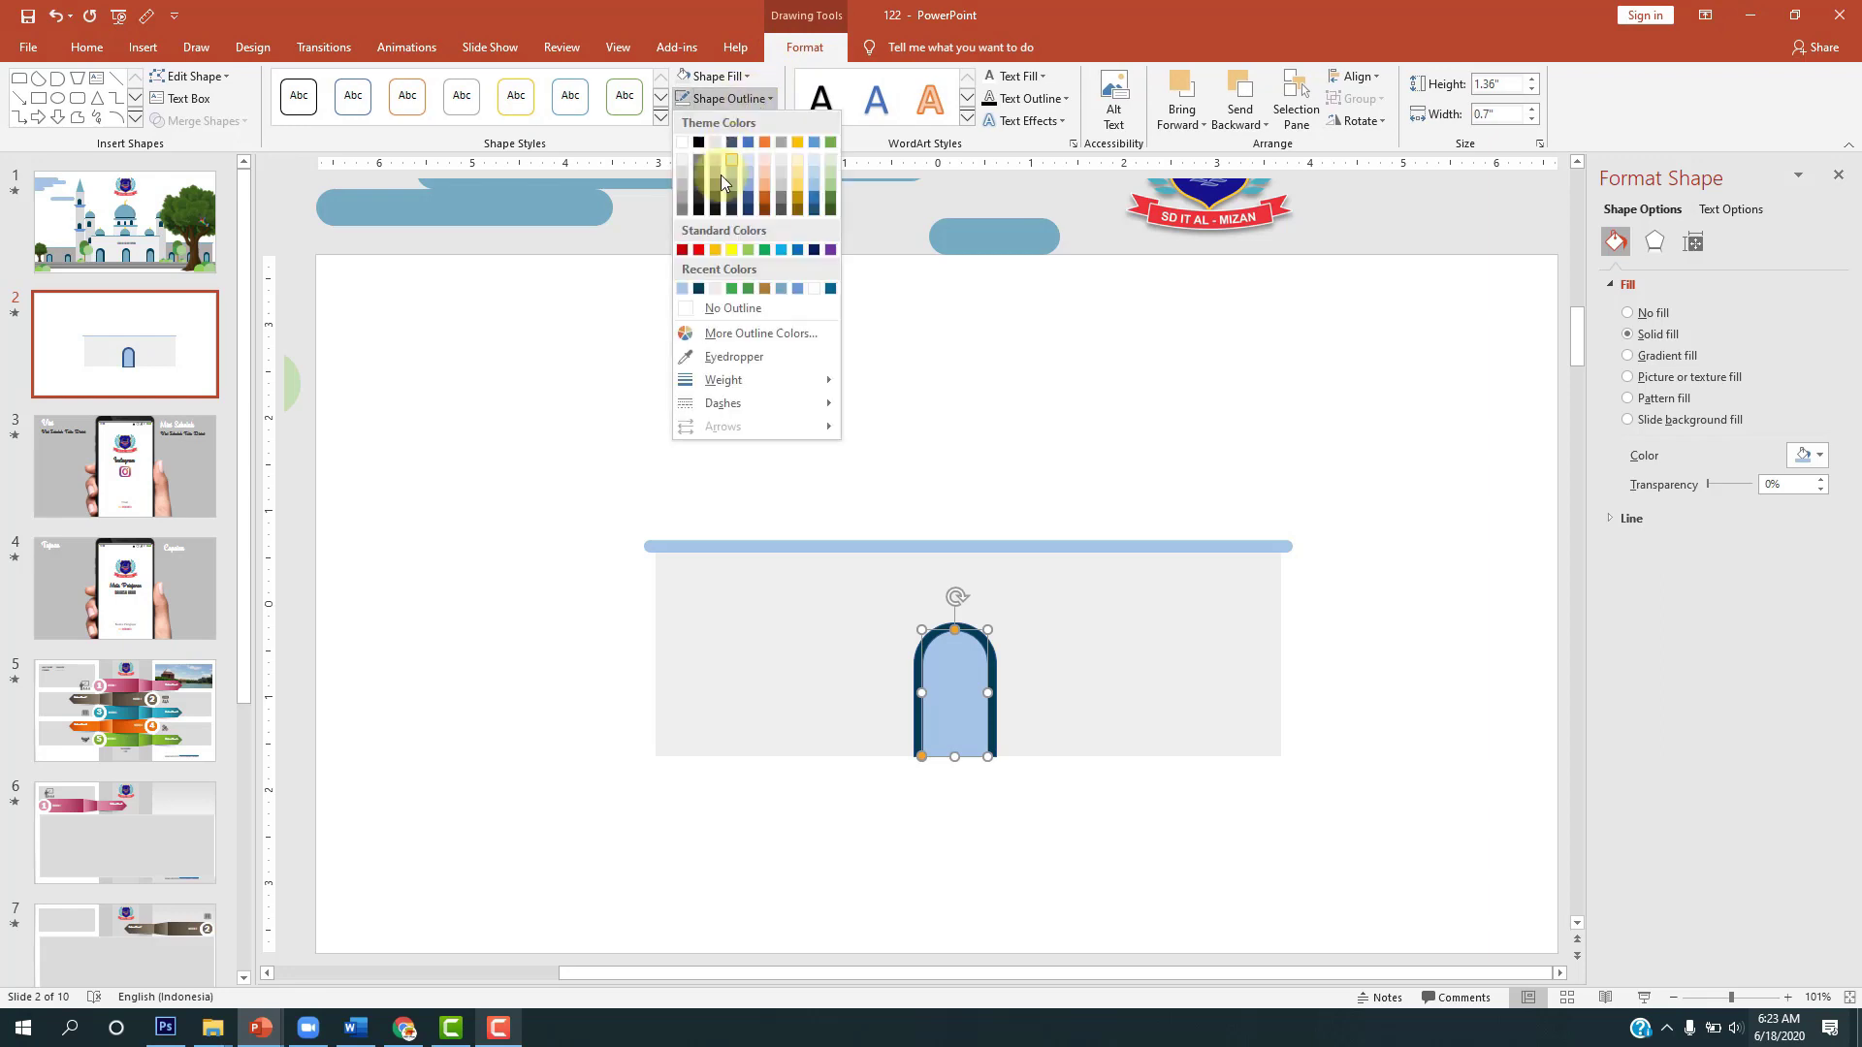
left_click(720, 309)
left_click(1396, 548)
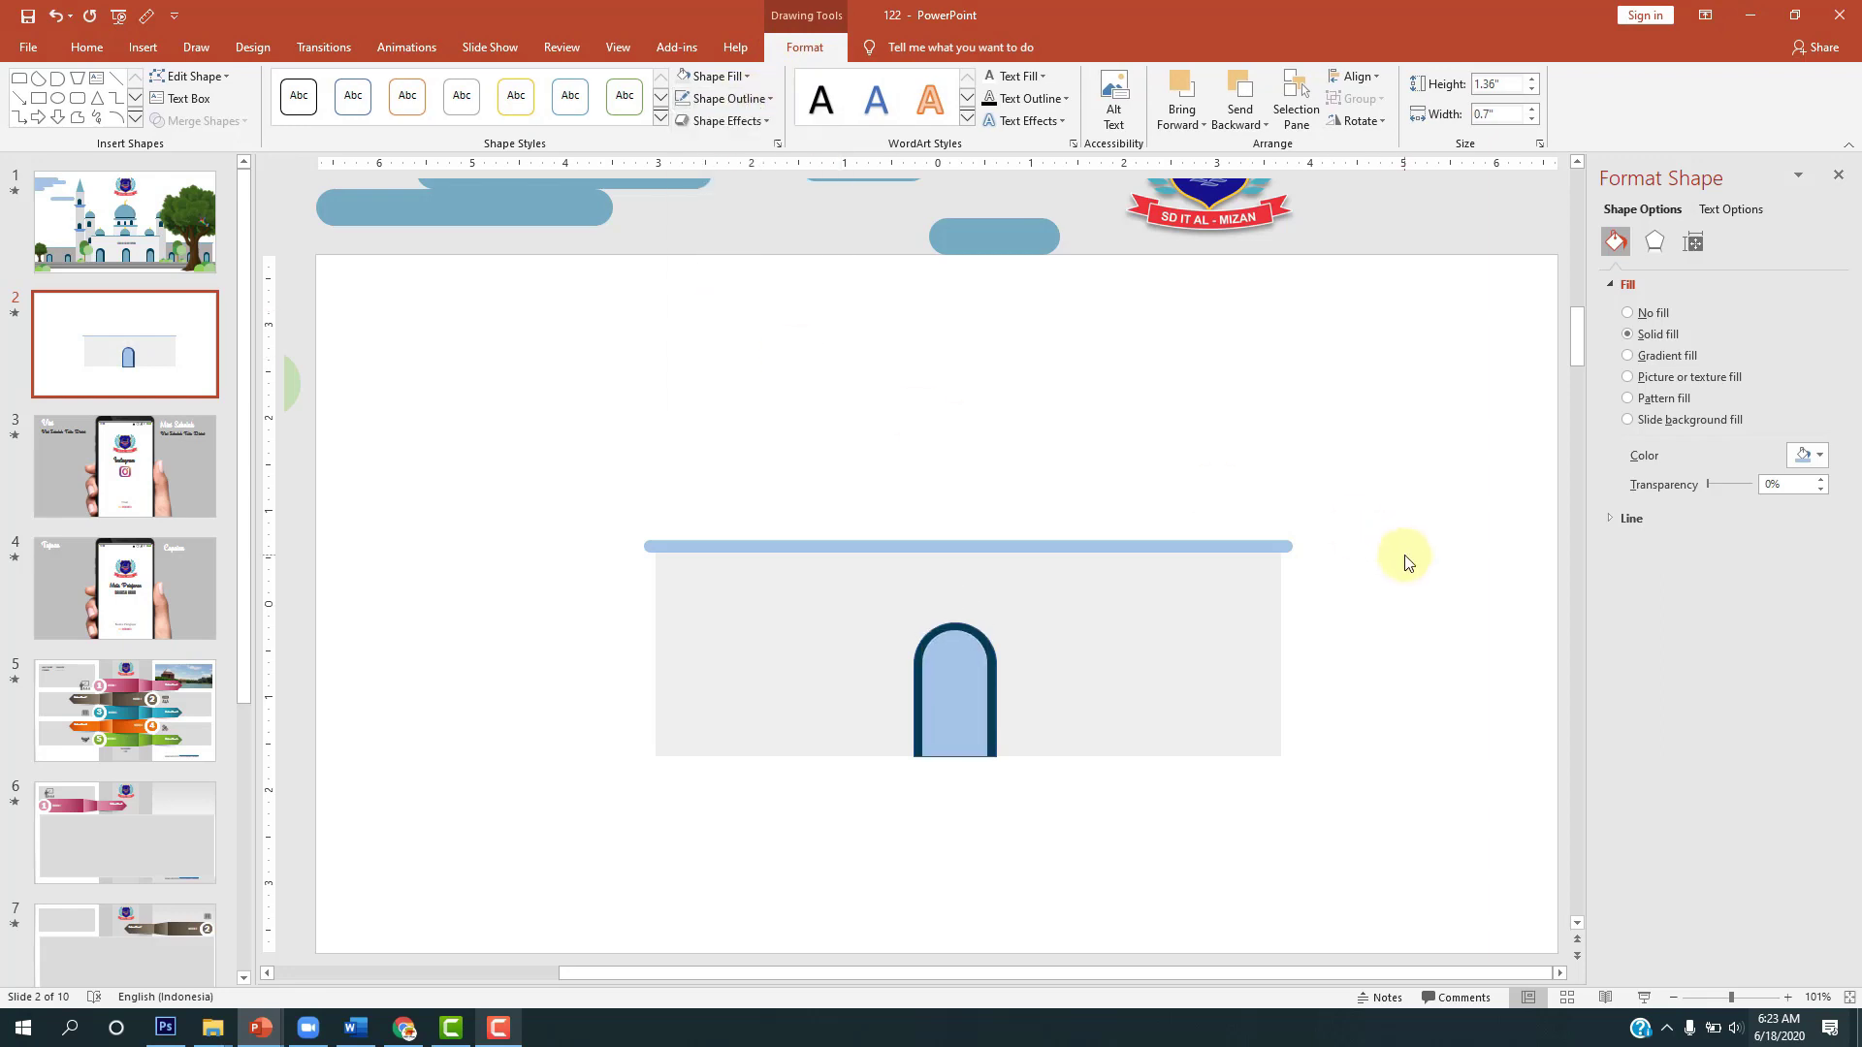
left_click(946, 706)
left_click(1433, 722)
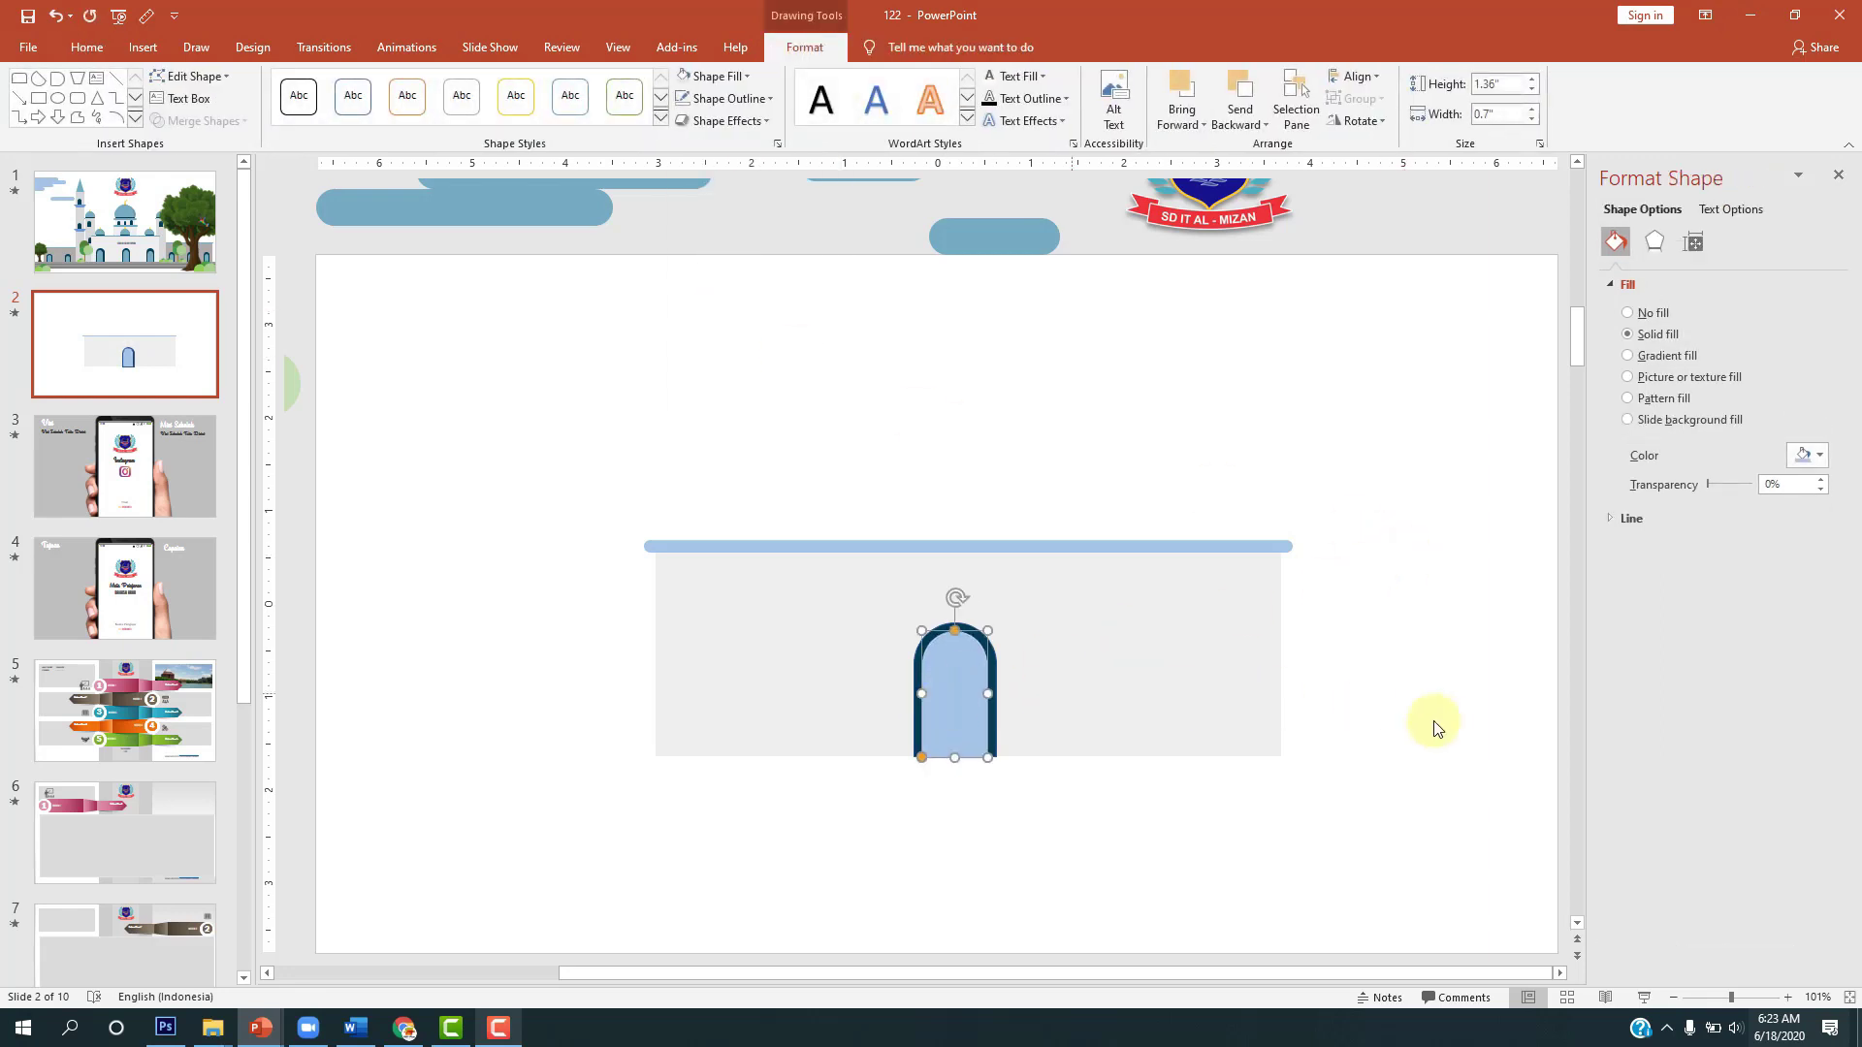
left_click_drag(1103, 826, 847, 580)
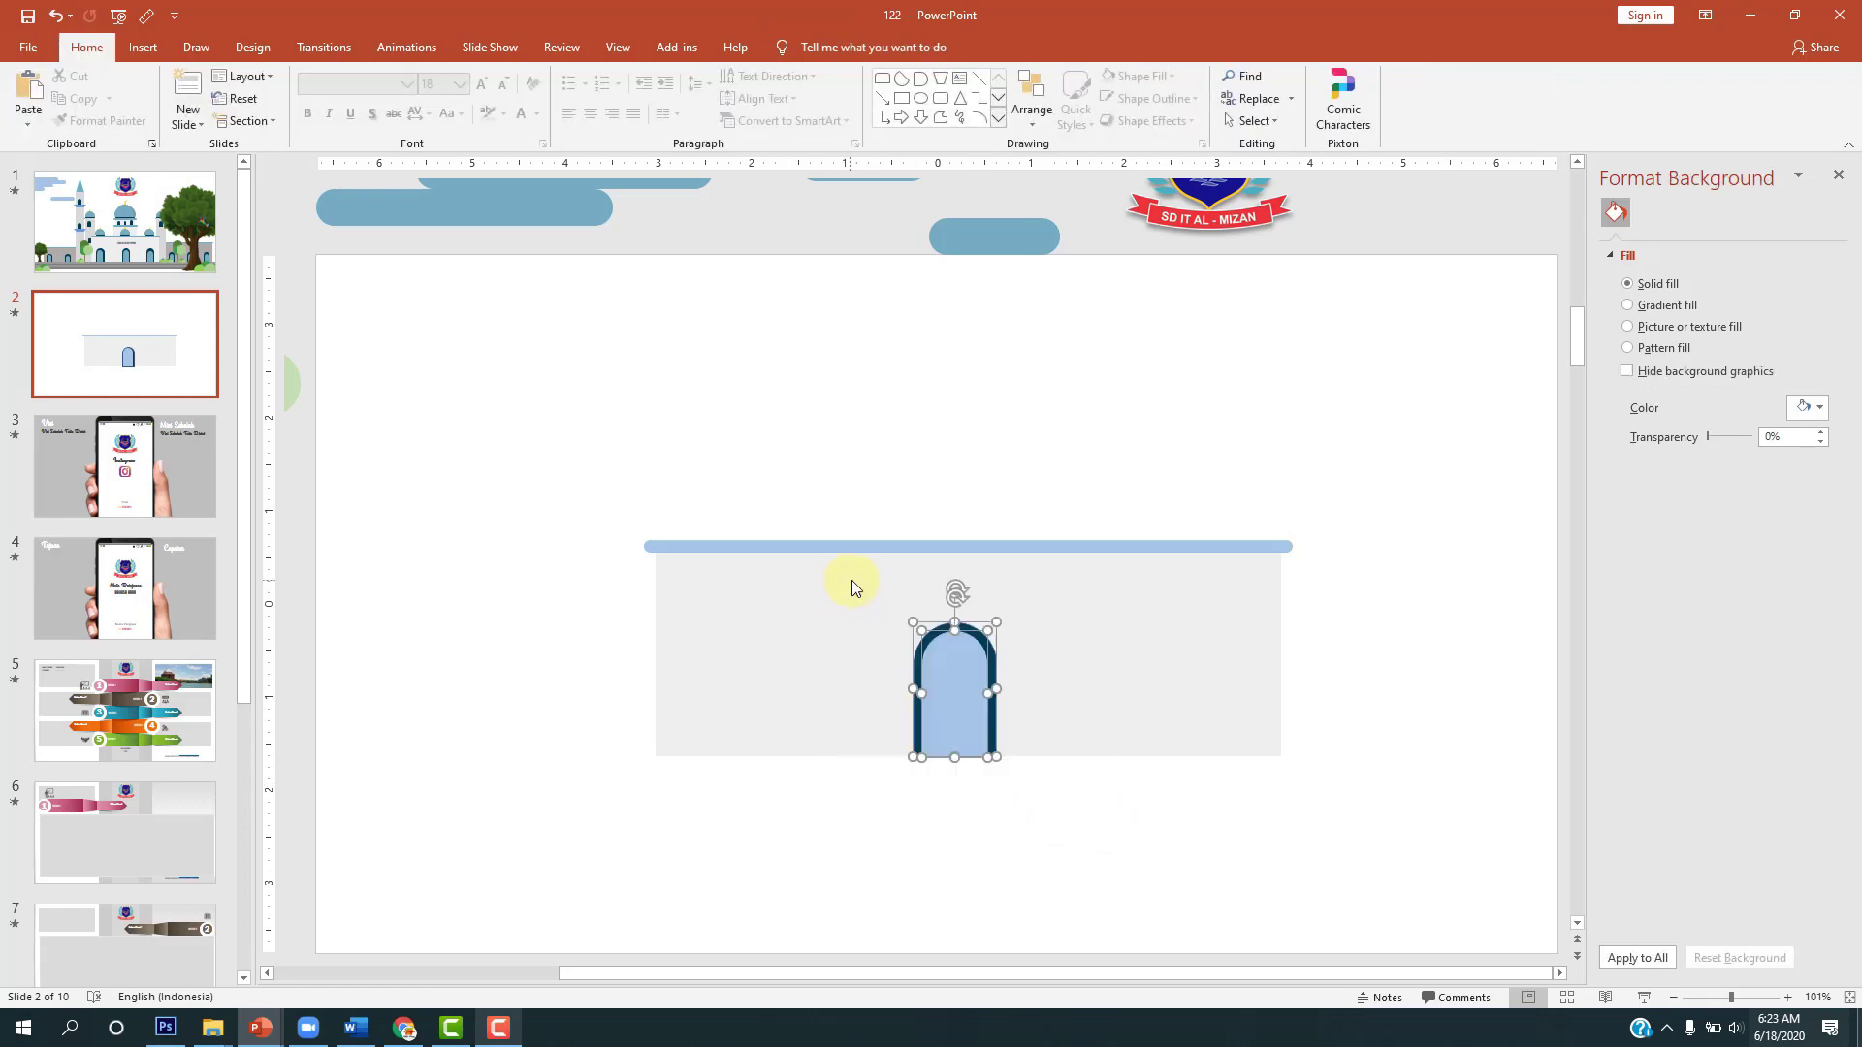
key("ctrl+g")
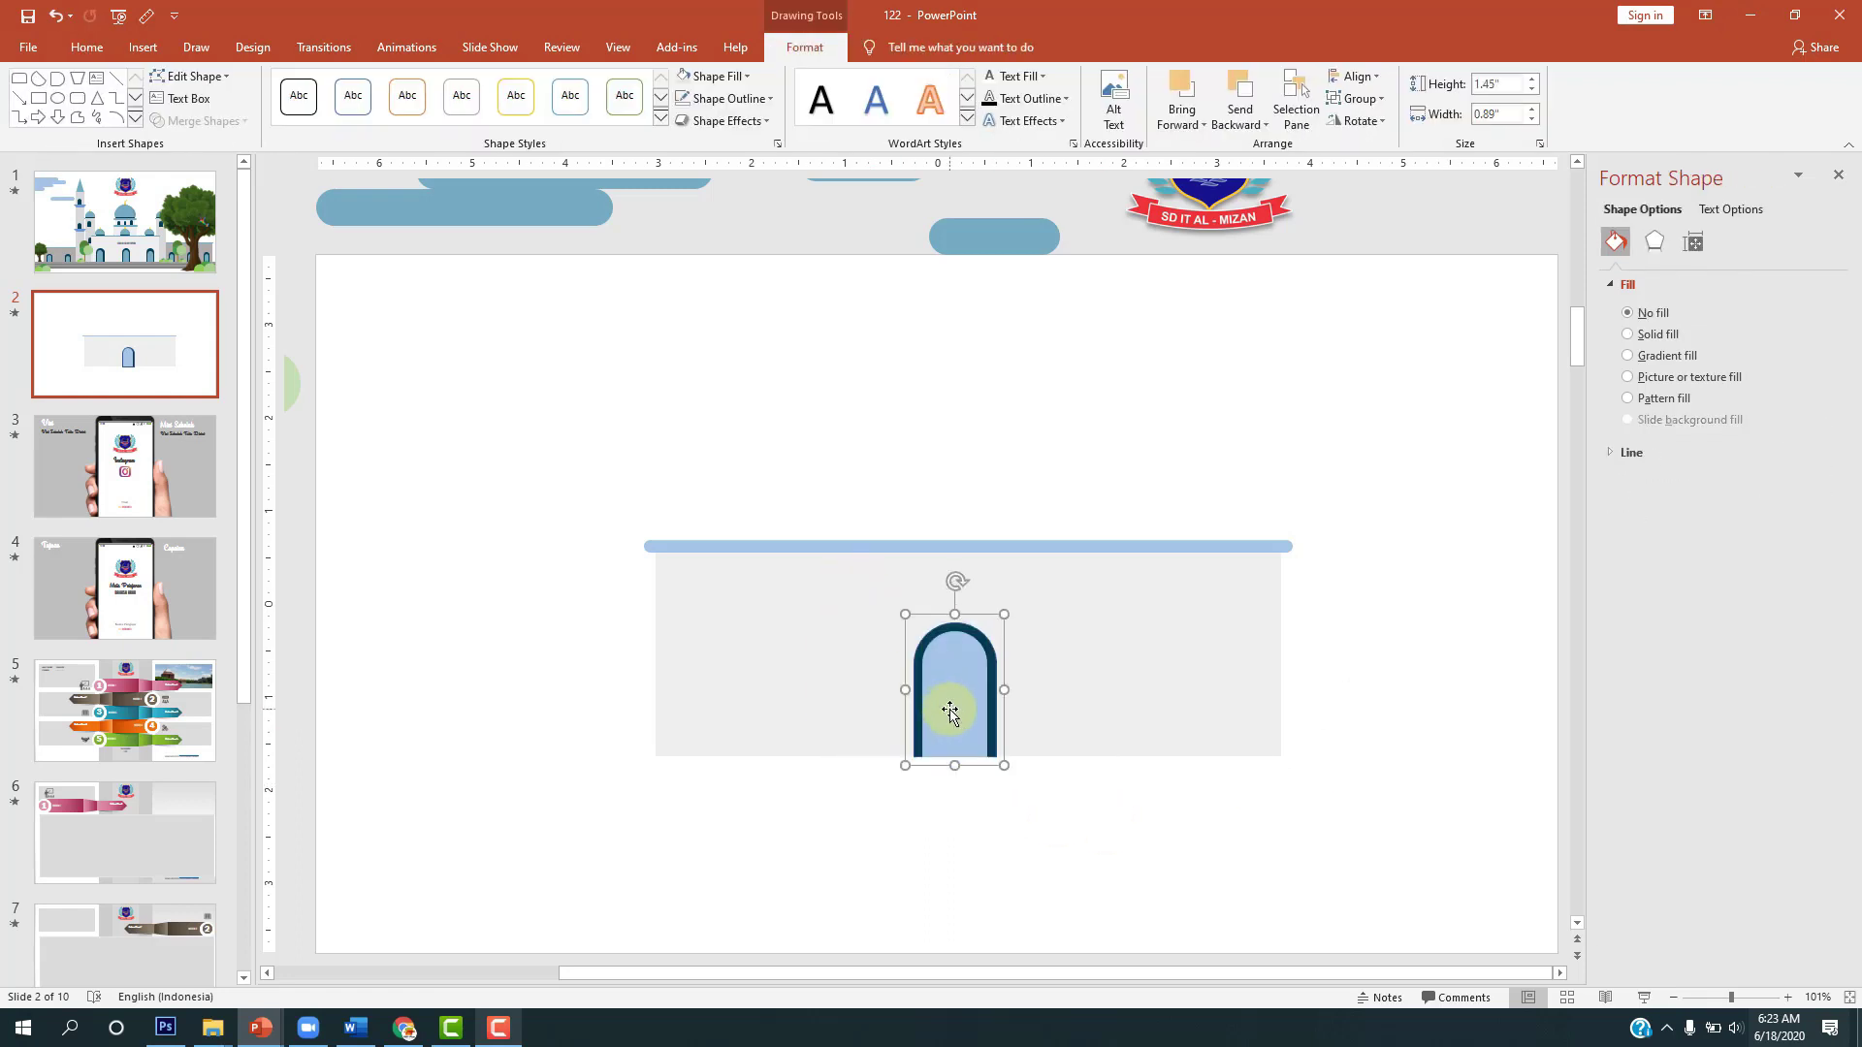
left_click_drag(949, 712, 769, 711)
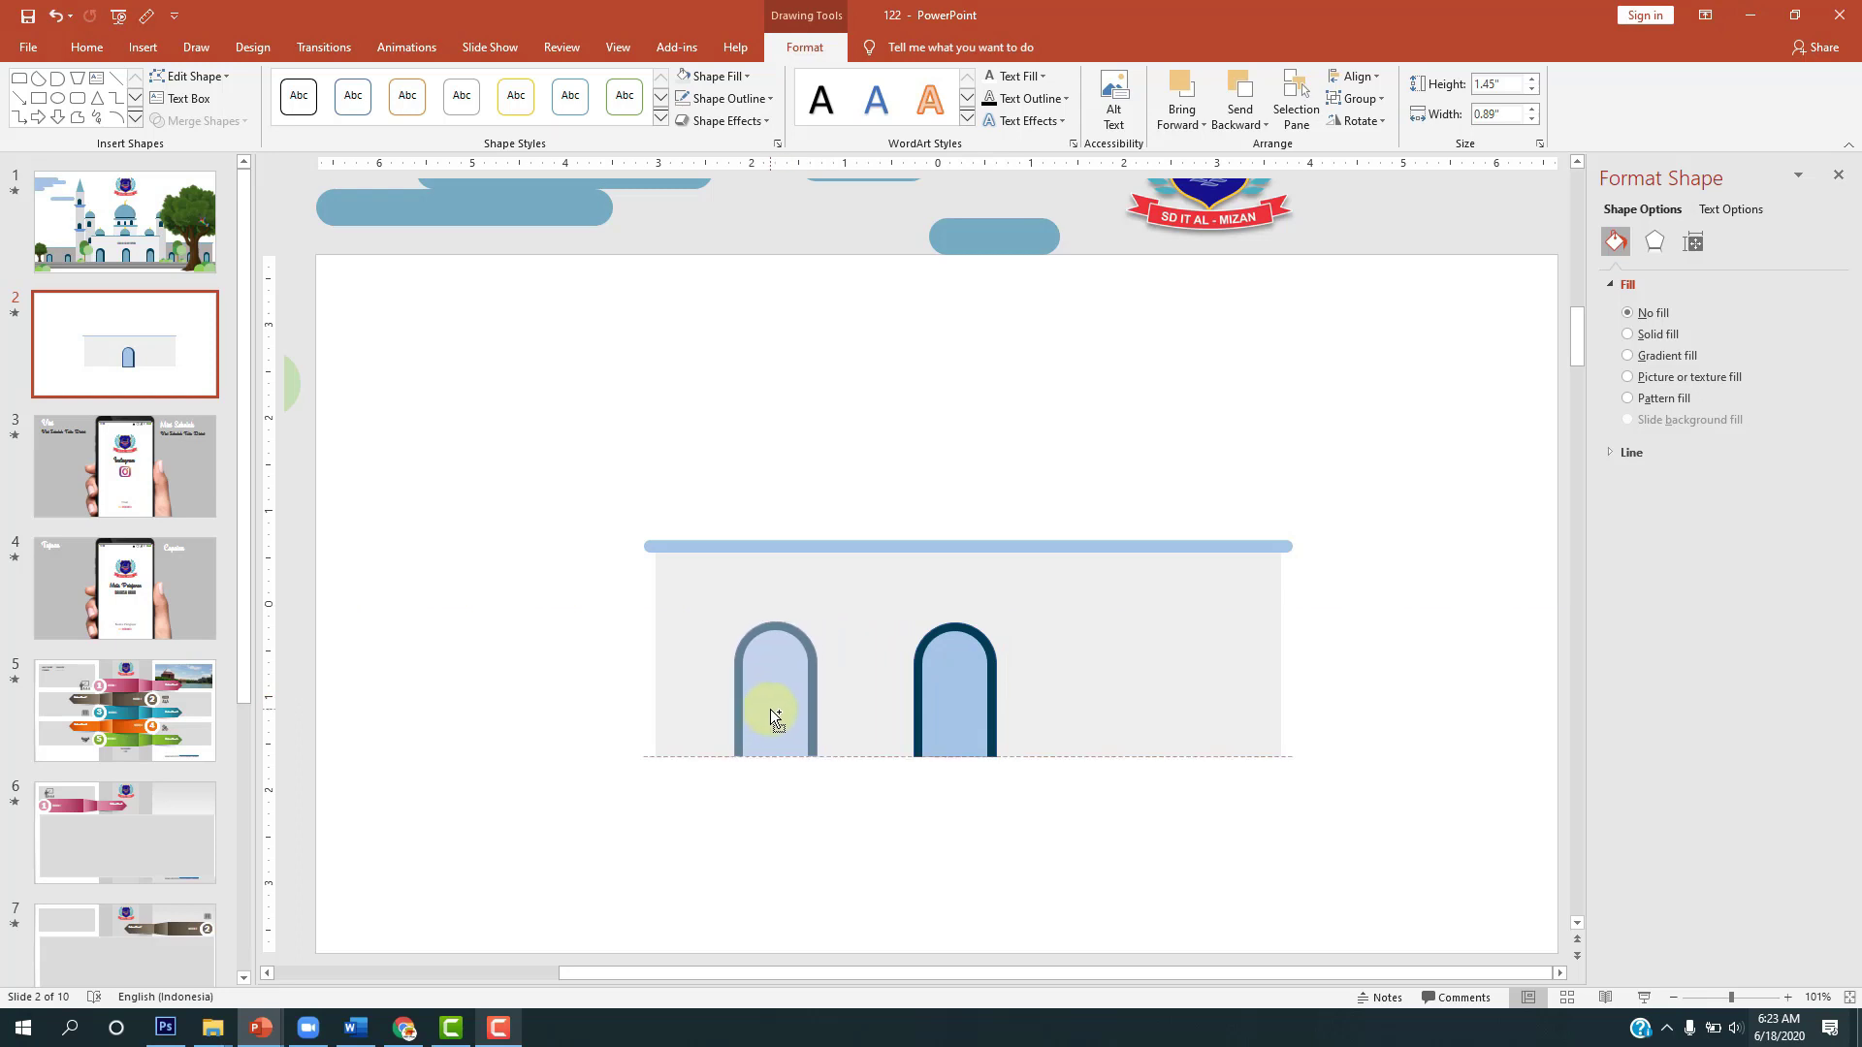
mouse_move(777, 685)
left_mouse_down()
mouse_move(1171, 683)
mouse_move(1150, 684)
left_mouse_up()
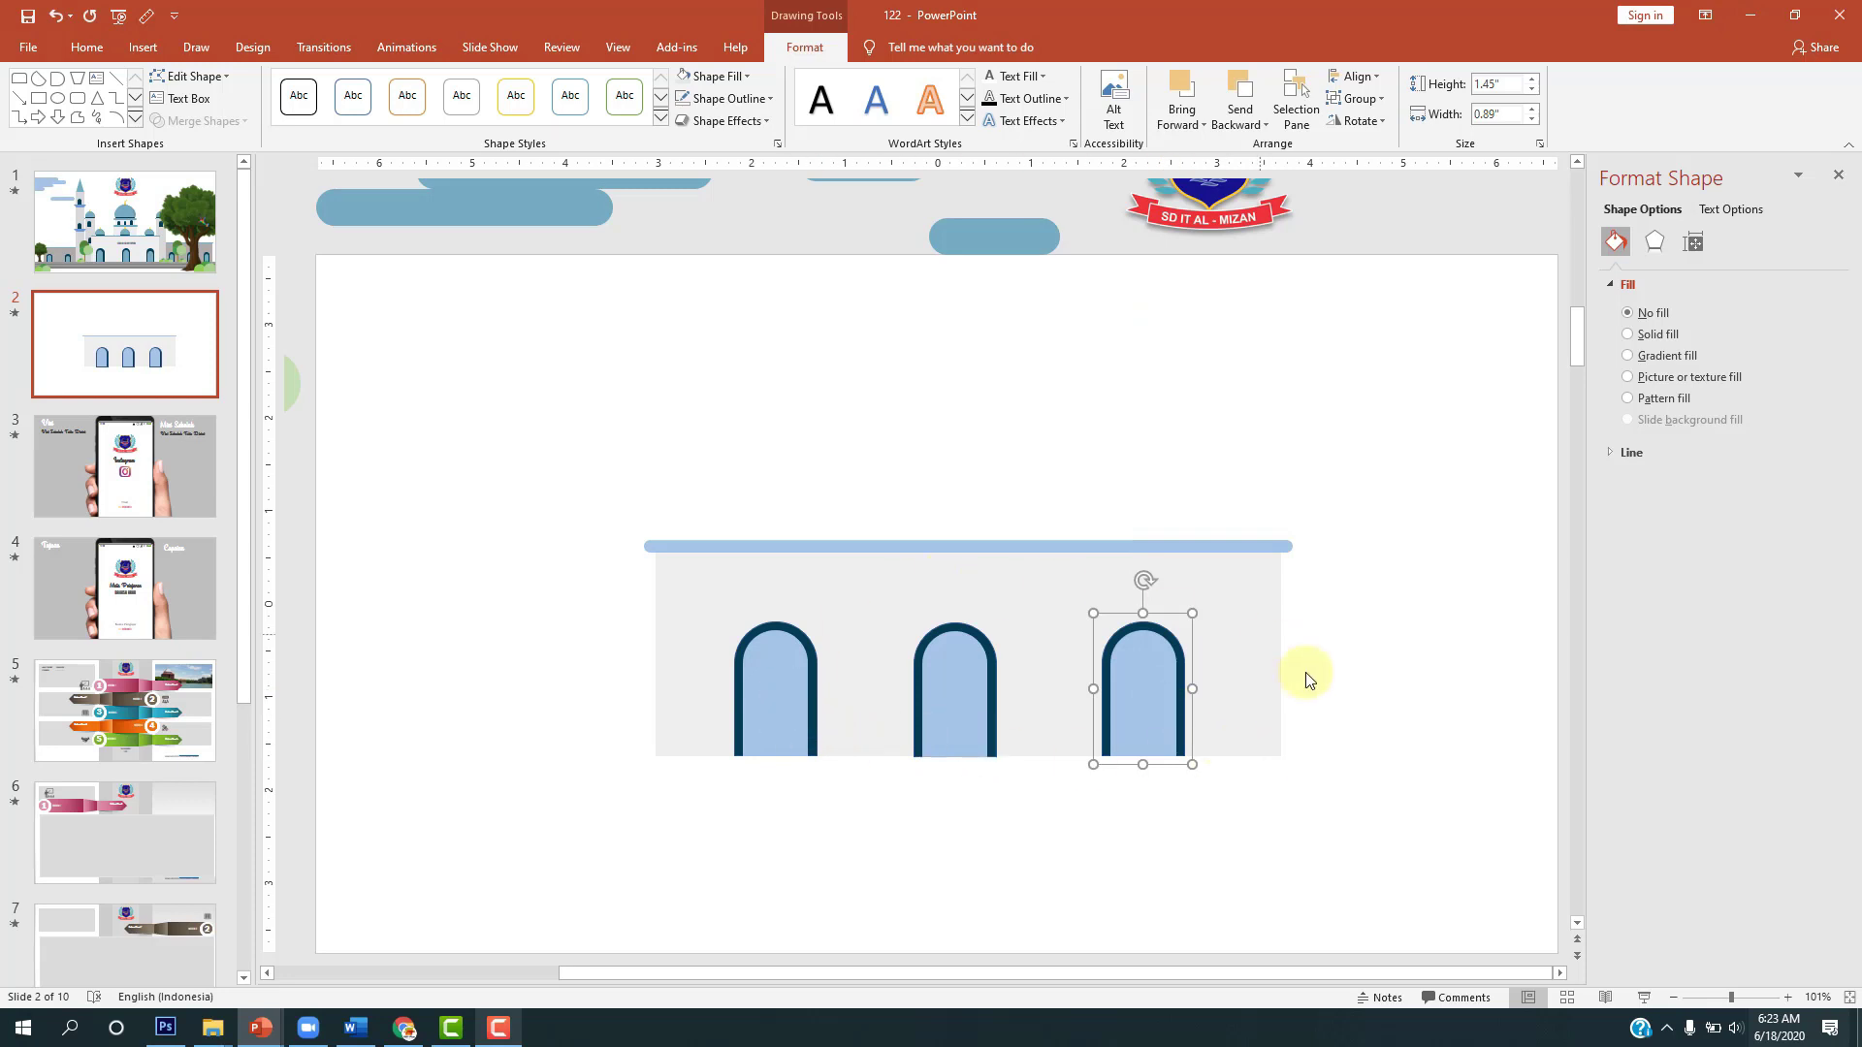
left_click(1292, 868)
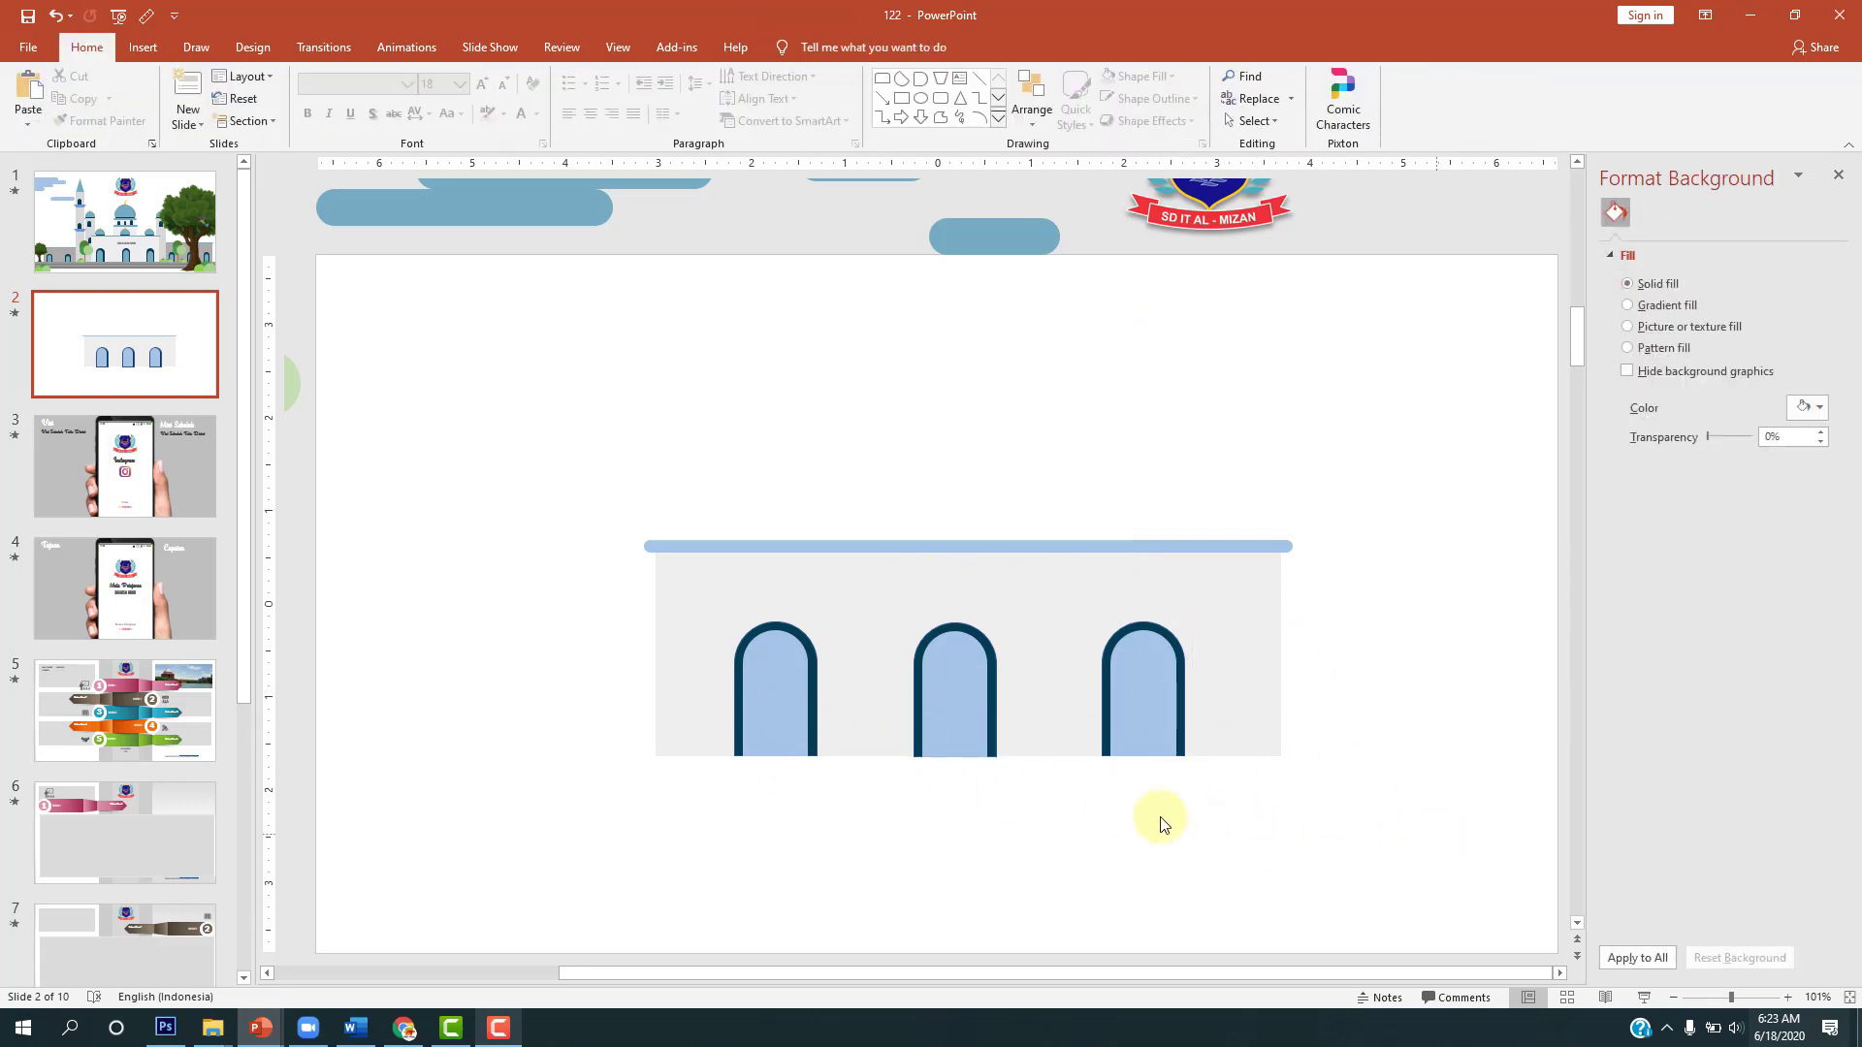
Step: Distribute the three doors horizontally and nudge them into position on the wall
mouse_move(1238, 816)
left_mouse_down()
mouse_move(714, 661)
mouse_move(698, 589)
left_mouse_up()
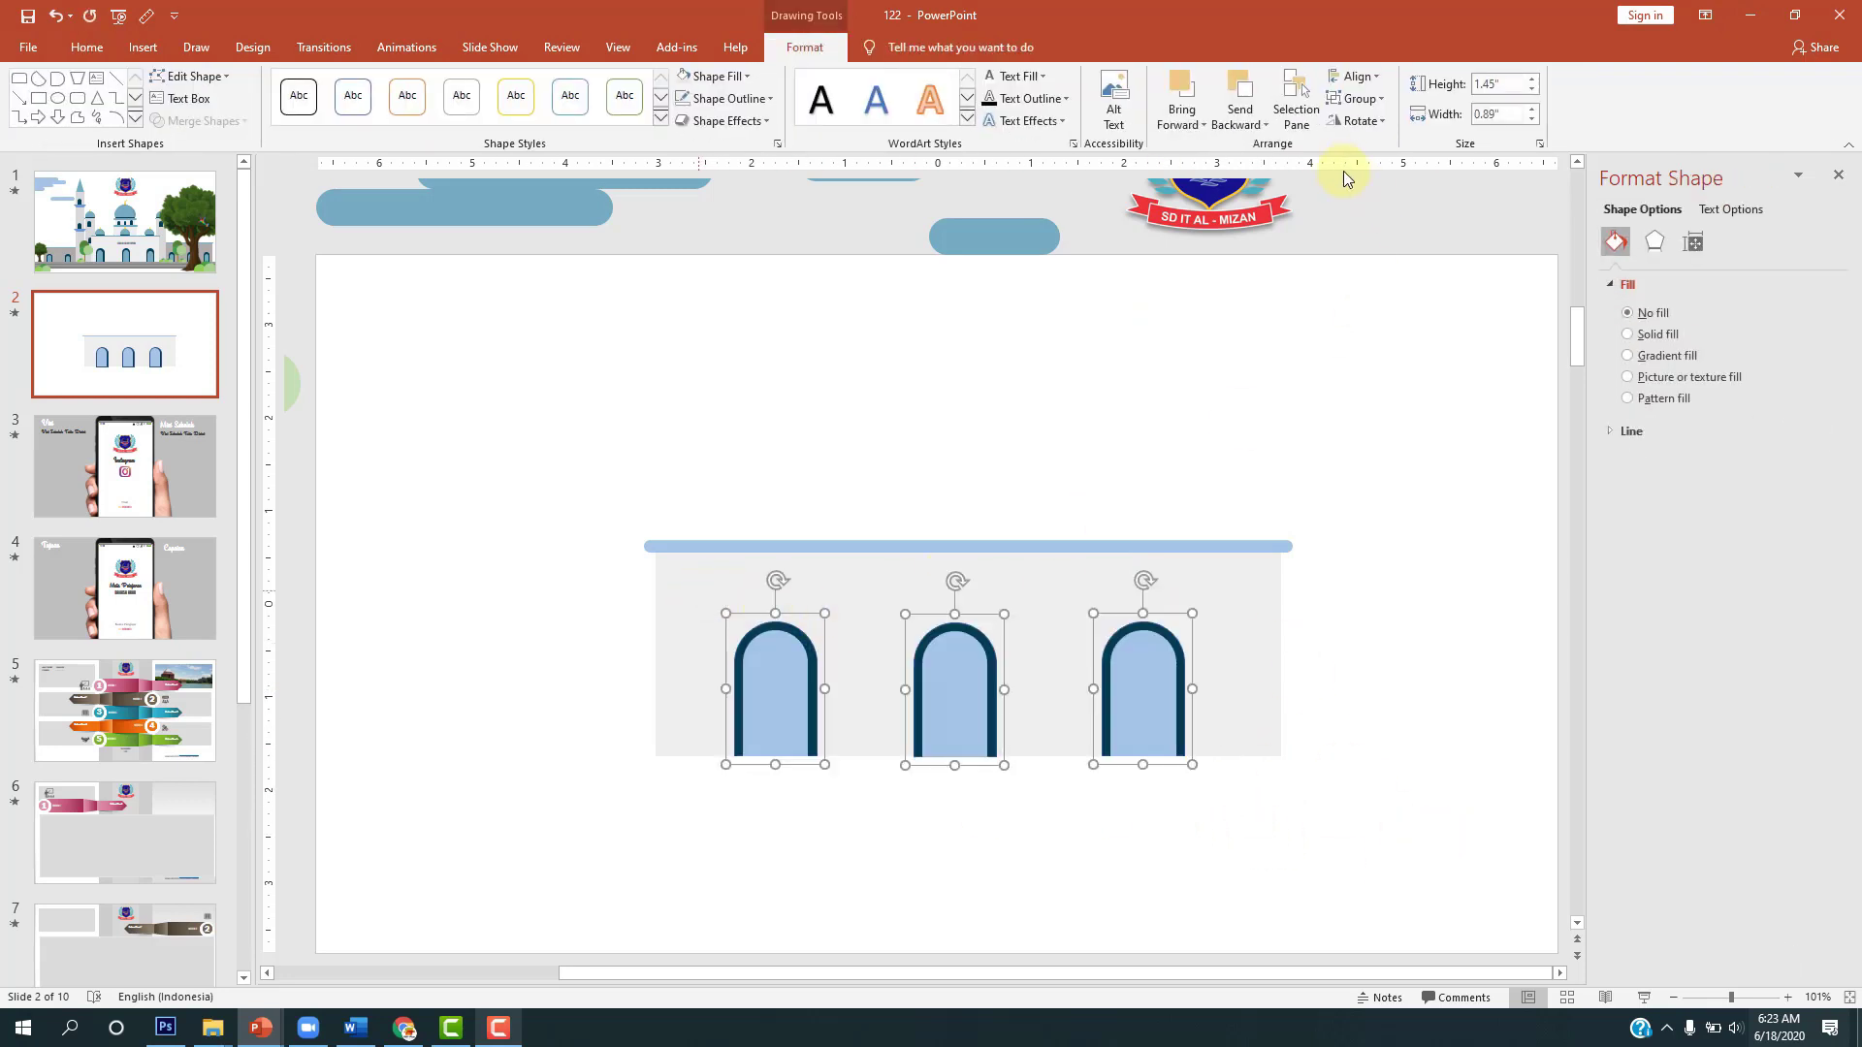
left_click(1368, 77)
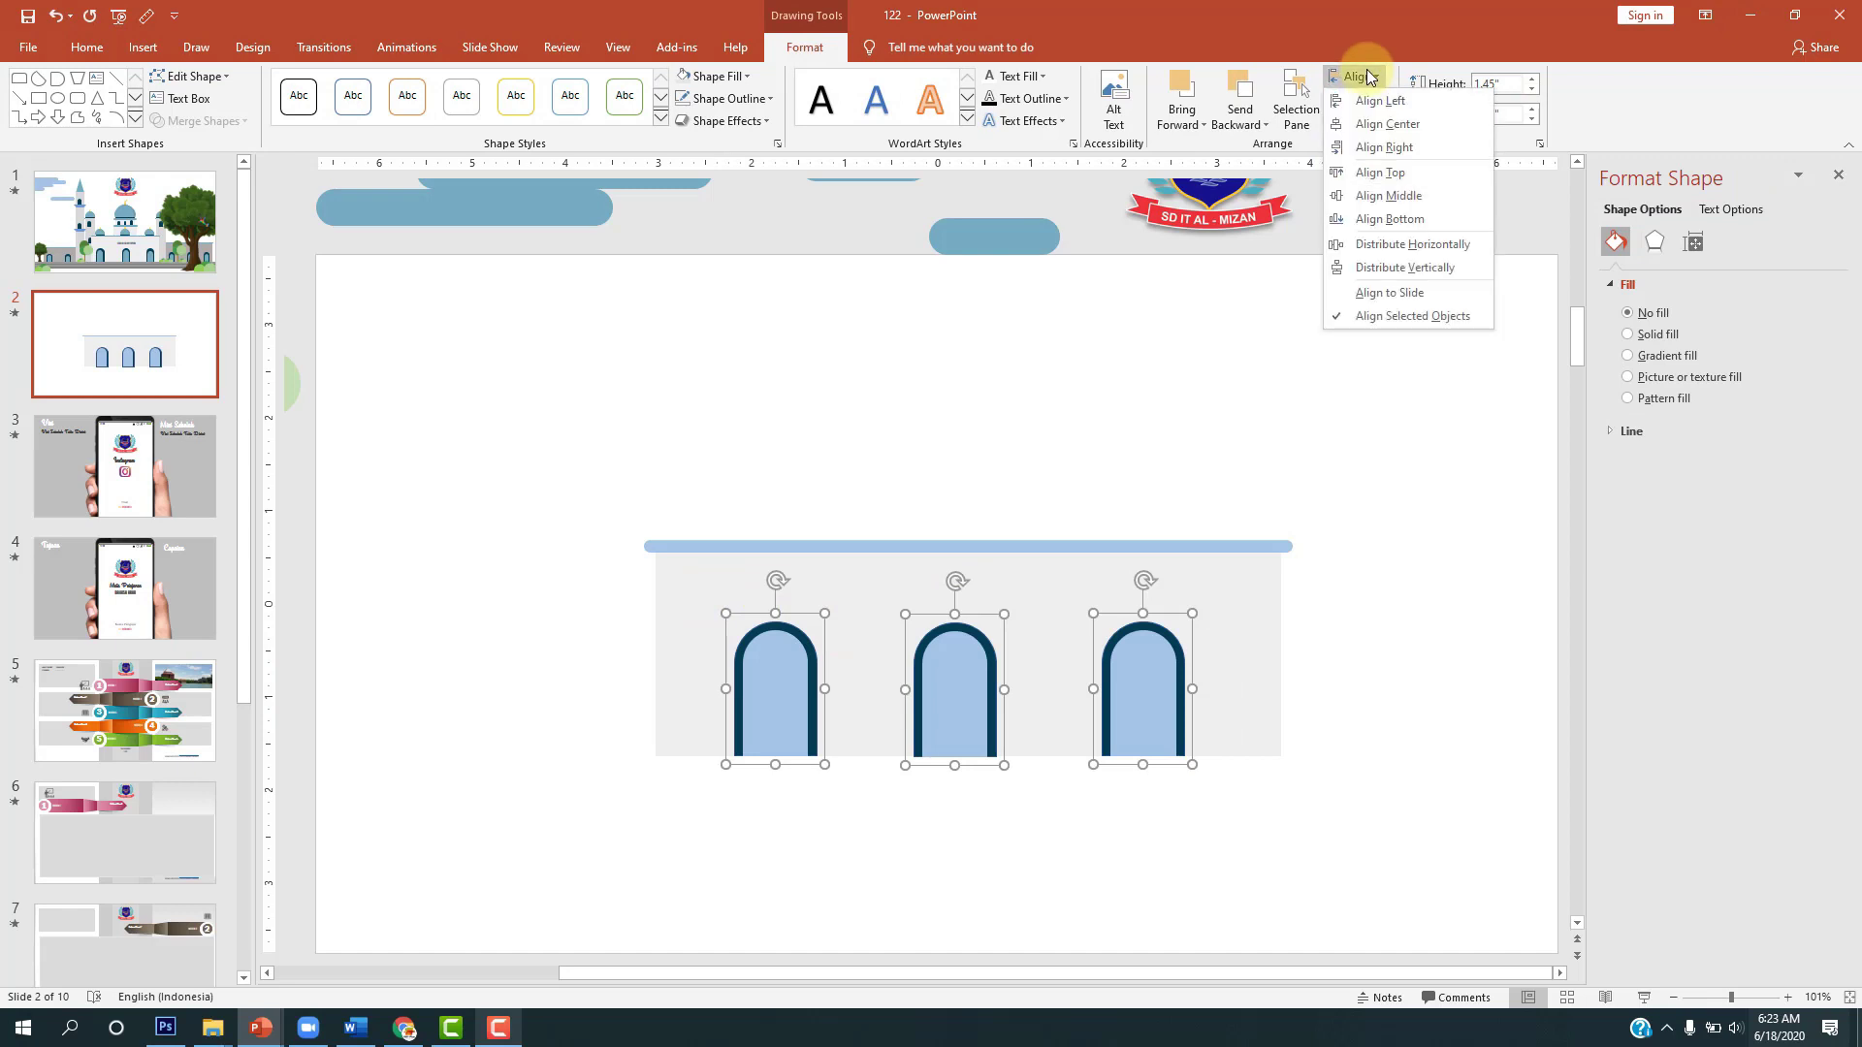
left_click(1407, 248)
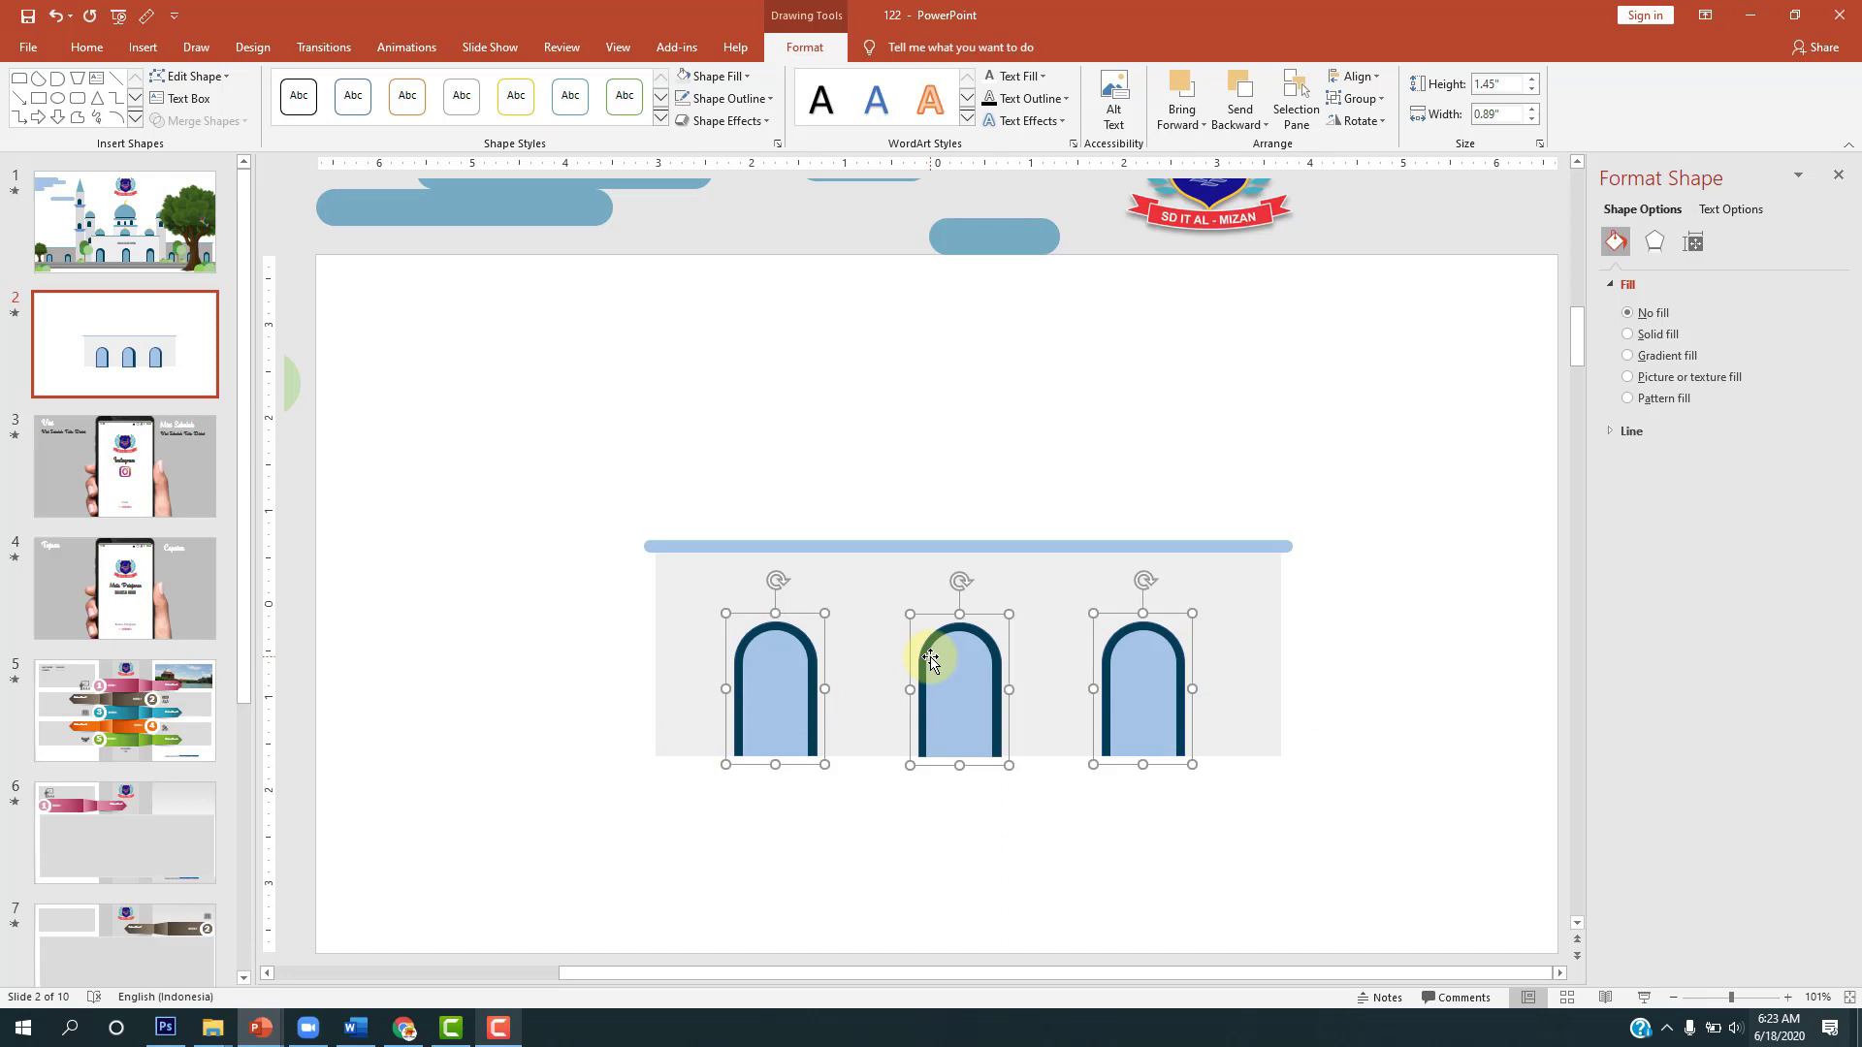
key("Right")
key("Right")
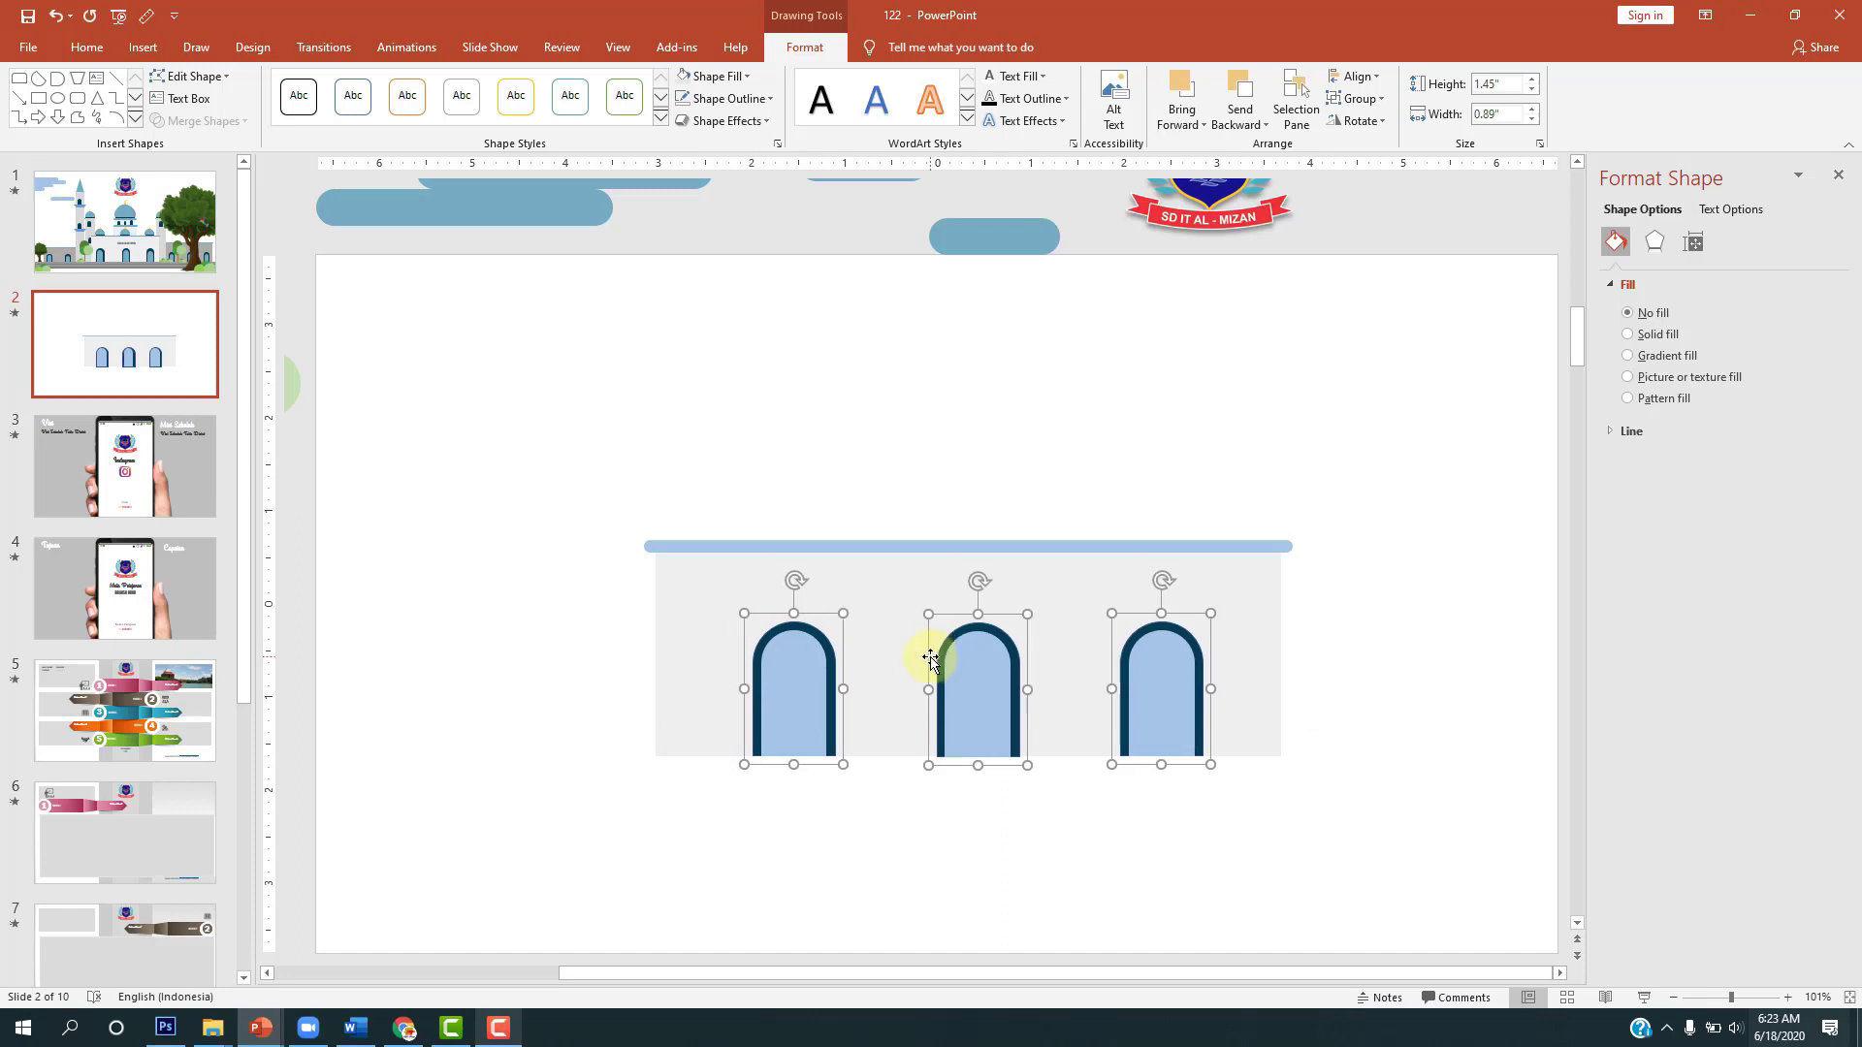
key("ctrl+Left")
key("ctrl+Left")
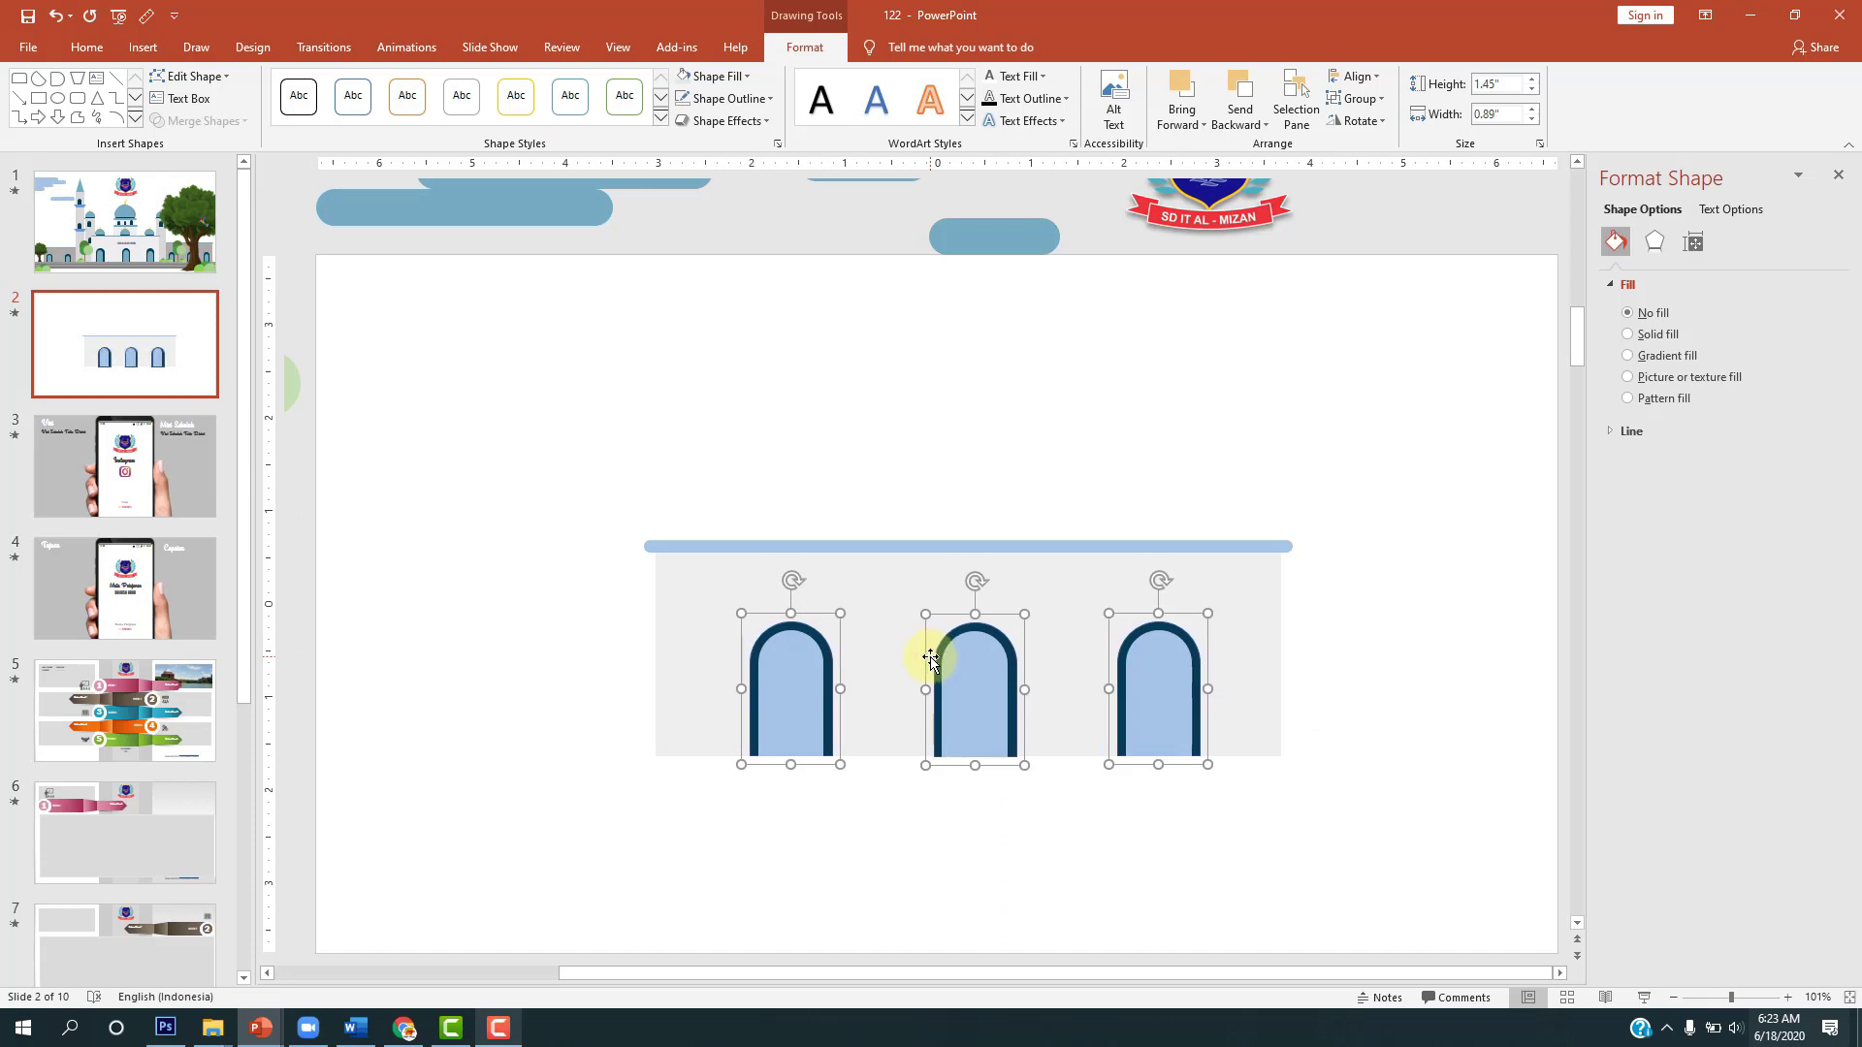
key("ctrl+Left")
key("ctrl+Left")
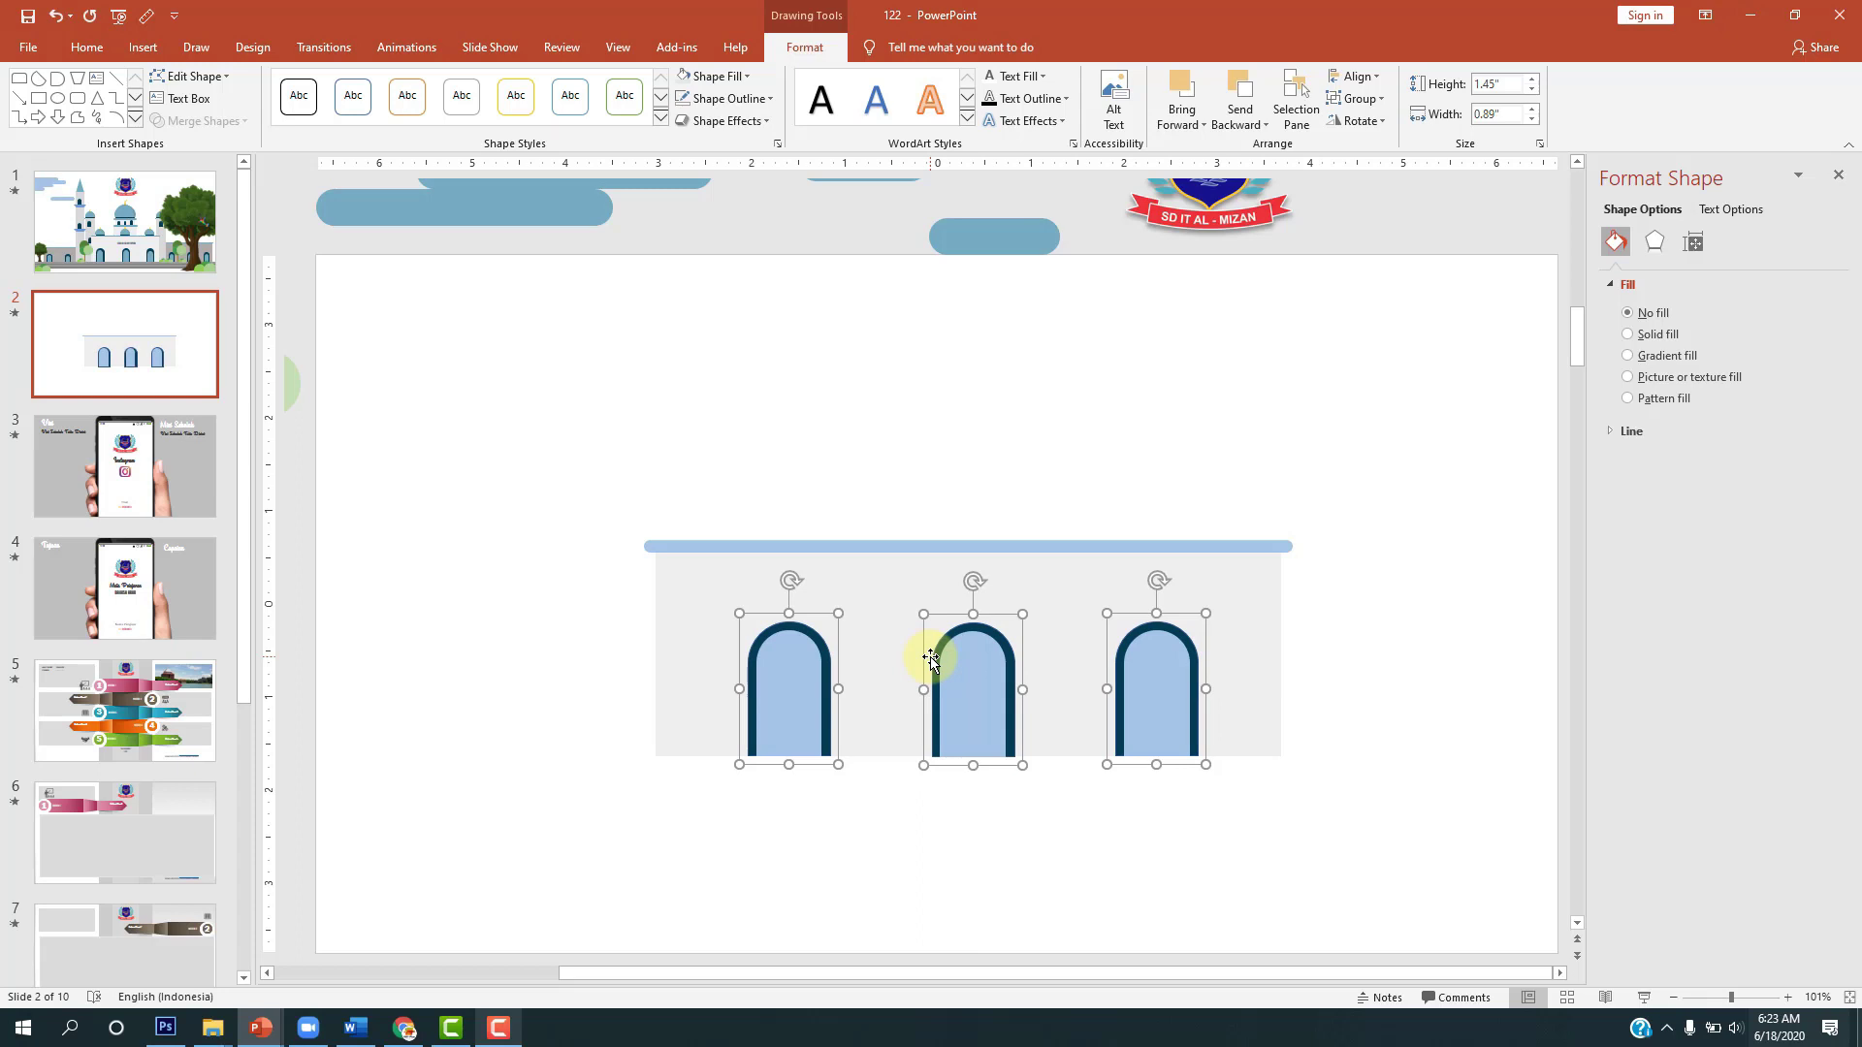
left_click(1352, 732)
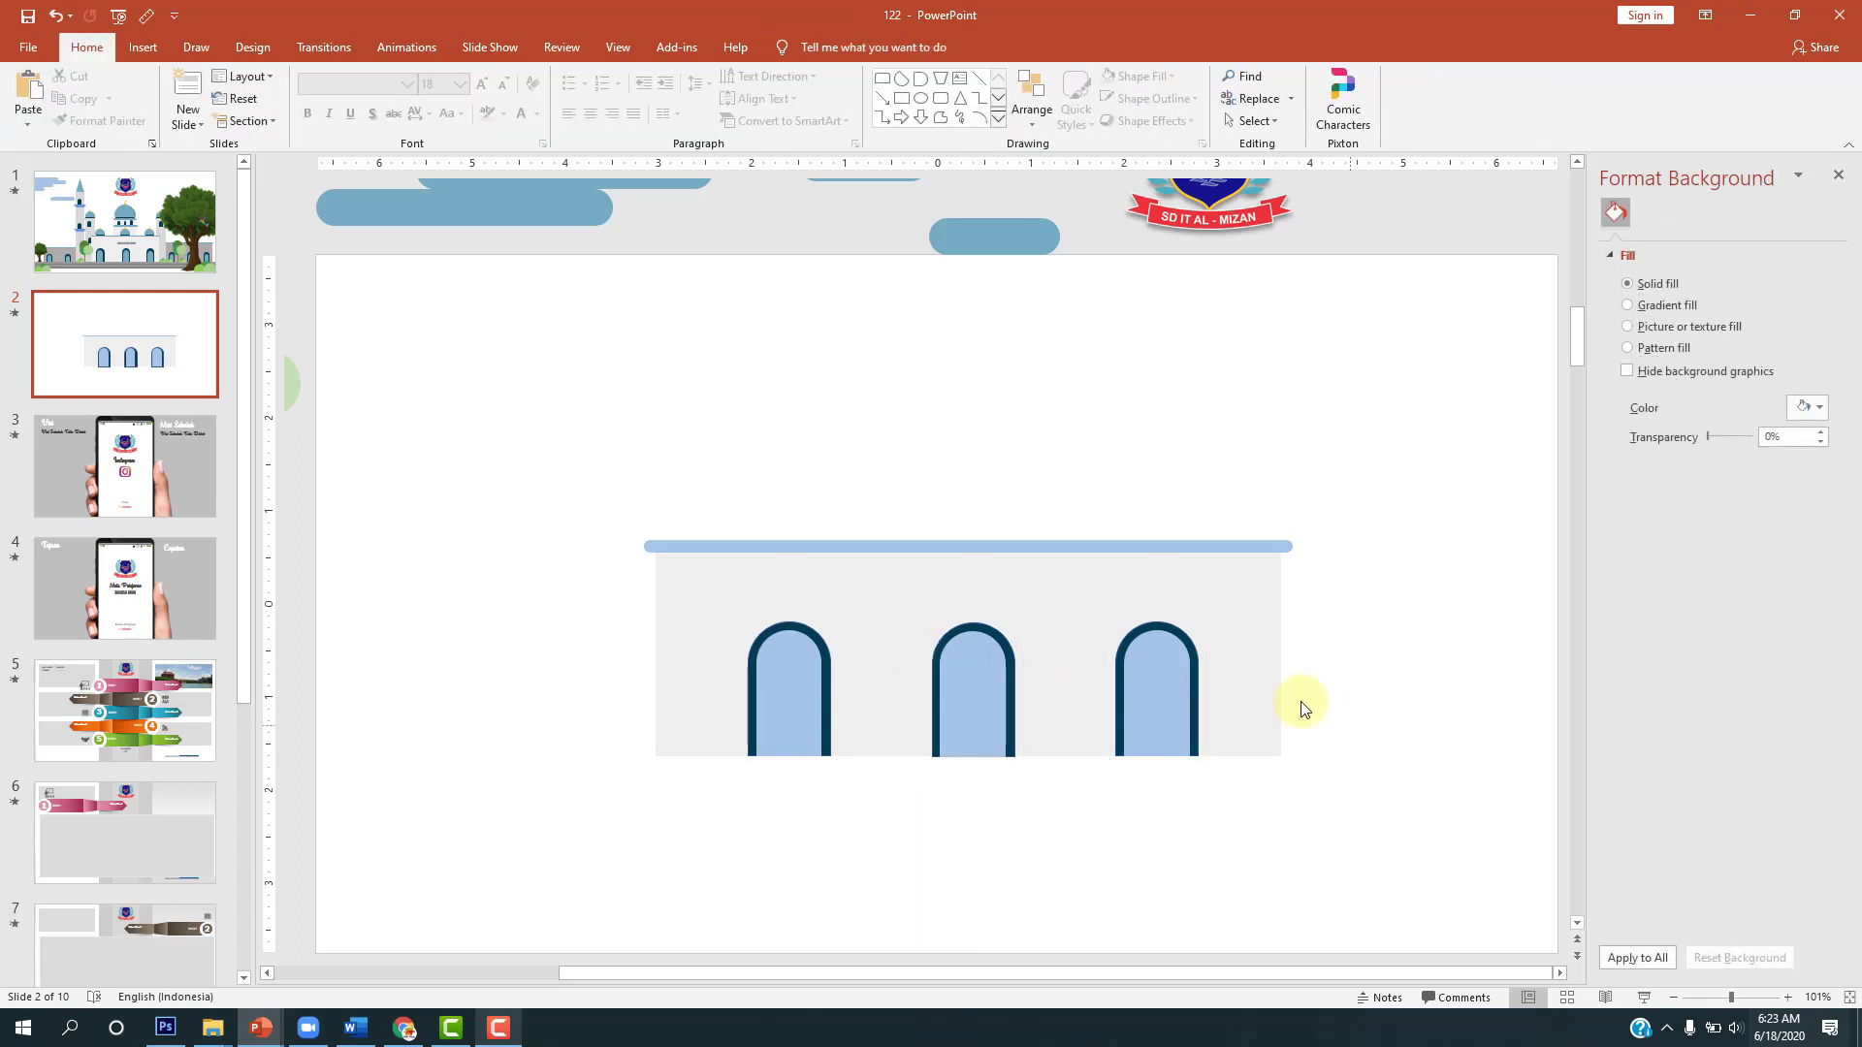
left_click(165, 238)
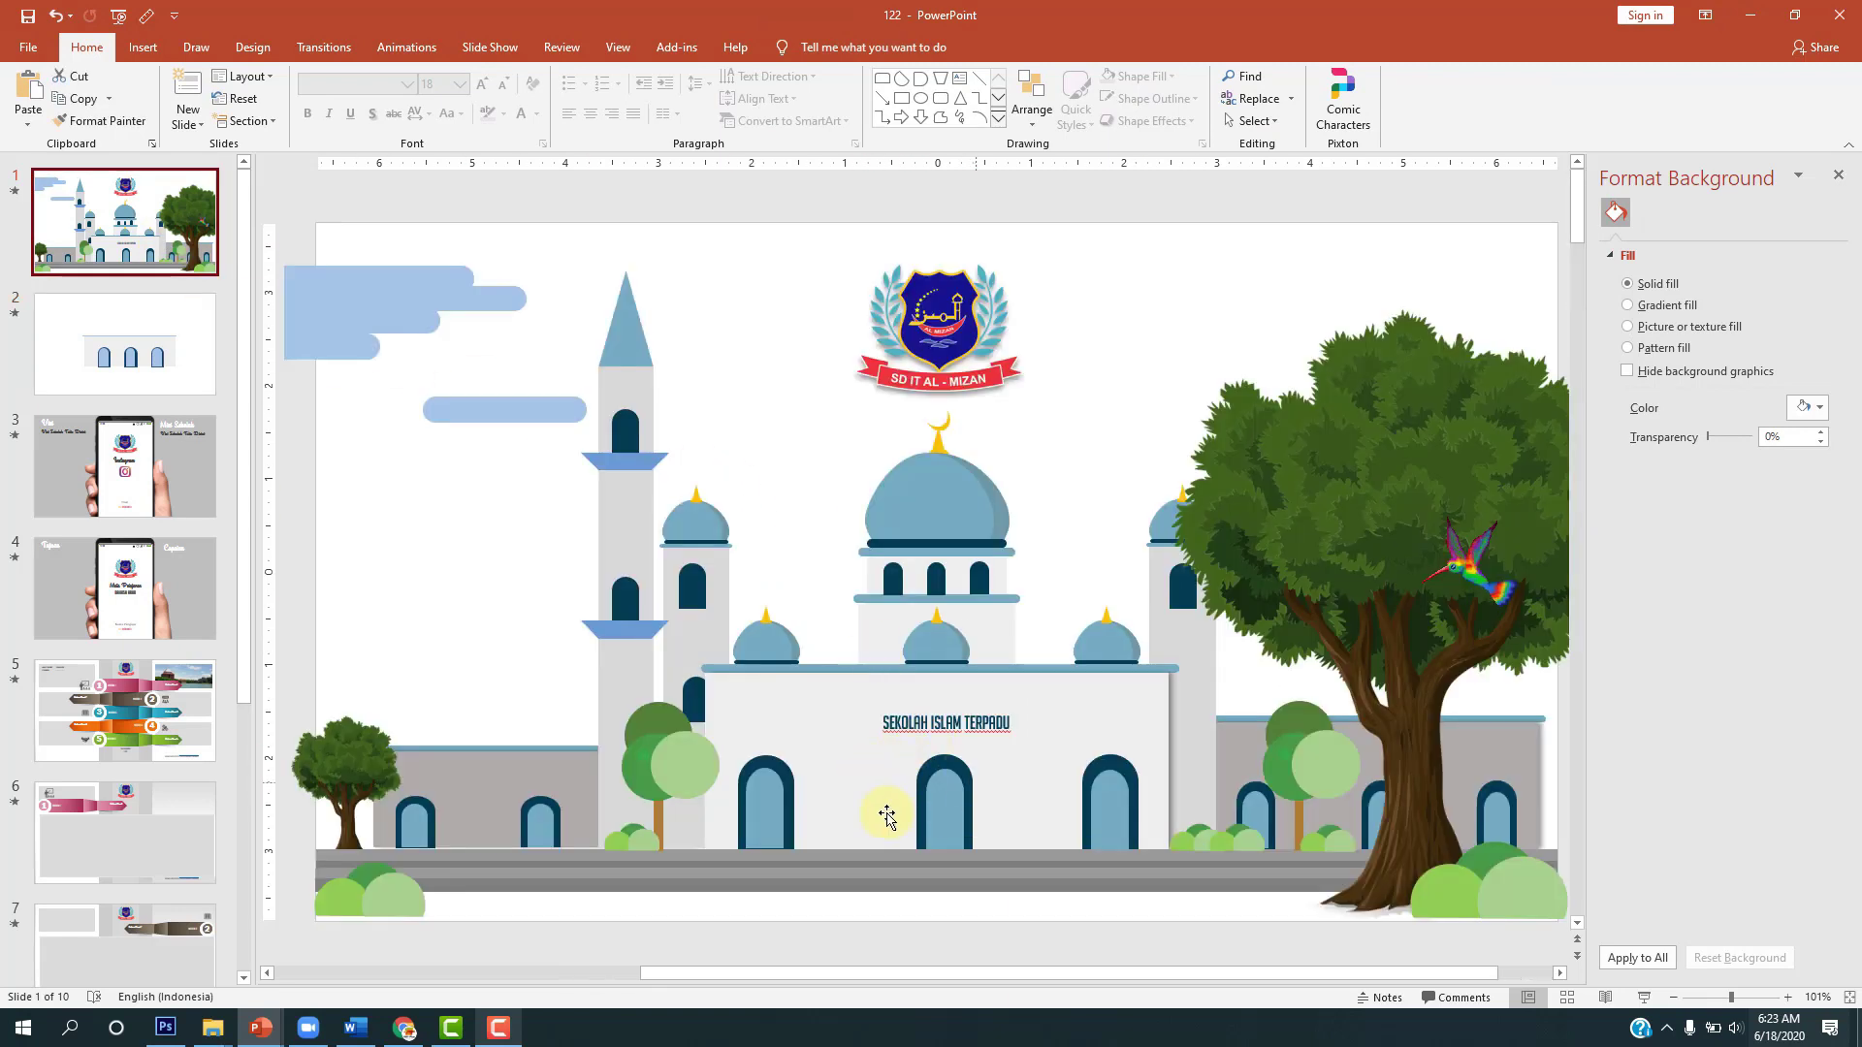
left_click(181, 346)
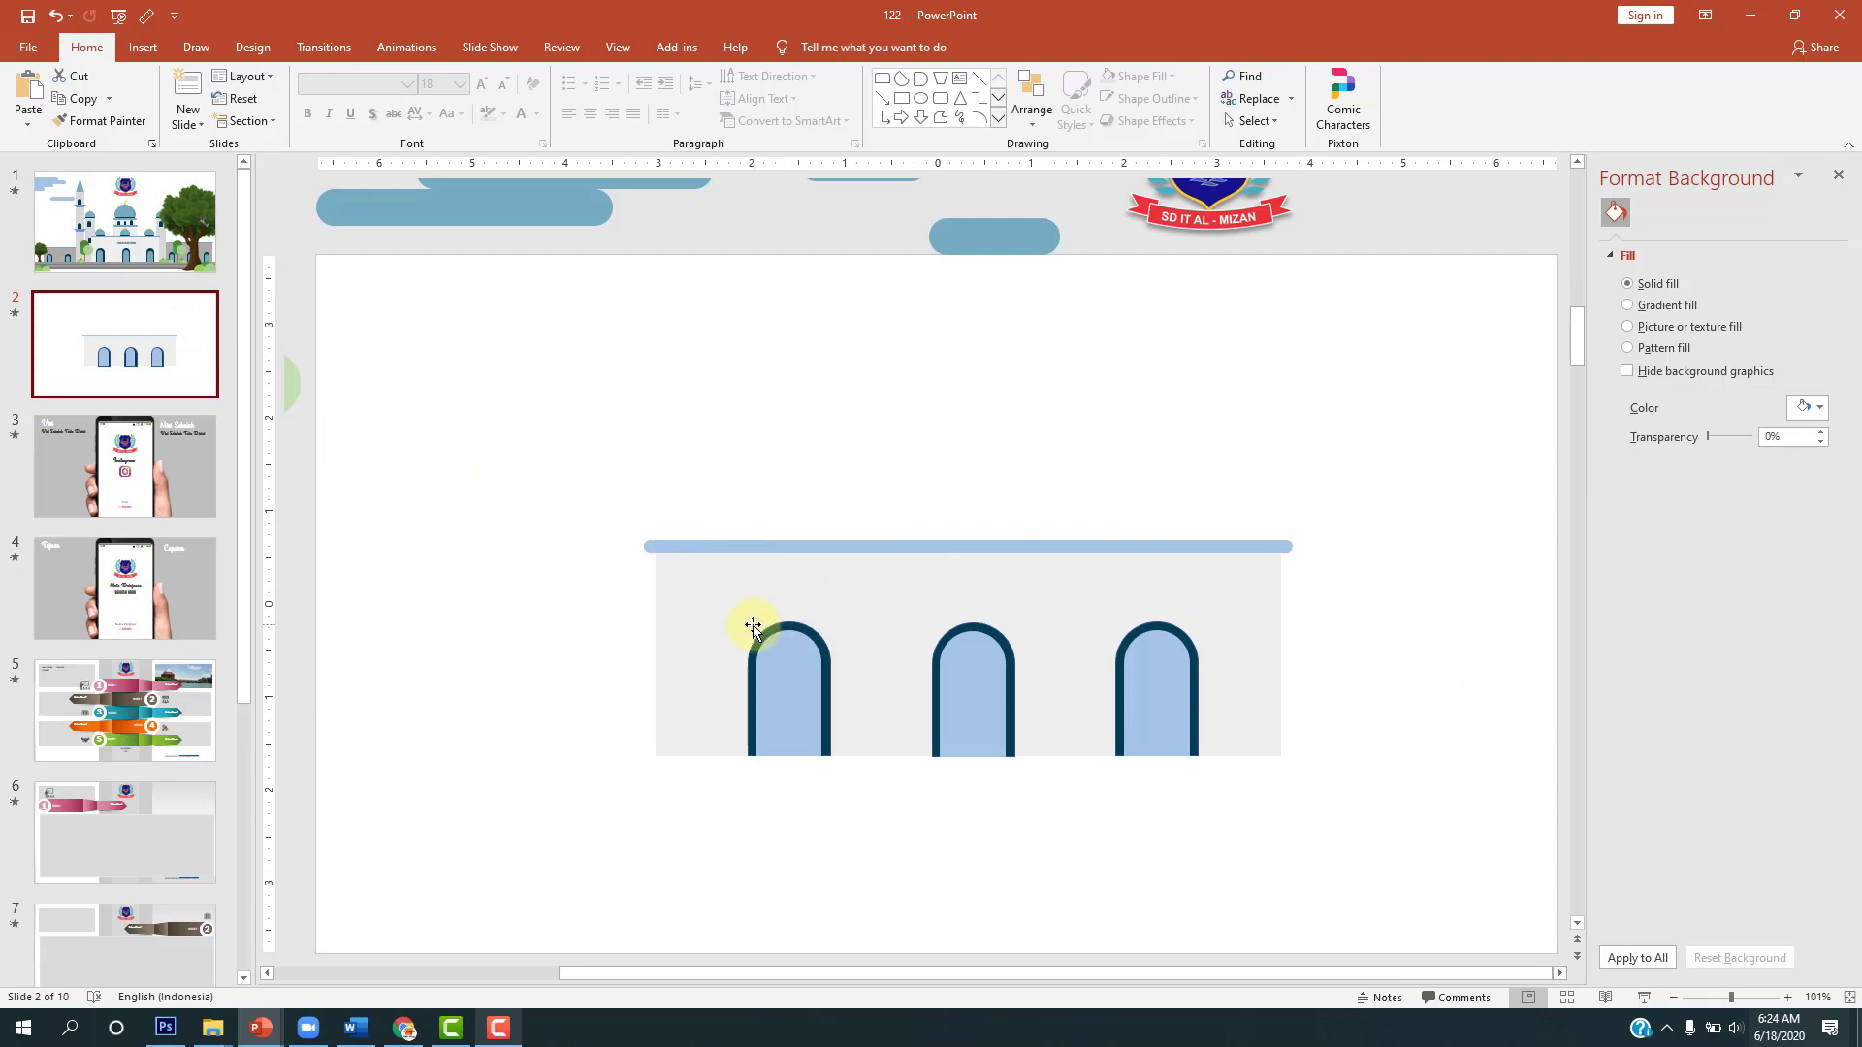
mouse_move(599, 607)
left_mouse_down()
mouse_move(1164, 813)
mouse_move(1325, 835)
left_mouse_up()
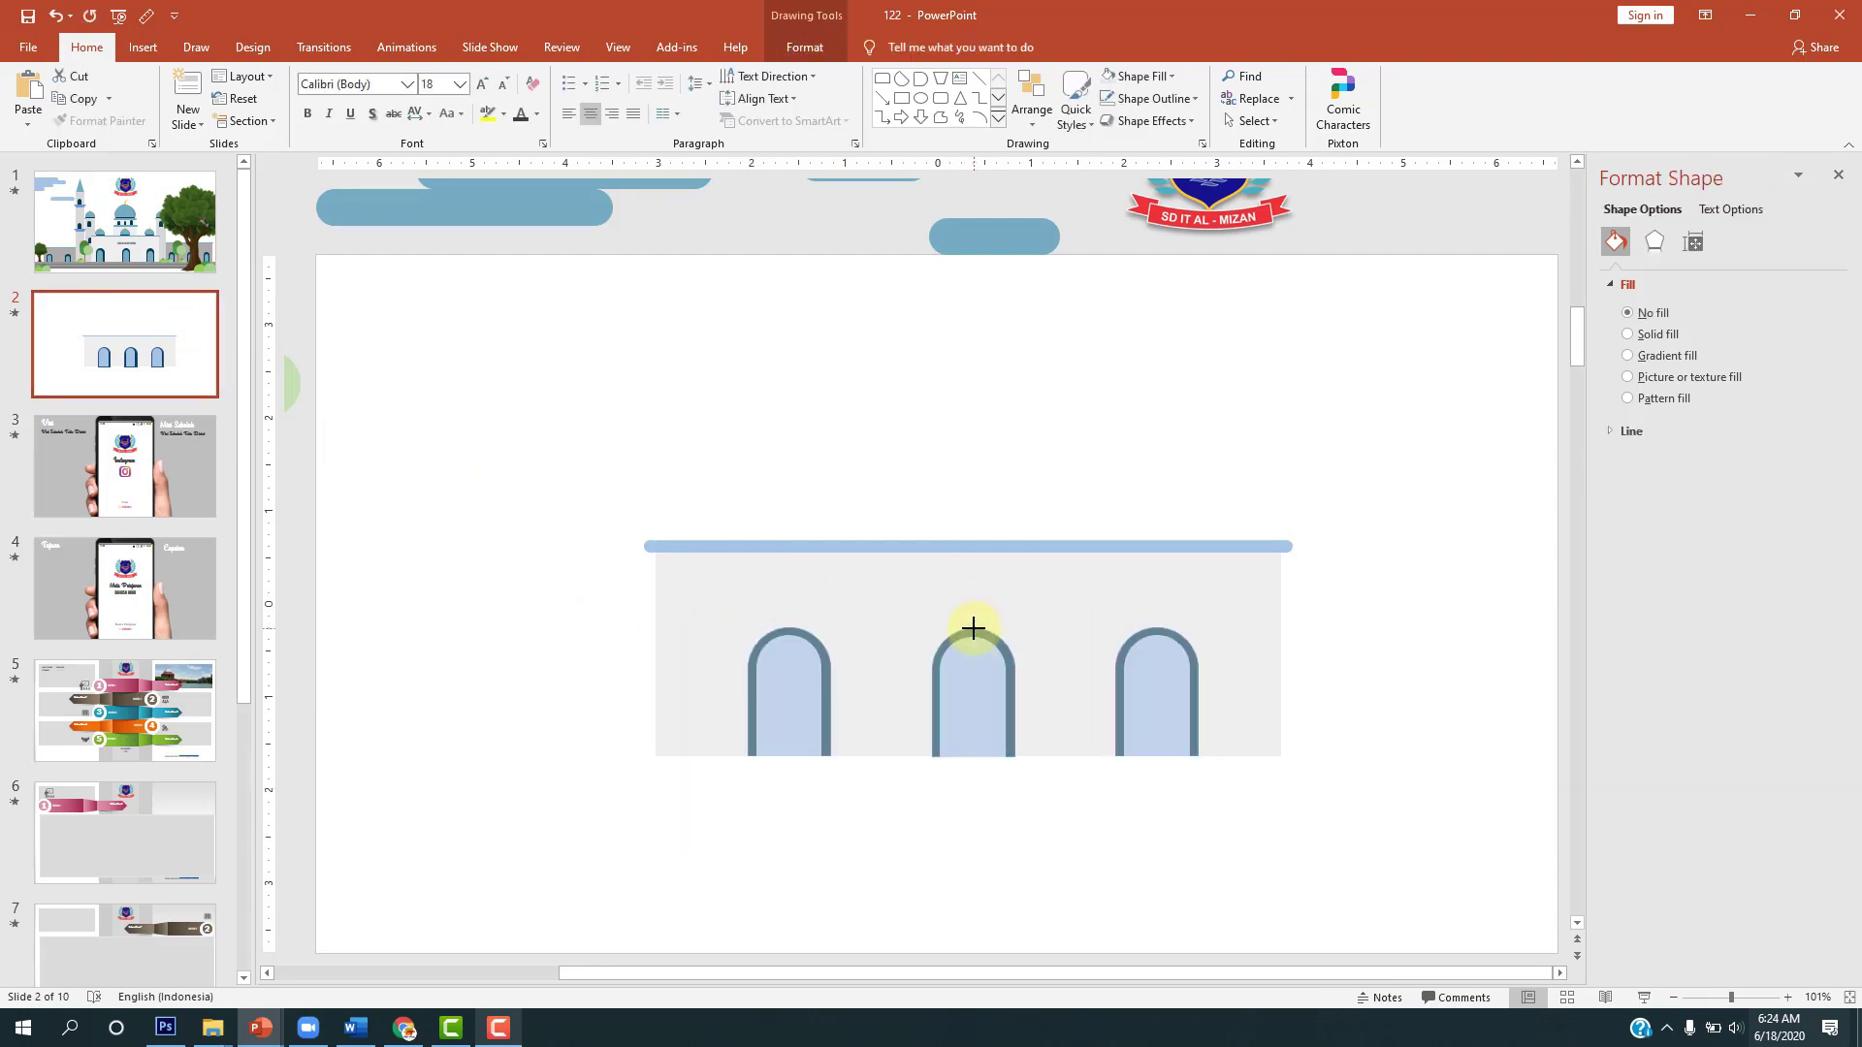
left_click(1413, 610)
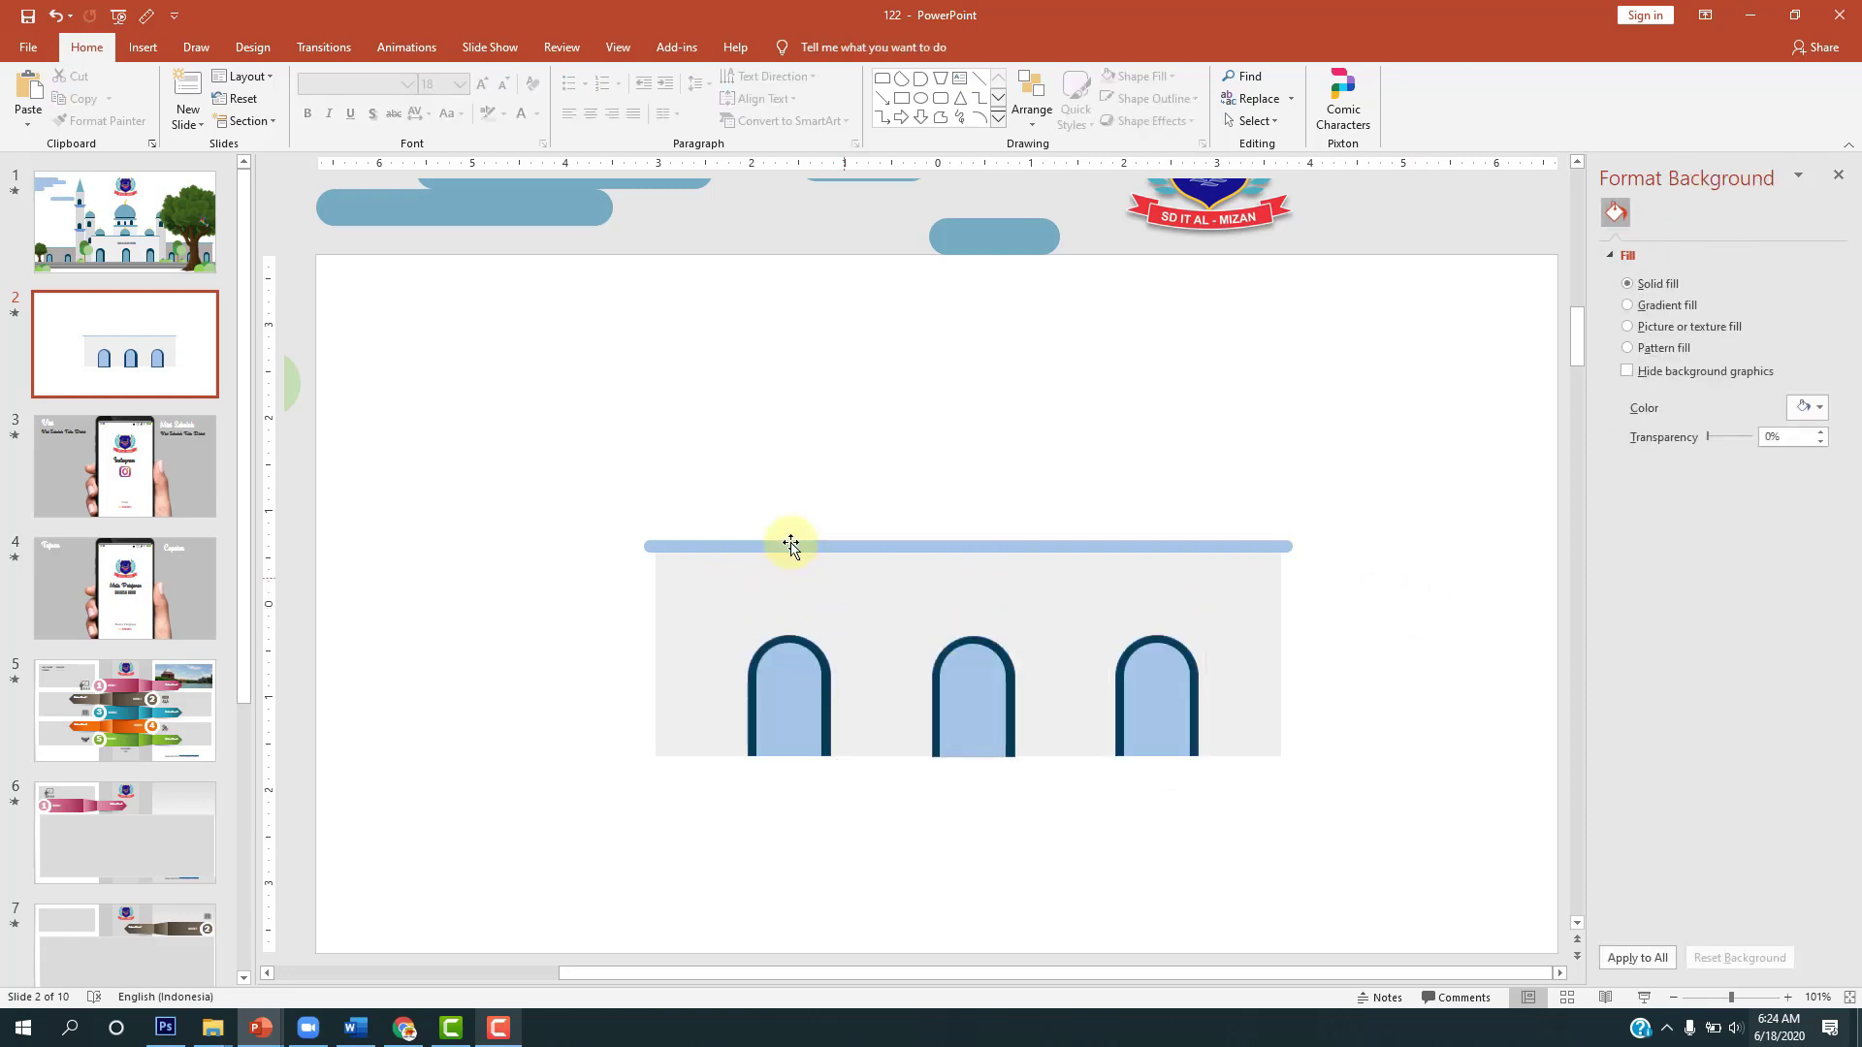
scroll(790, 540, "up", 2)
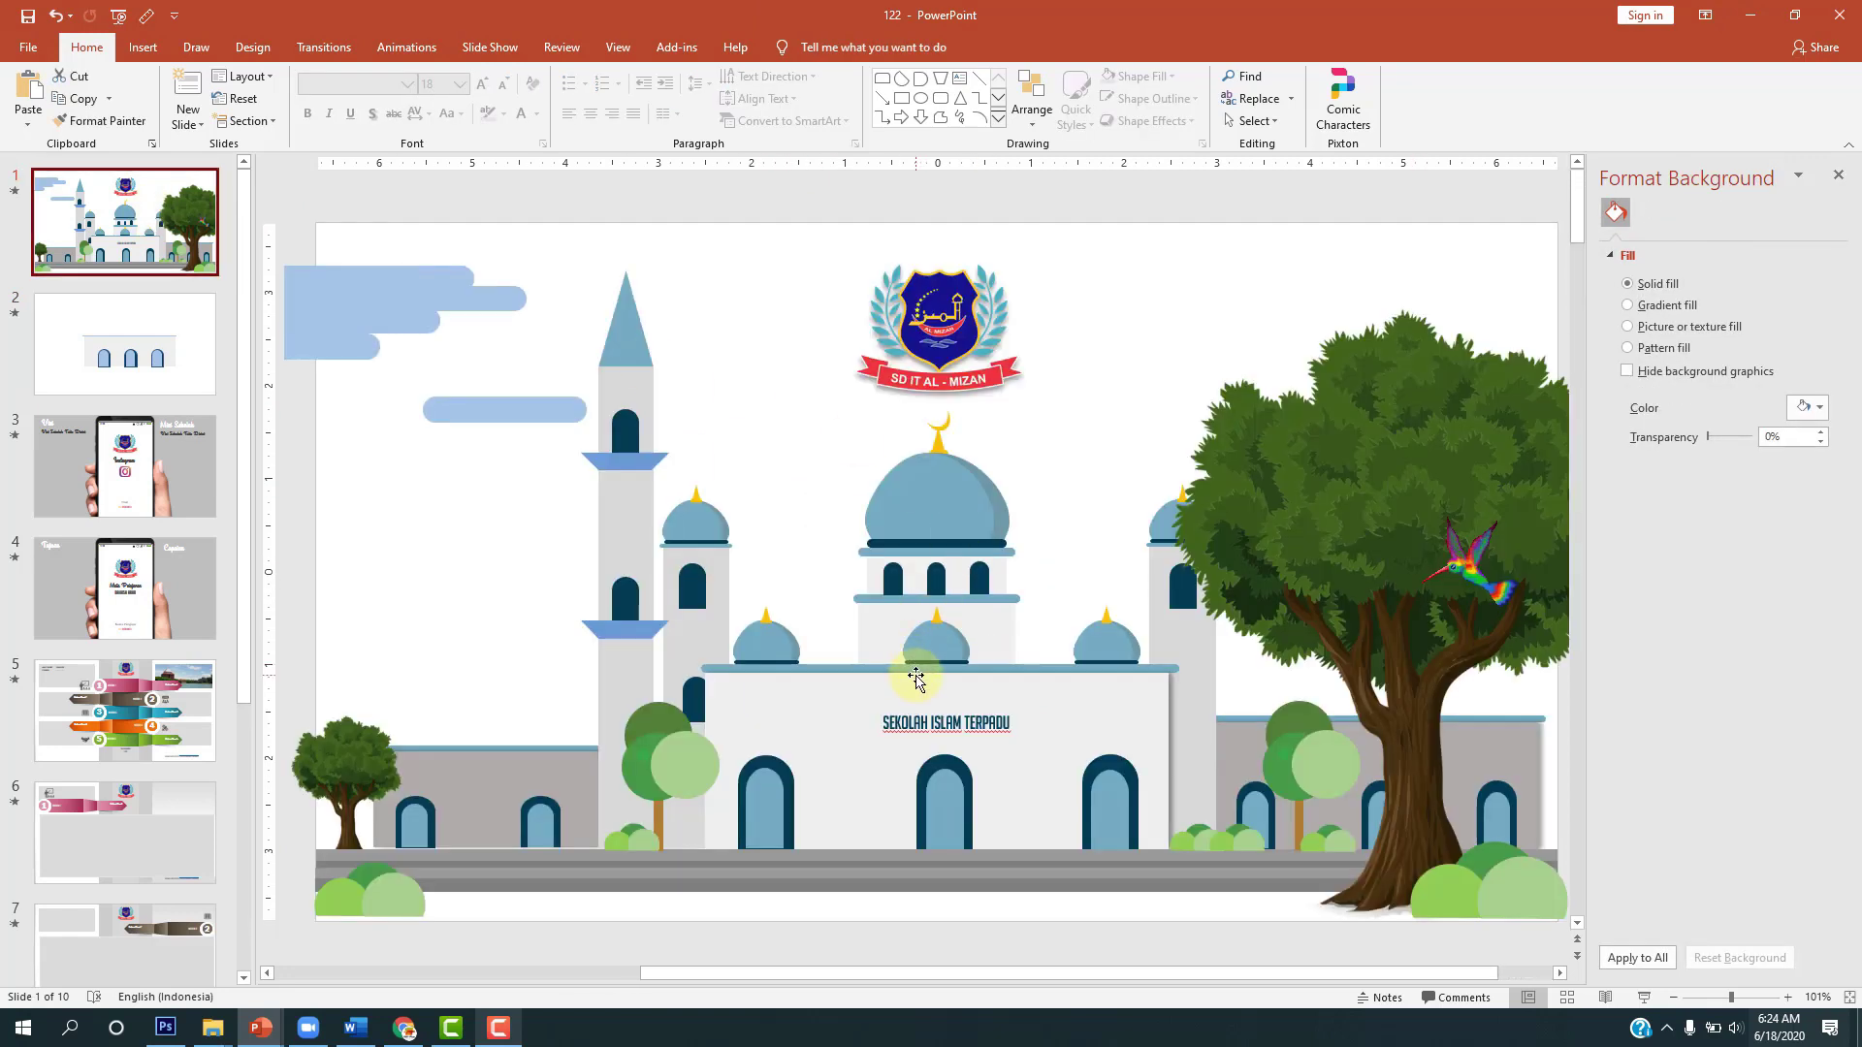
left_click(172, 328)
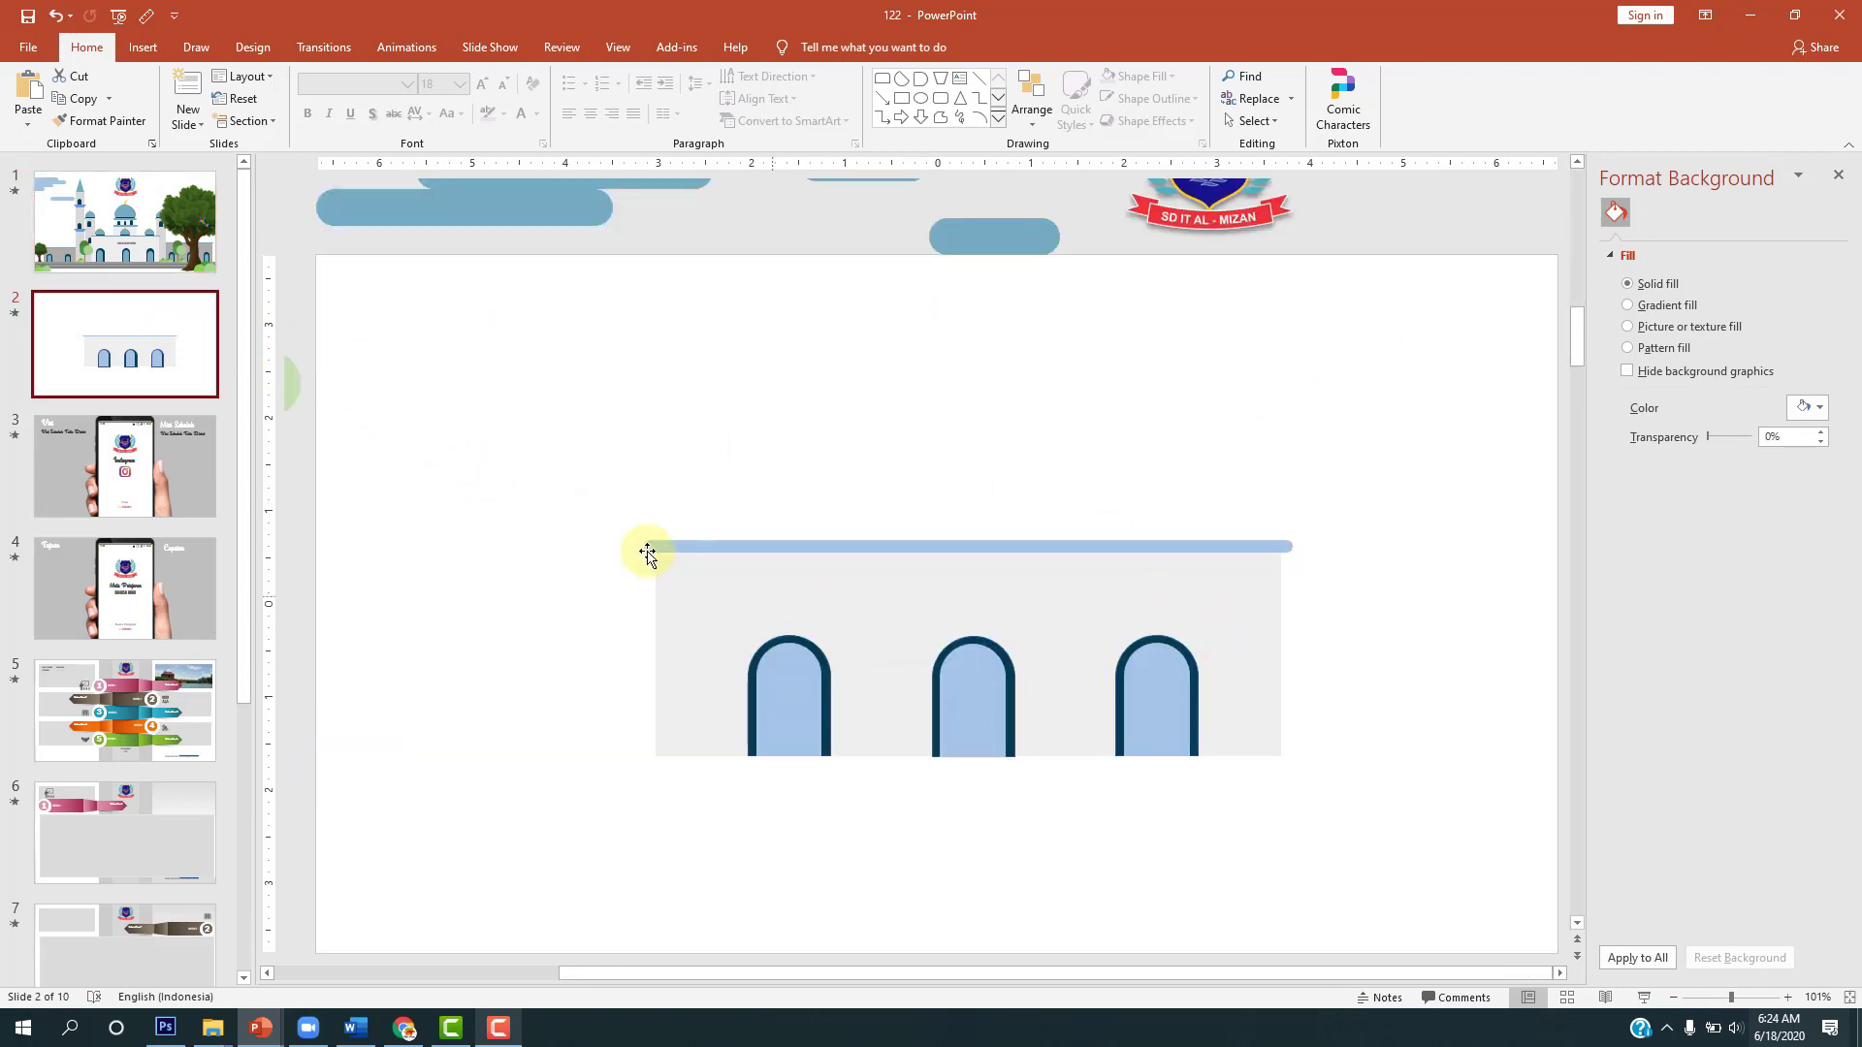
left_click_drag(578, 506, 1396, 831)
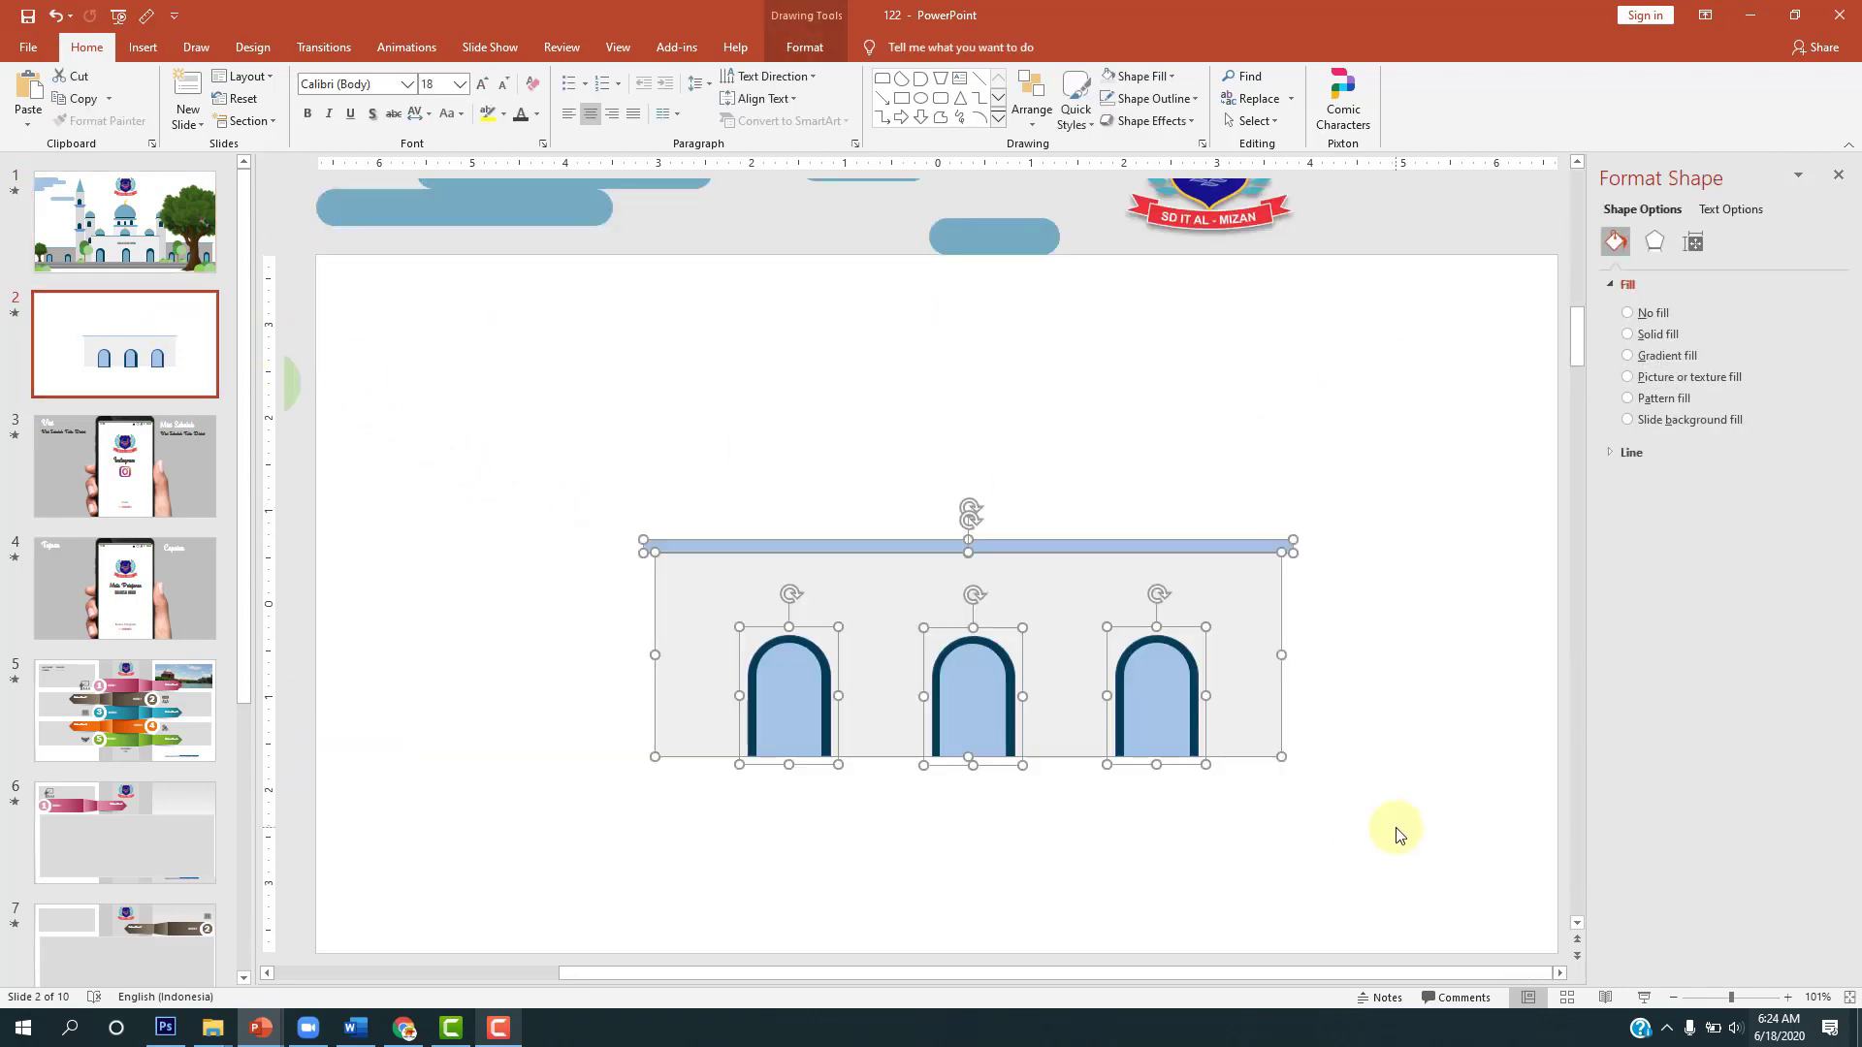
Step: Group the arched building front, then duplicate it as a smaller wing against the main building's left side
key("ctrl+g")
left_click_drag(1304, 768, 1191, 715)
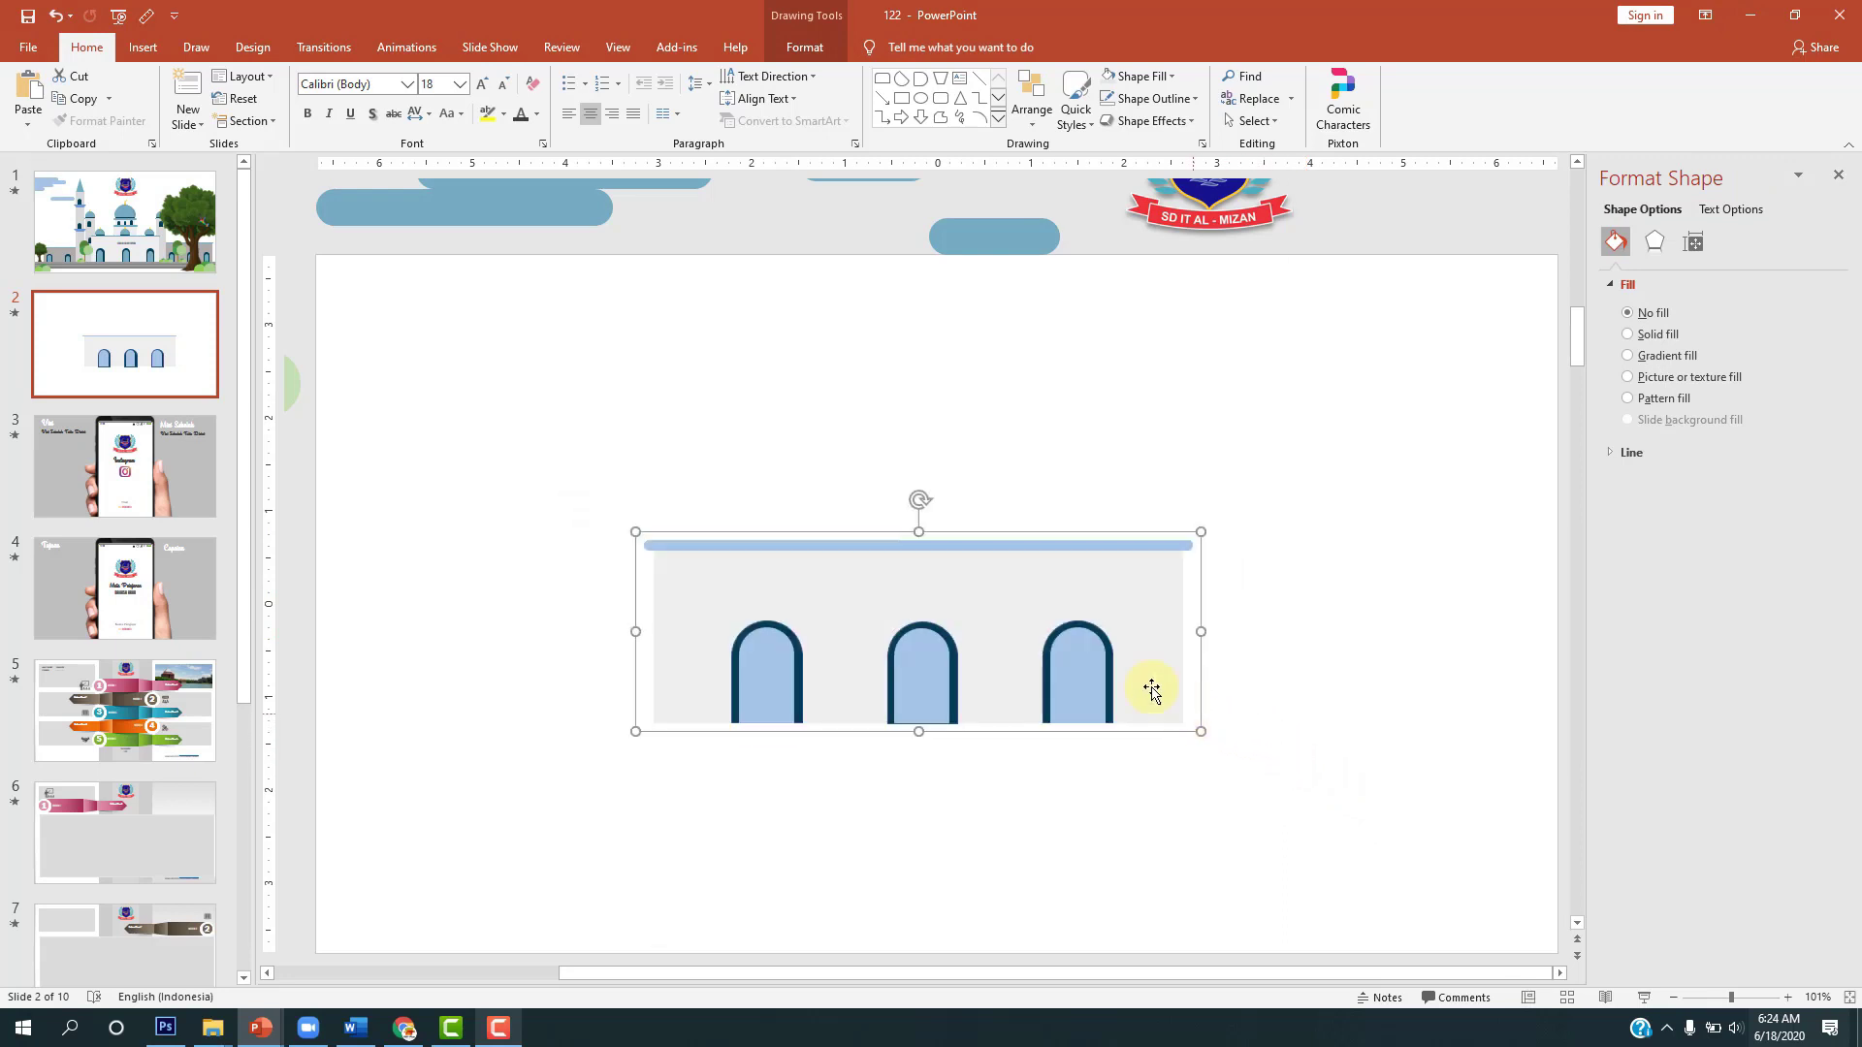
left_click_drag(1048, 594, 1450, 646)
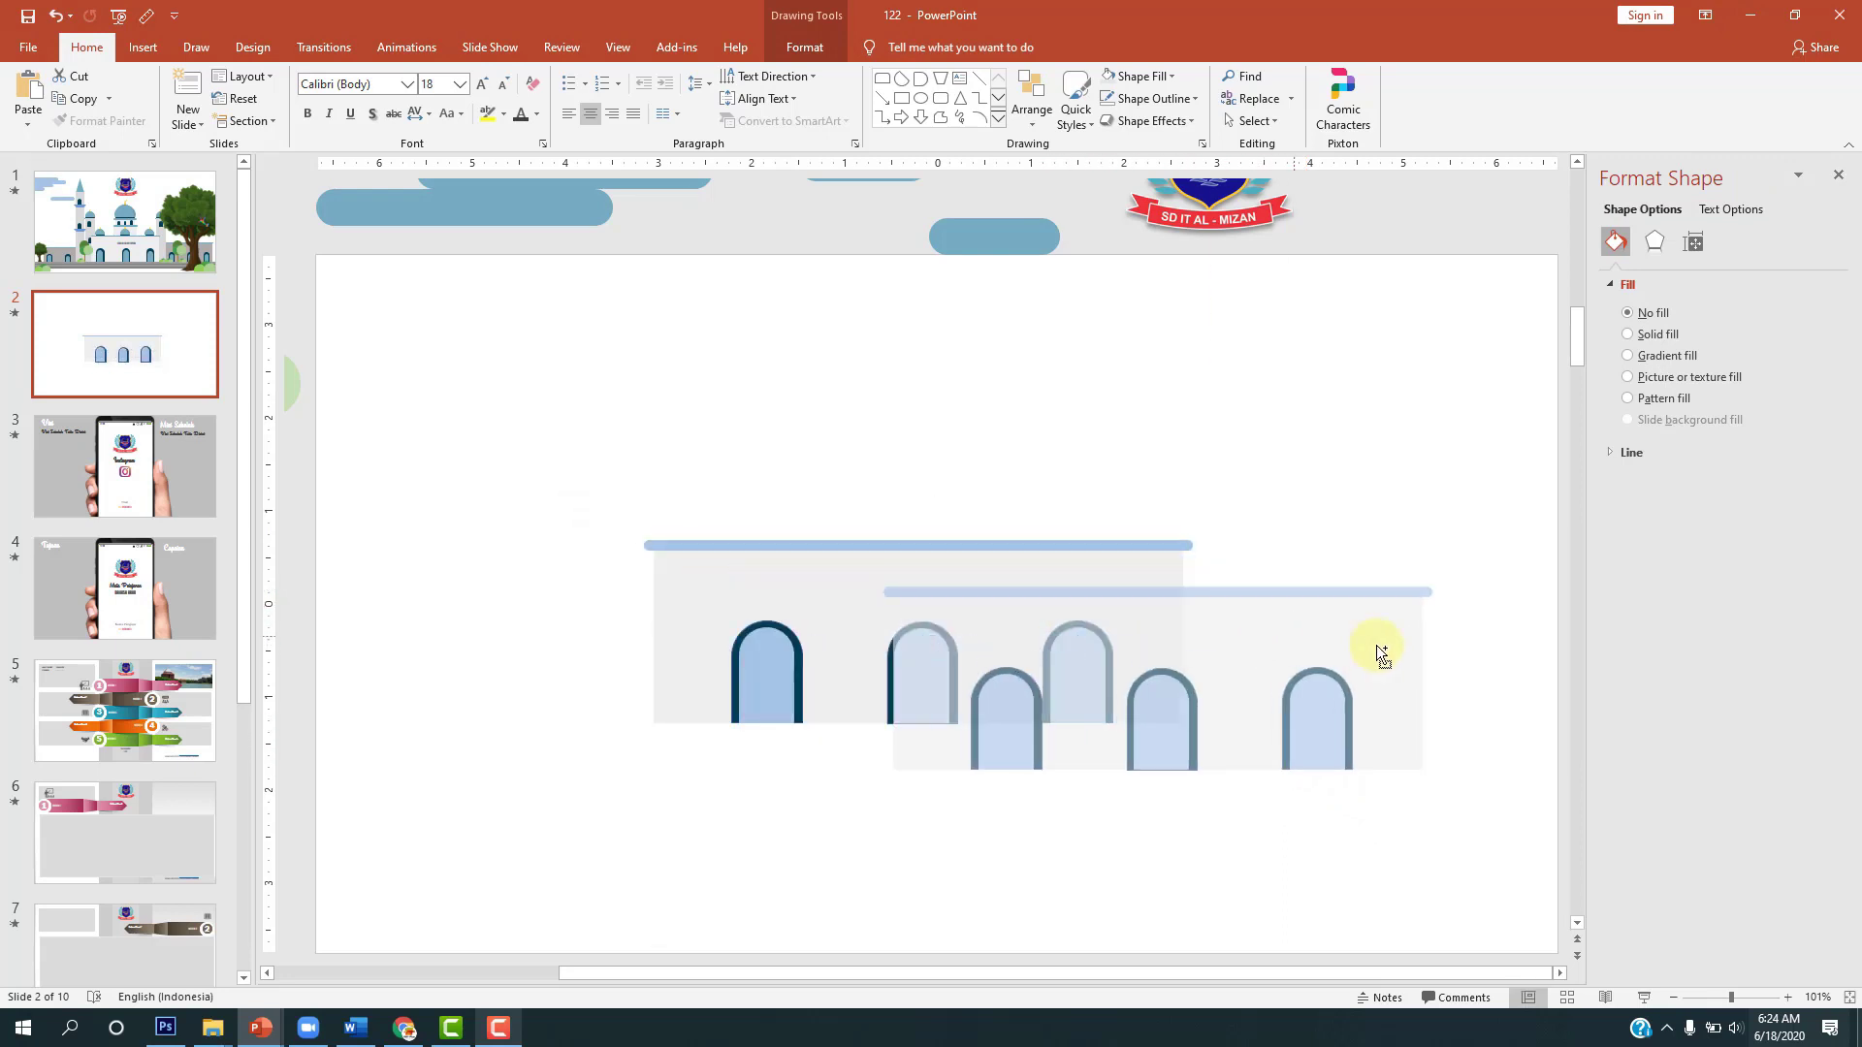
left_click_drag(1039, 583, 1267, 661)
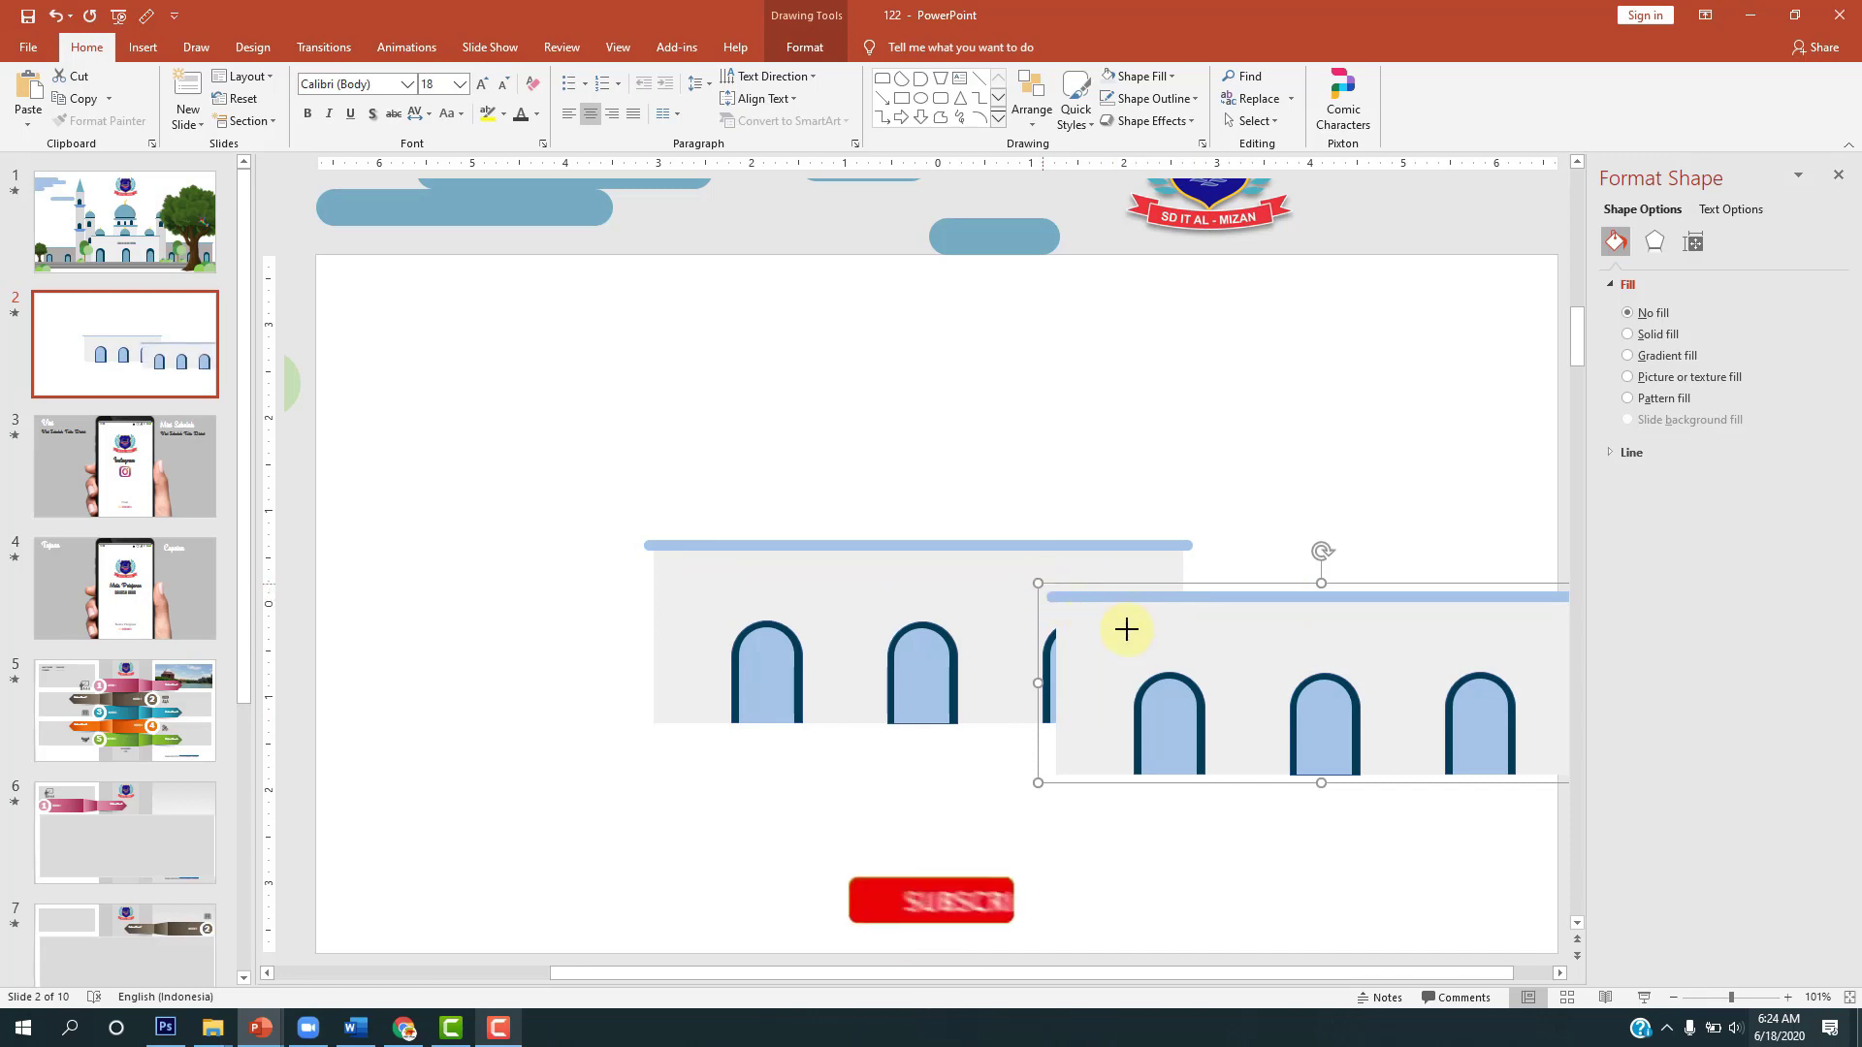
left_click_drag(1292, 646, 512, 638)
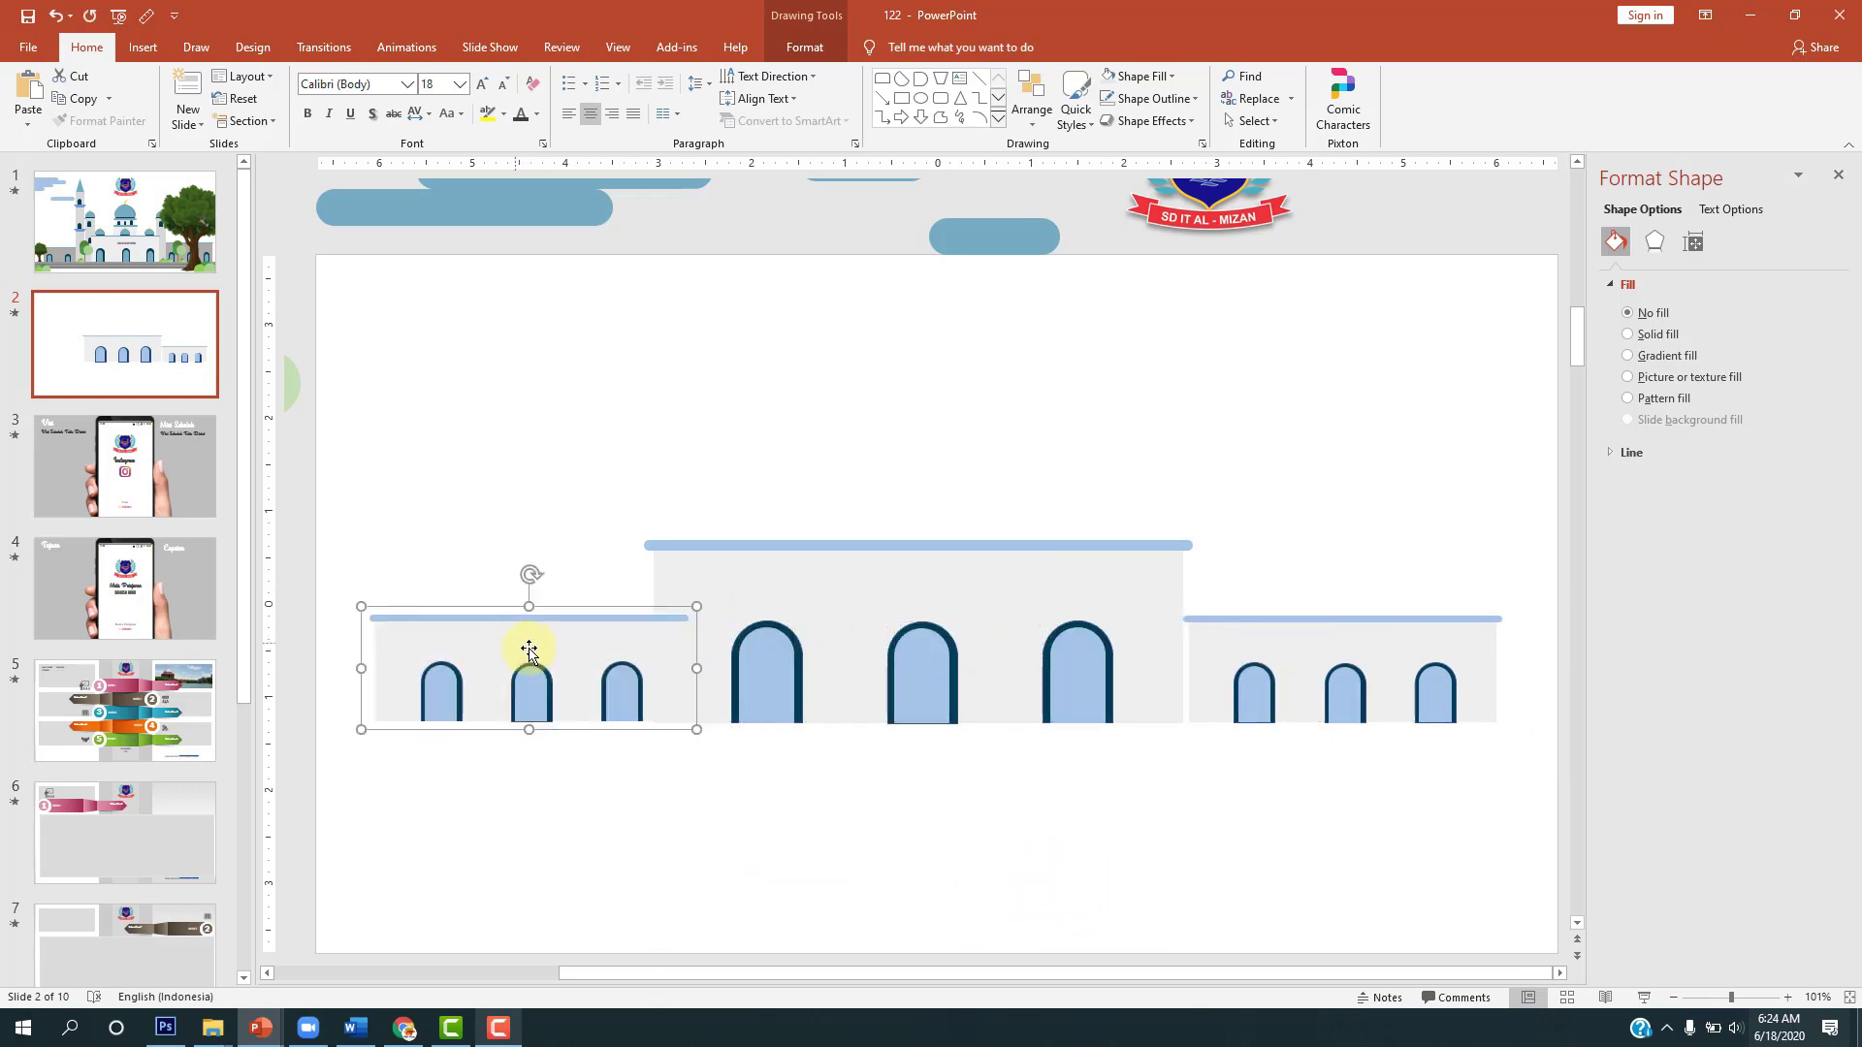
Step: Fill the left wing dark grey and send it behind the central building
left_click(451, 635)
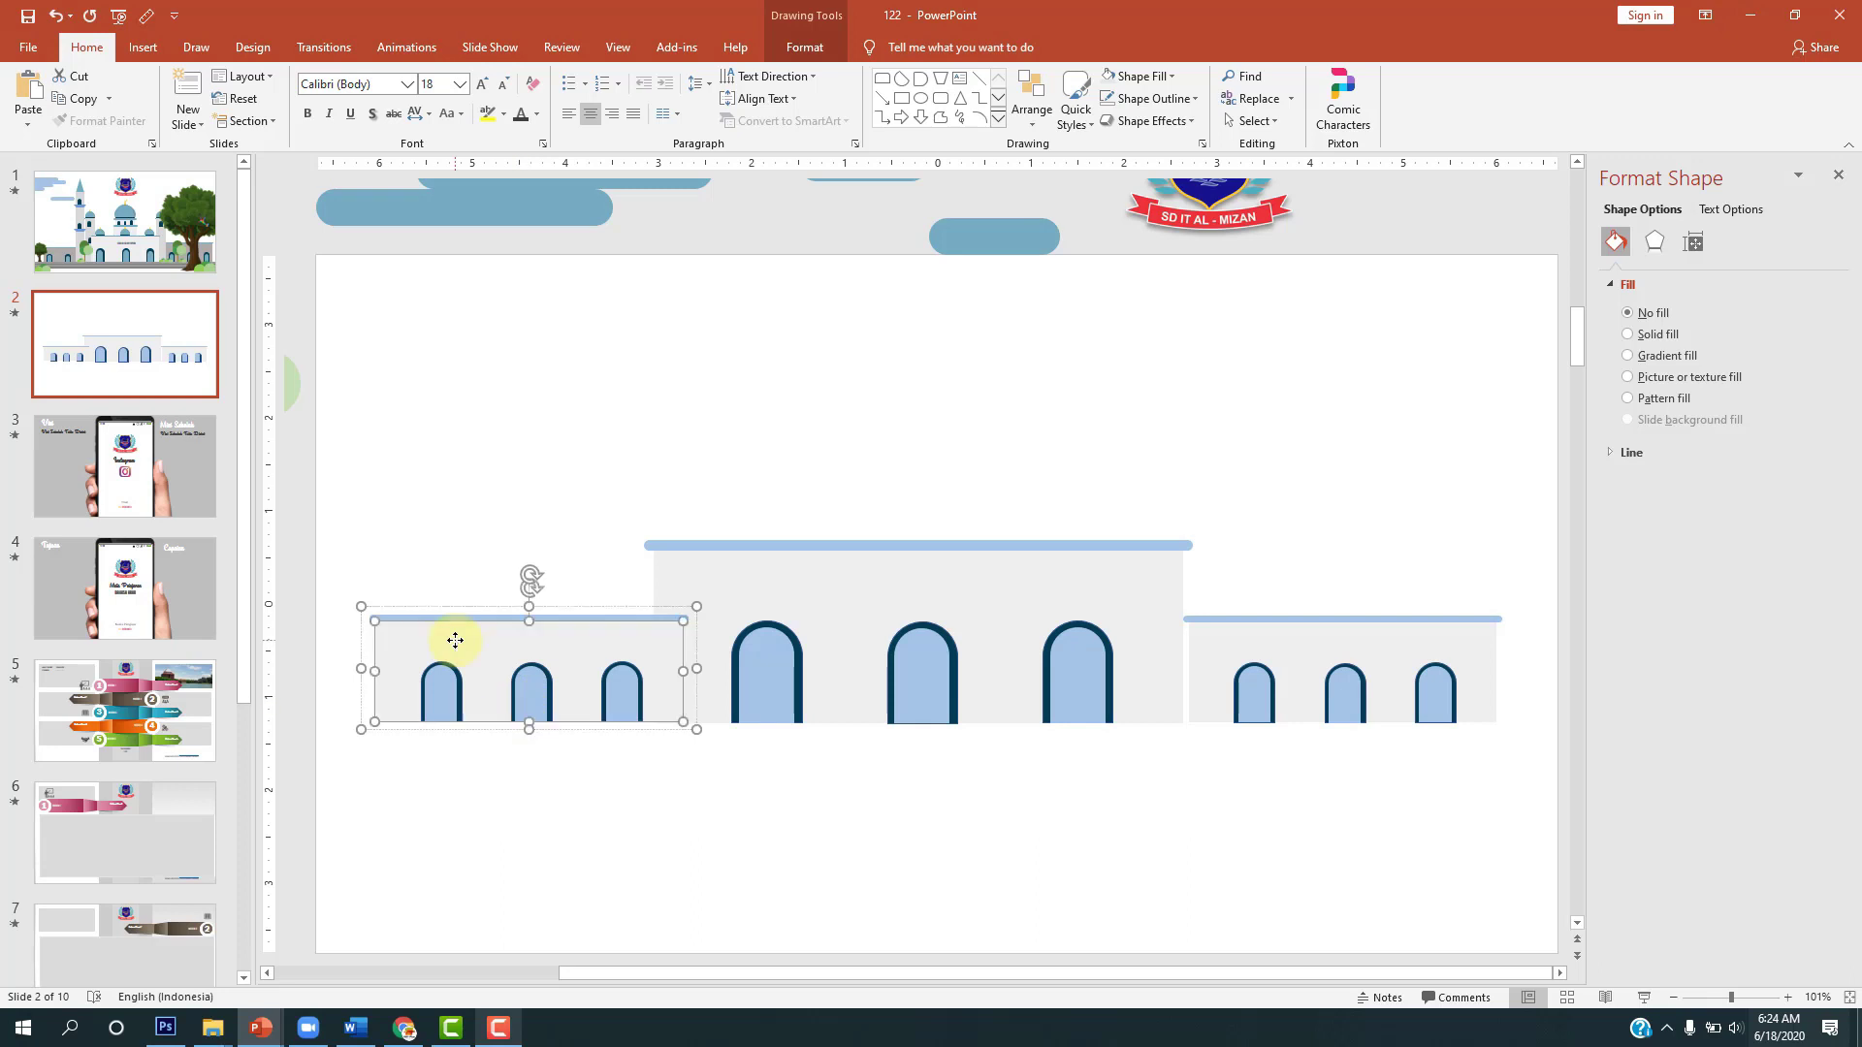
left_click(1821, 456)
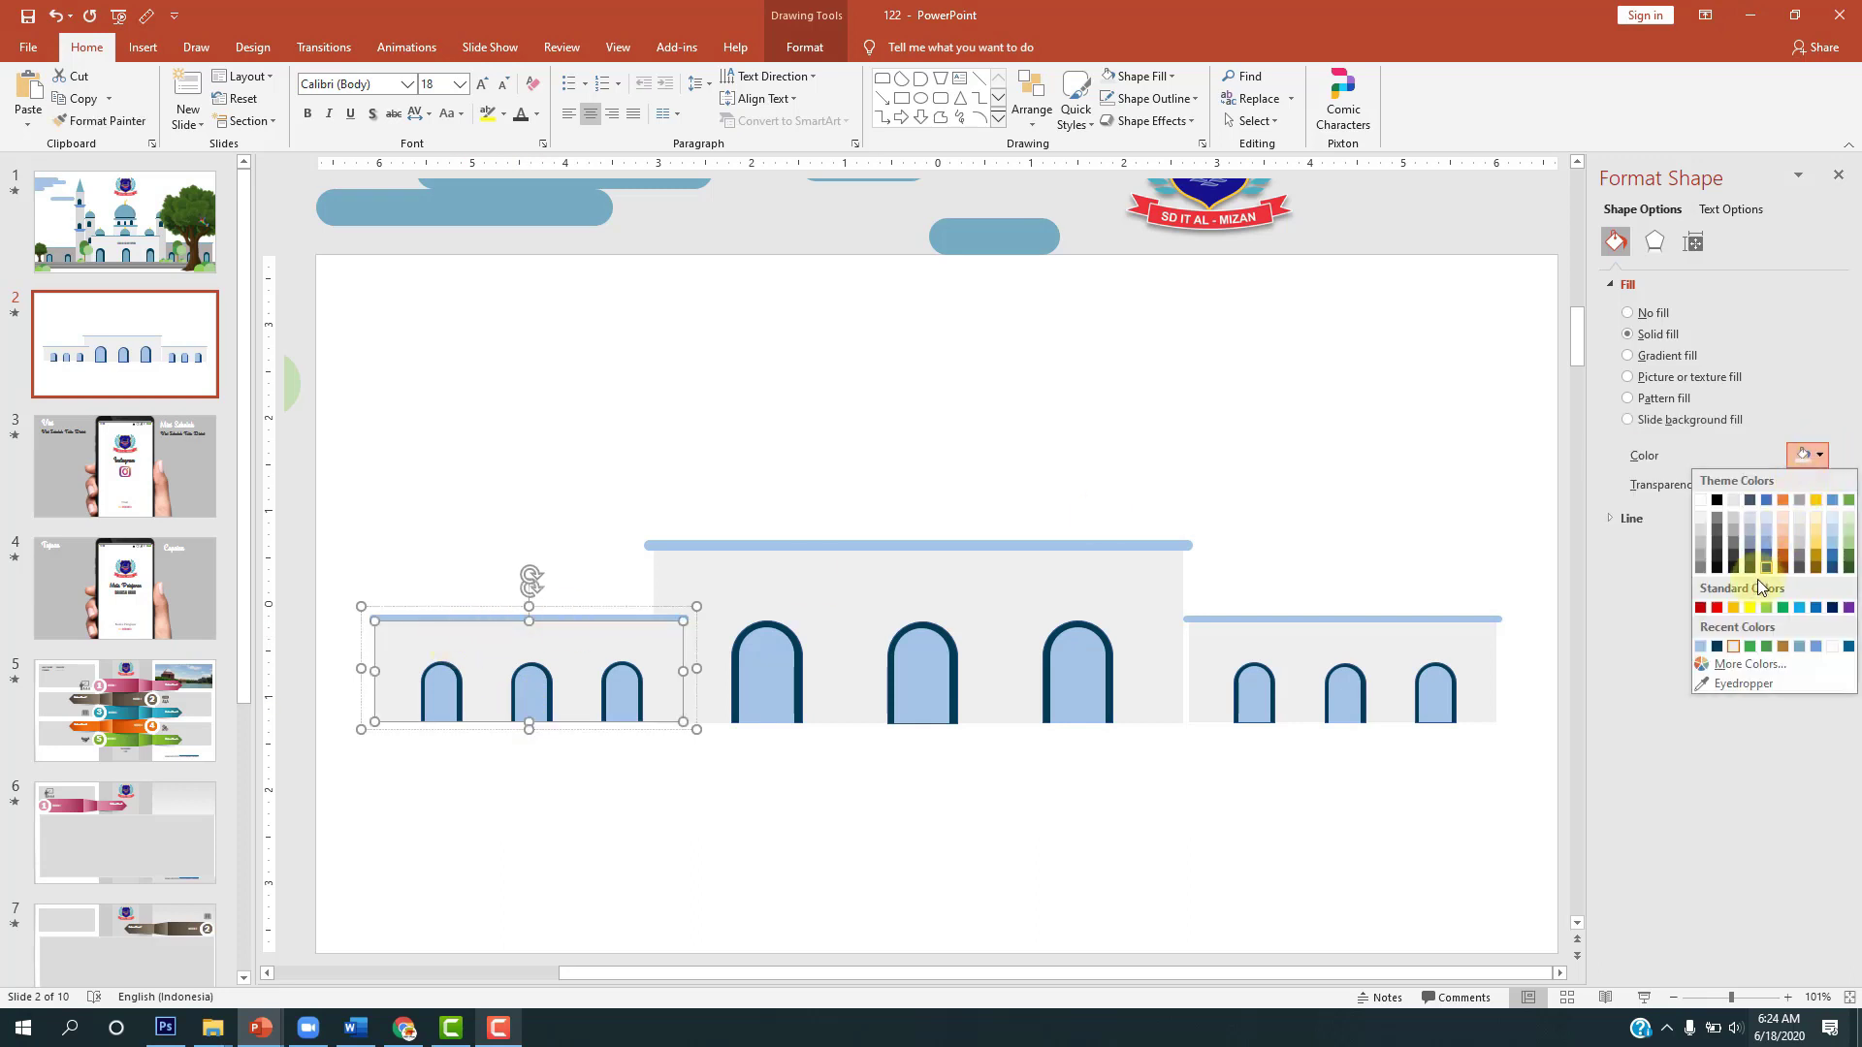
left_click(1701, 531)
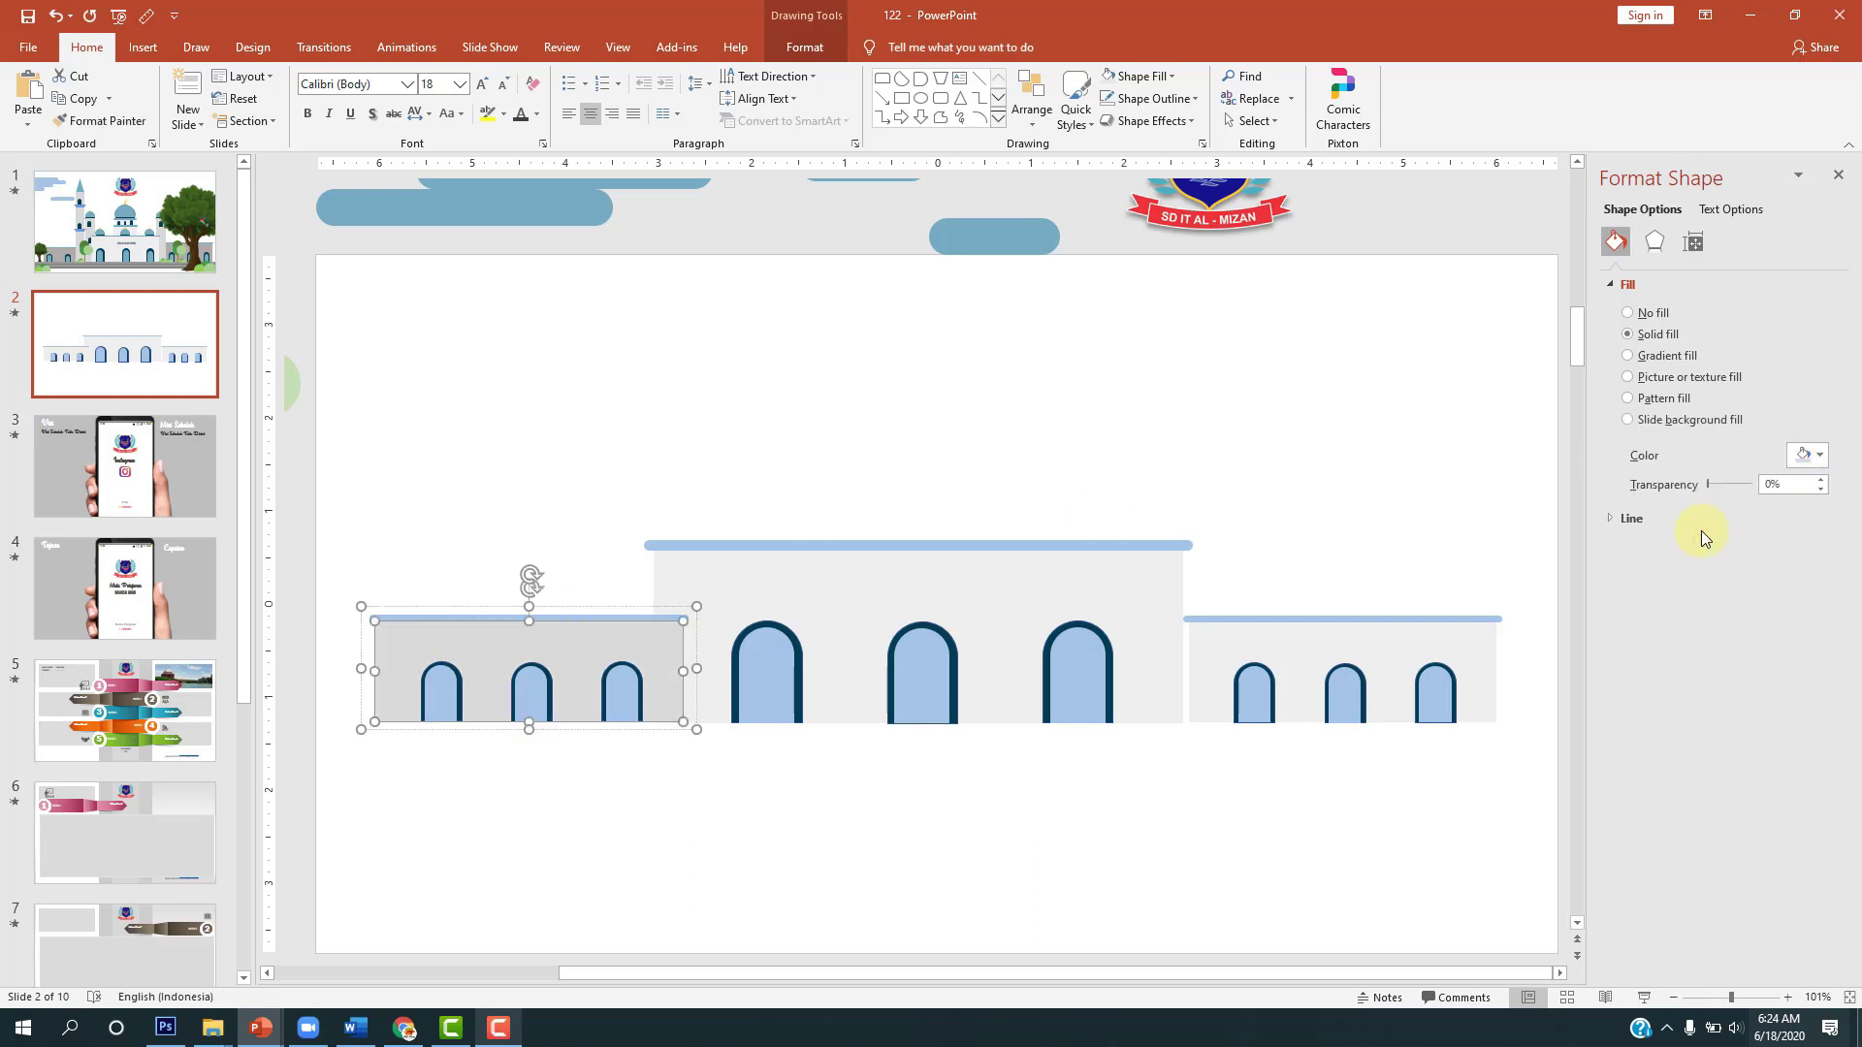
left_click(1817, 457)
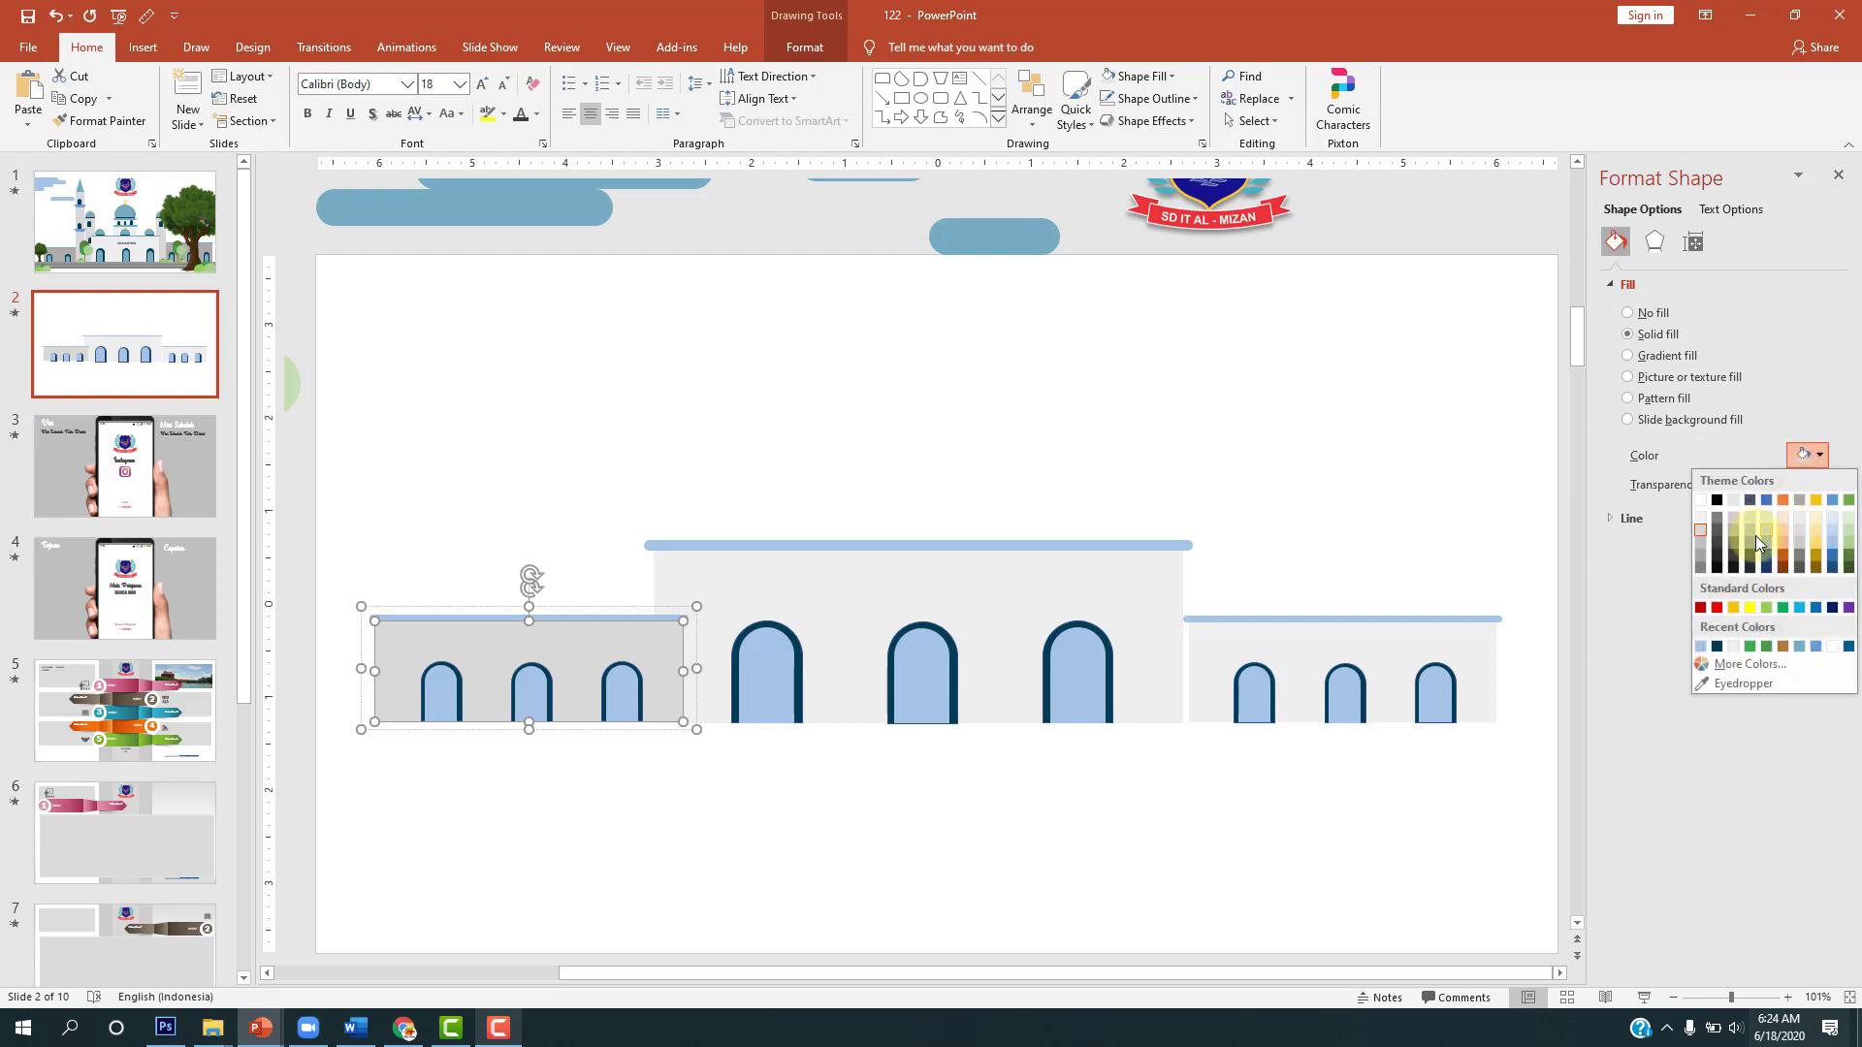
left_click(1703, 552)
left_click(1018, 449)
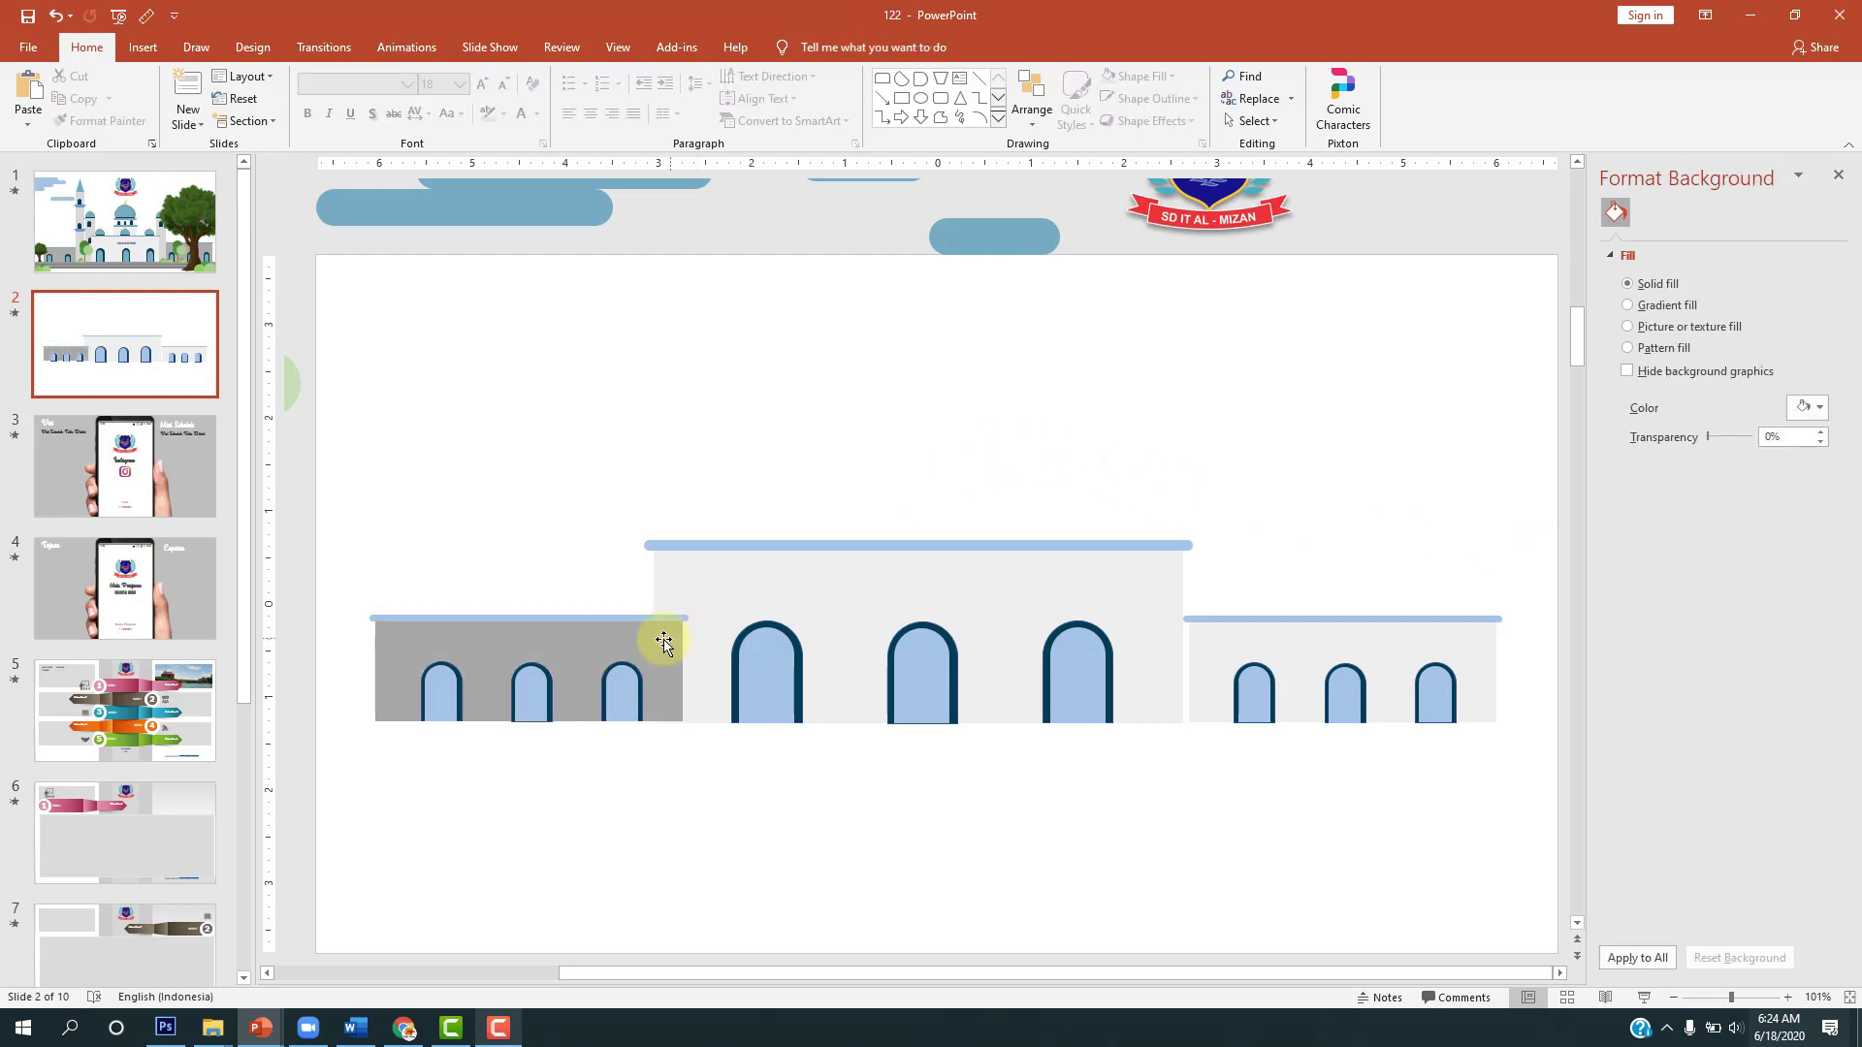
left_click(662, 646)
right_click(662, 644)
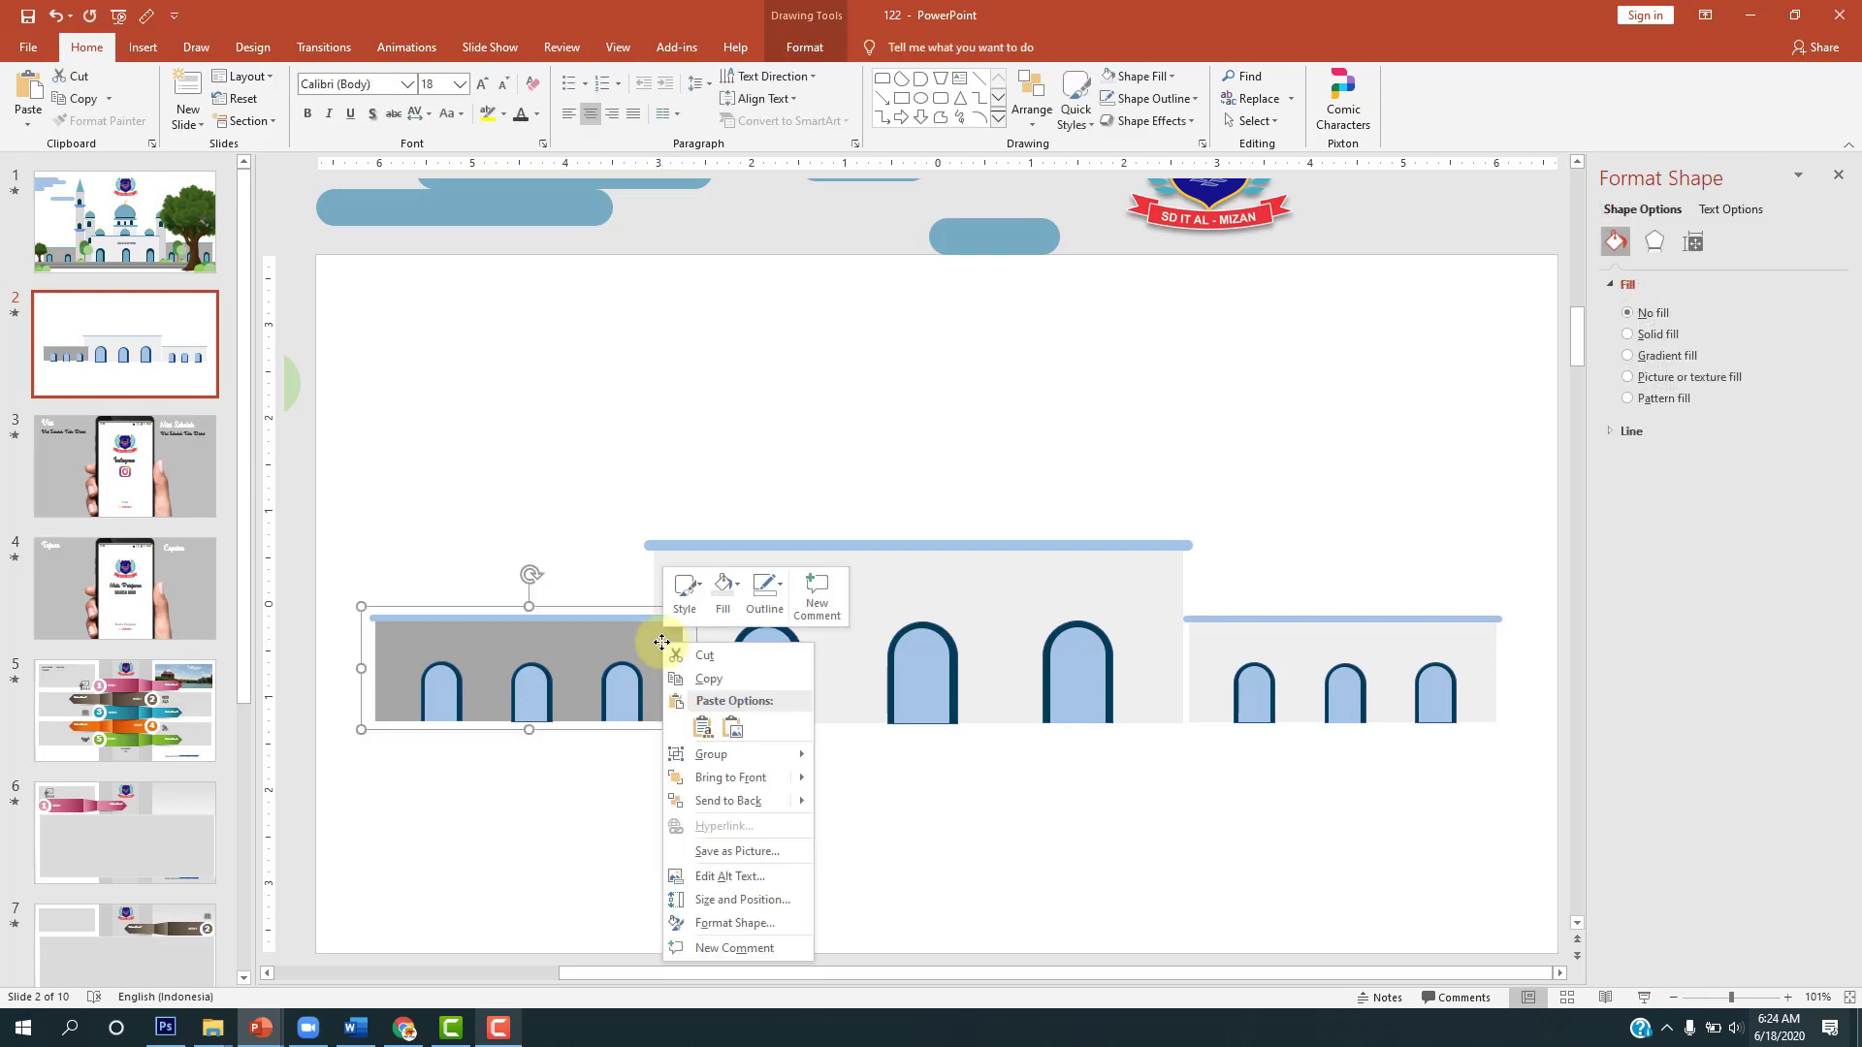
left_click(698, 799)
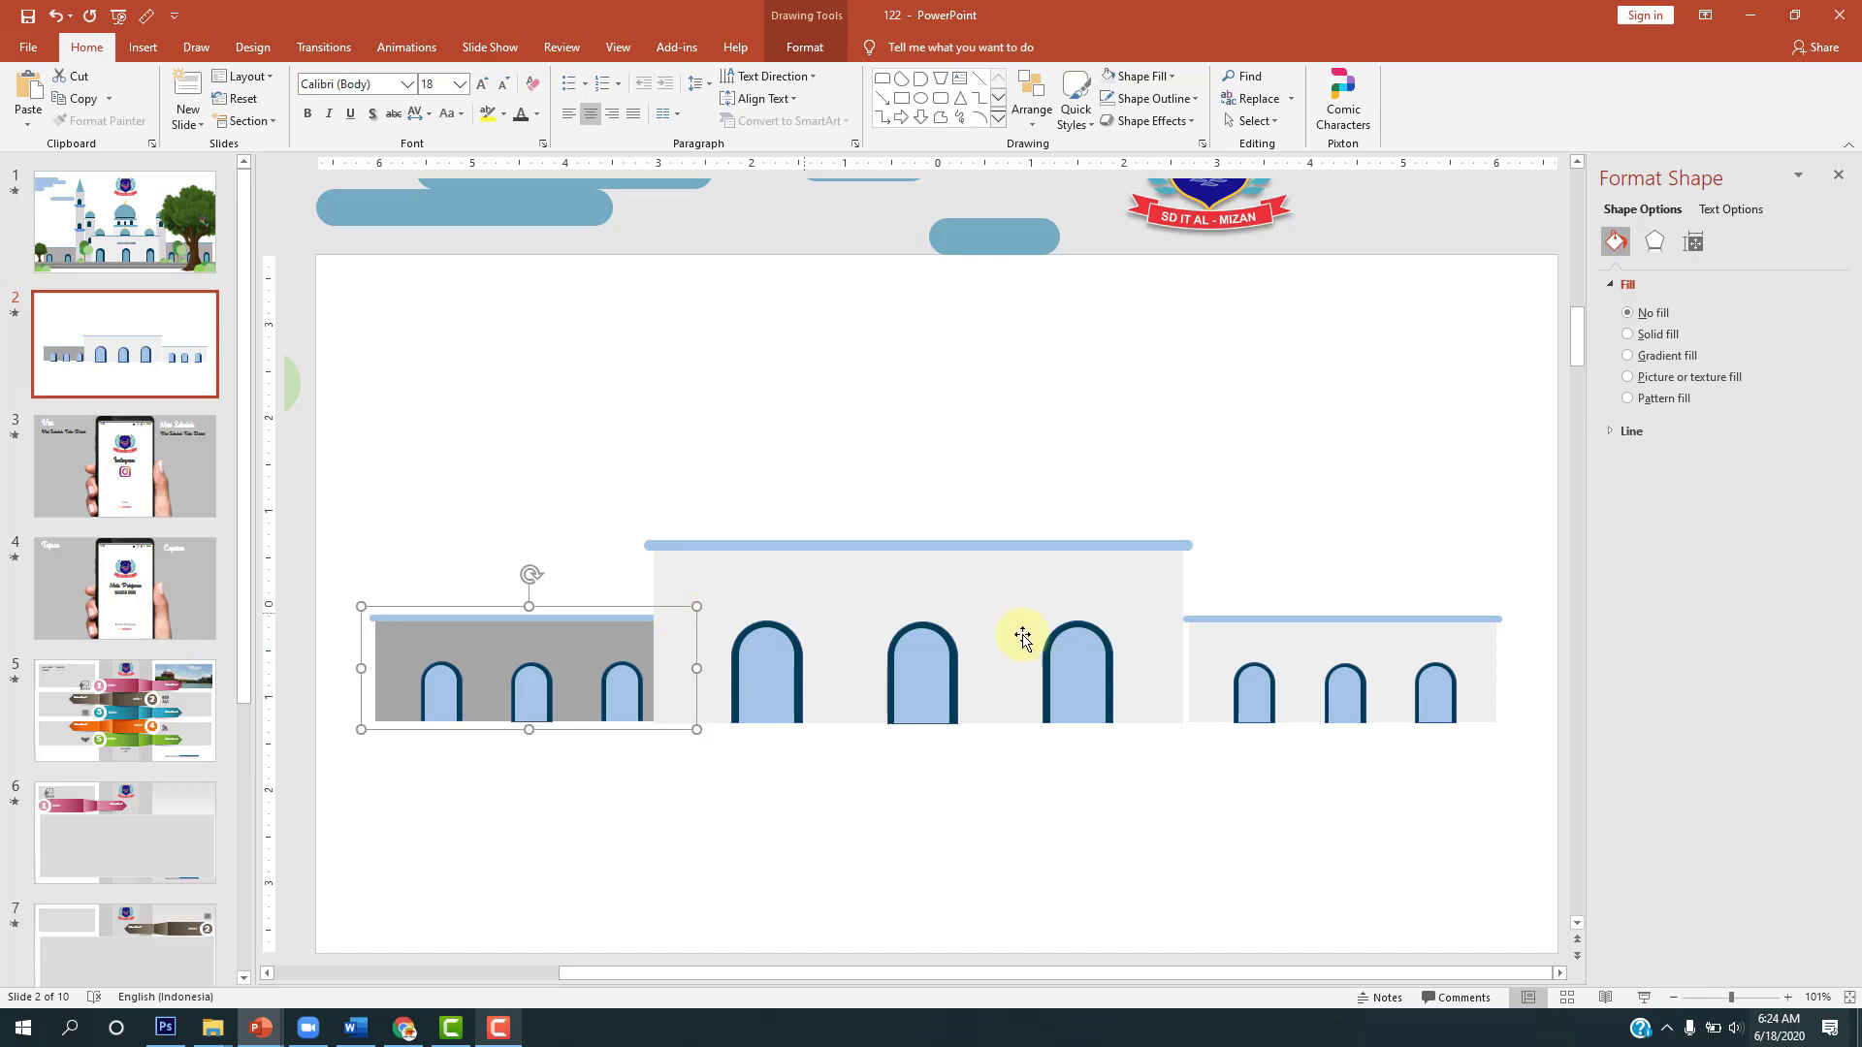
Step: Fill the right wing's rectangle light grey
left_click(1271, 640)
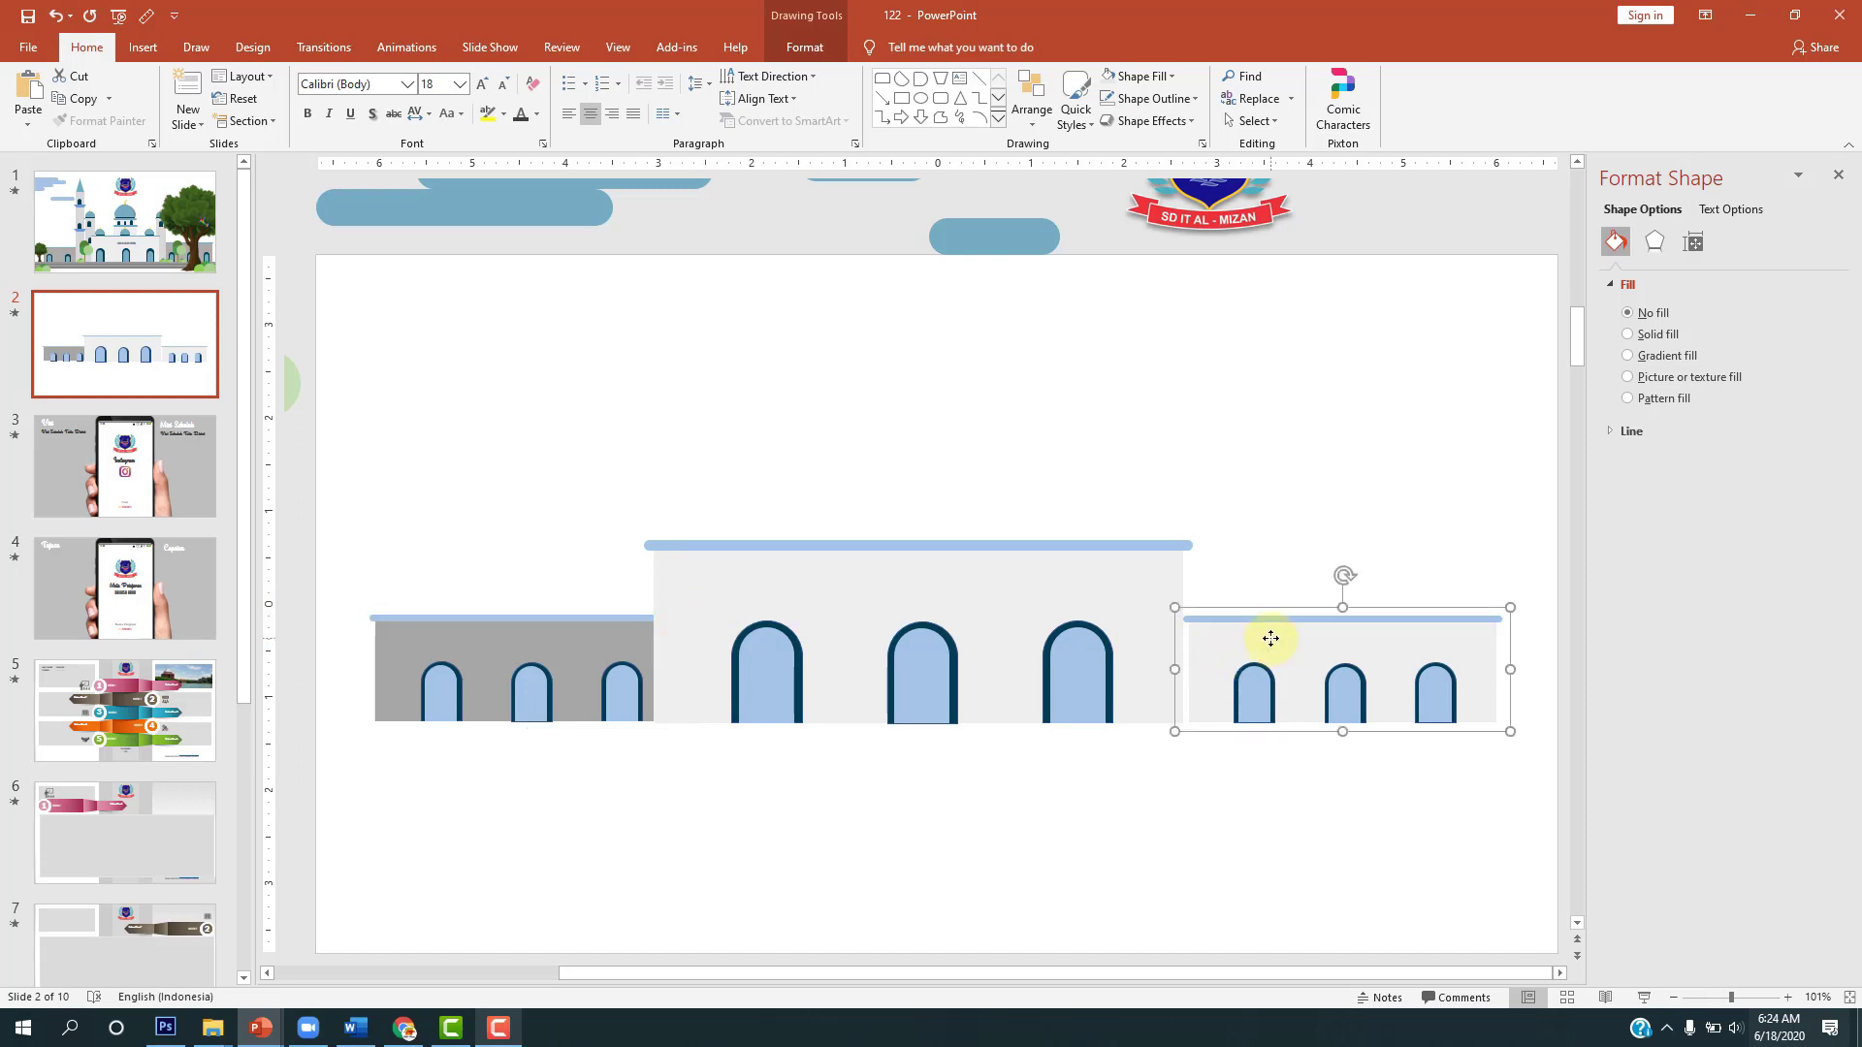
left_click(1471, 648)
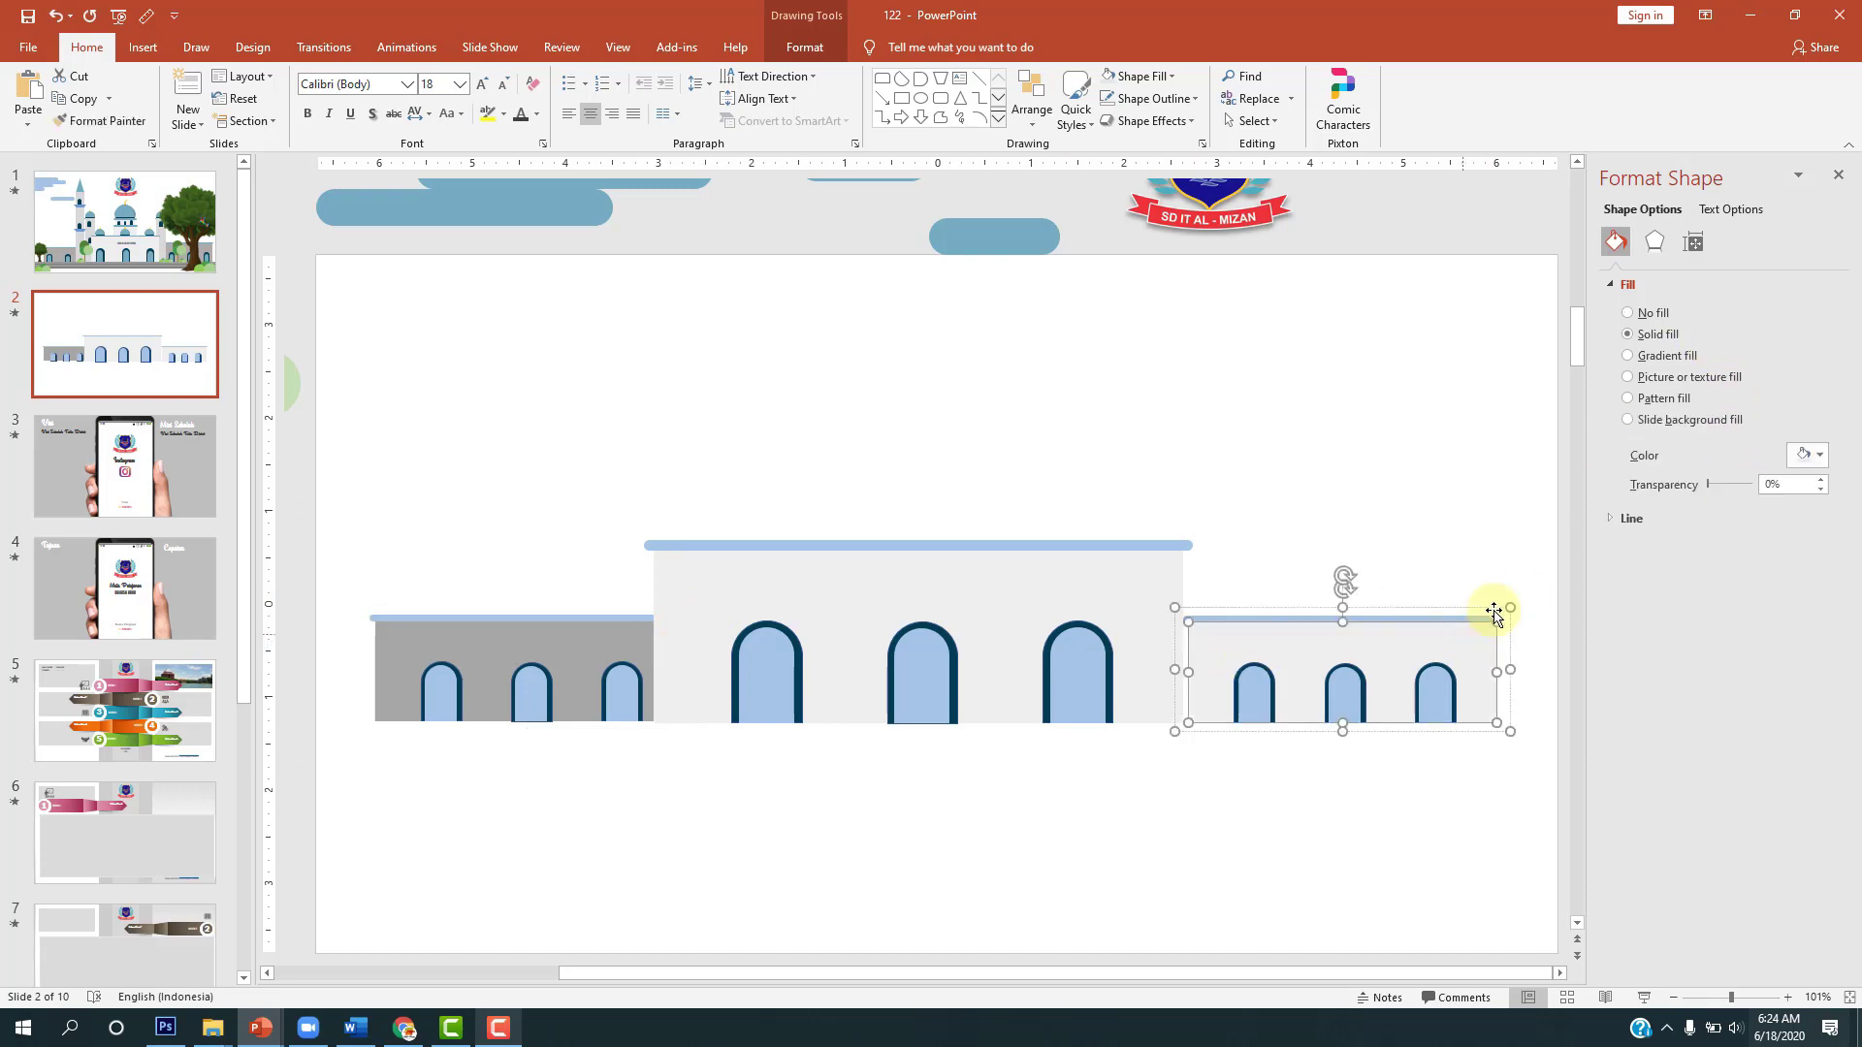
left_click(1802, 454)
left_click(1704, 544)
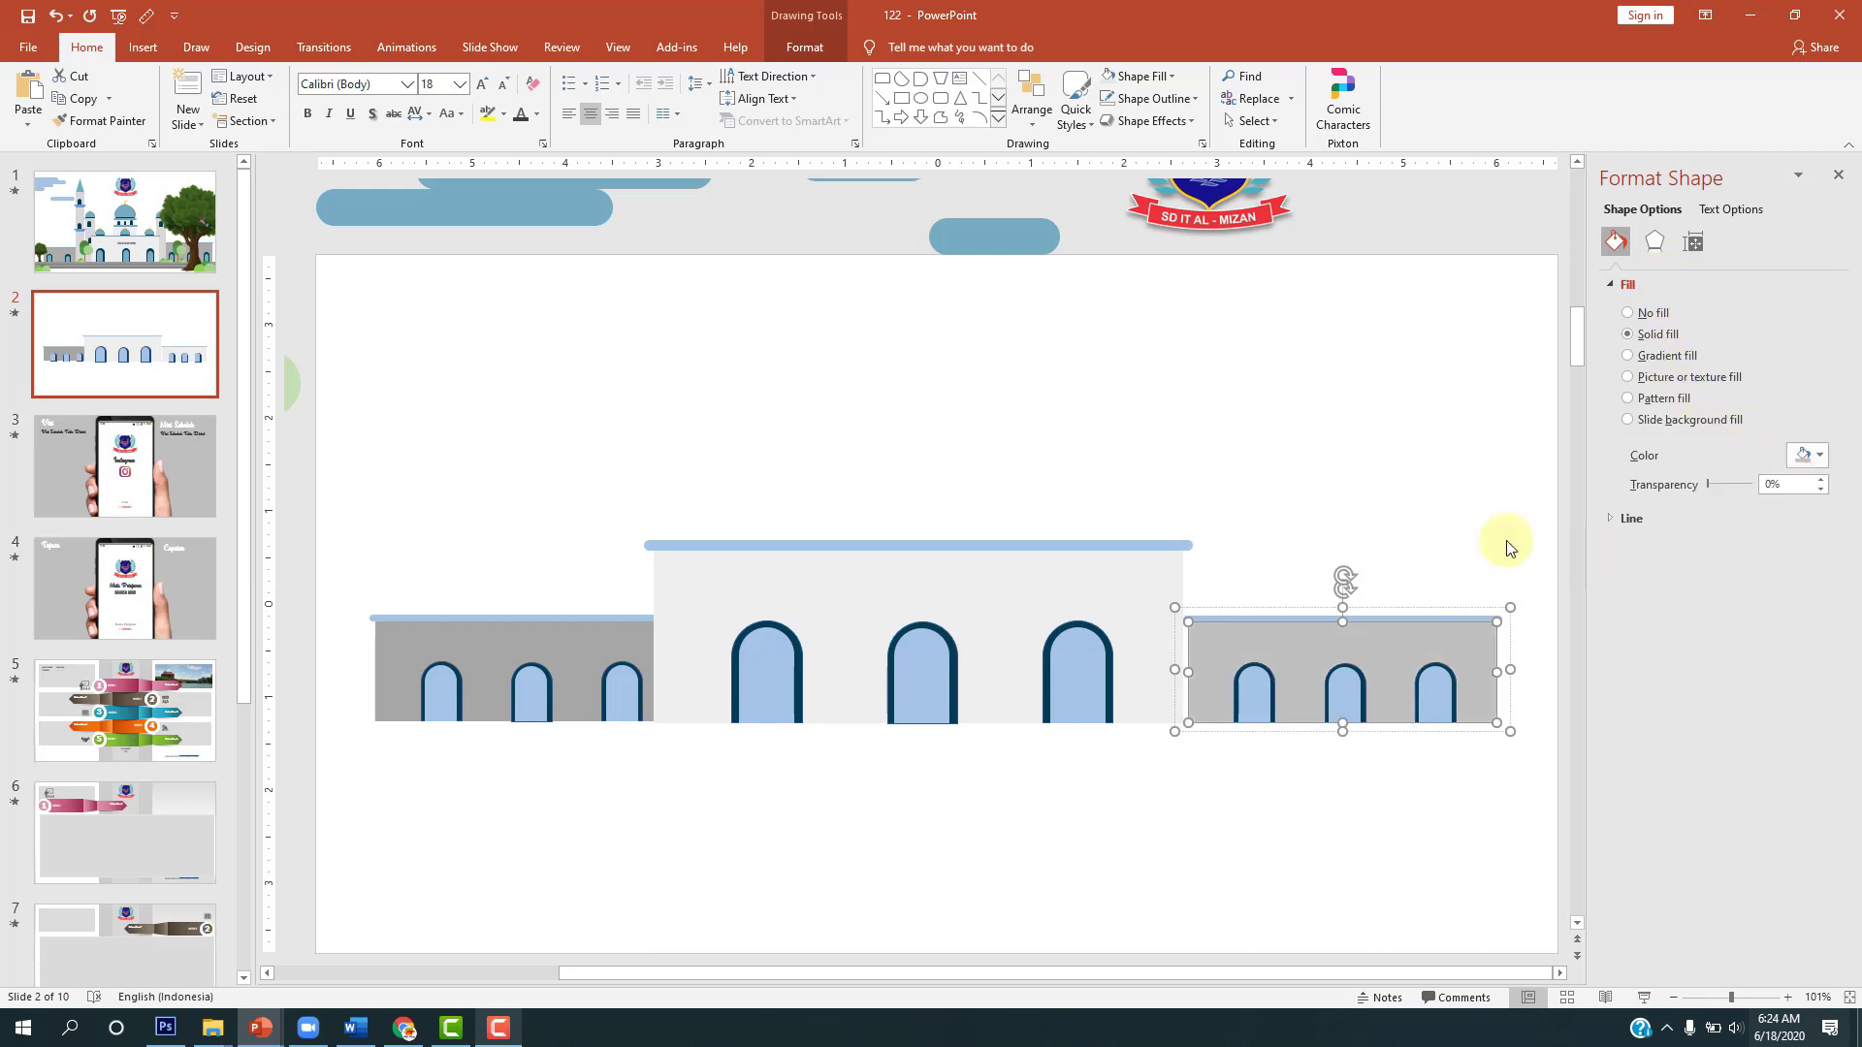
left_click(1803, 456)
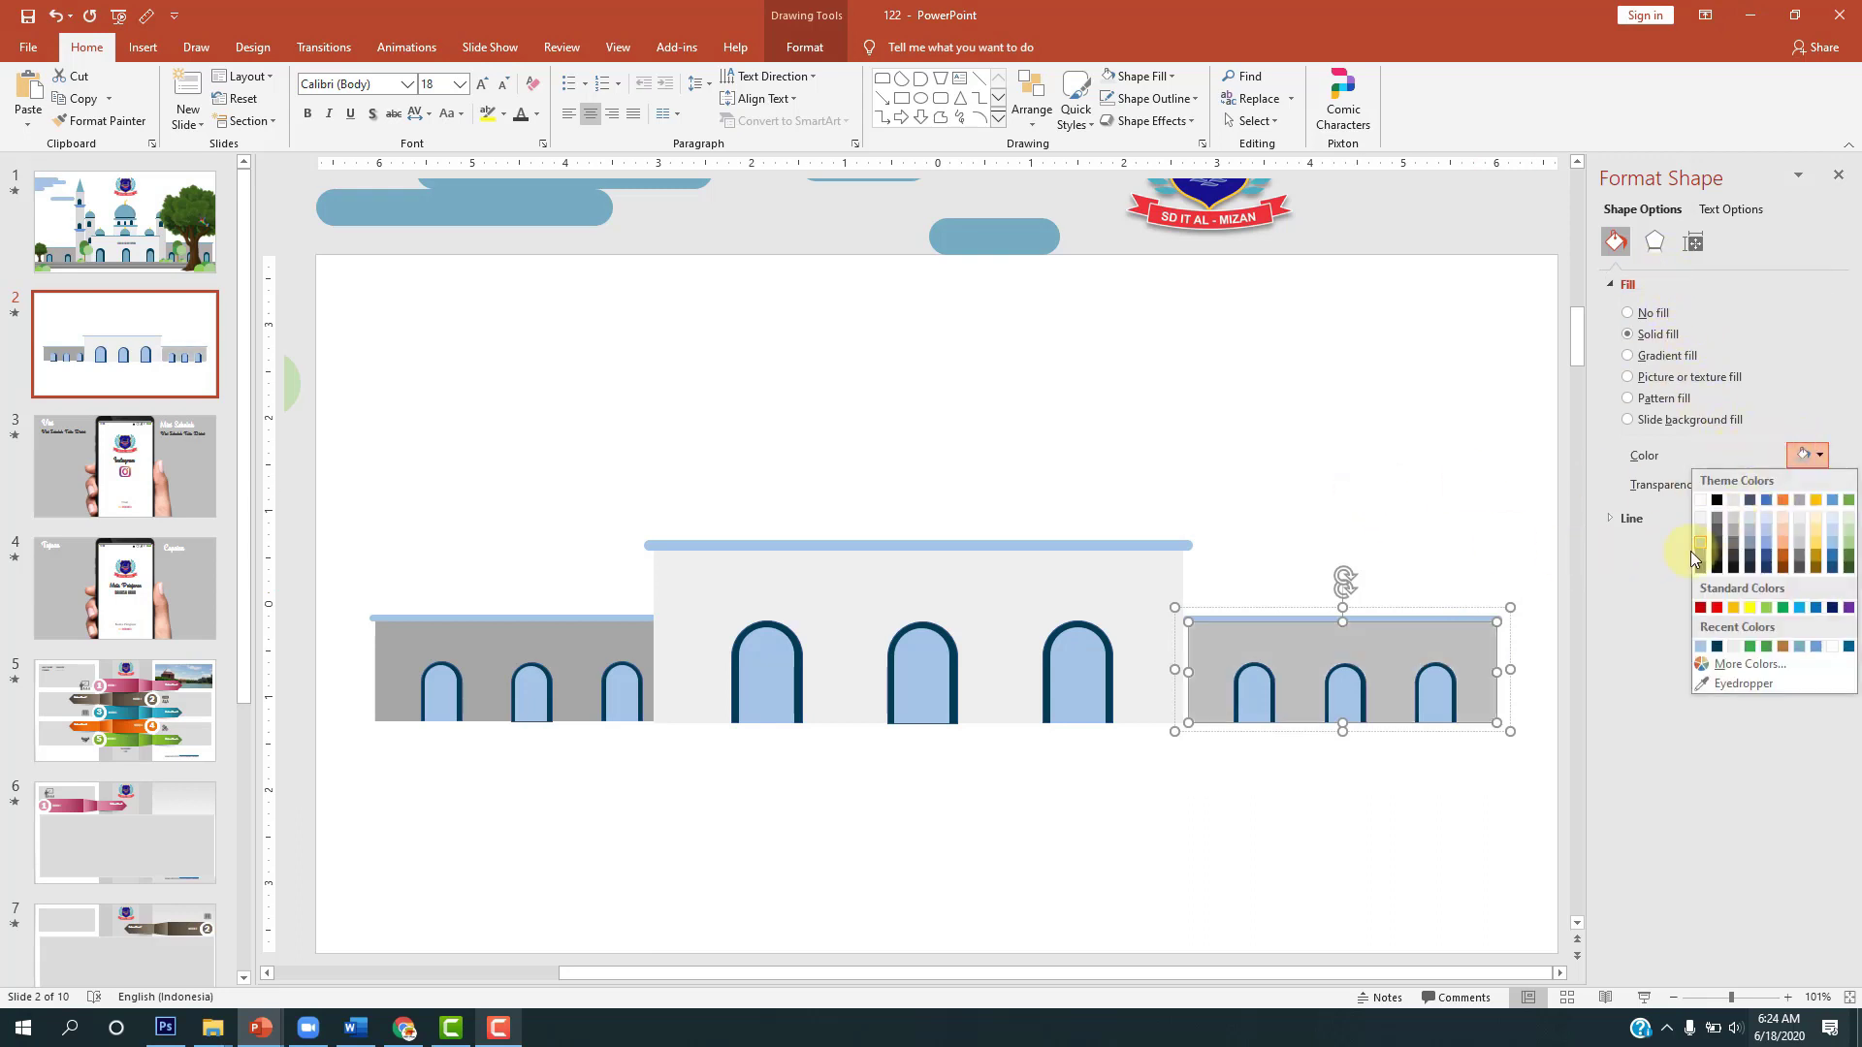
left_click(1699, 526)
left_click(1440, 514)
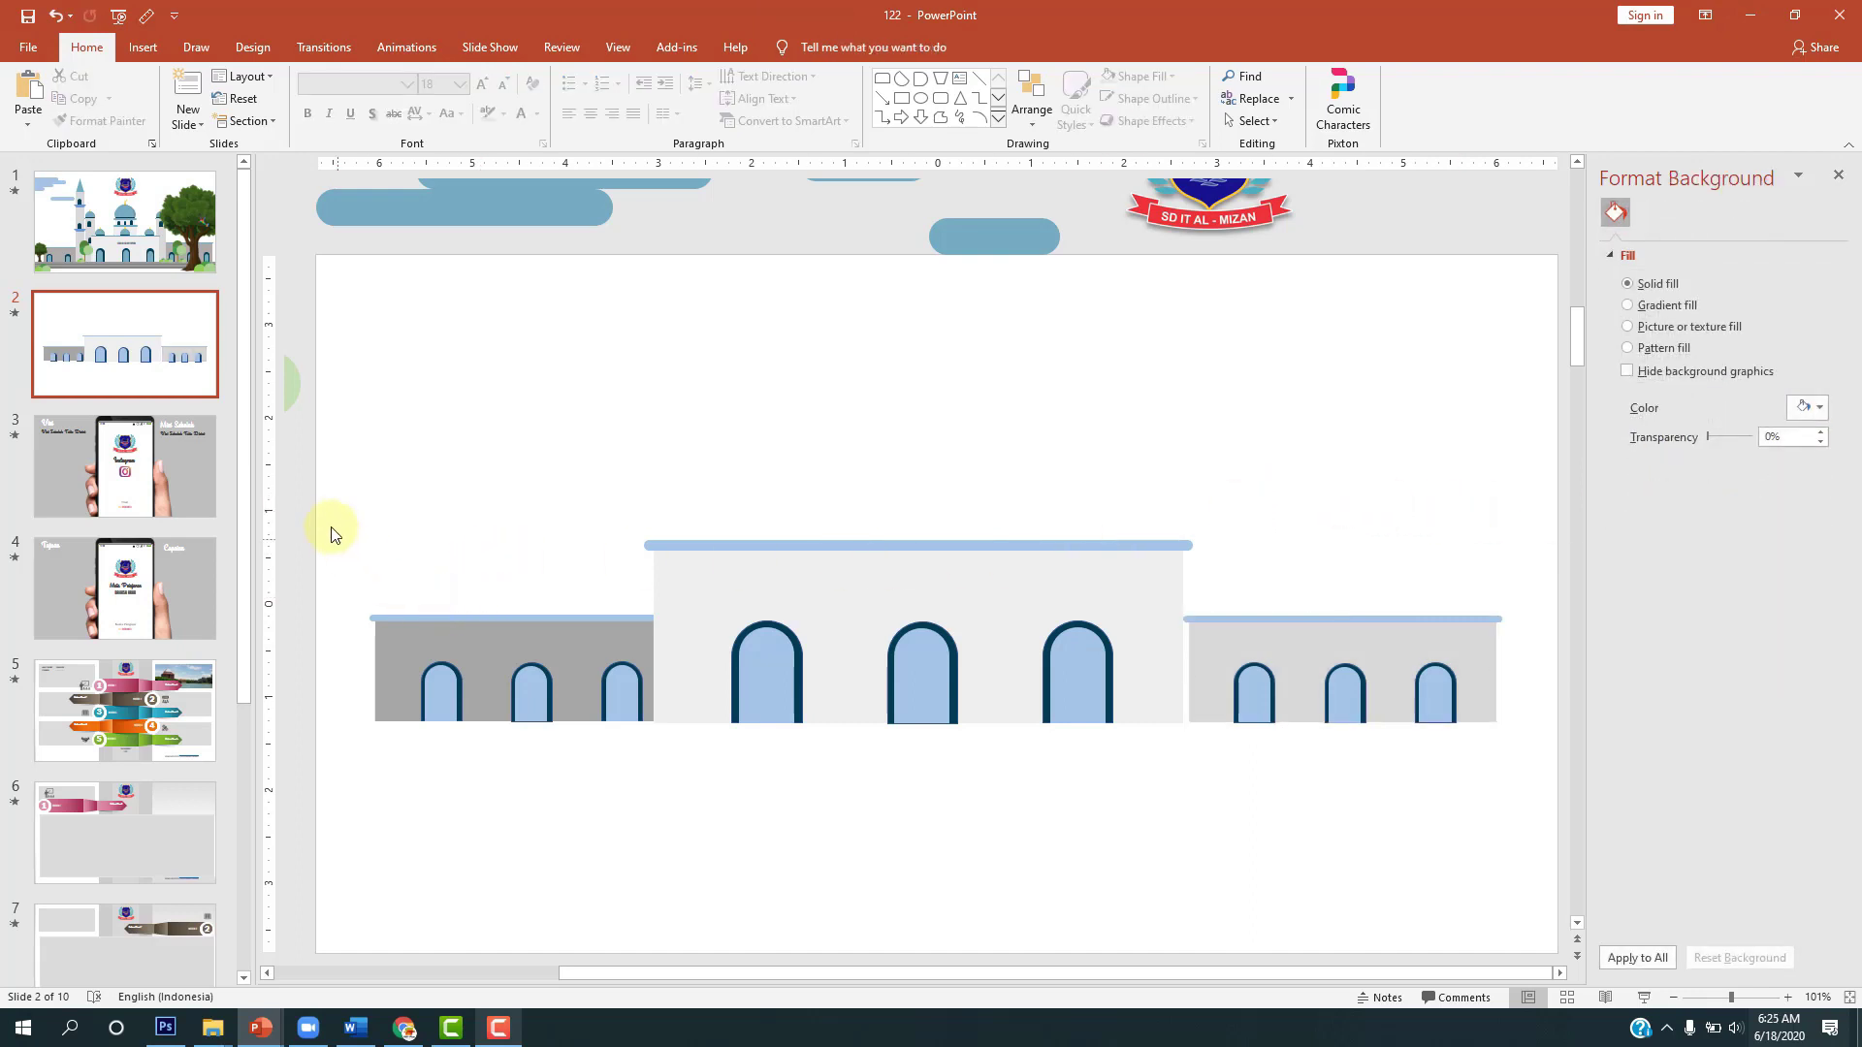
left_click_drag(339, 466, 1520, 827)
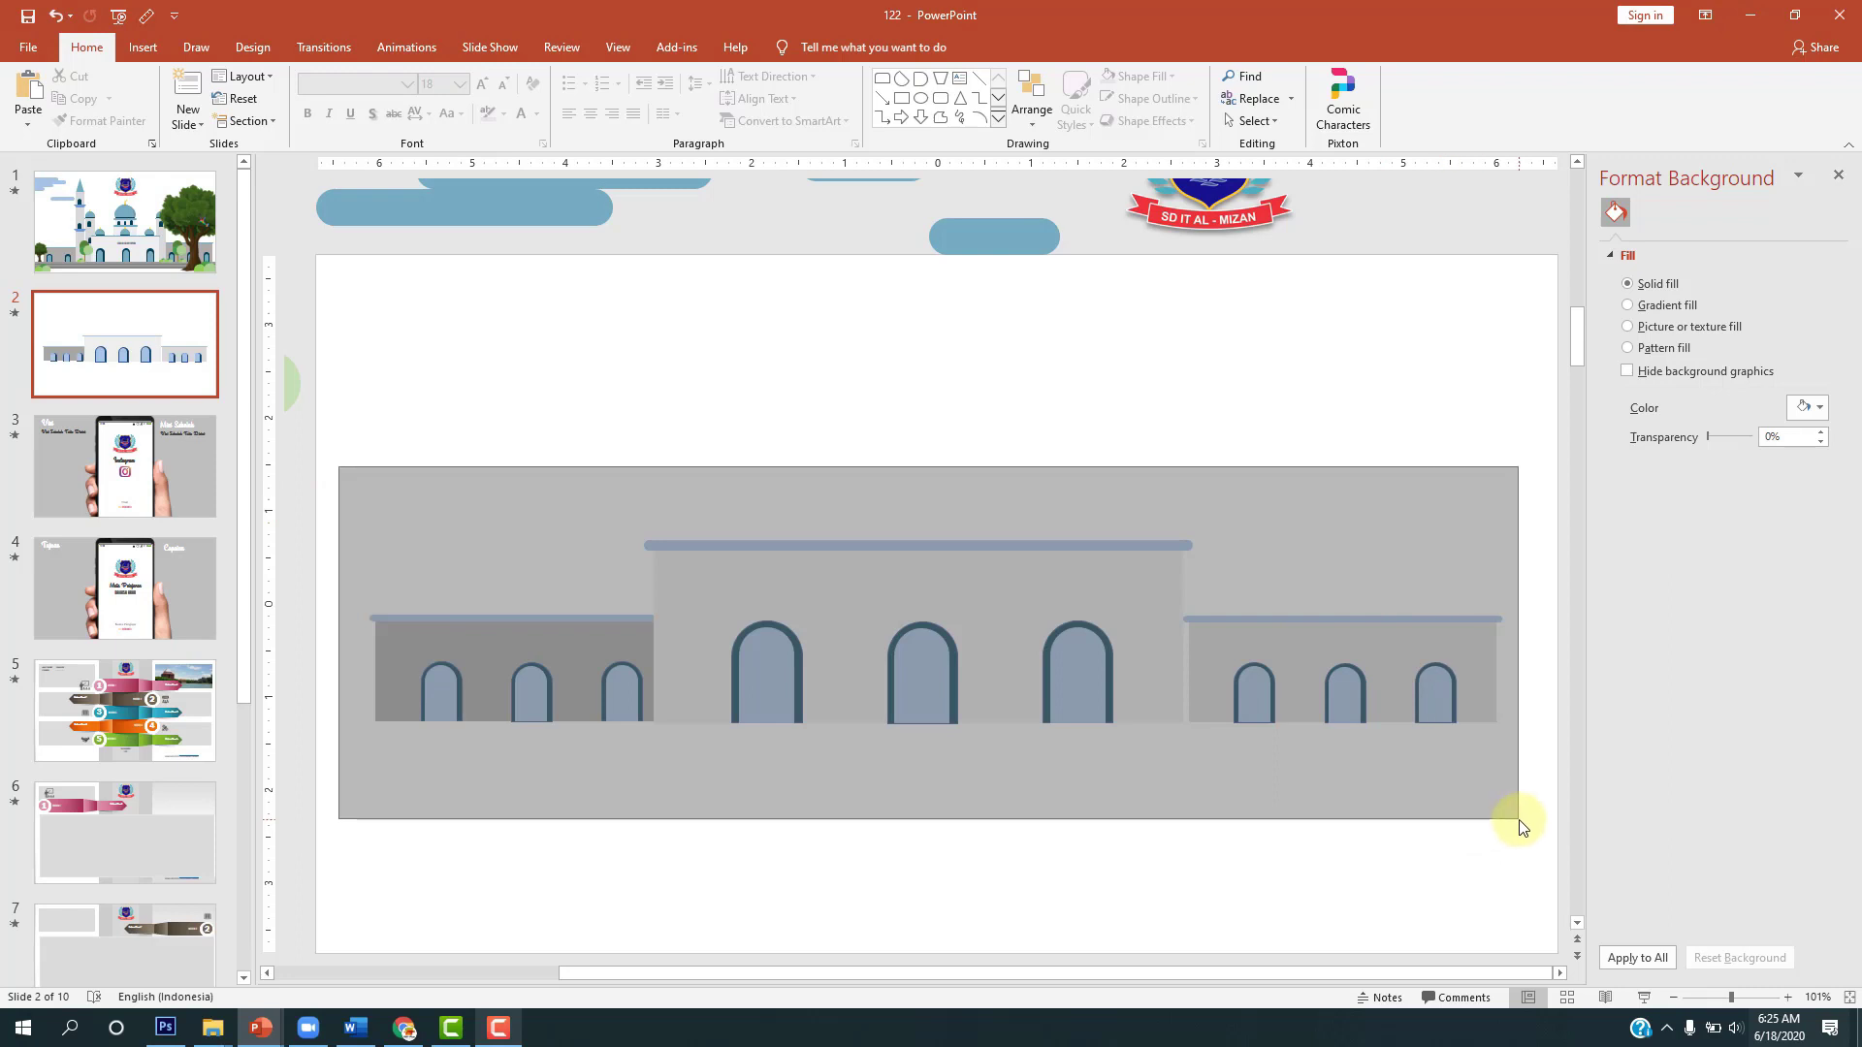
scroll(1166, 607, "down", 5)
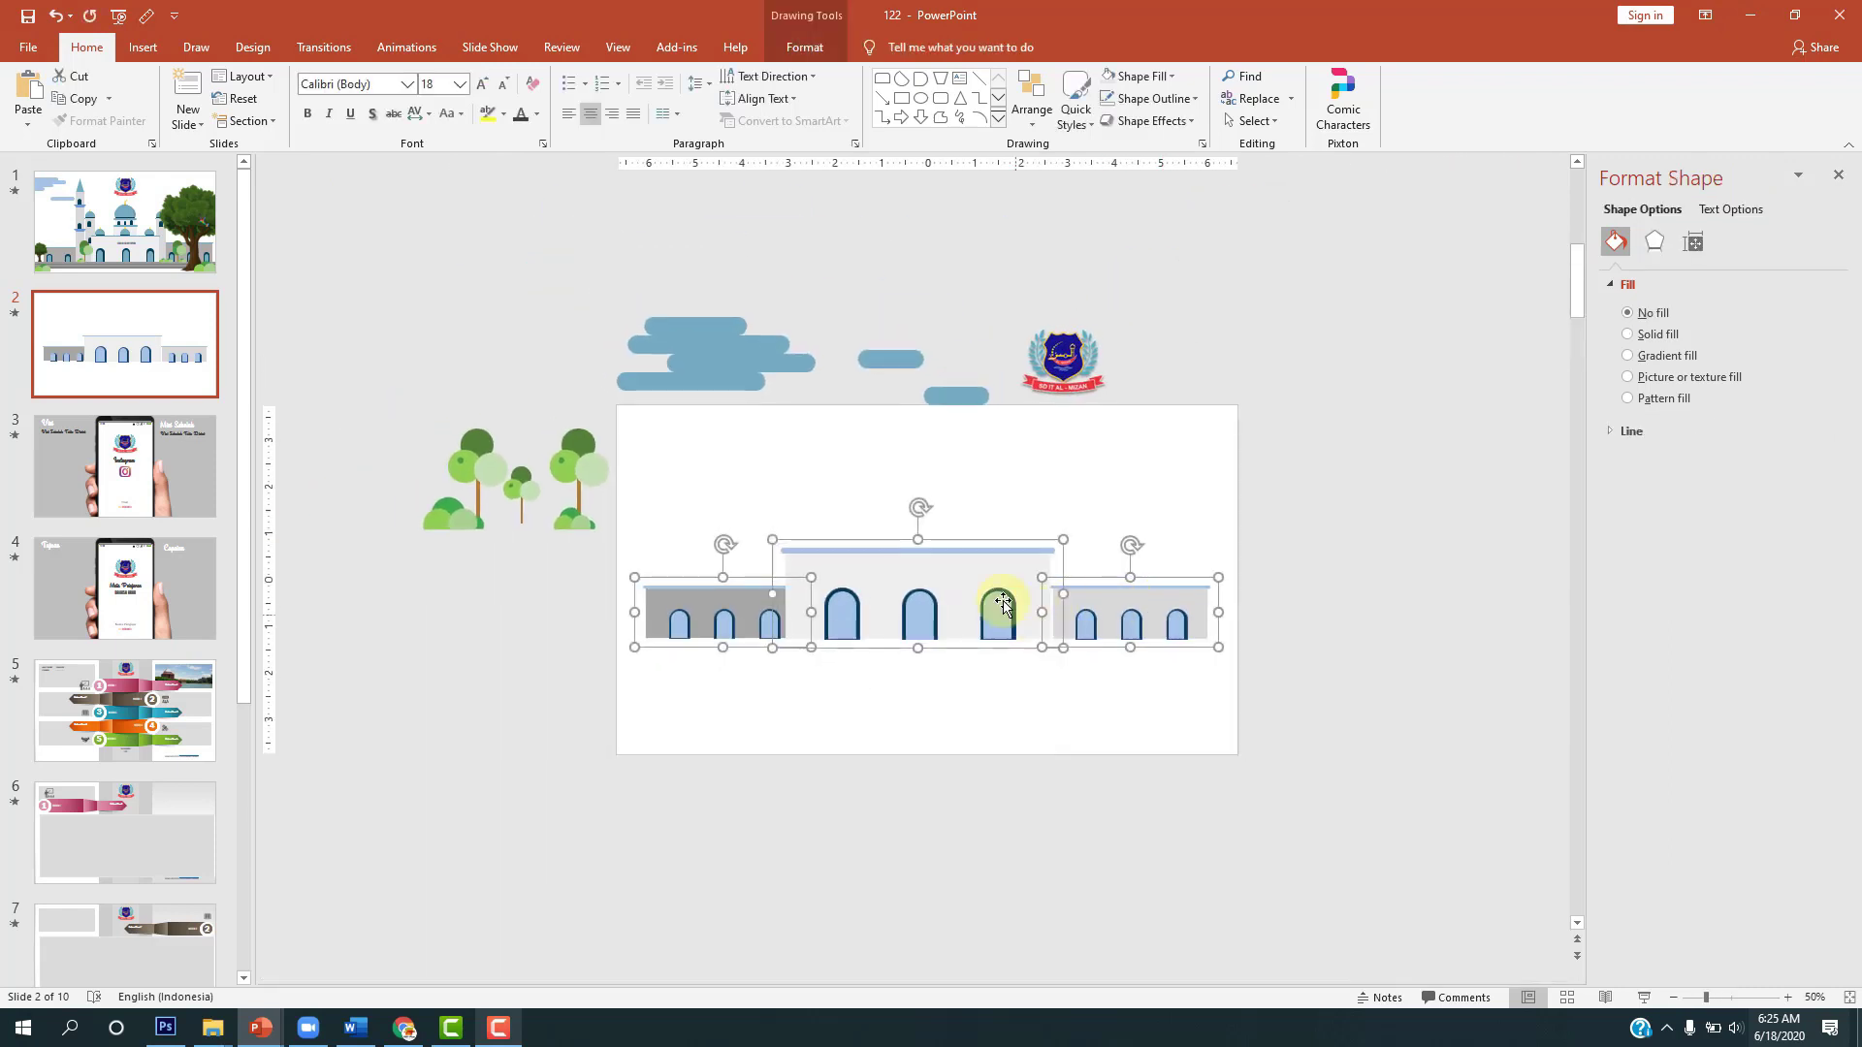
left_click_drag(1002, 603, 997, 796)
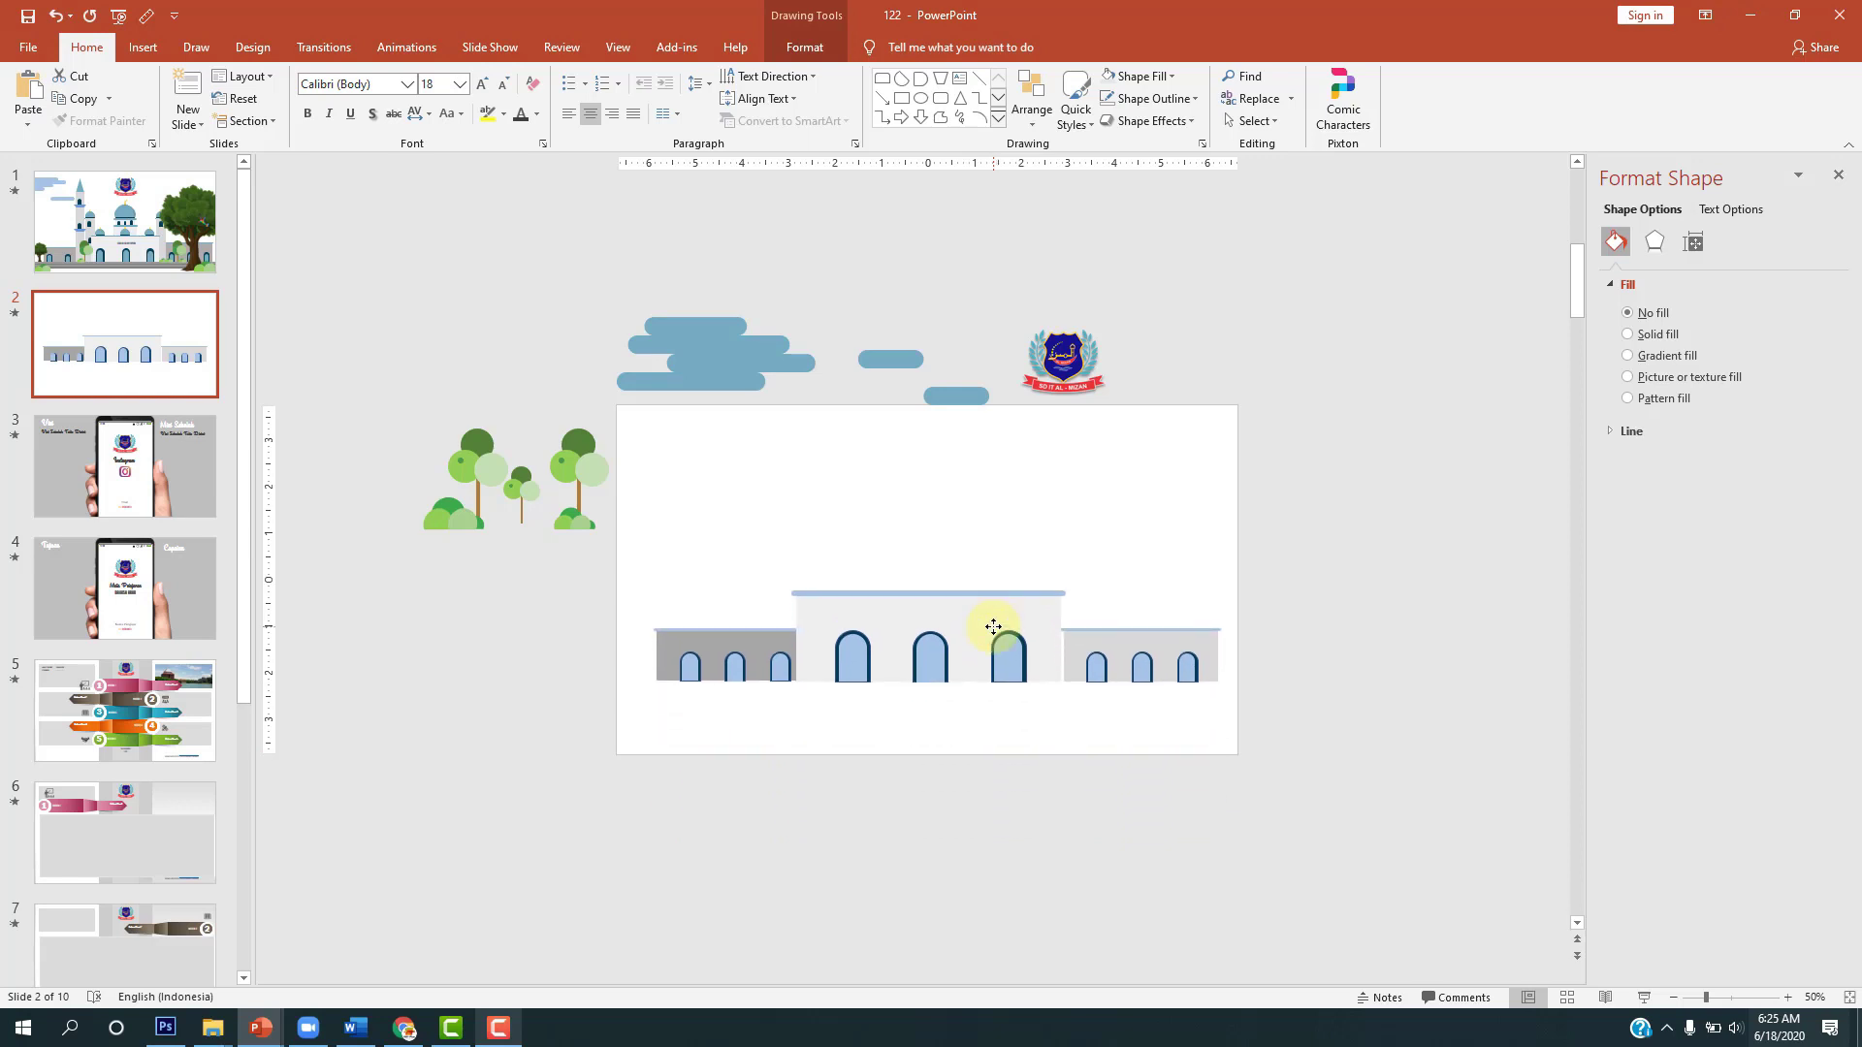
left_click_drag(996, 769, 1026, 788)
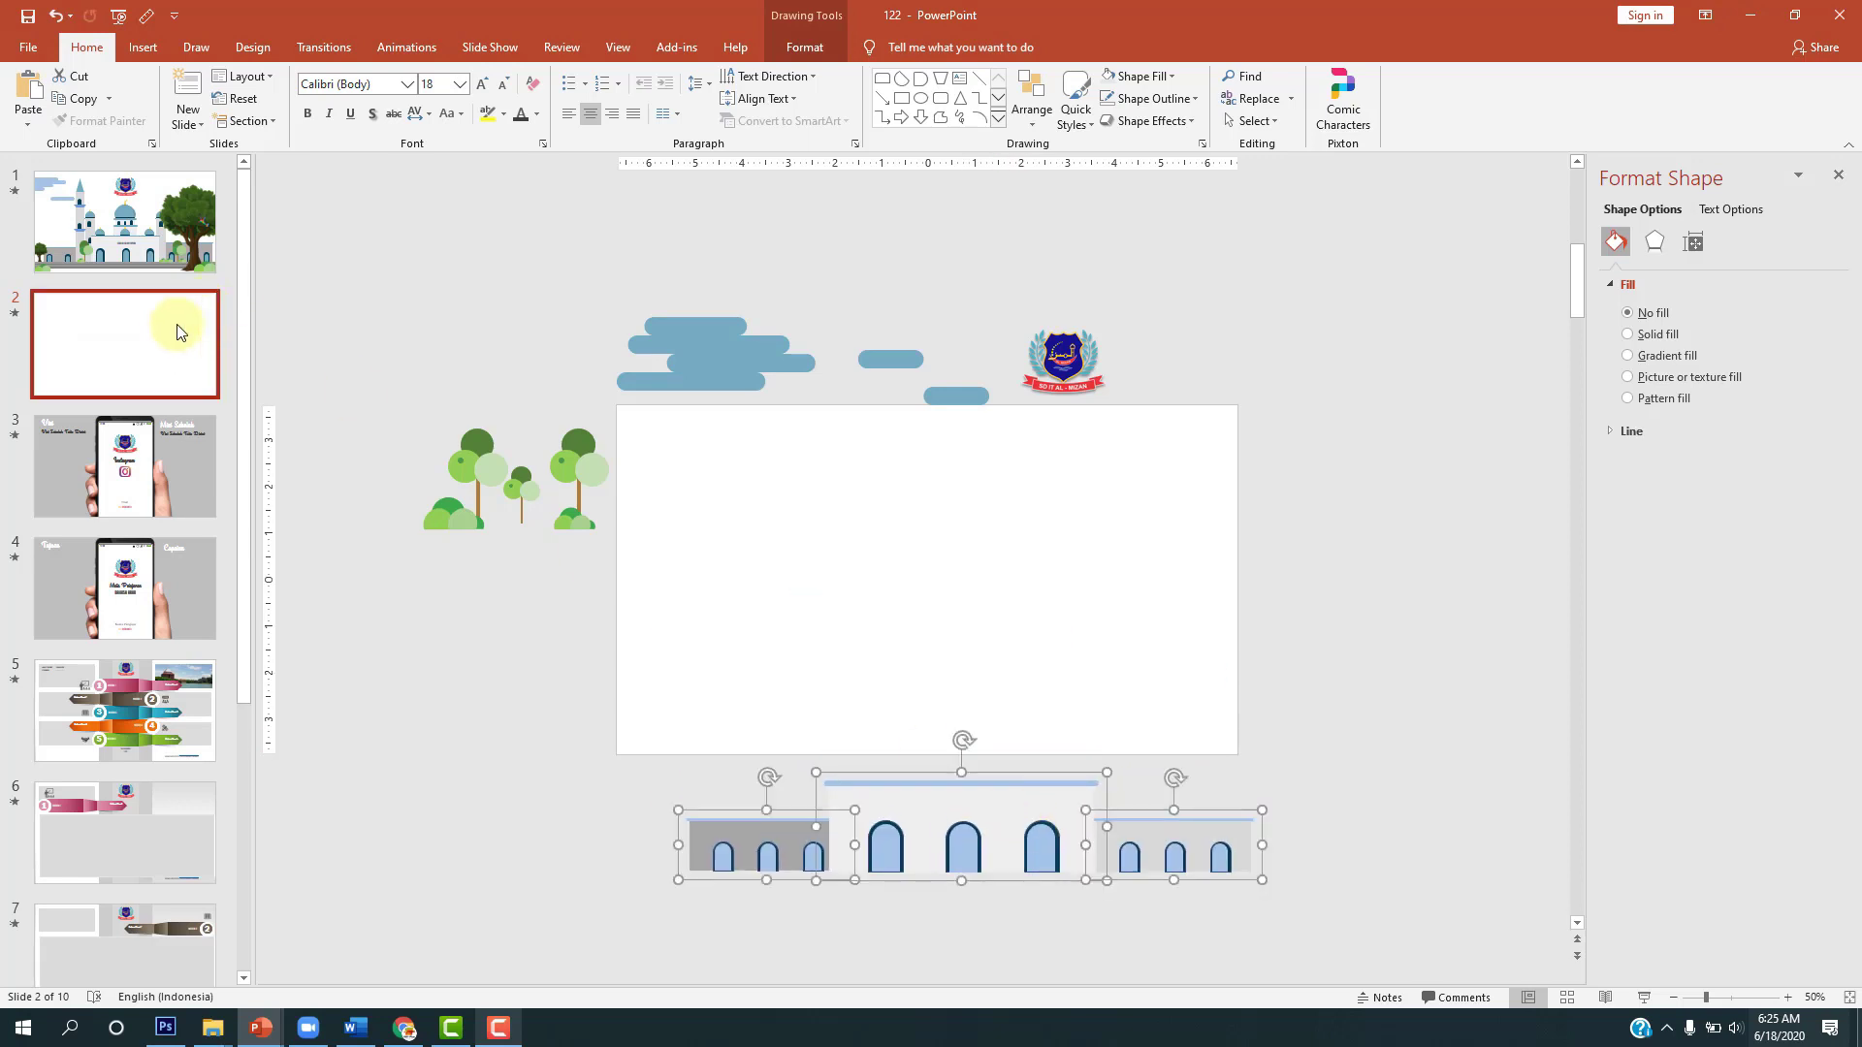
left_click(138, 231)
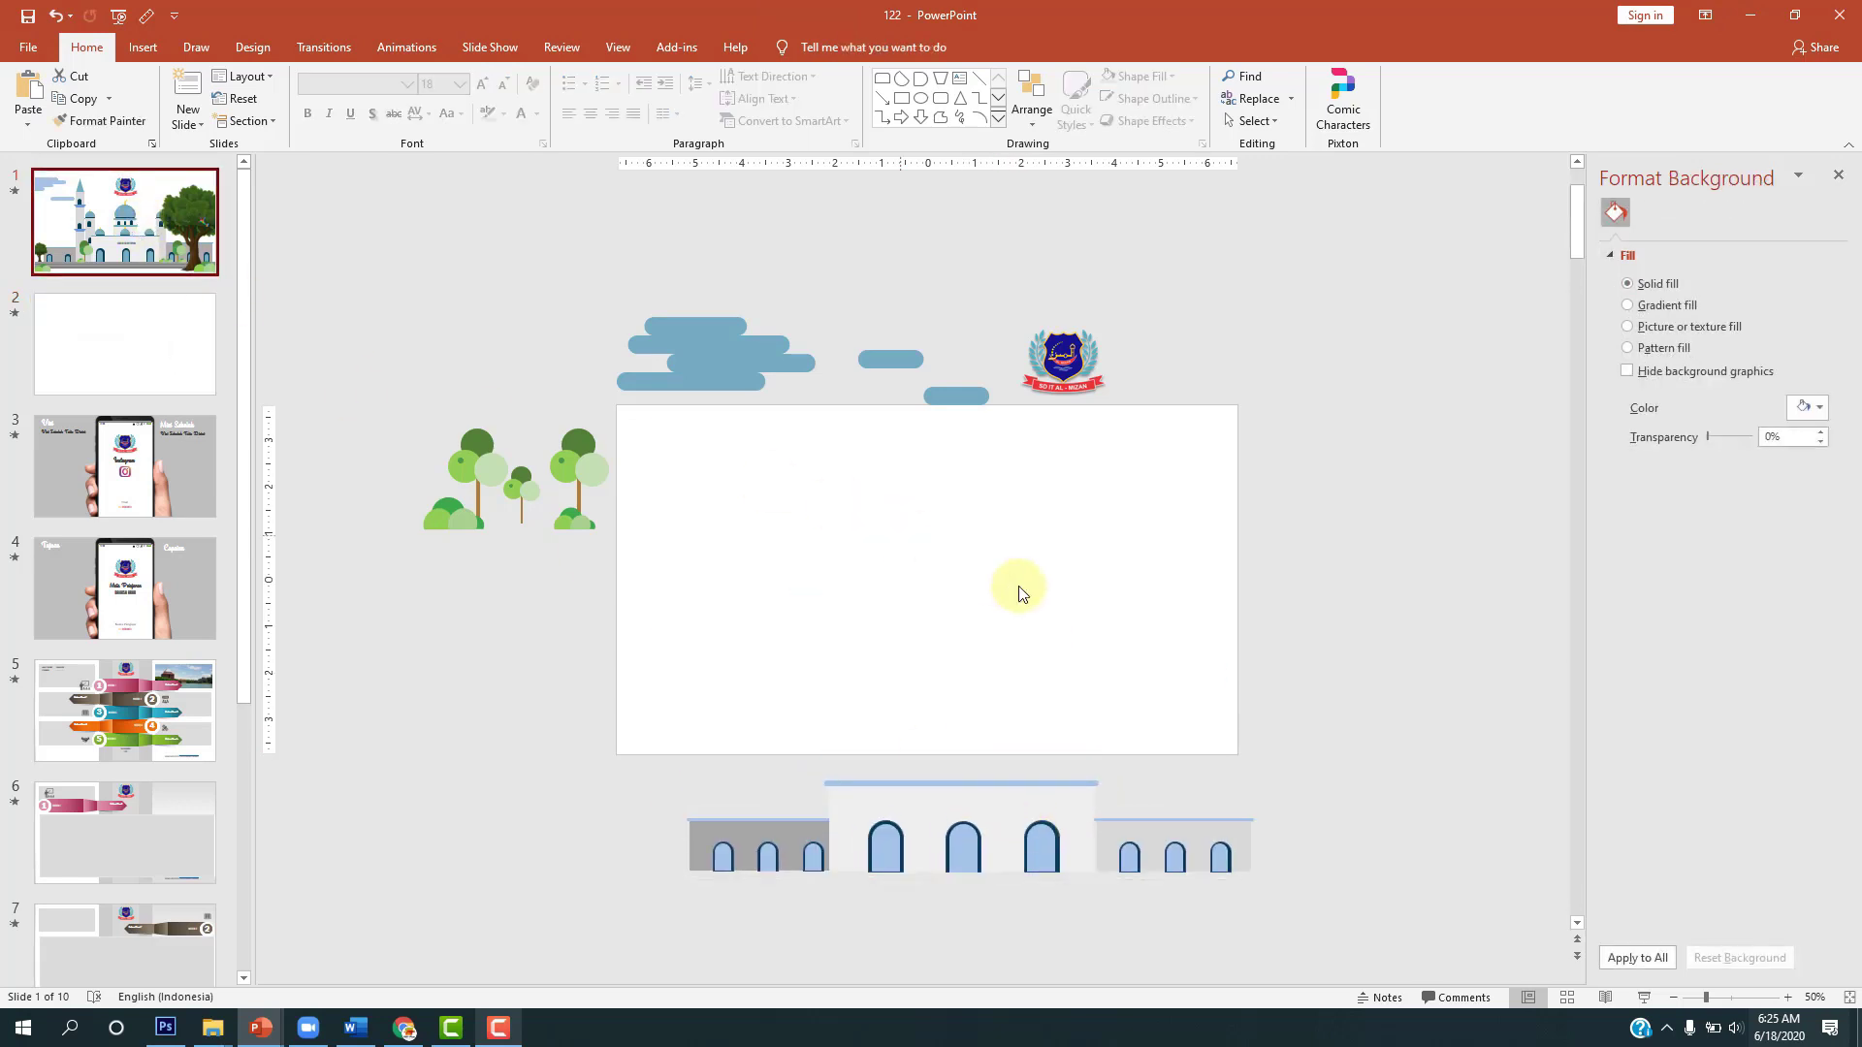
scroll(1214, 599, "up", 5, "ctrl")
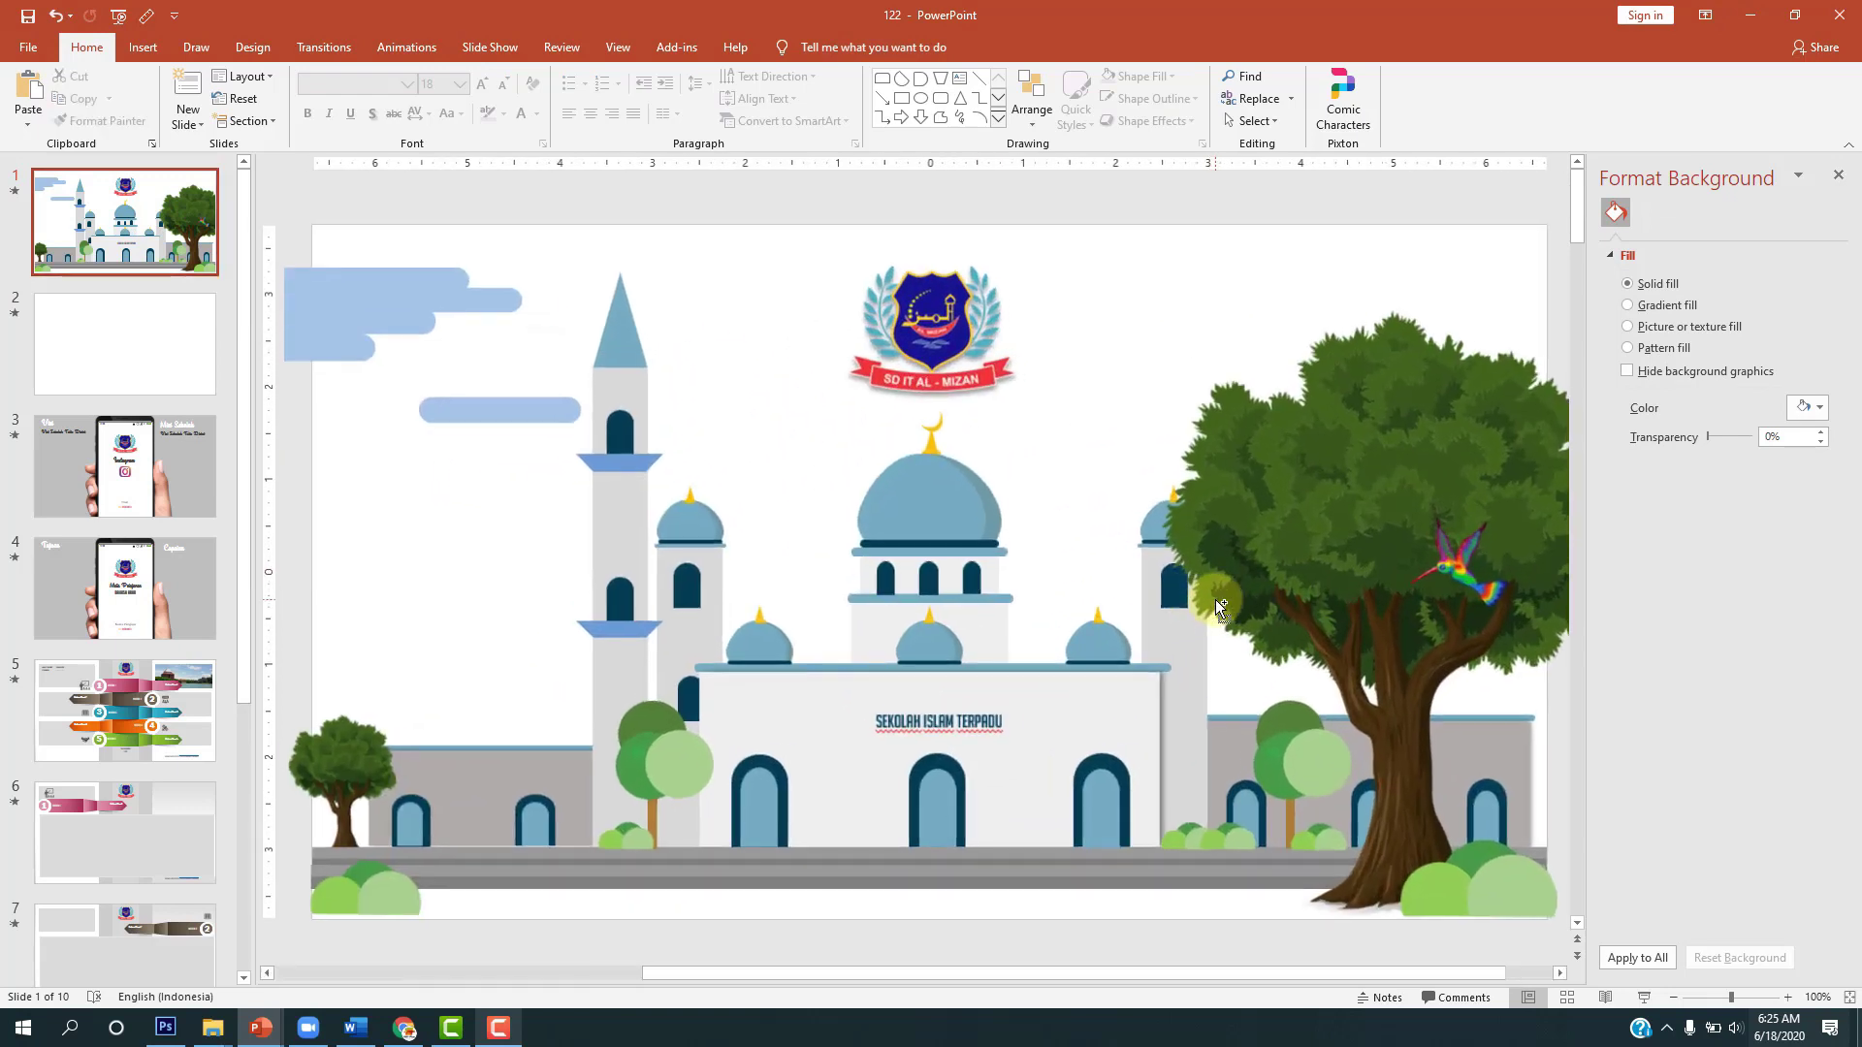
left_click(148, 361)
key("ctrl+v")
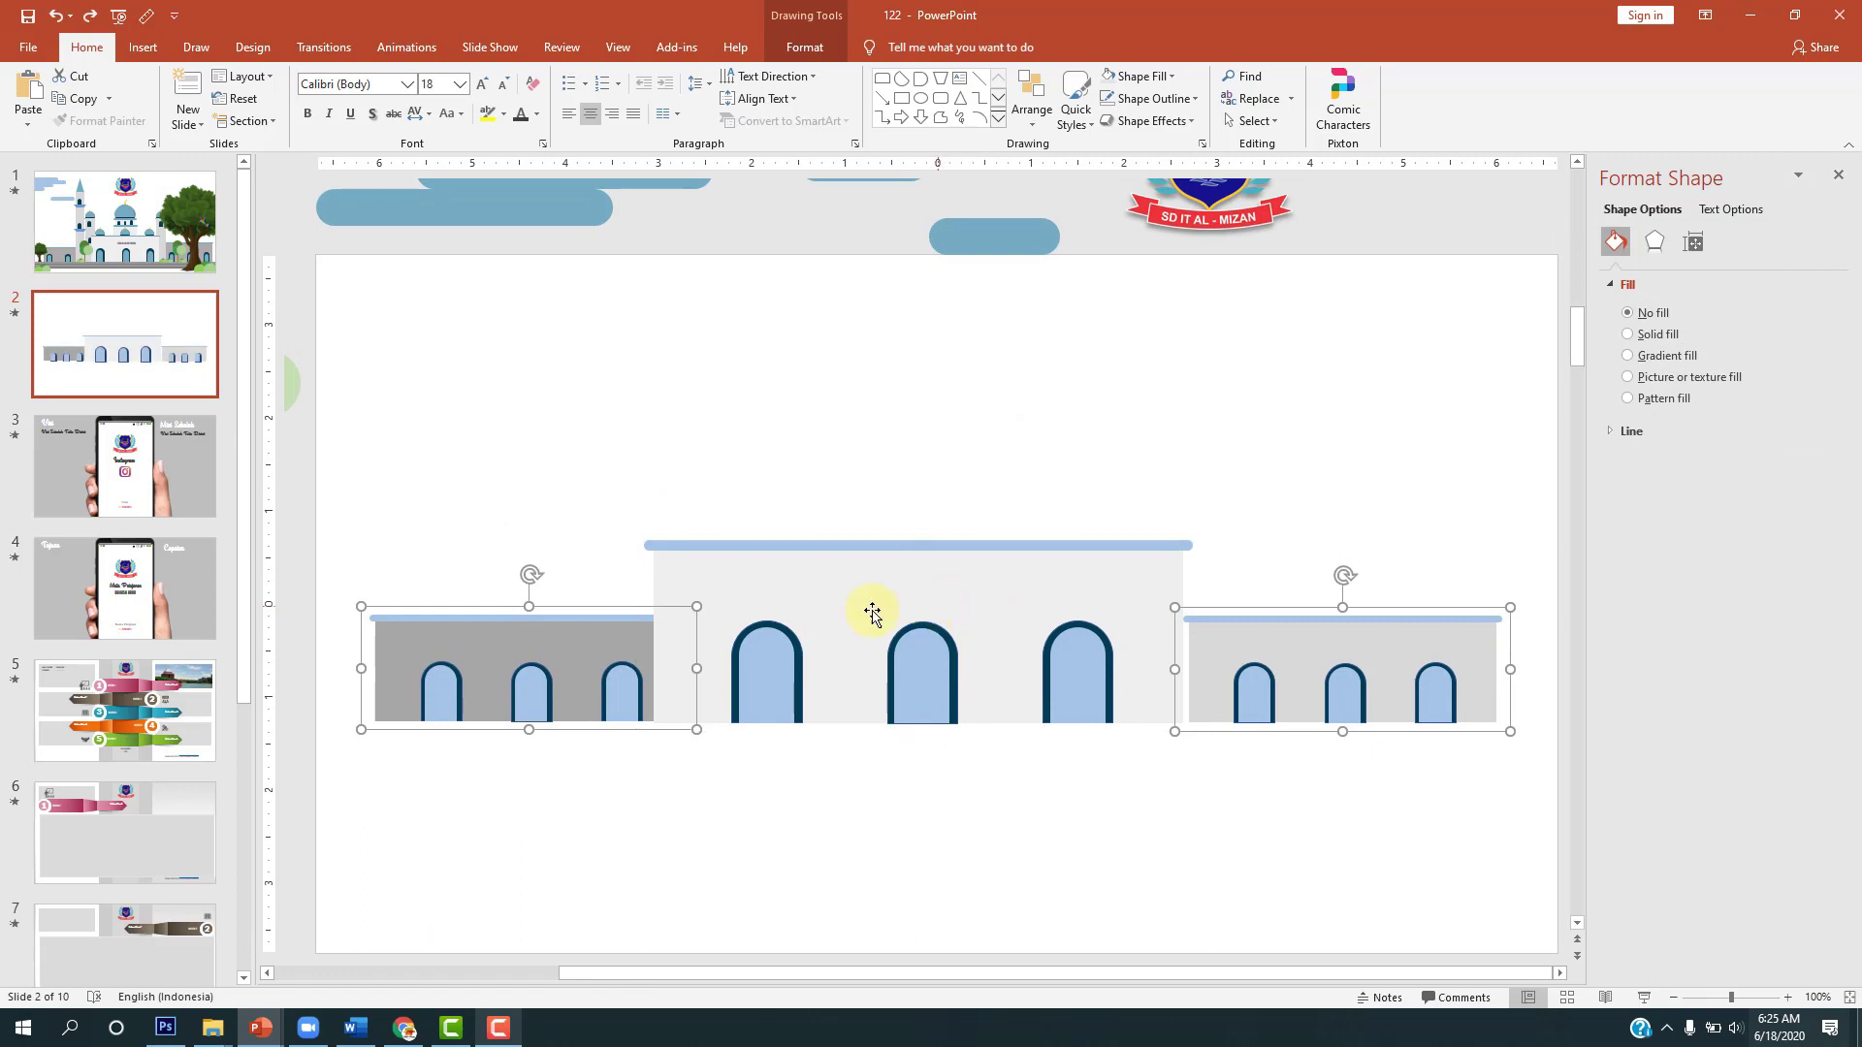
left_click_drag(501, 652, 701, 502, "ctrl")
key("ctrl+z")
Step: Duplicate the central building as a smaller tier on top and delete its arches
left_click(456, 527)
left_click(499, 660)
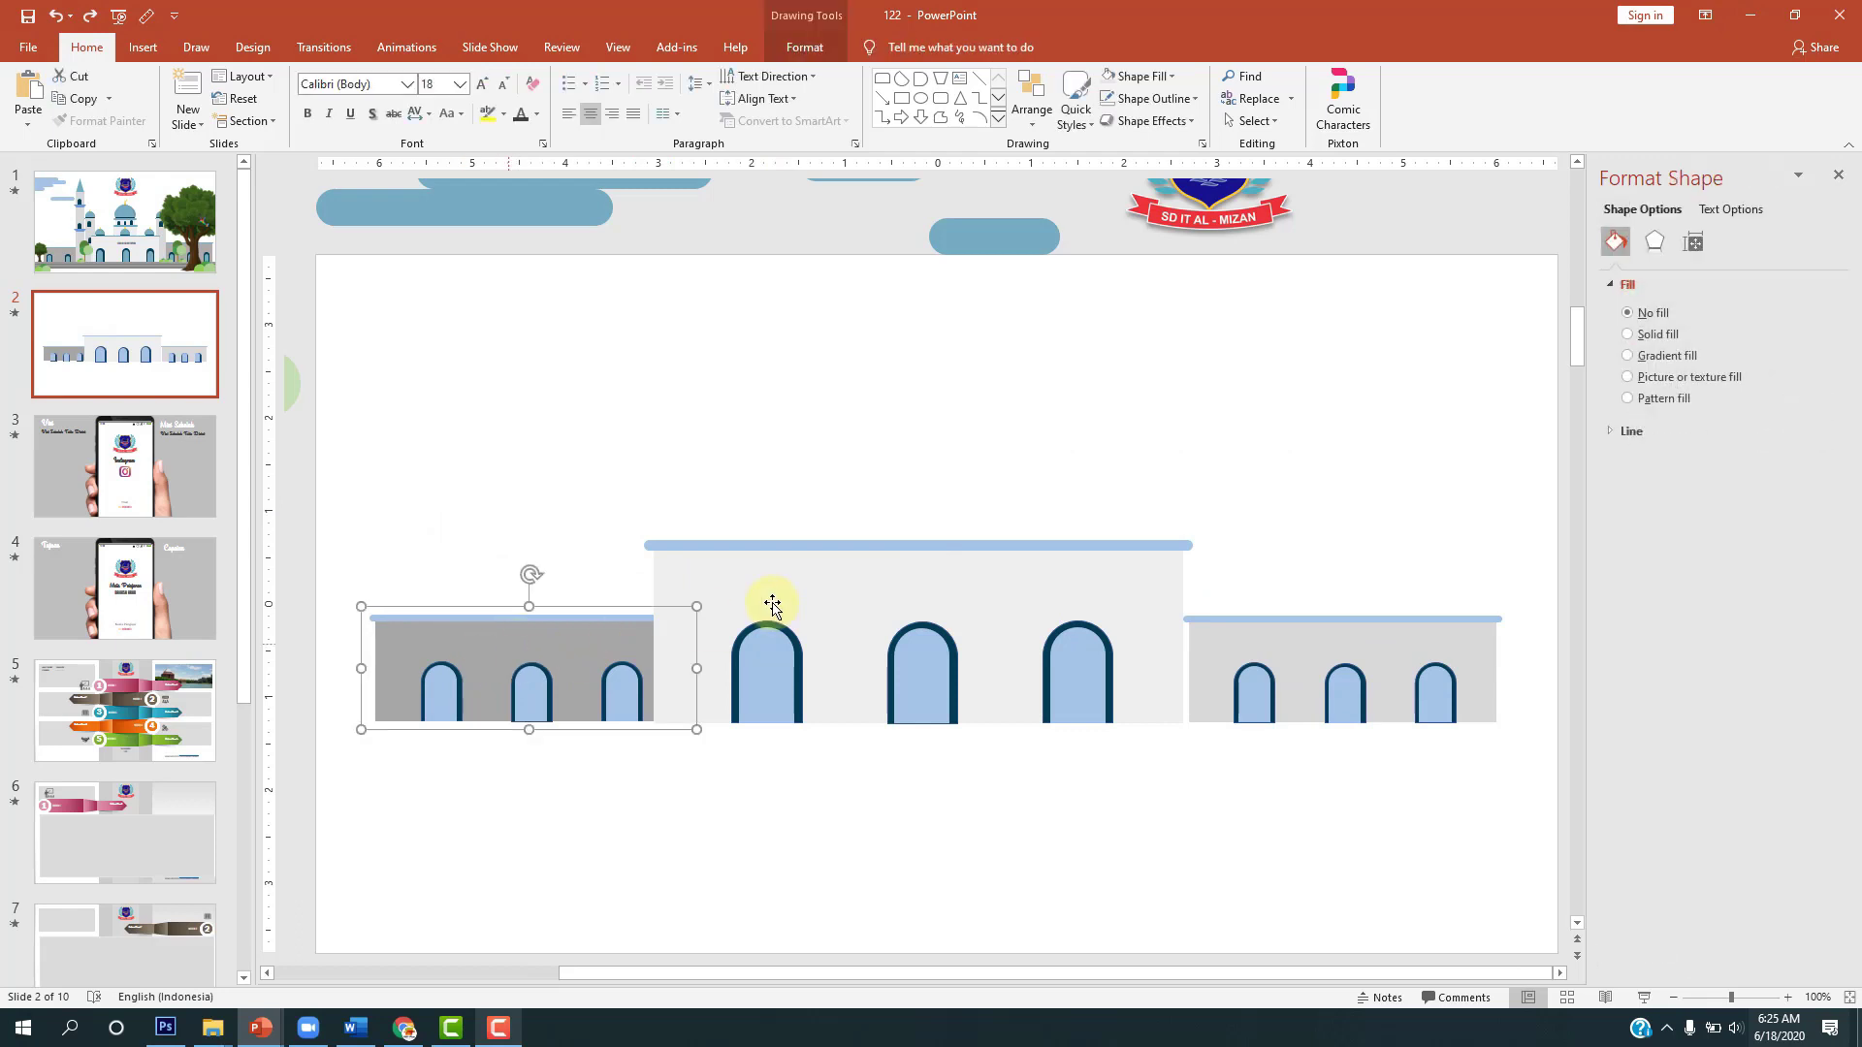
left_click(811, 613)
left_click_drag(890, 617, 857, 485)
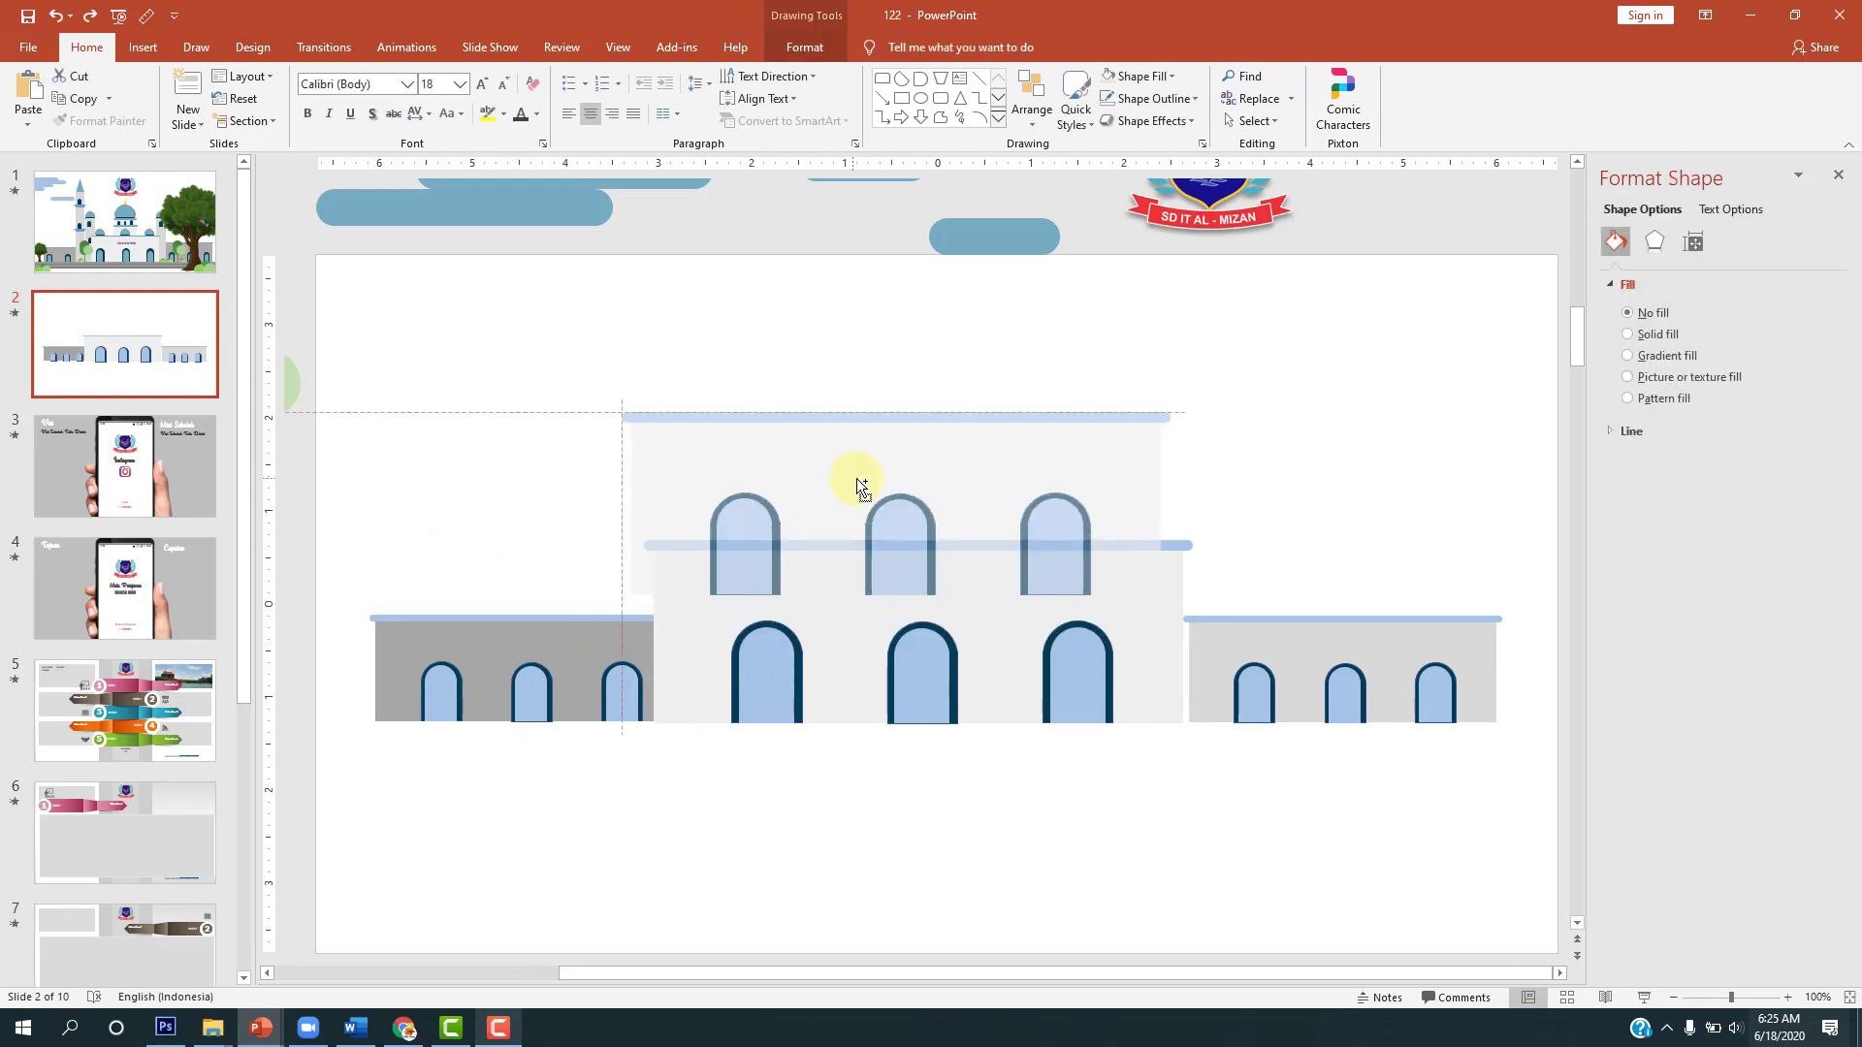
left_click_drag(621, 406, 787, 542)
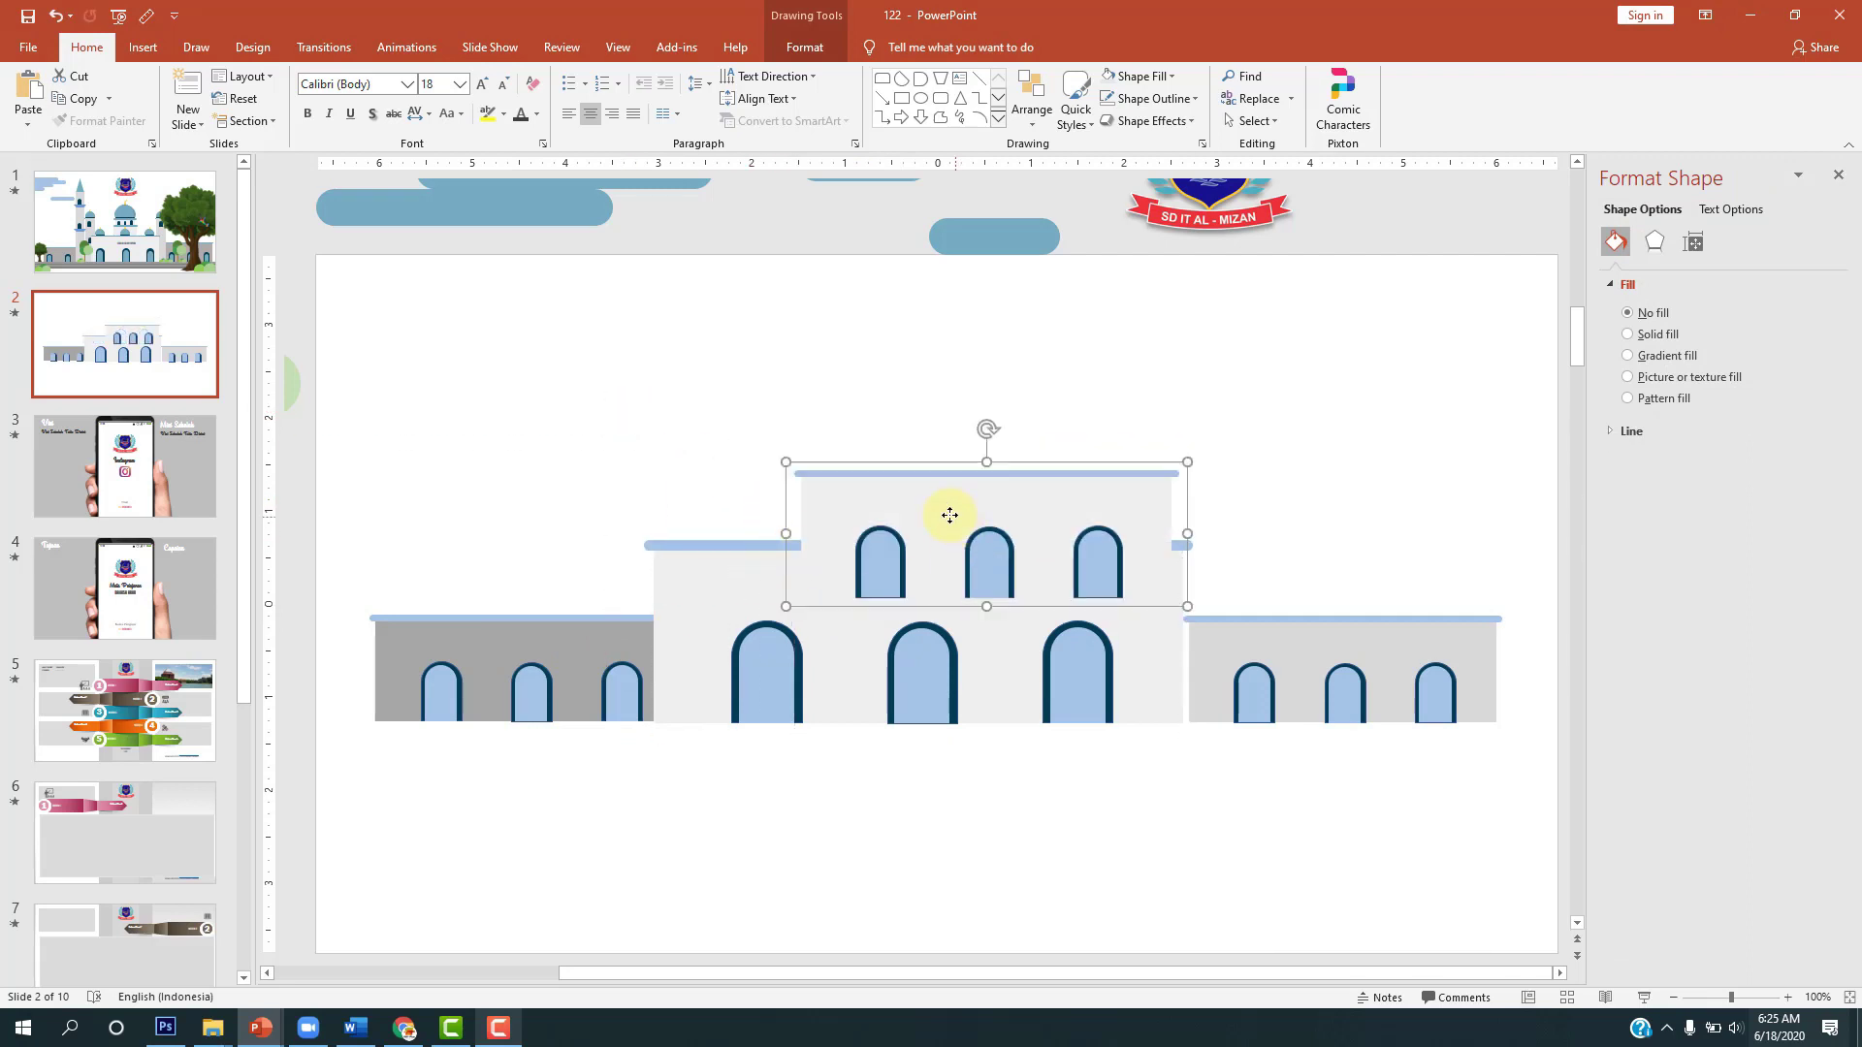
left_click_drag(950, 515, 880, 460)
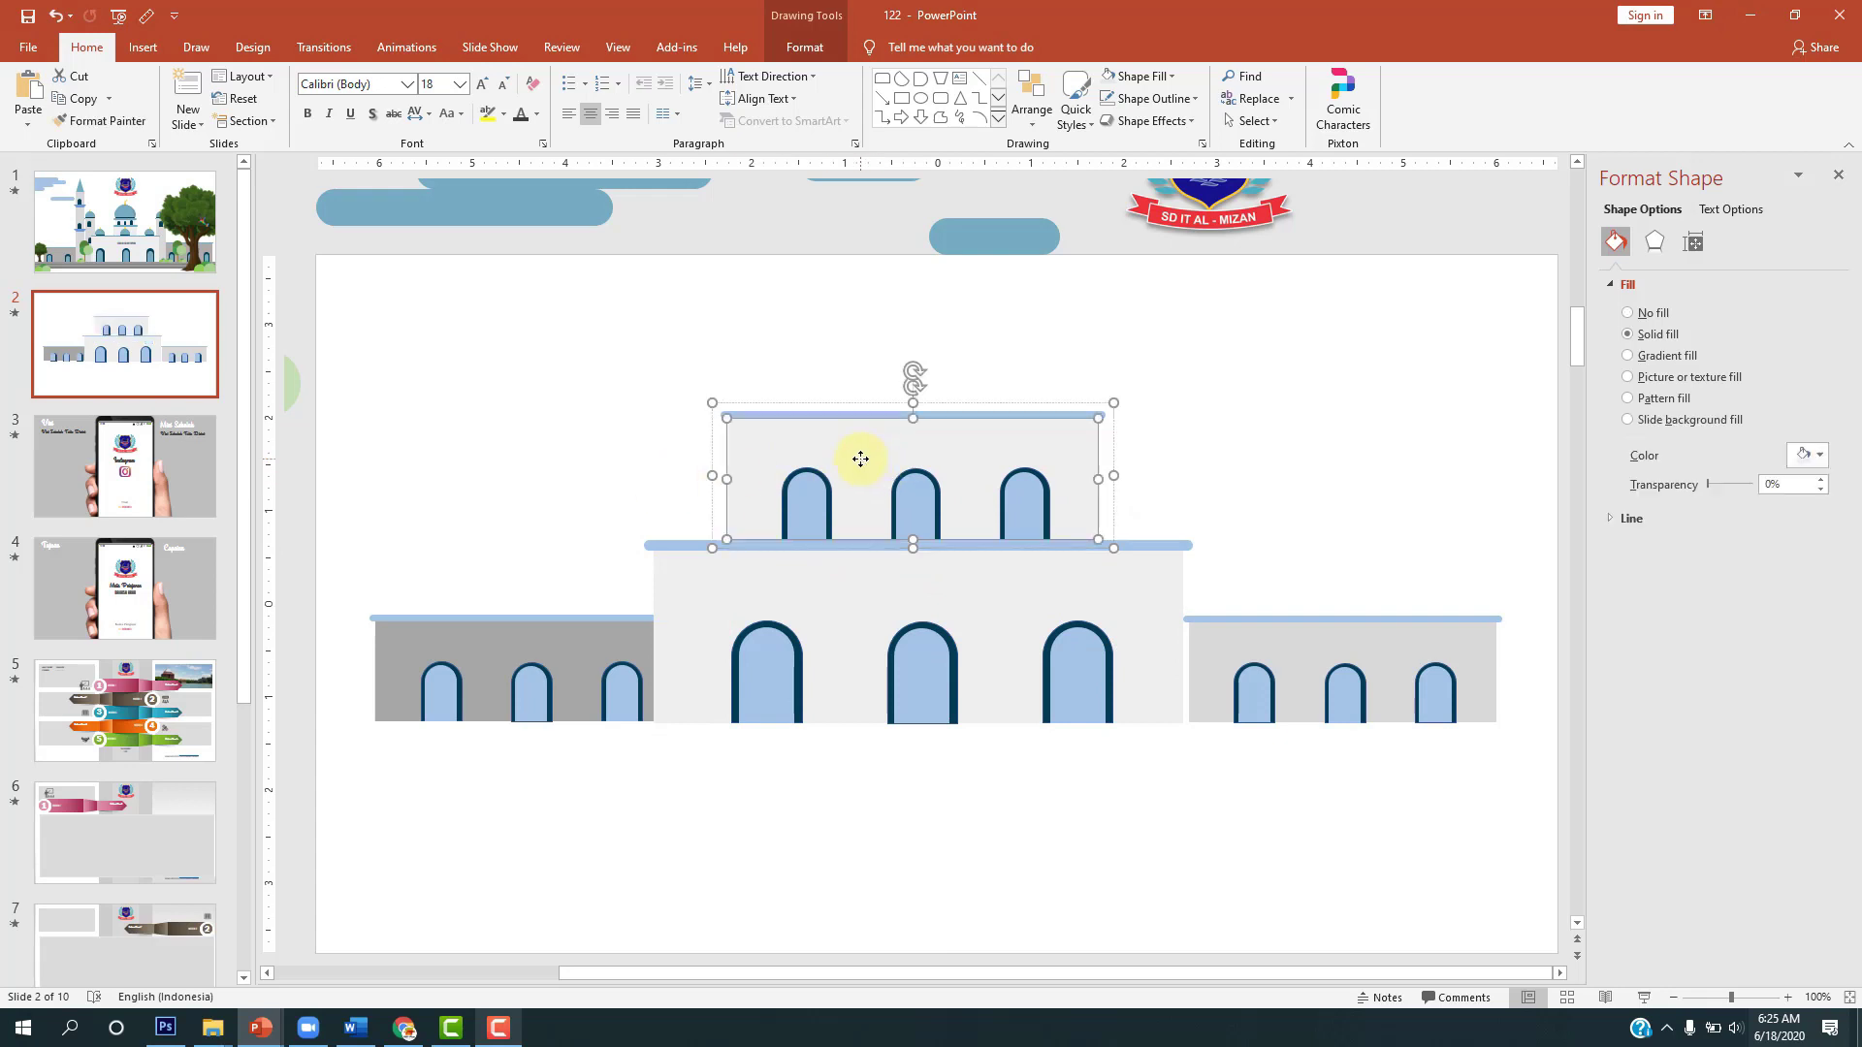
left_click_drag(648, 447, 1057, 564)
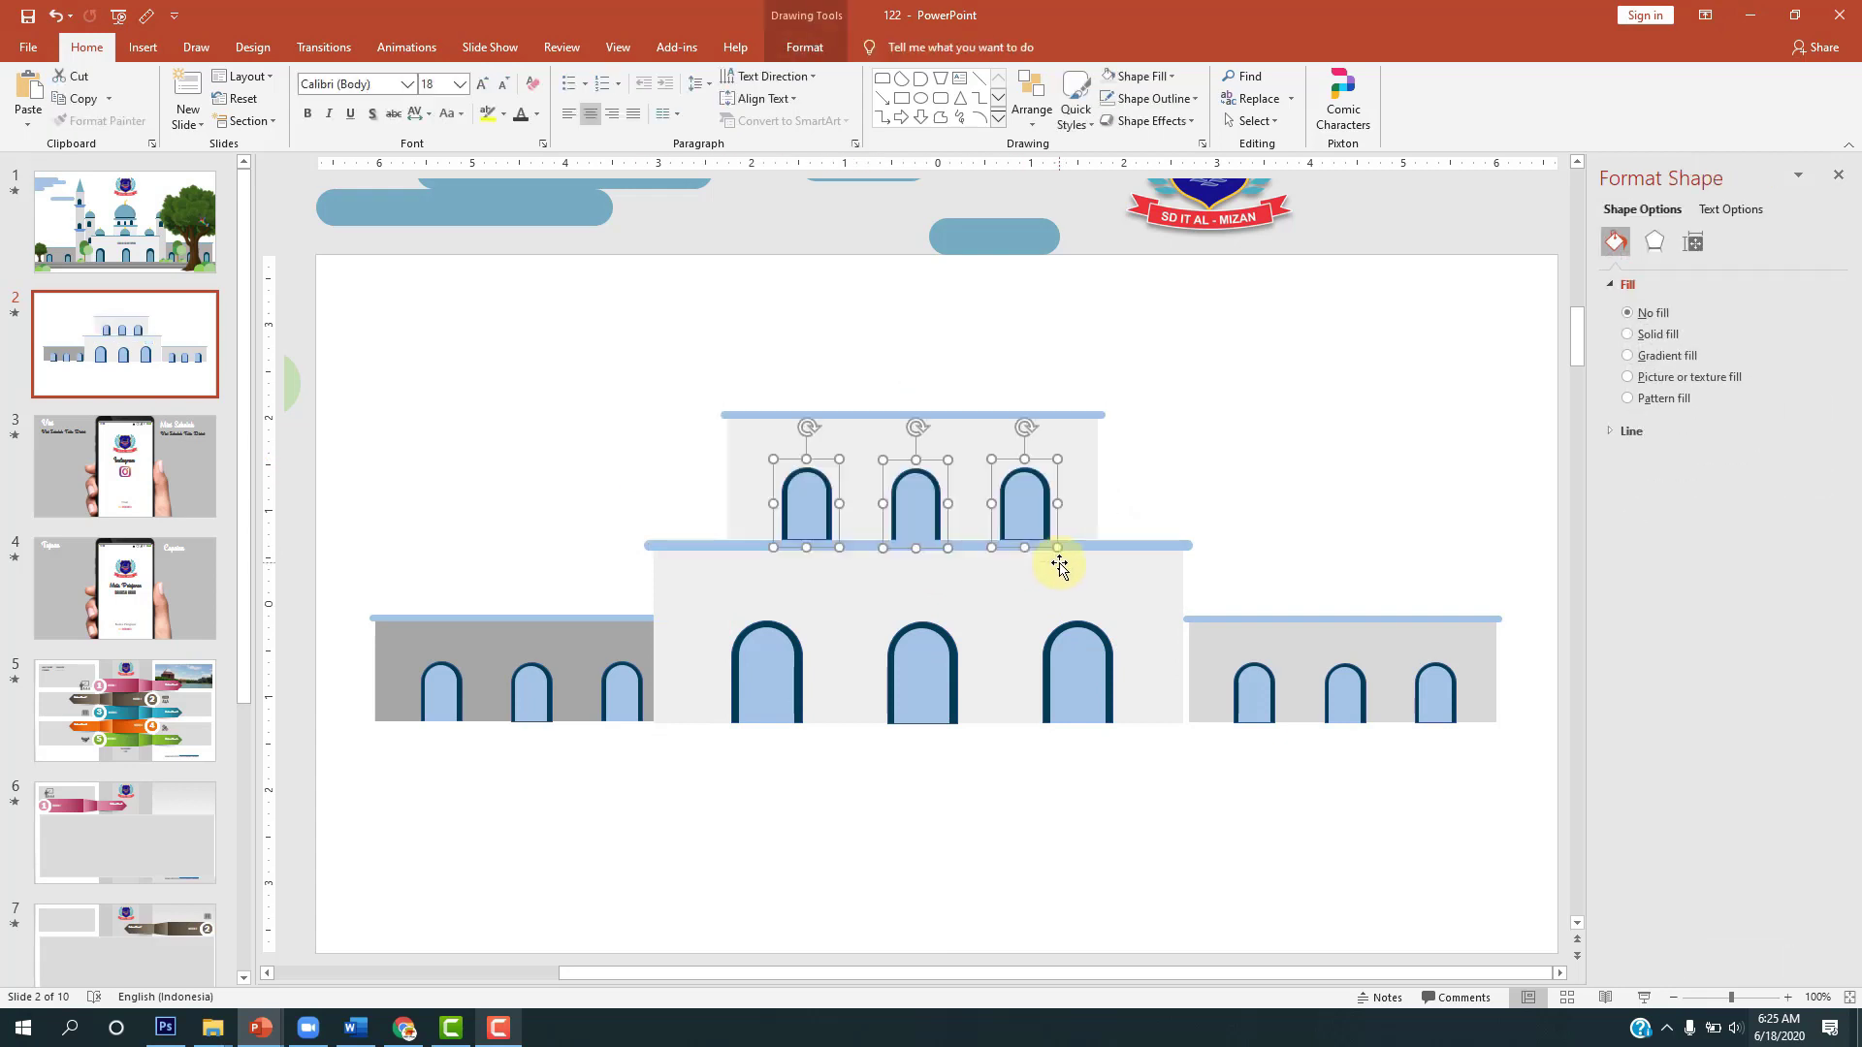
key("Delete")
left_click(997, 476)
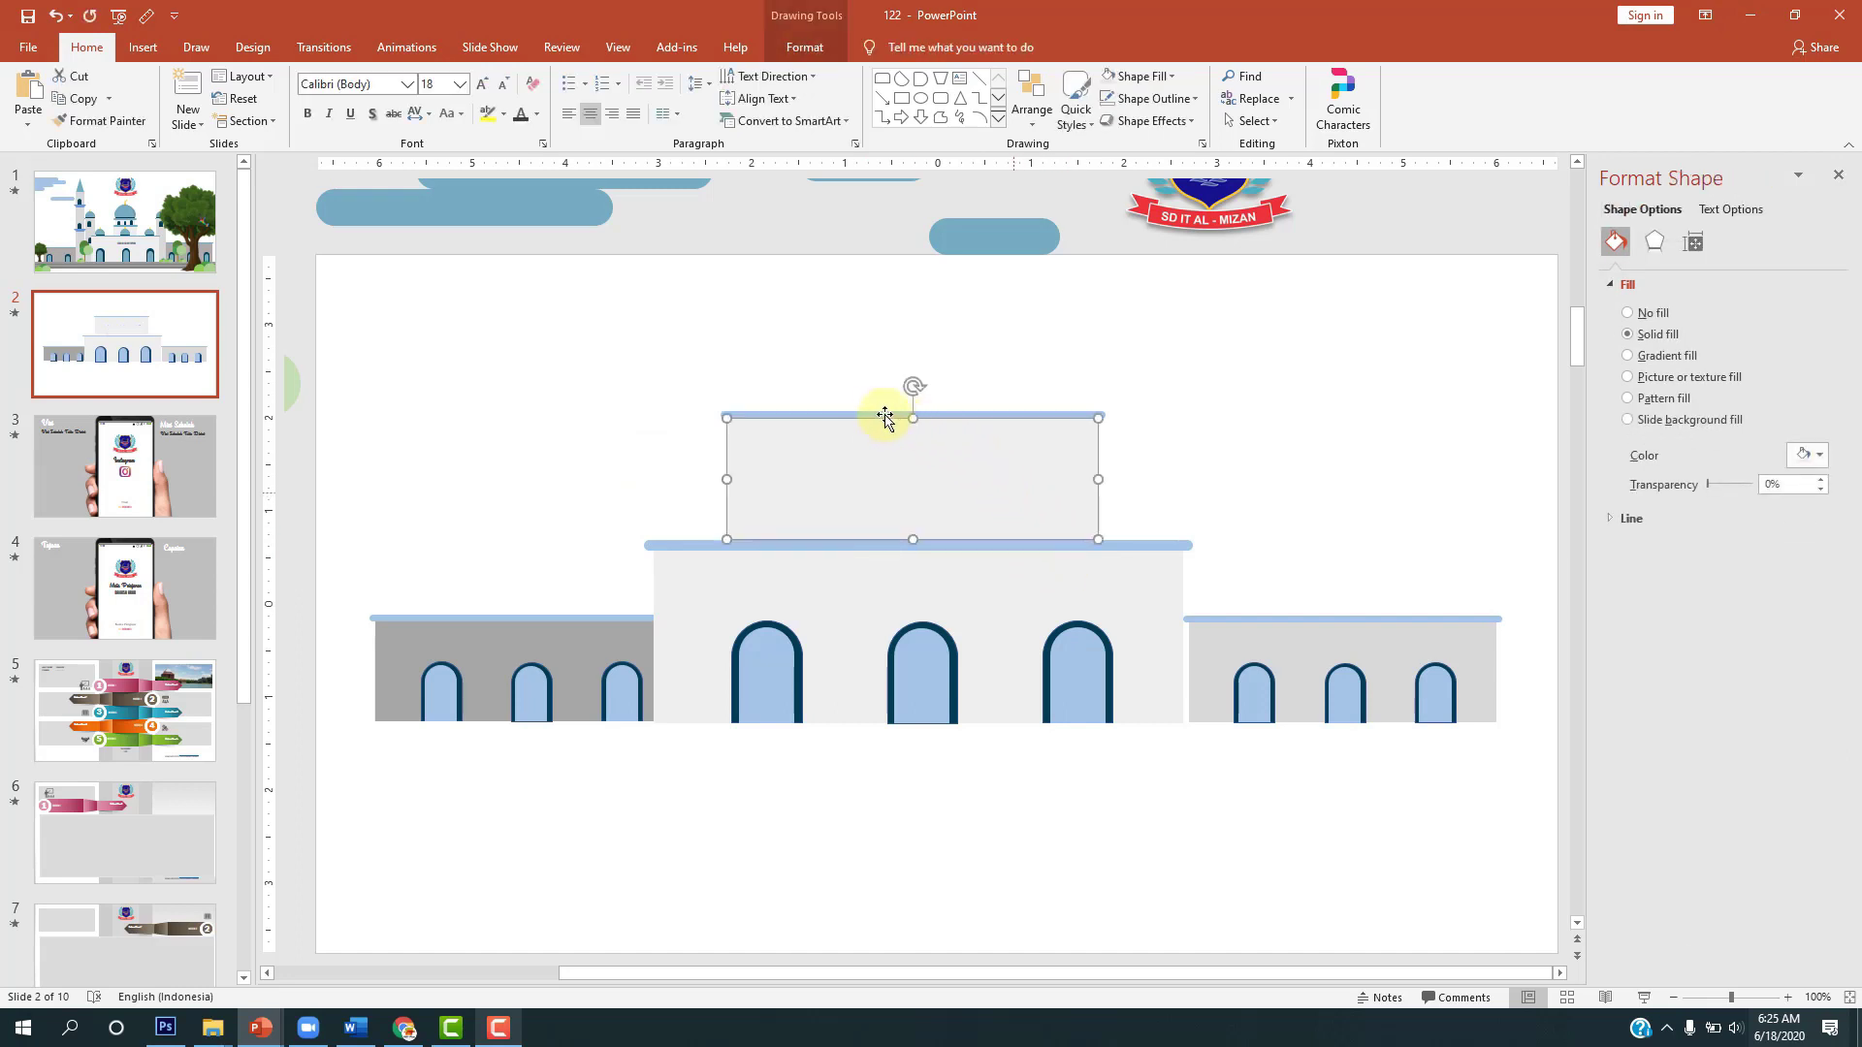
Step: Shrink the bare upper tier, lower it onto the main block, widen its right side and shorten it
mouse_move(667, 394)
left_mouse_down()
mouse_move(920, 543)
mouse_move(1142, 586)
left_mouse_up()
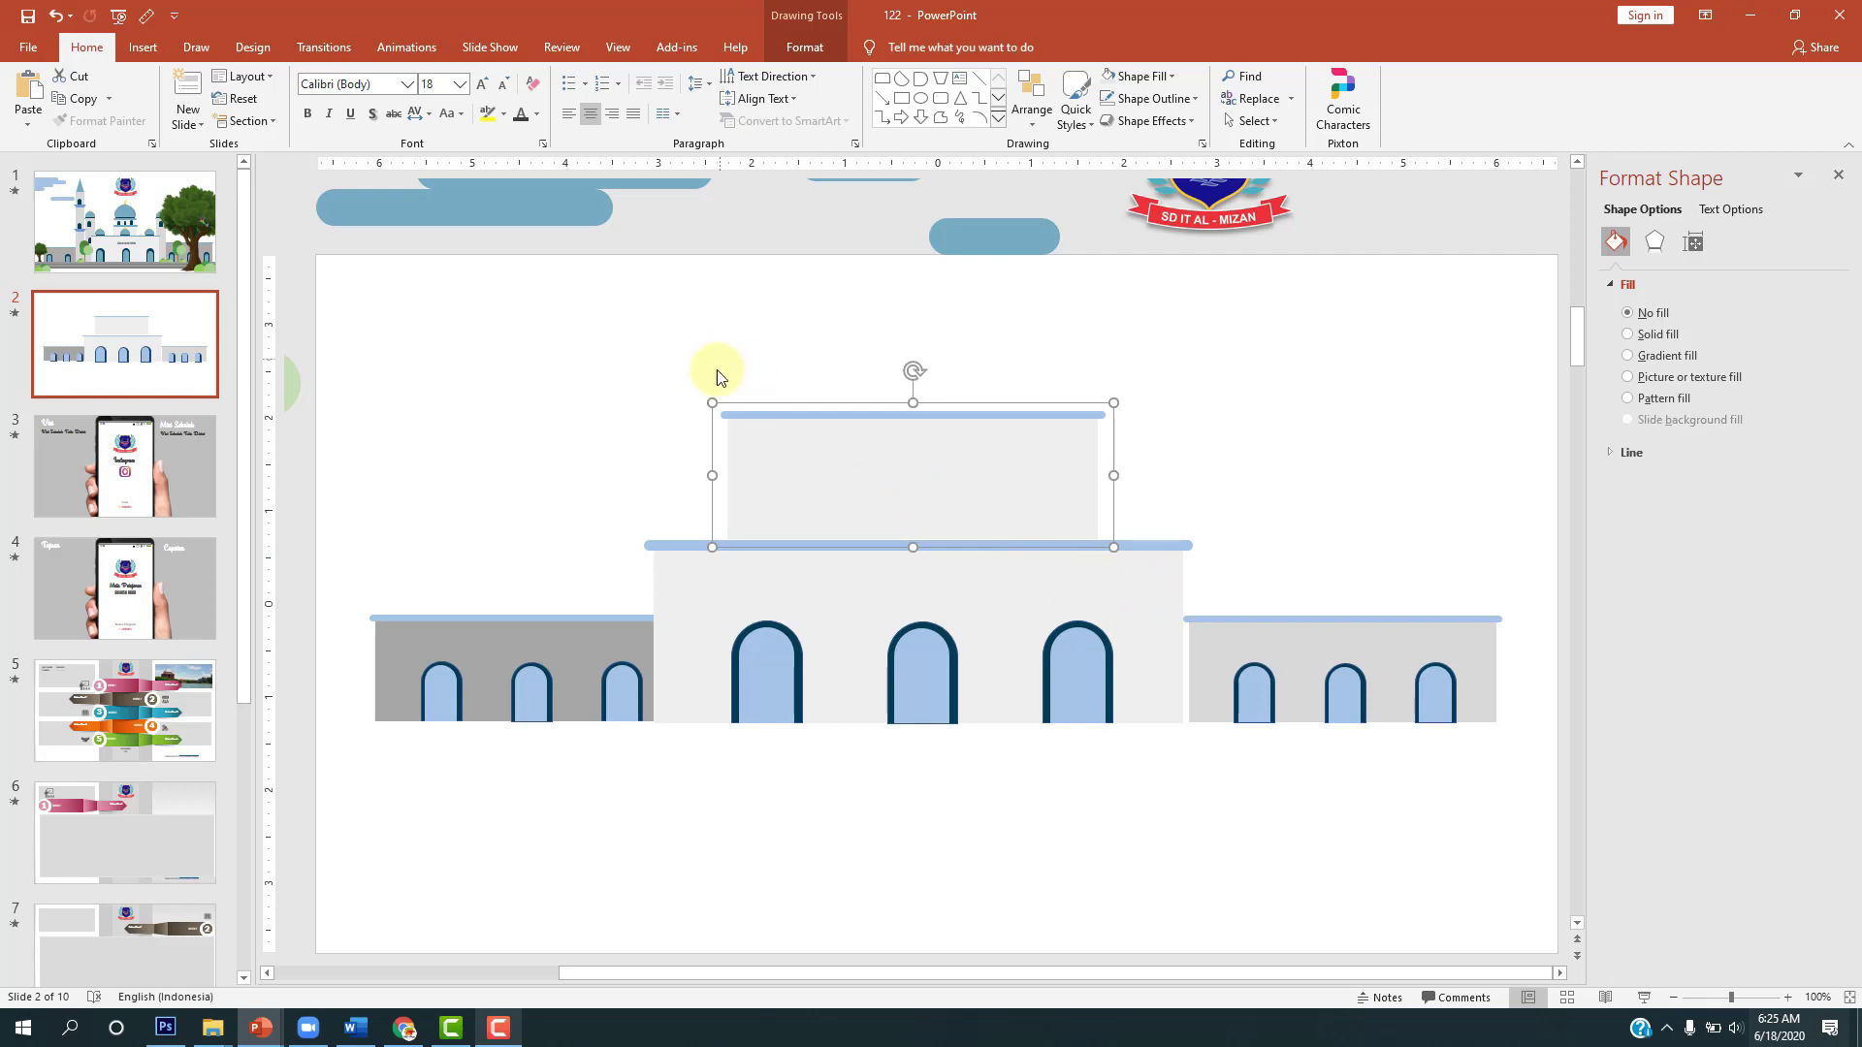
left_click_drag(712, 401, 801, 436)
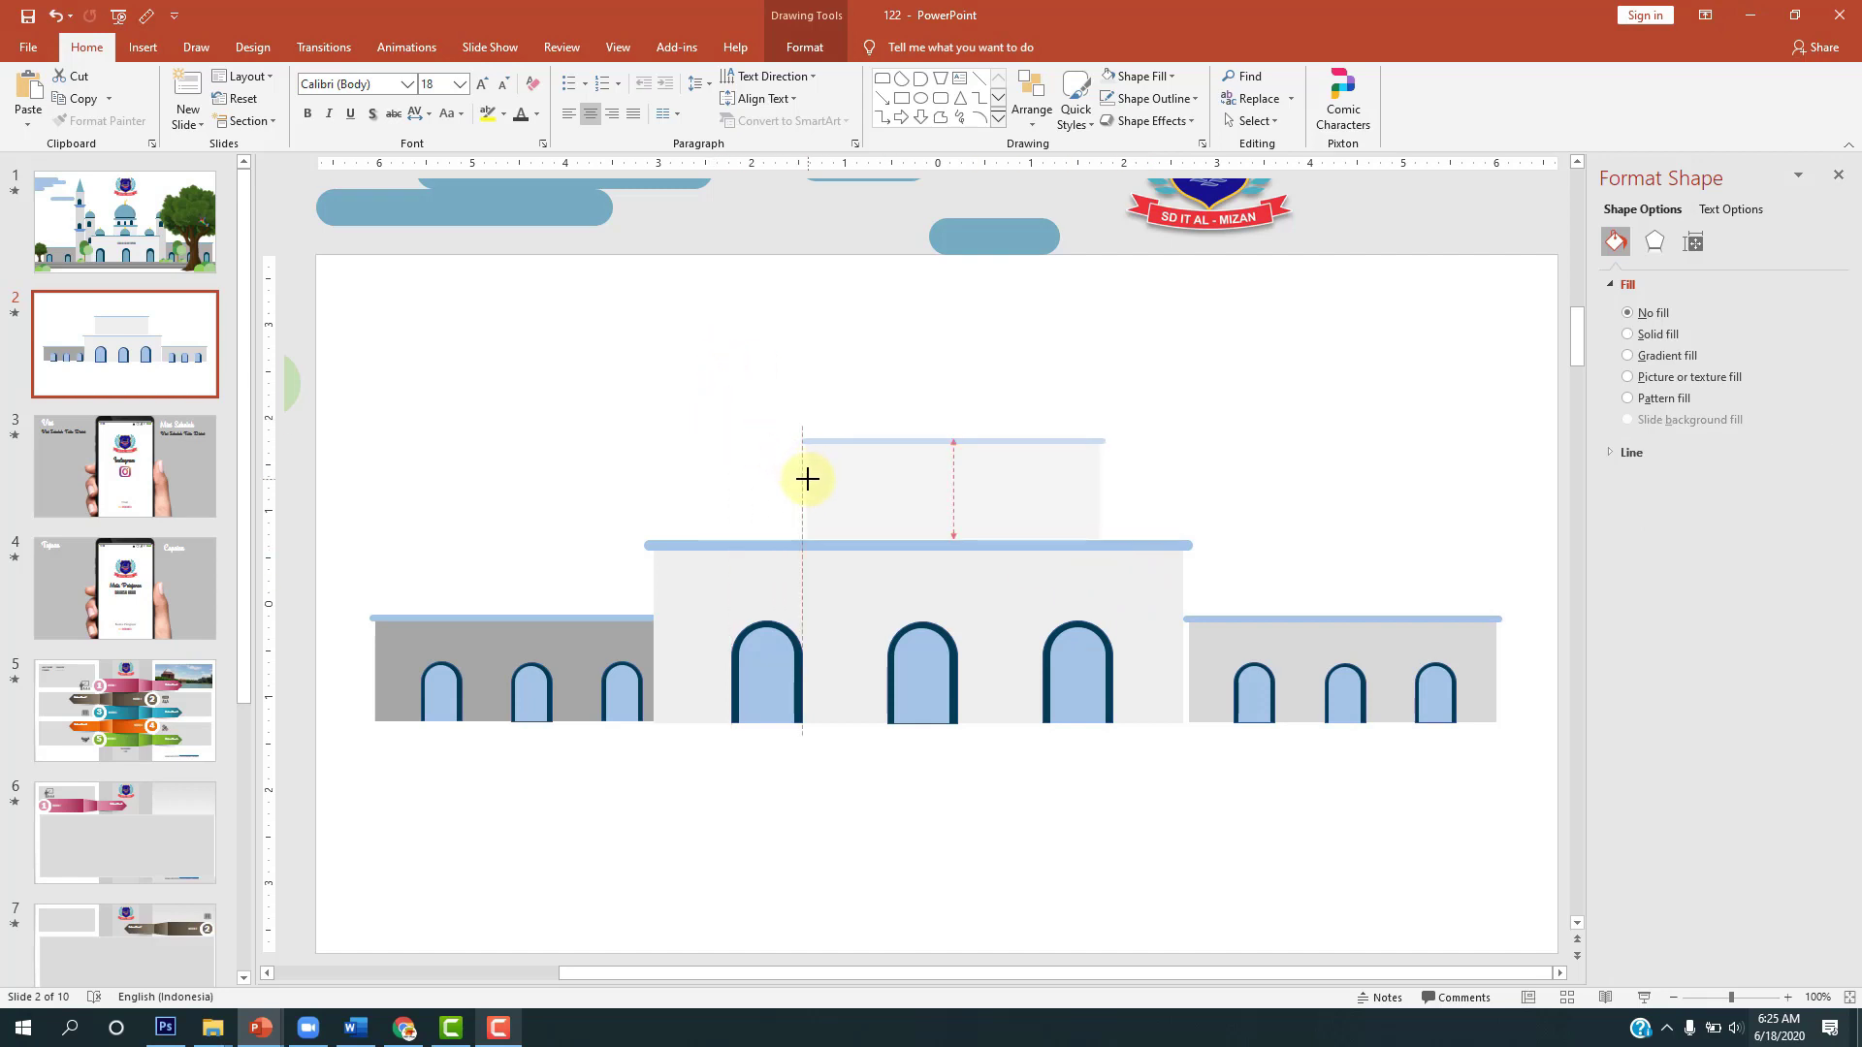
mouse_move(906, 491)
left_mouse_down()
mouse_move(821, 492)
mouse_move(861, 492)
left_mouse_up()
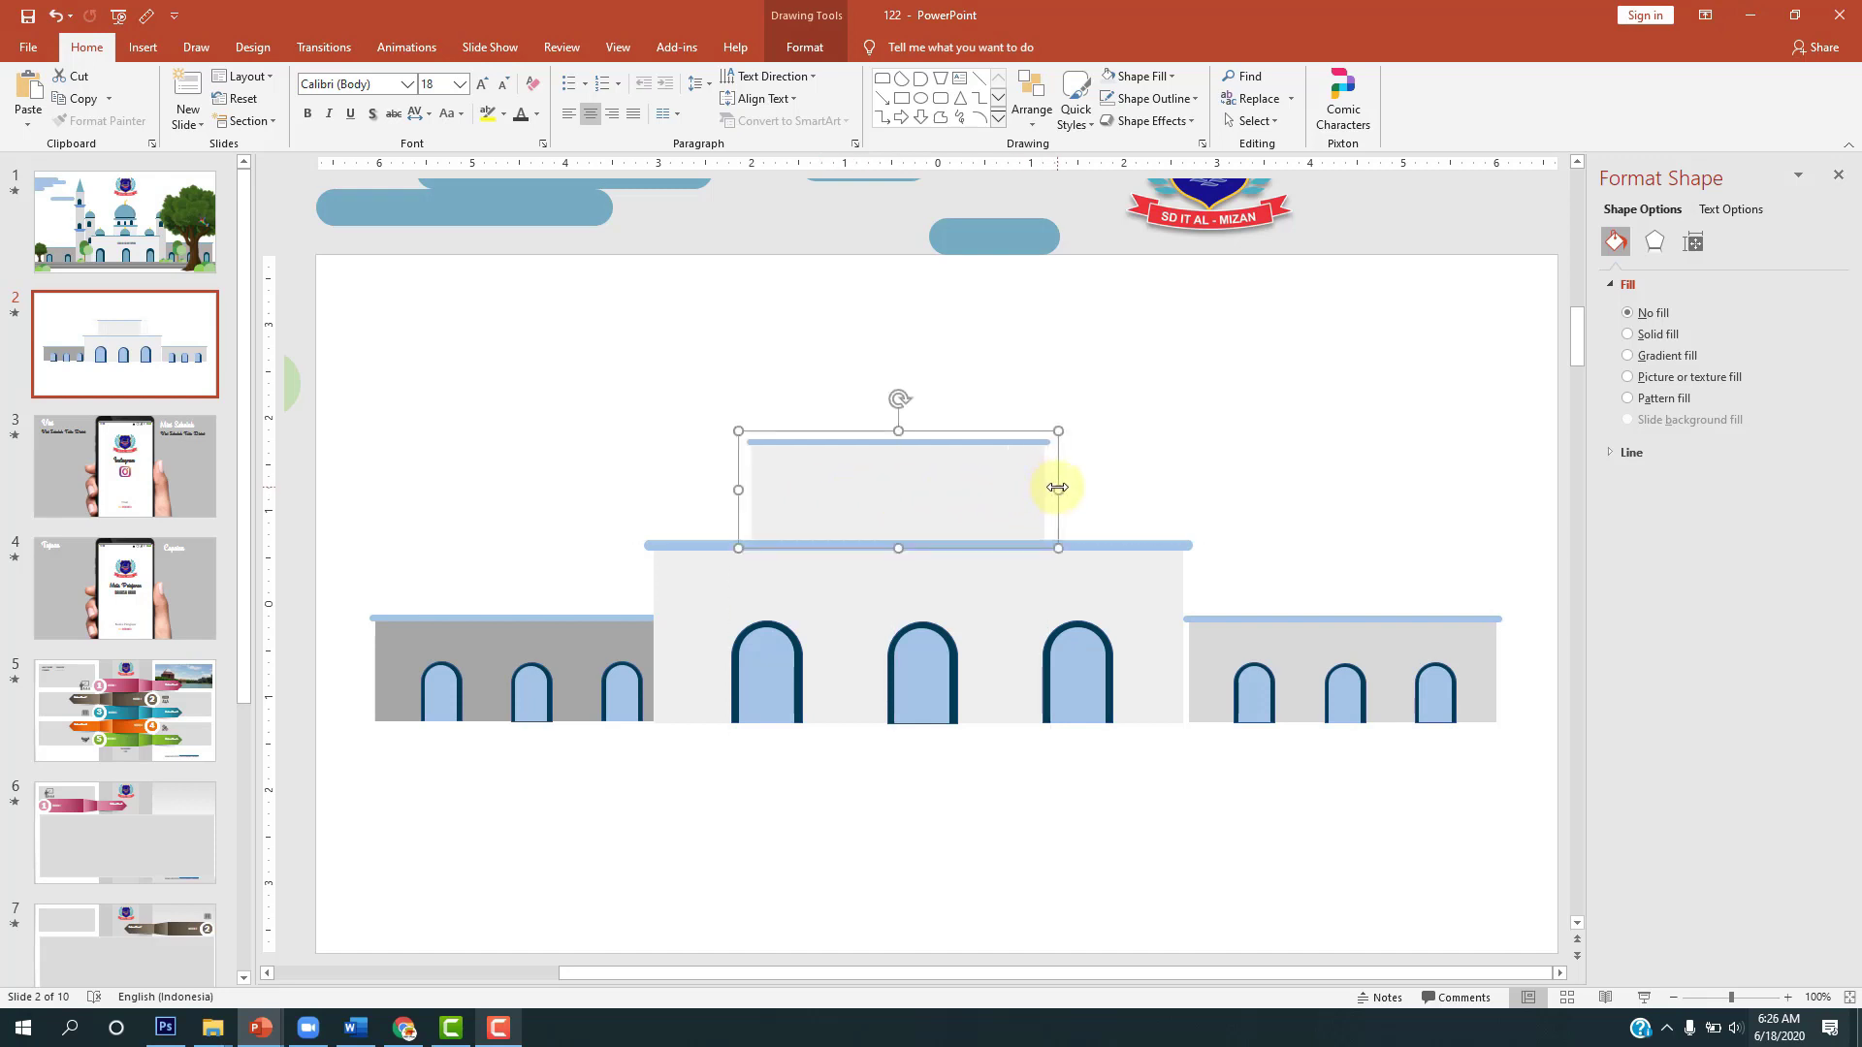
left_click_drag(1057, 488, 1113, 491)
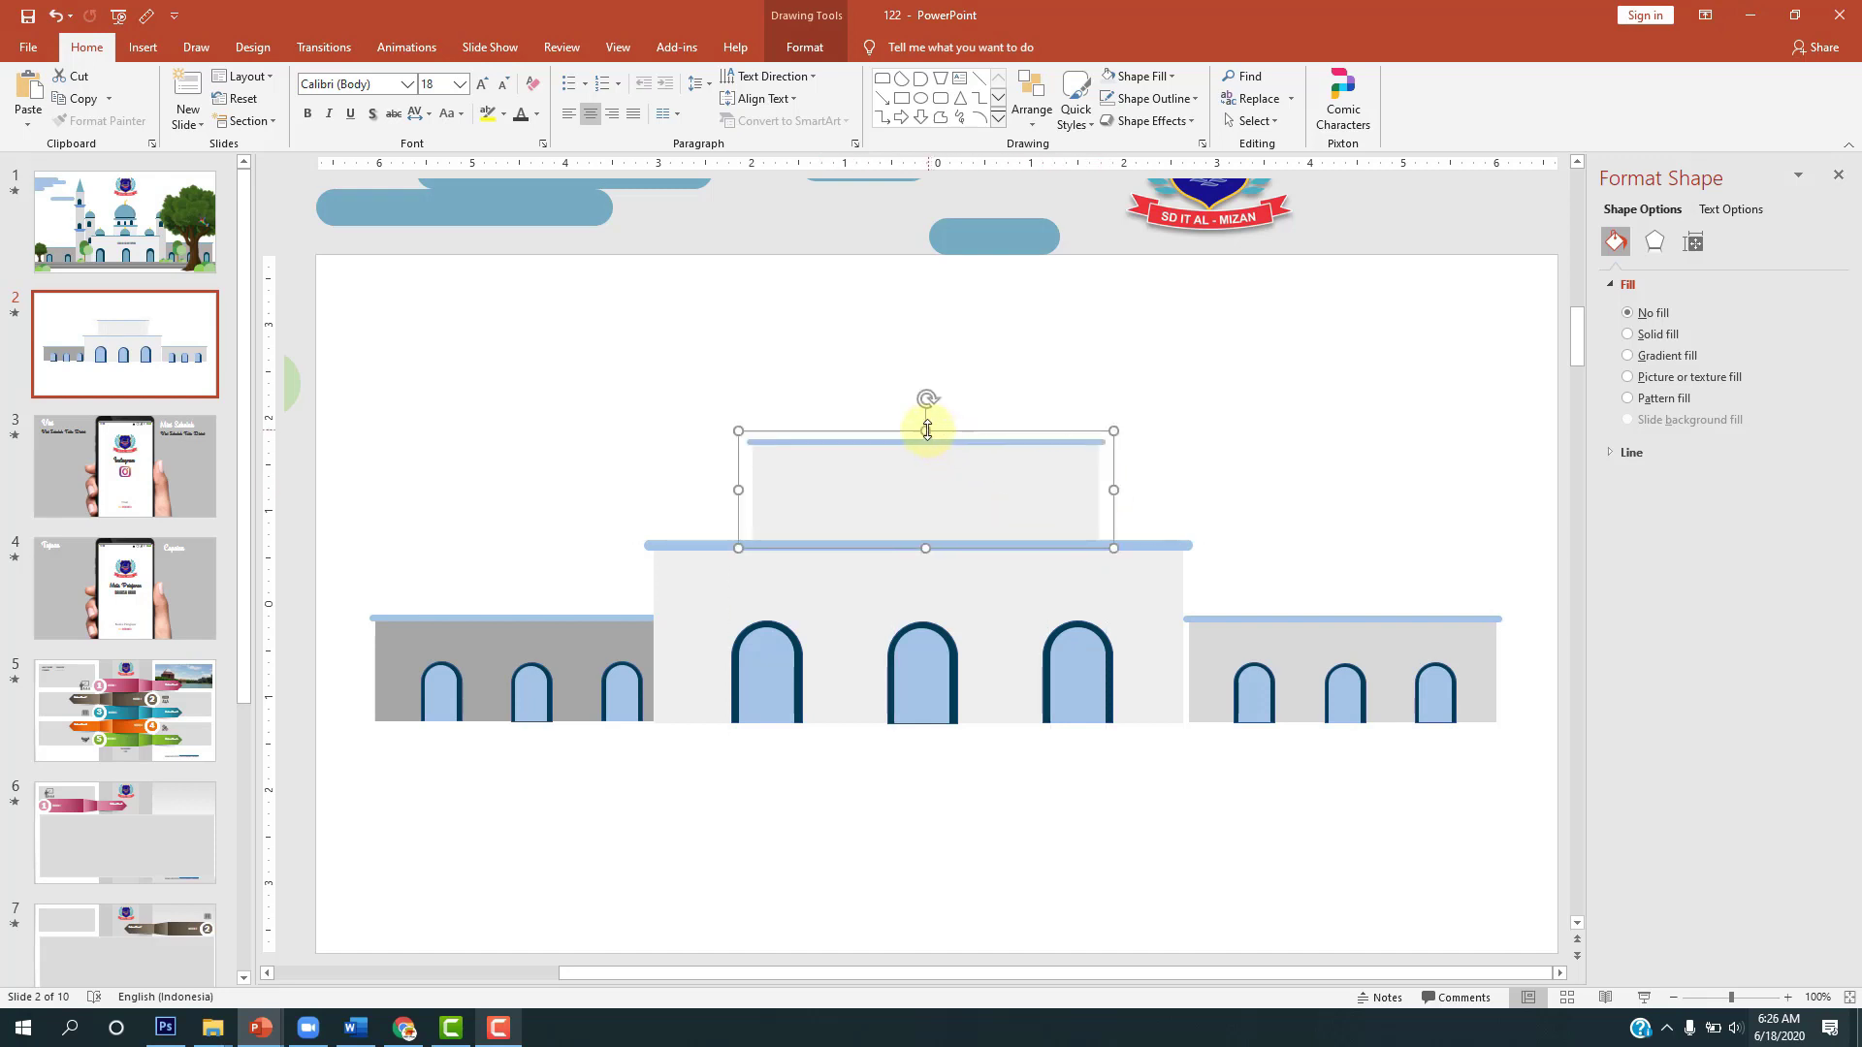
left_click_drag(927, 430, 926, 461)
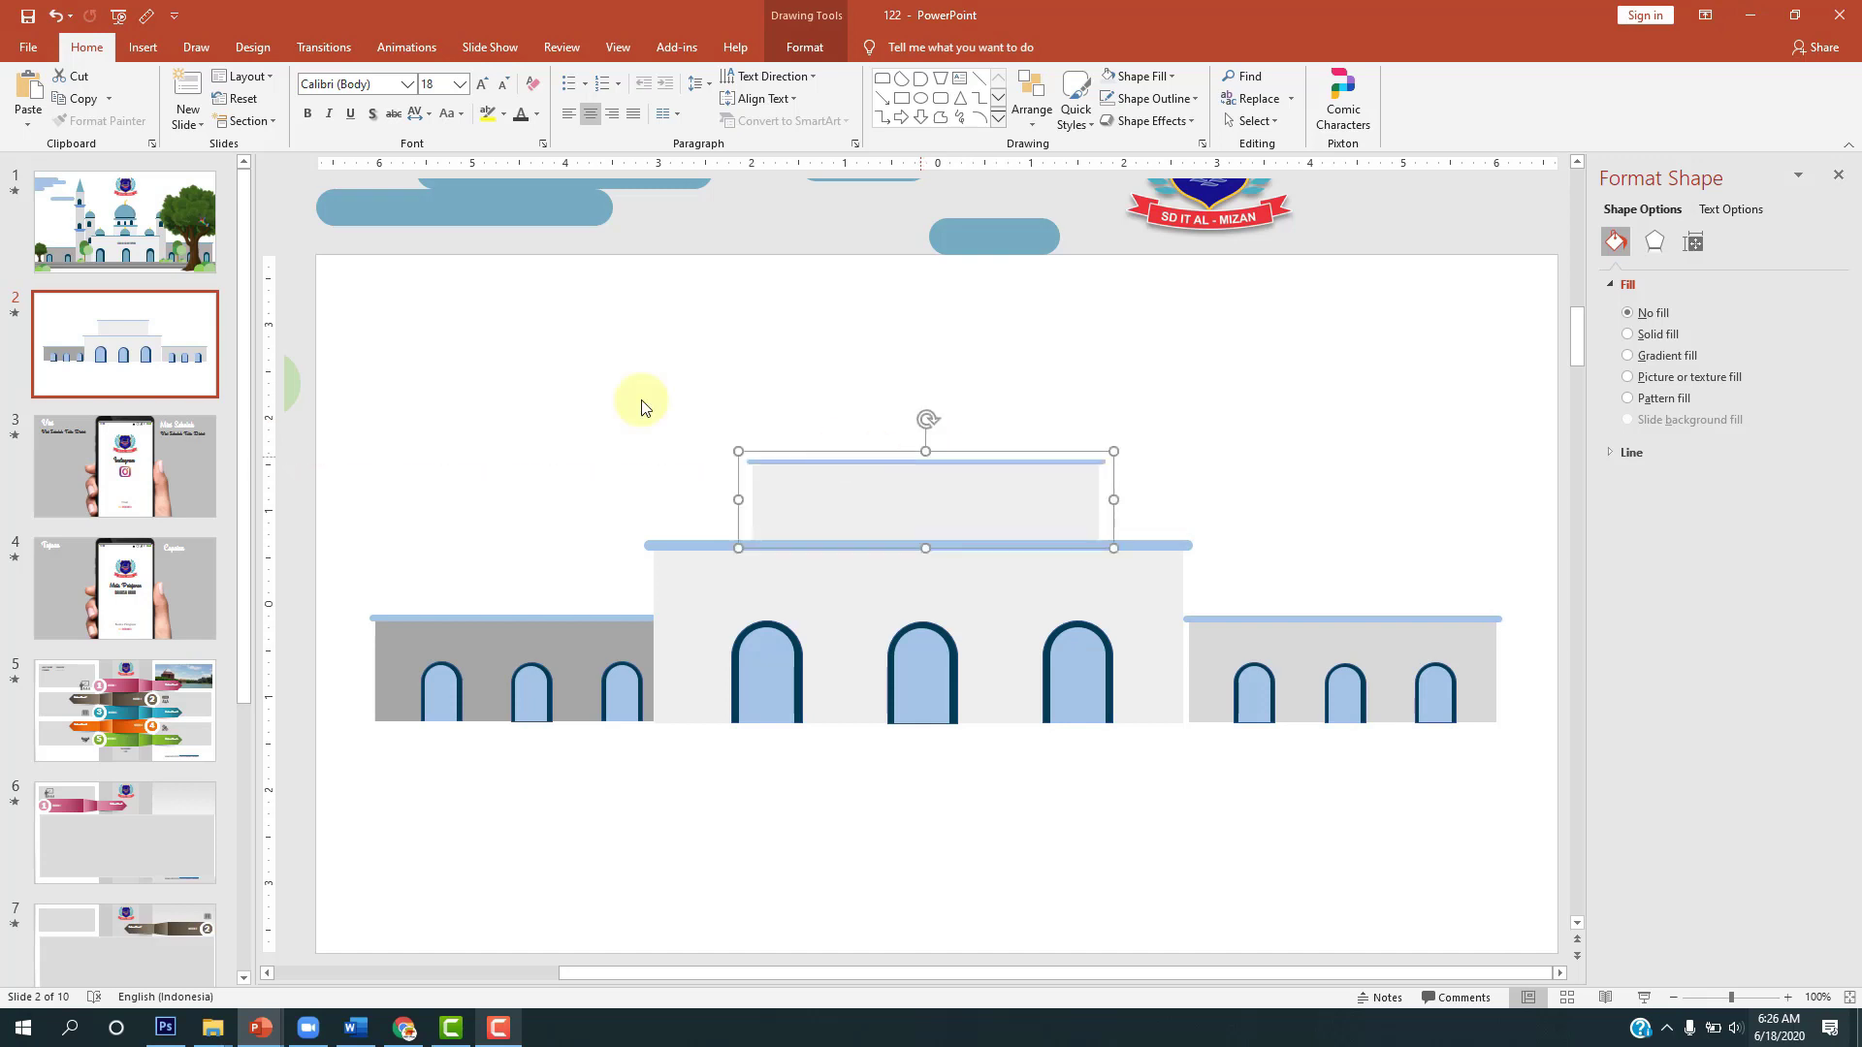
Step: Compare with the slide 1 mosque, then narrow the upper tier and centre it over the main block
left_click(756, 457)
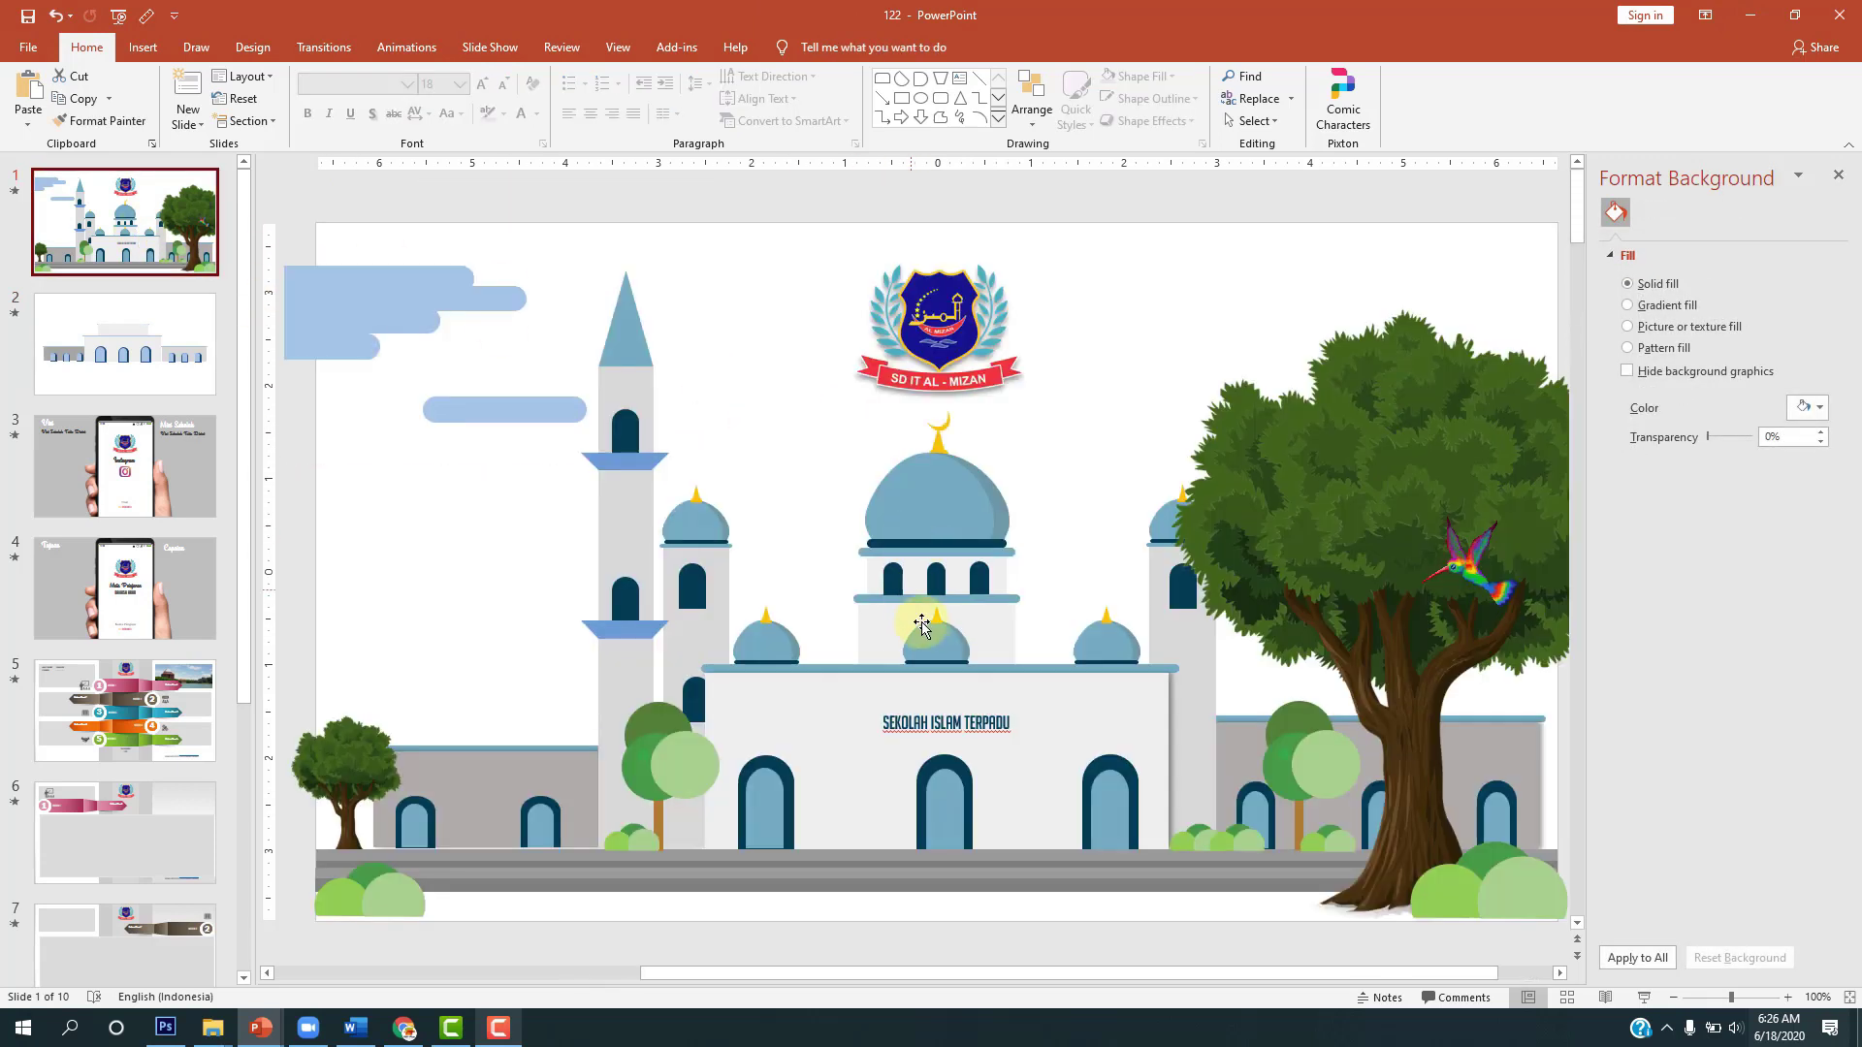
left_click(145, 327)
left_click(850, 492)
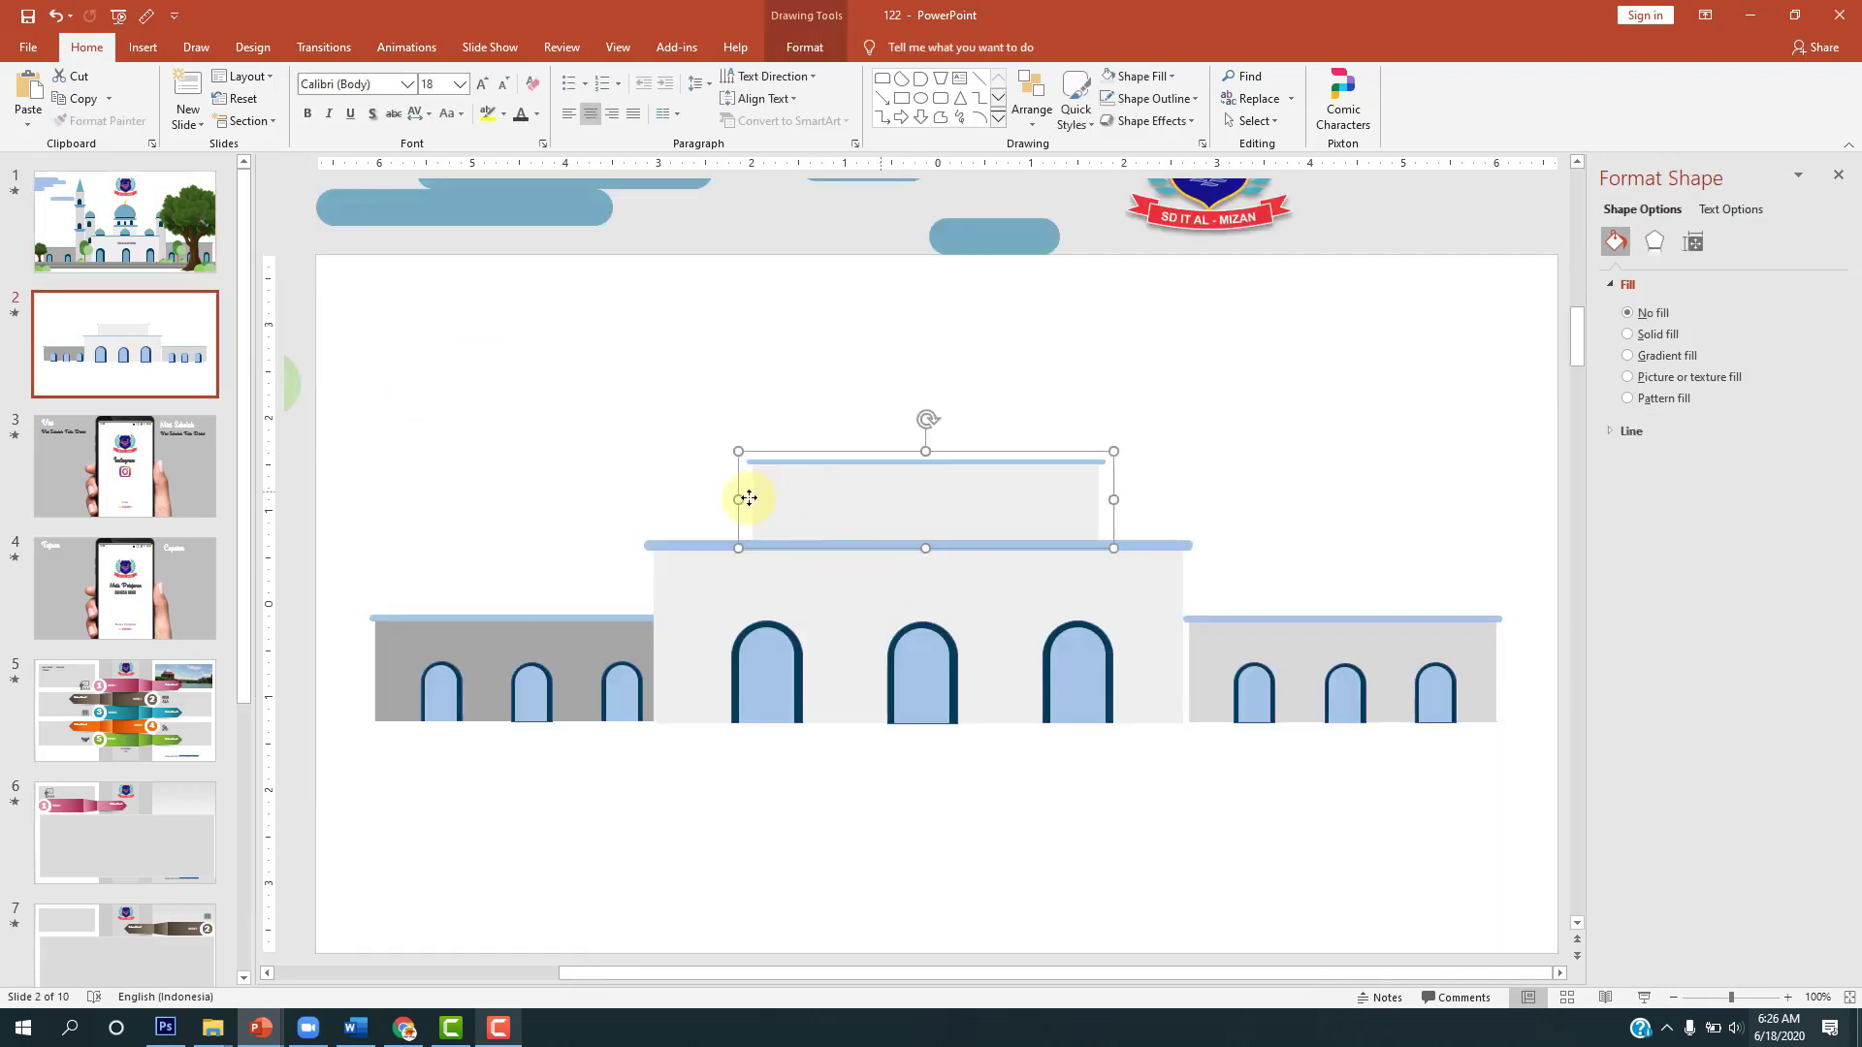
left_click_drag(740, 498, 829, 500)
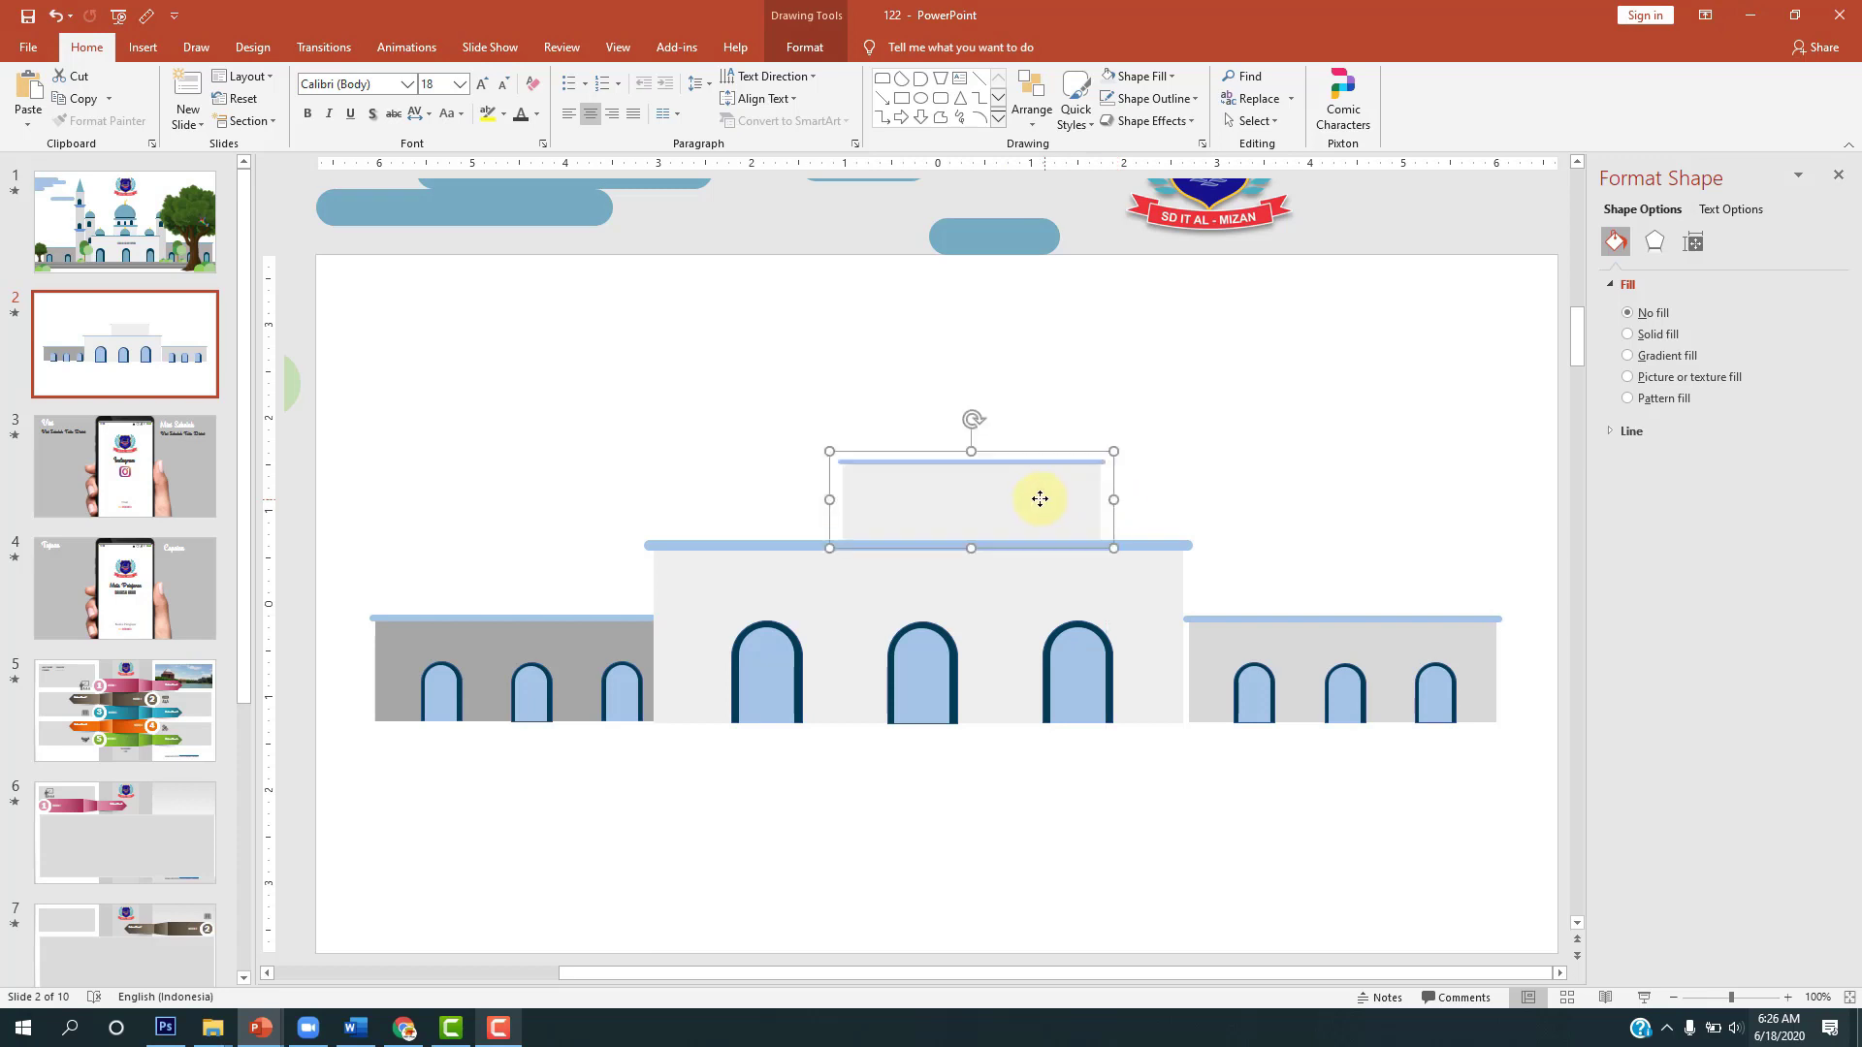
left_click_drag(1045, 498, 1001, 498)
left_click(160, 244)
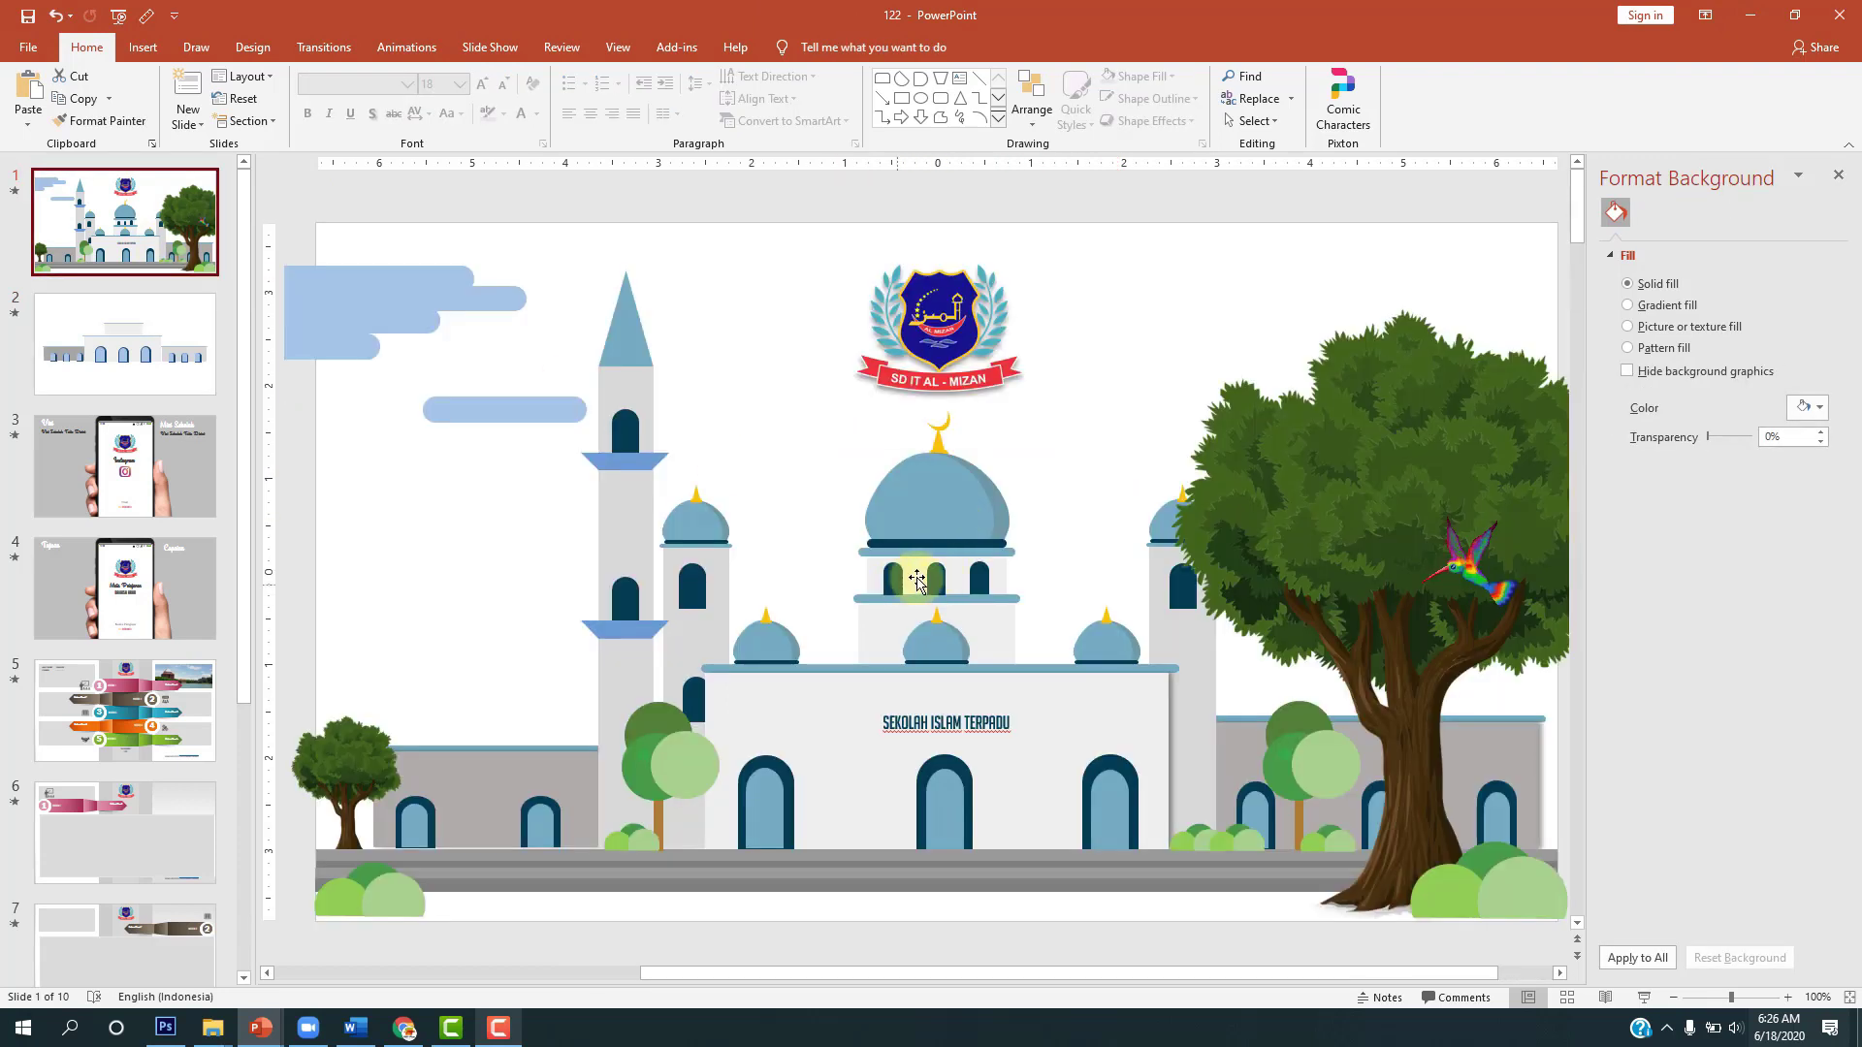
key("Down")
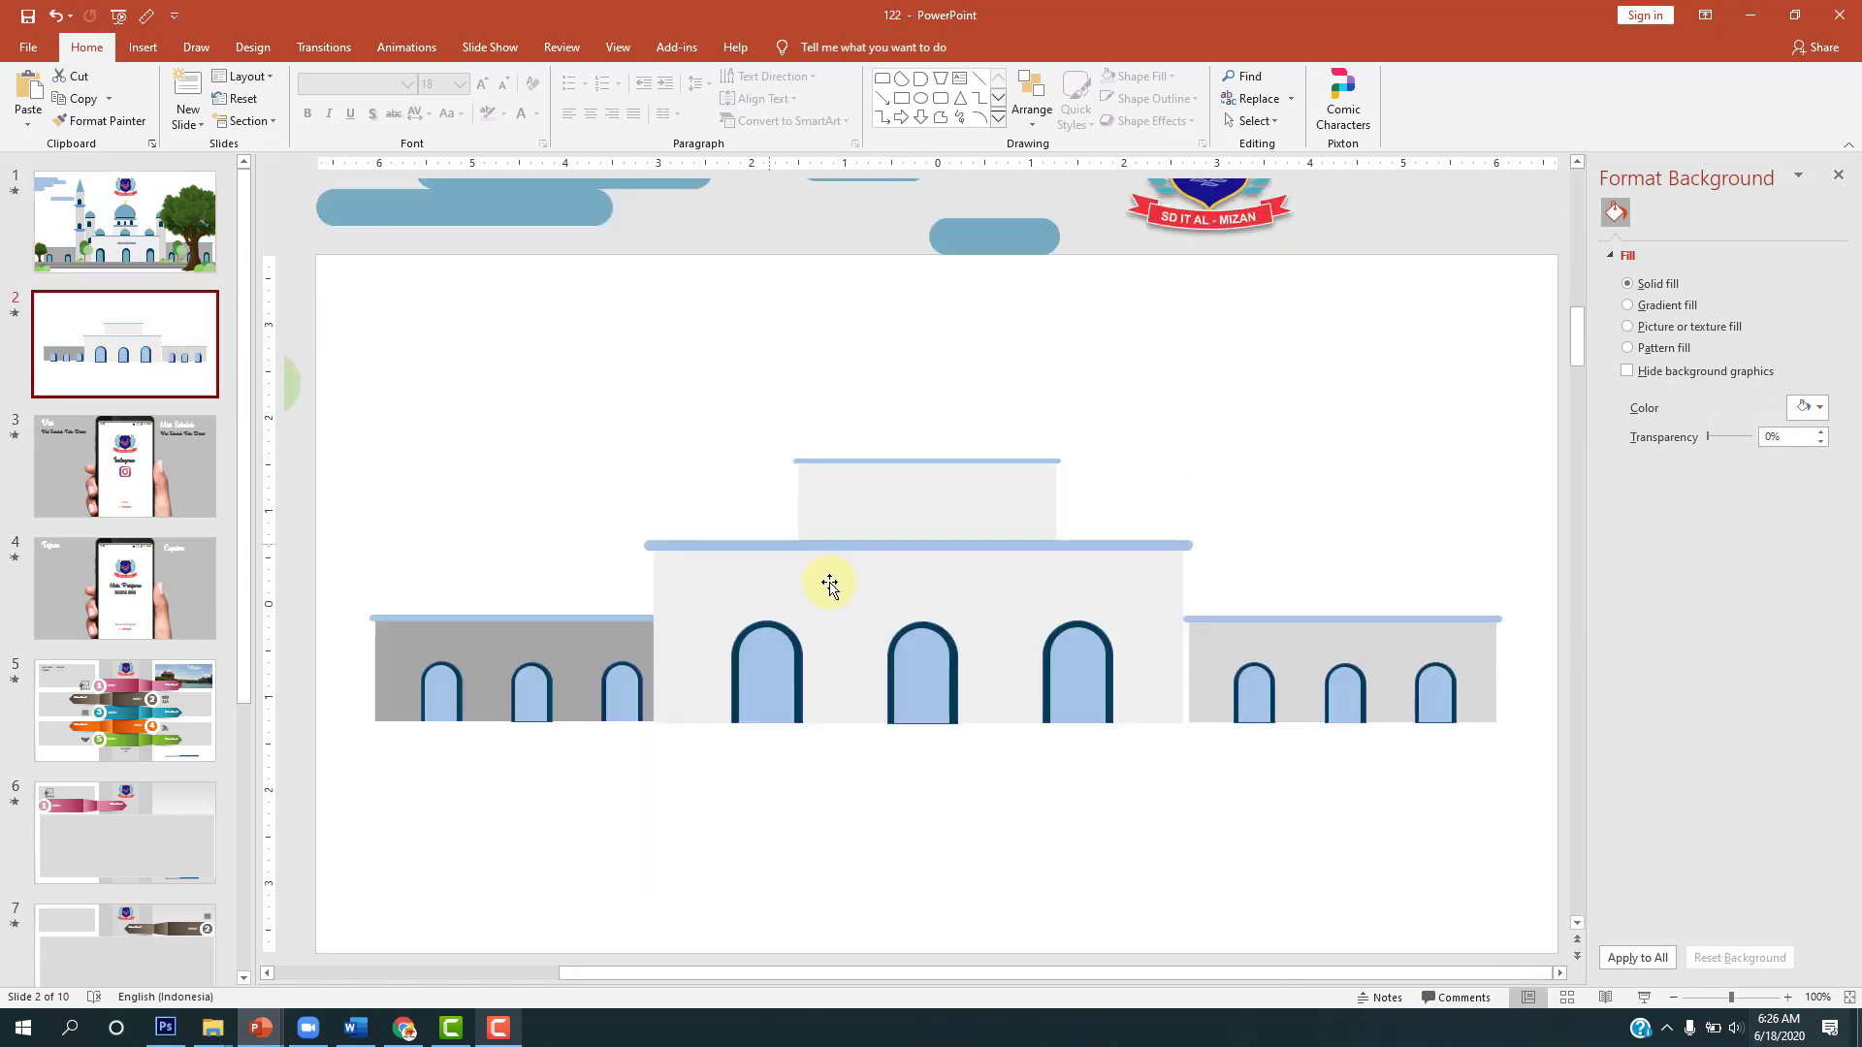
Step: Copy the central block upward and shrink it into a small topmost tier
left_click(829, 584)
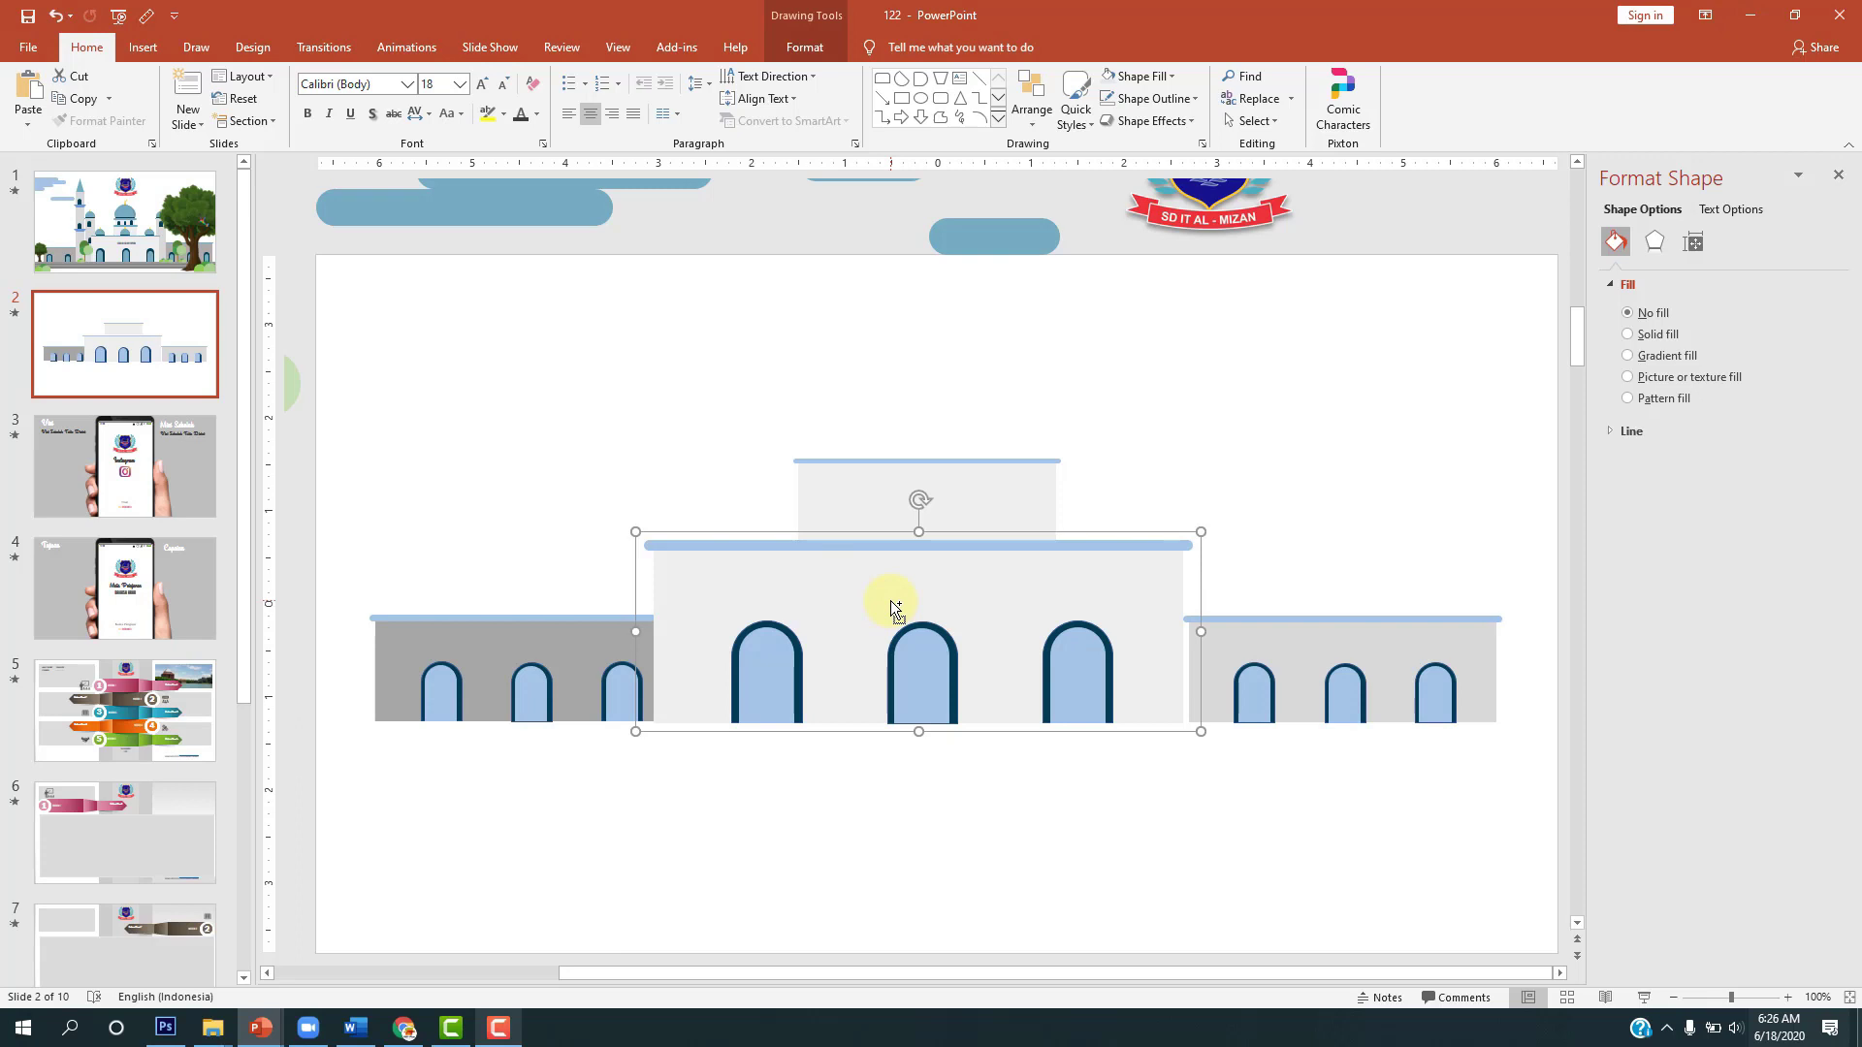
left_click_drag(890, 601, 861, 388)
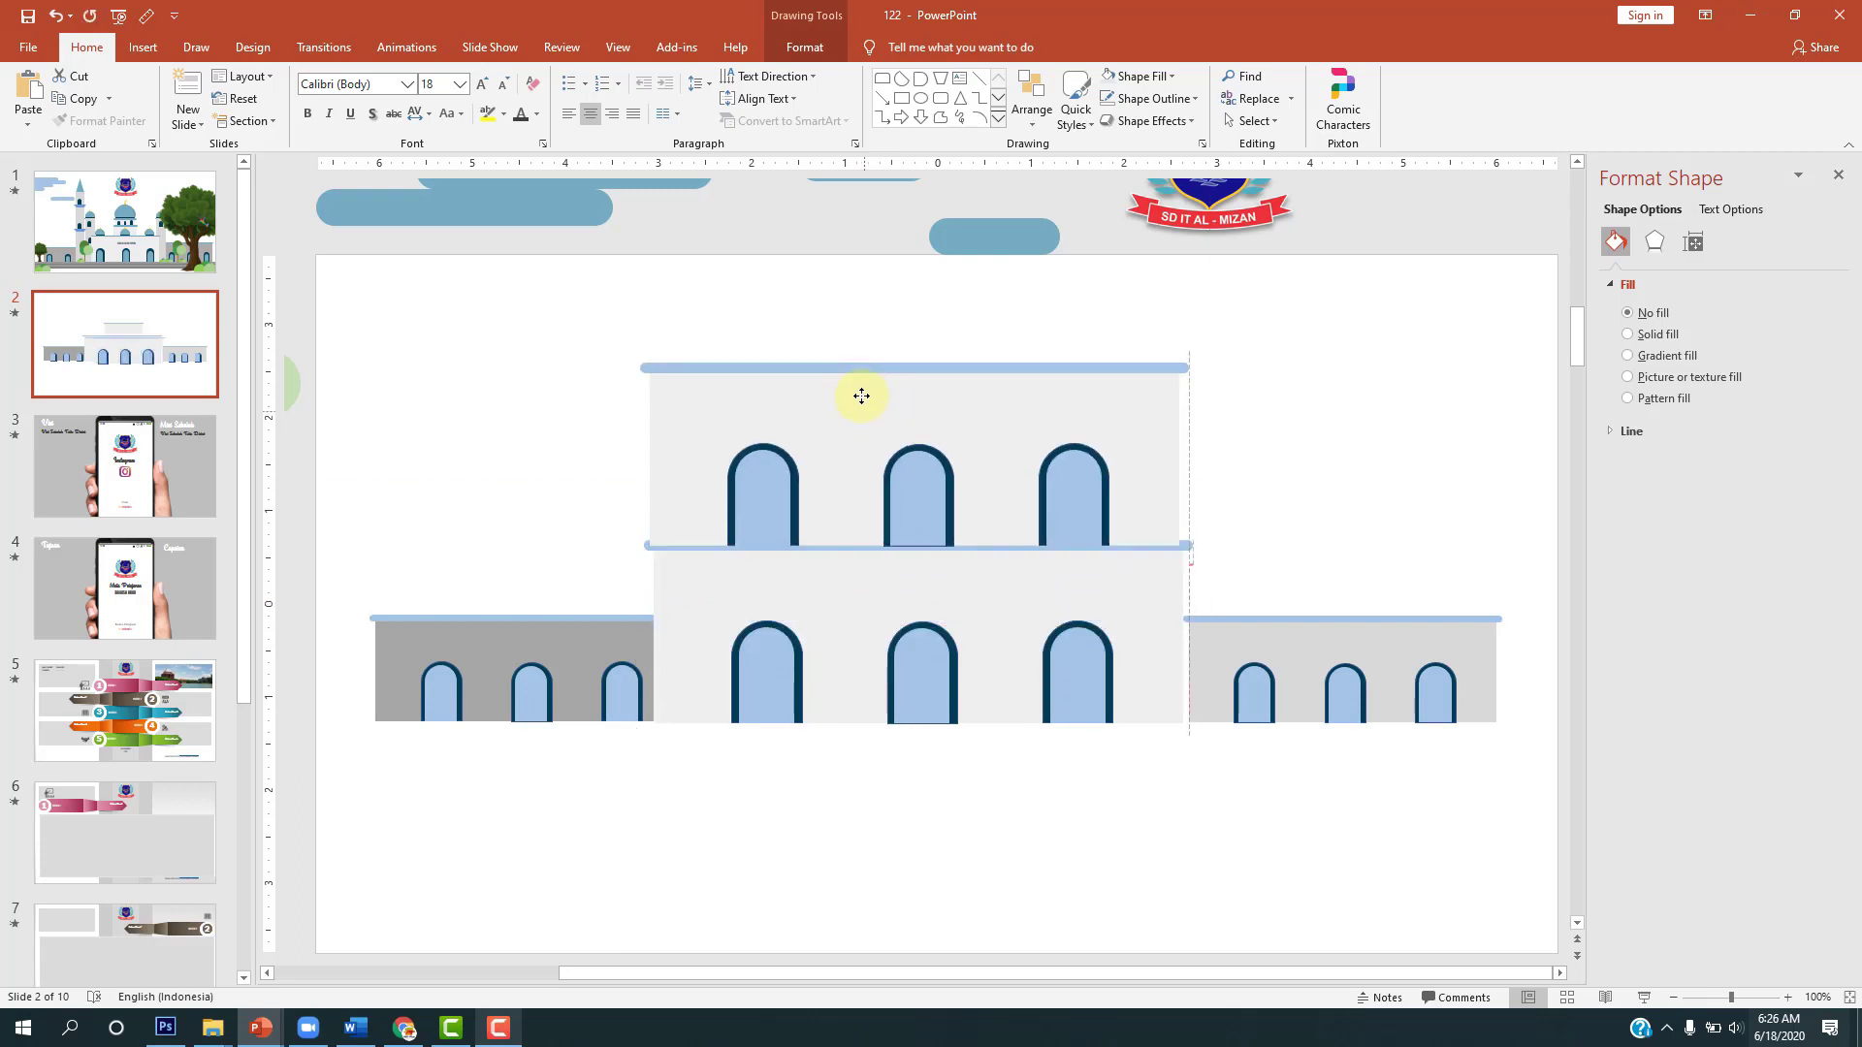
mouse_move(617, 333)
left_mouse_down()
mouse_move(984, 482)
mouse_move(918, 424)
left_mouse_up()
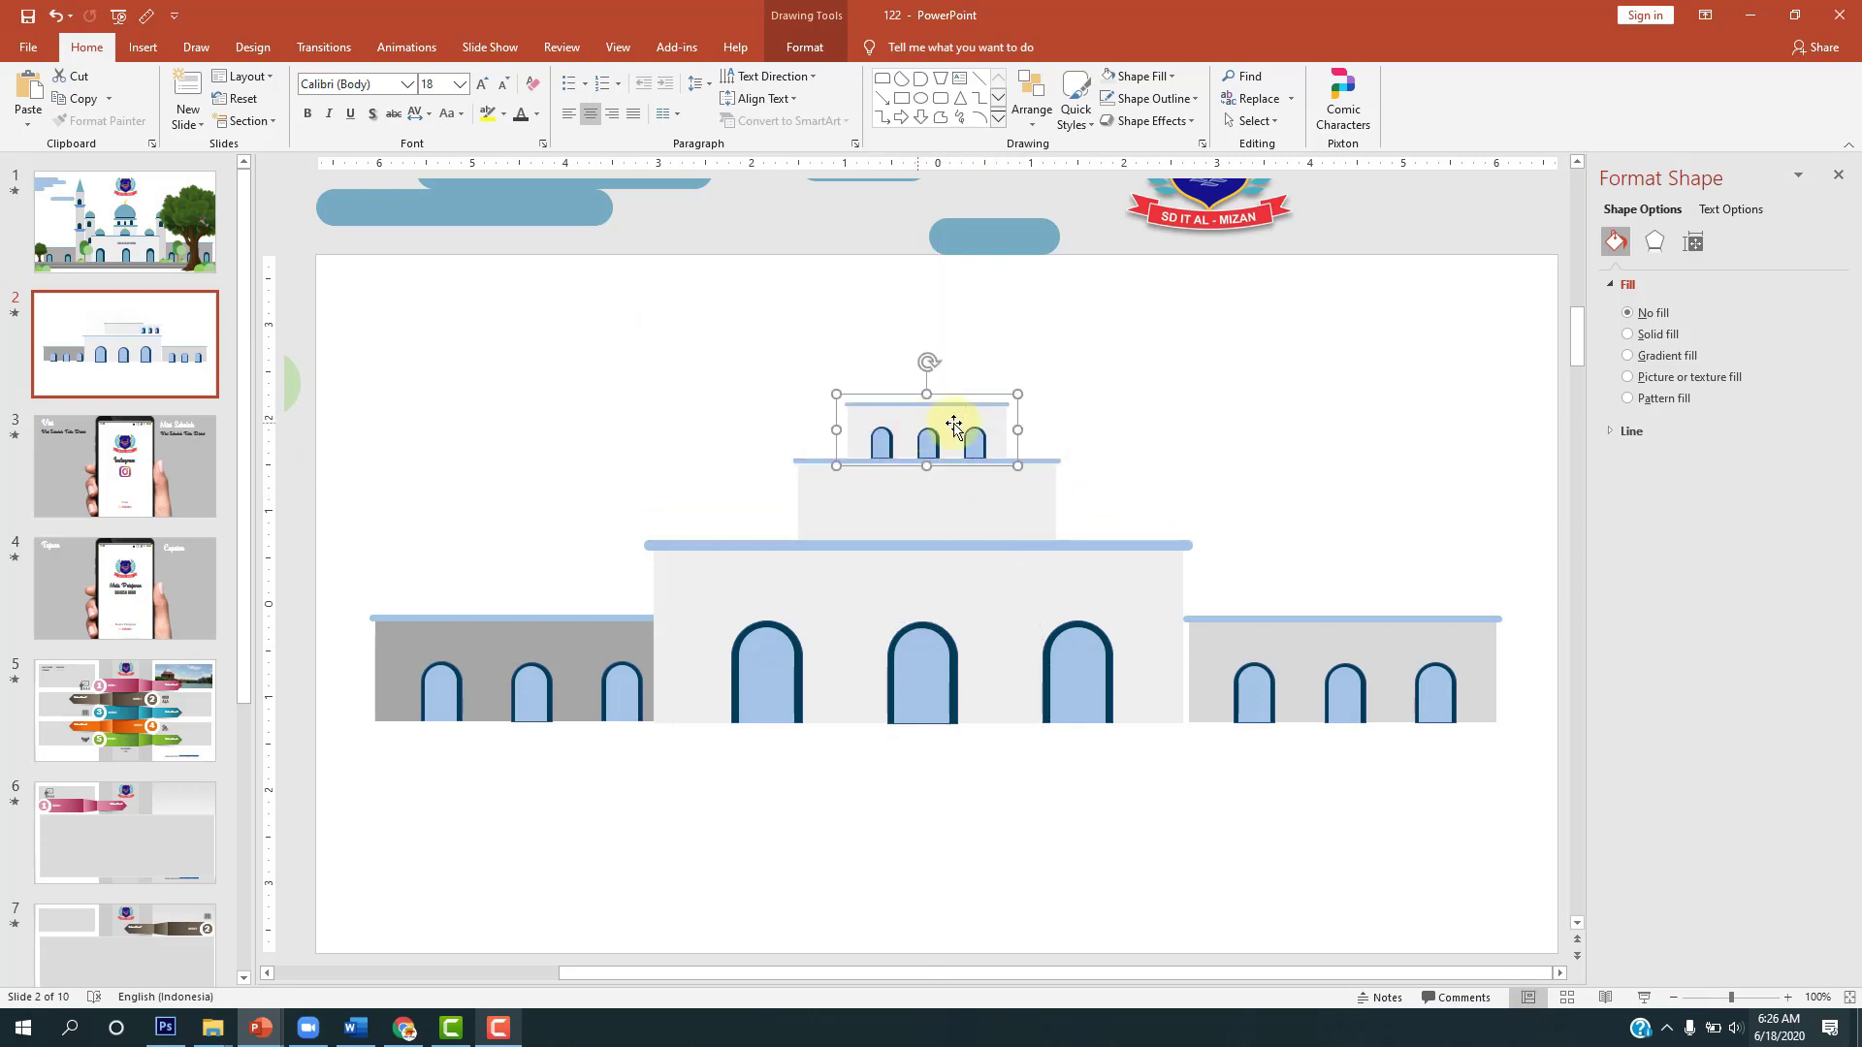
left_click(1060, 427)
left_click(885, 444)
left_click(1114, 429)
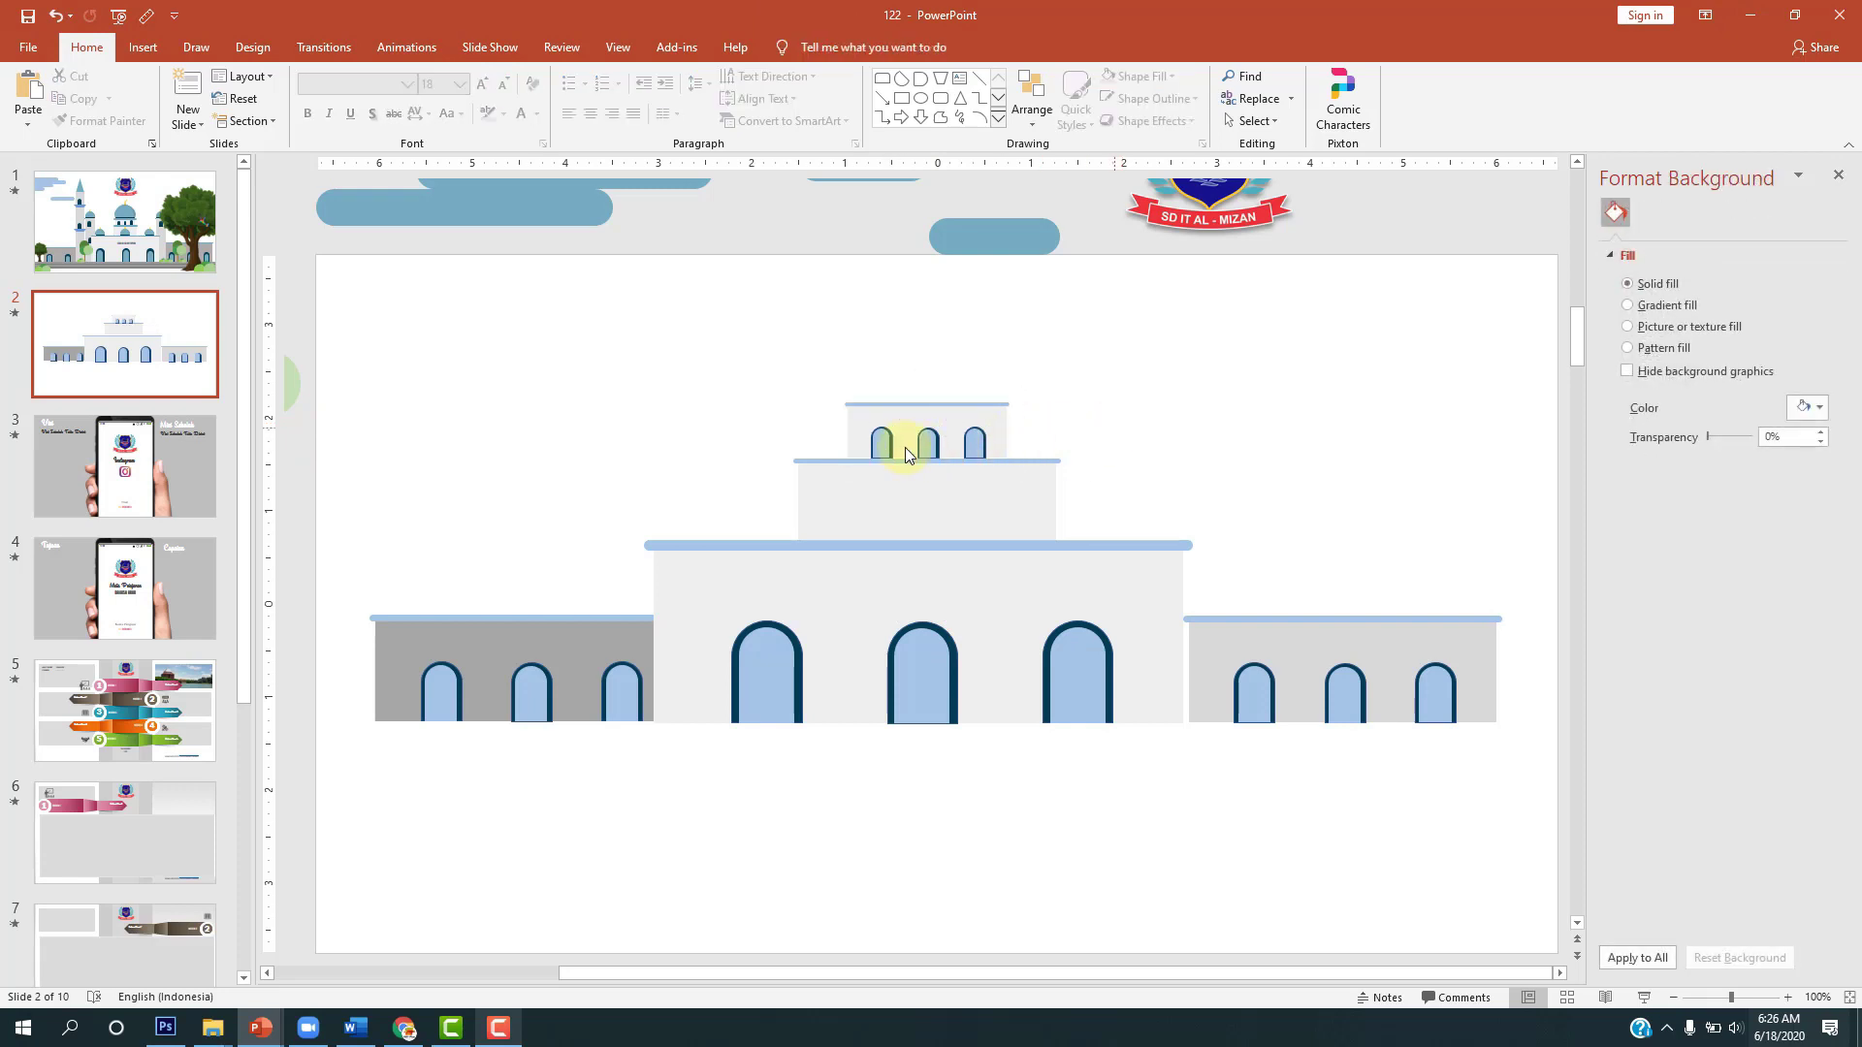
Step: Delete the light inner arches of the top tier's three windows, leaving solid dark windows
left_click(881, 444)
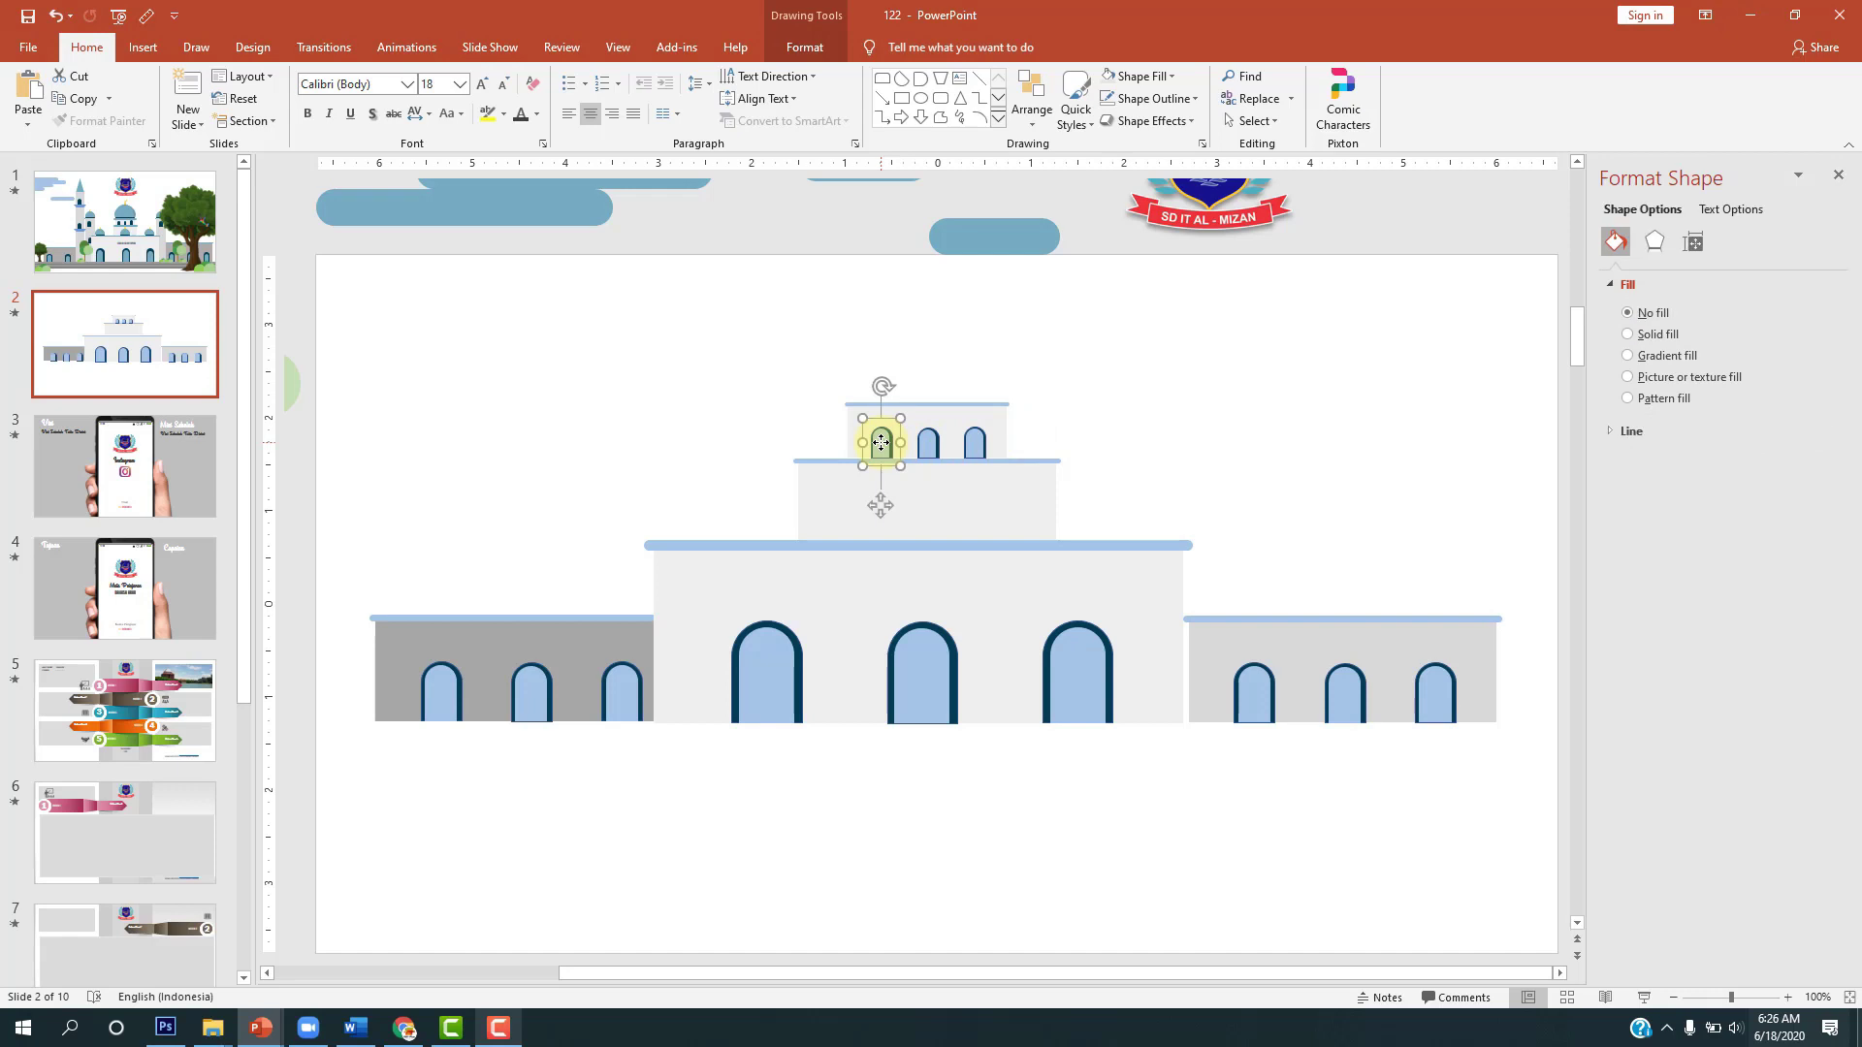
left_click_drag(882, 444, 906, 444)
left_click(906, 444)
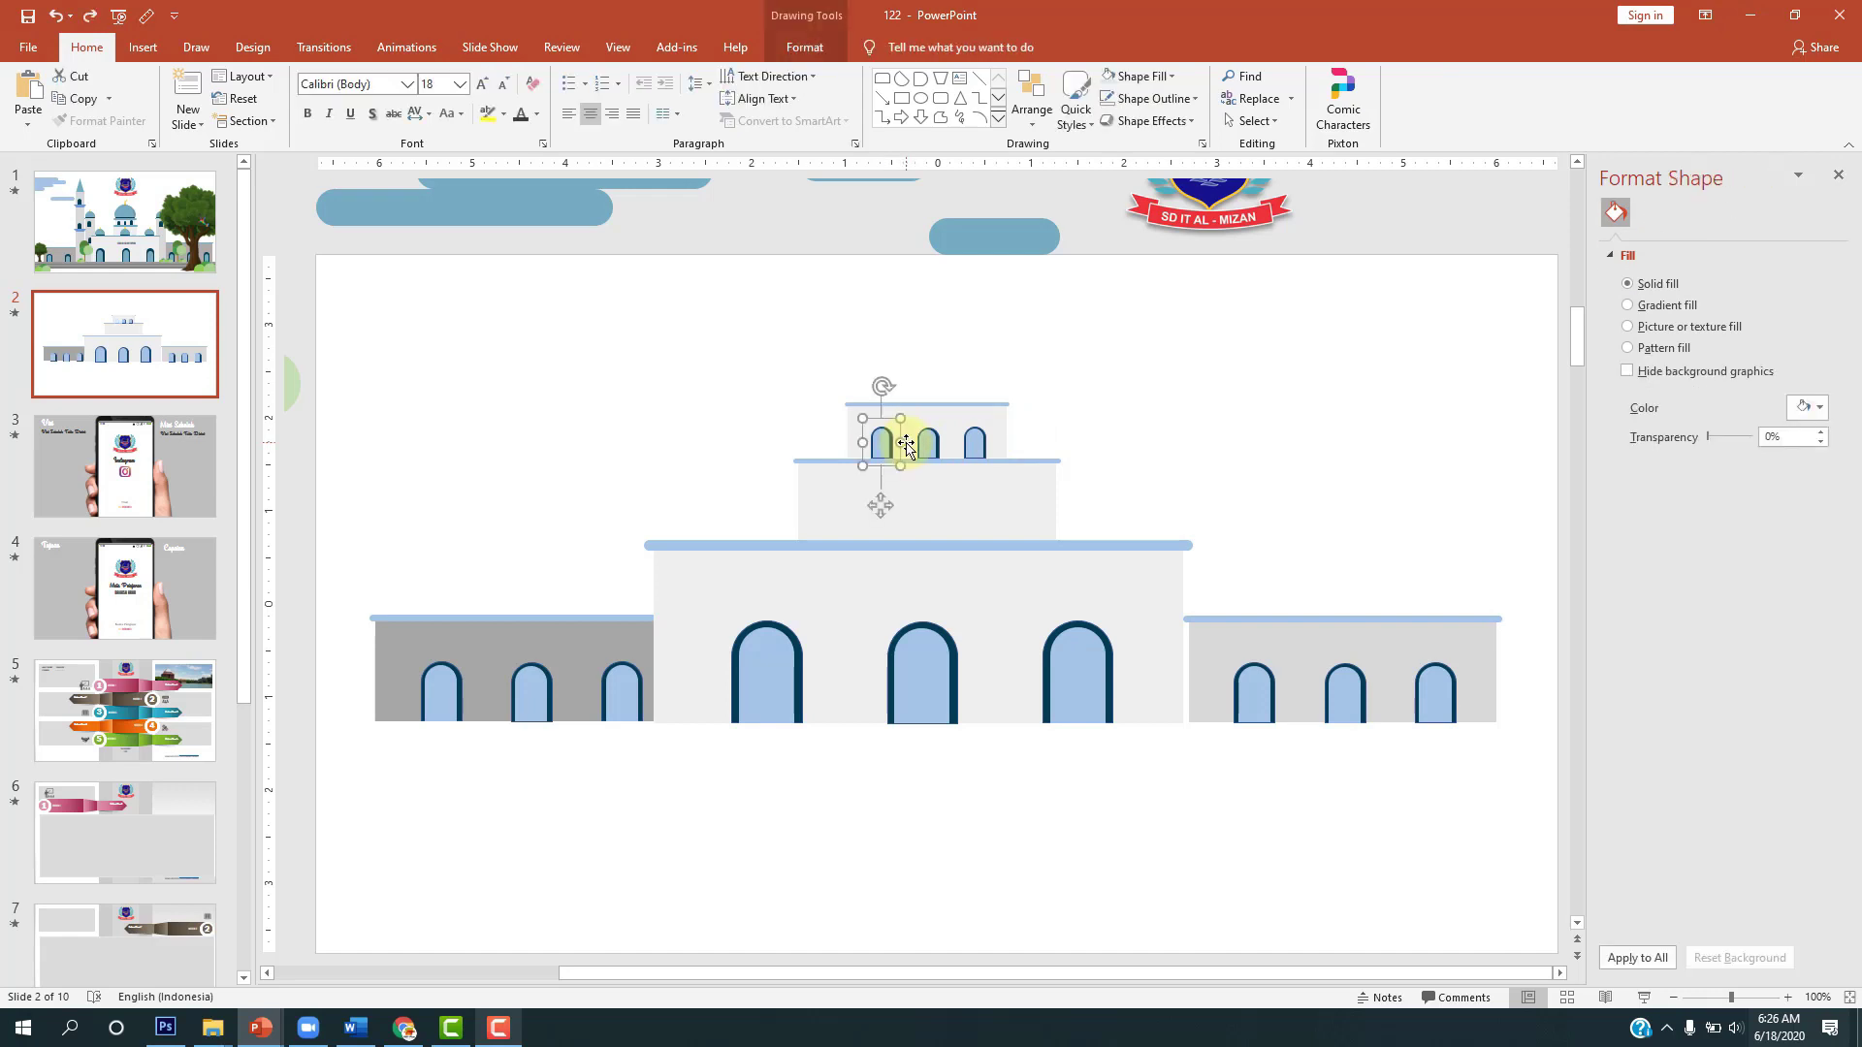
scroll(1102, 474, "up", 10)
scroll(1129, 473, "up", 10)
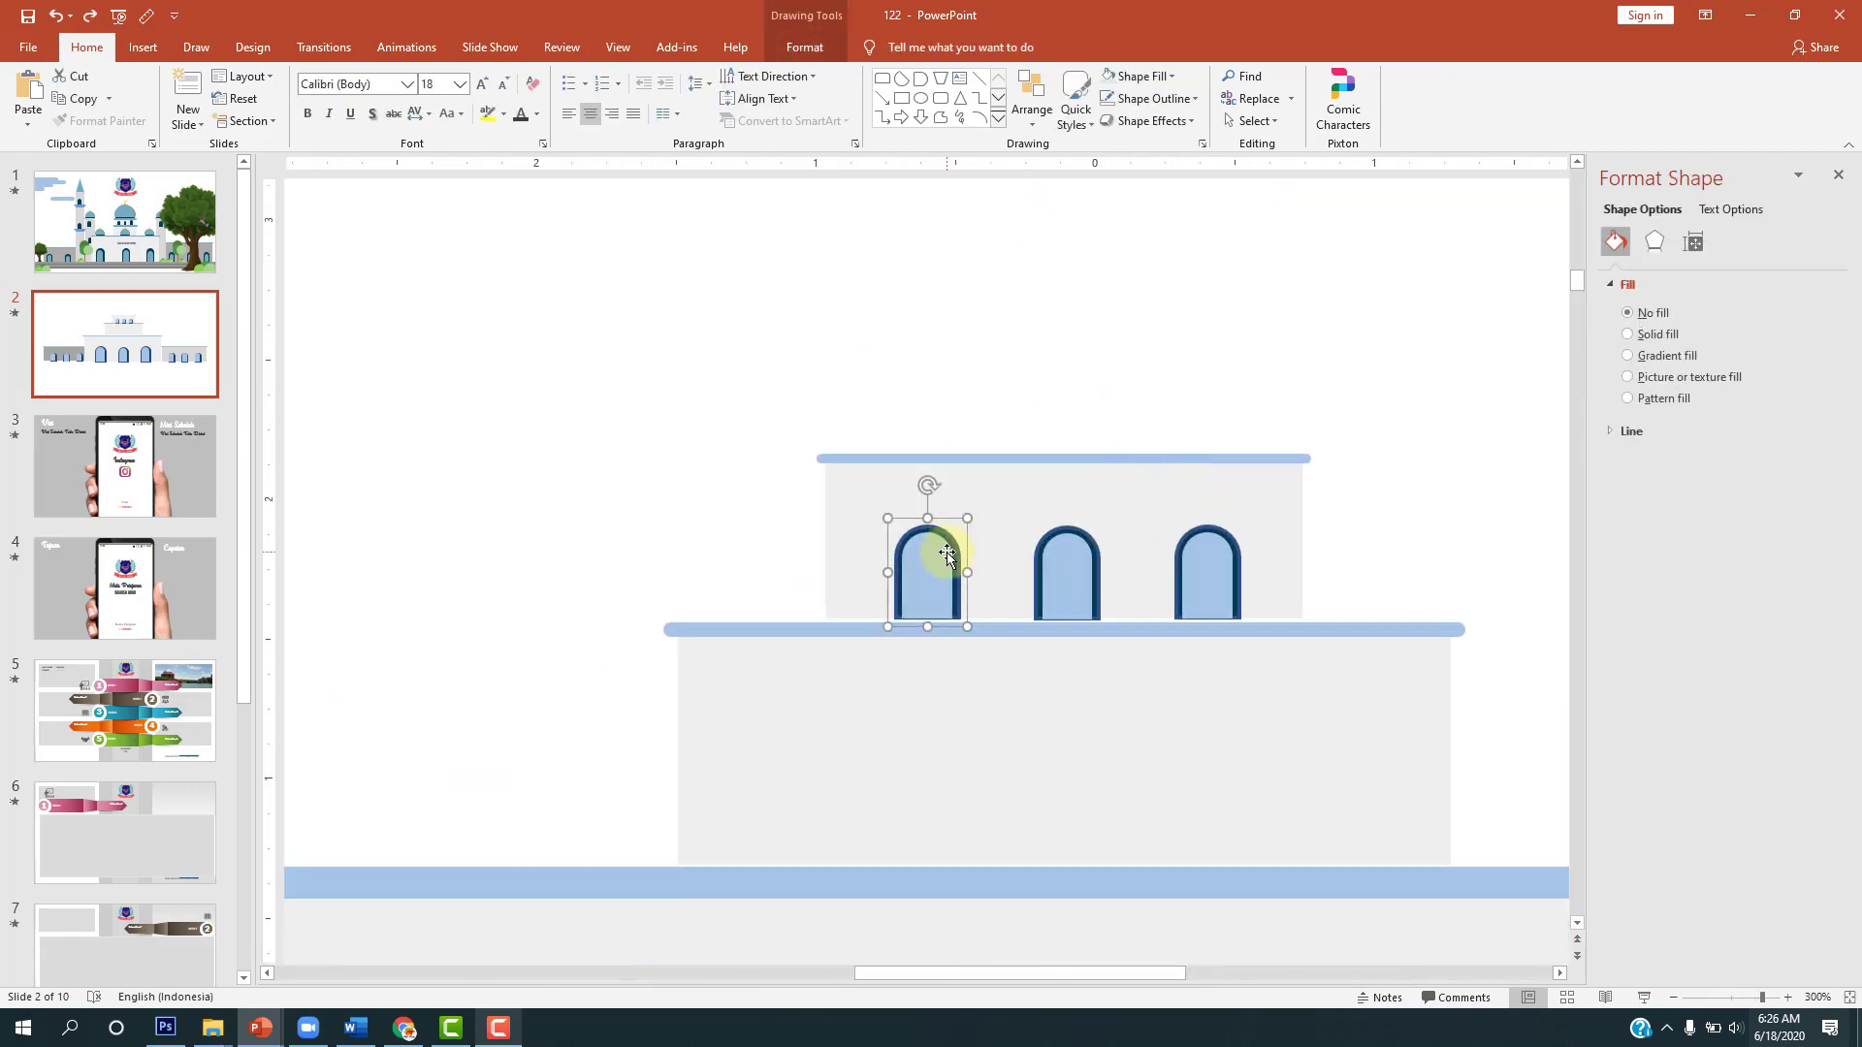
left_click(947, 553)
key("Delete")
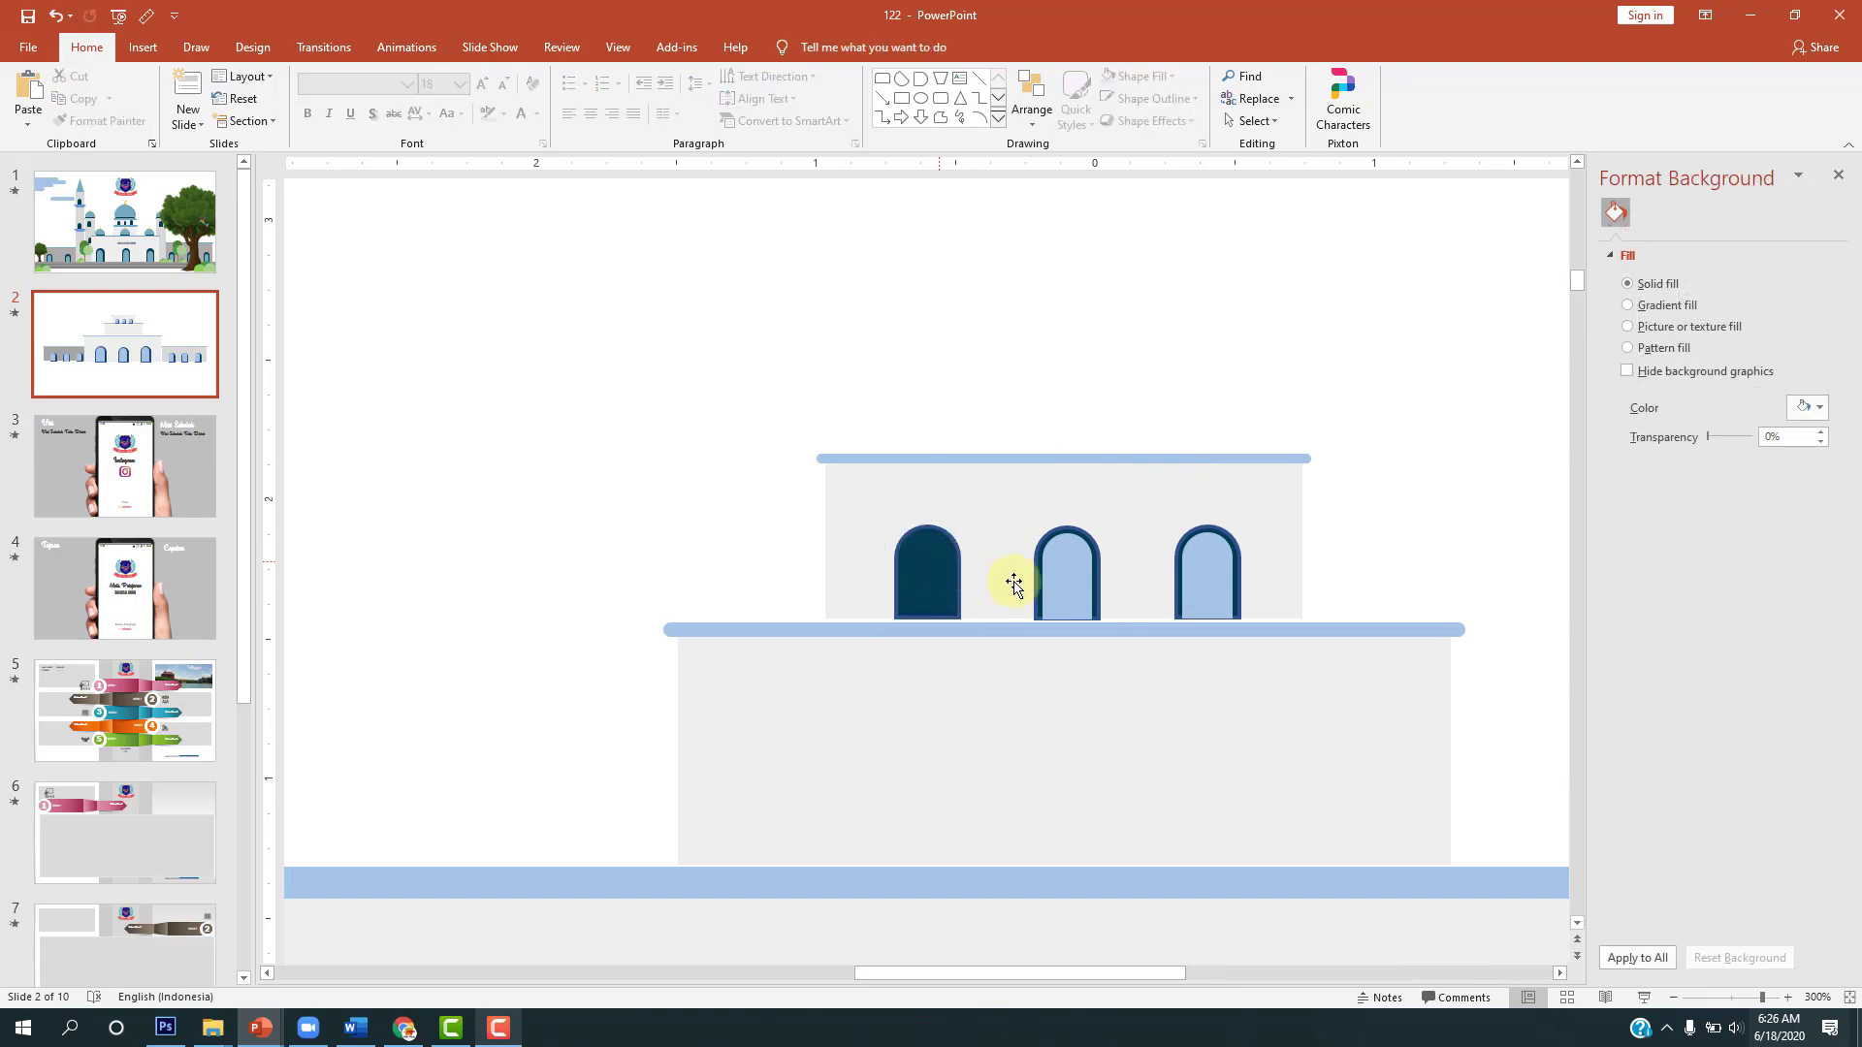
left_click(1057, 582)
left_click(1057, 582)
key("Delete")
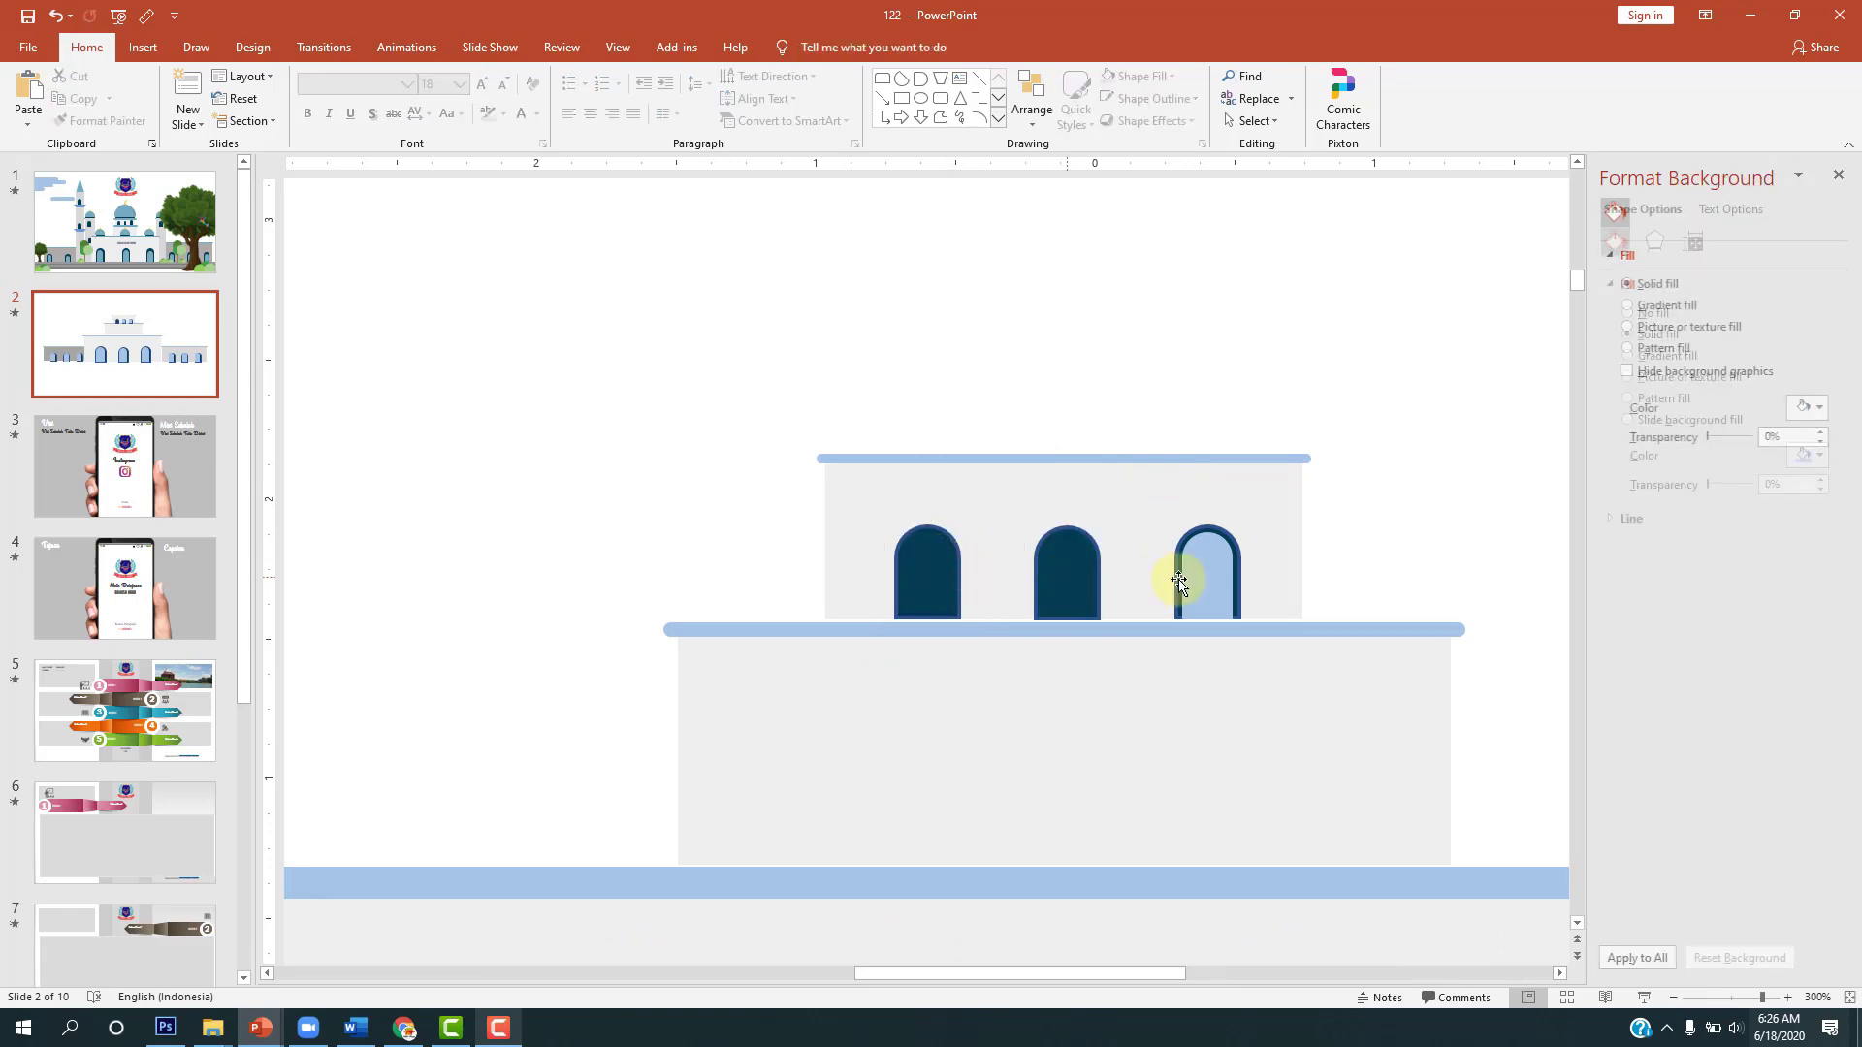
left_click(1195, 579)
left_click(1196, 579)
key("Delete")
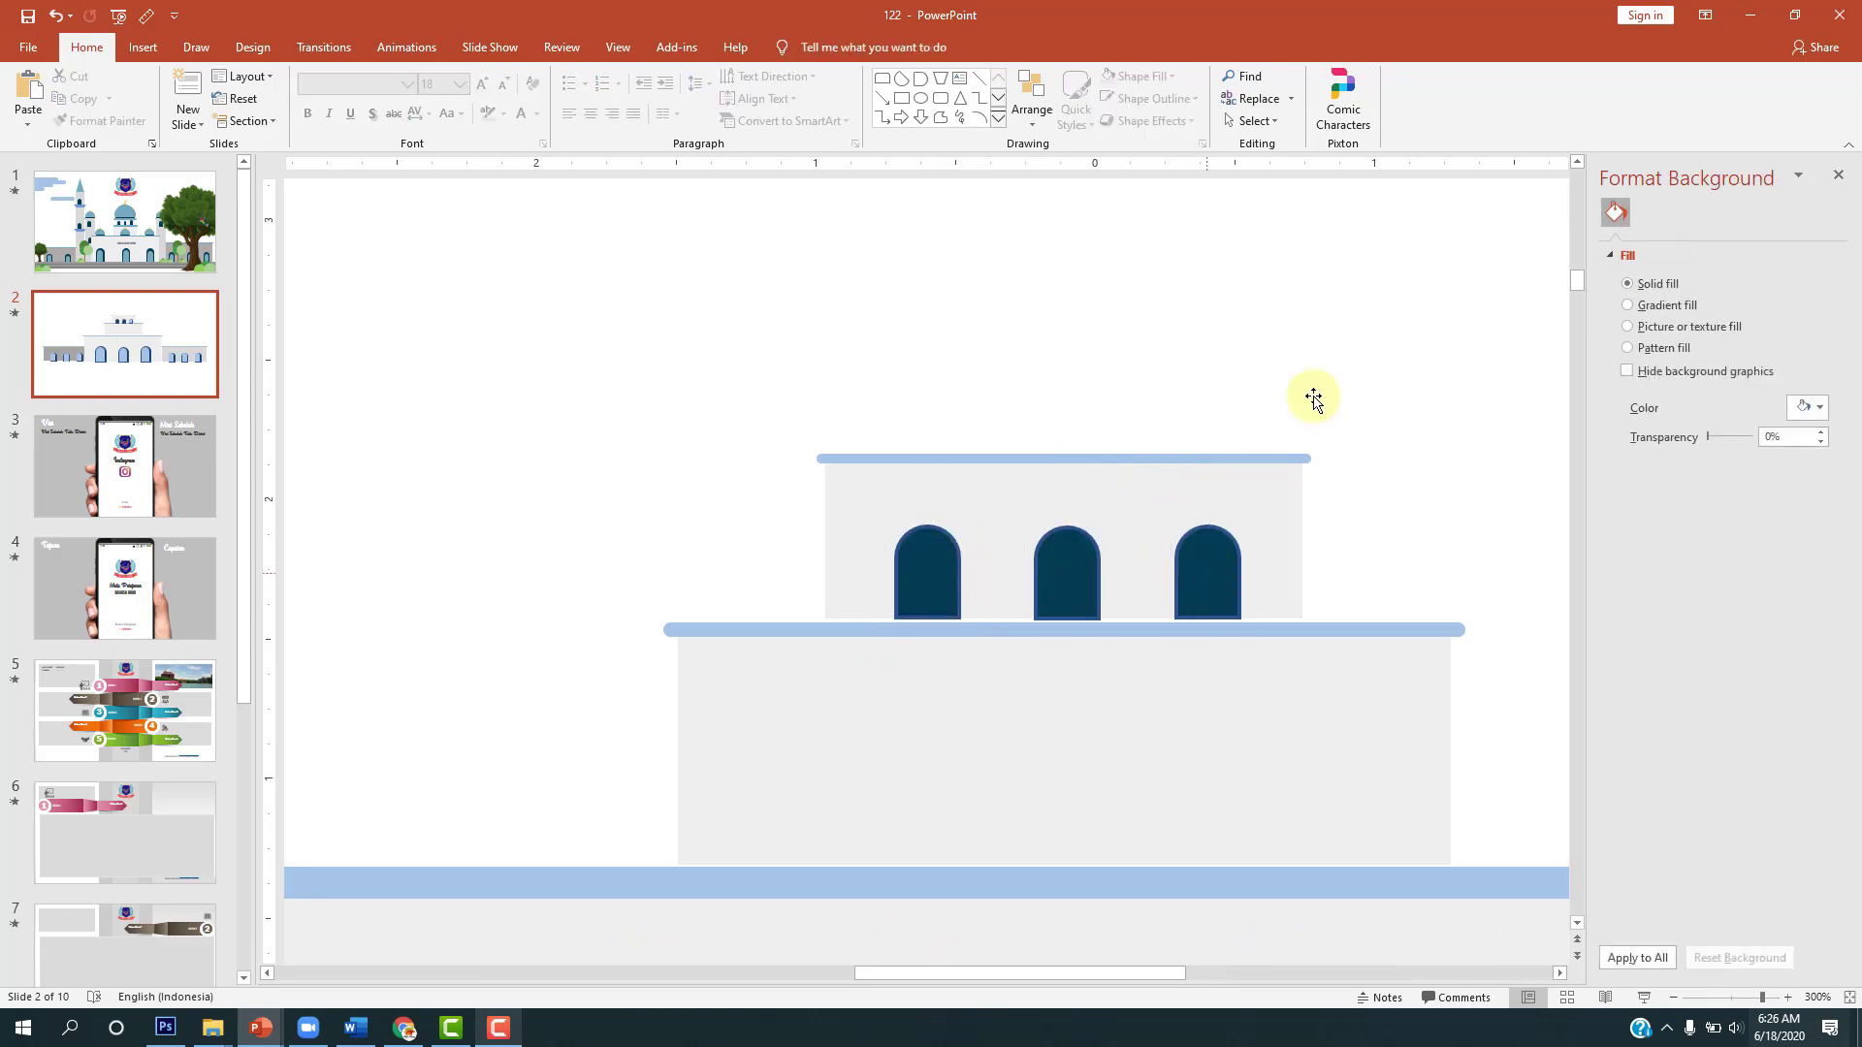
scroll(1078, 477, "down", 3, "ctrl")
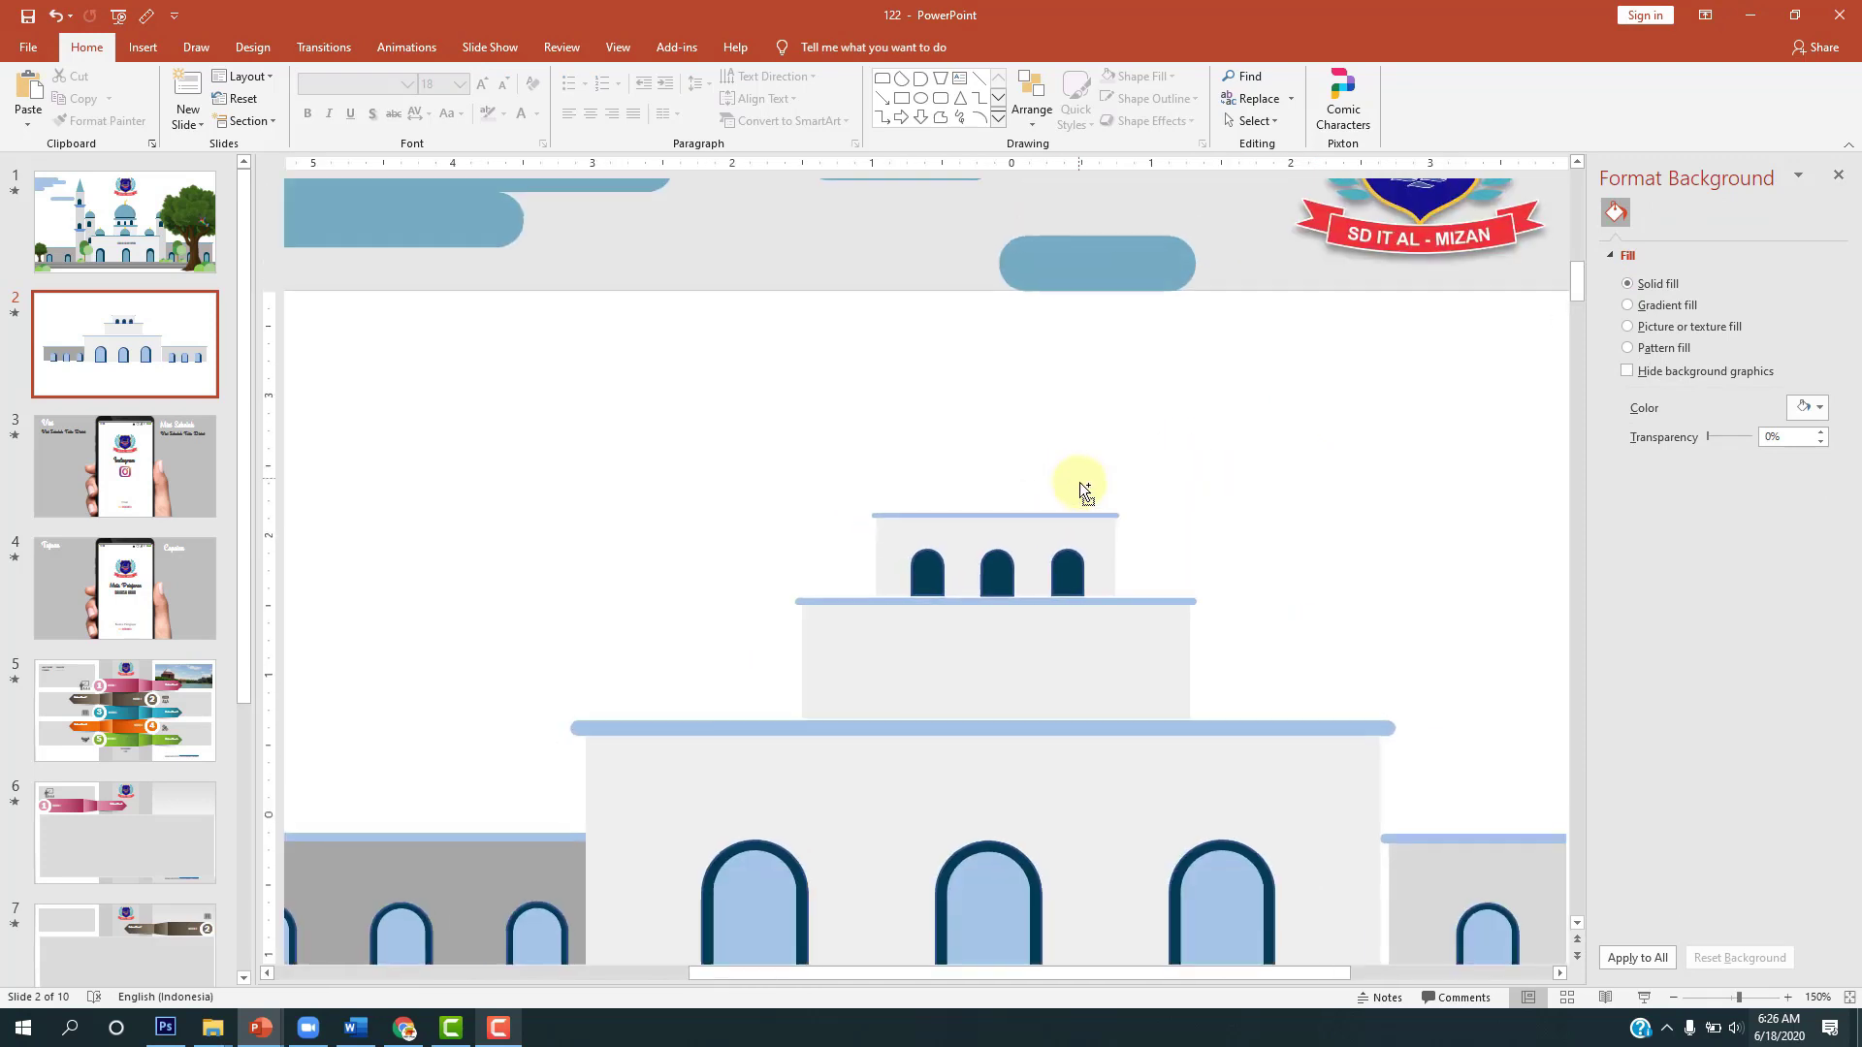
scroll(1079, 483, "down", 2, "ctrl")
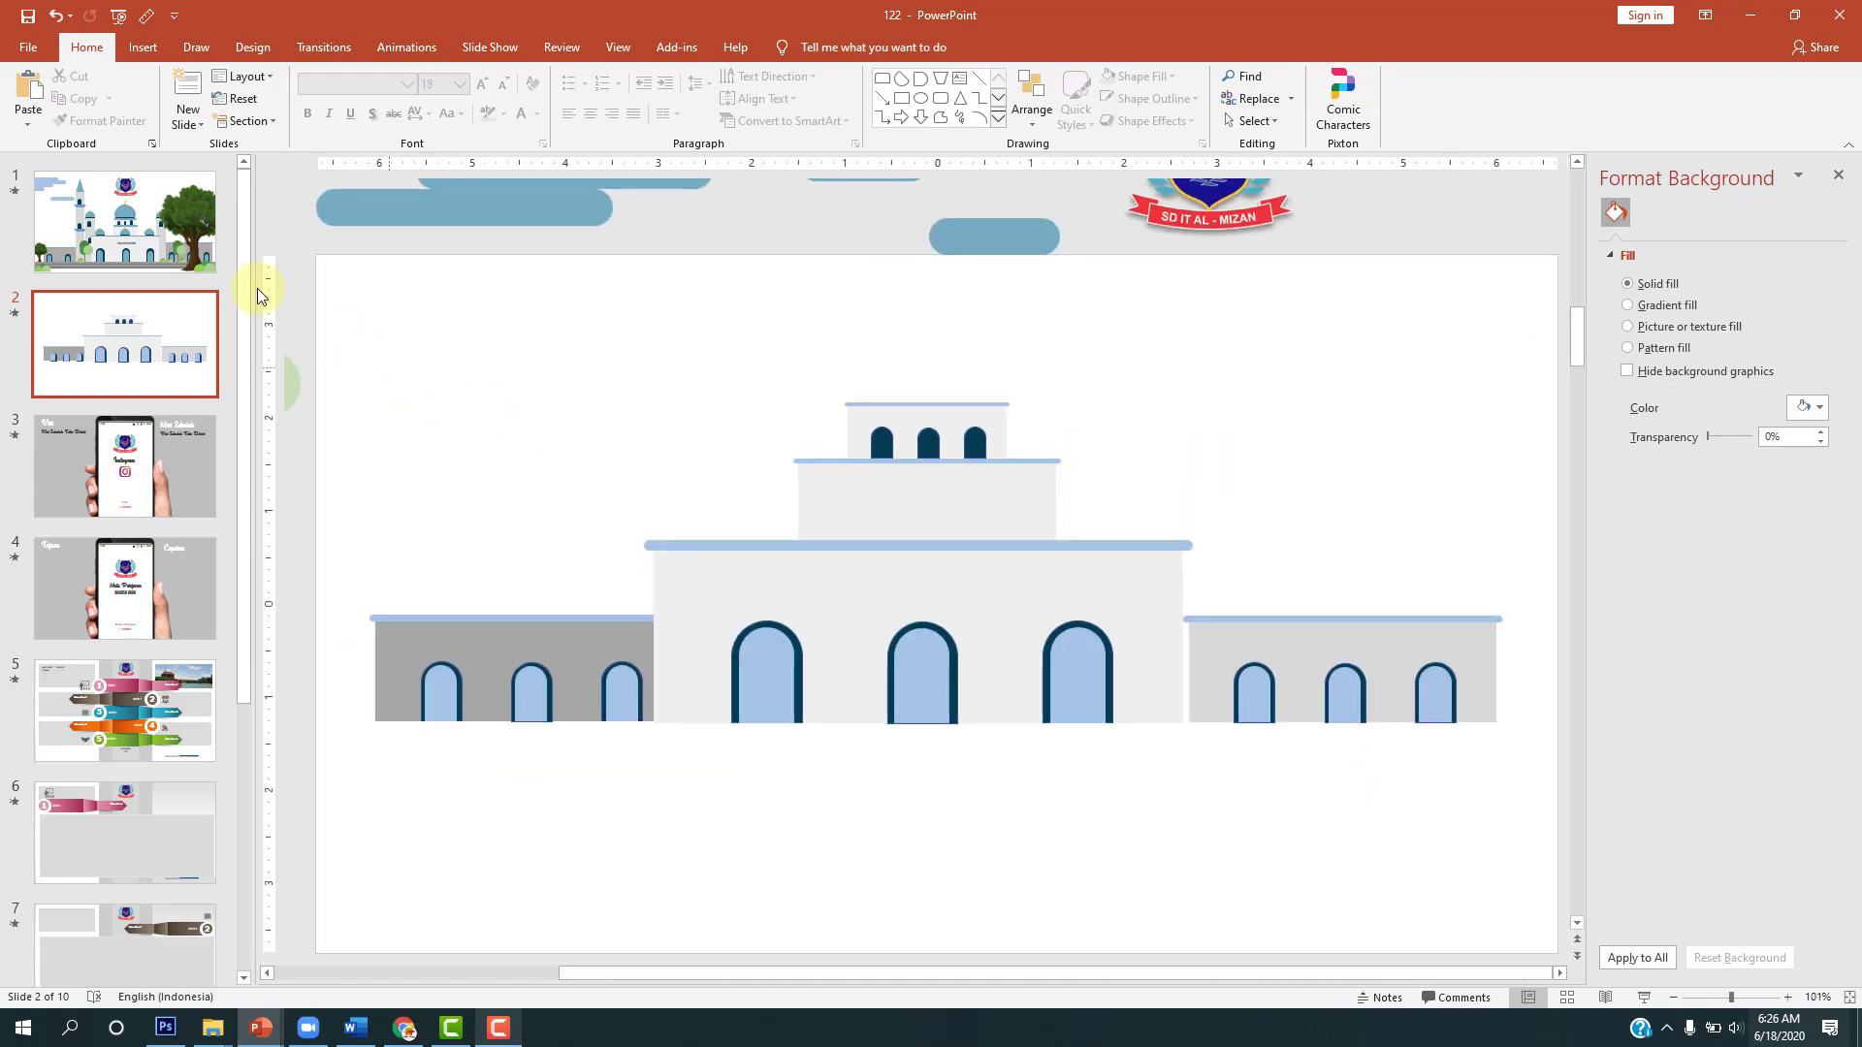
Step: Check the slide 1 mosque, then select every building shape on slide 2 and drag them lower
left_click(199, 254)
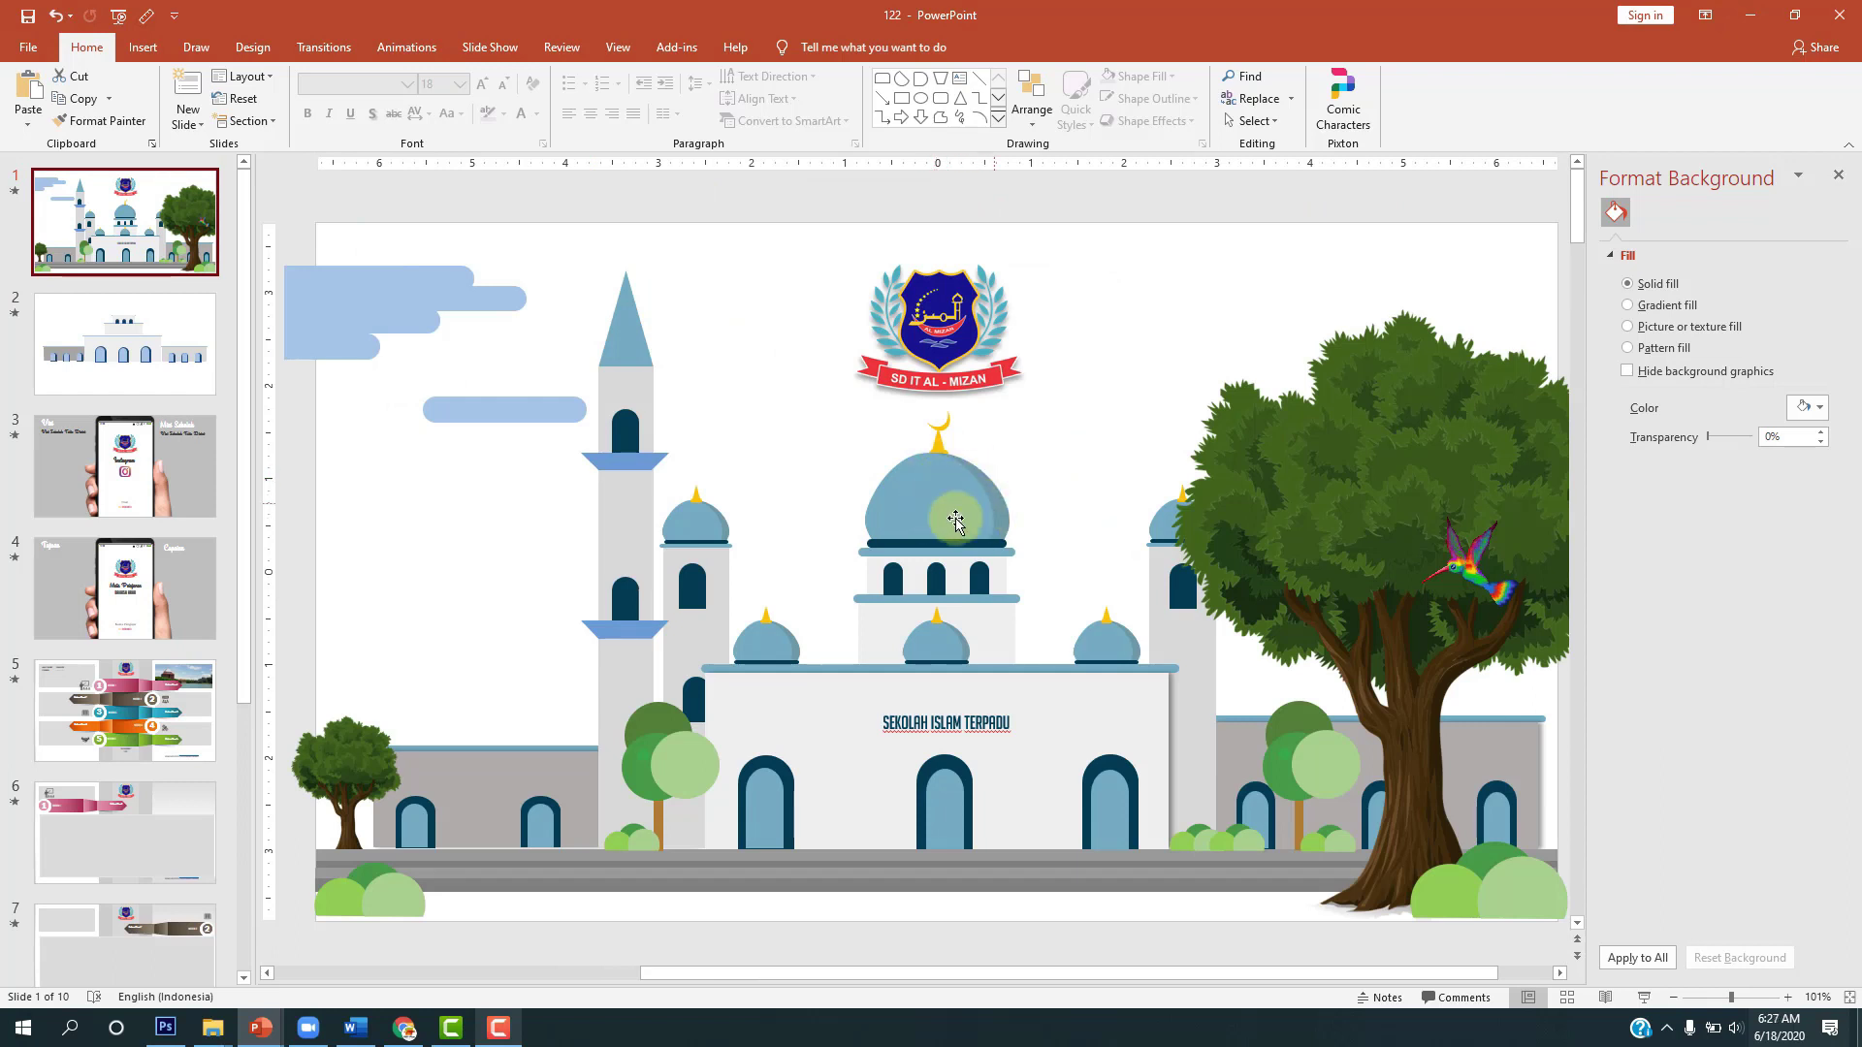
left_click(151, 347)
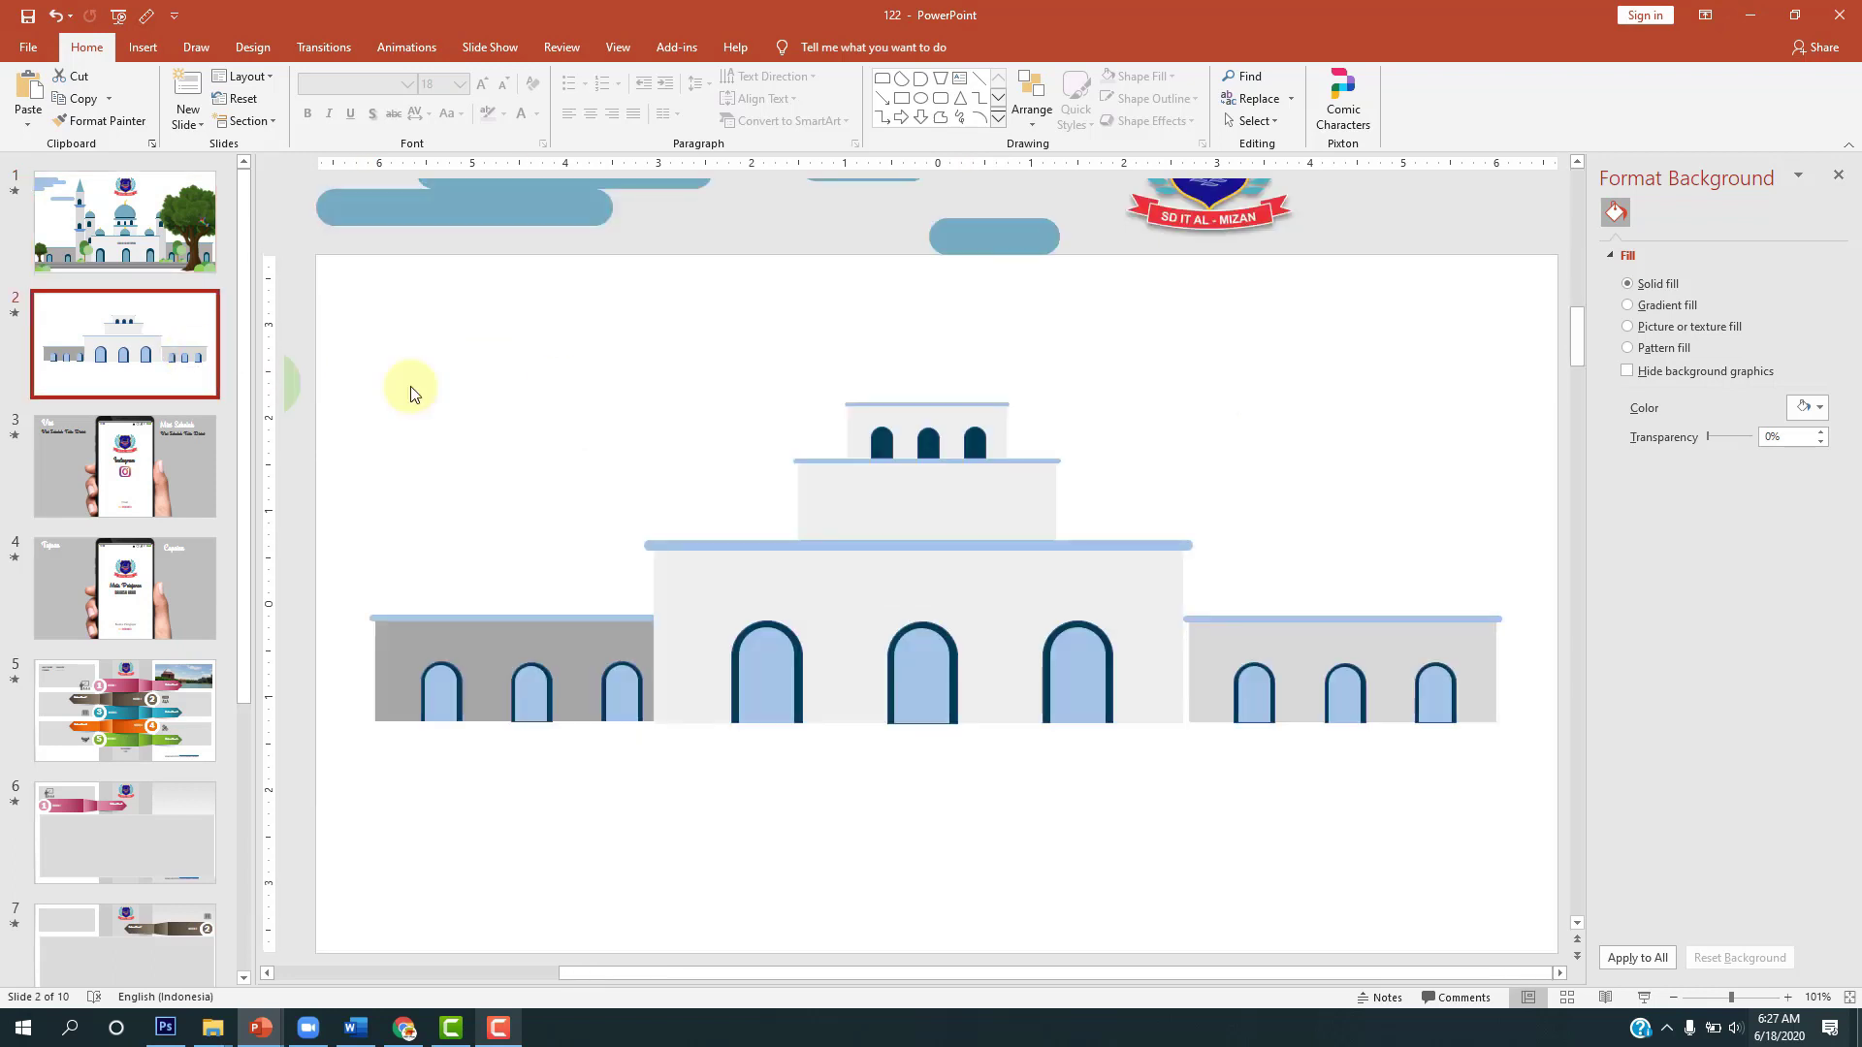
left_click_drag(329, 344, 1504, 806)
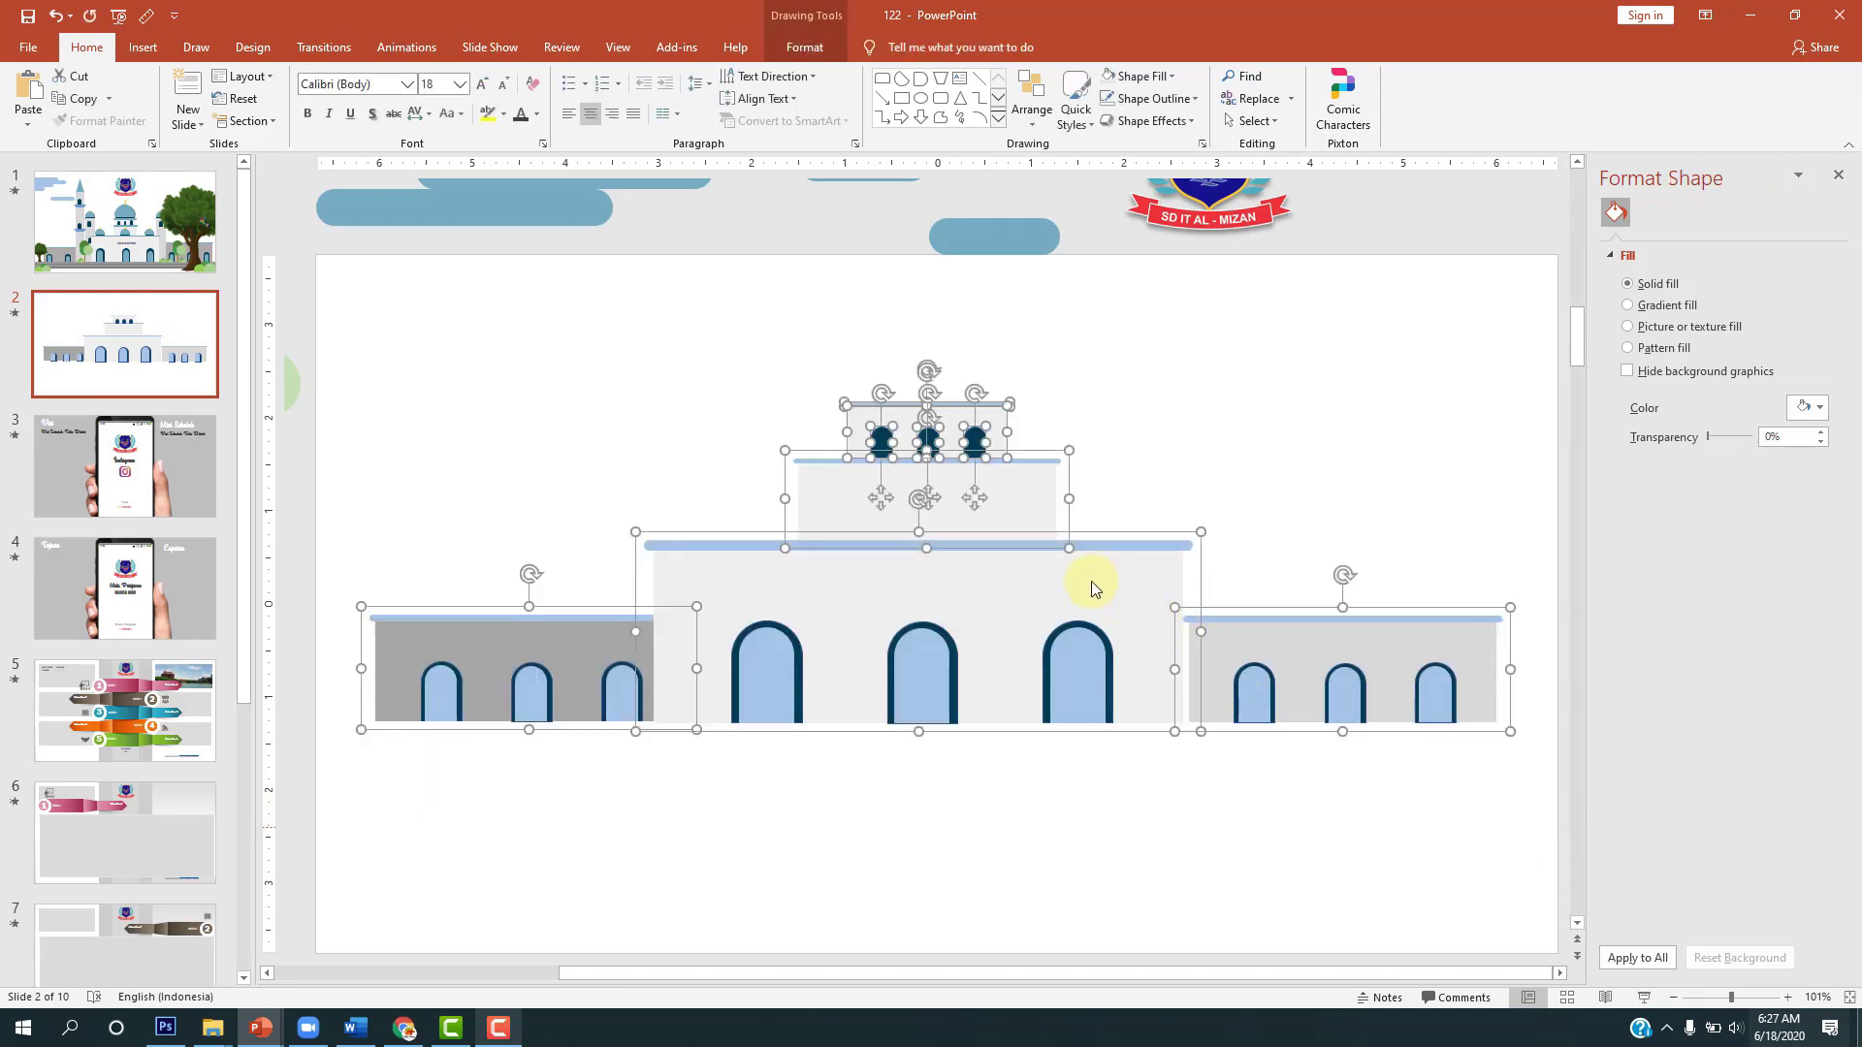
left_click_drag(1091, 580, 1075, 687)
left_click(1007, 436)
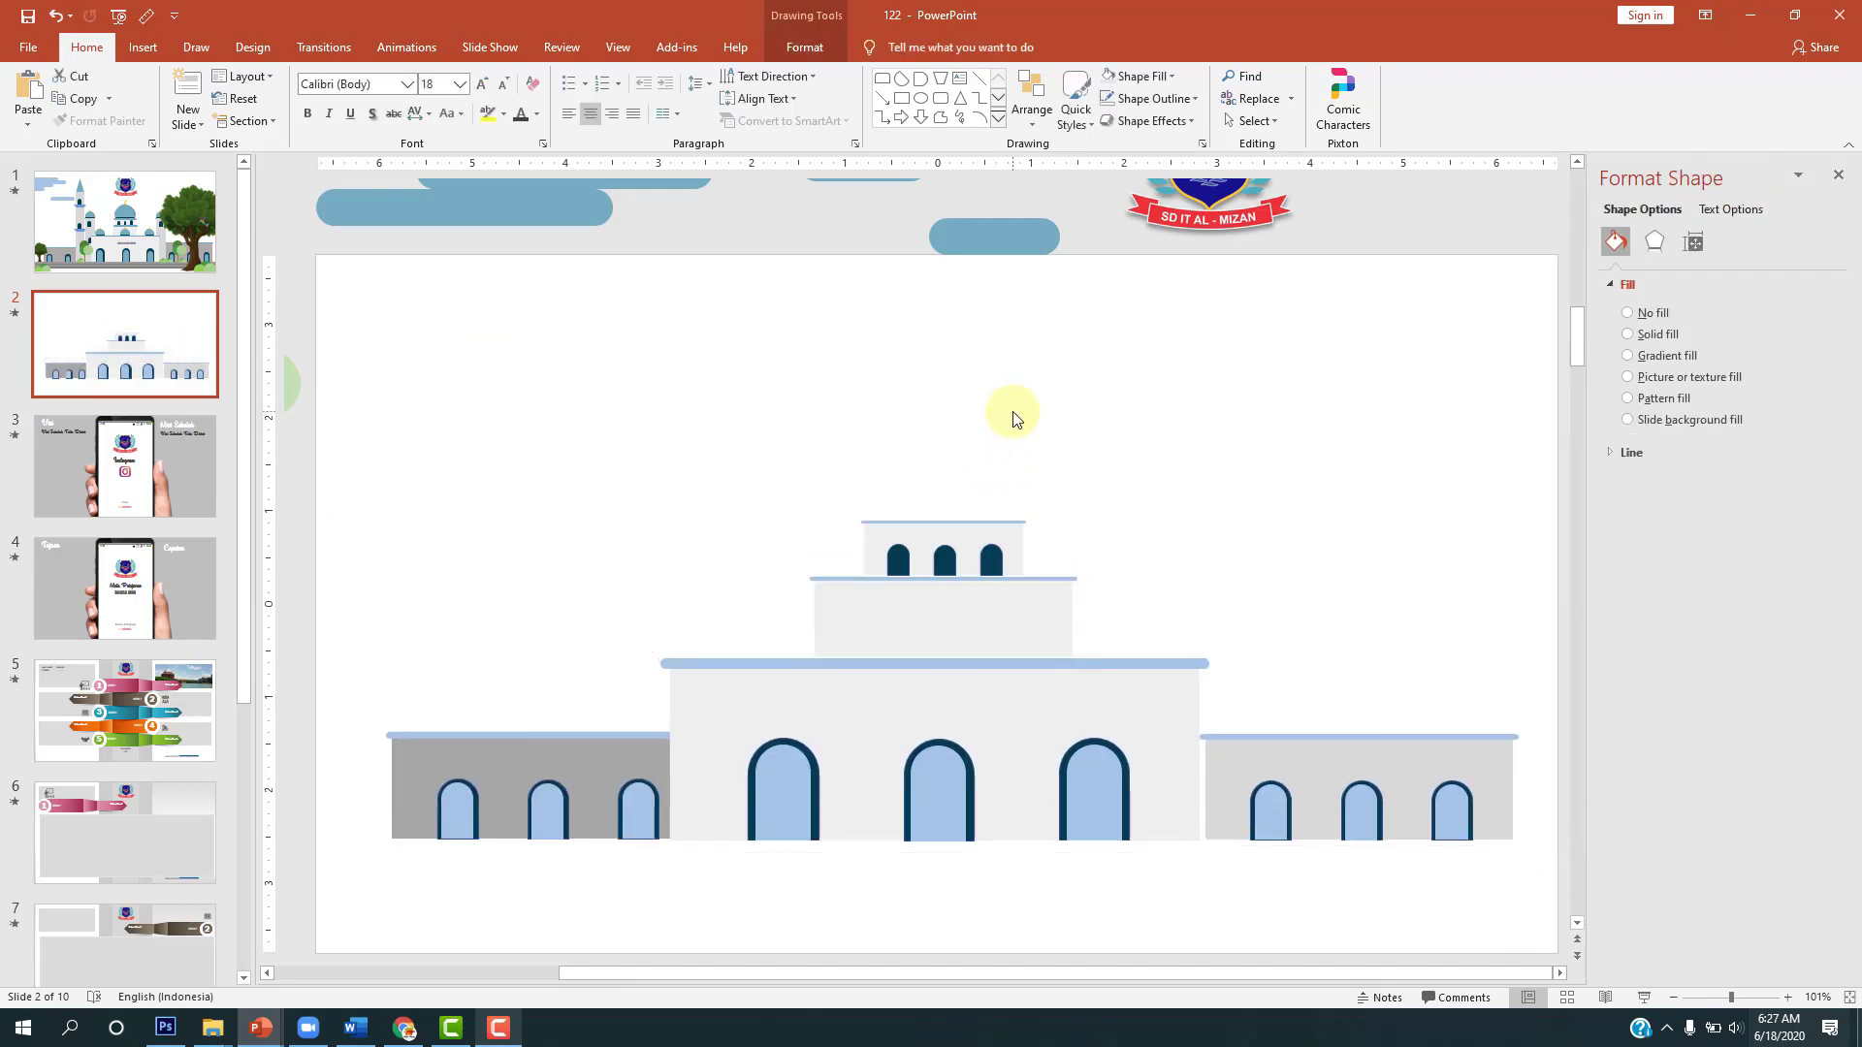
Step: Draw an oval in the upper-left area of the slide and remove its outline
left_click(136, 53)
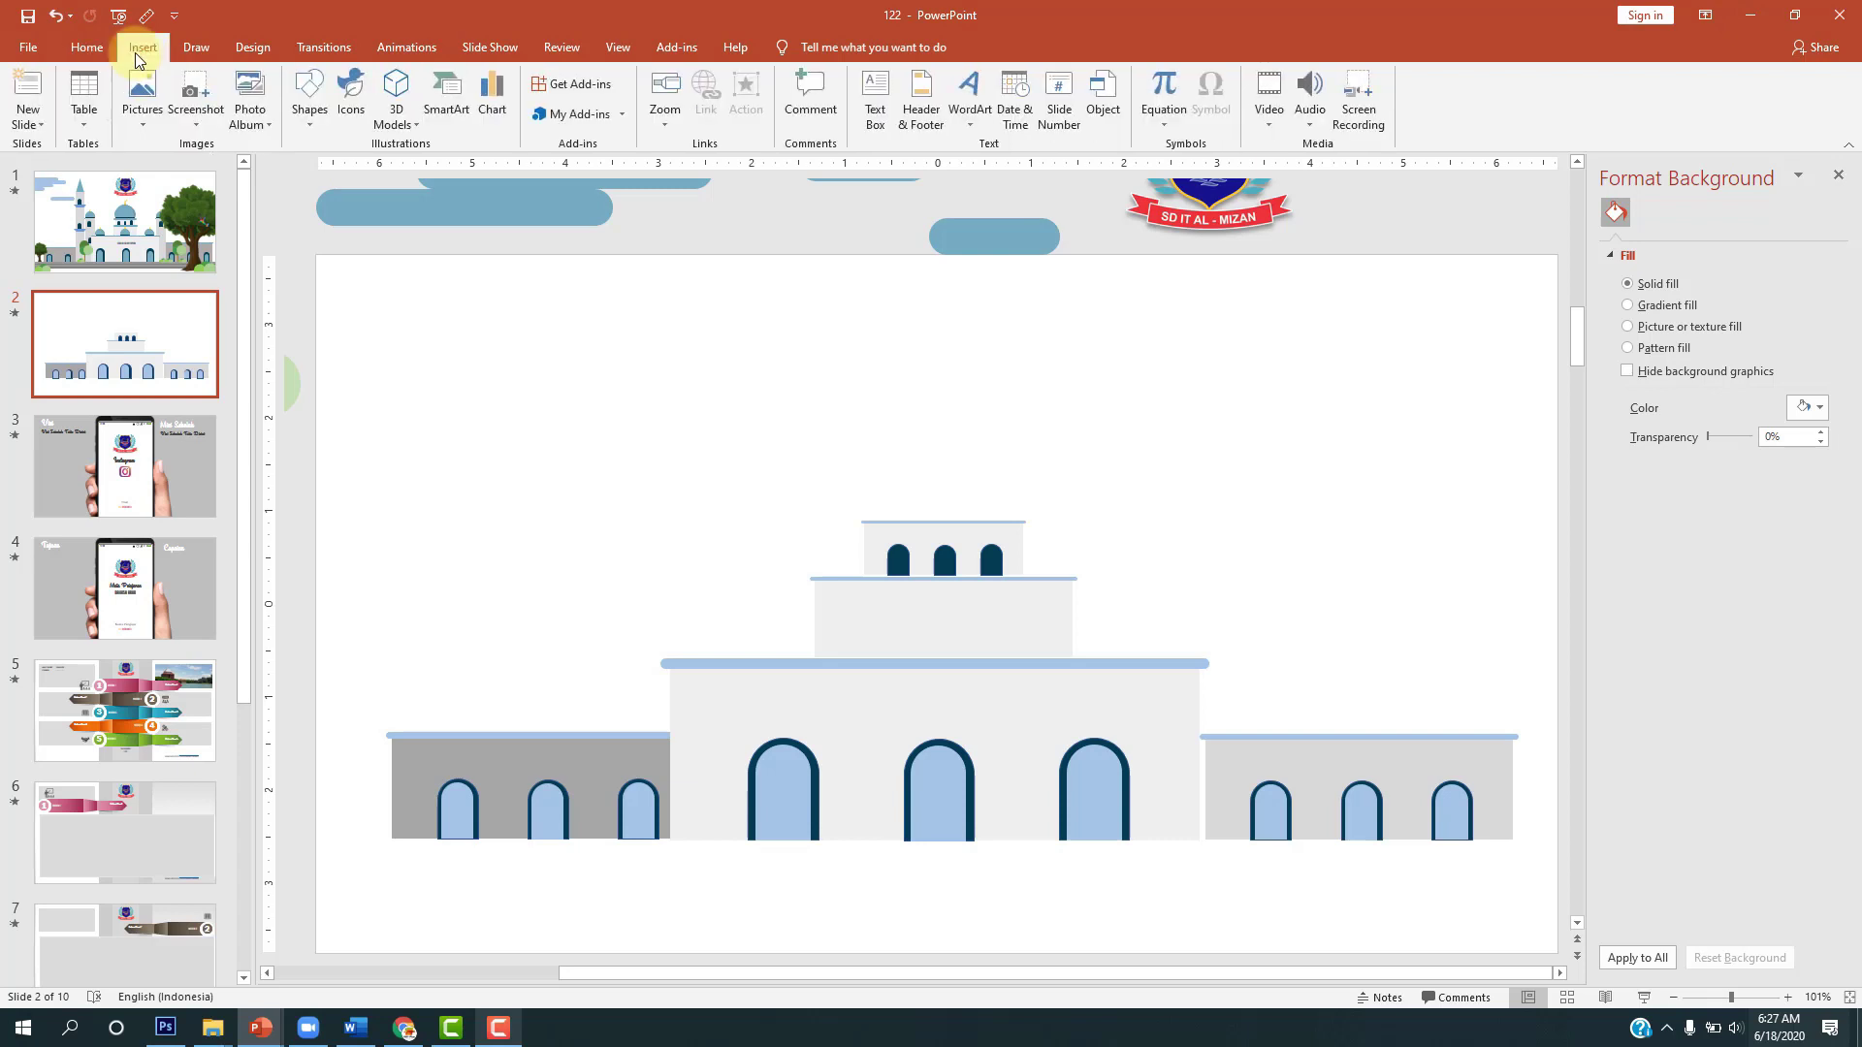
left_click(316, 124)
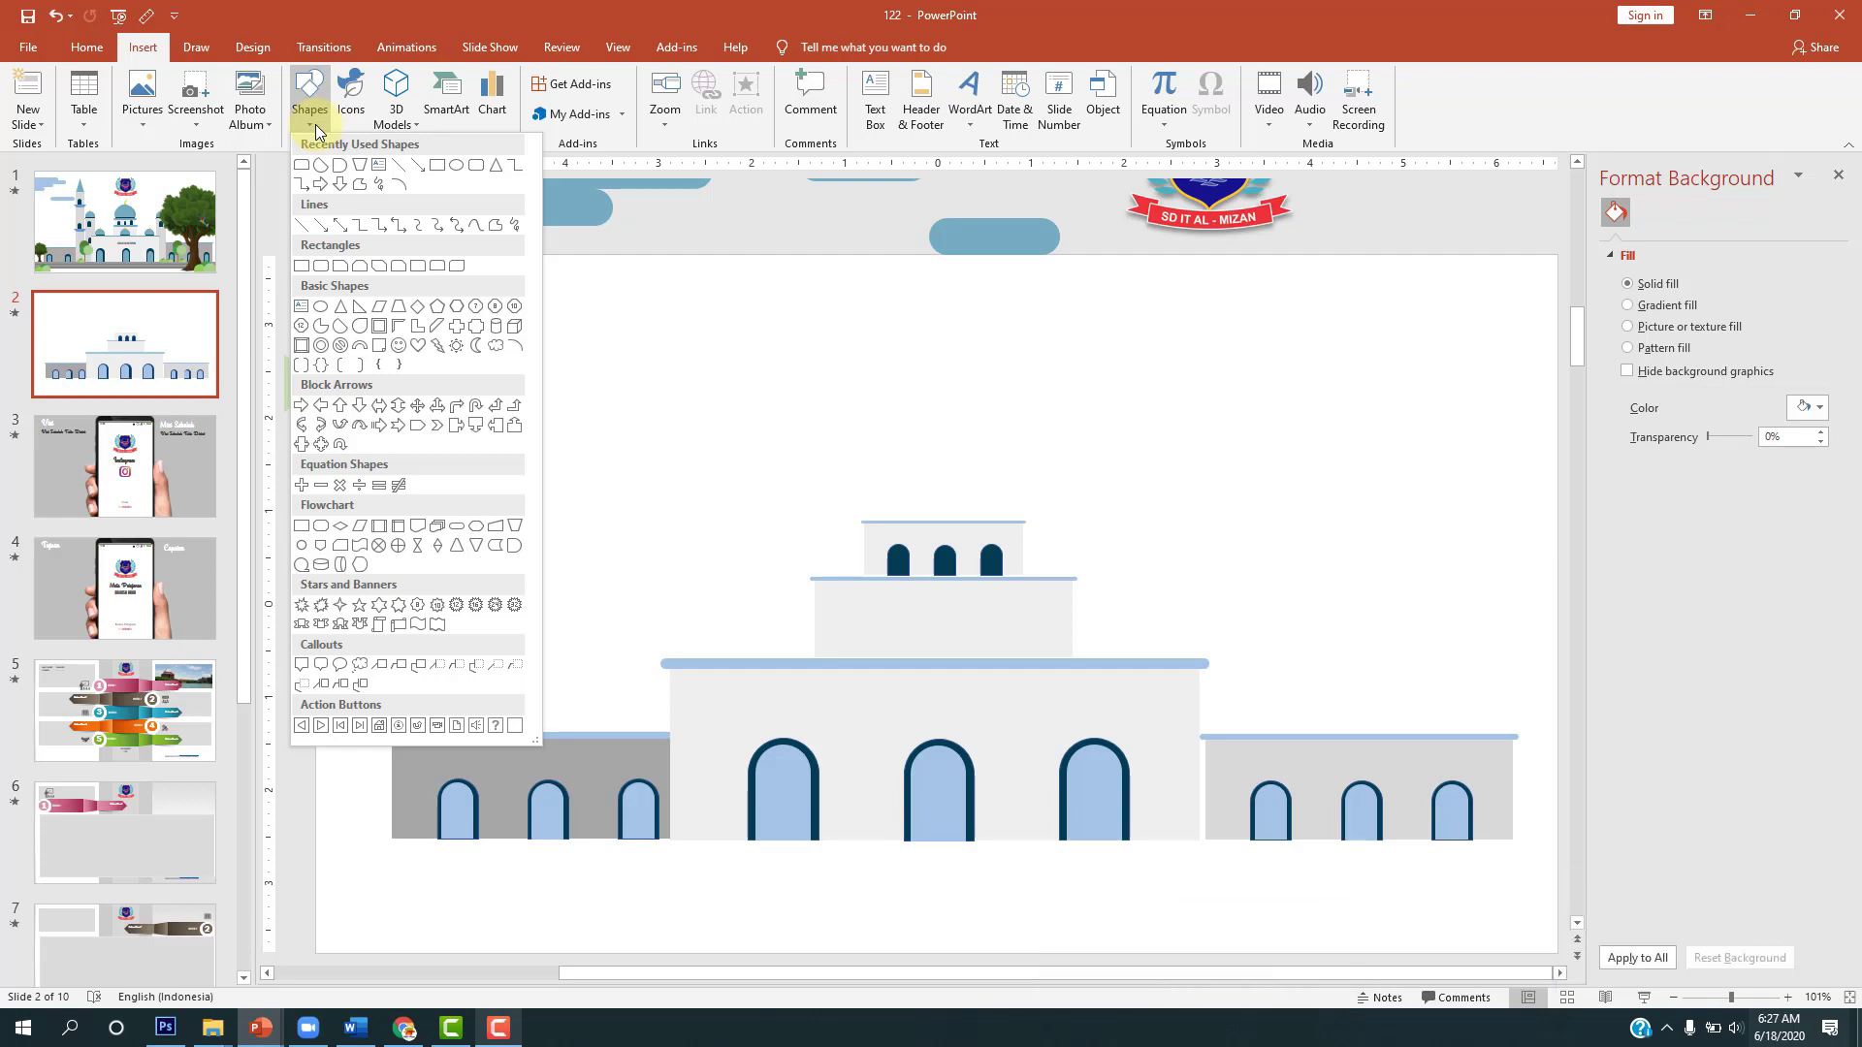
left_click(452, 167)
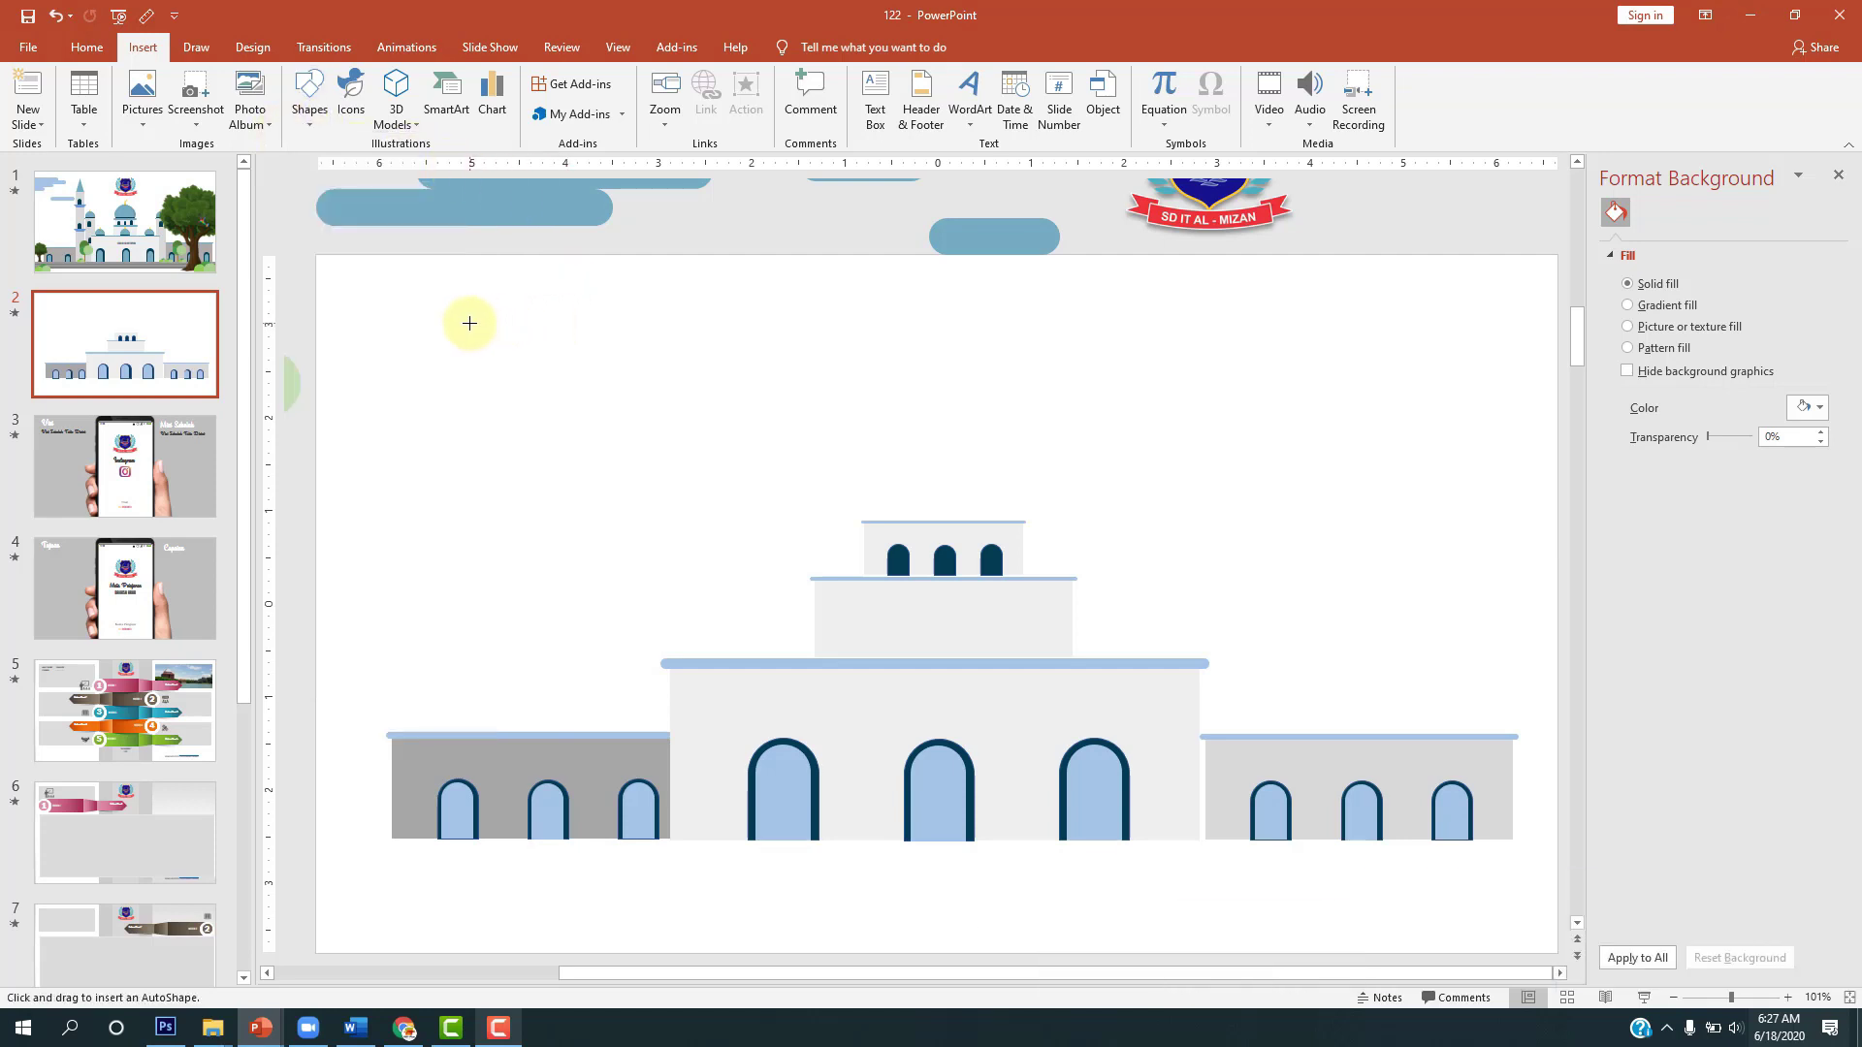
left_click_drag(446, 310, 594, 428)
left_click_drag(532, 375, 556, 387)
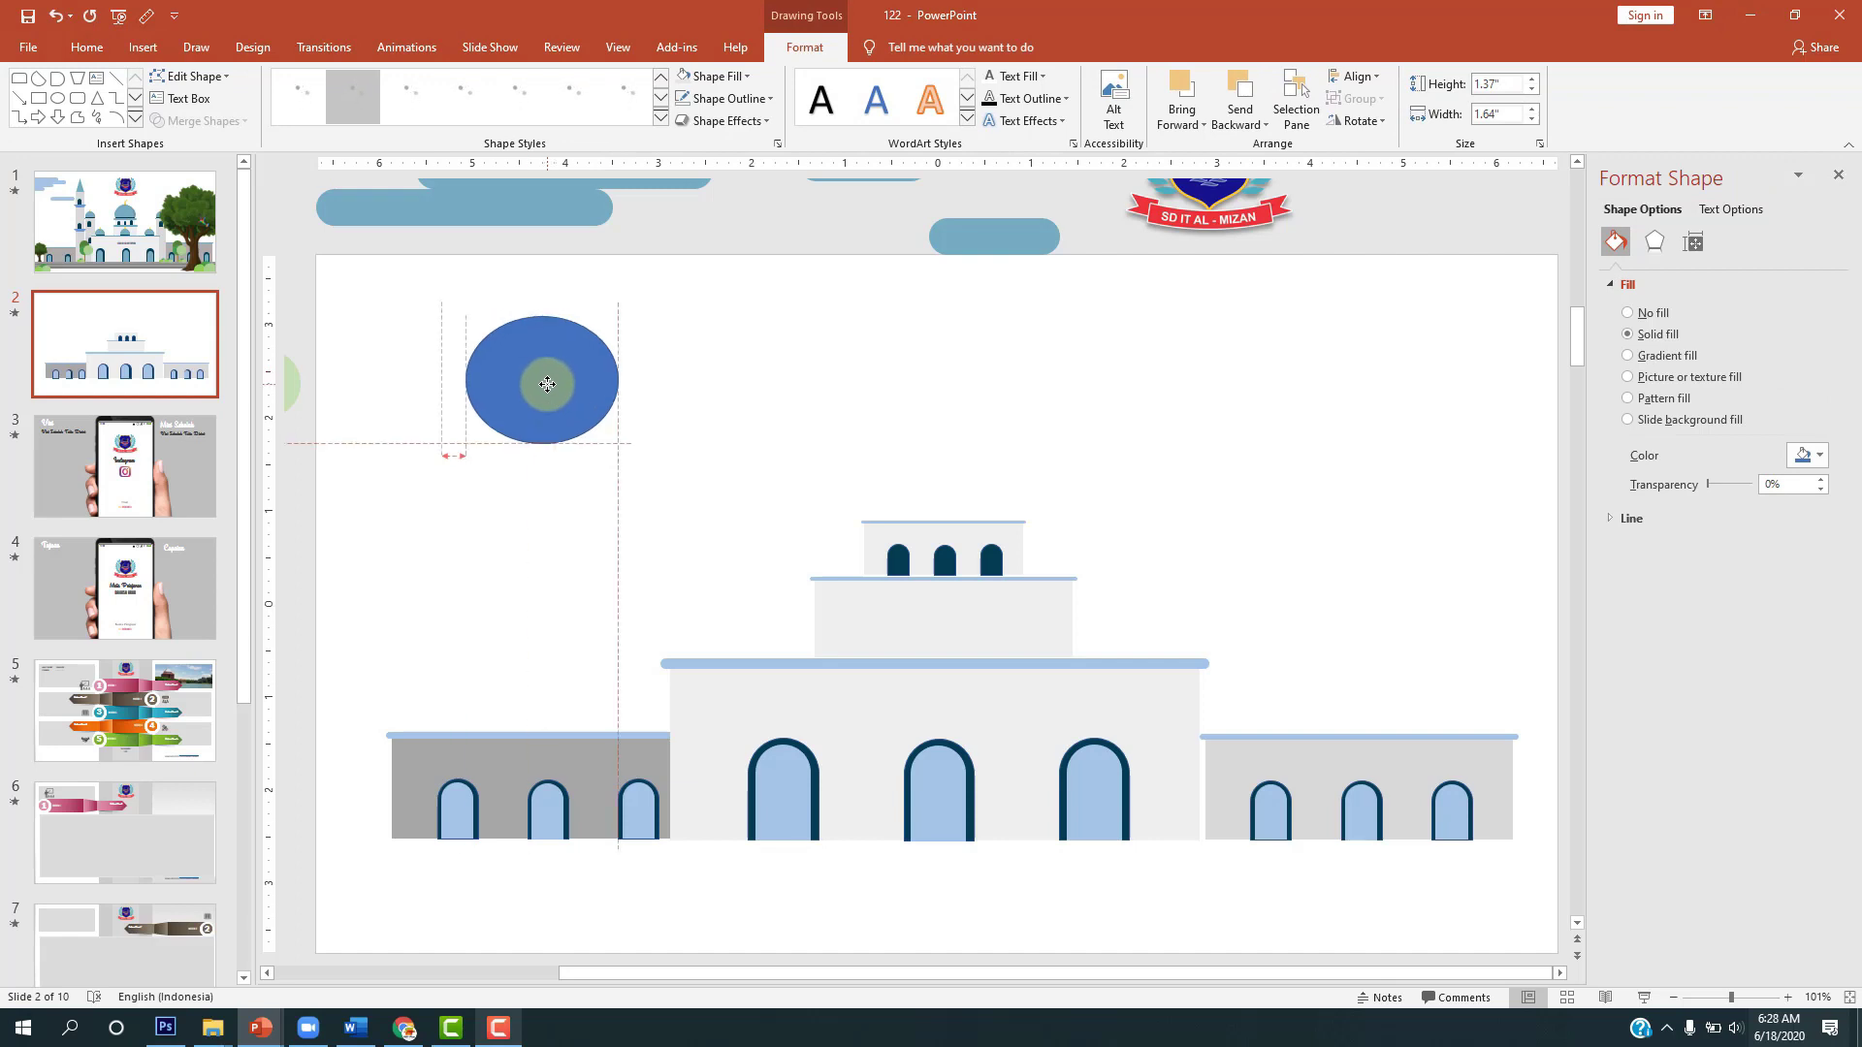
left_click(727, 98)
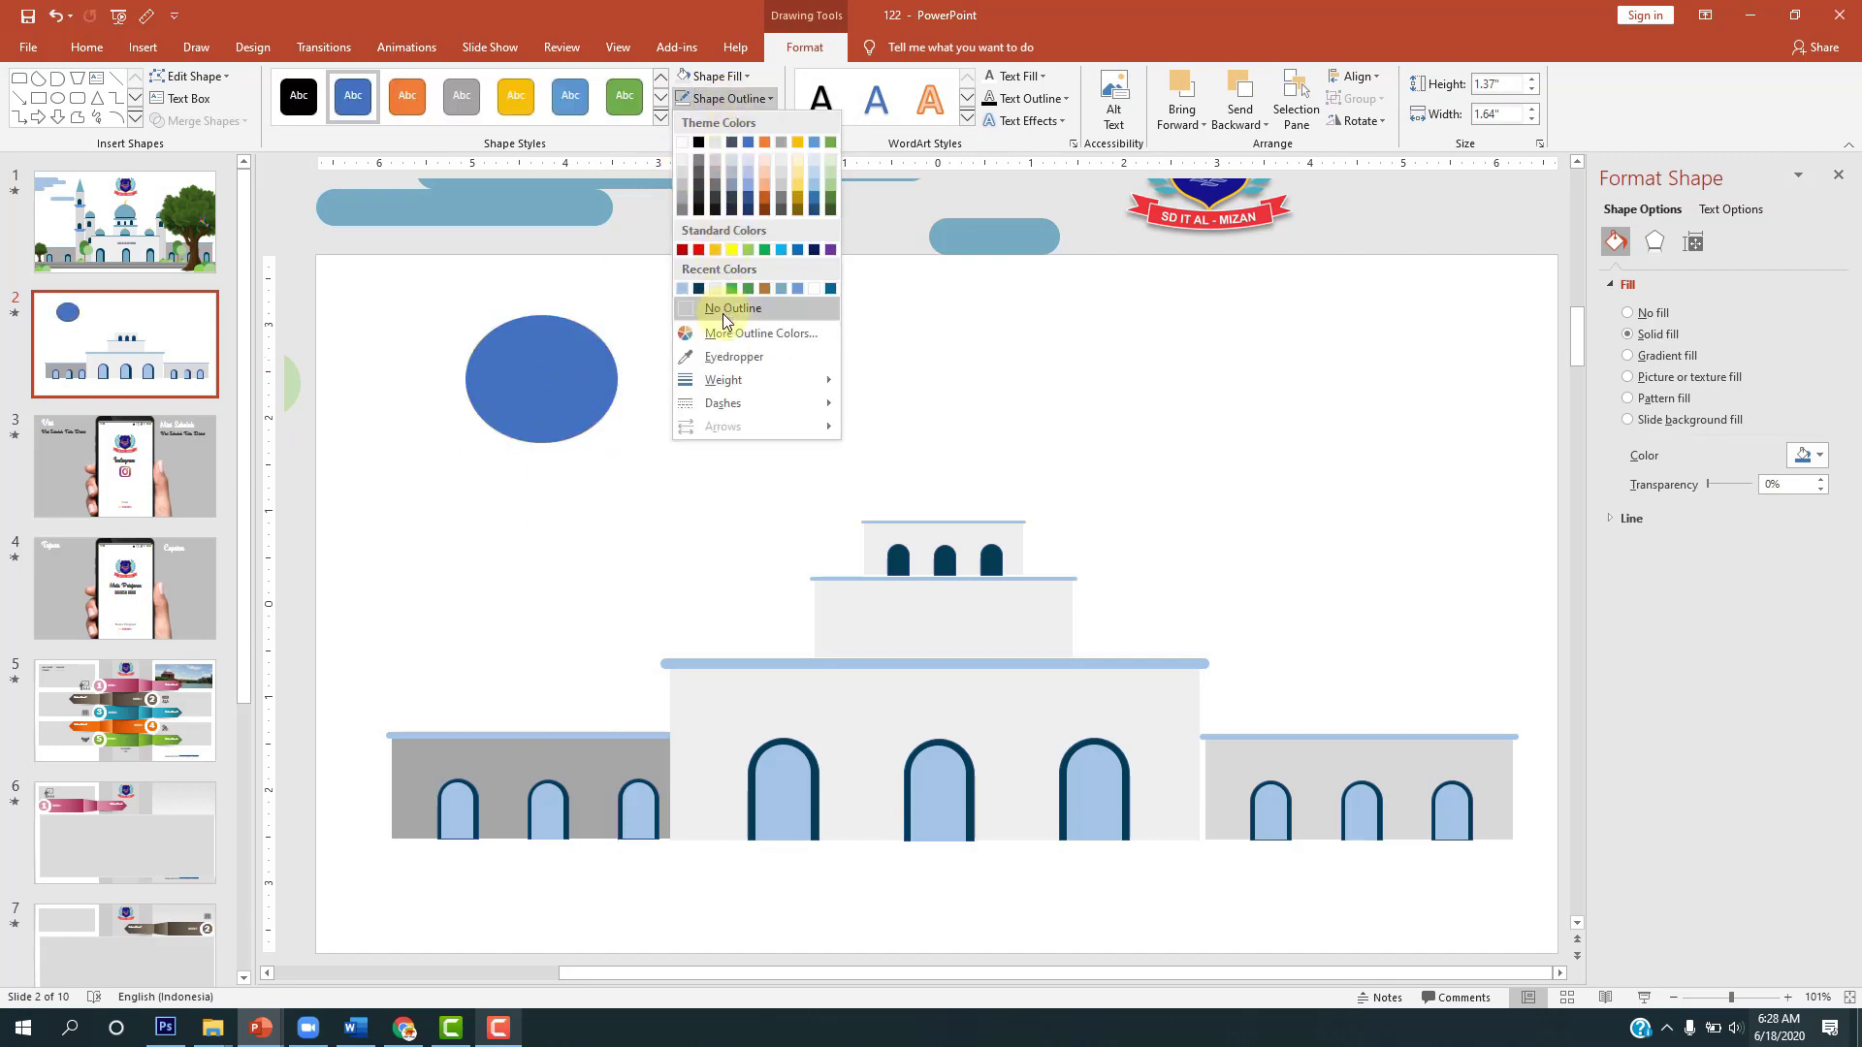
left_click(724, 308)
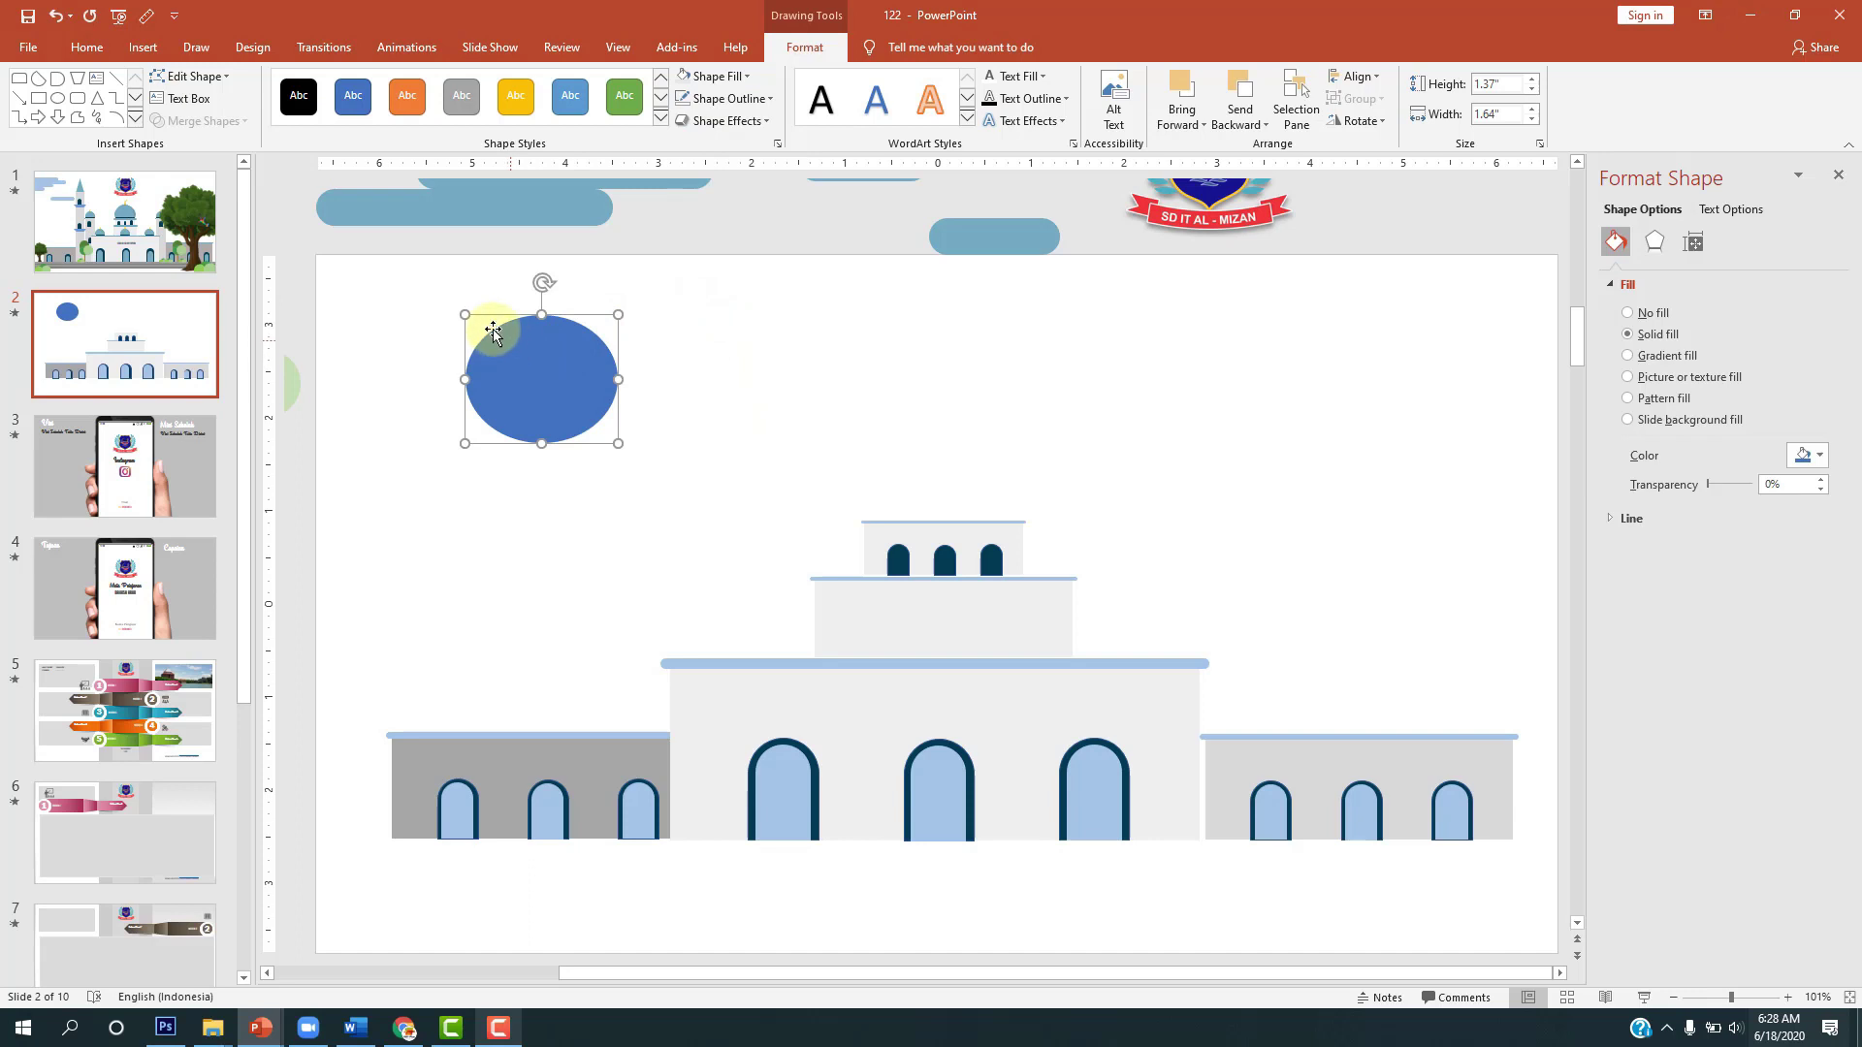
left_click(408, 300)
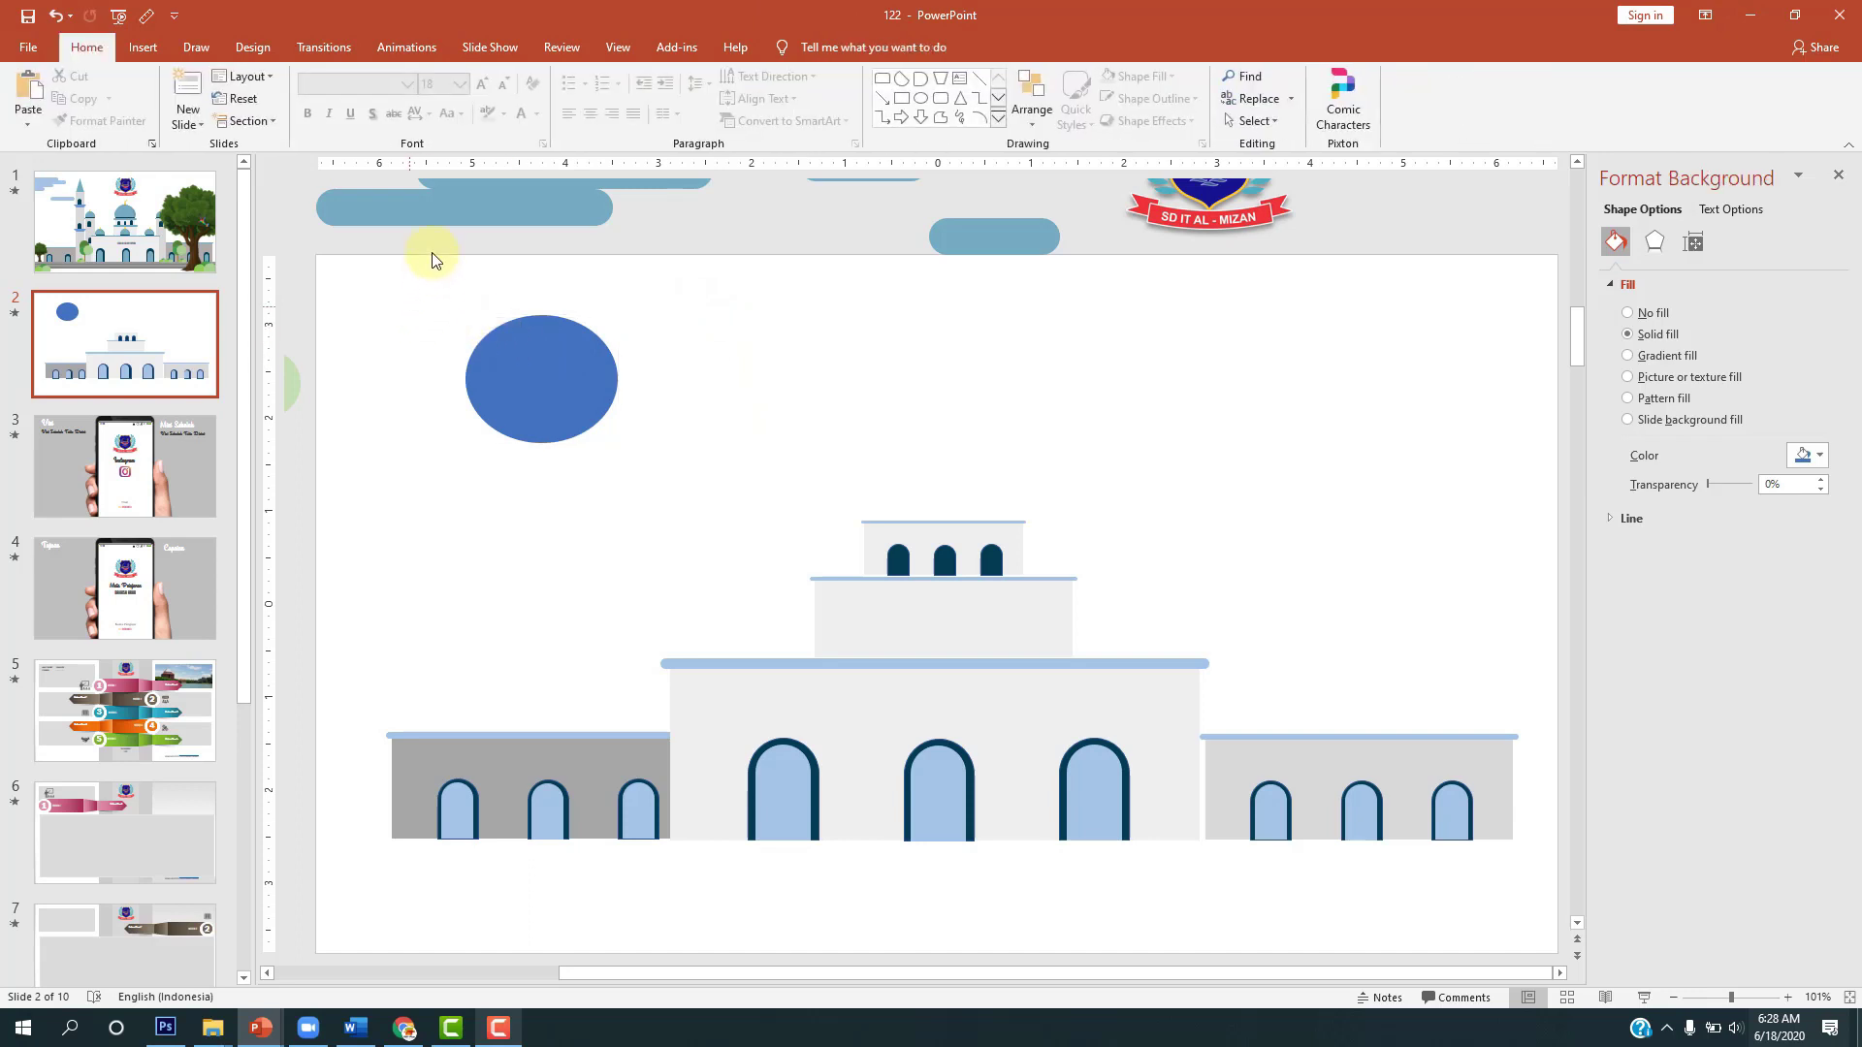
Step: Draw an outline-free rectangle covering the oval's bottom half
left_click(142, 47)
left_click(308, 107)
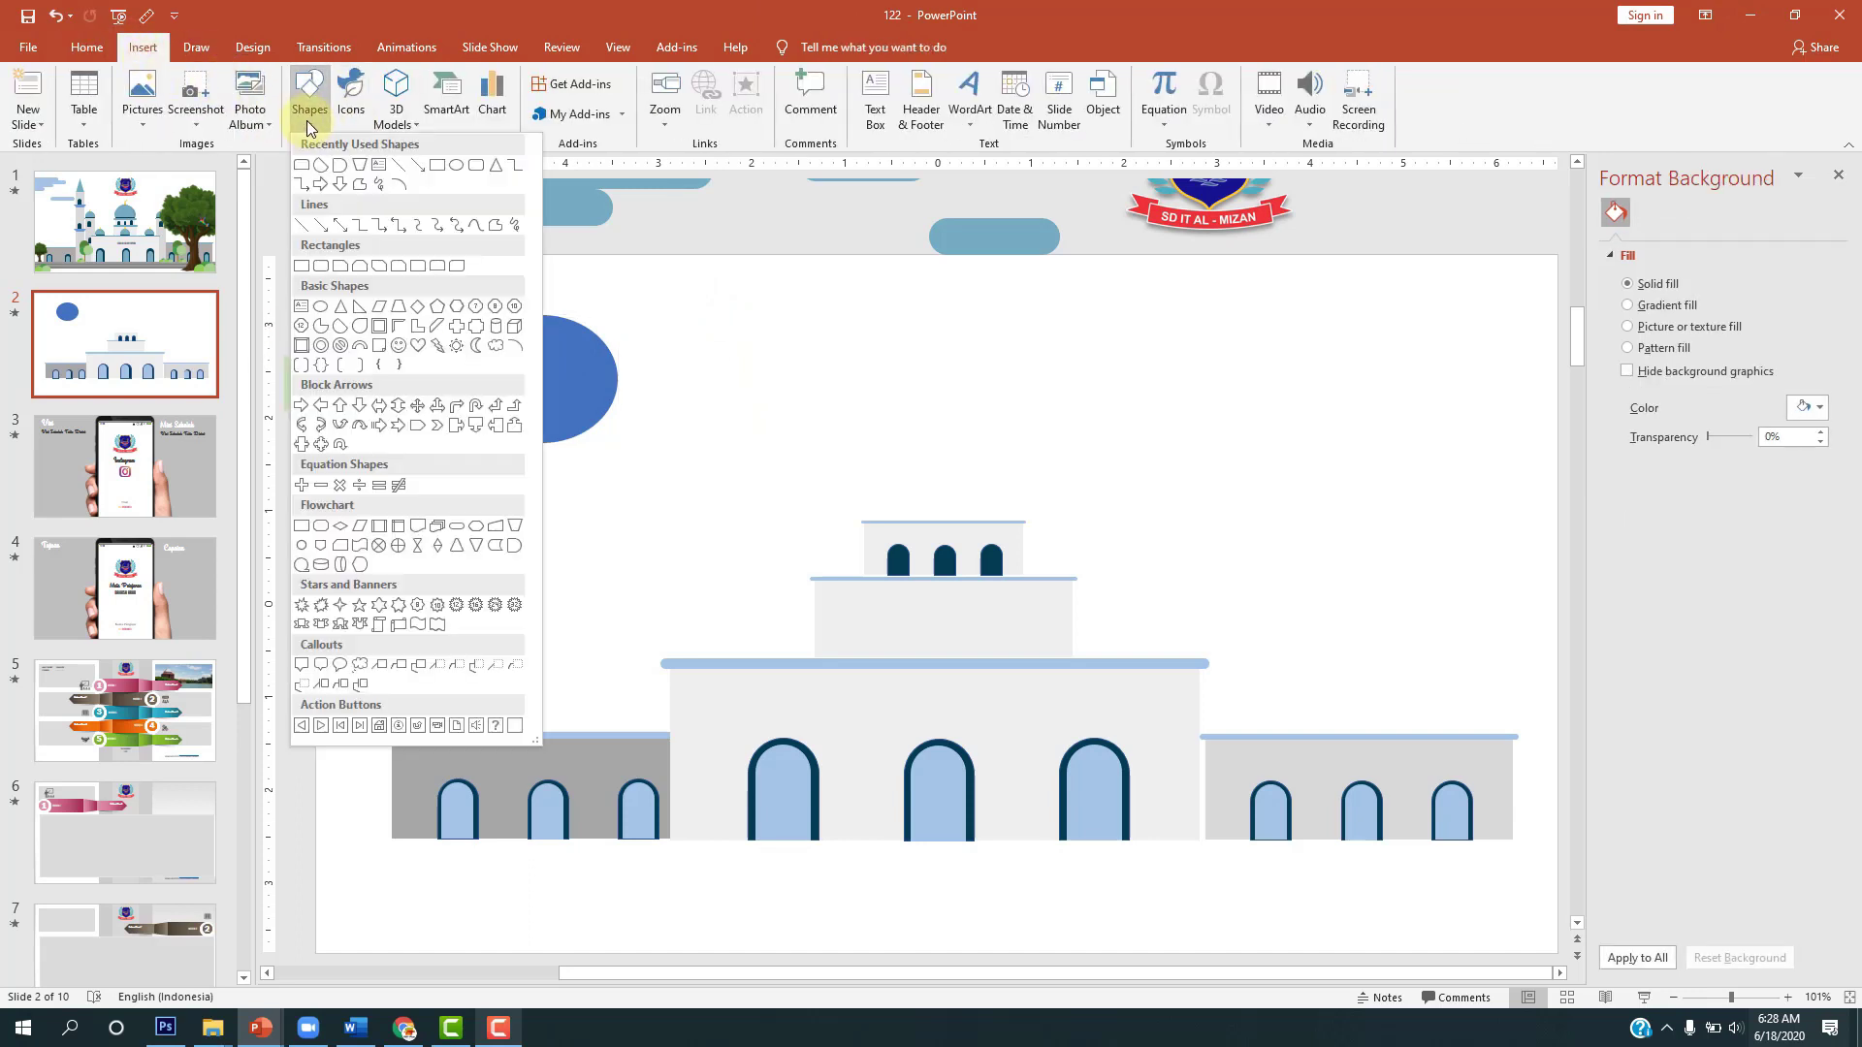
left_click(436, 167)
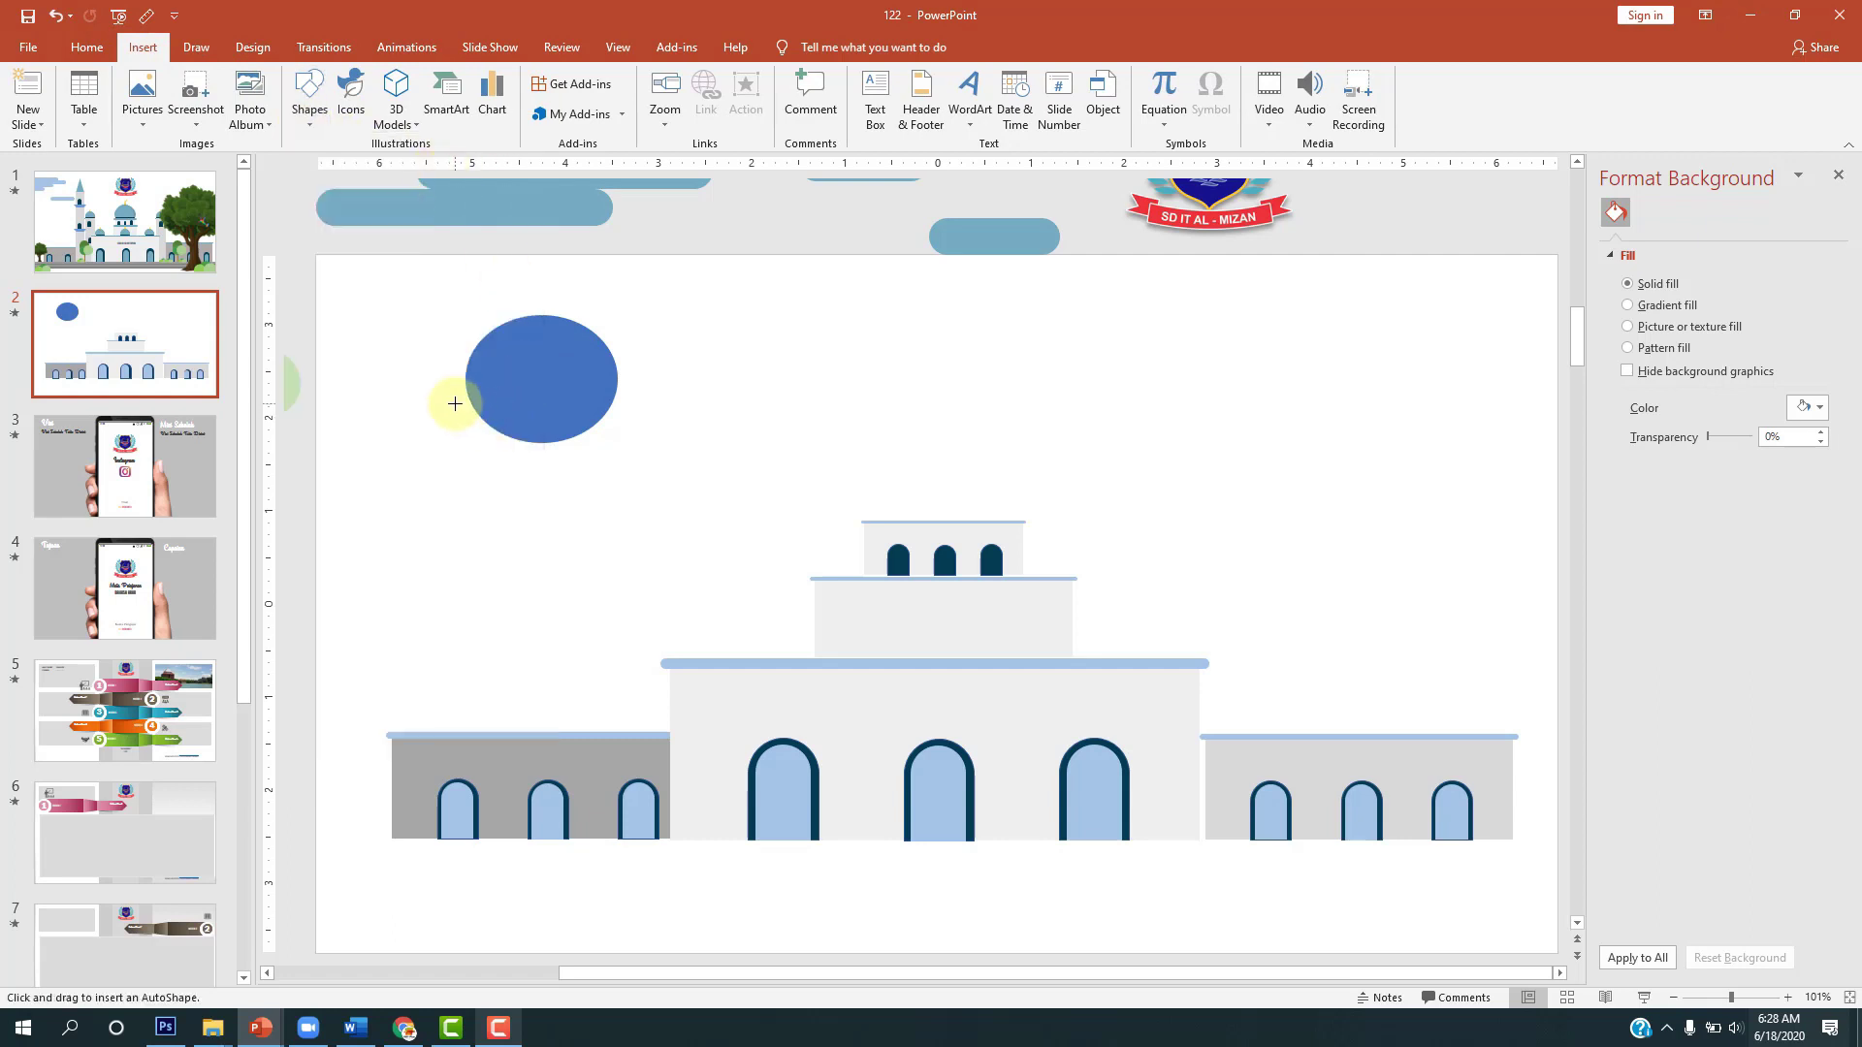
left_click_drag(454, 401, 634, 453)
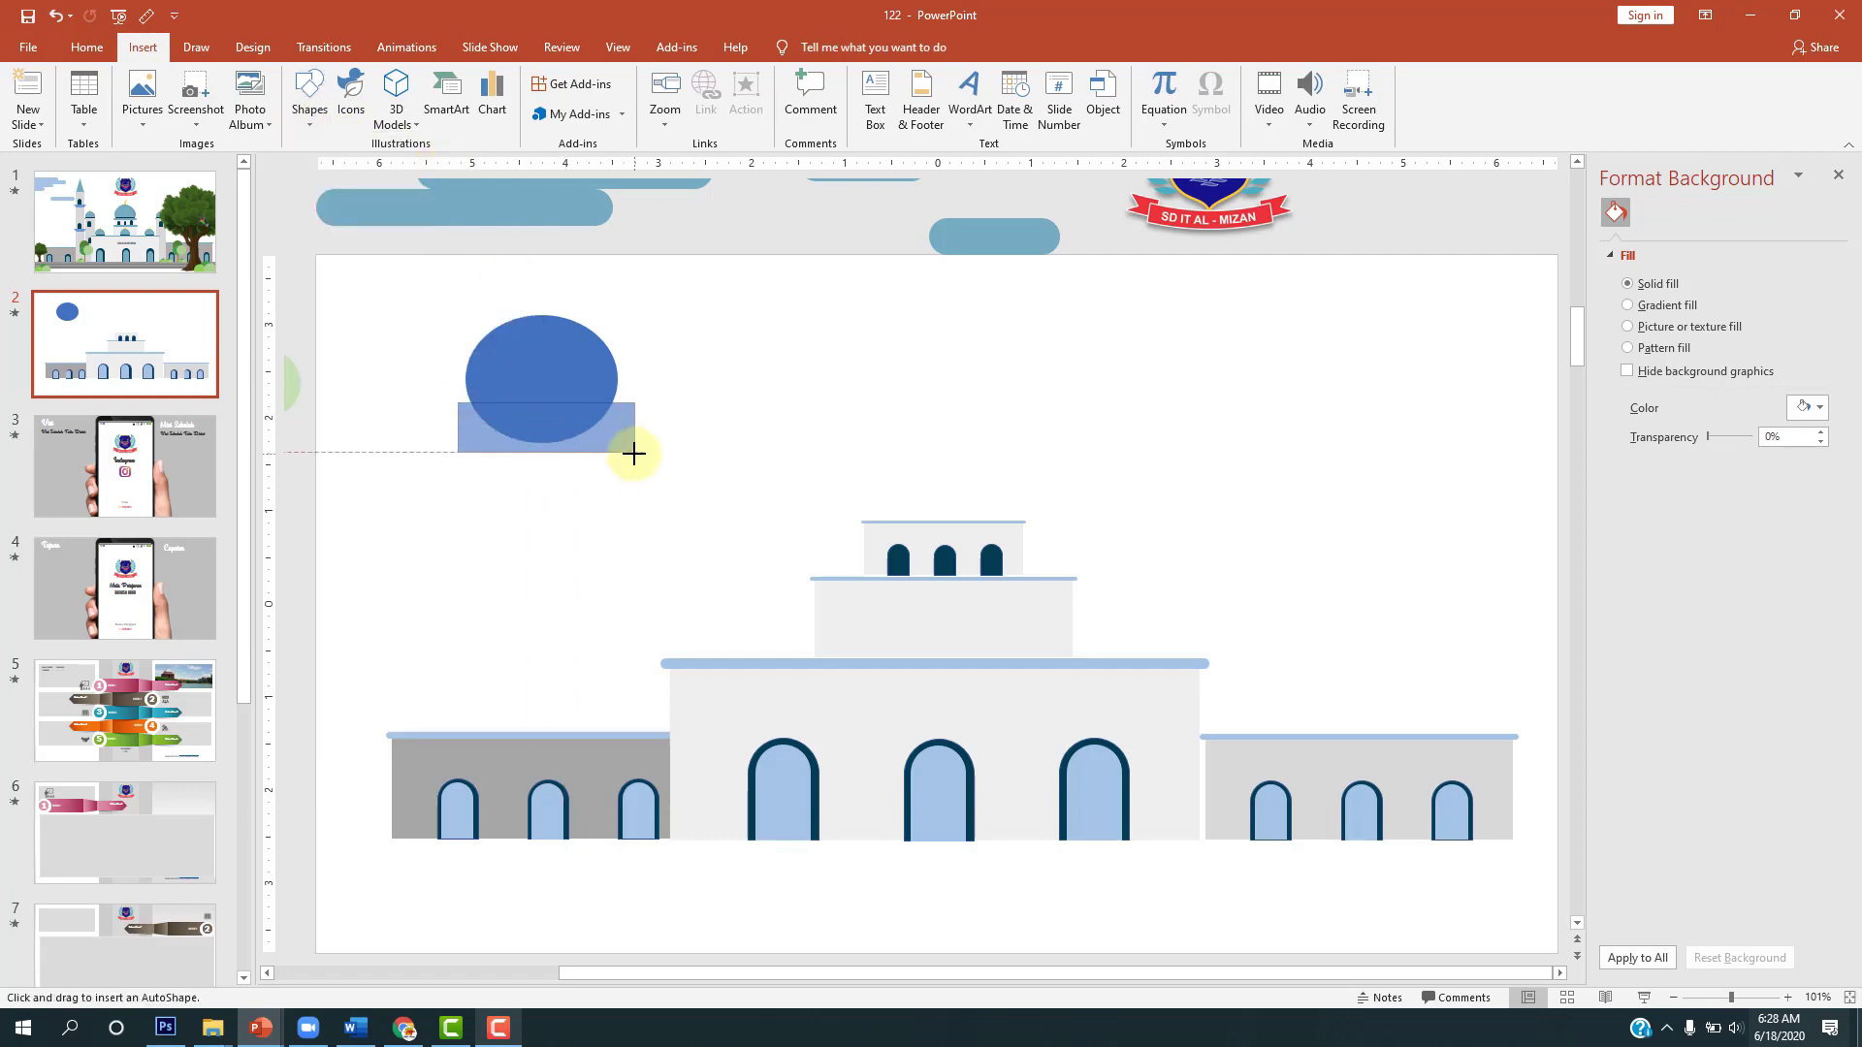
left_click_drag(626, 453, 623, 451)
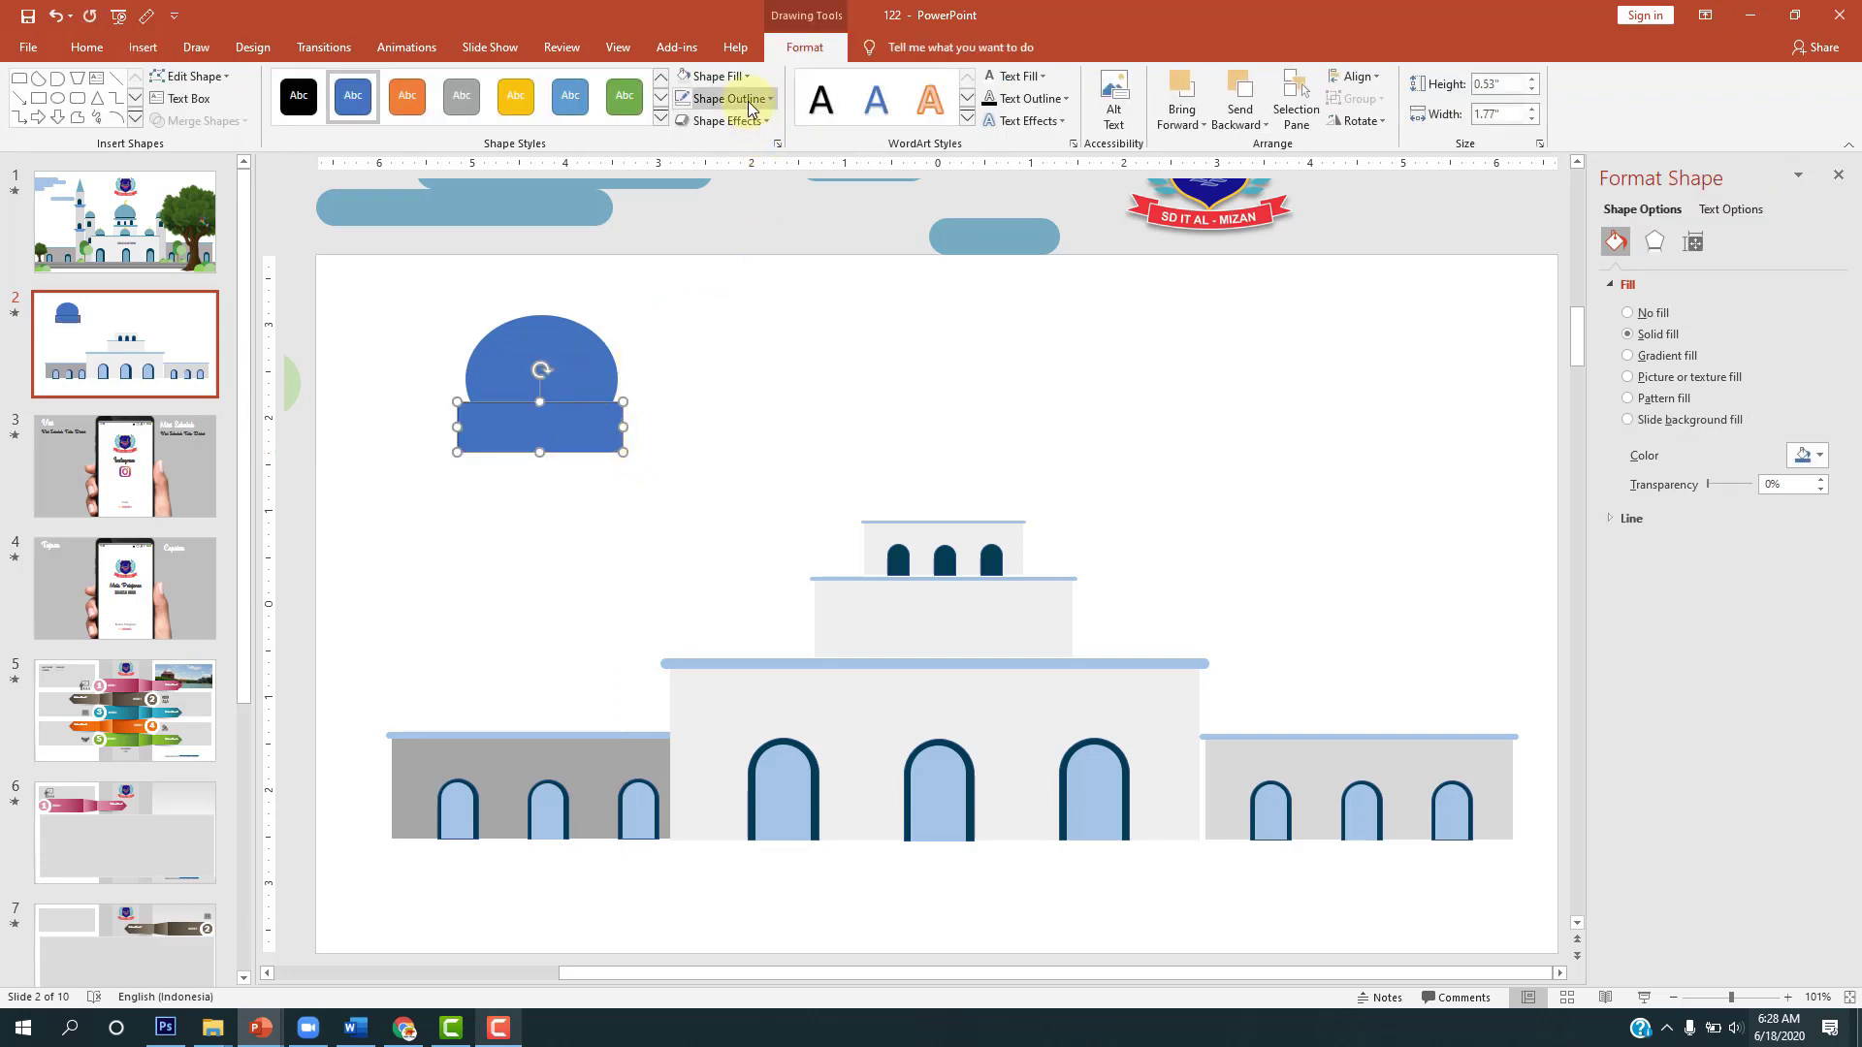
left_click(747, 101)
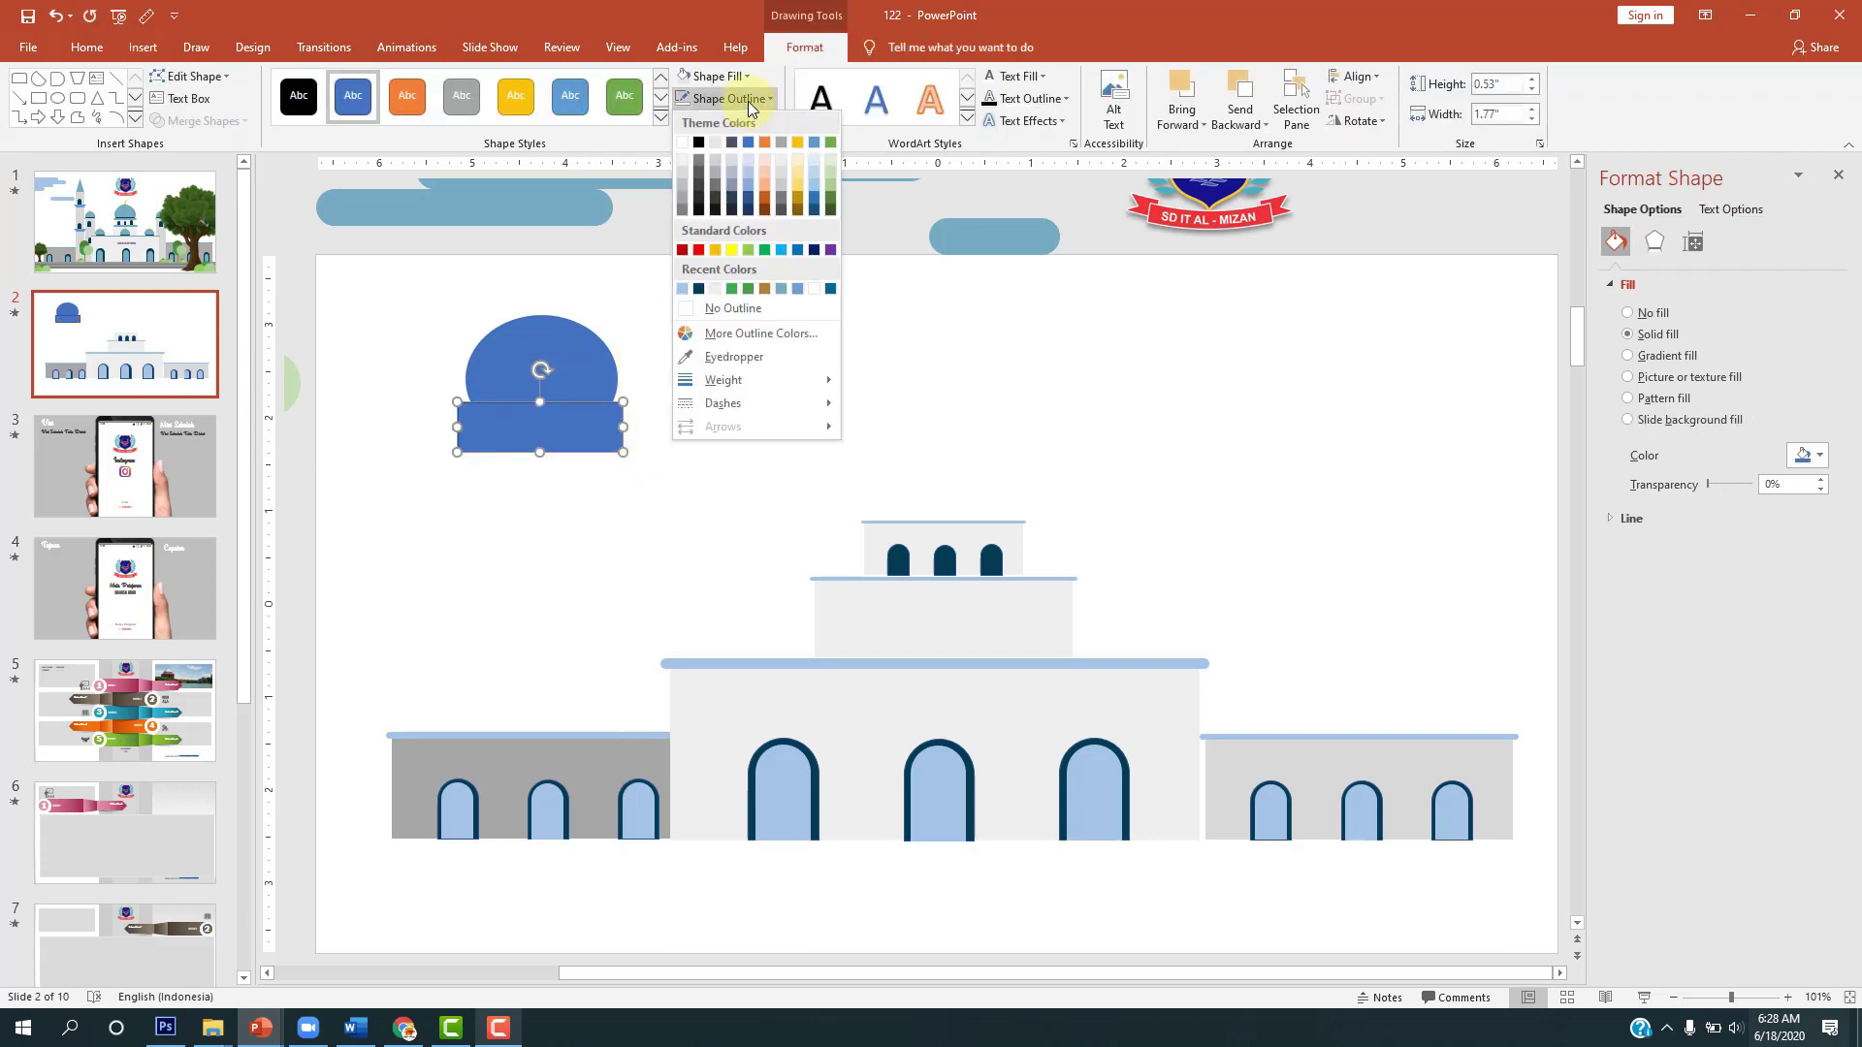
left_click(713, 307)
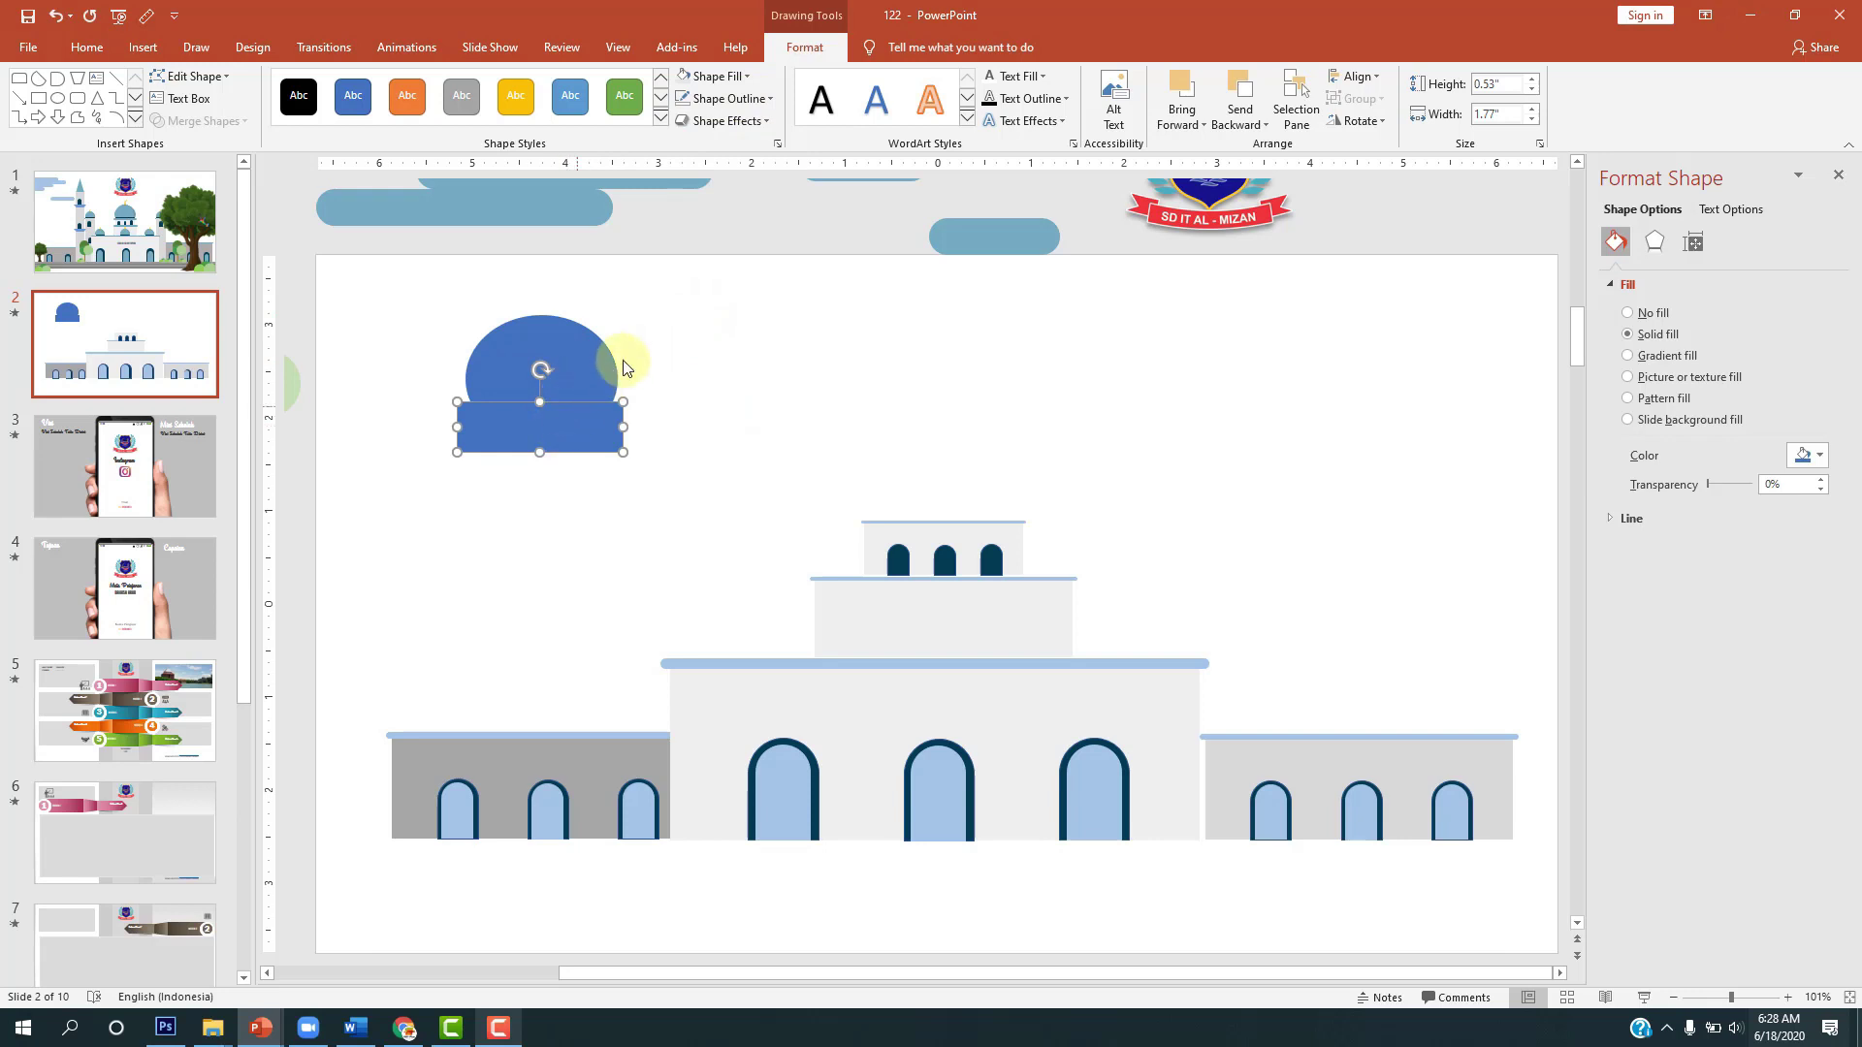
left_click(669, 344)
Step: Select the light-blue oval and the rectangle, then Merge Shapes > Subtract to leave a half-dome
left_click(574, 358)
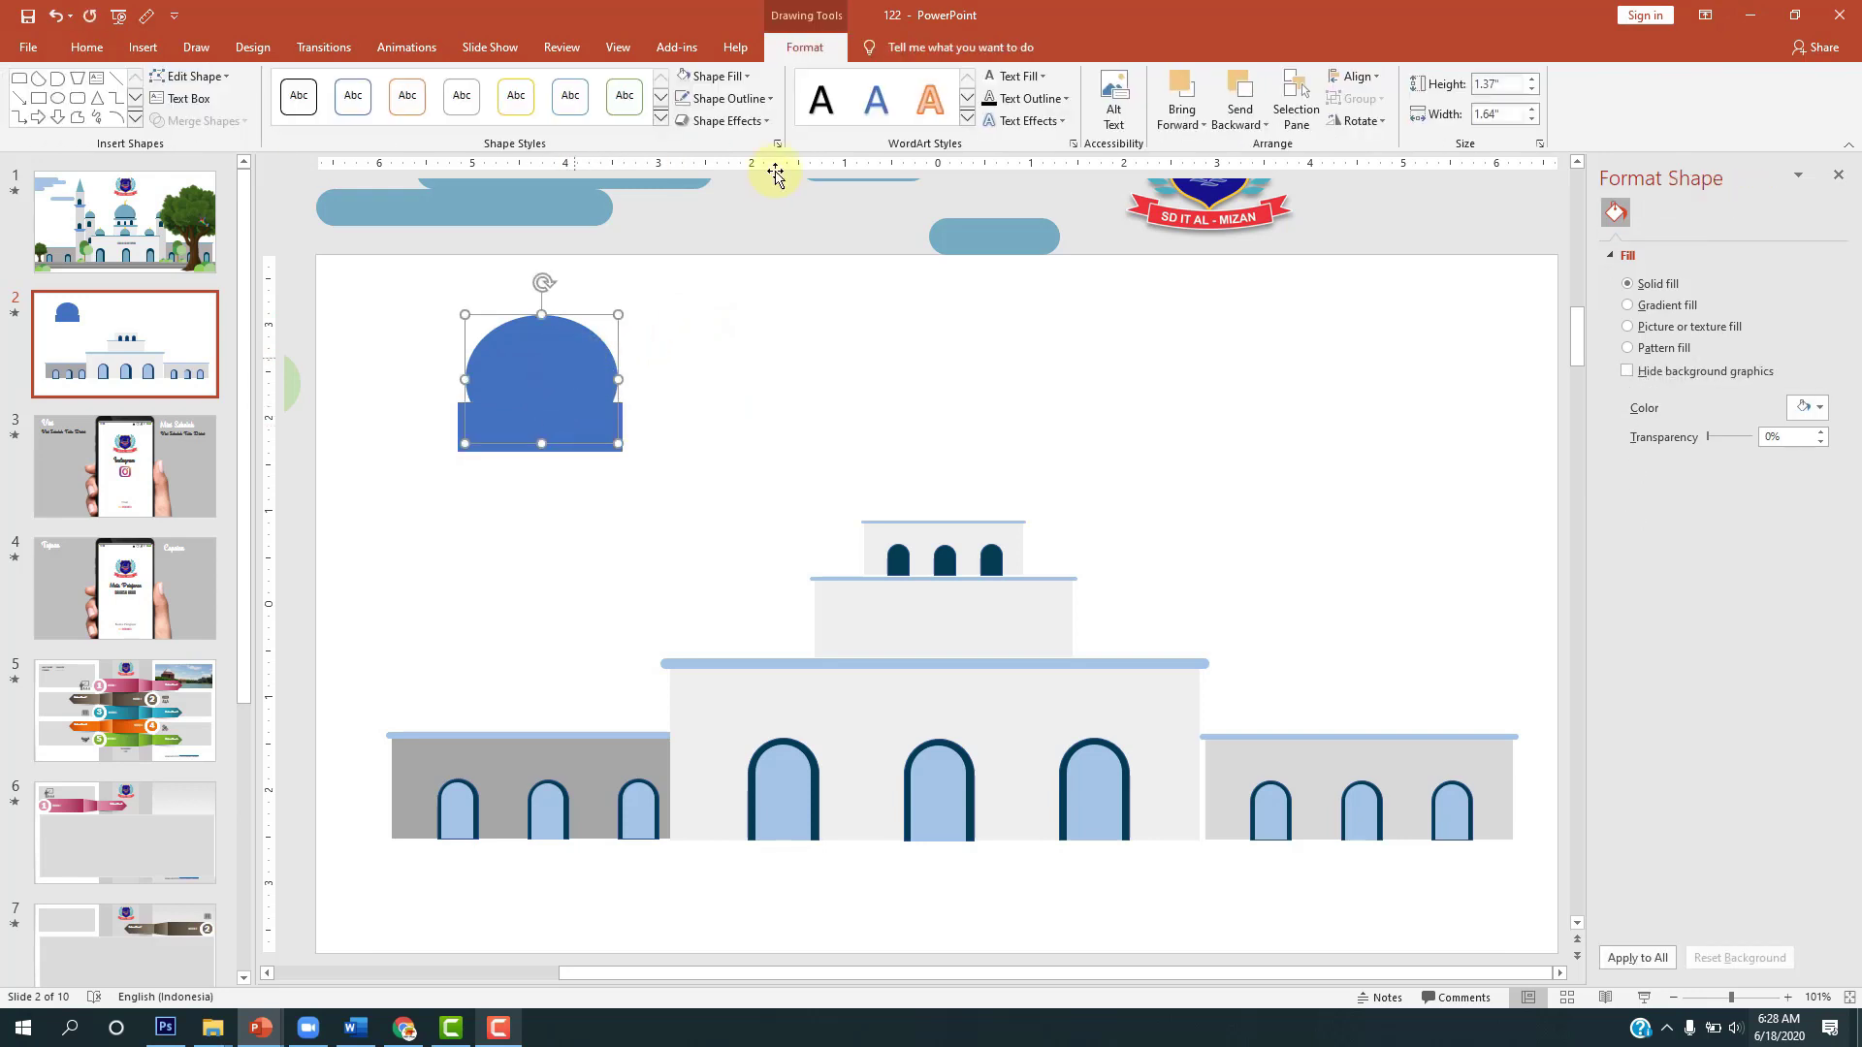
left_click(741, 75)
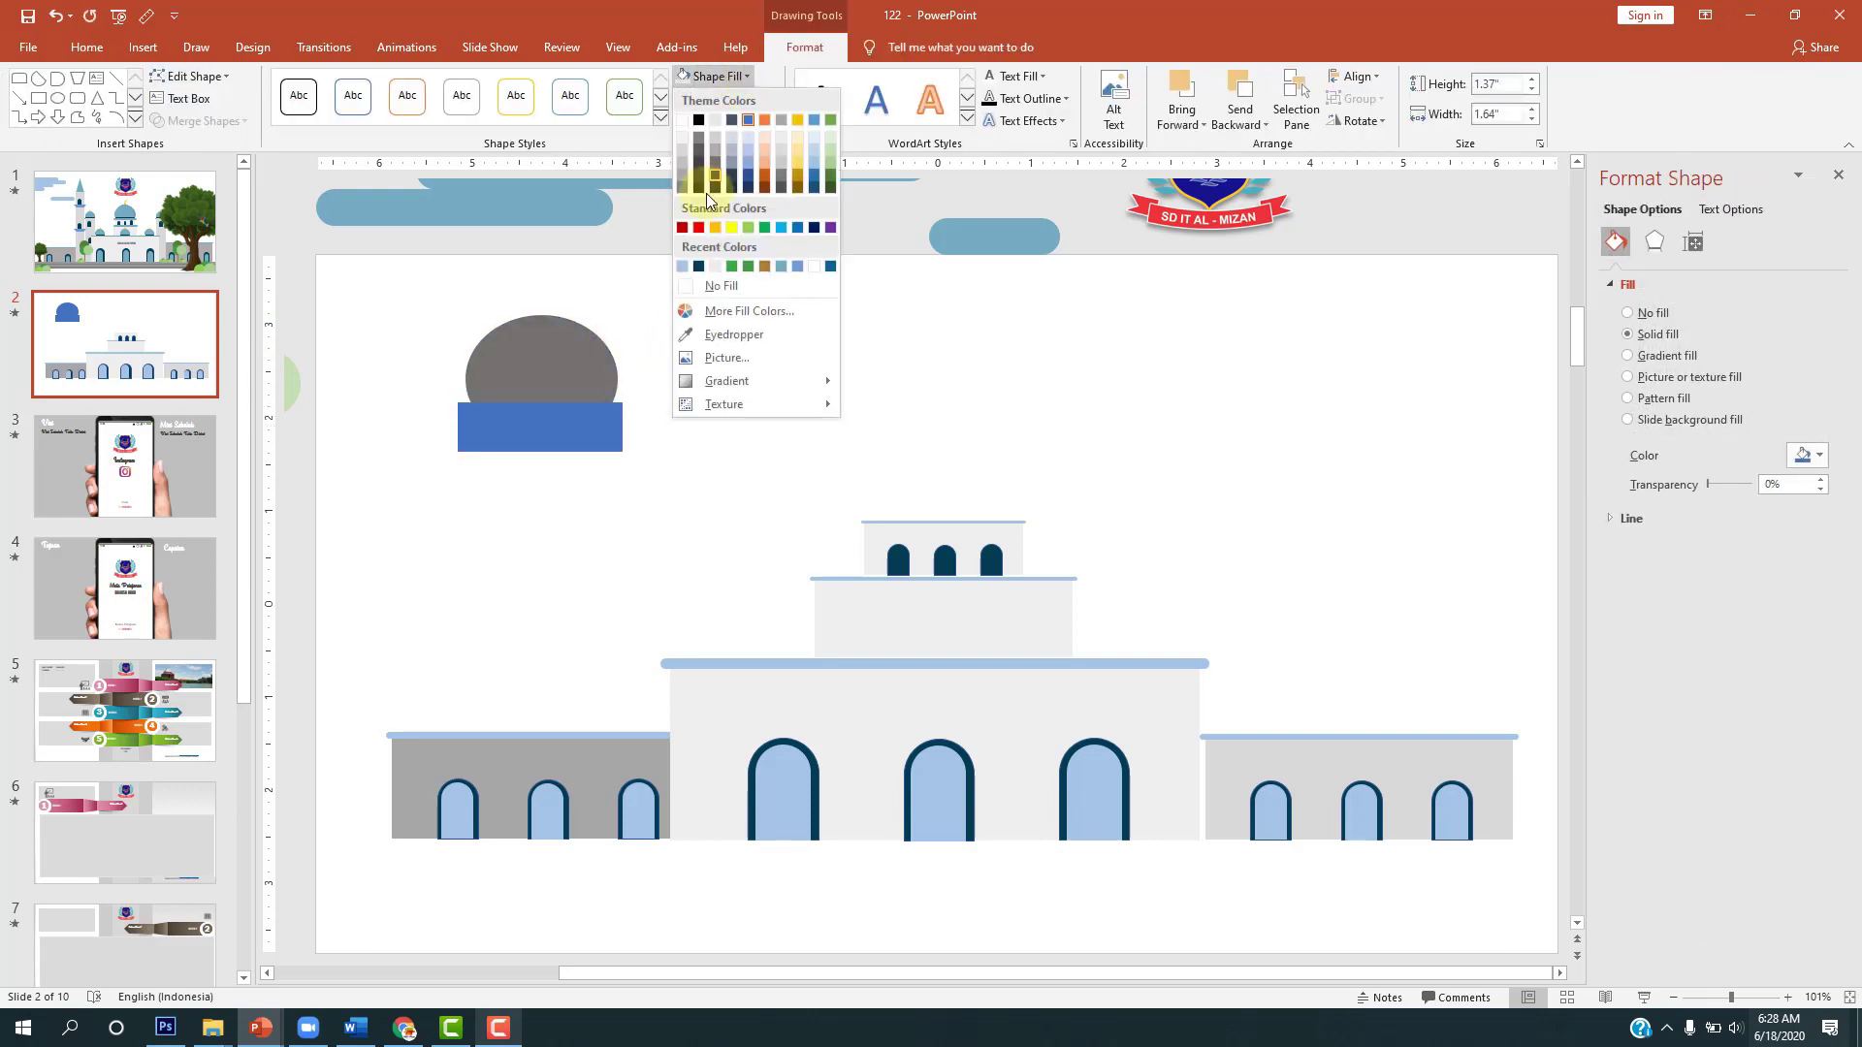
key("Escape")
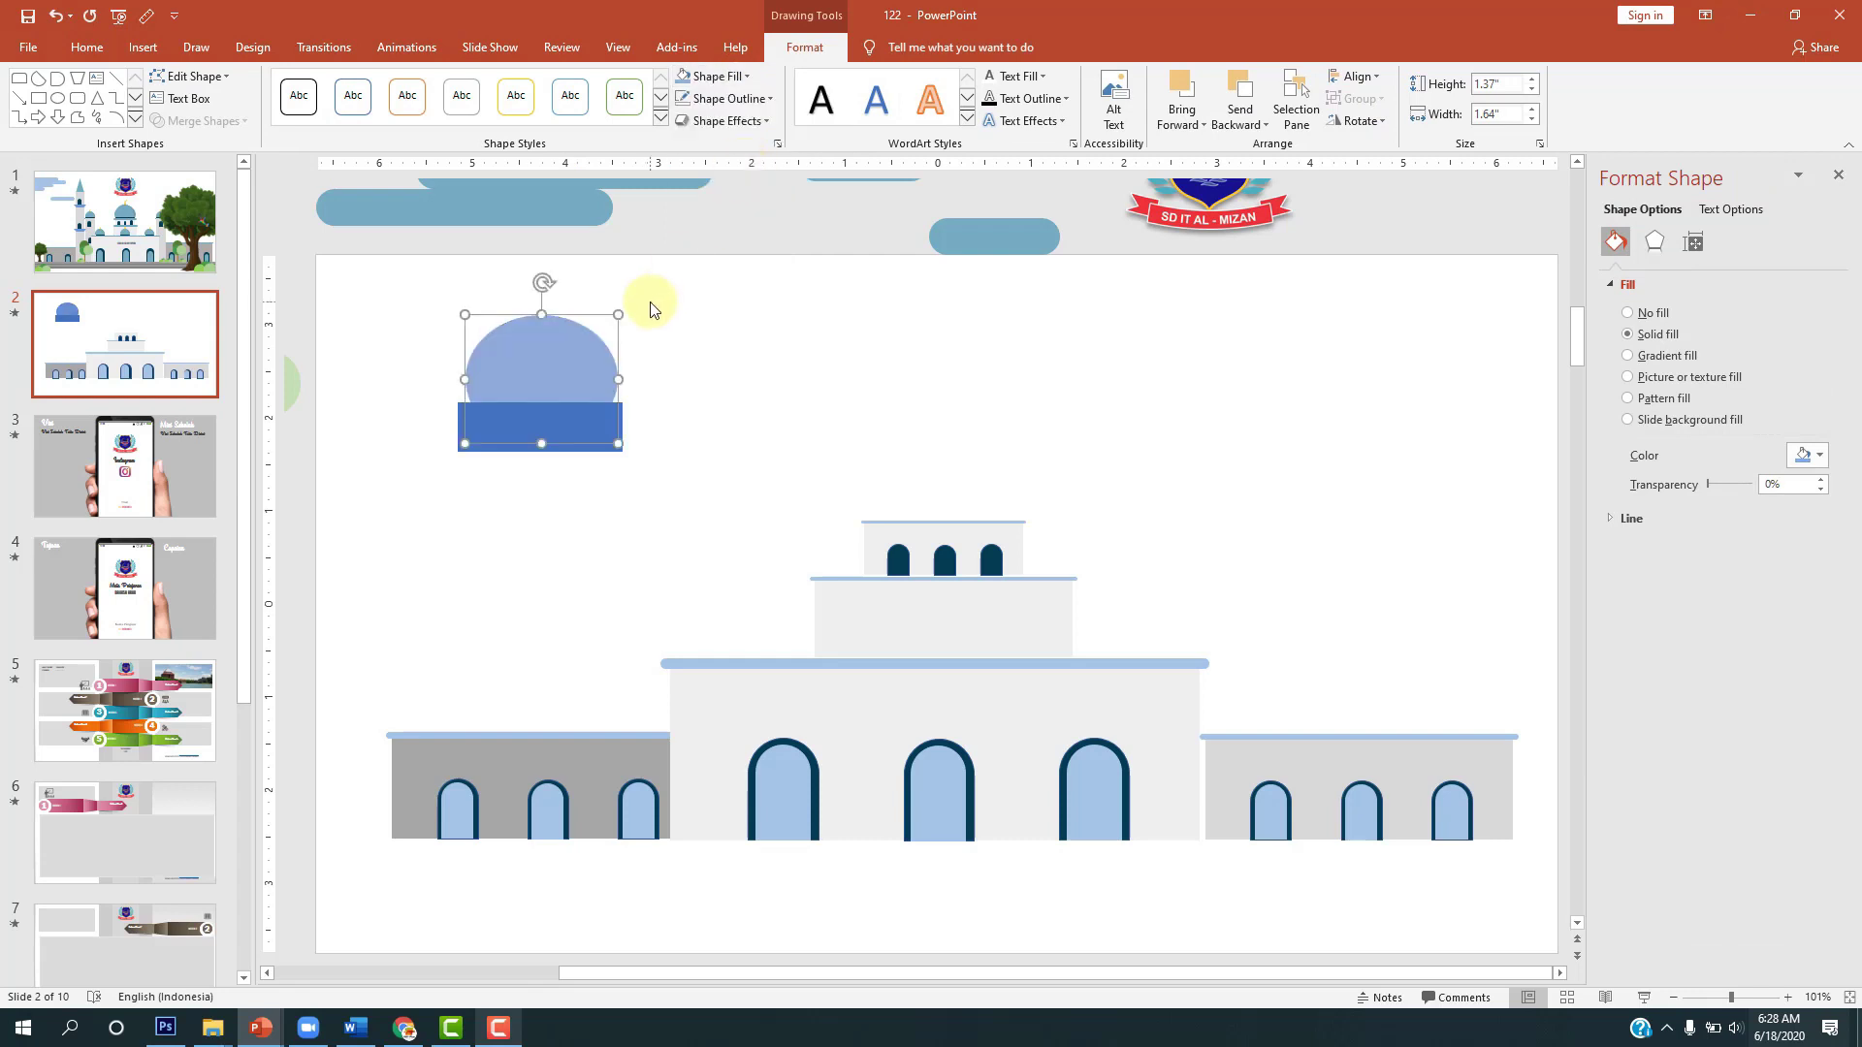
left_click(415, 402)
left_click(552, 354)
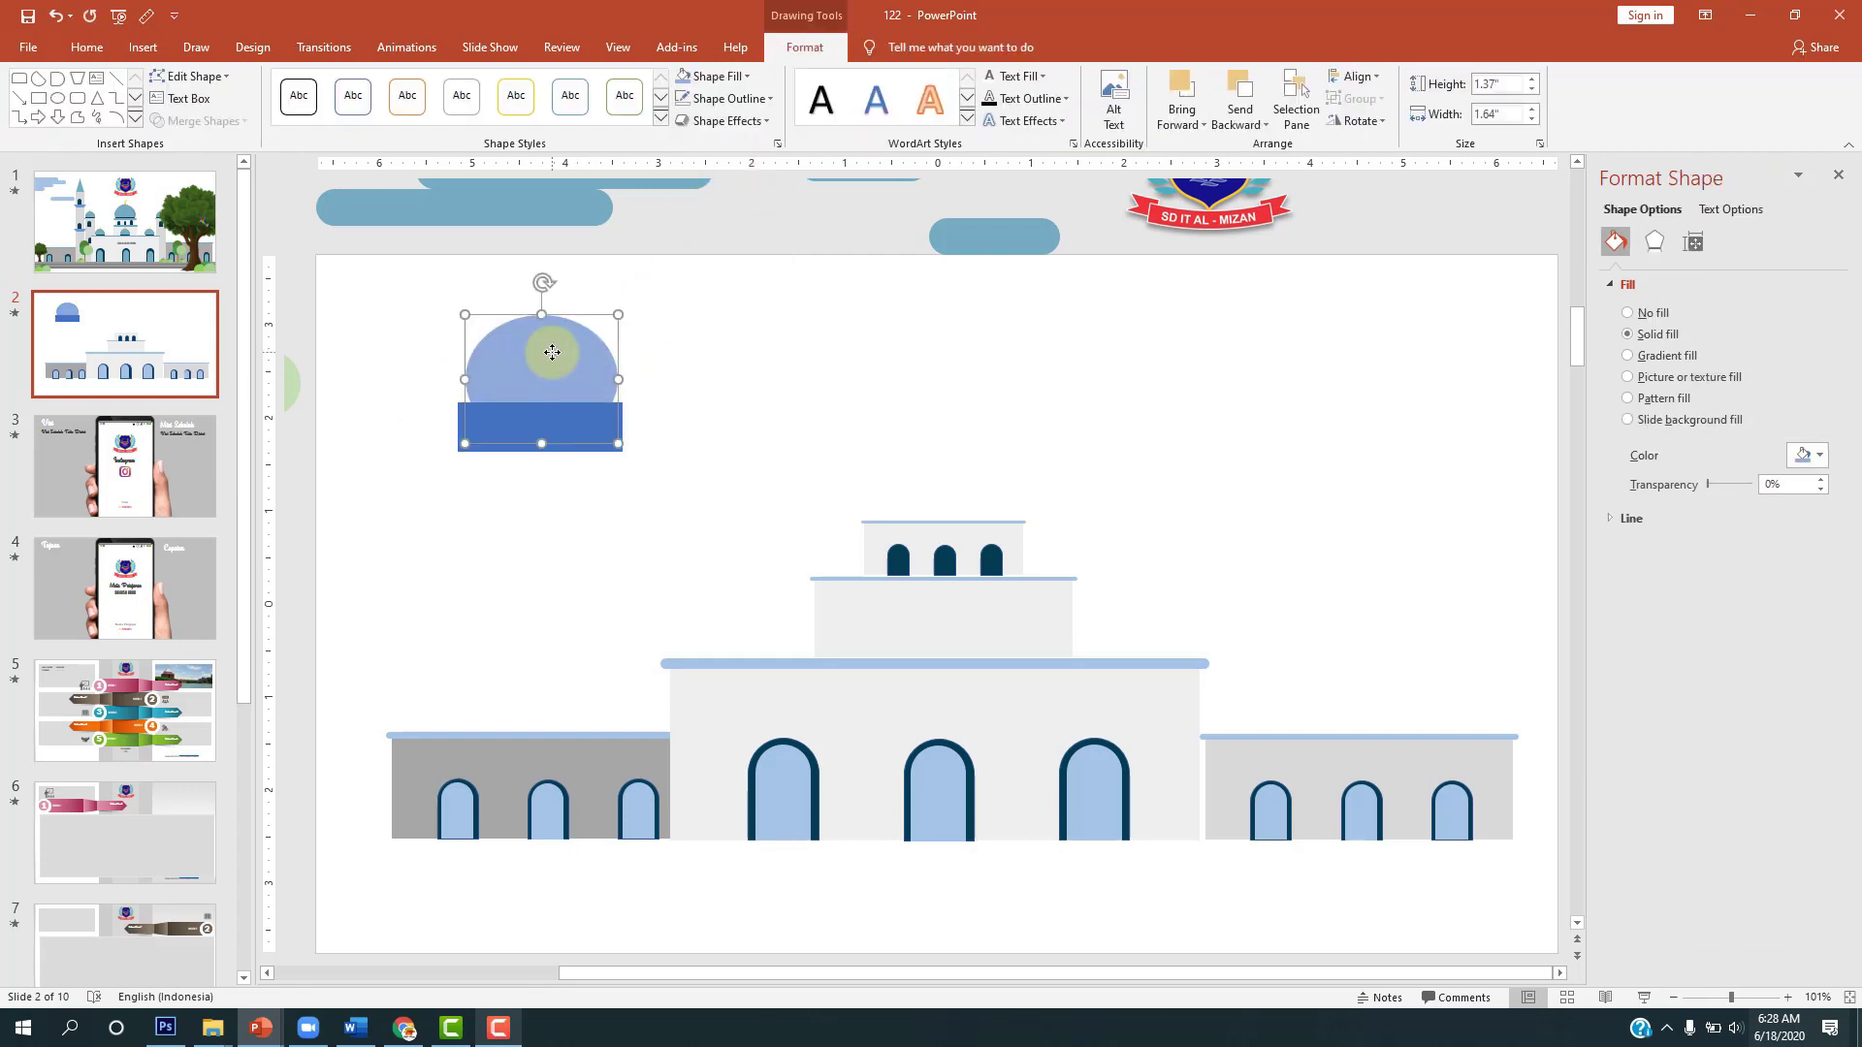
left_click(455, 428)
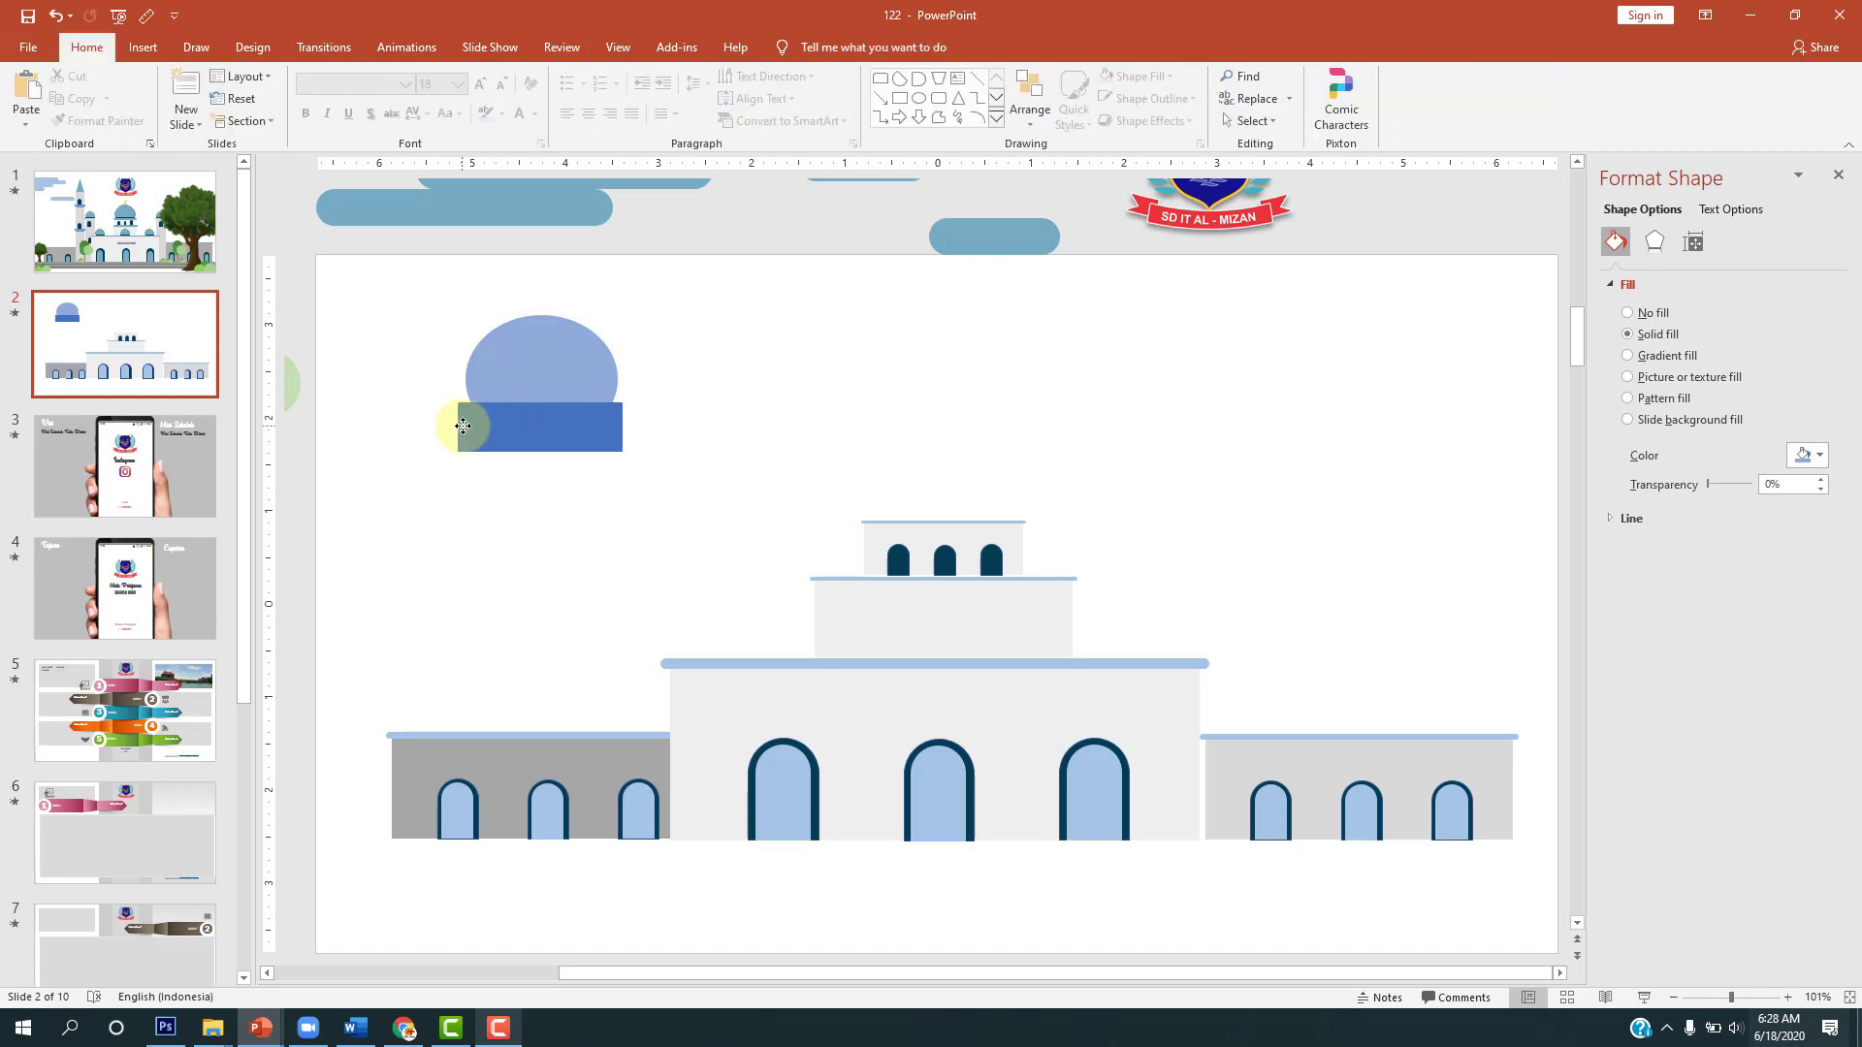
left_click(594, 366)
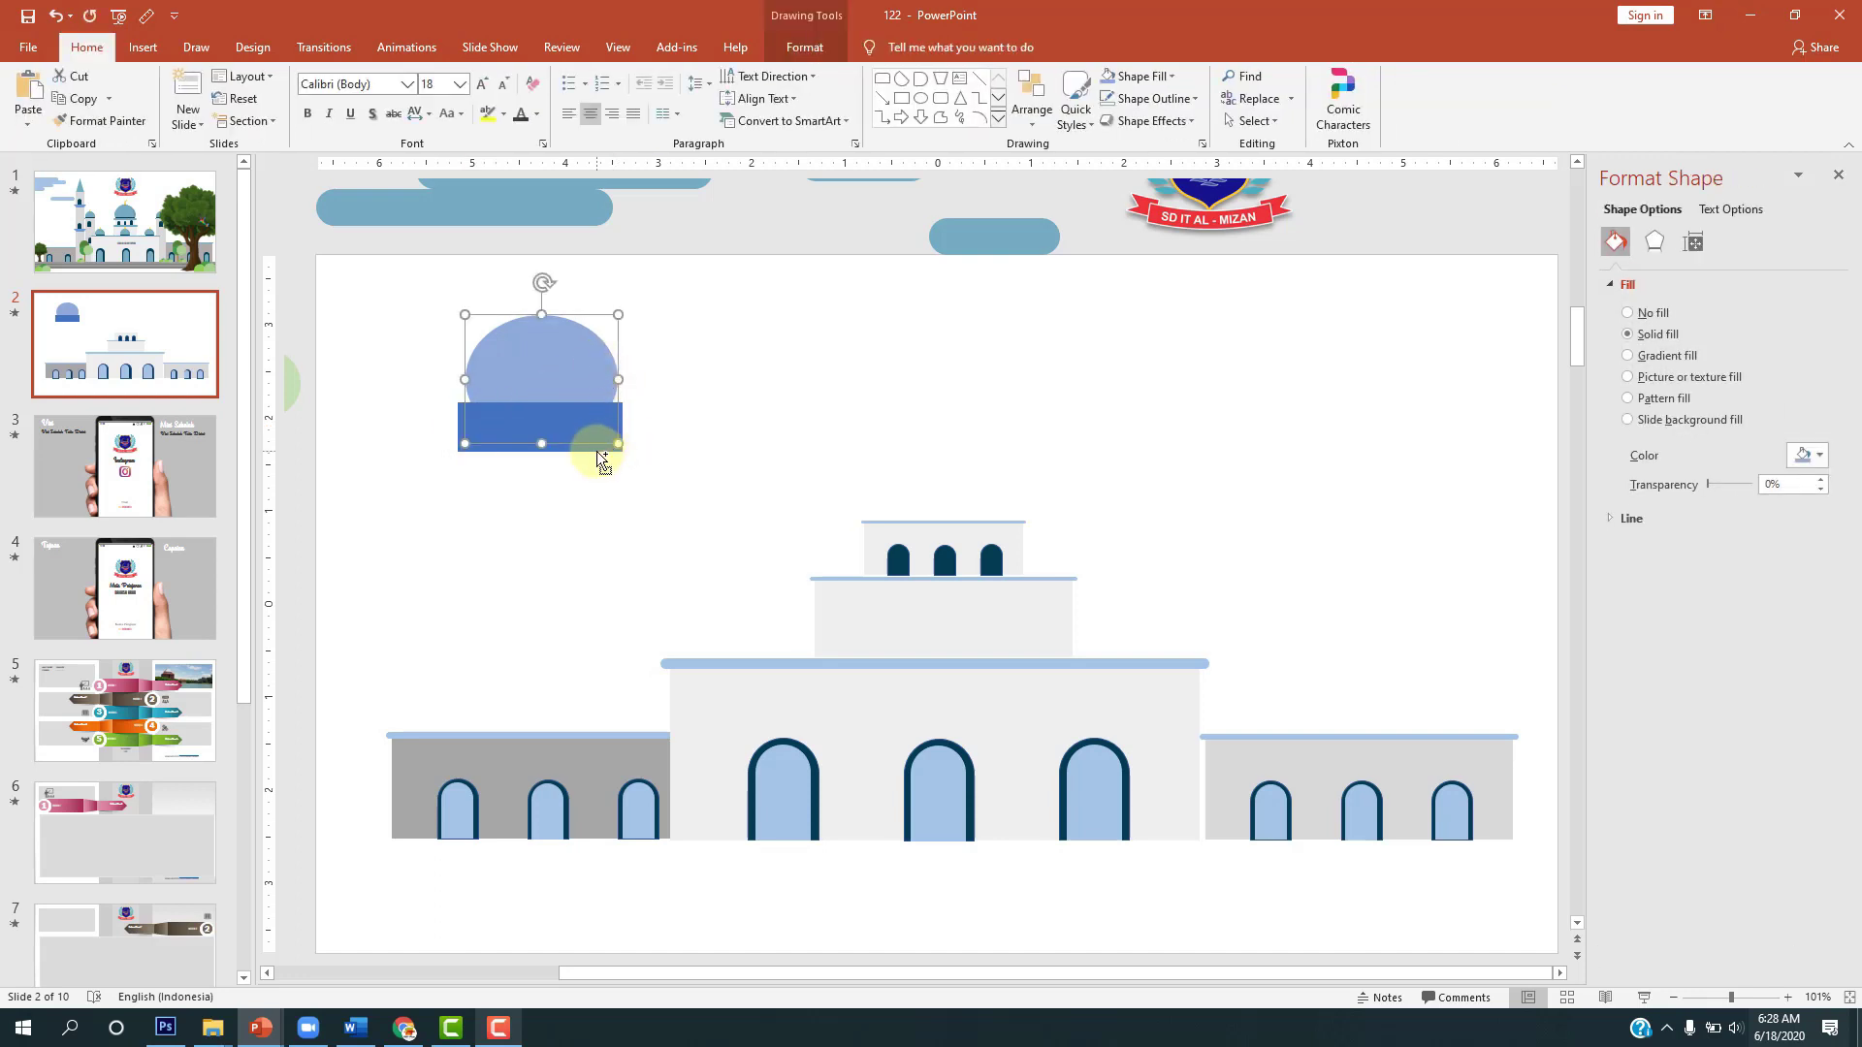
left_click(597, 451)
left_click(591, 362)
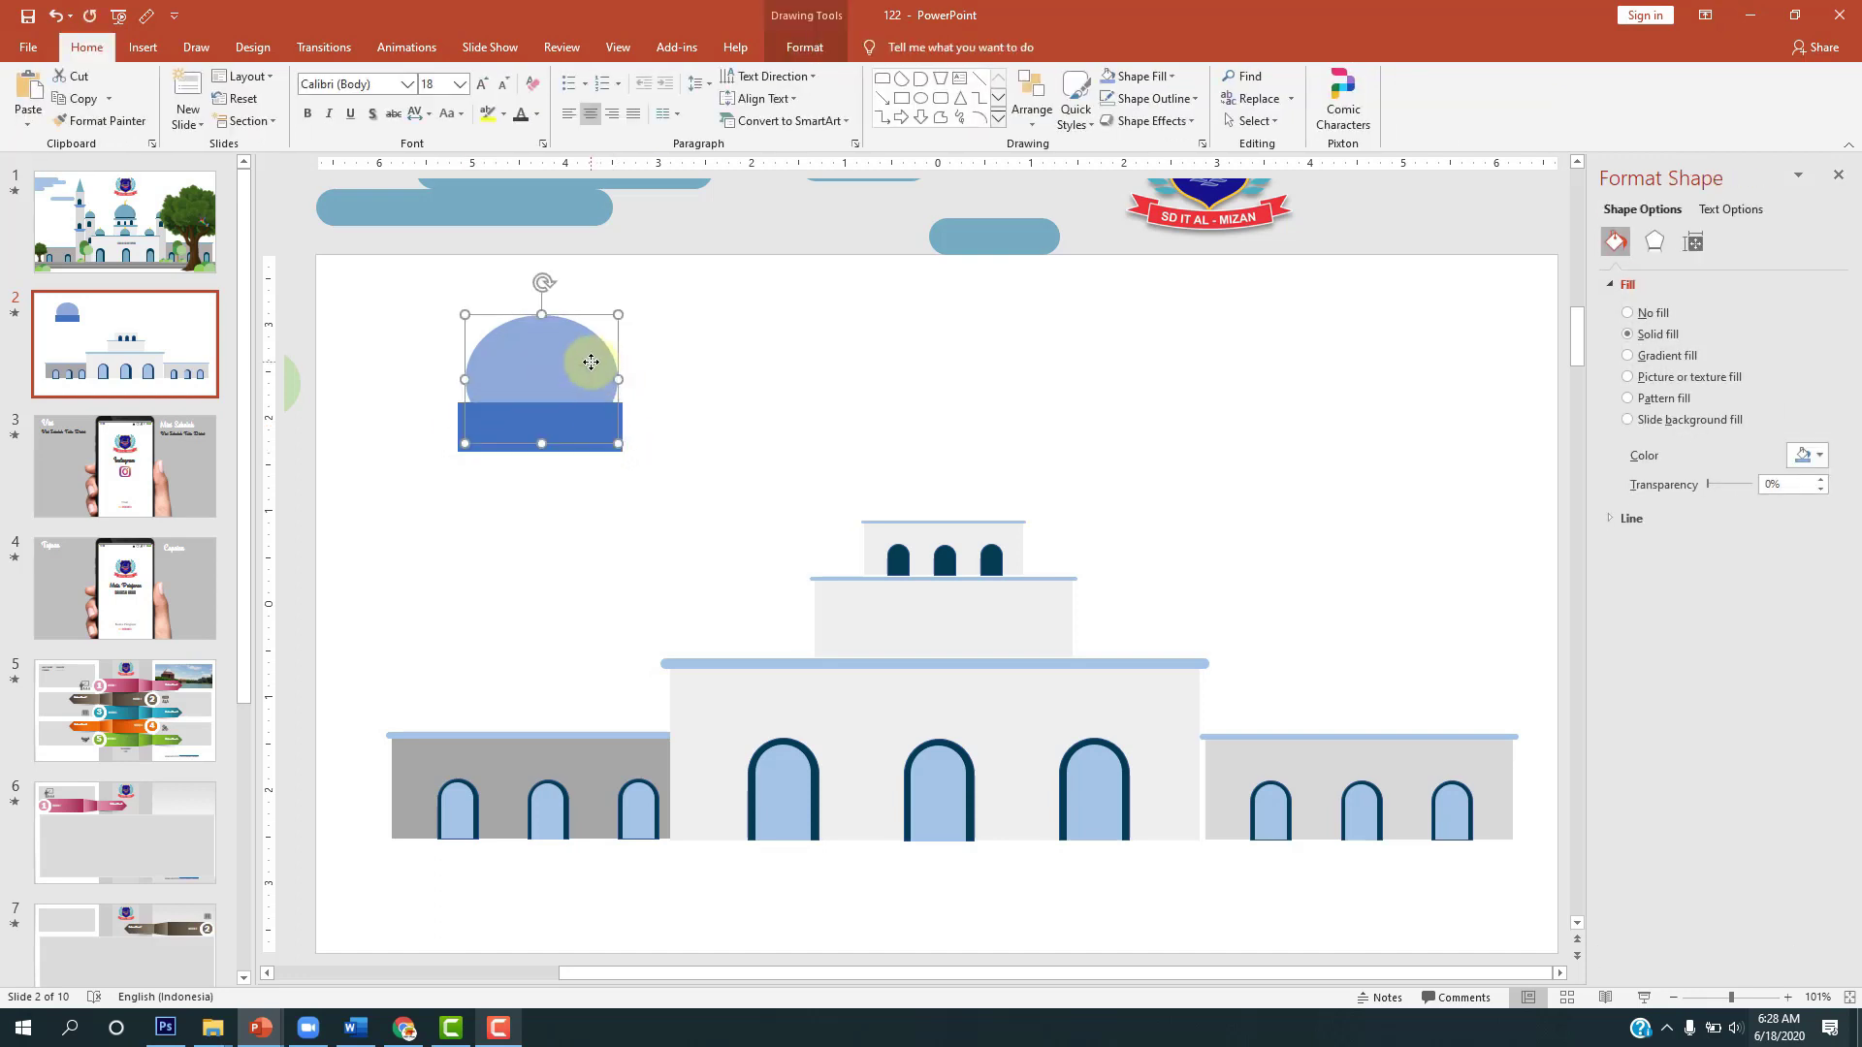
left_click(580, 450, "shift")
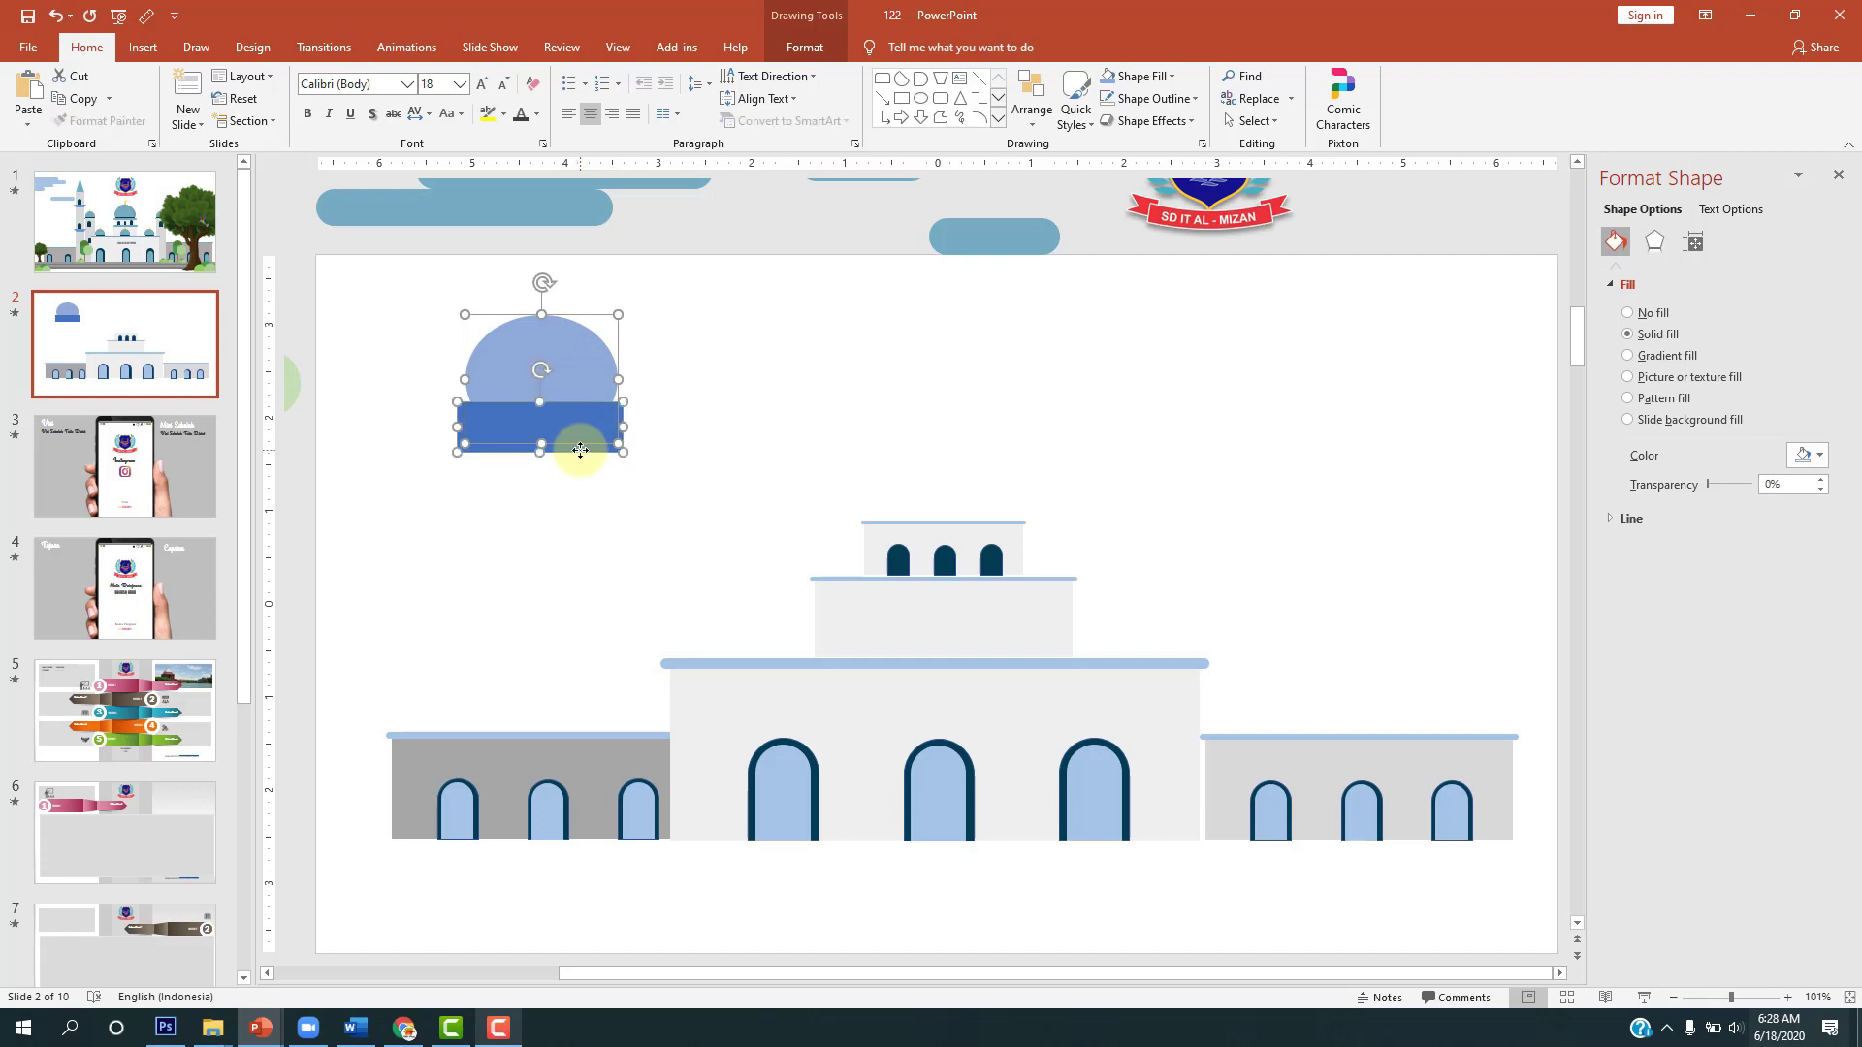
left_click(793, 54)
left_click(236, 122)
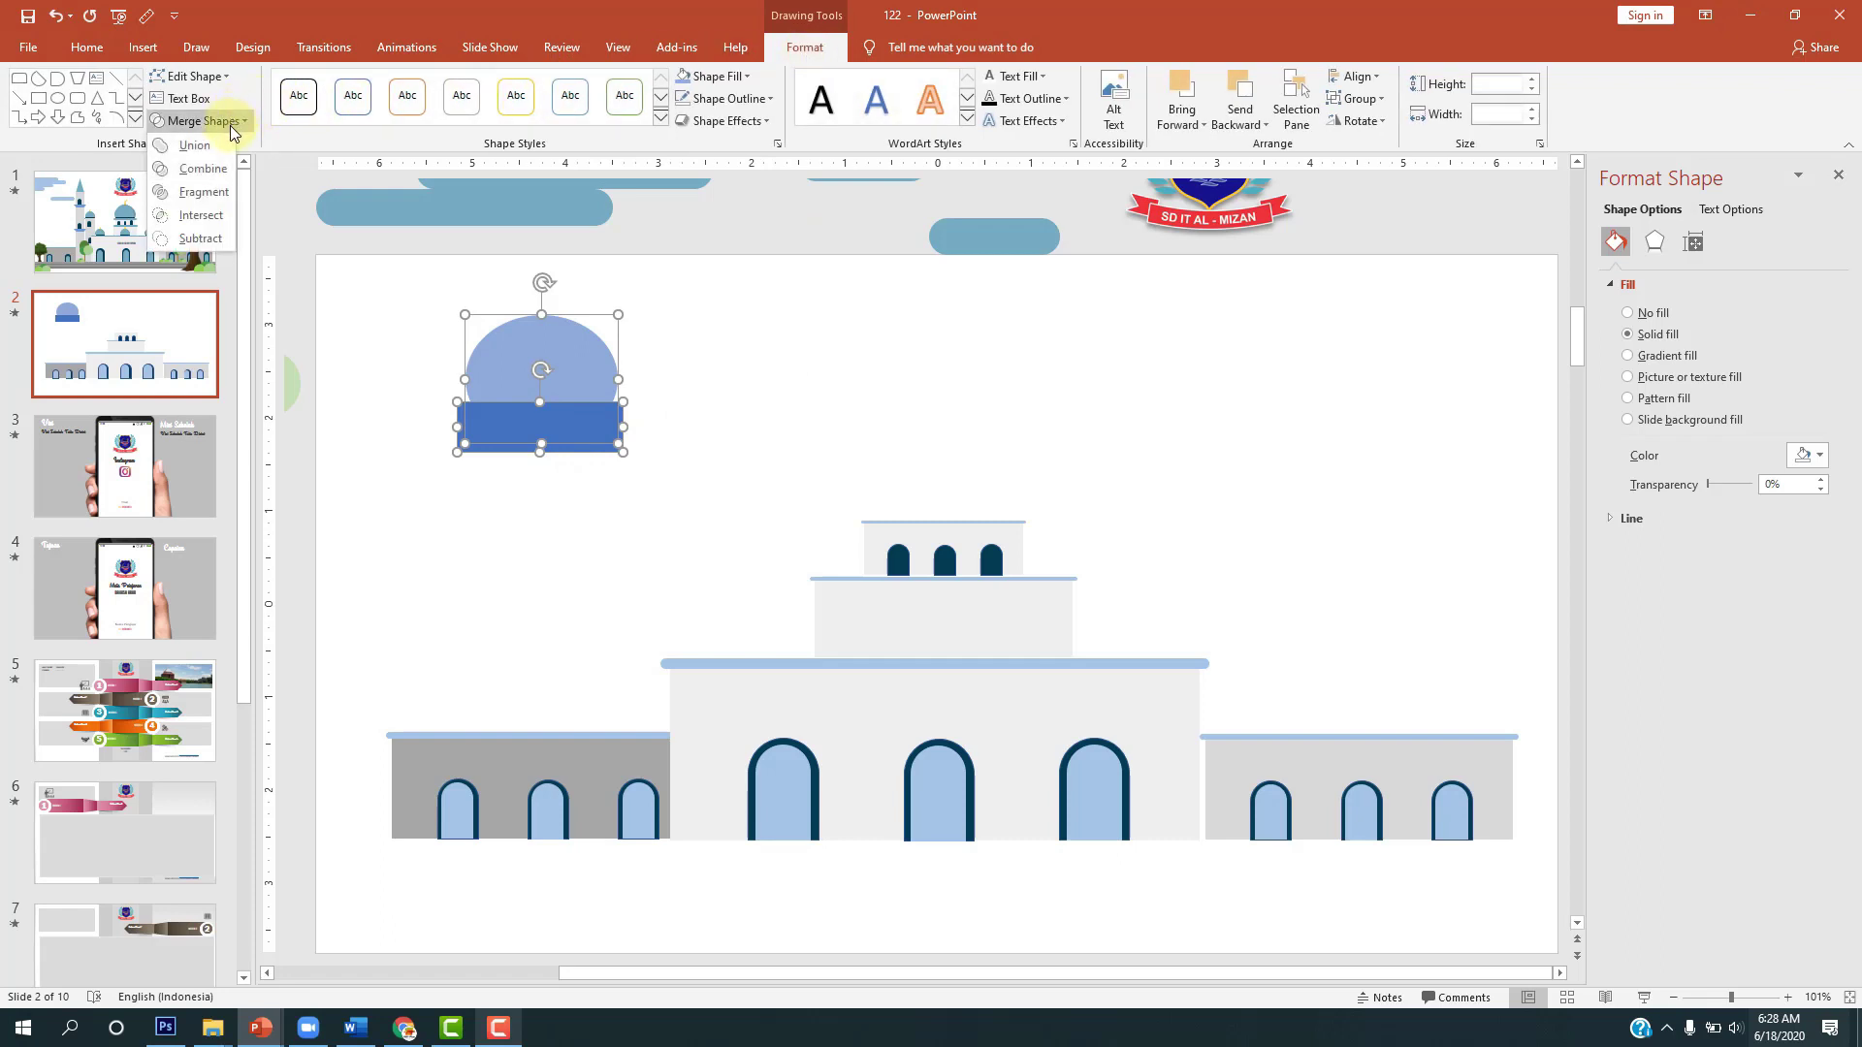
left_click(200, 238)
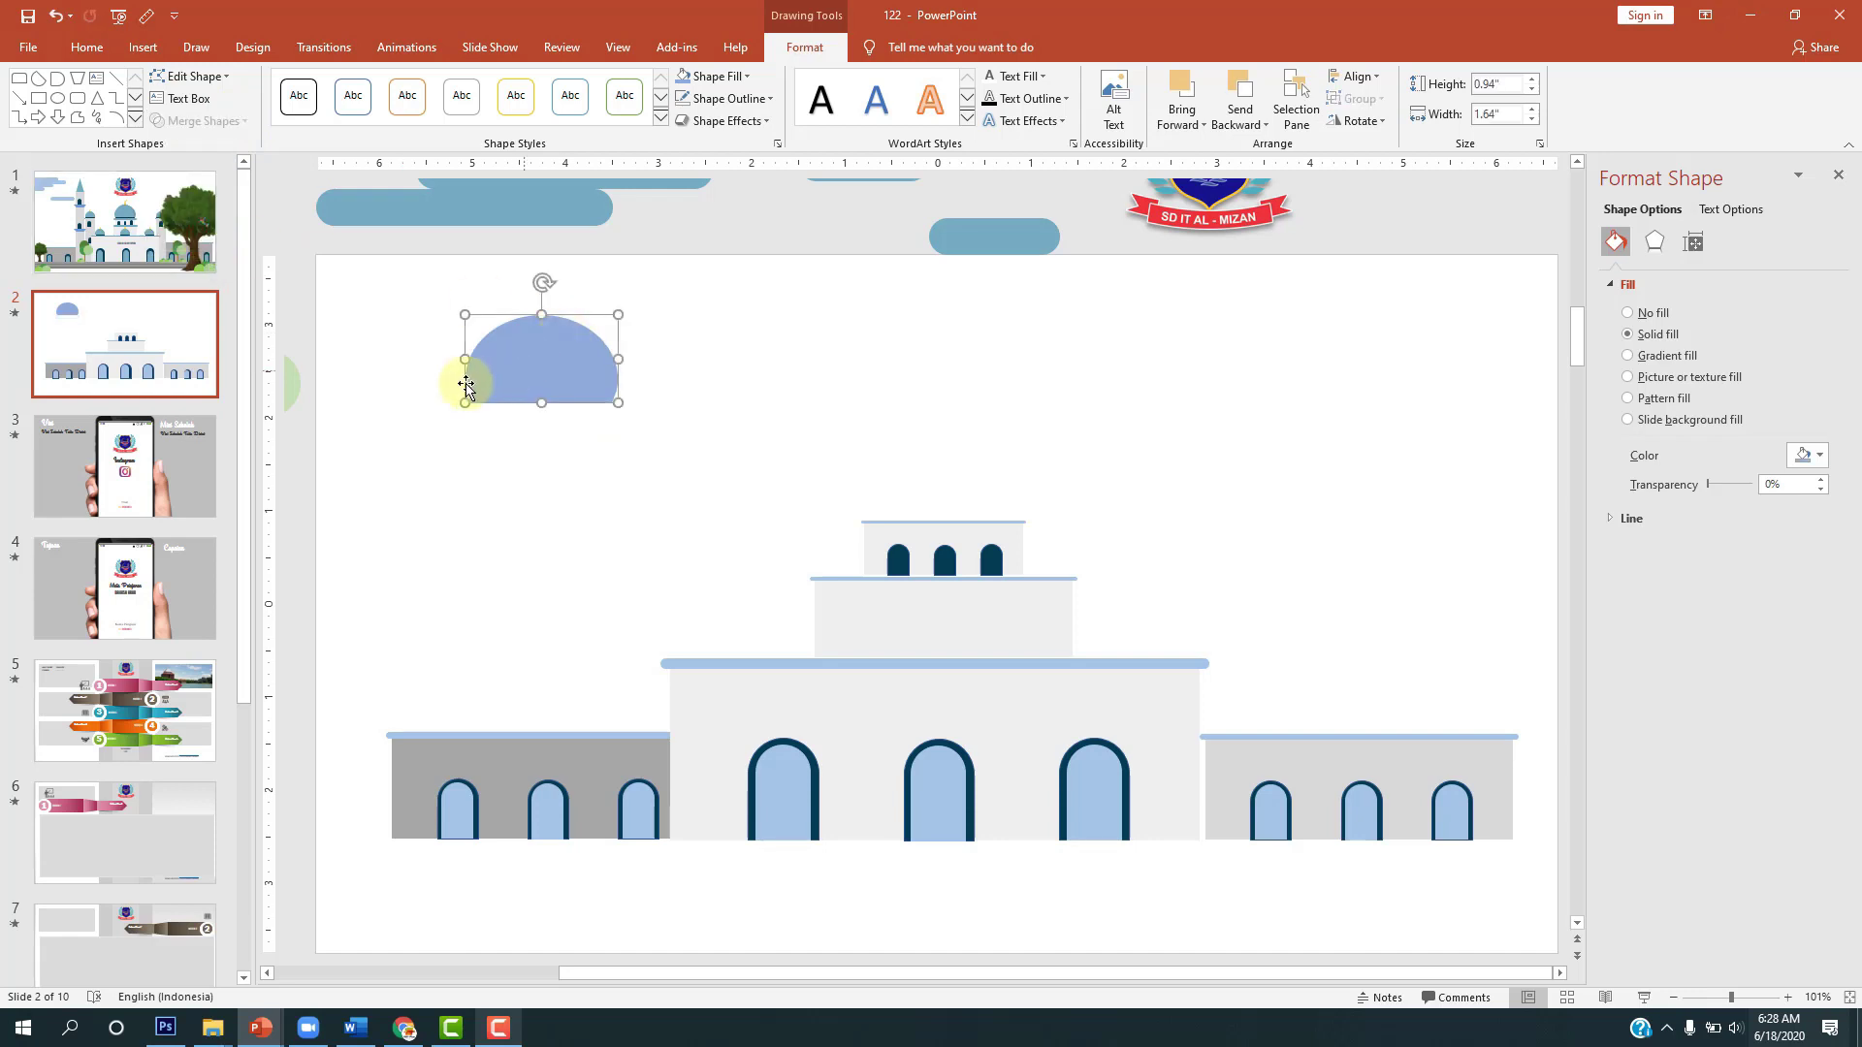
left_click(395, 388)
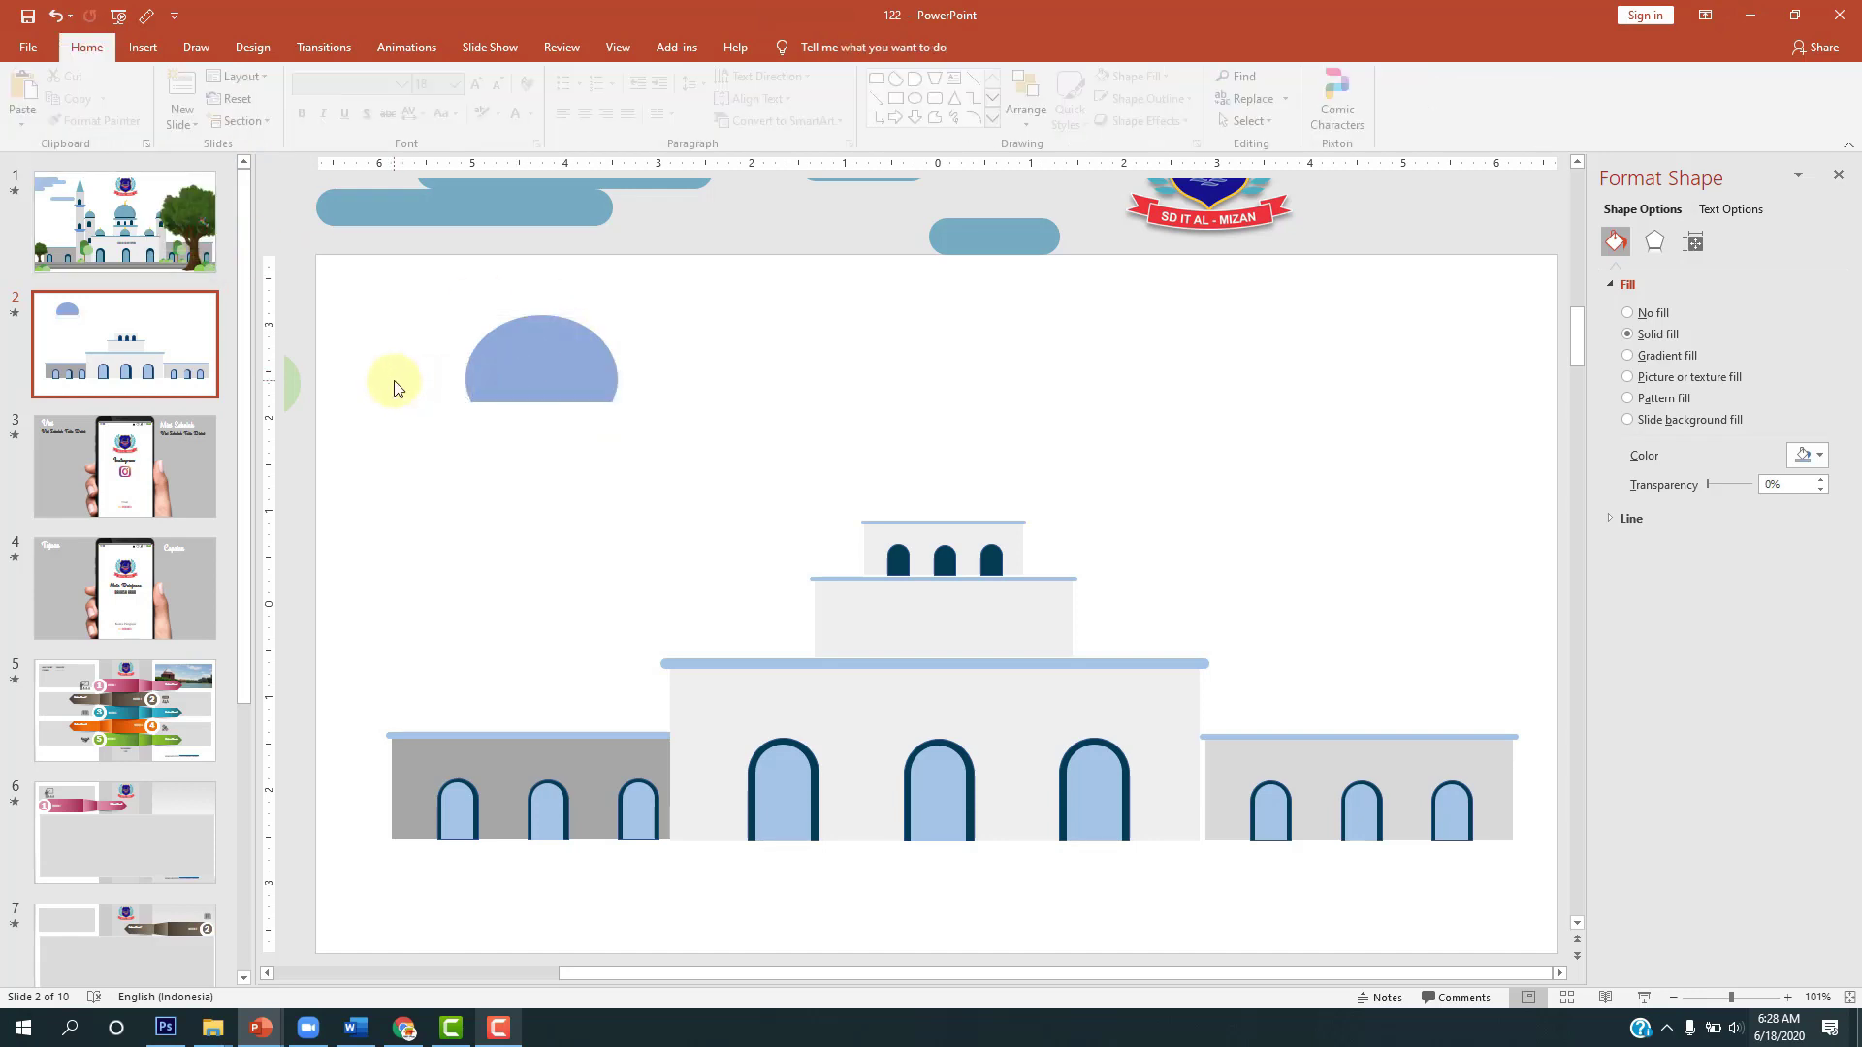
left_click(563, 364)
Step: Place the light-blue dome on the top tier, overlay a smaller dark-blue copy, then show slide 1
mouse_move(545, 364)
left_mouse_down()
mouse_move(946, 482)
mouse_move(879, 482)
mouse_move(929, 482)
left_mouse_up()
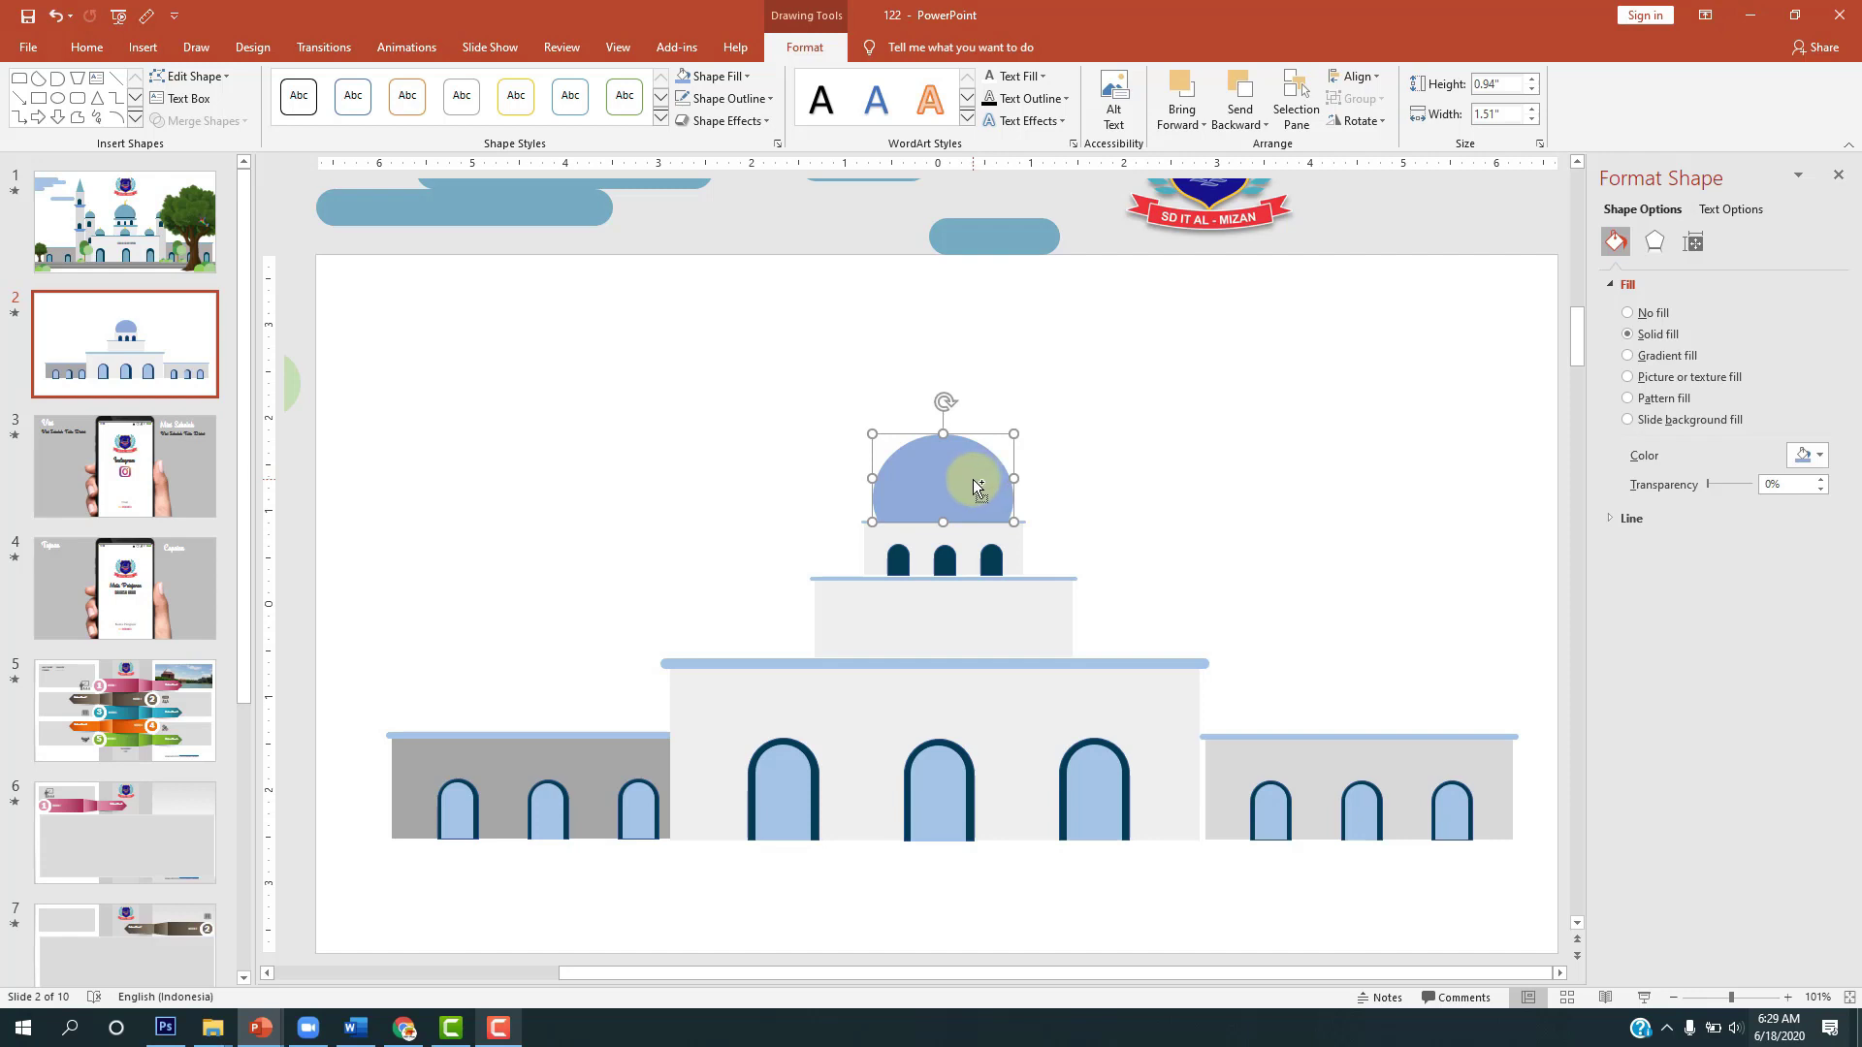
left_click_drag(978, 488, 1023, 504)
left_click(1804, 456)
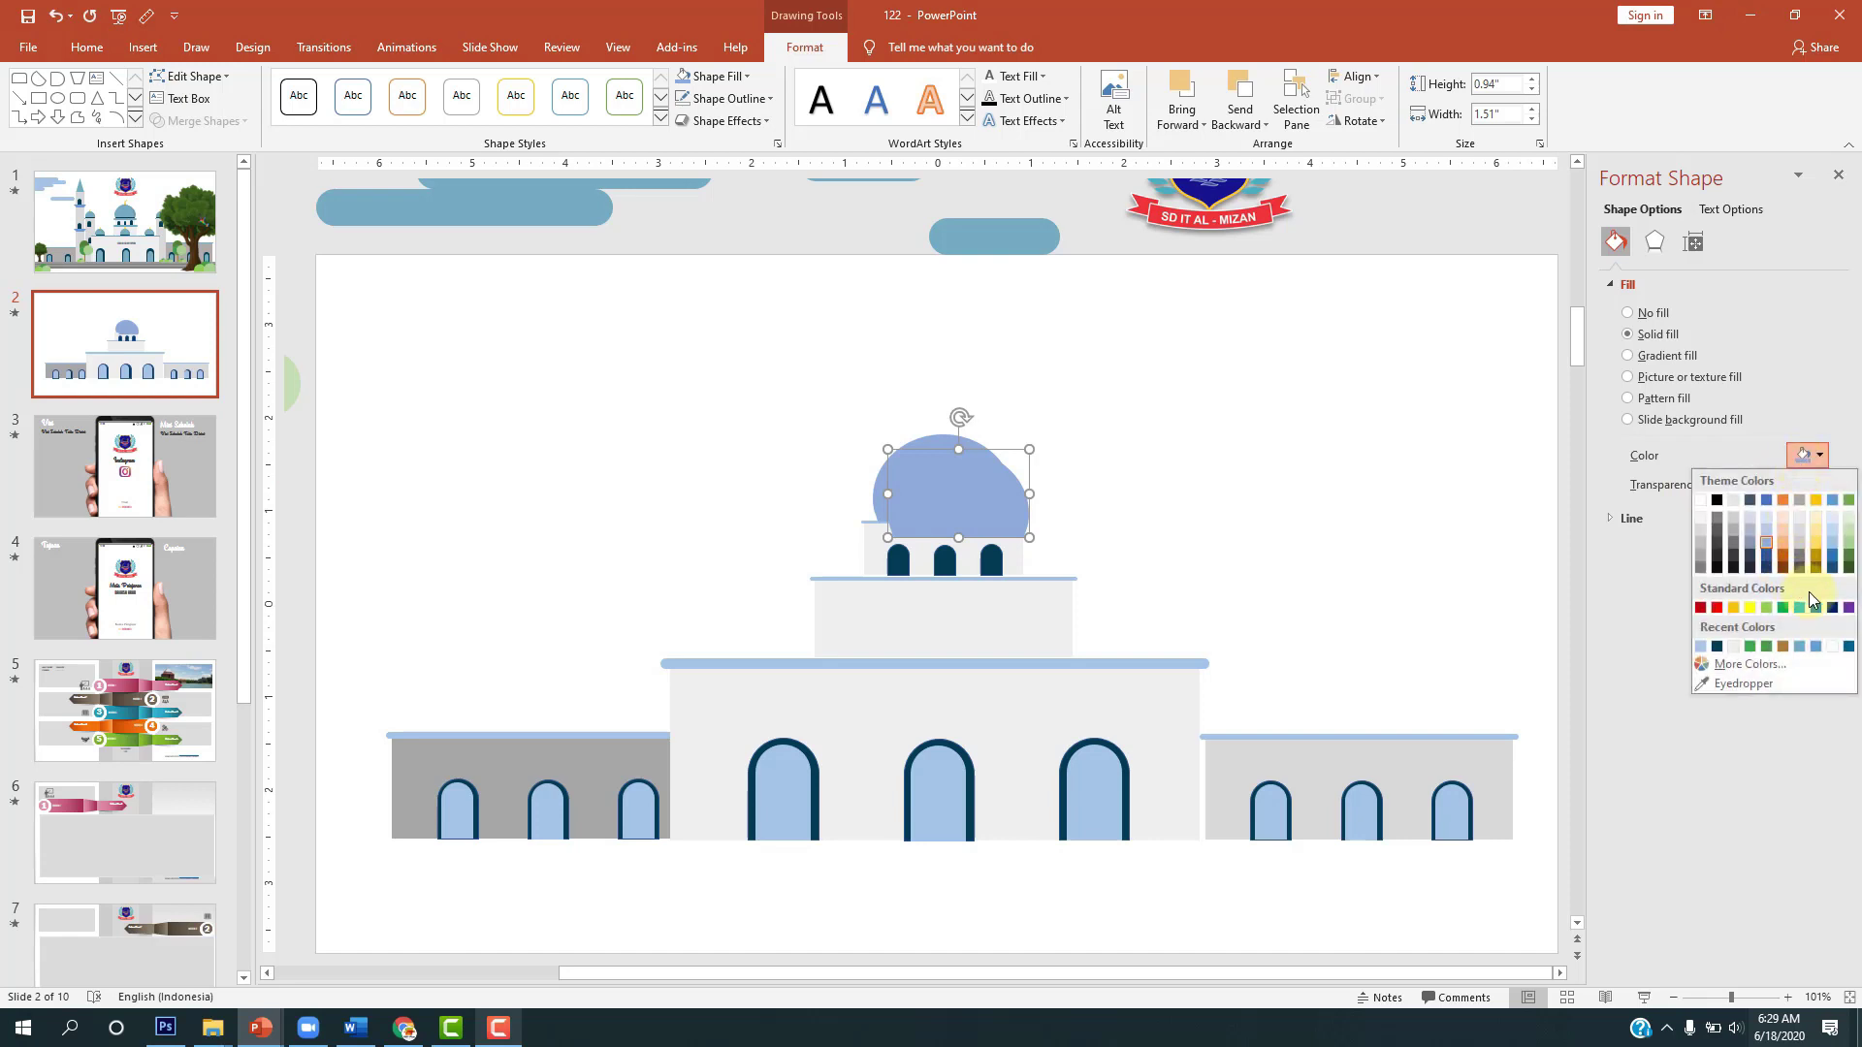
left_click(1849, 648)
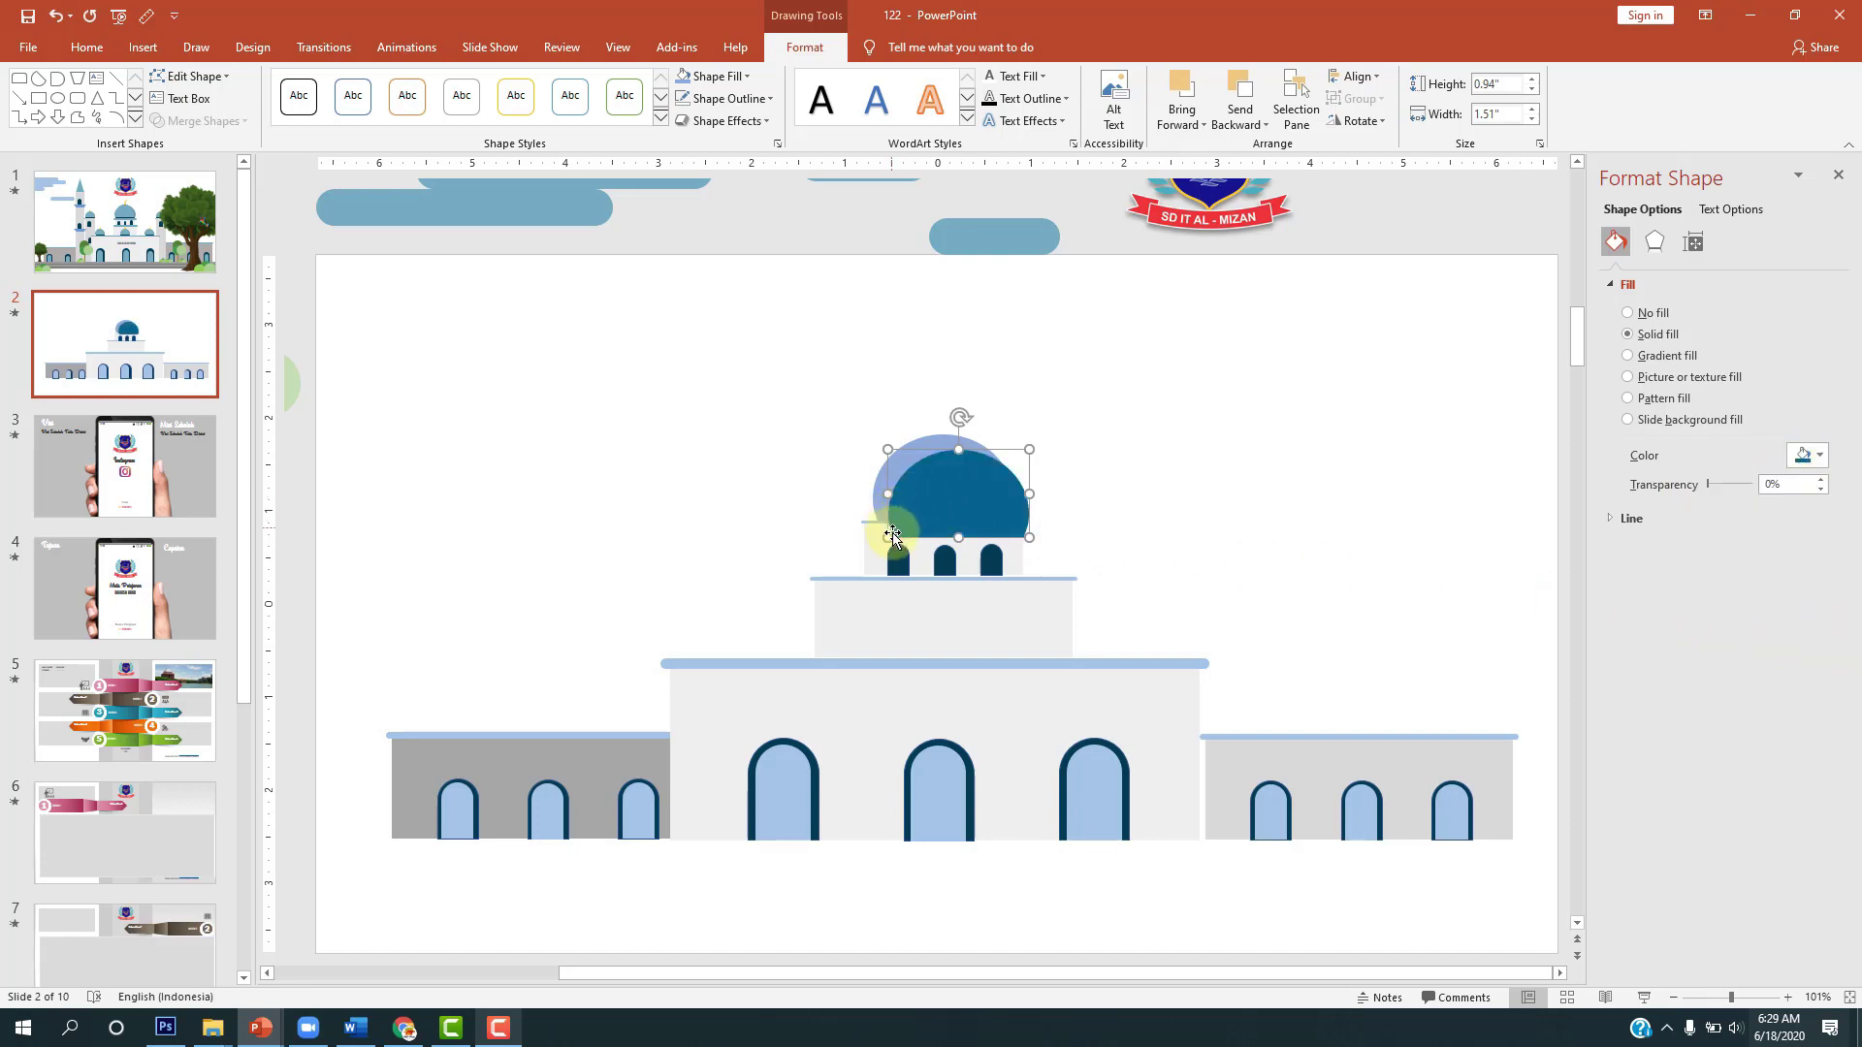
mouse_move(891, 533)
left_mouse_down()
mouse_move(916, 524)
mouse_move(905, 502)
left_mouse_up()
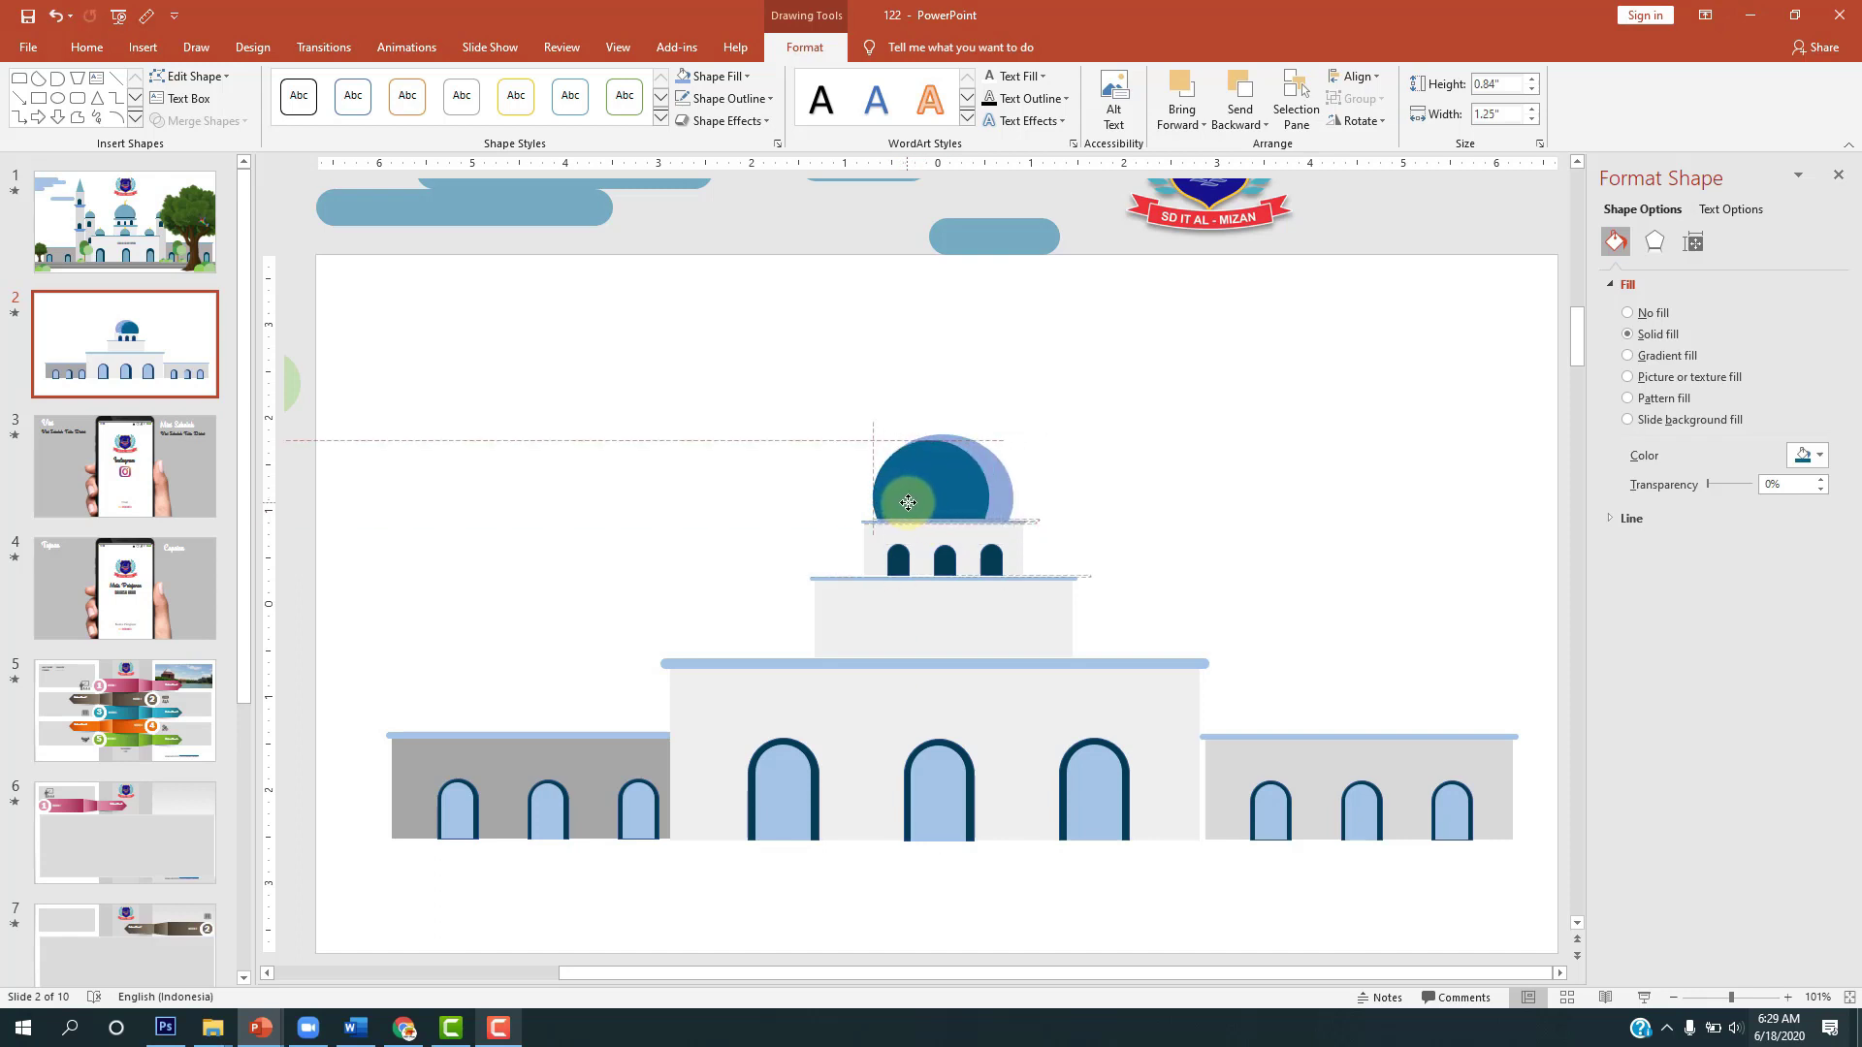
left_click_drag(909, 502, 999, 483)
left_click(1185, 436)
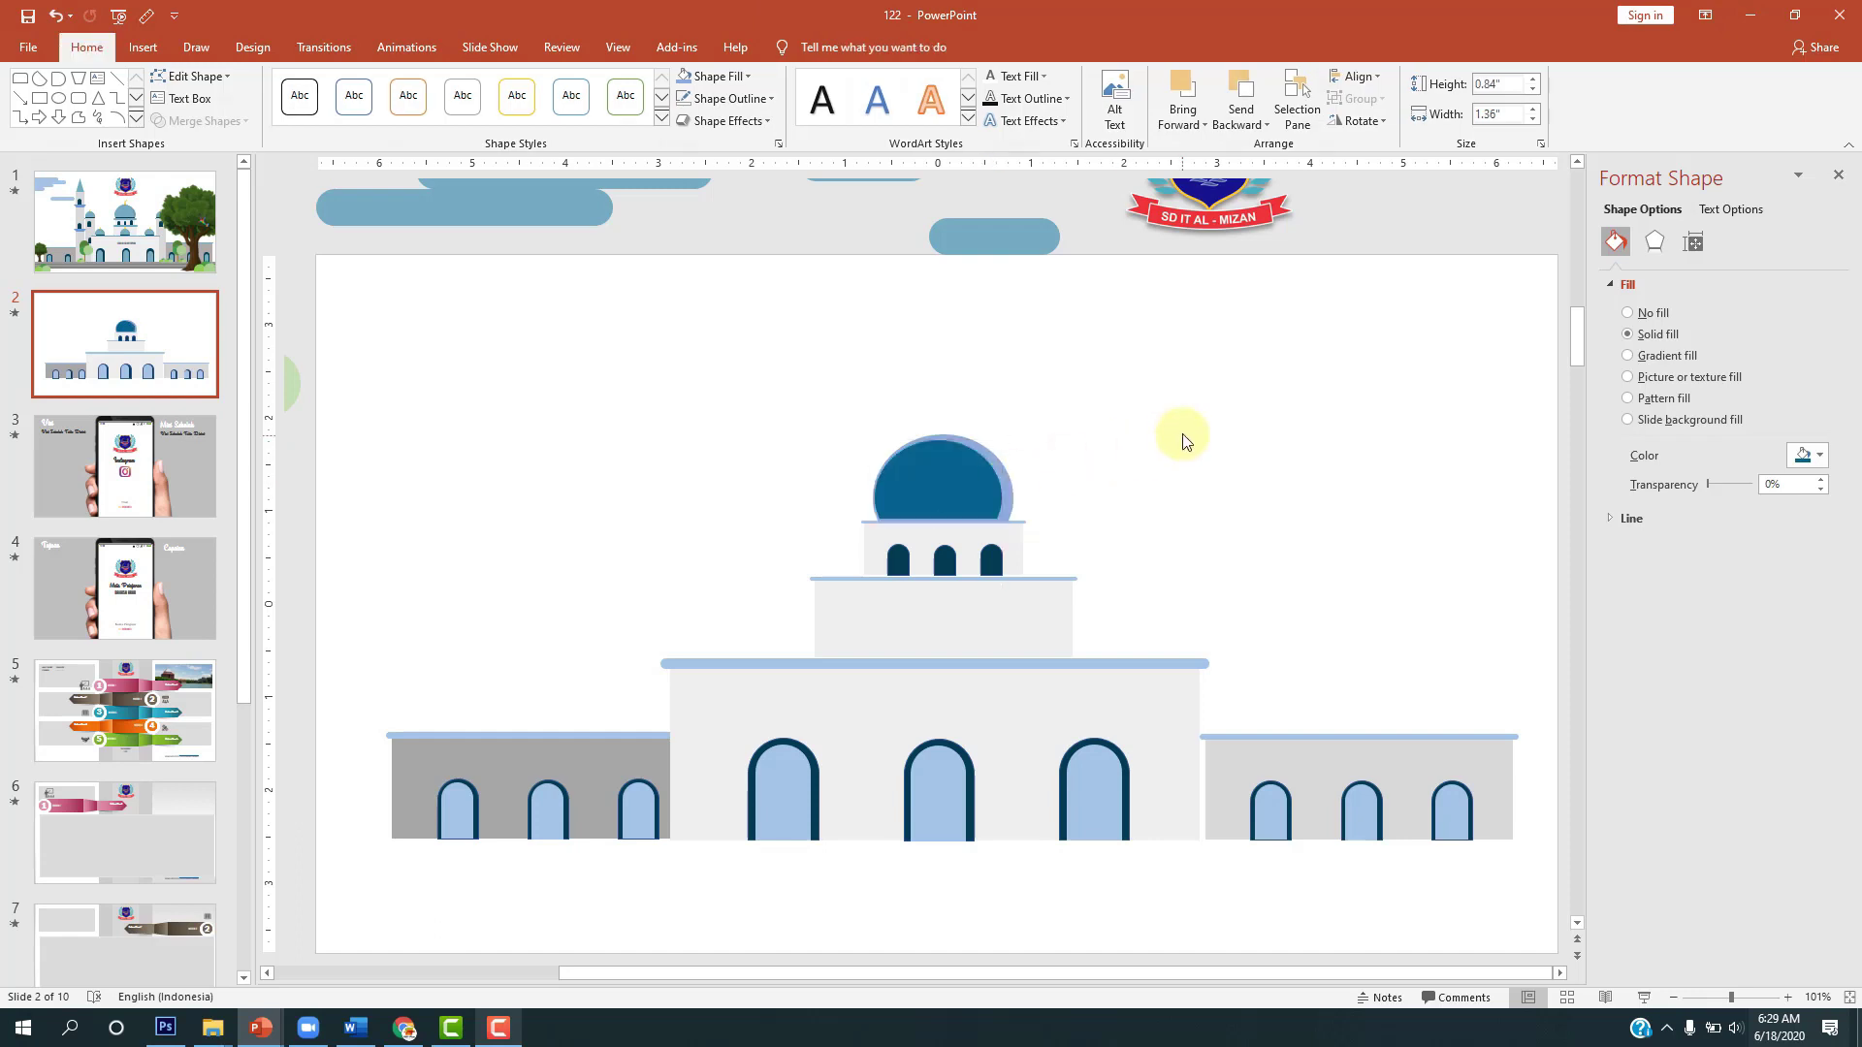
key("Page_Up")
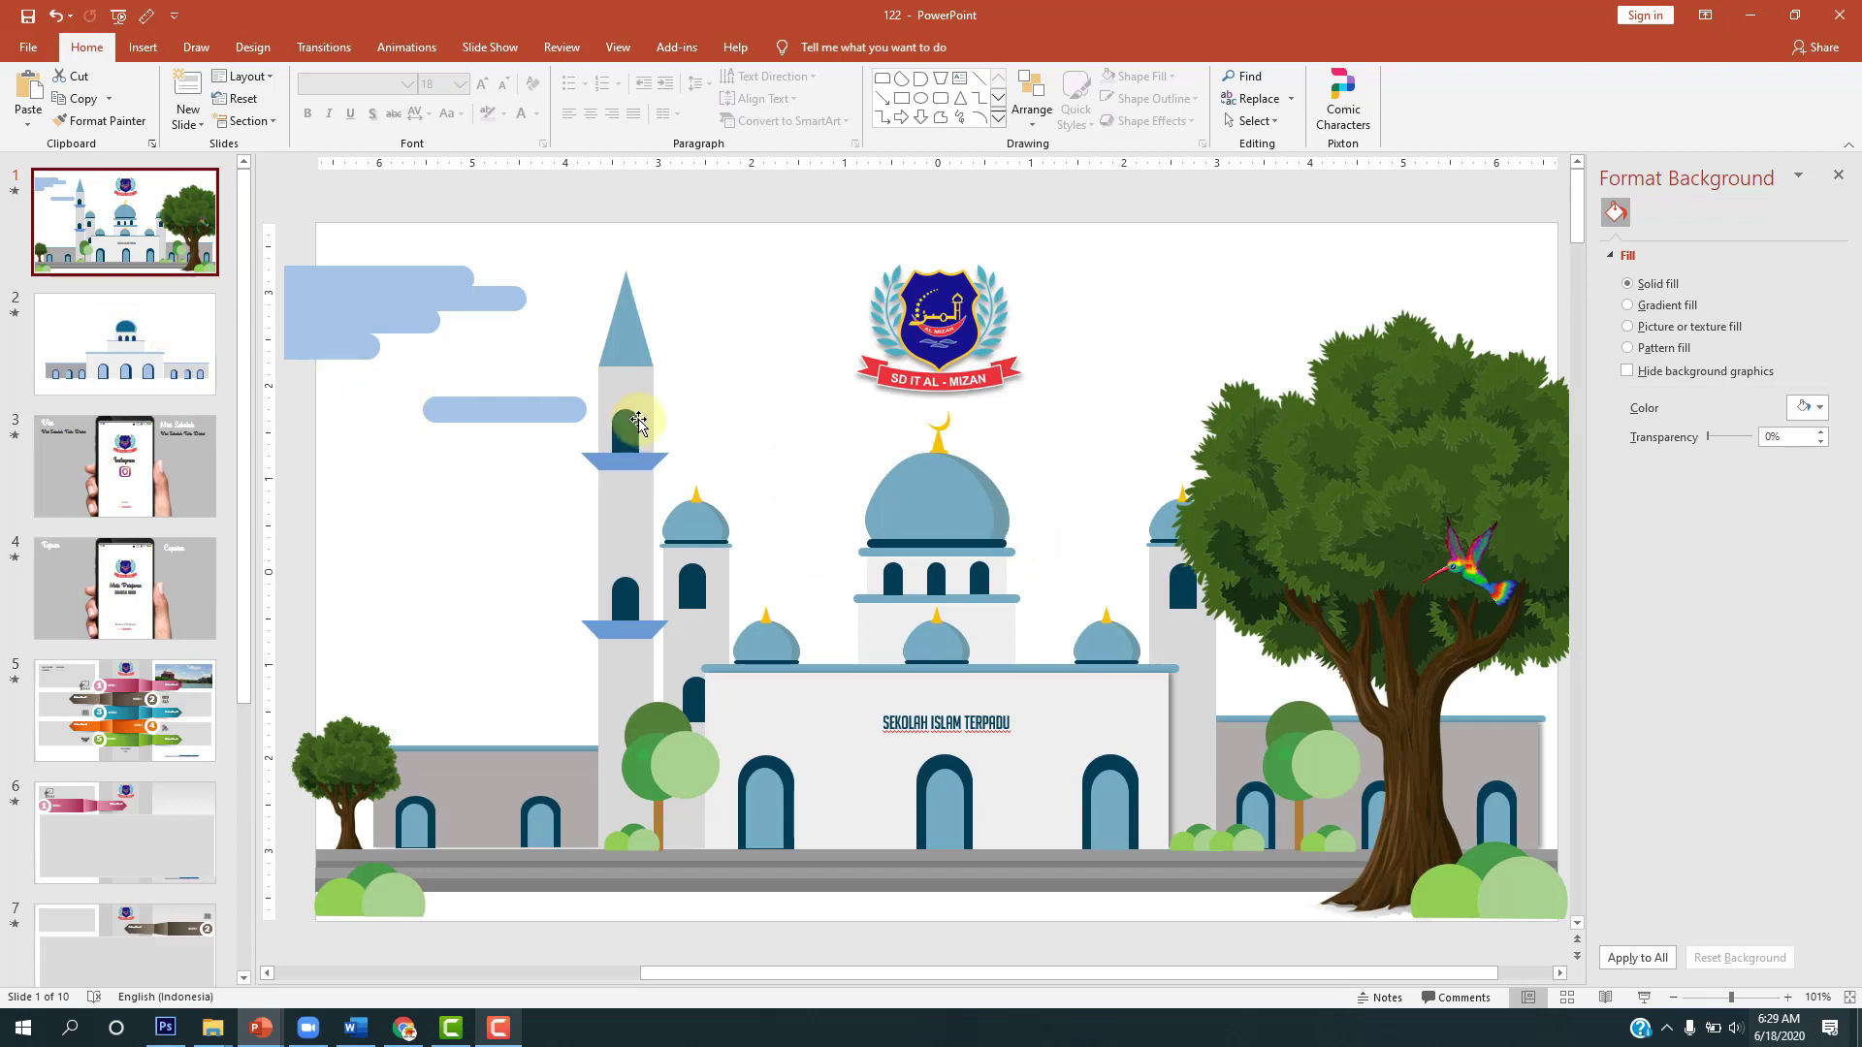
Step: Back on slide 2, change the dark-blue dome to a lighter blue
left_click(135, 341)
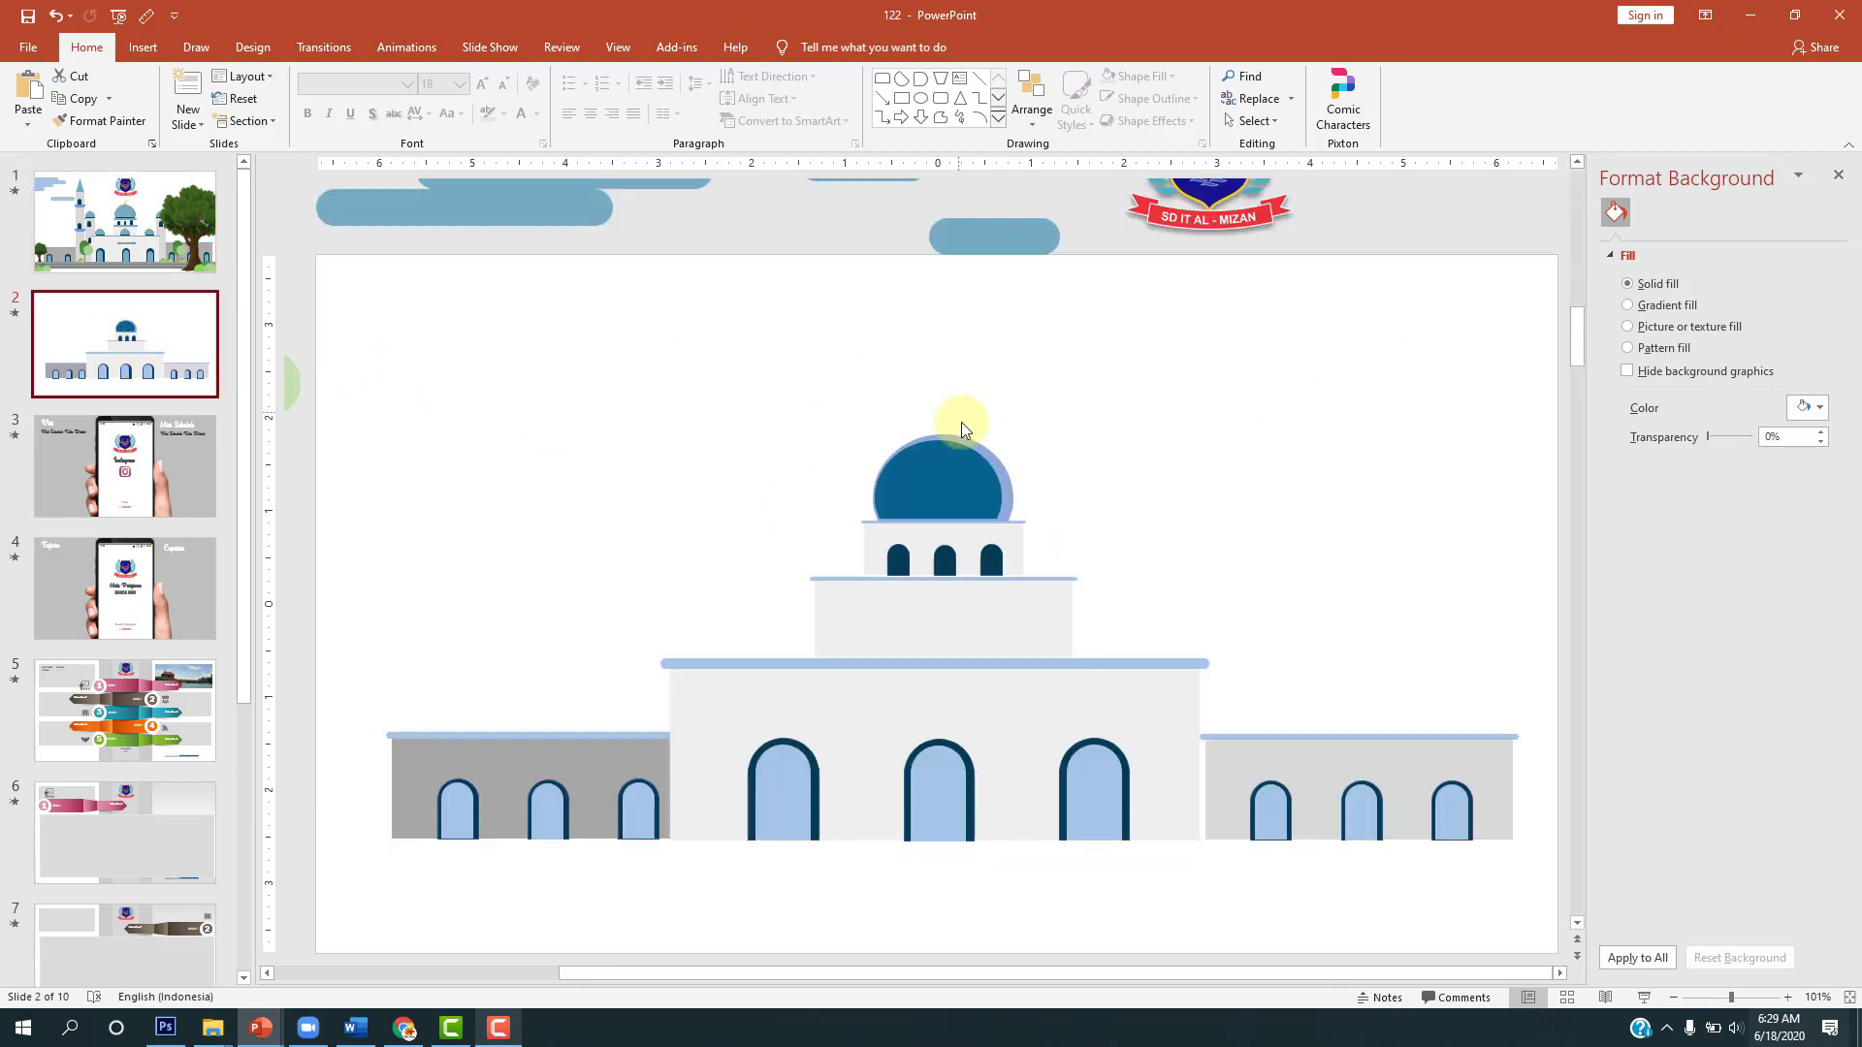
left_click(960, 456)
left_click(1809, 458)
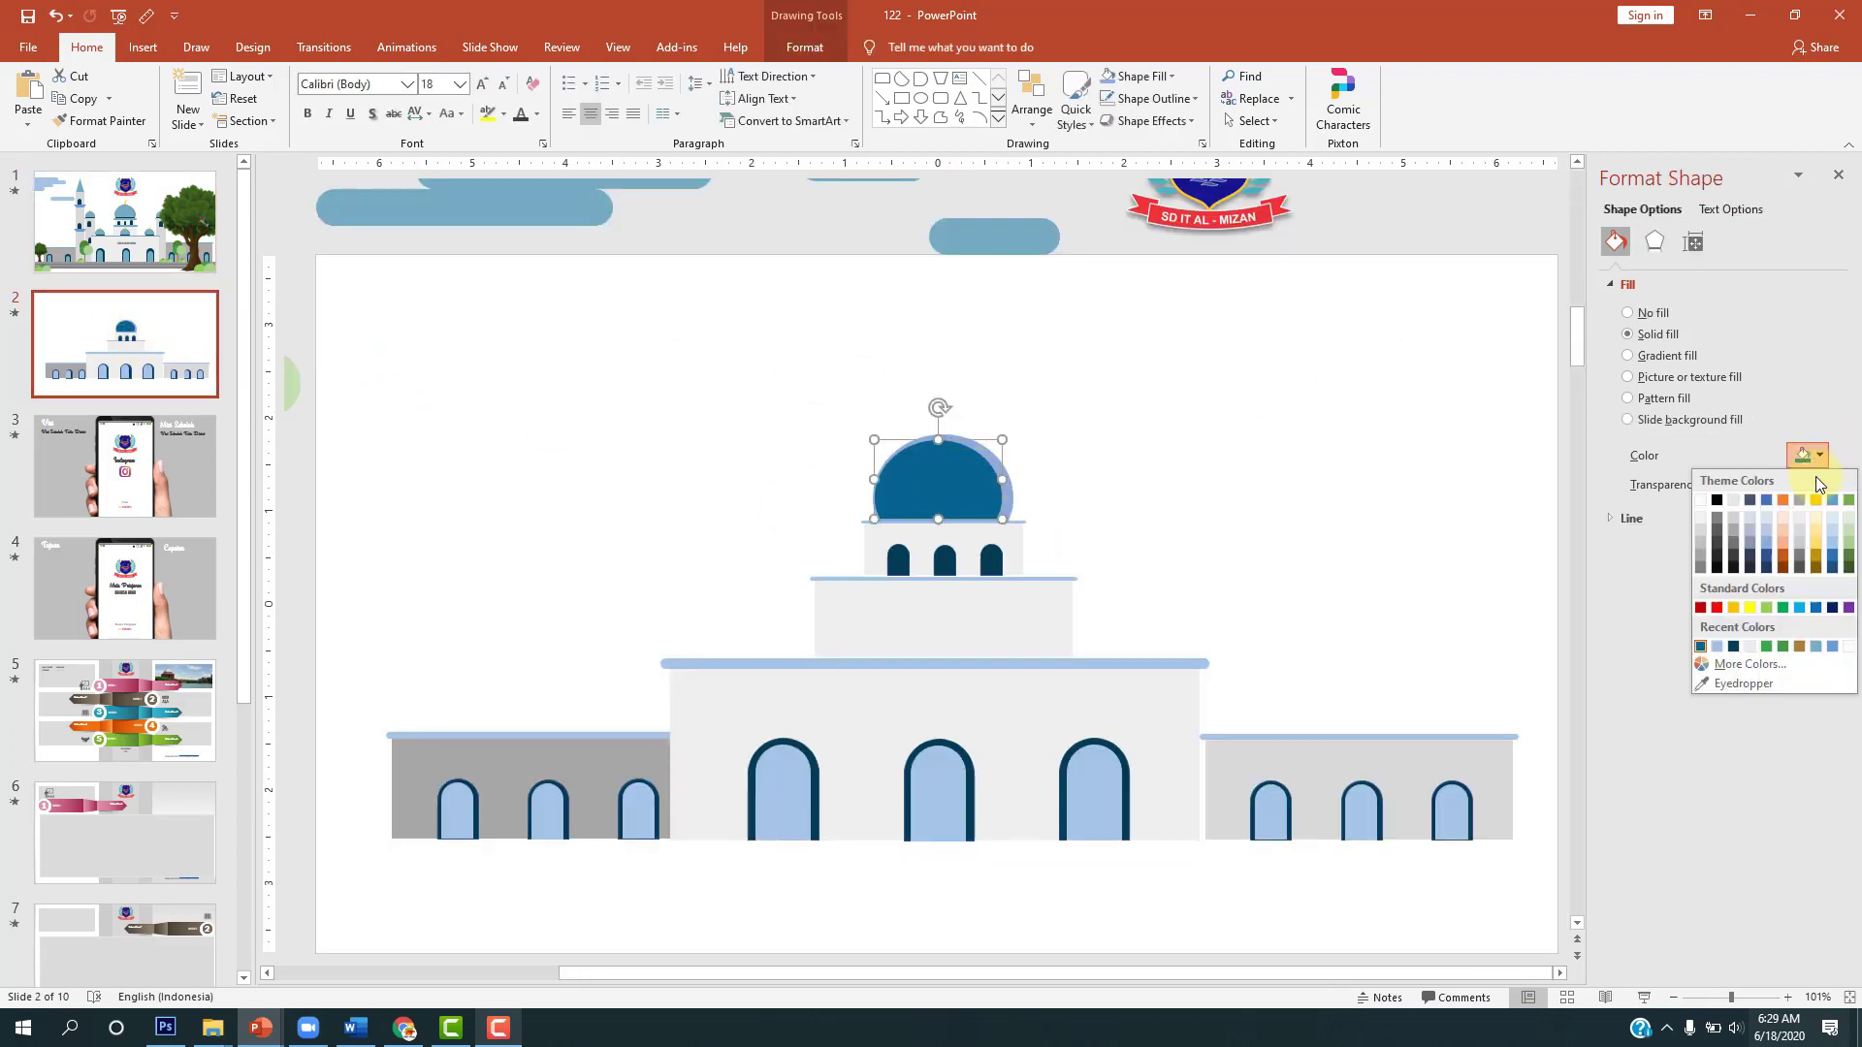
left_click(1823, 647)
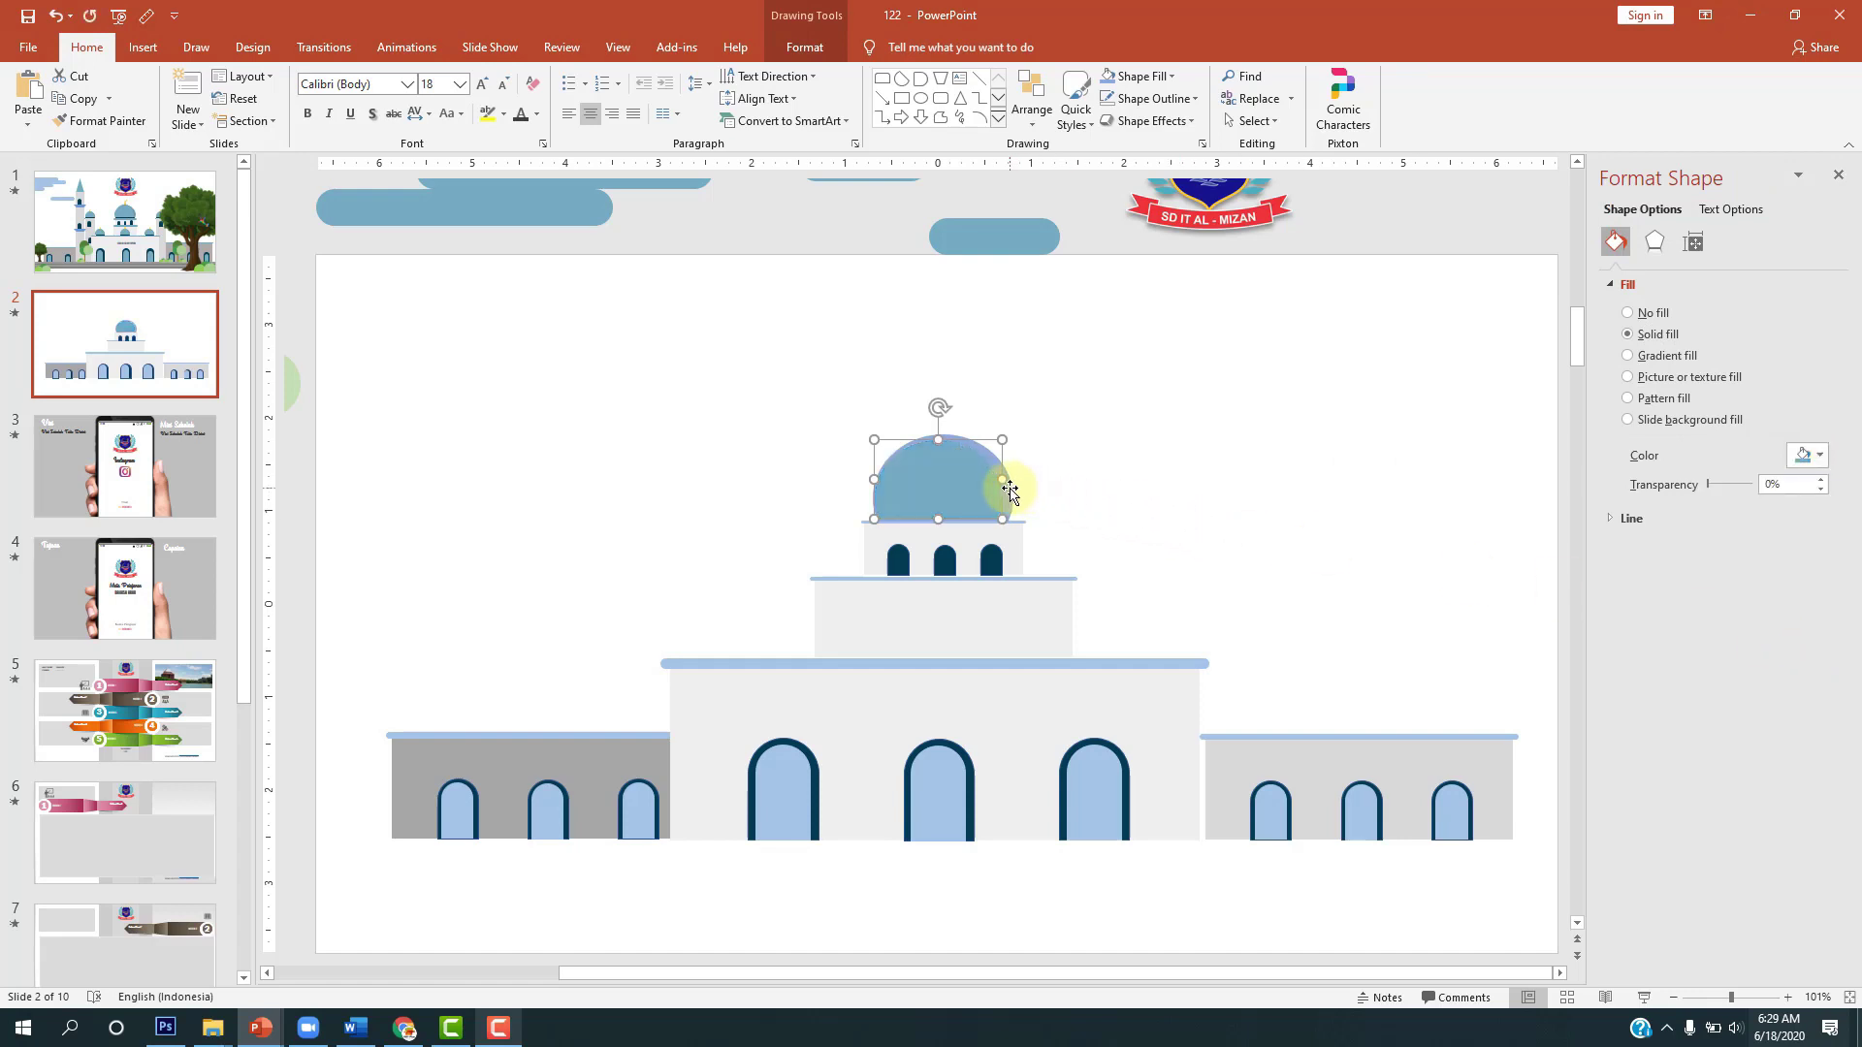
Step: Enlarge the dome wider and taller and refill it with a recent blue
left_click_drag(1009, 492, 1015, 485)
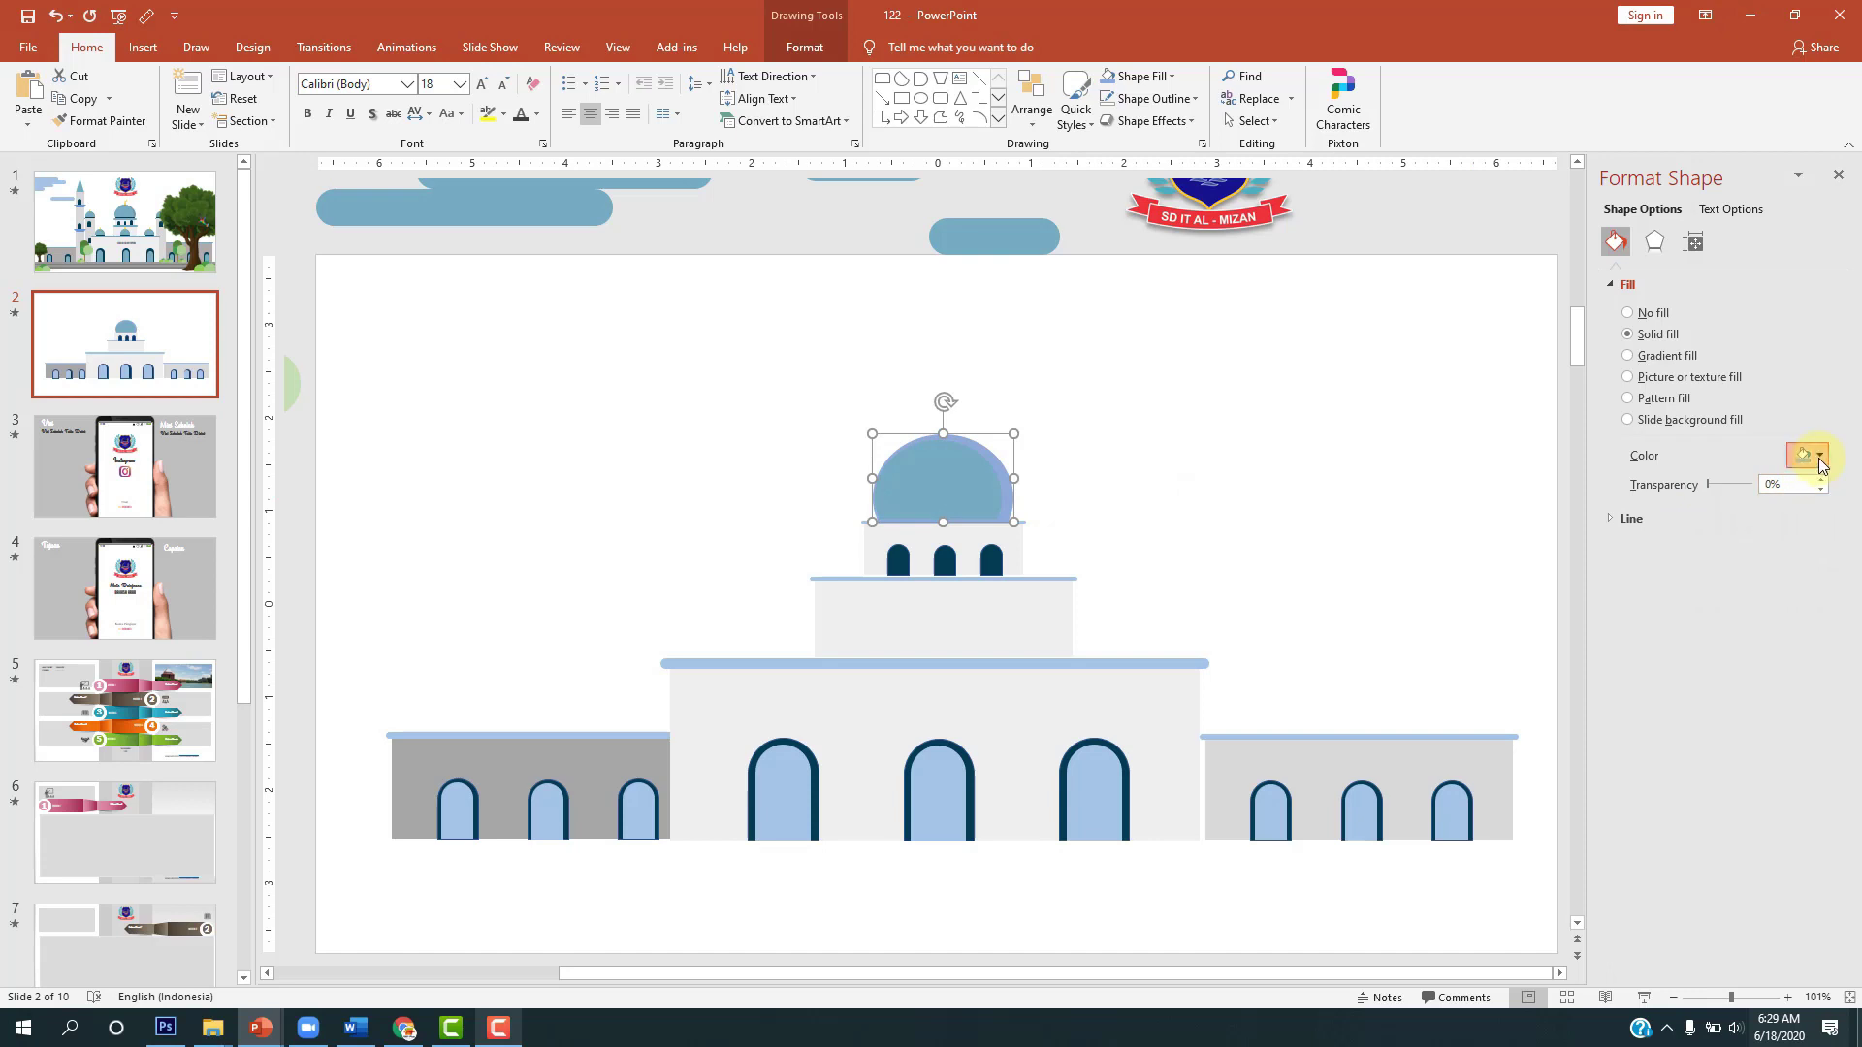
left_click(1821, 457)
left_click(1832, 647)
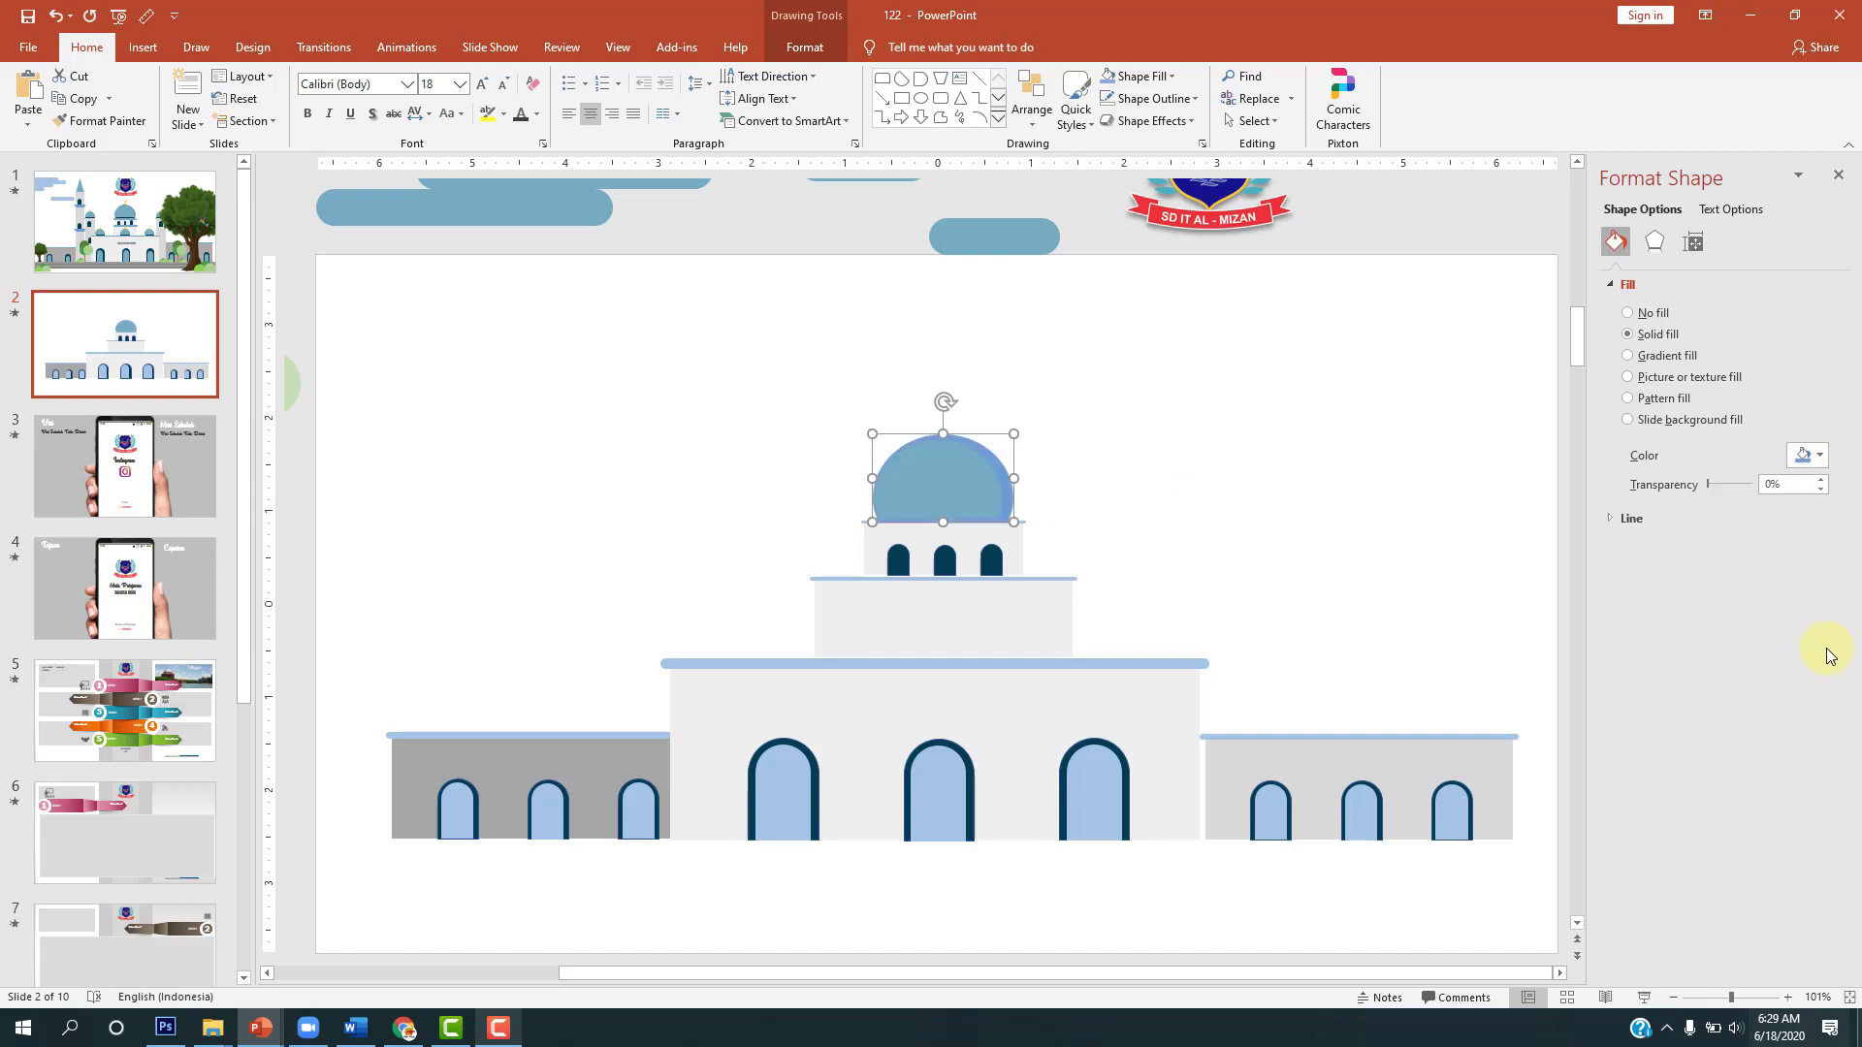
left_click(1321, 507)
left_click(948, 493)
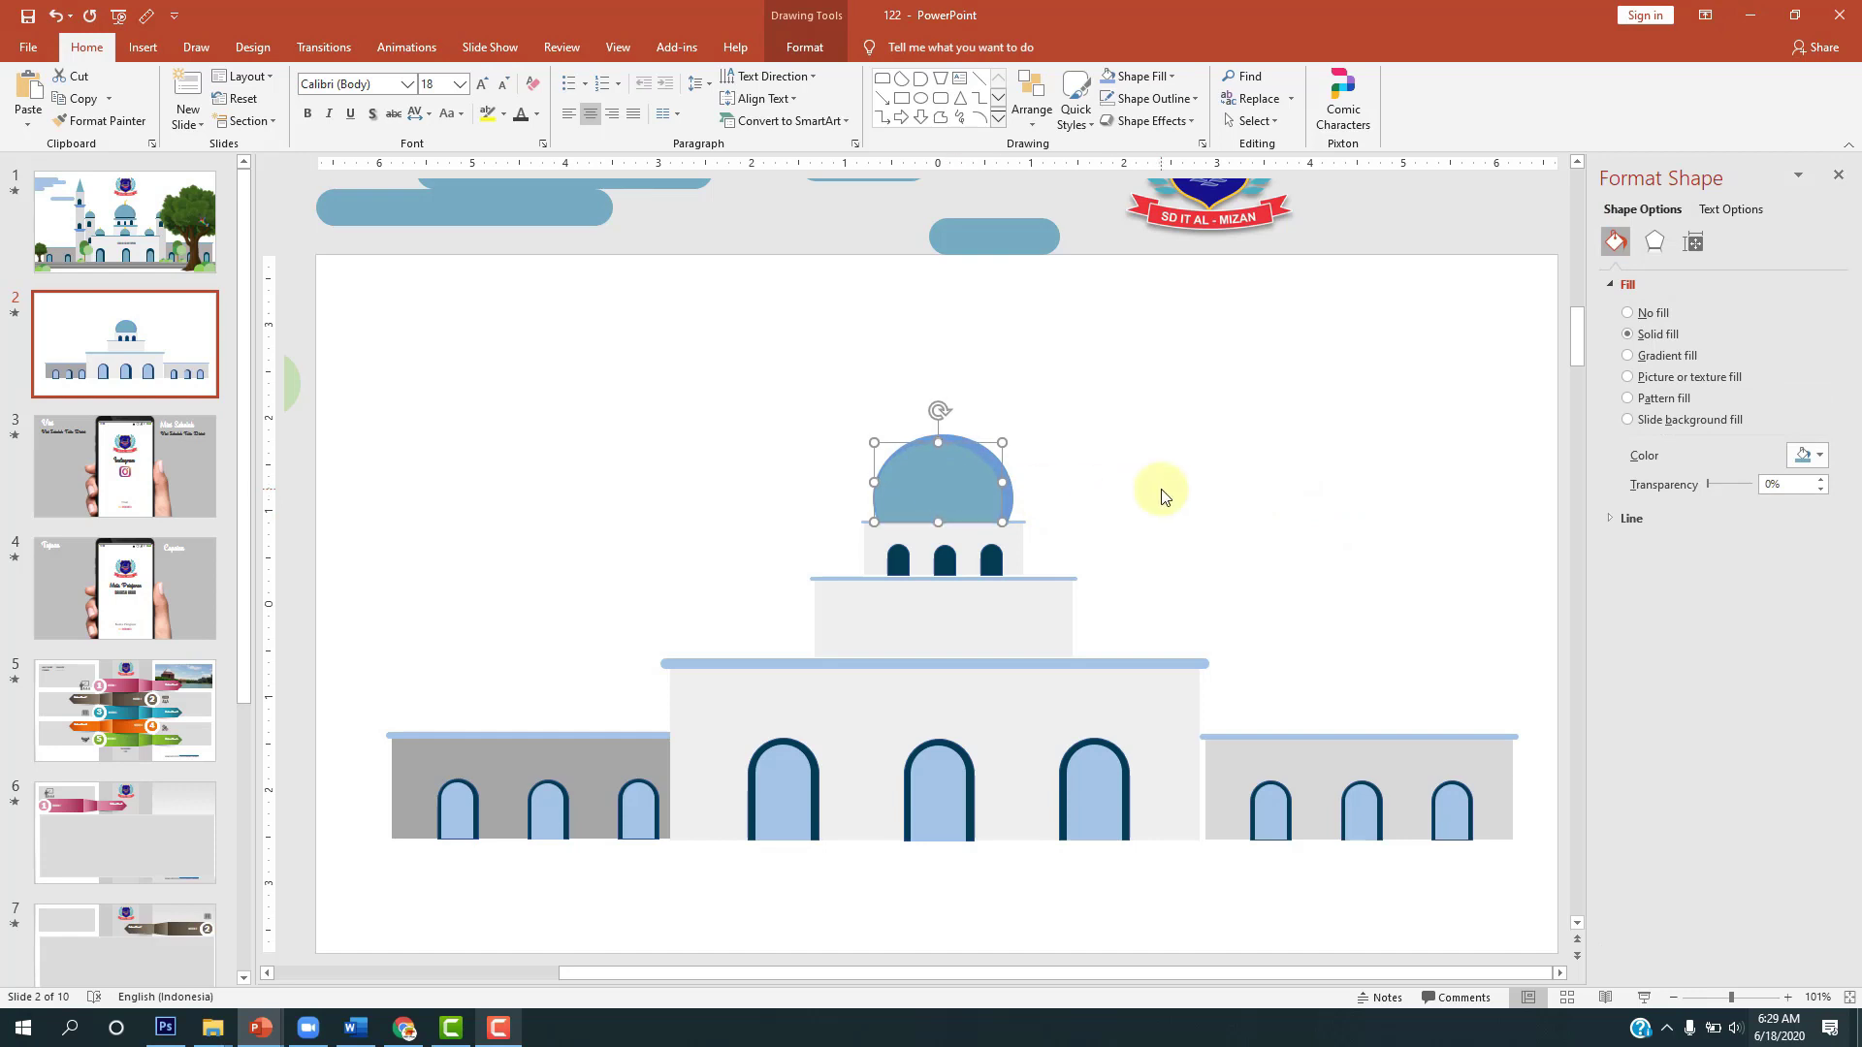
left_click(1160, 490)
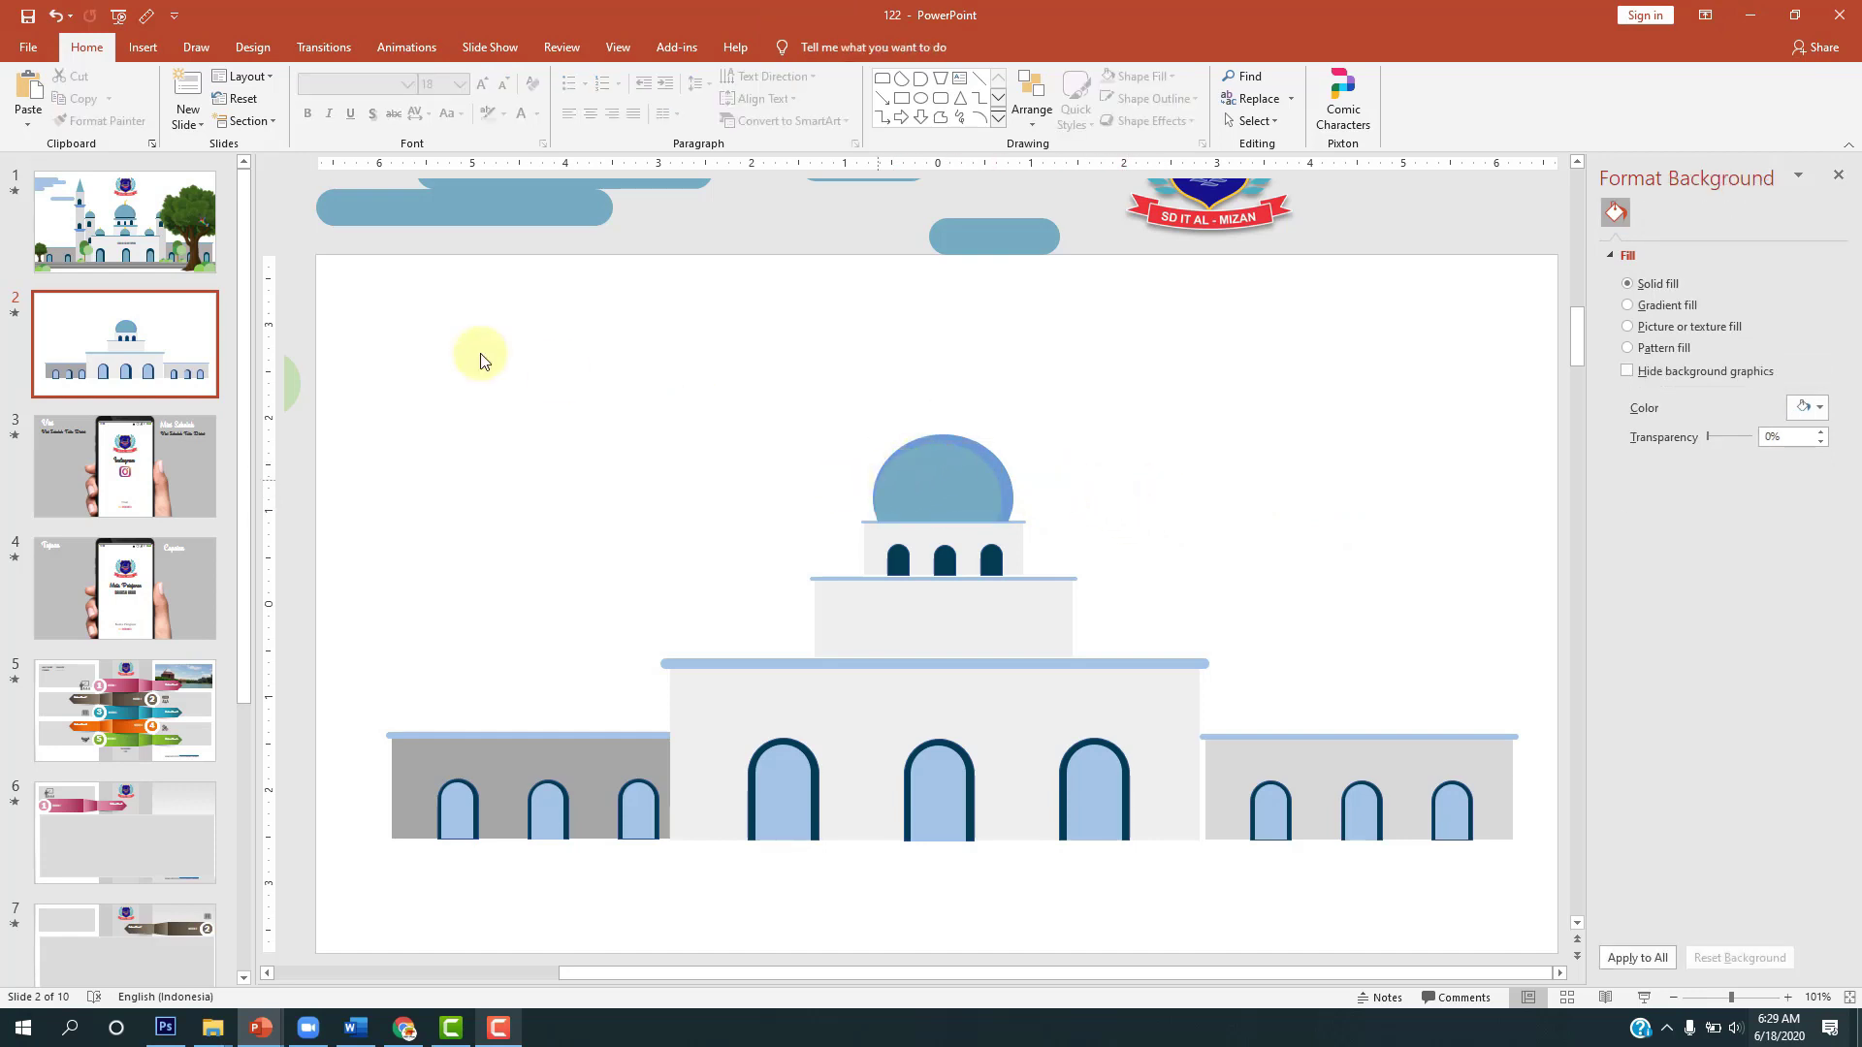
left_click(970, 485)
left_click_drag(1018, 502, 1015, 495)
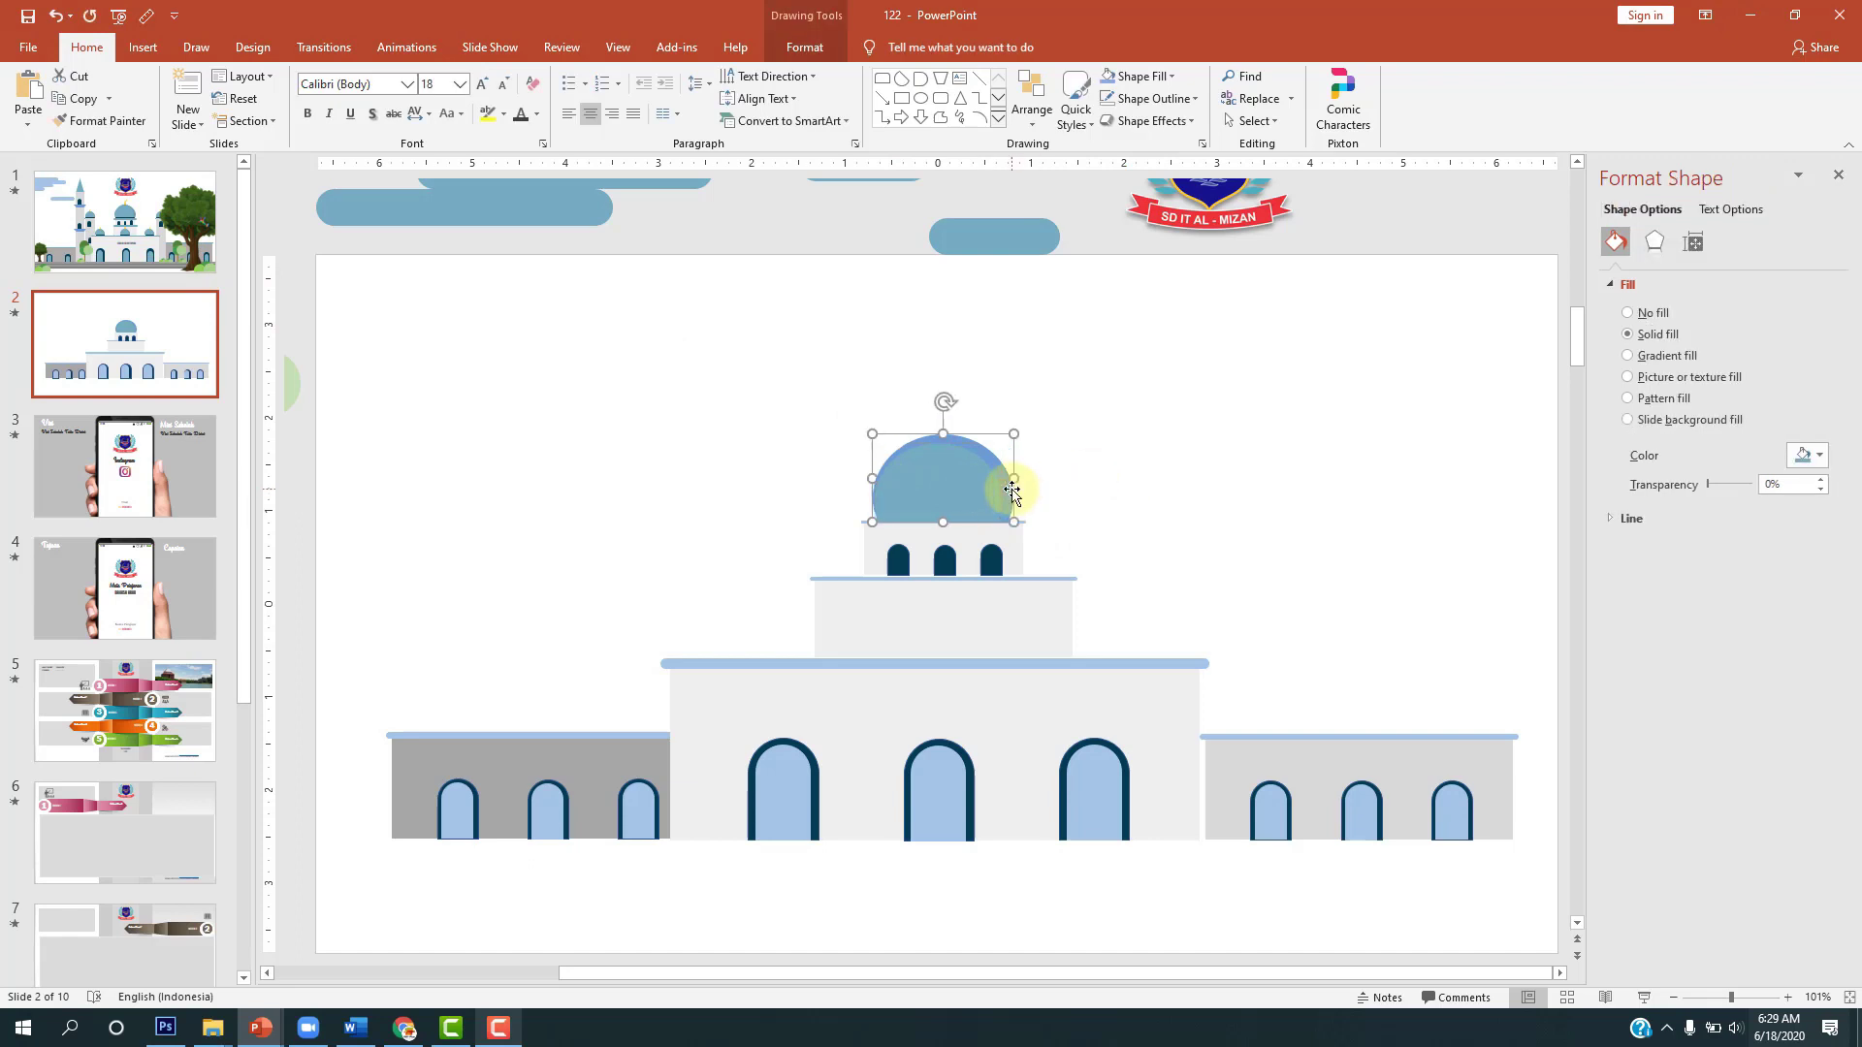
left_click(1806, 456)
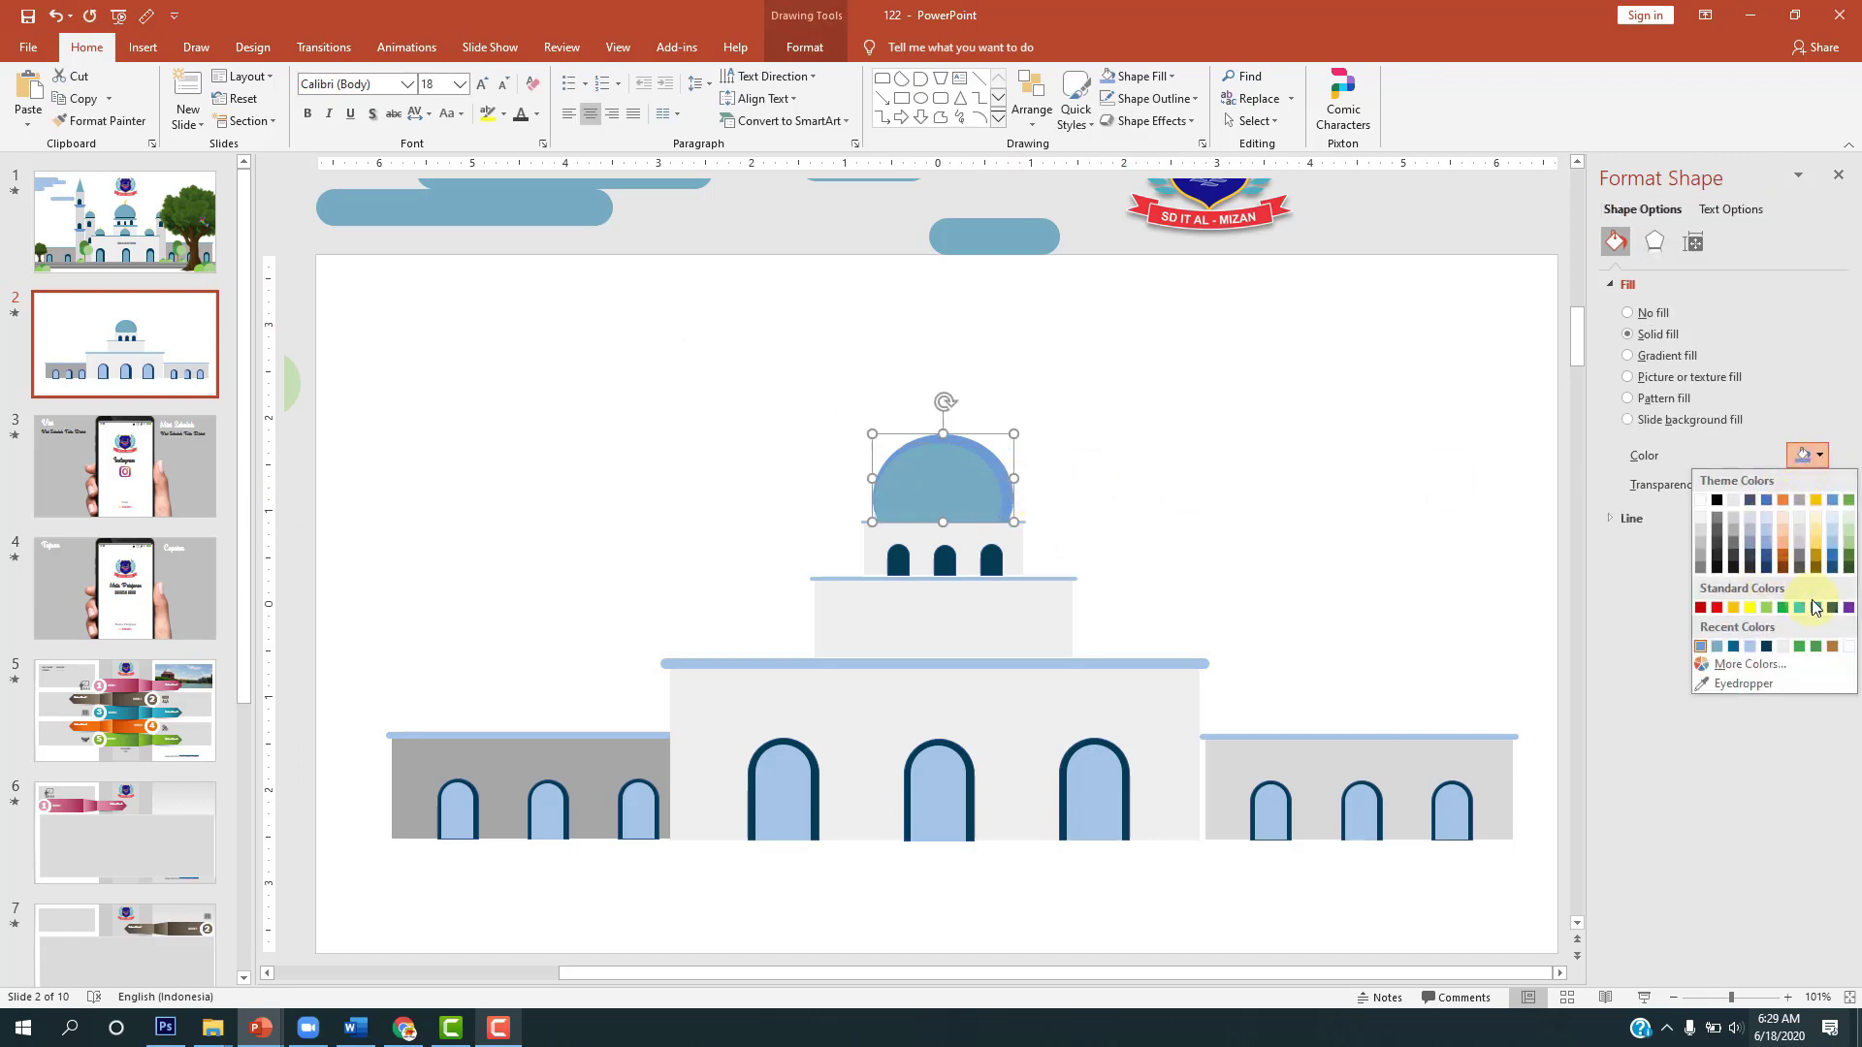
left_click(1716, 647)
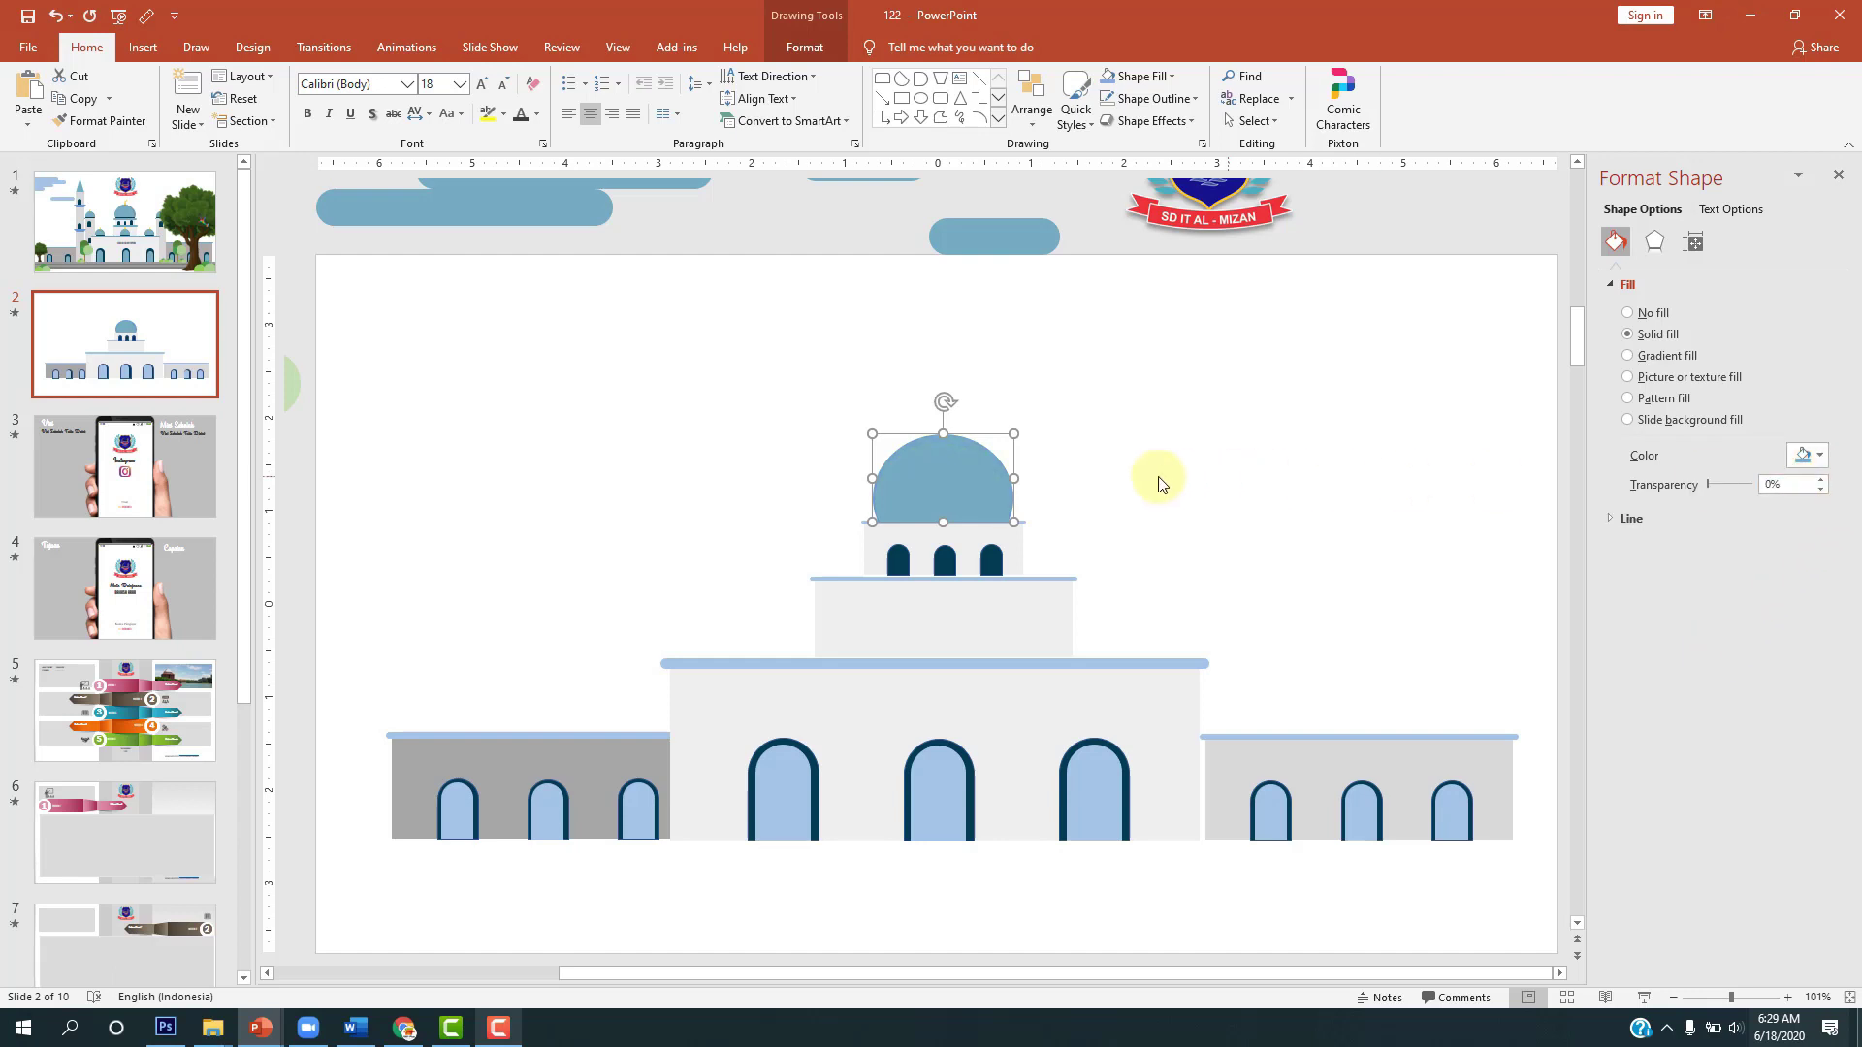
left_click(945, 480)
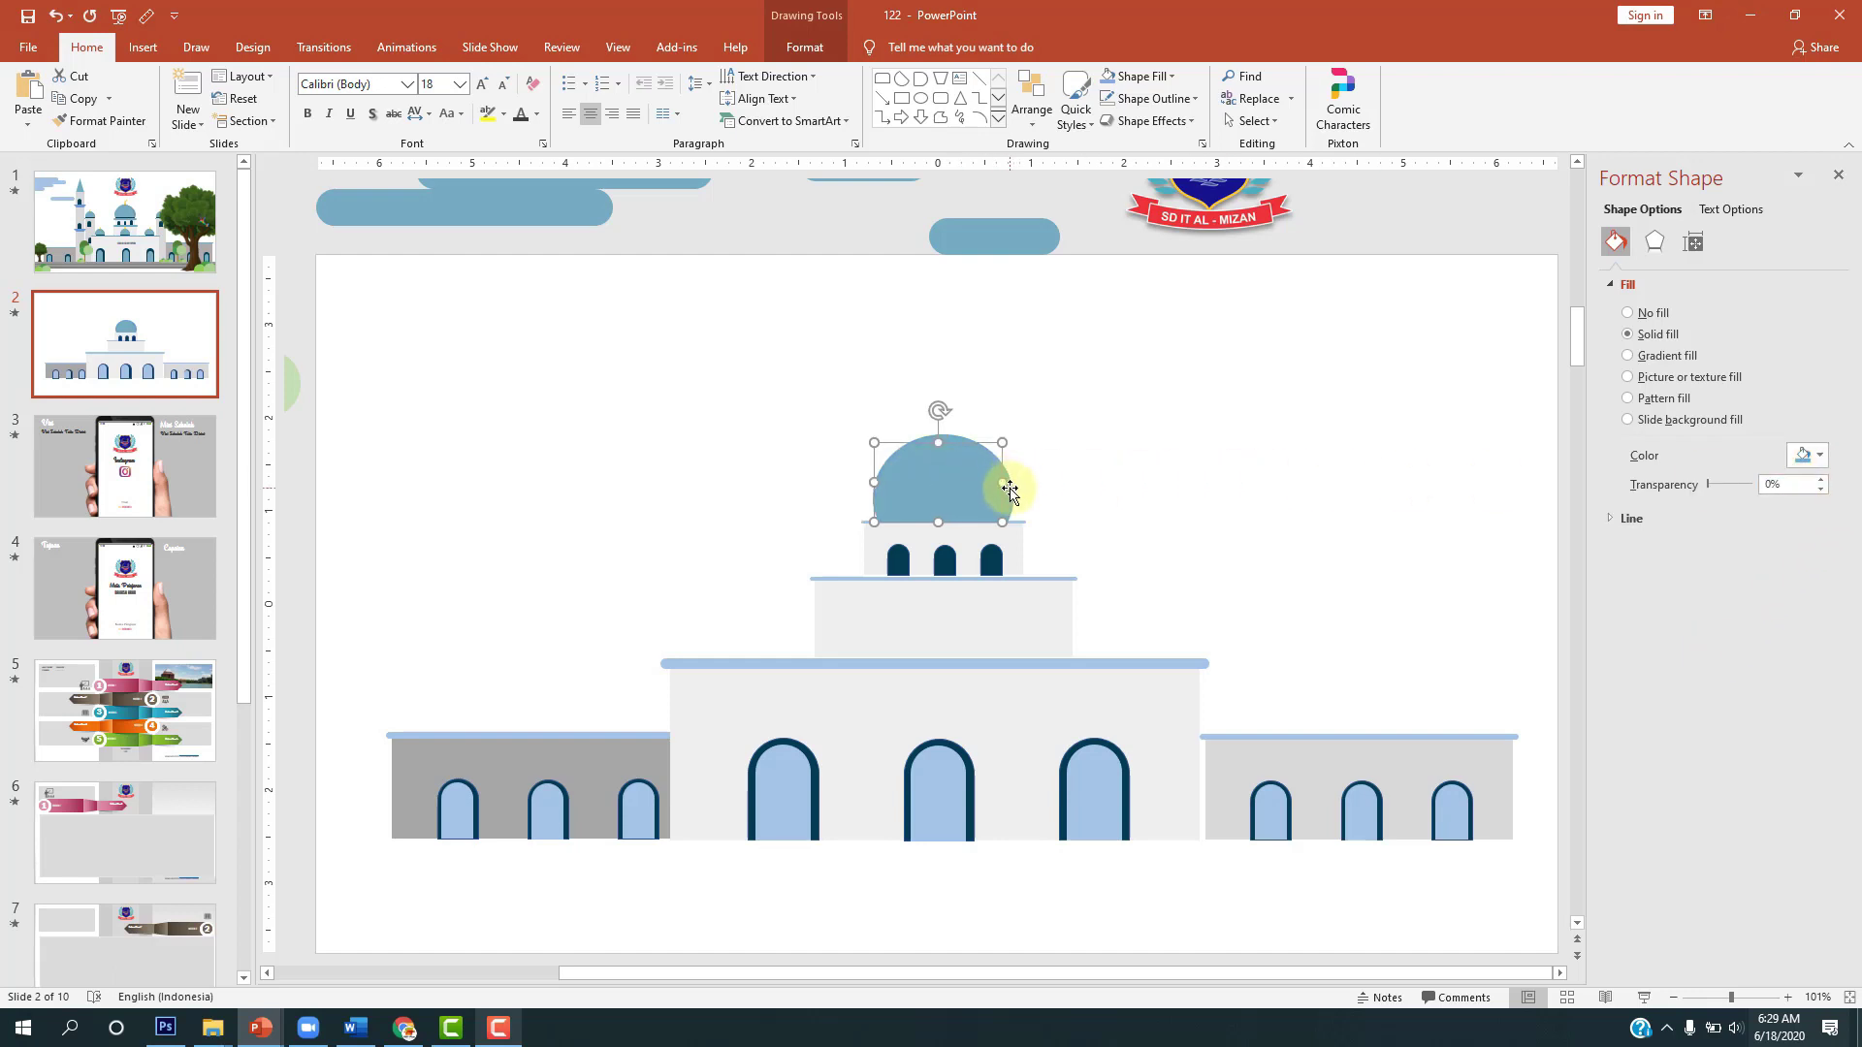
Step: Sample the main dome's colour on slide 1 with the Shape Fill eyedropper
key("Page_Up")
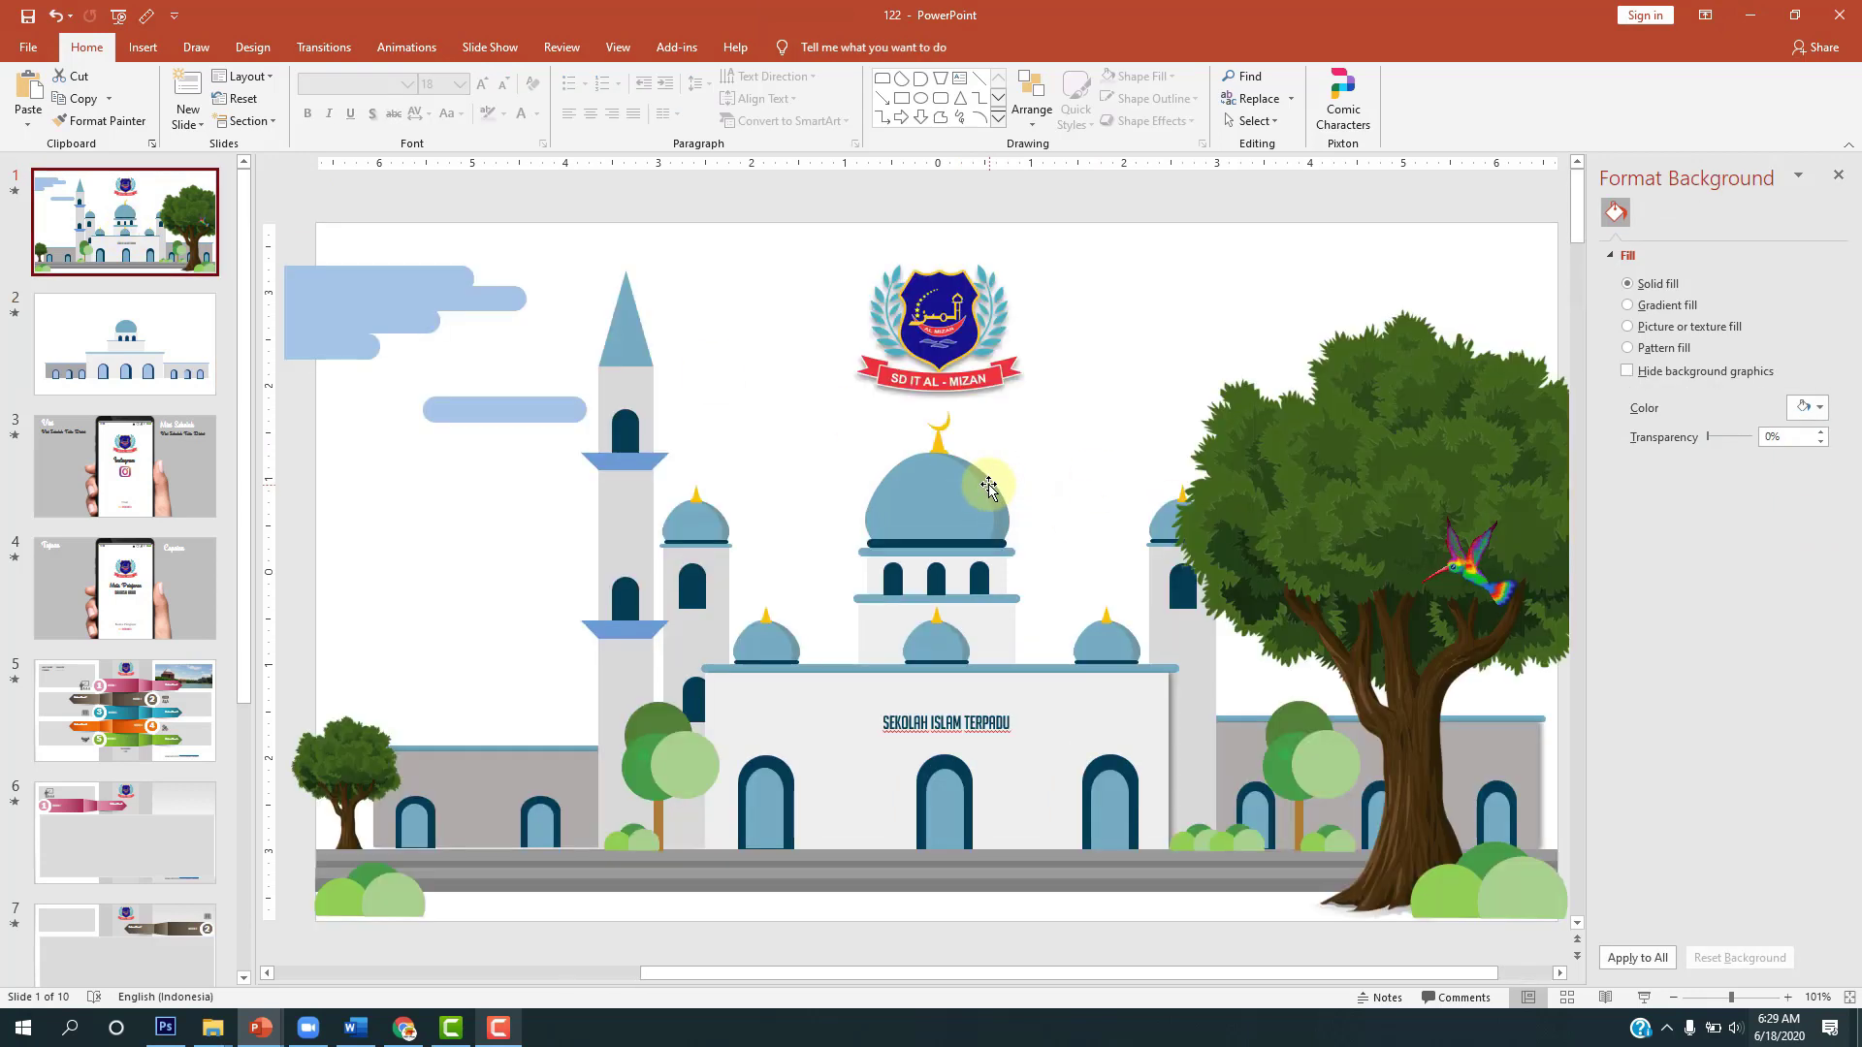
left_click(965, 491)
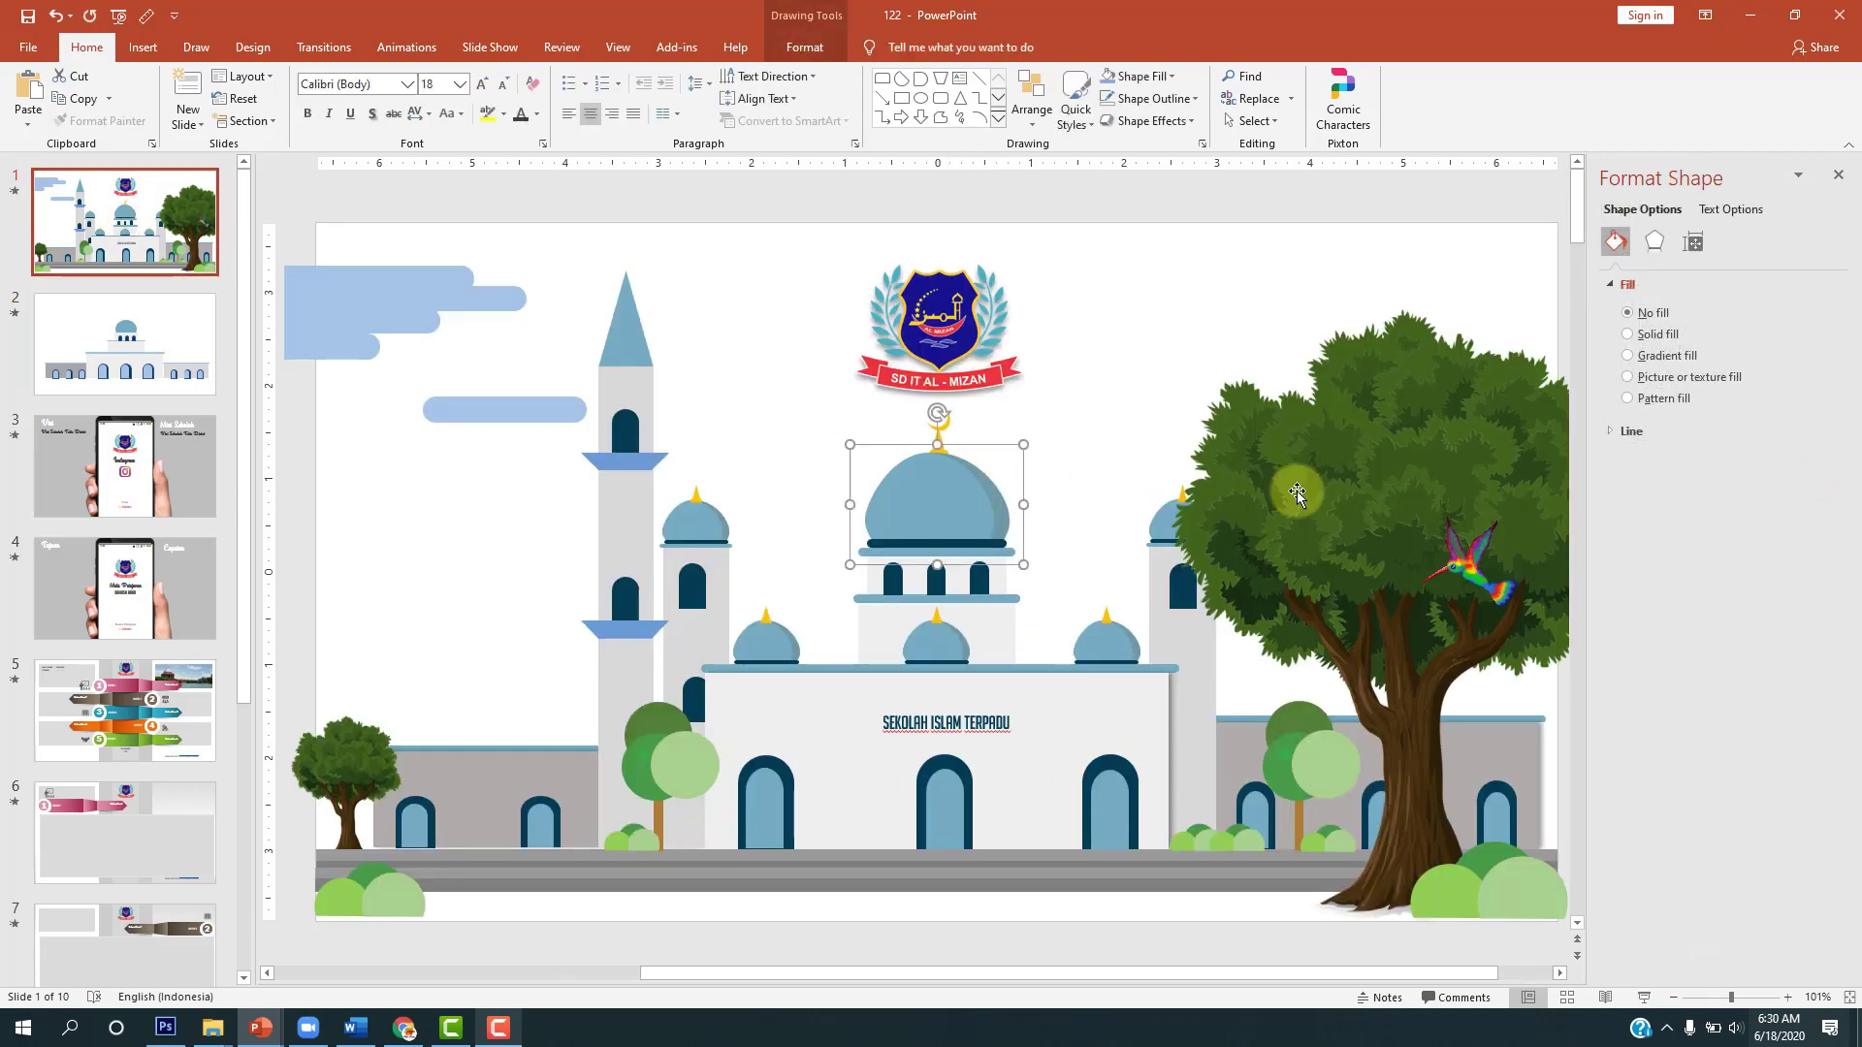
left_click(915, 524)
left_click(1808, 455)
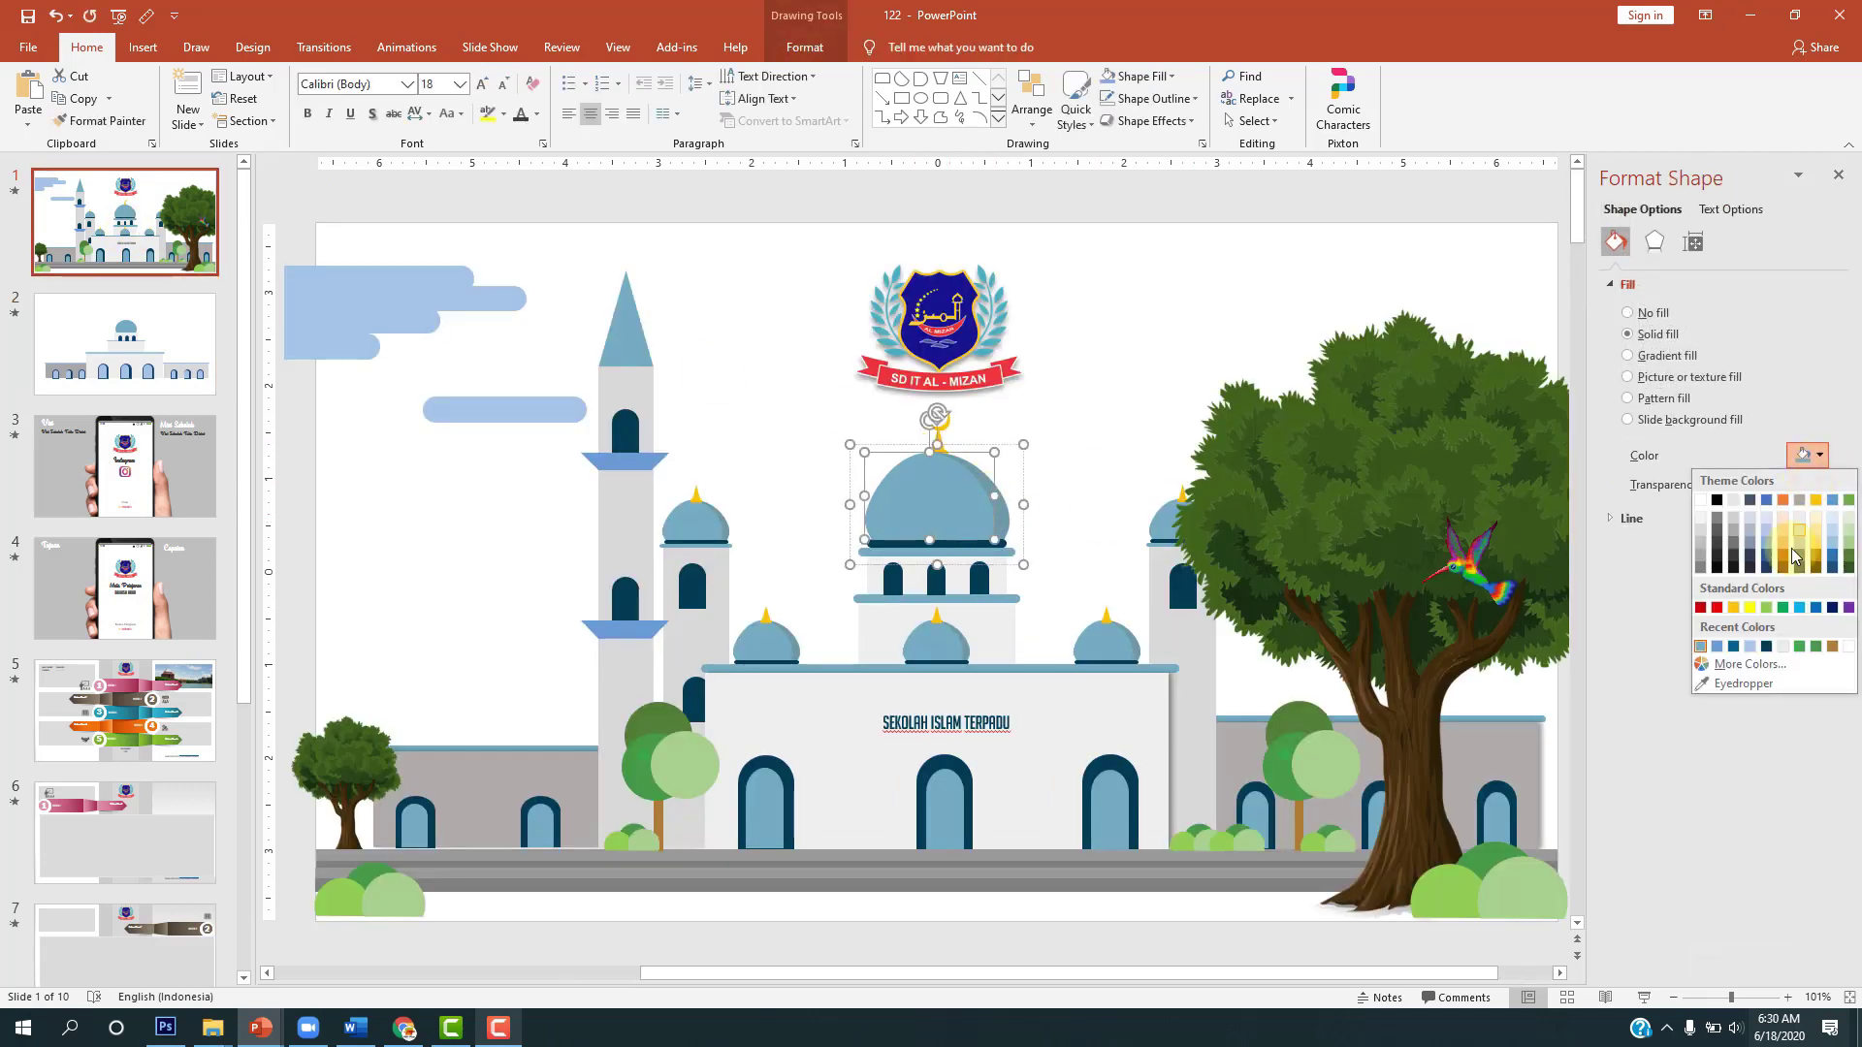
left_click(1700, 646)
left_click_drag(995, 496, 1010, 498)
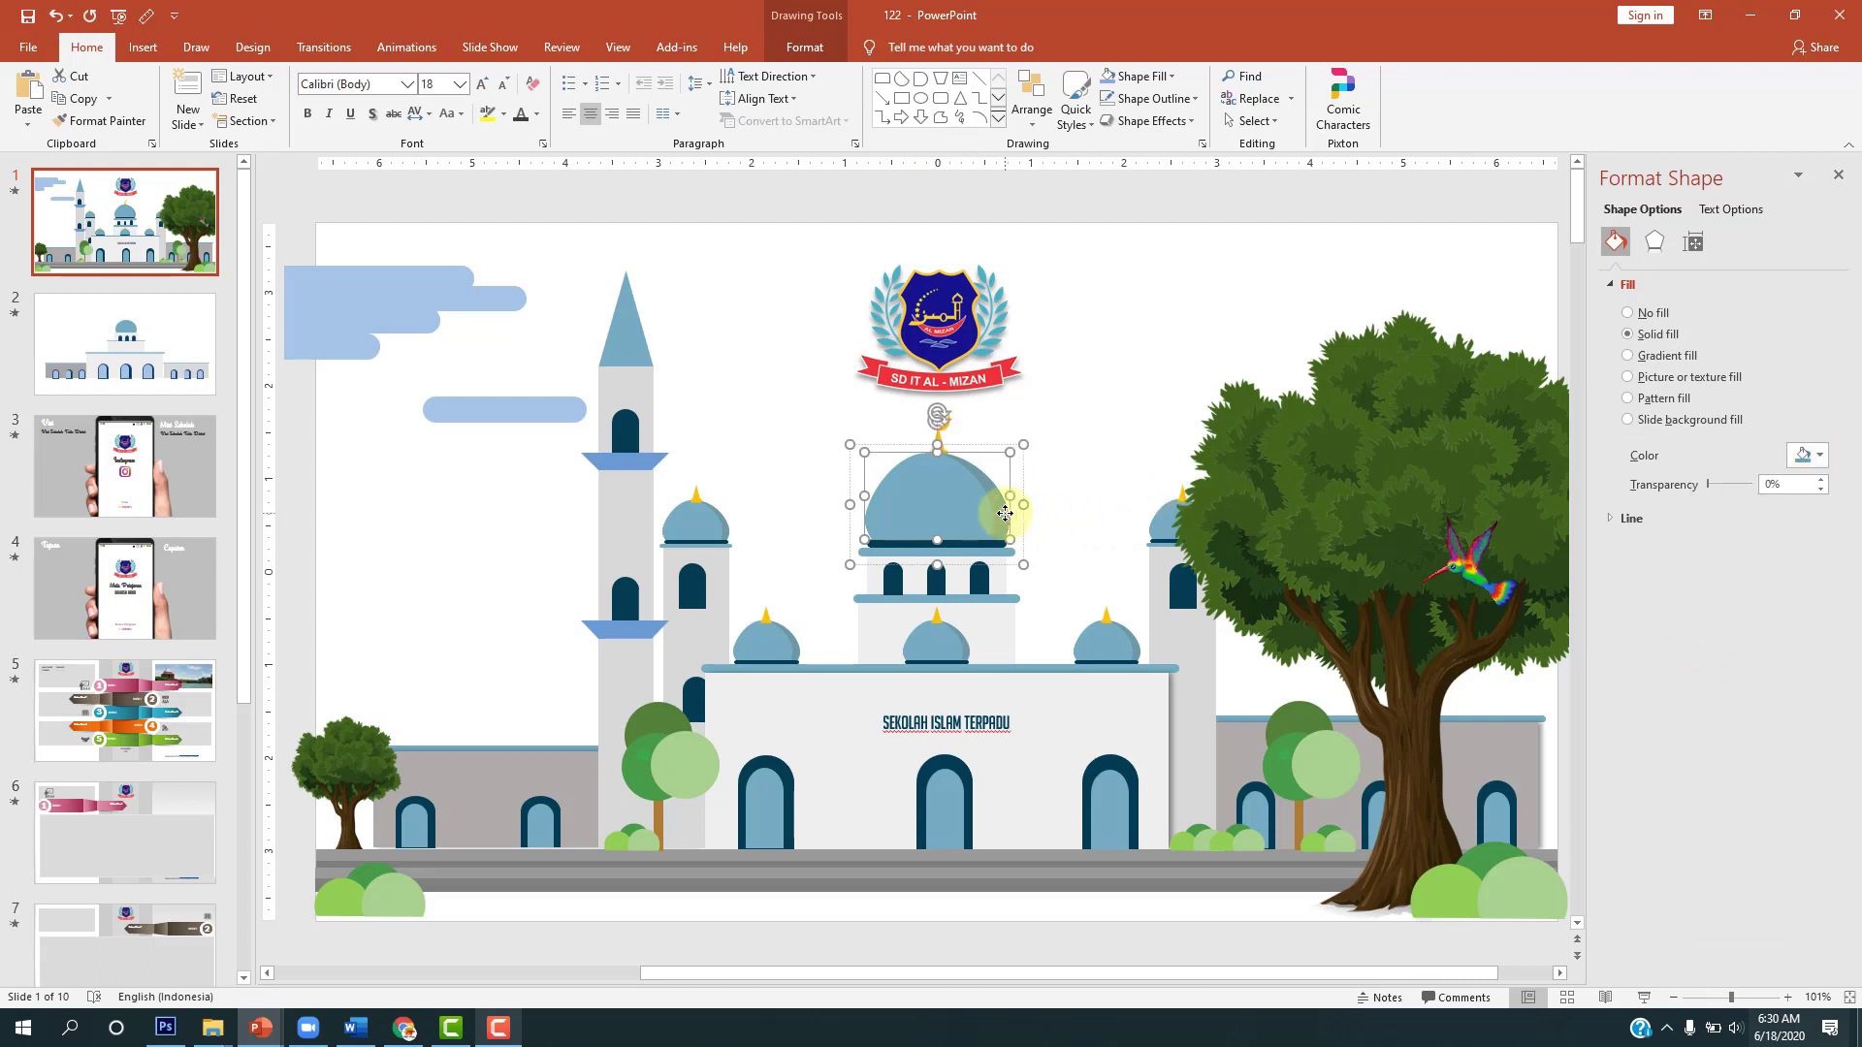
left_click(1807, 458)
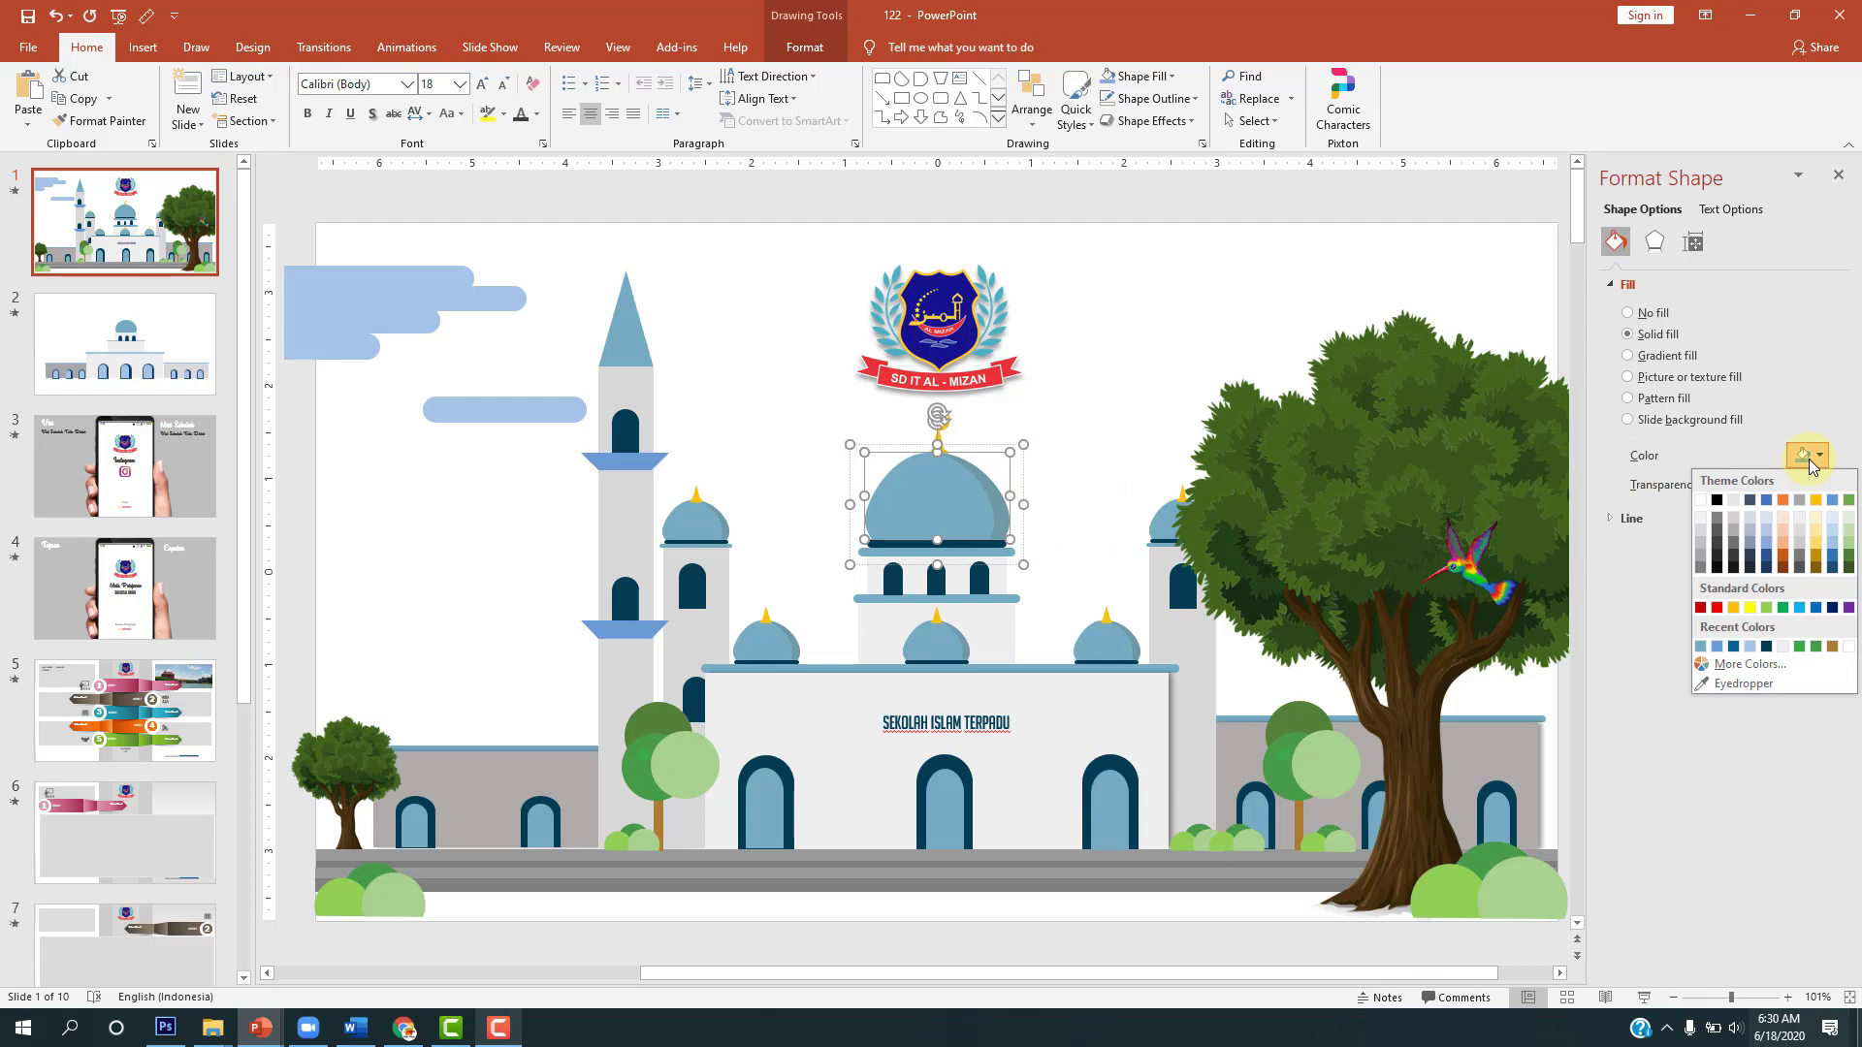
left_click(1741, 683)
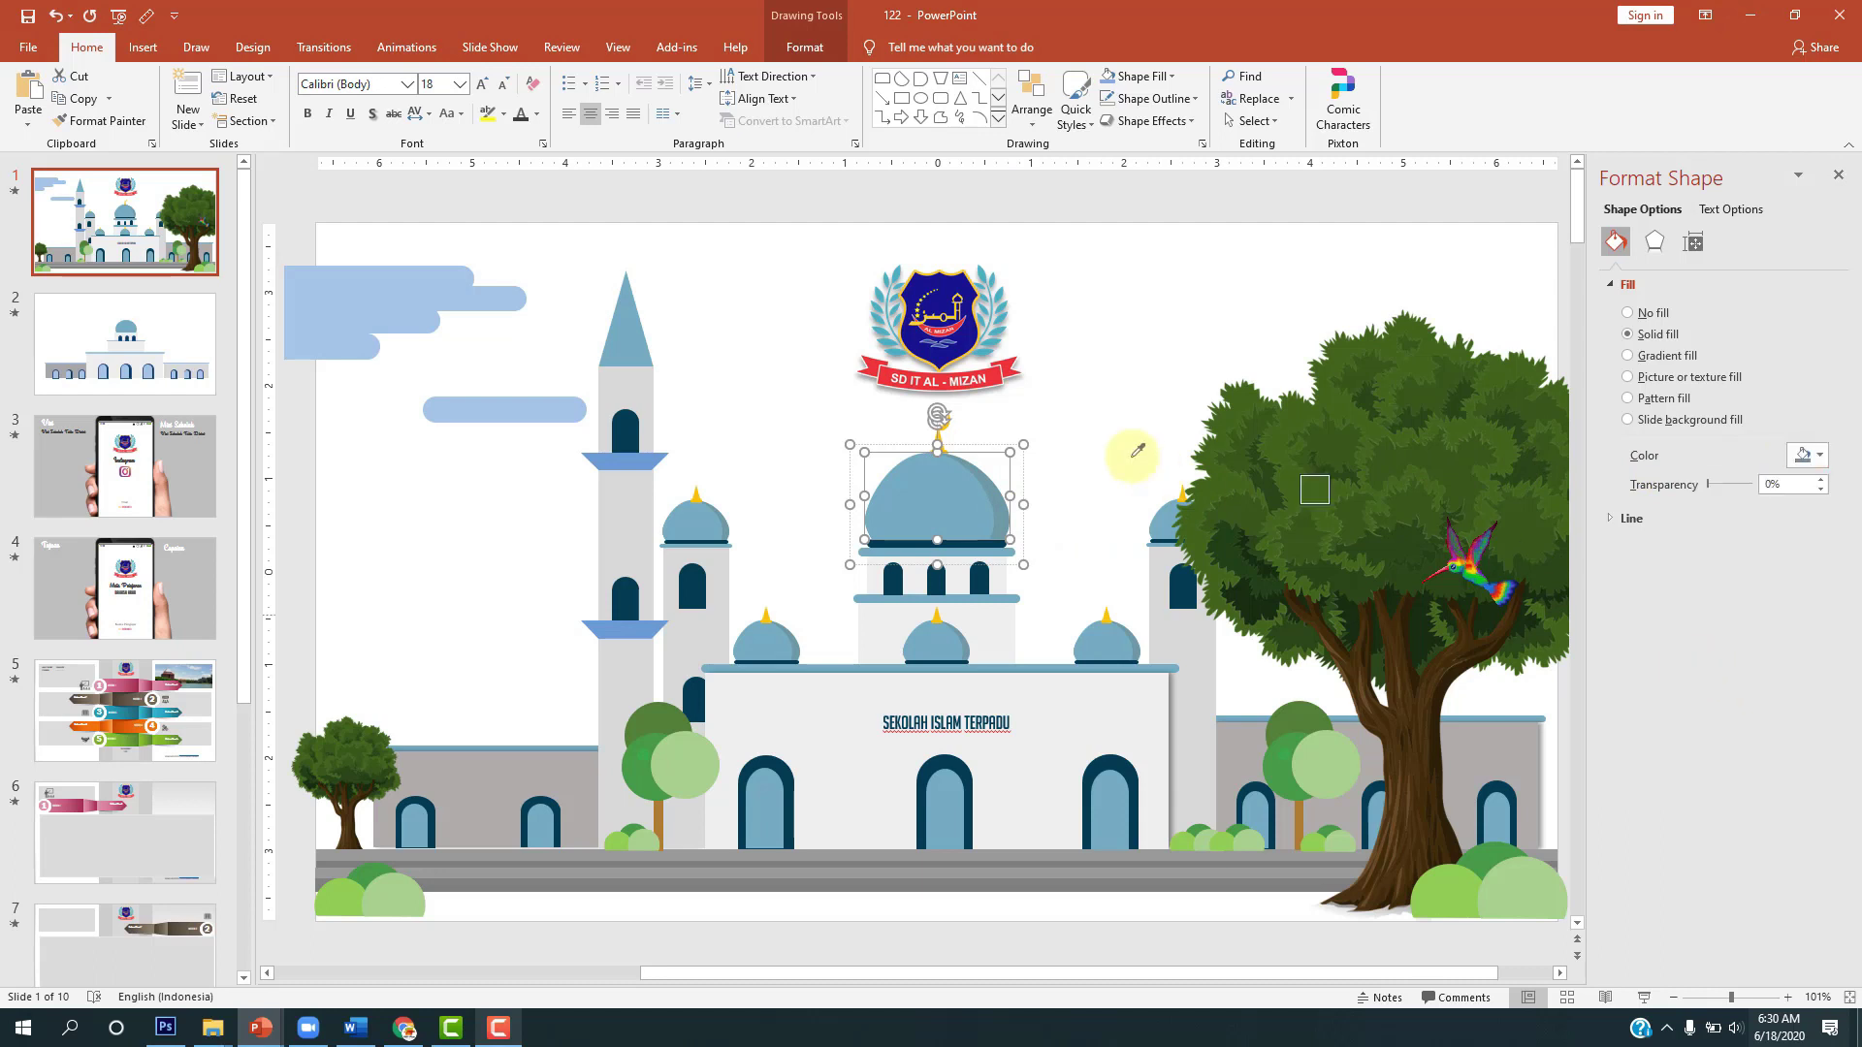
left_click(1005, 501)
left_click(1114, 320)
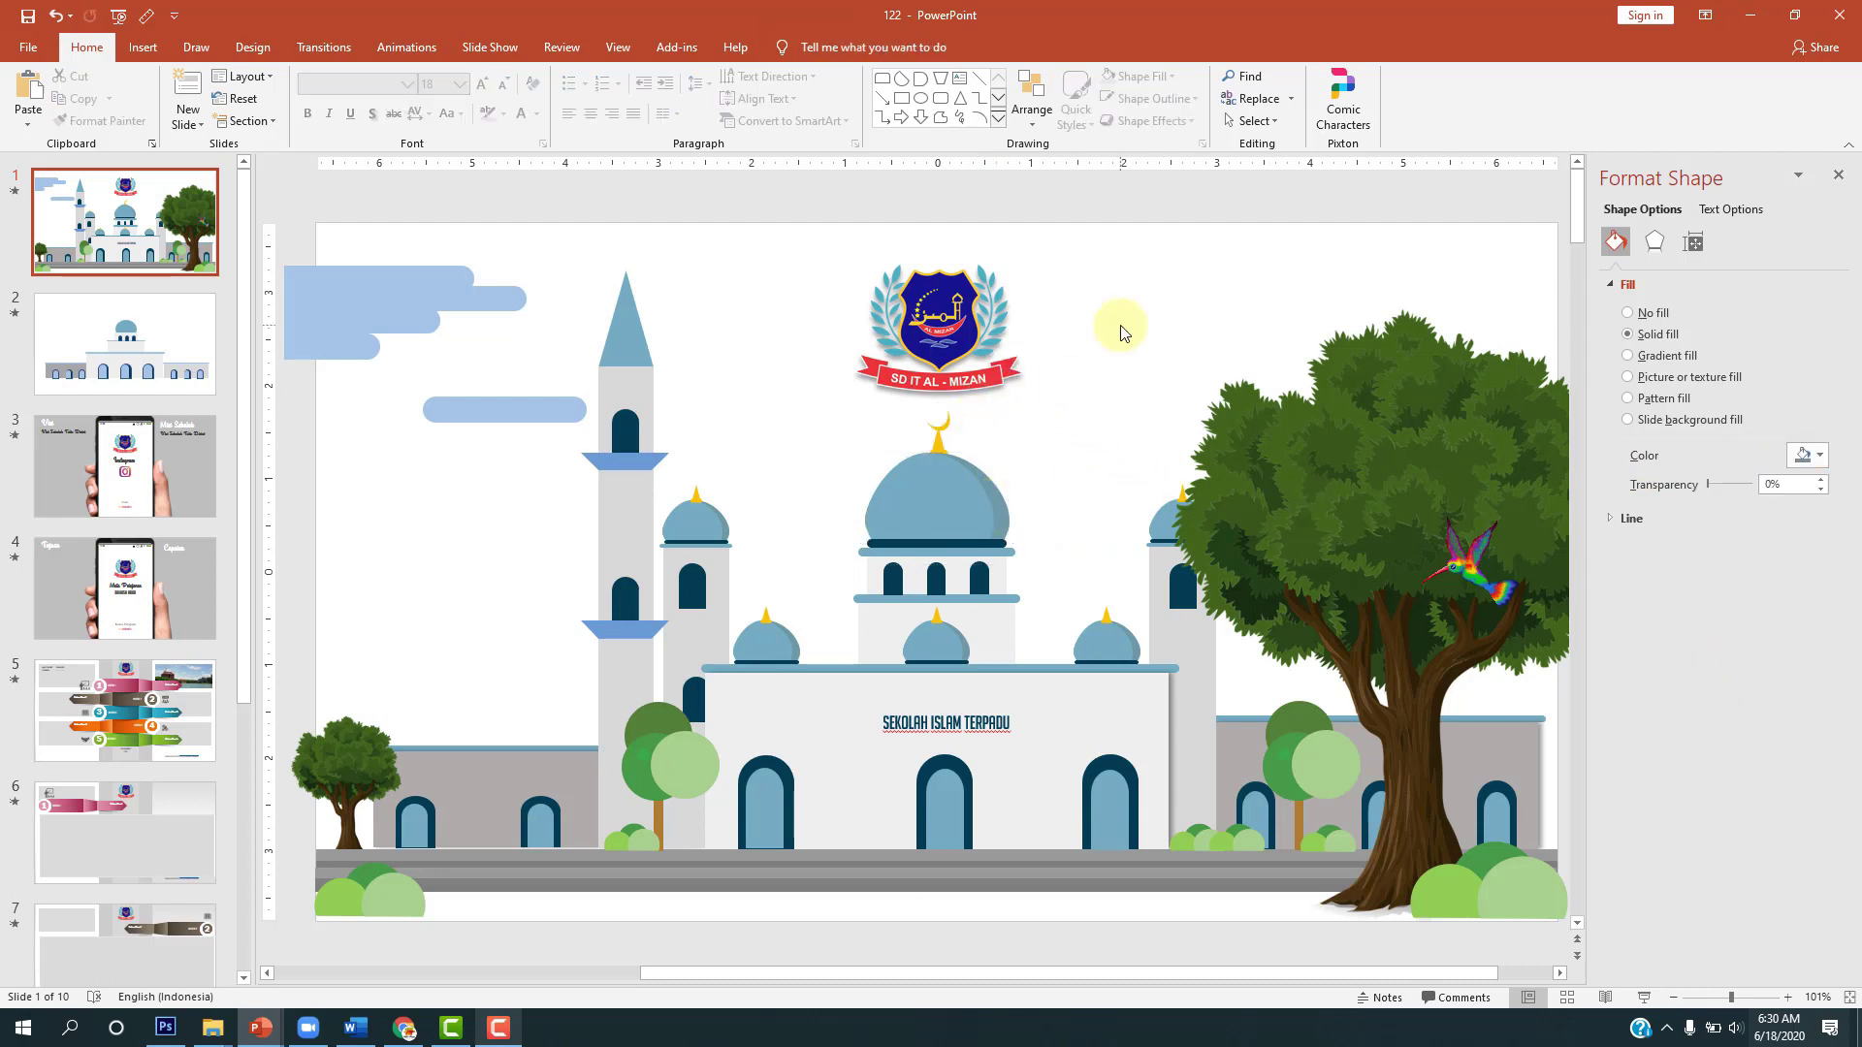
Step: Apply the sampled blue to both the smaller and larger dome shapes on slide 2
left_click(131, 347)
left_click(1005, 476)
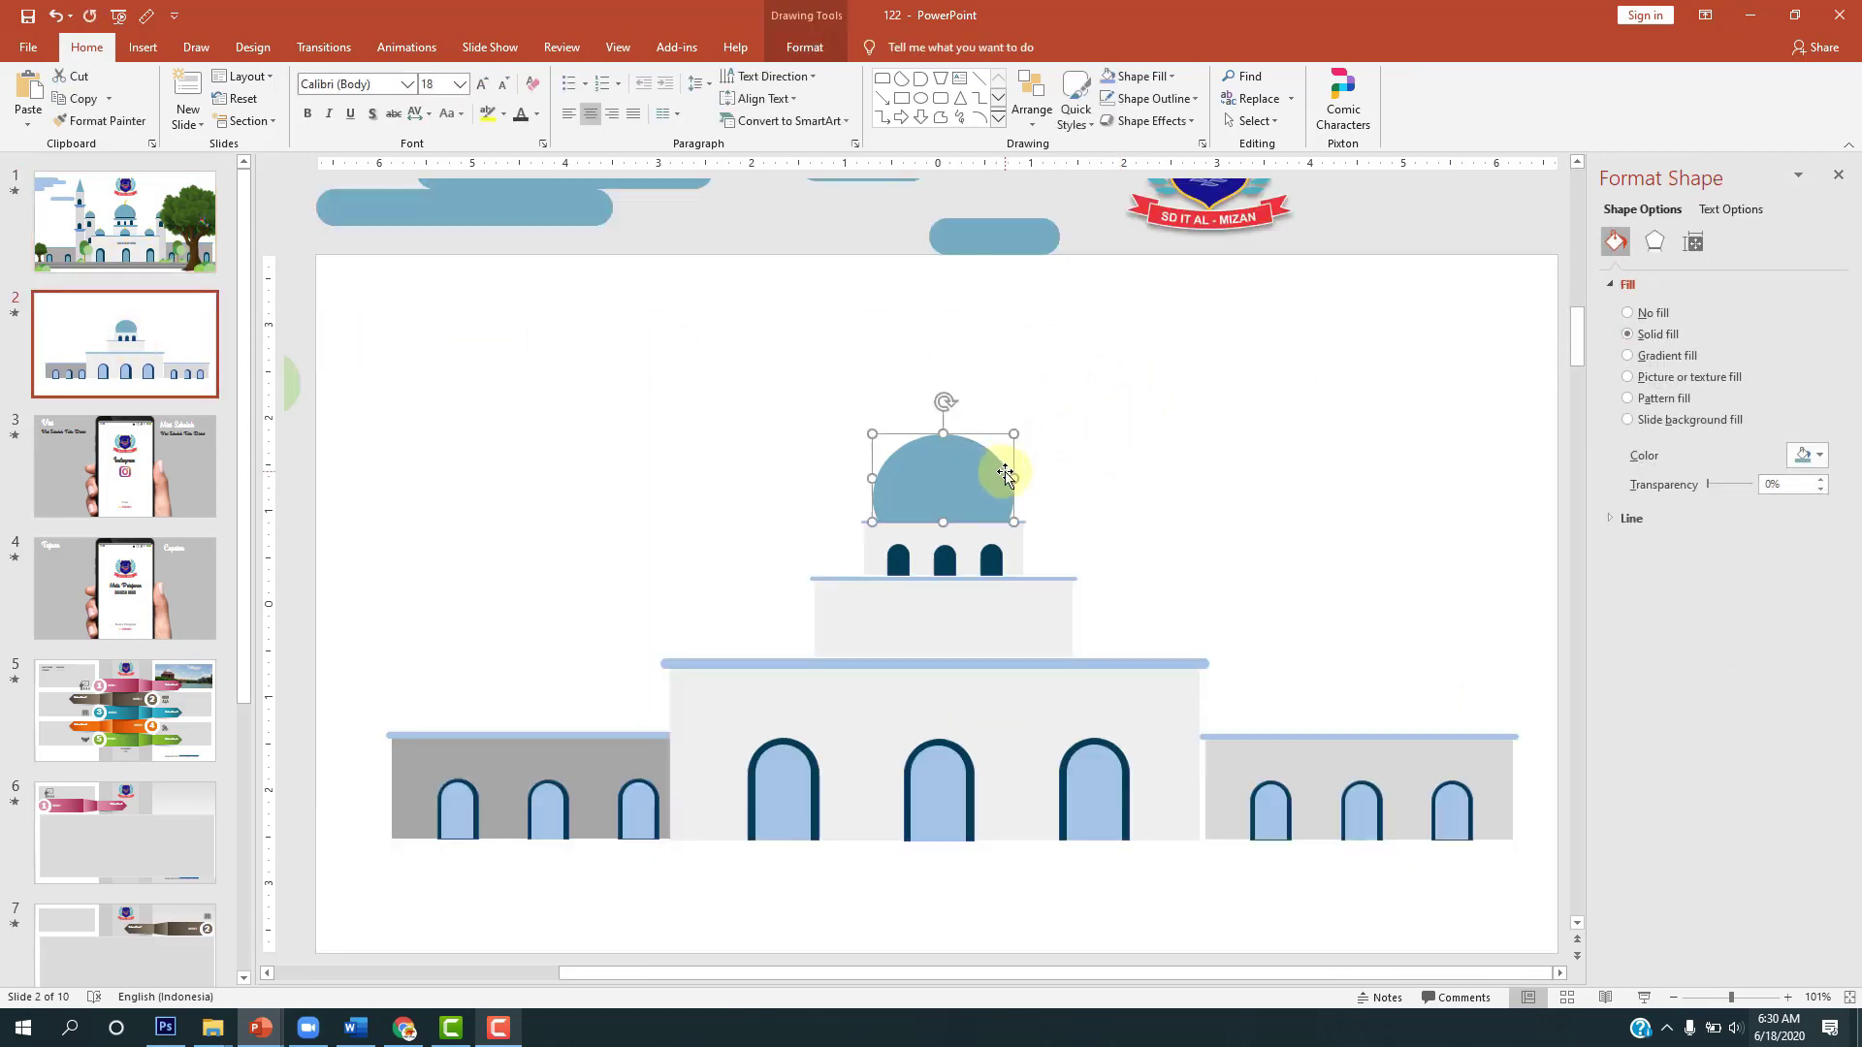
left_click(1003, 477)
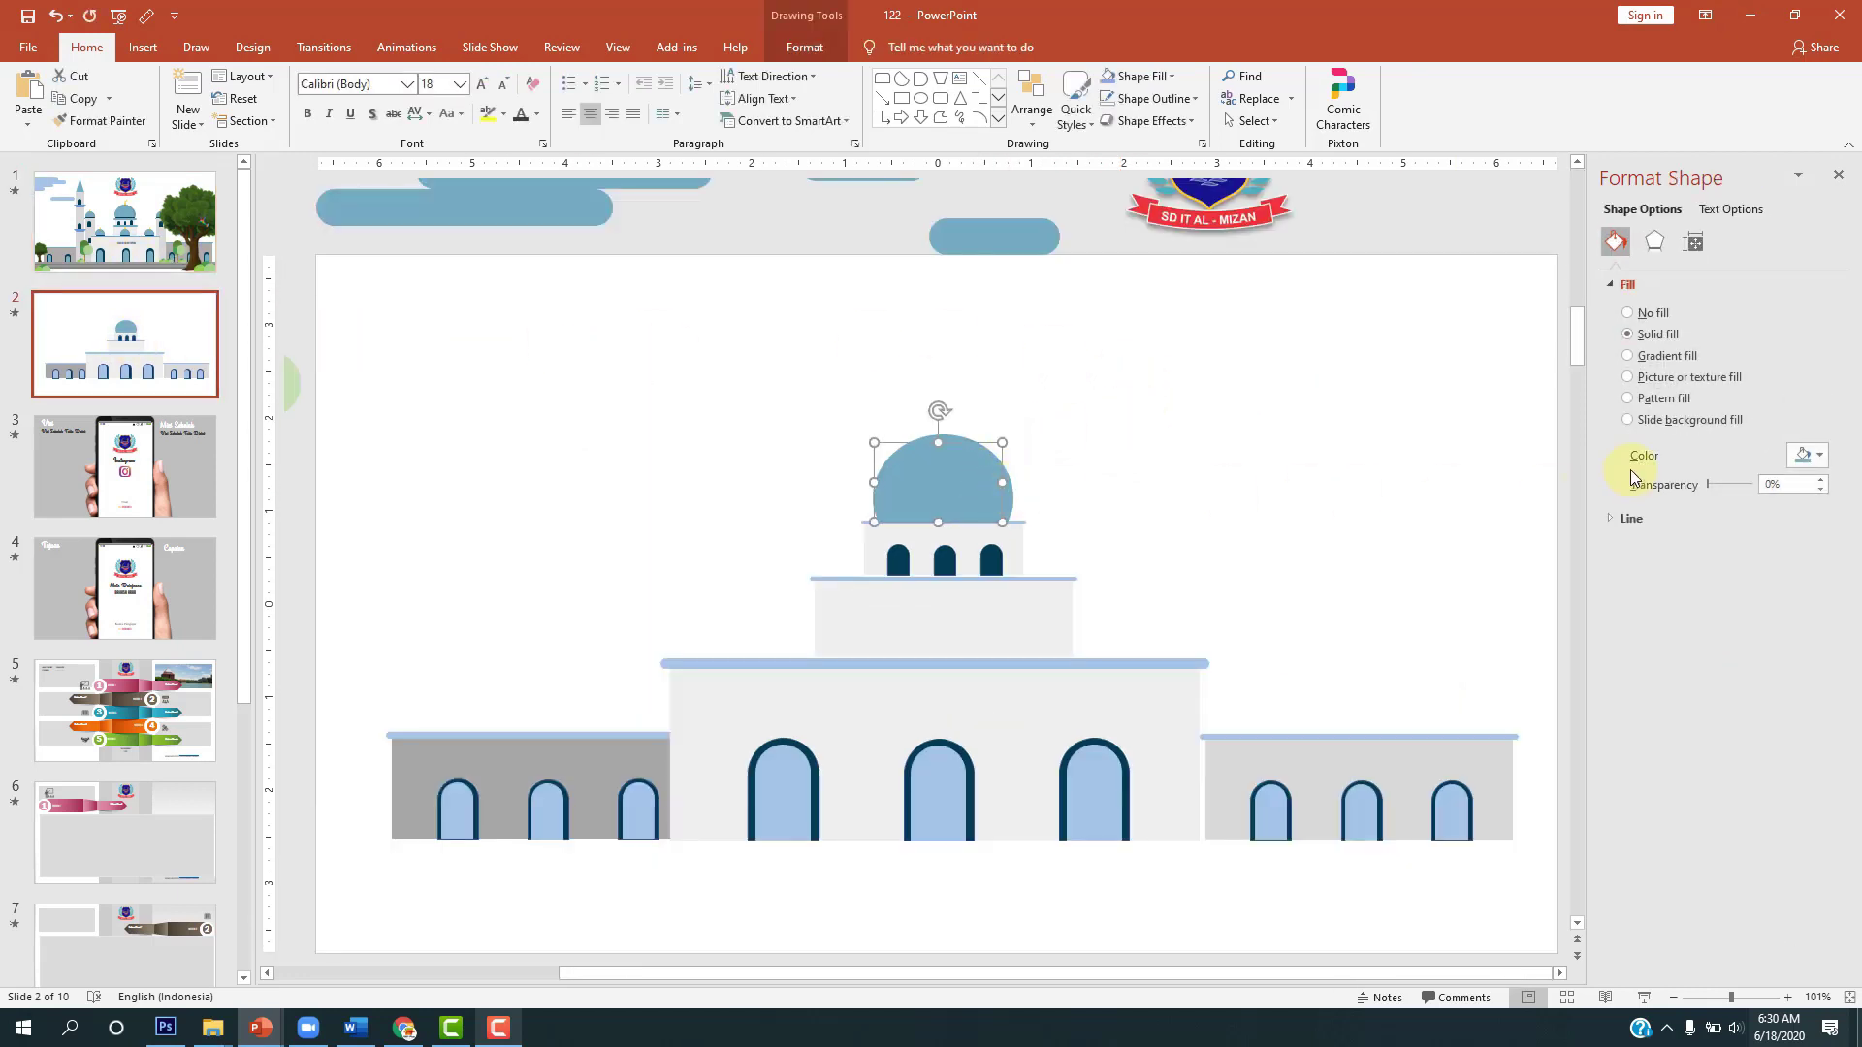
left_click(1805, 457)
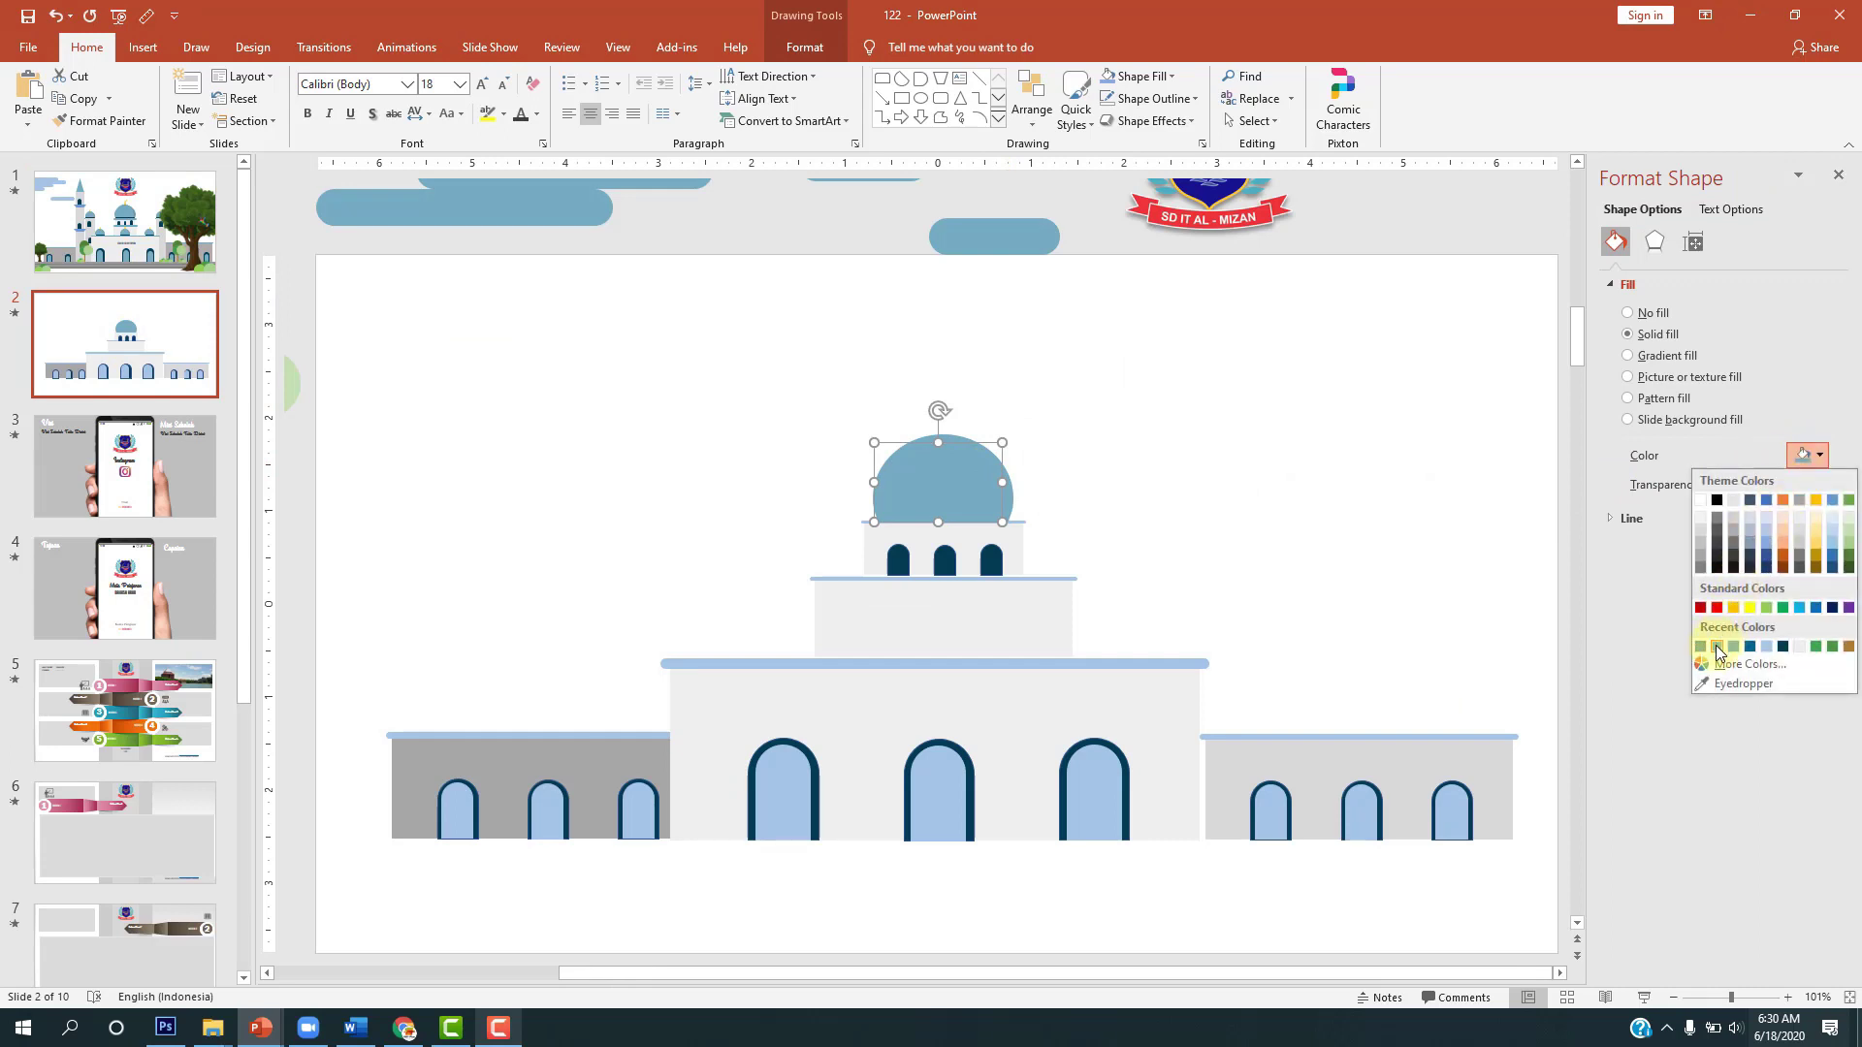
left_click(1717, 647)
left_click(1009, 491)
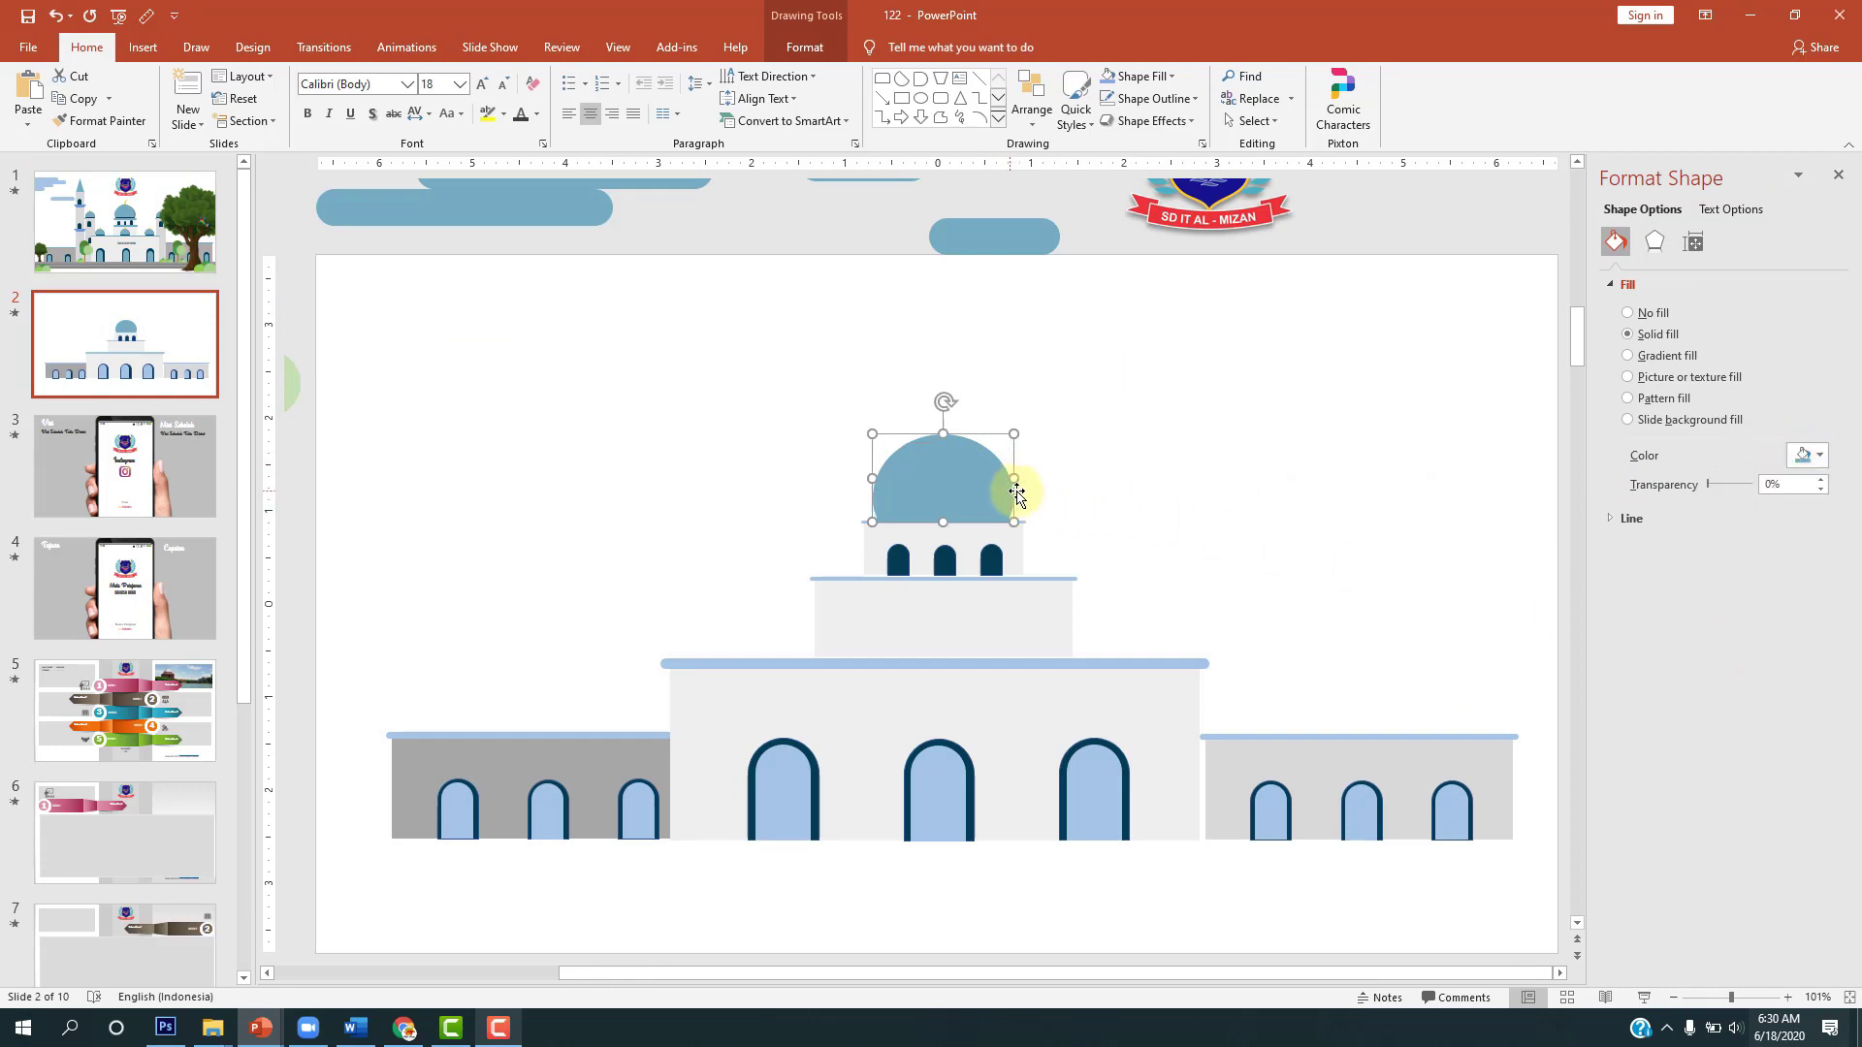
left_click(1806, 456)
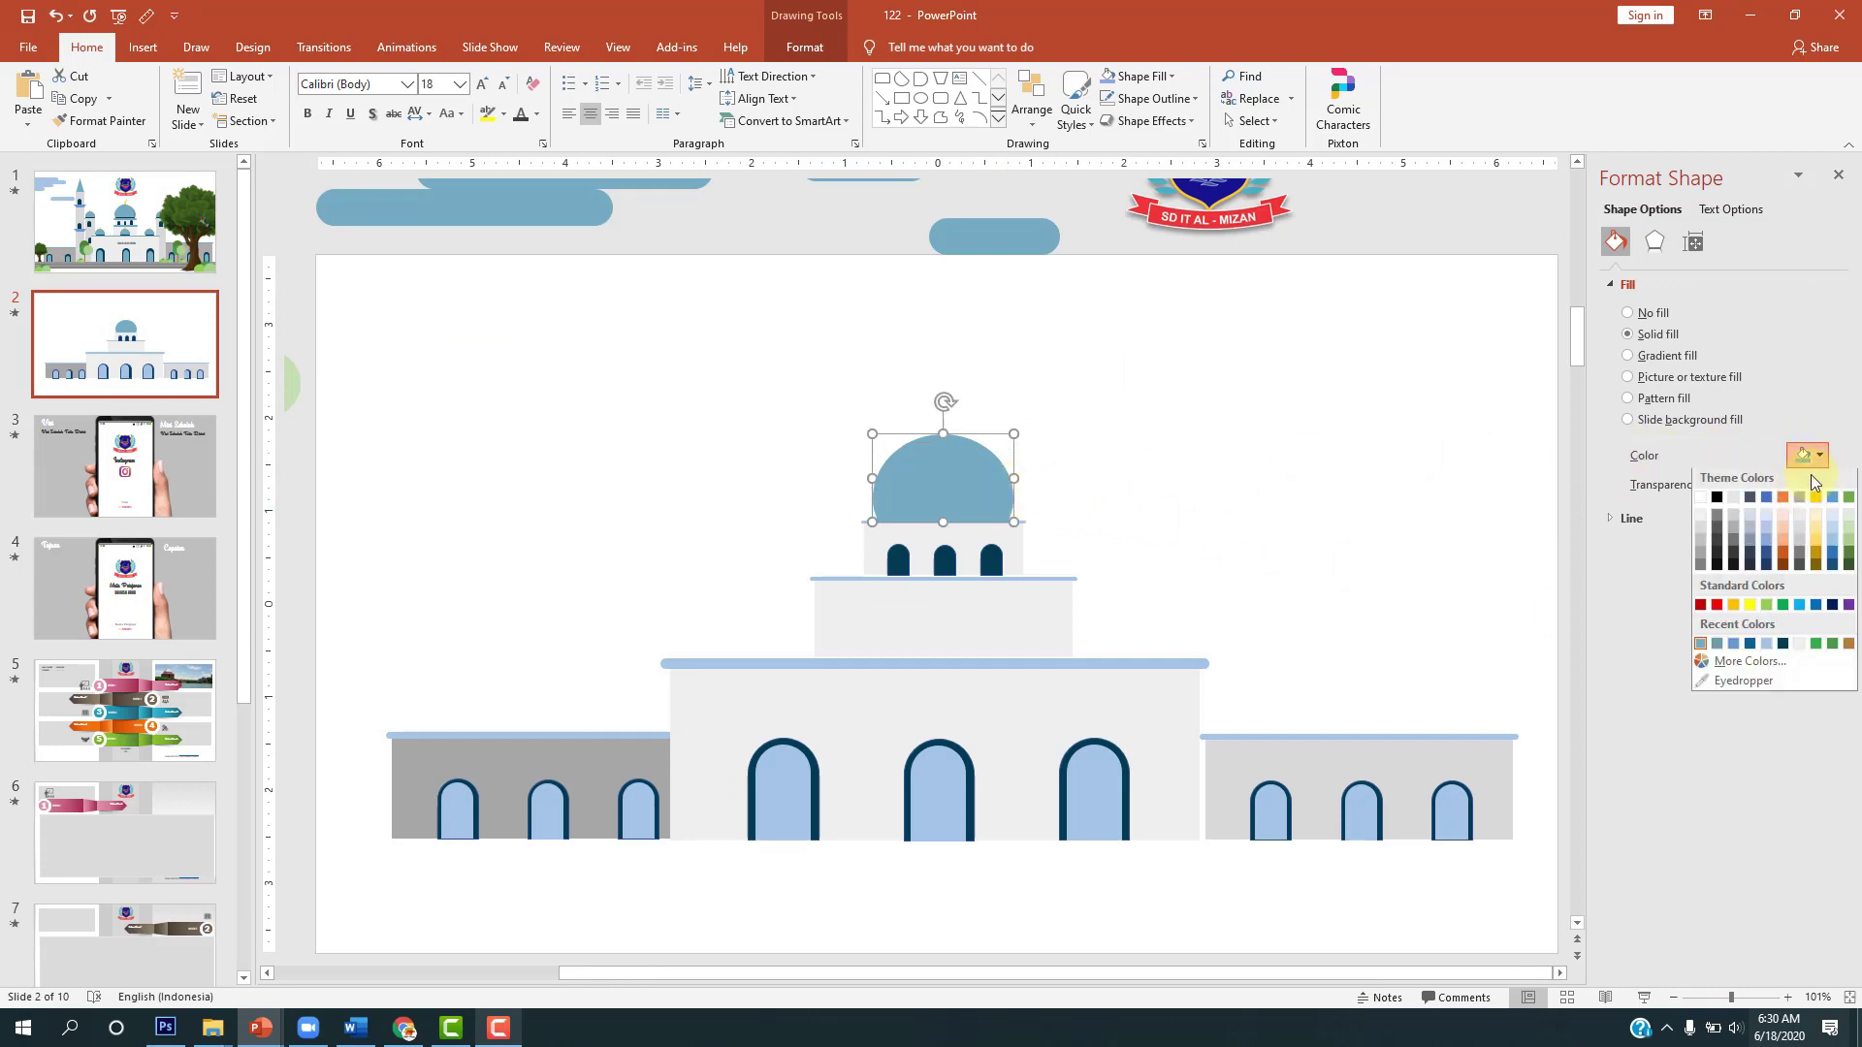
left_click(1717, 648)
left_click(1208, 506)
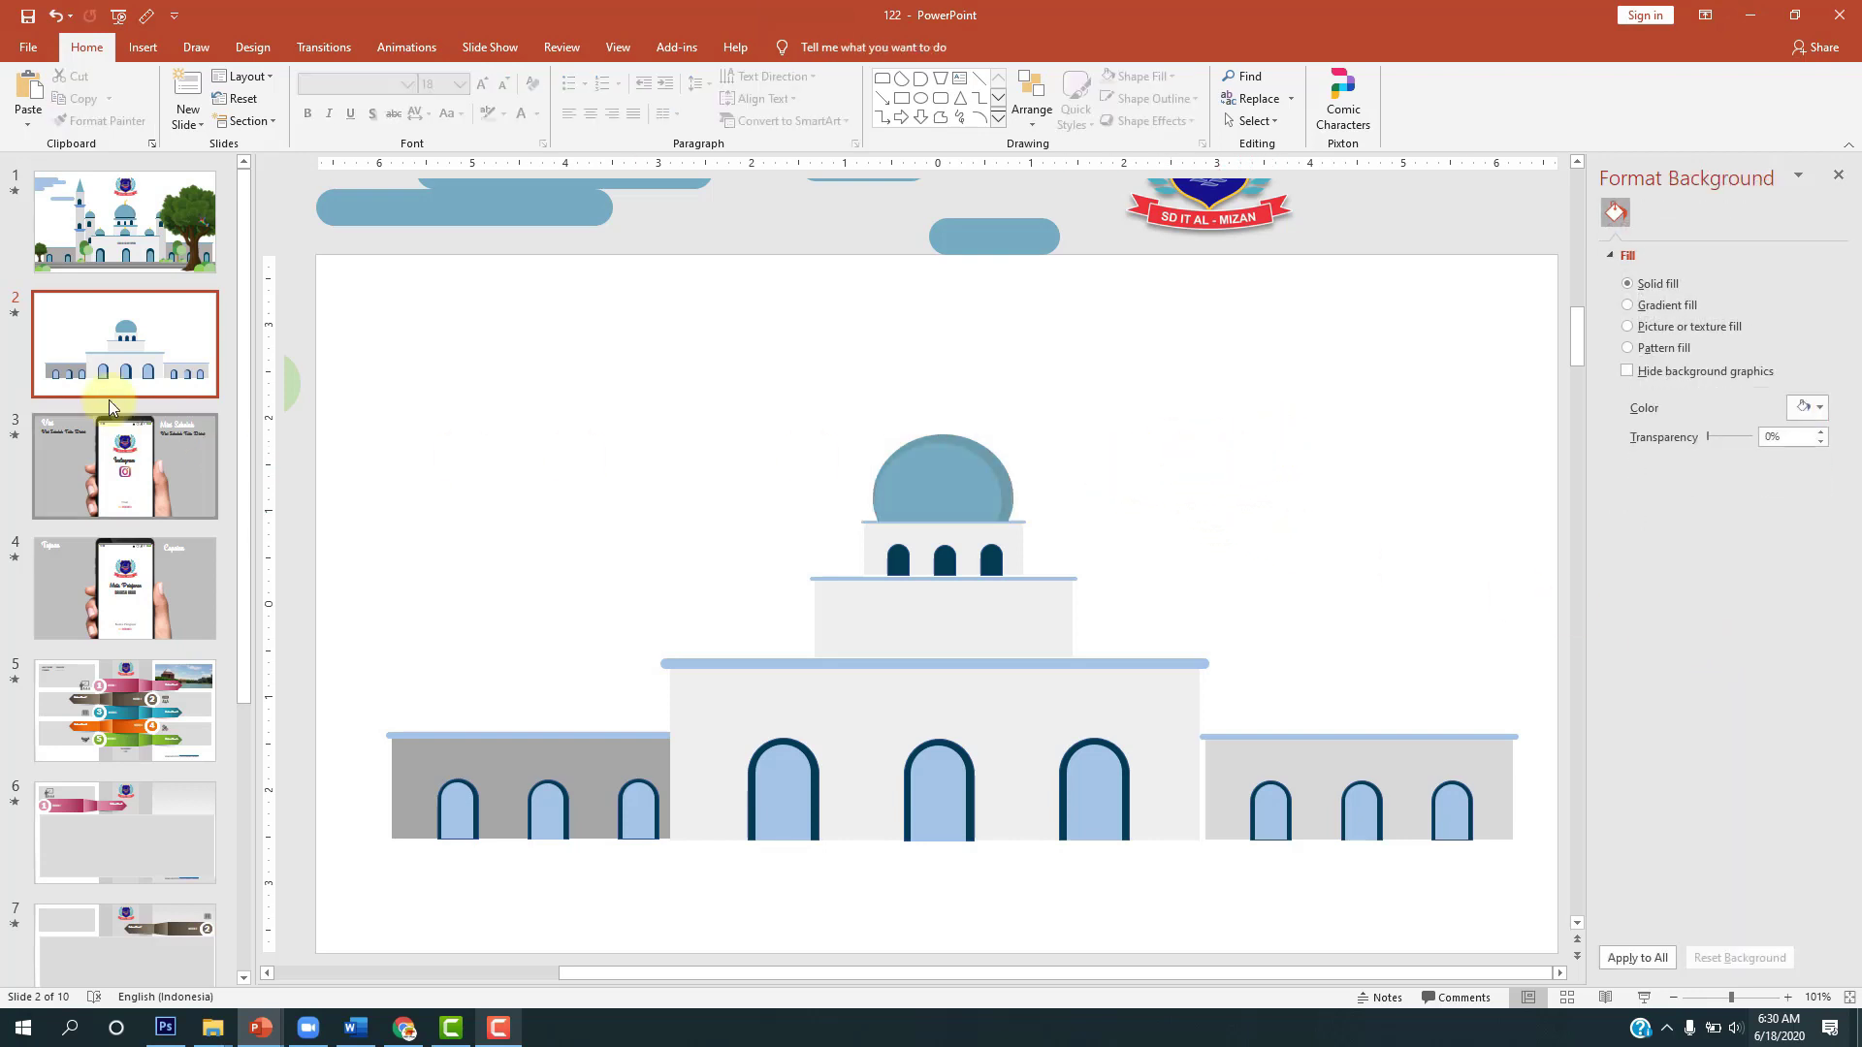
left_click(122, 251)
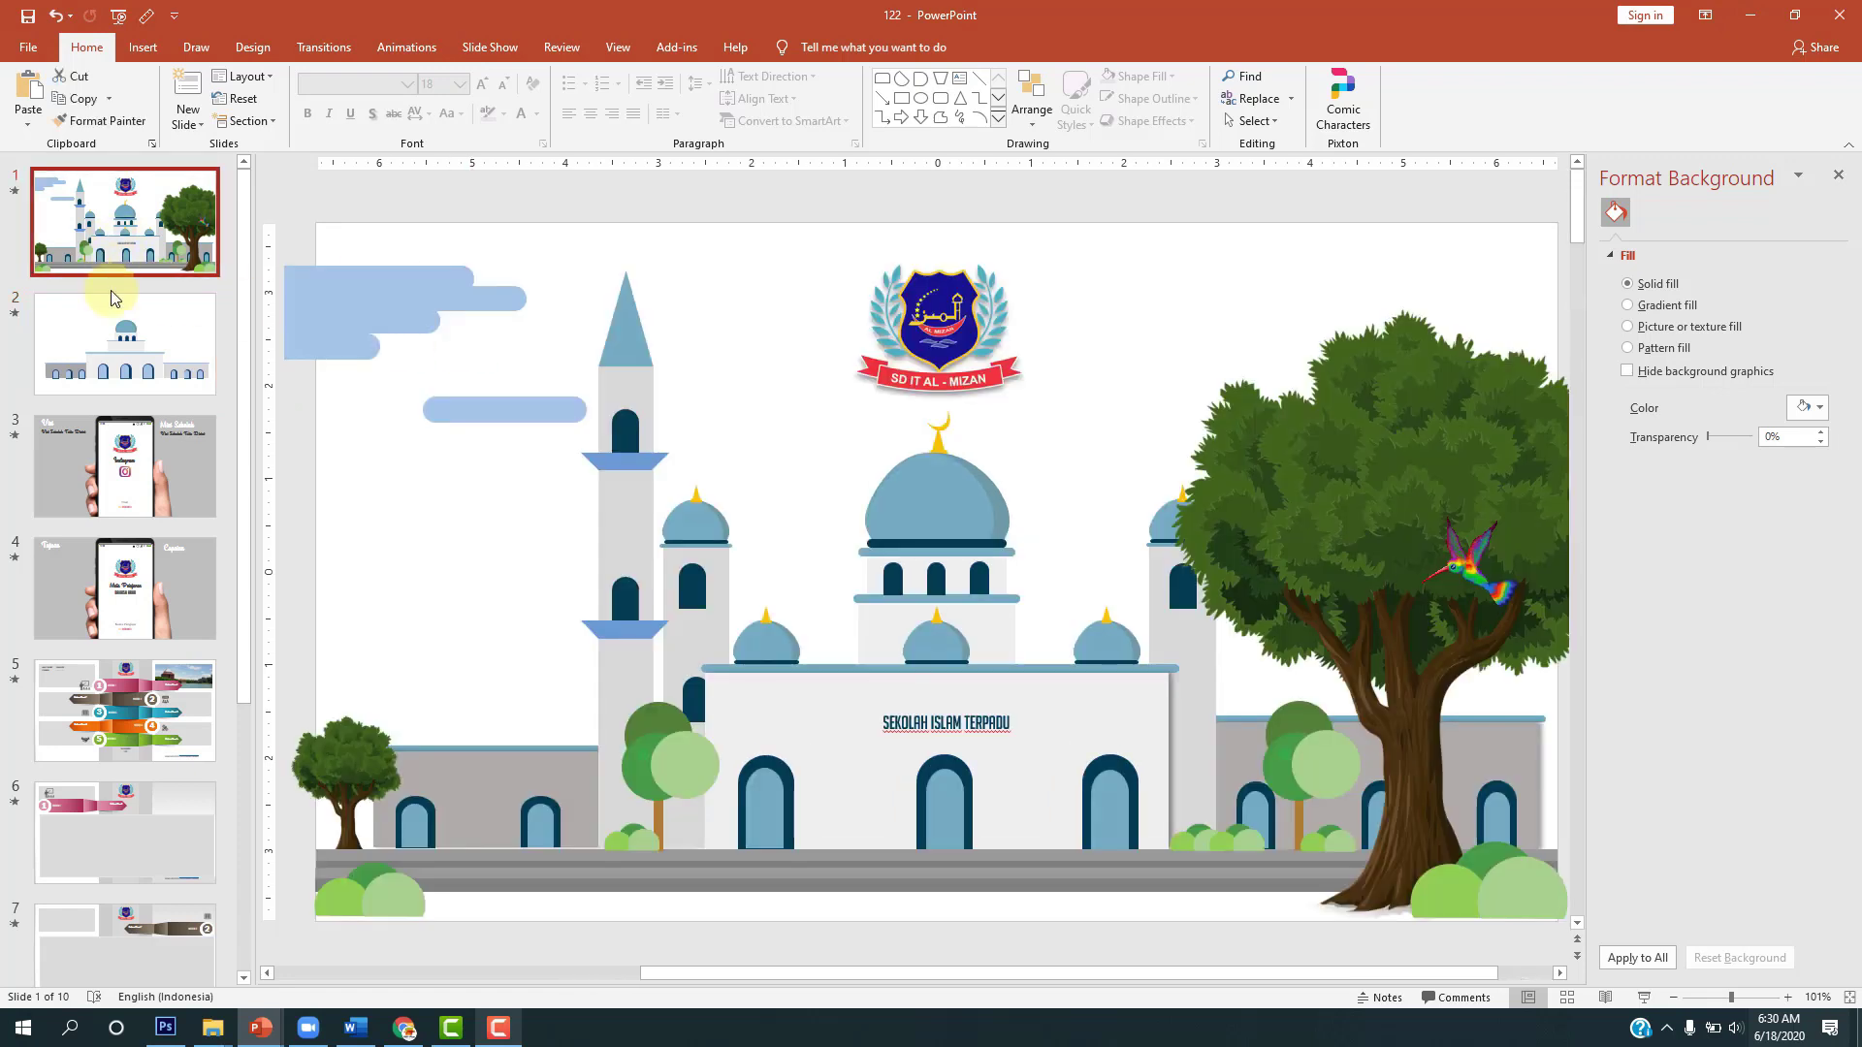
left_click(121, 320)
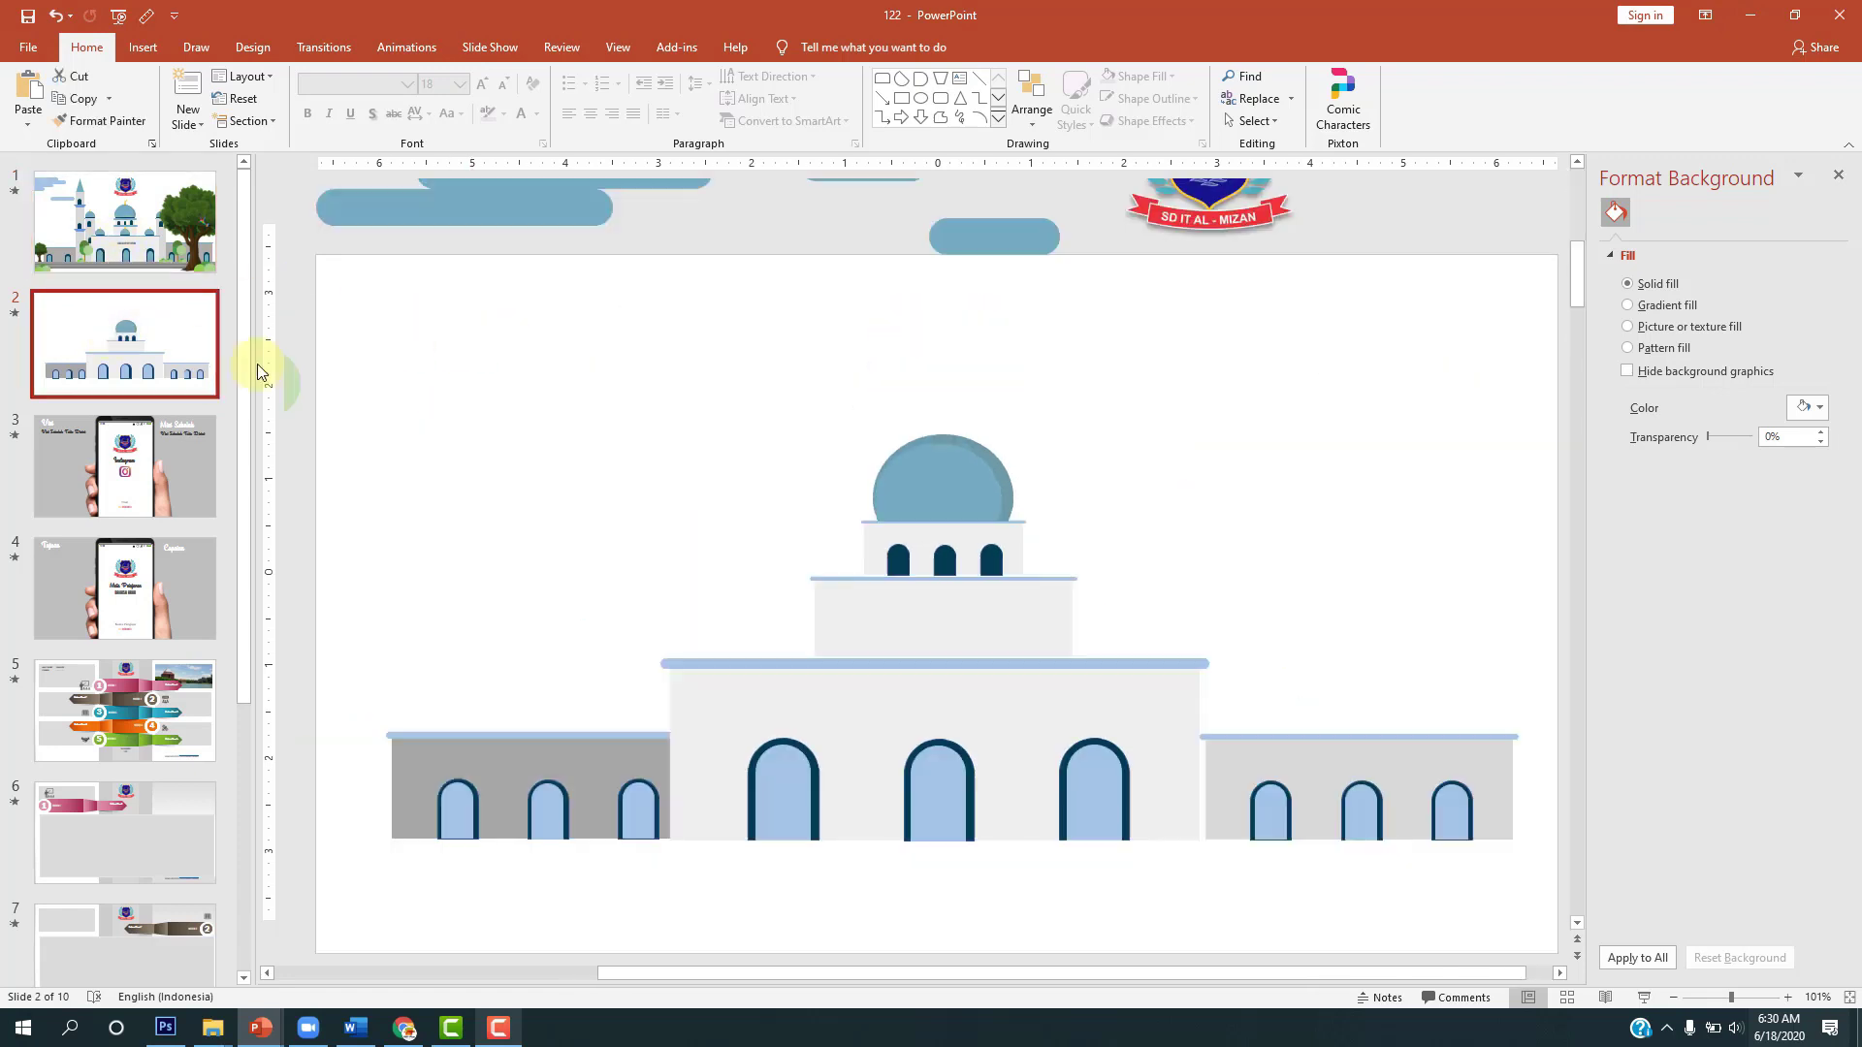
Step: Fill the thin roof bar above the central building with the recent blue-grey swatch
left_click(1072, 661)
left_click(1117, 662)
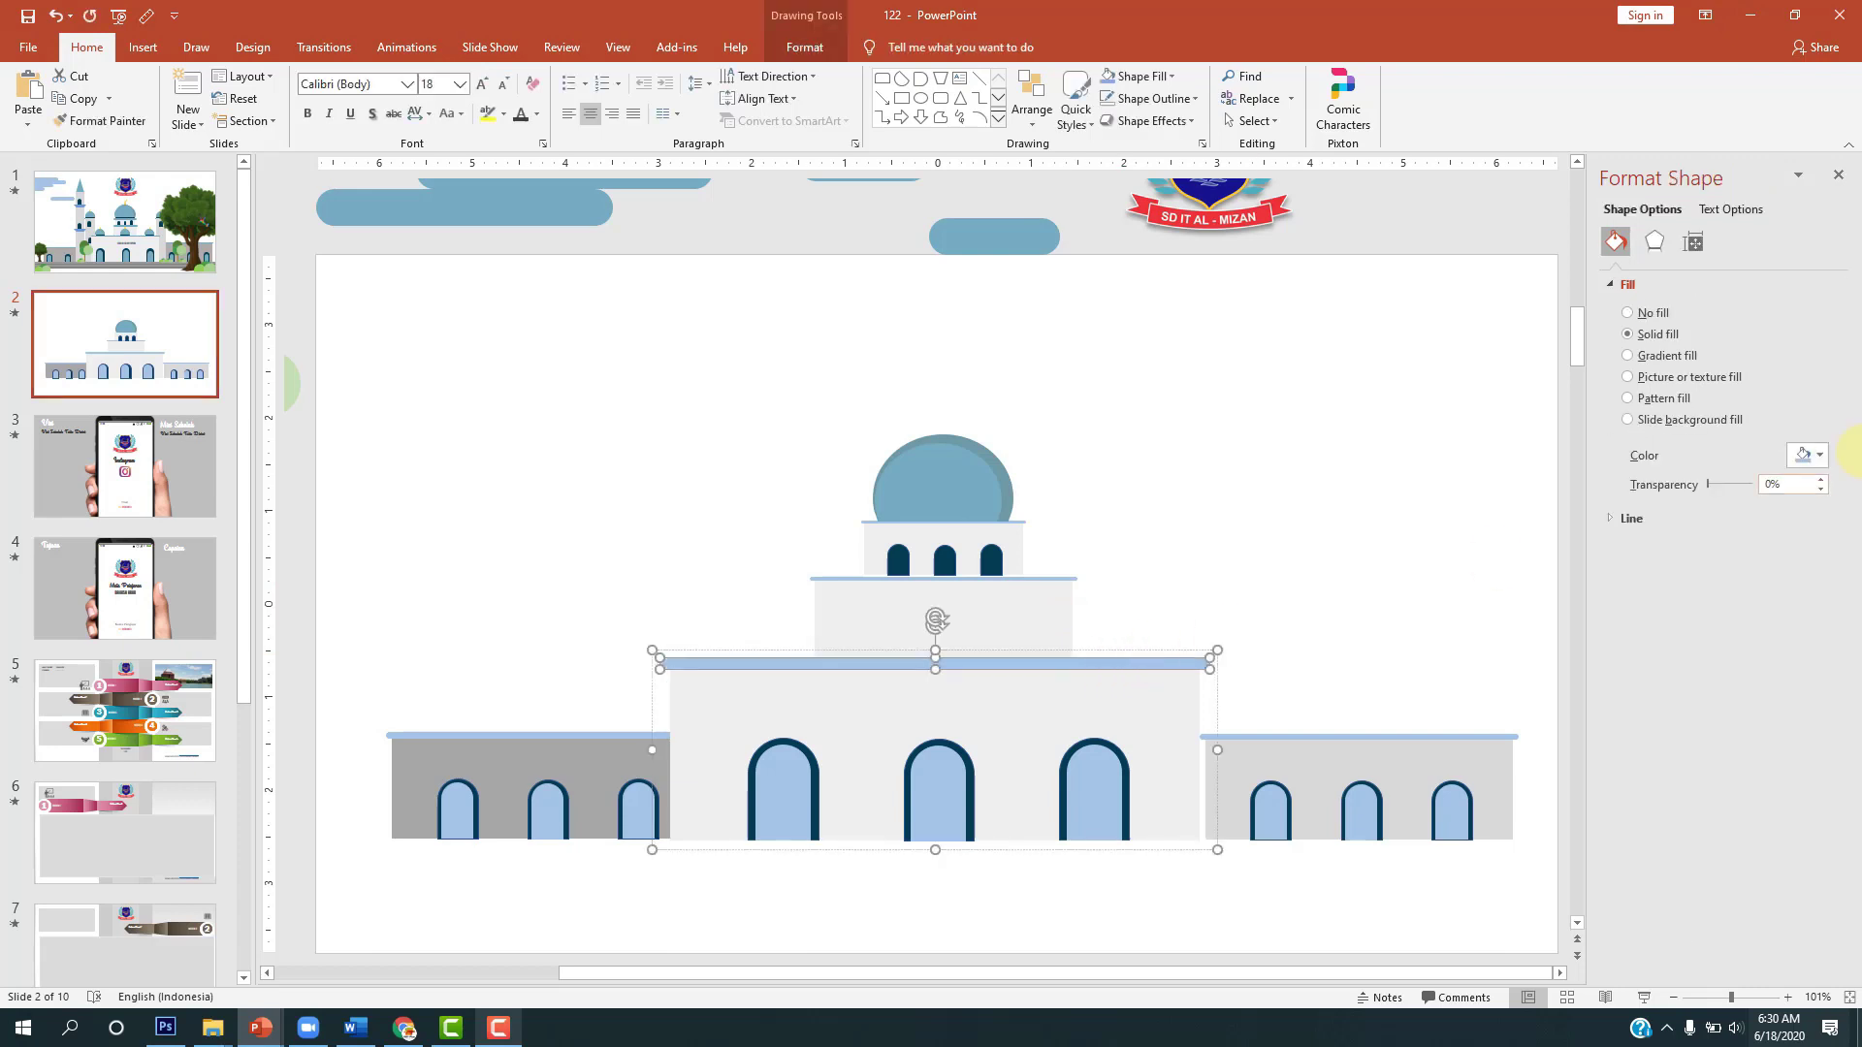
left_click(1822, 455)
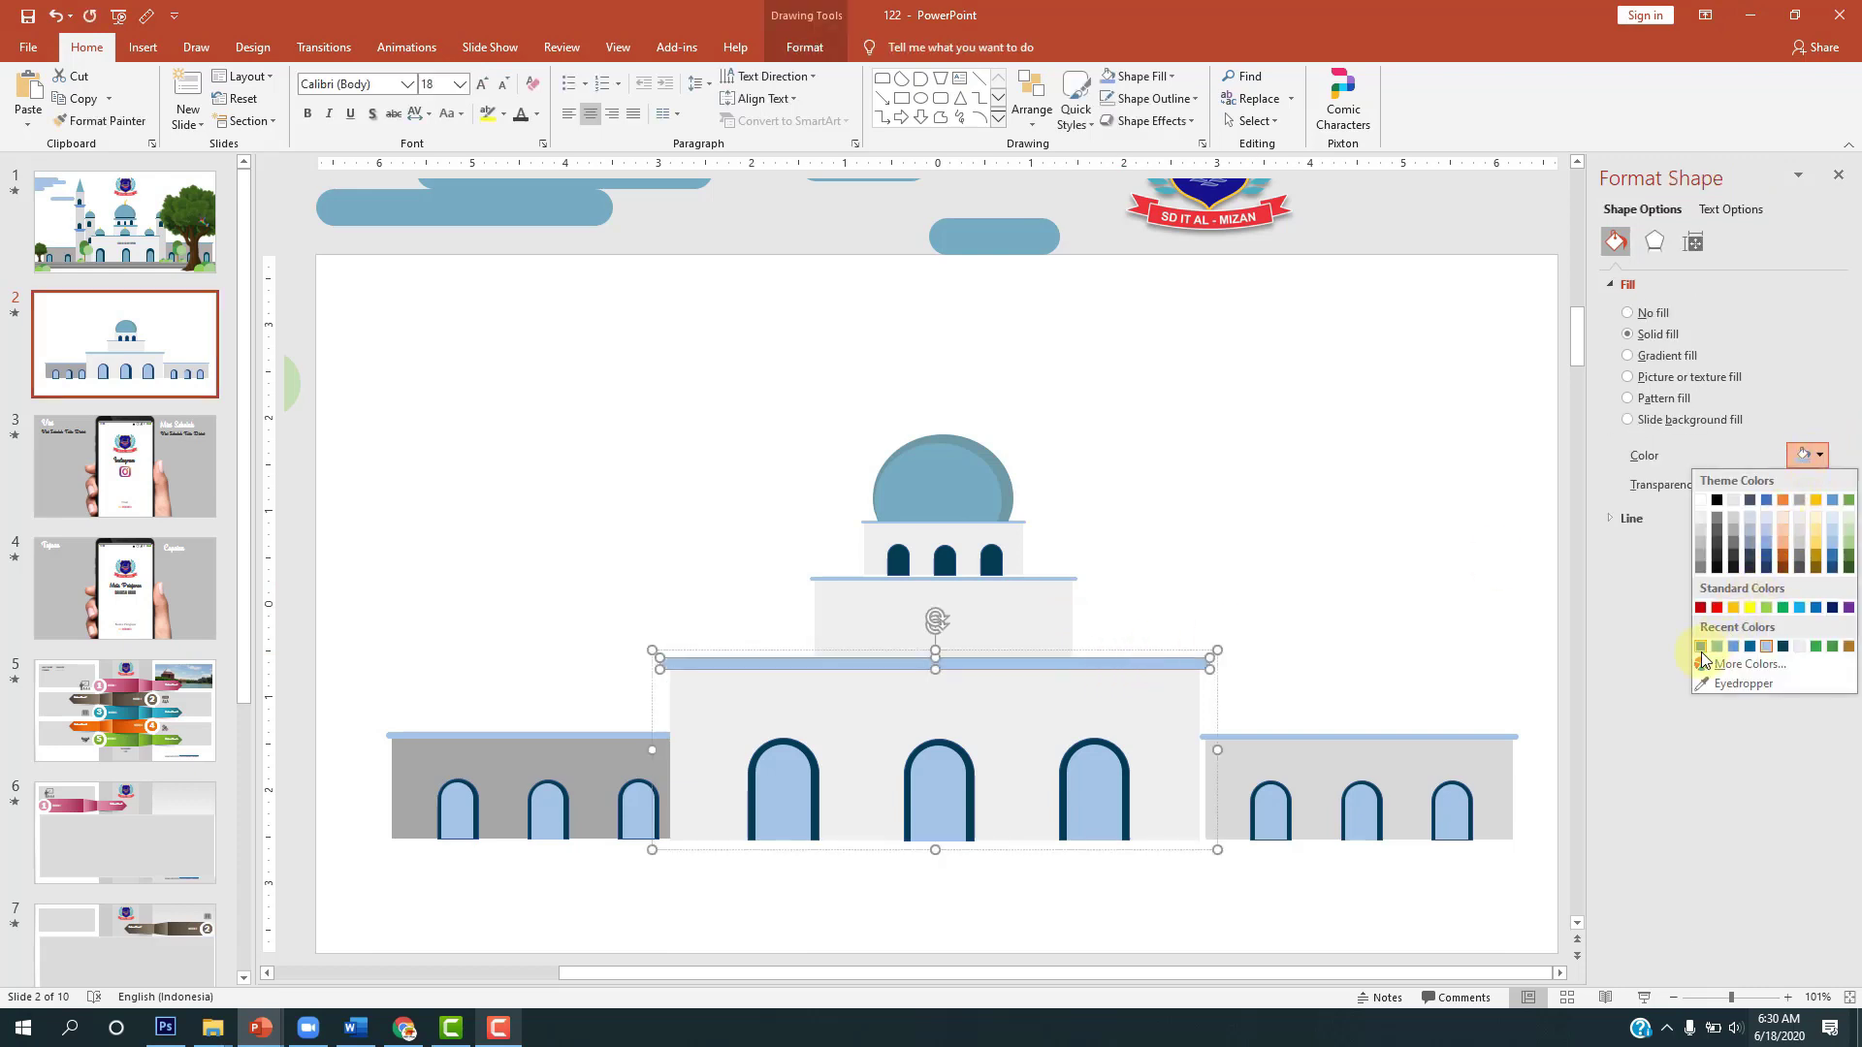
left_click(1127, 665)
left_click(1805, 458)
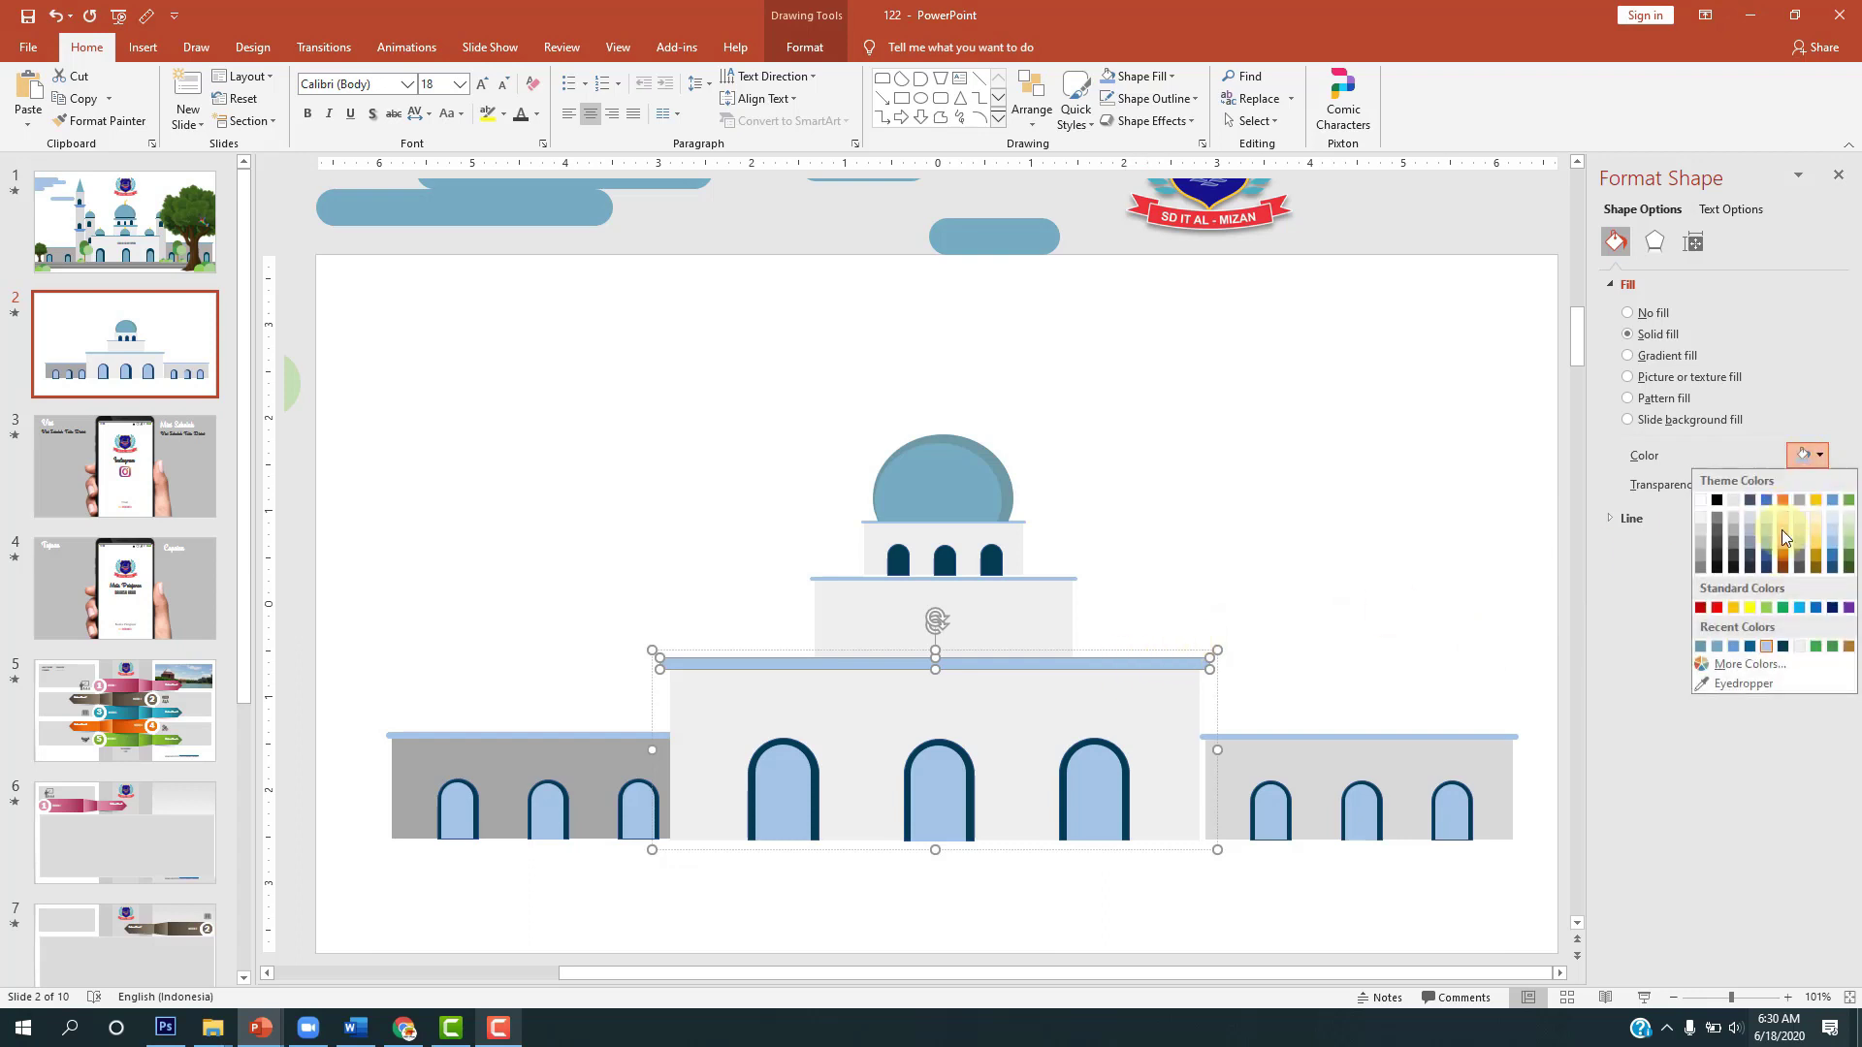
left_click(1704, 647)
left_click(1164, 600)
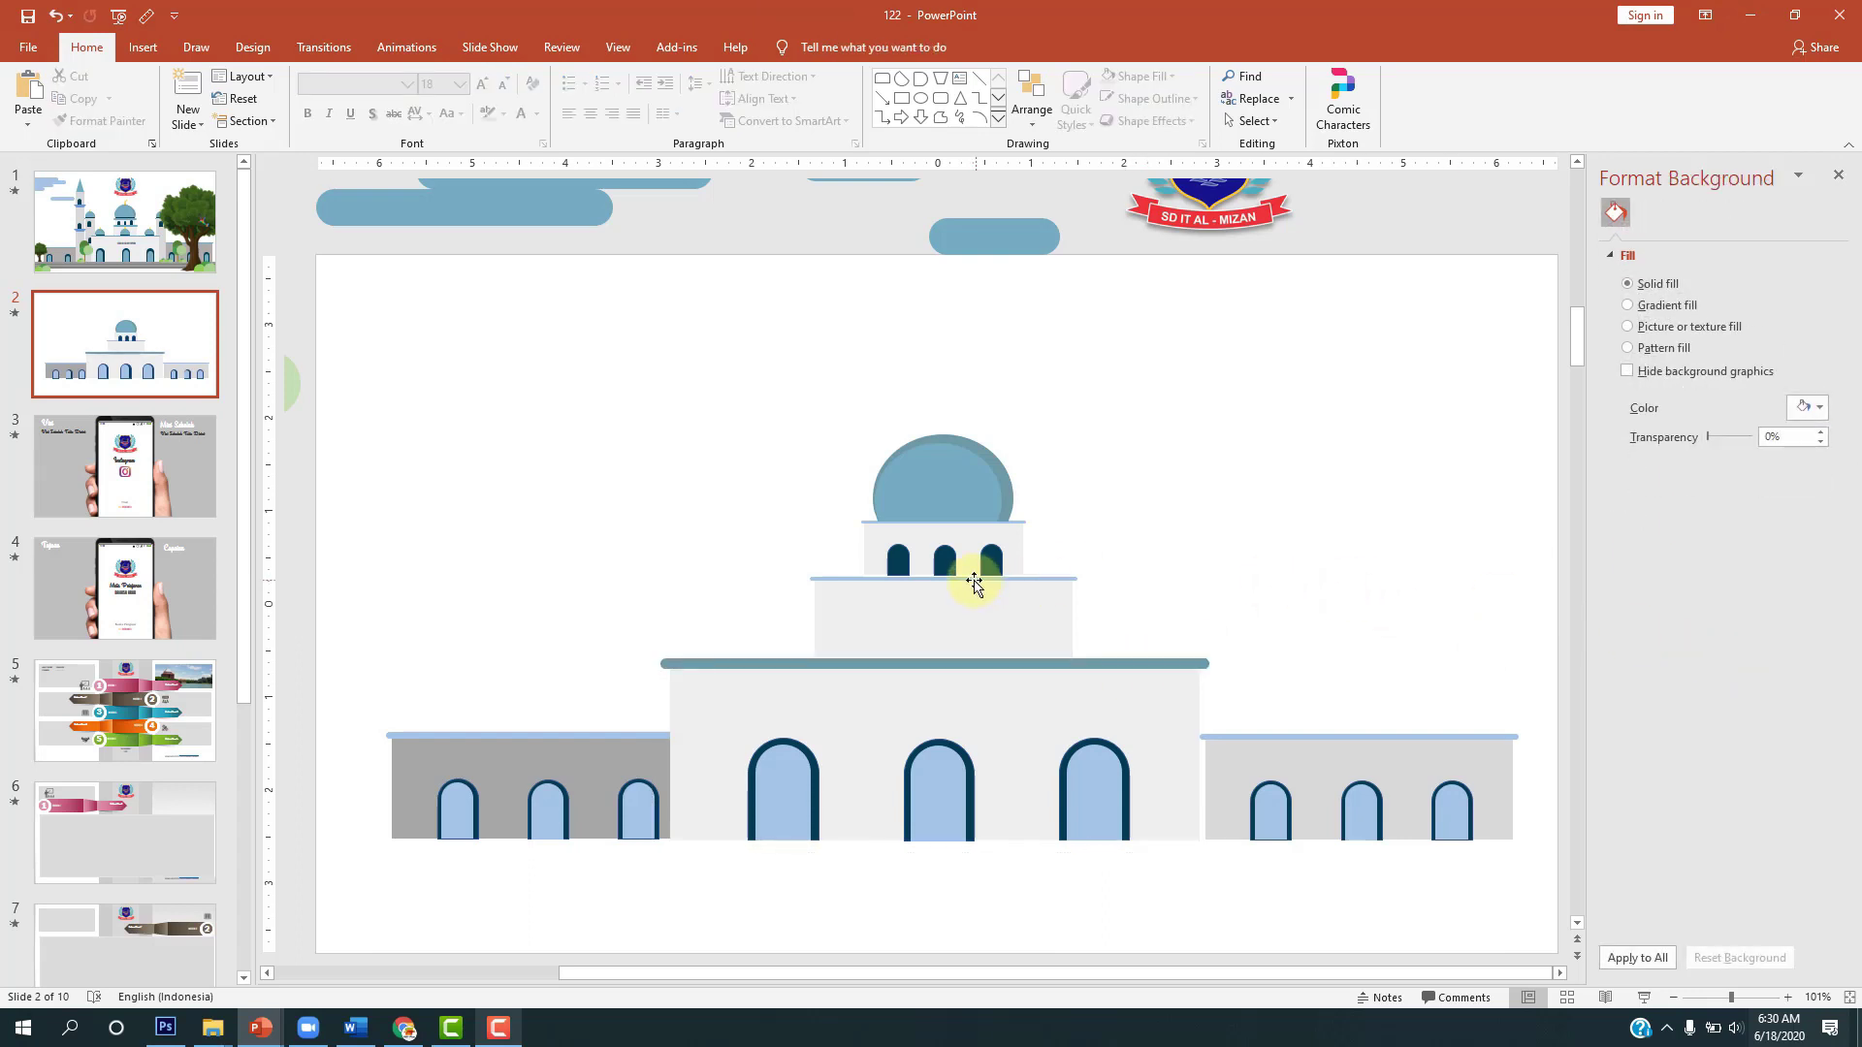
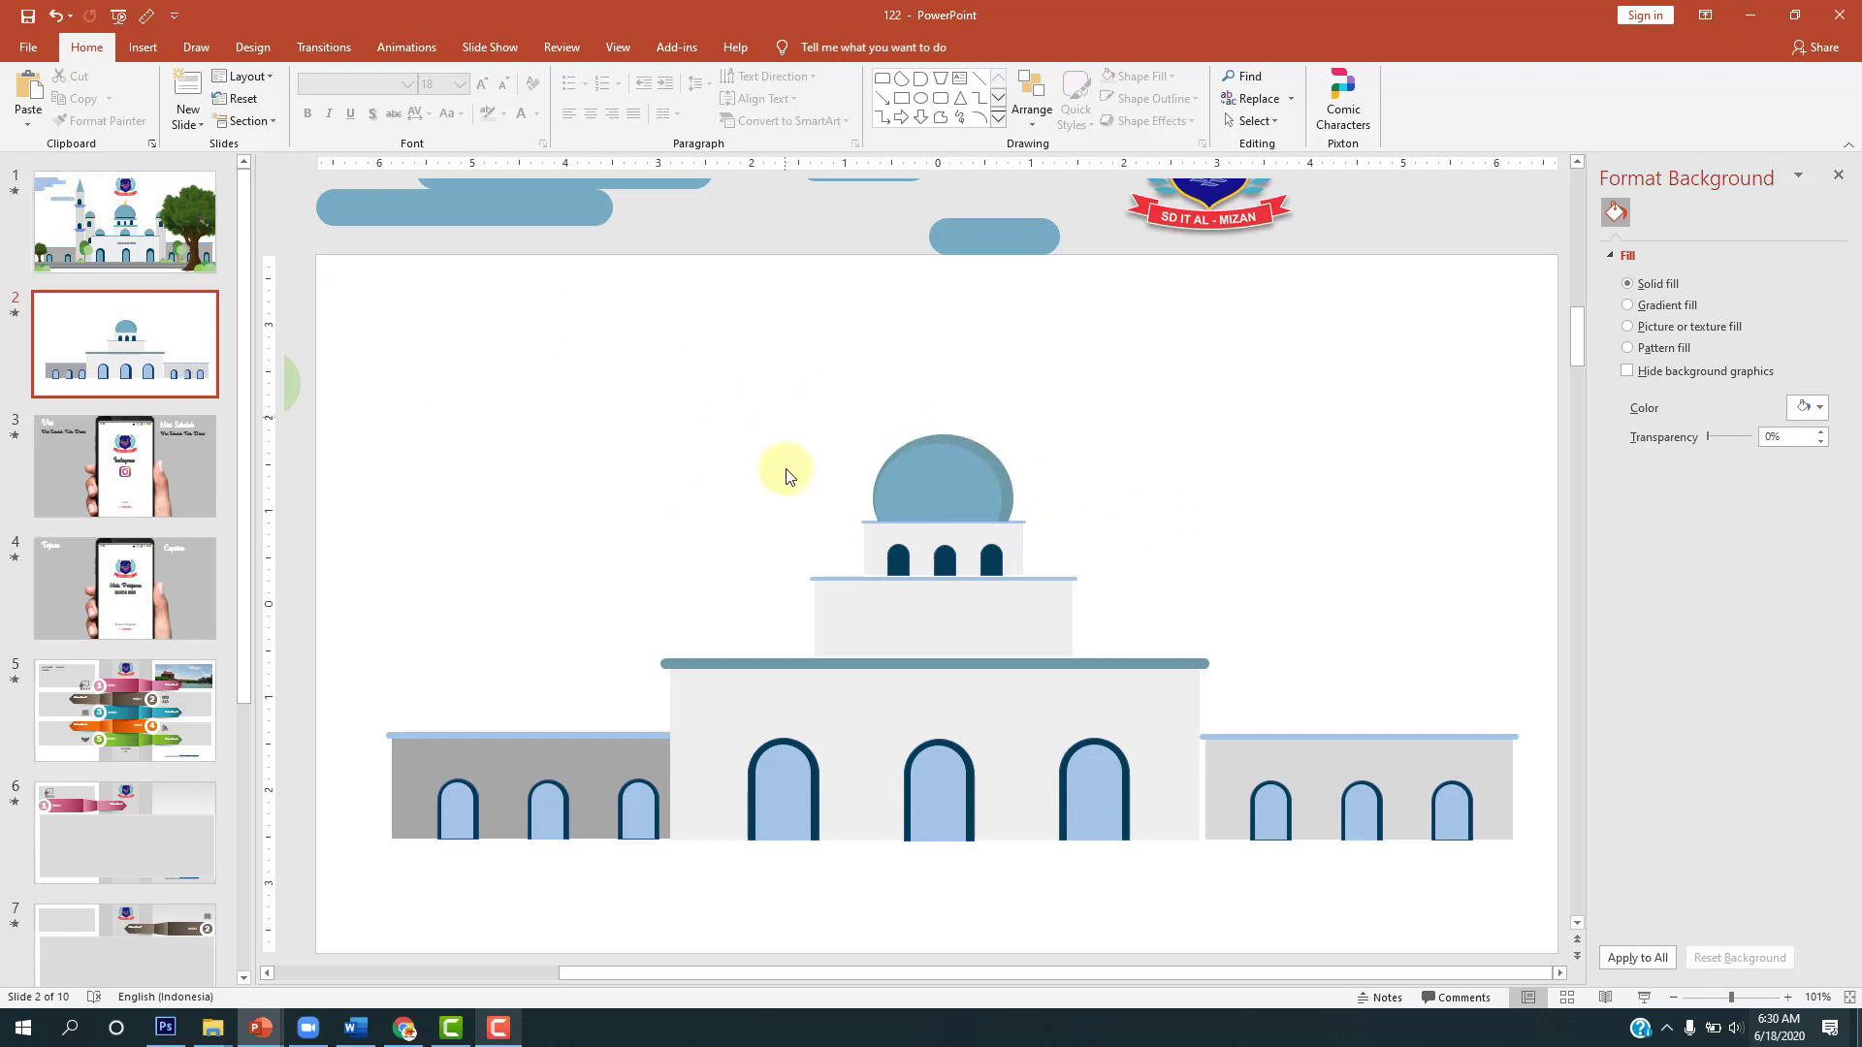
Step: Check slide 1's mosque, then draw a small triangle on top of slide 2's main dome
left_click(133, 257)
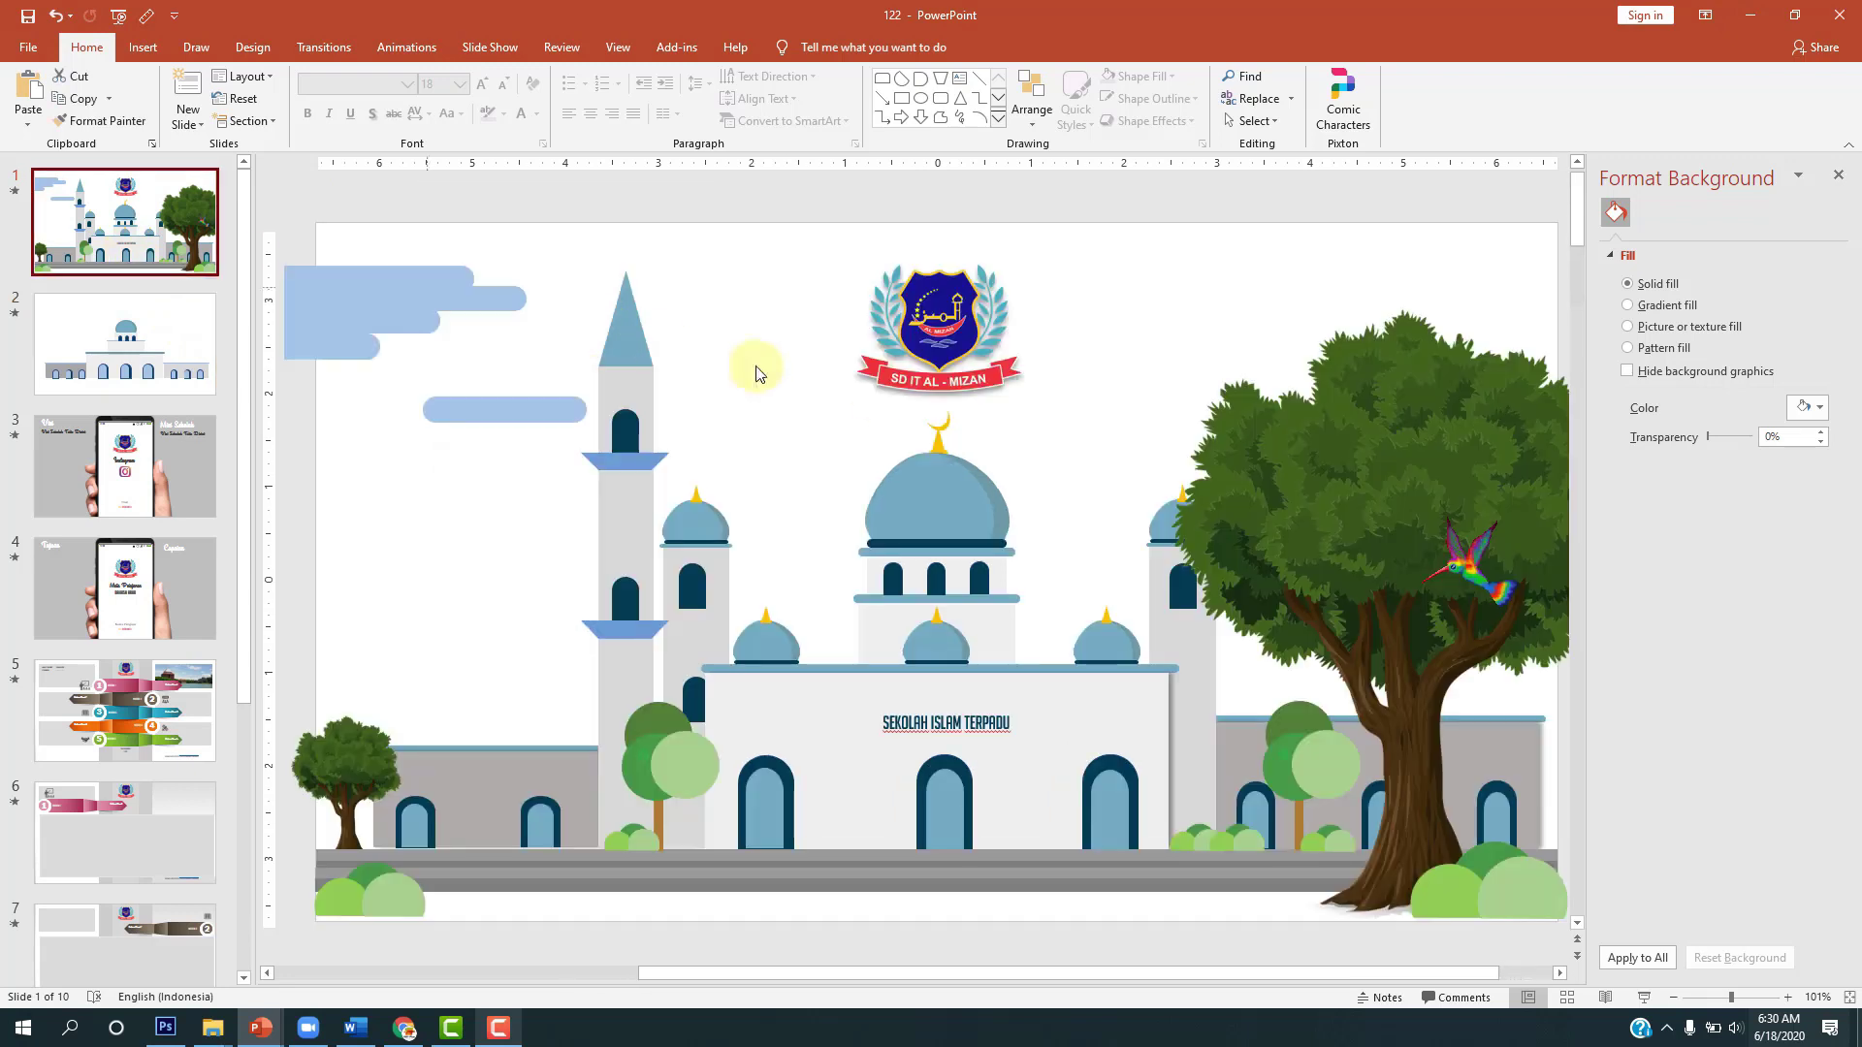
left_click(142, 351)
left_click(157, 45)
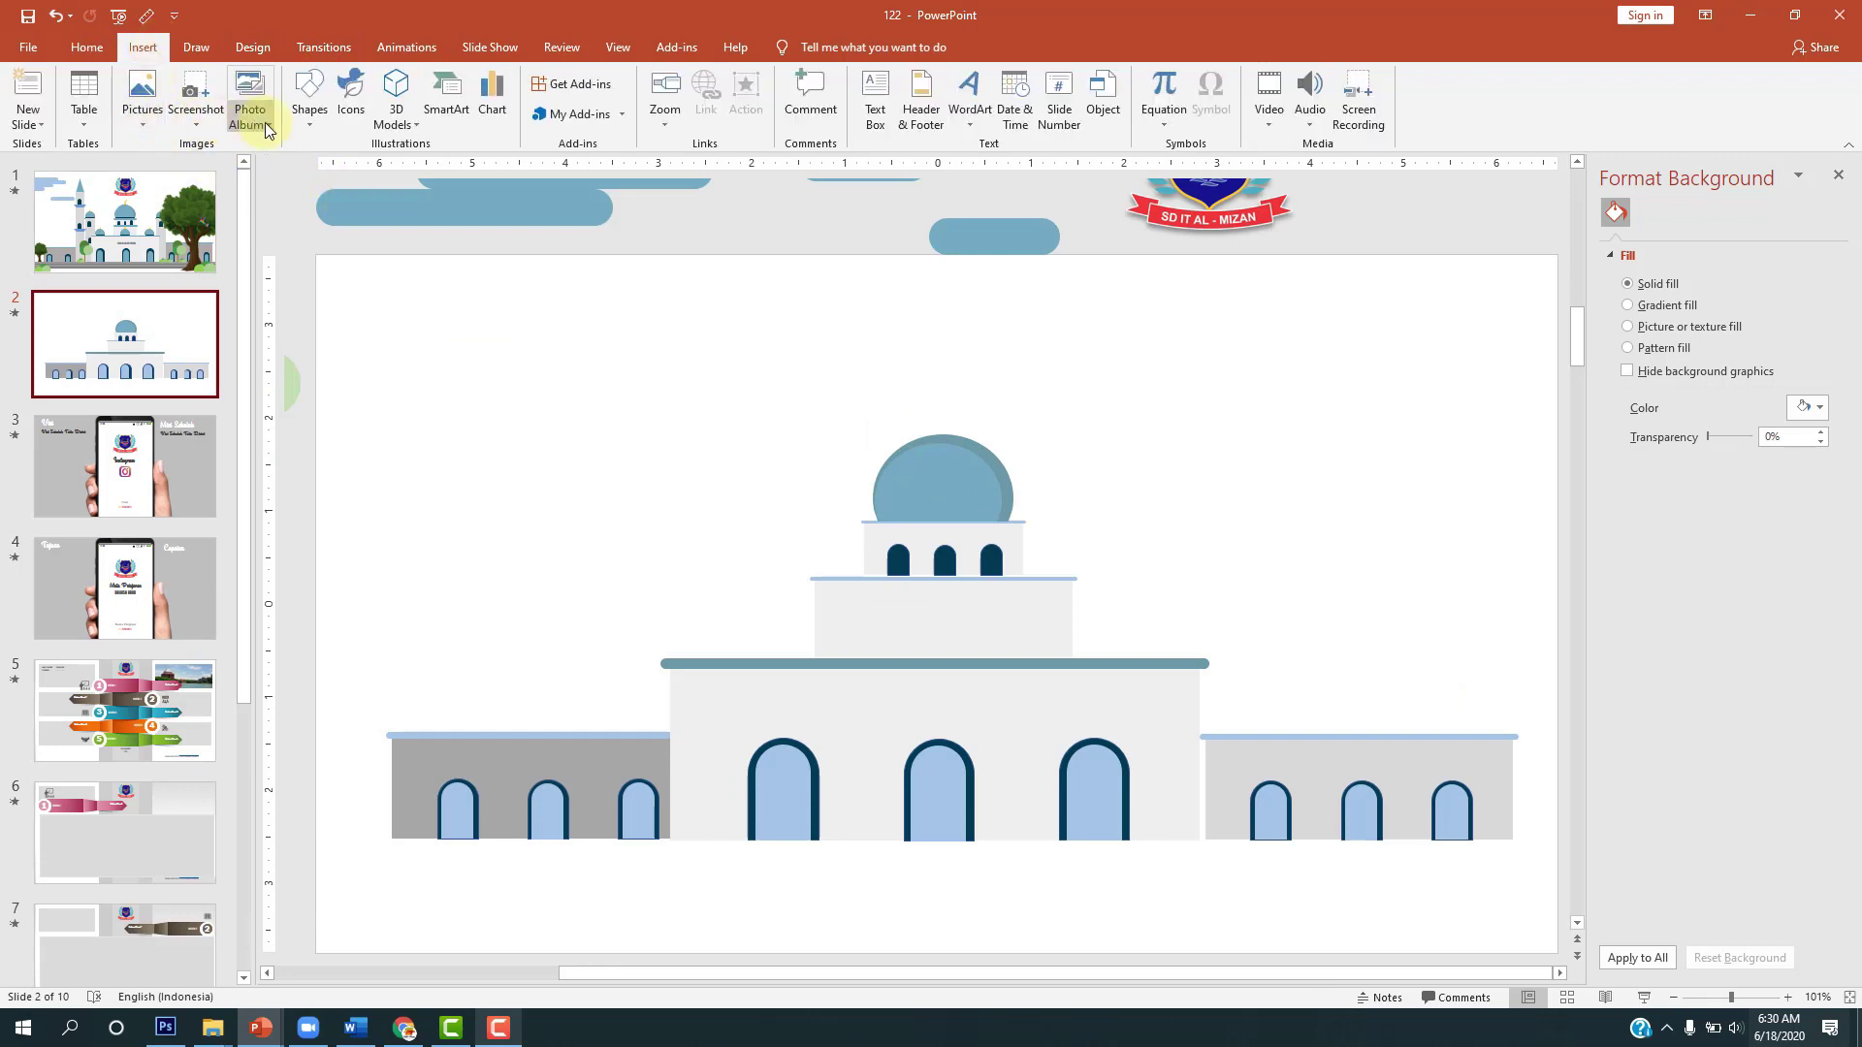
left_click(314, 133)
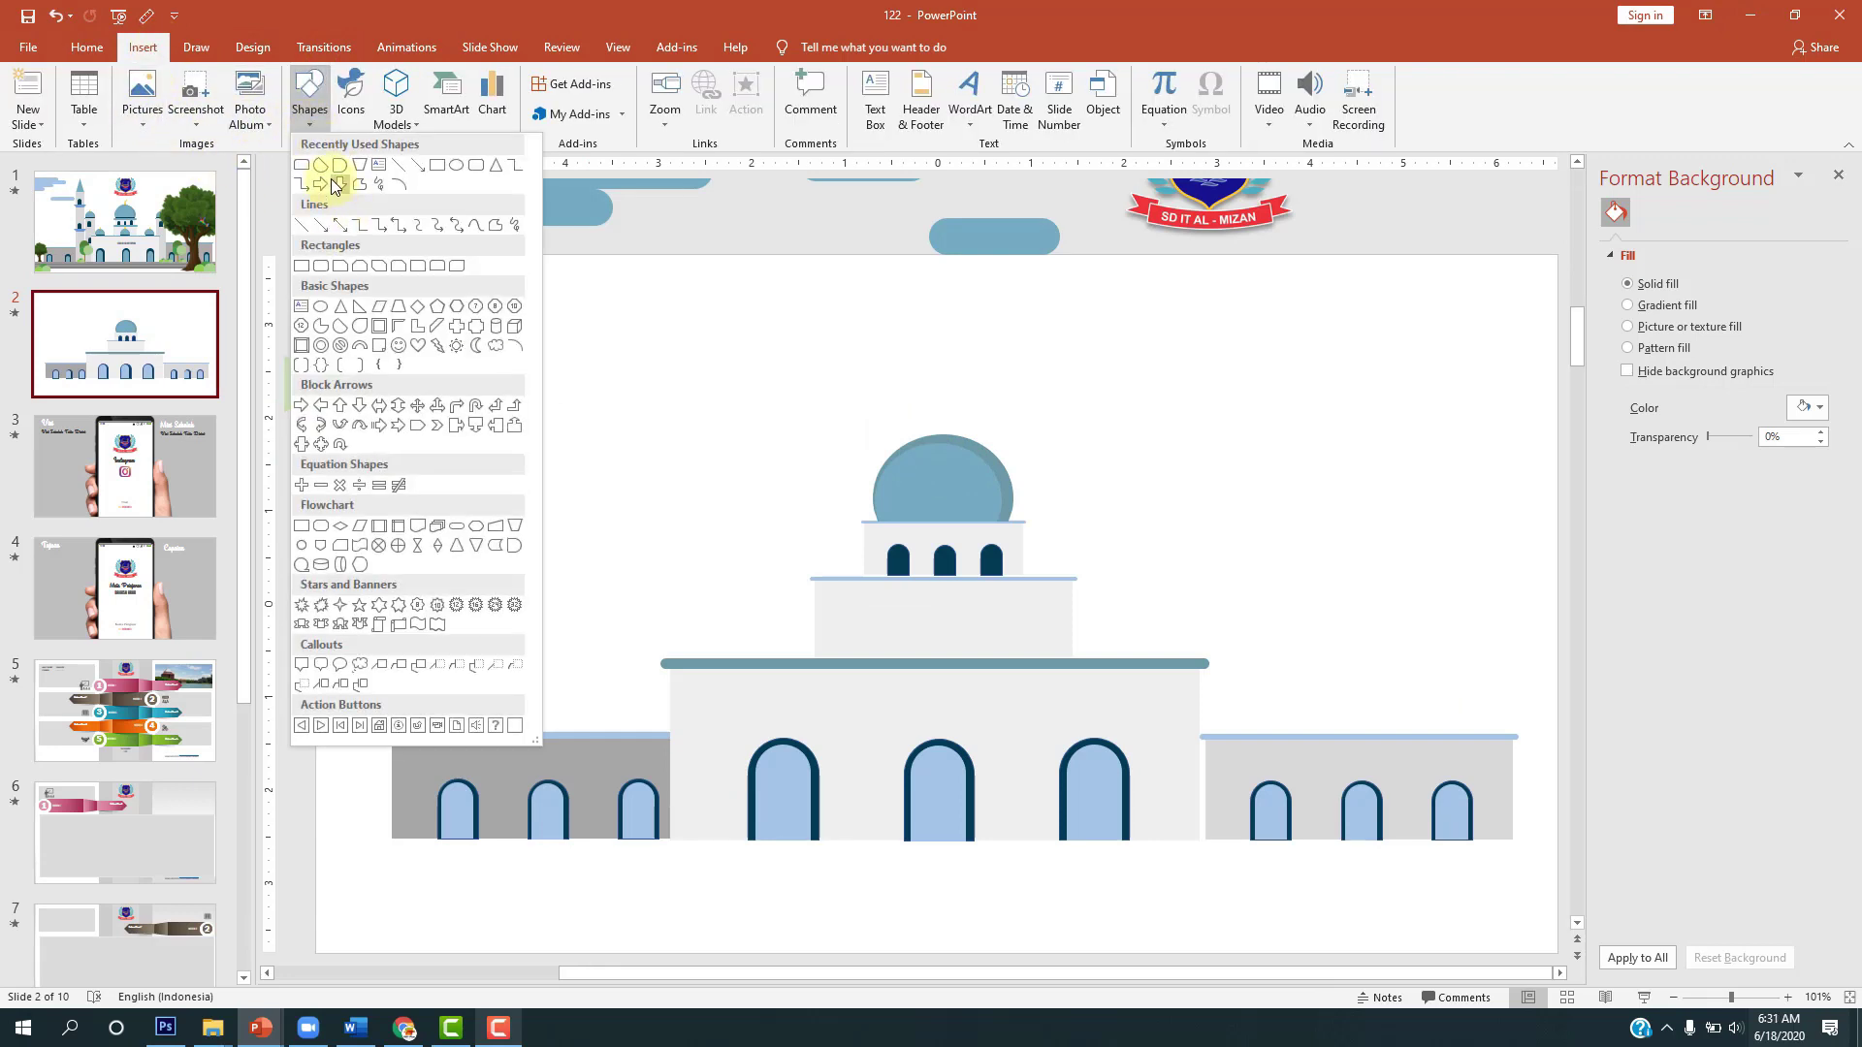
left_click(341, 307)
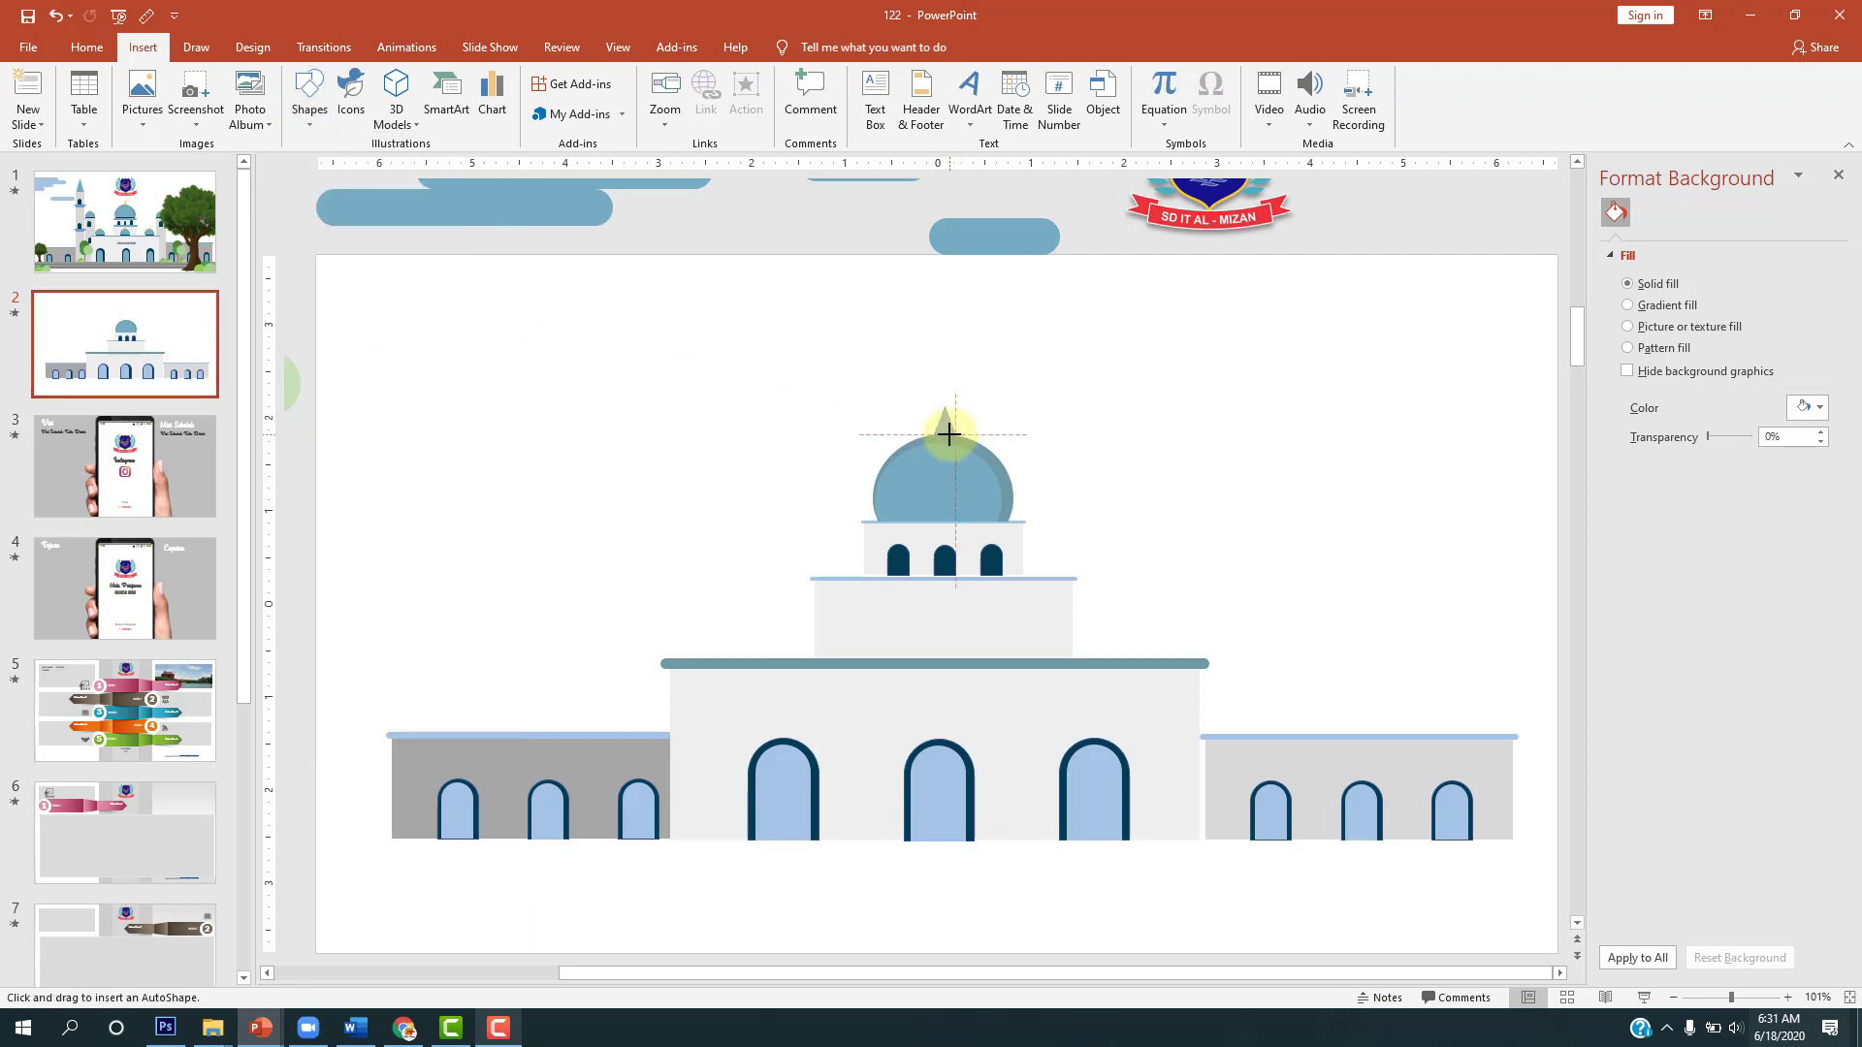
left_click(946, 431)
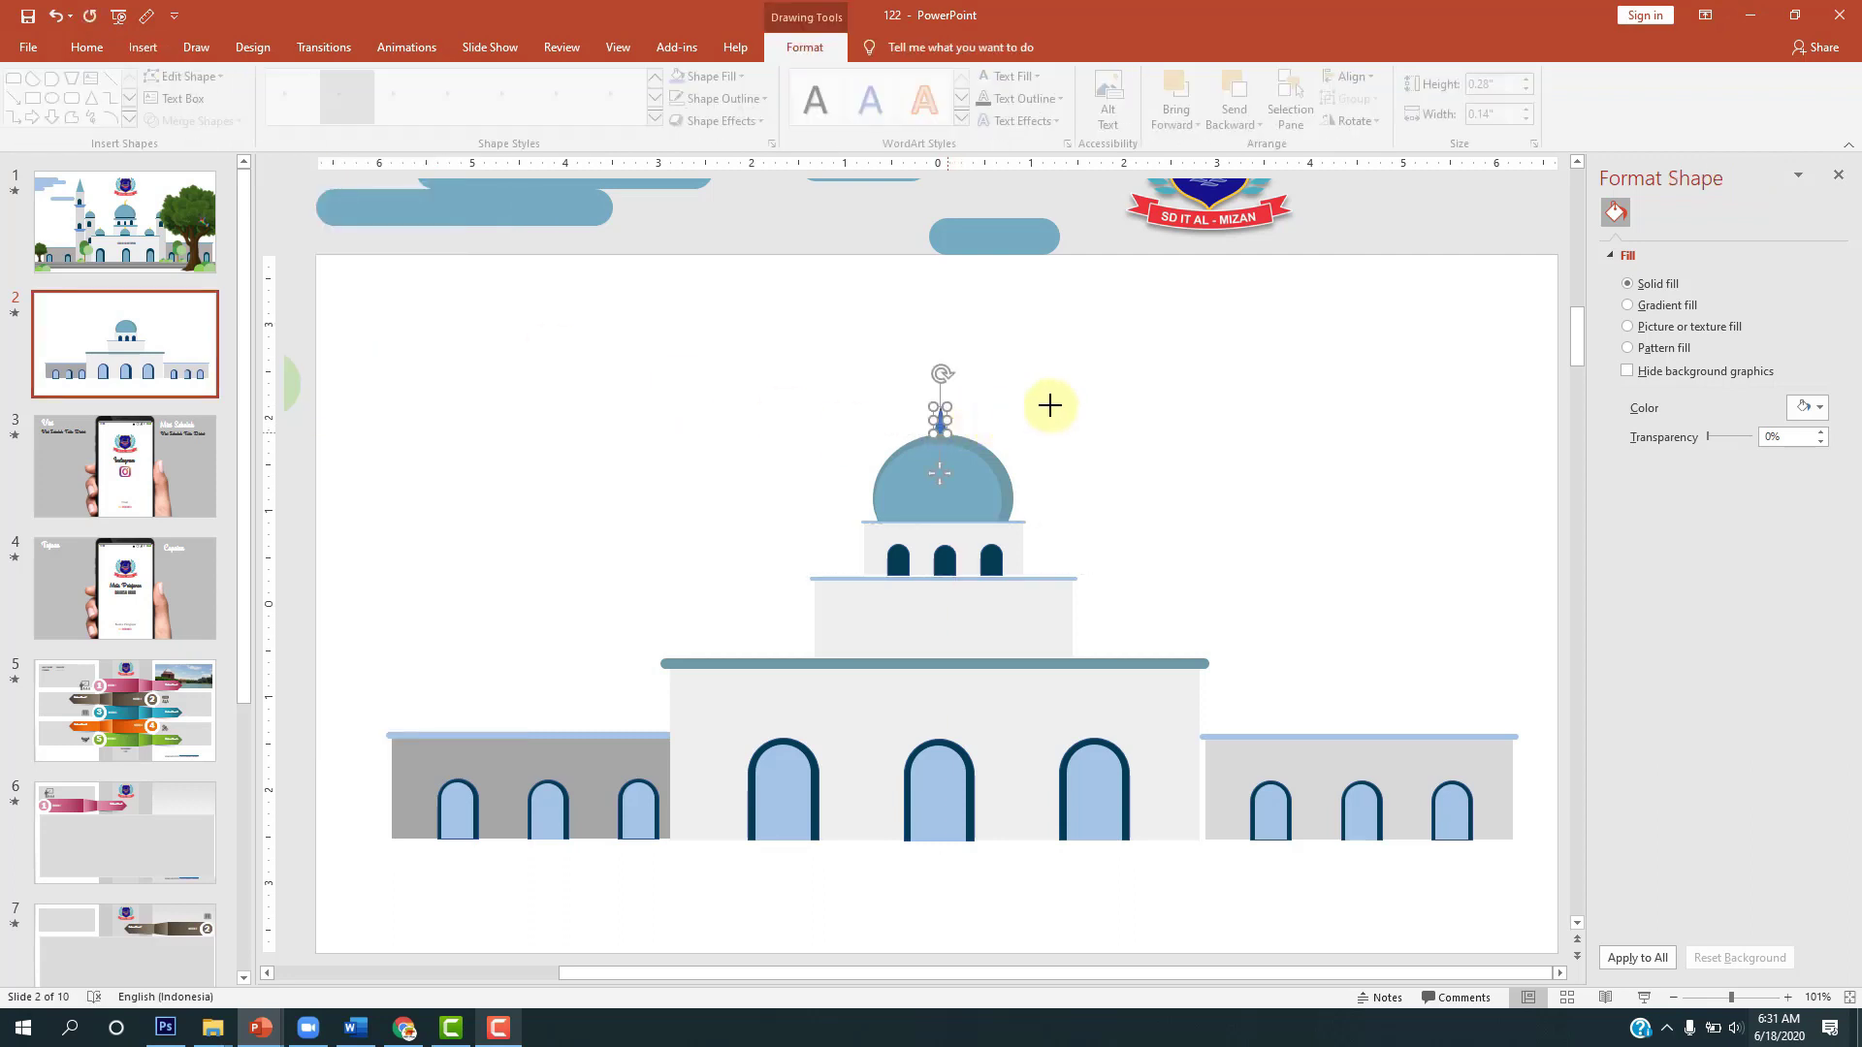
key("ctrl+z")
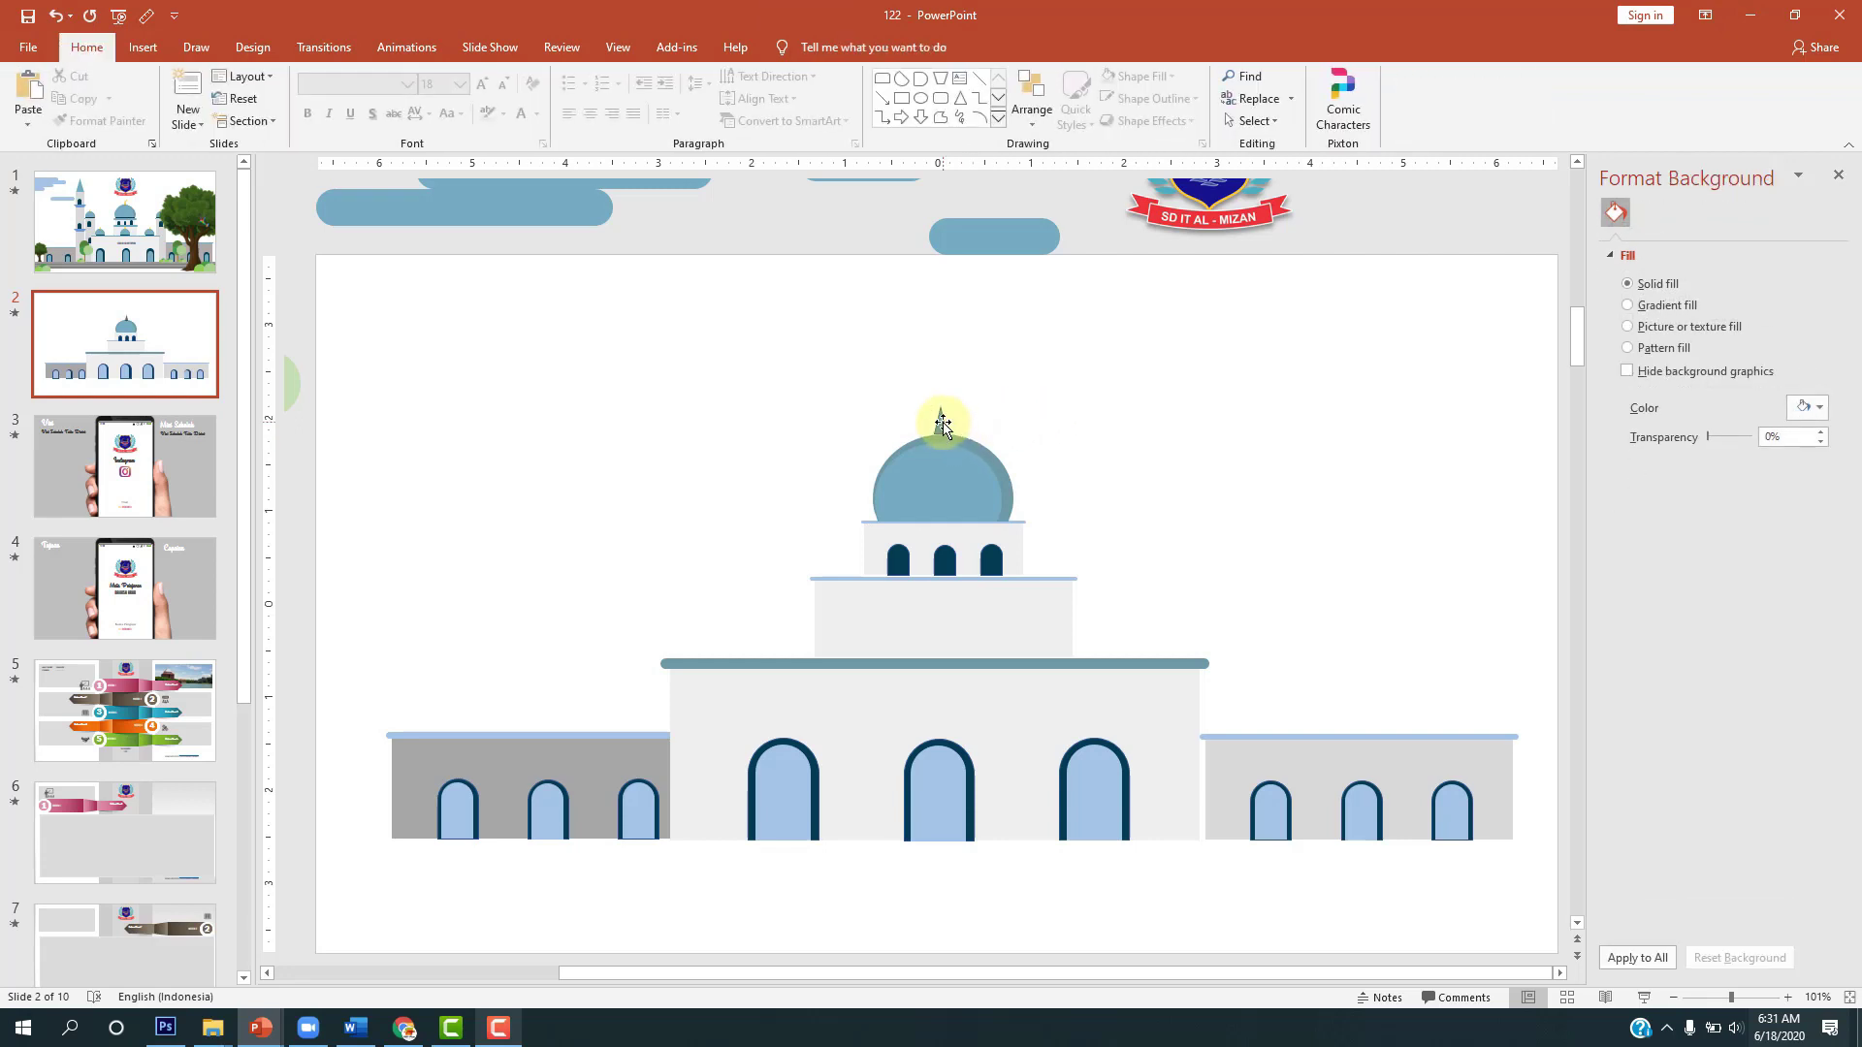
left_click(942, 425)
Step: Nudge the triangle so it sits centred on the dome's top
scroll(1180, 395, "up", 2)
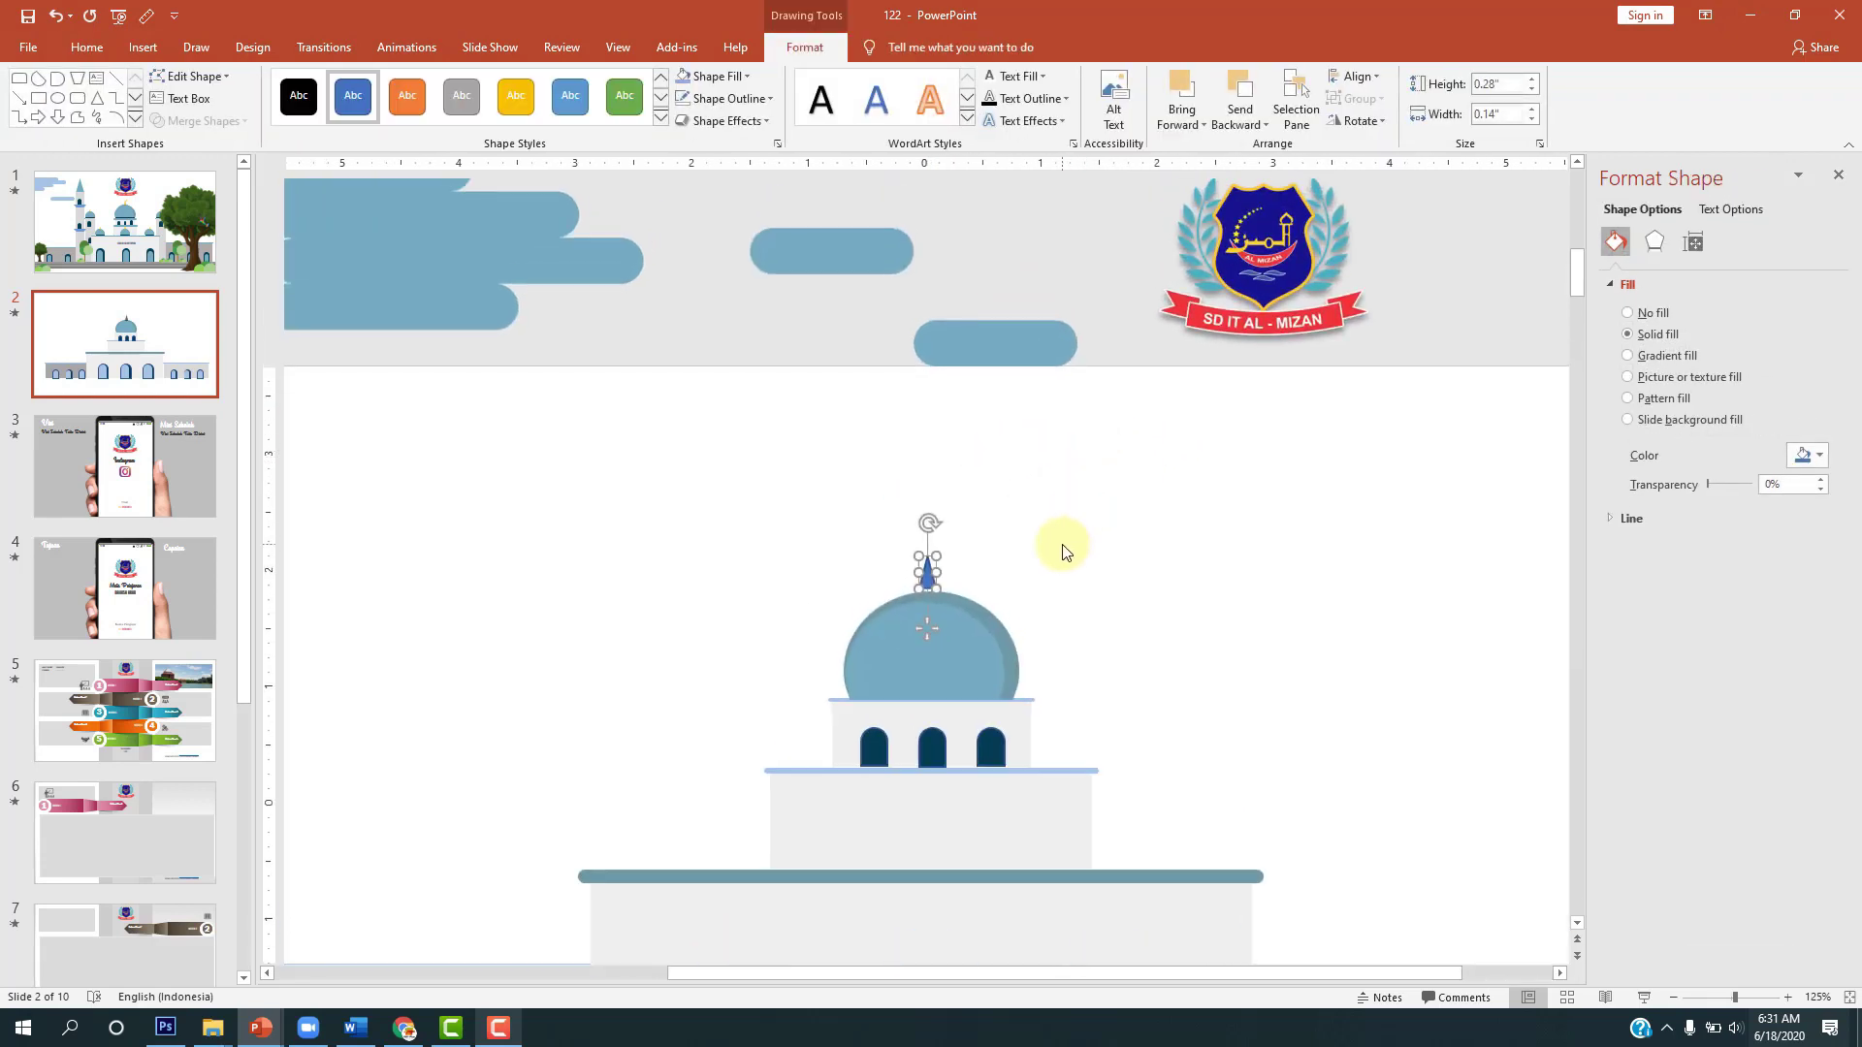
left_click(948, 578)
left_click(927, 578)
left_click_drag(931, 586, 929, 582)
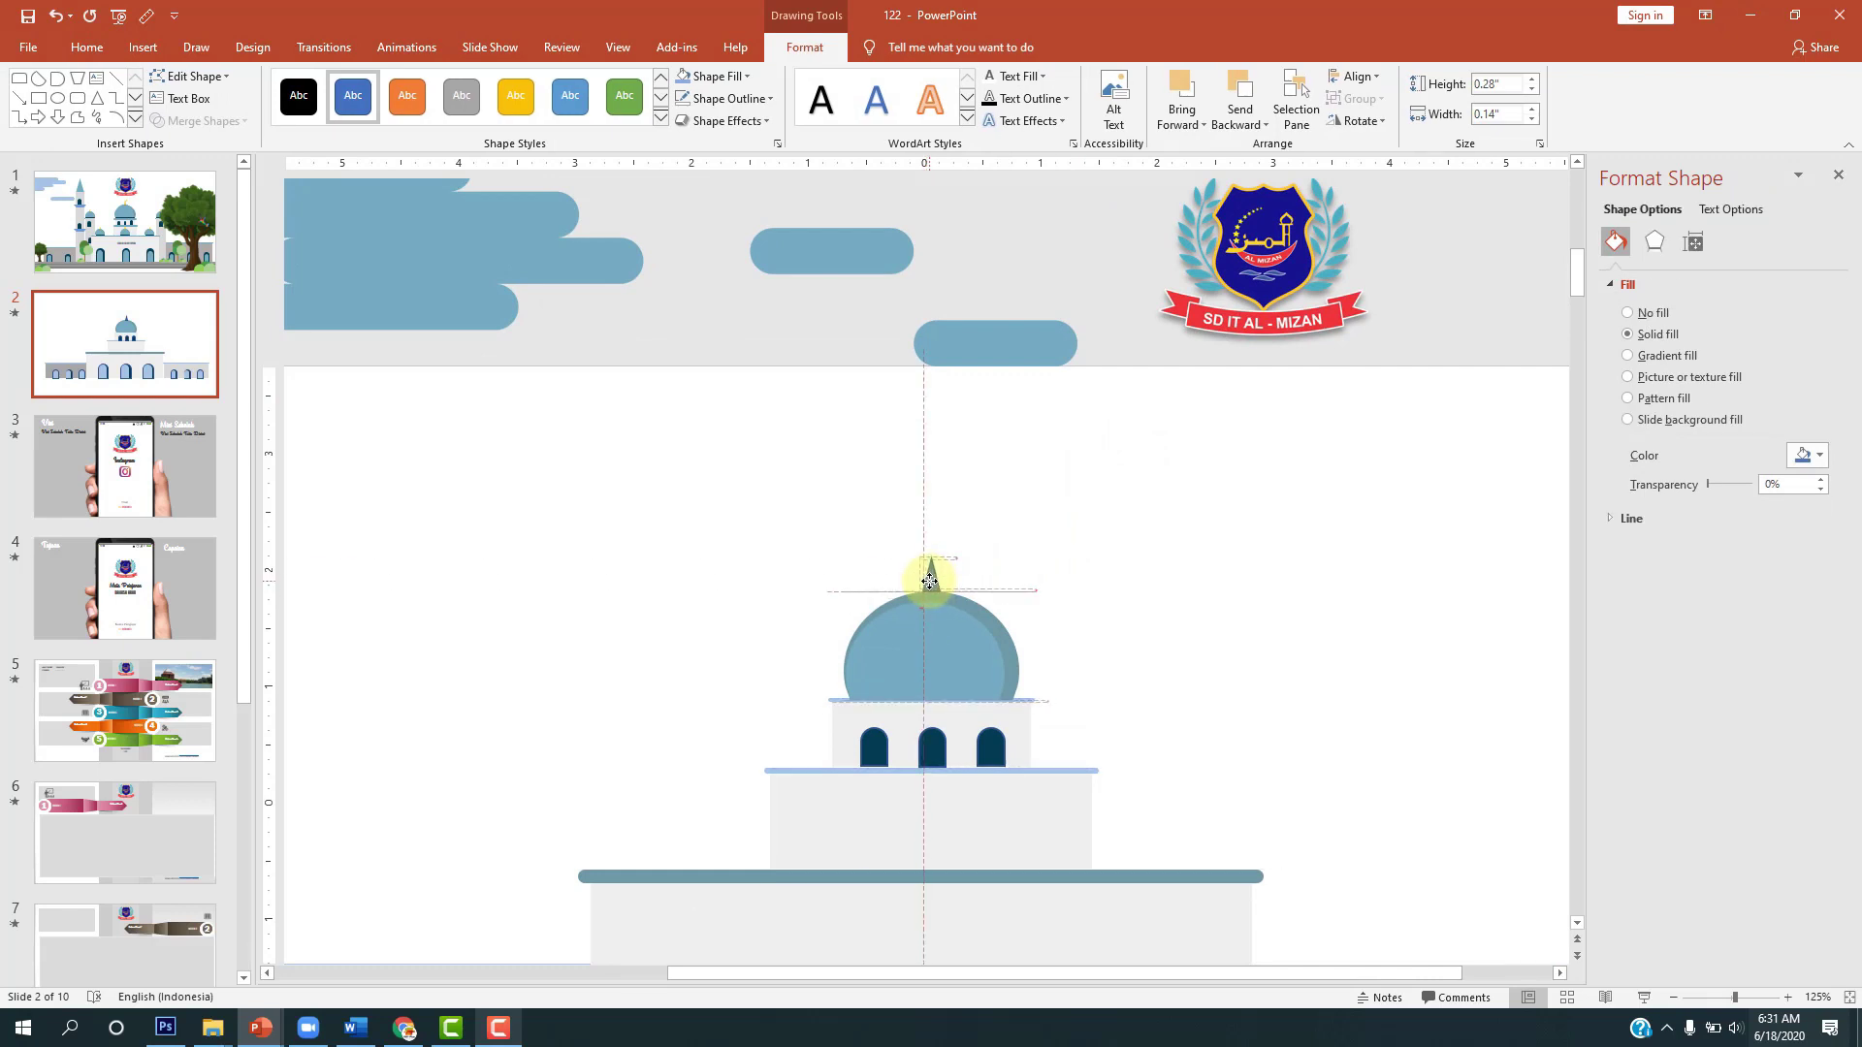
left_click_drag(929, 582, 931, 572)
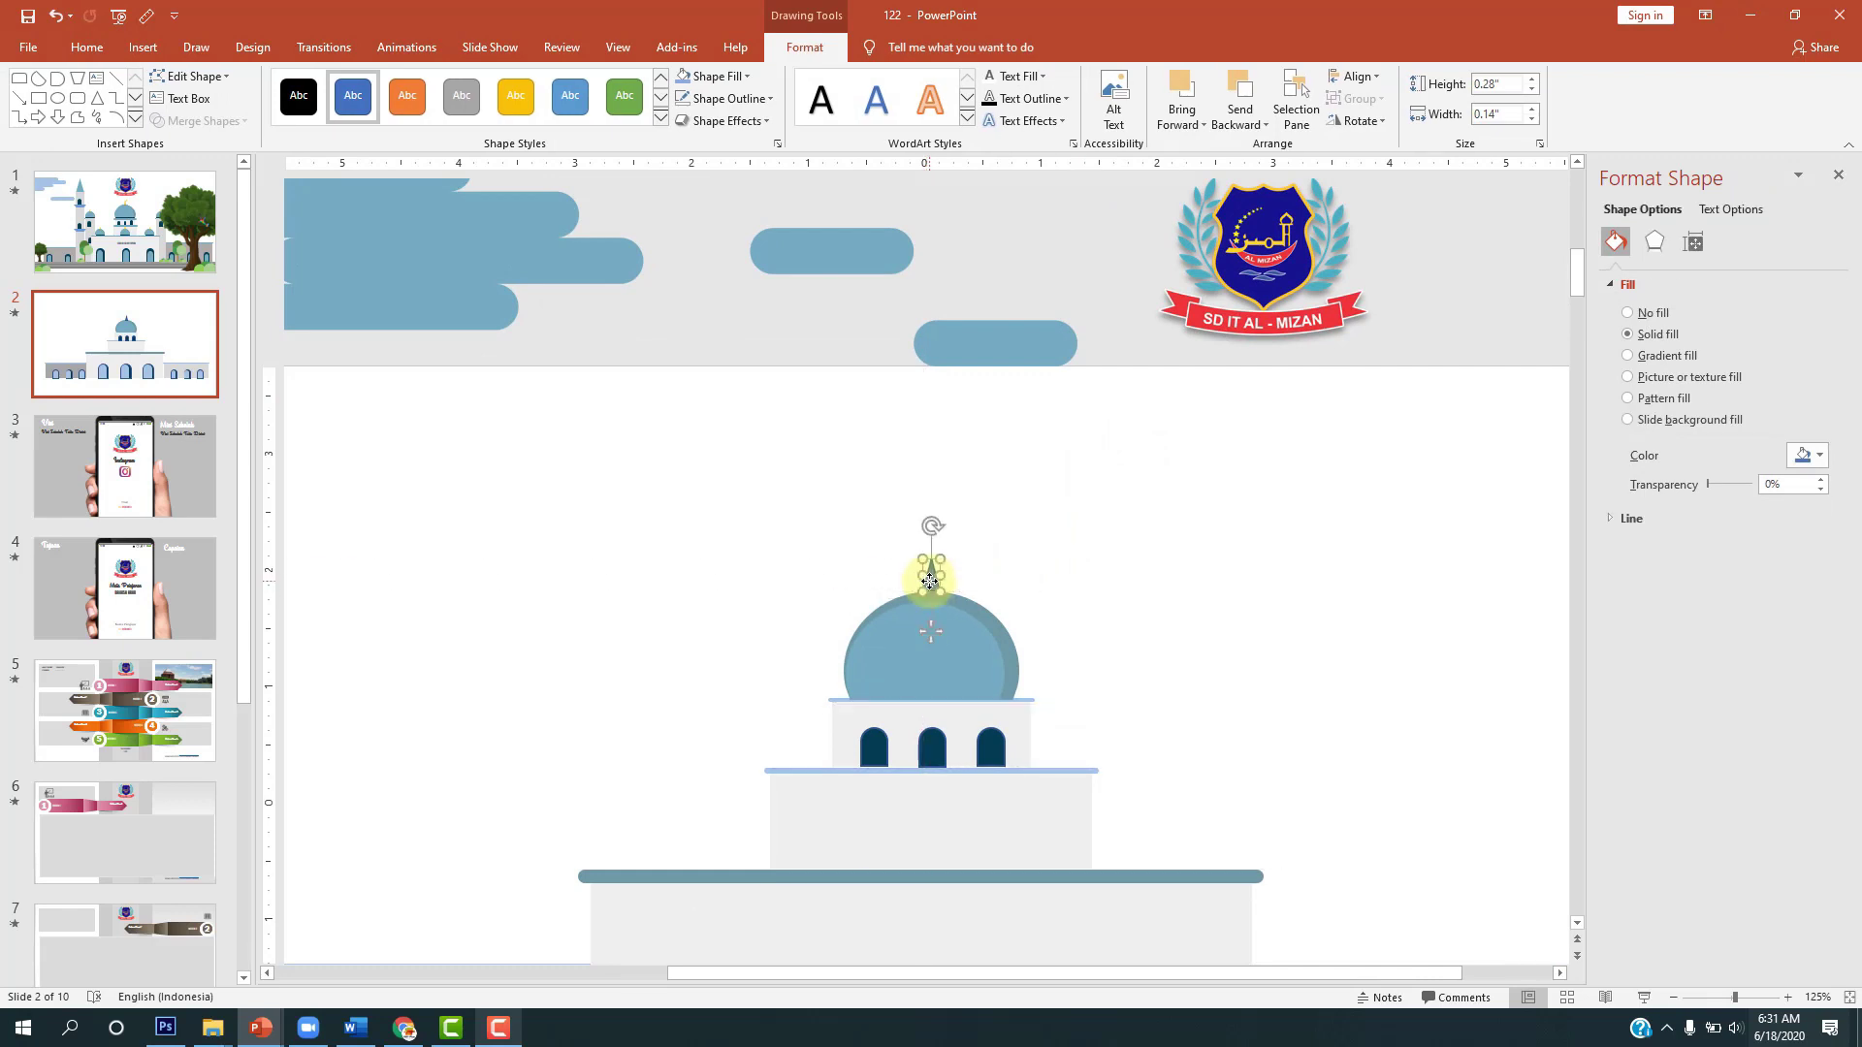
left_click(1086, 586)
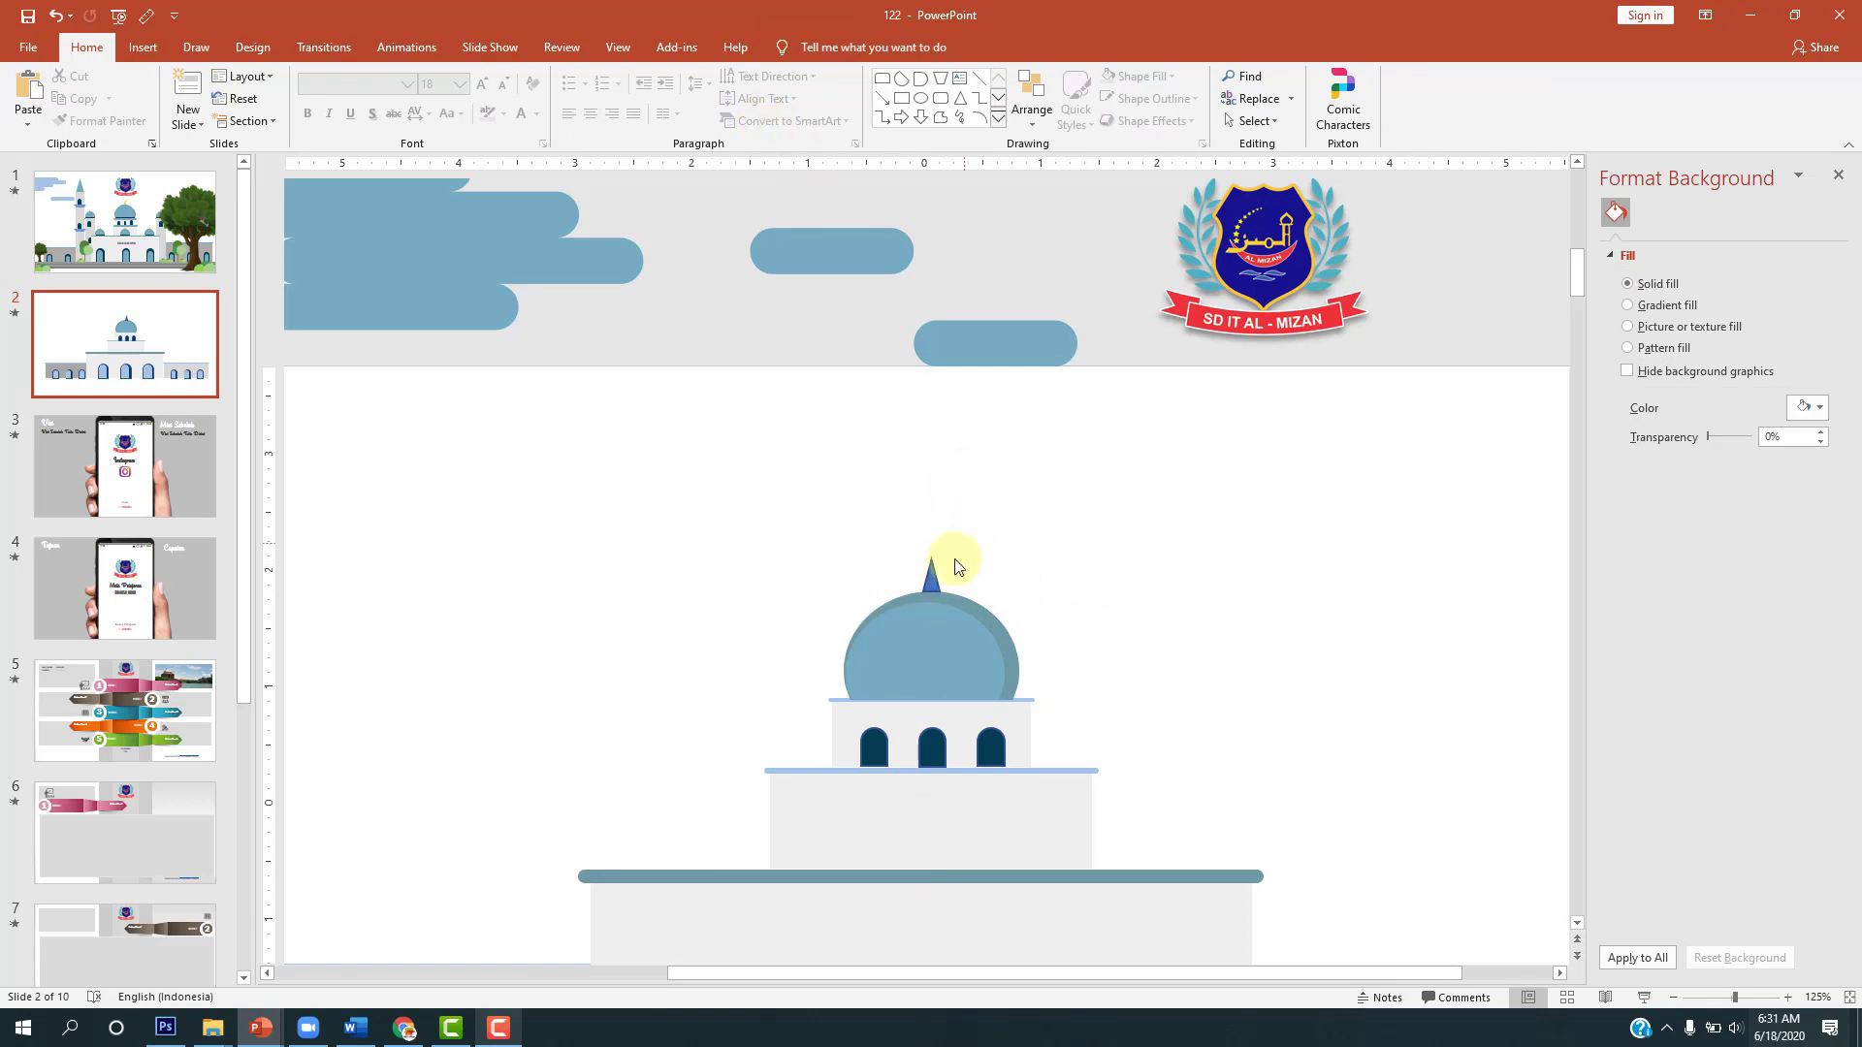
left_click(931, 572)
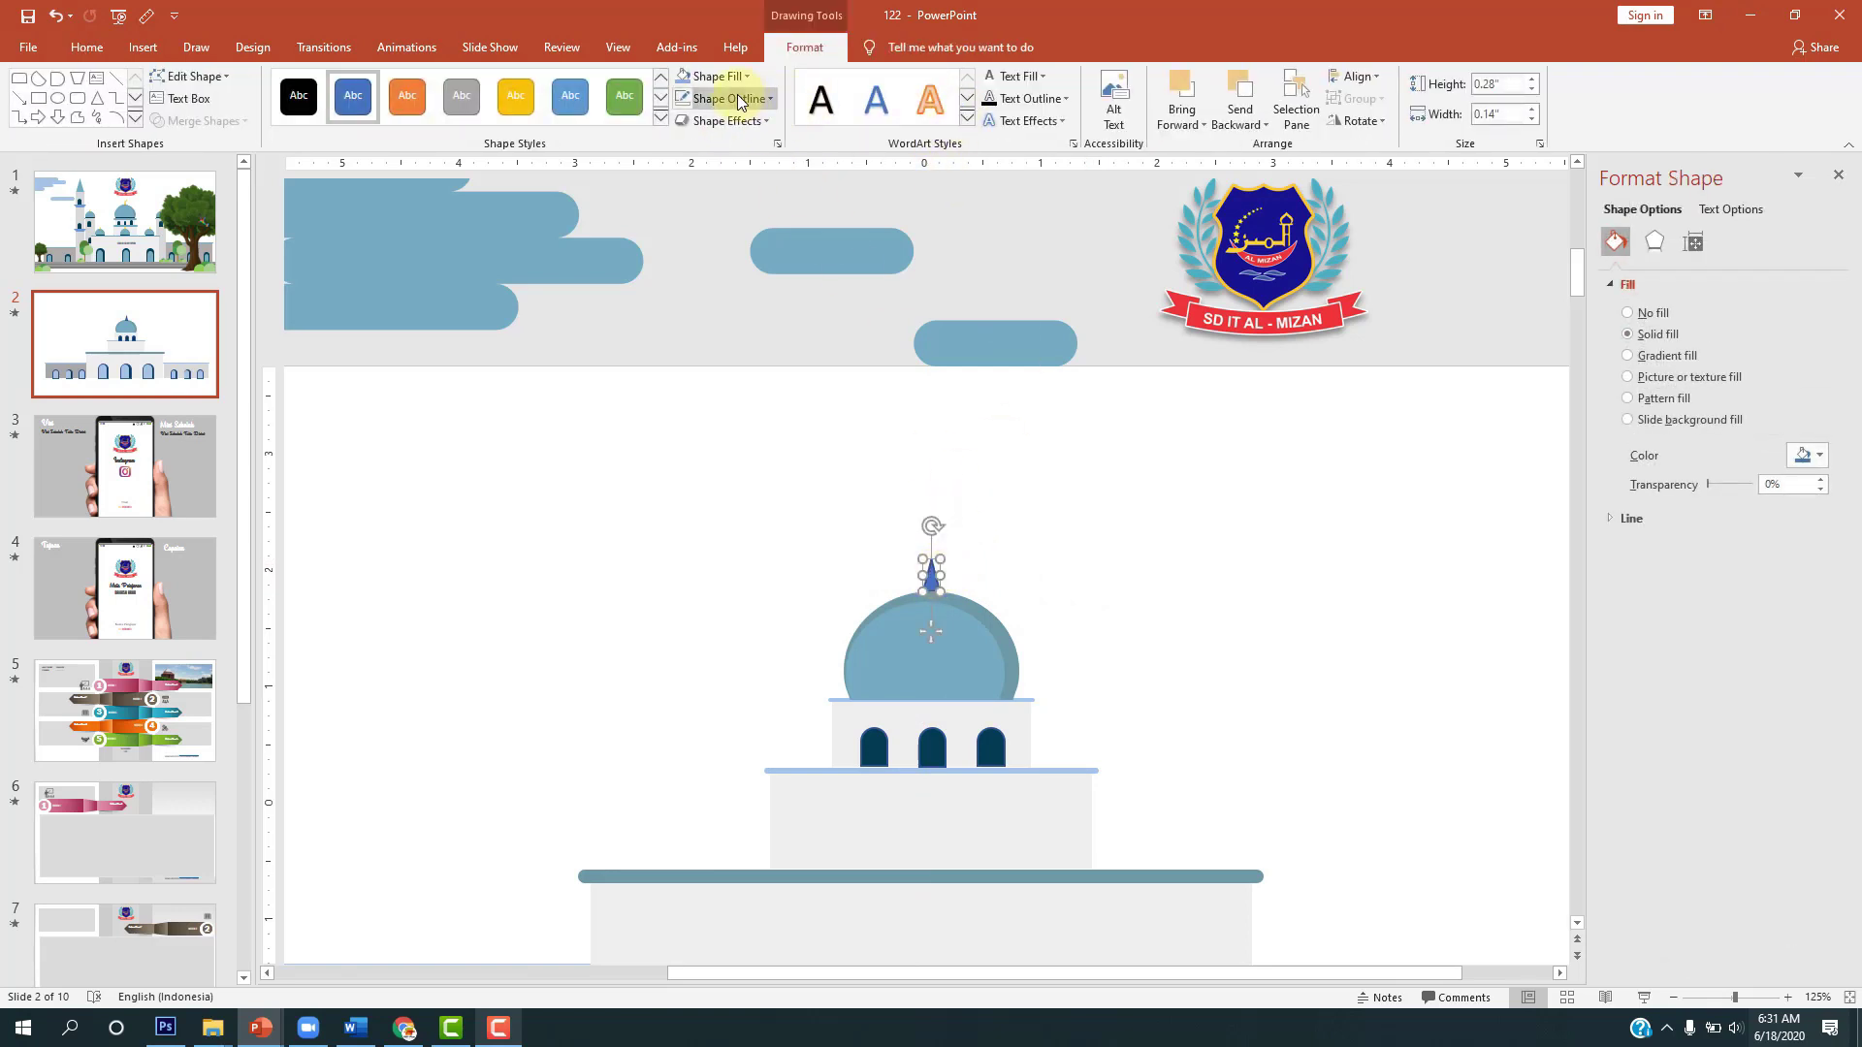
Step: Remove the triangle's outline and fill it yellow
left_click(730, 98)
left_click(717, 308)
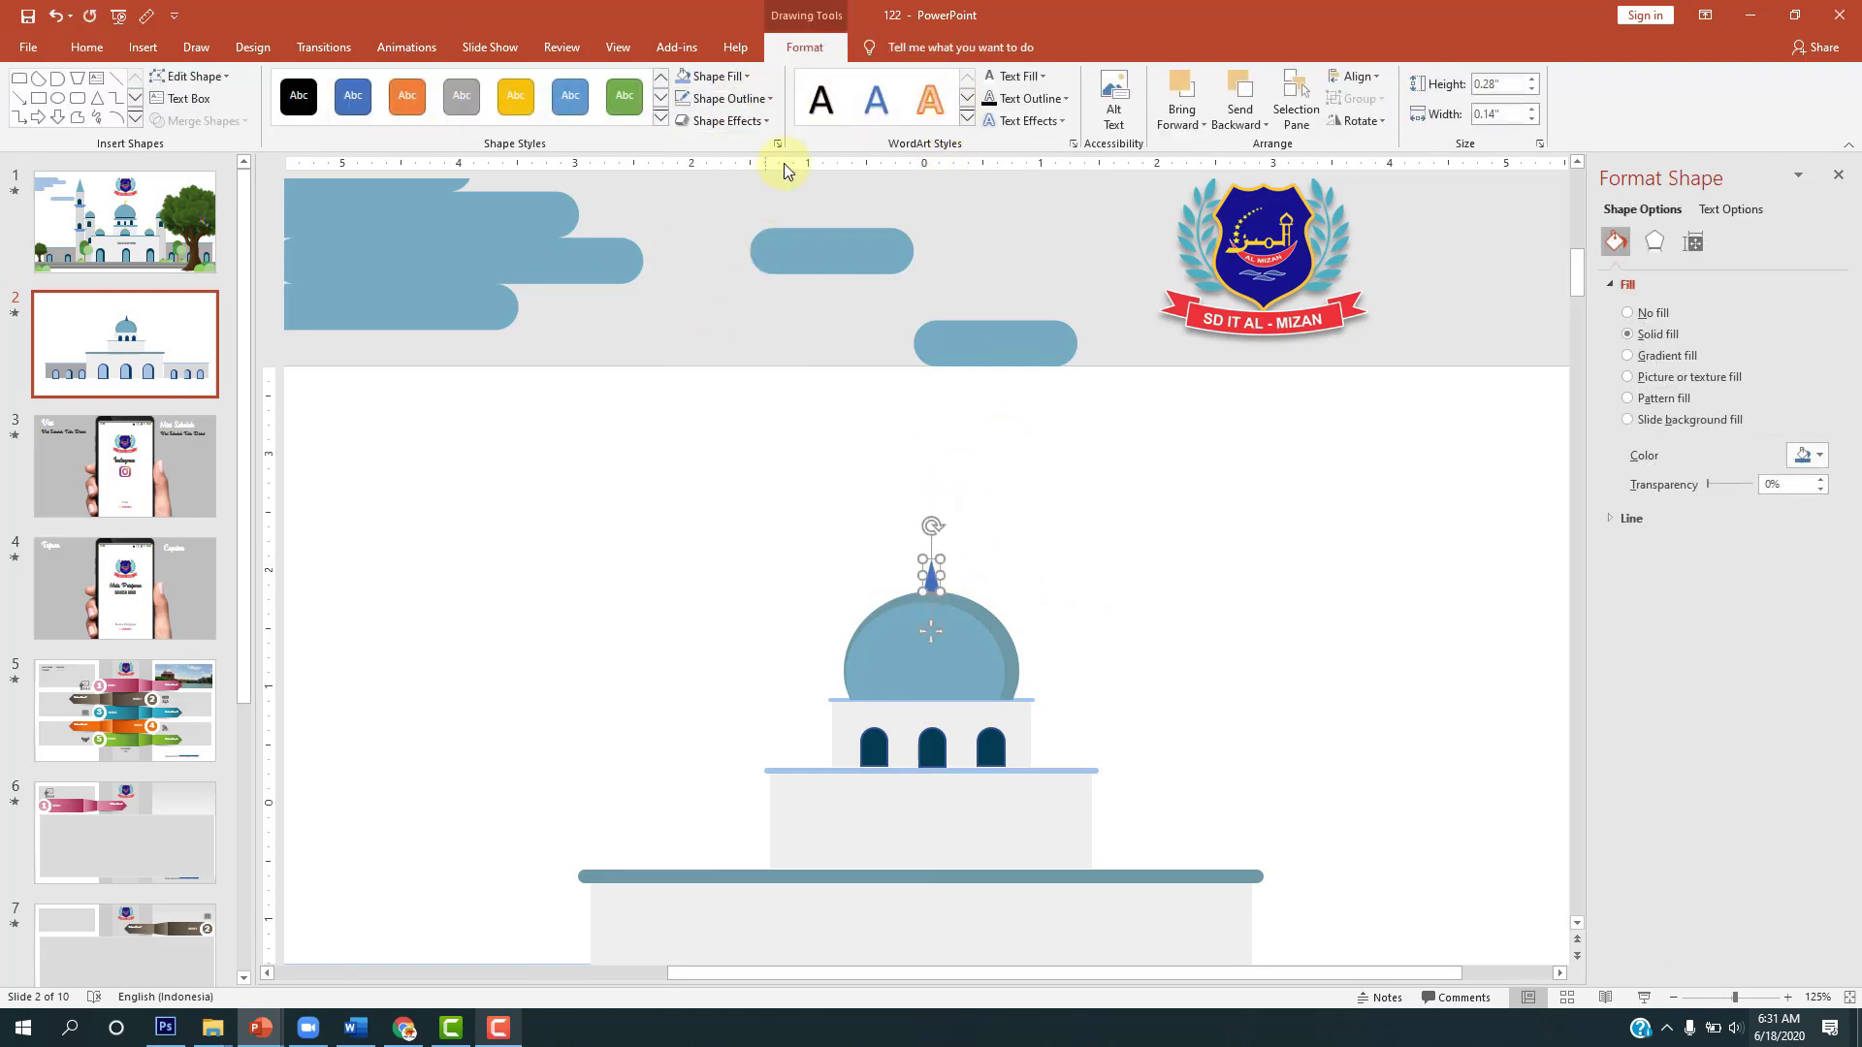
left_click(747, 76)
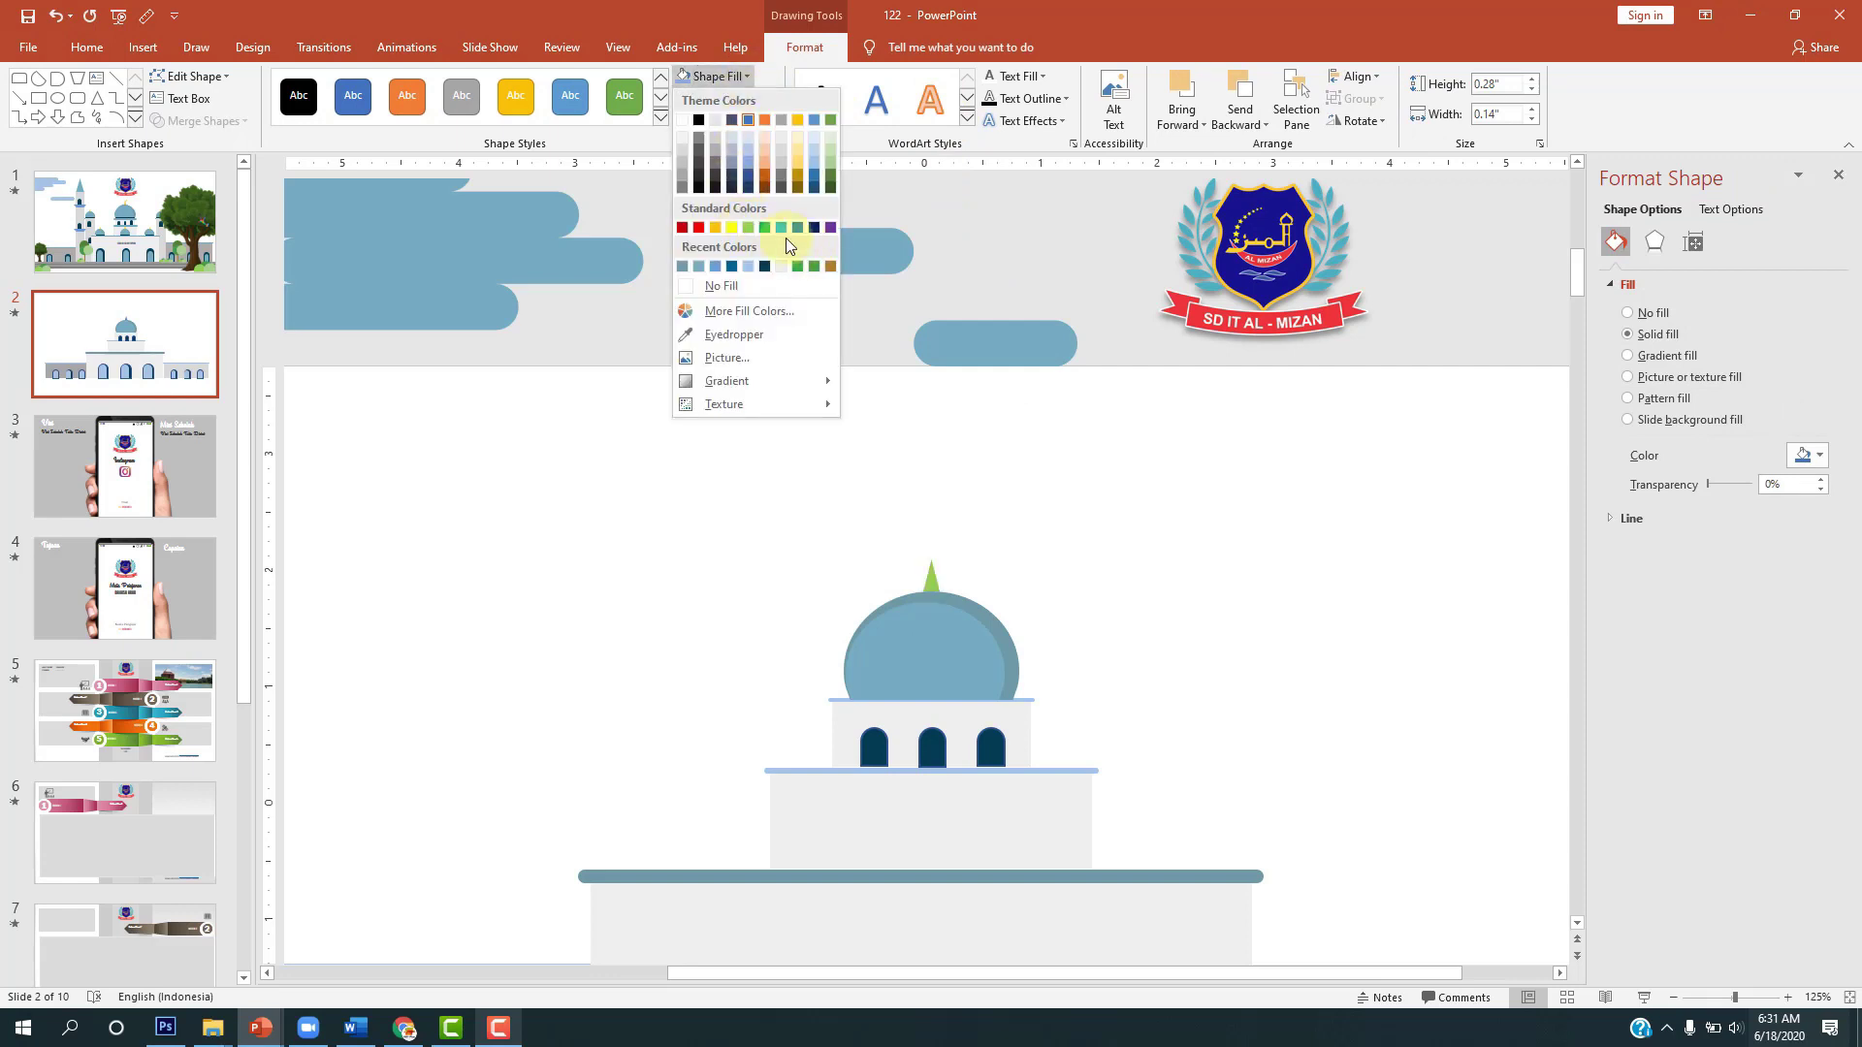
left_click(718, 227)
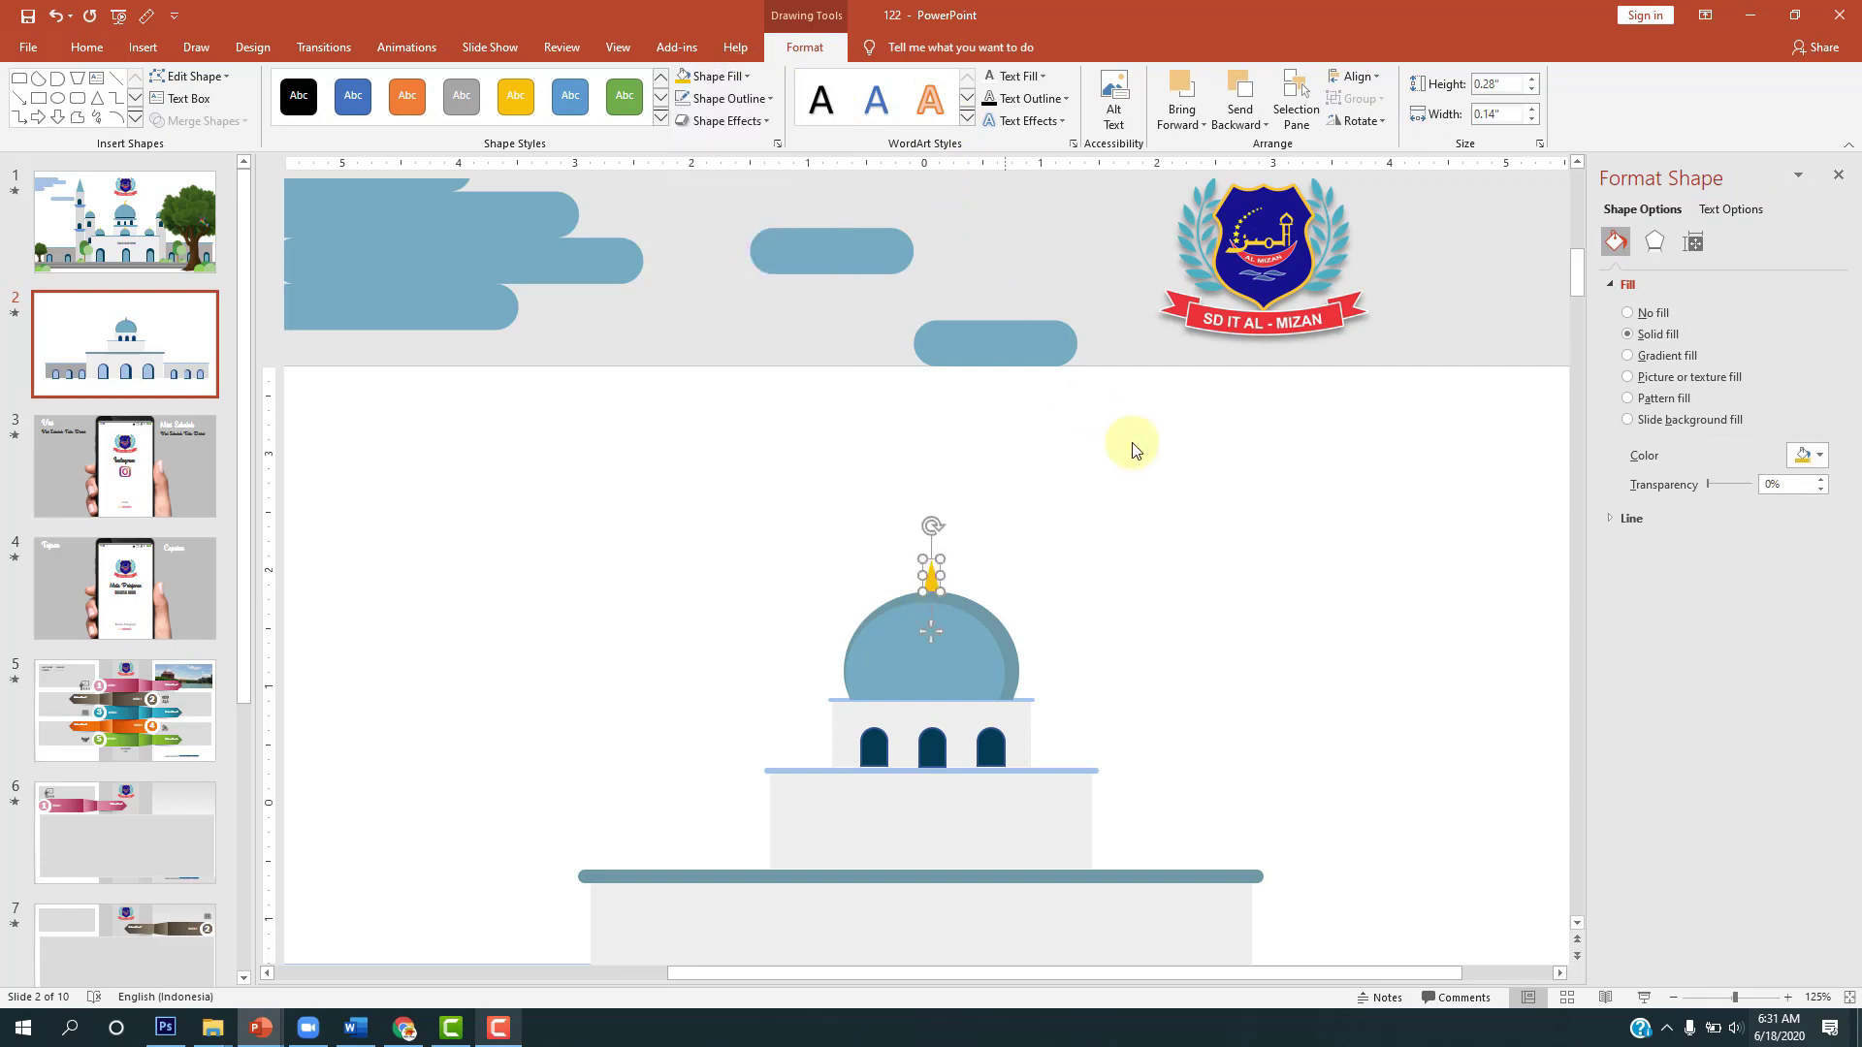
left_click(1113, 517)
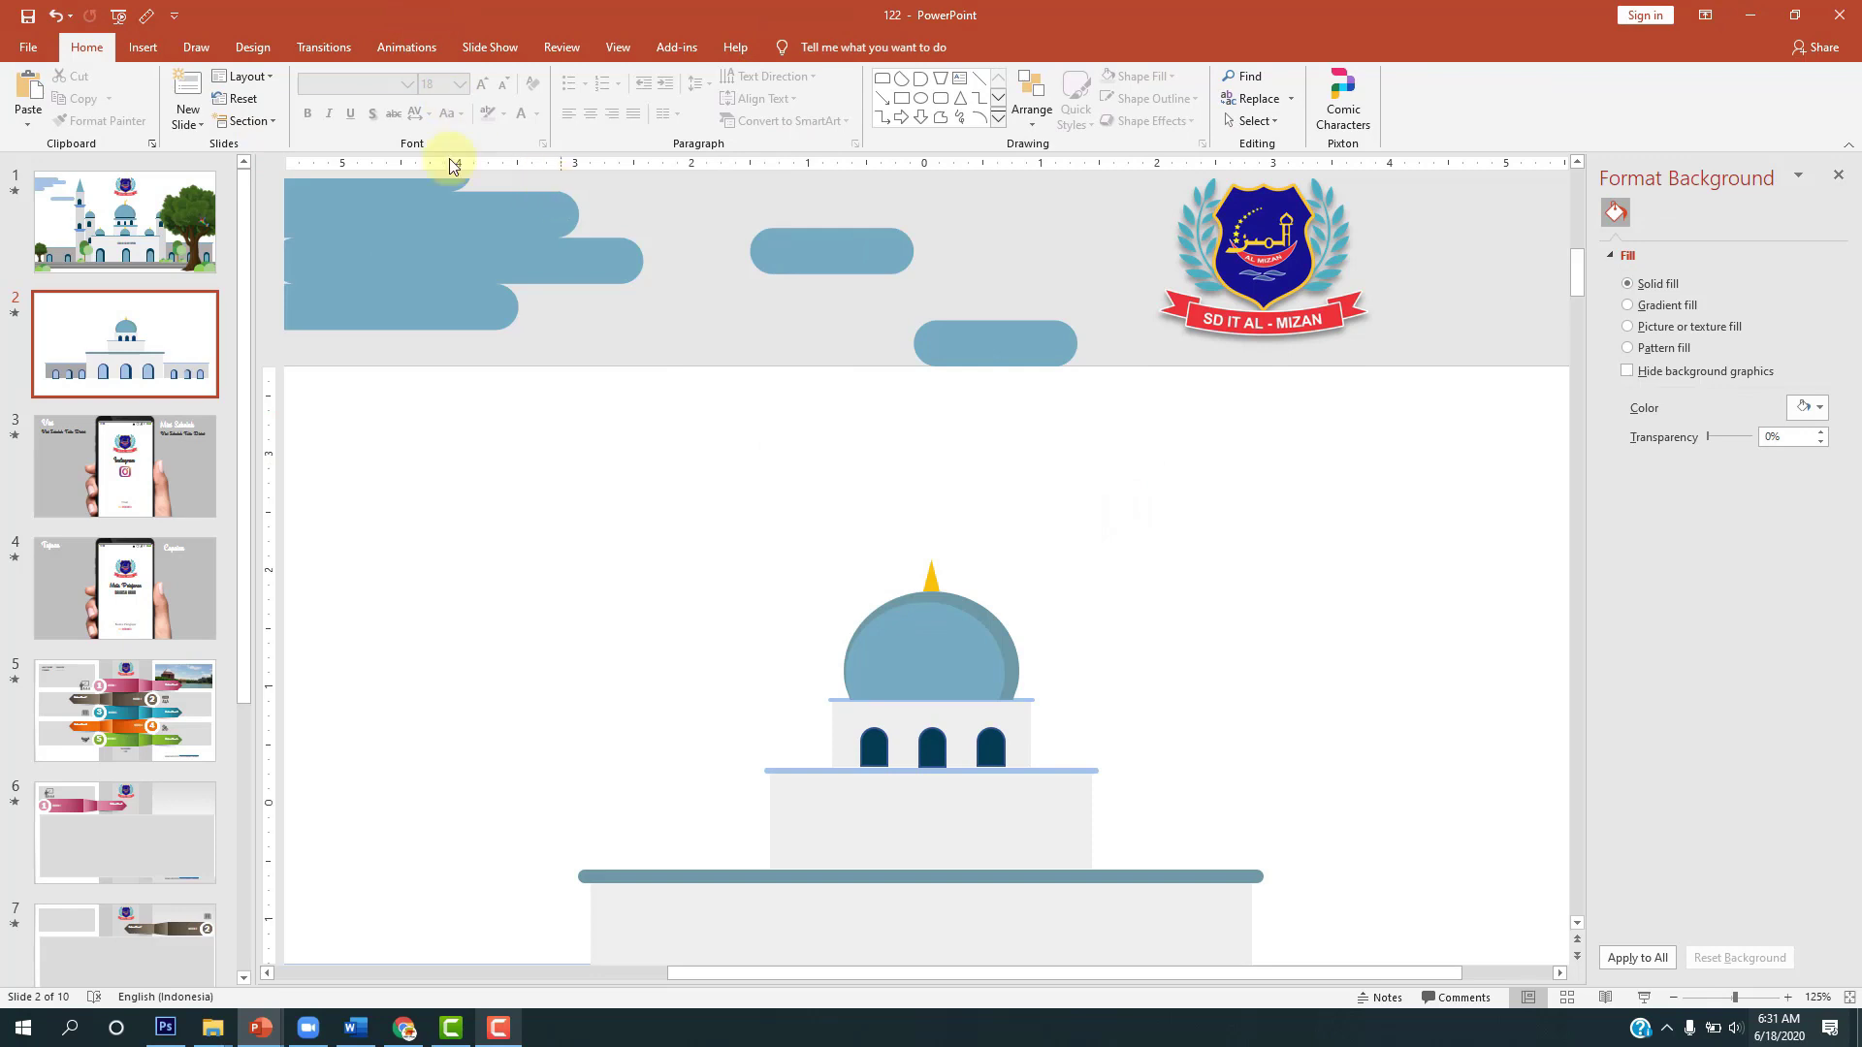
left_click(142, 47)
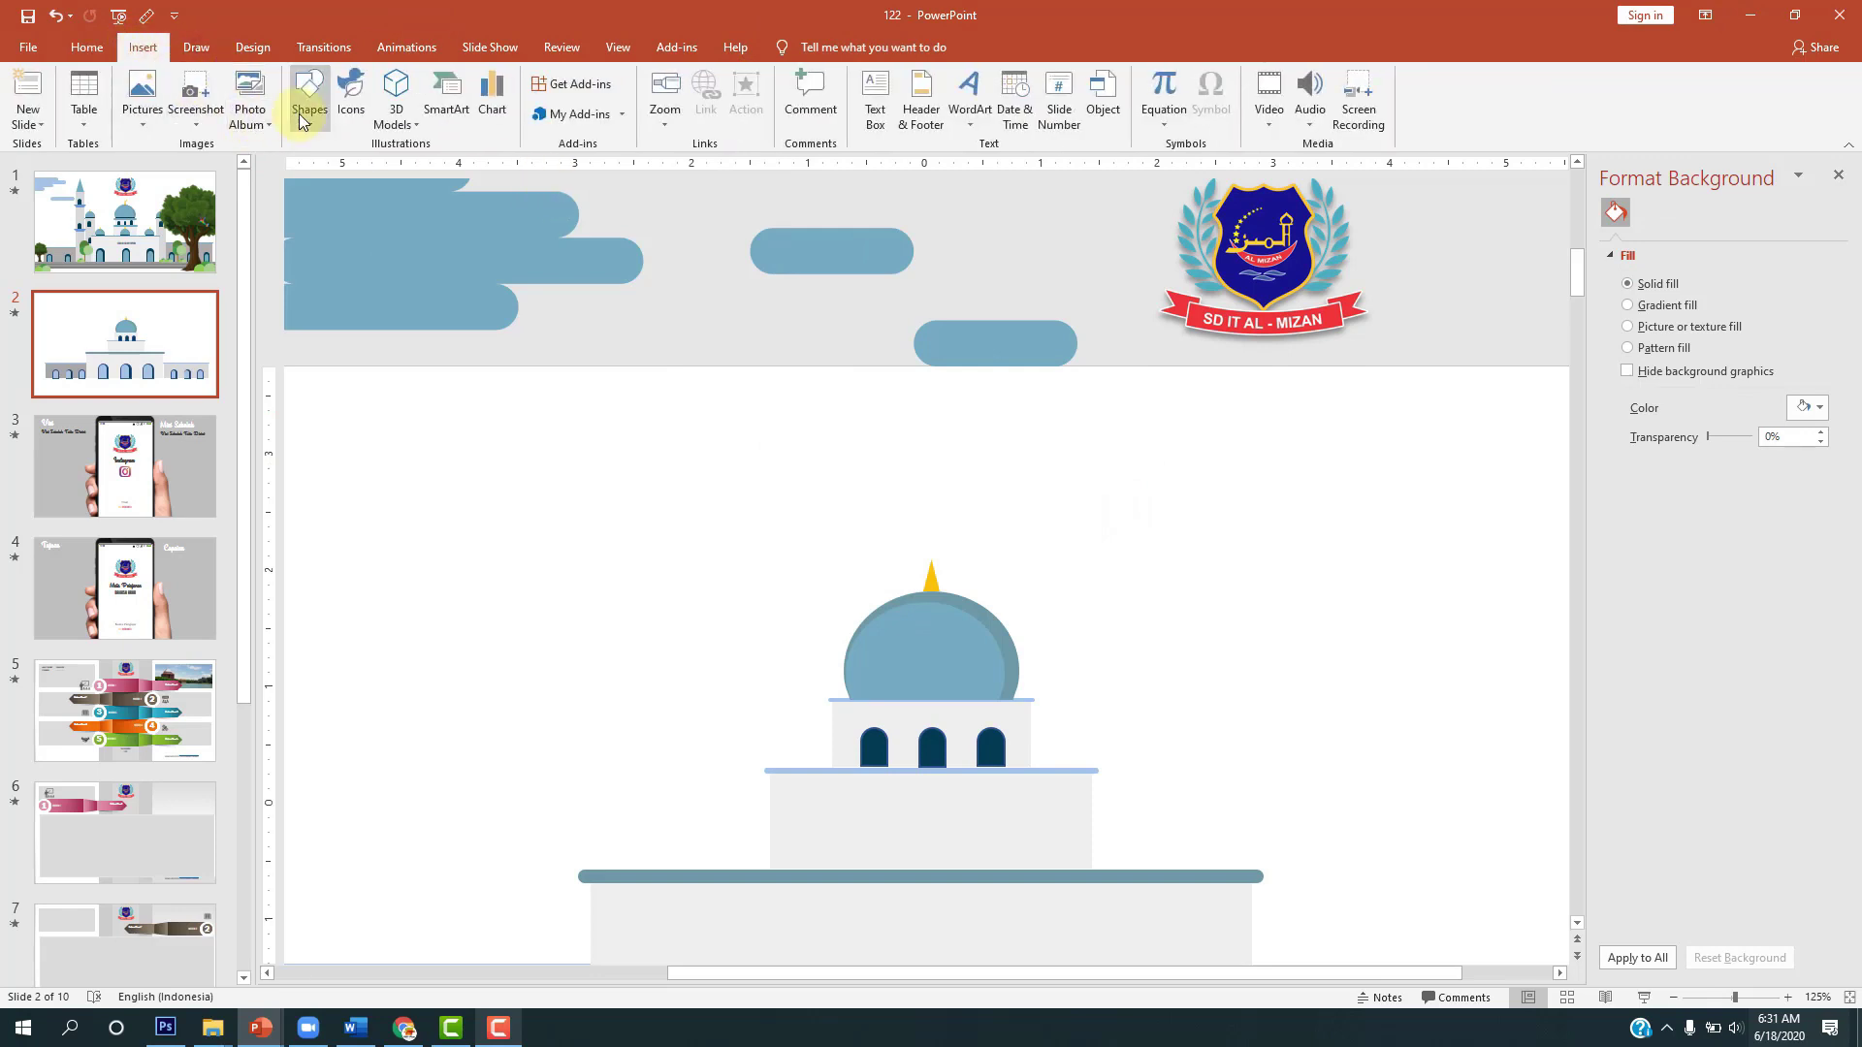
Step: Draw a crescent moon and set it on the tip of the golden finial
left_click(305, 107)
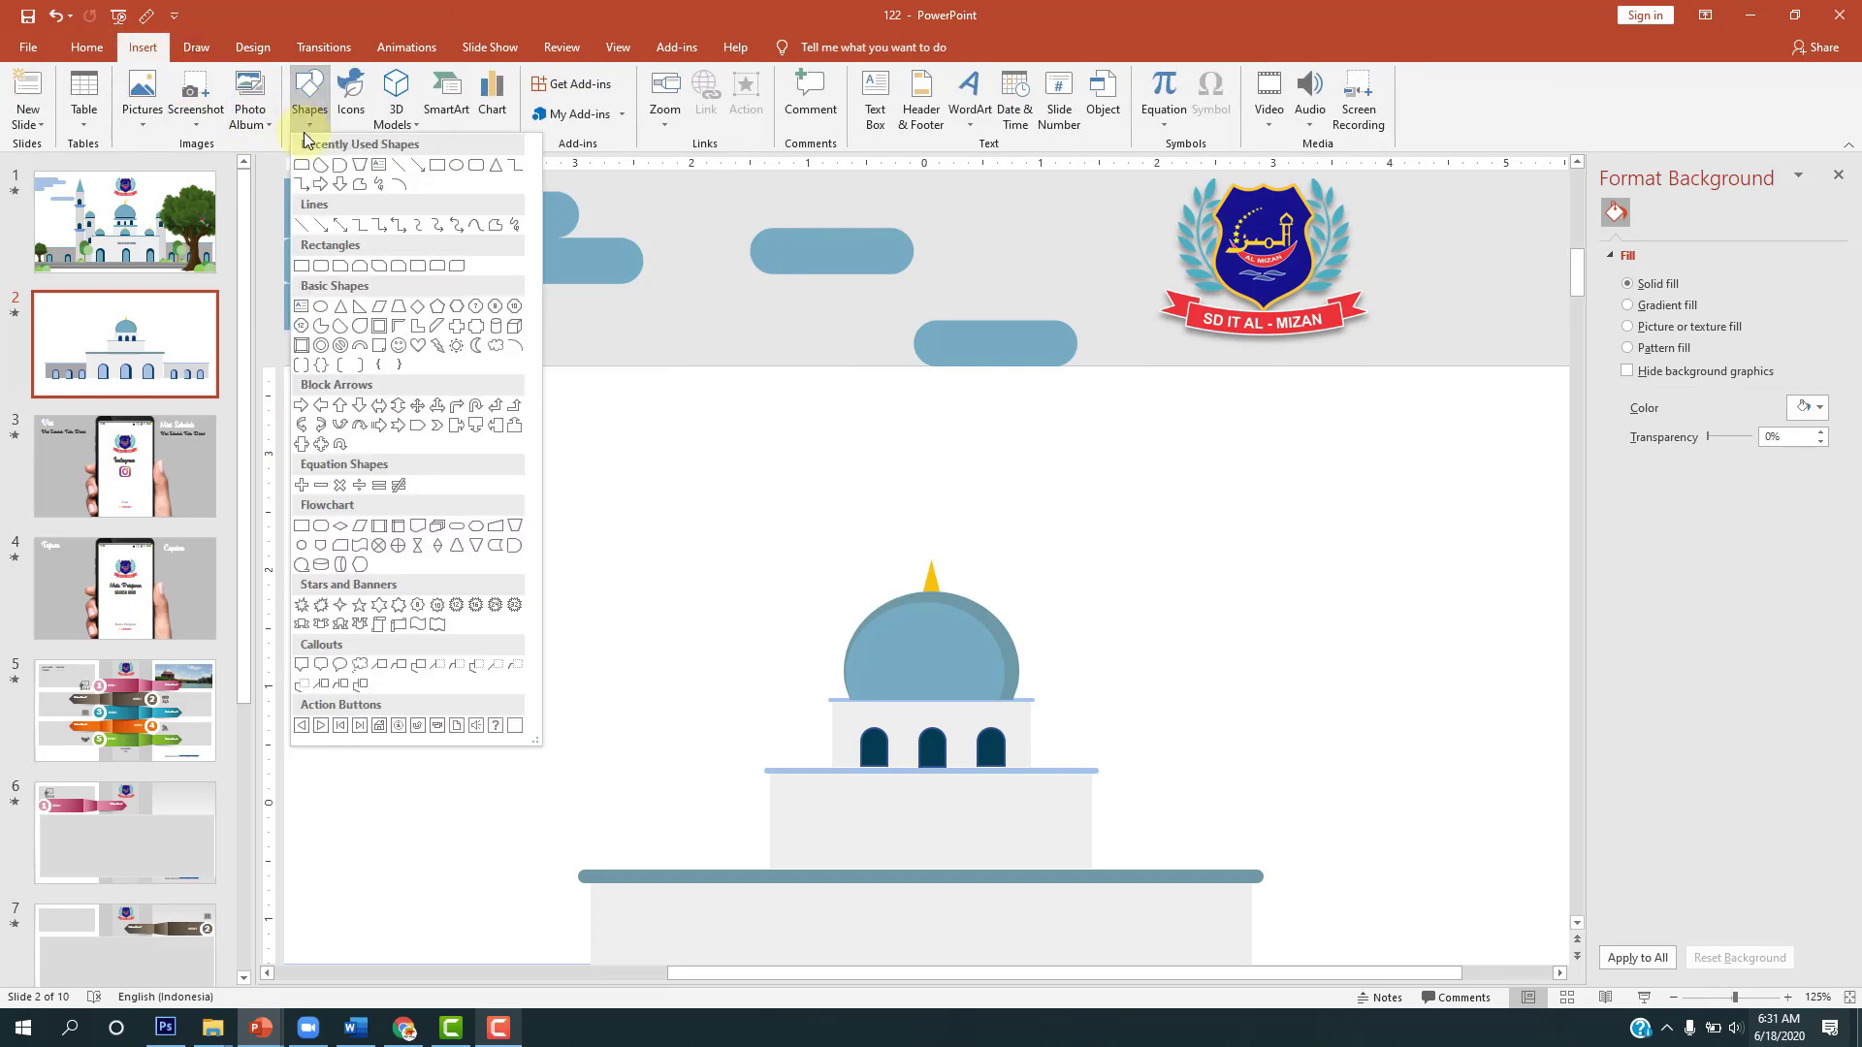
left_click(477, 347)
left_click_drag(919, 483, 949, 526)
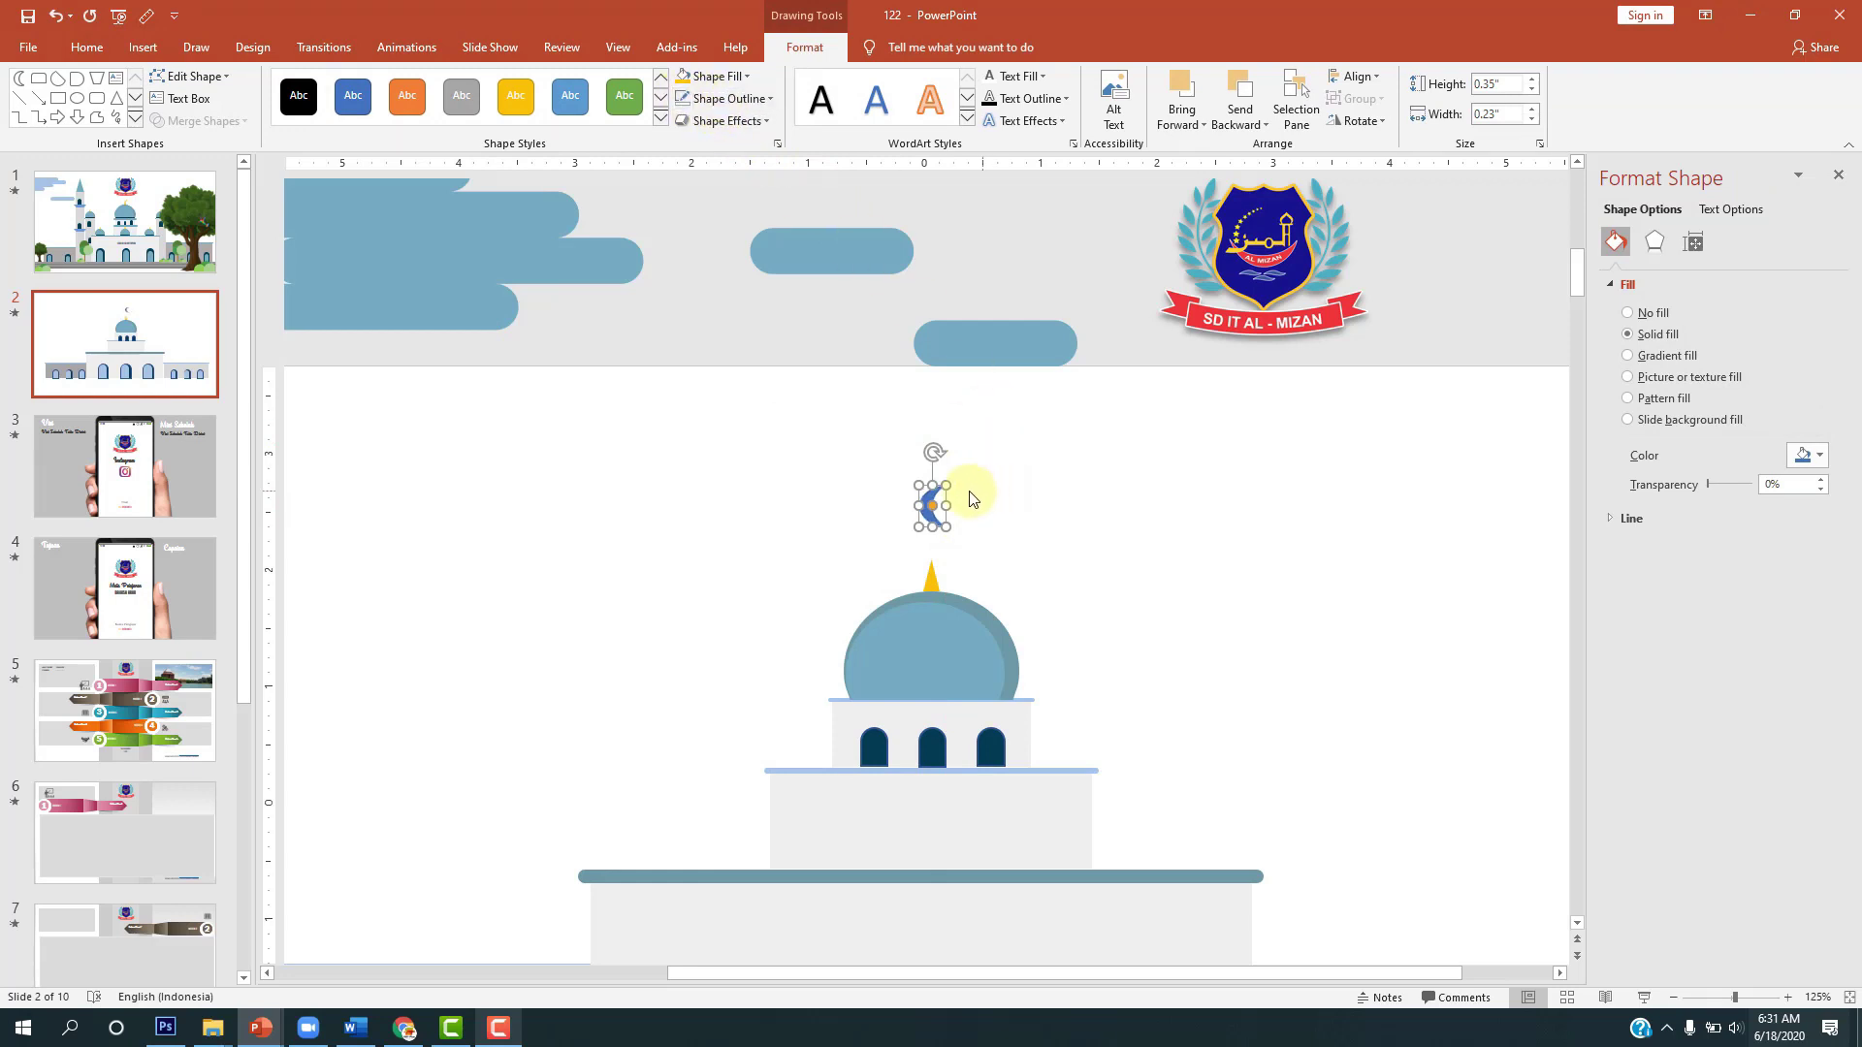
left_click(934, 499)
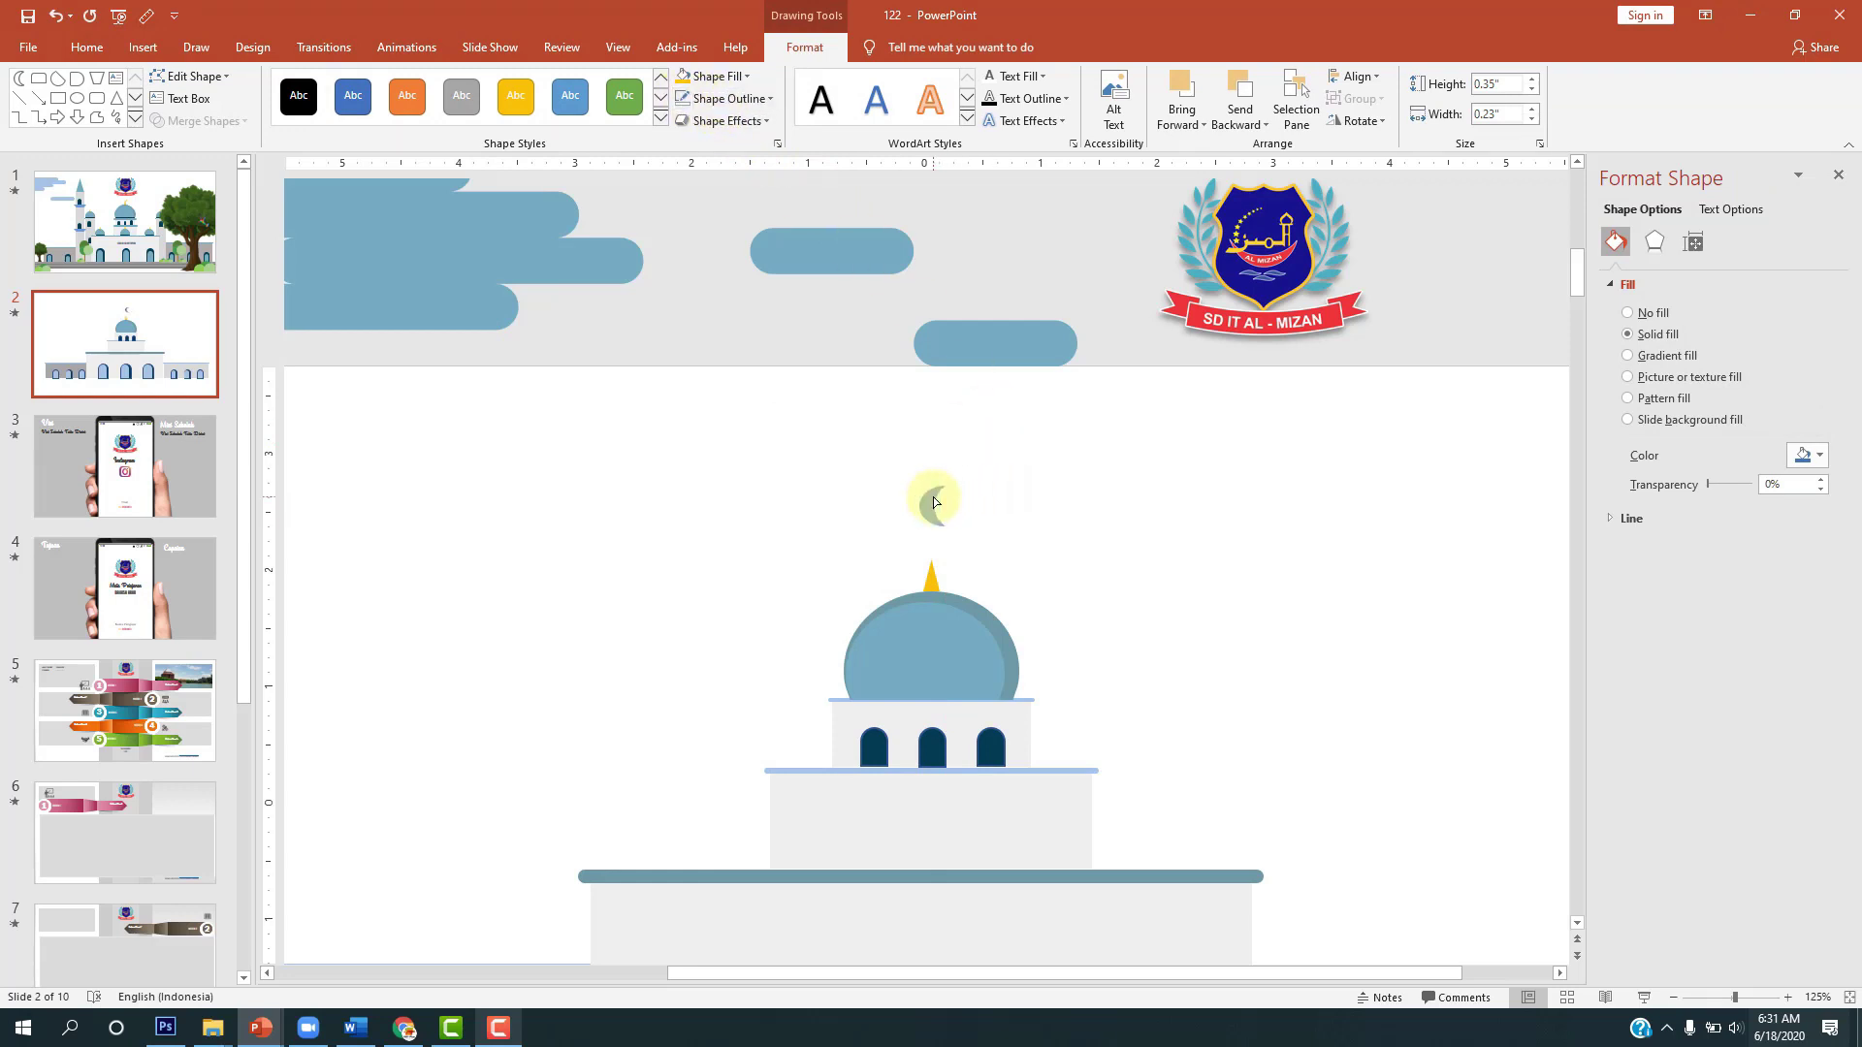
mouse_move(928, 500)
left_mouse_down()
mouse_move(950, 483)
mouse_move(939, 528)
mouse_move(915, 529)
mouse_move(937, 542)
left_mouse_up()
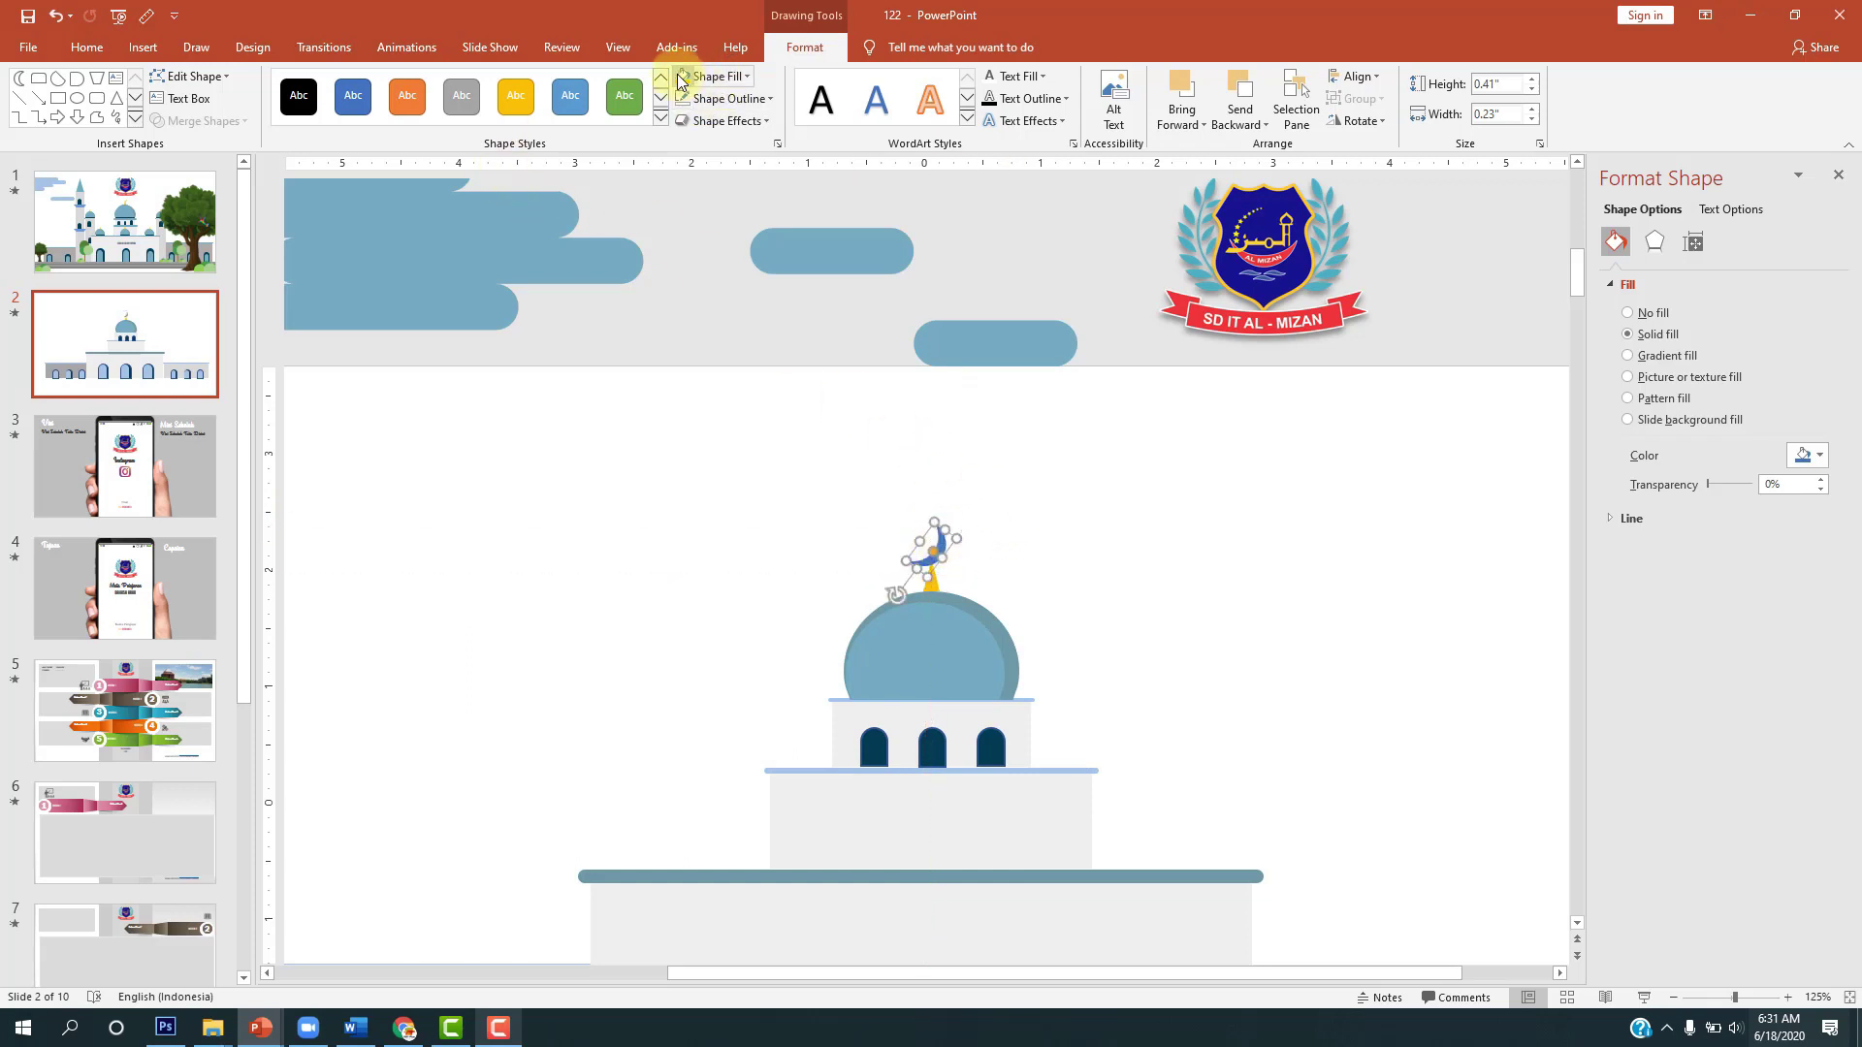
left_click(1073, 468)
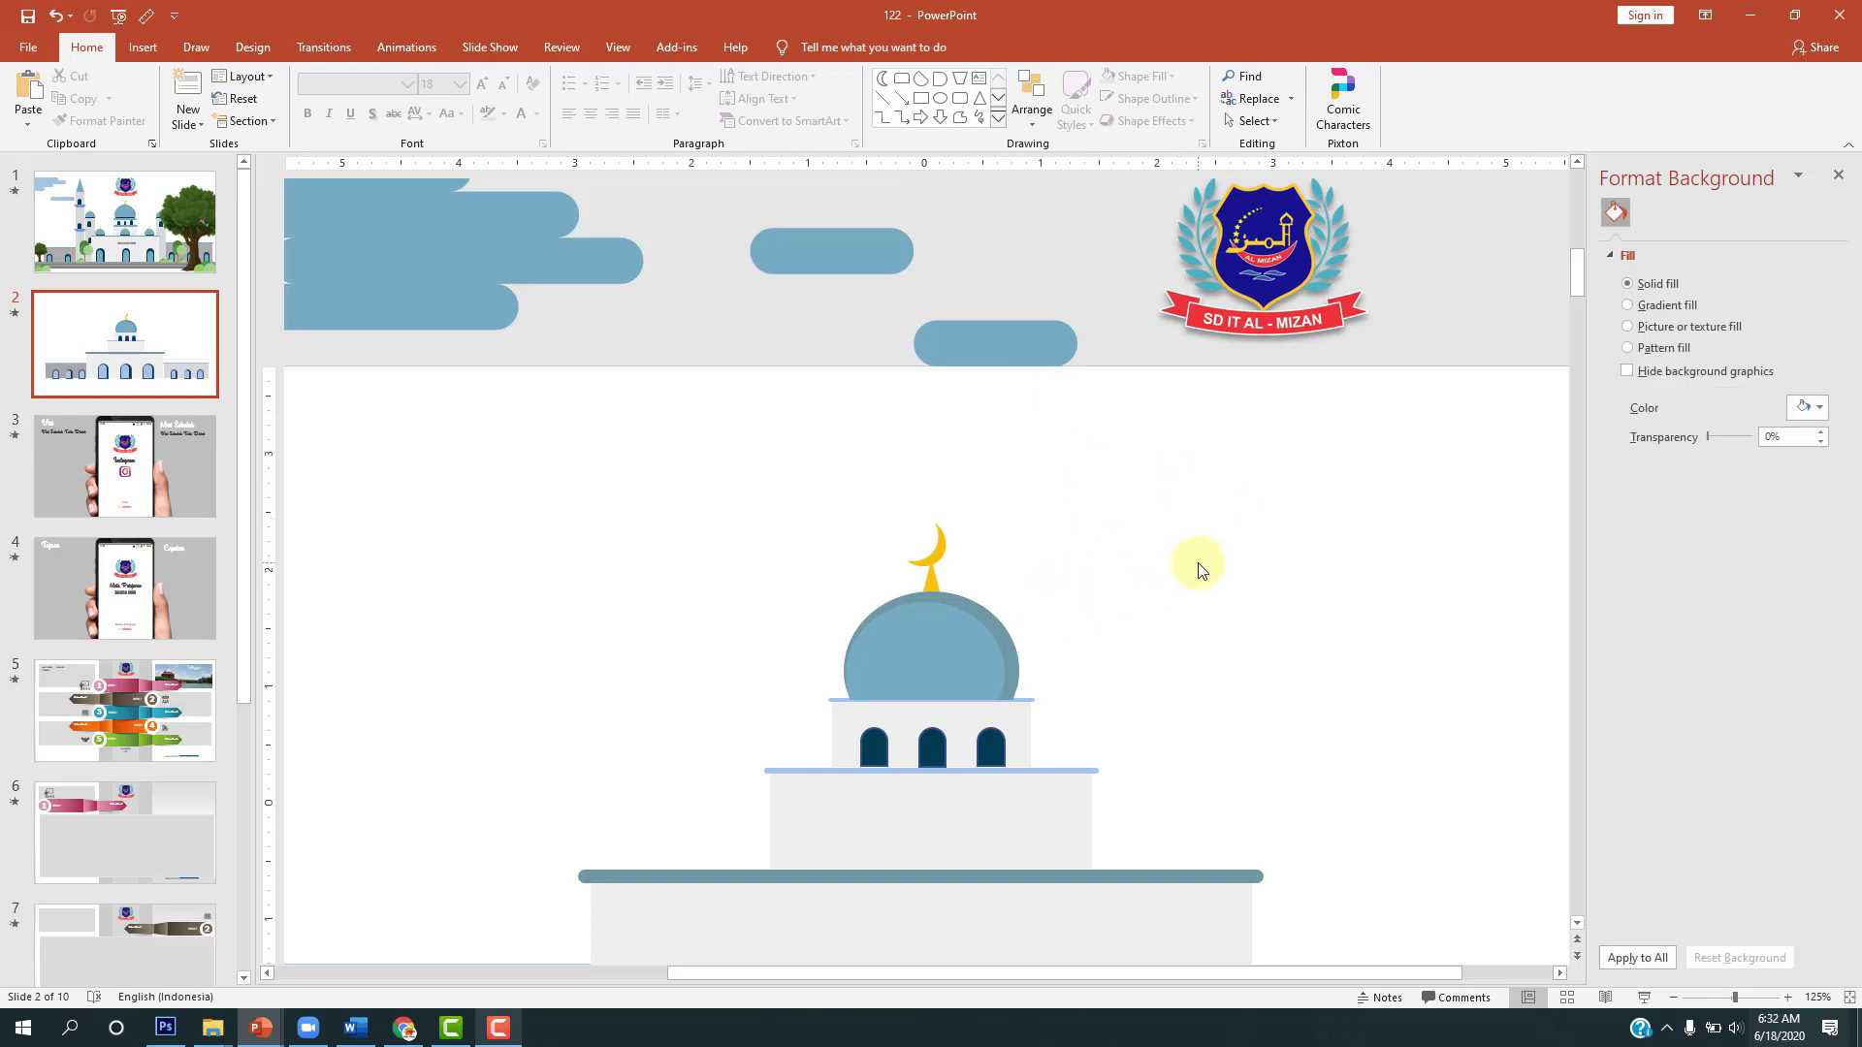
Step: Compare with slide 1, then select the main dome with its shadow and finial
left_click(131, 236)
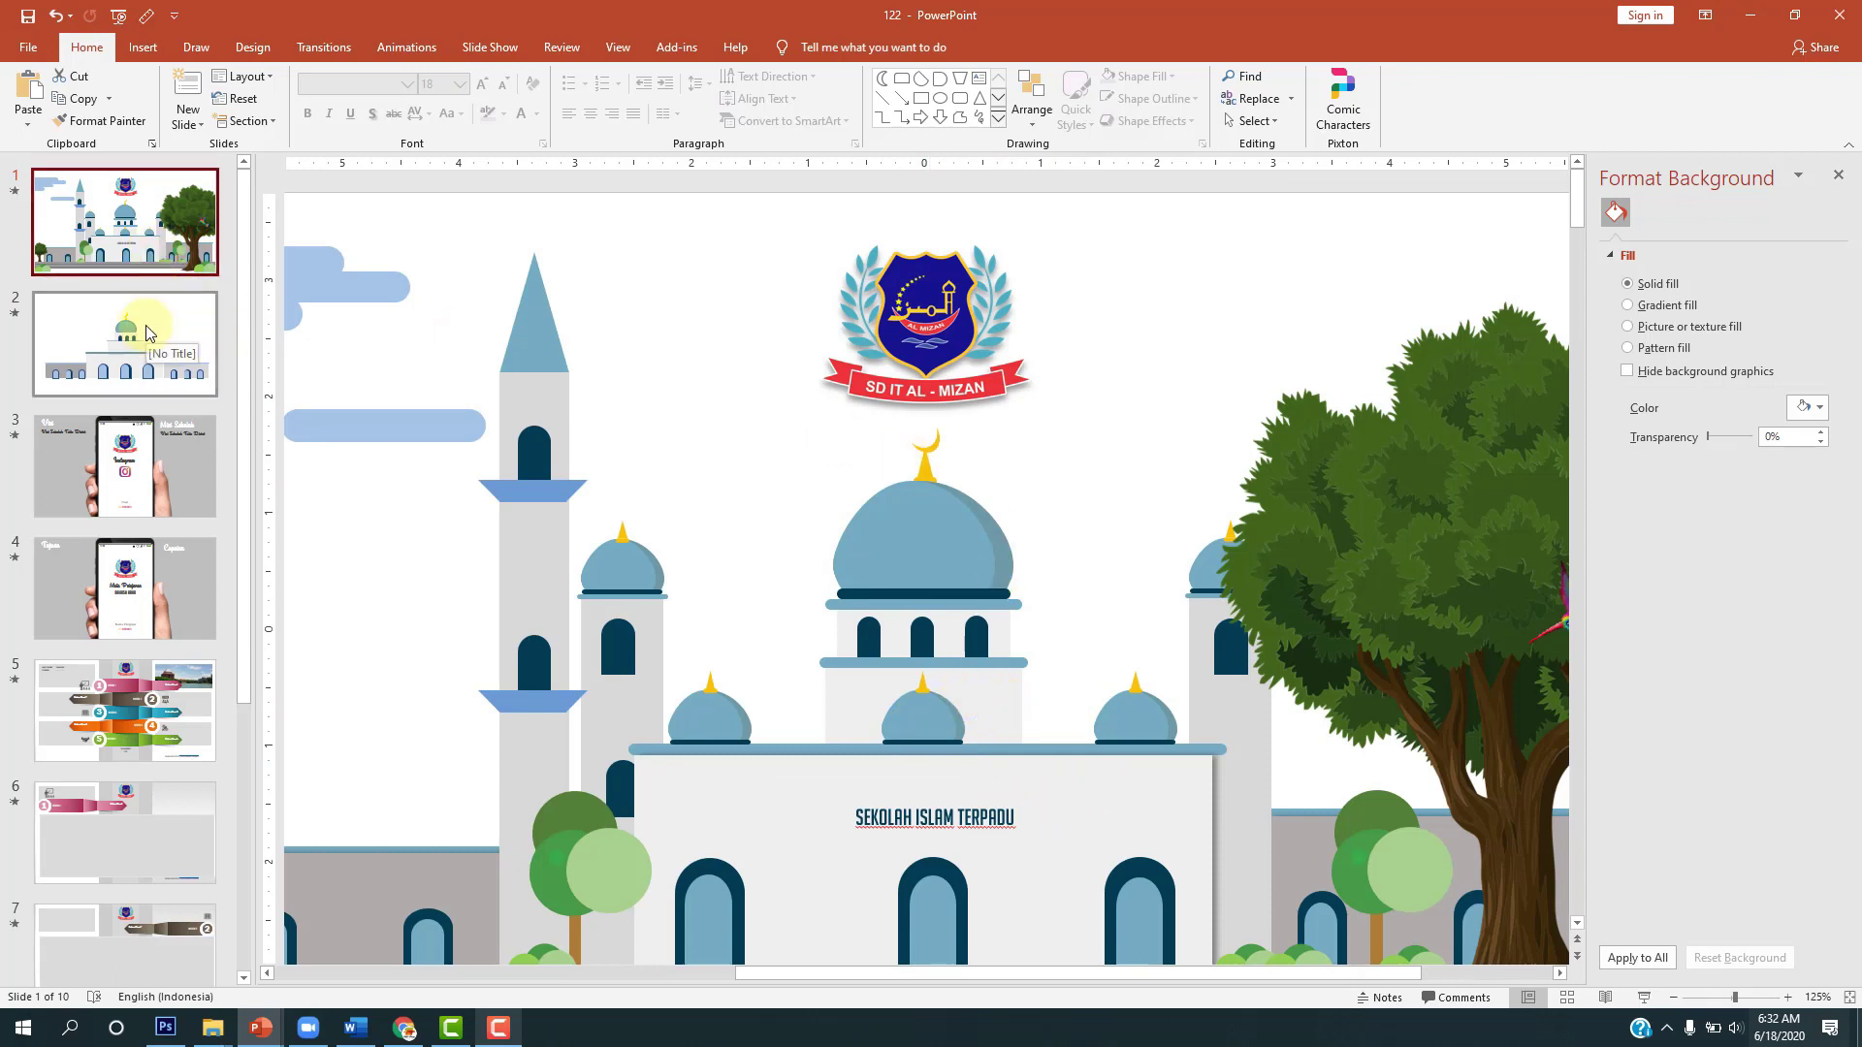
left_click(169, 344)
left_click(963, 436)
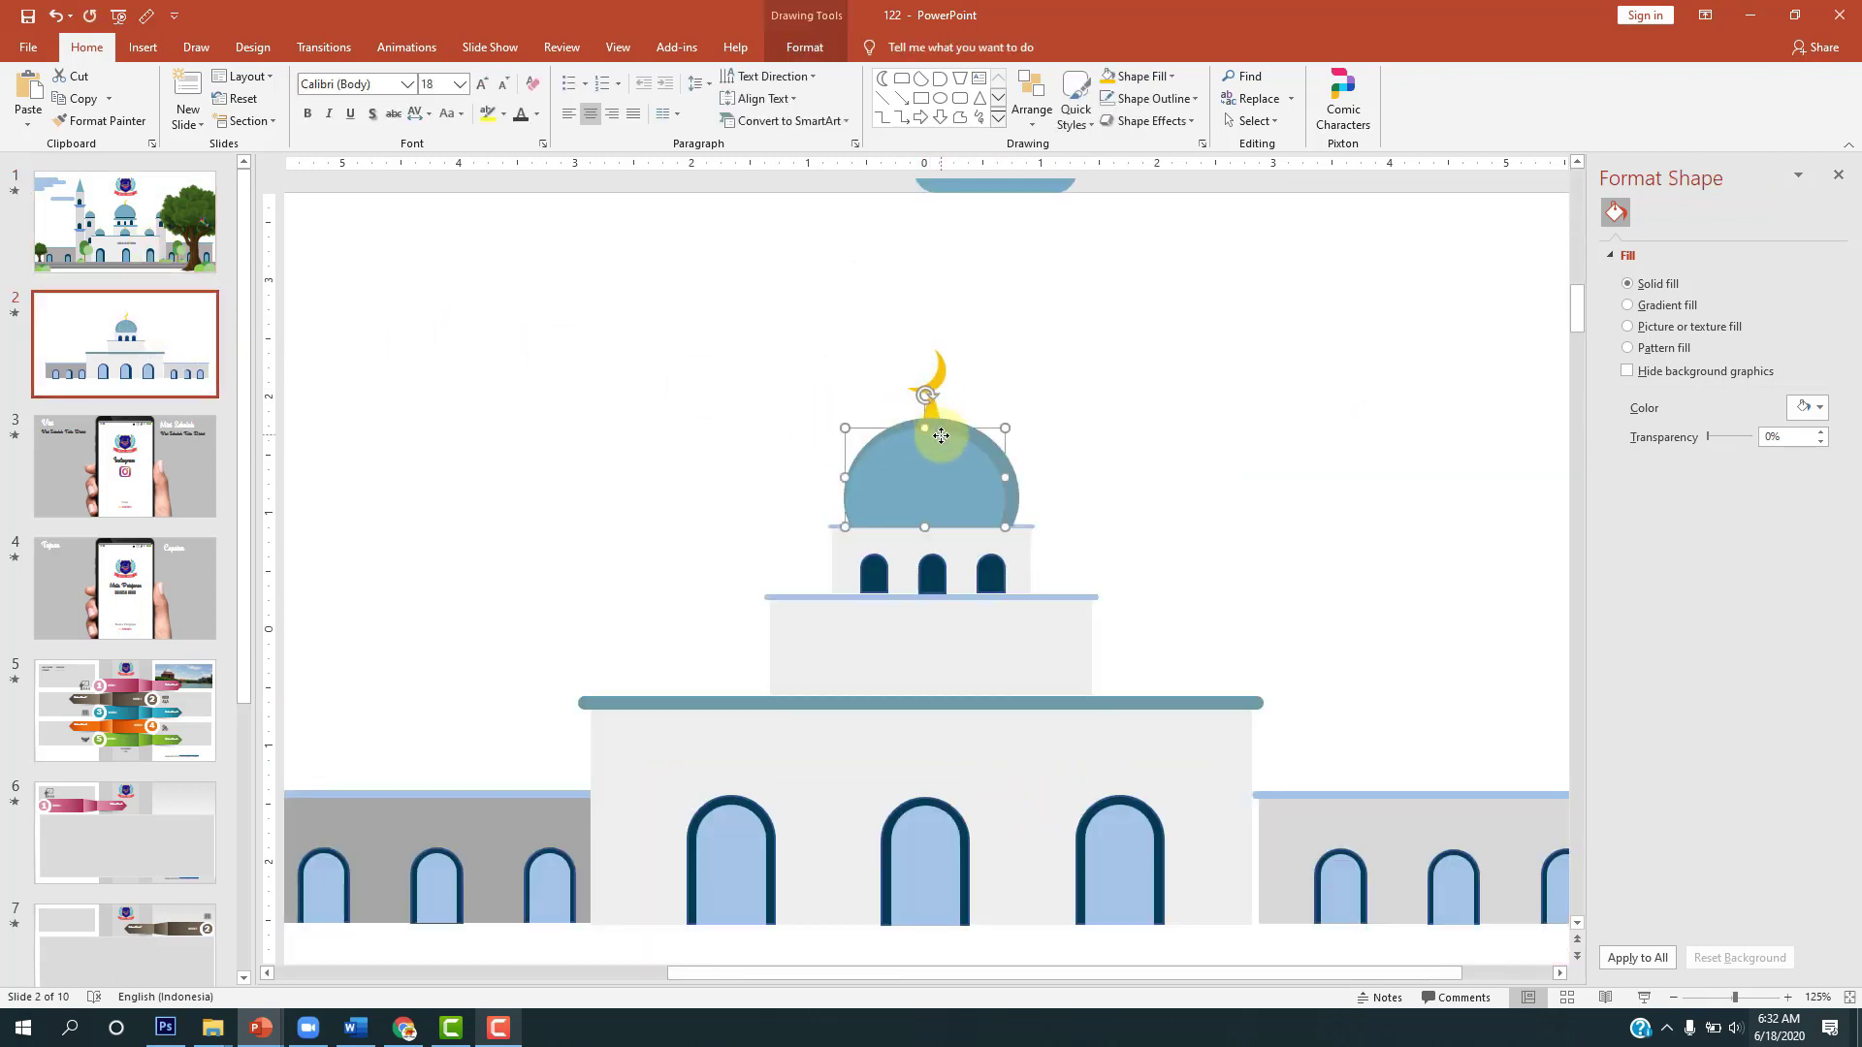
left_click(1021, 495, "shift")
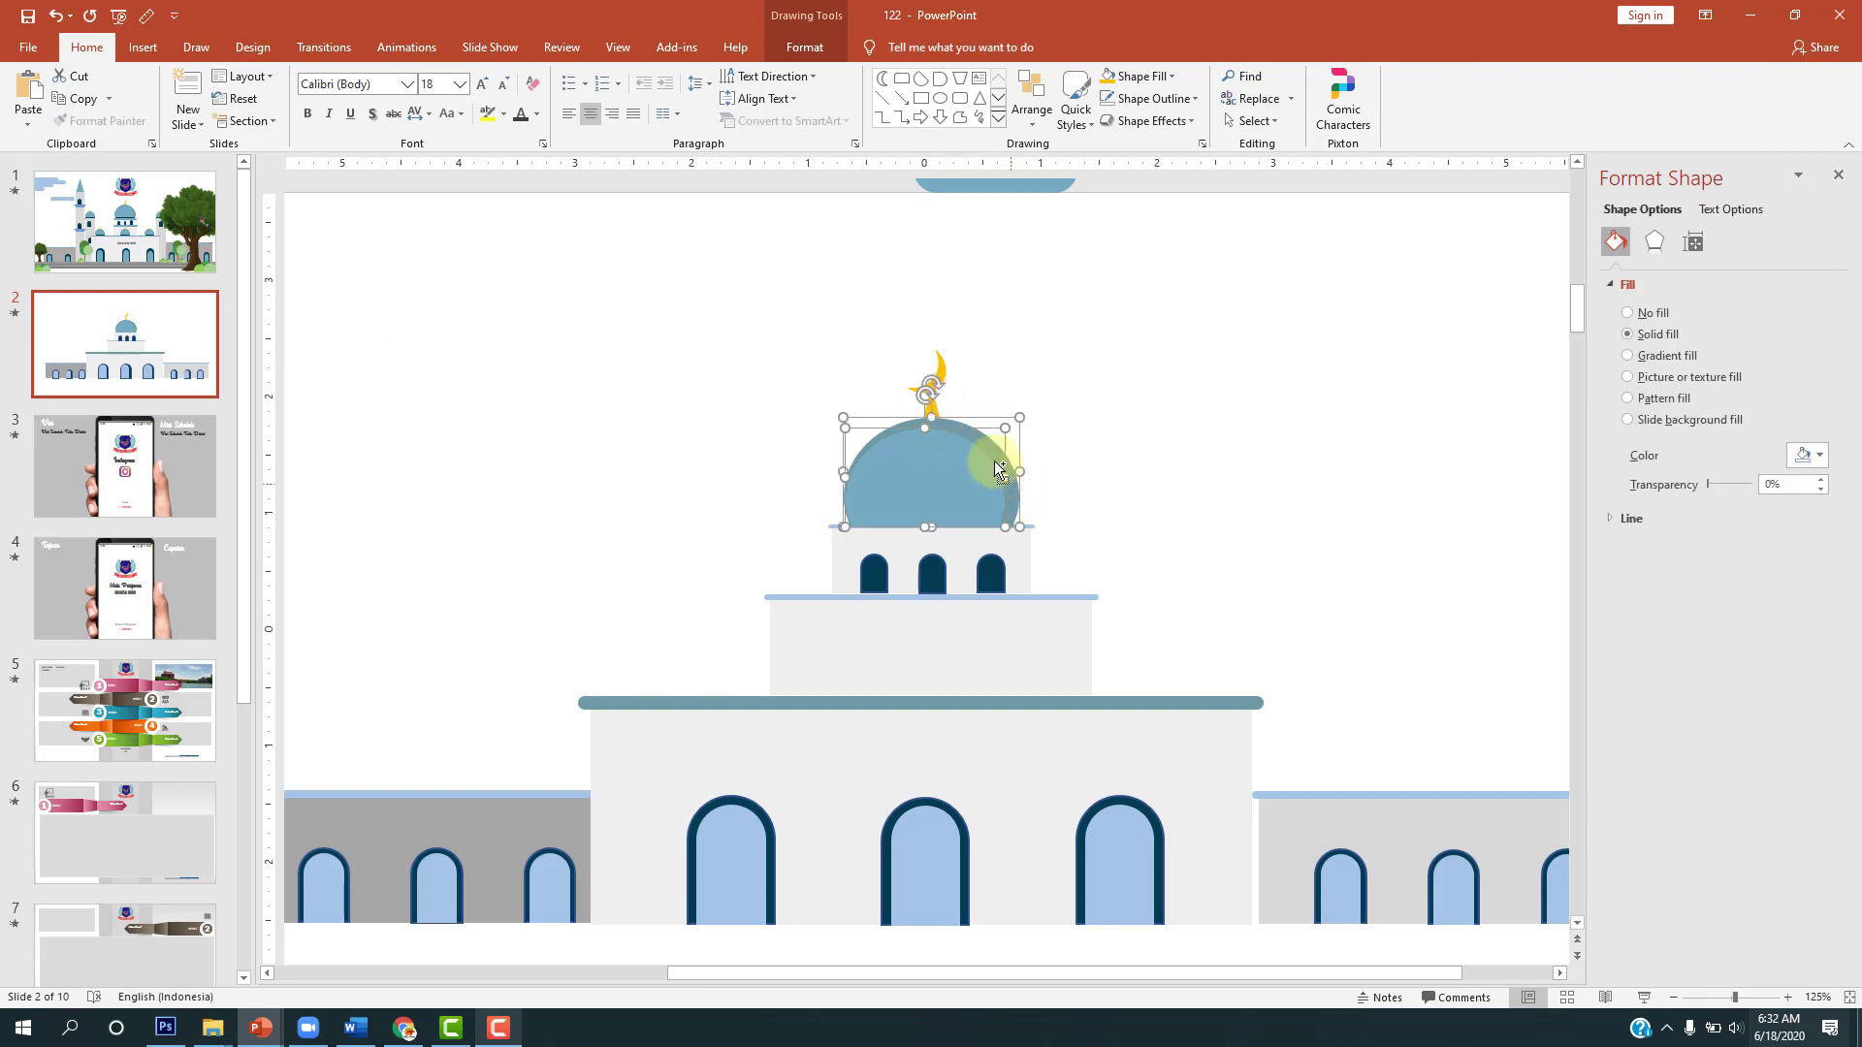
left_click(939, 411, "shift")
Step: Copy the dome group onto the lower ledge, shrink it, and place copies along the ledge
left_click_drag(944, 467, 1236, 491)
mouse_move(1132, 398)
left_mouse_down()
mouse_move(1249, 493)
mouse_move(1241, 480)
mouse_move(967, 668)
mouse_move(927, 667)
left_mouse_up()
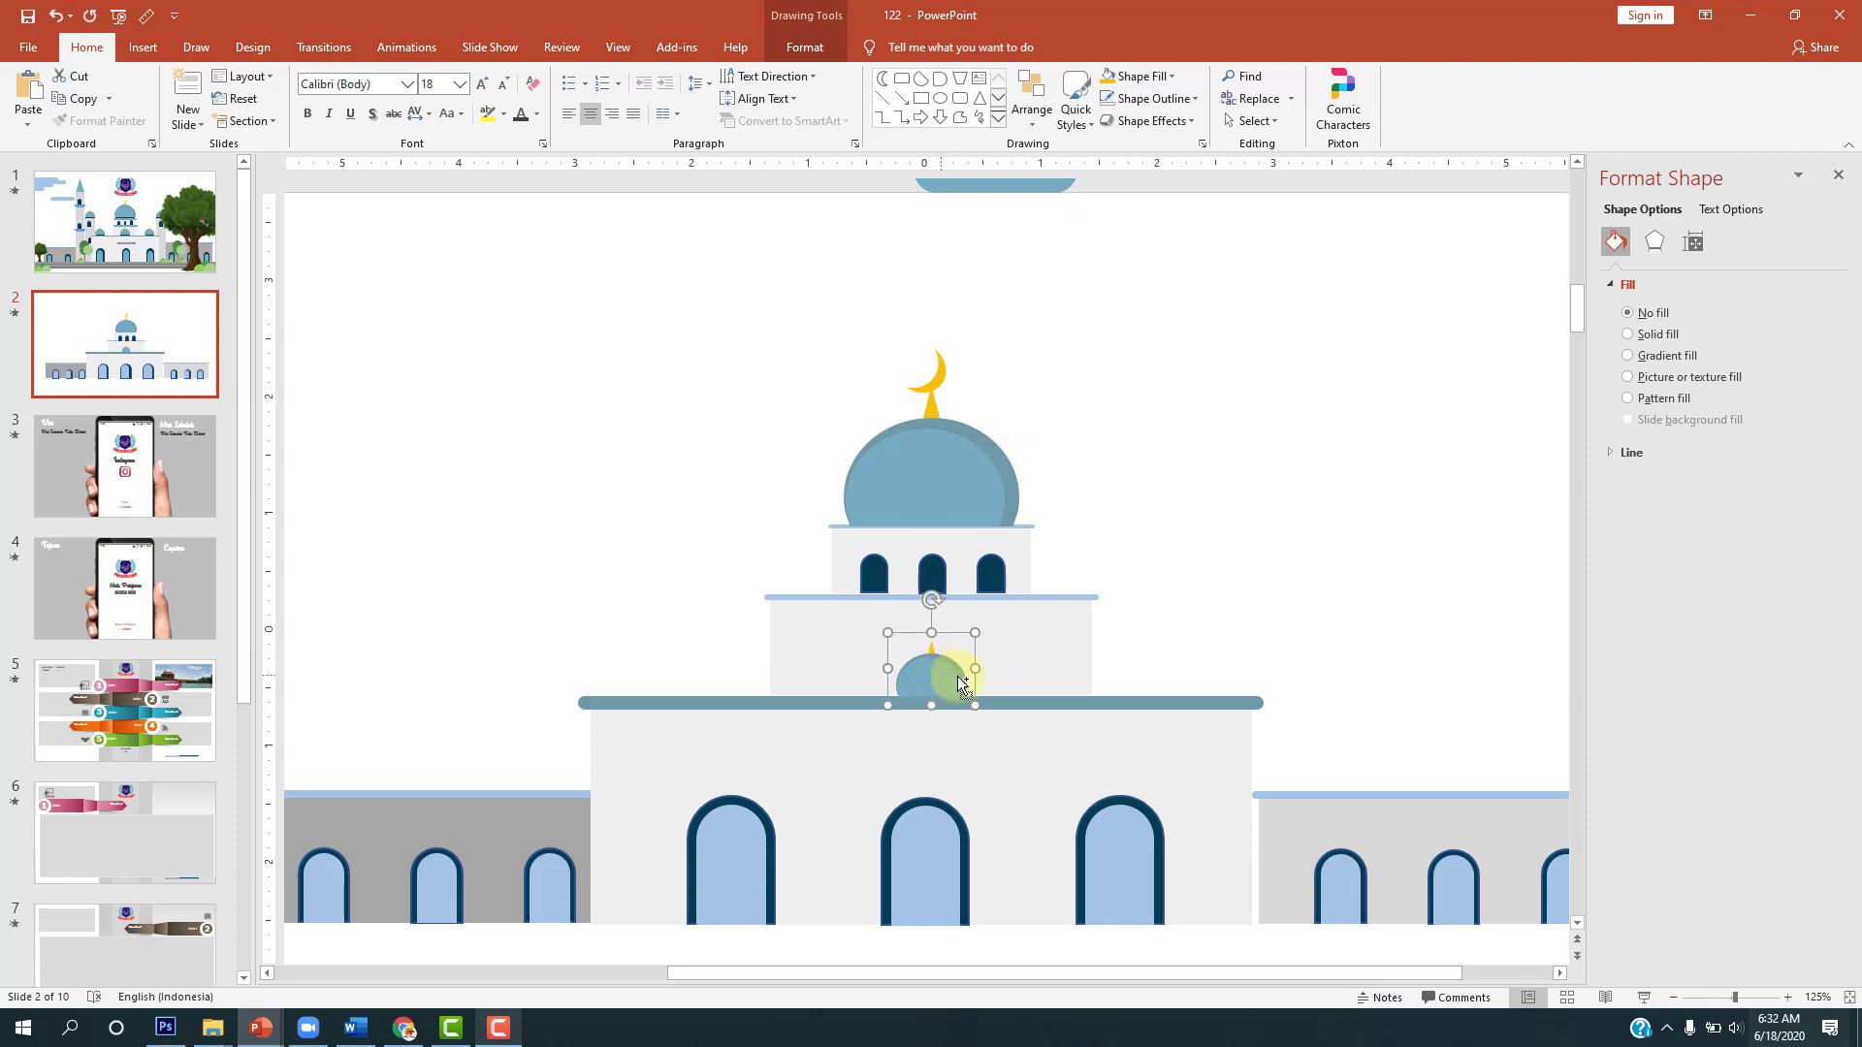
mouse_move(960, 682)
left_mouse_down()
mouse_move(1169, 673)
mouse_move(679, 677)
left_mouse_up()
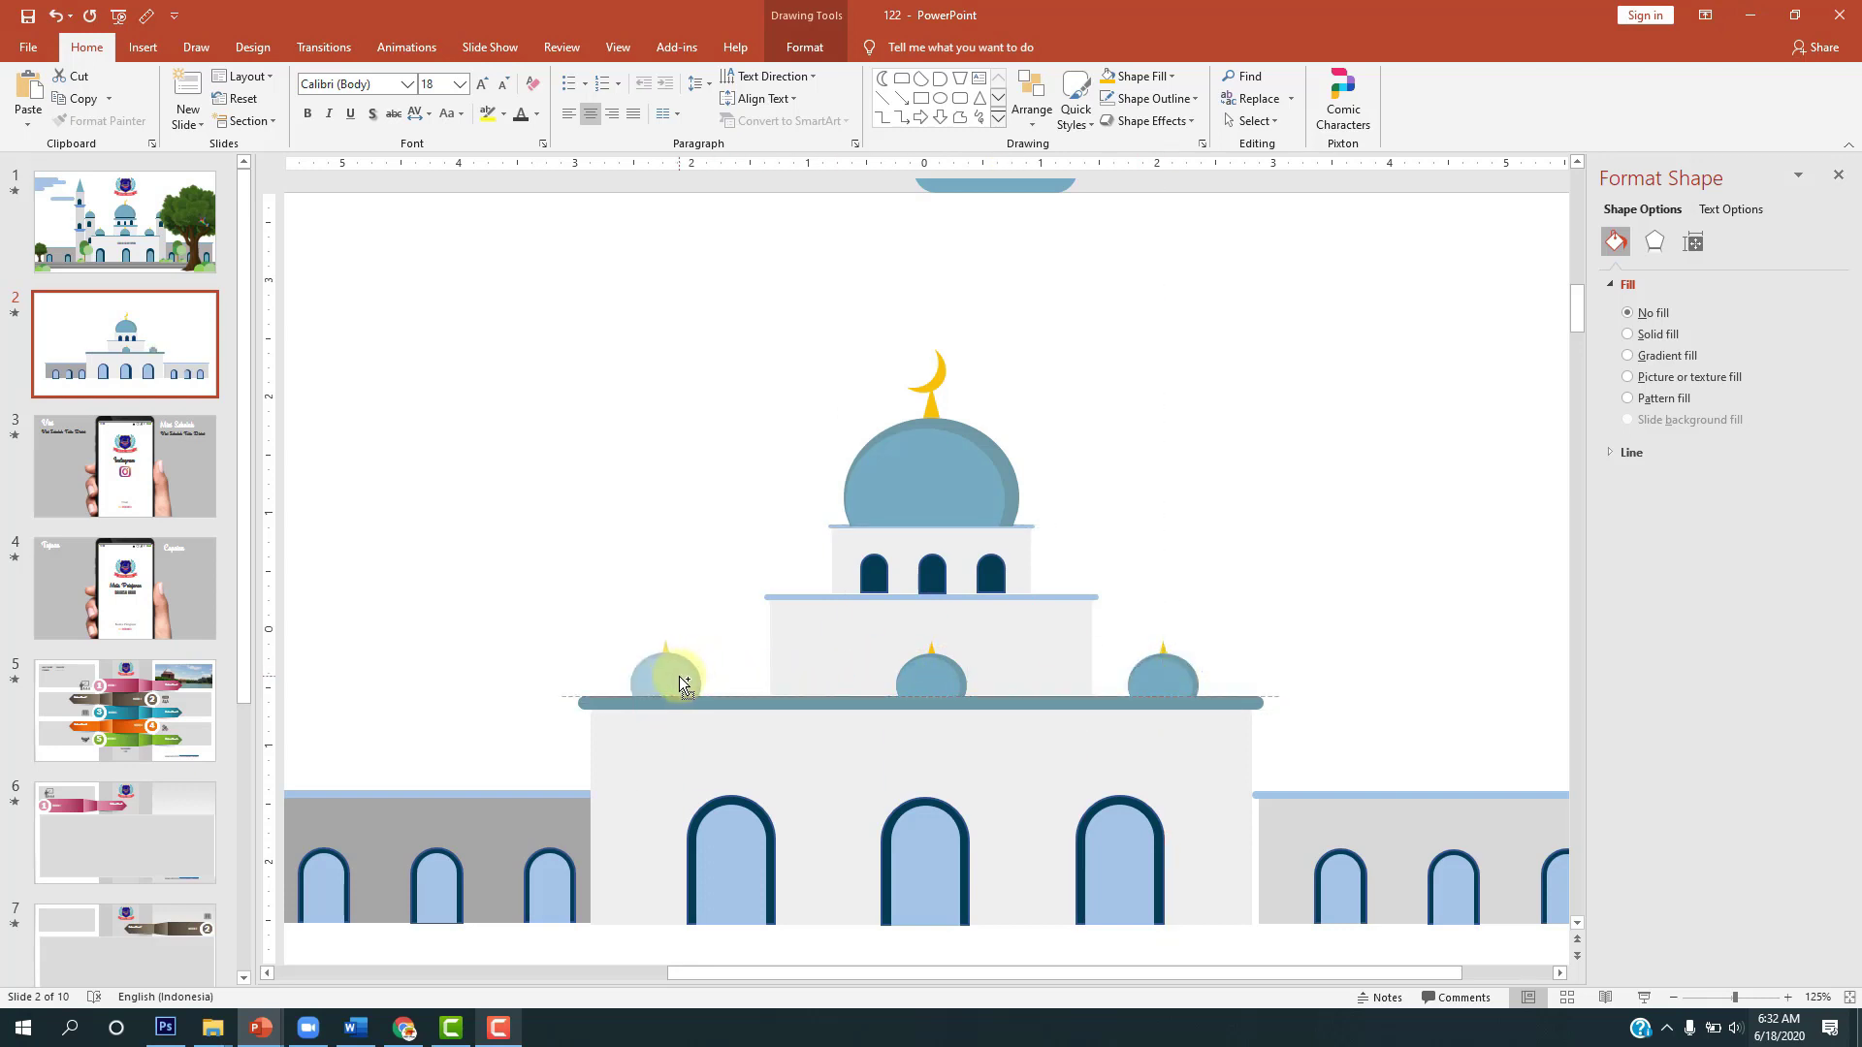
left_click(1311, 499)
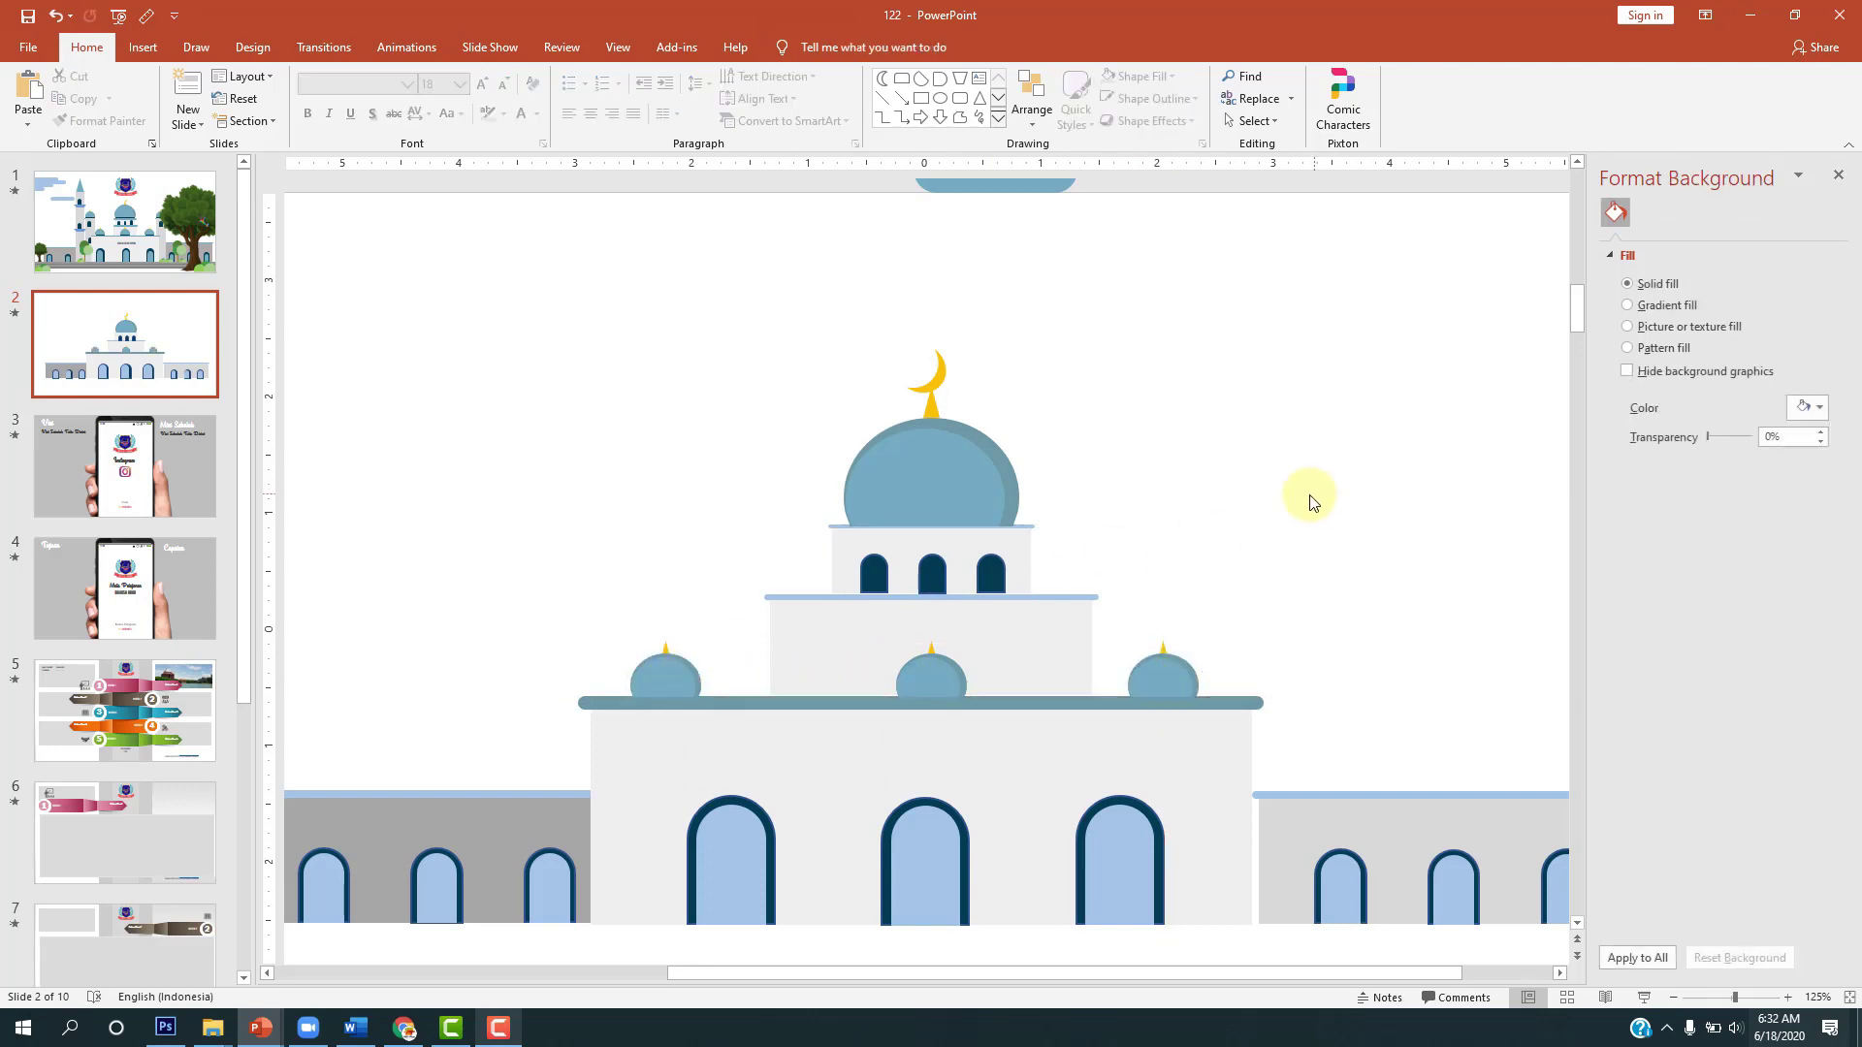
key("Page_Up")
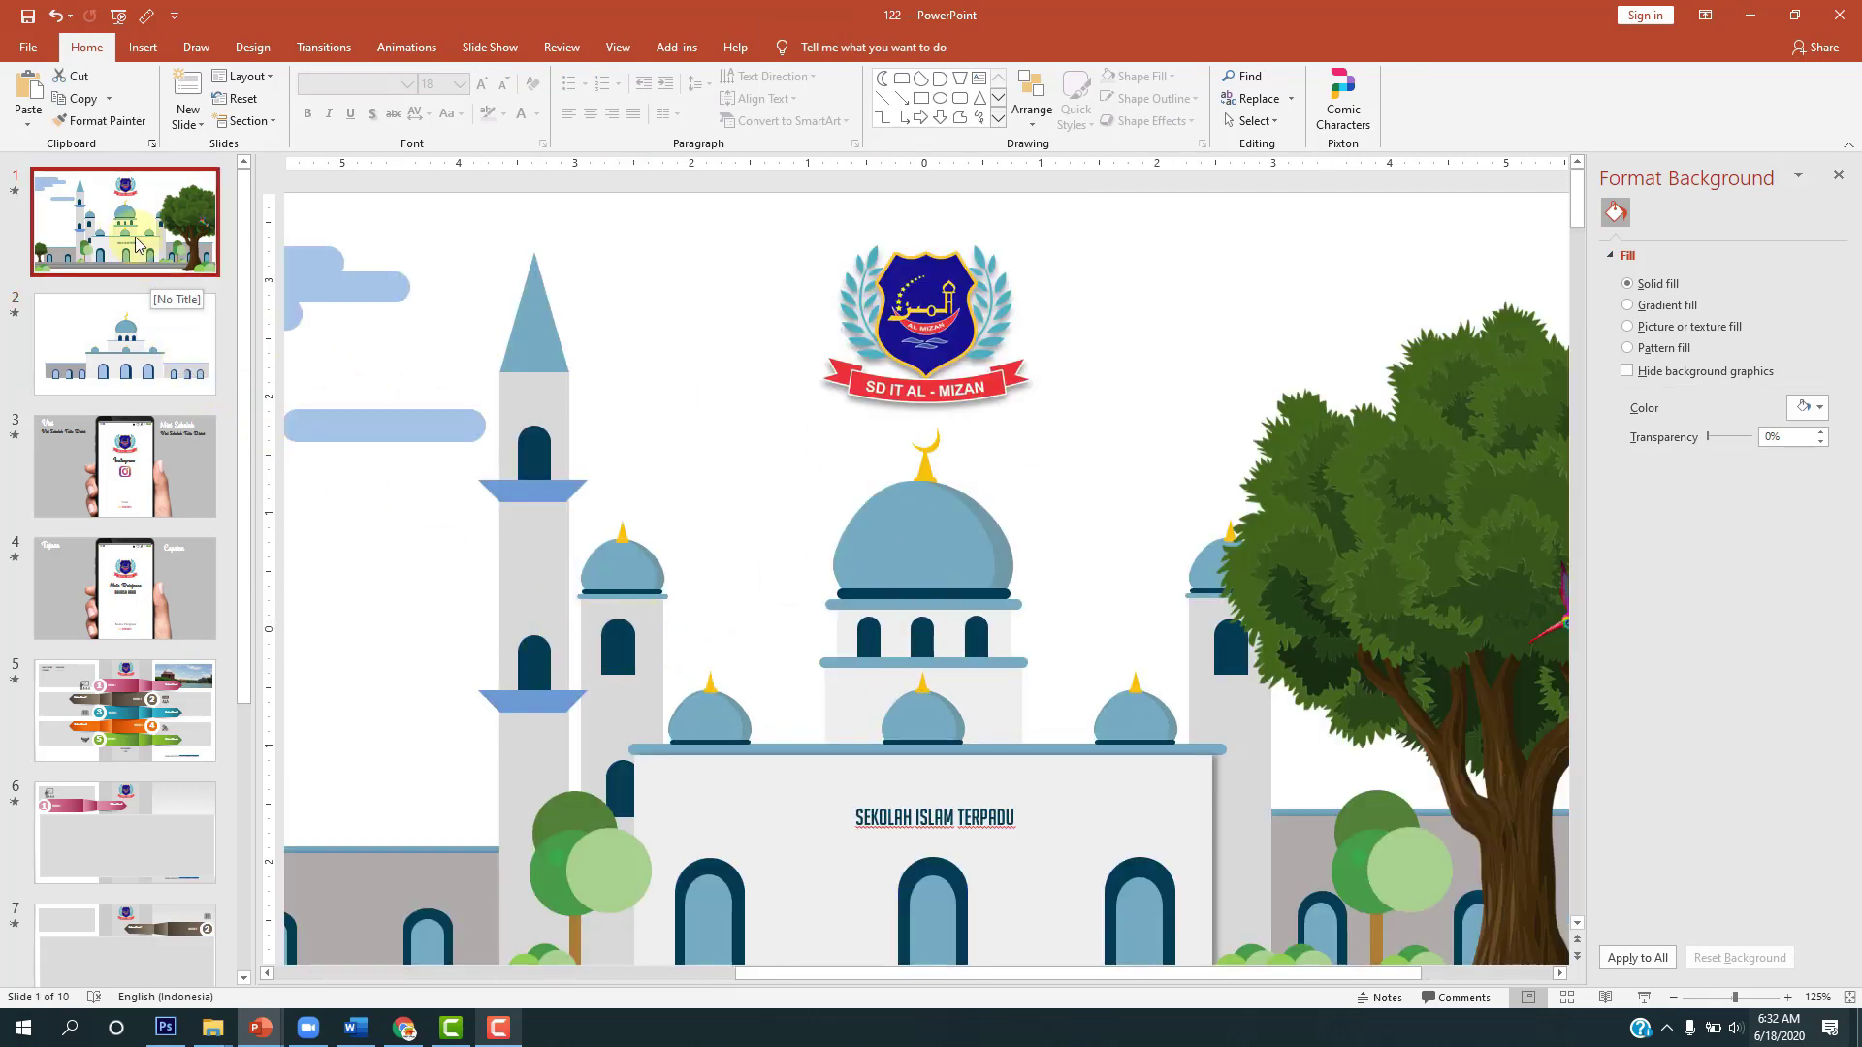
Step: After comparing with slide 1, duplicate the small left dome into slide 2's empty upper-left area
left_click(644, 613)
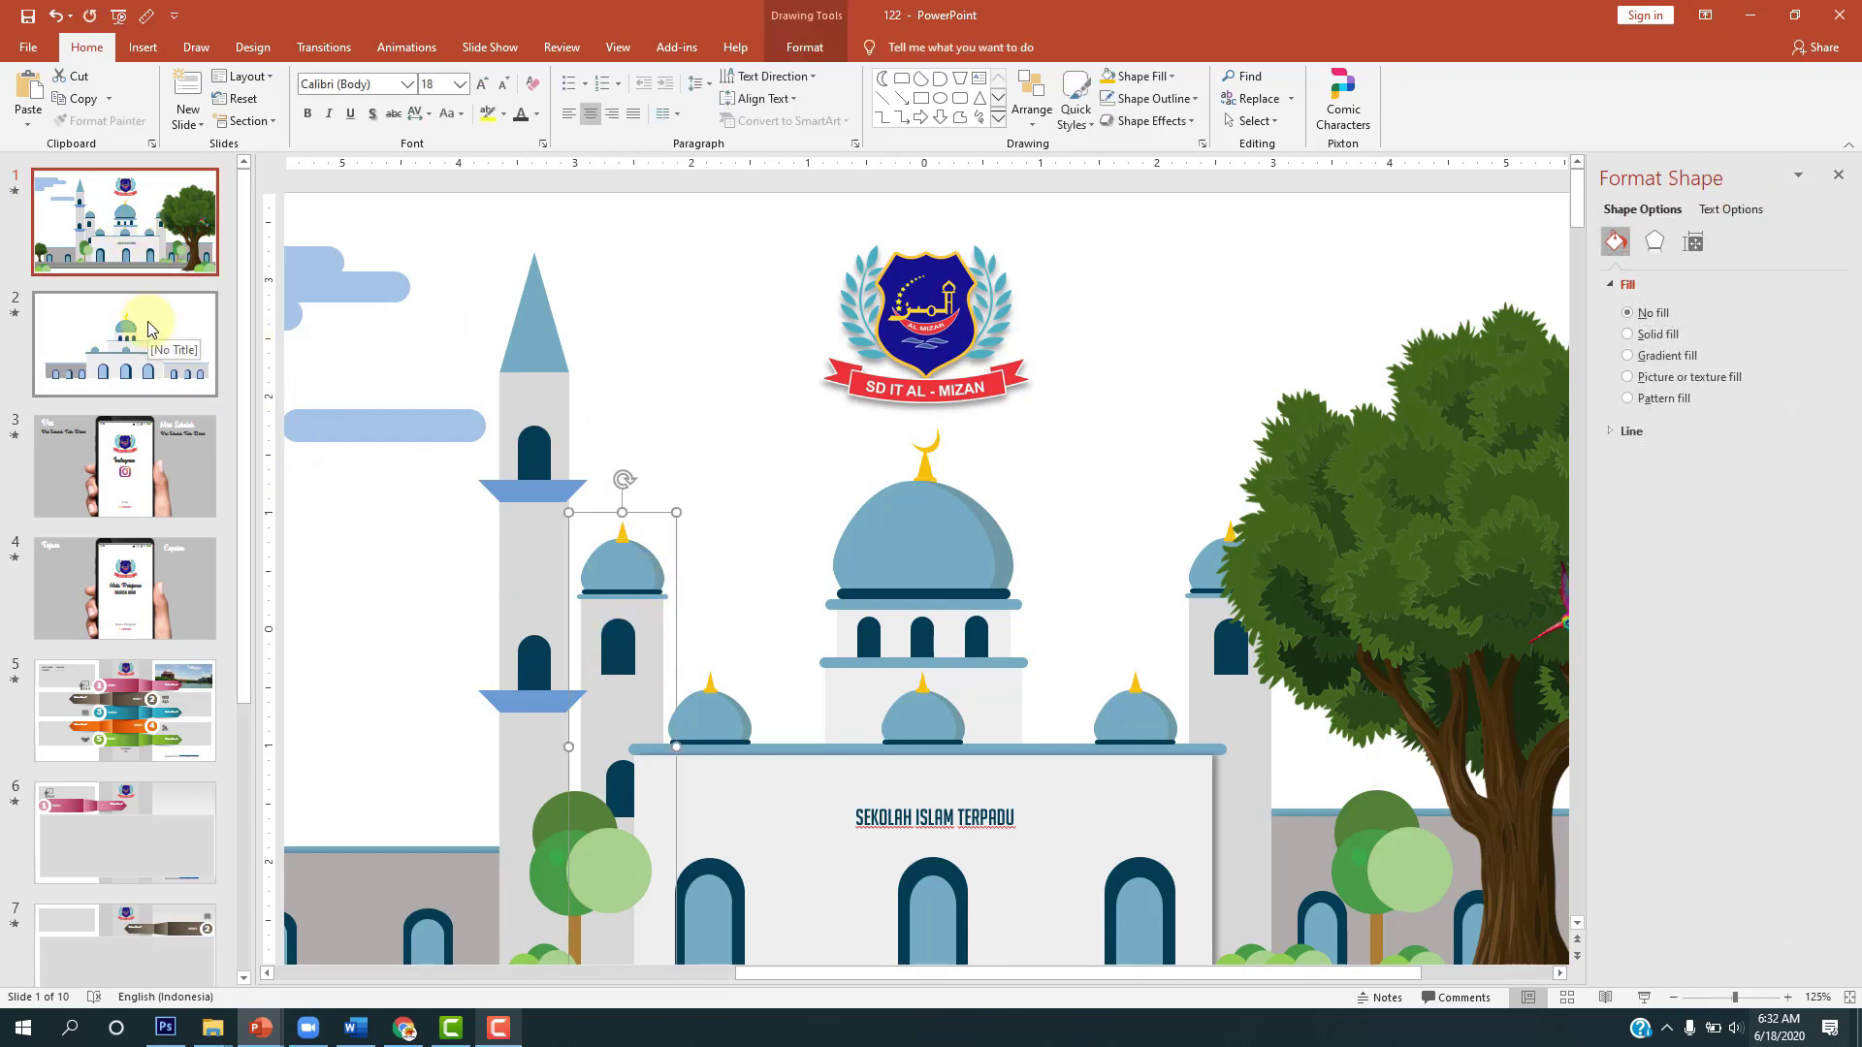
left_click(145, 325)
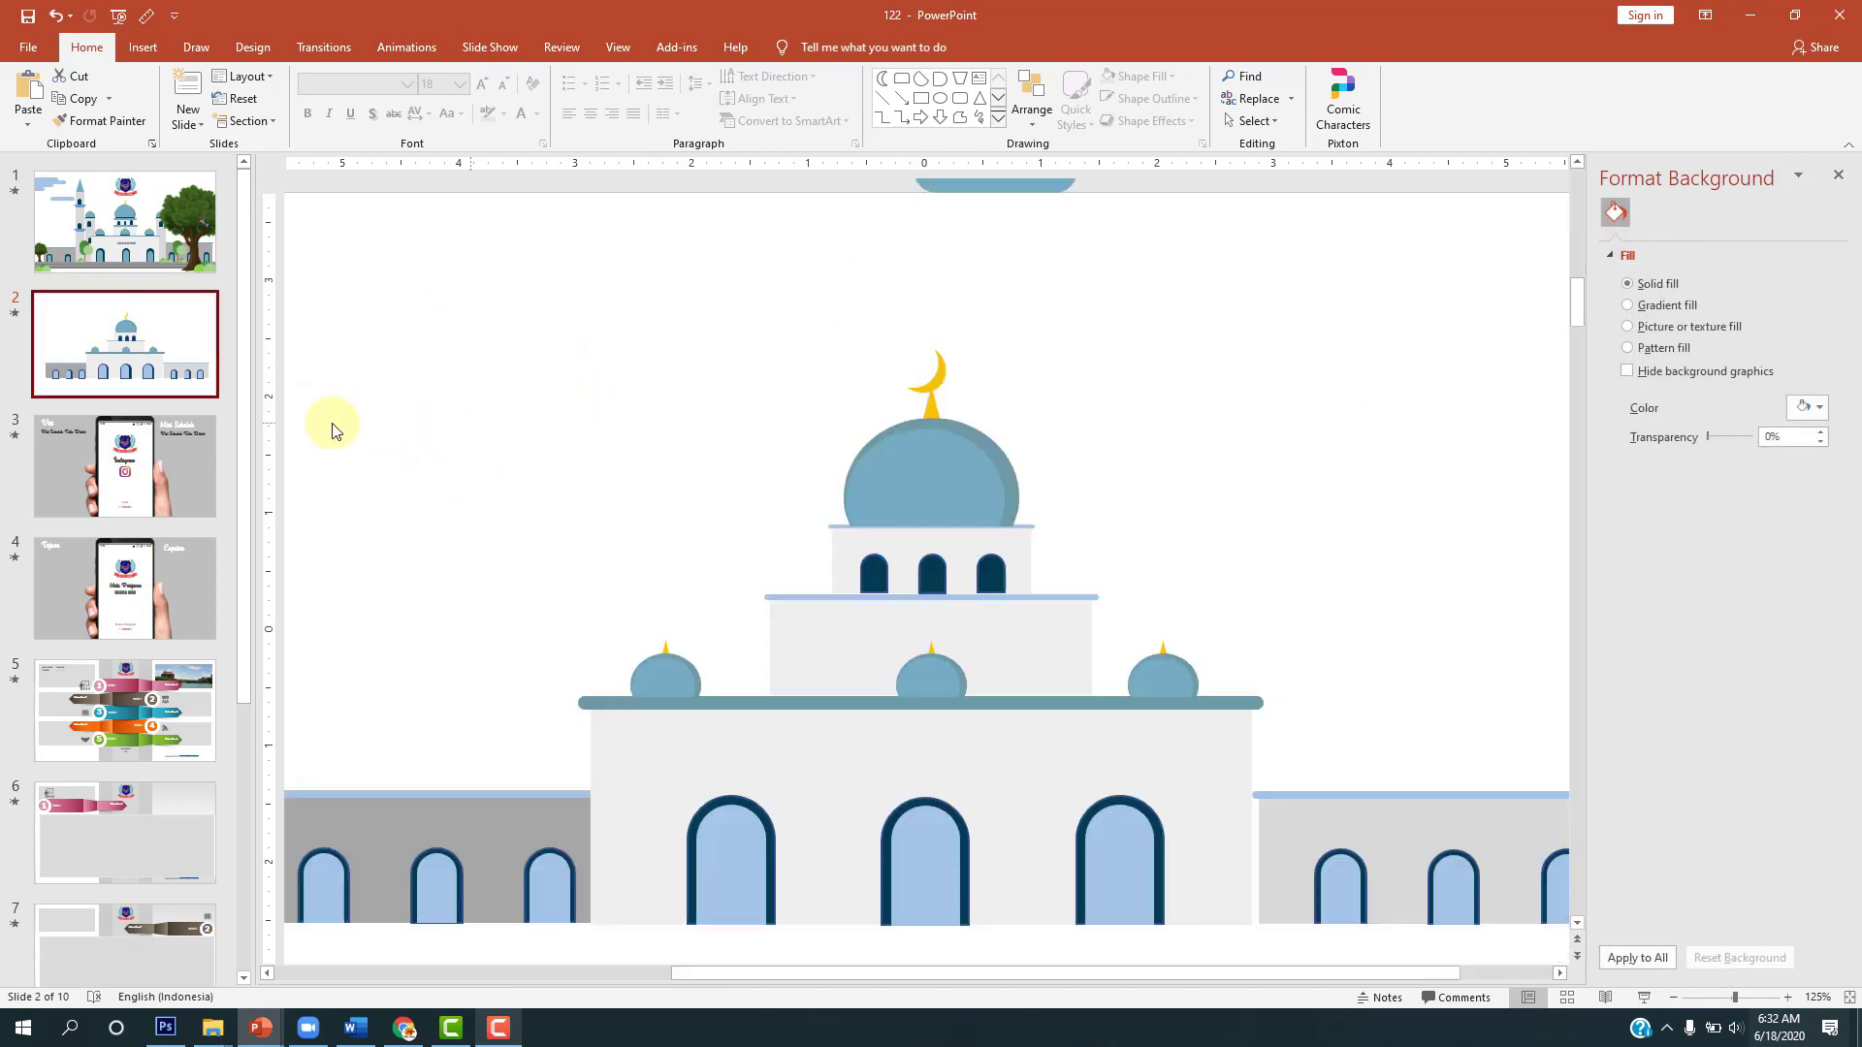
left_click(560, 461)
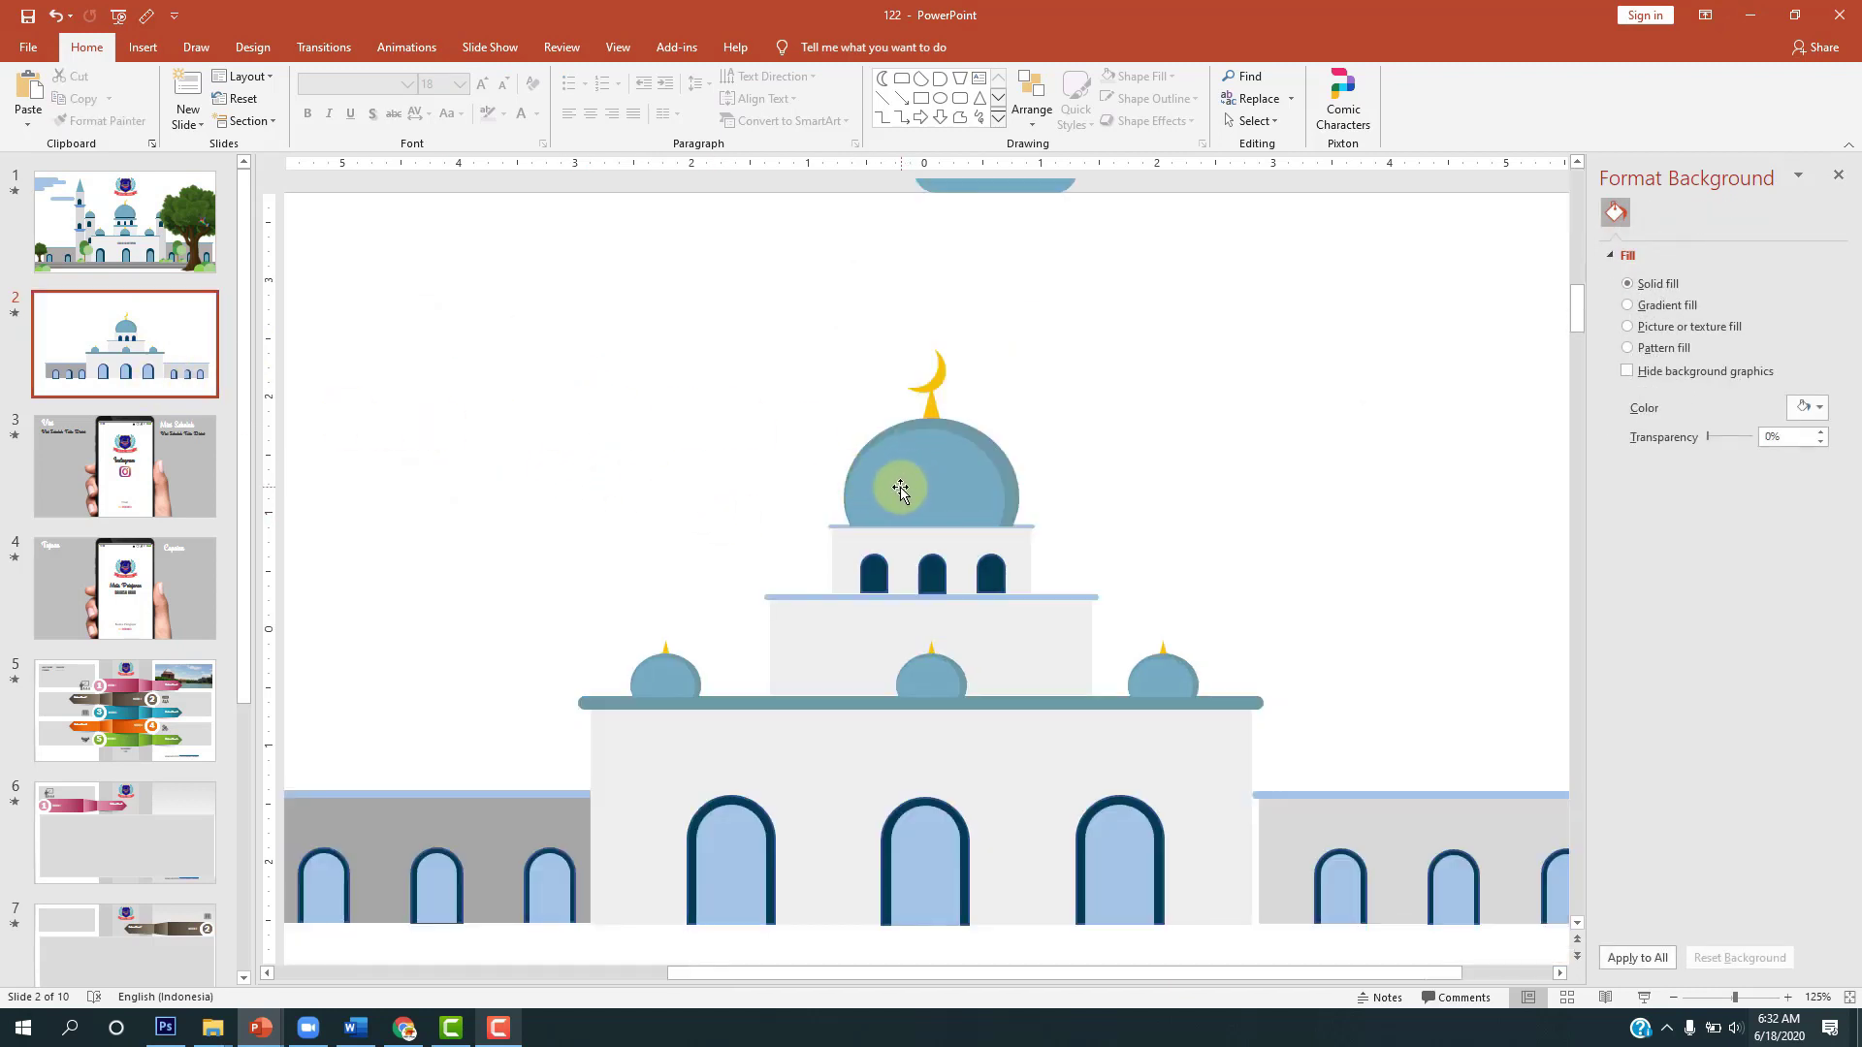
left_click(124, 221)
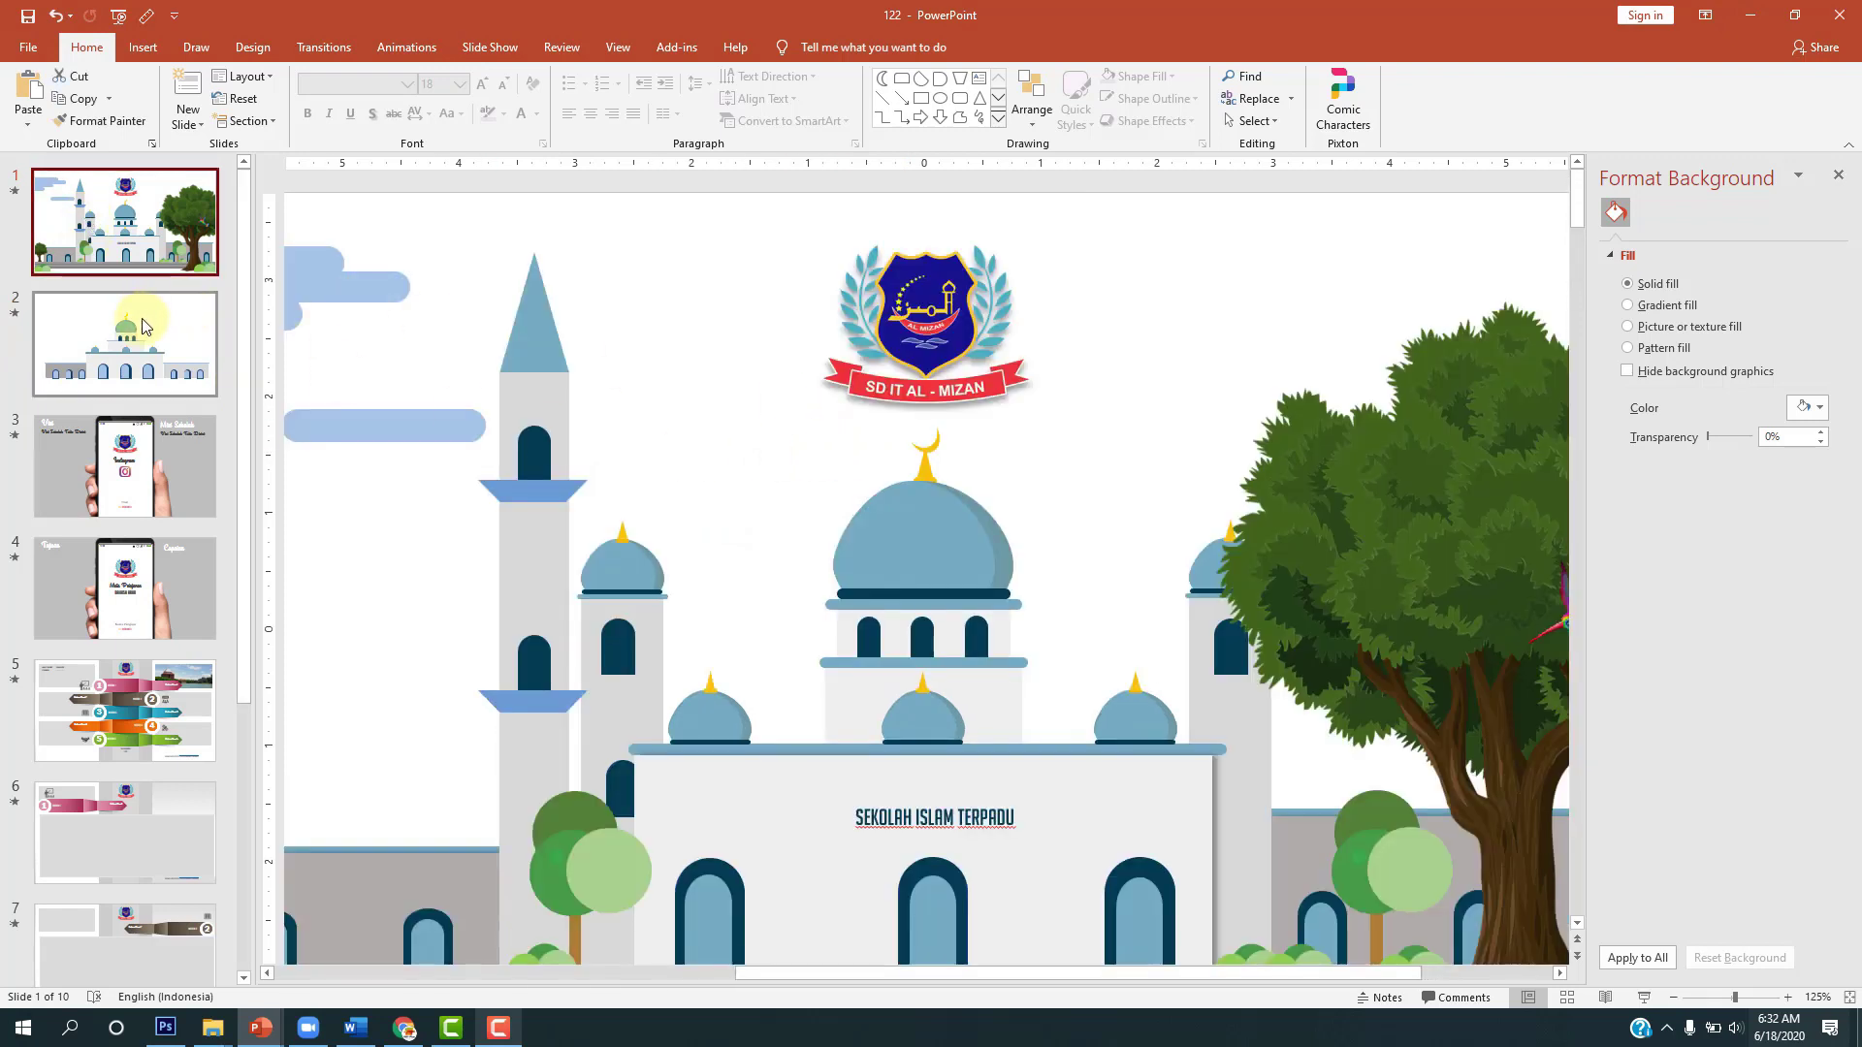
left_click(143, 325)
left_click(669, 677)
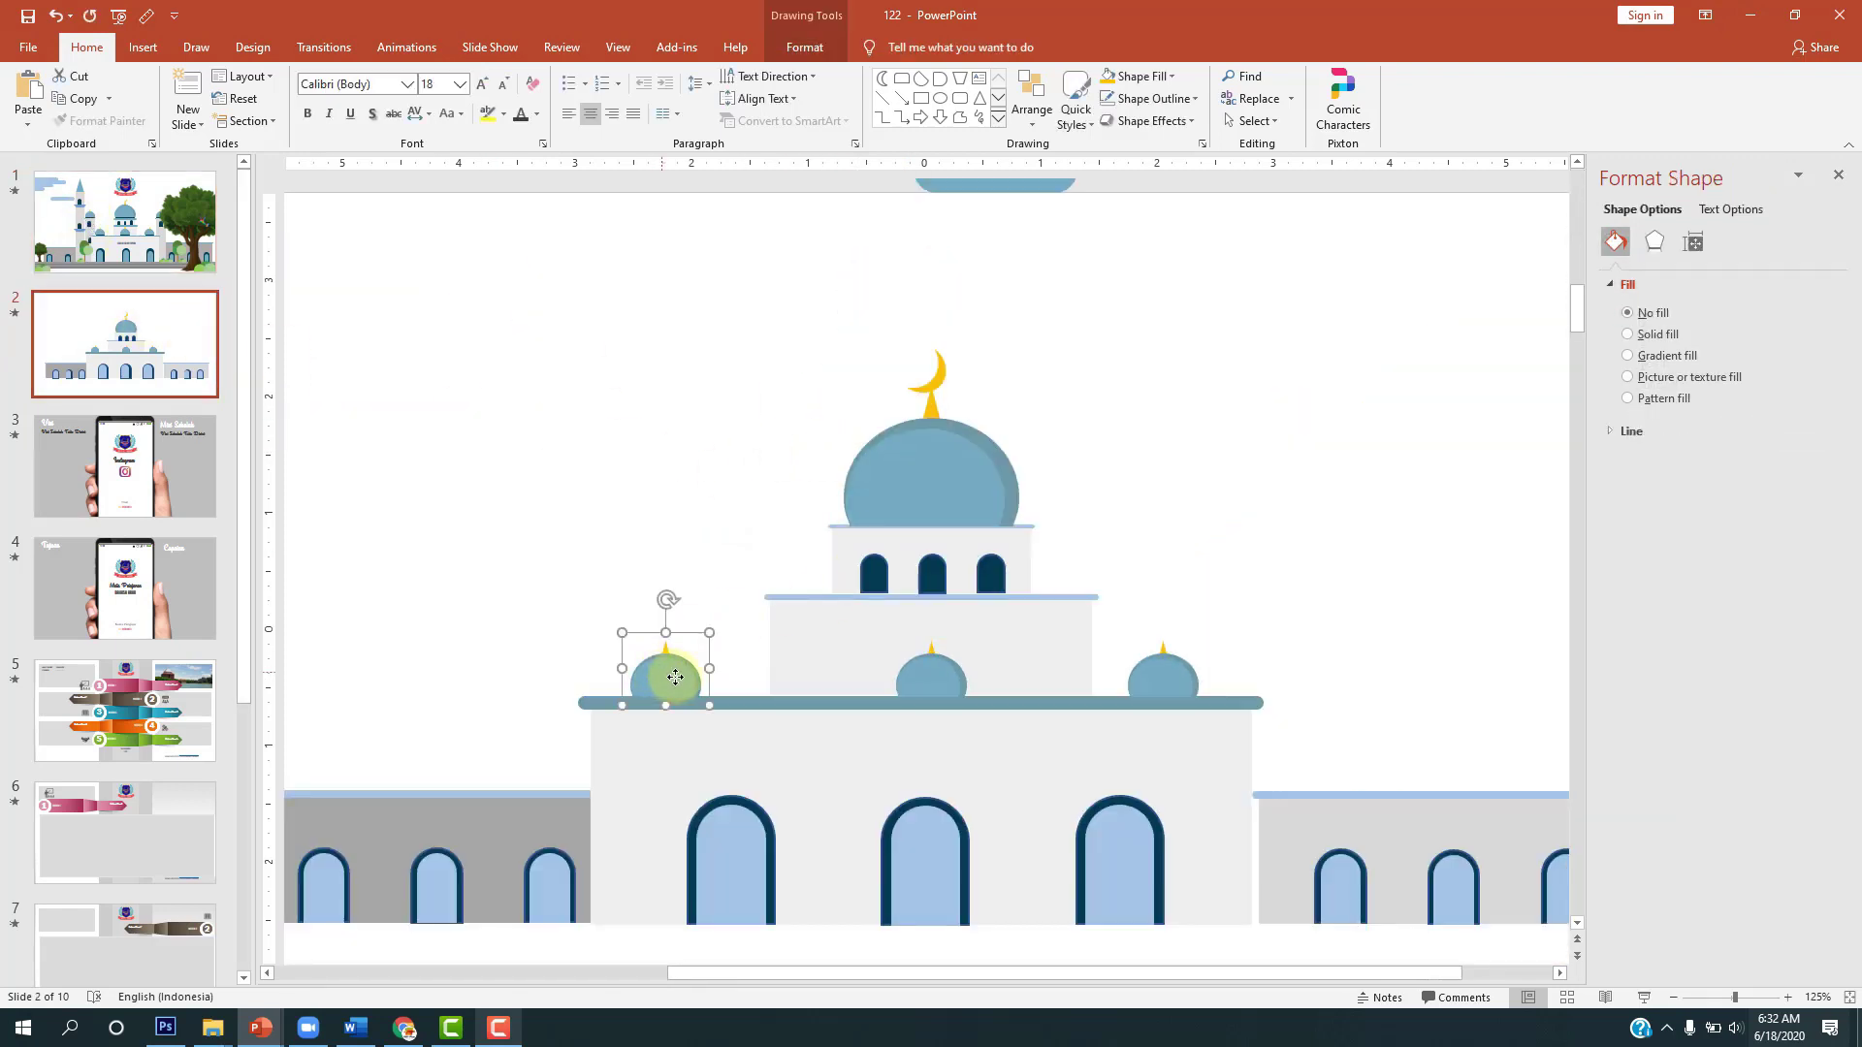
left_click_drag(676, 684, 492, 336)
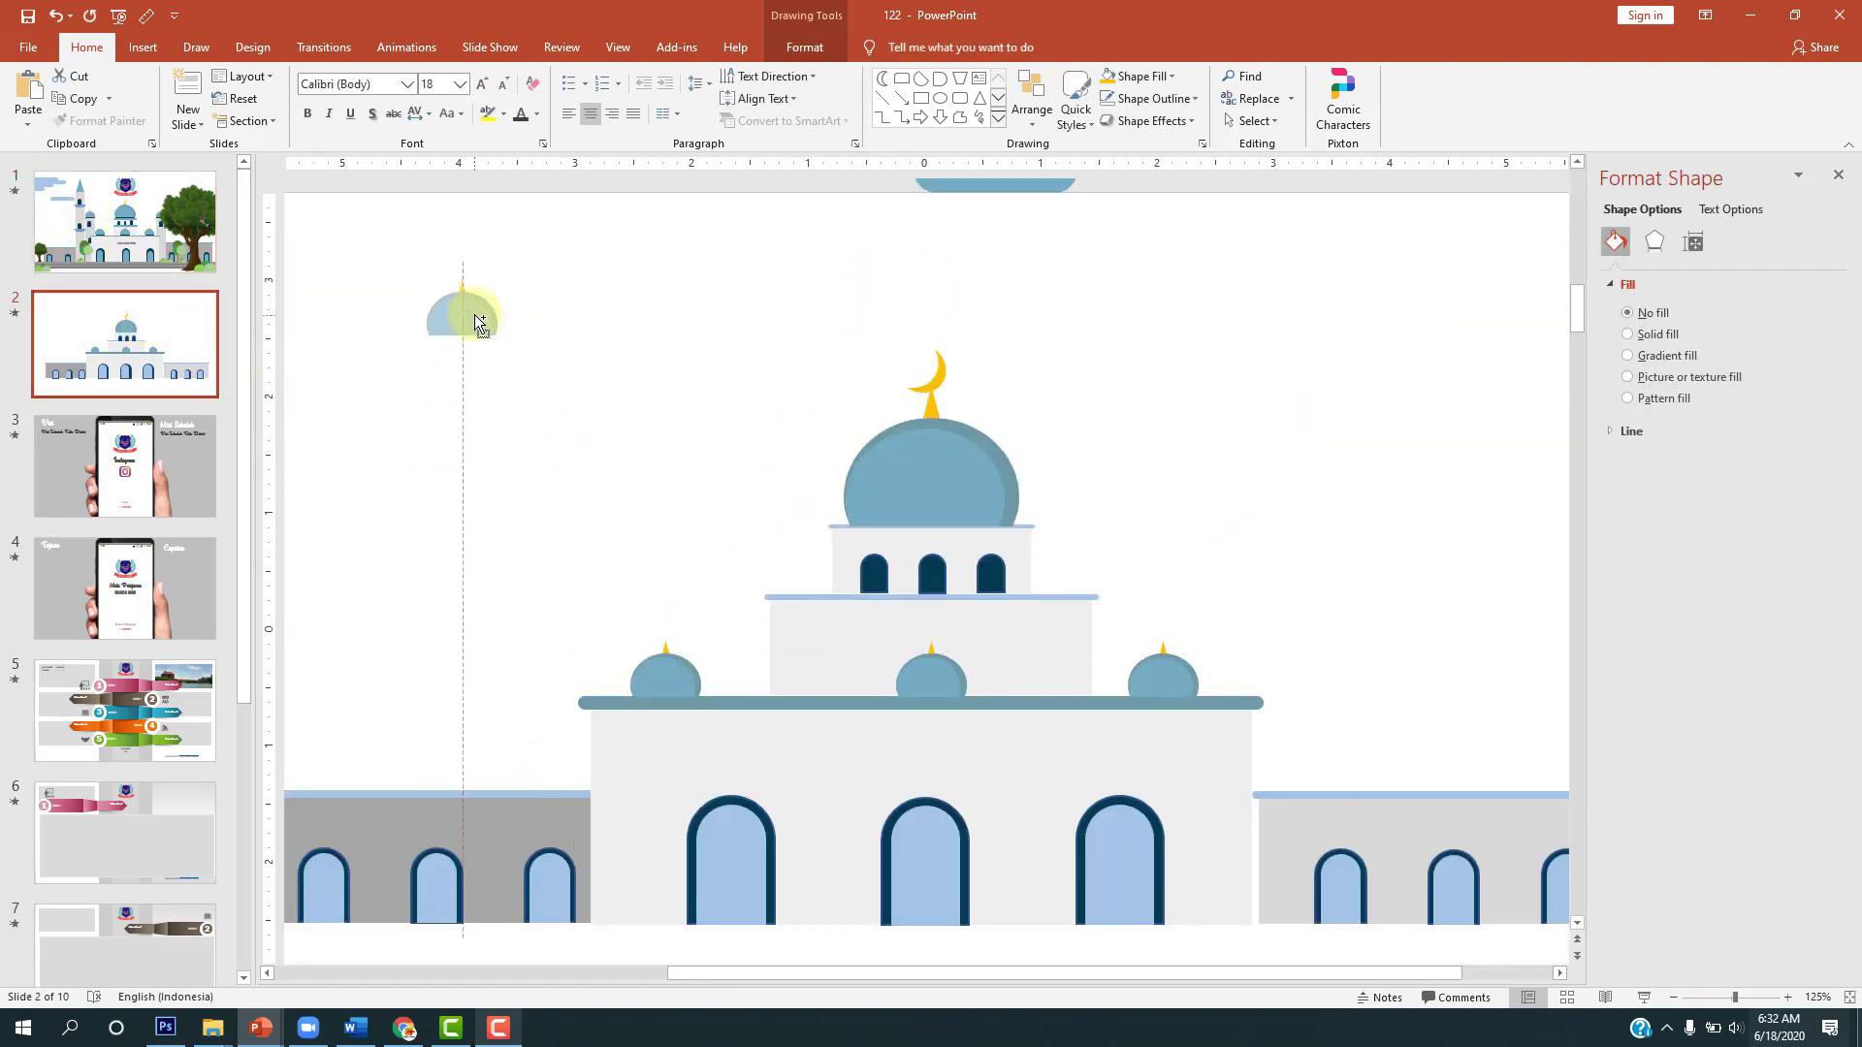
left_click(557, 308)
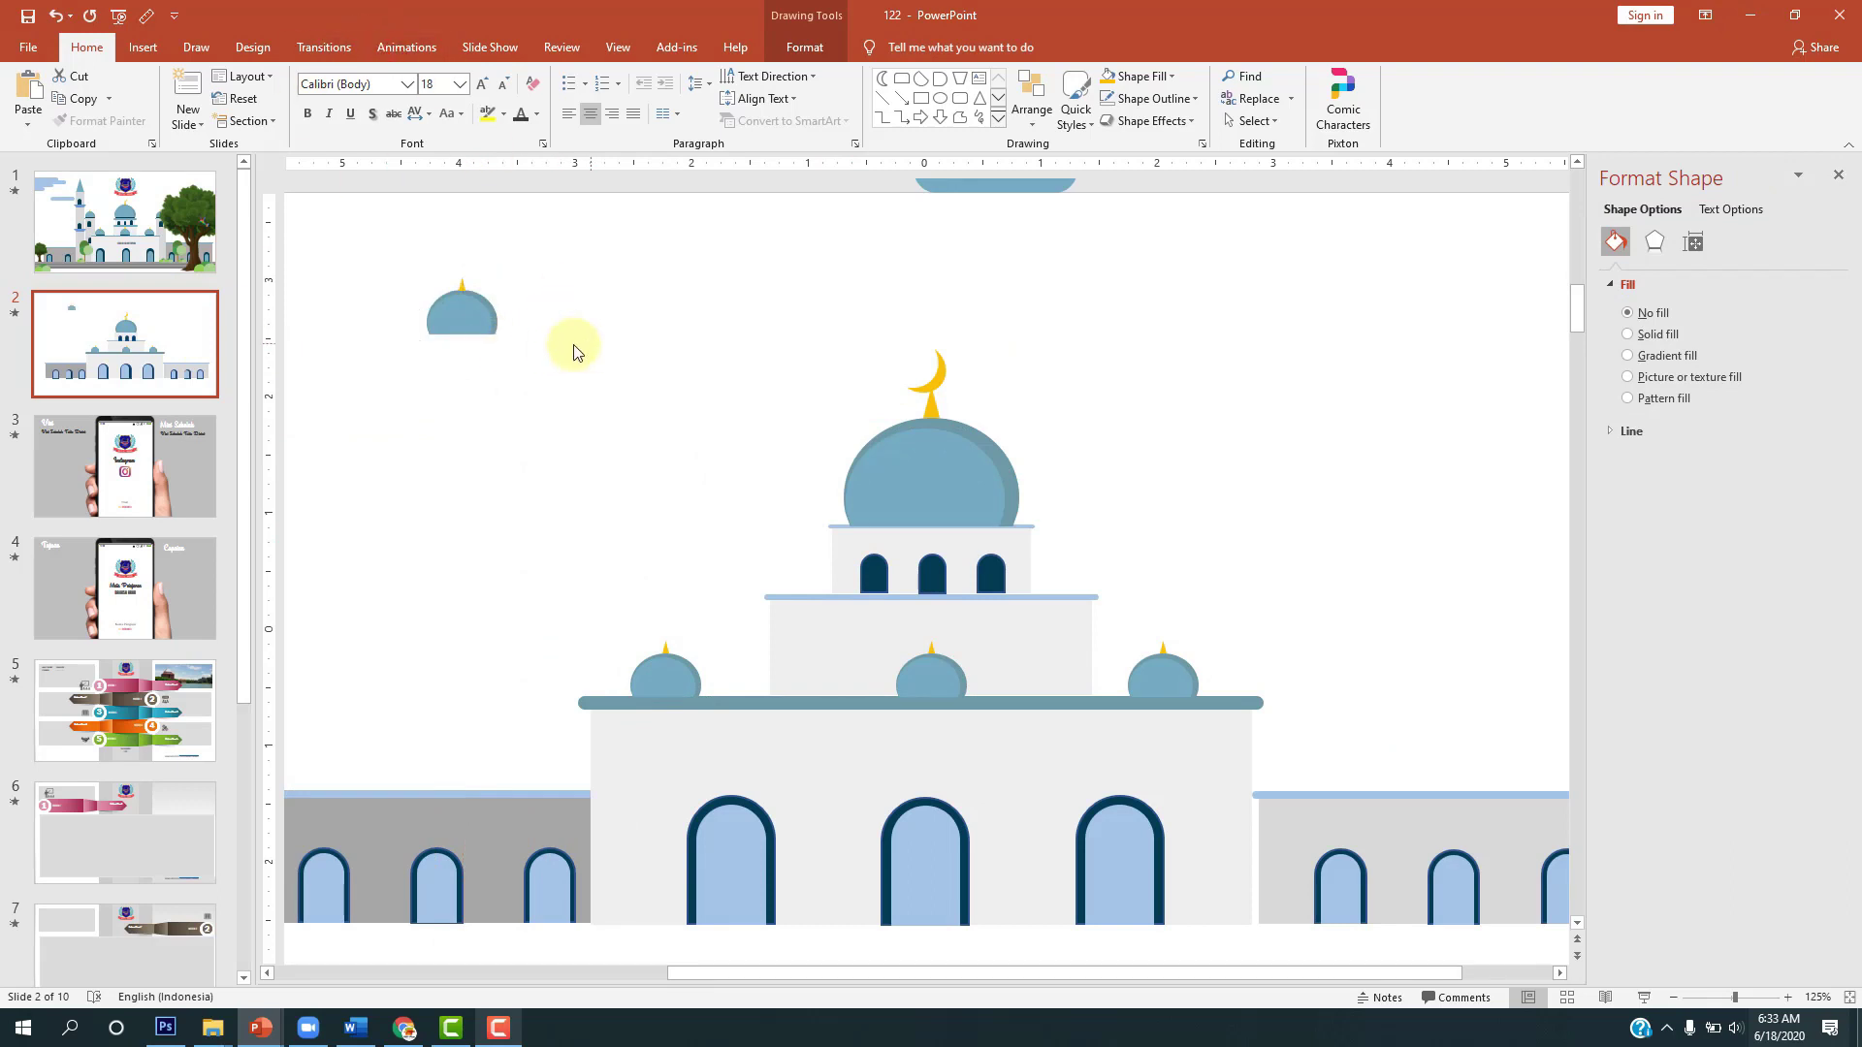
Step: Draw a thin rectangle bar under the dome copy's base and fill it dark navy
left_click(155, 54)
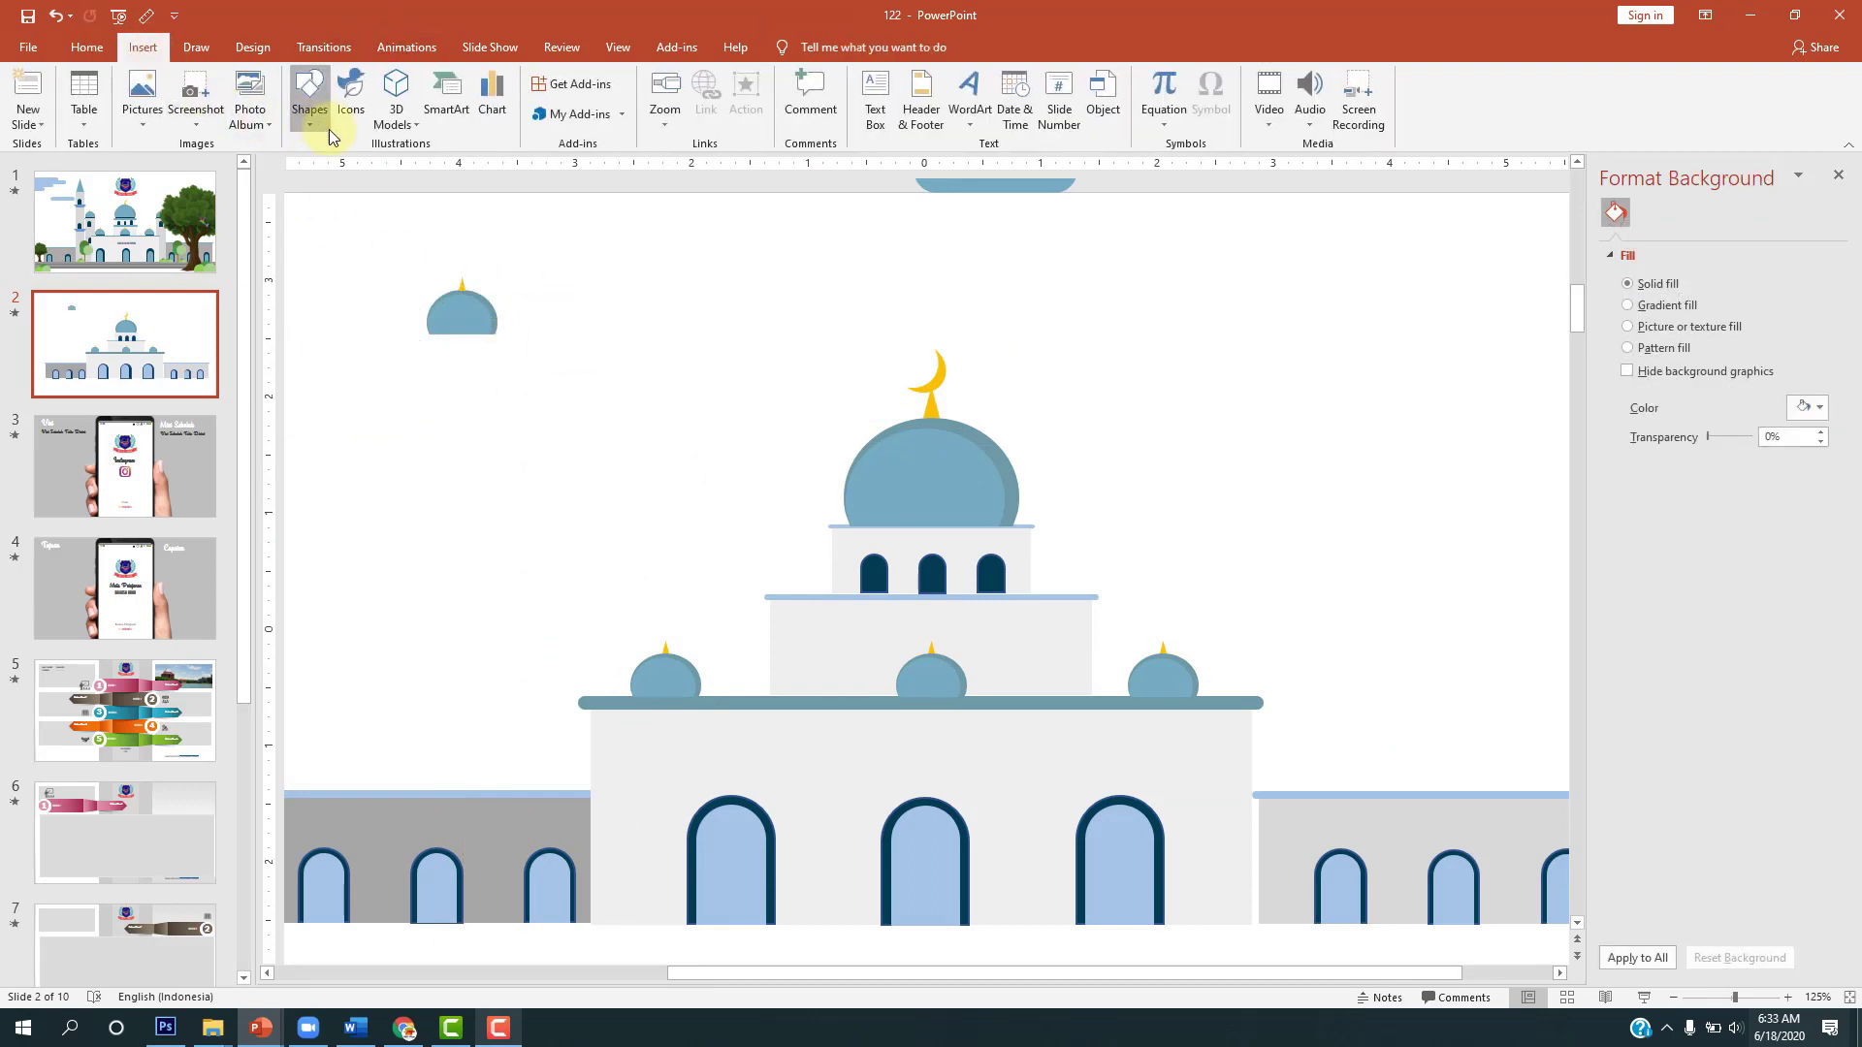
left_click(326, 126)
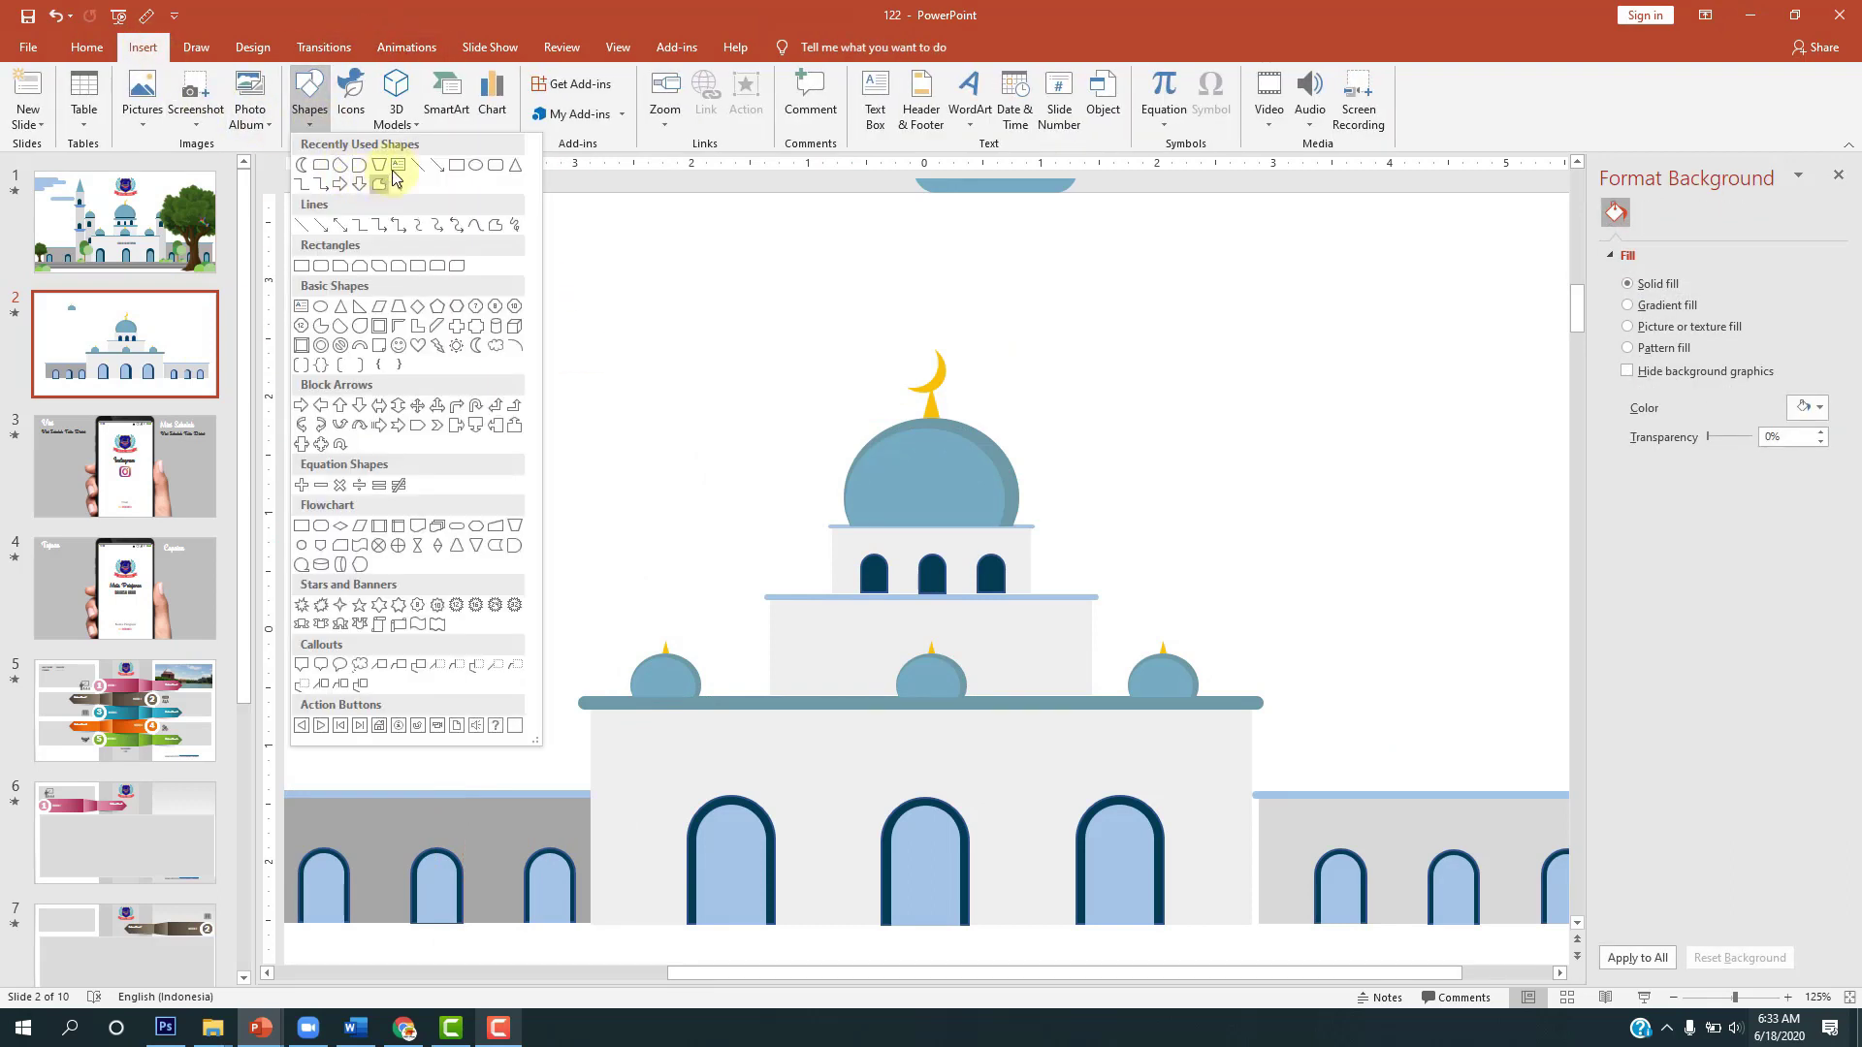
left_click(497, 171)
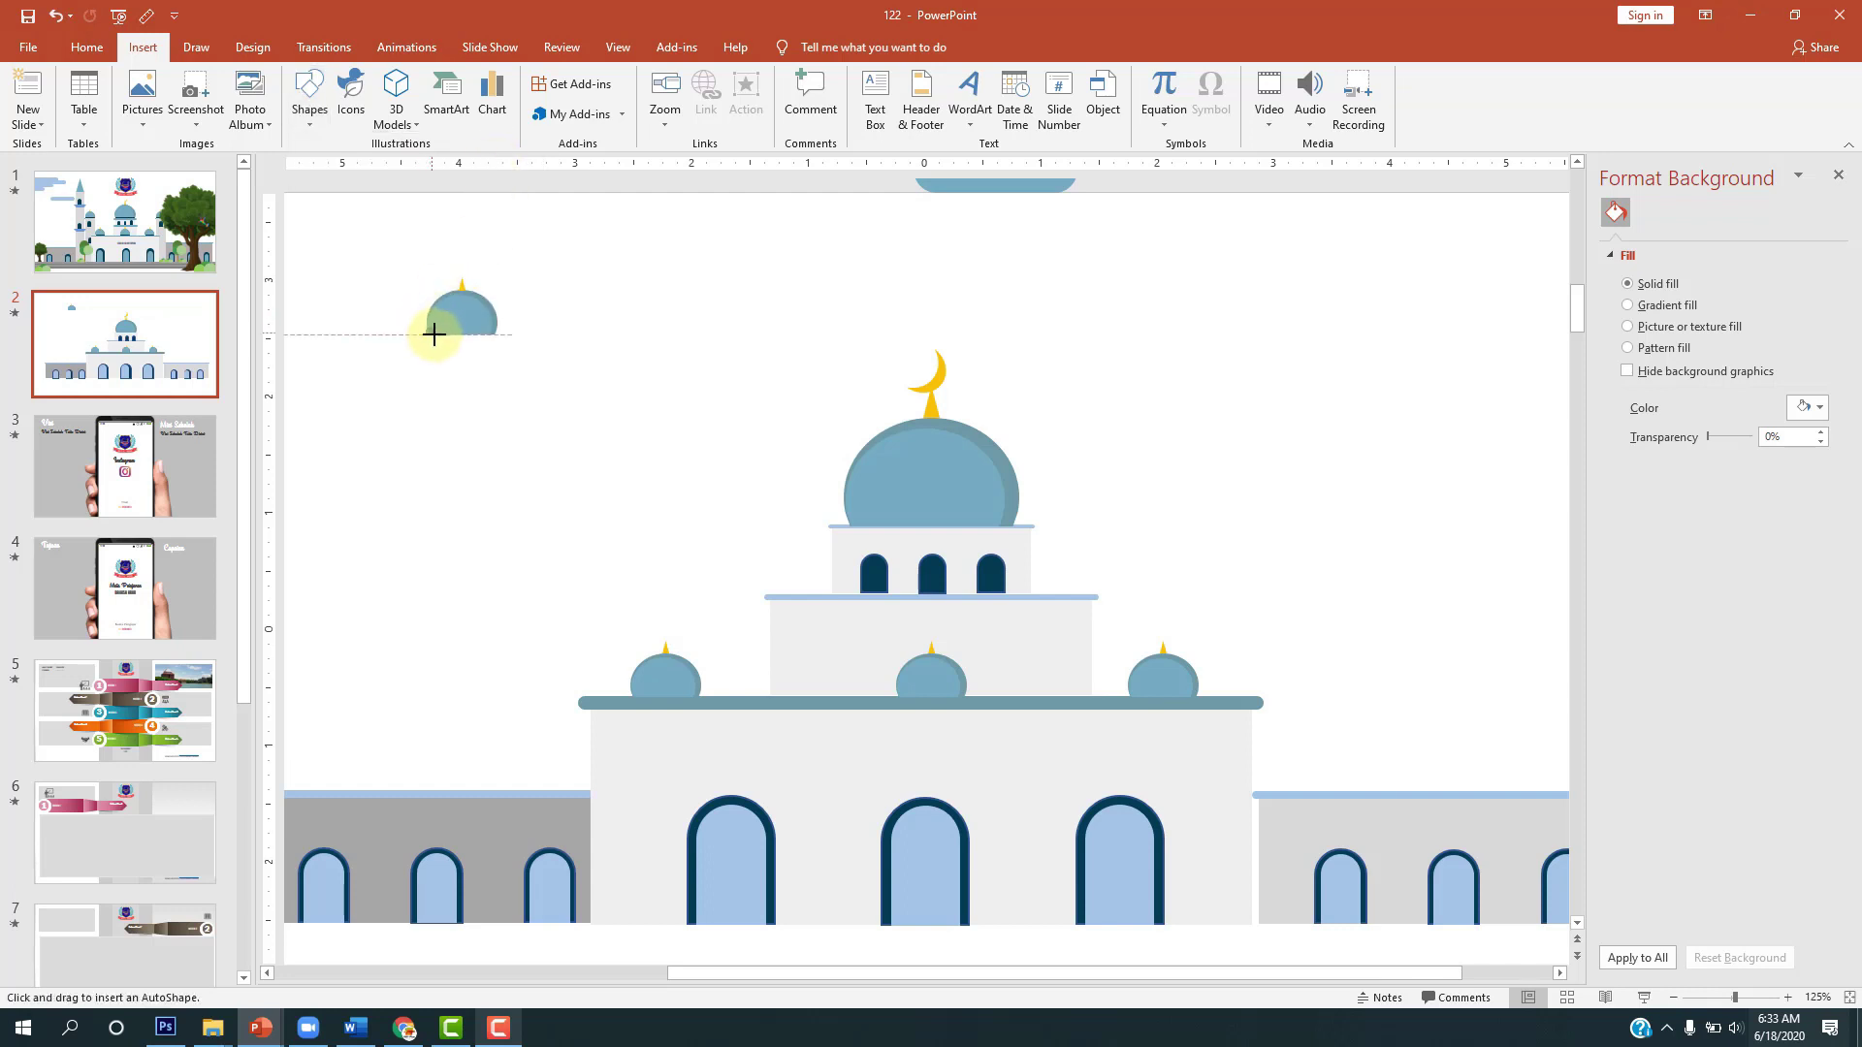
left_click_drag(434, 335, 501, 340)
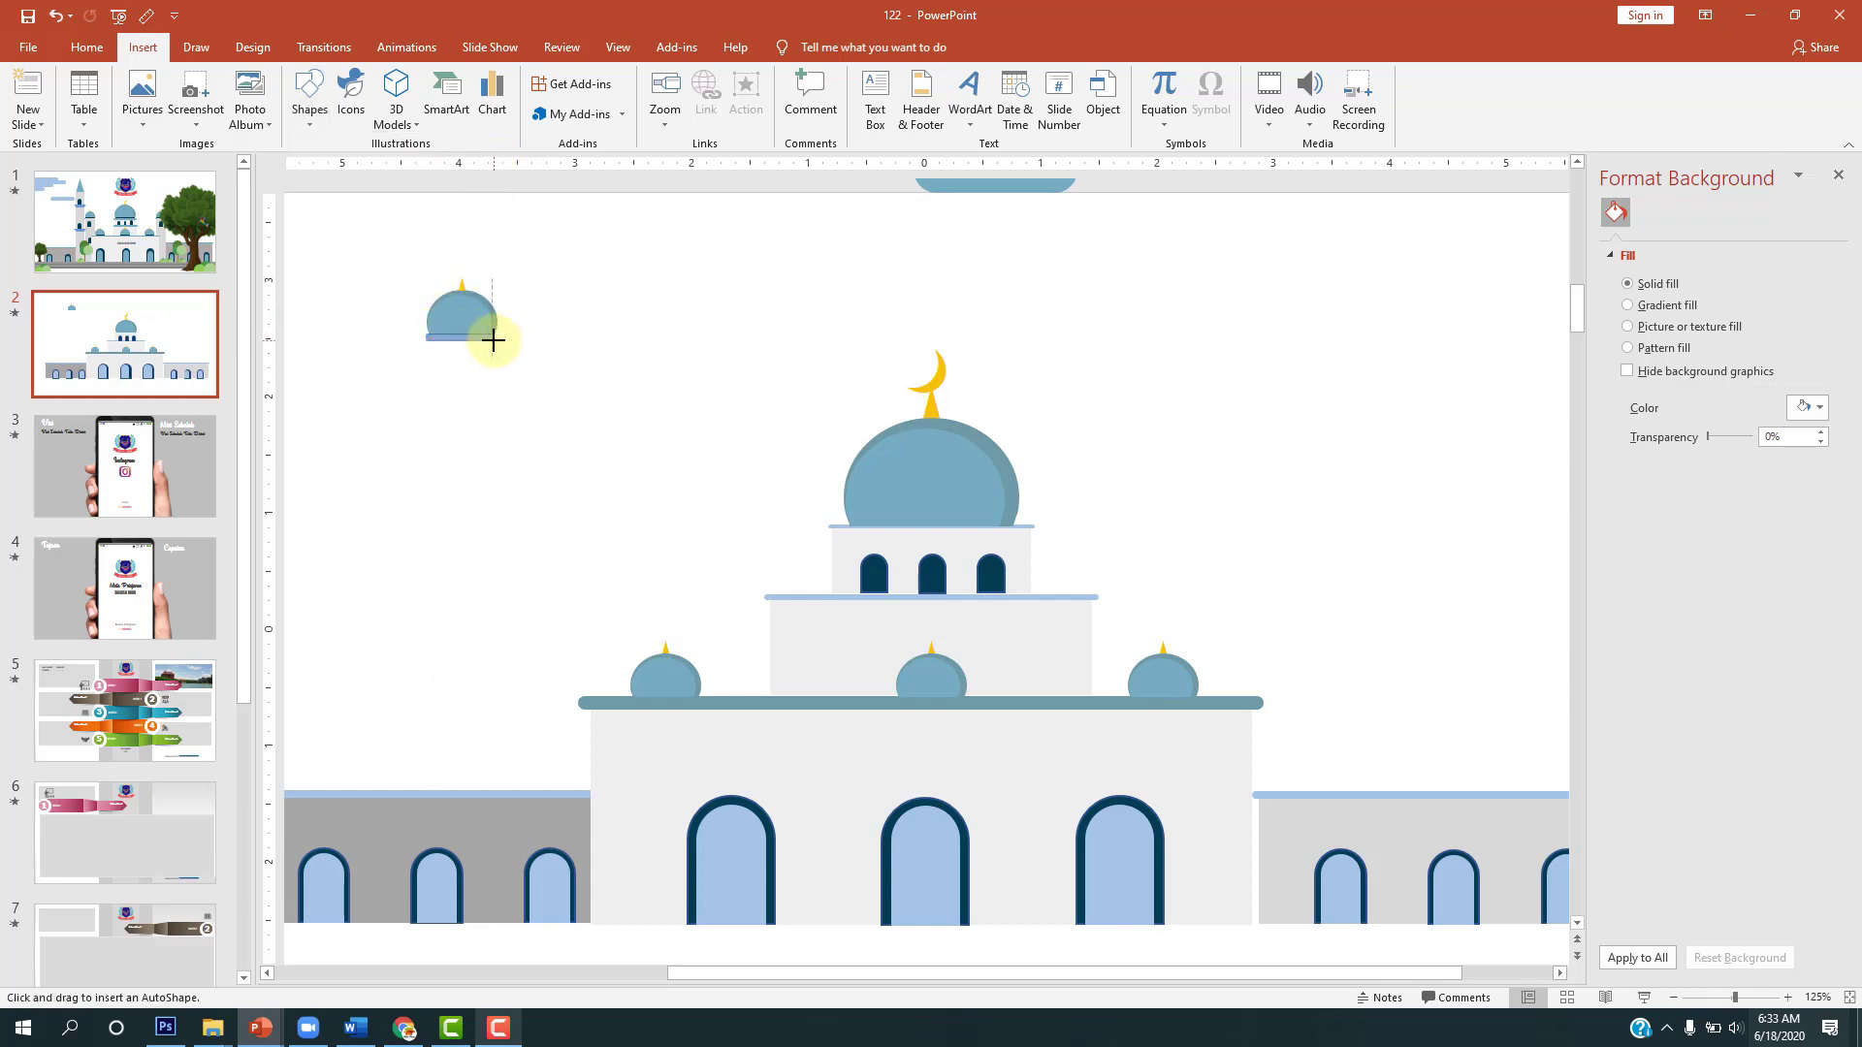
scroll(594, 362, "up", 2, "ctrl")
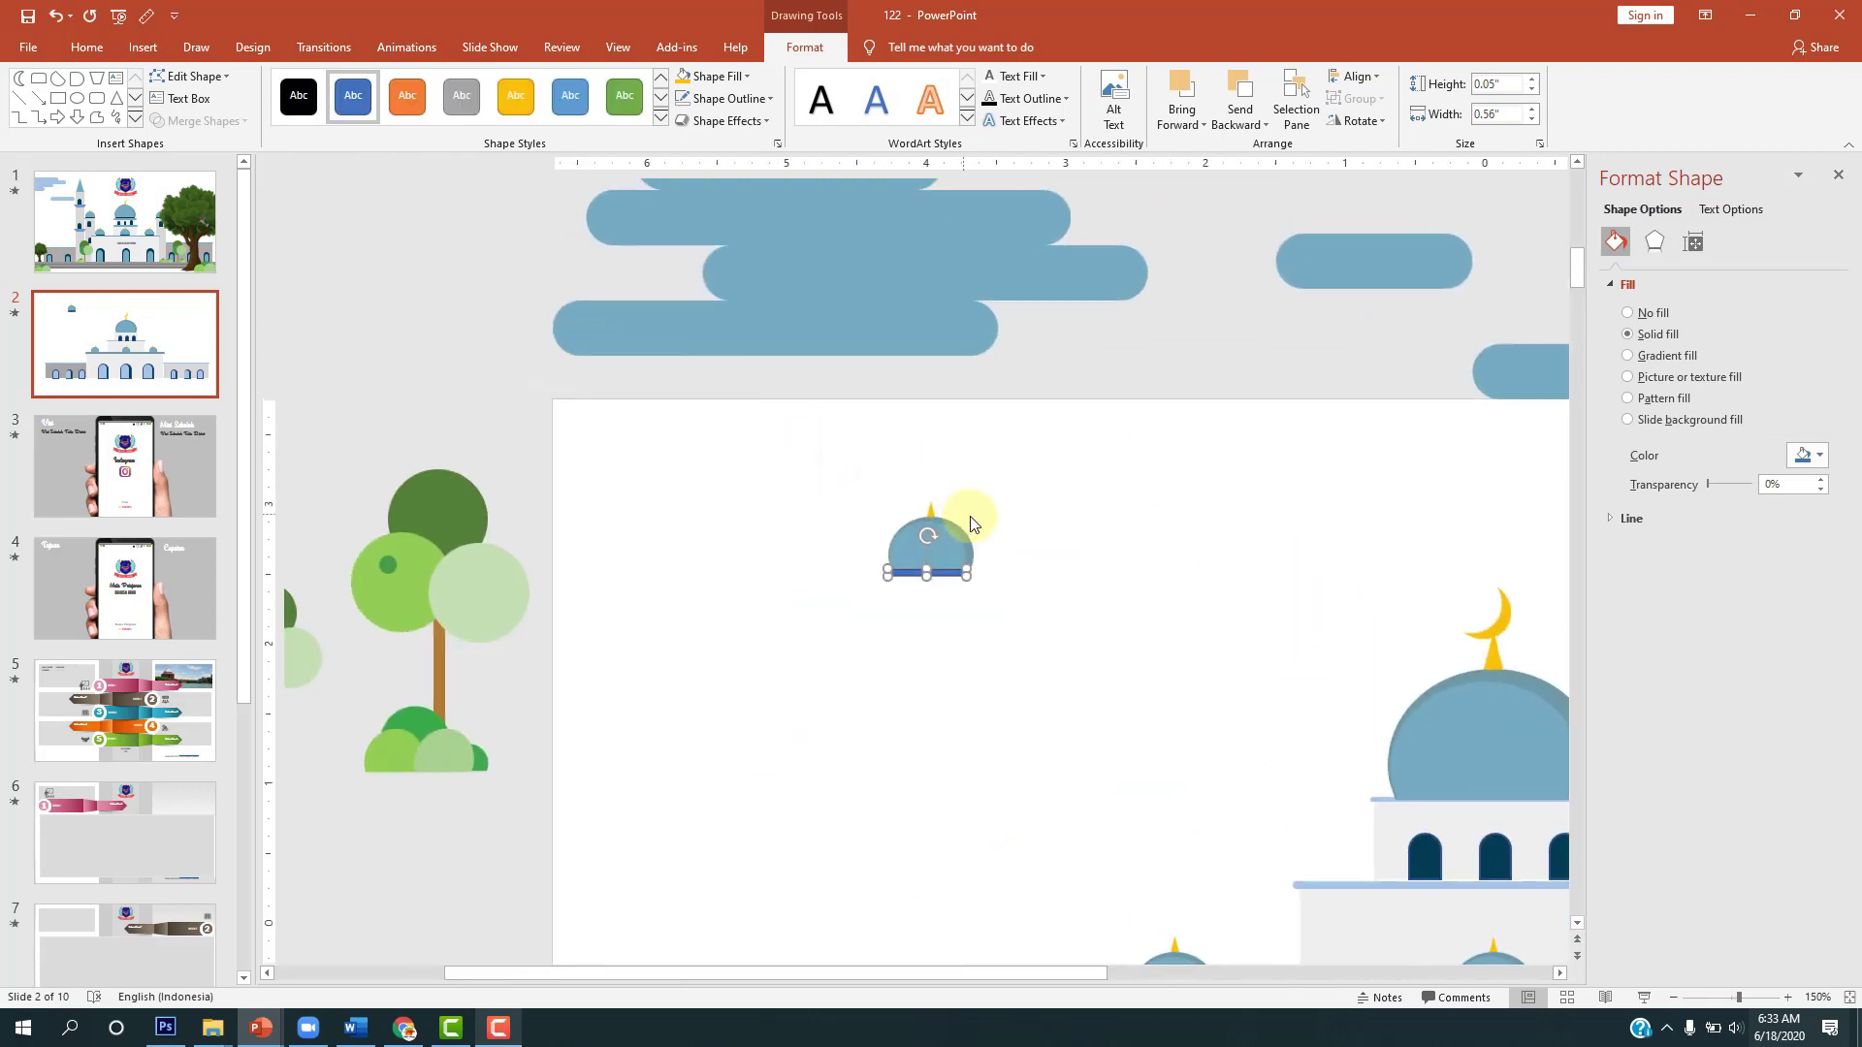
scroll(970, 520, "up", 5, "ctrl")
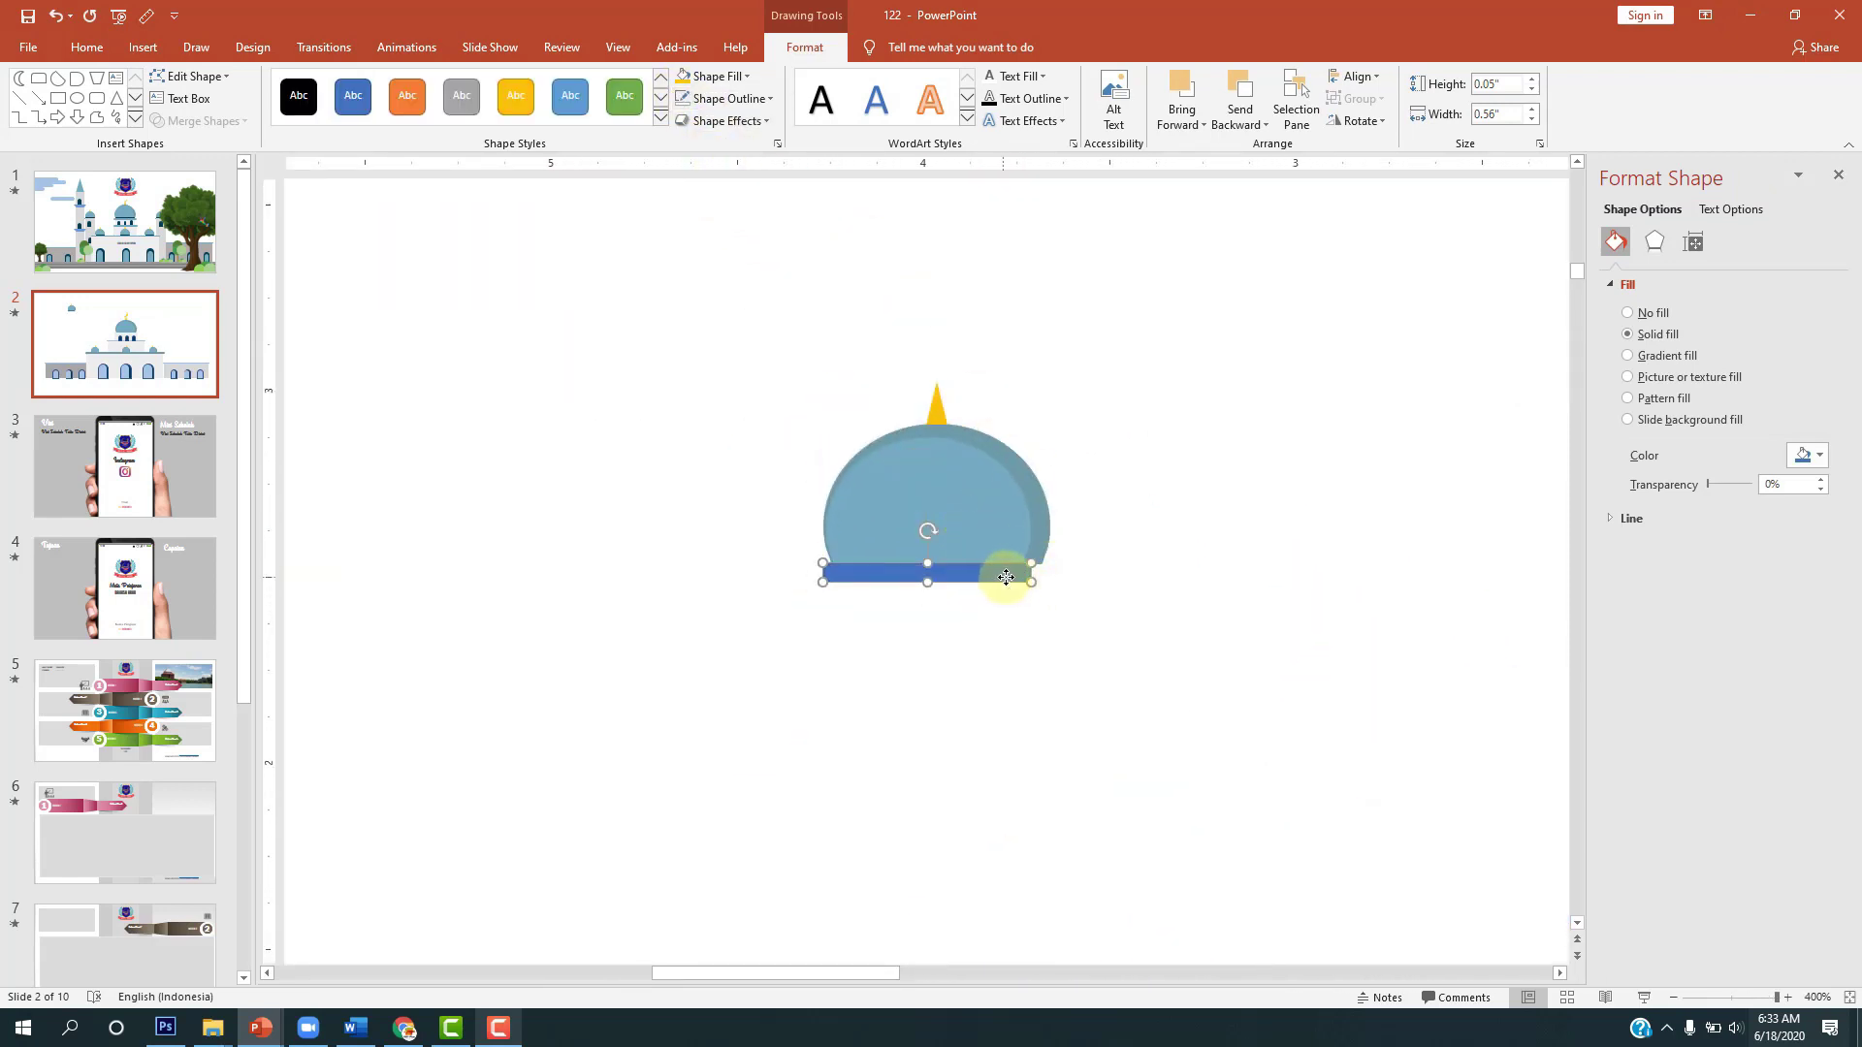
left_click_drag(1006, 577, 1013, 575)
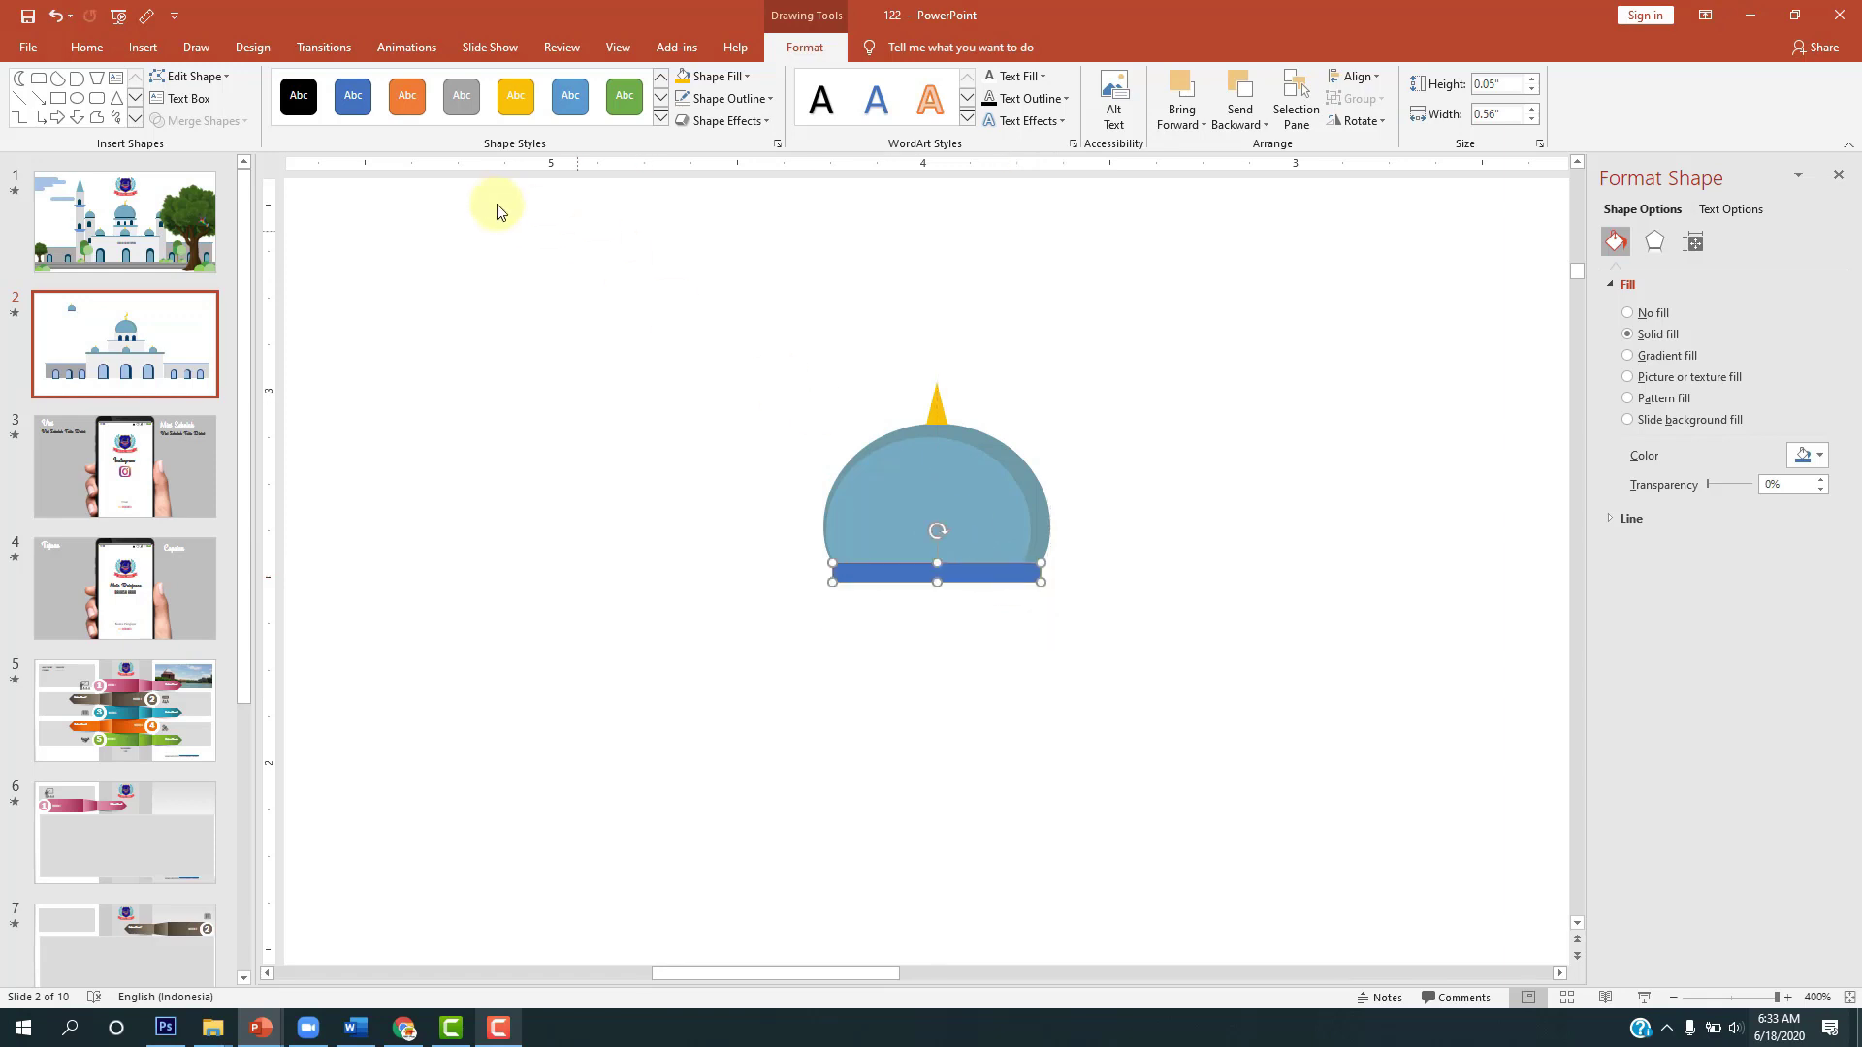
left_click(741, 76)
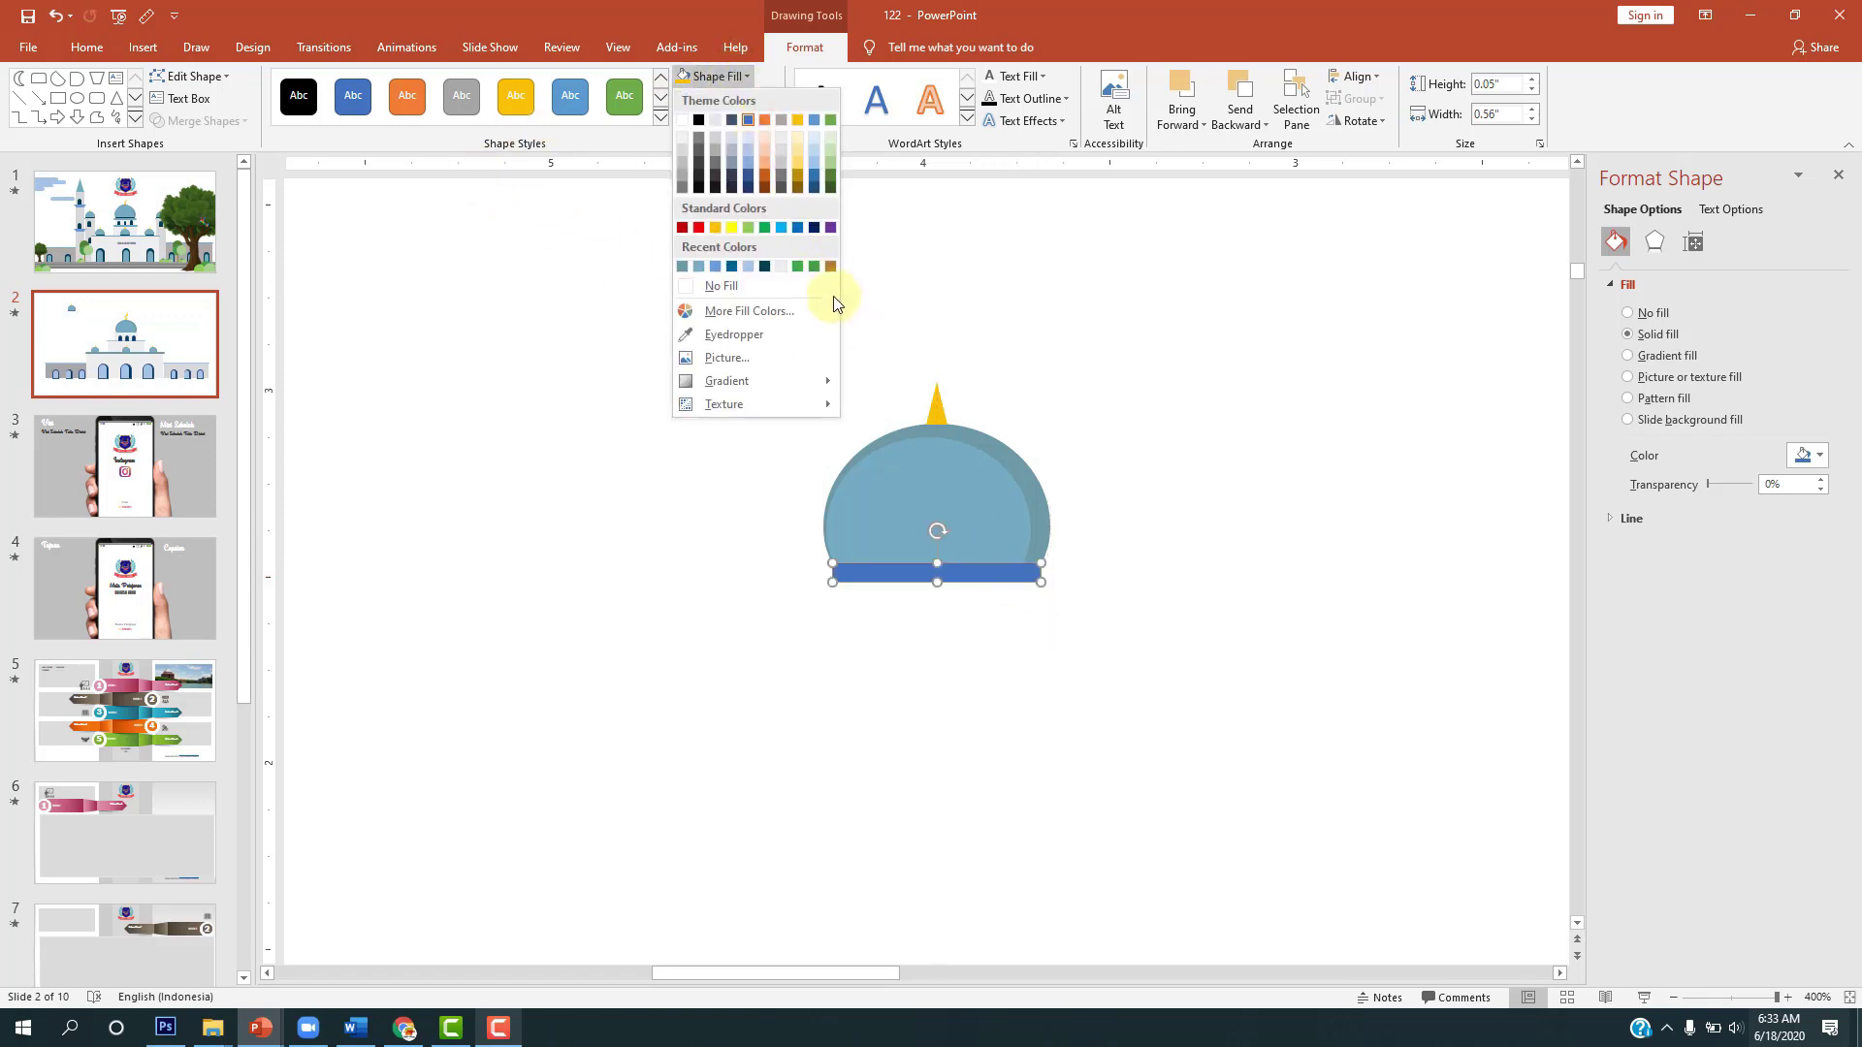
left_click(766, 268)
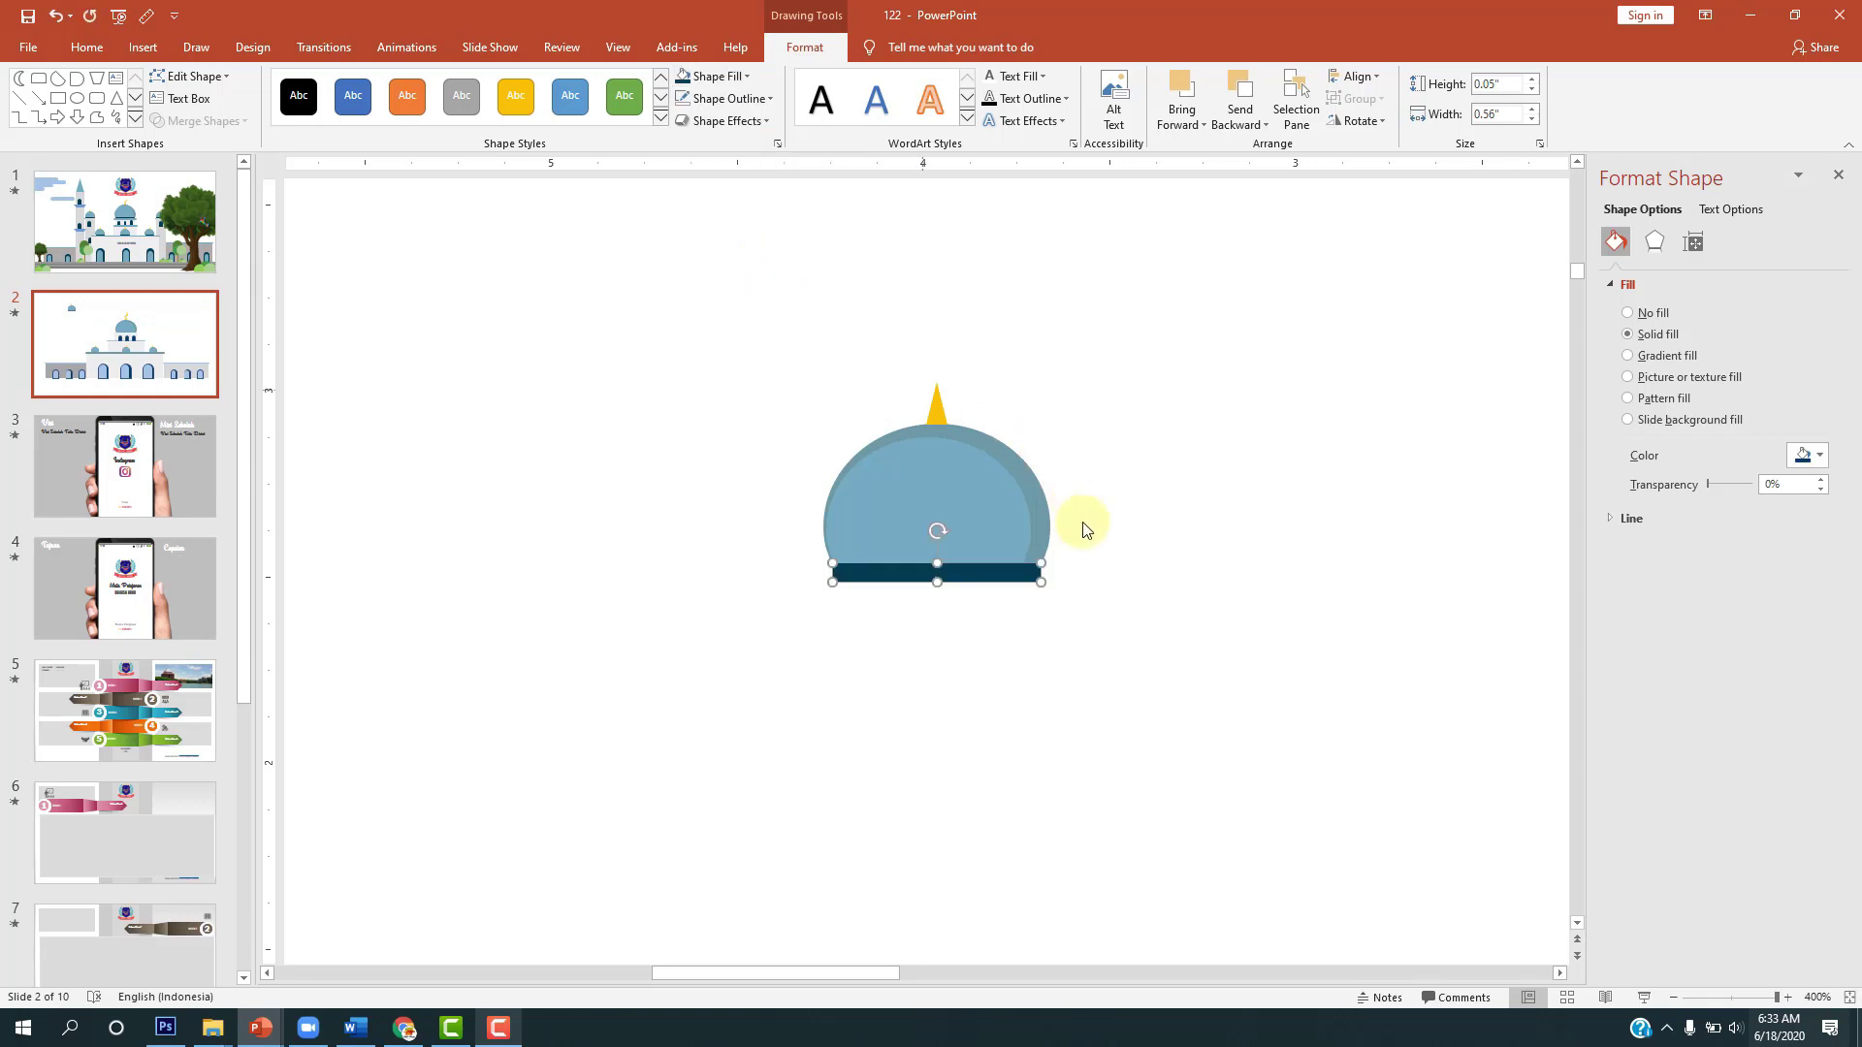
left_click_drag(936, 580, 936, 580)
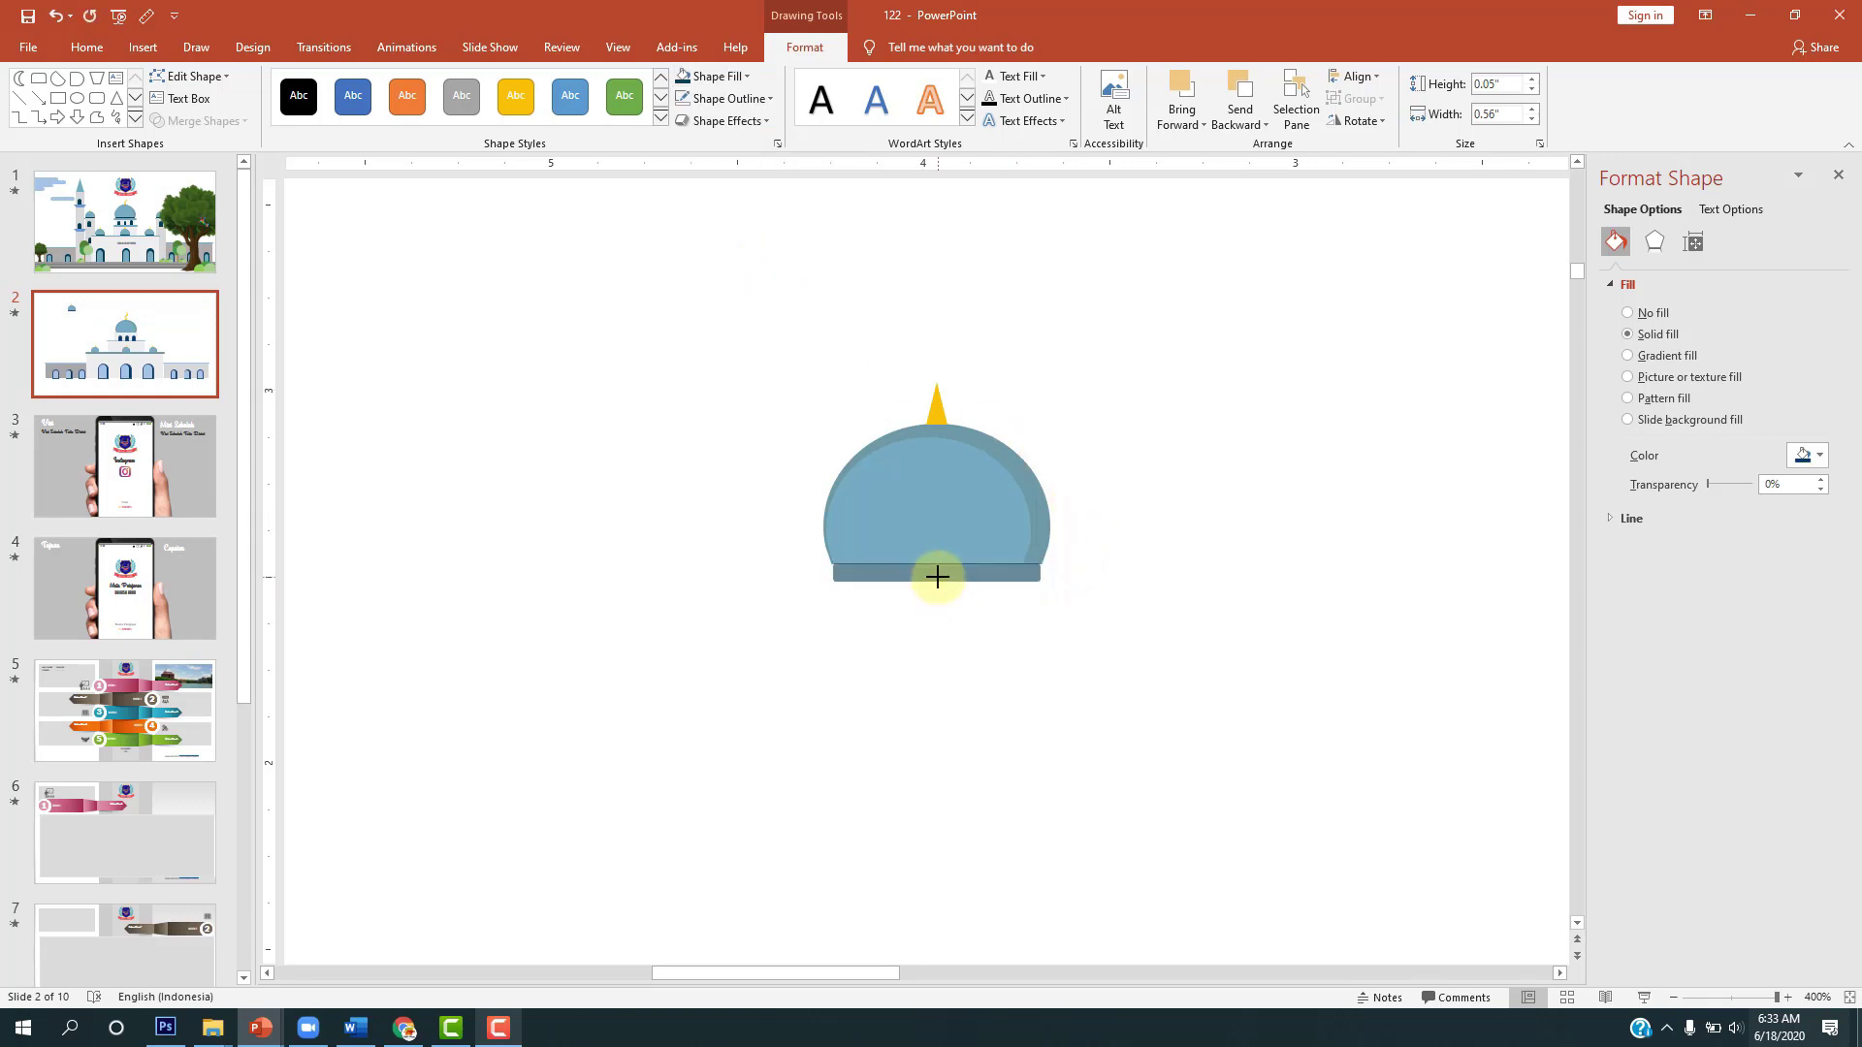
Step: Return to slide 1 and scroll through the view to compare the dome
left_click(193, 260)
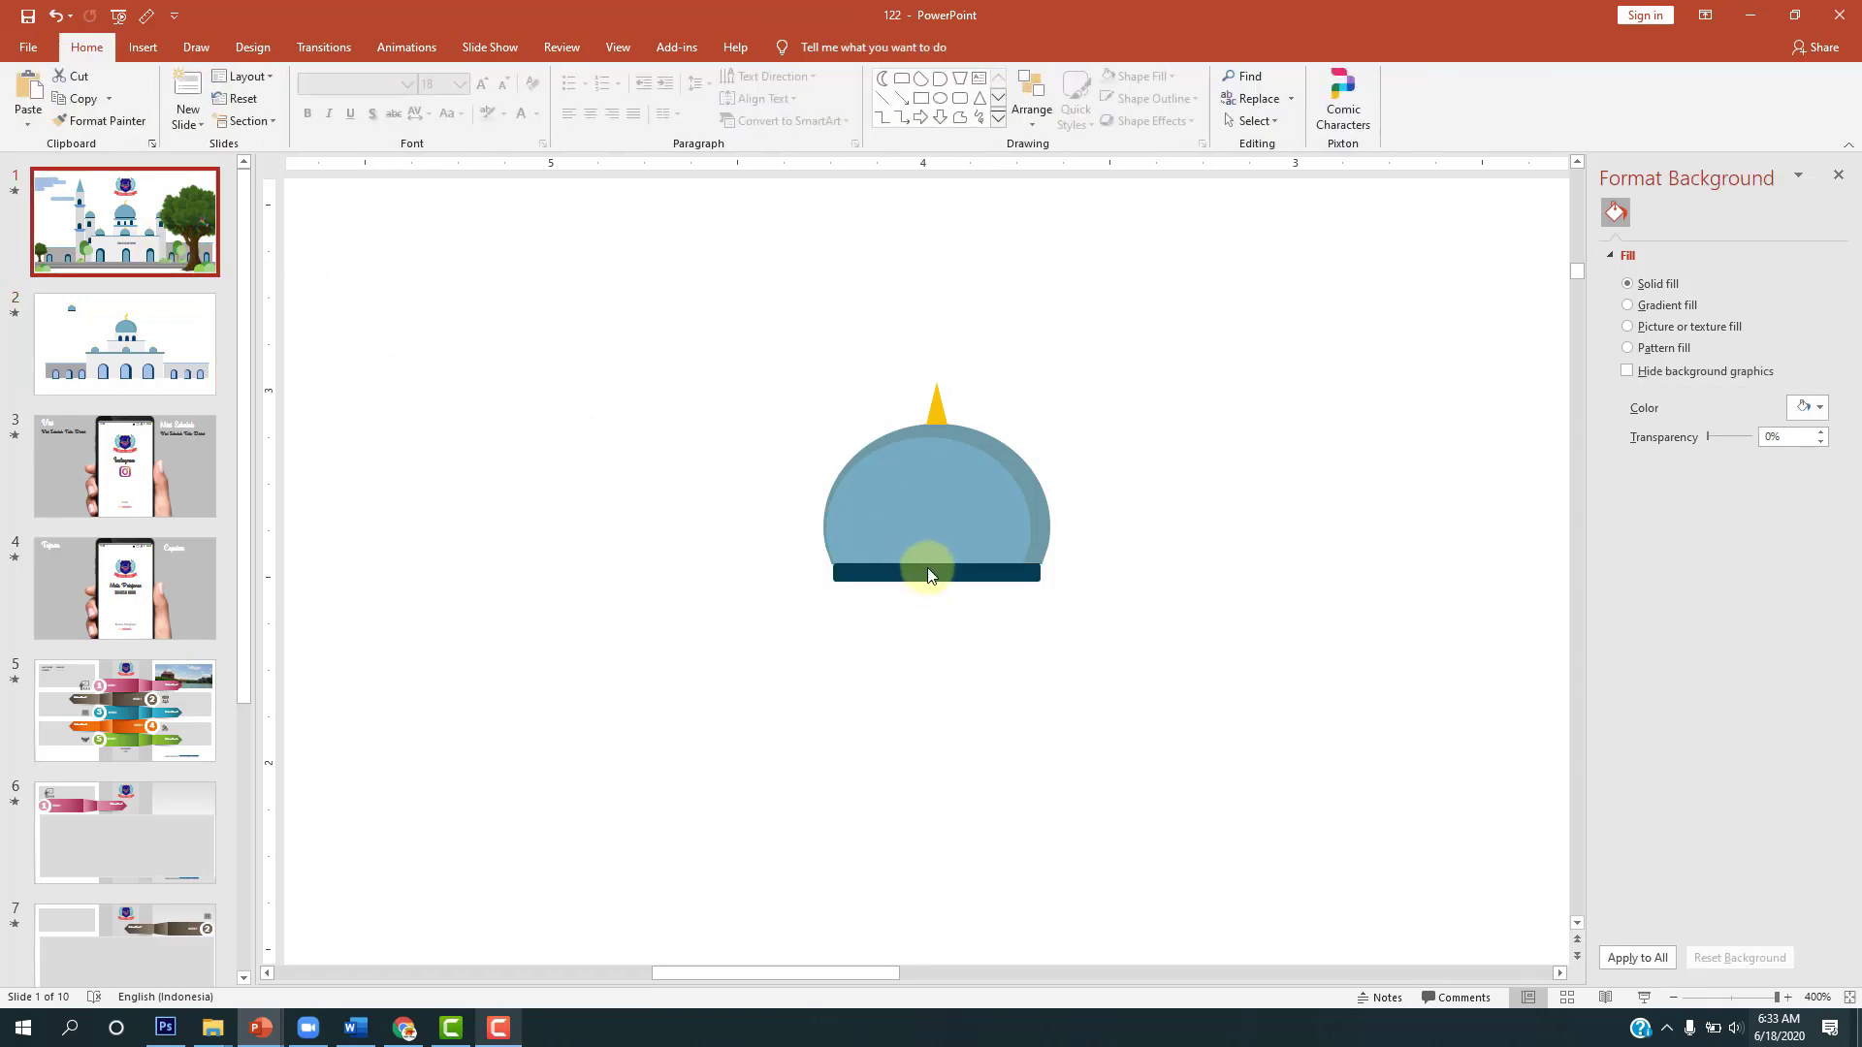
scroll(1083, 643, "down", 2)
scroll(887, 912, "down", 2)
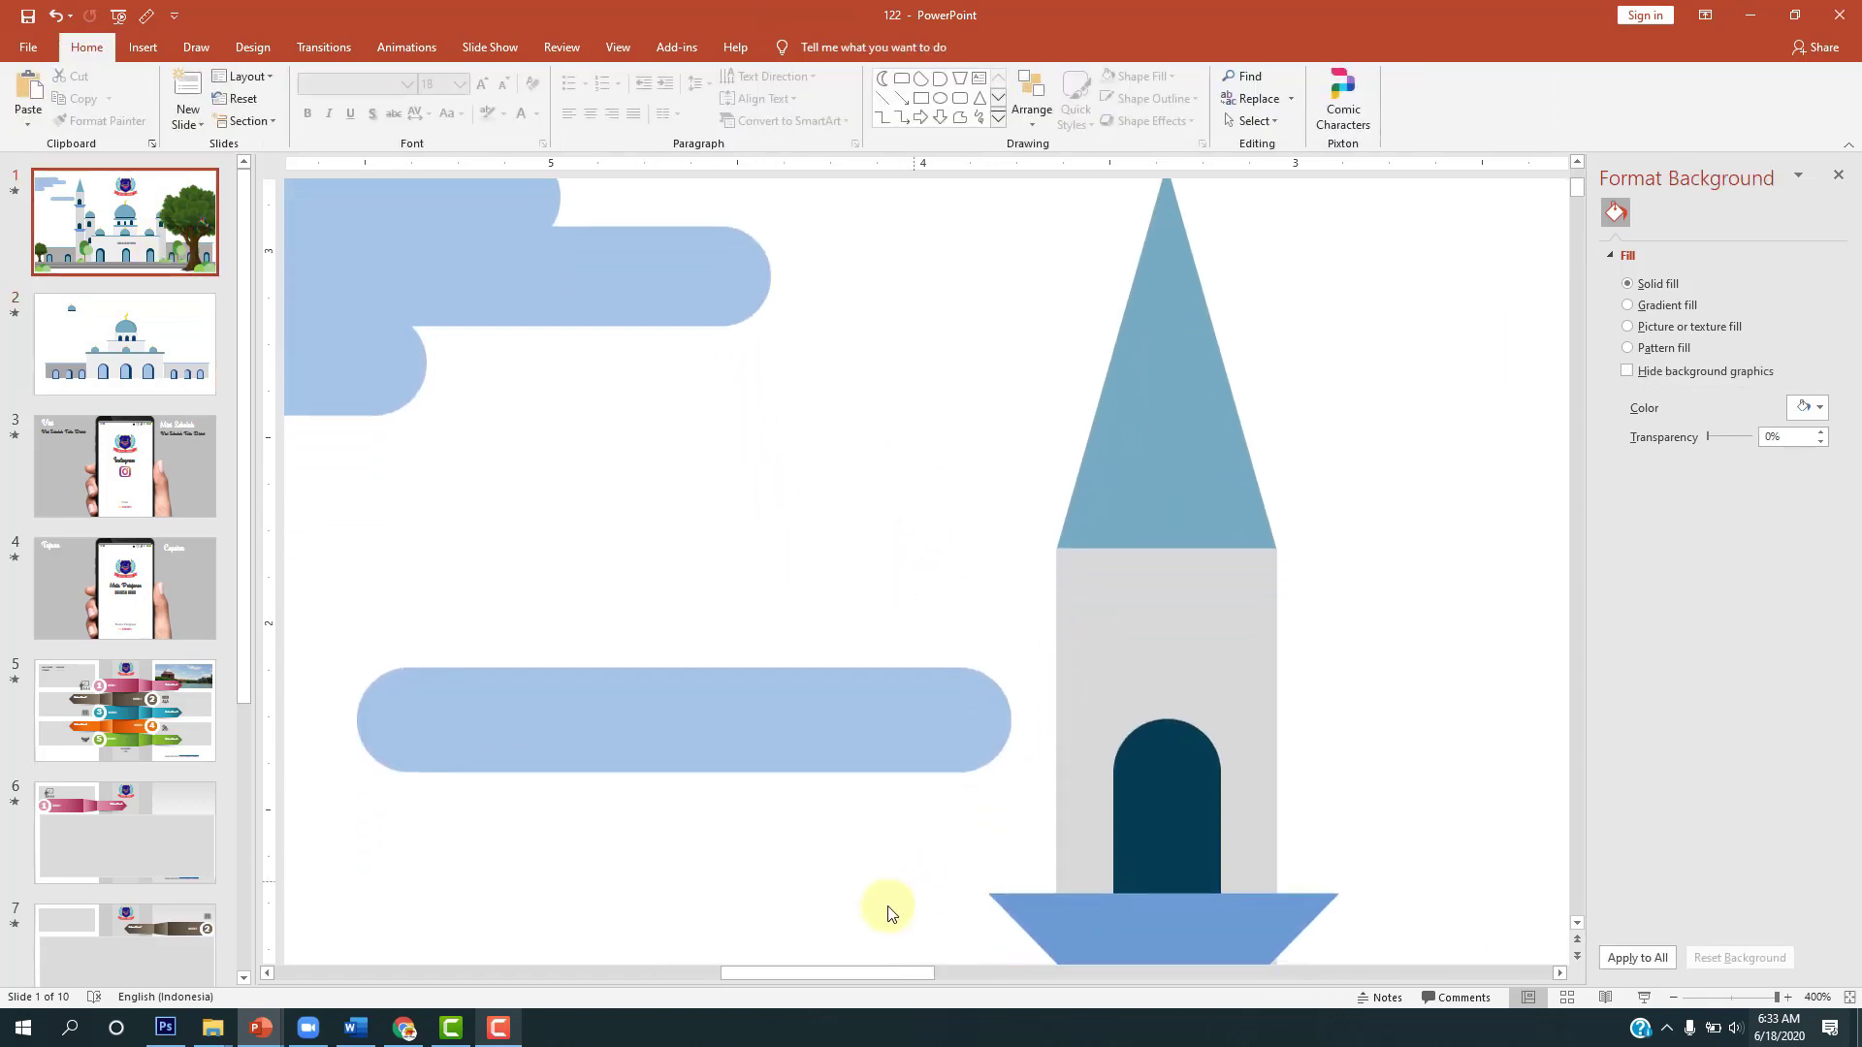
left_click_drag(868, 972, 1137, 971)
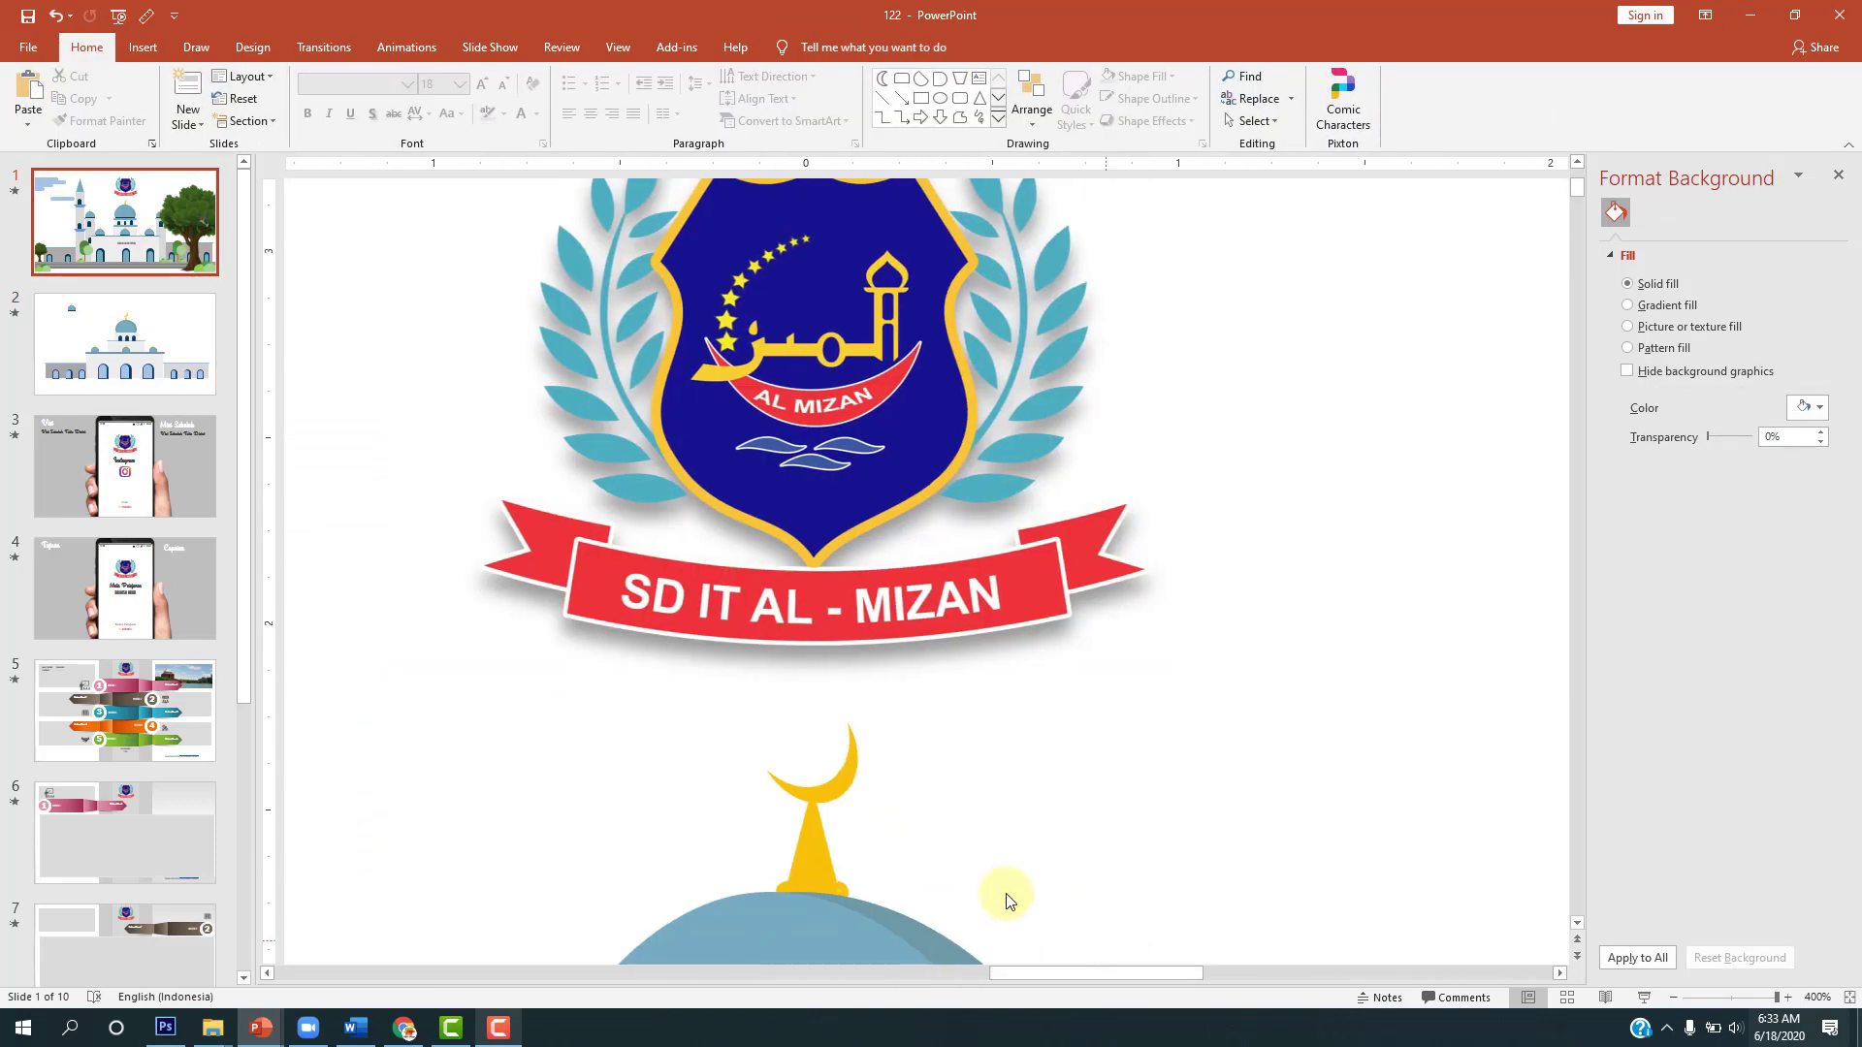
scroll(1101, 798, "down", 3, "ctrl")
scroll(1148, 739, "down", 3, "ctrl")
scroll(1130, 756, "down", 3, "ctrl")
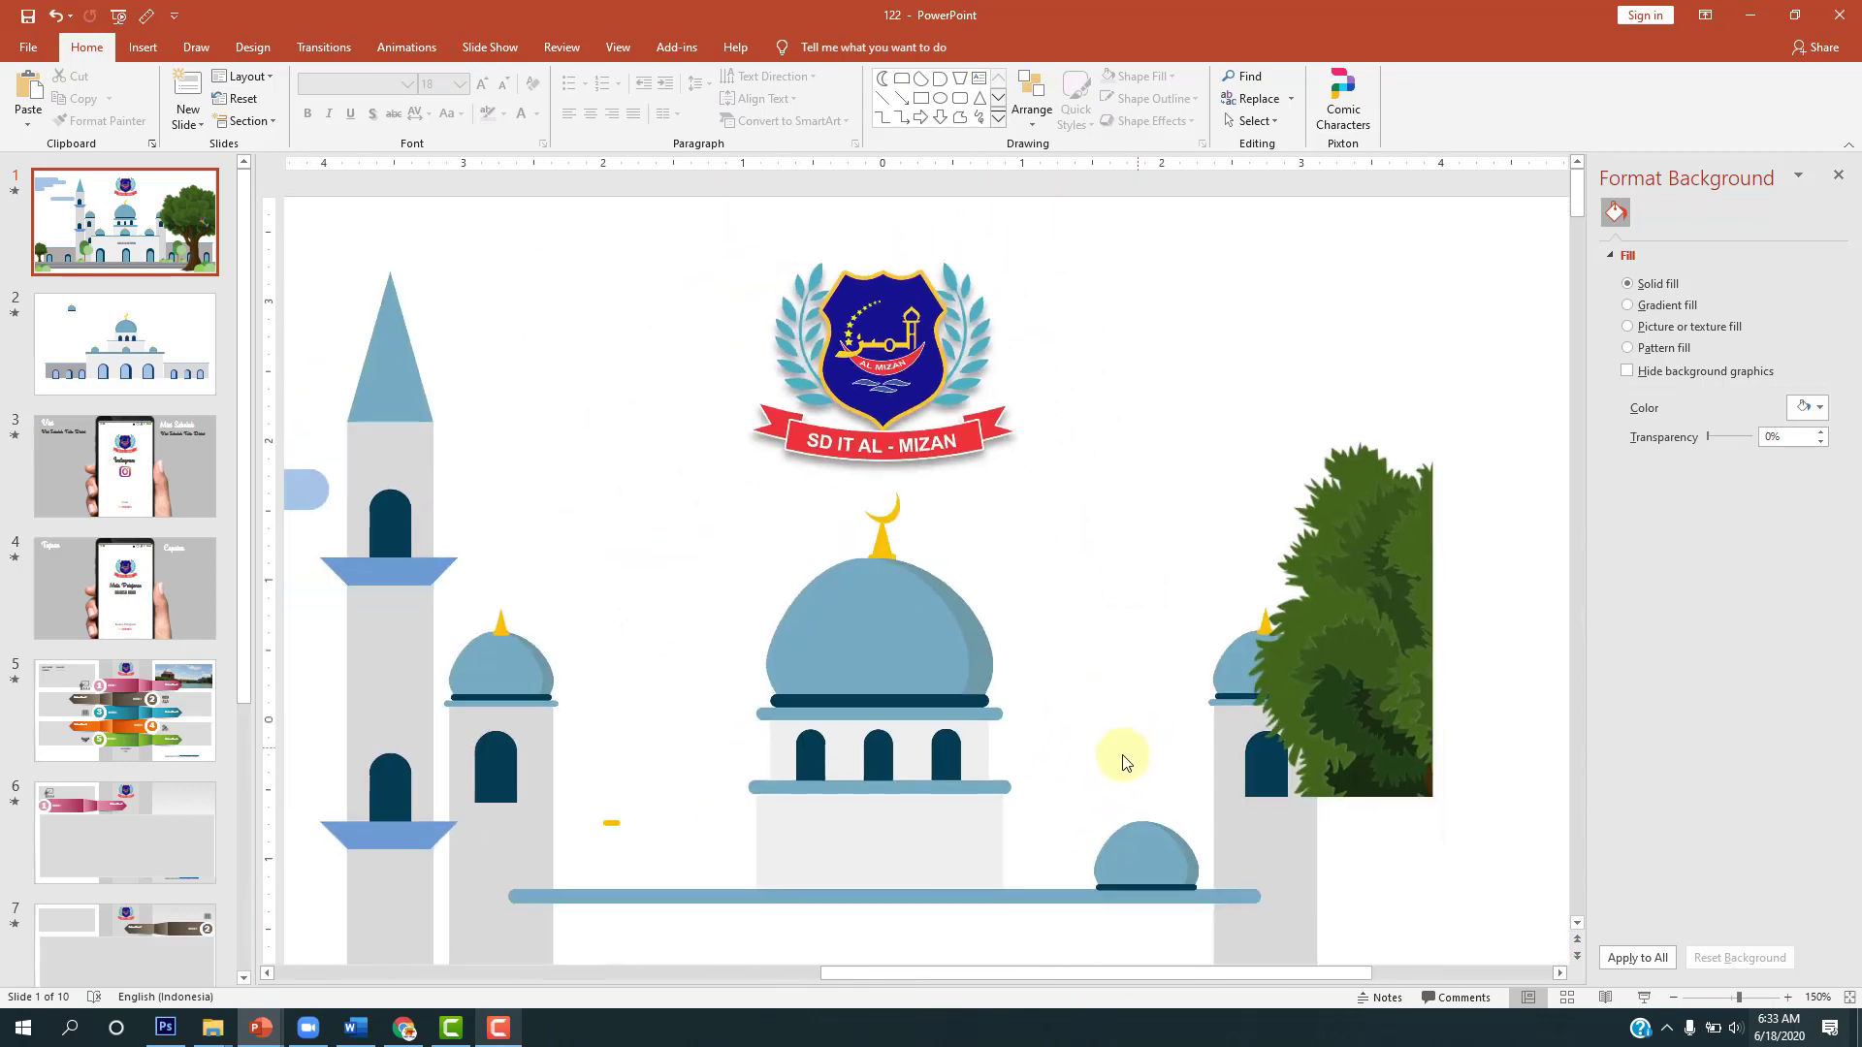
scroll(1122, 762, "down", 1, "ctrl")
scroll(538, 747, "down", 1, "ctrl")
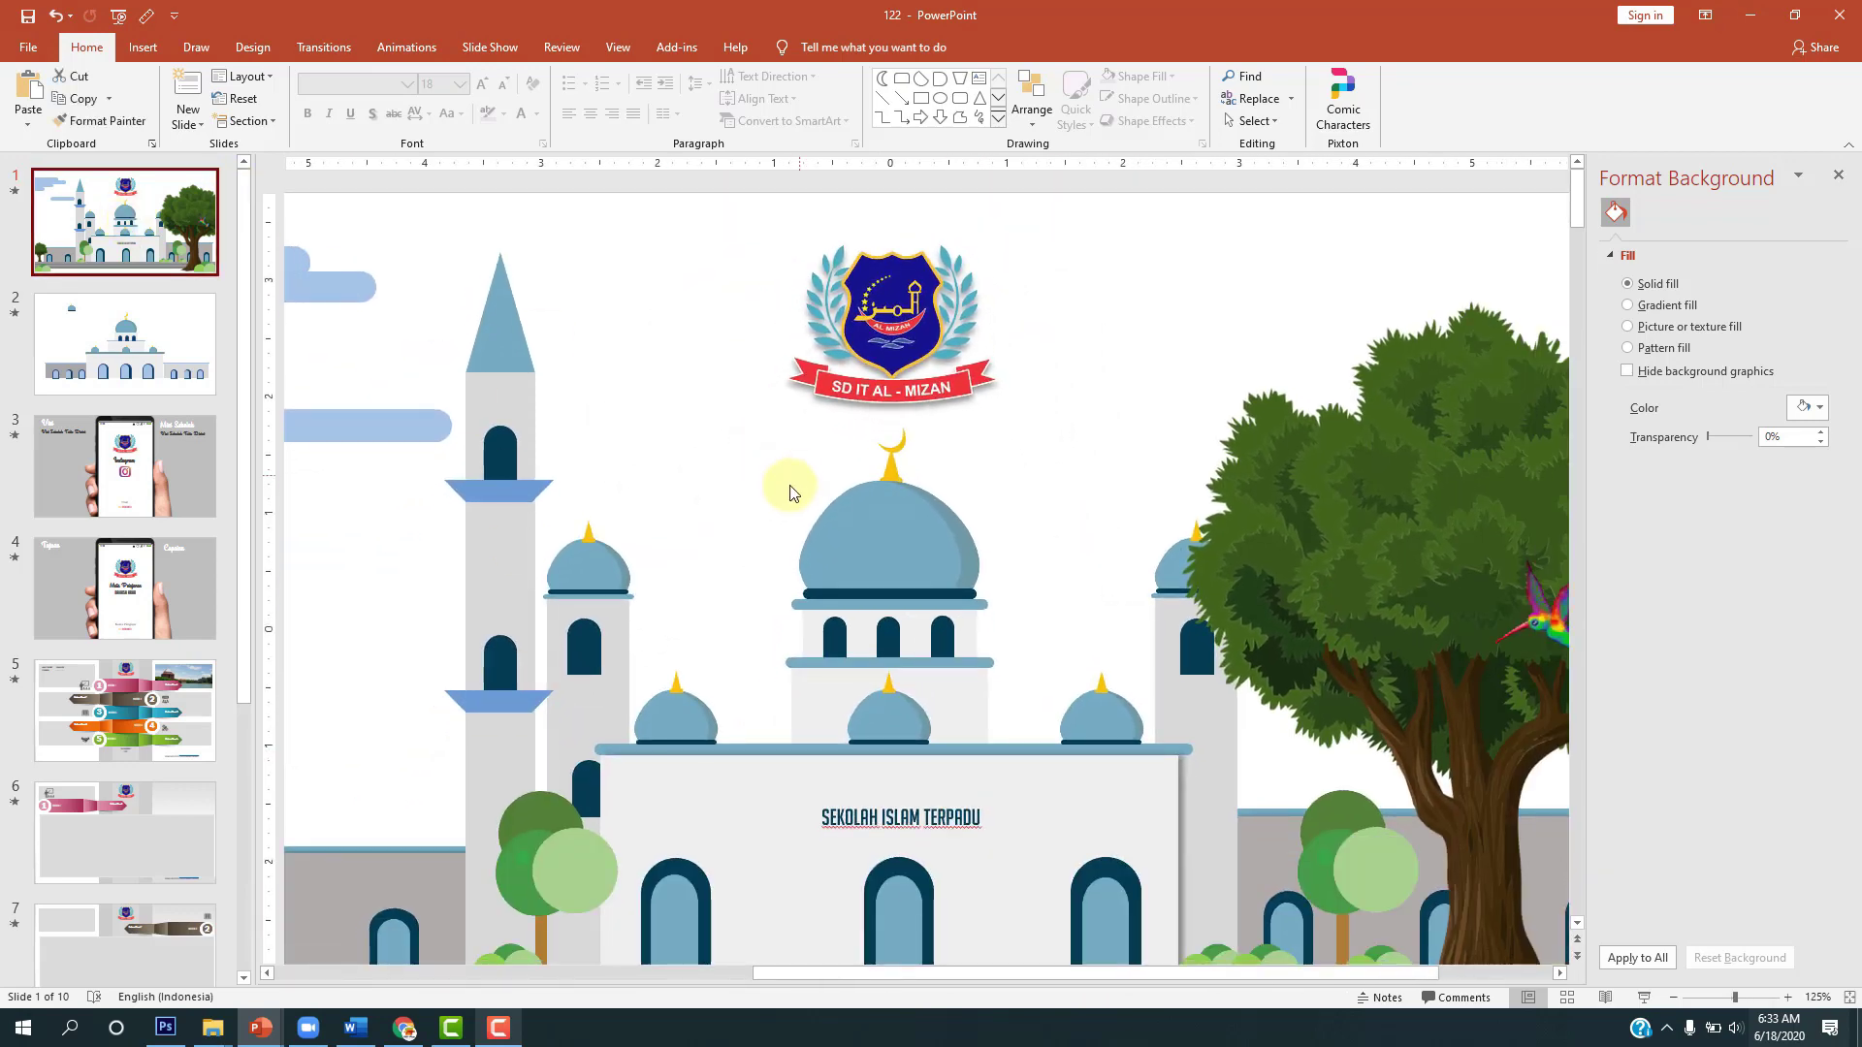
Step: Move and resize the dark base bar to fit under the dome copy
left_click(208, 375)
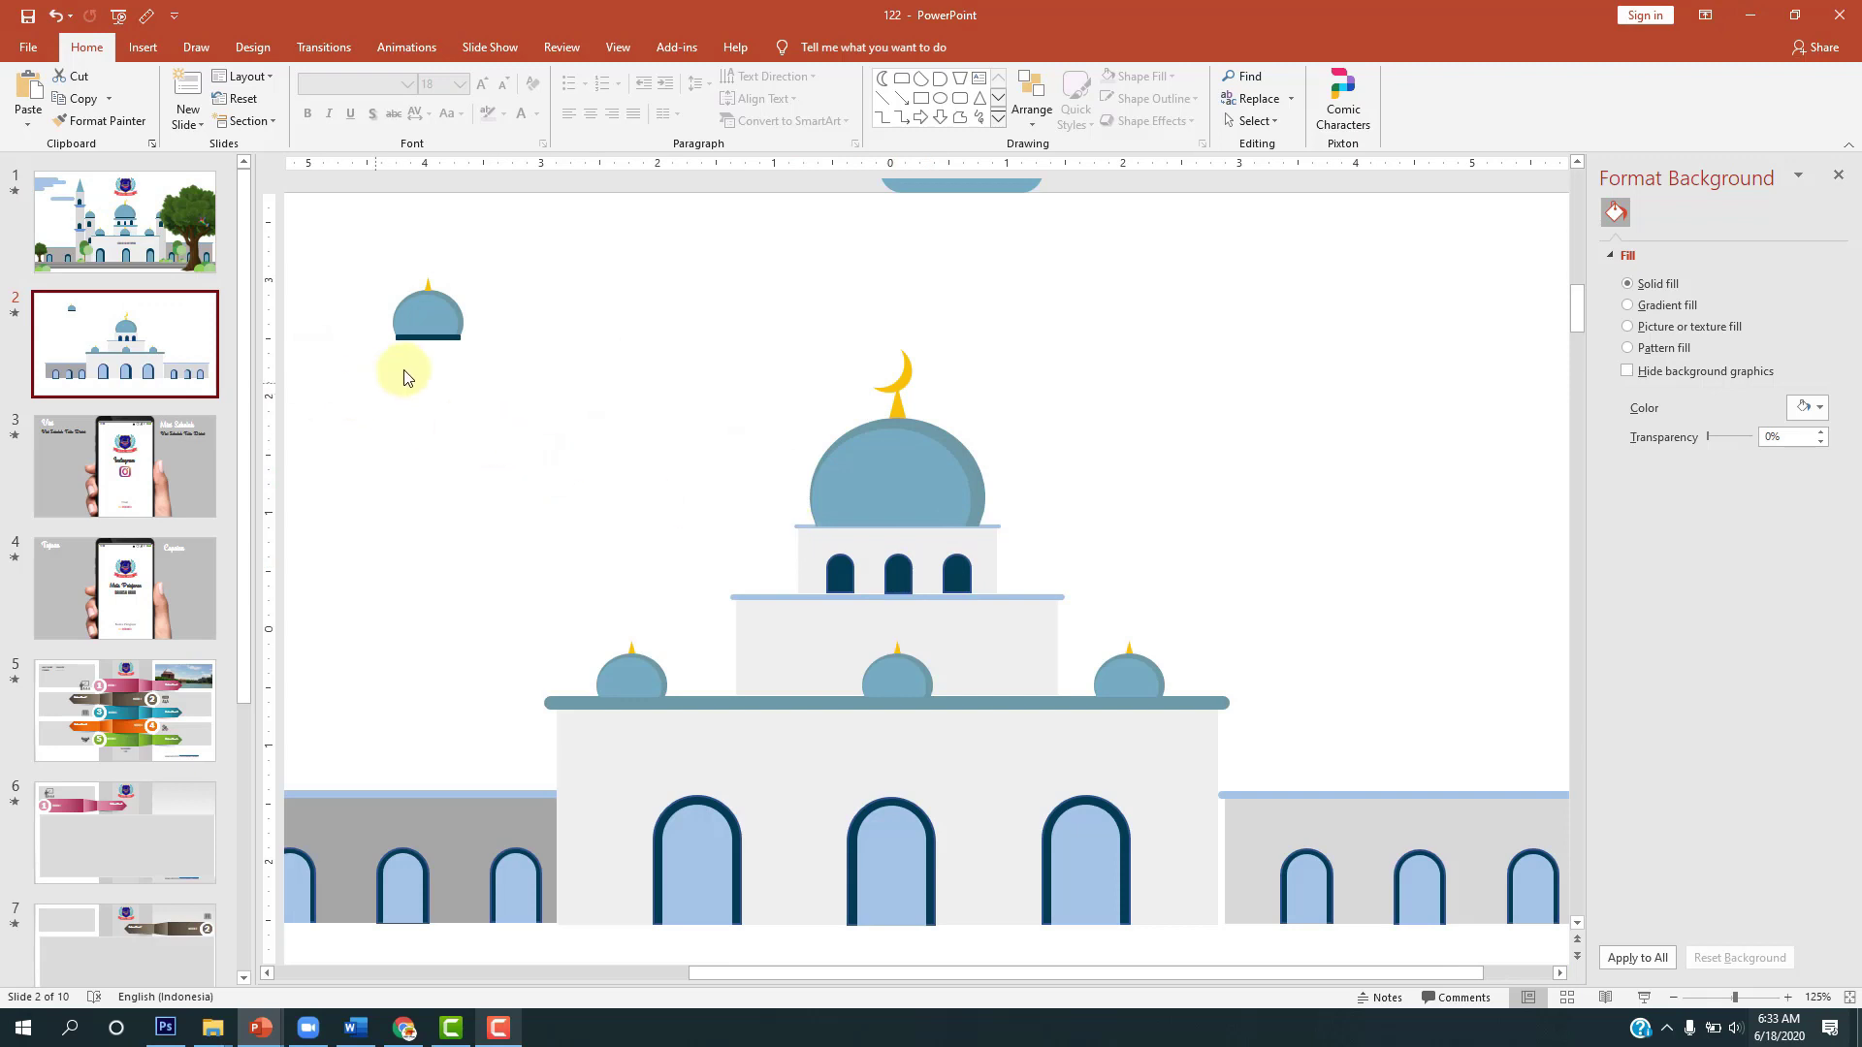
left_click(428, 332)
scroll(532, 378, "up", 3, "ctrl")
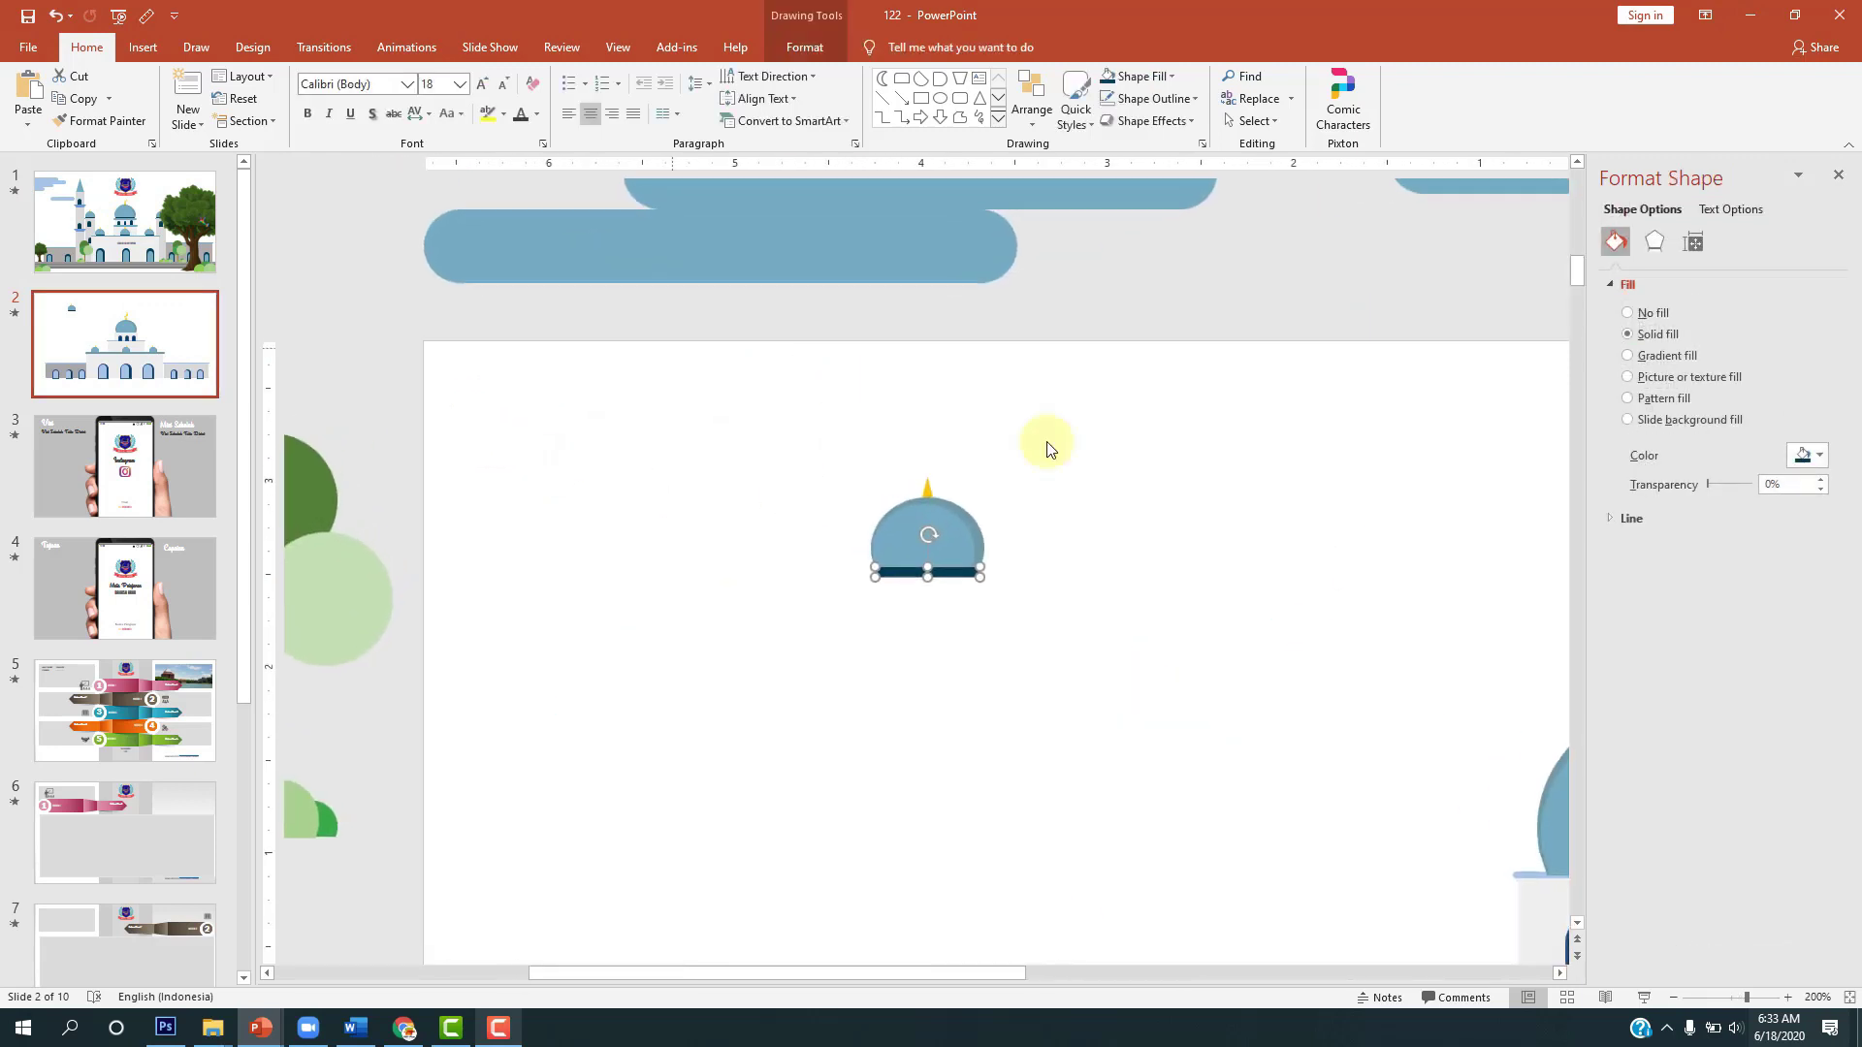
left_click_drag(939, 578, 941, 580)
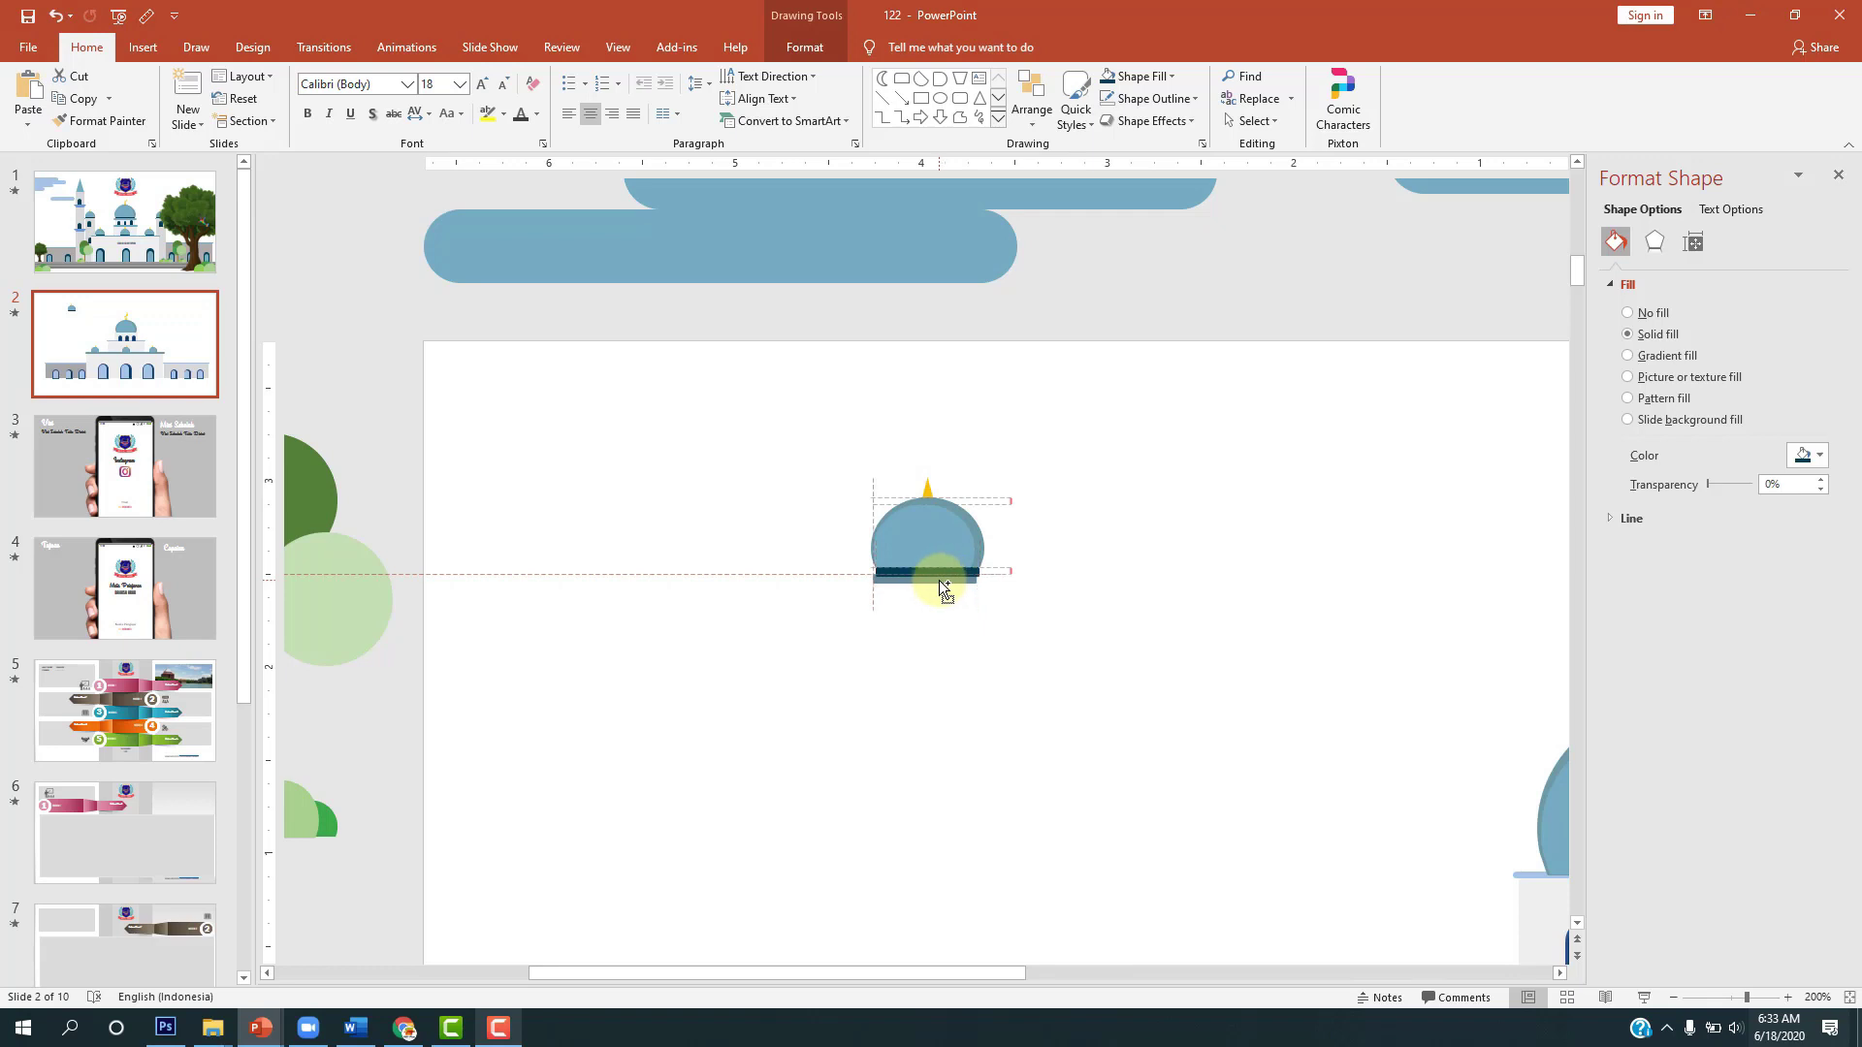
left_click_drag(979, 582, 983, 586)
left_click(1064, 590)
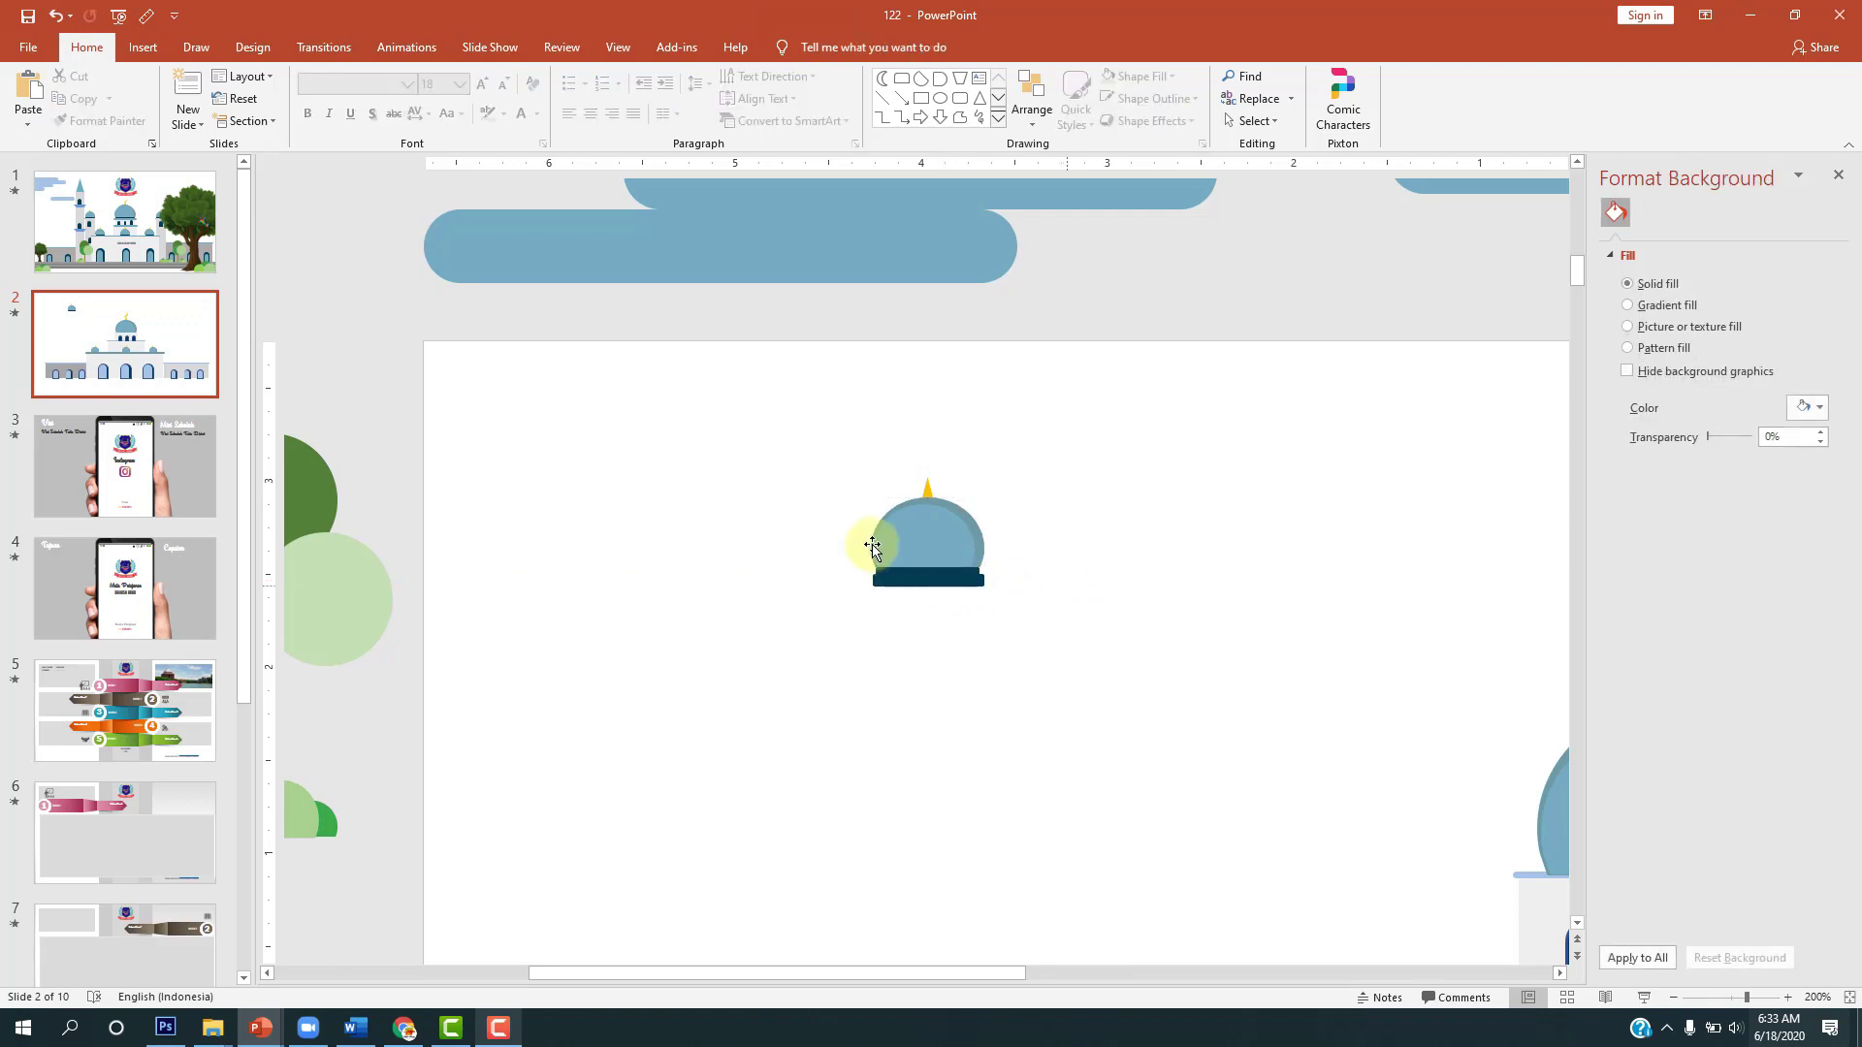
Step: Select all the dome copy's parts and center-align them
left_click_drag(819, 460, 1111, 680)
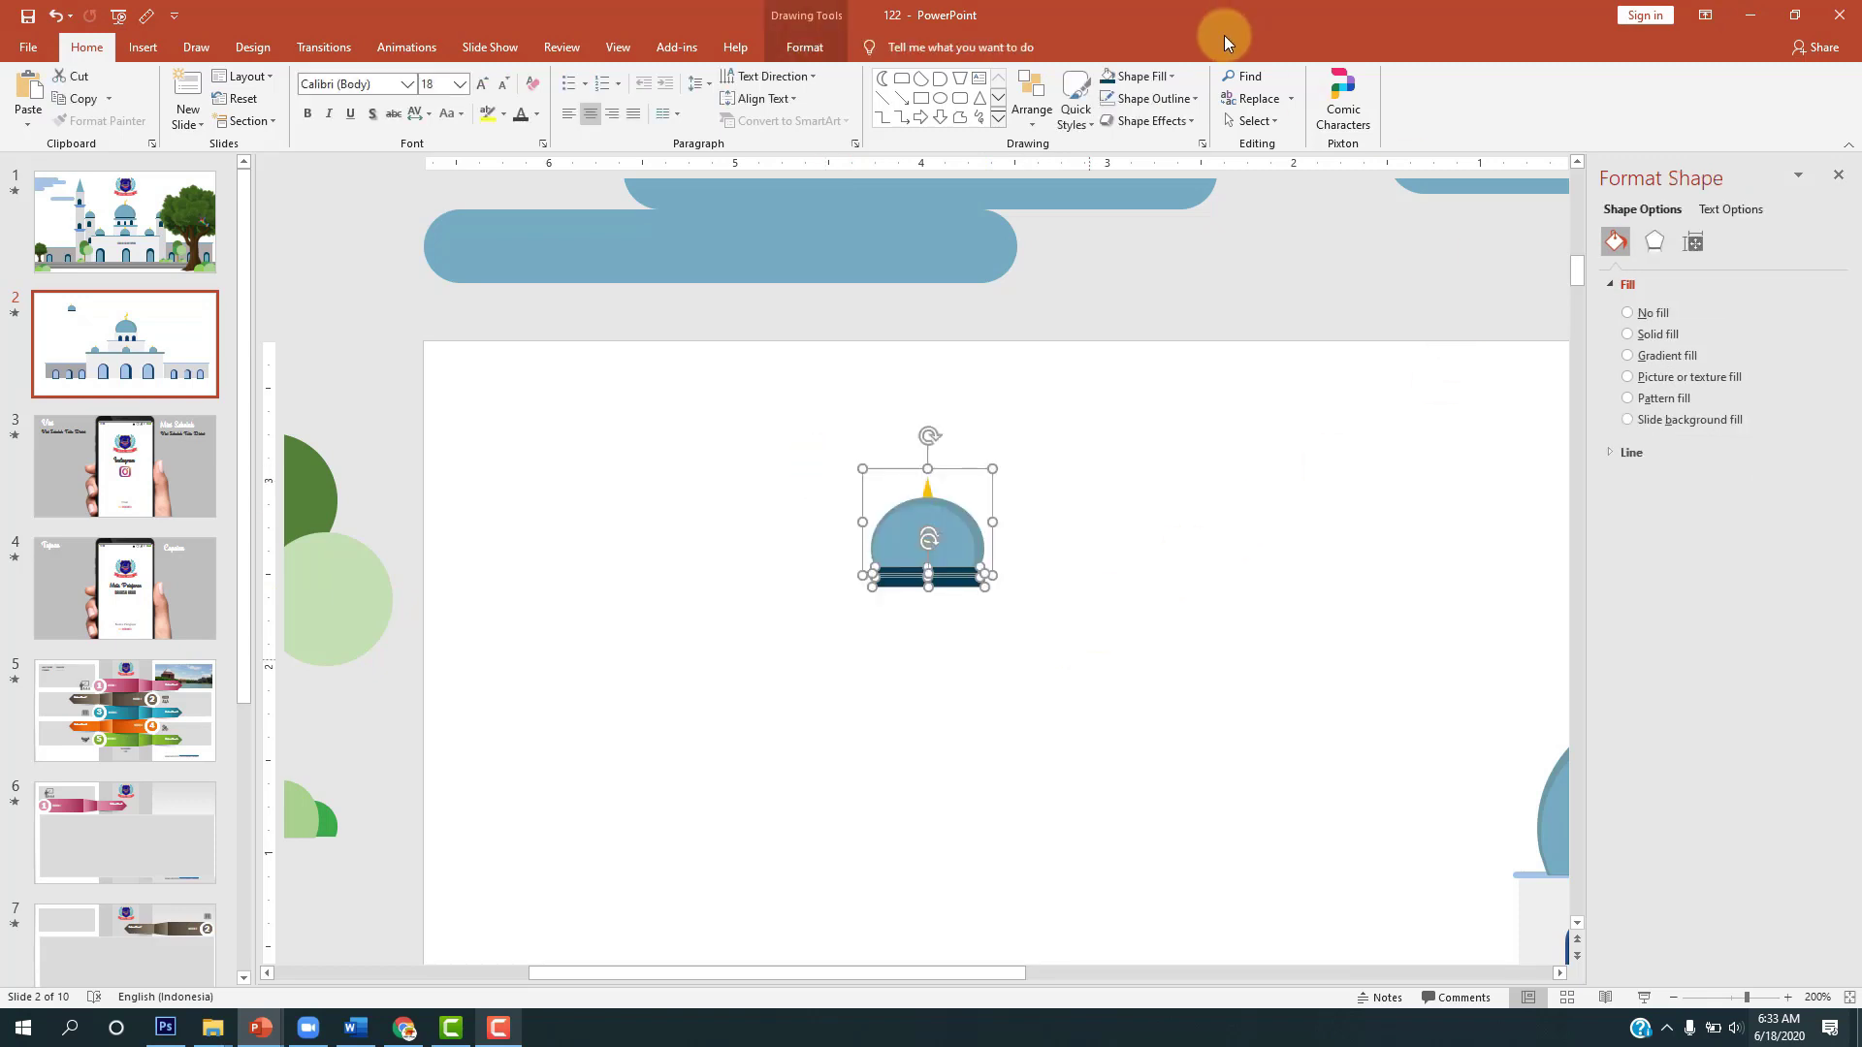
left_click(812, 48)
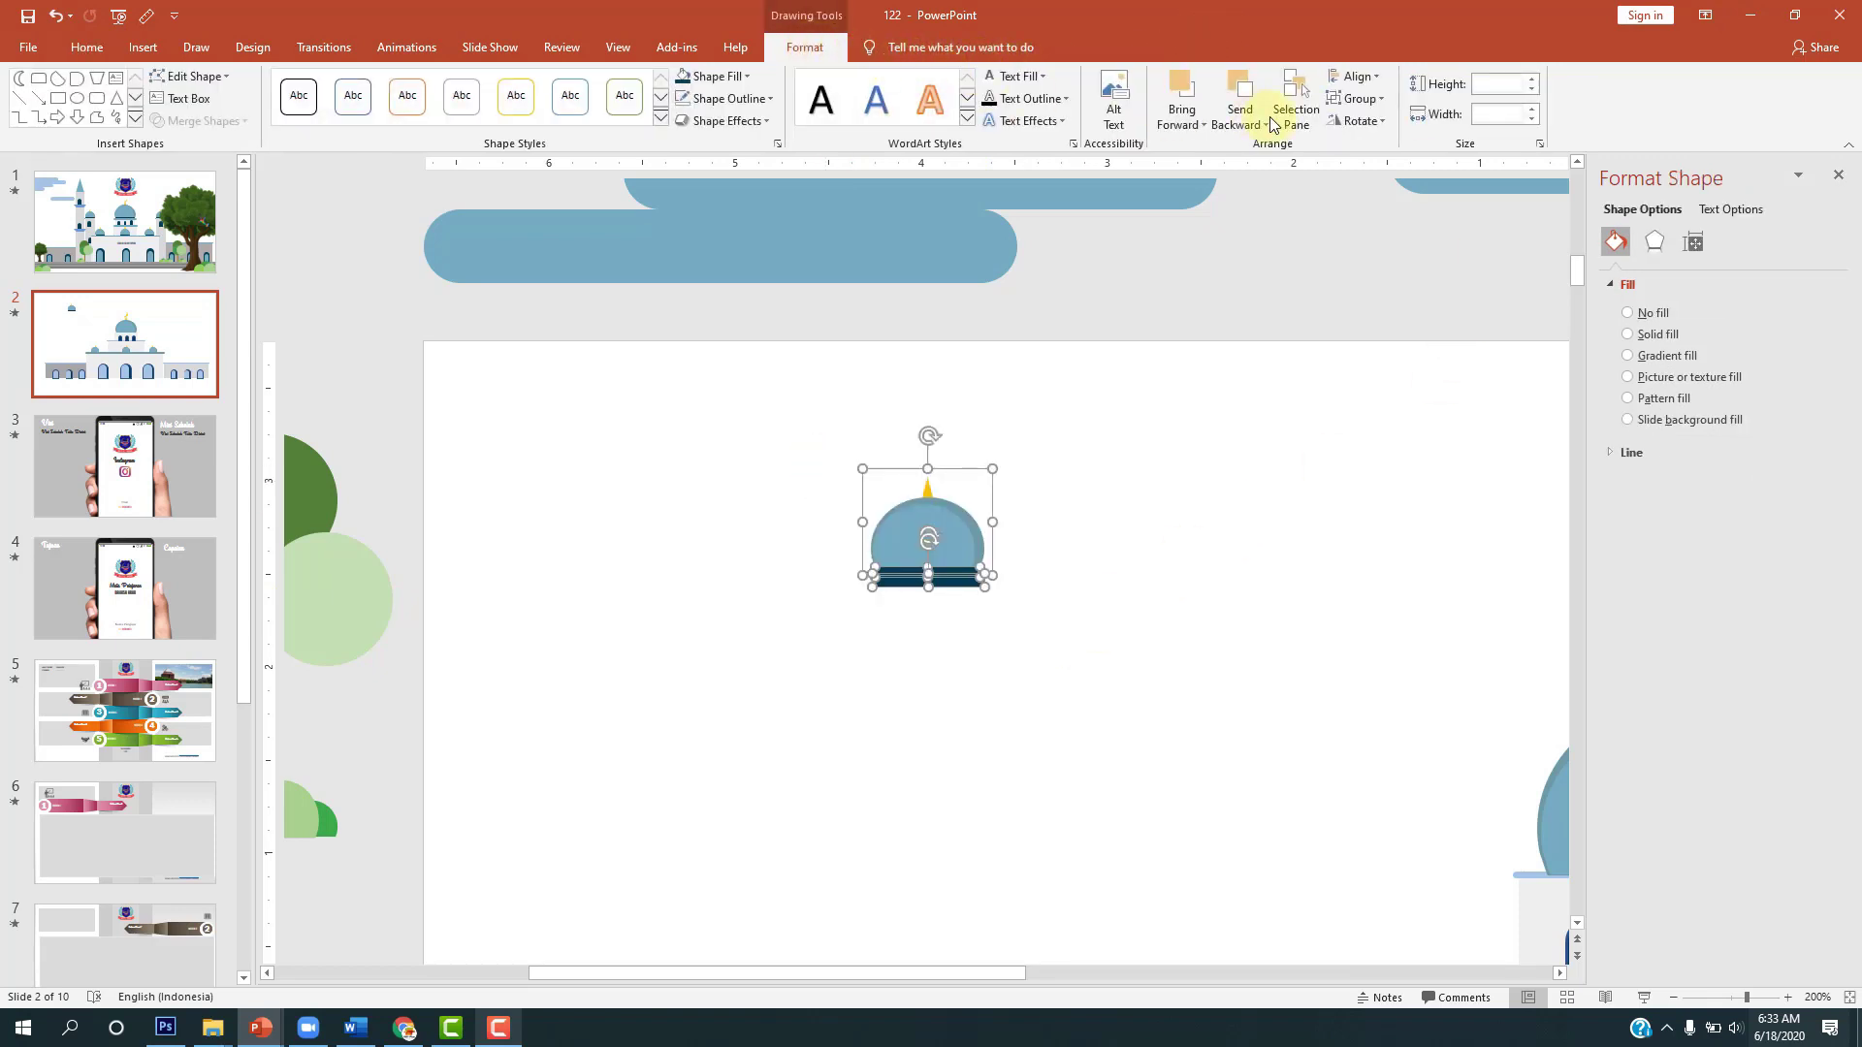
left_click(1356, 76)
left_click(1380, 125)
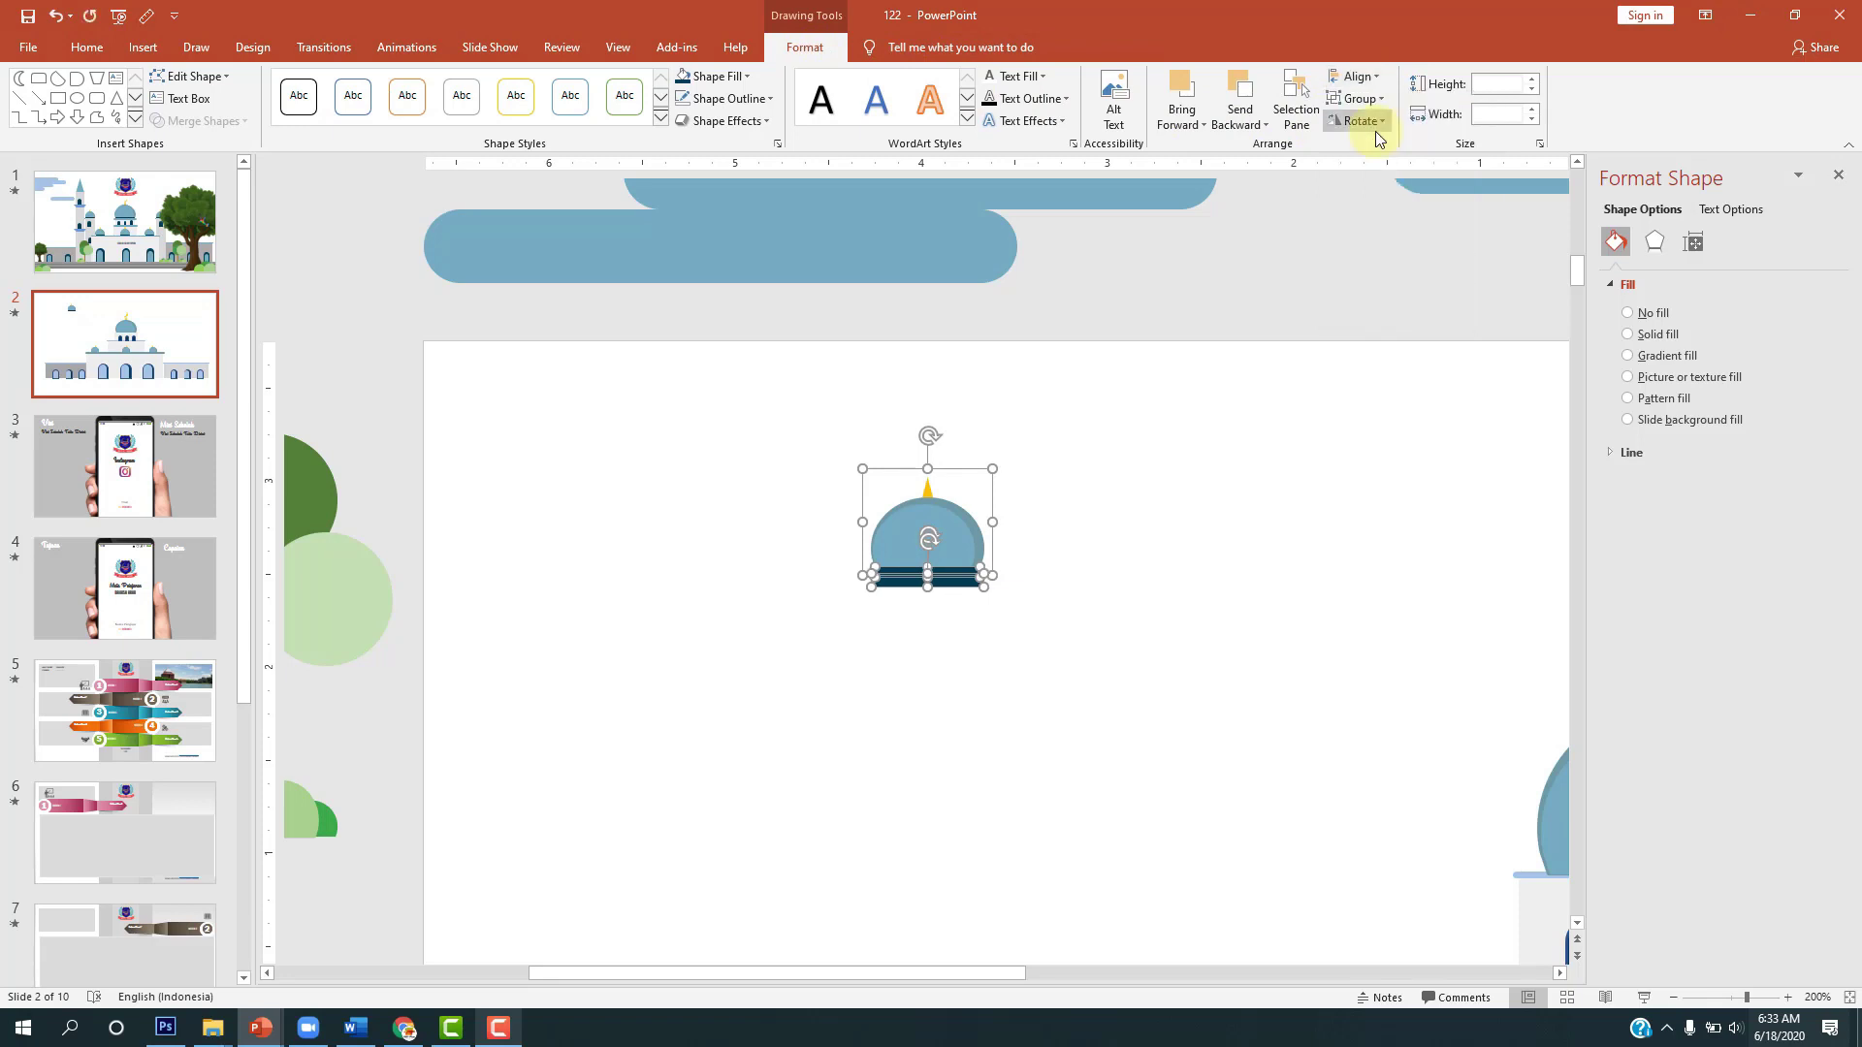
left_click(1105, 515)
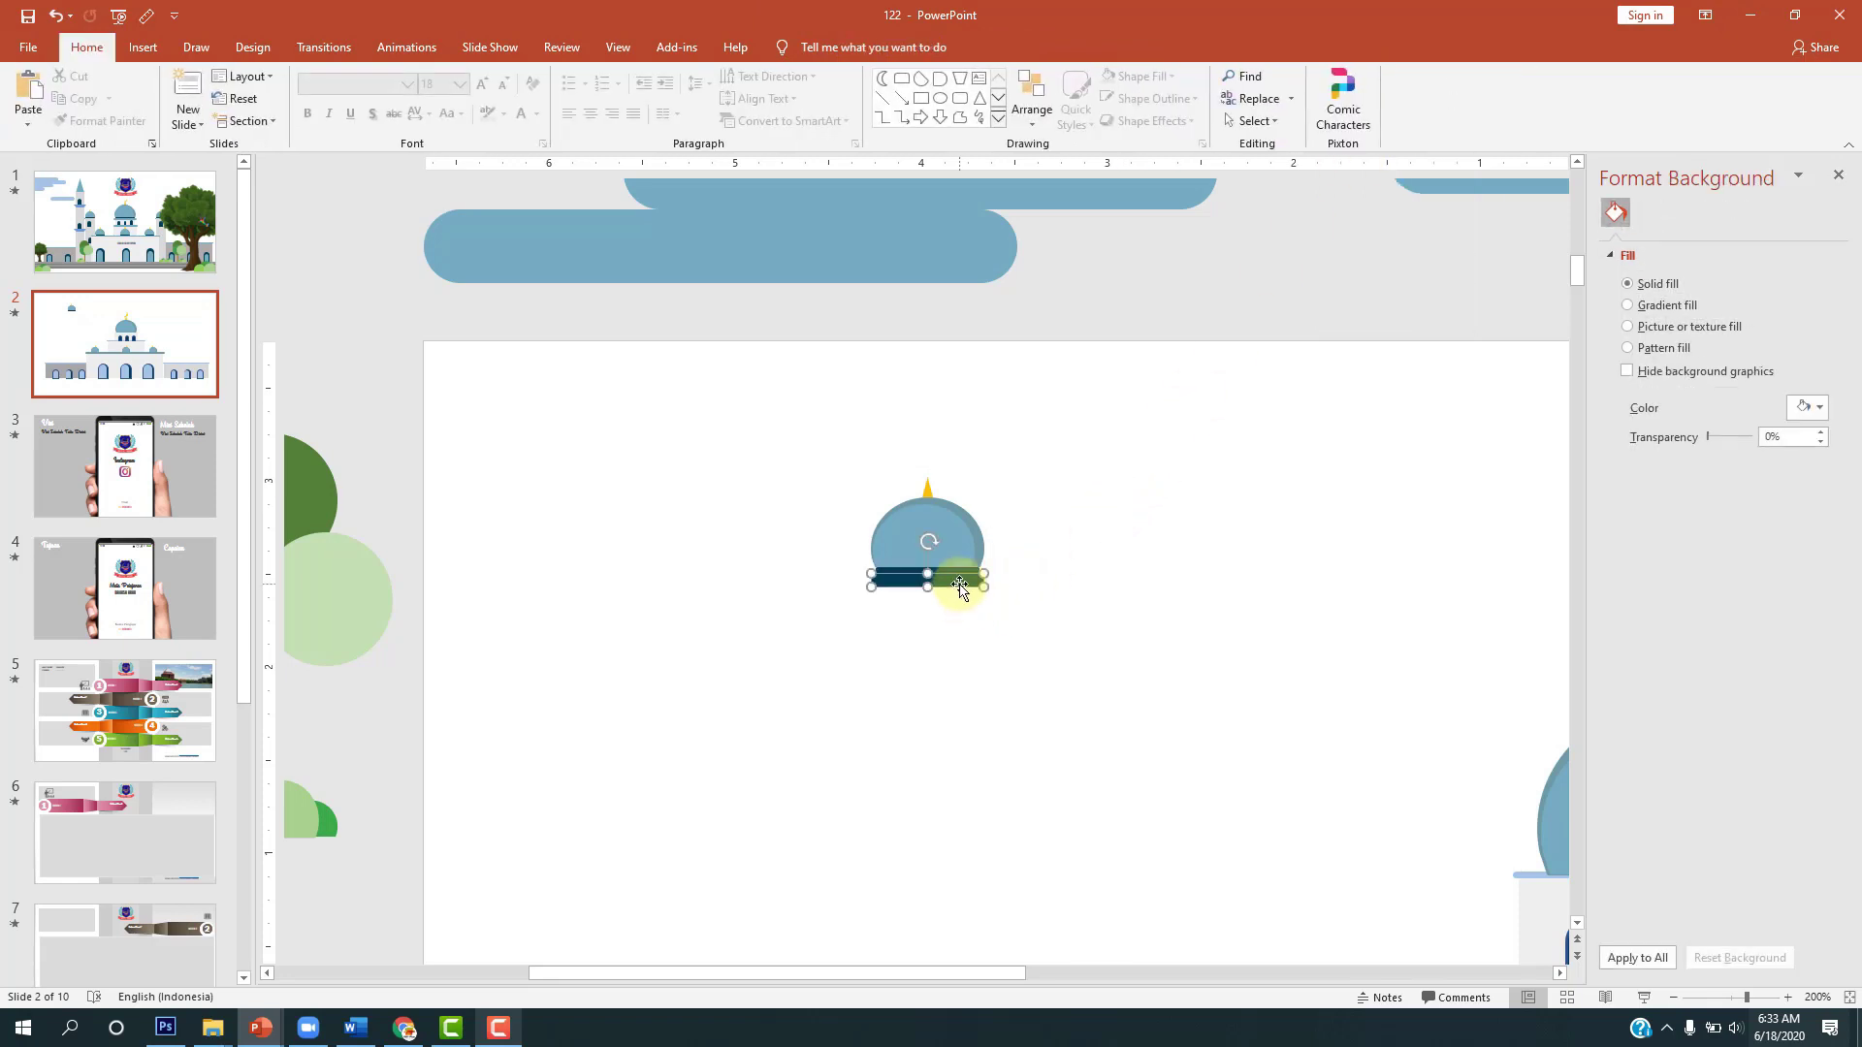
Step: Recolour the base band with a lighter blue-grey recent colour
left_click(1804, 458)
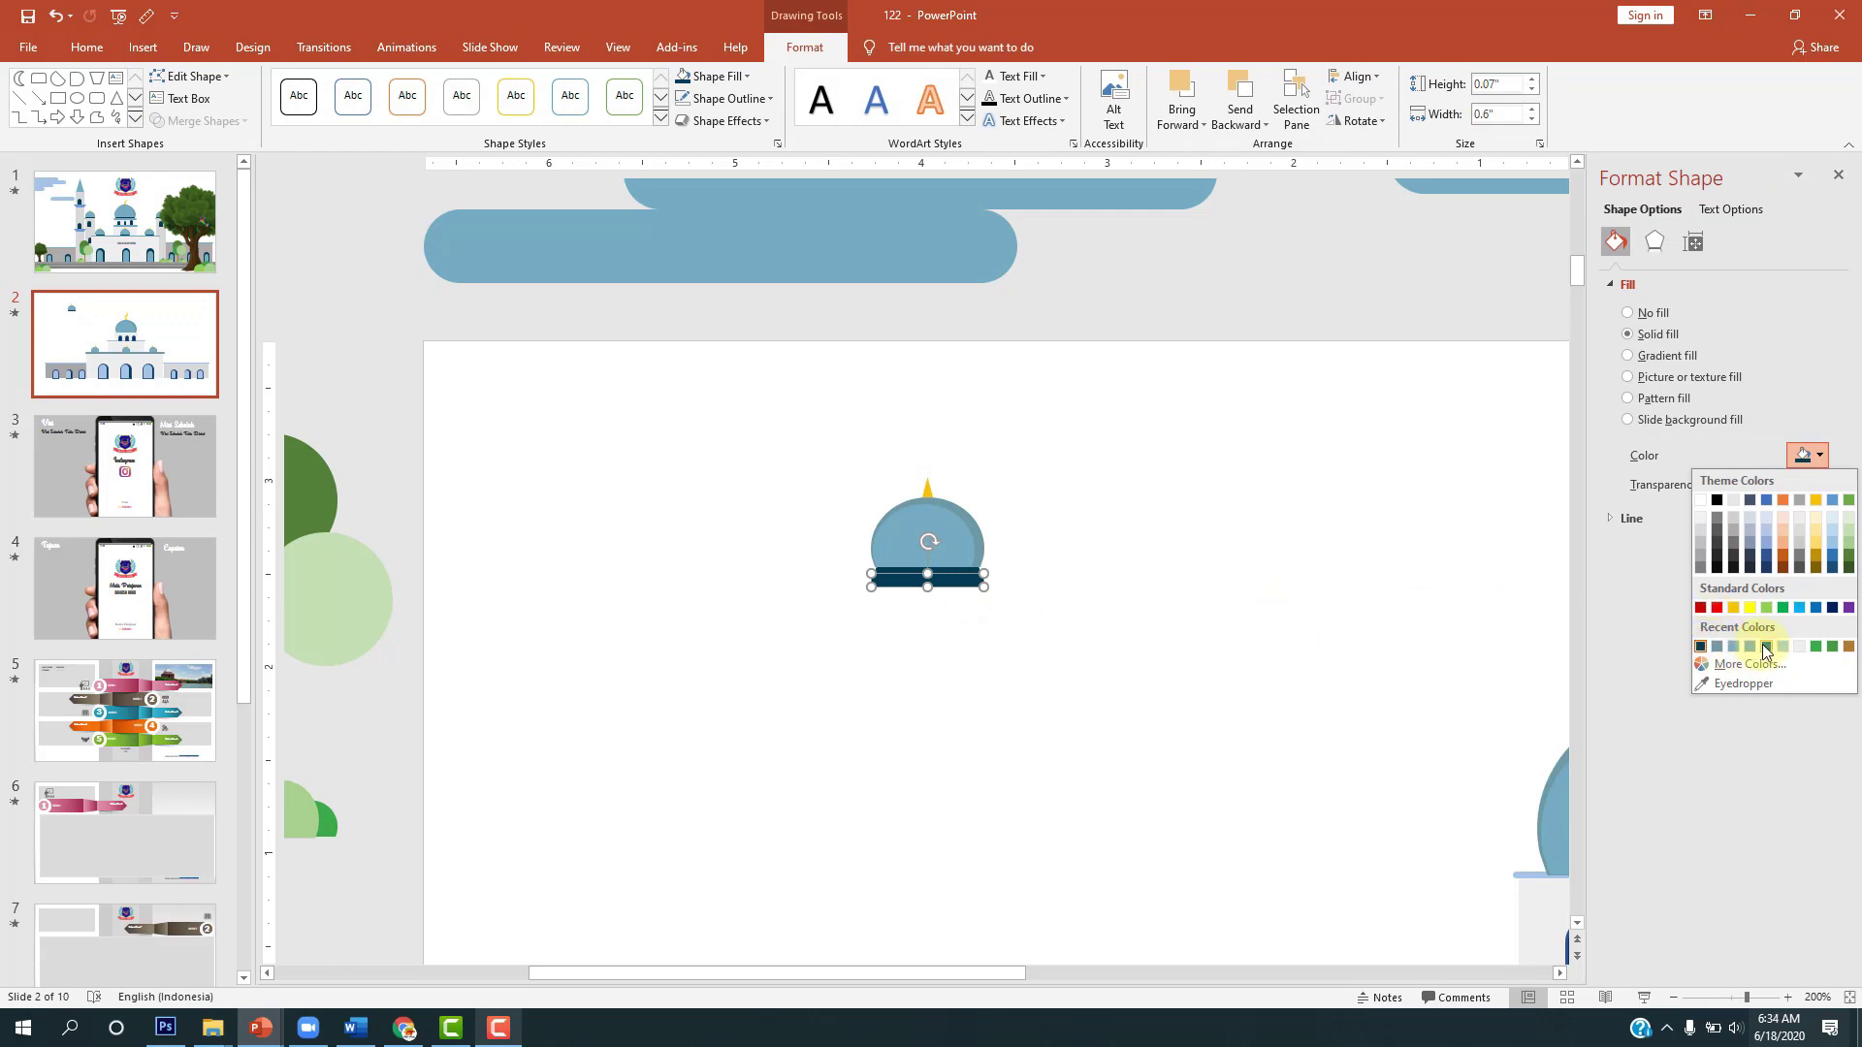
left_click(1764, 648)
left_click(1234, 599)
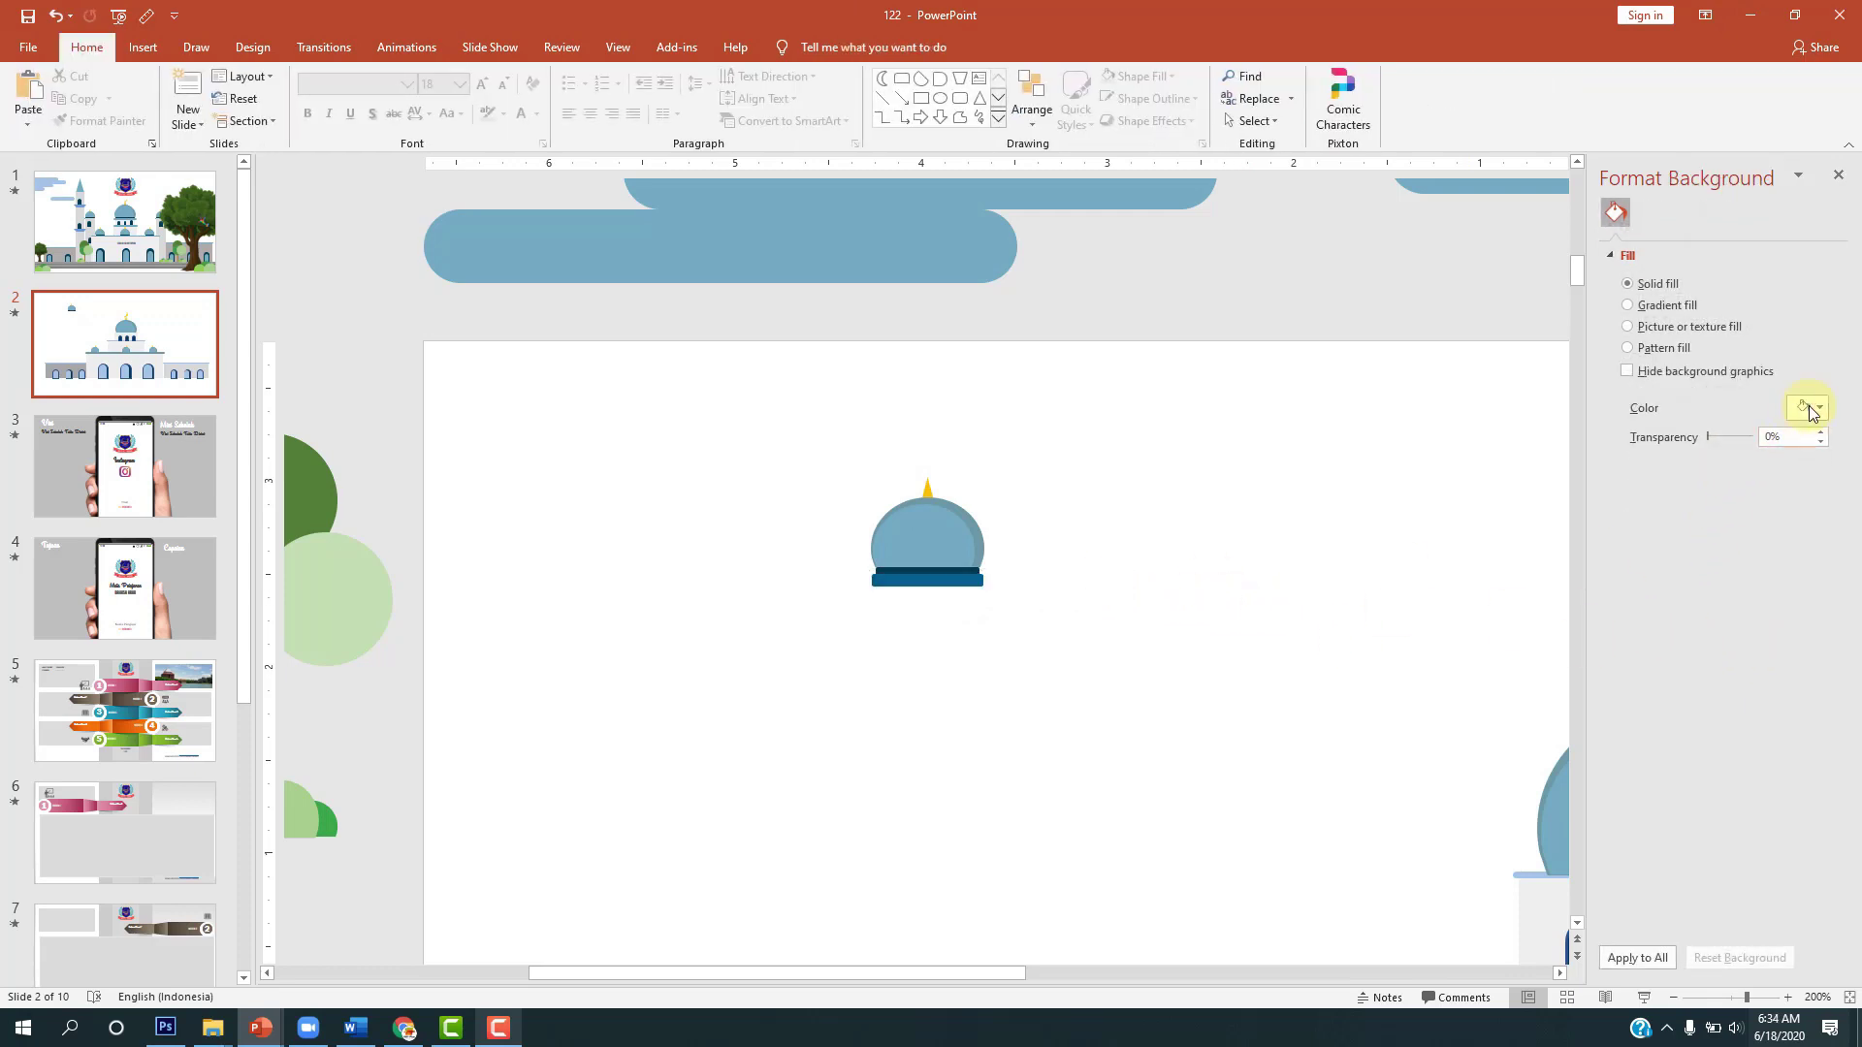
left_click(969, 586)
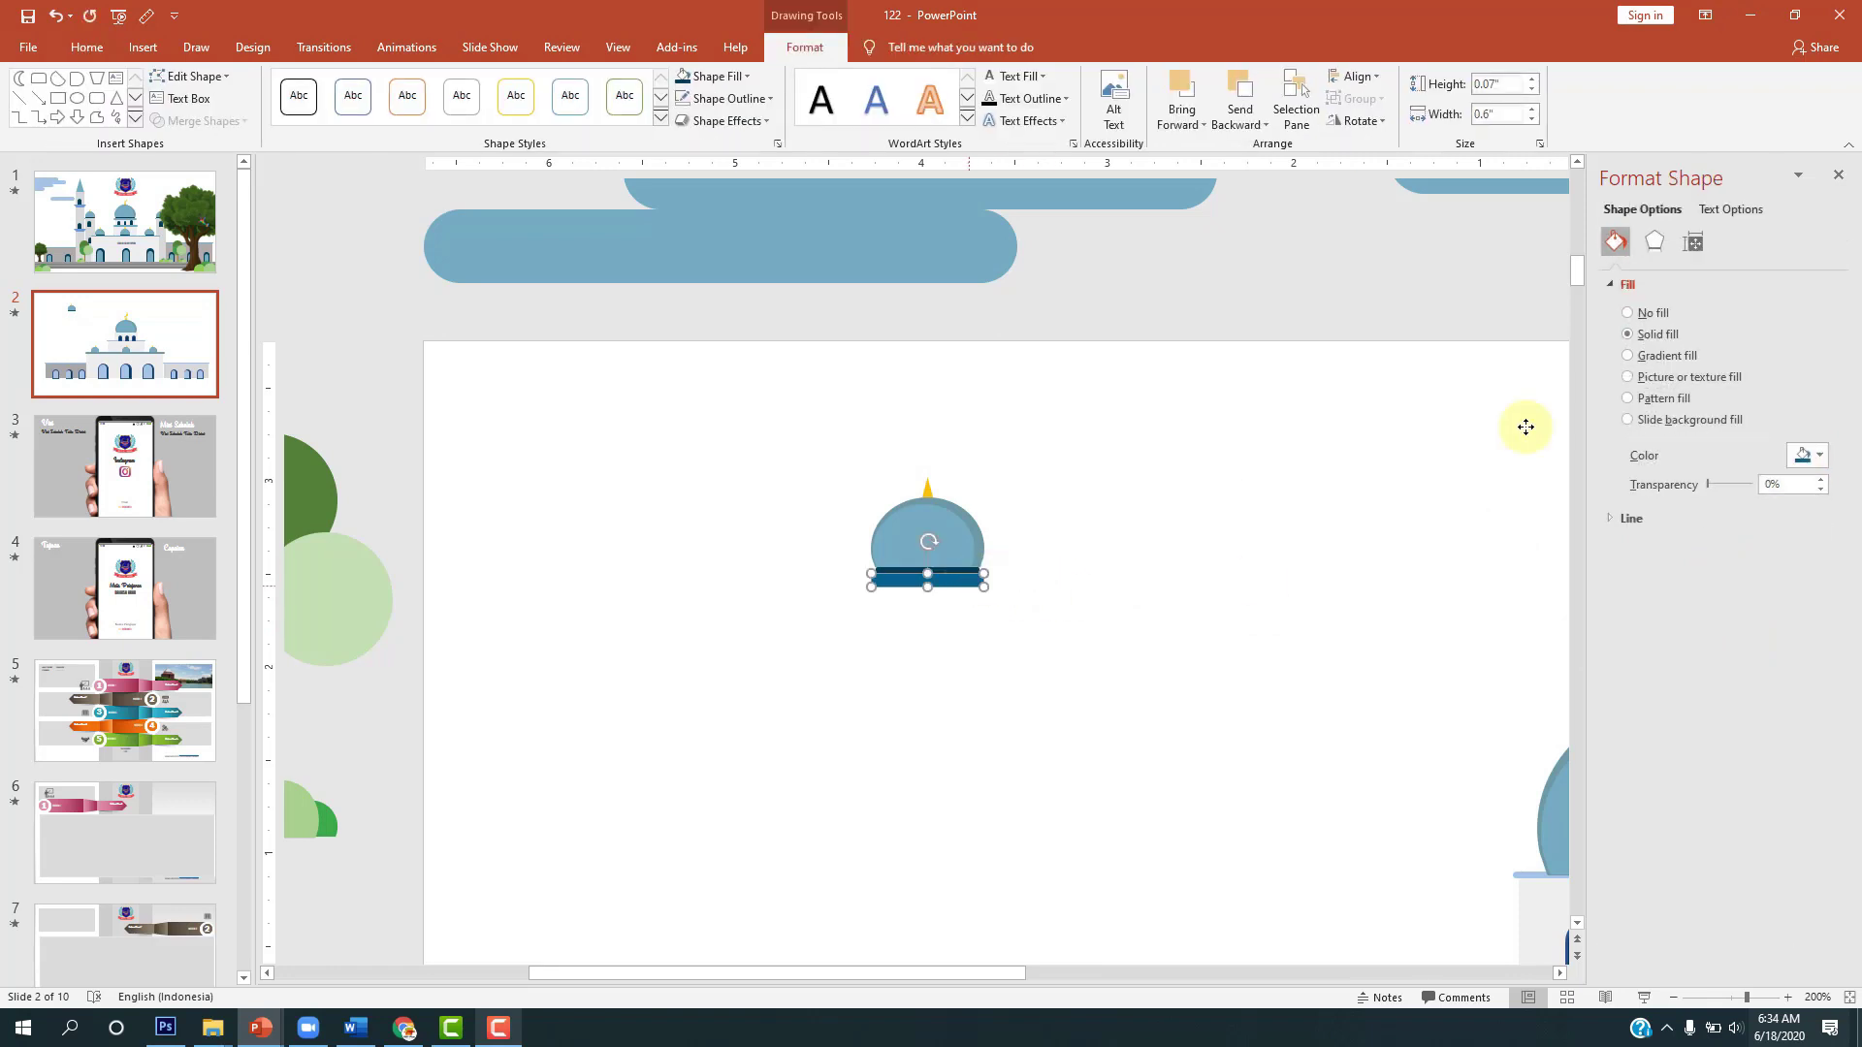
left_click(1805, 454)
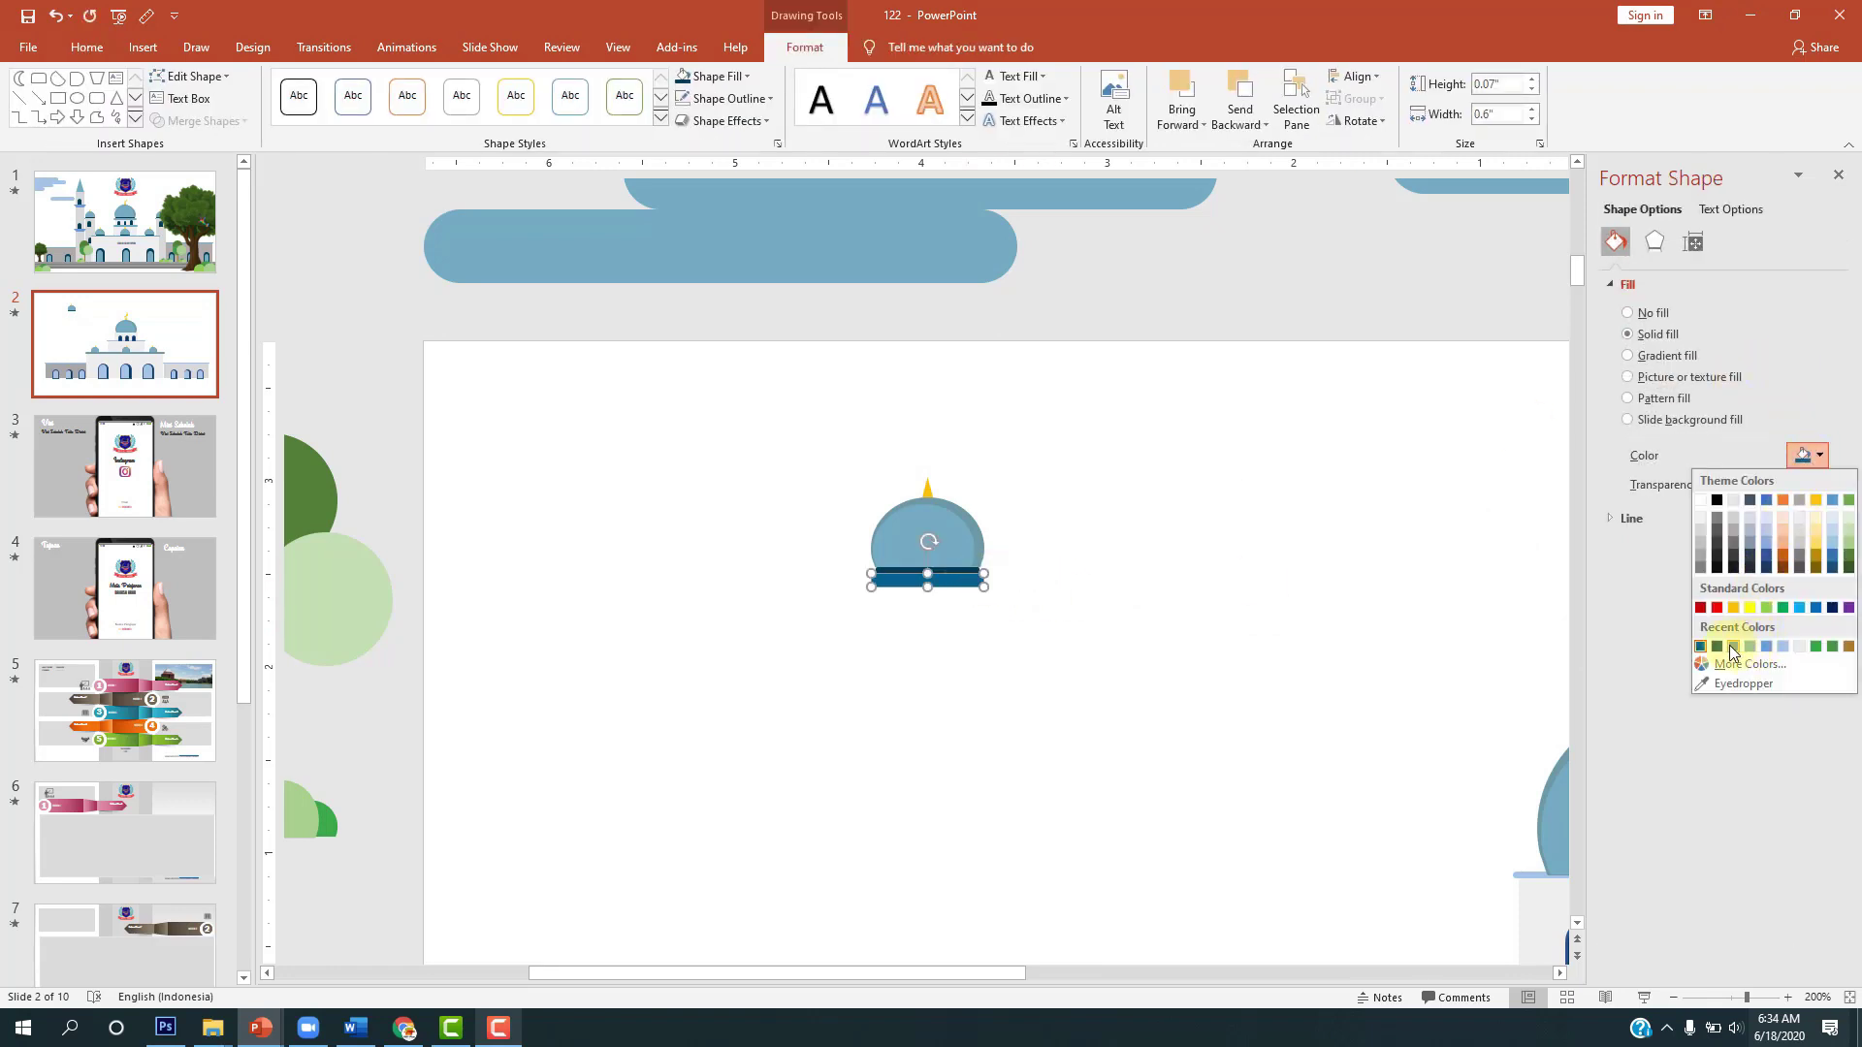
left_click(1733, 647)
left_click(1355, 532)
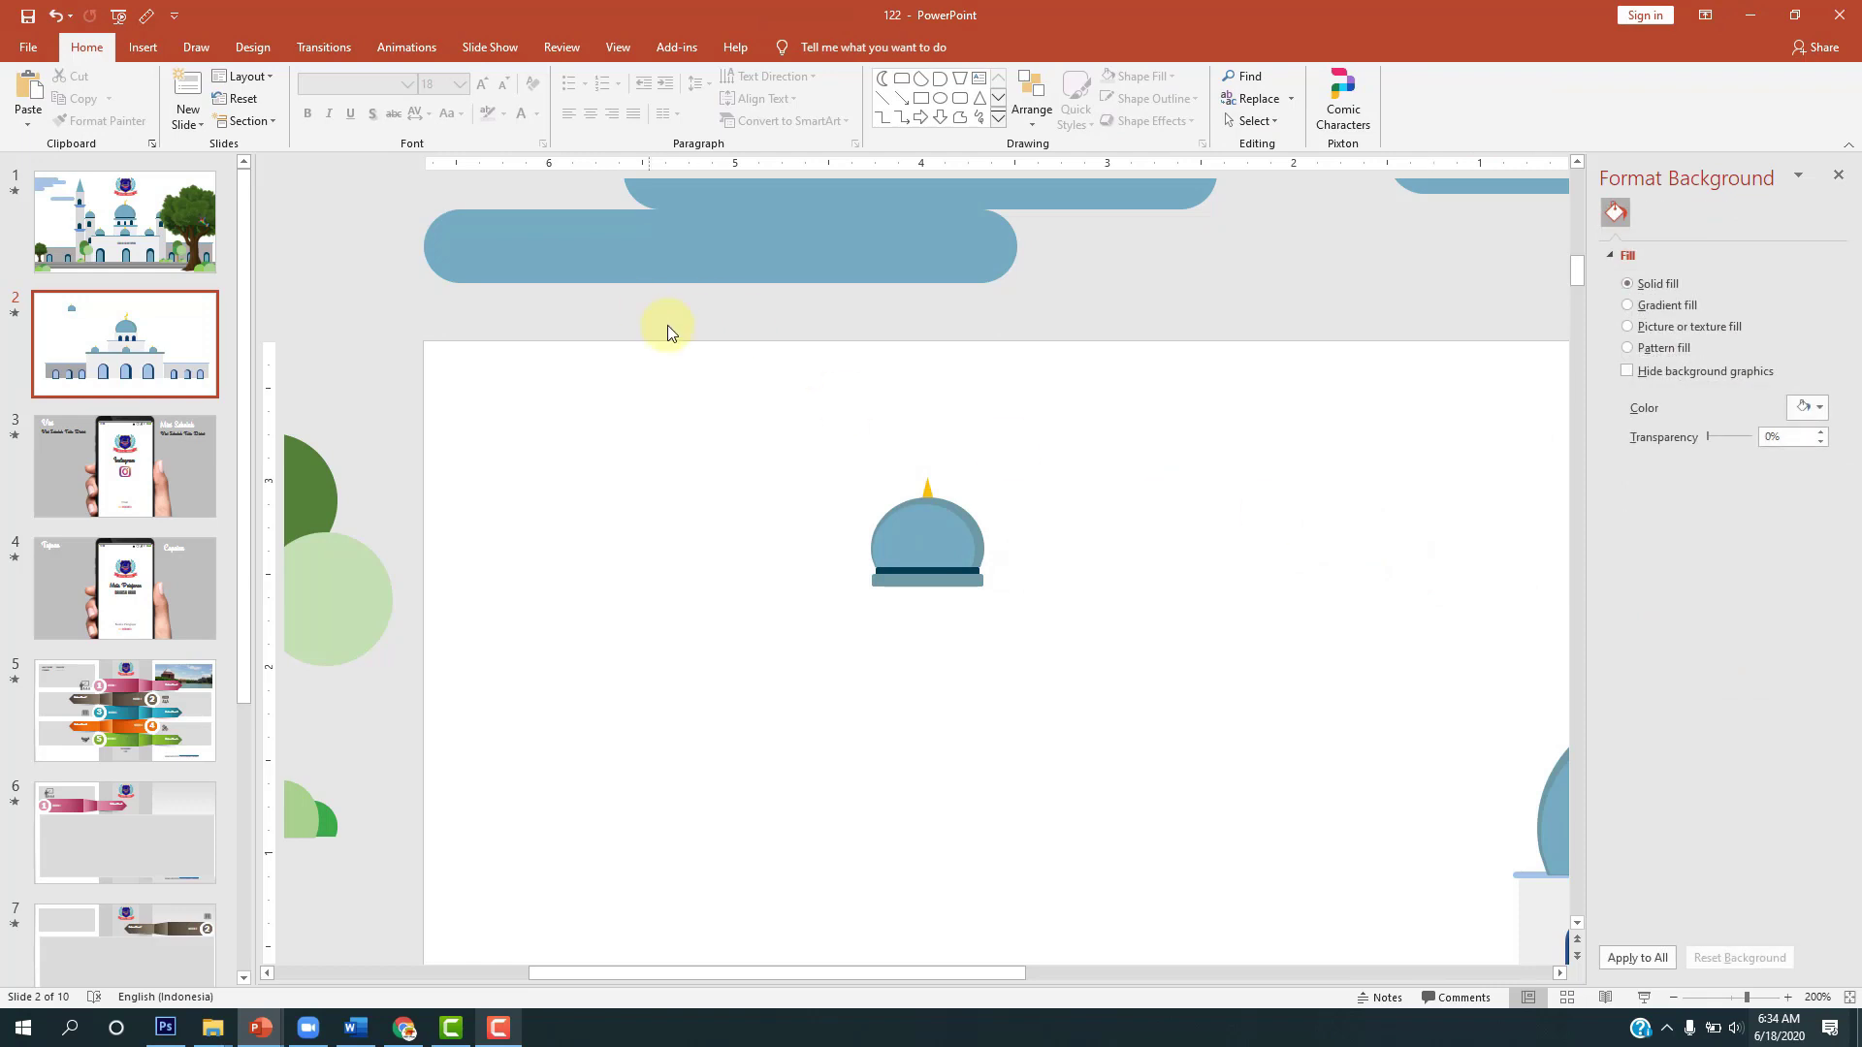
left_click(142, 48)
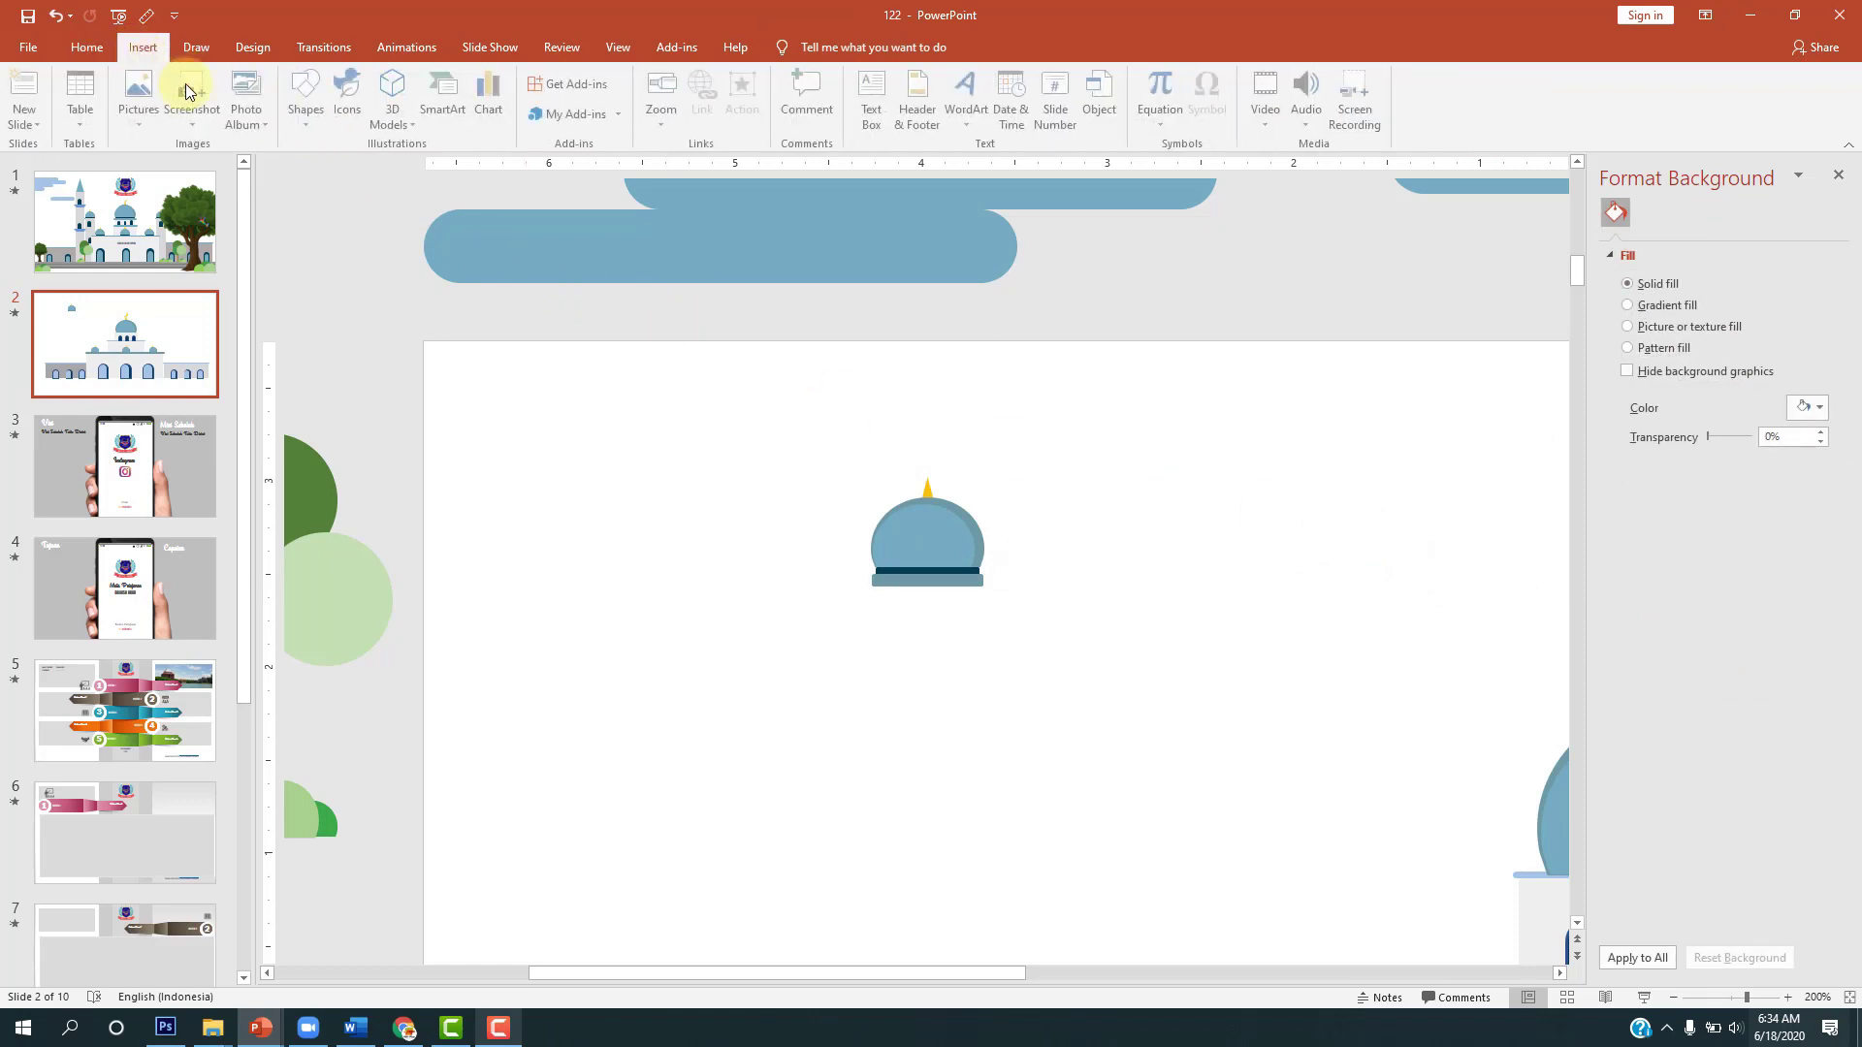
Step: Draw a tall rectangle below the small dome, 2.6 inches high
left_click(310, 106)
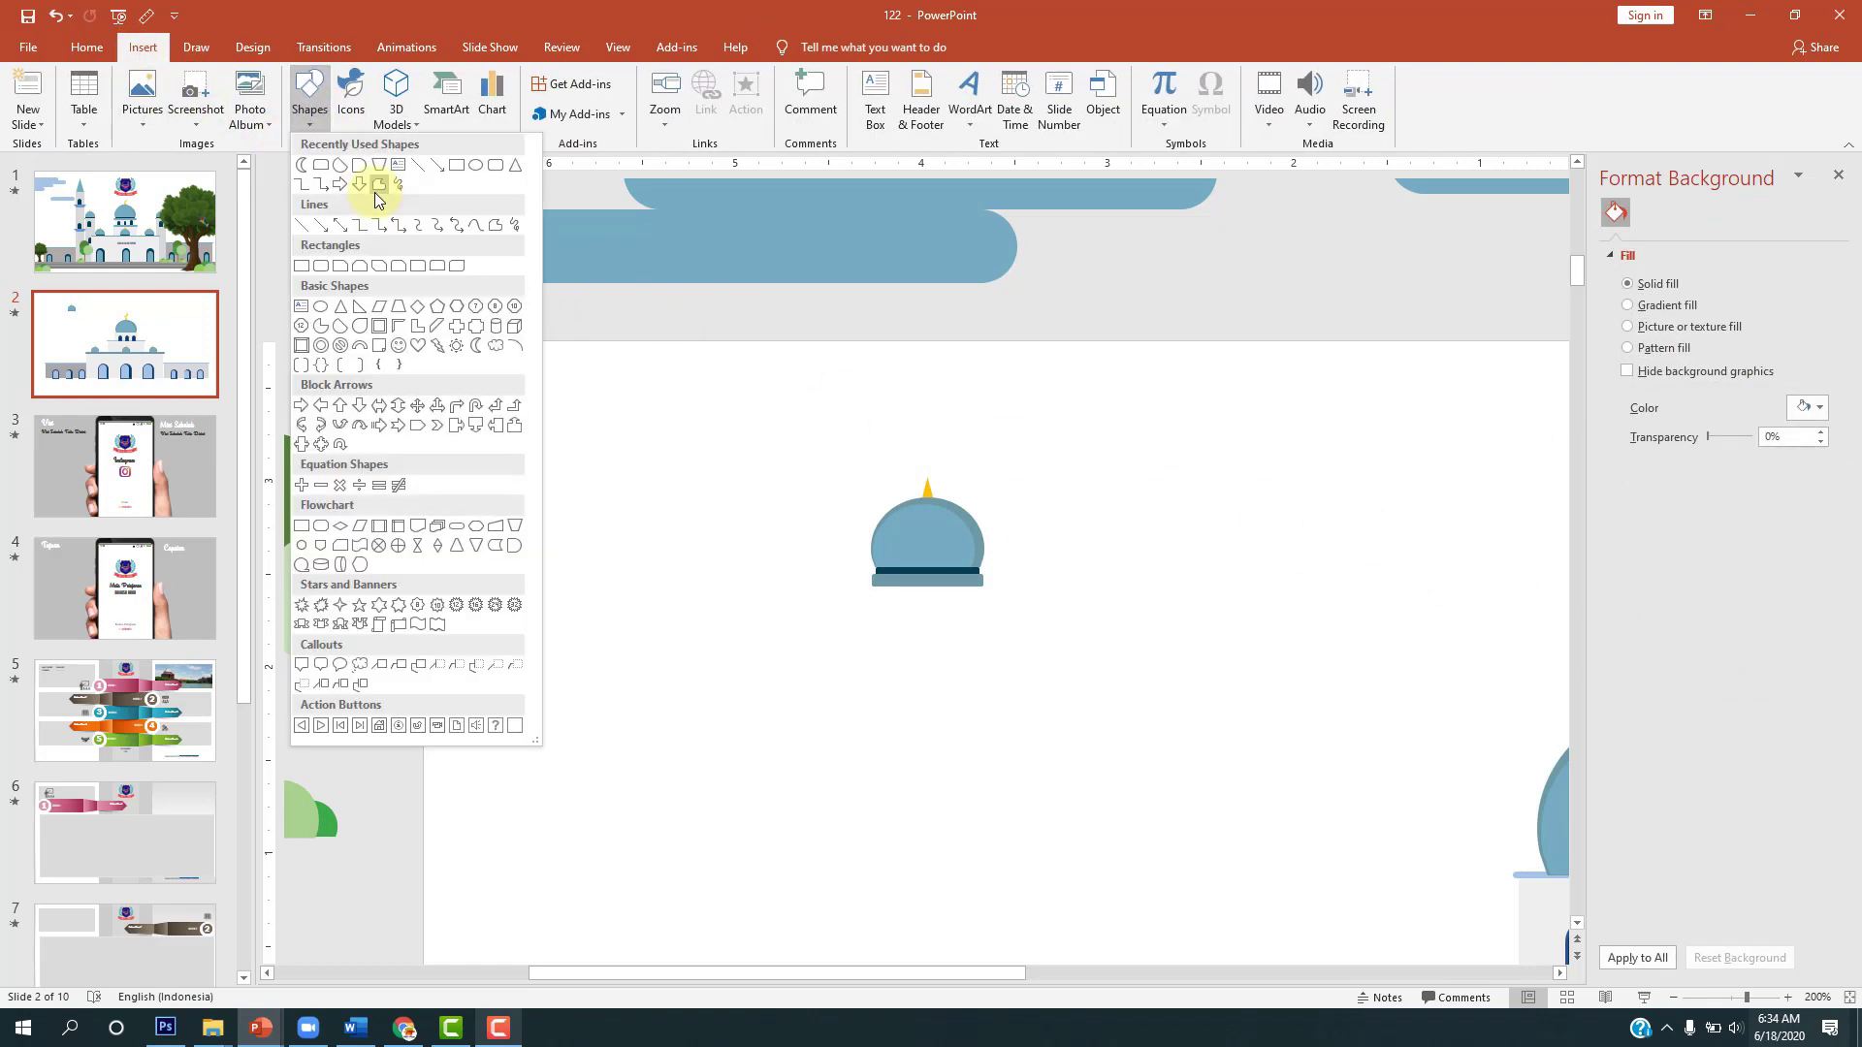
left_click(458, 166)
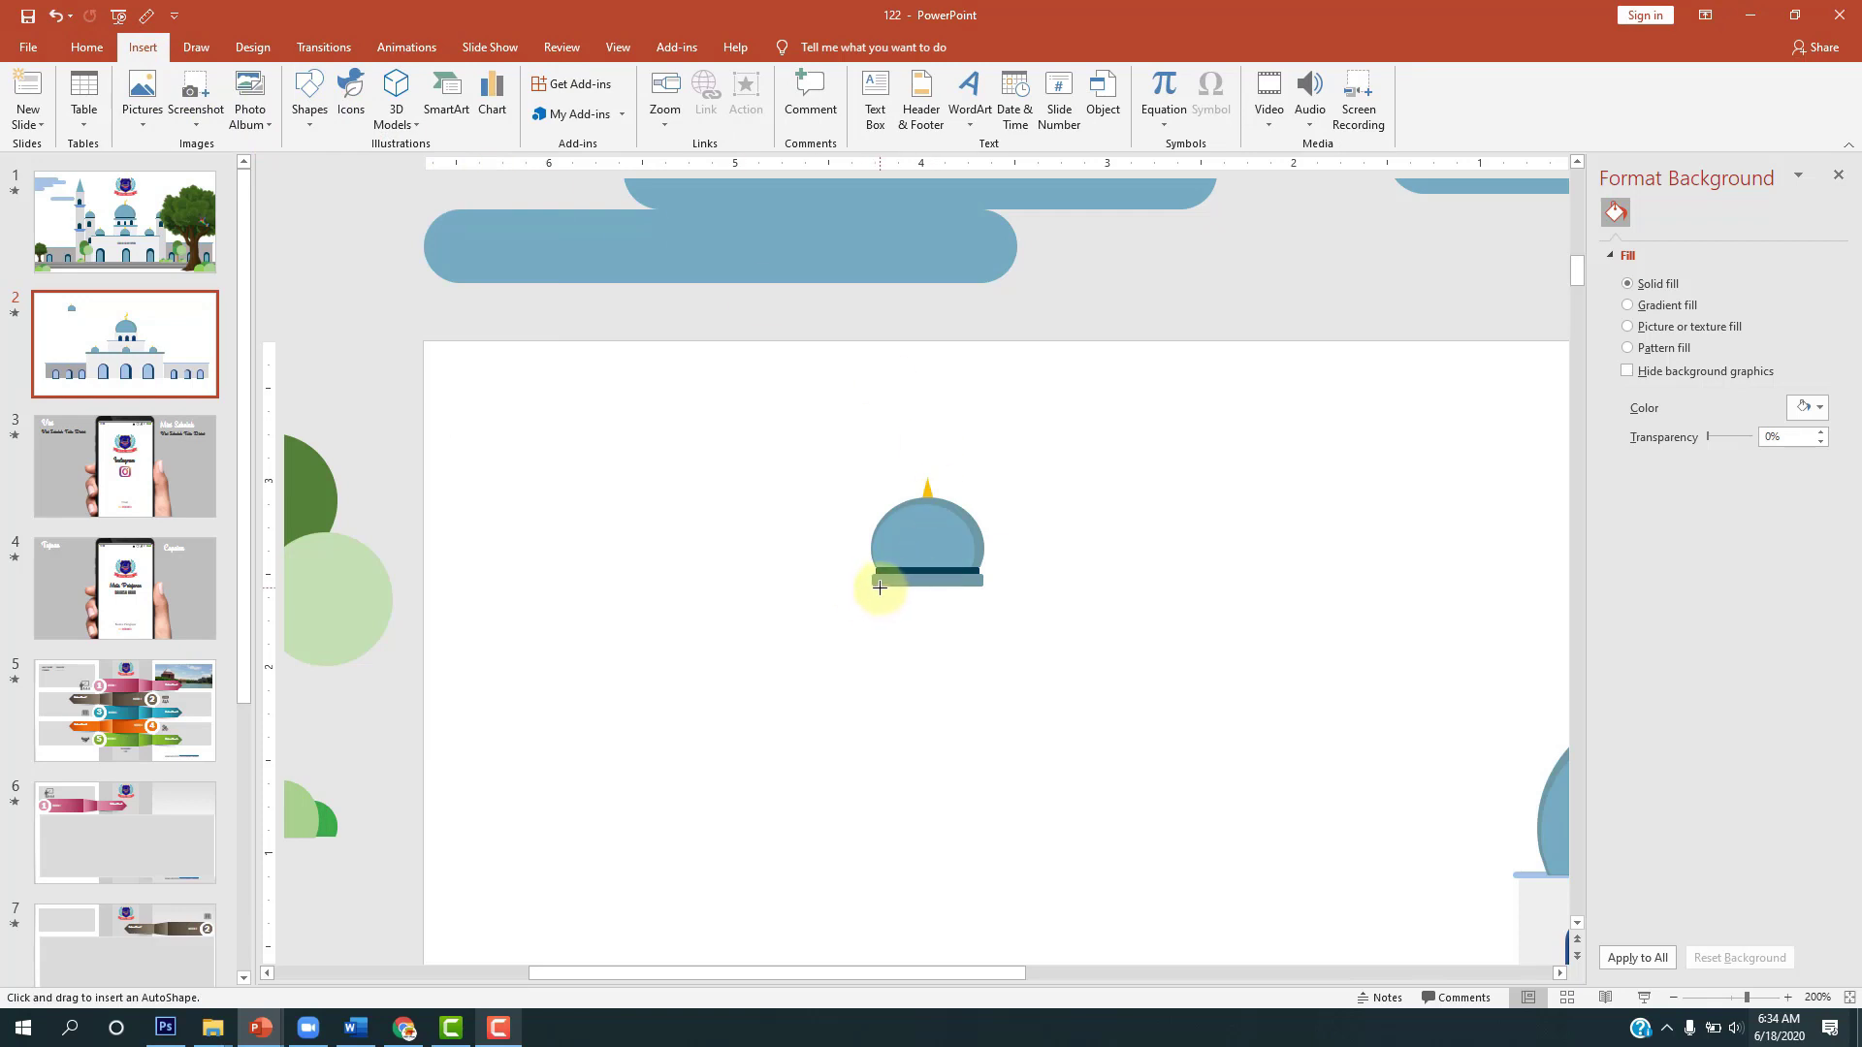
mouse_move(874, 586)
left_mouse_down()
mouse_move(977, 934)
mouse_move(976, 917)
left_mouse_up()
scroll(1181, 575, "down", 1)
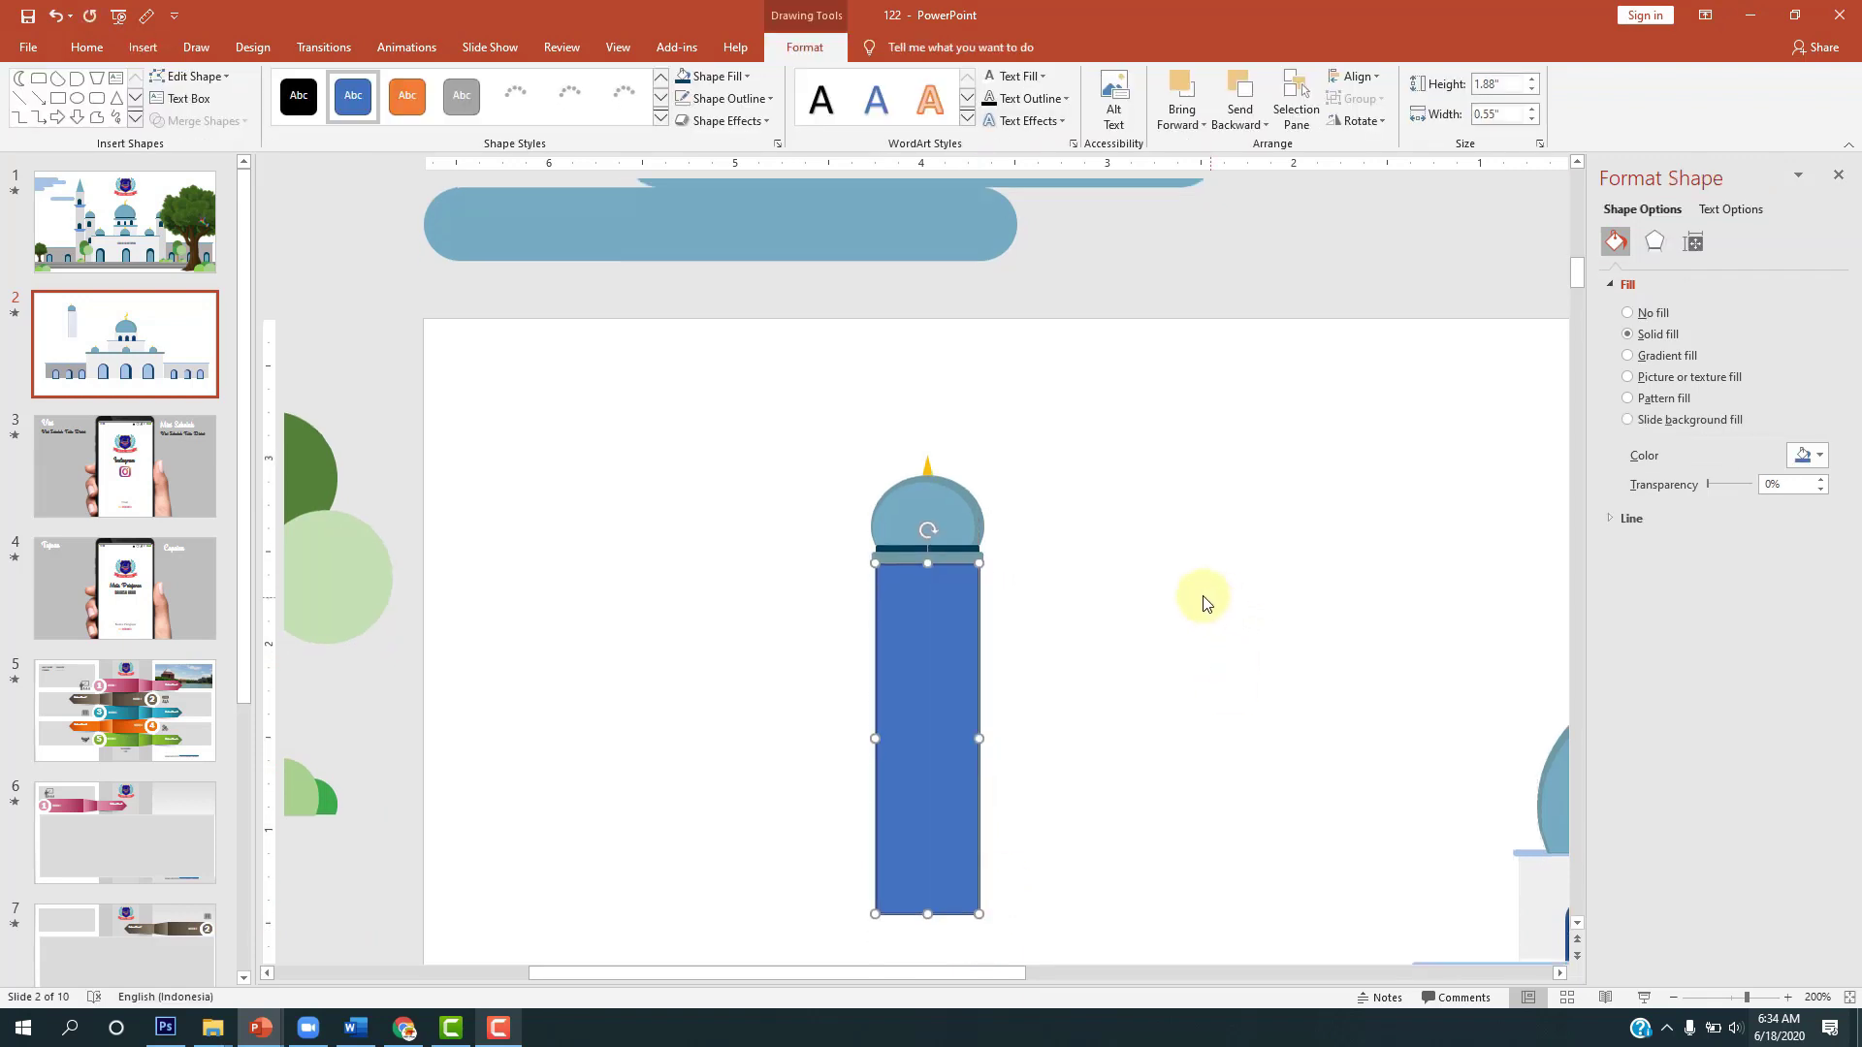
scroll(1174, 562, "down", 2)
scroll(1144, 538, "down", 1)
scroll(1066, 582, "down", 1)
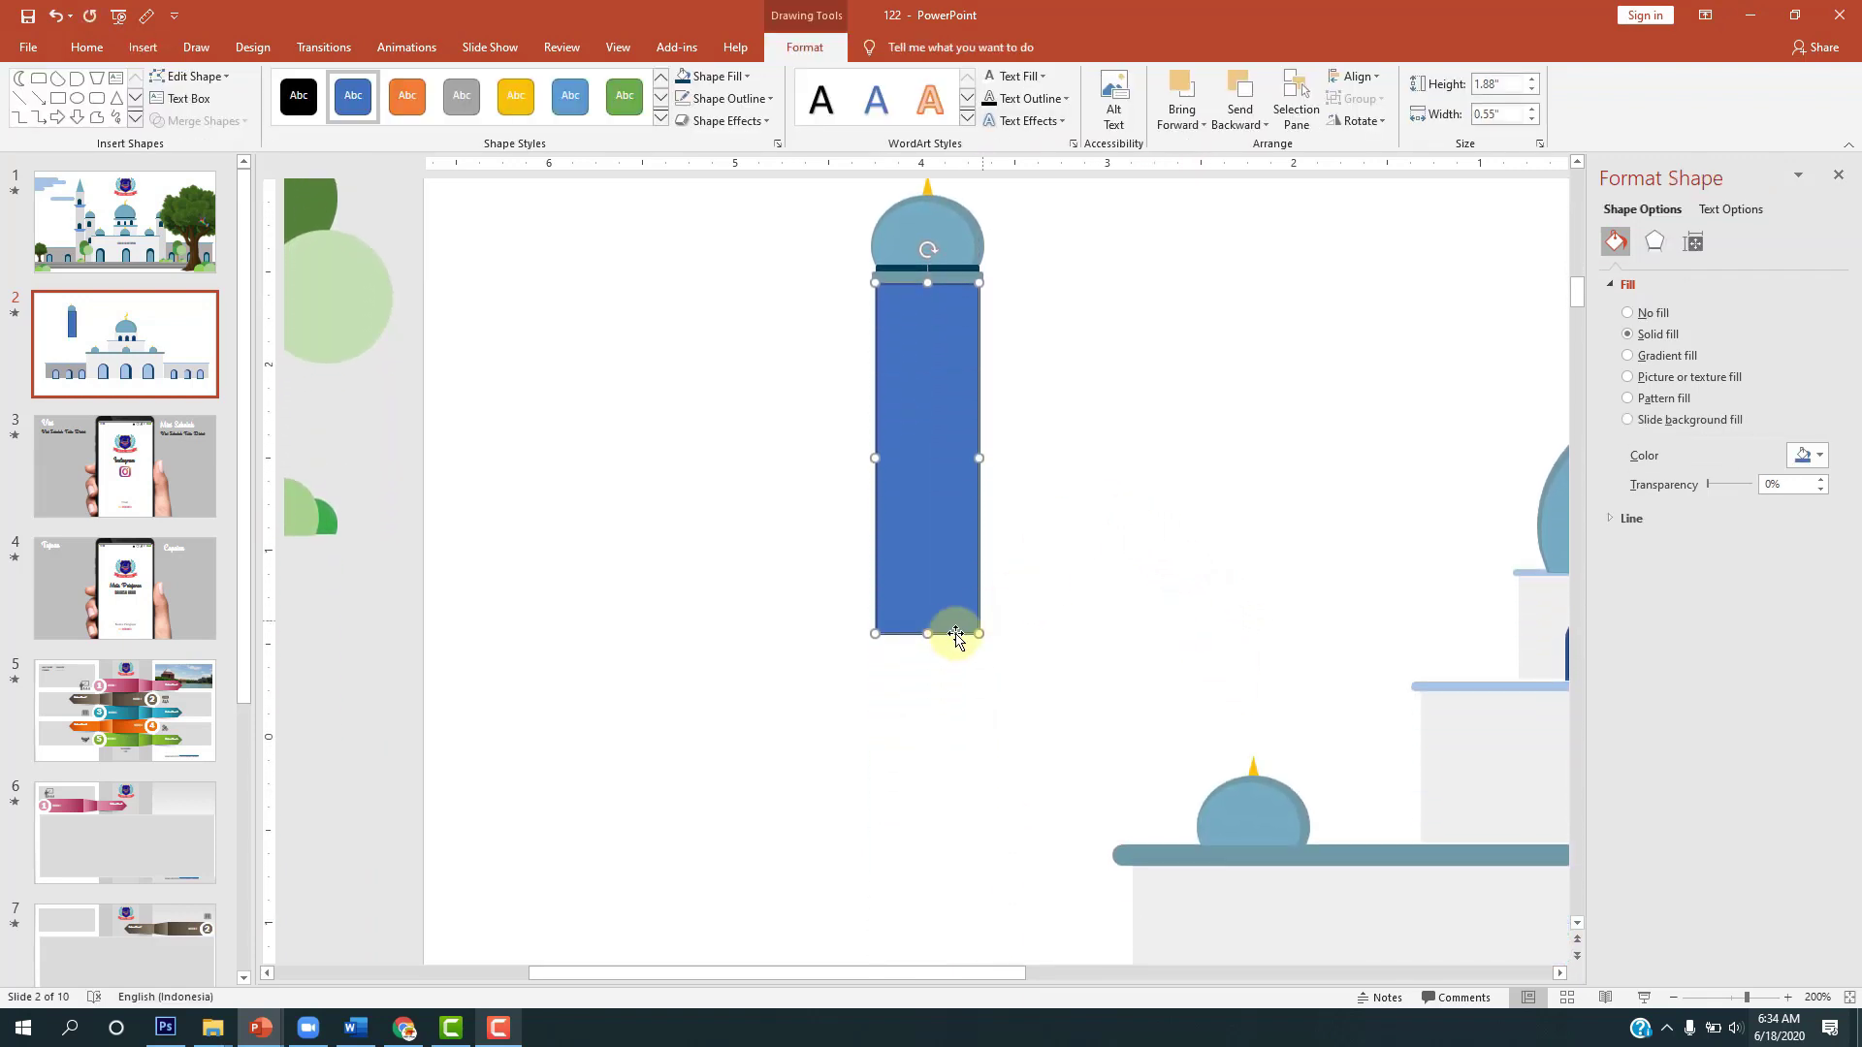
left_click_drag(930, 634, 928, 768)
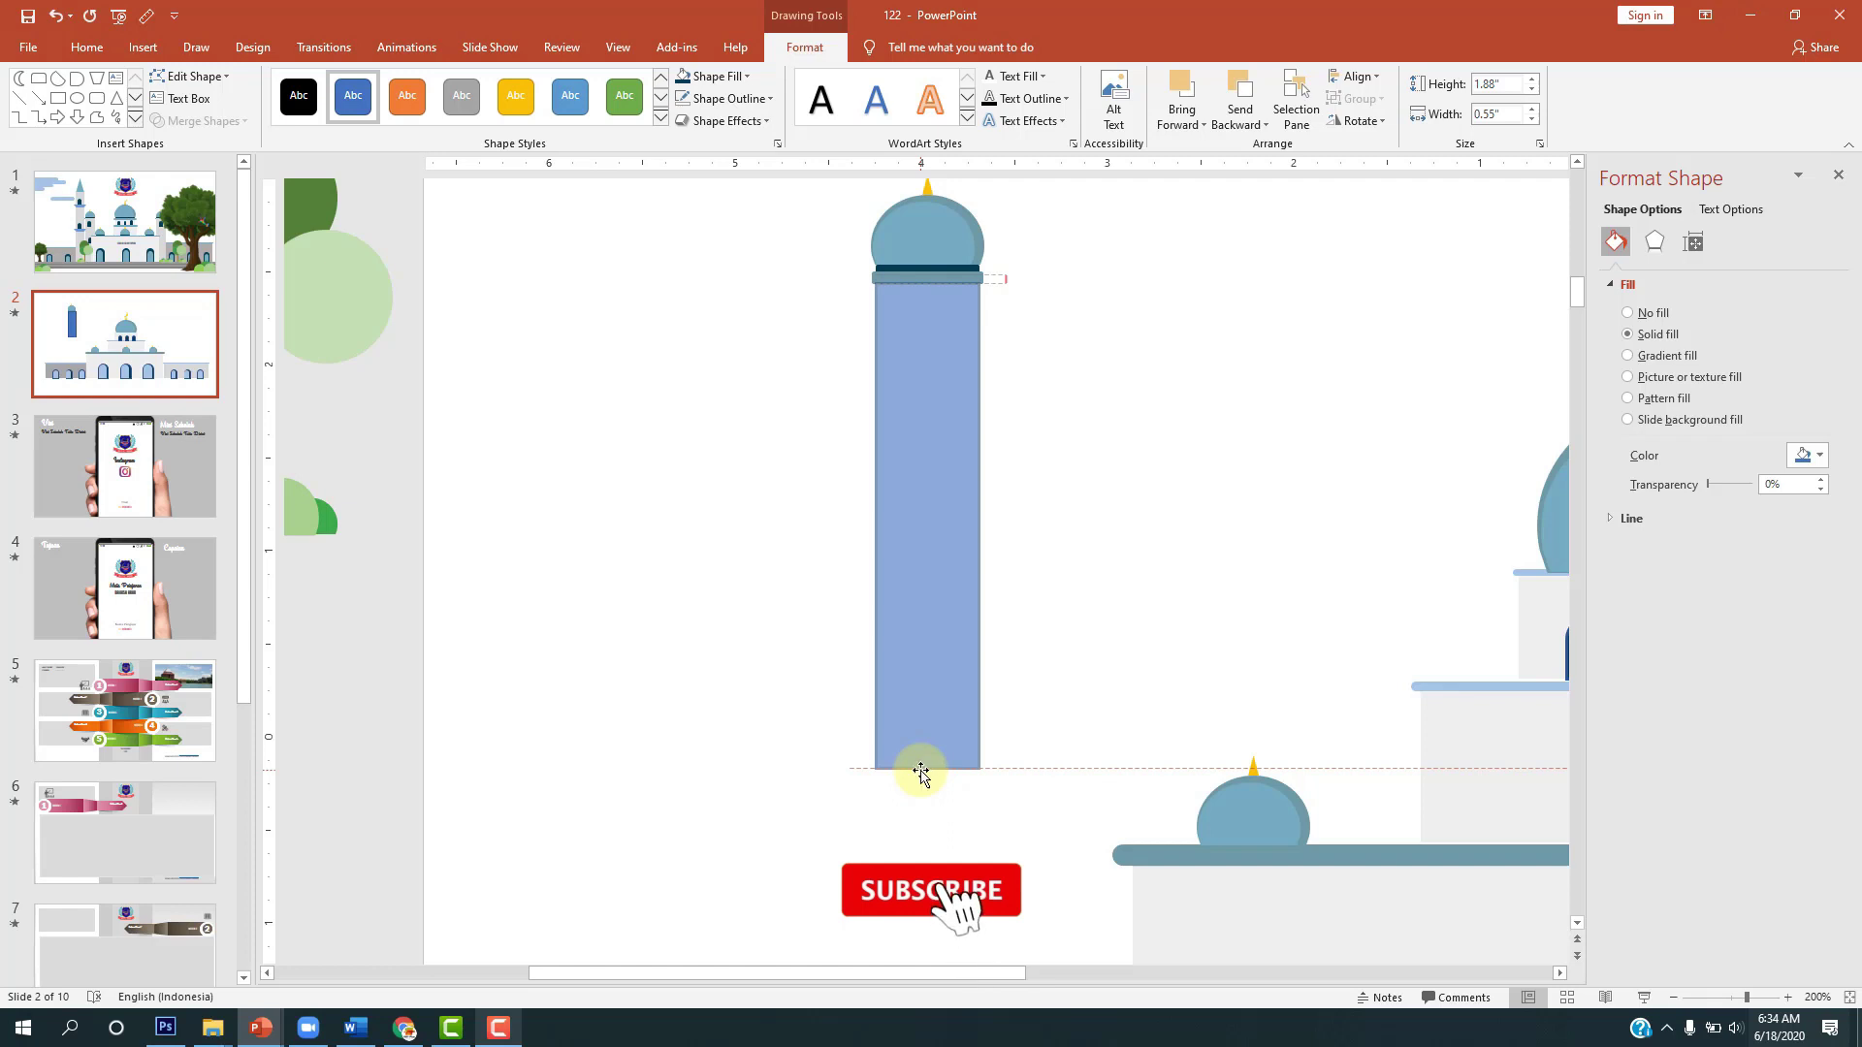
Step: Remove the column's outline and fill it with a light grey recent colour
left_click(727, 98)
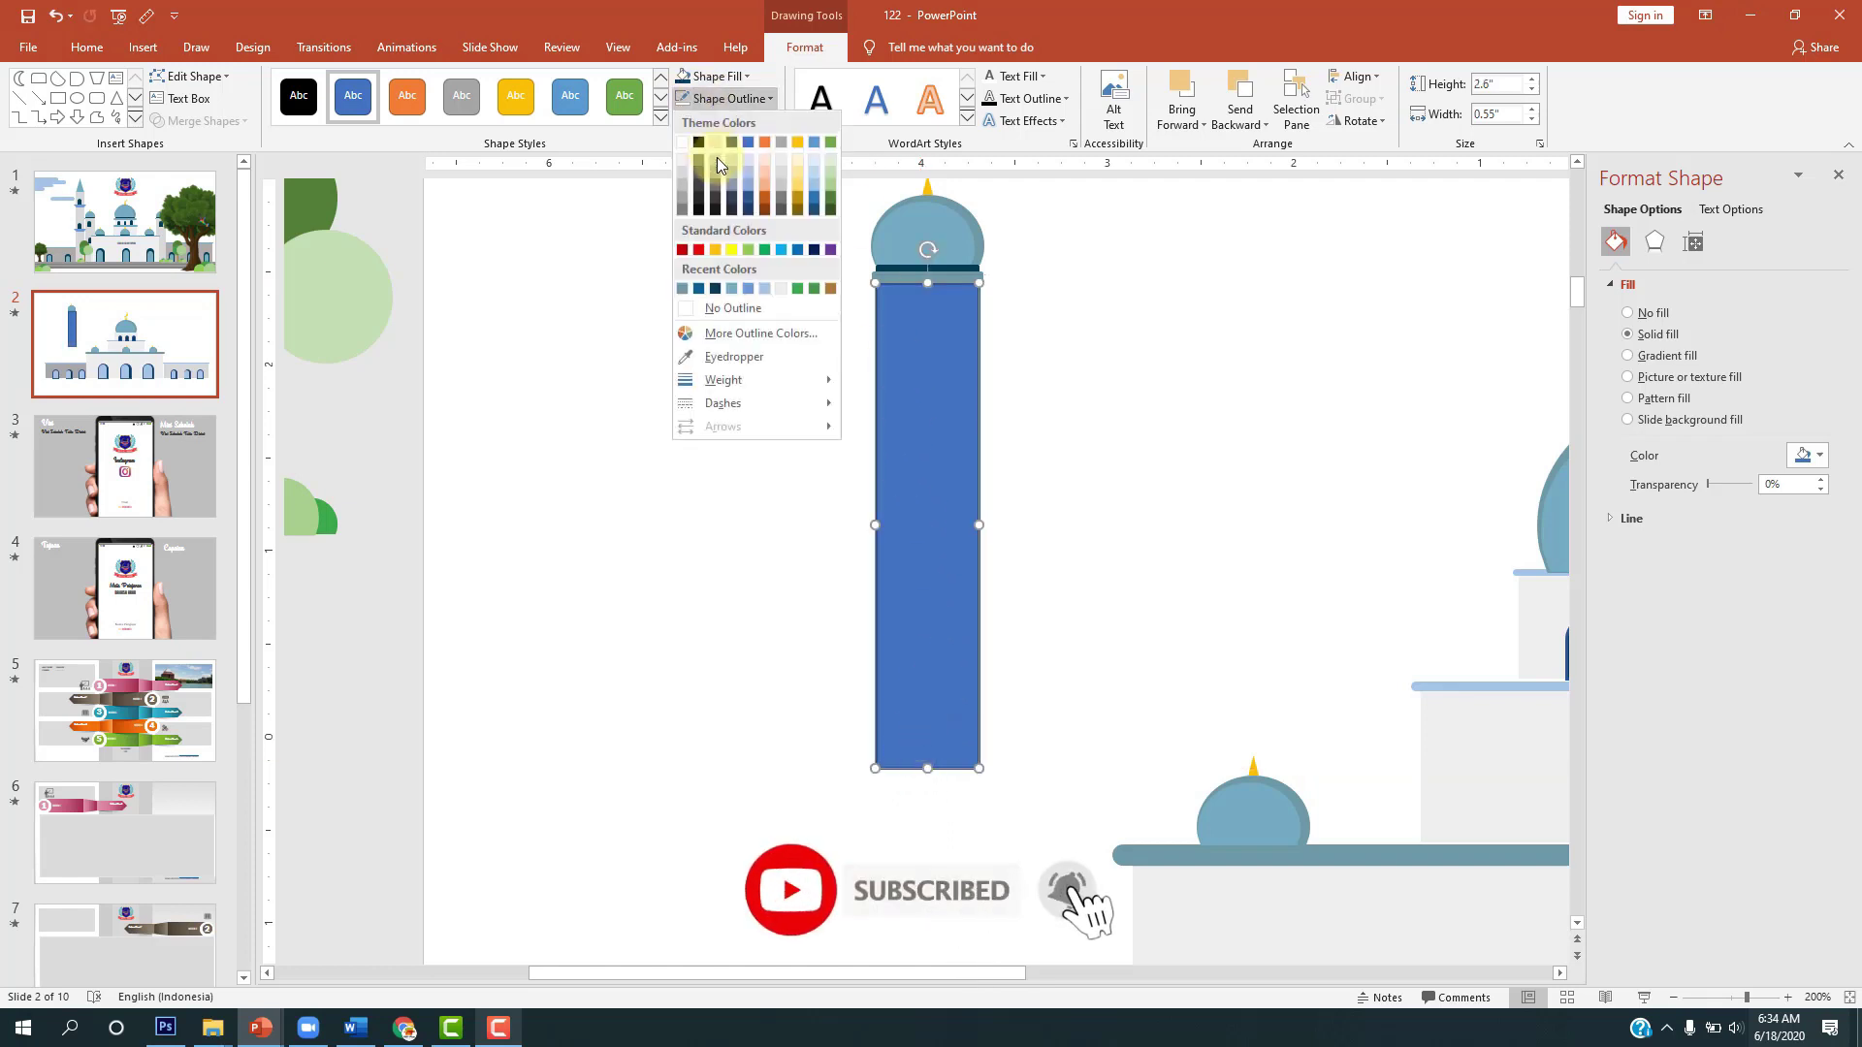
left_click(731, 306)
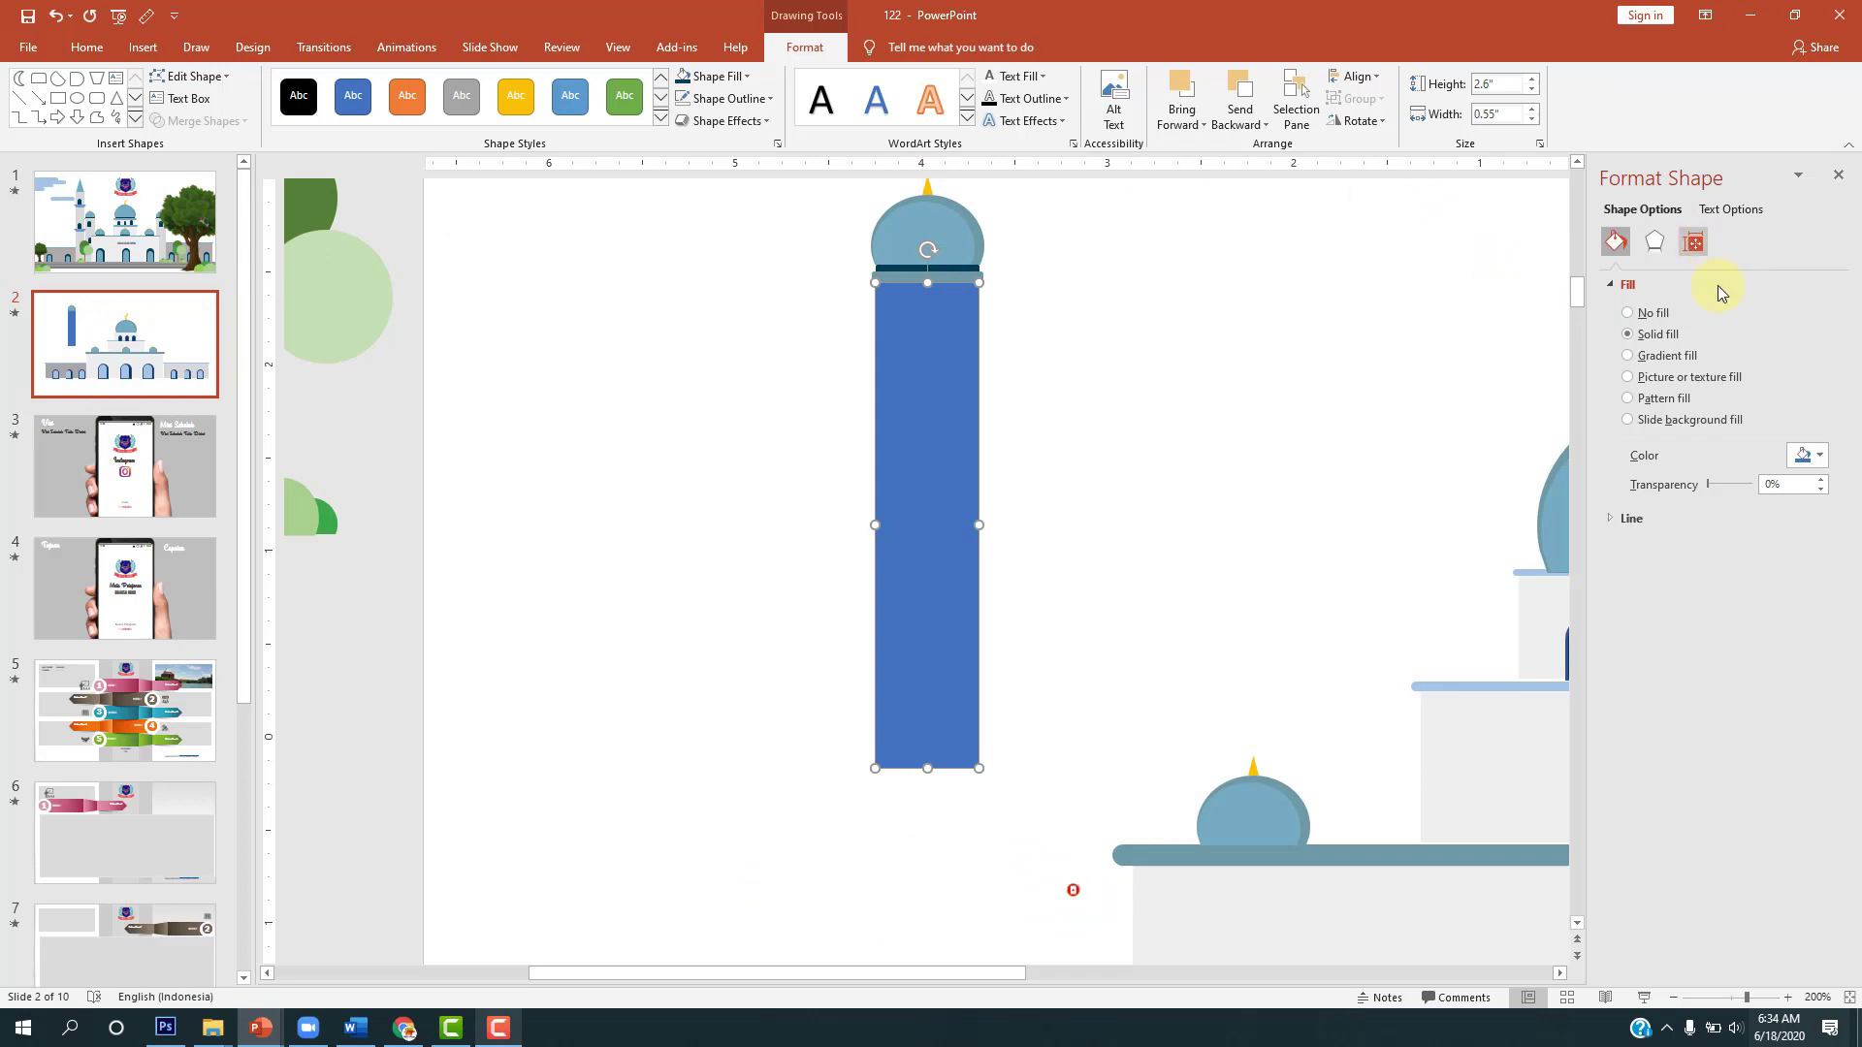
left_click(1814, 460)
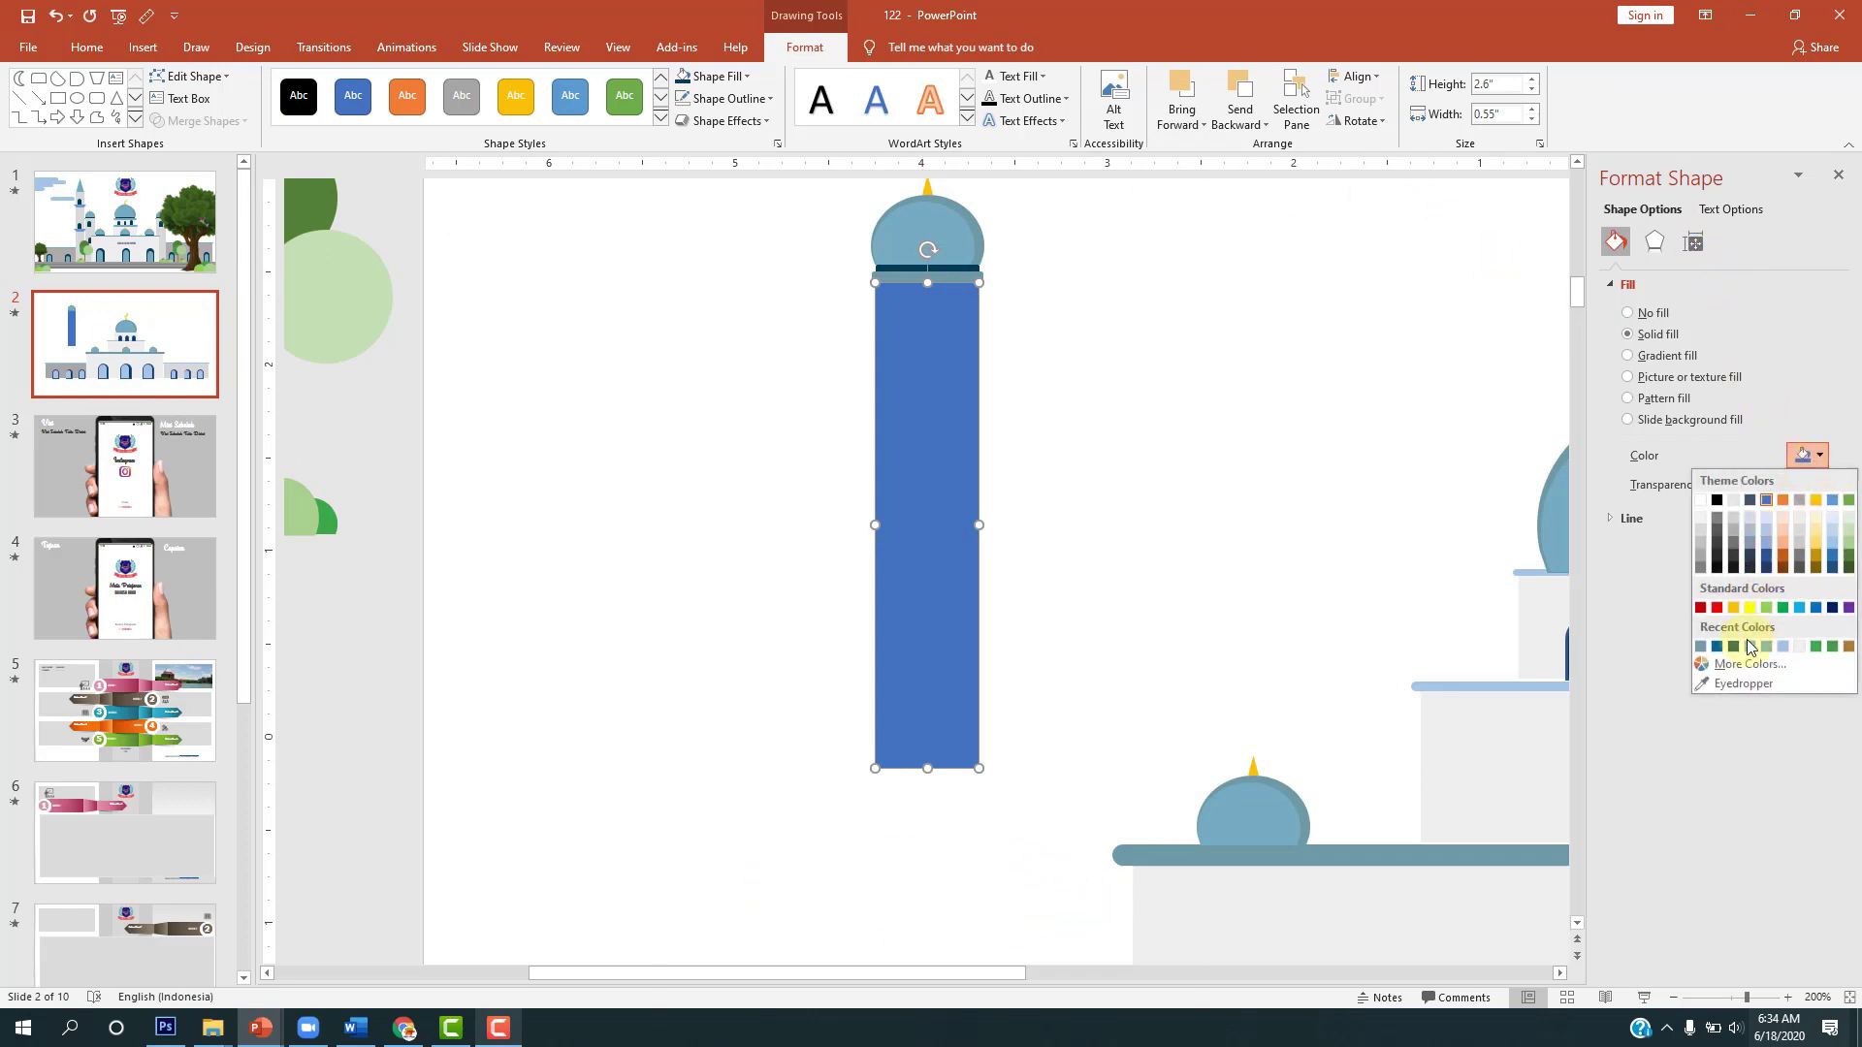
left_click(1796, 648)
left_click(1161, 419)
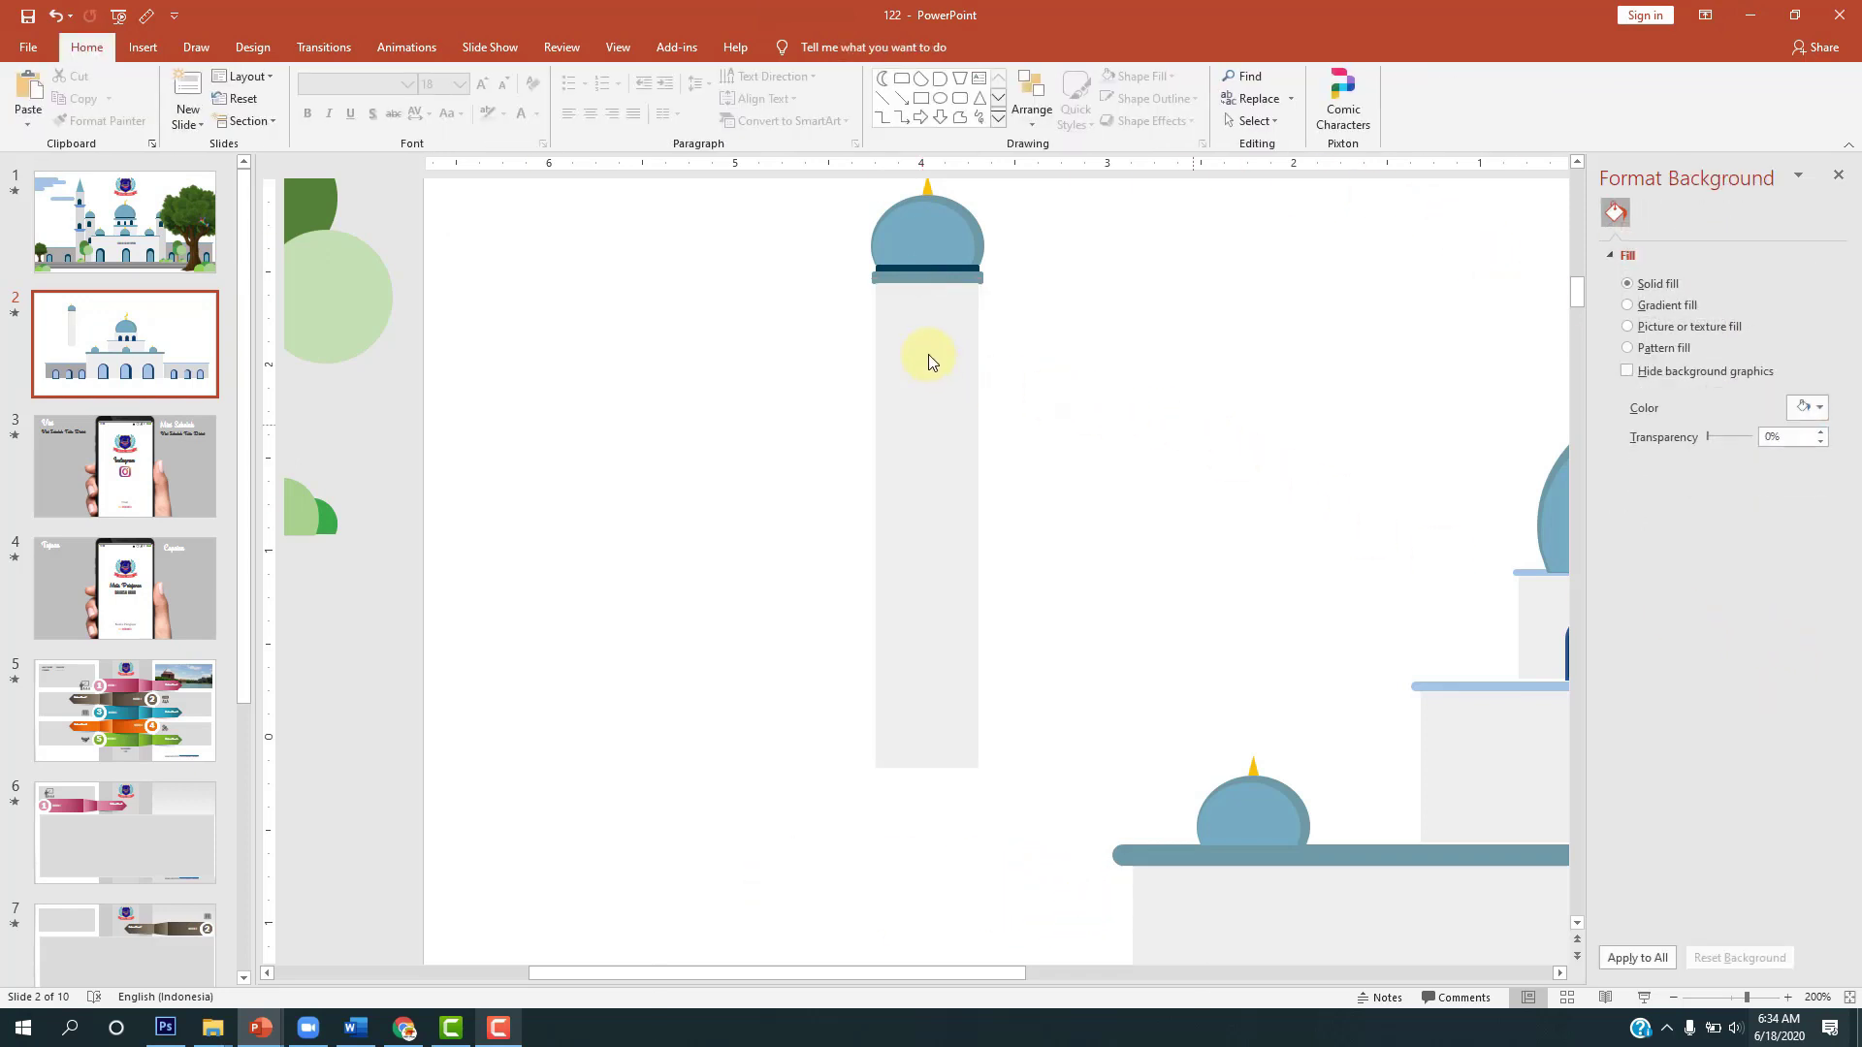
scroll(902, 373, "down", 5)
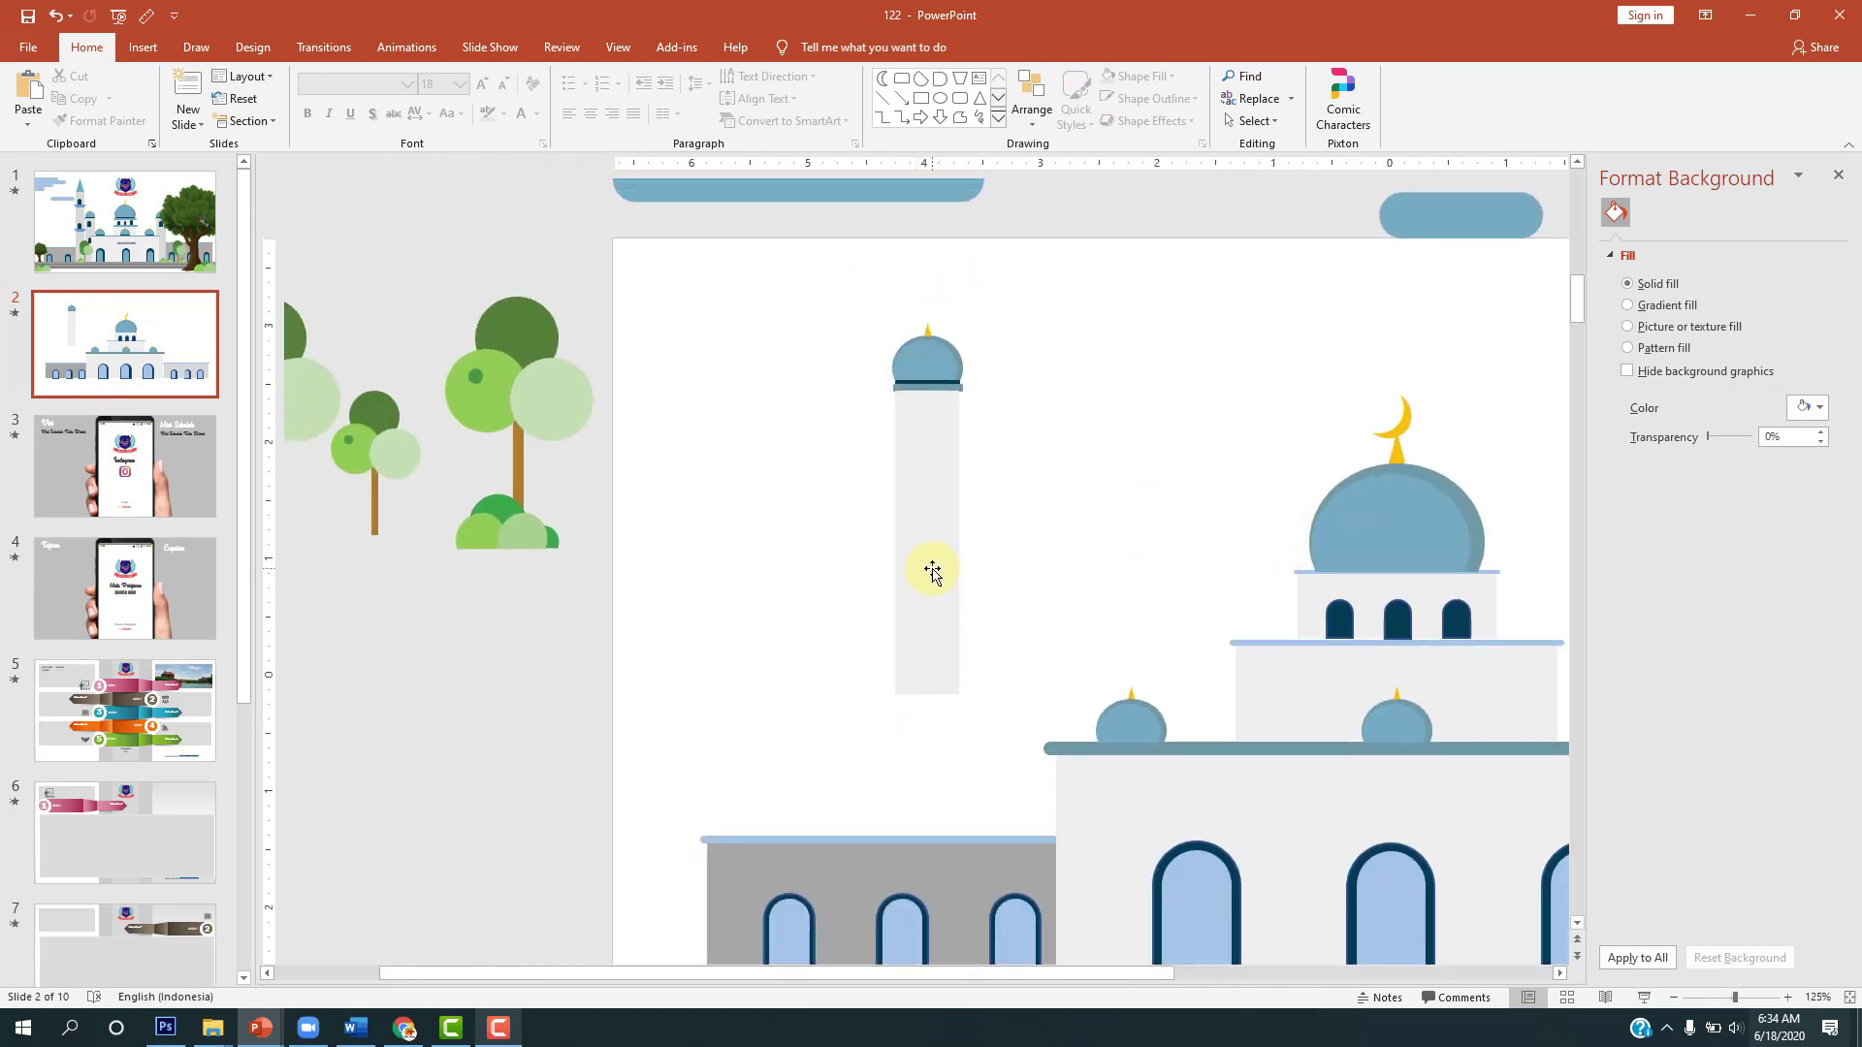
mouse_move(823, 307)
left_mouse_down()
mouse_move(1047, 719)
mouse_move(970, 710)
mouse_move(990, 804)
left_mouse_up()
key("ctrl+z")
Step: Move the dome and column together down onto the left wing's roof, undoing stray adjustments
left_click(1089, 507)
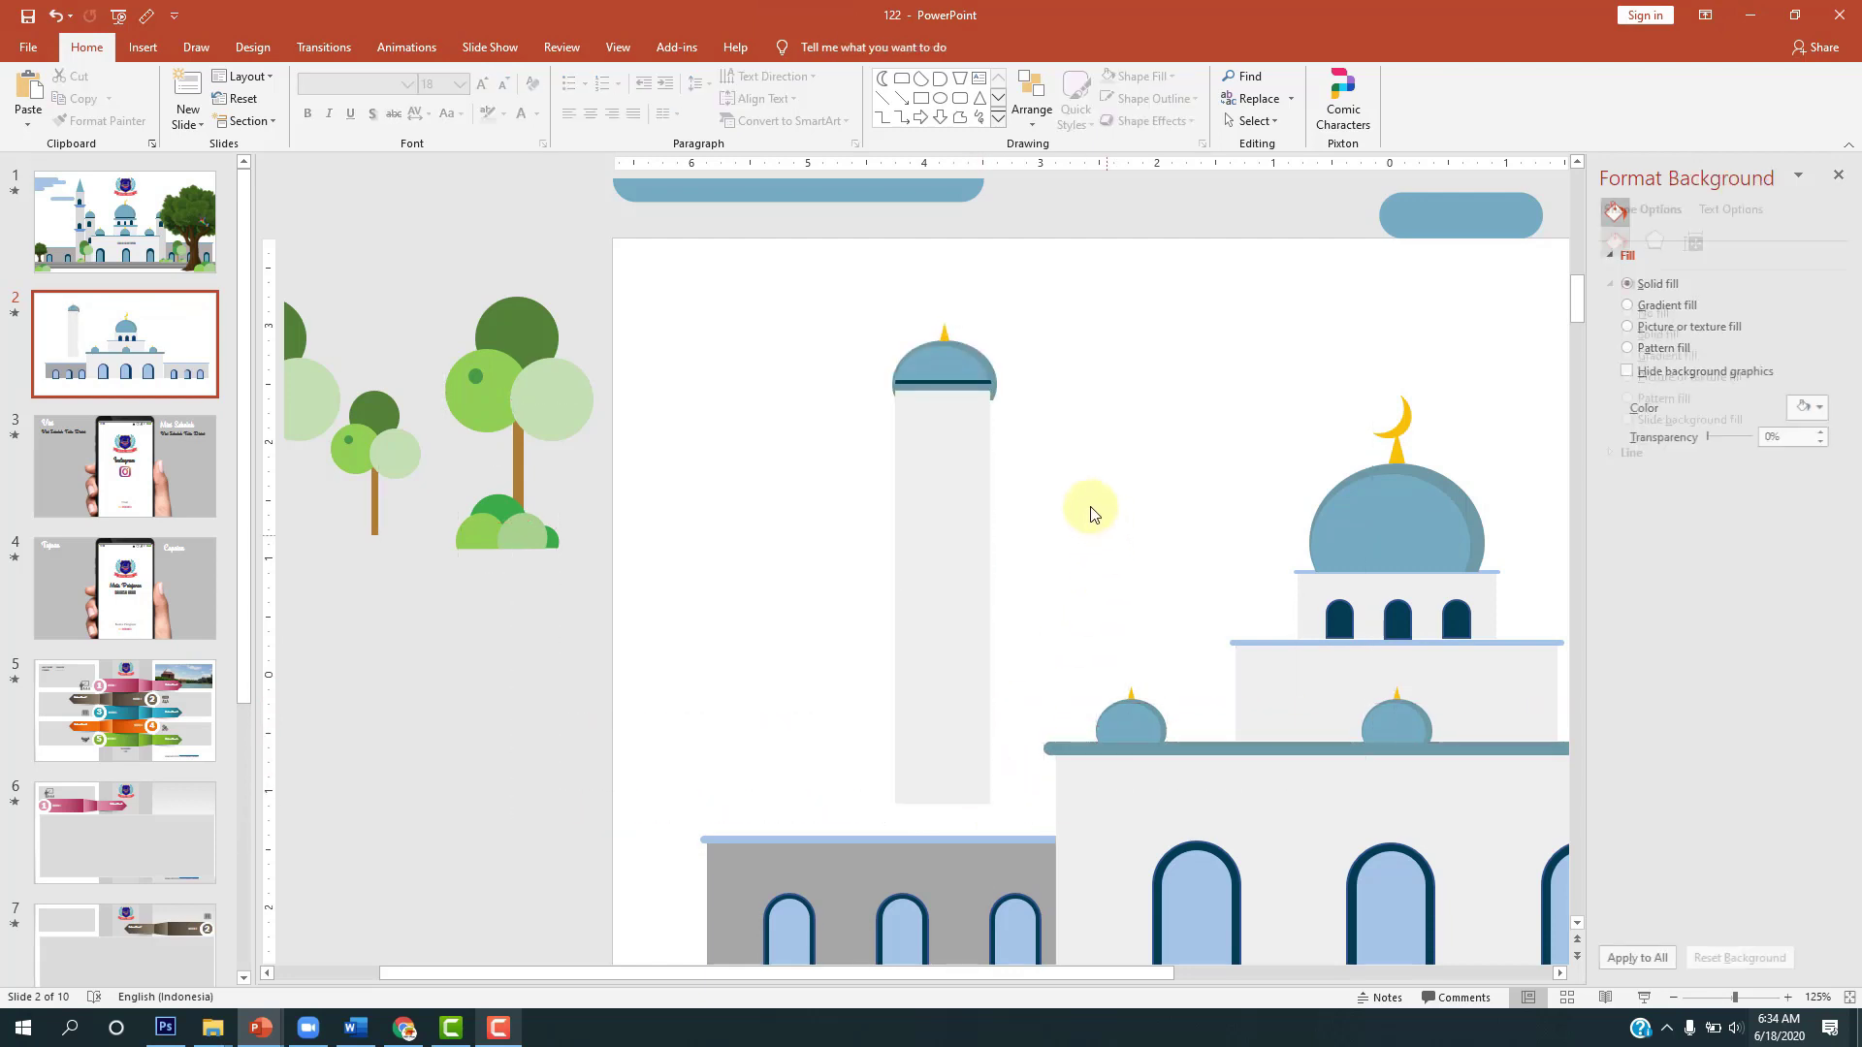
left_click(967, 443)
left_click_drag(968, 443, 969, 453)
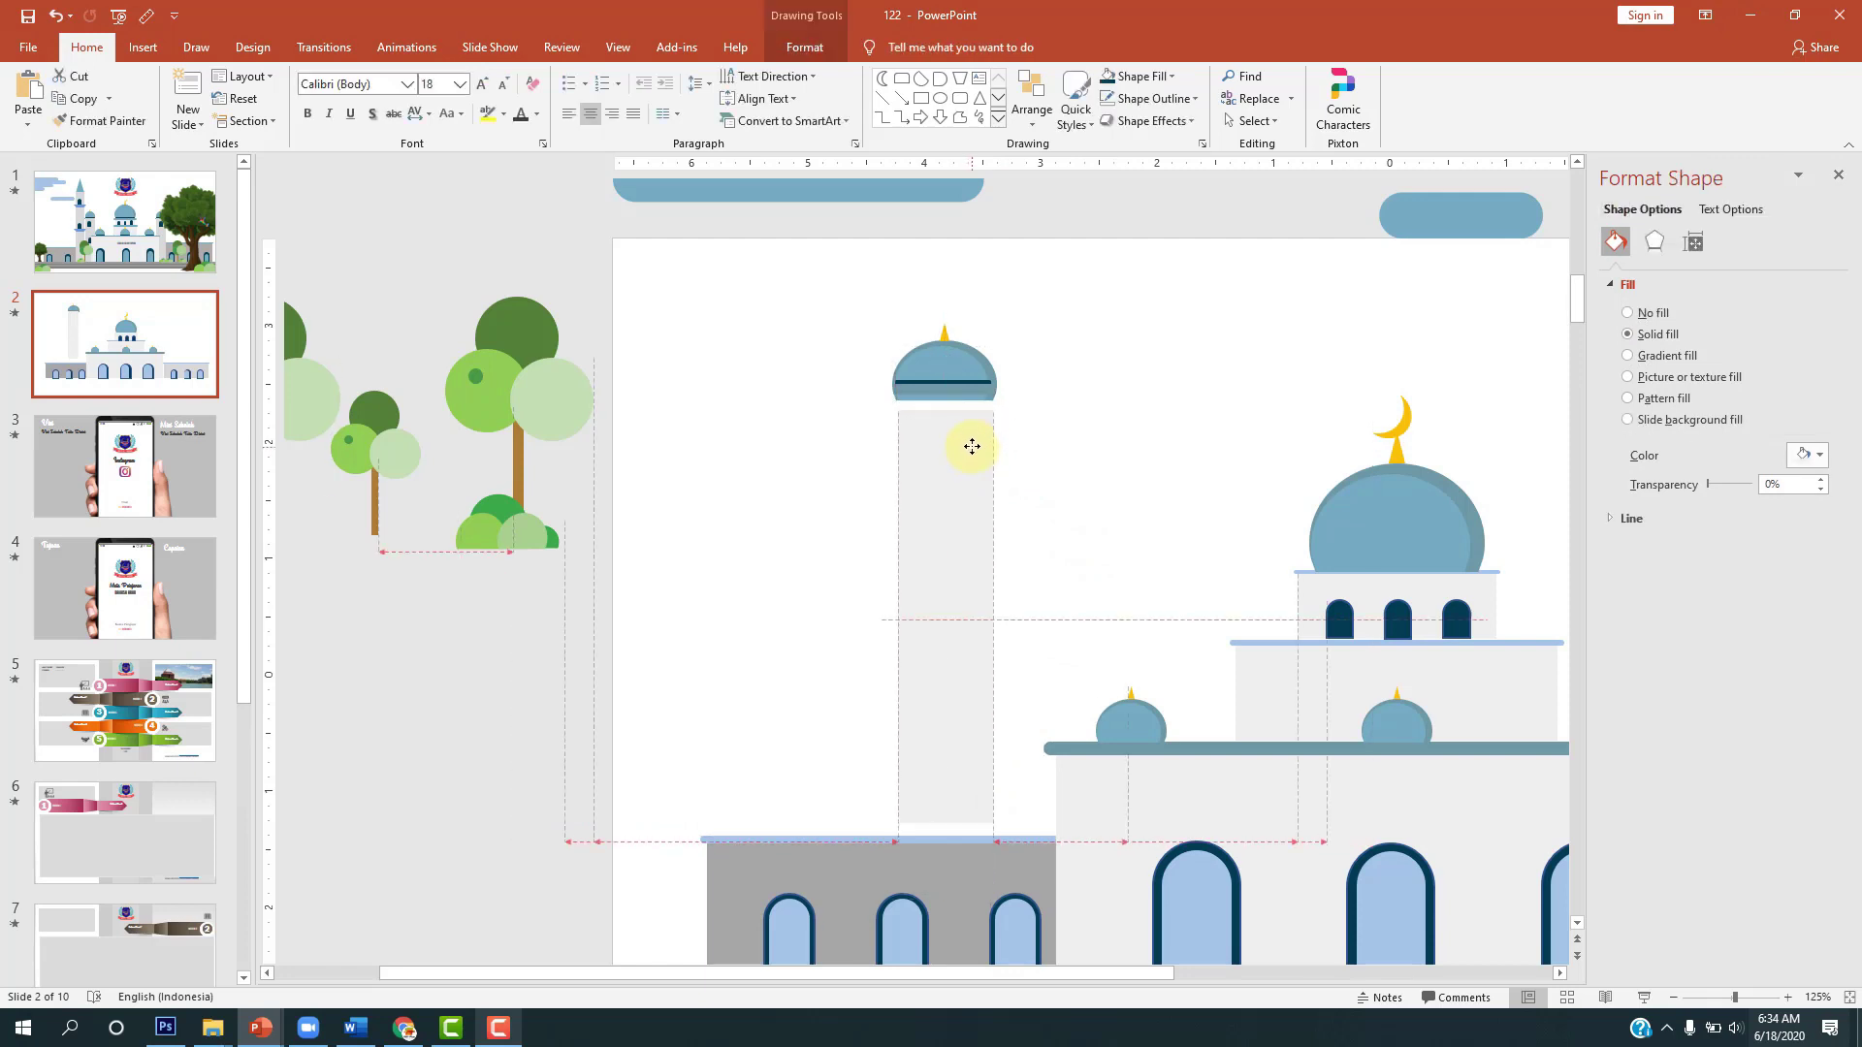
left_click(1072, 433)
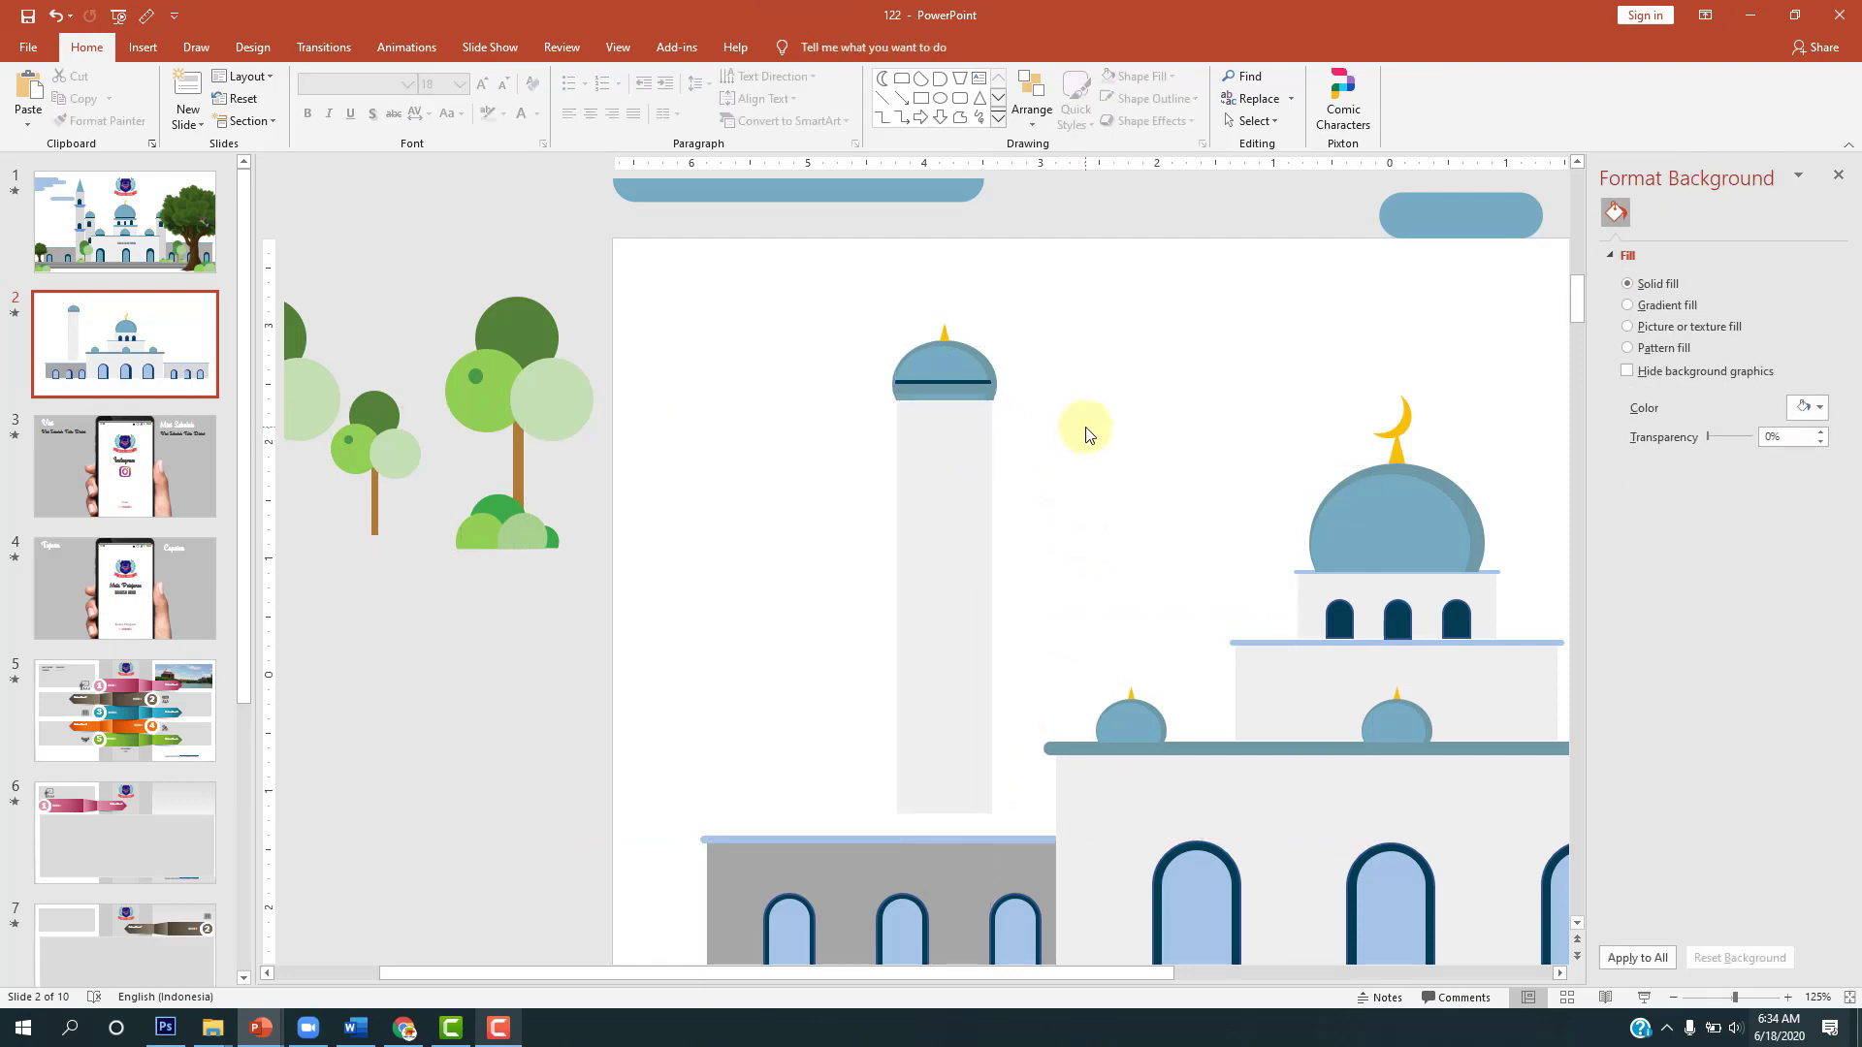
key("ctrl+z")
left_click(1087, 432)
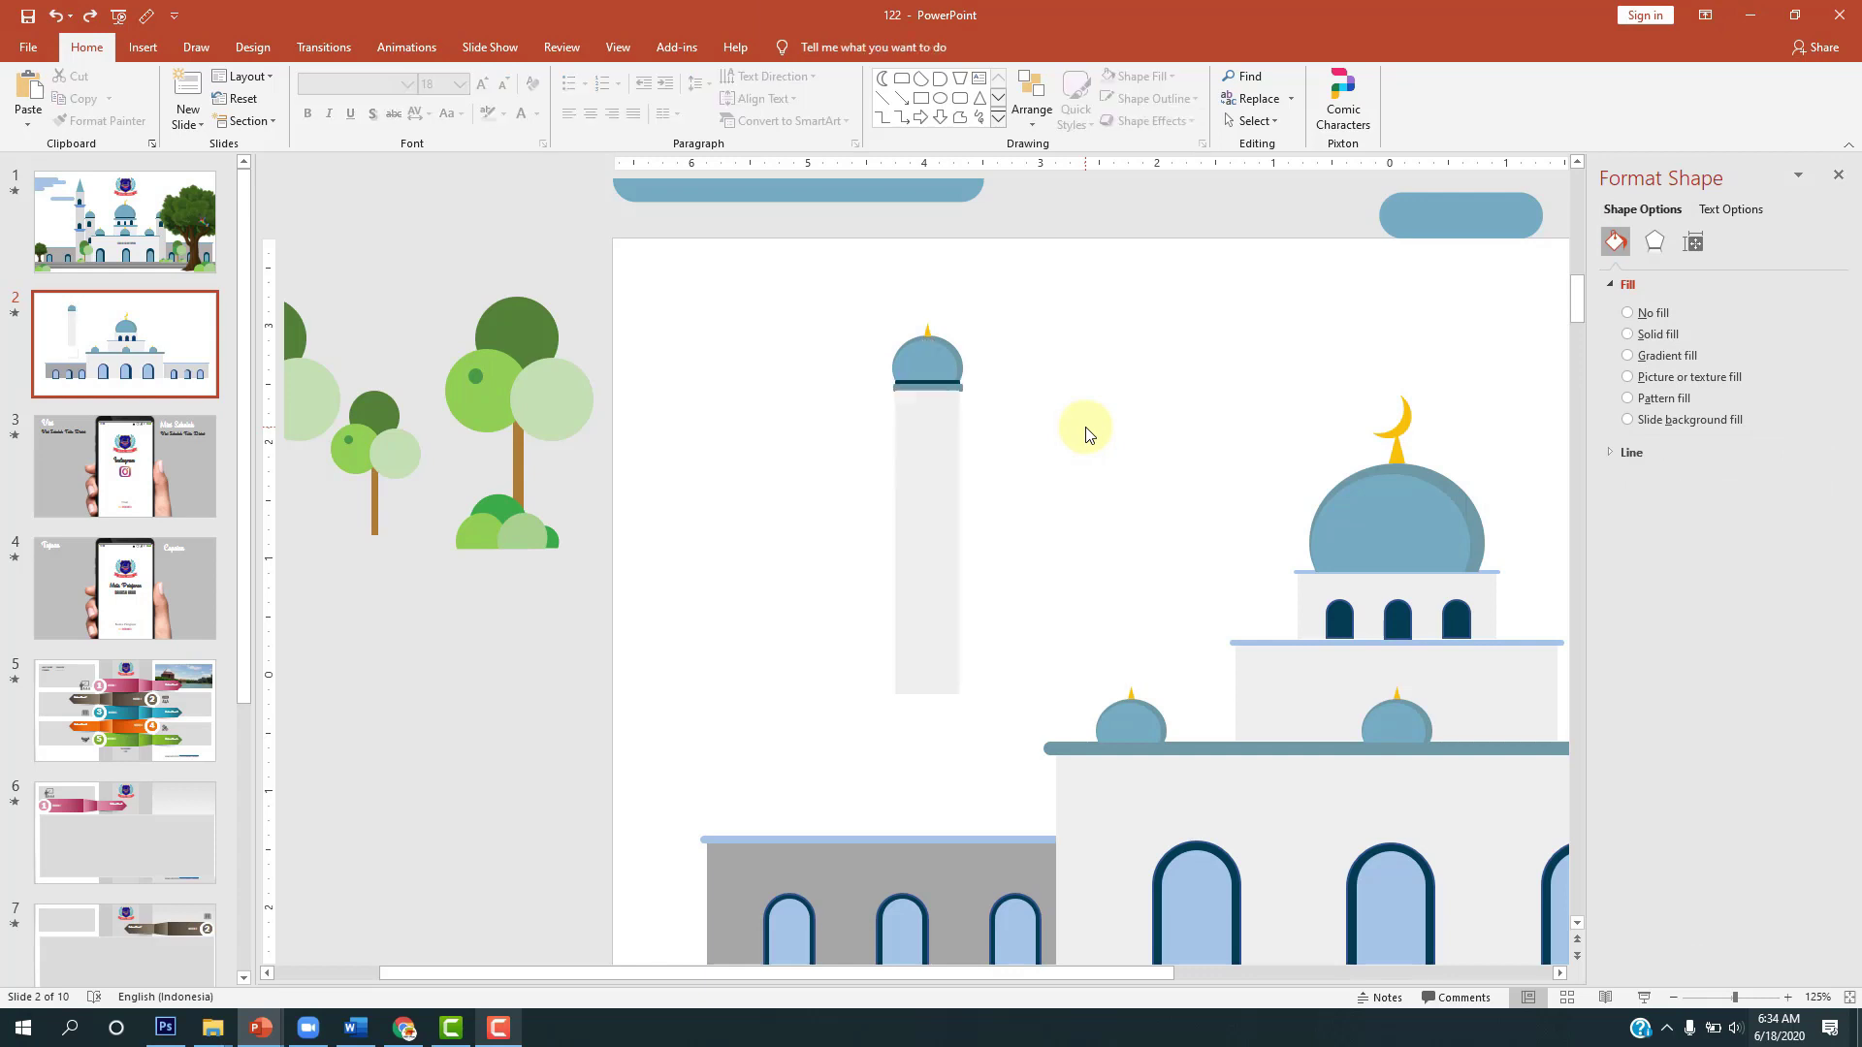
left_click(923, 428)
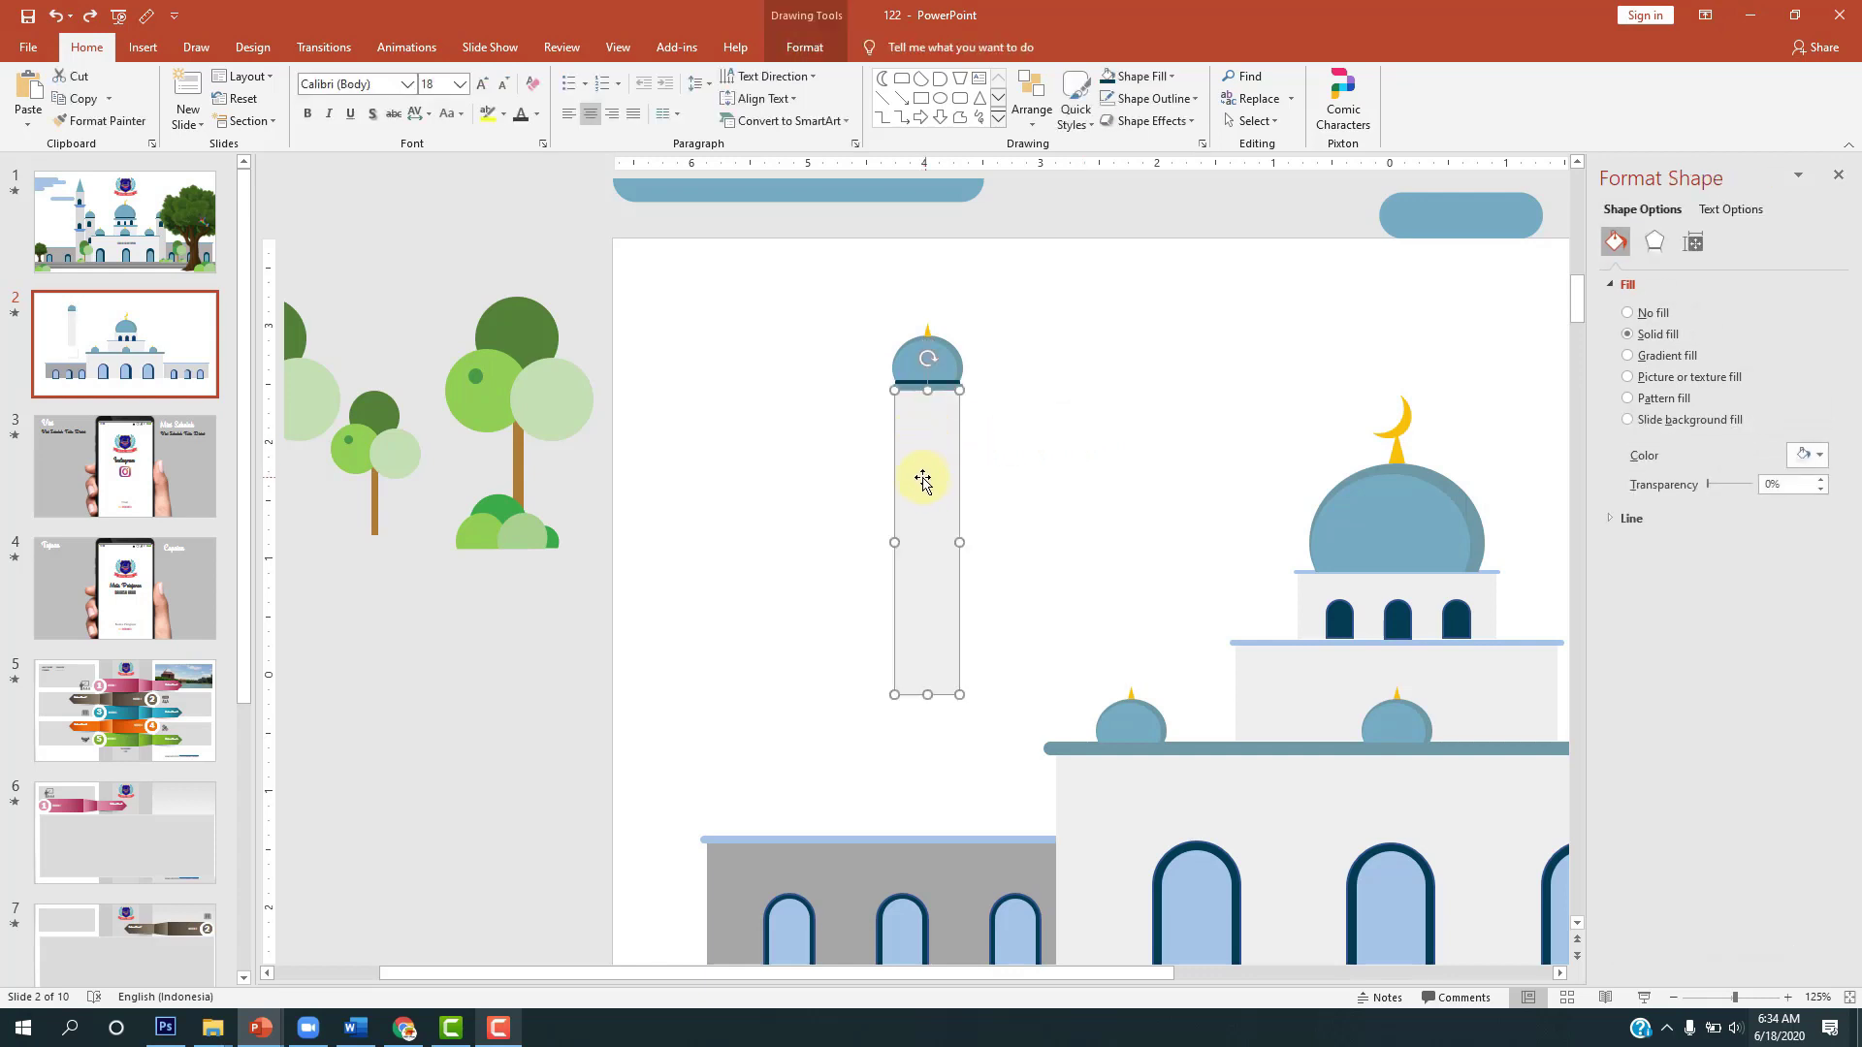
left_click_drag(926, 694, 938, 779)
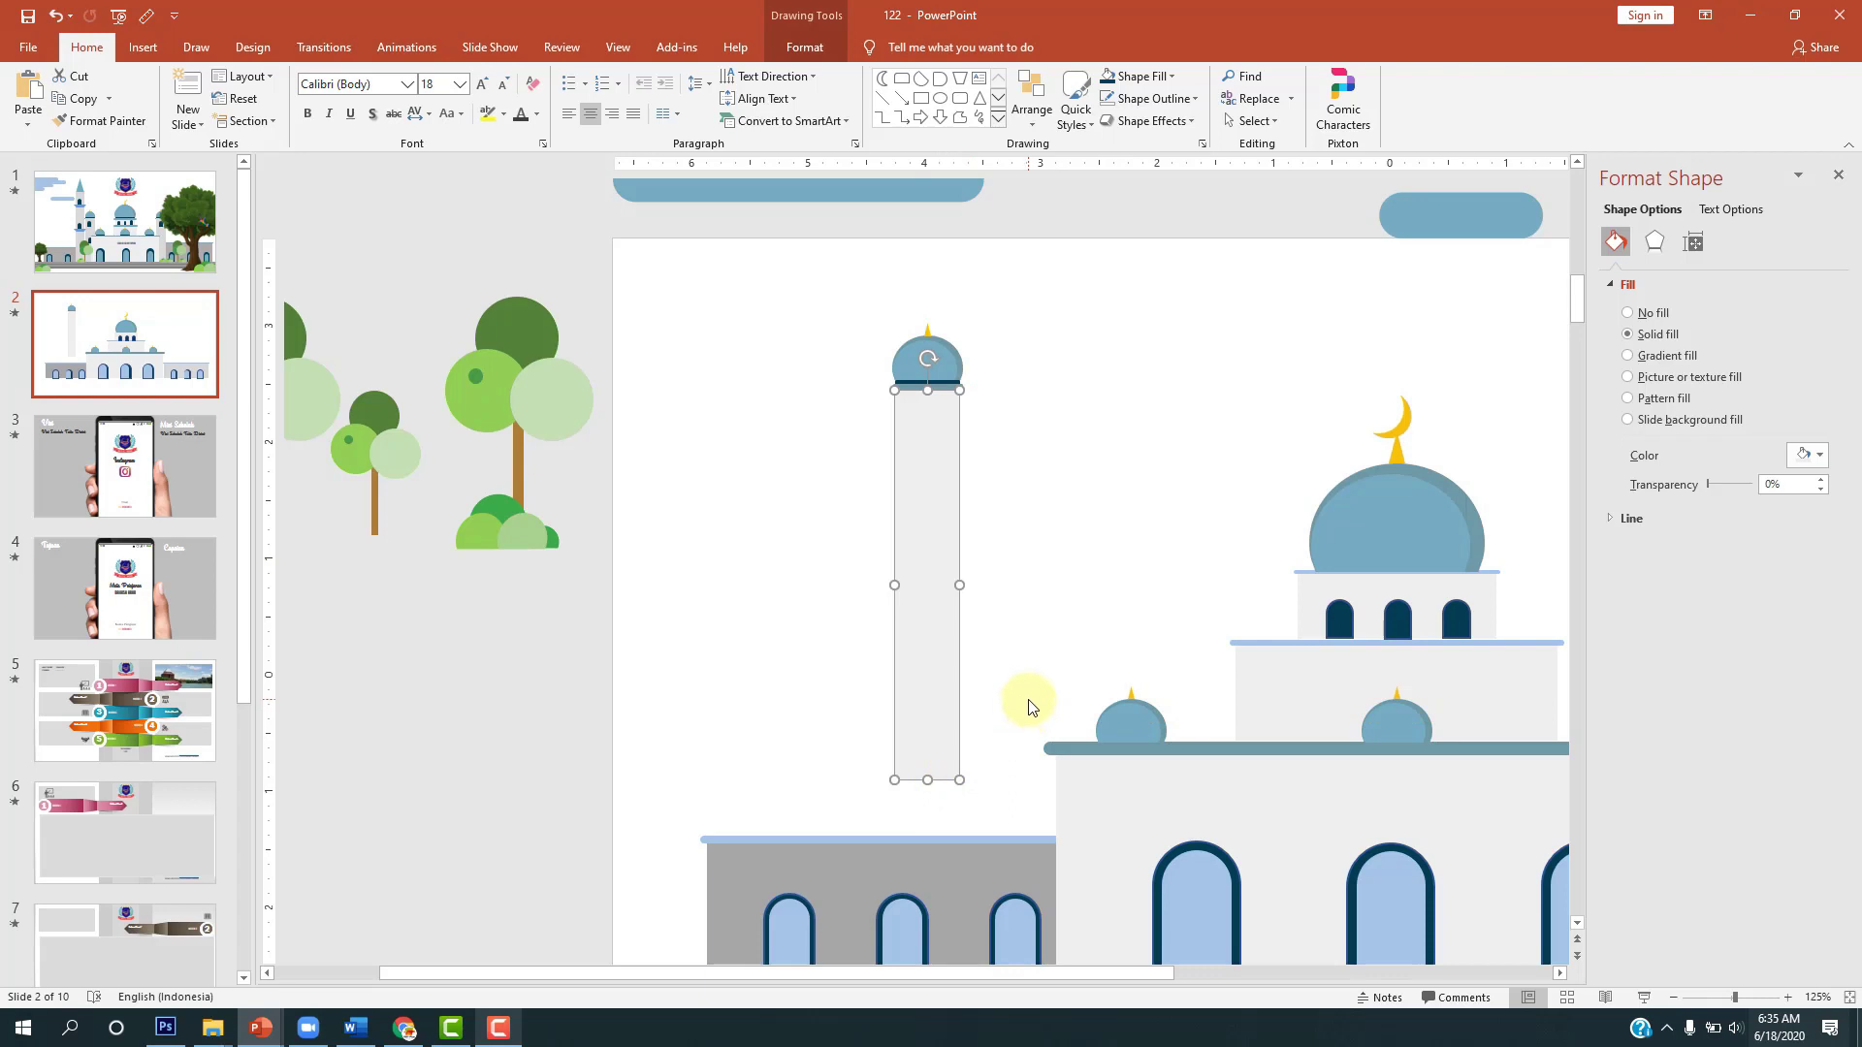
key("ctrl+z")
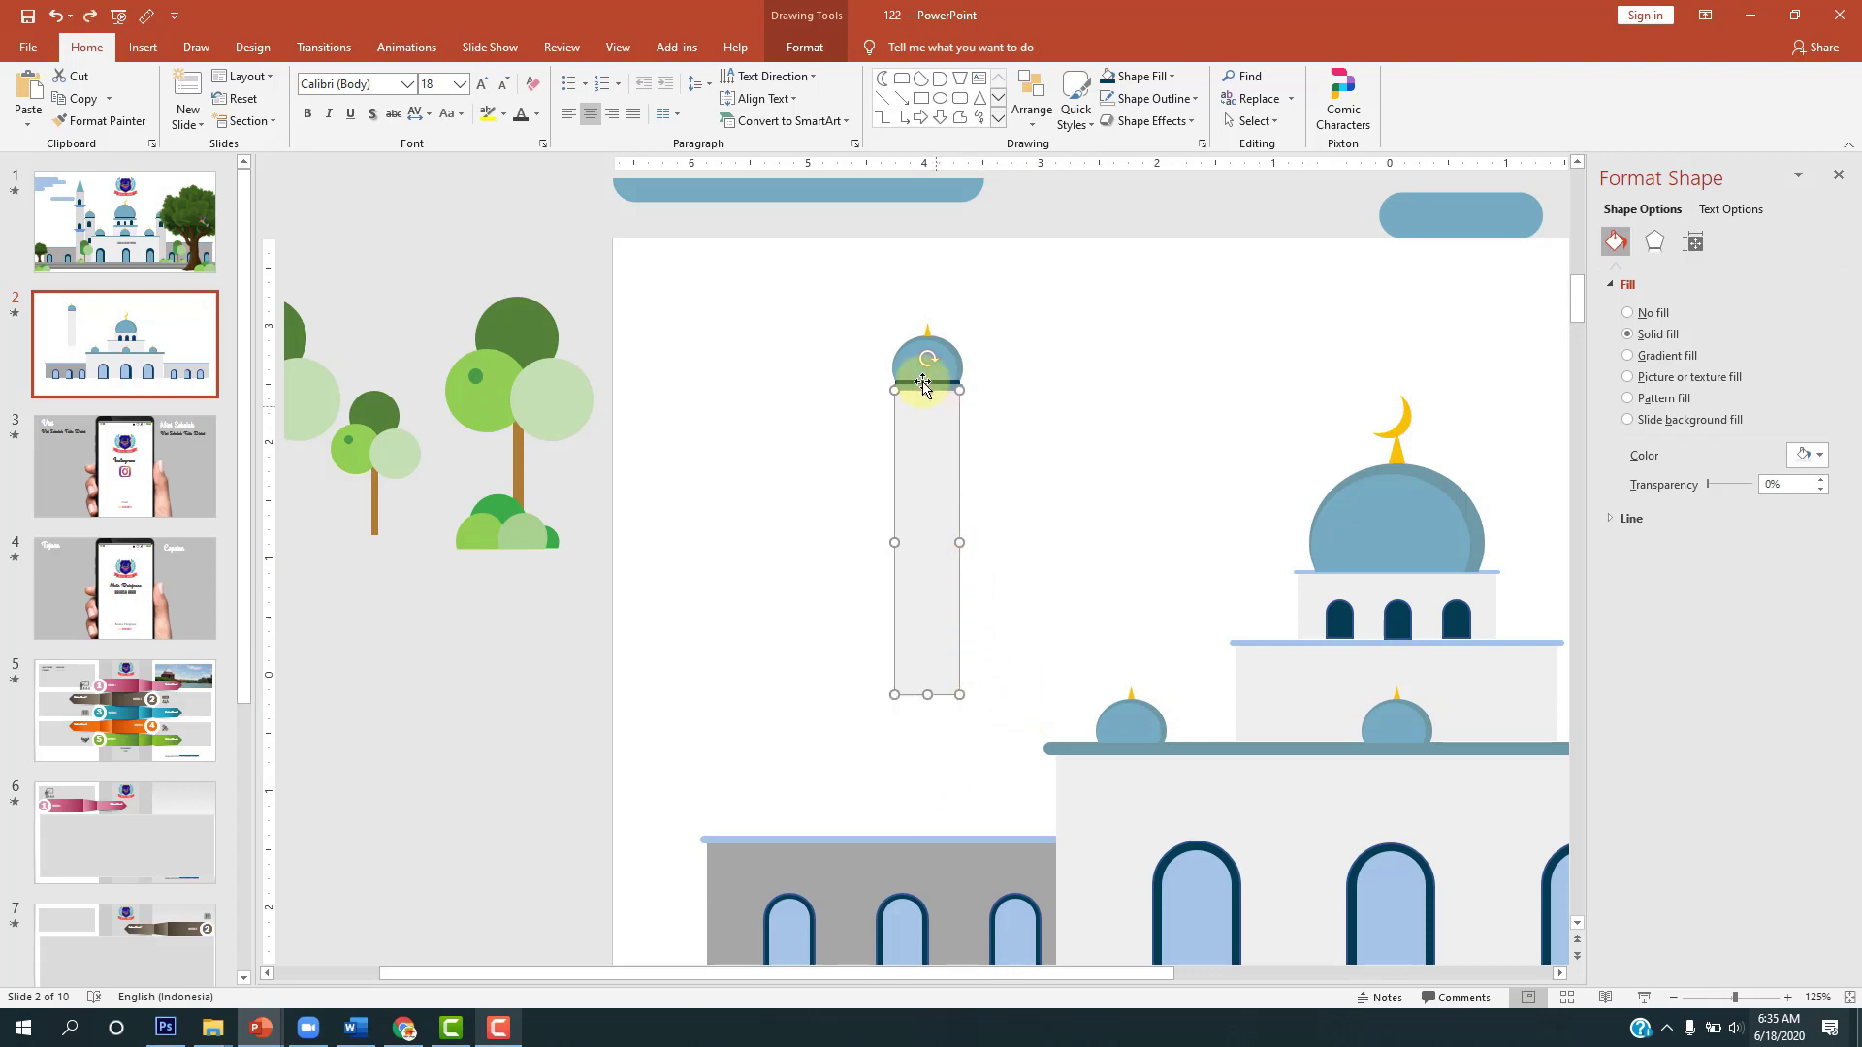
left_click_drag(1043, 725, 863, 313)
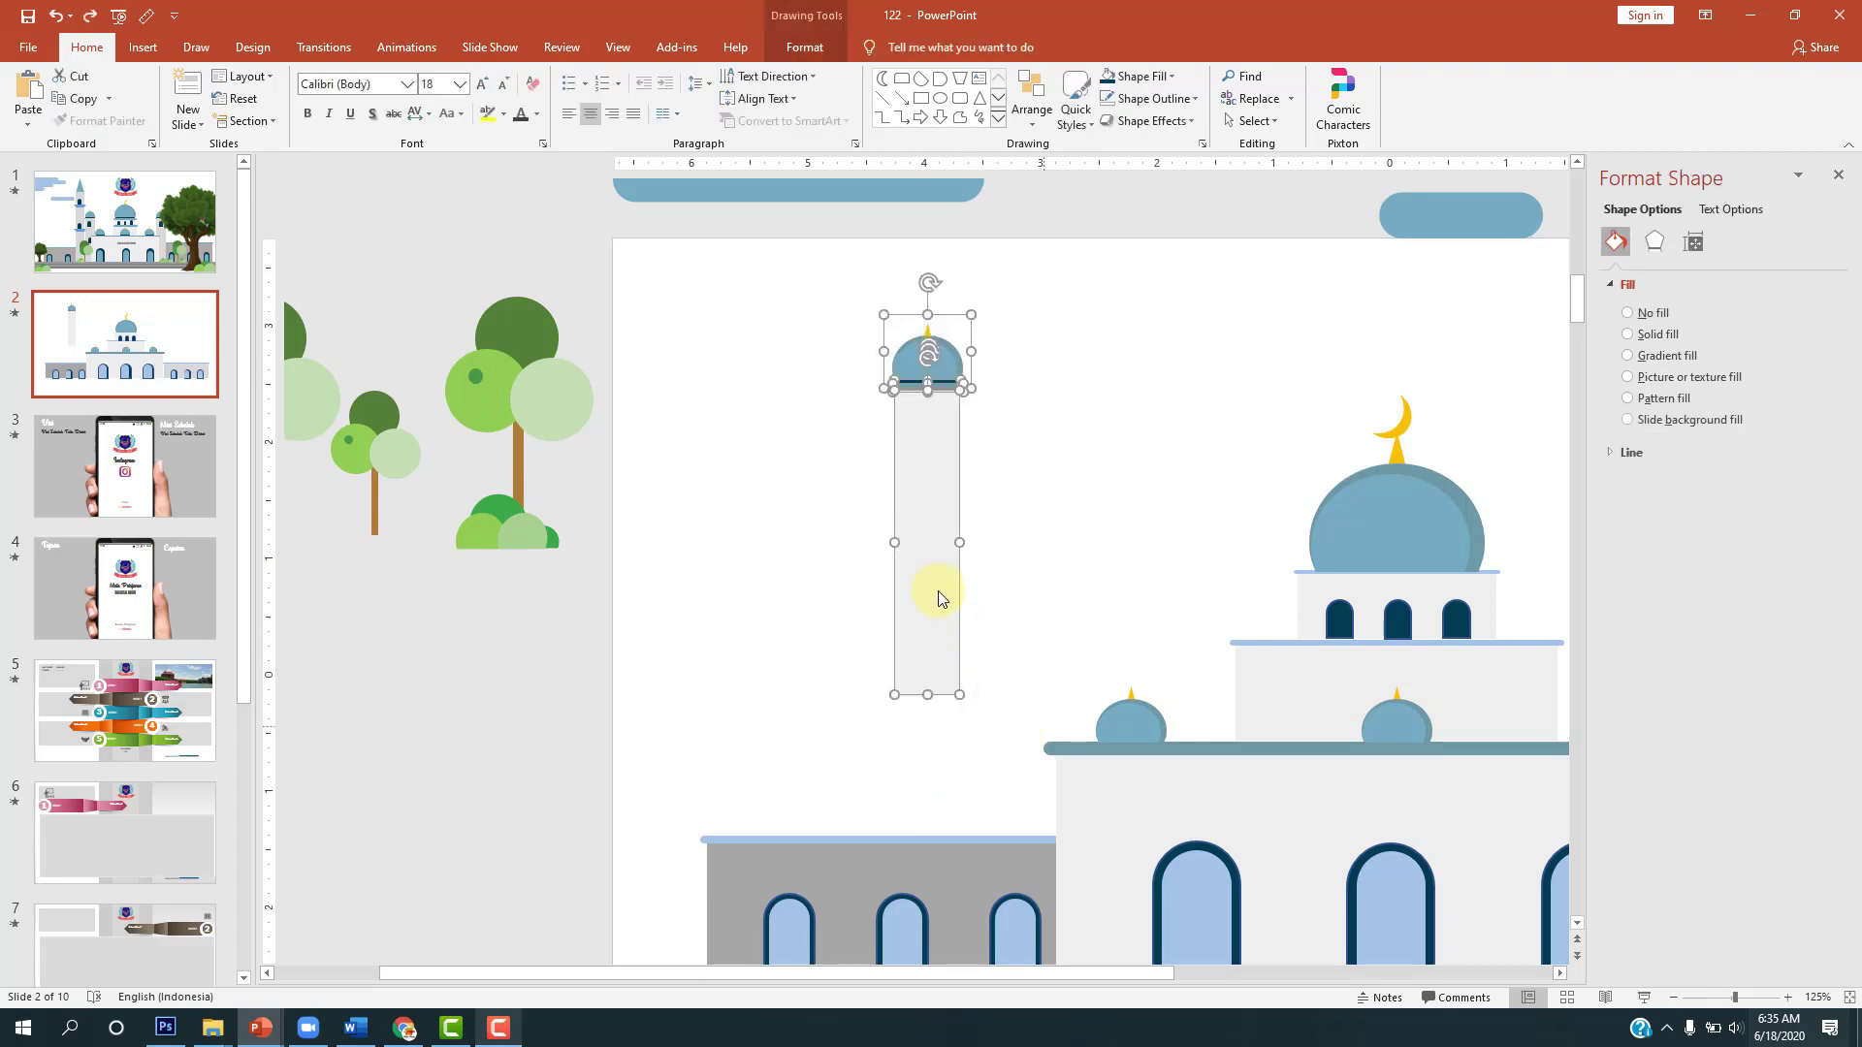
left_click_drag(938, 590, 973, 718)
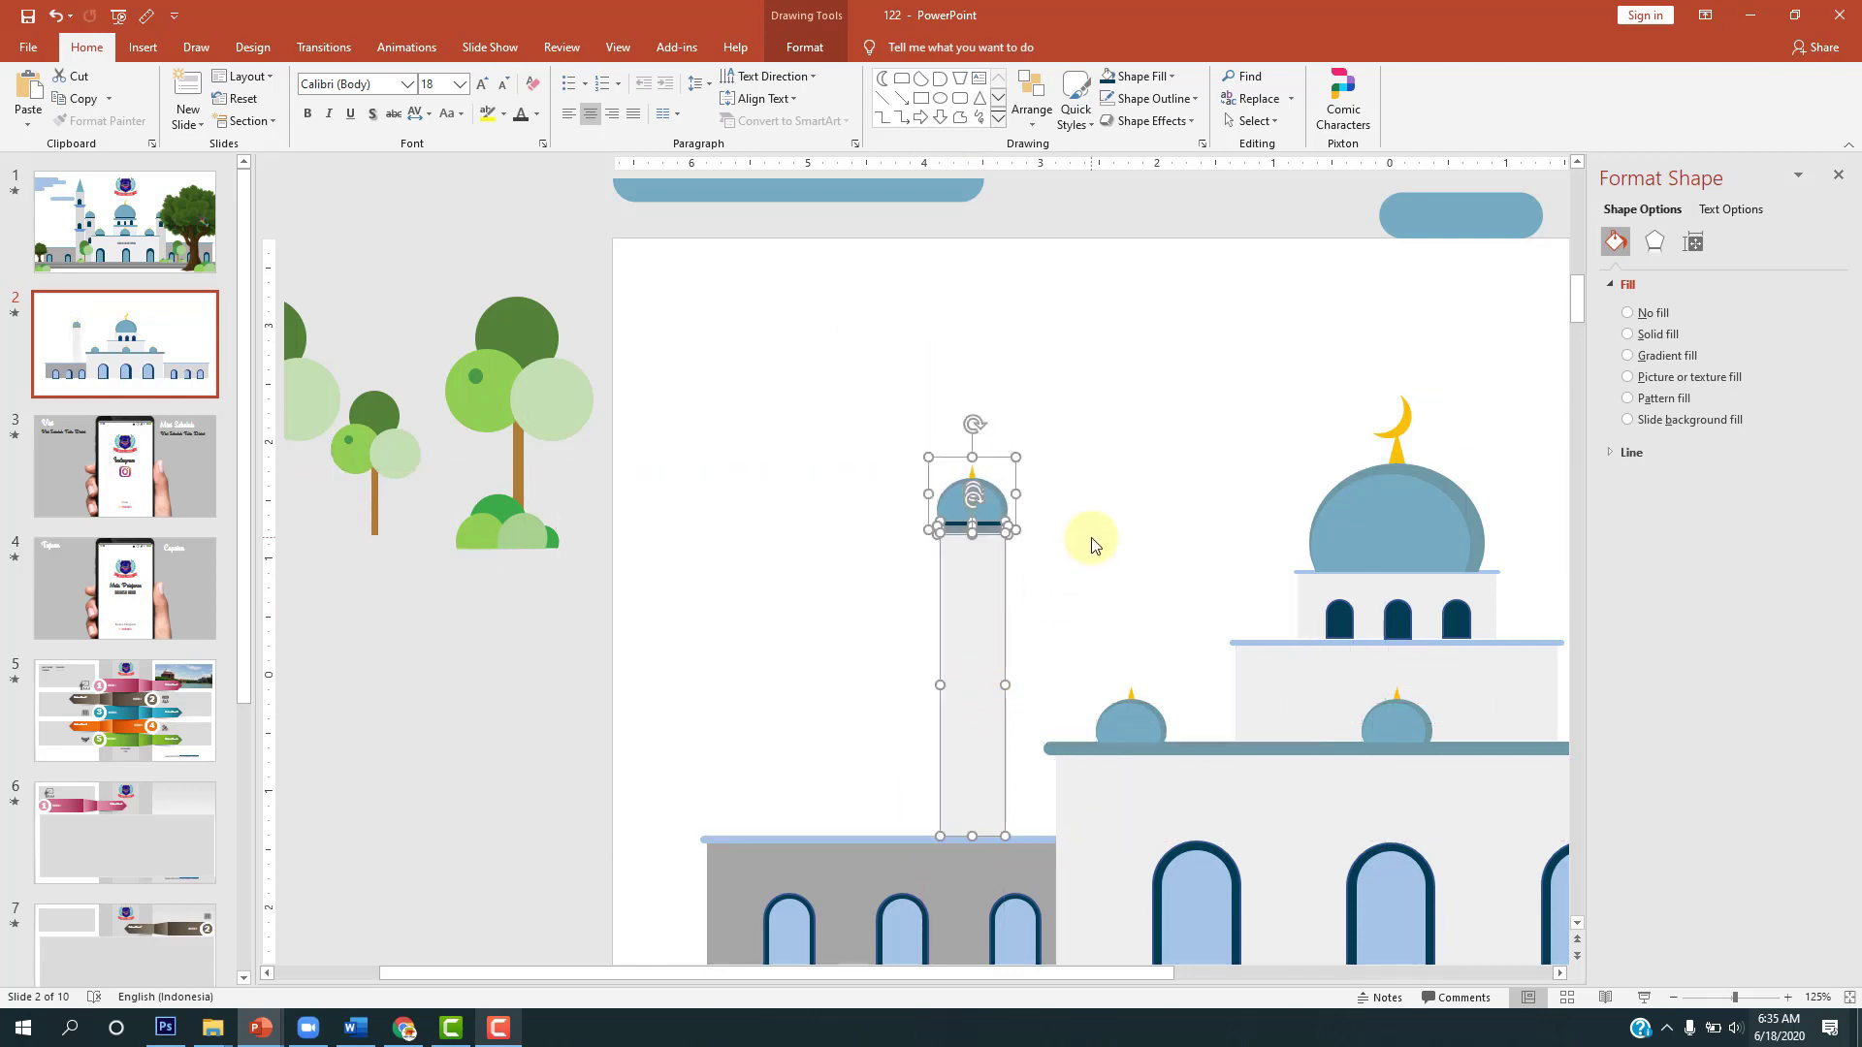
left_click(1120, 528)
scroll(1130, 521, "up", 5)
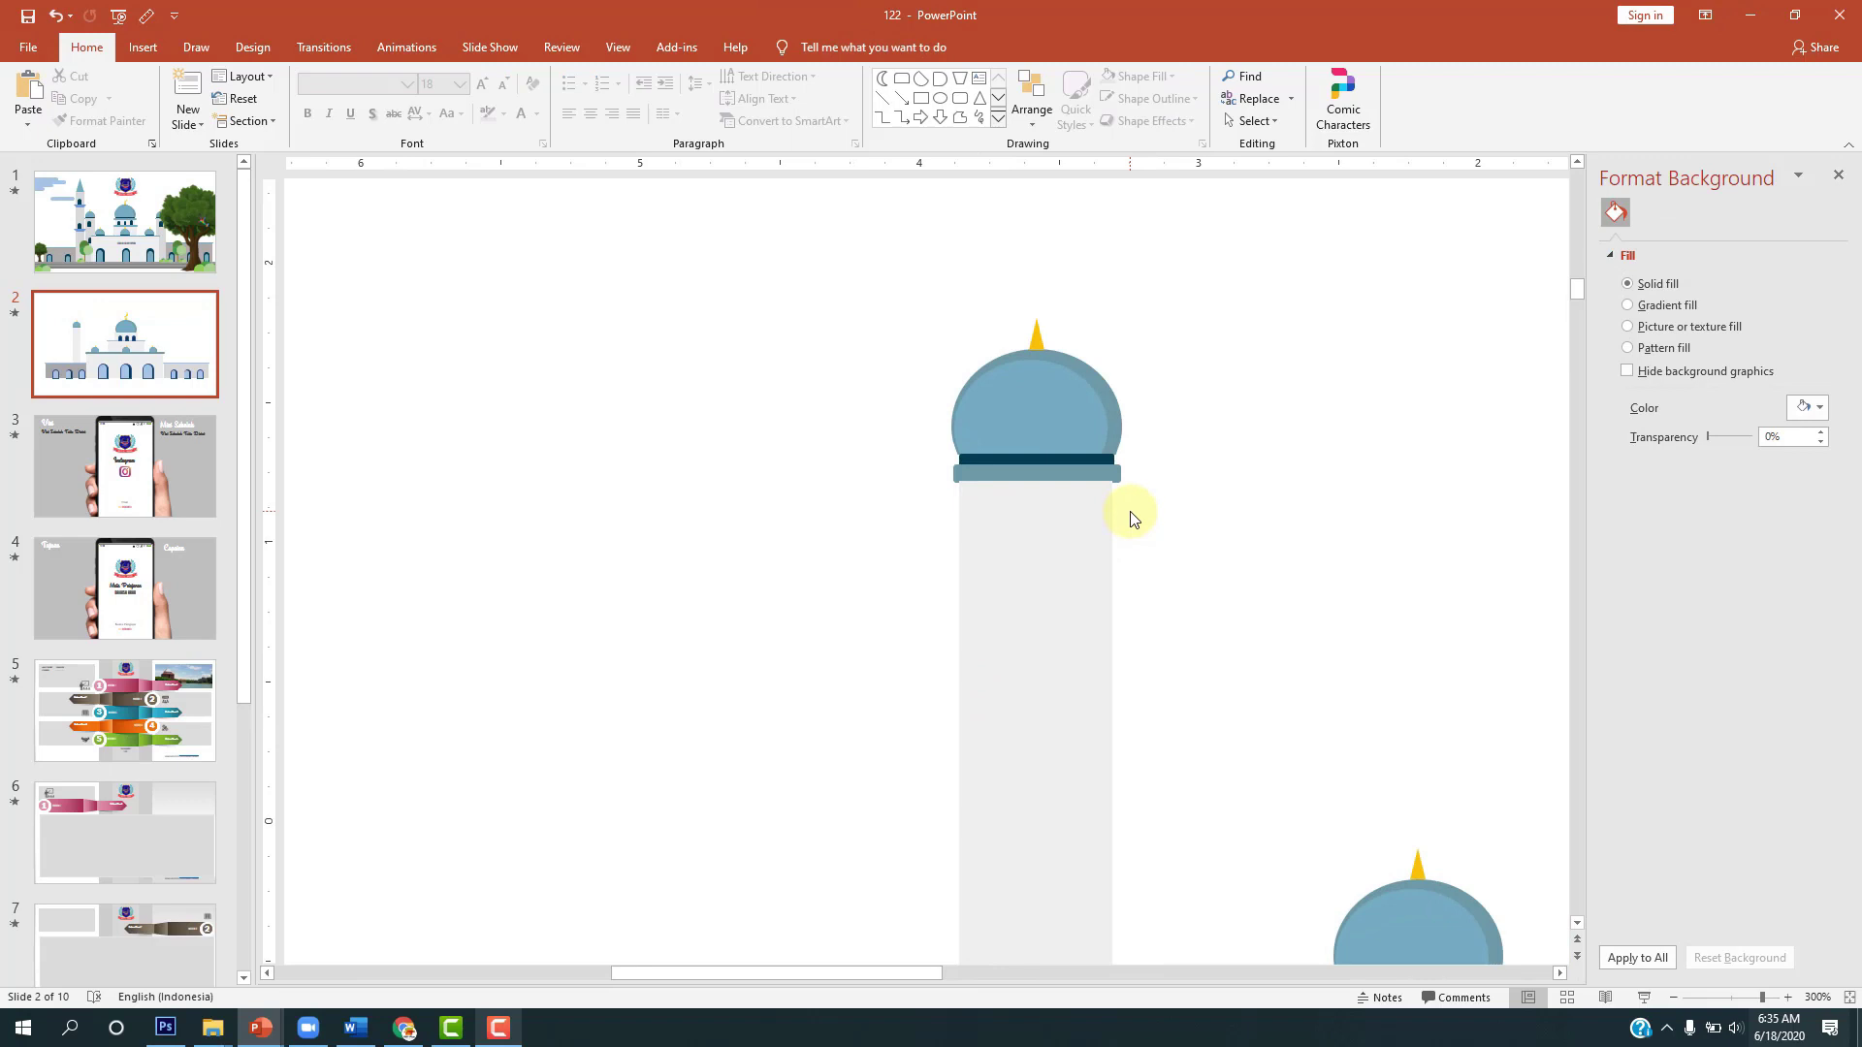
Step: Copy a dark arched dome window onto the minaret twice, stacking the second below the first
scroll(1125, 521, "down", 2)
scroll(1125, 521, "down", 2)
scroll(1124, 520, "down", 2)
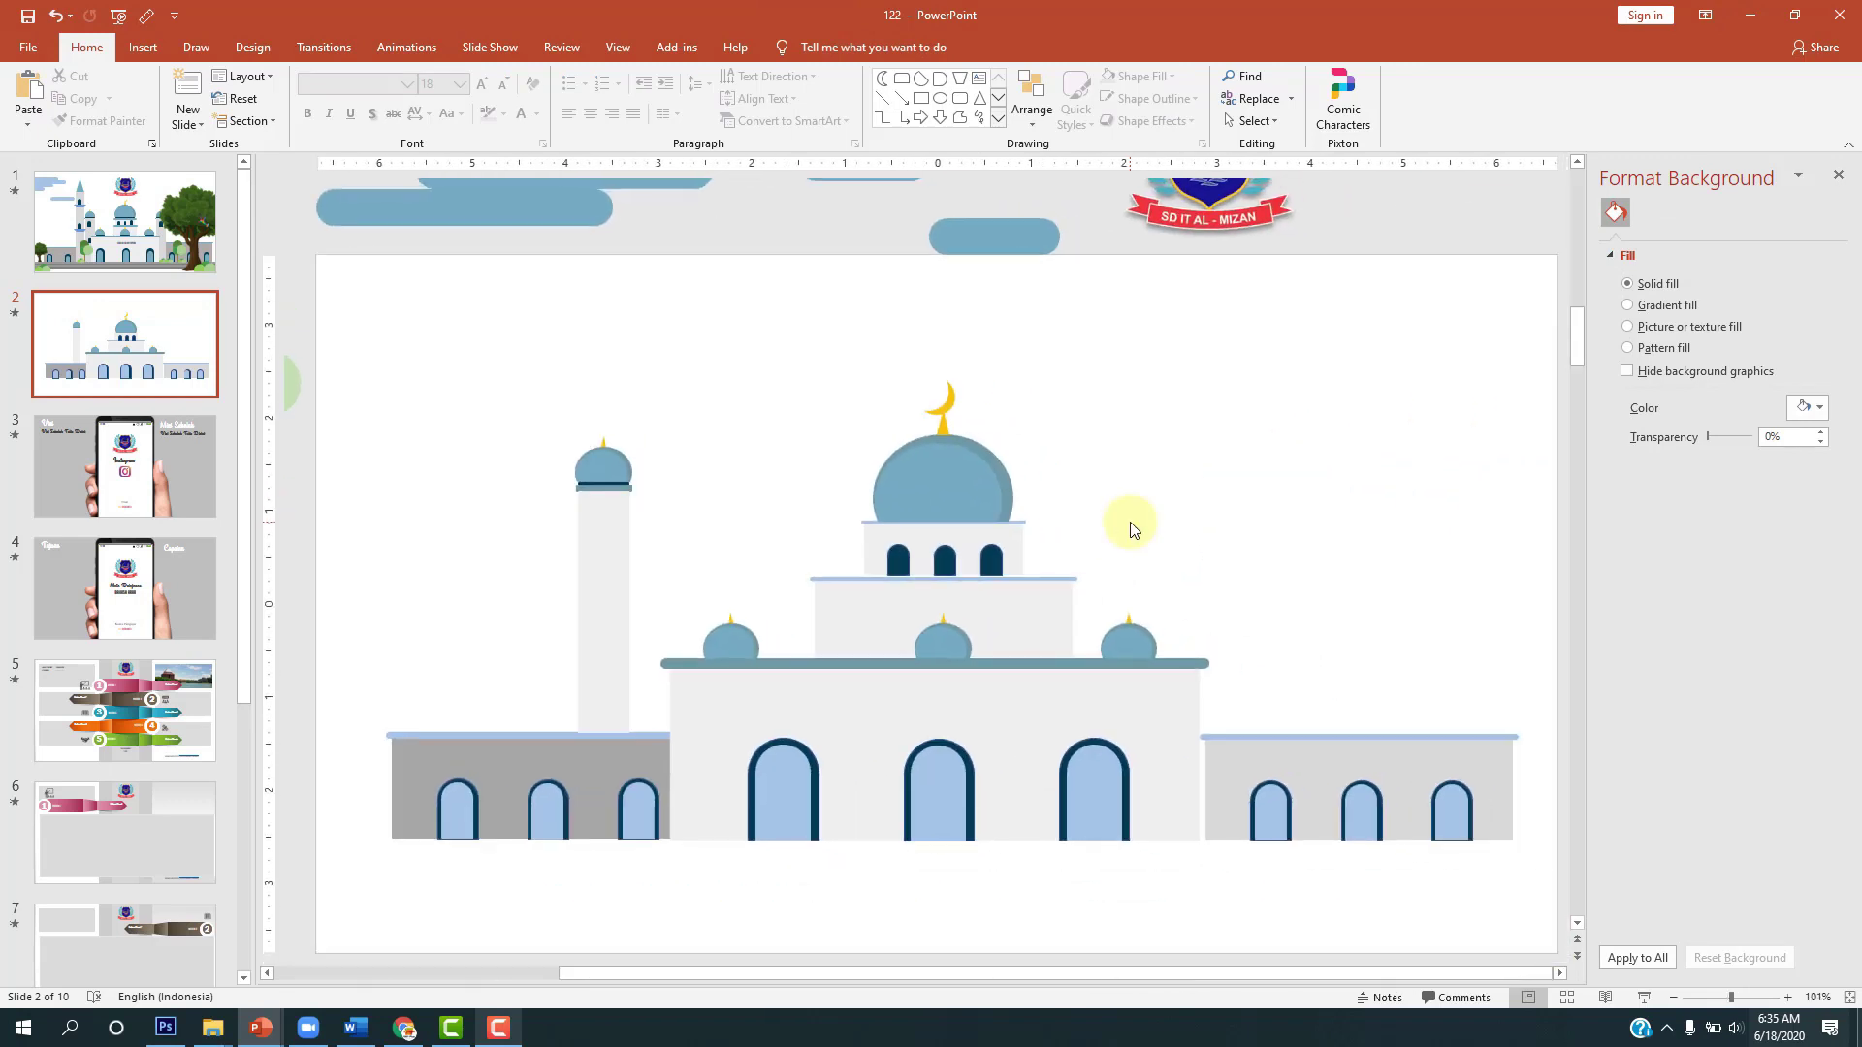
left_click(1000, 562)
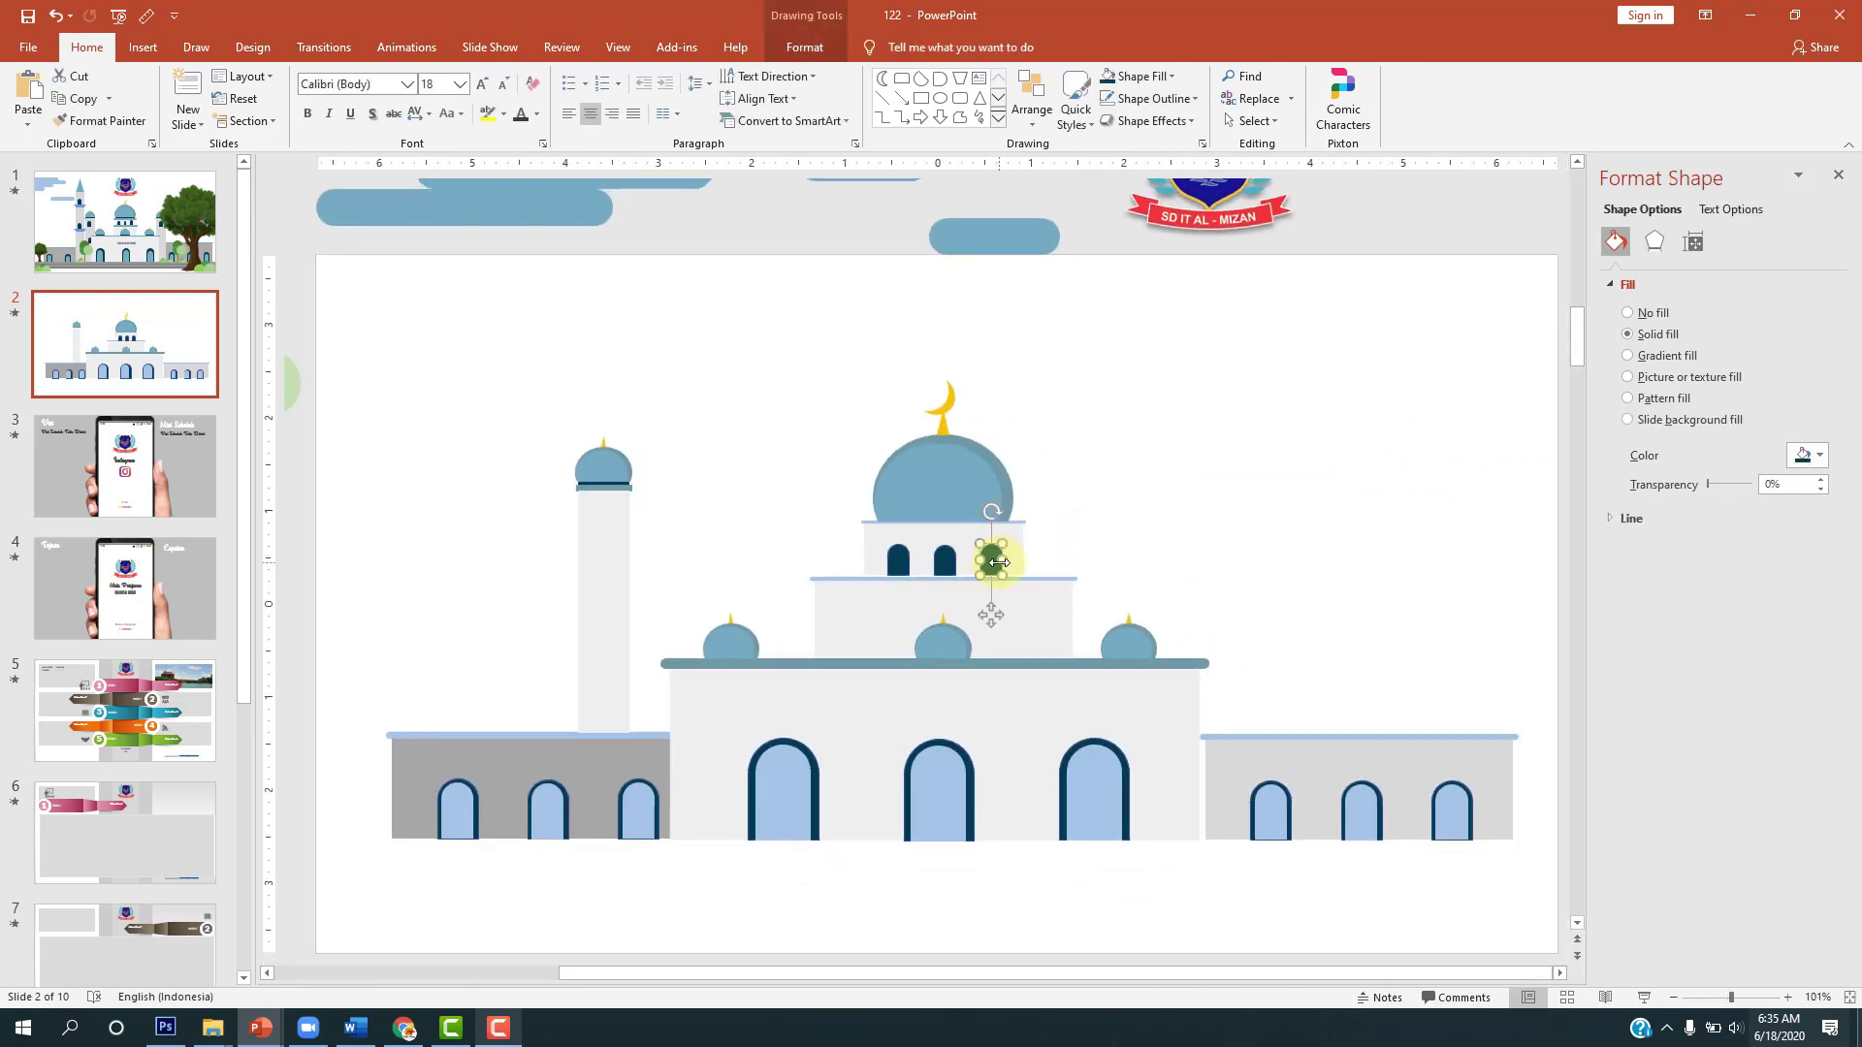
left_click_drag(958, 572, 602, 531)
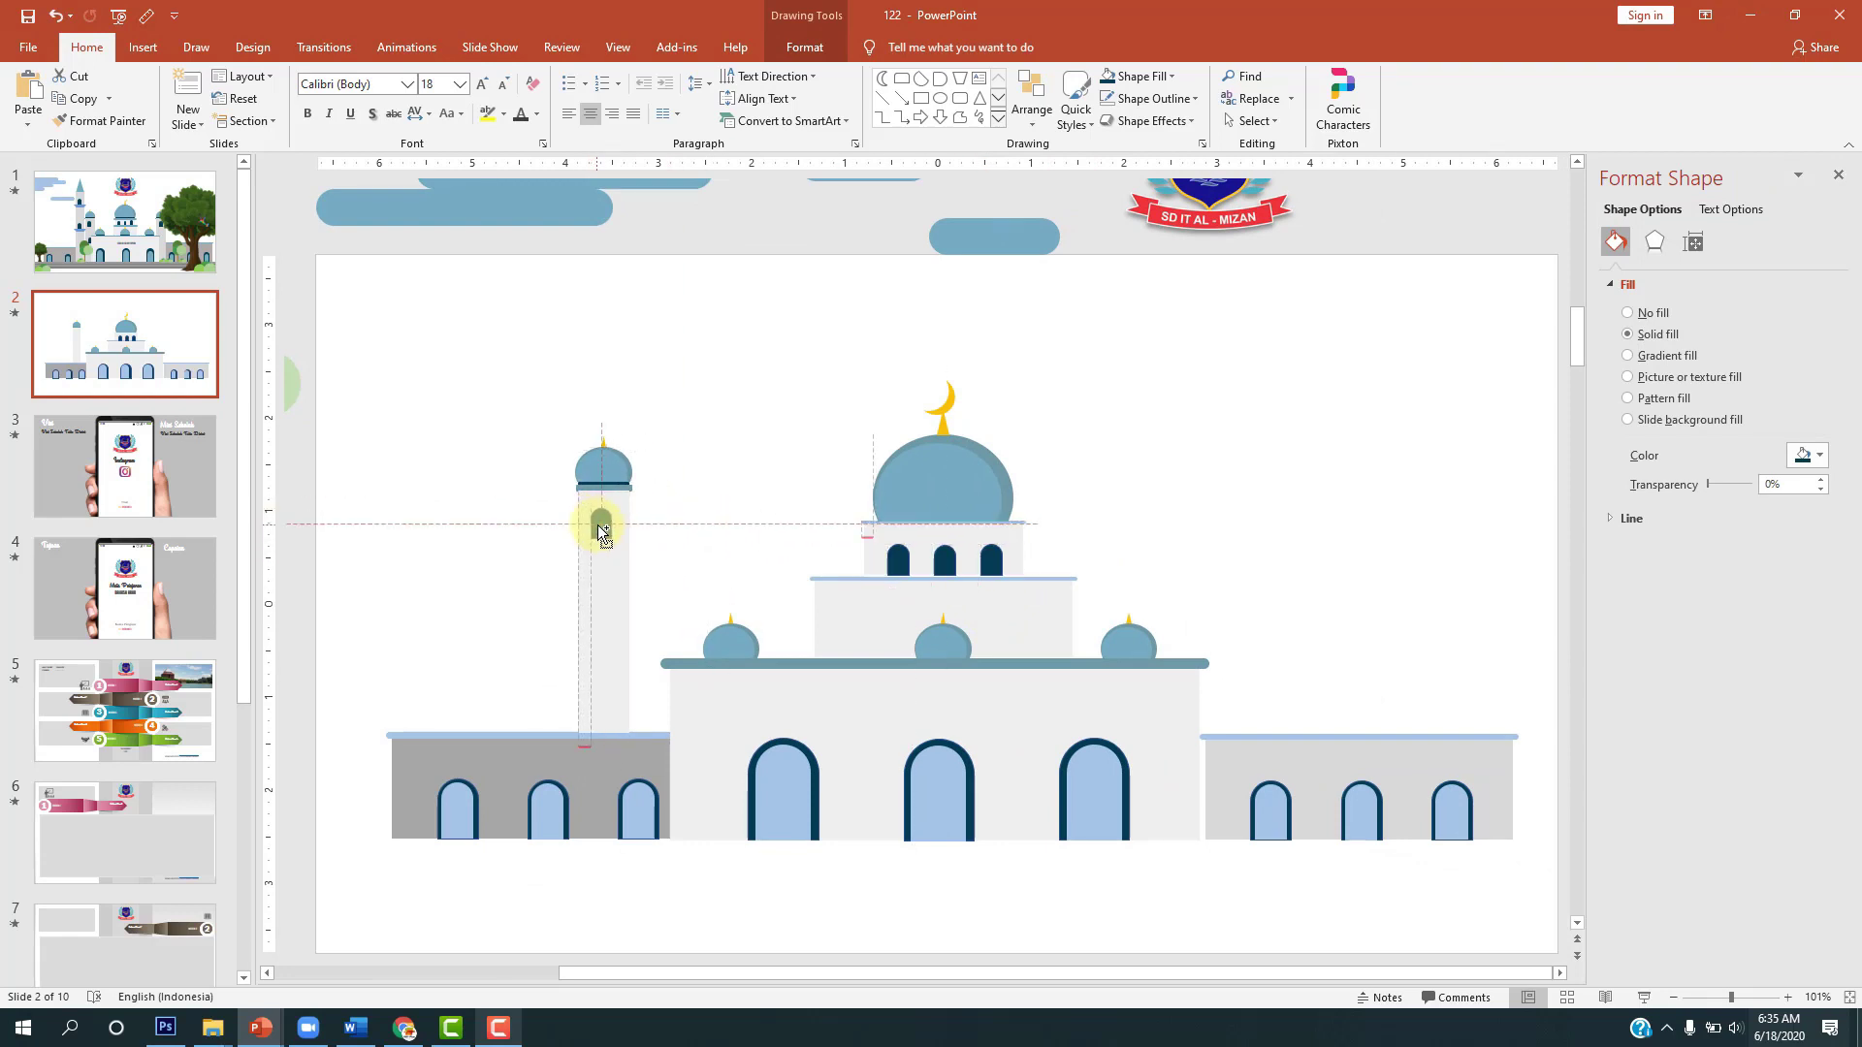
left_click_drag(629, 536, 629, 538)
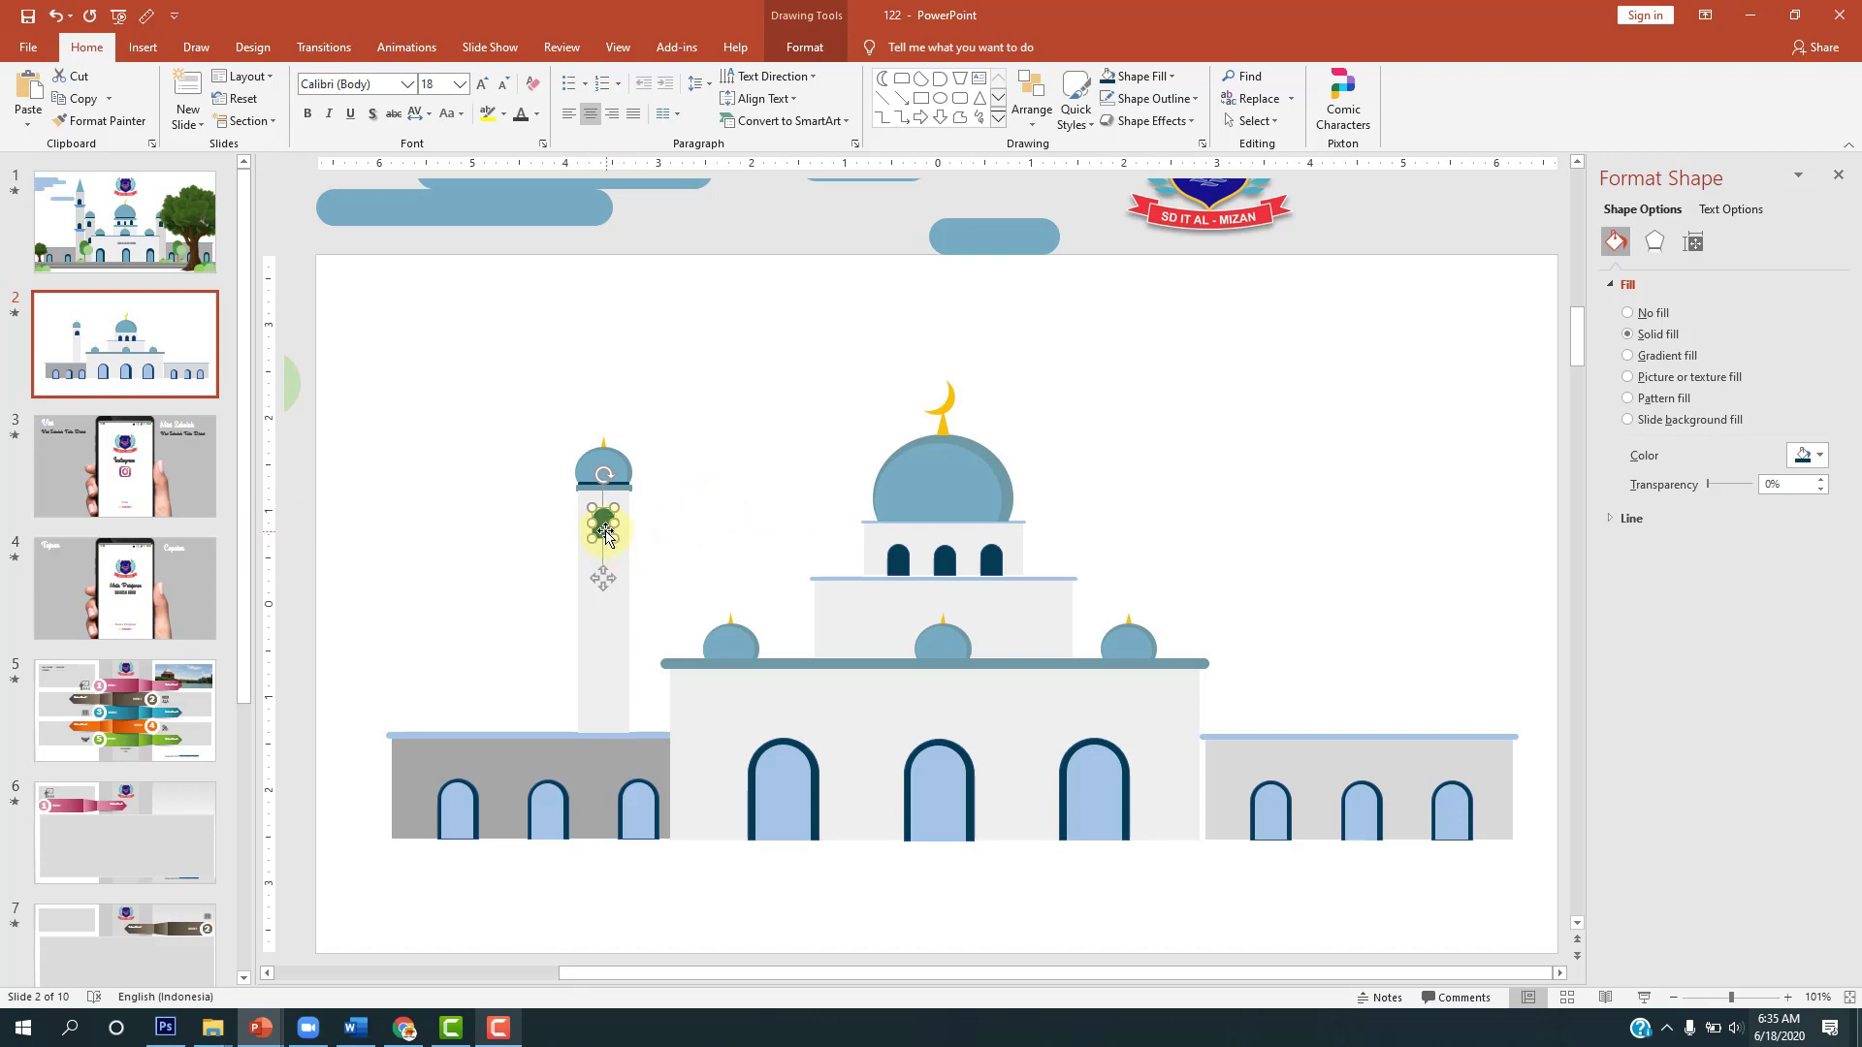
left_click_drag(603, 532, 619, 546)
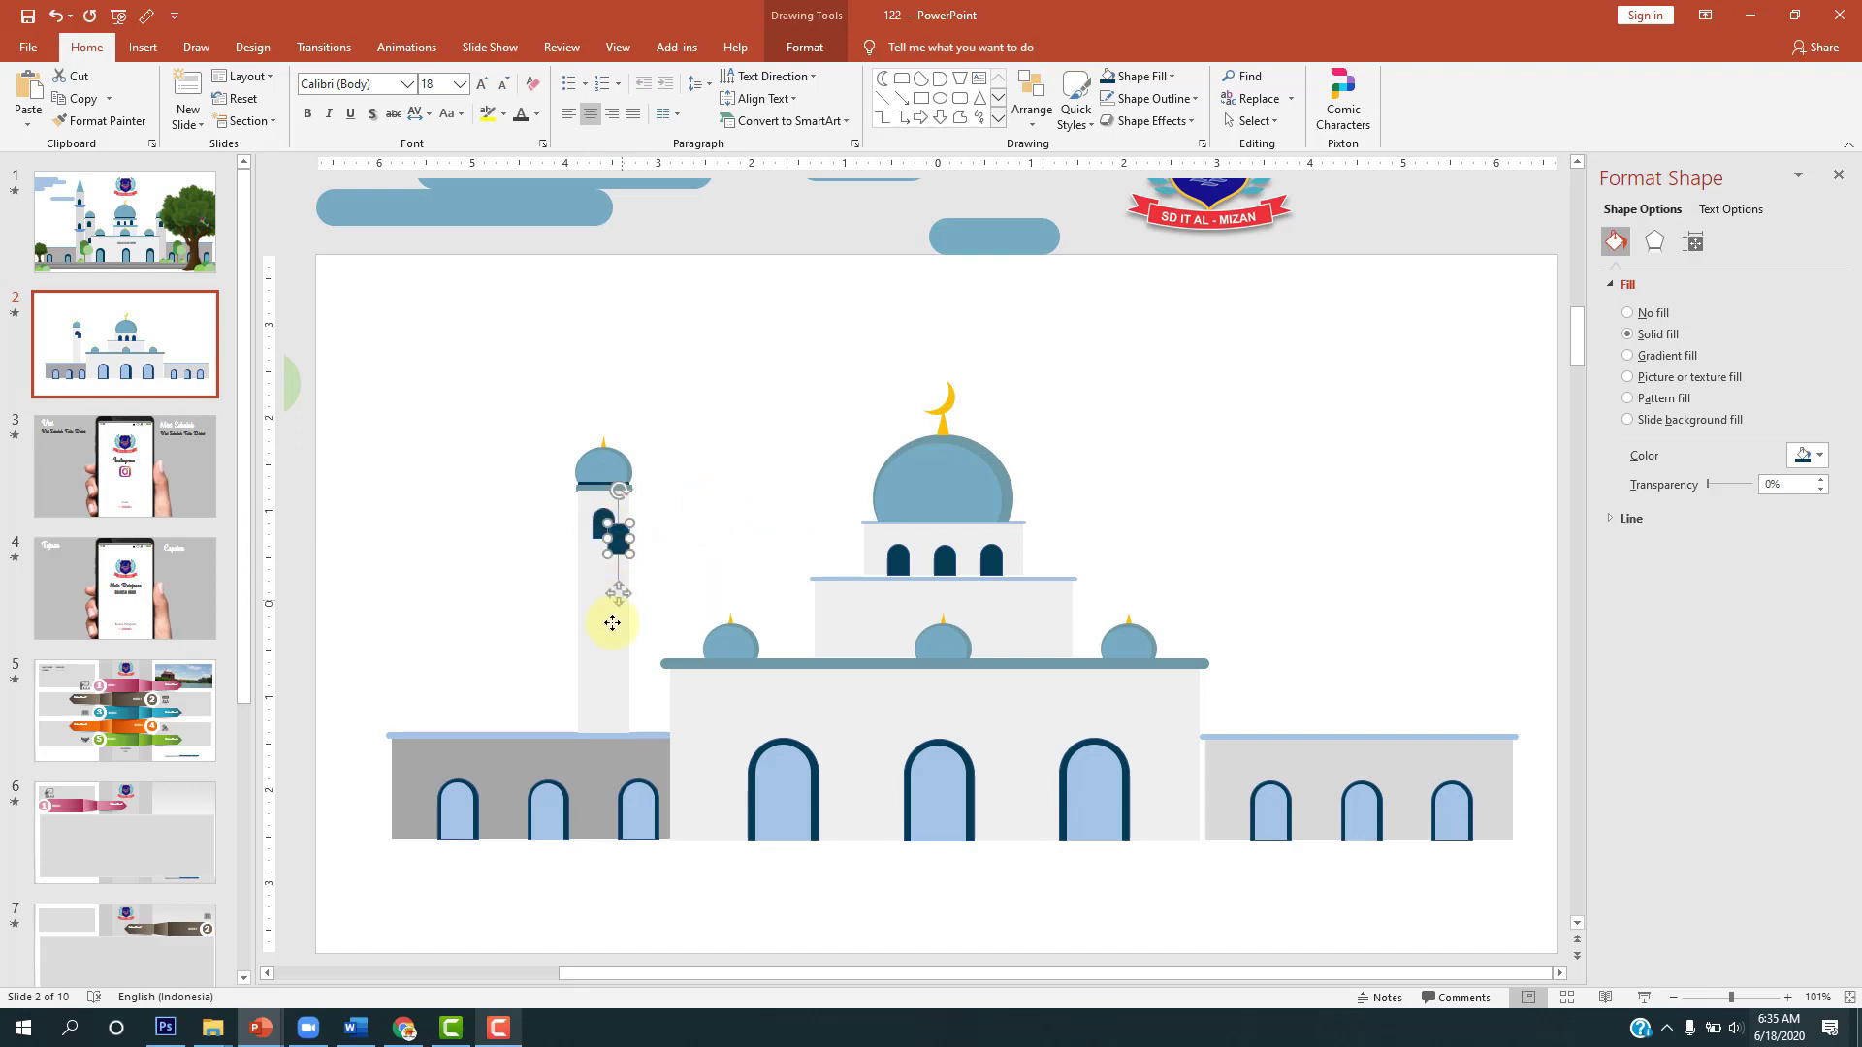
left_click_drag(612, 624, 608, 663)
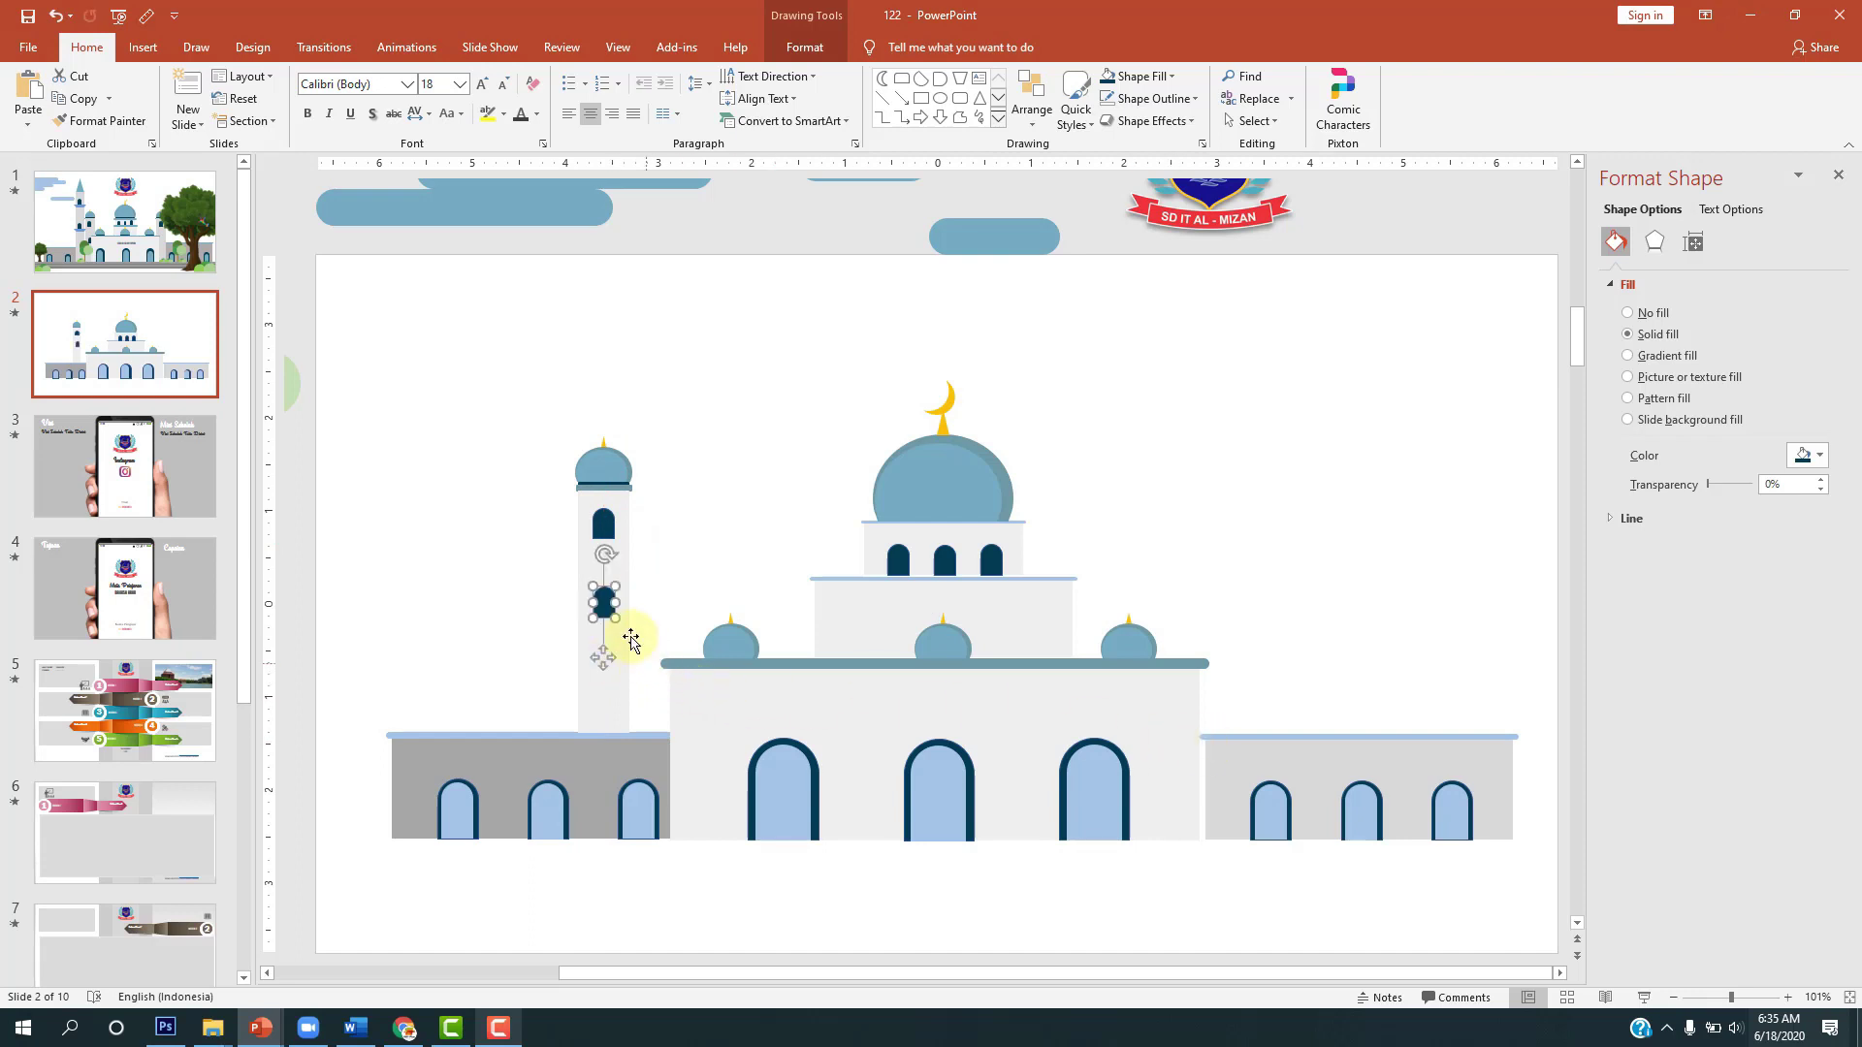
left_click(732, 452)
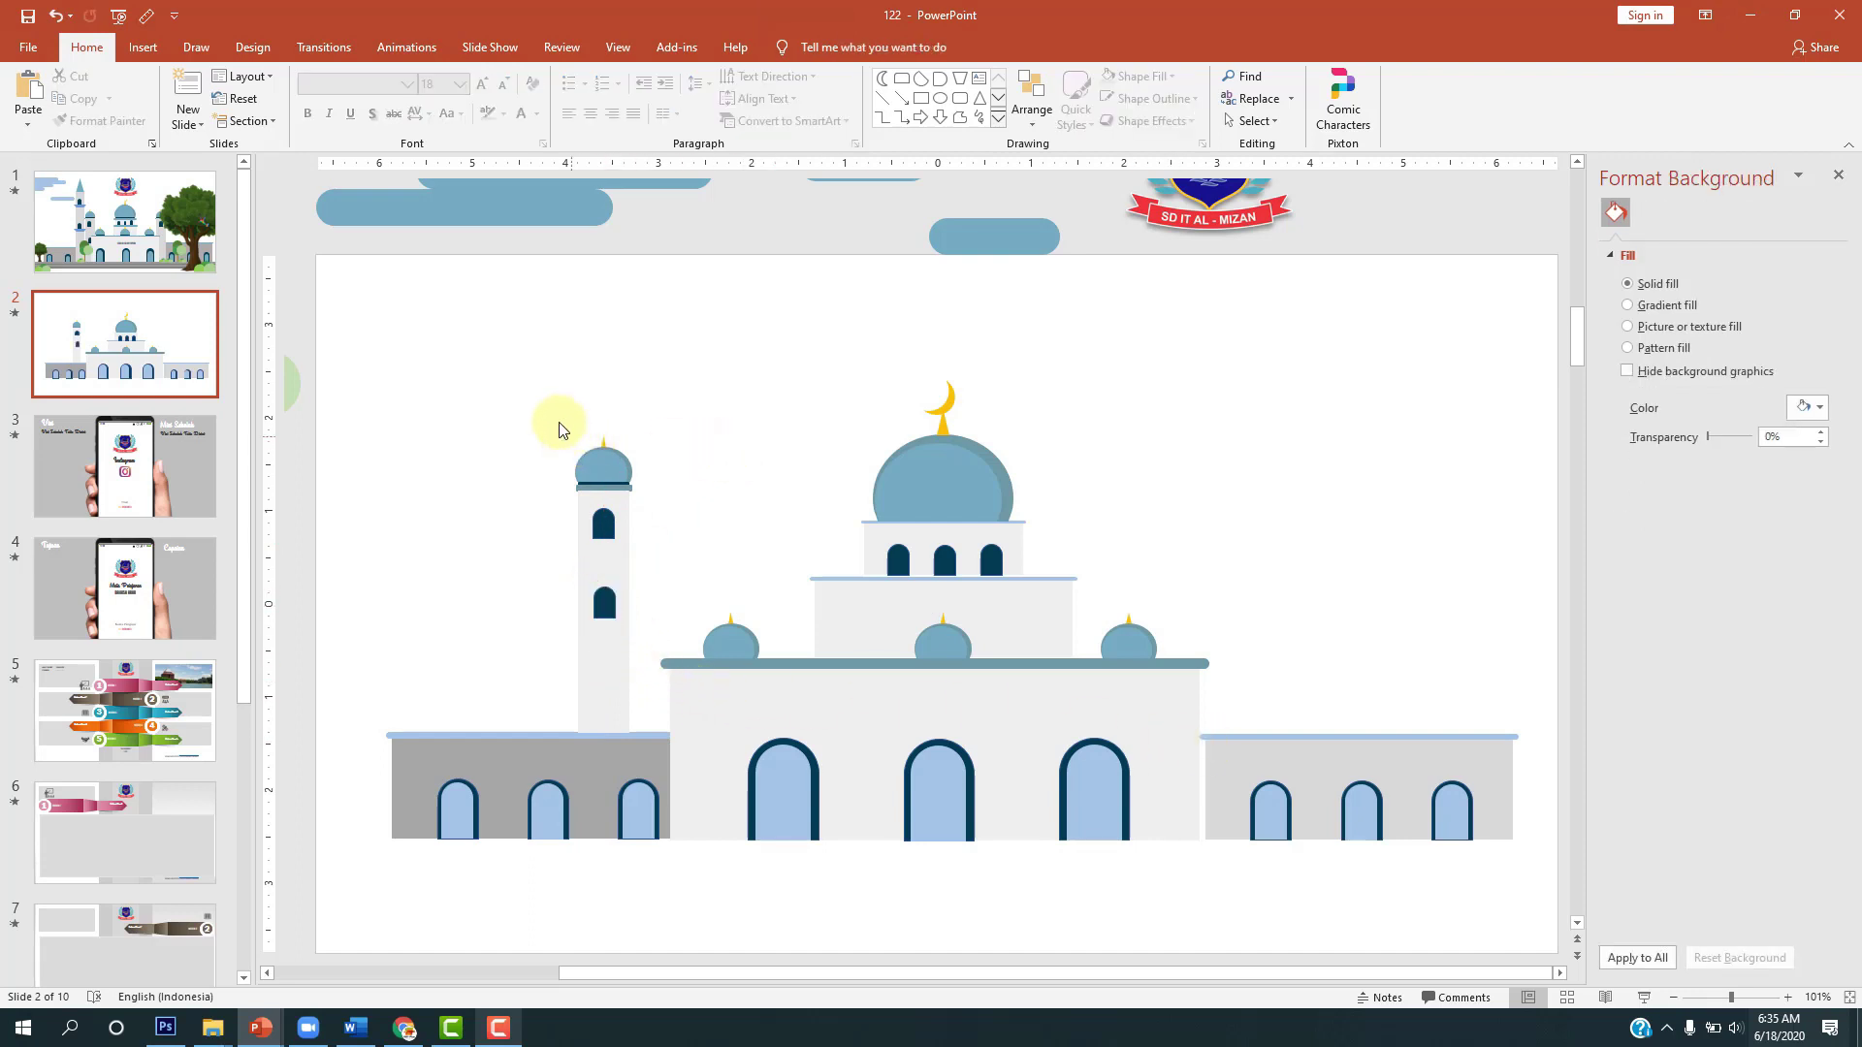
Step: Select the whole minaret and move it flush against the main hall
left_click_drag(518, 396, 647, 743)
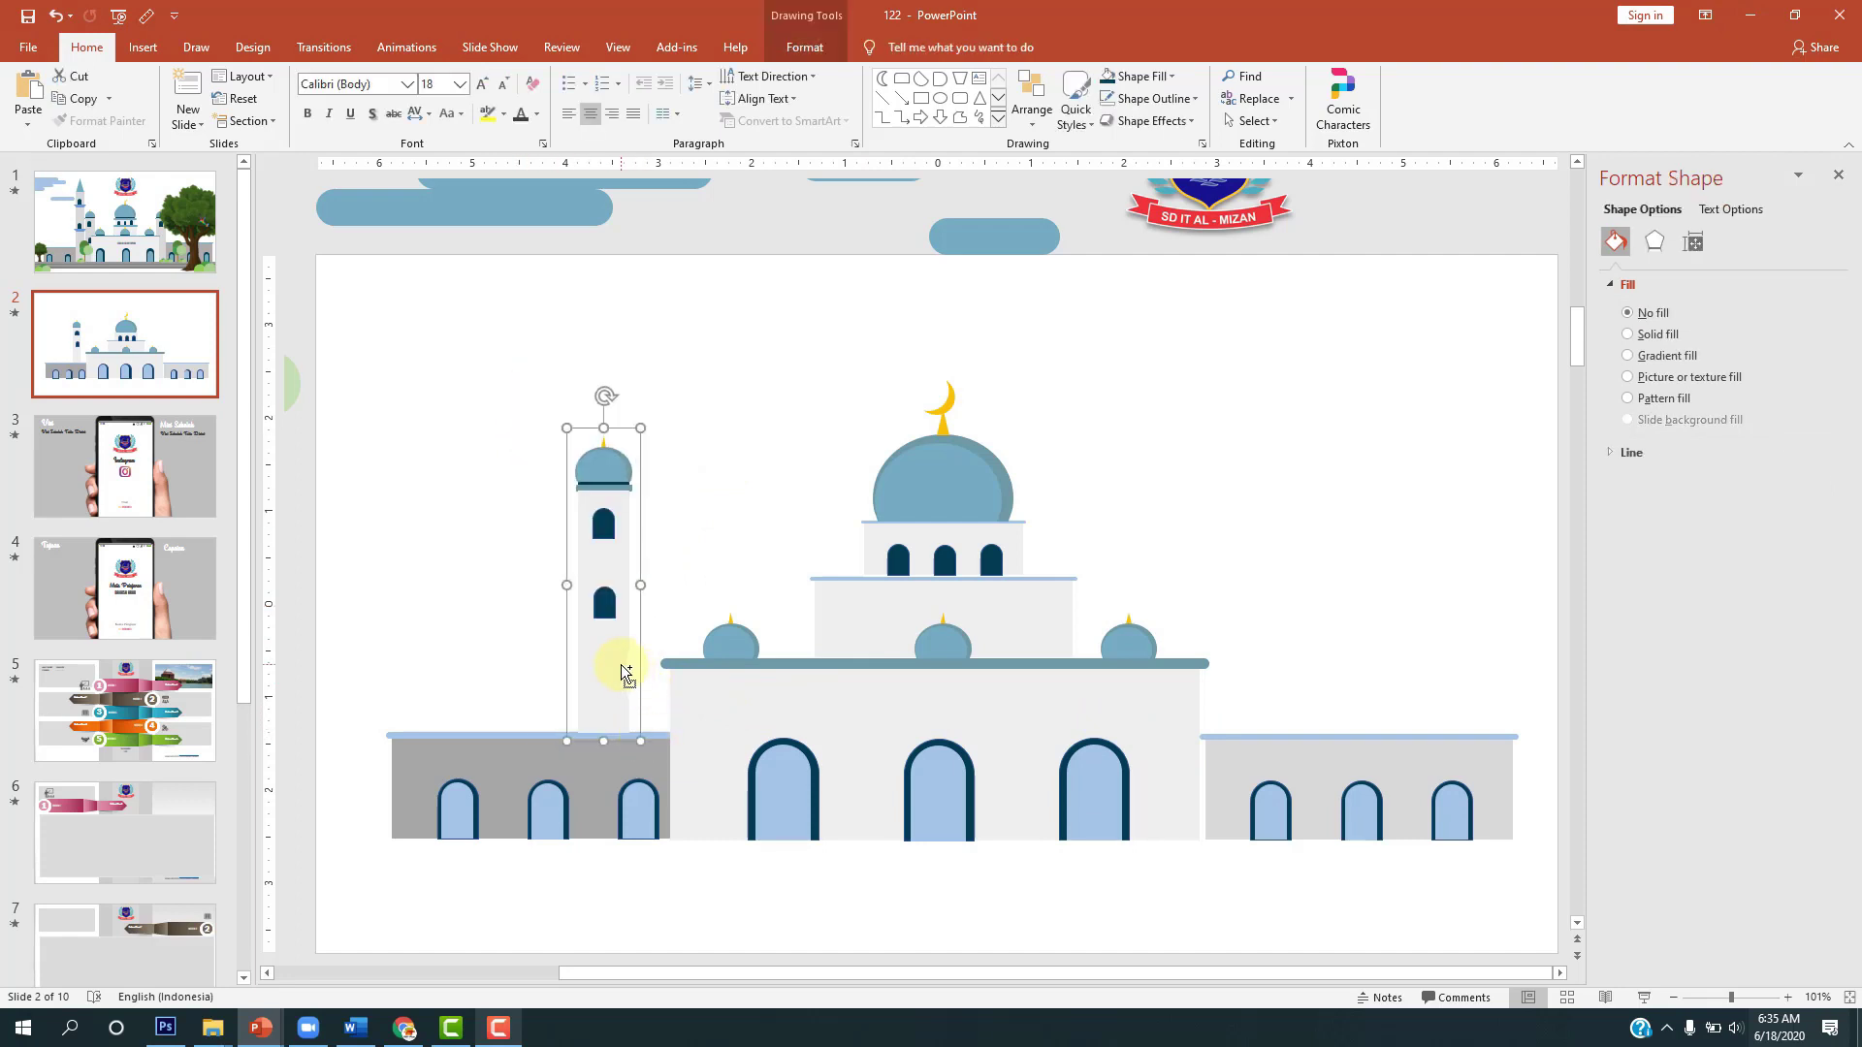
left_click_drag(586, 652, 591, 653)
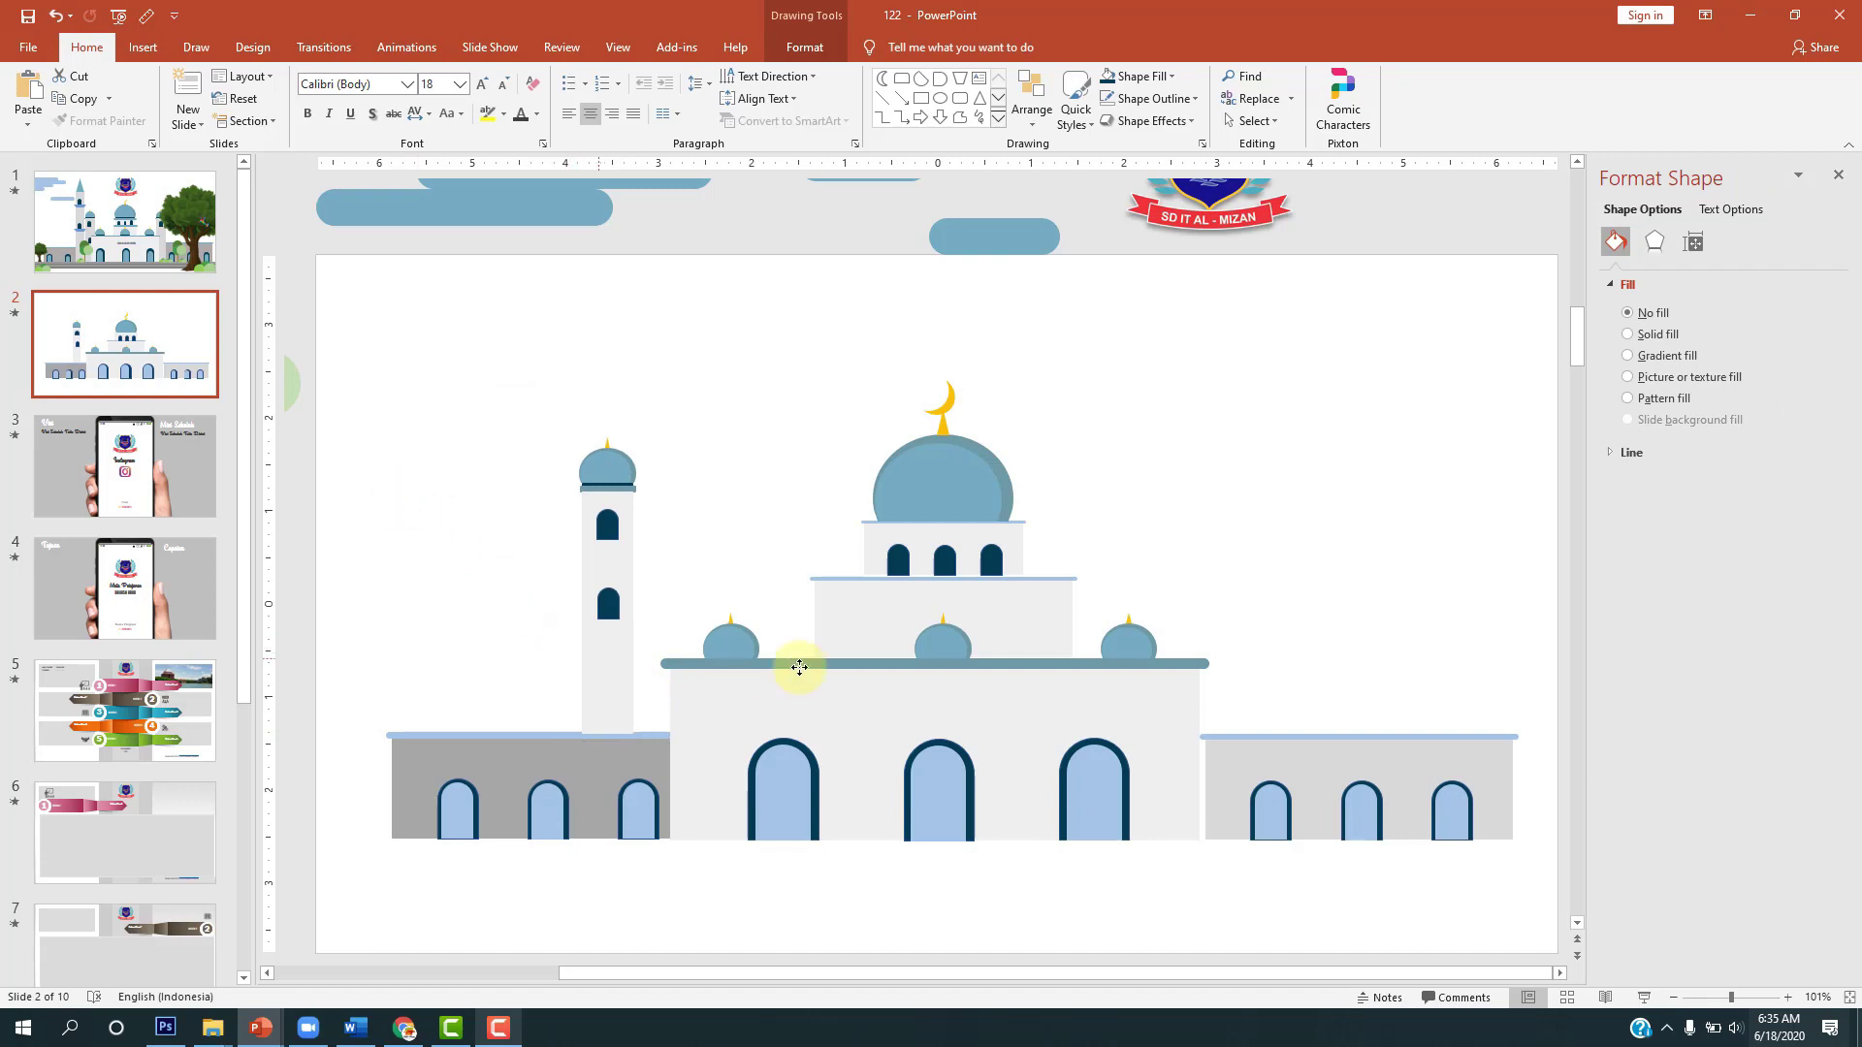
left_click_drag(799, 668, 614, 674)
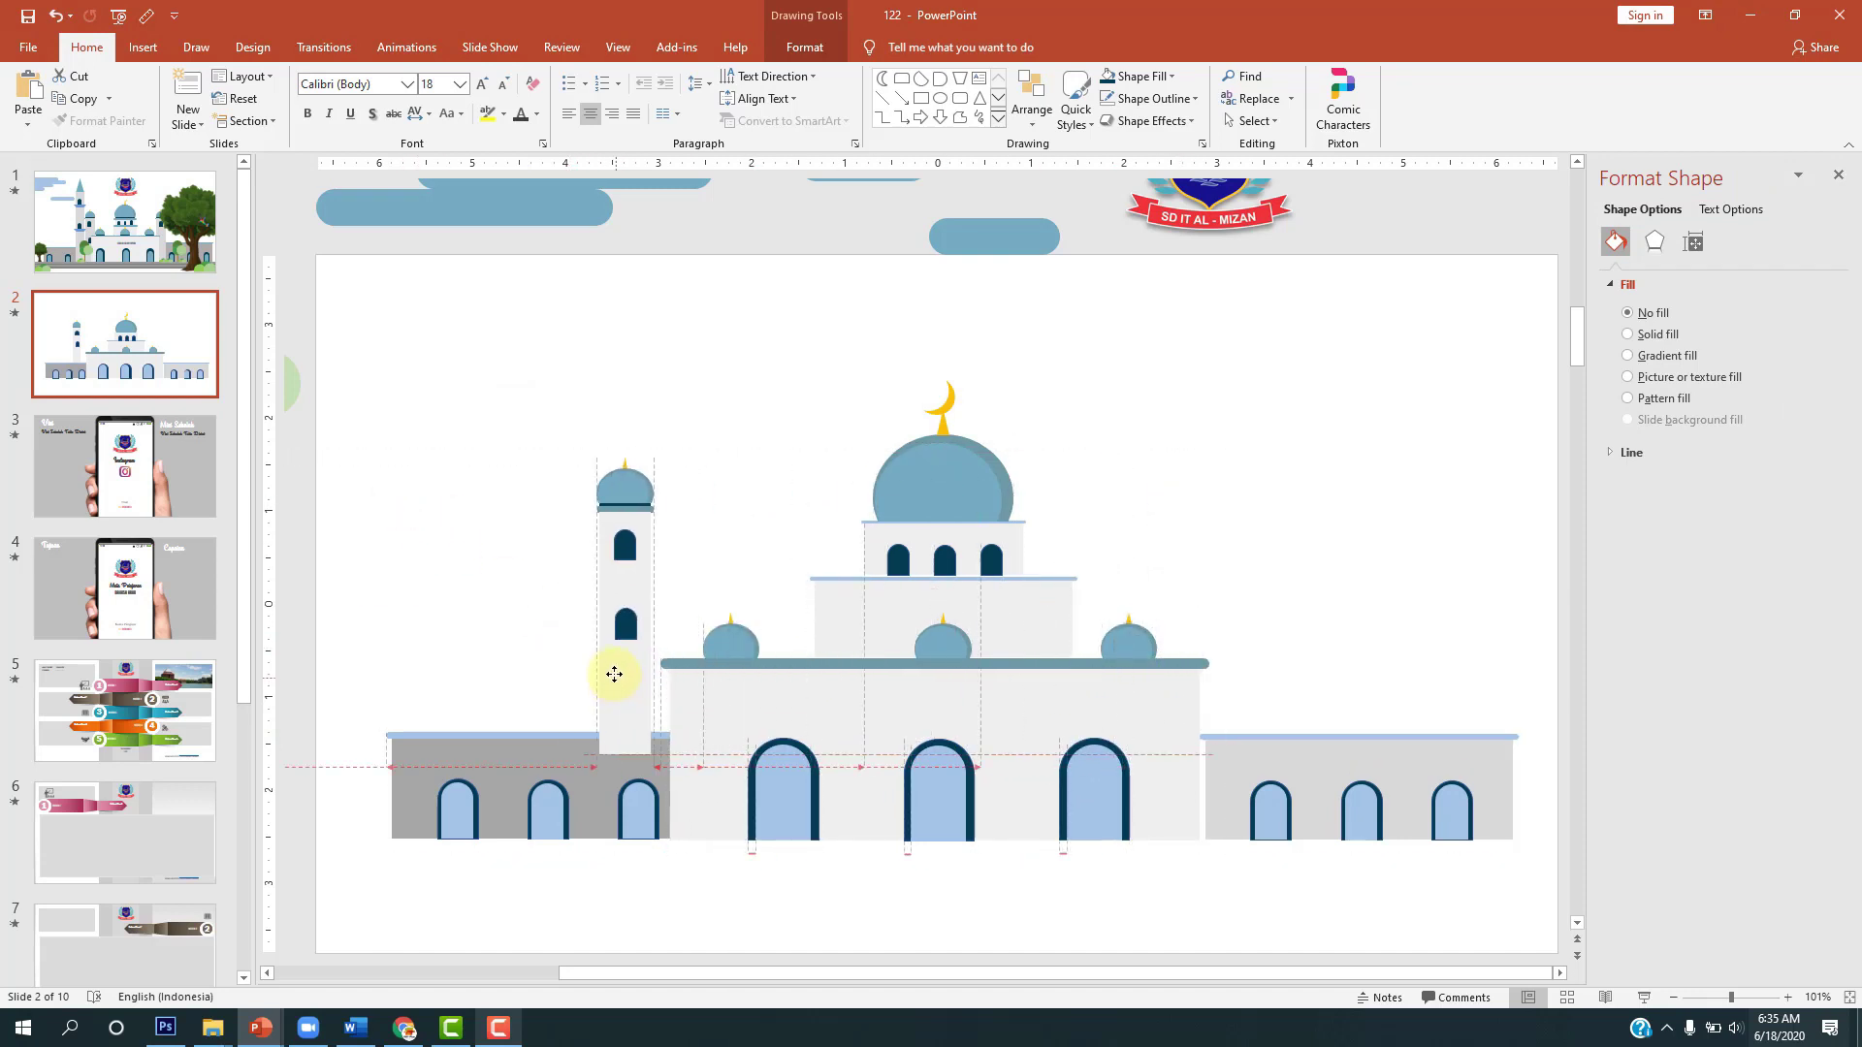
mouse_move(614, 674)
left_mouse_down()
mouse_move(624, 658)
mouse_move(1230, 669)
left_mouse_up()
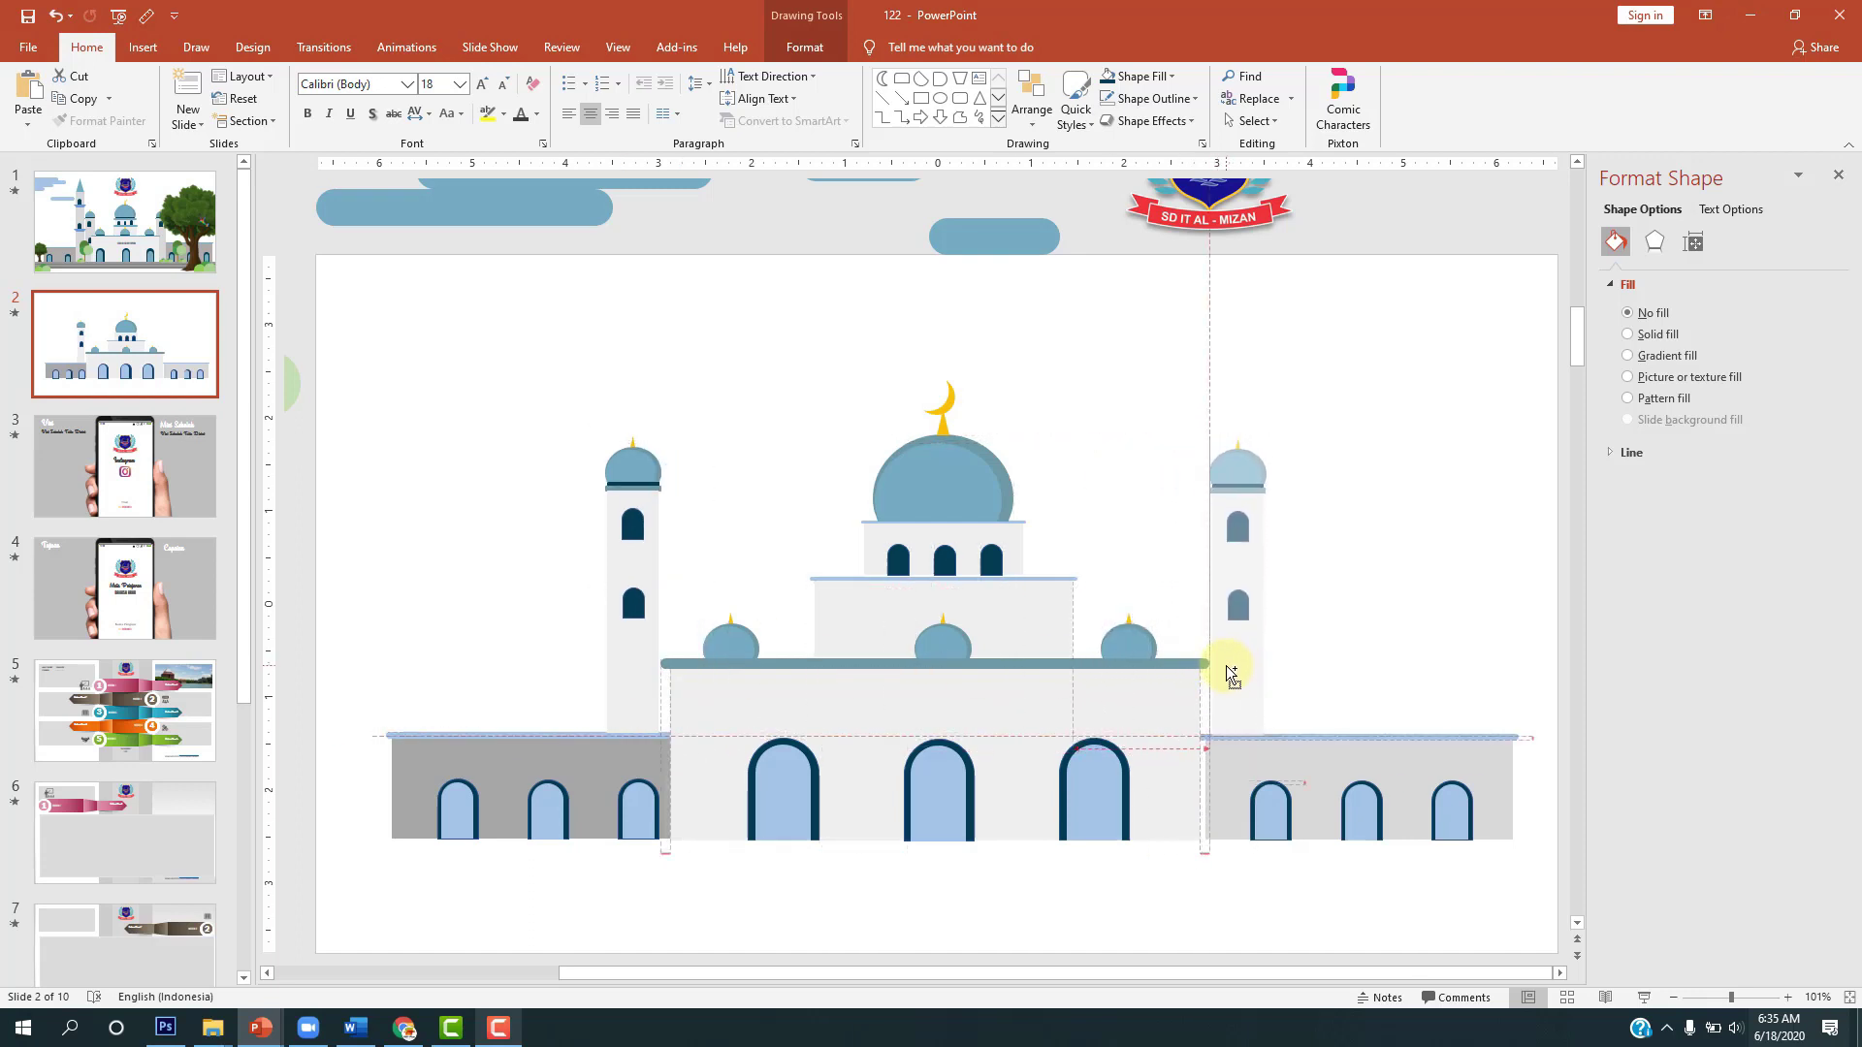
Step: Place a matching minaret on the hall's right side and send it to back
left_click_drag(1226, 662, 1224, 666)
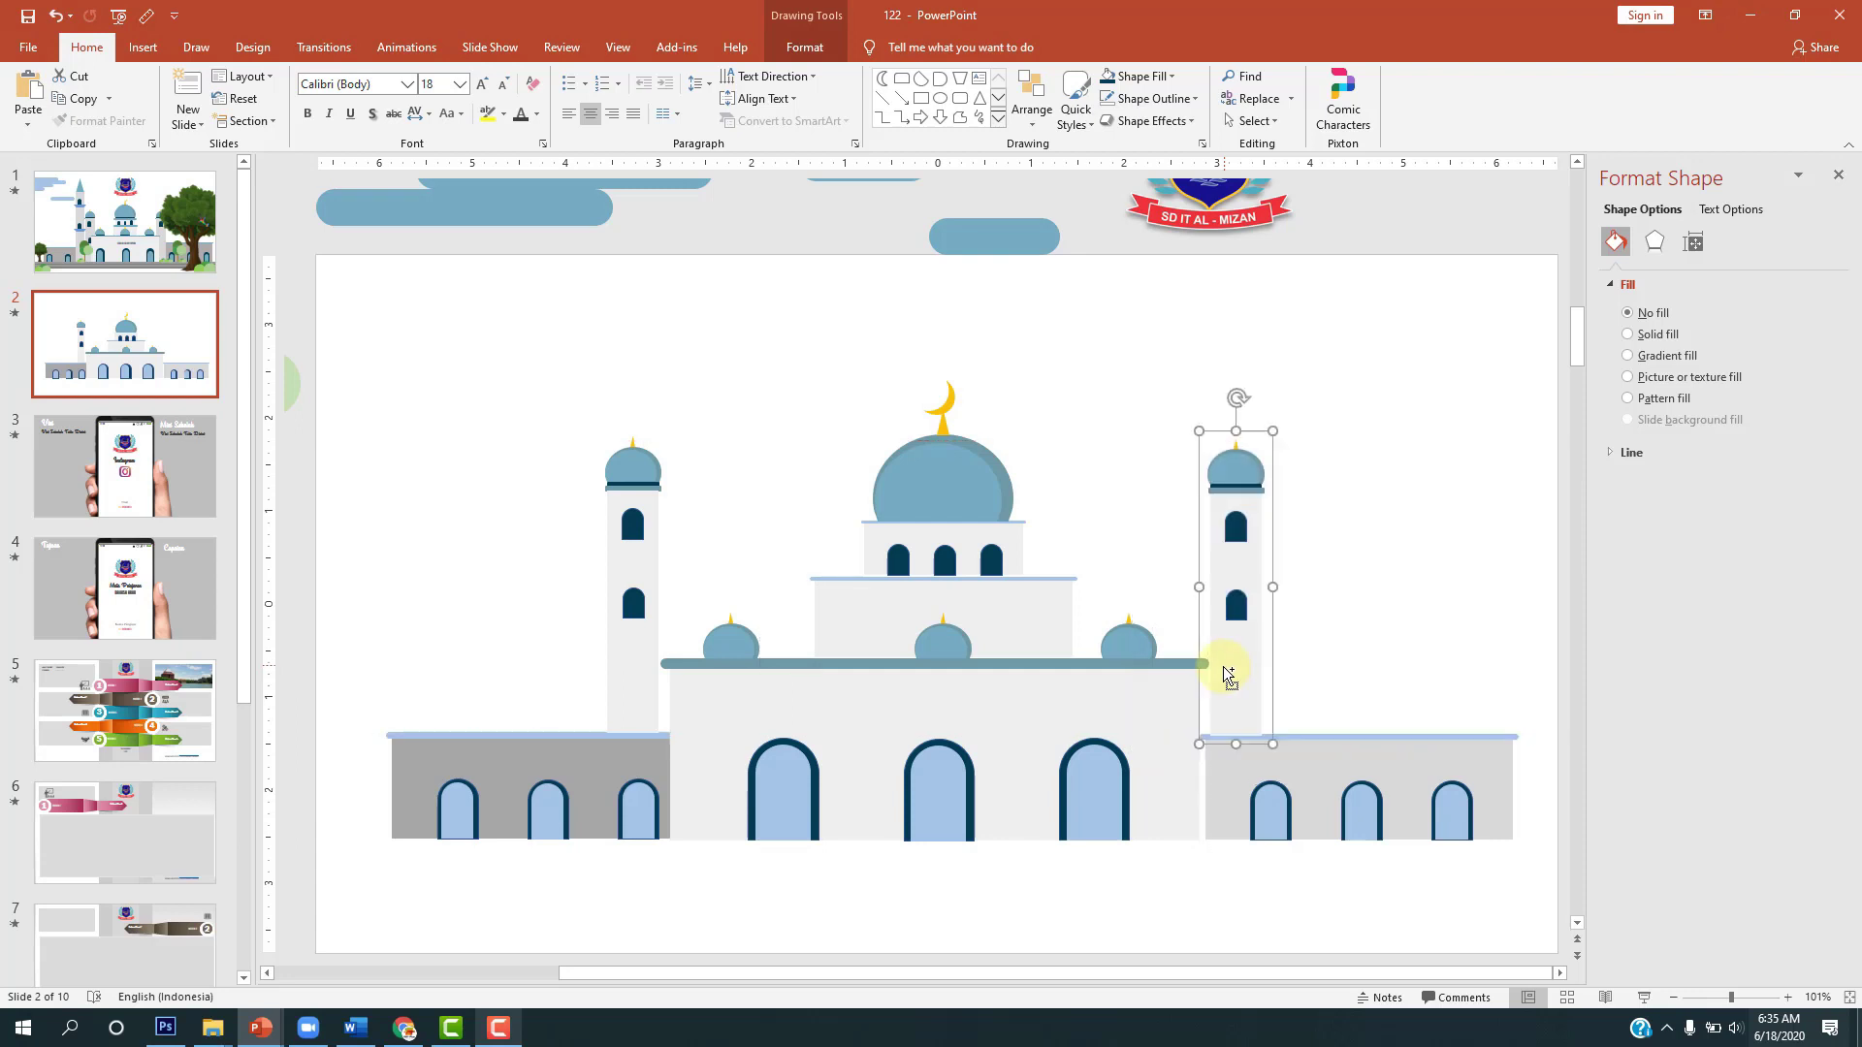
left_click(1484, 588)
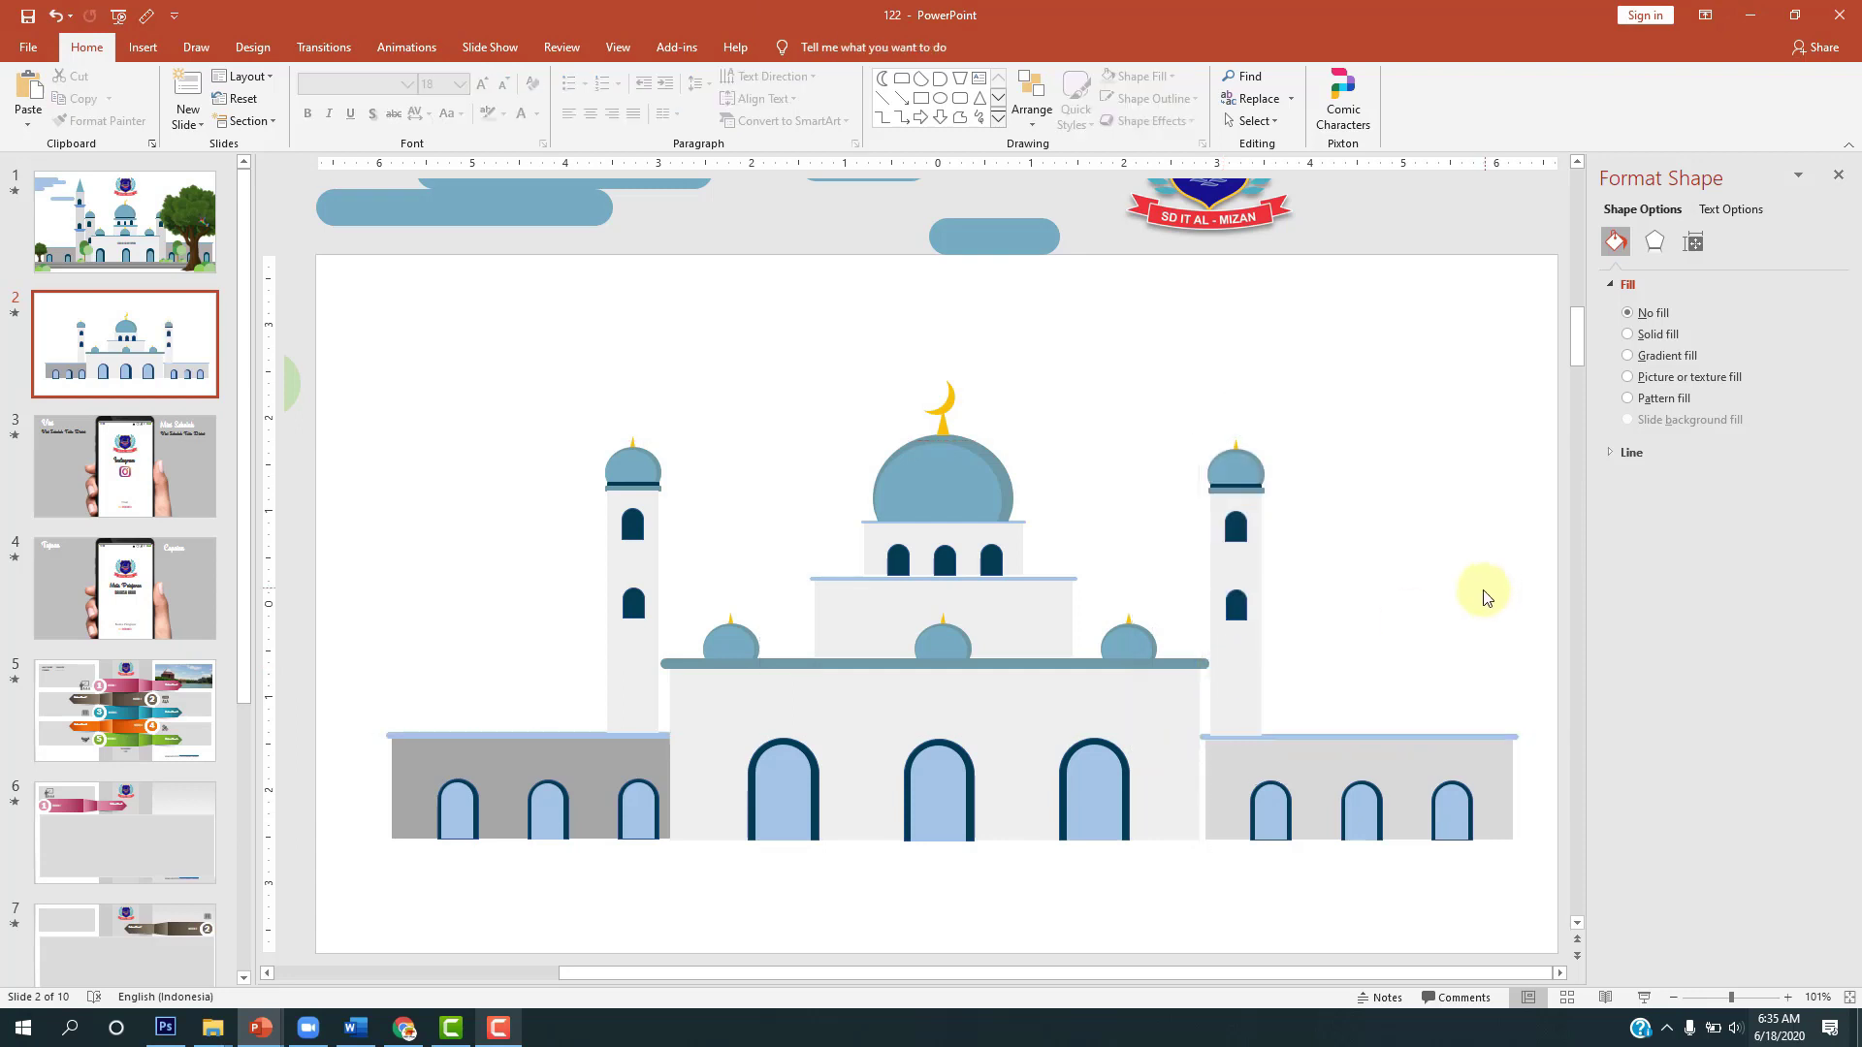
left_click(1255, 667)
right_click(1258, 666)
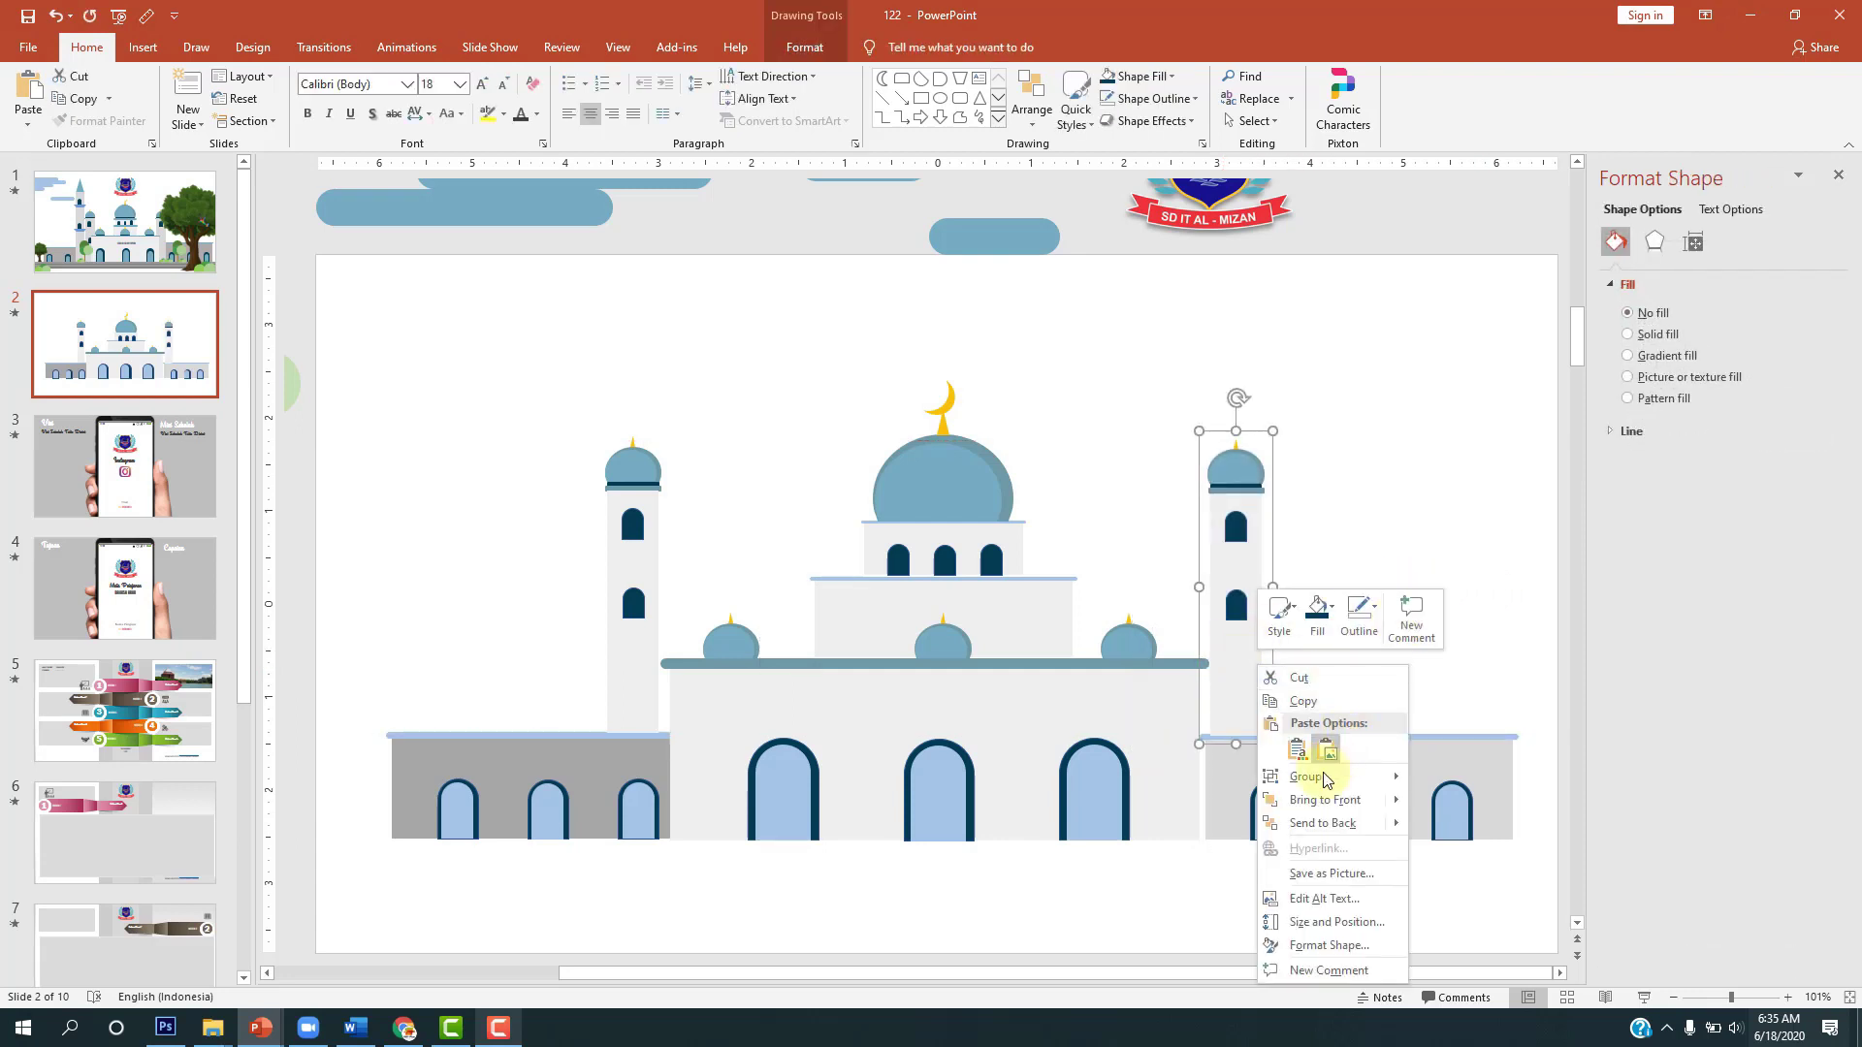
left_click(1315, 823)
left_click(1377, 529)
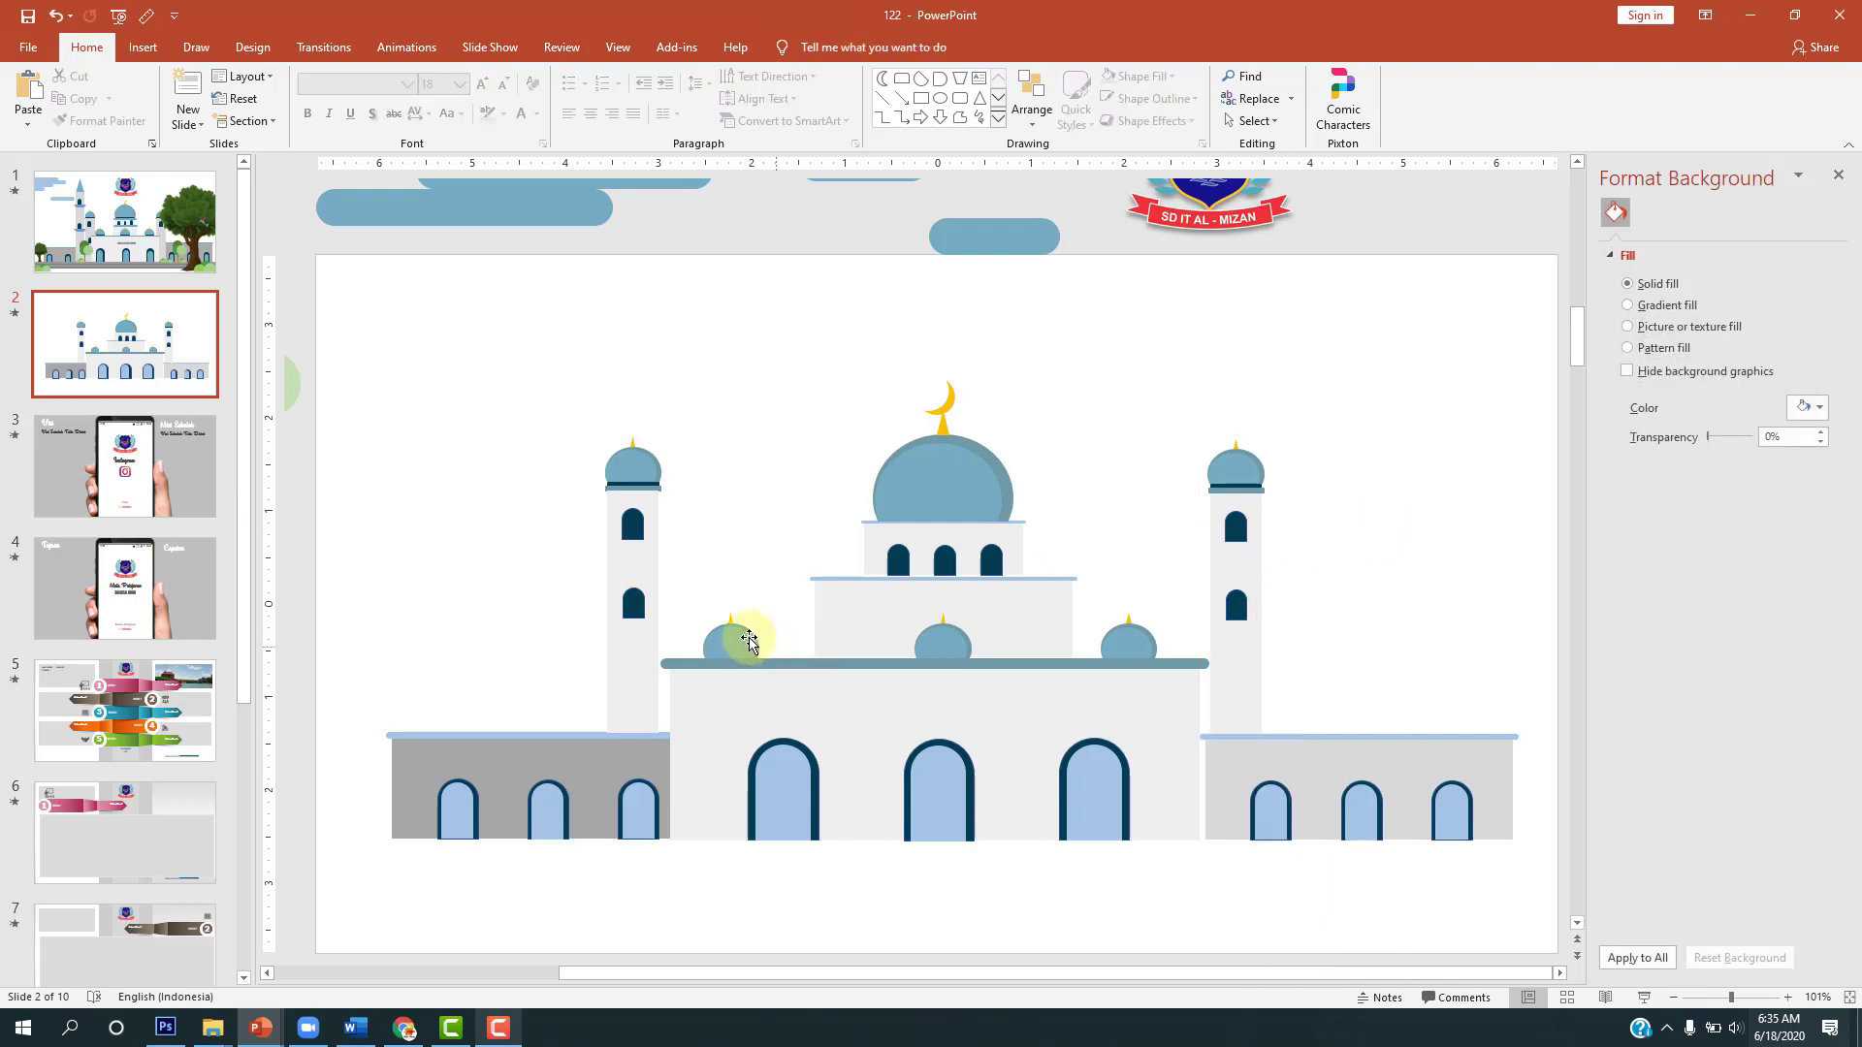
key("Page_Up")
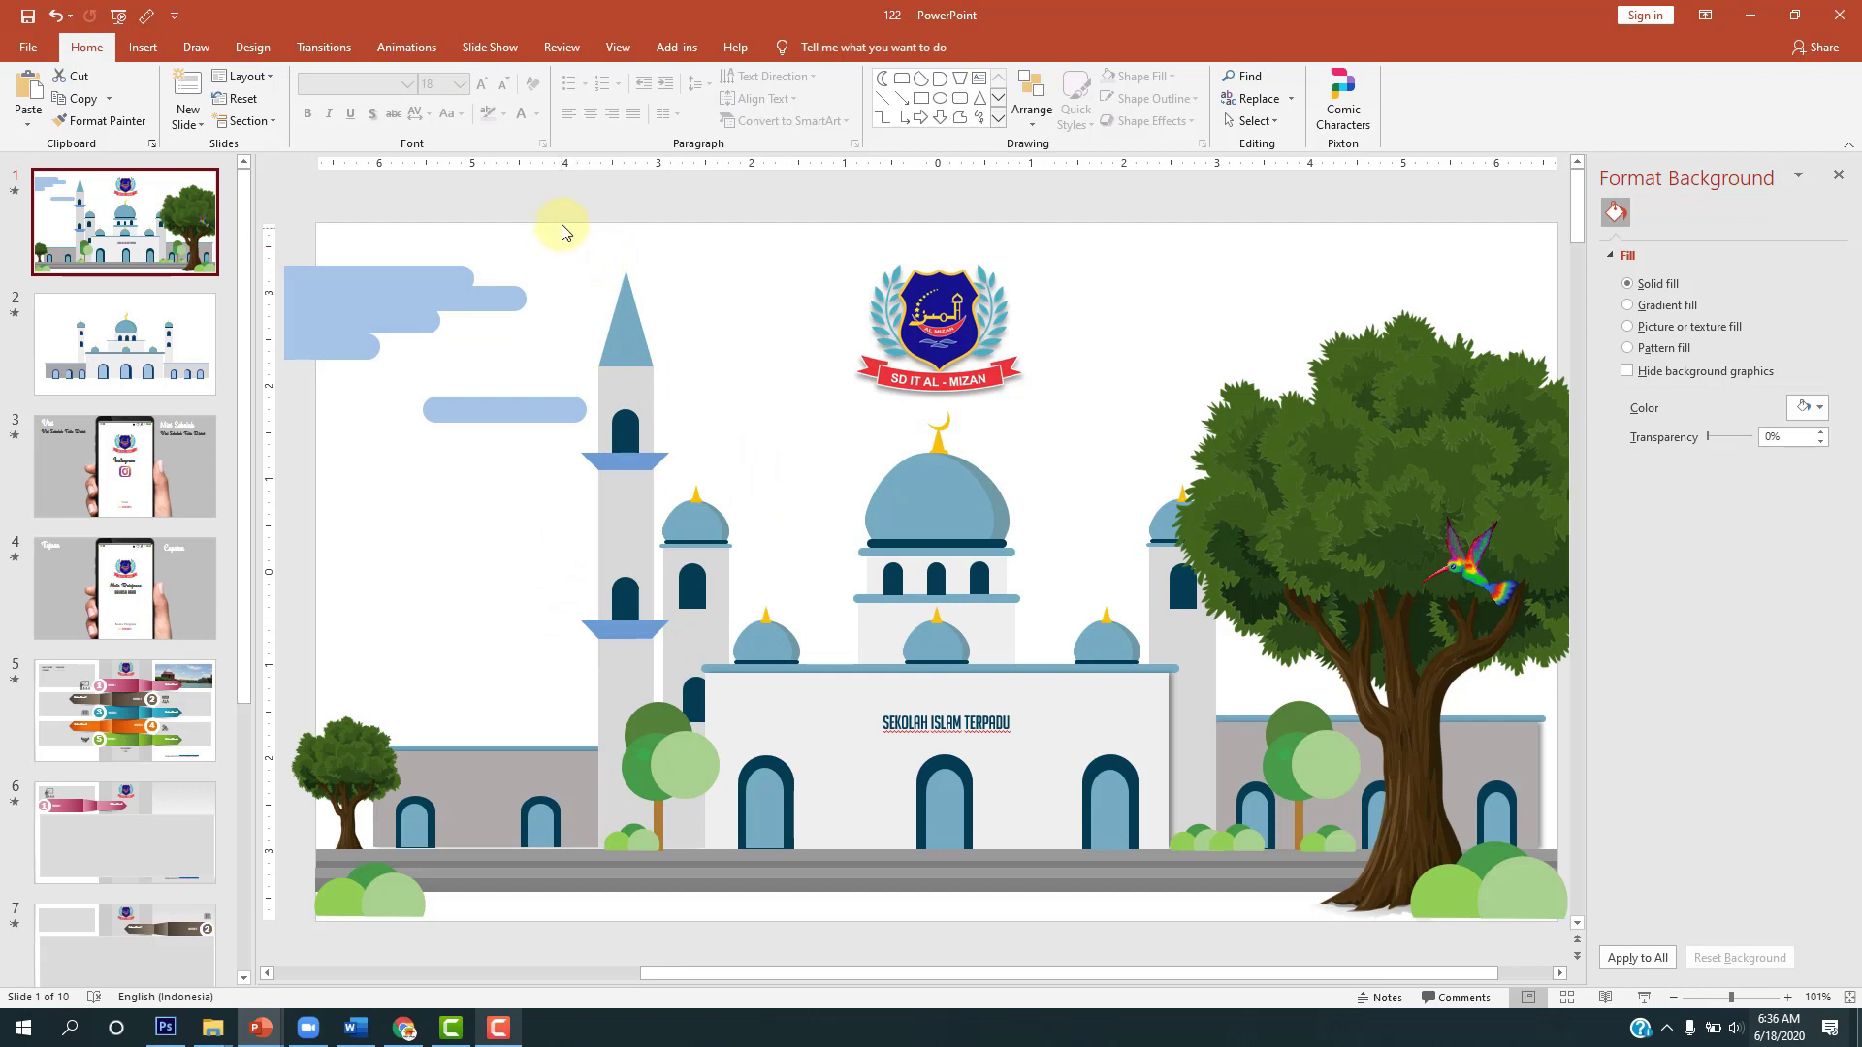
Step: Check slide 1's tall minaret, then return to slide 2 and review the mosque shapes
left_click_drag(563, 230, 679, 836)
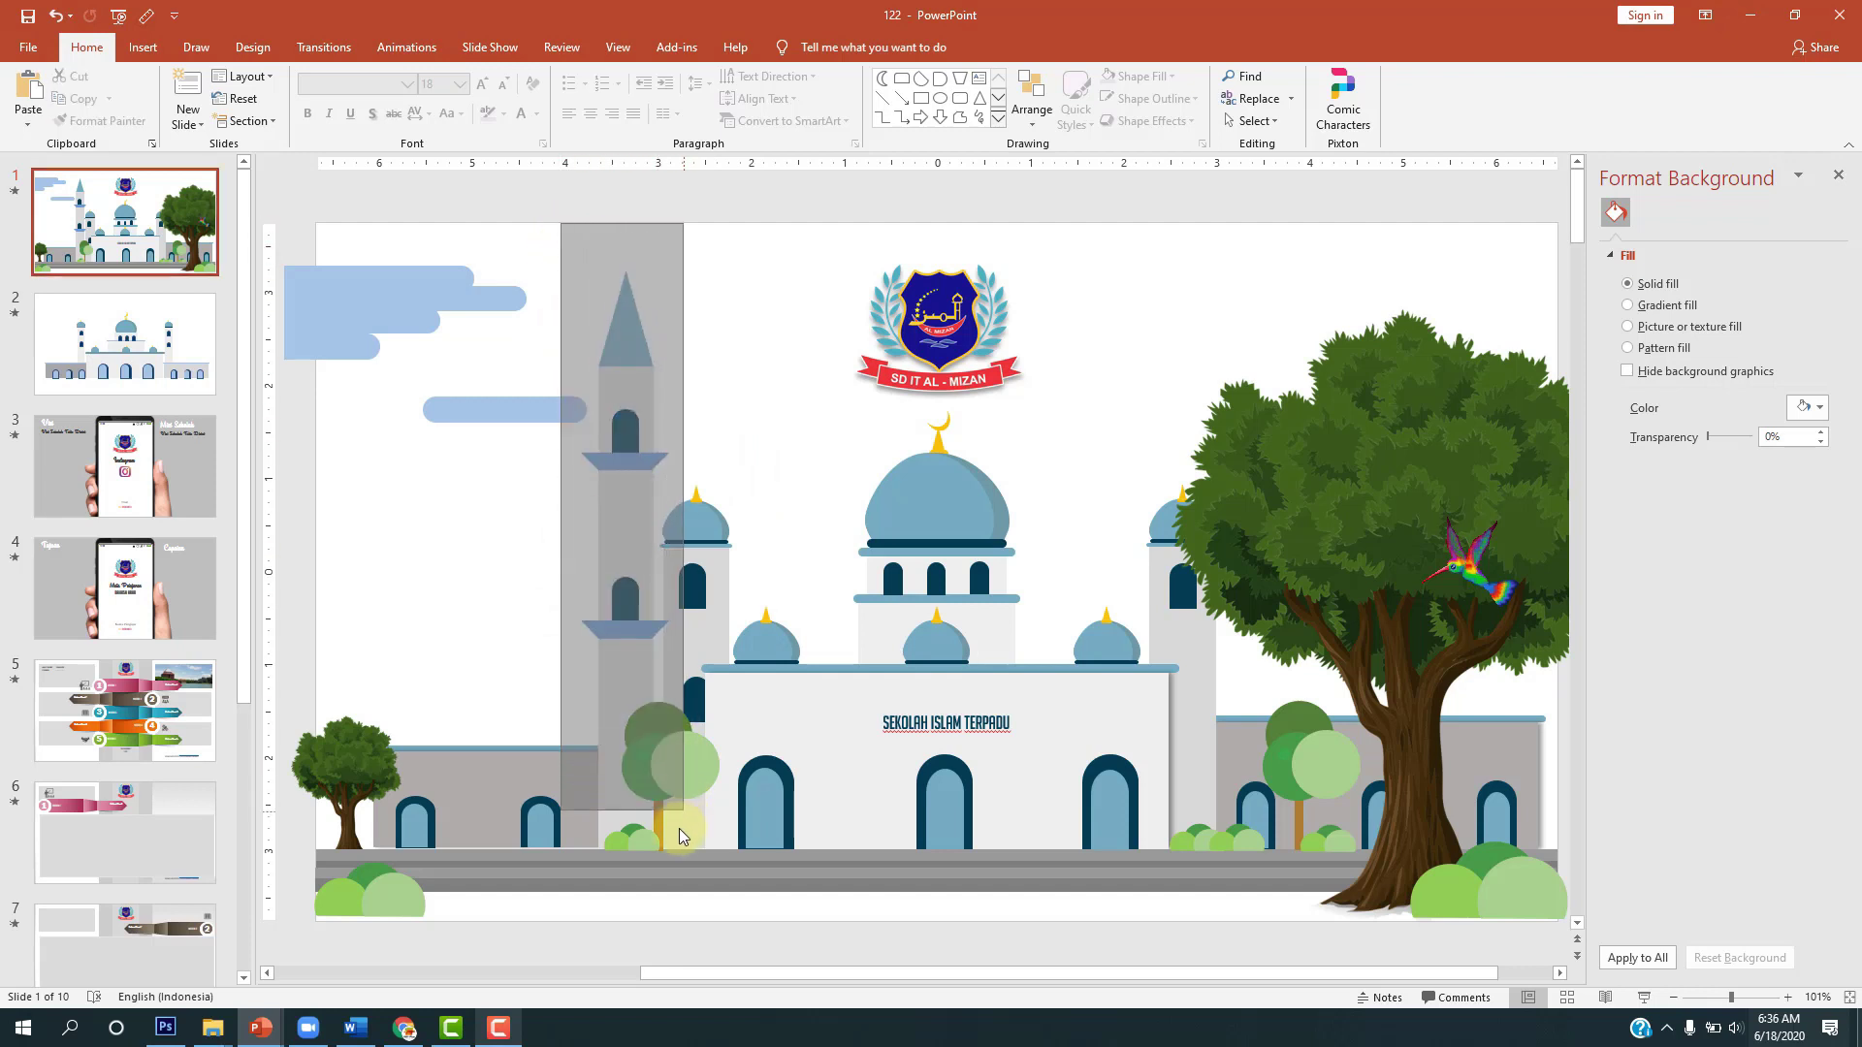
mouse_move(679, 828)
left_mouse_down()
mouse_move(574, 283)
mouse_move(638, 238)
left_mouse_up()
left_click(167, 369)
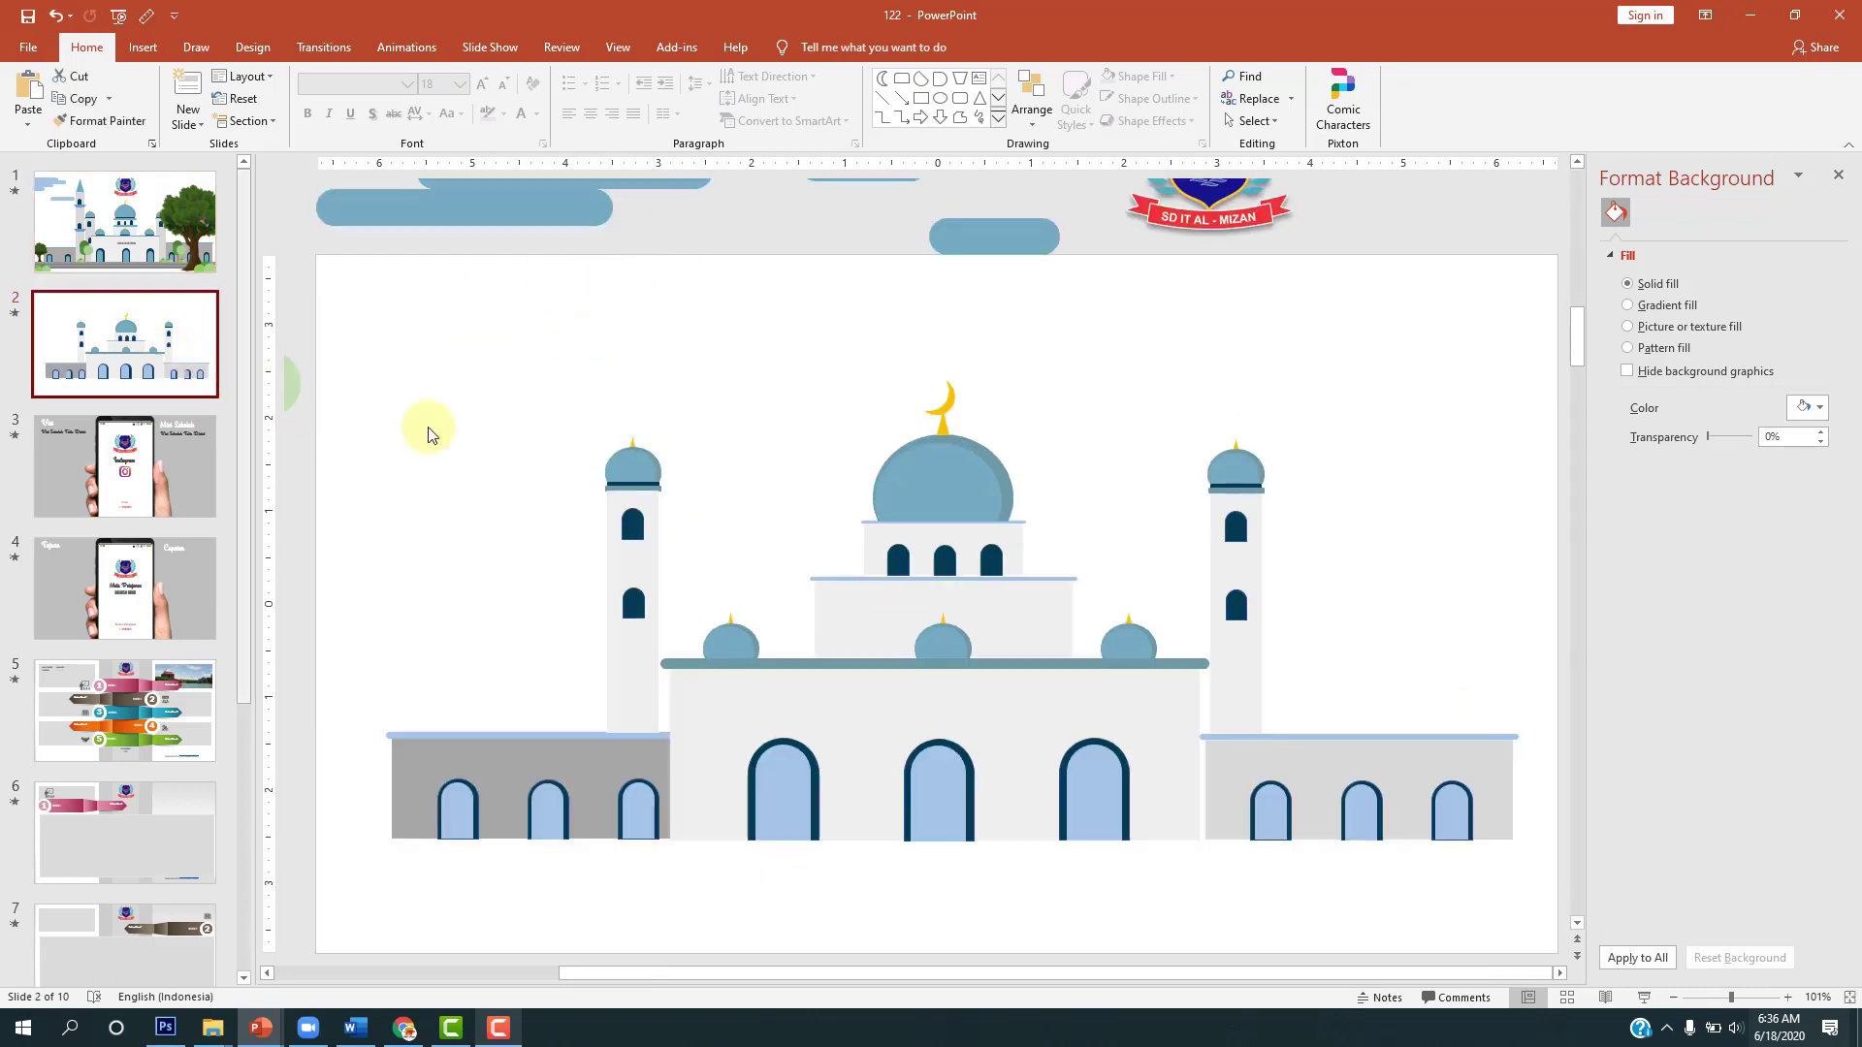
left_click_drag(360, 327, 1465, 870)
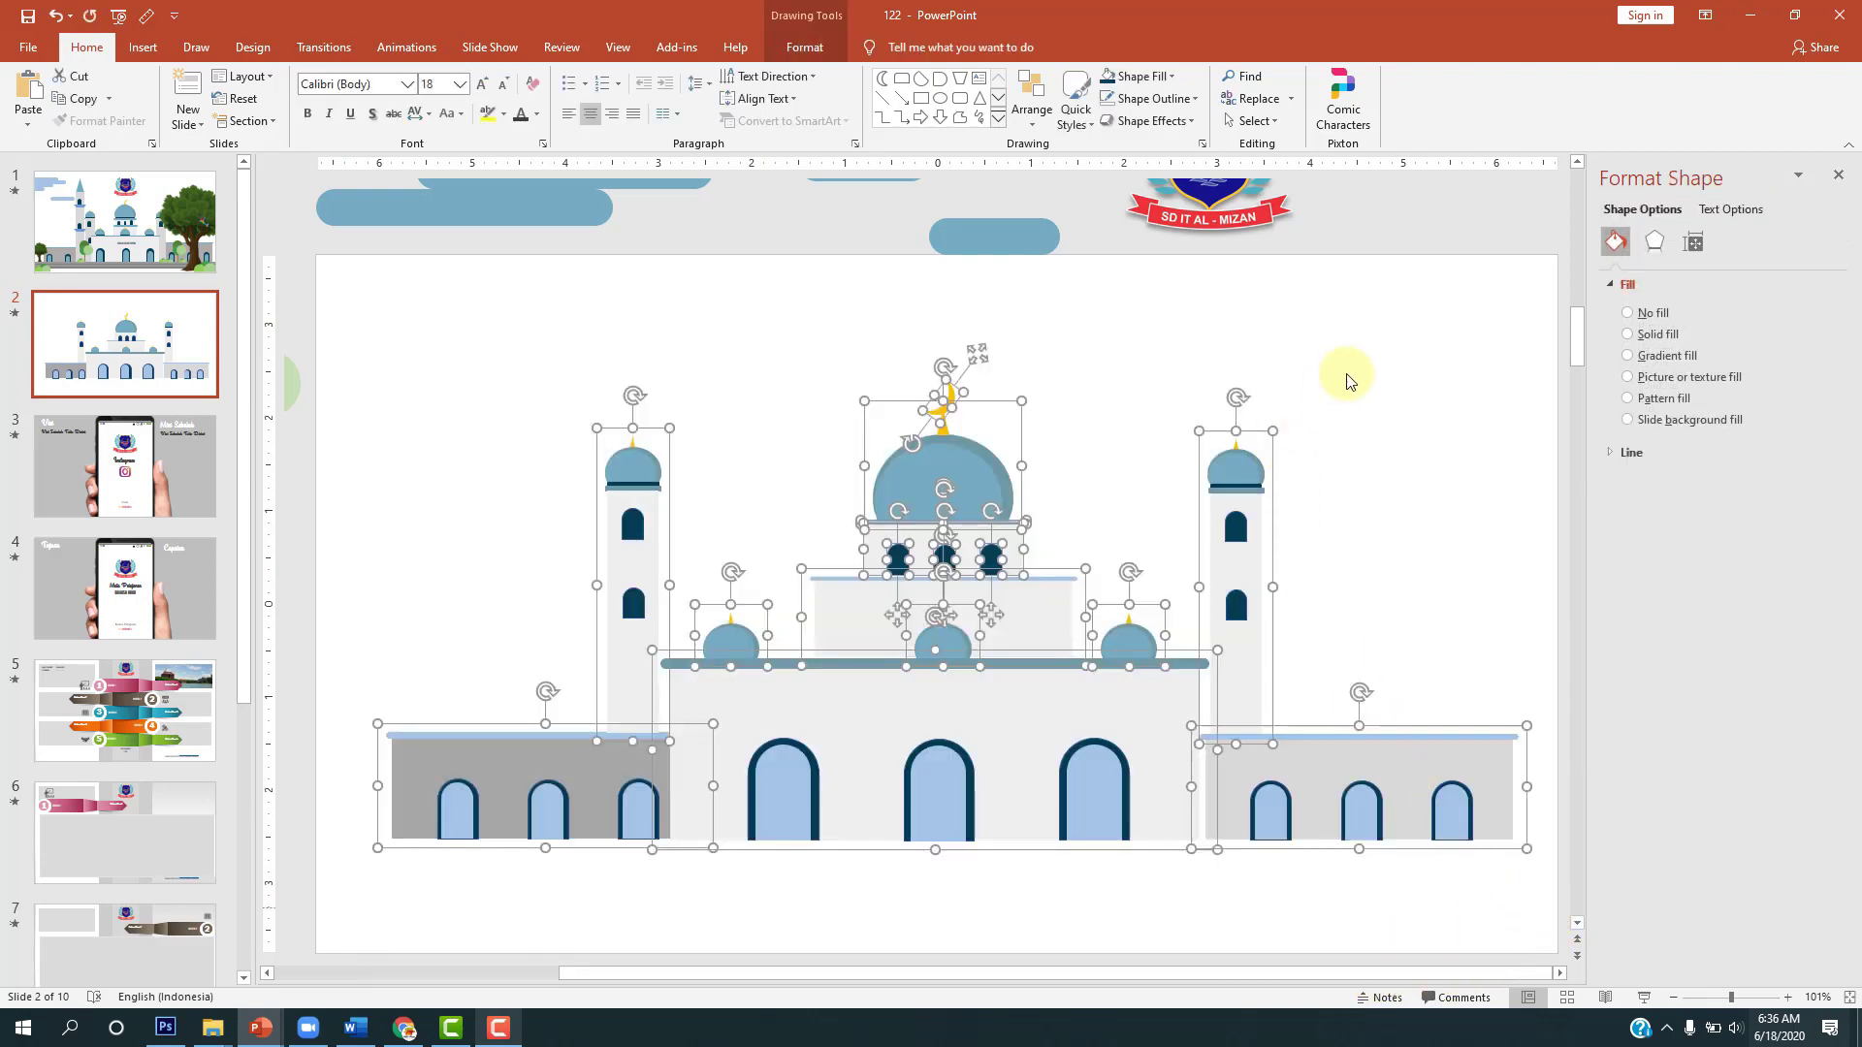
left_click(1342, 374)
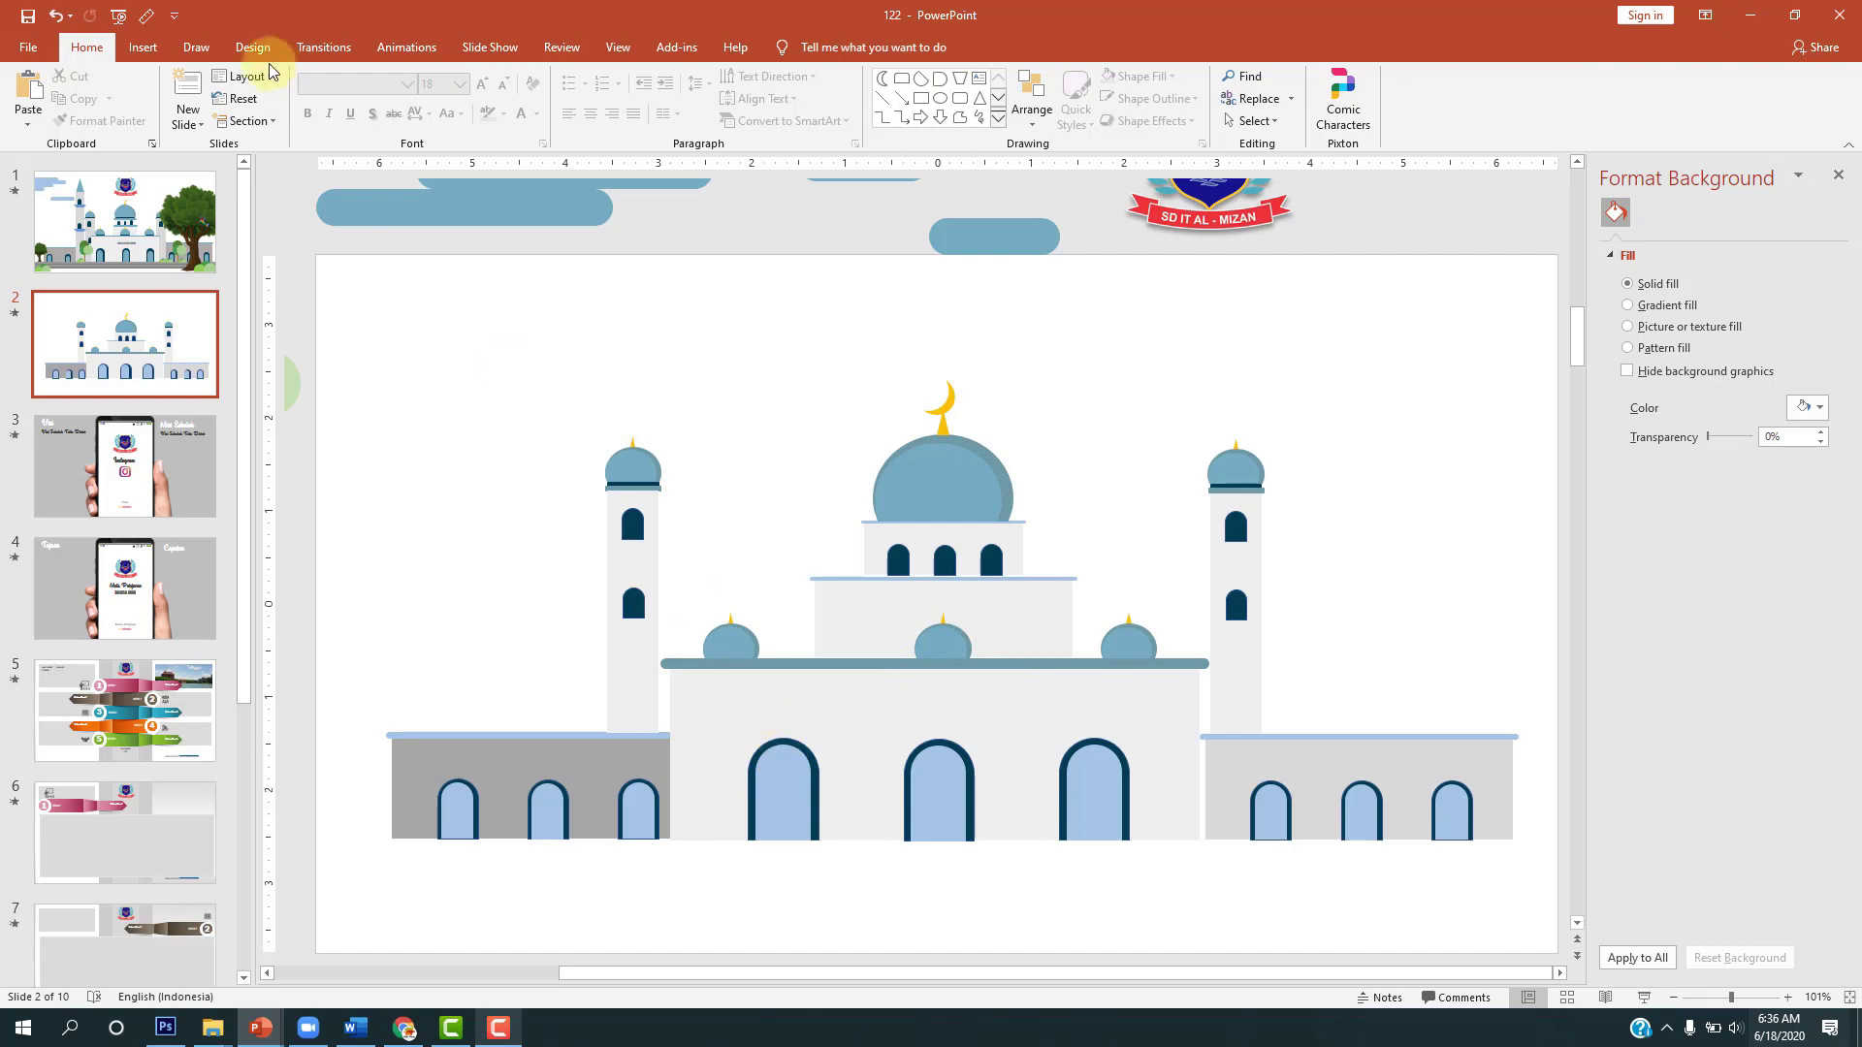
Step: Draw a thin grey rectangle base bar along the mosque's bottom and nudge it into place
left_click(143, 48)
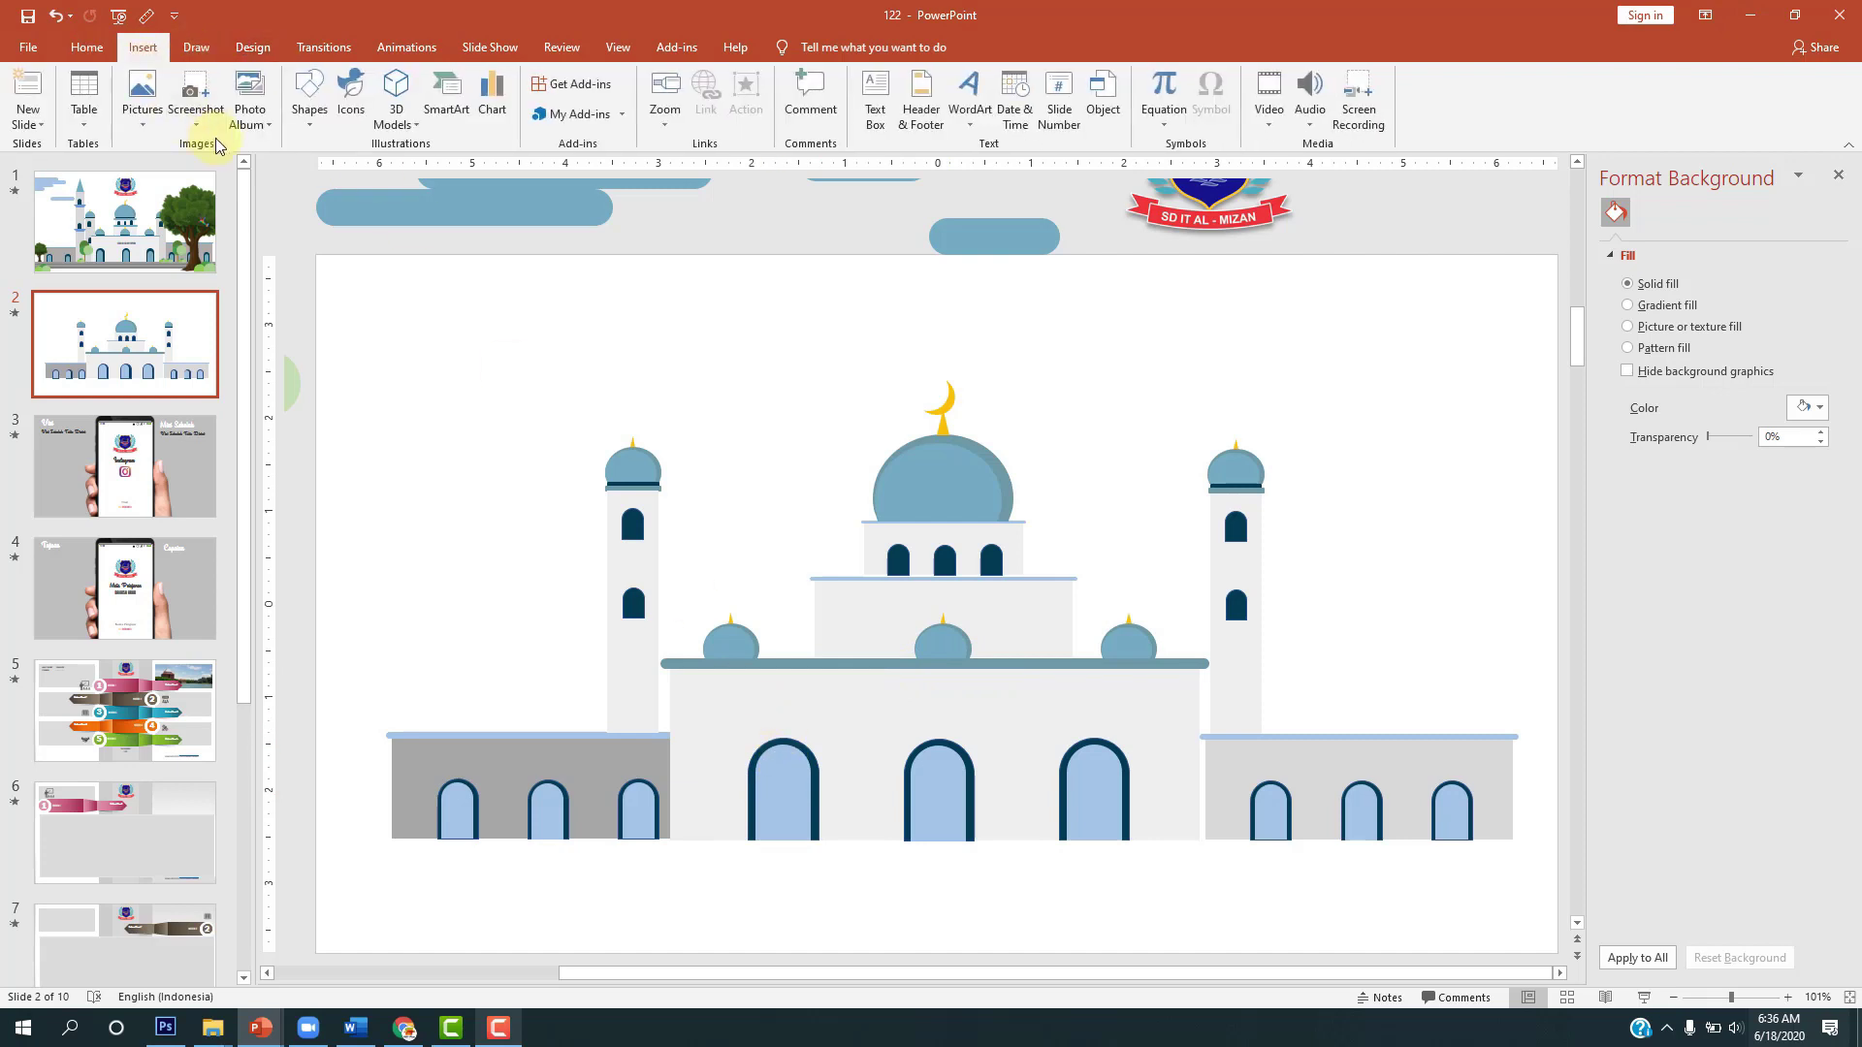
left_click(310, 97)
left_click(466, 171)
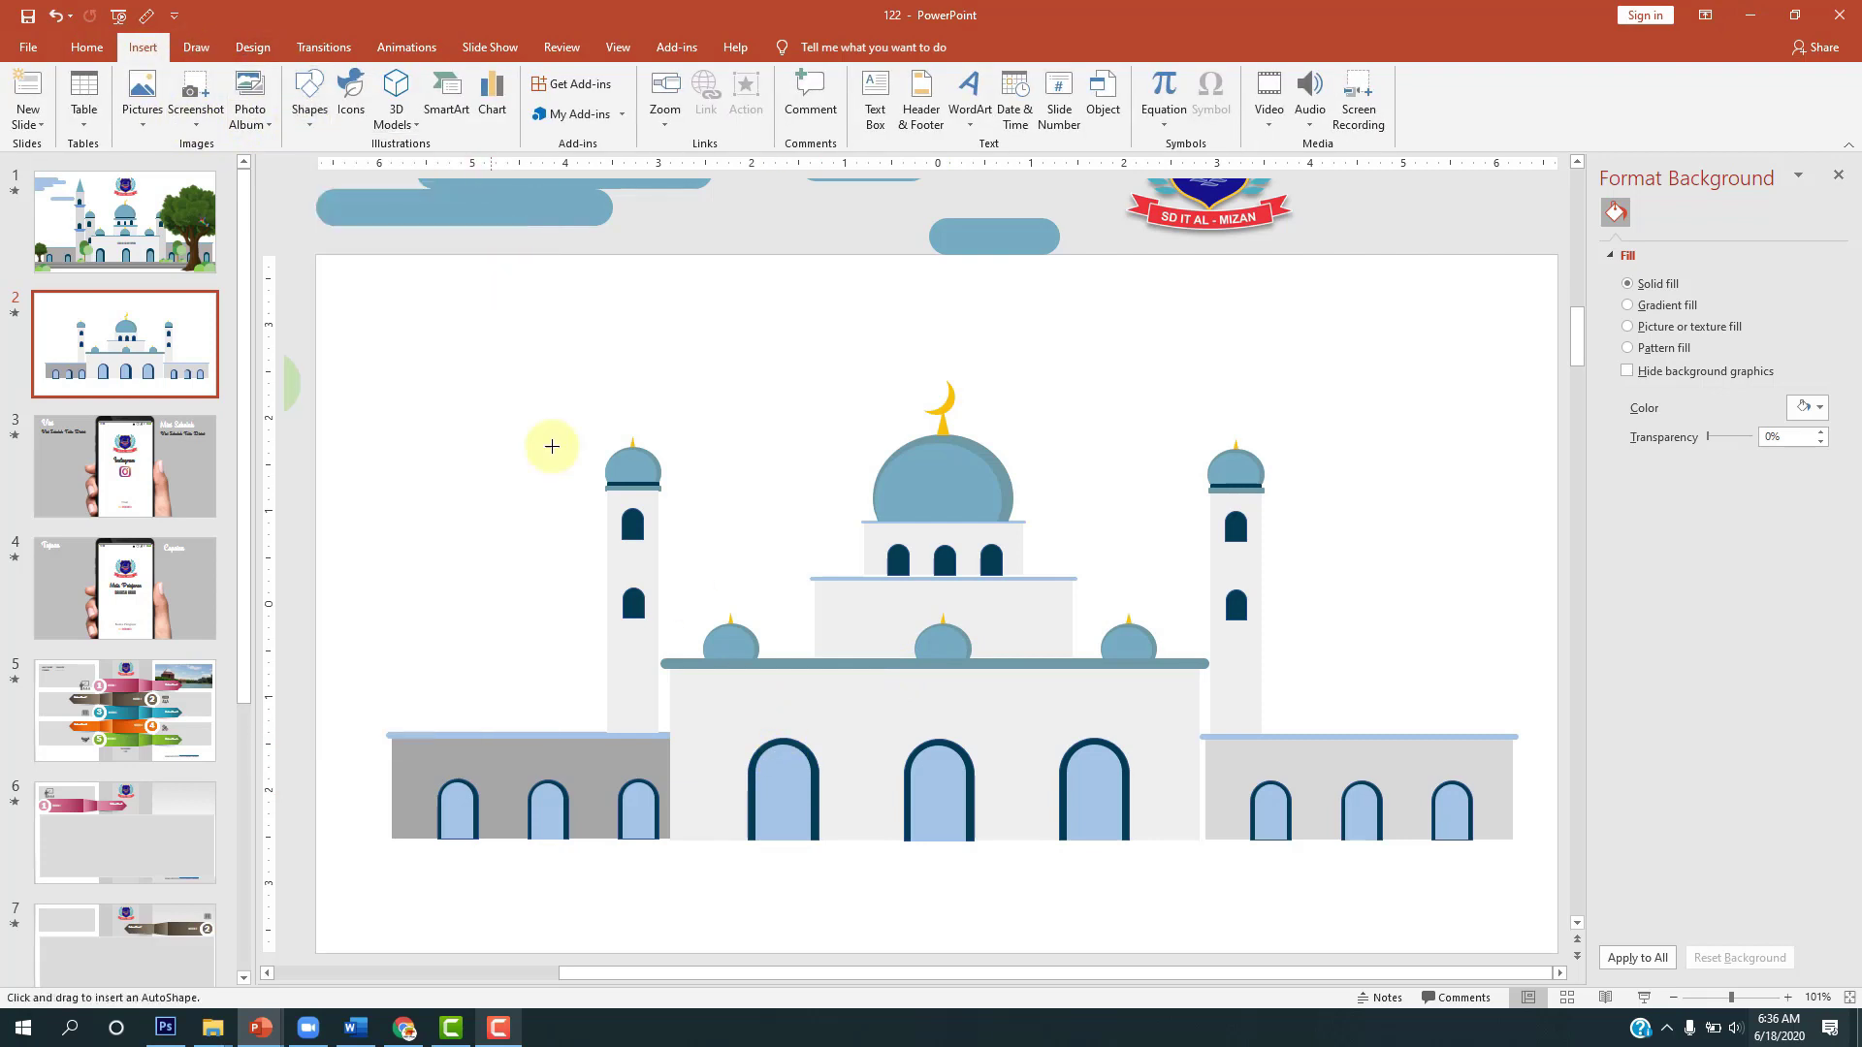
left_click_drag(397, 846, 1511, 848)
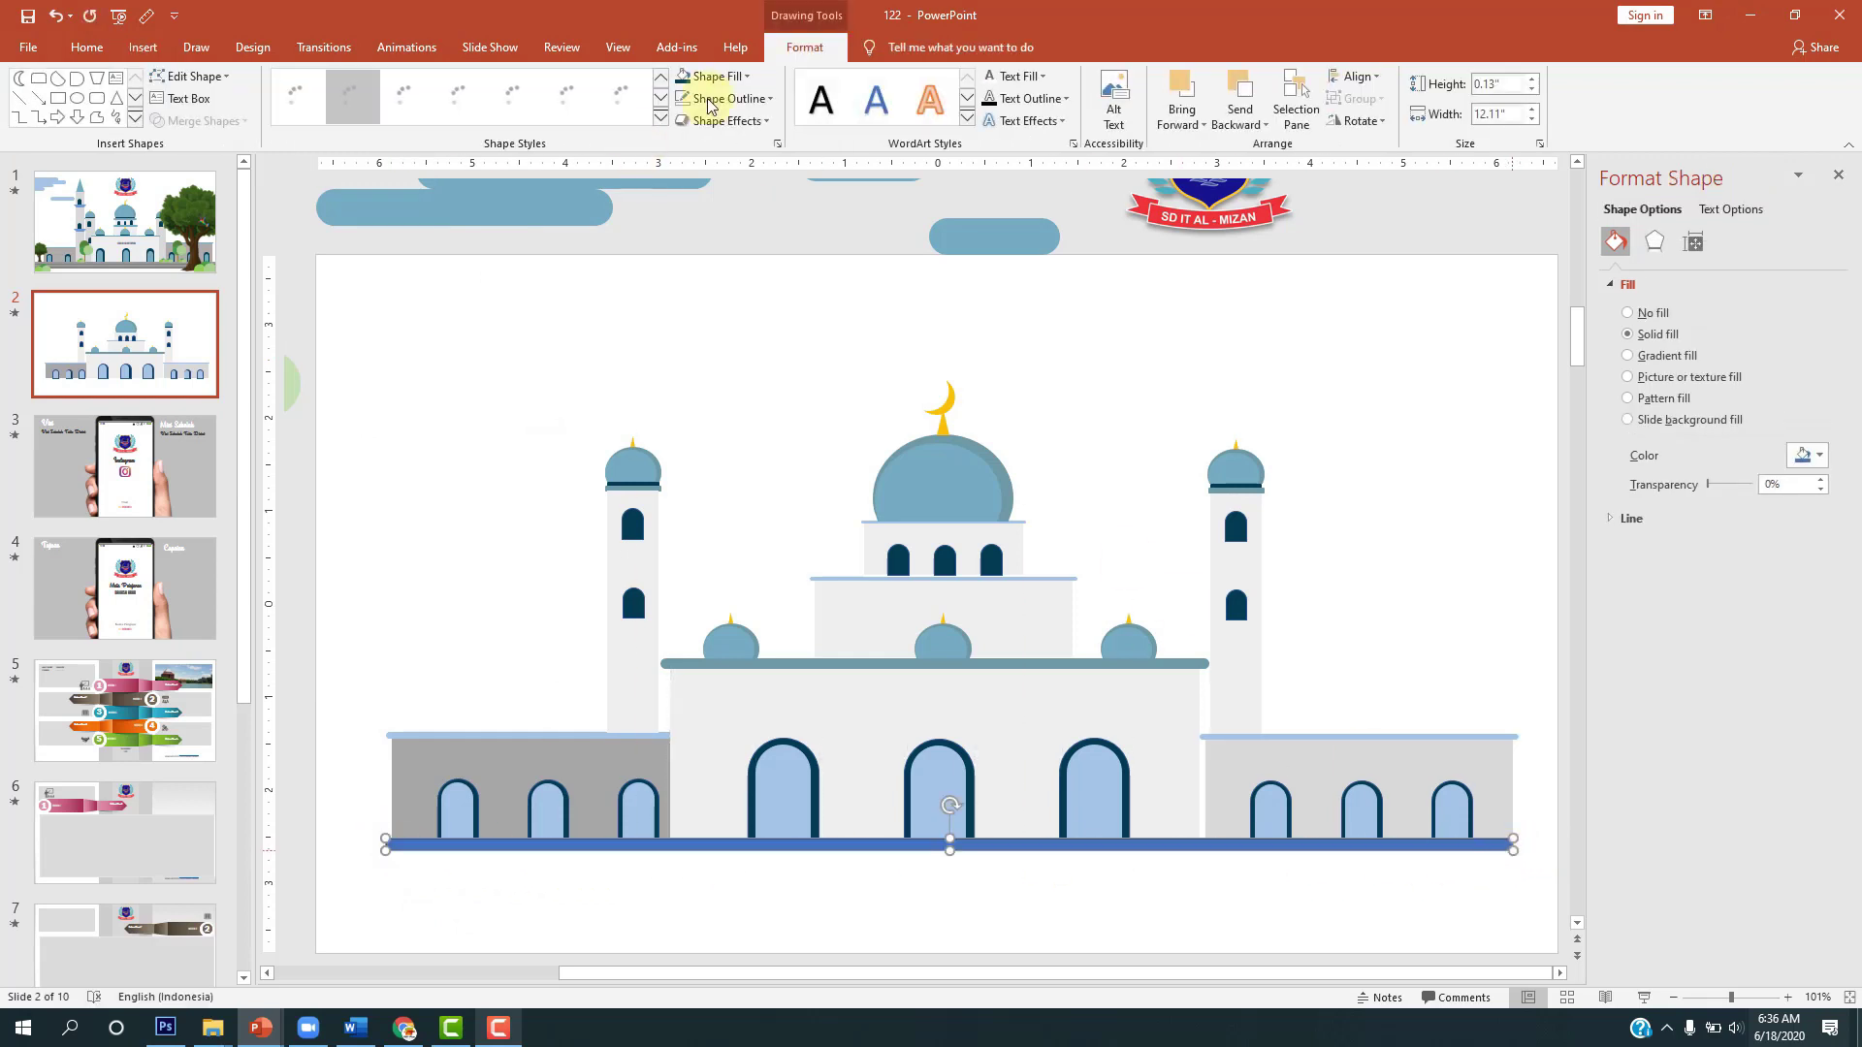
left_click(713, 78)
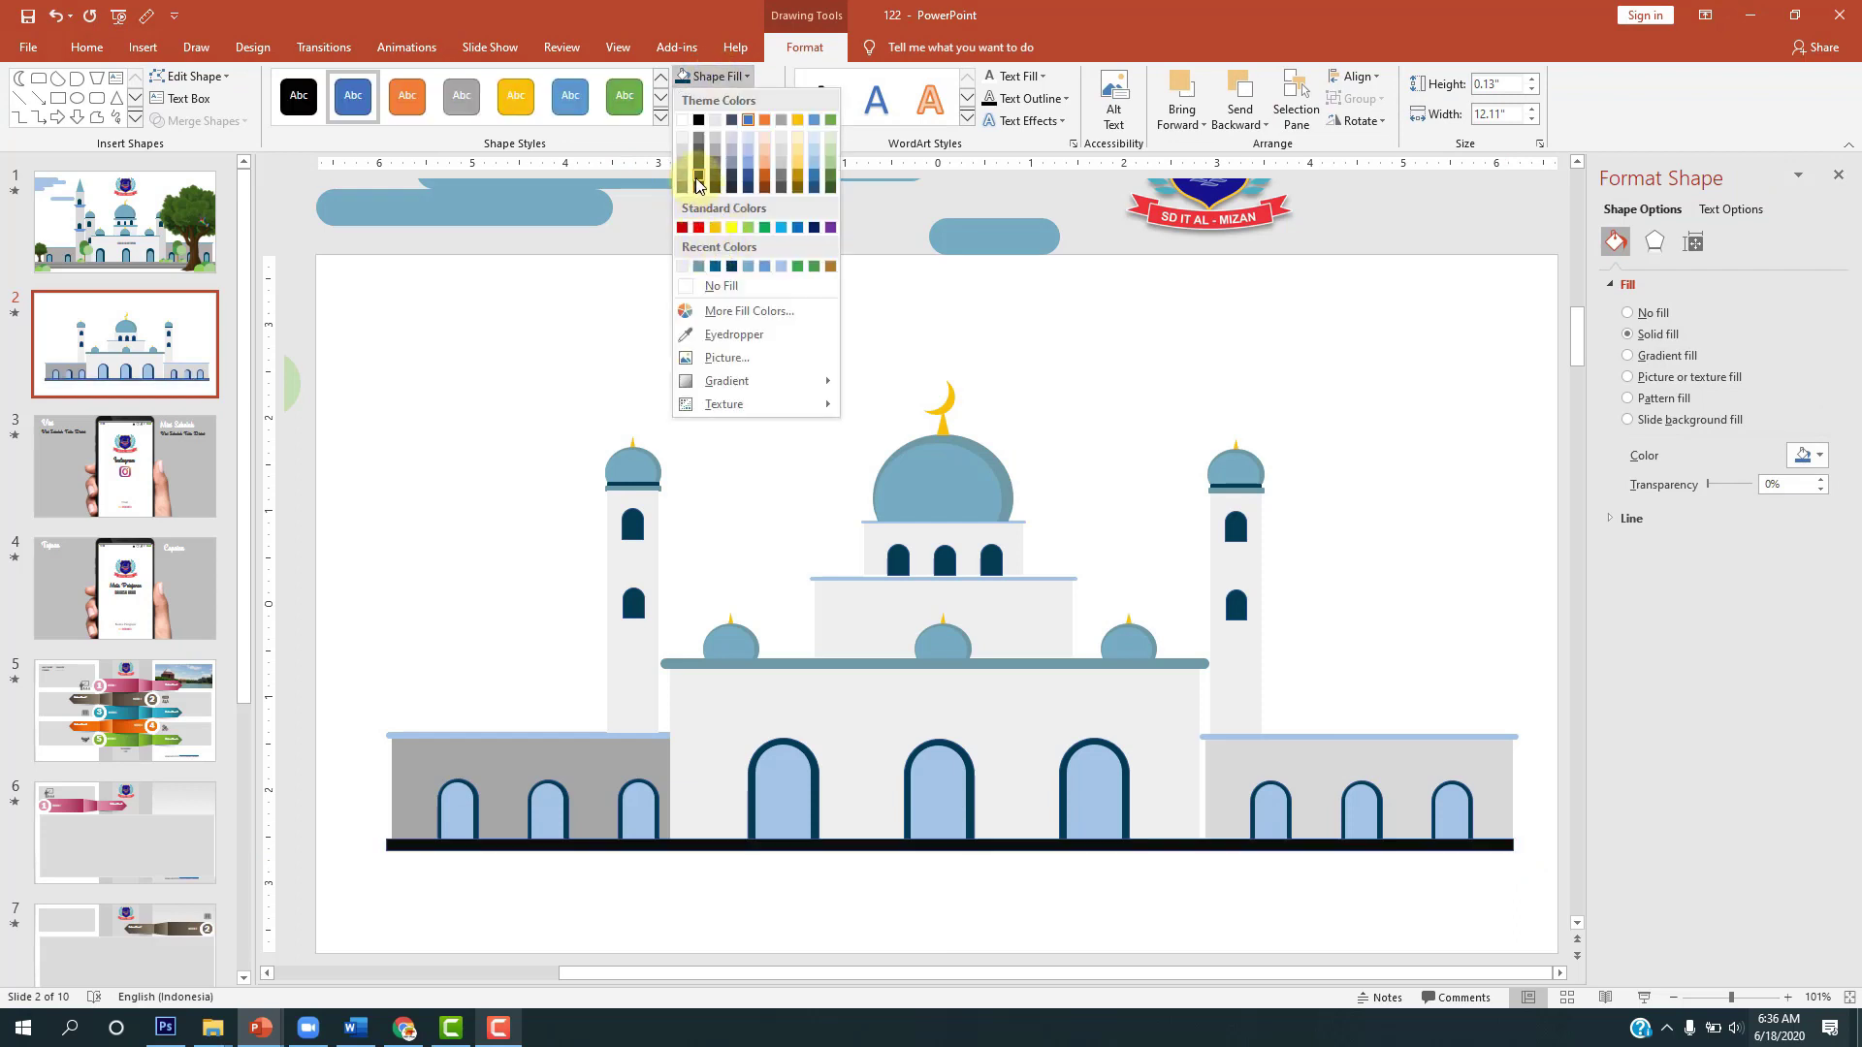
left_click(698, 137)
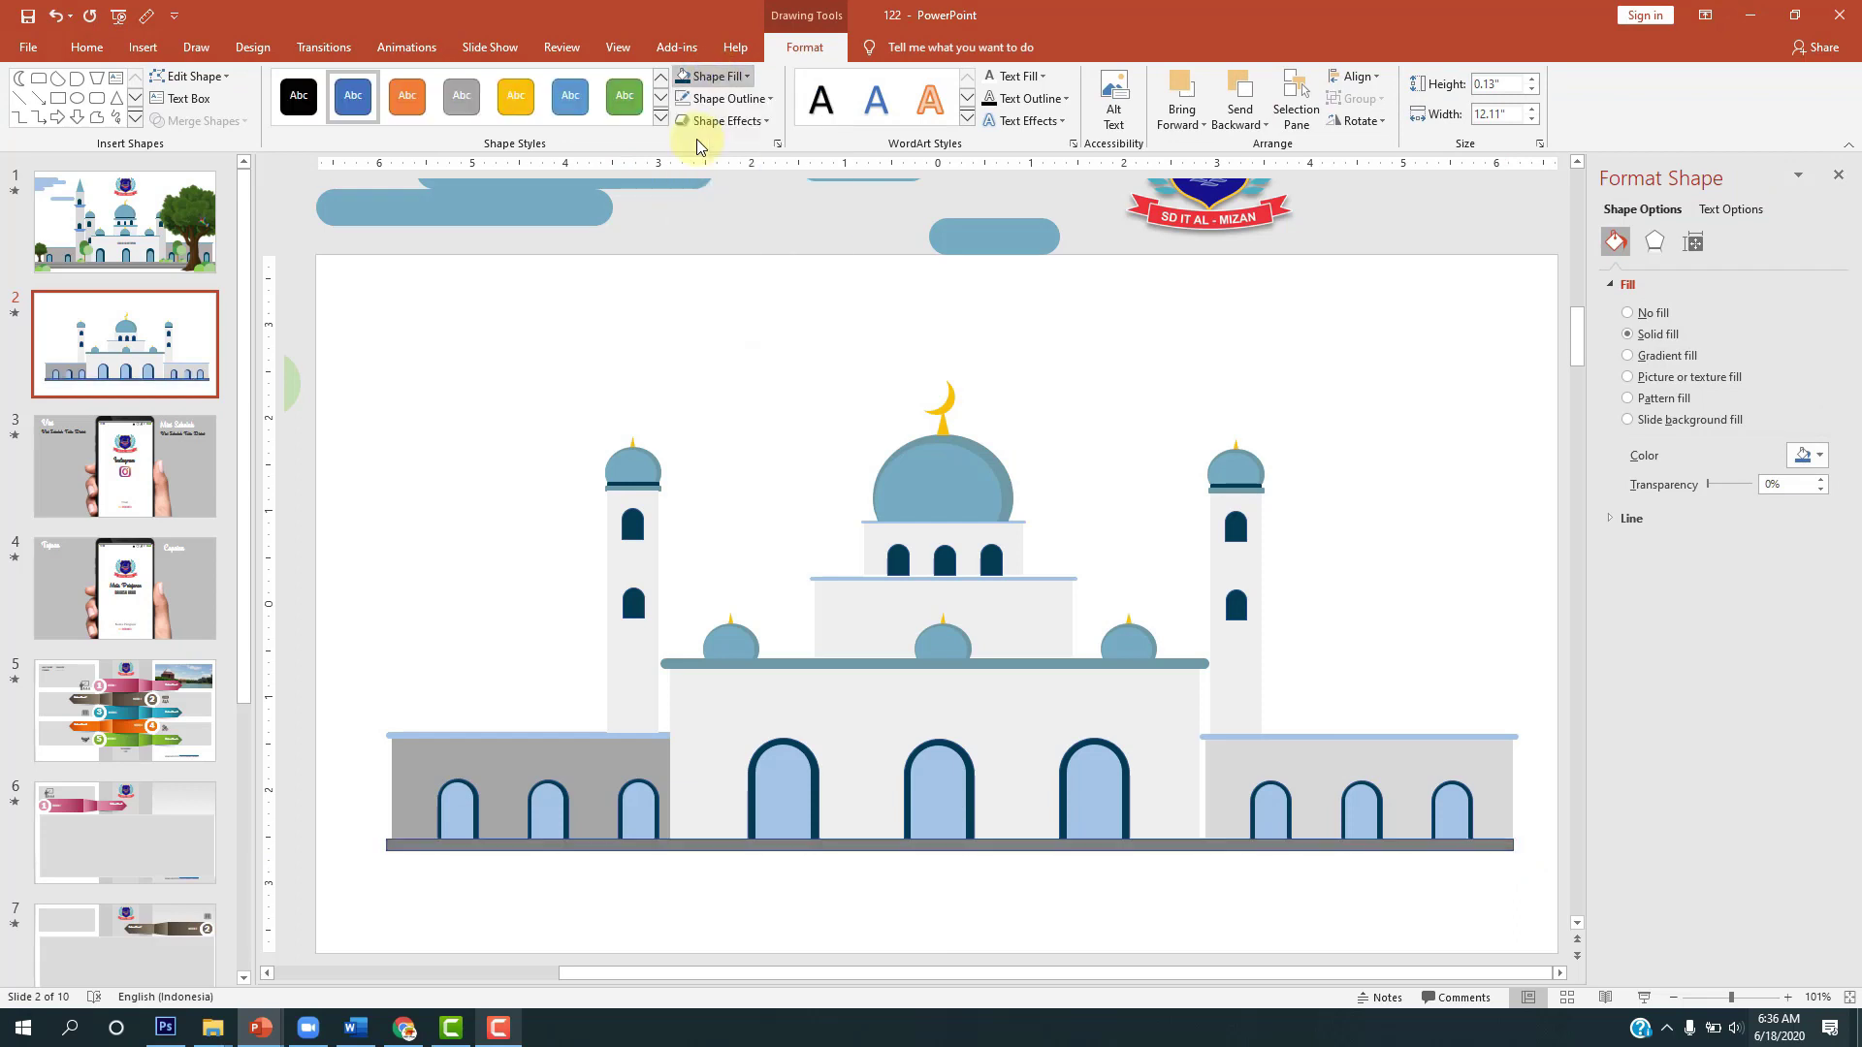
key("ctrl+Down")
key("ctrl+Down")
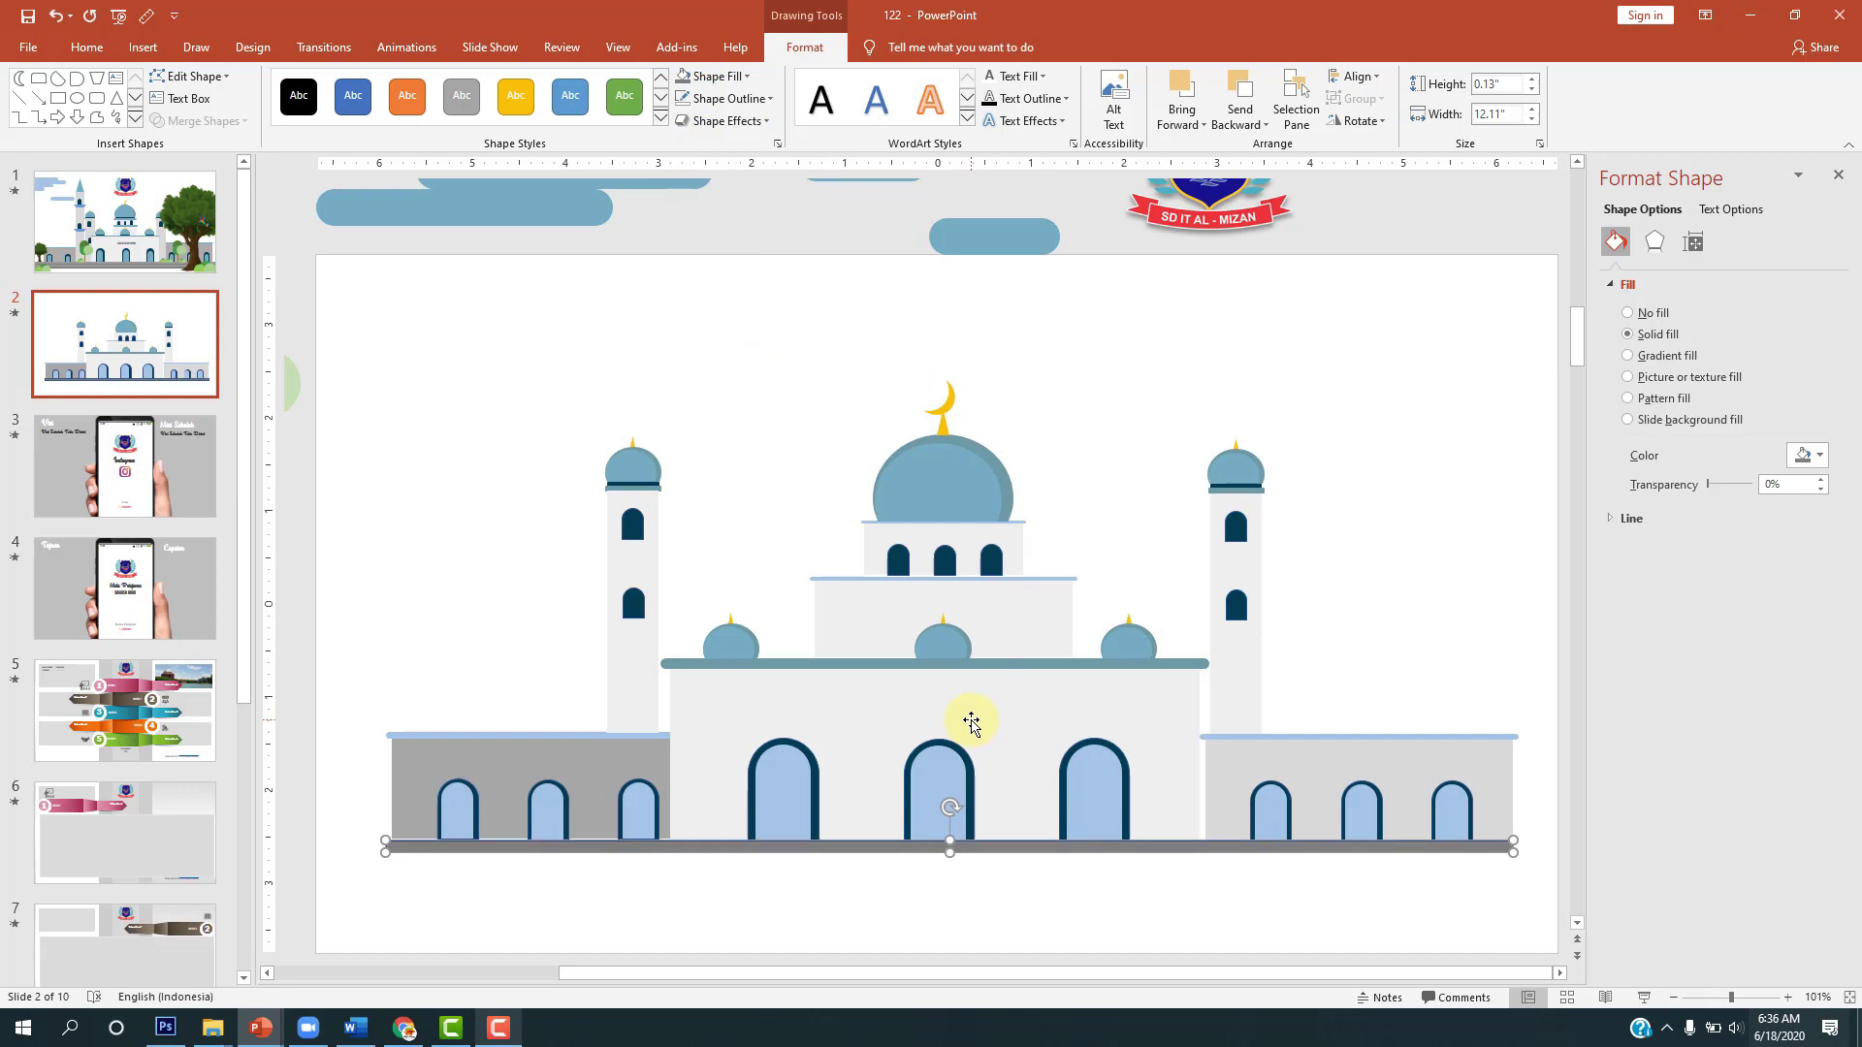
key("ctrl+Down")
key("ctrl+Up")
key("ctrl+Up")
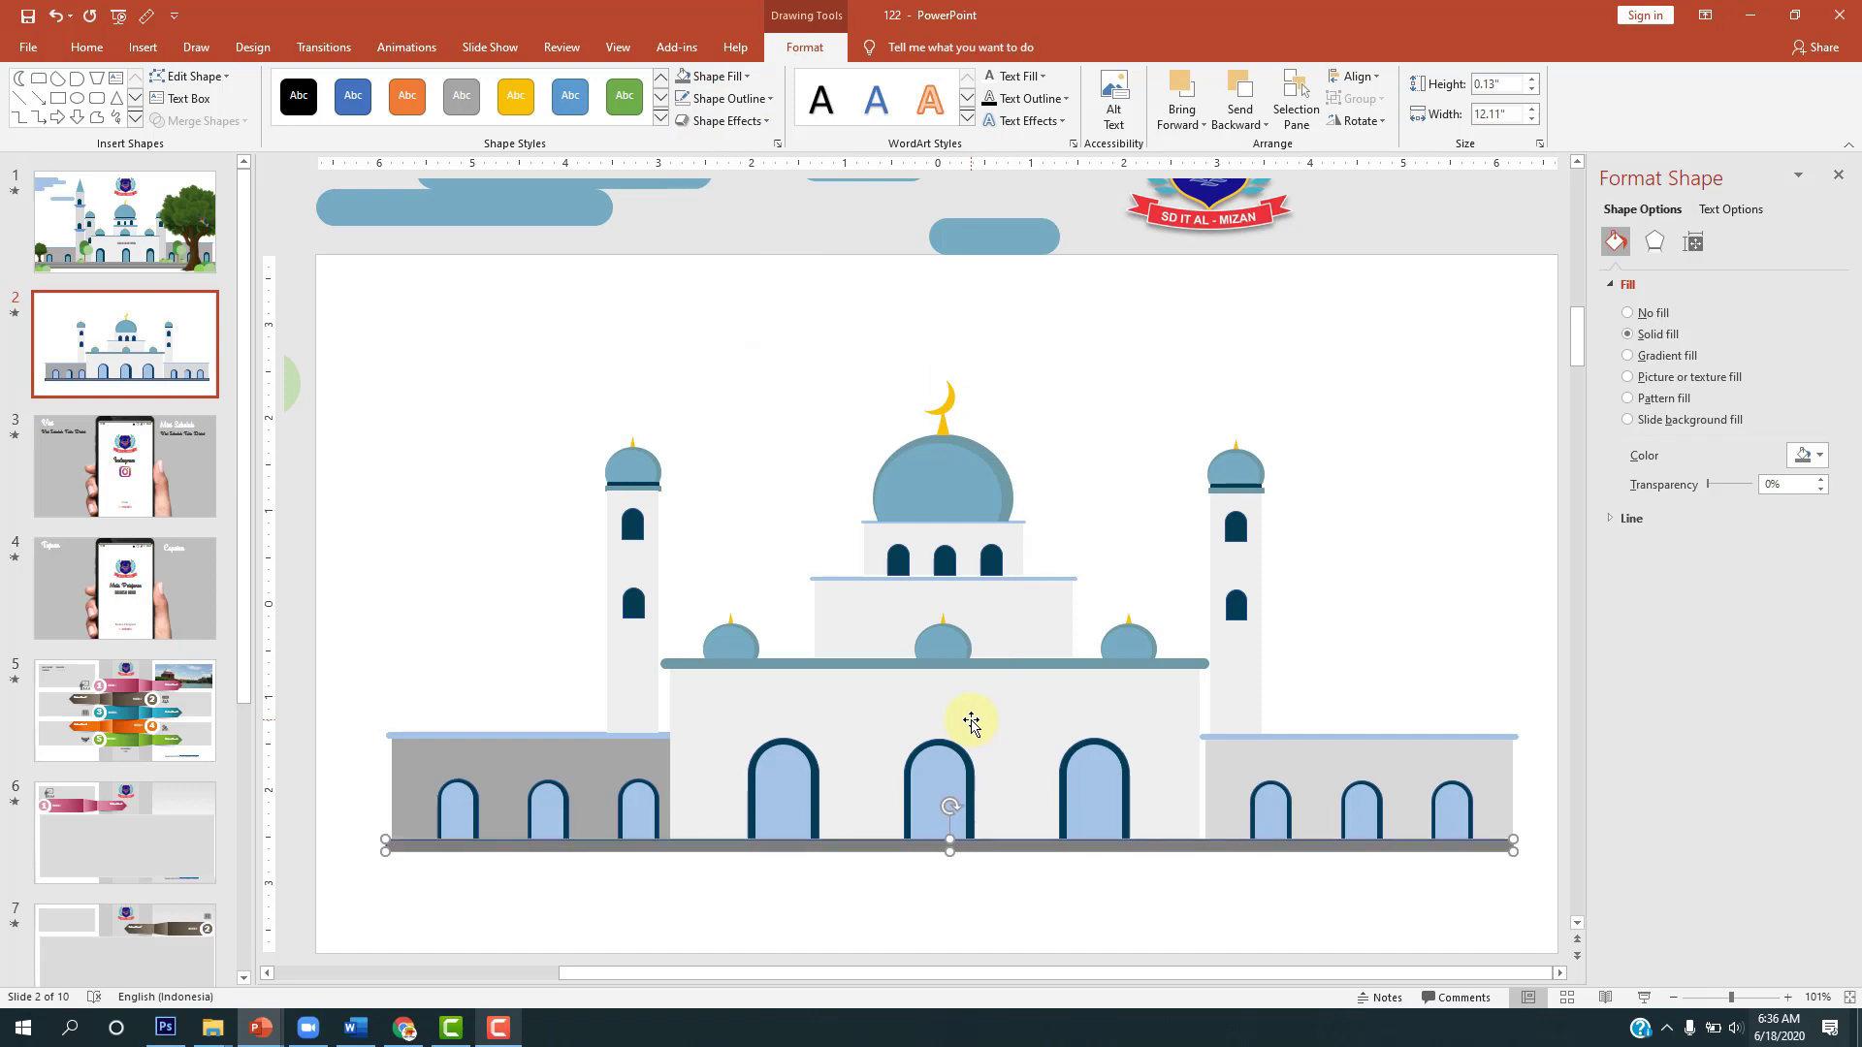
left_click_drag(969, 854, 970, 866)
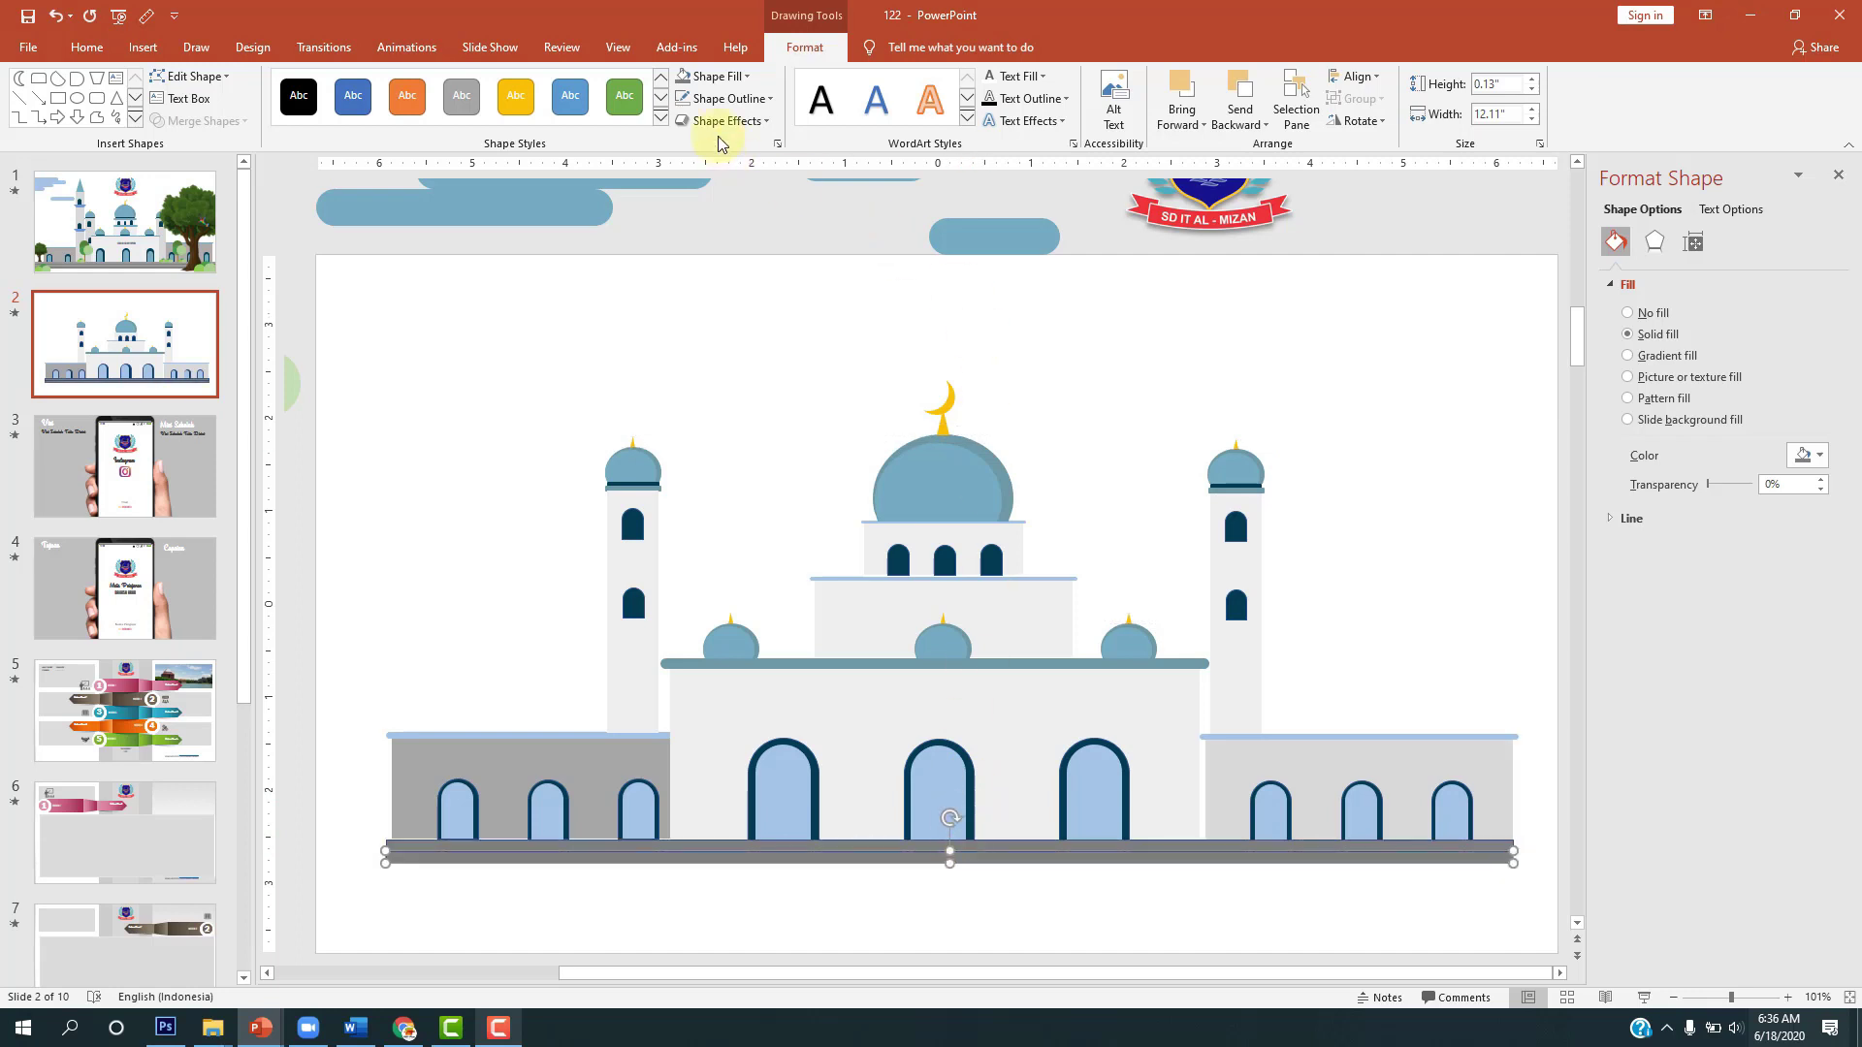
Step: Refill the base bar light gray and set No Outline on both base bars
left_click(716, 76)
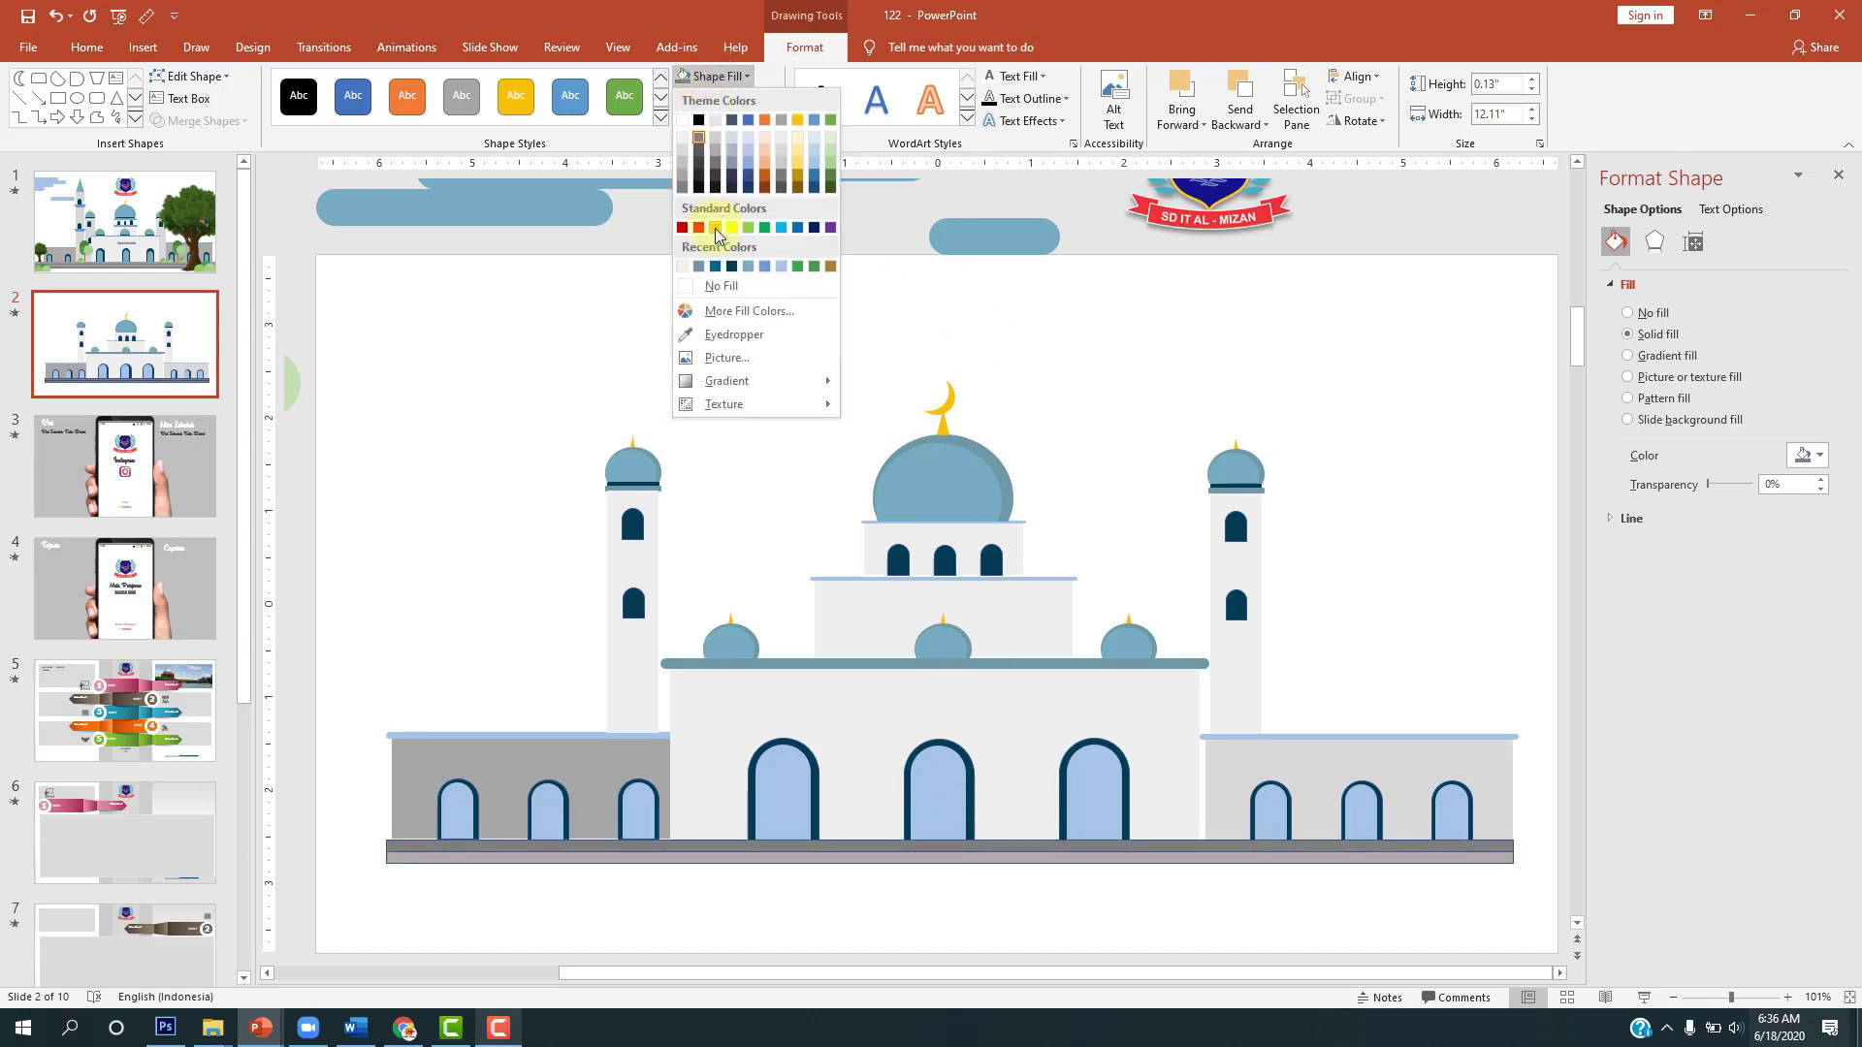
left_click(683, 159)
left_click(1448, 553)
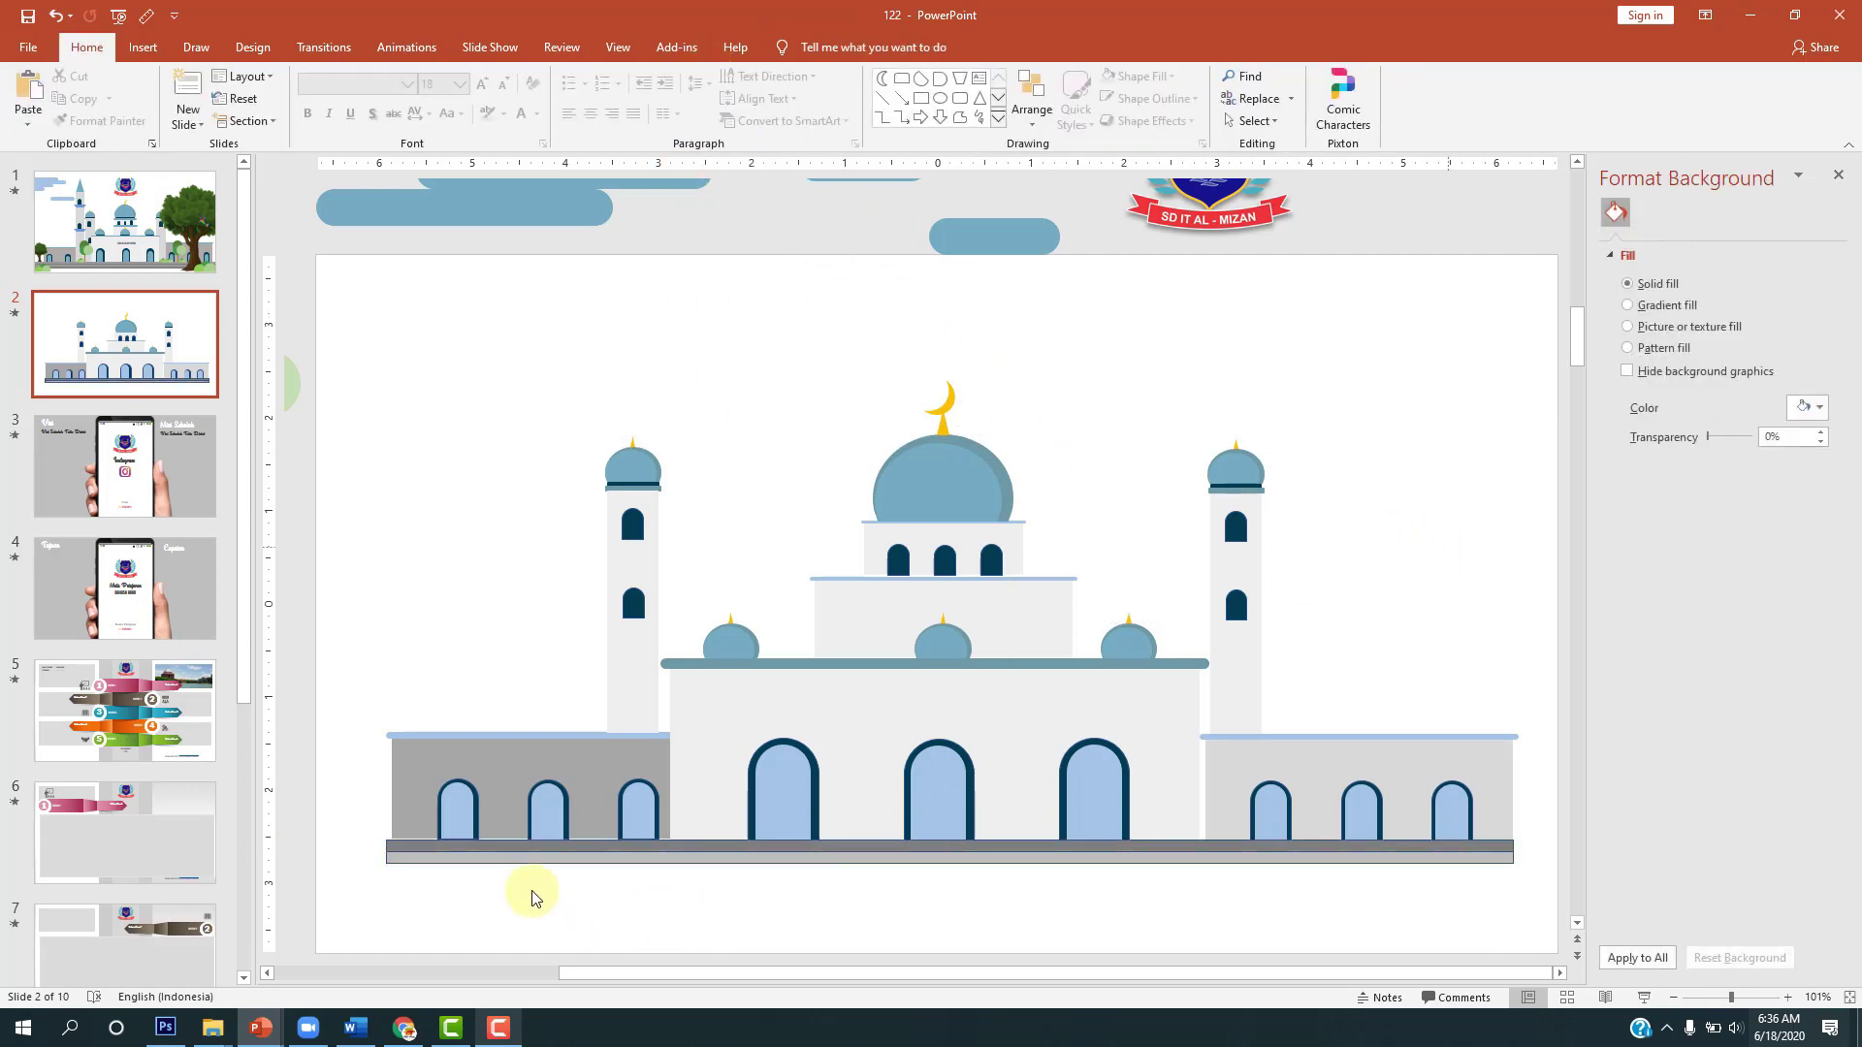
left_click(539, 851)
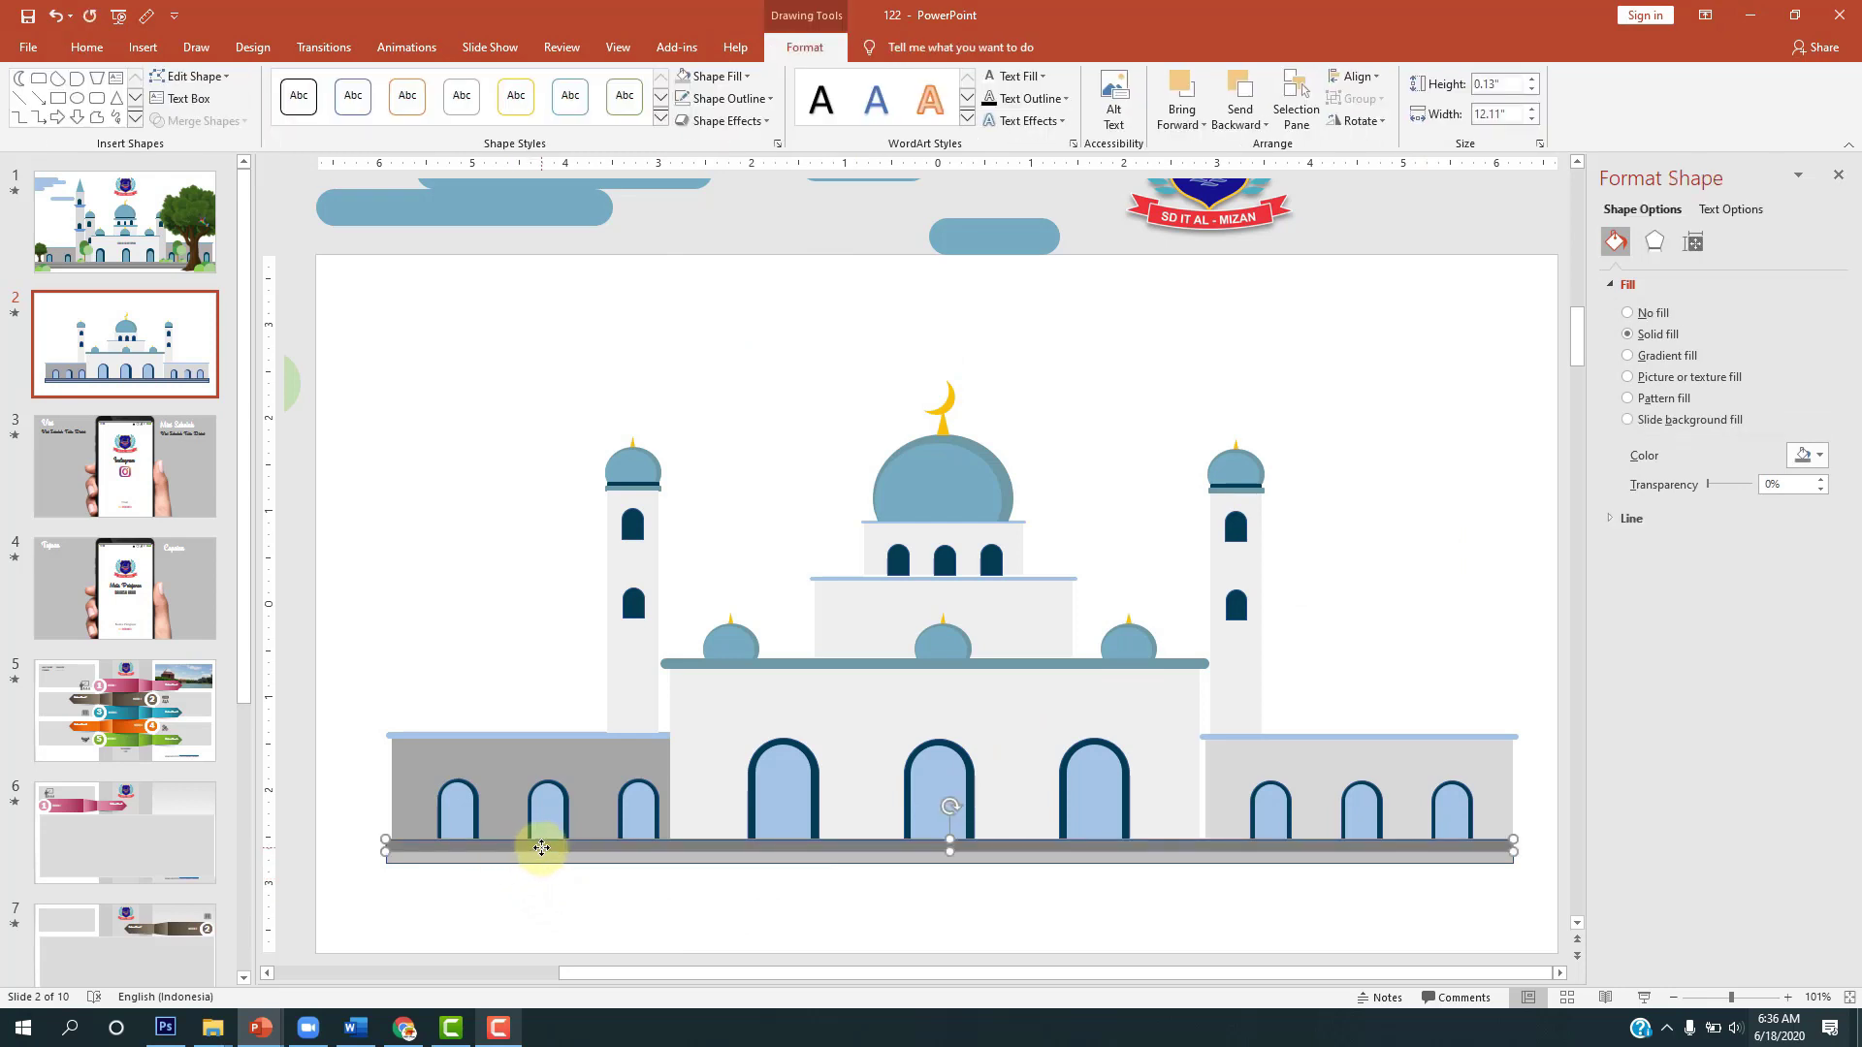
left_click(541, 858)
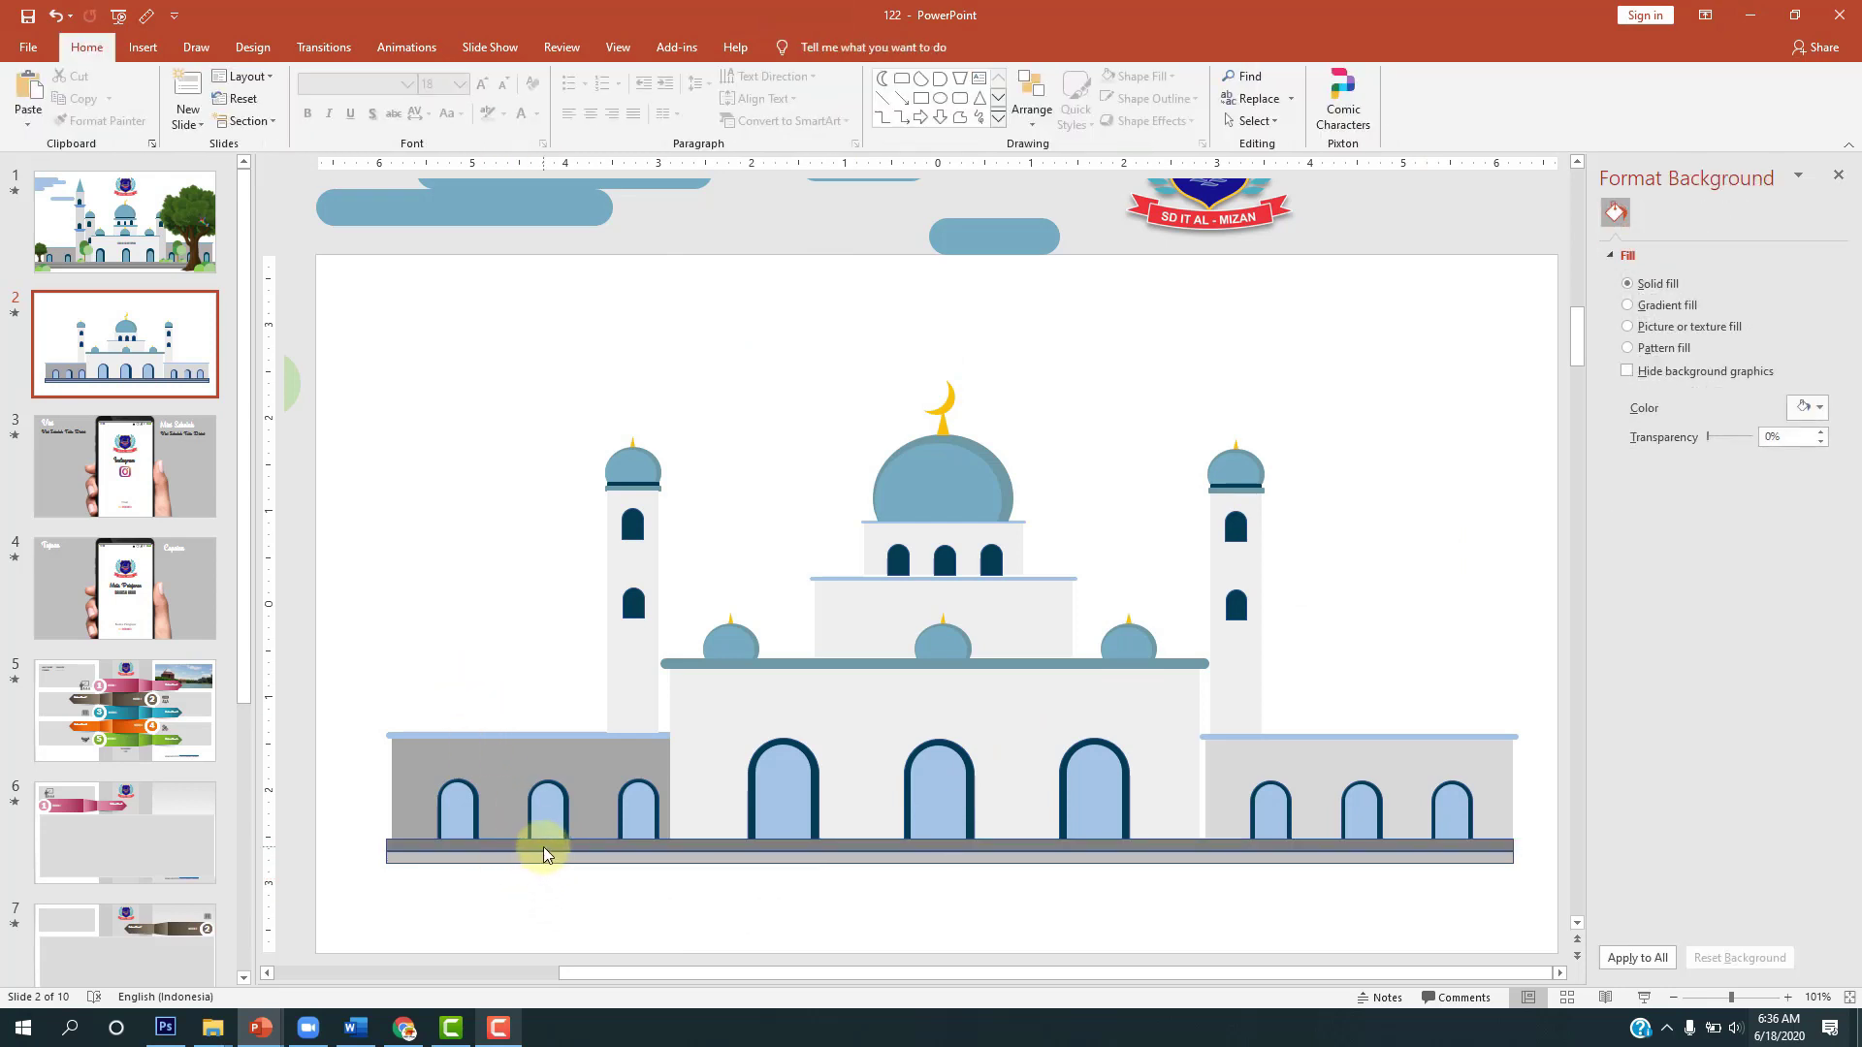
left_click(543, 846)
left_click(540, 859, "shift")
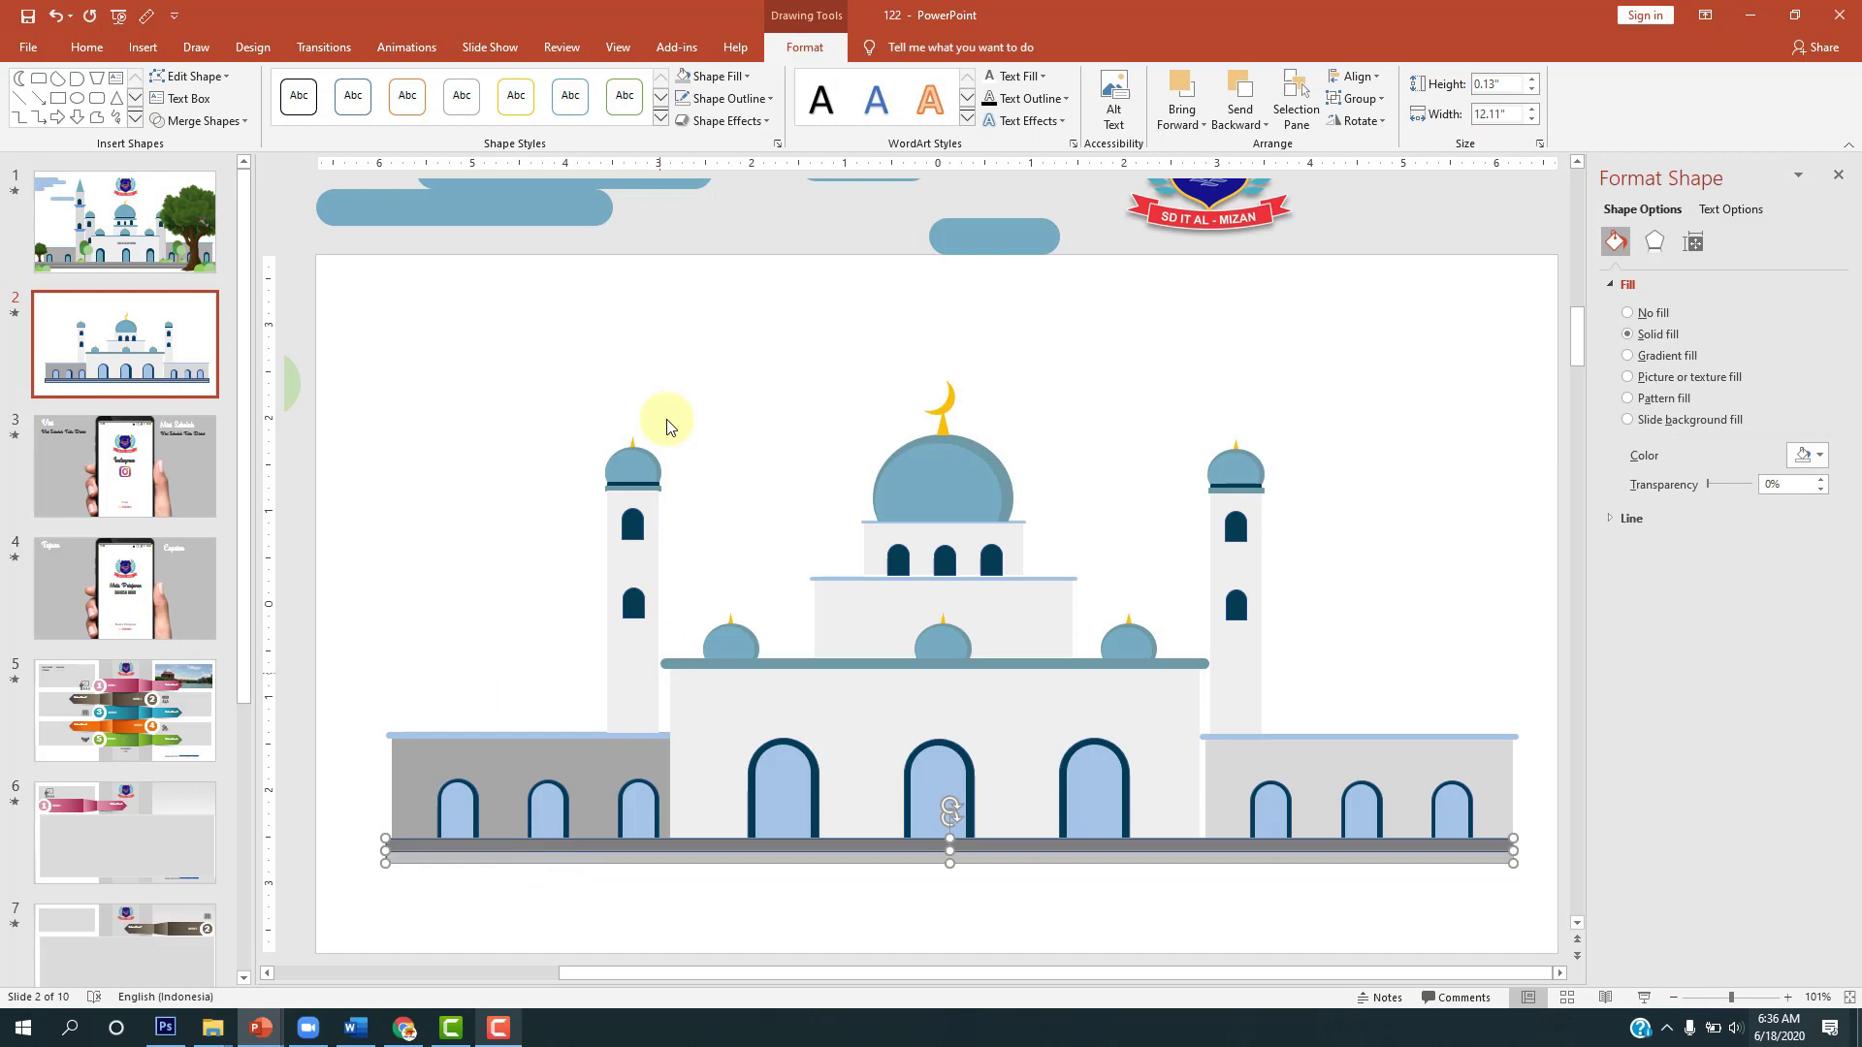
left_click(729, 98)
left_click(707, 303)
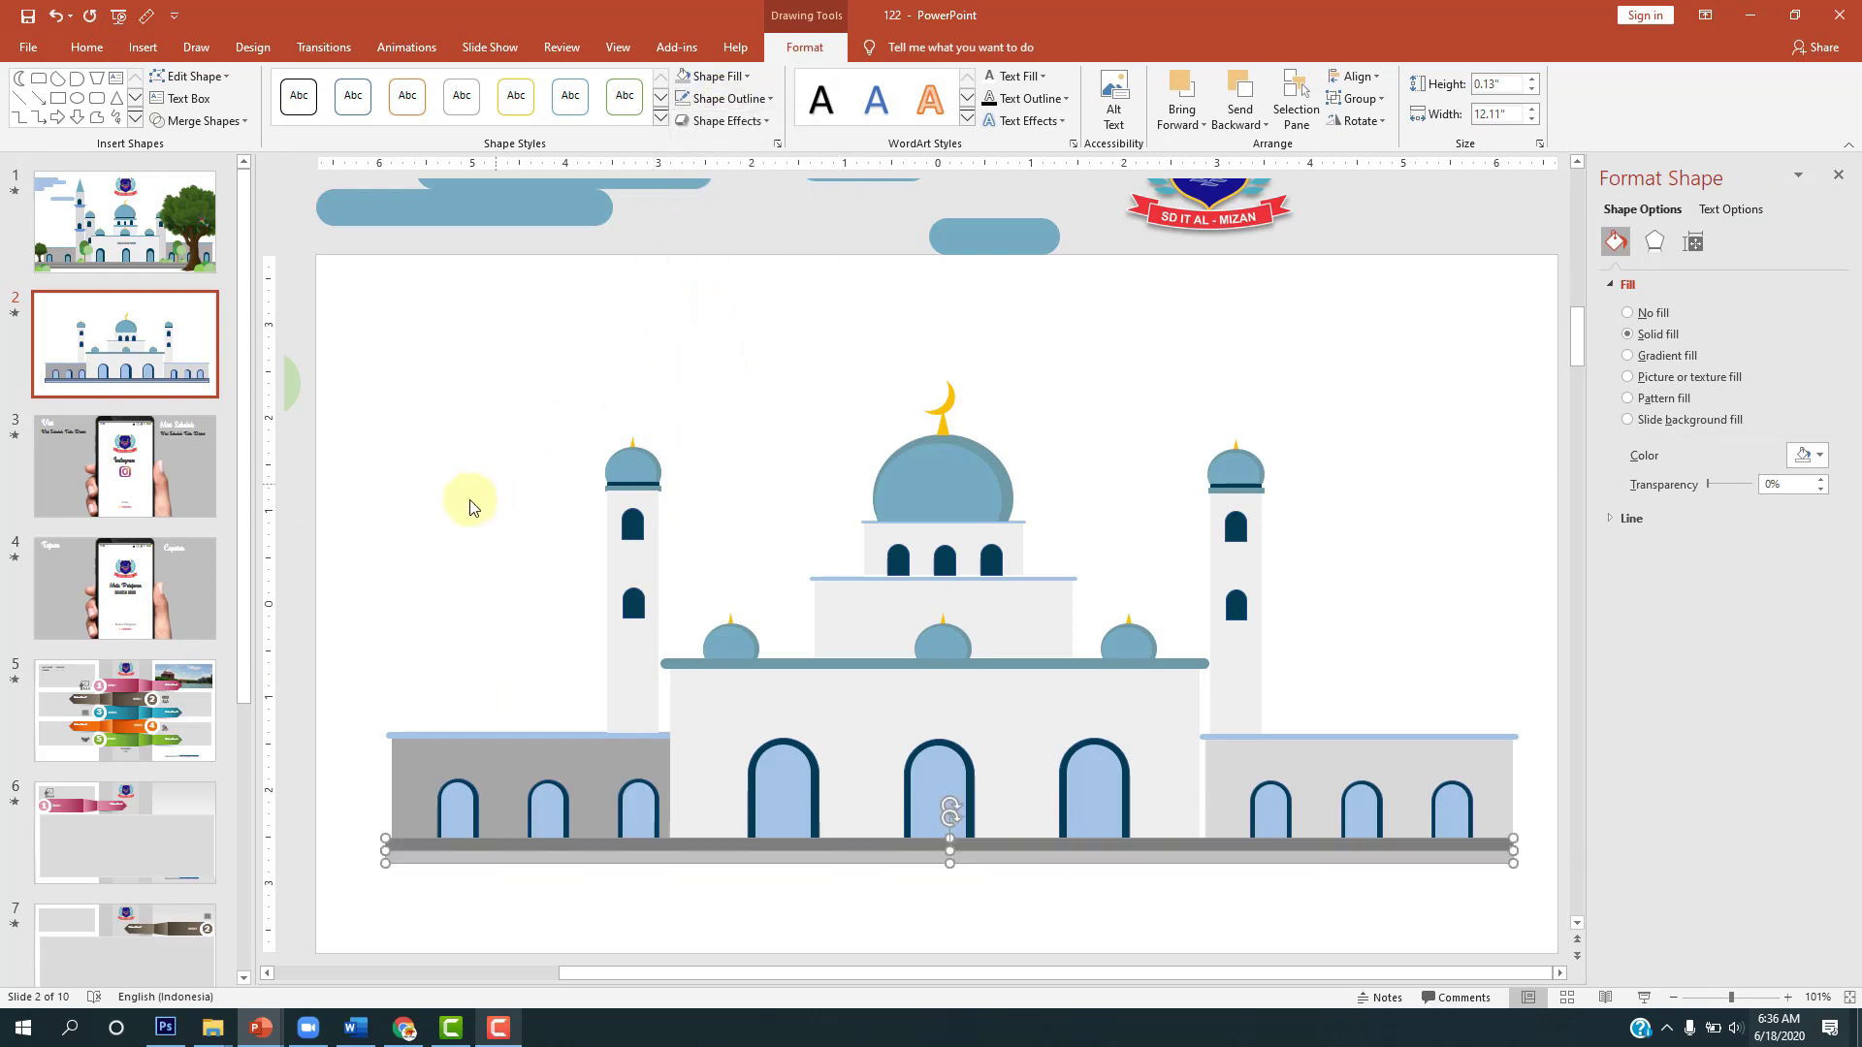
left_click(432, 504)
left_click(905, 857)
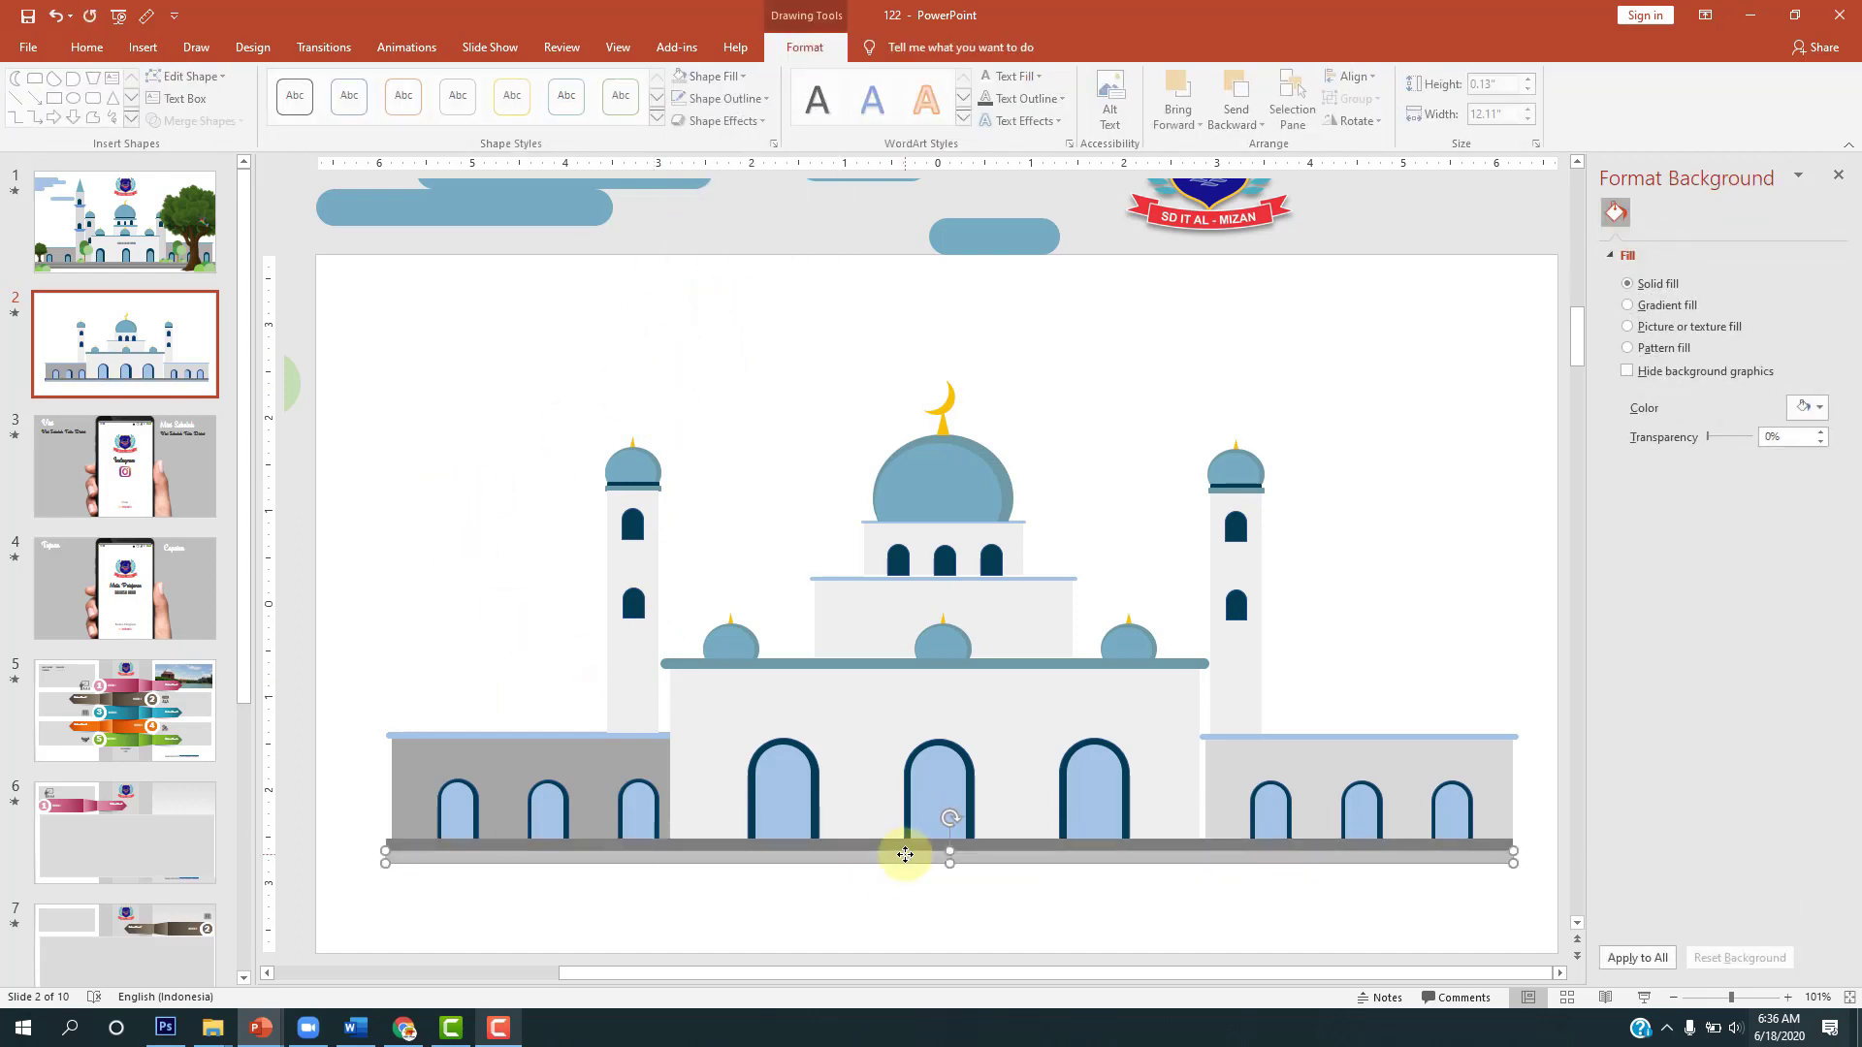
left_click(477, 479)
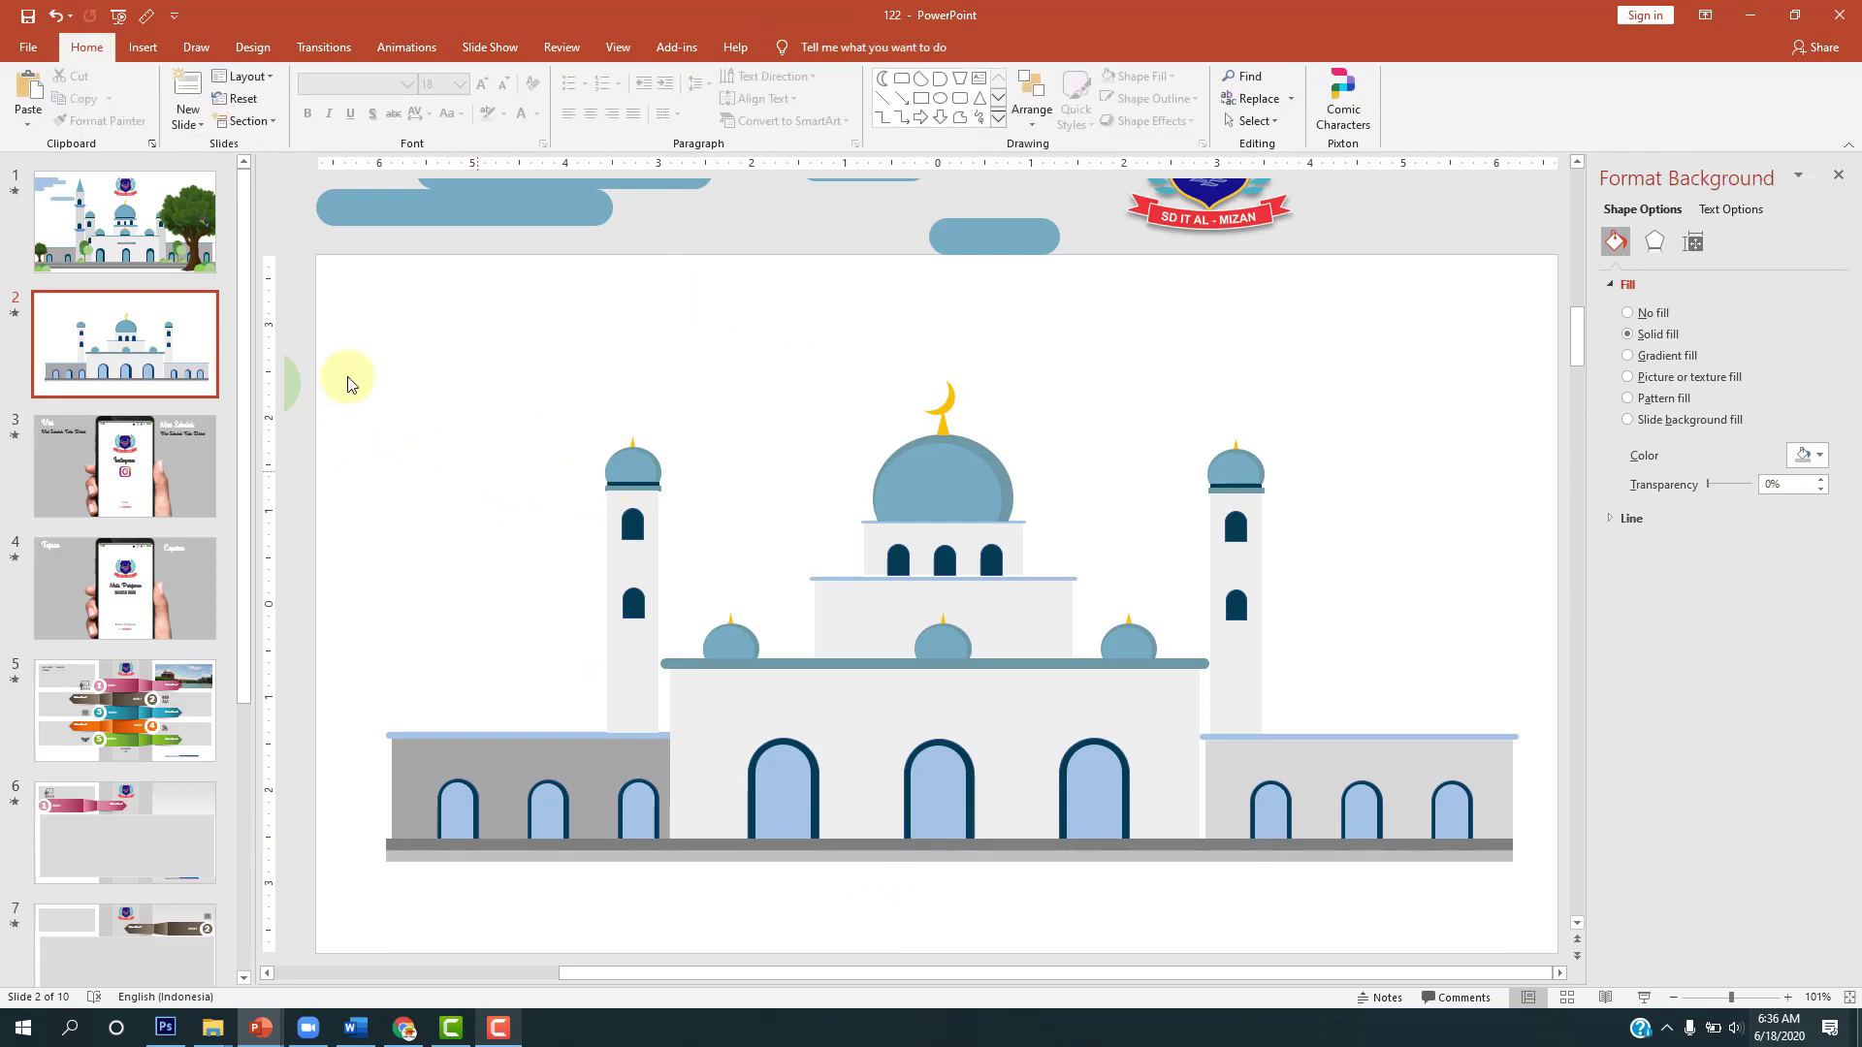
Step: Select all the mosque's shapes and shift them slightly down and left
mouse_move(345, 349)
left_mouse_down()
mouse_move(1596, 939)
mouse_move(1531, 916)
left_mouse_up()
left_click_drag(1086, 783, 1045, 790)
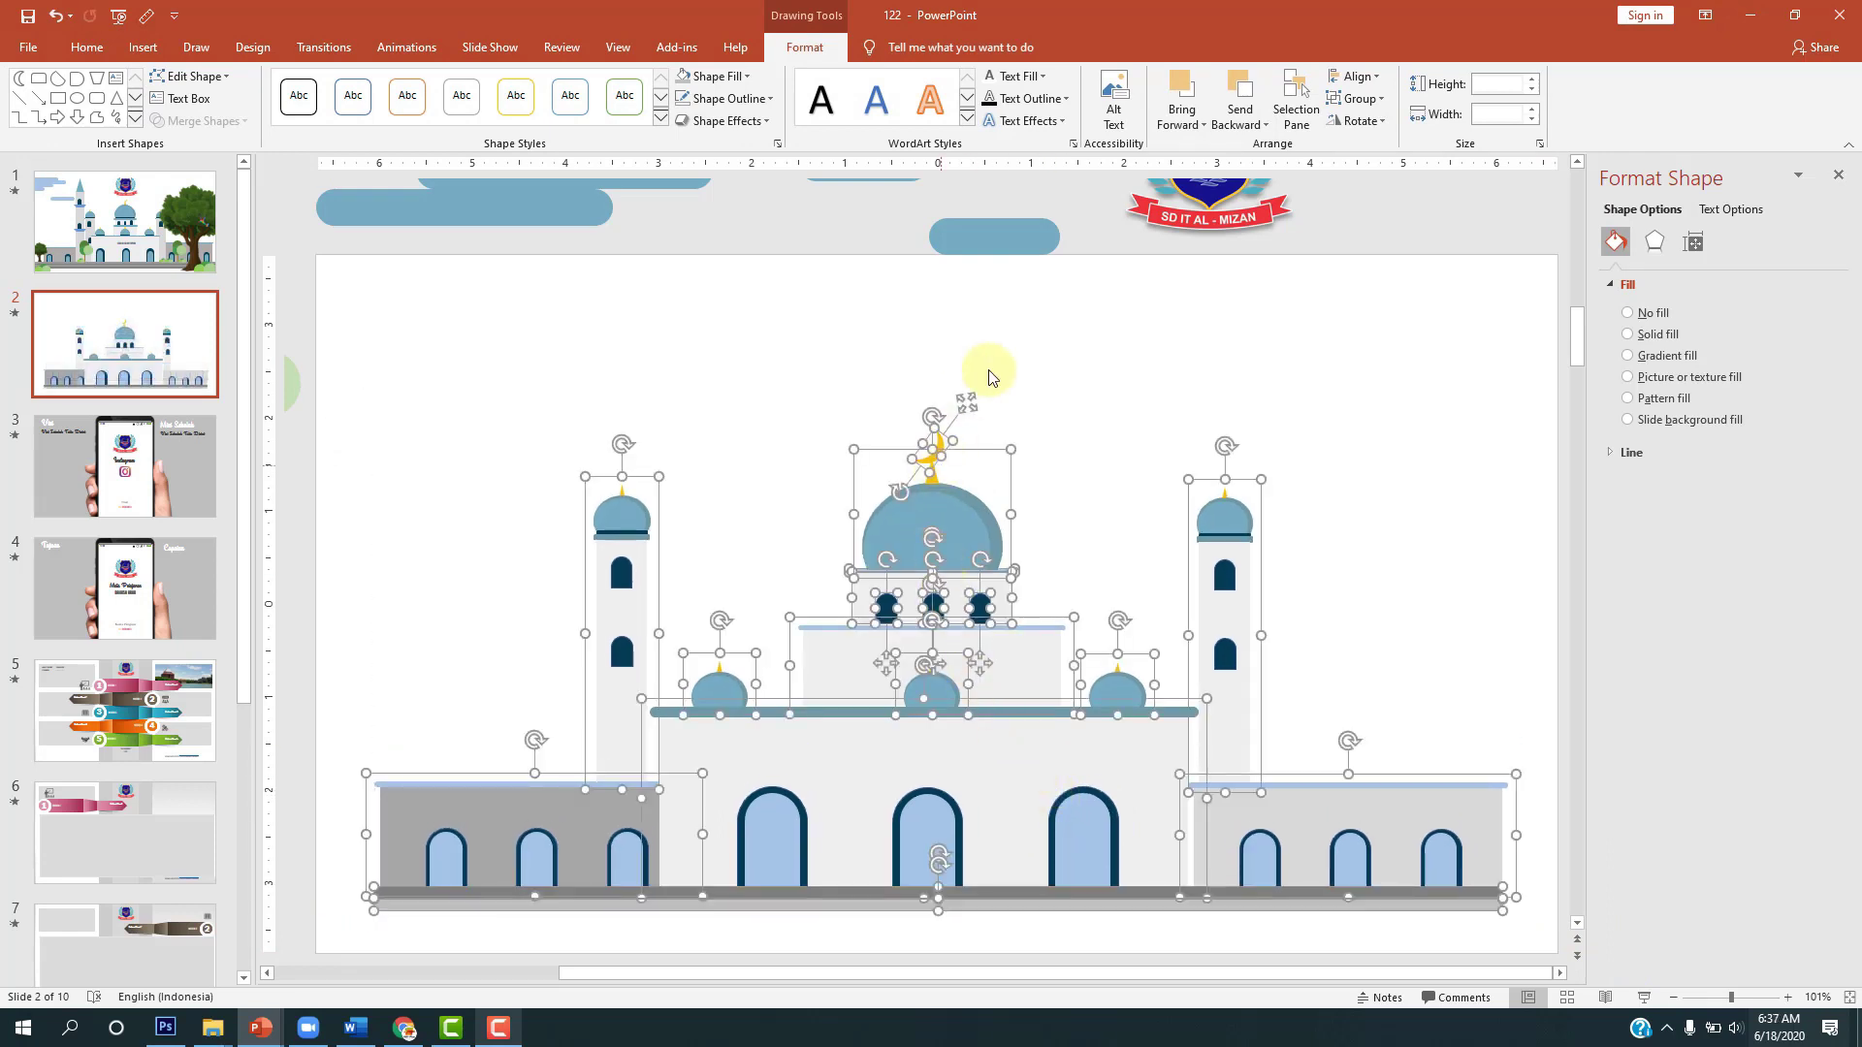
left_click(1068, 366)
Step: Place the two large trees on the mosque's right and left wings, with a small bush at bottom-left
scroll(1130, 421, "down", 3)
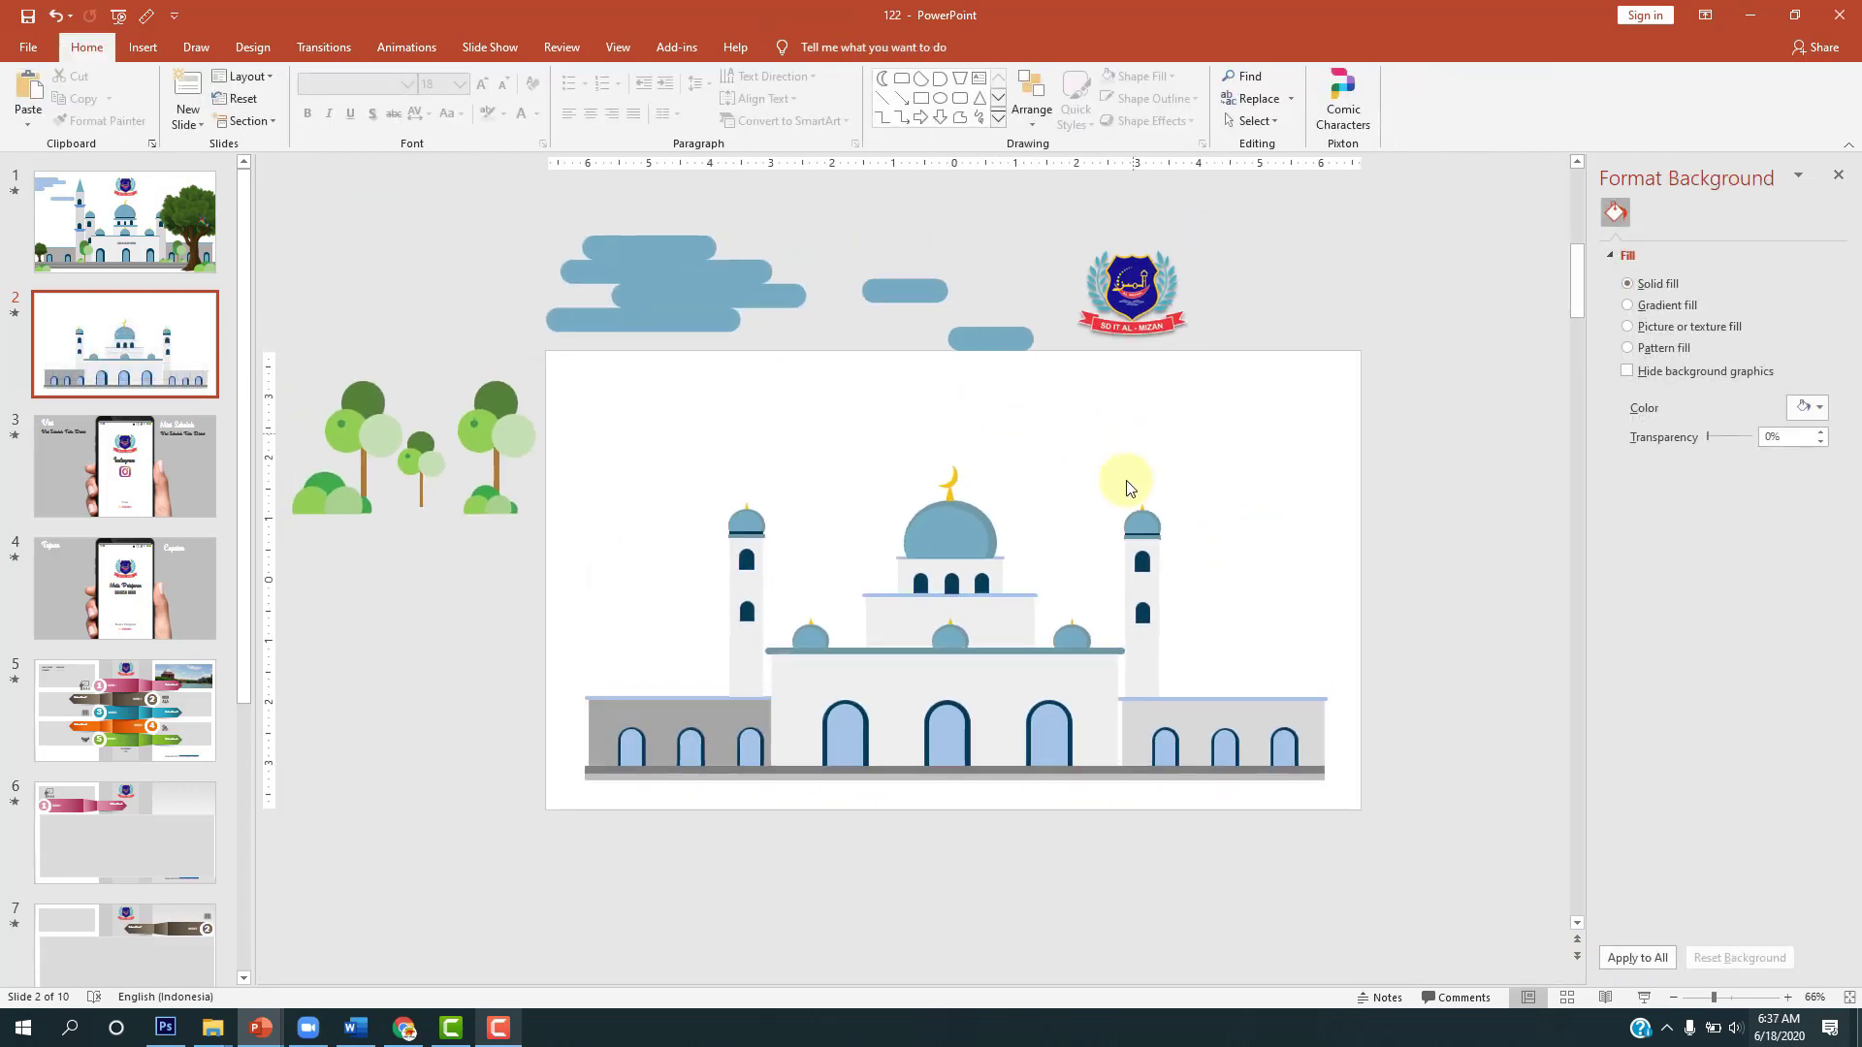
left_click(480, 441)
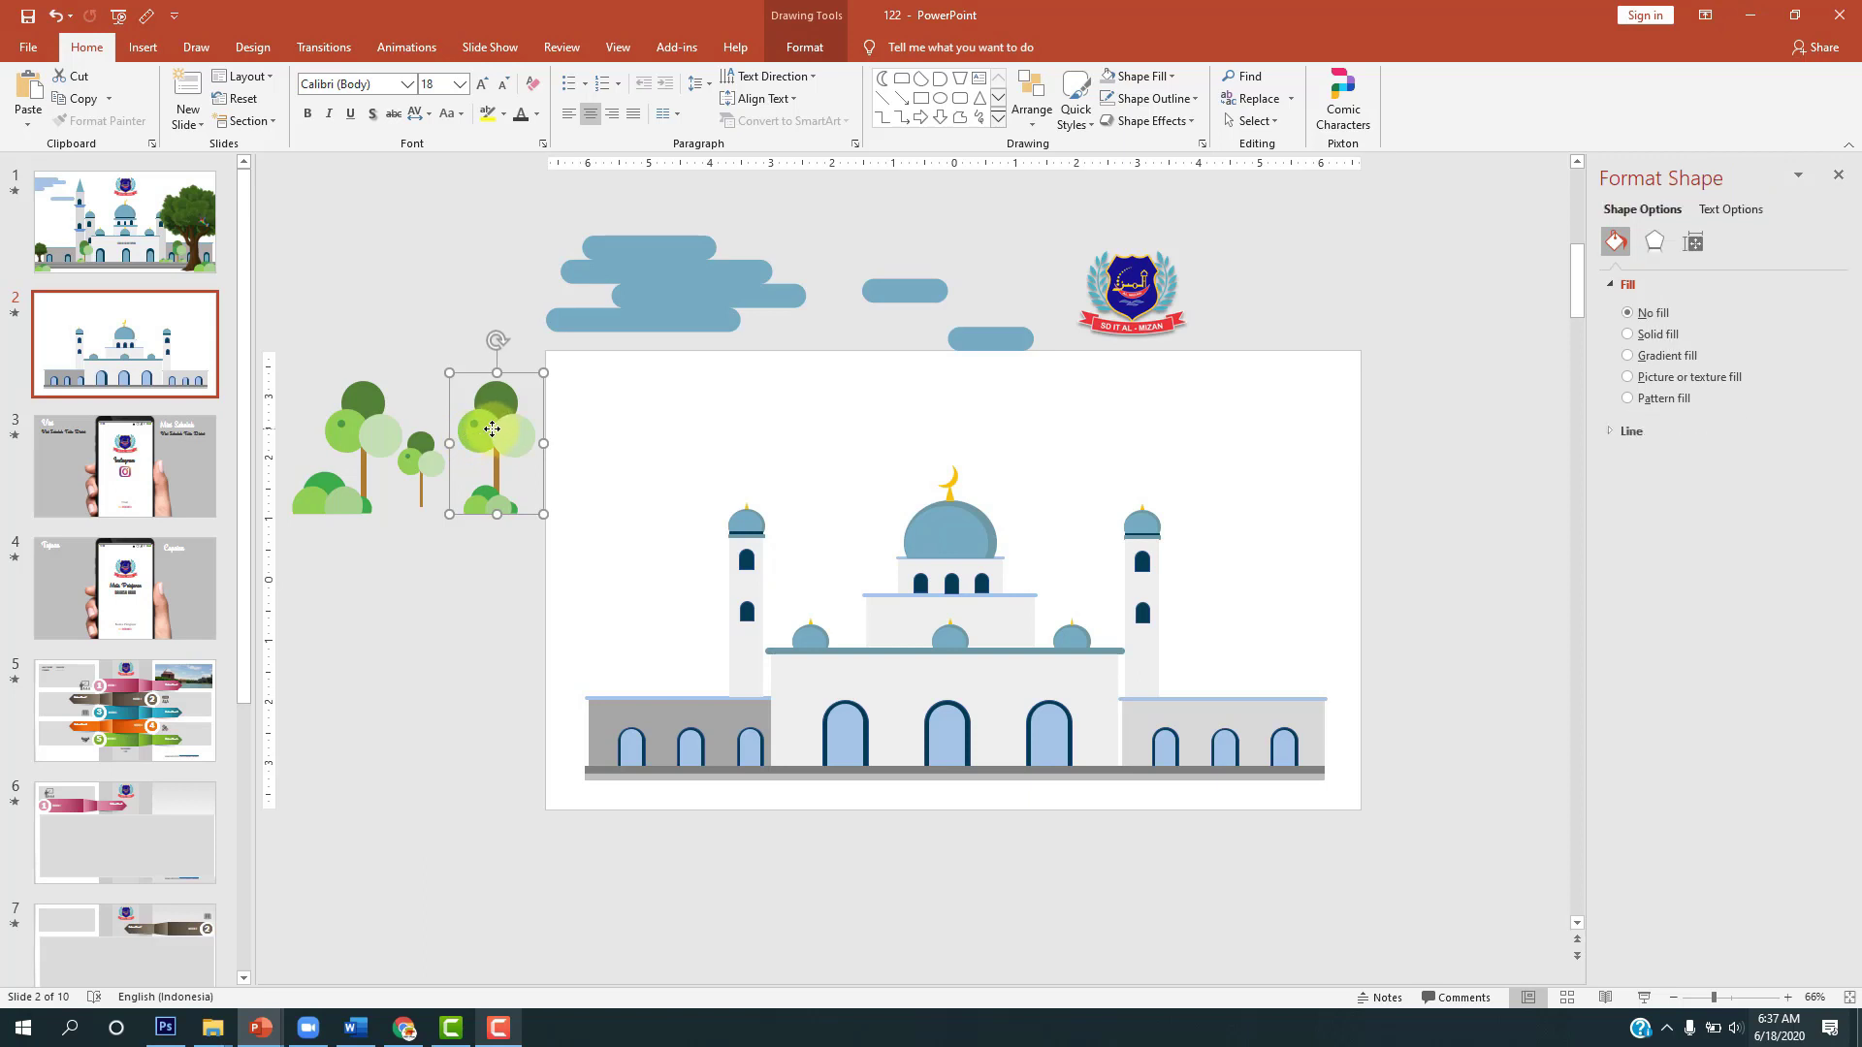
mouse_move(480, 442)
left_mouse_down()
mouse_move(1045, 615)
mouse_move(1253, 594)
left_mouse_up()
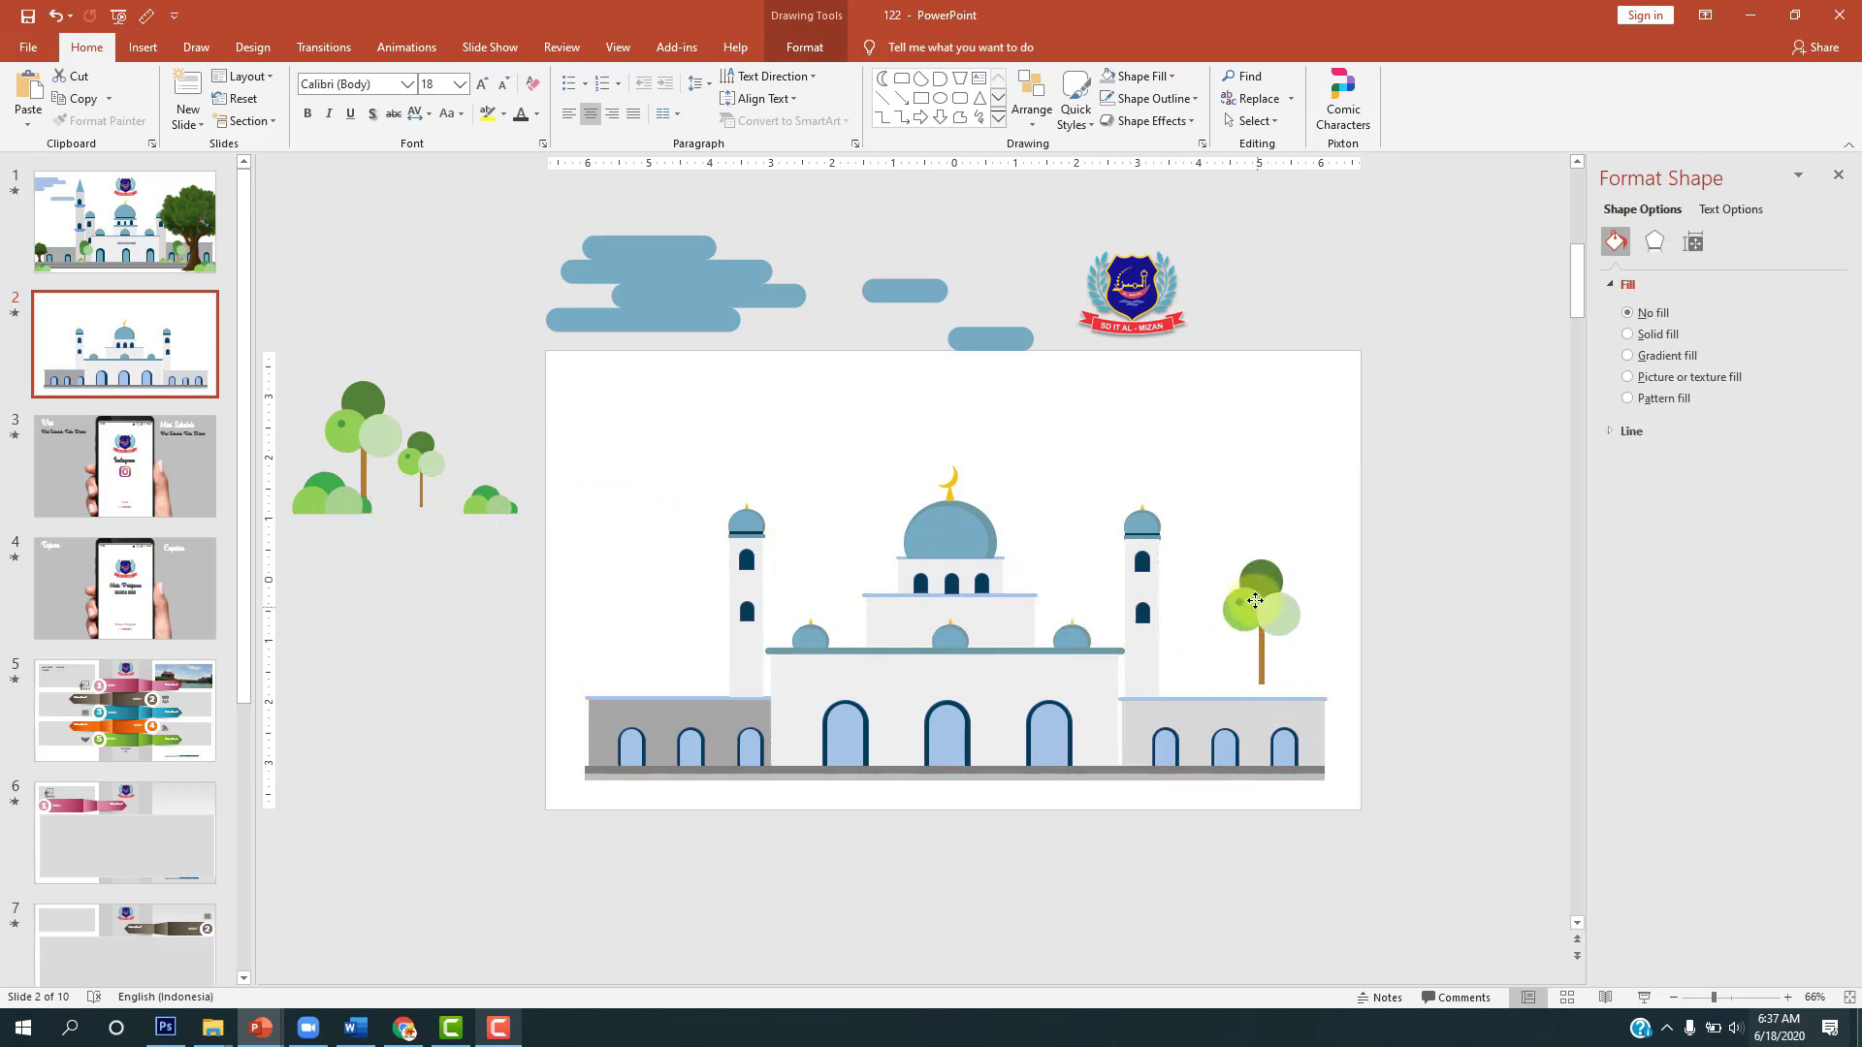
right_click(1251, 592)
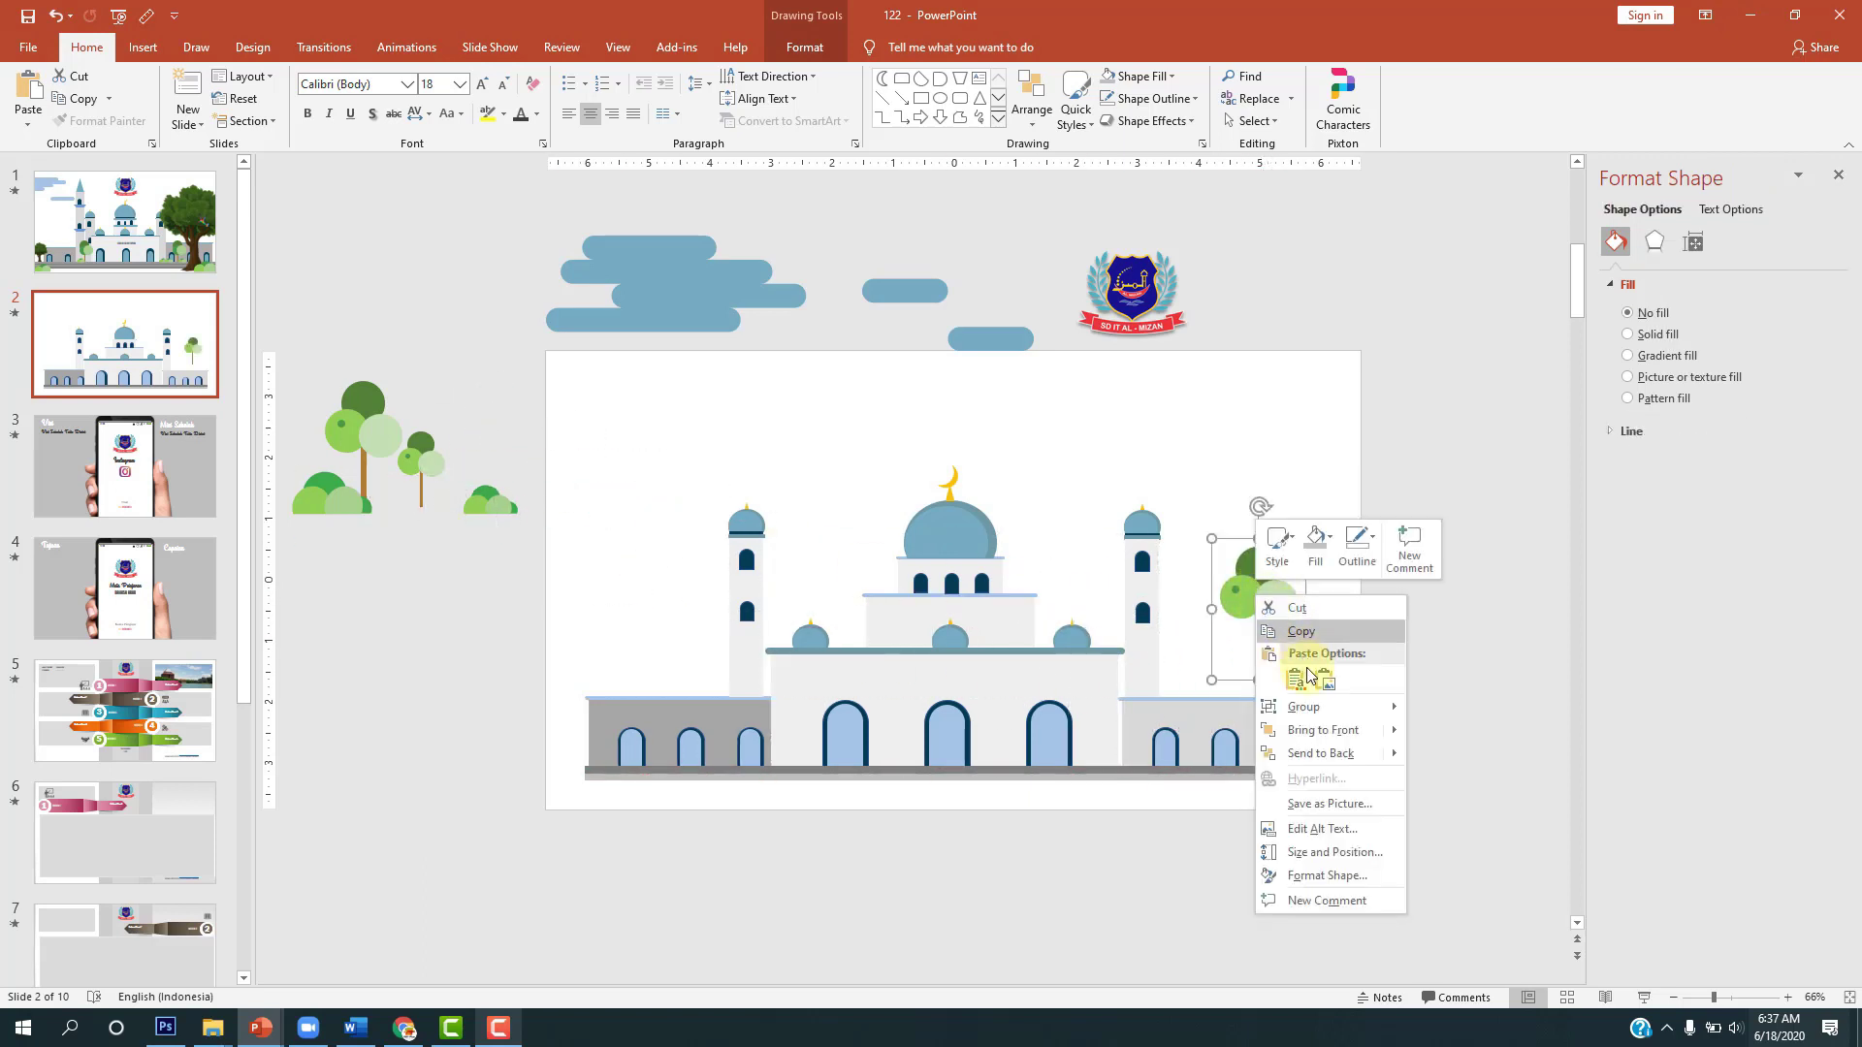
left_click(1300, 715)
mouse_move(1269, 599)
left_mouse_down()
mouse_move(1298, 700)
mouse_move(1244, 697)
left_mouse_up()
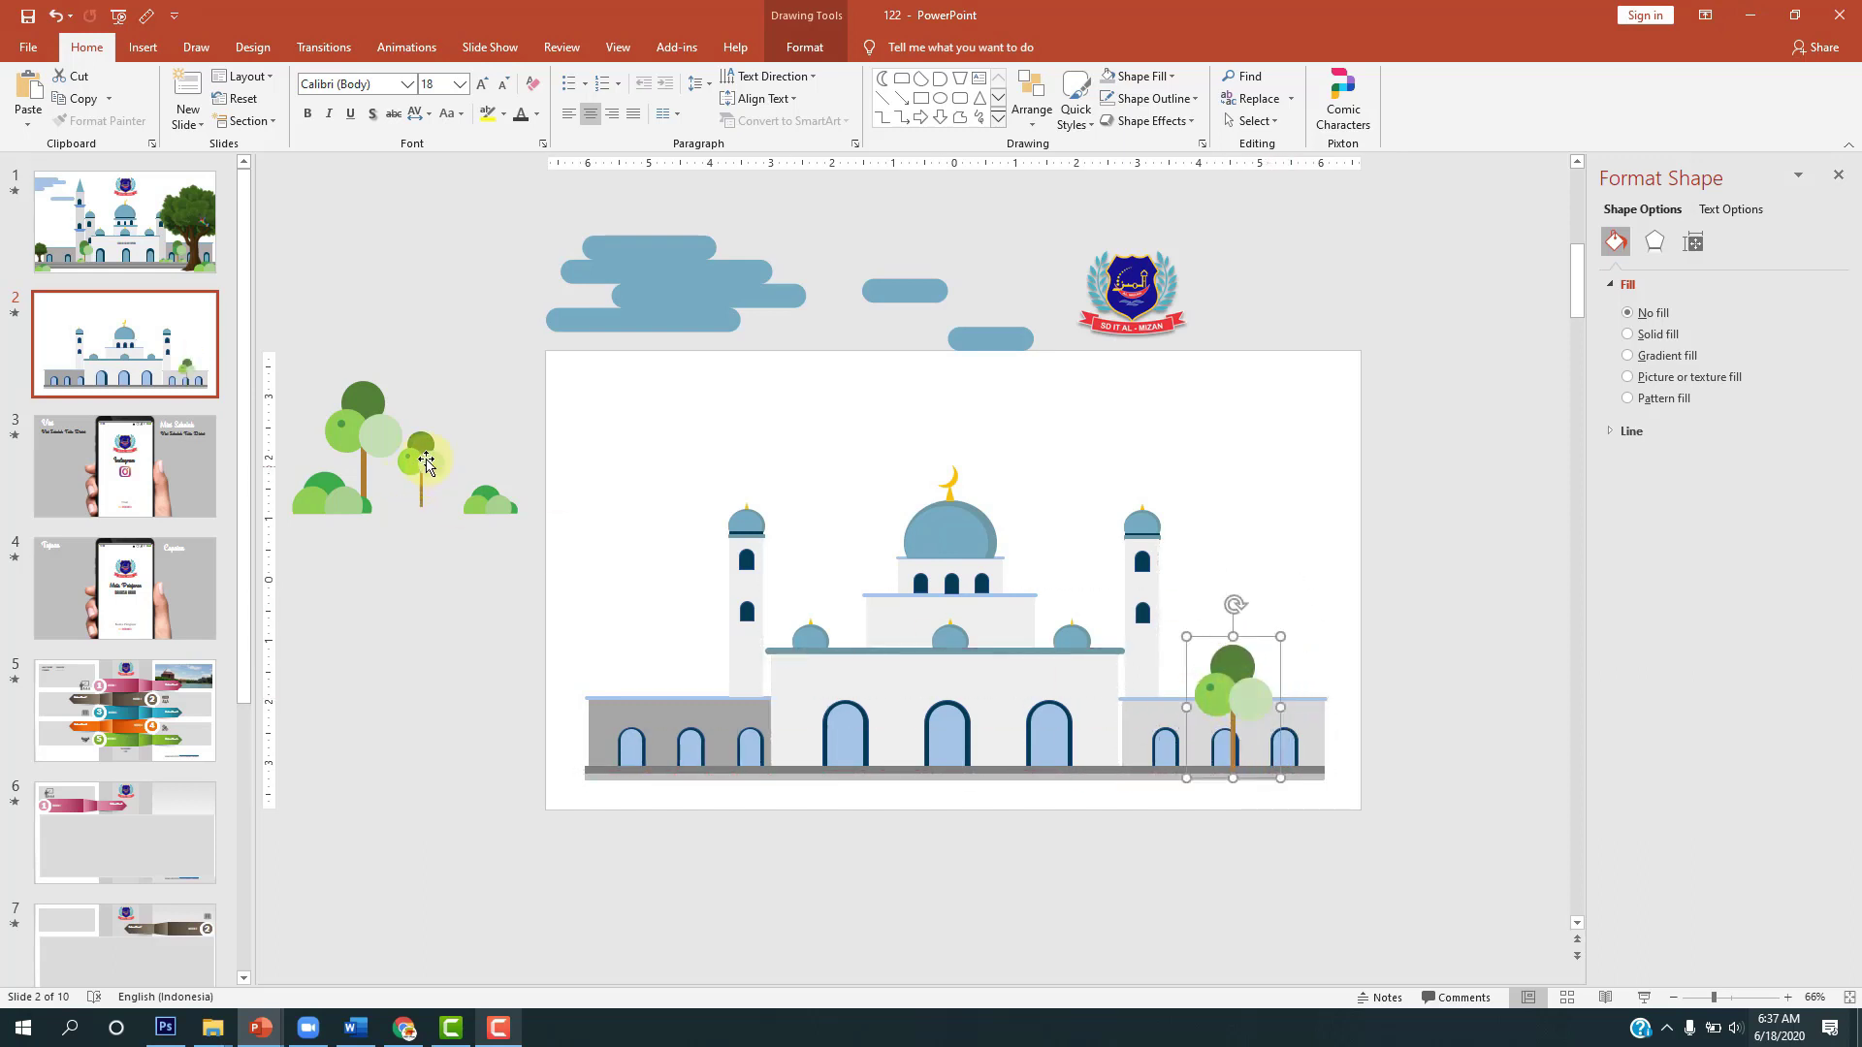
left_click_drag(356, 444, 582, 708)
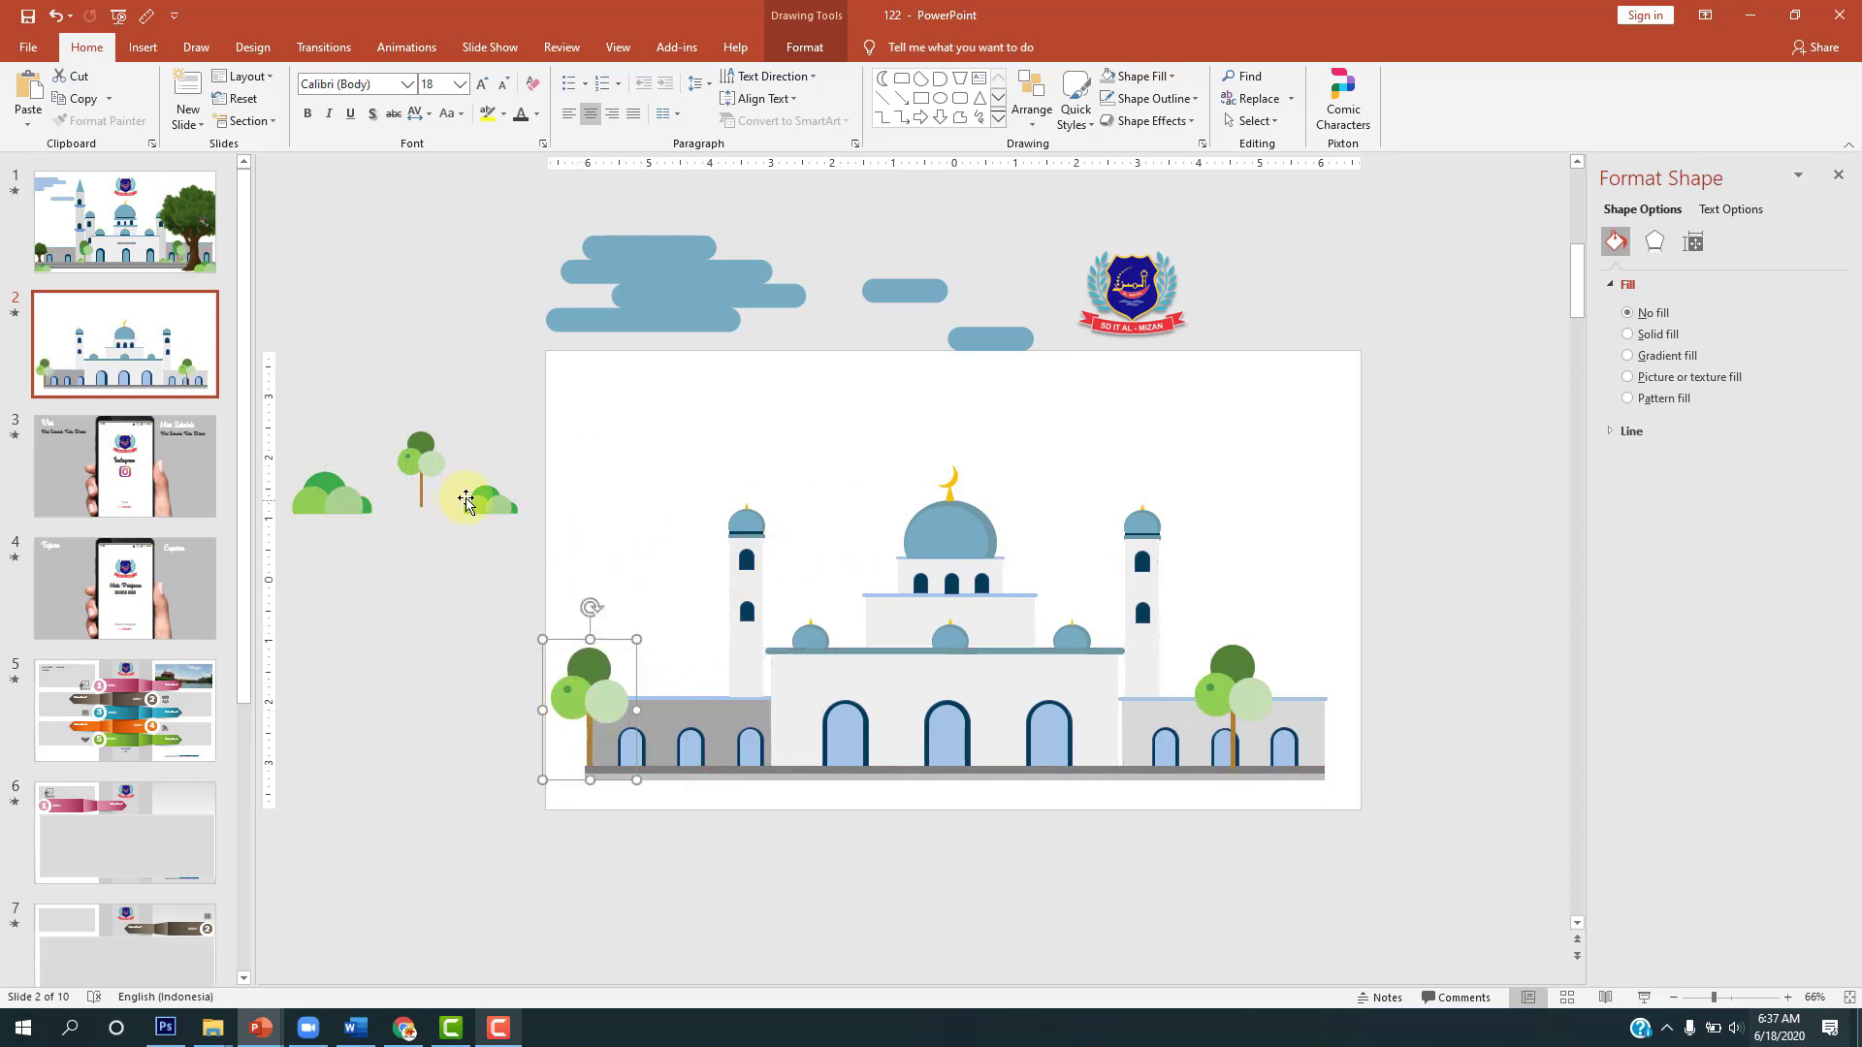
left_click_drag(479, 508, 552, 748)
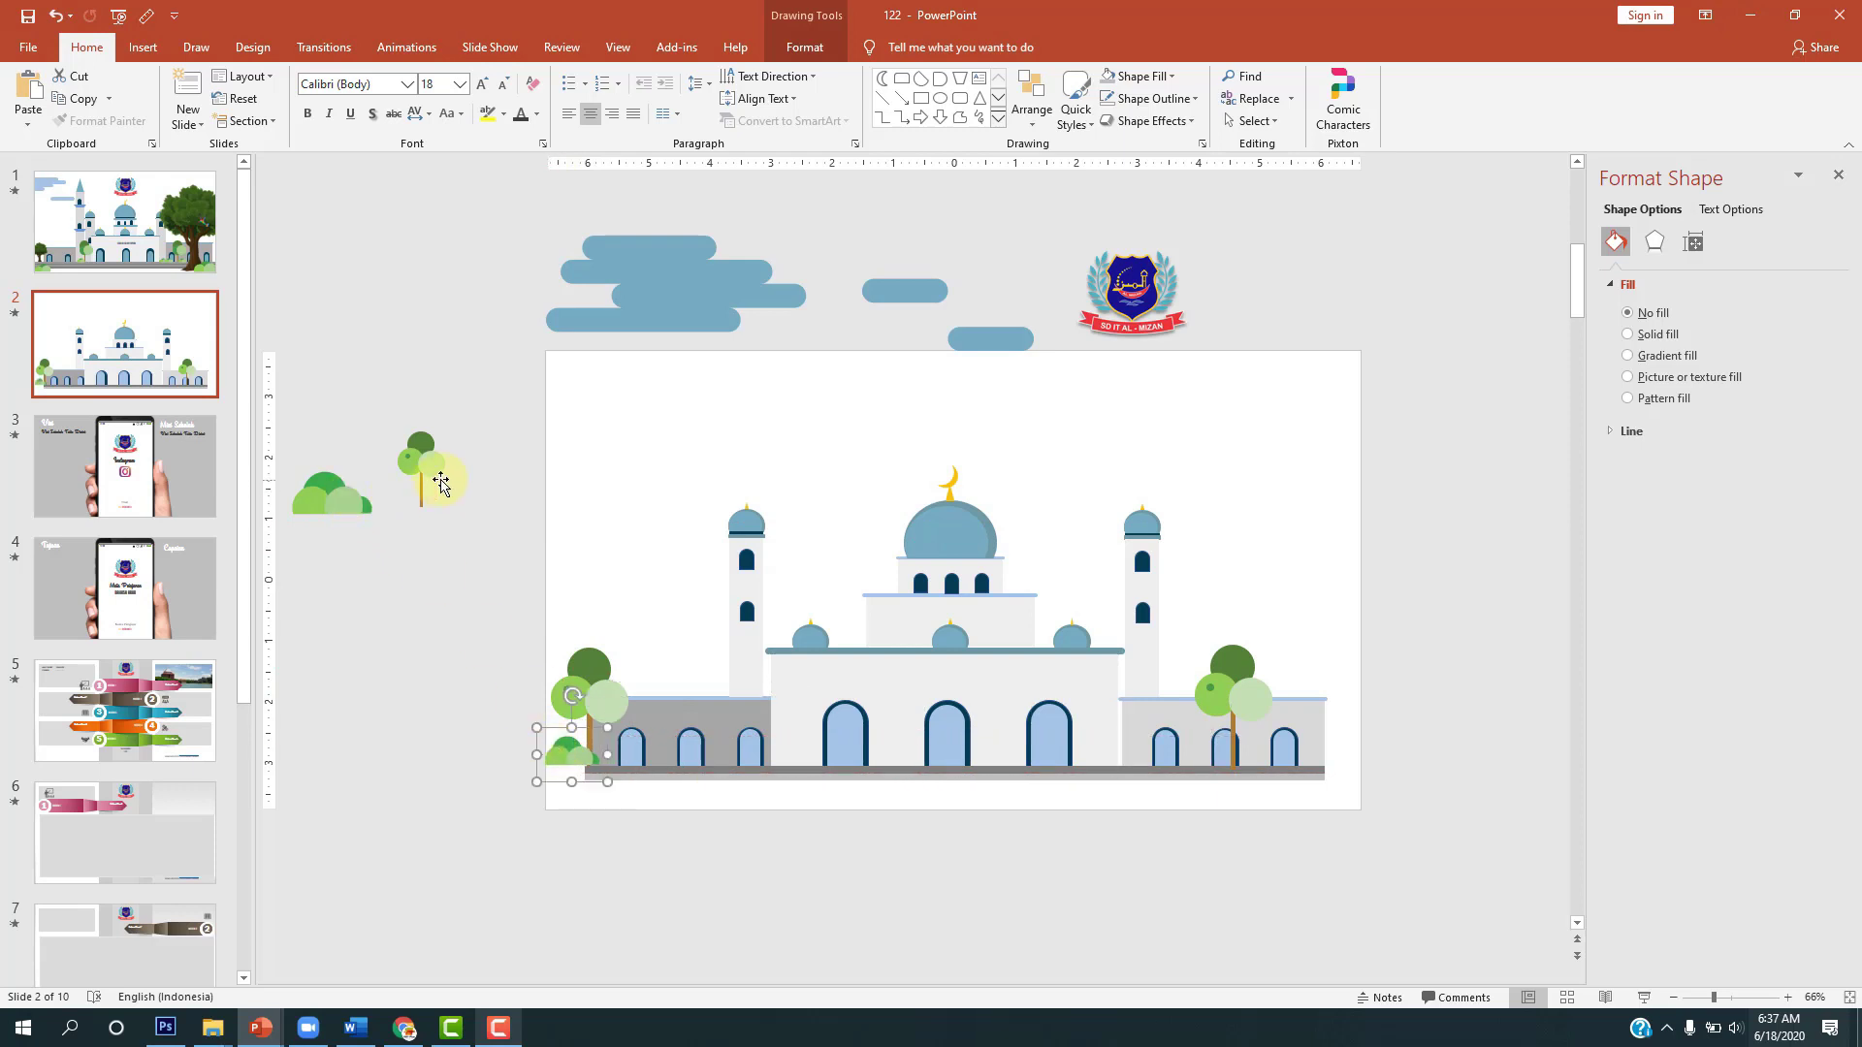
Step: Set the small tree on the right wing's base and a green bush beside the right tower
left_click_drag(440, 482, 1341, 708)
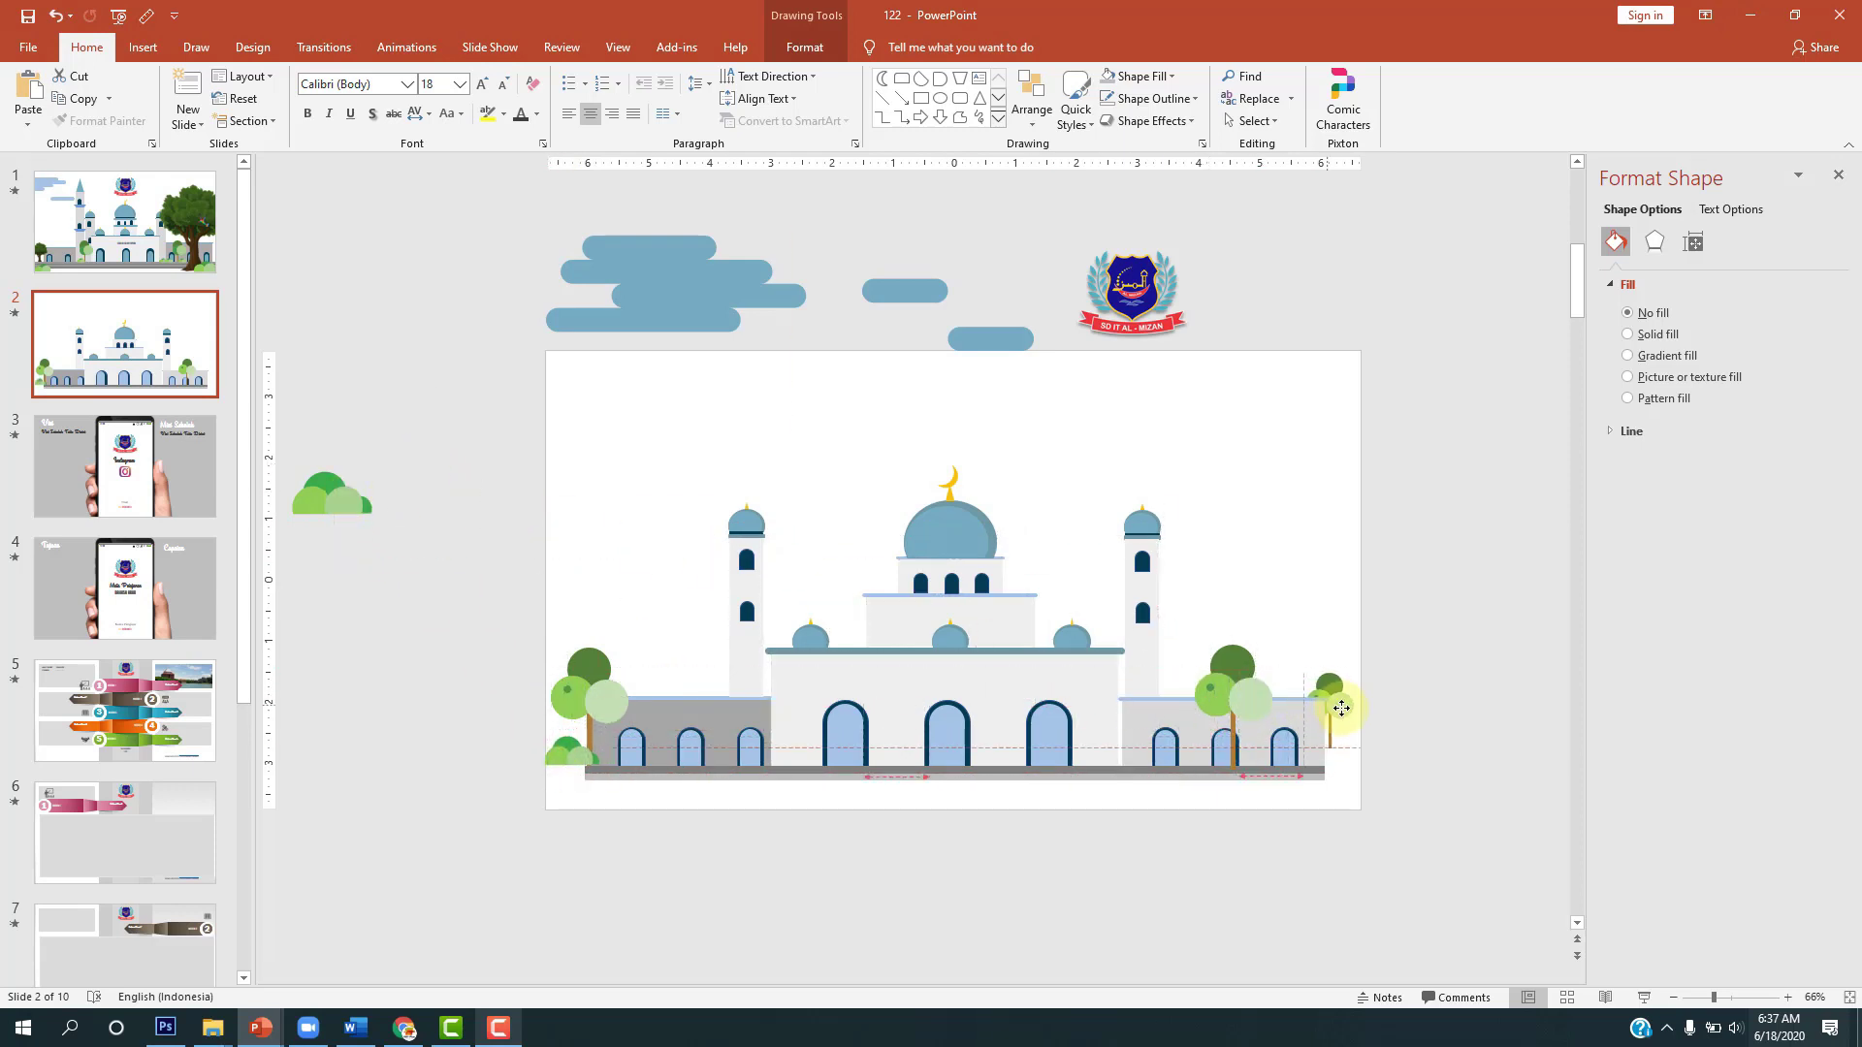
left_click_drag(1314, 724, 1304, 659)
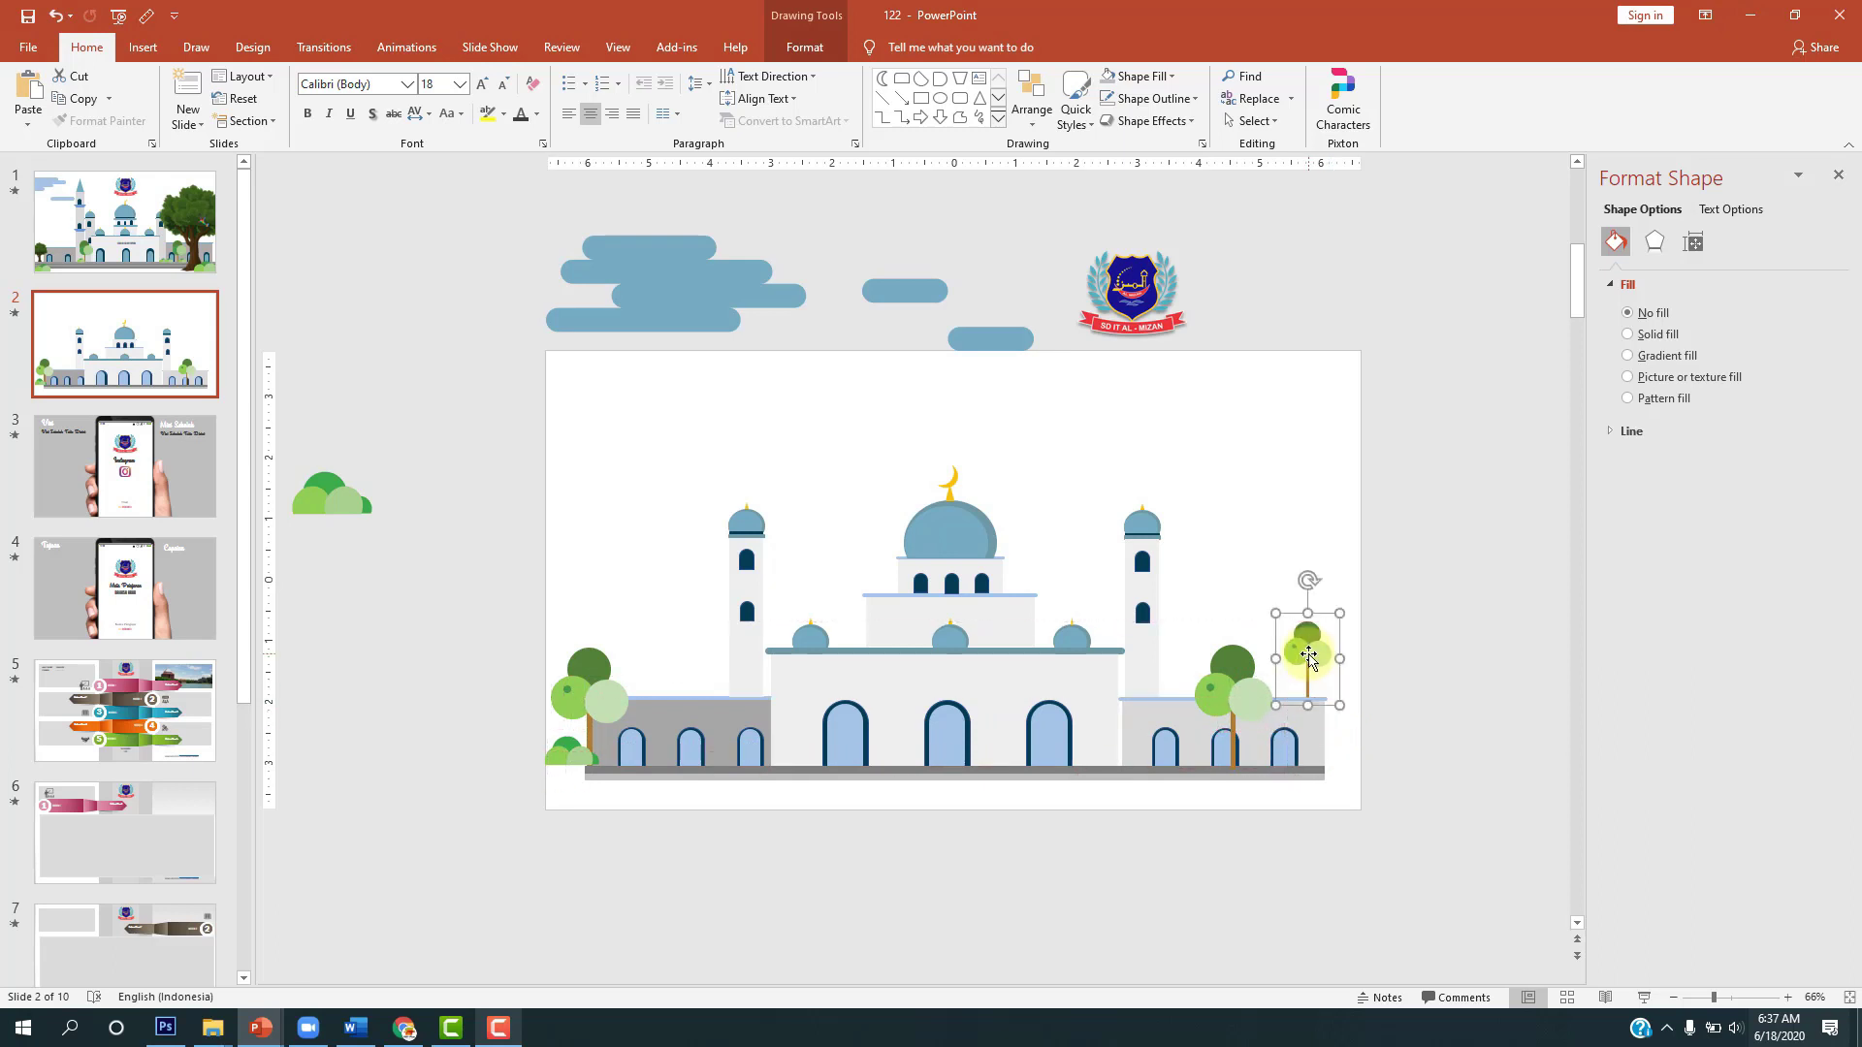
right_click(1309, 656)
left_click(1377, 788)
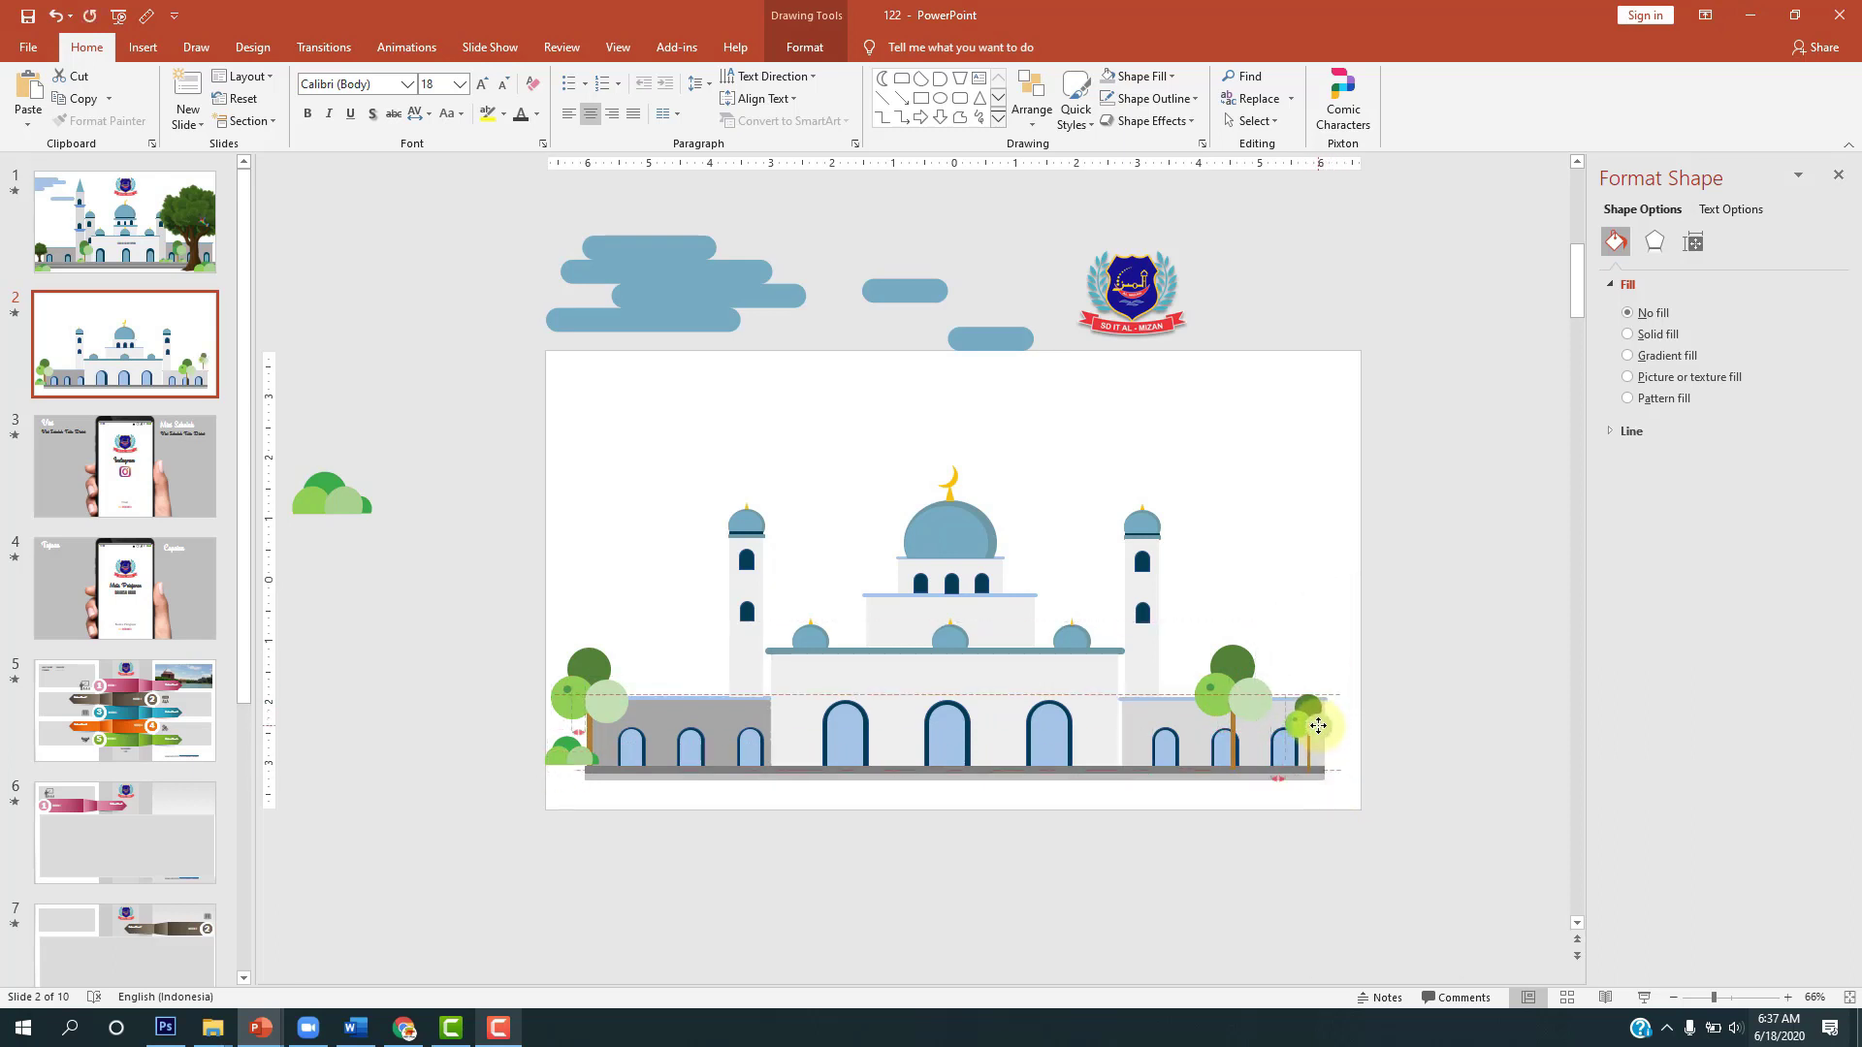
left_click_drag(1317, 675, 1318, 748)
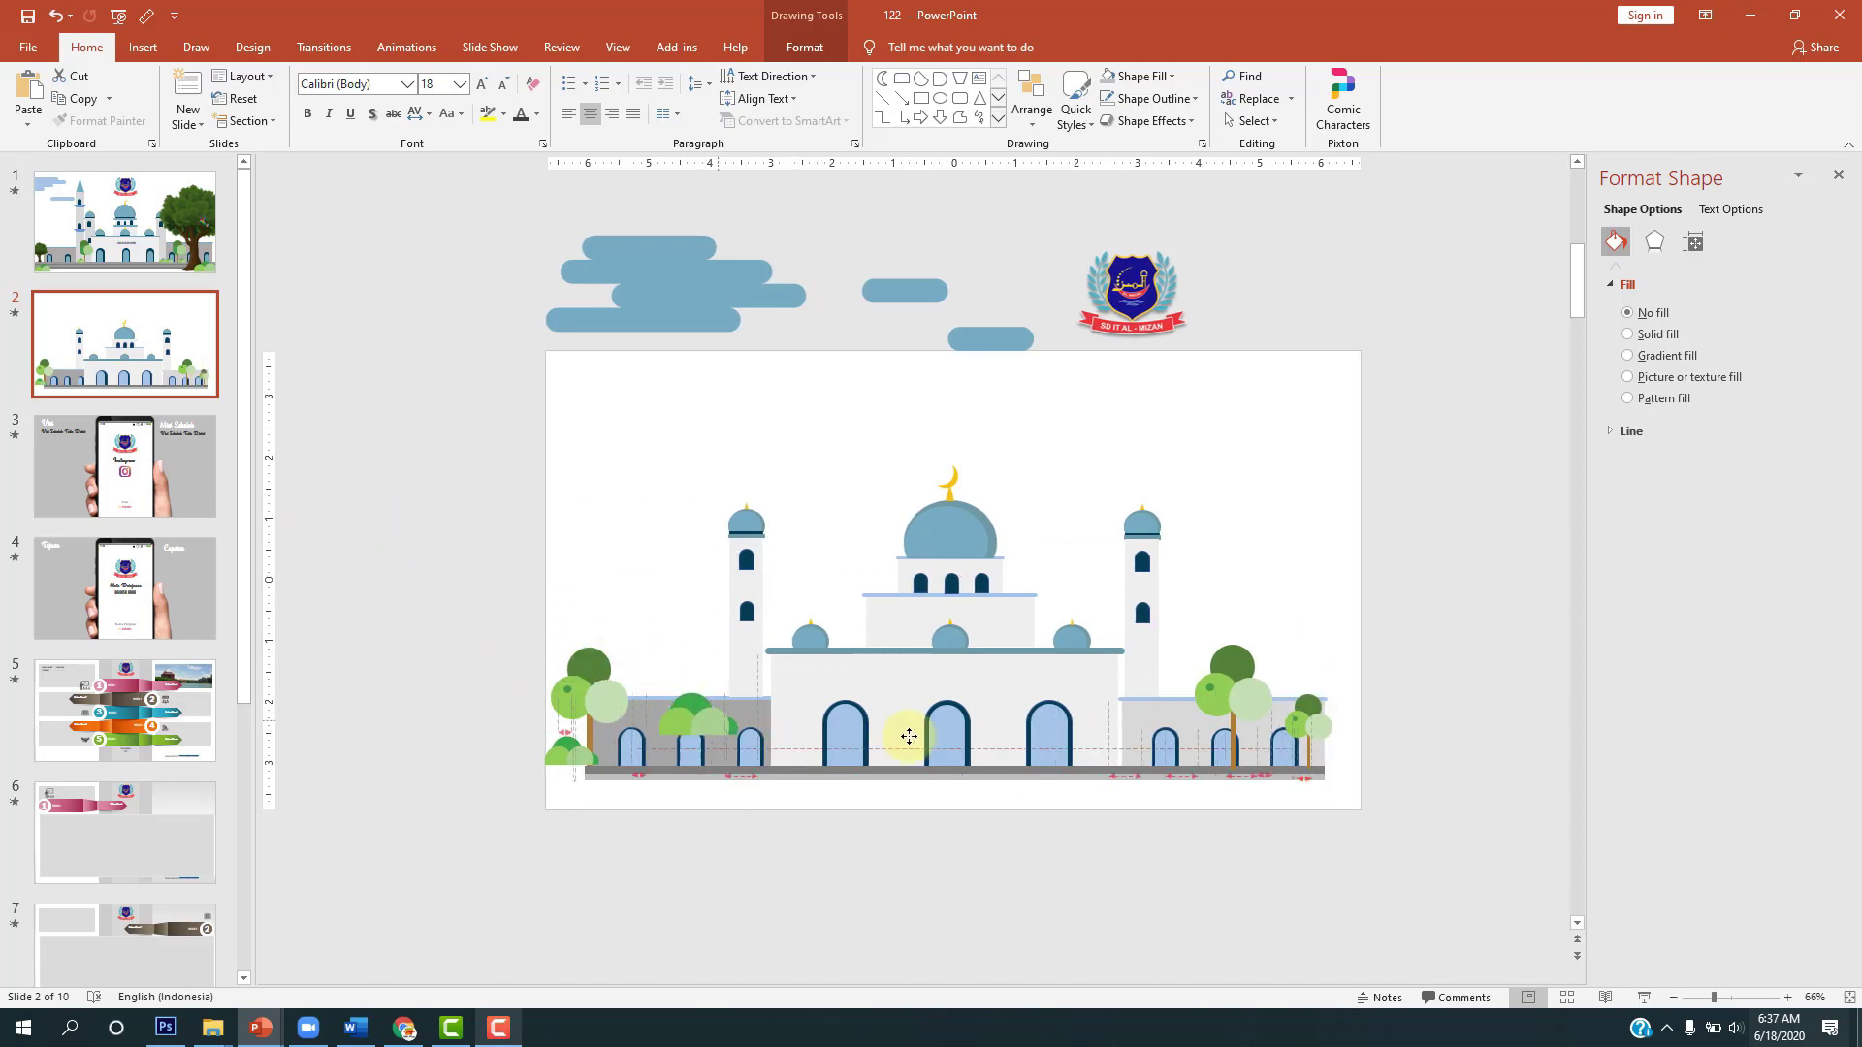
mouse_move(357, 504)
left_mouse_down()
mouse_move(1201, 655)
mouse_move(1244, 601)
mouse_move(1188, 711)
mouse_move(1186, 764)
left_mouse_up()
right_click(1241, 601)
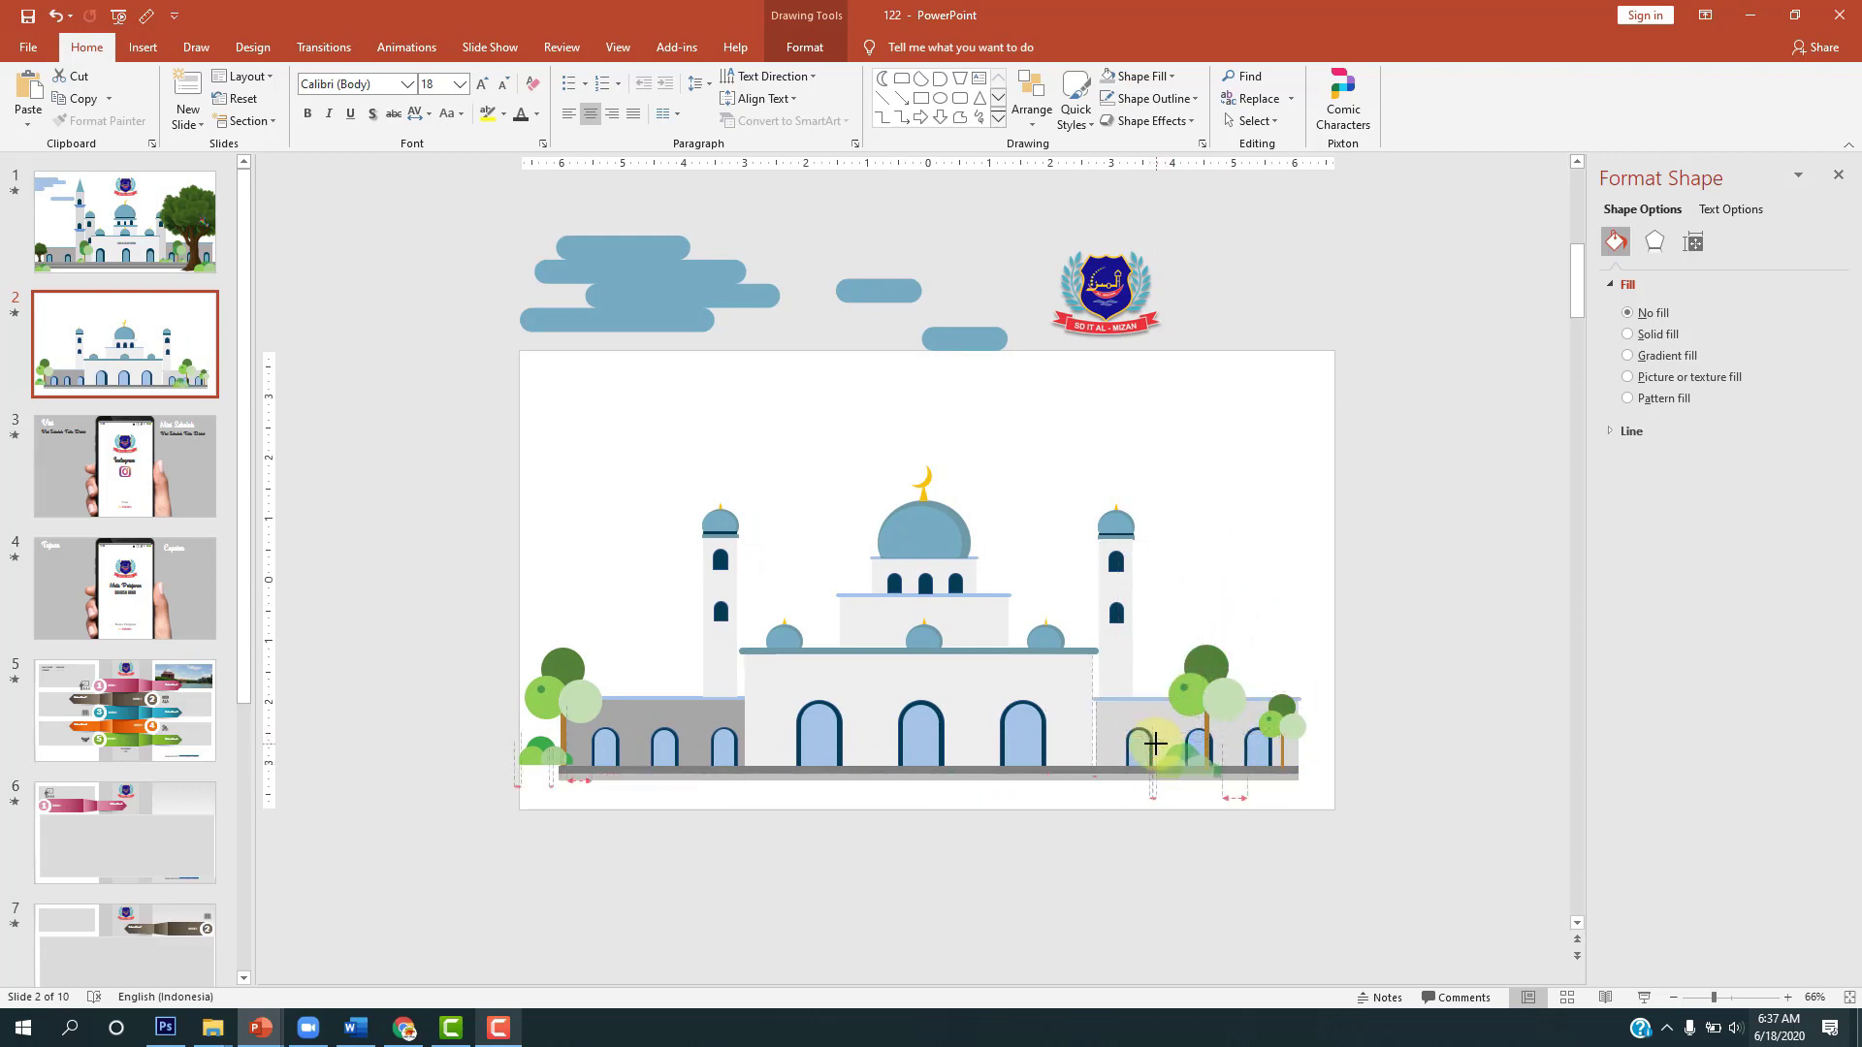
scroll(1181, 744, "up", 4, "ctrl")
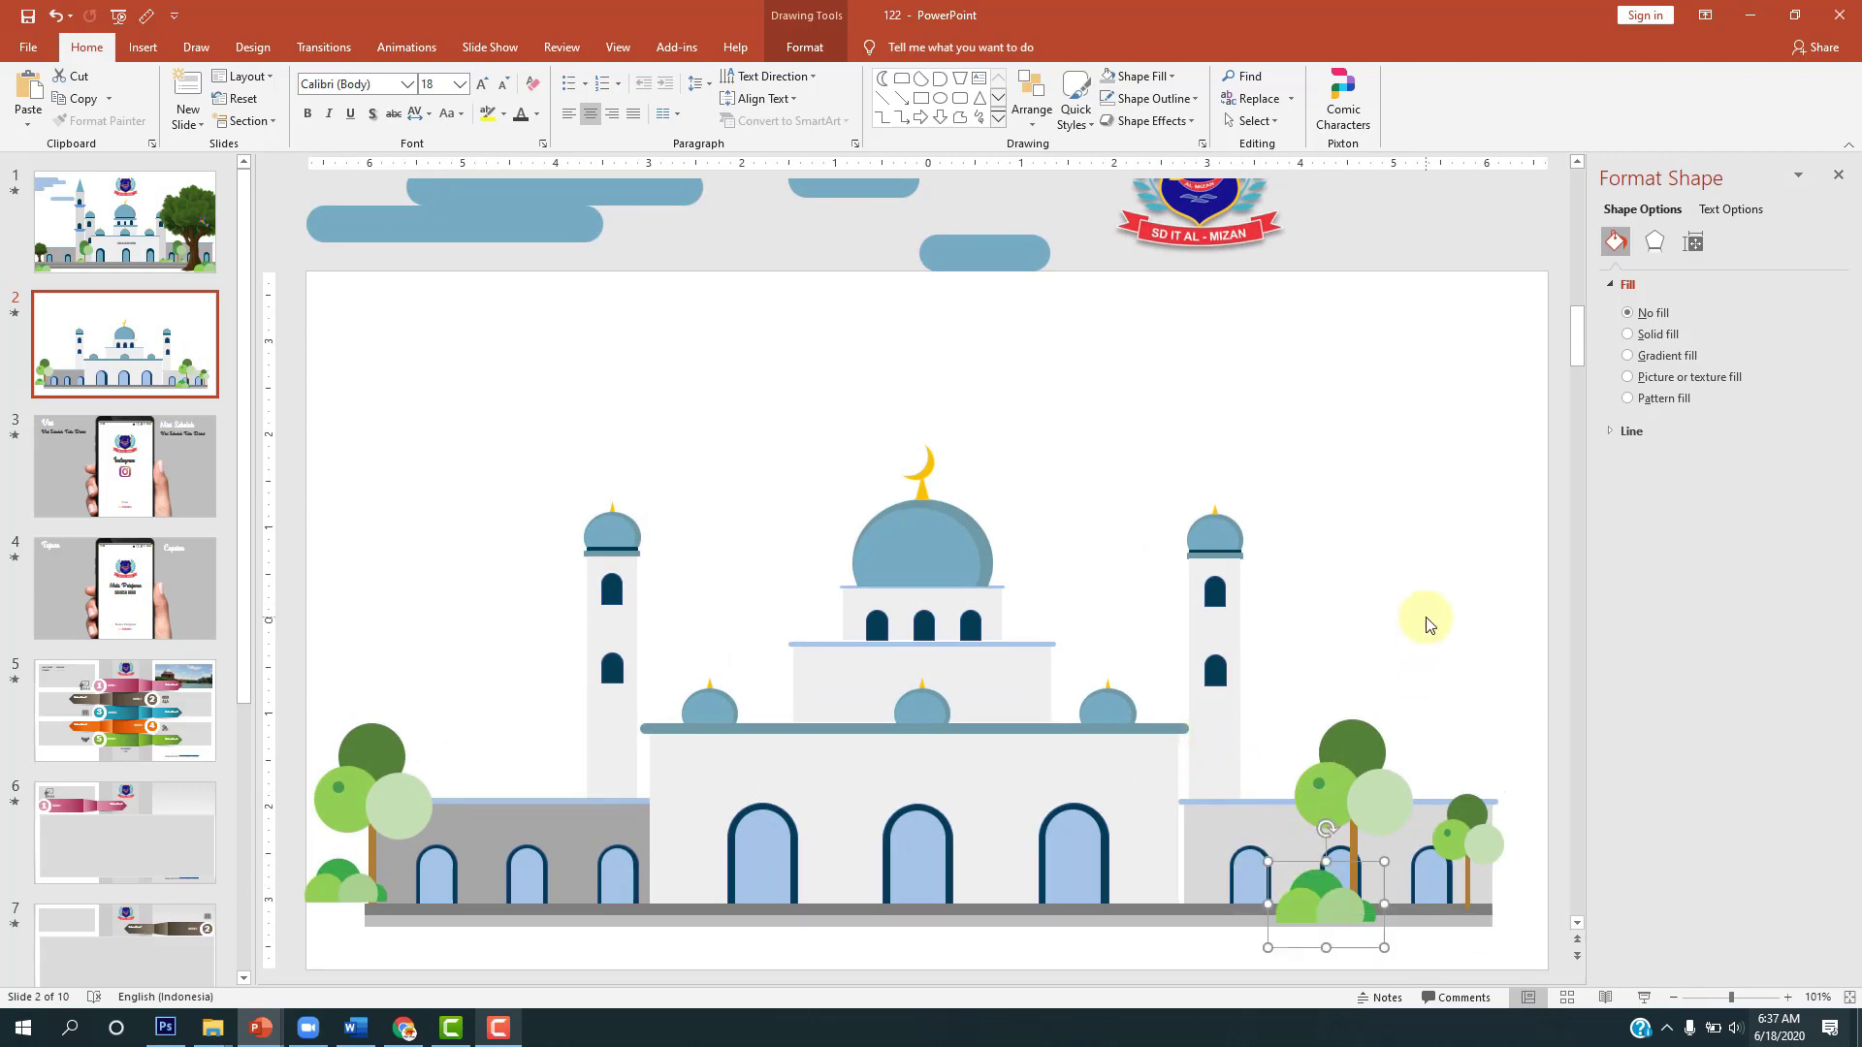
left_click(1351, 600)
scroll(1346, 590, "down", 4, "ctrl")
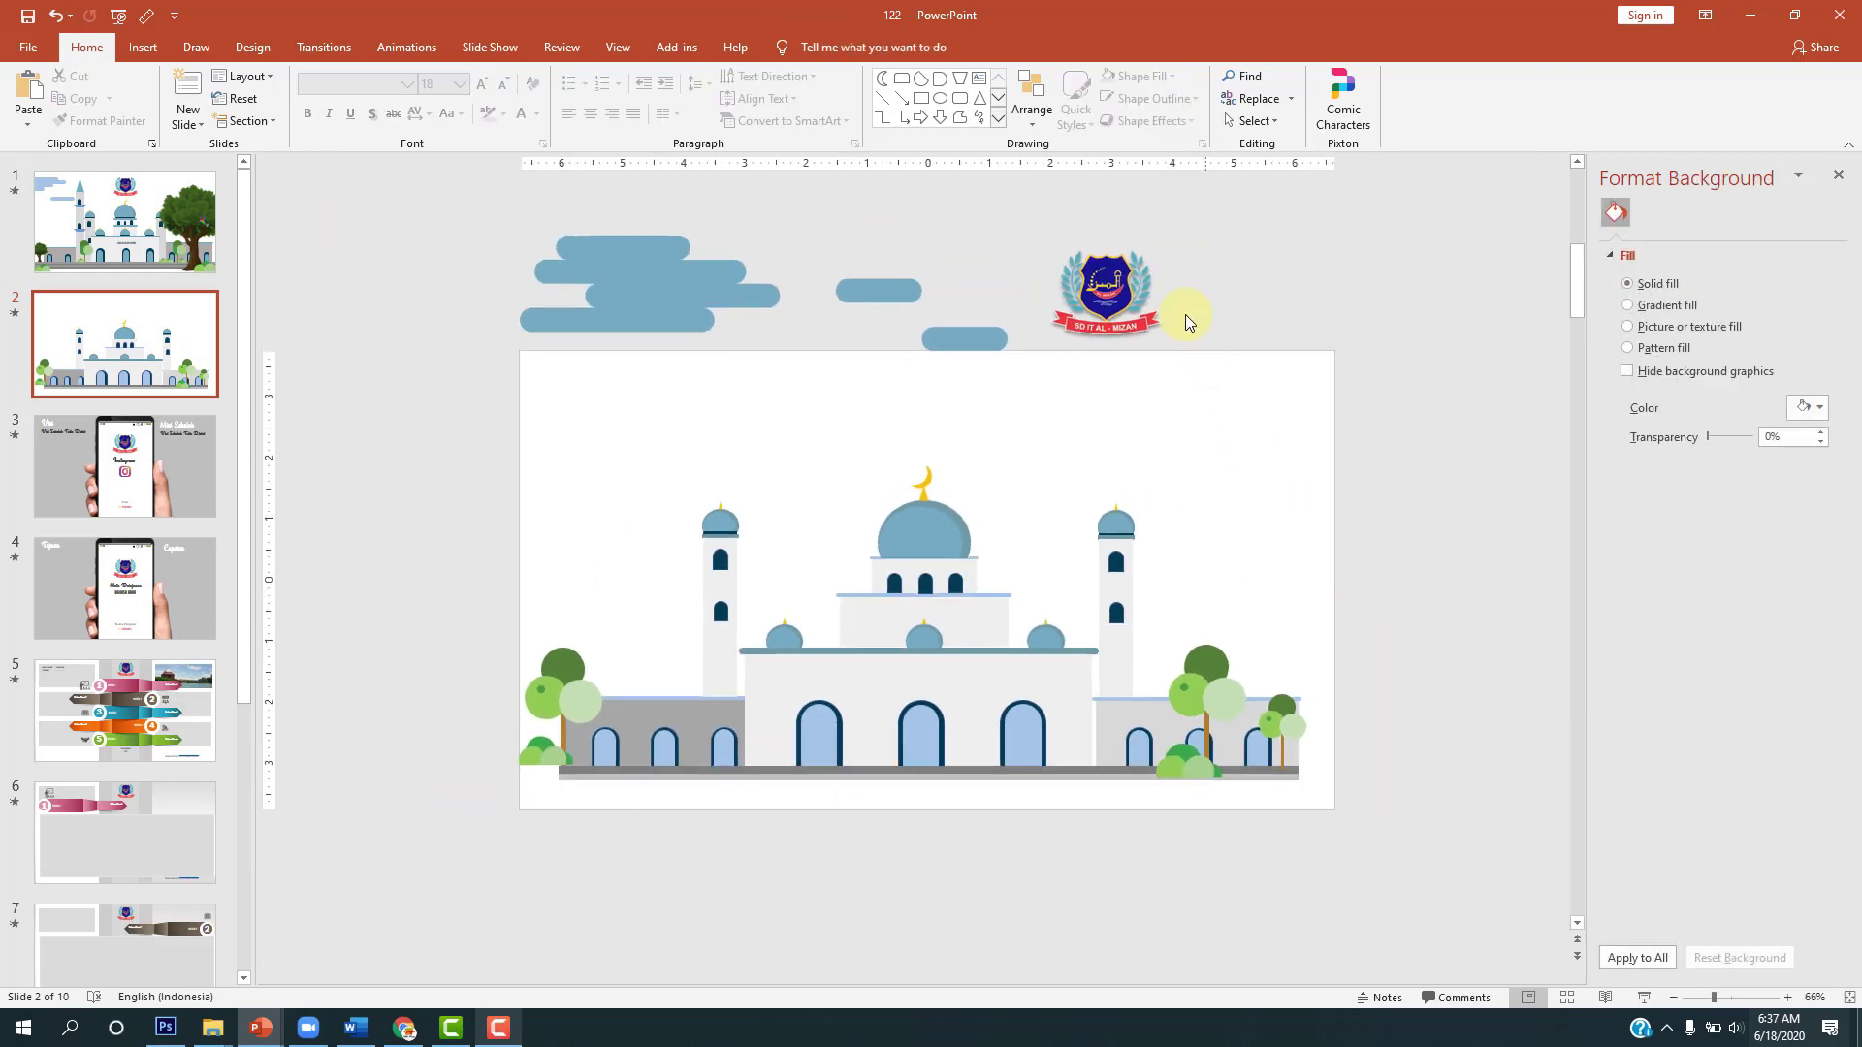
Step: Move the logo to the slide's top centre and the cloud group to its top-left
left_click_drag(1138, 279, 949, 388)
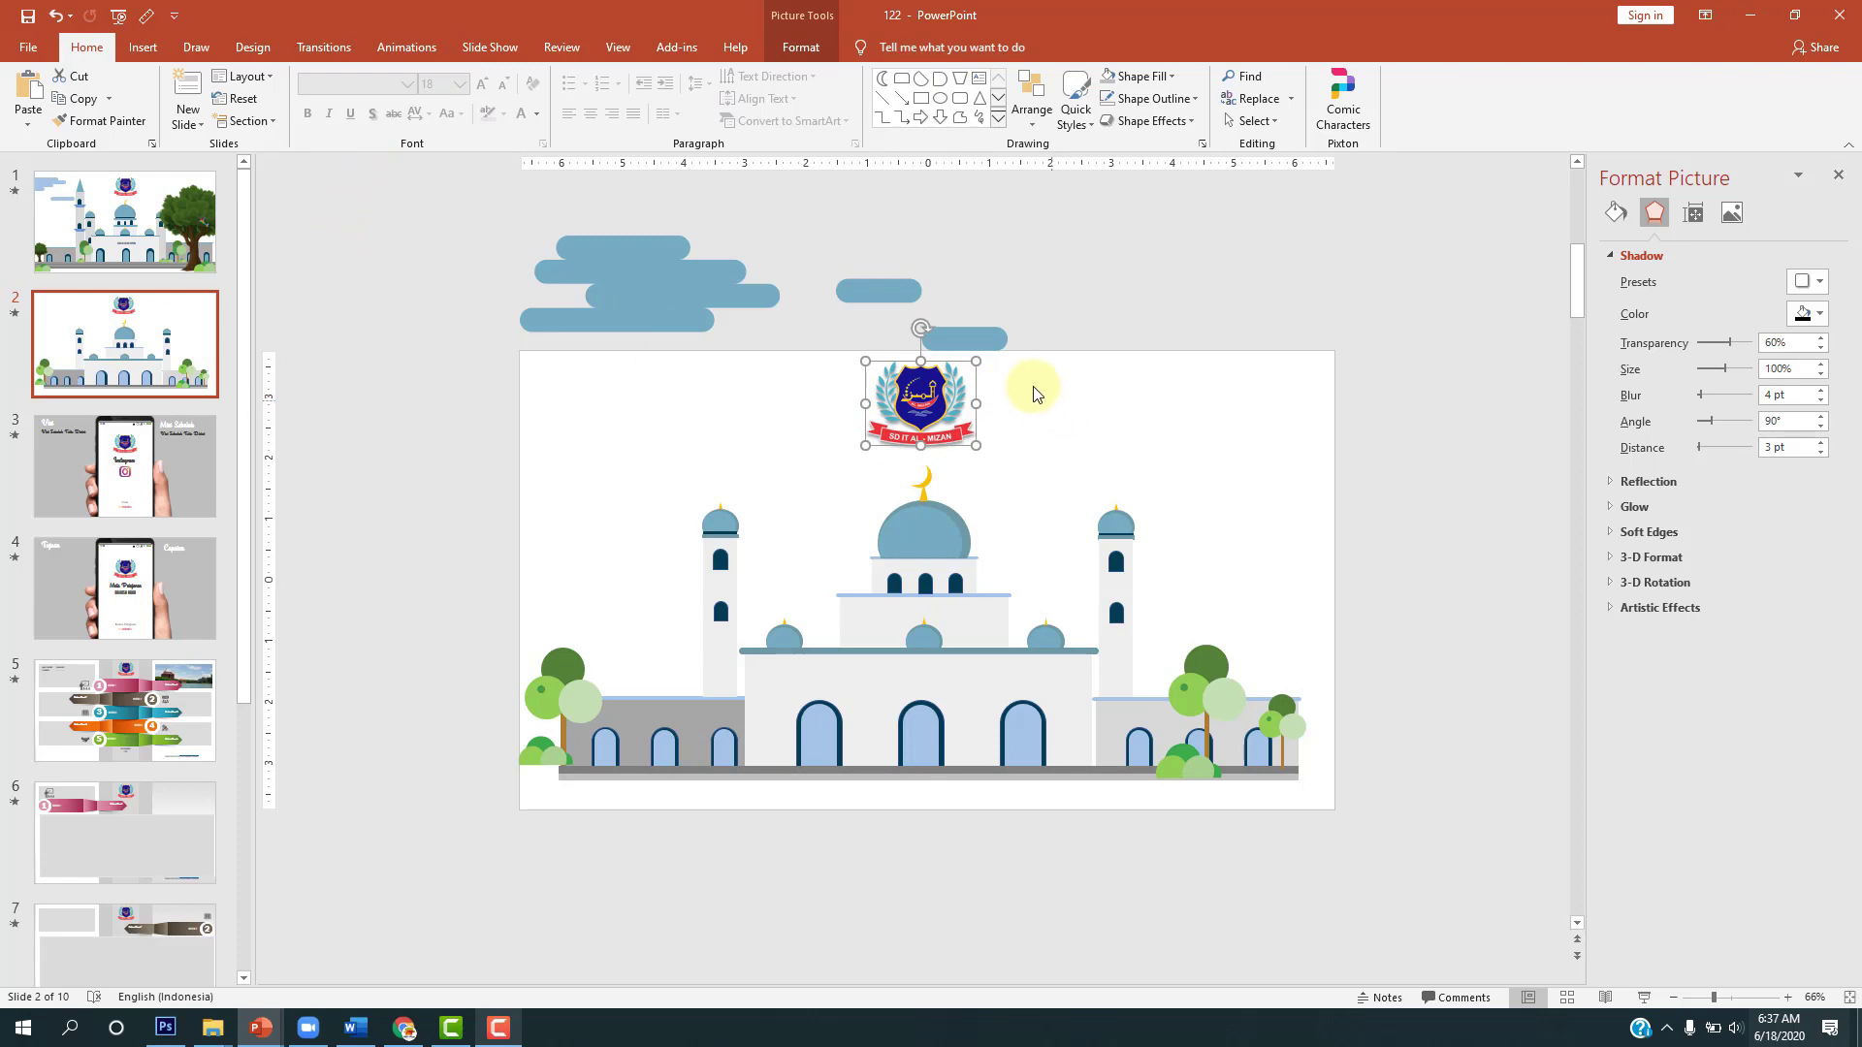
left_click(1138, 398)
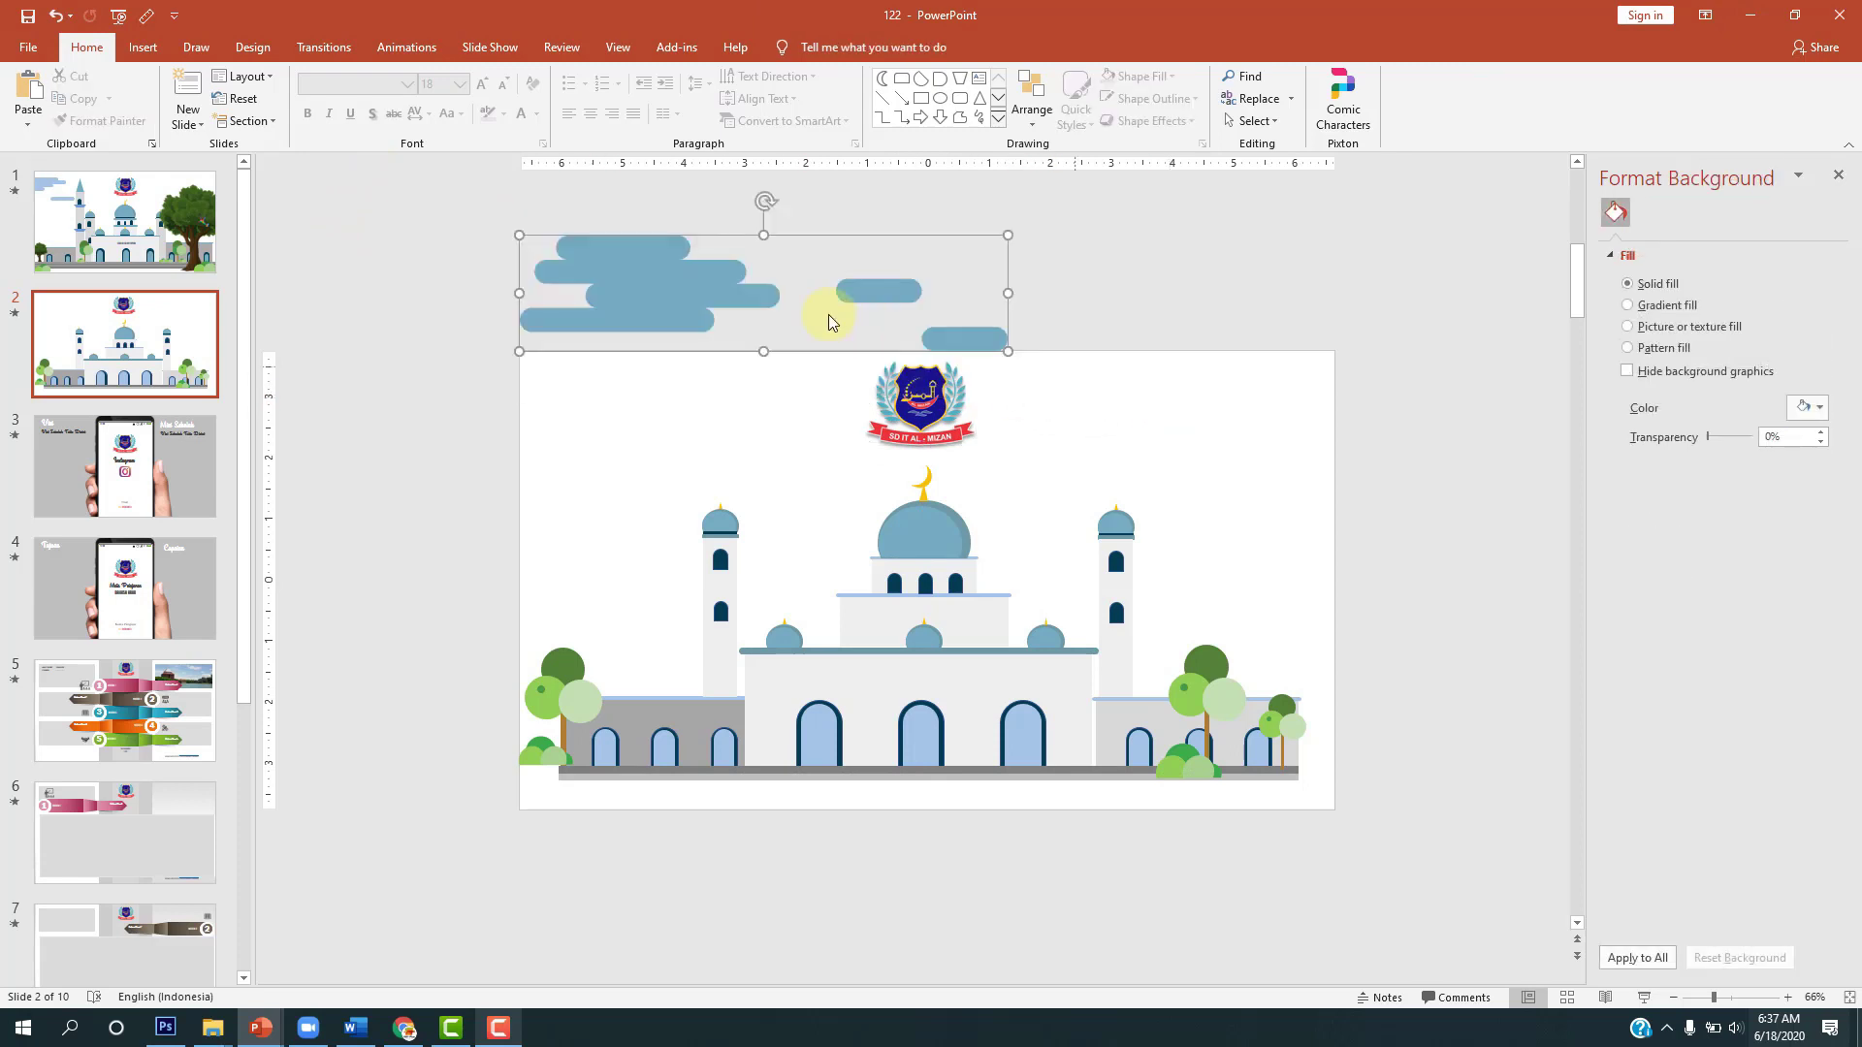
left_click(677, 277)
left_click_drag(674, 280, 543, 419)
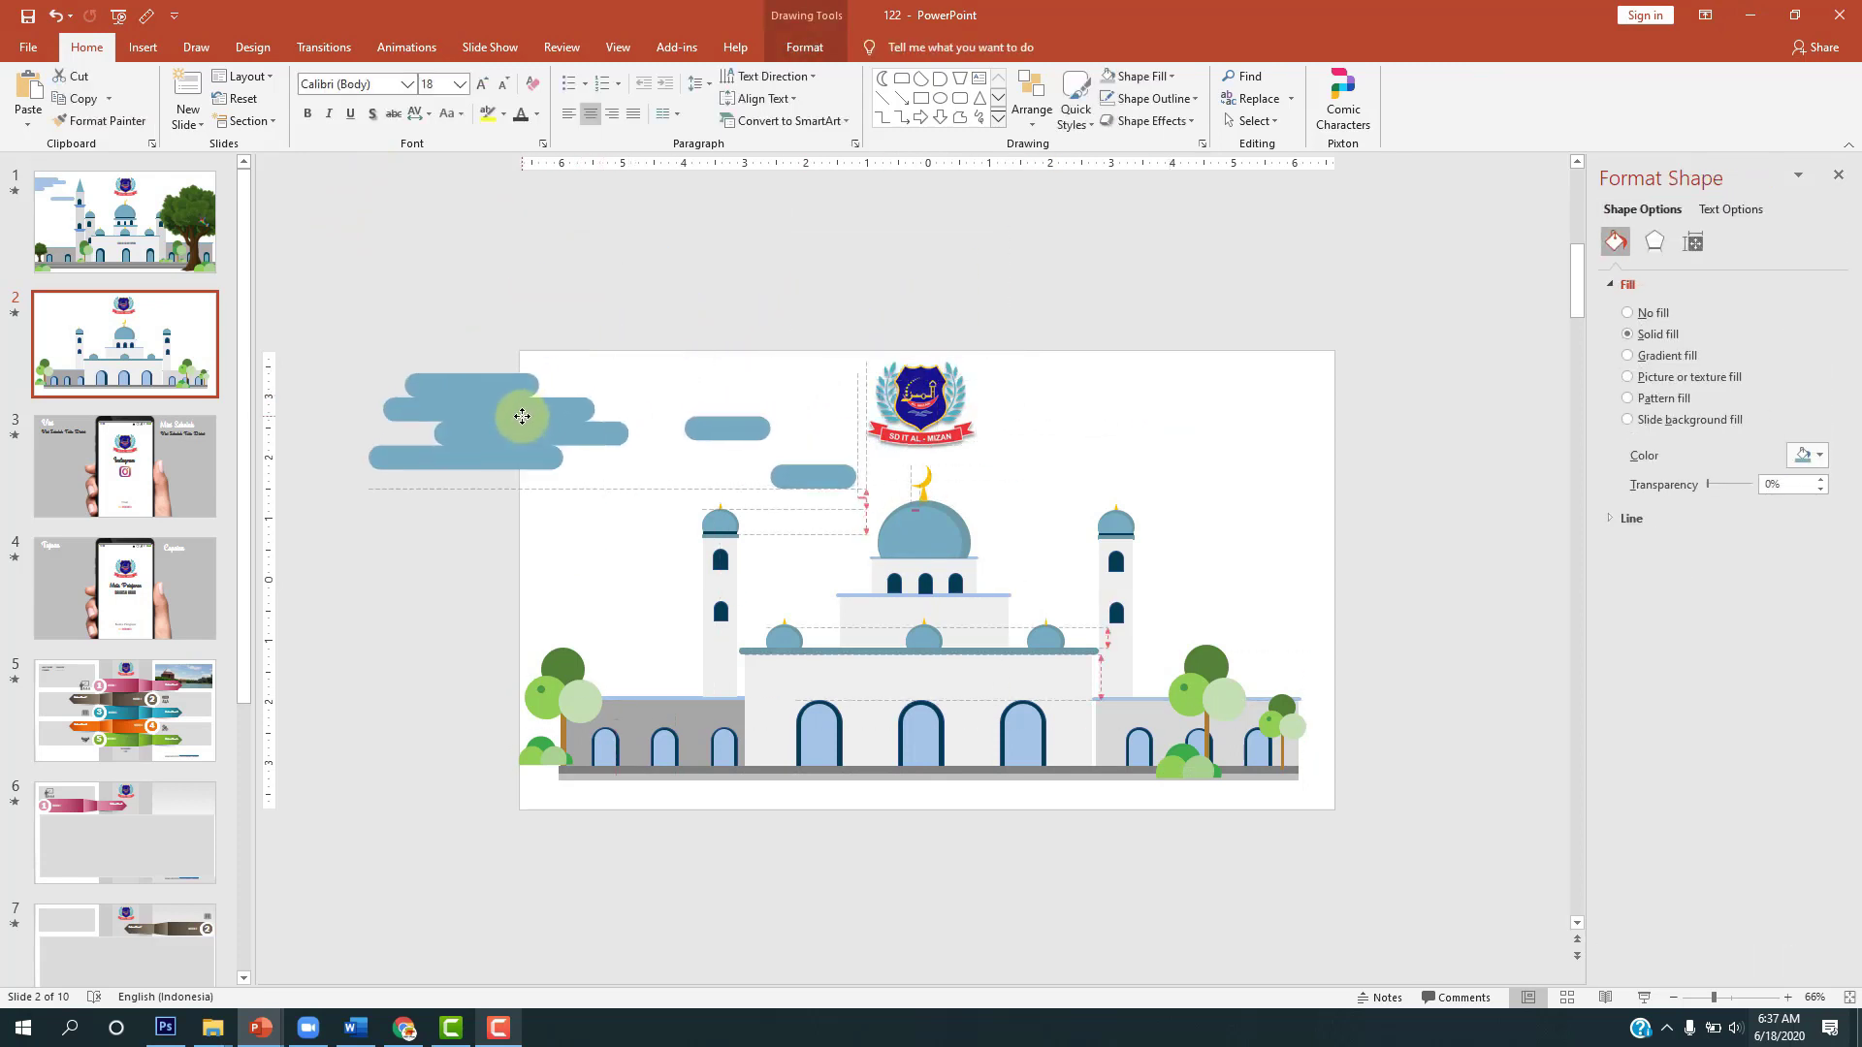
left_click(397, 48)
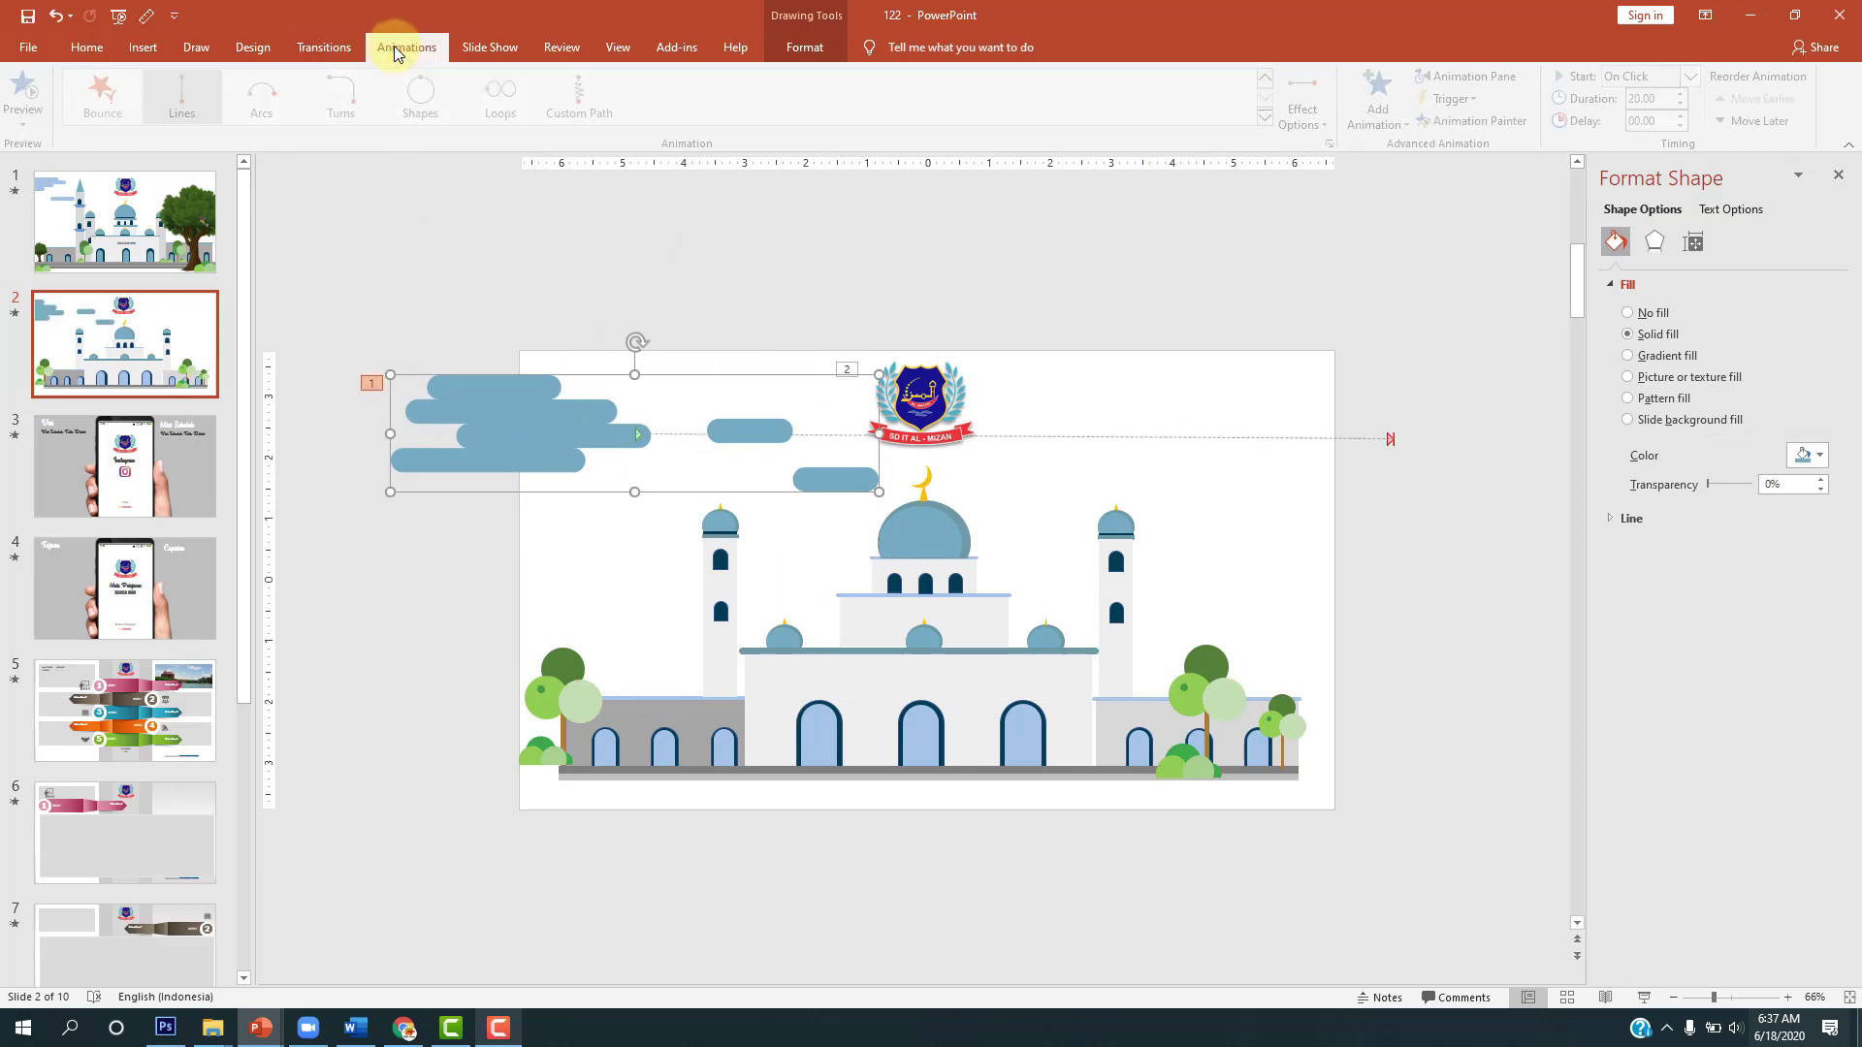
left_click(715, 218)
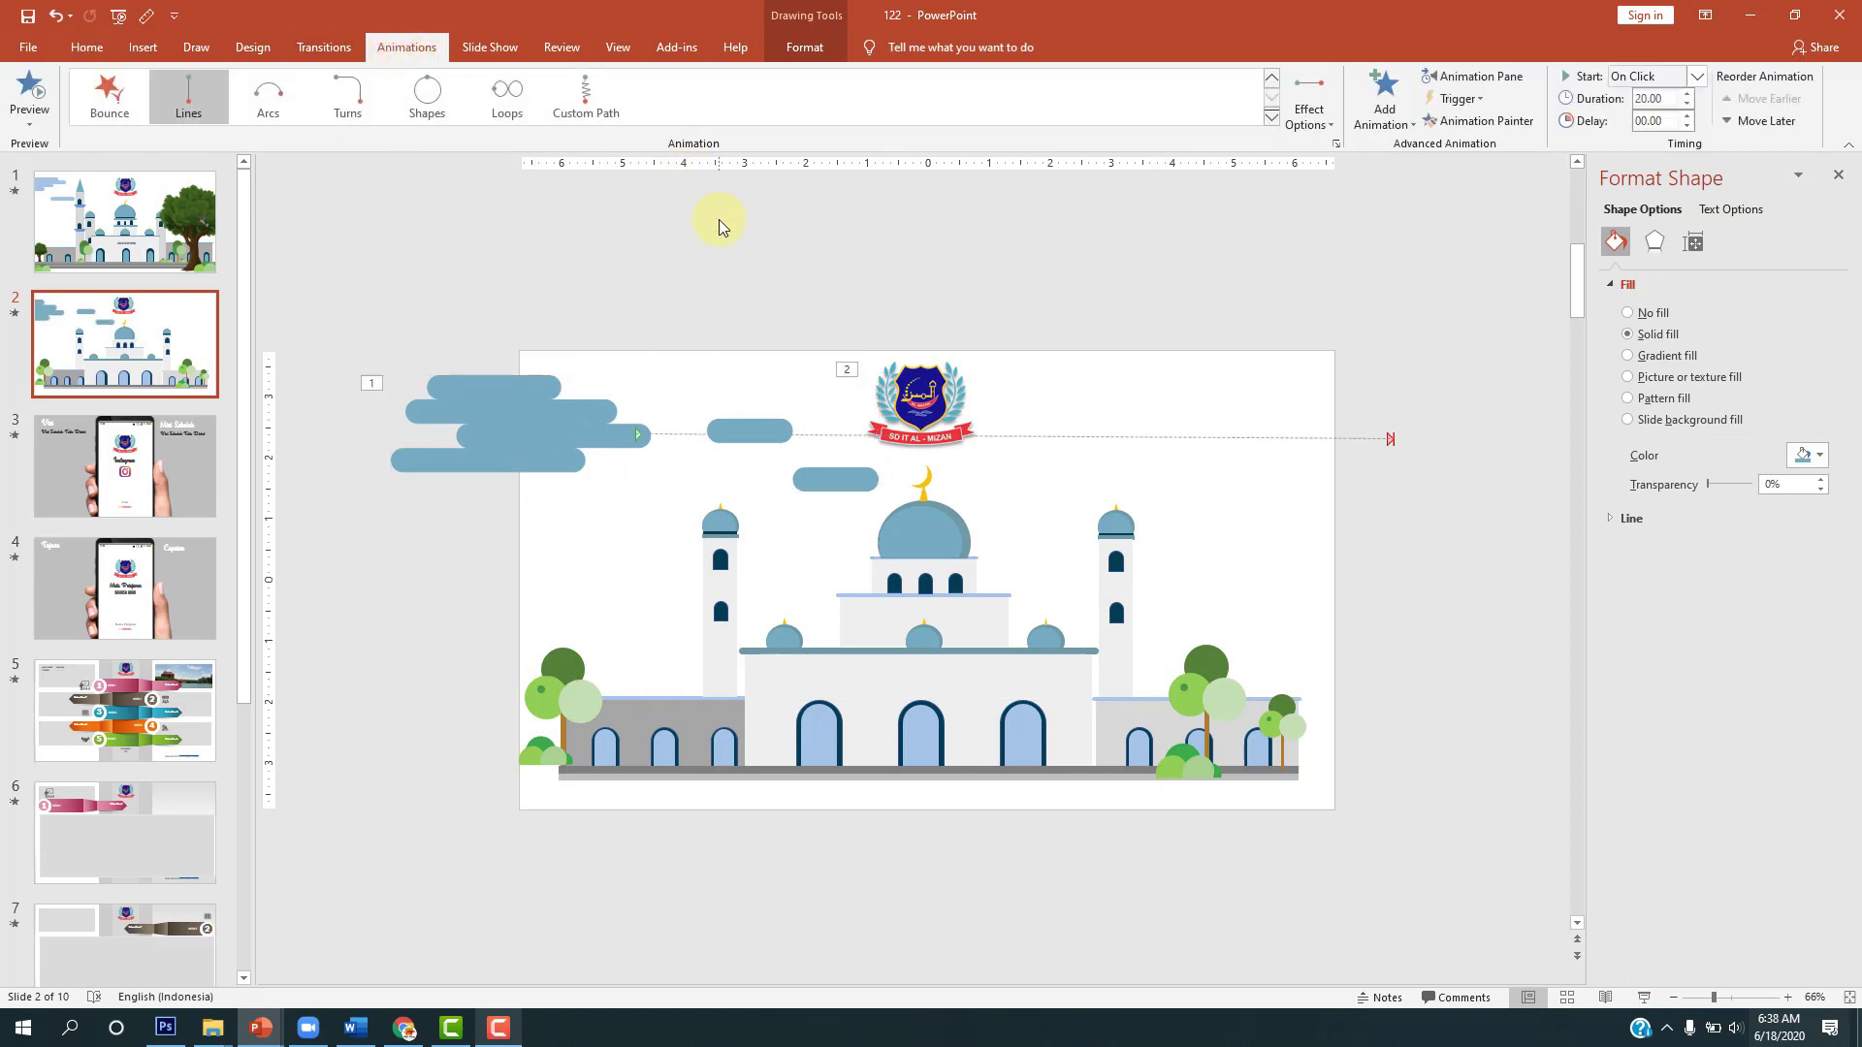
Step: Compare slide 1 with slide 2, ending on slide 1
left_click(146, 247)
left_click(174, 338)
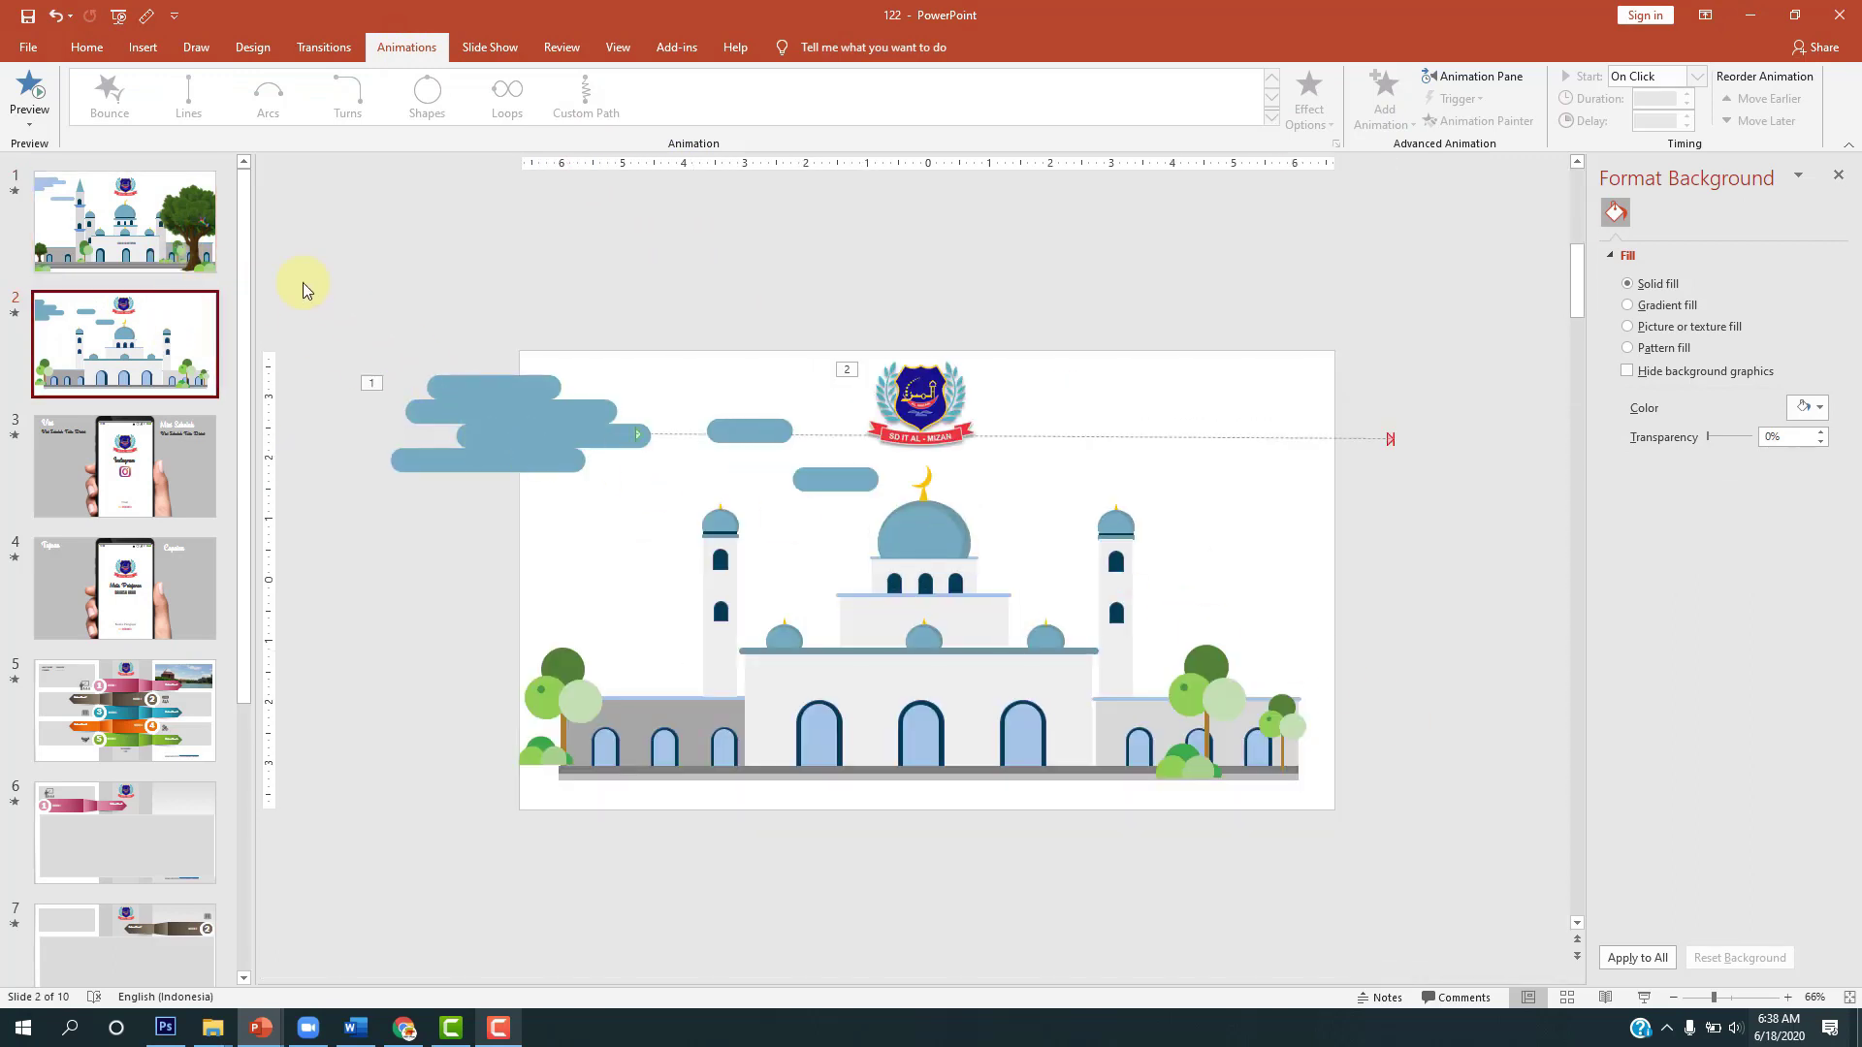
left_click(150, 208)
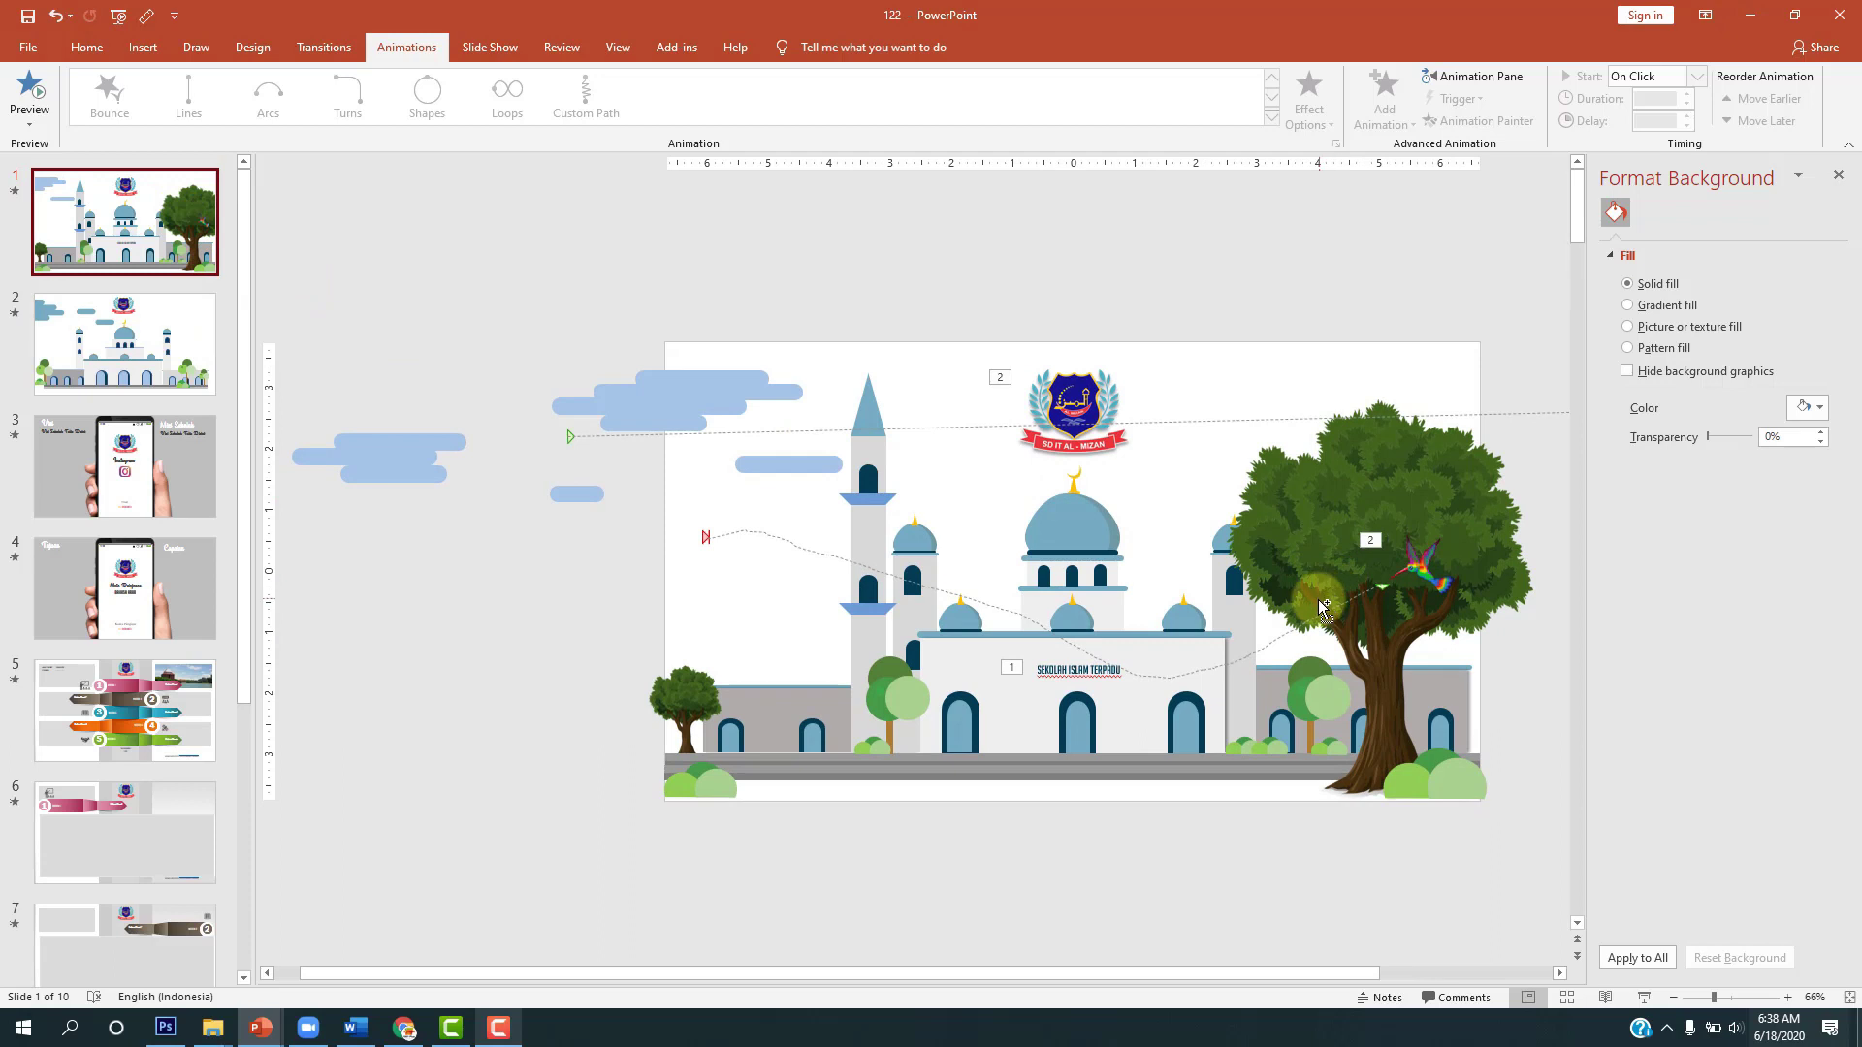
Step: Select slide 1's large tree with its hummingbird and paste them onto slide 2
scroll(1317, 599, "down", 2)
left_click(1190, 532)
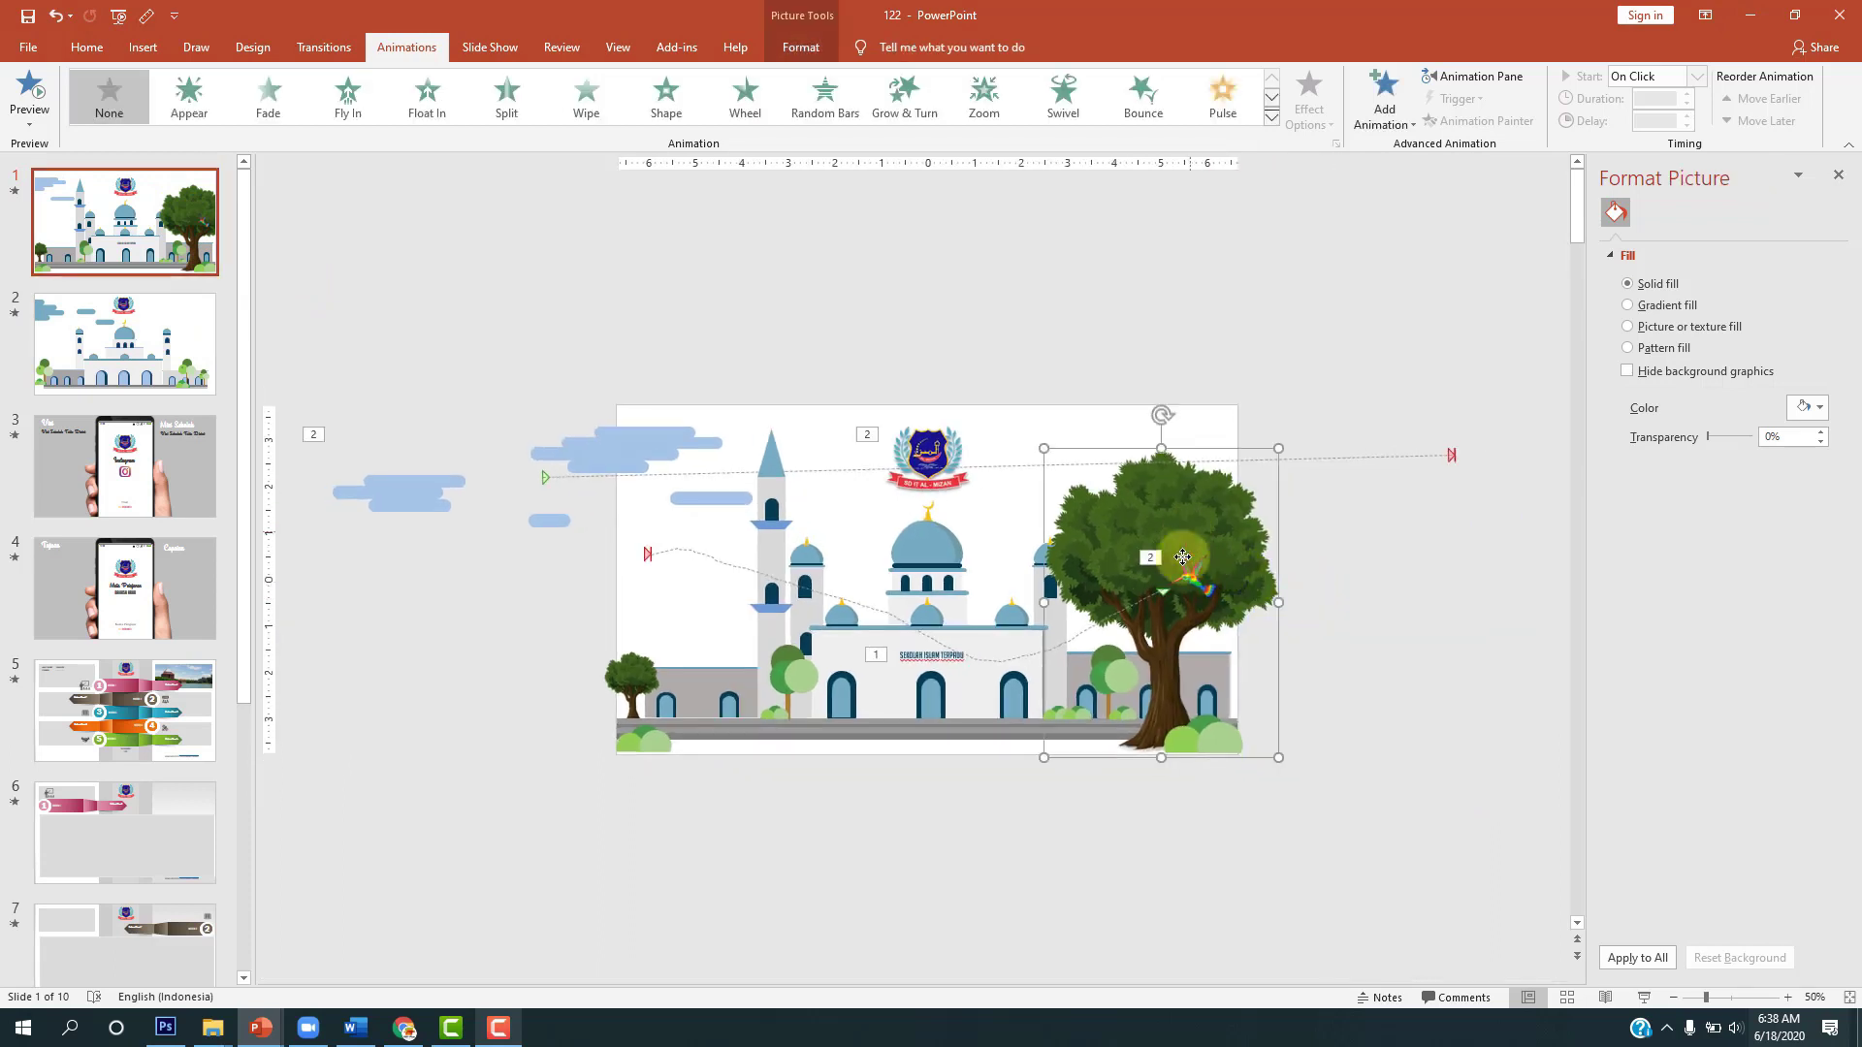
left_click(1187, 591)
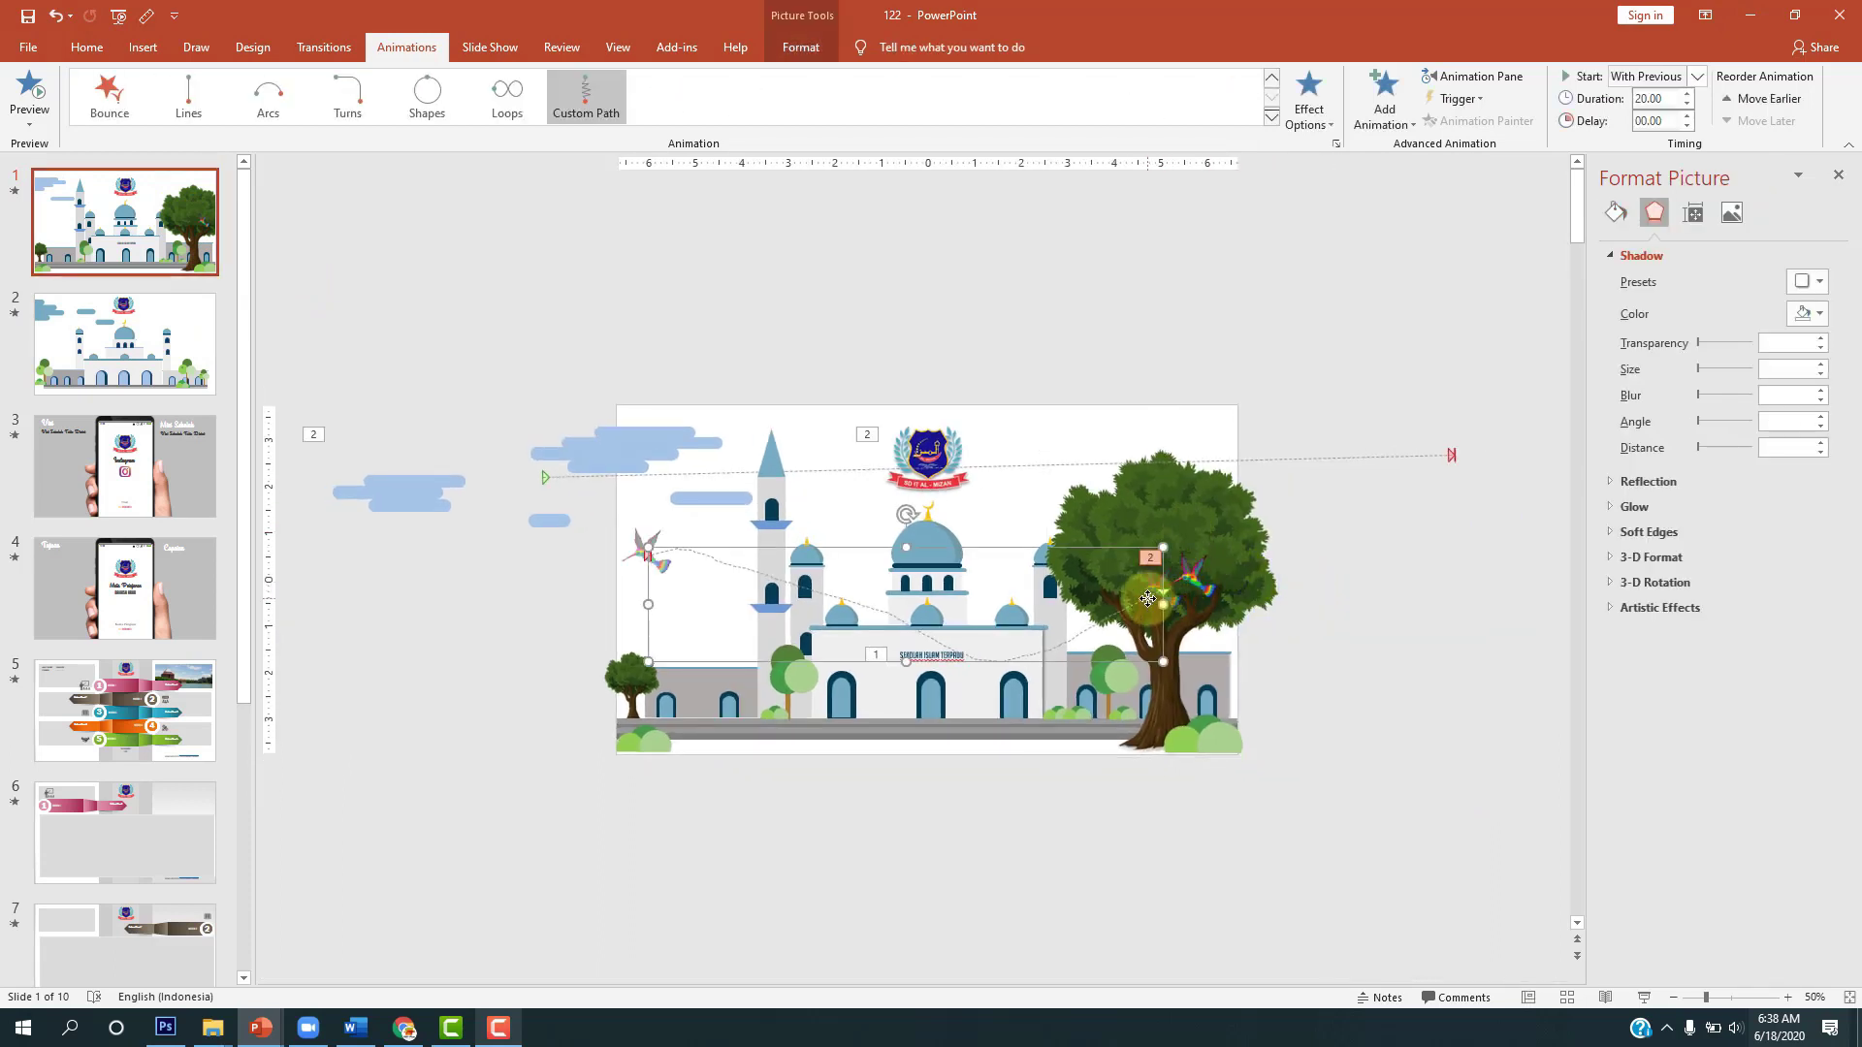
left_click(1193, 586)
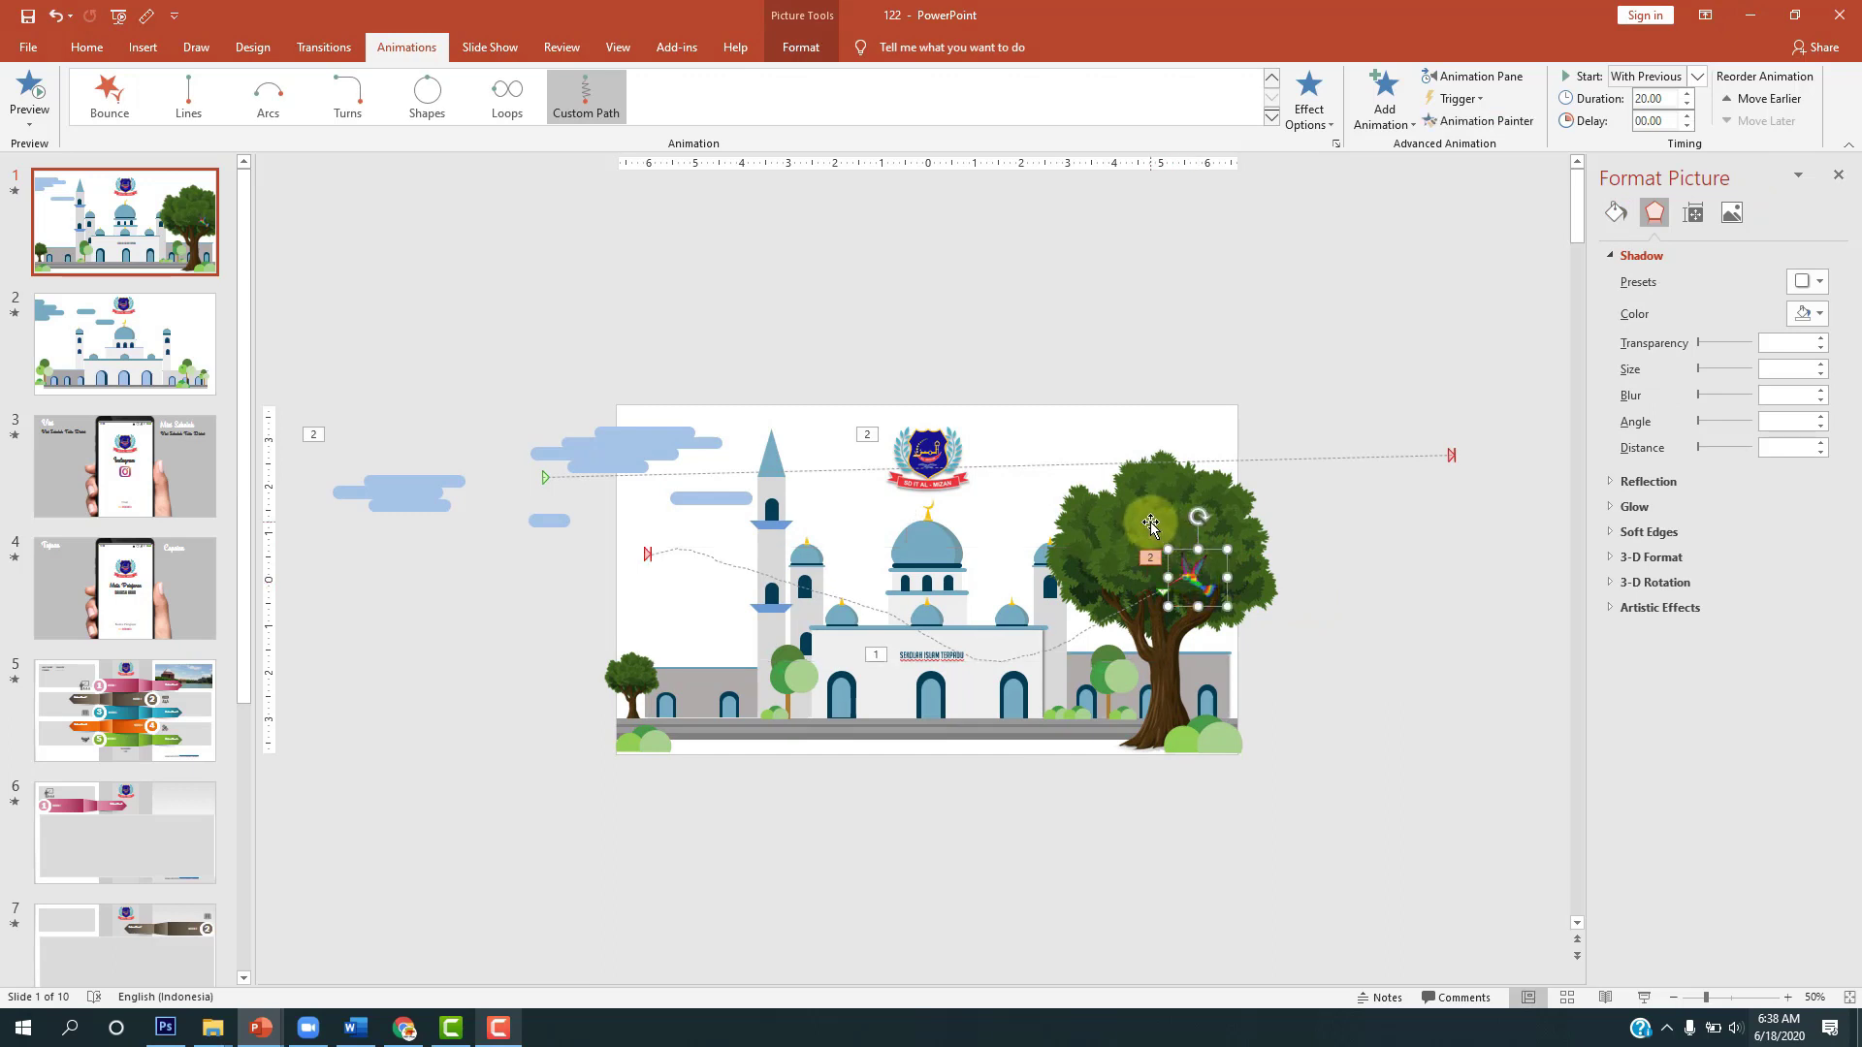
left_click(1152, 524, "shift")
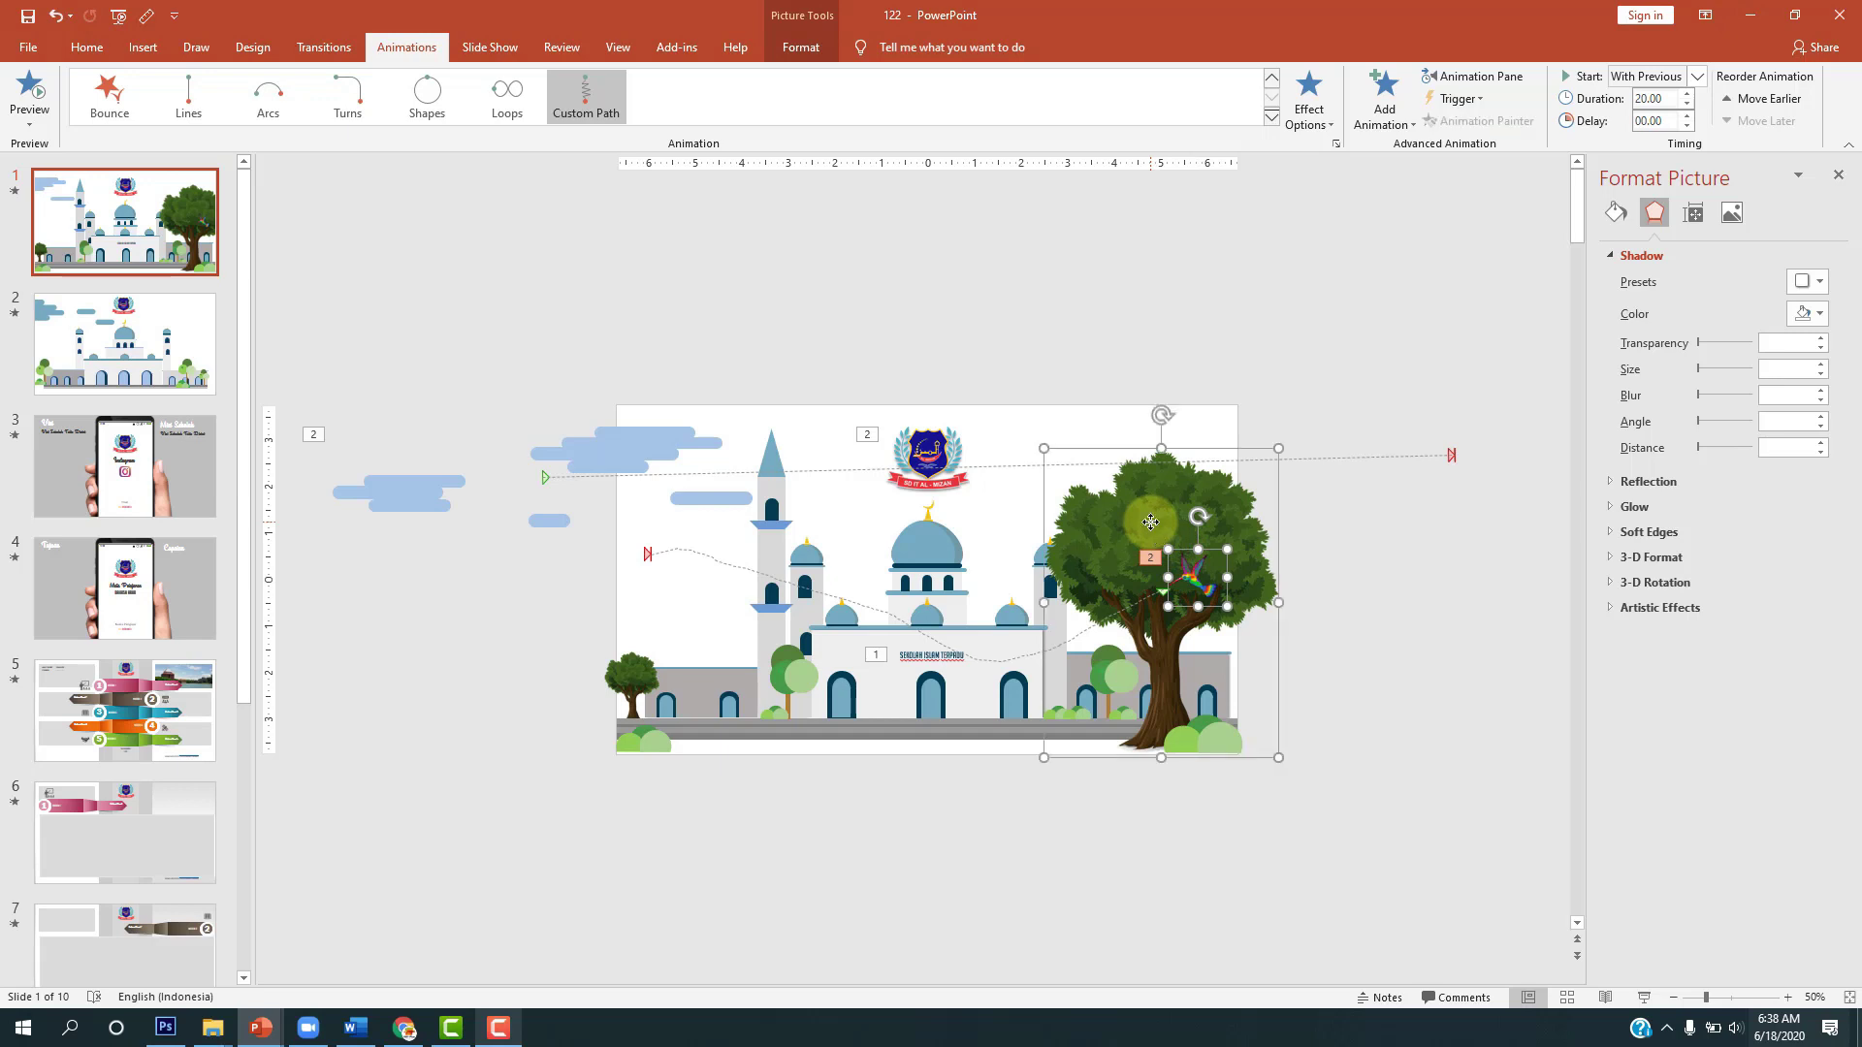
left_click(126, 378)
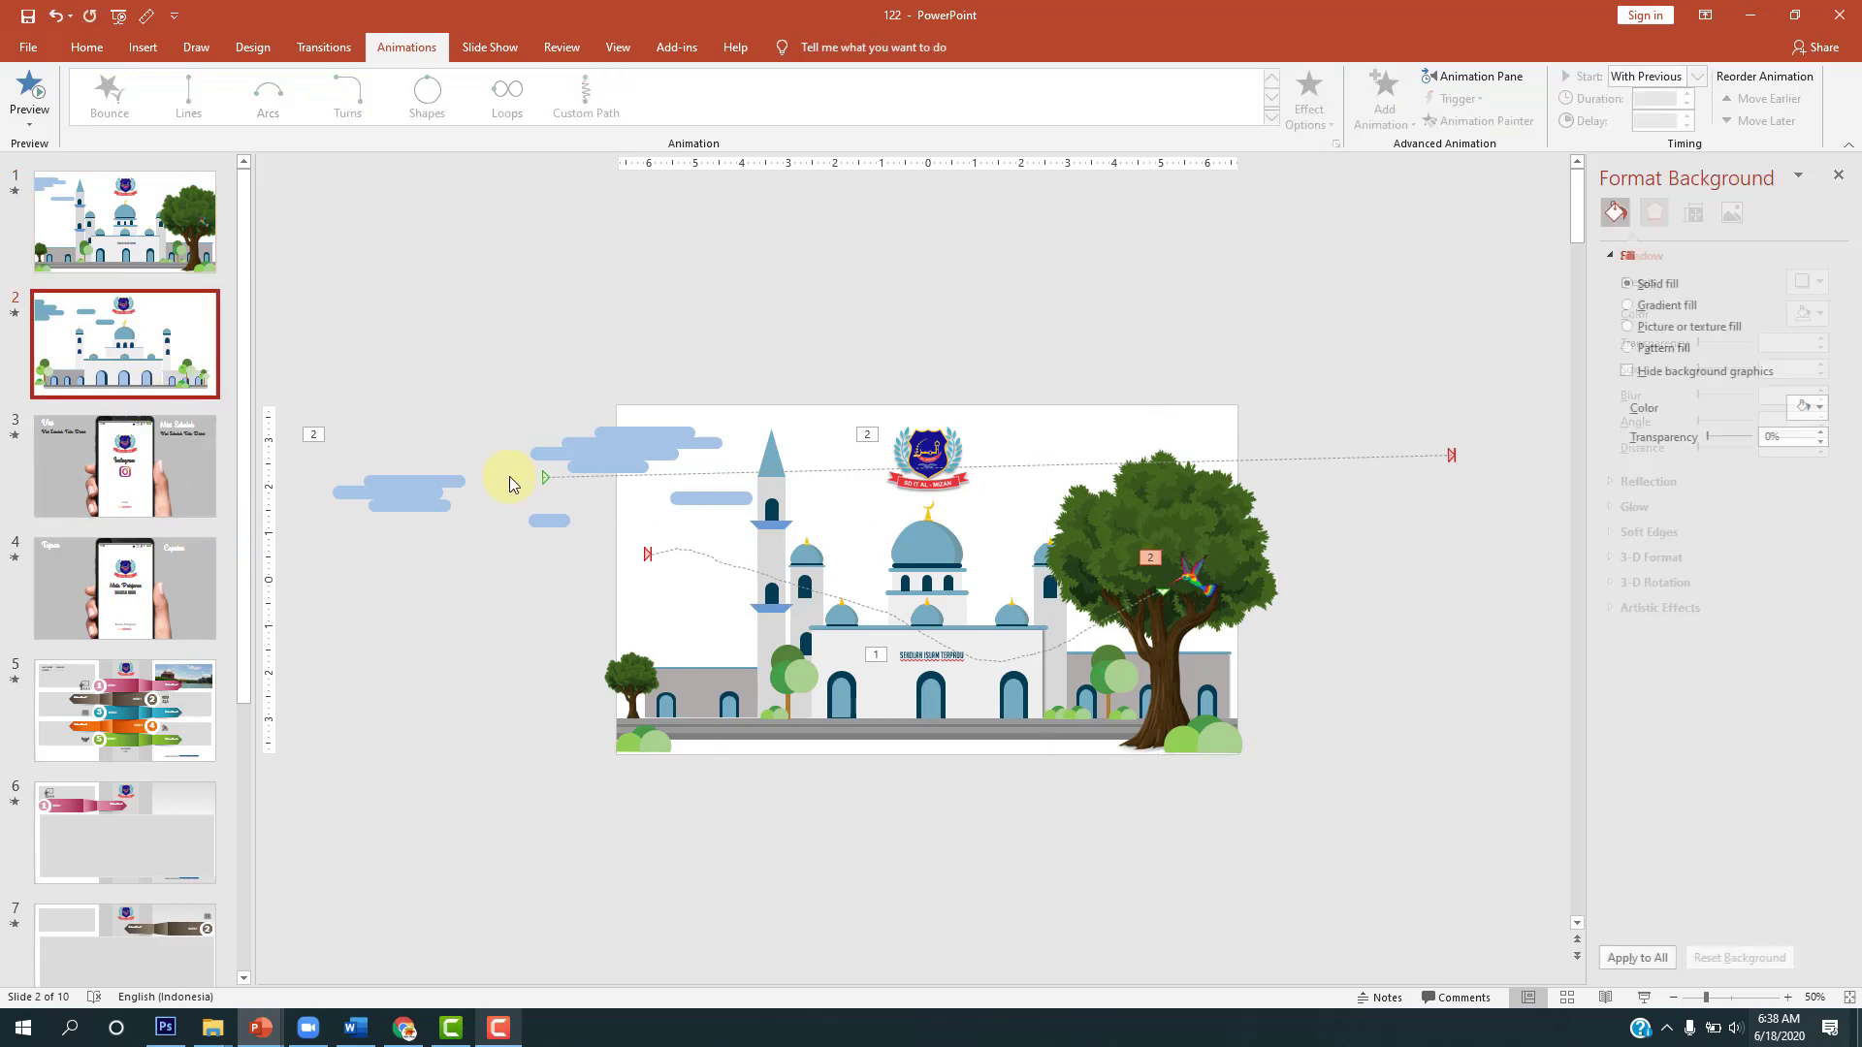
key("ctrl+v")
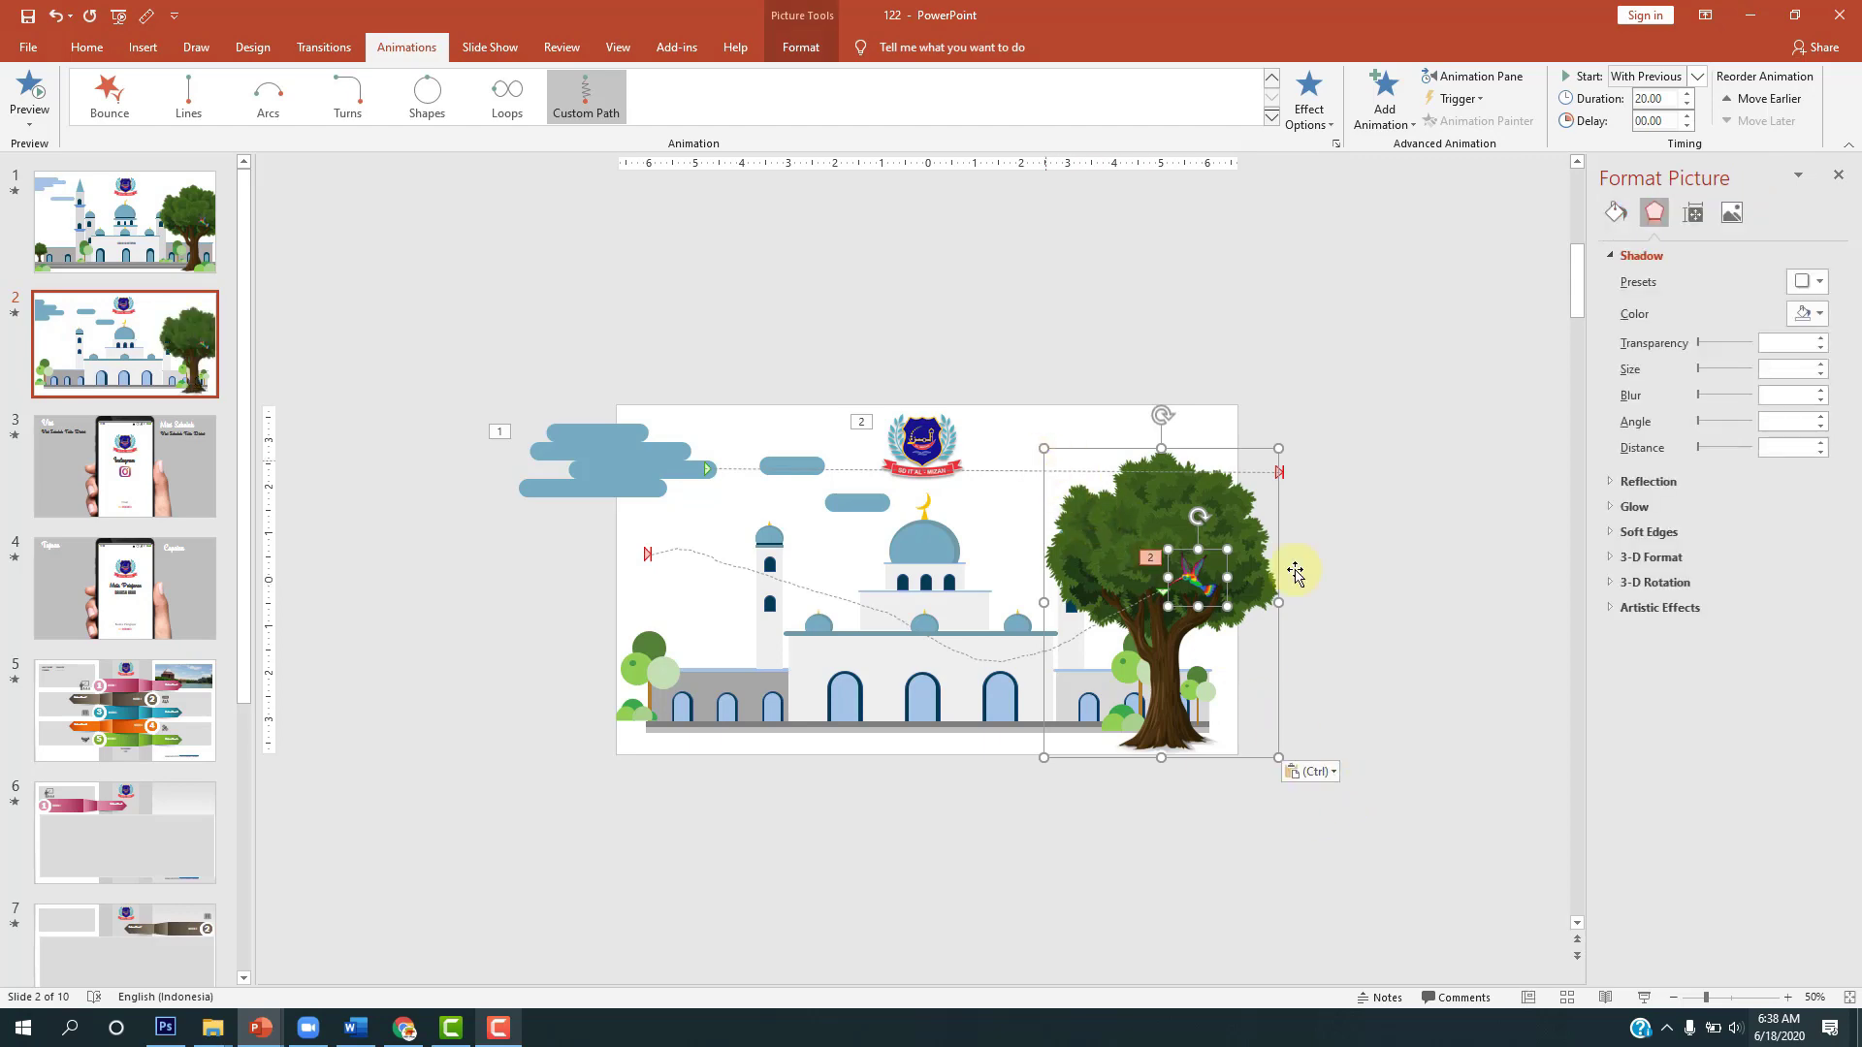
Step: Shrink the pasted tree to fit, then move the left bush into the bottom-left corner
scroll(1440, 670, "up", 5)
scroll(1440, 669, "up", 1)
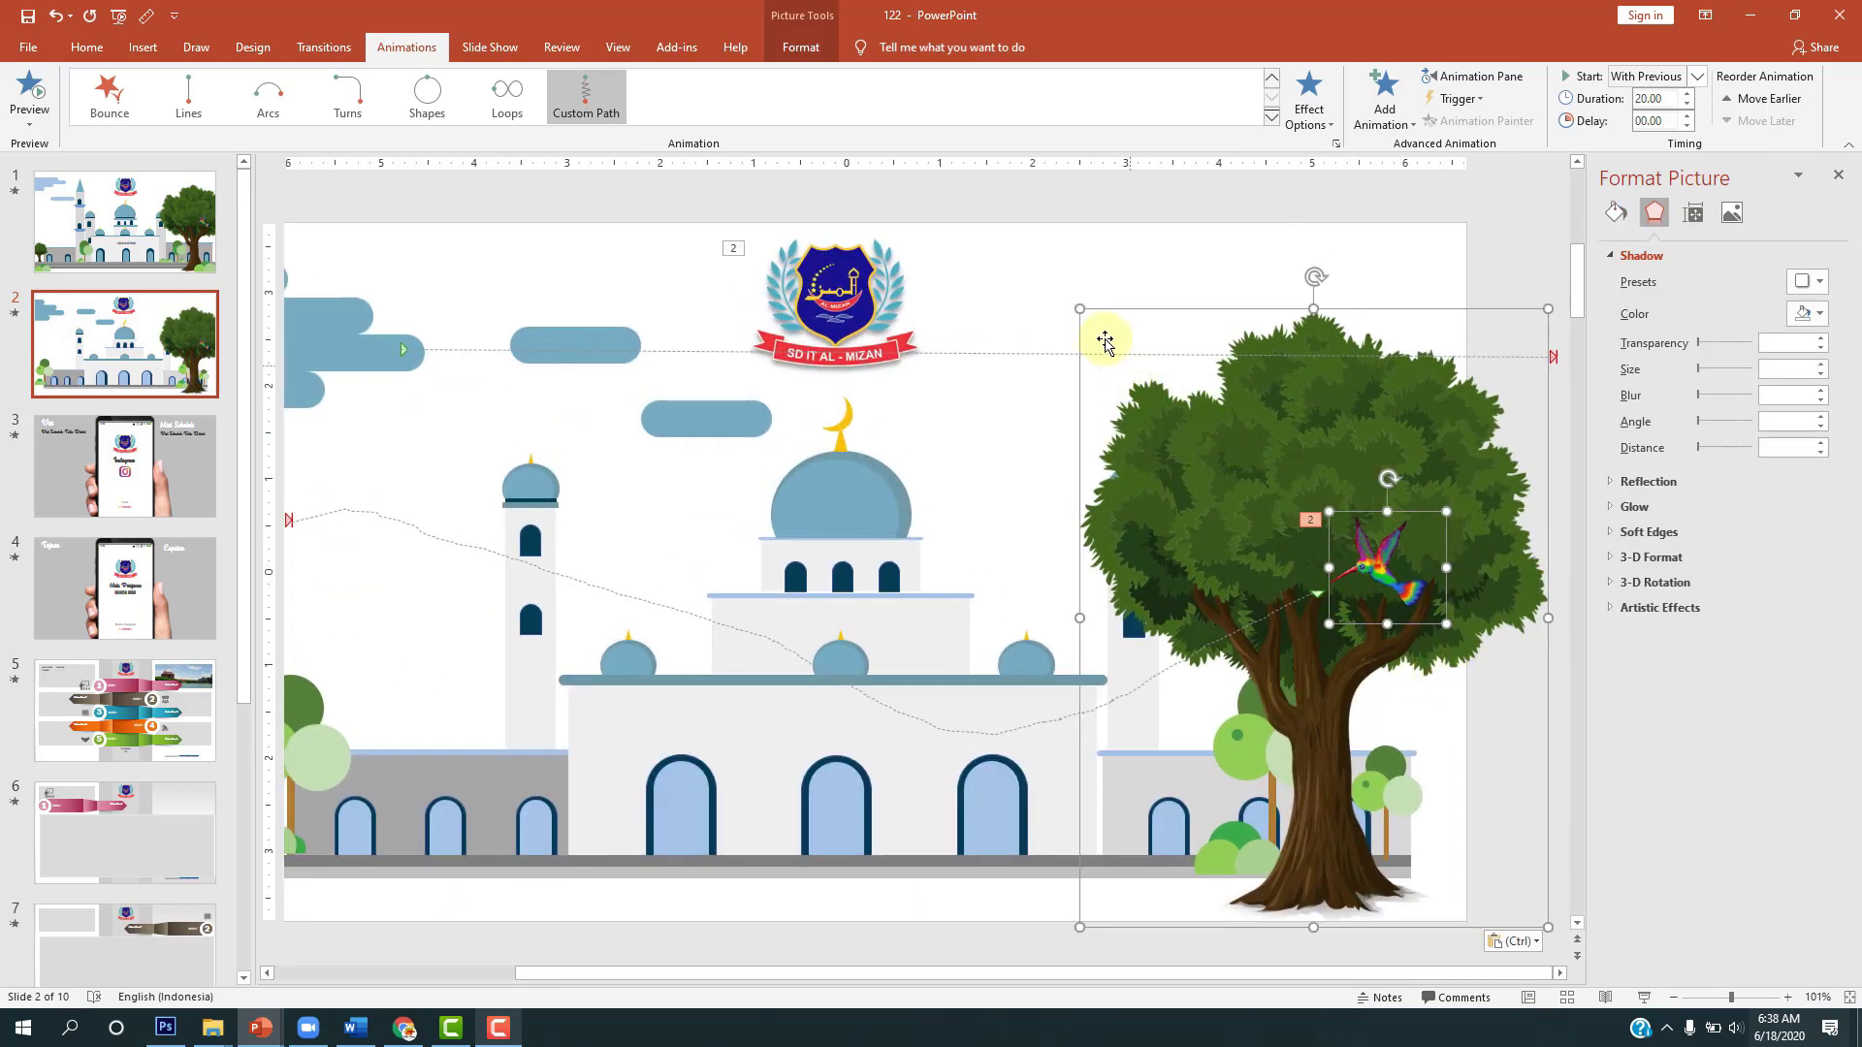
left_click_drag(1079, 310, 1145, 417)
left_click(1405, 291)
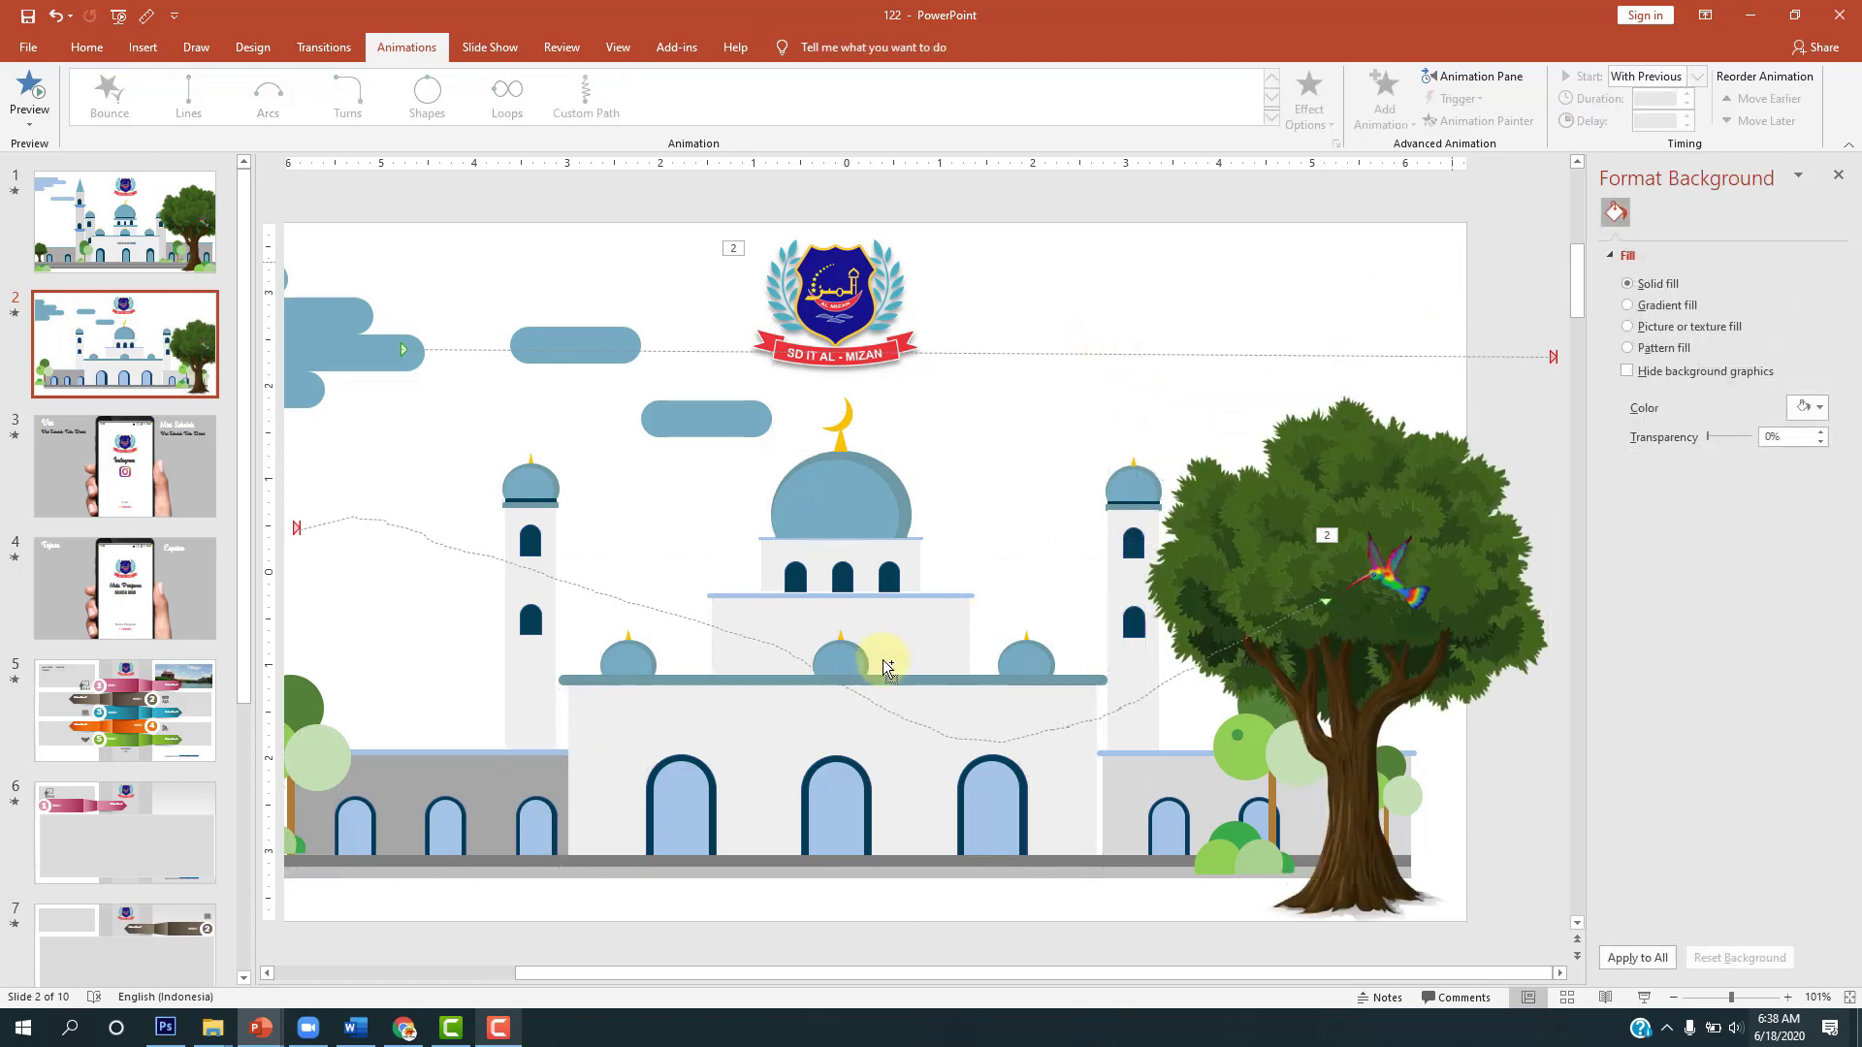
scroll(881, 656, "down", 3)
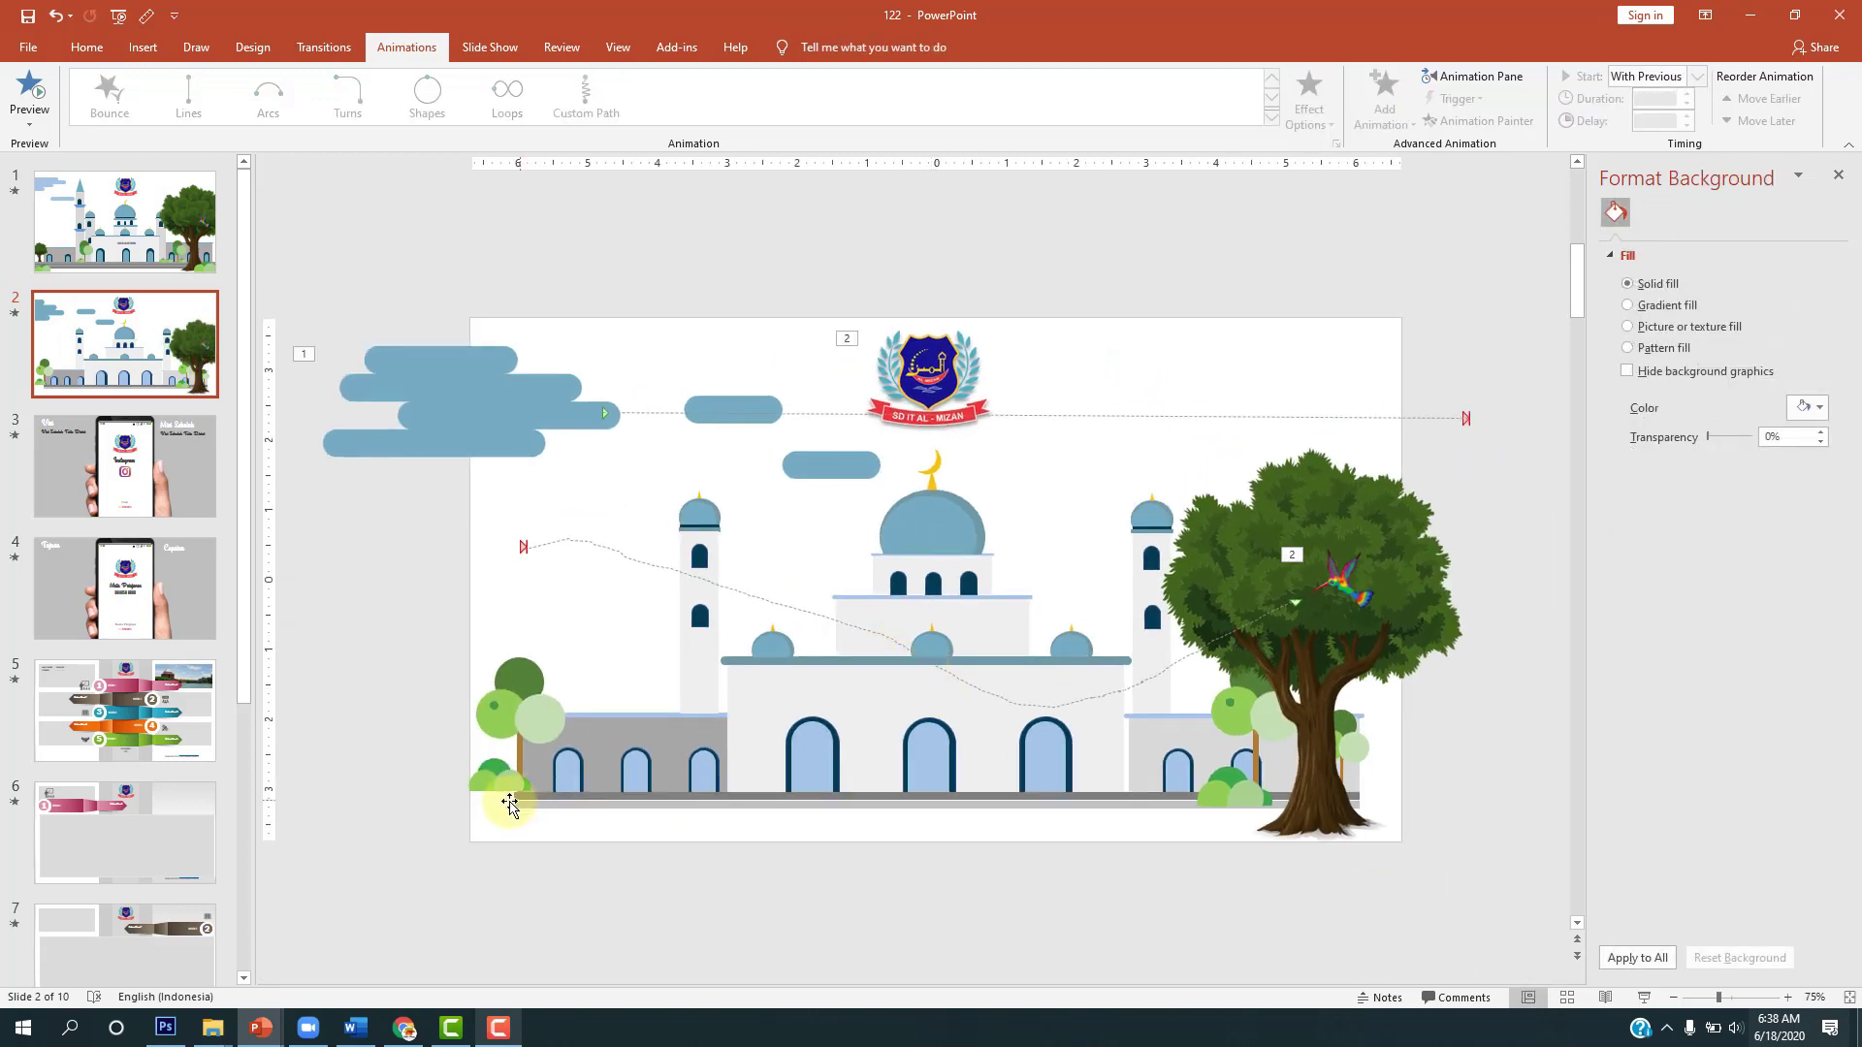
mouse_move(495, 791)
left_mouse_down()
mouse_move(484, 844)
mouse_move(505, 820)
left_mouse_up()
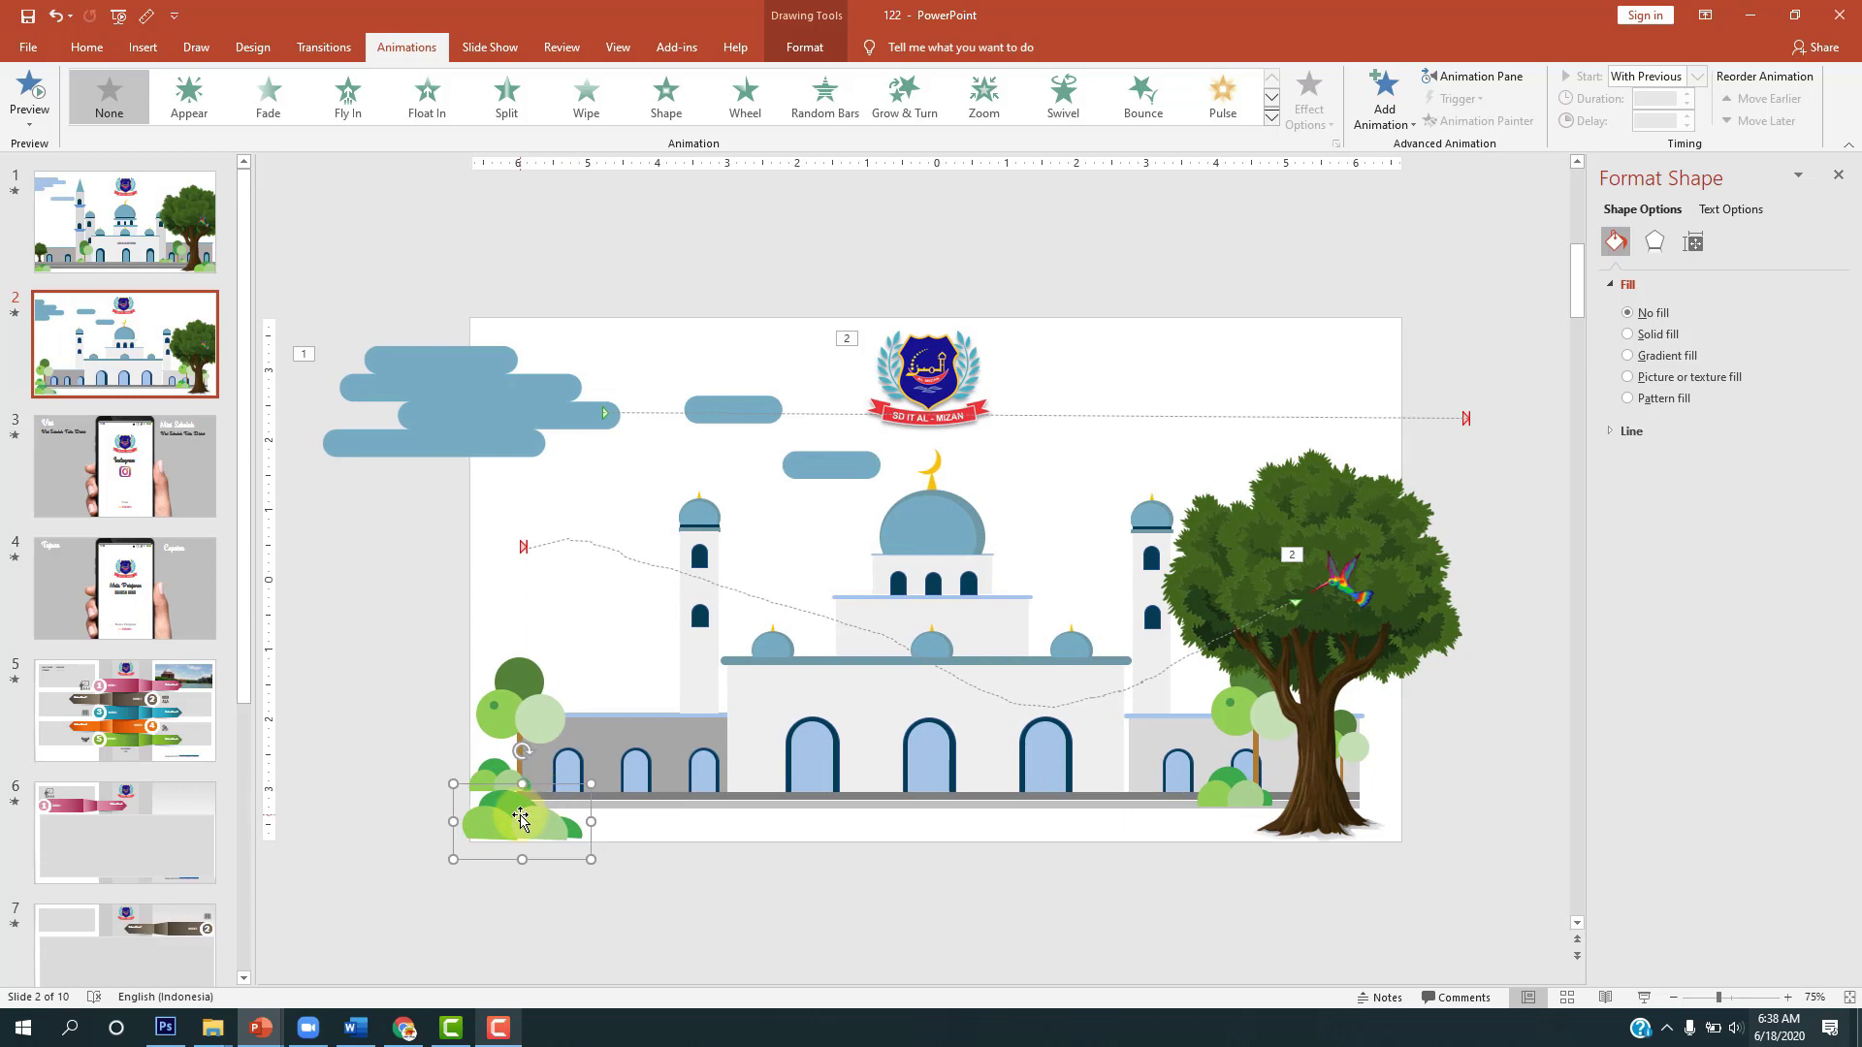
left_click_drag(540, 797, 514, 819)
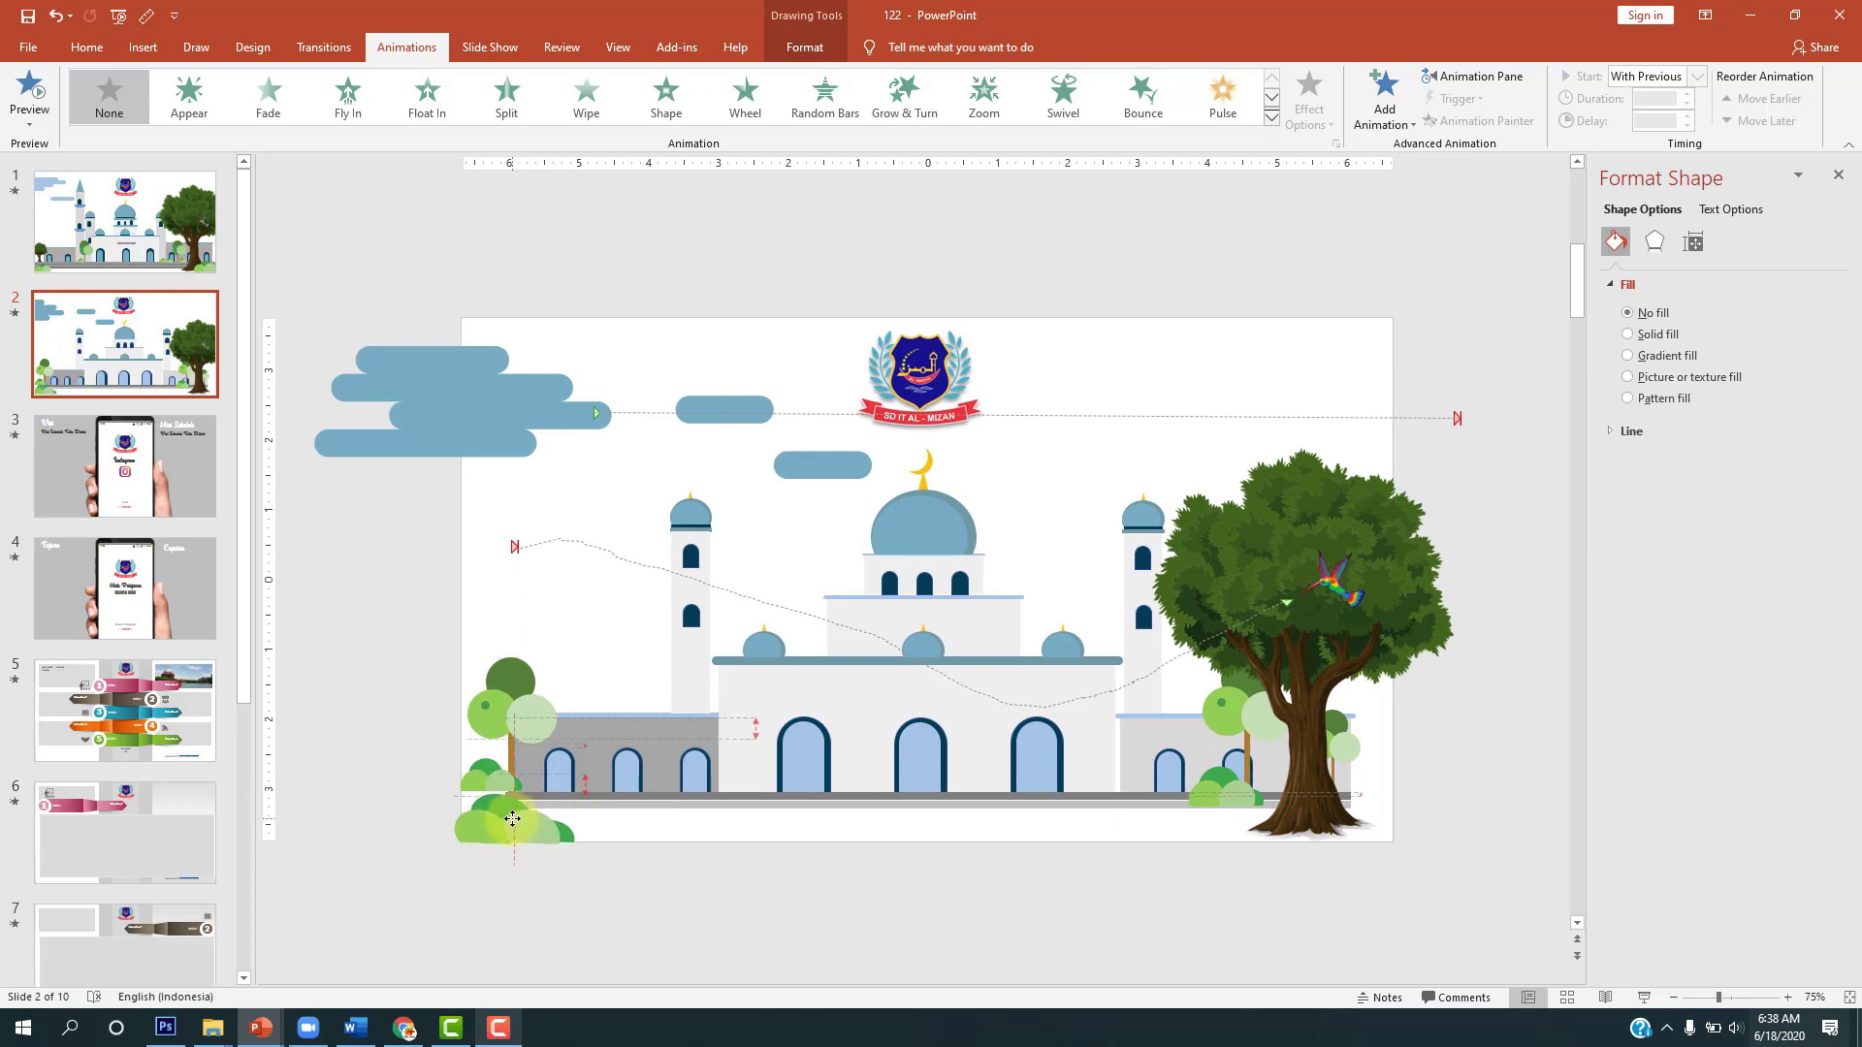
left_click(1008, 874)
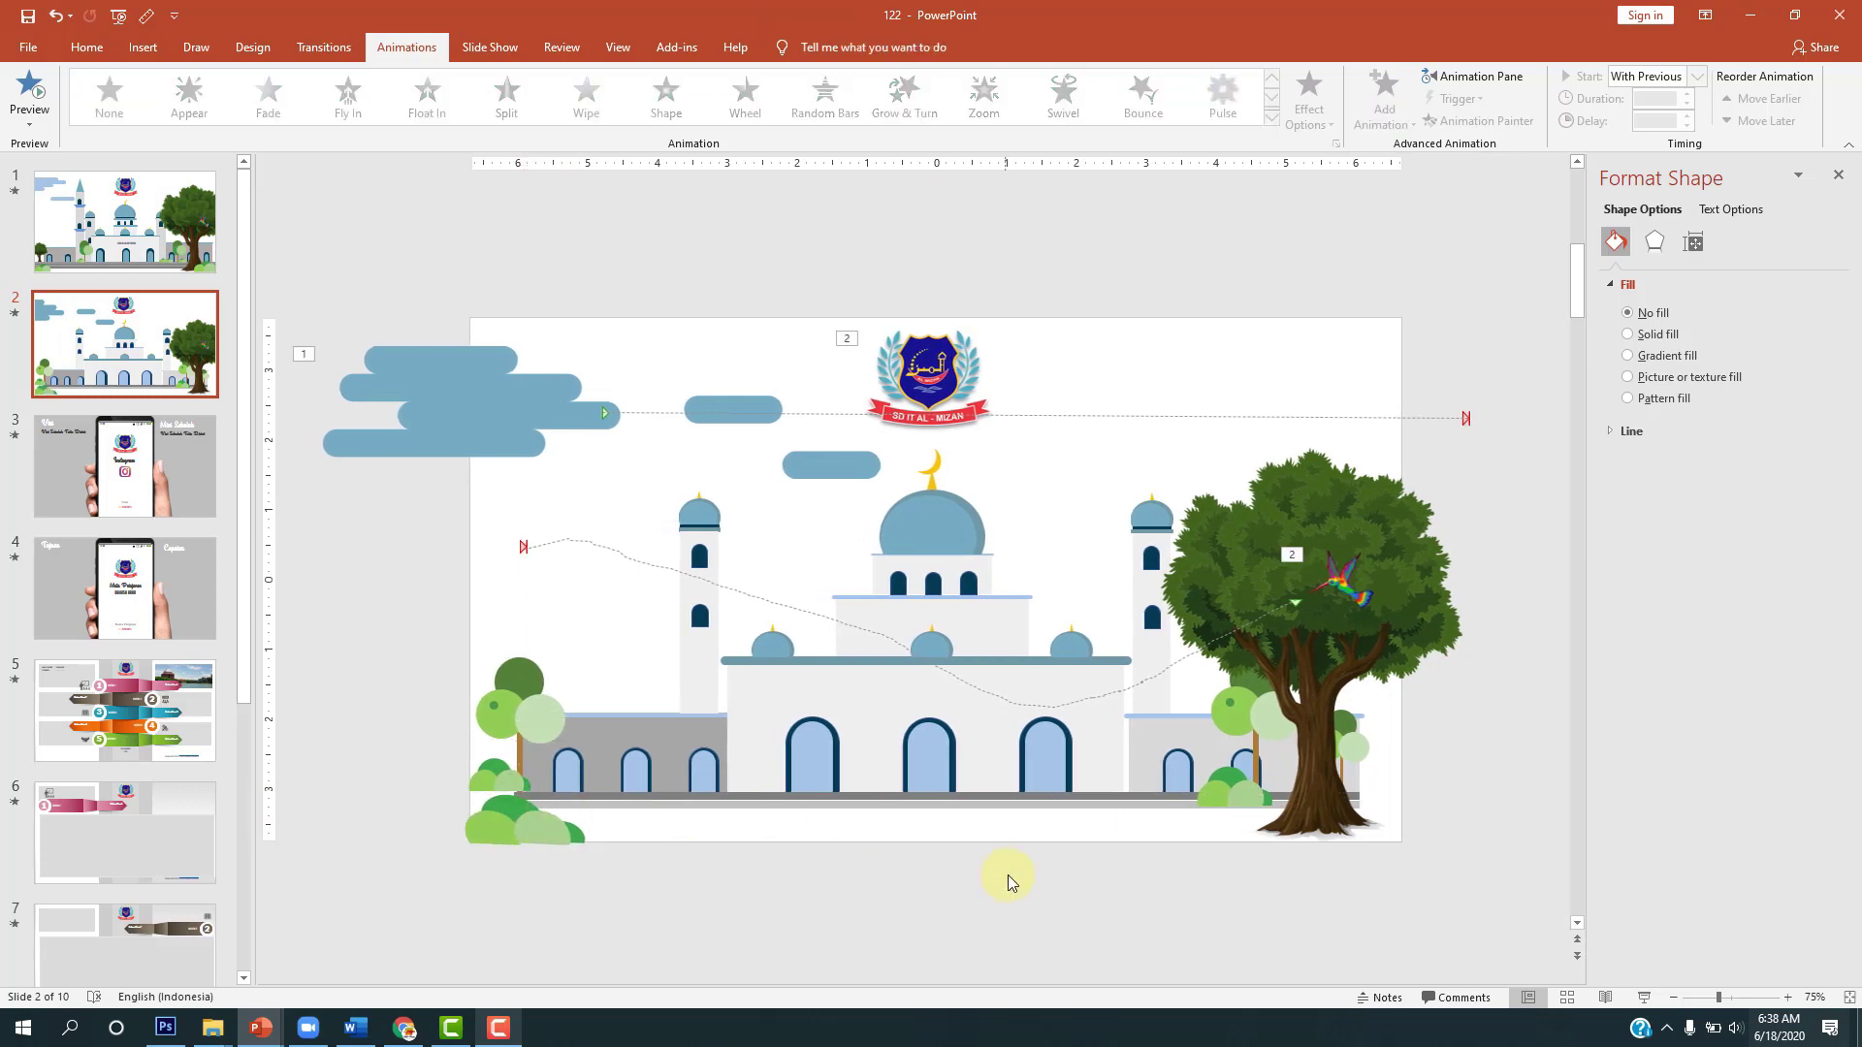
left_click(1649, 995)
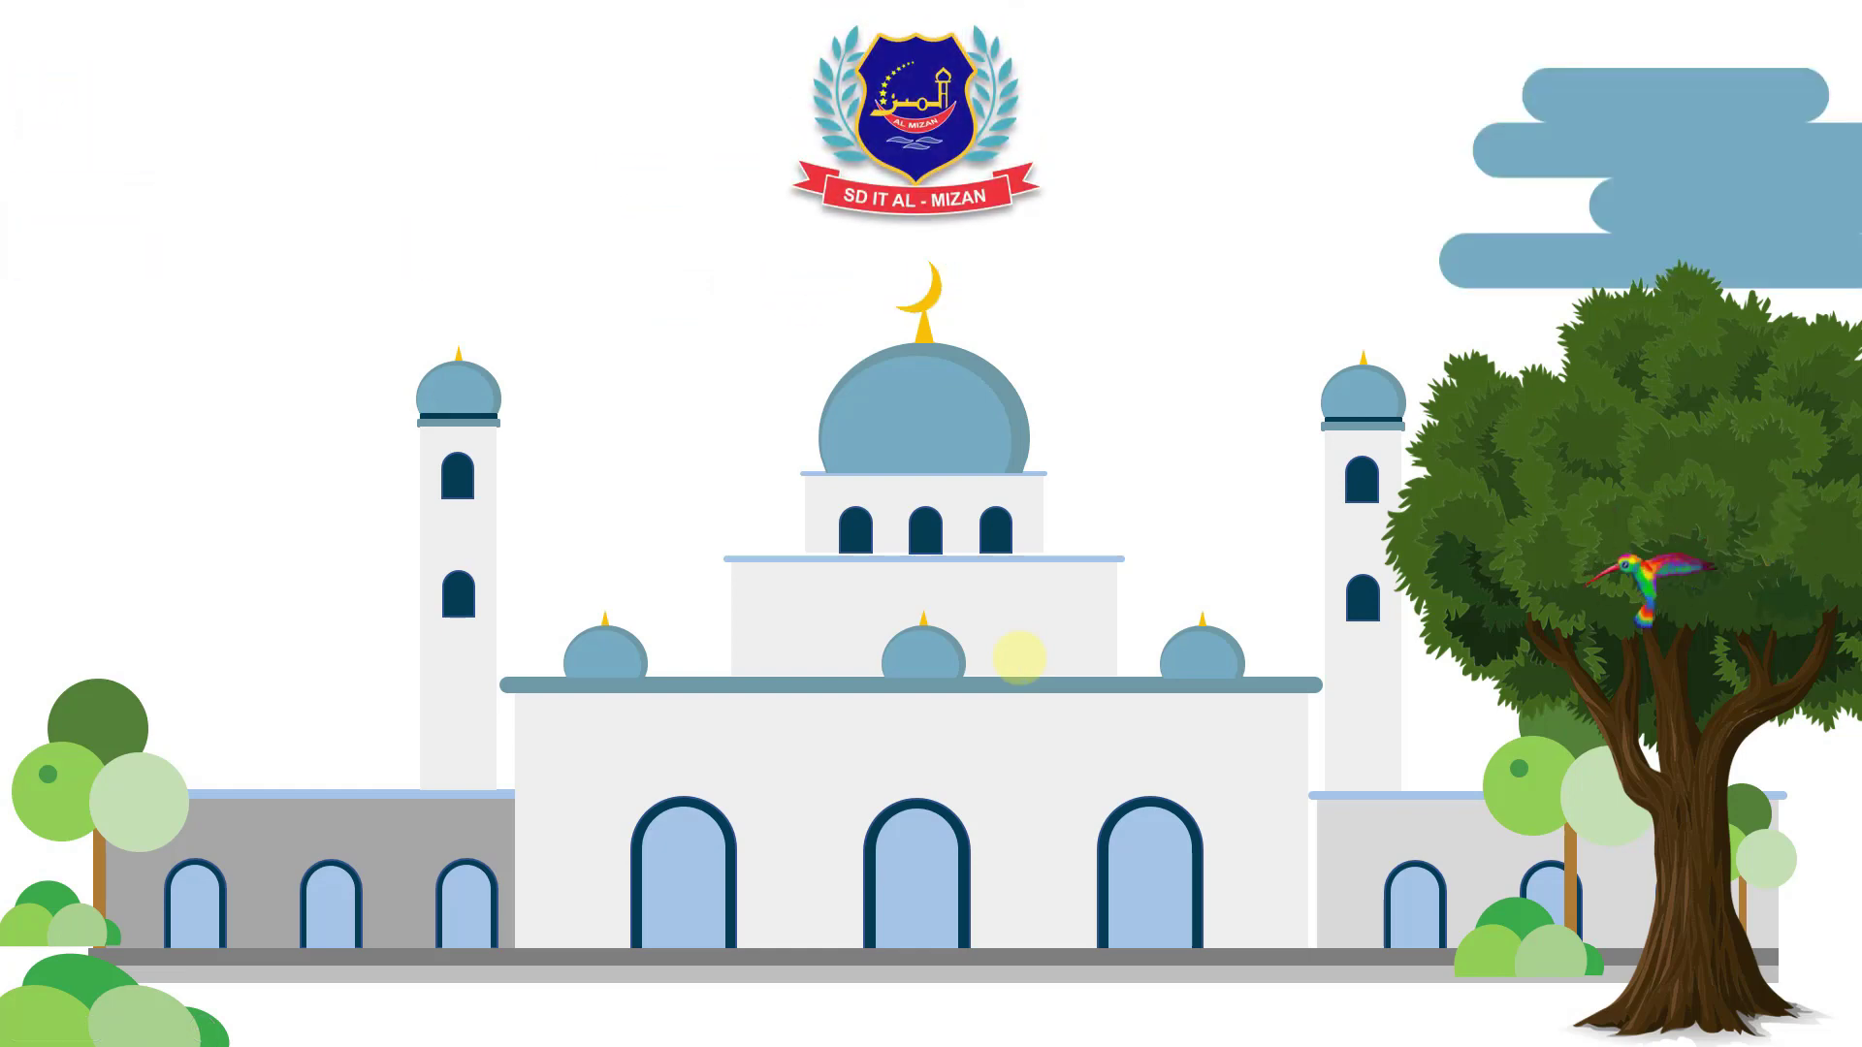
key("Escape")
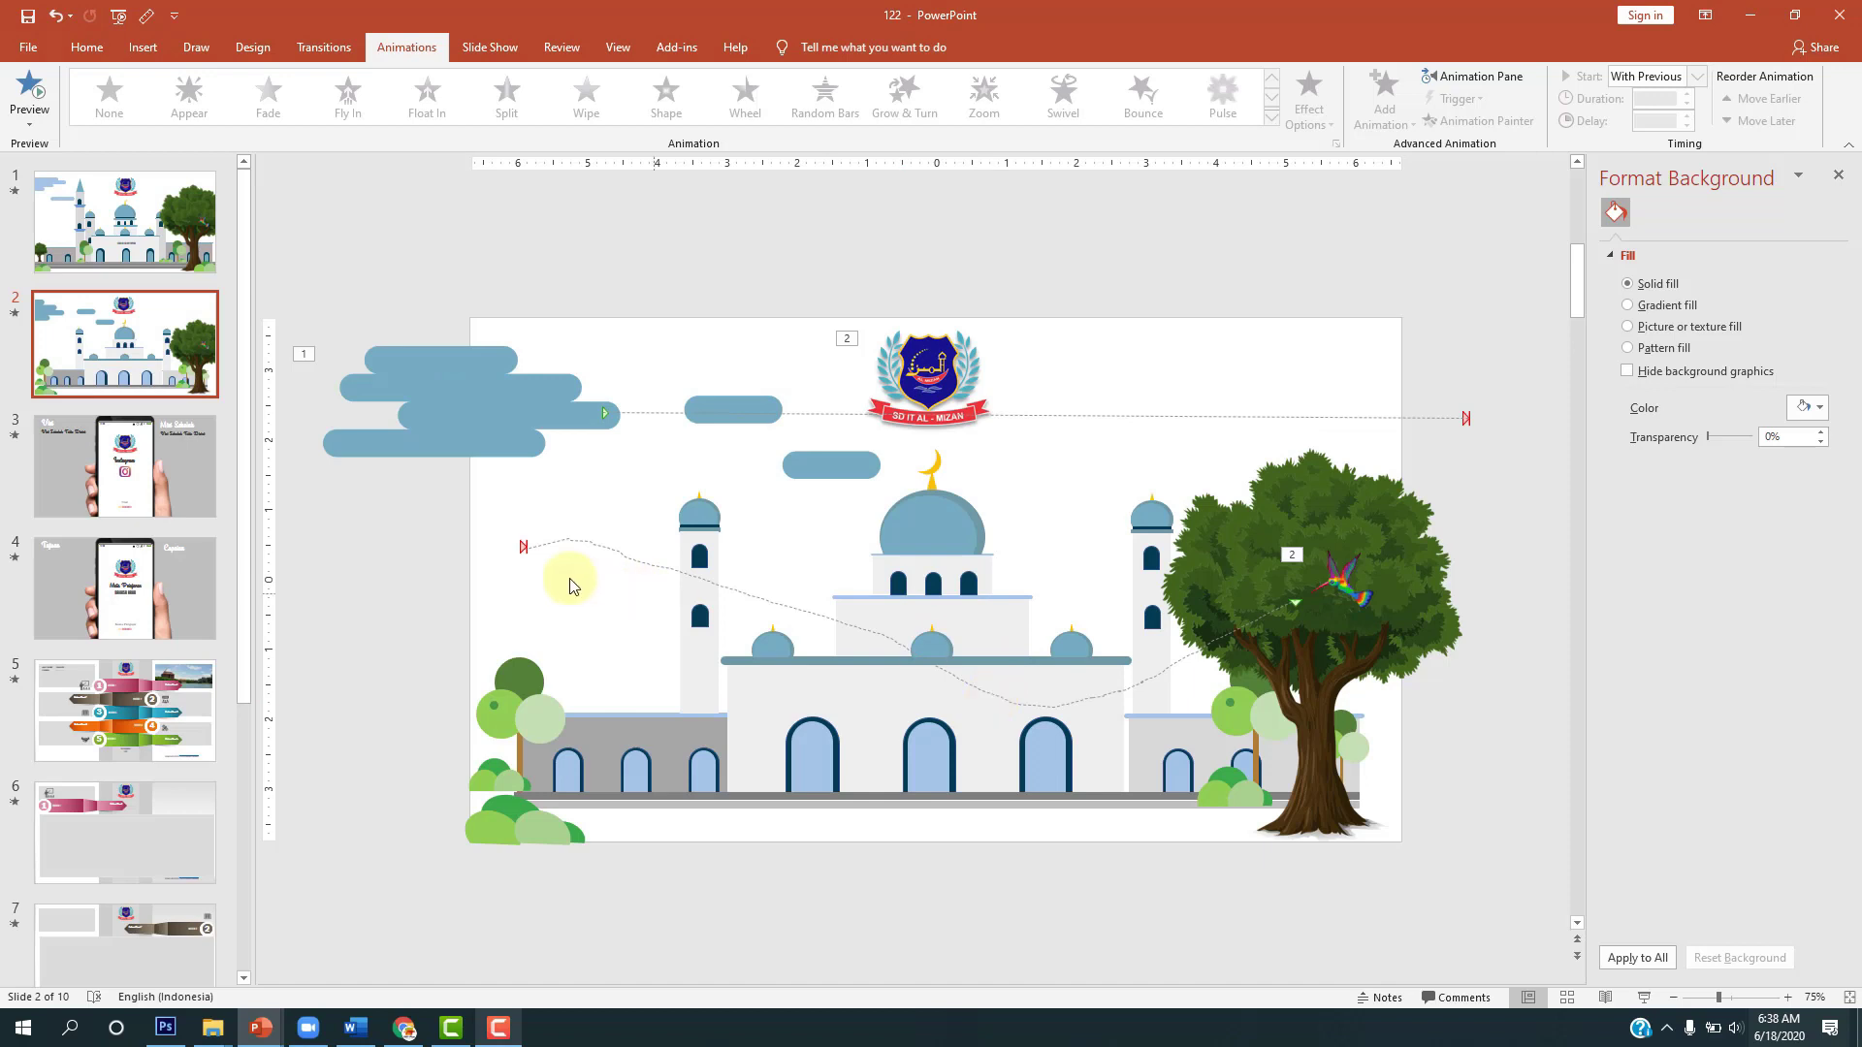
Step: Glance at slide 5, then settle on slide 3, the phone slide
left_click(142, 422)
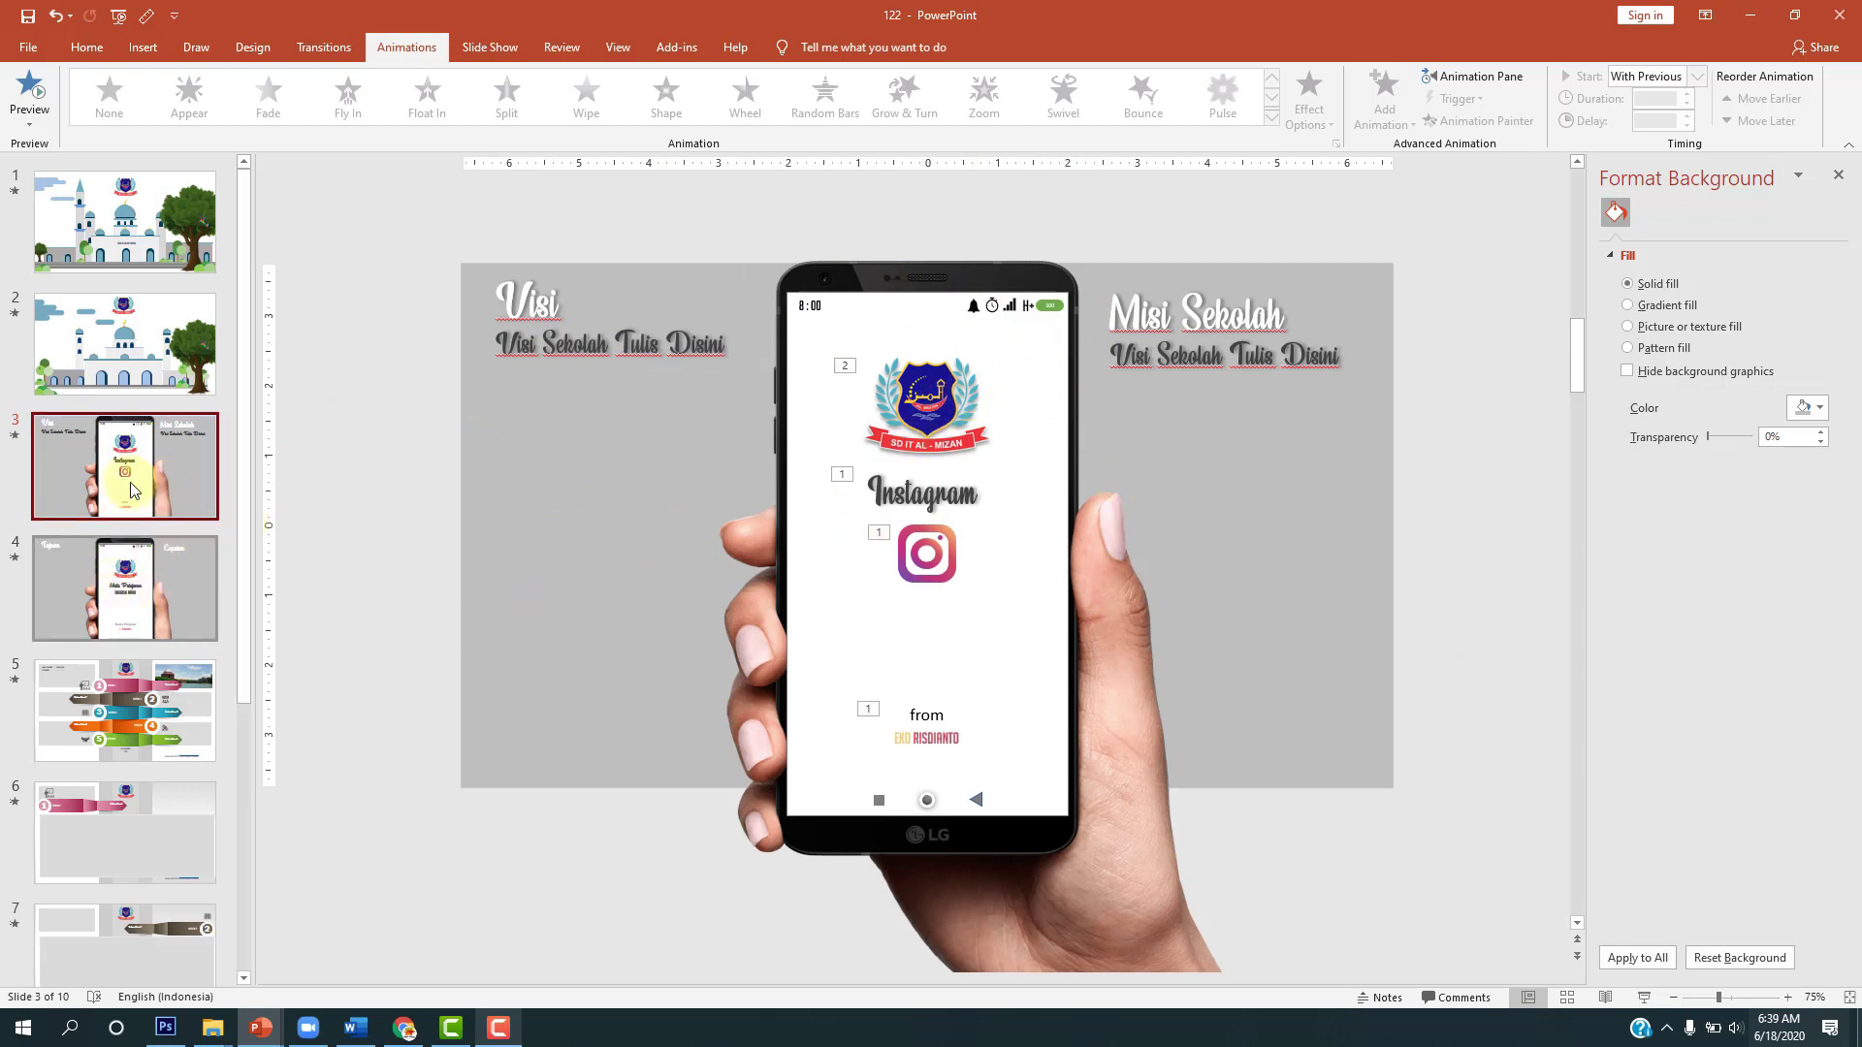
left_click(111, 708)
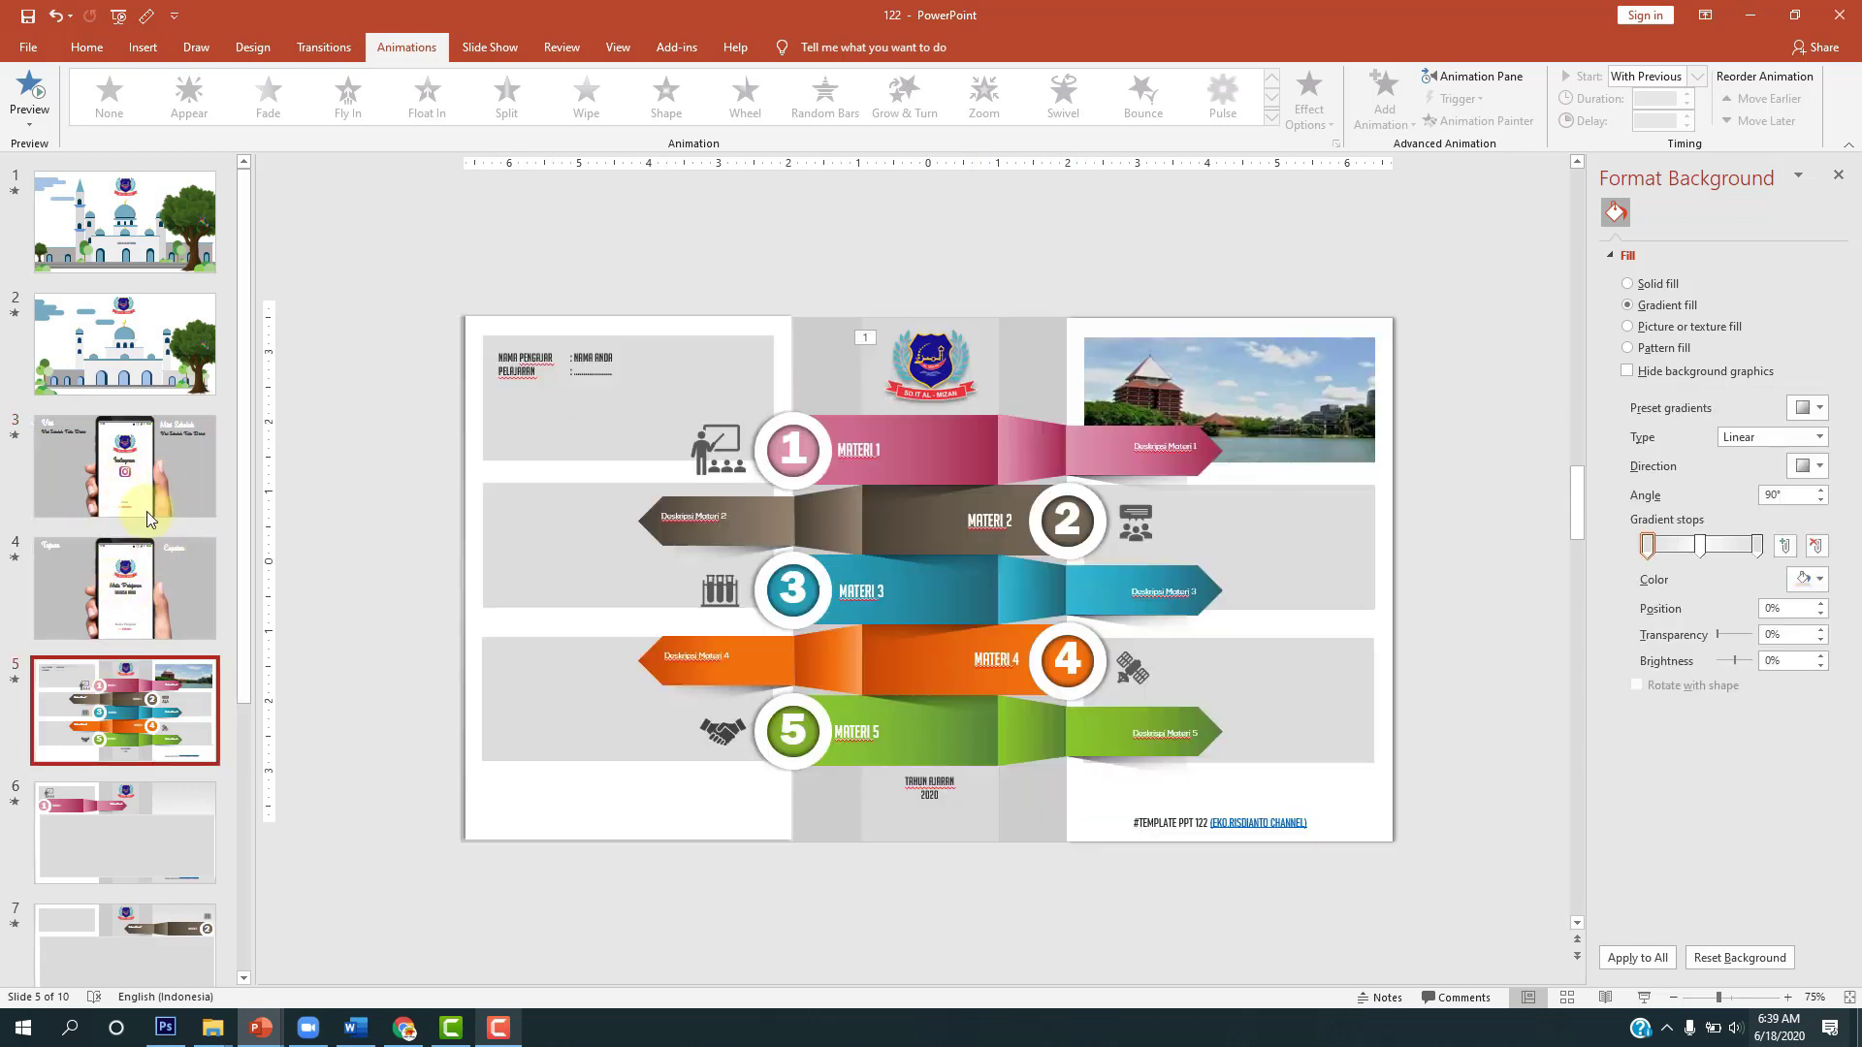
left_click(155, 460)
Step: Browse the open 113 and 102 presentations, then return to presentation 122
left_click(260, 1028)
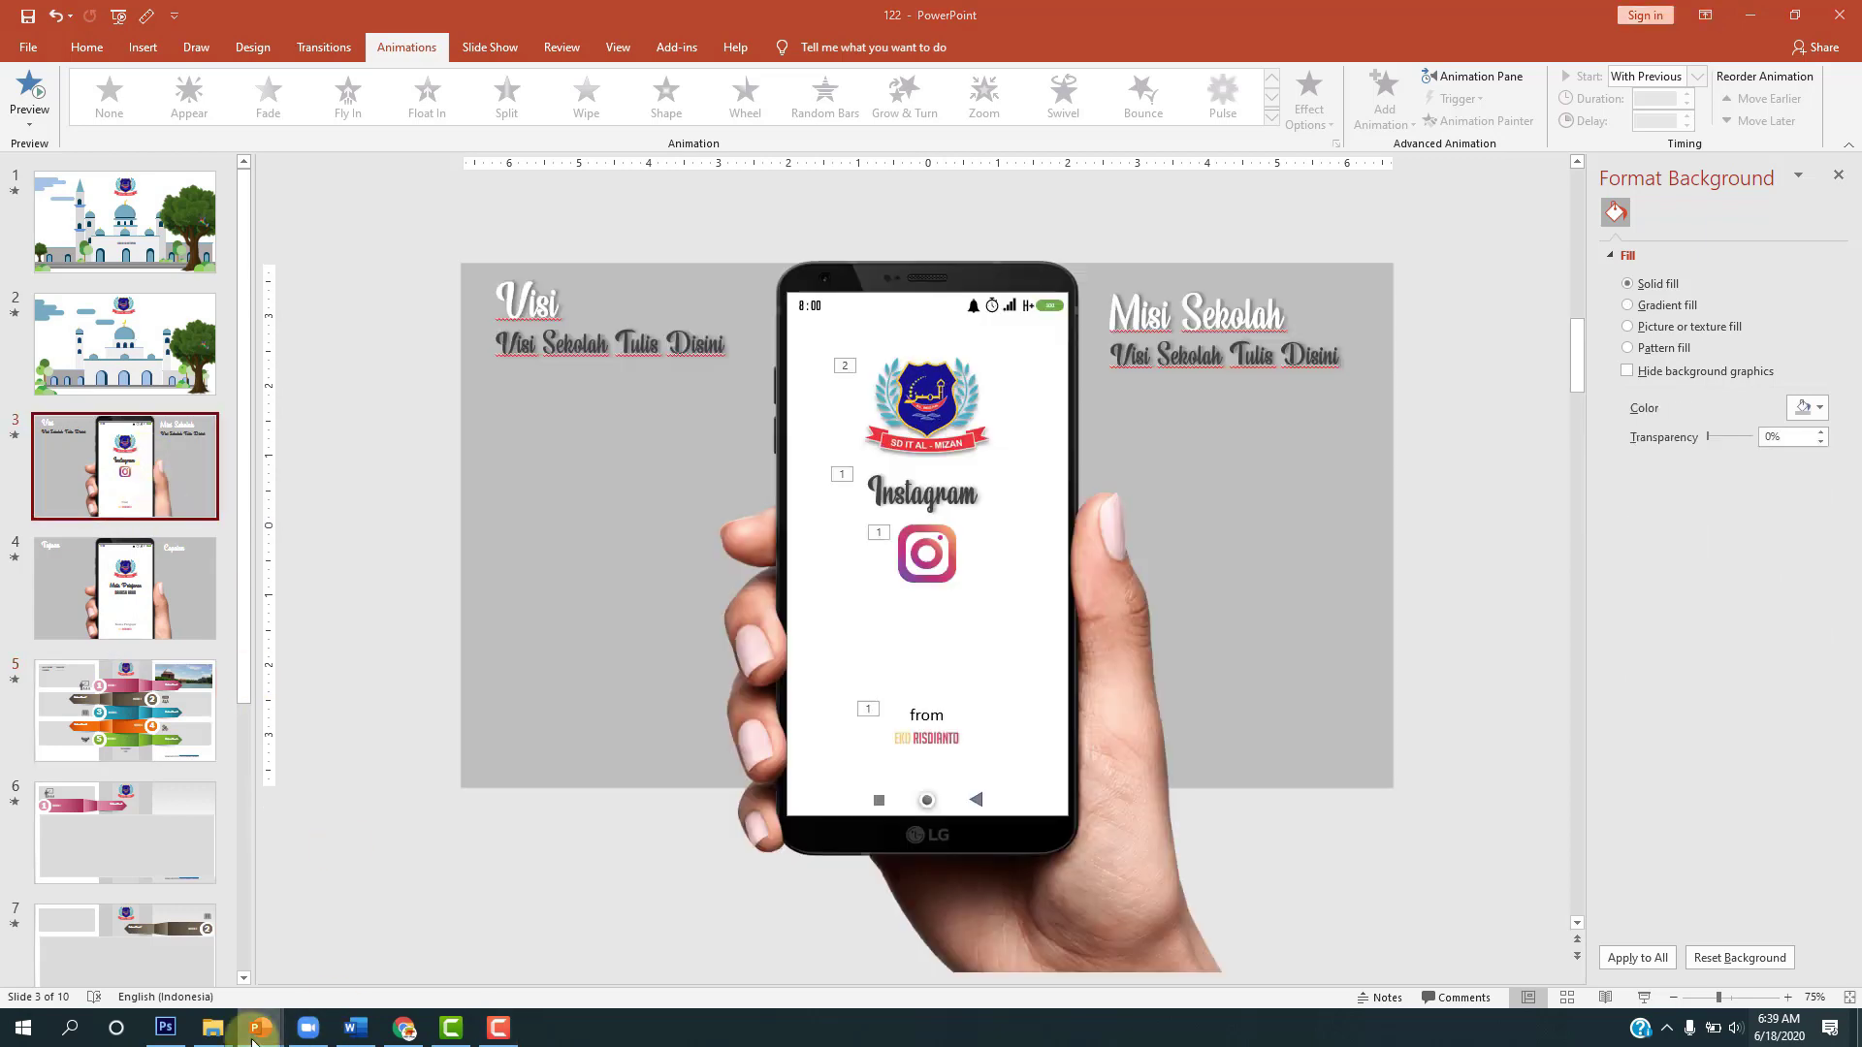
left_click(728, 946)
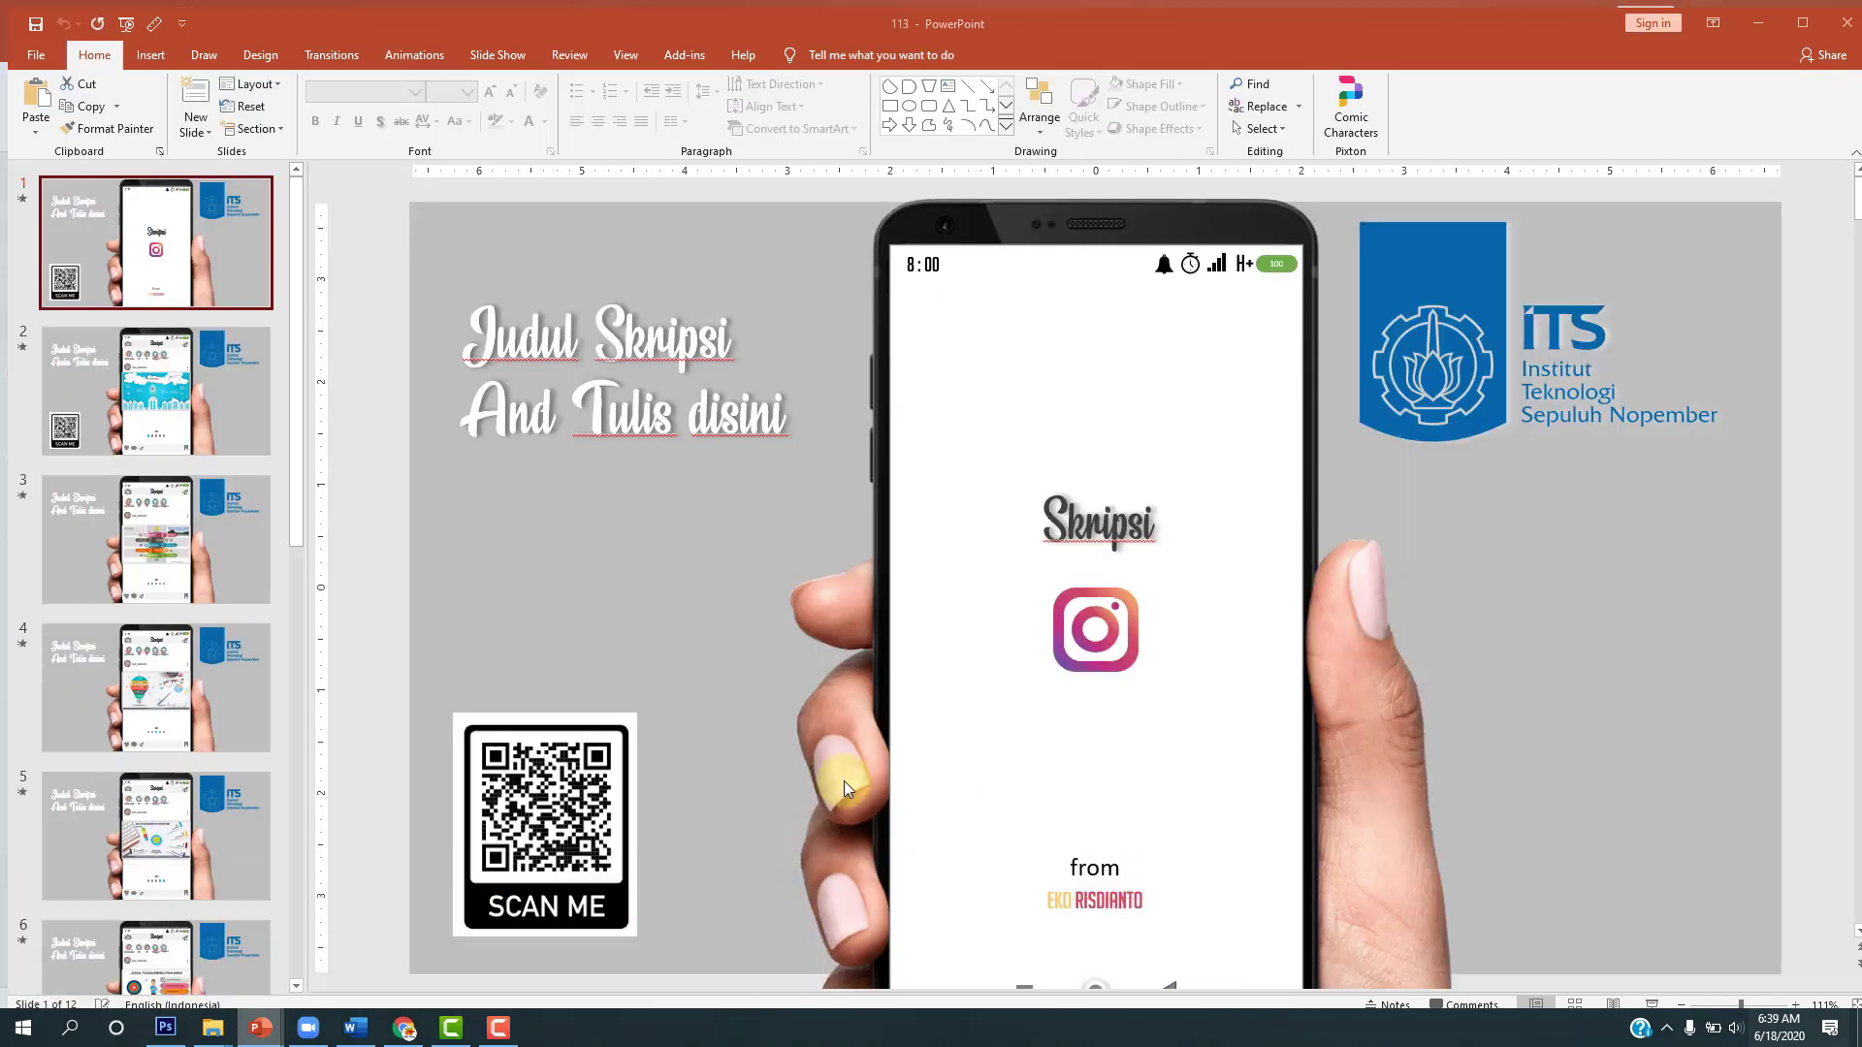
left_click(173, 279)
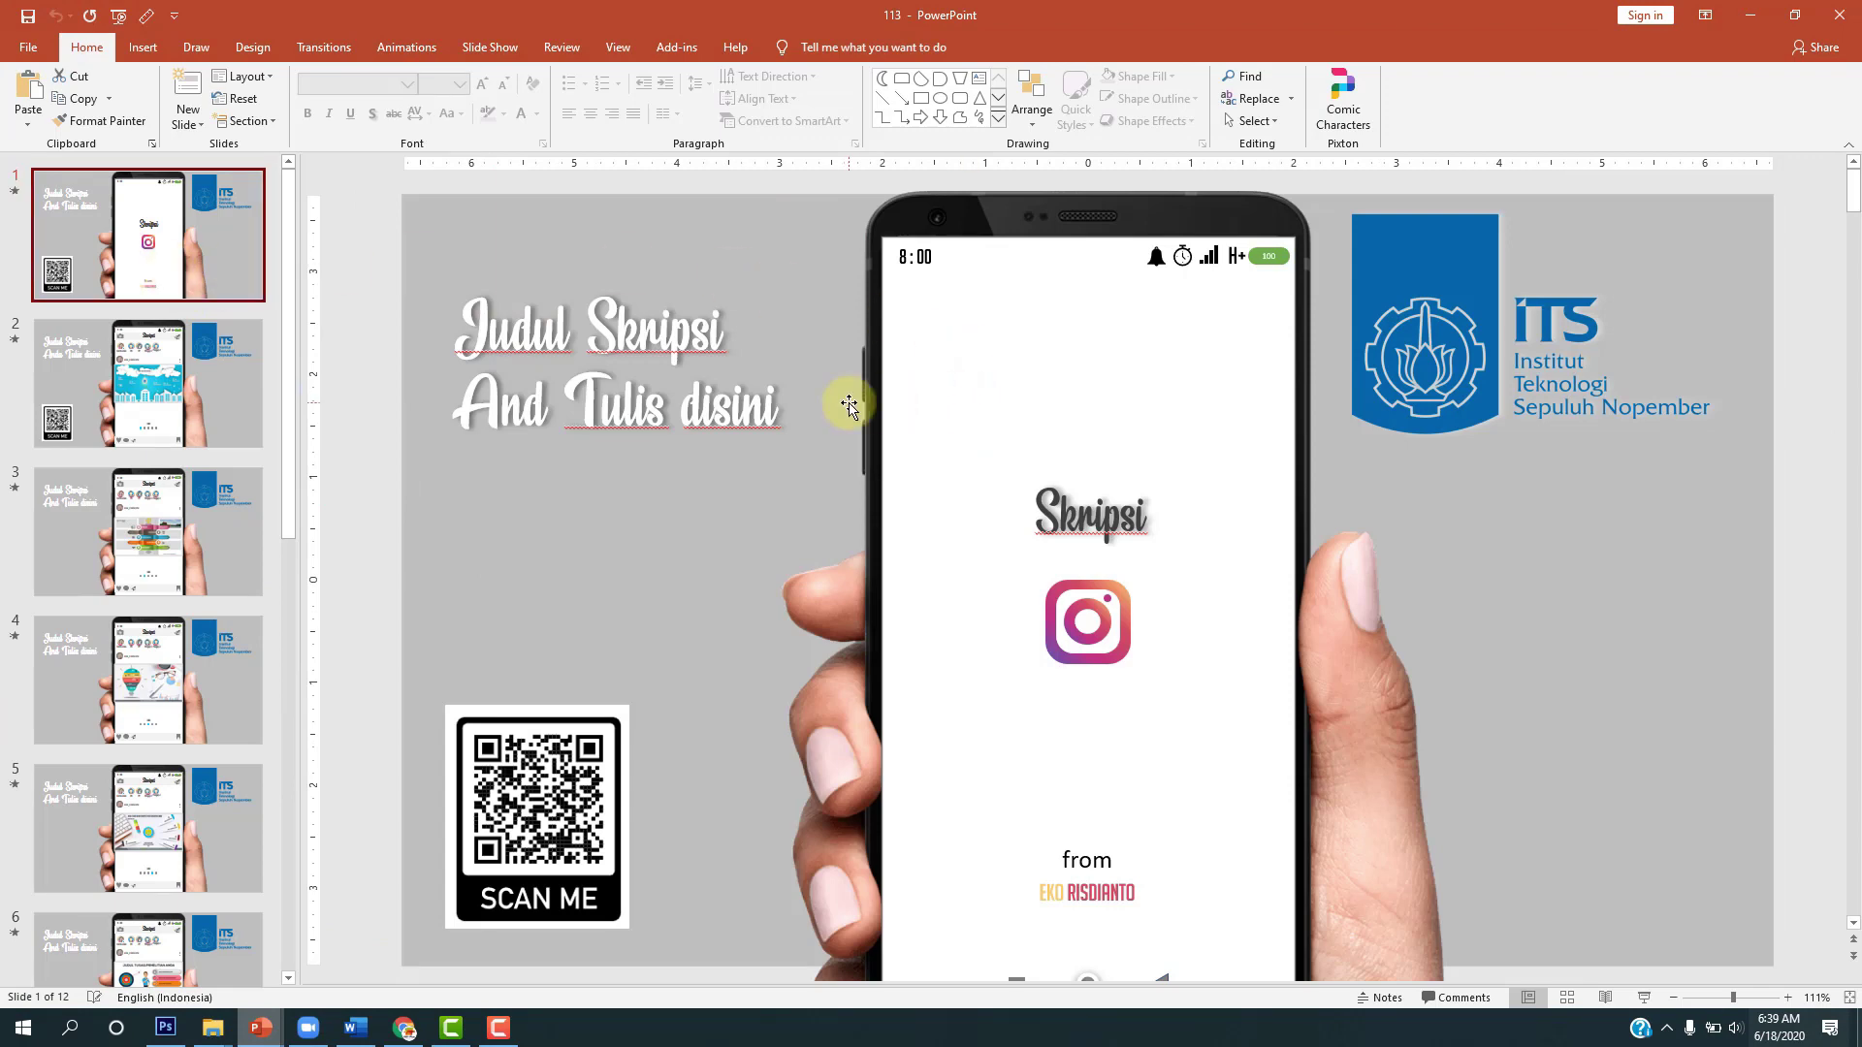
left_click(267, 1032)
mouse_move(259, 1028)
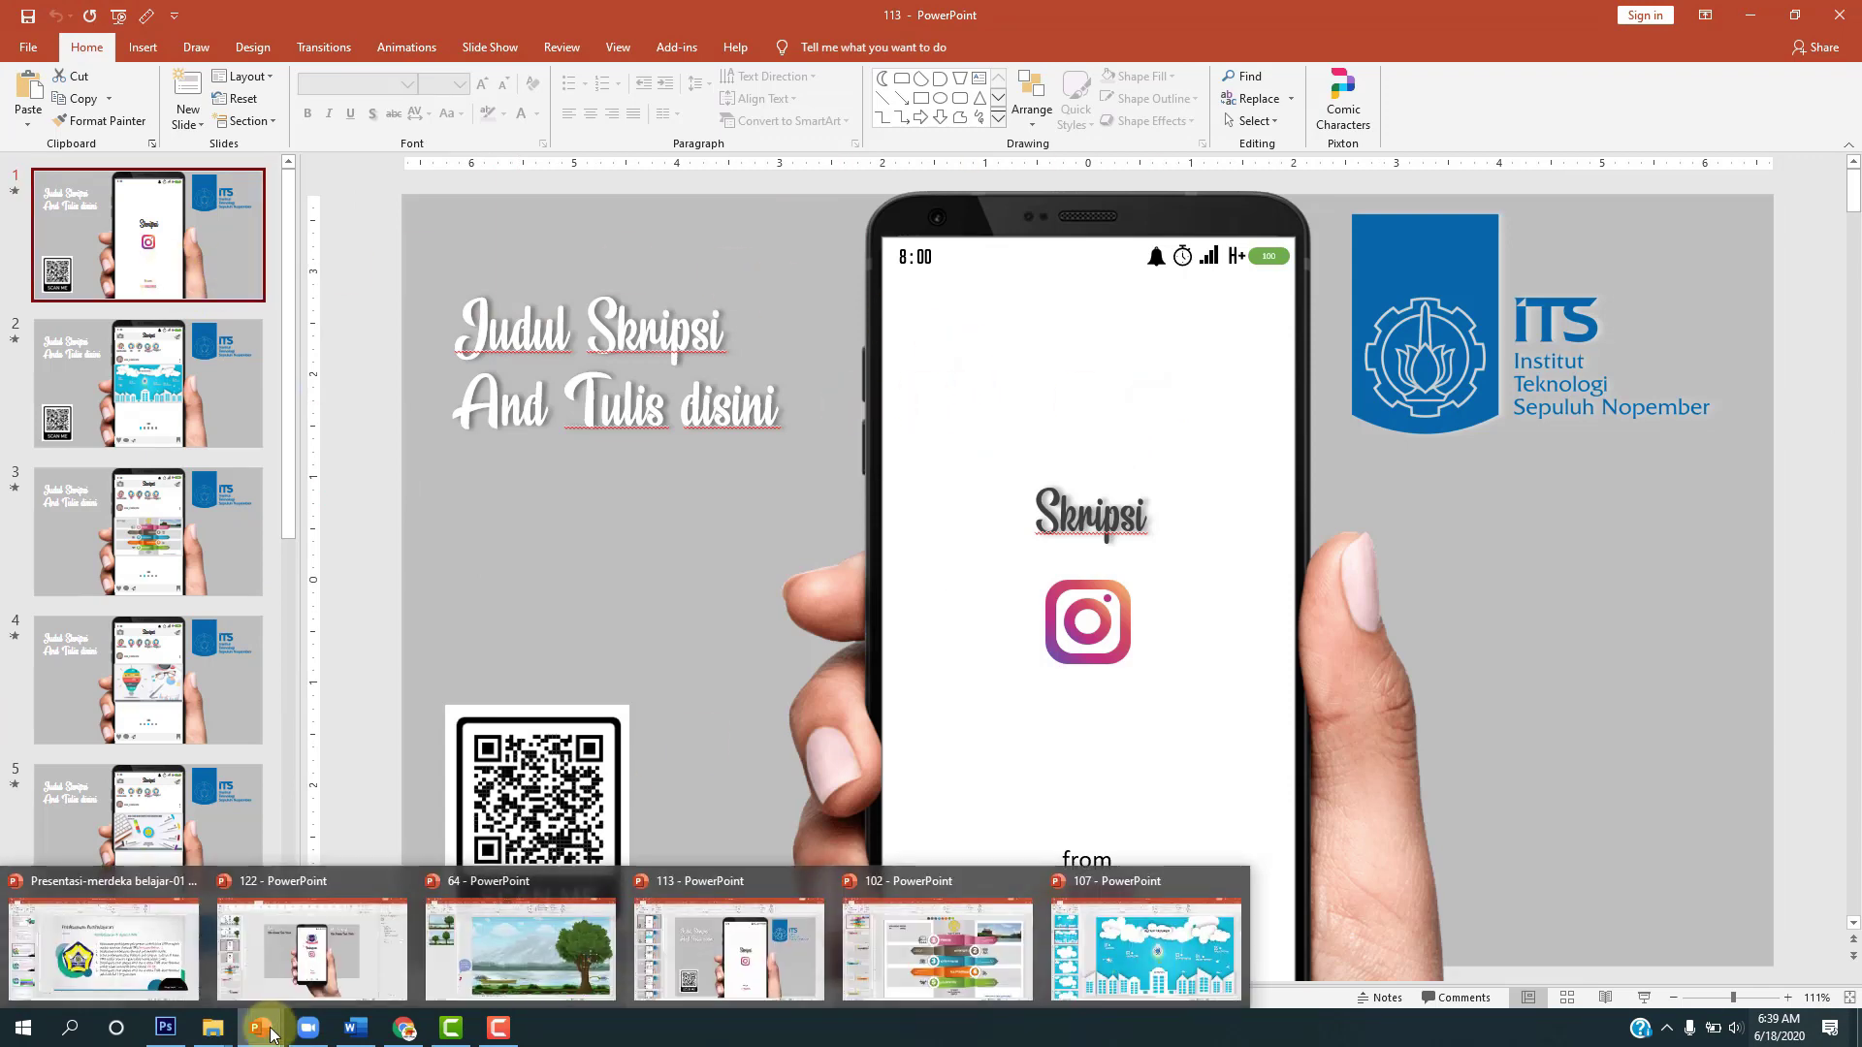
left_click(910, 989)
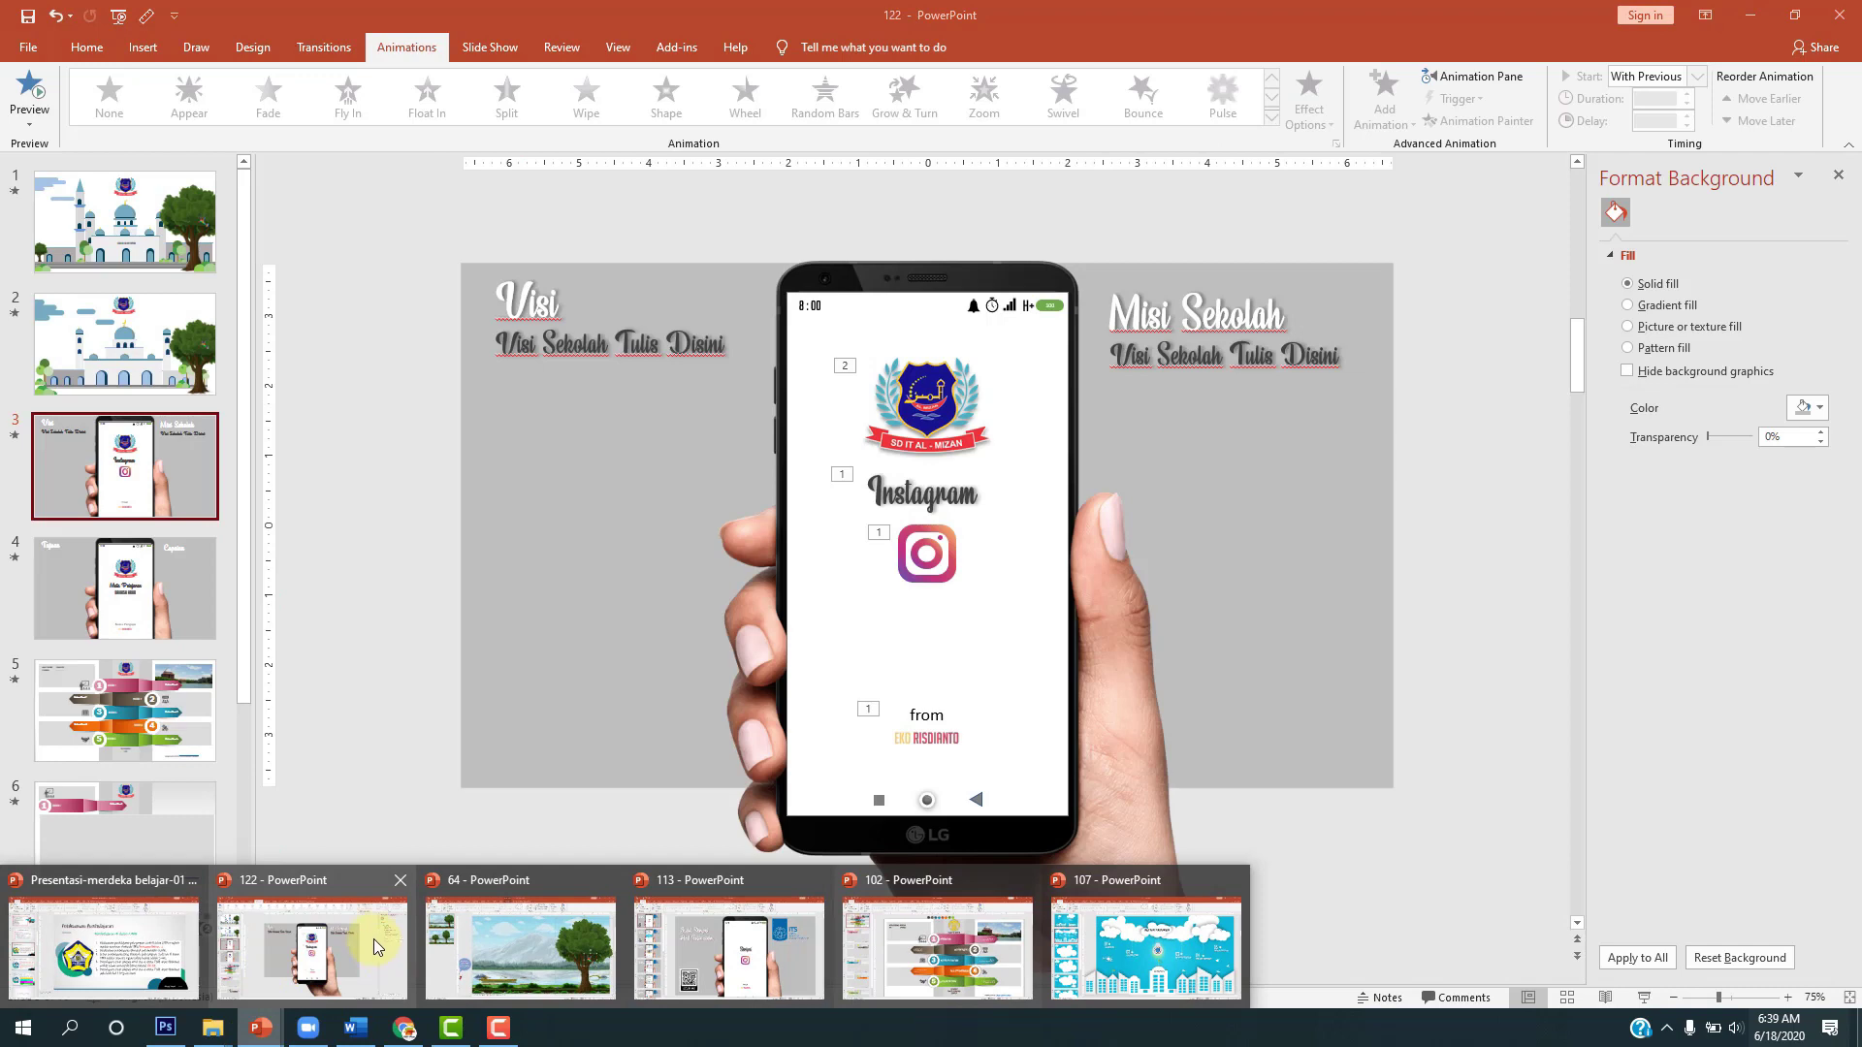
left_click(359, 933)
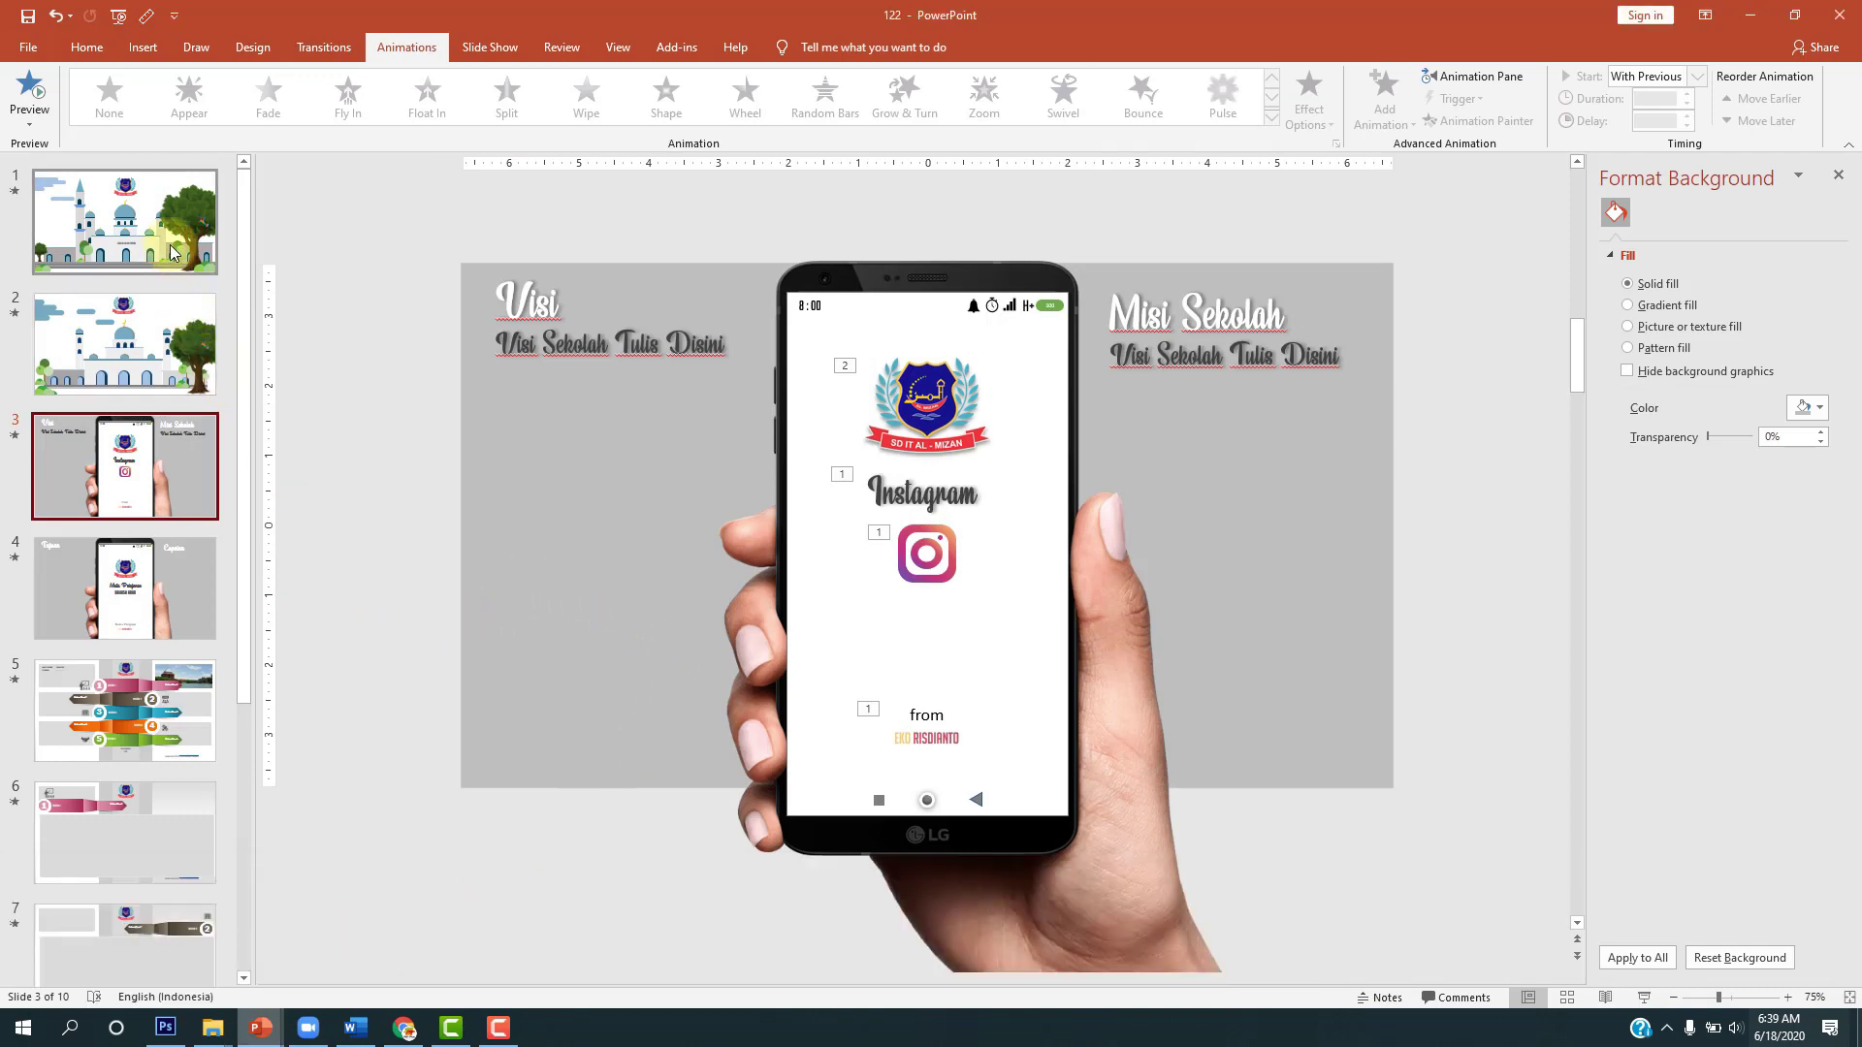
Step: Play slide 2 as a slide show from the current slide with Shift+F5
left_click(141, 358)
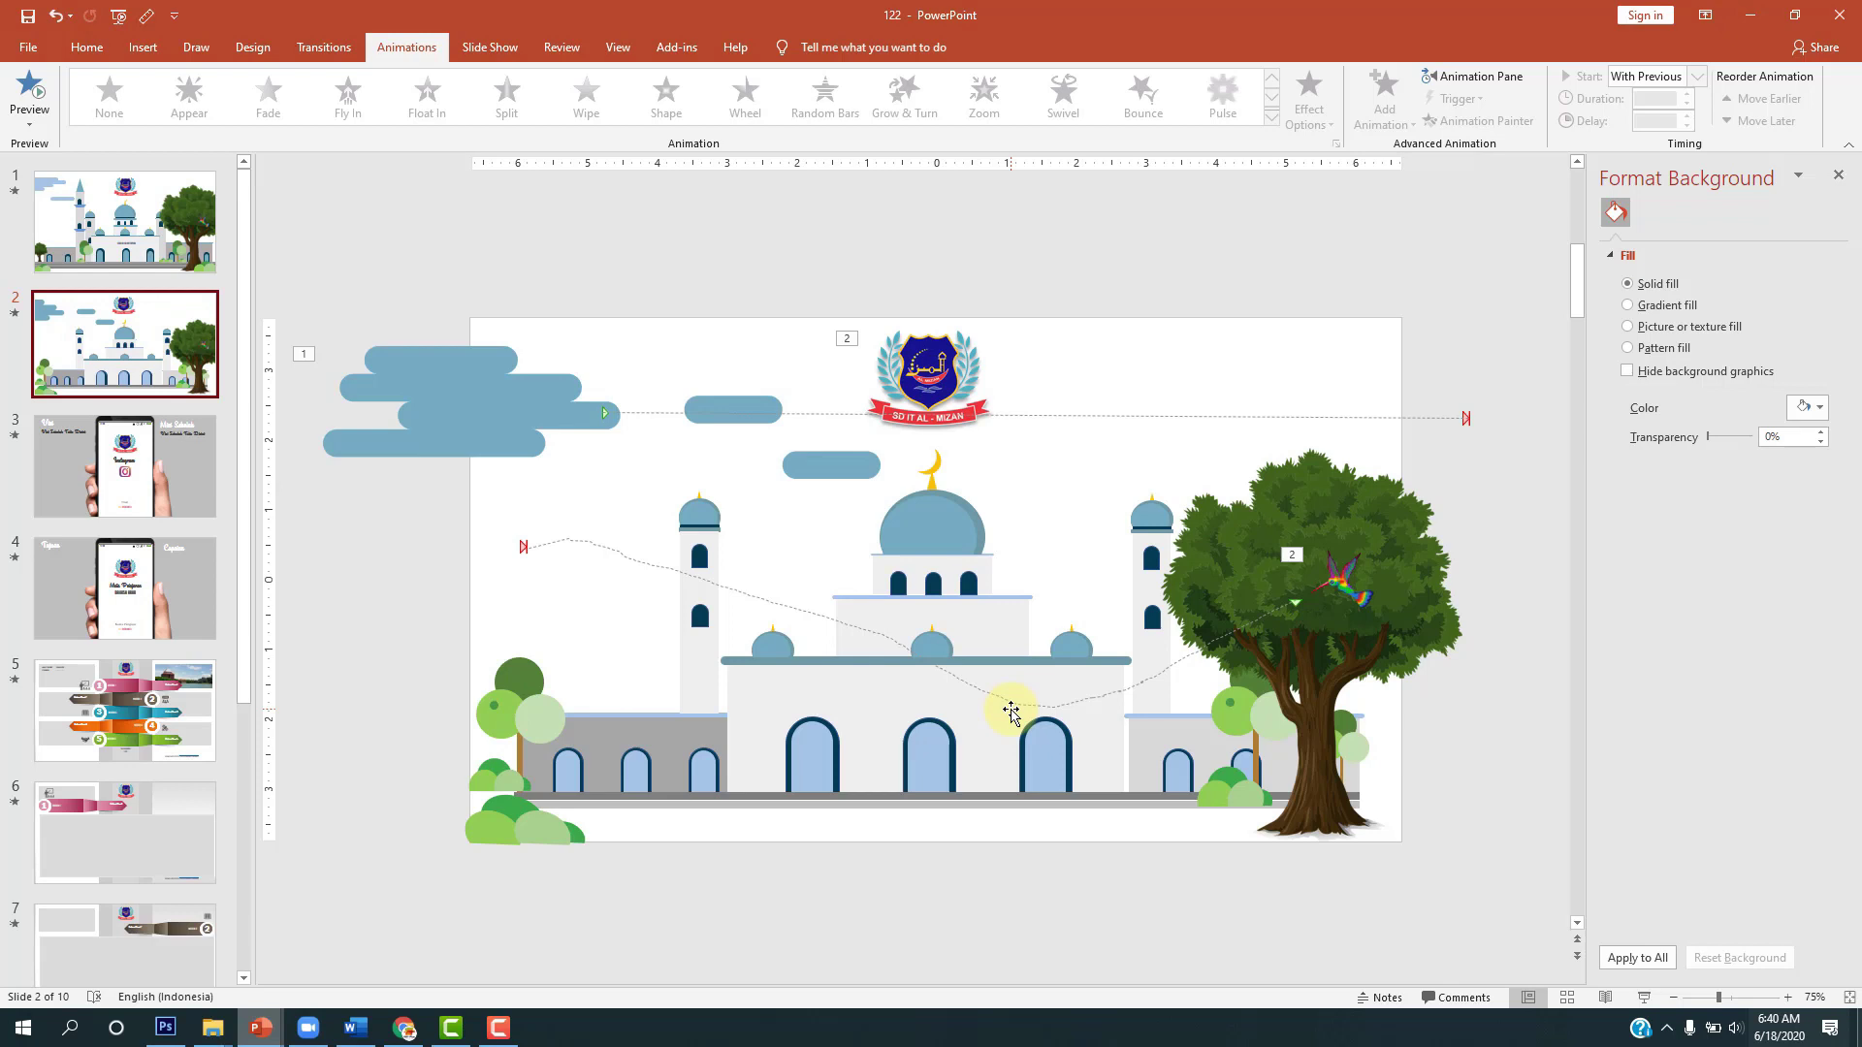
key("shift+F5")
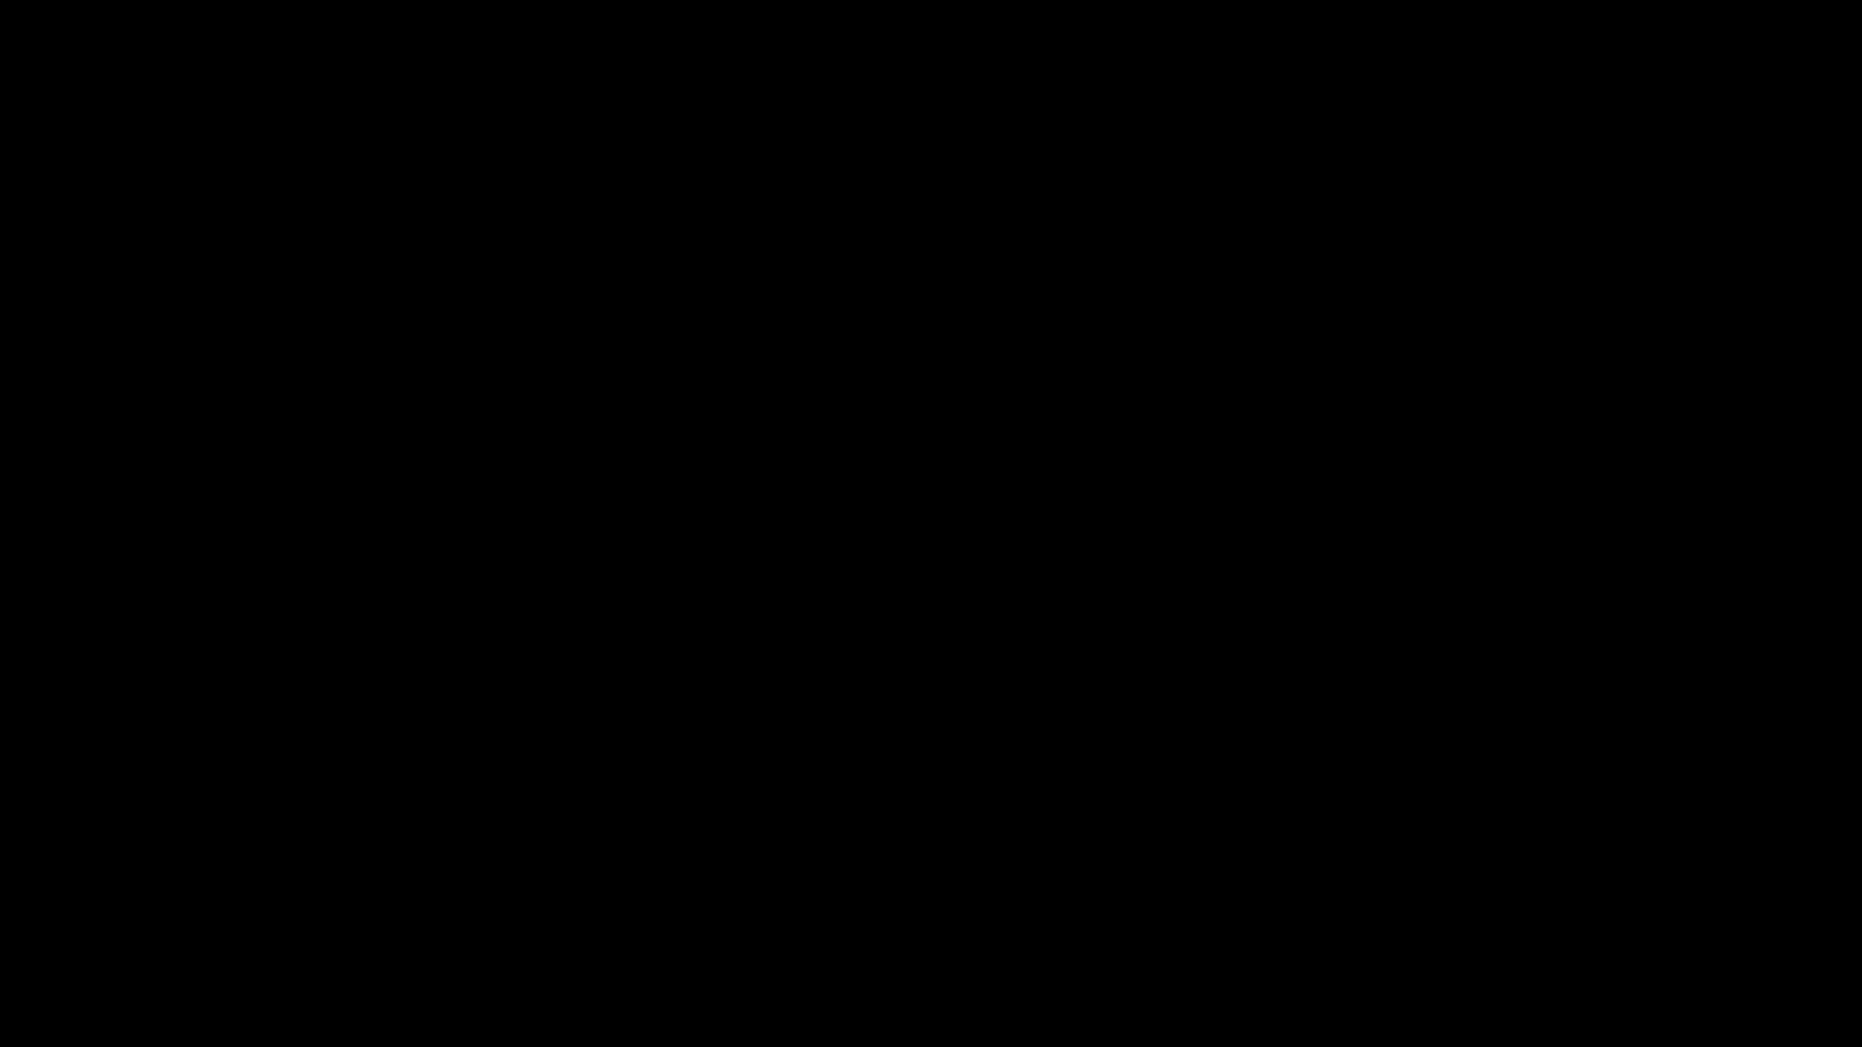